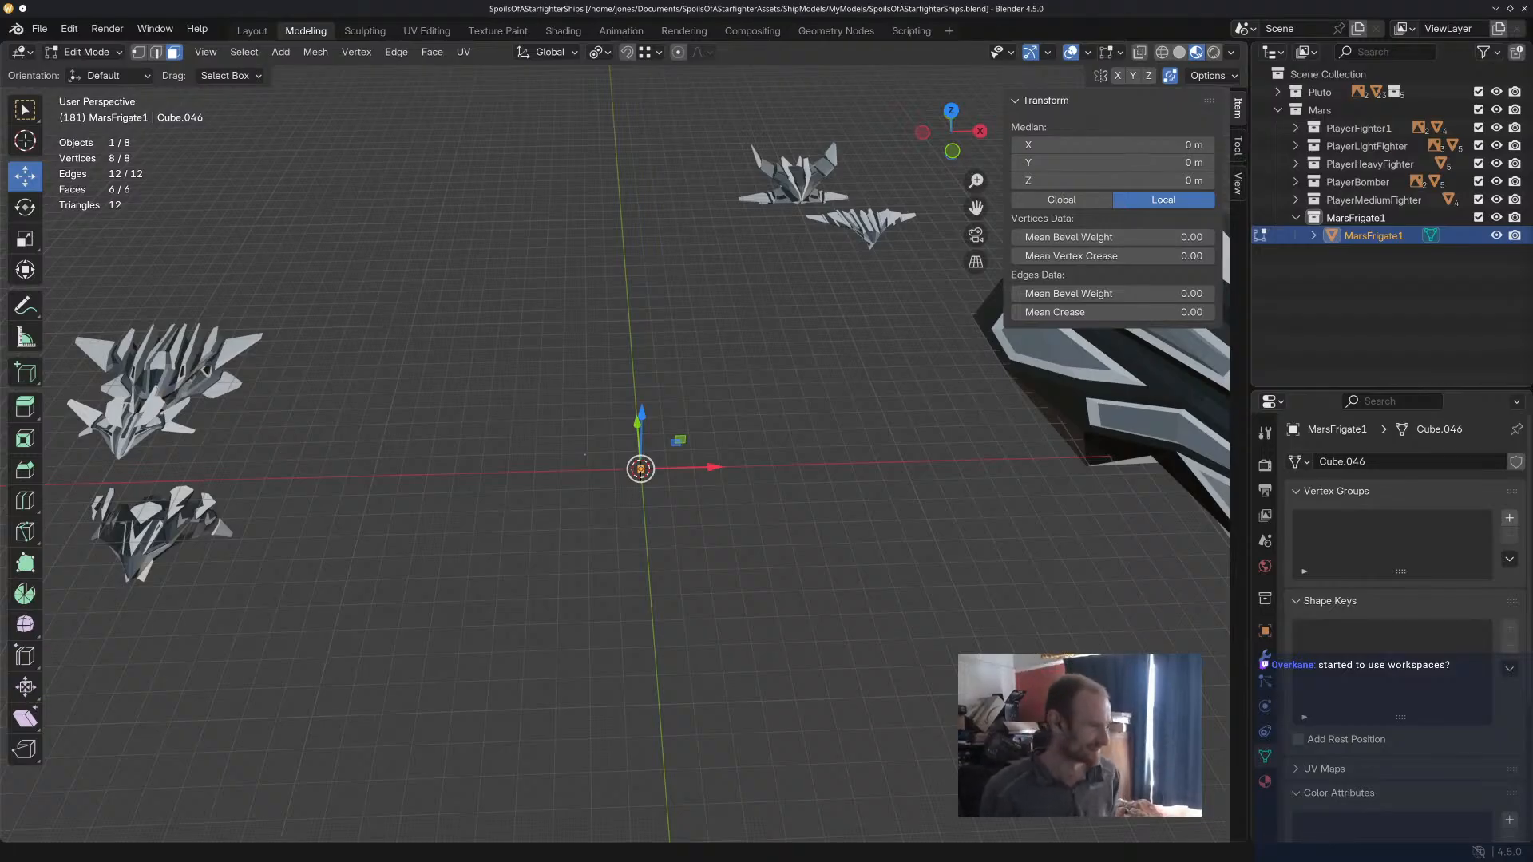
pyautogui.moveTo(746, 329); pyautogui.dragTo(740, 362, button='middle')
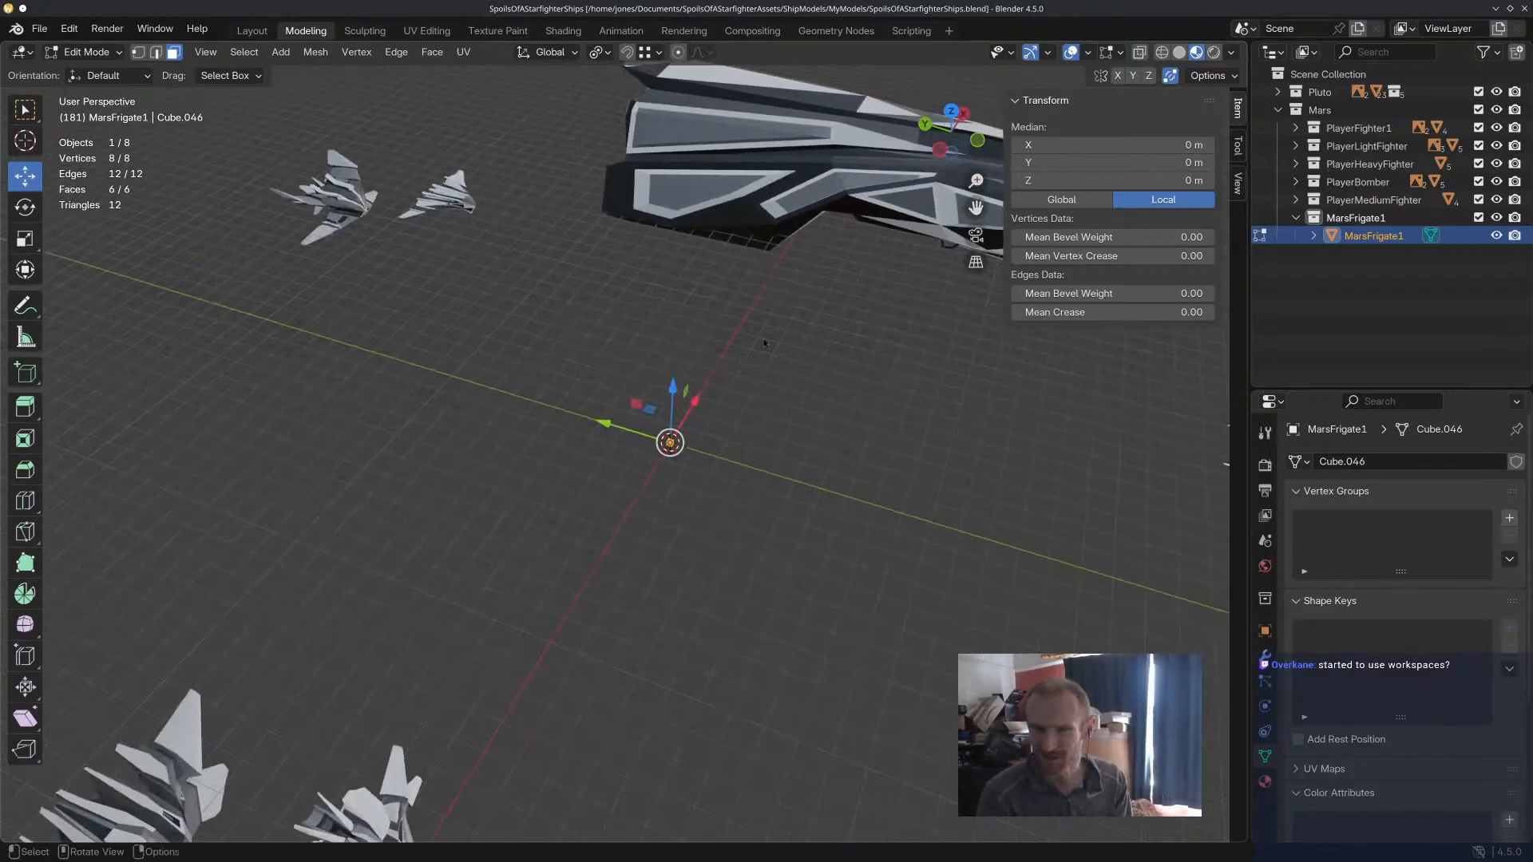
pyautogui.moveTo(786, 342); pyautogui.dragTo(693, 320, button='middle')
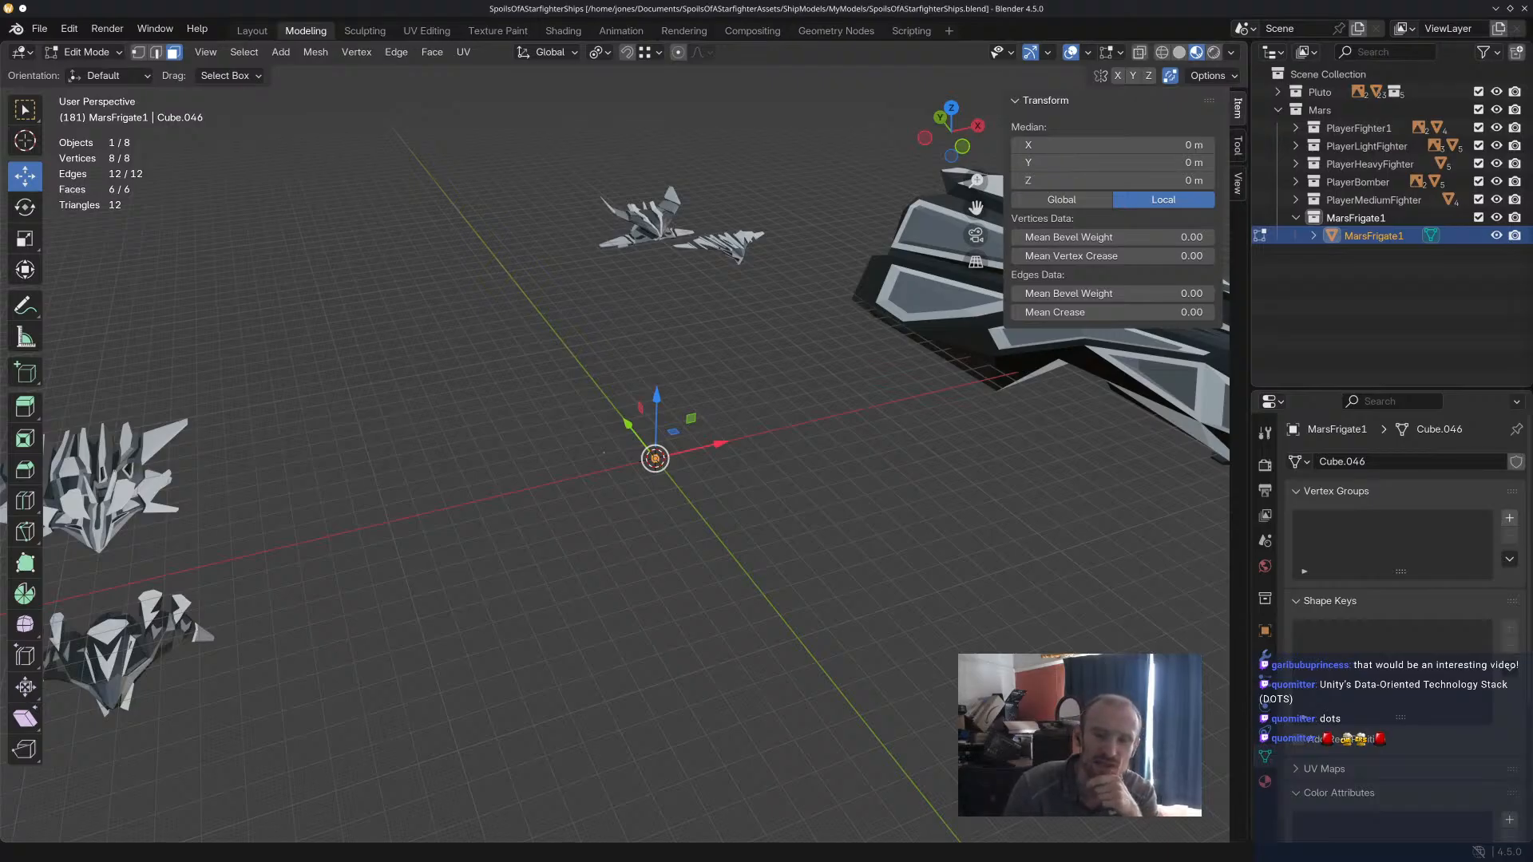
# Switch to the browser and watch the "Unity VS Unreal Engine 5 - Performance Tests" video with sound, pausing at the Spawner script.
pyautogui.moveTo(854, 861); pyautogui.dragTo(705, 1)
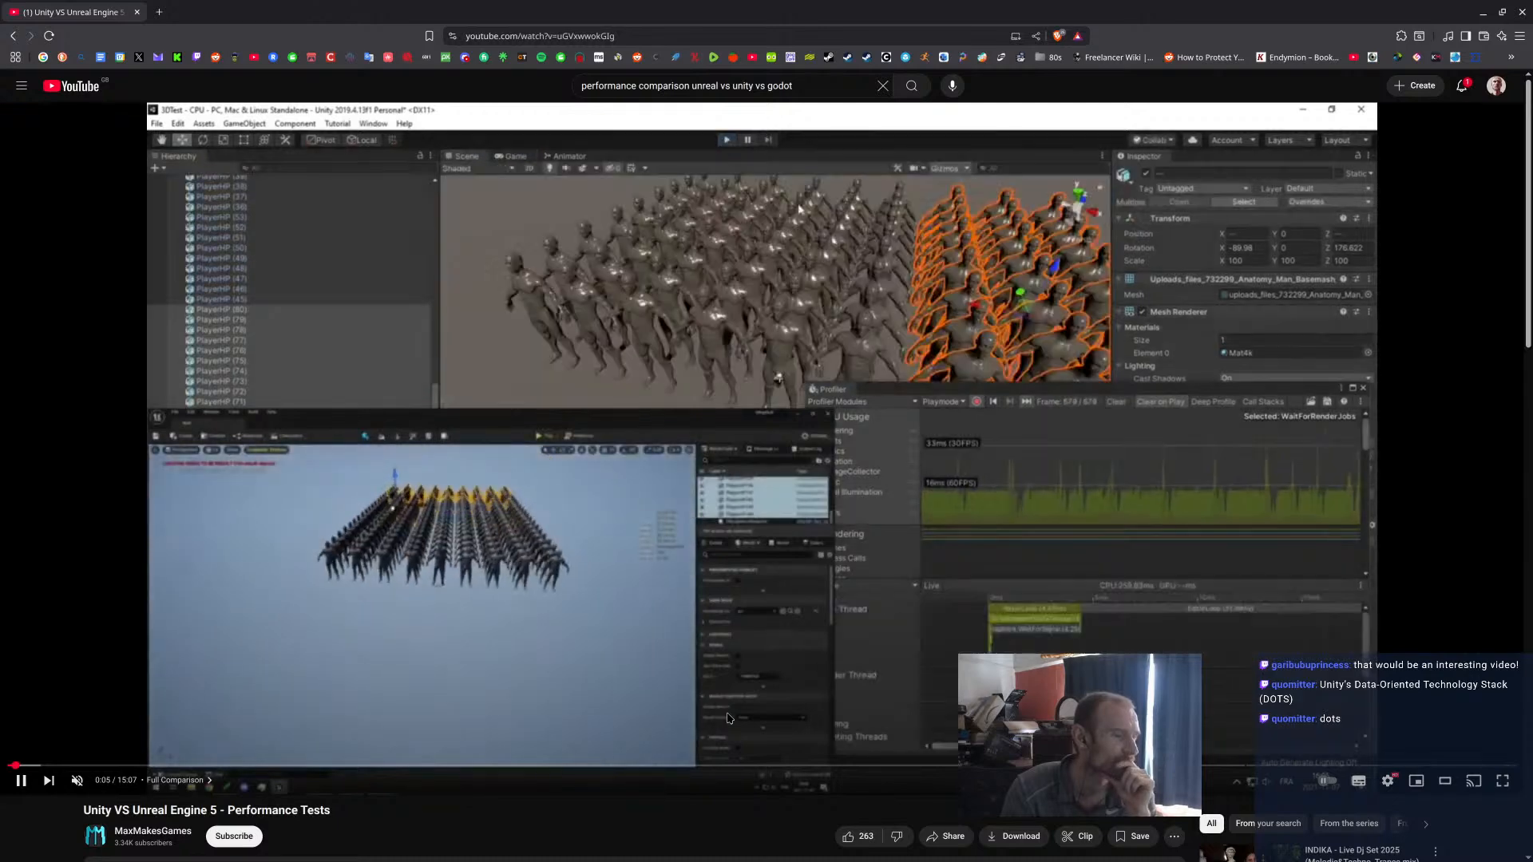
pyautogui.click(77, 780)
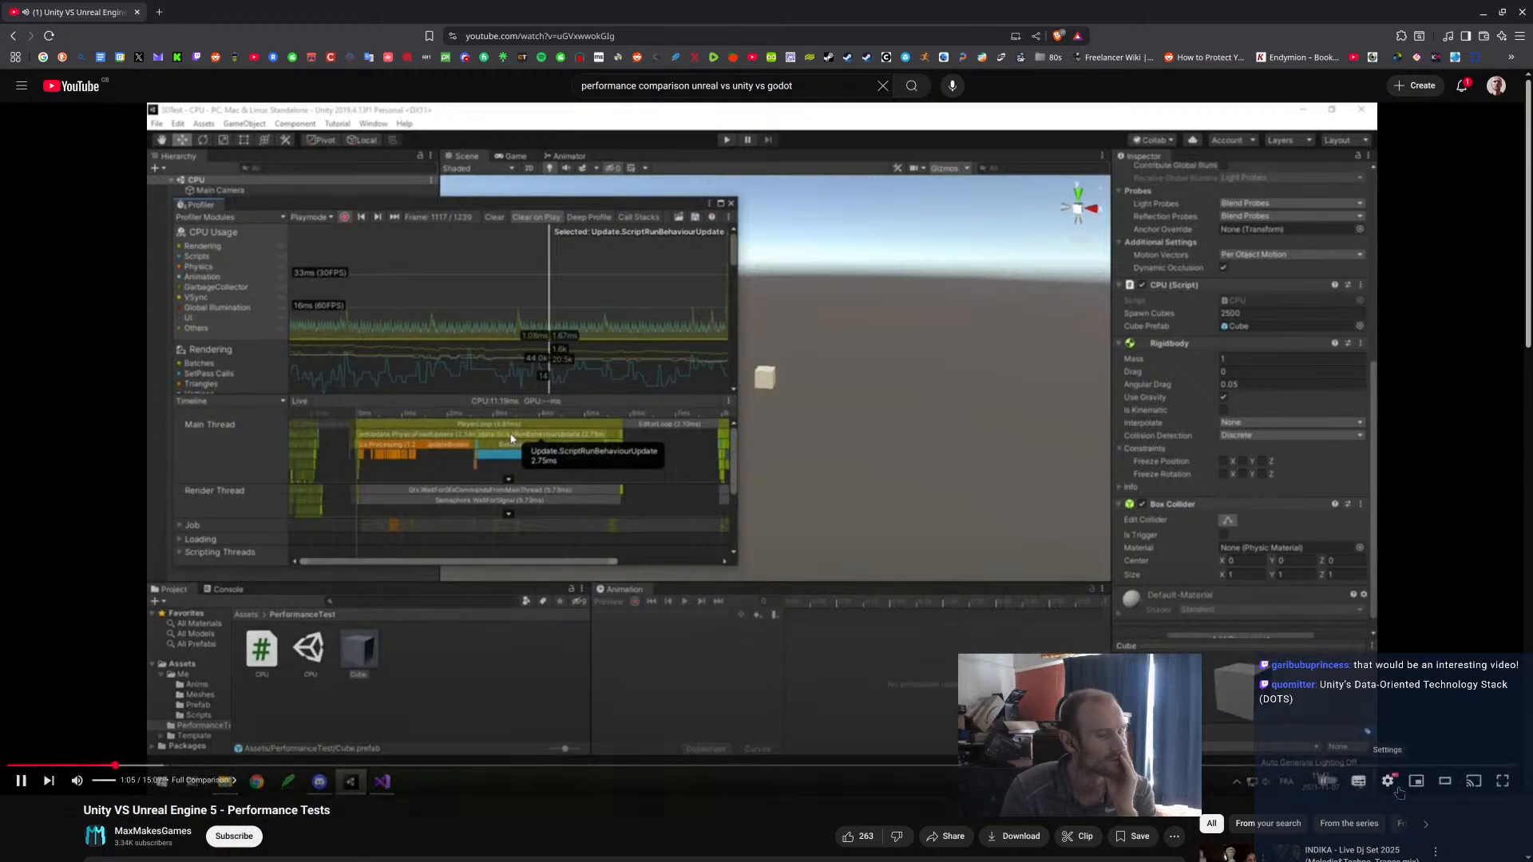
pyautogui.click(1388, 781)
pyautogui.click(1420, 717)
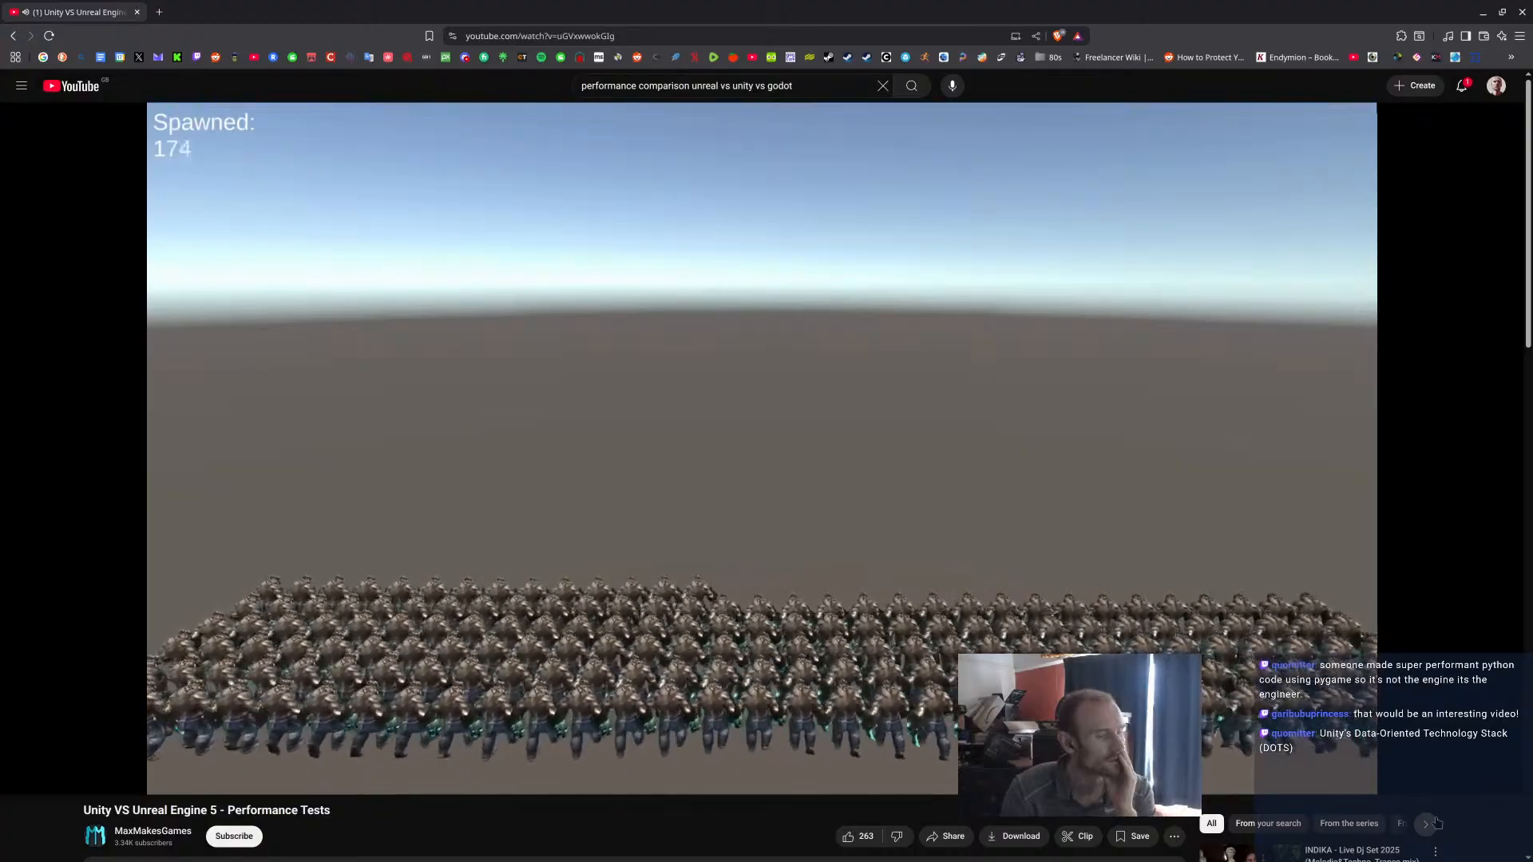
pyautogui.click(1087, 639)
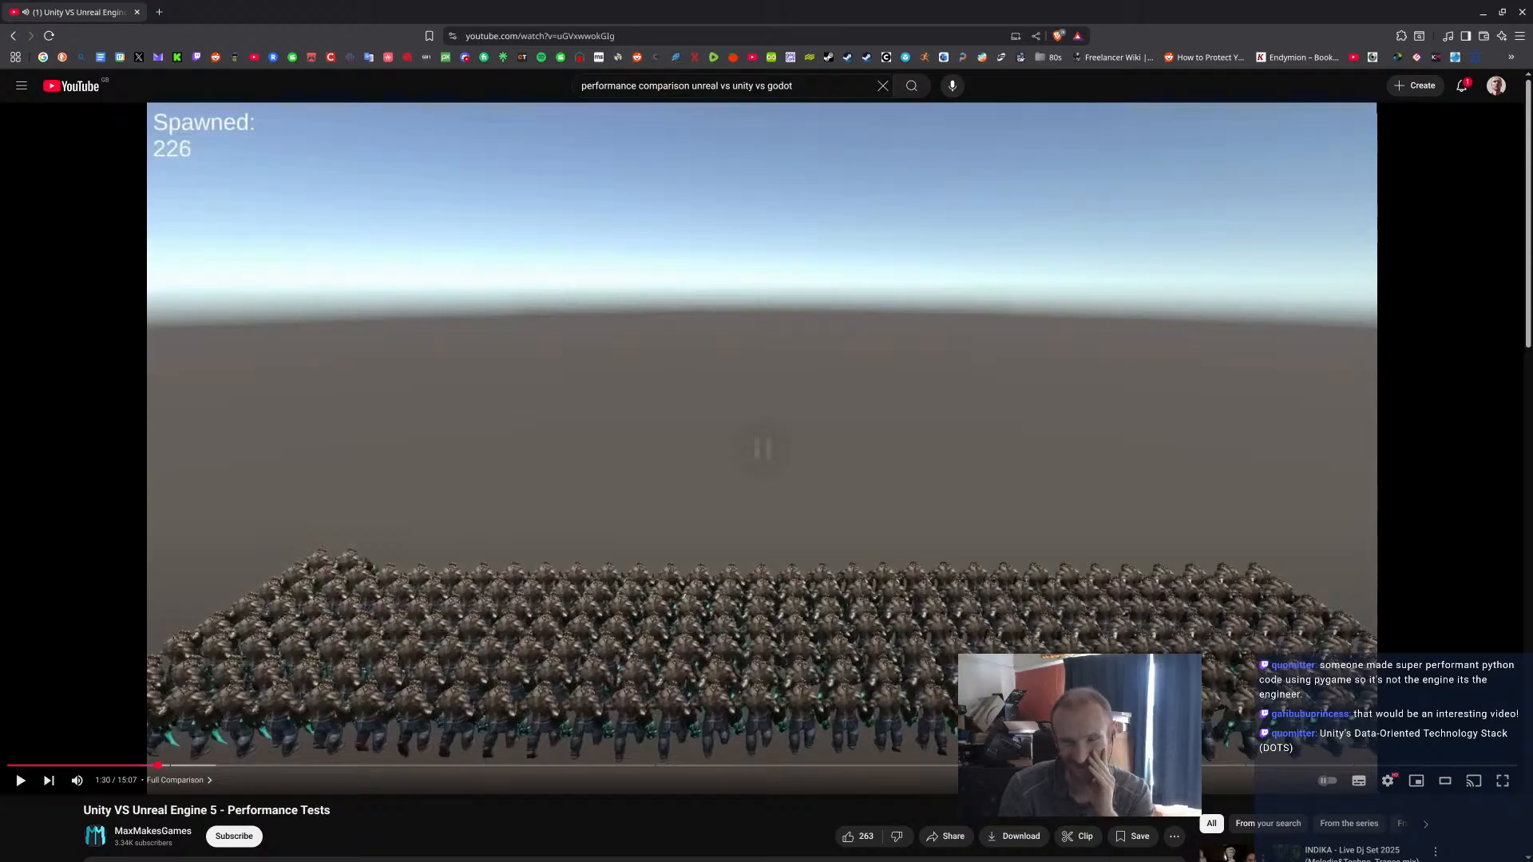
pyautogui.press('space')
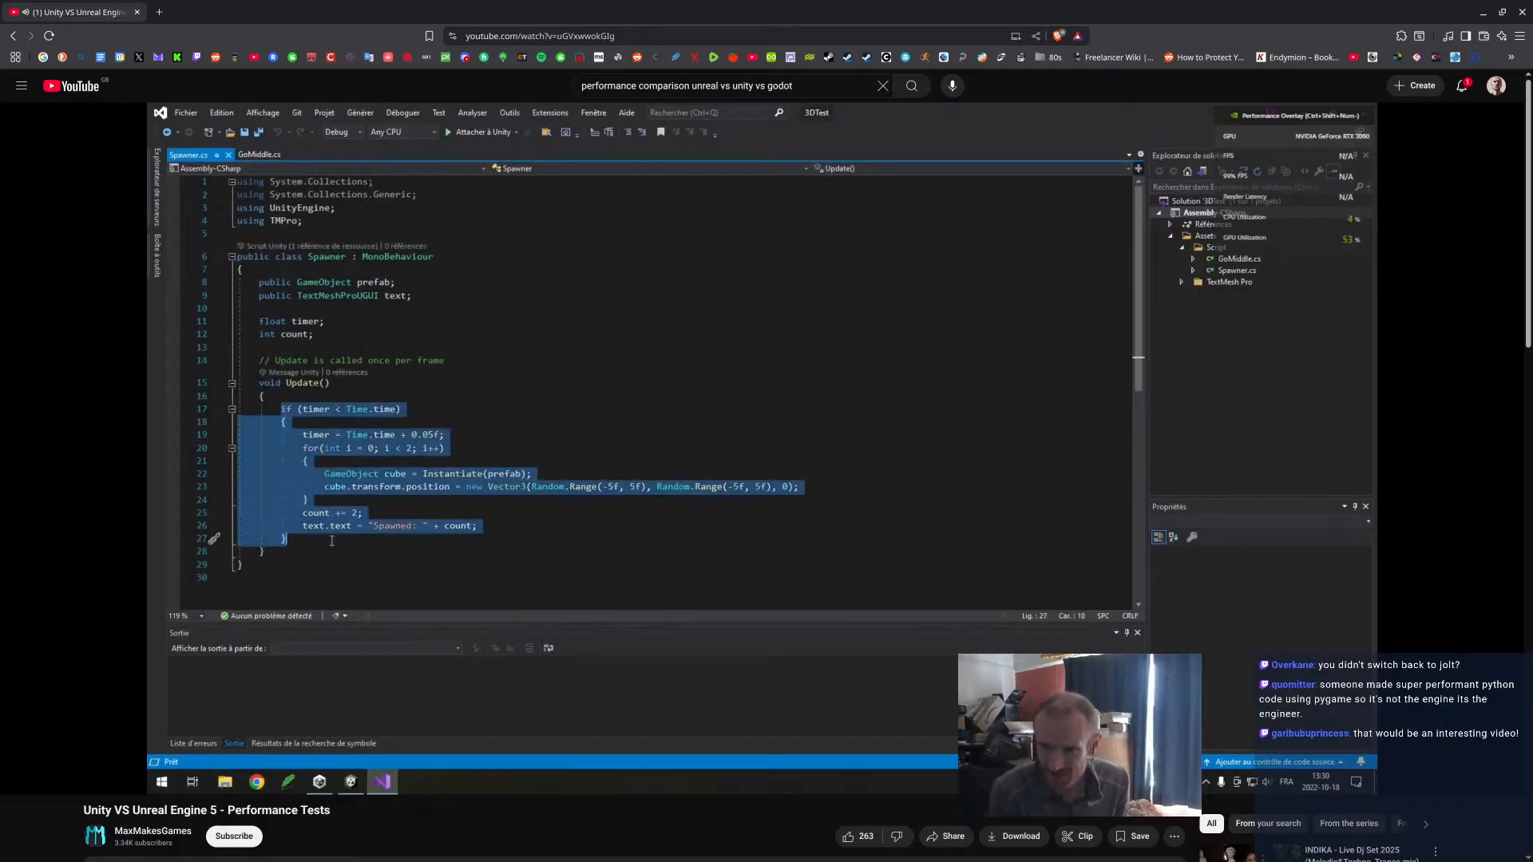
pyautogui.click(828, 611)
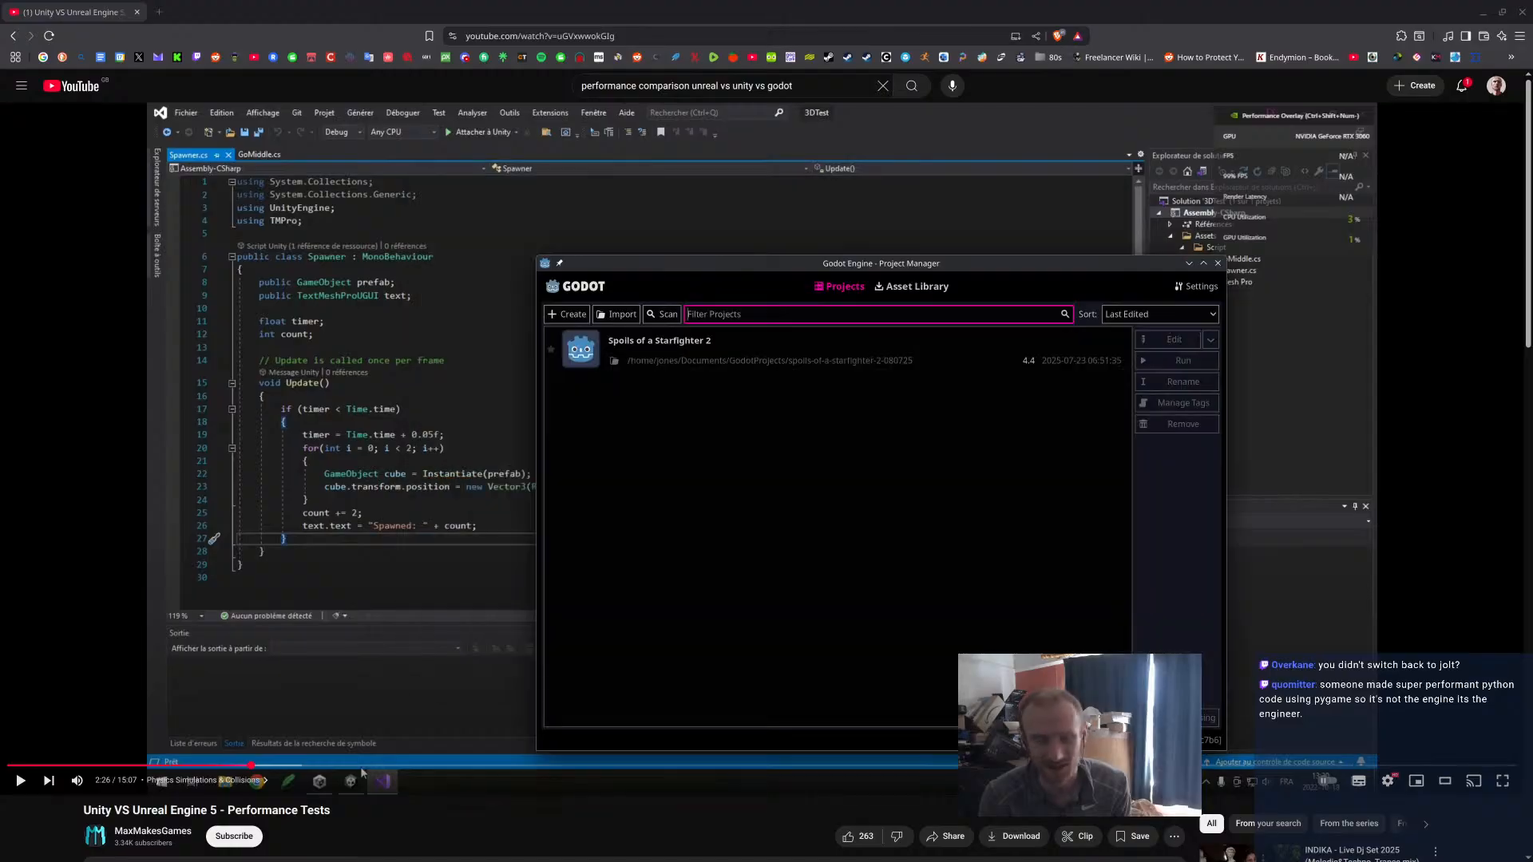
# Open the Spoils of a Starfighter 2 project in Godot and examine the plane intersection lines in _update_hovered_object.
pyautogui.doubleClick(909, 367)
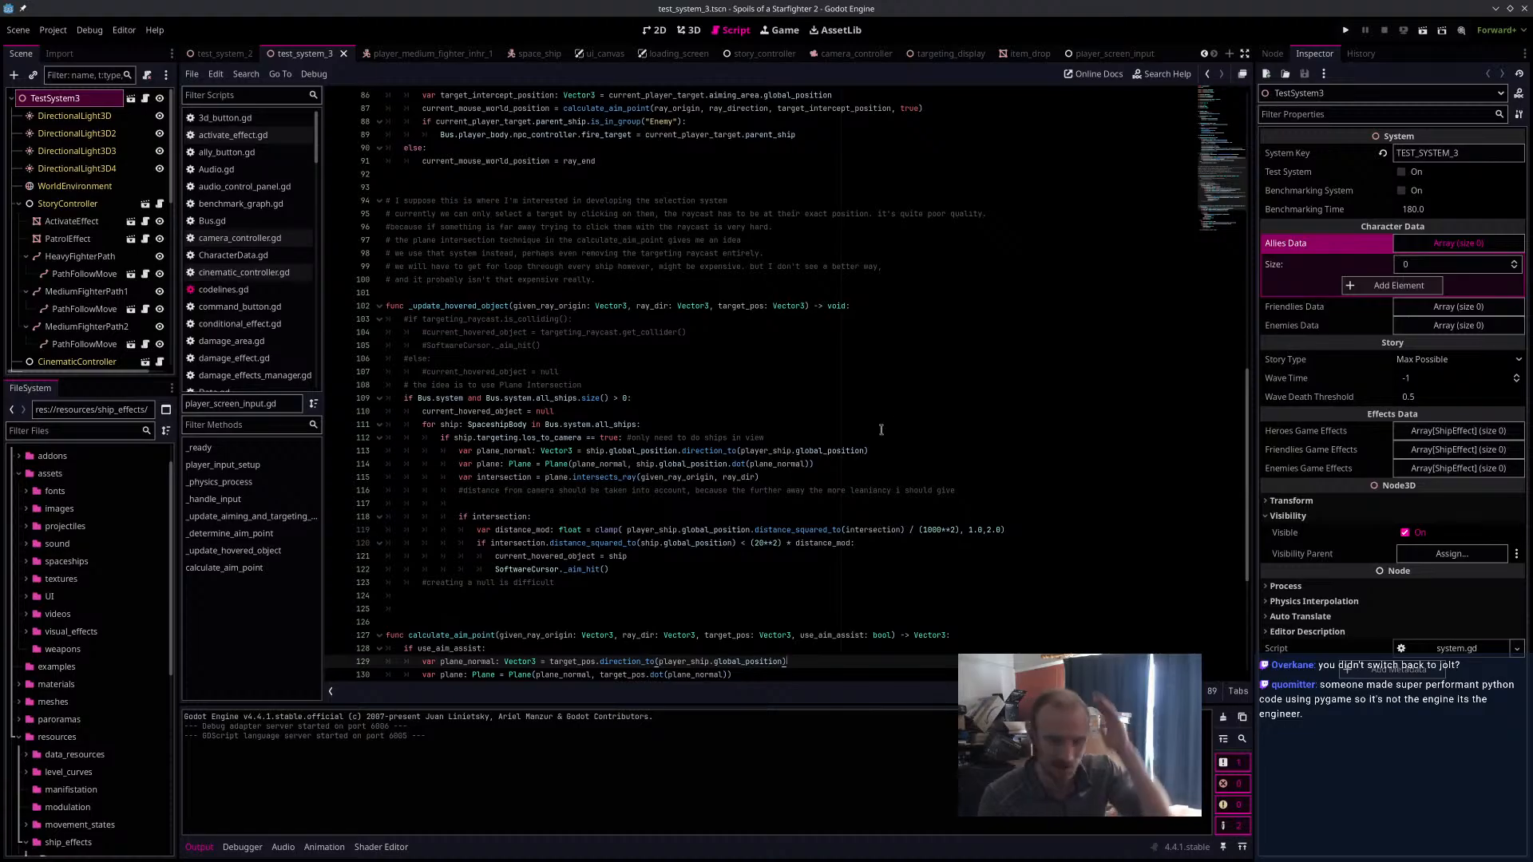
pyautogui.doubleClick(503, 451)
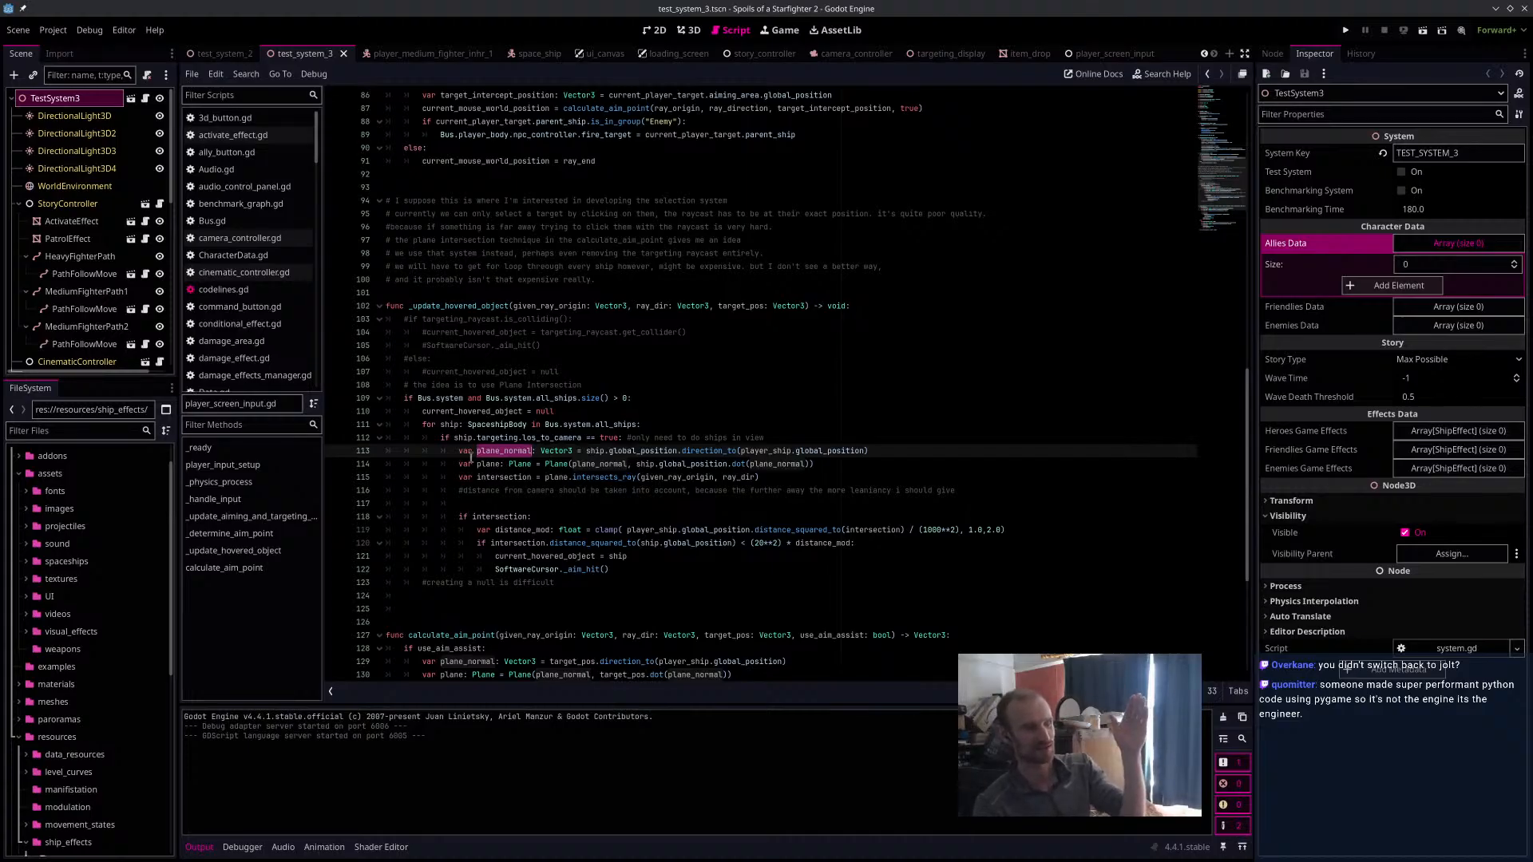
pyautogui.moveTo(470, 454); pyautogui.dragTo(900, 491)
pyautogui.click(977, 491)
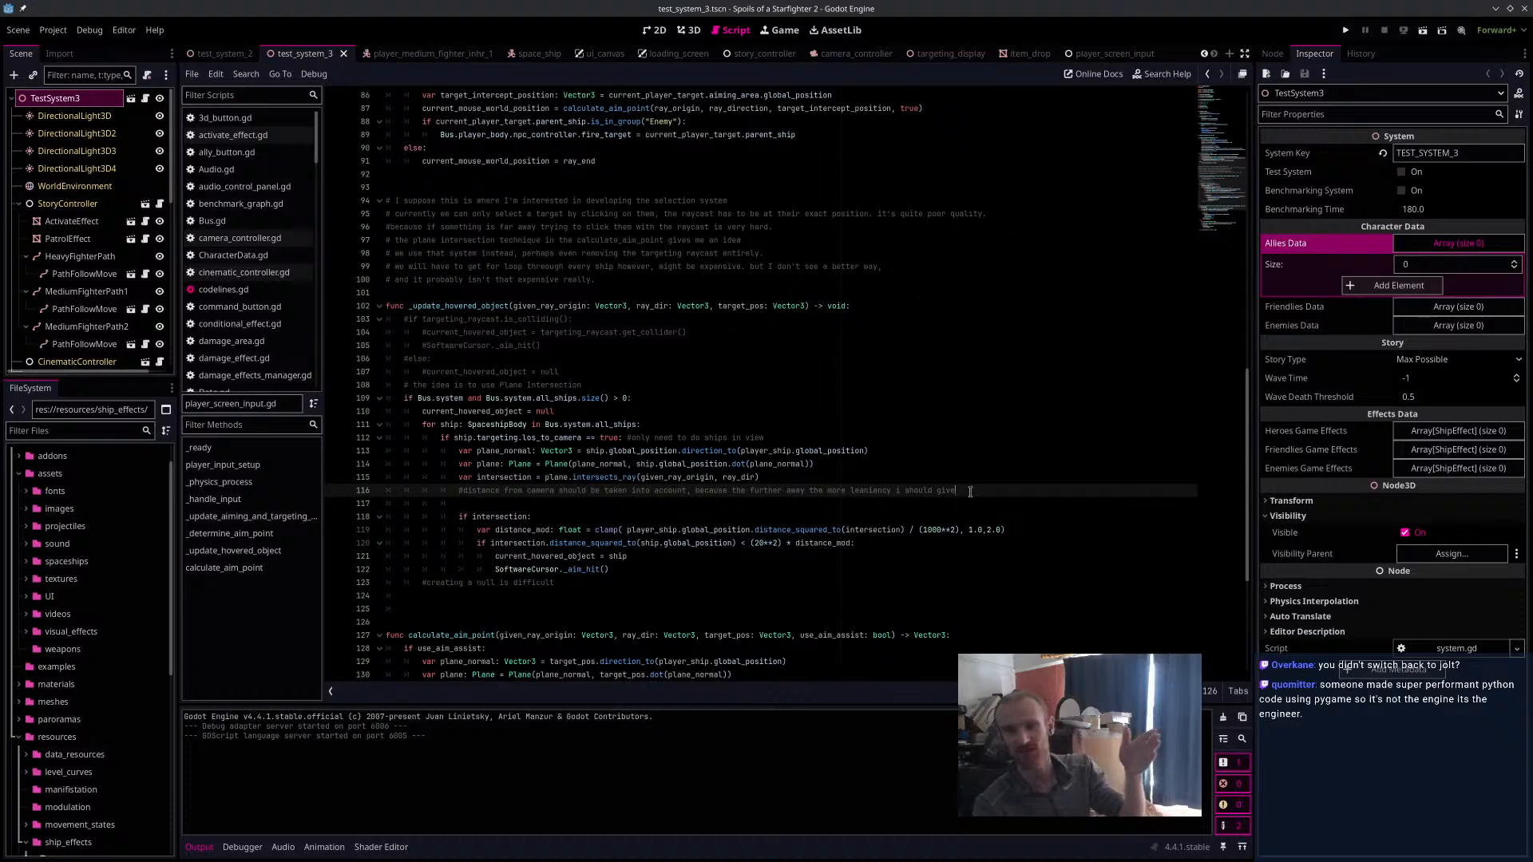
pyautogui.click(593, 481)
pyautogui.moveTo(511, 452); pyautogui.dragTo(929, 478)
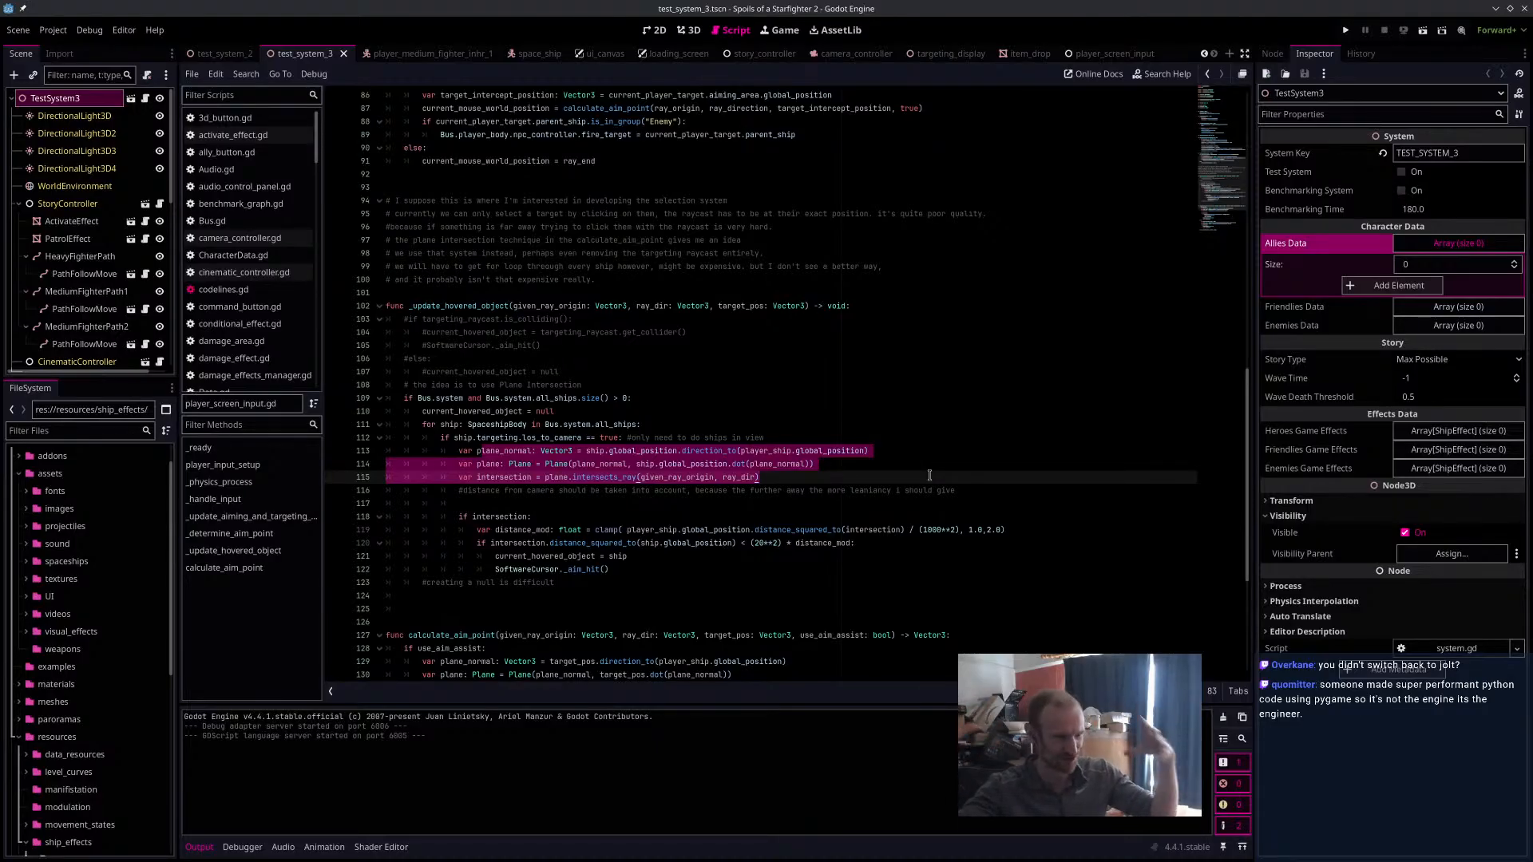
# Begin a "var box:" declaration below the plane variable in _update_hovered_object, trying a Box type and leaving the type blank.
pyautogui.click(601, 464)
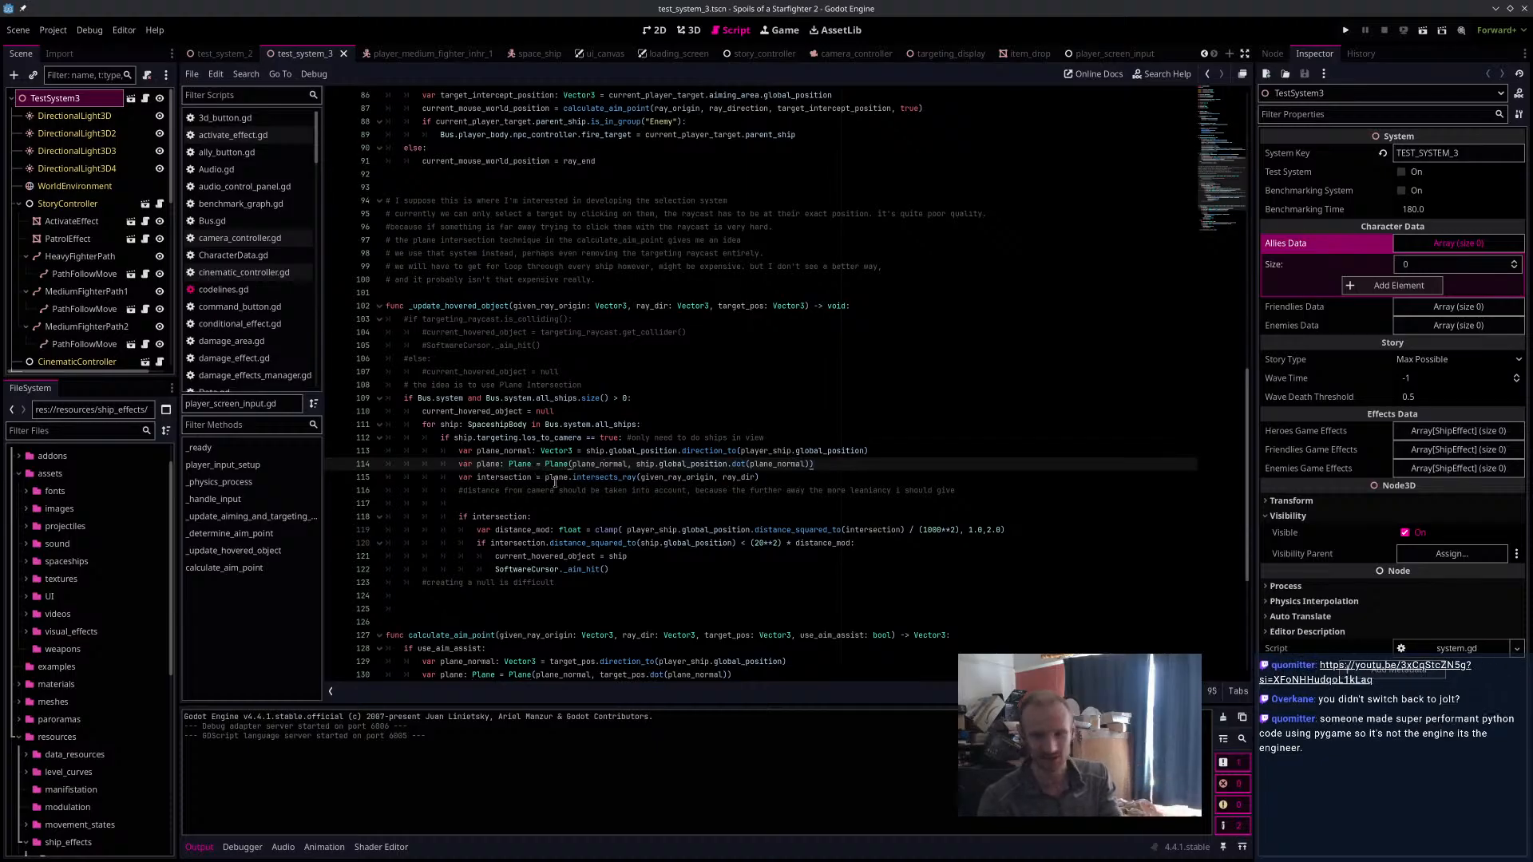
pyautogui.moveTo(555, 482)
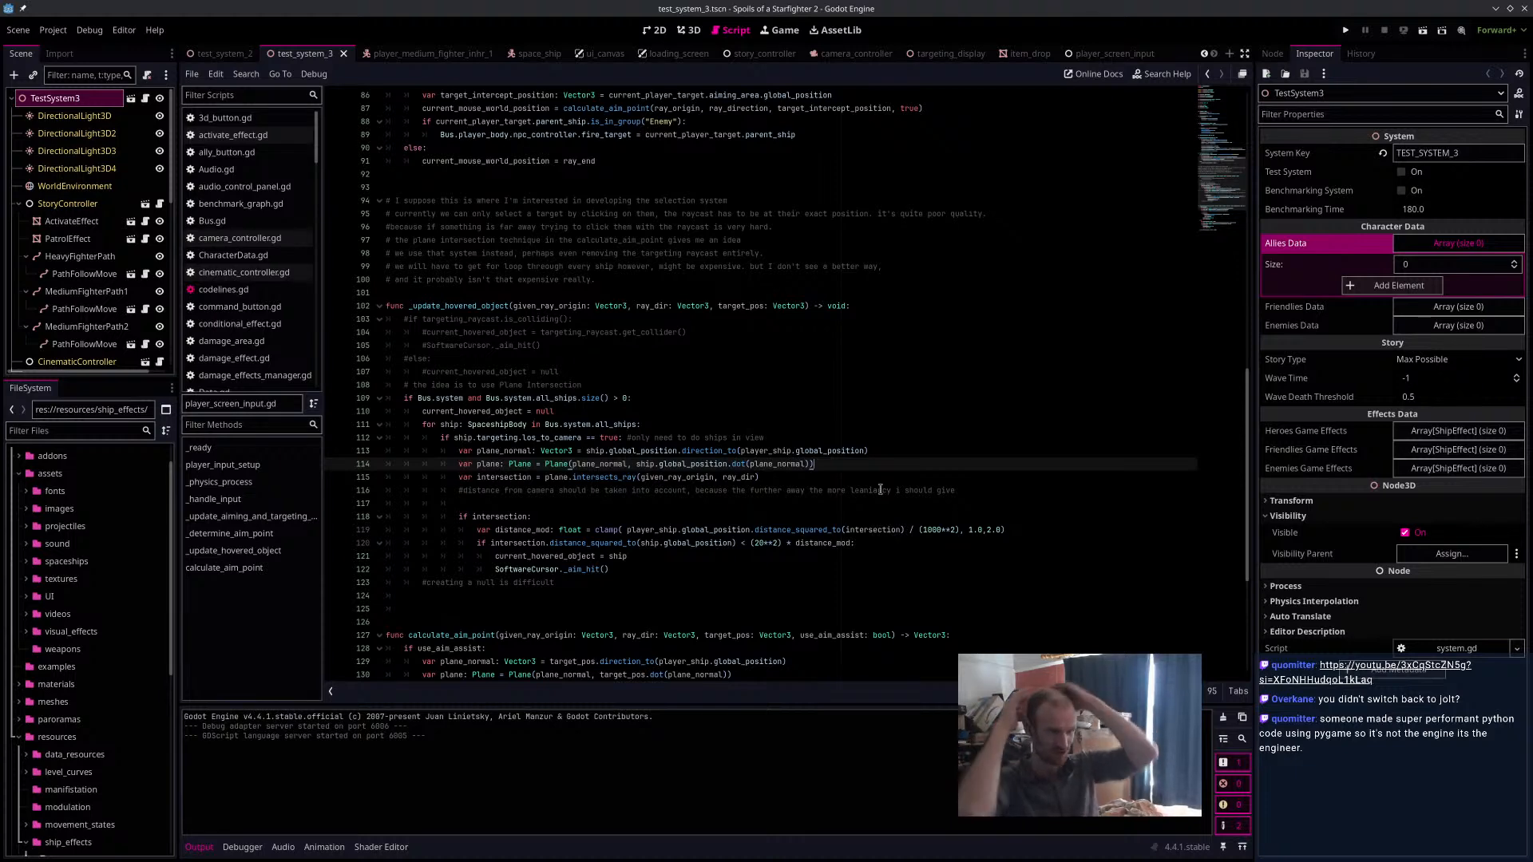
pyautogui.press('Return')
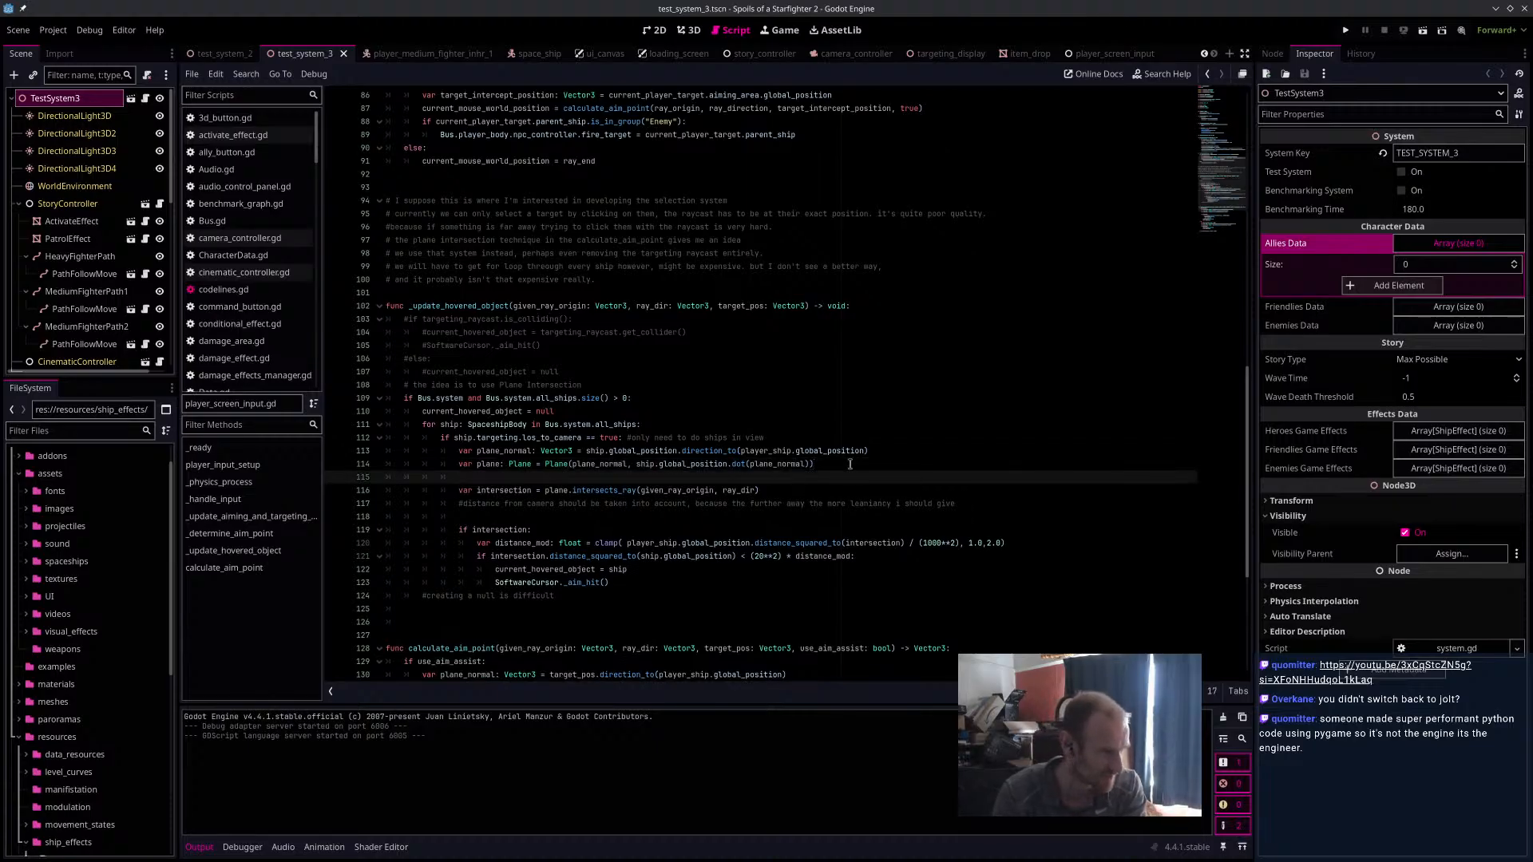
pyautogui.write('var s')
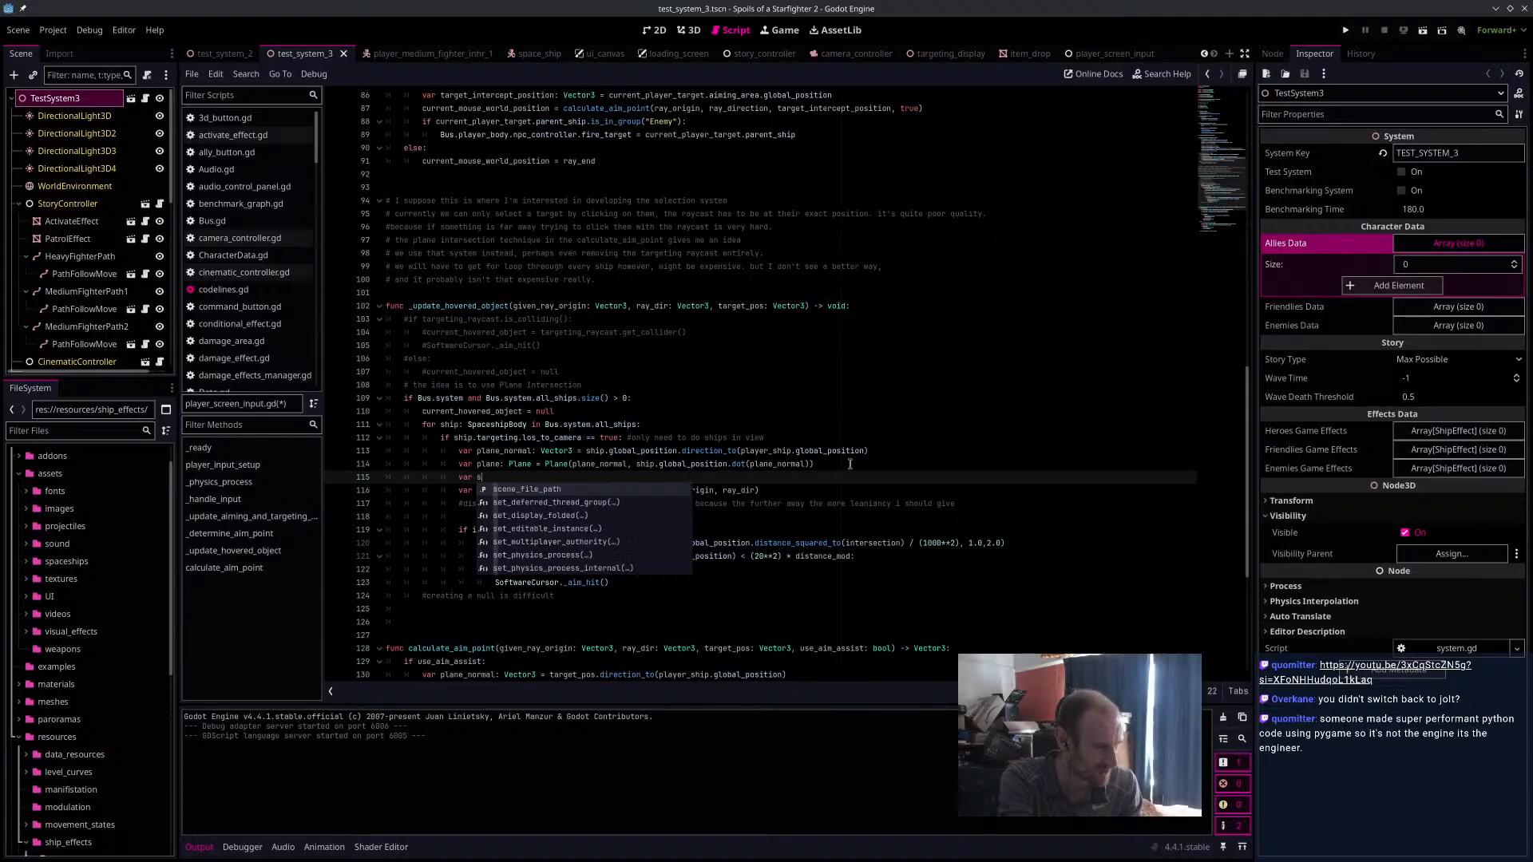
pyautogui.press('Escape')
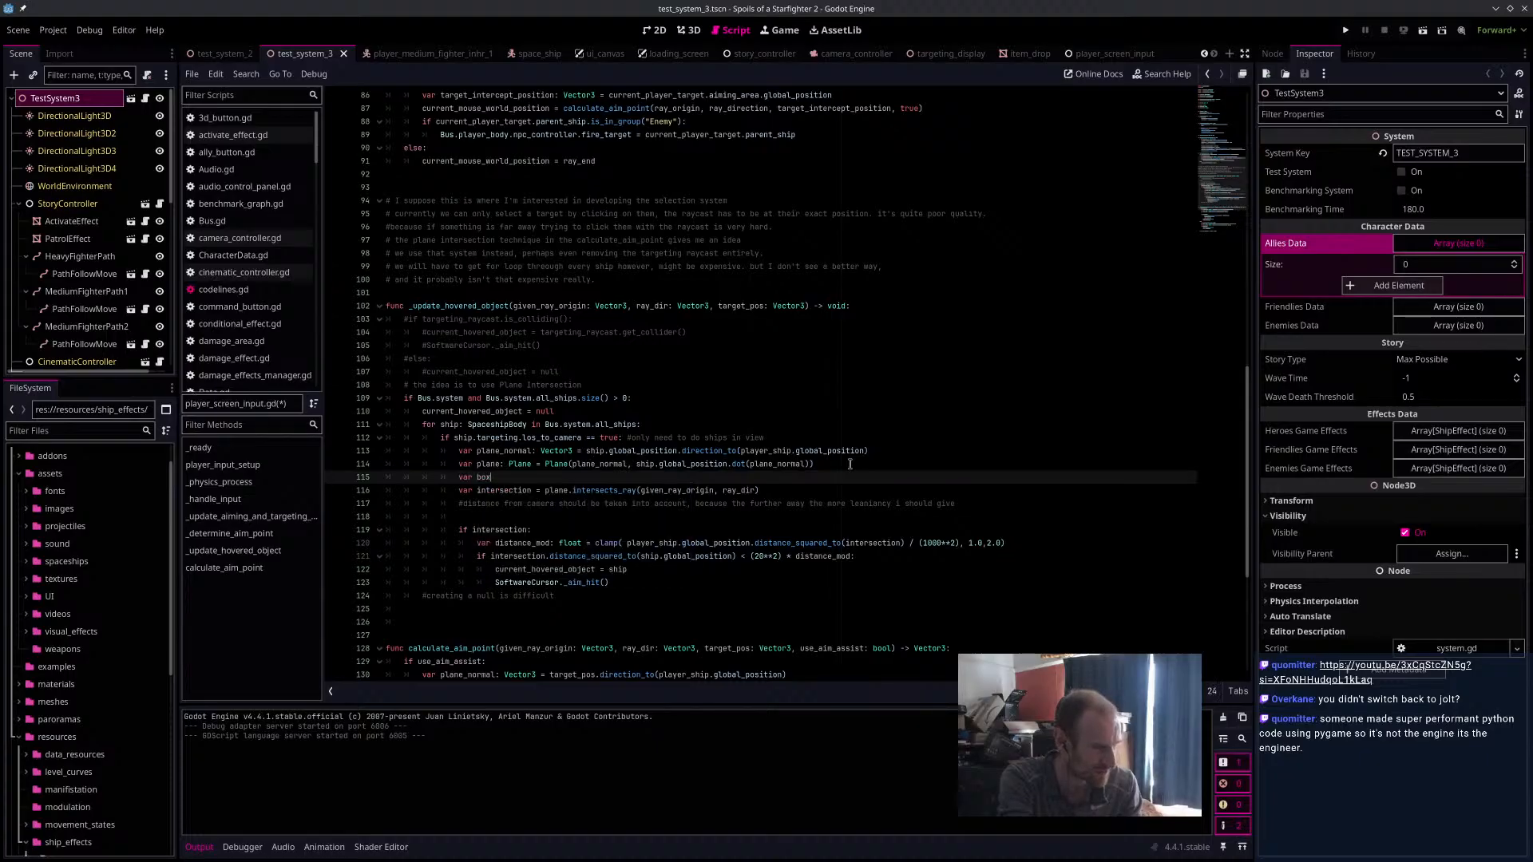
pyautogui.write('Box')
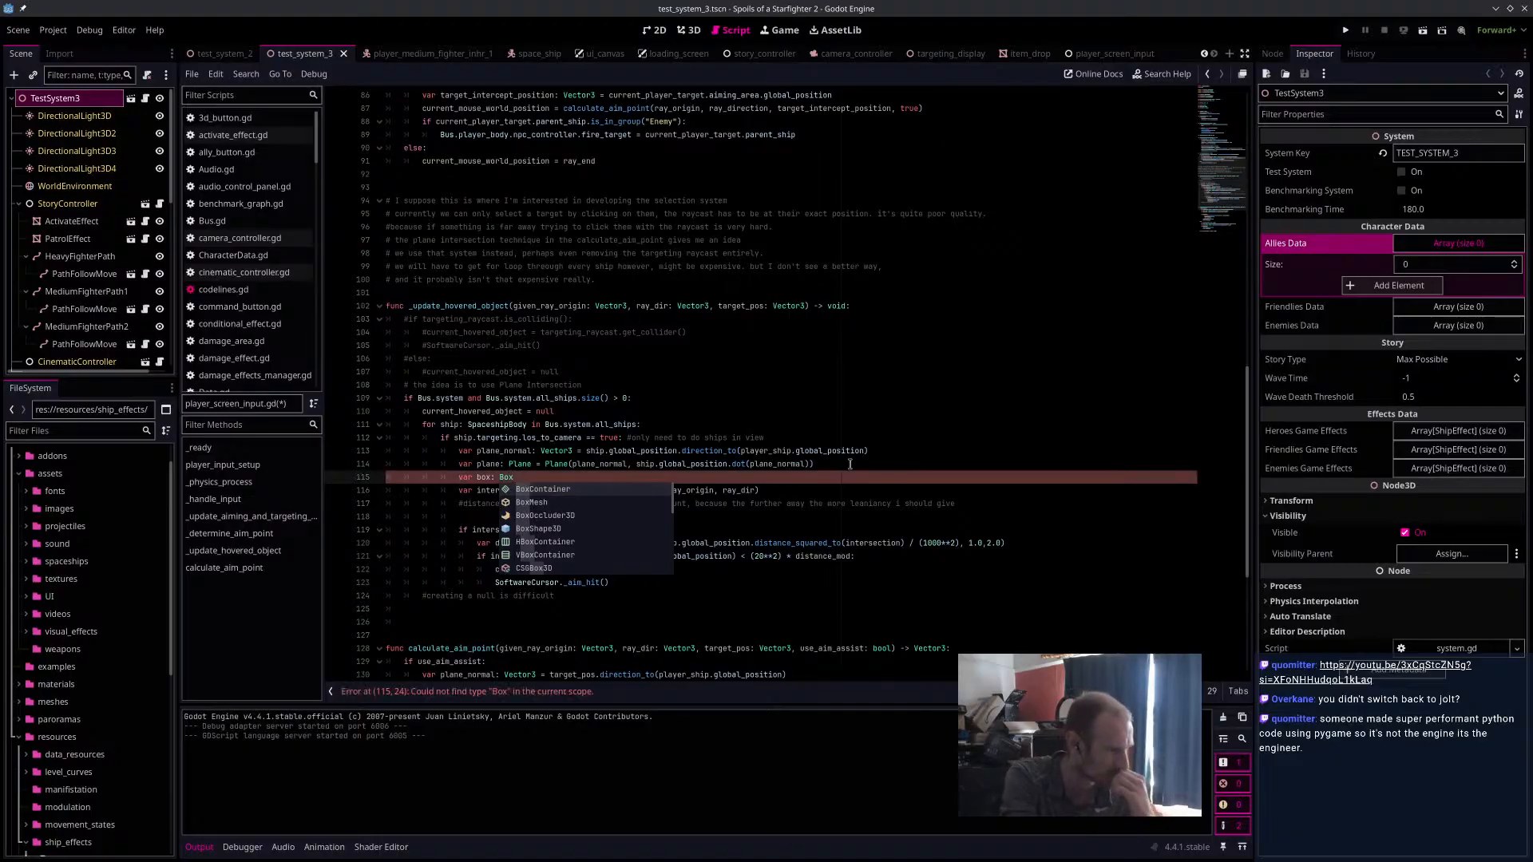
pyautogui.press('Down')
pyautogui.press('Down')
pyautogui.press('Down')
pyautogui.press('Down')
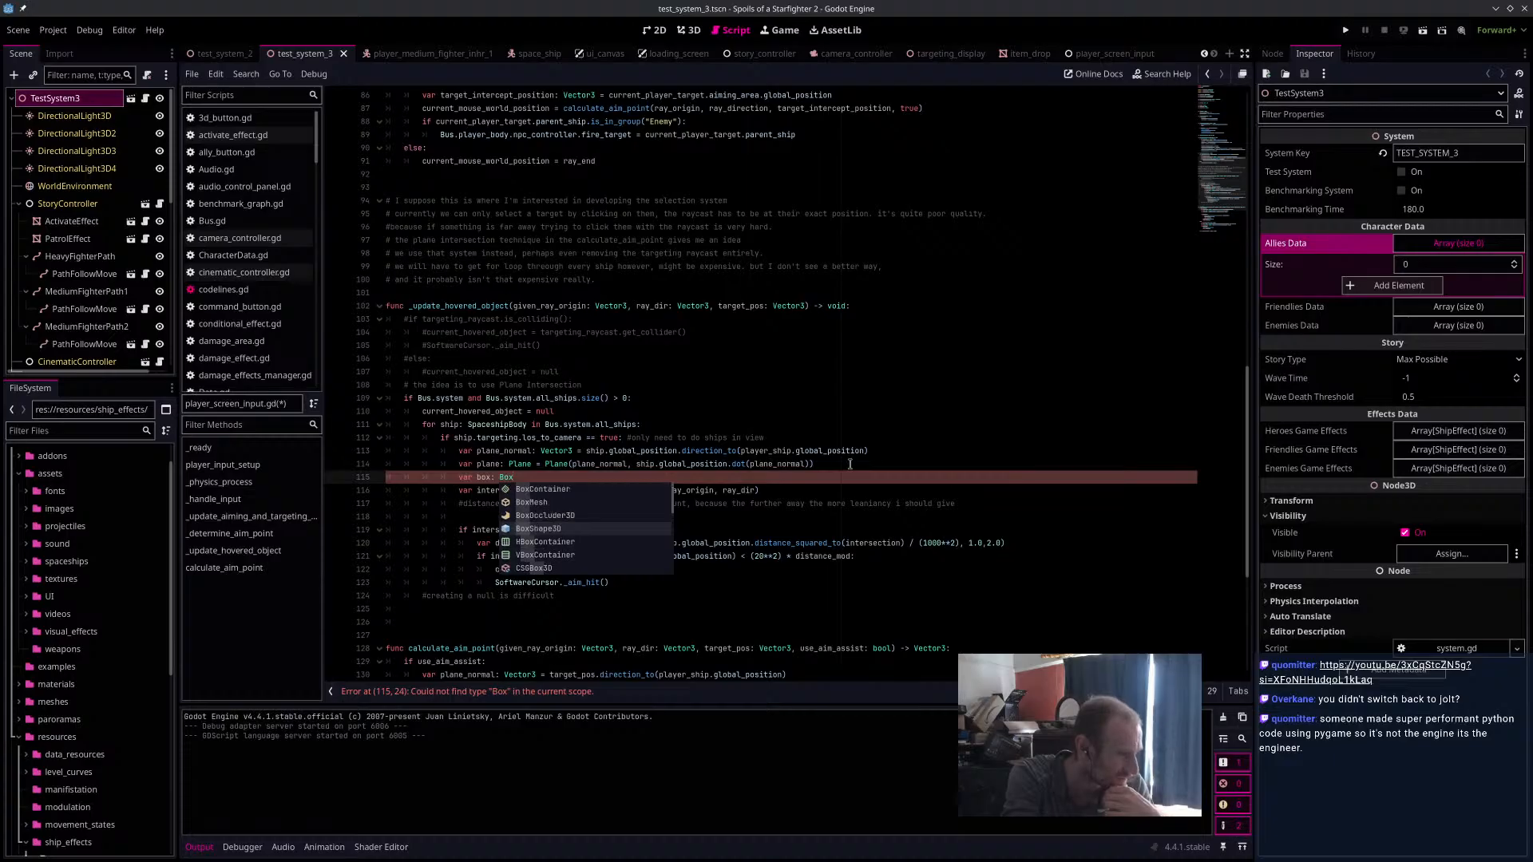
pyautogui.press('BackSpace')
pyautogui.press('BackSpace')
pyautogui.press('BackSpace')
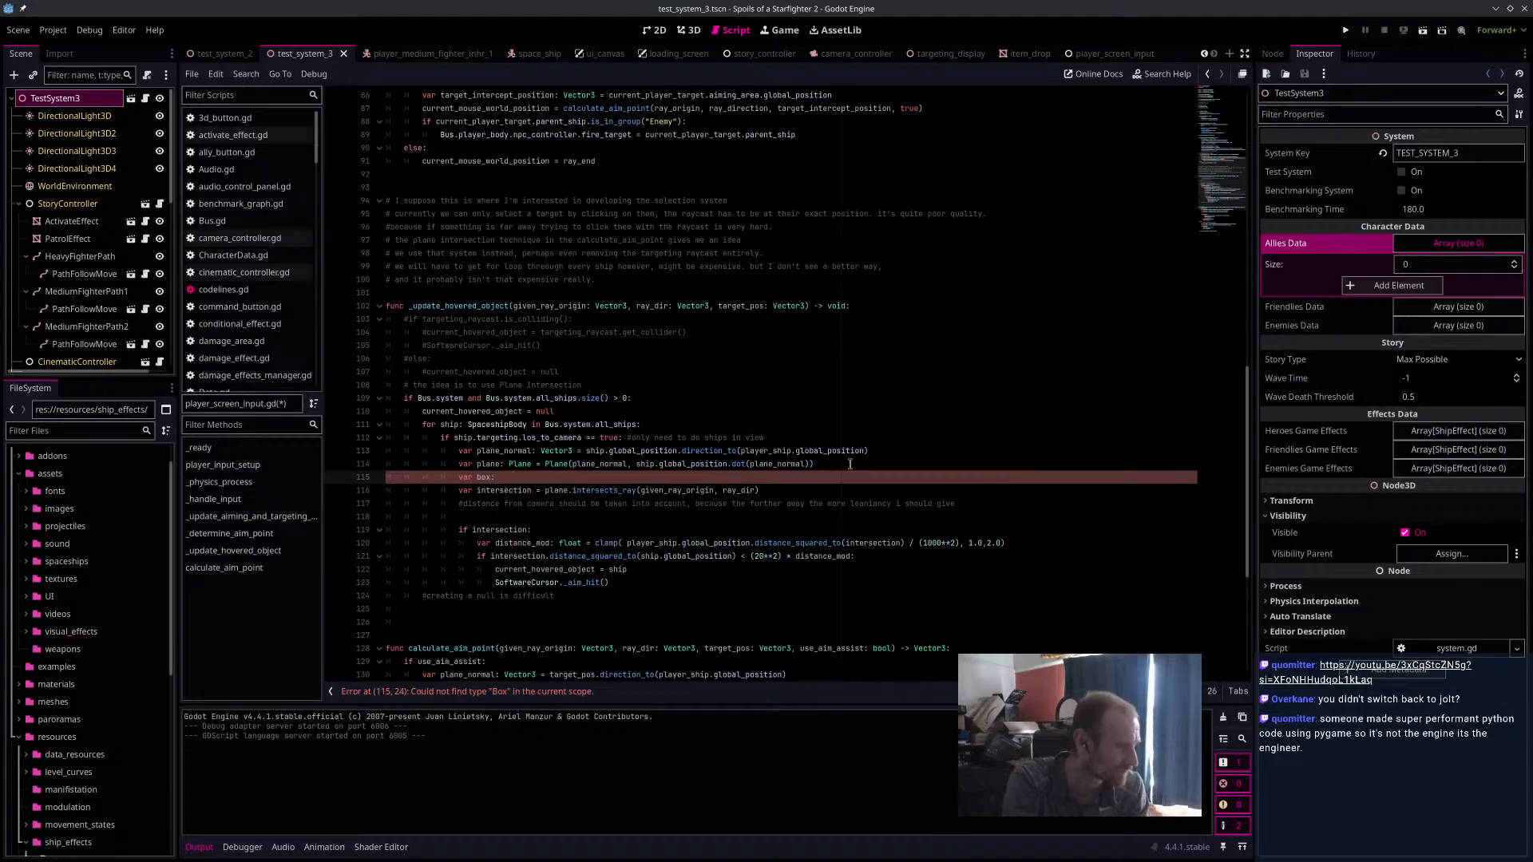
# Look up the Plane class documentation and read through its description, methods and properties.
pyautogui.keyDown('ctrl'); pyautogui.click(522, 464); pyautogui.keyUp('ctrl')
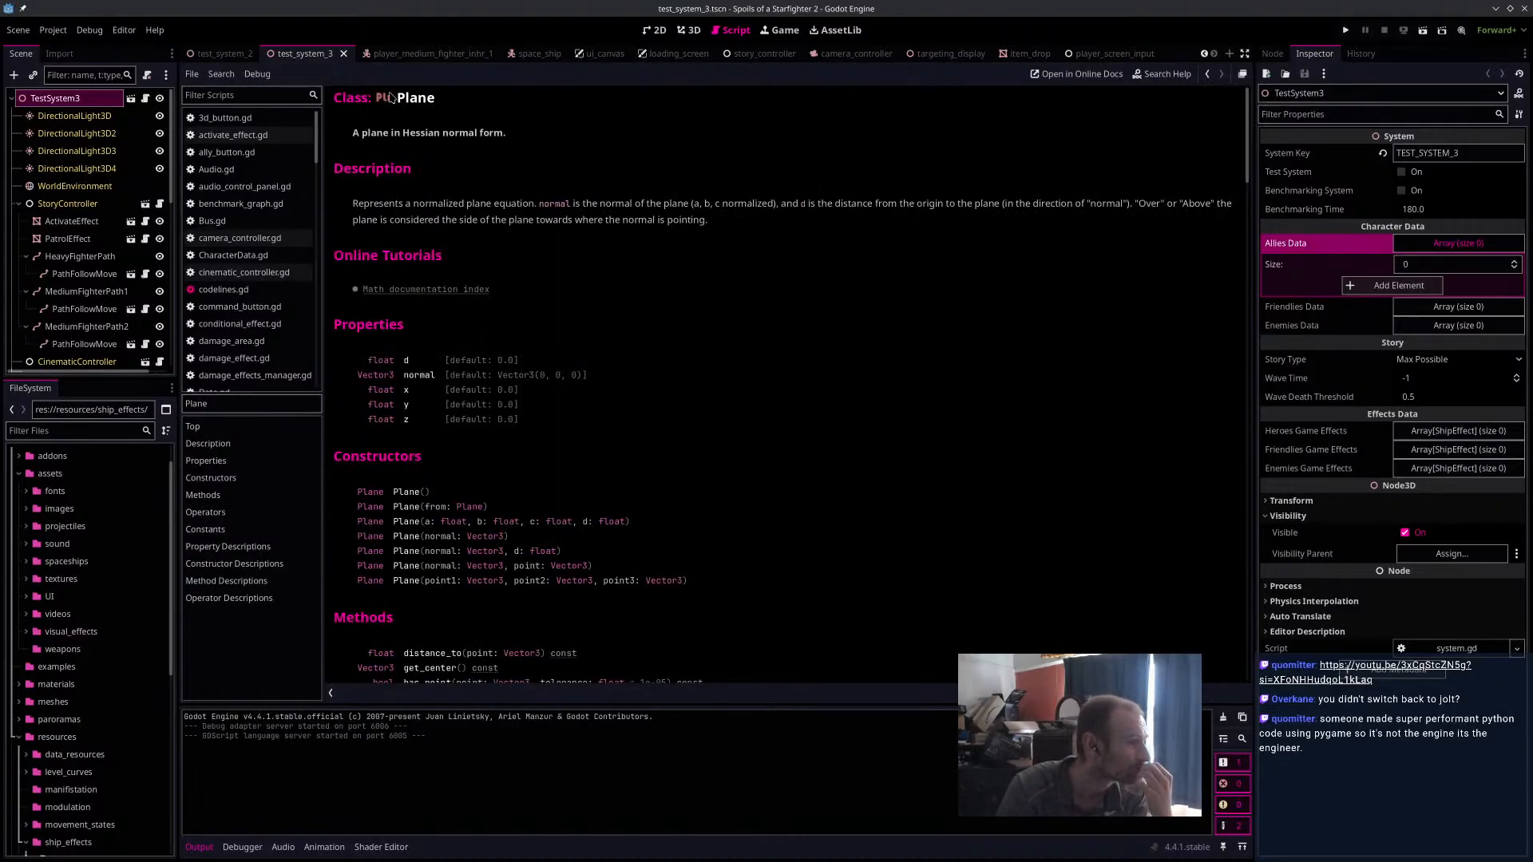
pyautogui.moveTo(351, 133); pyautogui.dragTo(512, 127)
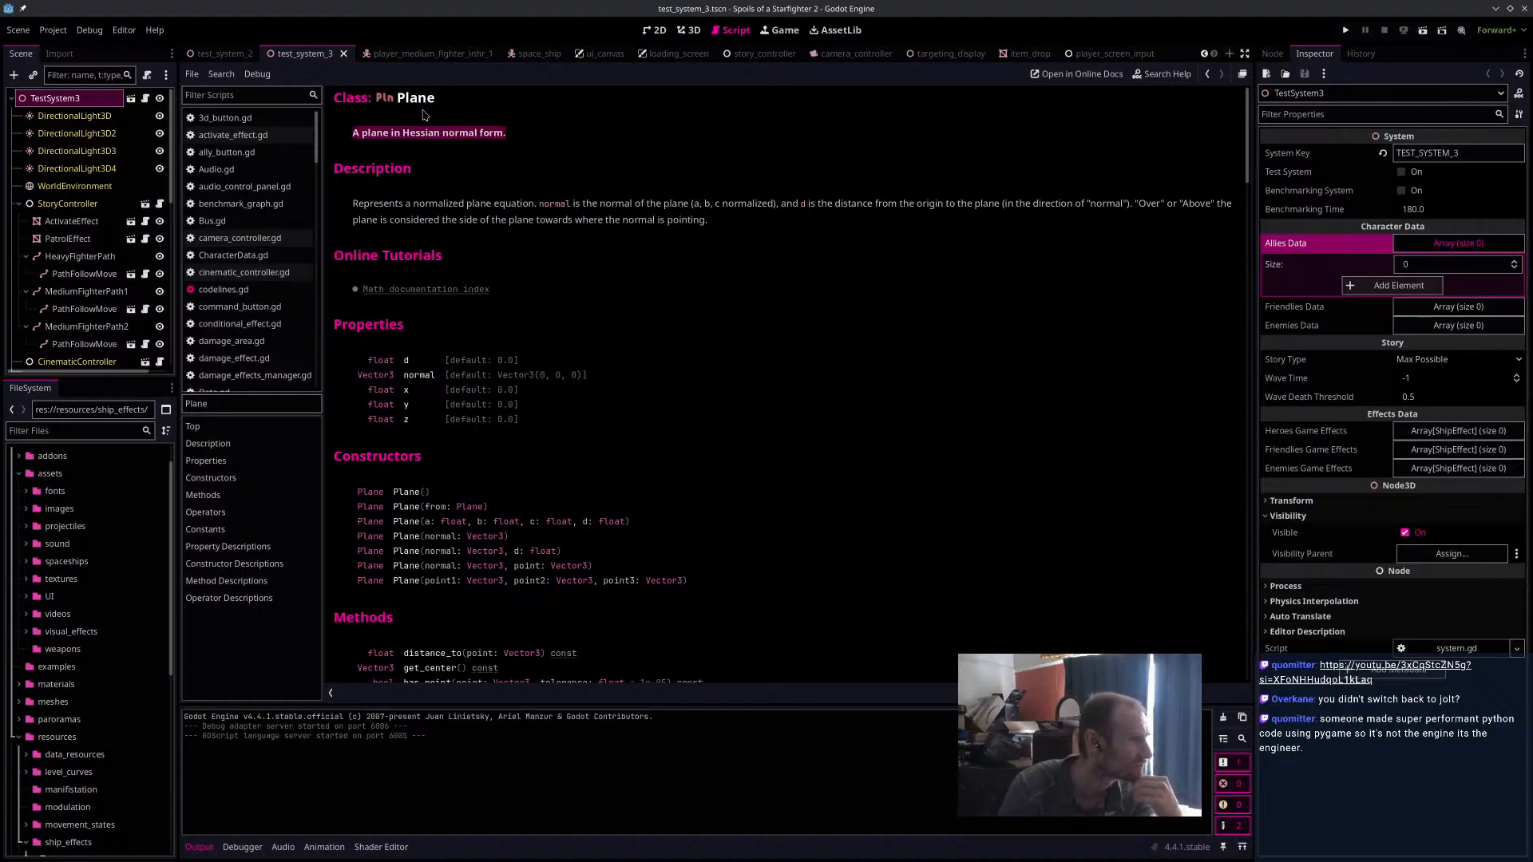
pyautogui.scroll(-8, 561, 357)
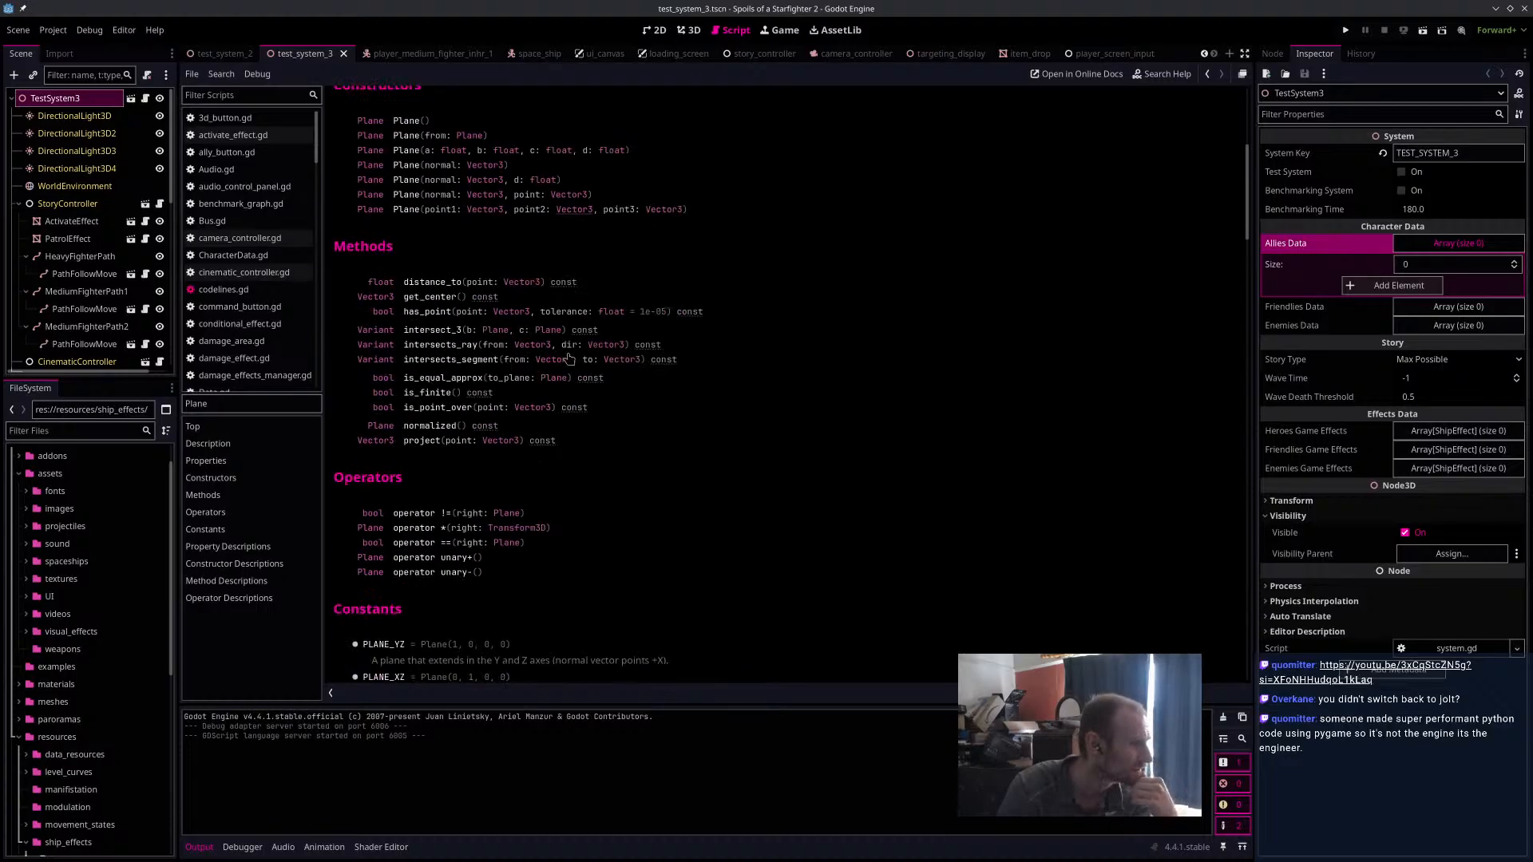
pyautogui.scroll(-8, 568, 359)
pyautogui.scroll(-6, 570, 358)
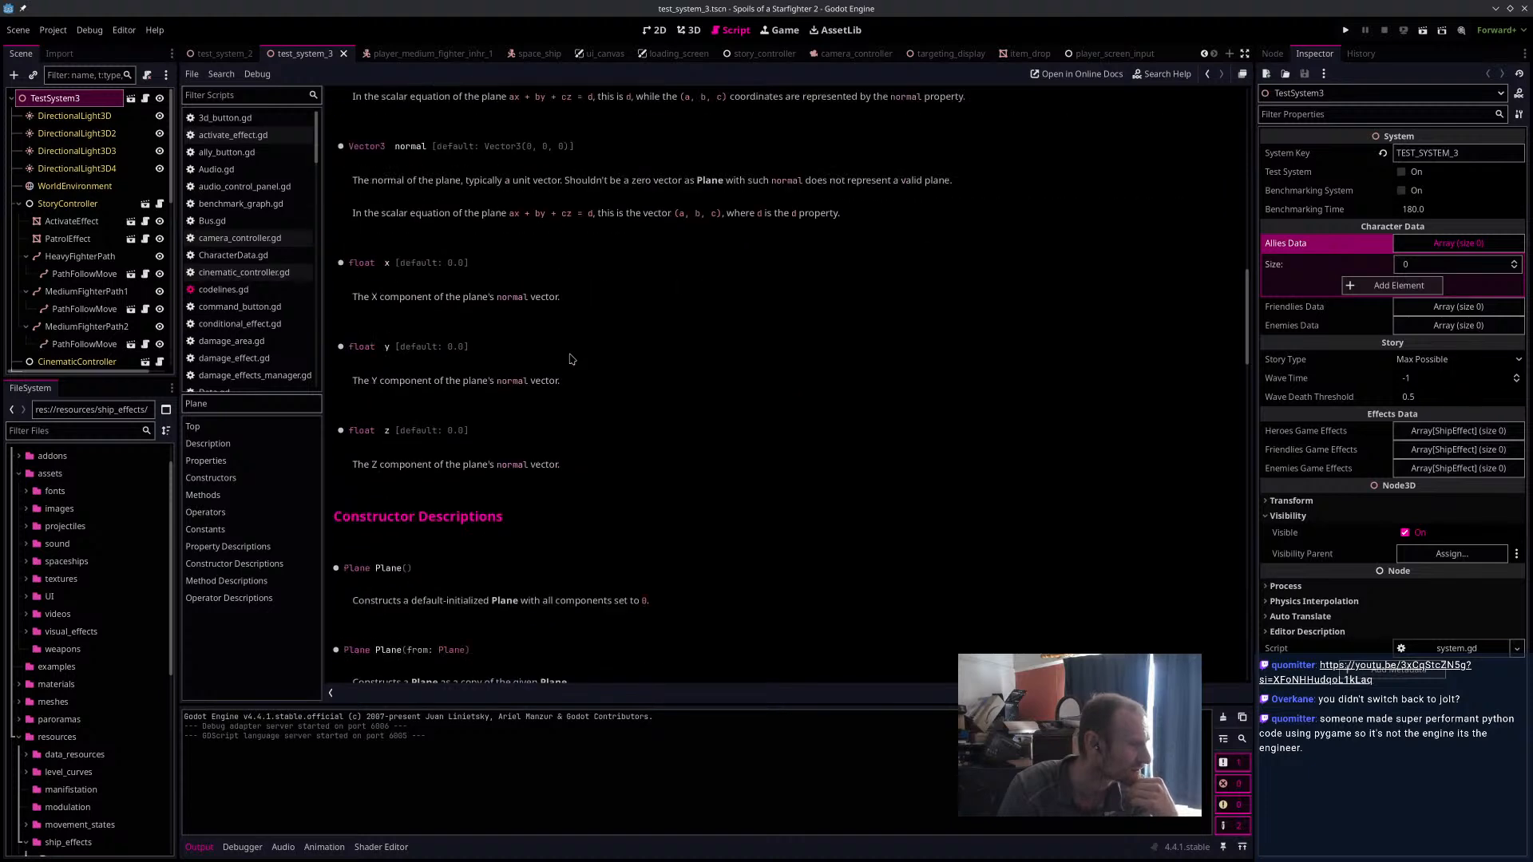
pyautogui.scroll(20, 572, 359)
pyautogui.scroll(5, 572, 358)
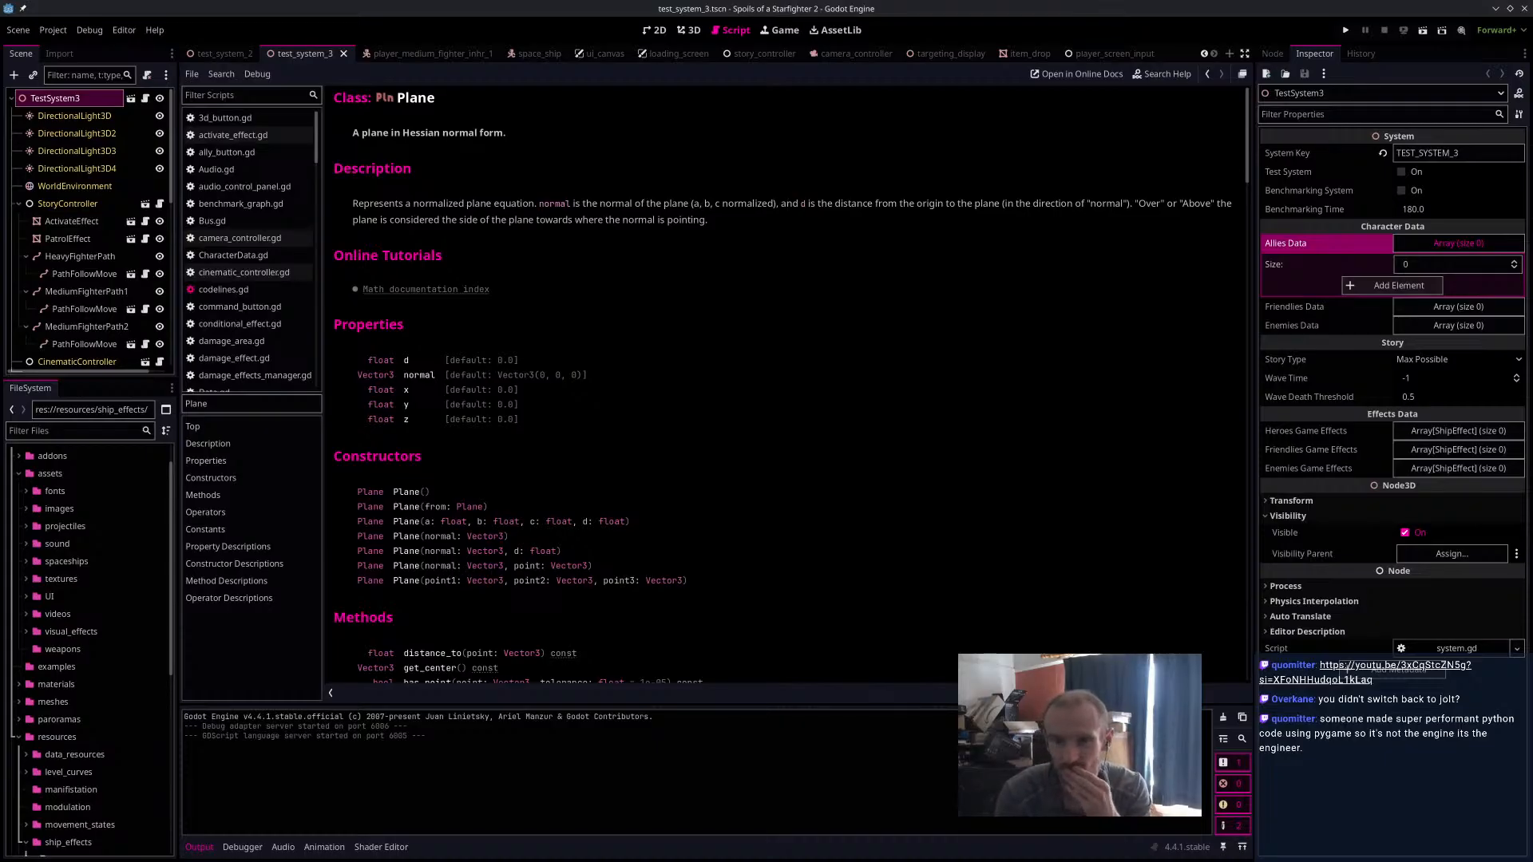
# Switch to the browser to watch part of "Rendering 100,000 Steves with Python", pause it and return to Godot.
pyautogui.moveTo(1532, 479); pyautogui.dragTo(731, 9)
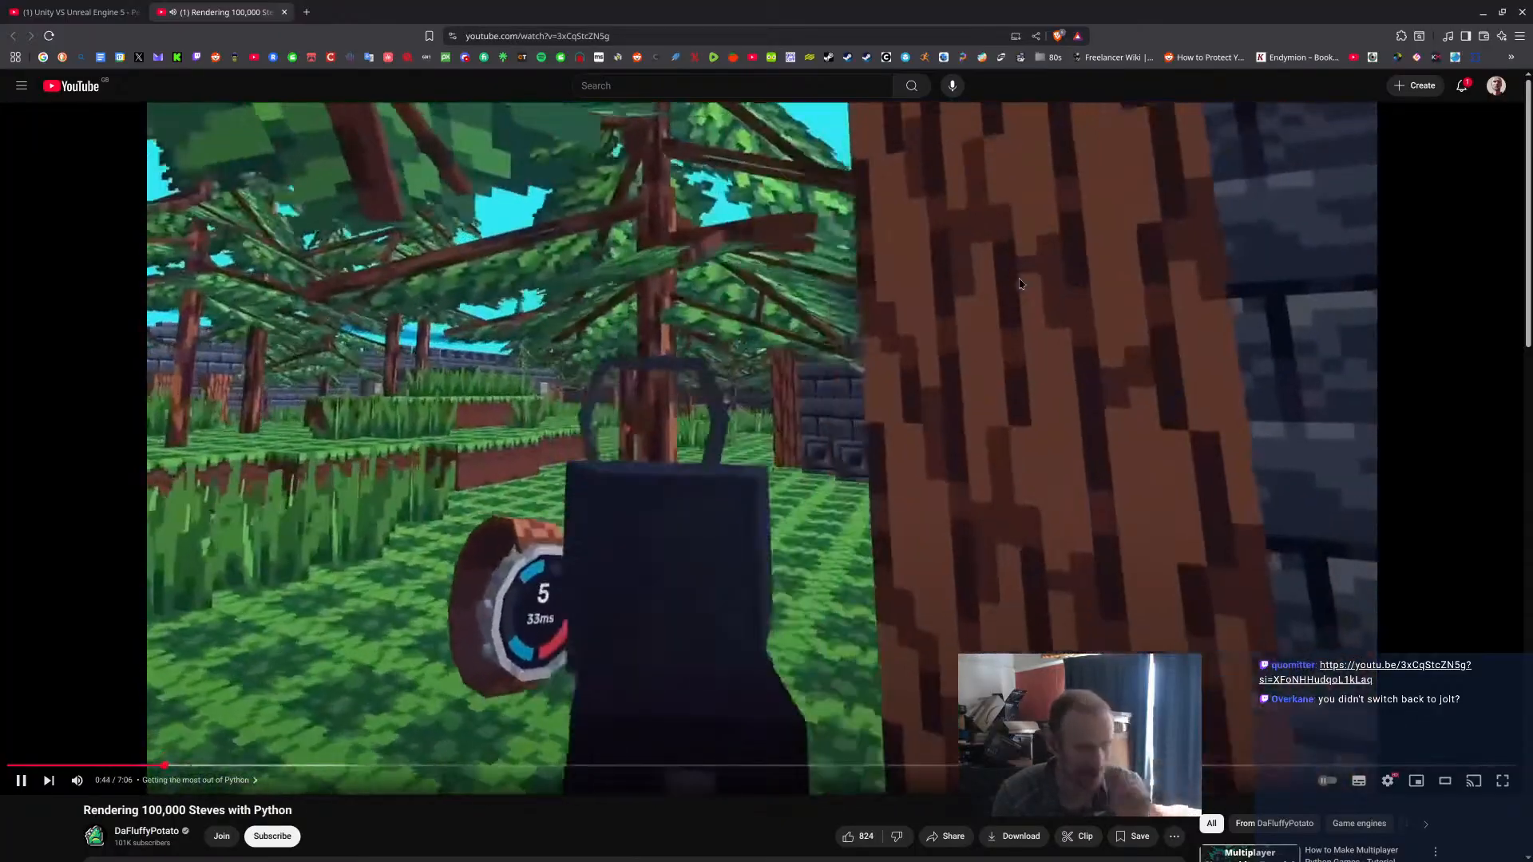
pyautogui.click(1021, 284)
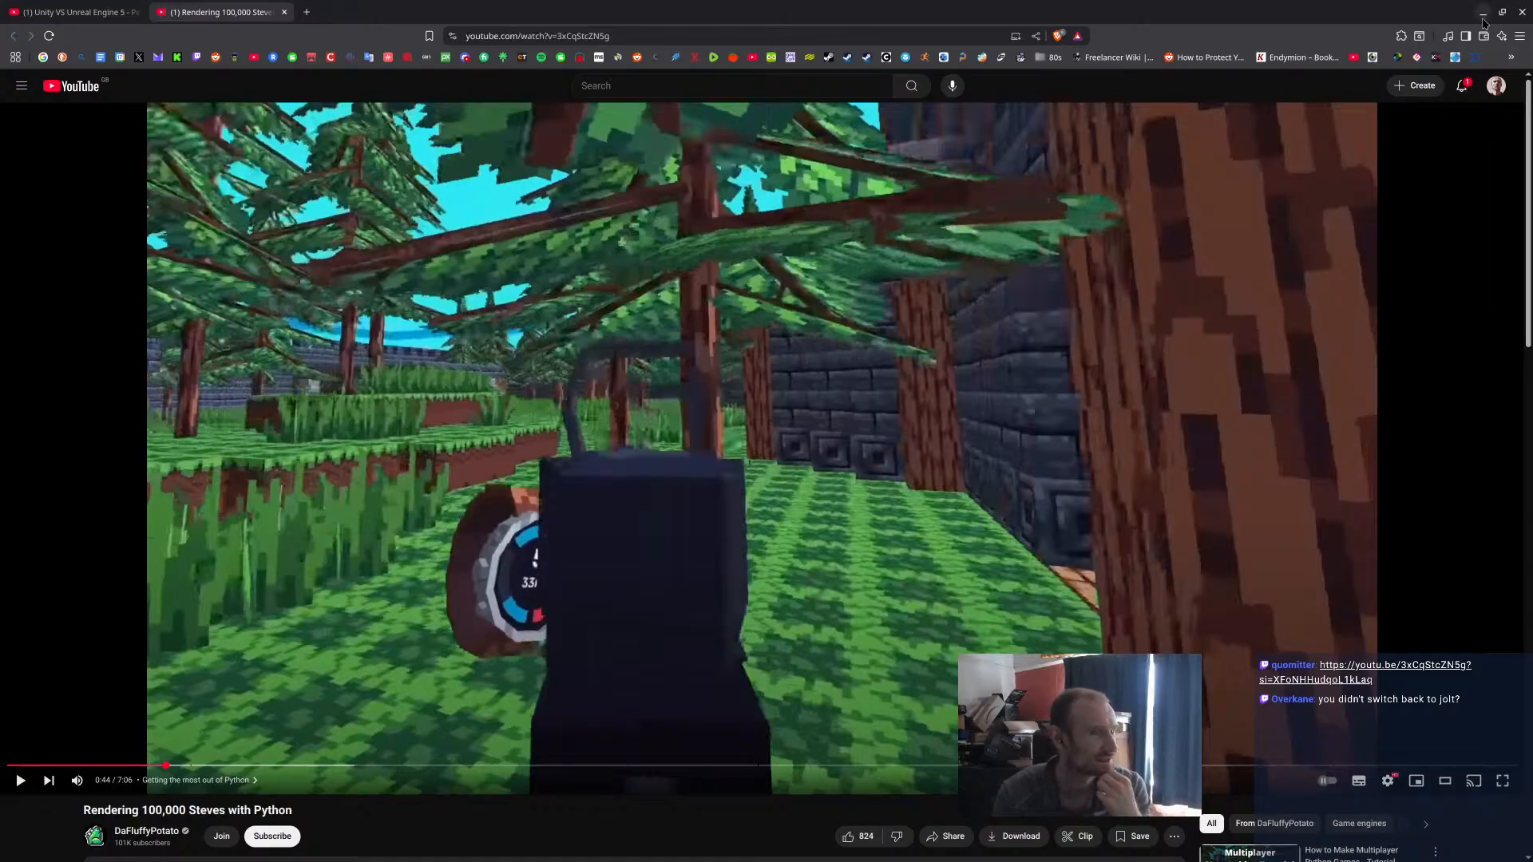
pyautogui.click(1483, 14)
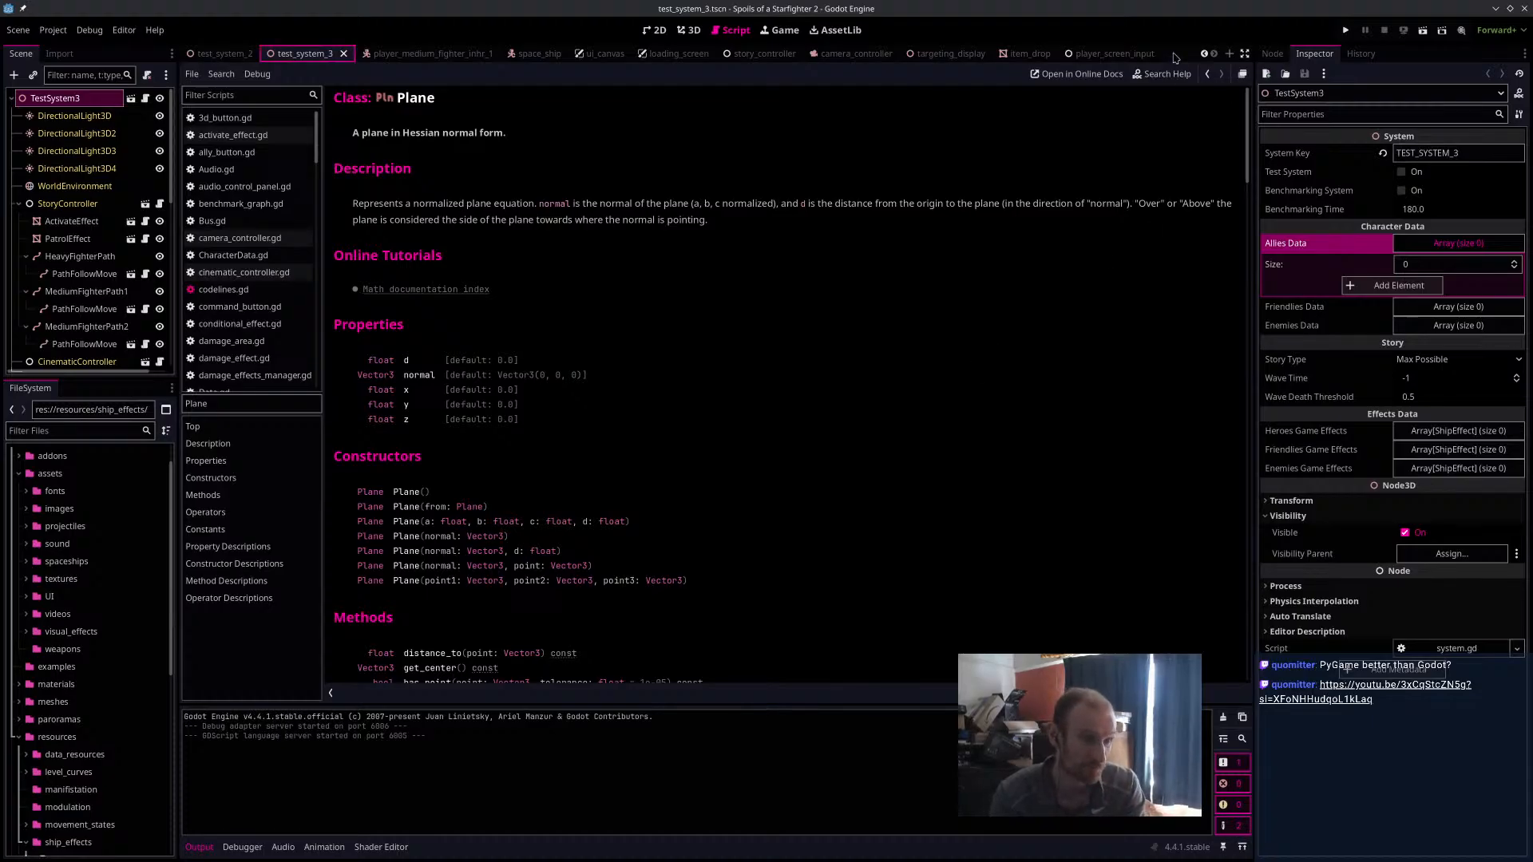
# Open the pulse_projectile_1.tscn scene, select the PulseProjectile node and inspect it in the 3D view.
pyautogui.hotkey('ctrl', 'shift', 'o')
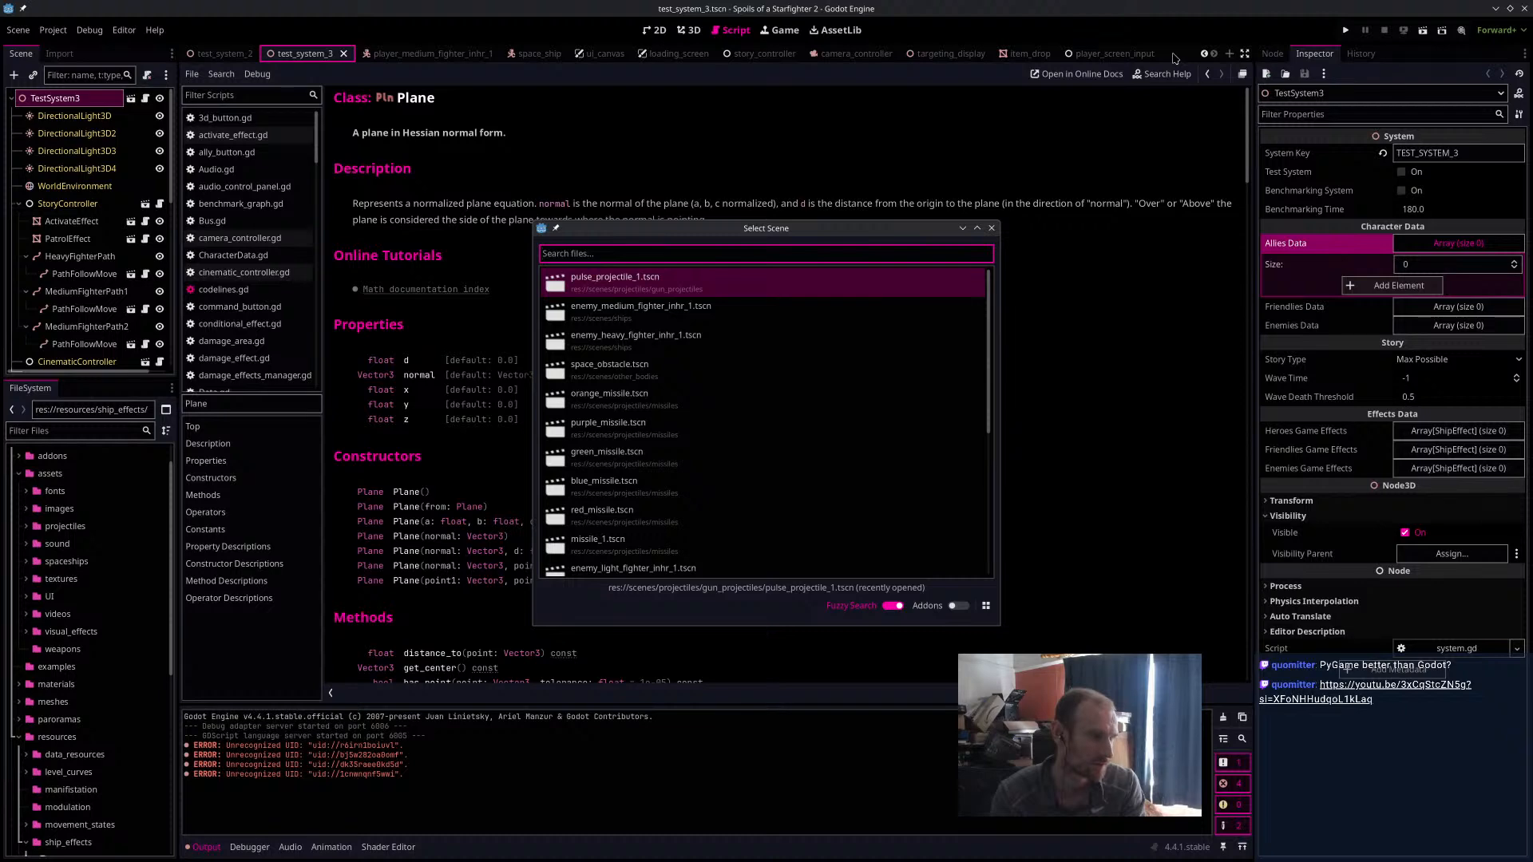
pyautogui.click(639, 281)
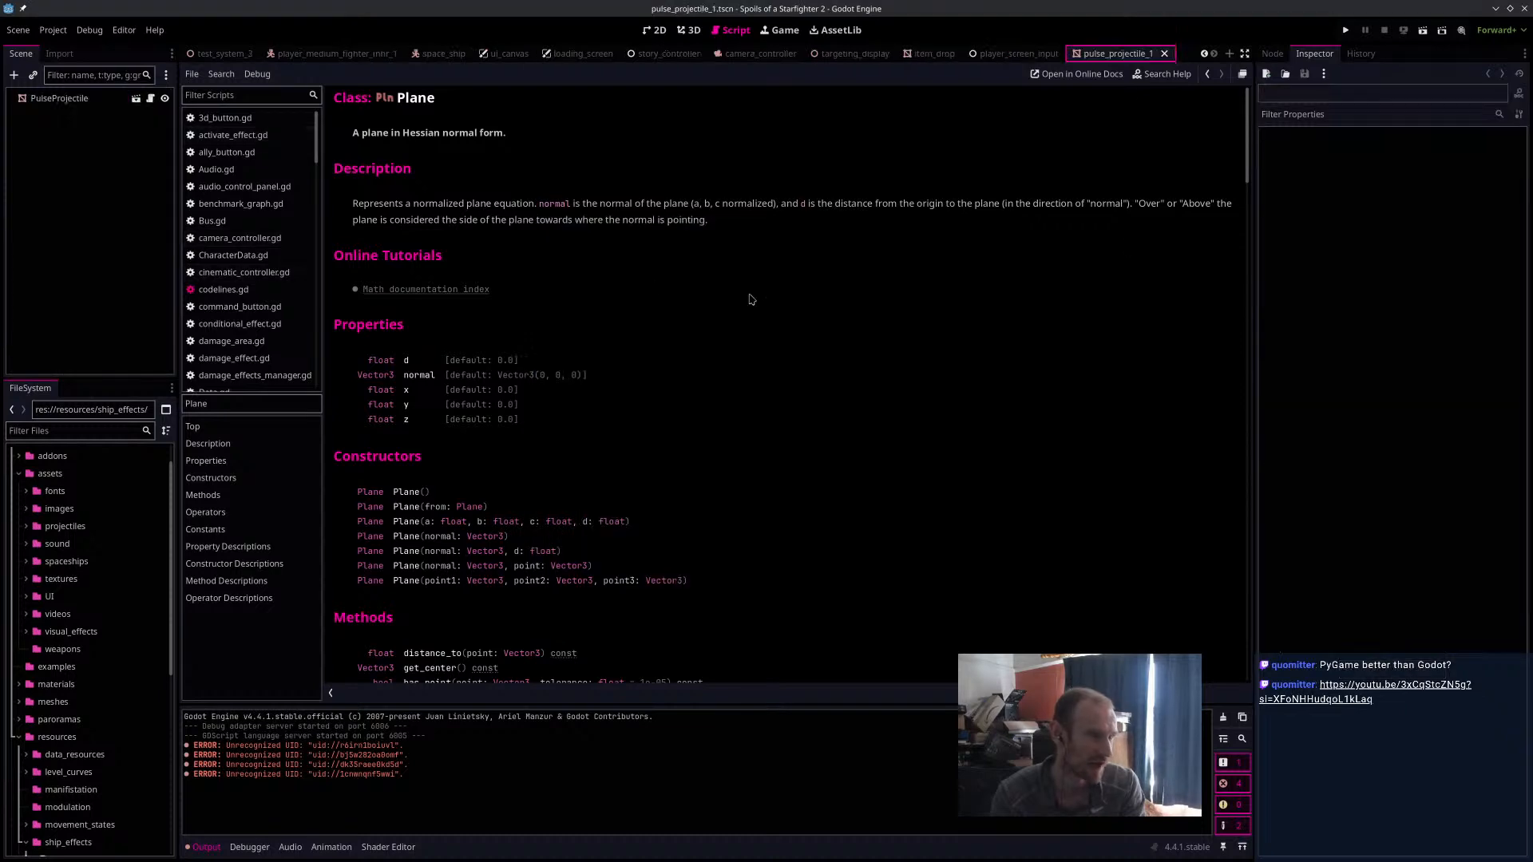
pyautogui.click(108, 102)
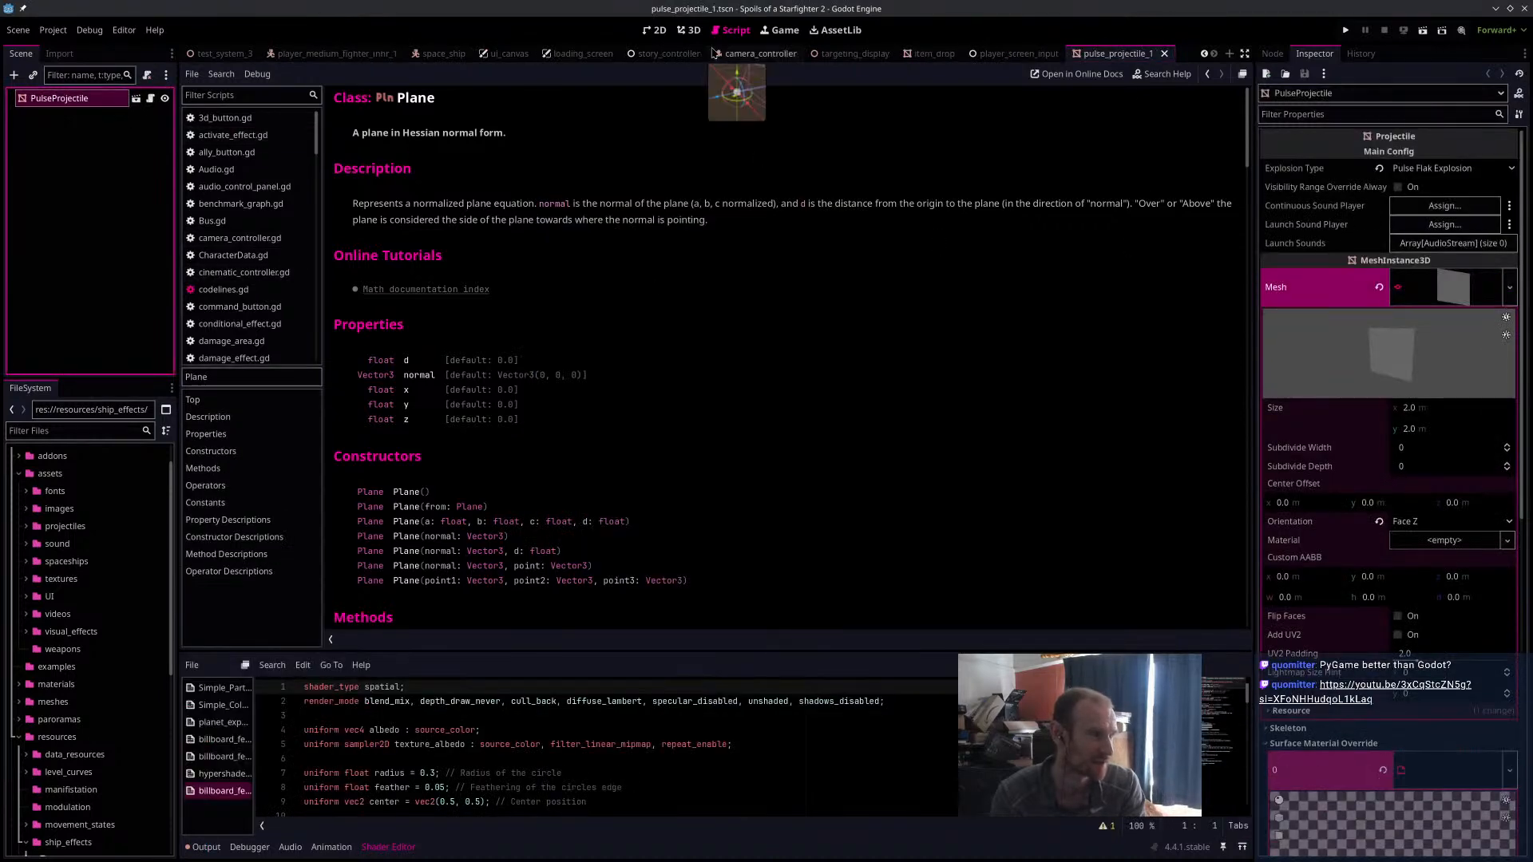
pyautogui.click(694, 33)
pyautogui.scroll(20, 754, 401)
pyautogui.moveTo(664, 391); pyautogui.dragTo(797, 386, button='middle')
# Set the Feather shader parameter of PulseProjectile's surface material override to 3.28 and inspect the glow from another side.
pyautogui.scroll(-10, 797, 387)
pyautogui.scroll(-10, 1416, 540)
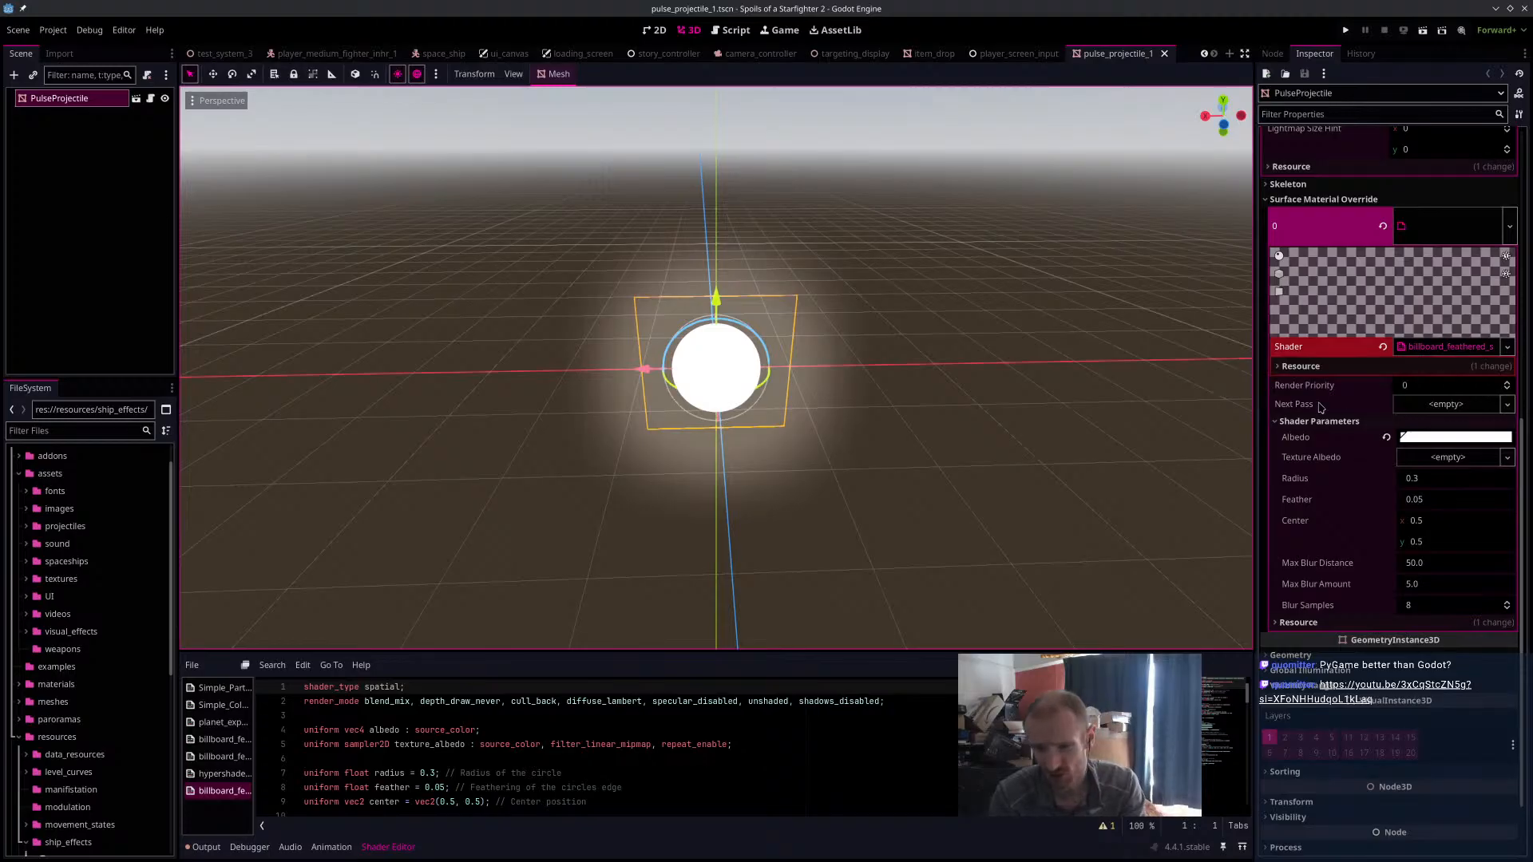
pyautogui.click(1460, 501)
pyautogui.write('3.3')
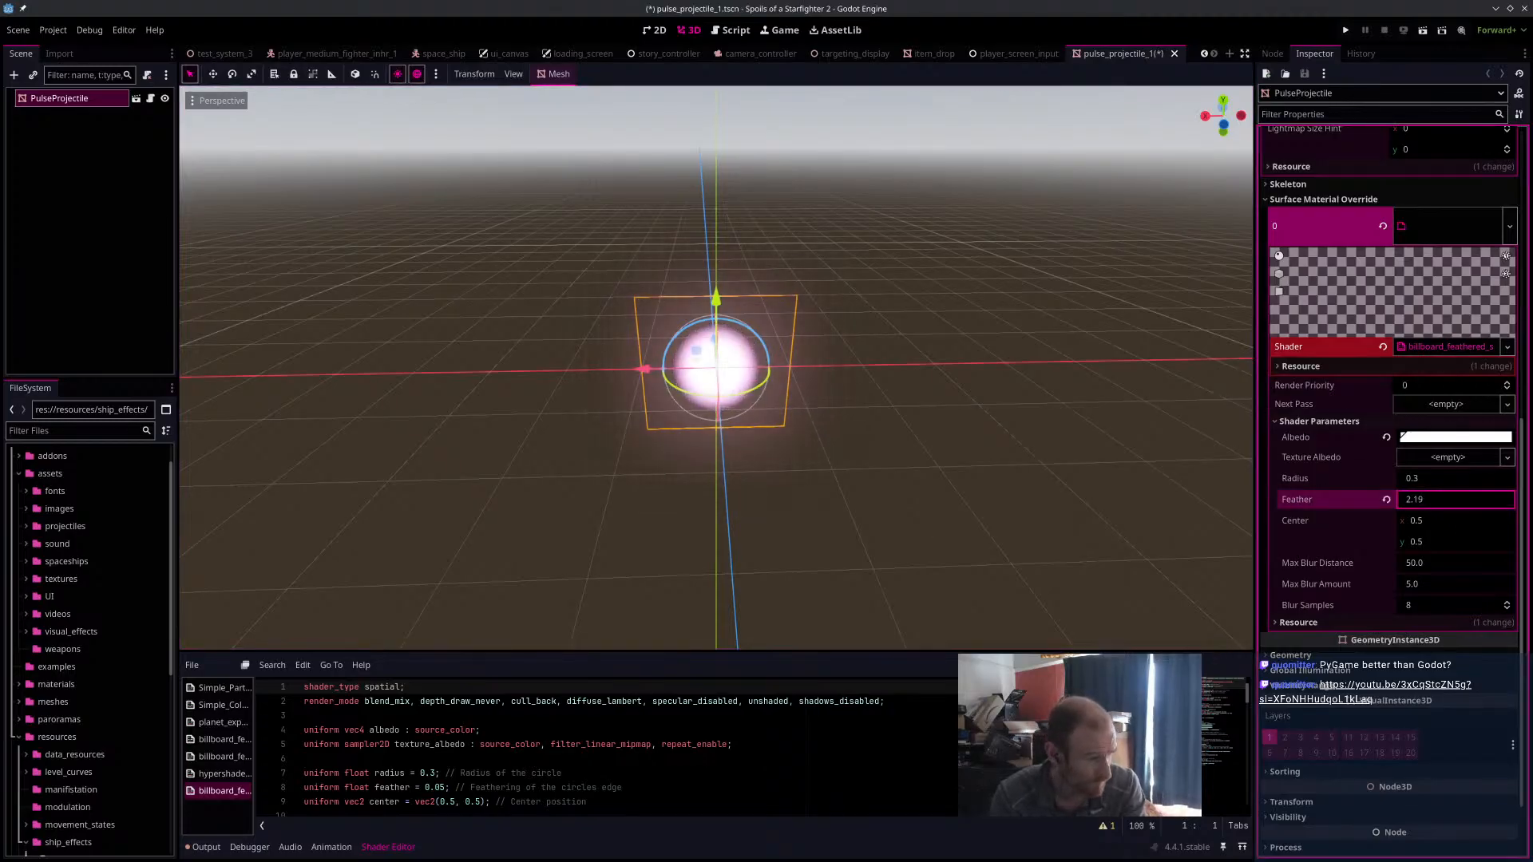
pyautogui.press('Return')
pyautogui.scroll(5, 638, 456)
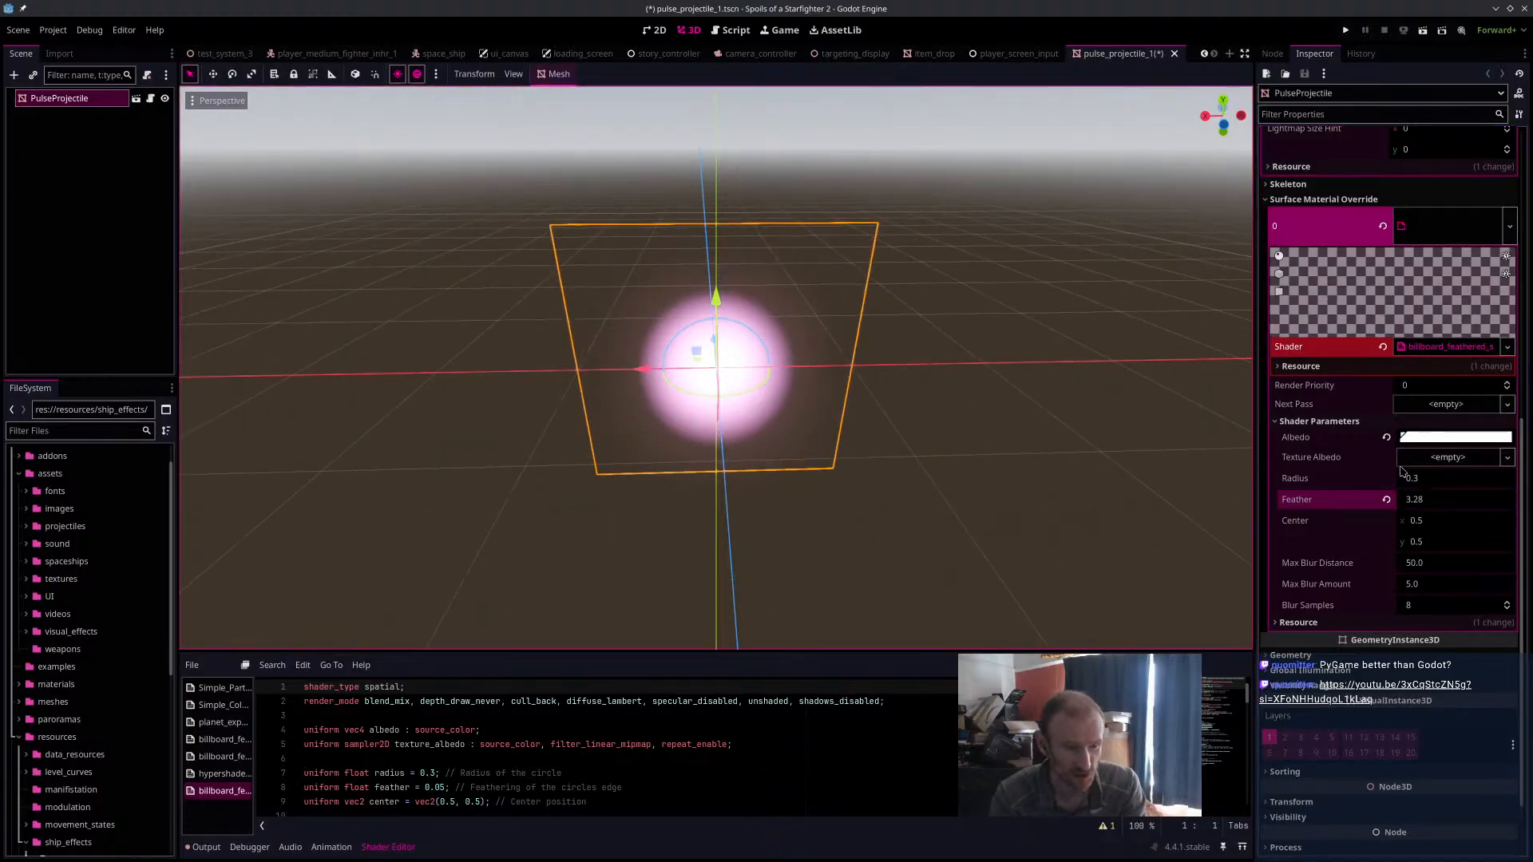
pyautogui.moveTo(729, 375); pyautogui.dragTo(884, 372, button='middle')
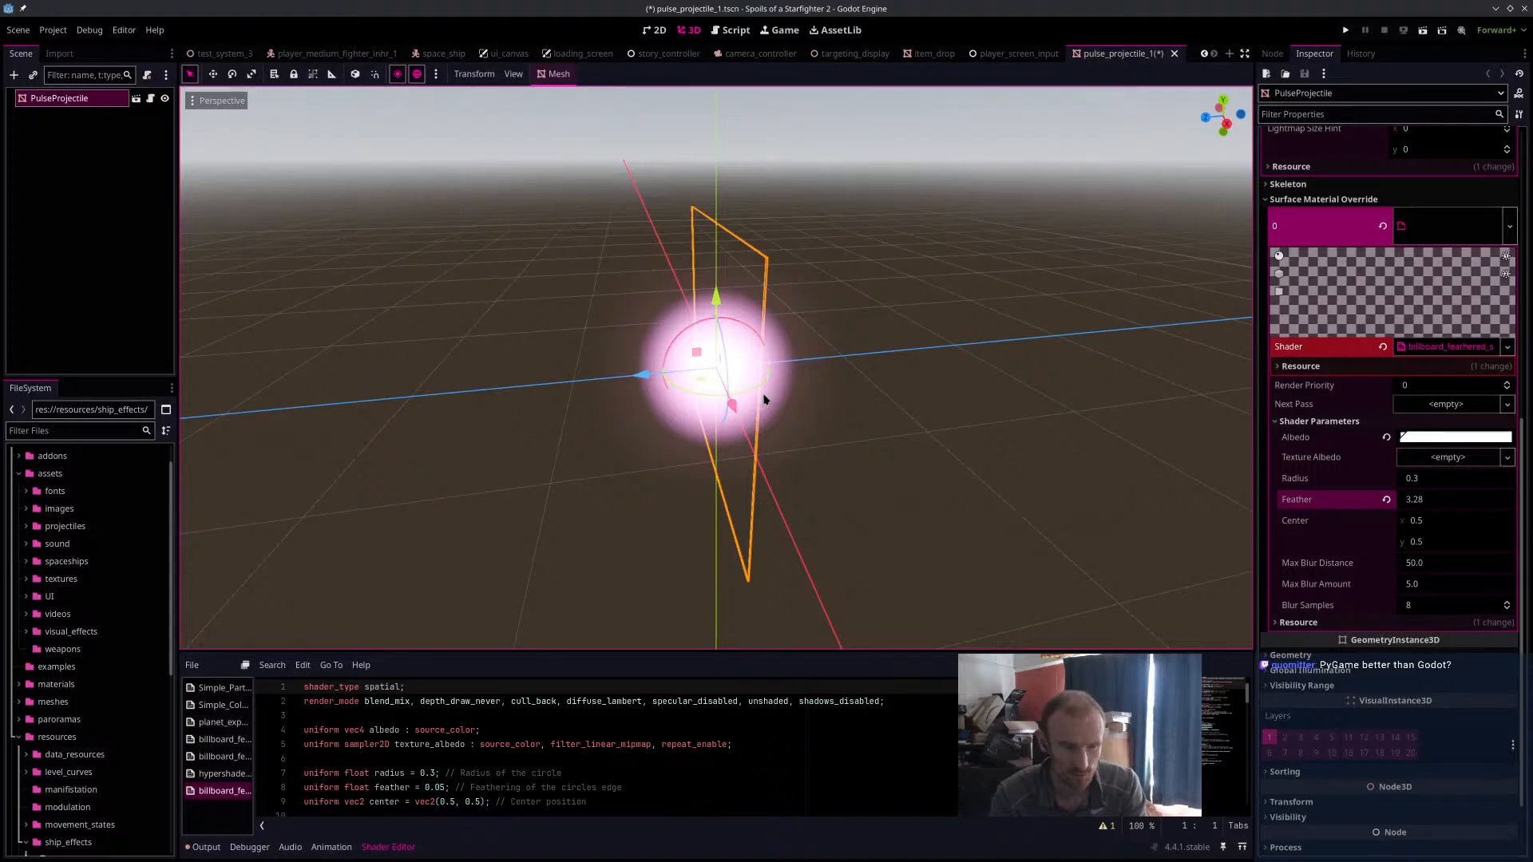
# Review PulseProjectile's mesh settings and surface material override shader parameters, and inspect its glow from several angles.
pyautogui.scroll(5, 1454, 519)
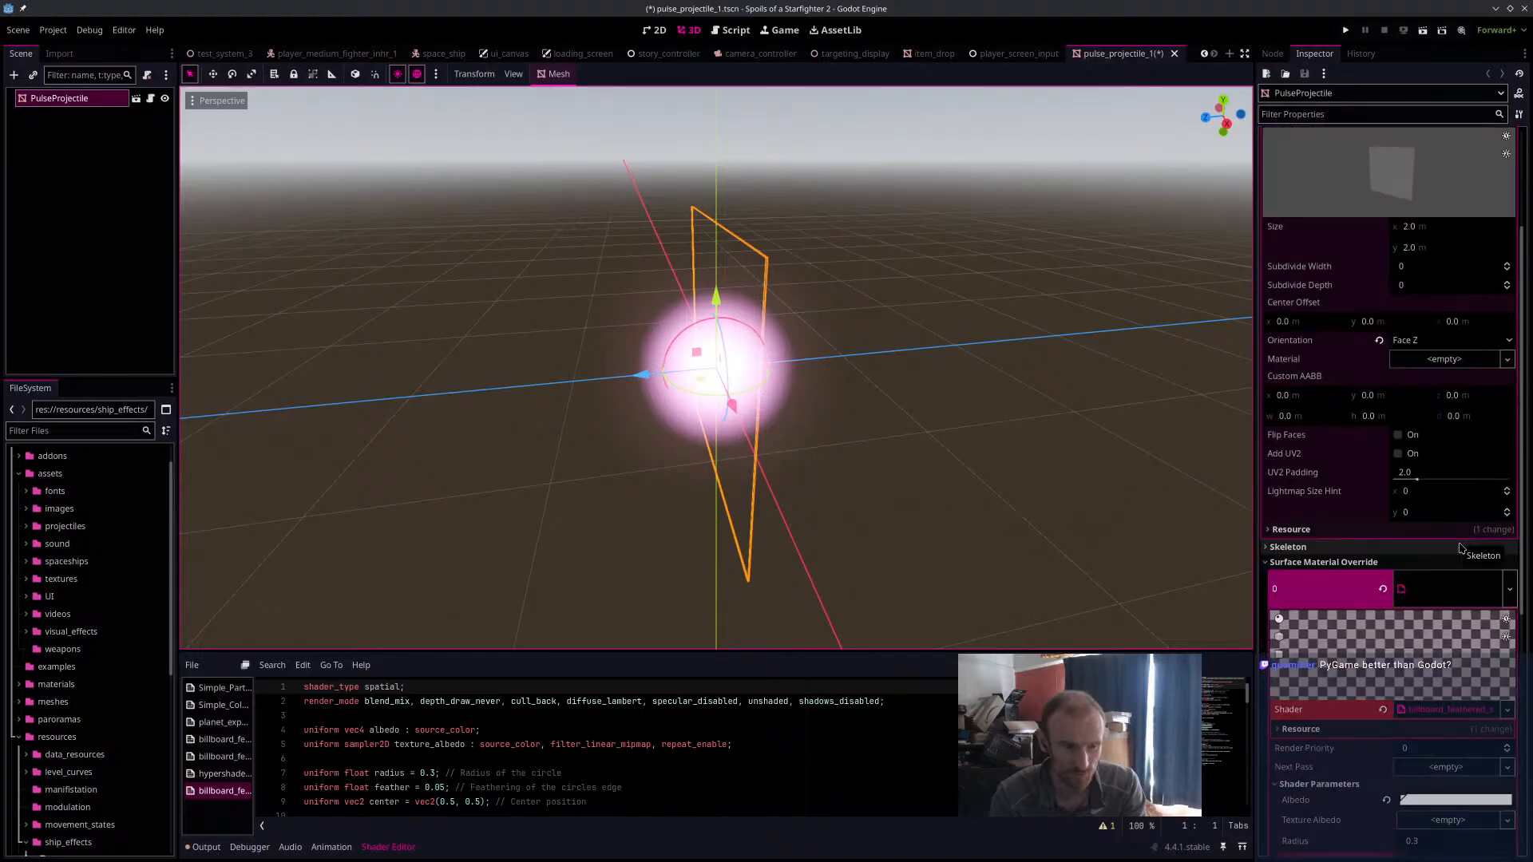
pyautogui.scroll(3, 1438, 536)
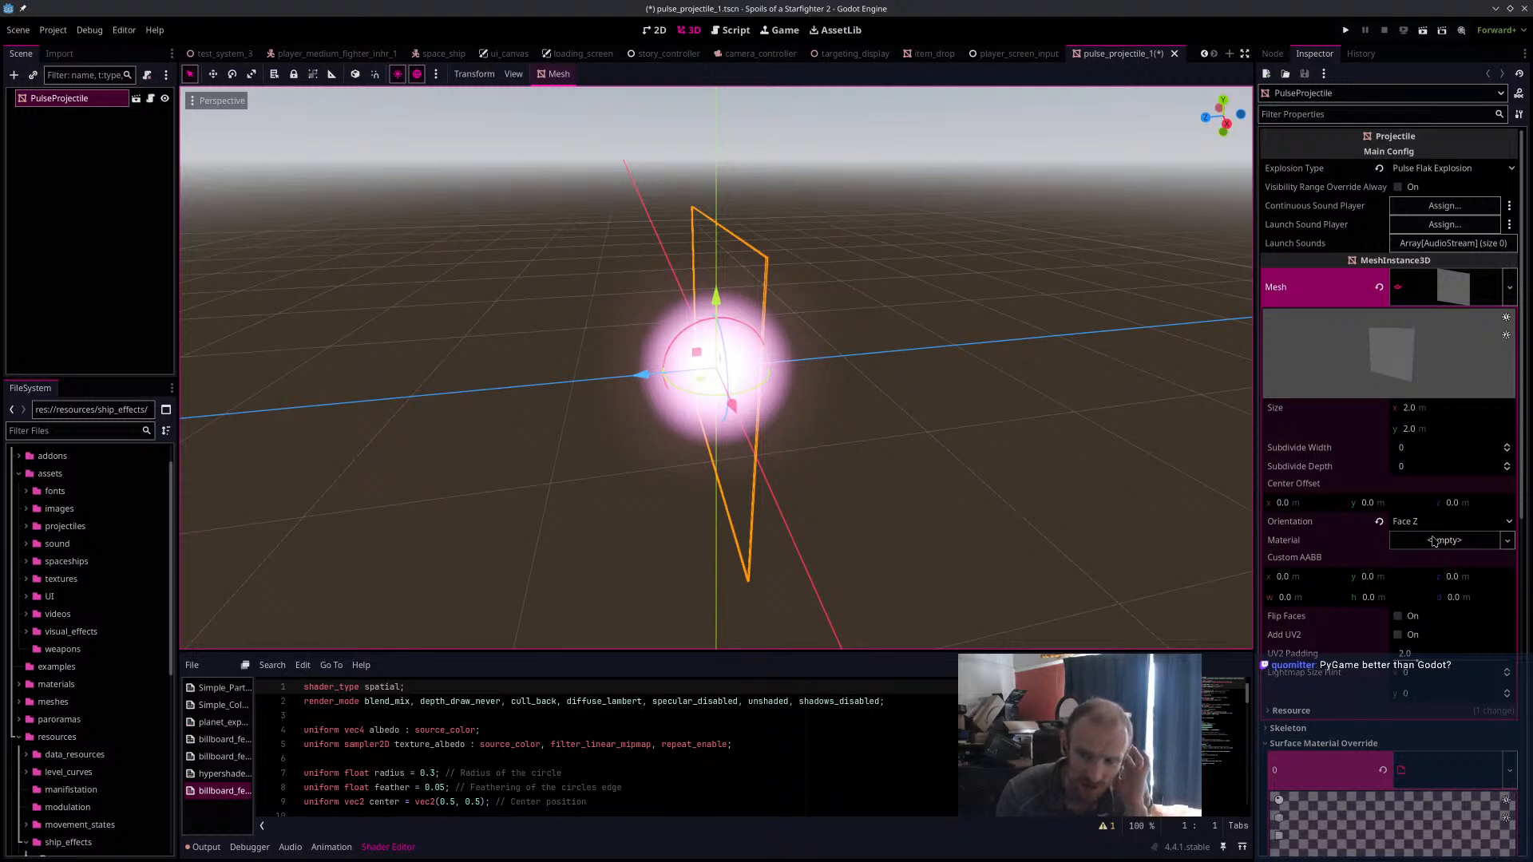
pyautogui.scroll(-8, 1435, 541)
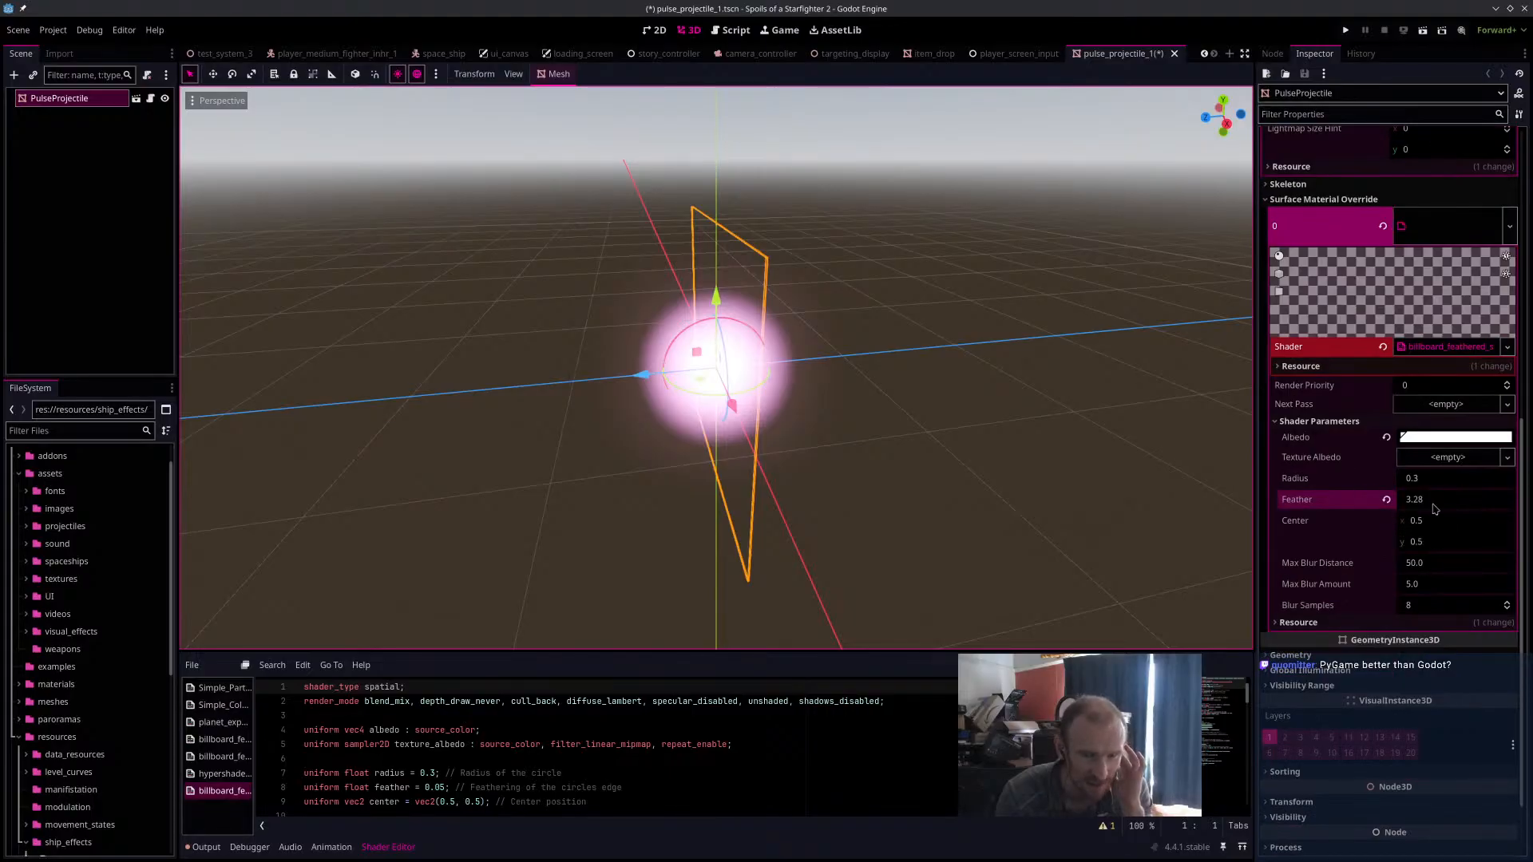
pyautogui.scroll(8, 1435, 511)
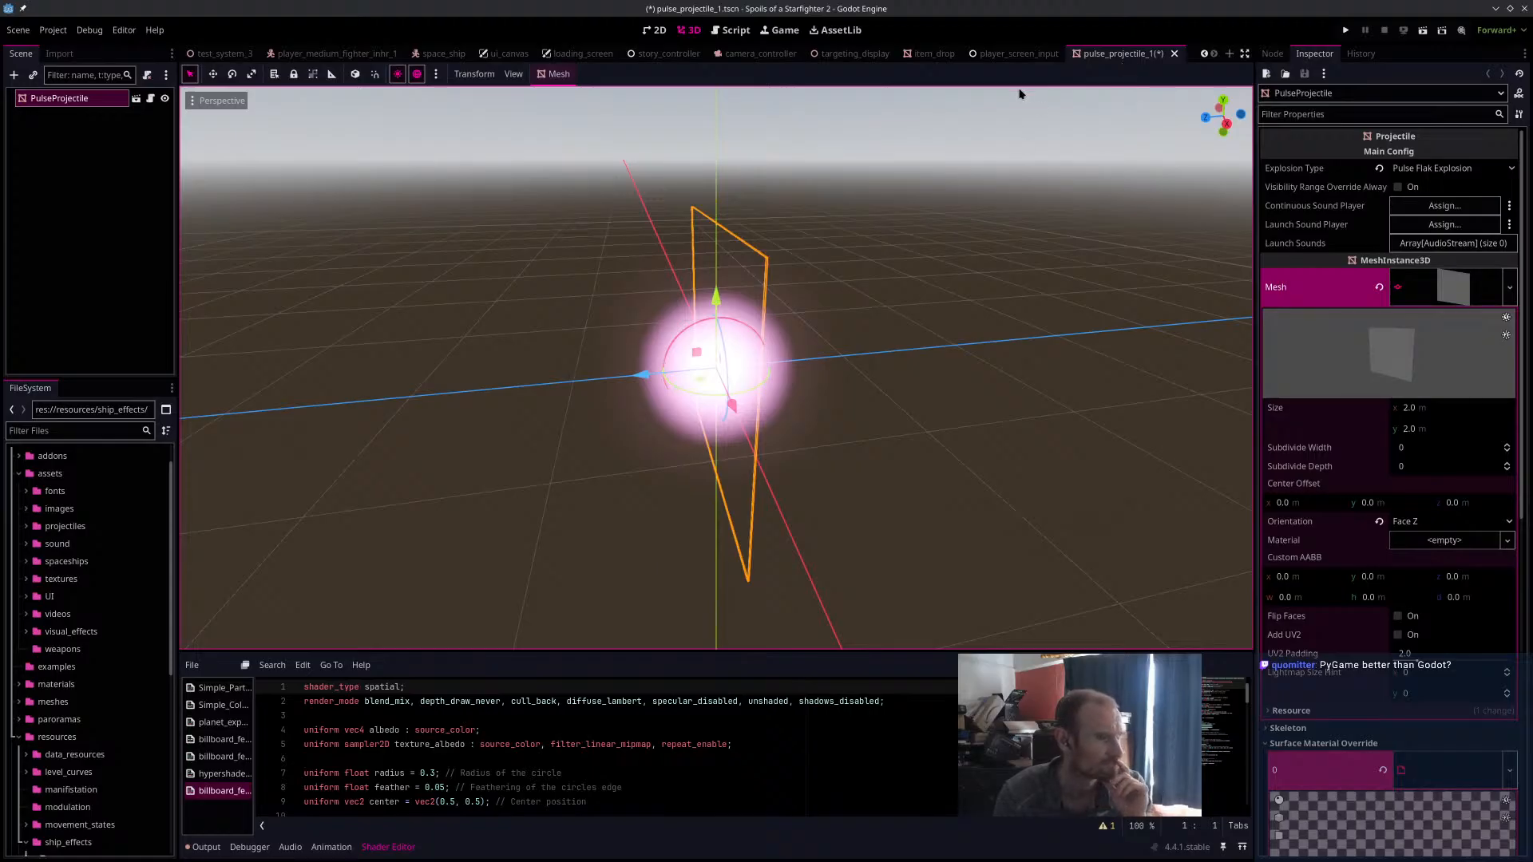
pyautogui.moveTo(835, 317); pyautogui.dragTo(772, 246, button='middle')
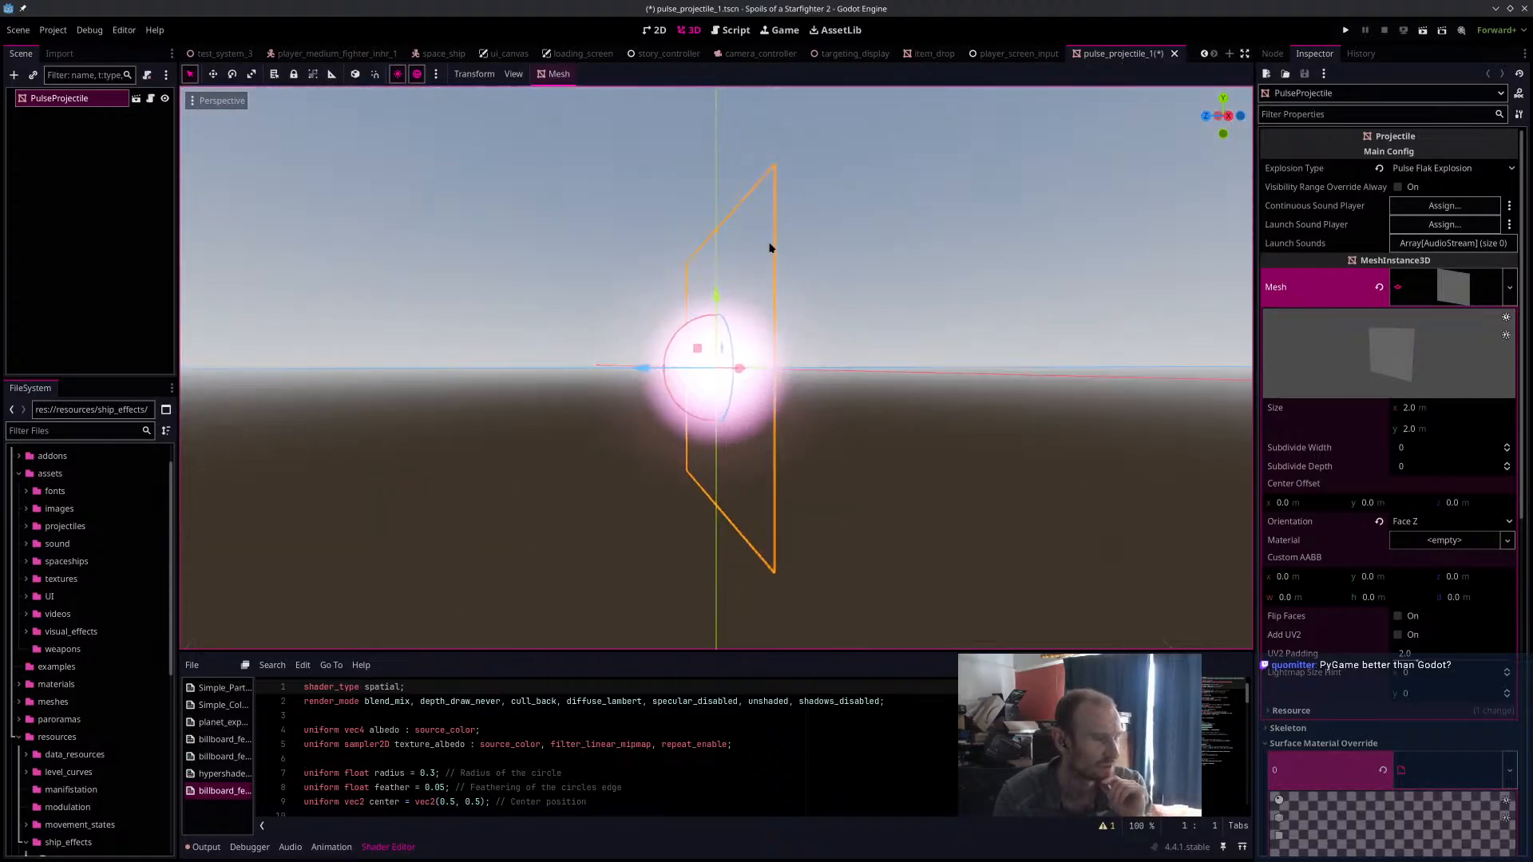
pyautogui.click(562, 483)
pyautogui.moveTo(561, 483); pyautogui.dragTo(675, 527, button='middle')
pyautogui.click(731, 347)
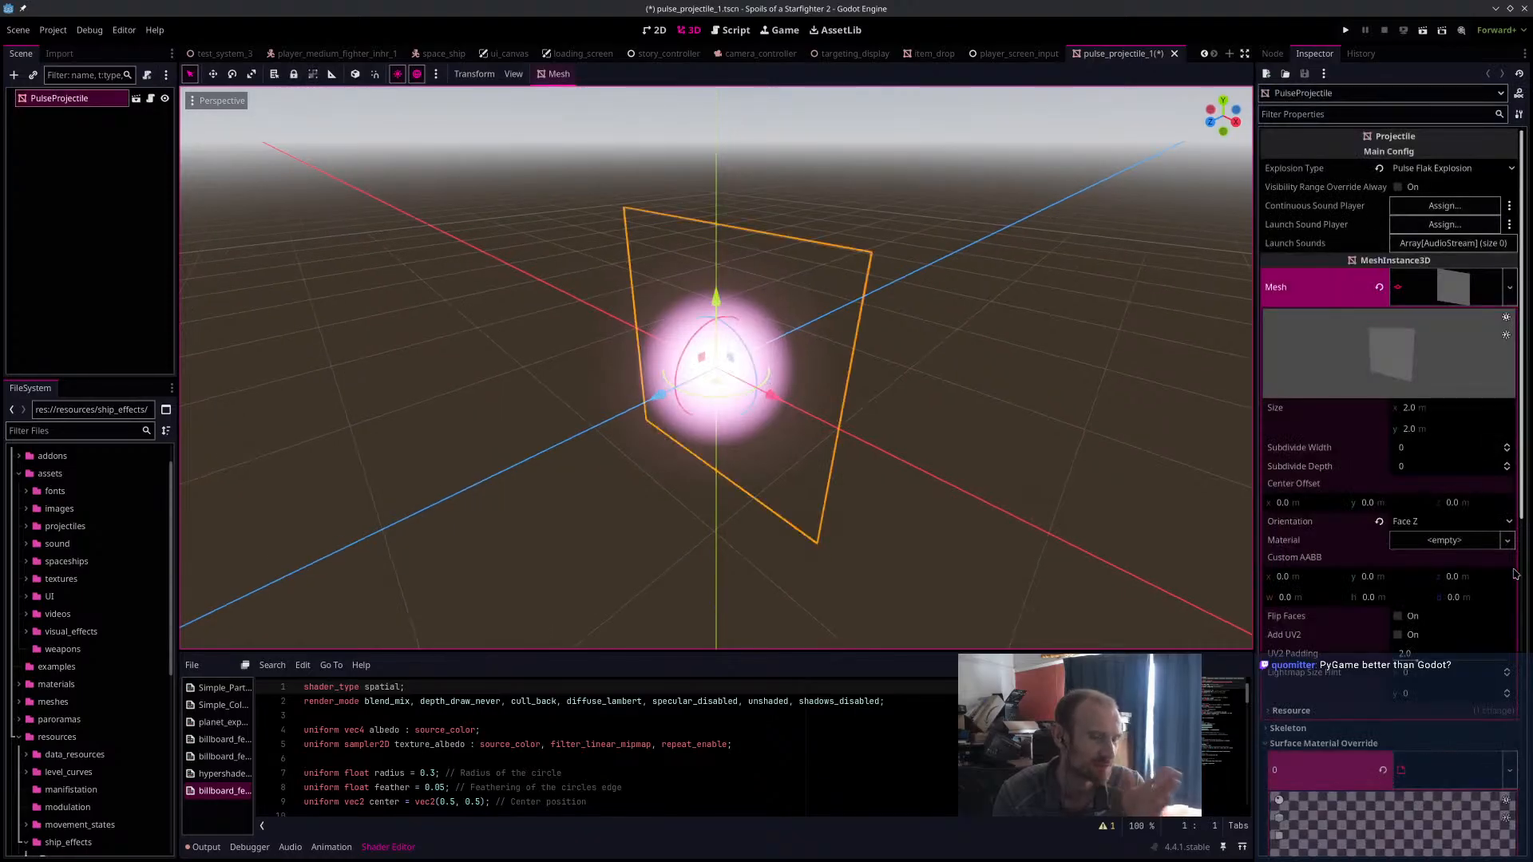
pyautogui.scroll(-3, 1405, 619)
pyautogui.moveTo(1411, 619)
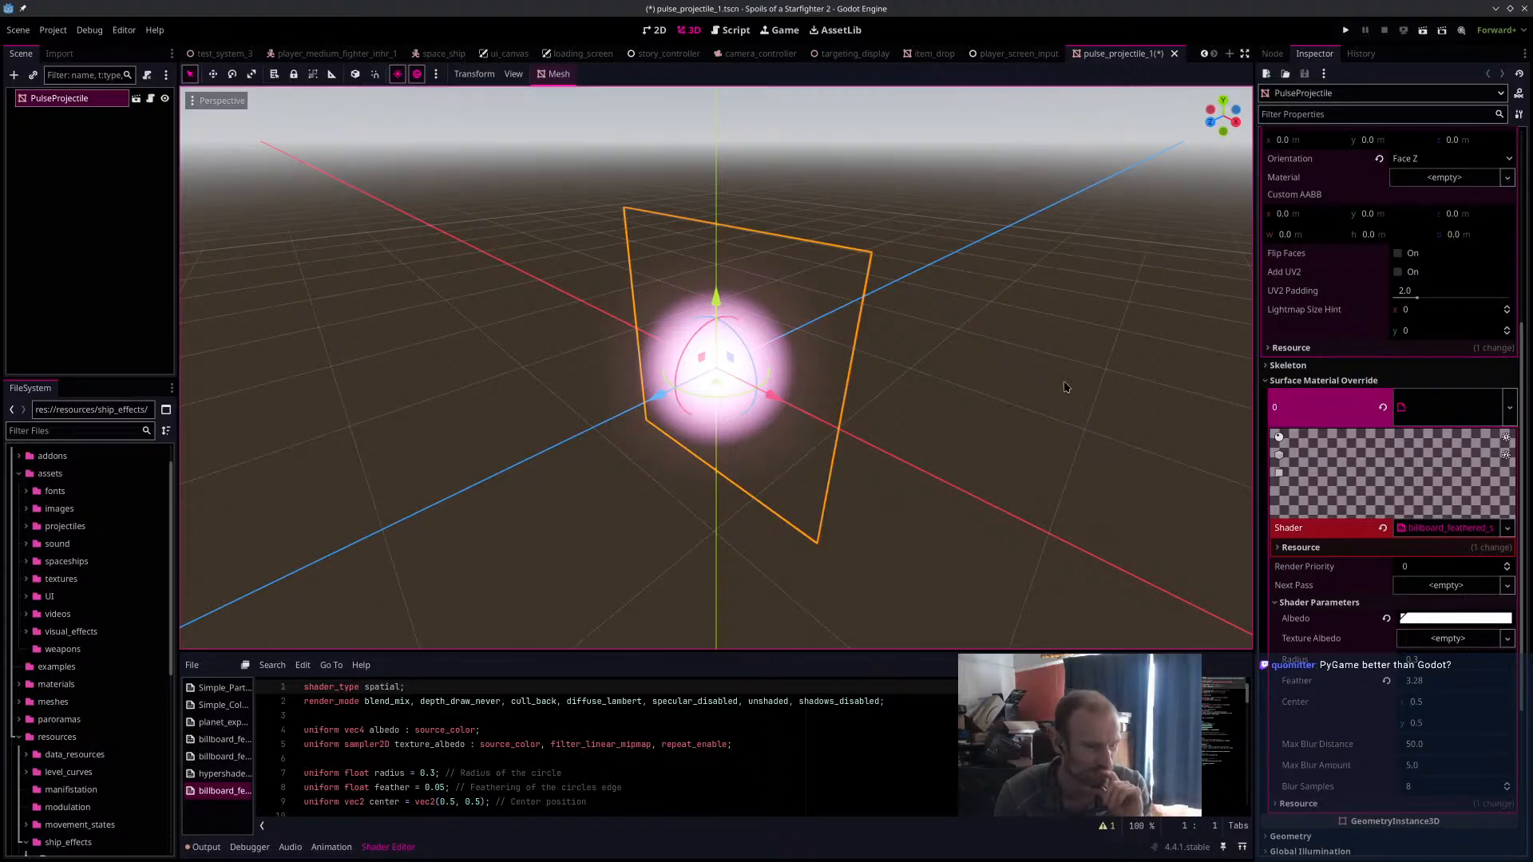
# Check the PulseProjectile glow without its selection outline, reselect it, view it from other angles and save the scene.
pyautogui.click(907, 483)
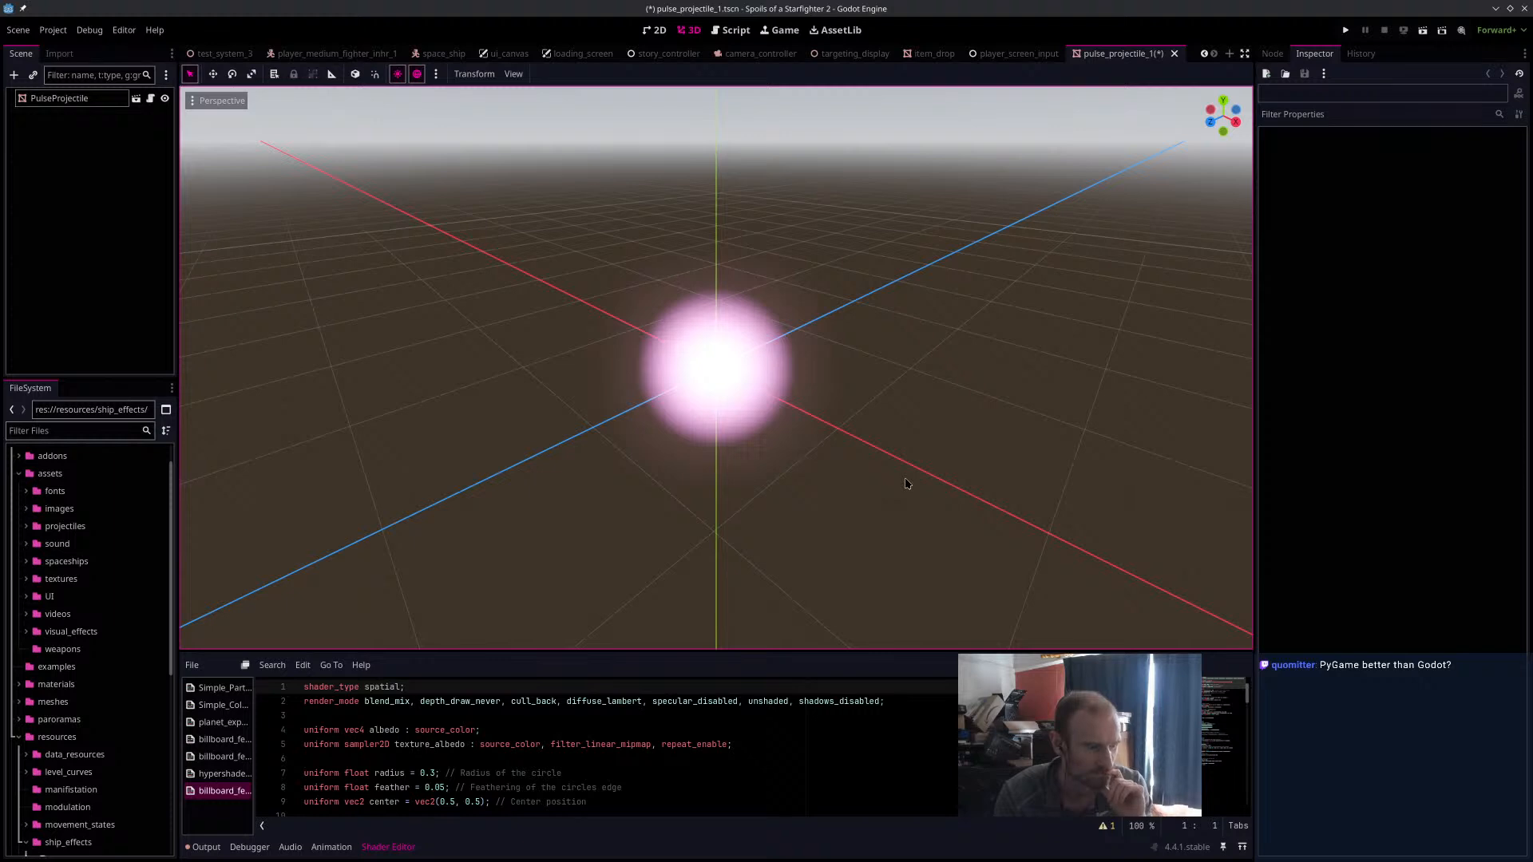
pyautogui.click(759, 397)
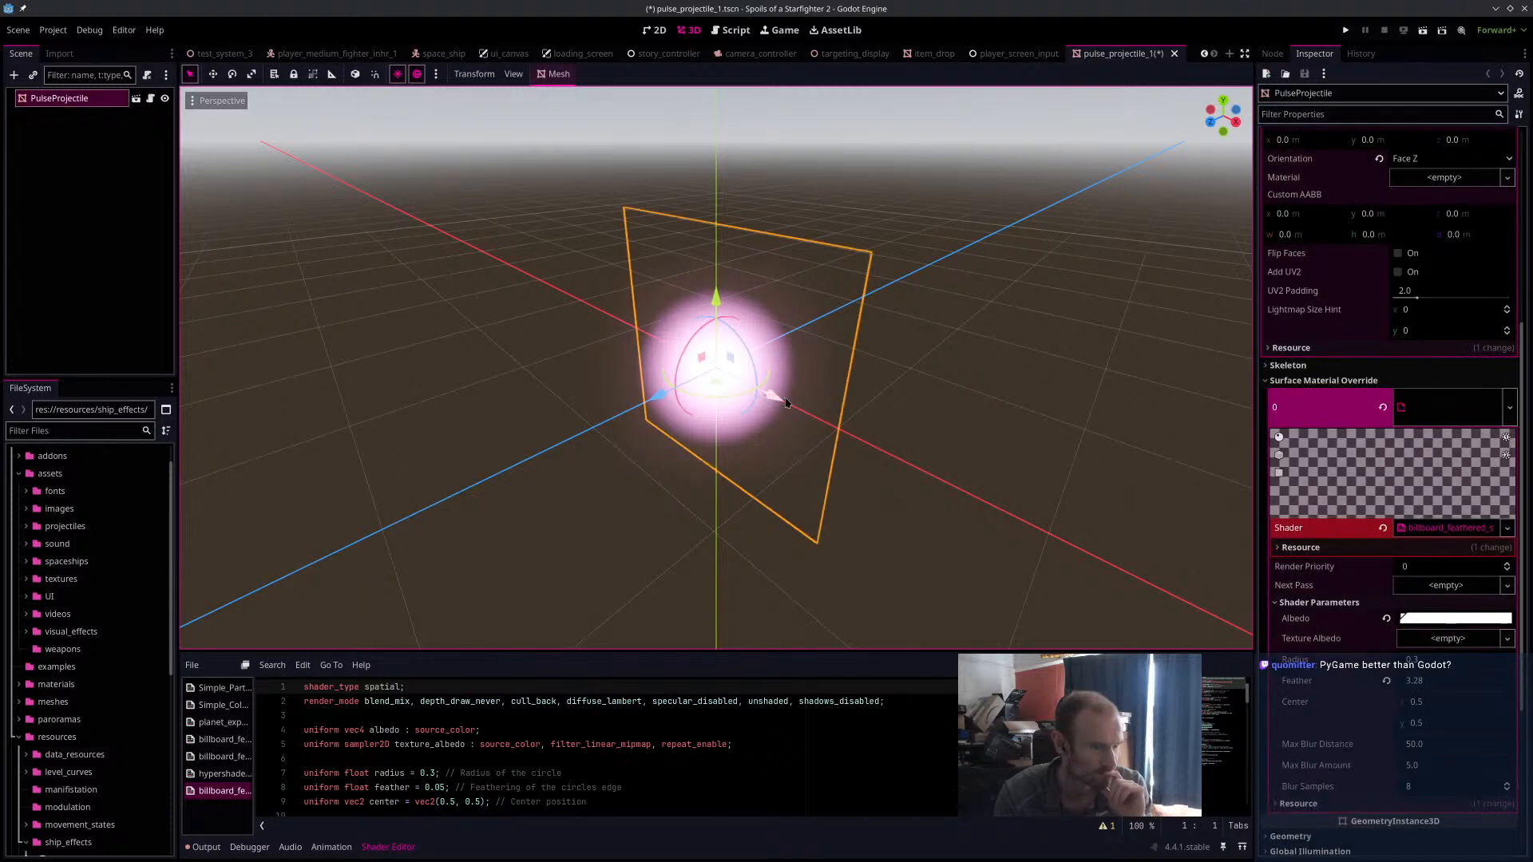
pyautogui.moveTo(893, 421); pyautogui.dragTo(889, 461, button='middle')
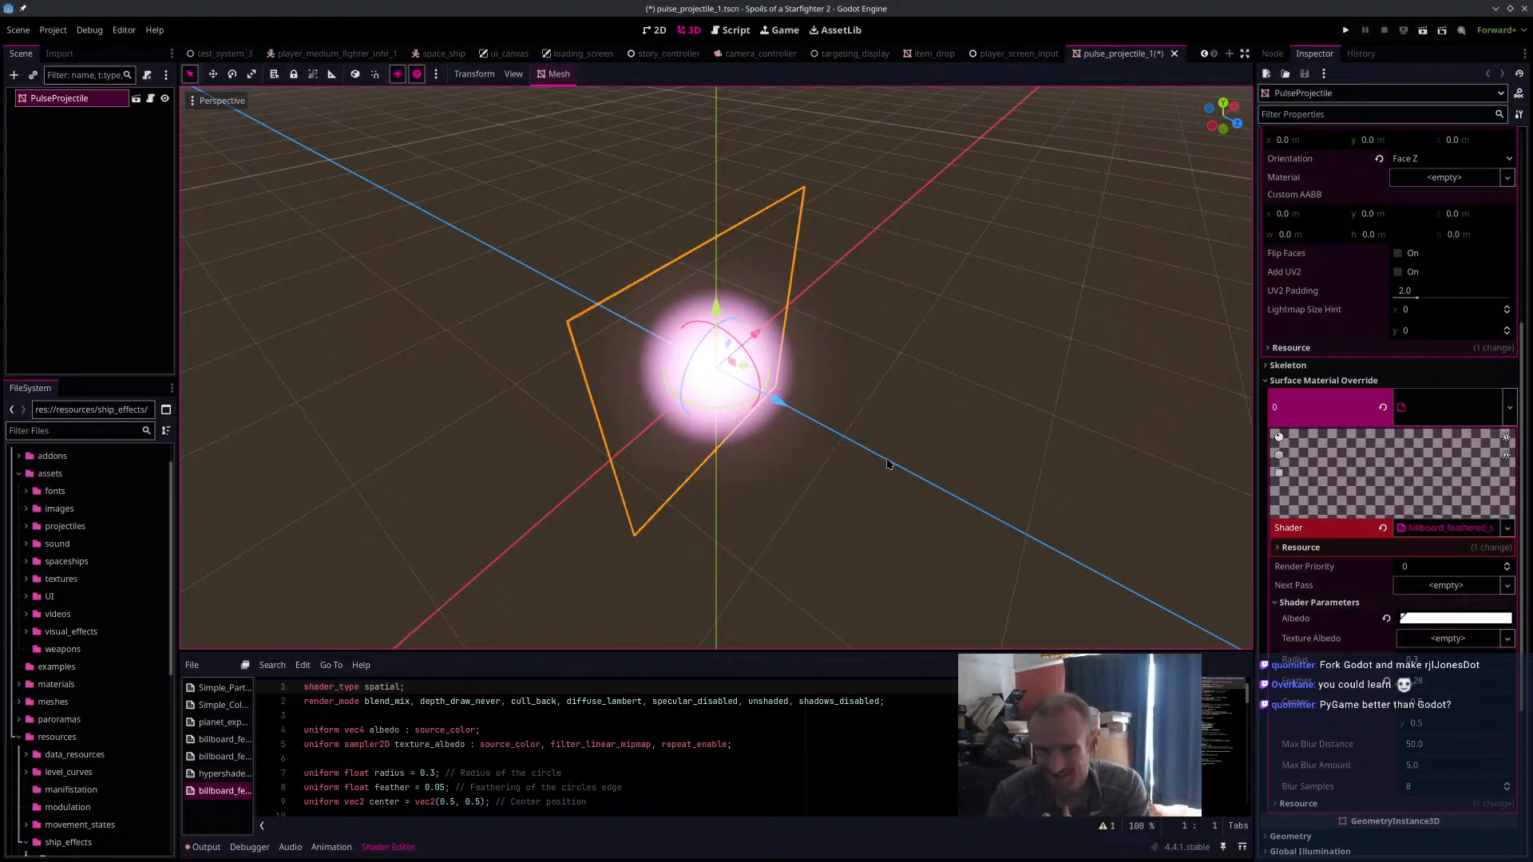
pyautogui.moveTo(815, 445); pyautogui.dragTo(797, 432, button='middle')
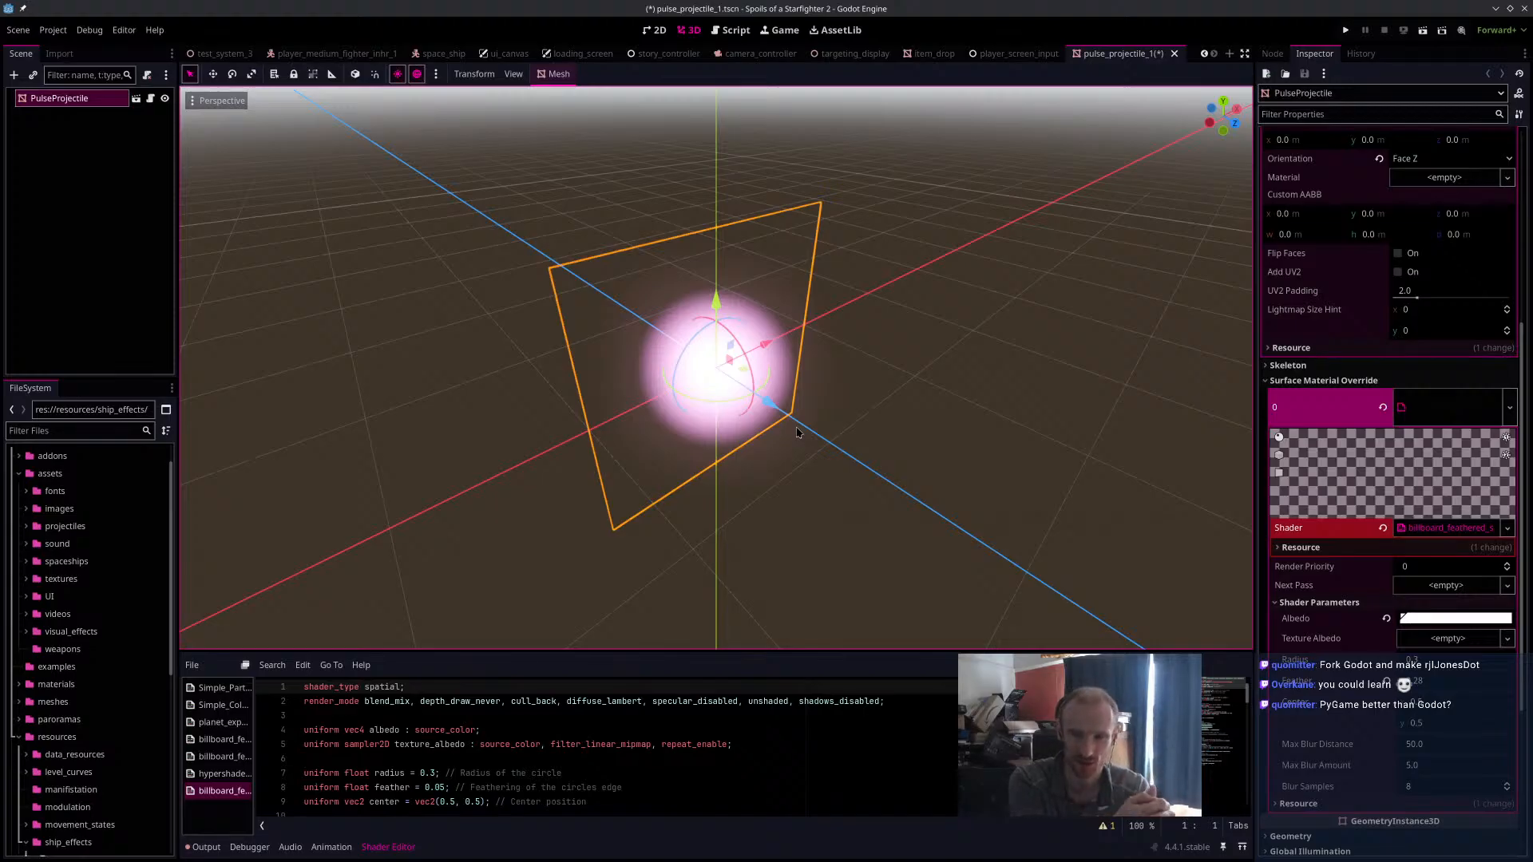
pyautogui.moveTo(896, 413); pyautogui.dragTo(885, 397, button='middle')
pyautogui.hotkey('ctrl', 's')
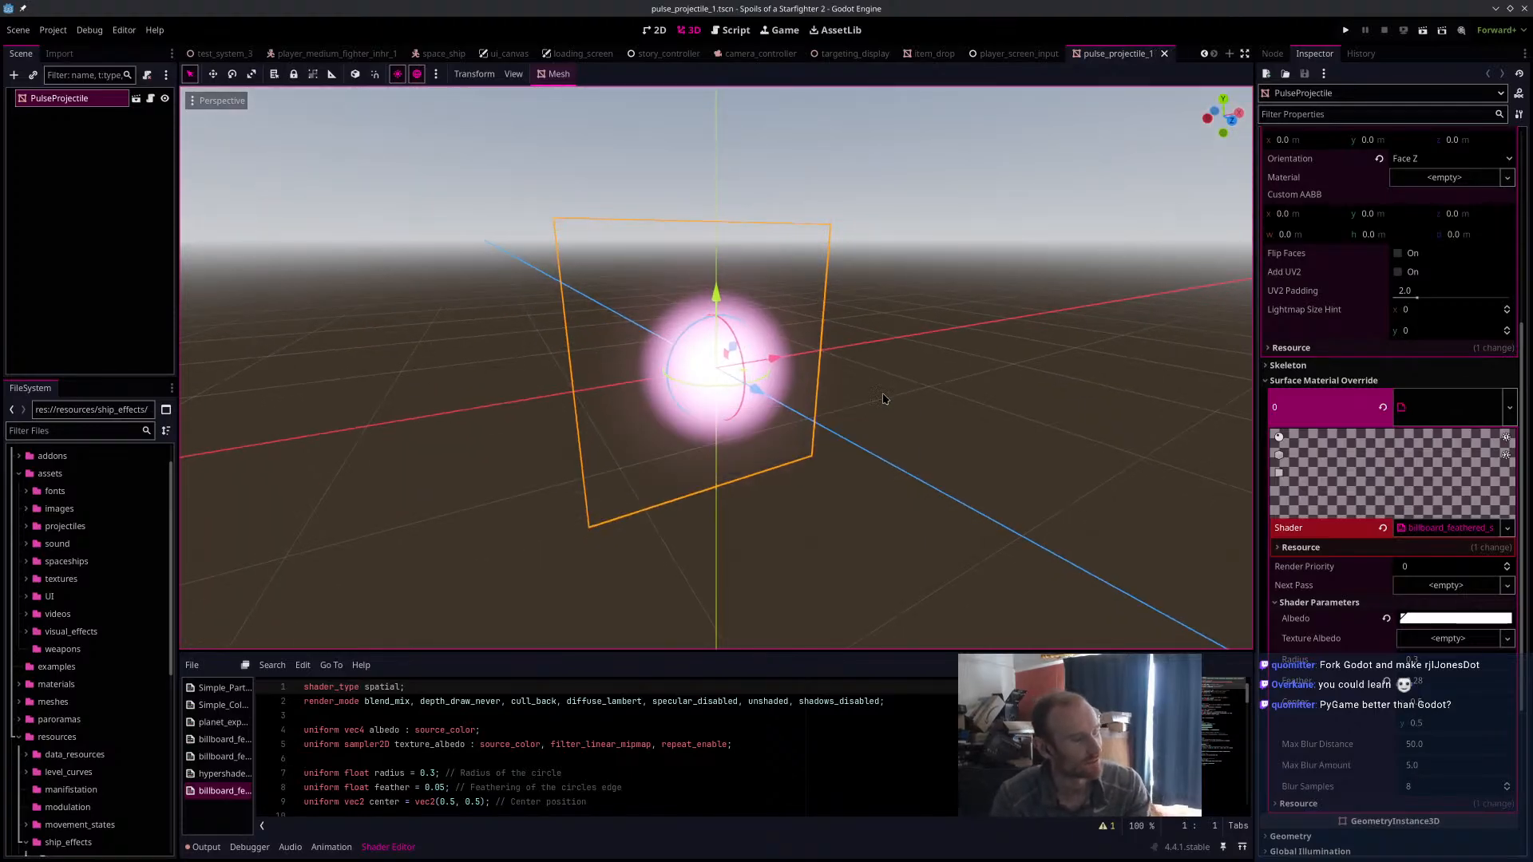
# Minimise Godot, switch to the browser and play "Unity VS Unreal Engine 5 - Performance Tests" from its Recap chapter.
pyautogui.click(1497, 9)
pyautogui.moveTo(865, 520); pyautogui.dragTo(845, 526, button='middle')
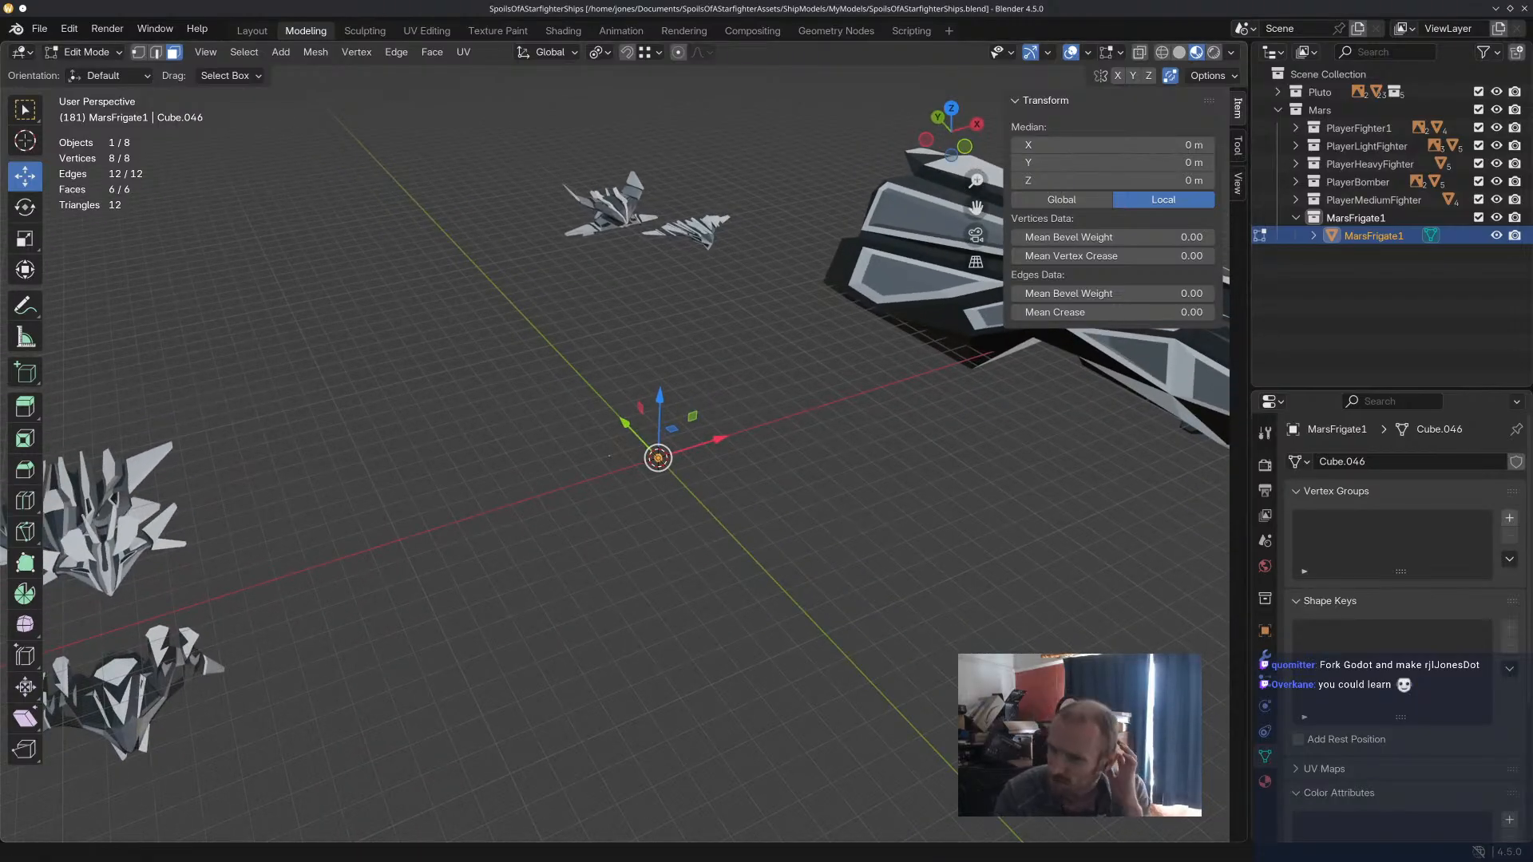
pyautogui.hotkey('alt', 'Tab')
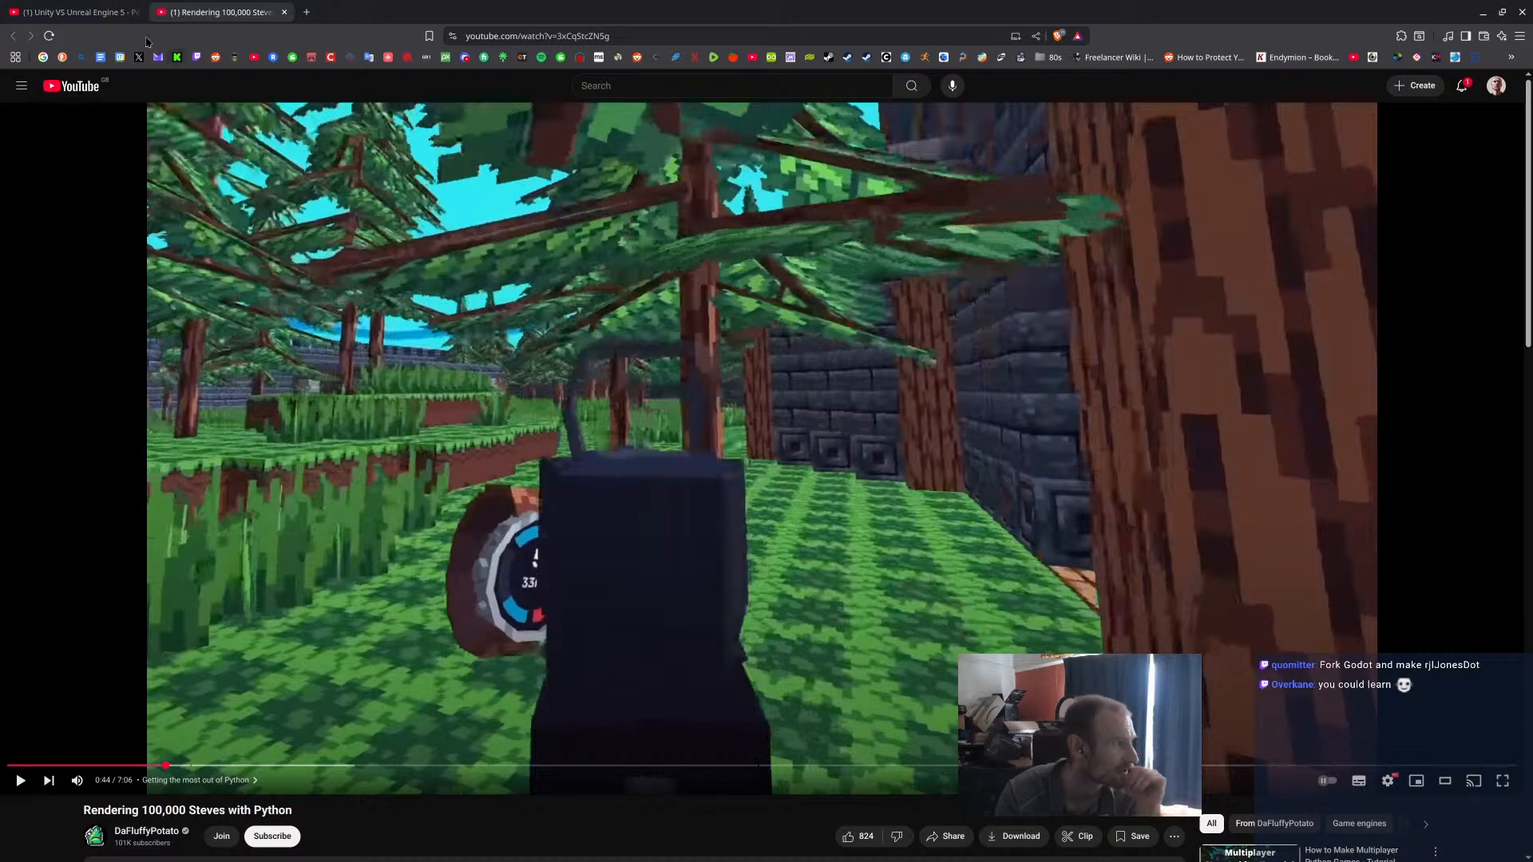
pyautogui.hotkey('ctrl', 'shift', 'Tab')
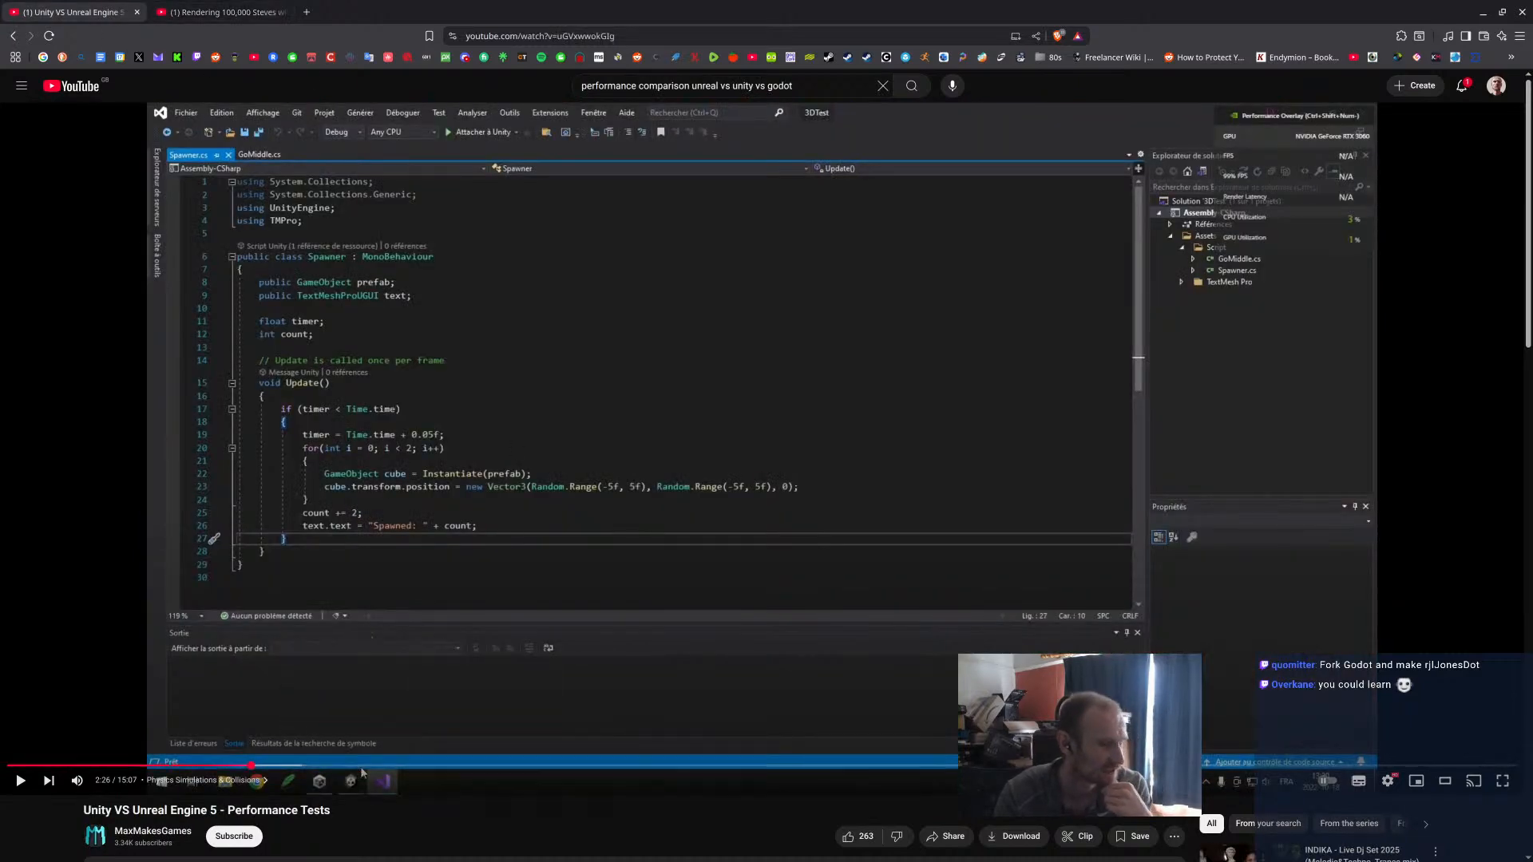
pyautogui.click(1394, 766)
pyautogui.click(757, 613)
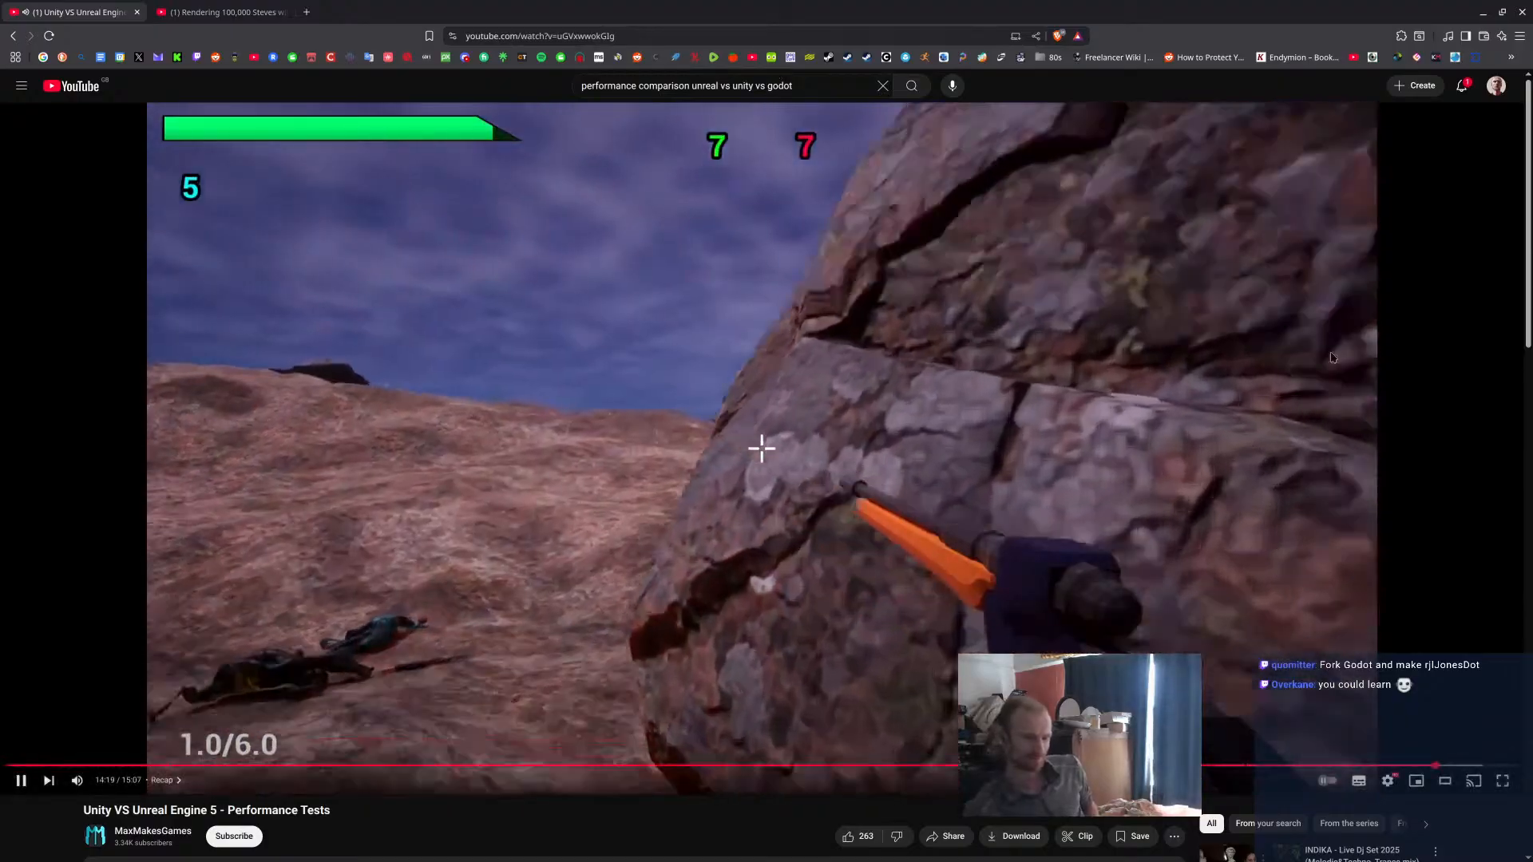
# Skip back and forth through the end of the video to find the engine ranking overview and pause it there.
pyautogui.press('Right')
pyautogui.press('Right')
pyautogui.press('Right')
pyautogui.press('Right')
pyautogui.press('Right')
pyautogui.press('Right')
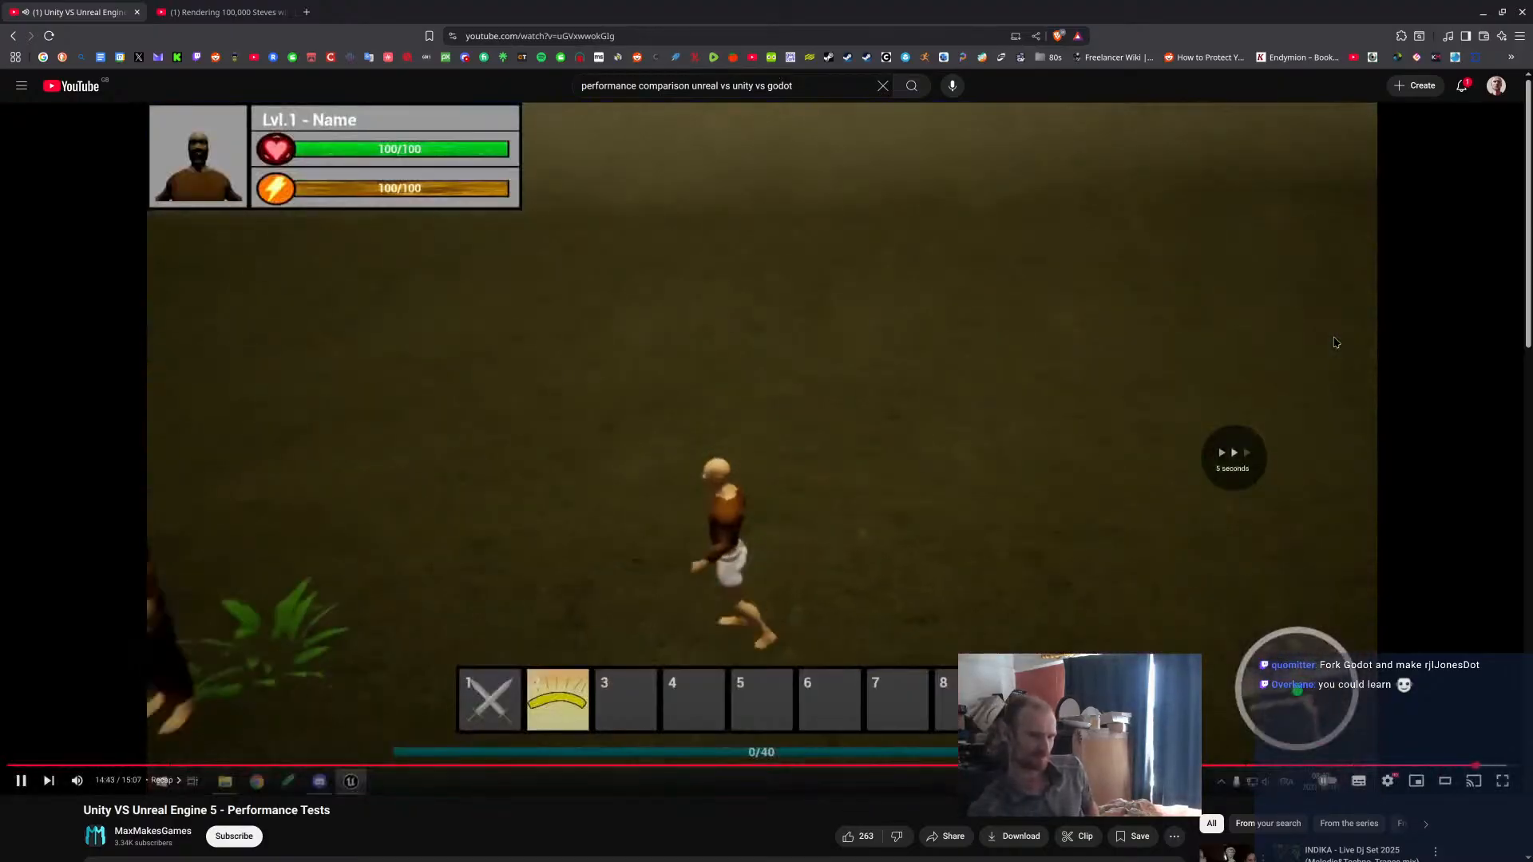
pyautogui.press('Right')
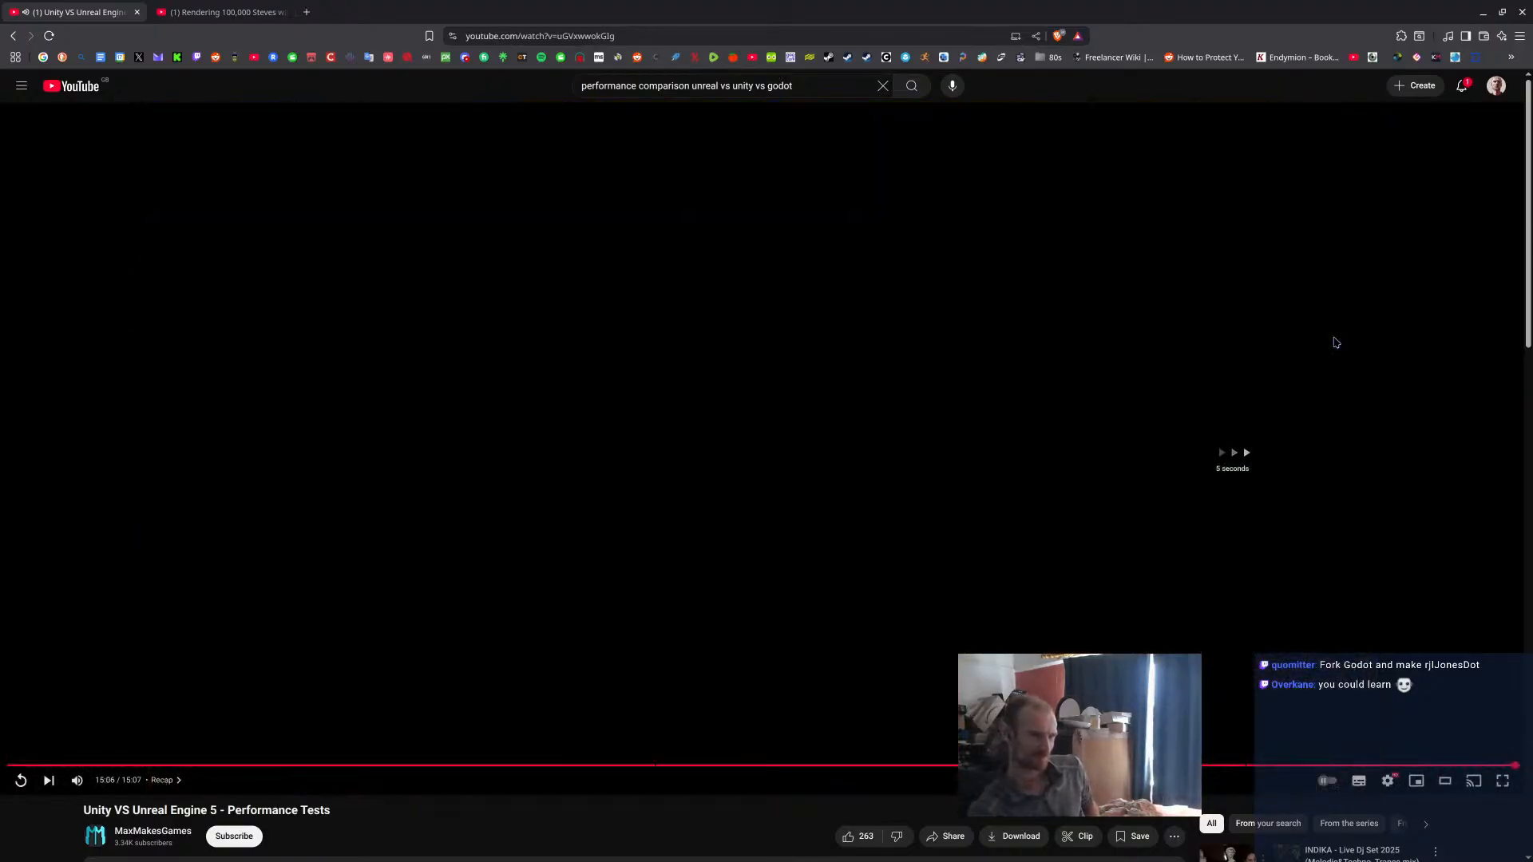
pyautogui.press('Left')
pyautogui.press('Left')
pyautogui.press('Left')
pyautogui.press('Left')
pyautogui.press('Left')
pyautogui.press('Left')
pyautogui.press('Left')
pyautogui.press('Left')
pyautogui.press('Left')
pyautogui.press('Left')
pyautogui.press('Left')
pyautogui.press('Left')
pyautogui.press('Left')
pyautogui.press('Left')
pyautogui.press('Left')
pyautogui.press('Left')
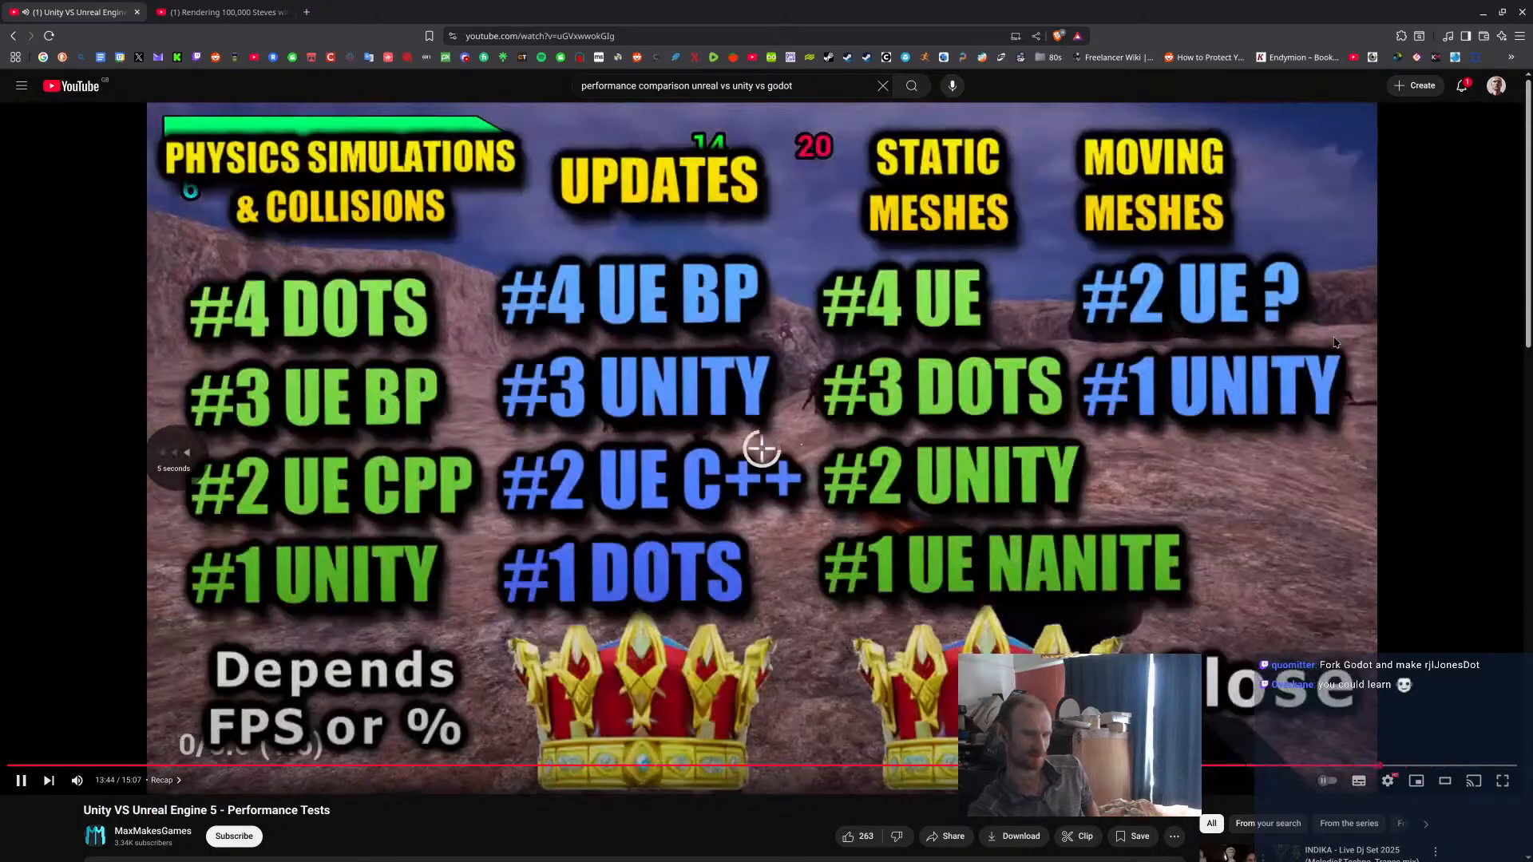
pyautogui.press('Left')
pyautogui.press('Left')
pyautogui.press('Left')
pyautogui.press('Left')
pyautogui.press('Left')
pyautogui.press('Left')
pyautogui.press('Left')
pyautogui.press('Left')
pyautogui.press('Left')
pyautogui.press('Left')
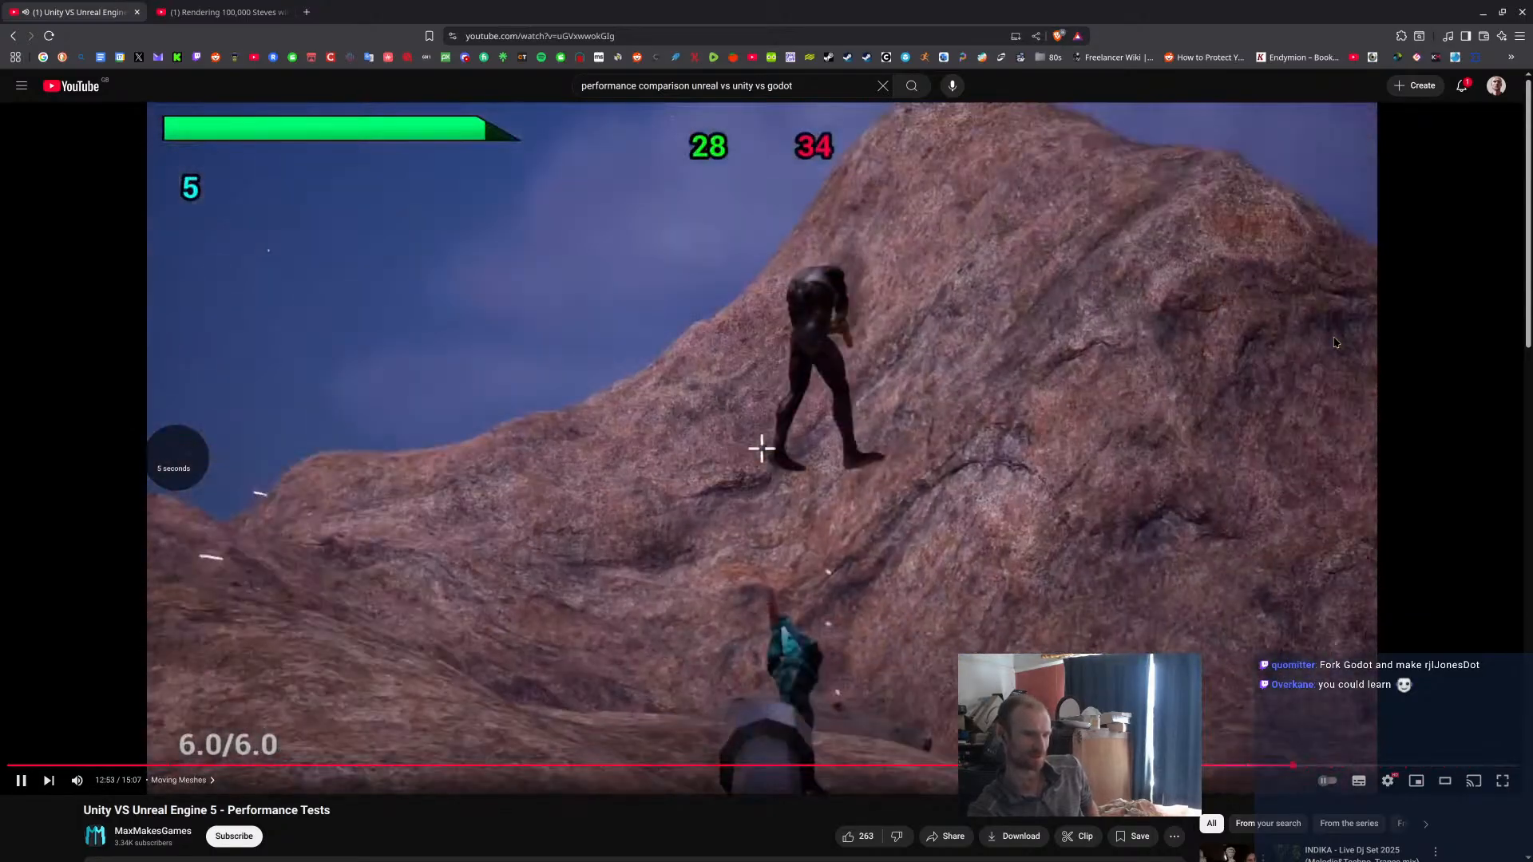
pyautogui.press('Right')
pyautogui.press('Right')
pyautogui.press('Right')
pyautogui.press('Right')
pyautogui.press('Right')
pyautogui.press('Right')
pyautogui.press('Right')
pyautogui.press('Right')
pyautogui.press('Right')
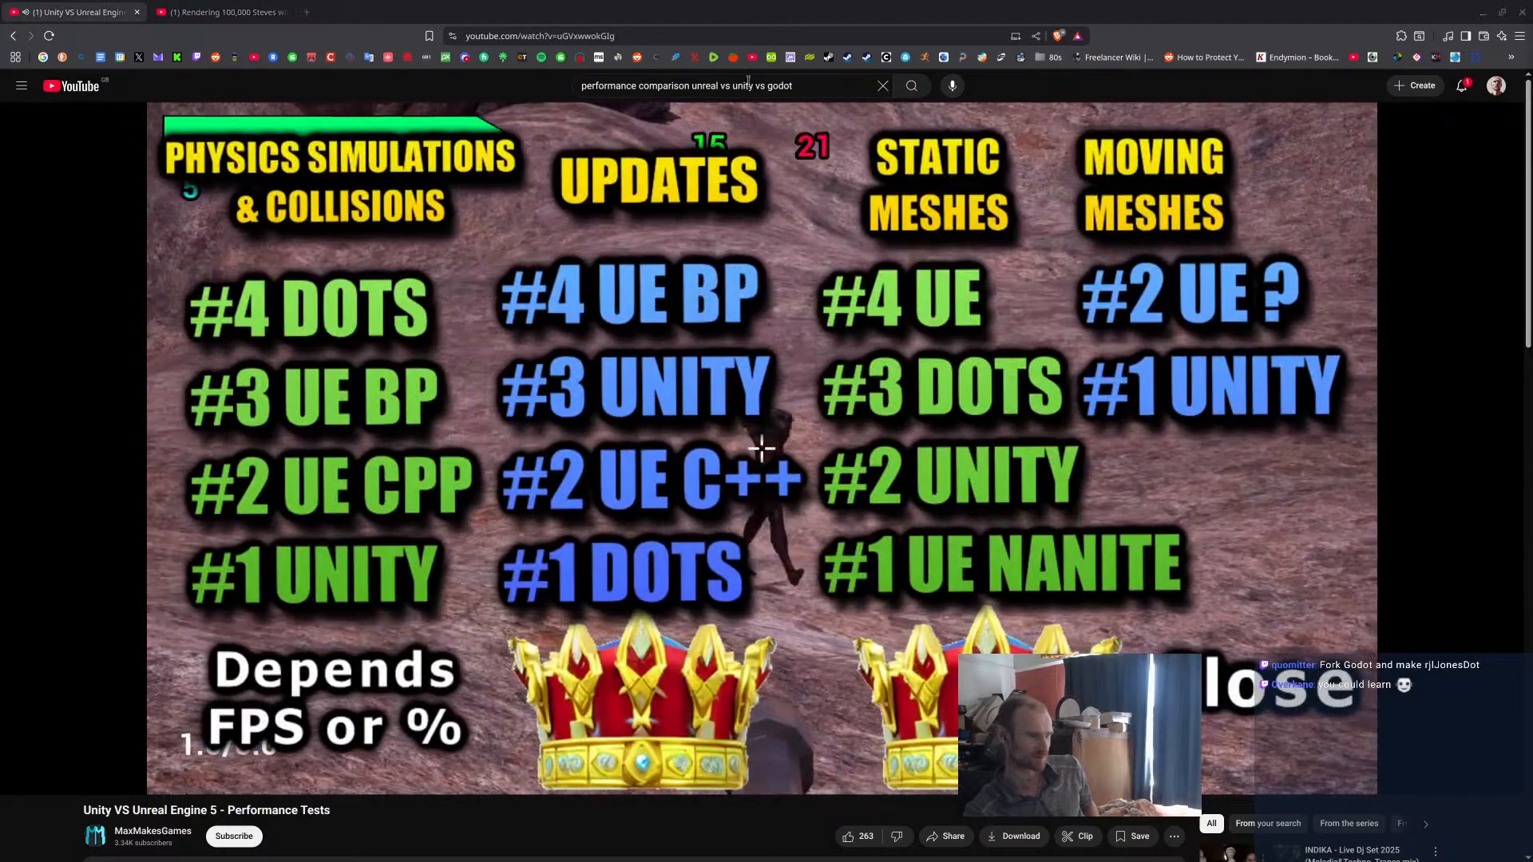
pyautogui.click(740, 423)
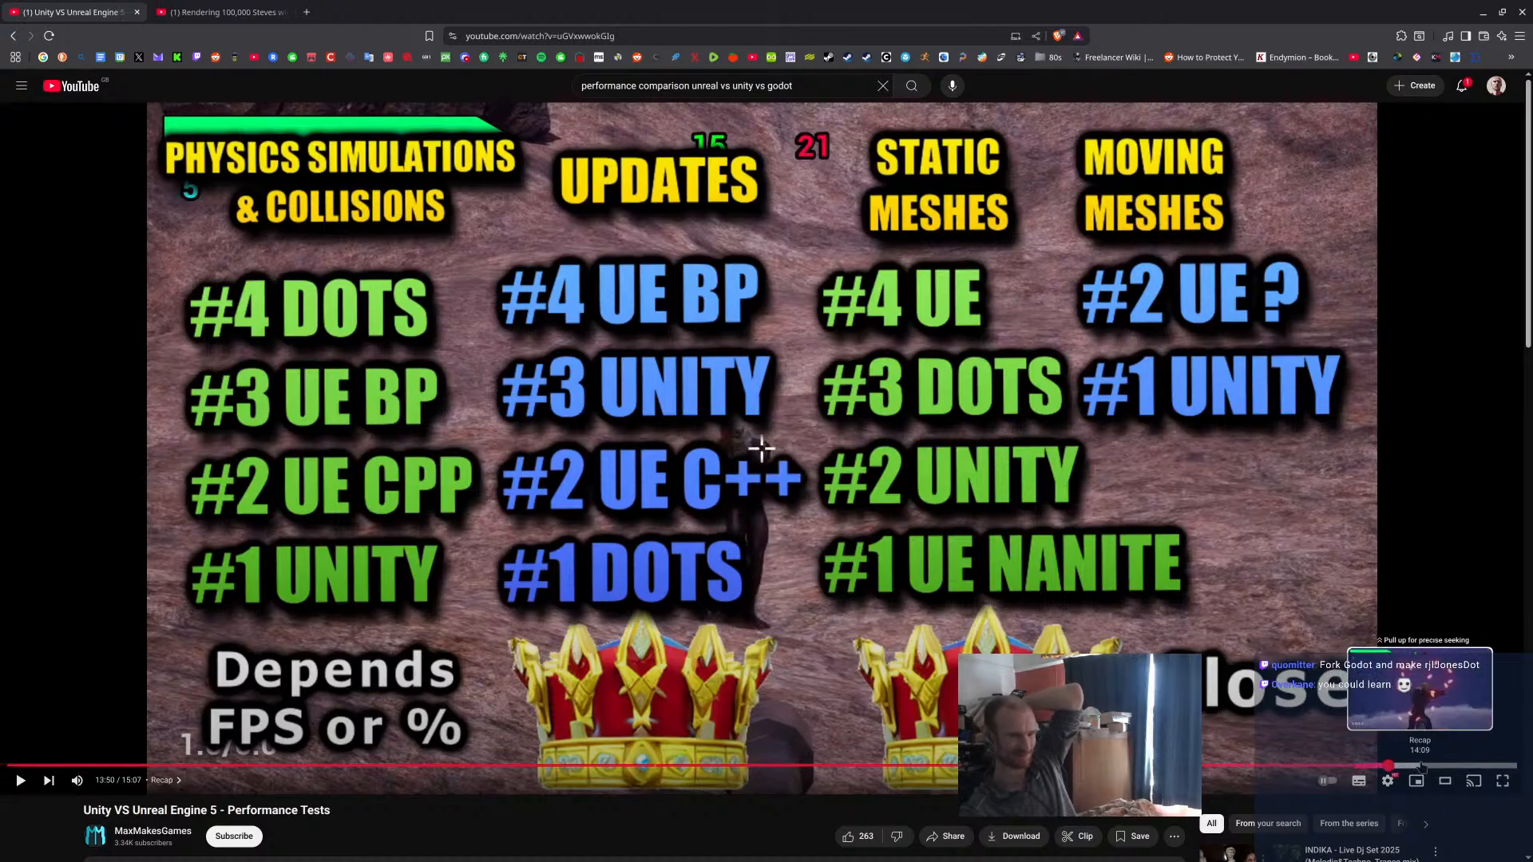
# Look further into the recap, return to the ranking at 13:50, then close both video tabs and return to Blender.
pyautogui.click(1427, 765)
pyautogui.click(1448, 766)
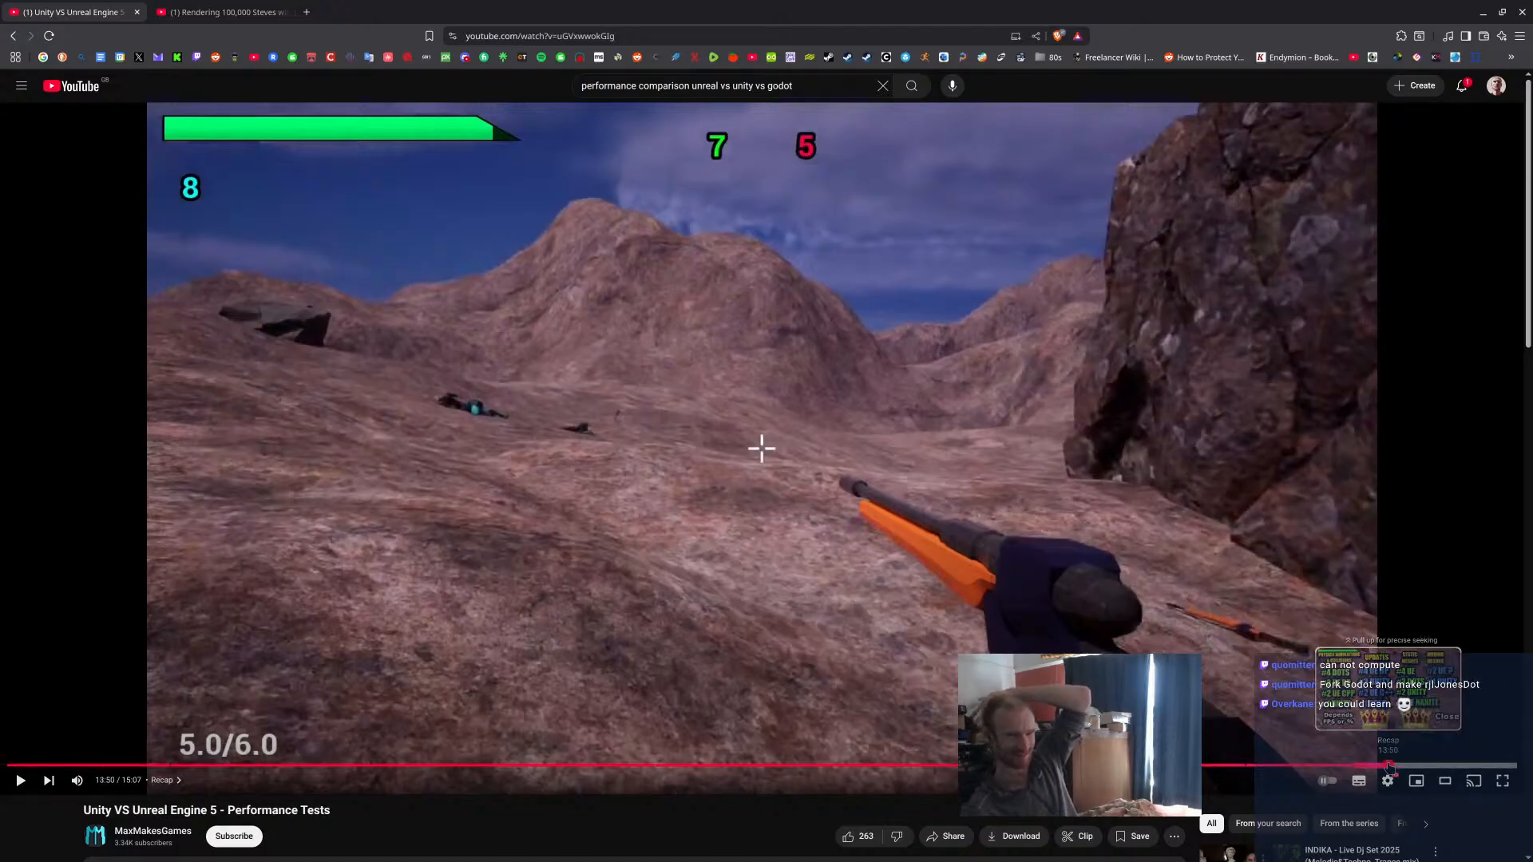
pyautogui.click(1391, 766)
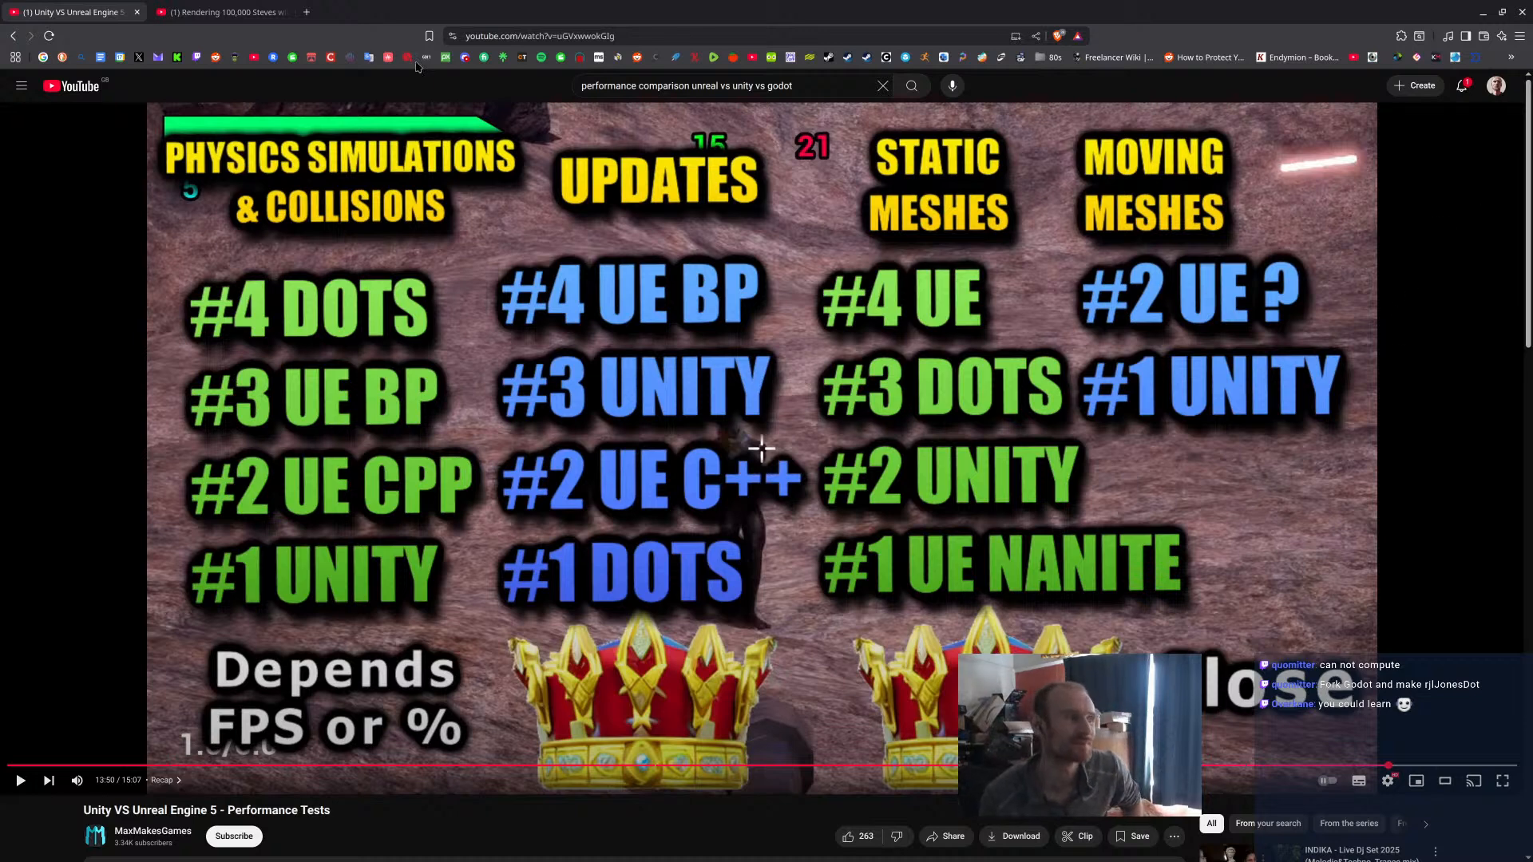
pyautogui.click(136, 12)
pyautogui.click(138, 13)
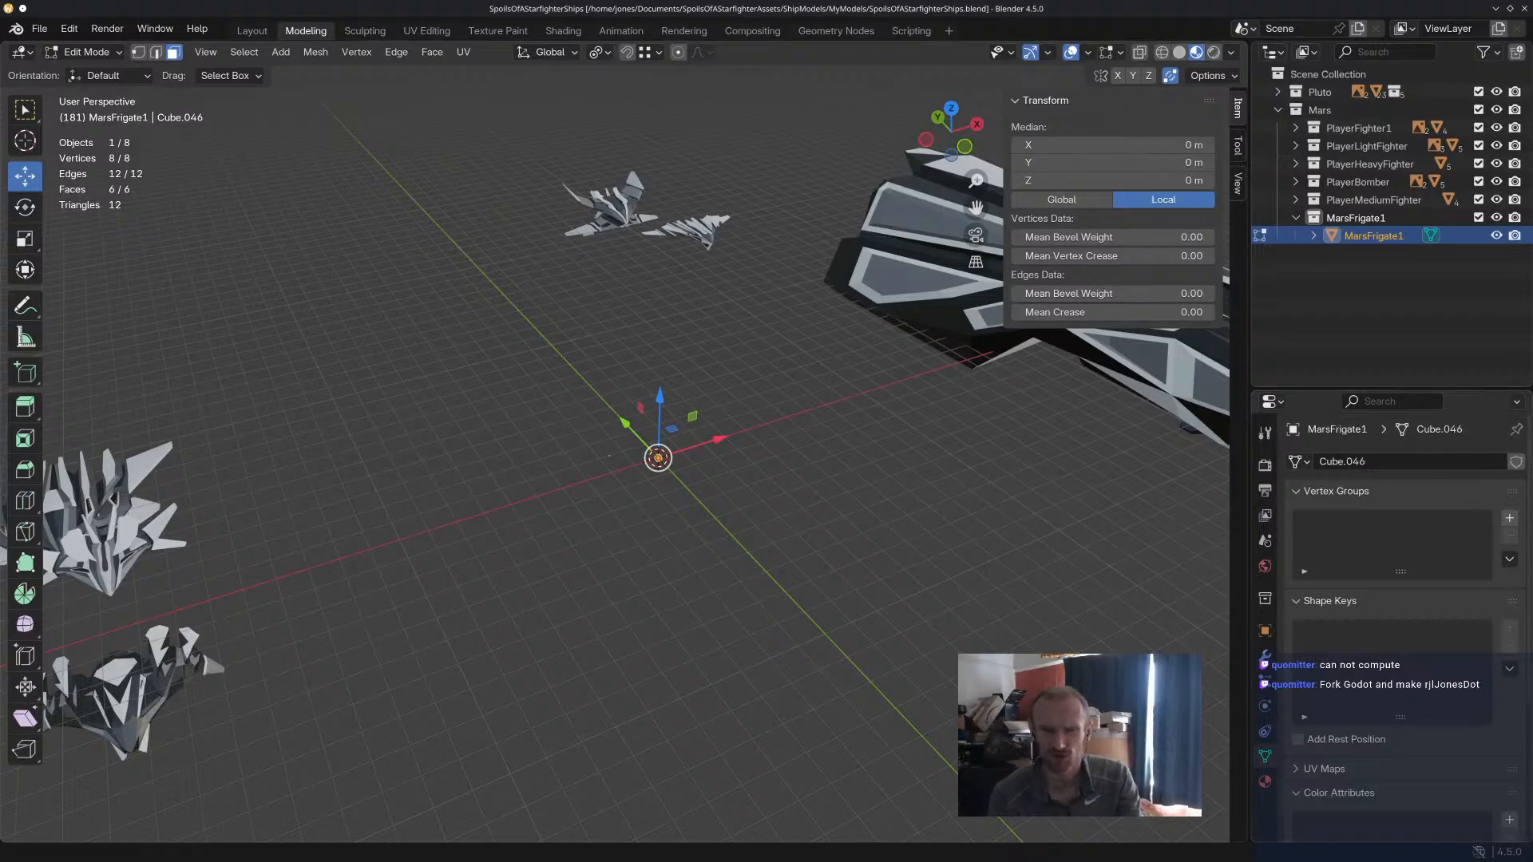
# Bring the Sketchfab page for Scifi Frigate Sunfire over Blender, examine the ship from several sides and move the window away.
pyautogui.moveTo(796, 347); pyautogui.dragTo(794, 339, button='middle')
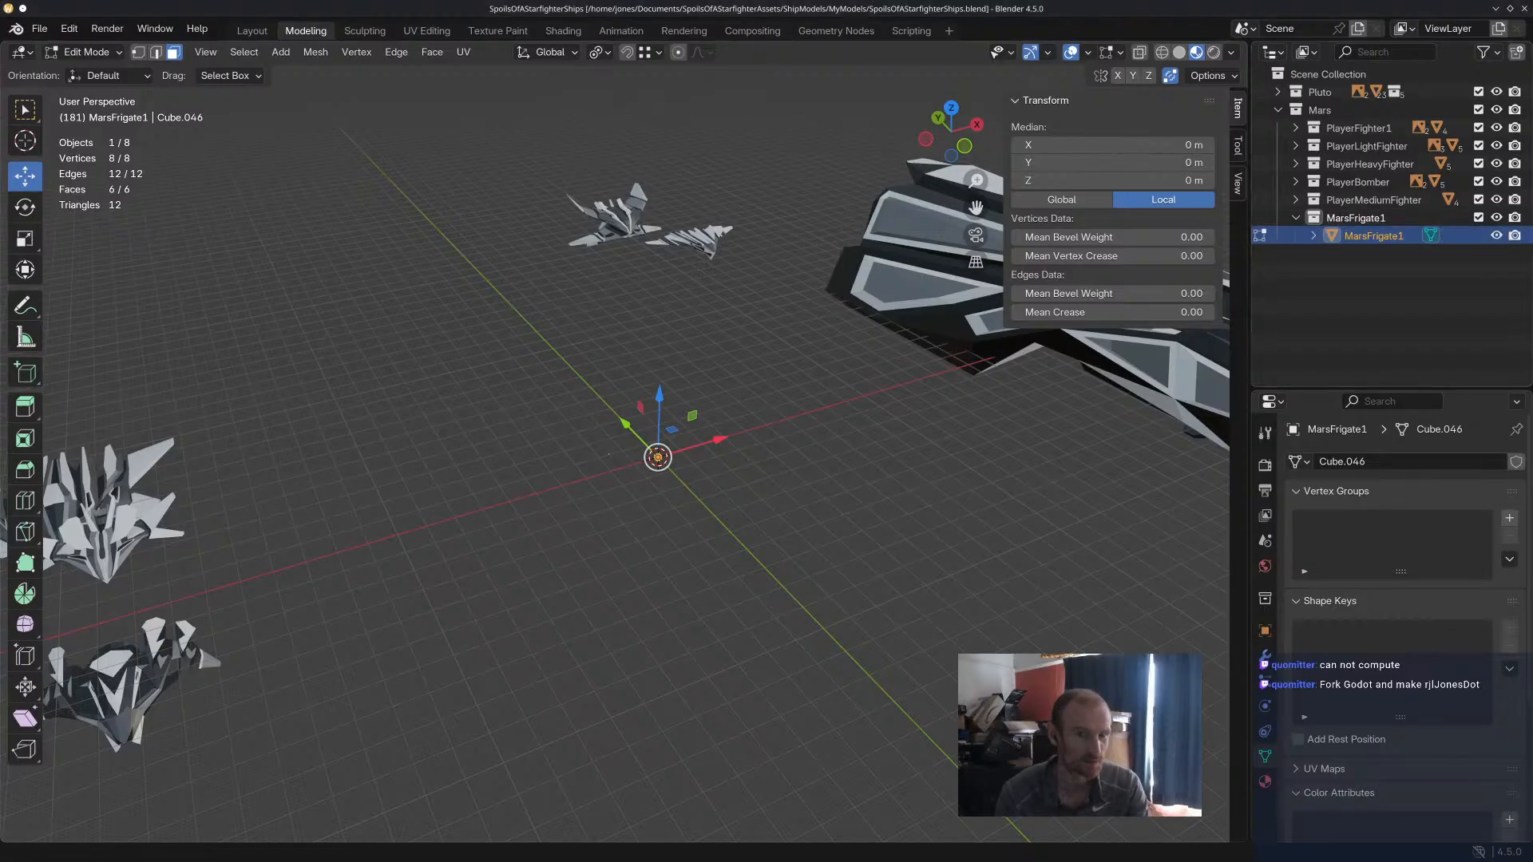
pyautogui.moveTo(1532, 136)
pyautogui.mouseDown()
pyautogui.moveTo(558, 192)
pyautogui.moveTo(355, 146)
pyautogui.mouseUp()
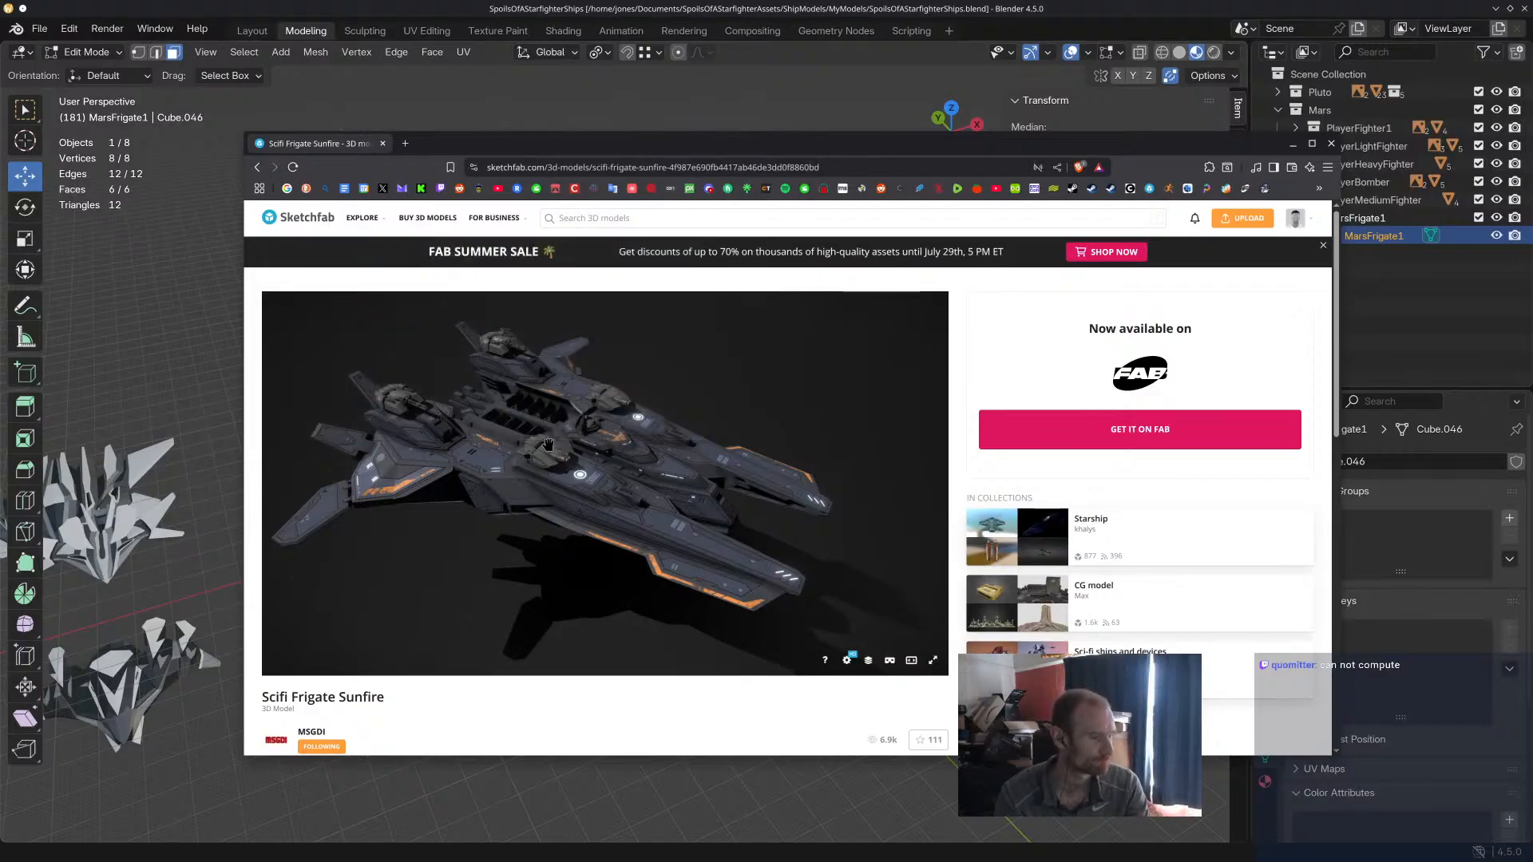
pyautogui.moveTo(554, 448)
pyautogui.mouseDown()
pyautogui.moveTo(718, 477)
pyautogui.moveTo(822, 660)
pyautogui.moveTo(787, 675)
pyautogui.mouseUp()
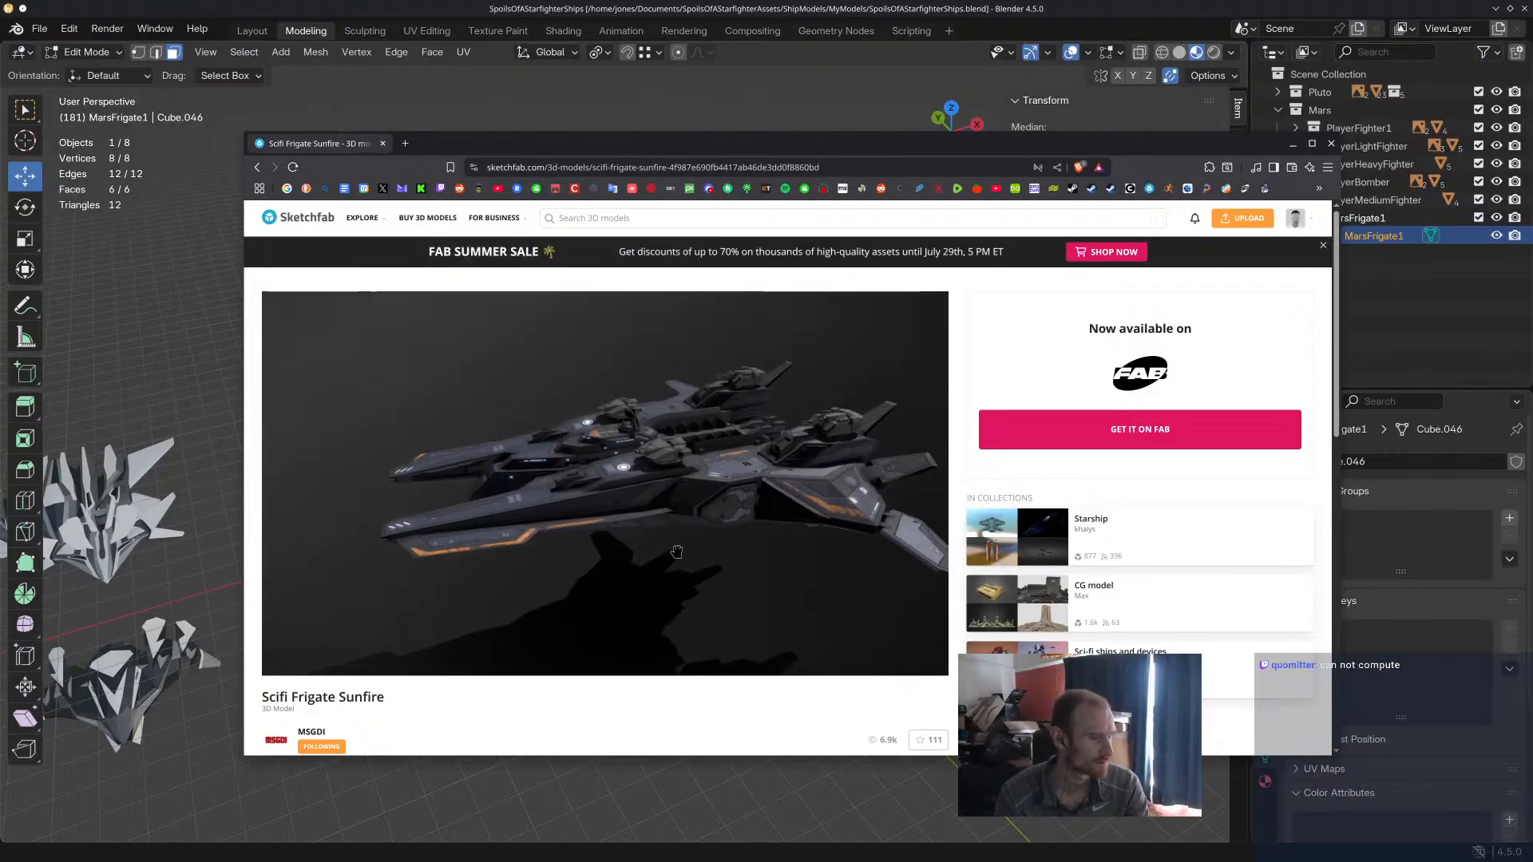
pyautogui.scroll(-4, 782, 680)
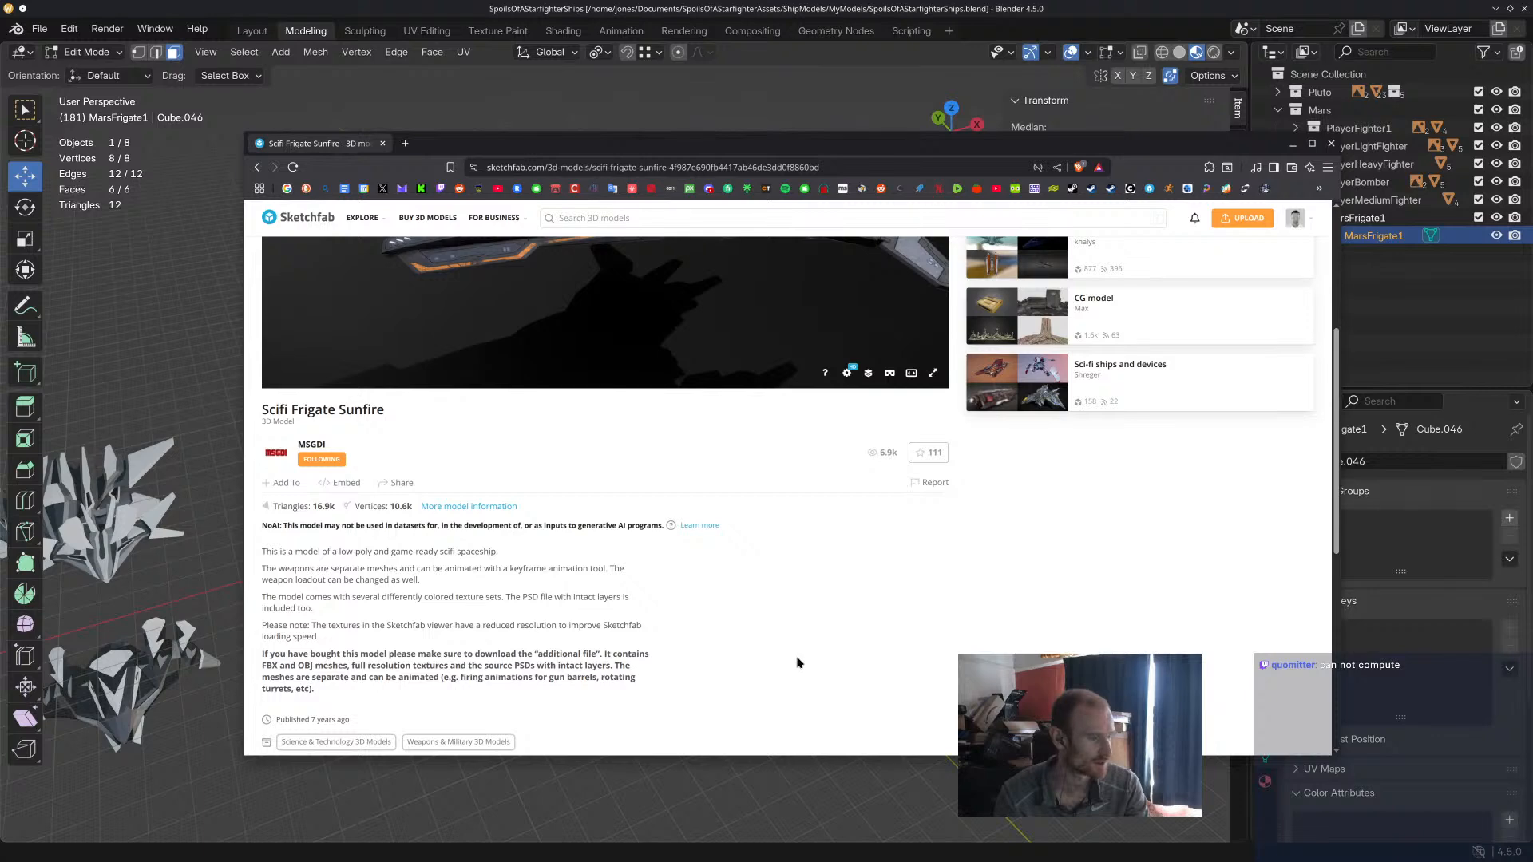
pyautogui.scroll(4, 798, 663)
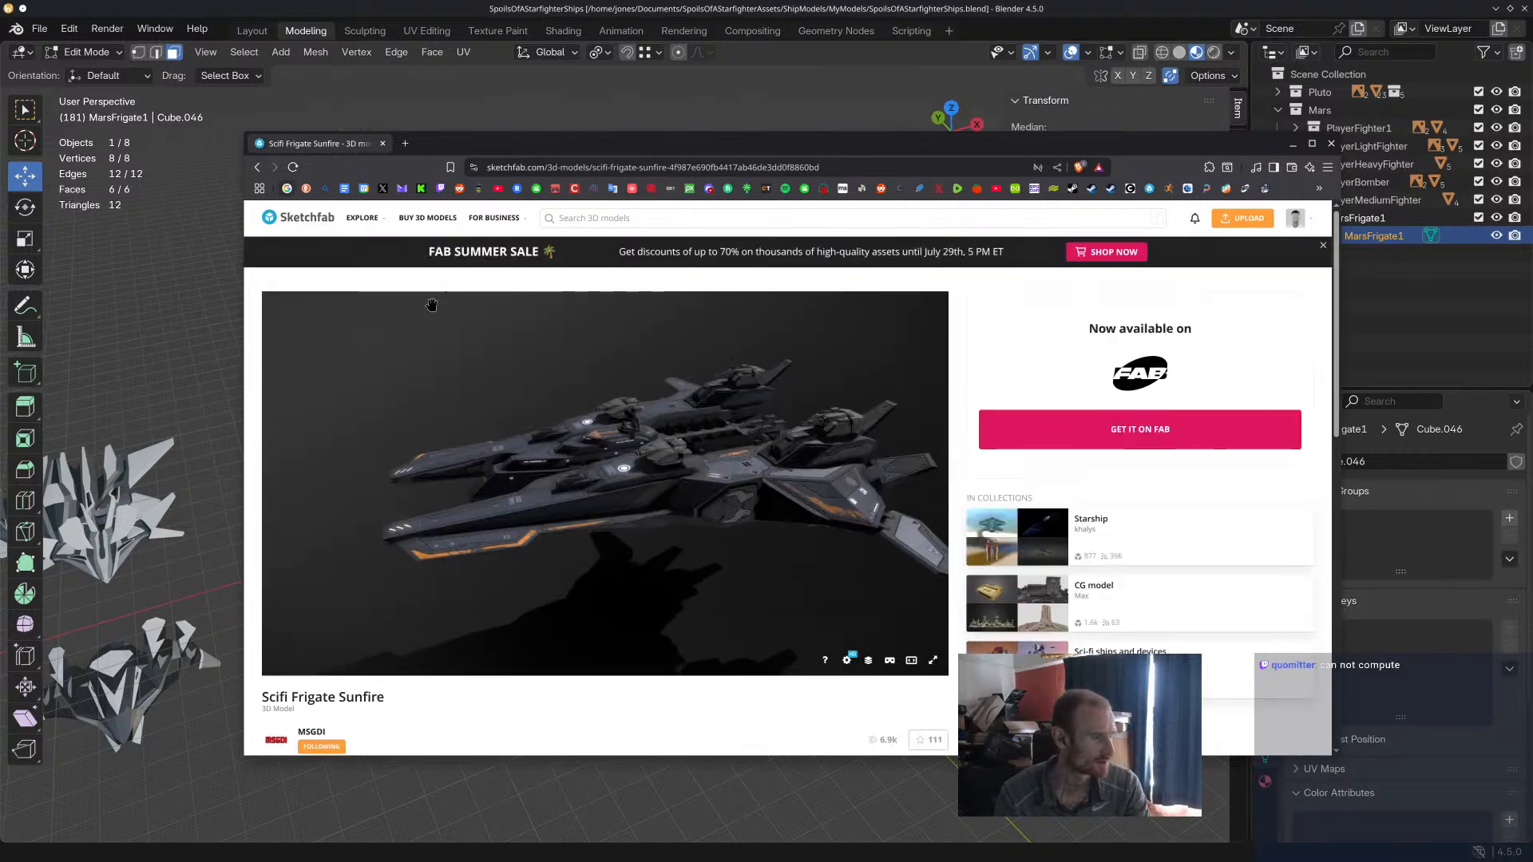
pyautogui.moveTo(654, 513)
pyautogui.mouseDown()
pyautogui.moveTo(678, 575)
pyautogui.moveTo(710, 519)
pyautogui.moveTo(733, 515)
pyautogui.mouseUp()
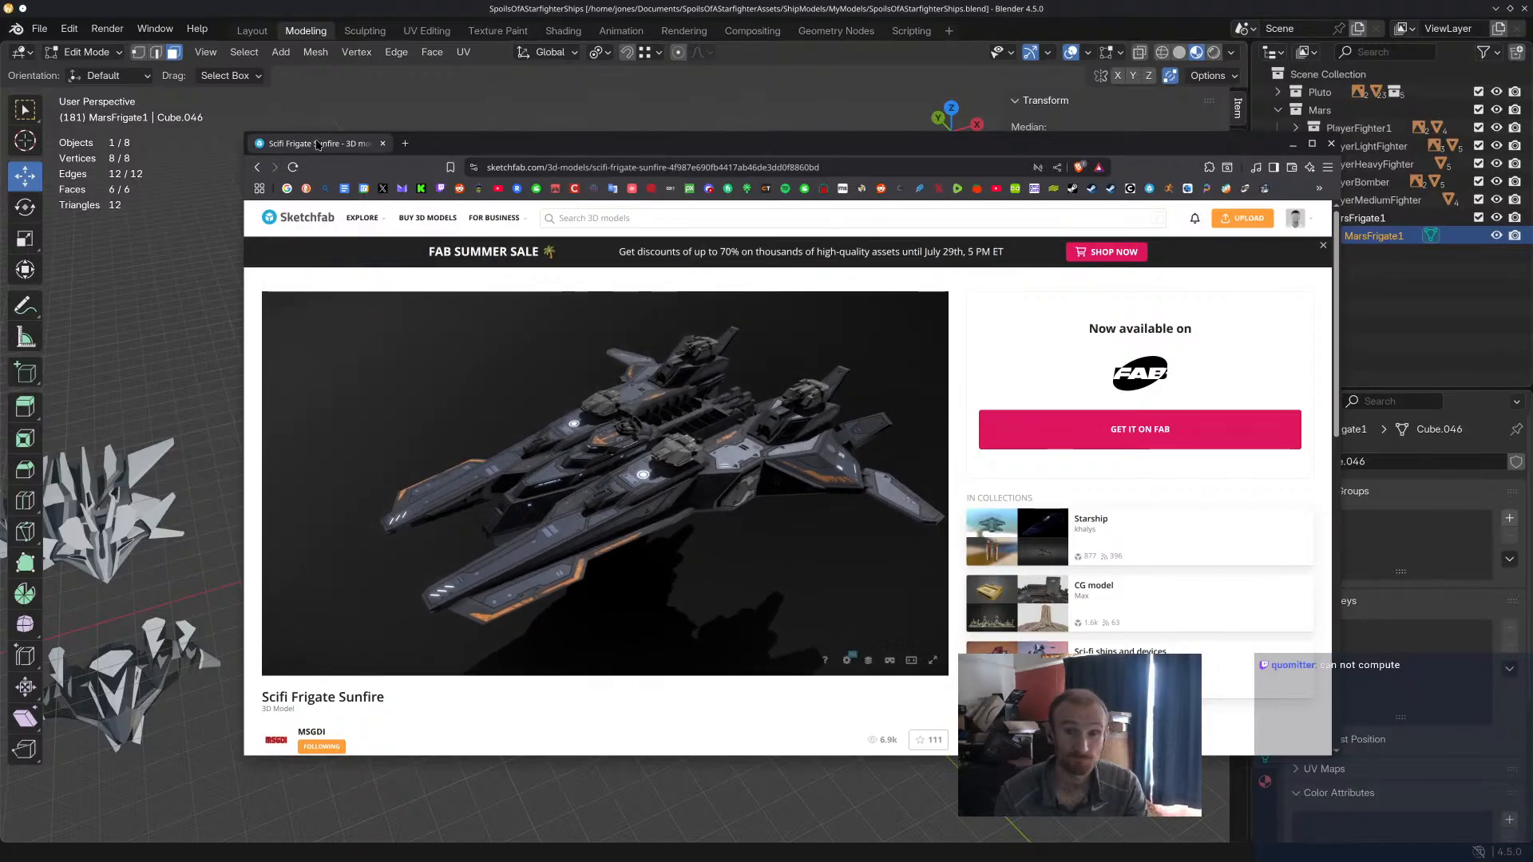
pyautogui.moveTo(318, 145); pyautogui.dragTo(1532, 248)
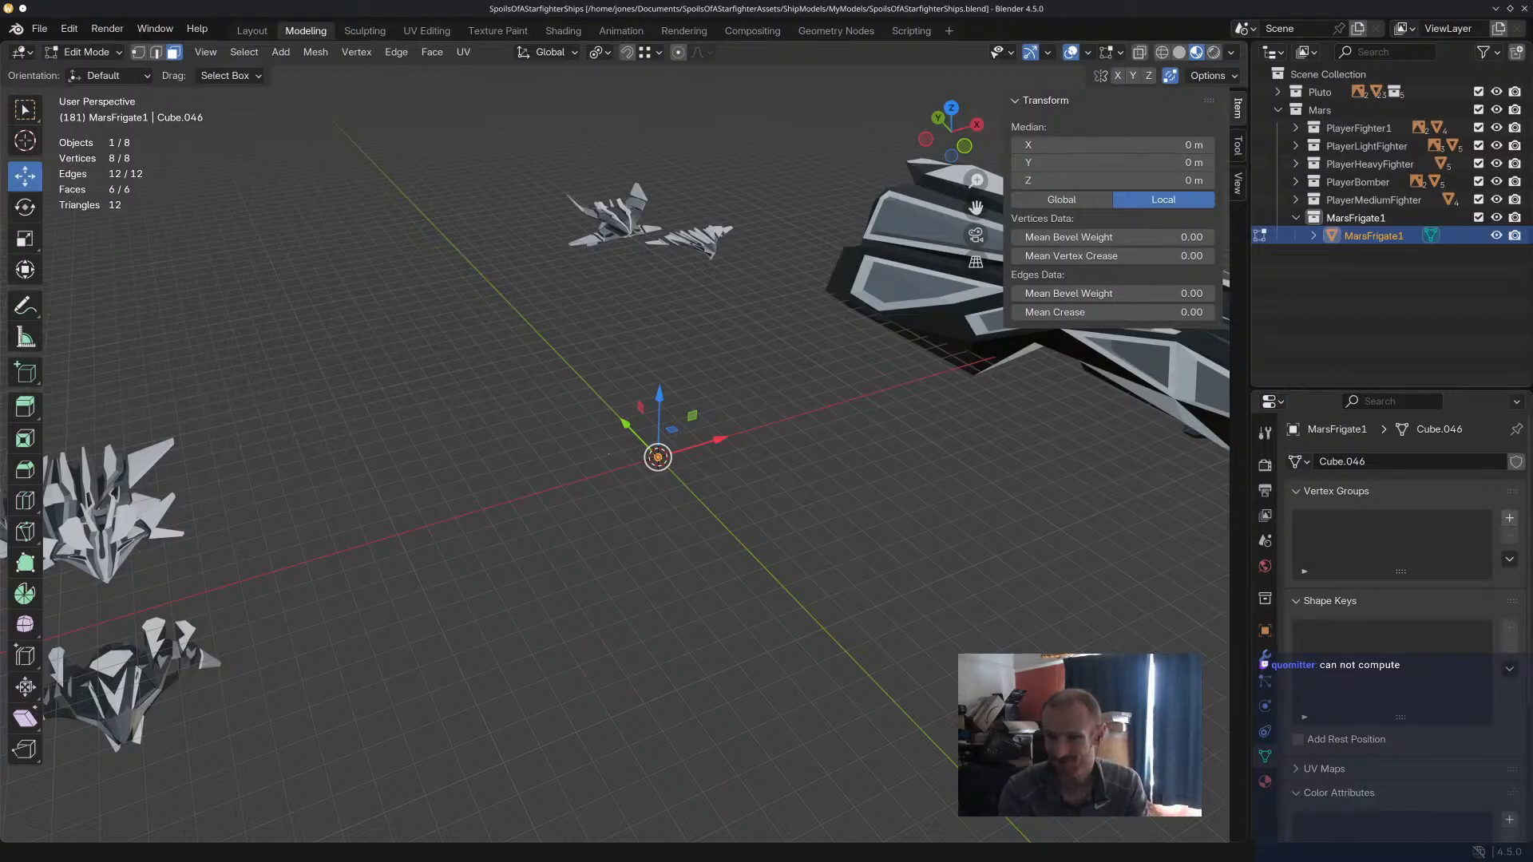
# Frame the MarsFrigate1 cube and move its faces along Z and Y to stretch it into a long, tall, narrow slab.
pyautogui.moveTo(668, 437); pyautogui.dragTo(620, 386, button='middle')
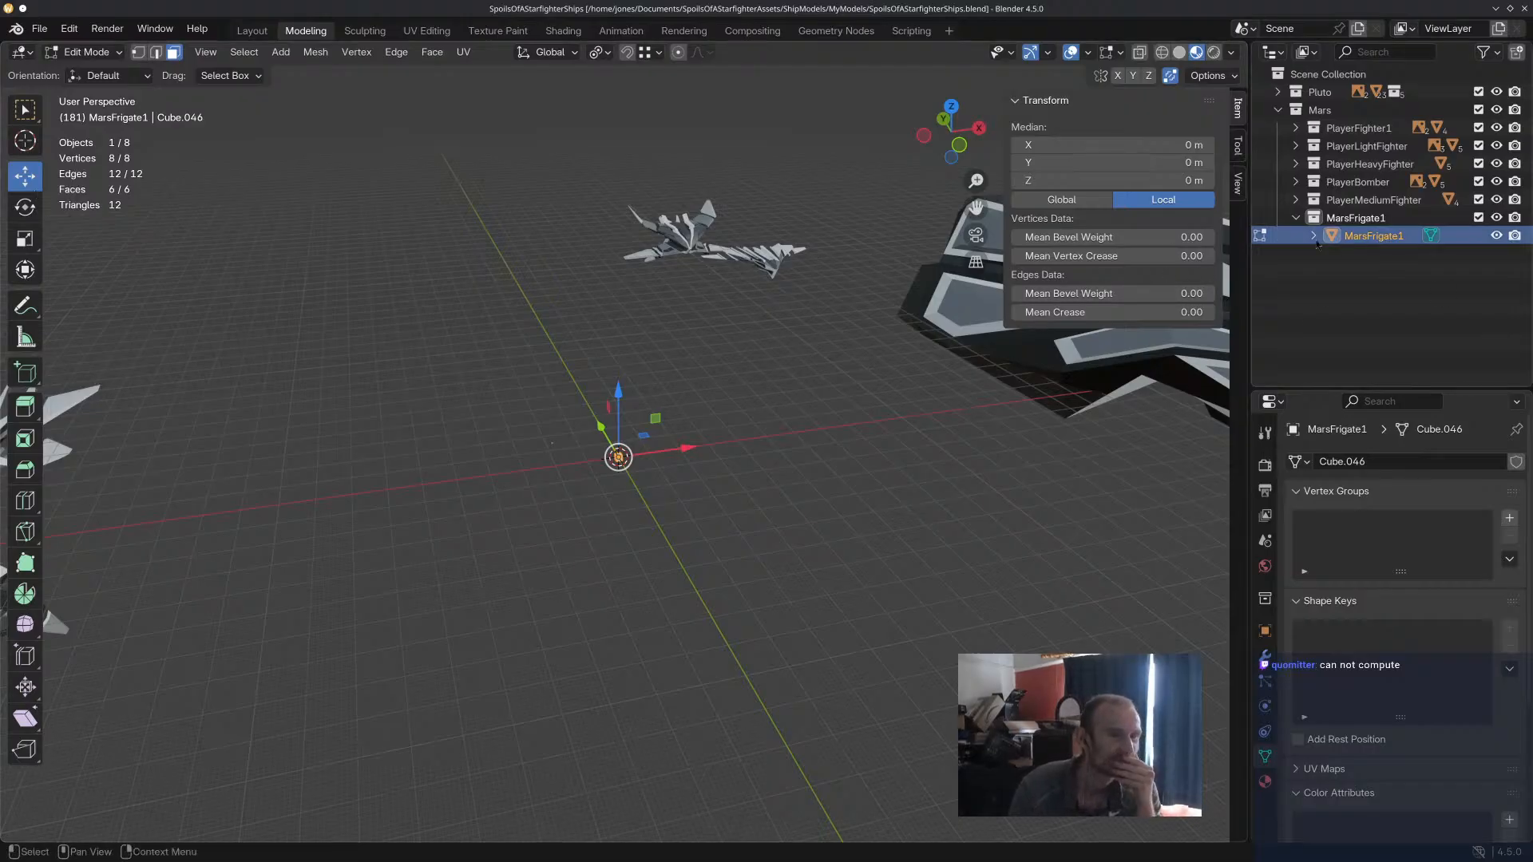
pyautogui.press('KP_Decimal')
pyautogui.click(591, 588)
pyautogui.moveTo(559, 532); pyautogui.dragTo(563, 233)
pyautogui.click(591, 549)
pyautogui.scroll(-5, 777, 597)
pyautogui.moveTo(777, 596); pyautogui.dragTo(800, 464, button='middle')
pyautogui.moveTo(693, 406); pyautogui.dragTo(1126, 460)
pyautogui.moveTo(1126, 459); pyautogui.dragTo(768, 388, button='middle')
pyautogui.moveTo(725, 394); pyautogui.dragTo(150, 398)
pyautogui.scroll(-4, 587, 514)
pyautogui.scroll(-2, 587, 514)
pyautogui.moveTo(587, 513); pyautogui.dragTo(669, 511, button='middle')
# Try to move the MarsFrigate1 slab's side faces, first one face alone and then both together, and undo each move.
pyautogui.click(647, 424)
pyautogui.moveTo(631, 408); pyautogui.dragTo(647, 410)
pyautogui.hotkey('ctrl', 'z')
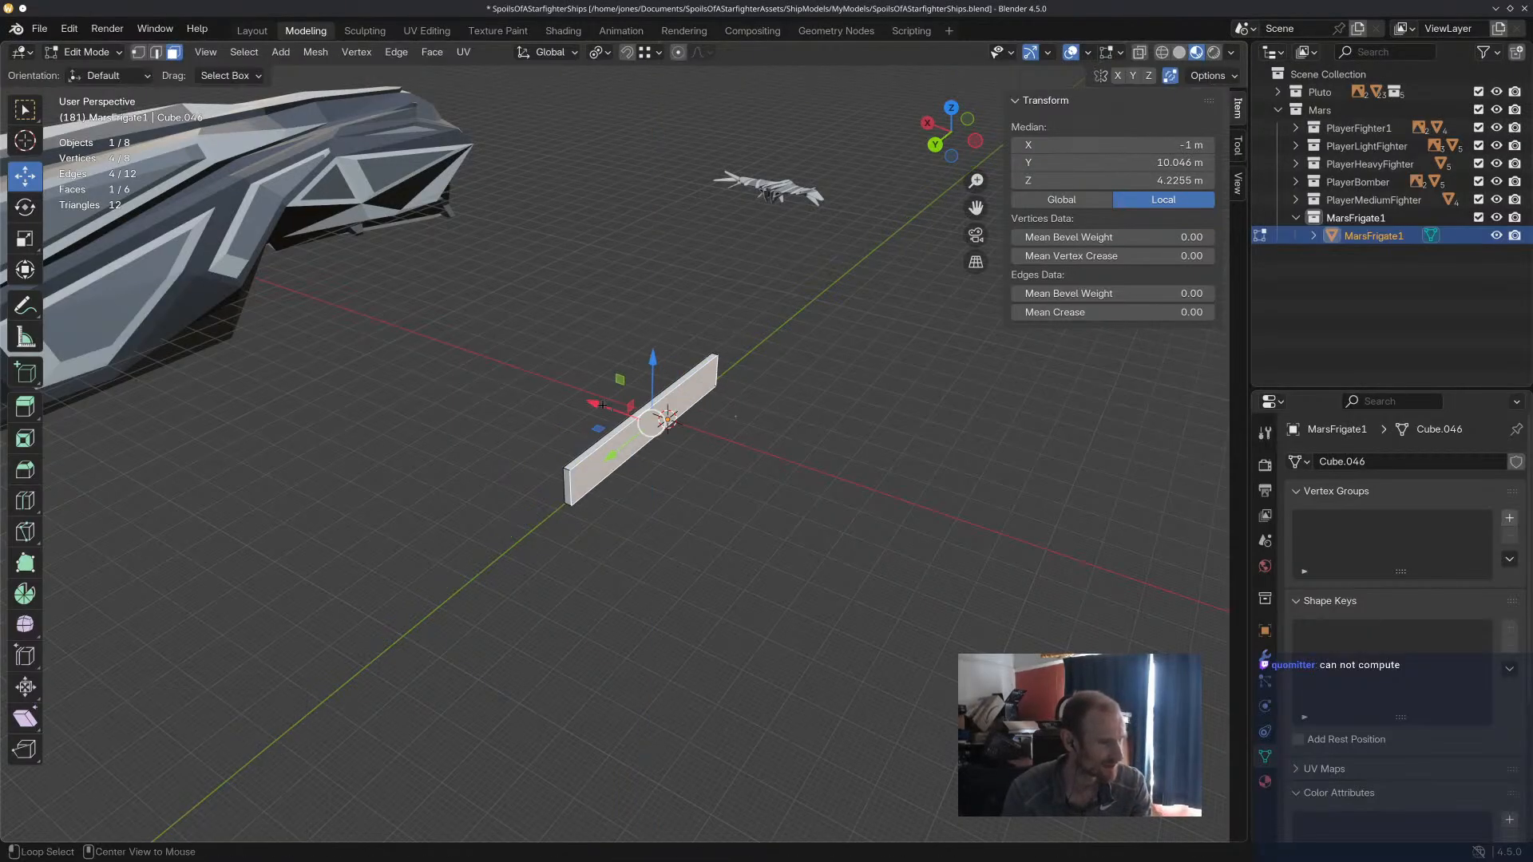
pyautogui.moveTo(623, 415)
pyautogui.mouseDown(button='middle')
pyautogui.moveTo(667, 444)
pyautogui.moveTo(640, 432)
pyautogui.mouseUp(button='middle')
pyautogui.keyDown('shift'); pyautogui.click(667, 445); pyautogui.keyUp('shift')
pyautogui.keyDown('shift'); pyautogui.moveTo(588, 396); pyautogui.dragTo(581, 398); pyautogui.keyUp('shift')
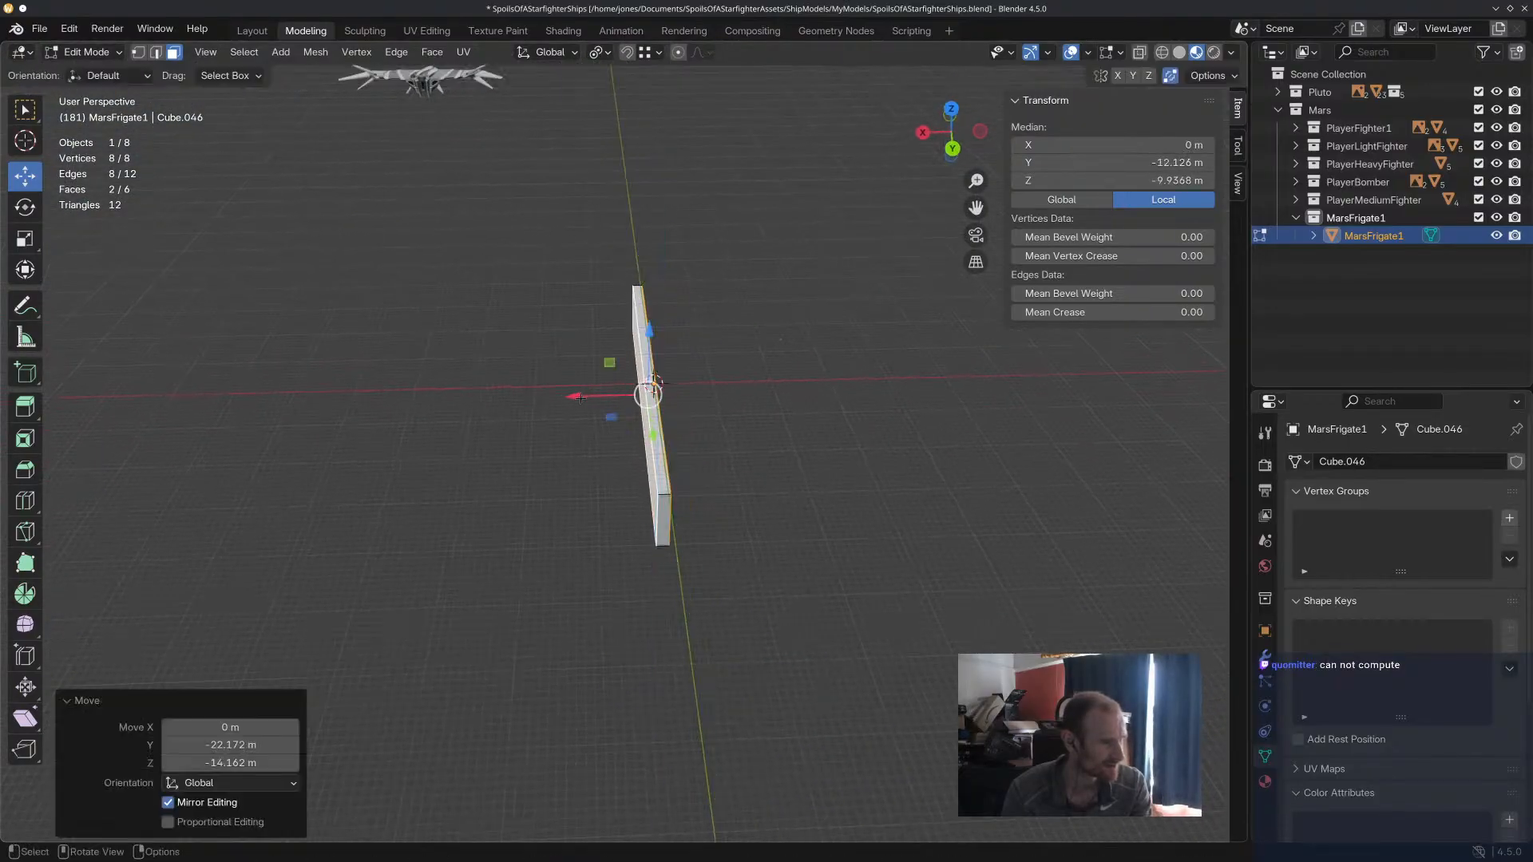
pyautogui.hotkey('ctrl', 'z')
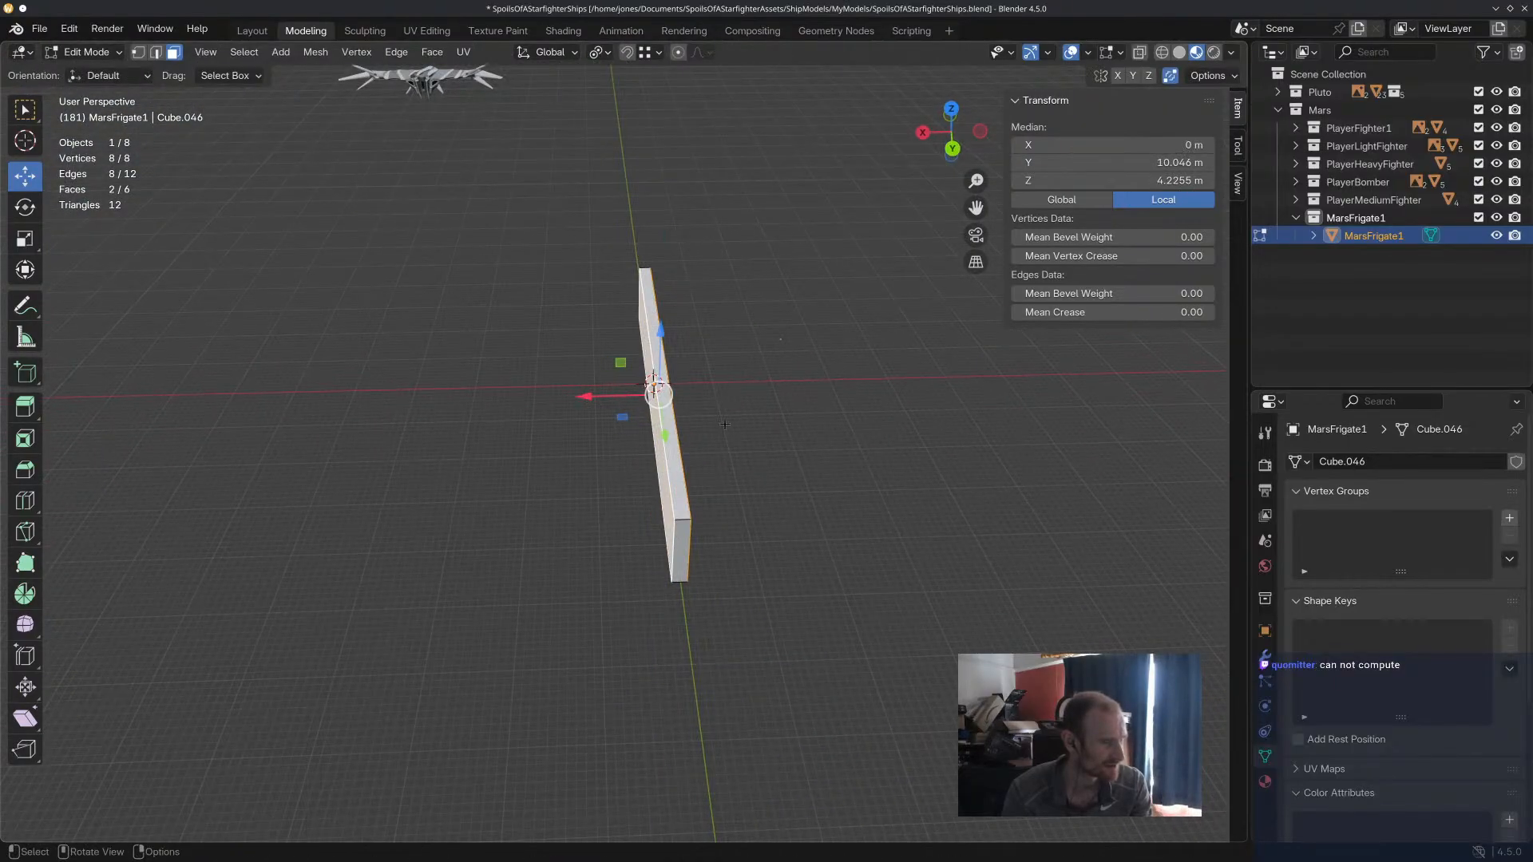
# Move the MarsFrigate1 slab's side faces along X so it lies off-centre on the positive side, about 5.6 m wide.
pyautogui.click(778, 443)
pyautogui.moveTo(778, 444); pyautogui.dragTo(656, 423, button='middle')
pyautogui.moveTo(854, 400); pyautogui.dragTo(642, 393, button='middle')
pyautogui.click(630, 462)
pyautogui.moveTo(656, 413); pyautogui.dragTo(703, 408)
pyautogui.scroll(2, 660, 517)
pyautogui.click(659, 516)
pyautogui.click(616, 521)
# Save the file and, in Object Mode, add a Mirror modifier across the X axis to MarsFrigate1.
pyautogui.hotkey('ctrl', 's')
pyautogui.click(86, 52)
pyautogui.click(90, 72)
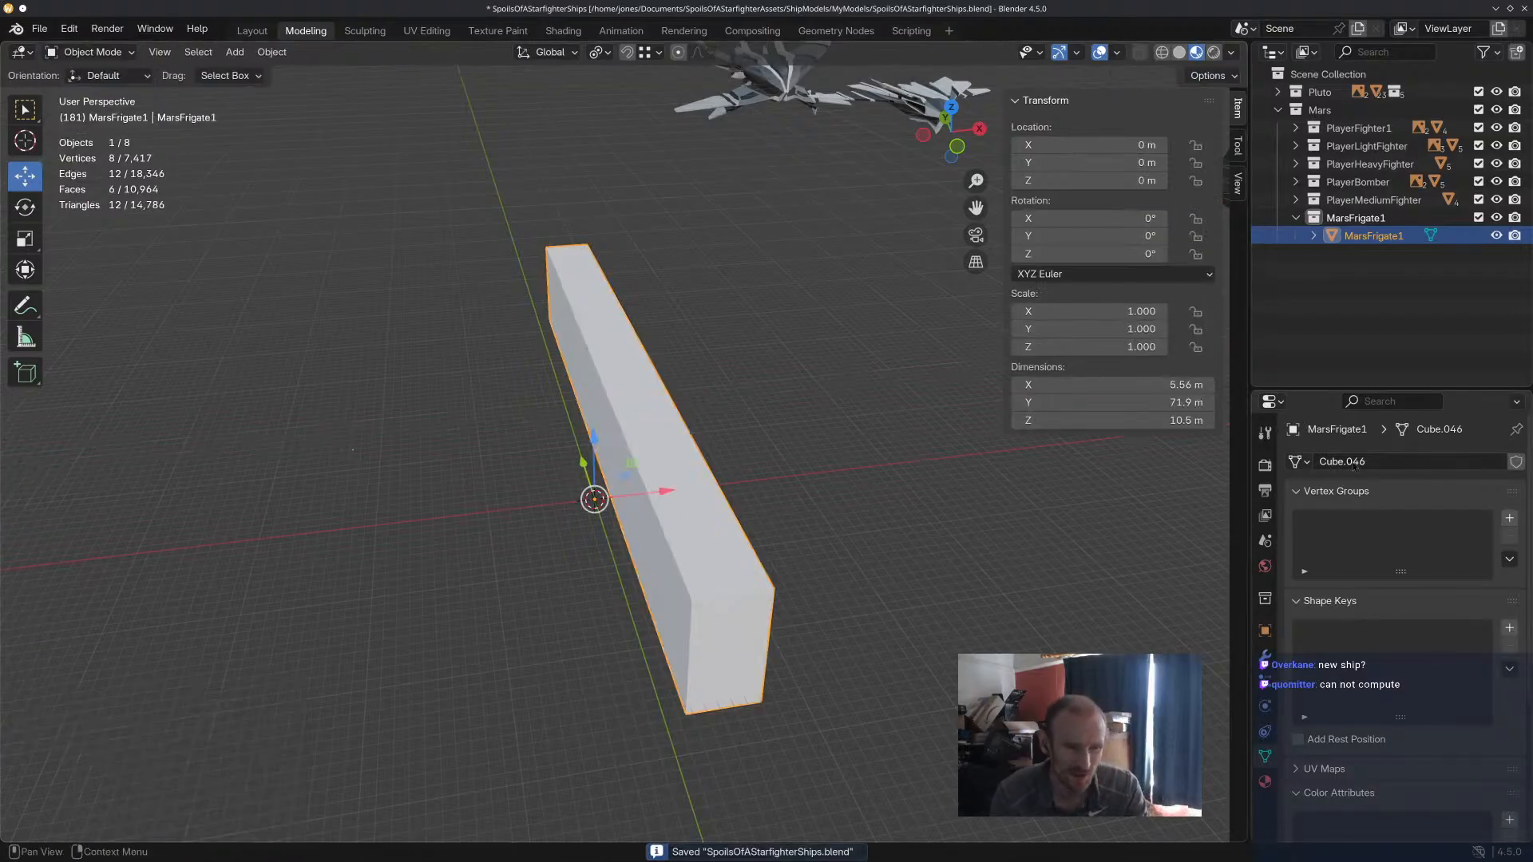
pyautogui.click(1265, 656)
pyautogui.click(1426, 461)
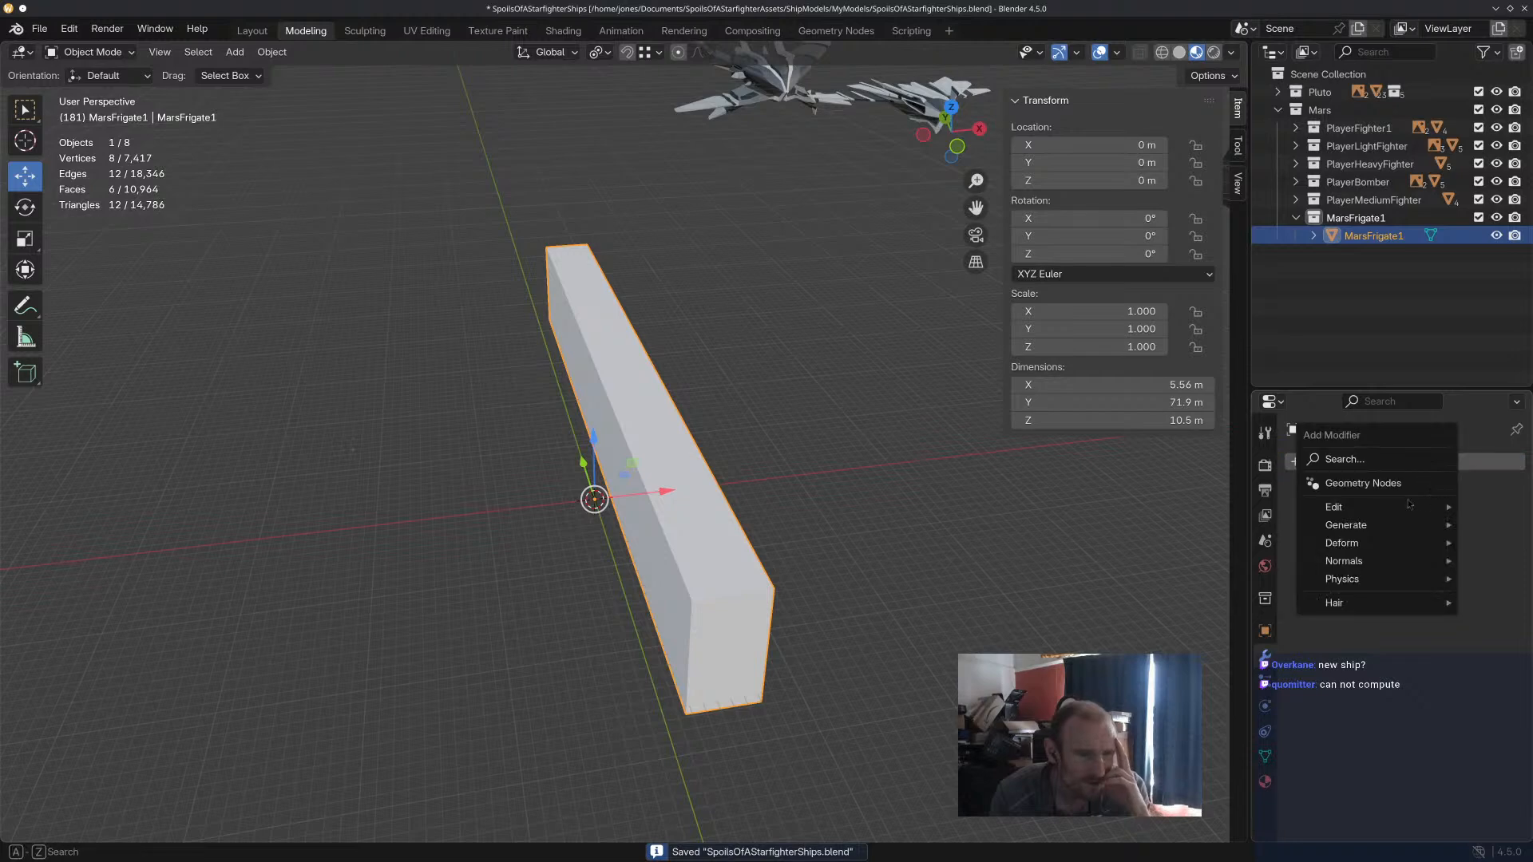
pyautogui.moveTo(1403, 533)
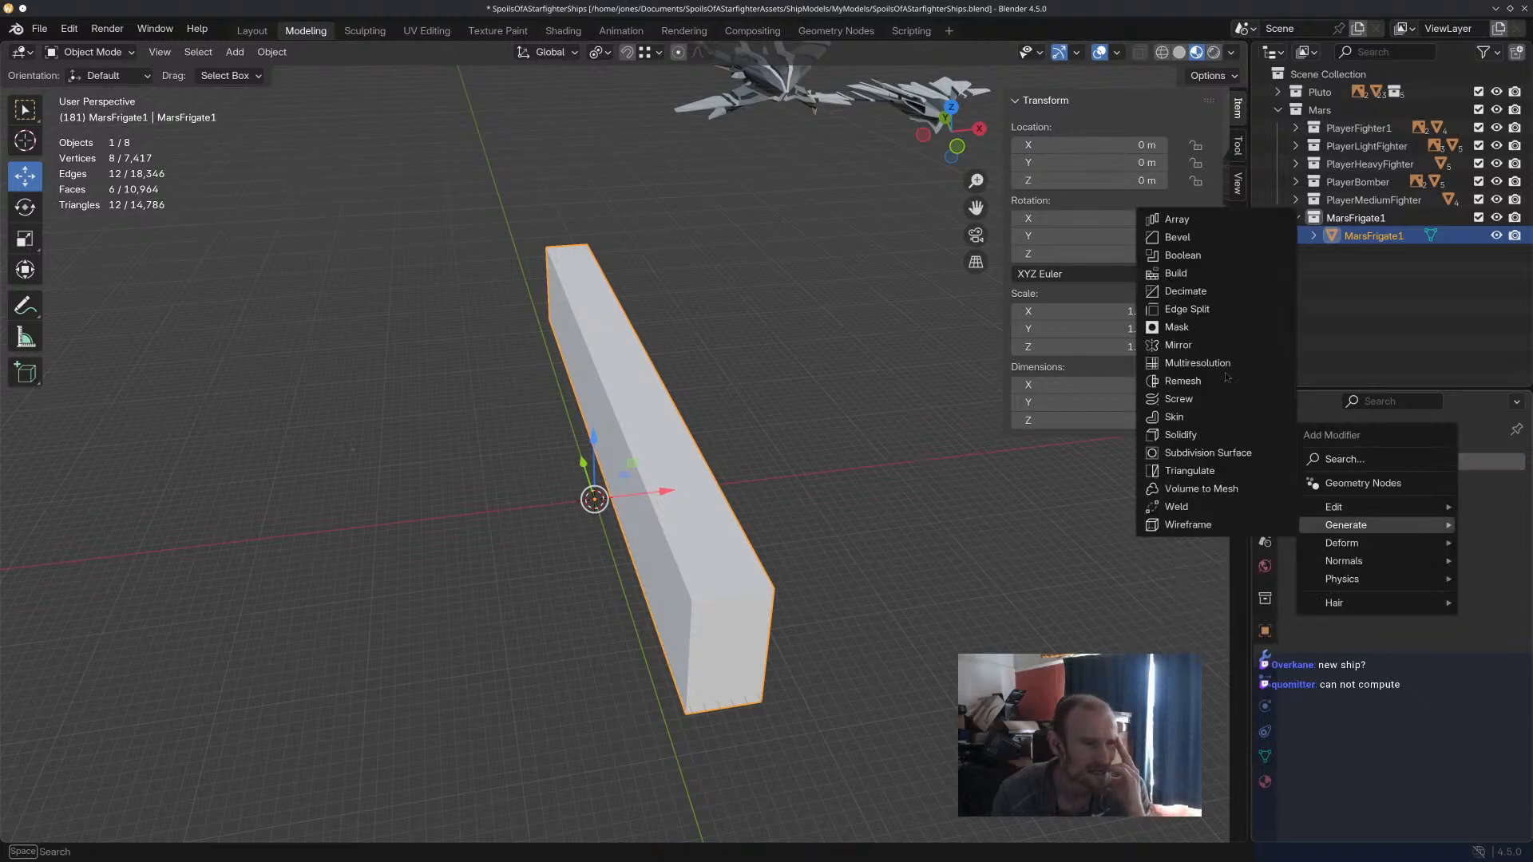
pyautogui.click(1178, 345)
pyautogui.moveTo(753, 589); pyautogui.dragTo(750, 515, button='middle')
# In Edit Mode, delete the long inner side face of the original slab that faces its mirrored copy.
pyautogui.click(90, 52)
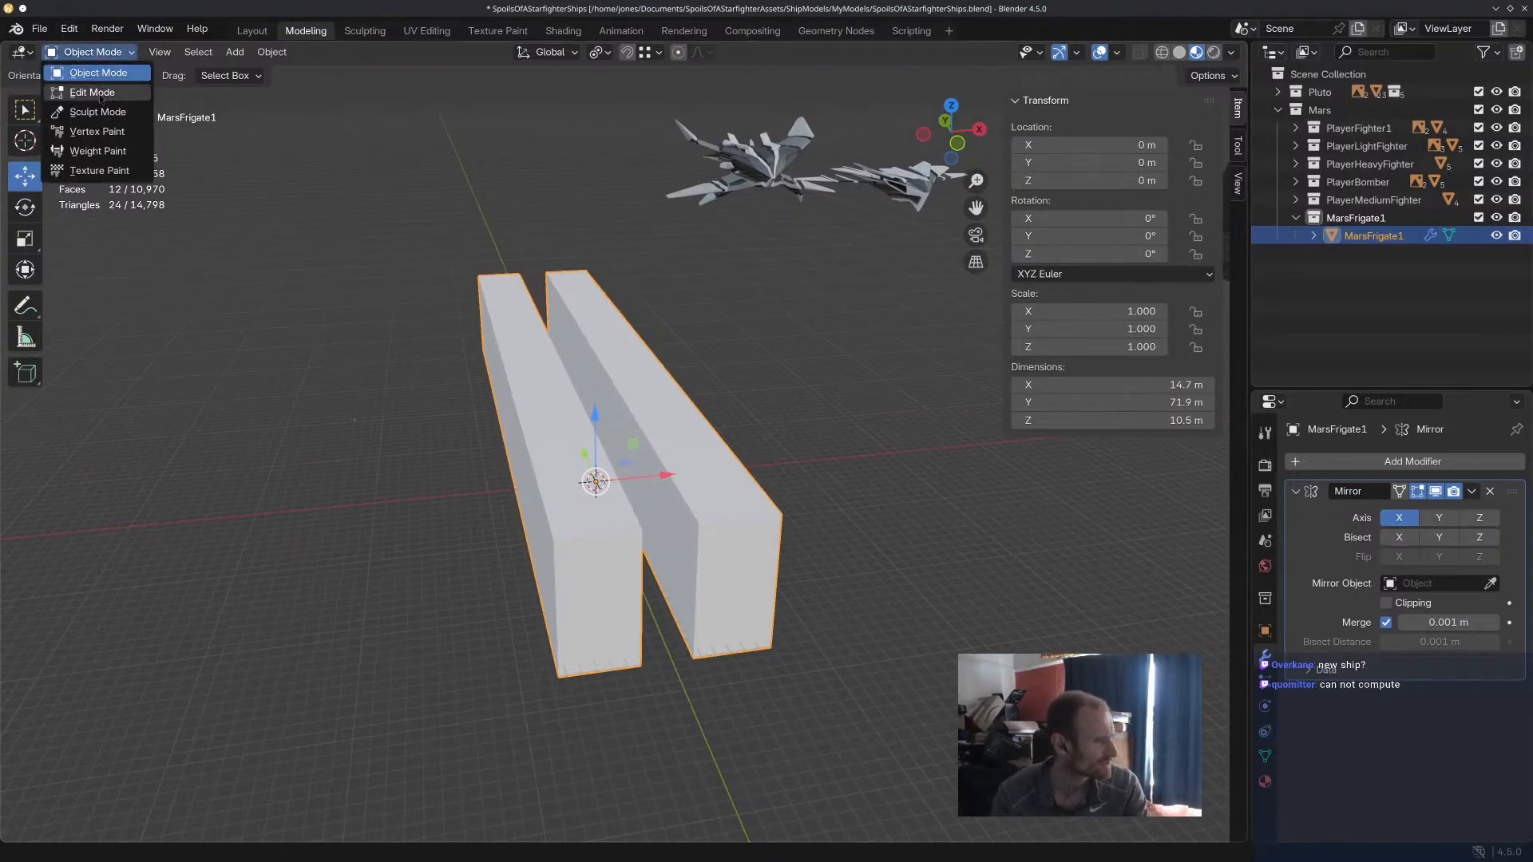
pyautogui.click(96, 93)
pyautogui.press('x')
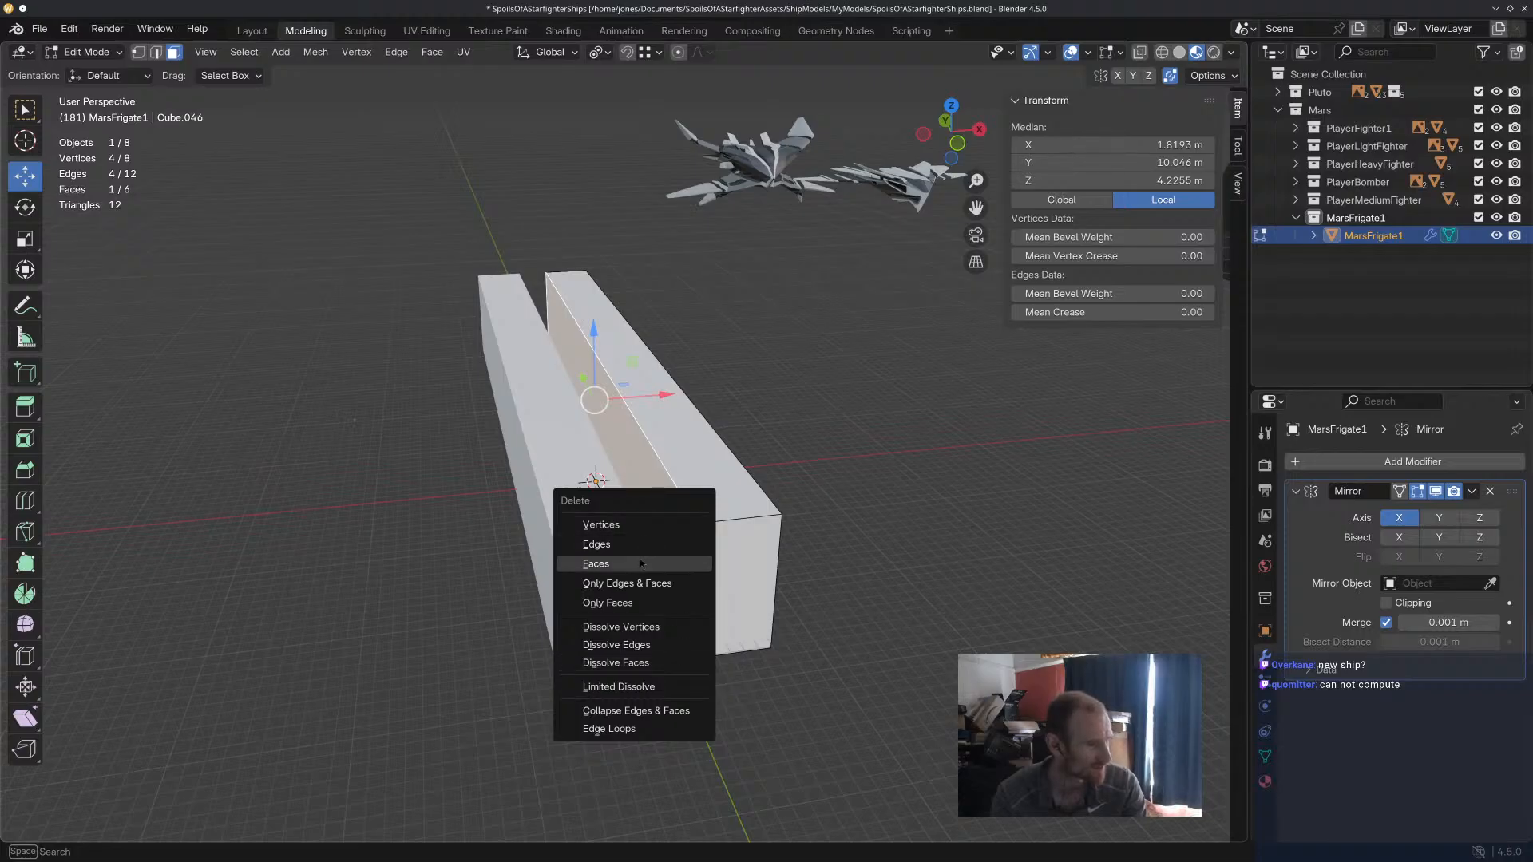
pyautogui.click(607, 564)
pyautogui.moveTo(639, 559); pyautogui.dragTo(844, 560, button='middle')
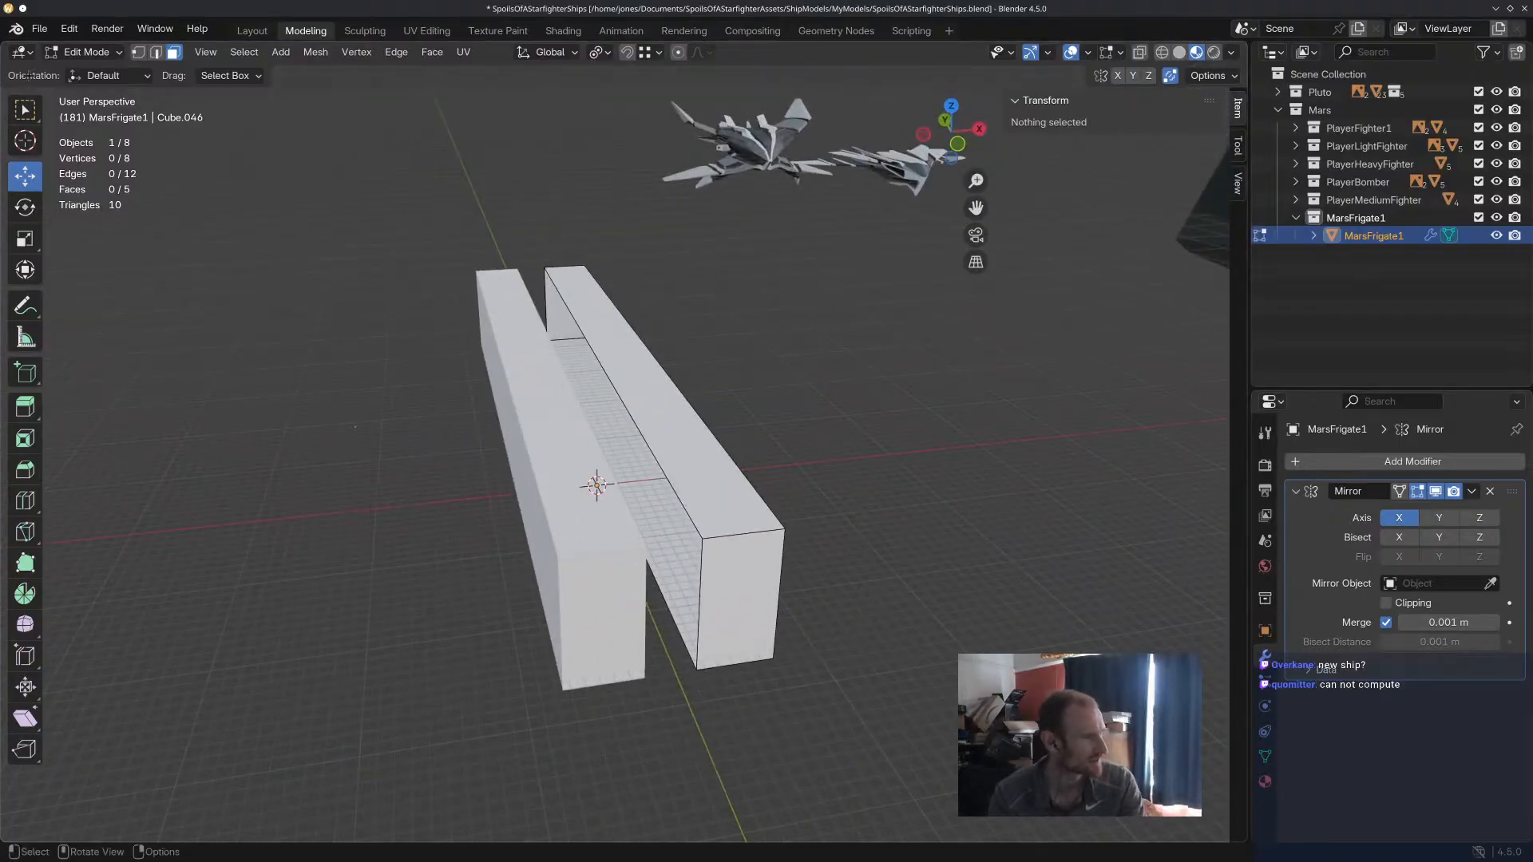
# Enable Clipping on the Mirror modifier and move the linked geometry along X until the halves join, each about 18 m wide.
pyautogui.press('l')
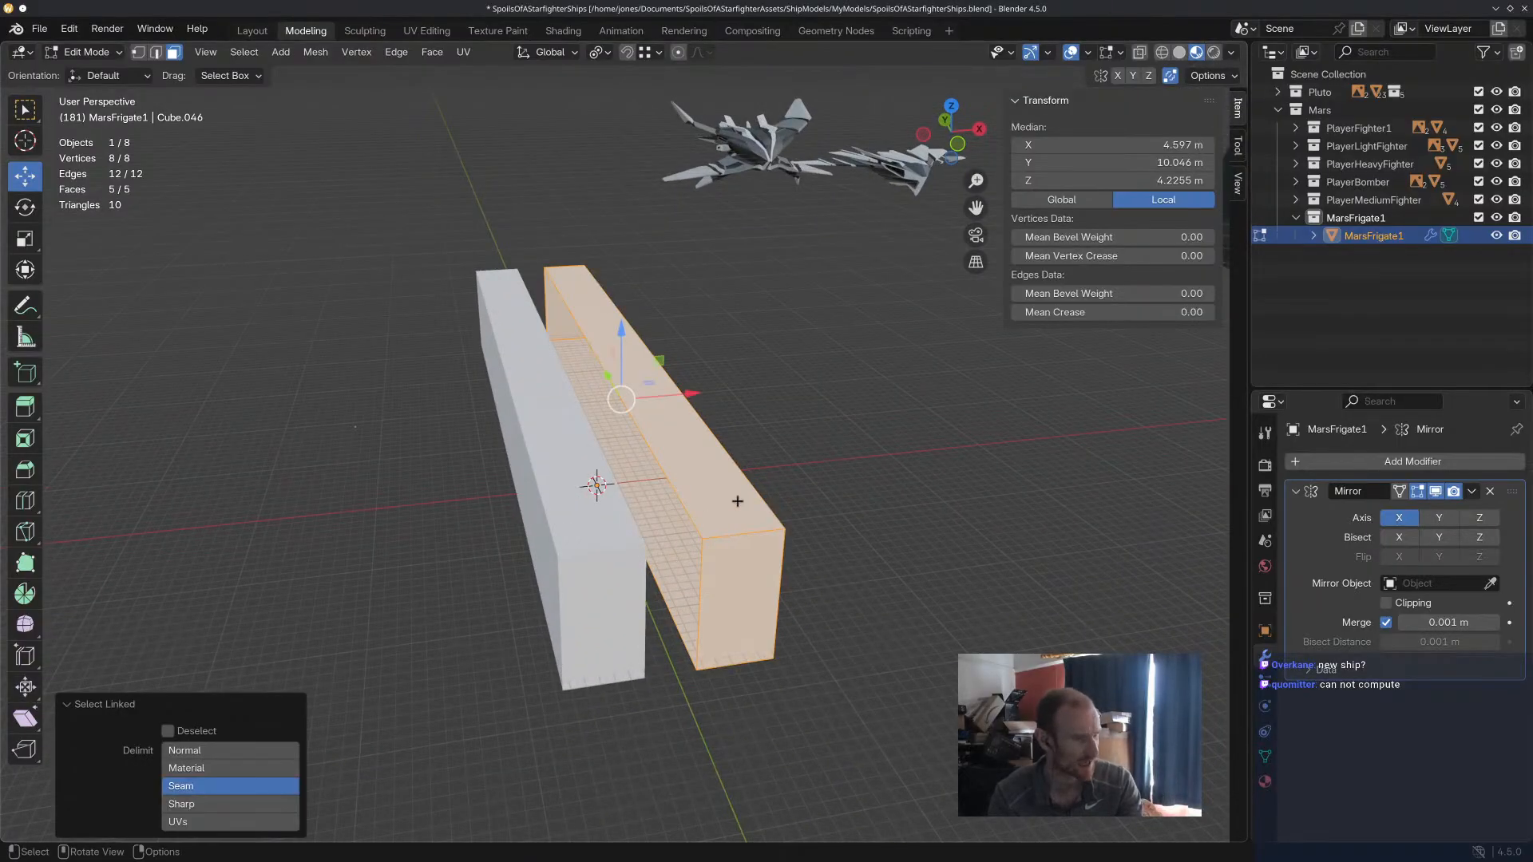
pyautogui.moveTo(692, 395); pyautogui.dragTo(744, 395)
pyautogui.click(1386, 602)
pyautogui.moveTo(878, 481); pyautogui.dragTo(702, 527, button='middle')
pyautogui.moveTo(696, 421); pyautogui.dragTo(719, 421)
pyautogui.moveTo(639, 364); pyautogui.dragTo(880, 471, button='middle')
pyautogui.moveTo(758, 415); pyautogui.dragTo(701, 412, button='middle')
# Raise the top face of the MarsFrigate1 block 26.604 m along Z.
pyautogui.click(701, 405)
pyautogui.moveTo(824, 447); pyautogui.dragTo(802, 502, button='middle')
pyautogui.moveTo(642, 337); pyautogui.dragTo(644, 220)
# Try to move the block's bottom face and undo the move.
pyautogui.moveTo(743, 543); pyautogui.dragTo(719, 387, button='middle')
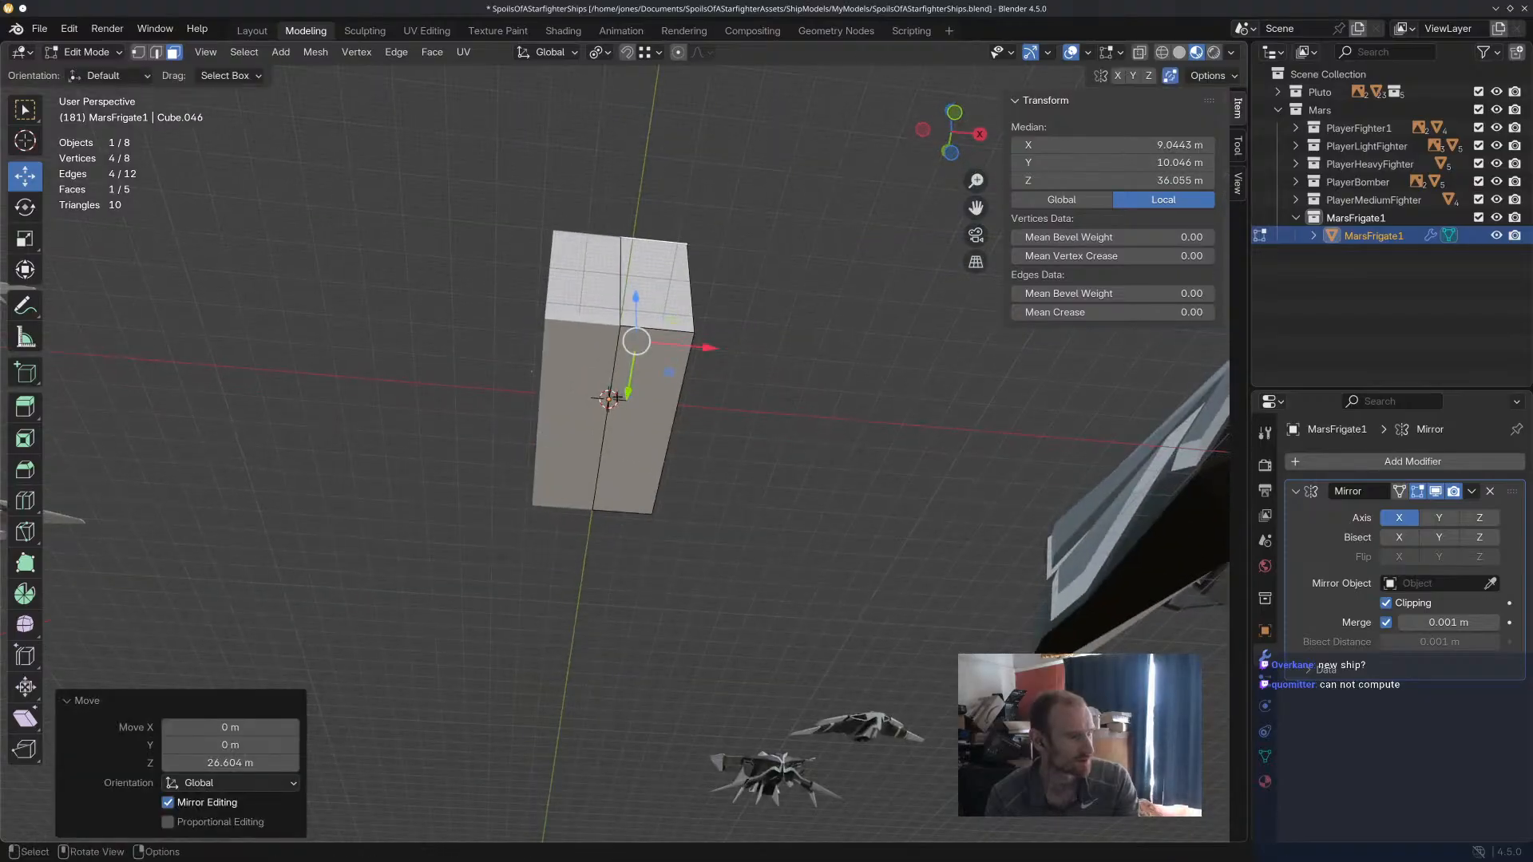
pyautogui.click(622, 409)
pyautogui.moveTo(630, 473); pyautogui.dragTo(617, 559)
pyautogui.moveTo(617, 547); pyautogui.dragTo(697, 572, button='middle')
pyautogui.hotkey('ctrl', 'z')
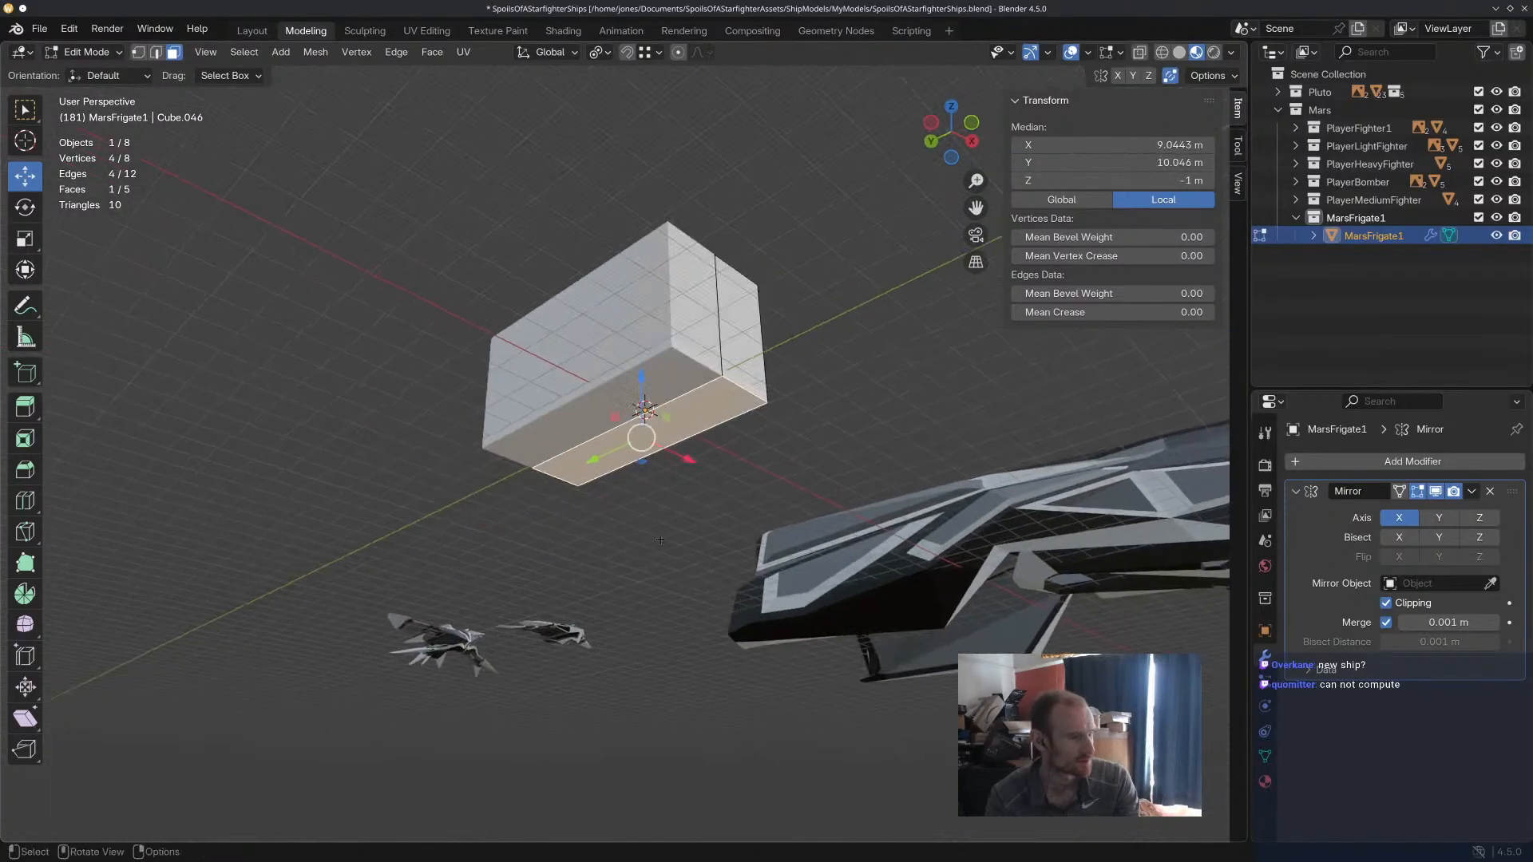
# Lower the block's bottom face along Z to about -19.2 m.
pyautogui.moveTo(644, 461); pyautogui.dragTo(739, 555, button='middle')
pyautogui.moveTo(667, 357); pyautogui.dragTo(671, 431)
pyautogui.moveTo(671, 432); pyautogui.dragTo(780, 467, button='middle')
# Move the block's end faces along Y to lengthen the hull, placing the positive-Y end at about 94.4 m.
pyautogui.click(767, 430)
pyautogui.moveTo(704, 405); pyautogui.dragTo(1062, 421)
pyautogui.scroll(-3, 685, 433)
pyautogui.moveTo(677, 439); pyautogui.dragTo(759, 497, button='middle')
pyautogui.click(553, 426)
pyautogui.moveTo(559, 436); pyautogui.dragTo(636, 439, button='middle')
pyautogui.moveTo(524, 489); pyautogui.dragTo(412, 584)
pyautogui.moveTo(590, 496); pyautogui.dragTo(637, 392, button='middle')
pyautogui.moveTo(388, 543); pyautogui.dragTo(428, 523)
pyautogui.moveTo(711, 515); pyautogui.dragTo(575, 479, button='middle')
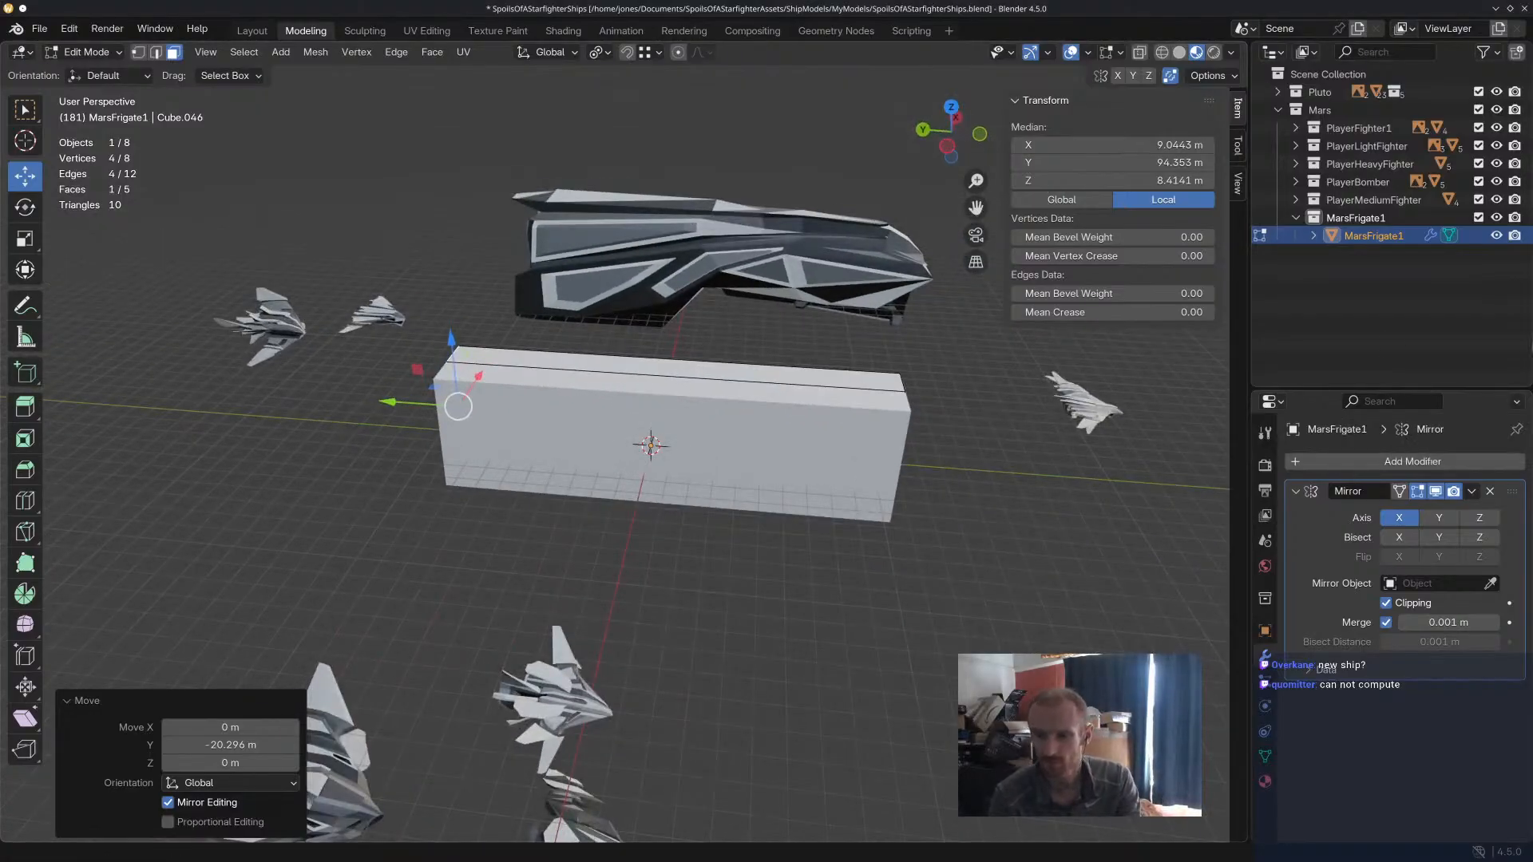
pyautogui.moveTo(956, 350); pyautogui.dragTo(767, 357, button='middle')
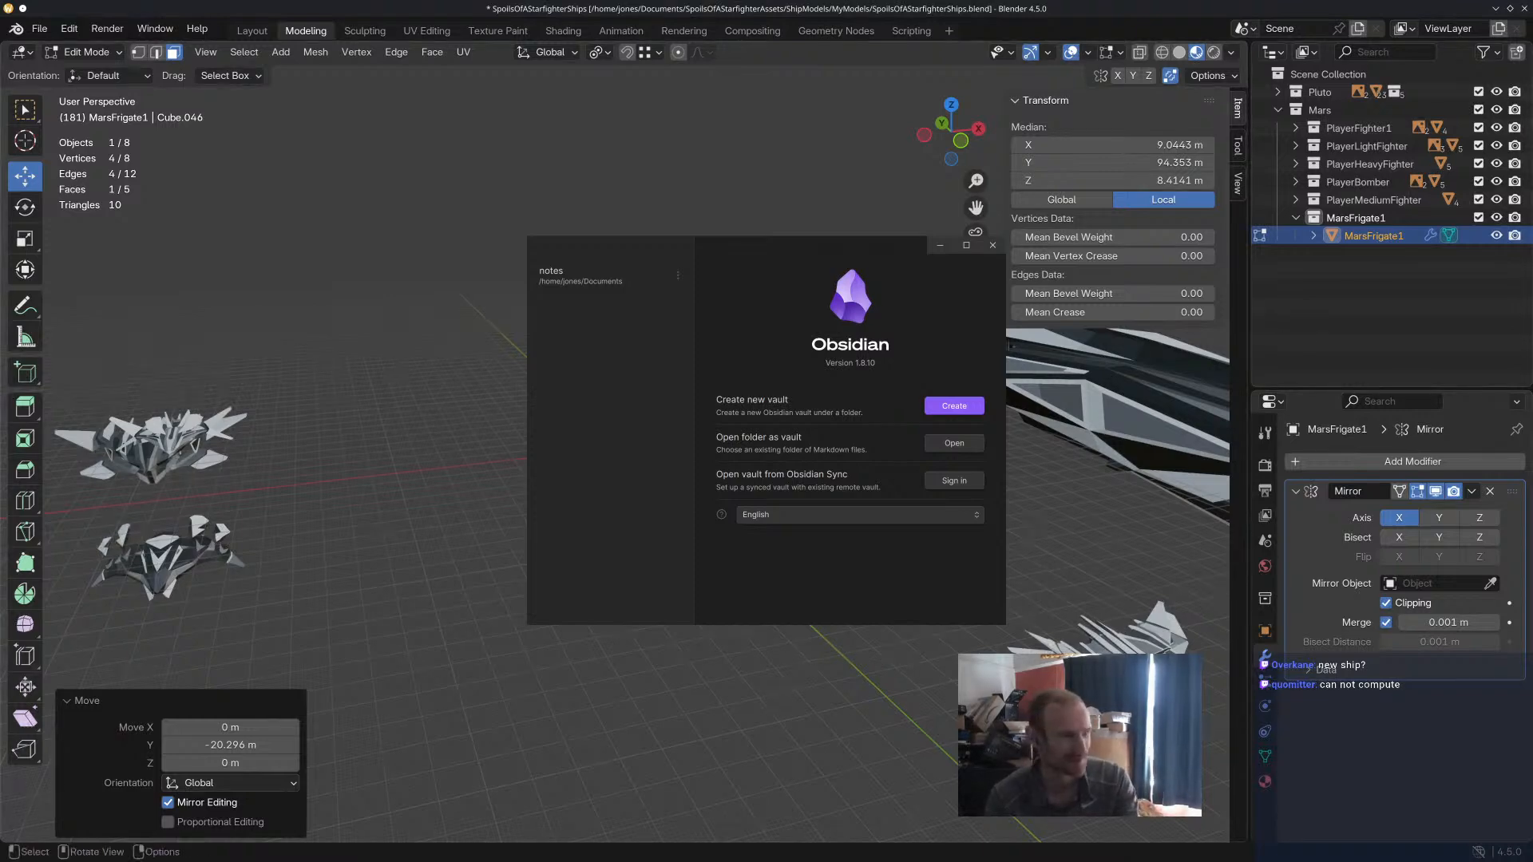
# Open the notes vault in Obsidian and look through the Demonstration Todo note for the planned ships and missions.
pyautogui.click(607, 279)
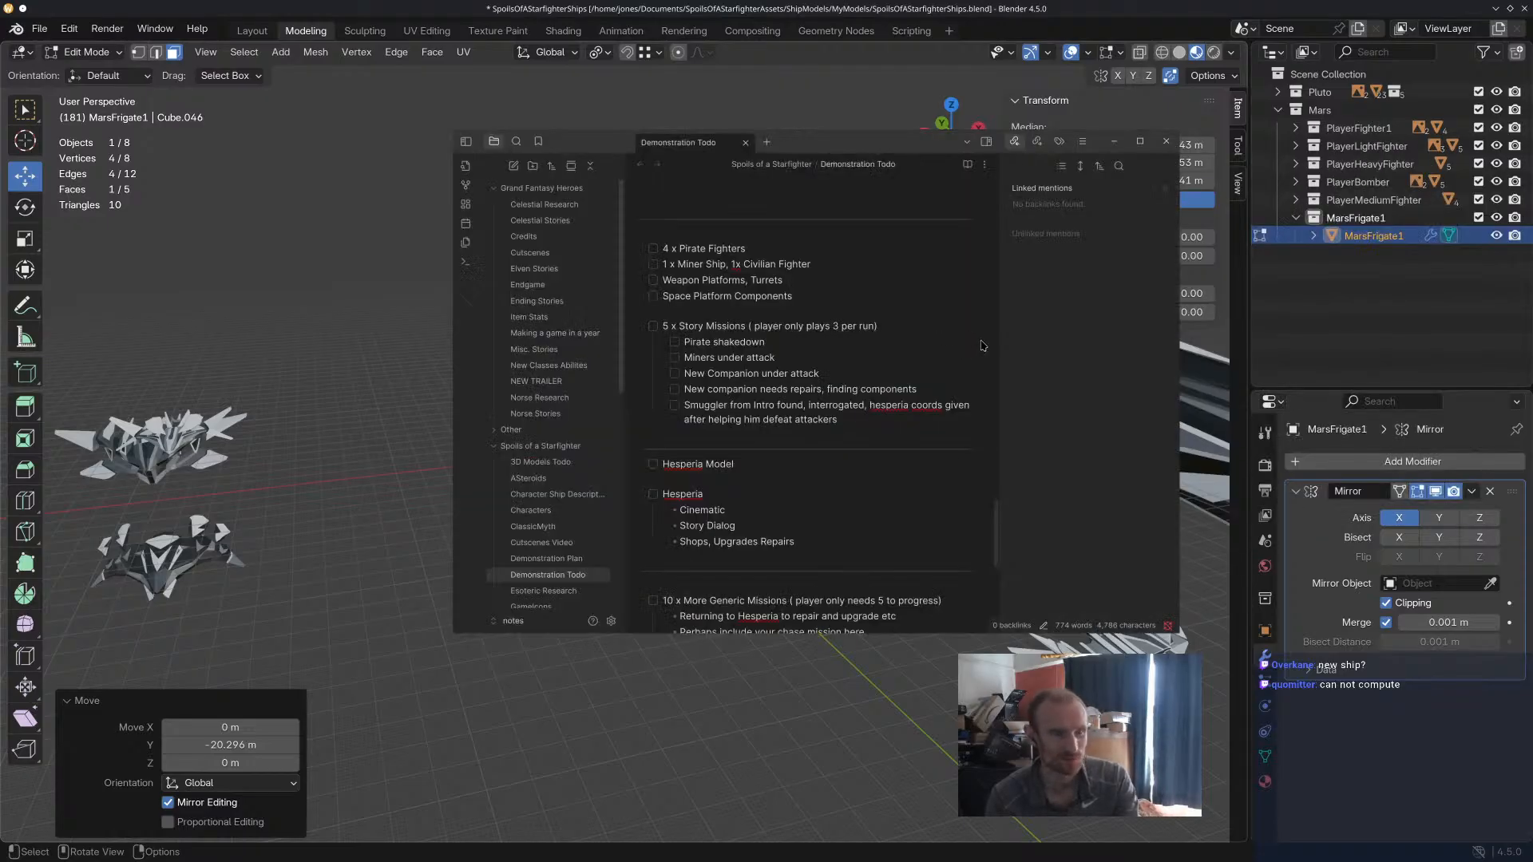
pyautogui.moveTo(880, 146); pyautogui.dragTo(843, 147)
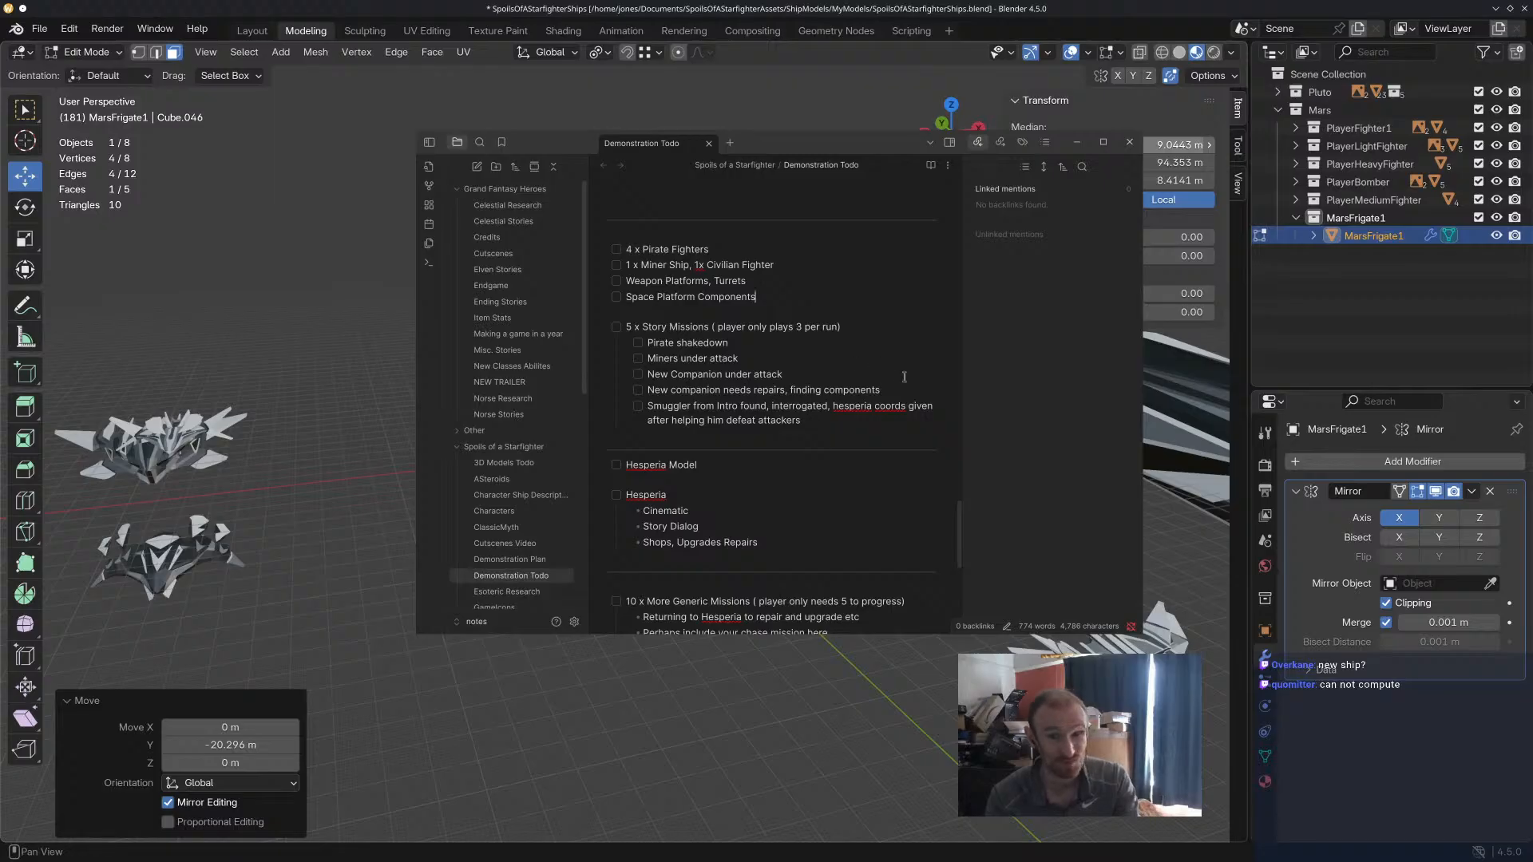
pyautogui.scroll(-3, 806, 497)
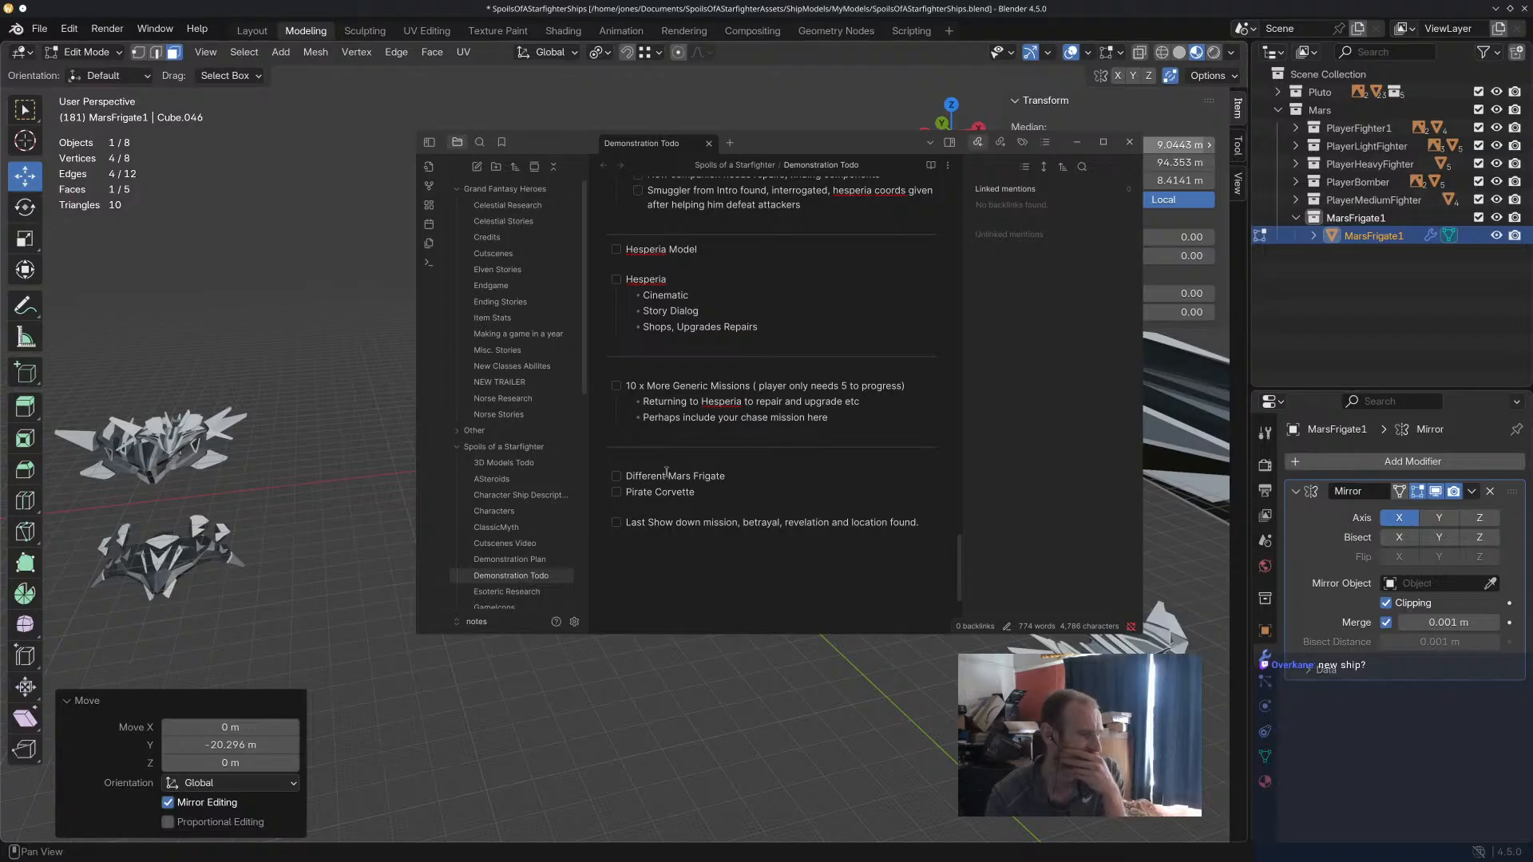
pyautogui.moveTo(823, 139); pyautogui.dragTo(1150, 138)
pyautogui.scroll(10, 1102, 437)
pyautogui.scroll(5, 1102, 437)
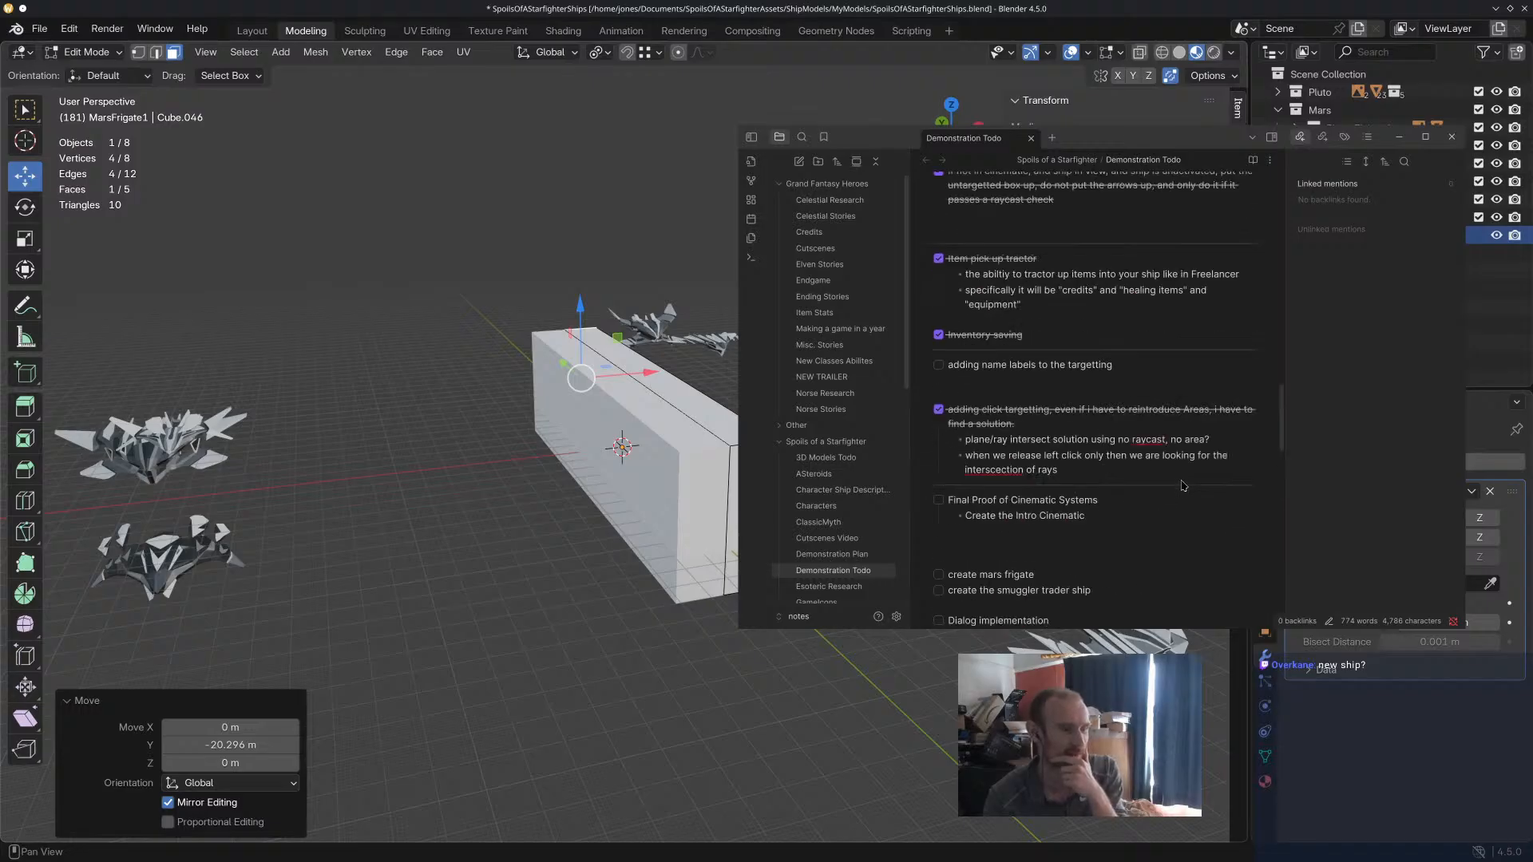
pyautogui.scroll(-3, 1138, 472)
# Highlight the tasks from the cinematic proof to music and sfx, single out the smuggler trader ship, and move the notes off Blender.
pyautogui.moveTo(1110, 577); pyautogui.dragTo(928, 356)
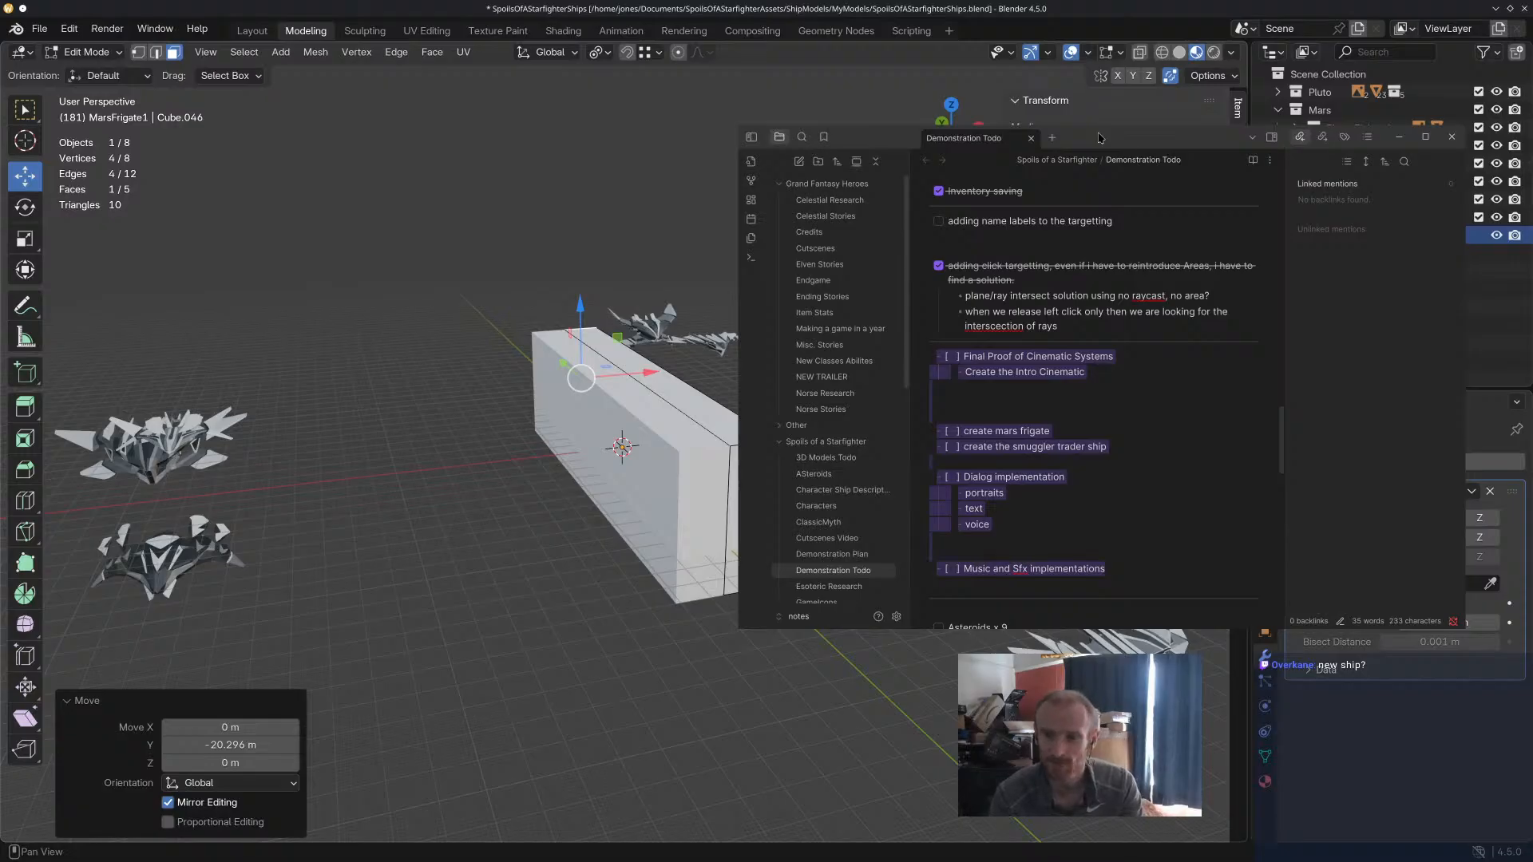
pyautogui.moveTo(1099, 138); pyautogui.dragTo(1532, 139)
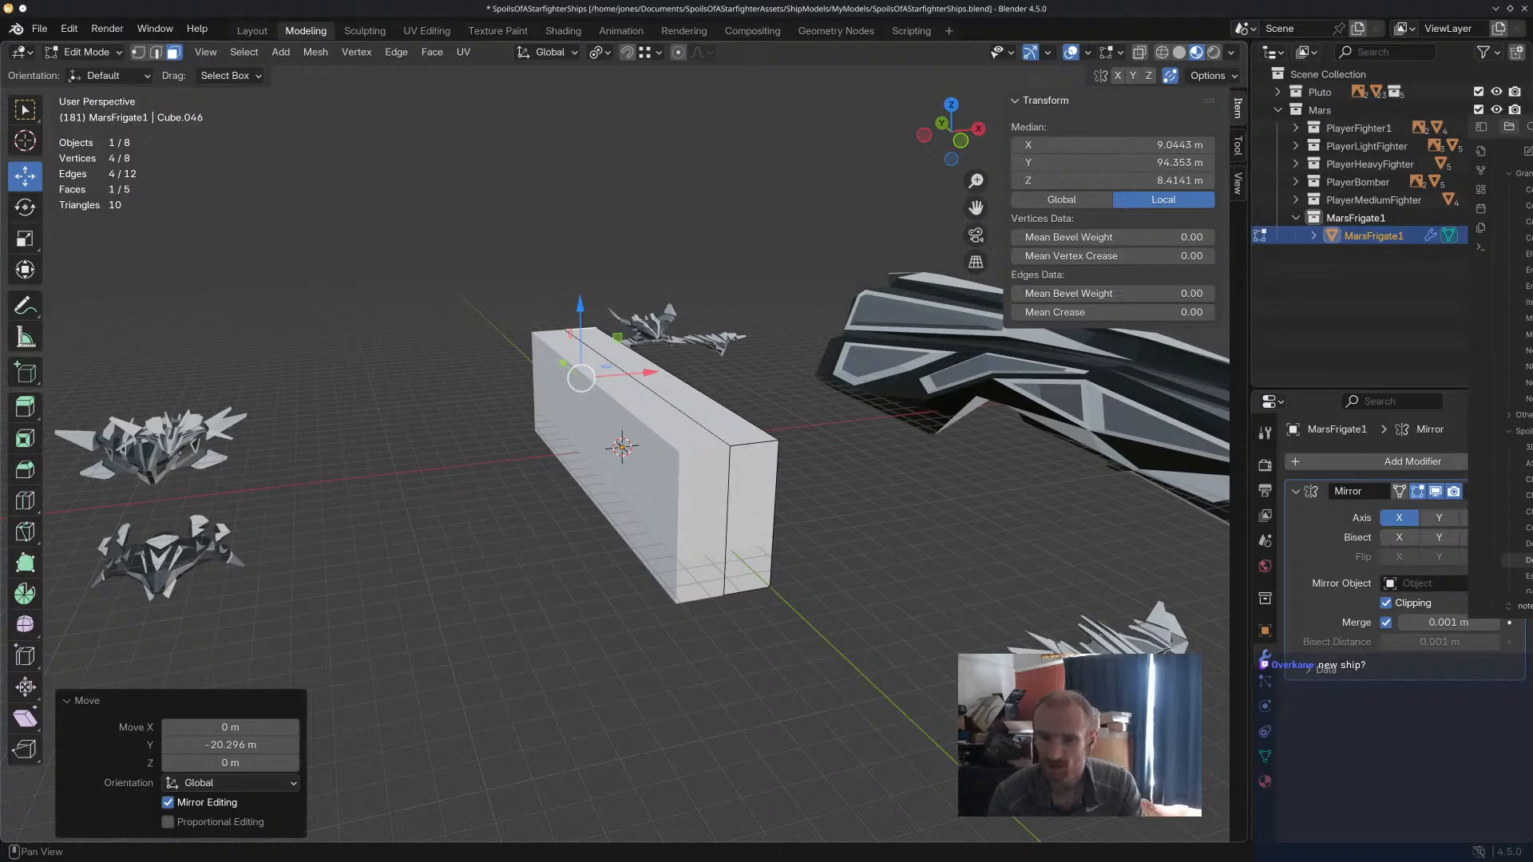
pyautogui.keyDown('super'); pyautogui.moveTo(1532, 363); pyautogui.dragTo(1114, 372); pyautogui.keyUp('super')
pyautogui.moveTo(1074, 453); pyautogui.dragTo(899, 449)
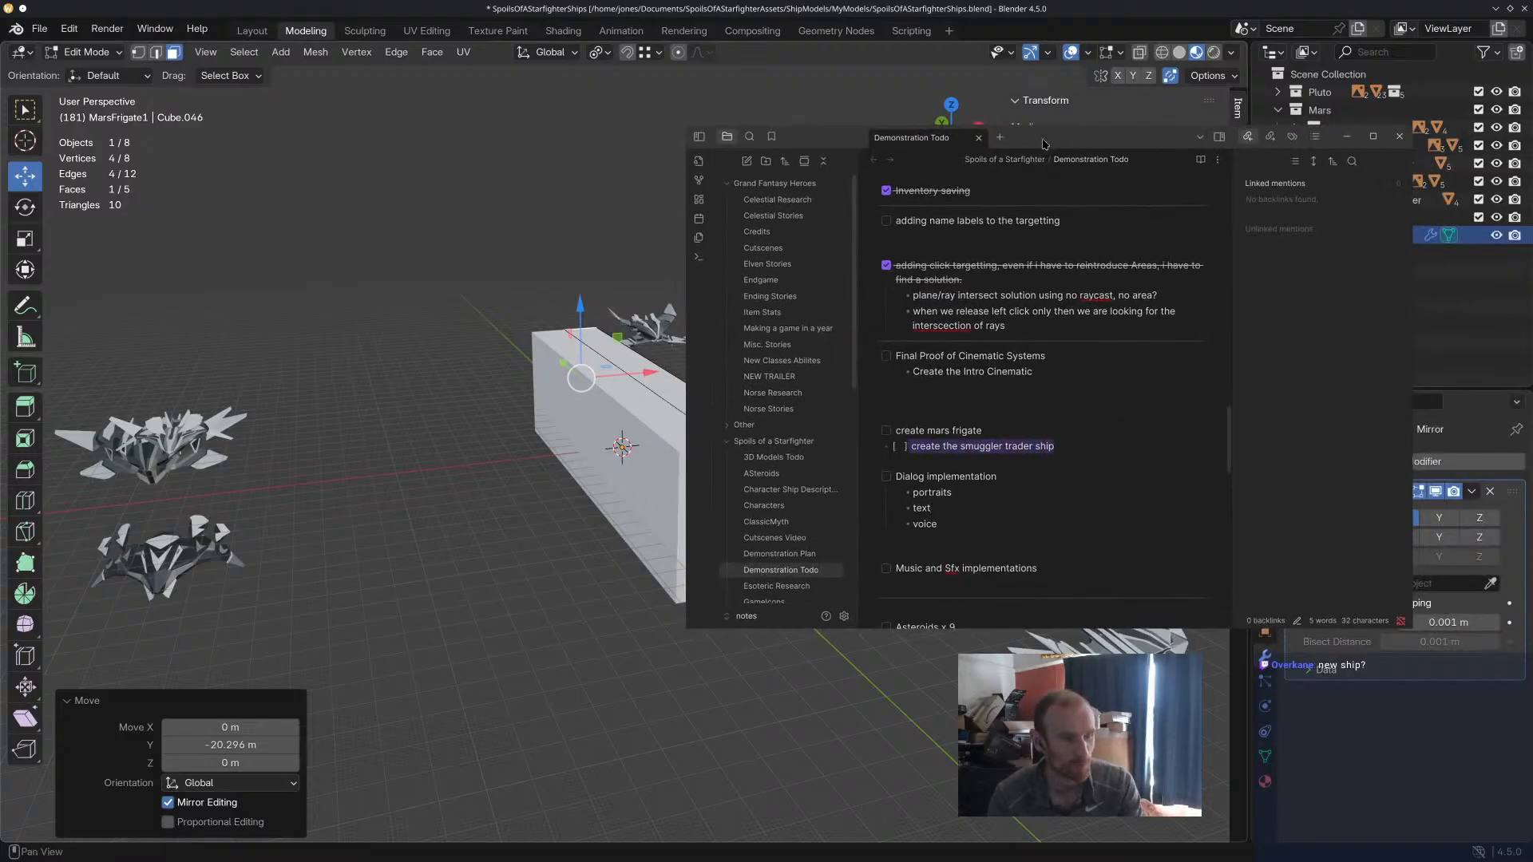
pyautogui.moveTo(1044, 145); pyautogui.dragTo(1532, 135)
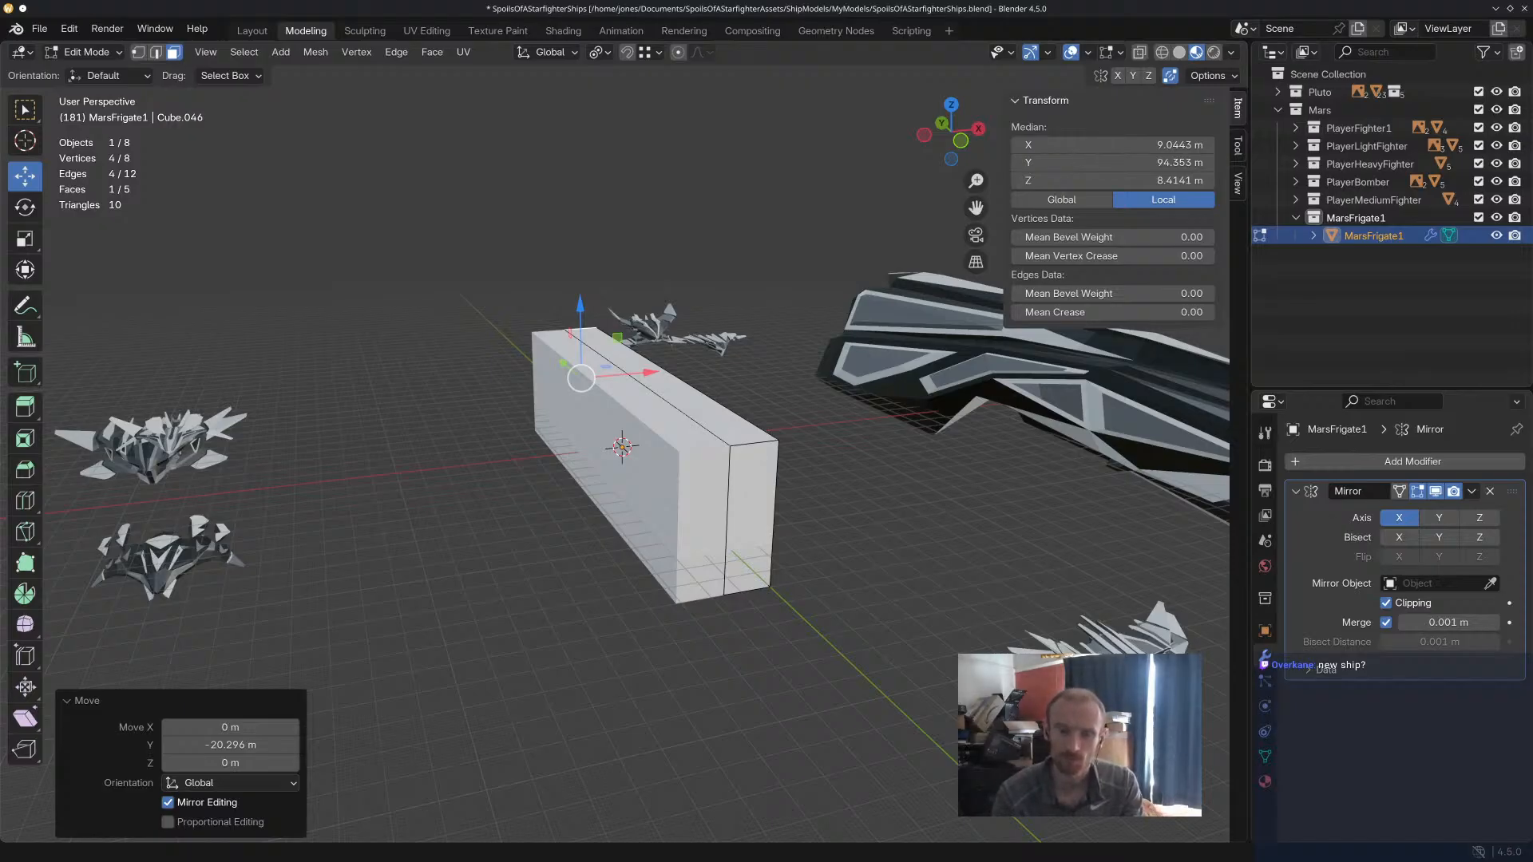
# Move the outer vertical edge at the hull's positive-Y end outward along X to about 39.5 m, flaring that end.
pyautogui.moveTo(693, 382); pyautogui.dragTo(725, 495, button='middle')
pyautogui.click(659, 419)
pyautogui.click(633, 464)
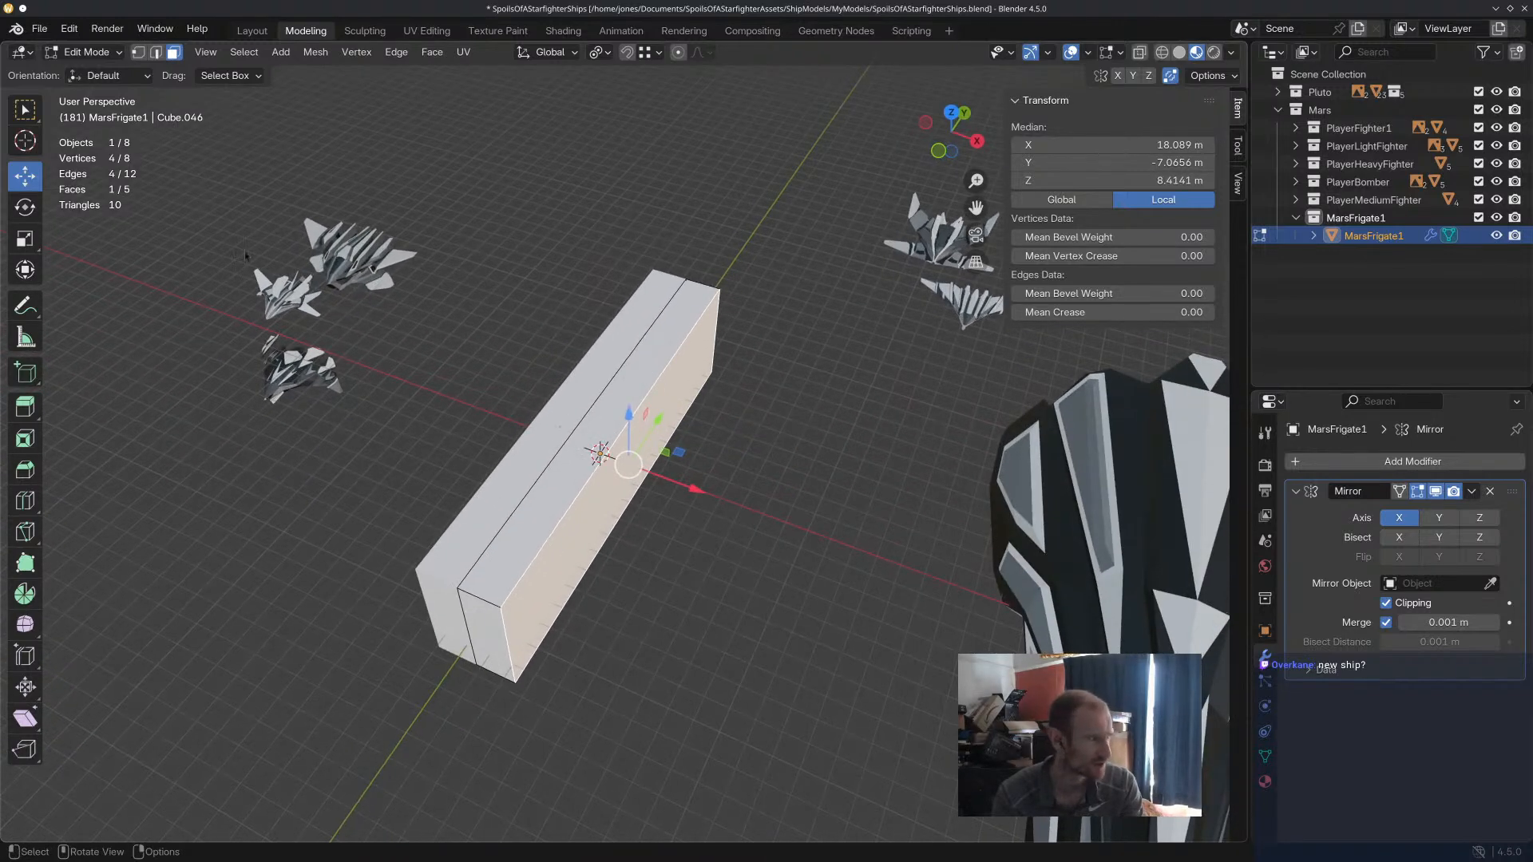
pyautogui.press('w')
pyautogui.click(156, 53)
pyautogui.click(720, 322)
pyautogui.moveTo(734, 353); pyautogui.dragTo(559, 487, button='middle')
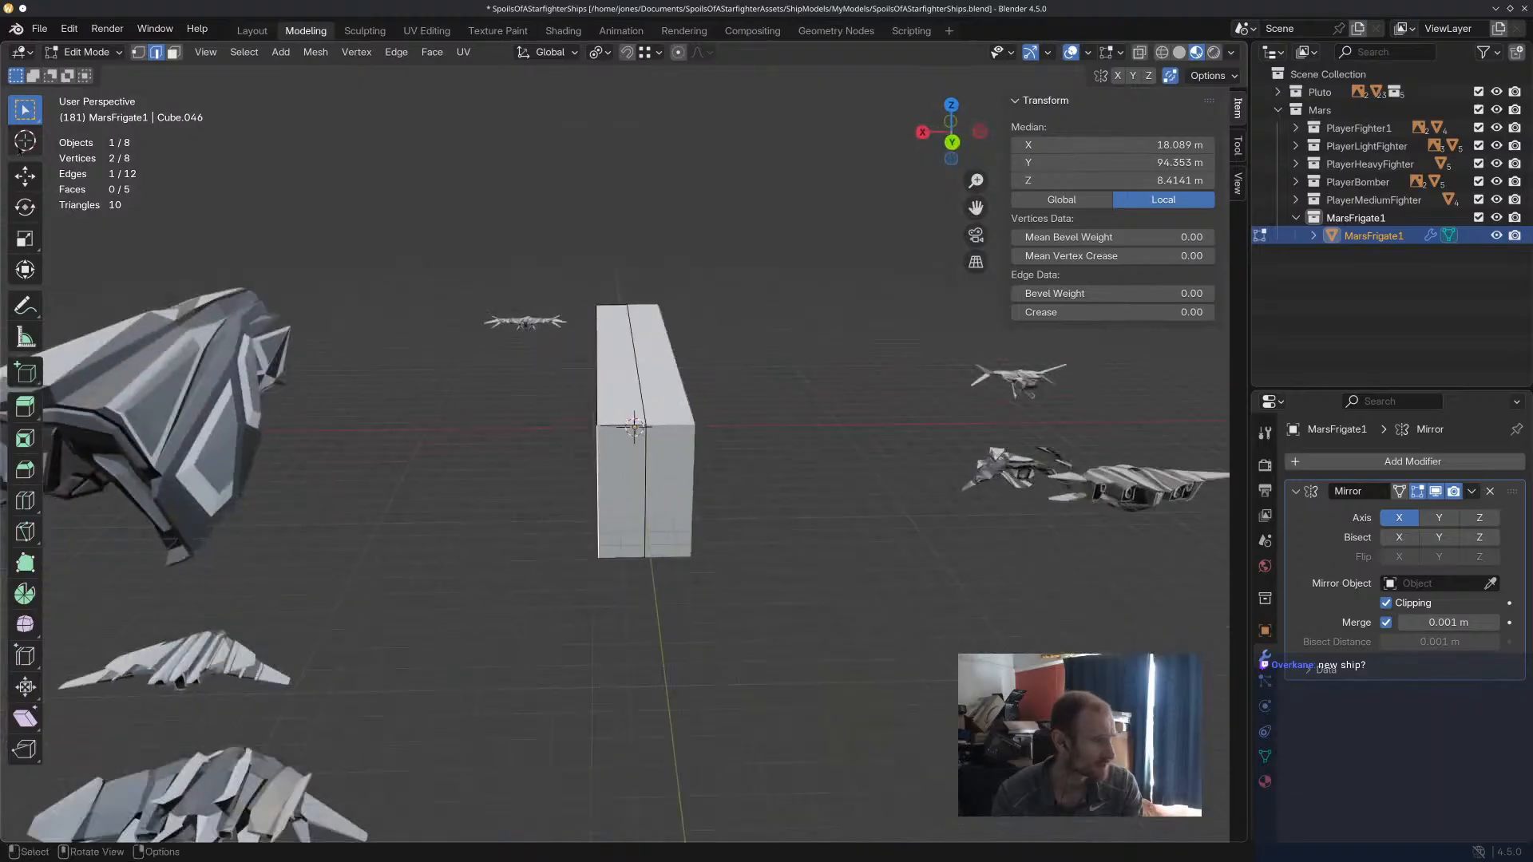
pyautogui.click(25, 176)
pyautogui.moveTo(541, 496); pyautogui.dragTo(492, 495)
pyautogui.moveTo(671, 471); pyautogui.dragTo(938, 492, button='middle')
pyautogui.moveTo(838, 499); pyautogui.dragTo(530, 446, button='middle')
pyautogui.moveTo(459, 537); pyautogui.dragTo(450, 537)
# Add a lengthwise loop cut along the middle of the half hull and a second one beside it with slide factor -0.644.
pyautogui.click(33, 504)
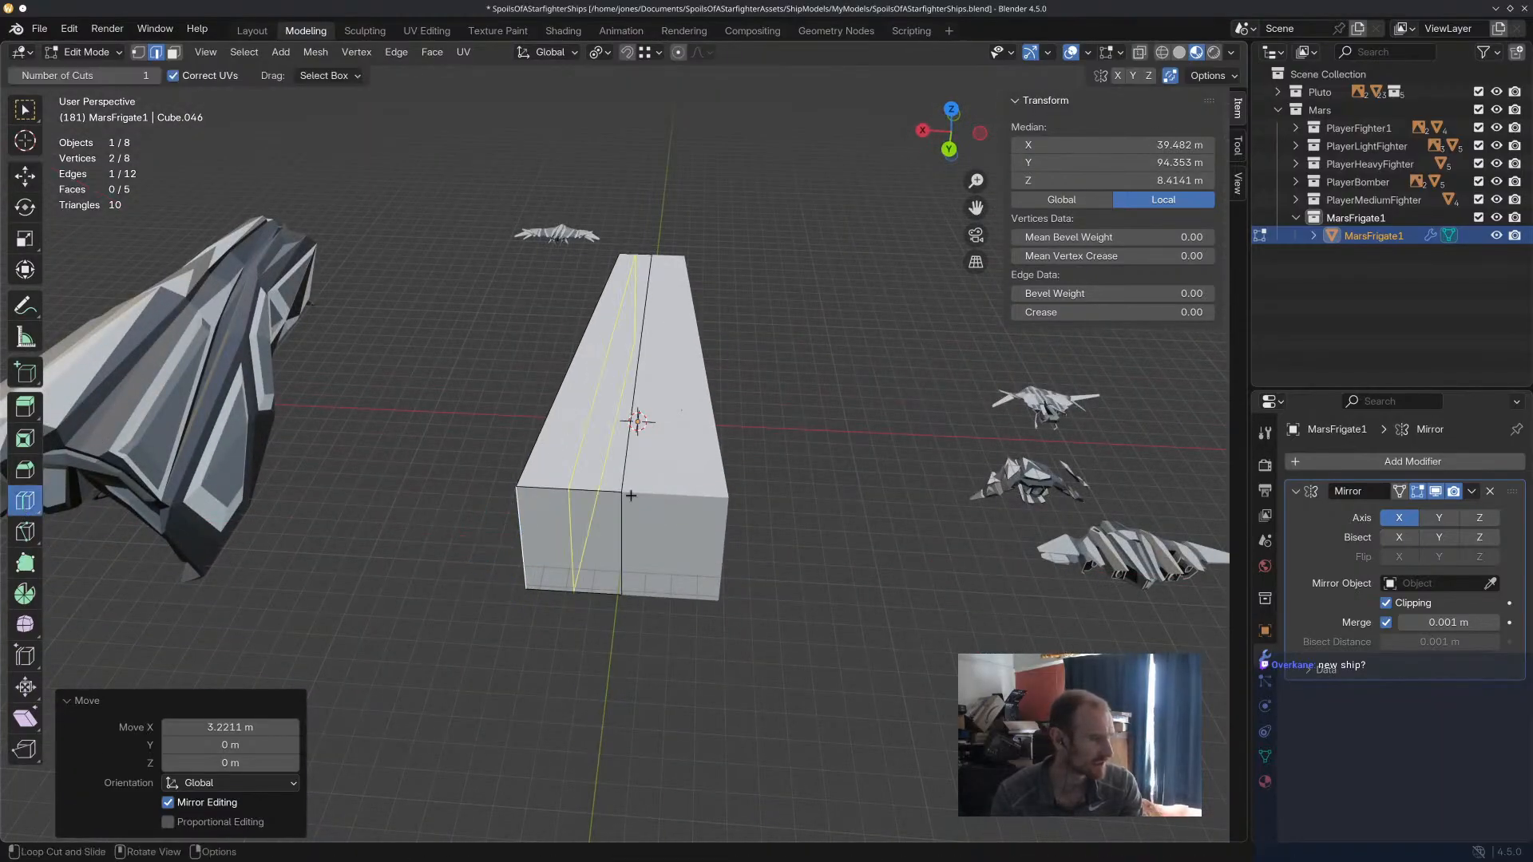
pyautogui.click(589, 489)
pyautogui.moveTo(589, 489); pyautogui.dragTo(480, 416, button='middle')
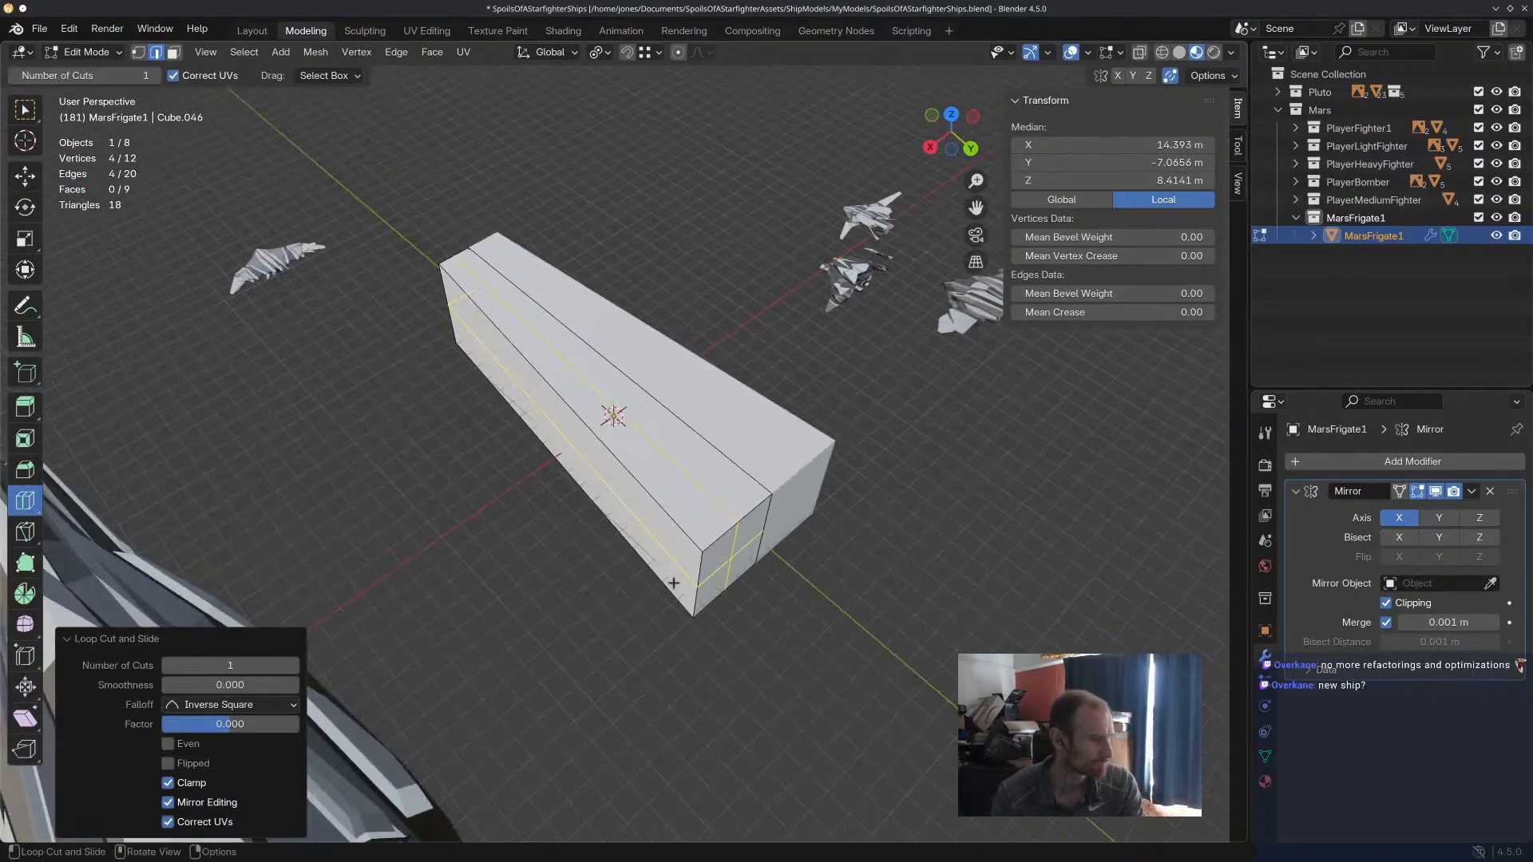
pyautogui.click(25, 178)
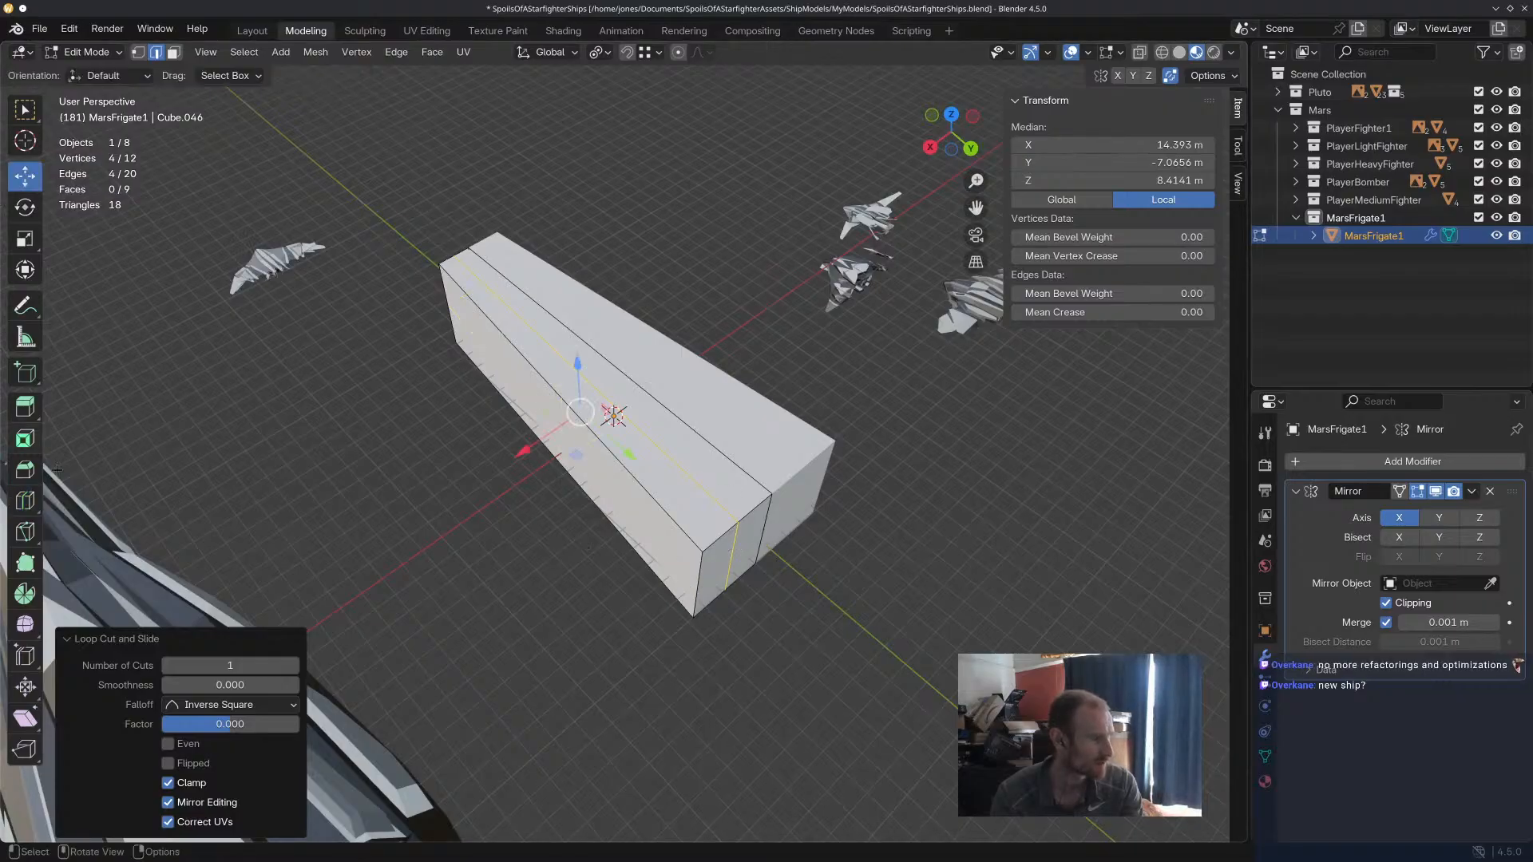
pyautogui.click(25, 501)
pyautogui.moveTo(752, 513); pyautogui.dragTo(743, 520)
pyautogui.moveTo(743, 521); pyautogui.dragTo(686, 511, button='middle')
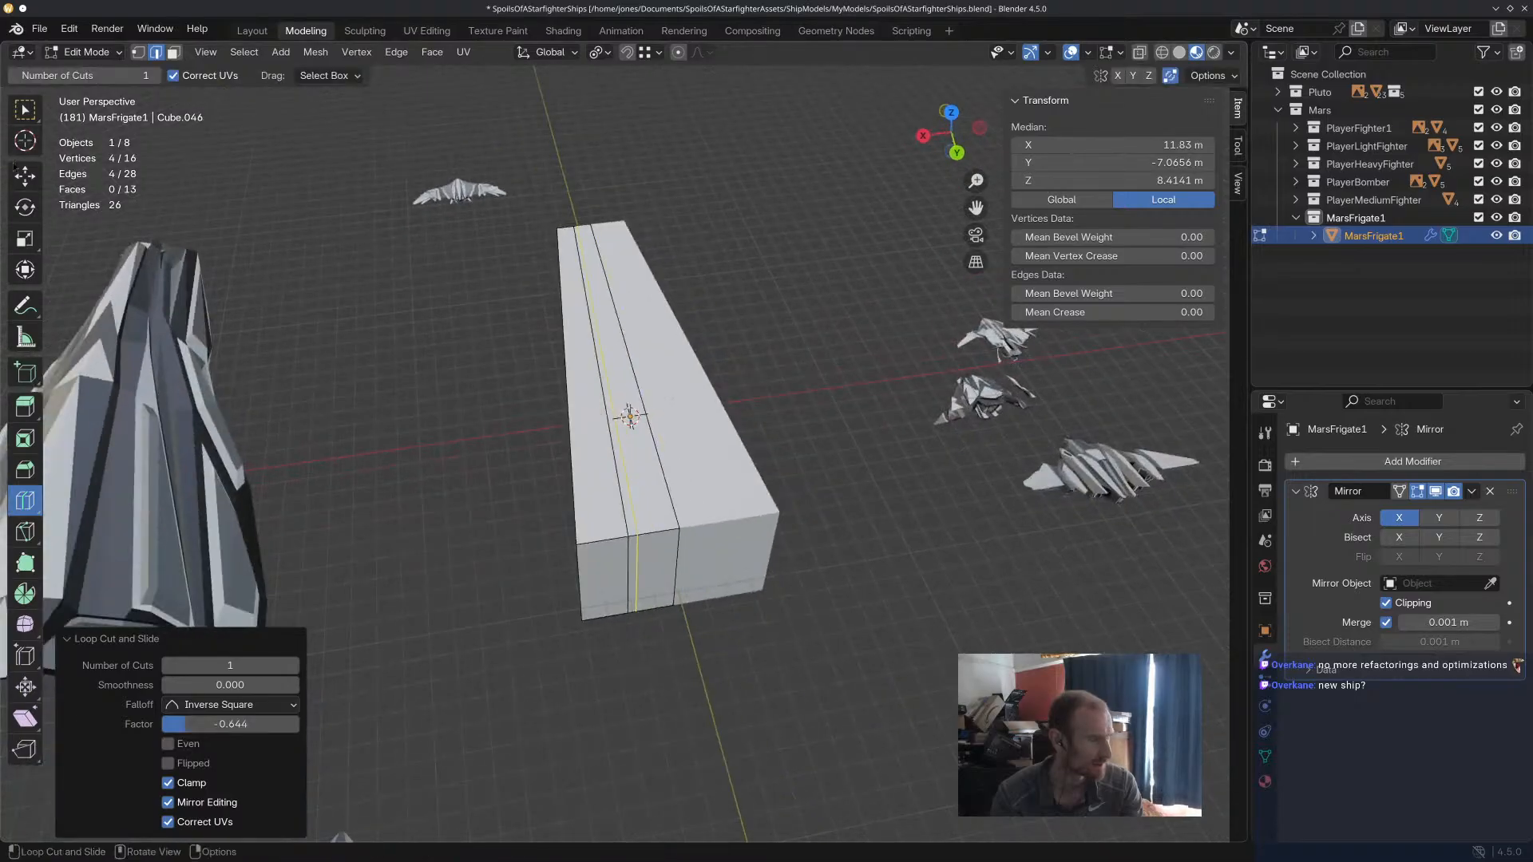
# Move the end face beside the mirror centre -31.315 m along Y to form a notch between two prongs.
pyautogui.click(26, 177)
pyautogui.click(675, 544)
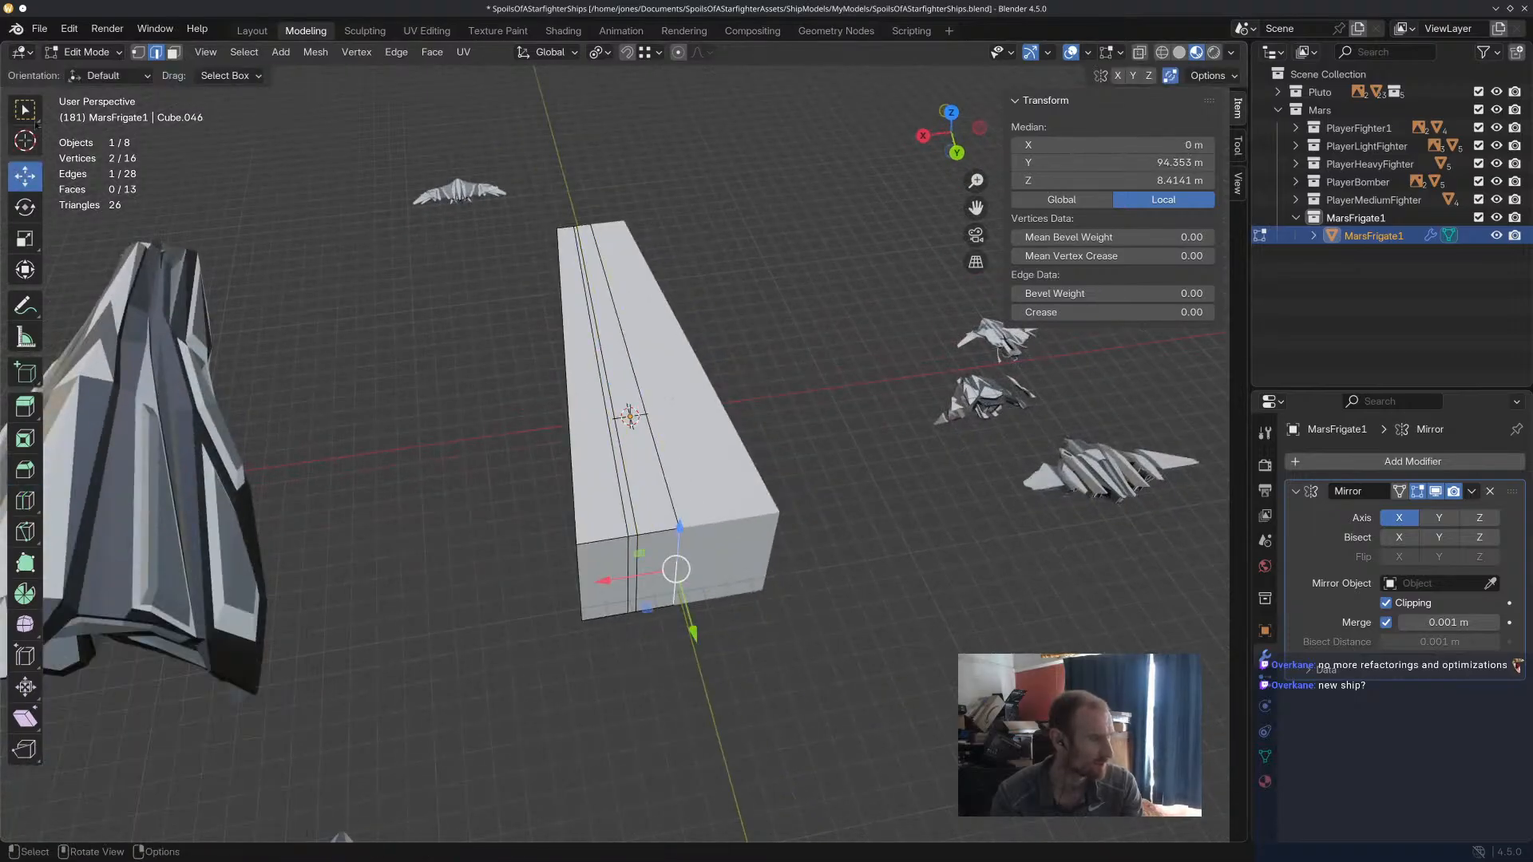
pyautogui.click(172, 53)
pyautogui.click(655, 573)
pyautogui.press('e')
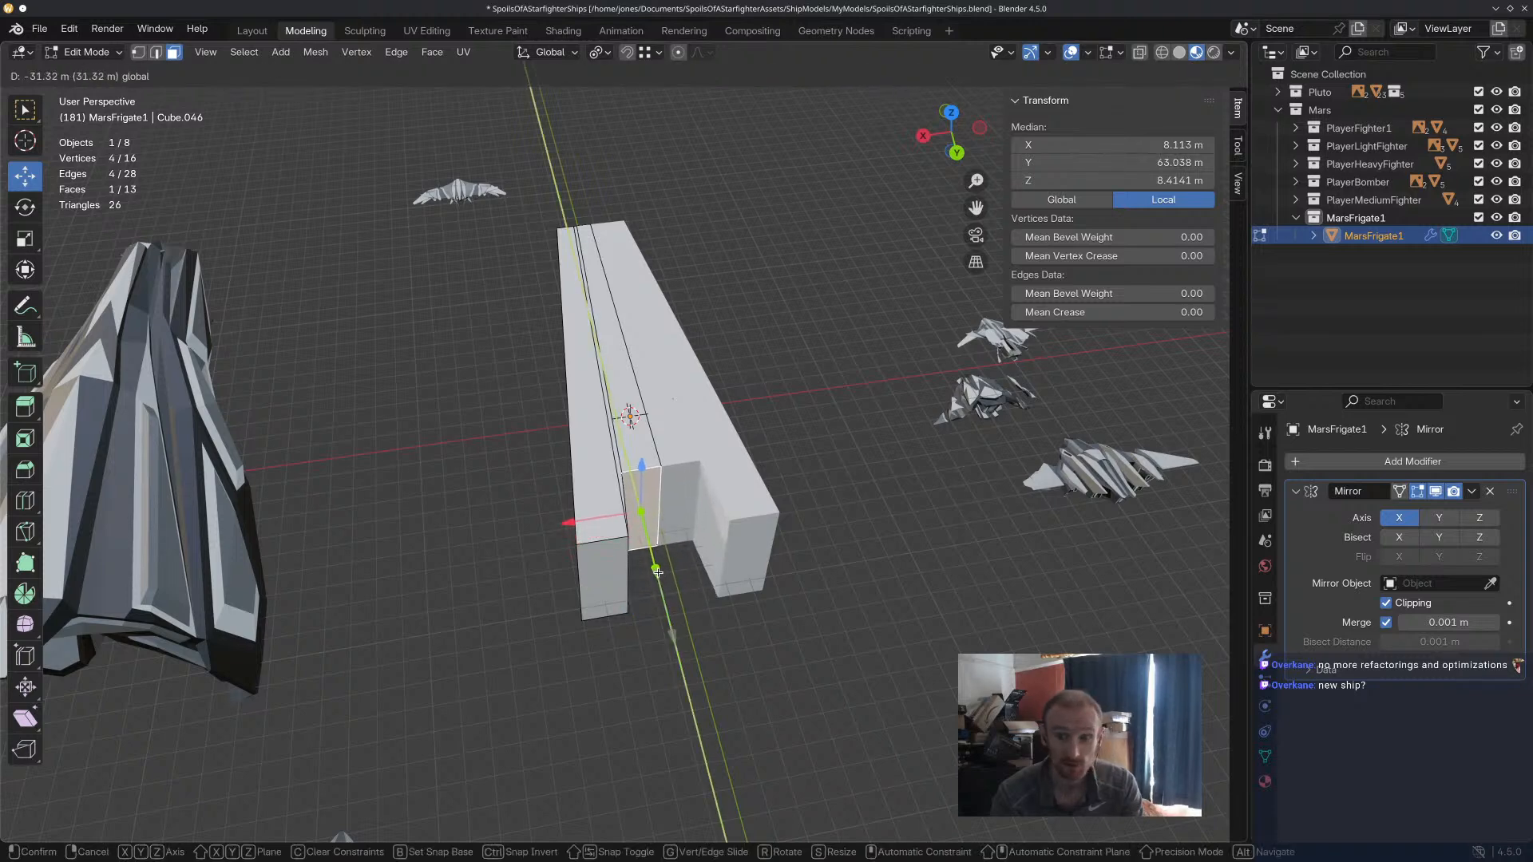
pyautogui.click(657, 572)
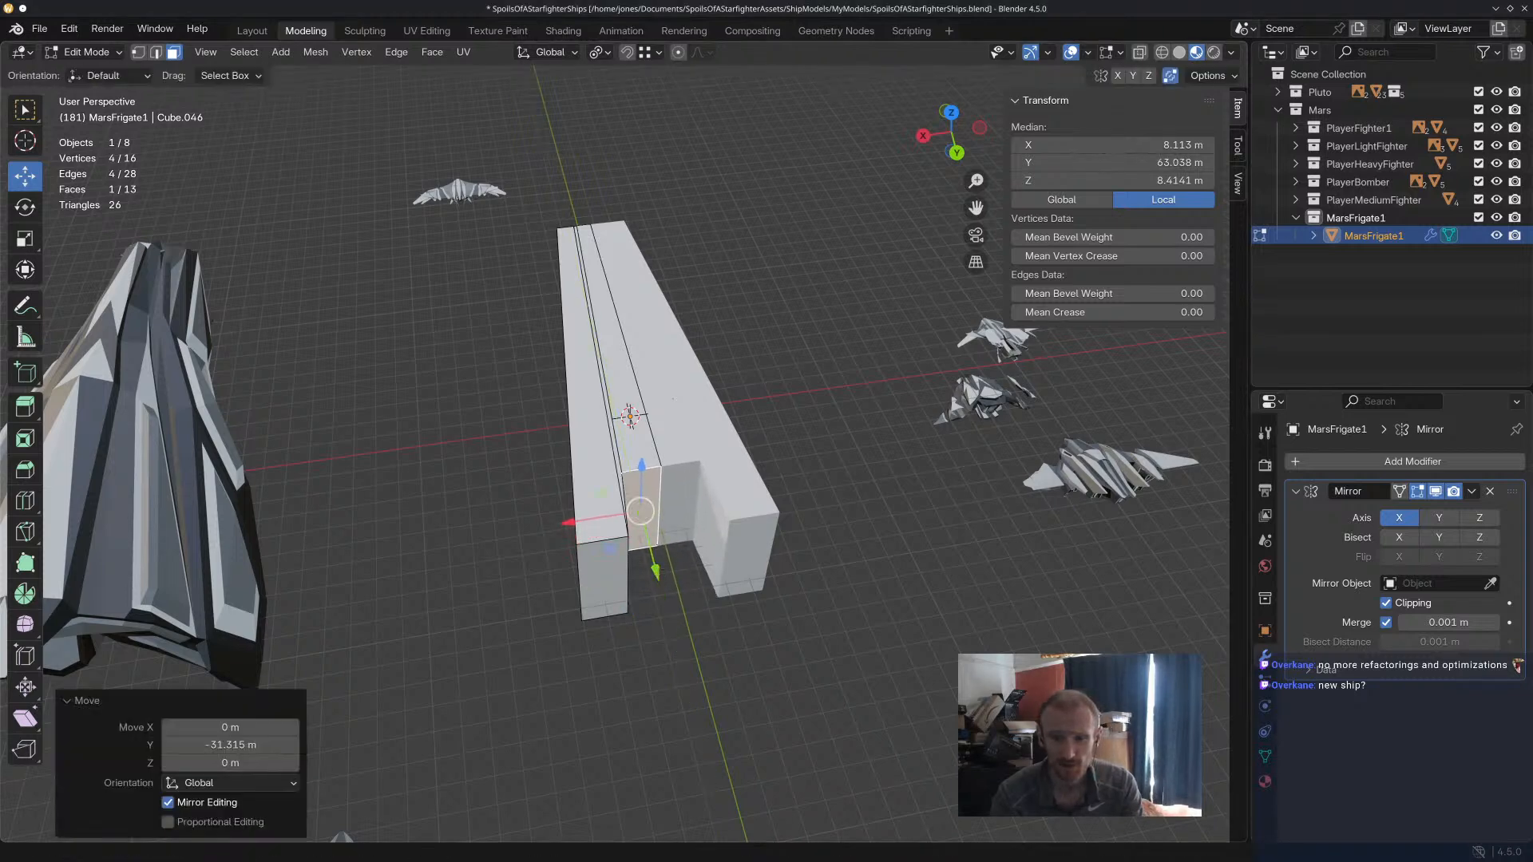
# Select the three lengthwise faces on the hull's underside and raise them along Z.
pyautogui.moveTo(715, 485); pyautogui.dragTo(685, 419, button='middle')
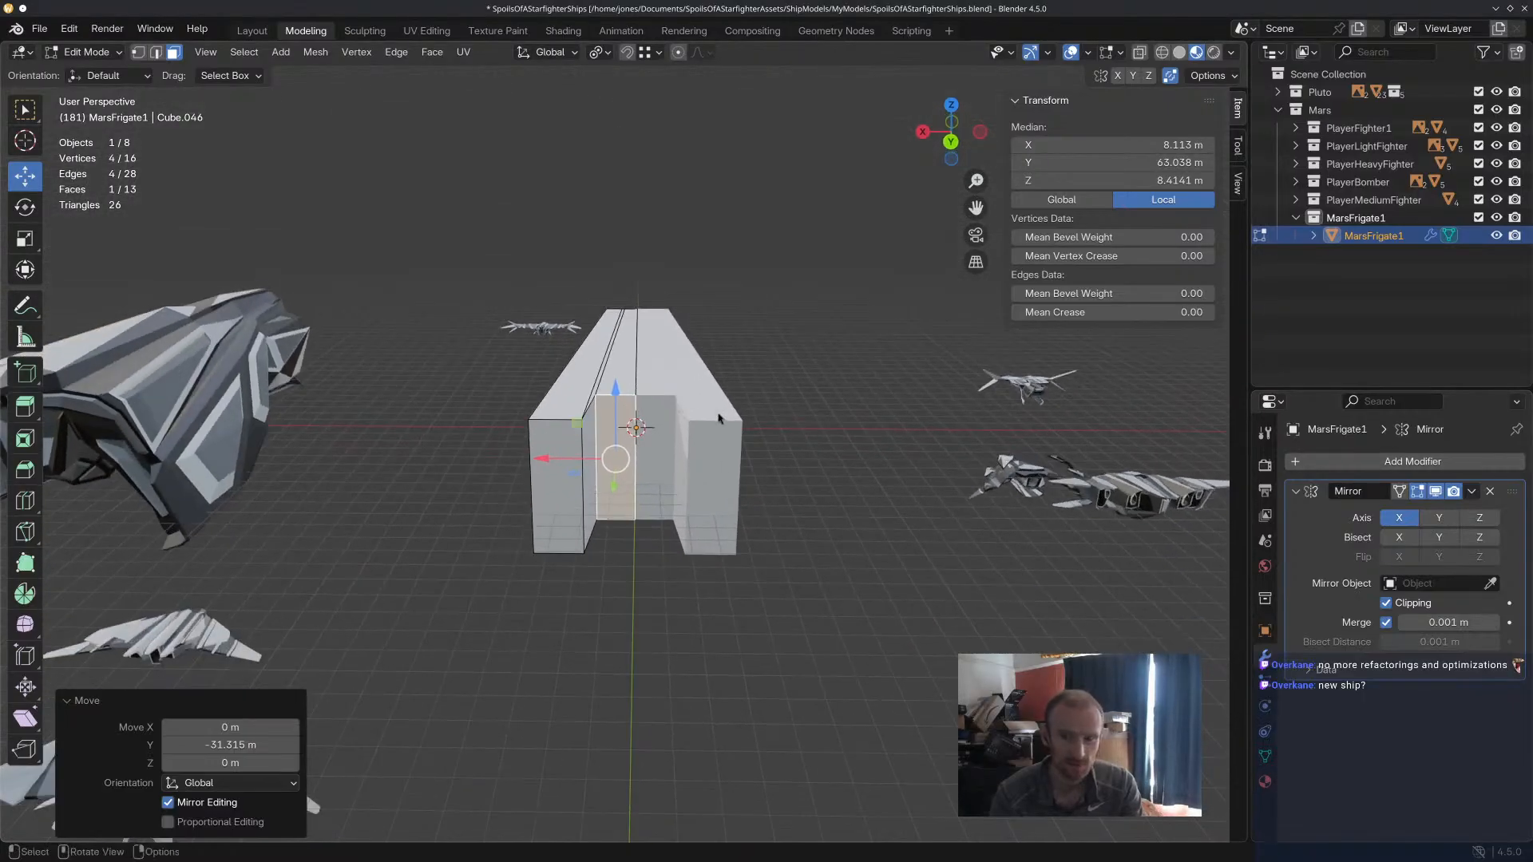
pyautogui.moveTo(679, 647); pyautogui.dragTo(665, 611, button='middle')
pyautogui.moveTo(657, 394); pyautogui.dragTo(703, 438, button='middle')
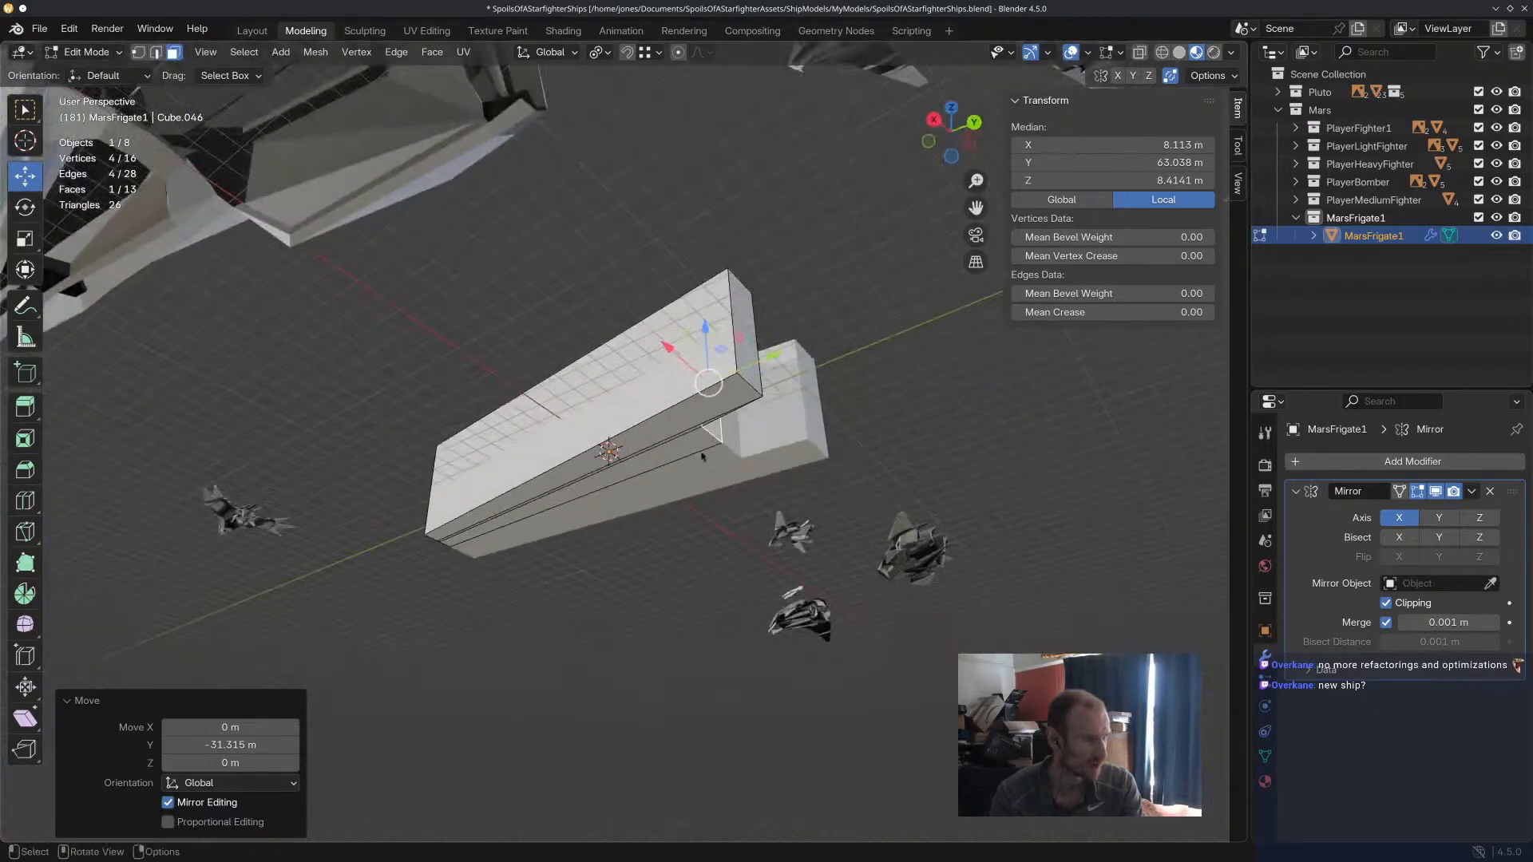
pyautogui.keyDown('shift'); pyautogui.click(696, 449); pyautogui.keyUp('shift')
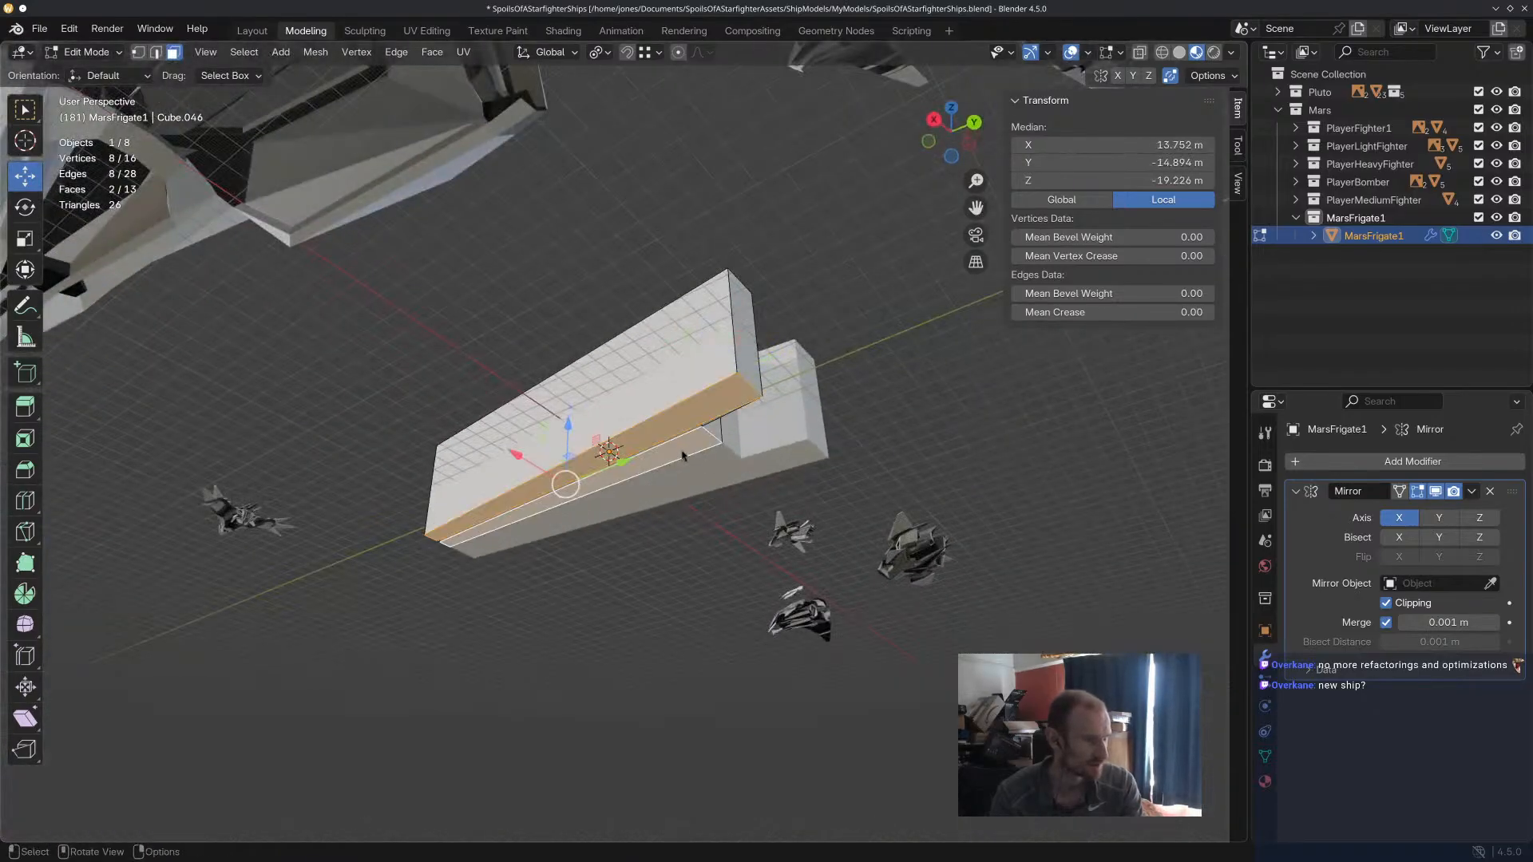
pyautogui.keyDown('shift'); pyautogui.click(704, 448); pyautogui.keyUp('shift')
pyautogui.press('g')
pyautogui.press('z')
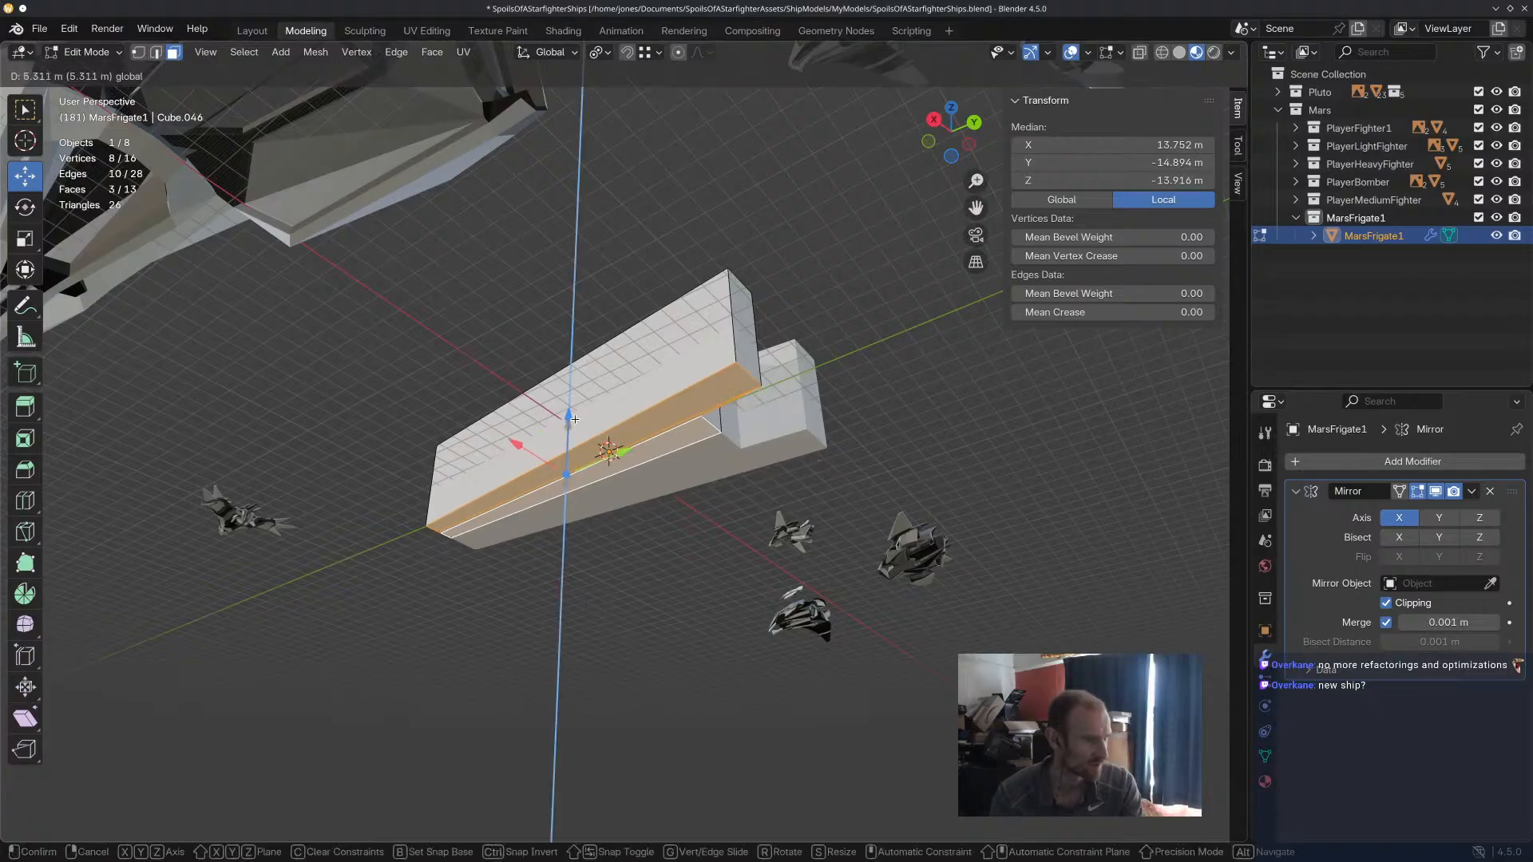
pyautogui.click(580, 431)
# Select the three lengthwise faces on top of the hull and lower them 18.981 m along Z.
pyautogui.moveTo(580, 431); pyautogui.dragTo(774, 619, button='middle')
pyautogui.click(574, 425)
pyautogui.moveTo(535, 440); pyautogui.dragTo(569, 393)
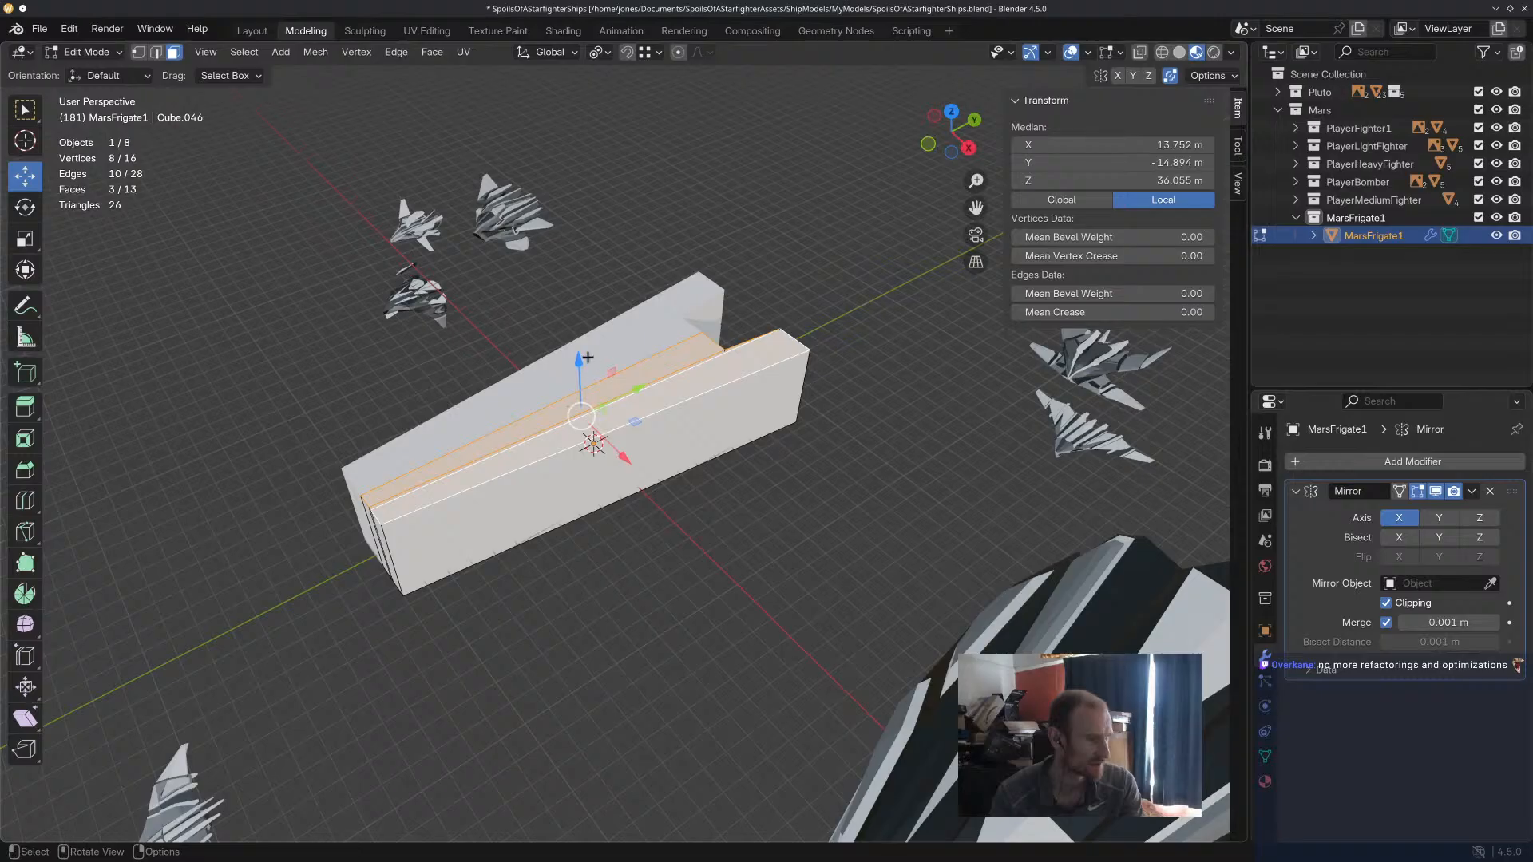
pyautogui.press('g')
pyautogui.press('z')
pyautogui.click(594, 423)
# Rotate the three top faces 5.05° about the X axis so the hull's upper surface slopes along its length.
pyautogui.moveTo(595, 423); pyautogui.dragTo(930, 418, button='middle')
pyautogui.press('r')
pyautogui.press('x')
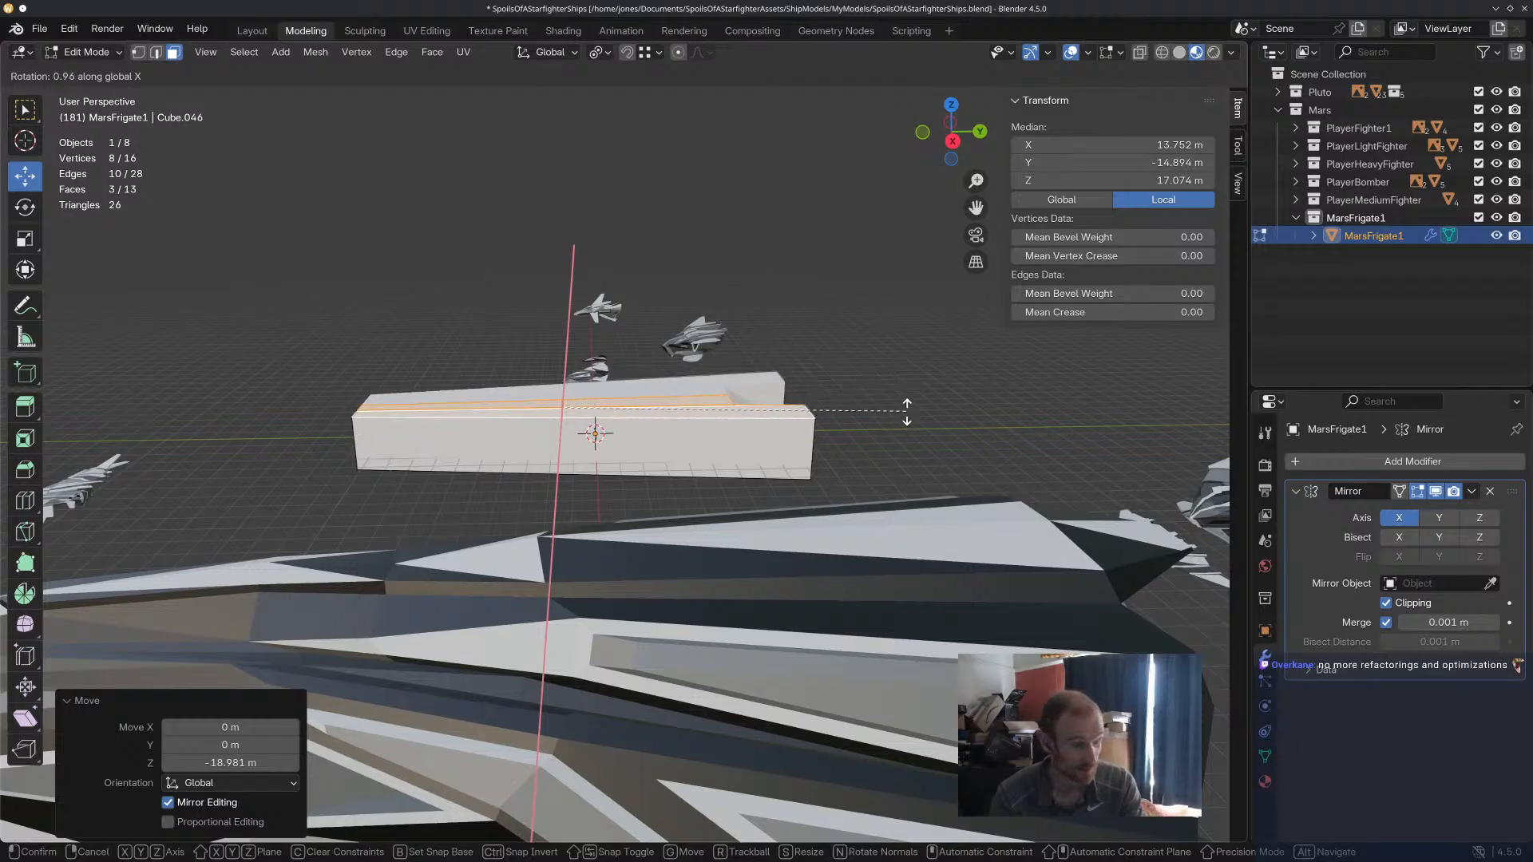
pyautogui.click(889, 389)
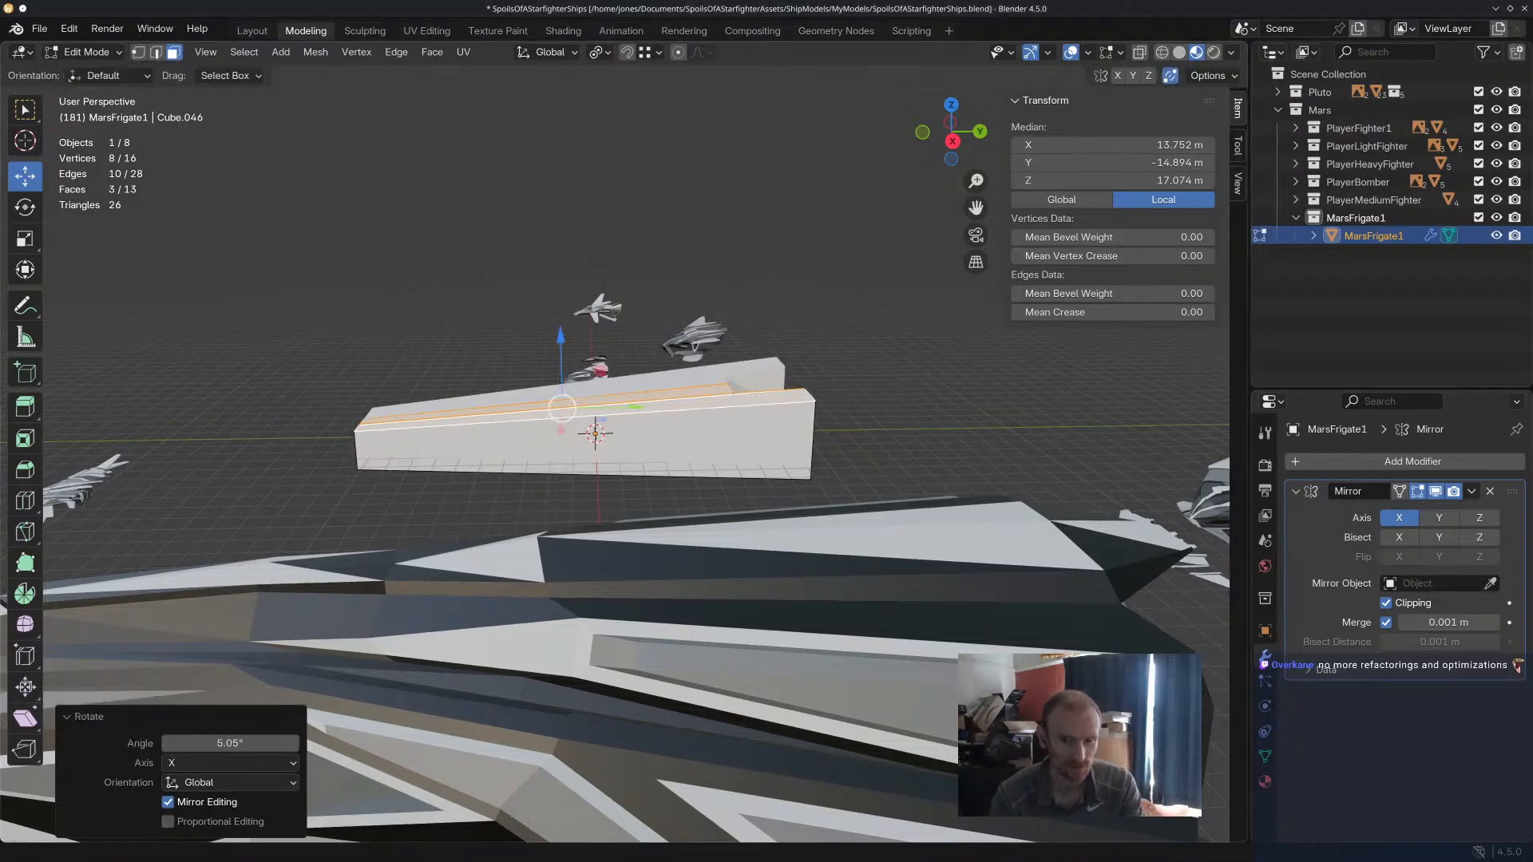
# Select the three bottom edges at the hull's narrow end and move them 9.8242 m along Y to slant the end.
pyautogui.moveTo(889, 389); pyautogui.dragTo(641, 310, button='middle')
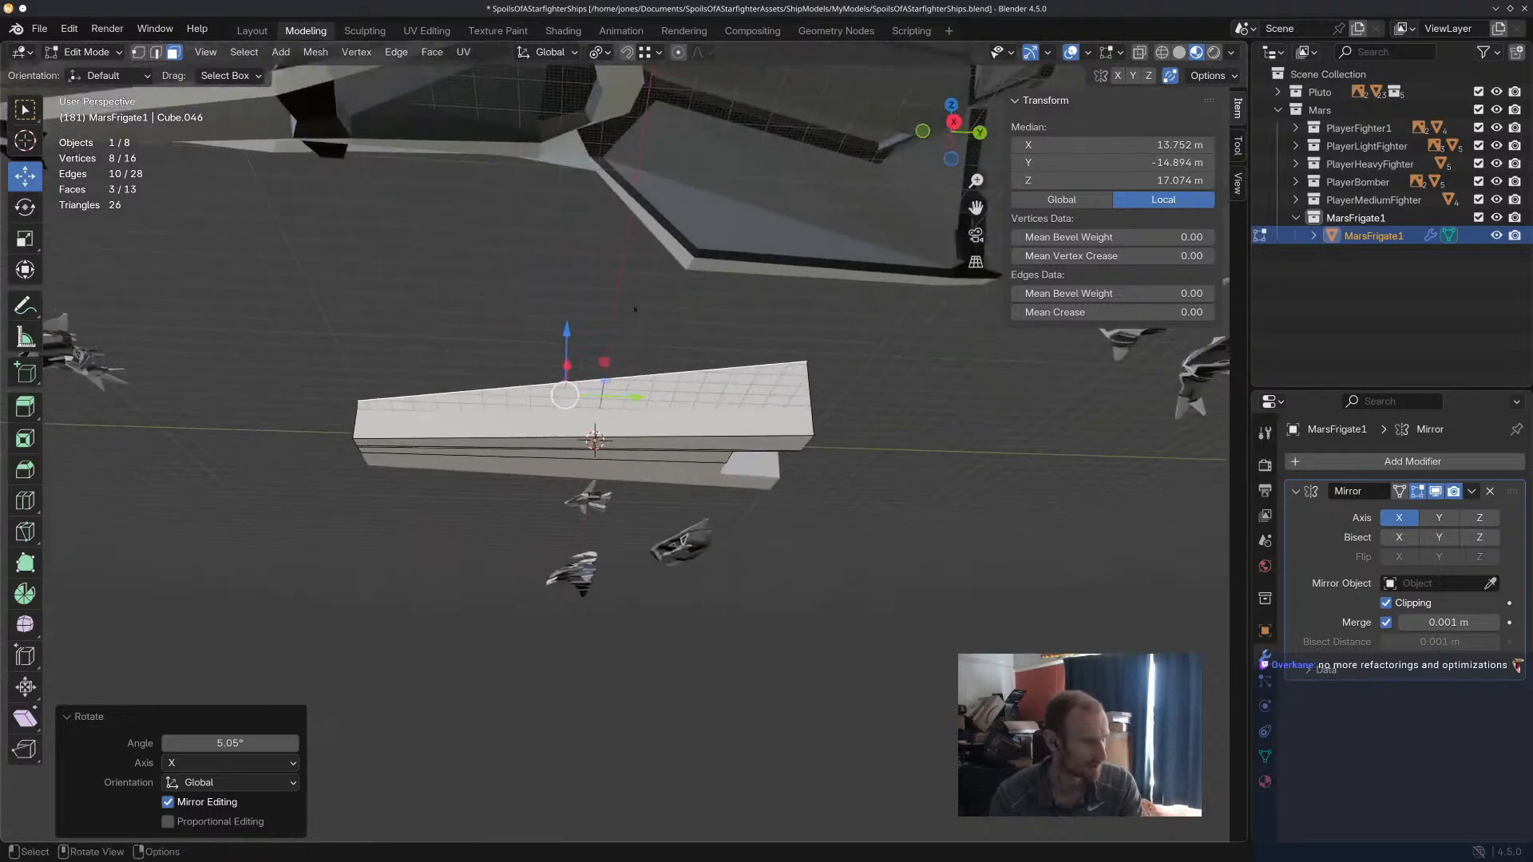
pyautogui.scroll(3, 316, 448)
pyautogui.moveTo(322, 455); pyautogui.dragTo(374, 445, button='middle')
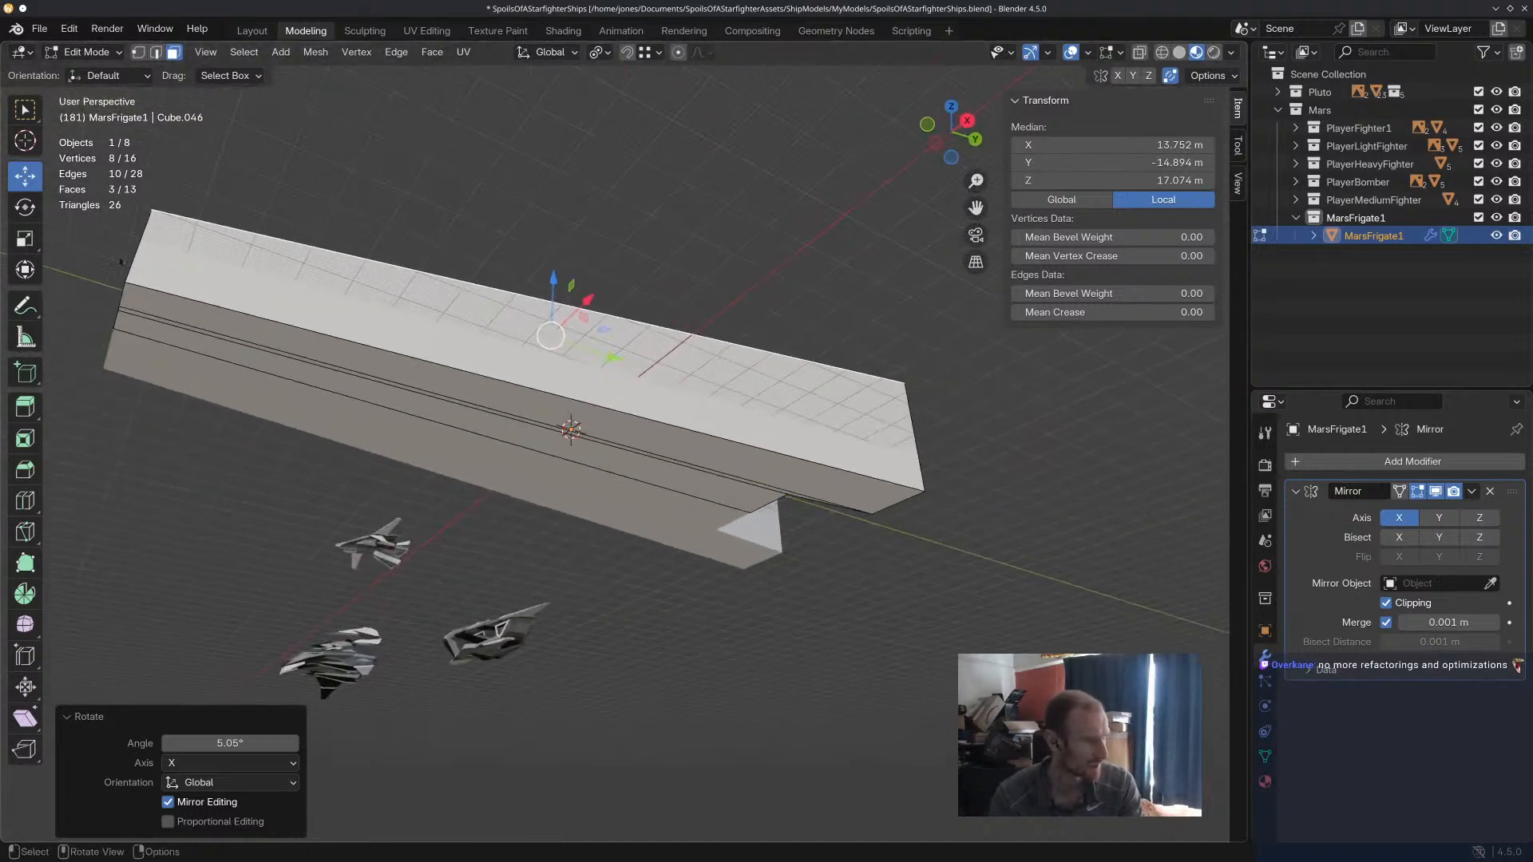
pyautogui.click(159, 53)
pyautogui.click(116, 319)
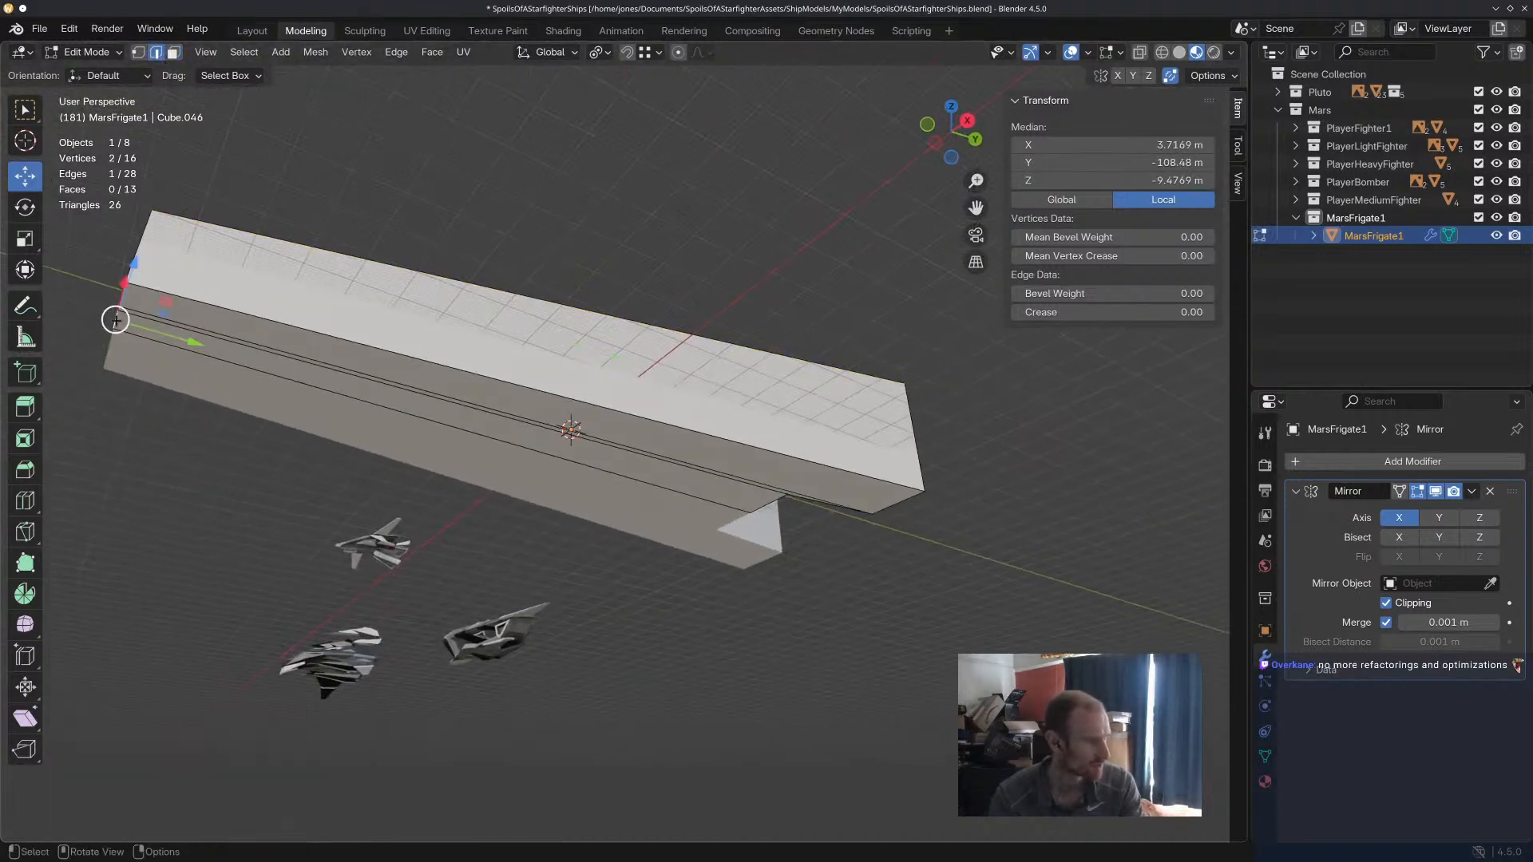
pyautogui.keyDown('ctrl'); pyautogui.click(139, 327); pyautogui.keyUp('ctrl')
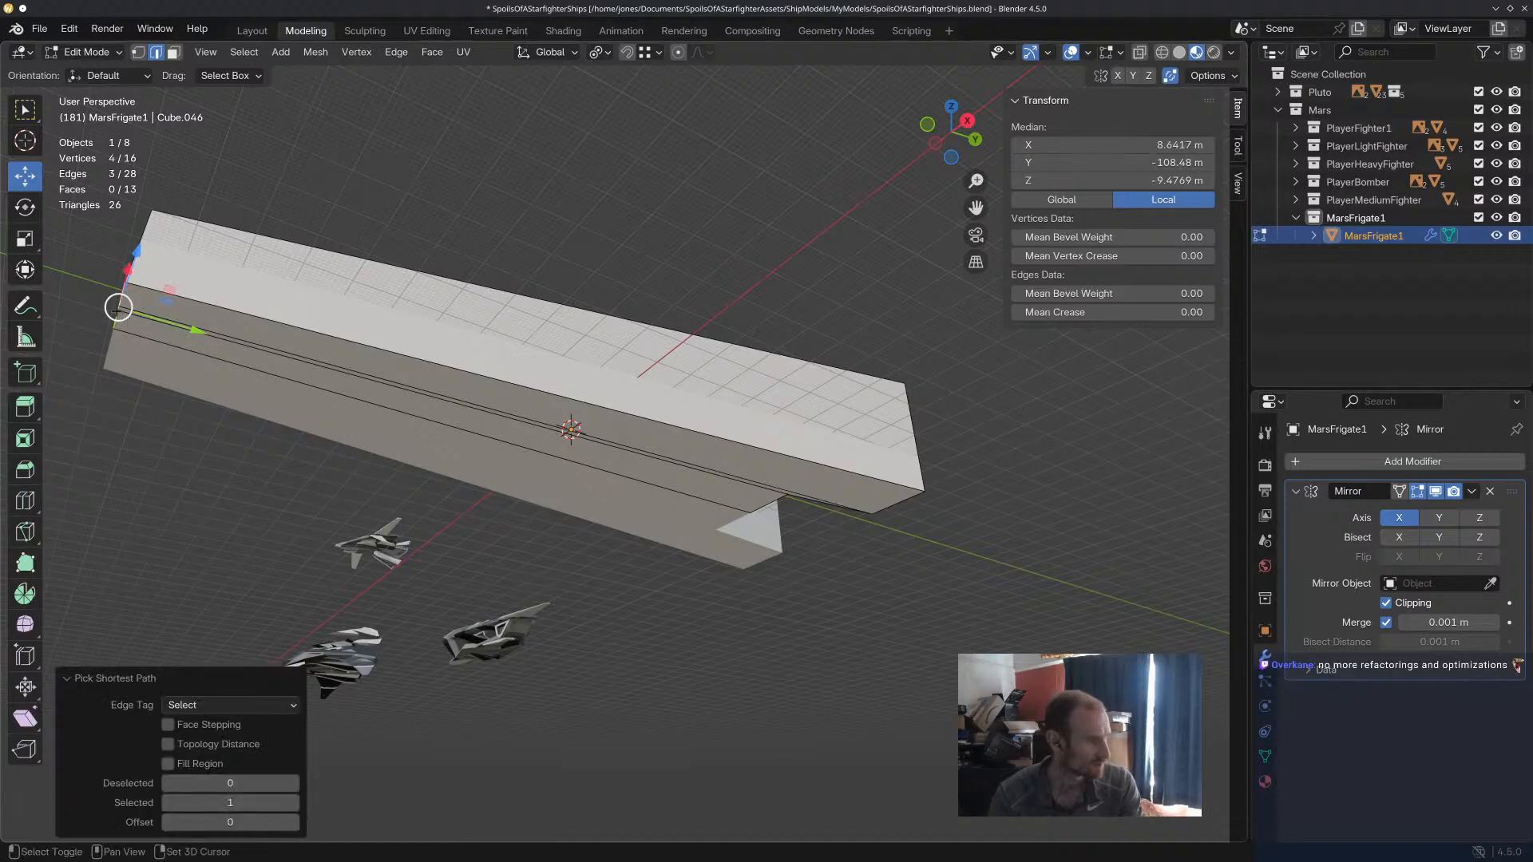
pyautogui.keyDown('shift'); pyautogui.click(130, 352); pyautogui.keyUp('shift')
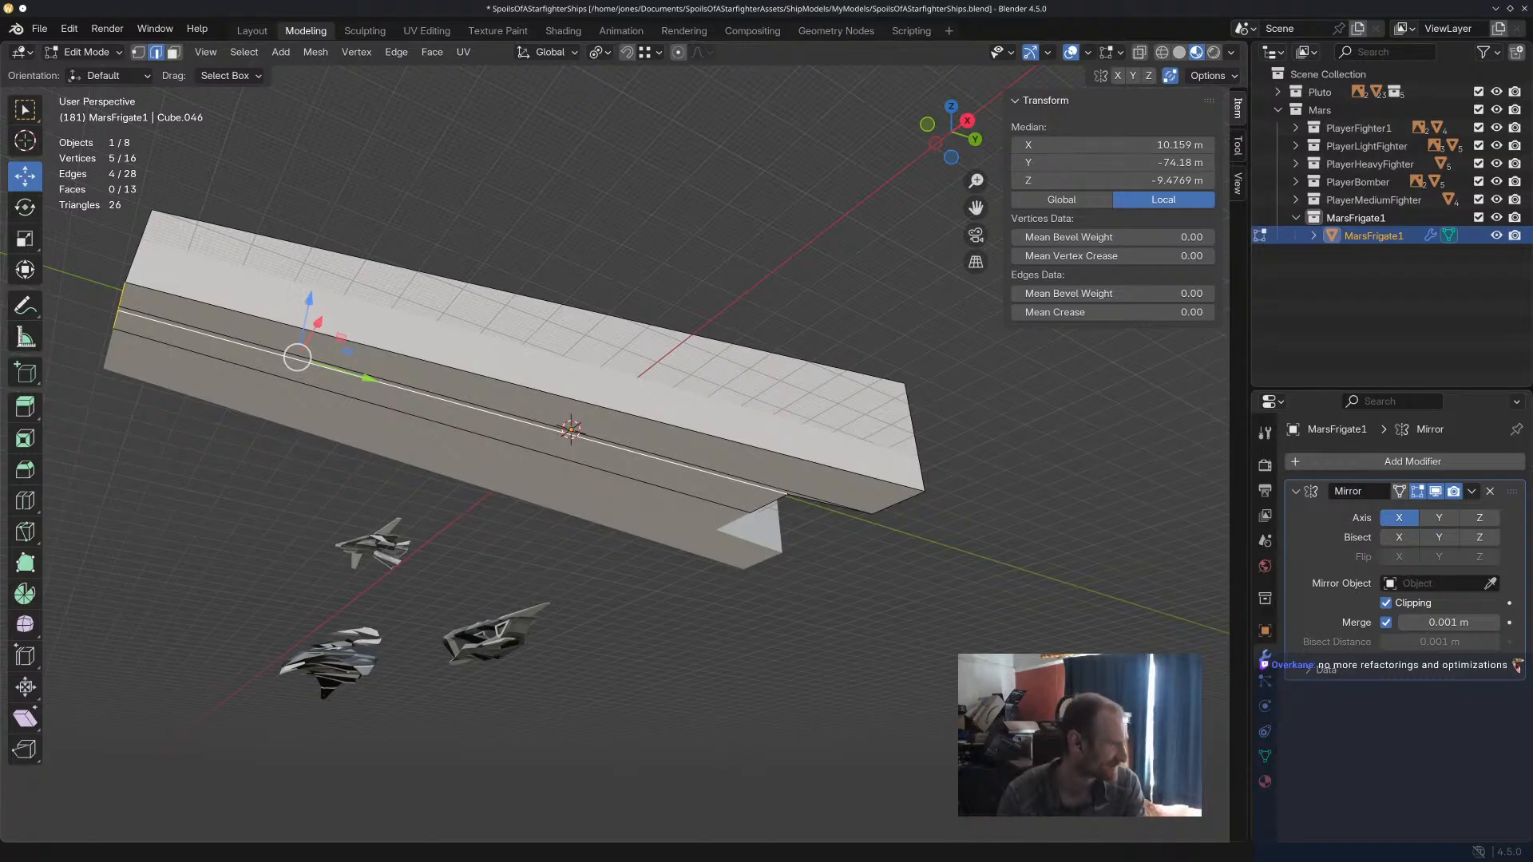
pyautogui.moveTo(220, 381); pyautogui.dragTo(595, 293, button='middle')
pyautogui.click(557, 519)
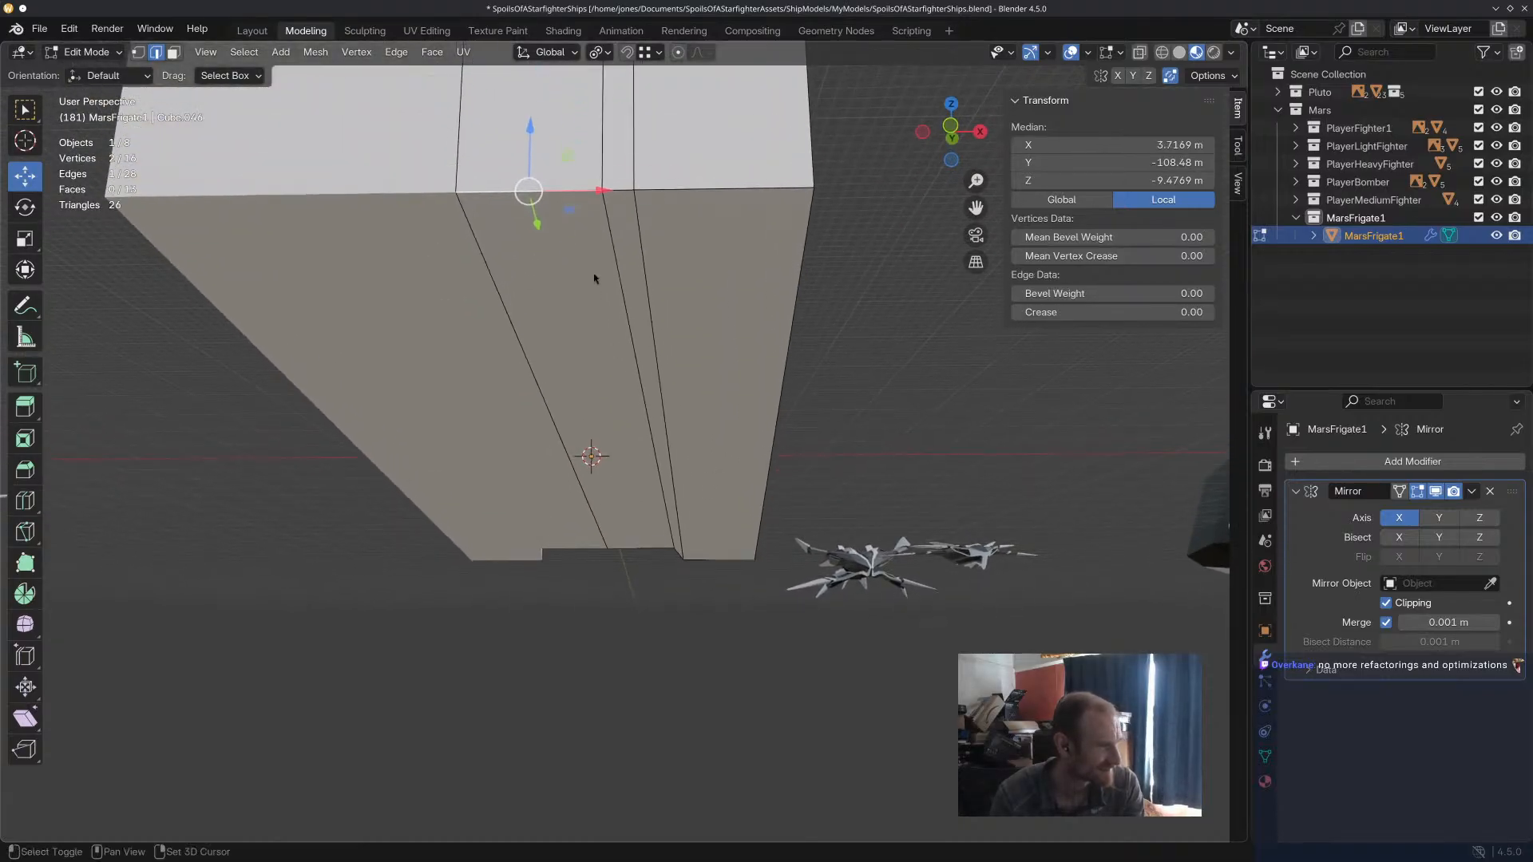
pyautogui.keyDown('ctrl'); pyautogui.click(672, 198); pyautogui.keyUp('ctrl')
pyautogui.moveTo(714, 277); pyautogui.dragTo(146, 464, button='middle')
pyautogui.moveTo(200, 444); pyautogui.dragTo(252, 453)
pyautogui.moveTo(596, 504); pyautogui.dragTo(714, 545, button='middle')
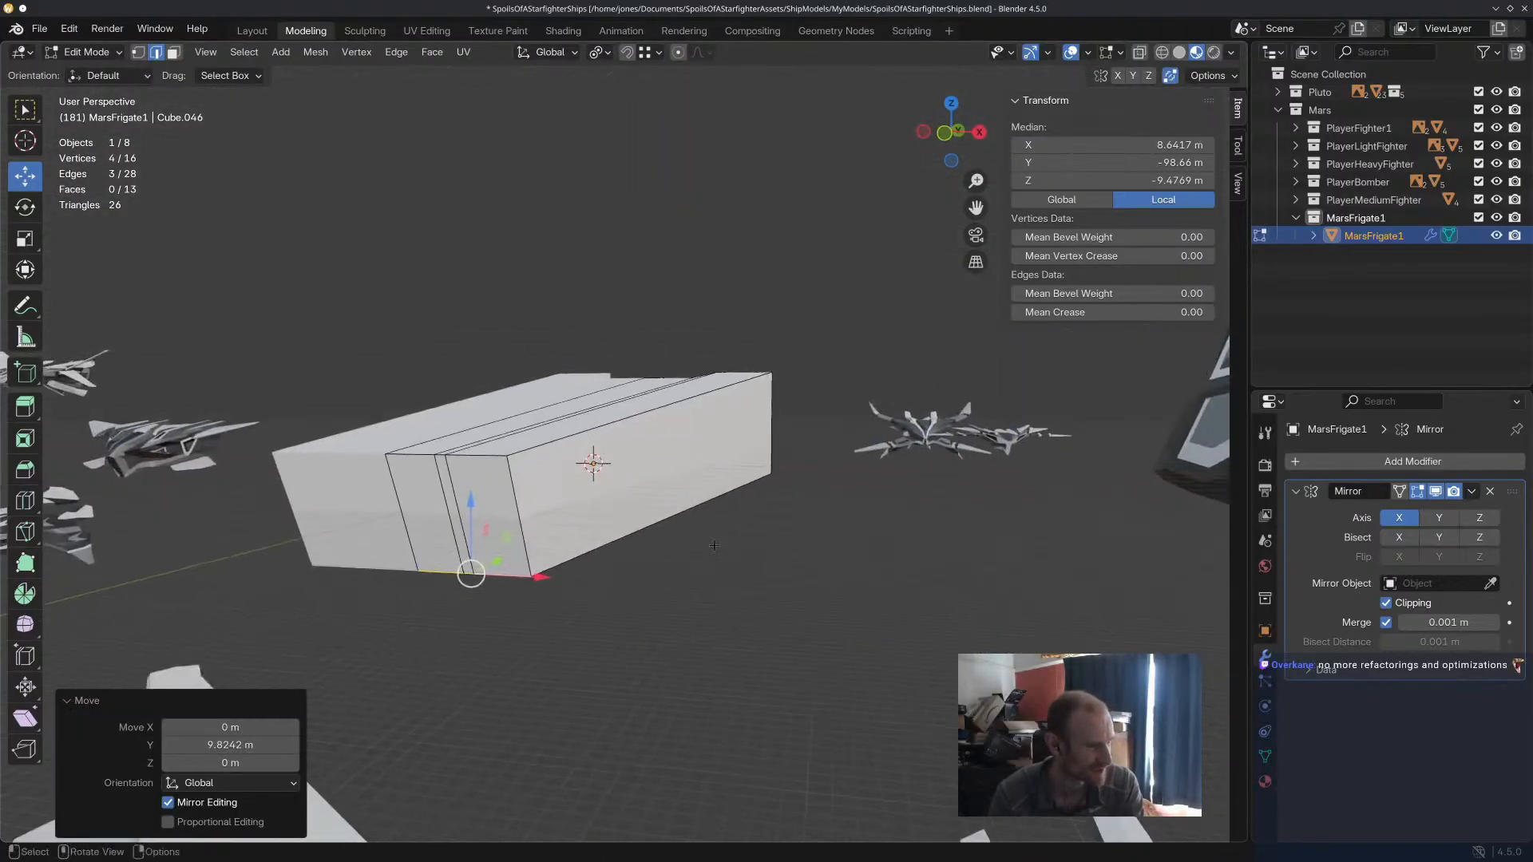
# Move the outer vertical edge at the hull's narrow end inward along X to taper the side.
pyautogui.click(531, 496)
pyautogui.moveTo(582, 503); pyautogui.dragTo(632, 501, button='middle')
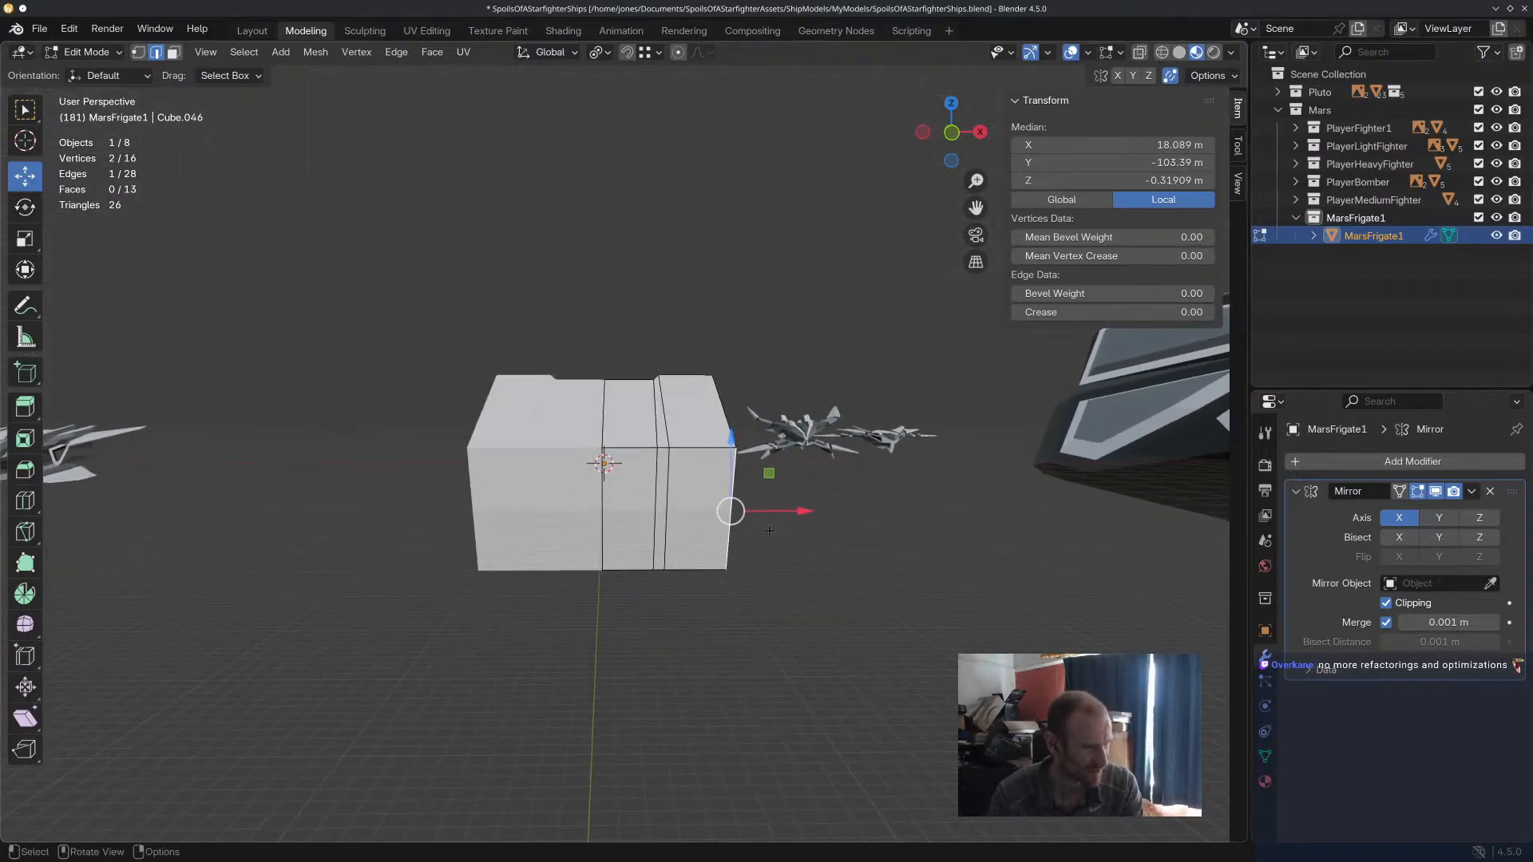
pyautogui.moveTo(790, 514); pyautogui.dragTo(751, 515)
pyautogui.moveTo(846, 544); pyautogui.dragTo(823, 575, button='middle')
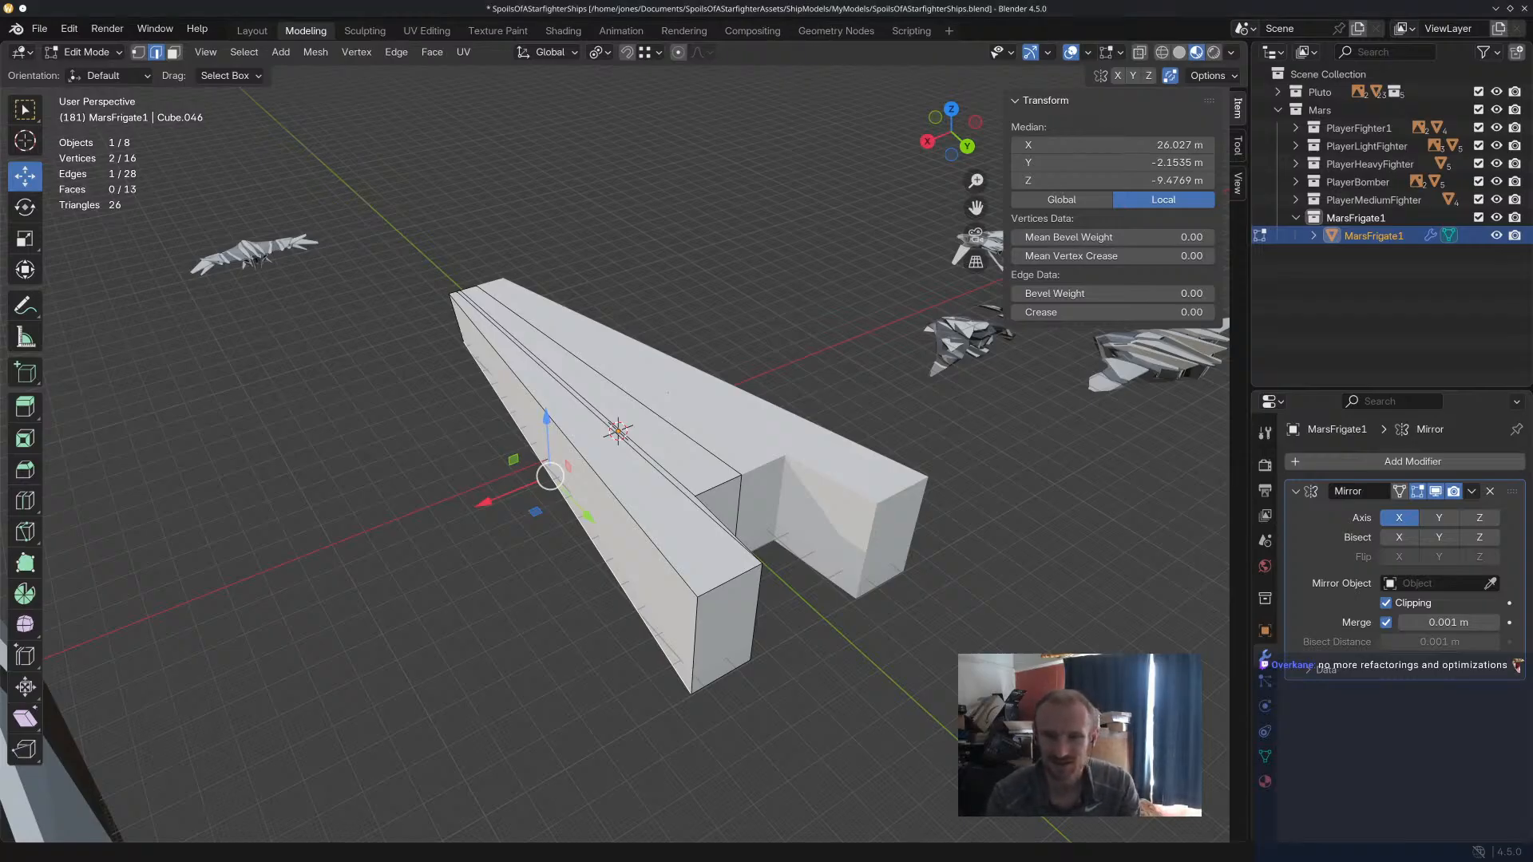
# Try to scale the entire hull mesh up uniformly by about 1.28, and undo the scaling.
pyautogui.moveTo(837, 456); pyautogui.dragTo(729, 445, button='middle')
pyautogui.scroll(-4, 567, 419)
pyautogui.moveTo(495, 600); pyautogui.dragTo(497, 632, button='middle')
pyautogui.moveTo(497, 632); pyautogui.dragTo(780, 326)
pyautogui.press('s')
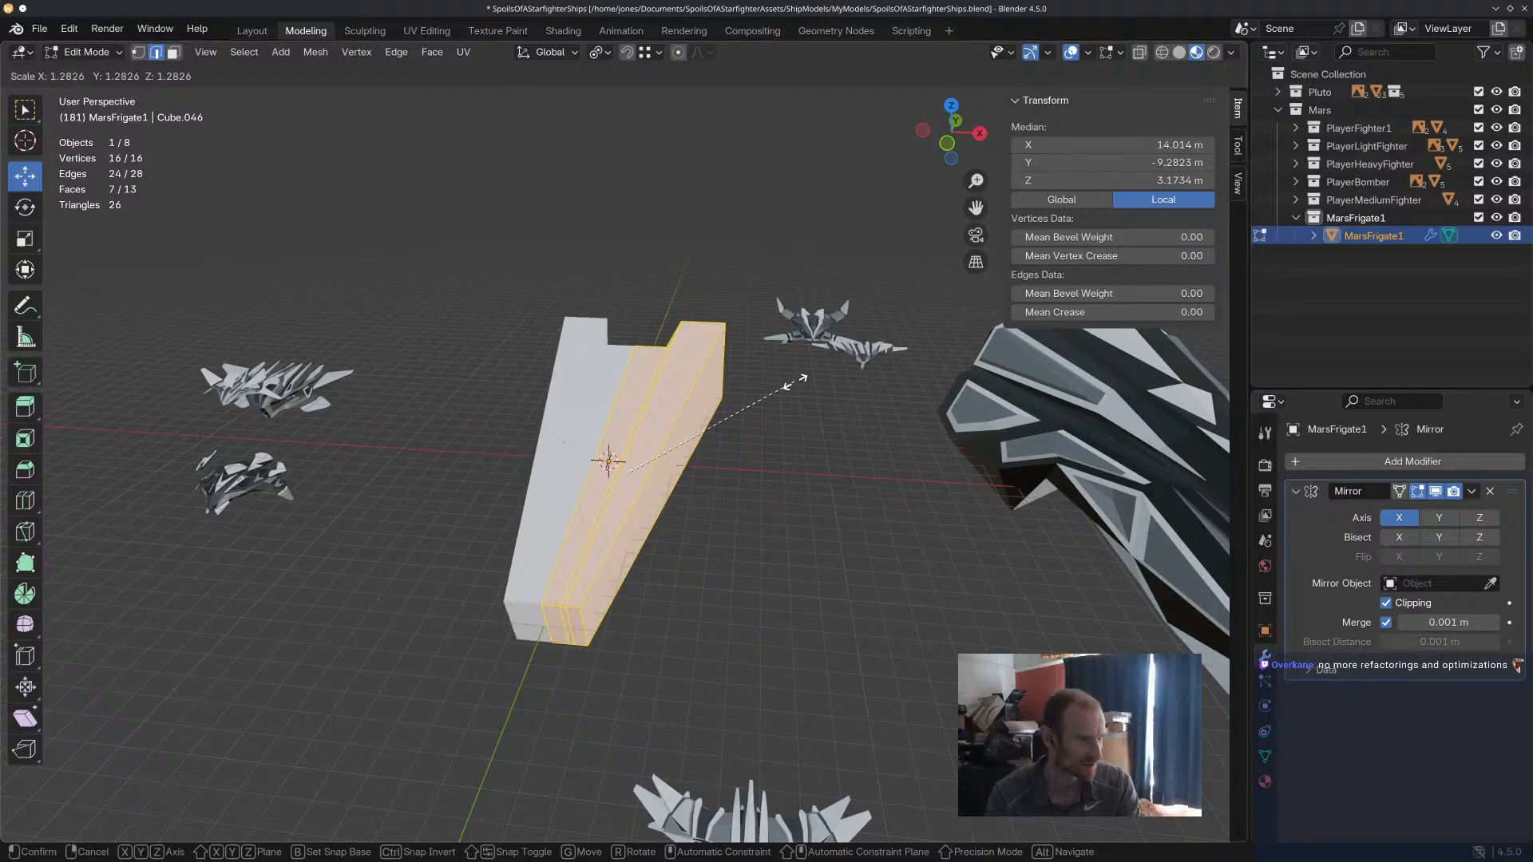
pyautogui.click(797, 383)
pyautogui.moveTo(796, 383); pyautogui.dragTo(648, 573, button='middle')
pyautogui.hotkey('ctrl', 'z')
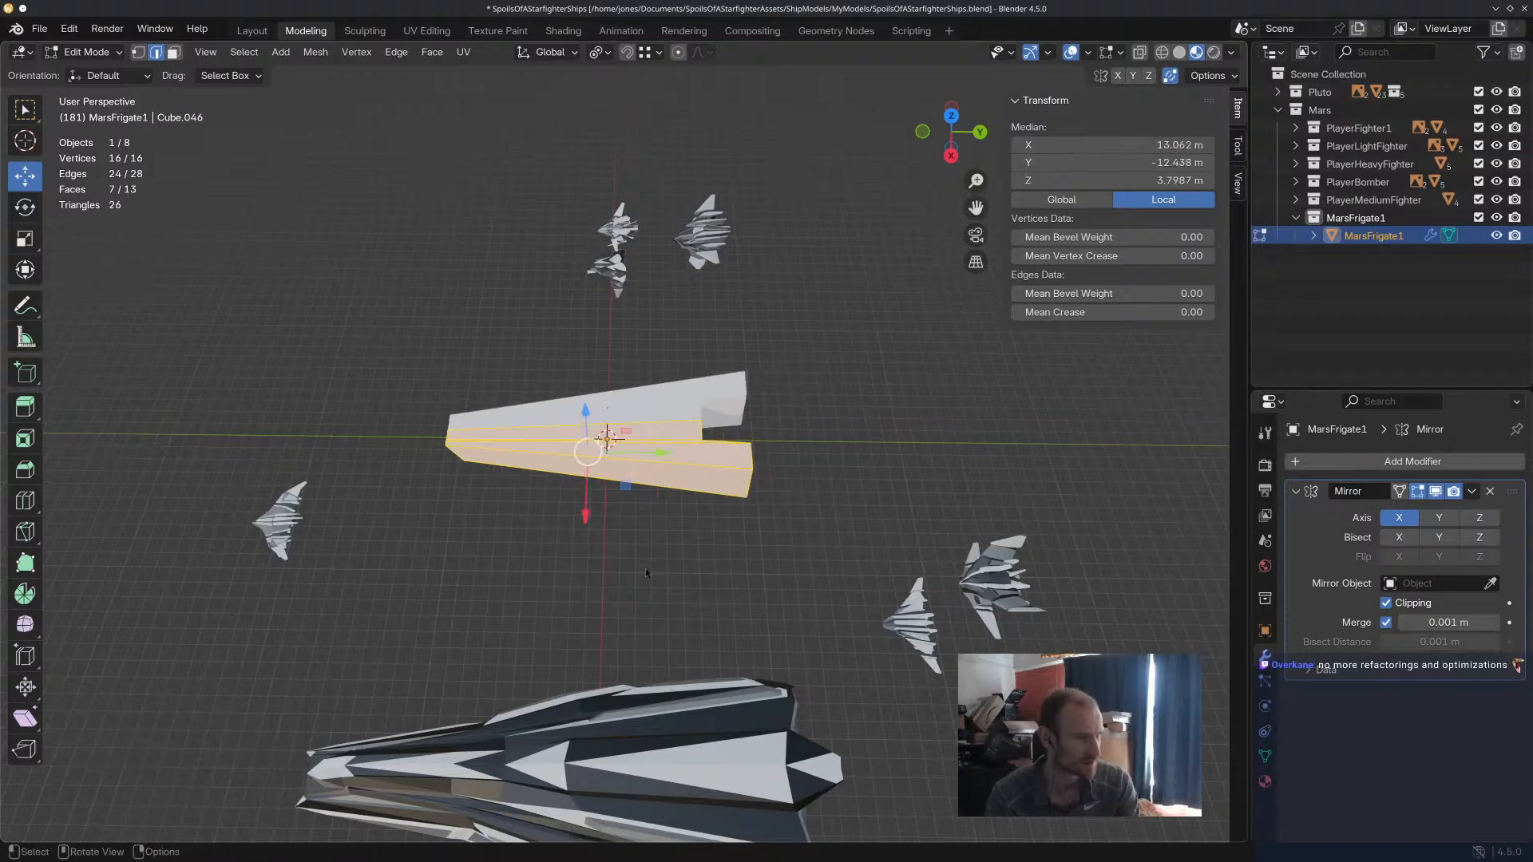
# Scale the entire hull mesh up slightly and uniformly in all axes.
pyautogui.press('s')
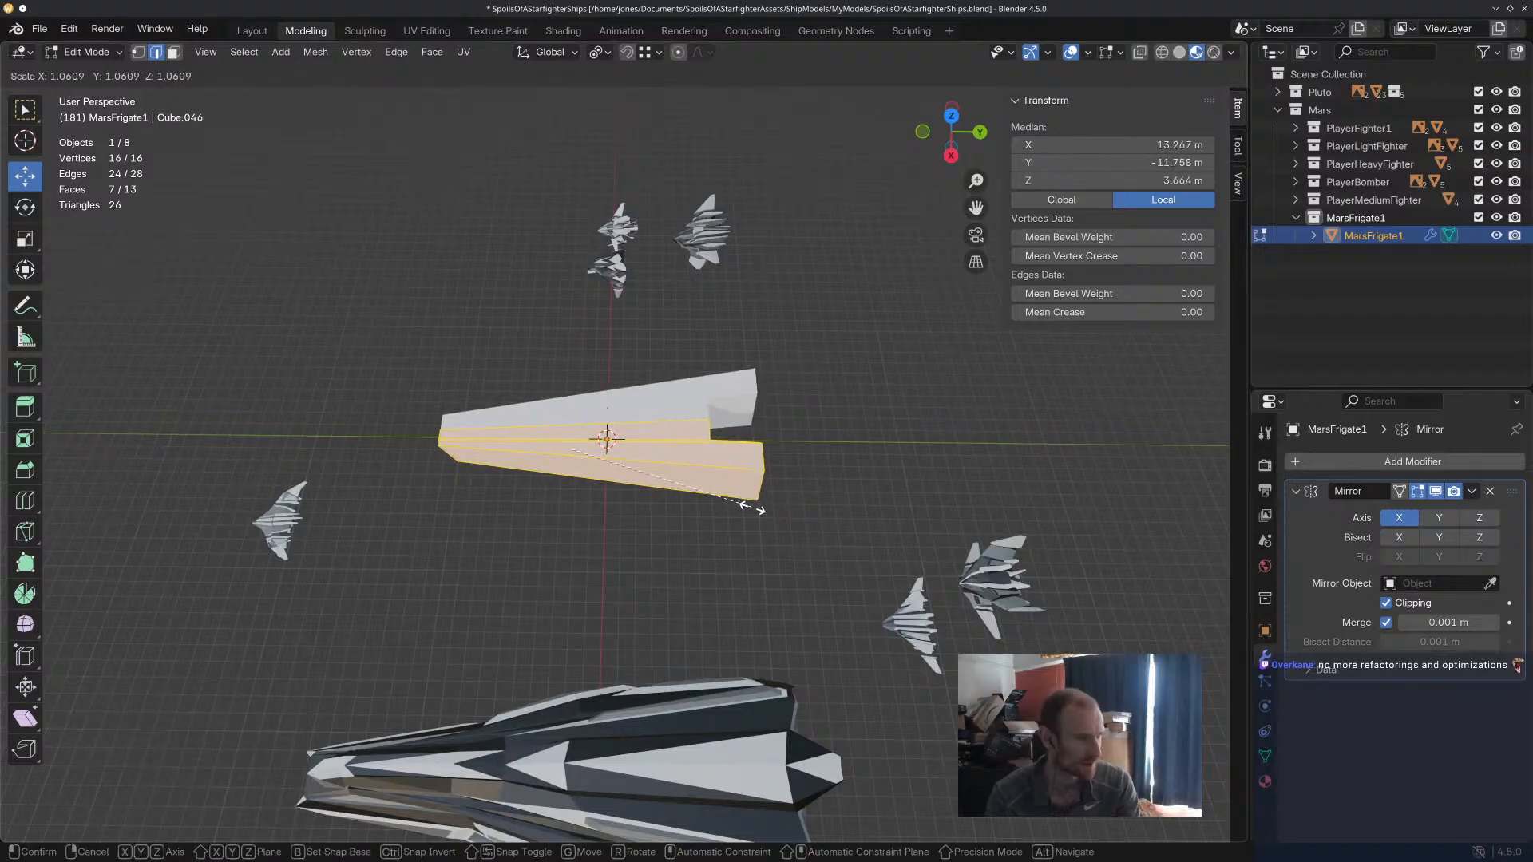
pyautogui.click(751, 505)
pyautogui.moveTo(632, 558); pyautogui.dragTo(710, 439, button='middle')
pyautogui.click(669, 497)
pyautogui.moveTo(639, 529); pyautogui.dragTo(730, 559, button='middle')
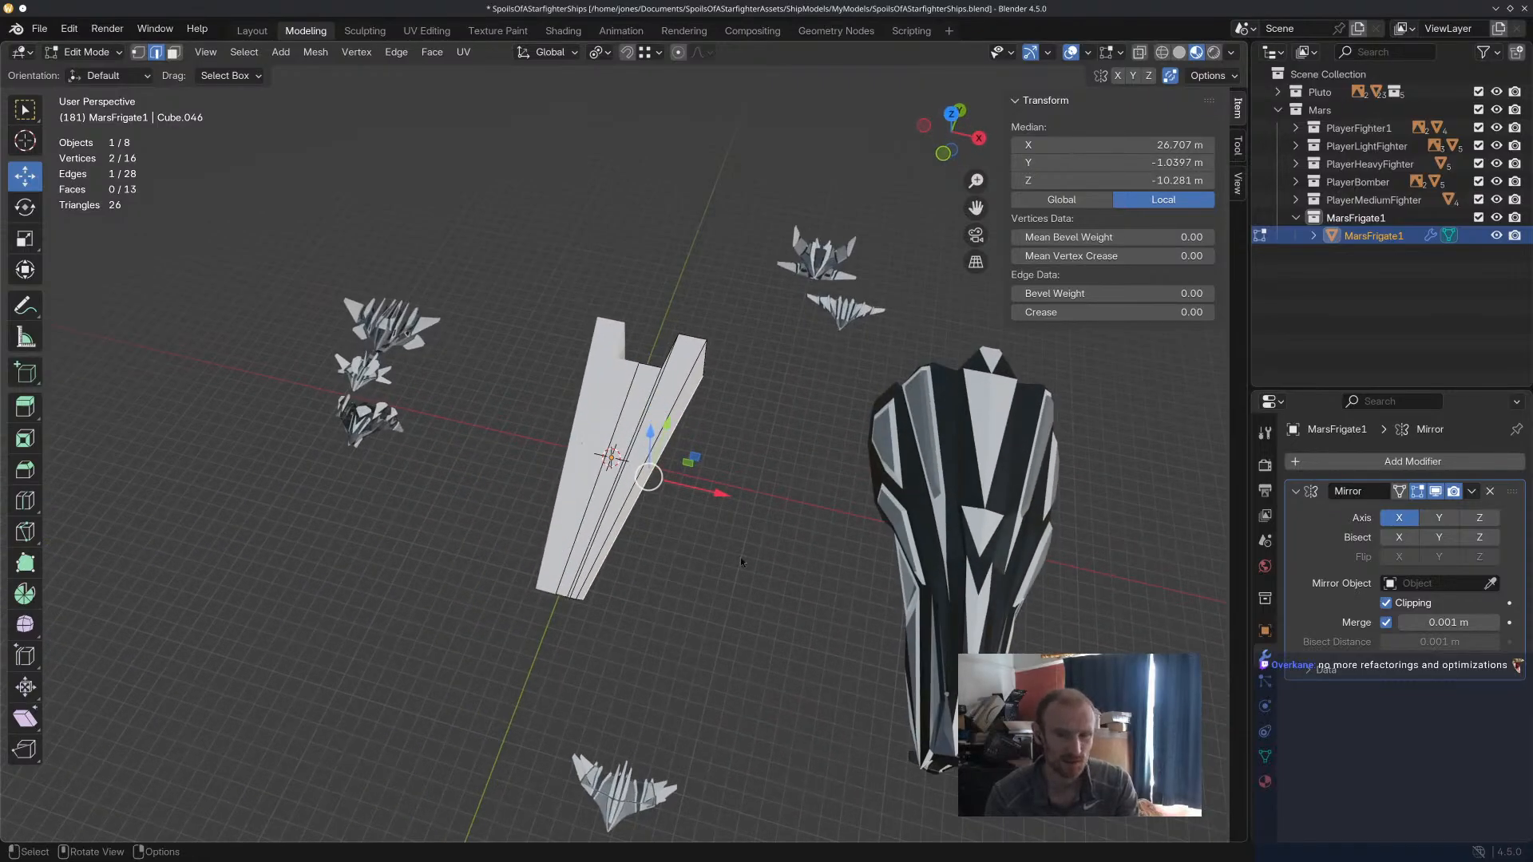
pyautogui.press('ctrl+KP_Add')
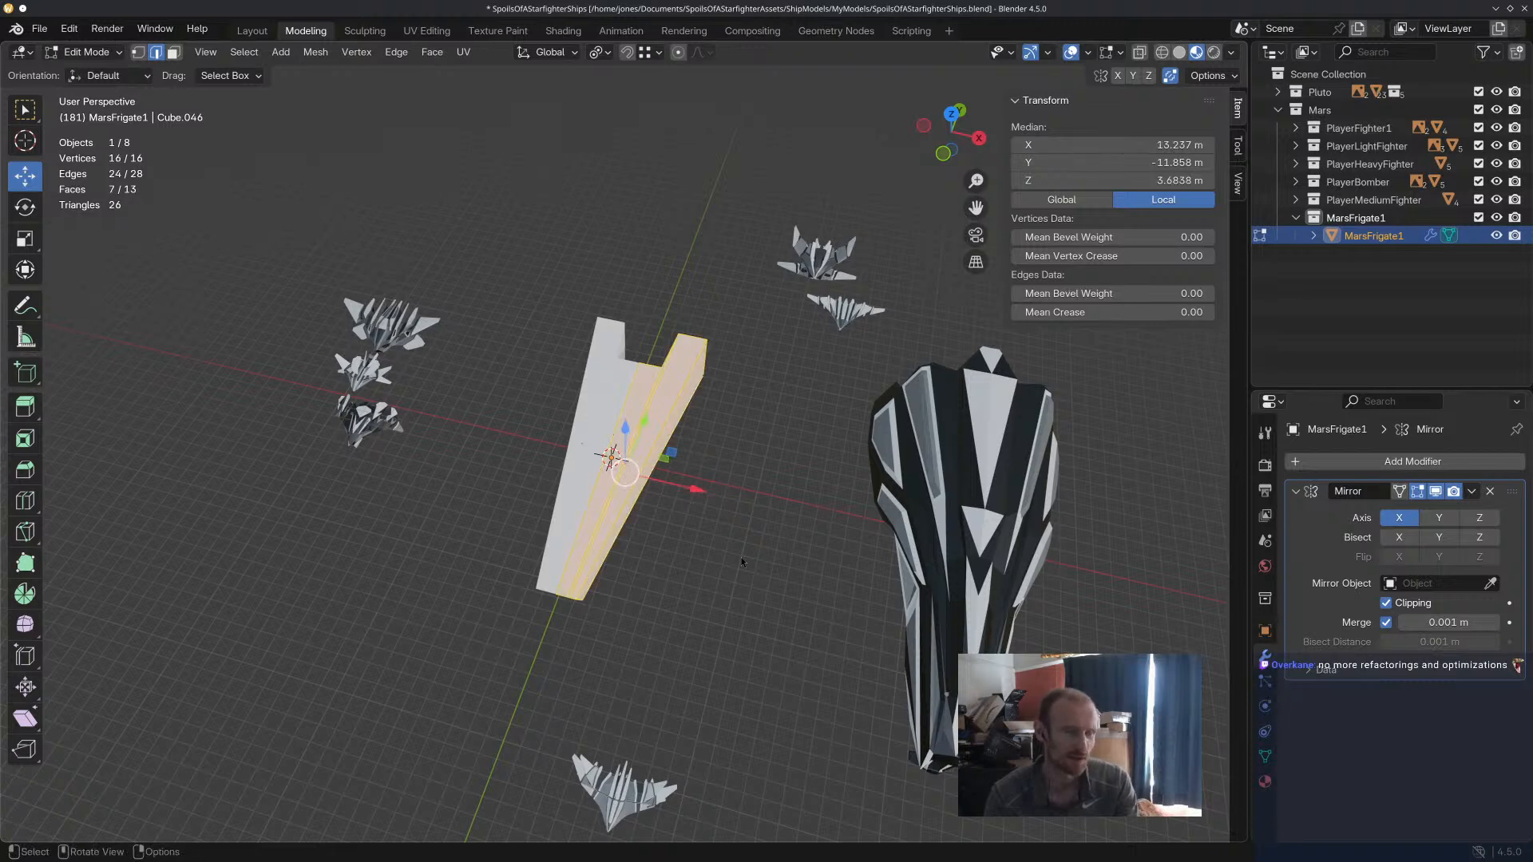
pyautogui.click(727, 392)
pyautogui.scroll(2, 724, 383)
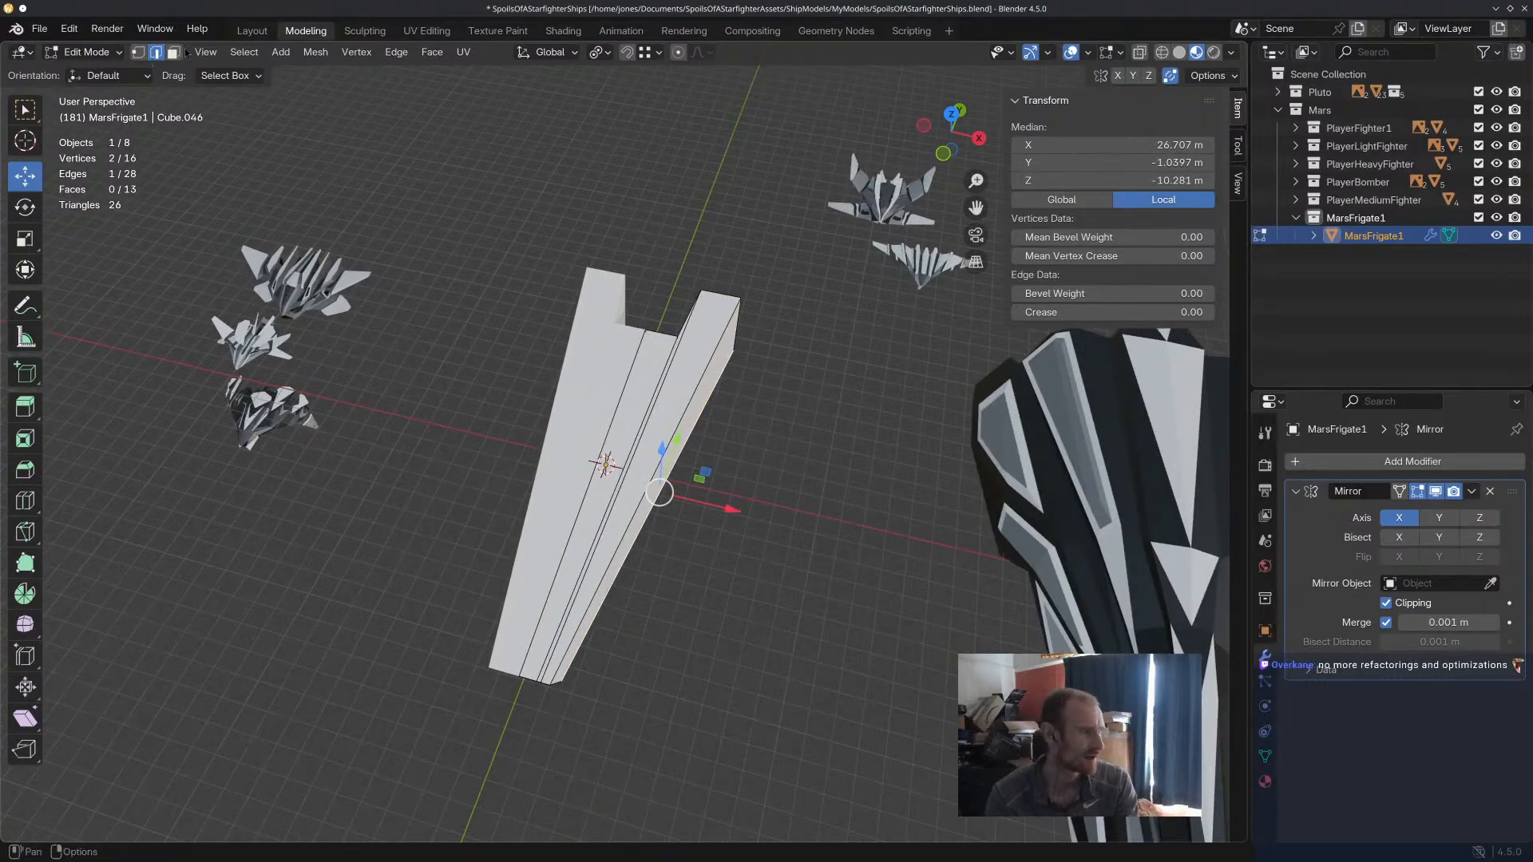
# Extrude the hull's long outer side face outward about 21.8 m and scale the extruded face down.
pyautogui.click(176, 54)
pyautogui.click(709, 382)
pyautogui.moveTo(769, 441); pyautogui.dragTo(749, 353, button='middle')
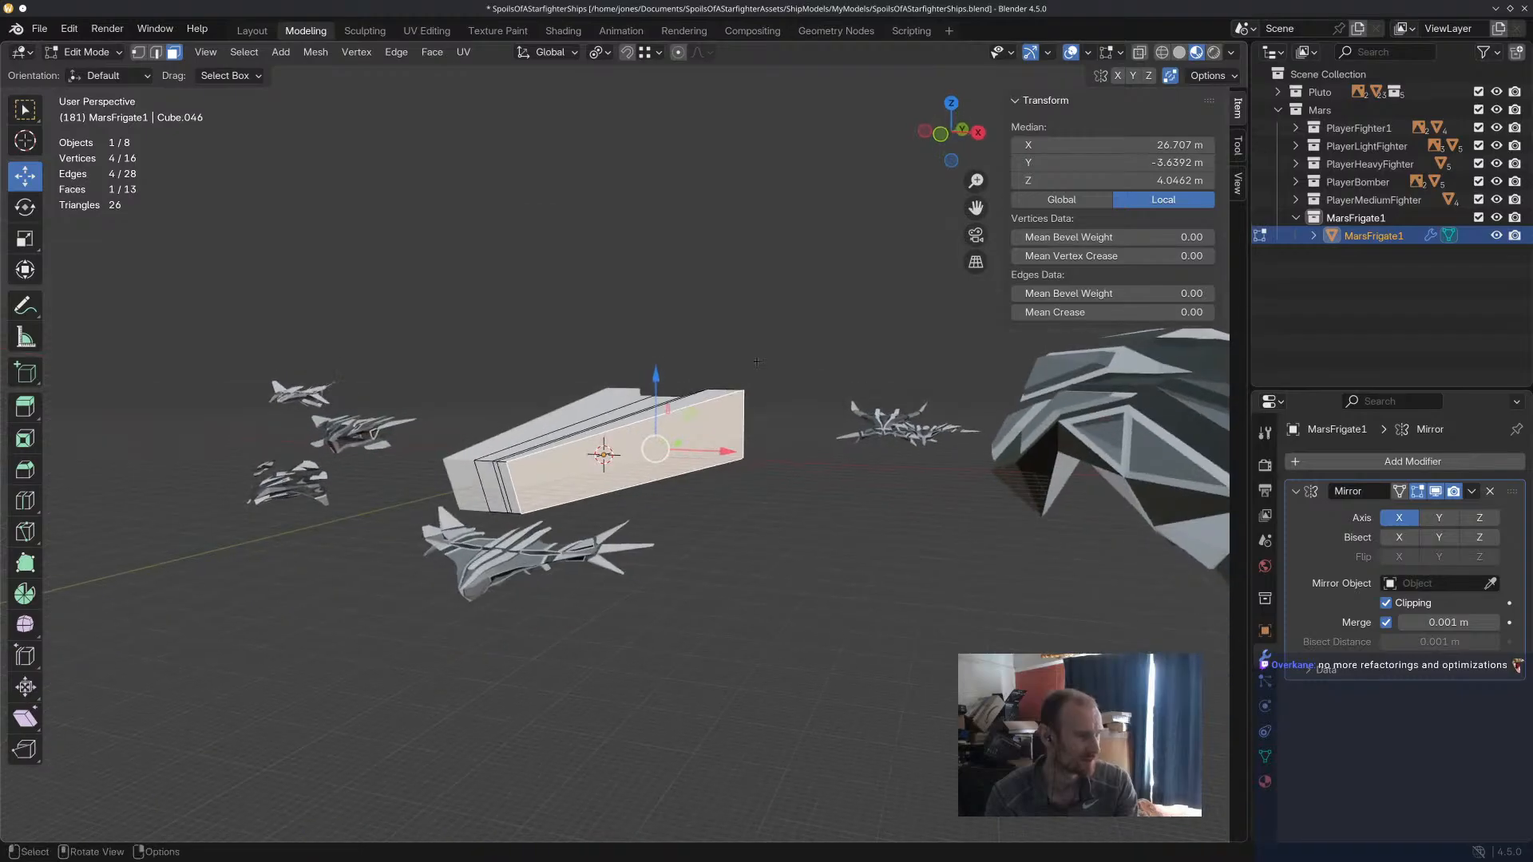
pyautogui.press('e')
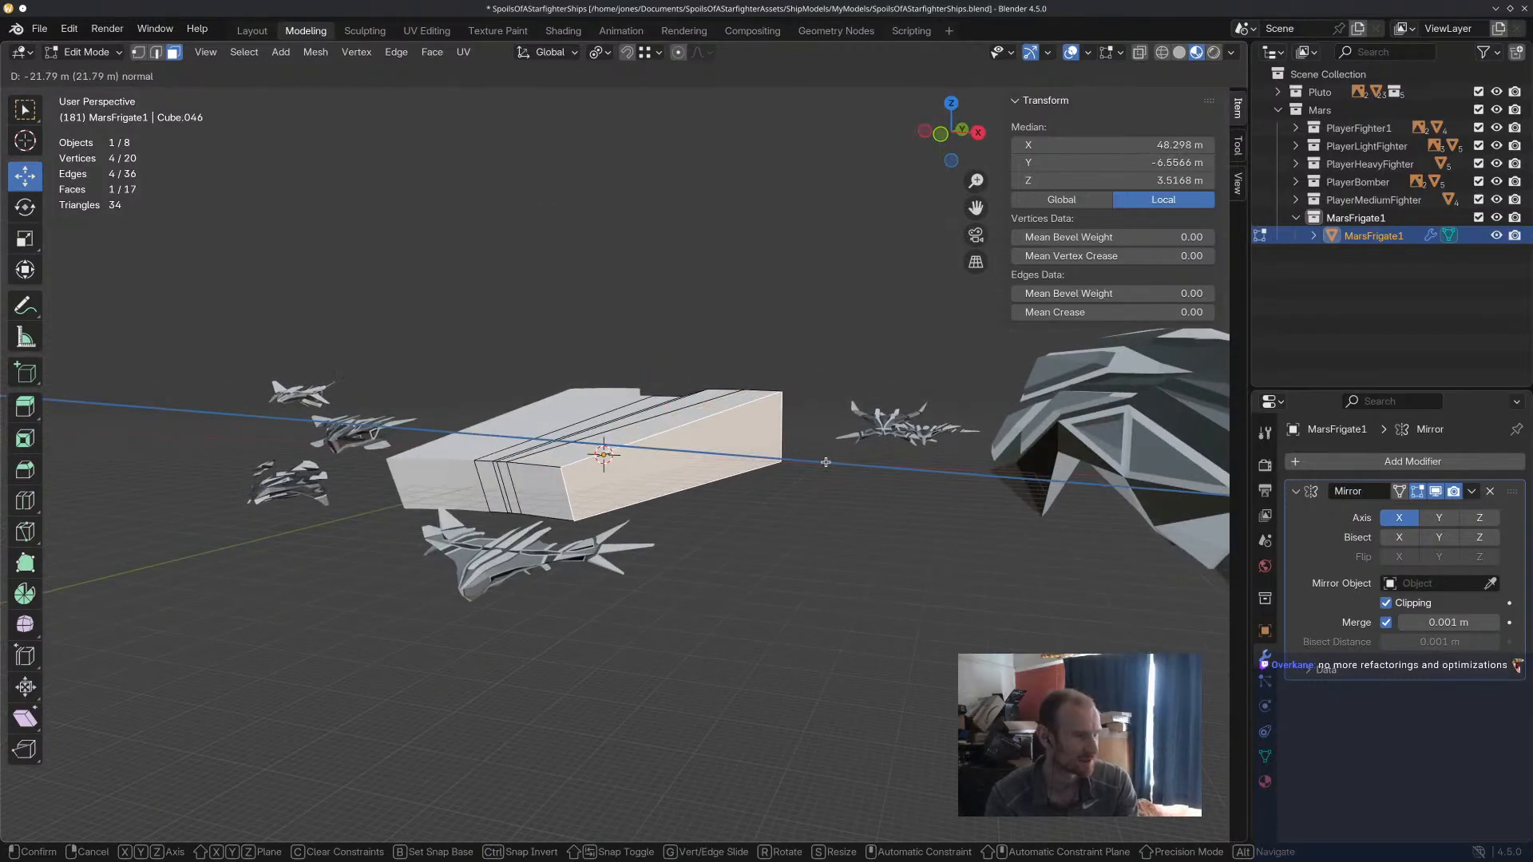
pyautogui.click(825, 461)
pyautogui.moveTo(826, 462); pyautogui.dragTo(855, 479, button='middle')
pyautogui.press('s')
pyautogui.click(698, 552)
# Extrude the new side section's narrow-end face 26.039 m along its normal, move it inward along X and shrink it.
pyautogui.click(634, 588)
pyautogui.moveTo(633, 588); pyautogui.dragTo(719, 714, button='middle')
pyautogui.press('e')
pyautogui.click(721, 743)
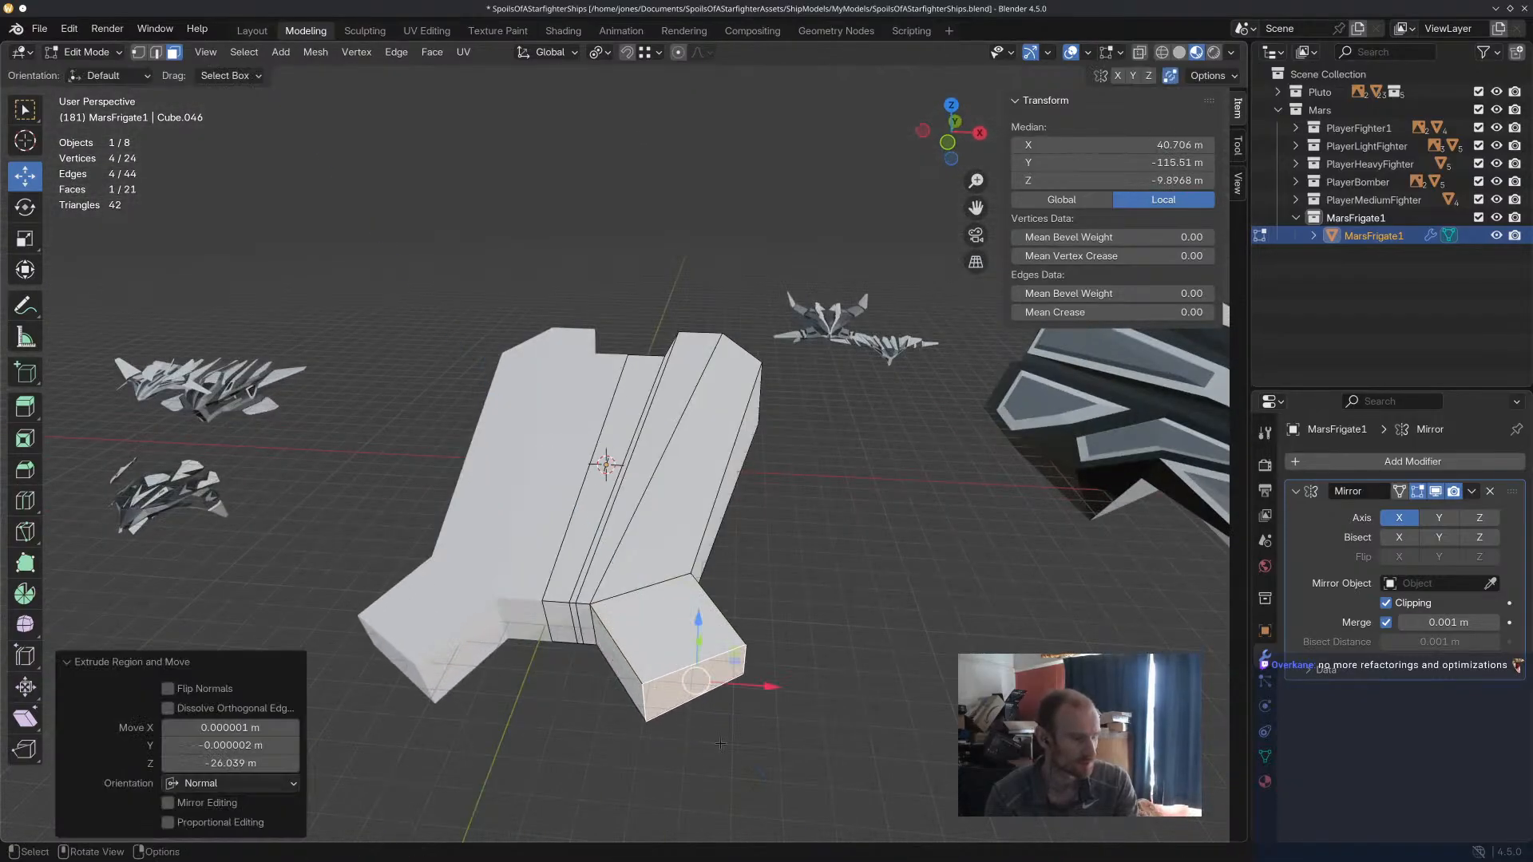
pyautogui.moveTo(782, 686); pyautogui.dragTo(713, 681)
pyautogui.press('s')
pyautogui.click(652, 674)
# Position the prong's tip face by moving it forward along Y, 7.4924 m along Z and -7.8913 m along X.
pyautogui.moveTo(652, 674); pyautogui.dragTo(700, 702, button='middle')
pyautogui.moveTo(640, 609); pyautogui.dragTo(564, 627, button='middle')
pyautogui.moveTo(561, 543); pyautogui.dragTo(492, 596)
pyautogui.moveTo(530, 599); pyautogui.dragTo(676, 465, button='middle')
pyautogui.moveTo(697, 374); pyautogui.dragTo(698, 349)
pyautogui.moveTo(698, 350); pyautogui.dragTo(880, 527, button='middle')
pyautogui.moveTo(730, 602); pyautogui.dragTo(716, 604, button='middle')
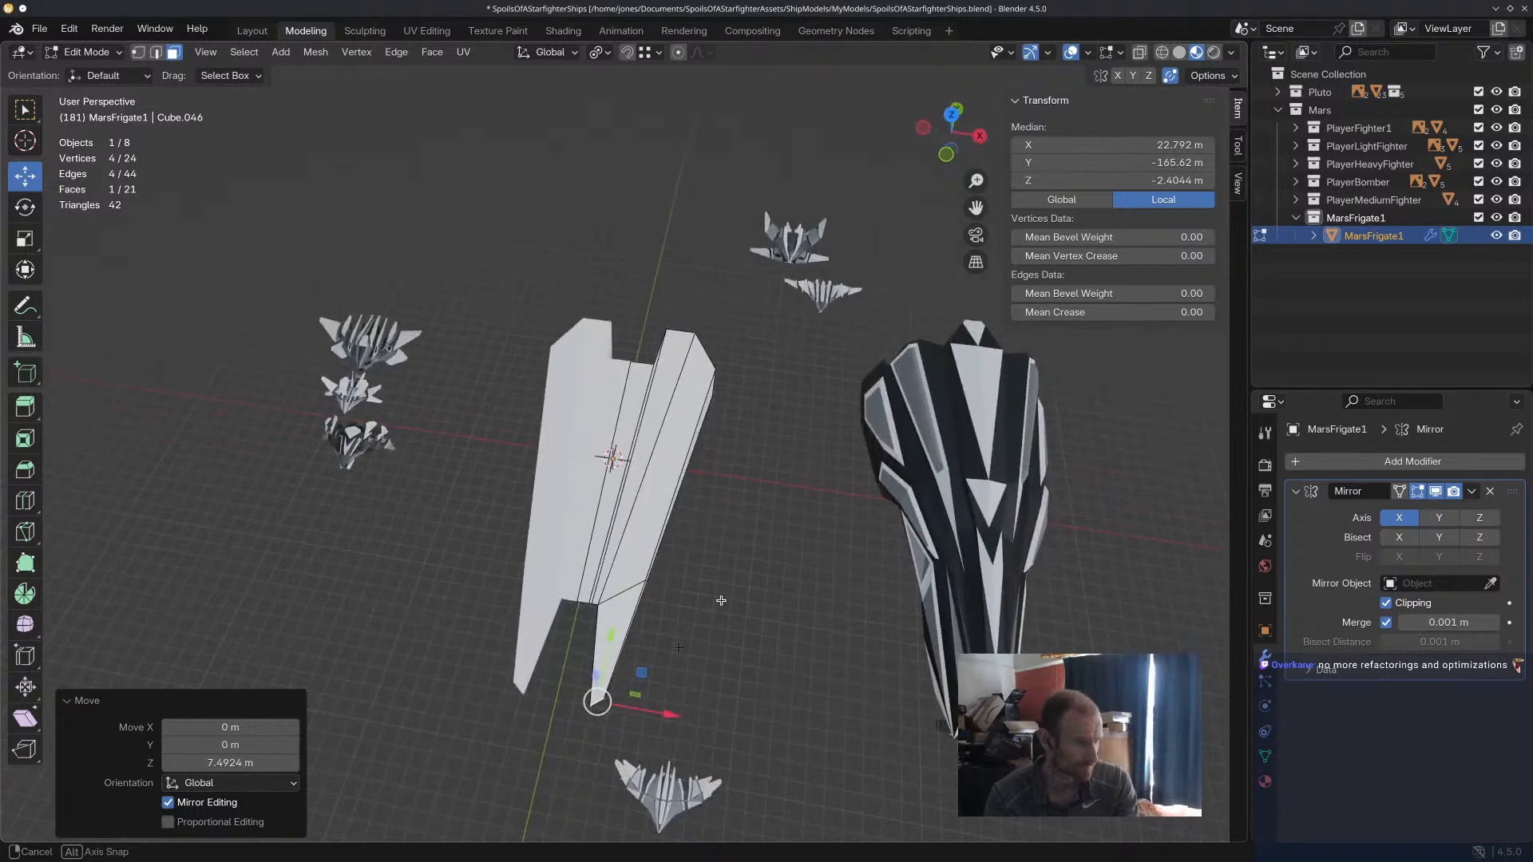
pyautogui.moveTo(662, 720); pyautogui.dragTo(648, 717)
pyautogui.scroll(1, 626, 672)
pyautogui.moveTo(626, 672); pyautogui.dragTo(639, 479, button='middle')
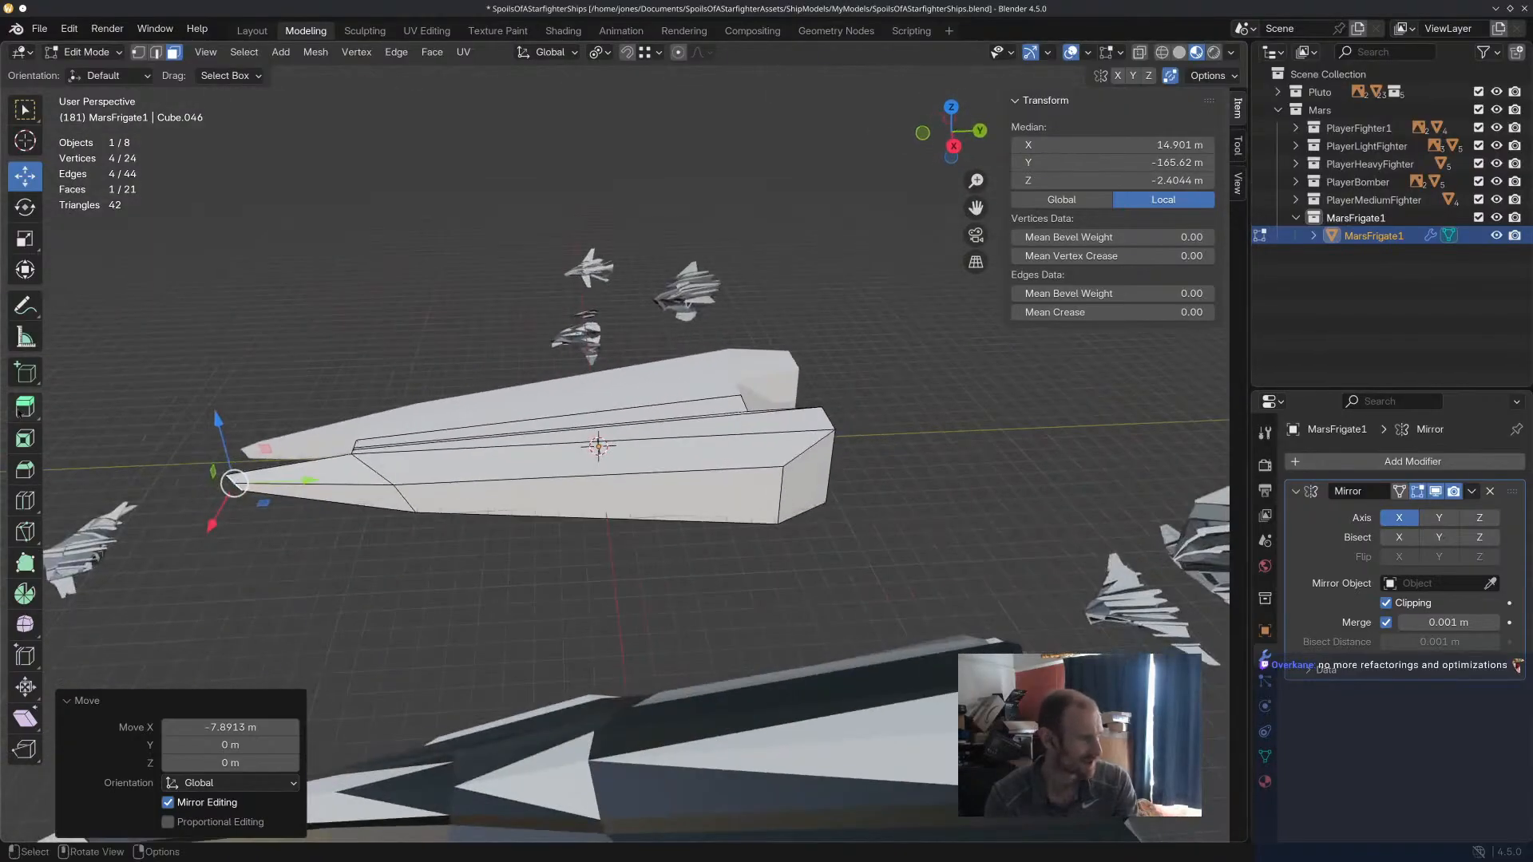
# Cut one edge loop across the hull with factor 0.314 and extrude the outer side face behind it outward as a wing.
pyautogui.click(31, 512)
pyautogui.moveTo(680, 475); pyautogui.dragTo(655, 474)
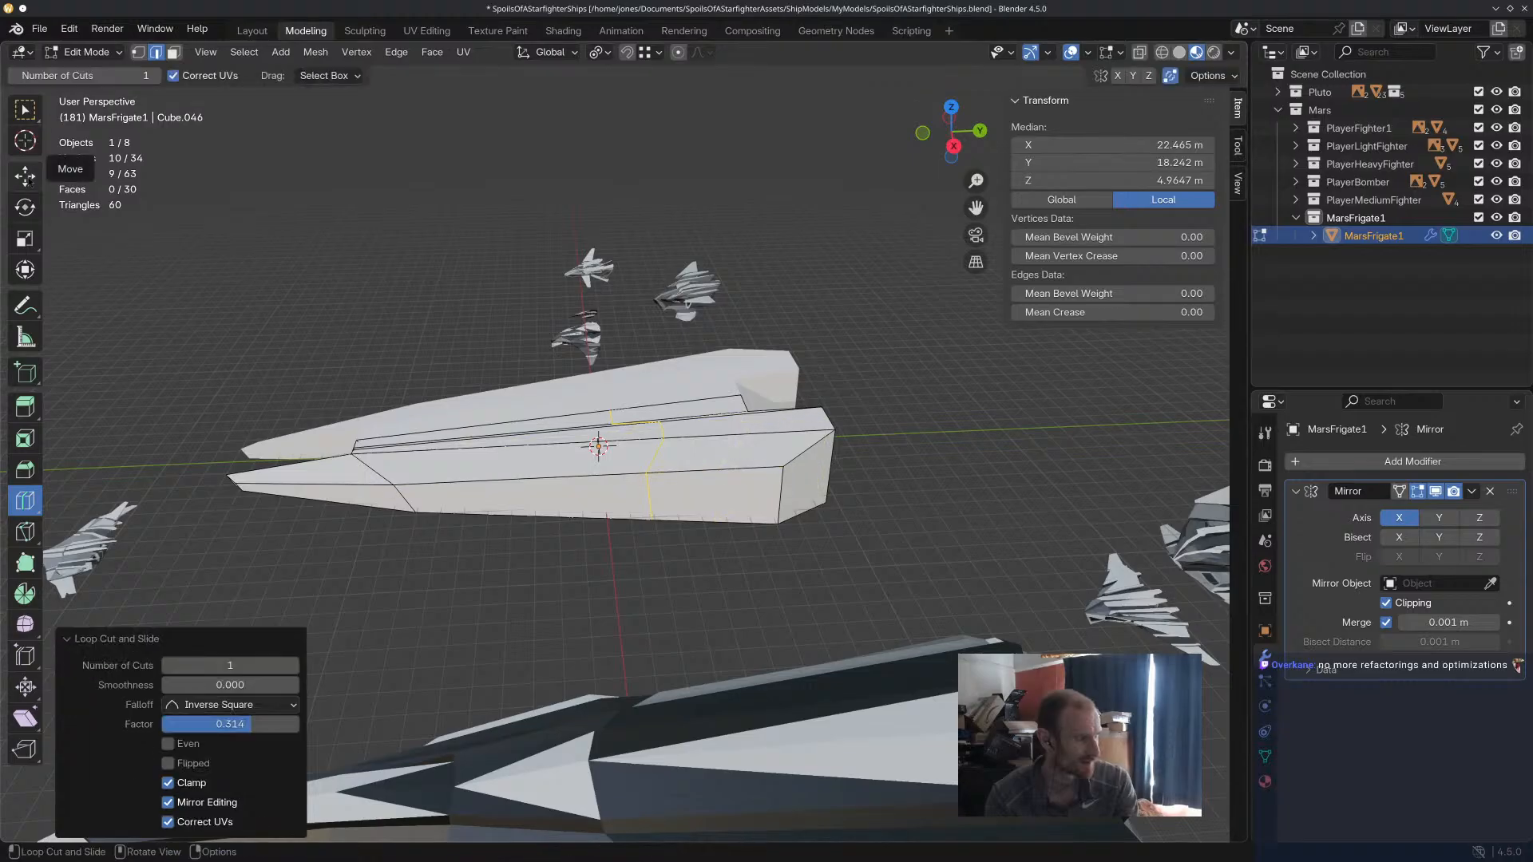
pyautogui.click(25, 175)
pyautogui.click(173, 54)
pyautogui.click(714, 498)
pyautogui.moveTo(714, 499); pyautogui.dragTo(791, 503, button='middle')
pyautogui.press('e')
pyautogui.click(847, 519)
# Try to shrink the wing's end face and extrude it another 4.1115 m, and undo these changes.
pyautogui.press('s')
pyautogui.click(820, 514)
pyautogui.press('e')
pyautogui.click(831, 524)
pyautogui.moveTo(830, 524); pyautogui.dragTo(926, 547, button='middle')
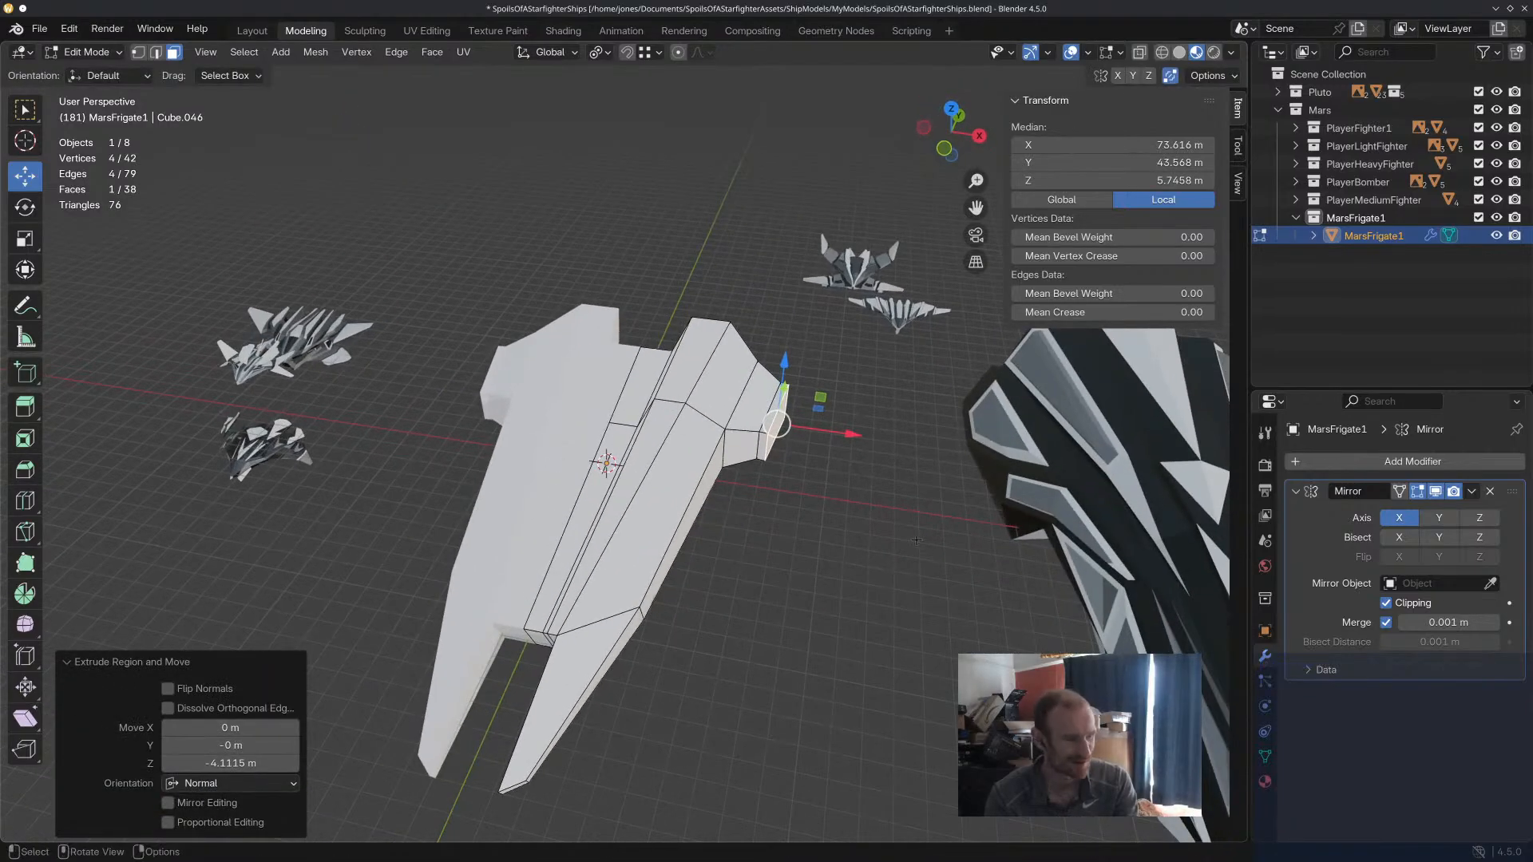
pyautogui.hotkey('ctrl', 'z')
# Move the wing's end face 20.176 m along X and scale it uniformly to 0.158 to form a point.
pyautogui.press('s')
pyautogui.click(831, 431)
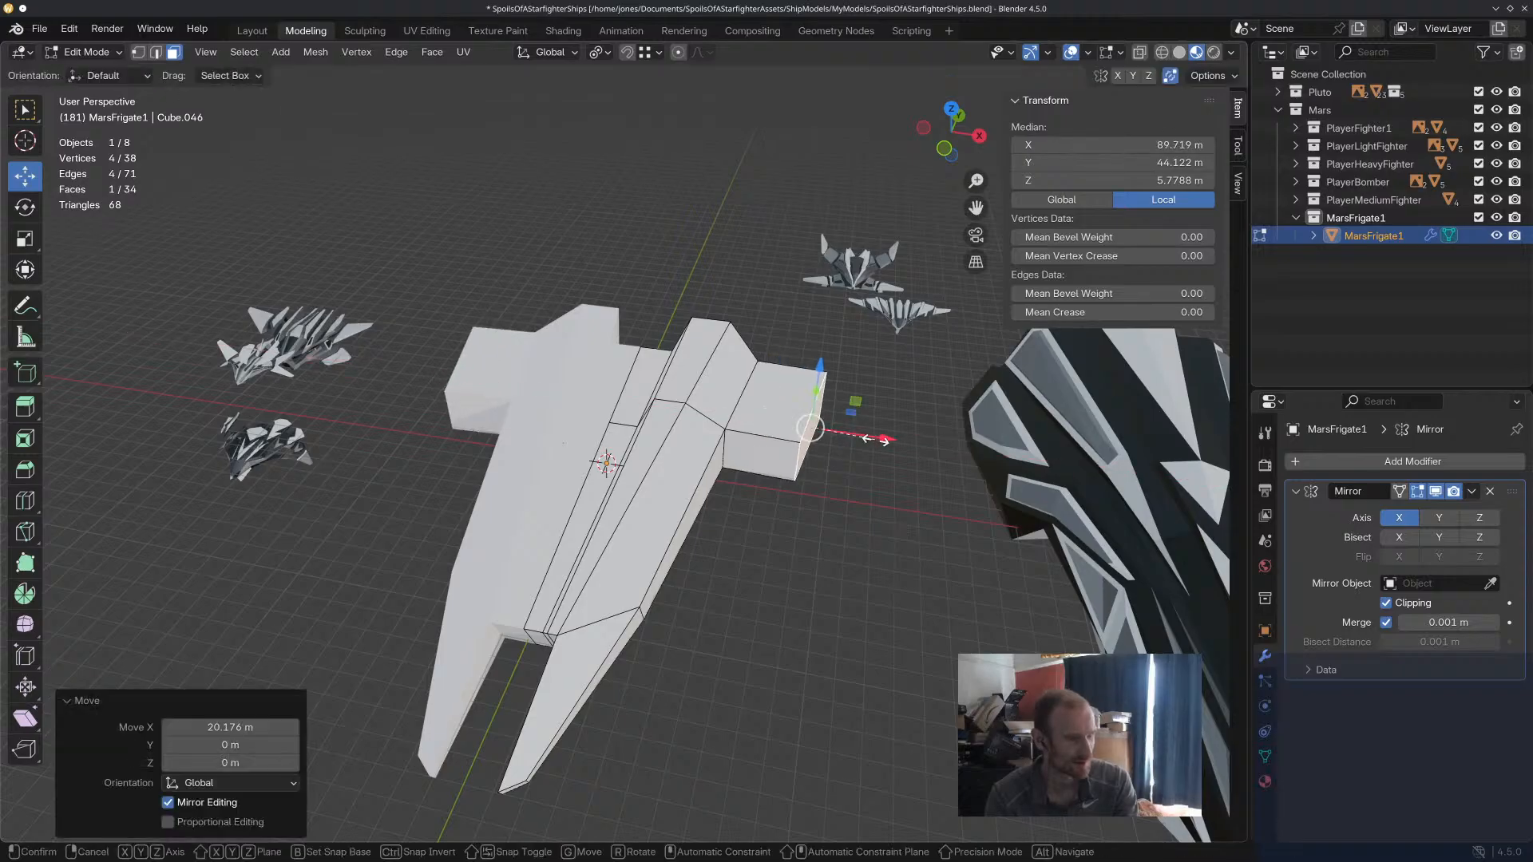
pyautogui.press('s')
pyautogui.click(783, 547)
pyautogui.moveTo(784, 548); pyautogui.dragTo(768, 512, button='middle')
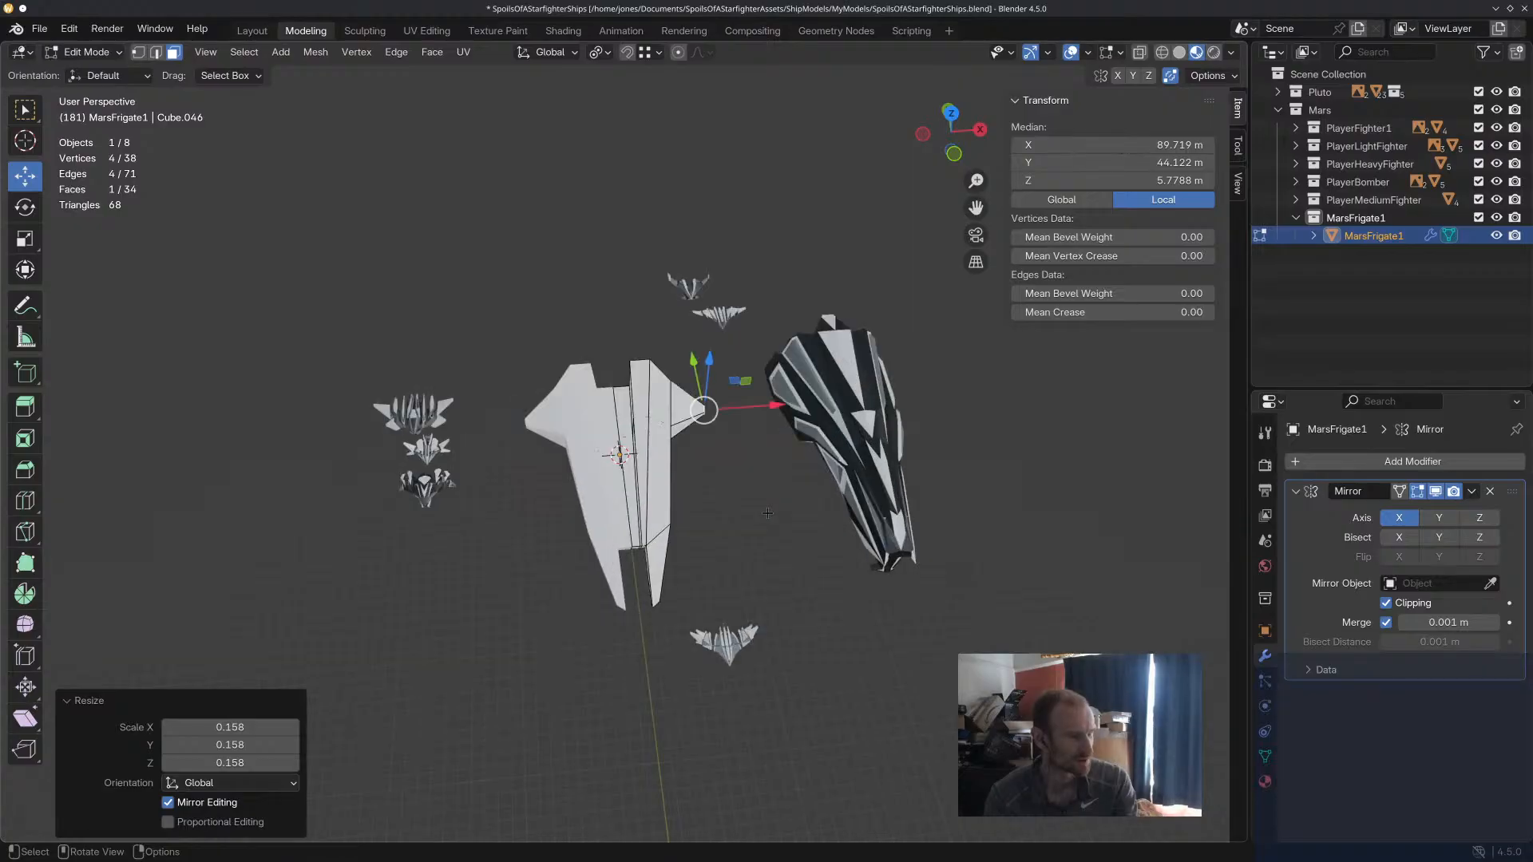
pyautogui.moveTo(768, 512); pyautogui.dragTo(756, 475, button='middle')
pyautogui.scroll(4, 719, 447)
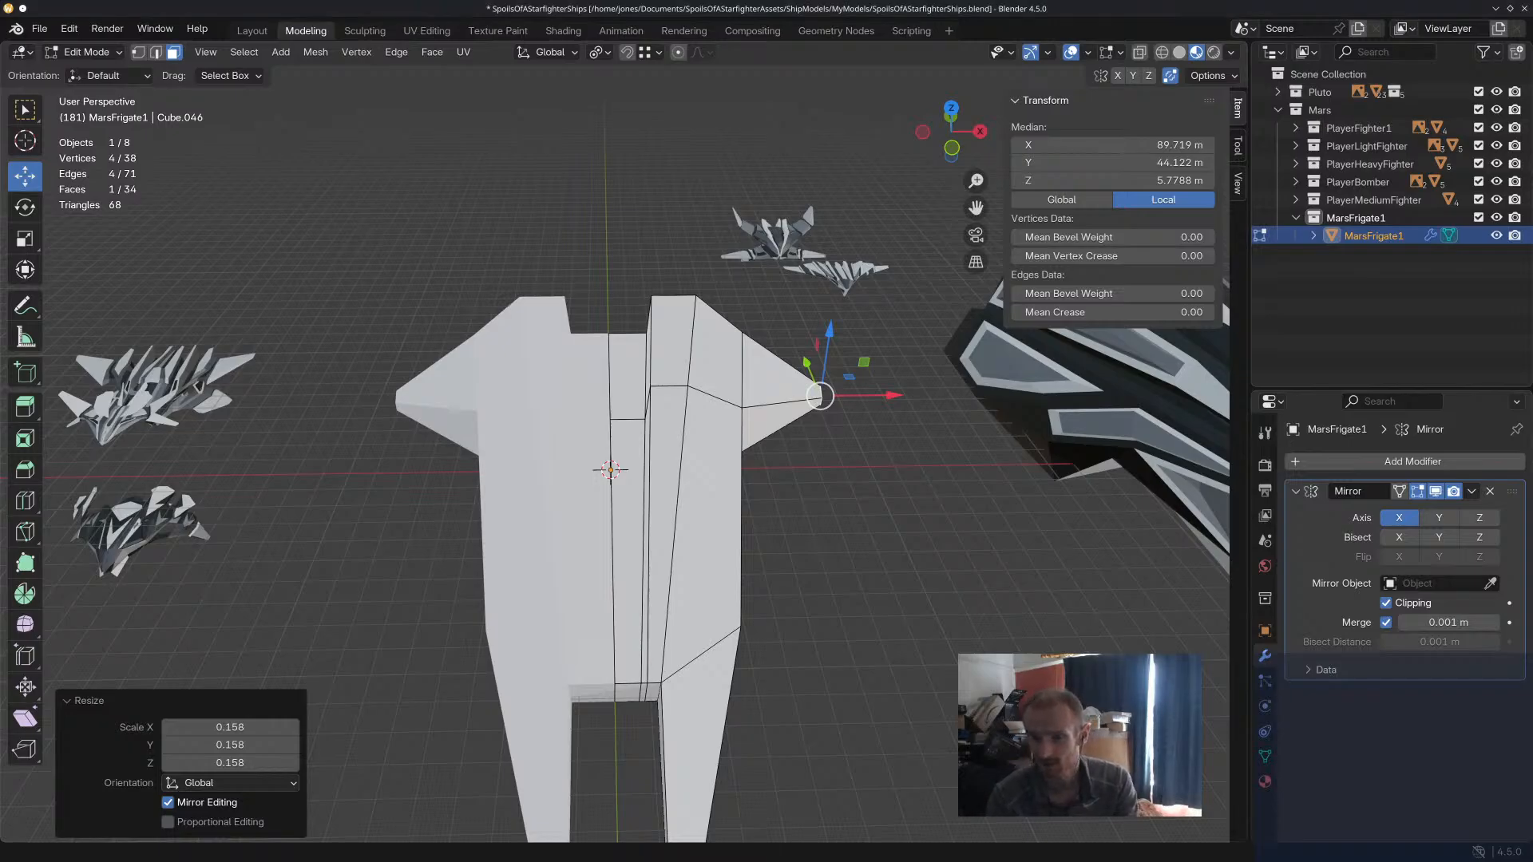
# Examine the Viewport, Lights, Editing and Animation sections of the Preferences for a setting governing viewport zoom or clipping.
pyautogui.click(70, 29)
pyautogui.click(111, 259)
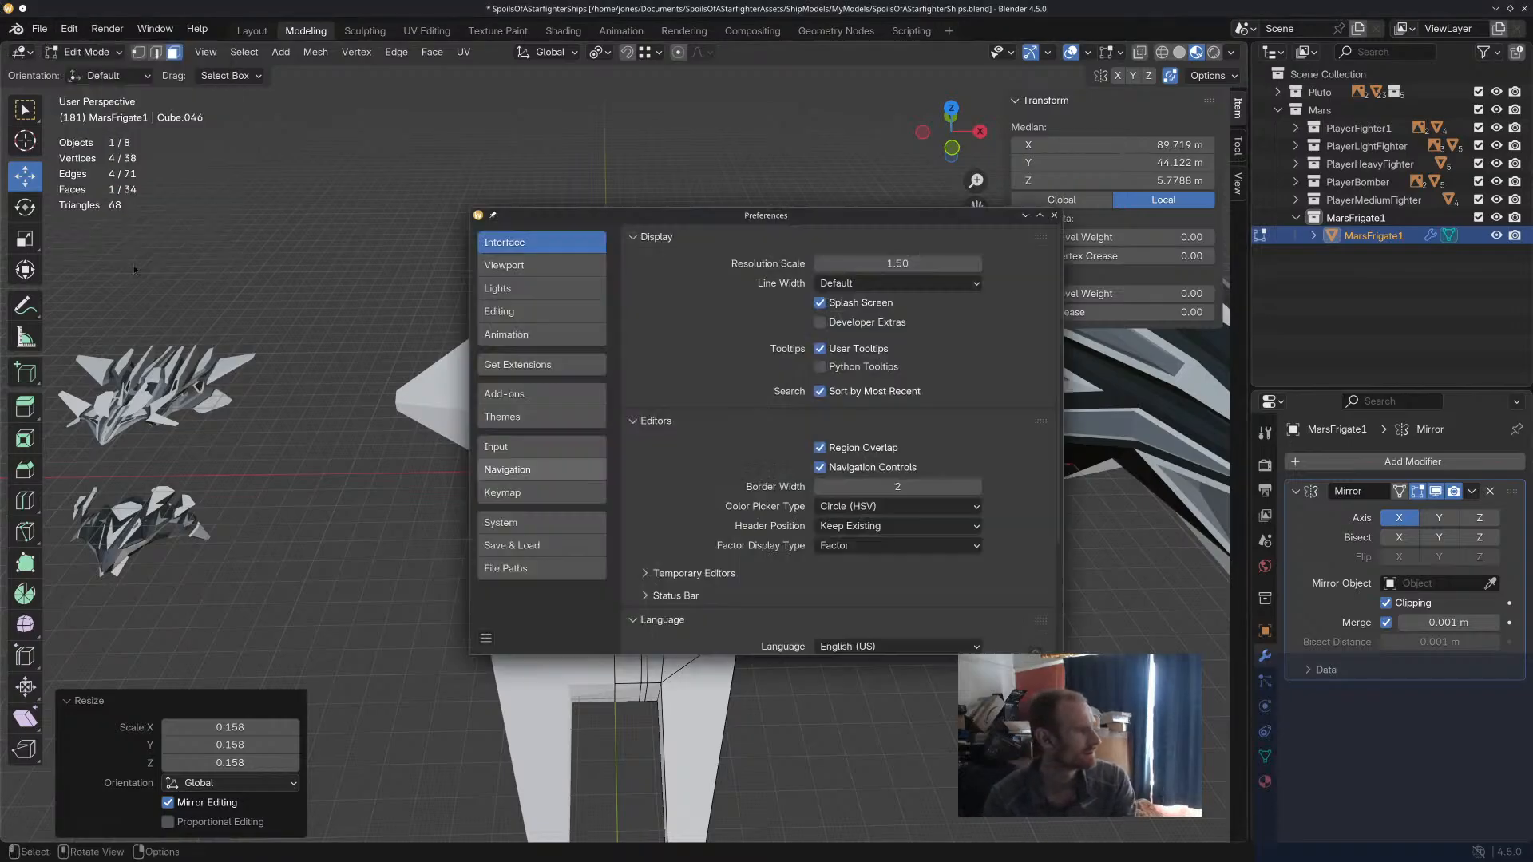
pyautogui.click(528, 268)
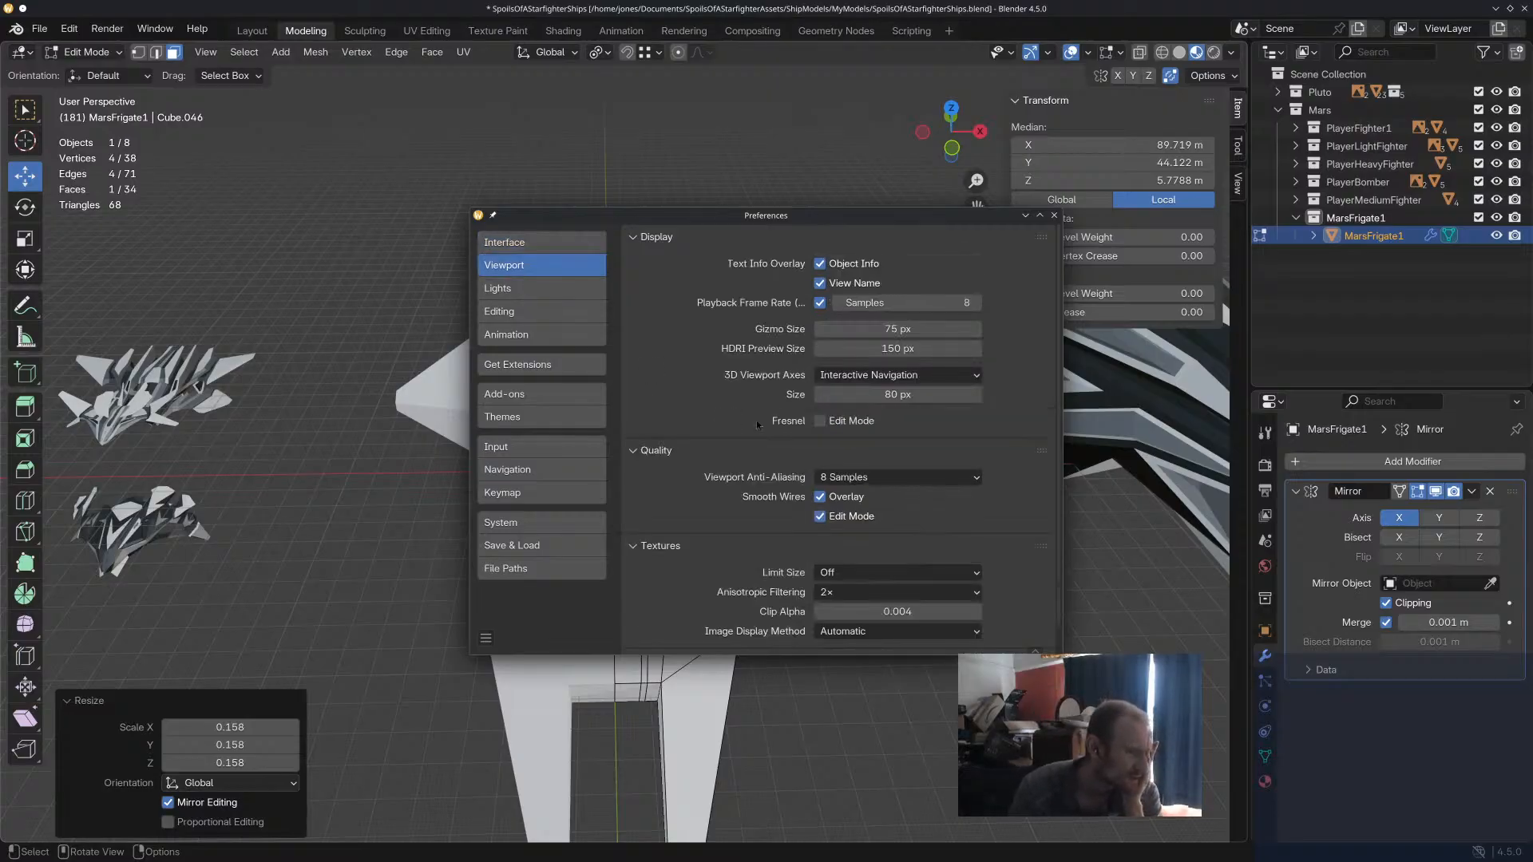
pyautogui.scroll(-1, 759, 431)
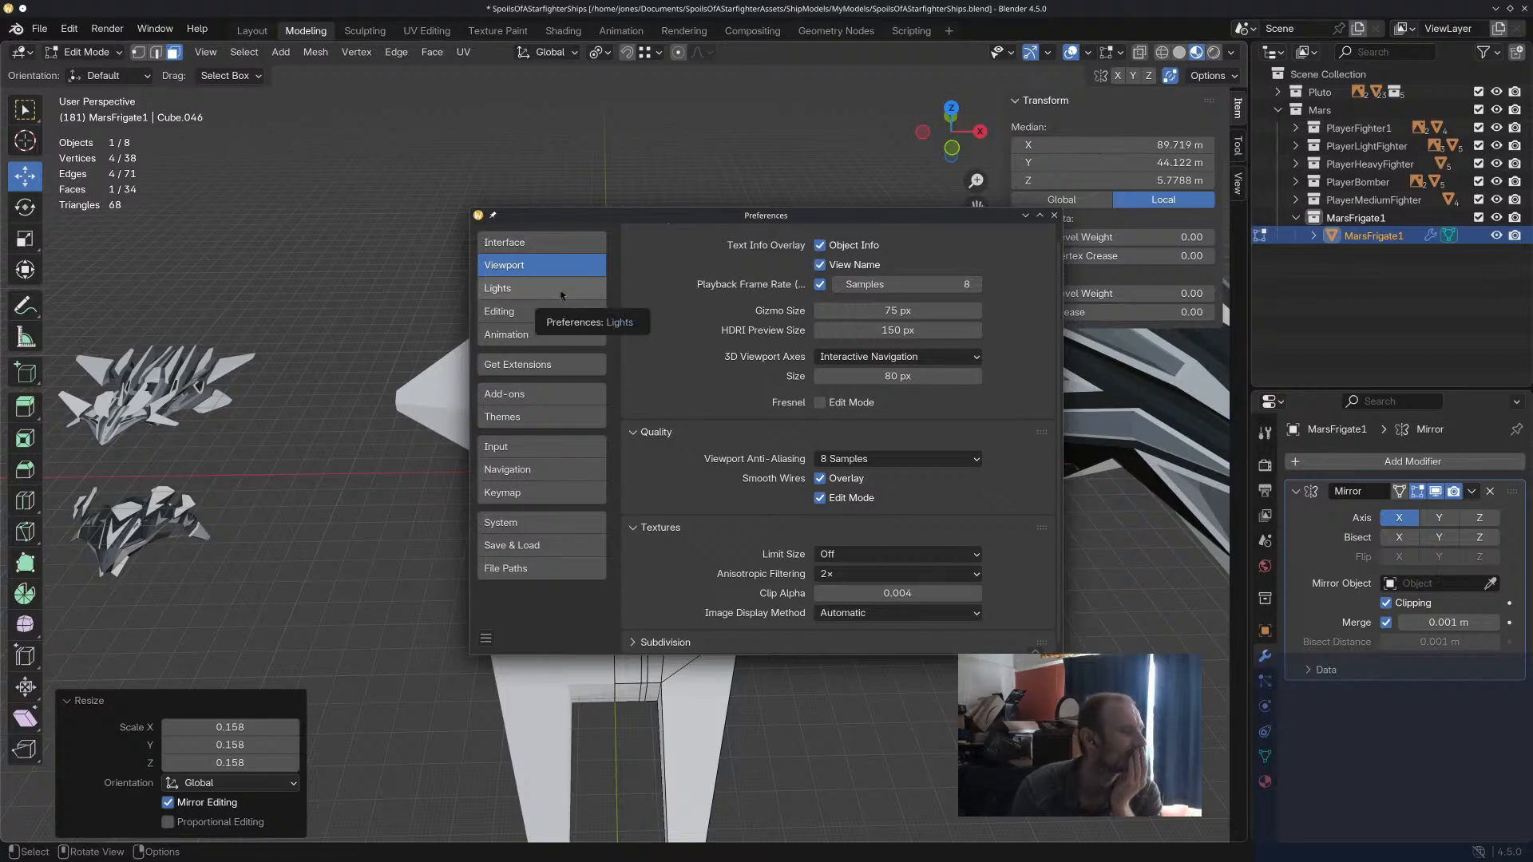
pyautogui.scroll(1, 814, 442)
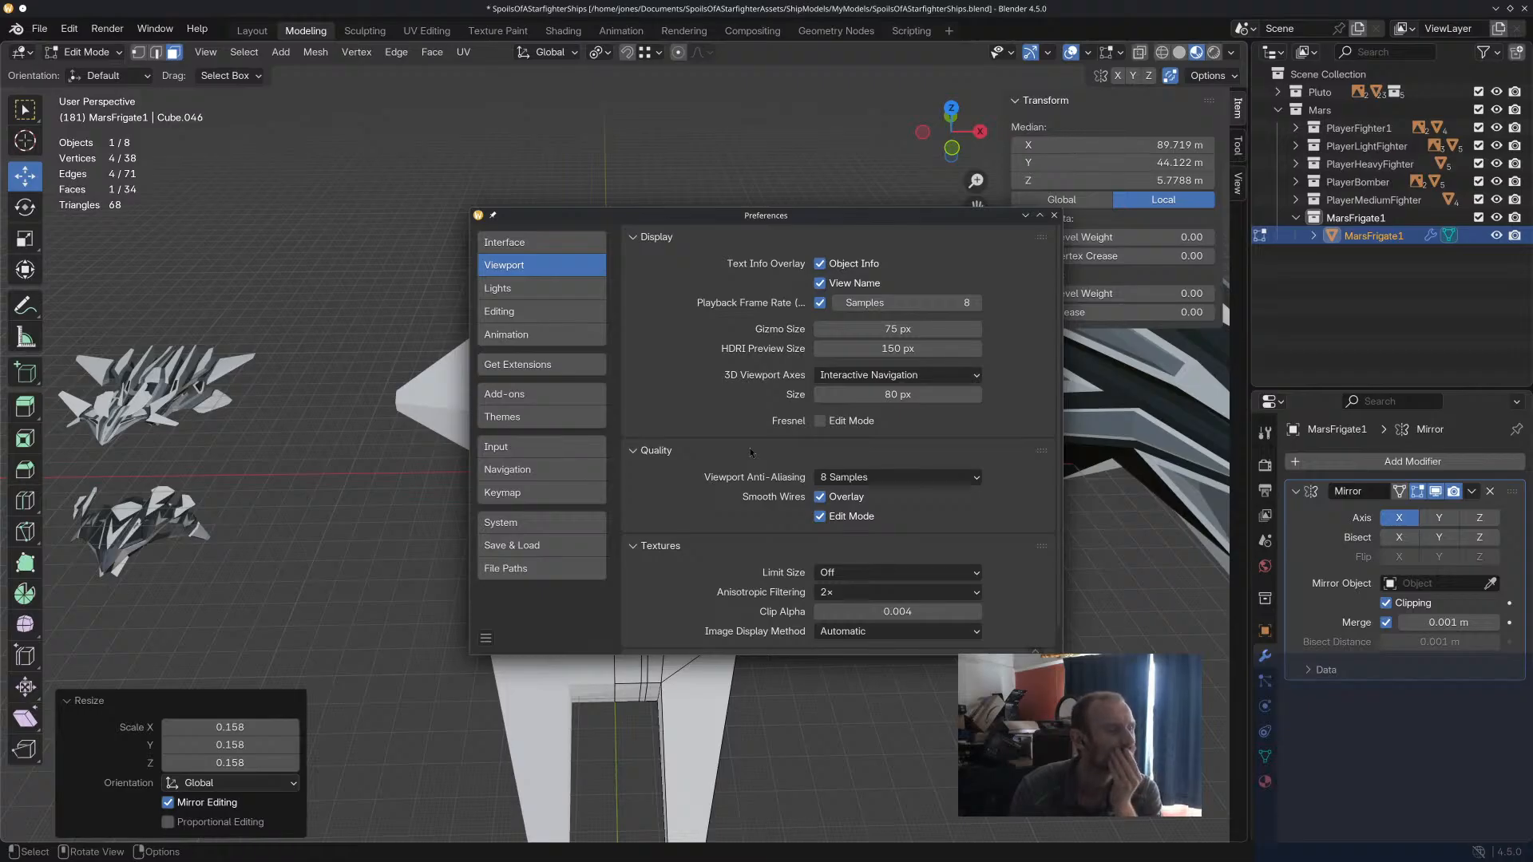
pyautogui.scroll(-1, 722, 468)
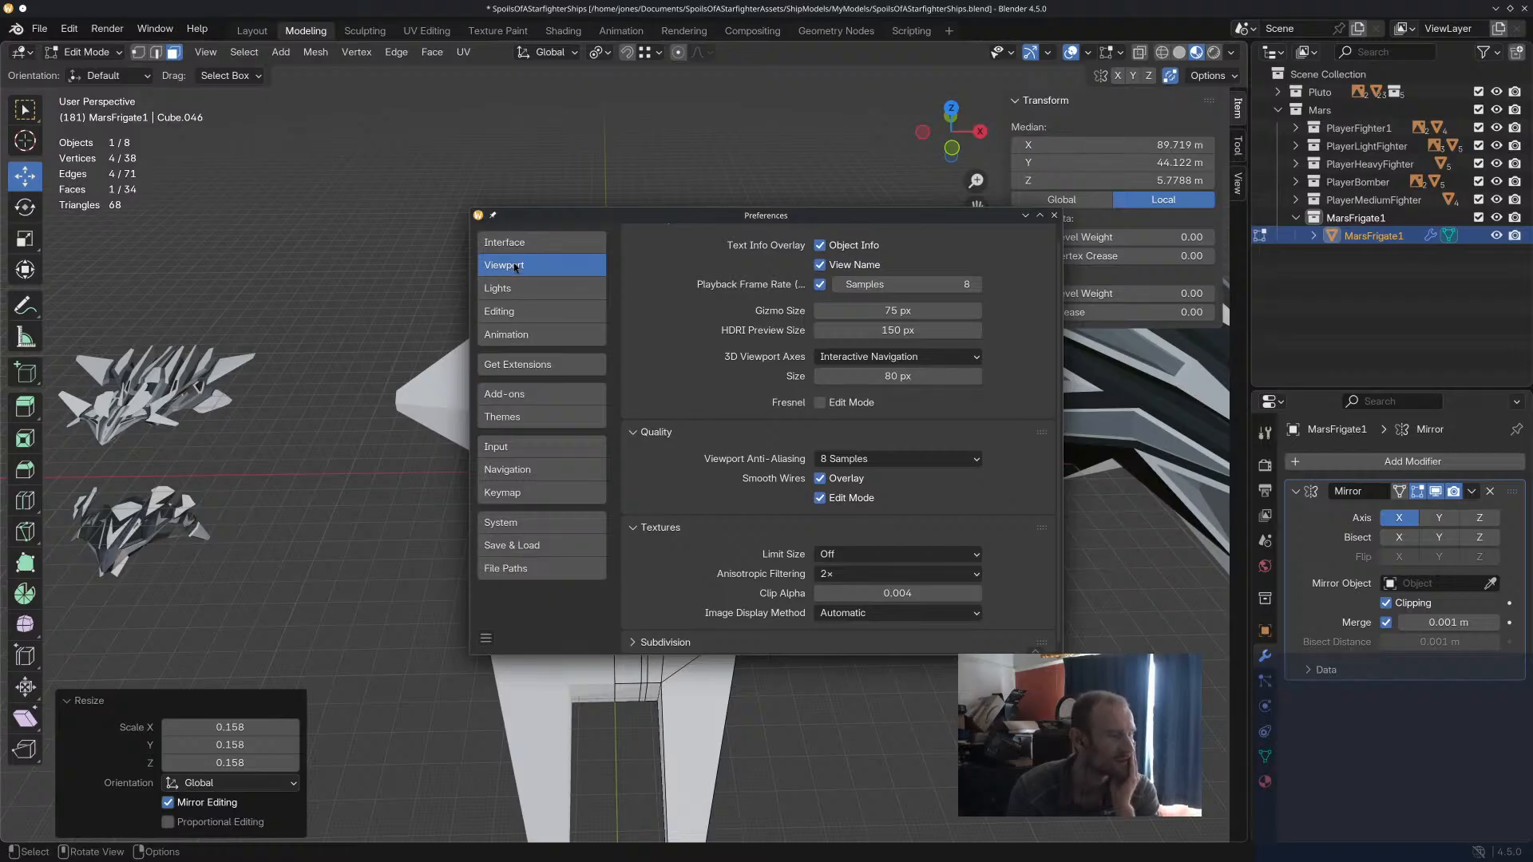
pyautogui.click(518, 288)
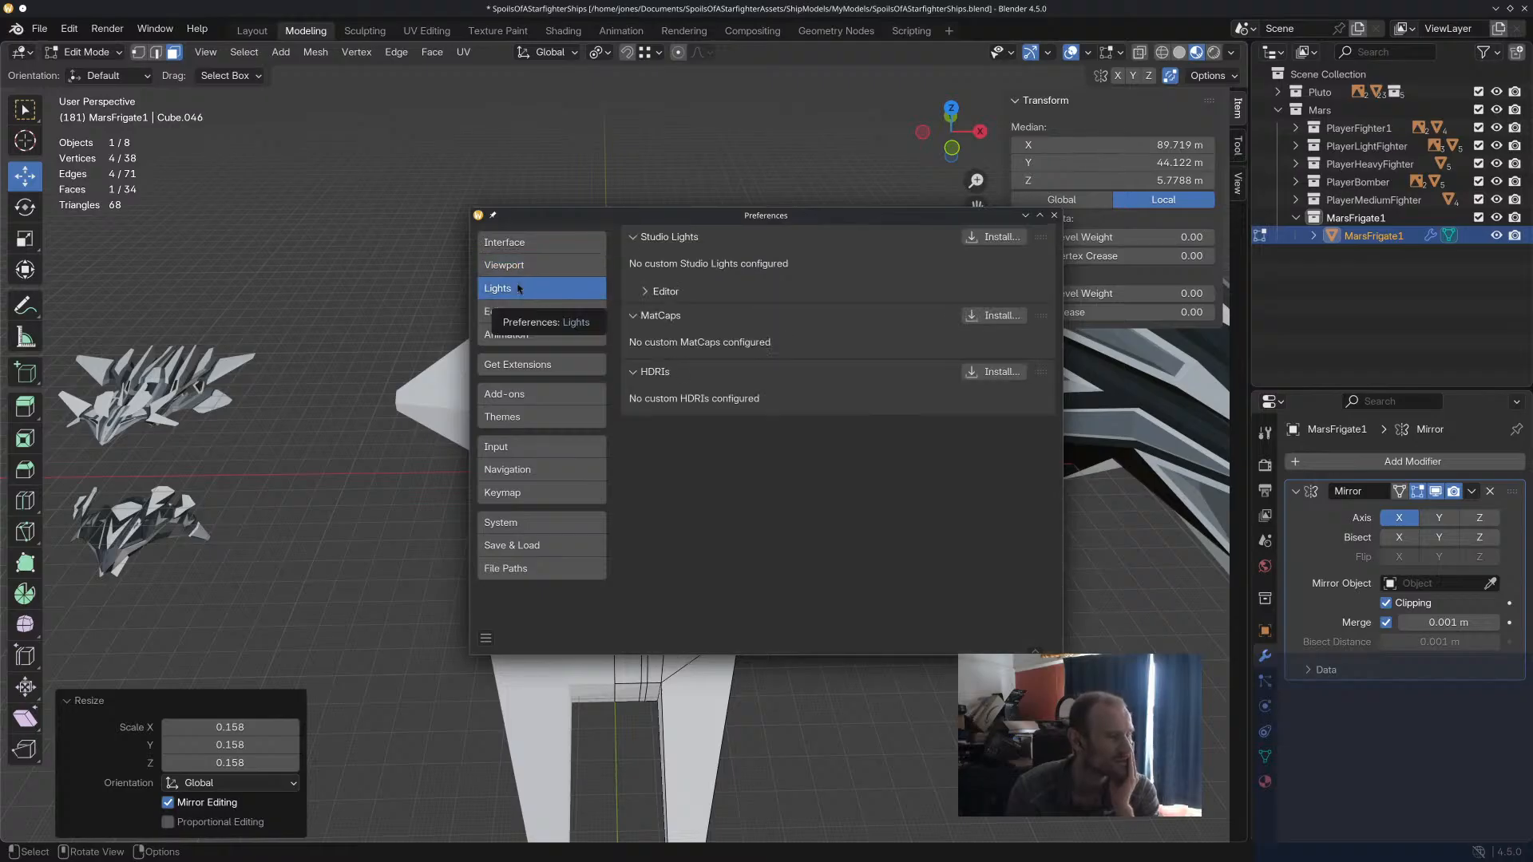
pyautogui.click(524, 312)
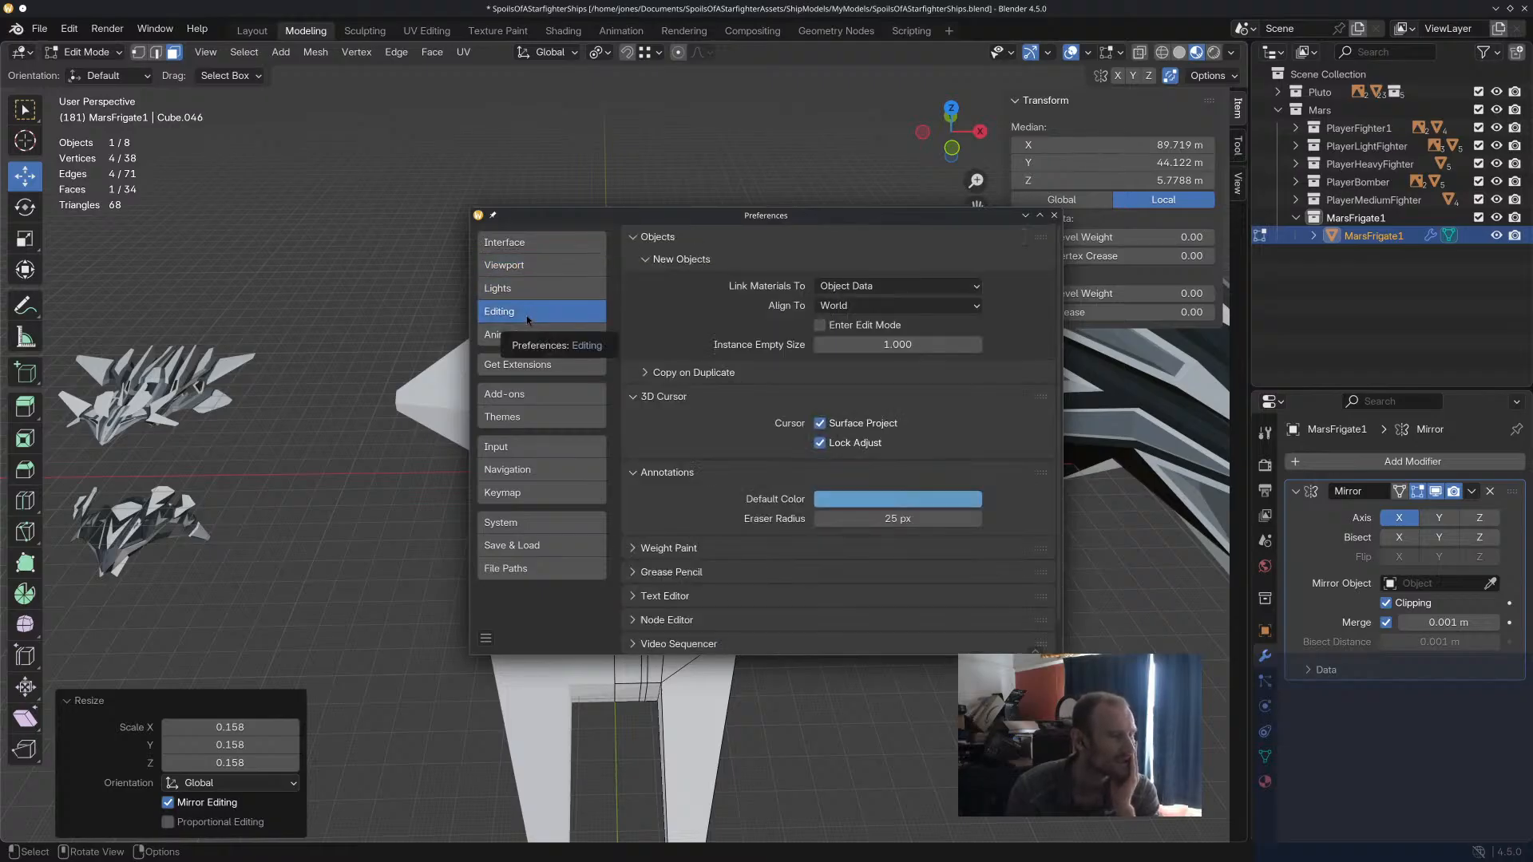
pyautogui.scroll(-1, 720, 450)
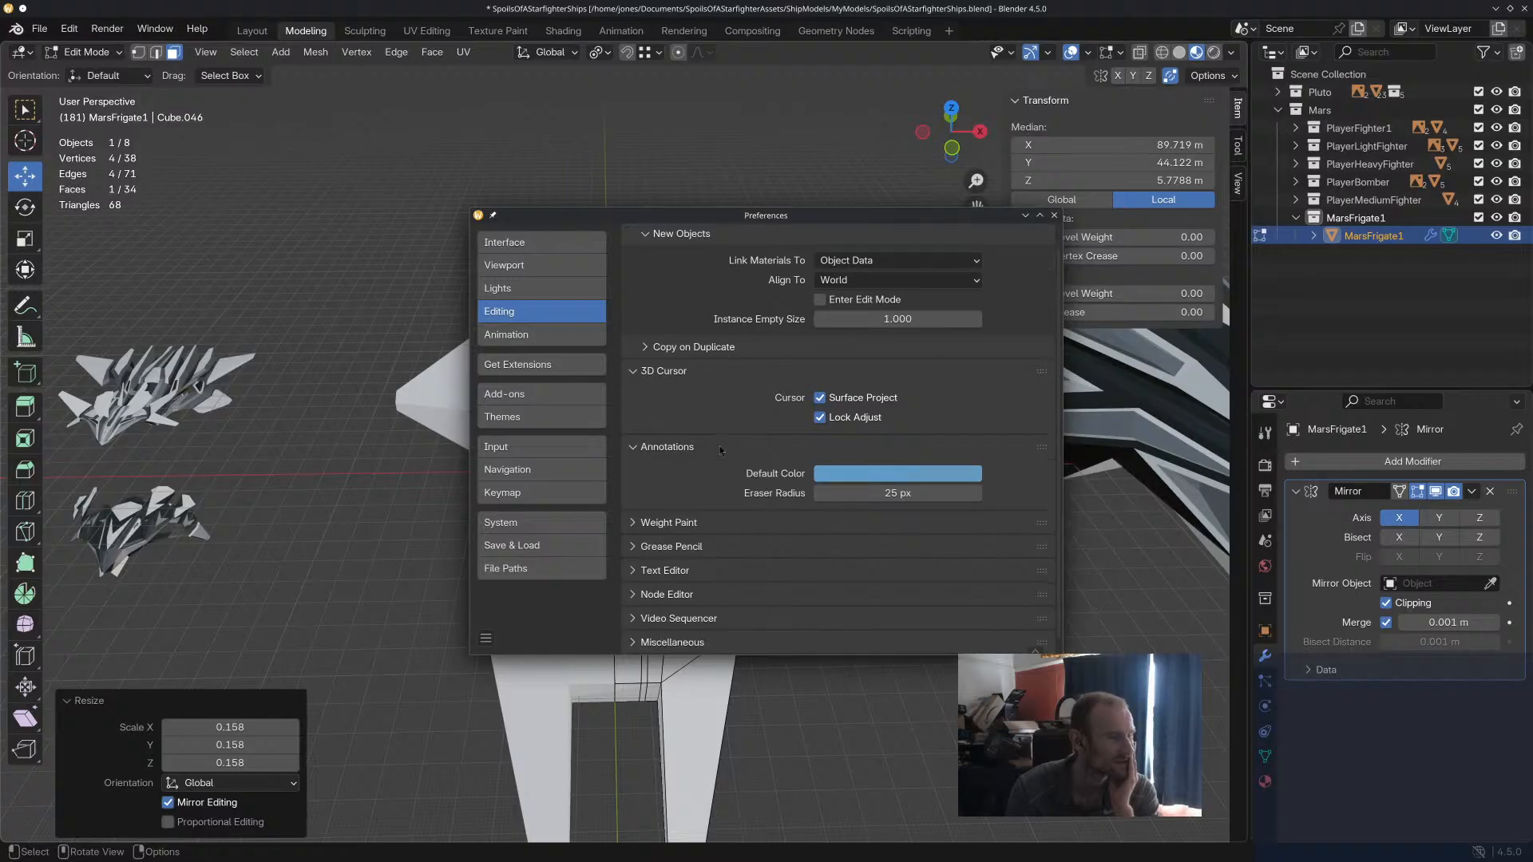
pyautogui.click(544, 336)
pyautogui.scroll(-3, 735, 472)
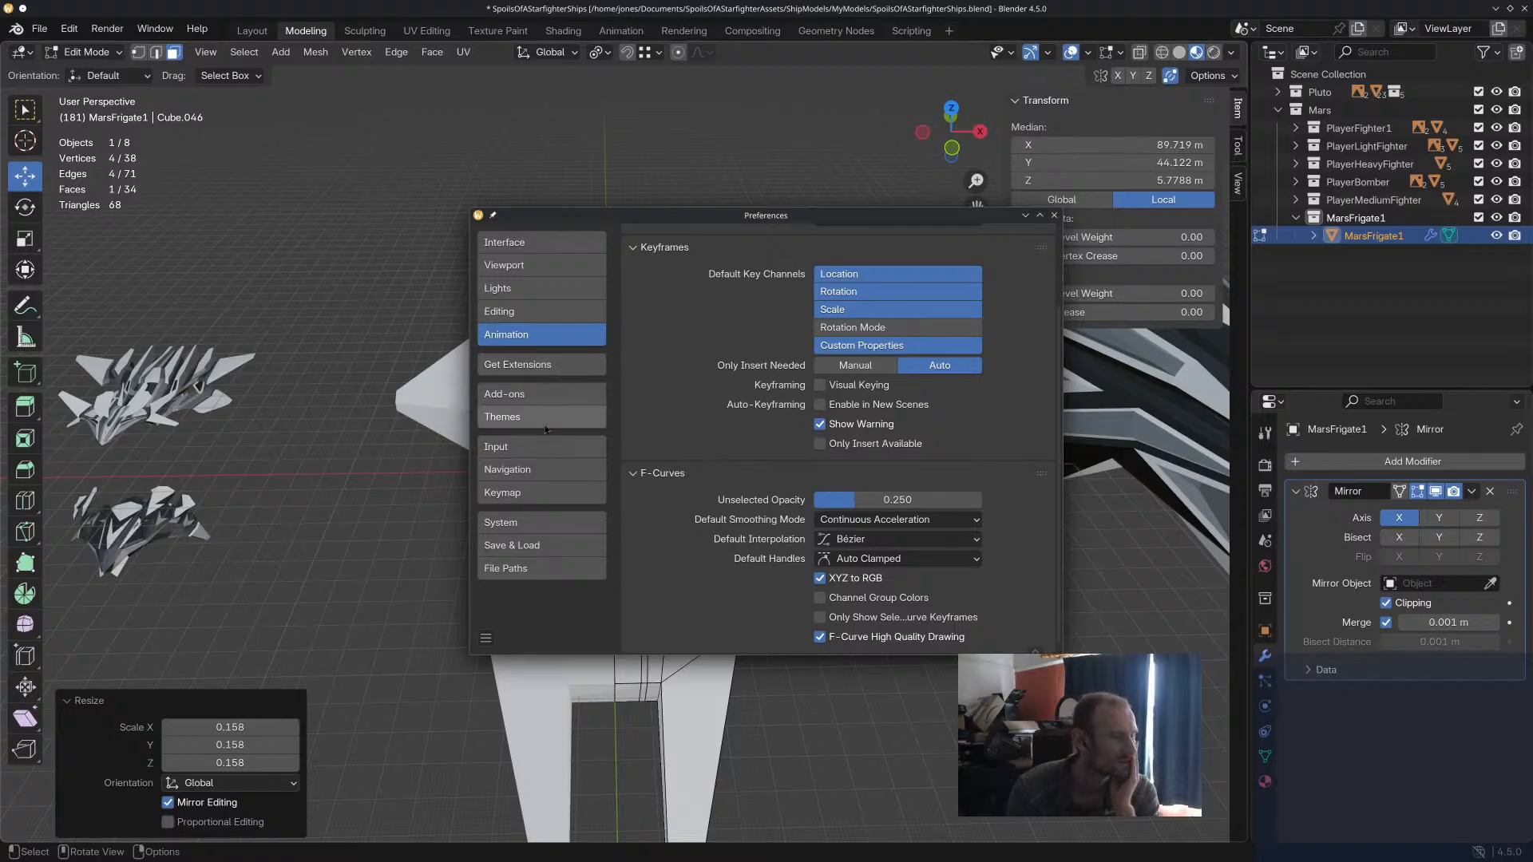
# Enable Zoom to Mouse Position in the Navigation preferences.
pyautogui.click(544, 448)
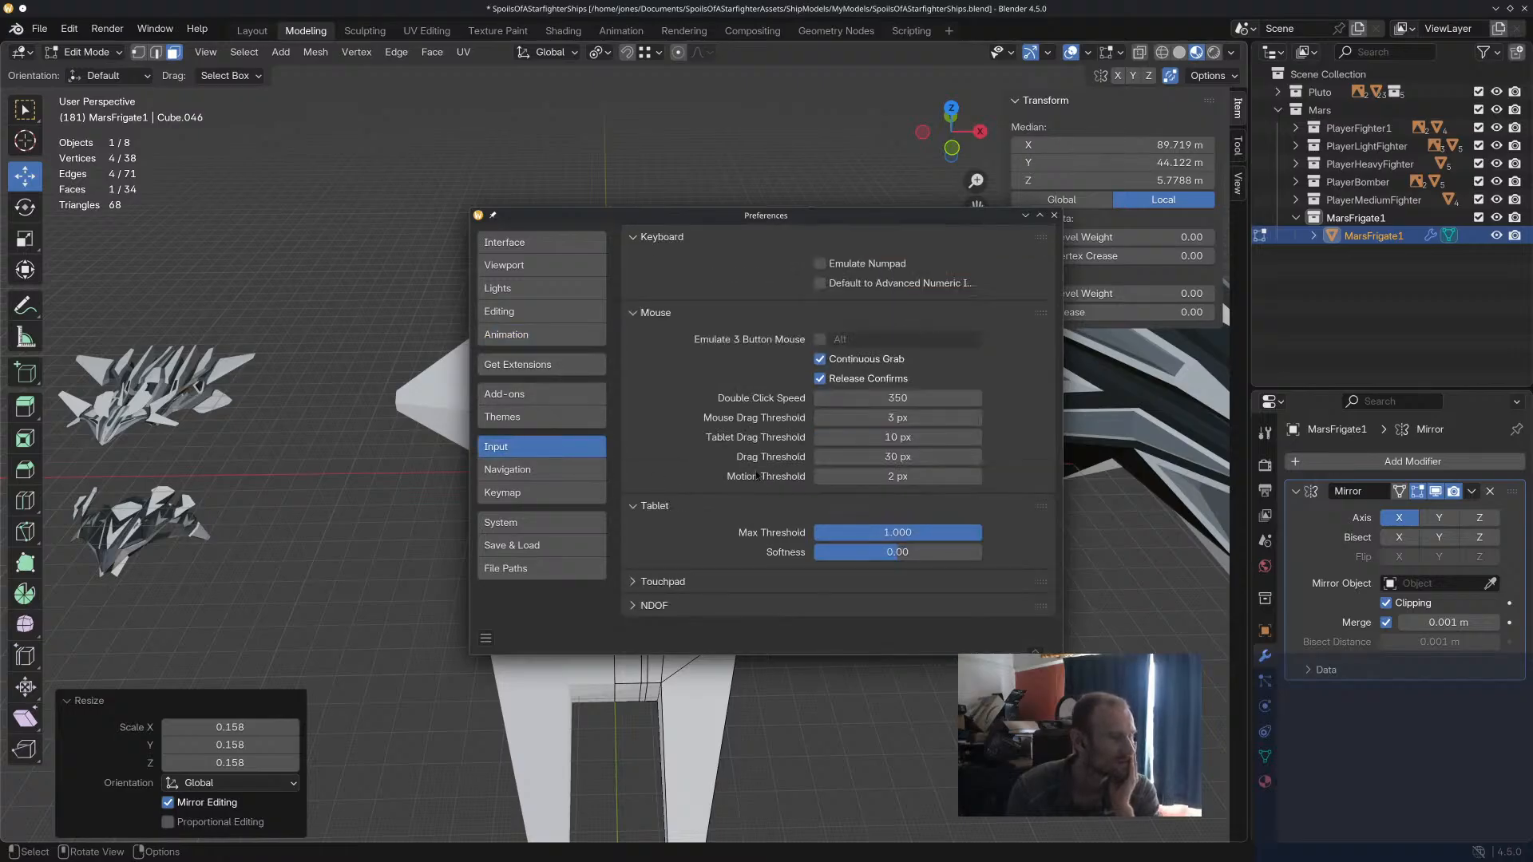
pyautogui.click(541, 470)
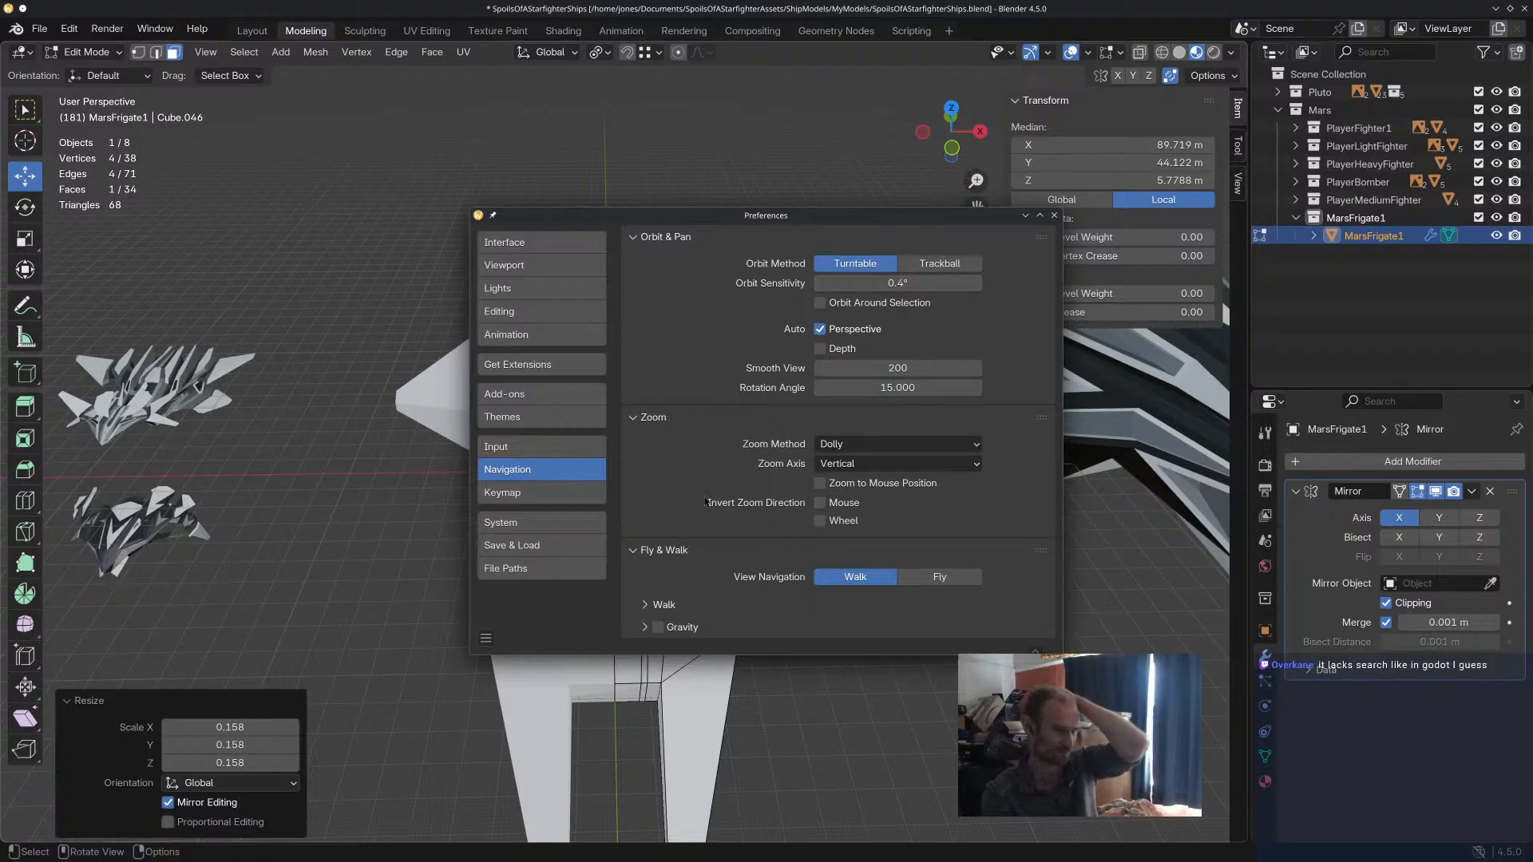
pyautogui.click(872, 488)
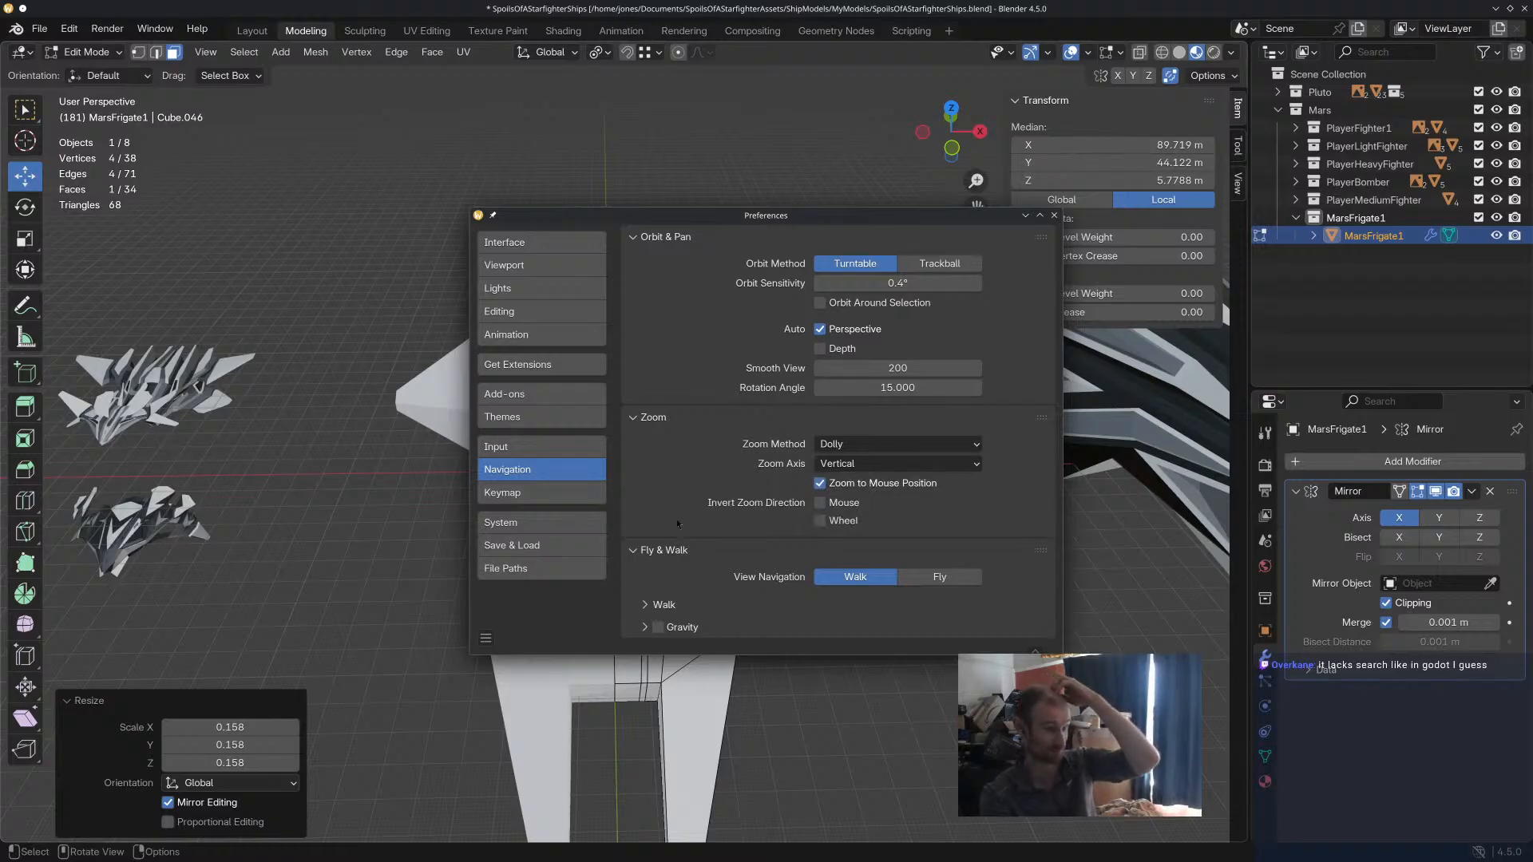
# Check the Keymap, System and Interface preferences for the viewport setting and close the Preferences.
pyautogui.click(587, 493)
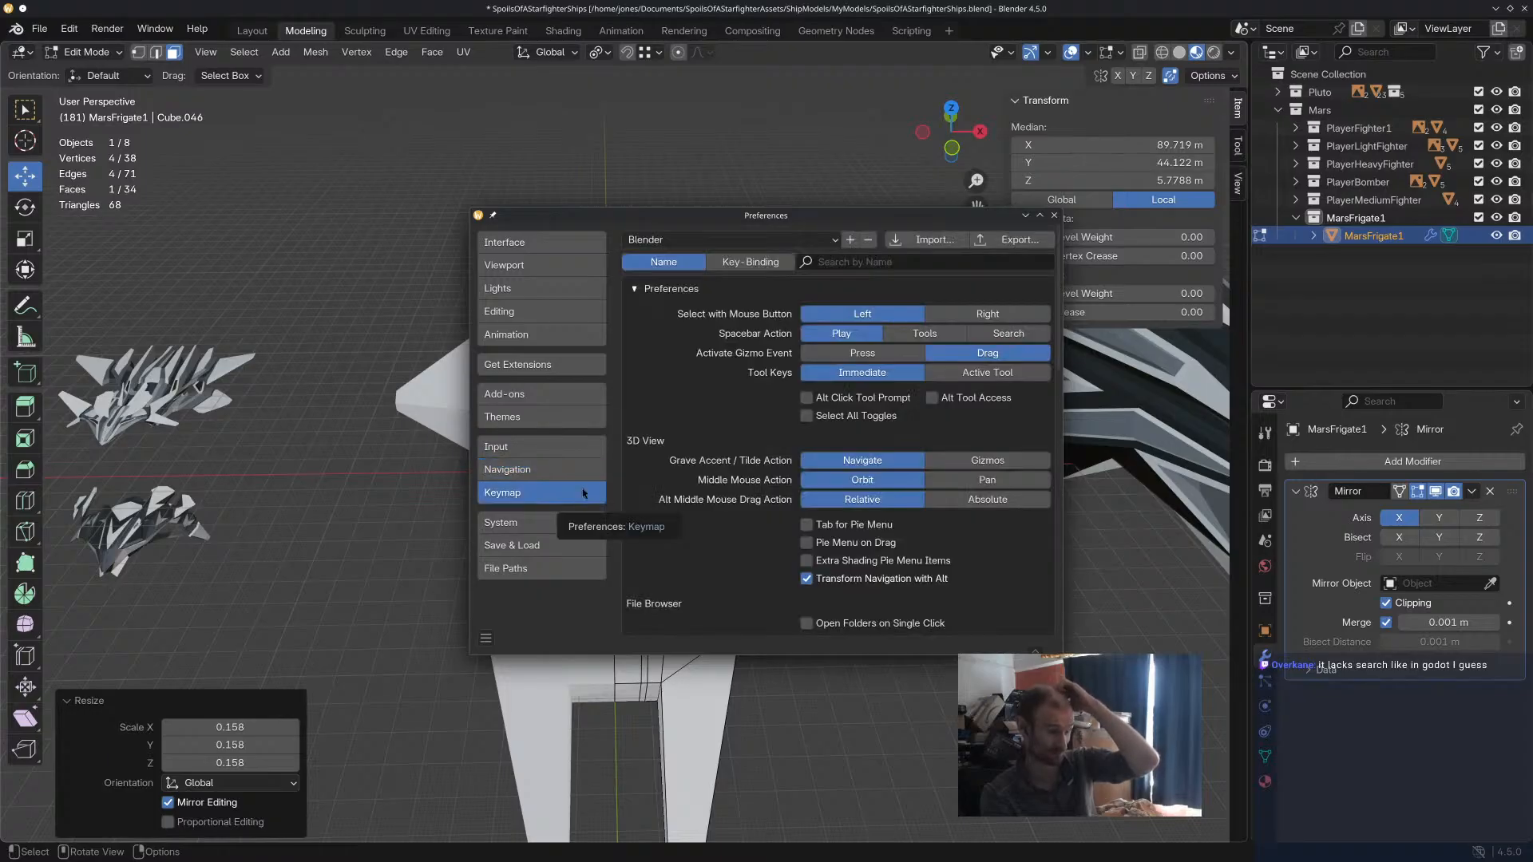
pyautogui.click(567, 523)
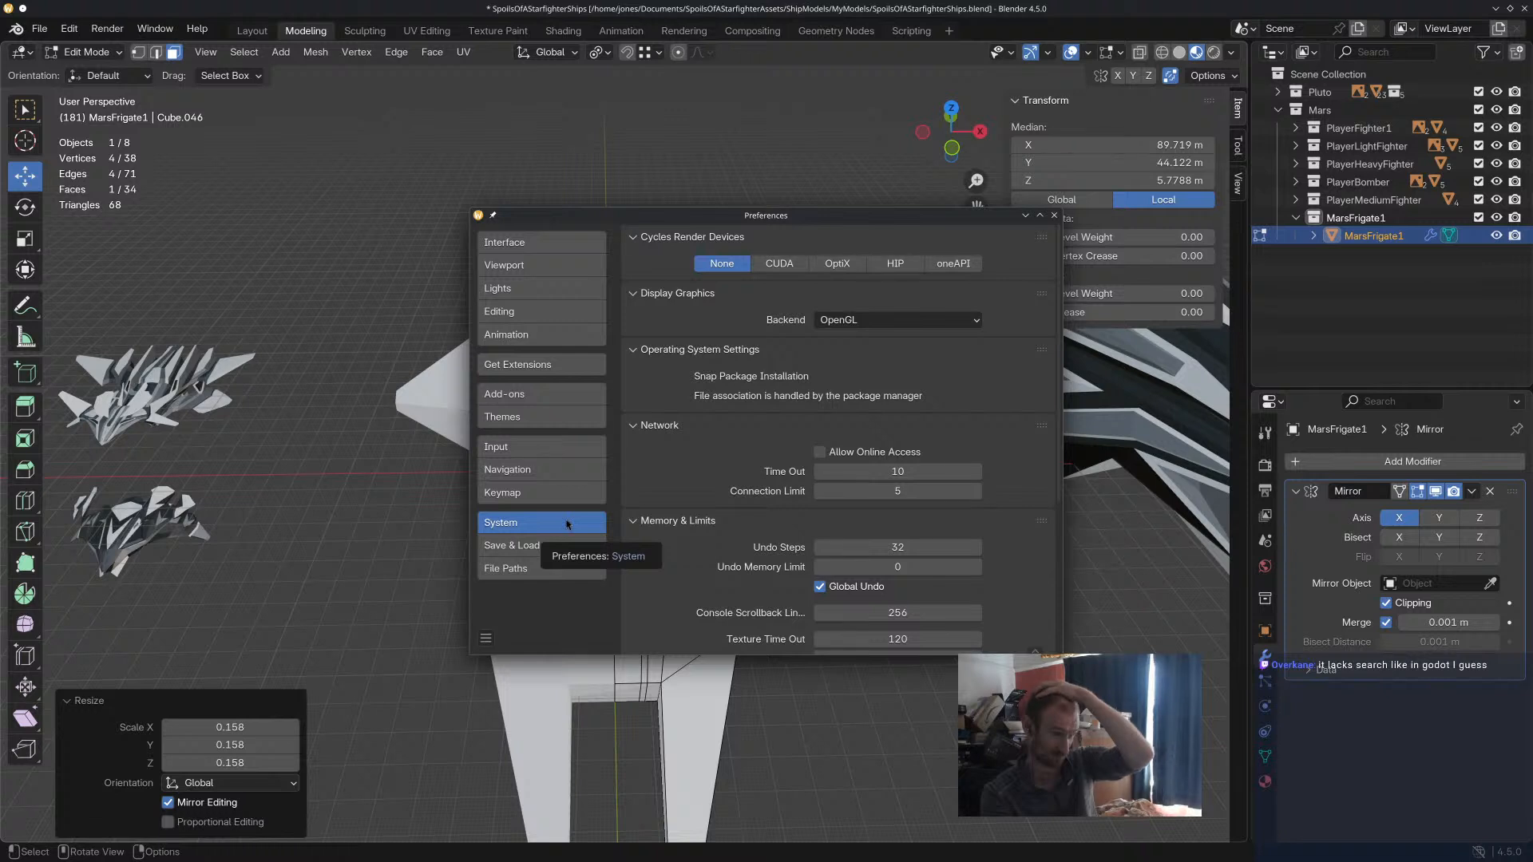
pyautogui.click(931, 320)
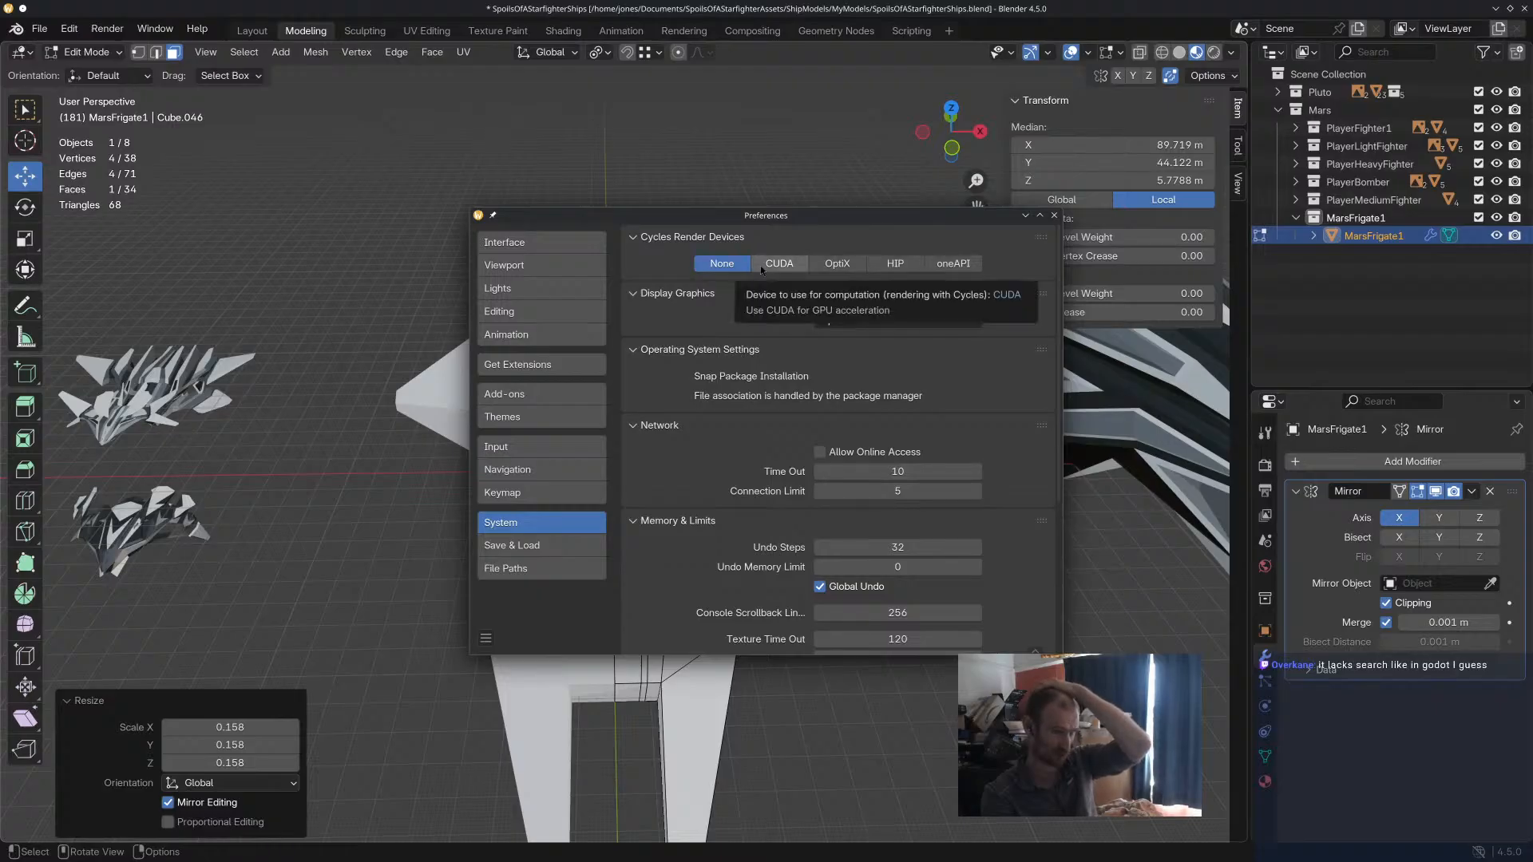
pyautogui.click(555, 244)
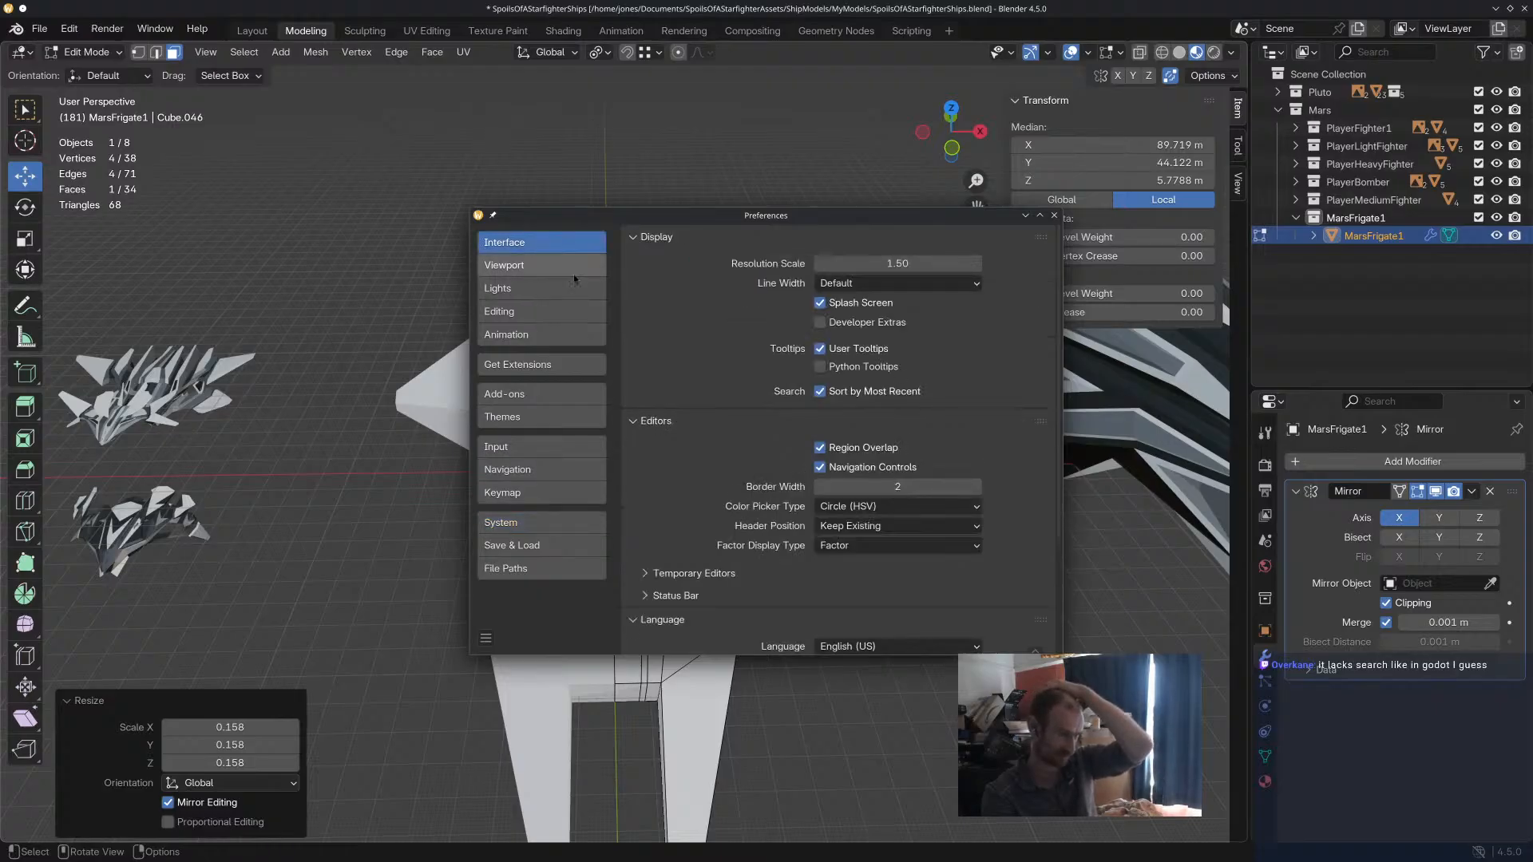
pyautogui.scroll(-4, 703, 402)
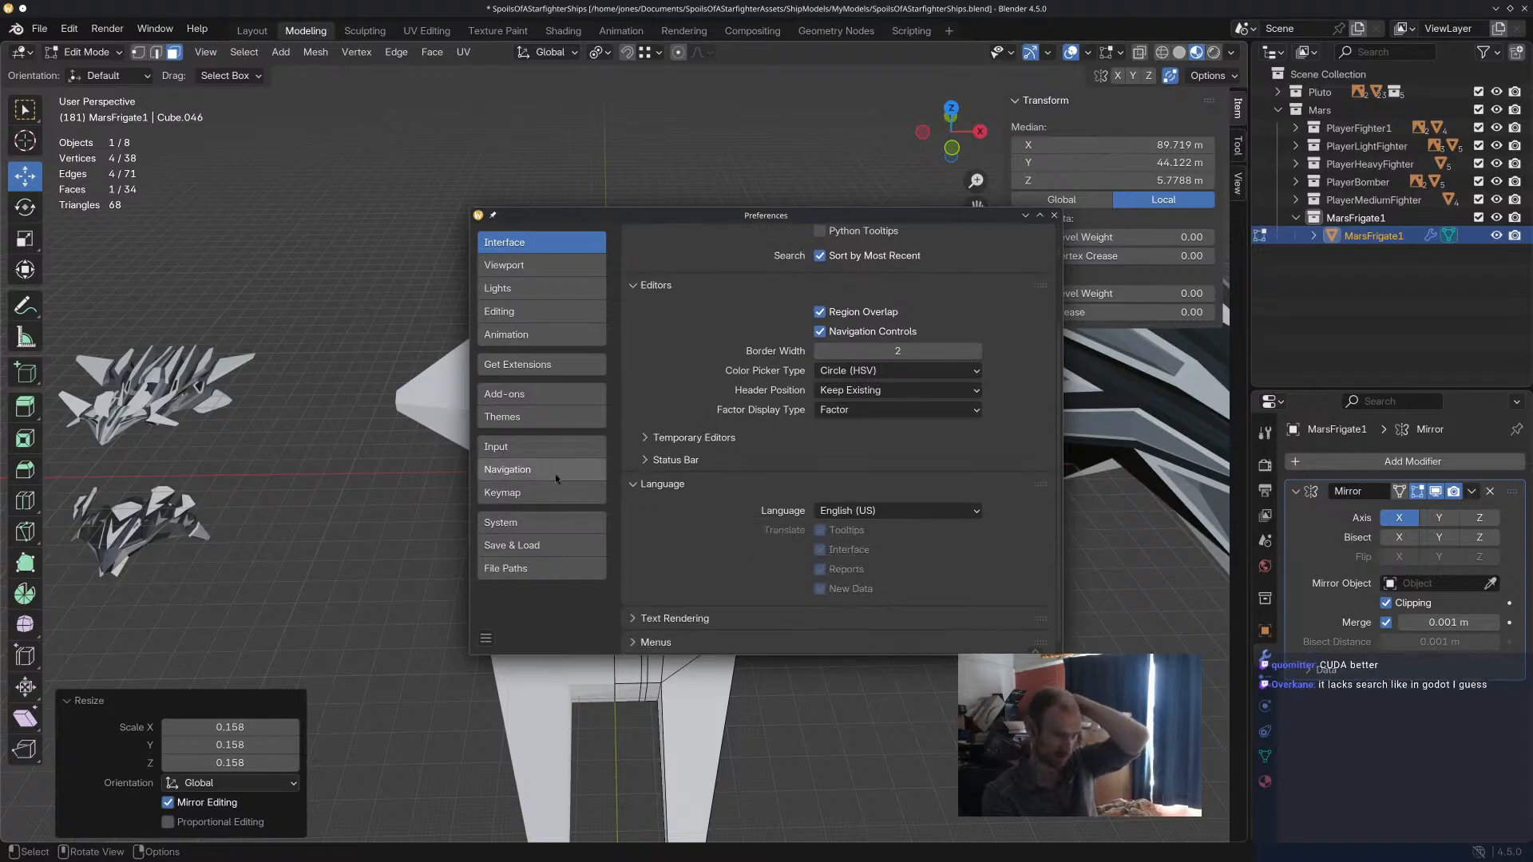
pyautogui.click(1054, 215)
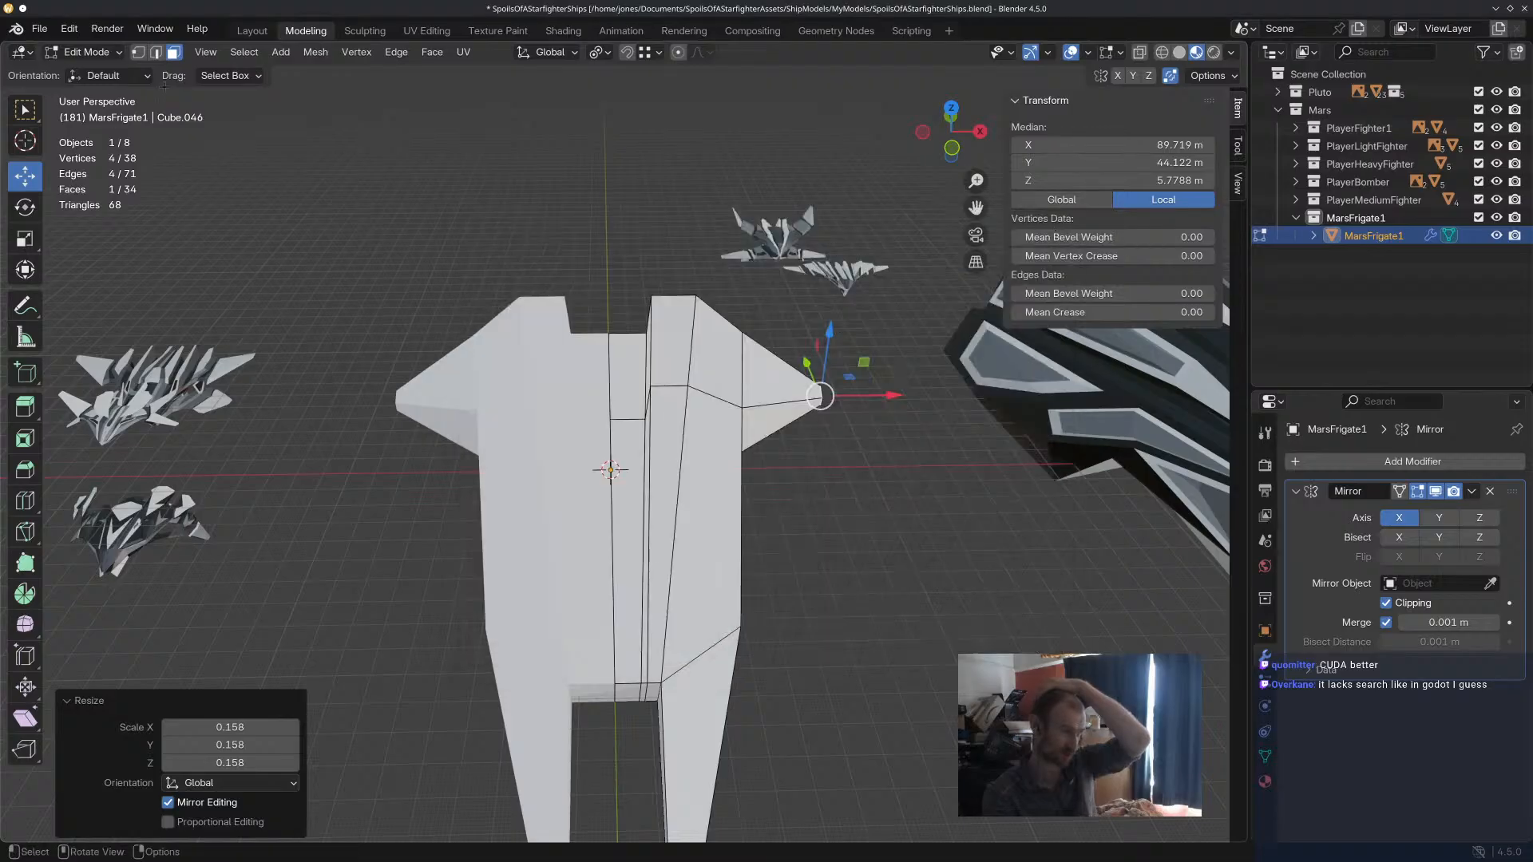
# Open the Blender 4.5 LTS online manual in the browser and widen its window until the search and contents sidebar shows.
pyautogui.click(197, 29)
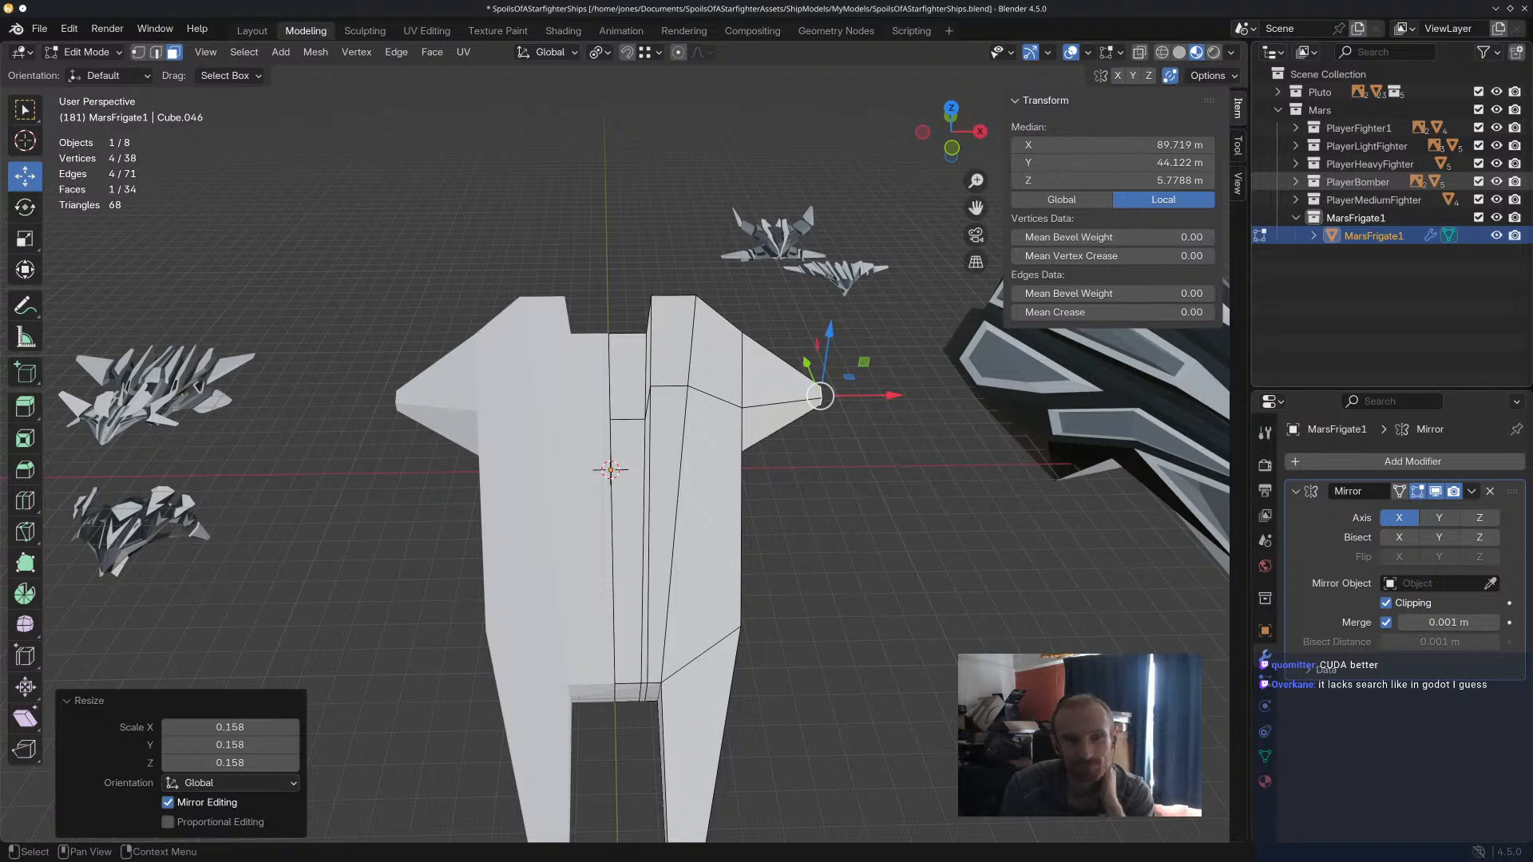
pyautogui.moveTo(1532, 163); pyautogui.dragTo(631, 148)
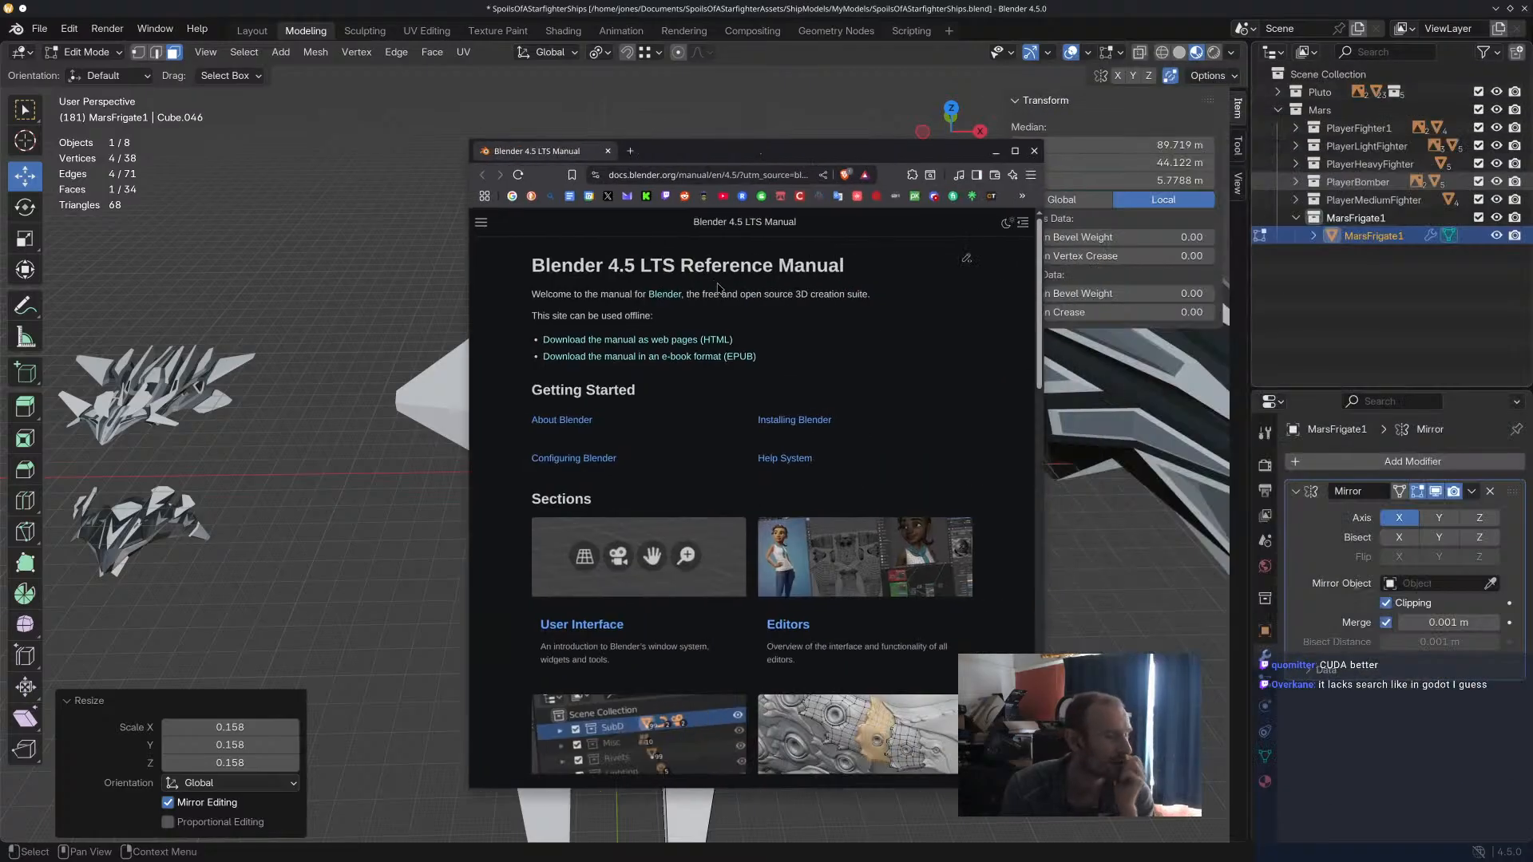
pyautogui.scroll(-4, 606, 312)
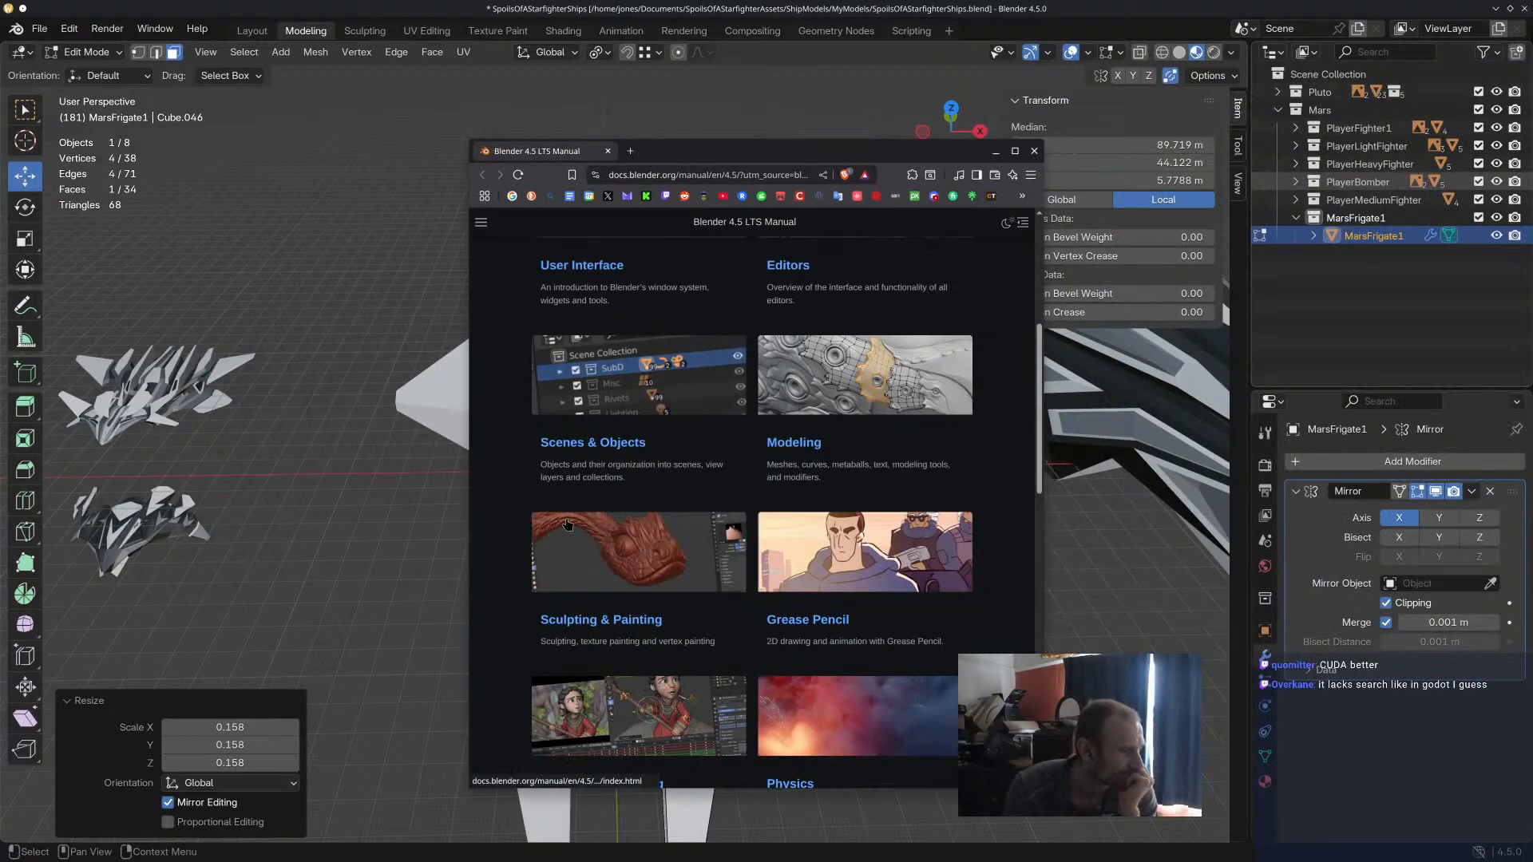
pyautogui.scroll(3, 503, 526)
pyautogui.scroll(1, 535, 375)
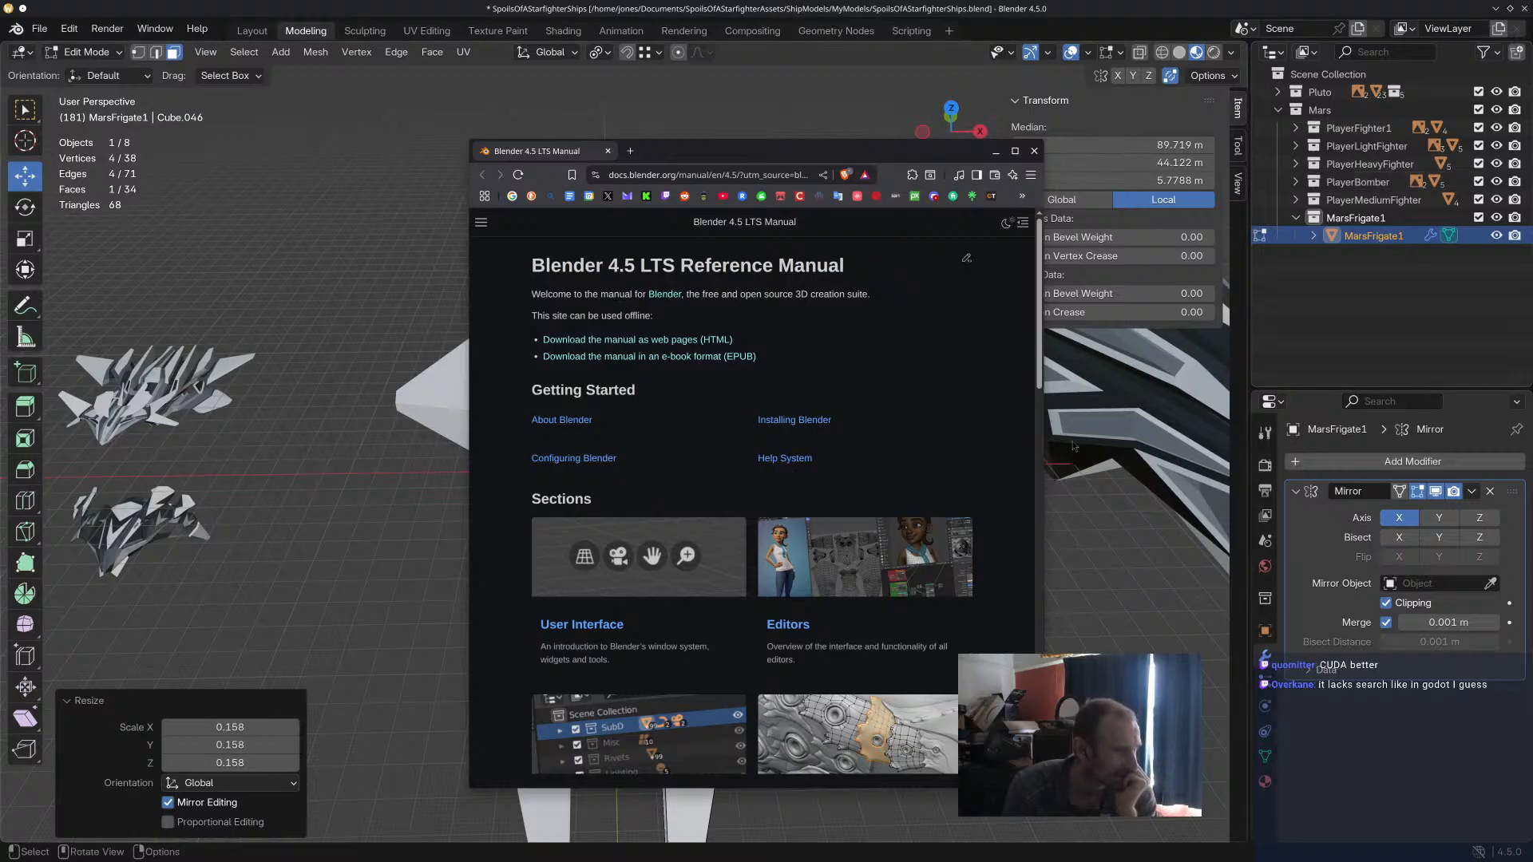
pyautogui.moveTo(1048, 446); pyautogui.dragTo(1501, 421)
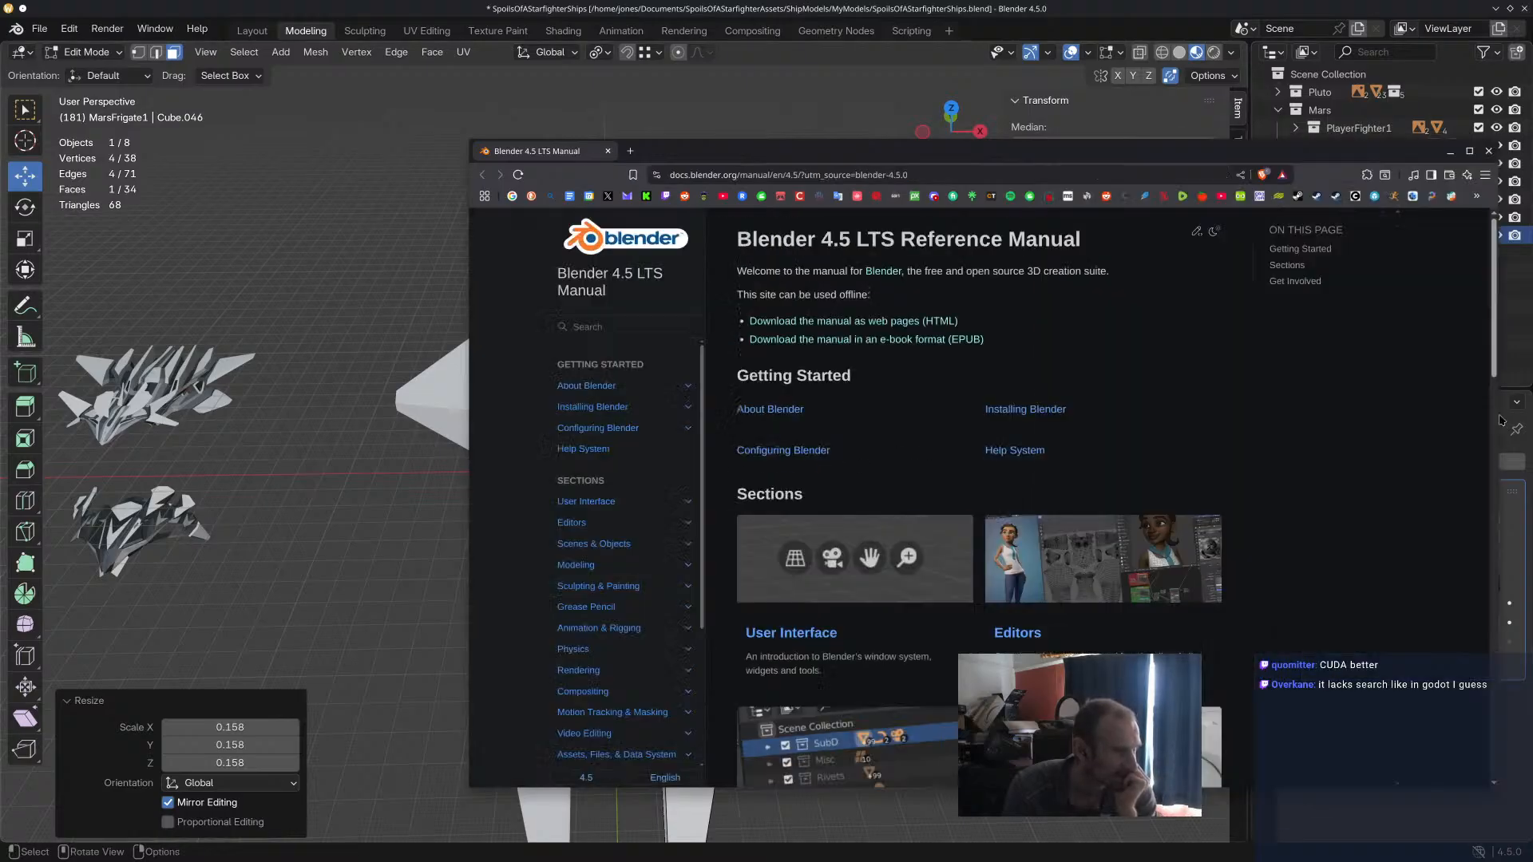
# Search the manual for "zoom" and read the 3D Viewport troubleshooting page through its clipping, navigation and zoom-limit sections.
pyautogui.click(615, 327)
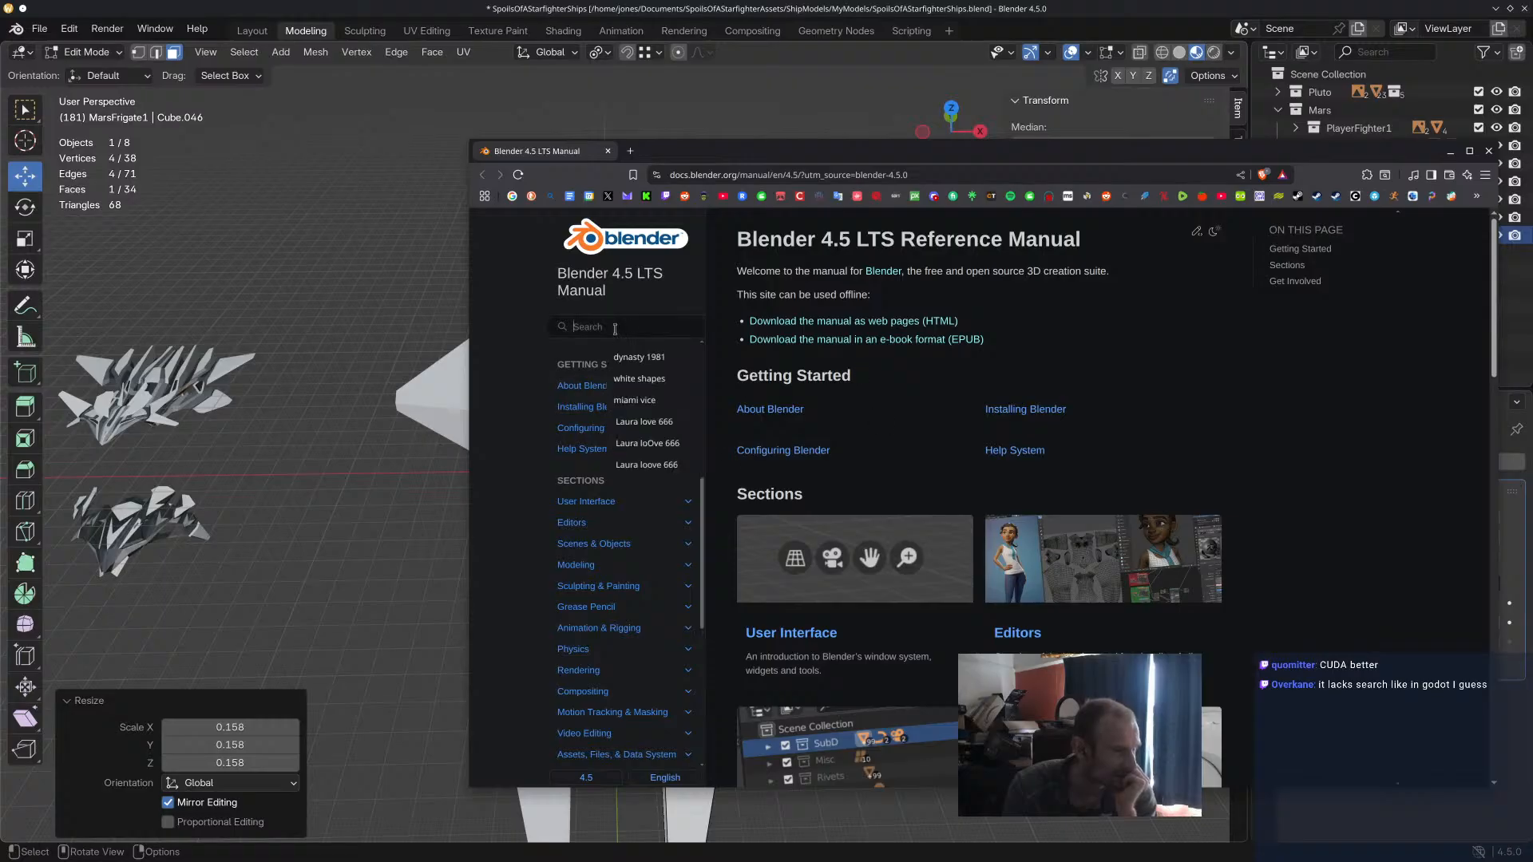
pyautogui.write('zoom')
pyautogui.press('Return')
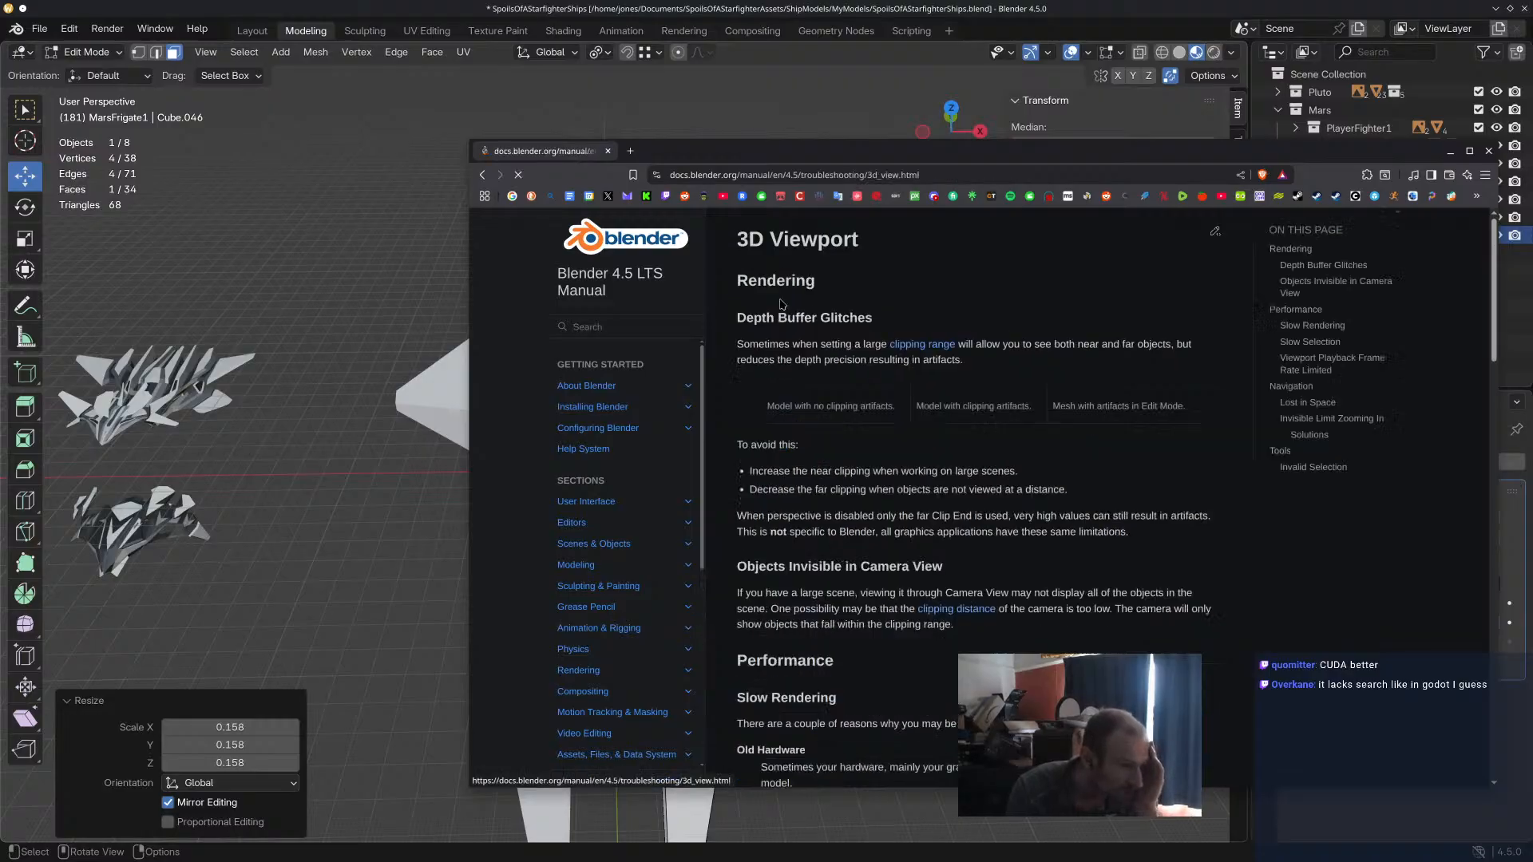
pyautogui.scroll(-3, 974, 495)
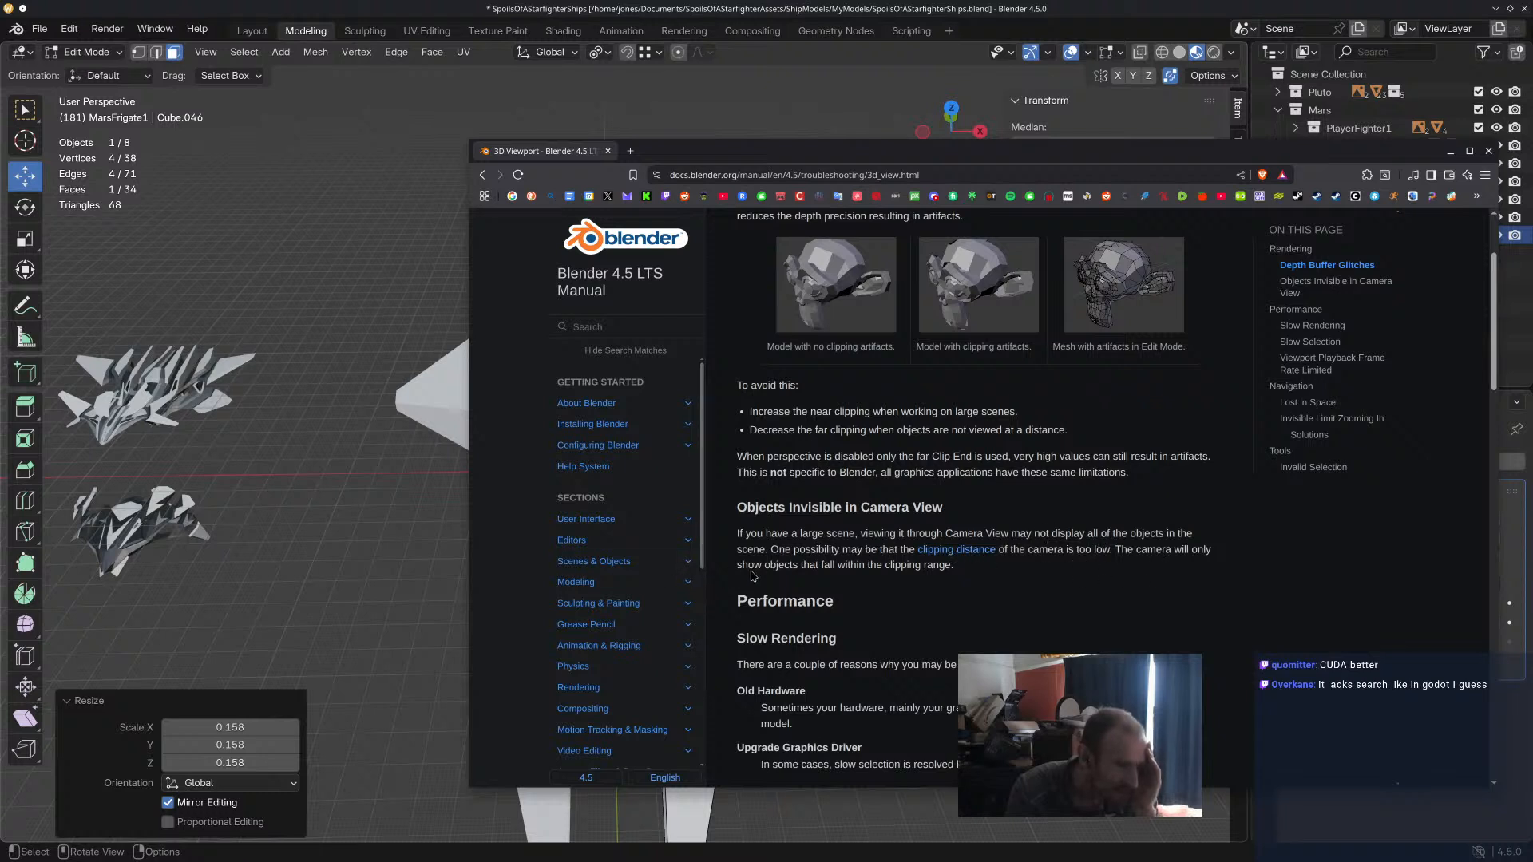
pyautogui.scroll(-3, 953, 559)
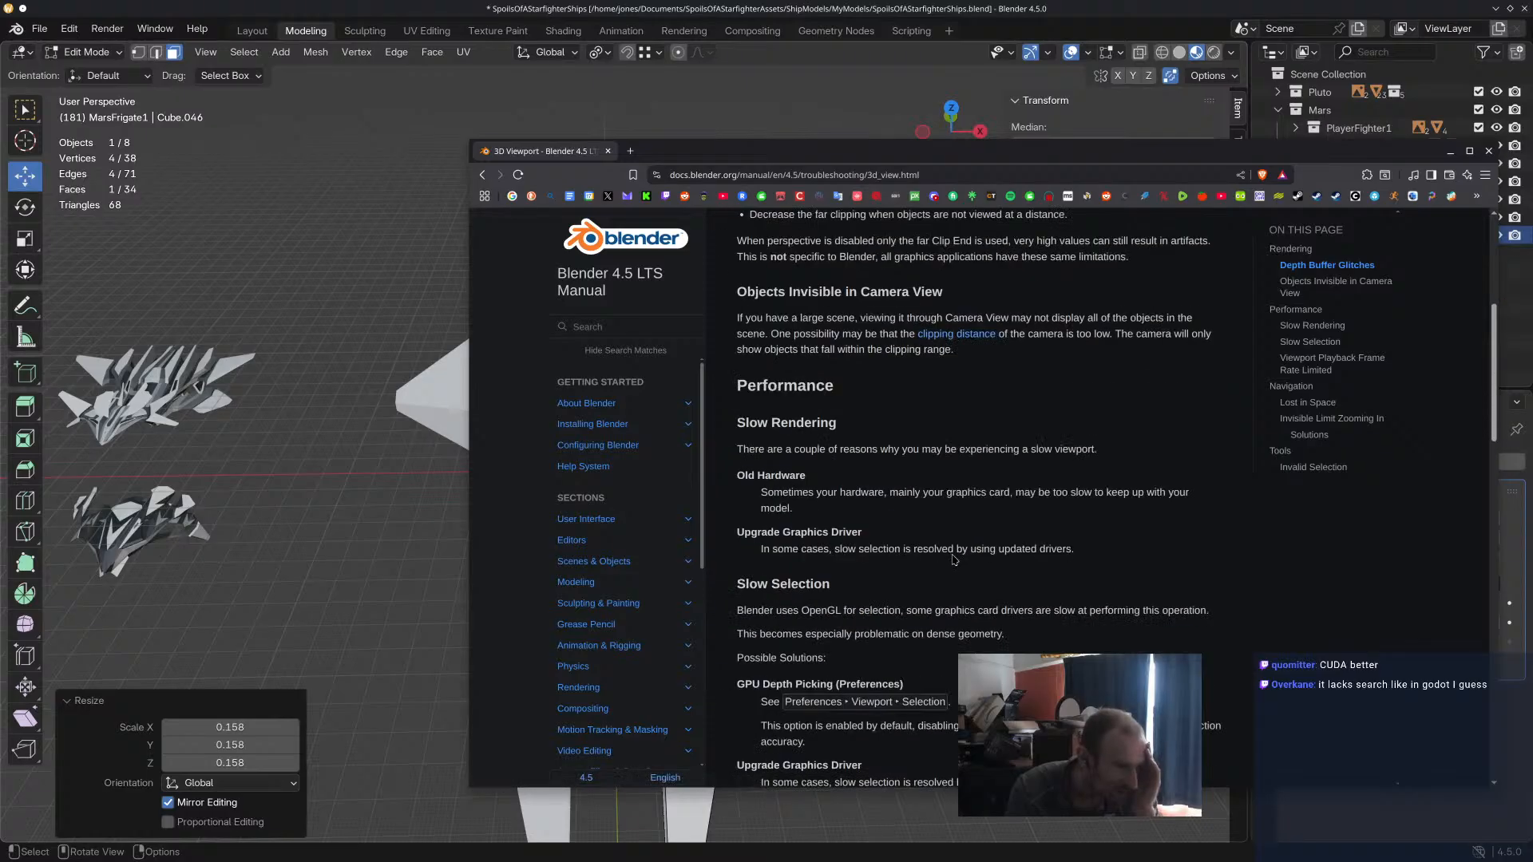
pyautogui.scroll(-5, 953, 559)
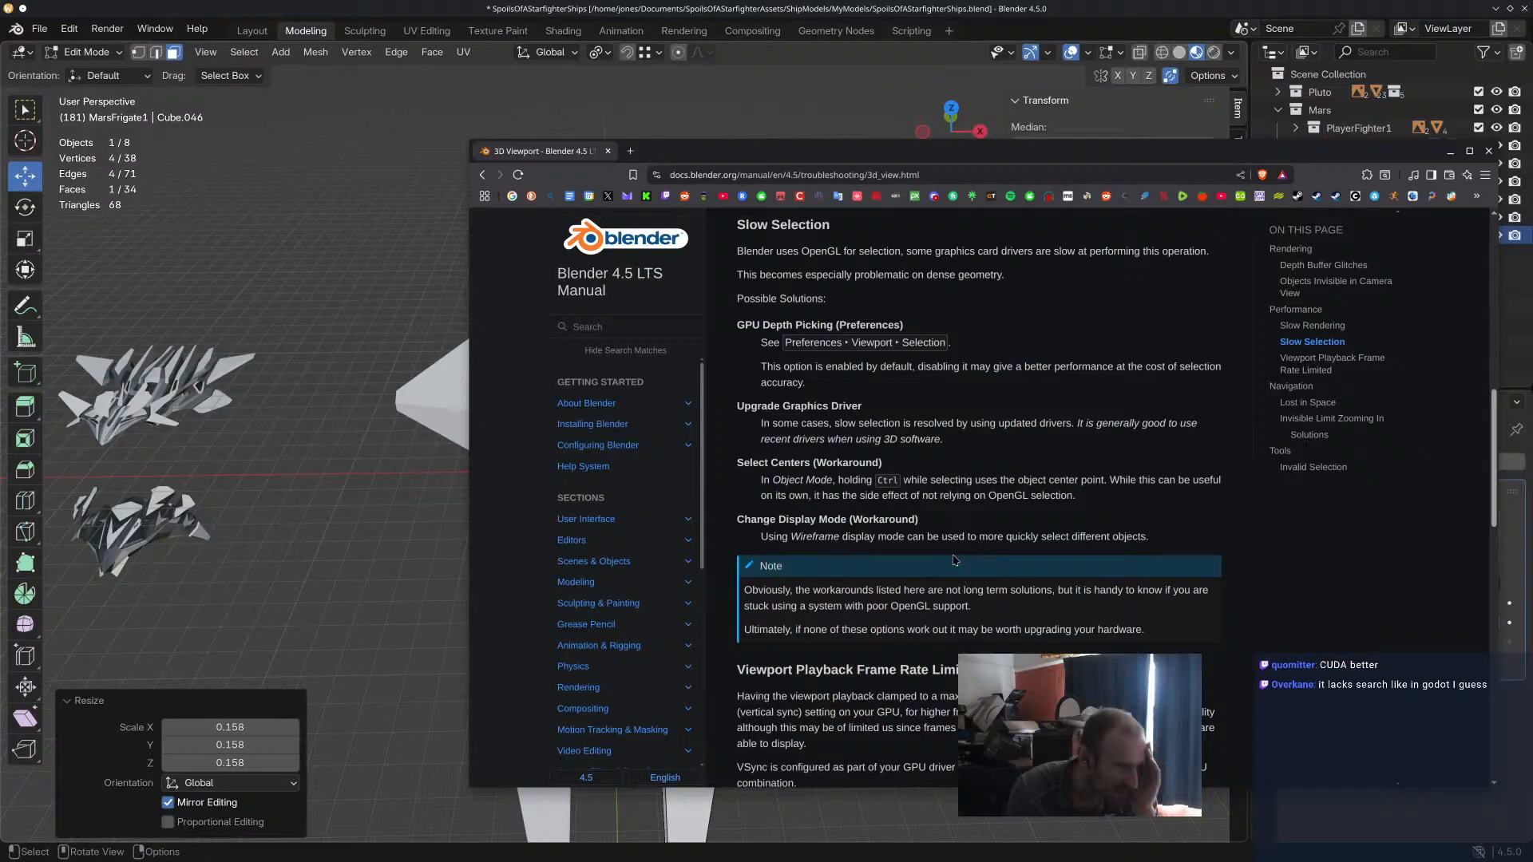
pyautogui.scroll(-4, 955, 560)
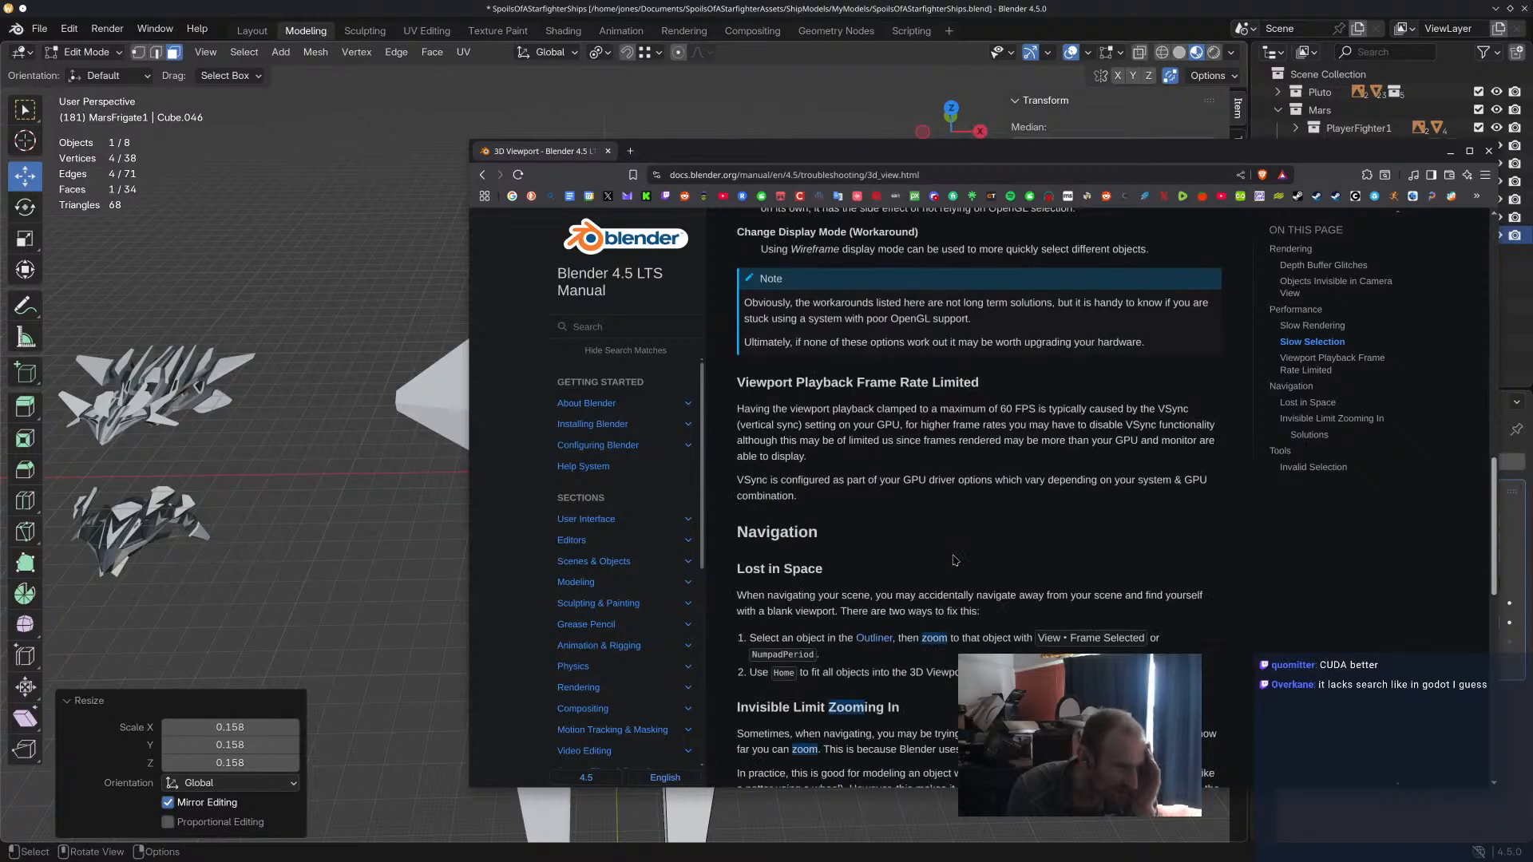
pyautogui.scroll(-6, 955, 561)
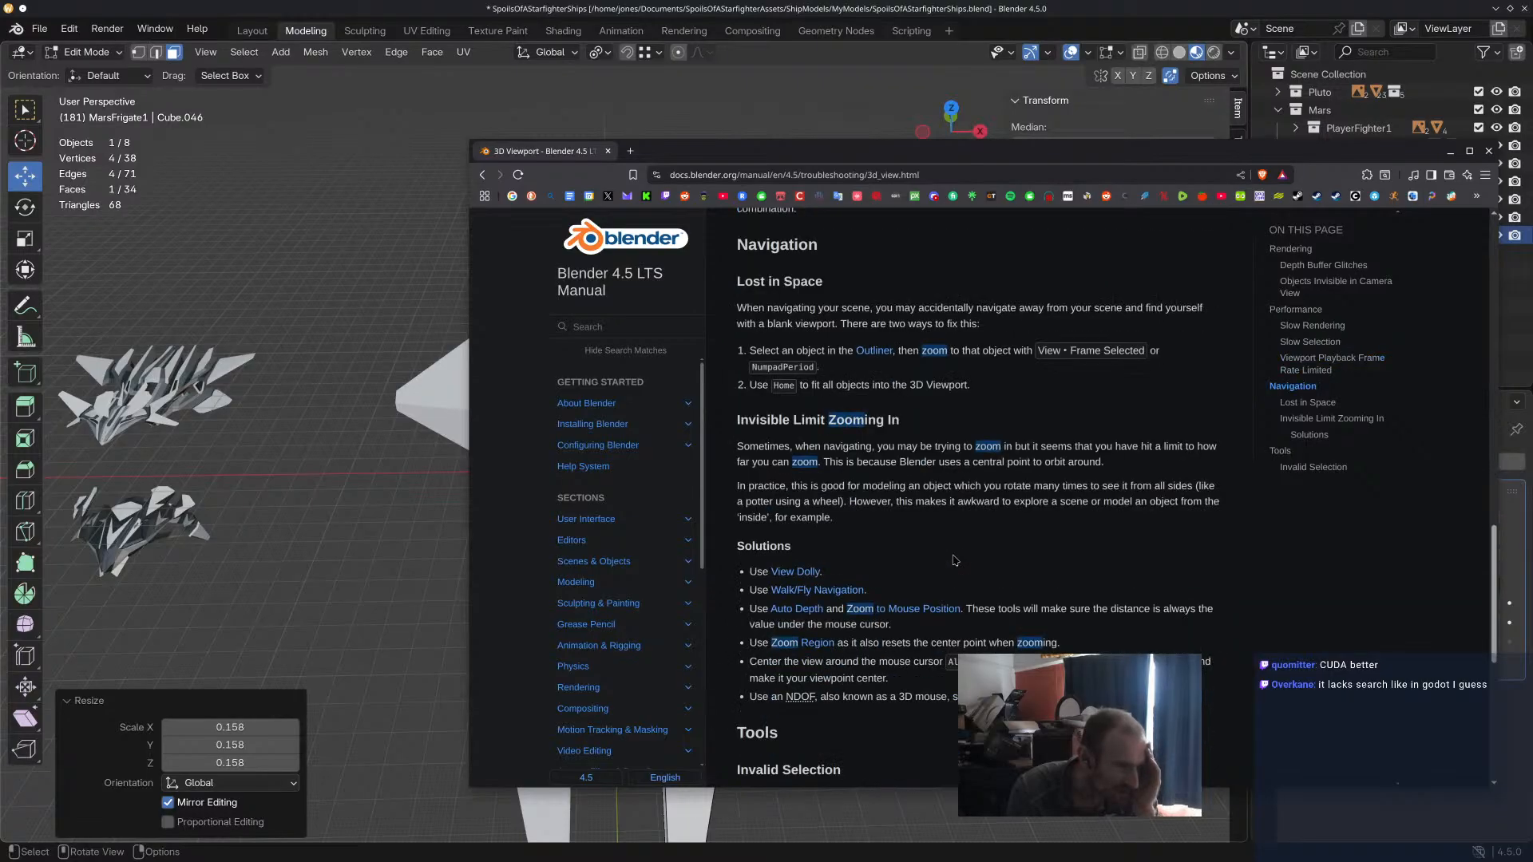
pyautogui.scroll(-3, 955, 560)
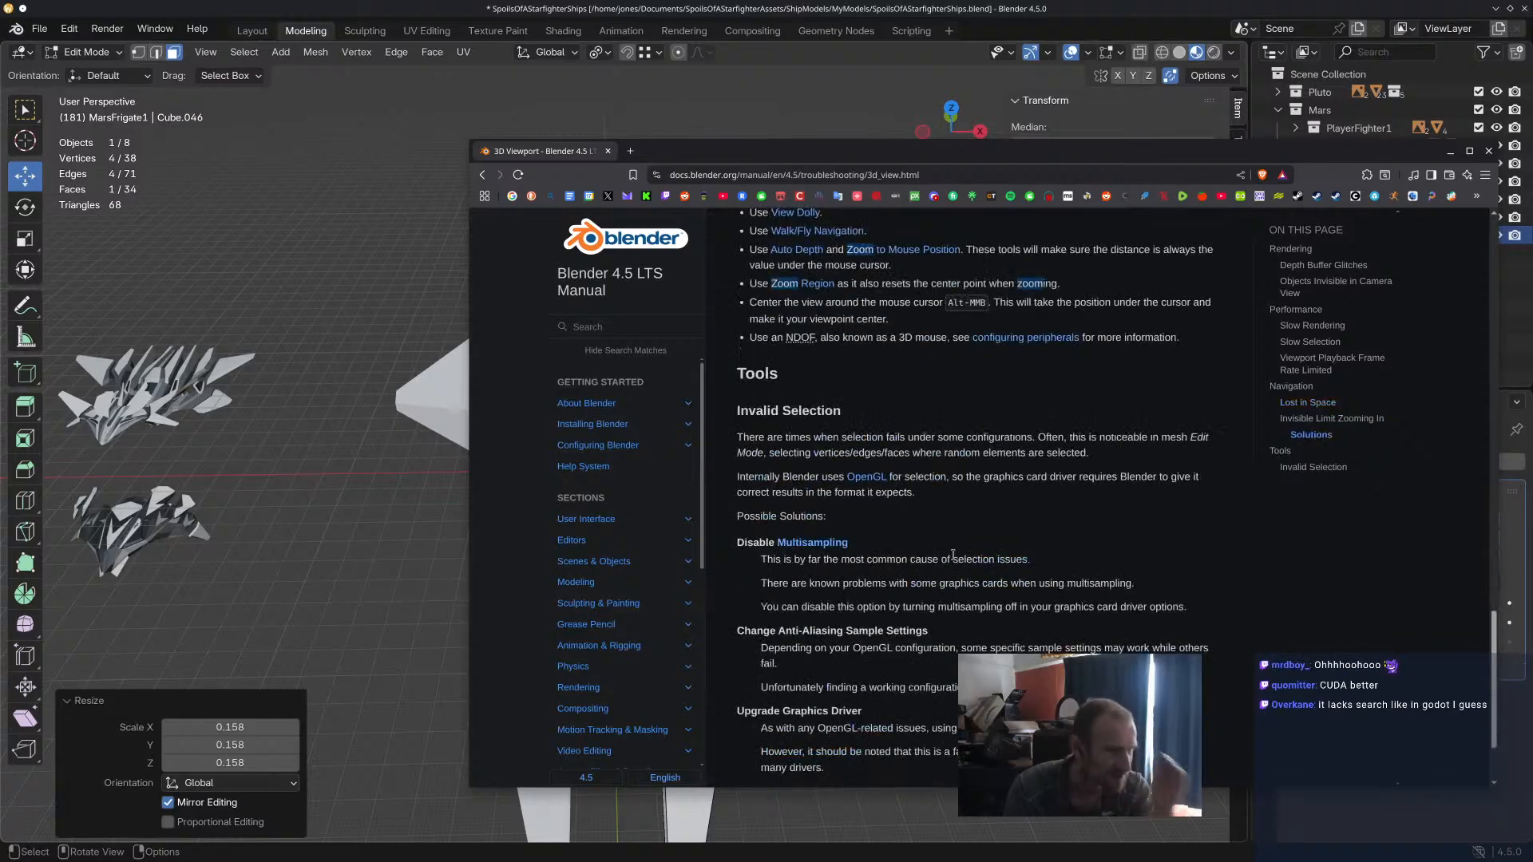
pyautogui.scroll(-2, 727, 394)
# Search the manual for "clipping distance".
pyautogui.press('/')
pyautogui.write('cl')
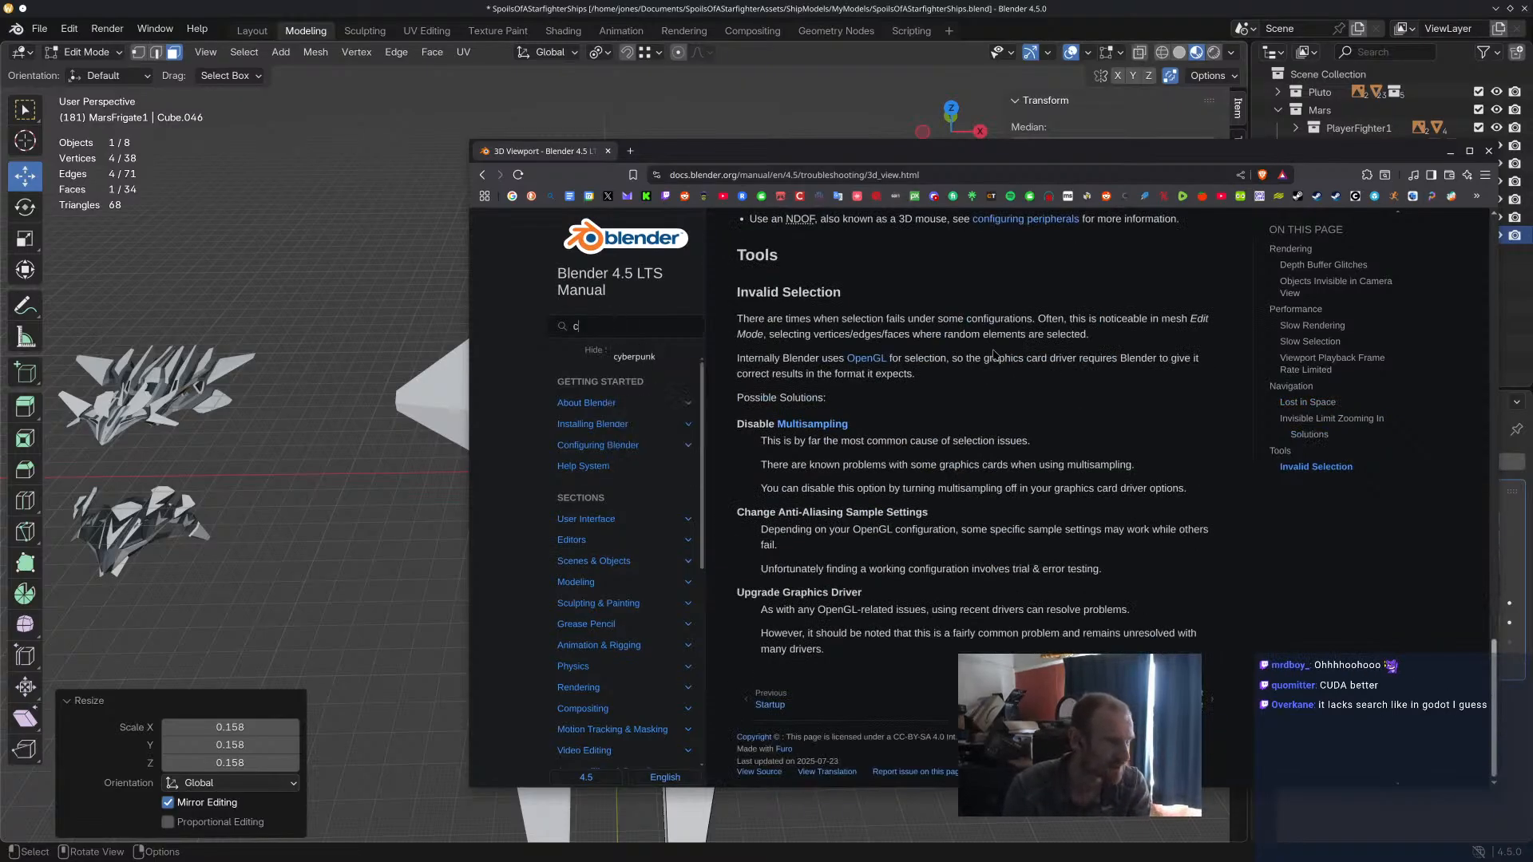
pyautogui.write('istance')
pyautogui.press('Return')
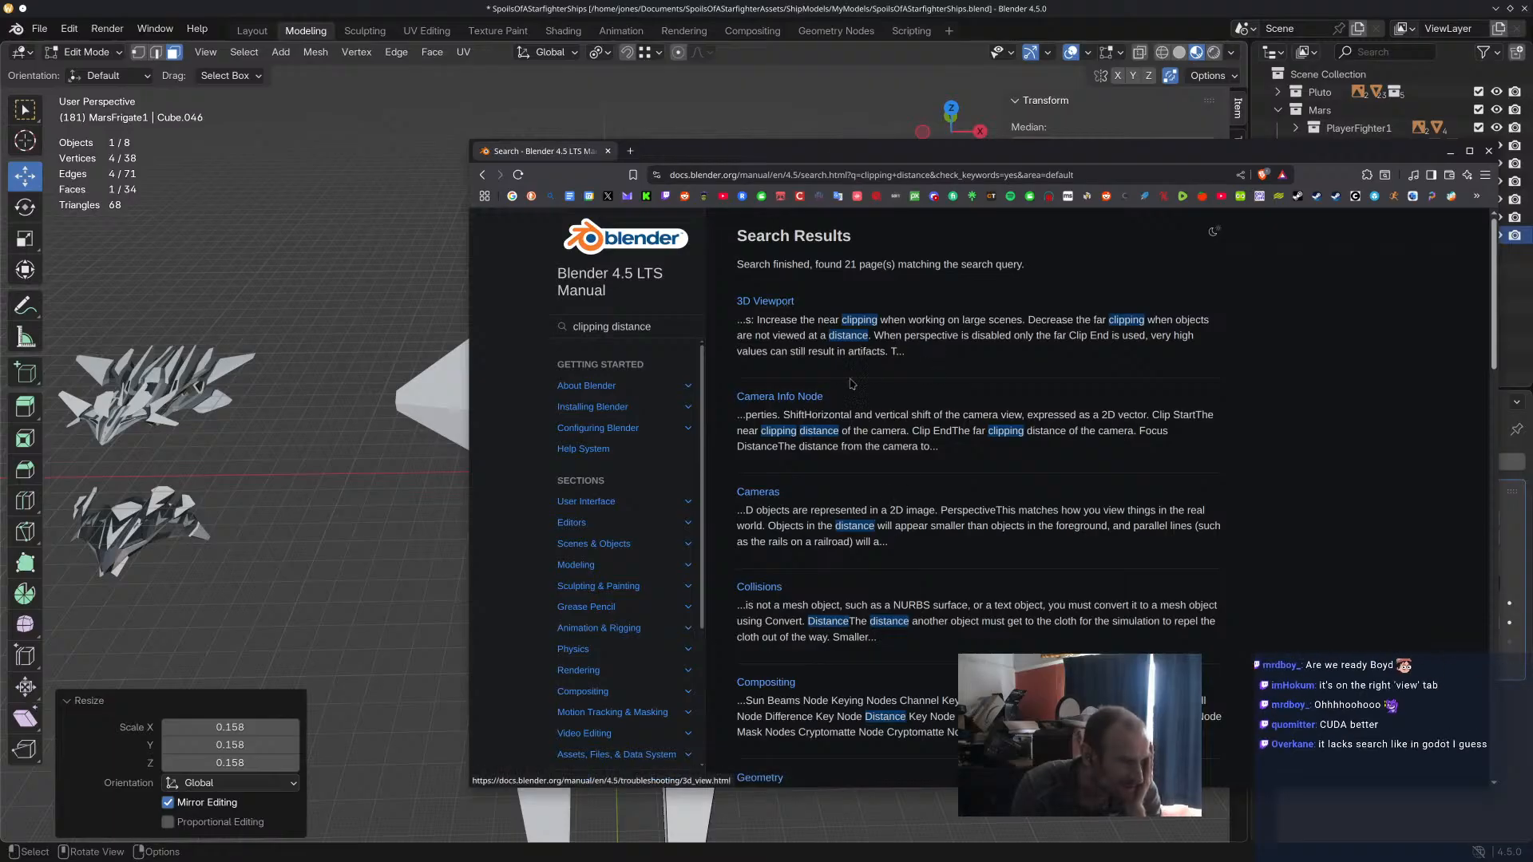
# Return to Blender, check the Interface preferences including the Temporary Editors options, and close the Preferences.
pyautogui.click(39, 28)
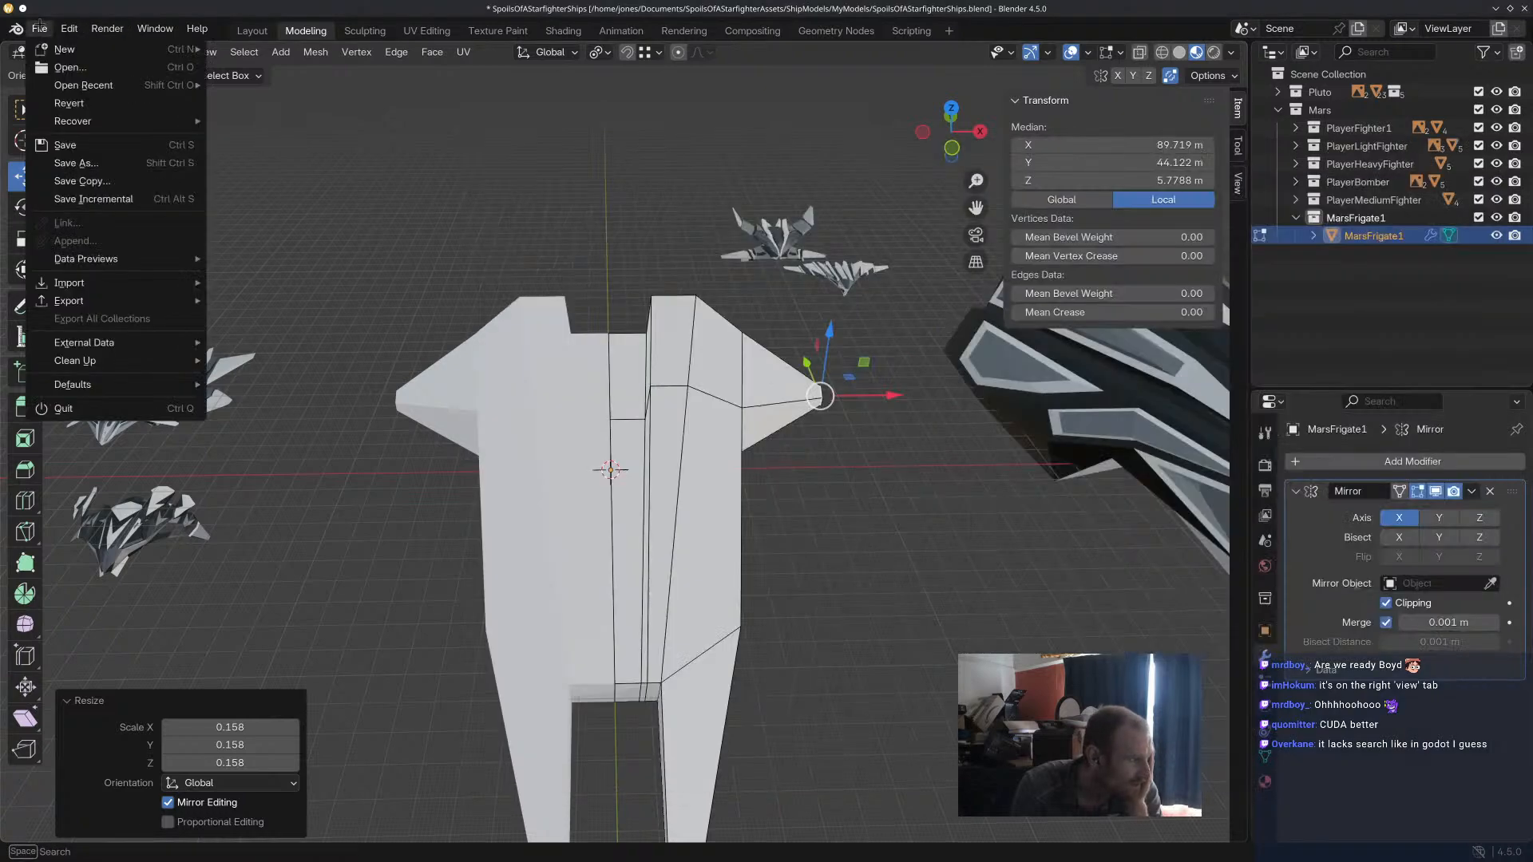
pyautogui.moveTo(69, 28)
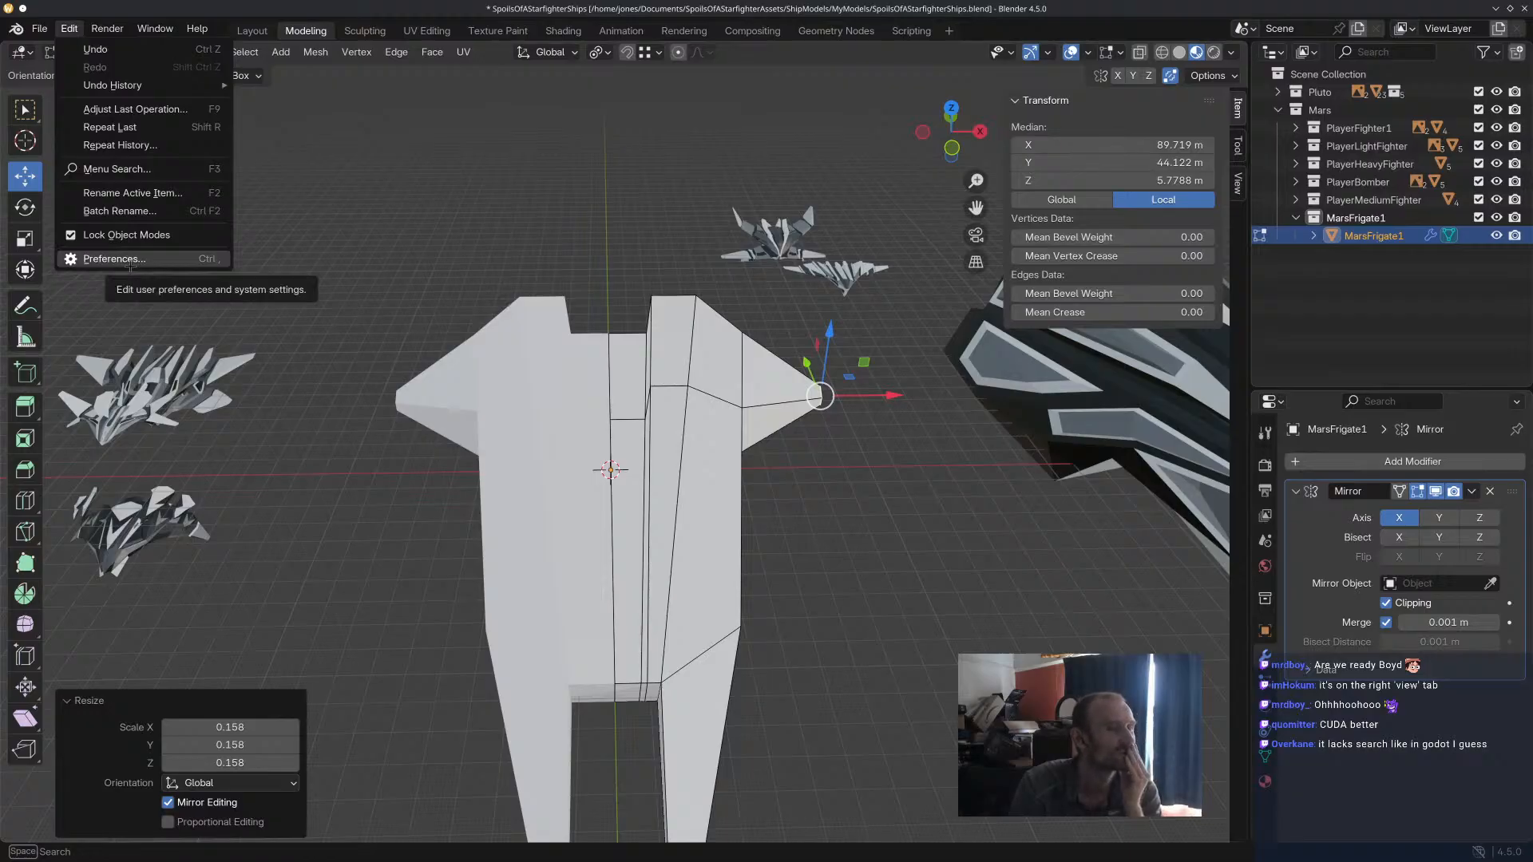
pyautogui.click(156, 28)
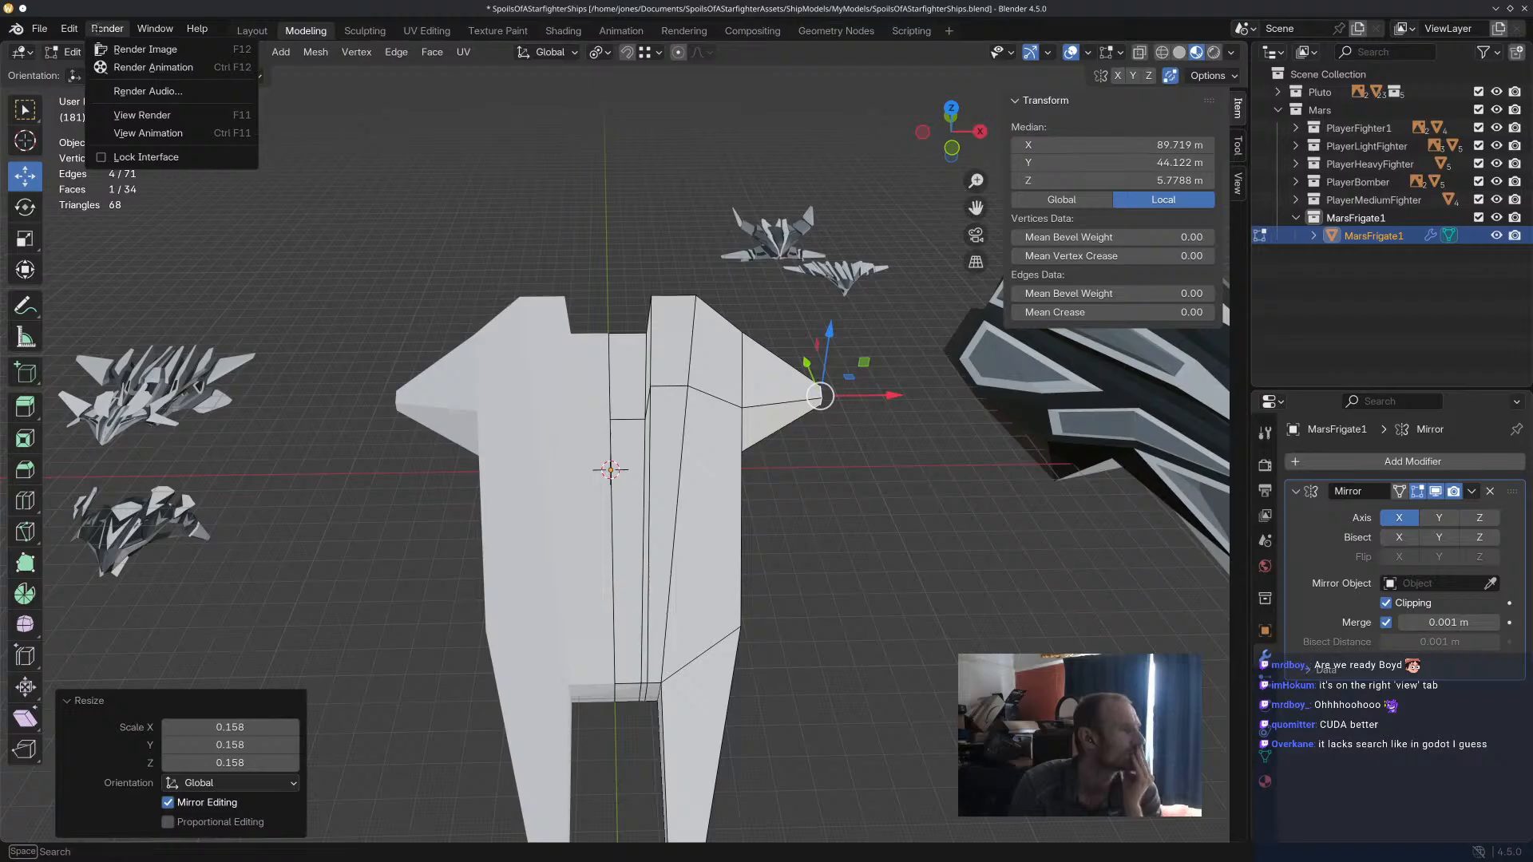
pyautogui.click(99, 29)
pyautogui.click(72, 27)
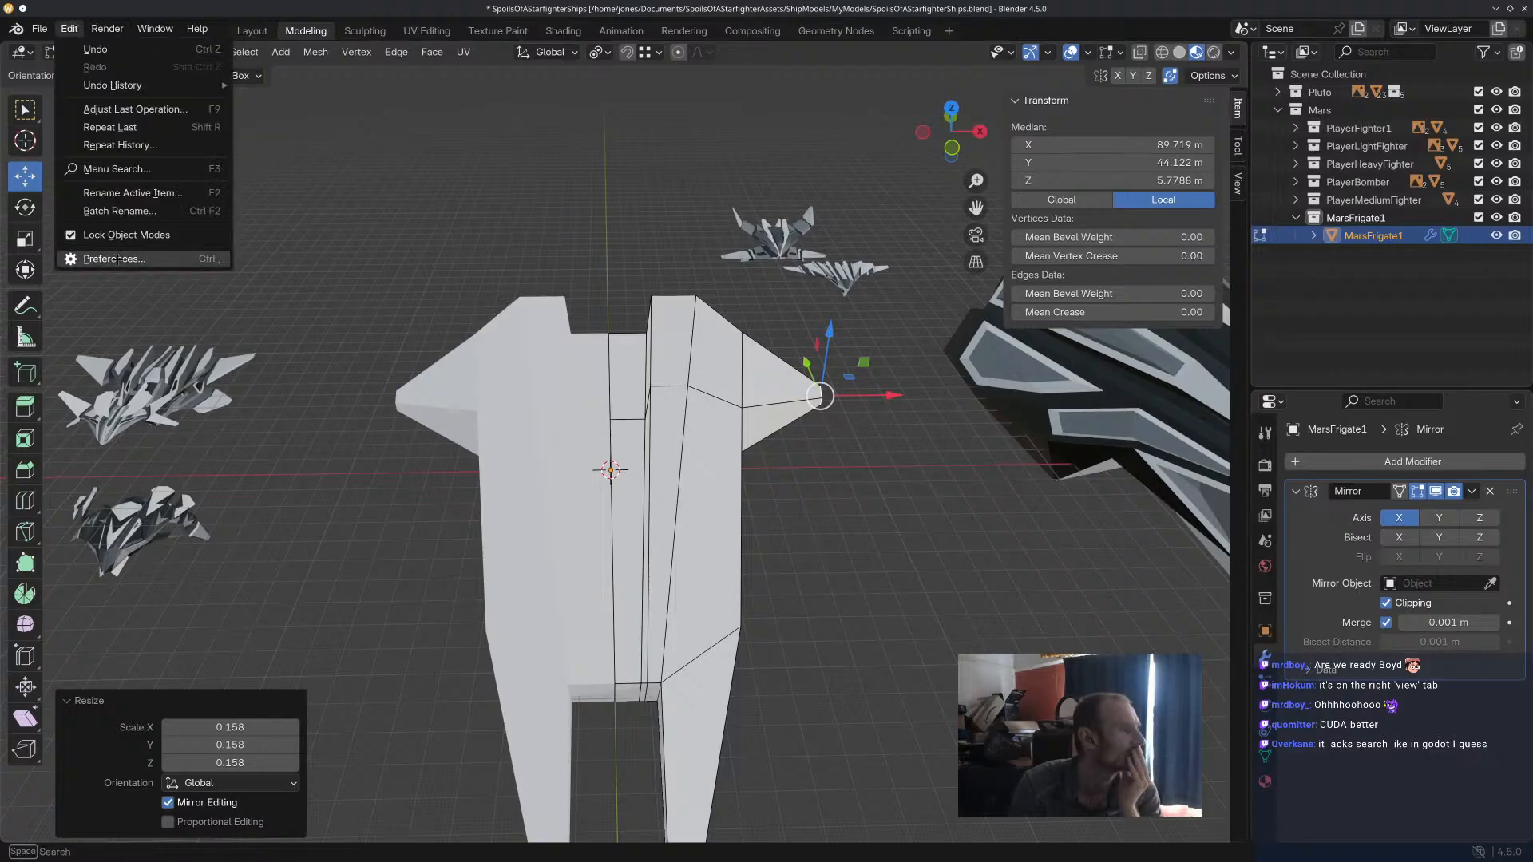
pyautogui.click(117, 260)
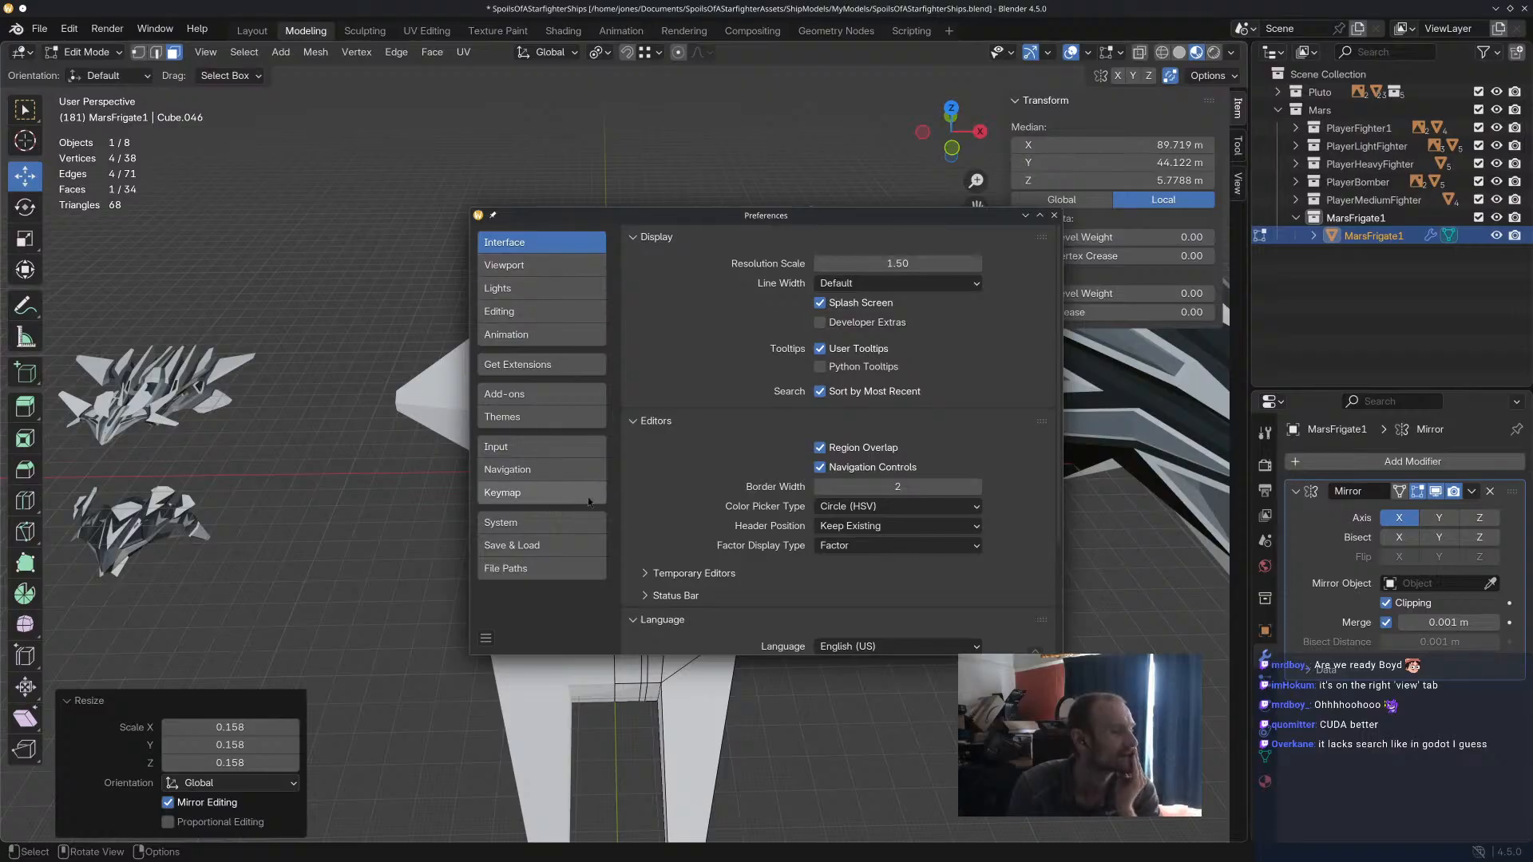
pyautogui.scroll(-3, 771, 525)
pyautogui.click(695, 466)
pyautogui.click(694, 465)
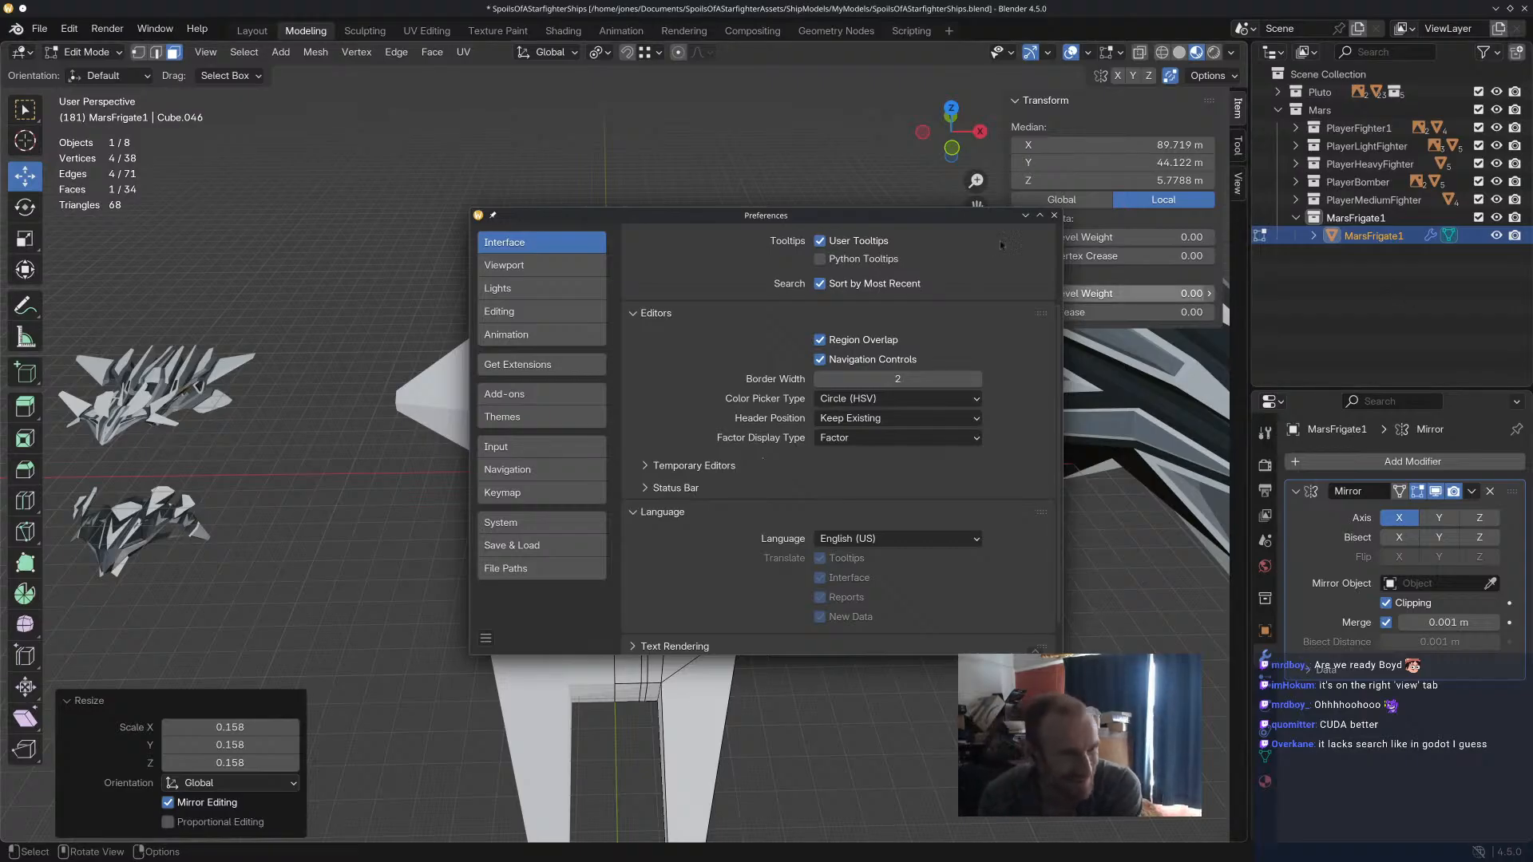
pyautogui.click(1055, 214)
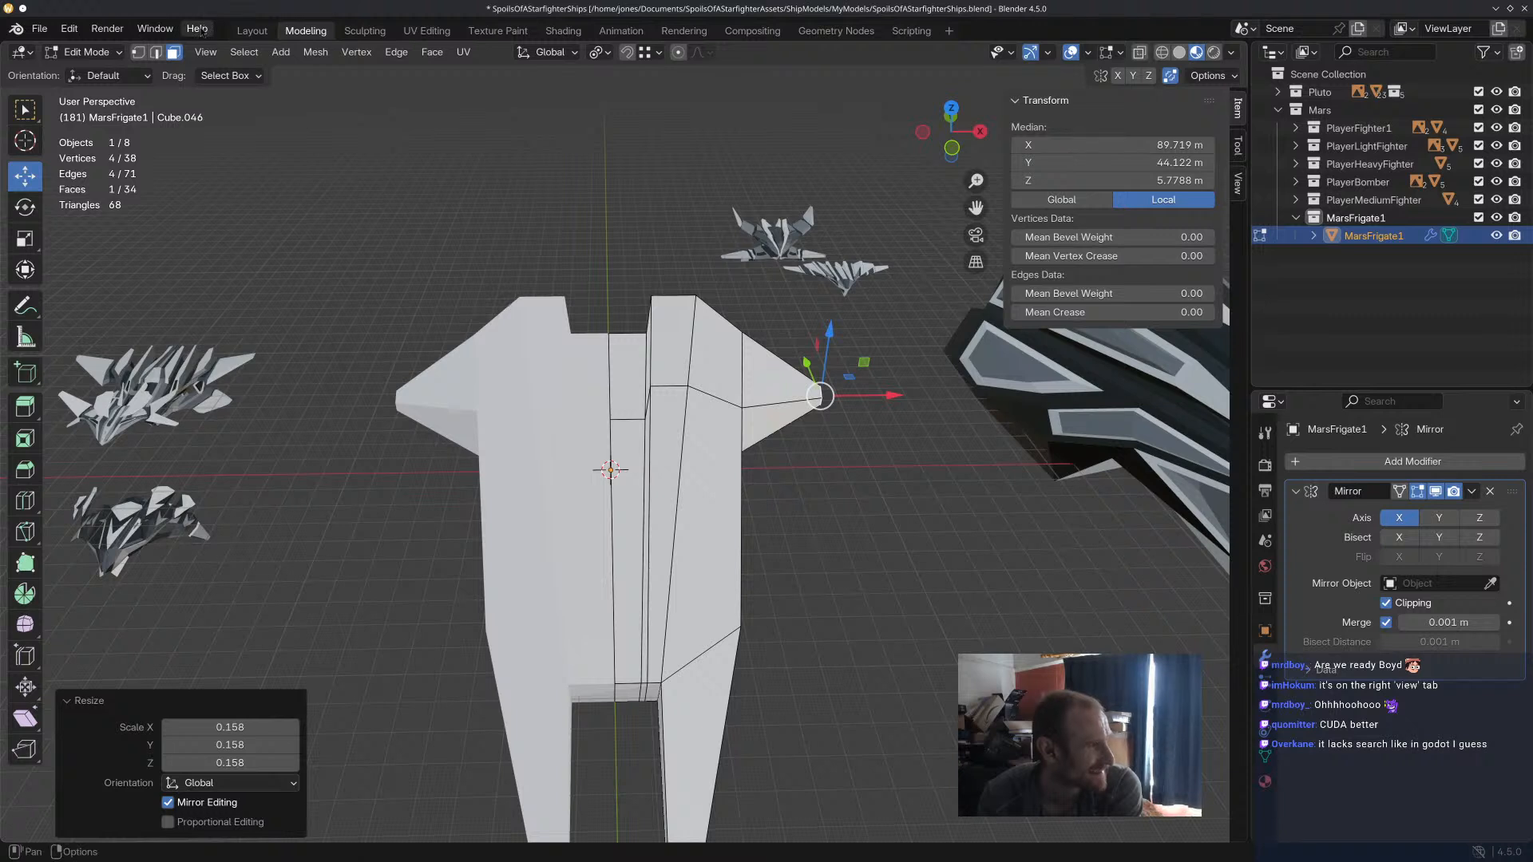
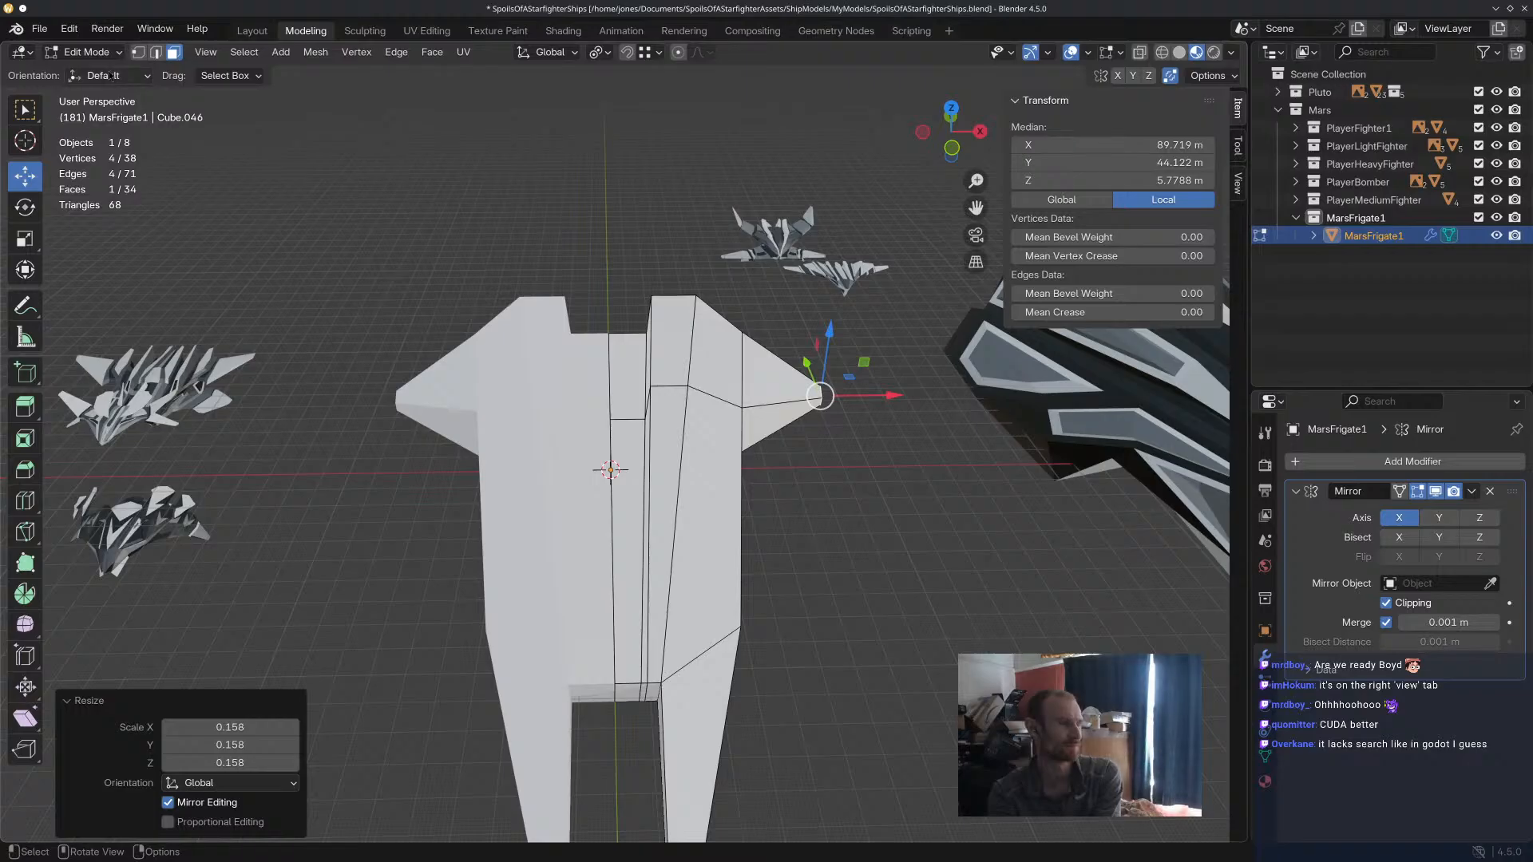
pyautogui.doubleClick(1448, 28)
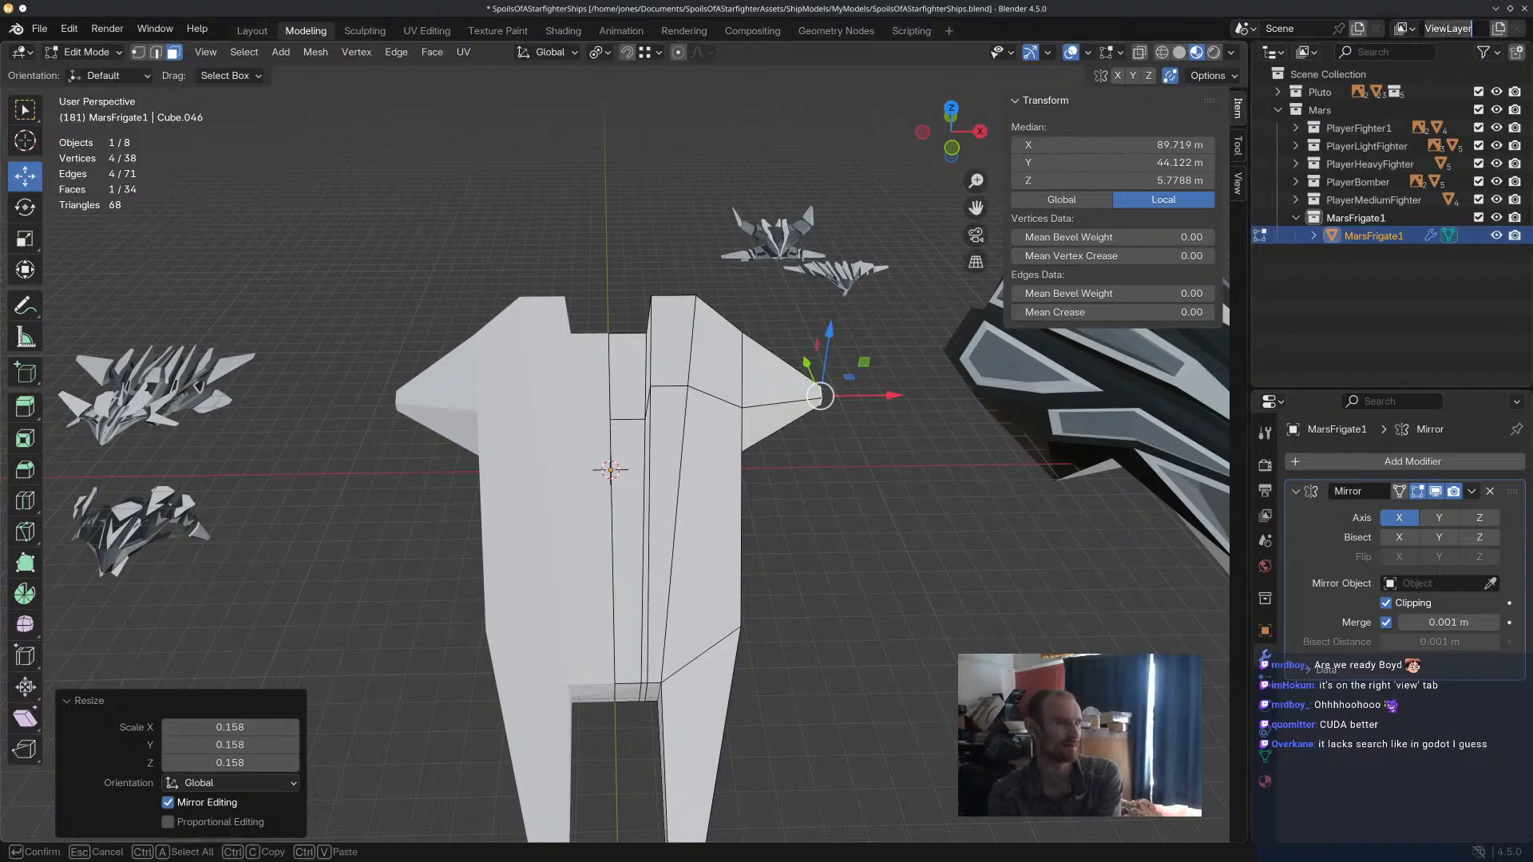
pyautogui.click(1403, 29)
pyautogui.click(1404, 30)
pyautogui.click(1391, 53)
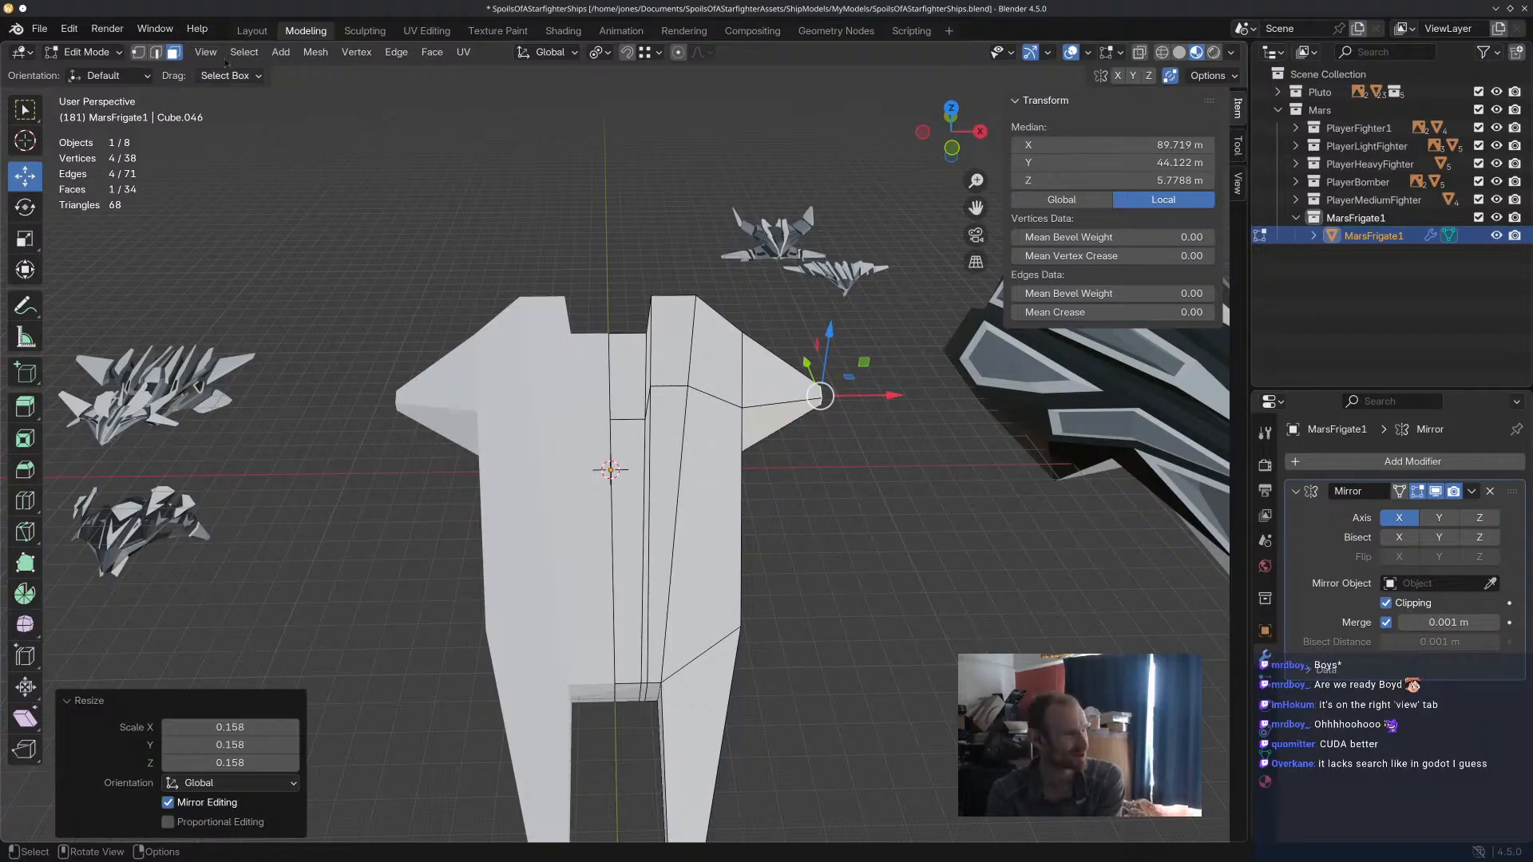
pyautogui.click(198, 29)
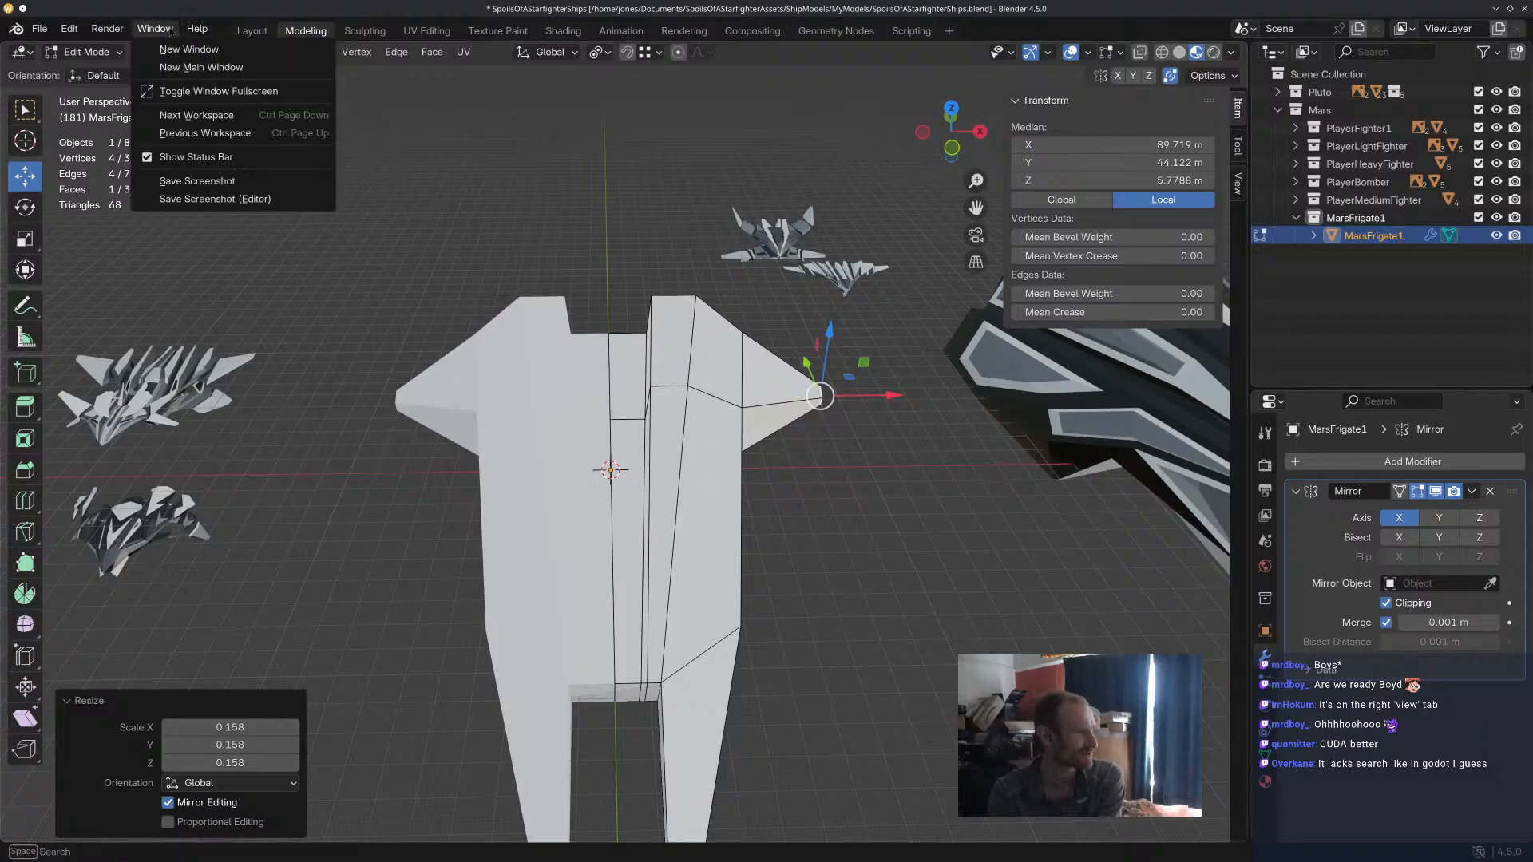
# Check the Viewport preferences for zoom or clipping settings and close the Preferences.
pyautogui.click(65, 29)
pyautogui.click(143, 266)
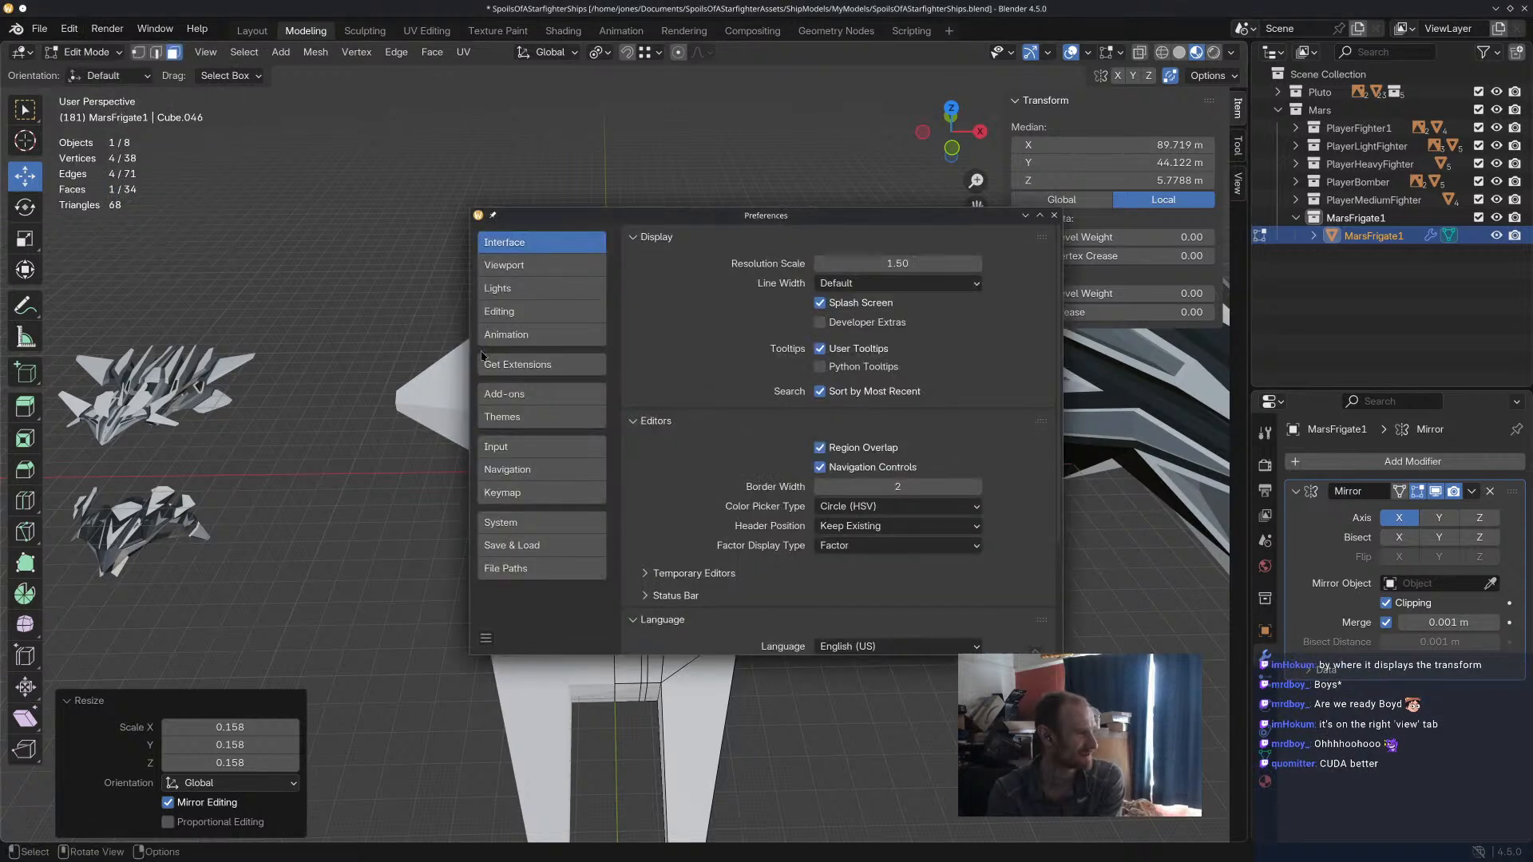
pyautogui.click(511, 265)
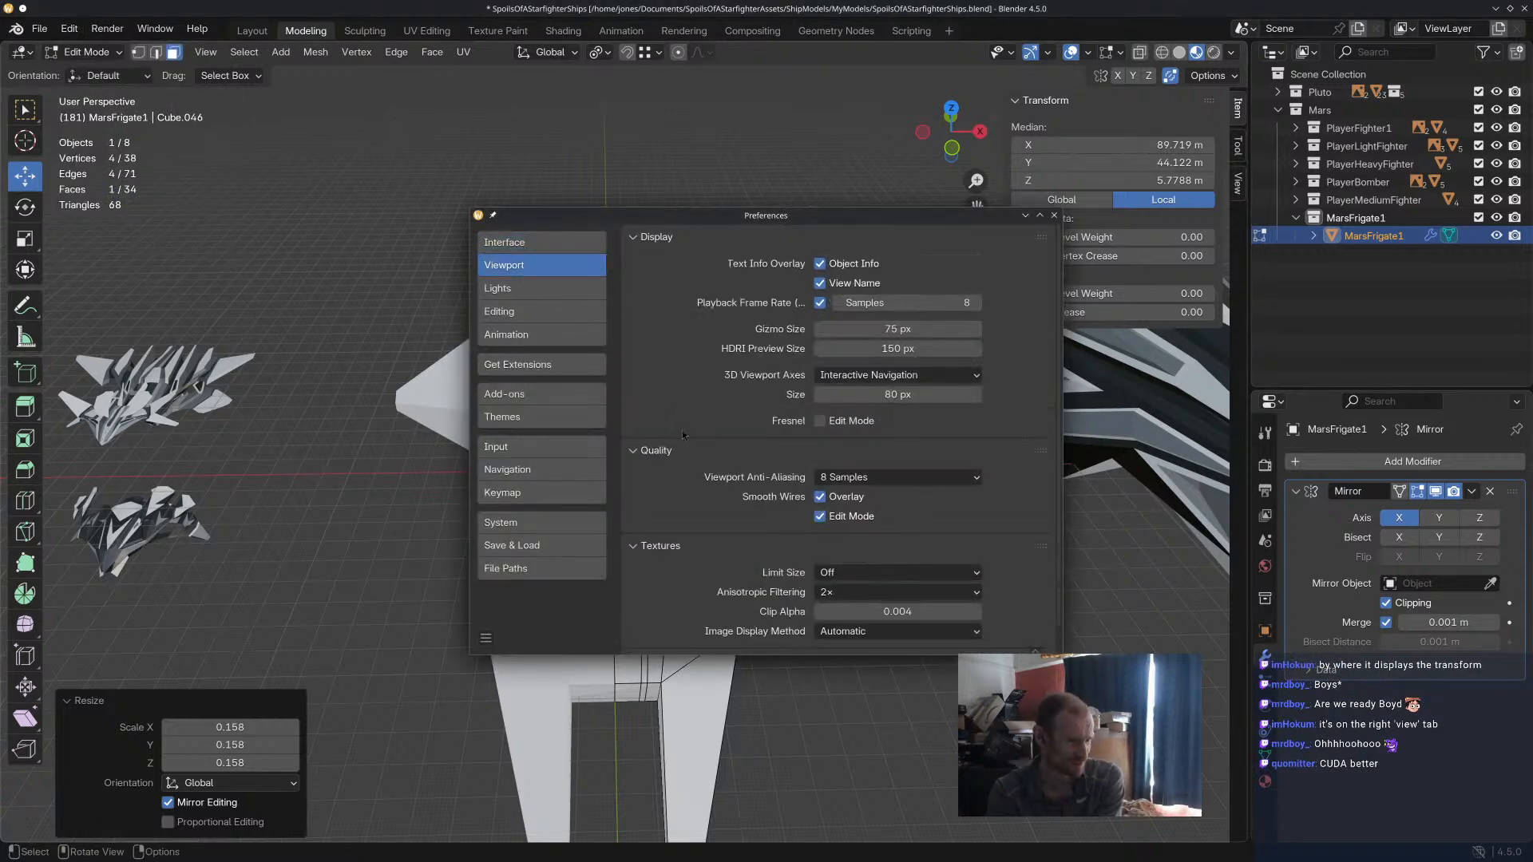
pyautogui.scroll(-1, 680, 415)
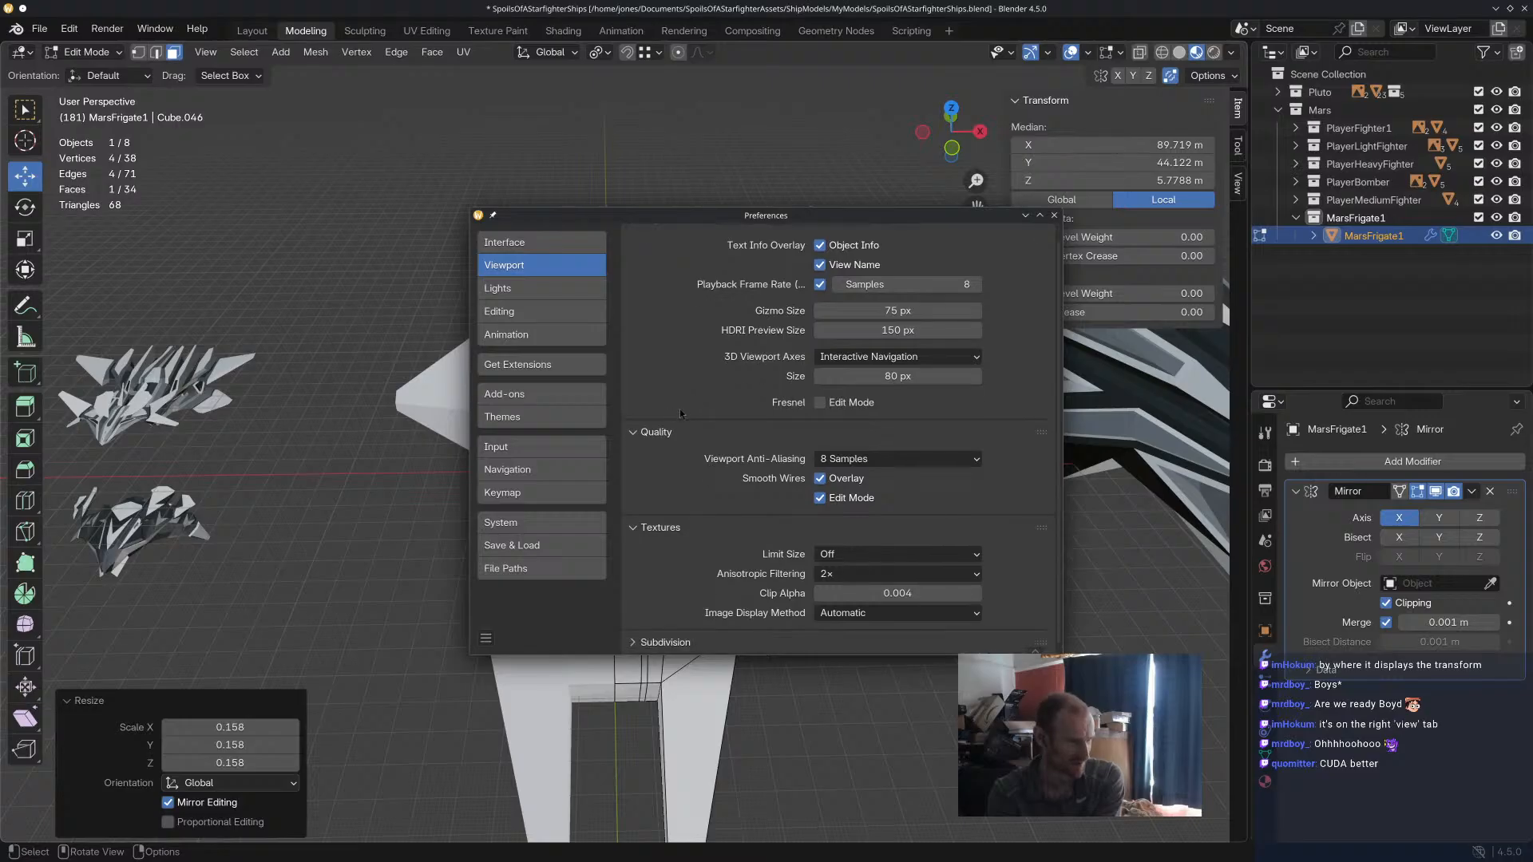
pyautogui.scroll(1, 679, 411)
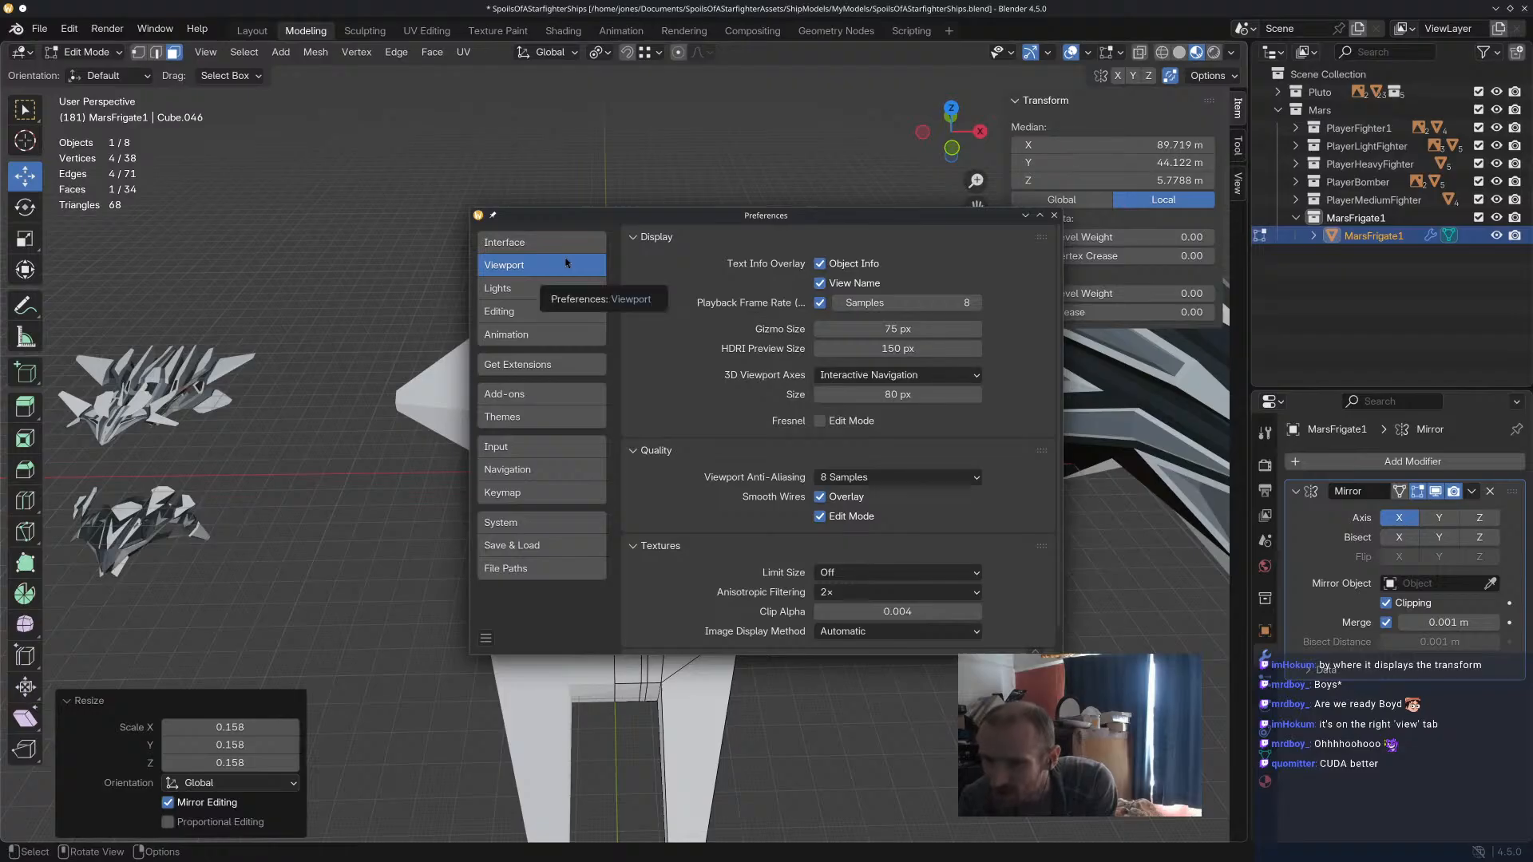
pyautogui.click(1054, 215)
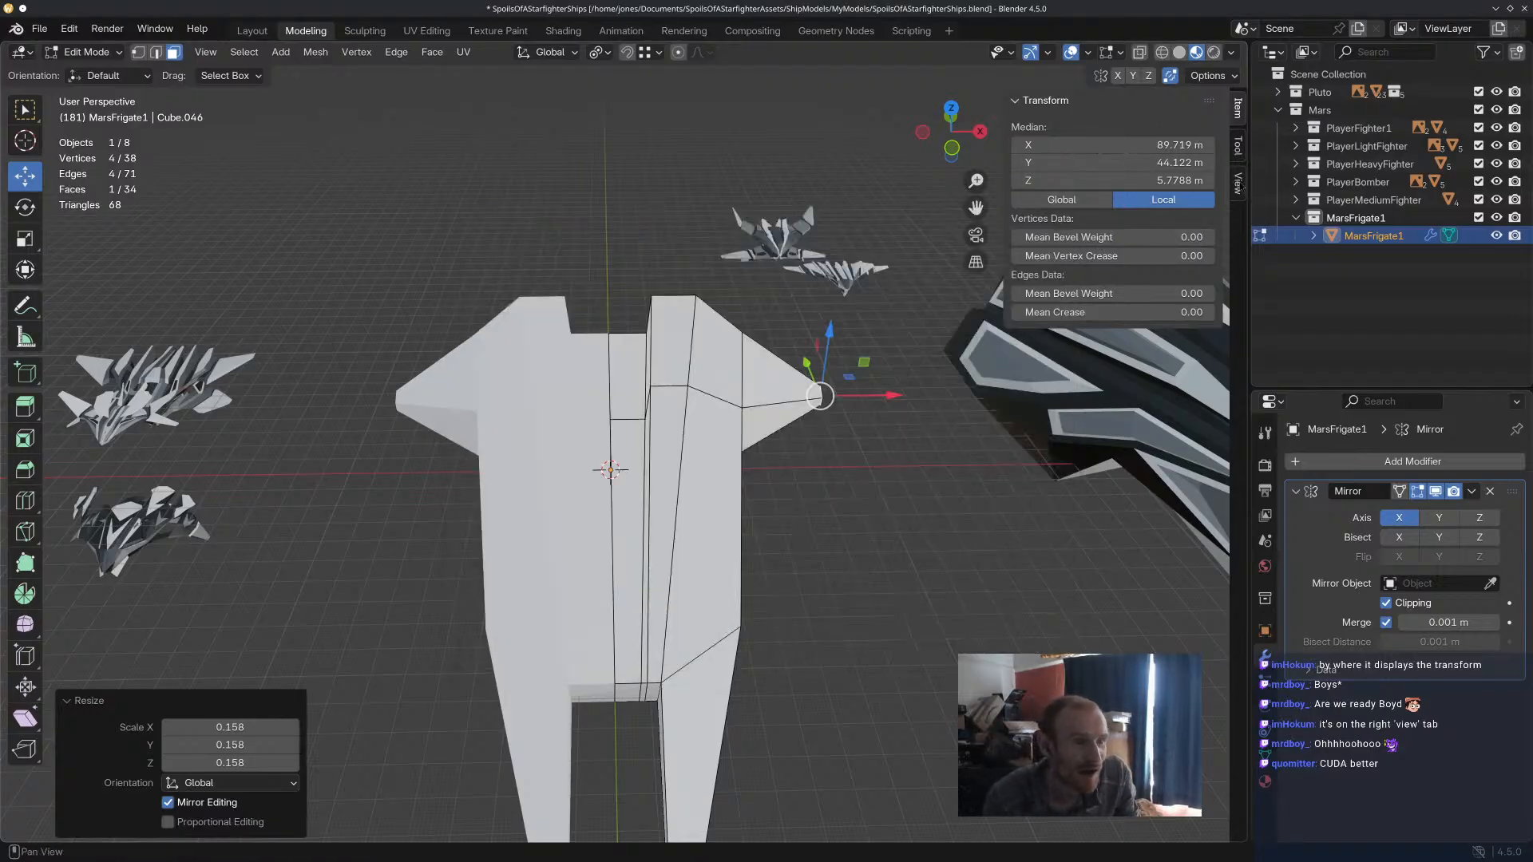
# Set the viewport's clip end to 4000 m, deselect the mesh and show the item's Transform values again.
pyautogui.click(1243, 186)
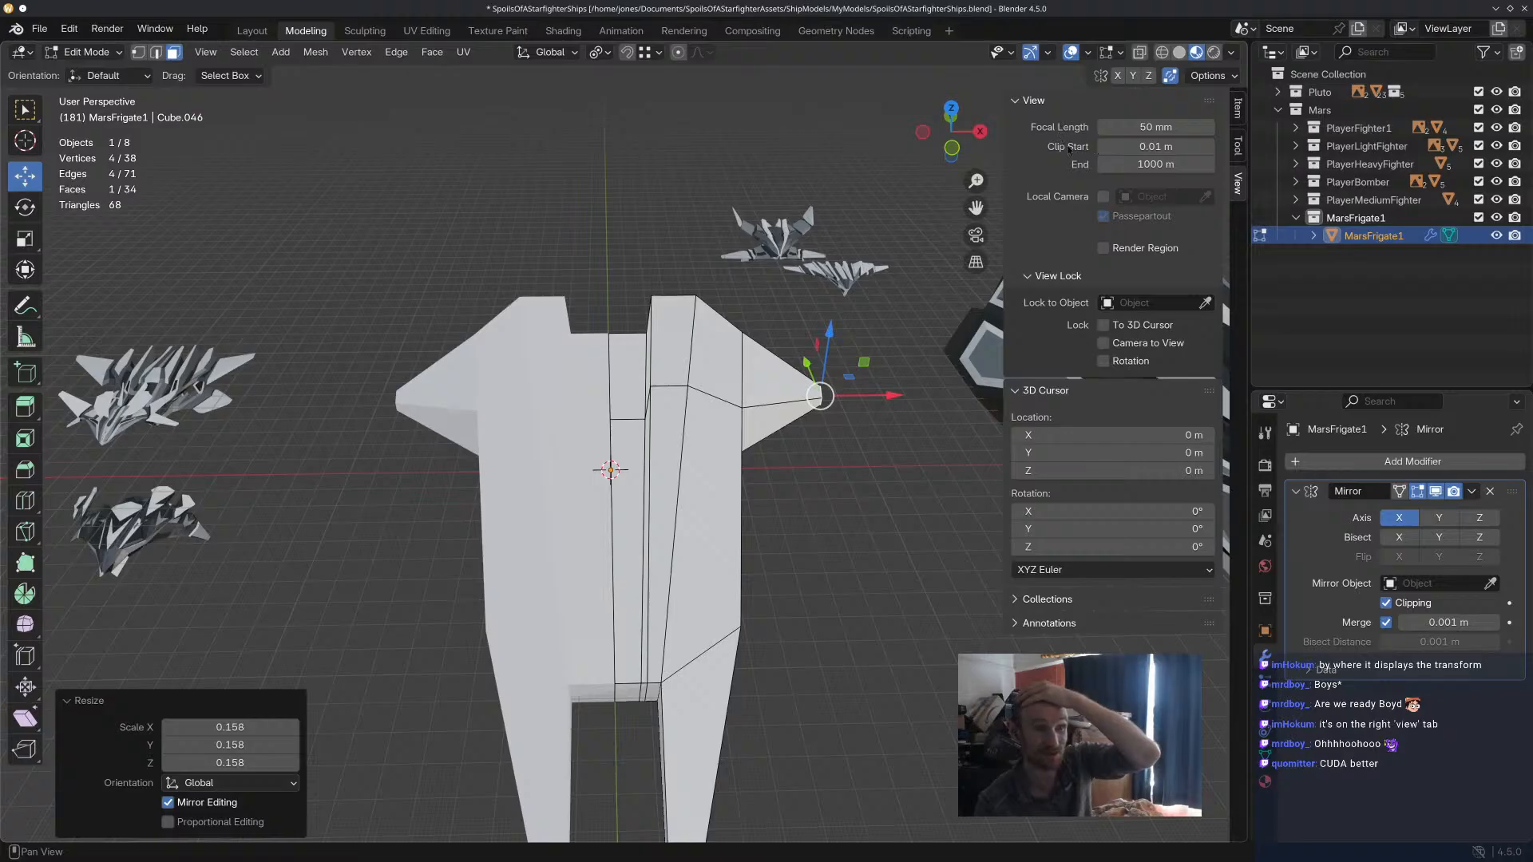
pyautogui.click(1128, 164)
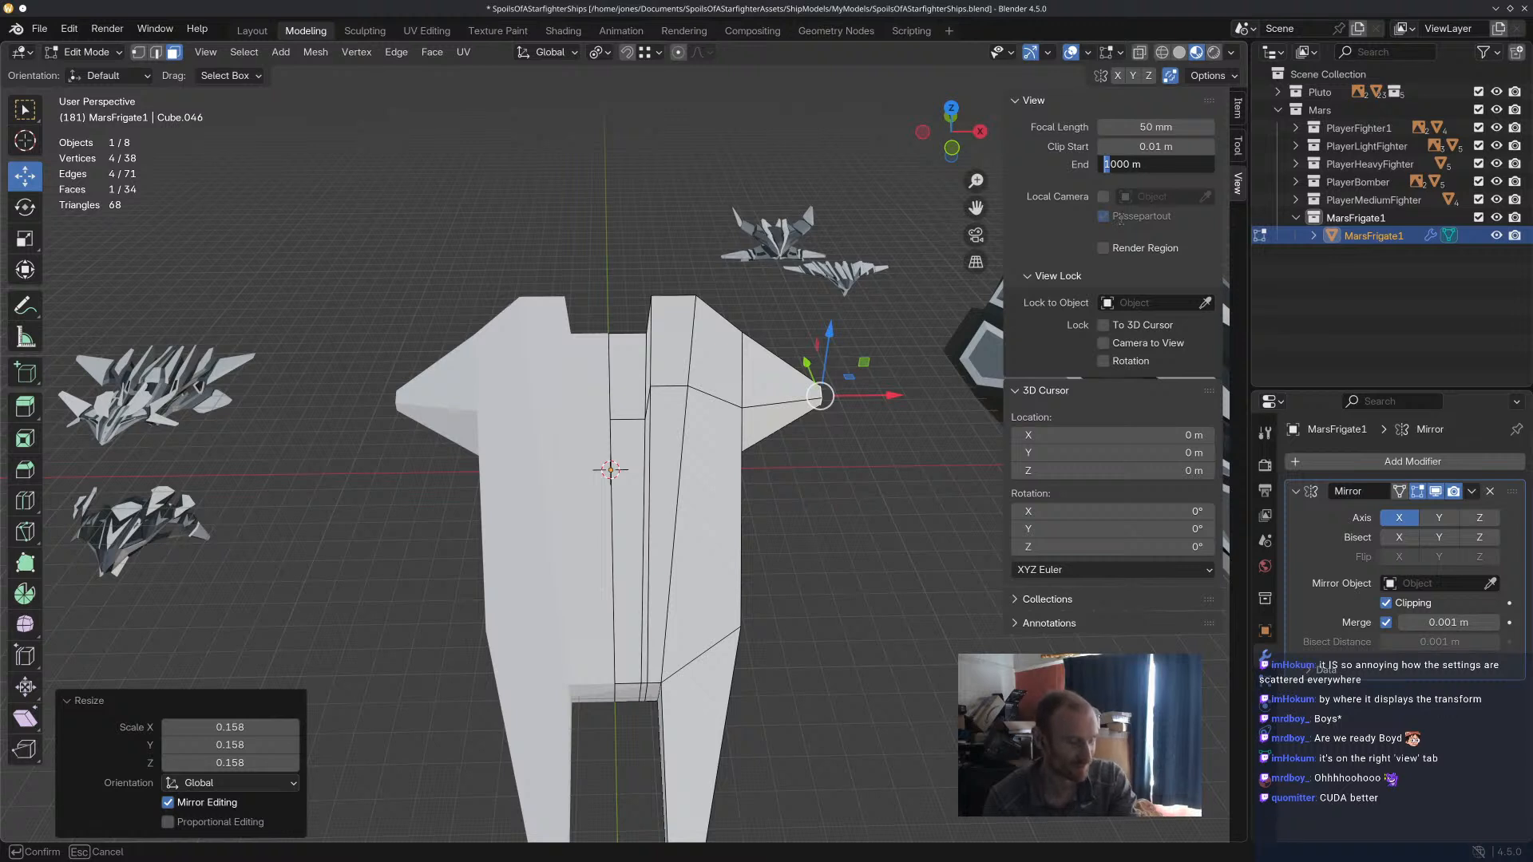
pyautogui.press('Return')
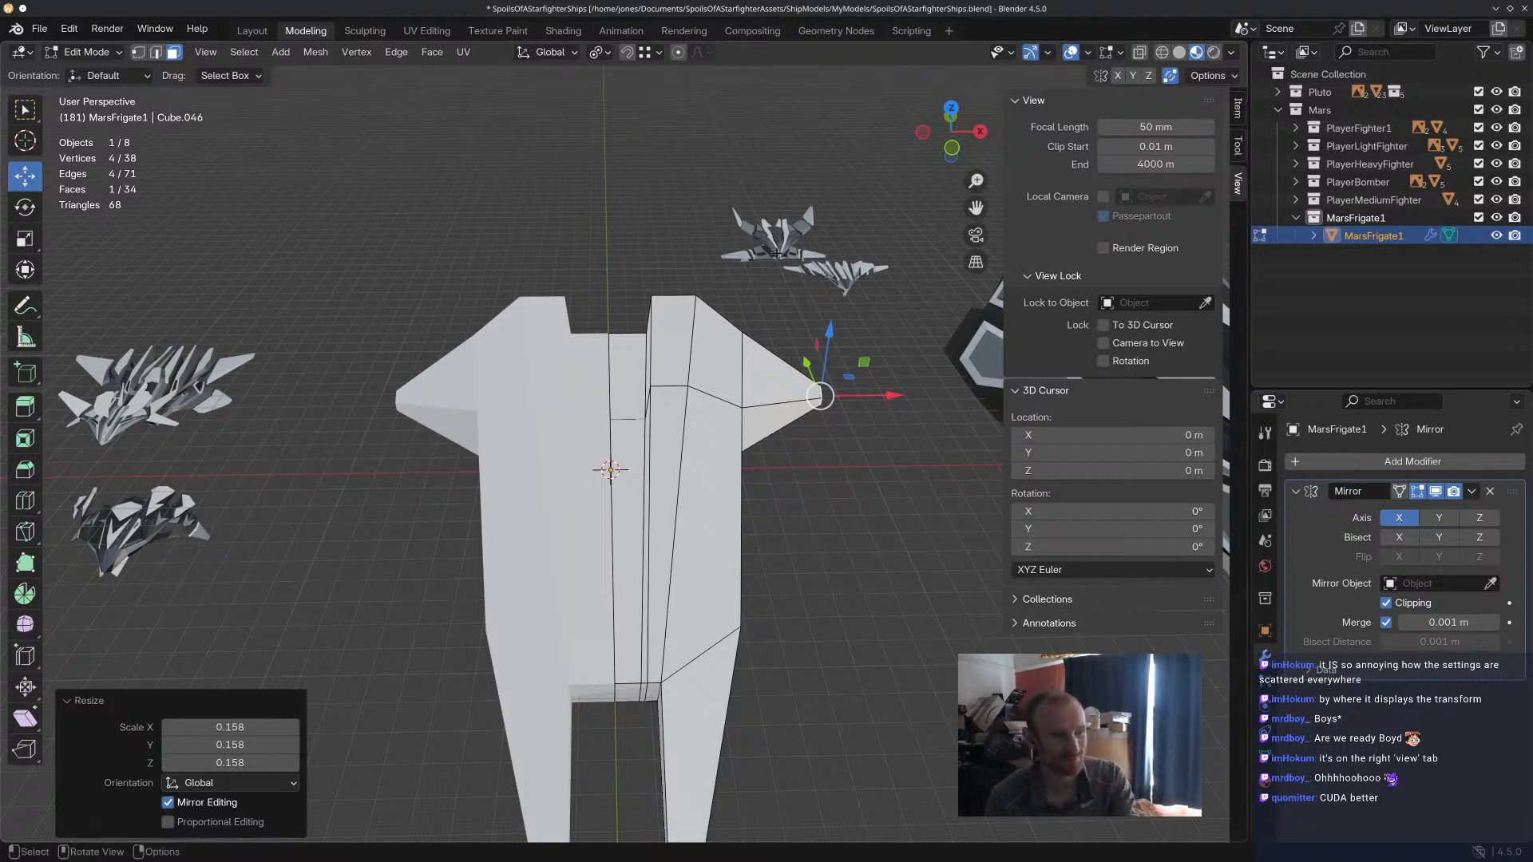
pyautogui.hotkey('alt', 'a')
pyautogui.click(1238, 107)
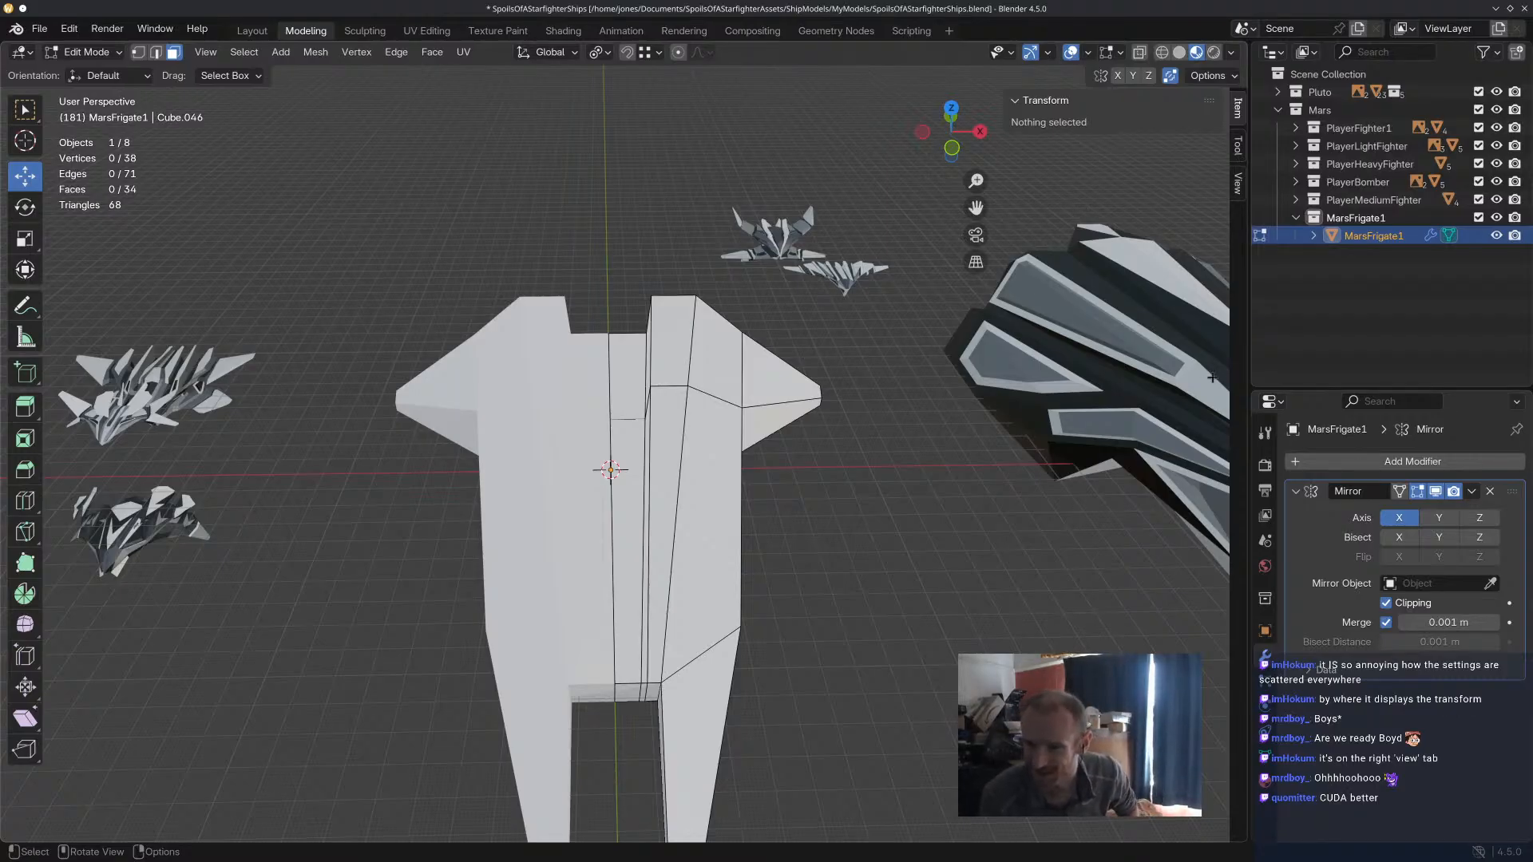
# Try to rotate the slanted face on the wing's rear side.
pyautogui.moveTo(705, 515); pyautogui.dragTo(805, 465, button='middle')
pyautogui.moveTo(946, 495); pyautogui.dragTo(566, 467, button='middle')
pyautogui.moveTo(781, 458); pyautogui.dragTo(711, 571, button='middle')
pyautogui.click(513, 473)
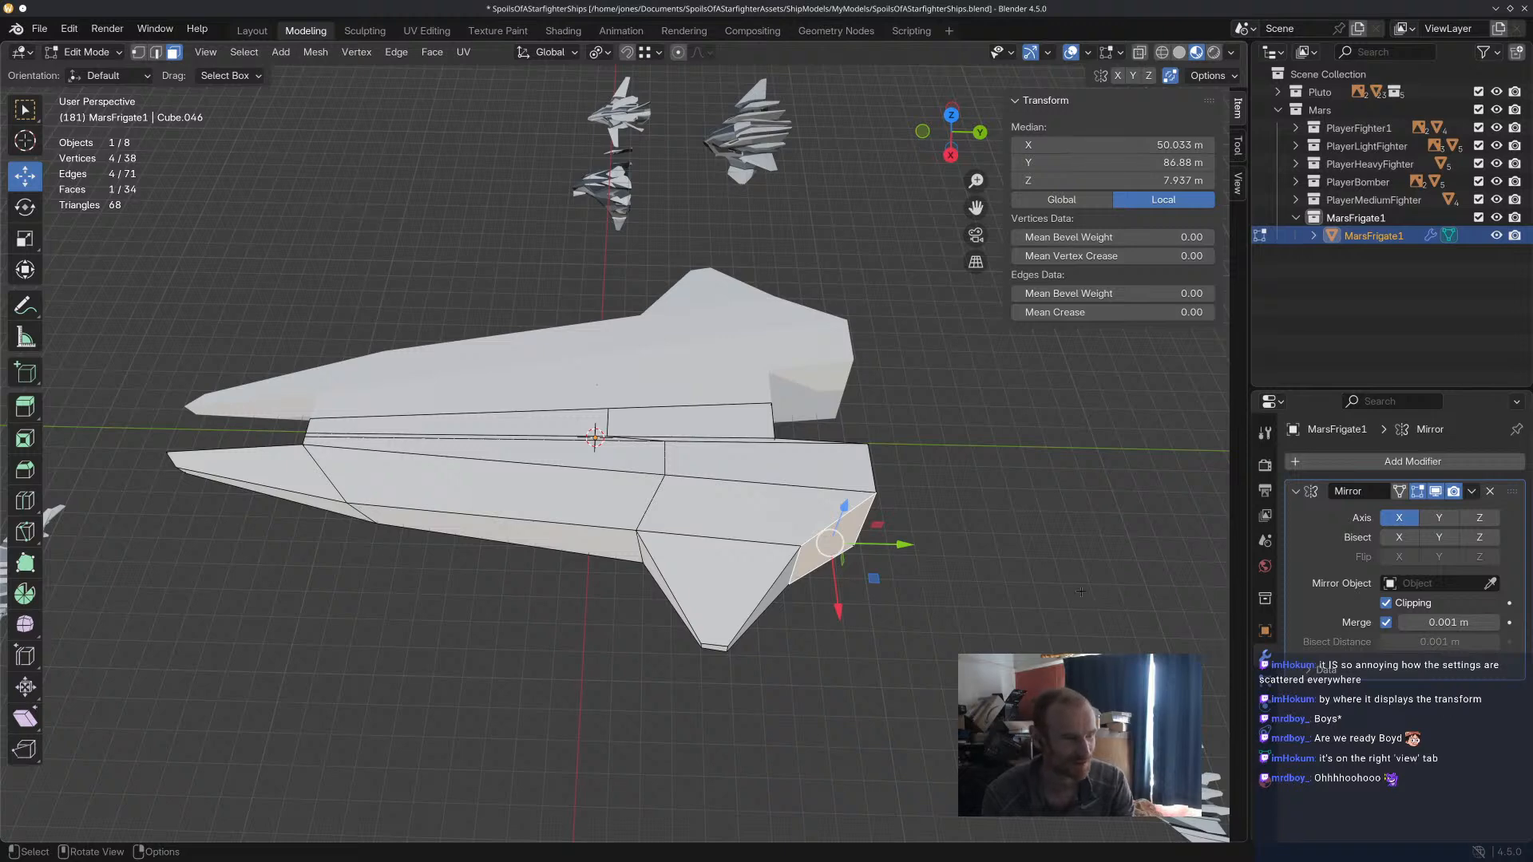
pyautogui.press('r')
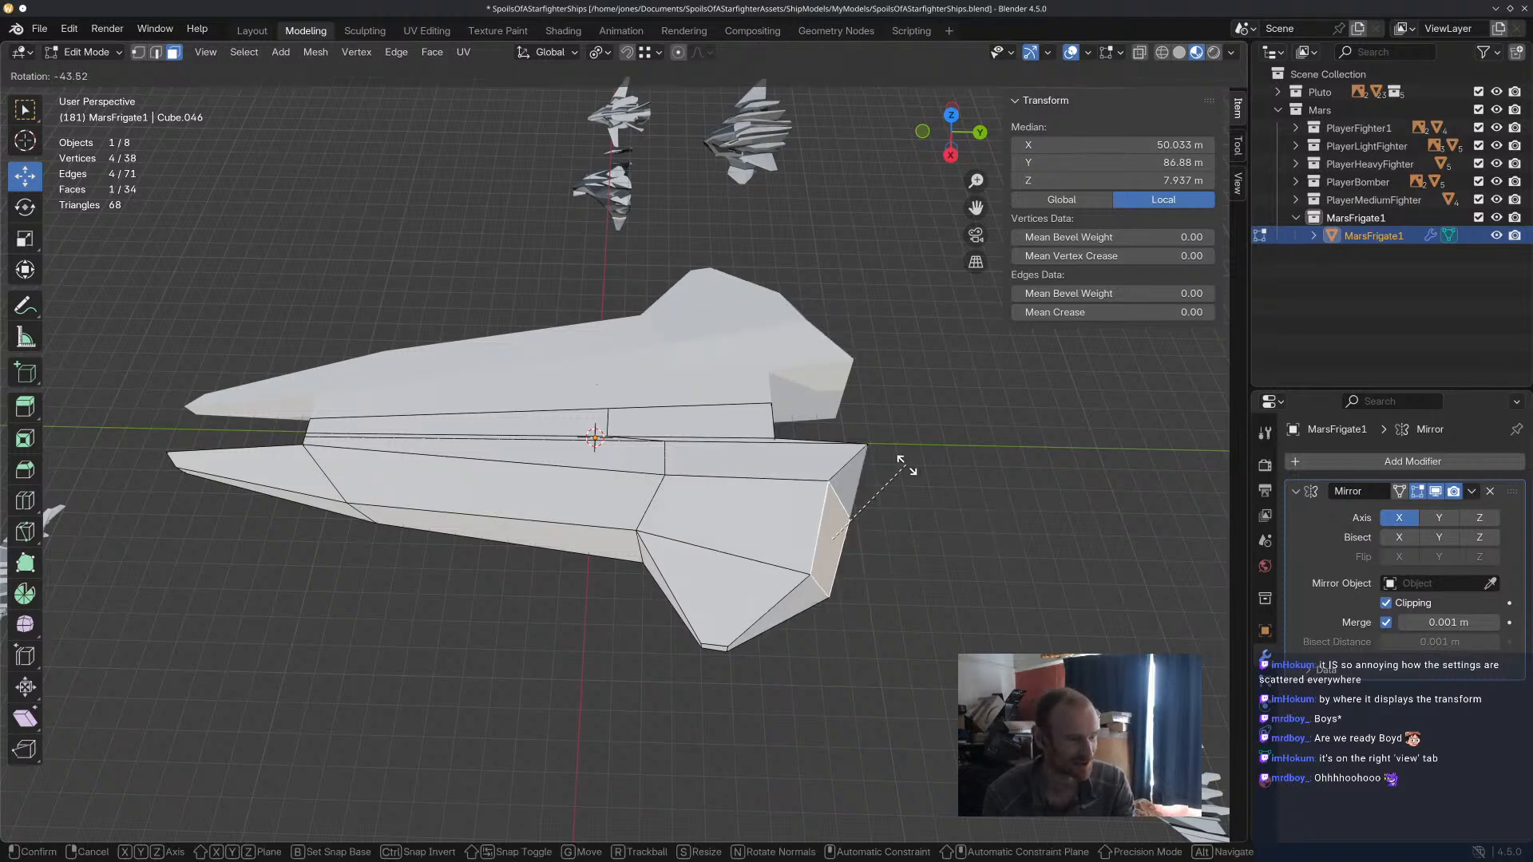
pyautogui.click(910, 476)
pyautogui.moveTo(910, 475); pyautogui.dragTo(990, 632, button='middle')
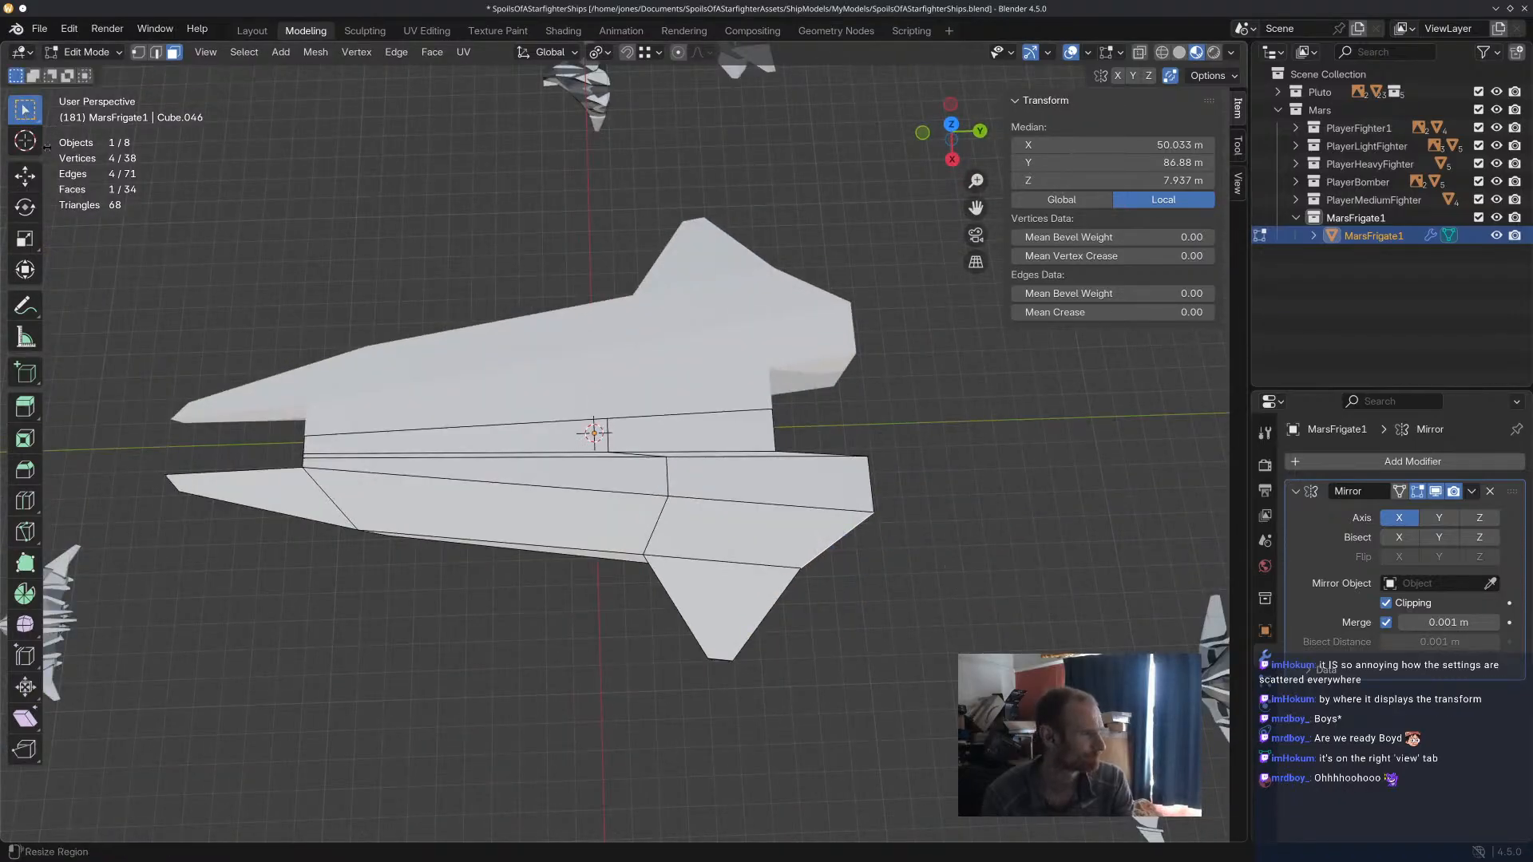
# Move the wing's outer tip edge 49.787 m along Y in edge select mode.
pyautogui.click(156, 52)
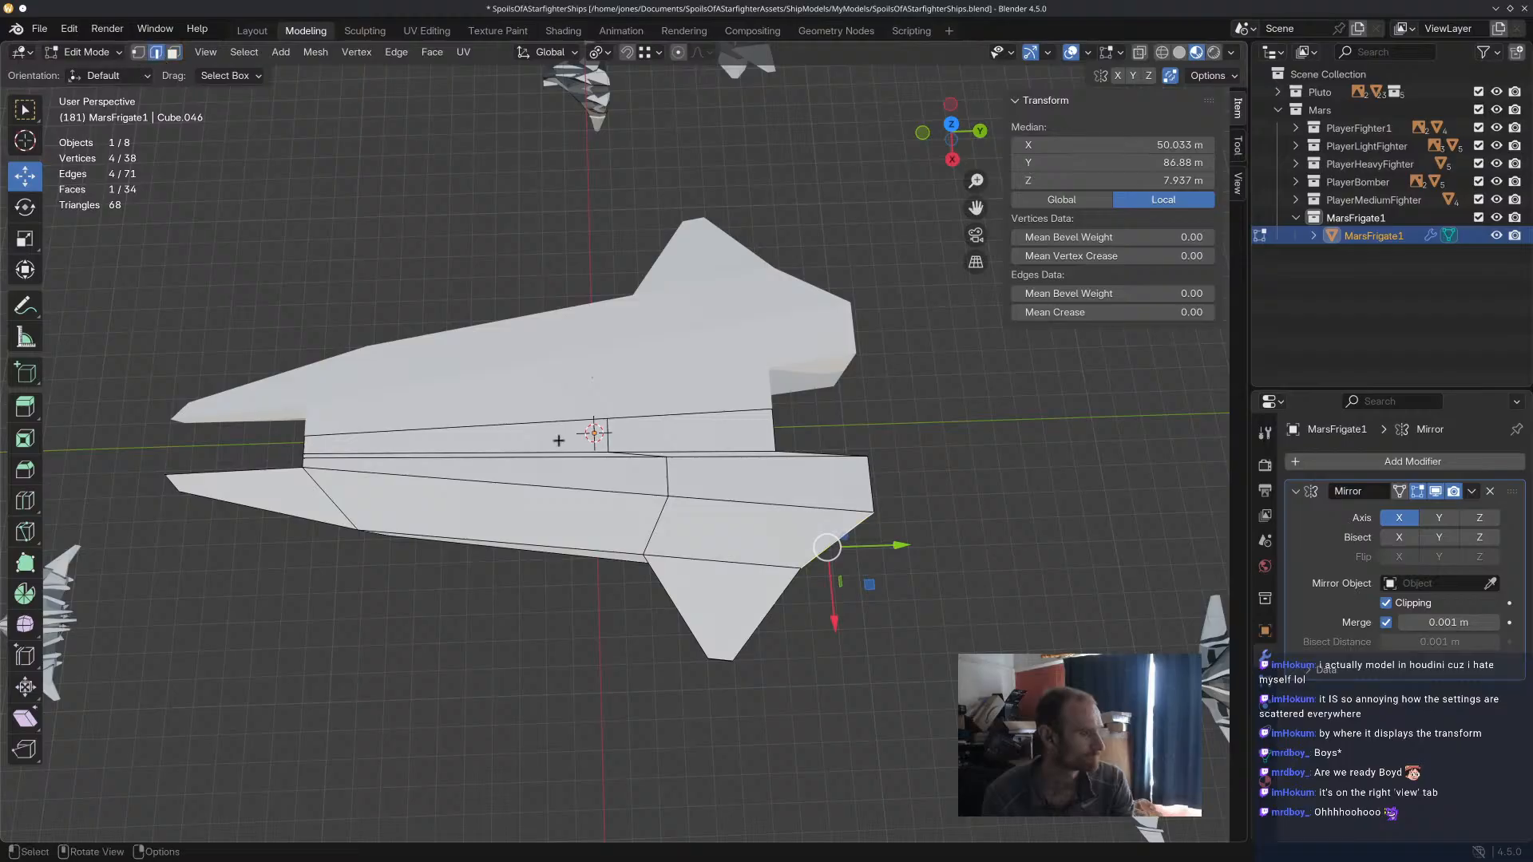
pyautogui.moveTo(722, 551); pyautogui.dragTo(673, 483, button='middle')
pyautogui.click(729, 589)
pyautogui.moveTo(798, 612); pyautogui.dragTo(793, 670)
pyautogui.click(579, 643)
pyautogui.click(588, 645)
pyautogui.moveTo(648, 664); pyautogui.dragTo(831, 730)
pyautogui.moveTo(830, 730); pyautogui.dragTo(895, 547, button='middle')
pyautogui.scroll(-4, 891, 549)
pyautogui.moveTo(759, 630); pyautogui.dragTo(775, 604, button='middle')
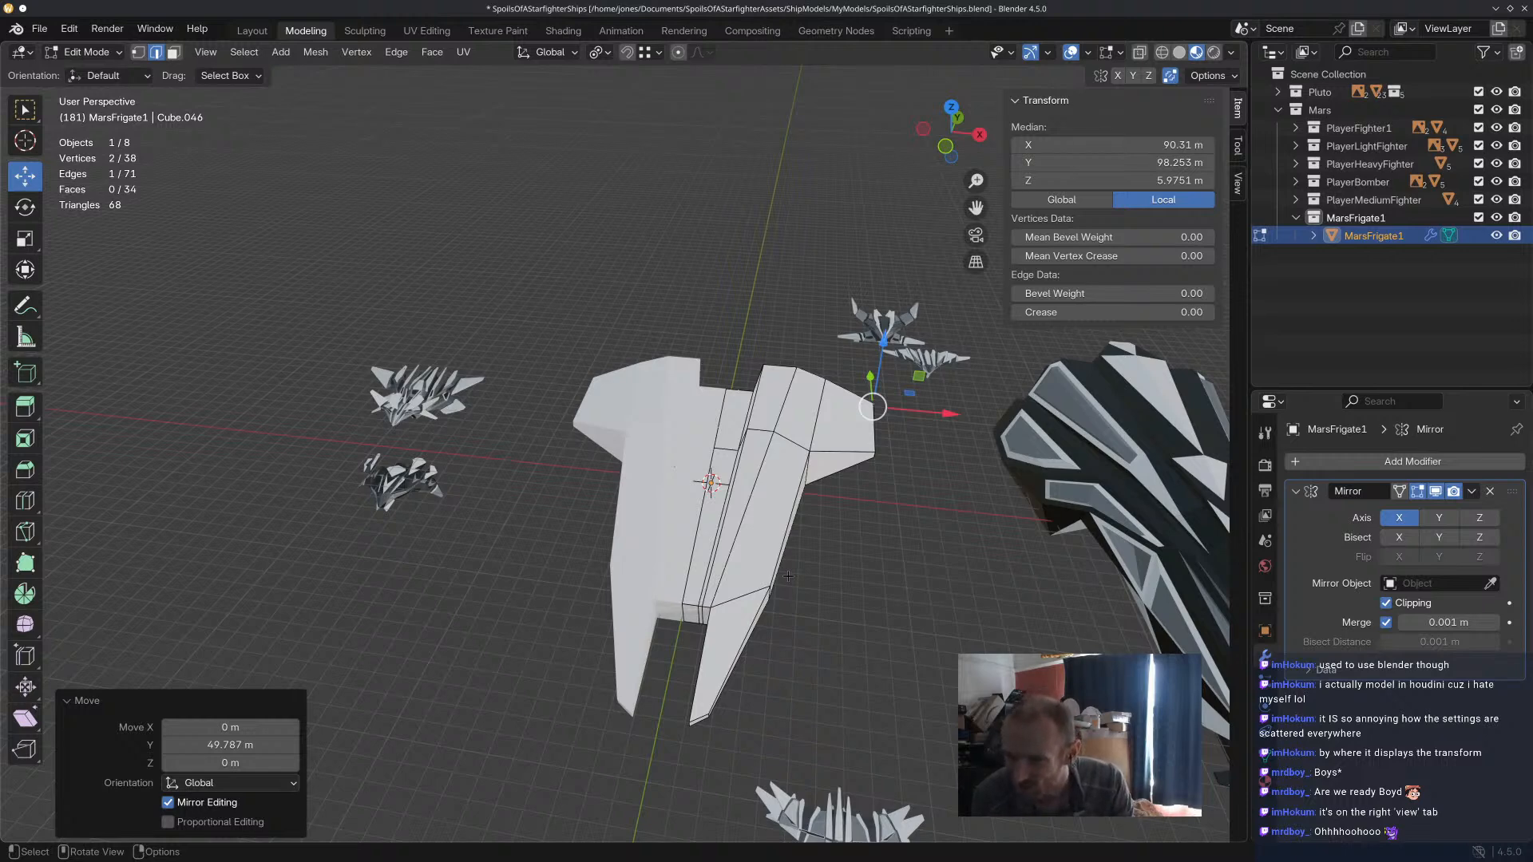
# Move the narrow vertical strip face in the notch between the prongs back along Y, to about Y -92.8 m.
pyautogui.scroll(3, 704, 634)
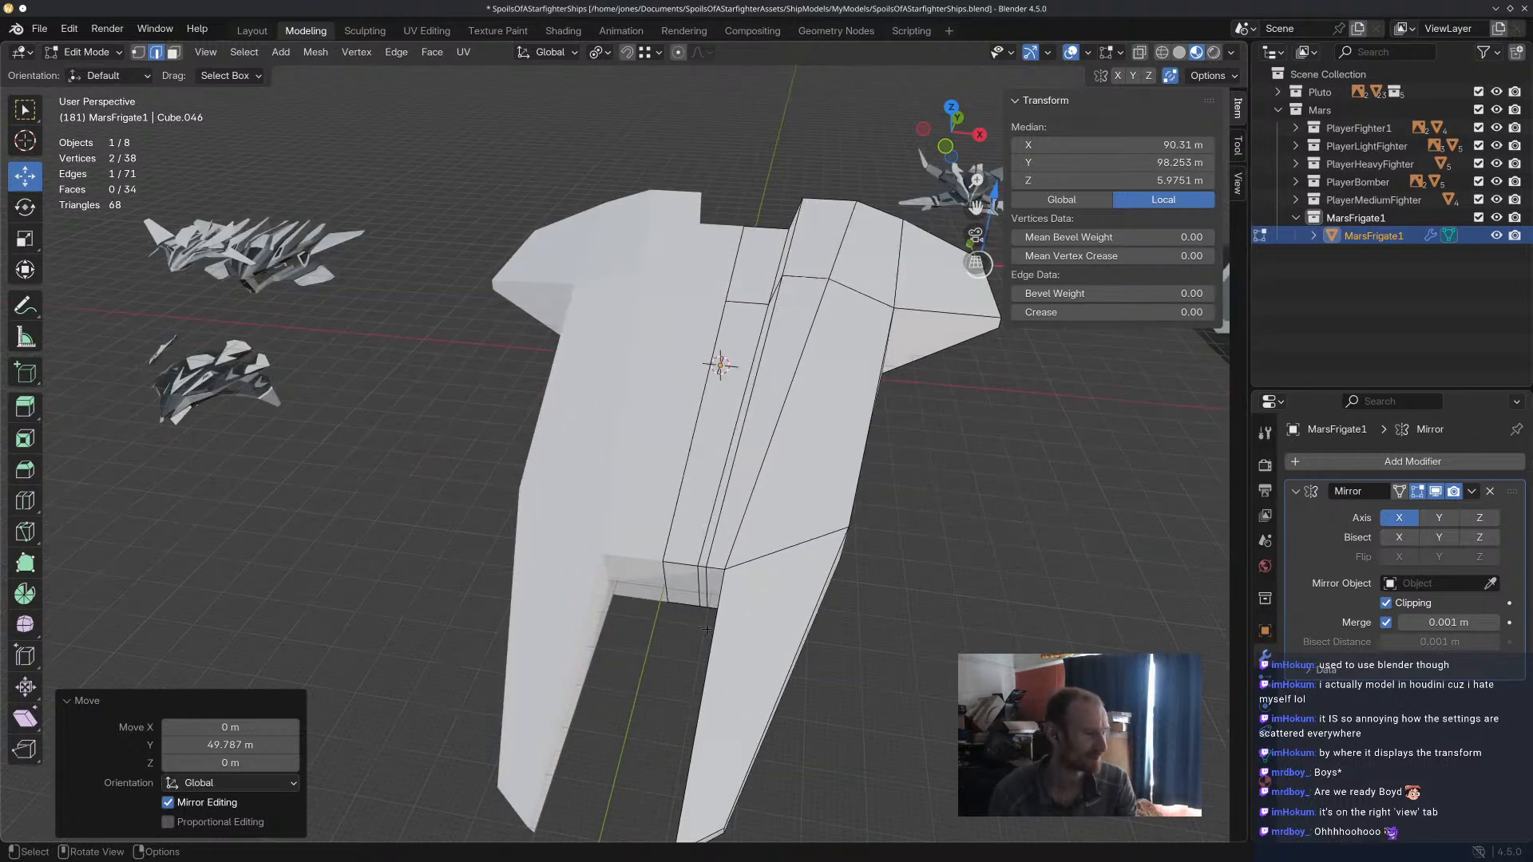
pyautogui.scroll(3, 704, 634)
pyautogui.click(692, 557)
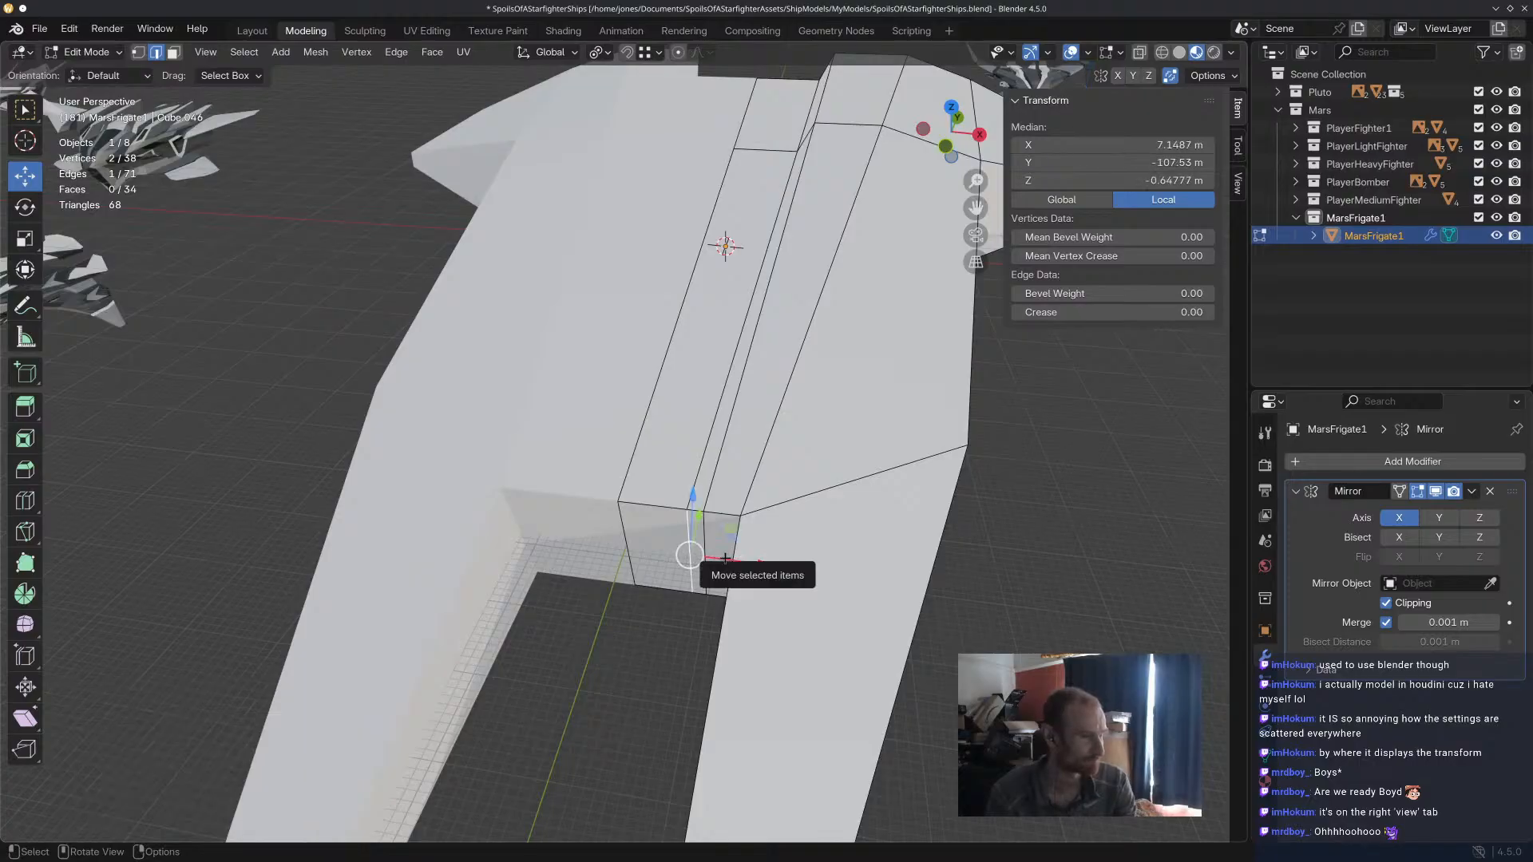
pyautogui.moveTo(725, 559); pyautogui.dragTo(758, 509, button='middle')
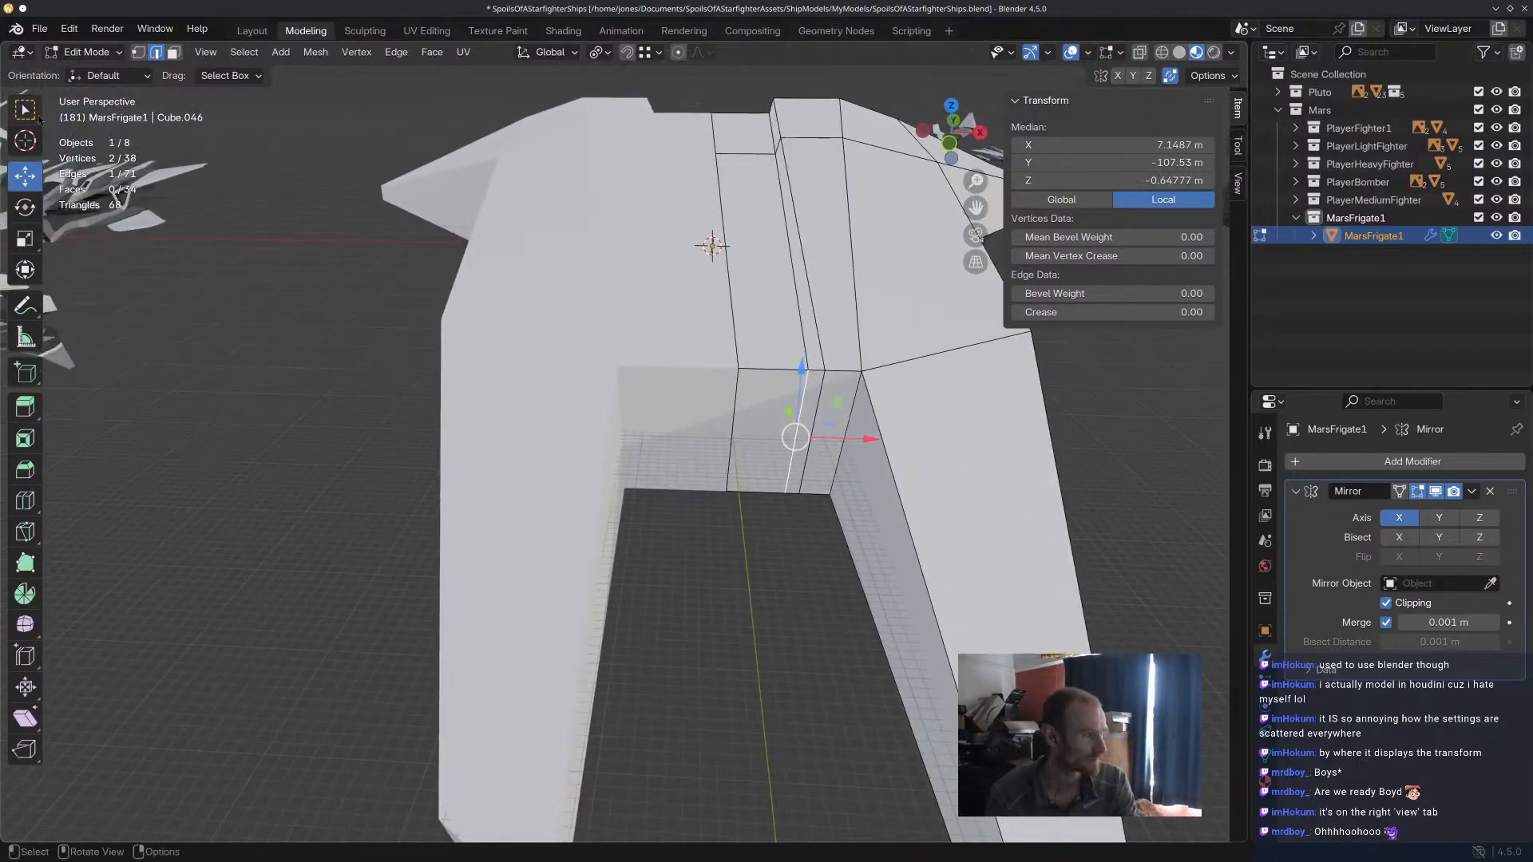
pyautogui.press('3')
pyautogui.click(810, 411)
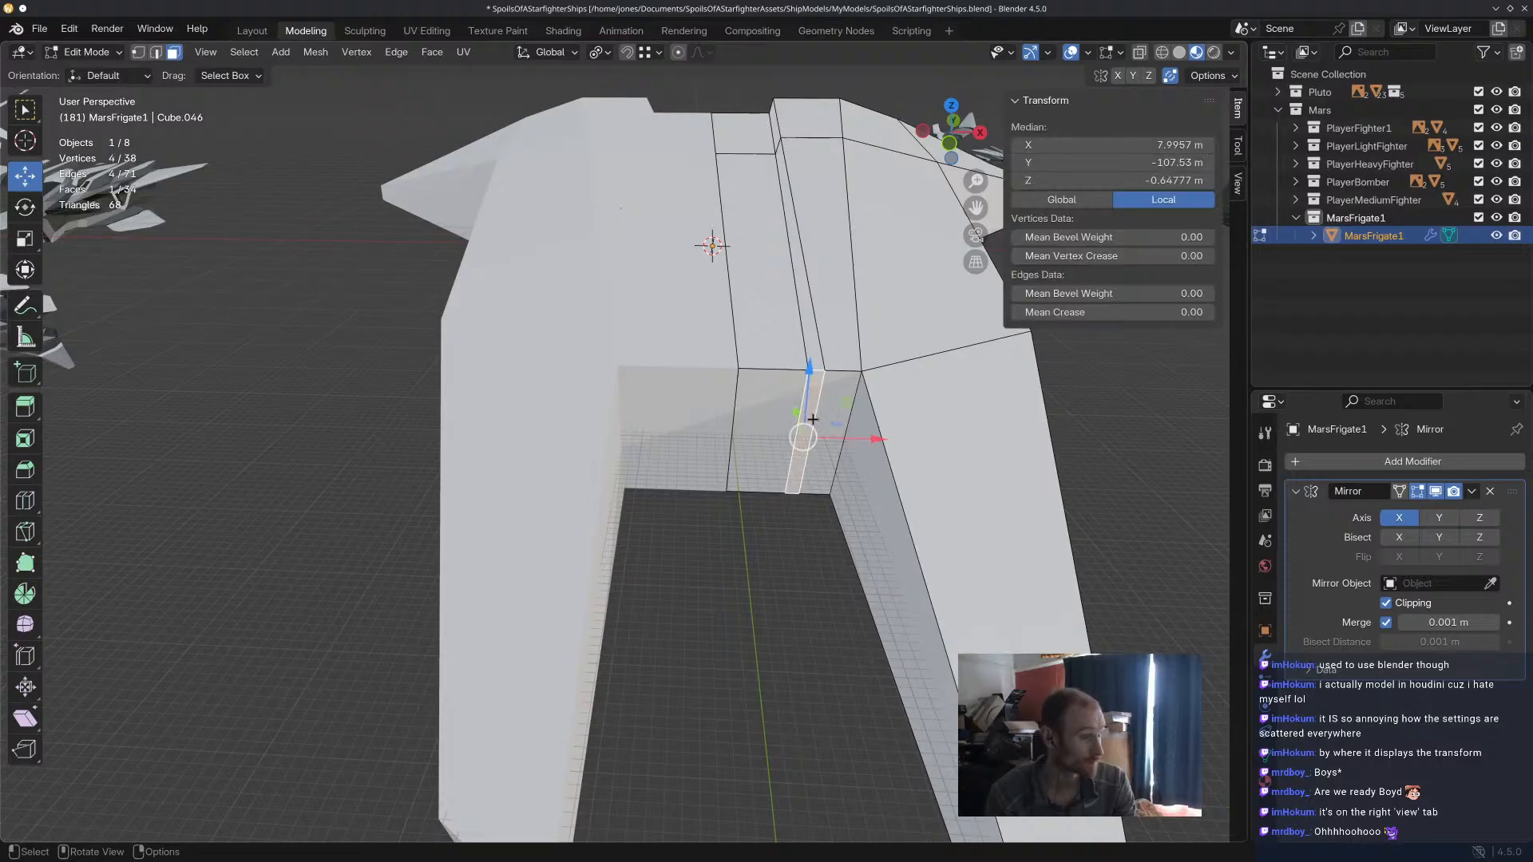
pyautogui.moveTo(797, 412); pyautogui.dragTo(794, 342)
pyautogui.moveTo(794, 342); pyautogui.dragTo(647, 457, button='middle')
# Move the notch's vertical centre edge outward along Y to form a spike, and rotate it about X.
pyautogui.press('2')
pyautogui.click(741, 581)
pyautogui.click(718, 413)
pyautogui.moveTo(508, 554); pyautogui.dragTo(461, 592)
pyautogui.moveTo(514, 578); pyautogui.dragTo(659, 576, button='middle')
pyautogui.press('r')
pyautogui.press('x')
pyautogui.click(540, 398)
# Move the long upper hull edge leading to the notch about 2.7 m along X.
pyautogui.moveTo(551, 477); pyautogui.dragTo(769, 448, button='middle')
pyautogui.click(800, 414)
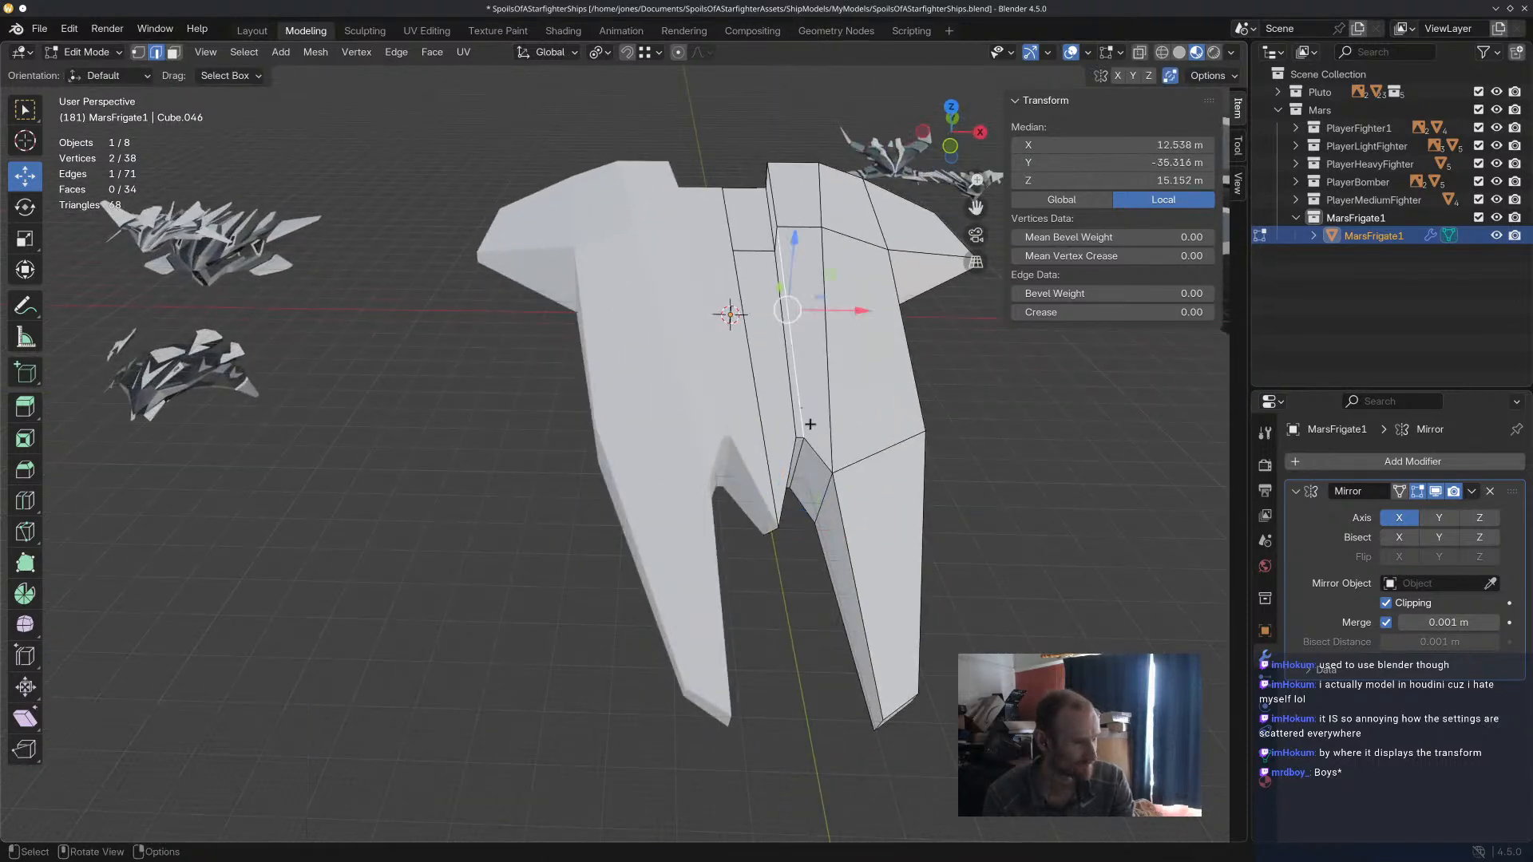
pyautogui.moveTo(860, 307)
pyautogui.mouseDown(button='middle')
pyautogui.moveTo(798, 327)
pyautogui.moveTo(862, 298)
pyautogui.moveTo(831, 312)
pyautogui.mouseUp(button='middle')
pyautogui.press('g')
pyautogui.press('x')
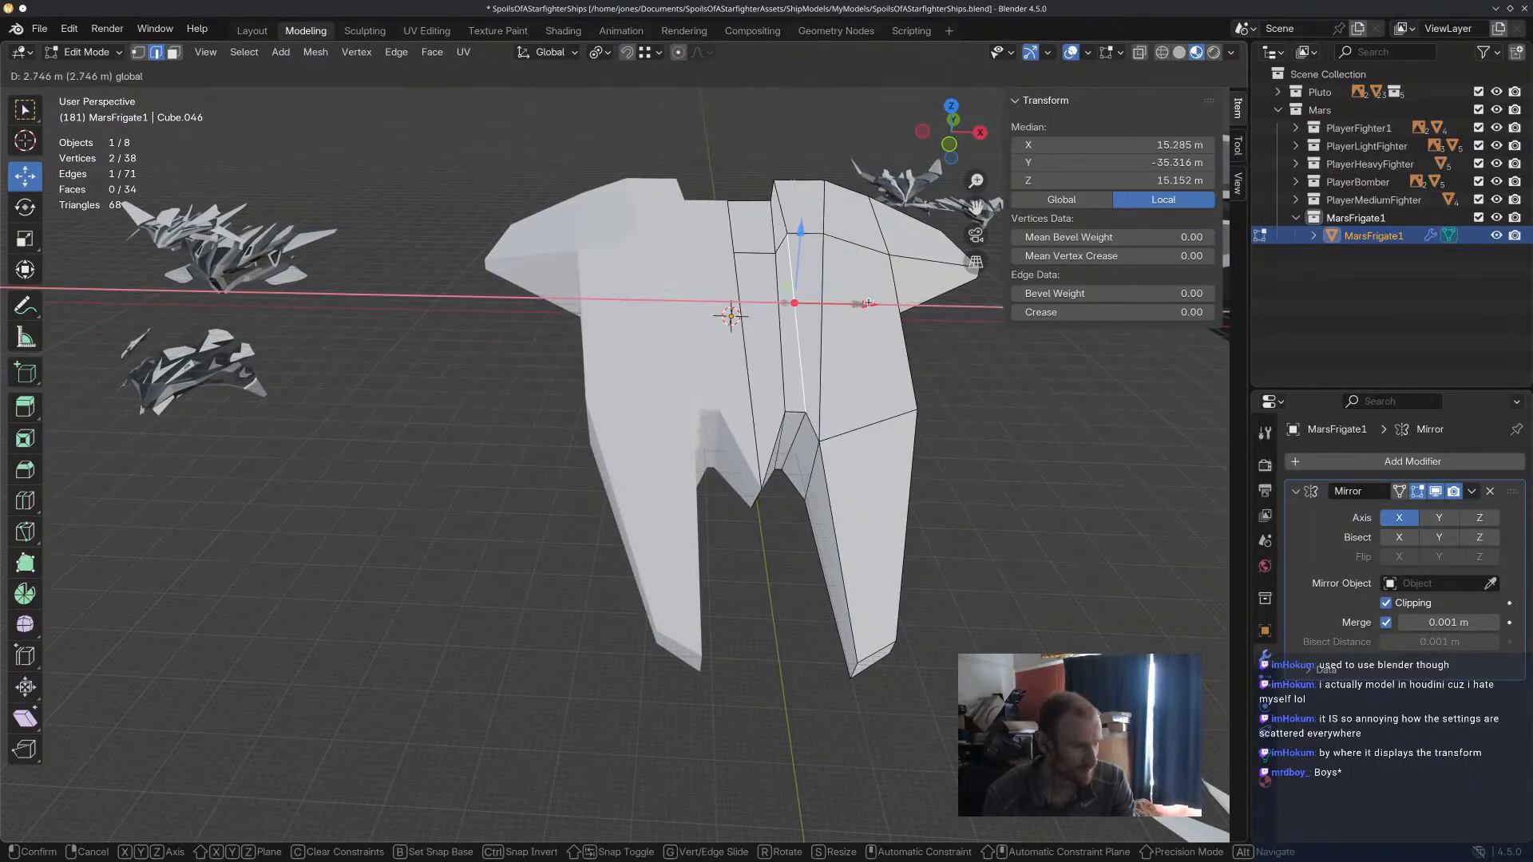
pyautogui.click(797, 421)
# Move the vertical notch edge at the recess about 2.6 m along X and clear the selection.
pyautogui.click(798, 423)
pyautogui.press('g')
pyautogui.press('x')
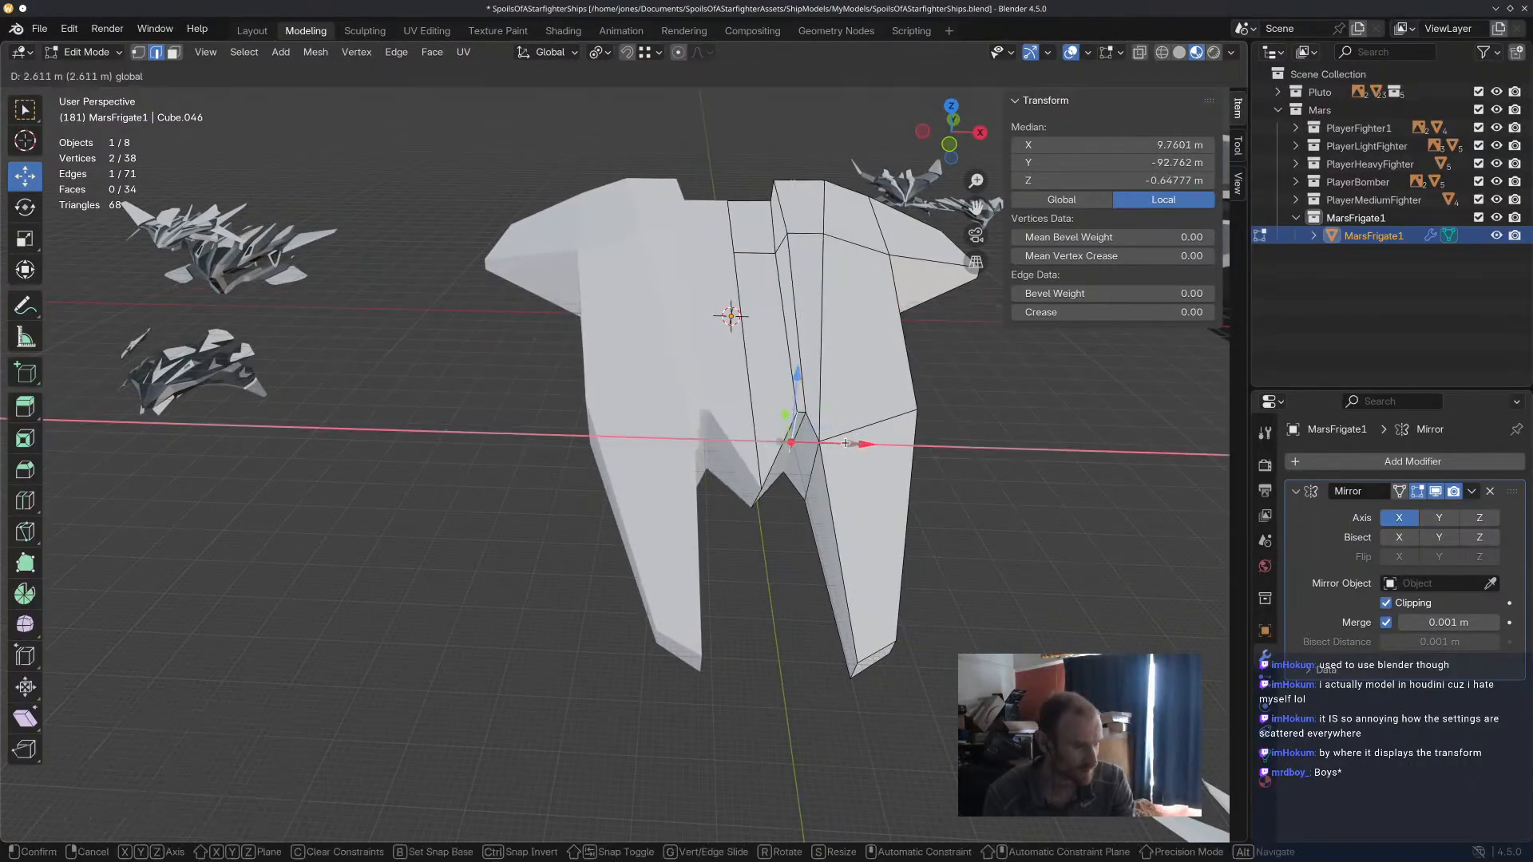
pyautogui.click(842, 442)
pyautogui.moveTo(831, 412); pyautogui.dragTo(938, 403, button='middle')
pyautogui.moveTo(722, 492); pyautogui.dragTo(589, 551, button='middle')
pyautogui.click(589, 551)
# Examine the frigate's overall shape from above and from the side against the neighbouring ships.
pyautogui.scroll(-5, 589, 543)
pyautogui.scroll(3, 664, 440)
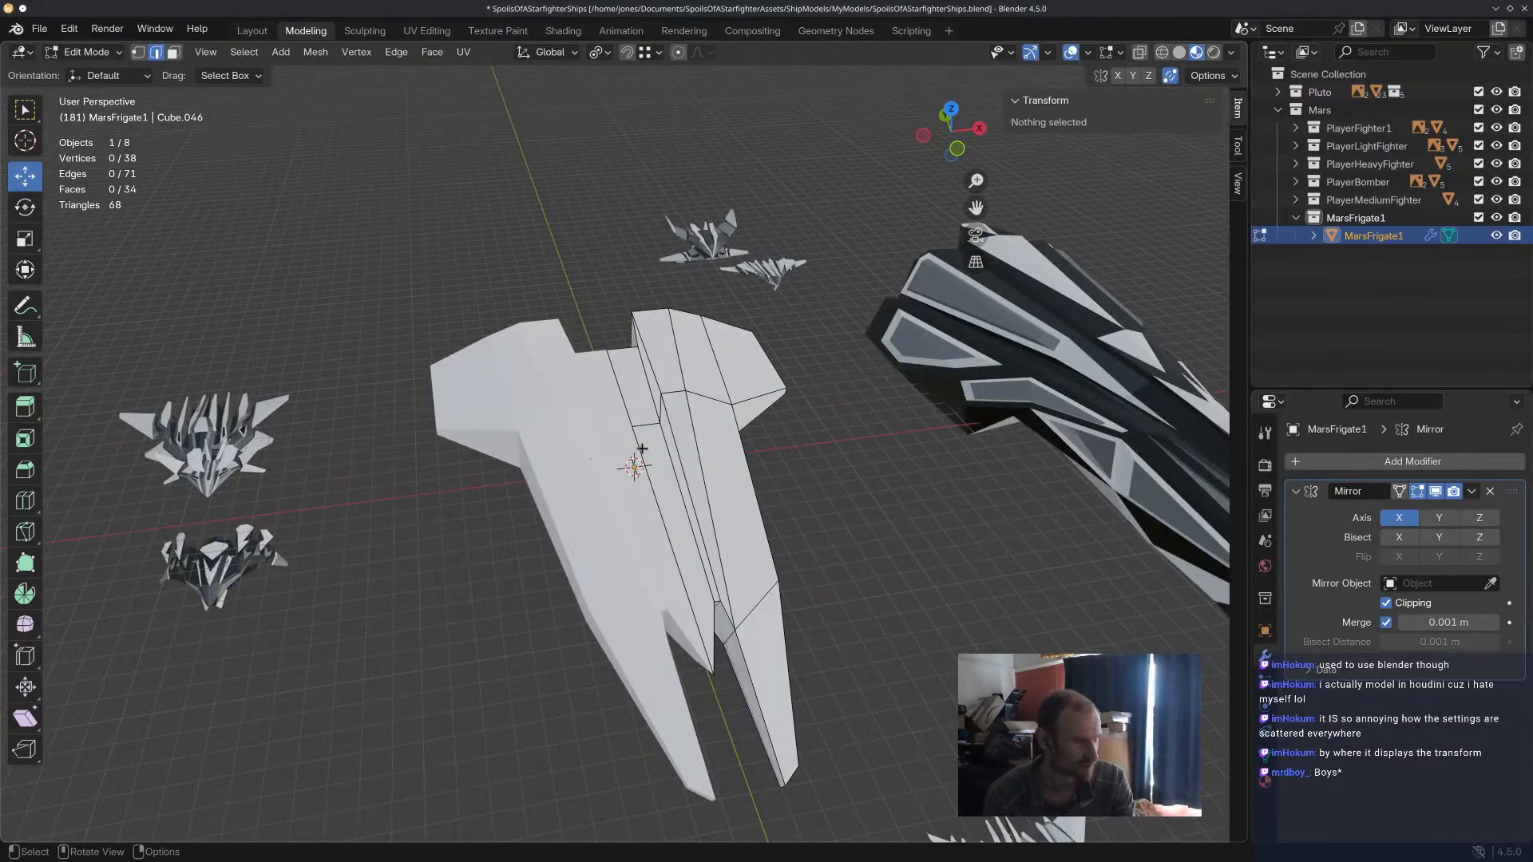
pyautogui.moveTo(641, 450); pyautogui.dragTo(595, 448, button='middle')
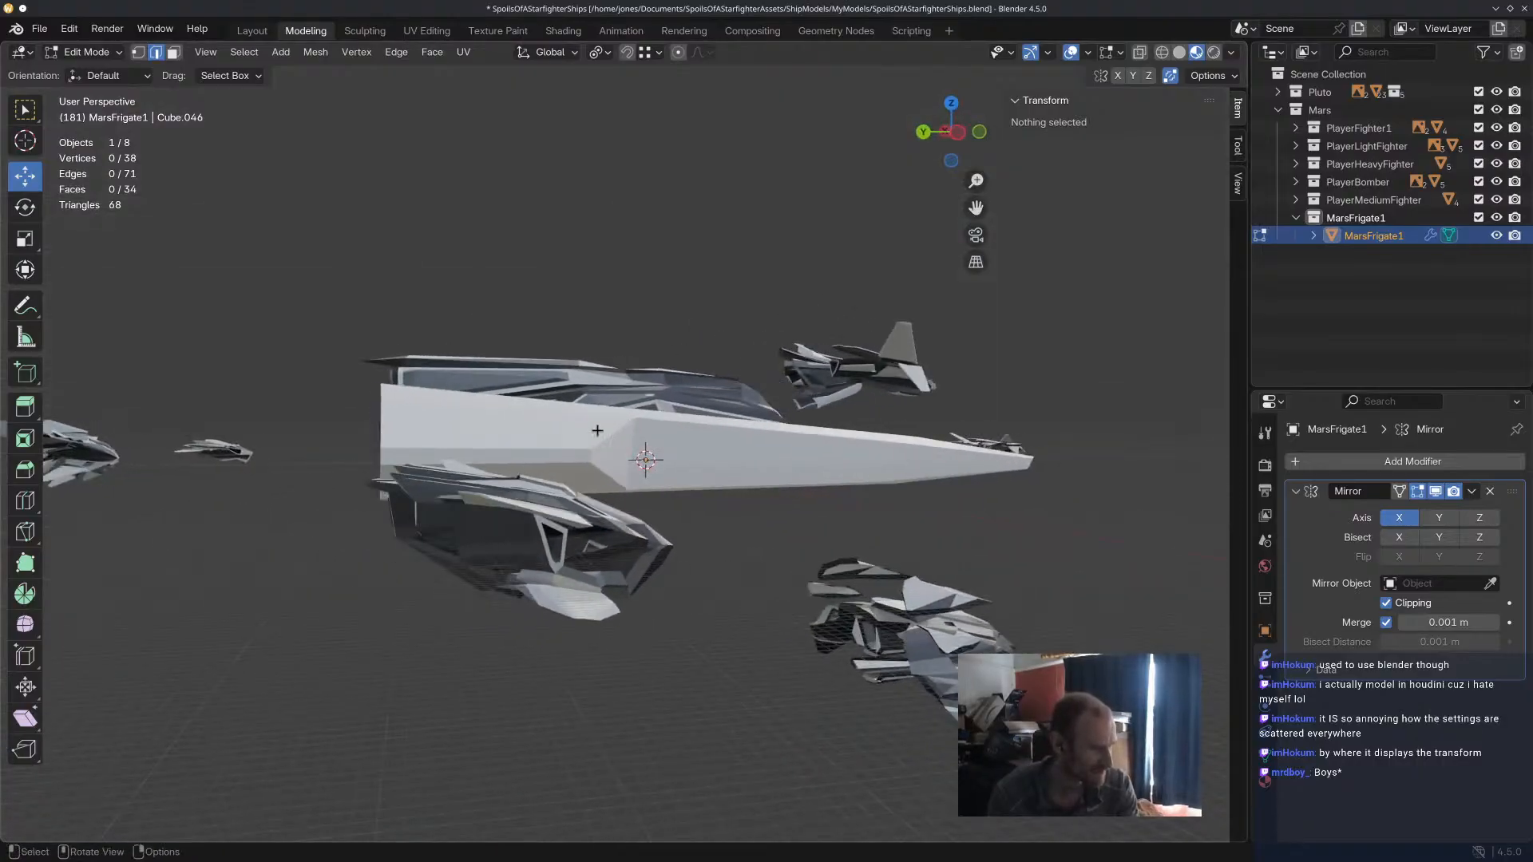
pyautogui.moveTo(301, 291); pyautogui.dragTo(550, 444, button='middle')
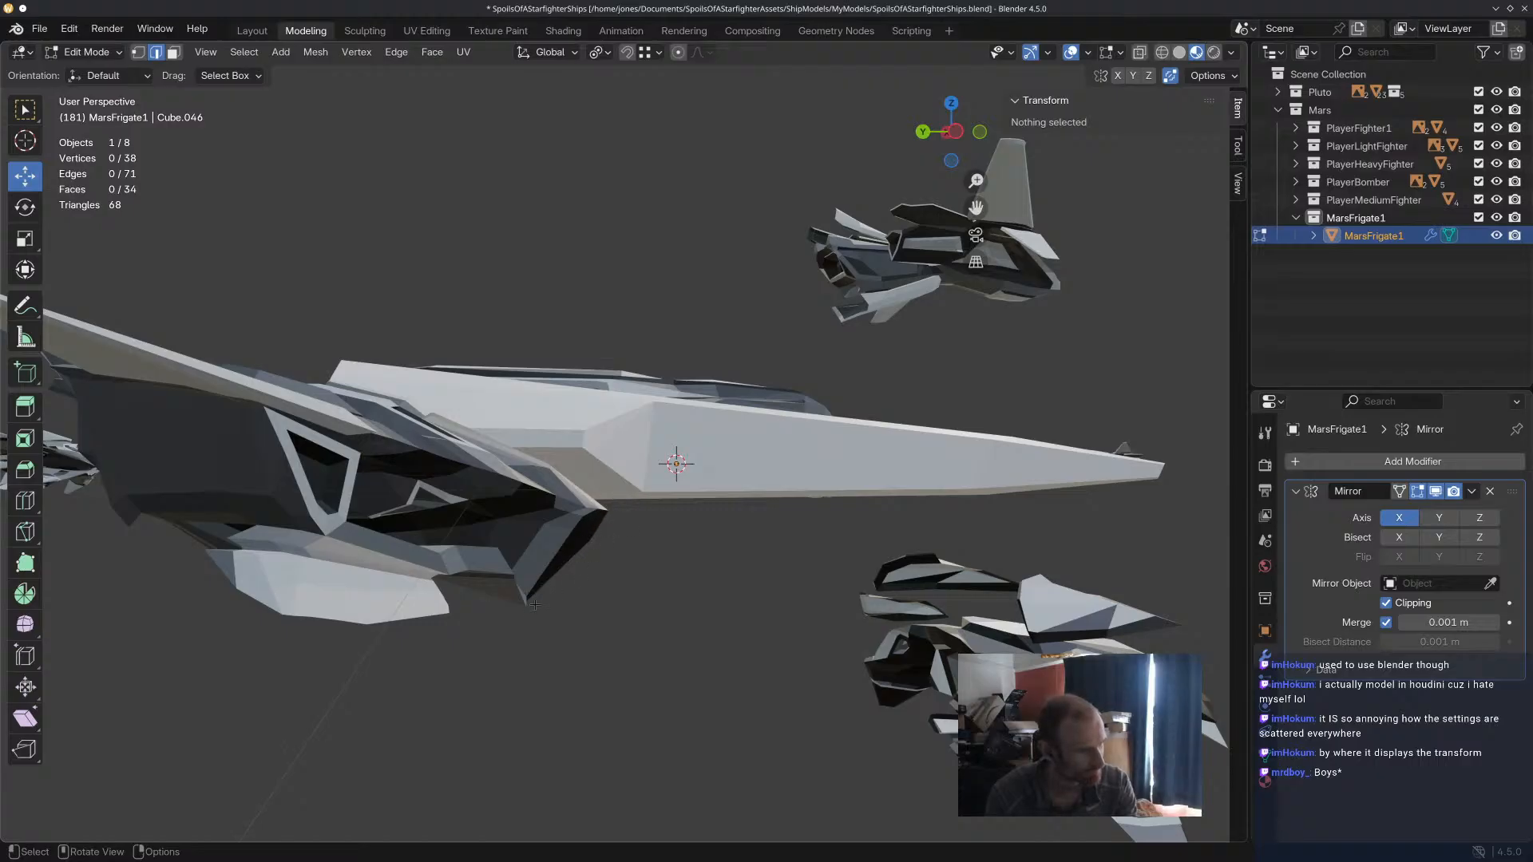
pyautogui.moveTo(511, 617); pyautogui.dragTo(672, 527, button='middle')
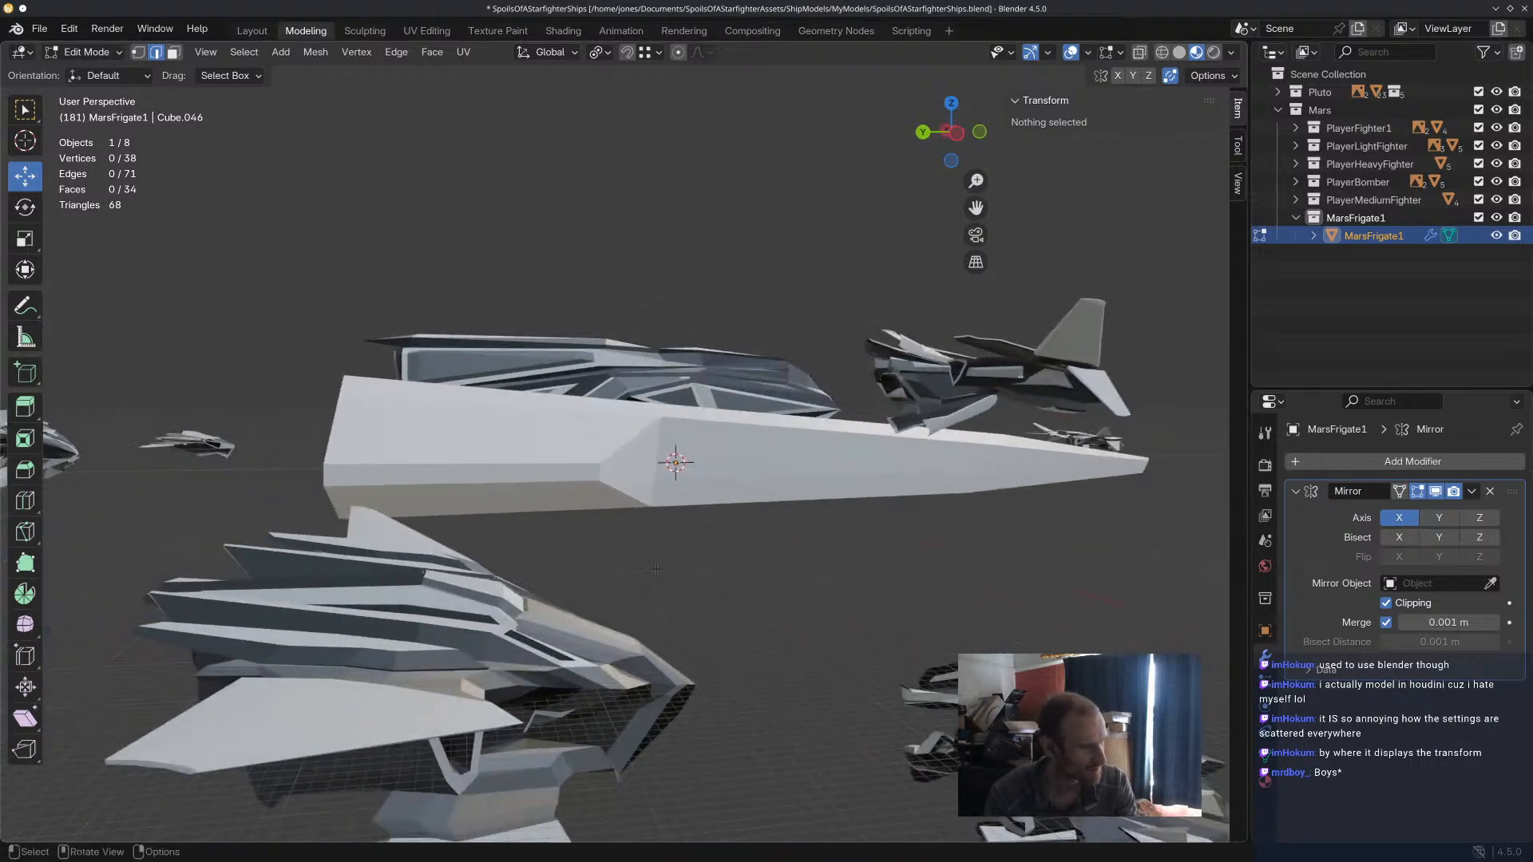
pyautogui.moveTo(708, 708); pyautogui.dragTo(671, 531, button='middle')
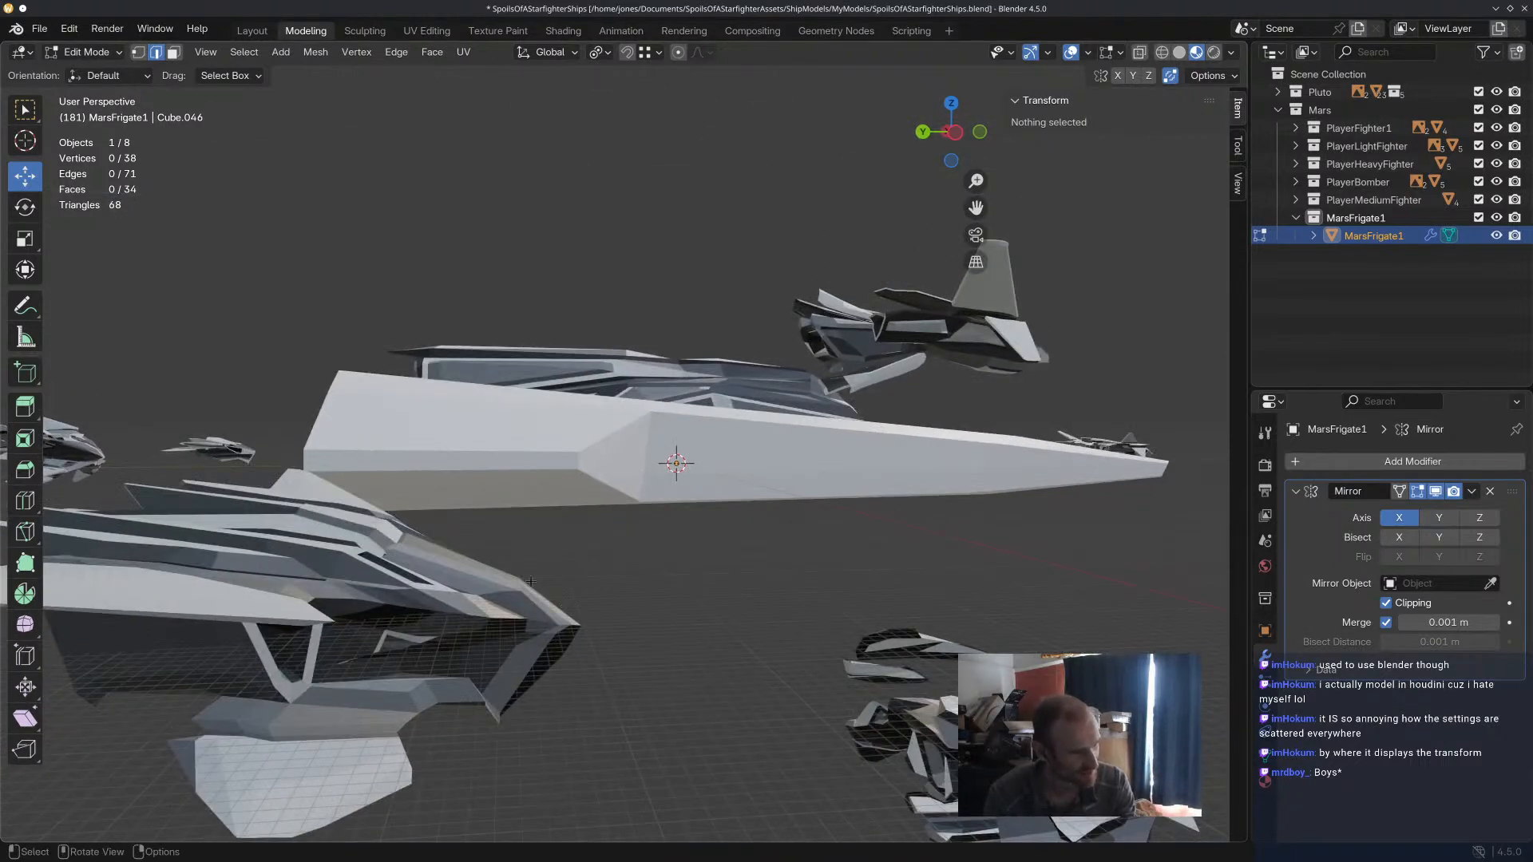
pyautogui.moveTo(561, 597); pyautogui.dragTo(259, 352, button='middle')
pyautogui.click(258, 374)
pyautogui.moveTo(320, 342); pyautogui.dragTo(424, 351)
pyautogui.click(280, 523)
pyautogui.moveTo(280, 523); pyautogui.dragTo(397, 564, button='middle')
# Add a single loop cut through the slanted notch face between the centre spike and the recess.
pyautogui.scroll(-3, 769, 522)
pyautogui.moveTo(769, 522); pyautogui.dragTo(615, 376, button='middle')
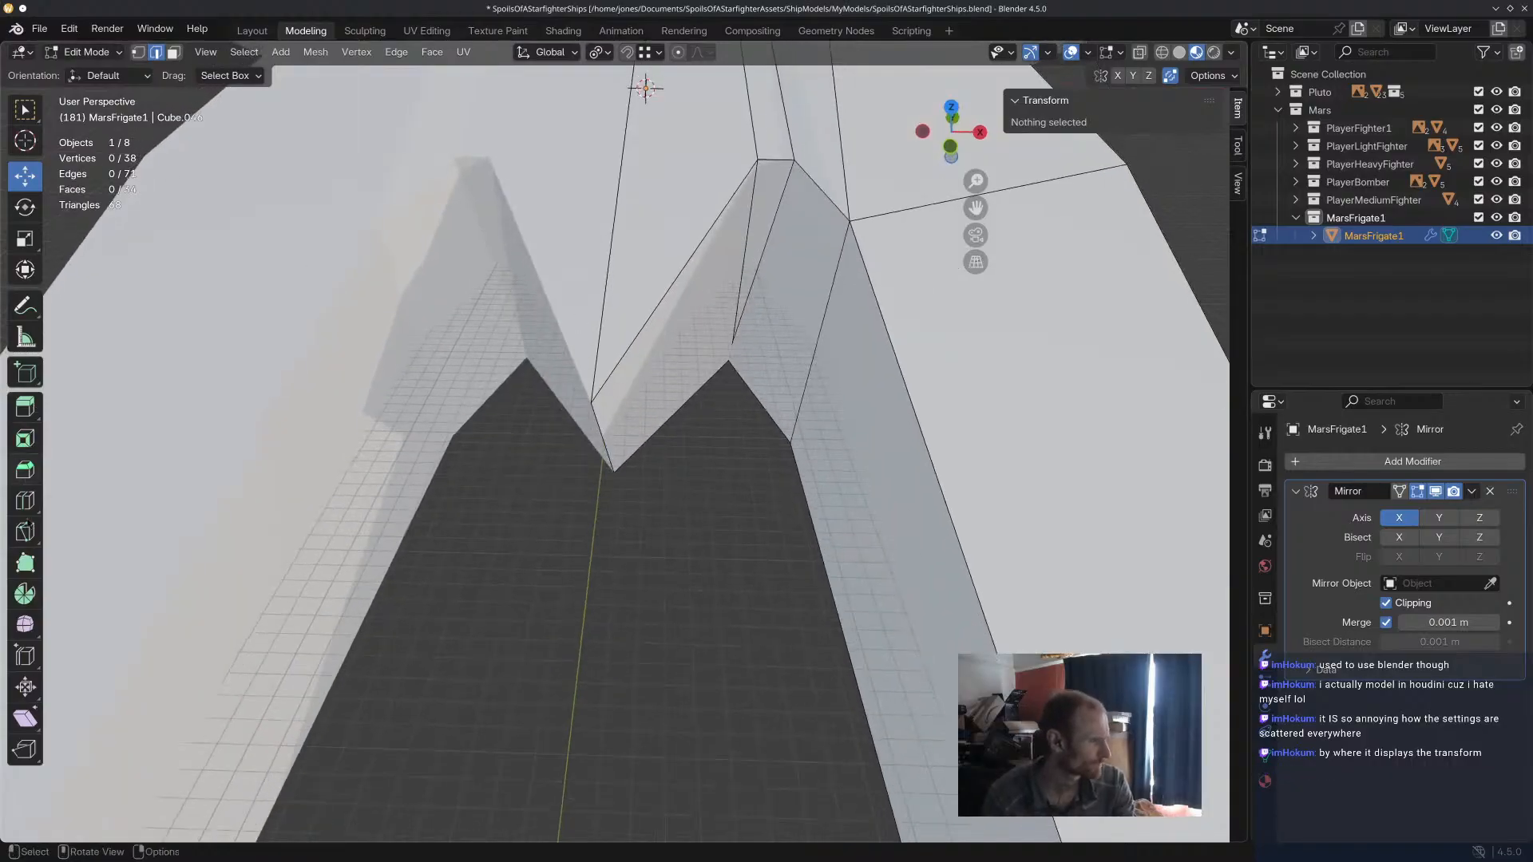
pyautogui.click(23, 504)
pyautogui.click(702, 244)
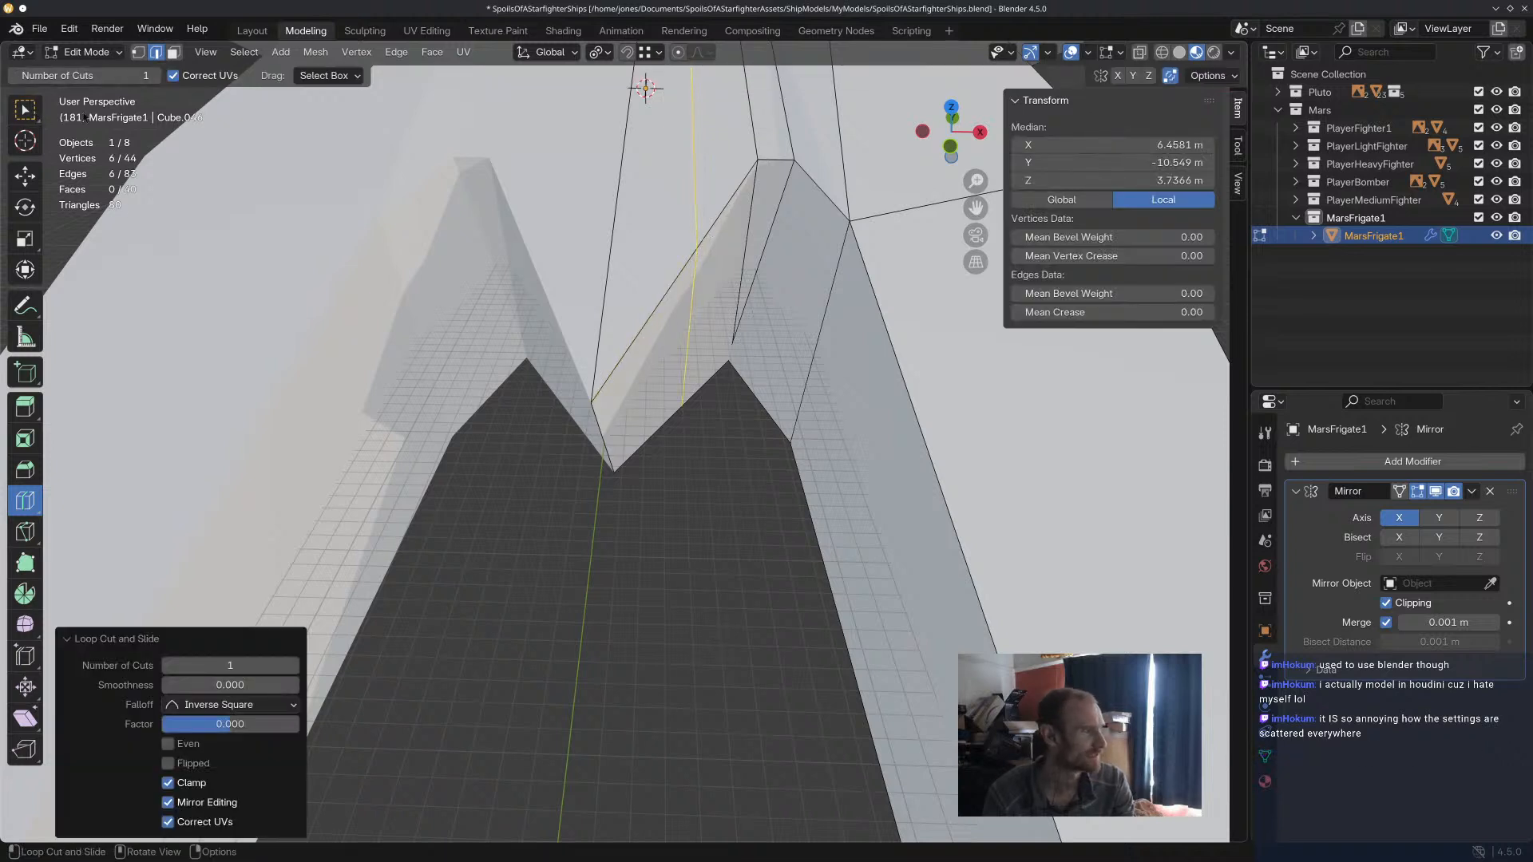
# Move the loop cut's new vertical edge in the notch along Y and rotate it about X.
pyautogui.click(26, 175)
pyautogui.click(686, 355)
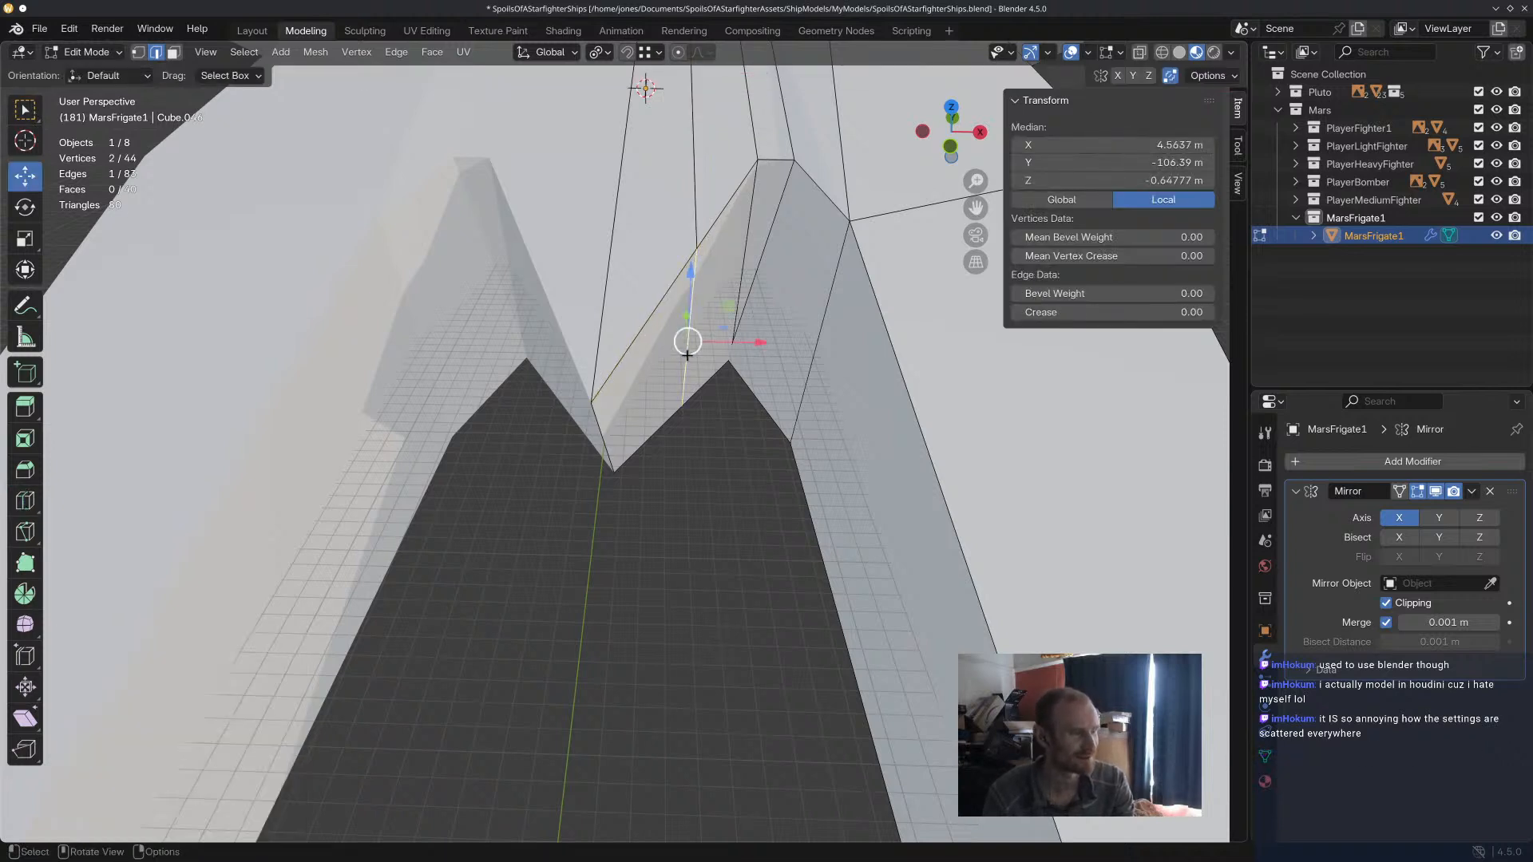
pyautogui.moveTo(706, 408); pyautogui.dragTo(696, 405, button='middle')
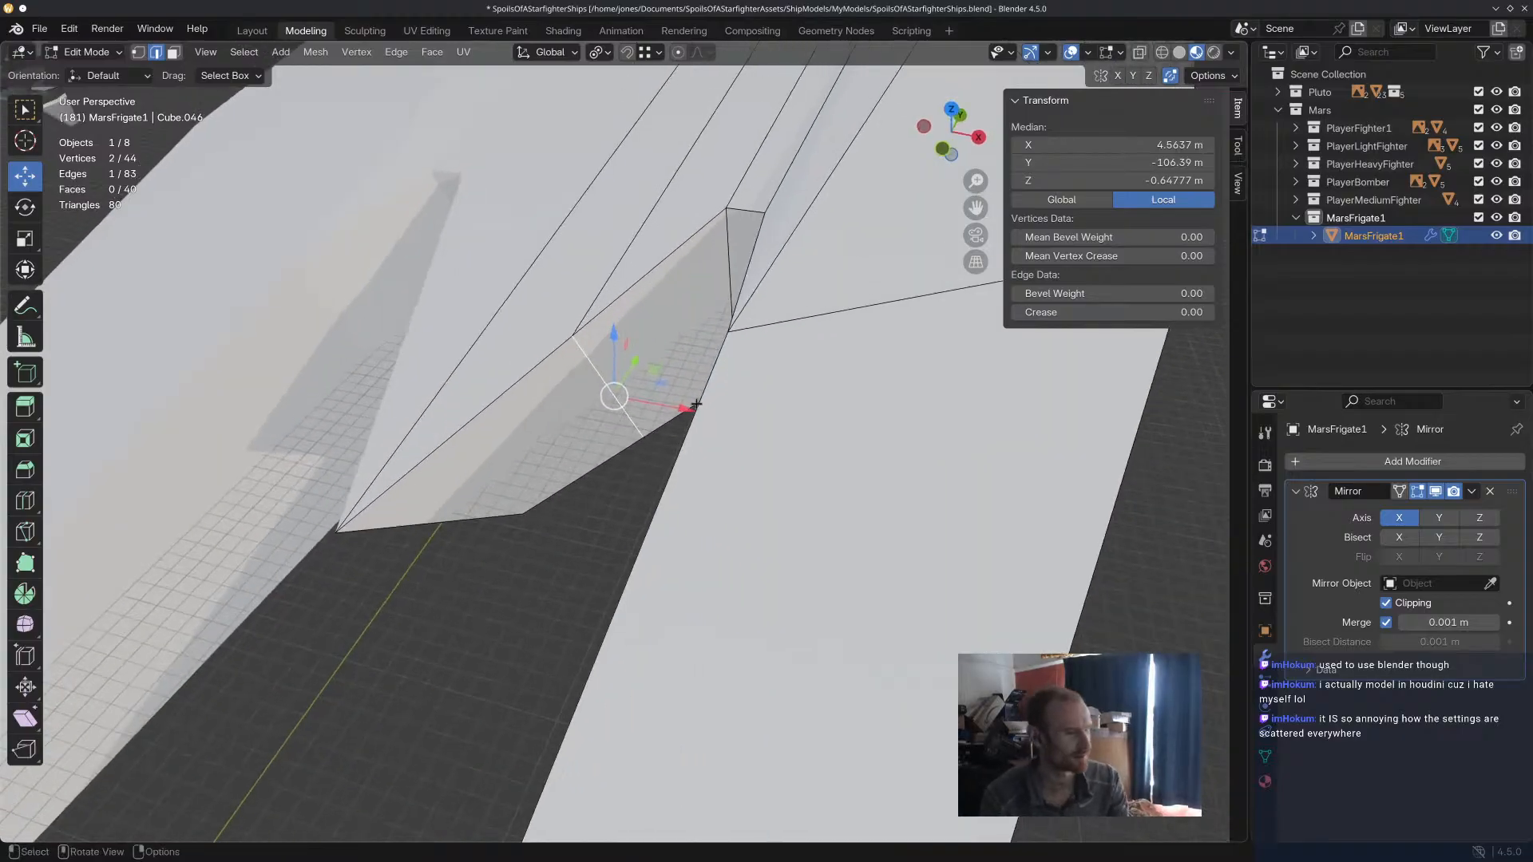
pyautogui.moveTo(639, 358); pyautogui.dragTo(748, 399)
pyautogui.moveTo(748, 399); pyautogui.dragTo(660, 312, button='middle')
pyautogui.press('r')
pyautogui.press('x')
pyautogui.click(558, 370)
# Move the underside vertex at the notch recess outward along X and clear the selection.
pyautogui.click(681, 324)
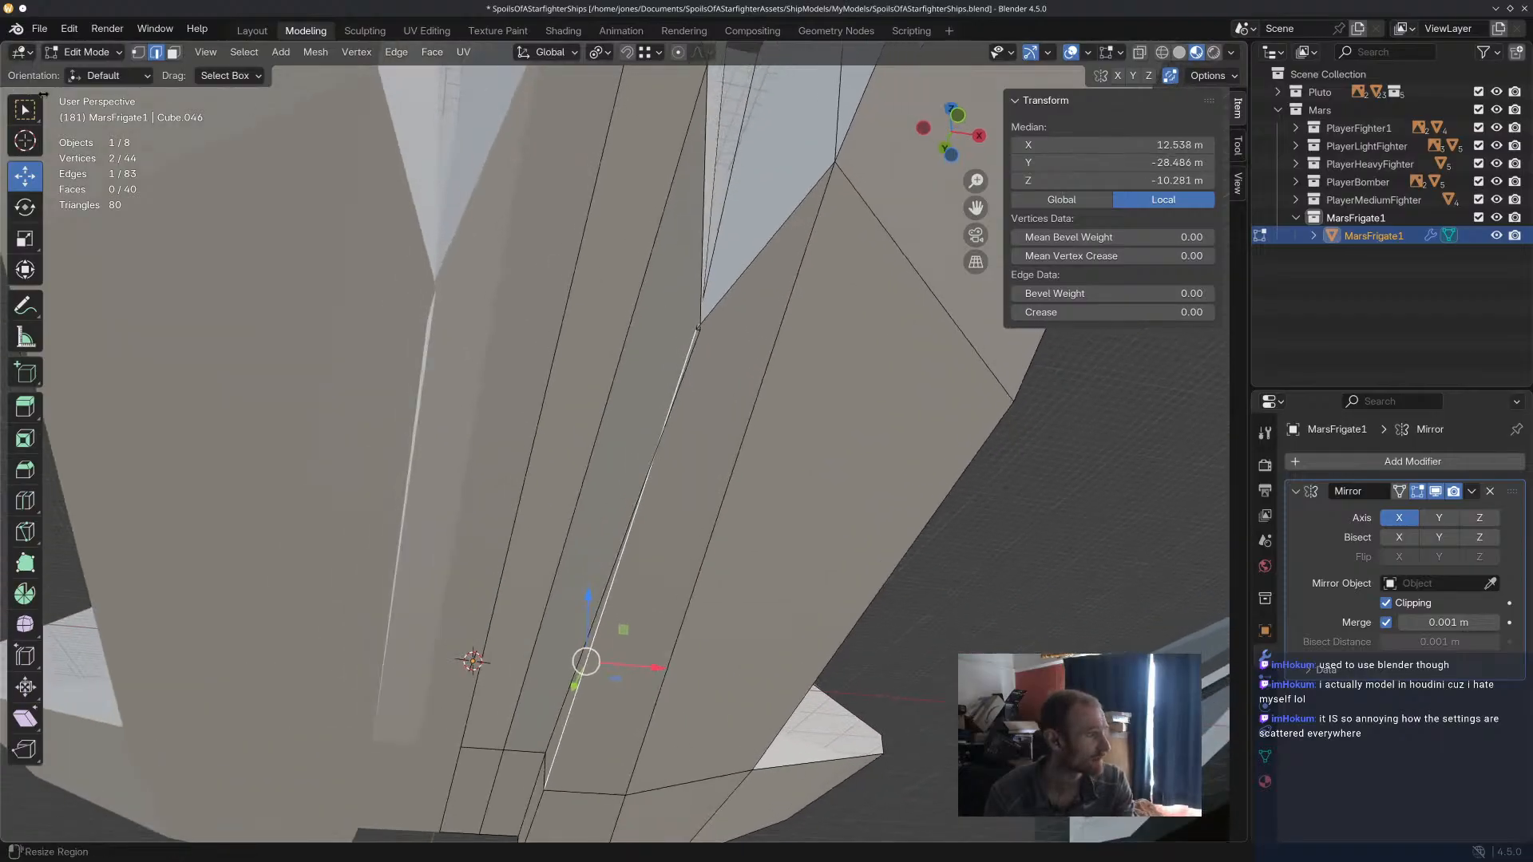
pyautogui.click(137, 53)
pyautogui.click(697, 330)
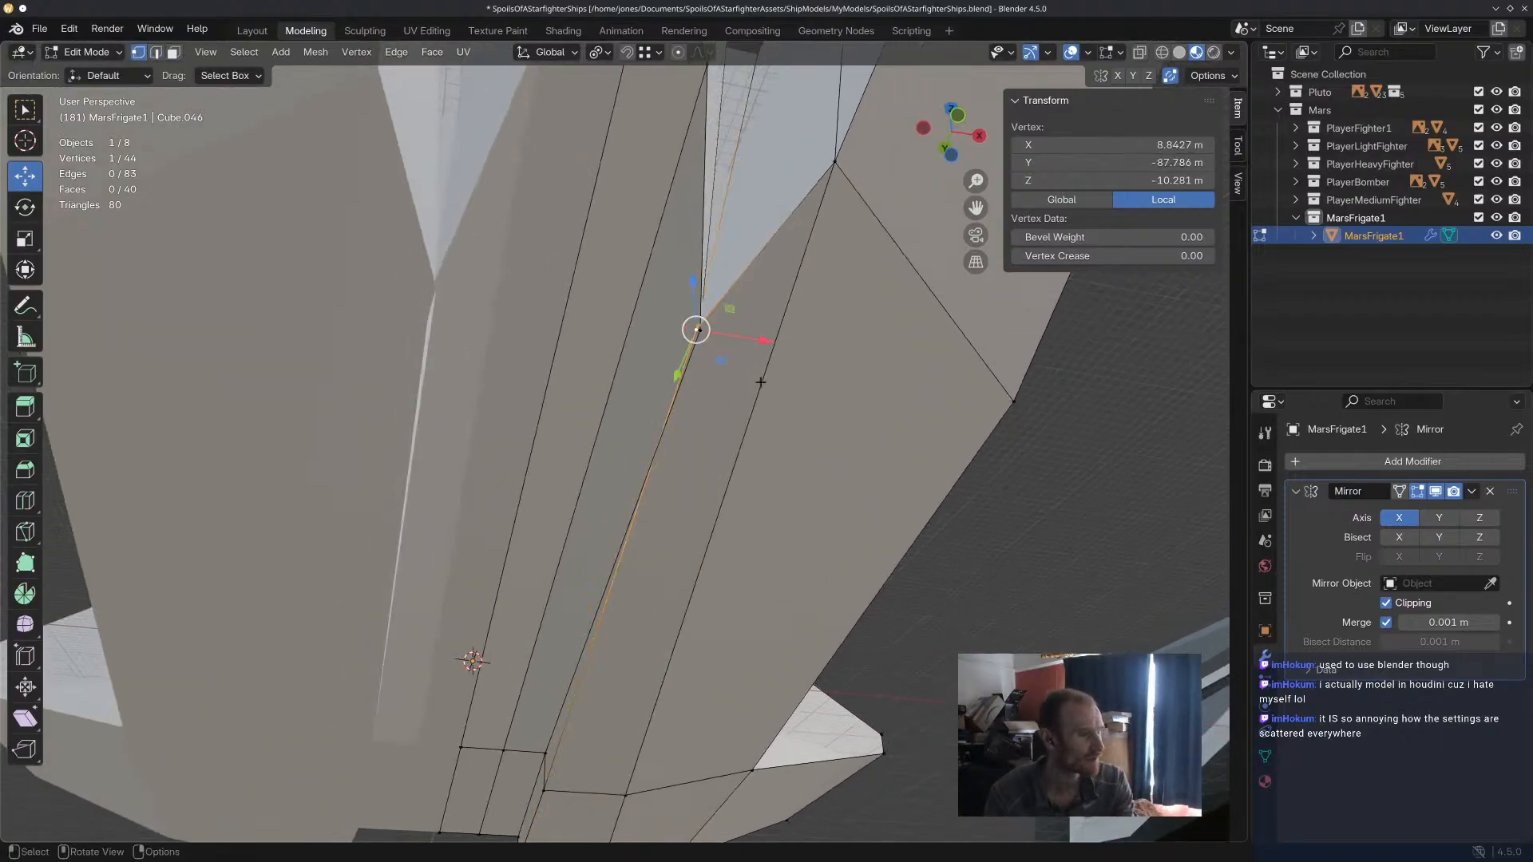
pyautogui.moveTo(760, 342); pyautogui.dragTo(788, 350)
pyautogui.click(992, 518)
pyautogui.moveTo(991, 518); pyautogui.dragTo(880, 504, button='middle')
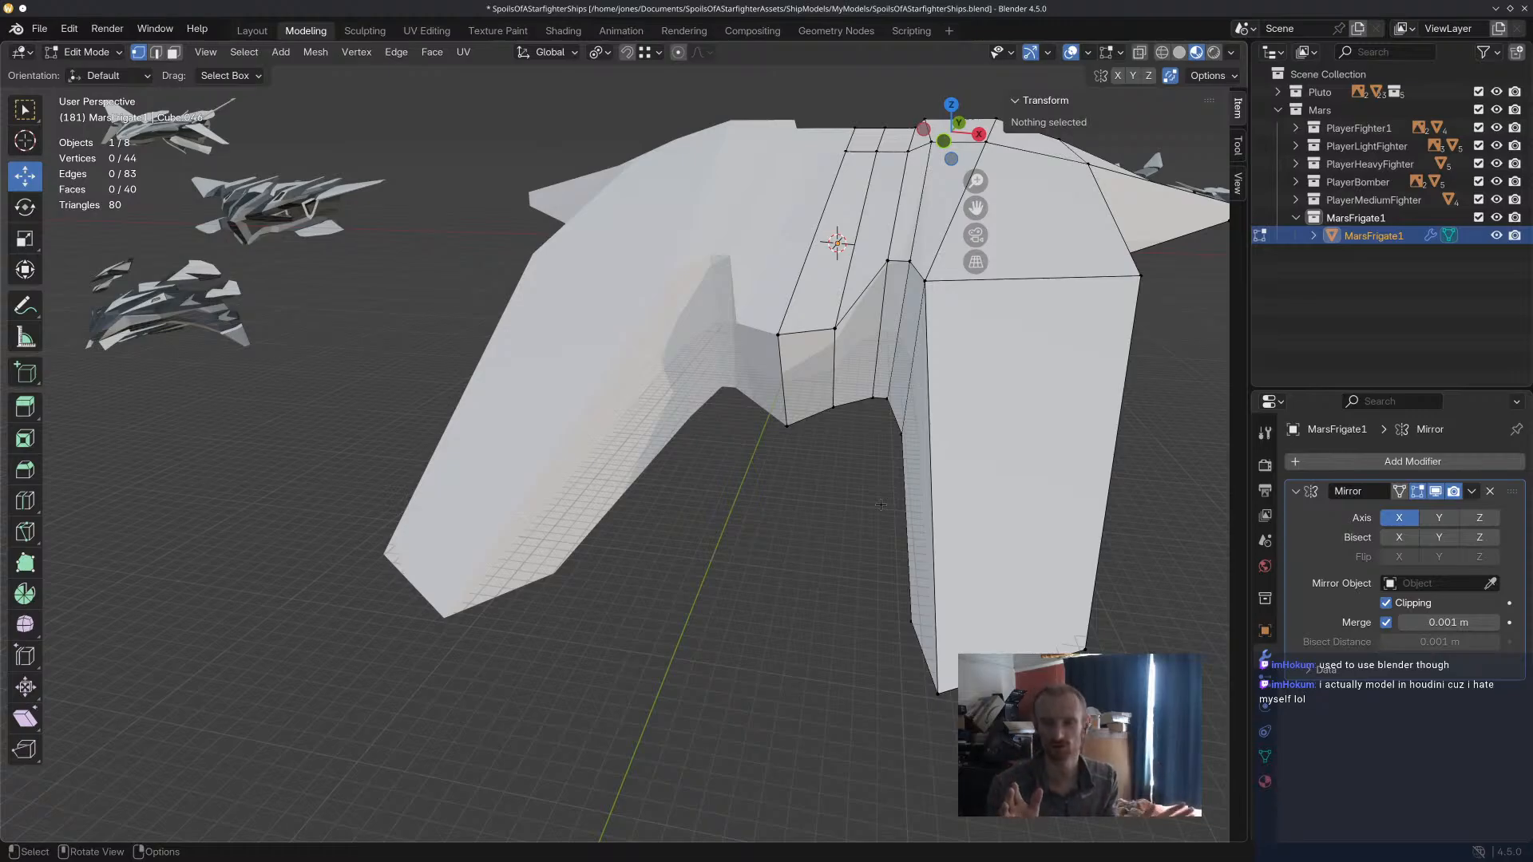
# Inset the four top faces of the hull's centre strip by about 0.86 m.
pyautogui.moveTo(1039, 375); pyautogui.dragTo(918, 359, button='middle')
pyautogui.scroll(3, 854, 417)
pyautogui.moveTo(854, 417); pyautogui.dragTo(852, 304, button='middle')
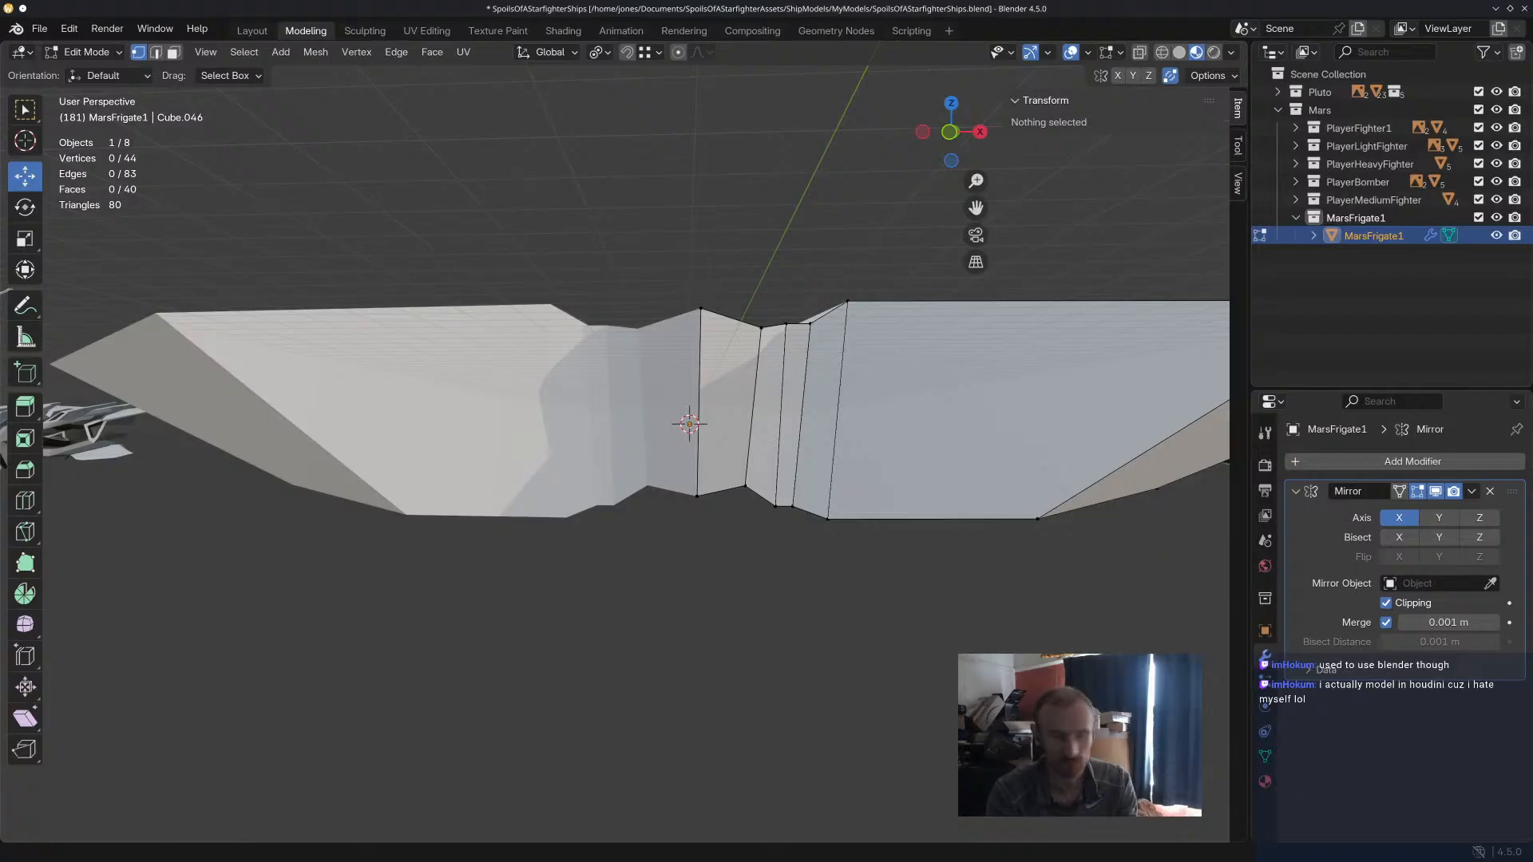
pyautogui.moveTo(791, 399); pyautogui.dragTo(667, 252, button='middle')
pyautogui.click(764, 340)
pyautogui.keyDown('shift'); pyautogui.click(725, 335); pyautogui.keyUp('shift')
pyautogui.keyDown('shift'); pyautogui.click(751, 146); pyautogui.keyUp('shift')
pyautogui.keyDown('shift'); pyautogui.click(777, 144); pyautogui.keyUp('shift')
pyautogui.moveTo(879, 196); pyautogui.dragTo(886, 353, button='middle')
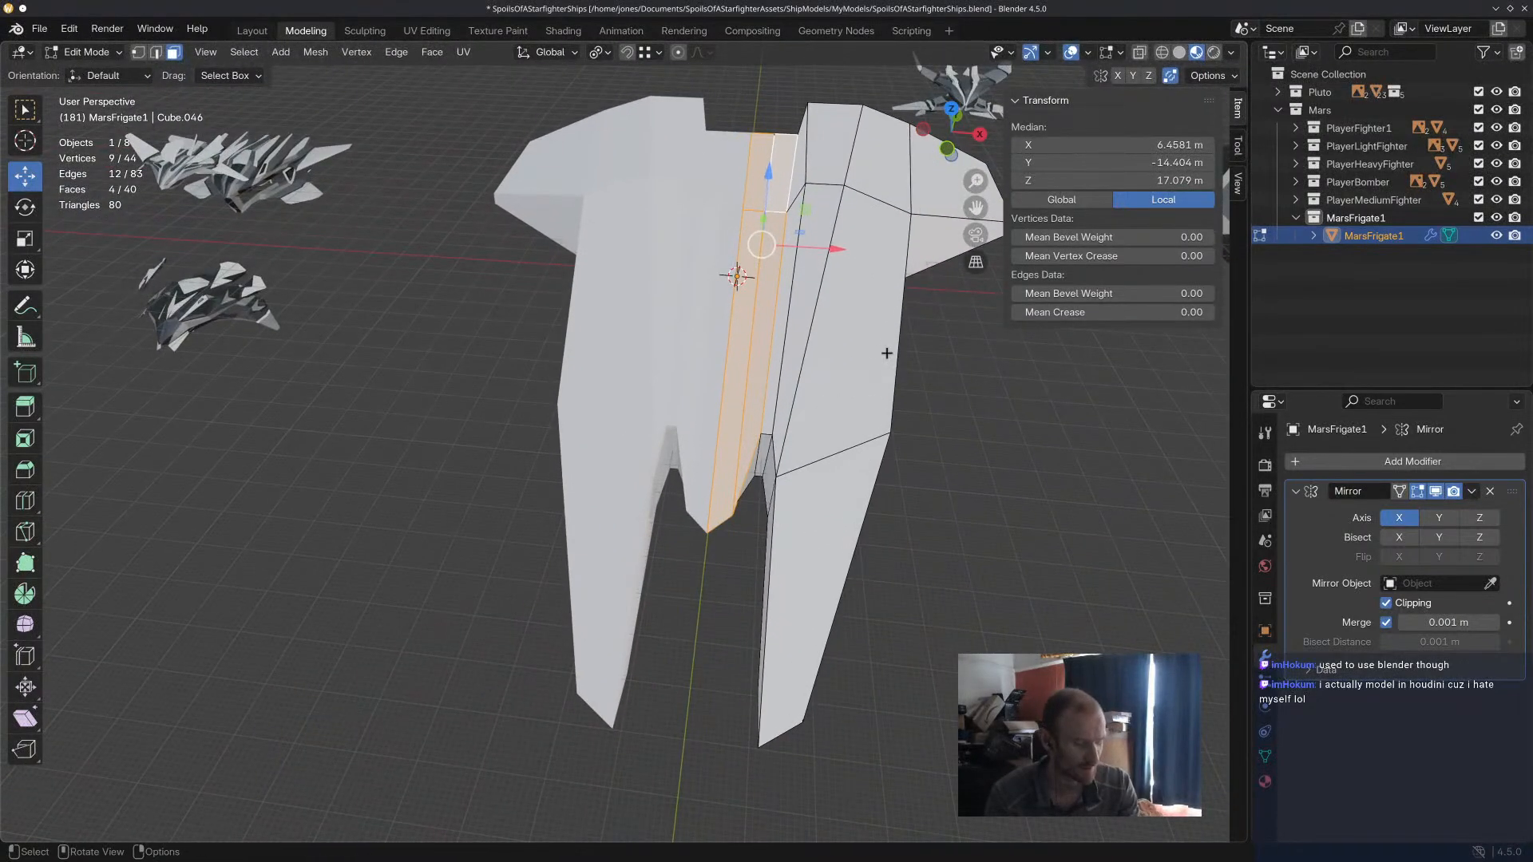
pyautogui.press('i')
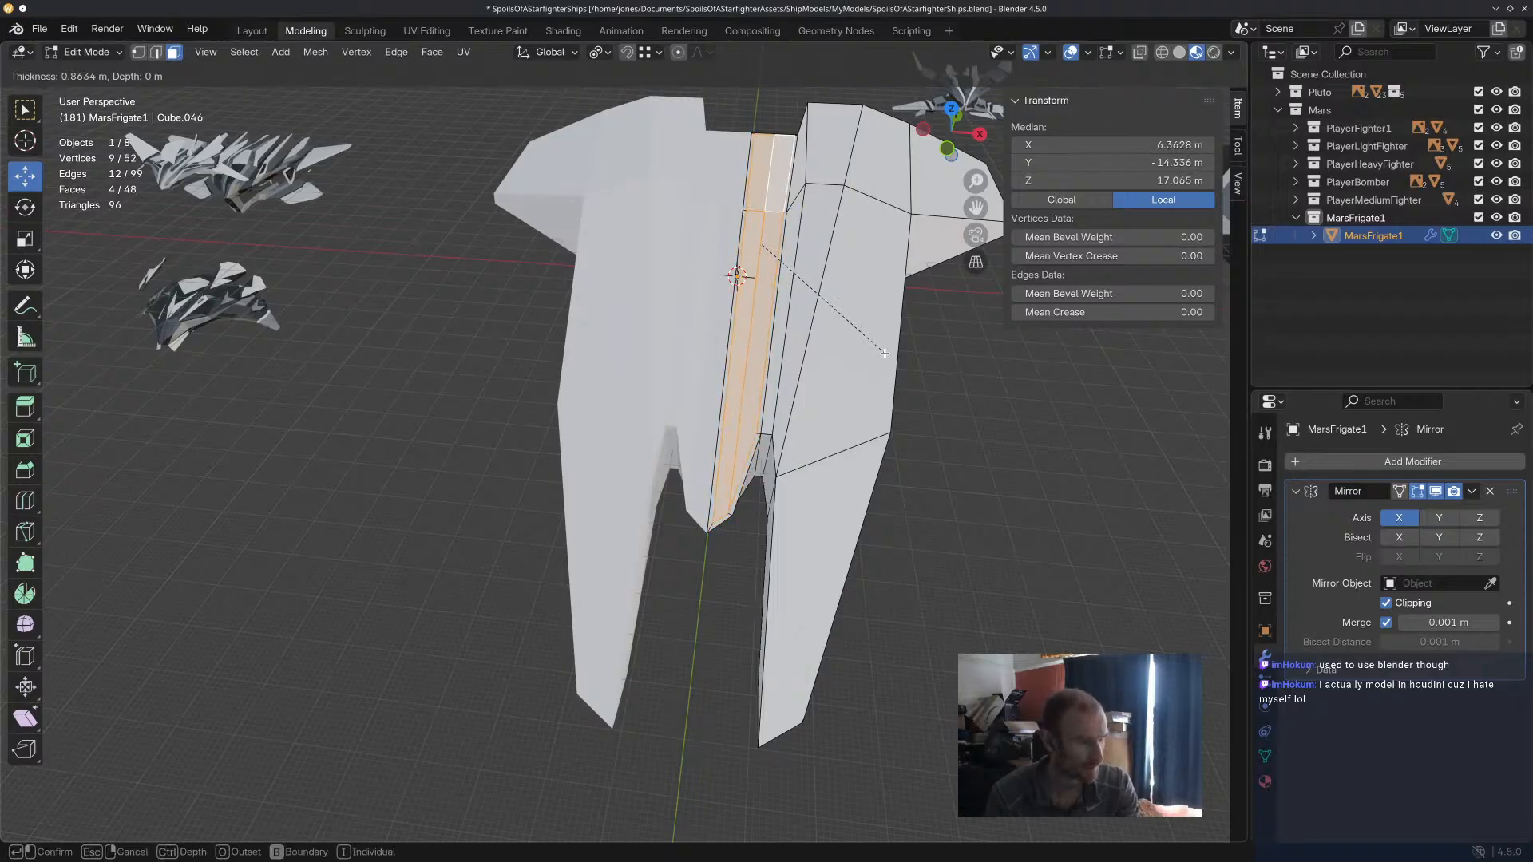
pyautogui.click(885, 353)
# Extrude the inset centre strip about 7.4 m upward and rotate it about 3° around X.
pyautogui.press('e')
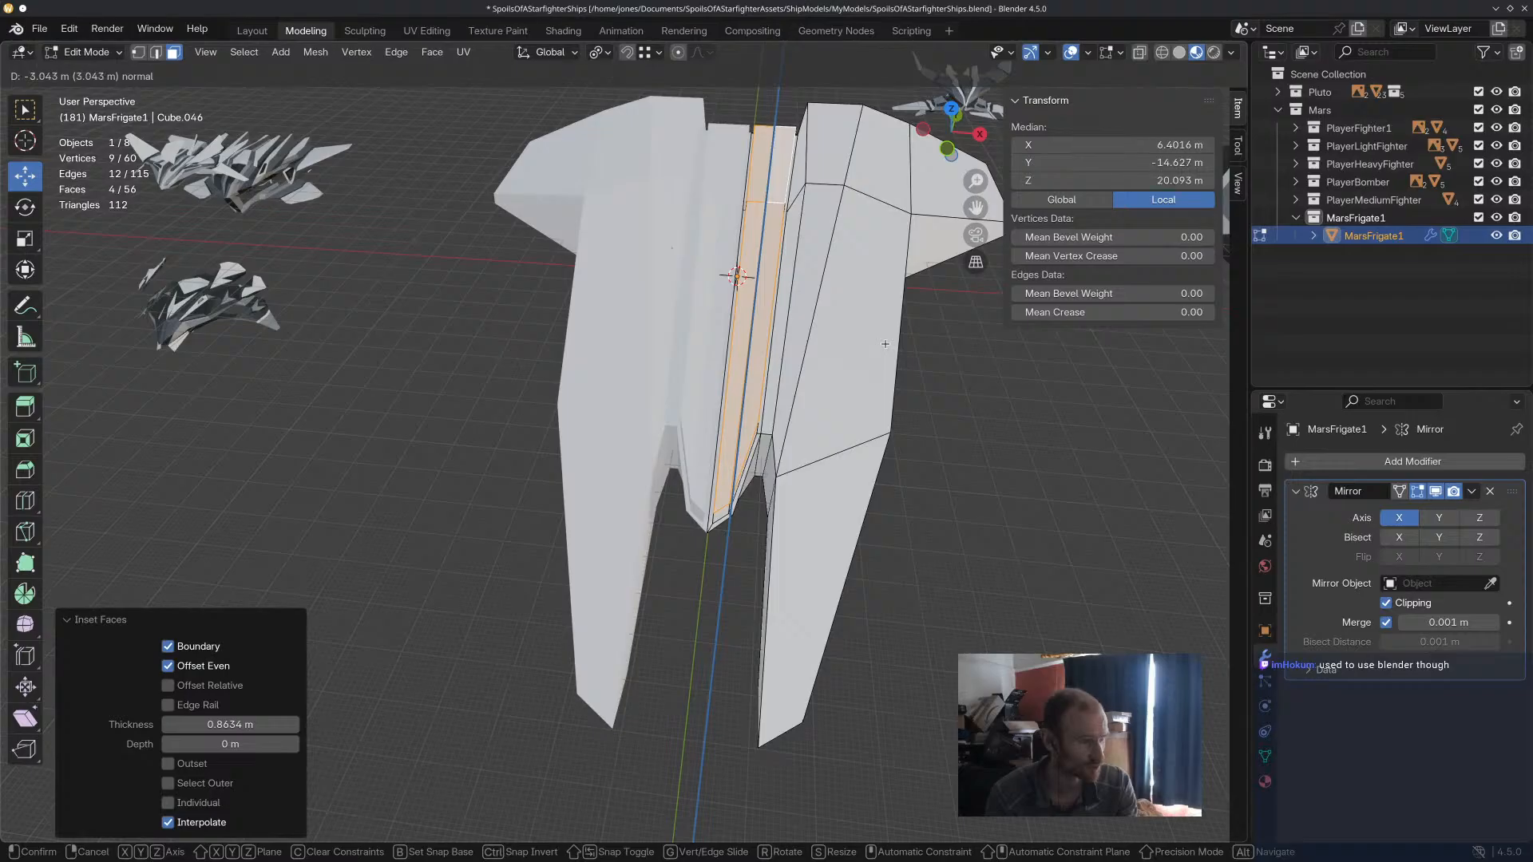
pyautogui.click(885, 330)
pyautogui.moveTo(885, 330); pyautogui.dragTo(797, 317, button='middle')
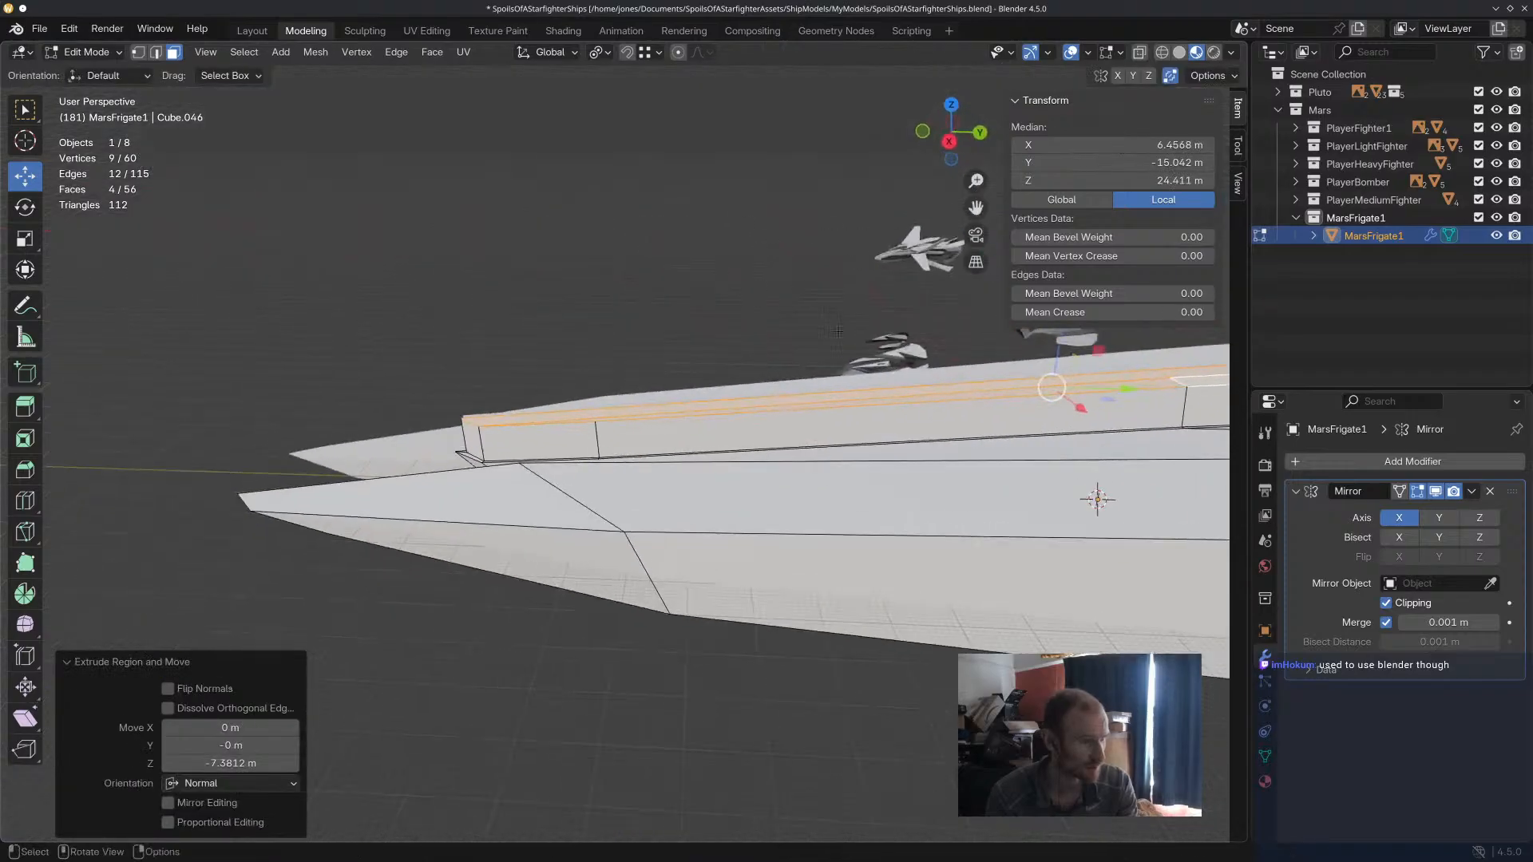
pyautogui.moveTo(962, 420); pyautogui.dragTo(936, 429, button='middle')
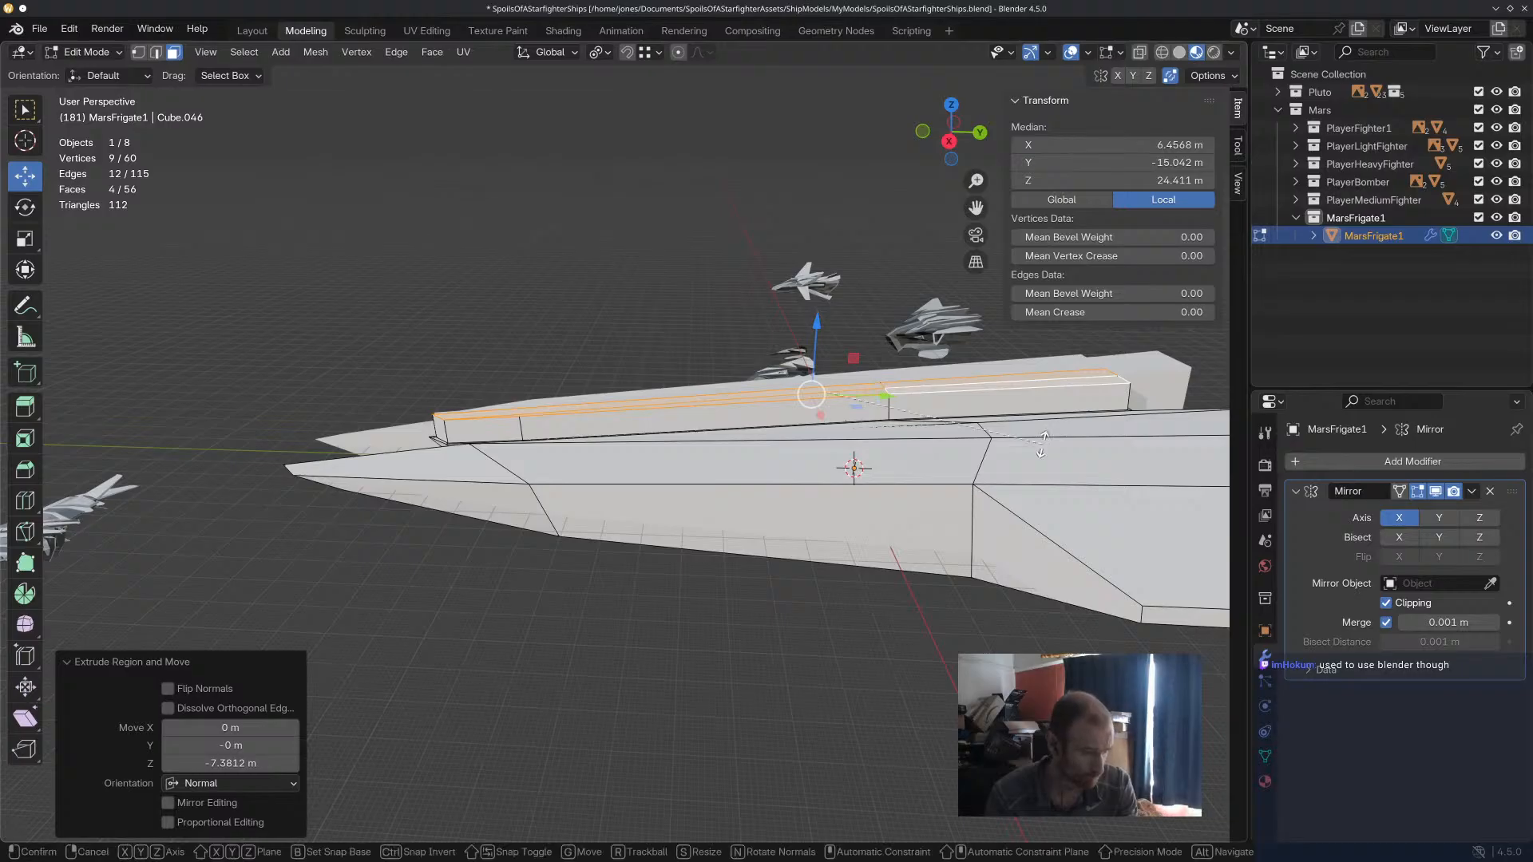
pyautogui.press('r')
pyautogui.press('x')
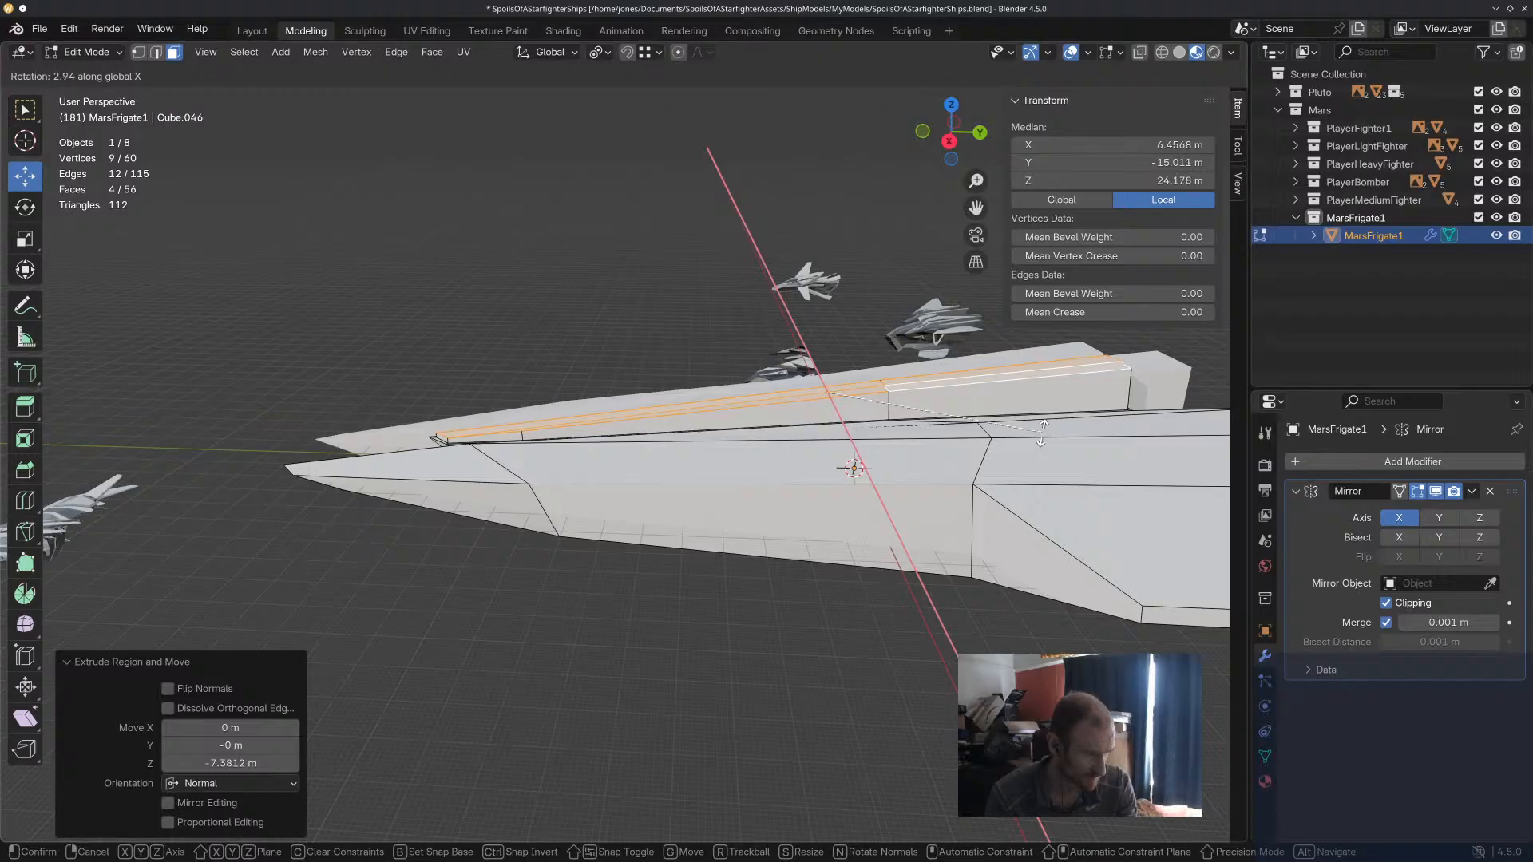
pyautogui.click(1042, 433)
pyautogui.click(658, 231)
# Undo the centre strip's rotation, extrusion and inset.
pyautogui.moveTo(659, 232); pyautogui.dragTo(838, 219, button='middle')
pyautogui.scroll(8, 834, 224)
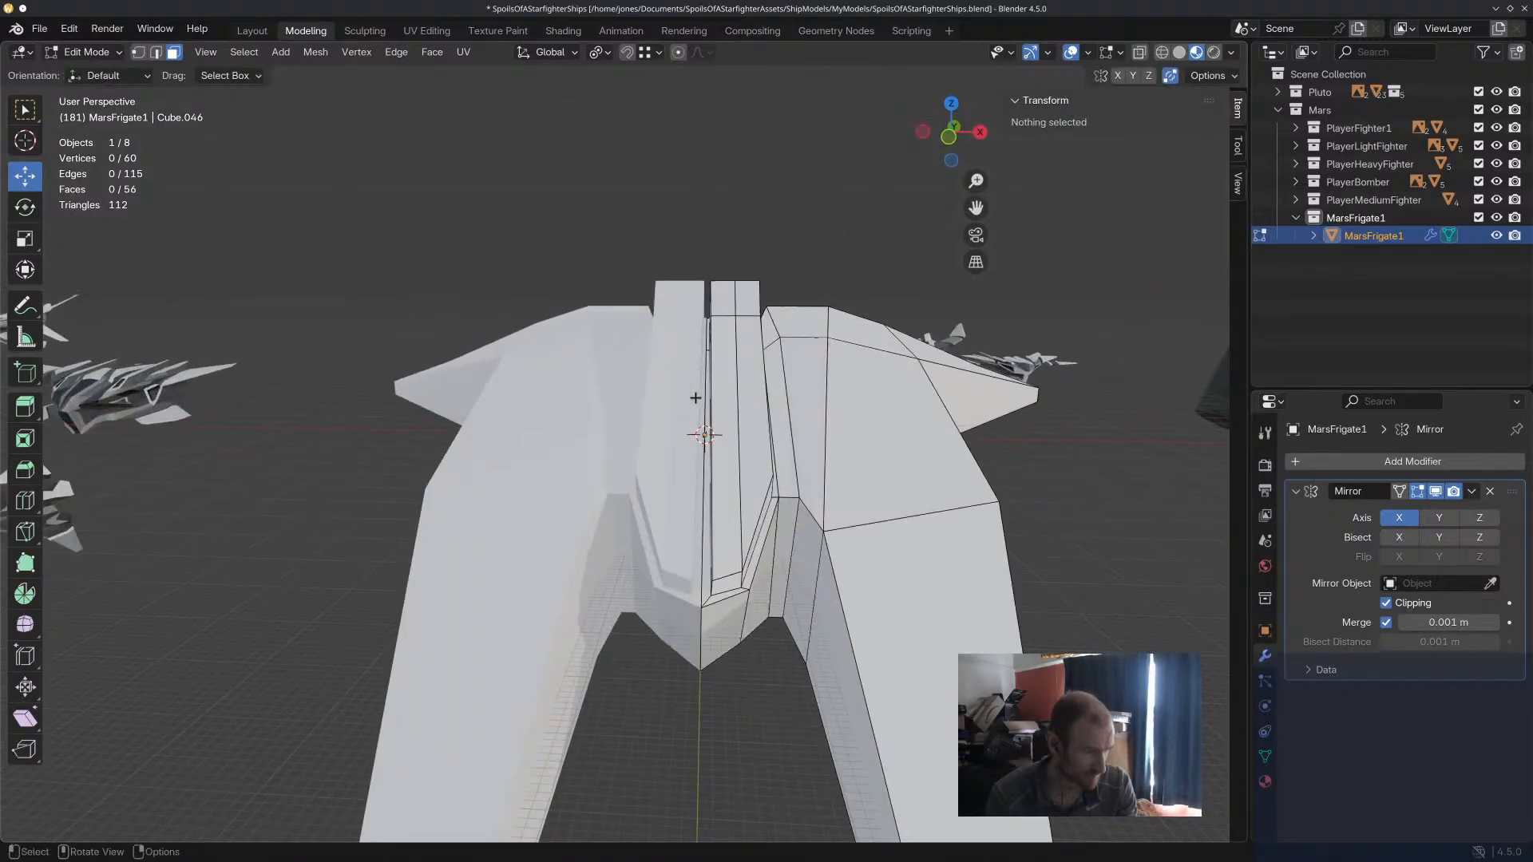
pyautogui.scroll(-6, 694, 469)
pyautogui.moveTo(695, 470); pyautogui.dragTo(802, 359, button='middle')
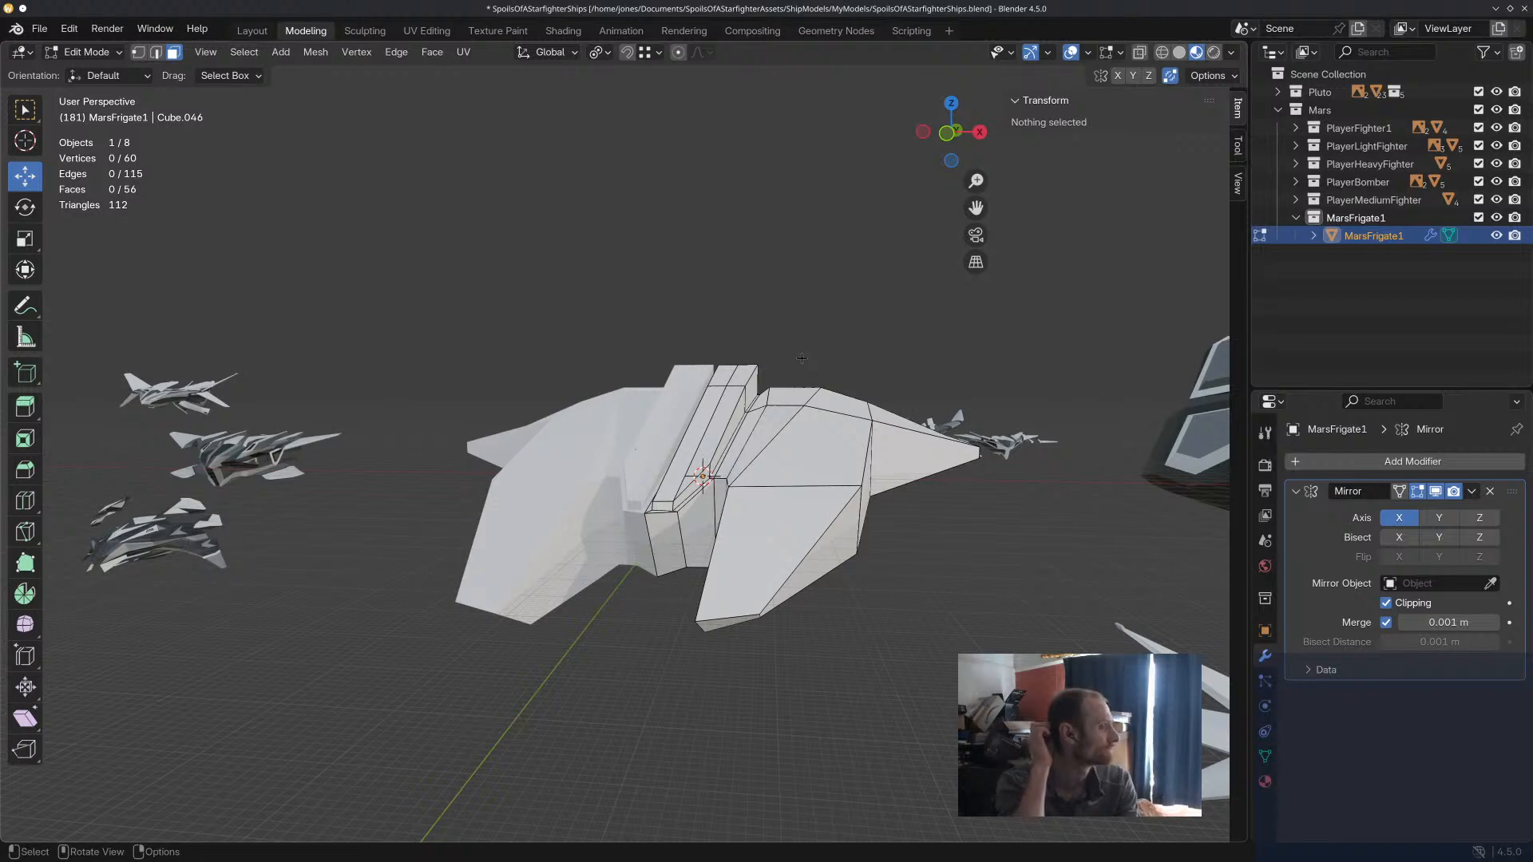
pyautogui.moveTo(801, 359); pyautogui.dragTo(777, 464, button='middle')
pyautogui.hotkey('ctrl', 'z')
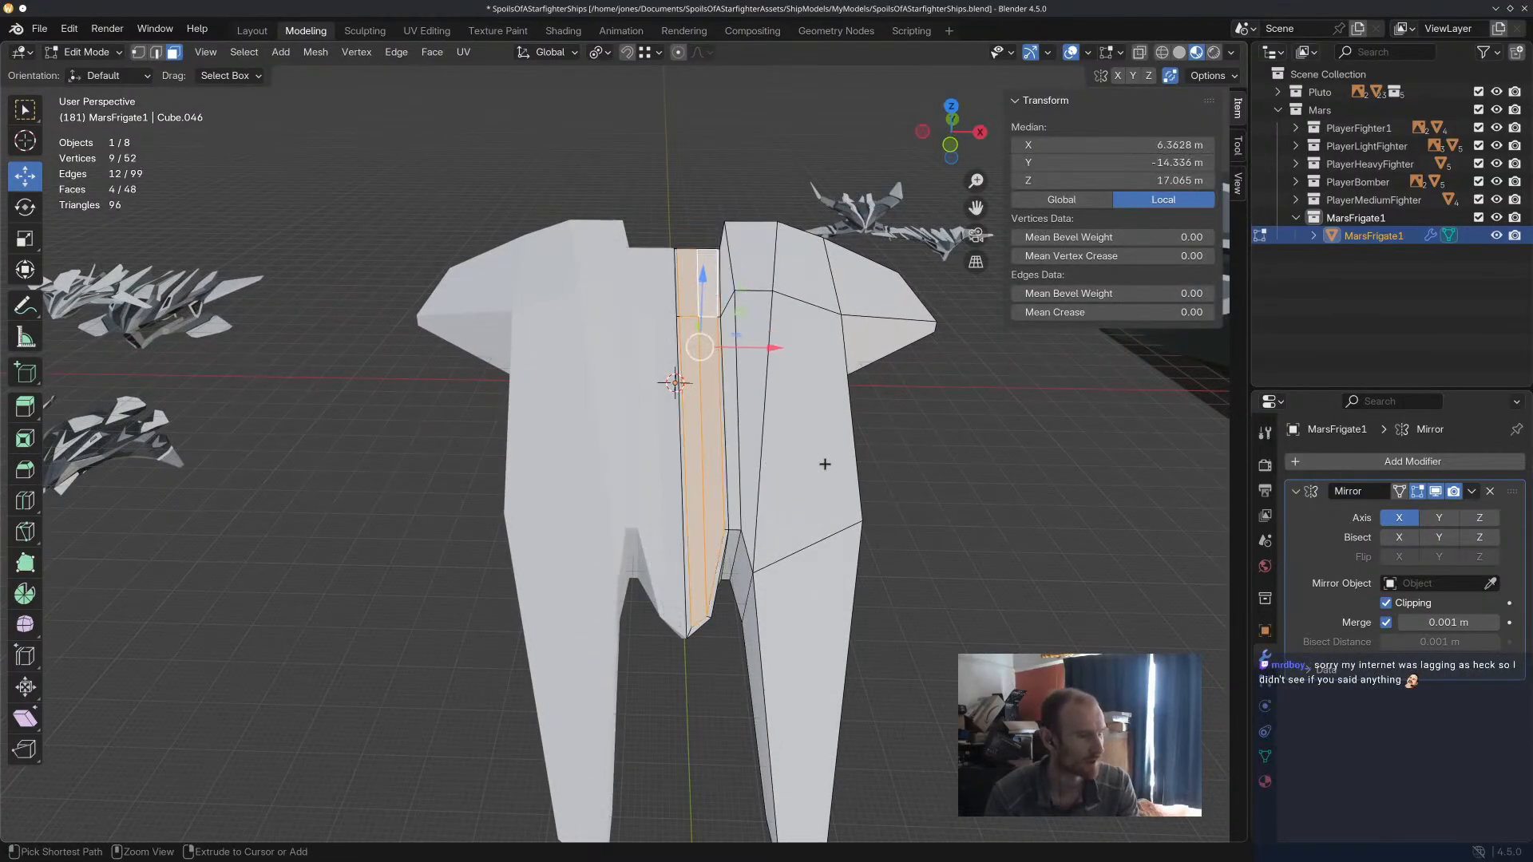
pyautogui.hotkey('ctrl', 'z')
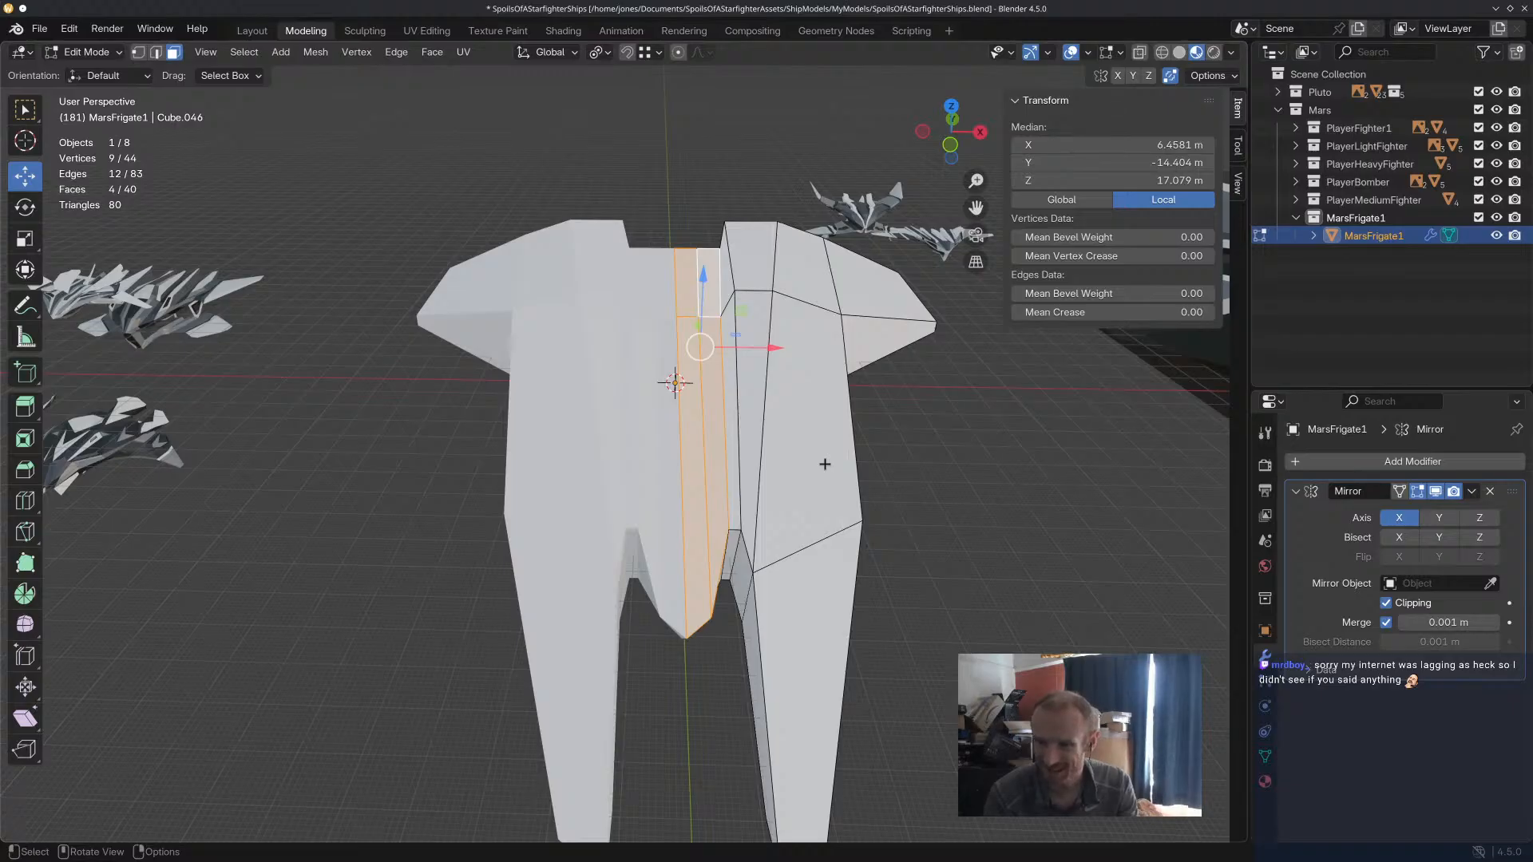
# Knife-cut an edge diagonally across the slanted notch face, from the recess's upper corner to the spike's lower corner.
pyautogui.moveTo(825, 464); pyautogui.dragTo(757, 492, button='middle')
pyautogui.scroll(4, 751, 615)
pyautogui.moveTo(714, 641); pyautogui.dragTo(692, 538, button='middle')
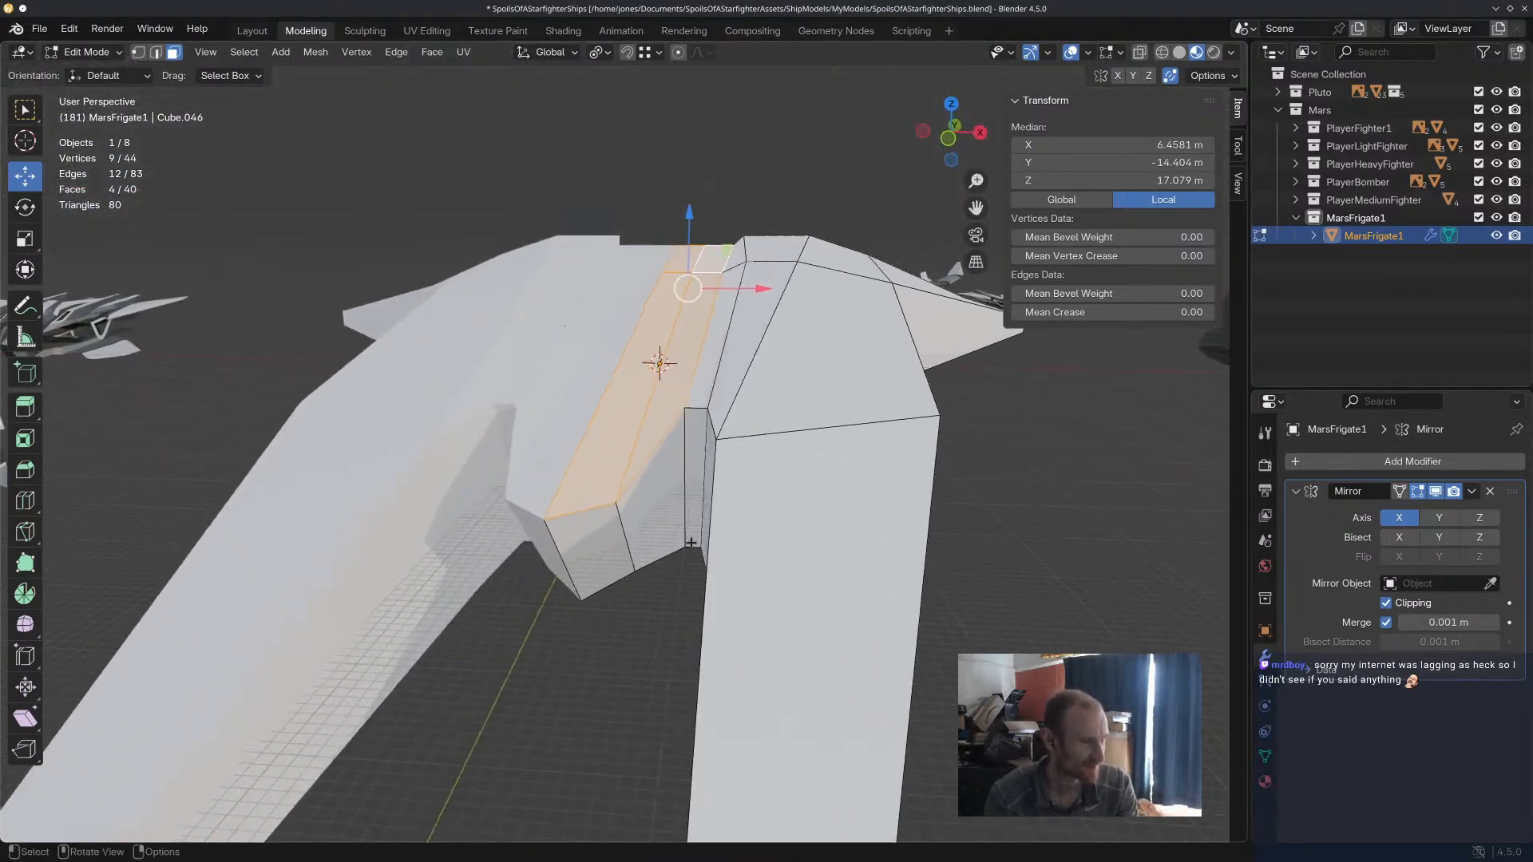
pyautogui.click(26, 530)
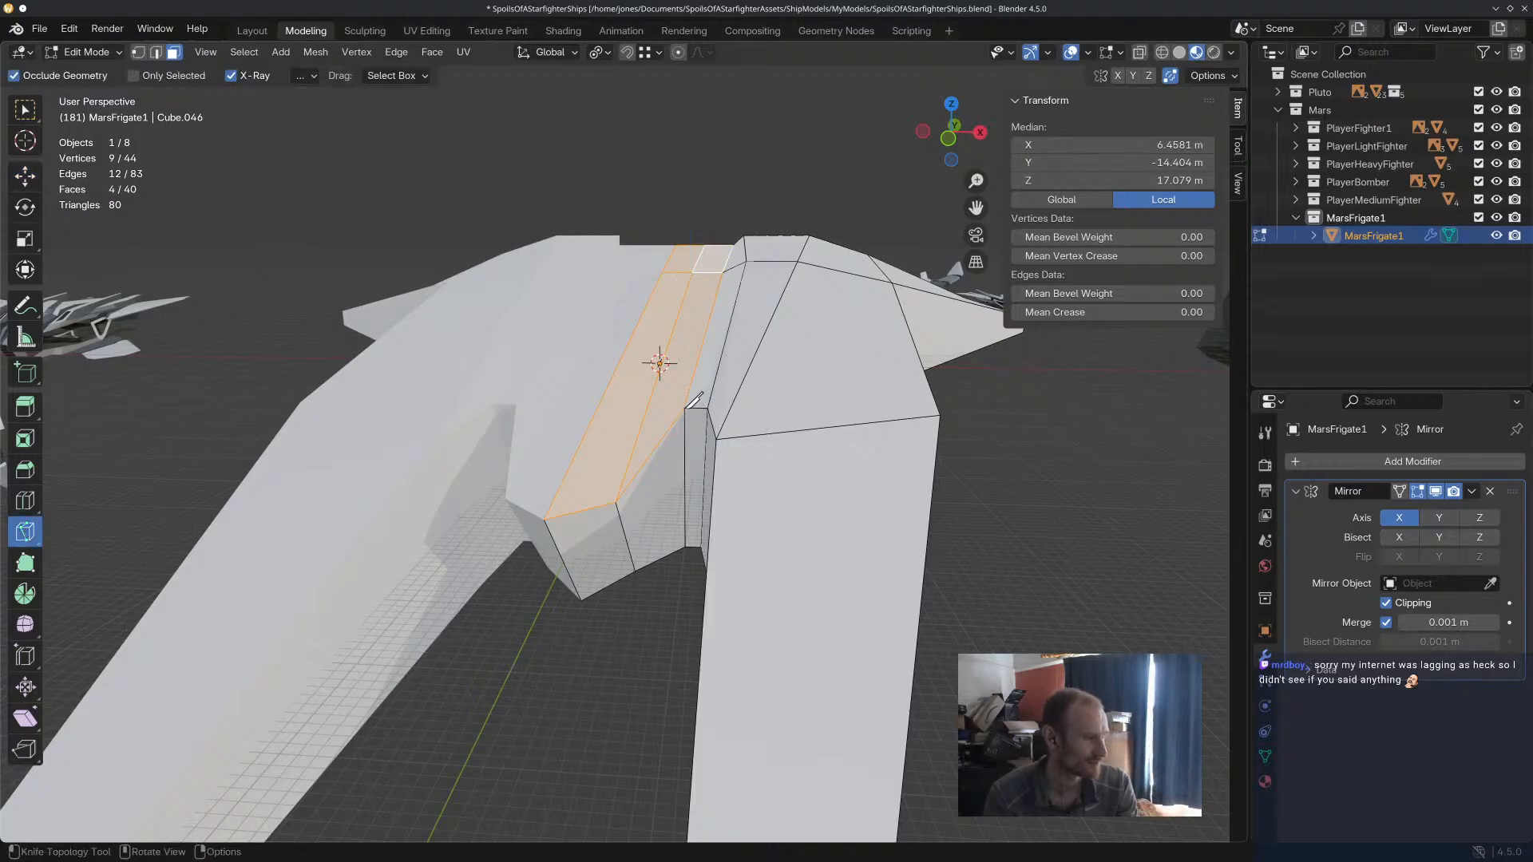
pyautogui.click(684, 408)
pyautogui.click(635, 571)
pyautogui.press('Return')
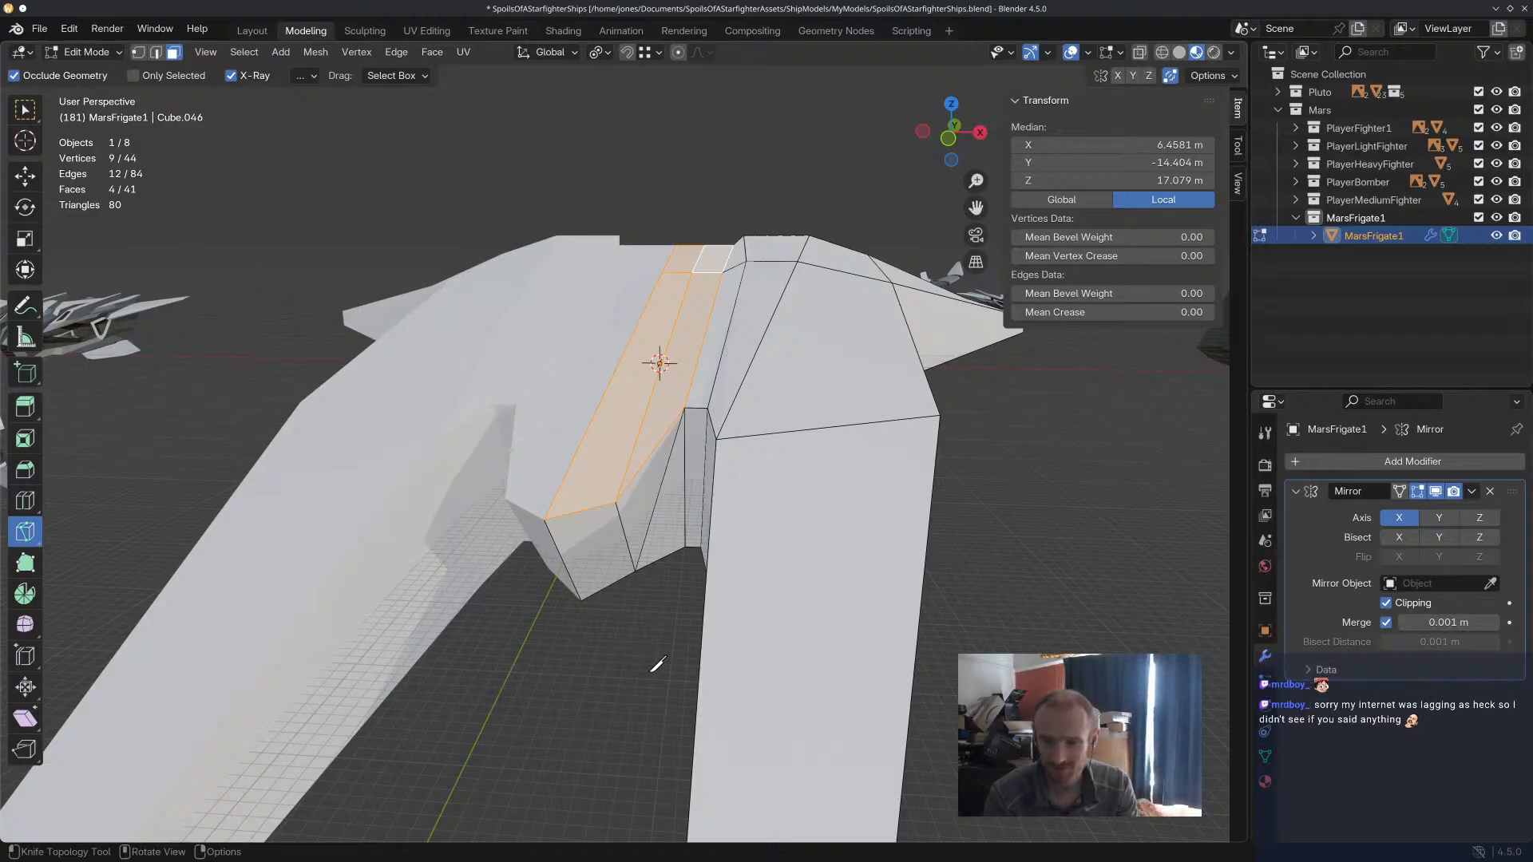
# Knife-cut an edge diagonally across the front face of the centre spike, starting at its tip.
pyautogui.moveTo(657, 666); pyautogui.dragTo(622, 279, button='middle')
pyautogui.click(607, 233)
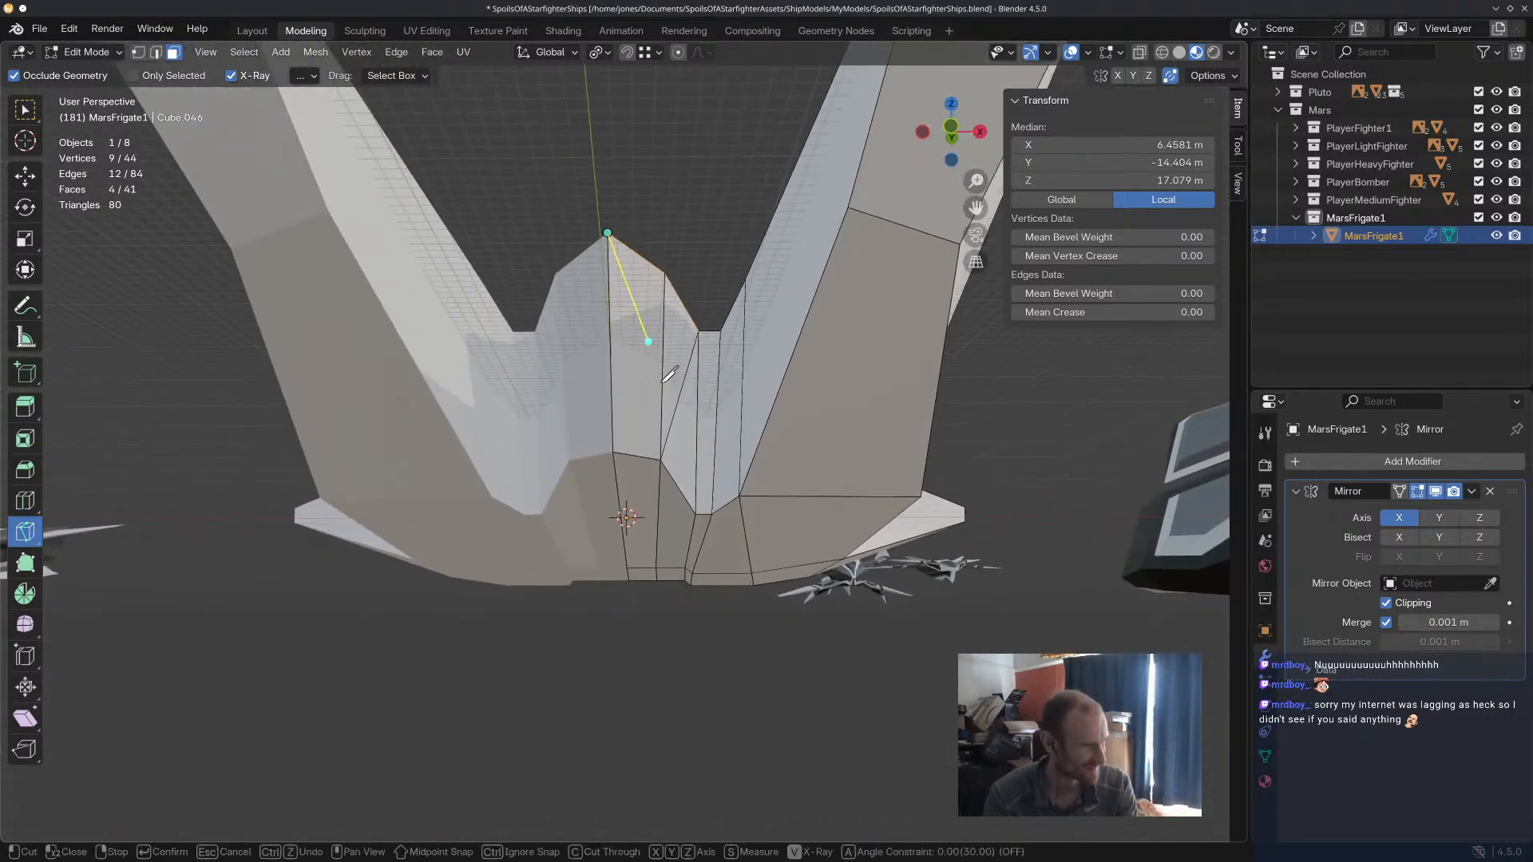
pyautogui.click(660, 459)
pyautogui.press('Return')
# Undo both knife cuts, return to the Move tool and clear the face selection.
pyautogui.moveTo(660, 458); pyautogui.dragTo(695, 507, button='middle')
pyautogui.hotkey('ctrl', 'z')
pyautogui.hotkey('ctrl', 'z')
pyautogui.click(27, 172)
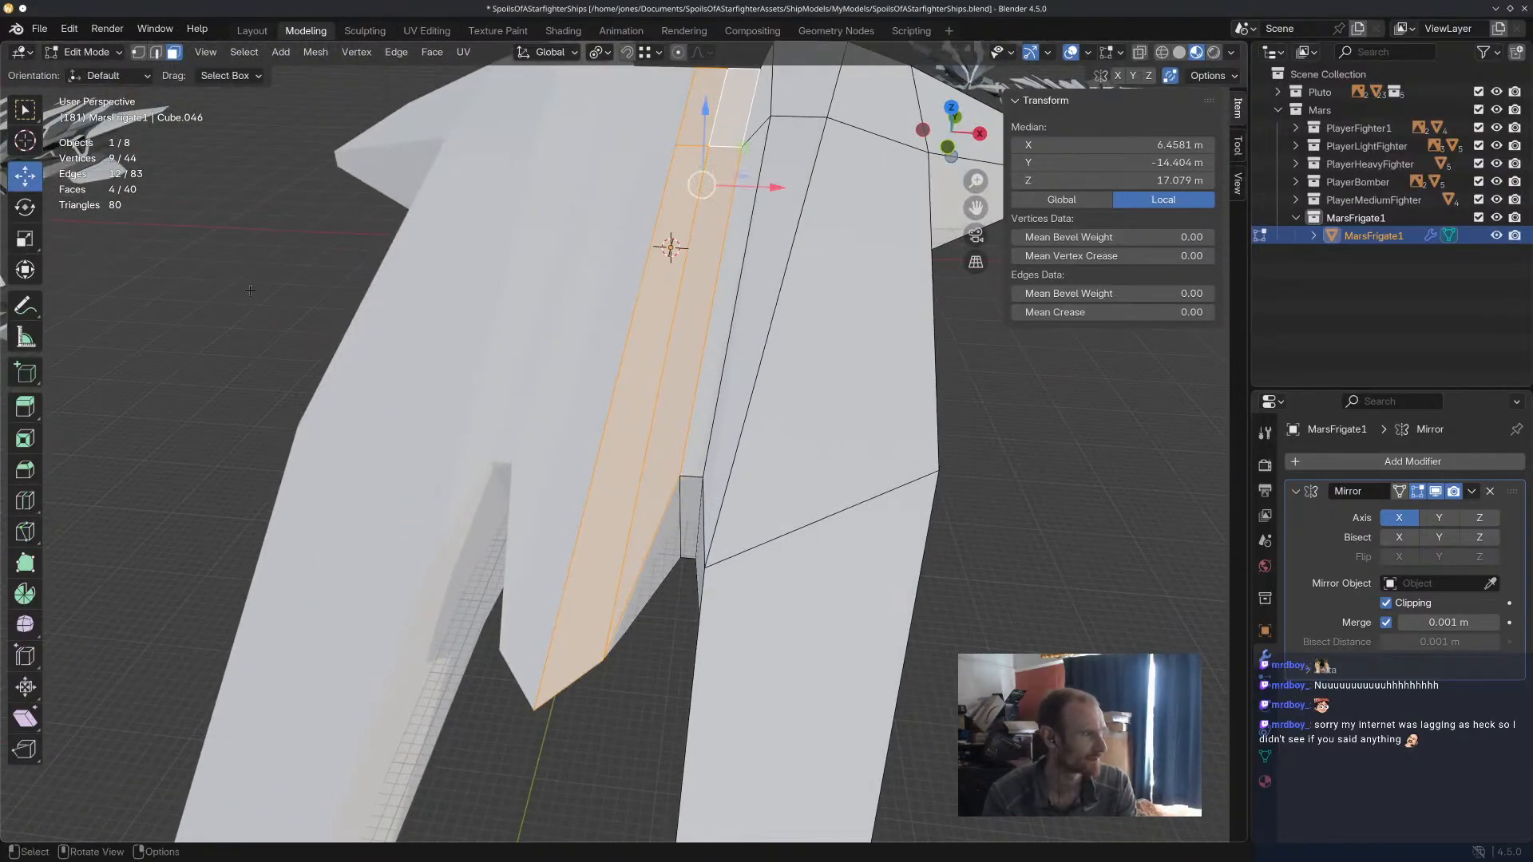
pyautogui.click(240, 280)
# Examine the hull's centre strip, notch and rear wing faces from several angles.
pyautogui.scroll(-3, 247, 283)
pyautogui.moveTo(669, 342); pyautogui.dragTo(716, 400, button='middle')
pyautogui.scroll(3, 503, 472)
pyautogui.click(602, 482)
pyautogui.click(596, 485)
pyautogui.moveTo(76, 362); pyautogui.dragTo(899, 252, button='middle')
pyautogui.scroll(4, 637, 486)
pyautogui.keyDown('shift'); pyautogui.moveTo(644, 367); pyautogui.dragTo(862, 163, button='middle'); pyautogui.keyUp('shift')
pyautogui.scroll(-9, 698, 284)
pyautogui.moveTo(744, 308); pyautogui.dragTo(754, 339, button='middle')
pyautogui.scroll(4, 753, 337)
# Move the nine faces of the rear wing section outward along X.
pyautogui.click(716, 274)
pyautogui.moveTo(716, 274); pyautogui.dragTo(760, 246, button='middle')
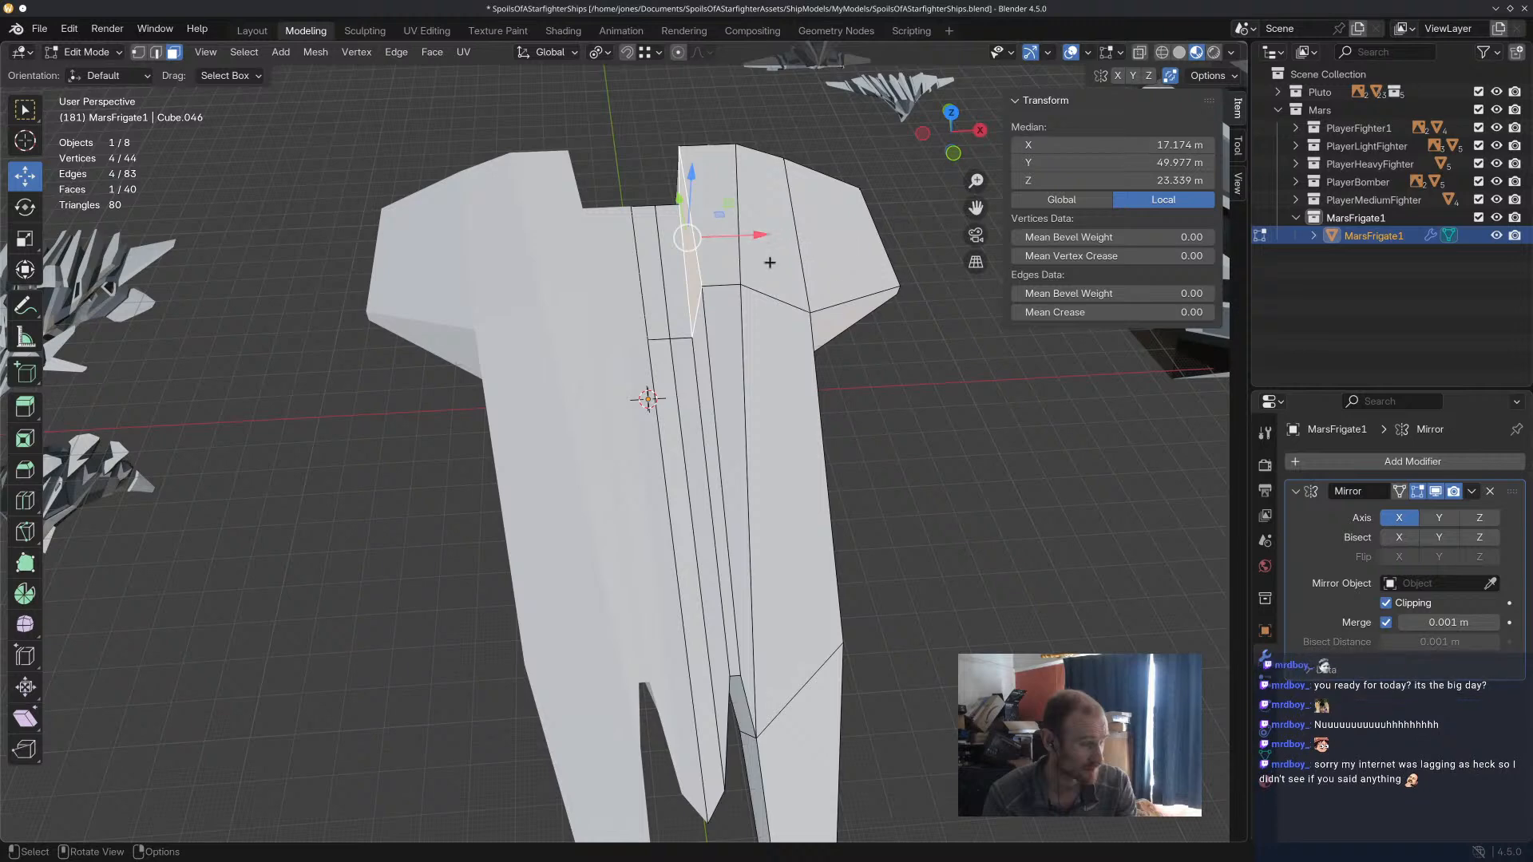
pyautogui.keyDown('shift'); pyautogui.click(726, 267); pyautogui.keyUp('shift')
pyautogui.keyDown('shift'); pyautogui.click(773, 267); pyautogui.keyUp('shift')
pyautogui.keyDown('shift'); pyautogui.click(852, 280); pyautogui.keyUp('shift')
pyautogui.moveTo(850, 286); pyautogui.dragTo(862, 225, button='middle')
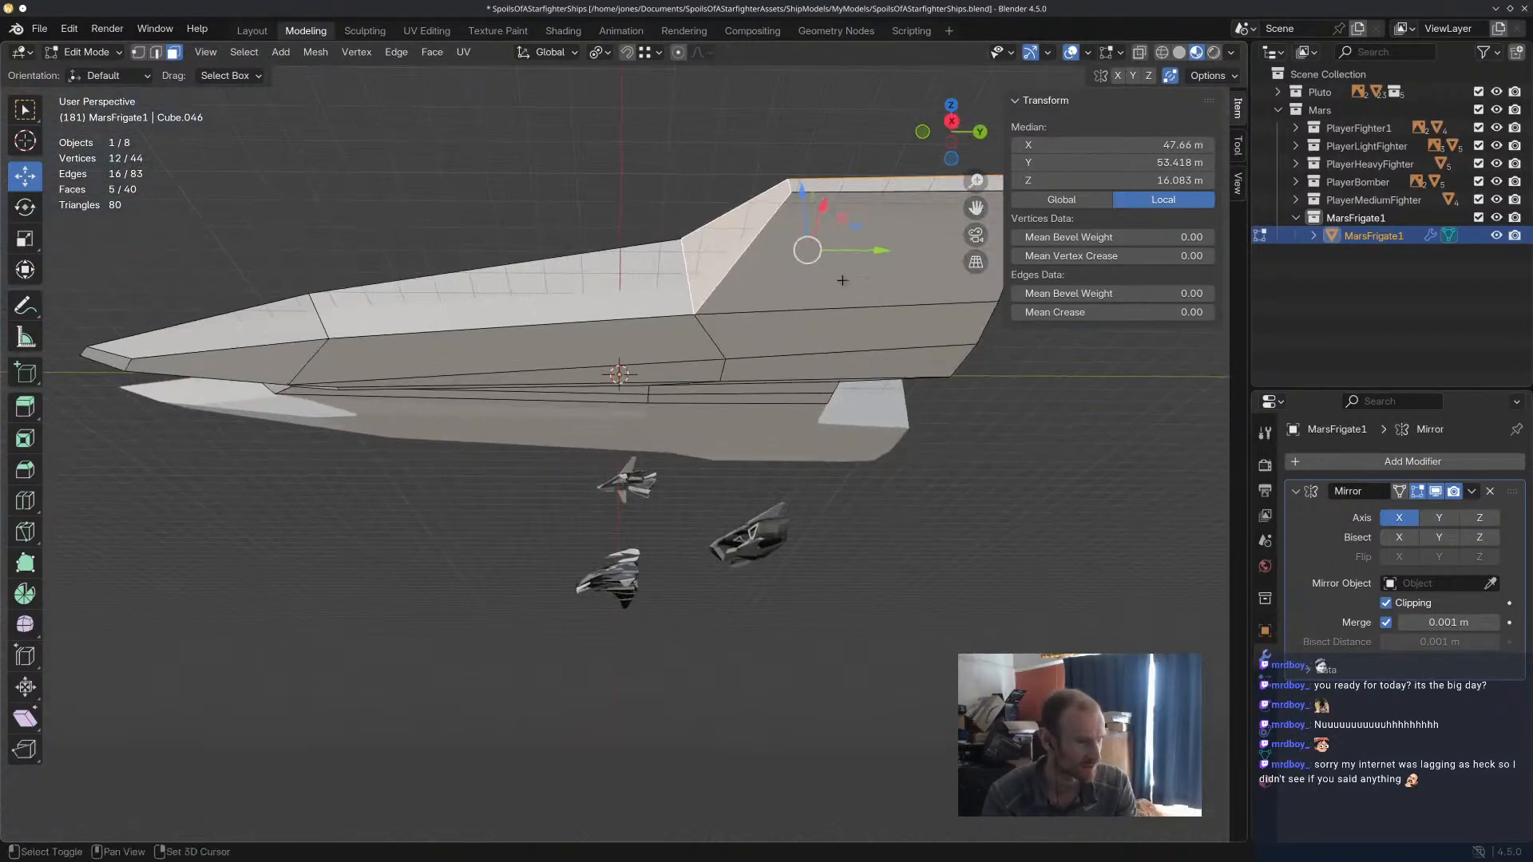
pyautogui.keyDown('shift'); pyautogui.click(887, 269); pyautogui.keyUp('shift')
pyautogui.moveTo(891, 326); pyautogui.dragTo(892, 288, button='middle')
pyautogui.keyDown('shift'); pyautogui.click(884, 281); pyautogui.keyUp('shift')
pyautogui.keyDown('shift'); pyautogui.click(849, 323); pyautogui.keyUp('shift')
pyautogui.moveTo(922, 351); pyautogui.dragTo(902, 415, button='middle')
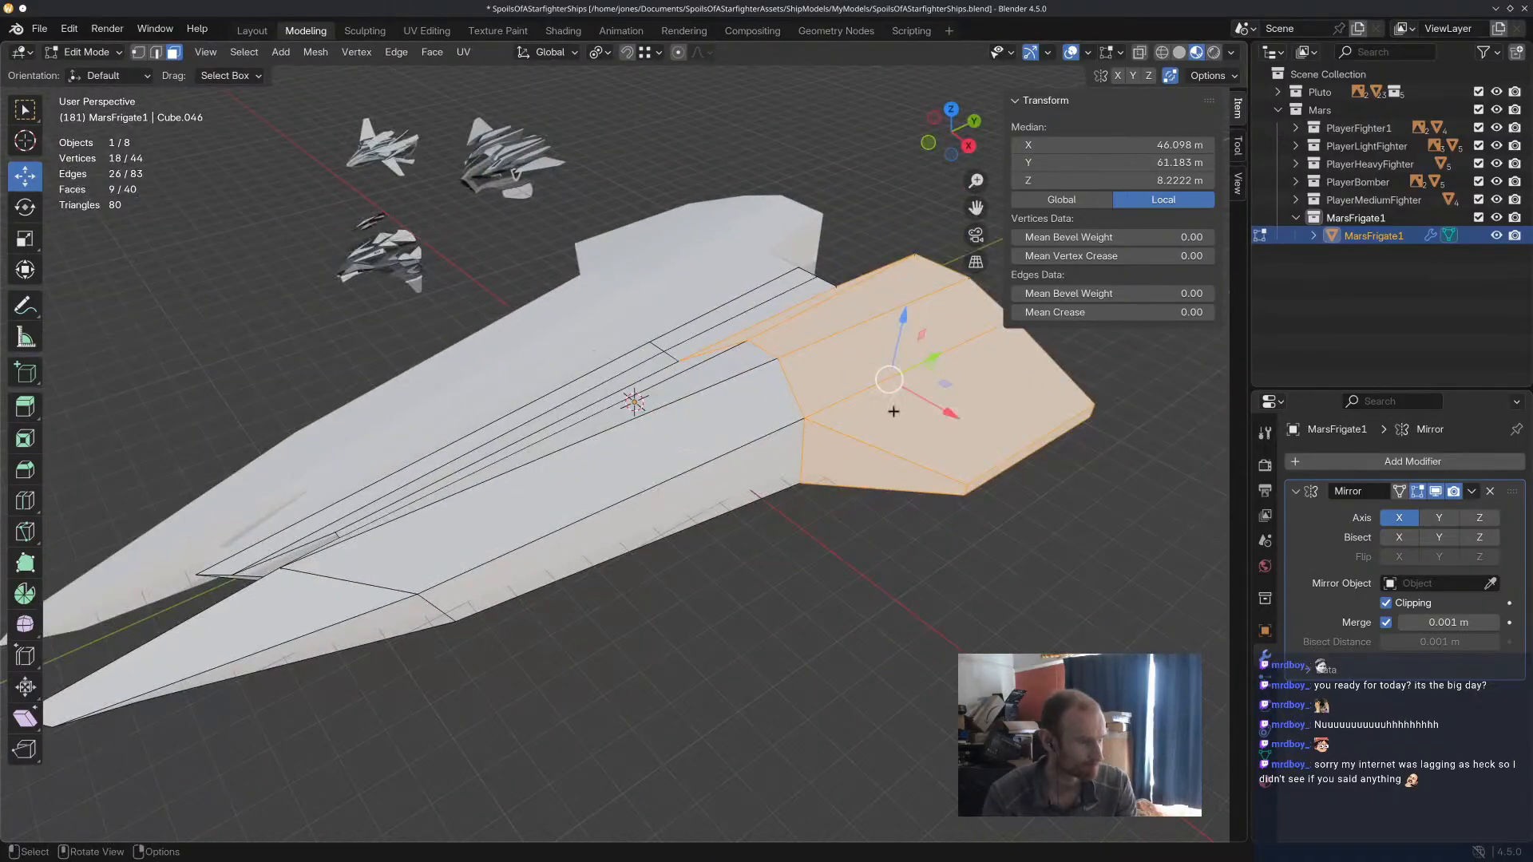
pyautogui.press('g')
pyautogui.press('x')
pyautogui.click(990, 435)
pyautogui.moveTo(990, 435); pyautogui.dragTo(898, 381, button='middle')
# Rotate the rear wing section 18.7° around Y and clear the selection.
pyautogui.scroll(-4, 1036, 419)
pyautogui.moveTo(1046, 432); pyautogui.dragTo(917, 438, button='middle')
pyautogui.press('x')
pyautogui.rightClick(597, 394)
pyautogui.press('r')
pyautogui.press('x')
pyautogui.press('y')
pyautogui.click(889, 503)
pyautogui.moveTo(889, 503); pyautogui.dragTo(941, 355, button='middle')
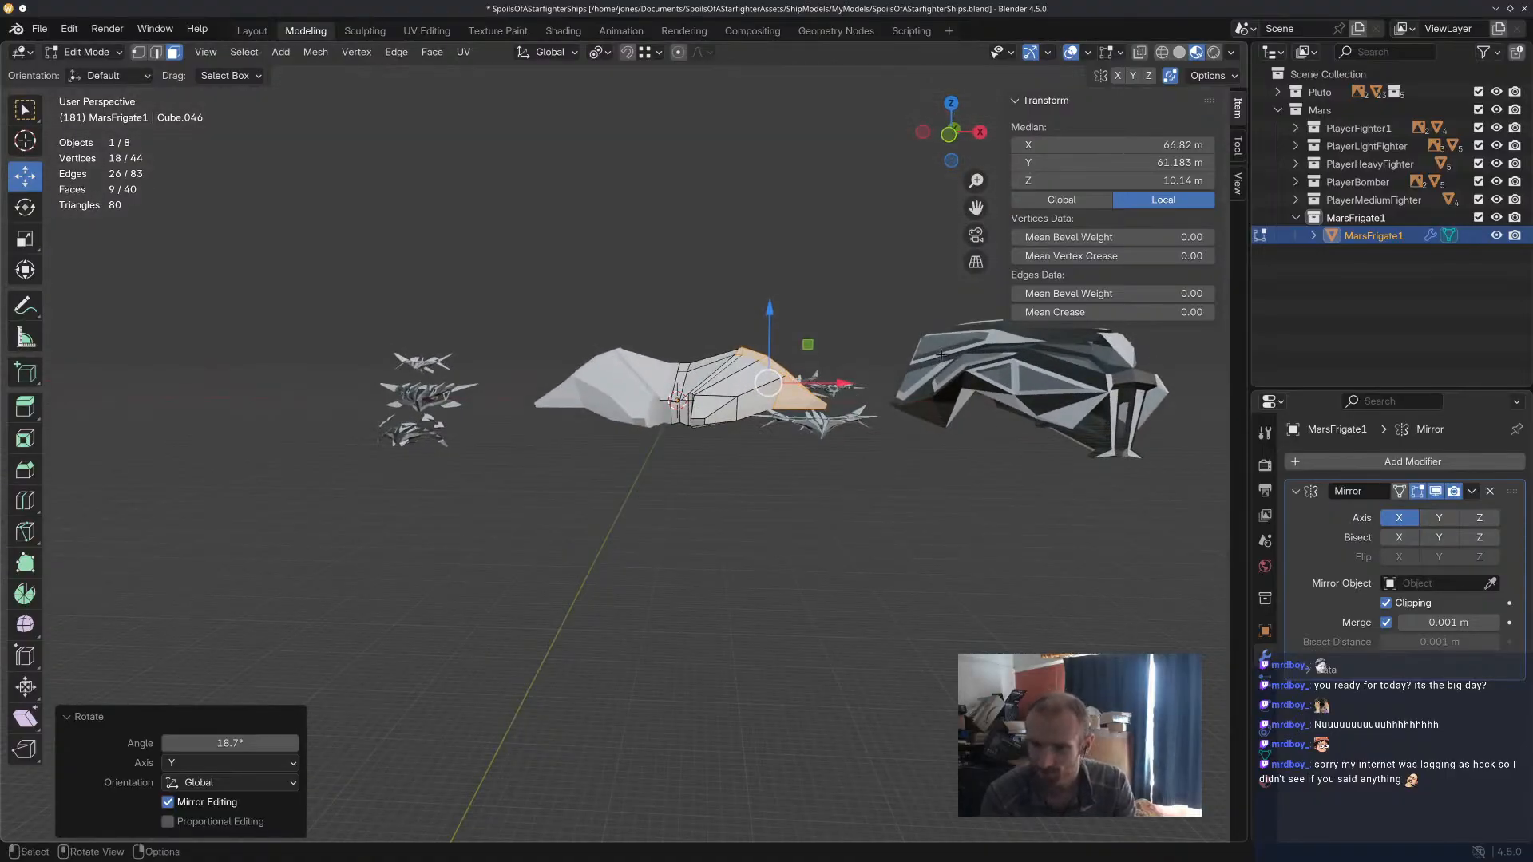
pyautogui.click(789, 472)
# Move the vertical edge on the prong's outer side outward along X and rotate it.
pyautogui.moveTo(789, 472); pyautogui.dragTo(665, 533, button='middle')
pyautogui.scroll(5, 786, 515)
pyautogui.moveTo(799, 527); pyautogui.dragTo(719, 367, button='middle')
pyautogui.scroll(-4, 706, 358)
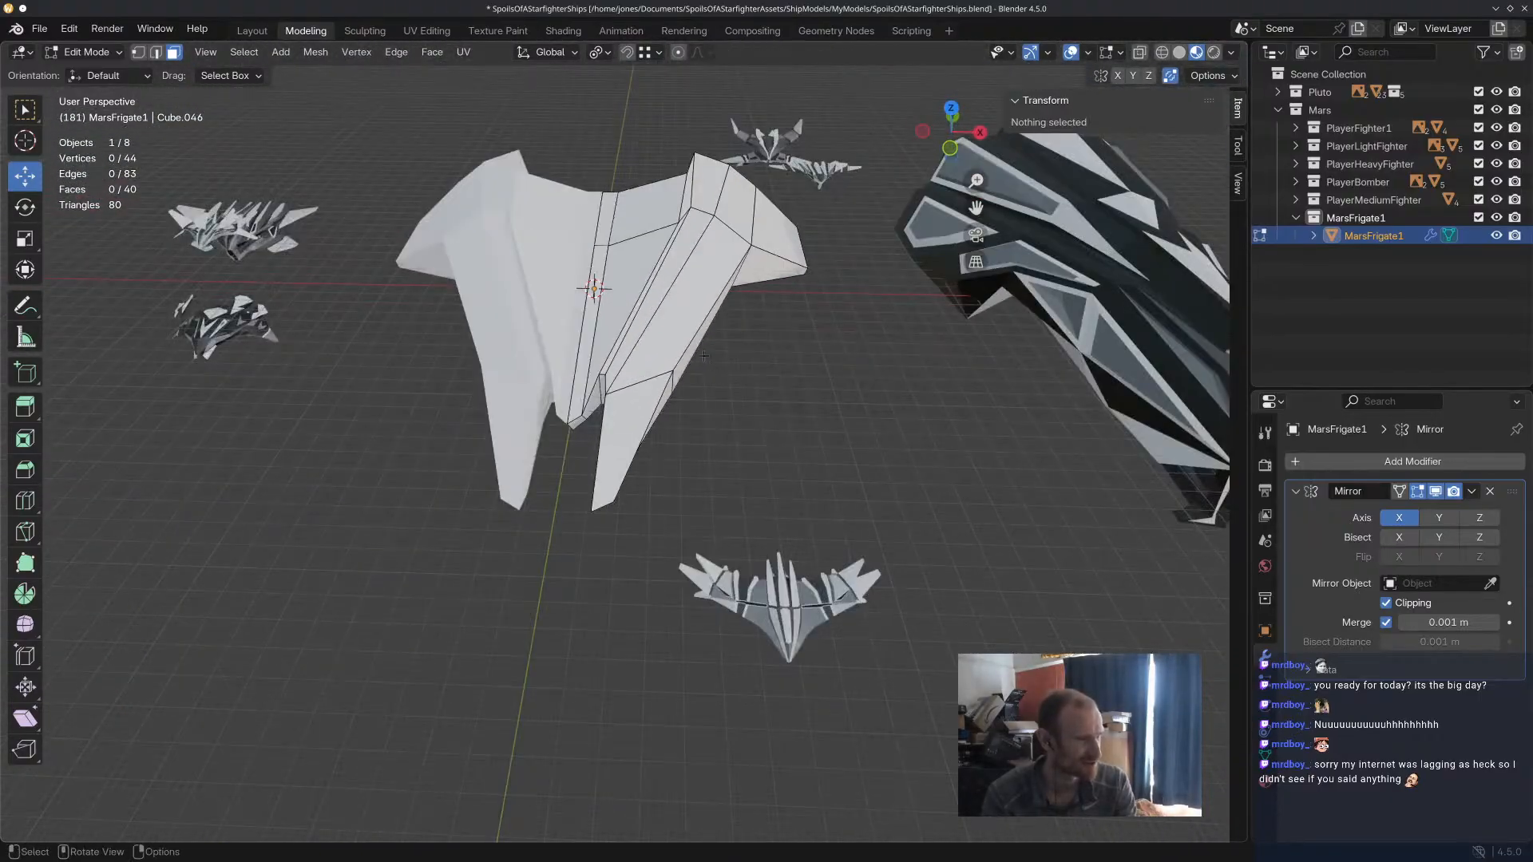
pyautogui.scroll(6, 706, 359)
pyautogui.click(666, 346)
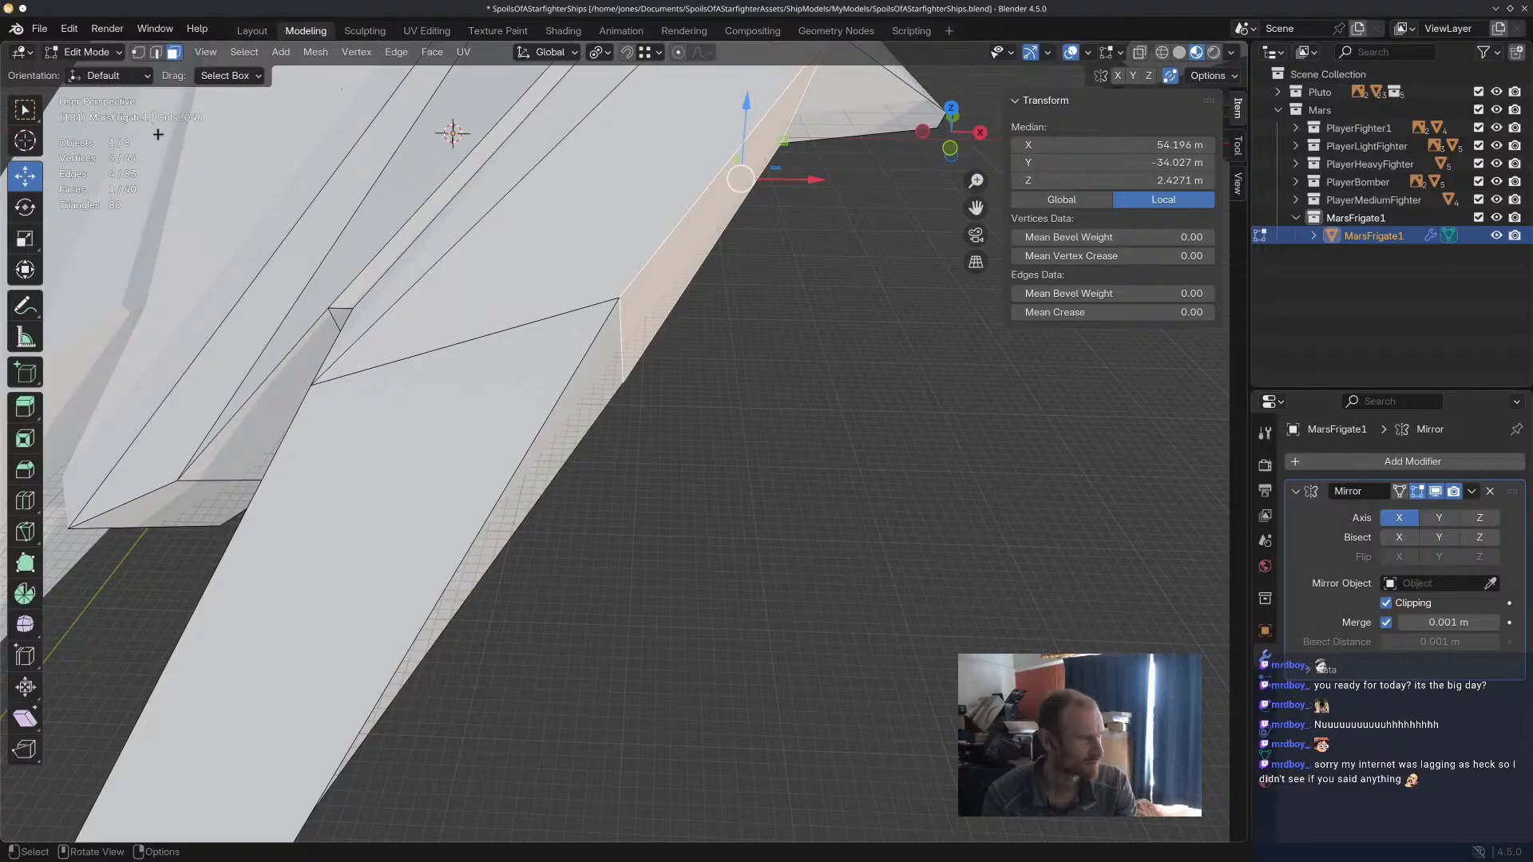
pyautogui.press('2')
pyautogui.click(625, 335)
pyautogui.moveTo(673, 351); pyautogui.dragTo(772, 360)
pyautogui.scroll(-5, 853, 359)
pyautogui.moveTo(853, 359); pyautogui.dragTo(673, 508, button='middle')
pyautogui.press('r')
pyautogui.click(829, 352)
pyautogui.click(829, 354)
# Scale the short top edge where the rear wing meets the prong and lower it about 5.05 m along Z.
pyautogui.scroll(-5, 696, 477)
pyautogui.moveTo(781, 472); pyautogui.dragTo(834, 419, button='middle')
pyautogui.keyDown('shift'); pyautogui.moveTo(743, 359); pyautogui.dragTo(716, 471, button='middle'); pyautogui.keyUp('shift')
pyautogui.scroll(6, 750, 383)
pyautogui.moveTo(763, 312); pyautogui.dragTo(628, 290, button='middle')
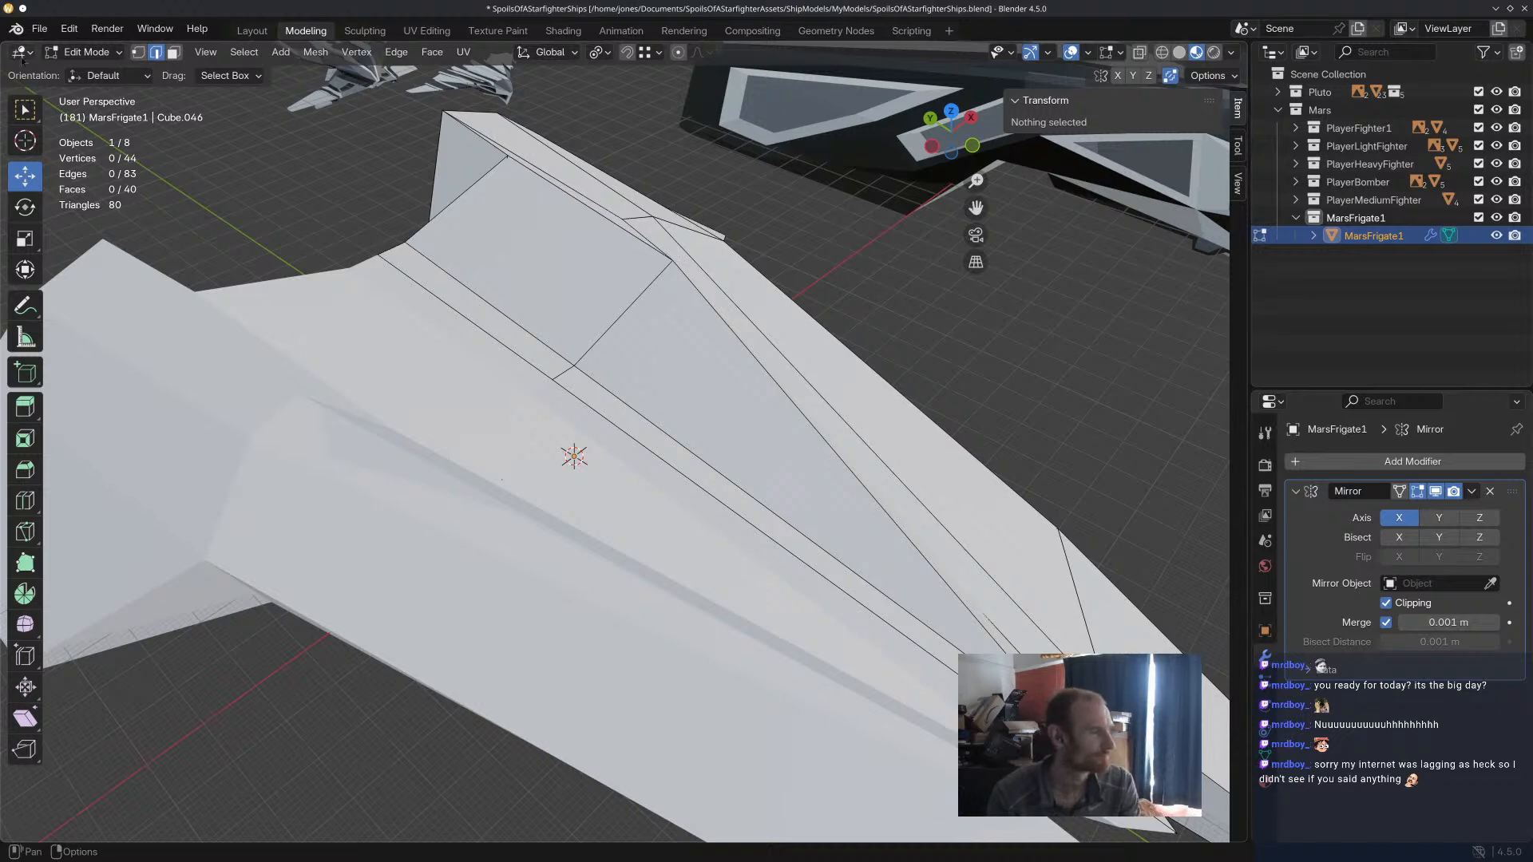
pyautogui.click(651, 252)
pyautogui.moveTo(650, 253); pyautogui.dragTo(897, 308, button='middle')
pyautogui.press('s')
pyautogui.click(889, 291)
pyautogui.moveTo(889, 290); pyautogui.dragTo(807, 316, button='middle')
pyautogui.moveTo(690, 174); pyautogui.dragTo(689, 194)
pyautogui.moveTo(815, 301); pyautogui.dragTo(786, 251, button='middle')
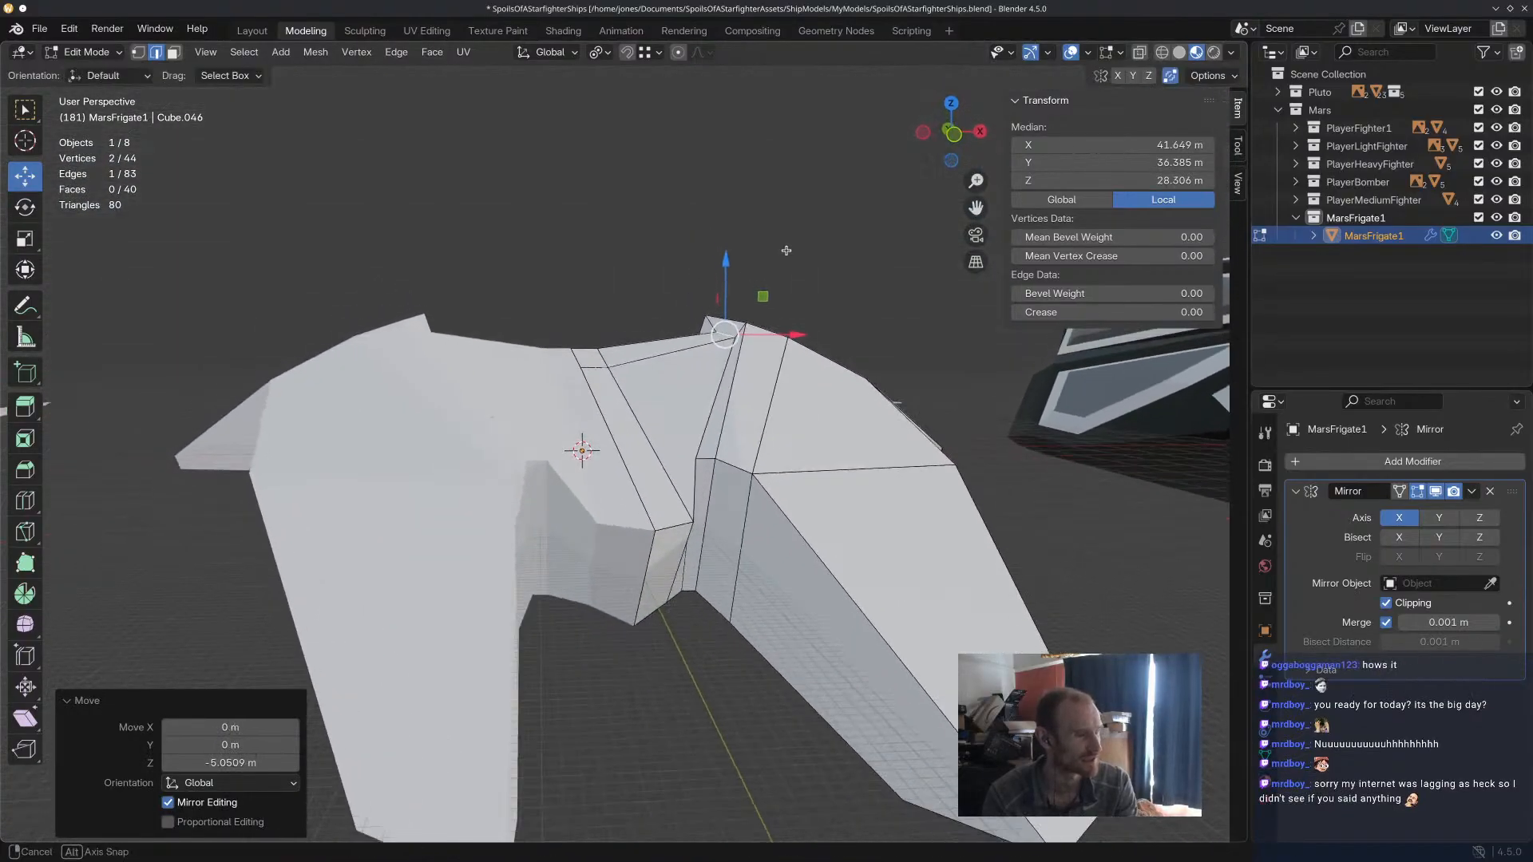
# Lower the long inner ridge edge from the wing to the notch recess about 2.75 m along Z and save the file.
pyautogui.click(706, 436)
pyautogui.moveTo(728, 377); pyautogui.dragTo(710, 414, button='middle')
pyautogui.moveTo(716, 361); pyautogui.dragTo(716, 374)
pyautogui.moveTo(716, 374); pyautogui.dragTo(728, 360, button='middle')
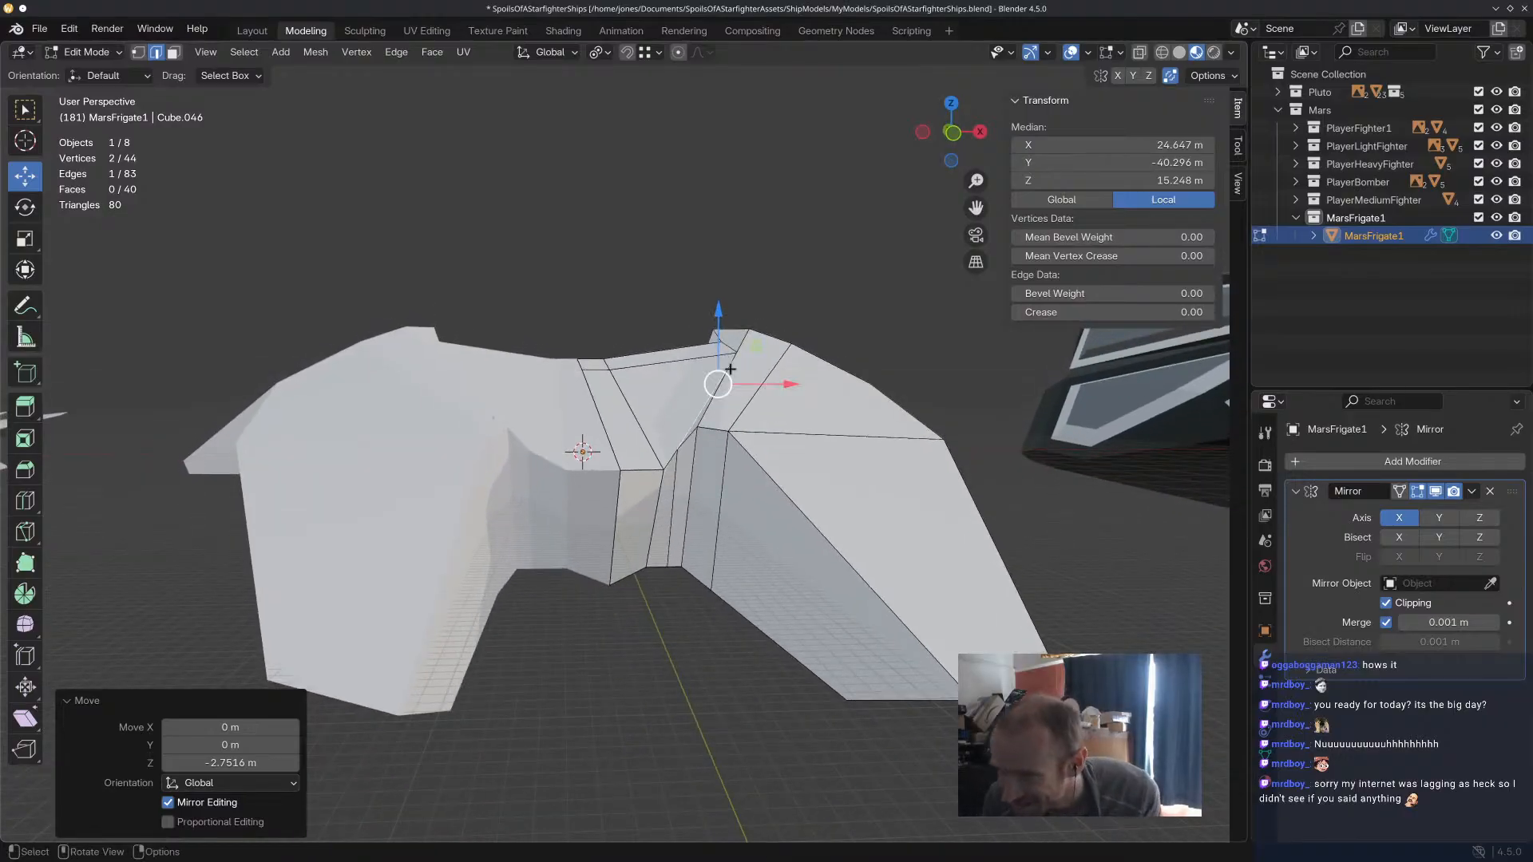
pyautogui.hotkey('ctrl', 's')
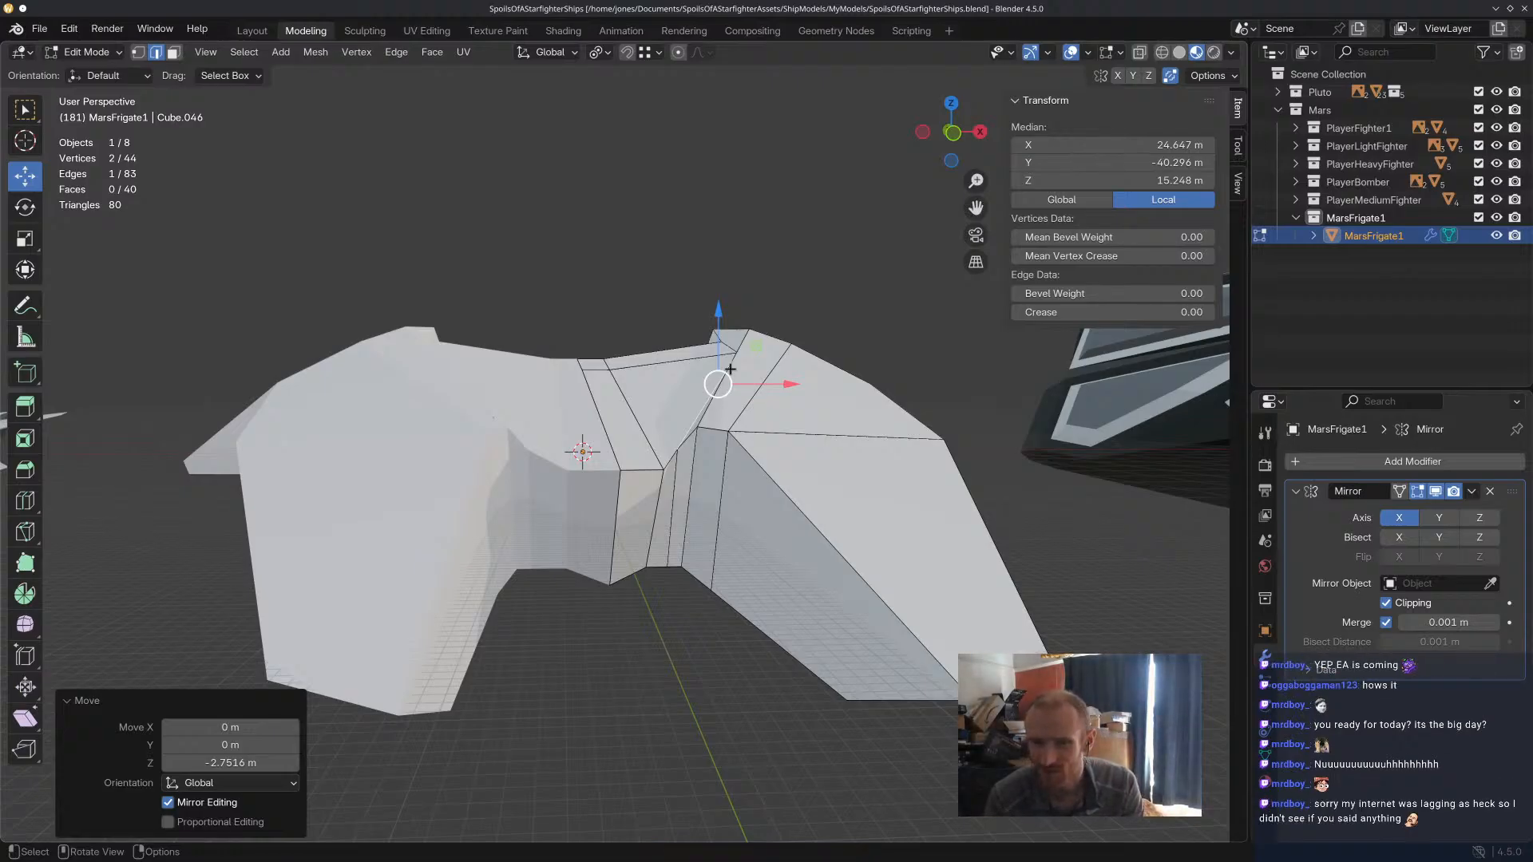
pyautogui.moveTo(730, 370); pyautogui.dragTo(876, 560, button='middle')
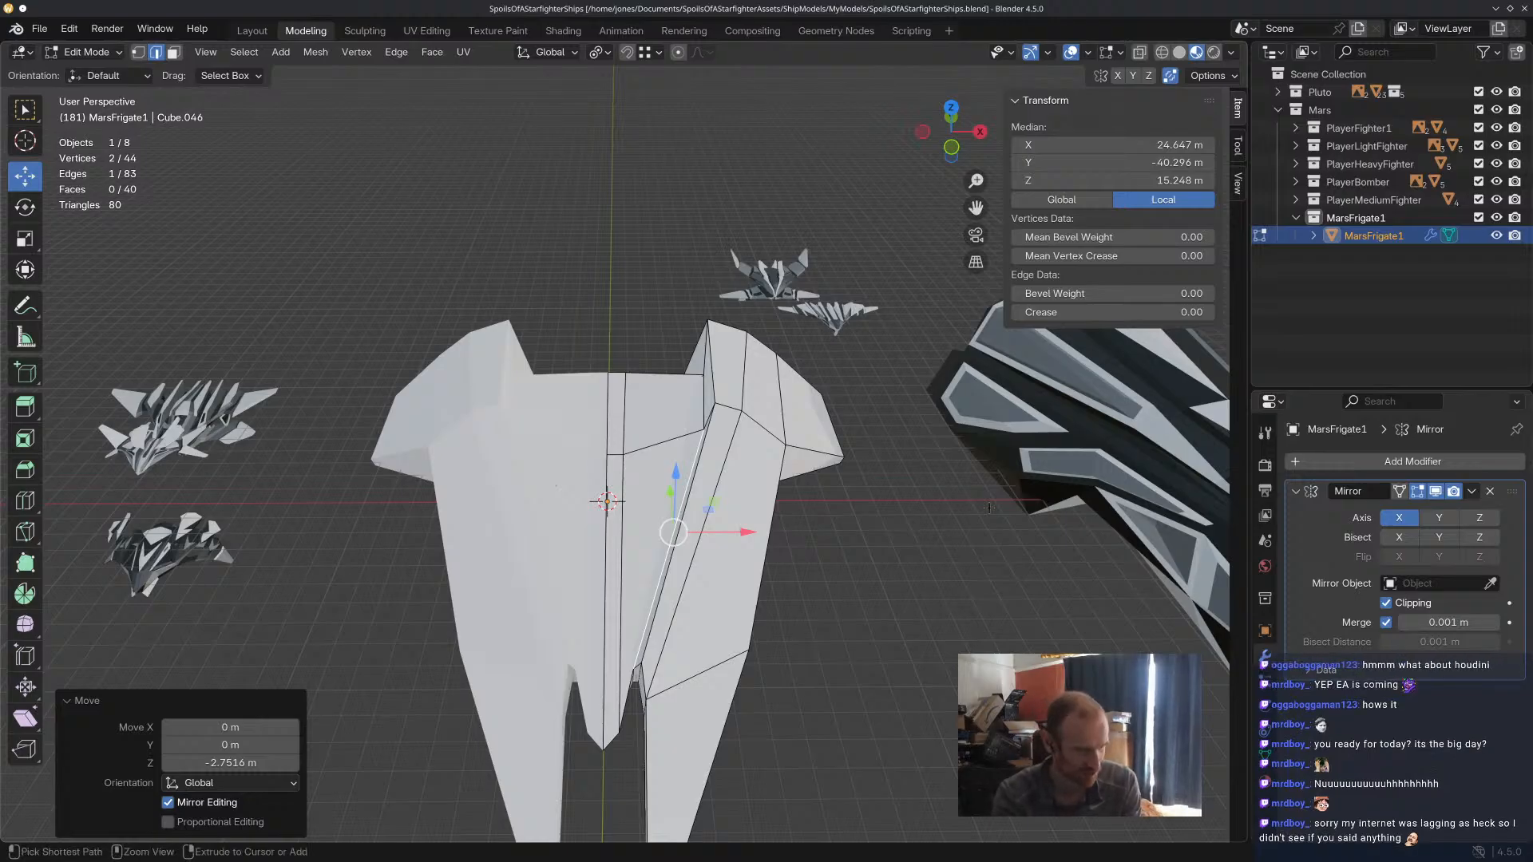
pyautogui.press('ctrl+super+Left')
pyautogui.press('ctrl+super+Right')
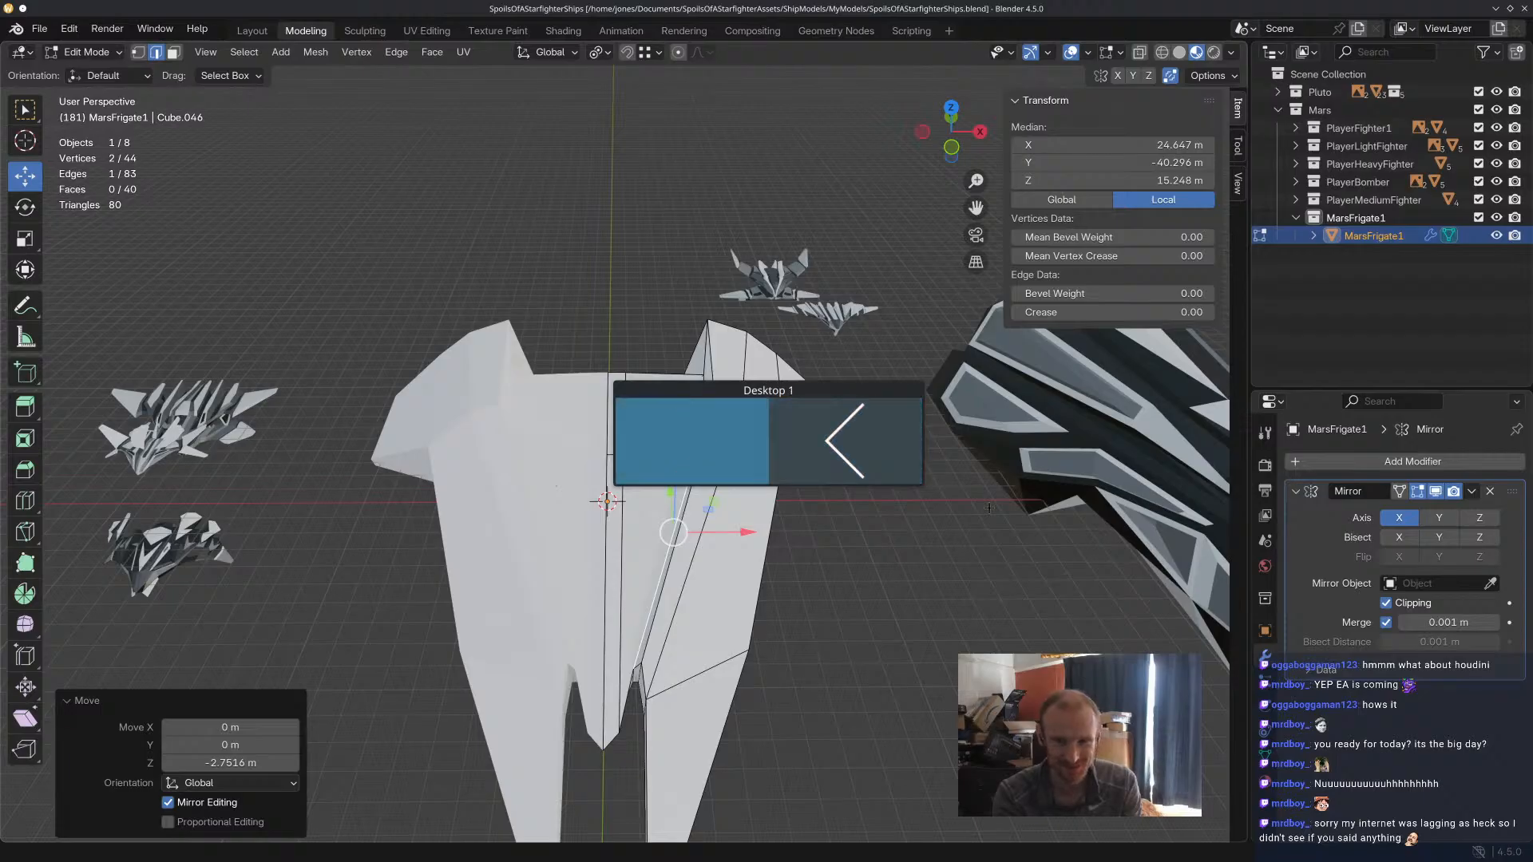
pyautogui.press('ctrl+super+Left')
pyautogui.press('ctrl+super+Right')
pyautogui.press('ctrl+super+Left')
pyautogui.press('ctrl+super+Right')
pyautogui.press('ctrl+super+Left')
pyautogui.press('ctrl+super+Right')
pyautogui.press('ctrl+super+Left')
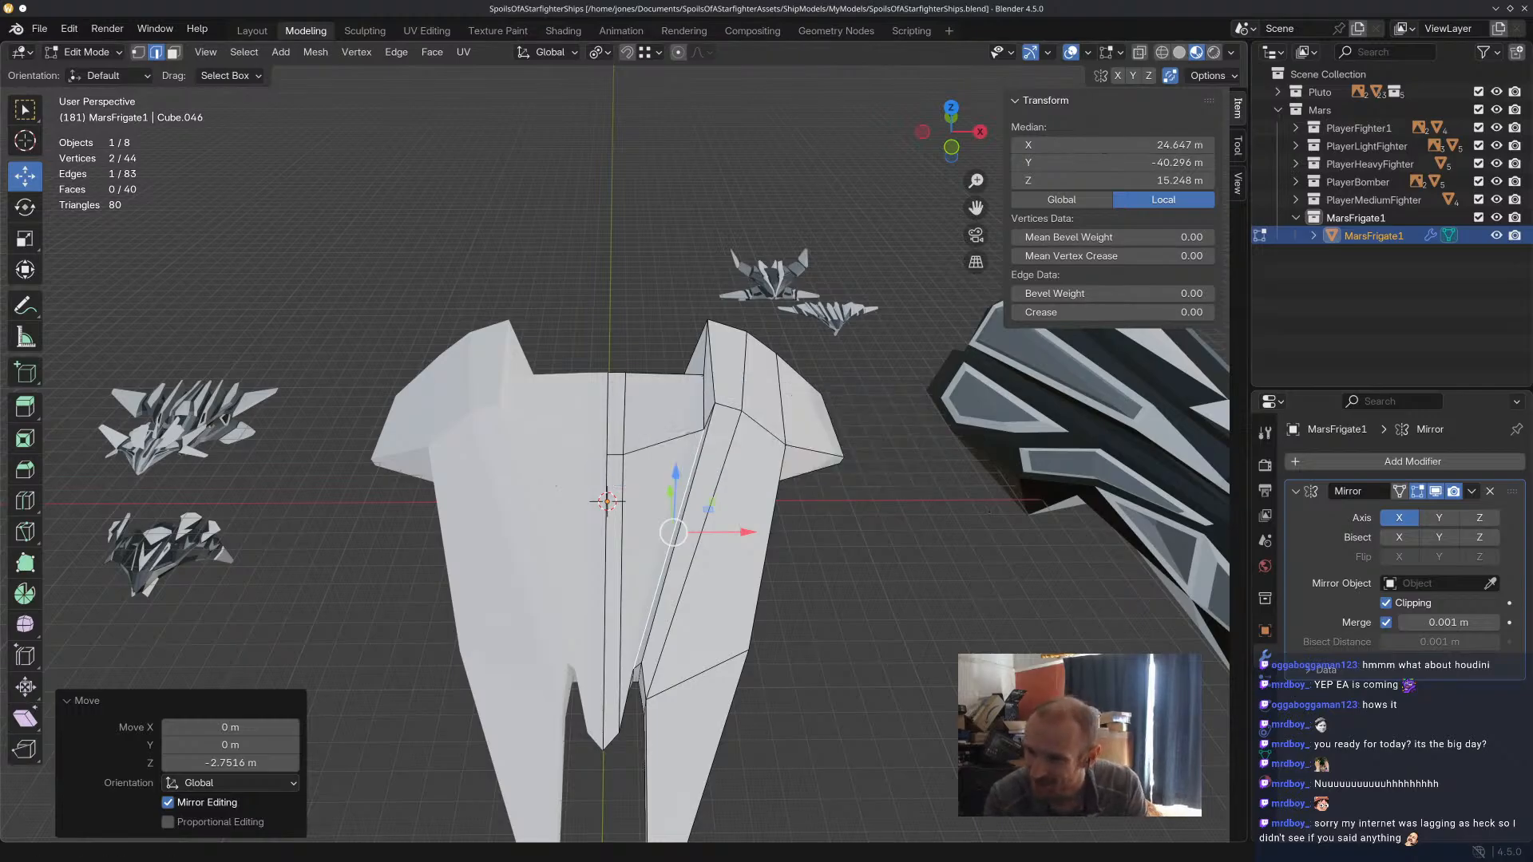
# Examine the frigate's reshaped wings, ridges and notch from several angles against the neighbouring ships.
pyautogui.moveTo(681, 421); pyautogui.dragTo(548, 532, button='middle')
pyautogui.keyDown('shift'); pyautogui.moveTo(650, 502); pyautogui.dragTo(876, 388, button='middle'); pyautogui.keyUp('shift')
pyautogui.moveTo(771, 529); pyautogui.dragTo(576, 464, button='middle')
pyautogui.click(720, 415)
pyautogui.moveTo(722, 416); pyautogui.dragTo(779, 434, button='middle')
pyautogui.moveTo(1020, 498); pyautogui.dragTo(1055, 499)
pyautogui.click(931, 612)
pyautogui.moveTo(931, 614); pyautogui.dragTo(985, 569, button='middle')
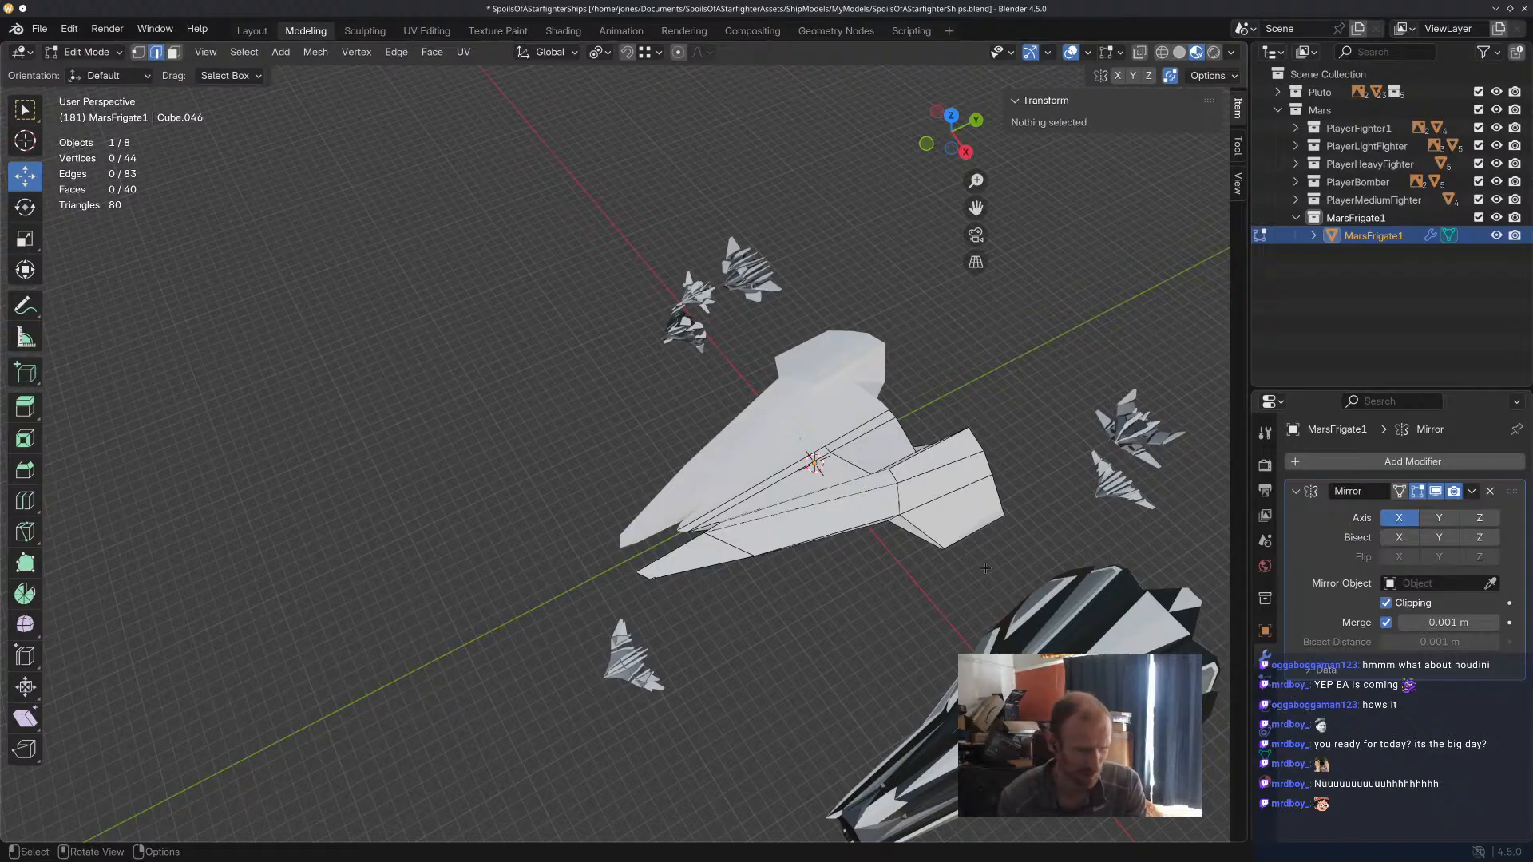
pyautogui.scroll(2, 1050, 508)
pyautogui.scroll(3, 953, 489)
pyautogui.moveTo(770, 452); pyautogui.dragTo(820, 391, button='middle')
pyautogui.scroll(-6, 801, 485)
pyautogui.moveTo(802, 485); pyautogui.dragTo(743, 478, button='middle')
pyautogui.scroll(5, 710, 506)
pyautogui.scroll(-1, 710, 506)
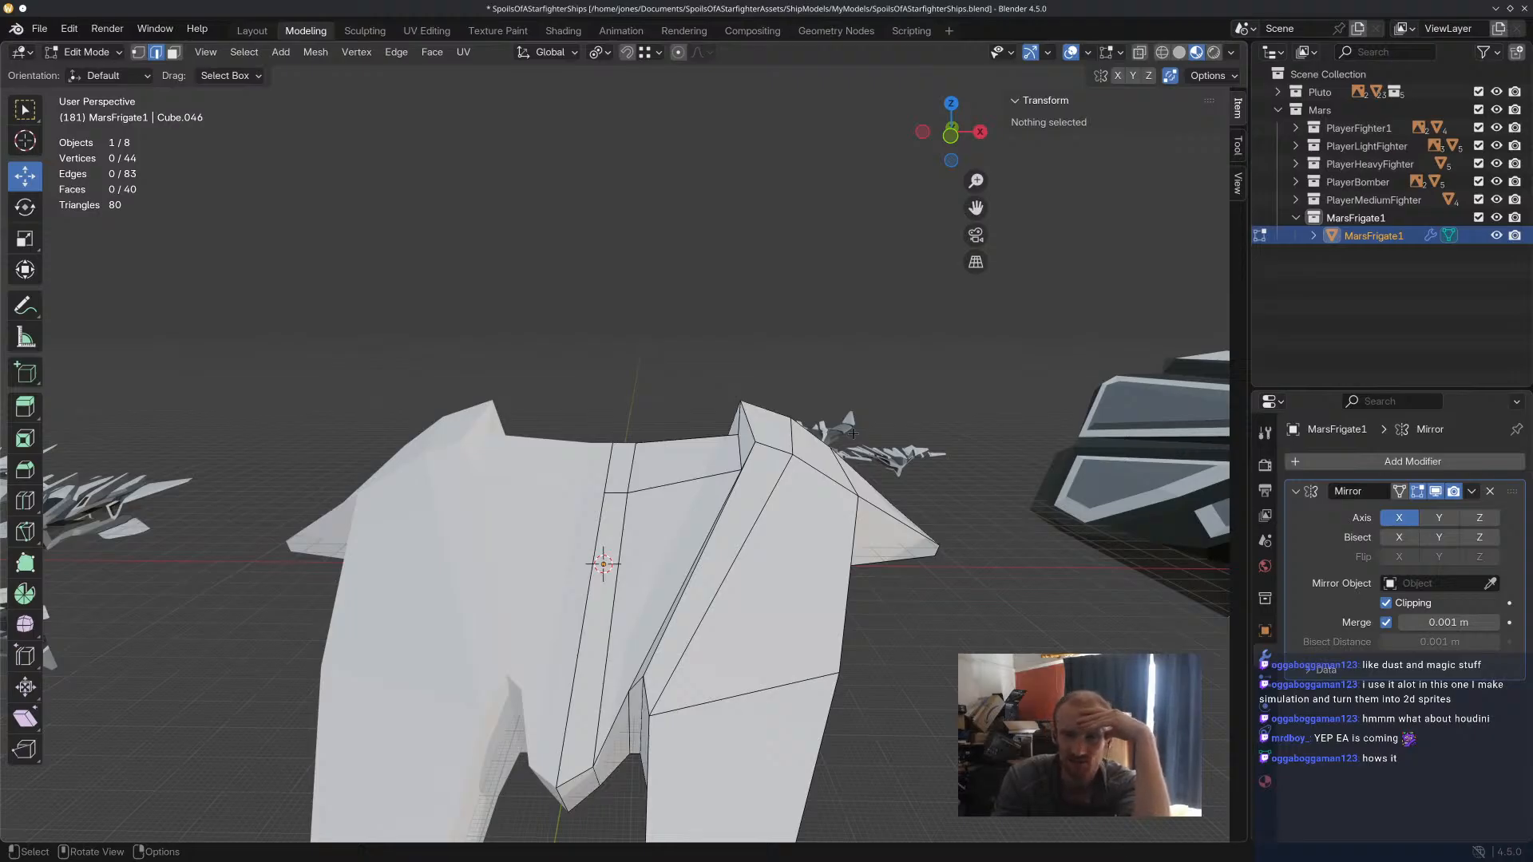
# Examine the inner ridge edges, rear wing and notch recess of the frigate from several angles.
pyautogui.moveTo(800, 513); pyautogui.dragTo(481, 420, button='middle')
pyautogui.click(460, 380)
pyautogui.click(488, 393)
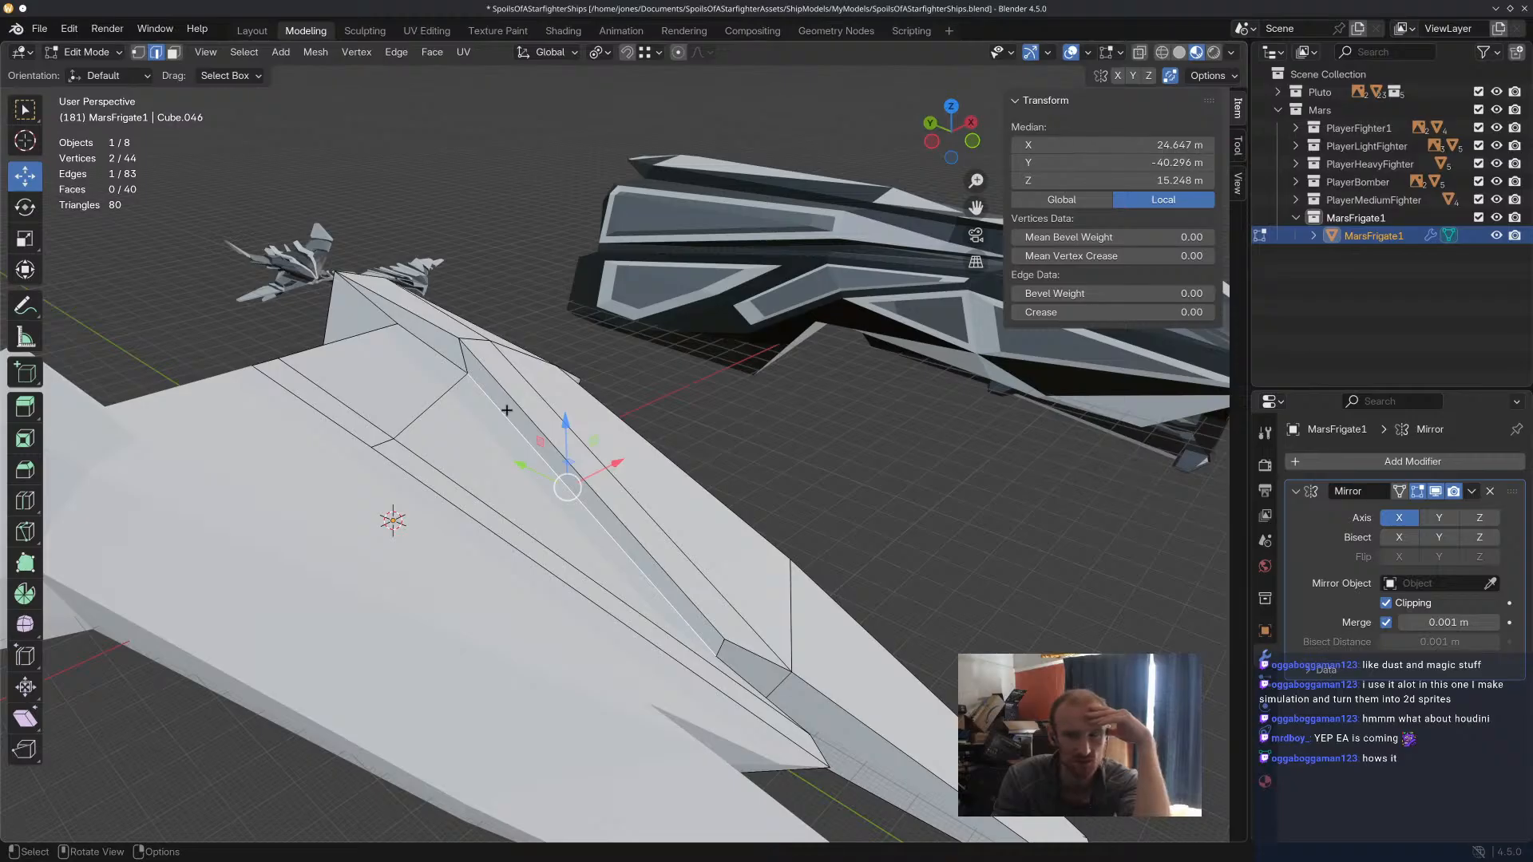
pyautogui.moveTo(506, 410)
pyautogui.mouseDown(button='middle')
pyautogui.moveTo(926, 579)
pyautogui.moveTo(791, 461)
pyautogui.moveTo(506, 424)
pyautogui.mouseUp(button='middle')
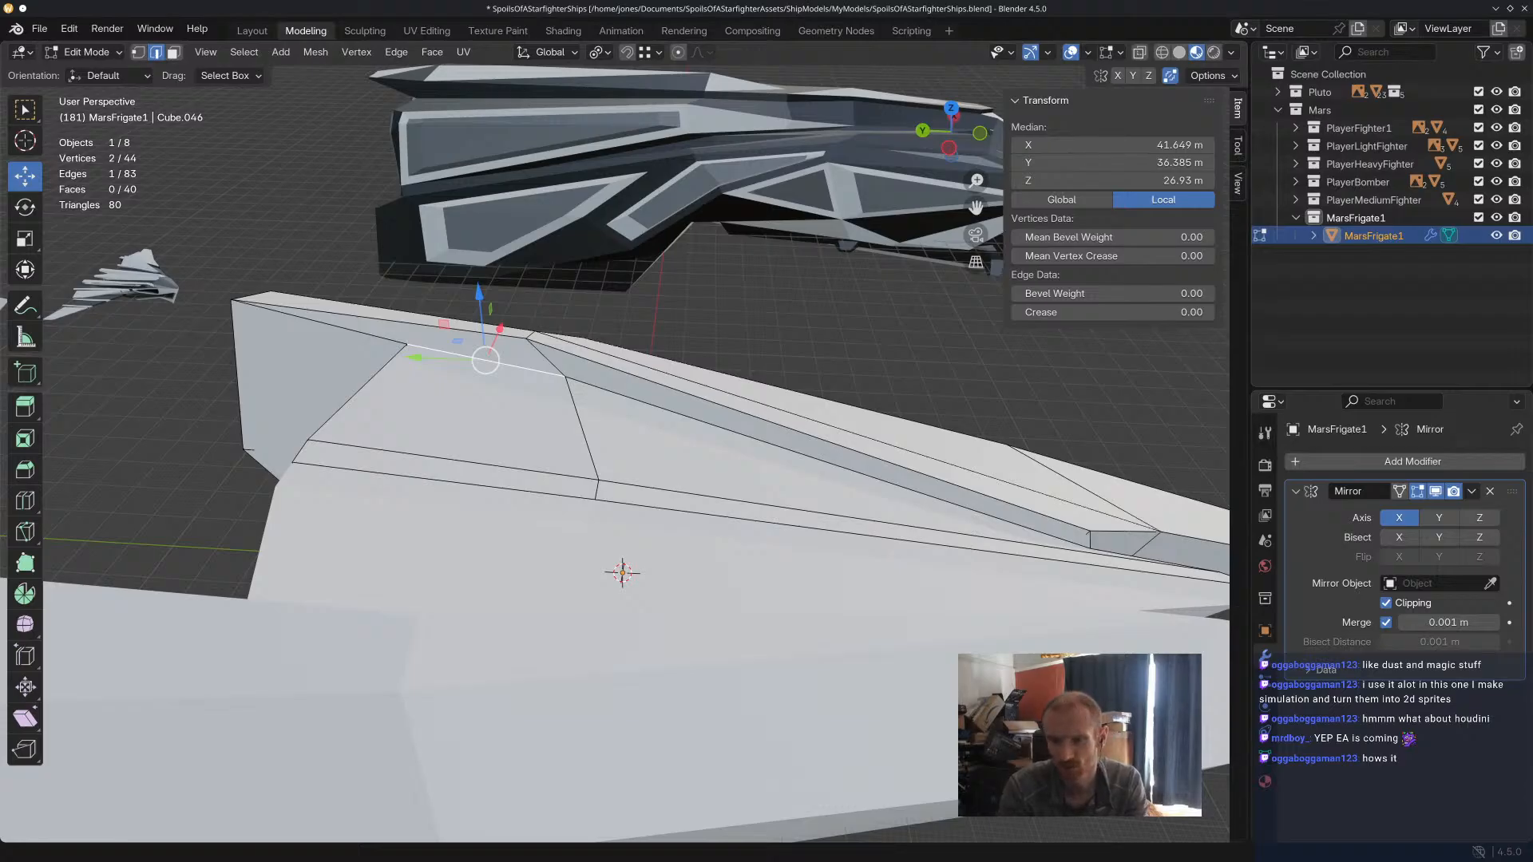
pyautogui.moveTo(790, 302); pyautogui.dragTo(619, 307, button='middle')
pyautogui.keyDown('shift'); pyautogui.moveTo(854, 400); pyautogui.dragTo(585, 386, button='middle'); pyautogui.keyUp('shift')
pyautogui.moveTo(806, 436); pyautogui.dragTo(789, 439)
pyautogui.moveTo(851, 495); pyautogui.dragTo(779, 515, button='middle')
pyautogui.click(831, 292)
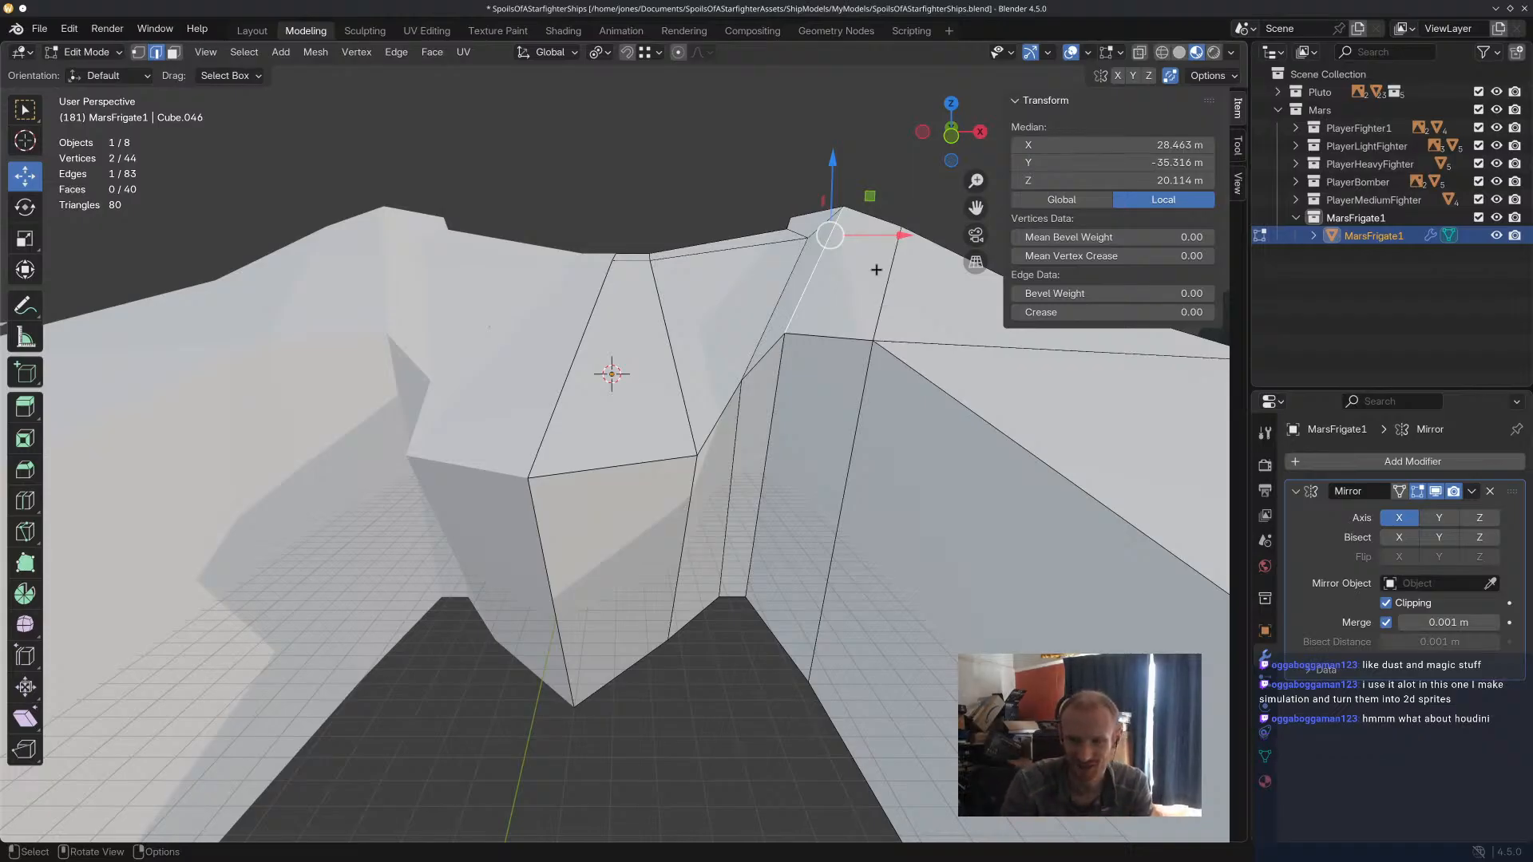
pyautogui.moveTo(856, 284); pyautogui.dragTo(874, 291, button='middle')
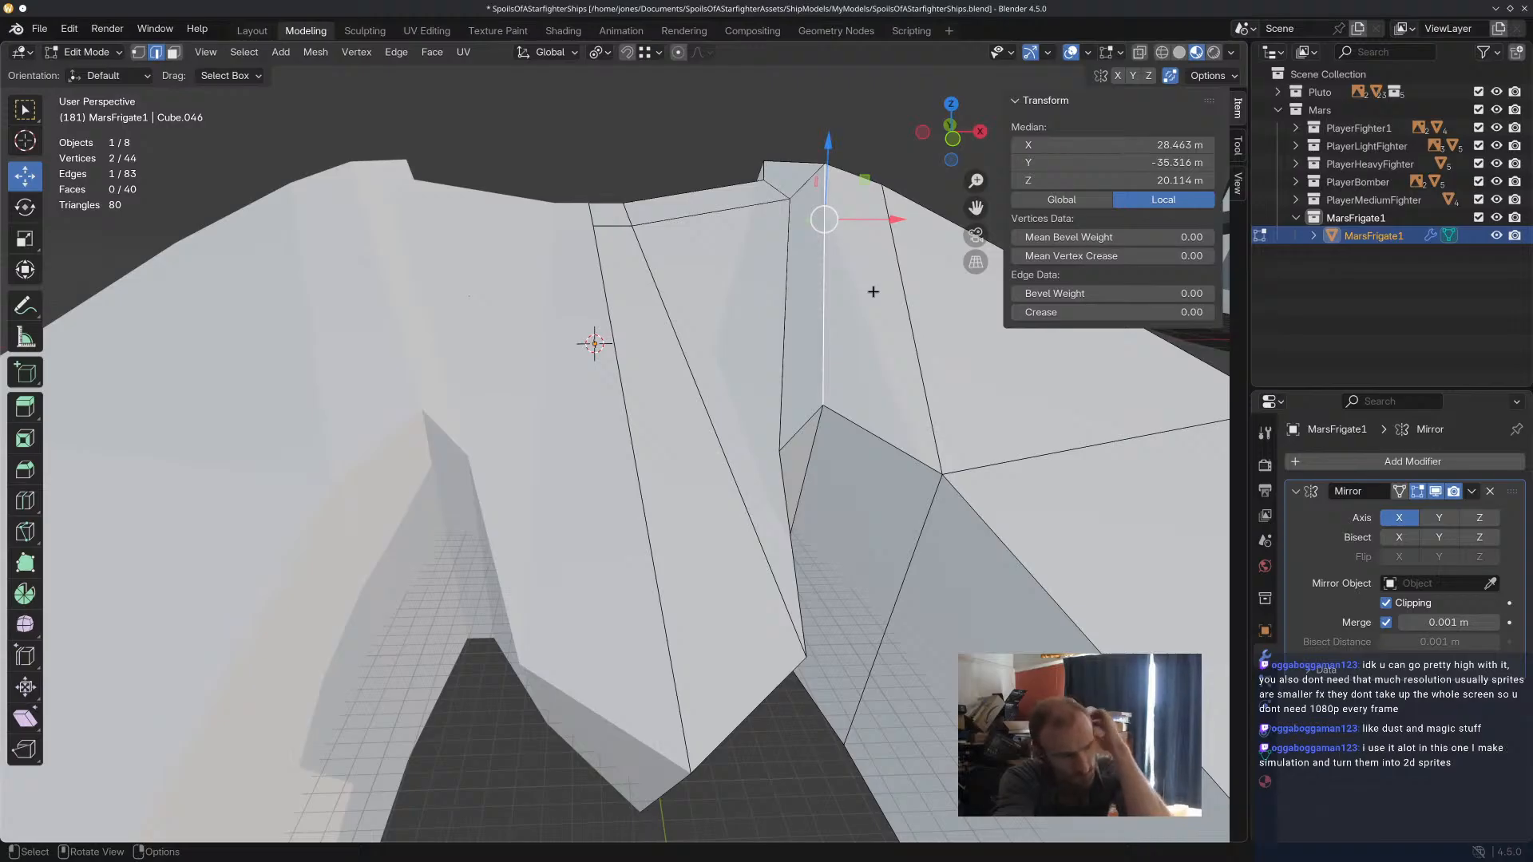
pyautogui.moveTo(708, 410); pyautogui.dragTo(712, 379, button='middle')
pyautogui.moveTo(694, 435); pyautogui.dragTo(729, 264, button='middle')
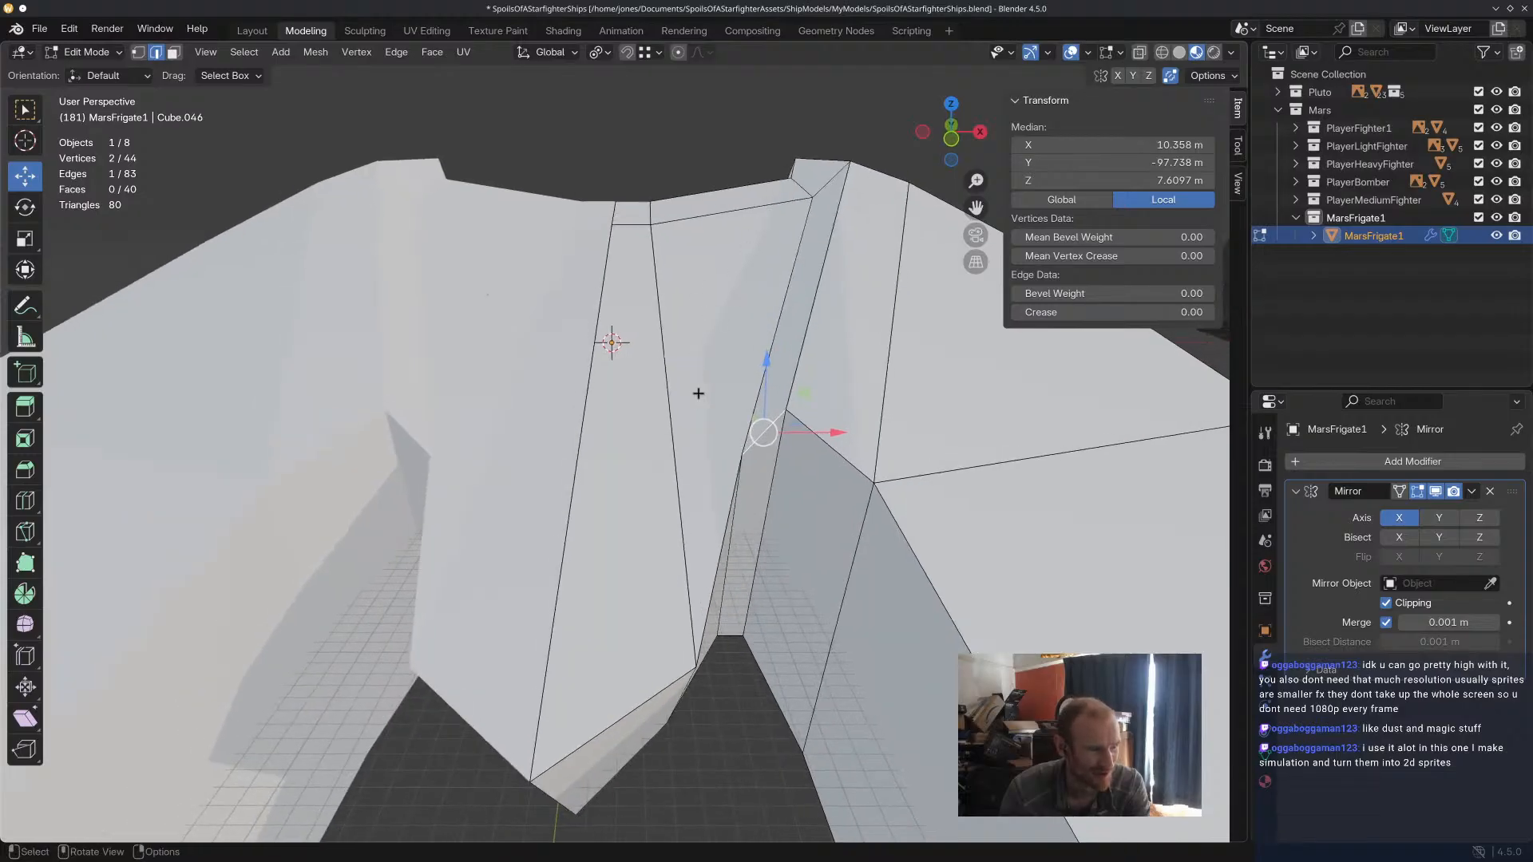
pyautogui.moveTo(719, 528); pyautogui.dragTo(756, 472, button='middle')
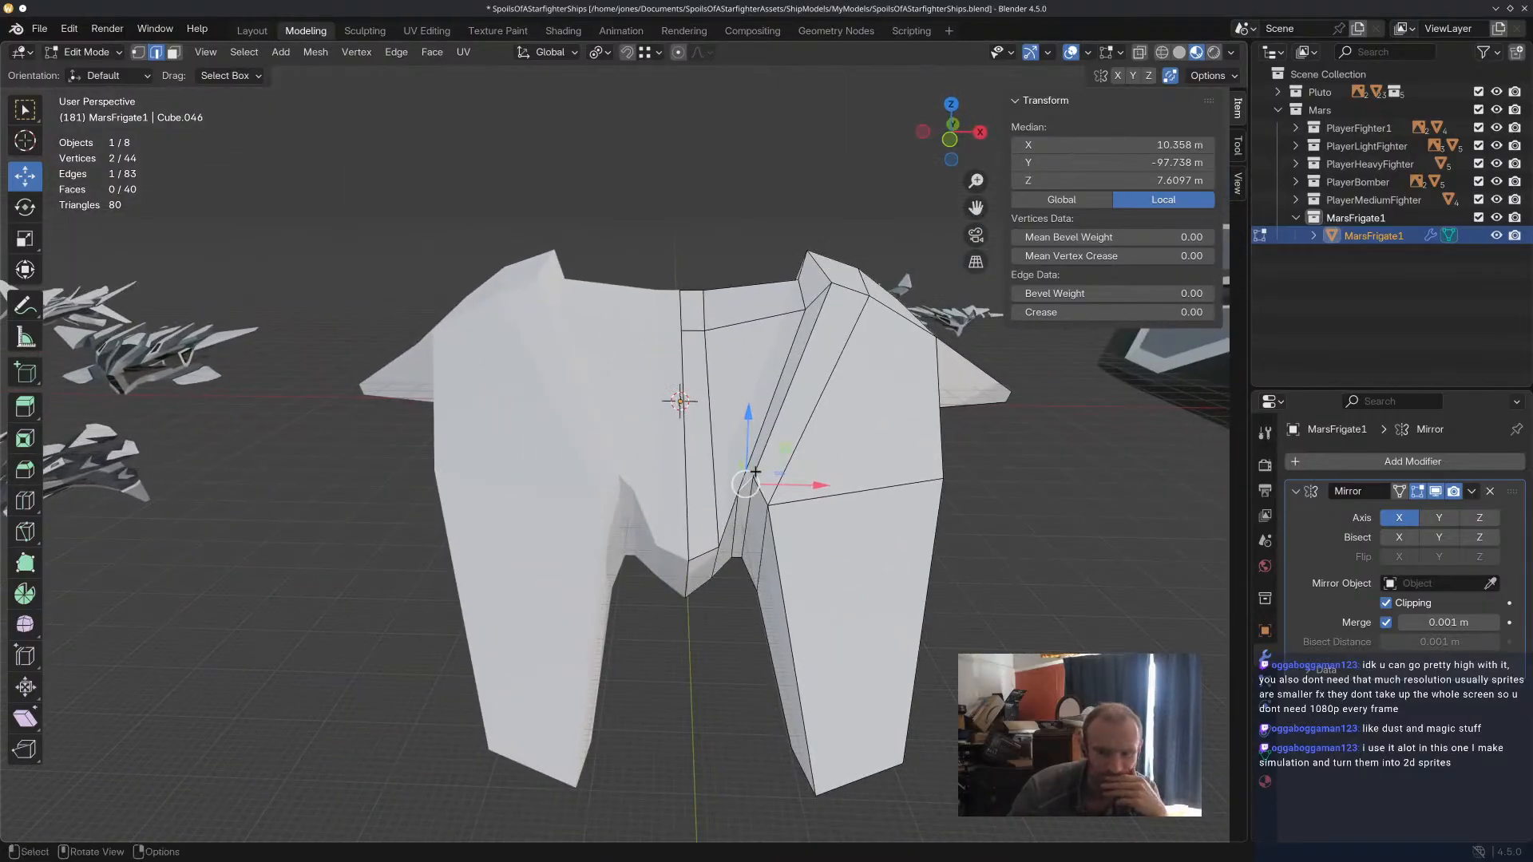
pyautogui.scroll(4, 755, 472)
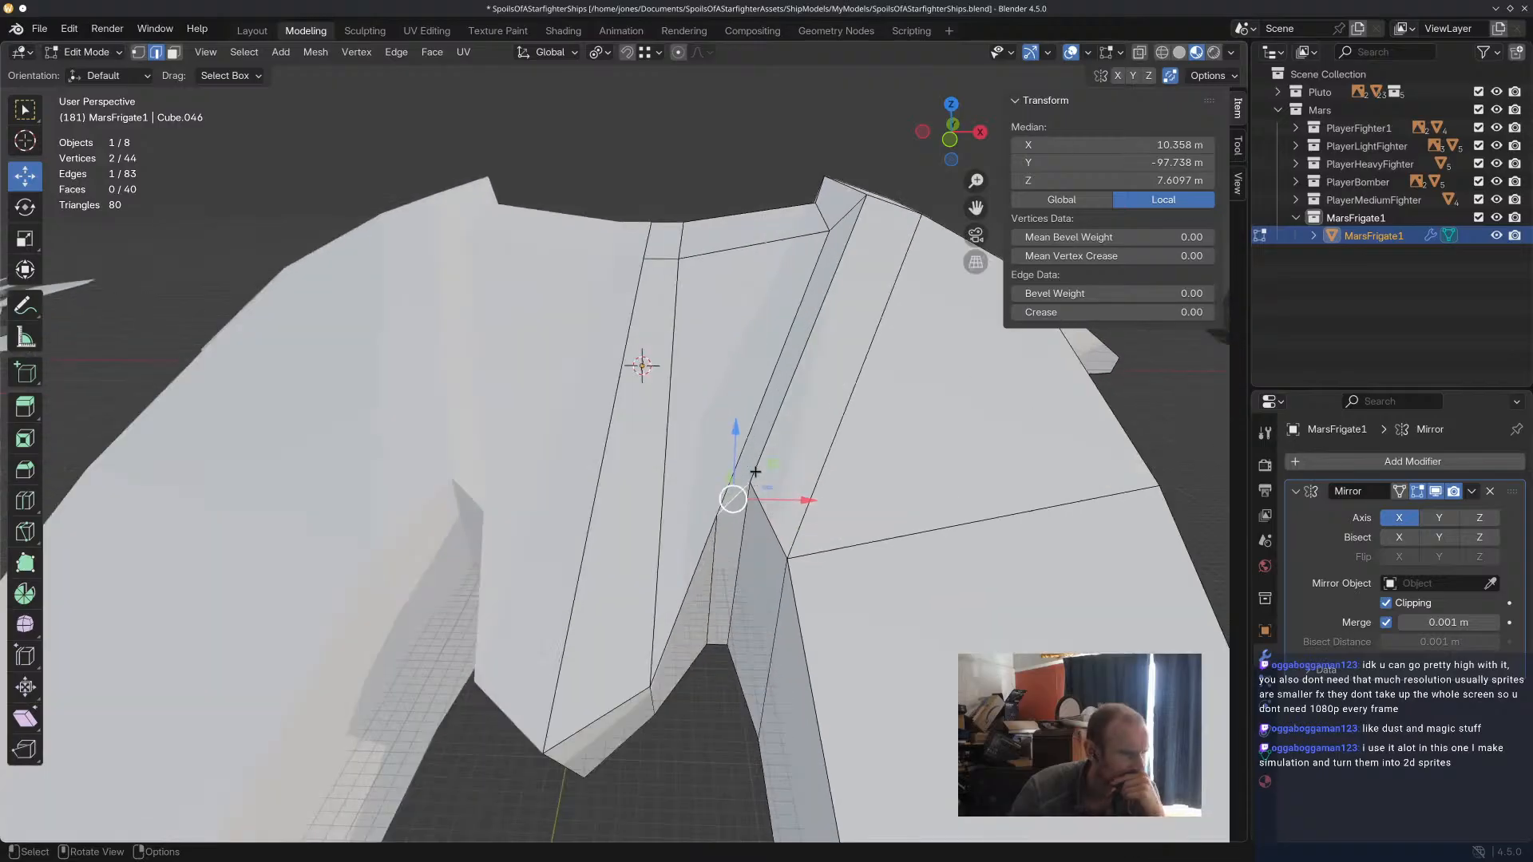
# Try a knife cut from the inner corner of the central strip straight to the notch corner, and undo it.
pyautogui.moveTo(723, 490); pyautogui.dragTo(731, 491, button='middle')
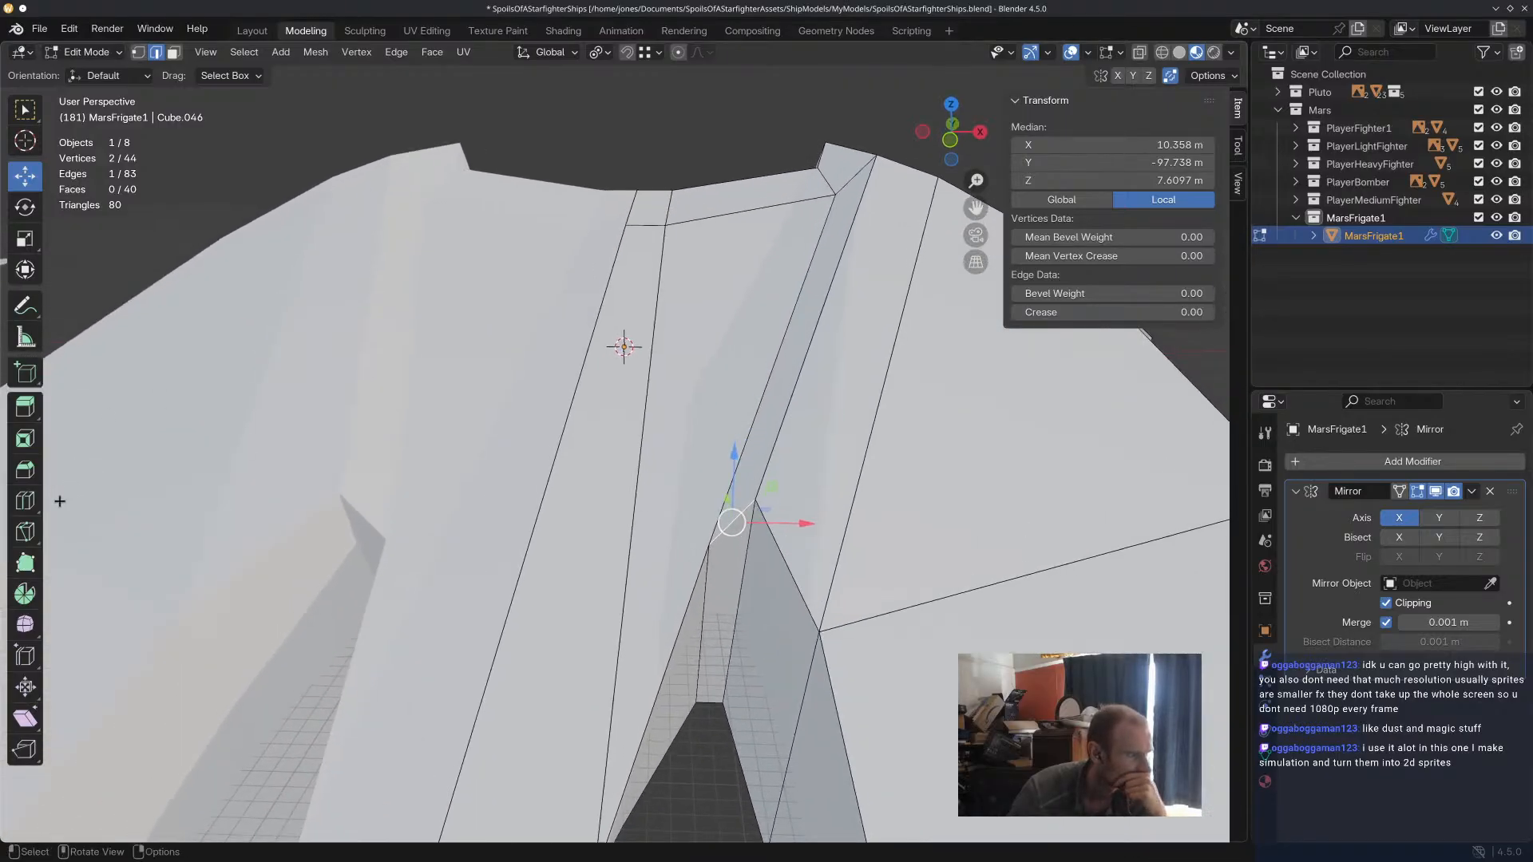
pyautogui.click(25, 531)
pyautogui.click(665, 225)
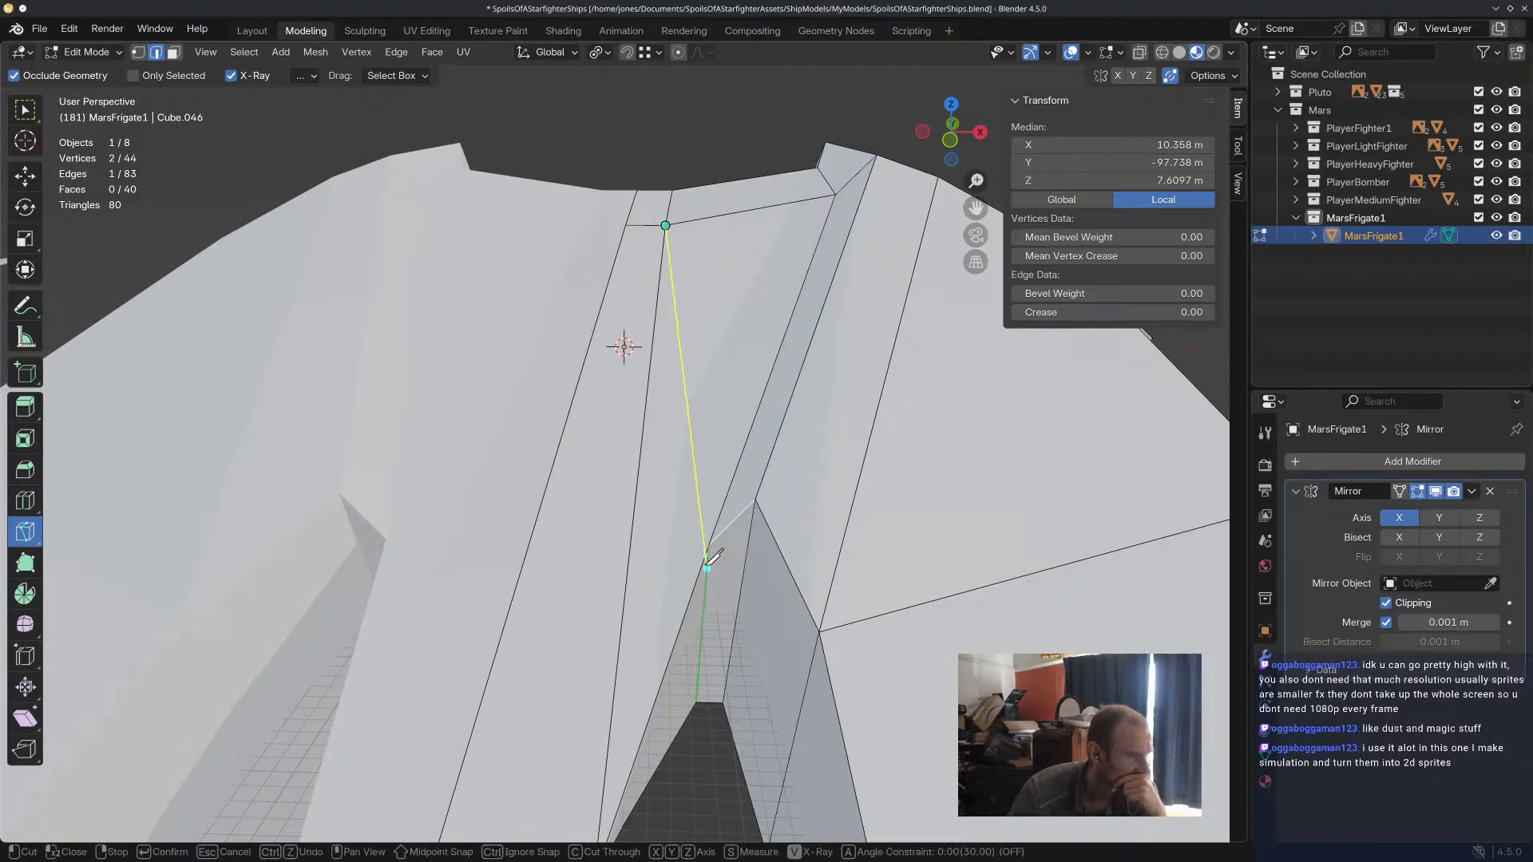
pyautogui.click(709, 545)
pyautogui.press('Return')
pyautogui.moveTo(825, 555); pyautogui.dragTo(768, 620, button='middle')
pyautogui.hotkey('ctrl', 'z')
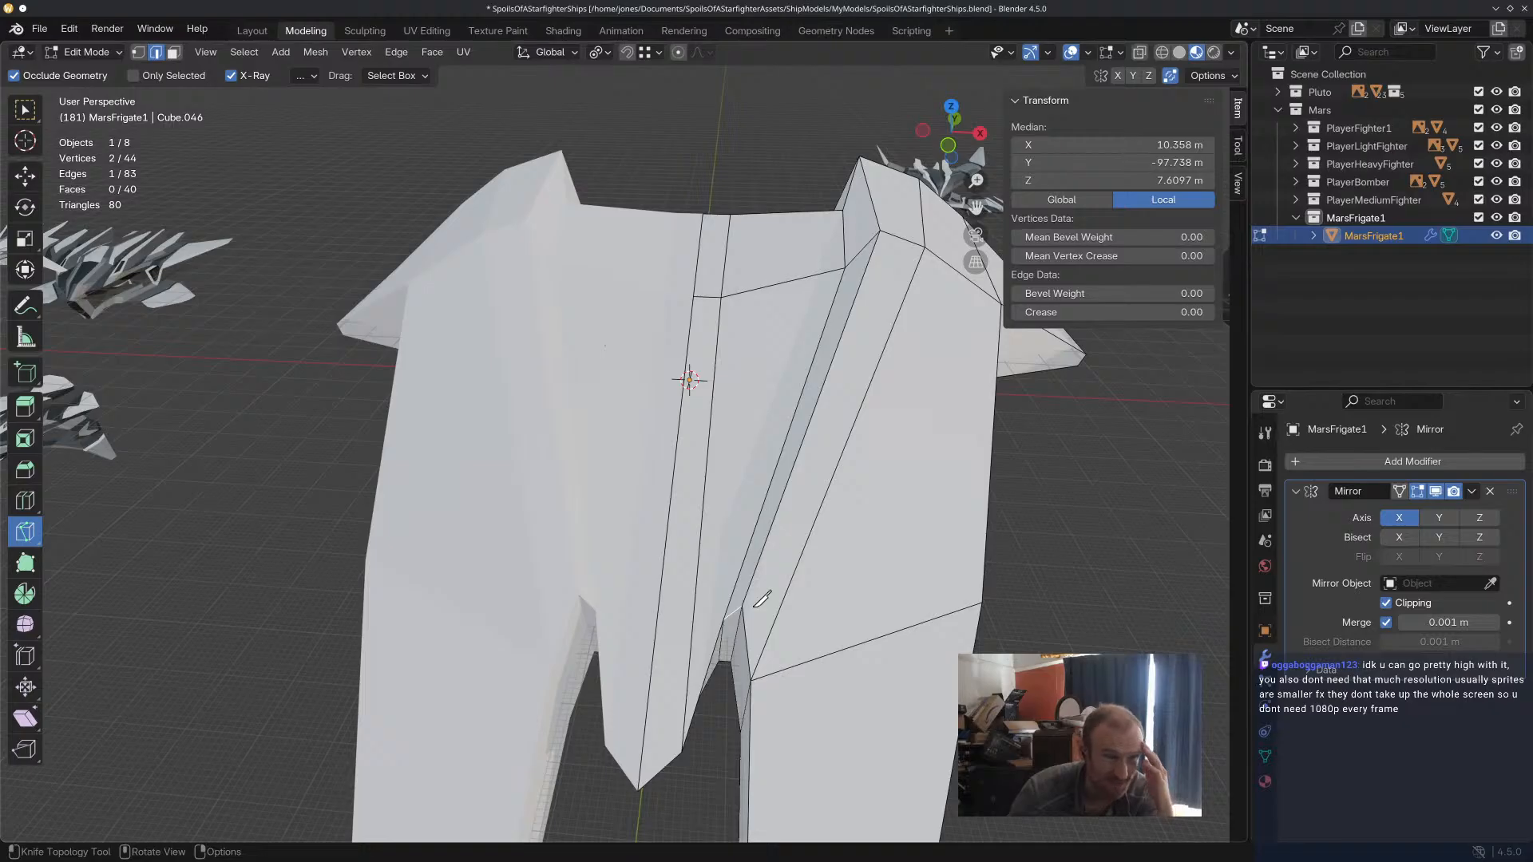
# Examine the deck surface between the central strip and the prong ridge from above and from the front.
pyautogui.moveTo(809, 362)
pyautogui.mouseDown(button='middle')
pyautogui.moveTo(828, 356)
pyautogui.moveTo(870, 389)
pyautogui.moveTo(794, 342)
pyautogui.moveTo(811, 329)
pyautogui.moveTo(807, 284)
pyautogui.moveTo(779, 388)
pyautogui.moveTo(774, 345)
pyautogui.moveTo(769, 541)
pyautogui.moveTo(798, 343)
pyautogui.moveTo(824, 330)
pyautogui.moveTo(816, 377)
pyautogui.mouseUp(button='middle')
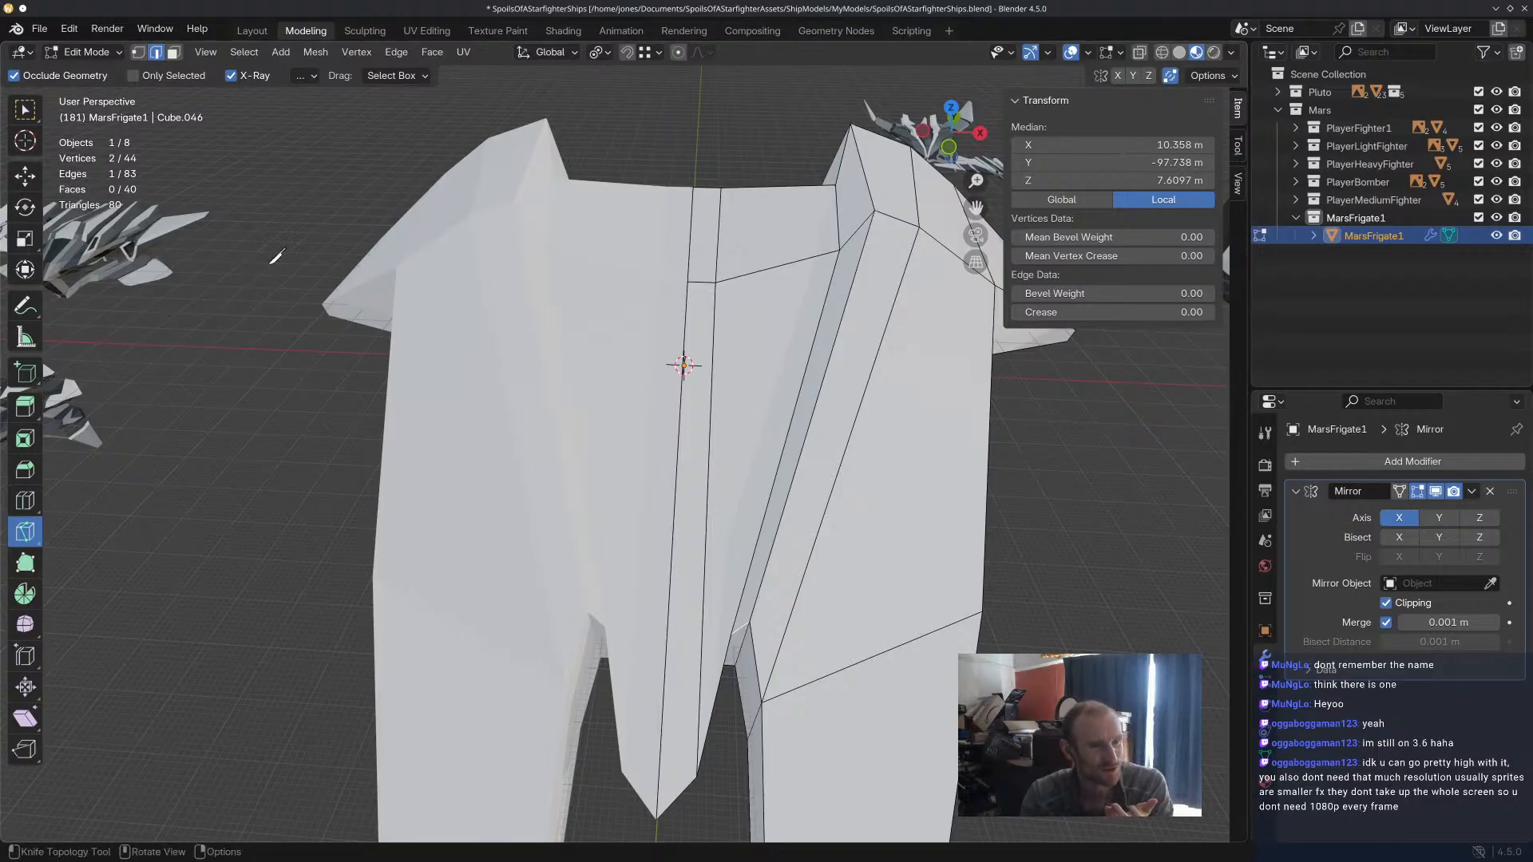
pyautogui.press('k')
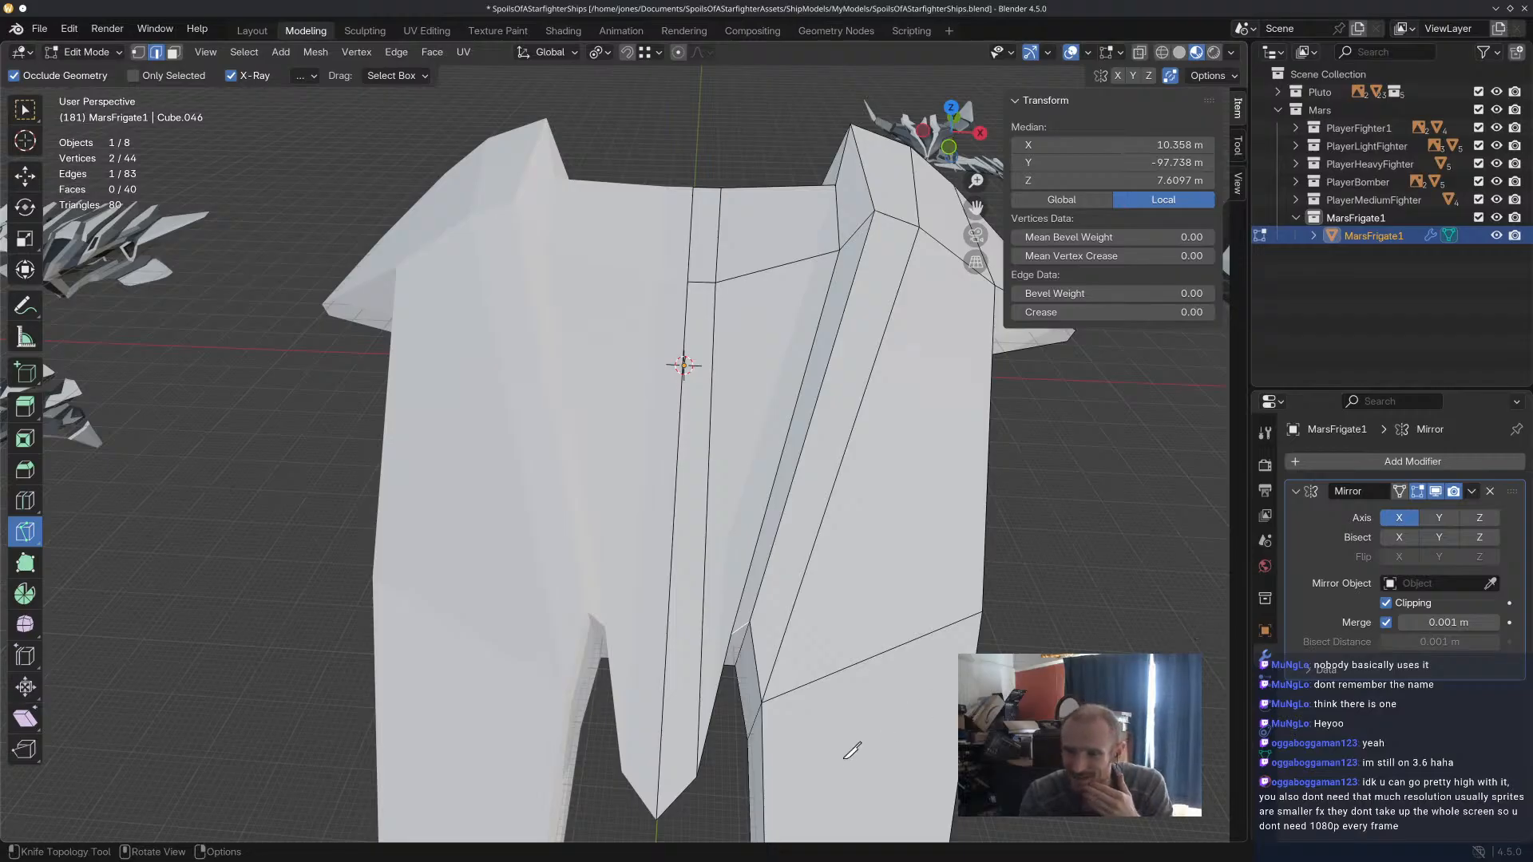
pyautogui.click(828, 563)
pyautogui.moveTo(828, 563)
pyautogui.mouseDown(button='middle')
pyautogui.moveTo(827, 427)
pyautogui.moveTo(822, 583)
pyautogui.mouseUp(button='middle')
pyautogui.scroll(-5, 832, 554)
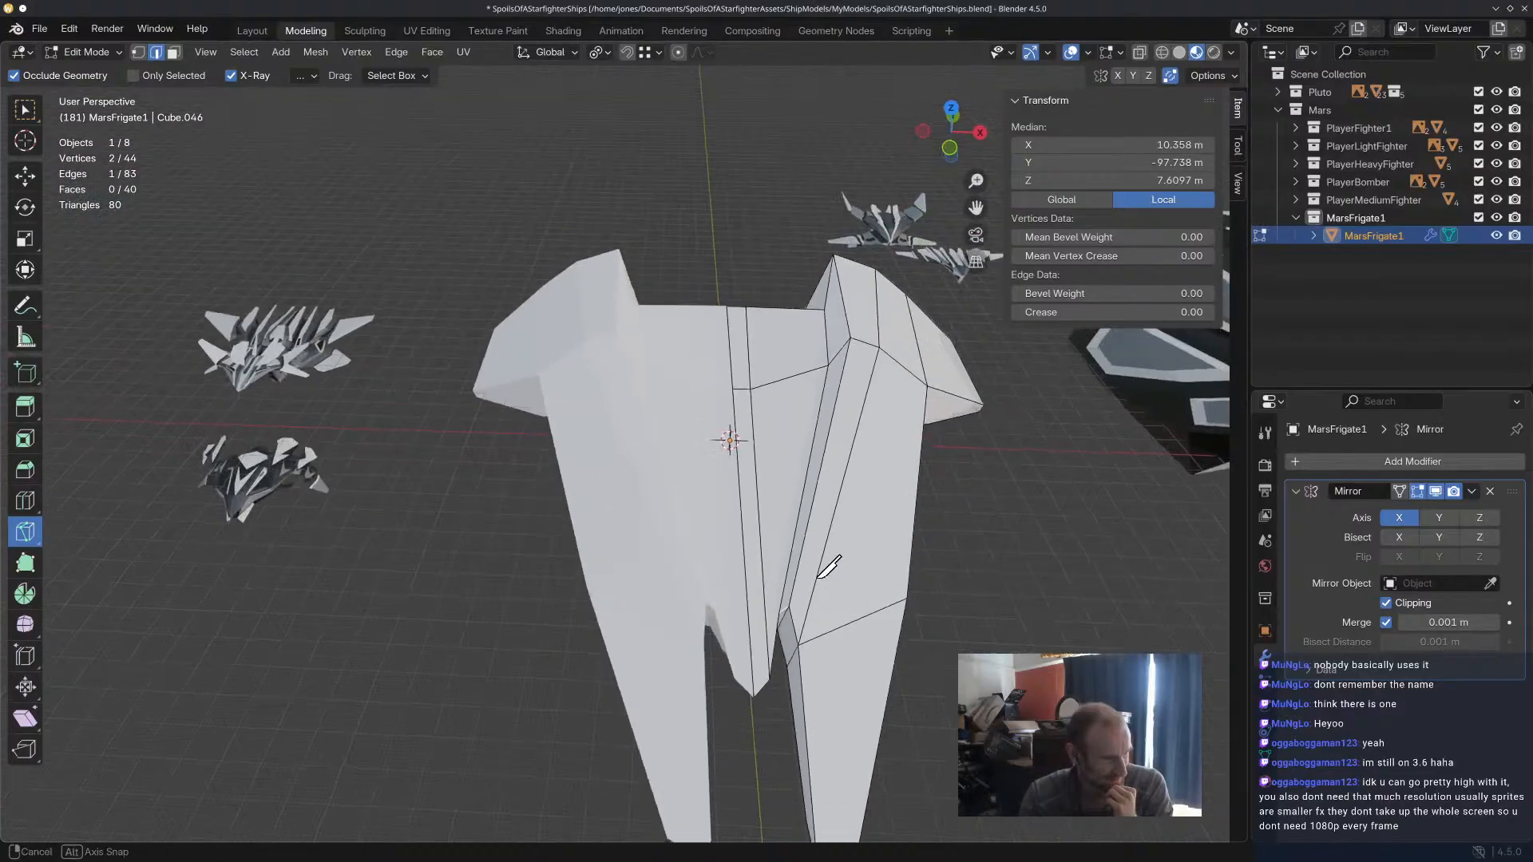
pyautogui.moveTo(820, 508)
pyautogui.mouseDown(button='middle')
pyautogui.moveTo(950, 527)
pyautogui.moveTo(795, 514)
pyautogui.moveTo(814, 519)
pyautogui.mouseUp(button='middle')
pyautogui.scroll(5, 765, 447)
pyautogui.scroll(3, 758, 399)
pyautogui.moveTo(753, 365); pyautogui.dragTo(829, 347, button='middle')
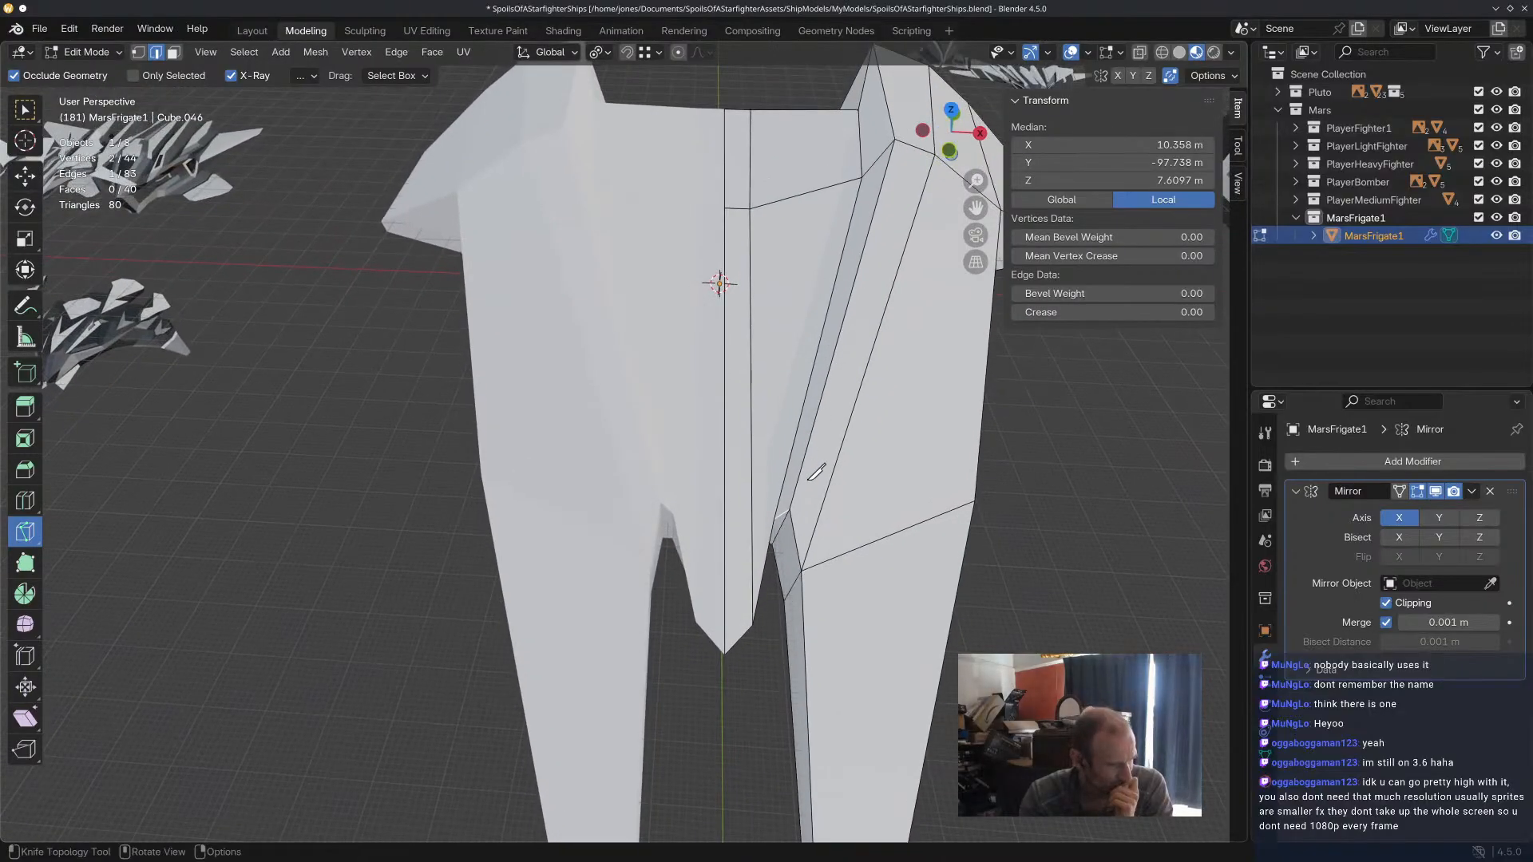
pyautogui.moveTo(814, 479); pyautogui.dragTo(795, 411, button='middle')
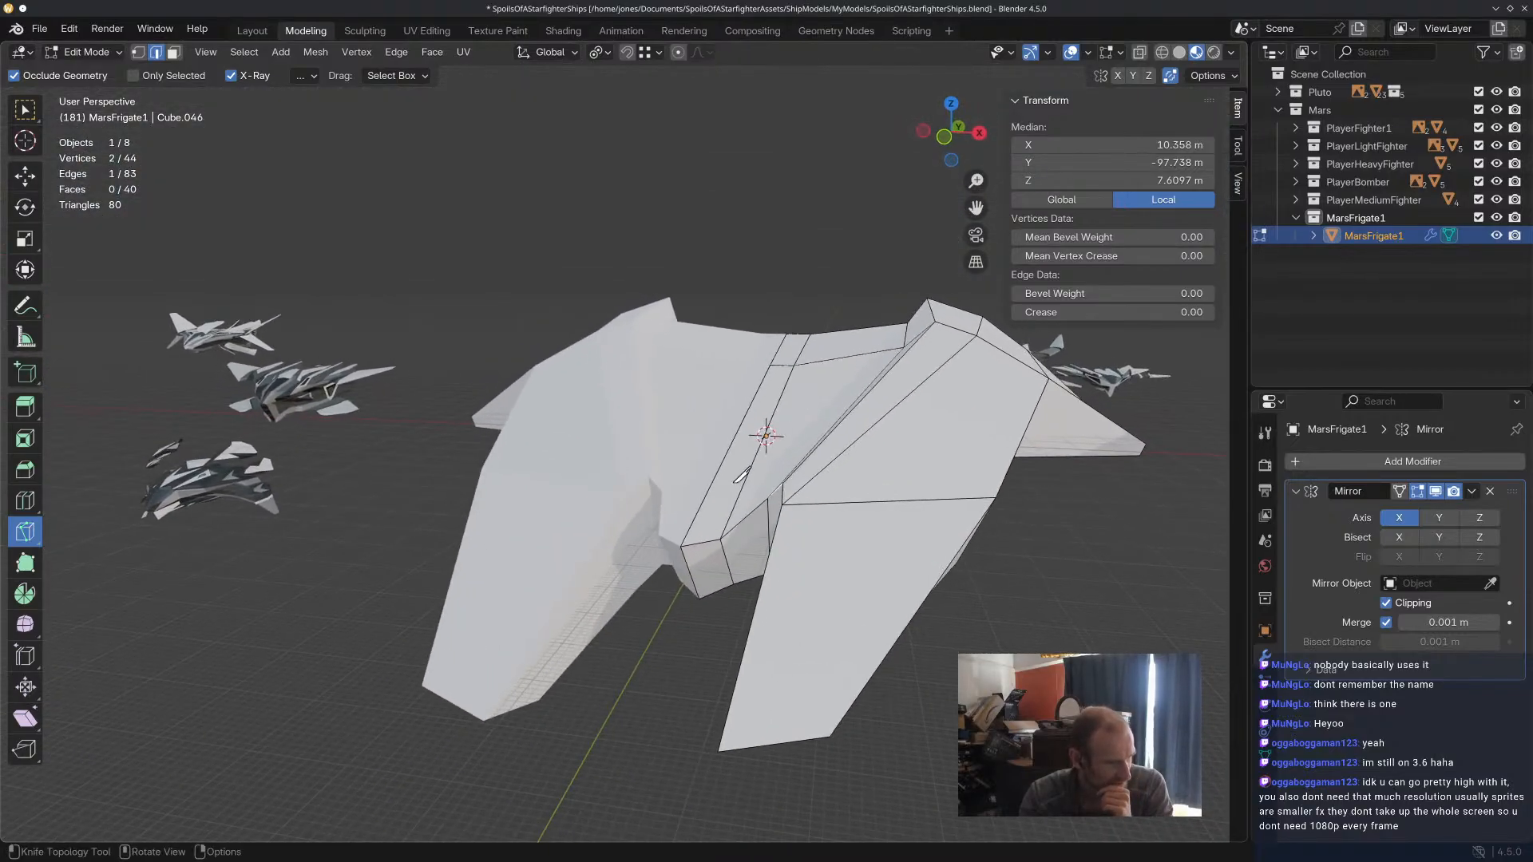
# Try a knife cut across the deck beside the notch and undo it.
pyautogui.click(722, 464)
pyautogui.click(768, 499)
pyautogui.press('Return')
pyautogui.moveTo(750, 565); pyautogui.dragTo(744, 405, button='middle')
pyautogui.scroll(3, 789, 580)
pyautogui.click(715, 366)
pyautogui.moveTo(822, 500)
pyautogui.mouseDown(button='middle')
pyautogui.moveTo(823, 427)
pyautogui.moveTo(821, 502)
pyautogui.mouseUp(button='middle')
pyautogui.hotkey('ctrl', 'z')
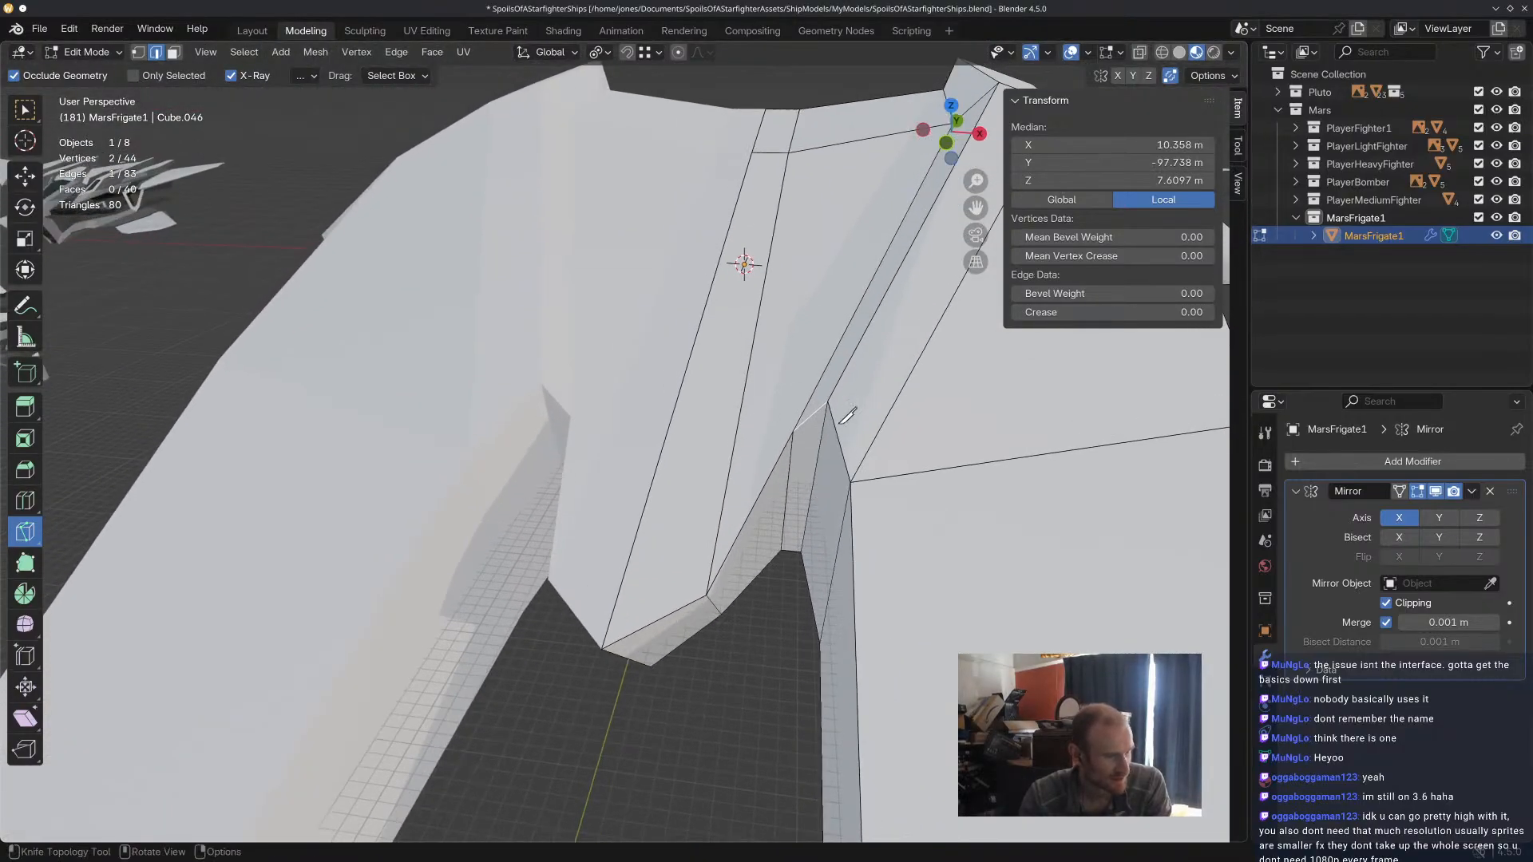
# Knife-cut from the central strip's inner rear corner to the notch corner, and from that corner across to the centre line.
pyautogui.click(789, 152)
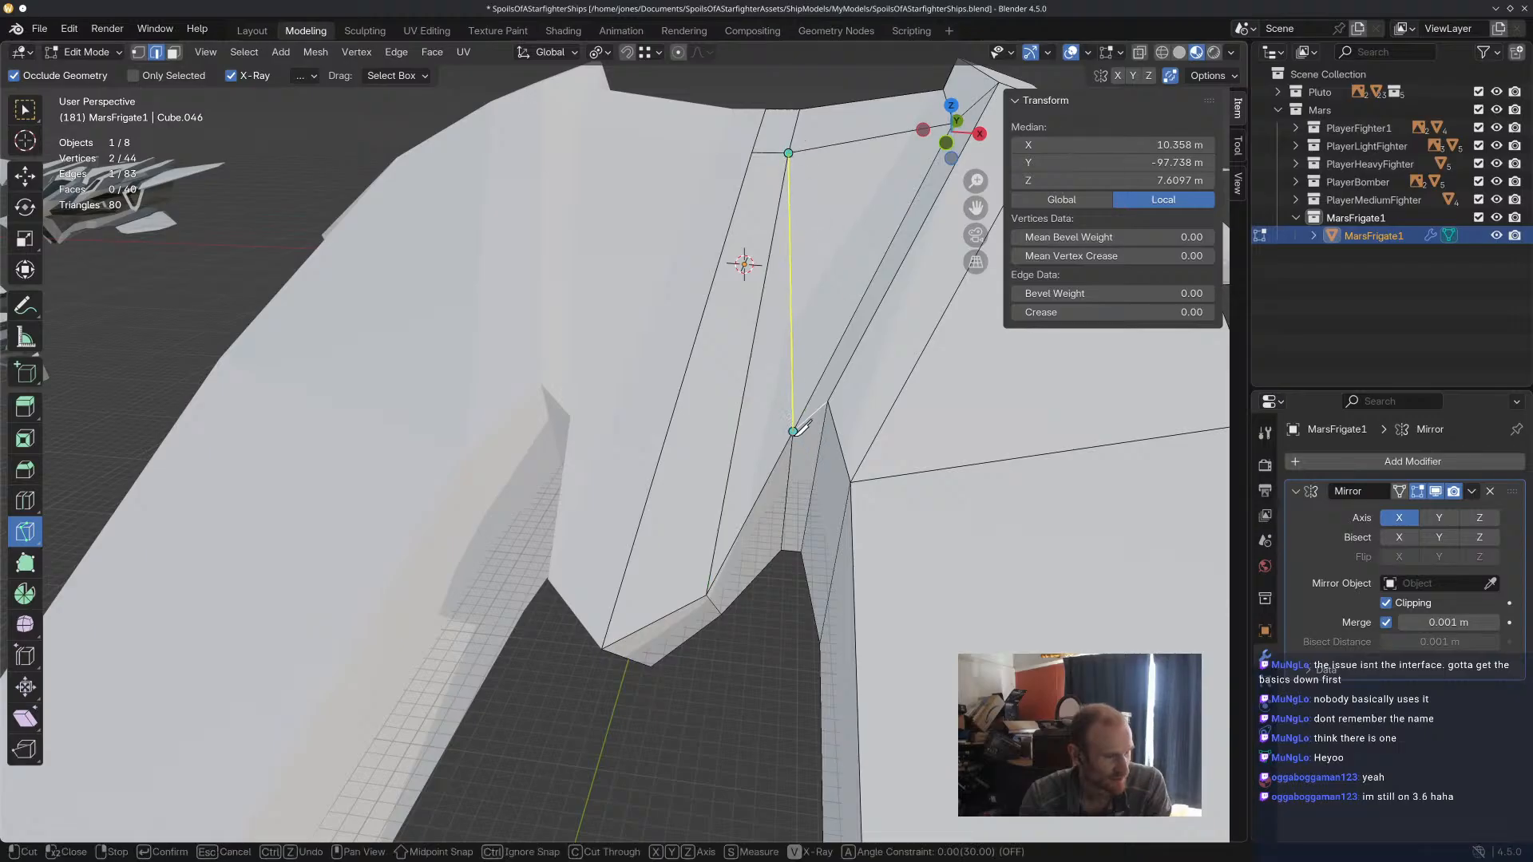
pyautogui.click(794, 431)
pyautogui.press('Return')
pyautogui.moveTo(843, 534)
pyautogui.mouseDown(button='middle')
pyautogui.moveTo(855, 480)
pyautogui.moveTo(839, 545)
pyautogui.mouseUp(button='middle')
pyautogui.press('k')
pyautogui.click(797, 431)
pyautogui.click(687, 380)
pyautogui.press('Return')
pyautogui.moveTo(830, 507); pyautogui.dragTo(807, 452, button='middle')
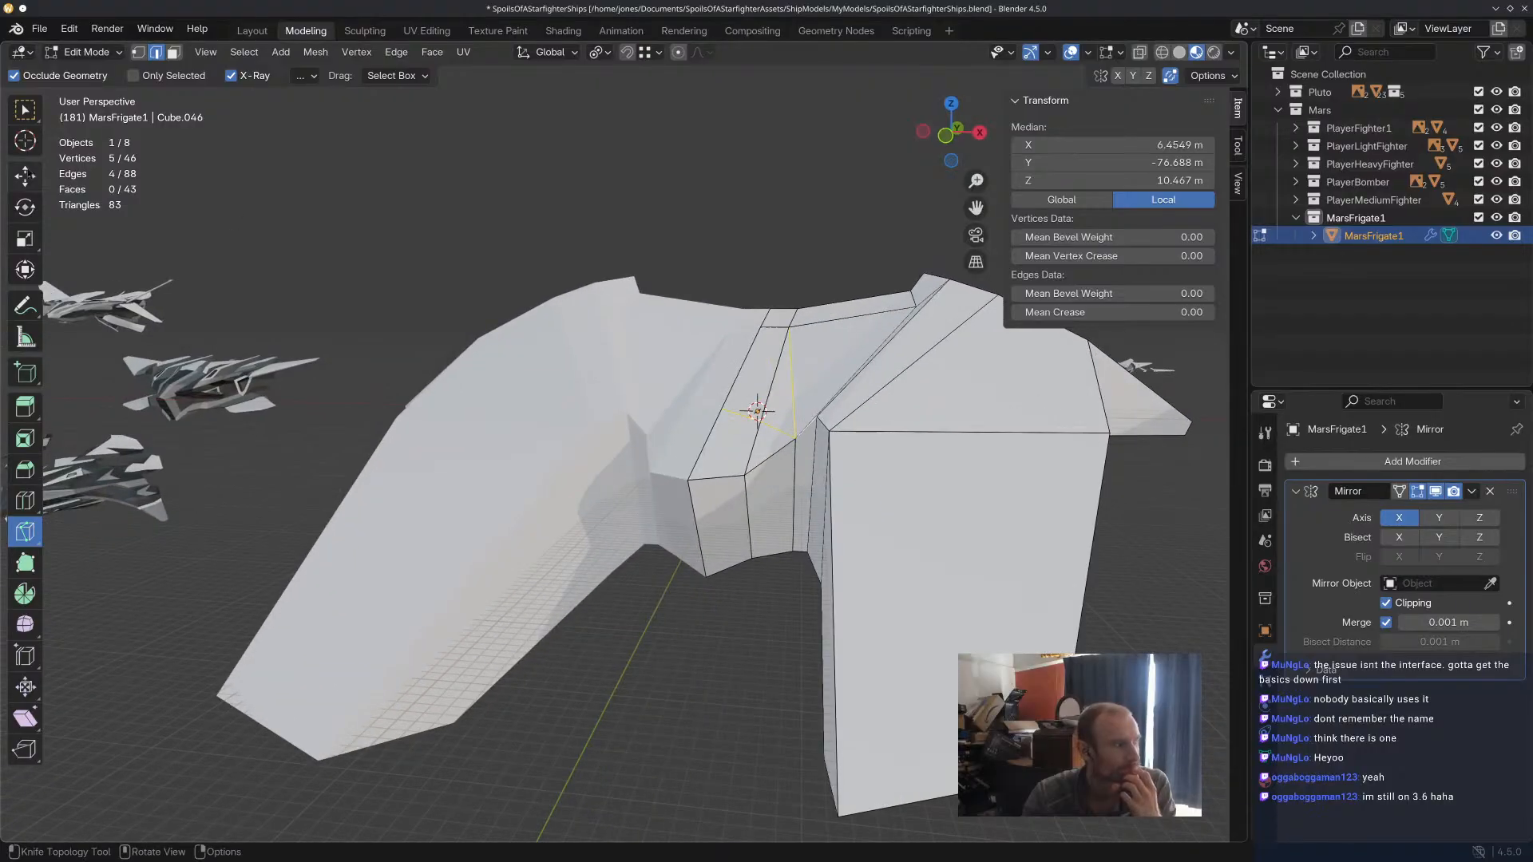
# Raise the new cross edge between the centre line and the notch corner slightly along Z.
pyautogui.click(25, 175)
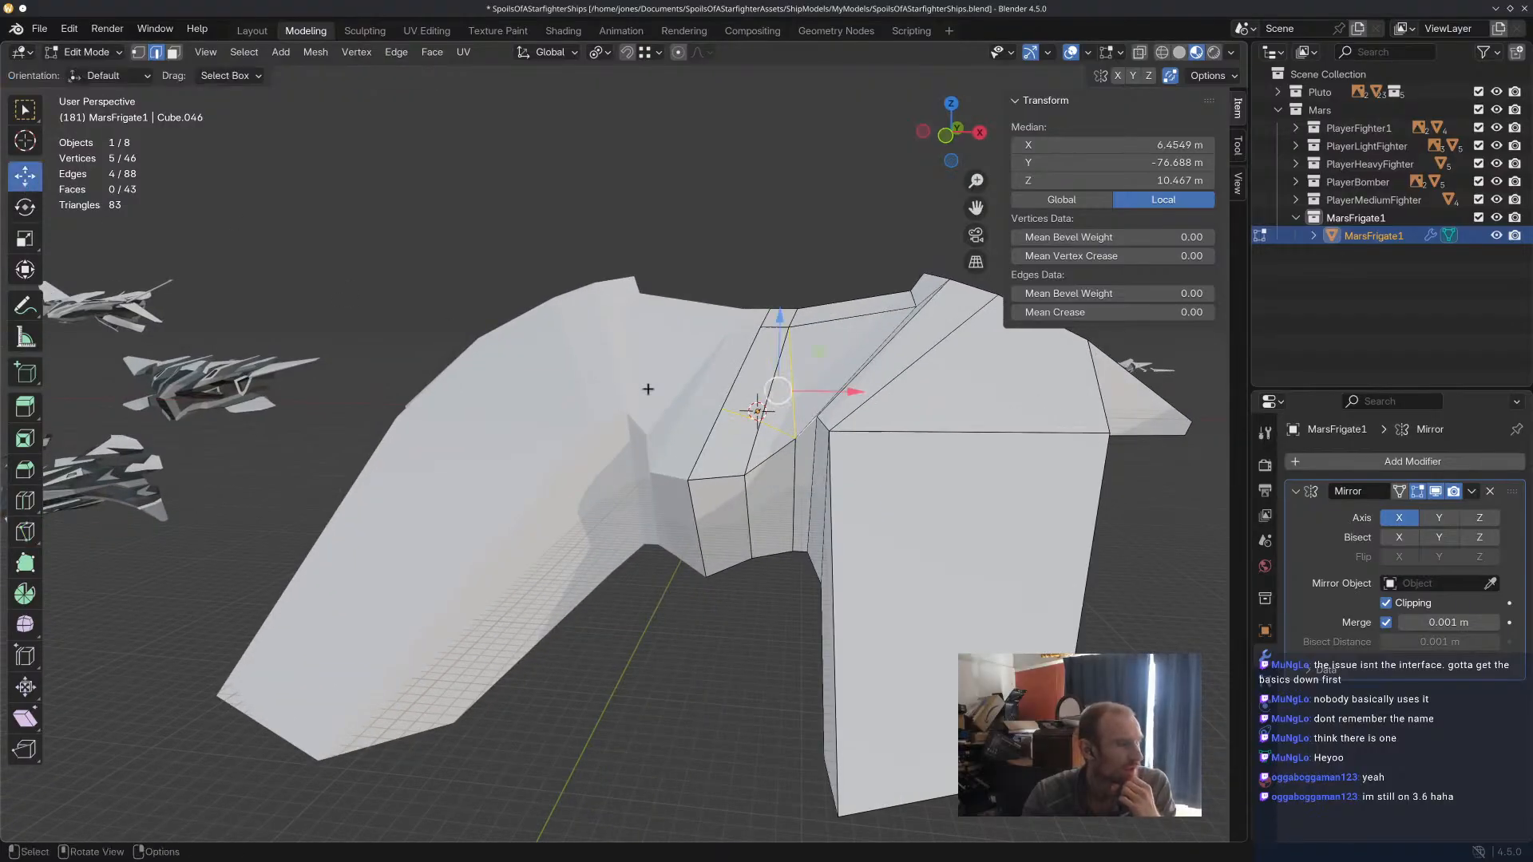
pyautogui.click(732, 417)
pyautogui.keyDown('shift'); pyautogui.click(777, 429); pyautogui.keyUp('shift')
pyautogui.moveTo(757, 360); pyautogui.dragTo(762, 345)
# Select the new diagonal edge running to the notch corner and display the model in solid shading.
pyautogui.click(793, 372)
pyautogui.moveTo(793, 372); pyautogui.dragTo(511, 411, button='middle')
pyautogui.moveTo(994, 304)
pyautogui.keyDown('shift'); pyautogui.mouseDown(button='middle')
pyautogui.moveTo(892, 344)
pyautogui.moveTo(1058, 317)
pyautogui.mouseUp(button='middle'); pyautogui.keyUp('shift')
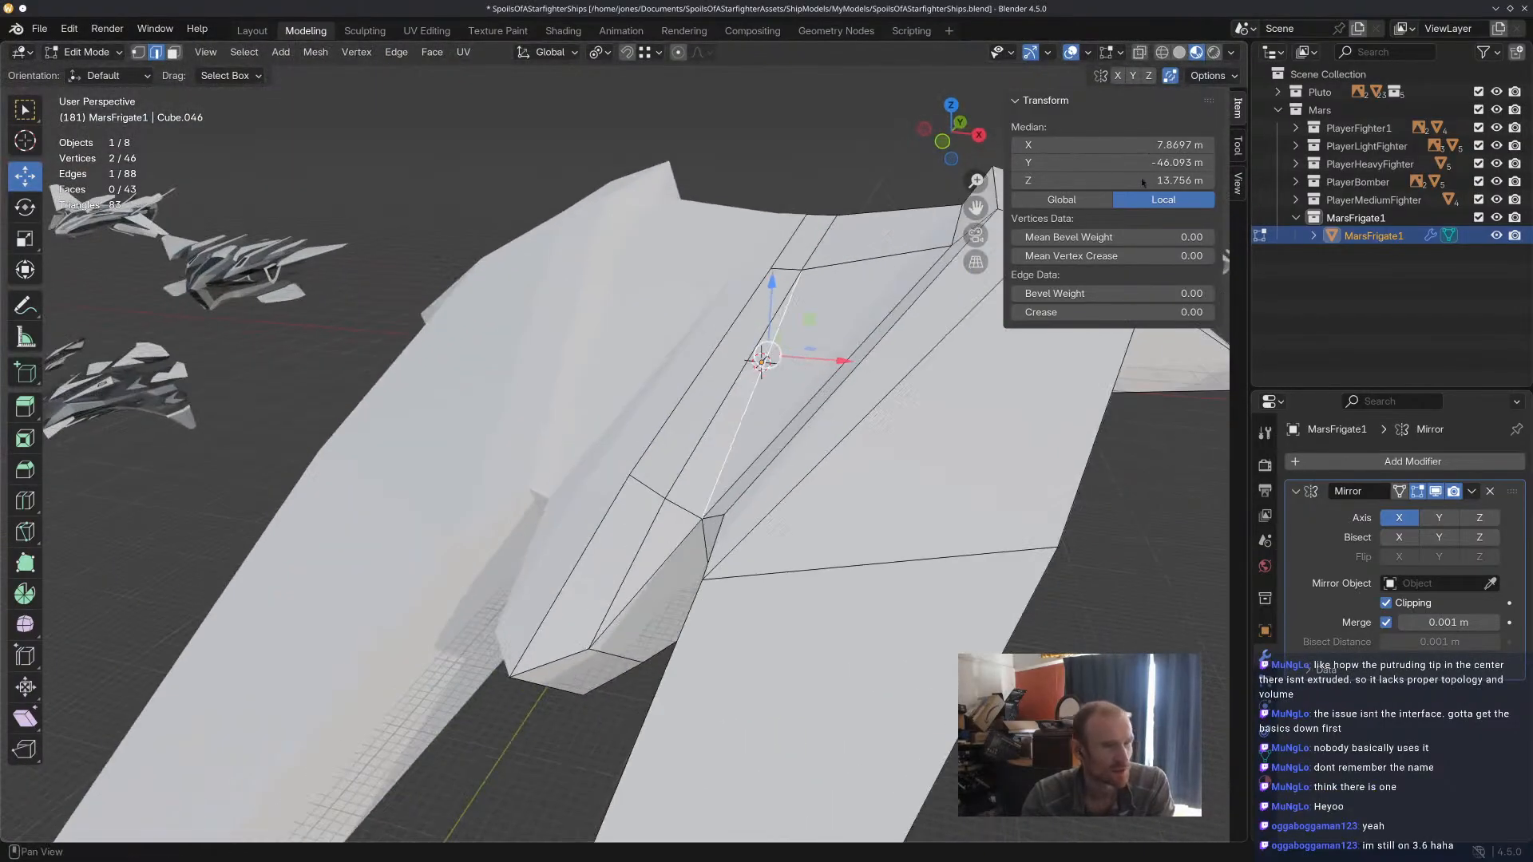
pyautogui.click(1181, 53)
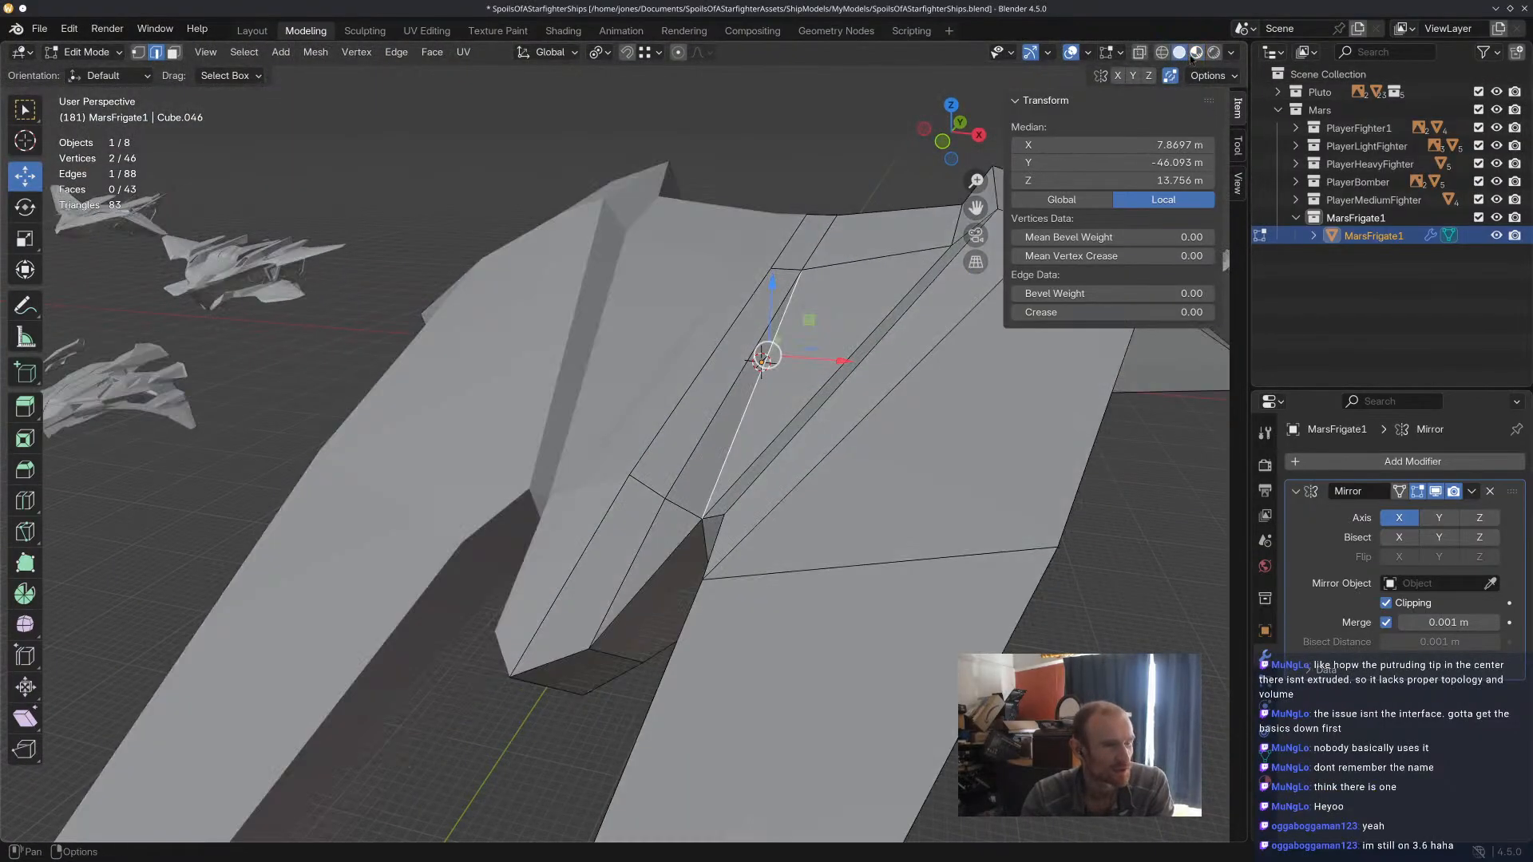
pyautogui.click(1196, 52)
pyautogui.click(1179, 52)
# Examine the topology around the central tip, new cuts and notch from several angles in solid shading.
pyautogui.moveTo(867, 211); pyautogui.dragTo(864, 373, button='middle')
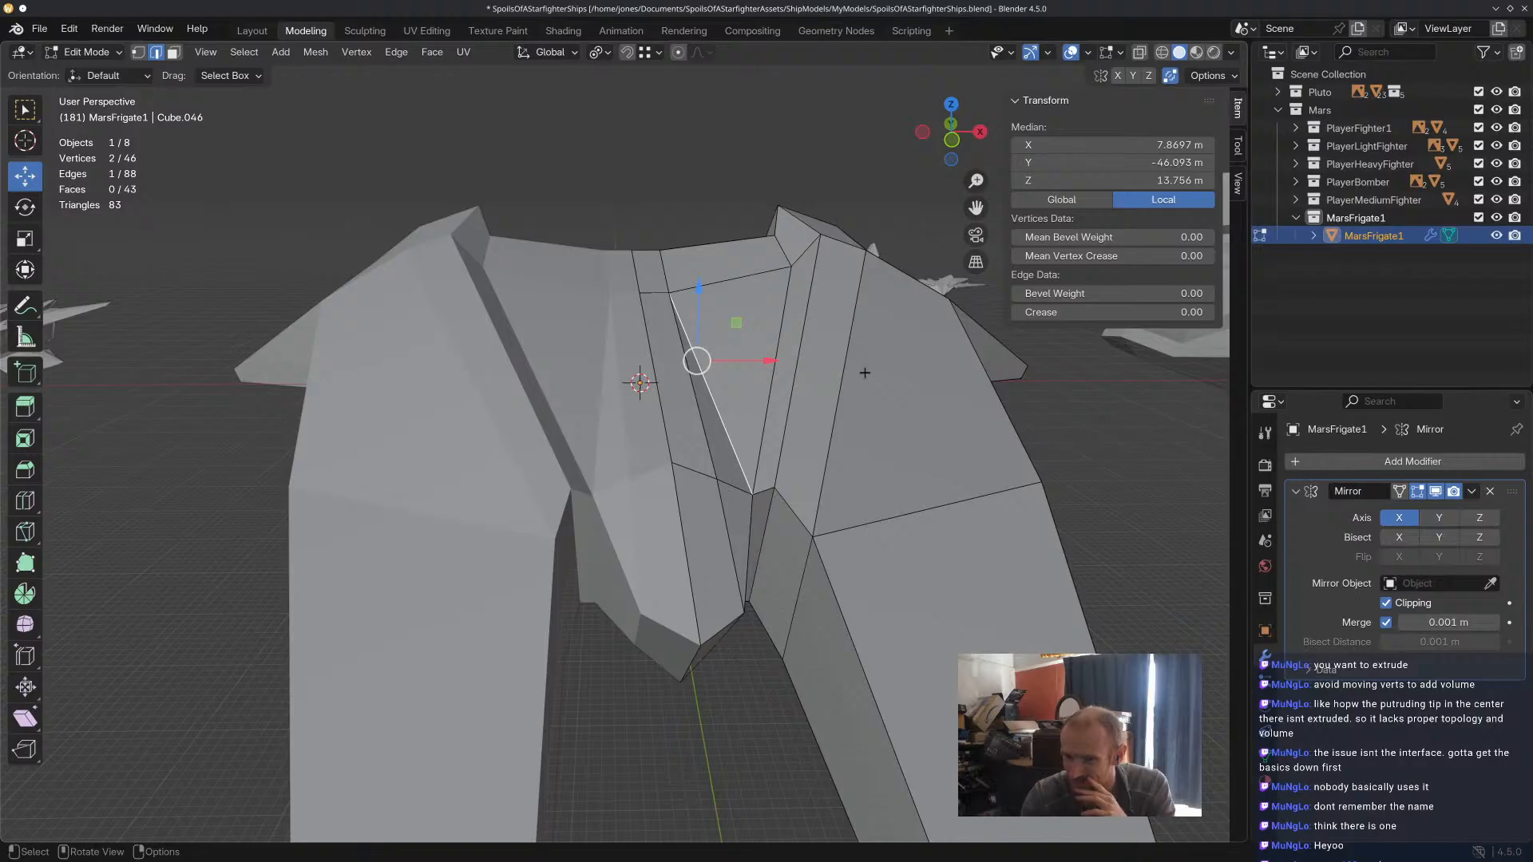
pyautogui.moveTo(827, 511); pyautogui.dragTo(728, 580, button='middle')
pyautogui.click(676, 516)
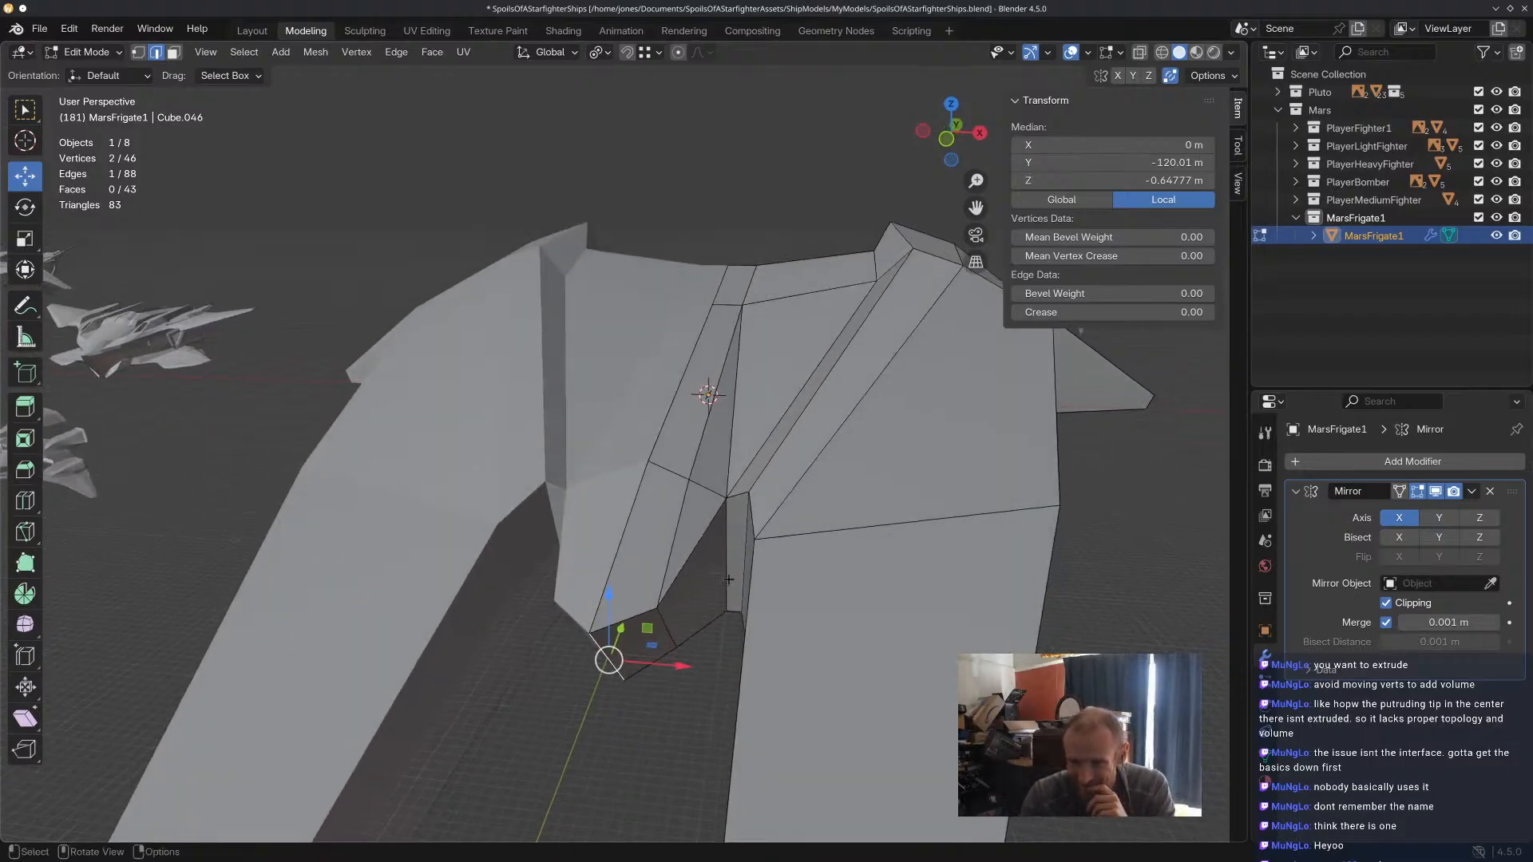
pyautogui.moveTo(728, 580)
pyautogui.mouseDown(button='middle')
pyautogui.moveTo(751, 567)
pyautogui.moveTo(734, 550)
pyautogui.moveTo(737, 605)
pyautogui.mouseUp(button='middle')
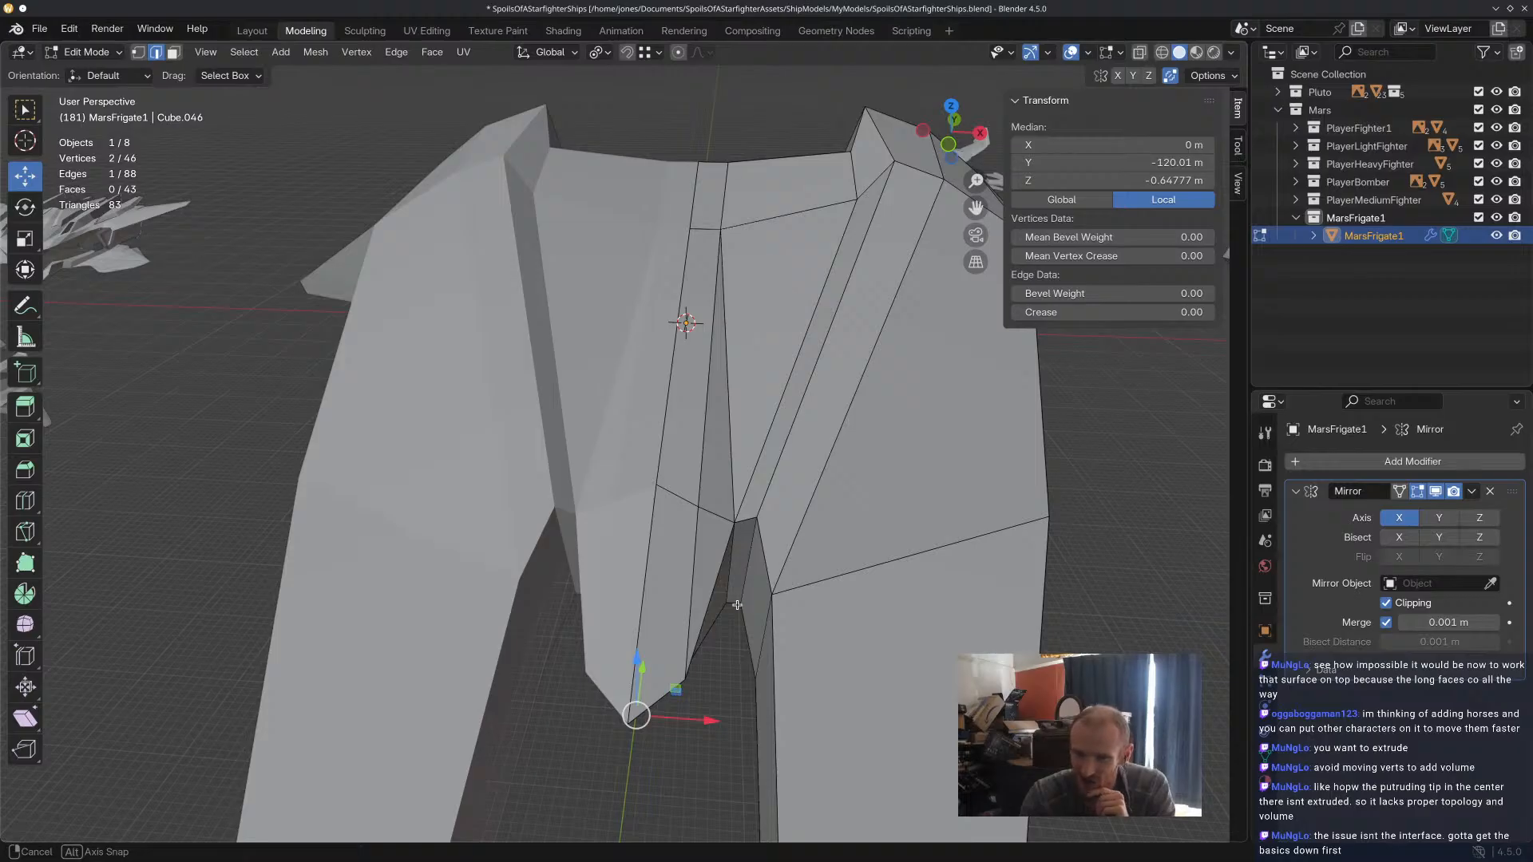
pyautogui.moveTo(737, 606)
pyautogui.mouseDown(button='middle')
pyautogui.moveTo(757, 537)
pyautogui.moveTo(753, 586)
pyautogui.mouseUp(button='middle')
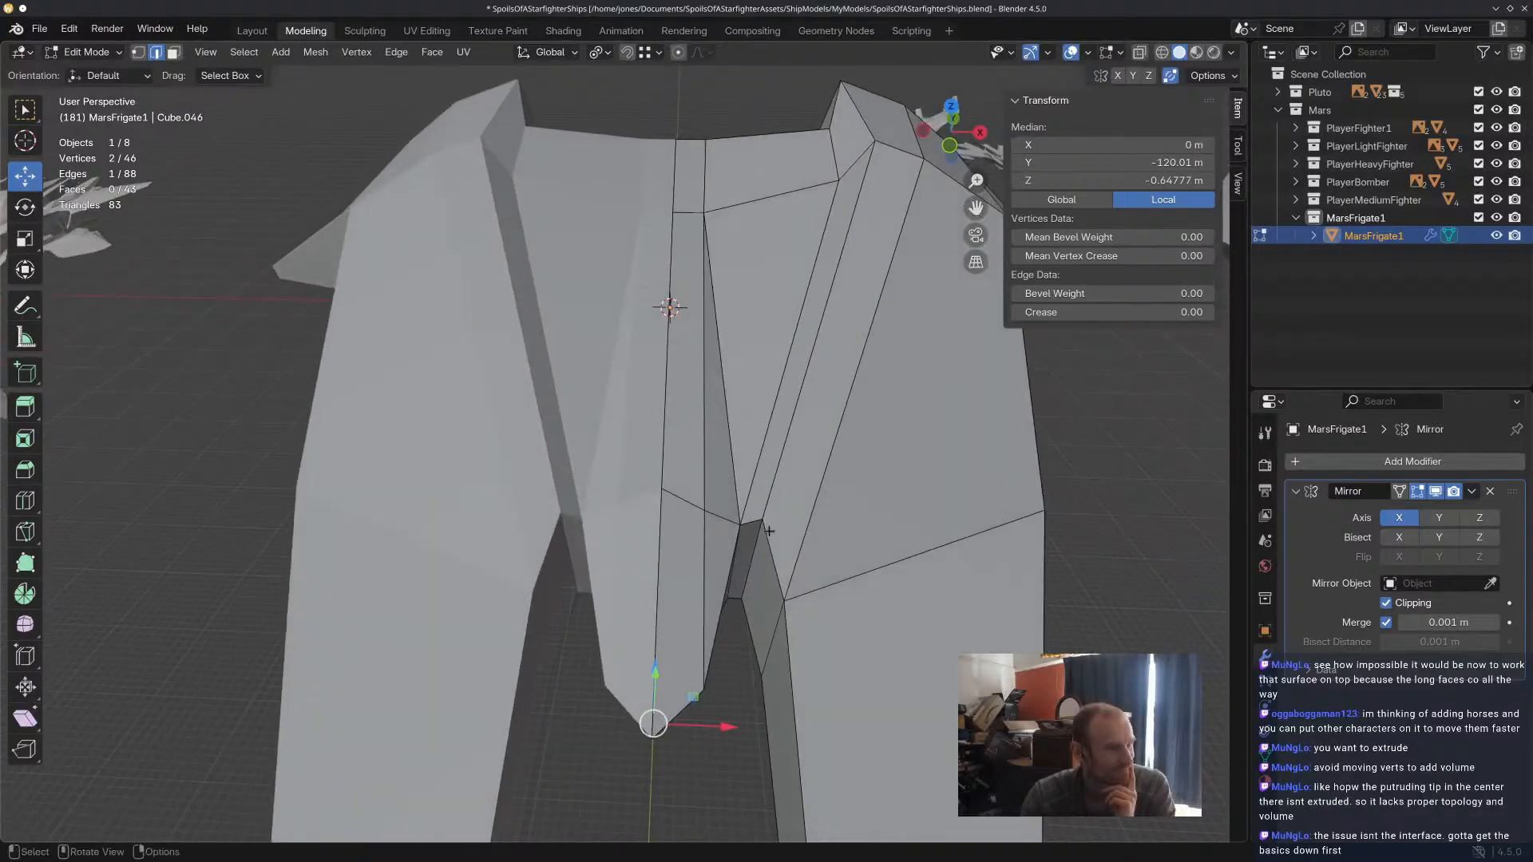
pyautogui.click(758, 319)
pyautogui.moveTo(758, 320)
pyautogui.mouseDown(button='middle')
pyautogui.moveTo(786, 286)
pyautogui.moveTo(774, 303)
pyautogui.mouseUp(button='middle')
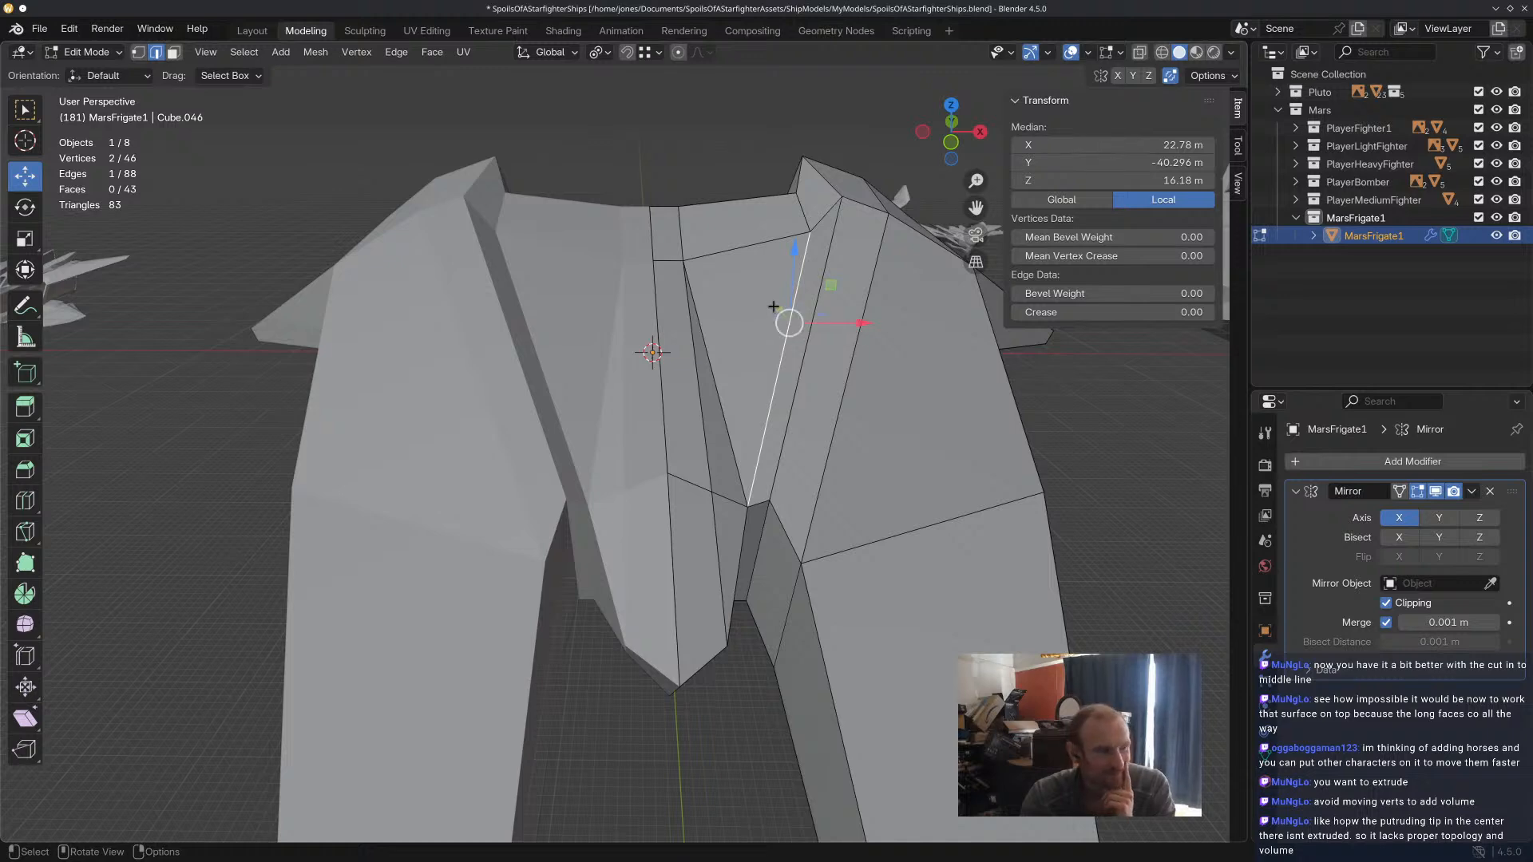
# Raise the prong's upper inner ridge edge about 3.40 m along Z and shift it about 0.09 m along X.
pyautogui.moveTo(805, 371); pyautogui.dragTo(800, 377, button='middle')
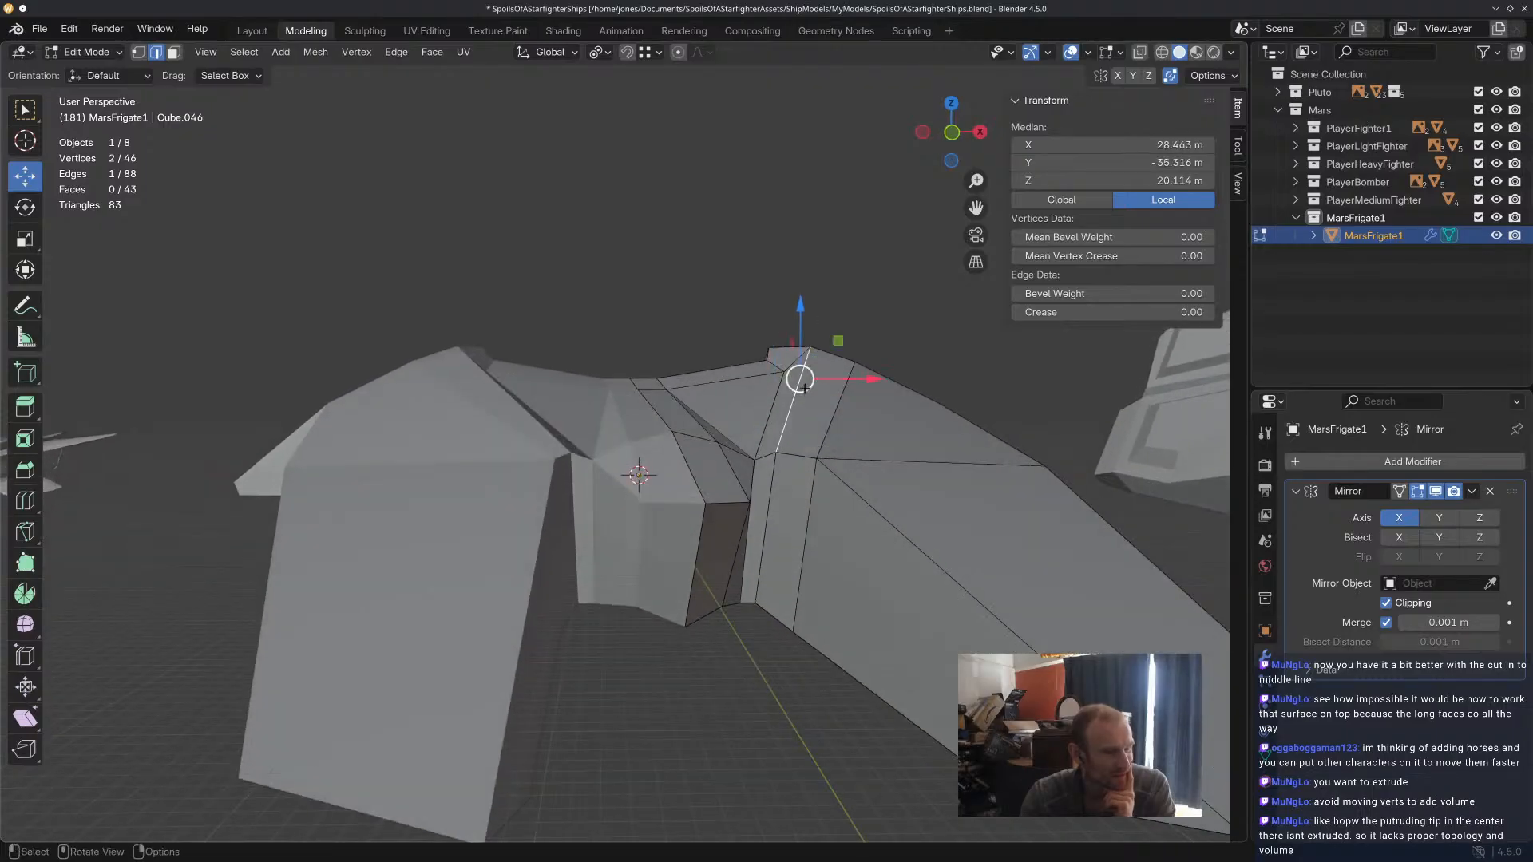
pyautogui.moveTo(805, 334); pyautogui.dragTo(857, 362)
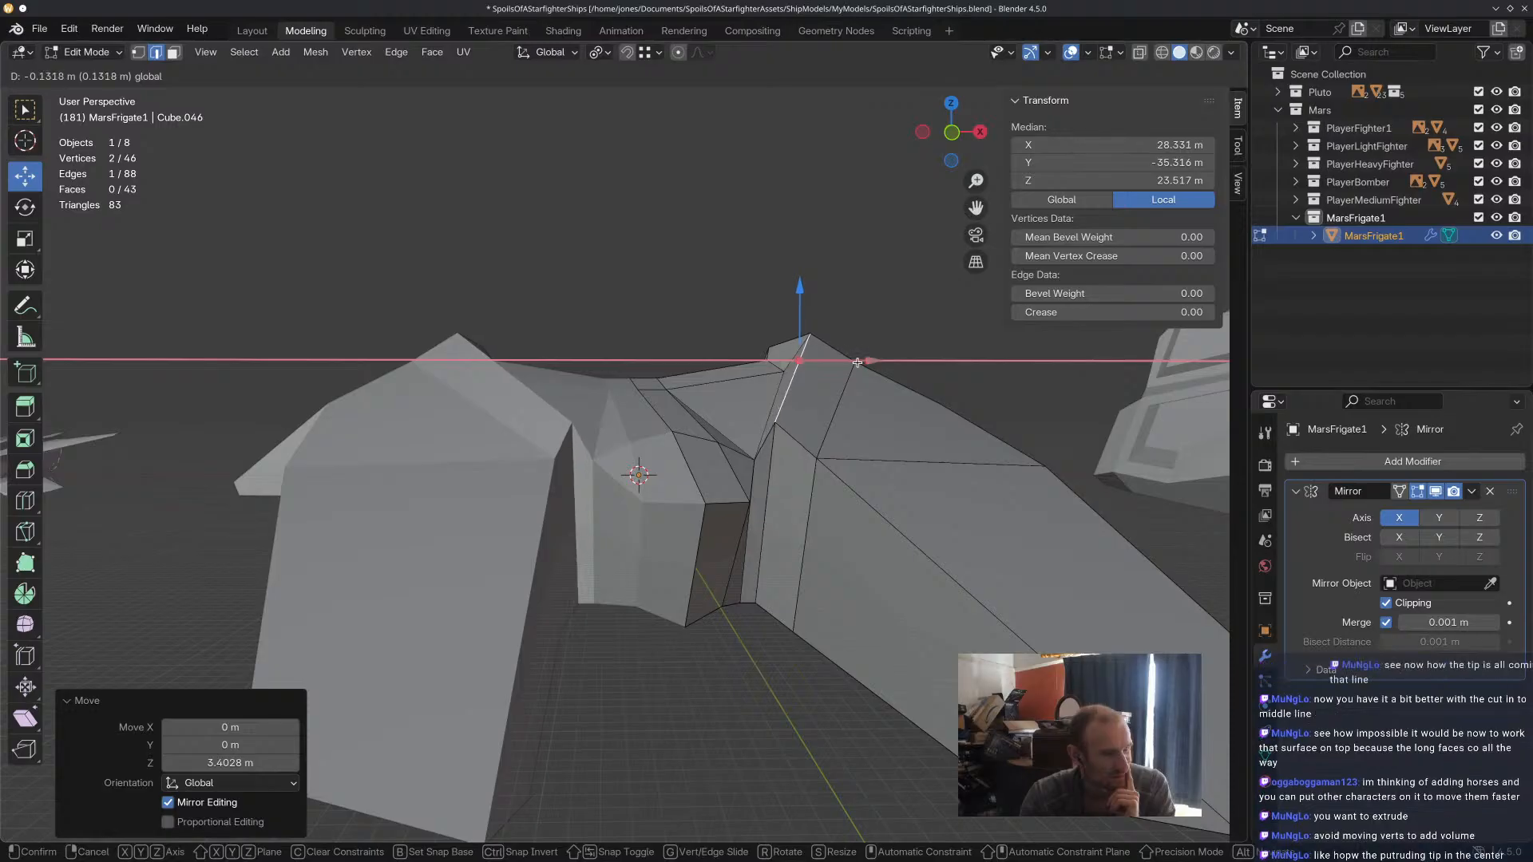
pyautogui.moveTo(858, 362); pyautogui.dragTo(858, 363)
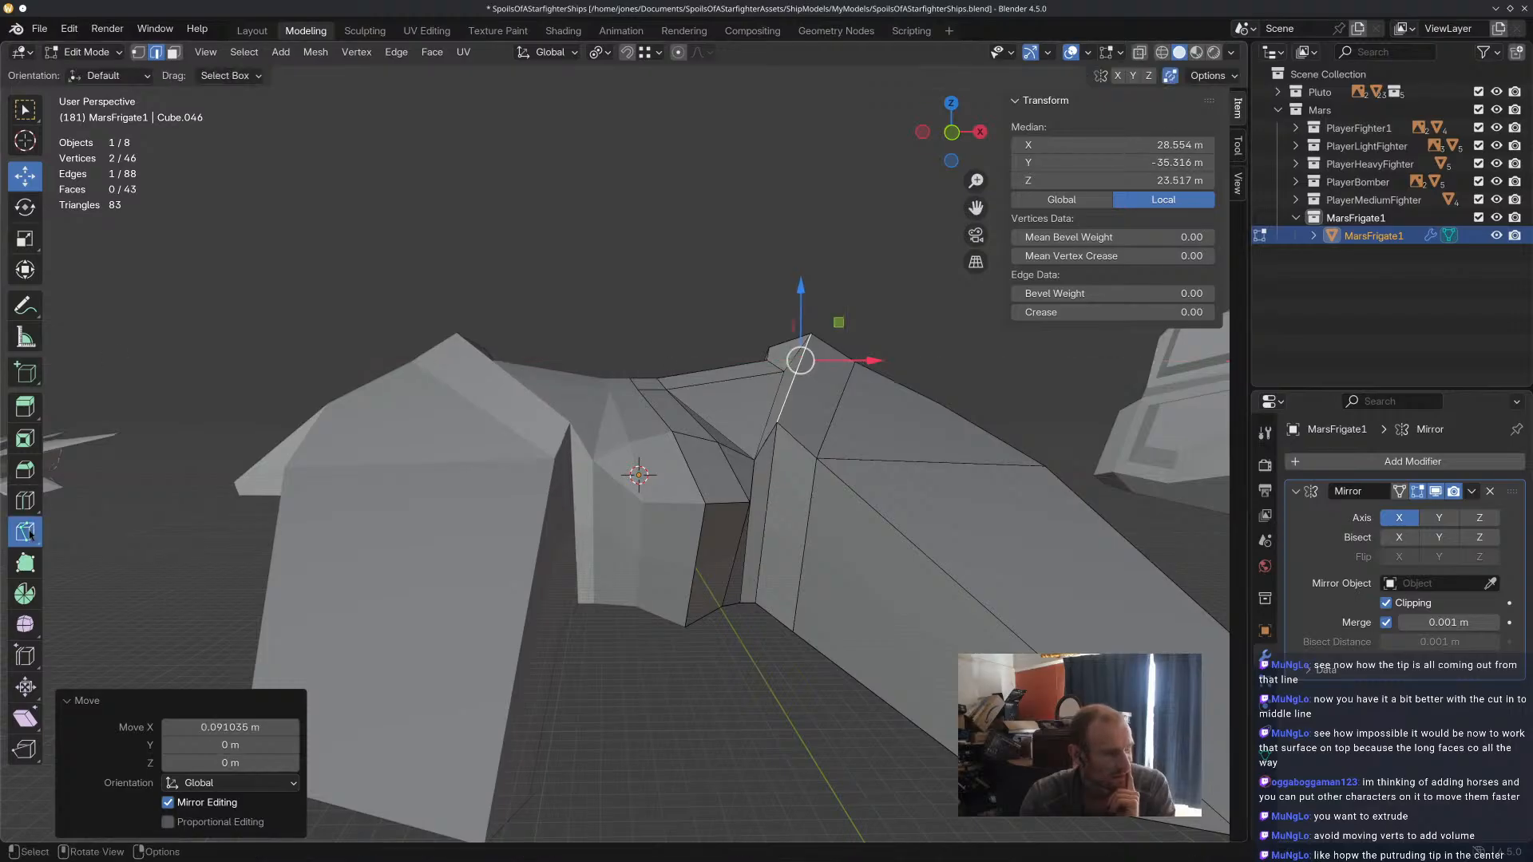
# Add a single centred loop cut along the narrow inner face beside the raised prong ridge.
pyautogui.click(24, 531)
pyautogui.click(25, 500)
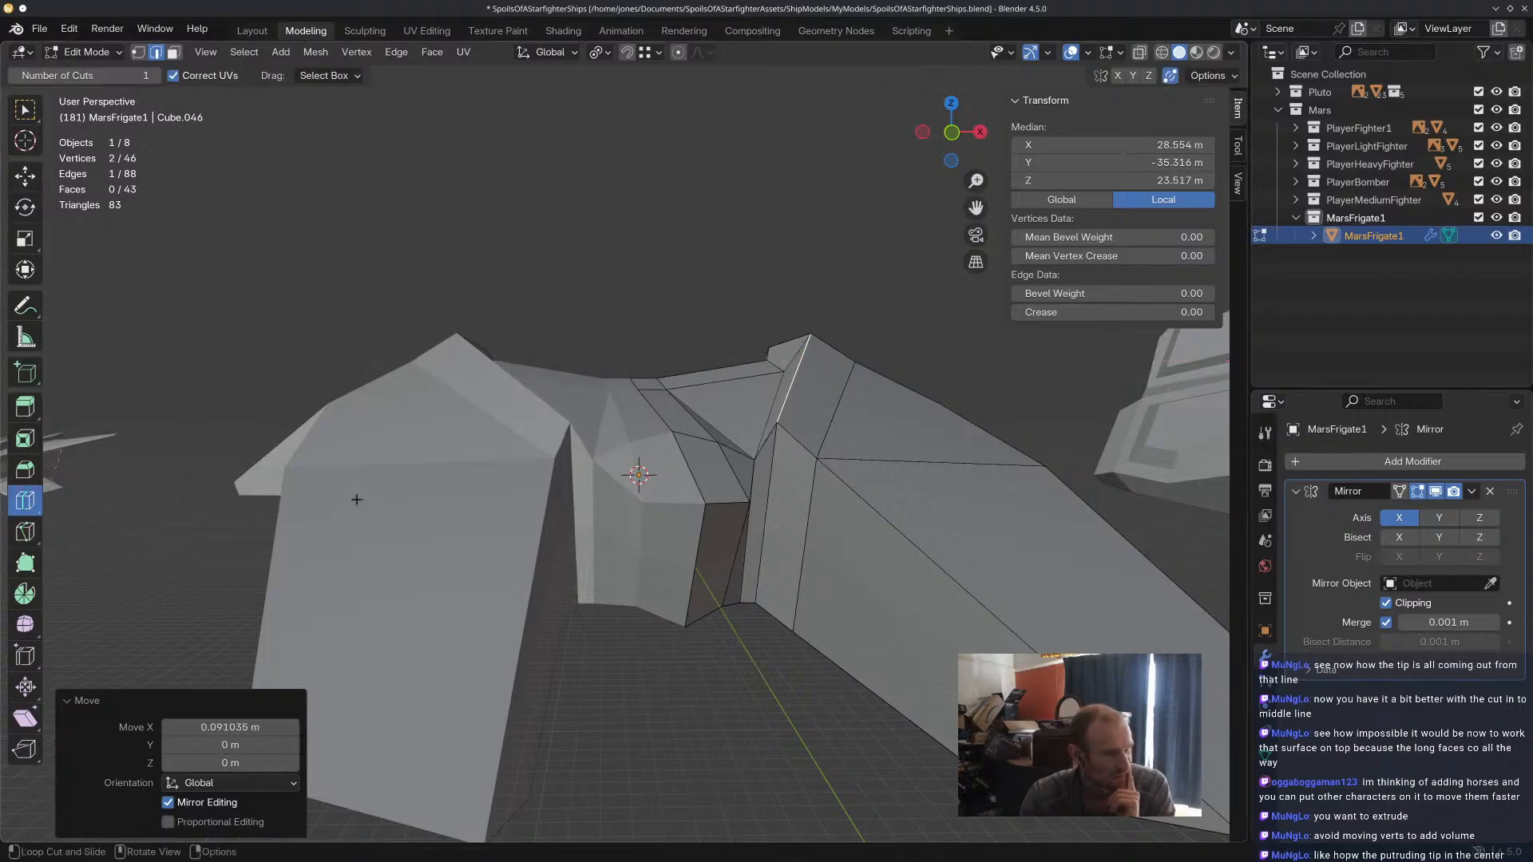
pyautogui.click(772, 430)
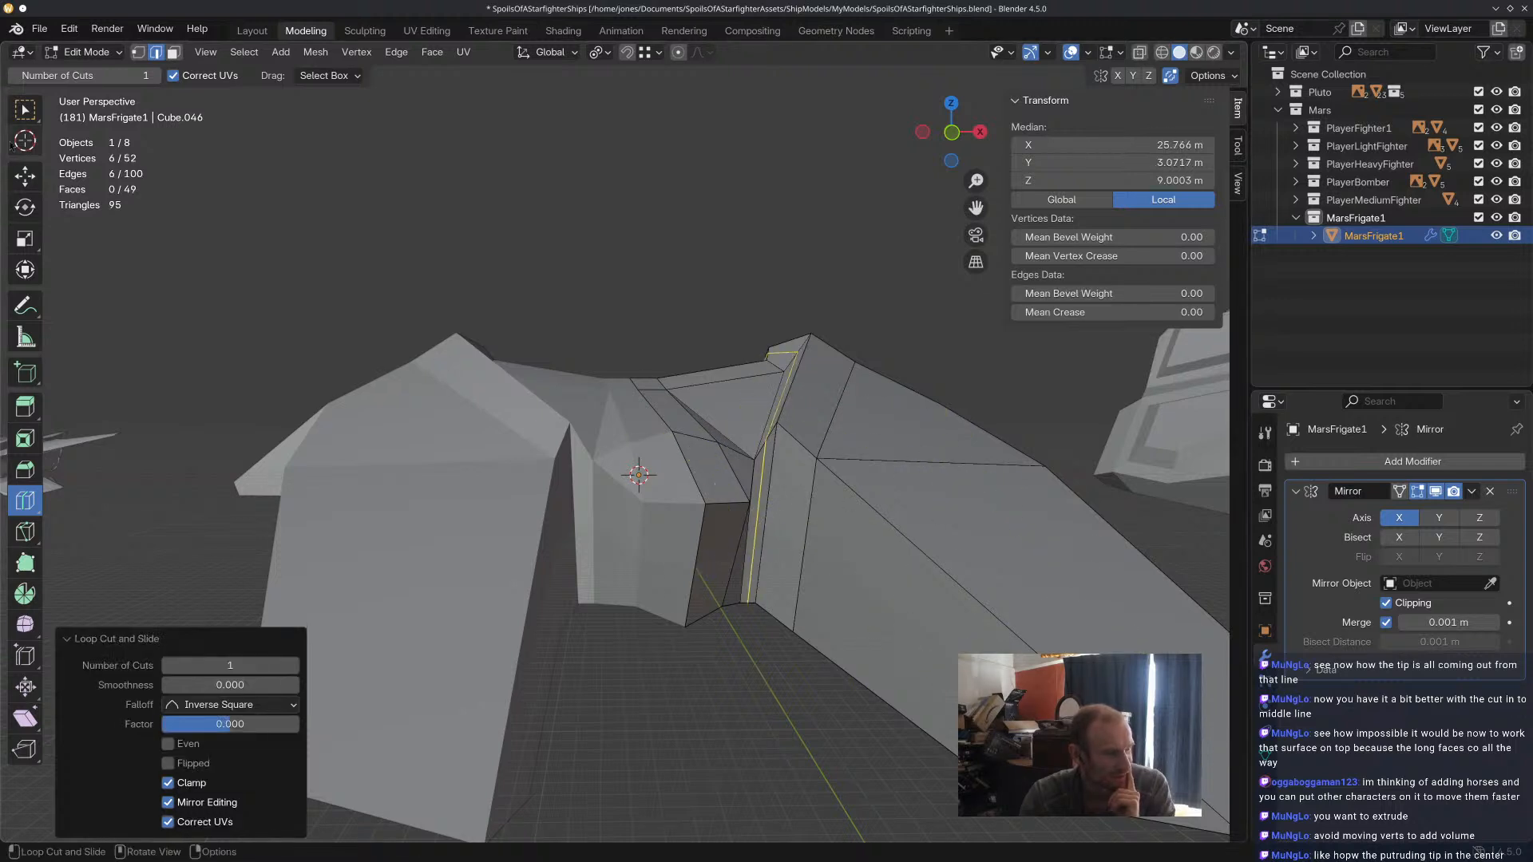
# Try raising the loop cut's upper edge along Z and shifting it about 0.58 m inward along X, and undo both moves.
pyautogui.click(25, 175)
pyautogui.click(788, 384)
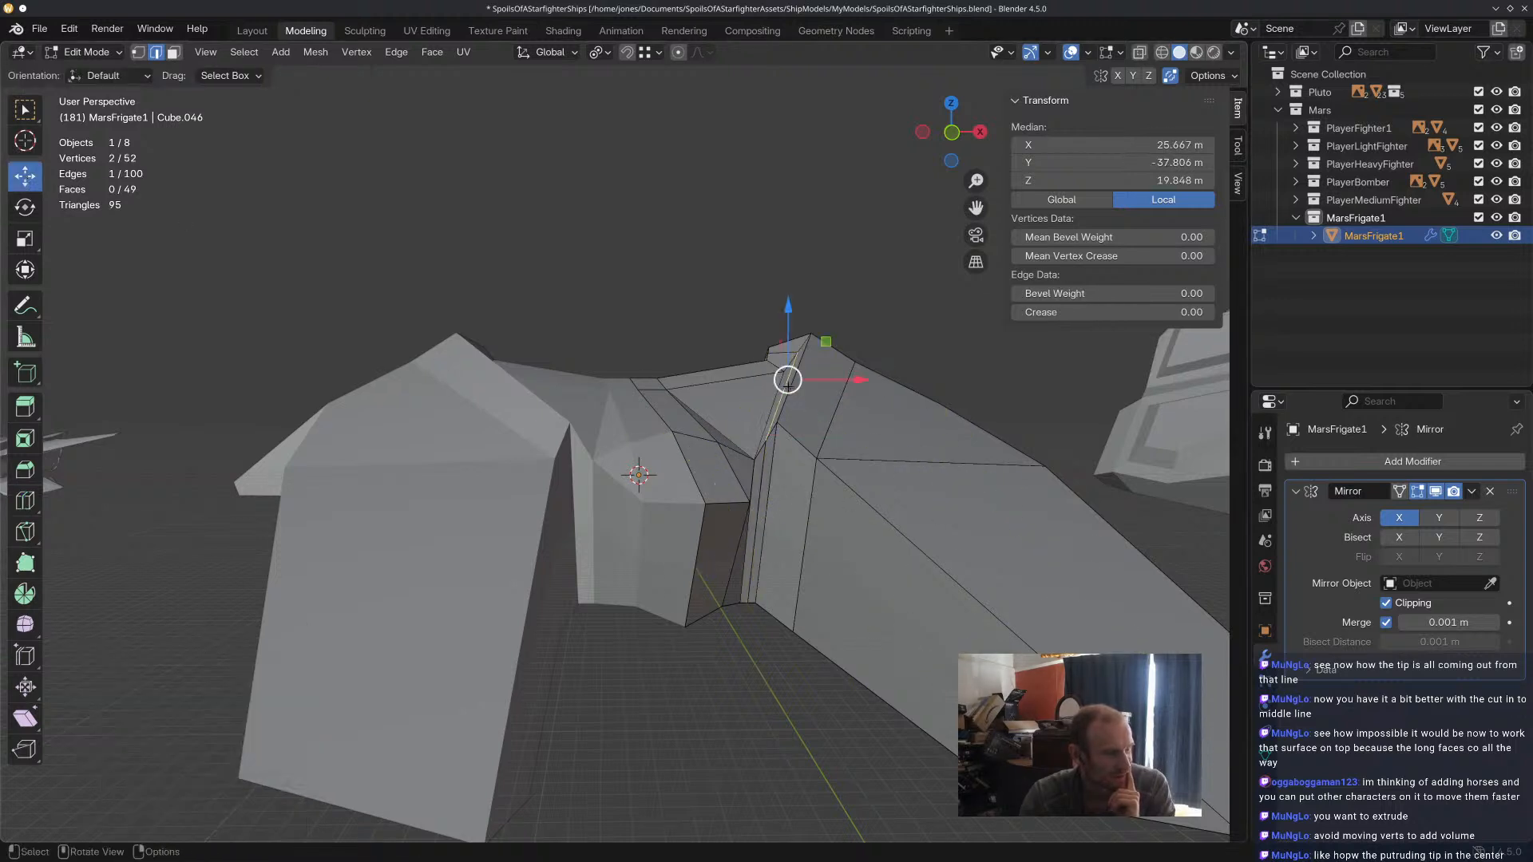
pyautogui.moveTo(795, 336); pyautogui.dragTo(793, 321)
pyautogui.moveTo(794, 321); pyautogui.dragTo(812, 406, button='middle')
pyautogui.moveTo(847, 346); pyautogui.dragTo(830, 346)
pyautogui.scroll(2, 806, 488)
pyautogui.scroll(-2, 806, 488)
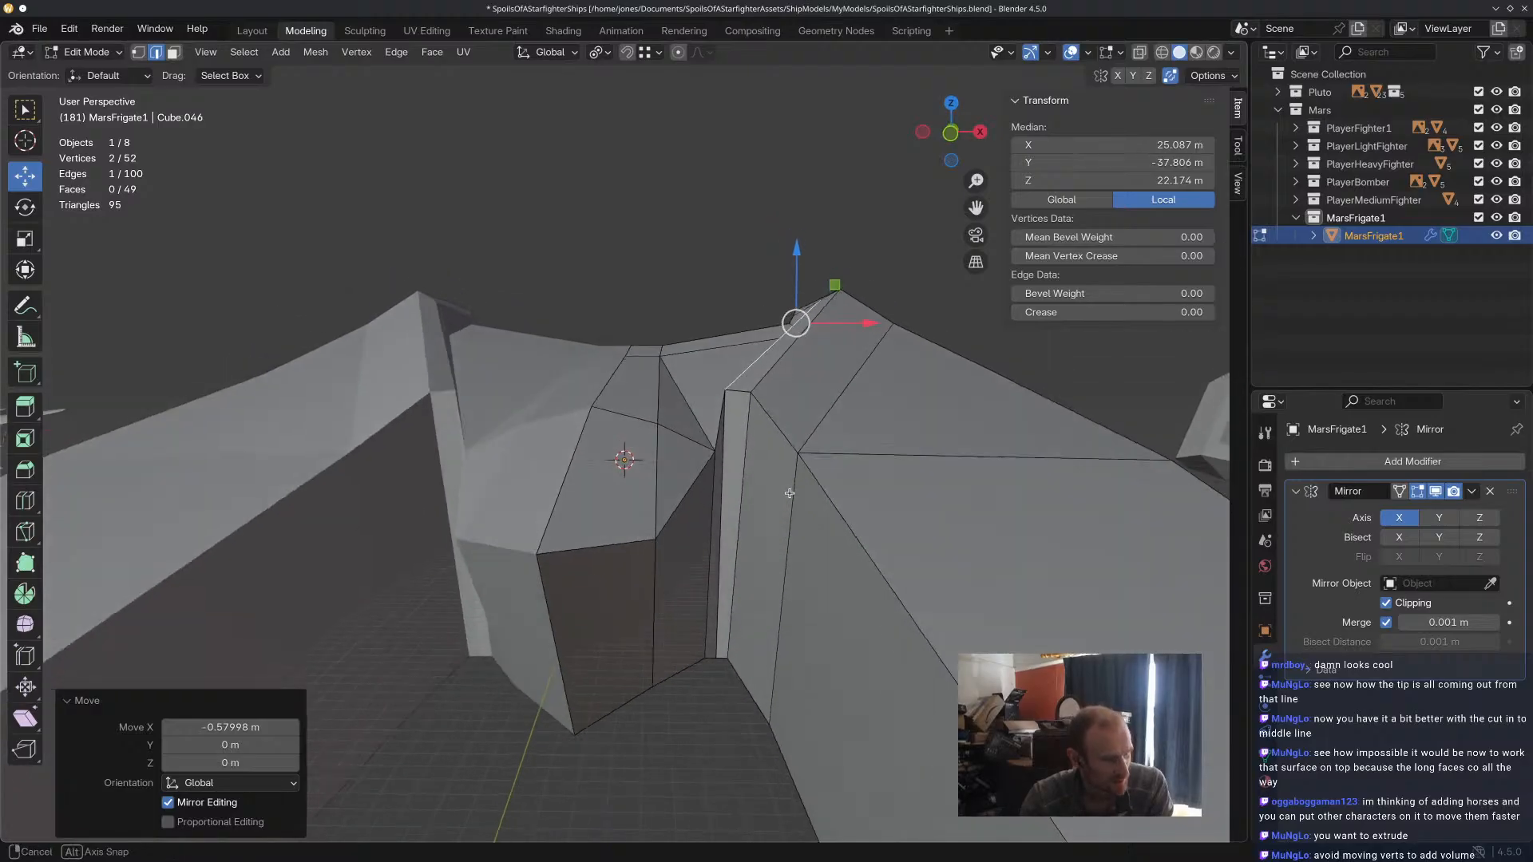
pyautogui.hotkey('ctrl', 'z')
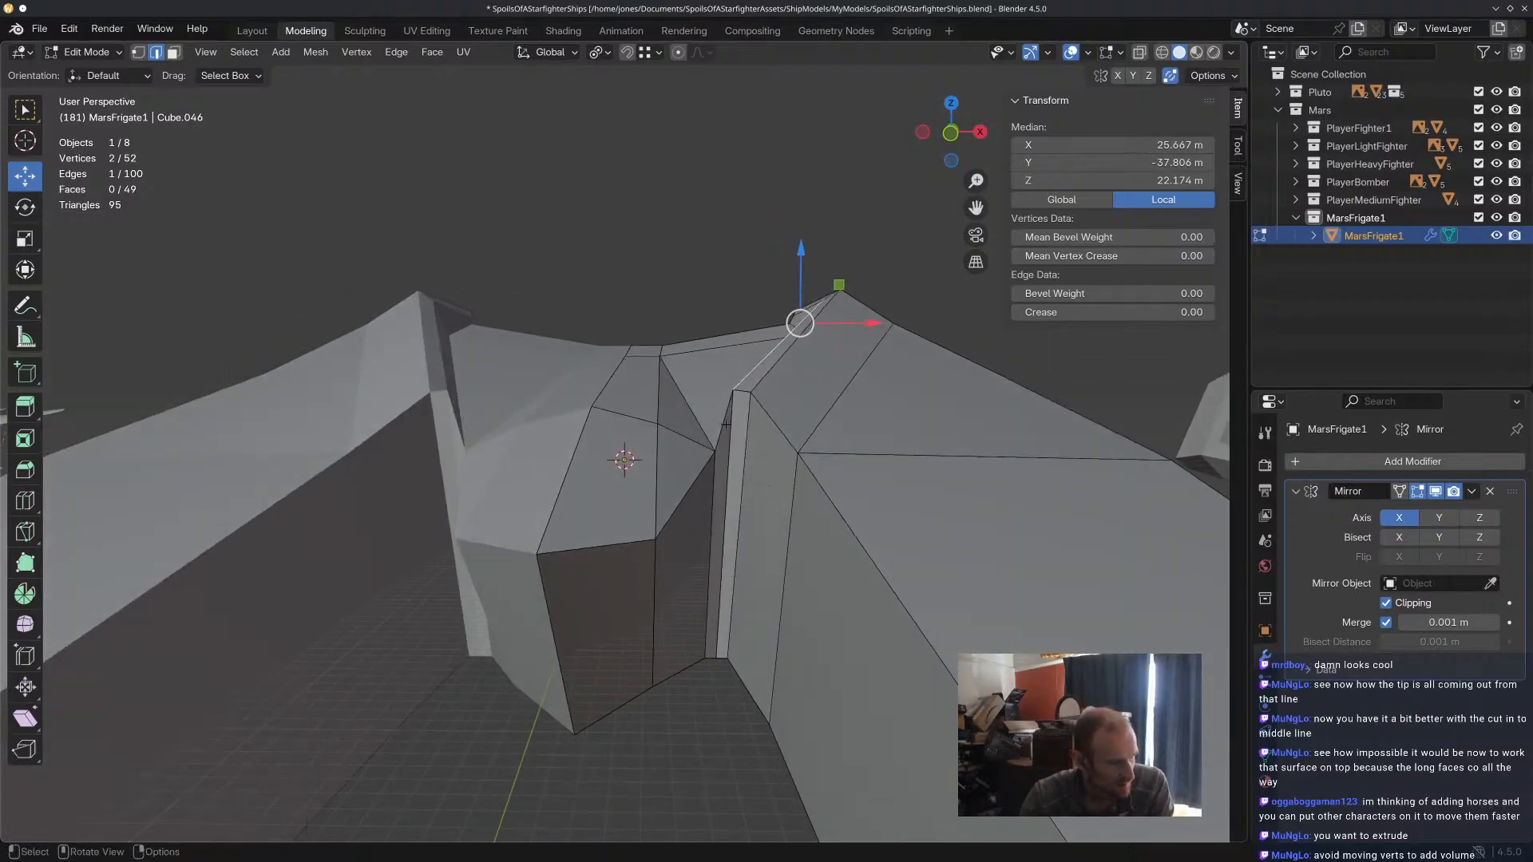
pyautogui.hotkey('ctrl', 'z')
# Undo the loop cut along the narrow inner face beside the raised prong ridge.
pyautogui.hotkey('ctrl', 'z')
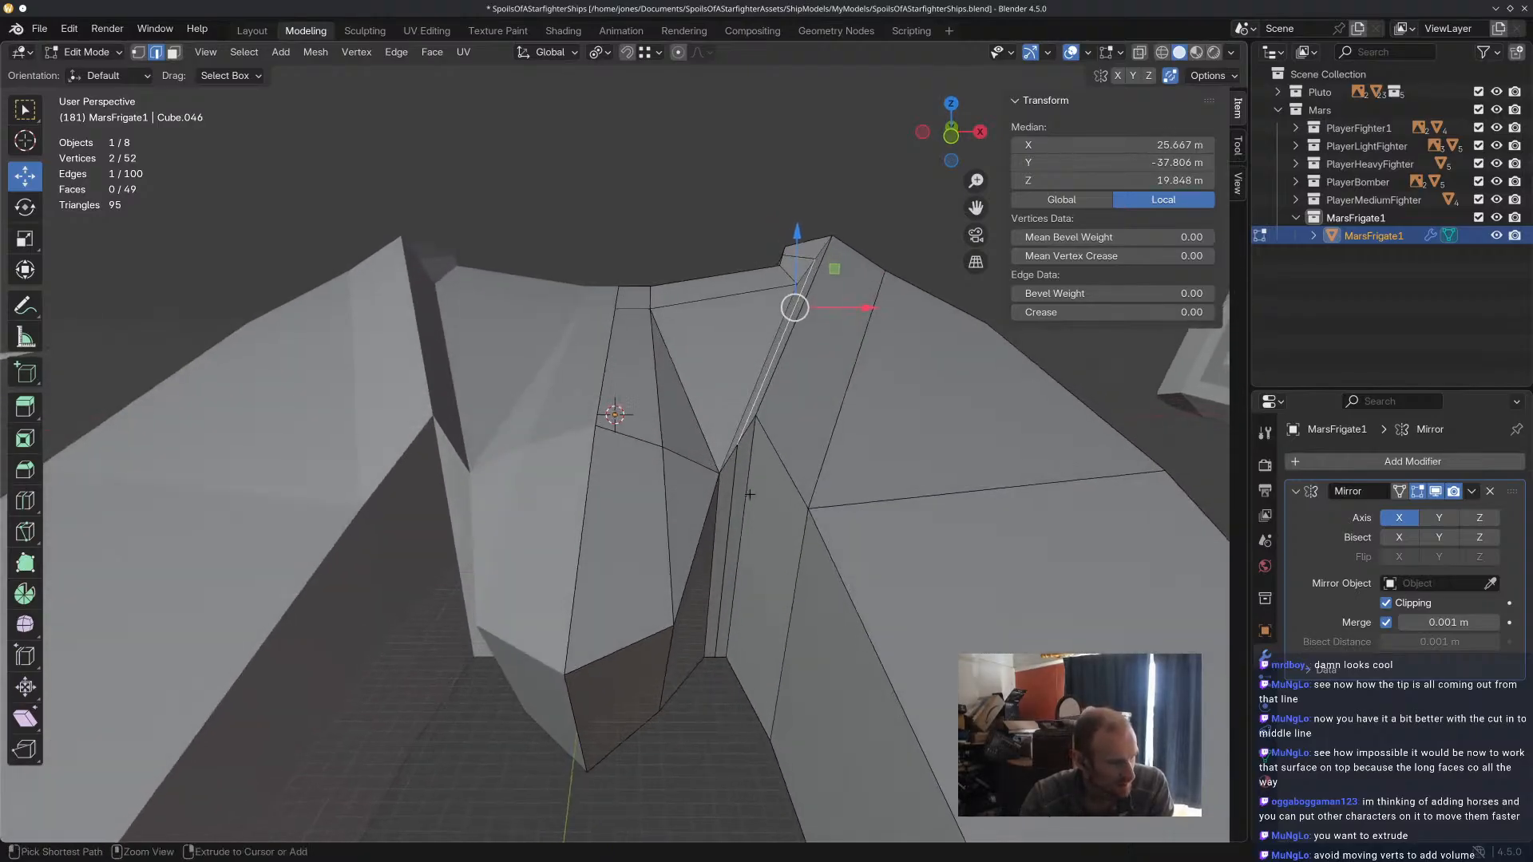
pyautogui.hotkey('ctrl', 'z')
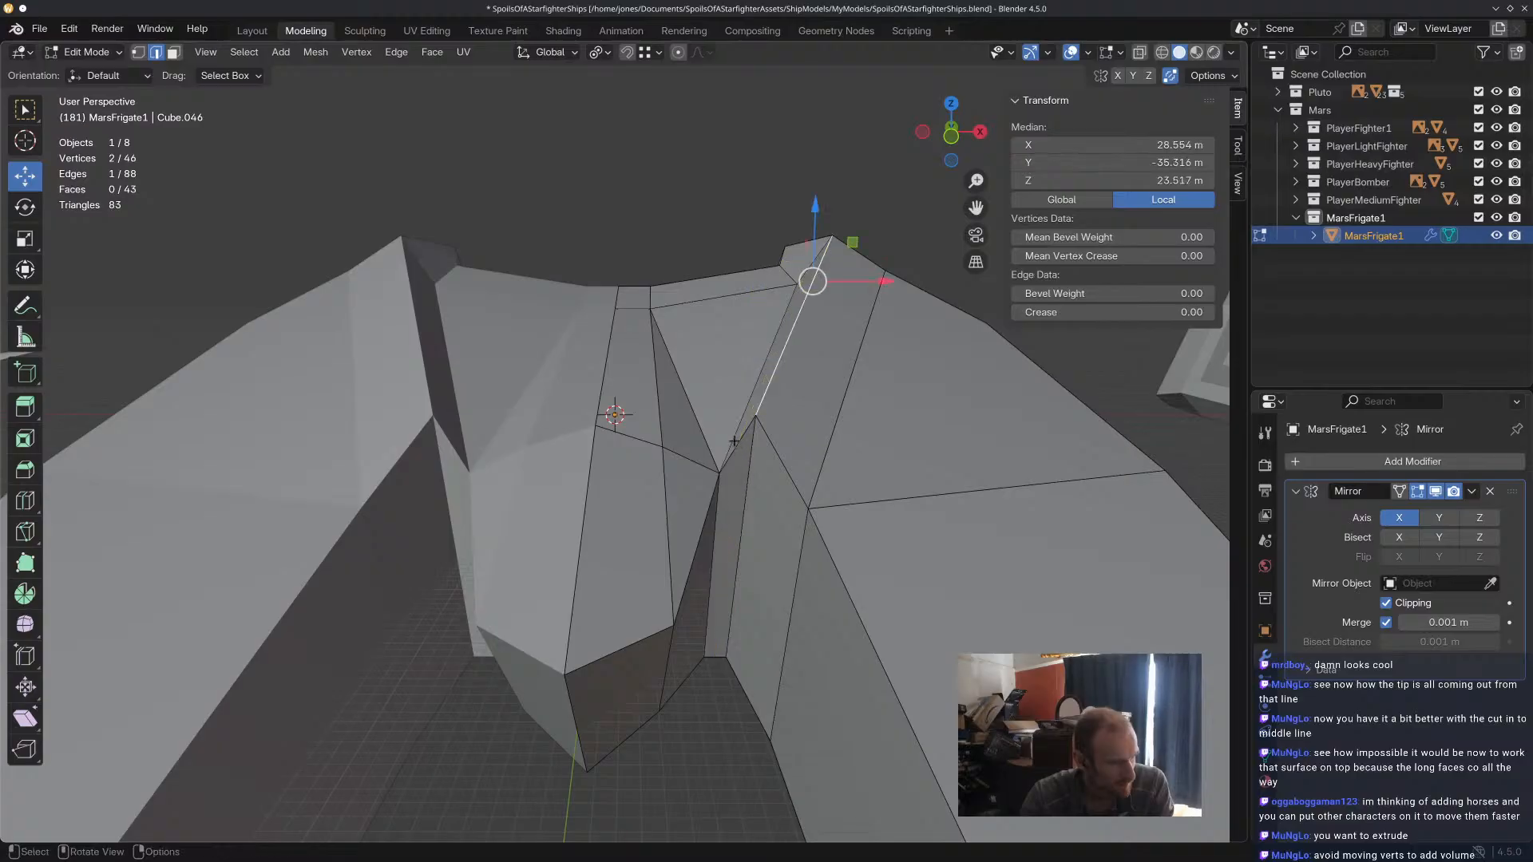
pyautogui.moveTo(712, 483); pyautogui.dragTo(677, 566, button='middle')
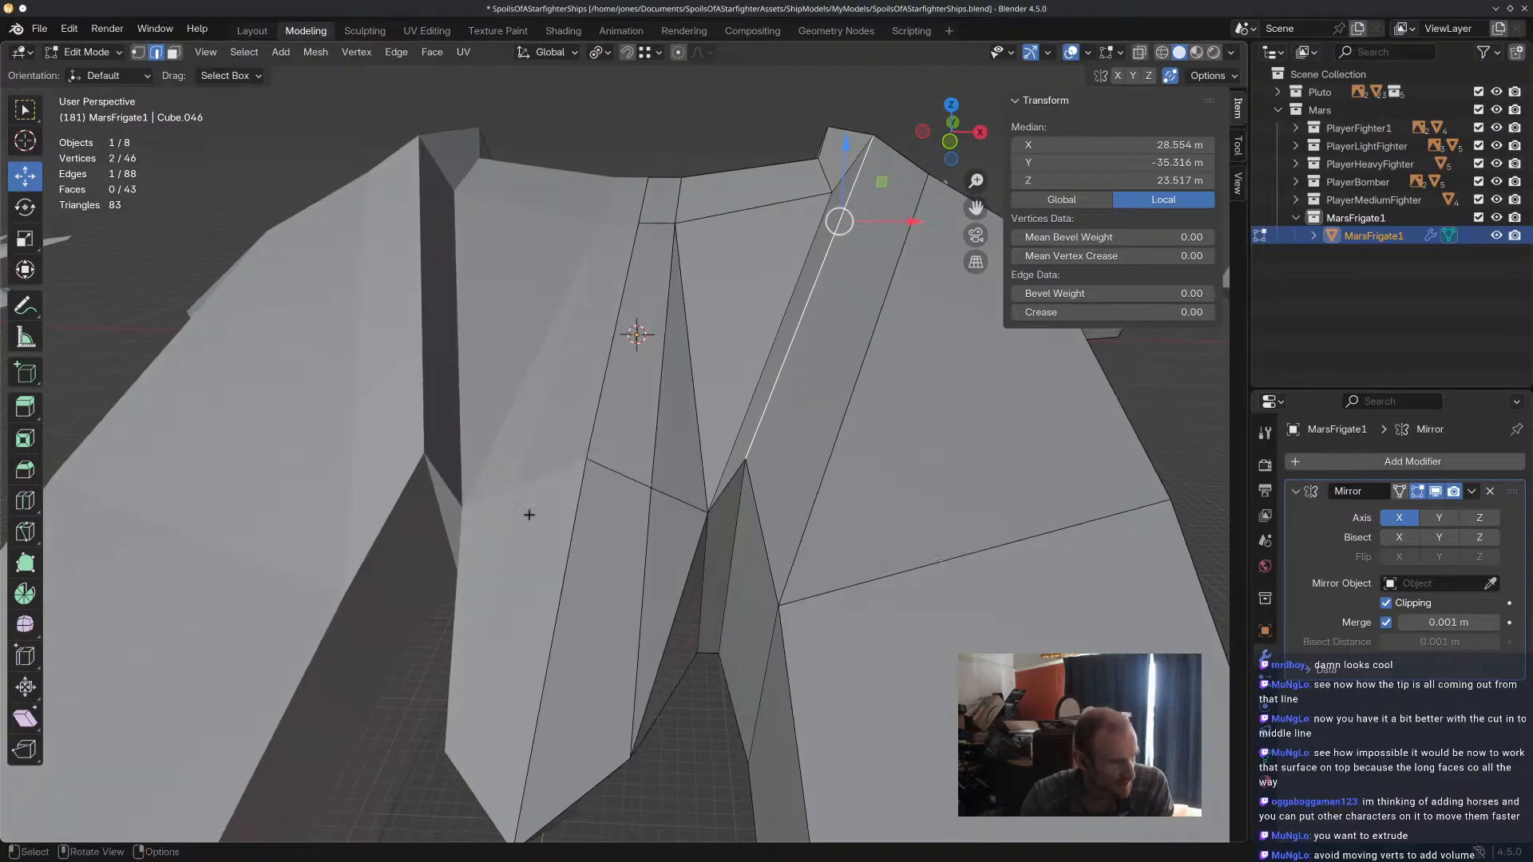
# Try a single loop cut down the side of the central tip at several slide positions, undoing each cut.
pyautogui.click(24, 502)
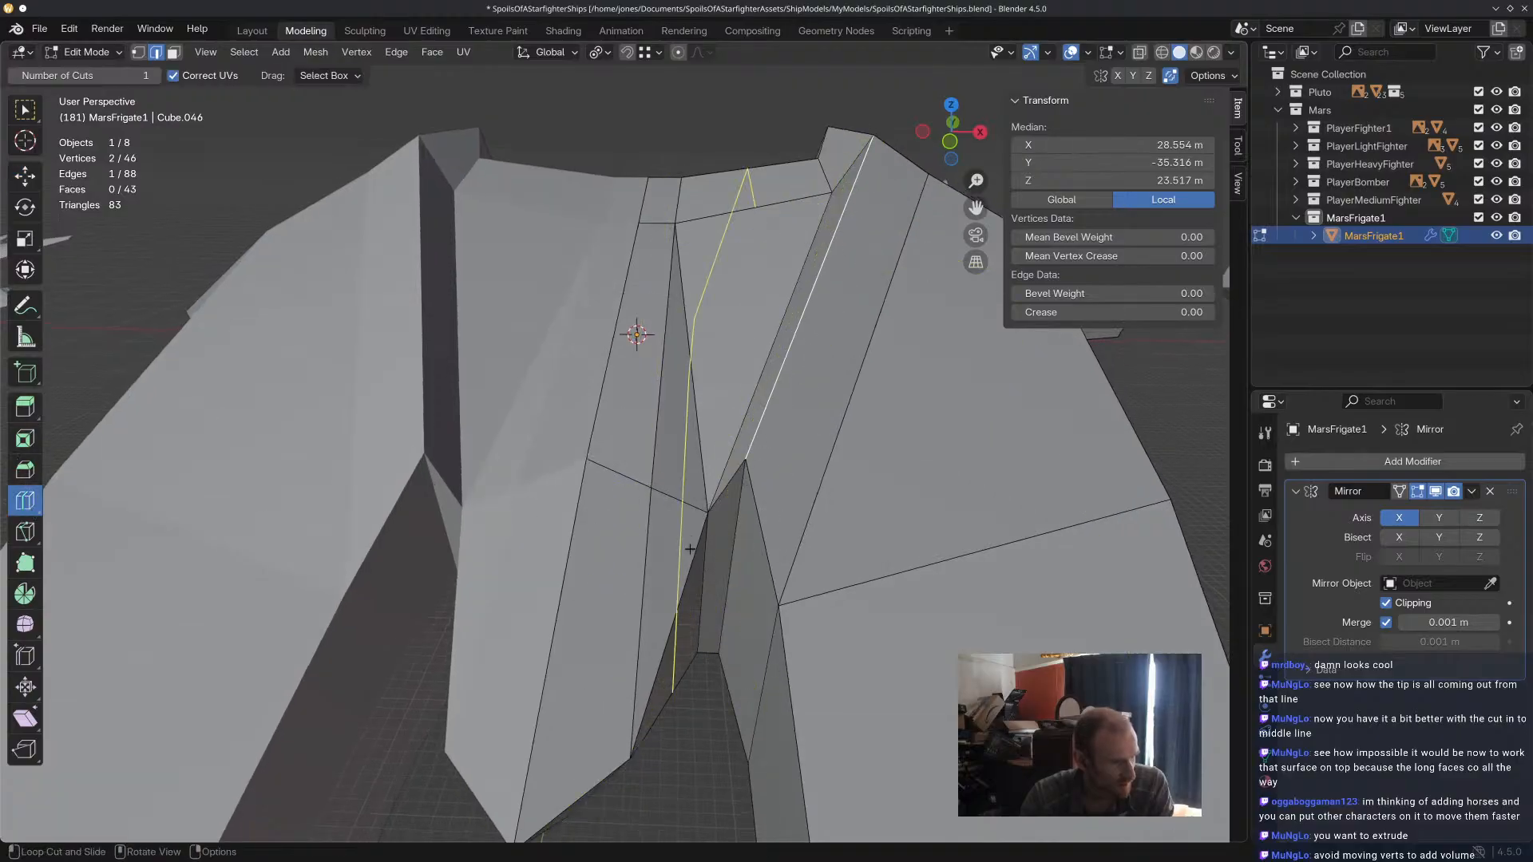
pyautogui.moveTo(690, 563); pyautogui.dragTo(693, 564)
pyautogui.hotkey('ctrl', 'z')
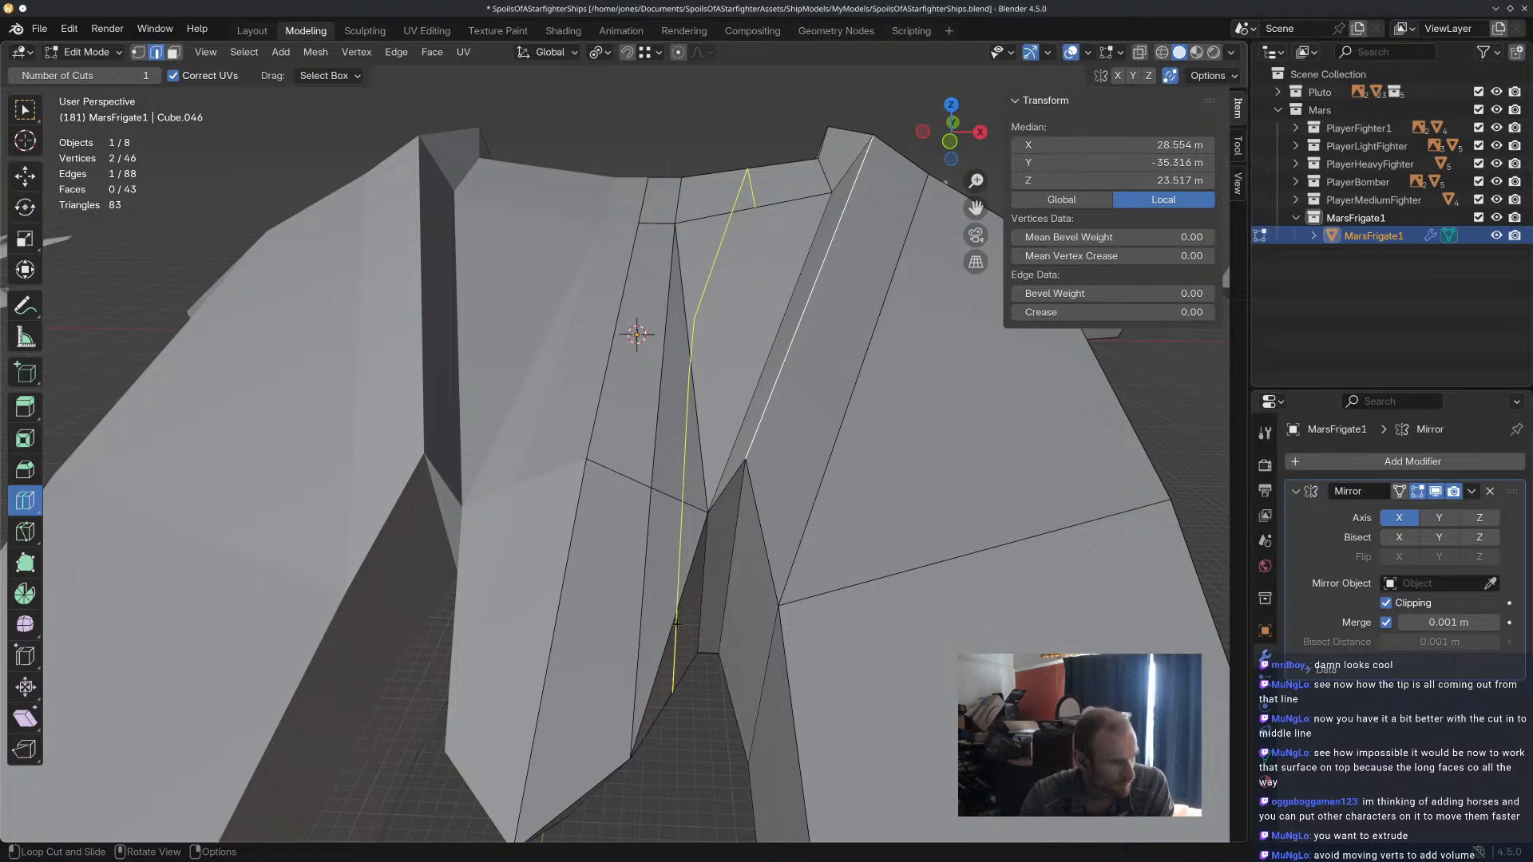
pyautogui.moveTo(678, 623); pyautogui.dragTo(679, 622)
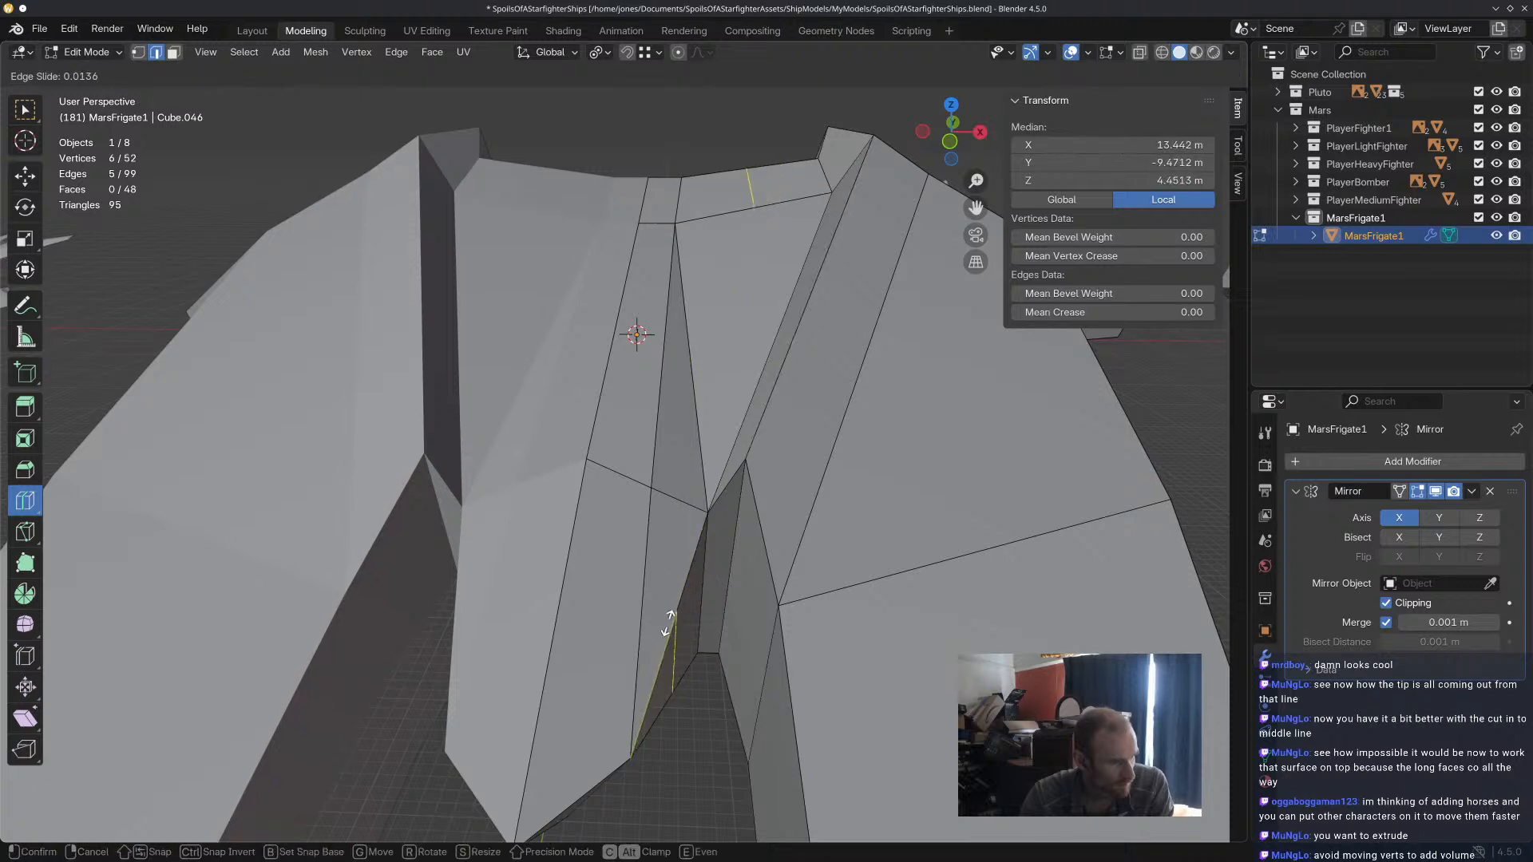
pyautogui.rightClick(696, 599)
pyautogui.moveTo(672, 554); pyautogui.dragTo(685, 546)
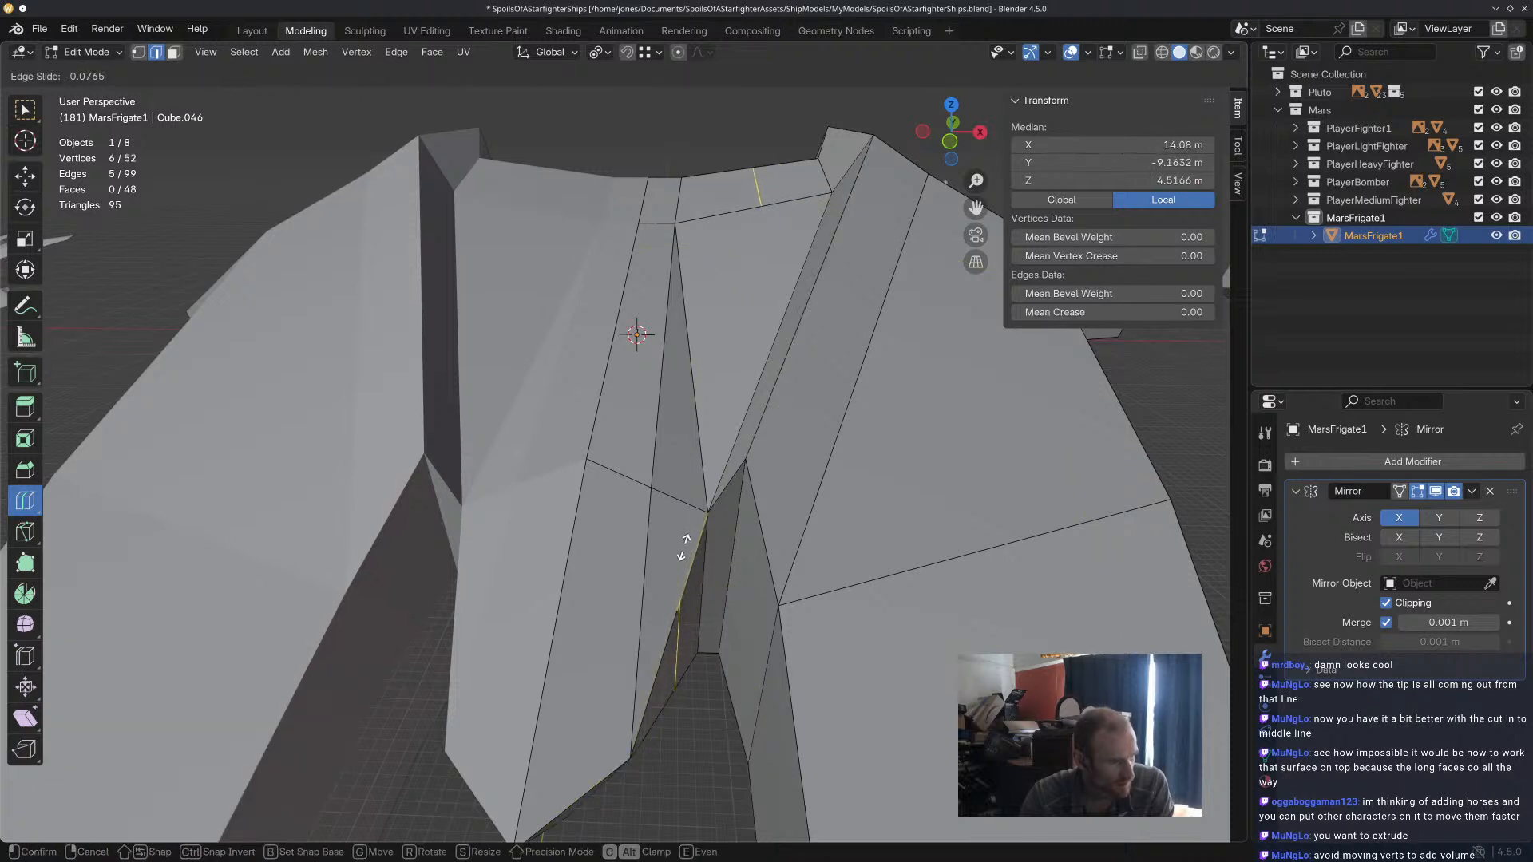
pyautogui.click(663, 561)
pyautogui.hotkey('ctrl', 'z')
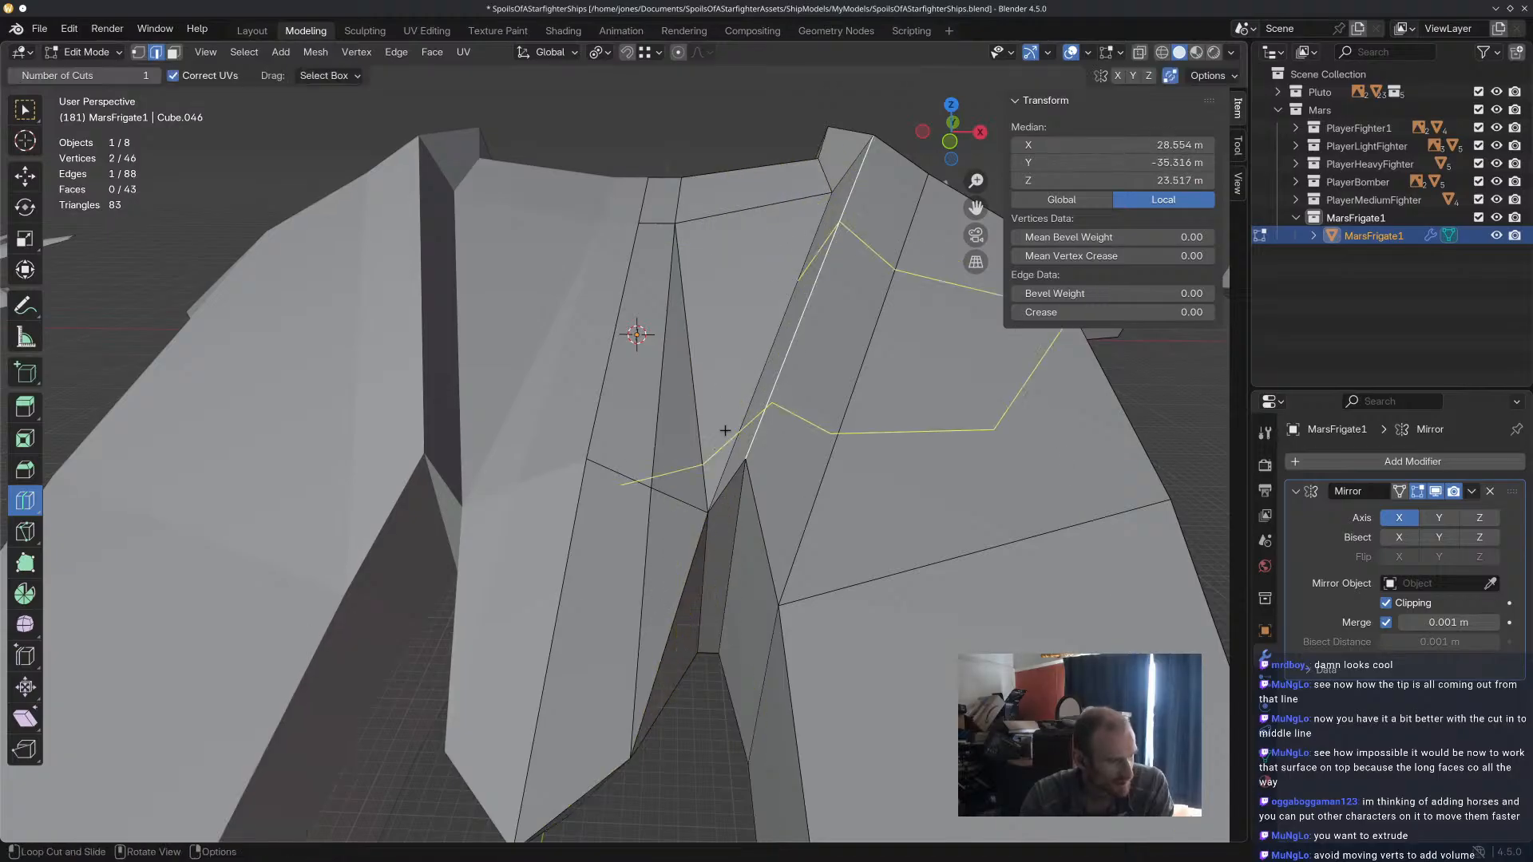
pyautogui.click(688, 537)
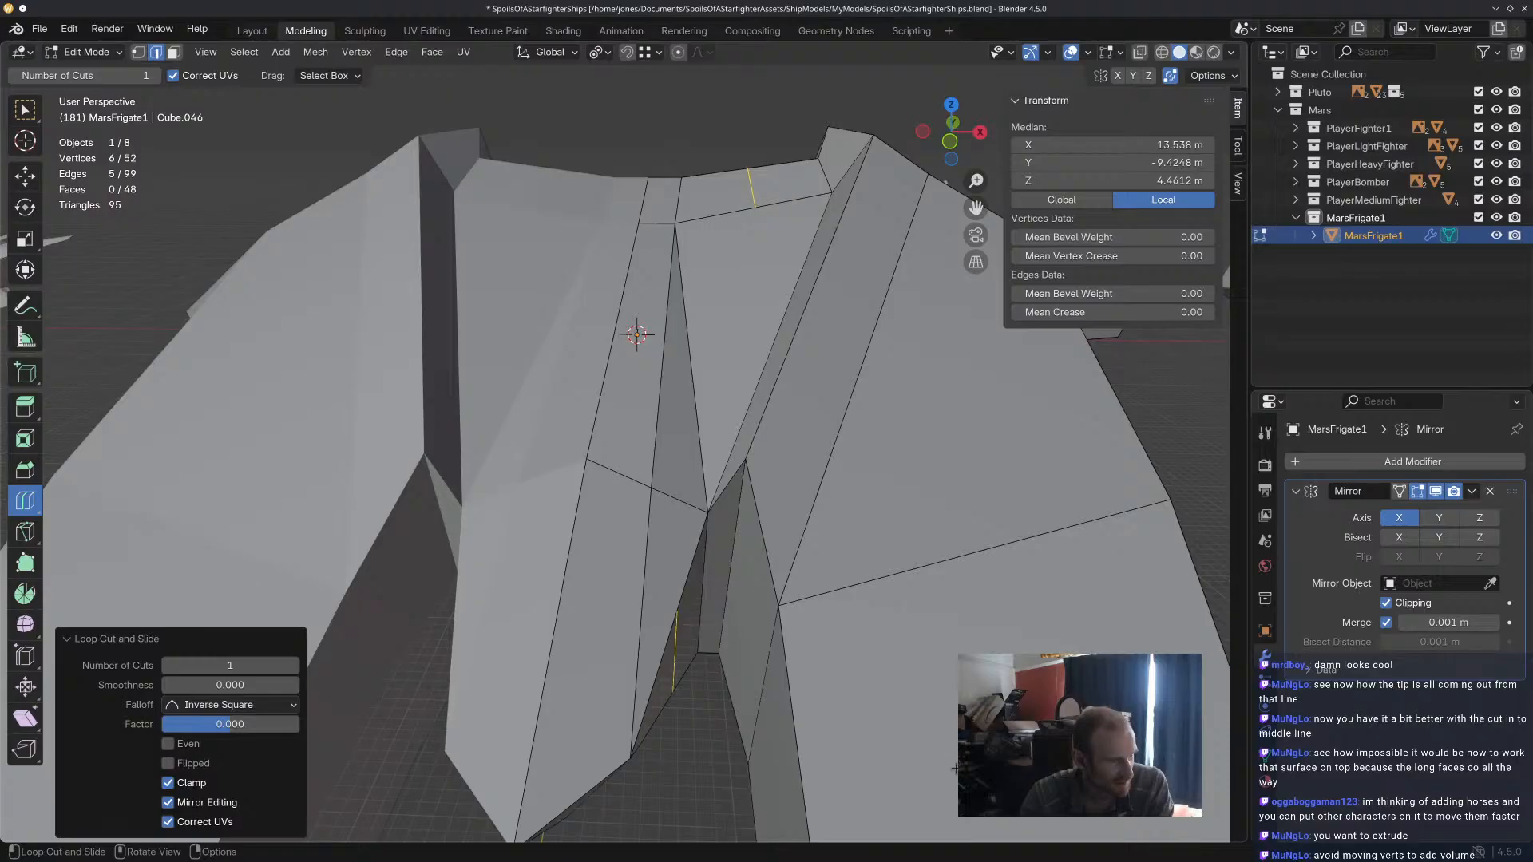
pyautogui.hotkey('ctrl', 'z')
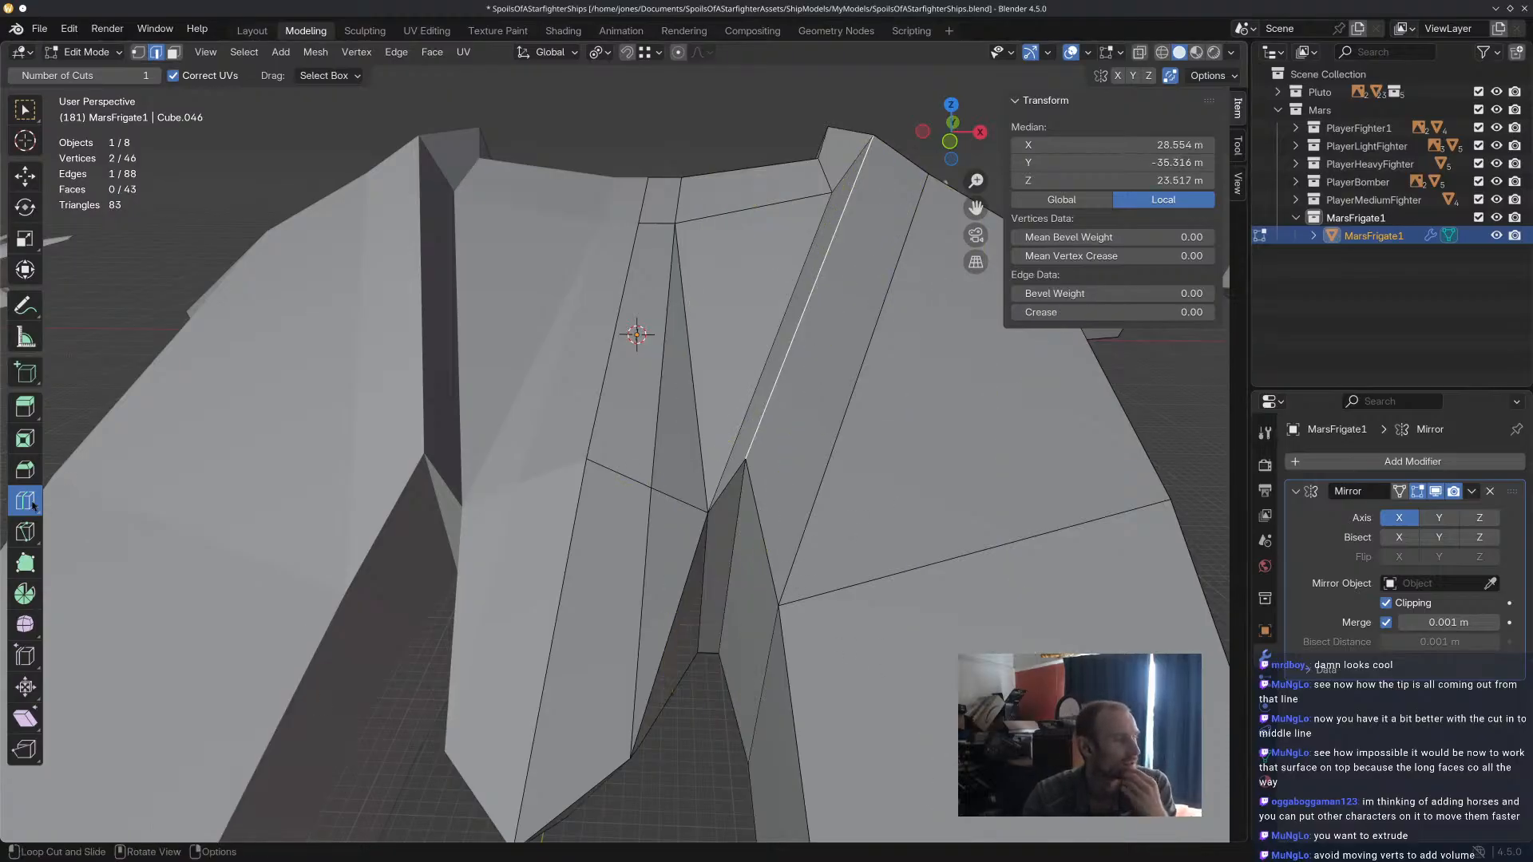
# Examine the faces between the central tip and the prong ridge from above, the side and the front.
pyautogui.click(26, 530)
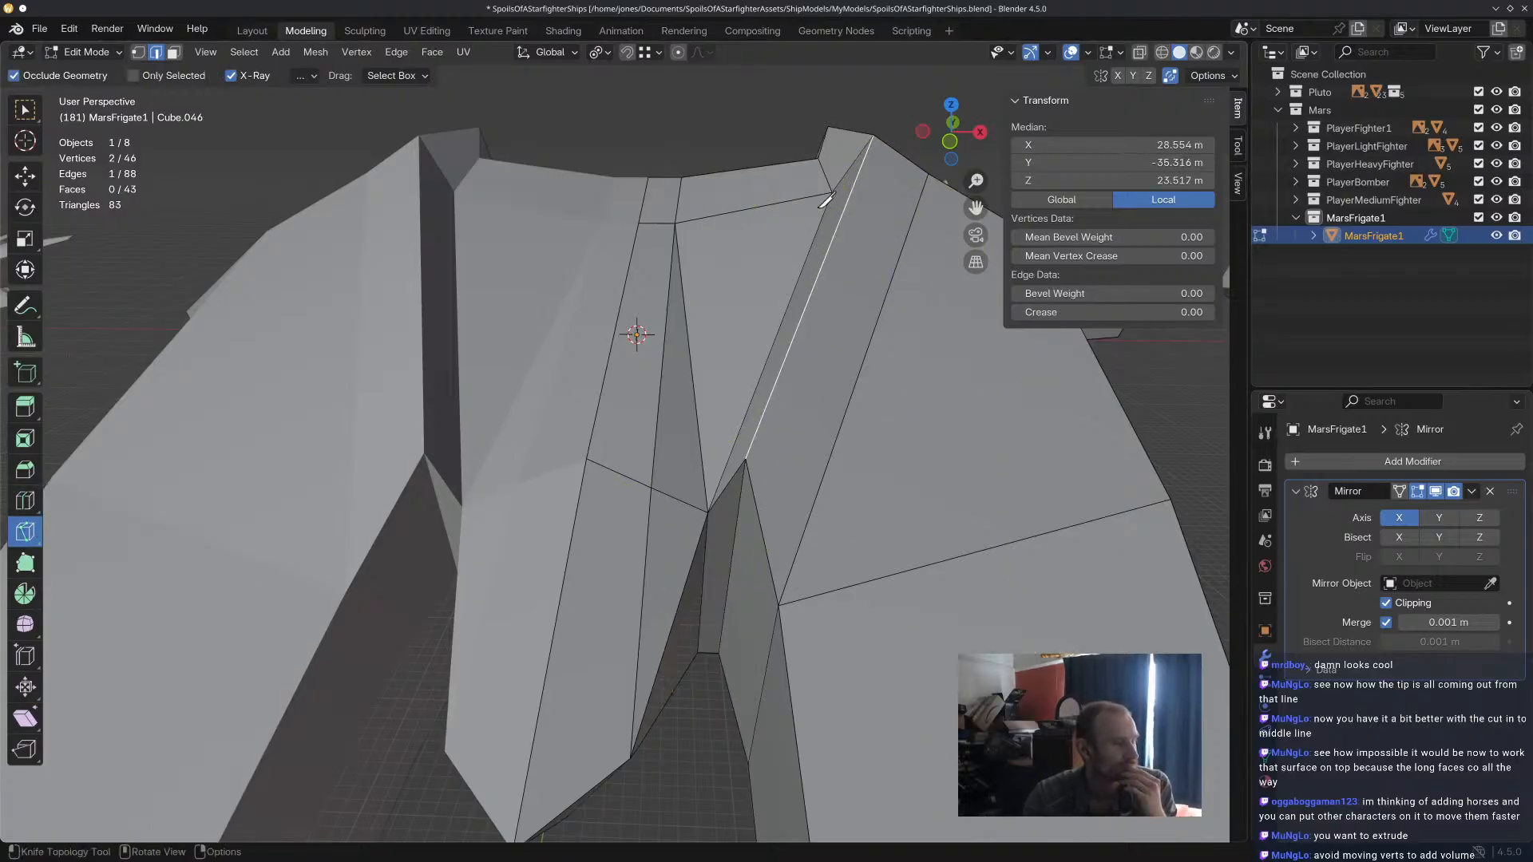
pyautogui.moveTo(671, 537); pyautogui.dragTo(733, 494, button='middle')
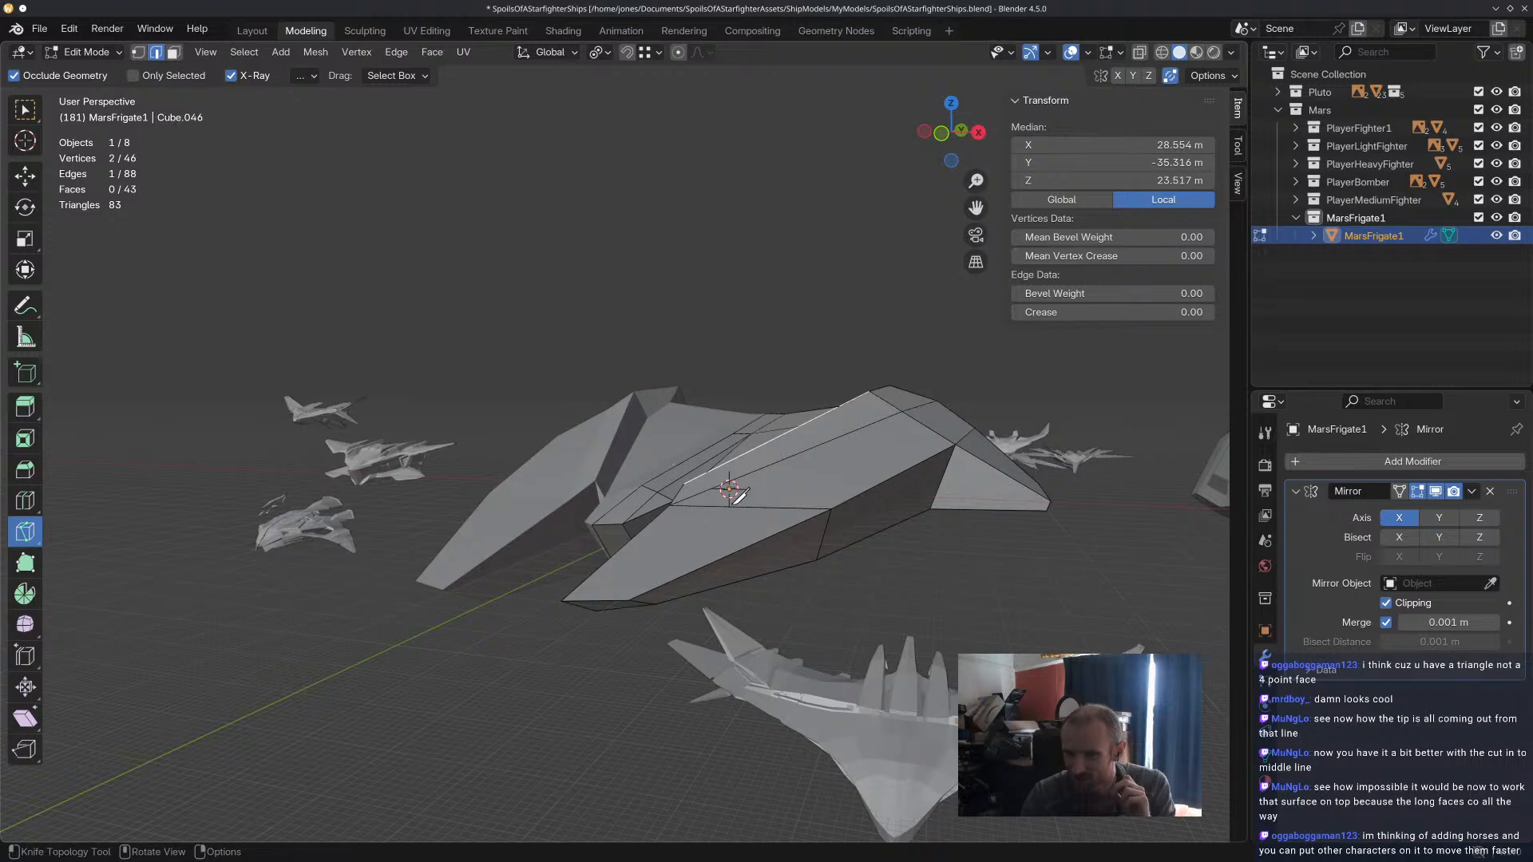
pyautogui.moveTo(739, 497)
pyautogui.mouseDown(button='middle')
pyautogui.moveTo(776, 530)
pyautogui.moveTo(733, 511)
pyautogui.mouseUp(button='middle')
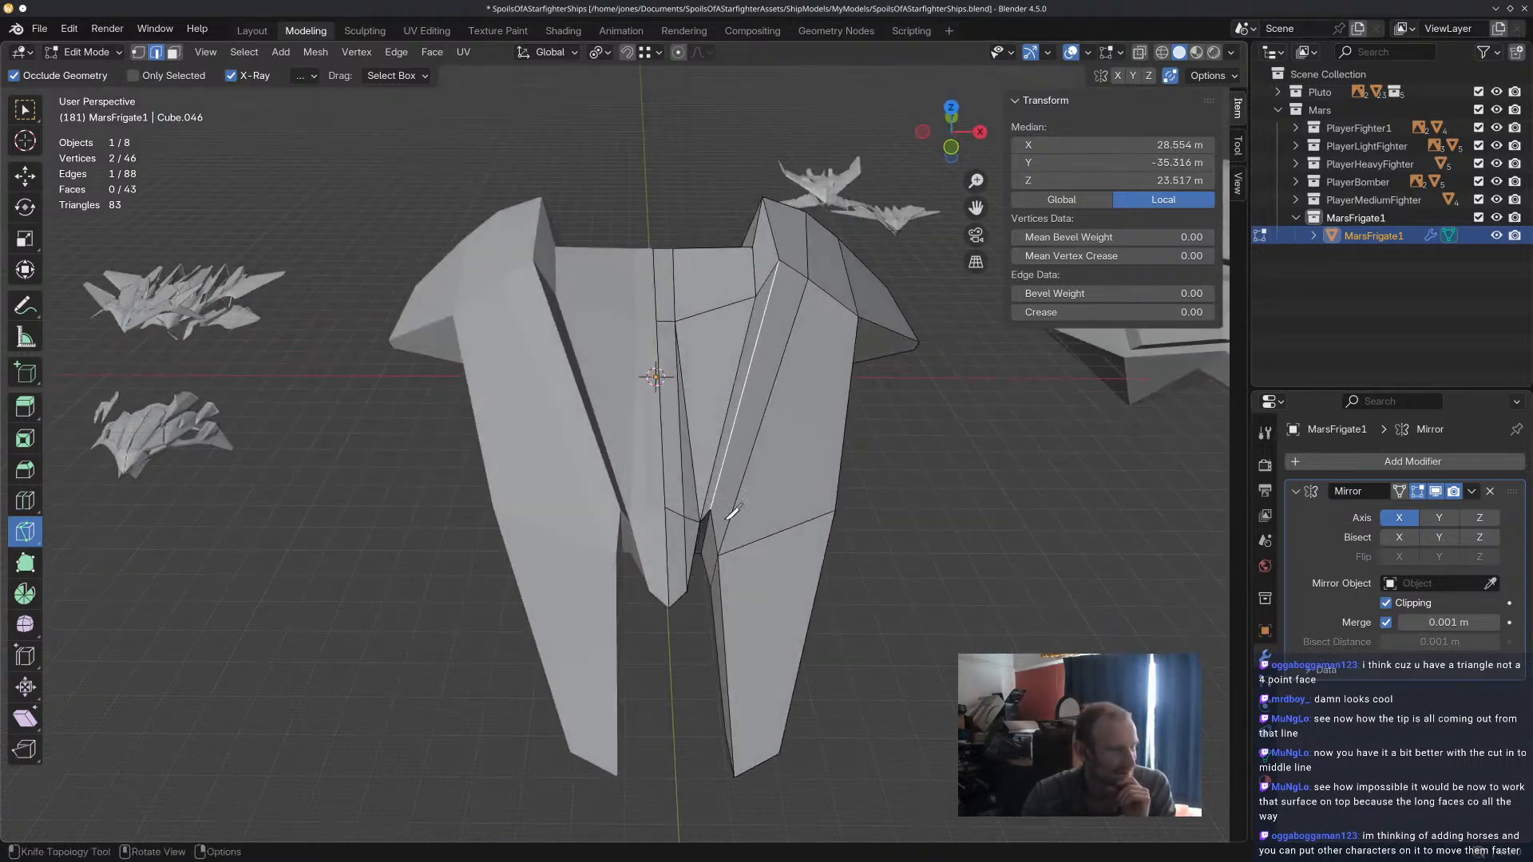
pyautogui.scroll(4, 733, 511)
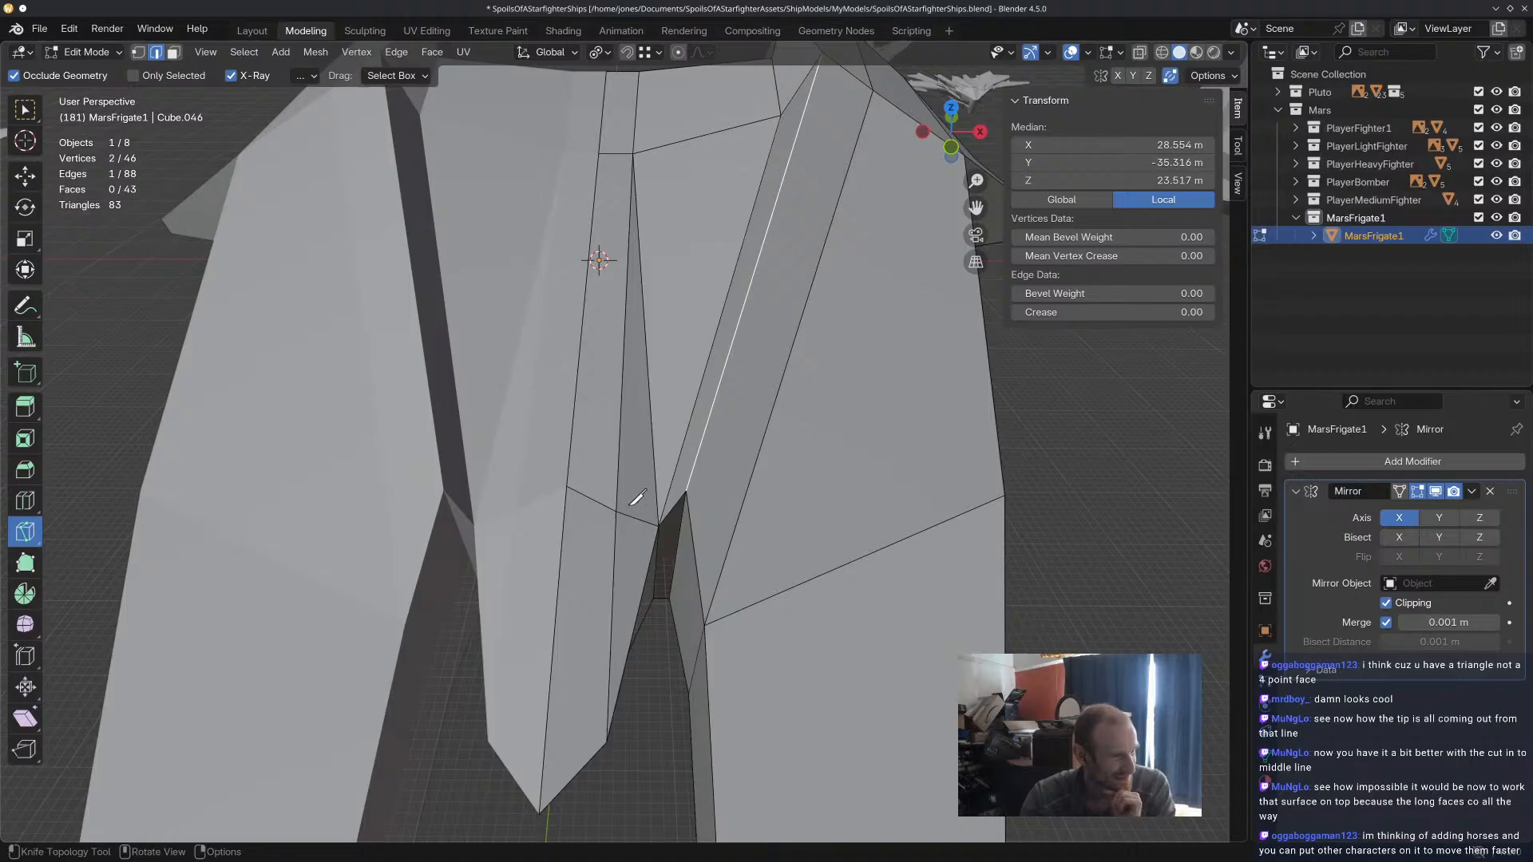
pyautogui.moveTo(591, 481); pyautogui.dragTo(692, 400, button='middle')
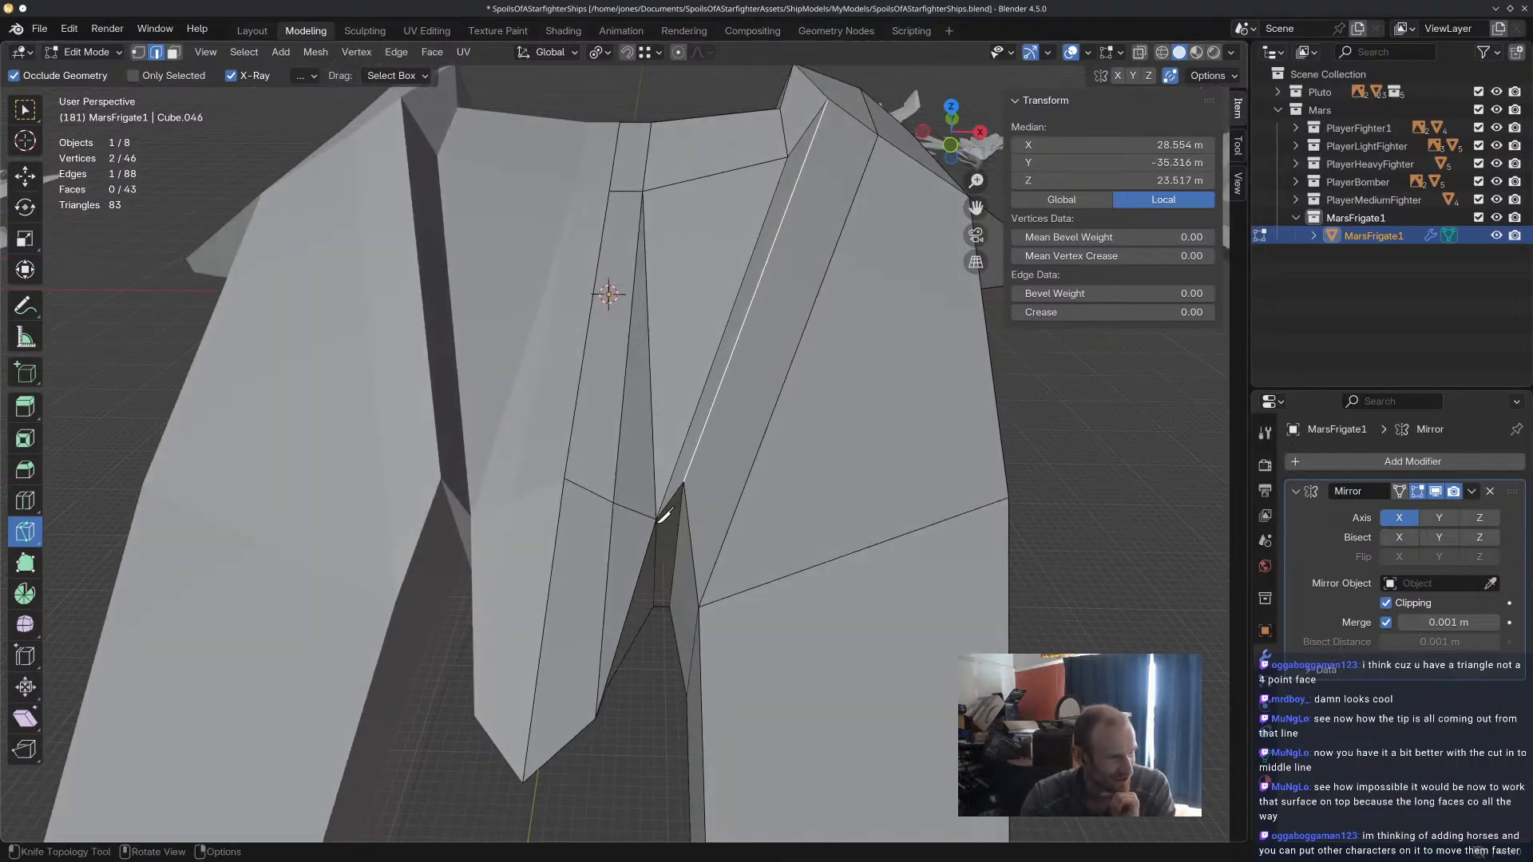
pyautogui.moveTo(648, 709); pyautogui.dragTo(686, 663, button='middle')
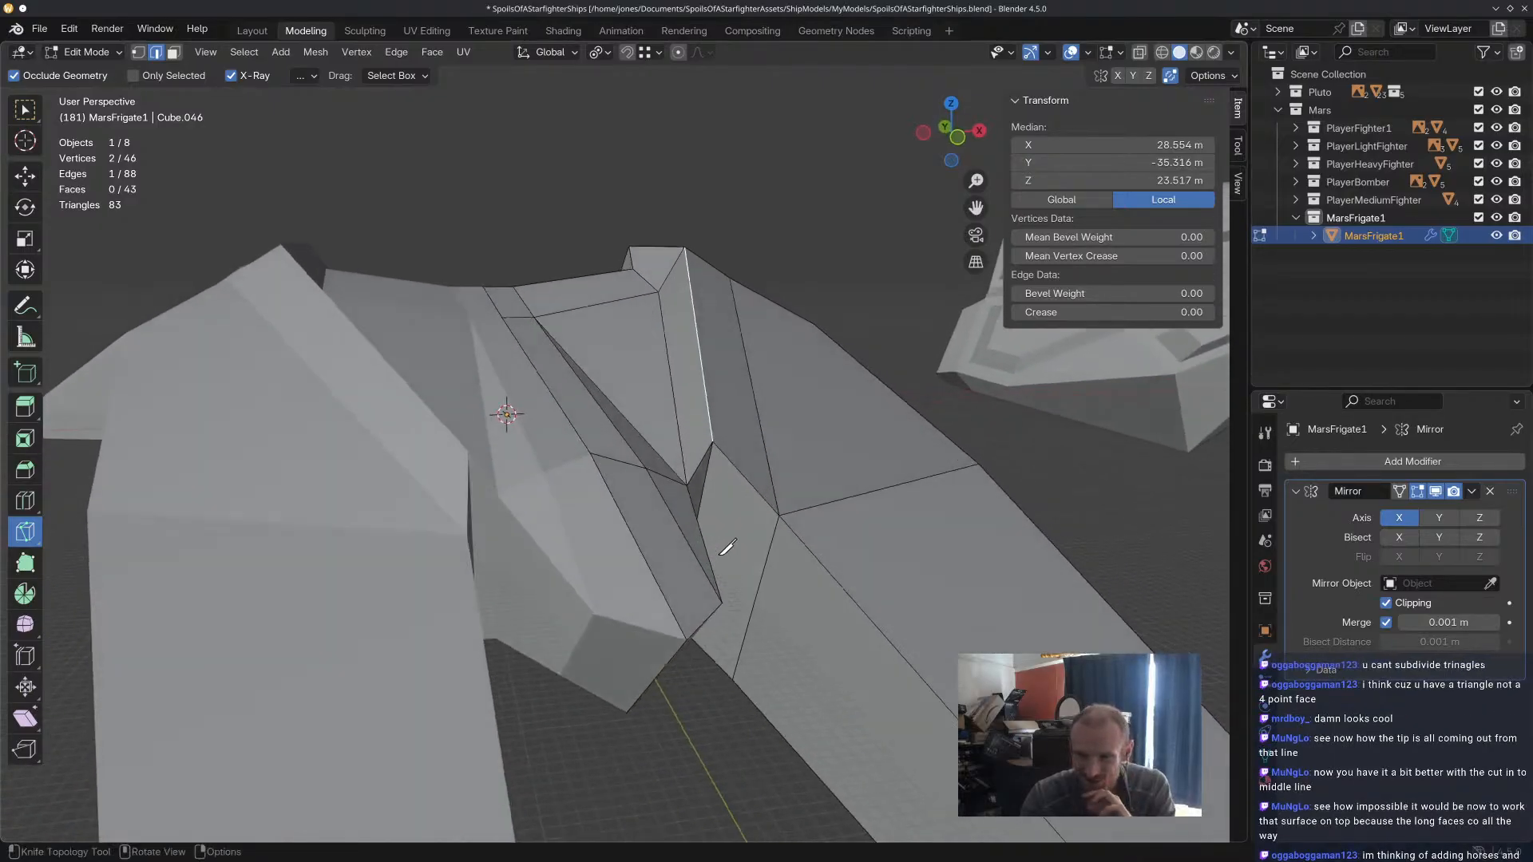
pyautogui.moveTo(724, 546); pyautogui.dragTo(805, 546, button='middle')
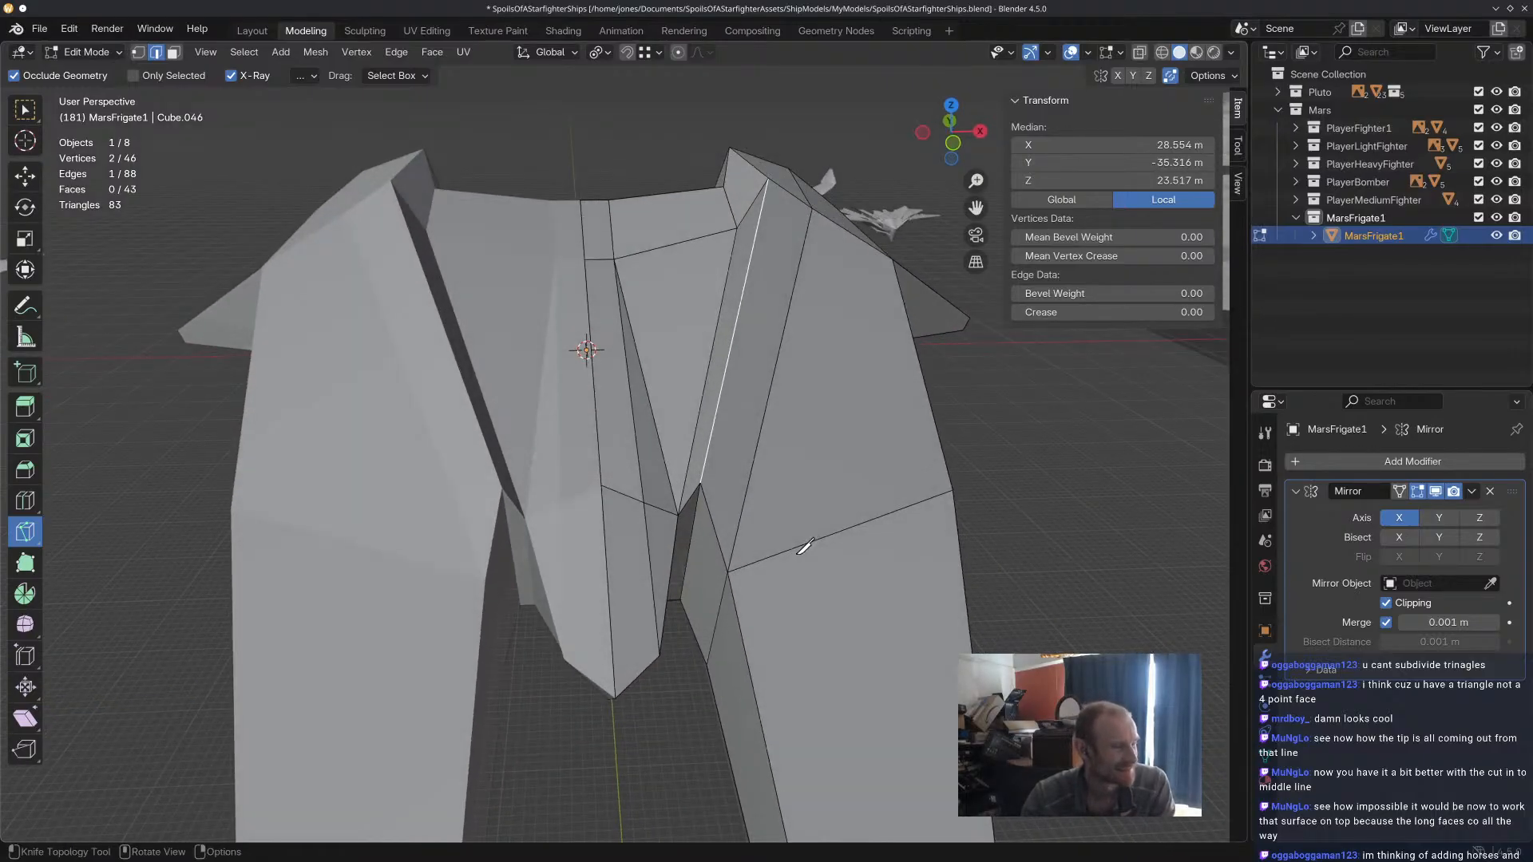
# Undo the prong ridge's raise and the recent cut and edge move across the central tip.
pyautogui.hotkey('ctrl', 'z')
pyautogui.hotkey('ctrl', 'z')
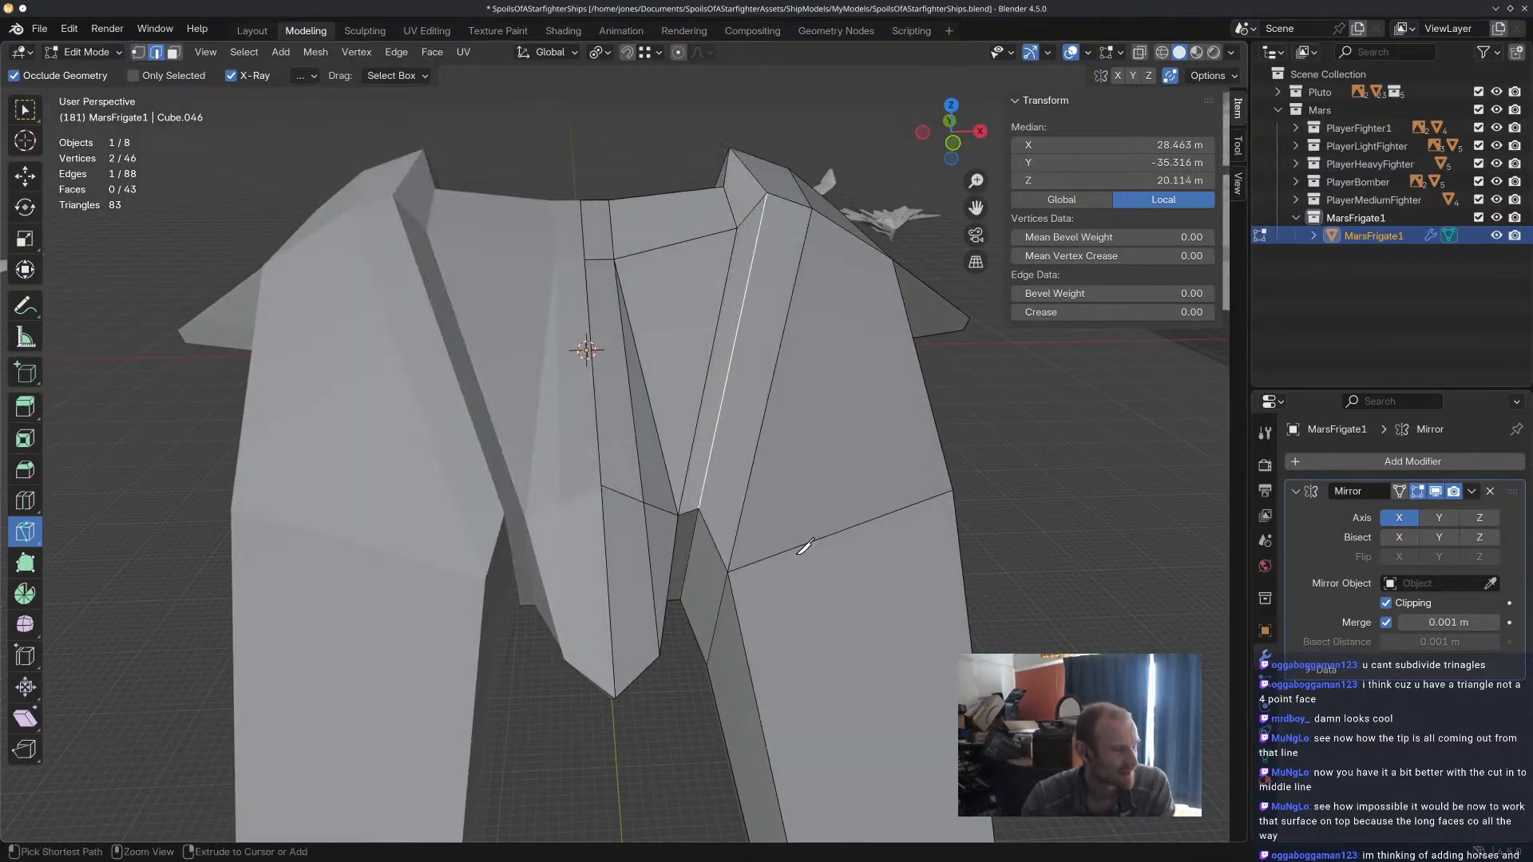
pyautogui.hotkey('ctrl', 'z')
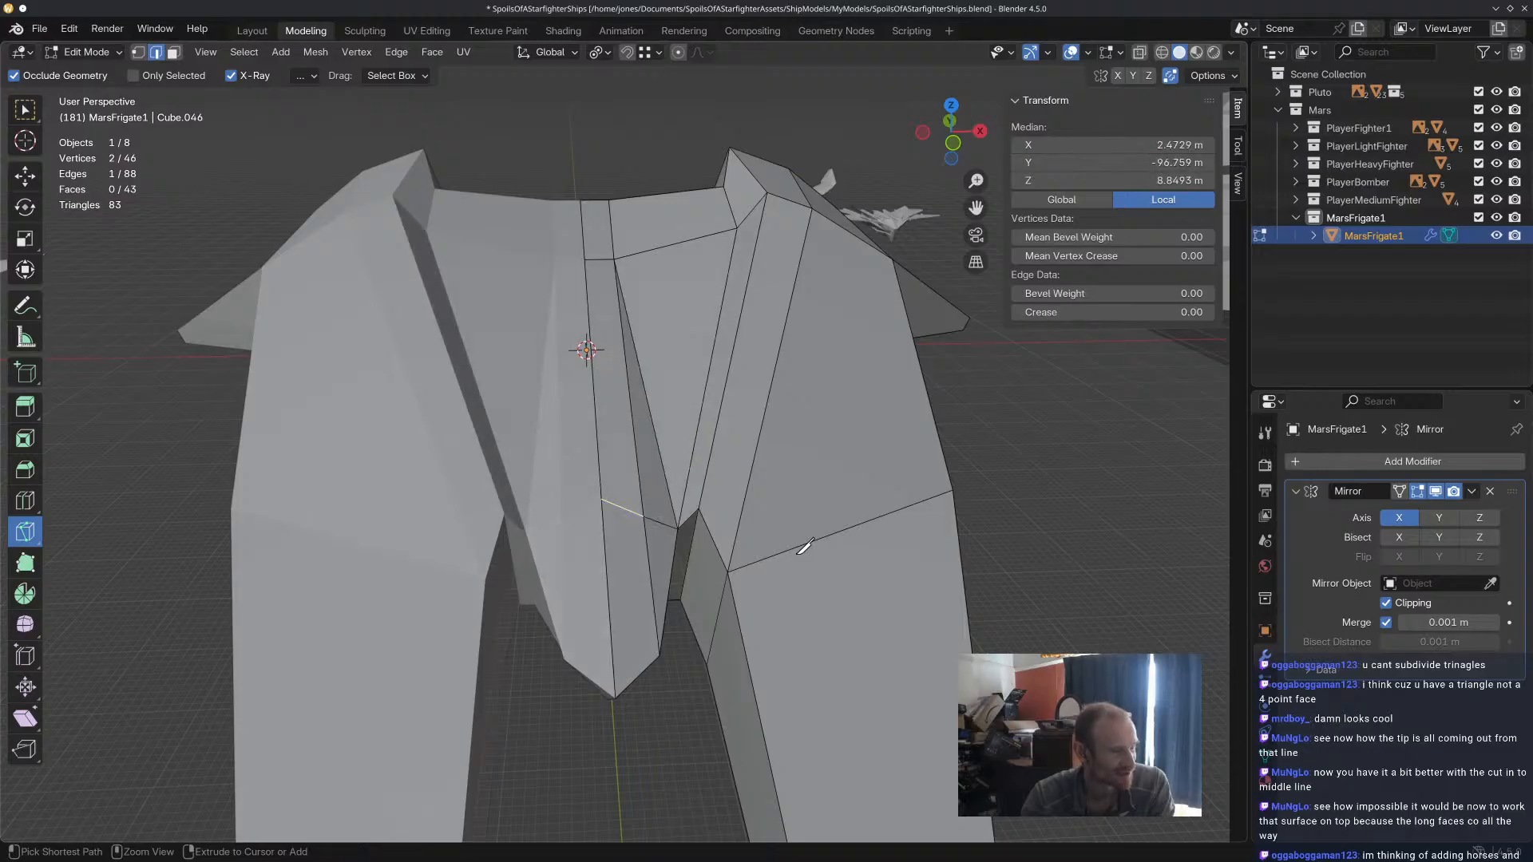
pyautogui.hotkey('ctrl', 'z')
pyautogui.moveTo(800, 550)
pyautogui.mouseDown(button='middle')
pyautogui.moveTo(796, 505)
pyautogui.moveTo(789, 569)
pyautogui.mouseUp(button='middle')
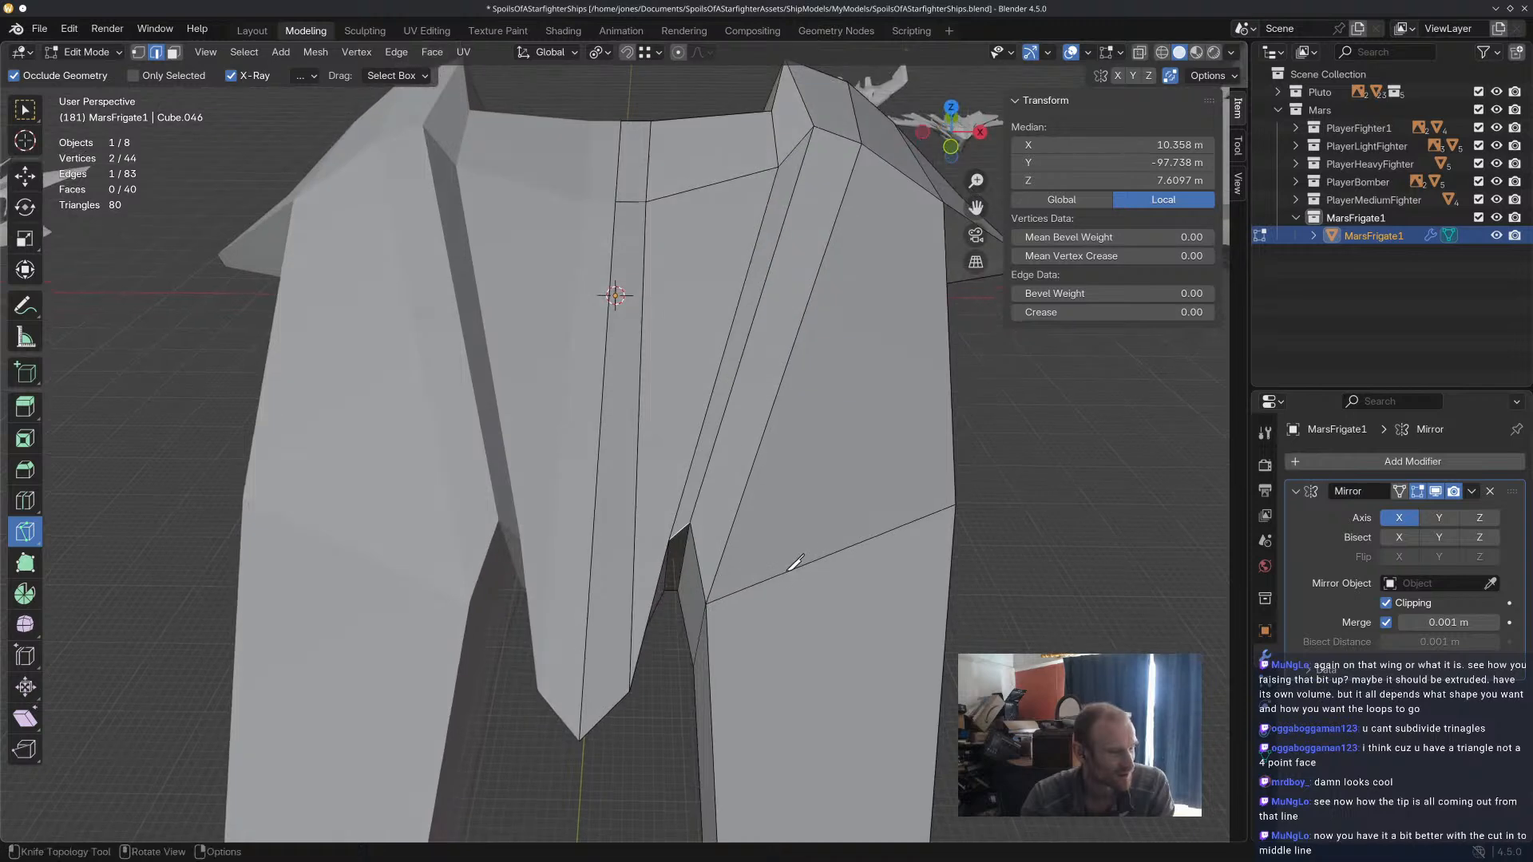
pyautogui.scroll(2, 673, 520)
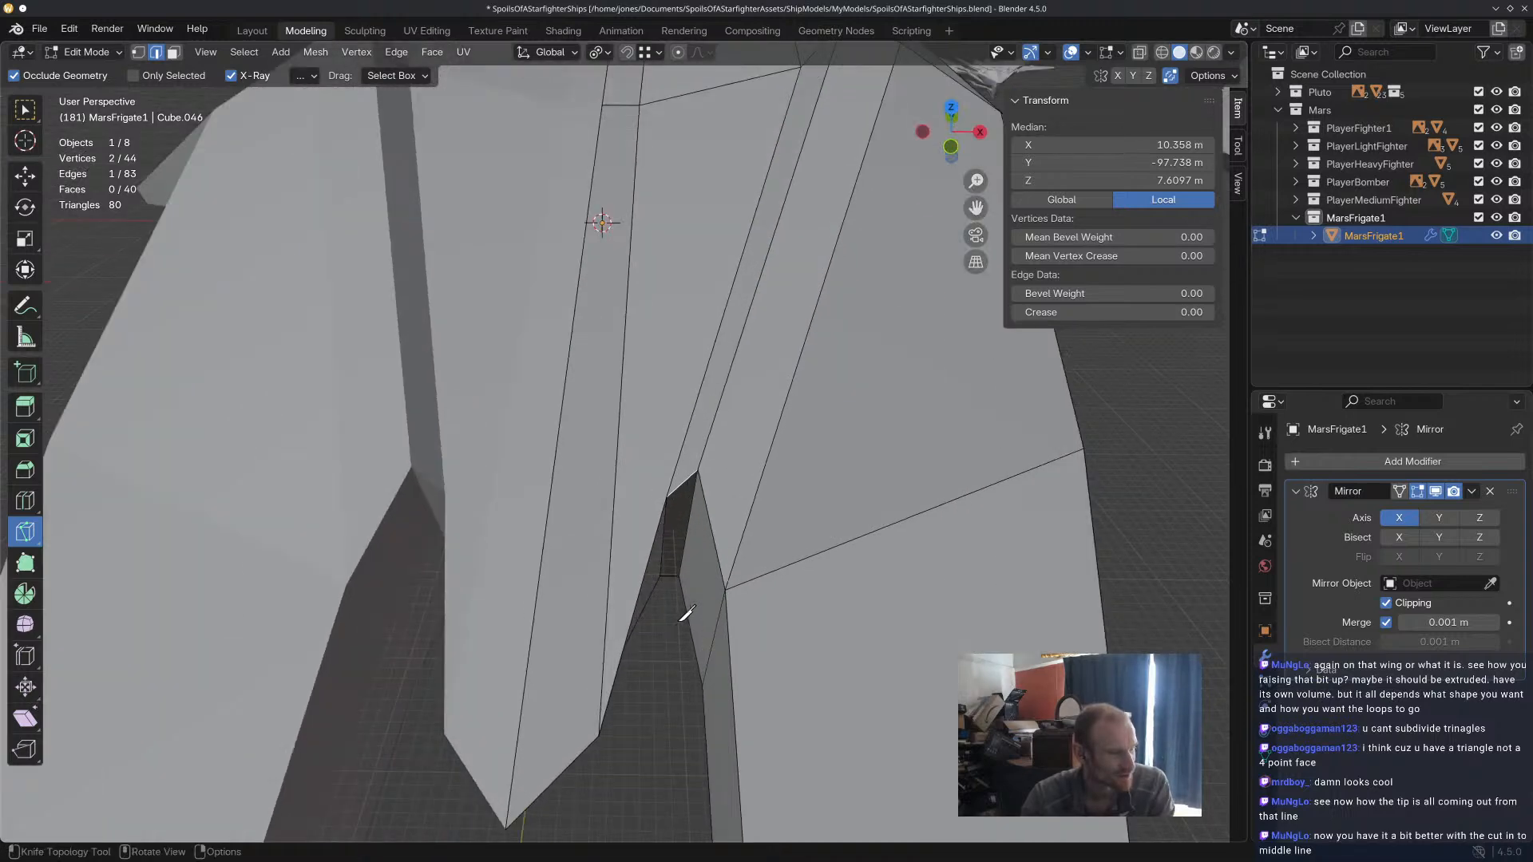
pyautogui.moveTo(701, 421); pyautogui.dragTo(713, 362, button='middle')
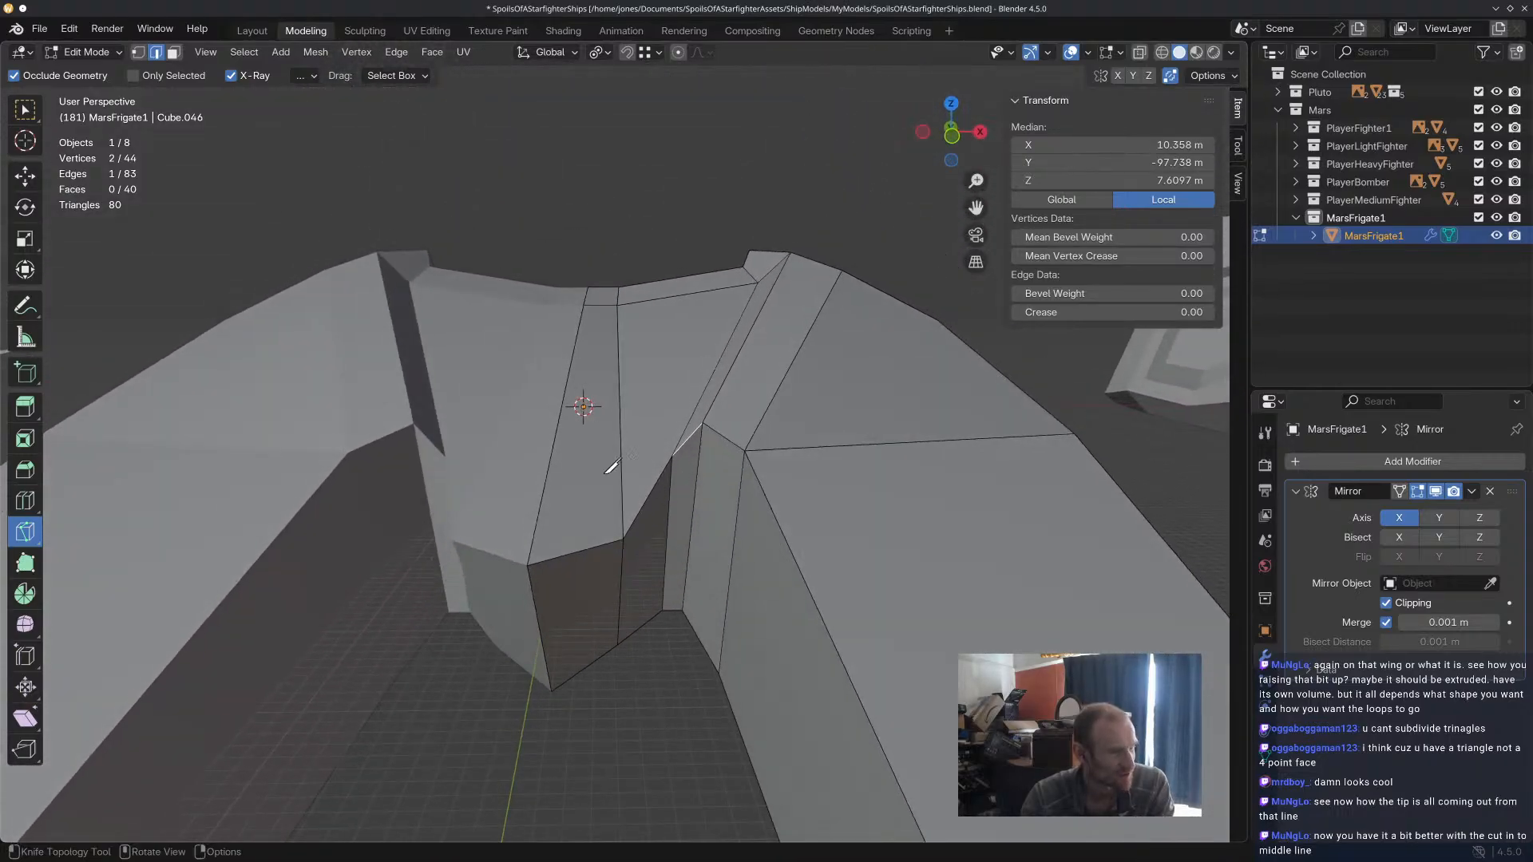
# Move the tip's front side and centre edges back along Y to flatten the nose, shifting the centre edge 25.58 m.
pyautogui.click(29, 177)
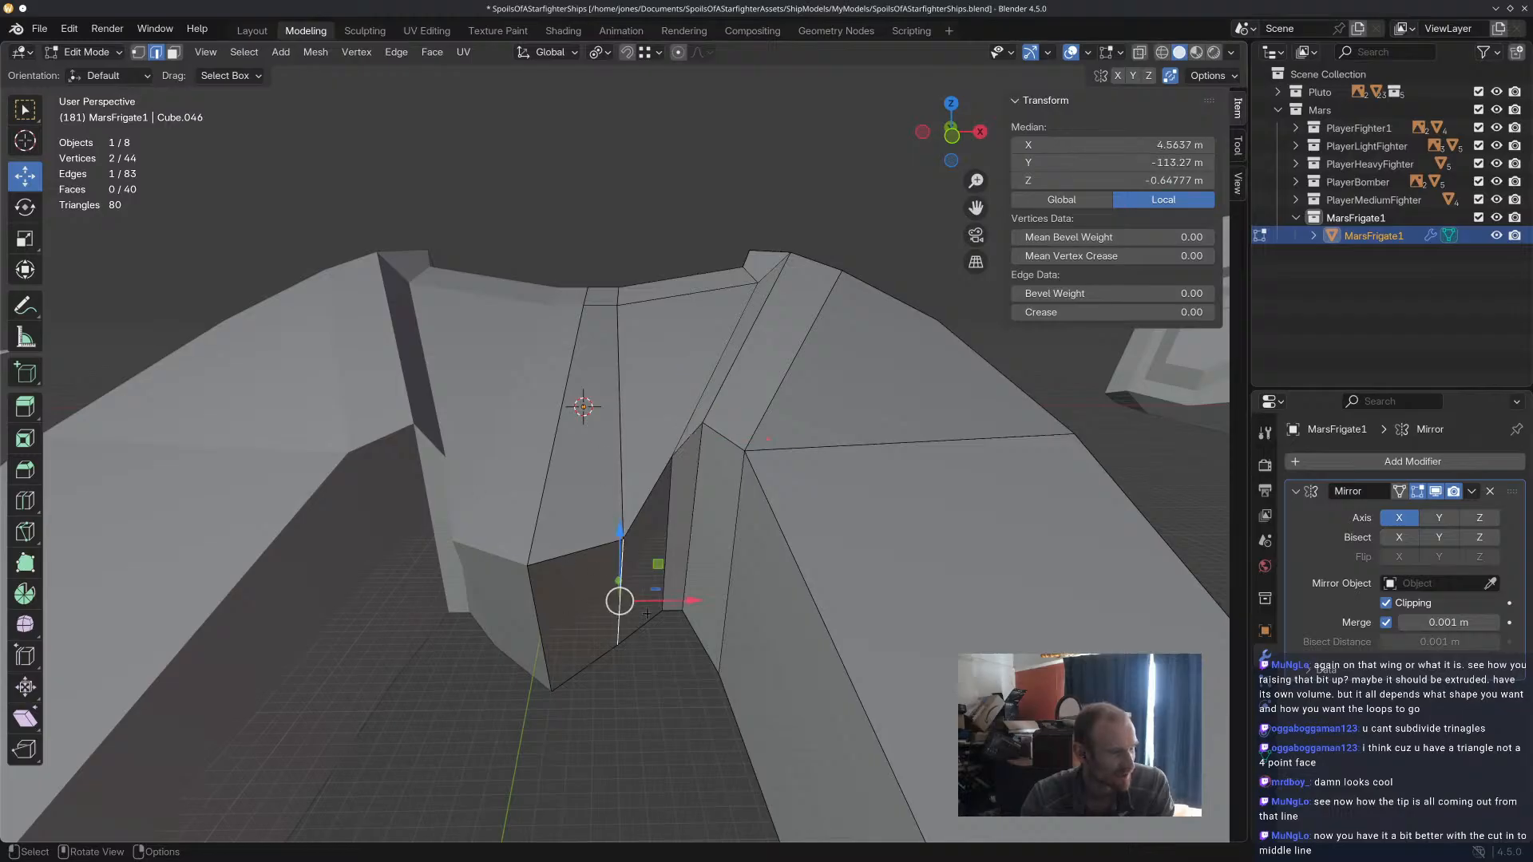
pyautogui.moveTo(637, 605); pyautogui.dragTo(630, 630, button='middle')
pyautogui.moveTo(598, 630); pyautogui.dragTo(615, 502)
pyautogui.click(506, 728)
pyautogui.moveTo(523, 691); pyautogui.dragTo(578, 496)
pyautogui.moveTo(579, 496); pyautogui.dragTo(642, 625, button='middle')
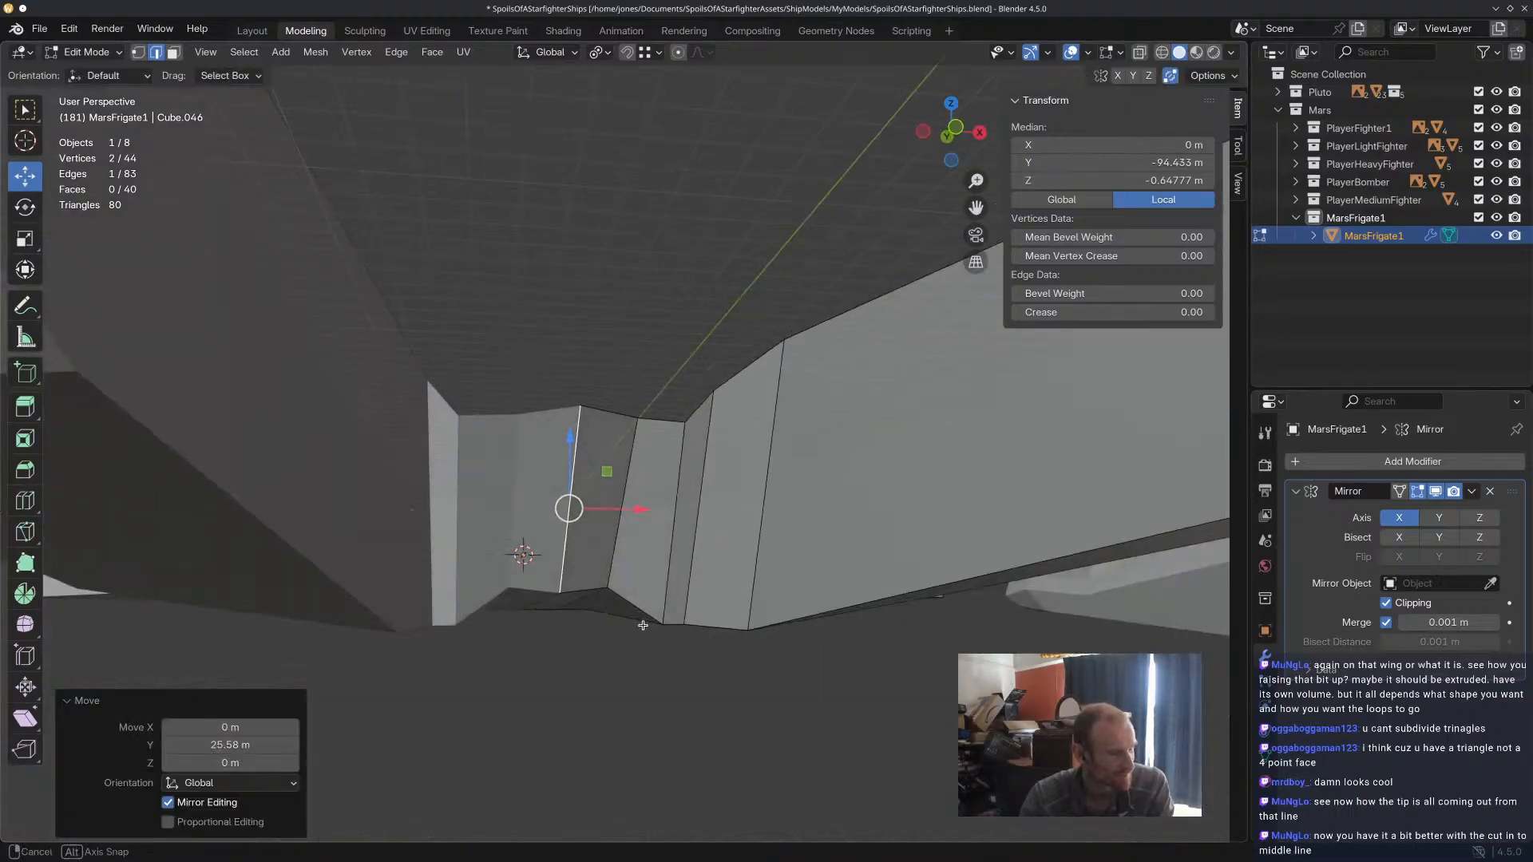
pyautogui.moveTo(566, 546); pyautogui.dragTo(256, 120, button='middle')
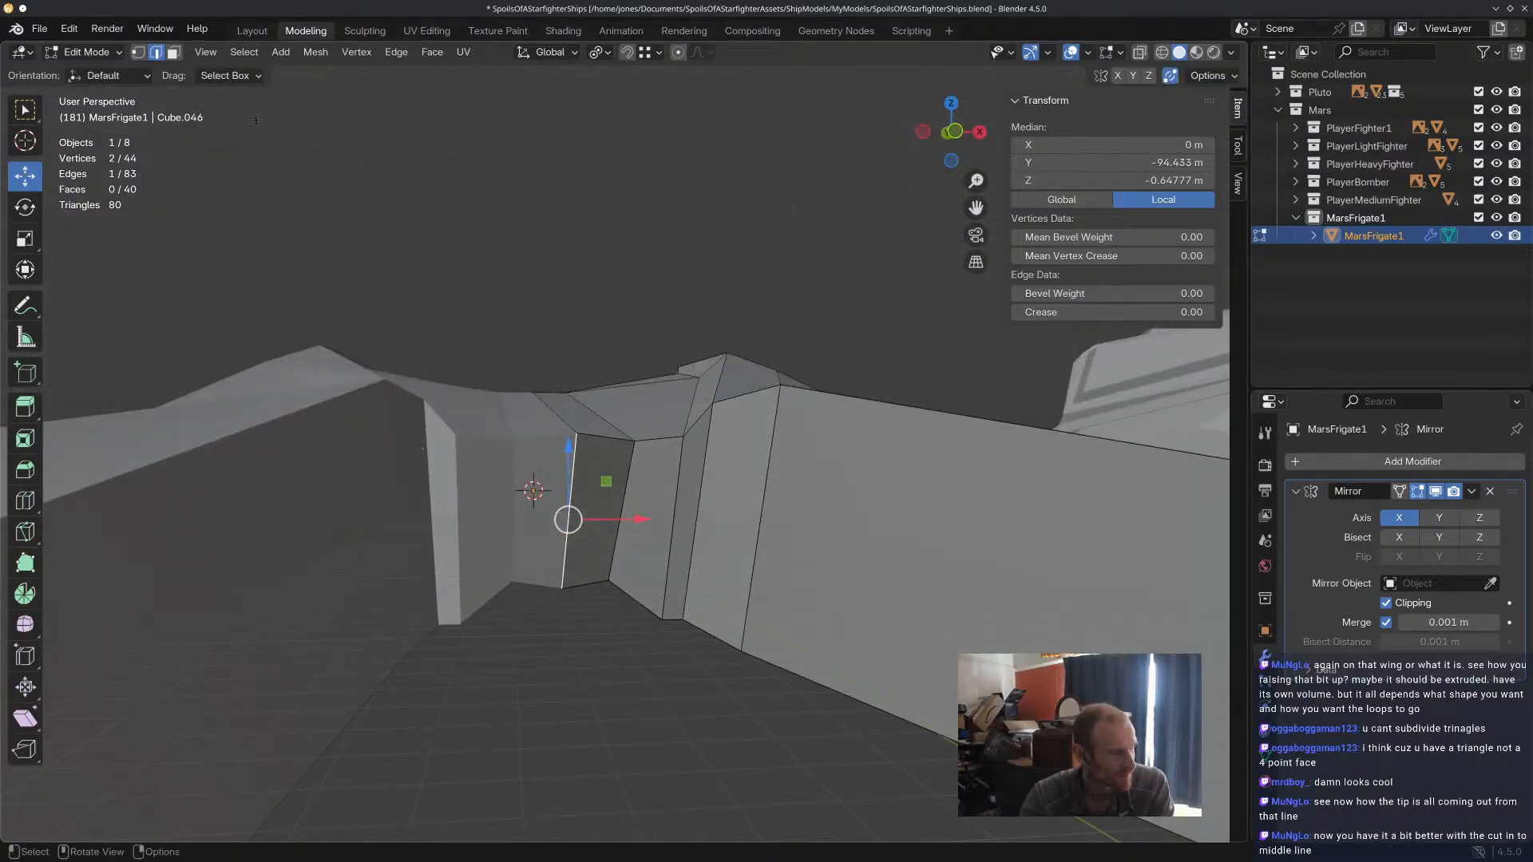
# Extrude the tip's two adjacent front faces about 14.57 m along their normal.
pyautogui.click(174, 53)
pyautogui.click(609, 509)
pyautogui.moveTo(642, 510); pyautogui.dragTo(615, 607, button='middle')
pyautogui.press('e')
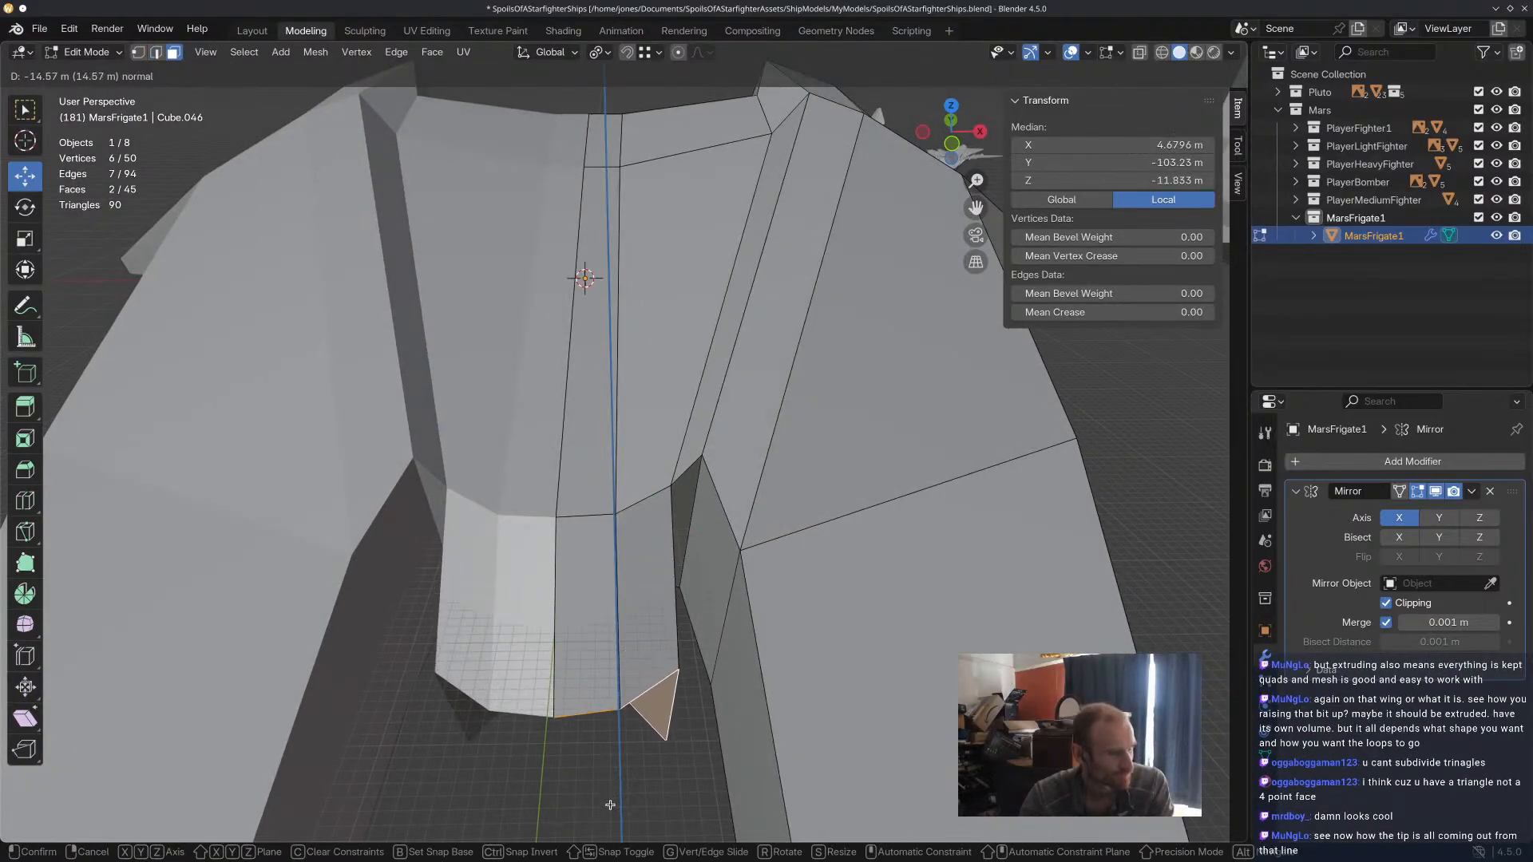
pyautogui.click(609, 791)
pyautogui.moveTo(609, 791); pyautogui.dragTo(691, 611, button='middle')
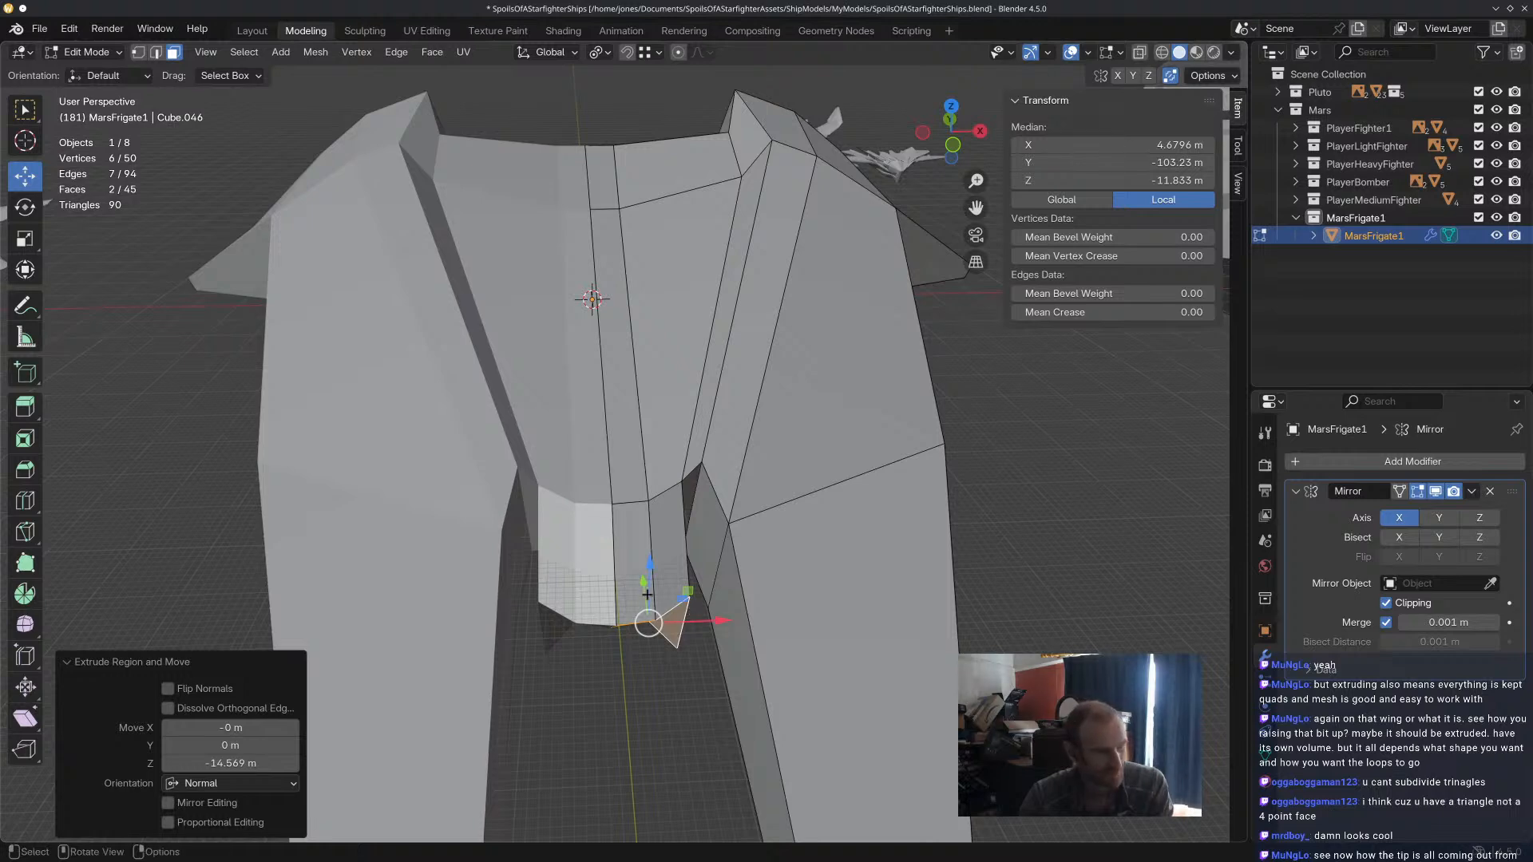
# Move the extruded end of the tip forward along Y and raise it along Z.
pyautogui.moveTo(642, 584); pyautogui.dragTo(646, 613)
pyautogui.moveTo(648, 613); pyautogui.dragTo(662, 570, button='middle')
pyautogui.moveTo(662, 569); pyautogui.dragTo(670, 486)
pyautogui.moveTo(670, 487); pyautogui.dragTo(631, 527, button='middle')
pyautogui.click(604, 527)
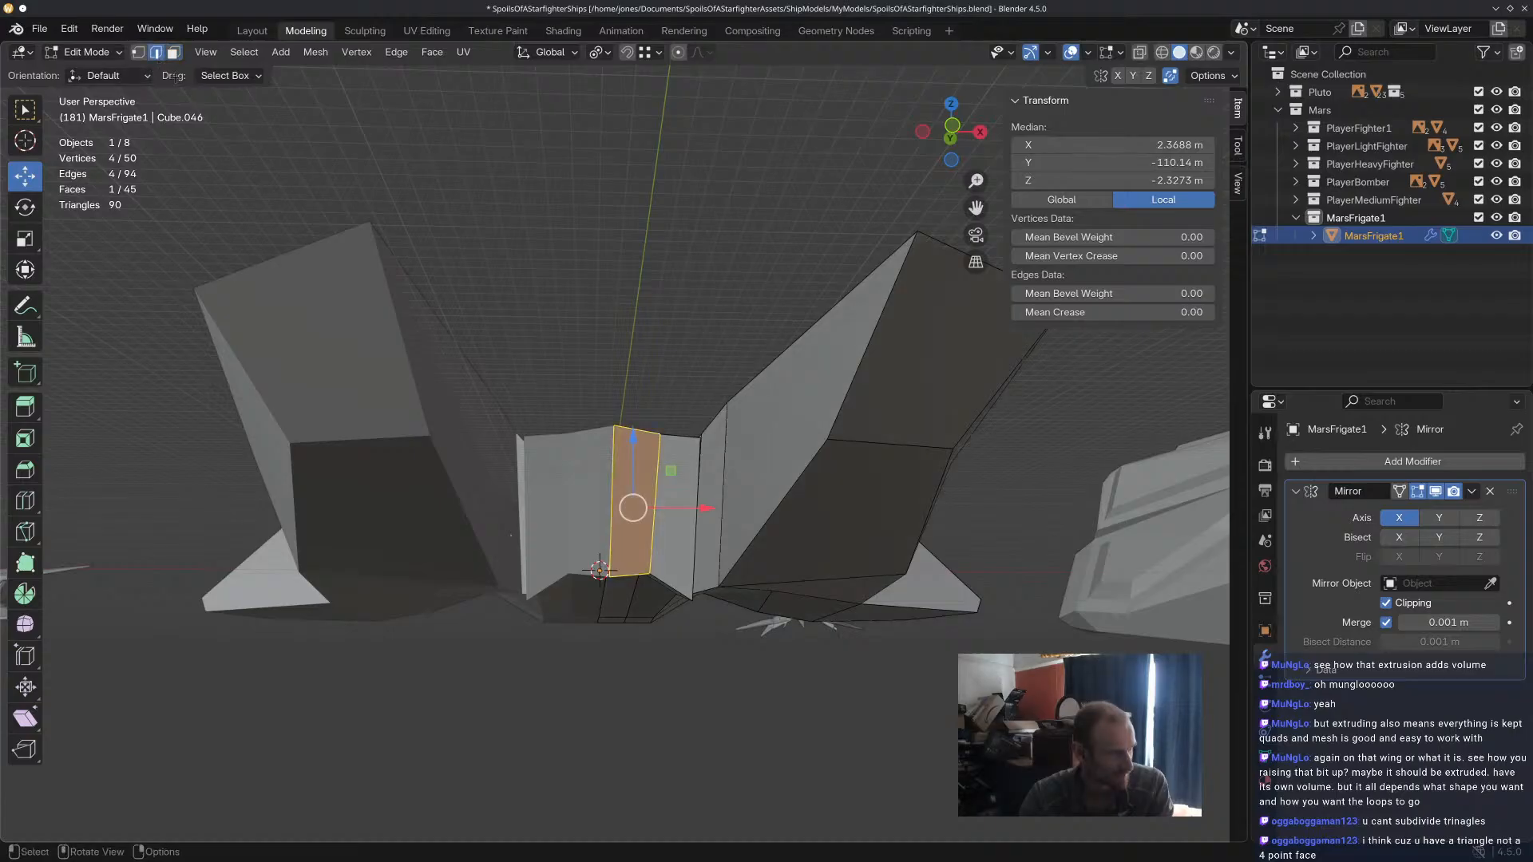
# Reposition the extruded tip's centre, side and outer front edges to shape a tapered nose.
pyautogui.moveTo(607, 531); pyautogui.dragTo(684, 657, button='middle')
pyautogui.moveTo(639, 568); pyautogui.dragTo(667, 618)
pyautogui.moveTo(668, 617)
pyautogui.mouseDown(button='middle')
pyautogui.moveTo(631, 599)
pyautogui.moveTo(686, 629)
pyautogui.mouseUp(button='middle')
pyautogui.click(694, 582)
pyautogui.click(679, 604)
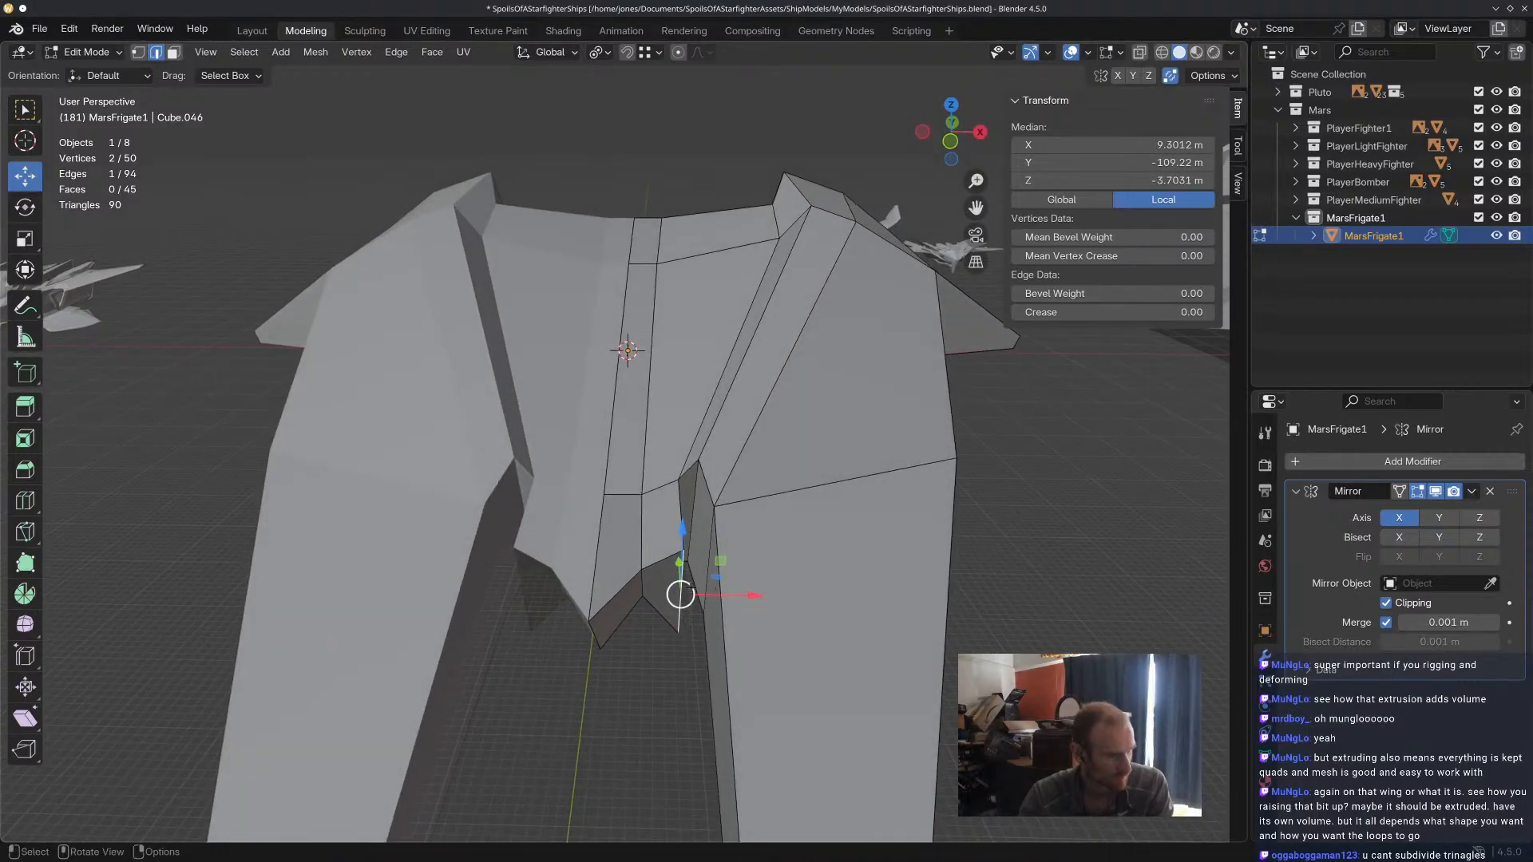
pyautogui.moveTo(642, 563); pyautogui.dragTo(644, 411, button='middle')
pyautogui.moveTo(642, 460); pyautogui.dragTo(636, 406)
pyautogui.moveTo(636, 406); pyautogui.dragTo(691, 546, button='middle')
# Rotate the tip's outer front edge -4.39° about X and raise it about 3.18 m along Z.
pyautogui.click(605, 495)
pyautogui.press('r')
pyautogui.press('x')
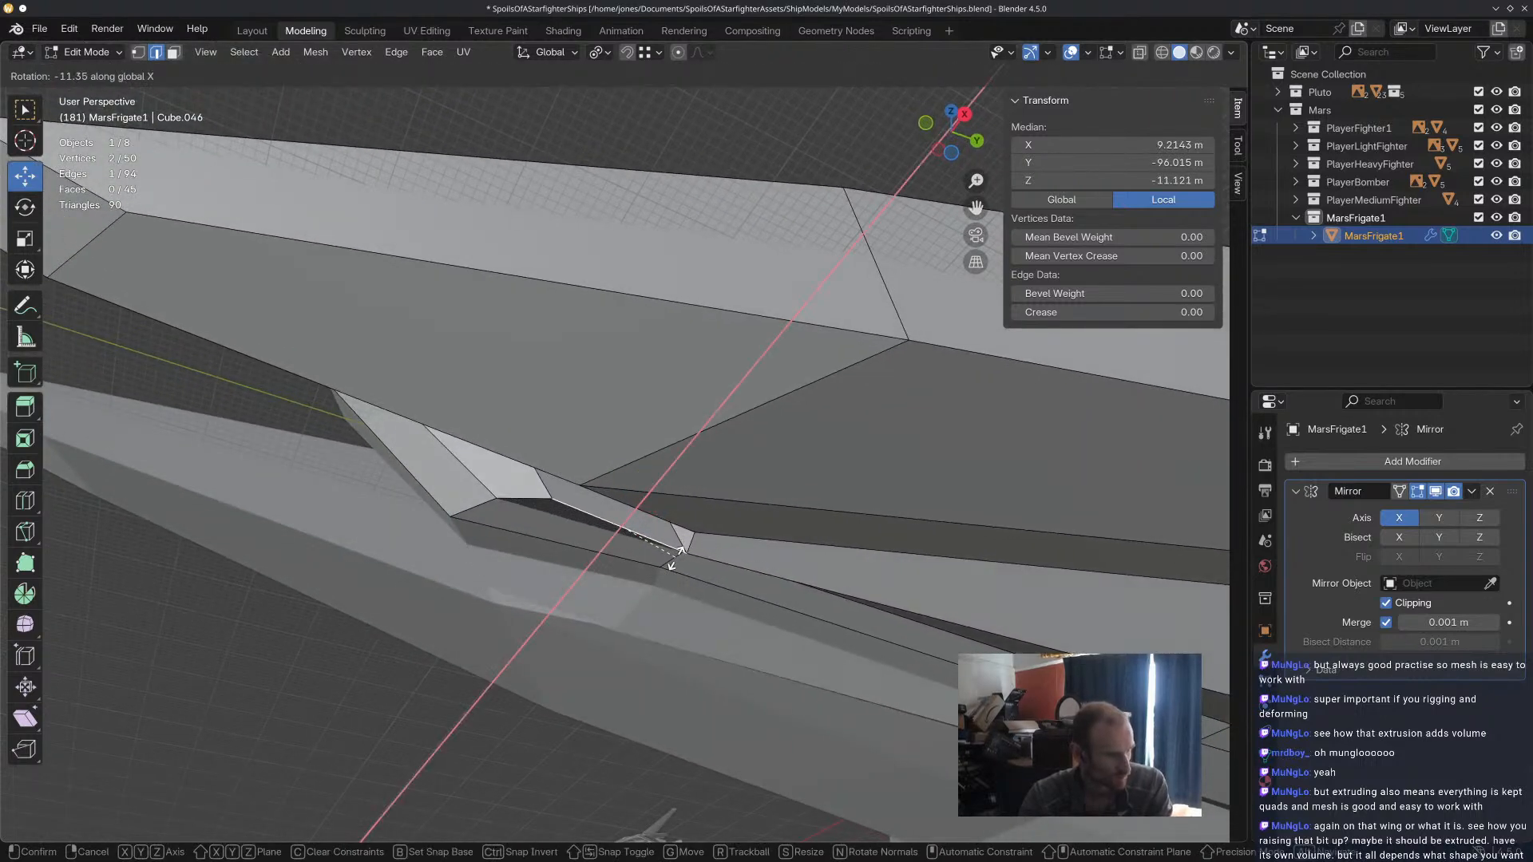
pyautogui.click(643, 508)
pyautogui.press('g')
pyautogui.press('z')
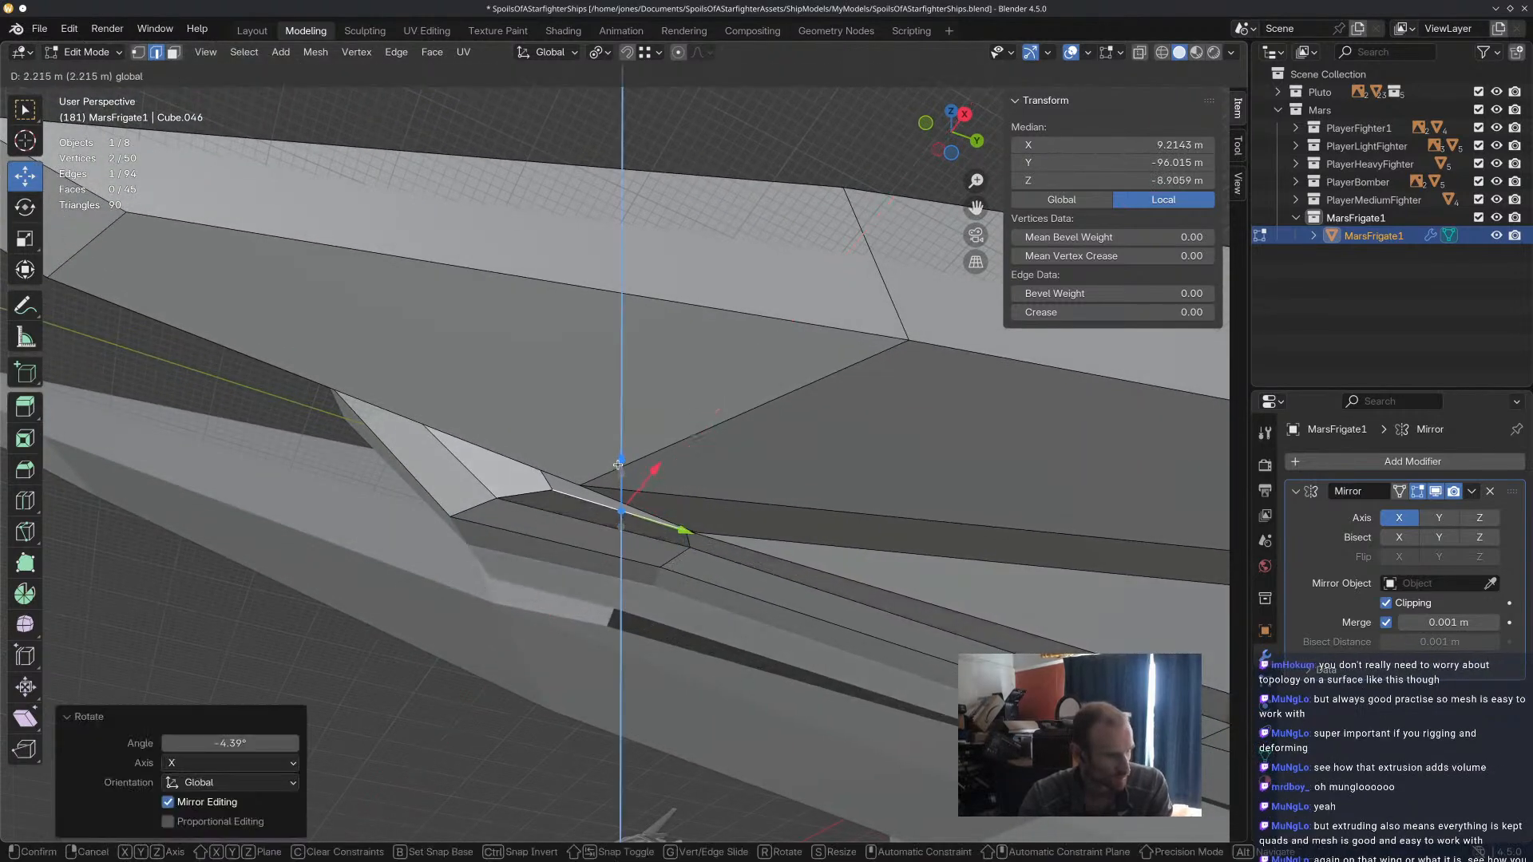
pyautogui.click(630, 471)
pyautogui.moveTo(631, 471); pyautogui.dragTo(676, 698, button='middle')
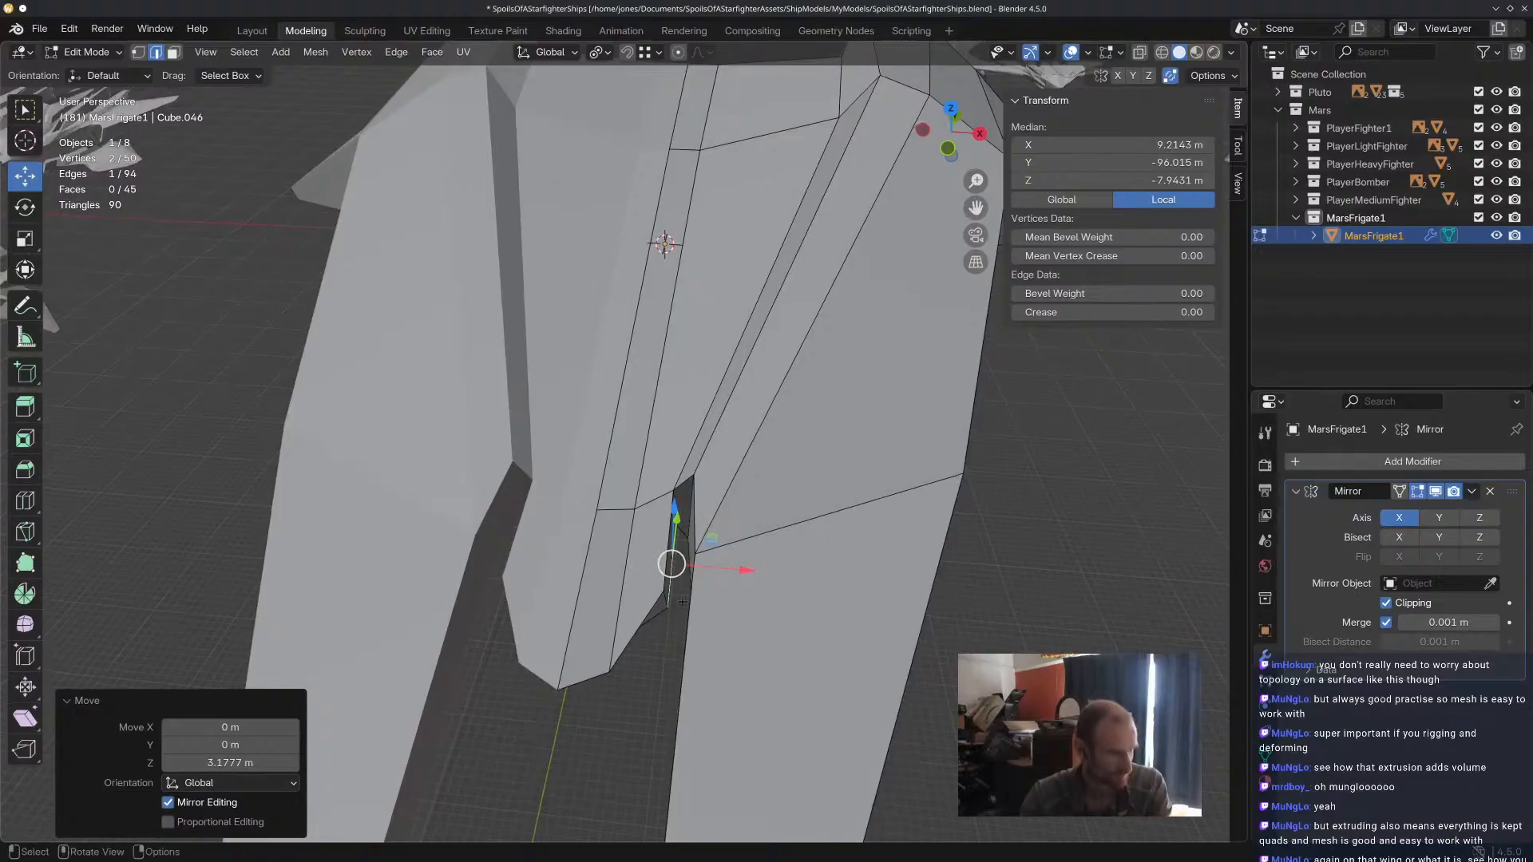
# Examine the reshaped central tip up close and compare the frigate with the neighbouring ships.
pyautogui.click(660, 618)
pyautogui.moveTo(661, 619); pyautogui.dragTo(685, 598, button='middle')
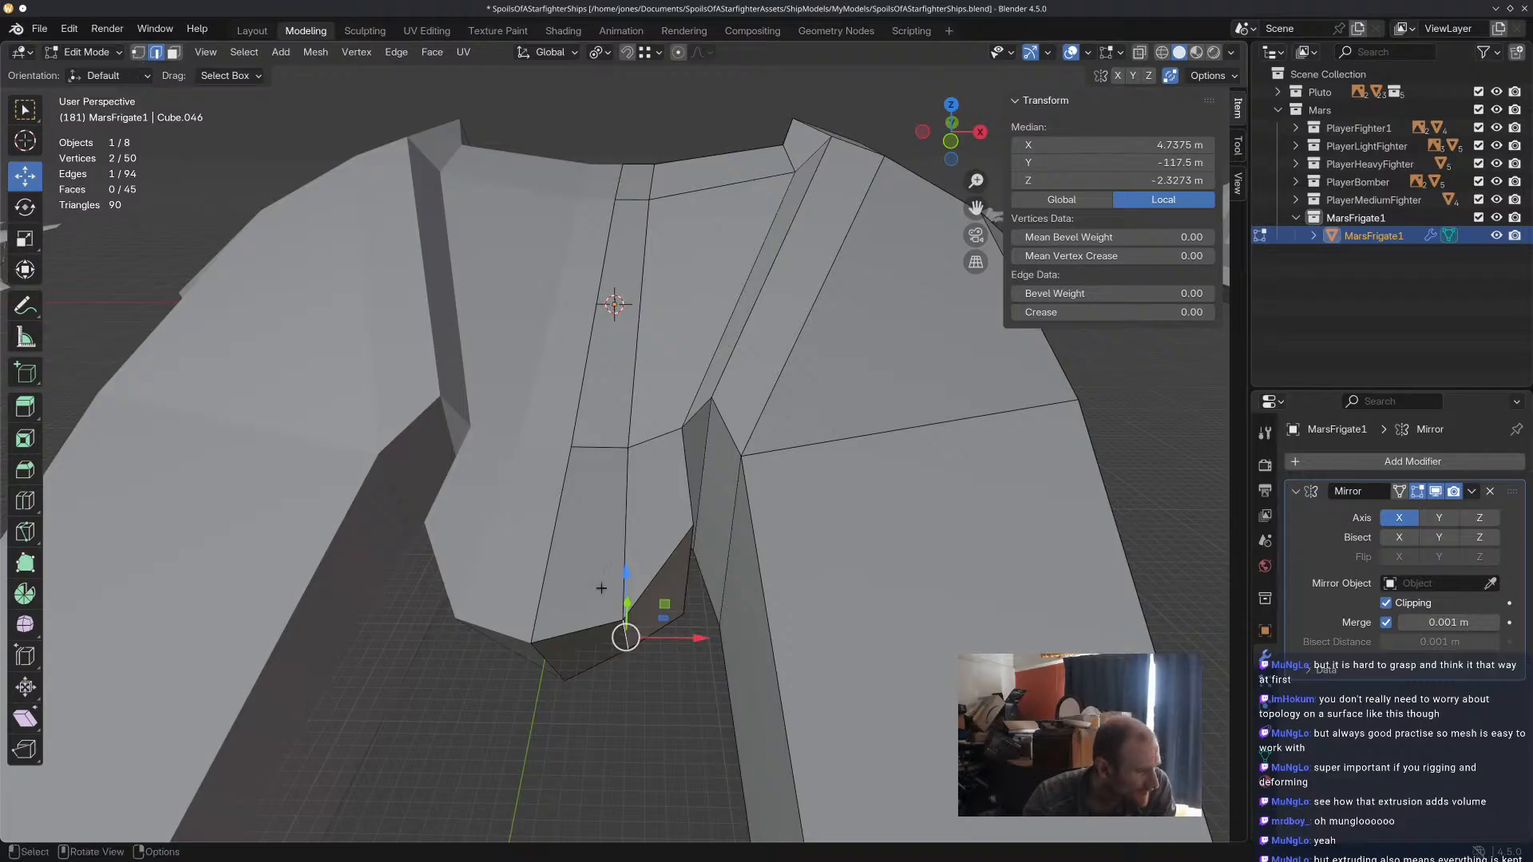
pyautogui.scroll(-4, 435, 603)
pyautogui.keyDown('shift'); pyautogui.moveTo(437, 605); pyautogui.dragTo(902, 565, button='middle'); pyautogui.keyUp('shift')
pyautogui.scroll(3, 427, 455)
pyautogui.scroll(2, 447, 592)
pyautogui.keyDown('shift'); pyautogui.moveTo(446, 591); pyautogui.dragTo(654, 480, button='middle'); pyautogui.keyUp('shift')
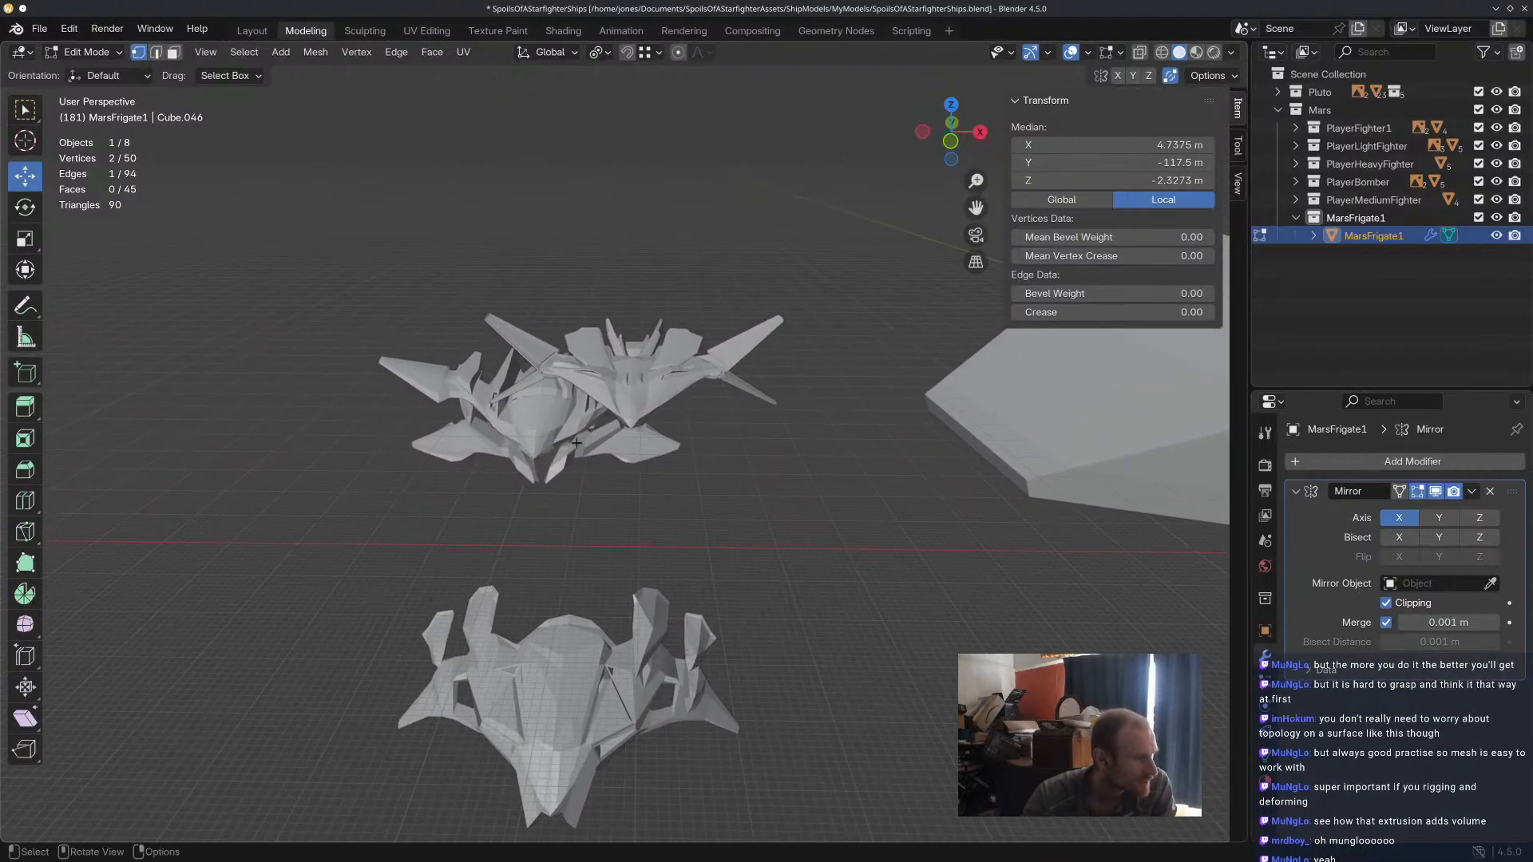
pyautogui.press('KP_Decimal')
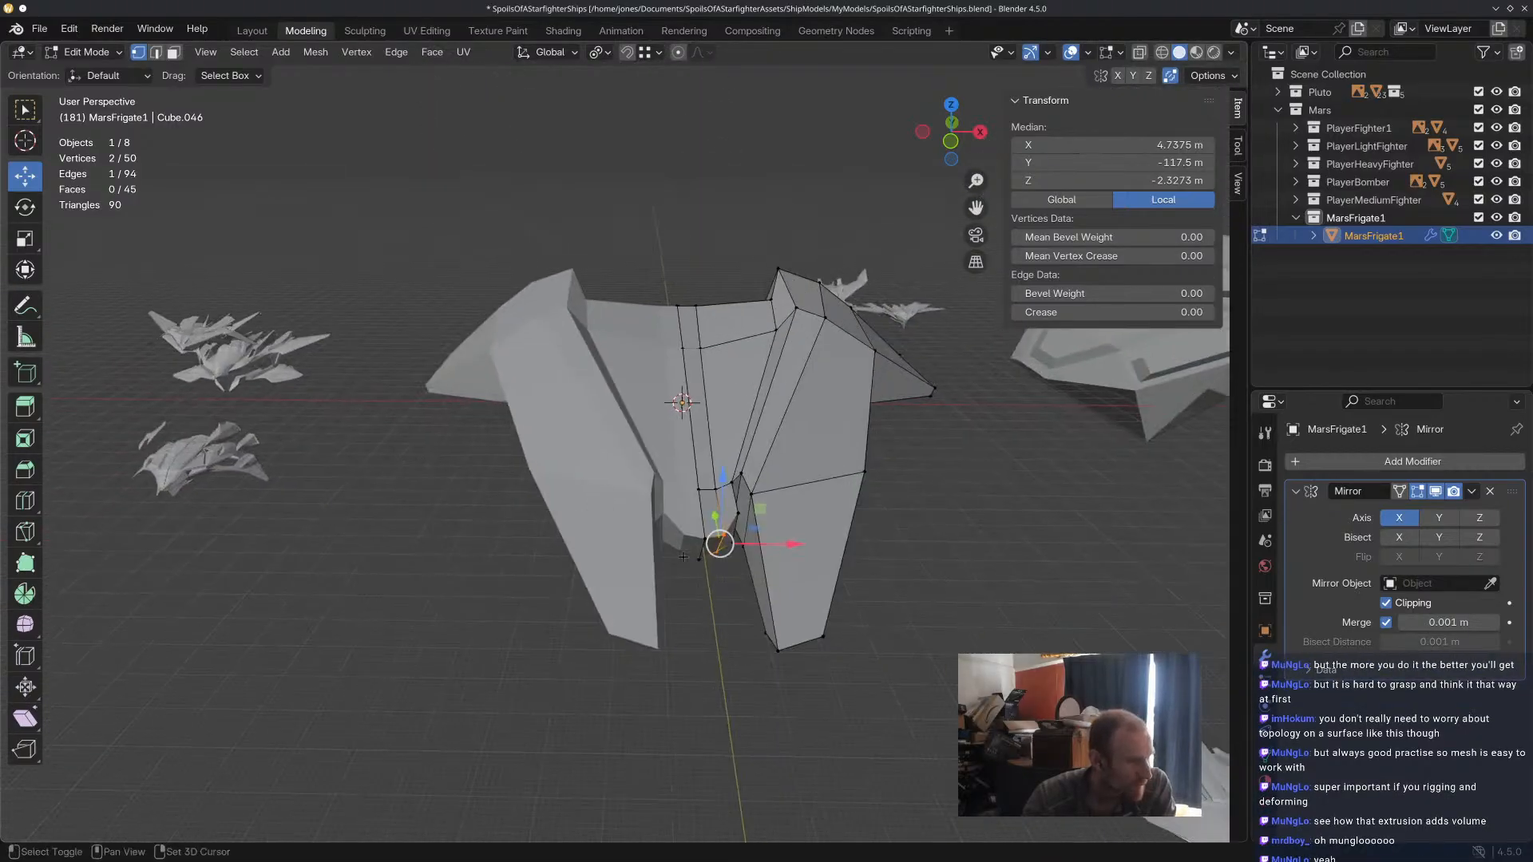
pyautogui.scroll(4, 782, 551)
pyautogui.scroll(-4, 764, 435)
pyautogui.keyDown('shift'); pyautogui.moveTo(597, 141); pyautogui.dragTo(626, 325, button='middle'); pyautogui.keyUp('shift')
pyautogui.scroll(2, 626, 325)
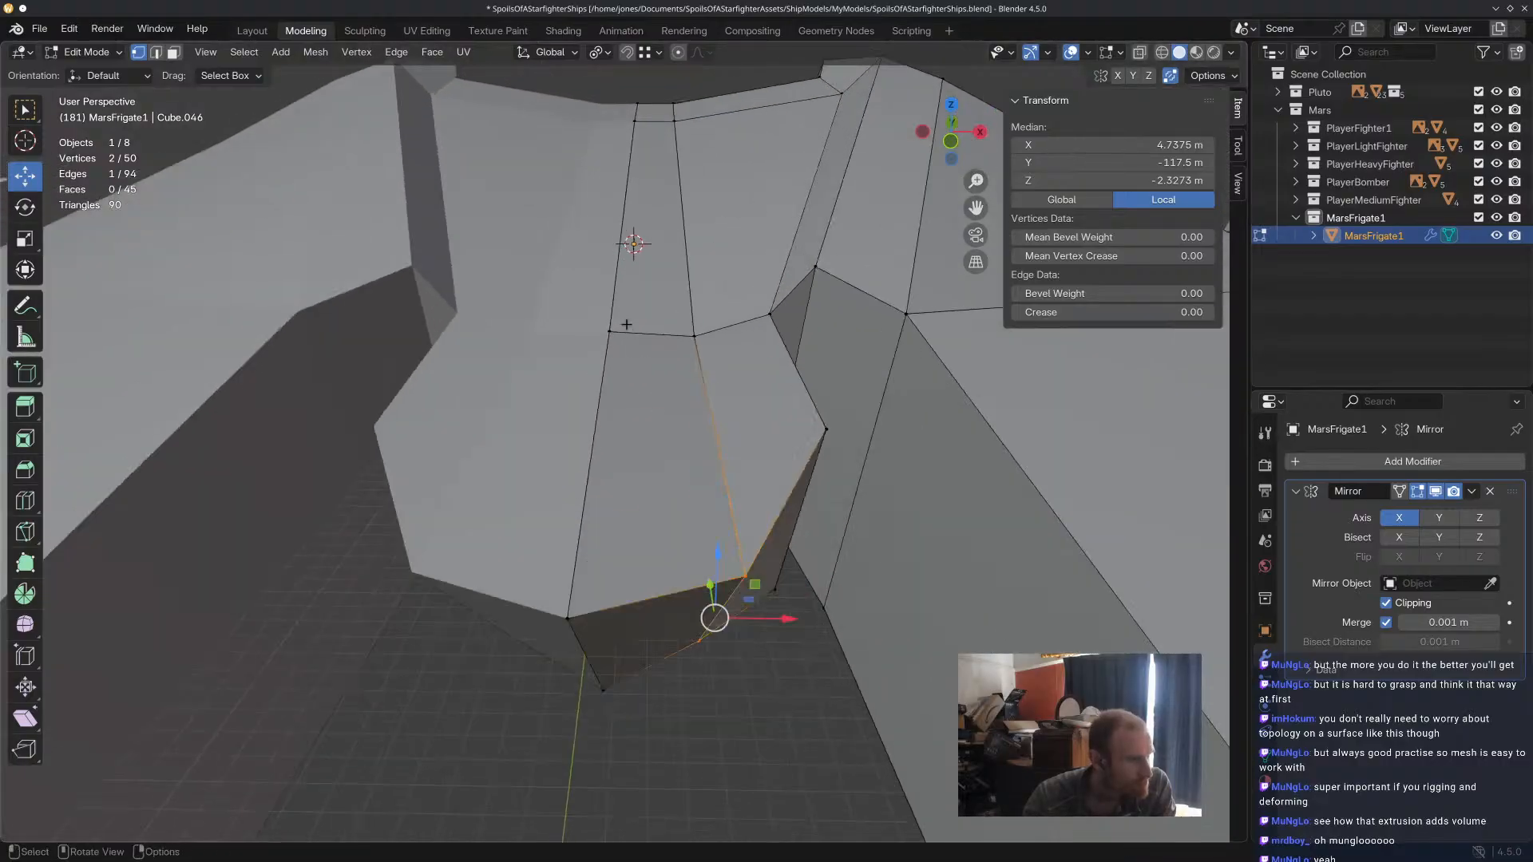
# Raise the centre and adjacent inner vertices along Z where the central tip meets the hull.
pyautogui.click(616, 332)
pyautogui.moveTo(611, 272); pyautogui.dragTo(610, 228)
pyautogui.click(715, 345)
pyautogui.moveTo(701, 273); pyautogui.dragTo(704, 238)
pyautogui.moveTo(704, 238); pyautogui.dragTo(714, 206, button='middle')
pyautogui.click(620, 255)
pyautogui.moveTo(614, 207); pyautogui.dragTo(614, 189)
pyautogui.click(697, 272)
pyautogui.moveTo(697, 229); pyautogui.dragTo(698, 211)
# Move the outer upper vertex at the tip's base forward along Y and about 0.31 m outward along X.
pyautogui.click(833, 319)
pyautogui.moveTo(833, 320); pyautogui.dragTo(877, 424, button='middle')
pyautogui.moveTo(877, 423); pyautogui.dragTo(801, 423)
pyautogui.click(745, 546)
pyautogui.moveTo(745, 546); pyautogui.dragTo(656, 518)
pyautogui.moveTo(656, 517); pyautogui.dragTo(681, 376, button='middle')
pyautogui.moveTo(681, 371); pyautogui.dragTo(682, 389)
pyautogui.moveTo(684, 393); pyautogui.dragTo(735, 483, button='middle')
pyautogui.click(744, 512)
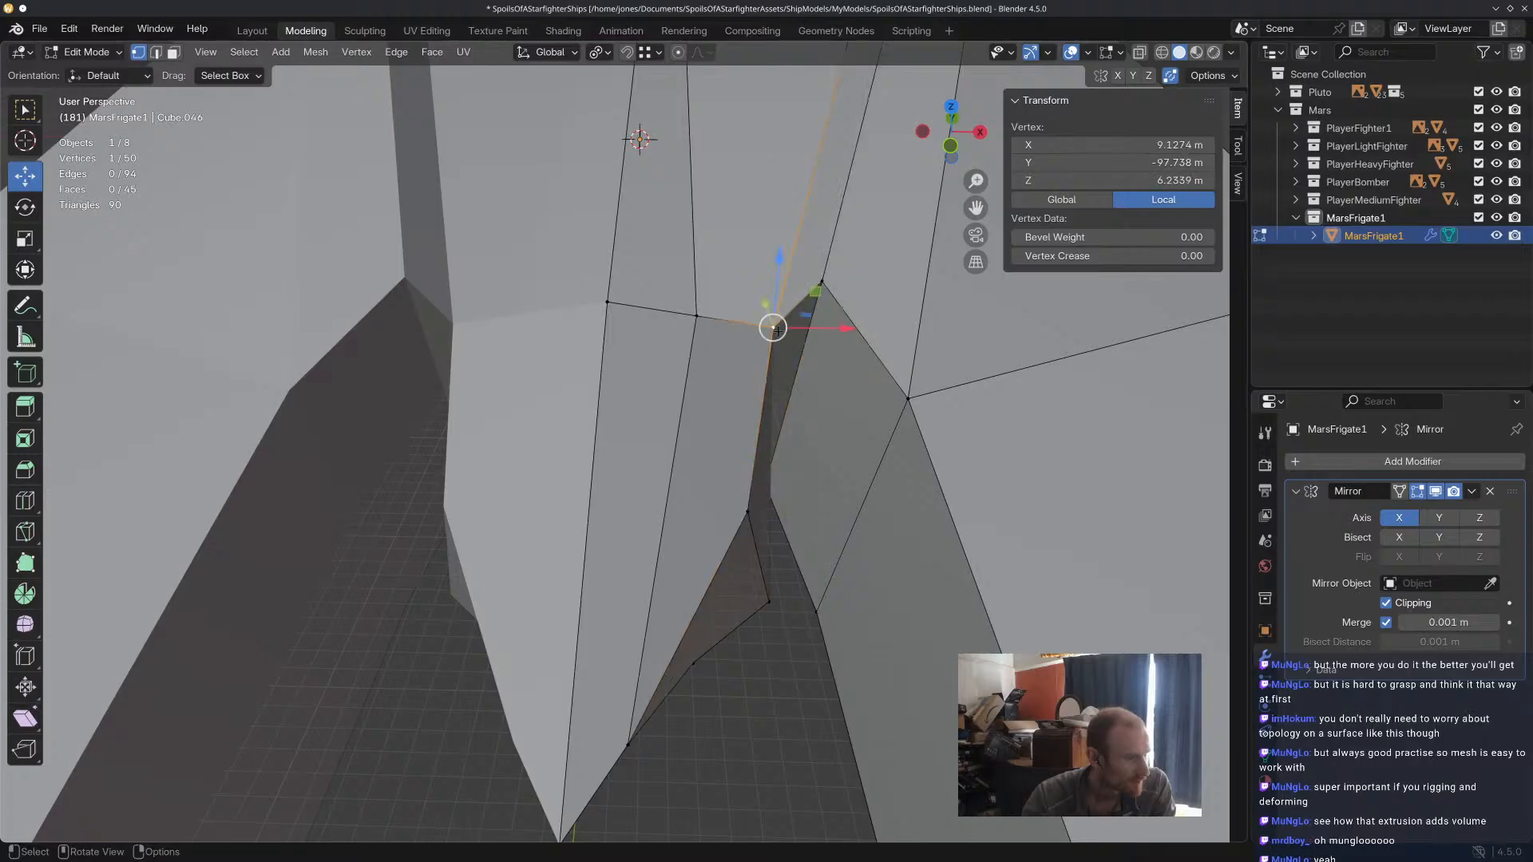
pyautogui.moveTo(760, 301); pyautogui.dragTo(854, 358)
pyautogui.moveTo(854, 360); pyautogui.dragTo(836, 439, button='middle')
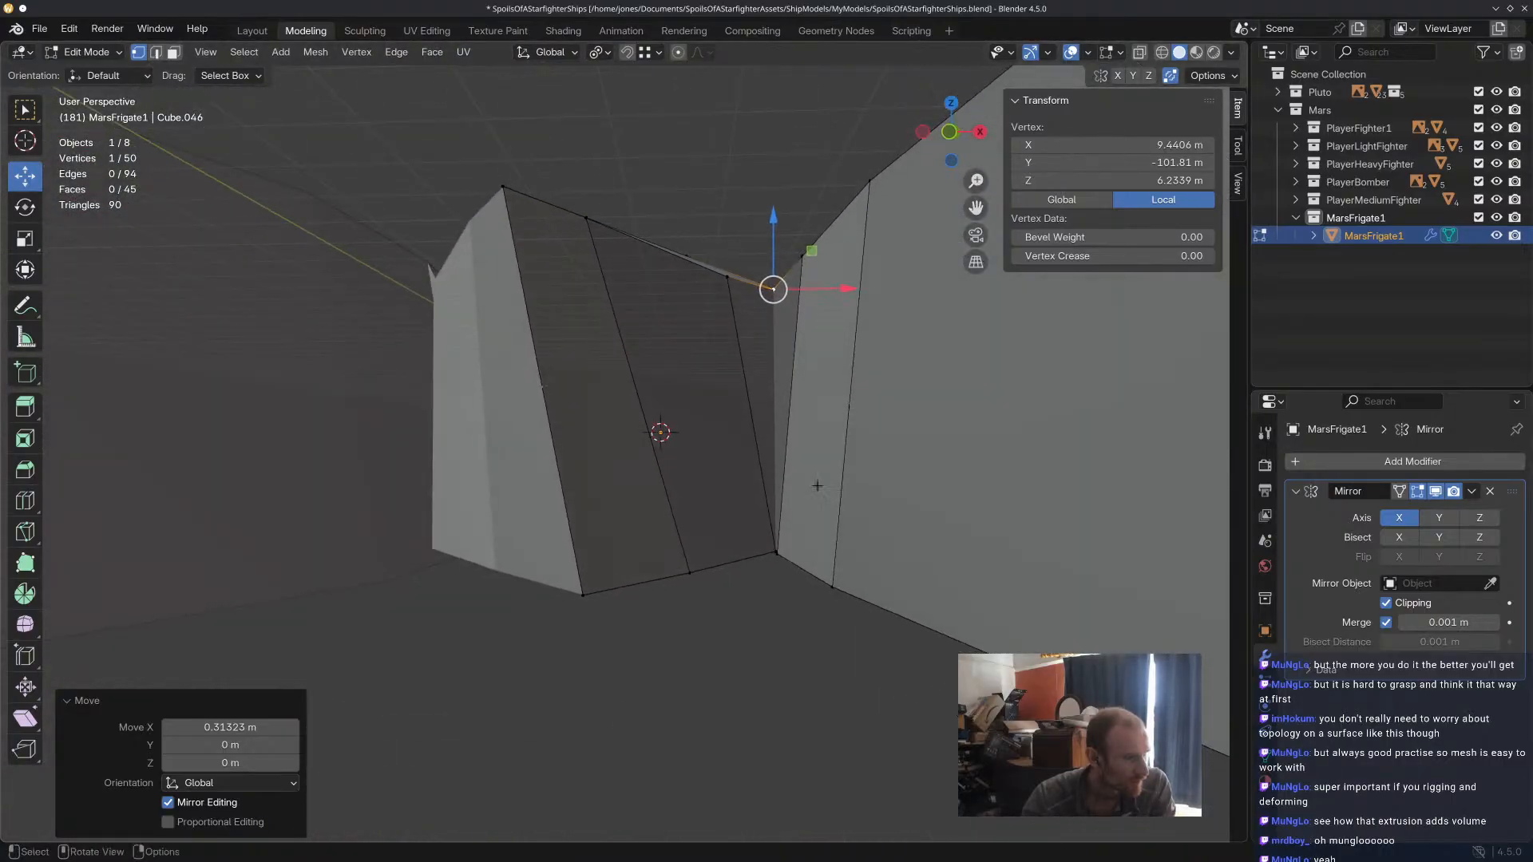
# Examine the tip's lower outer corner and compare the frigate with the neighbouring ships.
pyautogui.click(771, 551)
pyautogui.moveTo(773, 549); pyautogui.dragTo(554, 437, button='middle')
pyautogui.scroll(7, 554, 437)
pyautogui.moveTo(572, 496); pyautogui.dragTo(468, 461, button='middle')
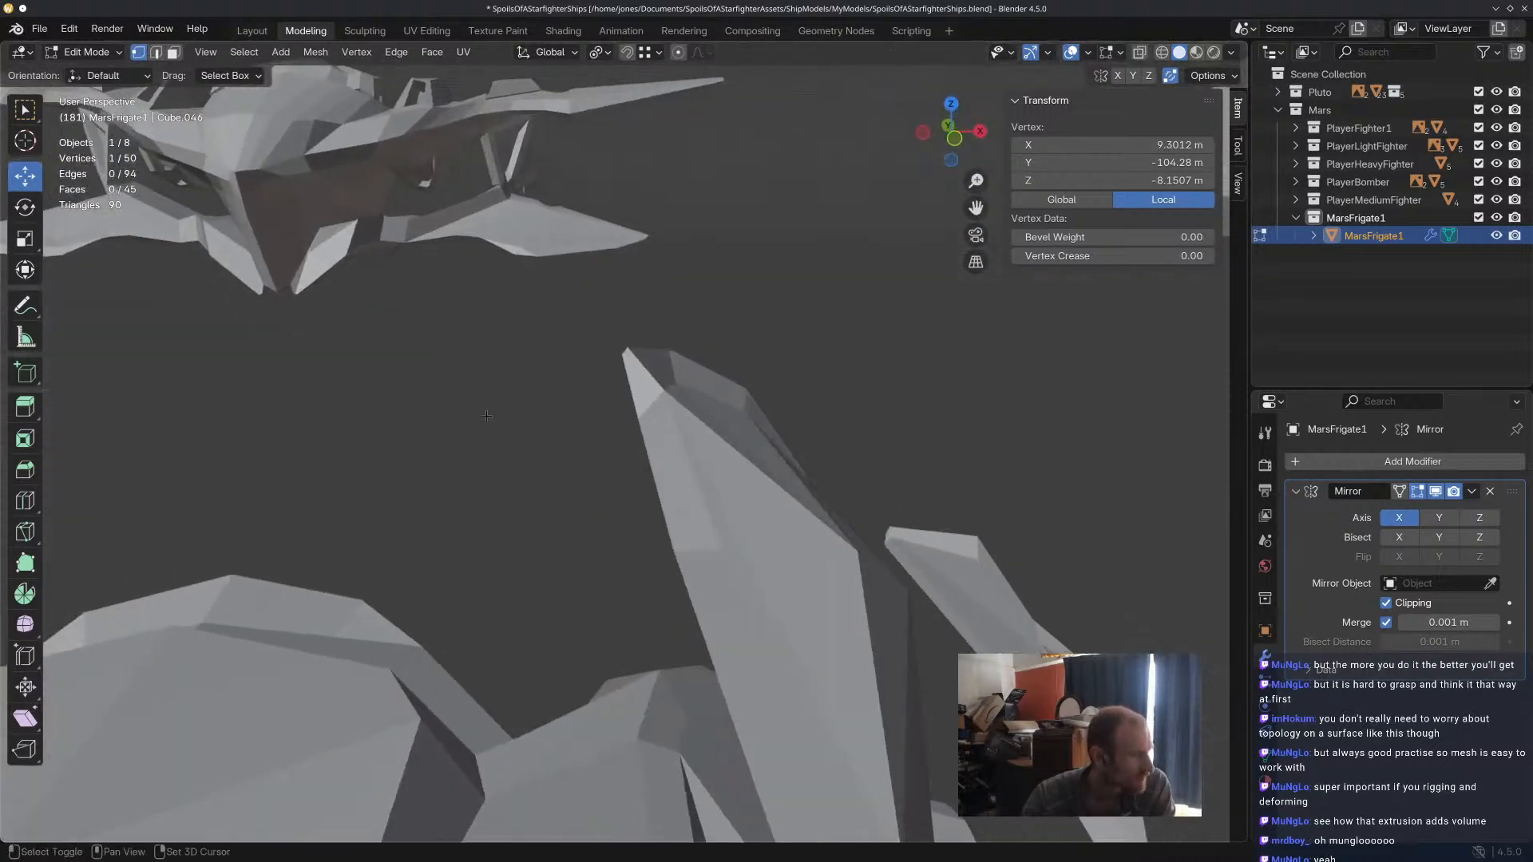
pyautogui.keyDown('shift'); pyautogui.moveTo(468, 407); pyautogui.dragTo(587, 518, button='middle'); pyautogui.keyUp('shift')
pyautogui.scroll(-8, 406, 454)
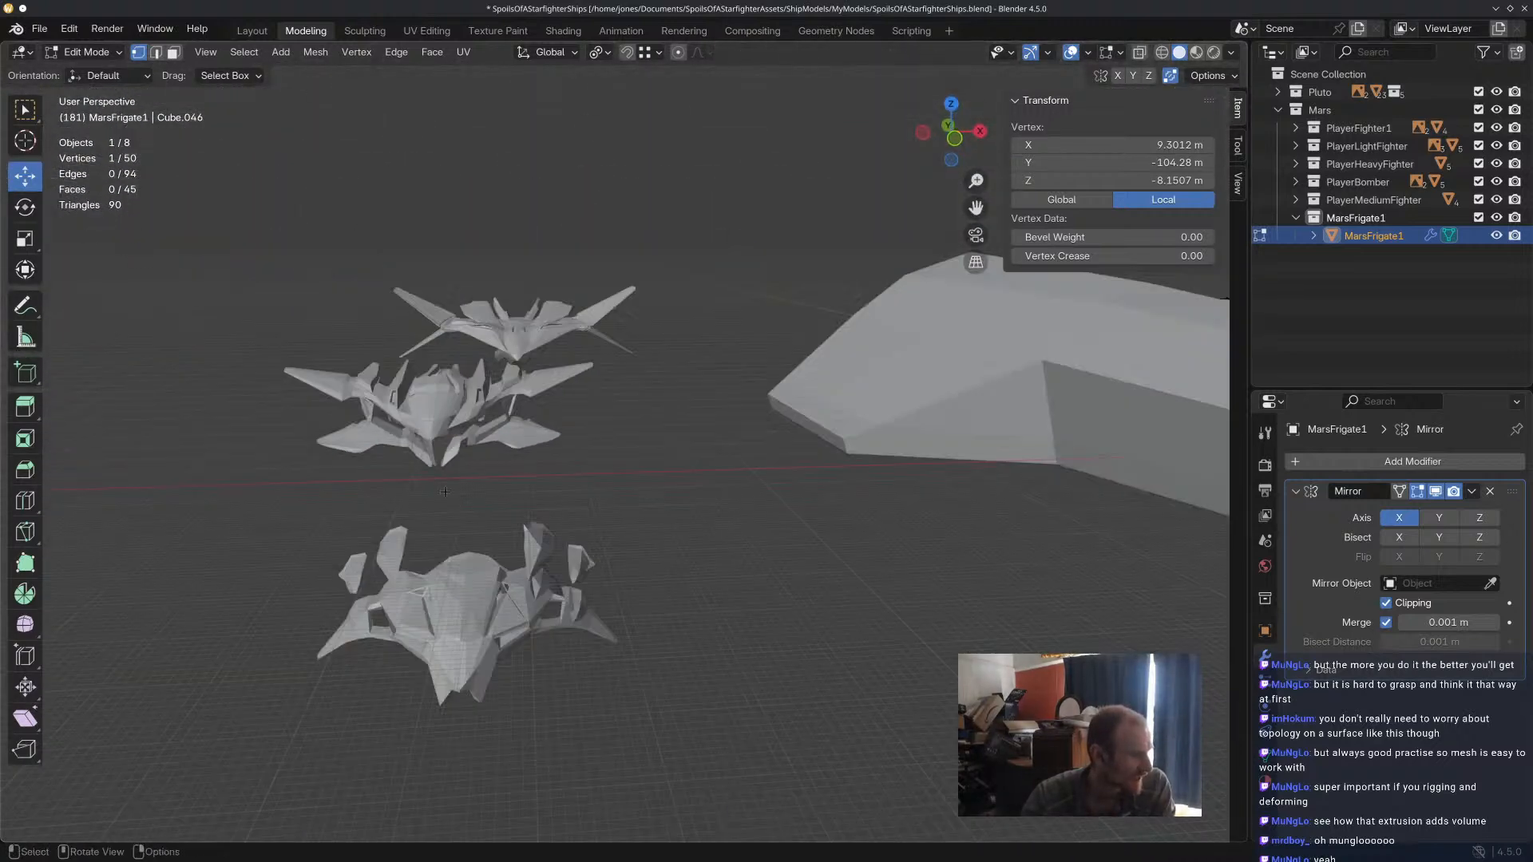
pyautogui.keyDown('shift'); pyautogui.moveTo(784, 543); pyautogui.dragTo(578, 505, button='middle'); pyautogui.keyUp('shift')
pyautogui.scroll(5, 568, 281)
pyautogui.keyDown('shift'); pyautogui.moveTo(344, 296); pyautogui.dragTo(702, 258, button='middle'); pyautogui.keyUp('shift')
pyautogui.scroll(5, 702, 257)
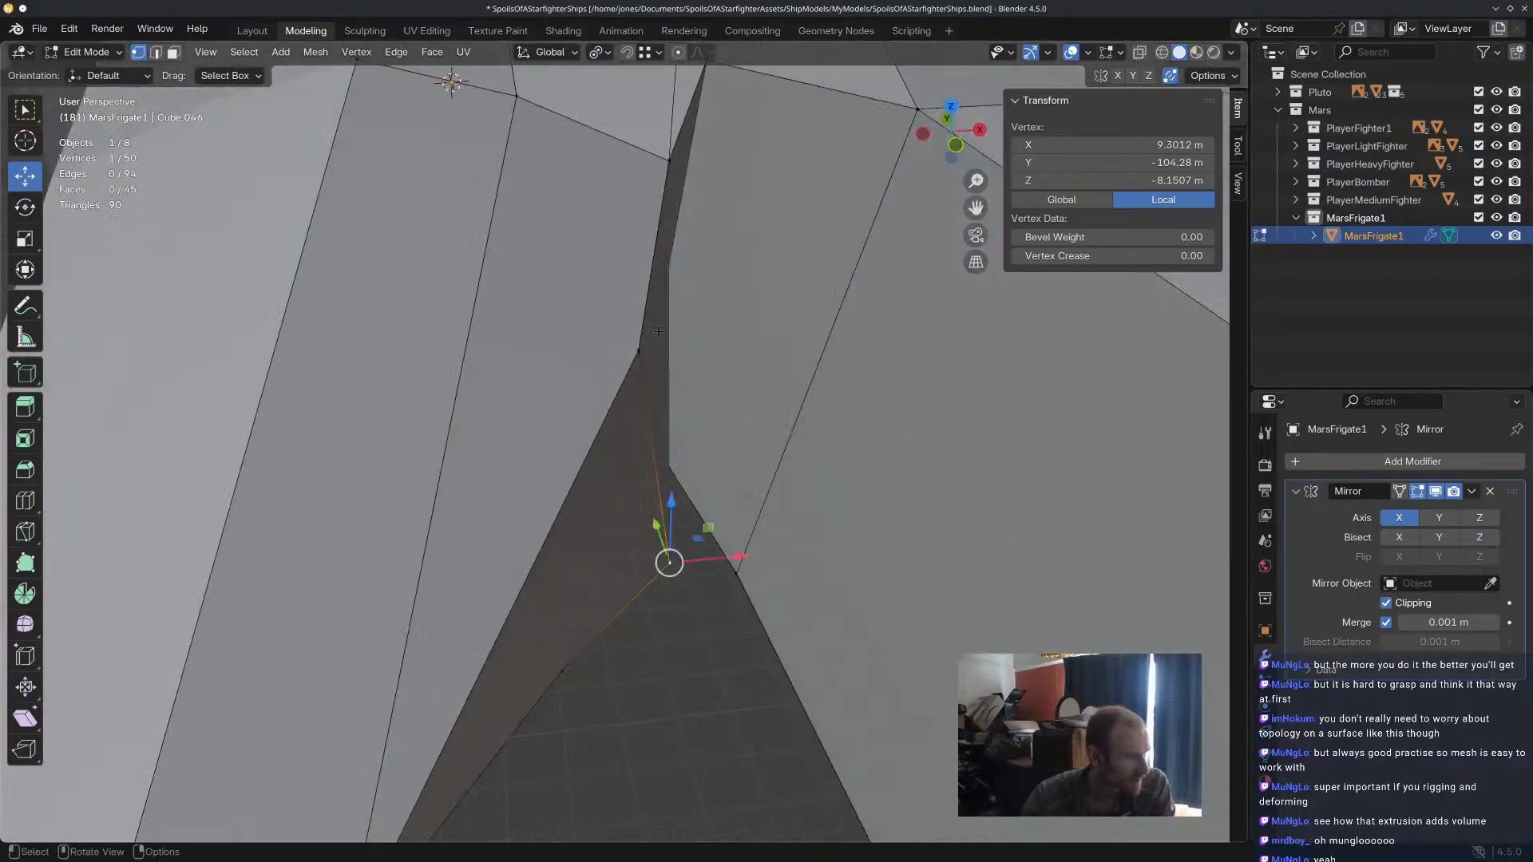
pyautogui.scroll(-2, 687, 303)
pyautogui.moveTo(659, 435); pyautogui.dragTo(608, 545, button='middle')
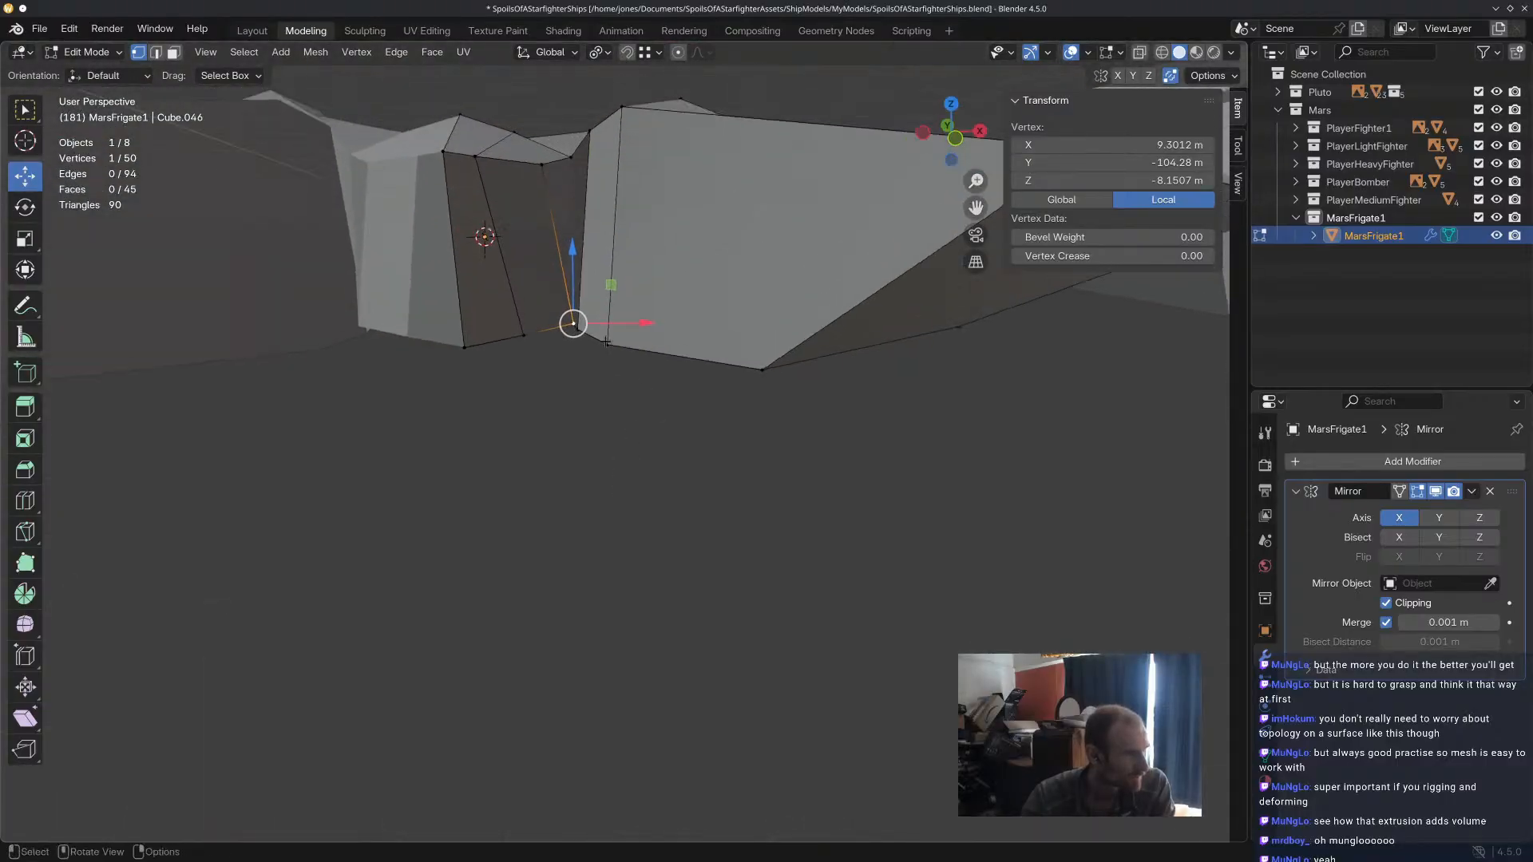
# Pull the central tip's lower outer and lower middle vertices inward along X.
pyautogui.moveTo(632, 326); pyautogui.dragTo(564, 333)
pyautogui.click(524, 336)
pyautogui.click(557, 431)
pyautogui.moveTo(557, 435)
pyautogui.mouseDown(button='middle')
pyautogui.moveTo(548, 390)
pyautogui.moveTo(575, 328)
pyautogui.moveTo(606, 467)
pyautogui.moveTo(590, 384)
pyautogui.moveTo(575, 397)
pyautogui.moveTo(583, 433)
pyautogui.mouseUp(button='middle')
pyautogui.moveTo(598, 470); pyautogui.dragTo(656, 457, button='middle')
pyautogui.scroll(2, 654, 309)
# Reposition the upper vertex at the prong's inner ridge forward along Y, up along Z and about 0.66 m outward along X.
pyautogui.click(654, 309)
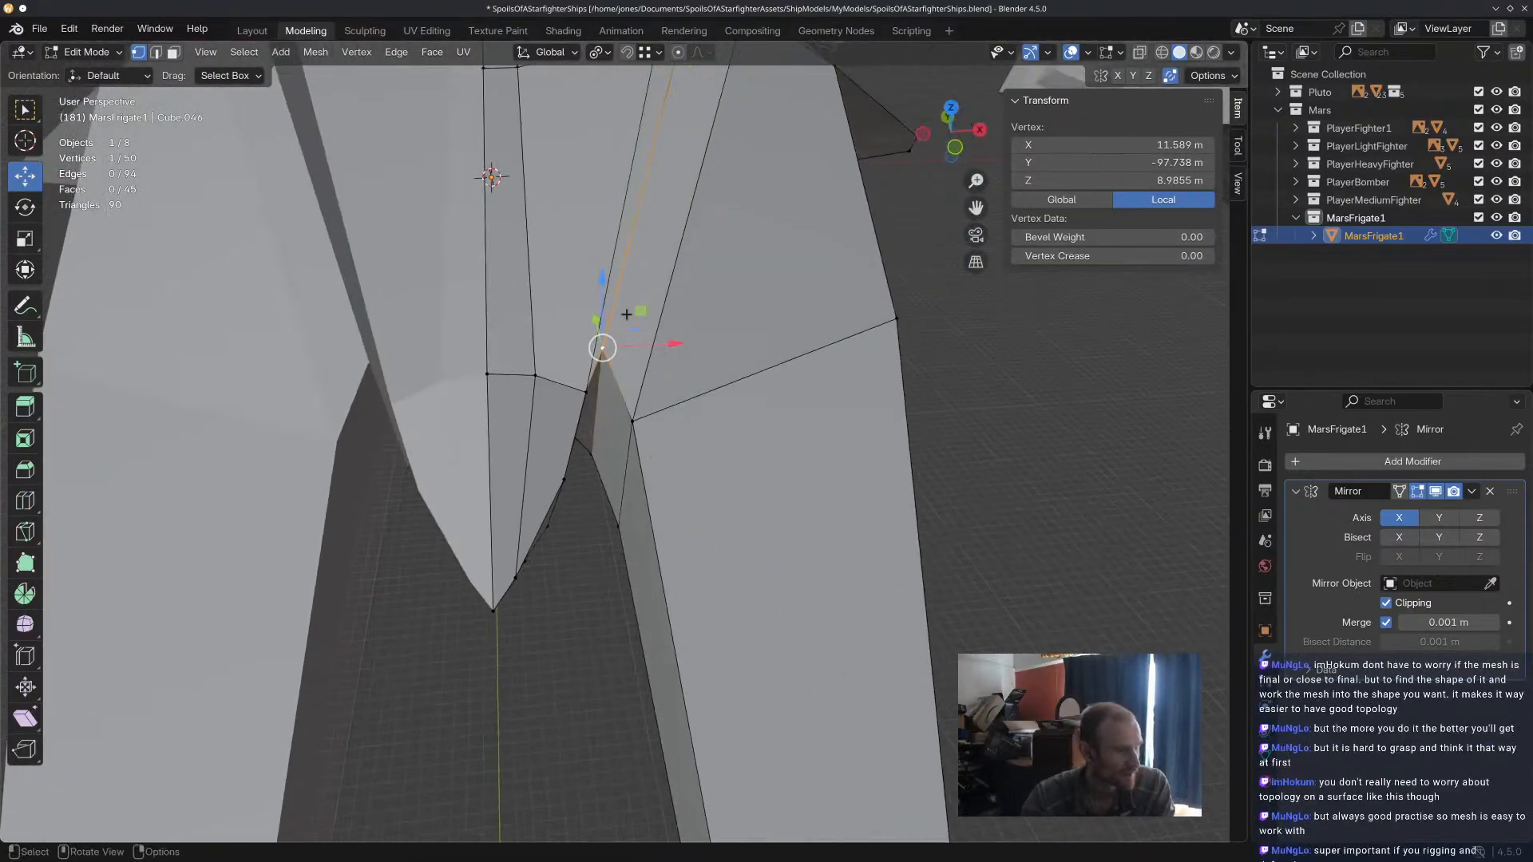
pyautogui.press('g')
pyautogui.press('y')
pyautogui.click(633, 384)
pyautogui.moveTo(632, 384); pyautogui.dragTo(644, 295, button='middle')
pyautogui.press('g')
pyautogui.press('z')
pyautogui.click(656, 211)
pyautogui.moveTo(656, 210); pyautogui.dragTo(669, 239, button='middle')
pyautogui.moveTo(653, 307); pyautogui.dragTo(653, 315)
pyautogui.moveTo(708, 373); pyautogui.dragTo(714, 374)
pyautogui.moveTo(715, 389); pyautogui.dragTo(708, 373, button='middle')
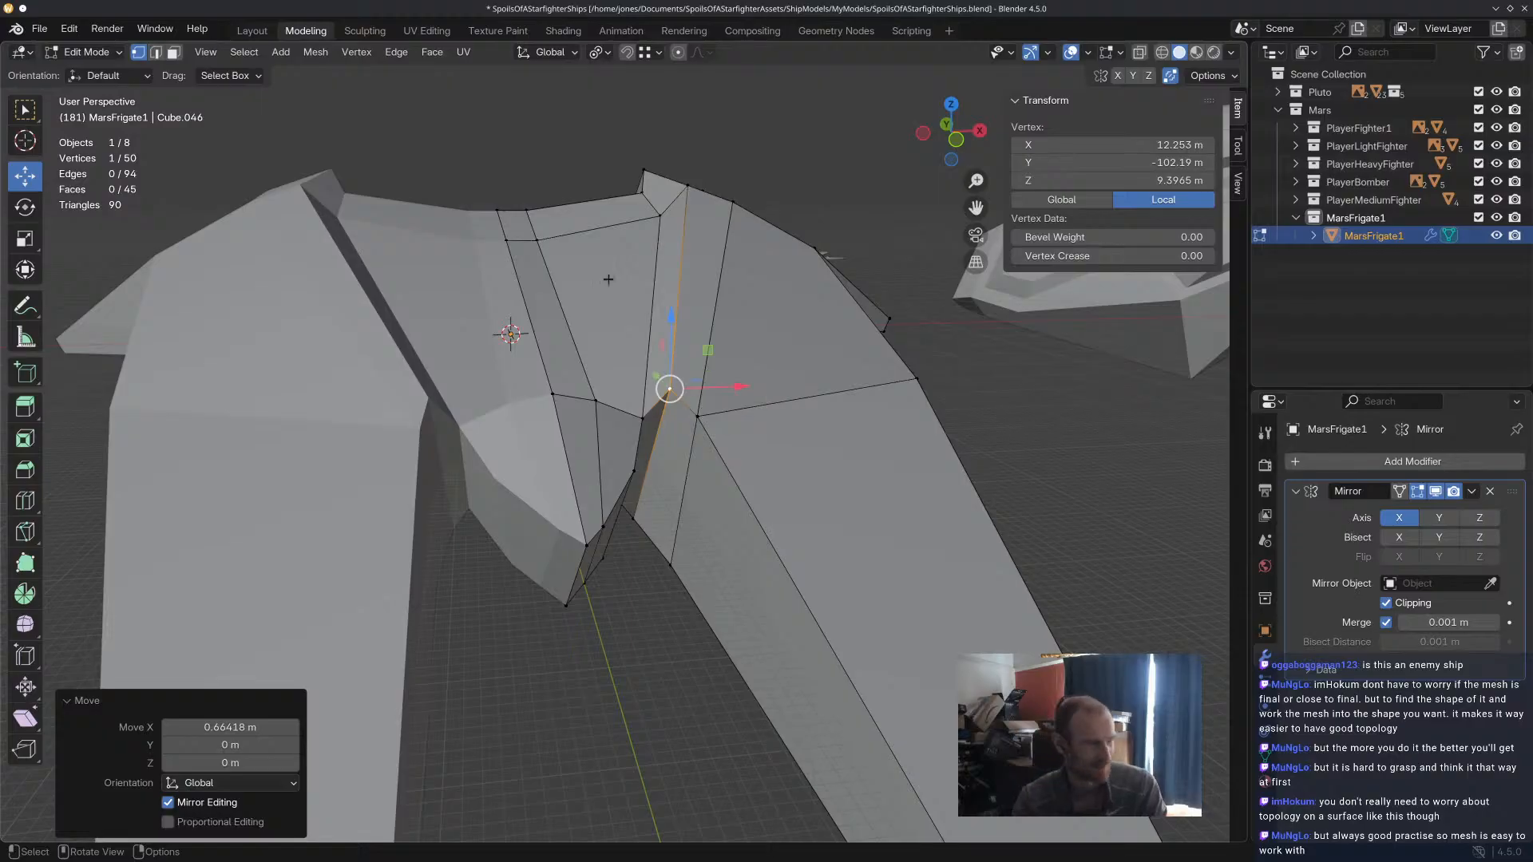
# Compare the frigate's overall silhouette with the smaller fighters and the large ship from several angles.
pyautogui.scroll(-9, 702, 356)
pyautogui.moveTo(687, 255); pyautogui.dragTo(530, 391, button='middle')
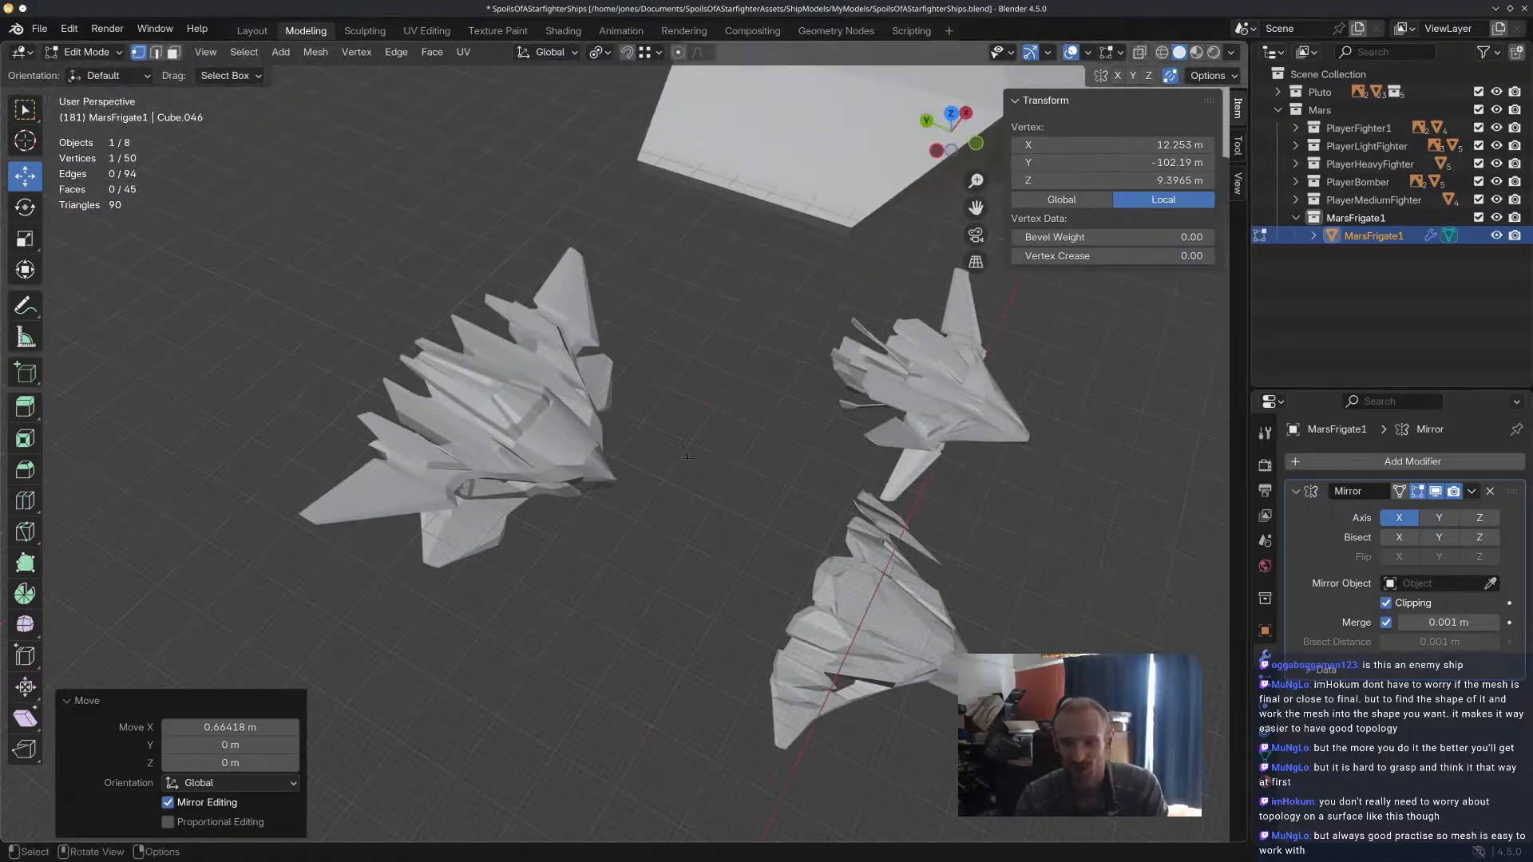
pyautogui.moveTo(898, 416); pyautogui.dragTo(718, 486, button='middle')
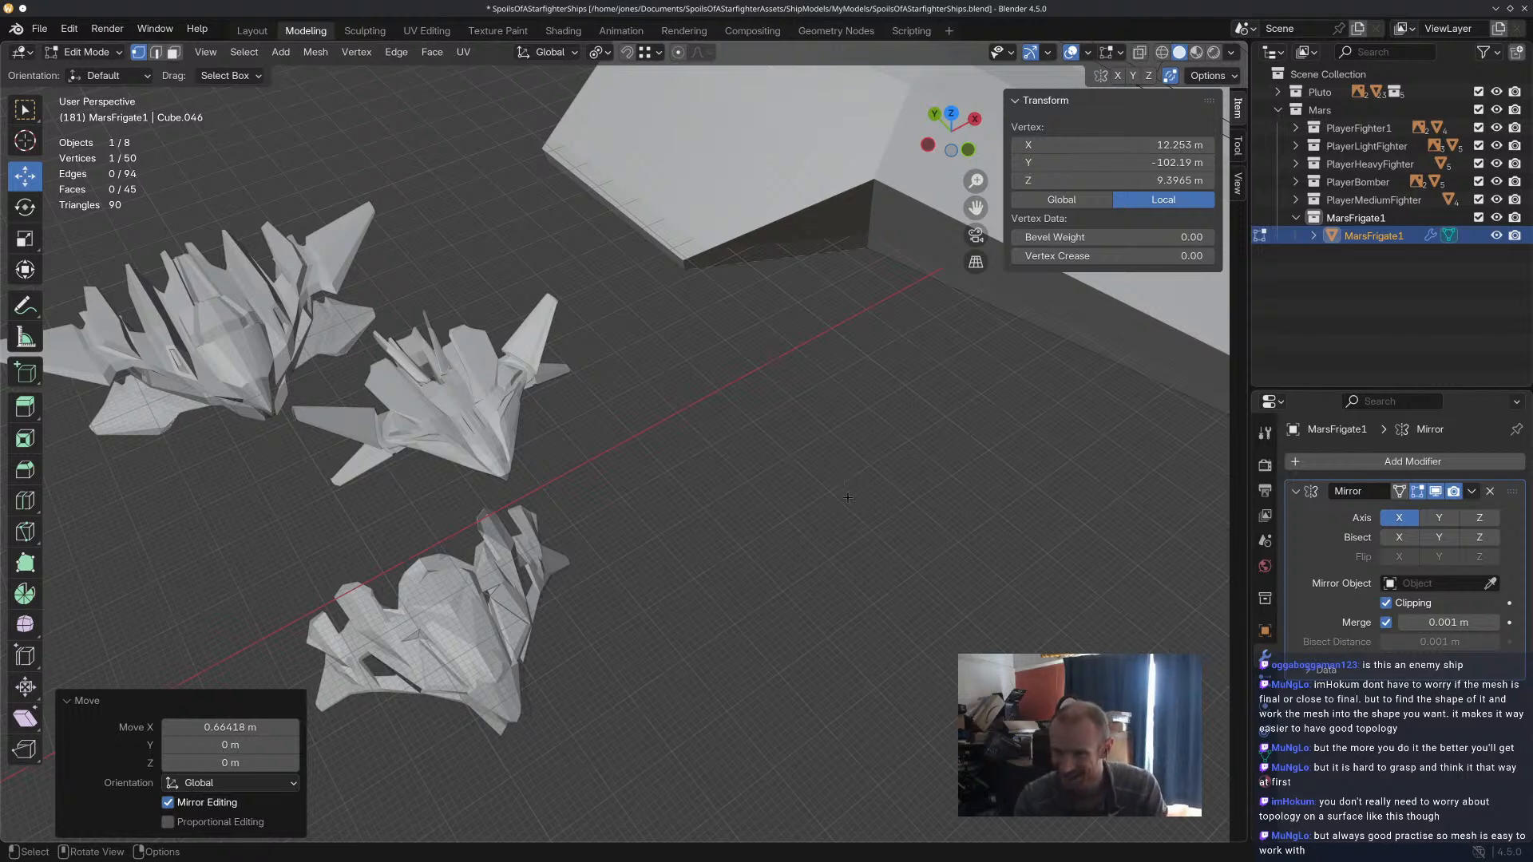
pyautogui.scroll(-6, 848, 497)
pyautogui.keyDown('shift'); pyautogui.moveTo(886, 459); pyautogui.dragTo(403, 569, button='middle'); pyautogui.keyUp('shift')
pyautogui.scroll(5, 640, 430)
pyautogui.moveTo(777, 582); pyautogui.dragTo(799, 459, button='middle')
pyautogui.scroll(2, 662, 416)
pyautogui.scroll(-5, 662, 468)
pyautogui.moveTo(644, 469); pyautogui.dragTo(747, 491, button='middle')
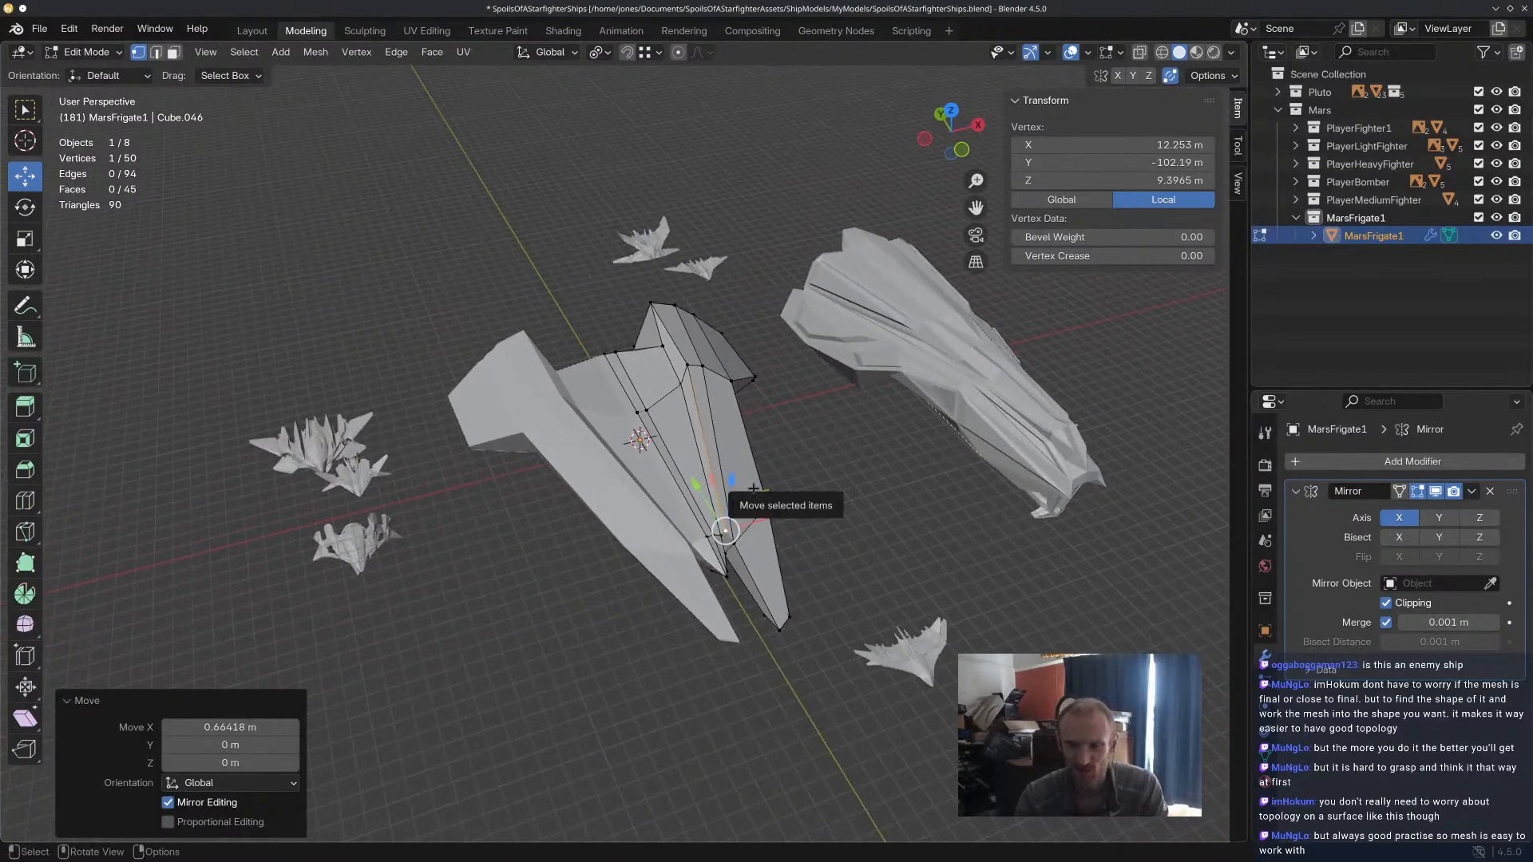
pyautogui.moveTo(753, 488); pyautogui.dragTo(979, 518, button='middle')
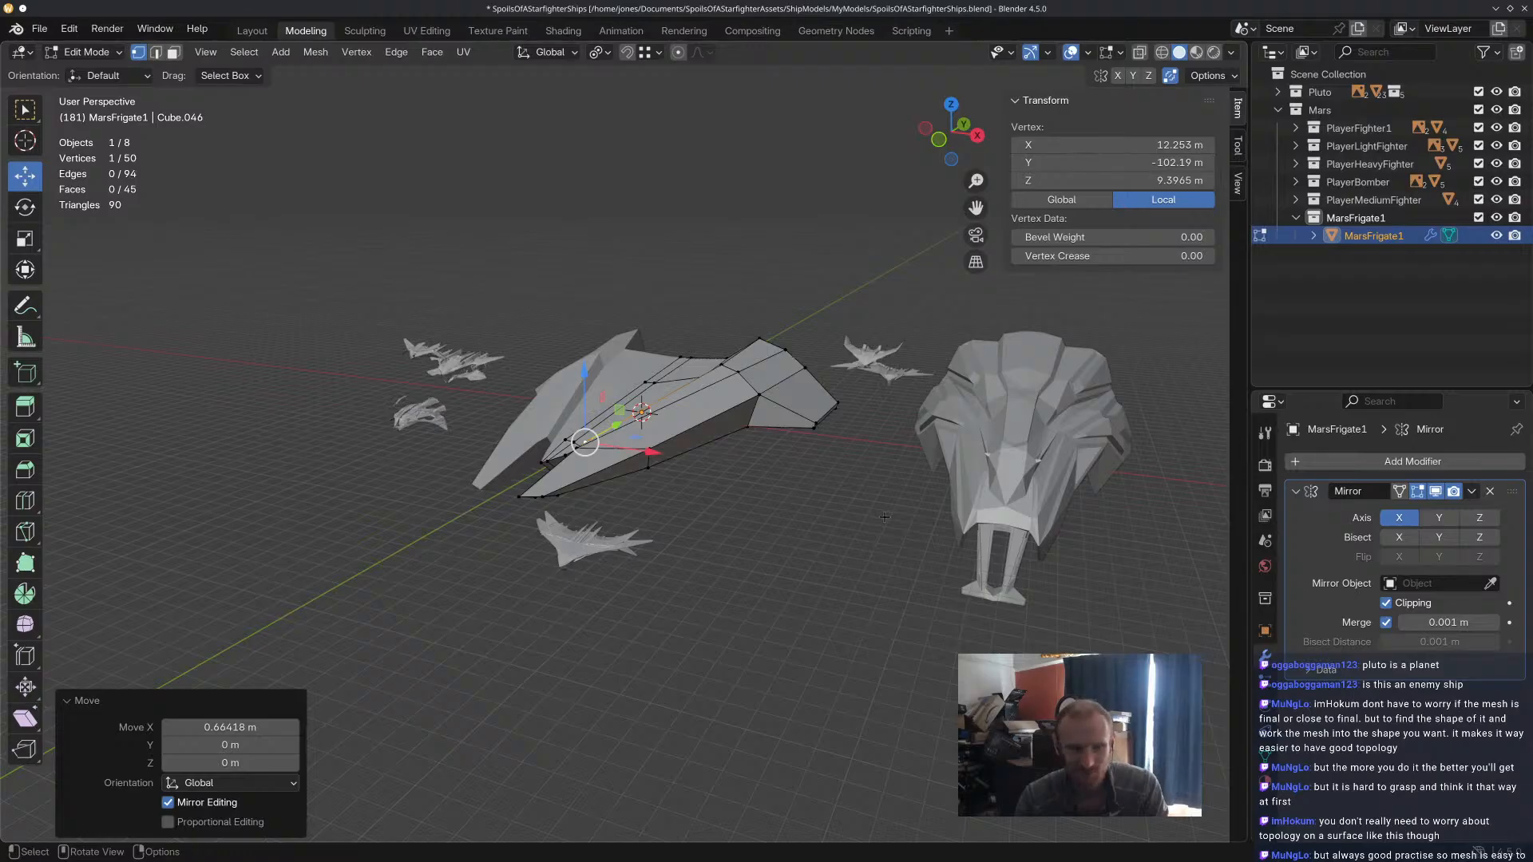
pyautogui.moveTo(882, 518); pyautogui.dragTo(853, 496, button='middle')
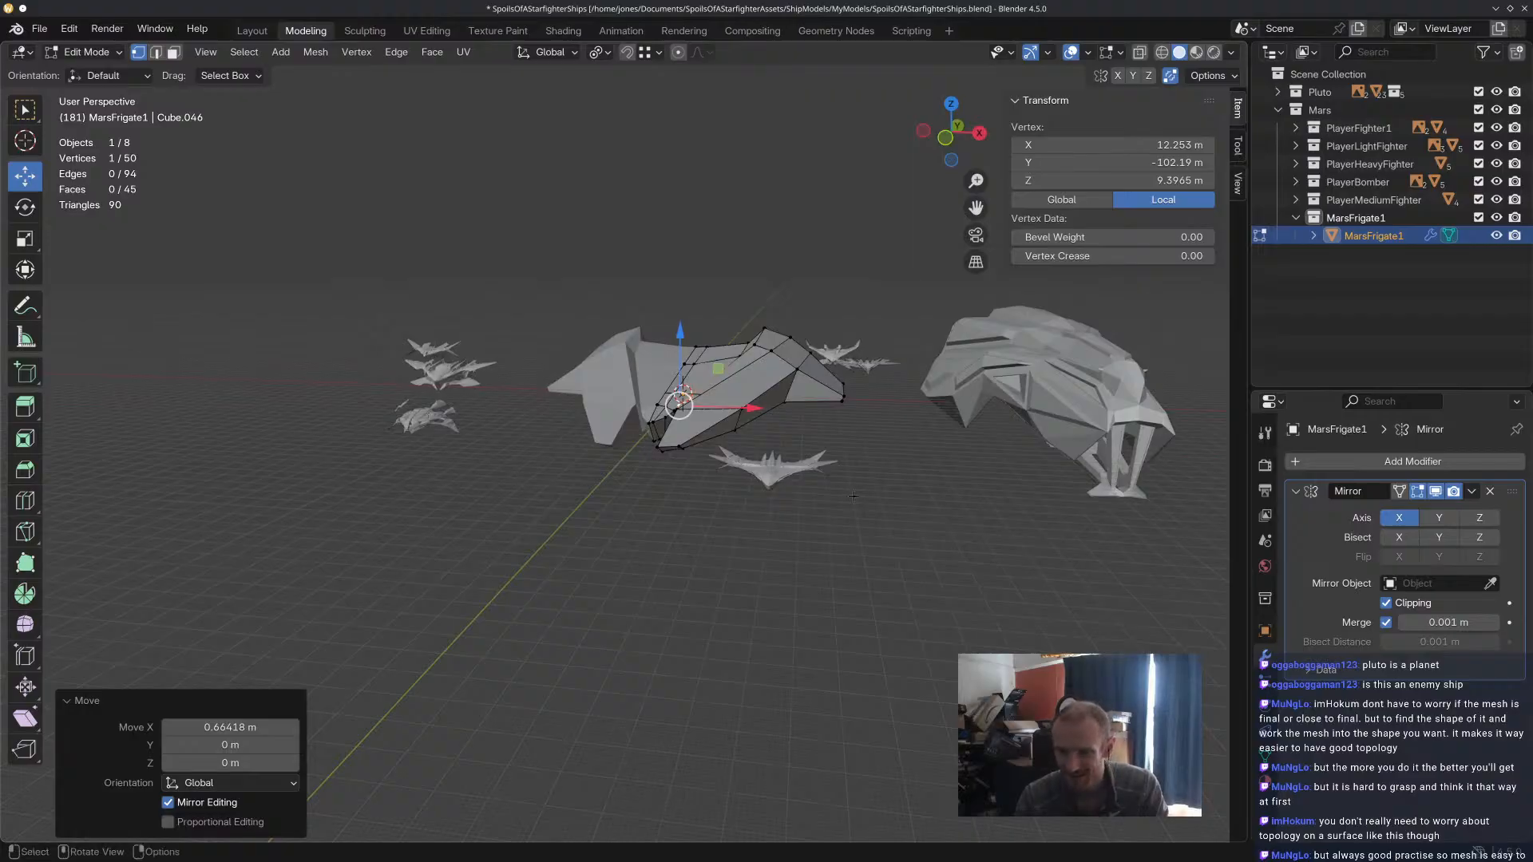
# Examine a neighbouring ship's nose and wing panels up close, and return to the whole frigate.
pyautogui.moveTo(854, 497); pyautogui.dragTo(630, 409, button='middle')
pyautogui.scroll(4, 712, 472)
pyautogui.moveTo(712, 472); pyautogui.dragTo(757, 478, button='middle')
pyautogui.keyDown('shift'); pyautogui.moveTo(690, 390); pyautogui.dragTo(755, 435, button='middle'); pyautogui.keyUp('shift')
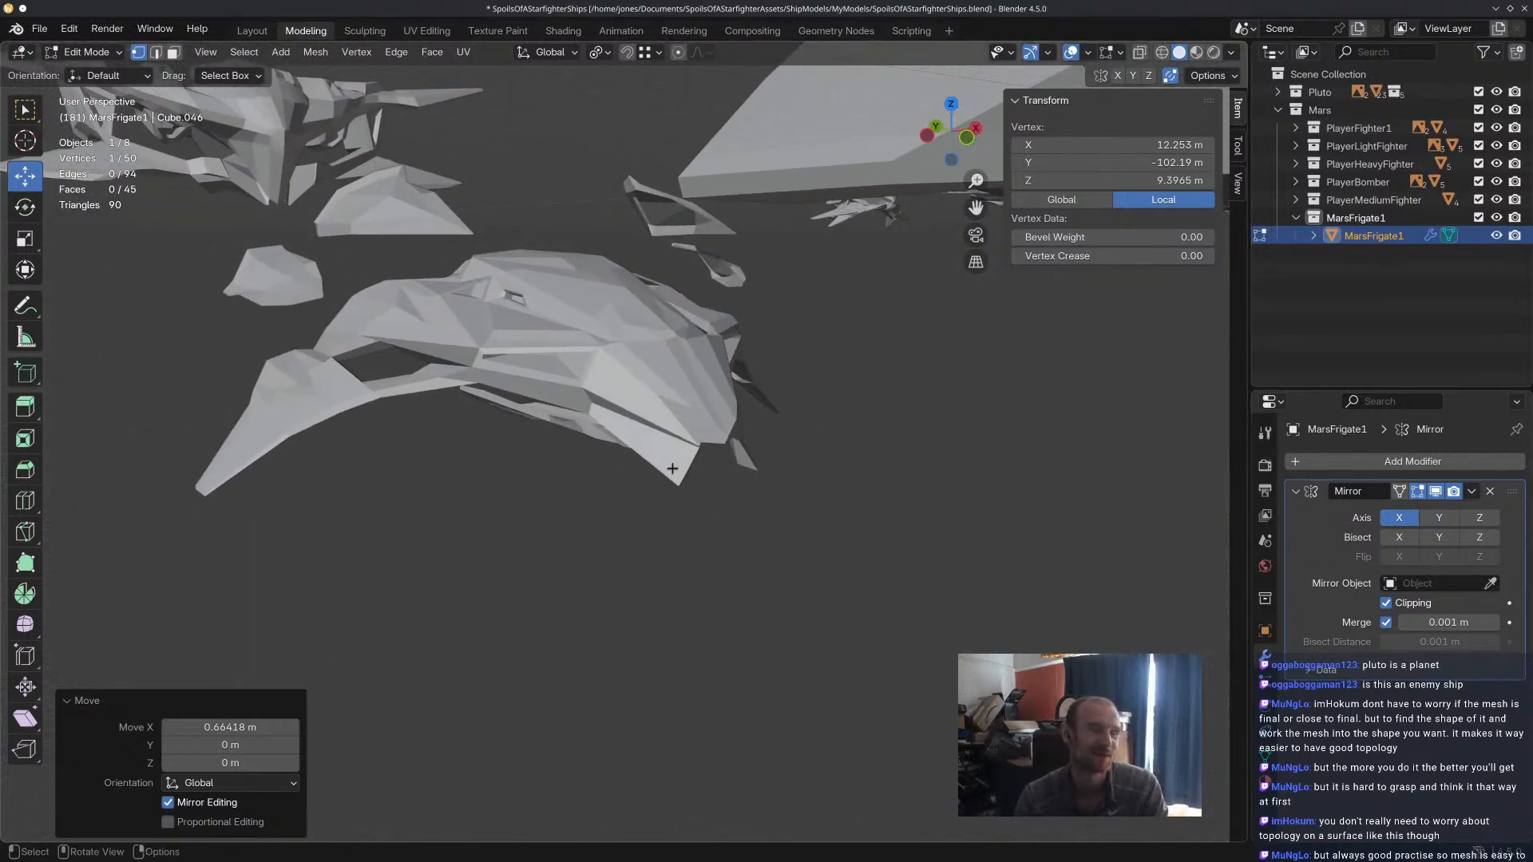
pyautogui.scroll(3, 705, 452)
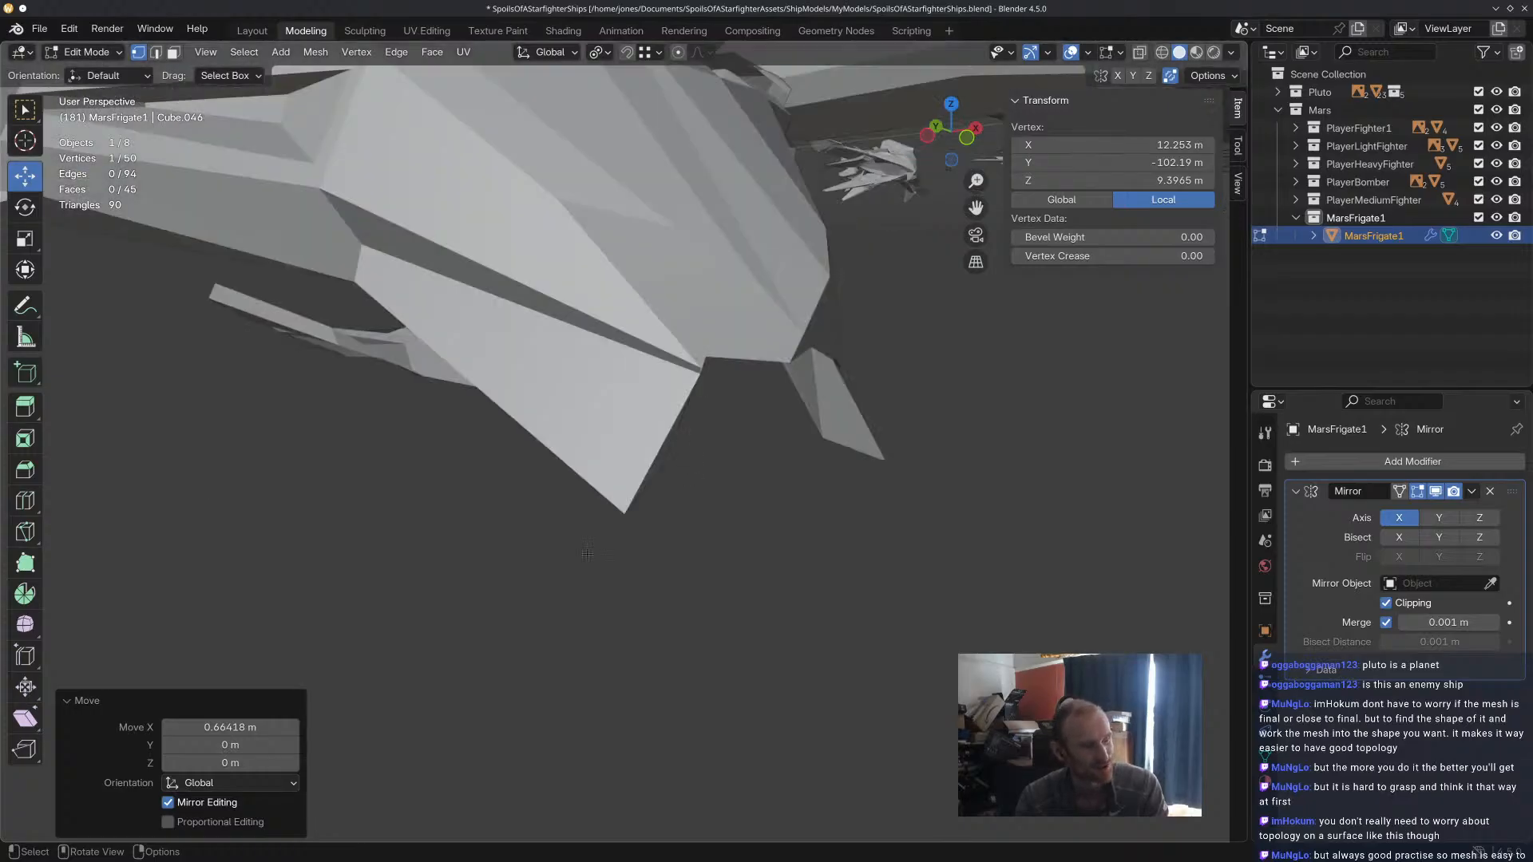
pyautogui.scroll(-4, 686, 332)
pyautogui.moveTo(686, 331)
pyautogui.mouseDown(button='middle')
pyautogui.moveTo(836, 424)
pyautogui.moveTo(651, 390)
pyautogui.moveTo(573, 343)
pyautogui.moveTo(676, 356)
pyautogui.mouseUp(button='middle')
pyautogui.scroll(-4, 676, 356)
pyautogui.moveTo(862, 351); pyautogui.dragTo(909, 247, button='middle')
pyautogui.moveTo(651, 265); pyautogui.dragTo(722, 316, button='middle')
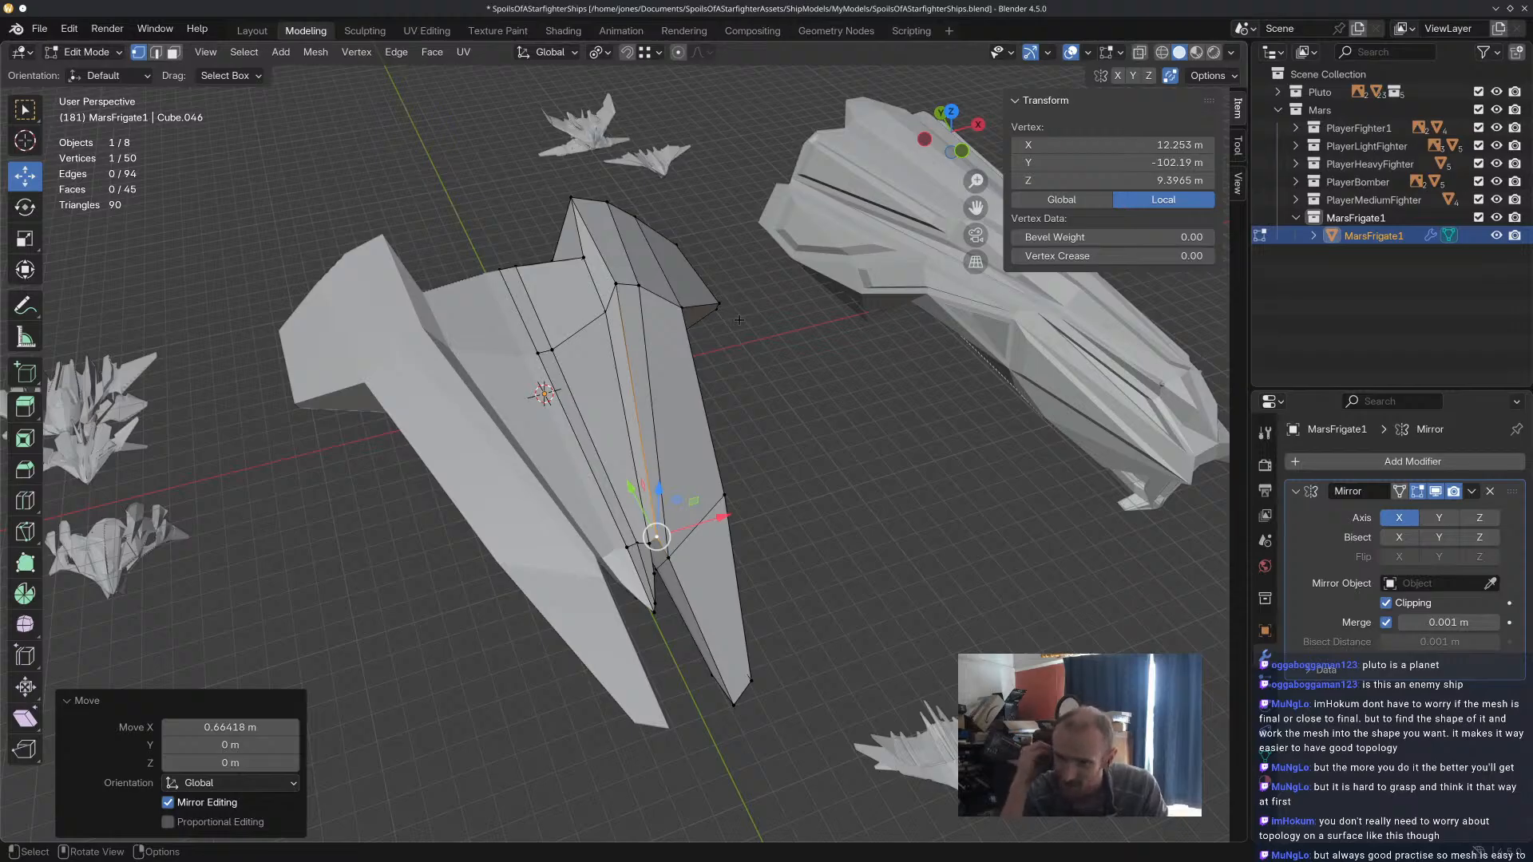
# Try a single centred loop cut along the narrow channel wall between the tip and the prong.
pyautogui.moveTo(739, 320); pyautogui.dragTo(708, 329, button='middle')
pyautogui.keyDown('shift'); pyautogui.moveTo(505, 328); pyautogui.dragTo(780, 354, button='middle'); pyautogui.keyUp('shift')
pyautogui.scroll(8, 691, 452)
pyautogui.scroll(-6, 691, 452)
pyautogui.moveTo(439, 272); pyautogui.dragTo(620, 320, button='middle')
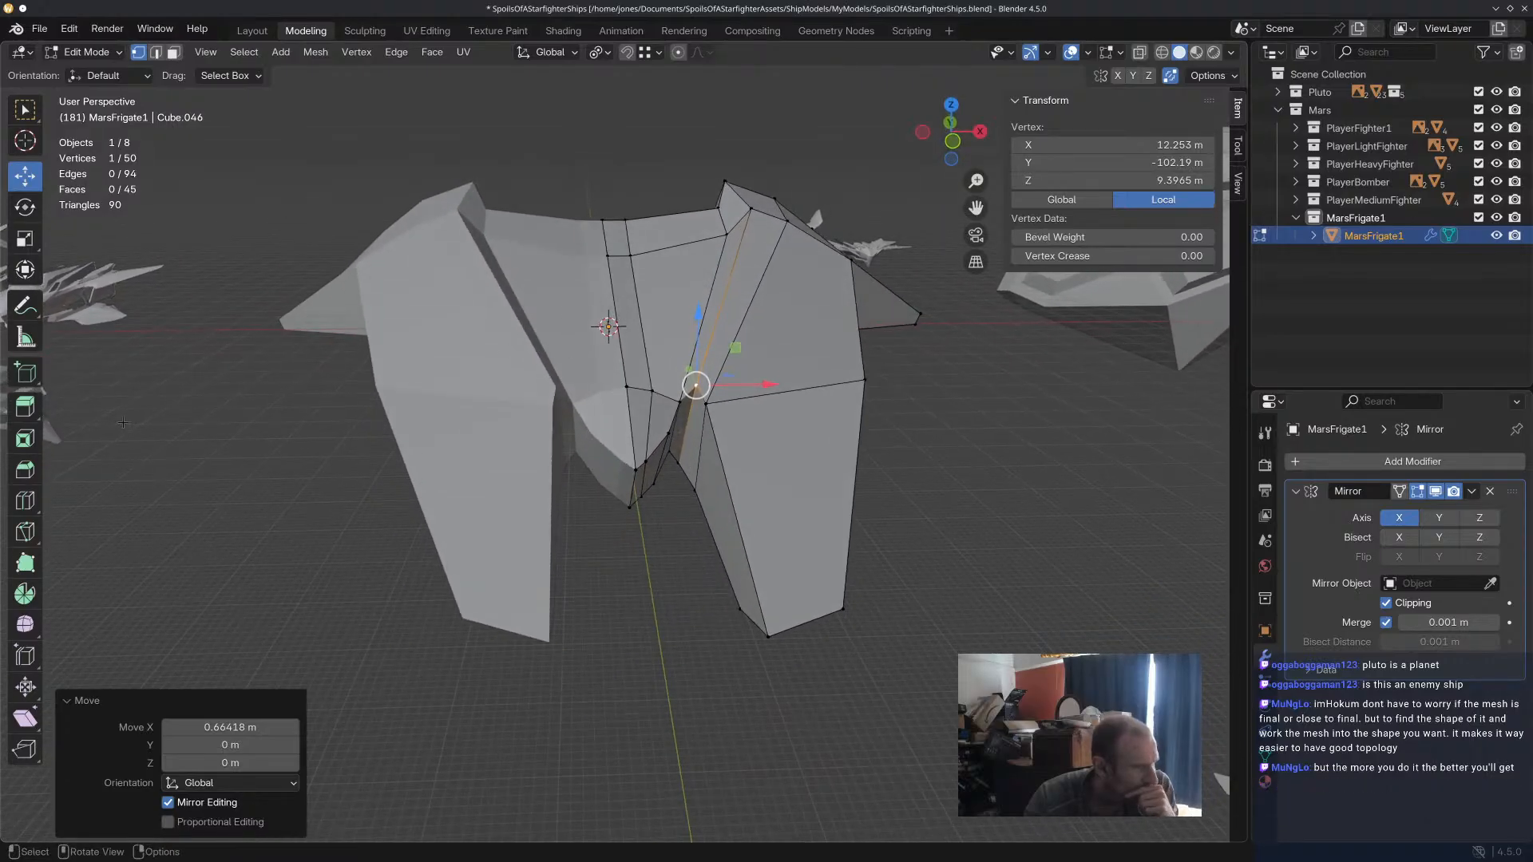
pyautogui.click(26, 500)
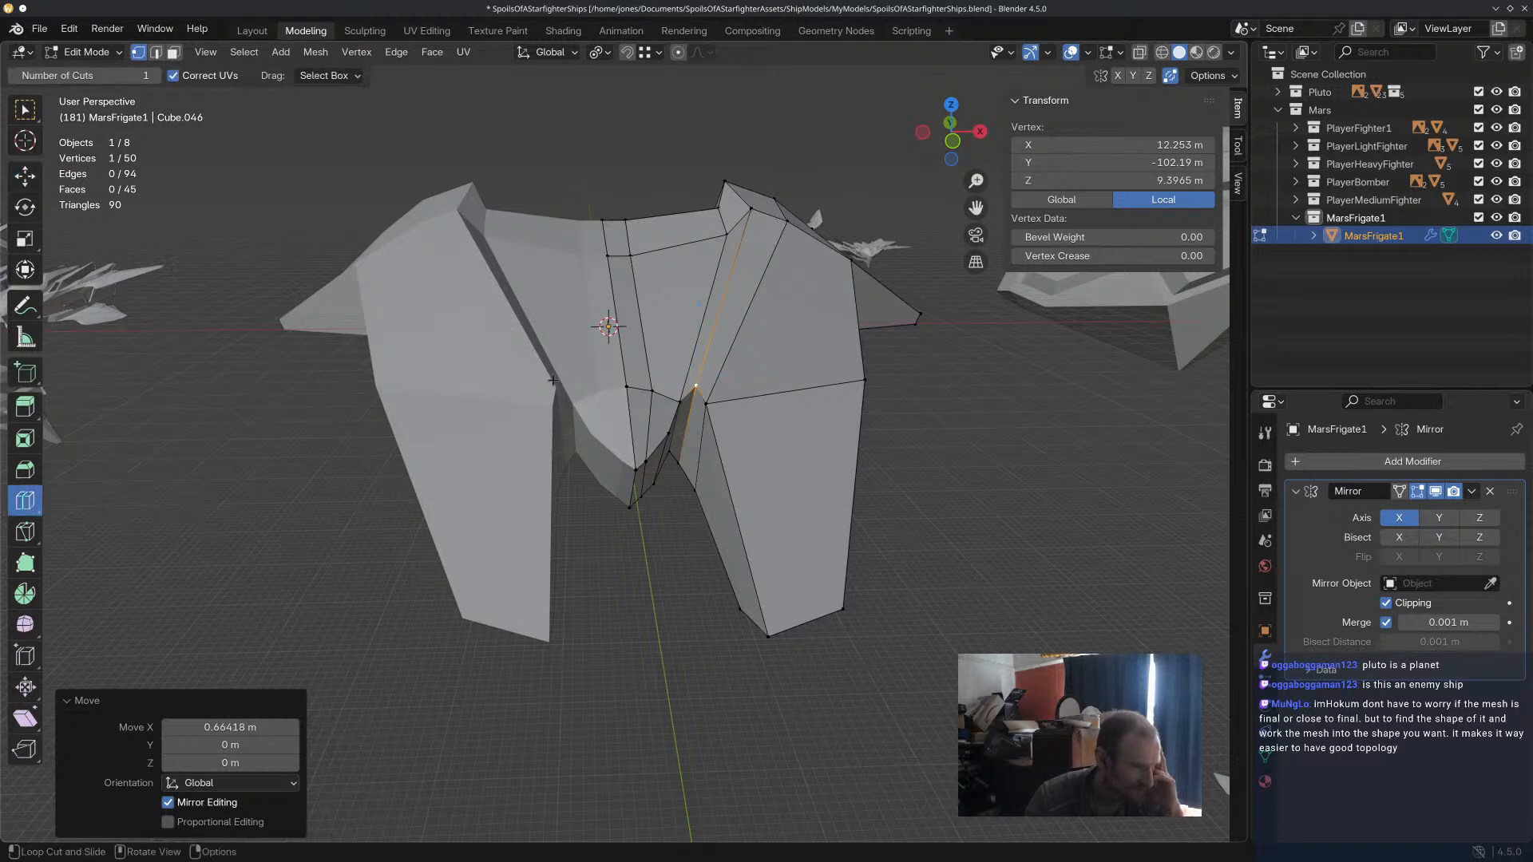
pyautogui.click(719, 336)
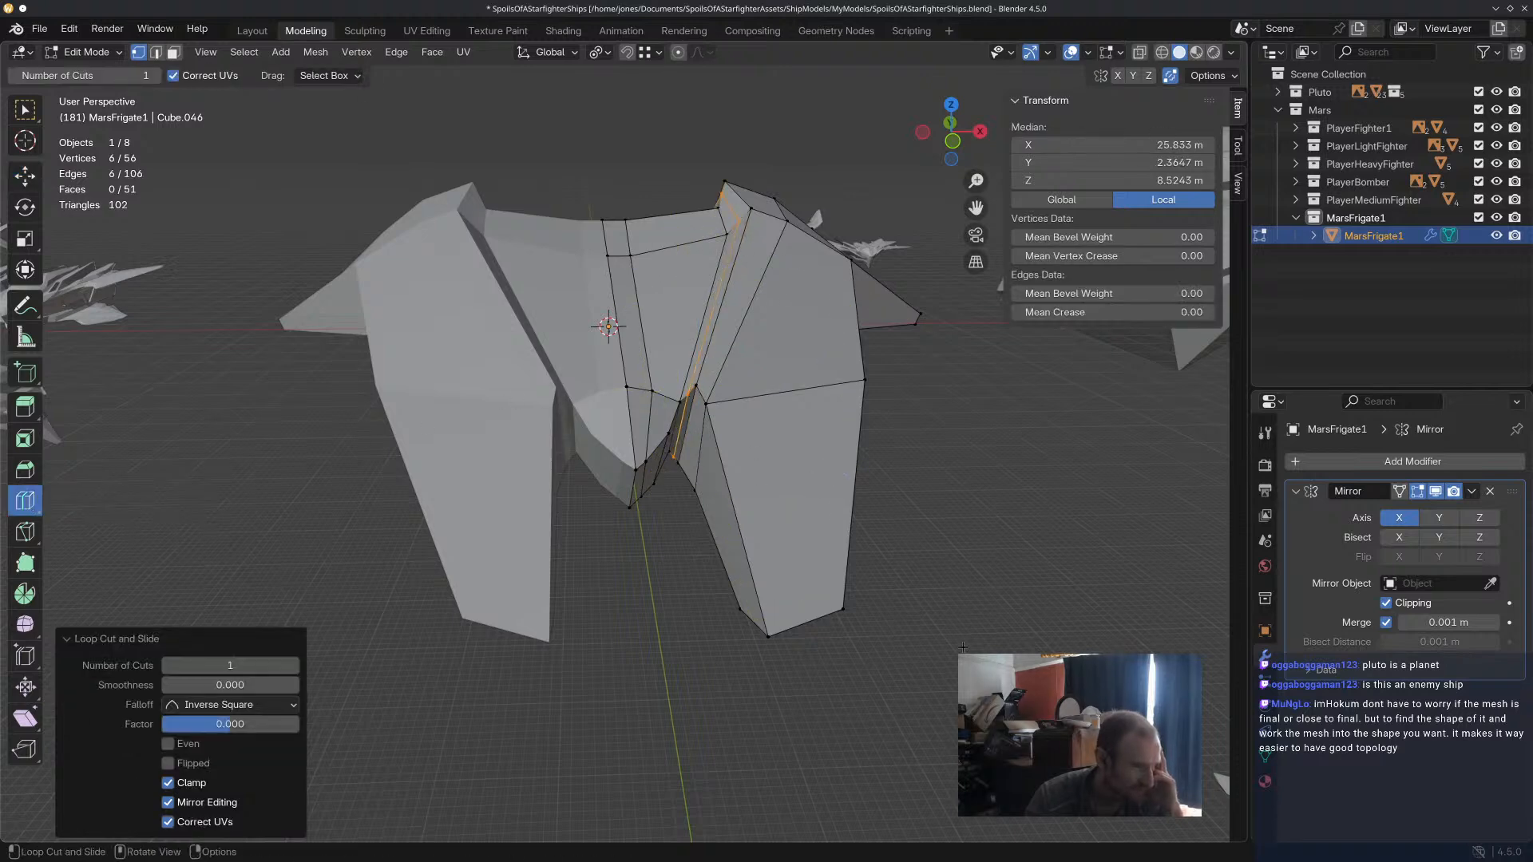
# Try scaling the channel's new edge loop up uniformly and shifting it along X.
pyautogui.scroll(4, 790, 465)
pyautogui.scroll(-2, 767, 443)
pyautogui.moveTo(698, 383)
pyautogui.mouseDown(button='middle')
pyautogui.moveTo(714, 392)
pyautogui.moveTo(686, 400)
pyautogui.mouseUp(button='middle')
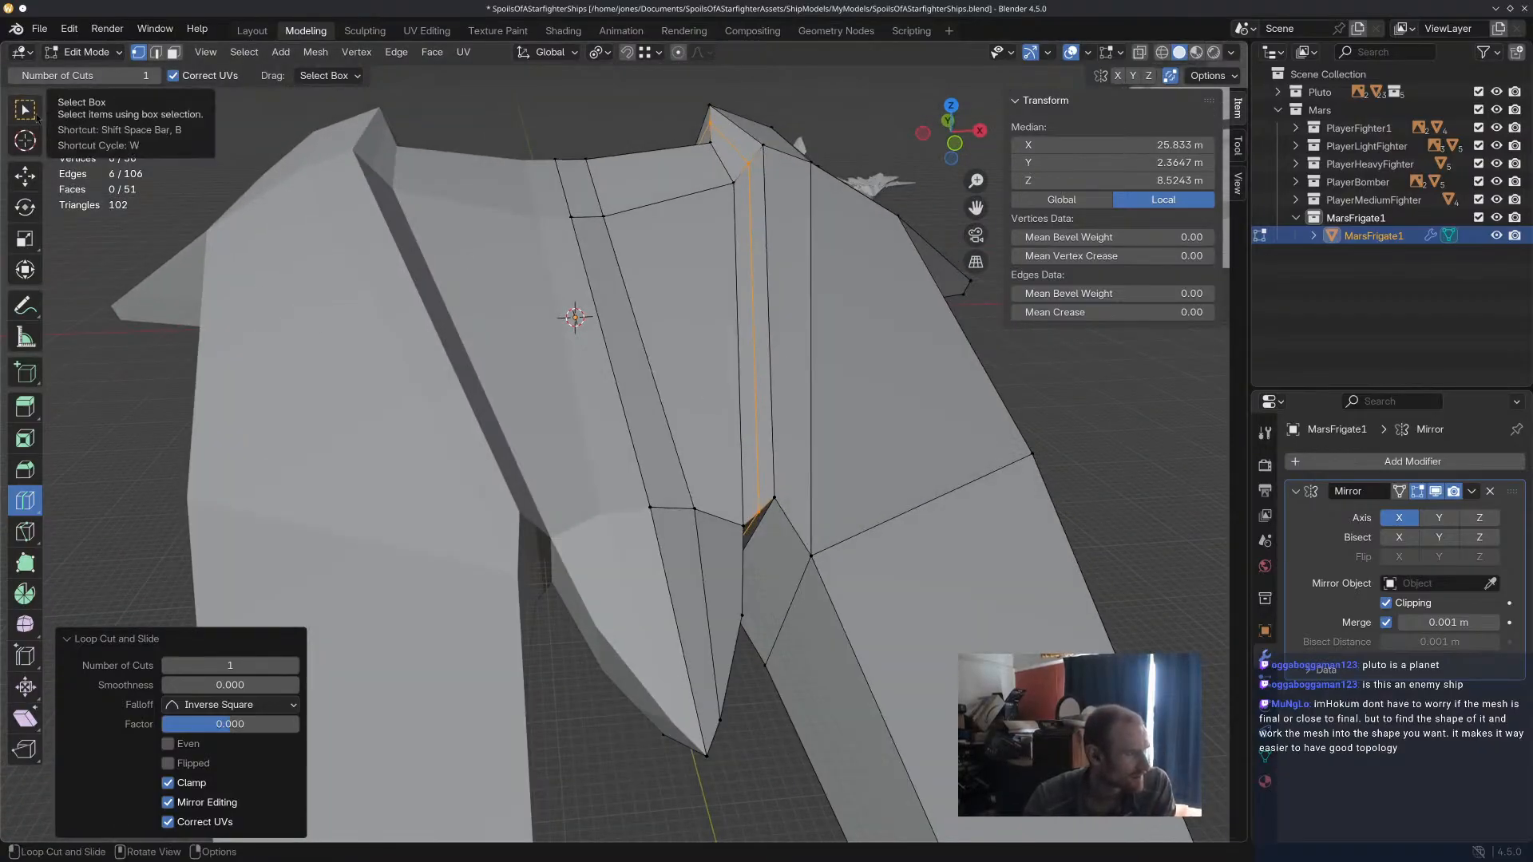
pyautogui.moveTo(128, 151); pyautogui.dragTo(110, 157, button='middle')
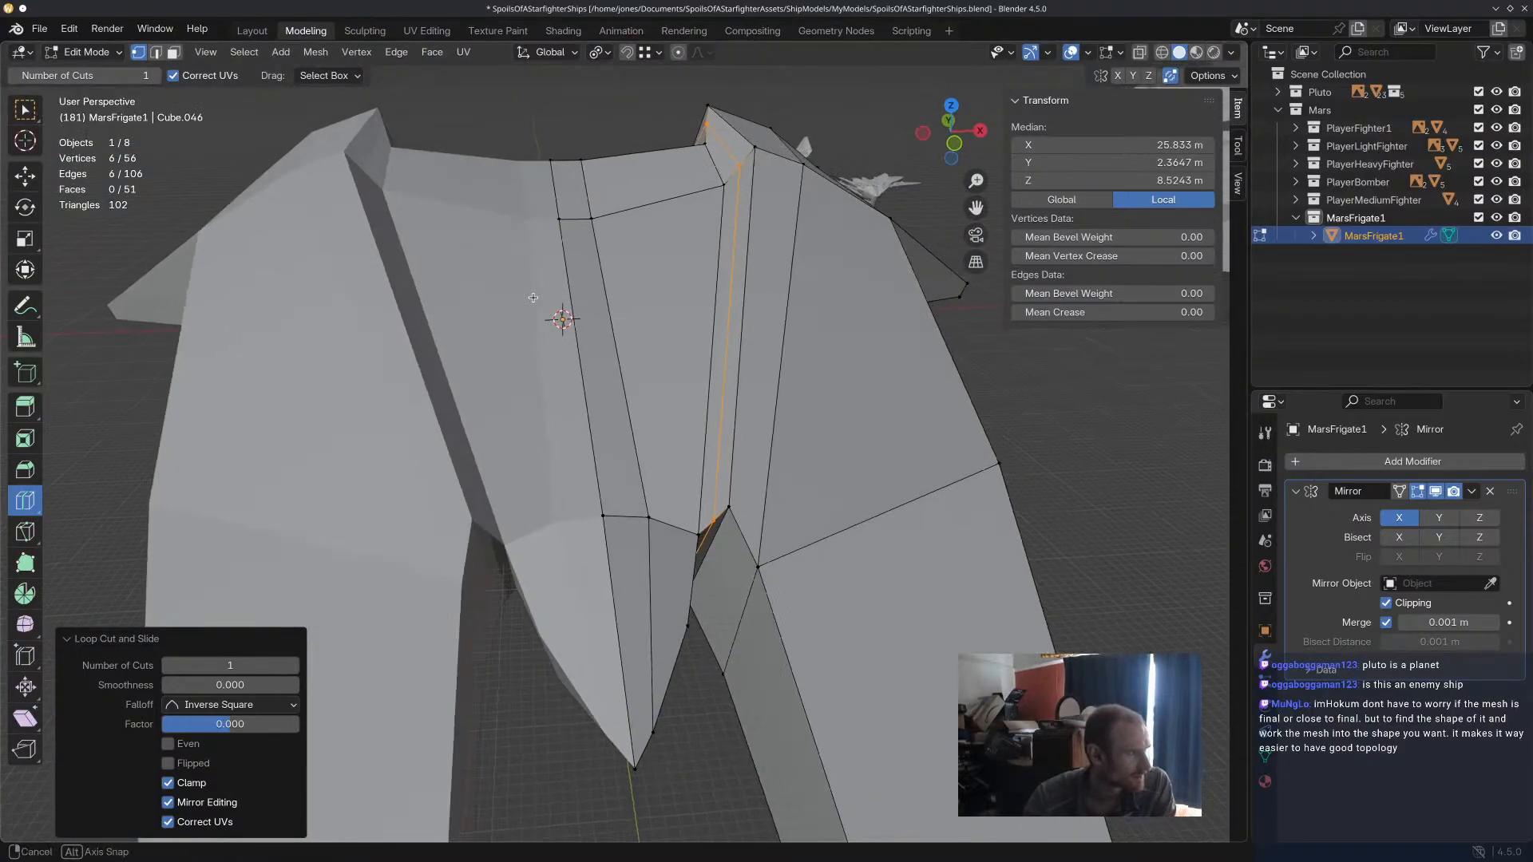
pyautogui.click(30, 181)
pyautogui.moveTo(823, 392); pyautogui.dragTo(862, 369, button='middle')
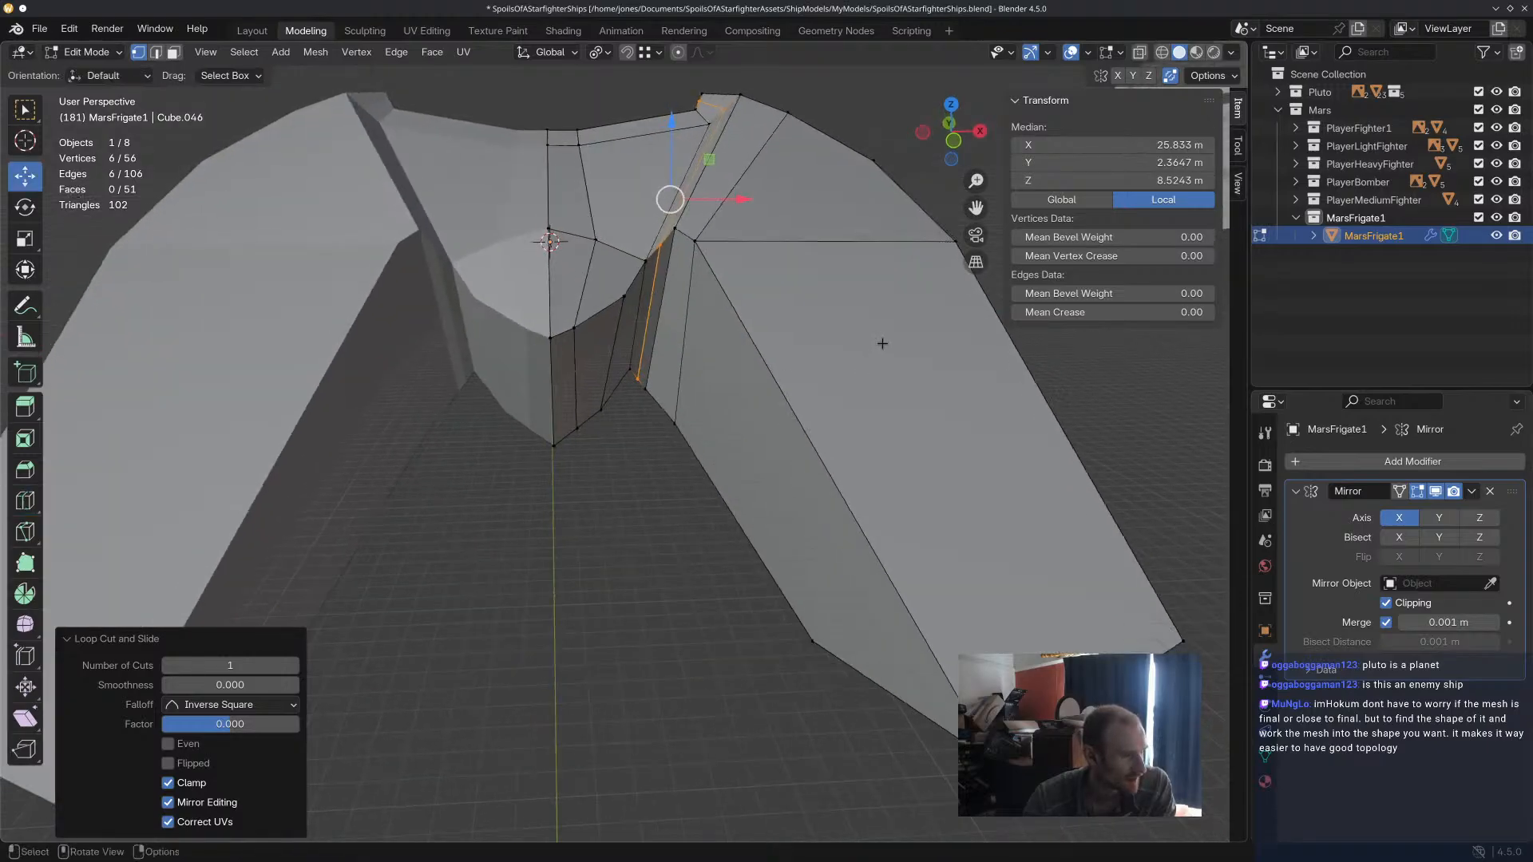
pyautogui.press('s')
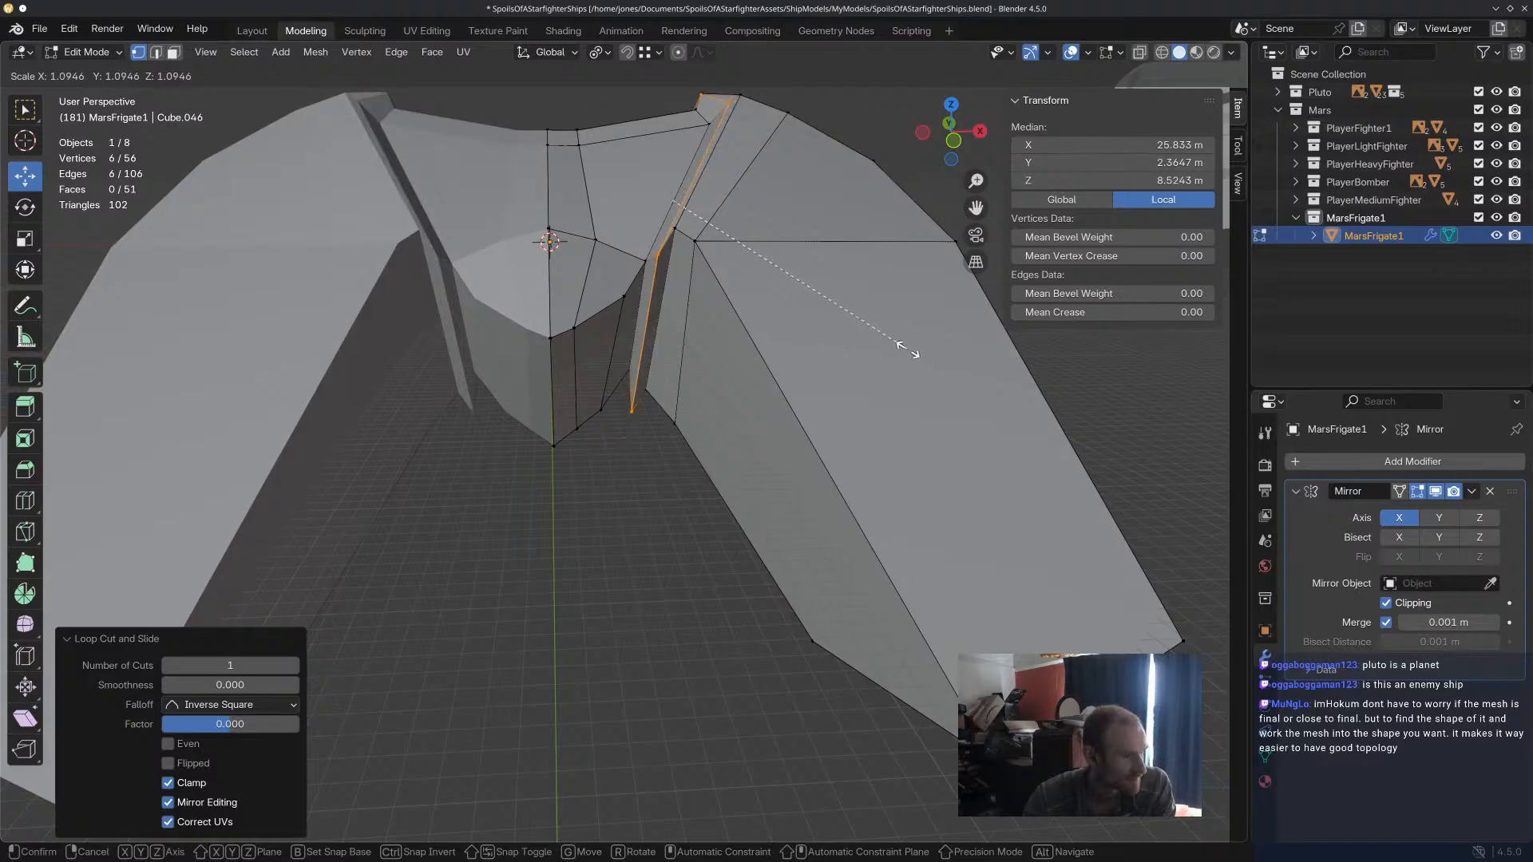
pyautogui.click(922, 351)
pyautogui.moveTo(747, 203); pyautogui.dragTo(731, 201)
pyautogui.moveTo(731, 201); pyautogui.dragTo(677, 316, button='middle')
# Try moving the loop's front edge back along Y, about 2.20 m outward along X and 3.08 m up along Z.
pyautogui.click(825, 424)
pyautogui.moveTo(825, 424); pyautogui.dragTo(859, 422, button='middle')
pyautogui.keyDown('shift'); pyautogui.click(595, 348); pyautogui.keyUp('shift')
pyautogui.press('KP_Decimal')
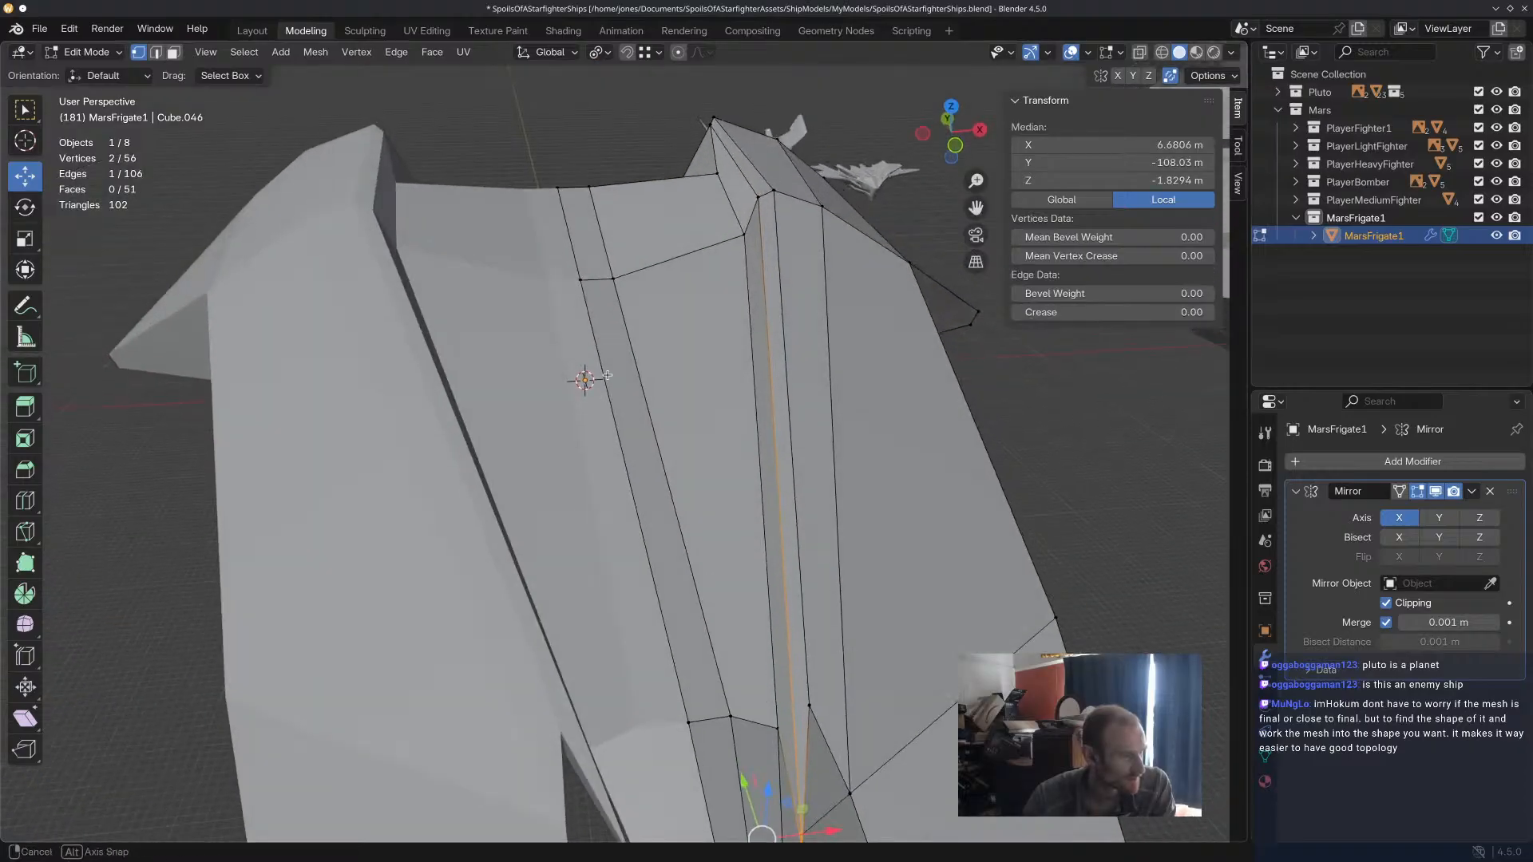
pyautogui.press('g')
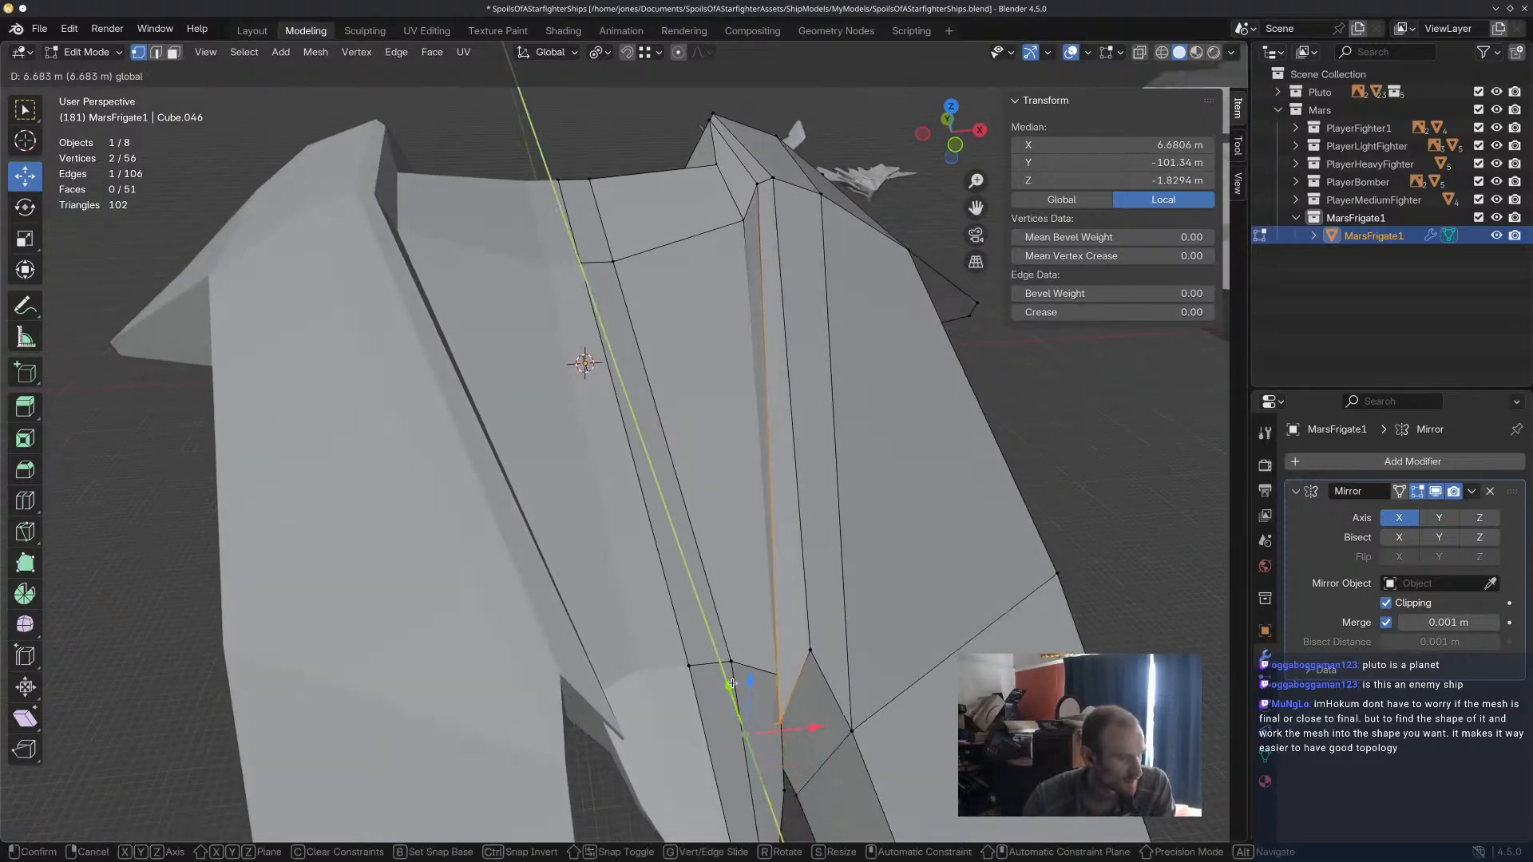
pyautogui.click(728, 654)
pyautogui.moveTo(809, 704); pyautogui.dragTo(828, 701)
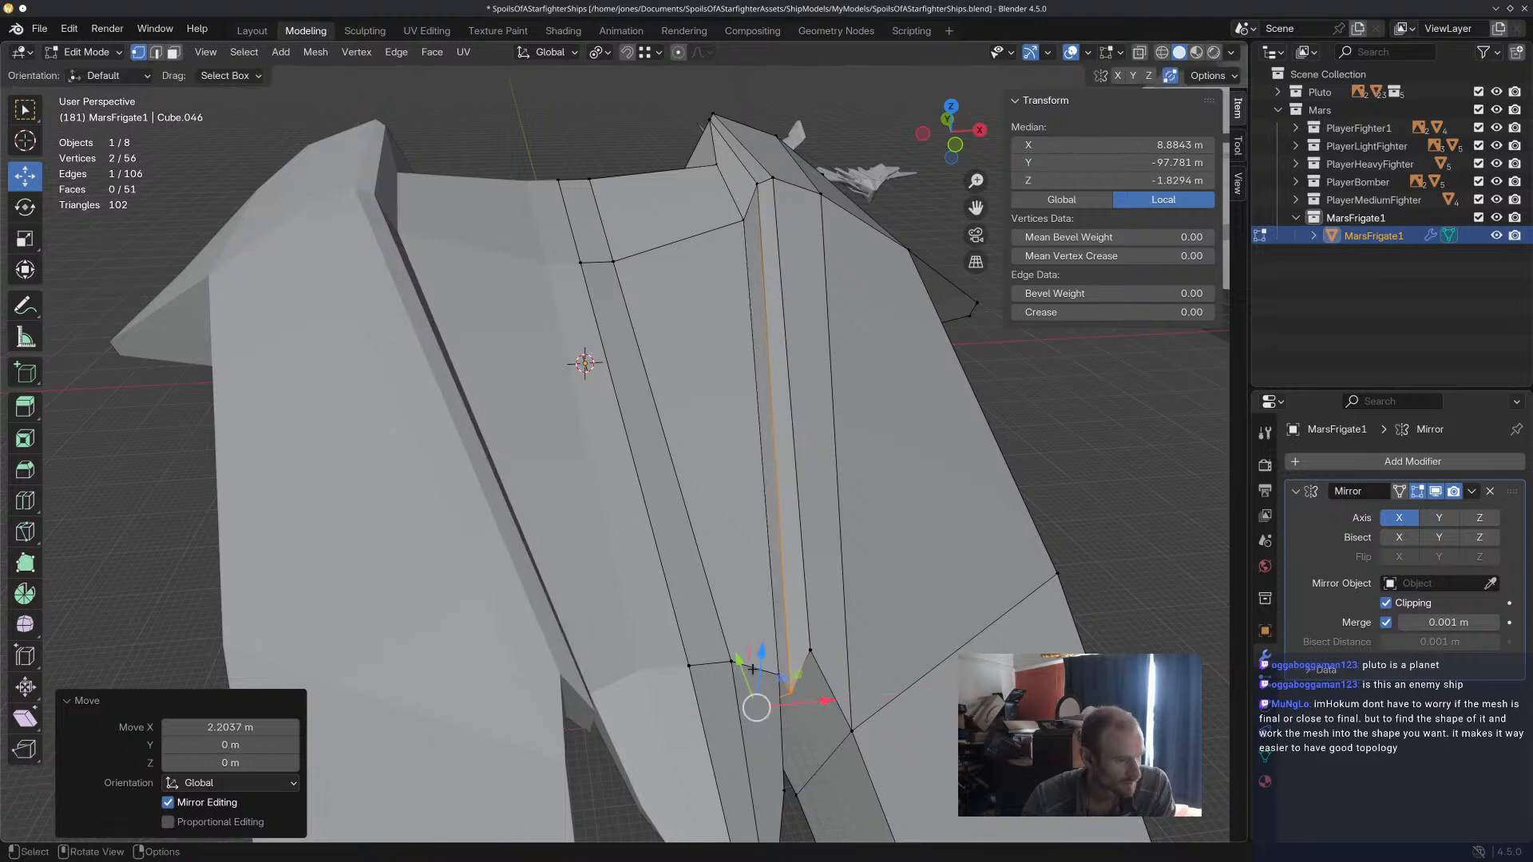
pyautogui.moveTo(763, 659); pyautogui.dragTo(765, 635)
# Try shifting the loop's front edge another 0.84 m along X and -0.71 m along Y.
pyautogui.moveTo(830, 663); pyautogui.dragTo(717, 357, button='middle')
pyautogui.press('g')
pyautogui.press('x')
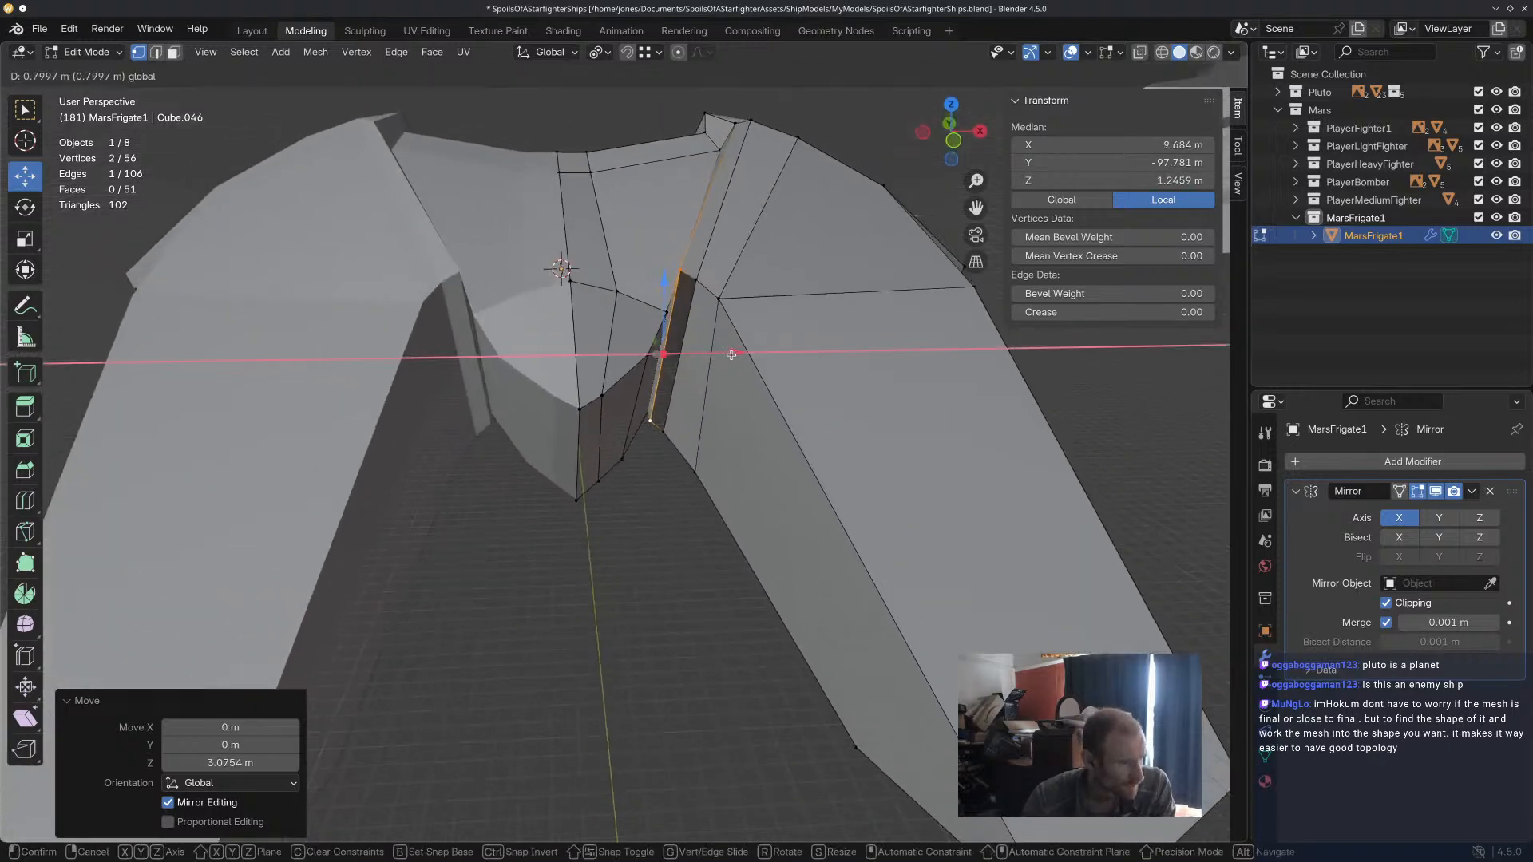
pyautogui.click(730, 355)
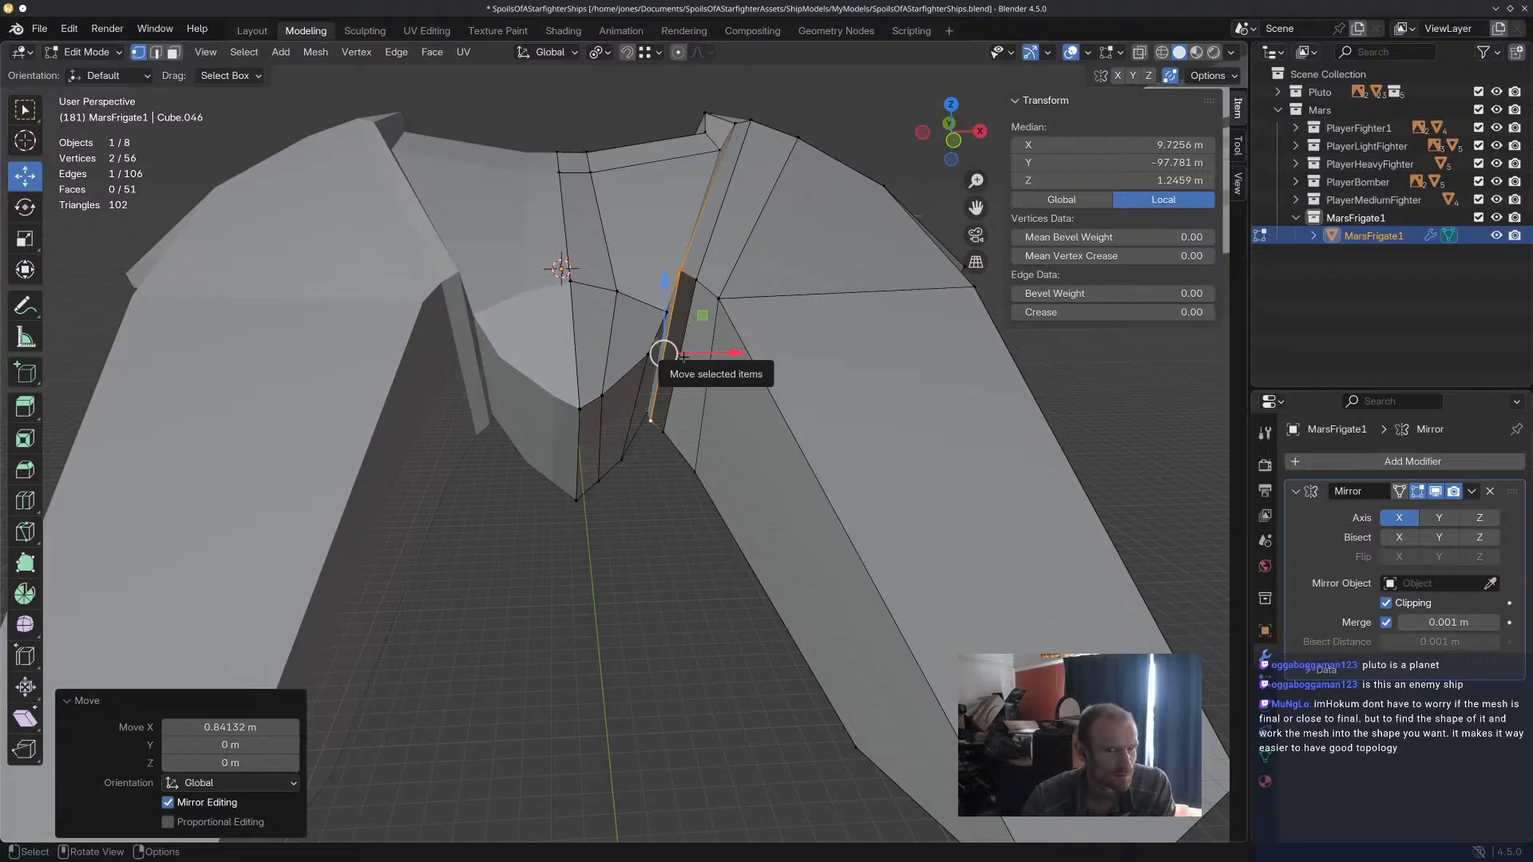
pyautogui.moveTo(683, 357); pyautogui.dragTo(789, 451, button='middle')
pyautogui.moveTo(713, 432); pyautogui.dragTo(721, 443)
pyautogui.scroll(-4, 772, 431)
pyautogui.scroll(3, 772, 431)
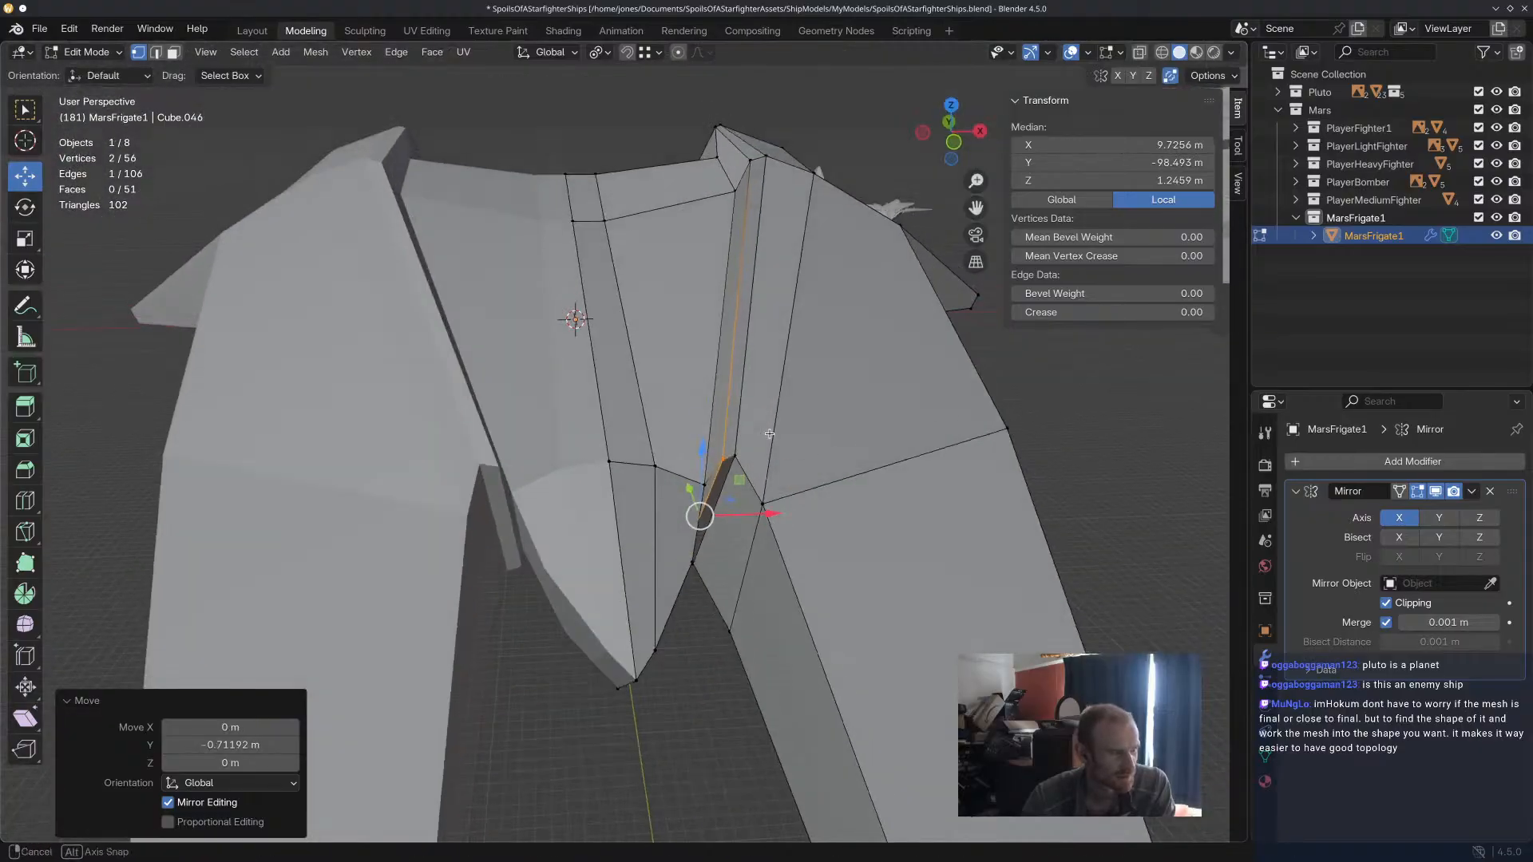
pyautogui.click(789, 475)
pyautogui.moveTo(791, 471); pyautogui.dragTo(799, 442, button='middle')
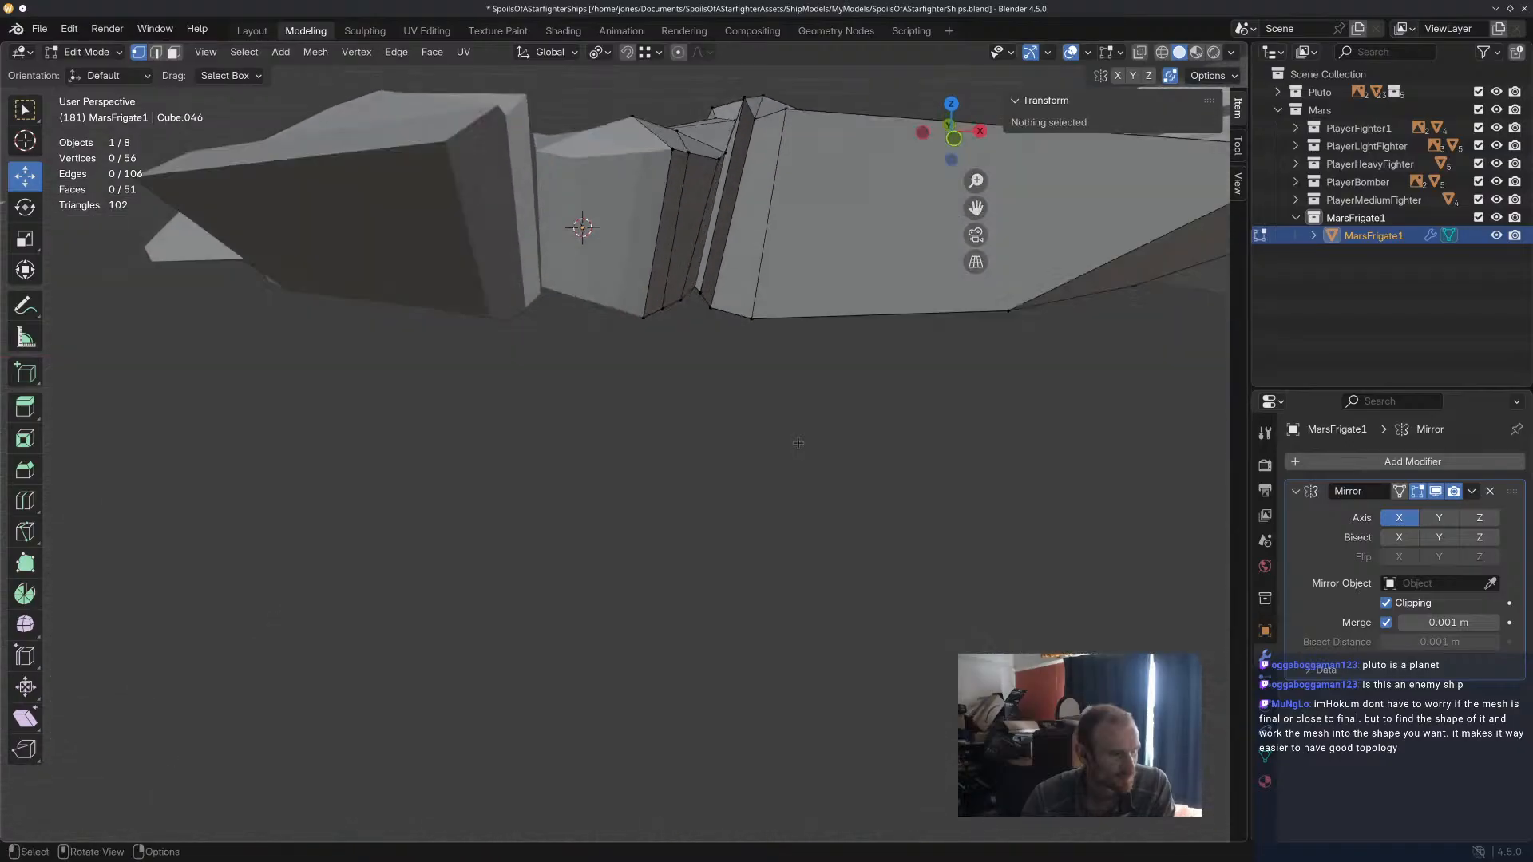
# Undo the front edge moves, the loop scaling and the channel loop cut, and select the tip's outer upper base vertex.
pyautogui.hotkey('ctrl', 'z')
pyautogui.hotkey('ctrl', 'z')
pyautogui.hotkey('ctrl', 'z')
pyautogui.hotkey('ctrl', 'z')
pyautogui.hotkey('ctrl', 'z')
pyautogui.hotkey('ctrl', 'z')
pyautogui.hotkey('ctrl', 'z')
pyautogui.hotkey('ctrl', 'z')
pyautogui.hotkey('ctrl', 'z')
pyautogui.hotkey('ctrl', 'z')
pyautogui.hotkey('ctrl', 'z')
pyautogui.moveTo(794, 352); pyautogui.dragTo(793, 368, button='middle')
pyautogui.click(710, 457)
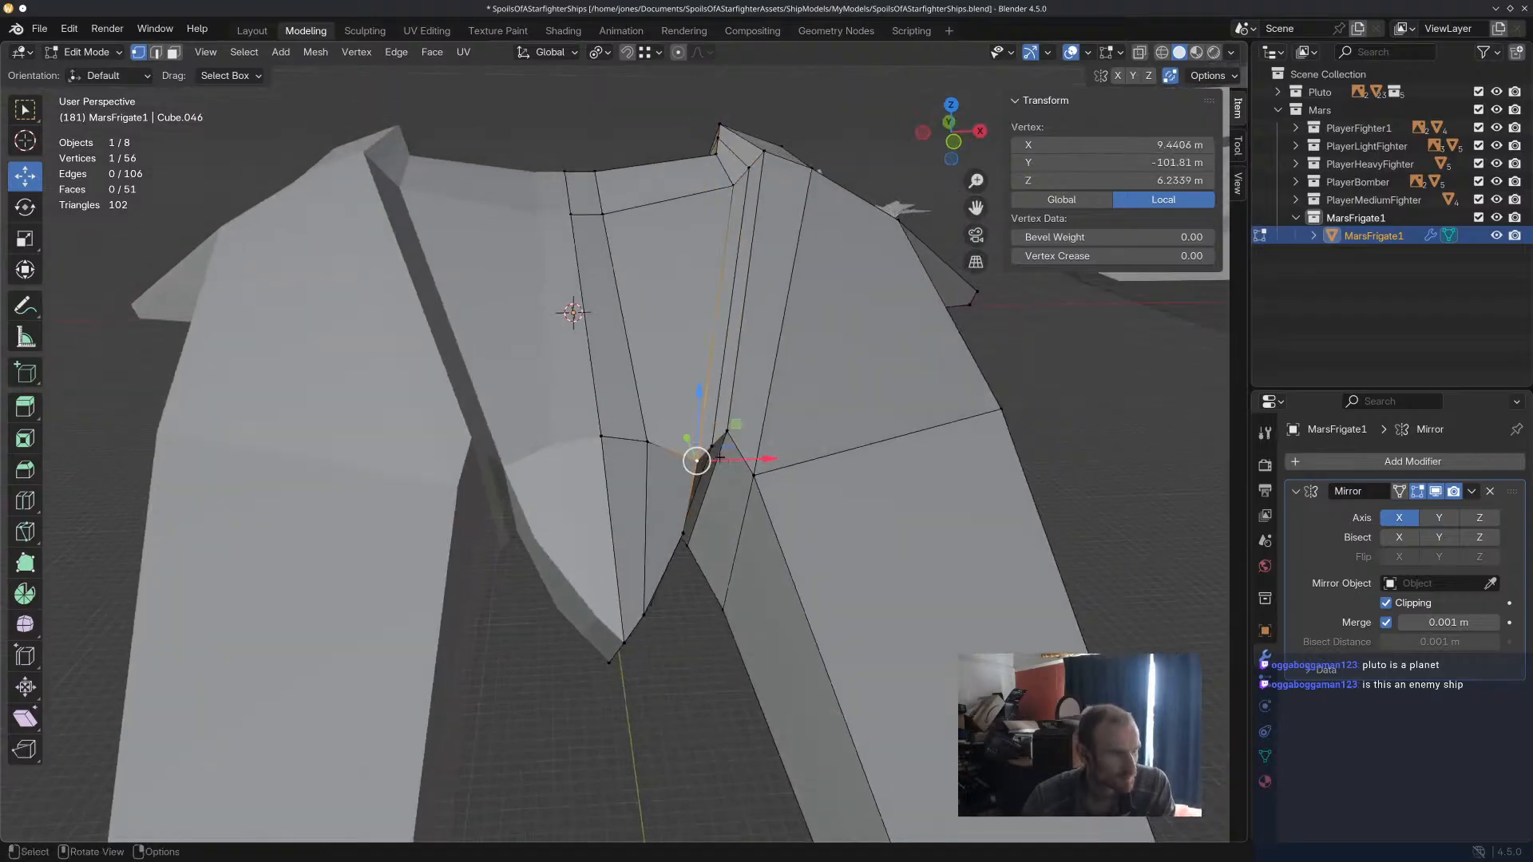
pyautogui.hotkey('ctrl', 'z')
pyautogui.hotkey('ctrl', 'z')
pyautogui.hotkey('ctrl', 'z')
pyautogui.hotkey('ctrl', 'z')
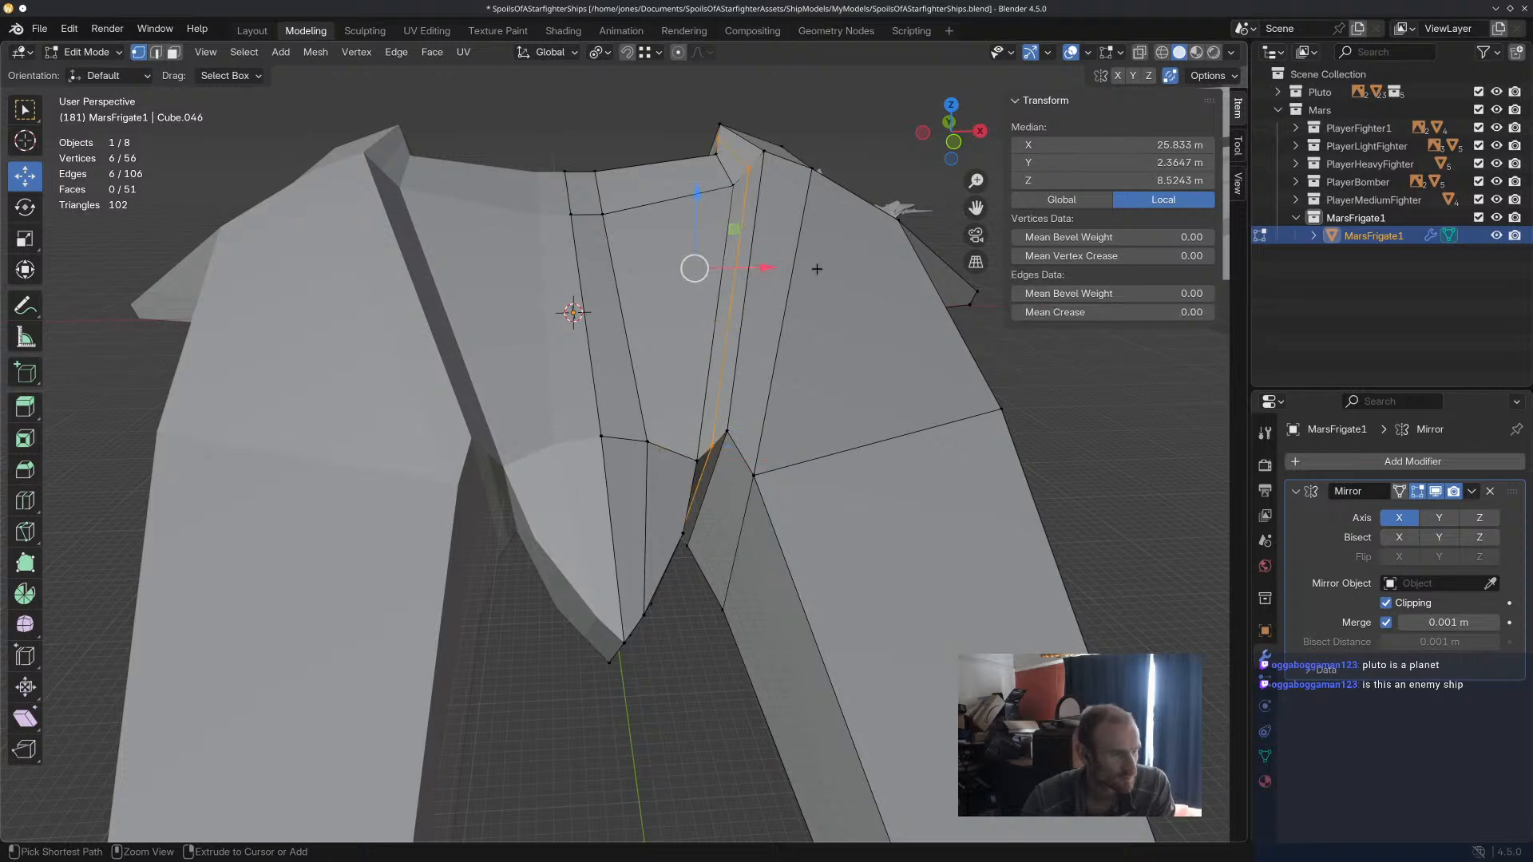
pyautogui.click(688, 454)
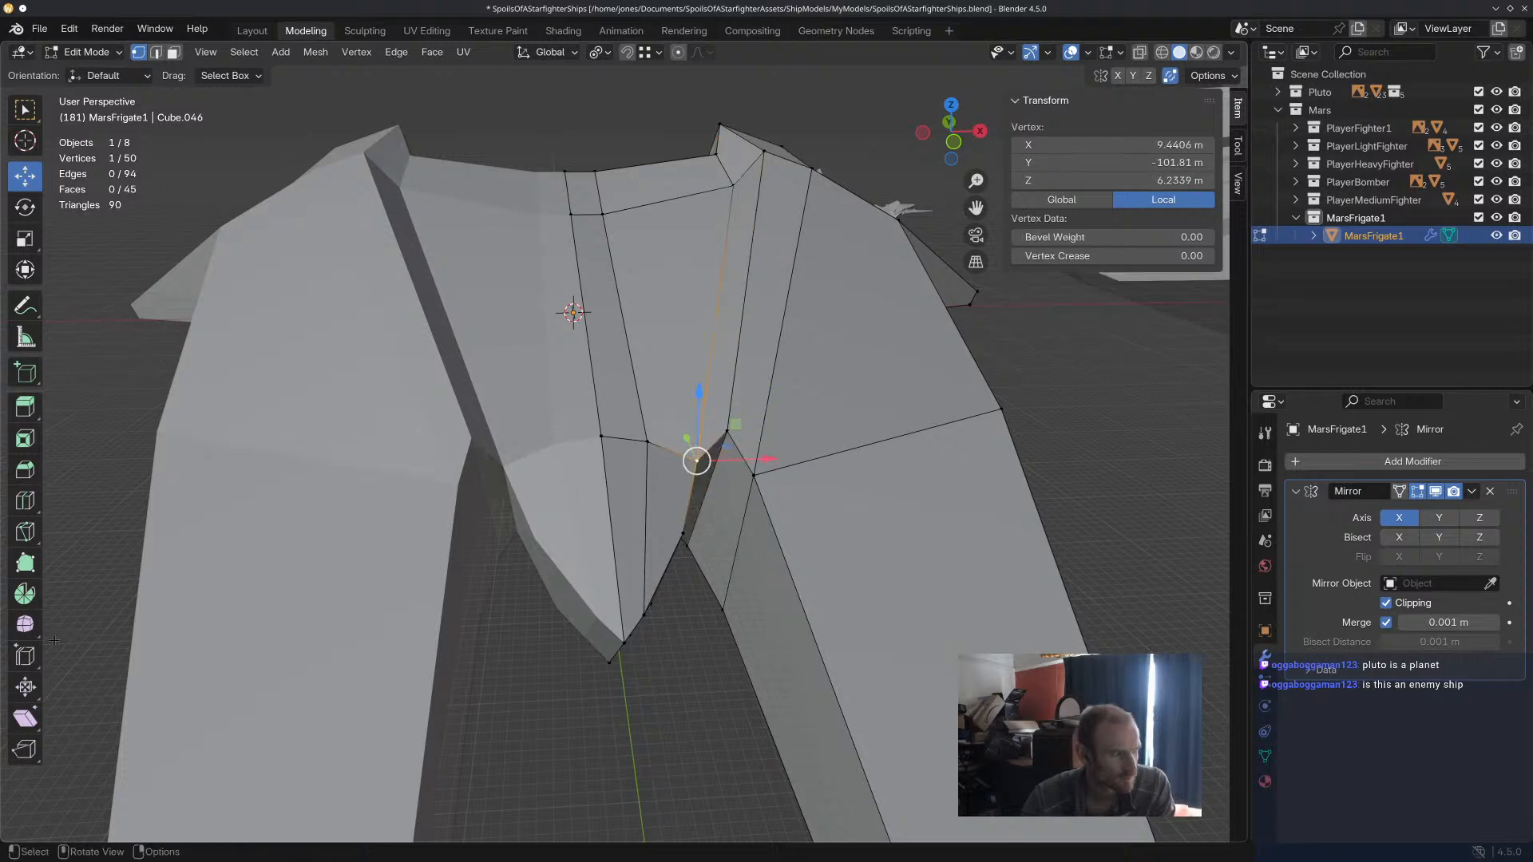
# Try cutting a single edge loop lengthwise through the central hull's outer strip, slid close to its outer edge at factor -0.859.
pyautogui.click(27, 503)
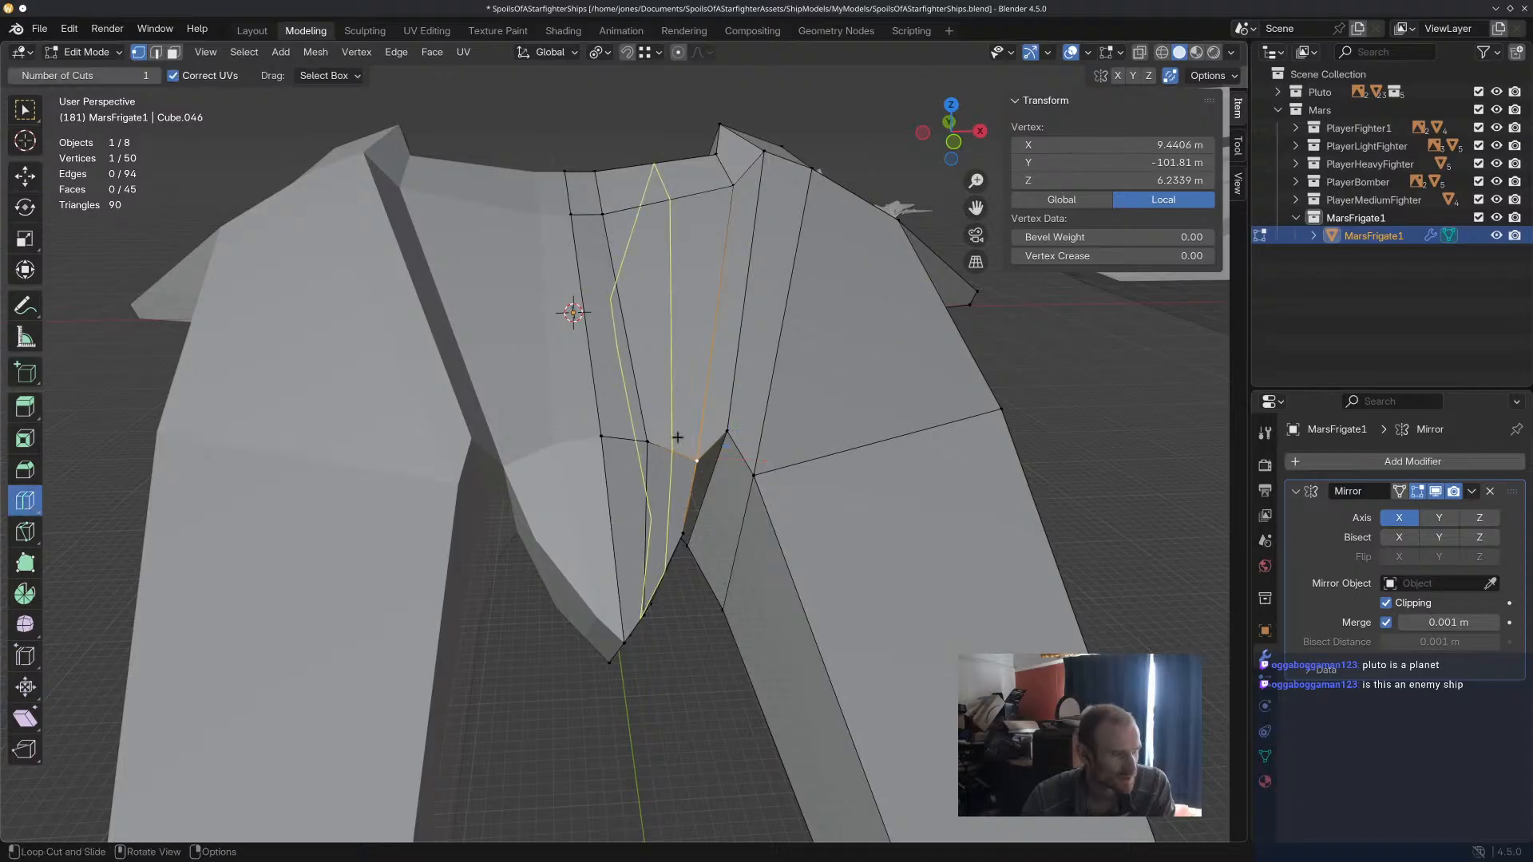
pyautogui.moveTo(677, 438); pyautogui.dragTo(697, 432)
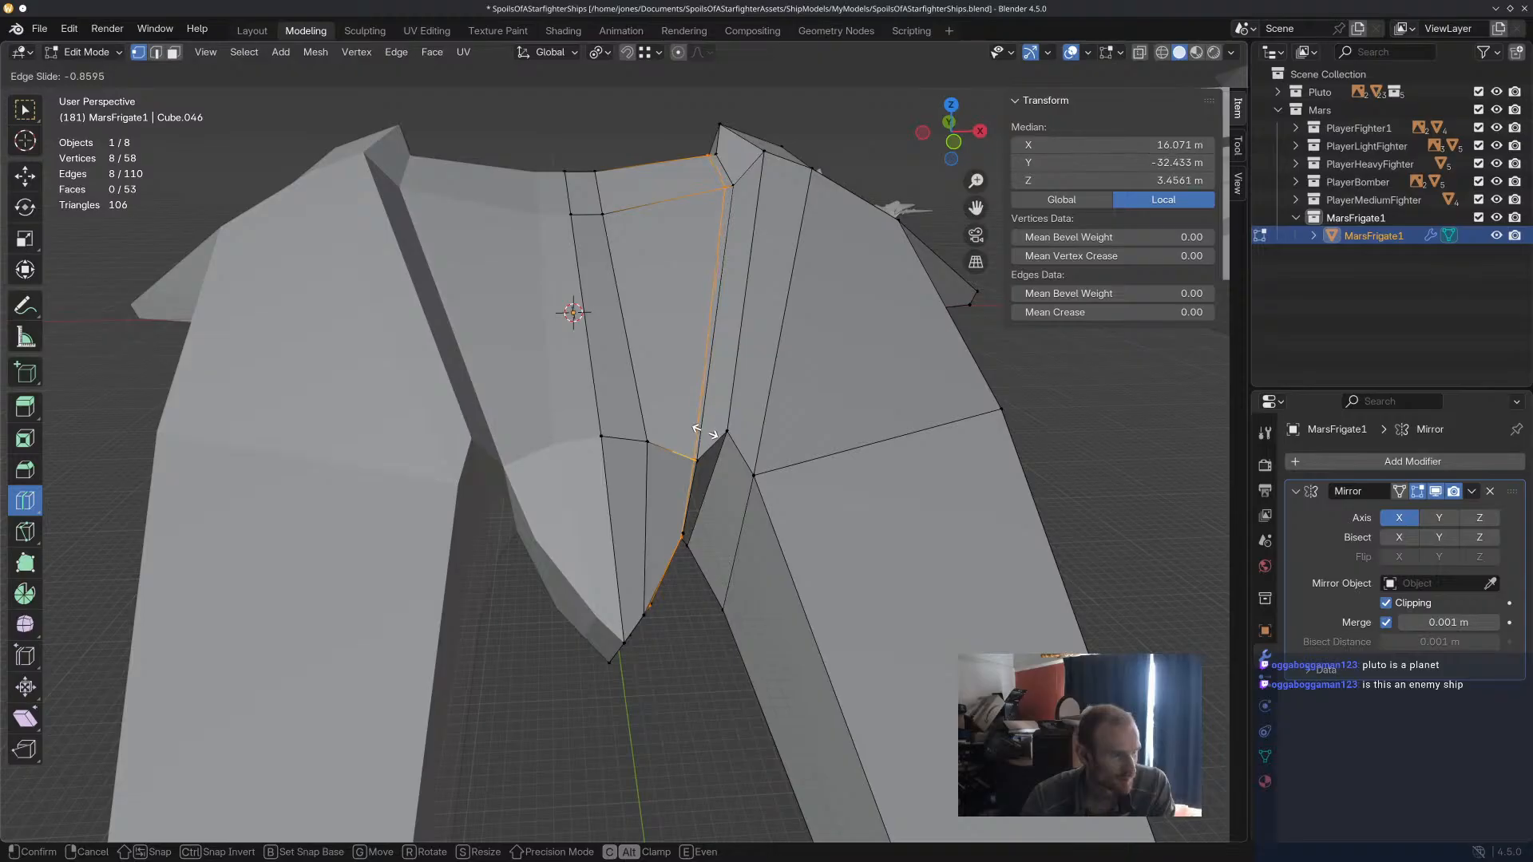
pyautogui.click(704, 432)
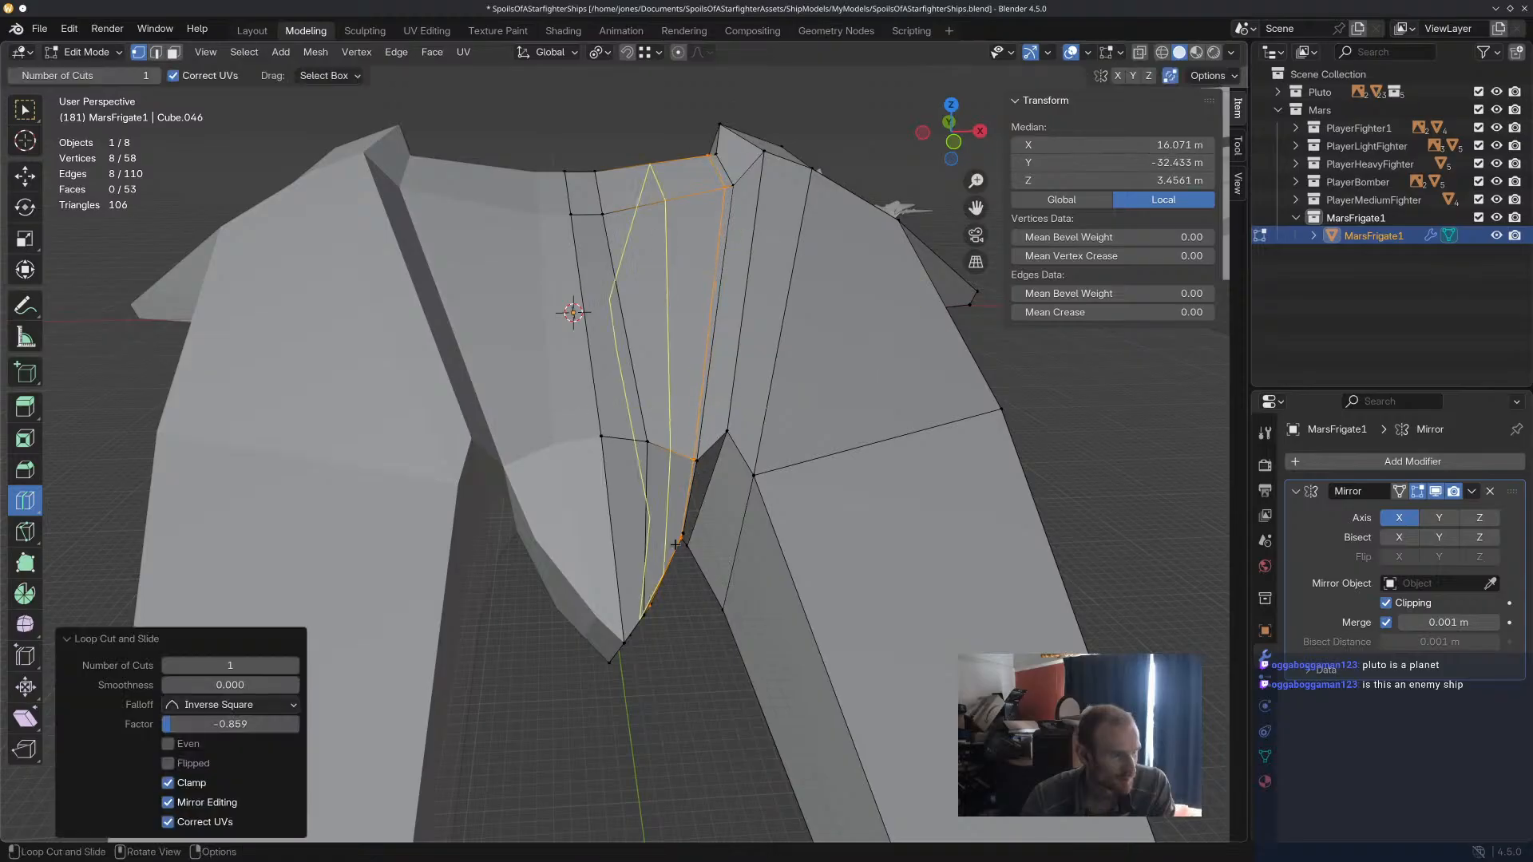
# Try raising the central hull's three outer upper vertices about 5.46 m along Z and shifting them along X.
pyautogui.click(31, 180)
pyautogui.click(698, 460)
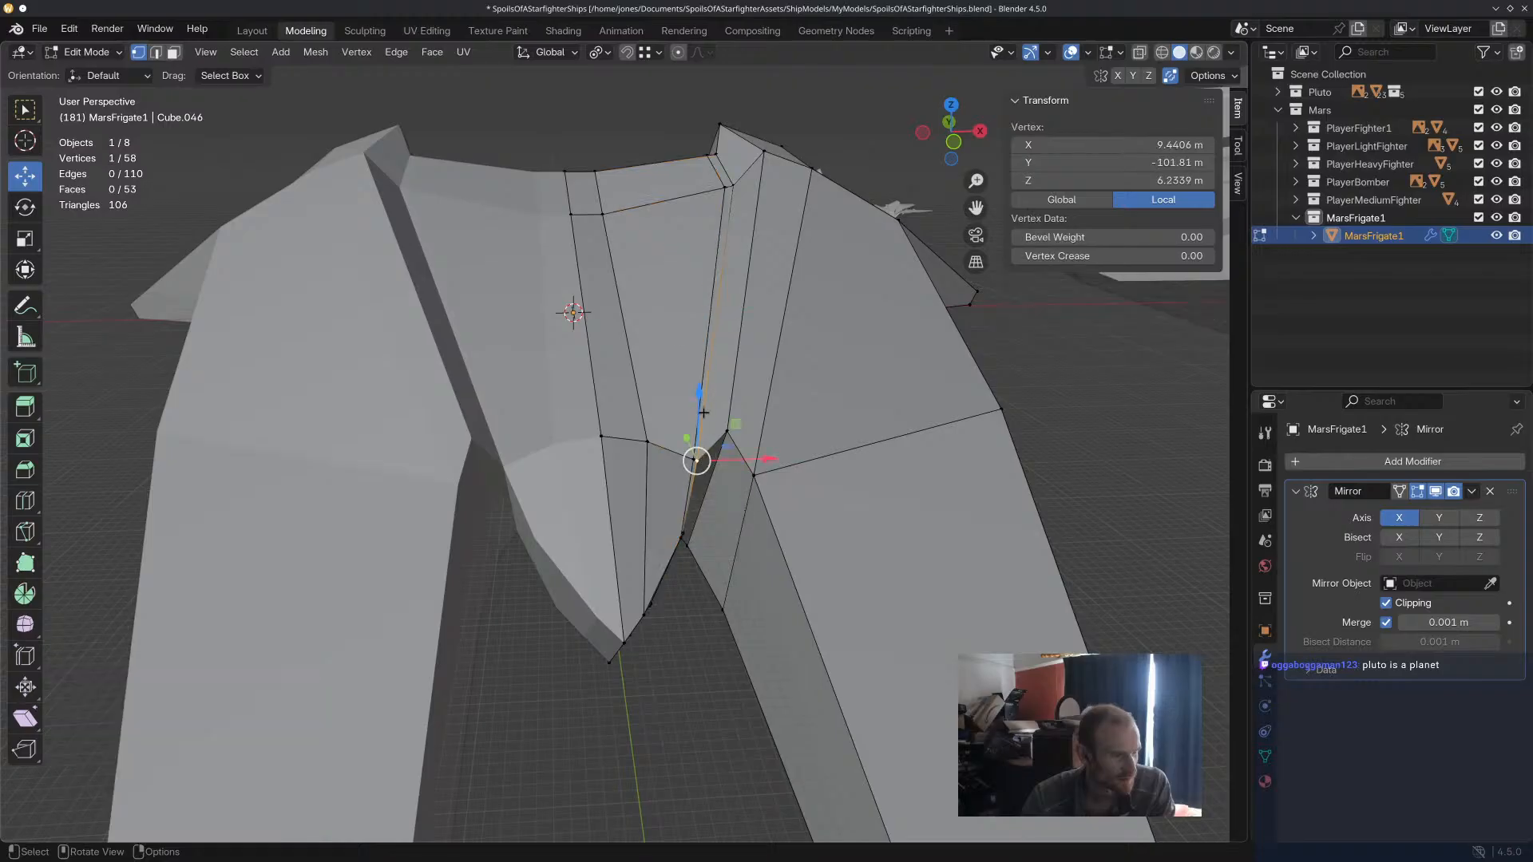
pyautogui.keyDown('shift'); pyautogui.click(735, 186); pyautogui.keyUp('shift')
pyautogui.keyDown('shift'); pyautogui.click(717, 157); pyautogui.keyUp('shift')
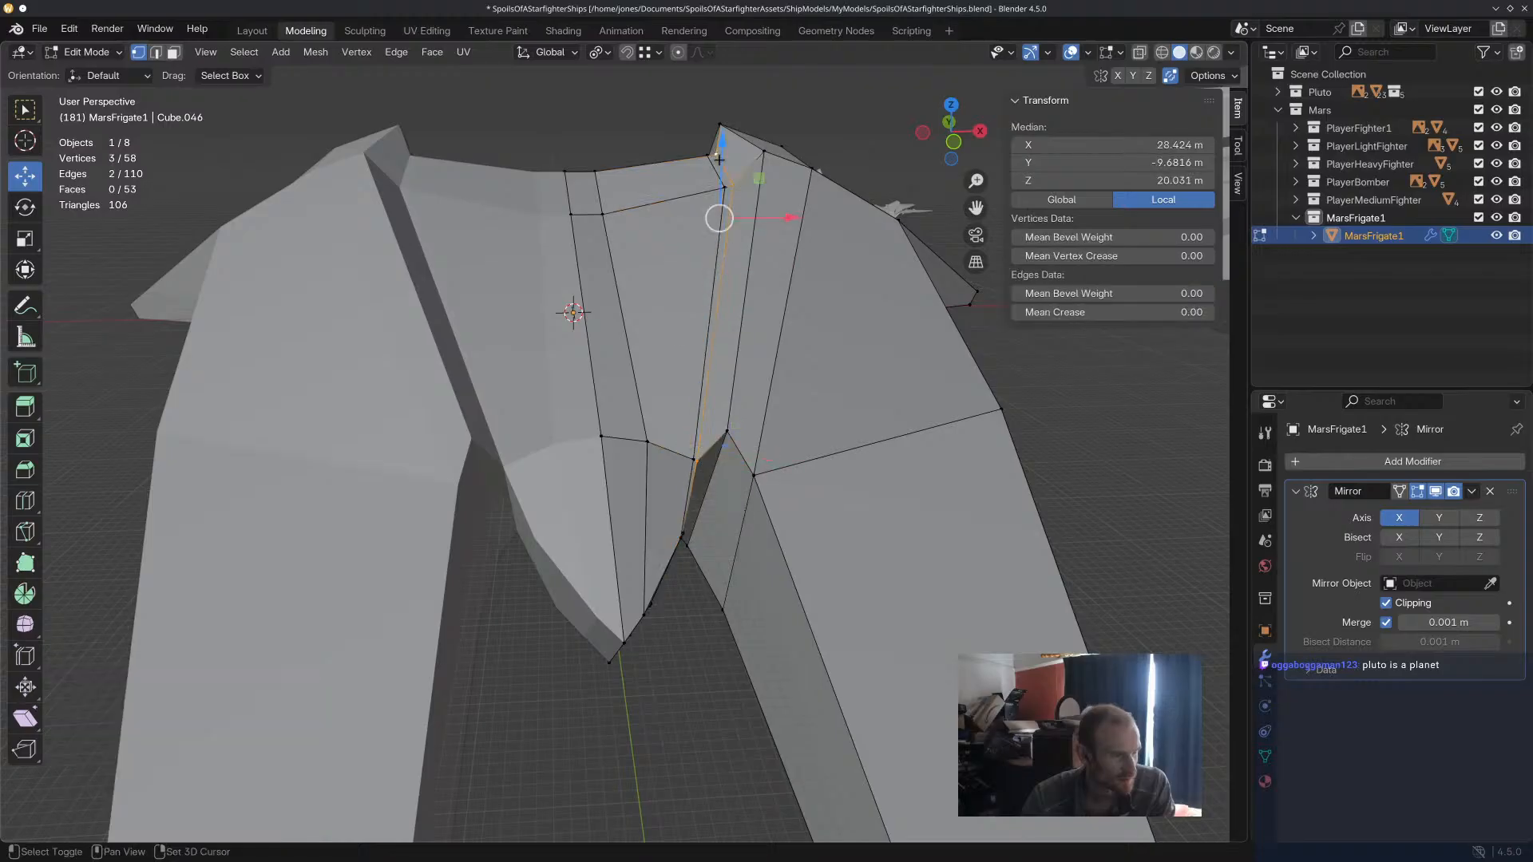
pyautogui.moveTo(721, 154); pyautogui.dragTo(722, 124)
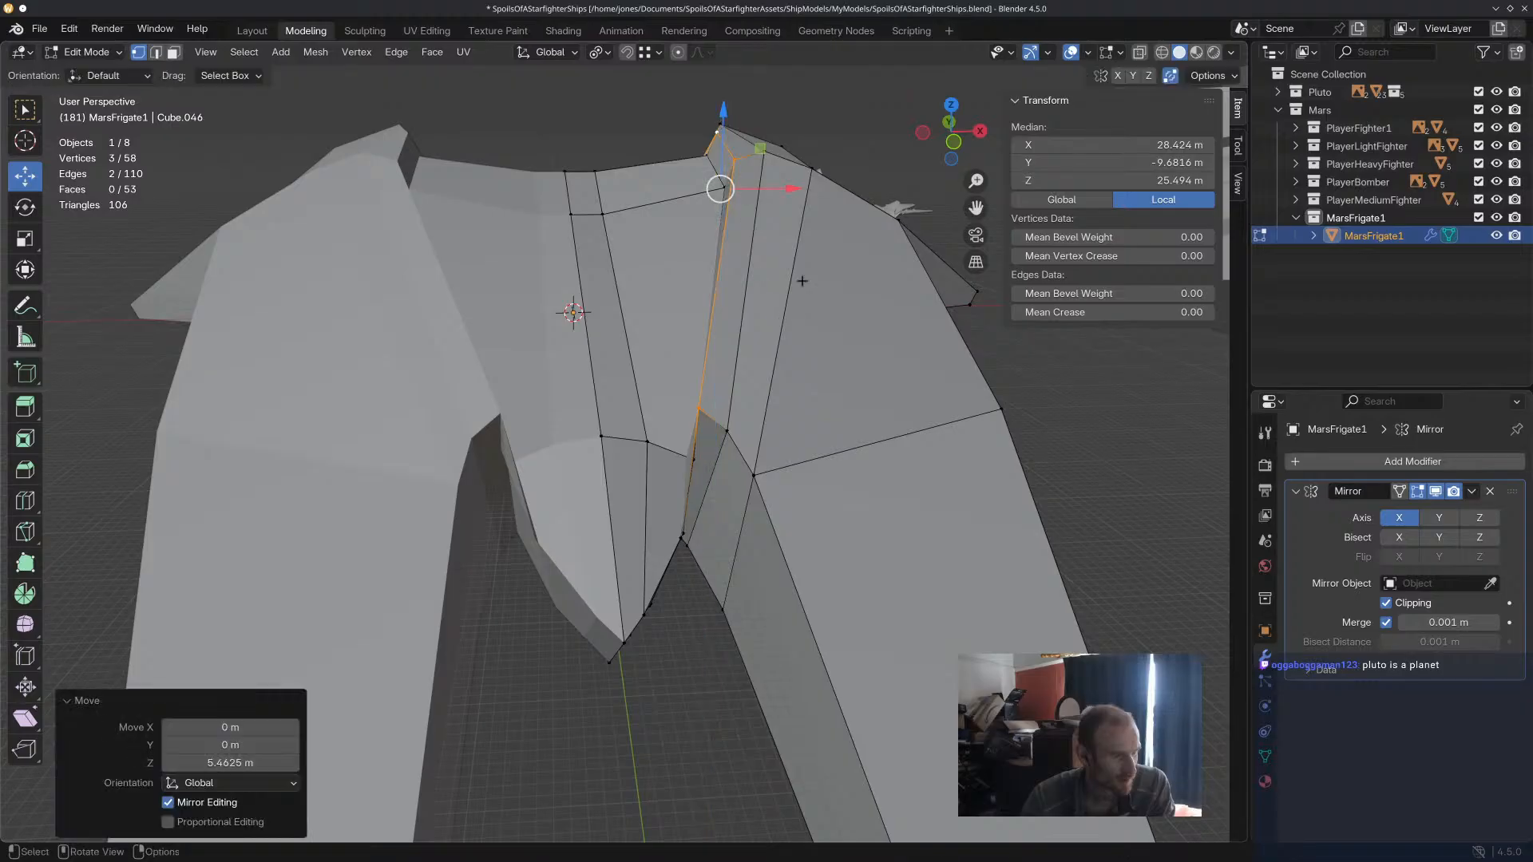
pyautogui.moveTo(785, 188); pyautogui.dragTo(792, 188)
pyautogui.moveTo(809, 322); pyautogui.dragTo(806, 293, button='middle')
pyautogui.click(684, 441)
pyautogui.moveTo(681, 444)
pyautogui.mouseDown(button='middle')
pyautogui.moveTo(712, 495)
pyautogui.moveTo(750, 495)
pyautogui.moveTo(706, 456)
pyautogui.mouseUp(button='middle')
# Undo the outer edge moves and the lengthwise loop cut, leaving the prong's inner front vertex selected.
pyautogui.hotkey('ctrl', 'z')
pyautogui.hotkey('ctrl', 'z')
pyautogui.click(737, 483)
pyautogui.hotkey('ctrl', 'z')
pyautogui.hotkey('ctrl', 'z')
pyautogui.hotkey('ctrl', 'z')
pyautogui.hotkey('ctrl', 'z')
pyautogui.hotkey('ctrl', 'z')
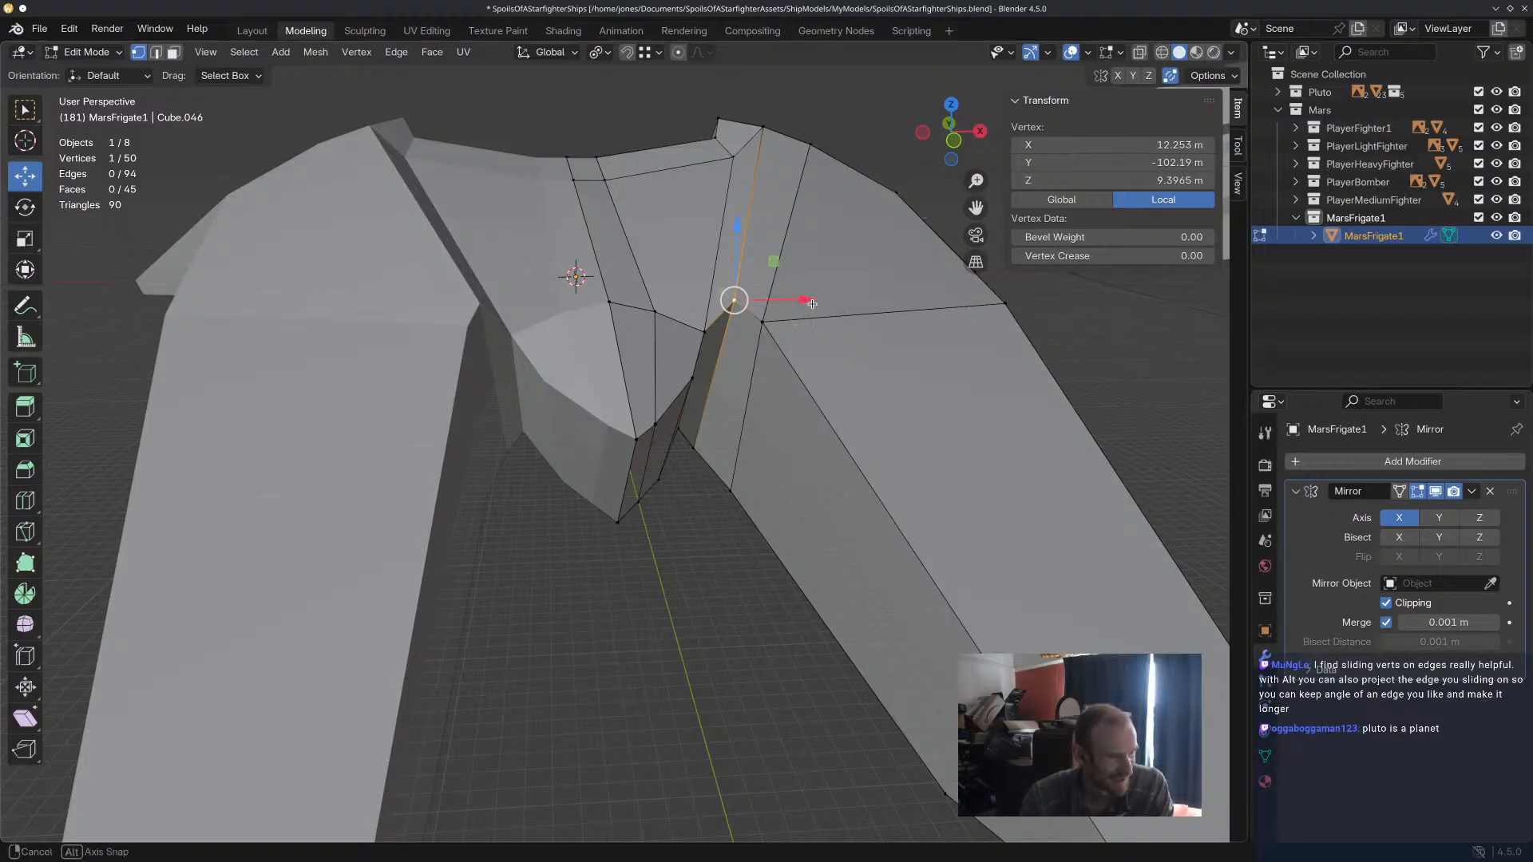
# Try vertex-sliding the central hull's outer front and rear channel vertices together.
pyautogui.moveTo(807, 302); pyautogui.dragTo(811, 322, button='middle')
pyautogui.click(777, 223)
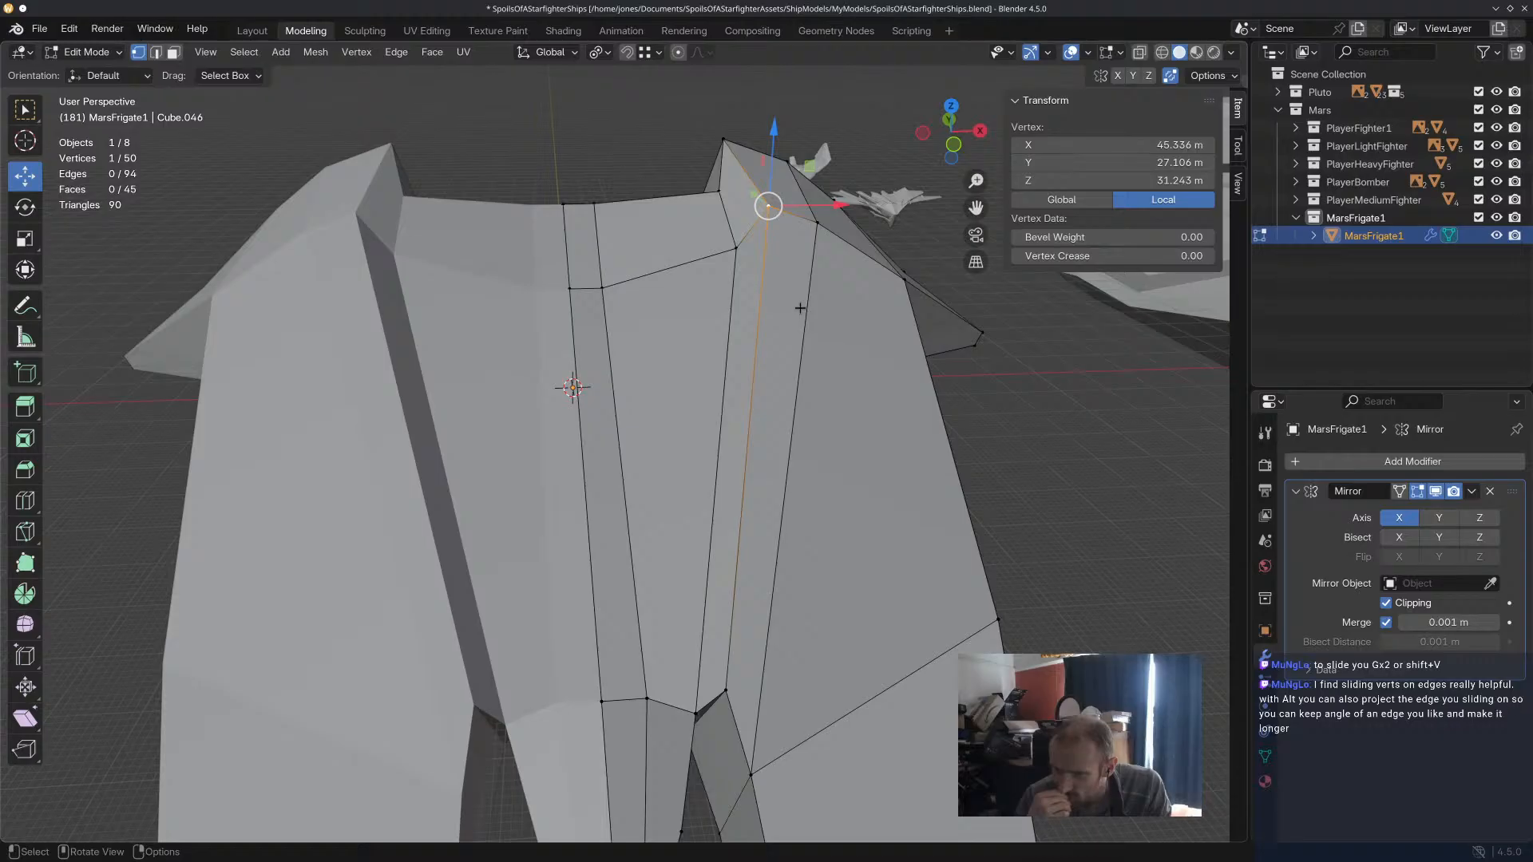
pyautogui.click(740, 265)
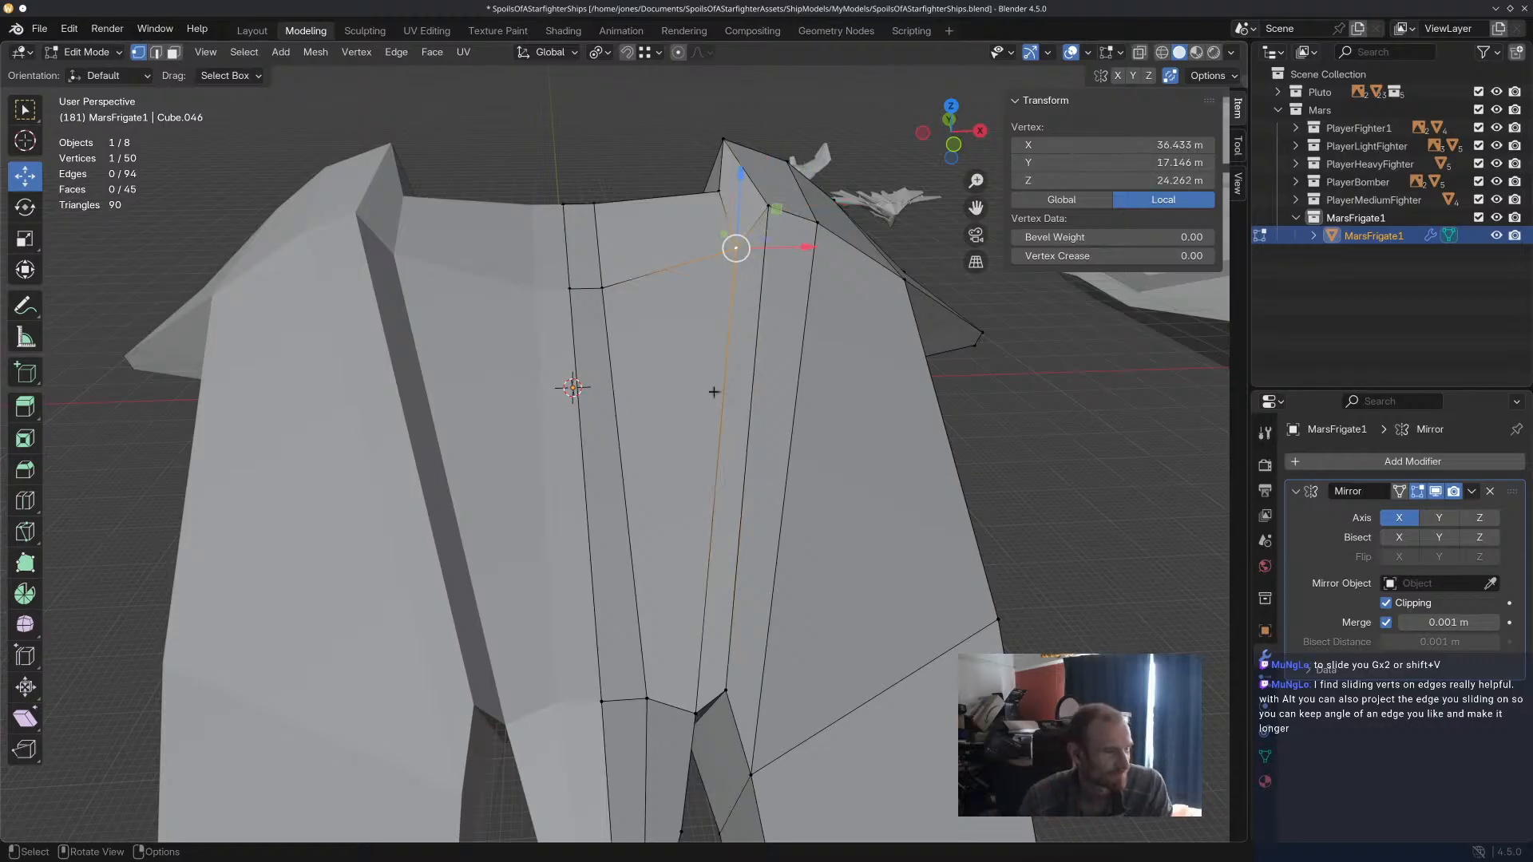
pyautogui.keyDown('shift'); pyautogui.click(696, 711); pyautogui.keyUp('shift')
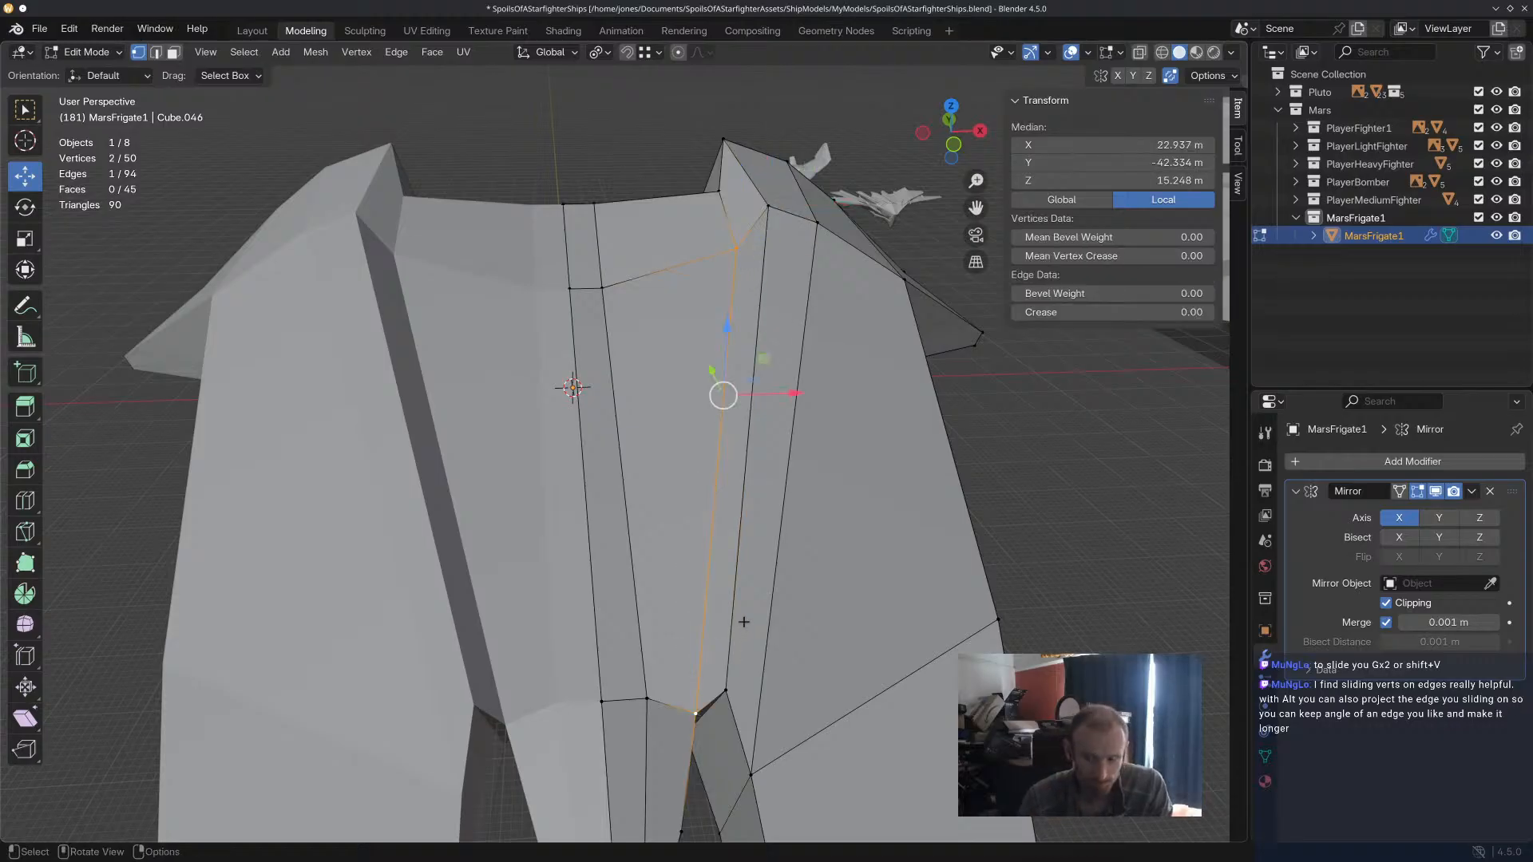
pyautogui.hotkey('shift', 'v')
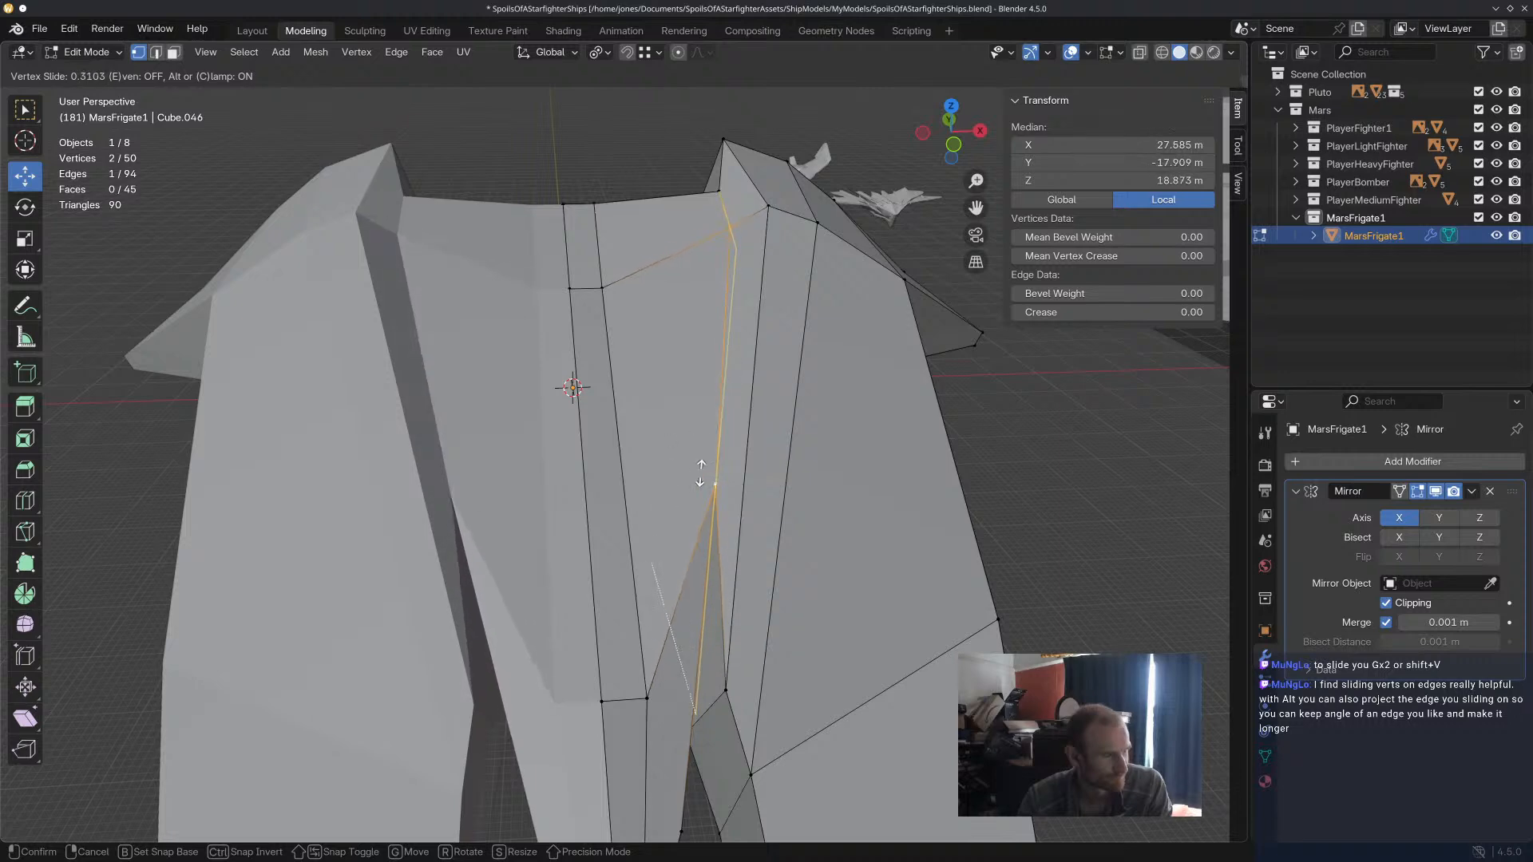
pyautogui.click(710, 399)
# Try vertex-sliding only the outer rear channel vertex inward along the central hull's cross edge.
pyautogui.moveTo(833, 635); pyautogui.dragTo(853, 587, button='middle')
pyautogui.click(741, 217)
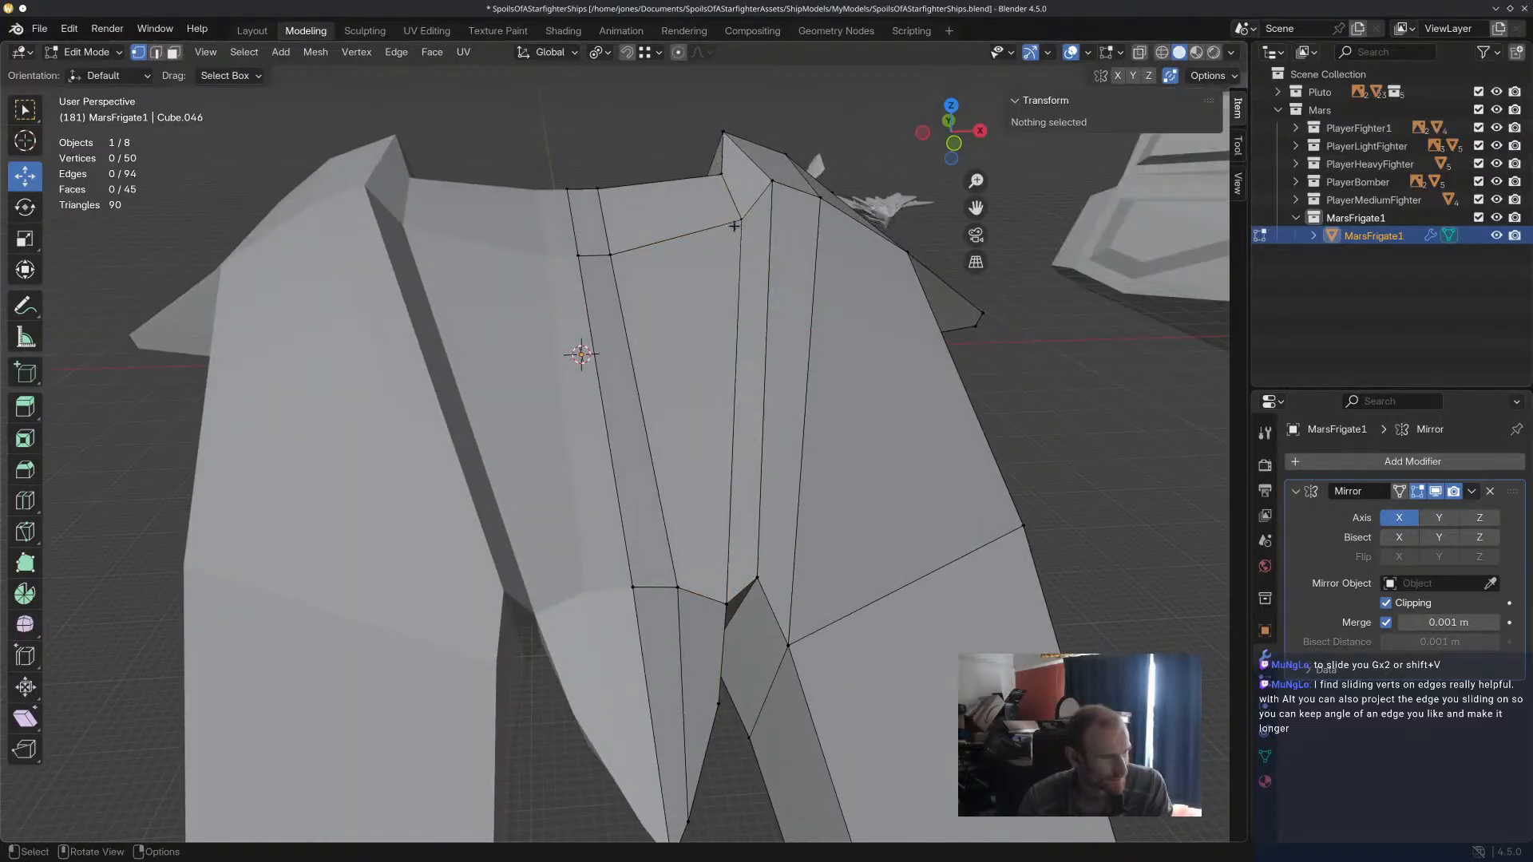
pyautogui.hotkey('shift', 'v')
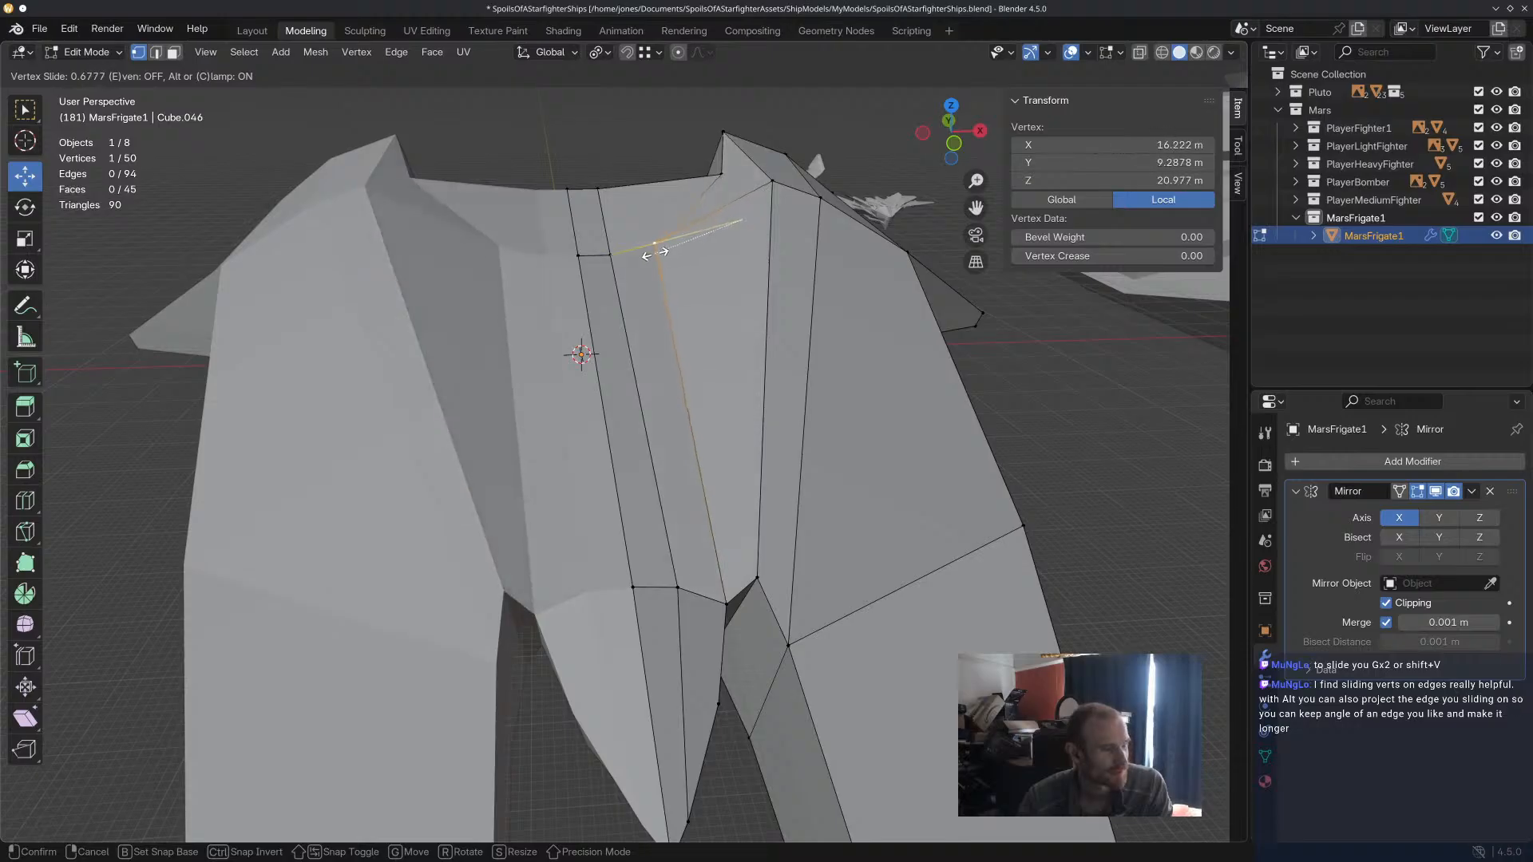
pyautogui.click(741, 228)
# Shift the prong's inner rear top vertex inward along X and its inner front vertex -1.26 m along X.
pyautogui.click(794, 301)
pyautogui.click(773, 182)
pyautogui.moveTo(832, 178); pyautogui.dragTo(813, 179)
pyautogui.click(761, 582)
pyautogui.moveTo(828, 572); pyautogui.dragTo(808, 576)
# Raise the prong's inner front vertex to Z 10.426 m and shift it about 0.78 m outward along X.
pyautogui.moveTo(809, 586); pyautogui.dragTo(750, 273, button='middle')
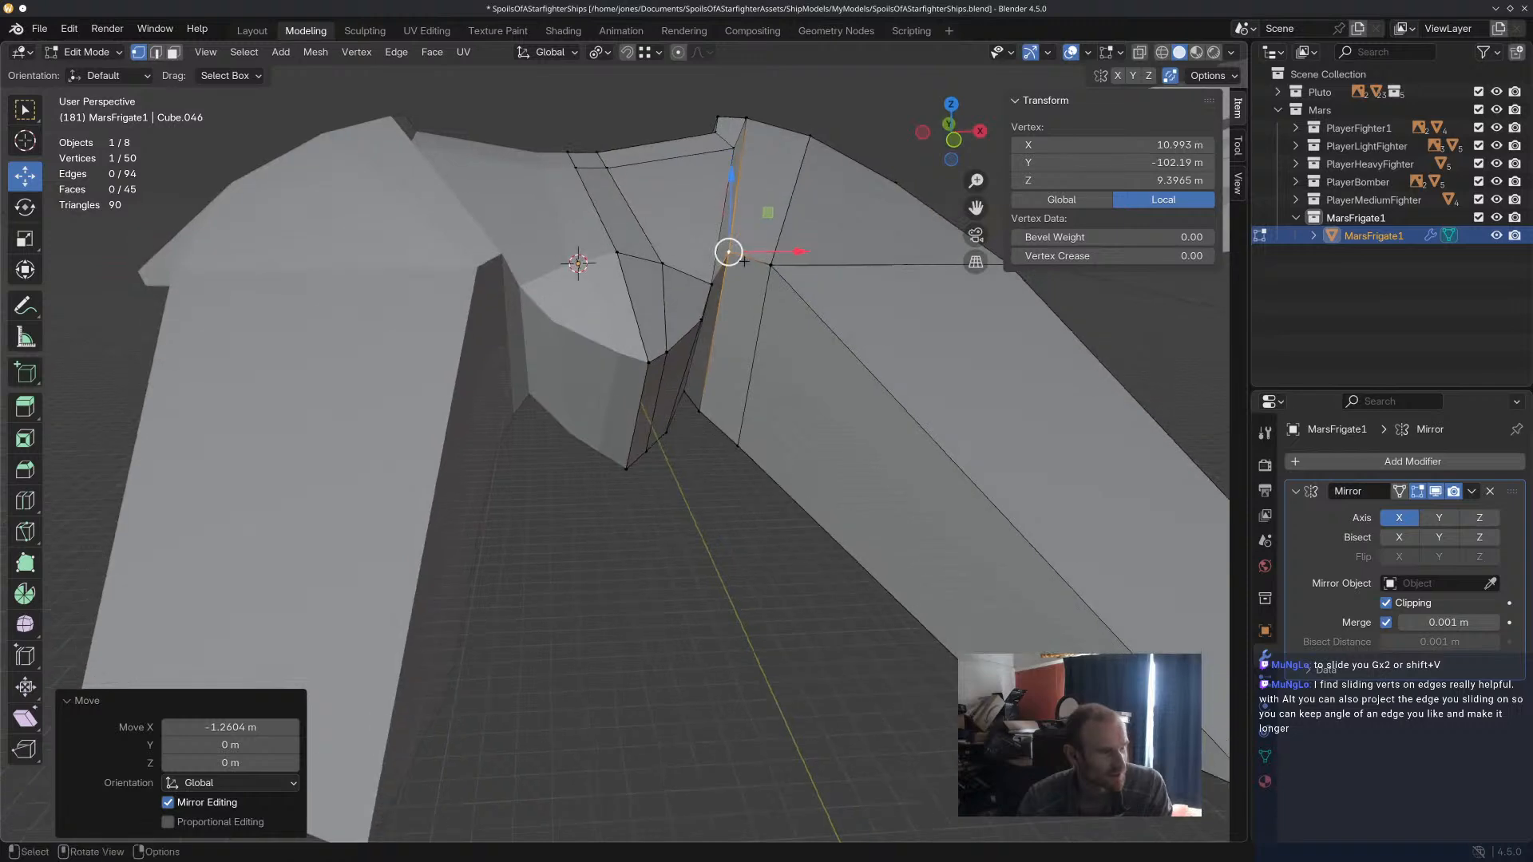
pyautogui.moveTo(730, 180); pyautogui.dragTo(729, 167)
pyautogui.click(749, 564)
pyautogui.moveTo(749, 565); pyautogui.dragTo(697, 306, button='middle')
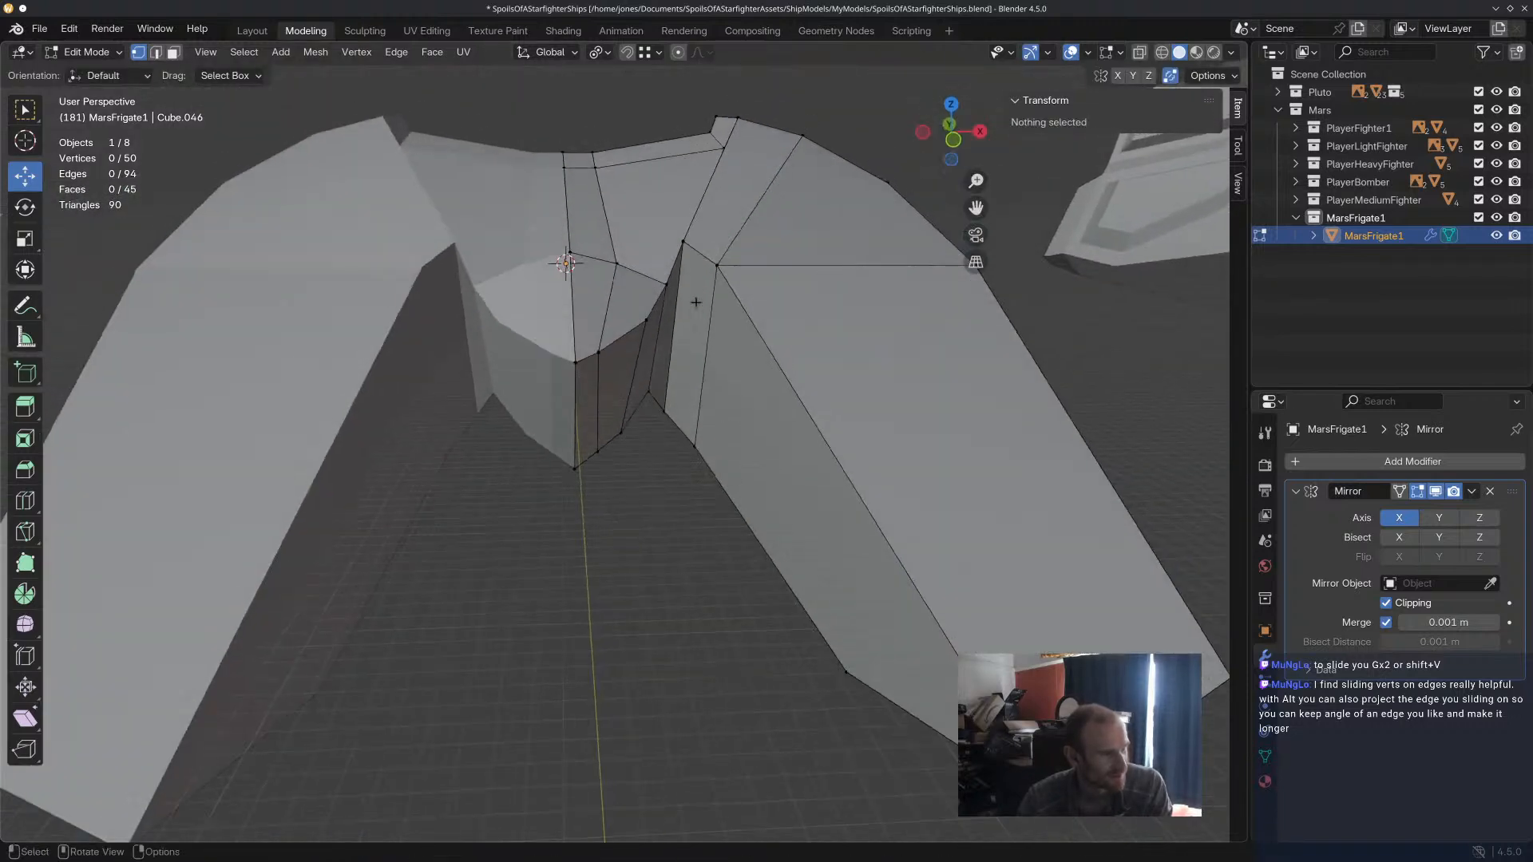
pyautogui.click(680, 241)
pyautogui.moveTo(728, 242); pyautogui.dragTo(737, 243)
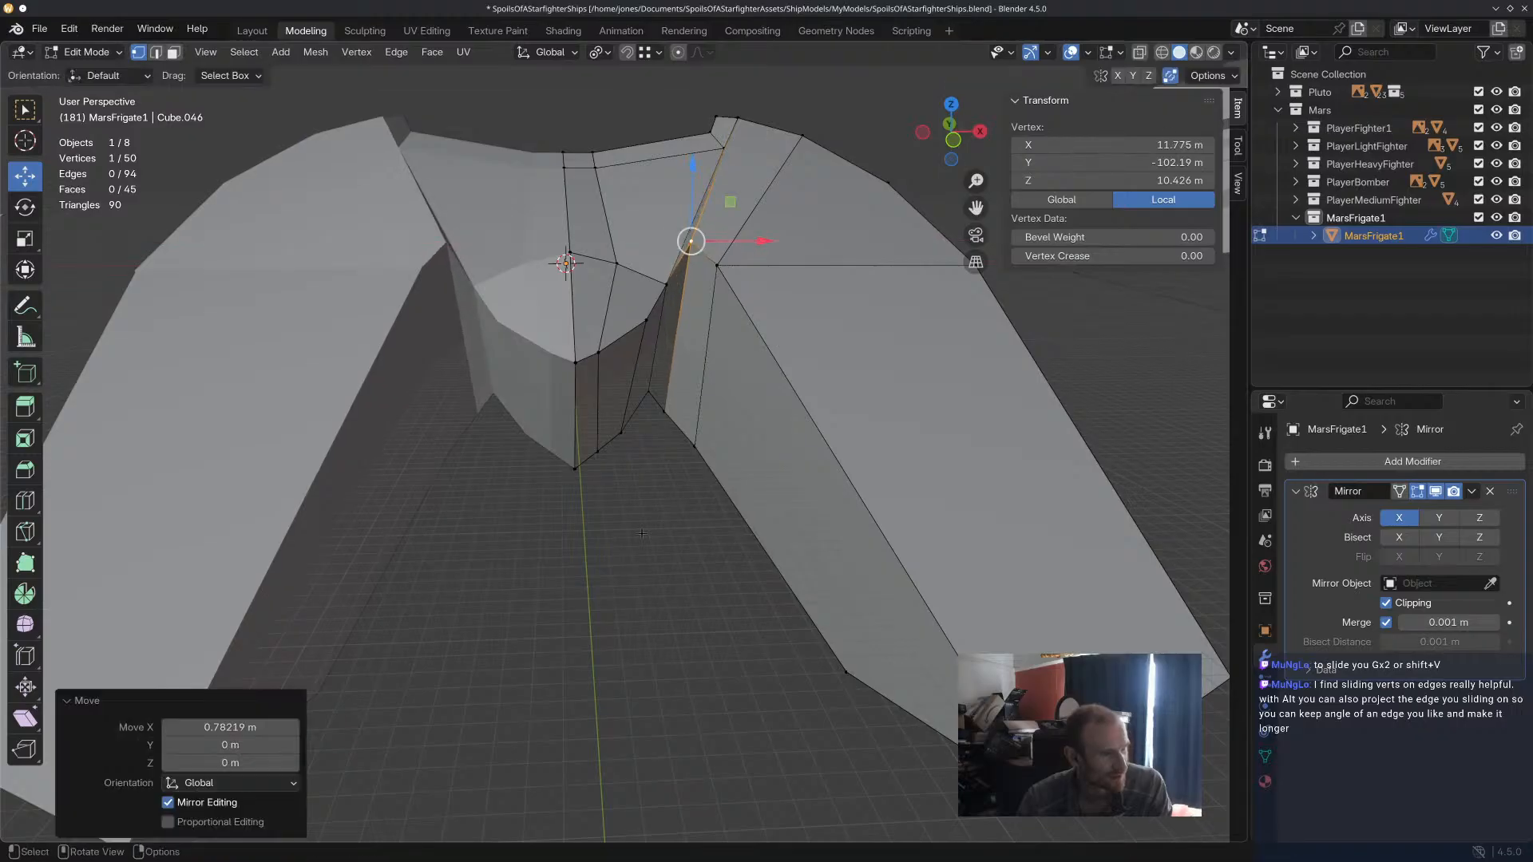
# Raise the short cross edge at the middle of the central hull along Z to a height of about 27.92 m.
pyautogui.click(639, 536)
pyautogui.scroll(-5, 639, 537)
pyautogui.moveTo(639, 537); pyautogui.dragTo(675, 538, button='middle')
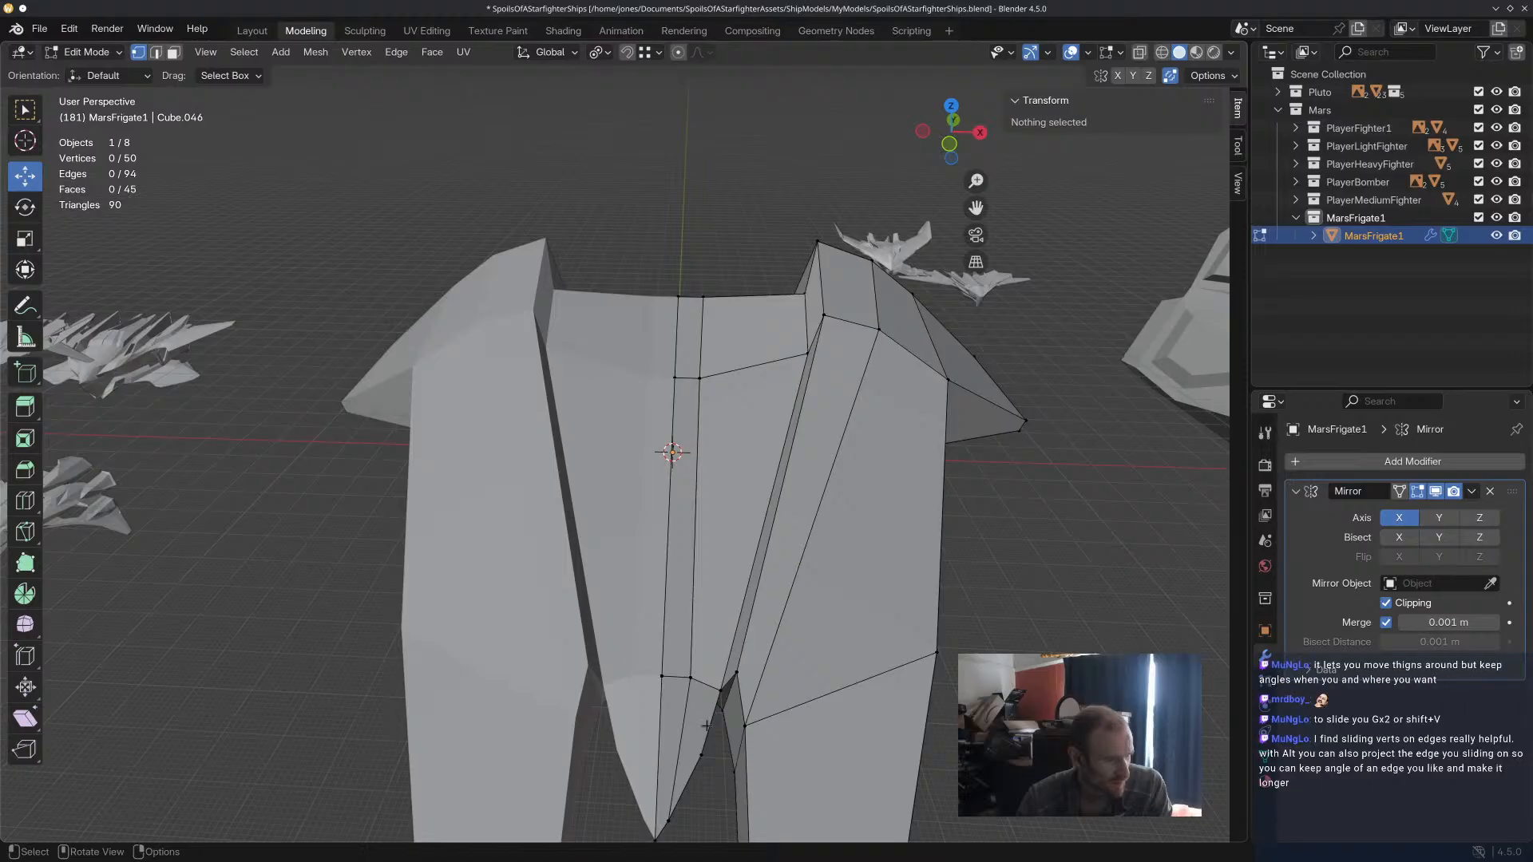
pyautogui.moveTo(710, 679); pyautogui.dragTo(668, 378, button='middle')
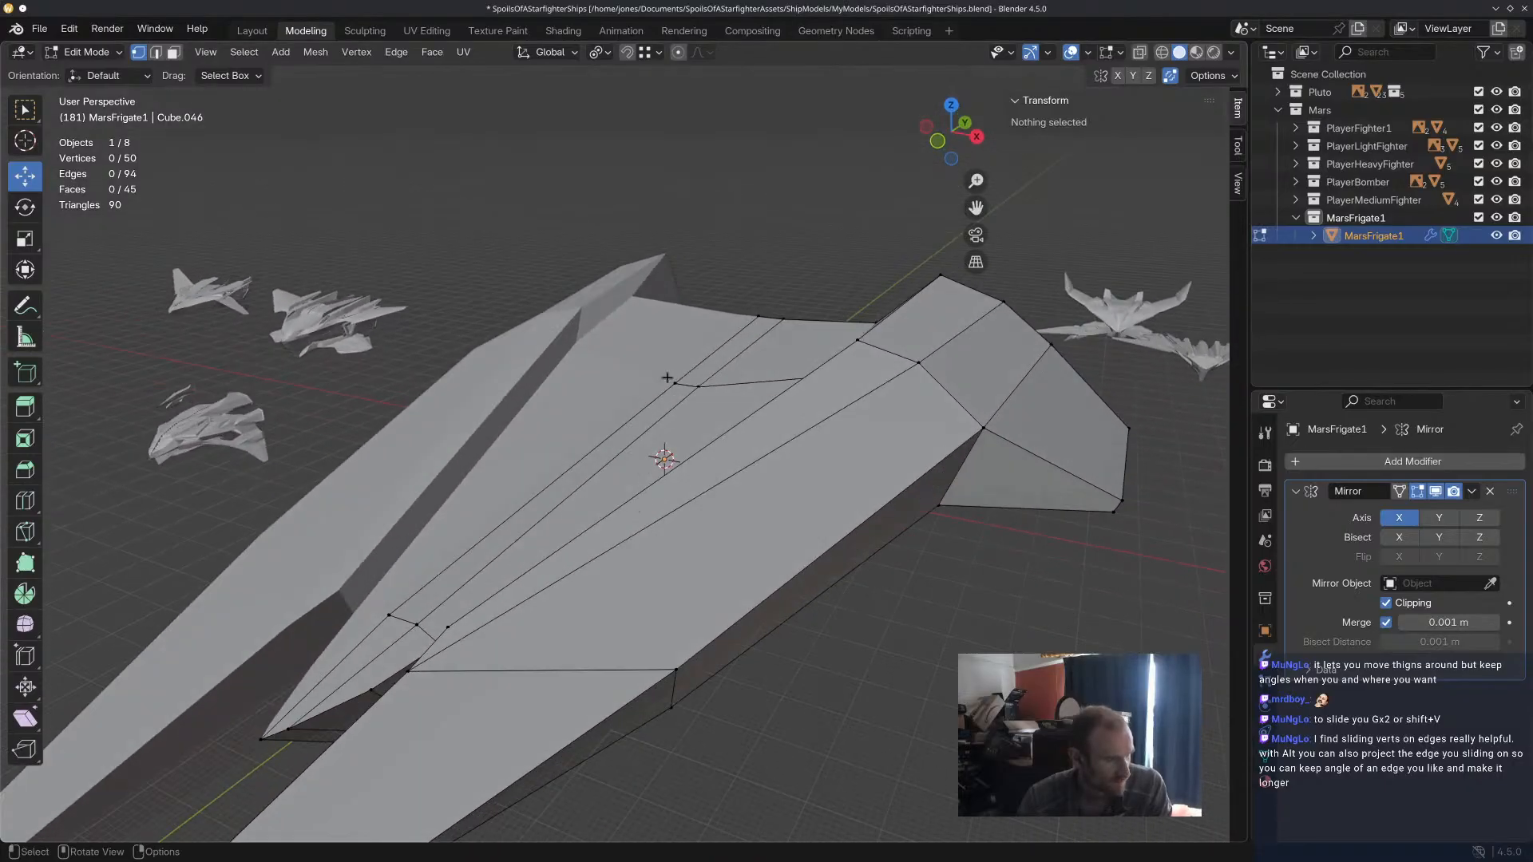
pyautogui.click(667, 378)
pyautogui.press('g')
pyautogui.press('z')
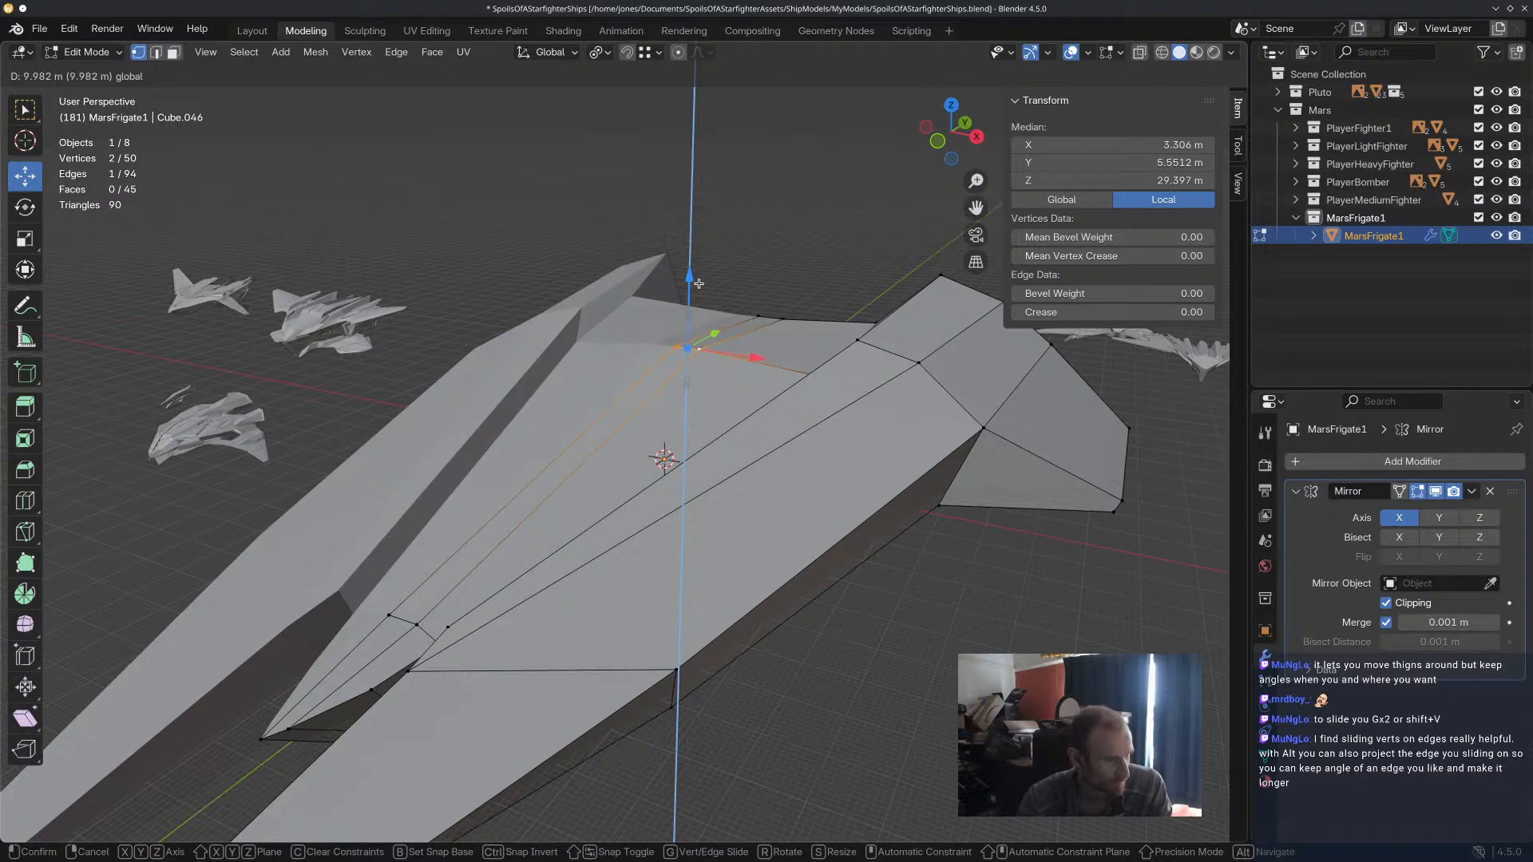
pyautogui.moveTo(698, 289); pyautogui.dragTo(698, 290)
pyautogui.click(826, 299)
# Vertex-slide the raised cross edge's outer vertex toward the channel with a factor of 0.371.
pyautogui.moveTo(825, 301); pyautogui.dragTo(792, 380, button='middle')
pyautogui.click(547, 354)
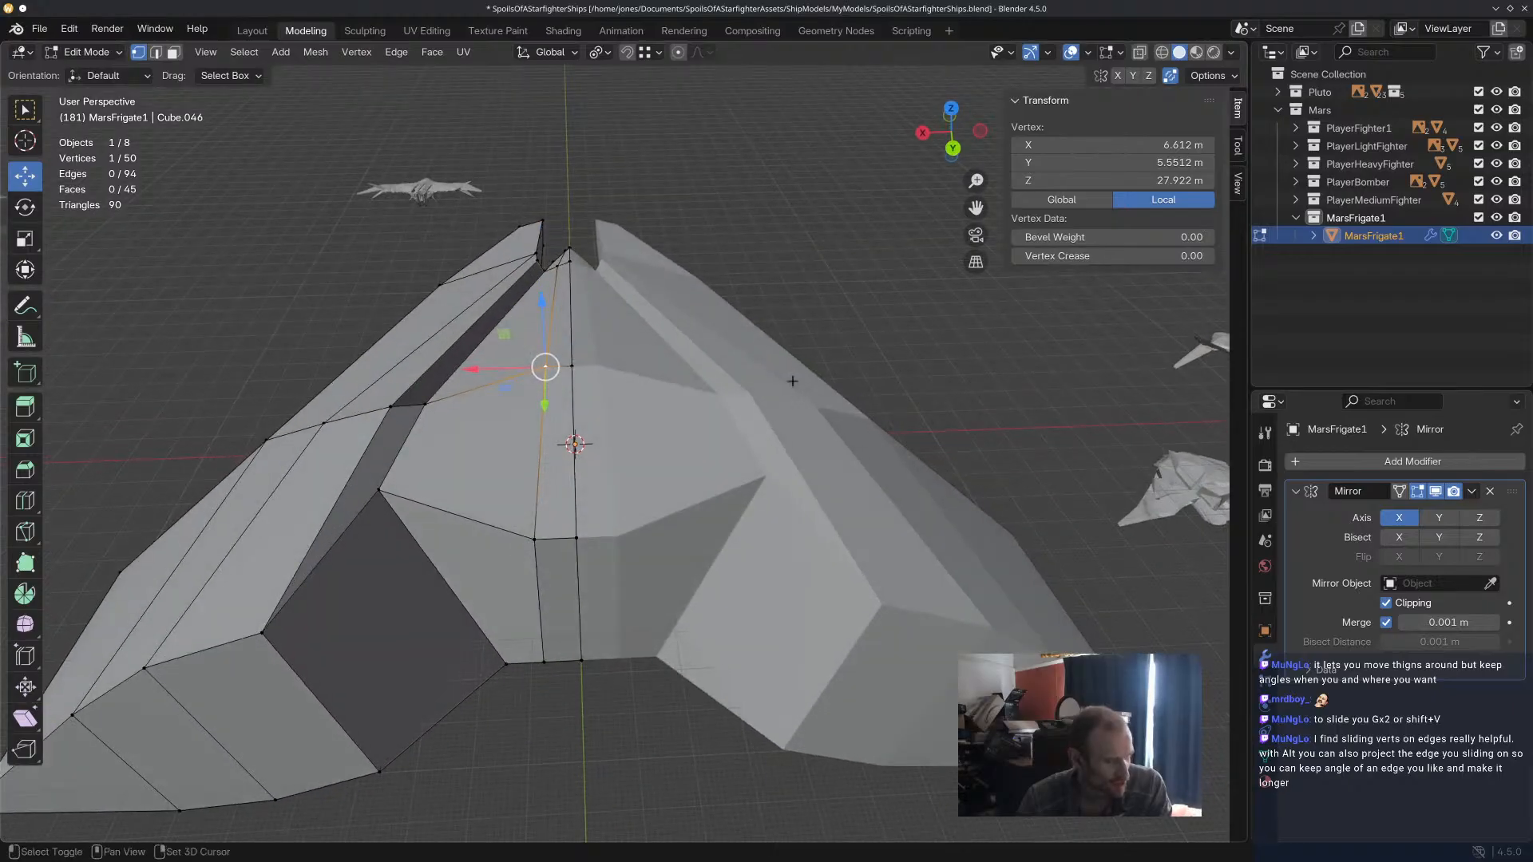
pyautogui.hotkey('shift', 'v')
pyautogui.click(745, 385)
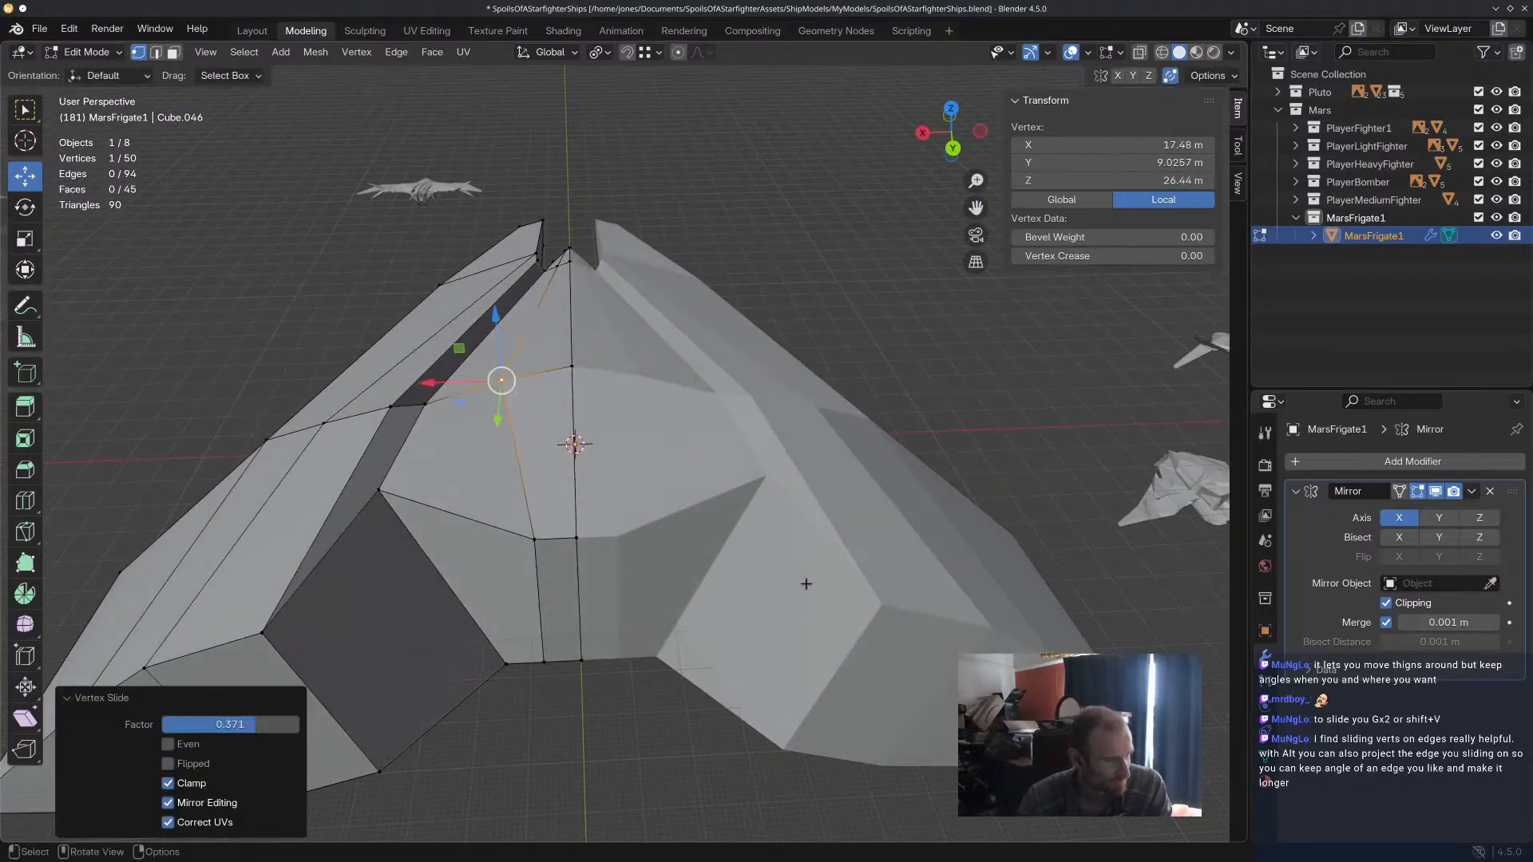
# Vertex-slide the central hull's rear upper corner vertex down its outer rear edge with a factor of 0.257.
pyautogui.click(867, 407)
pyautogui.moveTo(867, 407); pyautogui.dragTo(412, 398, button='middle')
pyautogui.click(412, 398)
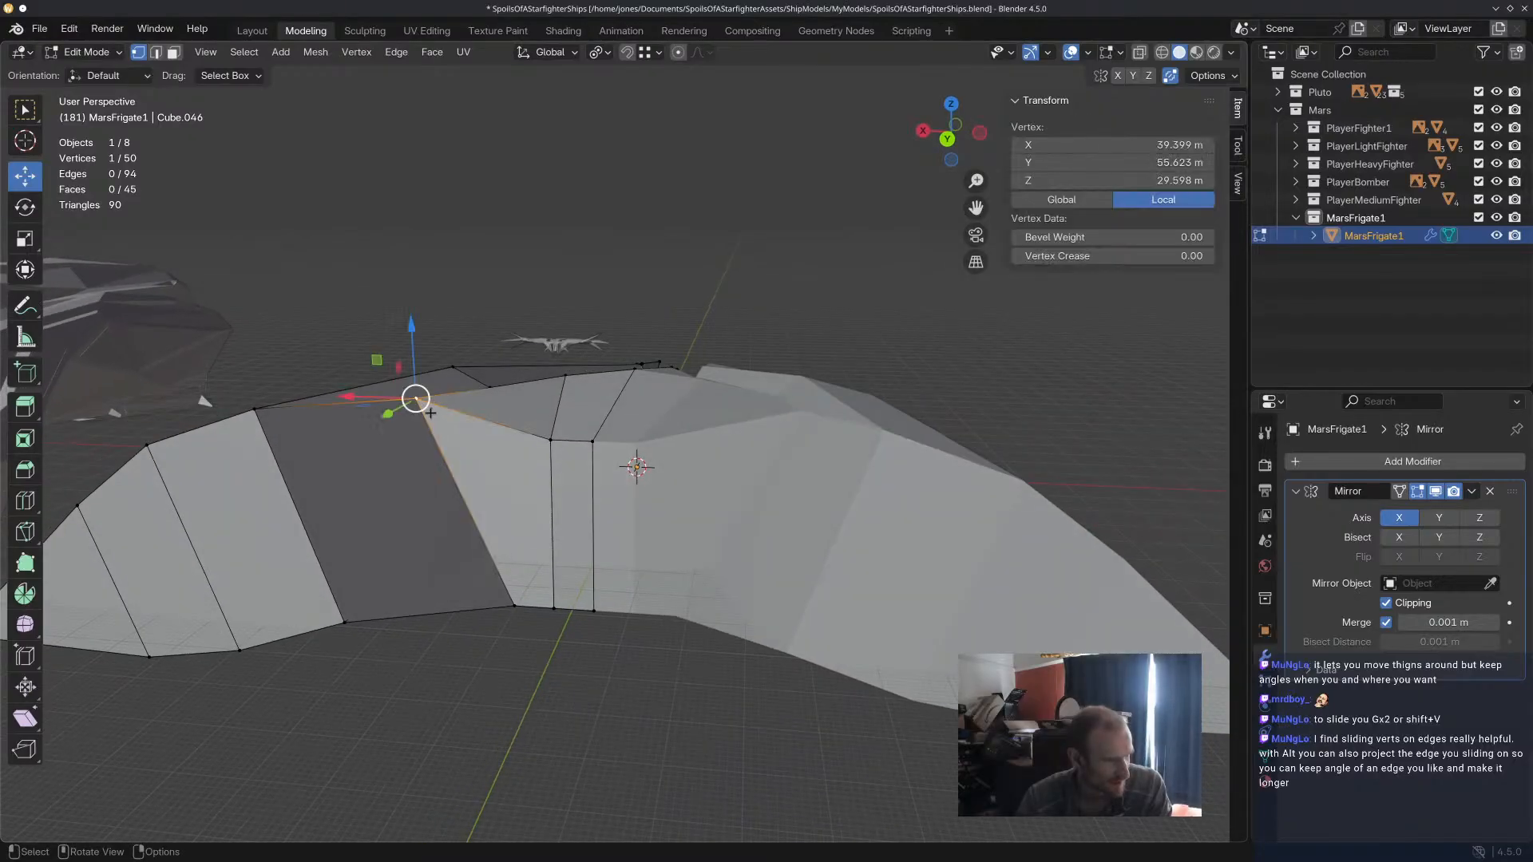
pyautogui.hotkey('shift', 'v')
pyautogui.click(453, 466)
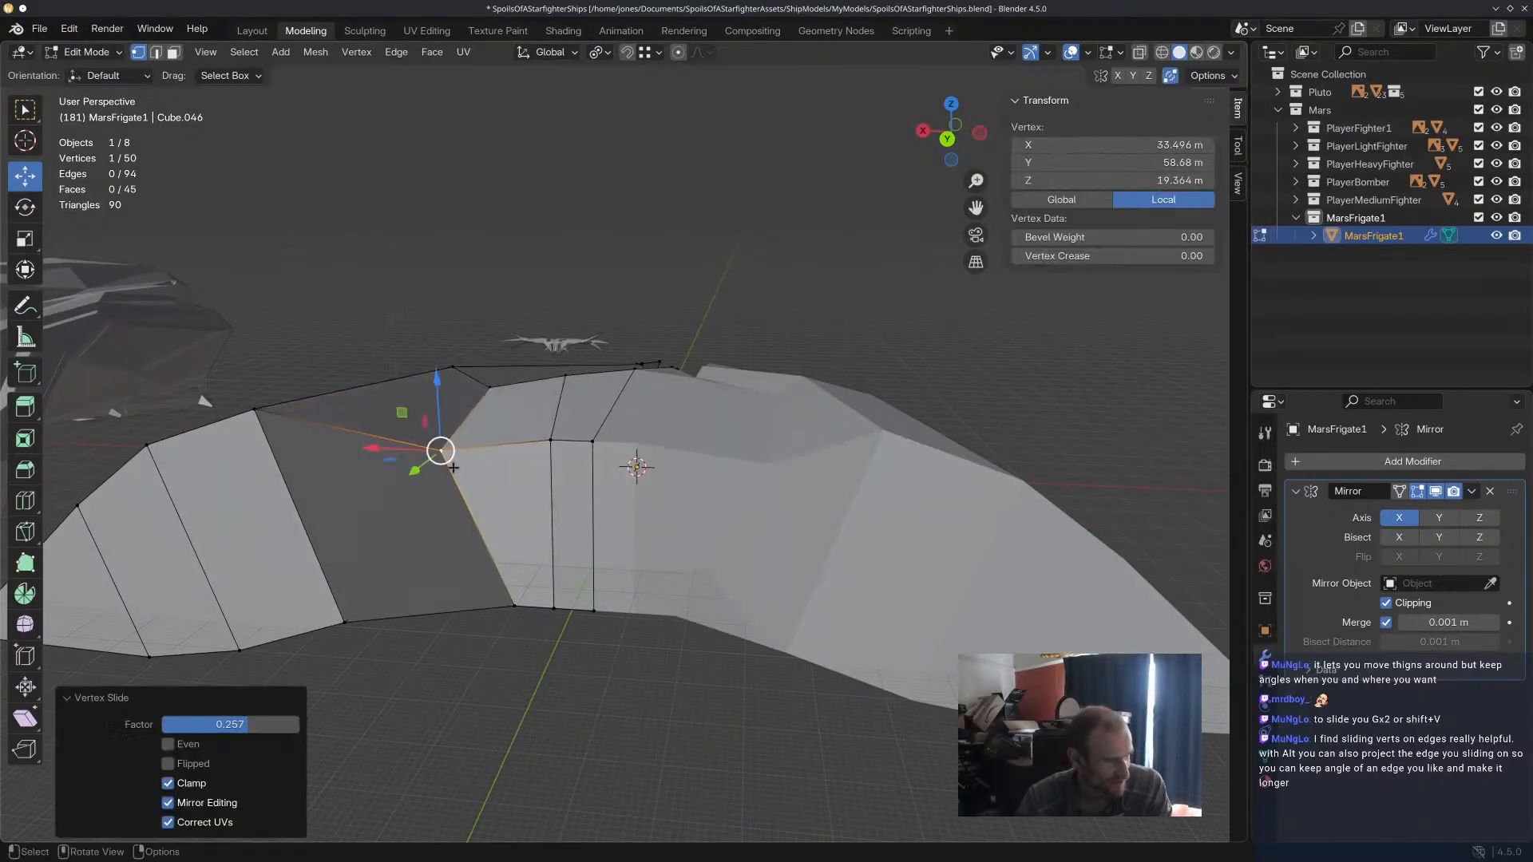
pyautogui.click(794, 301)
# Examine the reshaped central hull, channels and prongs from above and from the front.
pyautogui.moveTo(794, 301); pyautogui.dragTo(725, 599, button='middle')
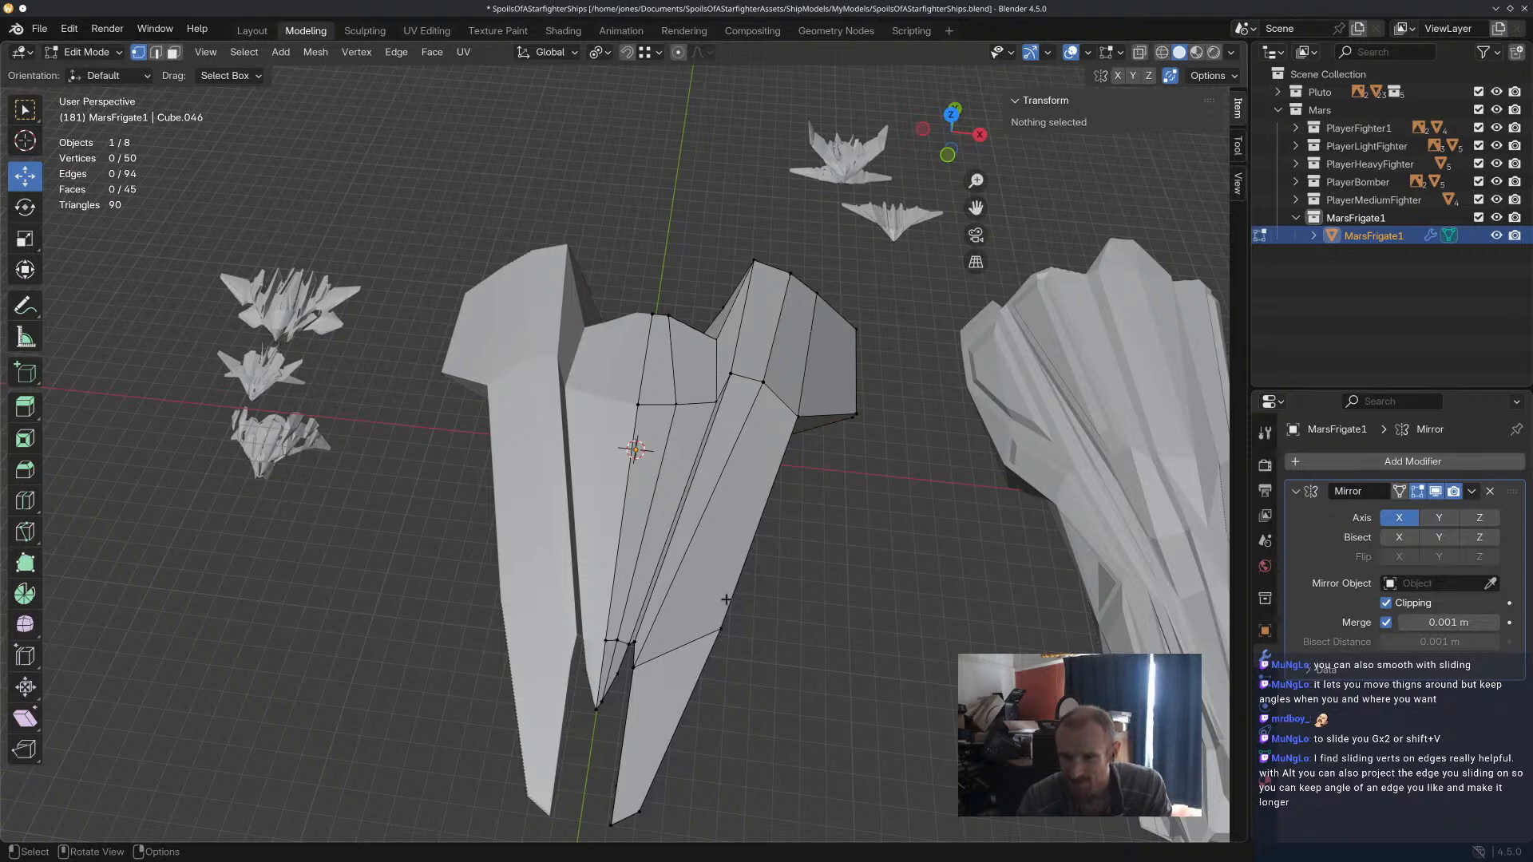
pyautogui.moveTo(726, 599); pyautogui.dragTo(444, 449, button='middle')
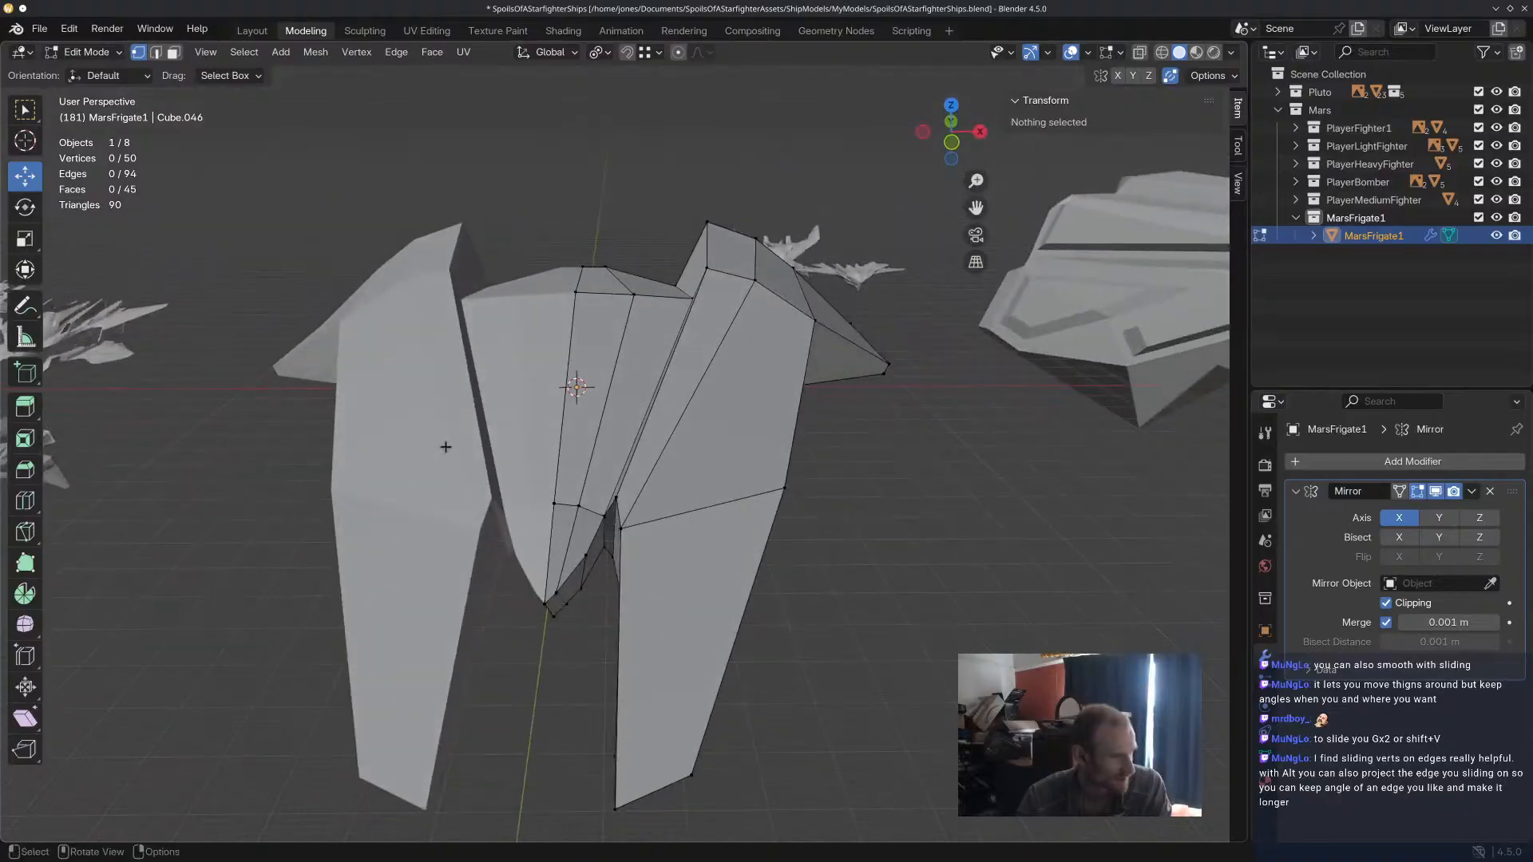
pyautogui.moveTo(612, 427); pyautogui.dragTo(571, 458, button='middle')
pyautogui.keyDown('shift'); pyautogui.moveTo(692, 343); pyautogui.dragTo(678, 409, button='middle'); pyautogui.keyUp('shift')
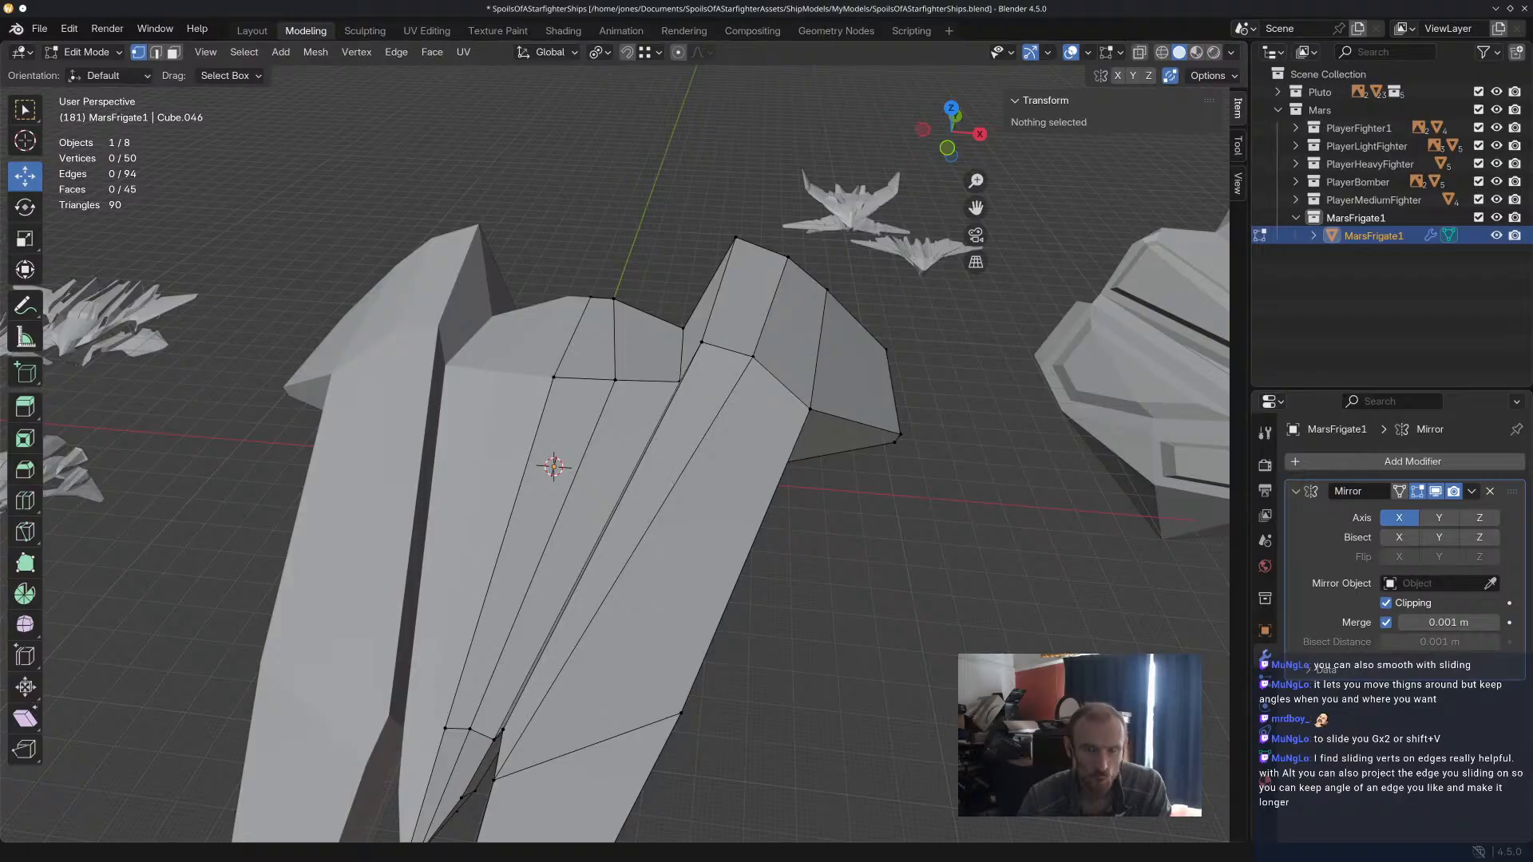
pyautogui.moveTo(553, 466); pyautogui.dragTo(583, 427, button='middle')
pyautogui.scroll(2, 686, 365)
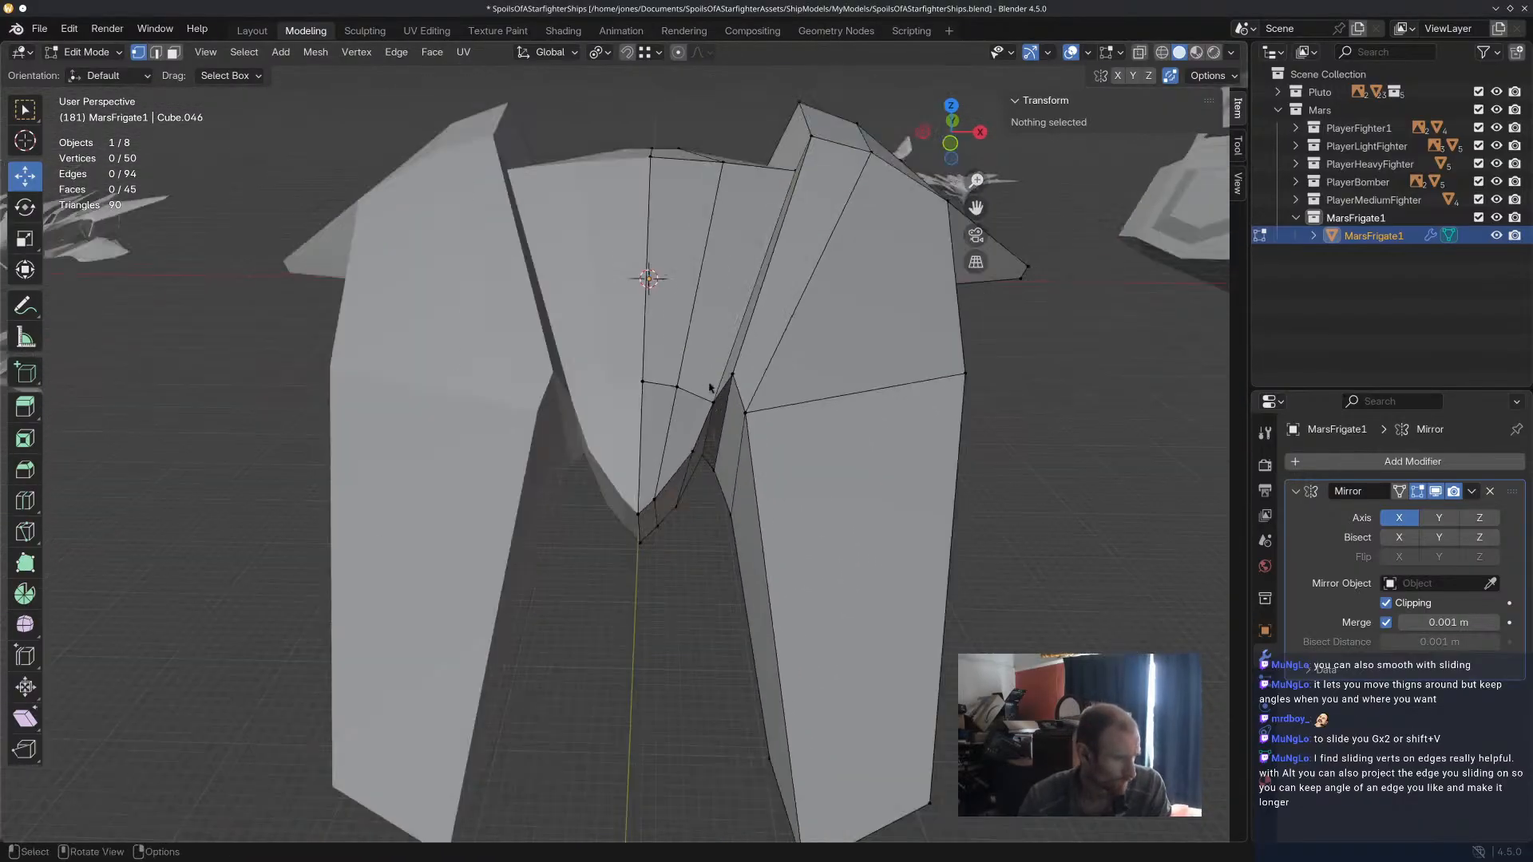
pyautogui.click(685, 365)
pyautogui.moveTo(710, 332); pyautogui.dragTo(710, 362, button='middle')
# Inset the central hull's long outer top face together with the face behind it by 2.273 m.
pyautogui.click(172, 53)
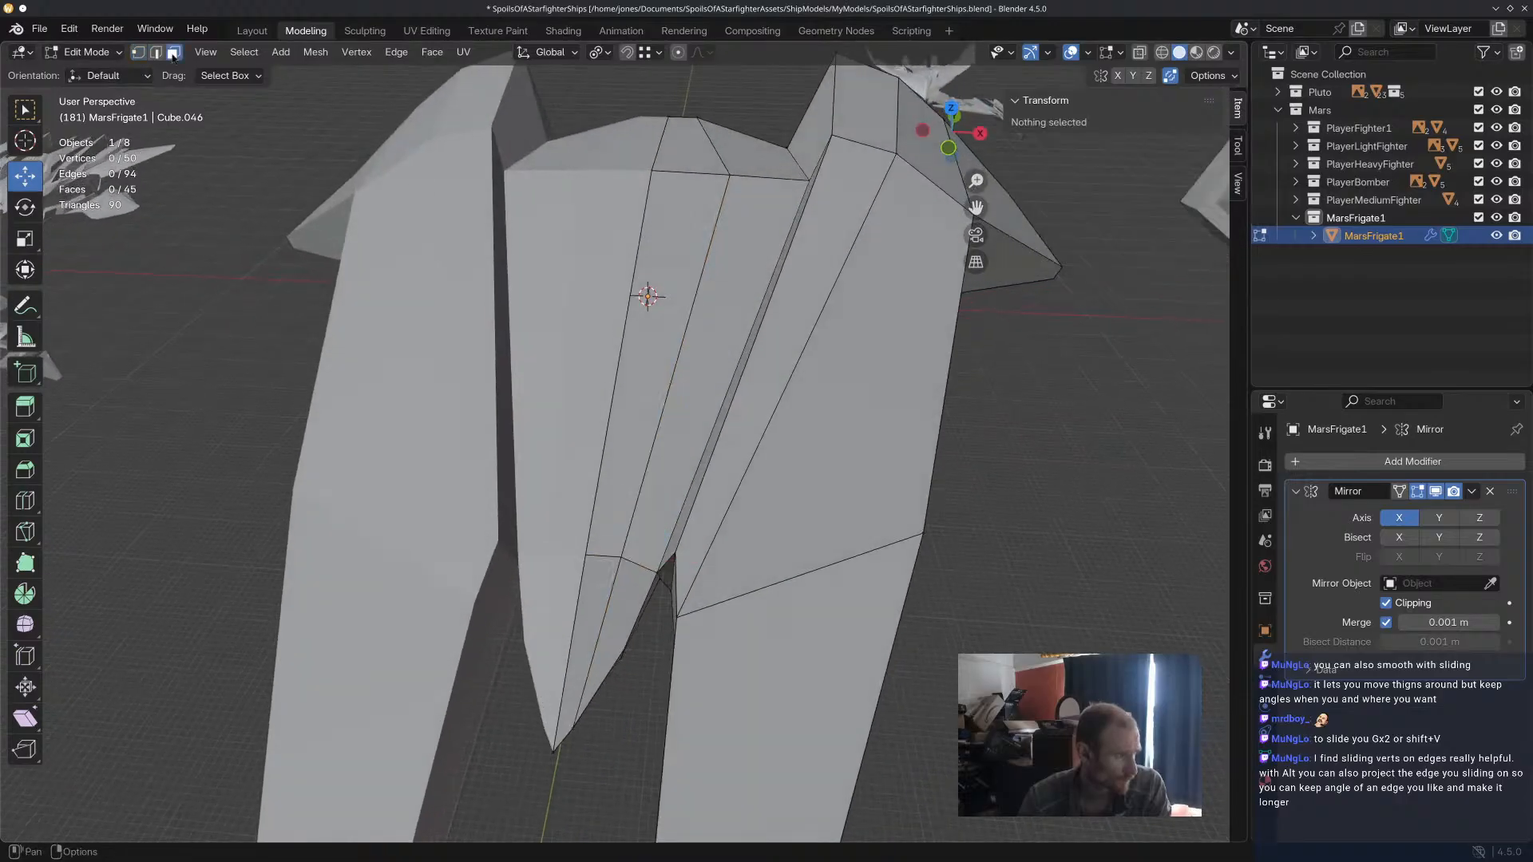
pyautogui.click(717, 385)
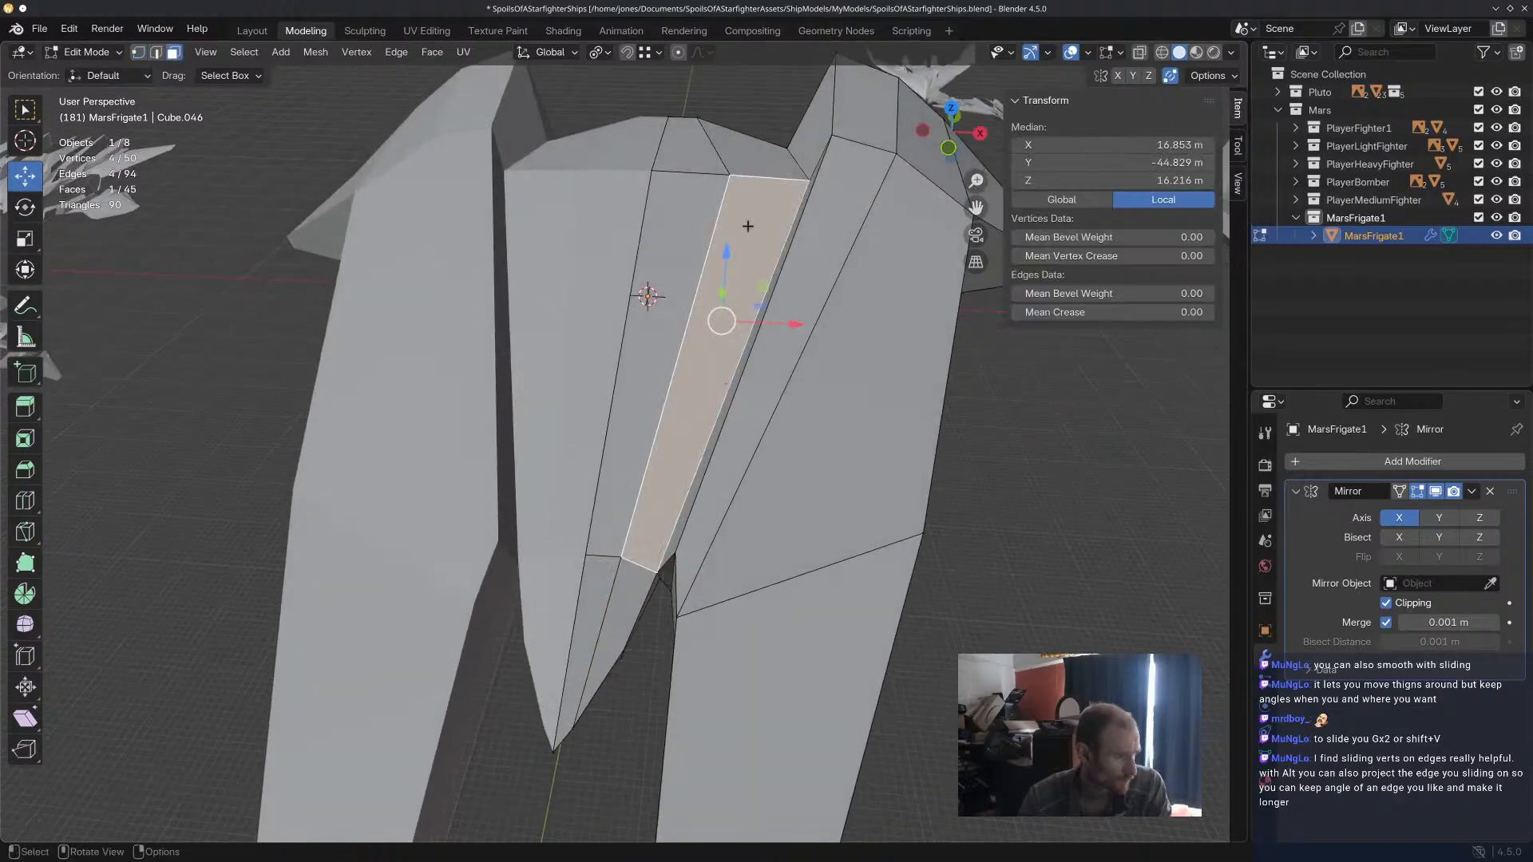
pyautogui.keyDown('shift'); pyautogui.click(758, 166); pyautogui.keyUp('shift')
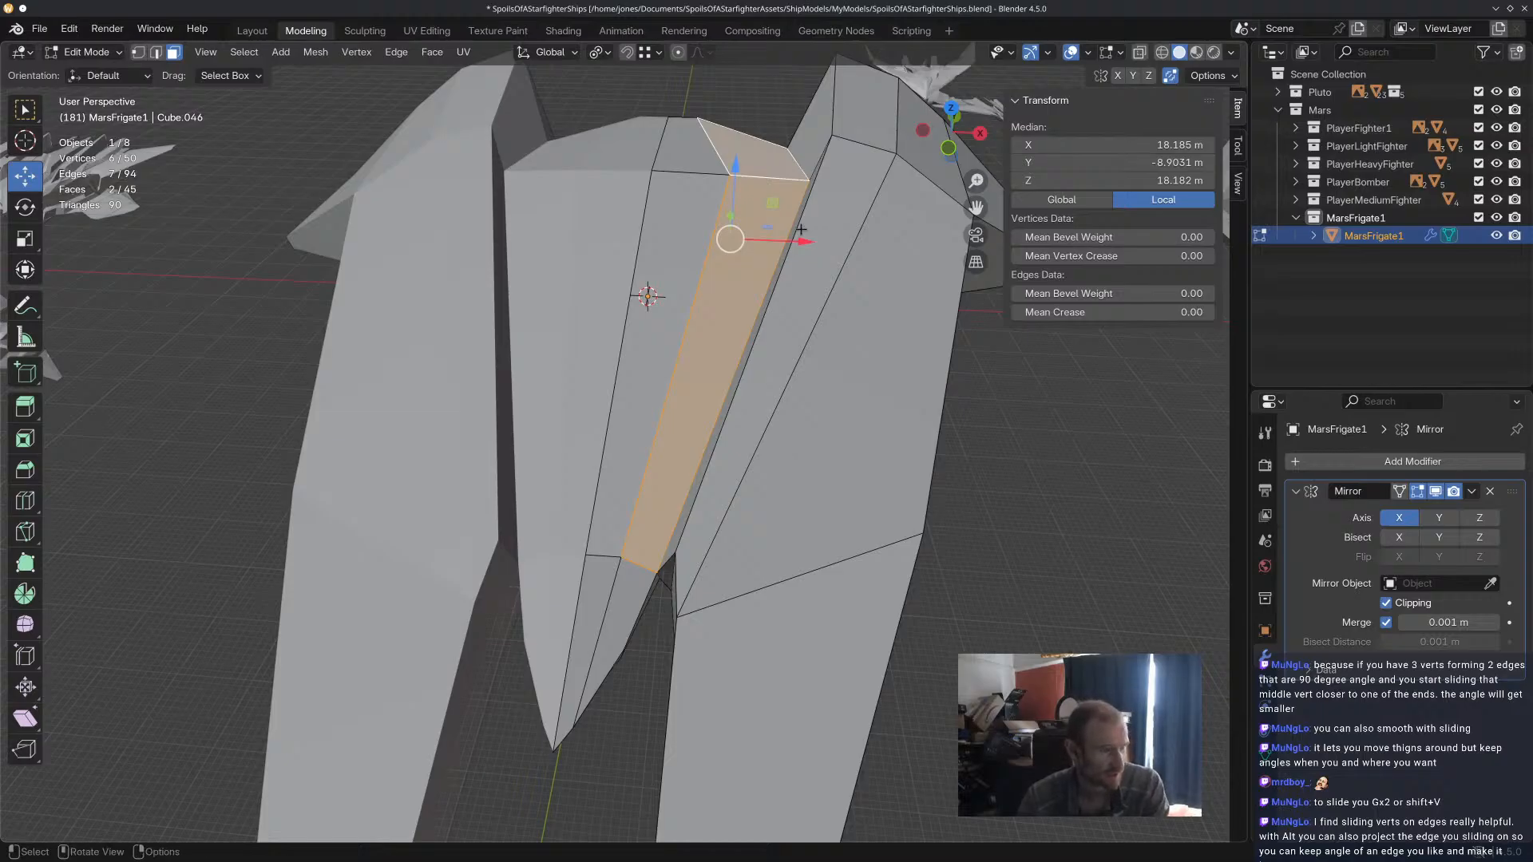
pyautogui.hotkey('ctrl', 'i')
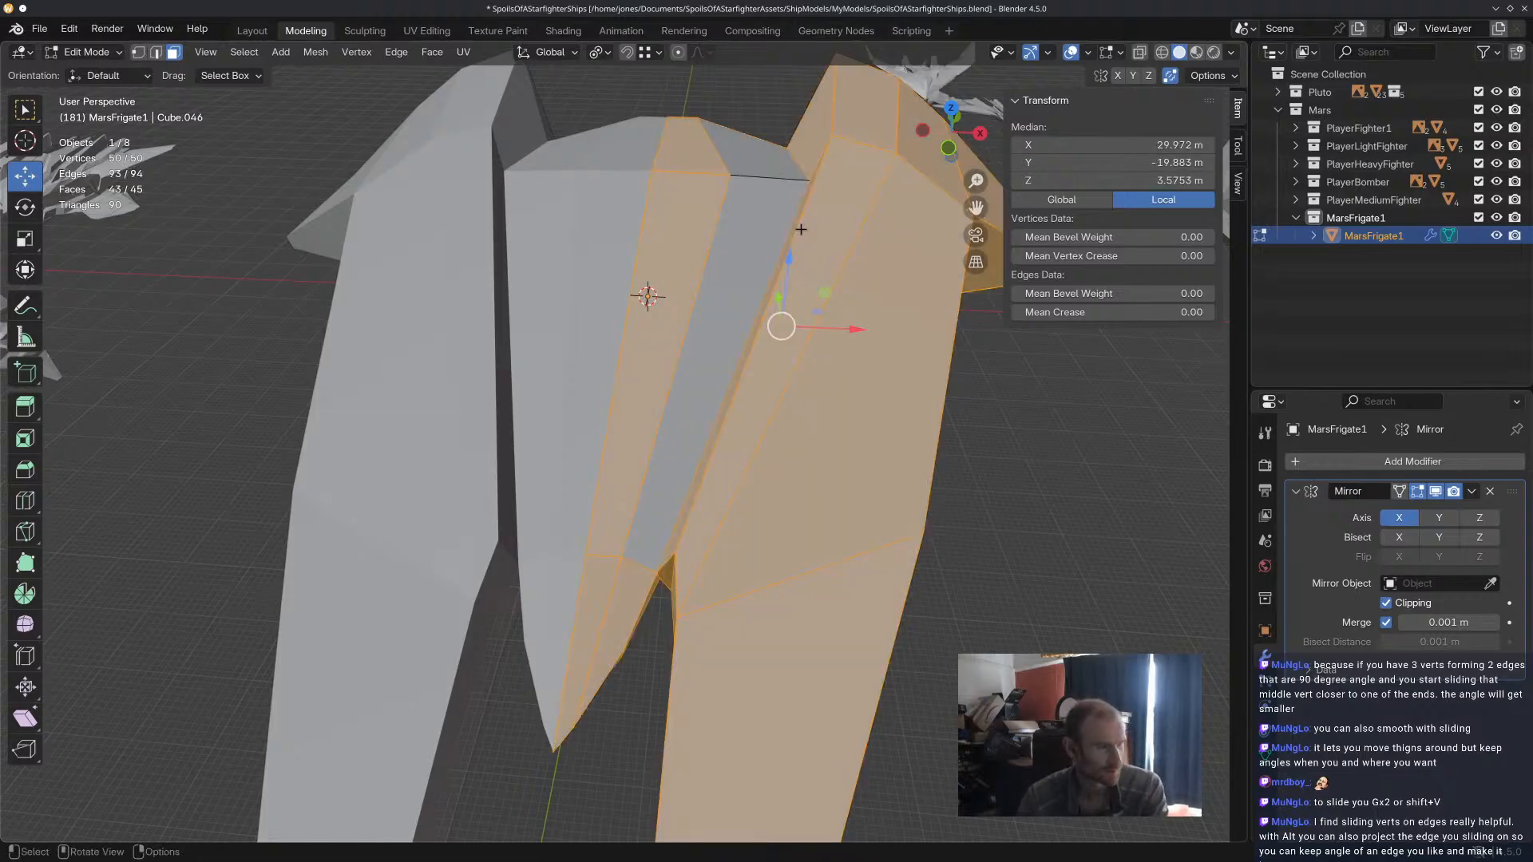
pyautogui.click(764, 253)
pyautogui.keyDown('shift'); pyautogui.click(755, 161); pyautogui.keyUp('shift')
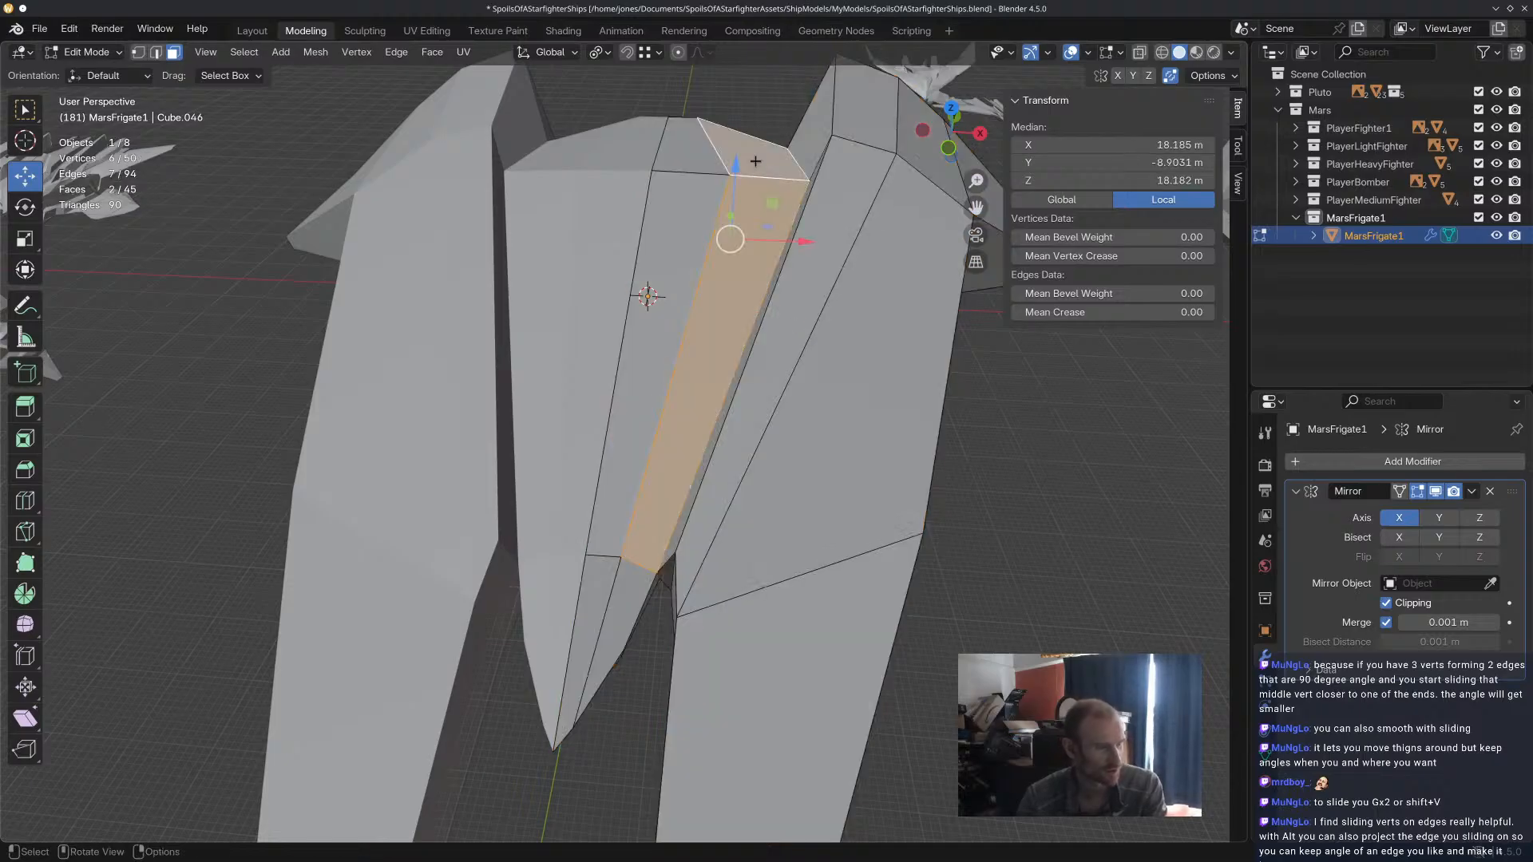
pyautogui.press('i')
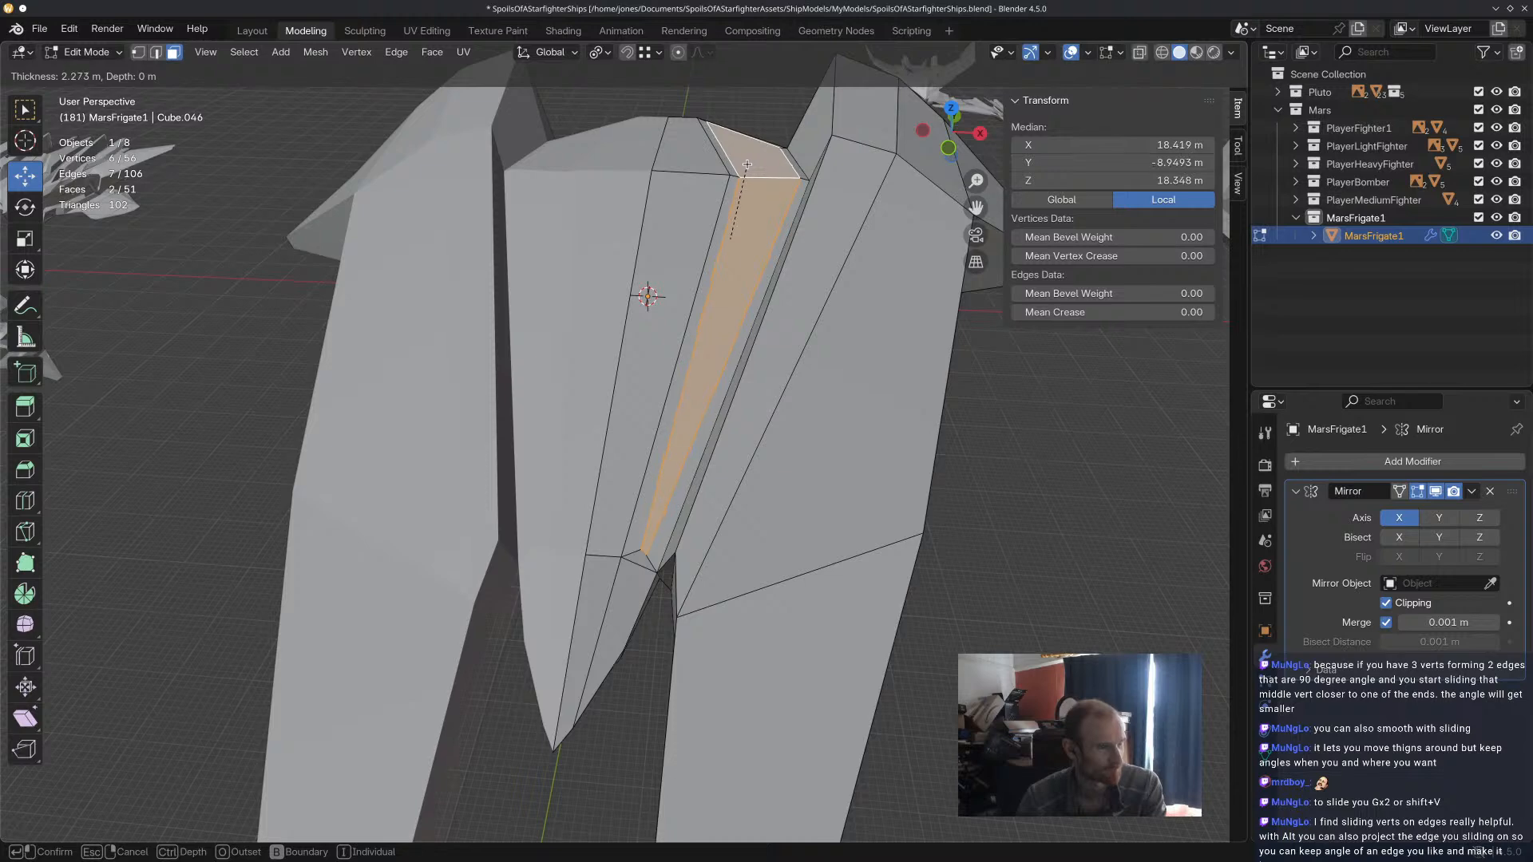
pyautogui.click(746, 164)
# Extrude the two inset faces upward along their normal to a median Z of about 23.81 m and switch to edge selection.
pyautogui.press('e')
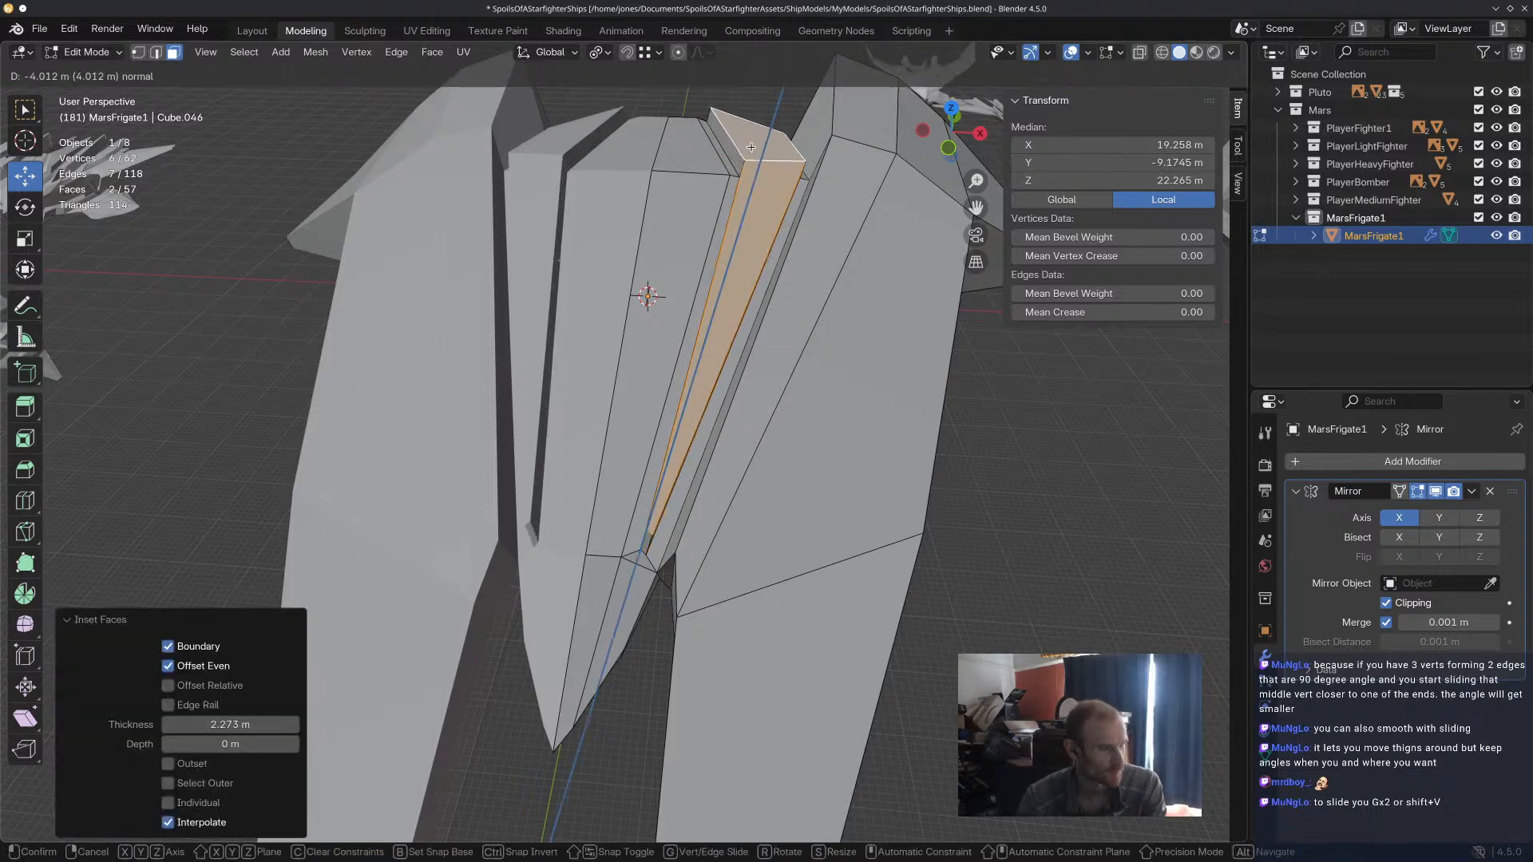
pyautogui.click(743, 176)
pyautogui.moveTo(735, 205)
pyautogui.mouseDown(button='middle')
pyautogui.moveTo(572, 229)
pyautogui.moveTo(491, 188)
pyautogui.moveTo(719, 209)
pyautogui.moveTo(812, 163)
pyautogui.moveTo(744, 232)
pyautogui.mouseUp(button='middle')
pyautogui.click(157, 52)
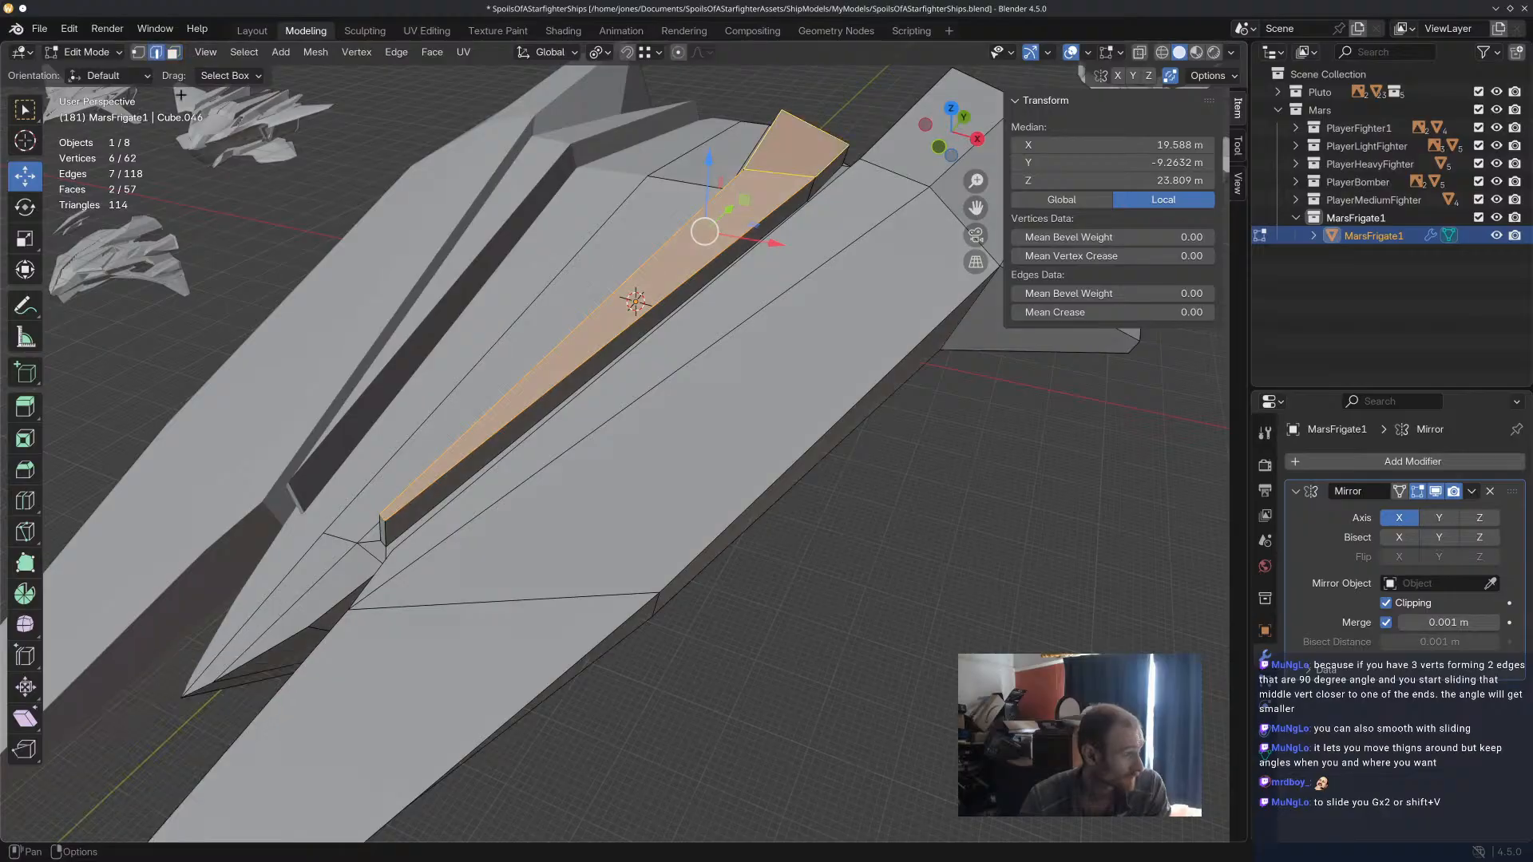
# Move the upper front edge of the raised ridge on the central hull backward by 9.1388 m along Y.
pyautogui.click(388, 518)
pyautogui.moveTo(426, 481); pyautogui.dragTo(469, 445)
pyautogui.moveTo(470, 445); pyautogui.dragTo(544, 416, button='middle')
pyautogui.scroll(8, 543, 416)
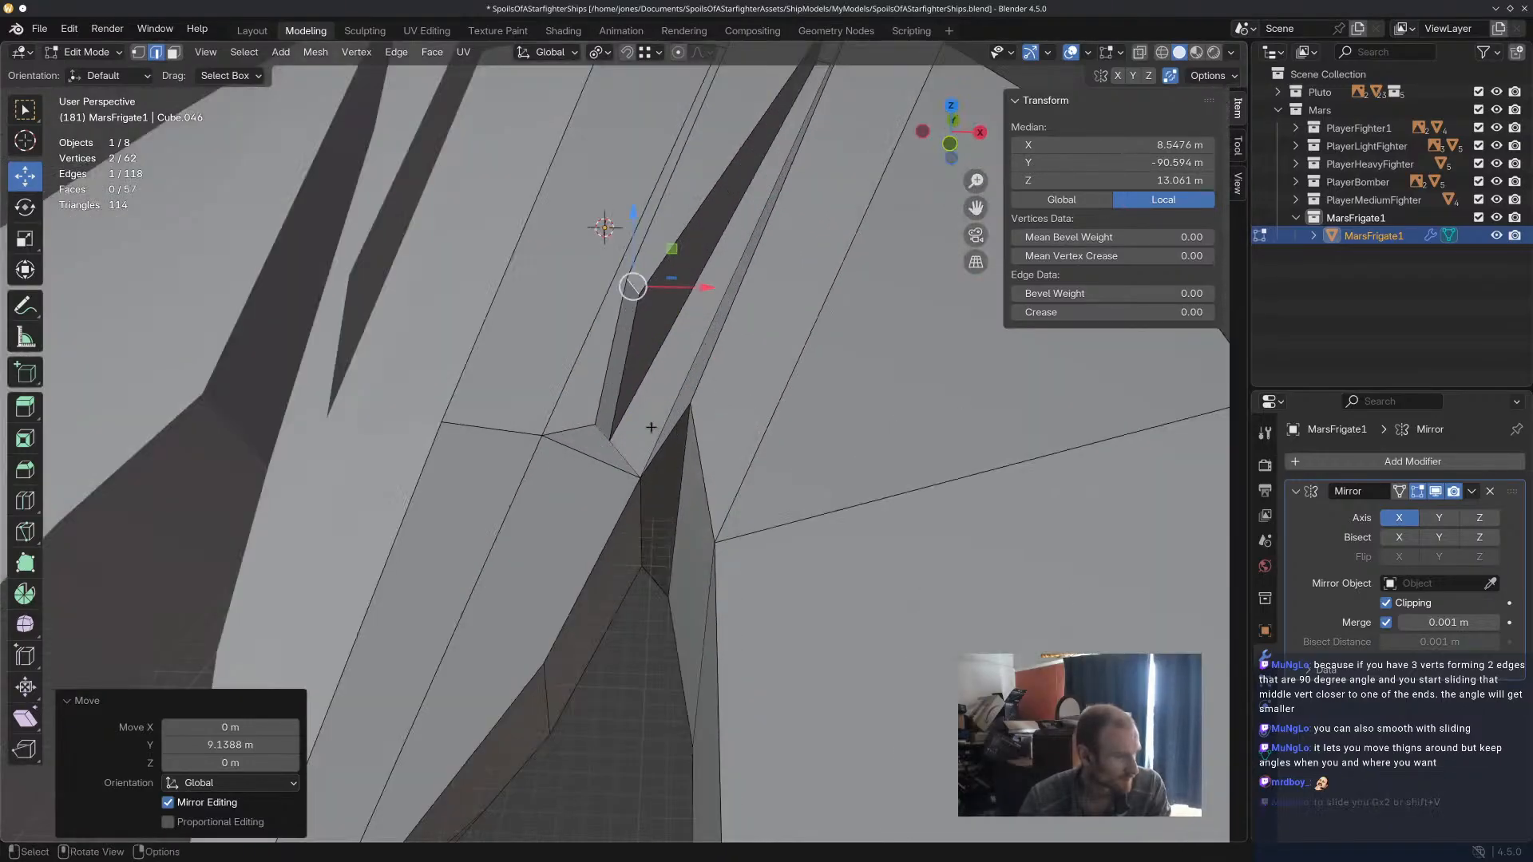
# Scale up the ridge's front base edge to widen it toward both sides of the hull's outer top face.
pyautogui.click(612, 438)
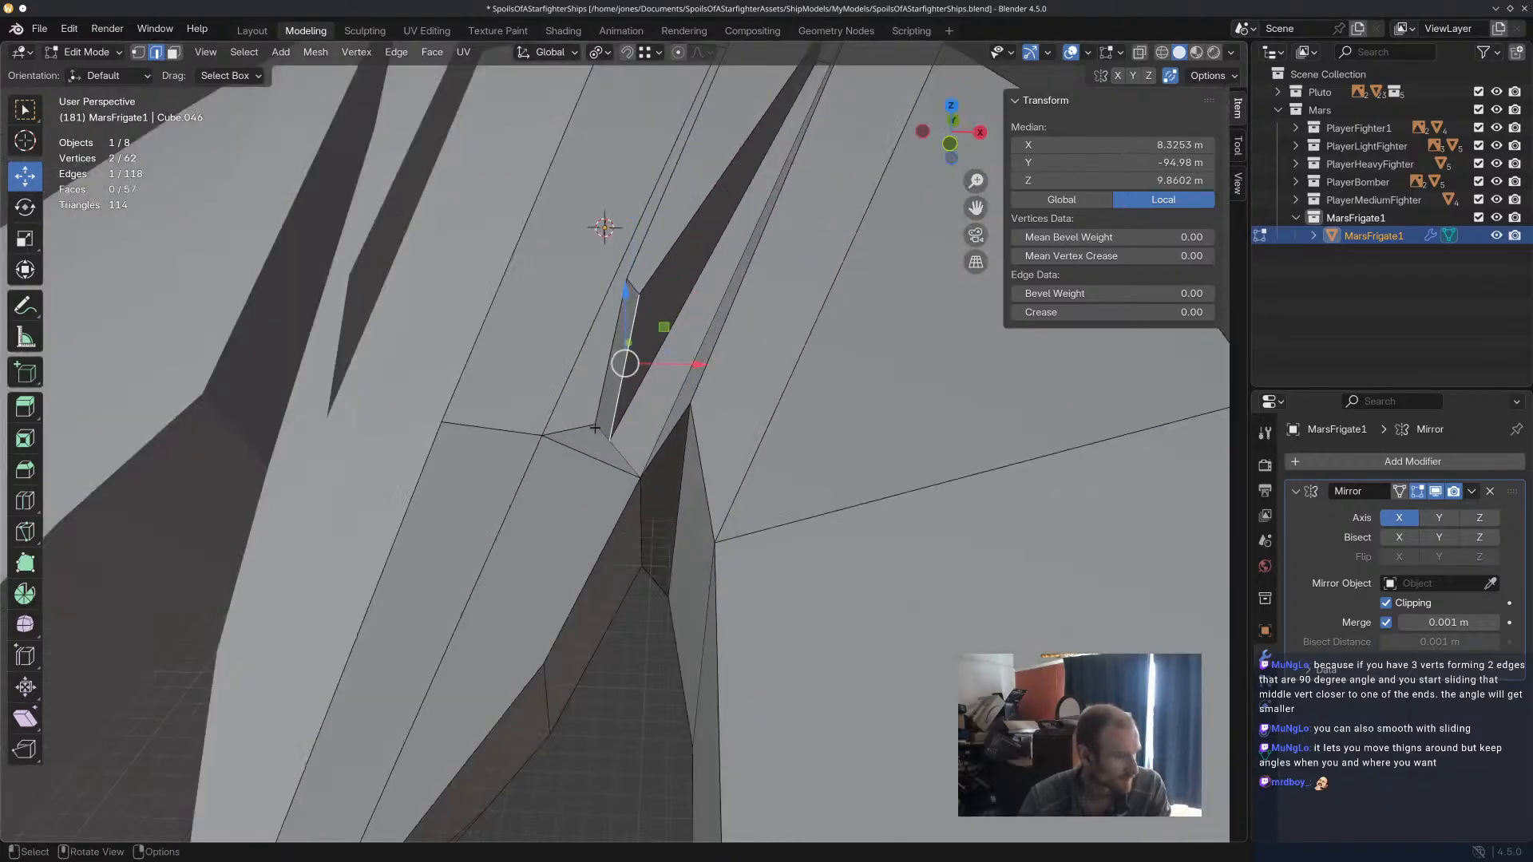
pyautogui.press('s')
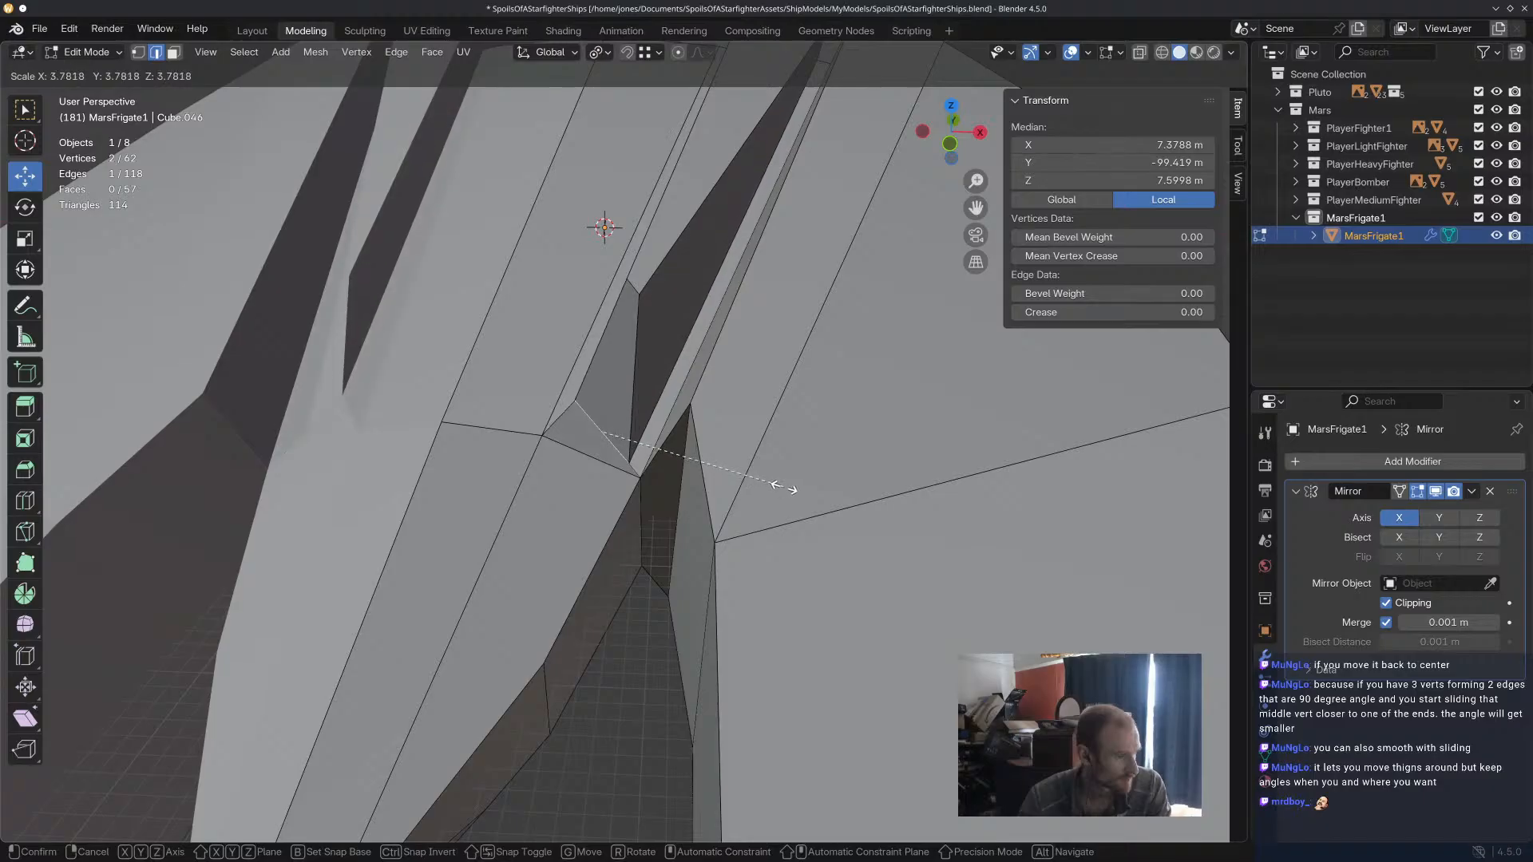
pyautogui.click(760, 471)
# Rotate the ridge's upper front edge, trying the global X, Z and Y axes as well as a free rotation.
pyautogui.click(643, 290)
pyautogui.click(636, 288)
pyautogui.press('r')
pyautogui.press('x')
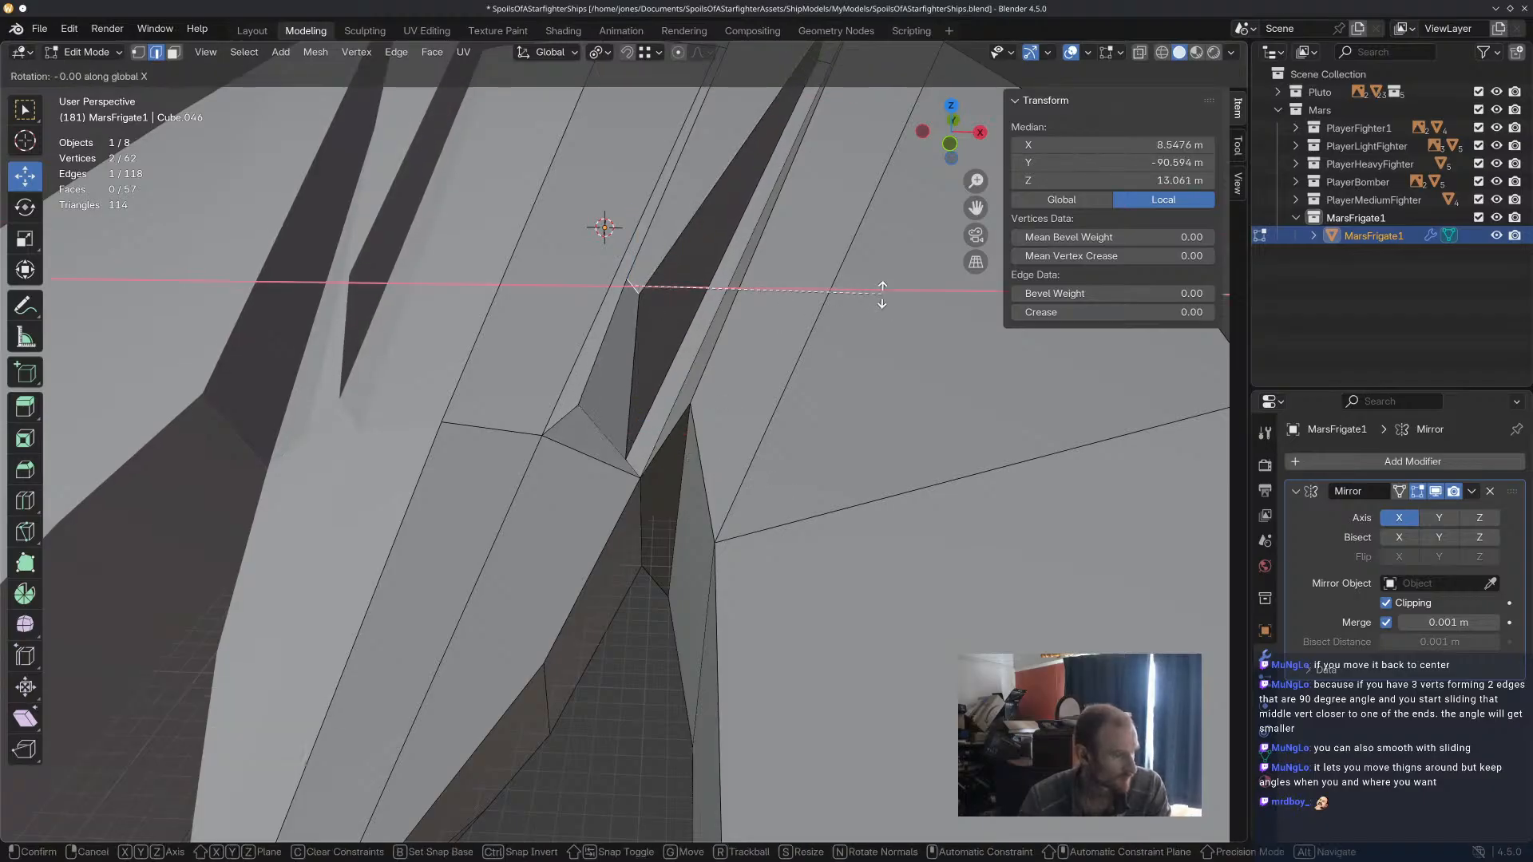
pyautogui.press('z')
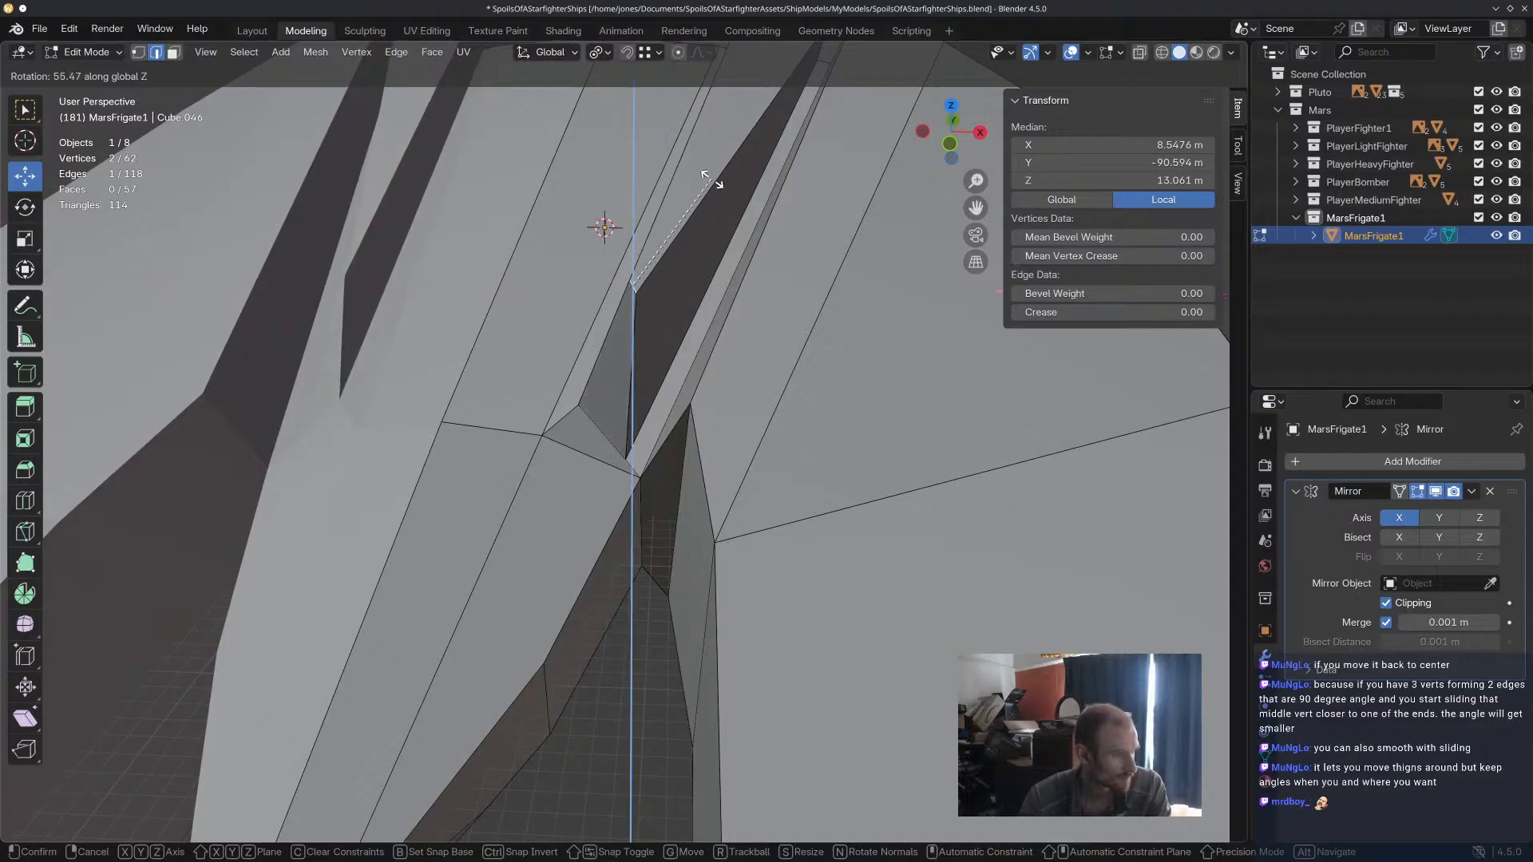
pyautogui.press('y')
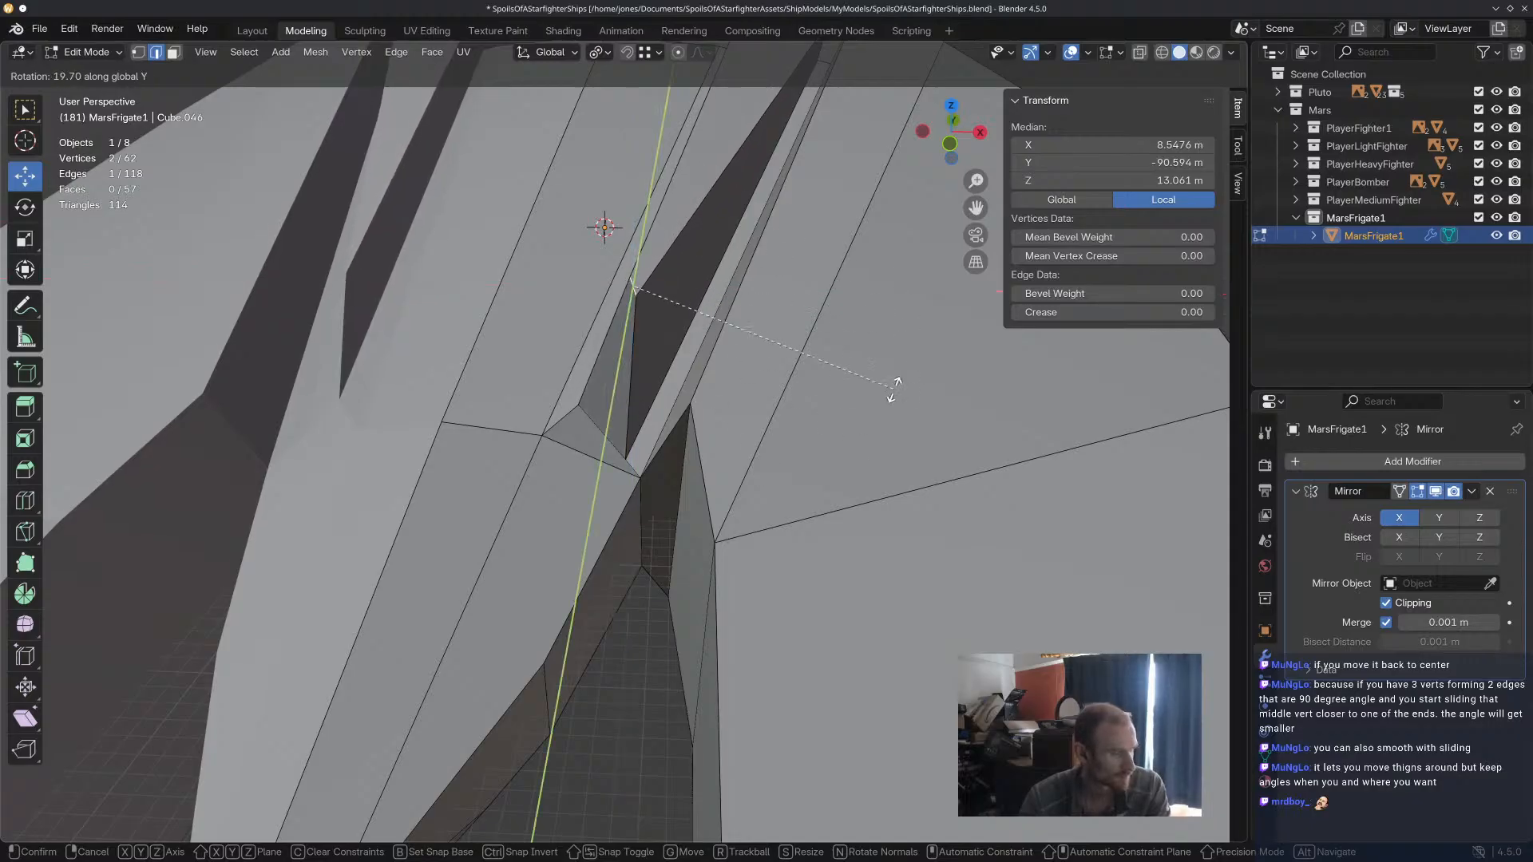
pyautogui.click(712, 317)
pyautogui.moveTo(711, 318)
pyautogui.mouseDown(button='middle')
pyautogui.moveTo(746, 303)
pyautogui.moveTo(718, 322)
pyautogui.mouseUp(button='middle')
pyautogui.moveTo(627, 206); pyautogui.dragTo(627, 247)
pyautogui.moveTo(704, 312); pyautogui.dragTo(710, 313)
pyautogui.moveTo(803, 385)
pyautogui.mouseDown(button='middle')
pyautogui.moveTo(848, 403)
pyautogui.moveTo(829, 392)
pyautogui.mouseUp(button='middle')
pyautogui.press('r')
pyautogui.click(840, 362)
# Rotate the ridge's front base edge by about -28° so it runs parallel to the hull's cross edge in front of it.
pyautogui.click(596, 389)
pyautogui.scroll(3, 623, 413)
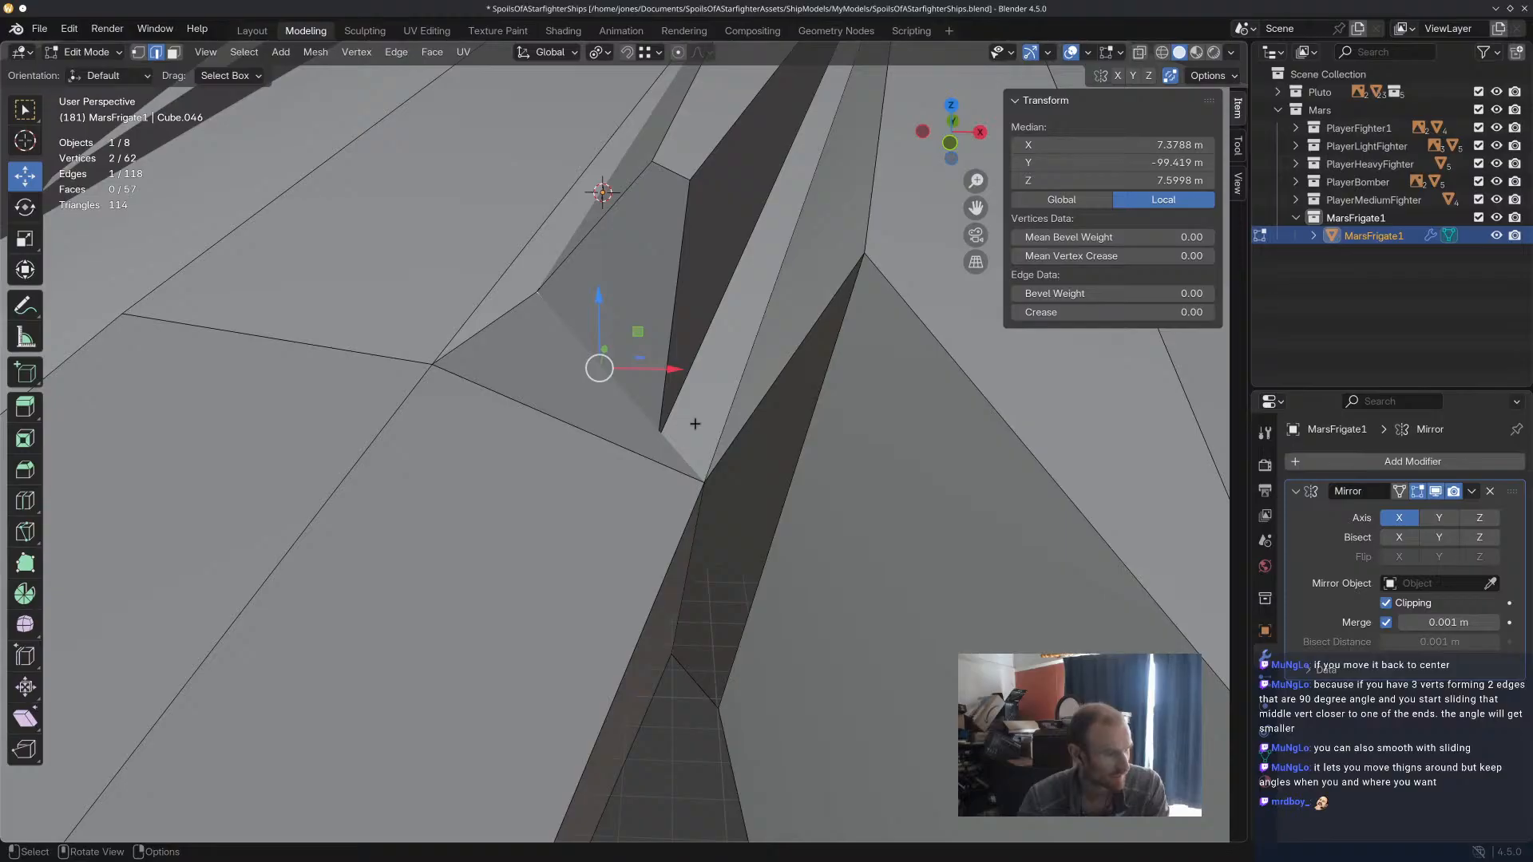
pyautogui.press('r')
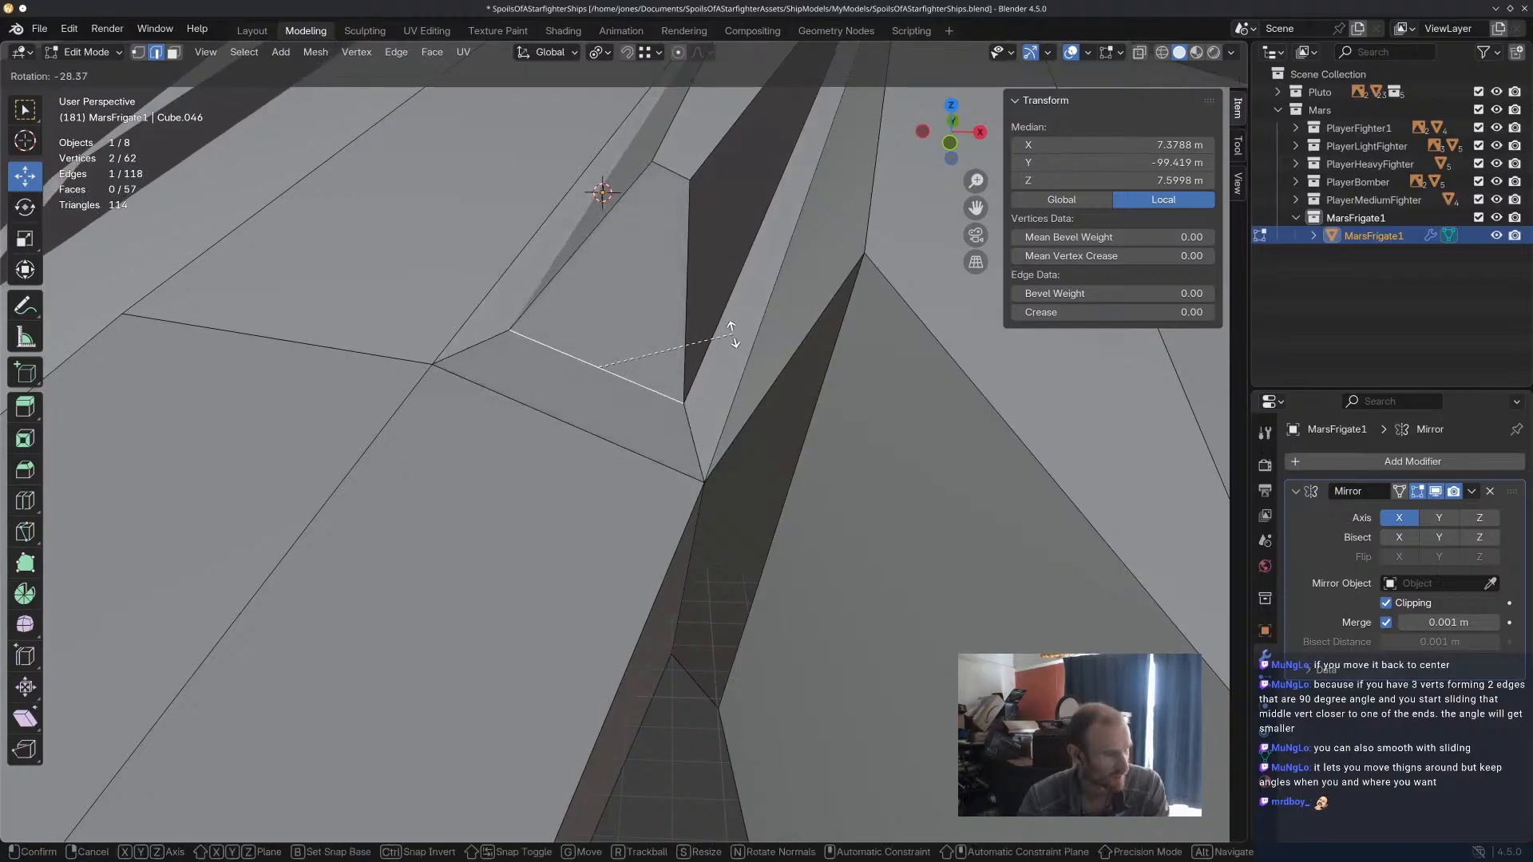
pyautogui.click(733, 336)
pyautogui.click(787, 484)
# Examine the reshaped ridge and the central hull from several angles, checking edges around the hull's rear and the channels.
pyautogui.scroll(-5, 775, 482)
pyautogui.moveTo(764, 480); pyautogui.dragTo(503, 256, button='middle')
pyautogui.click(507, 250)
pyautogui.moveTo(457, 179); pyautogui.dragTo(458, 150)
pyautogui.click(585, 468)
pyautogui.moveTo(643, 511); pyautogui.dragTo(838, 482, button='middle')
pyautogui.moveTo(734, 420); pyautogui.dragTo(701, 450, button='middle')
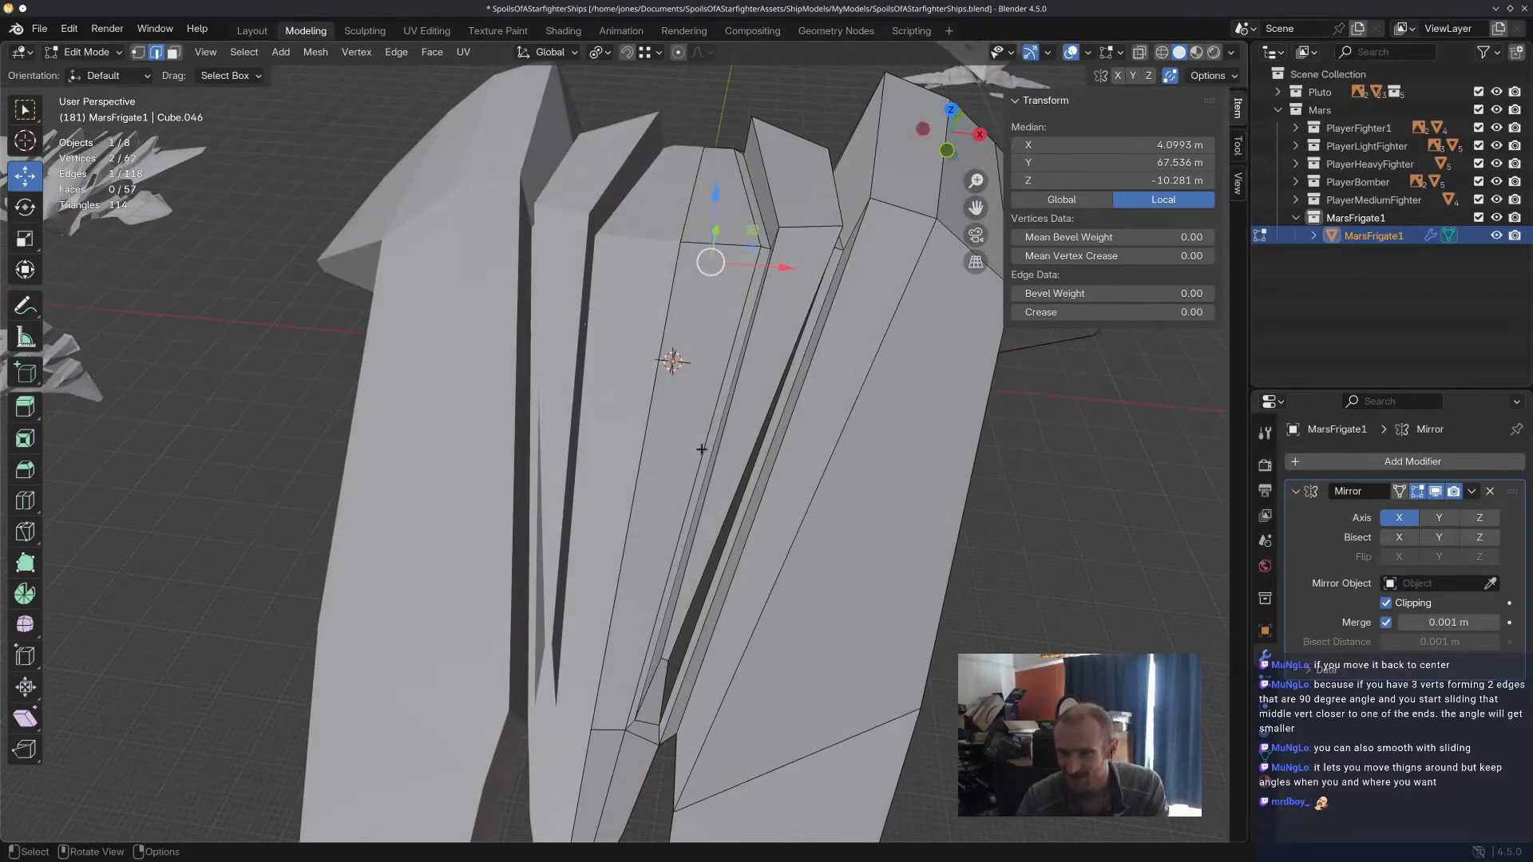
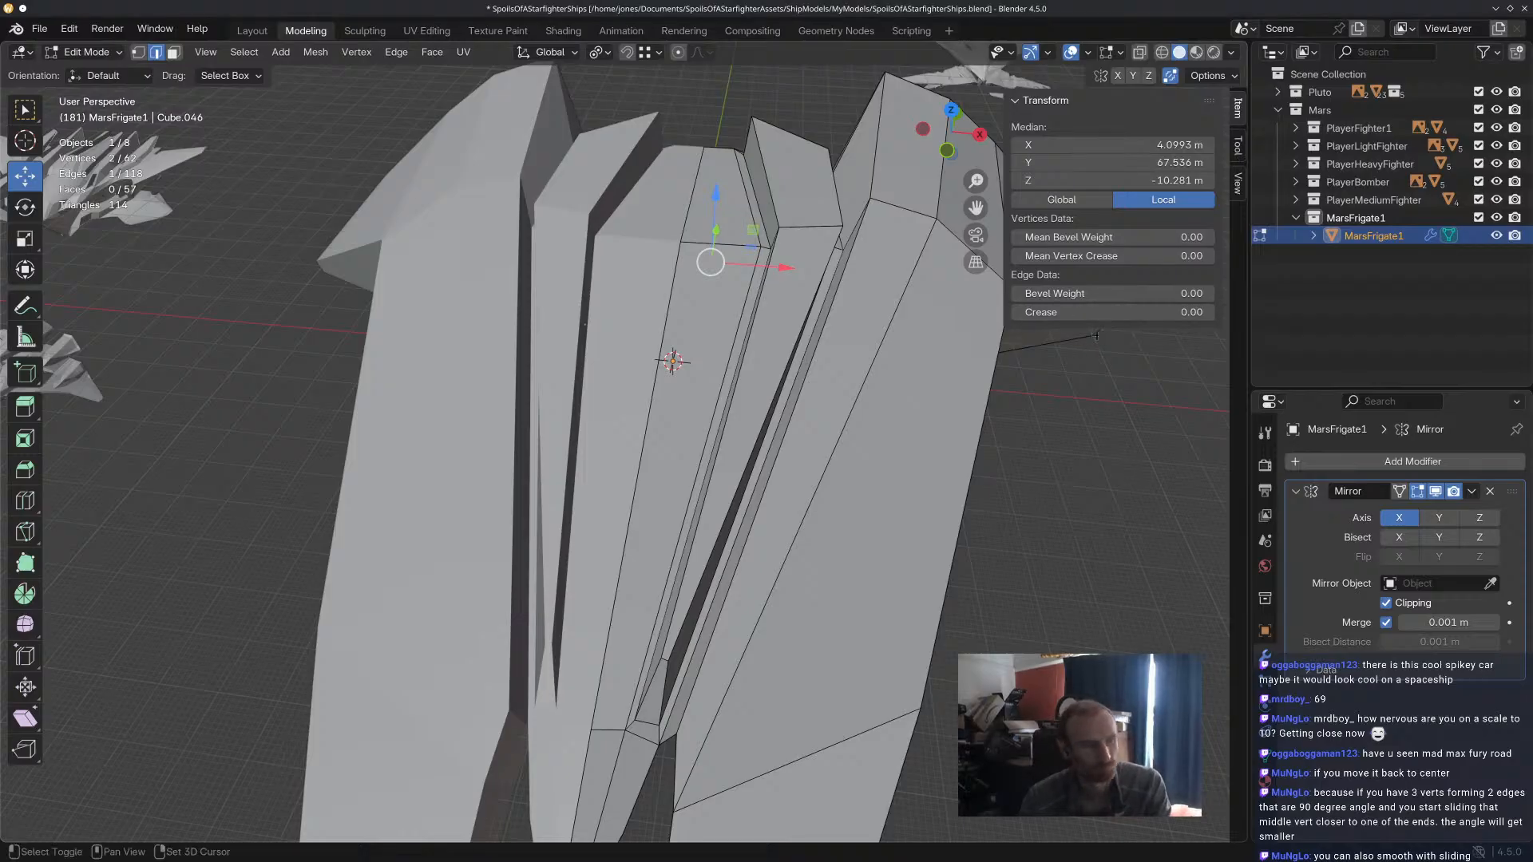
# Rotate the raised ridge's upper cross edge by 18.4° about the global Y axis.
pyautogui.moveTo(1066, 331); pyautogui.dragTo(898, 284, button='middle')
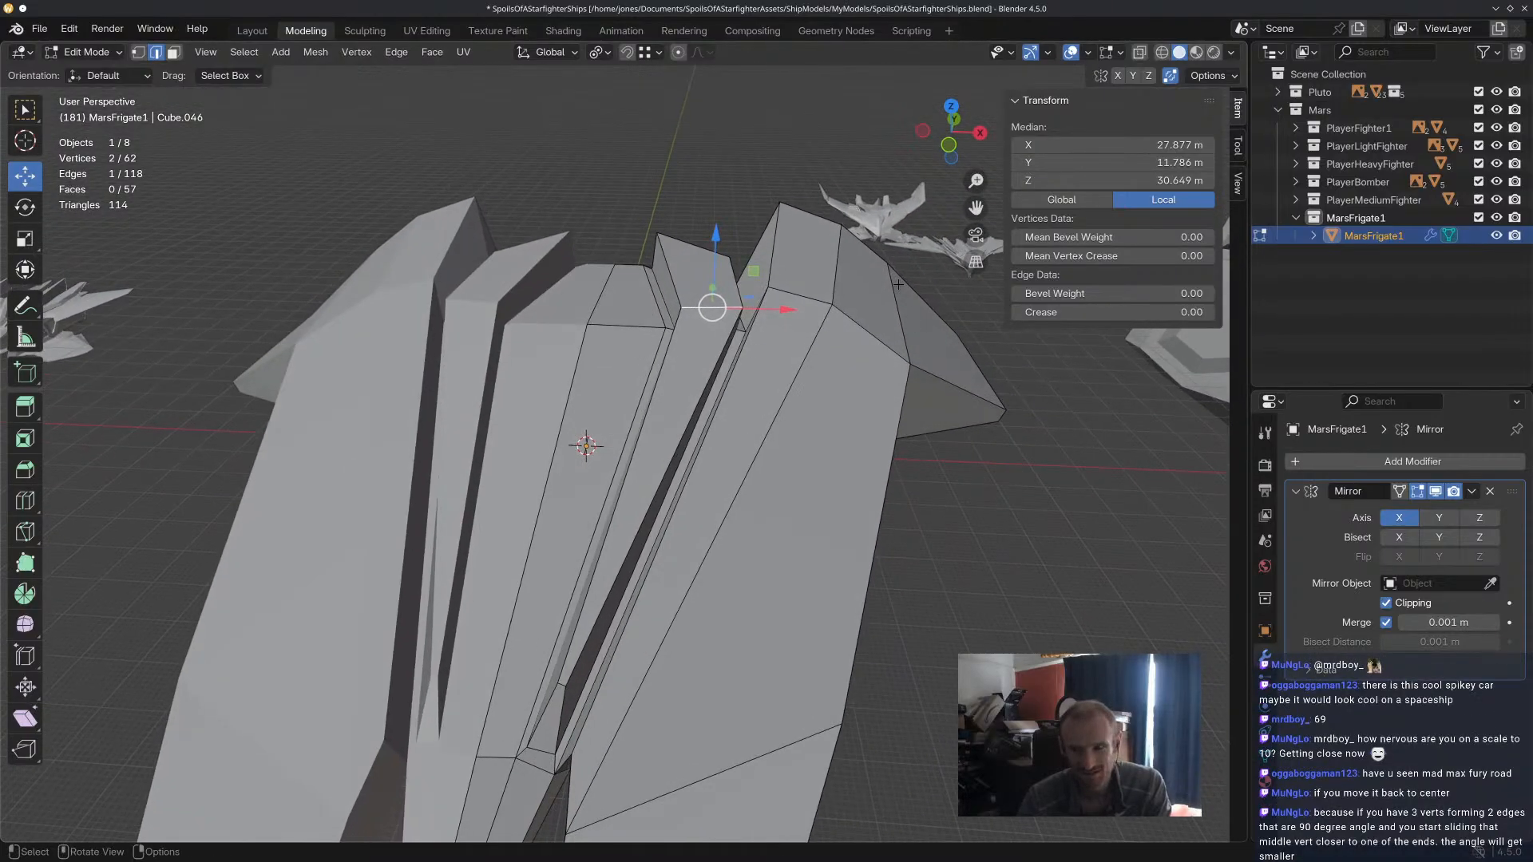
pyautogui.press('r')
pyautogui.press('x')
pyautogui.press('y')
pyautogui.click(858, 335)
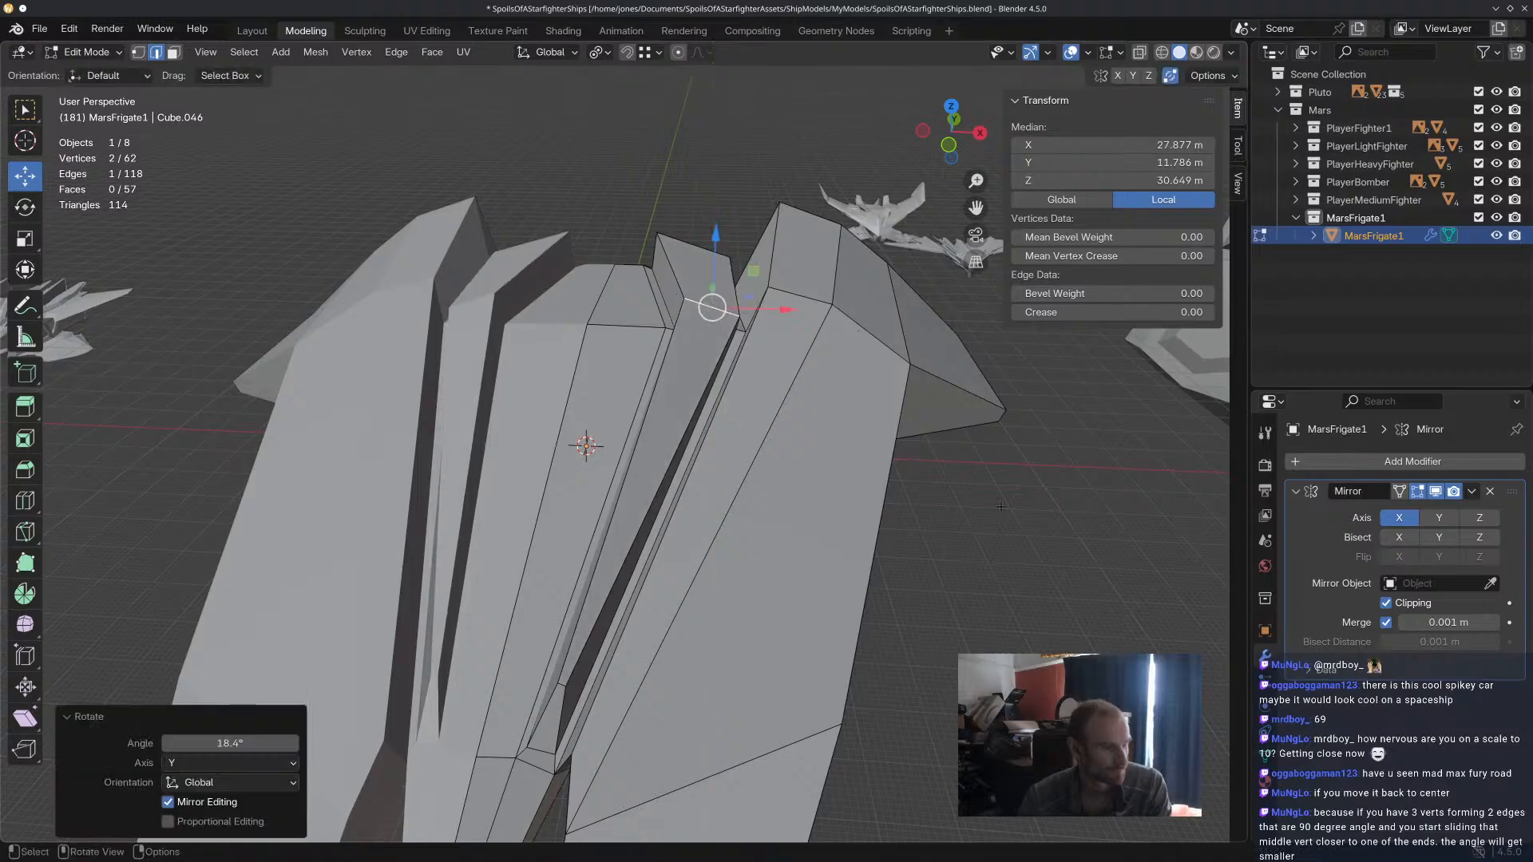
# Move the long outer side edge of the outer hull along the X axis.
pyautogui.click(1010, 507)
pyautogui.moveTo(1010, 506); pyautogui.dragTo(742, 462, button='middle')
pyautogui.click(712, 438)
pyautogui.press('g')
pyautogui.press('x')
pyautogui.click(803, 375)
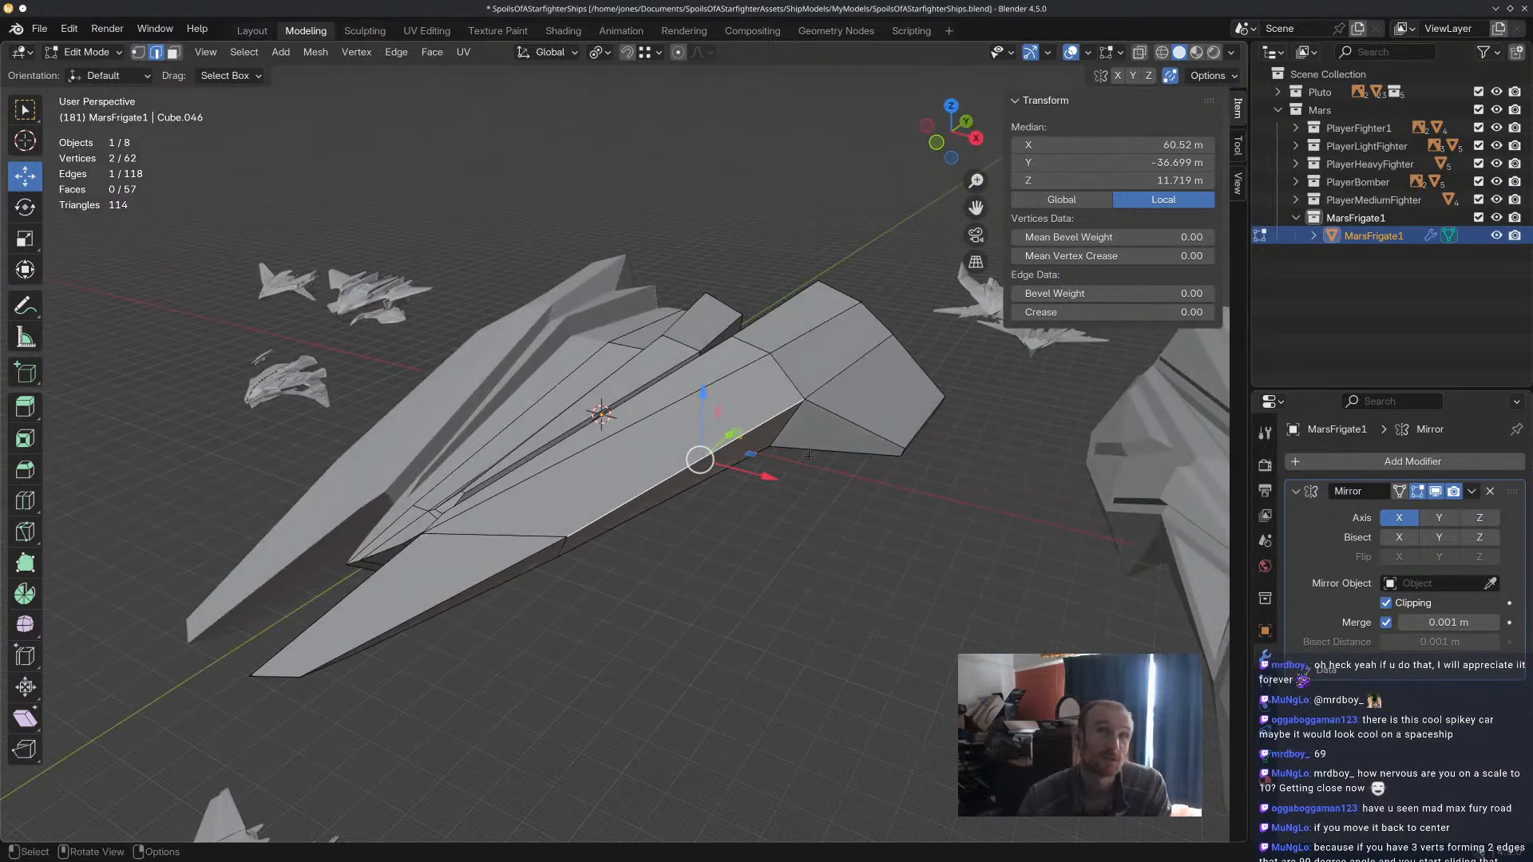
# Raise the wing tip's end edge slightly and shift it a little outward along X.
pyautogui.moveTo(809, 455); pyautogui.dragTo(919, 511, button='middle')
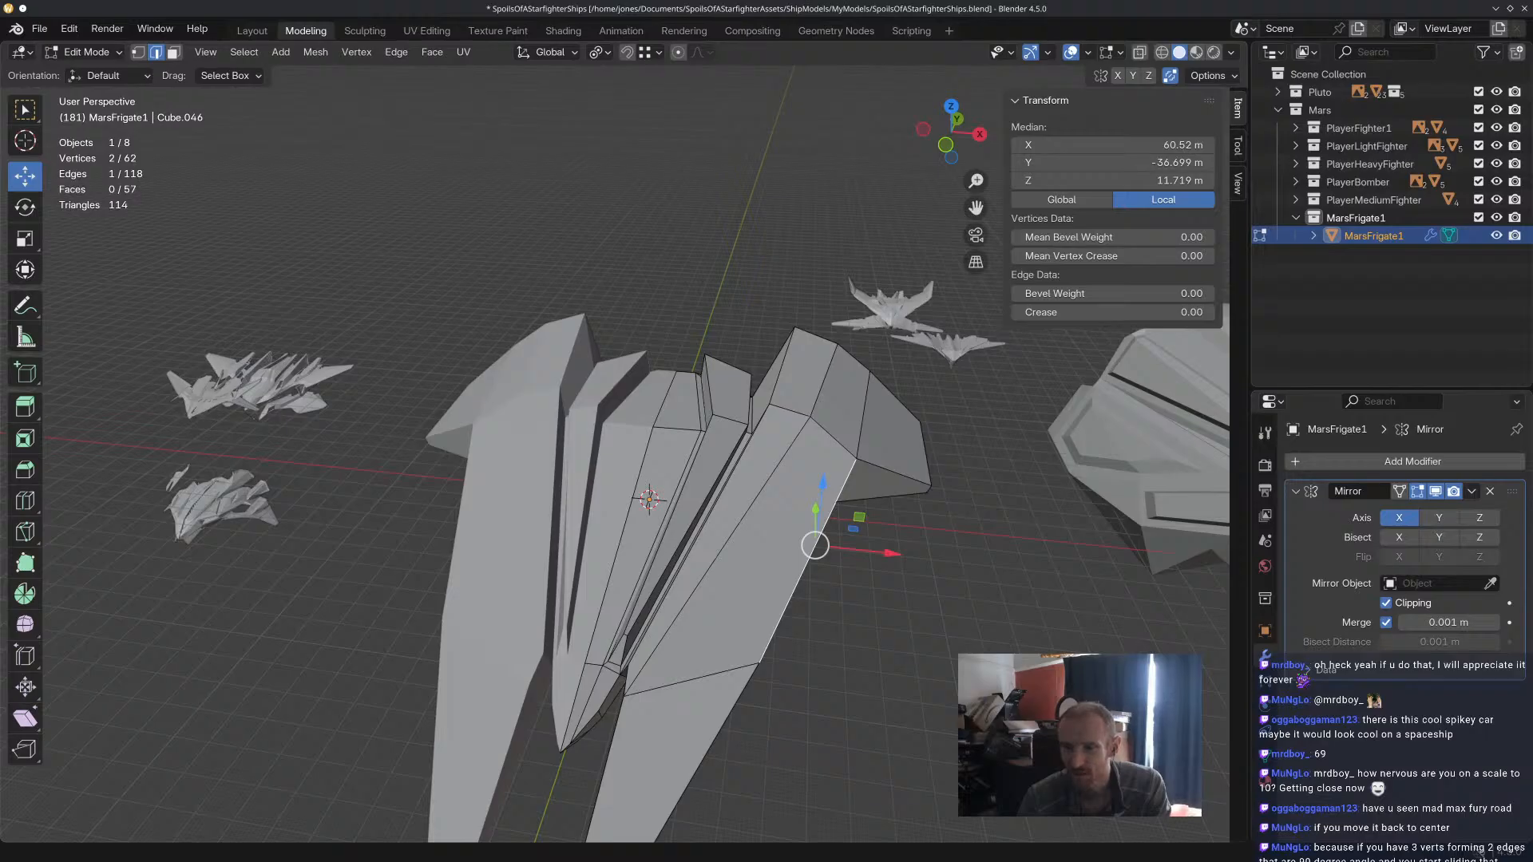
pyautogui.moveTo(814, 417); pyautogui.dragTo(825, 415, button='middle')
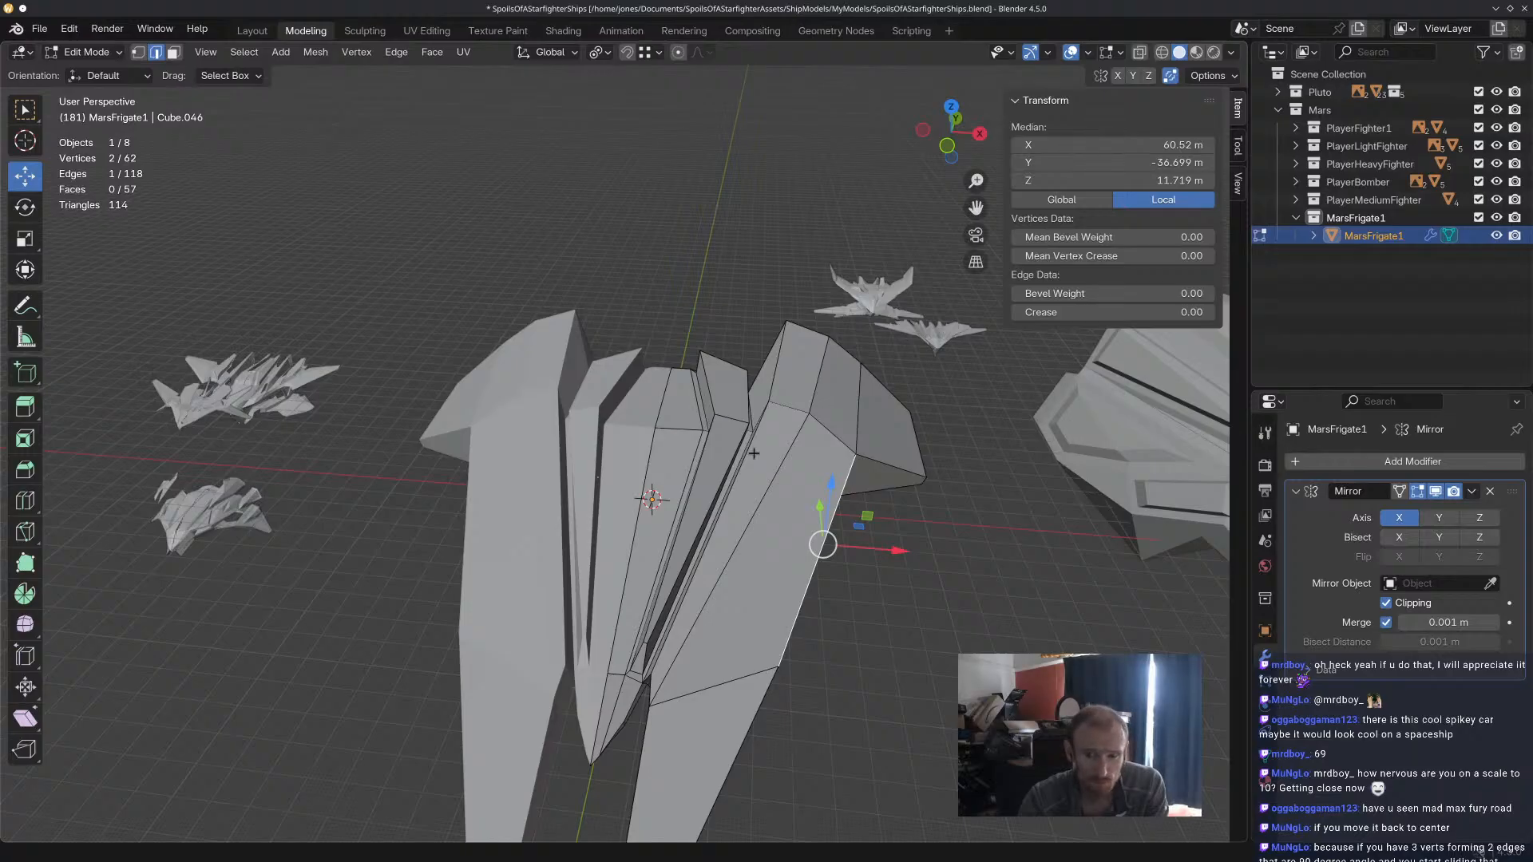
pyautogui.moveTo(754, 454); pyautogui.dragTo(877, 623, button='middle')
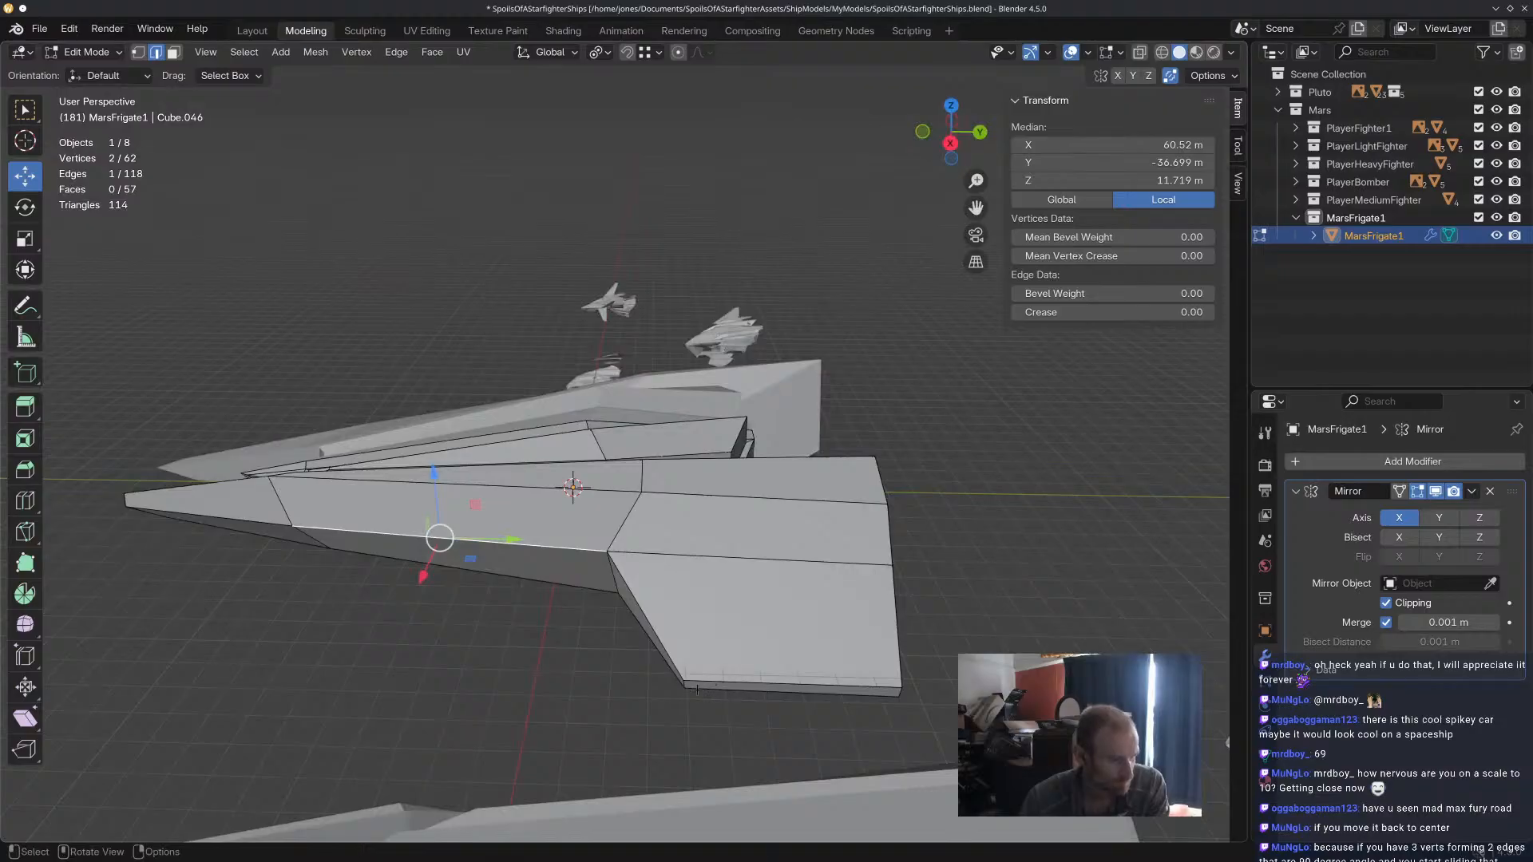
pyautogui.moveTo(689, 568); pyautogui.dragTo(984, 563, button='middle')
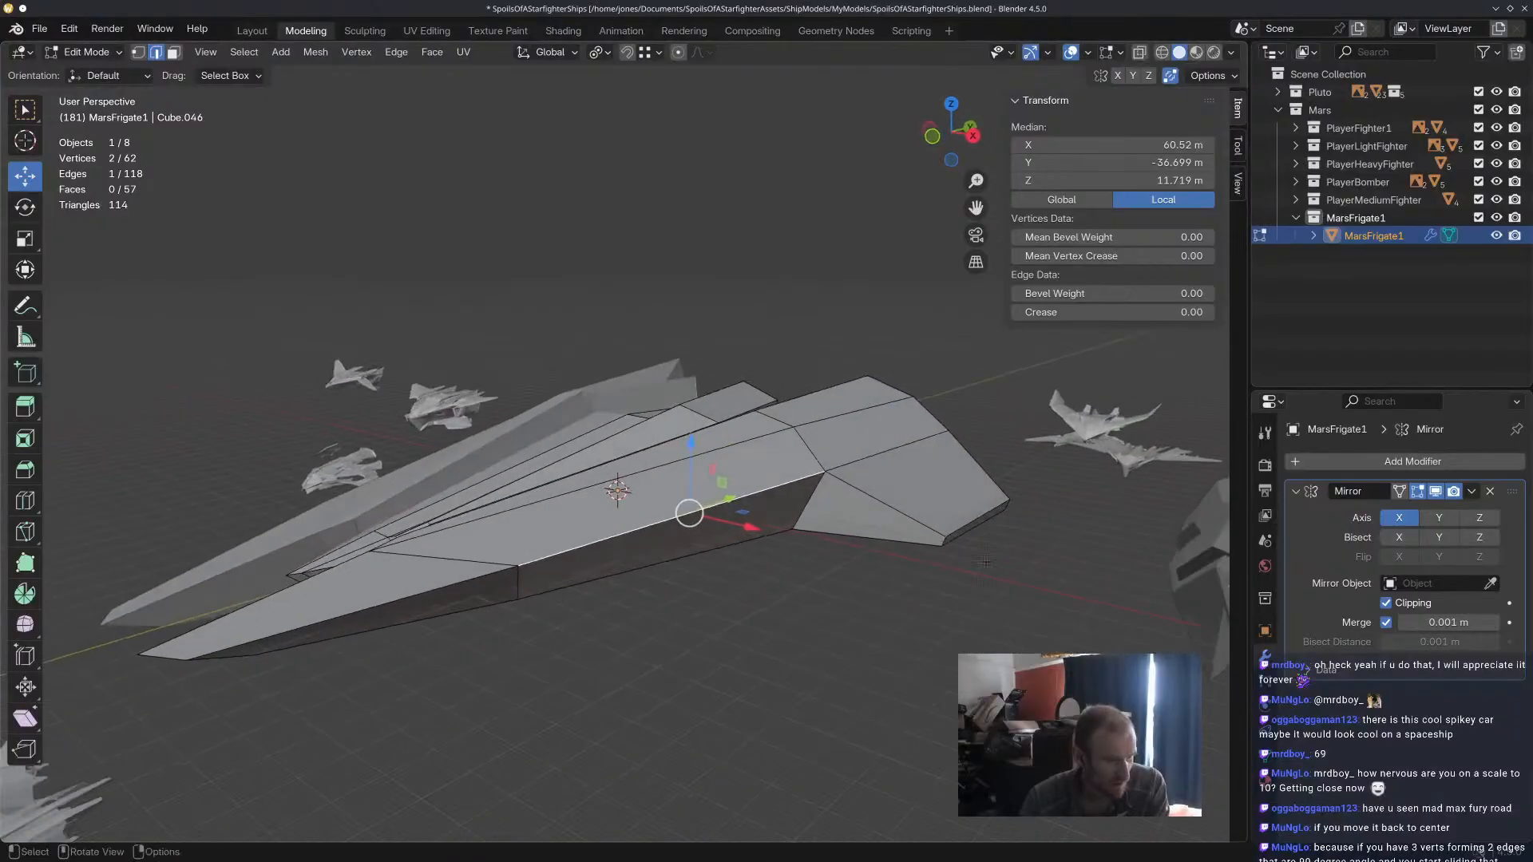
pyautogui.click(993, 509)
pyautogui.moveTo(993, 508); pyautogui.dragTo(998, 474, button='middle')
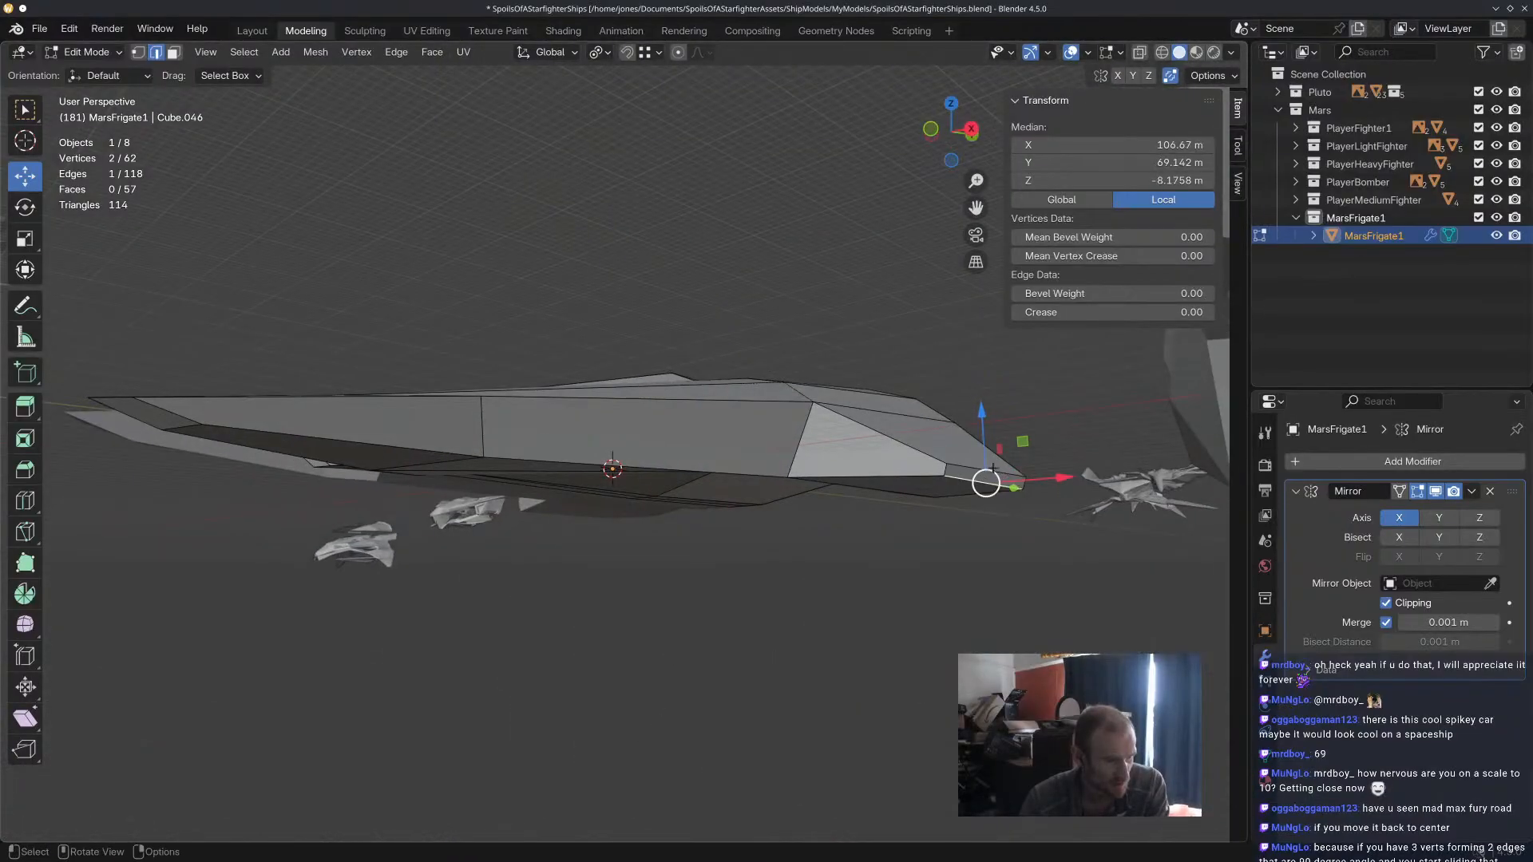
pyautogui.moveTo(985, 433); pyautogui.dragTo(986, 424)
pyautogui.moveTo(1005, 462); pyautogui.dragTo(1008, 471, button='middle')
pyautogui.moveTo(1070, 483); pyautogui.dragTo(1079, 483)
pyautogui.click(1053, 616)
# Raise the edge where the wing's leading face meets the hull side by about 7 m along Z.
pyautogui.moveTo(1052, 616); pyautogui.dragTo(787, 289, button='middle')
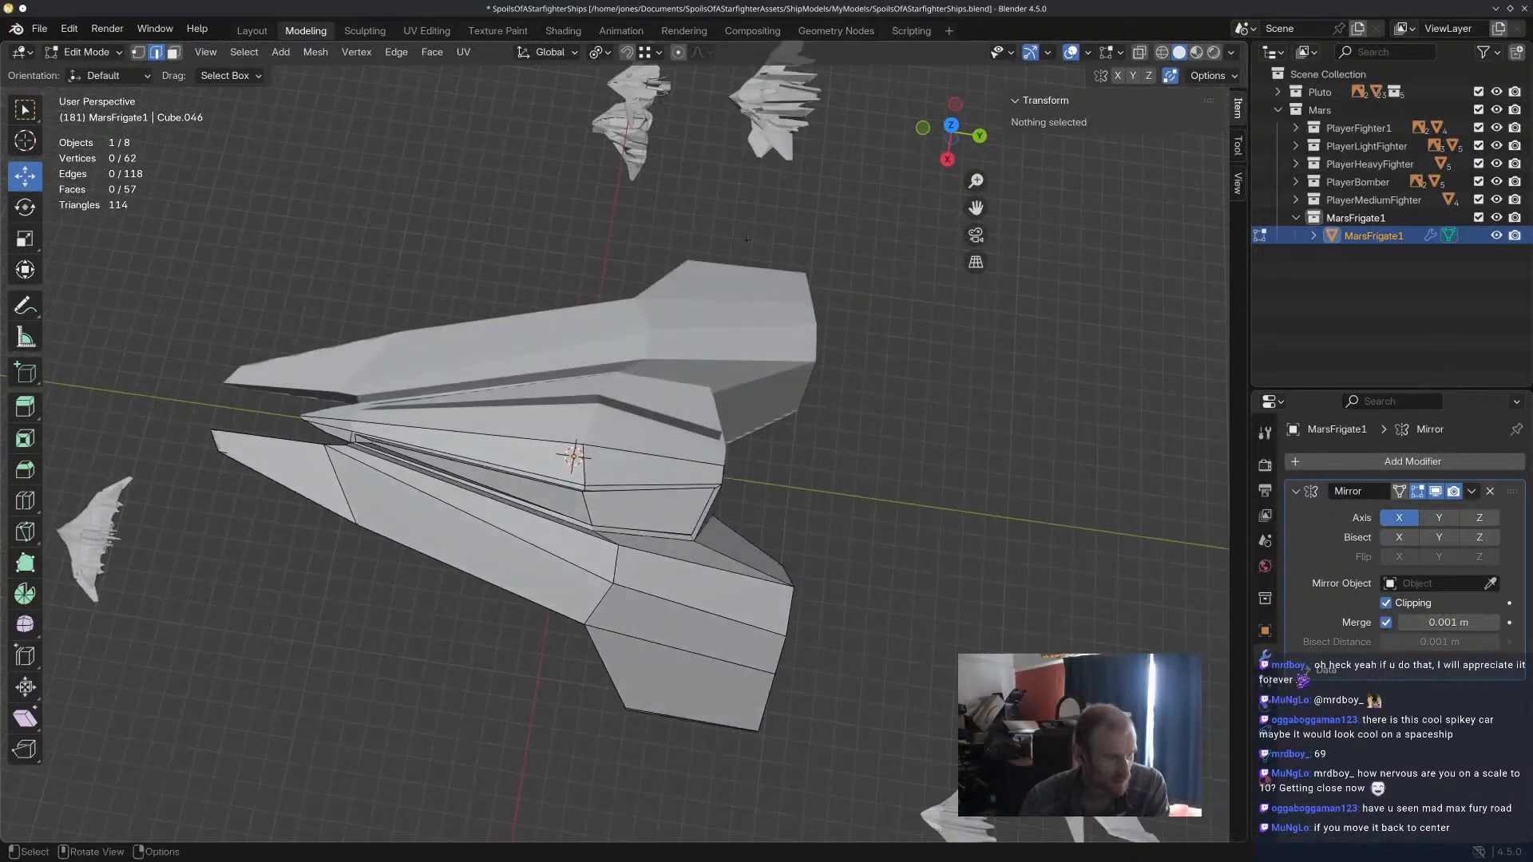
pyautogui.moveTo(663, 298); pyautogui.dragTo(432, 269, button='middle')
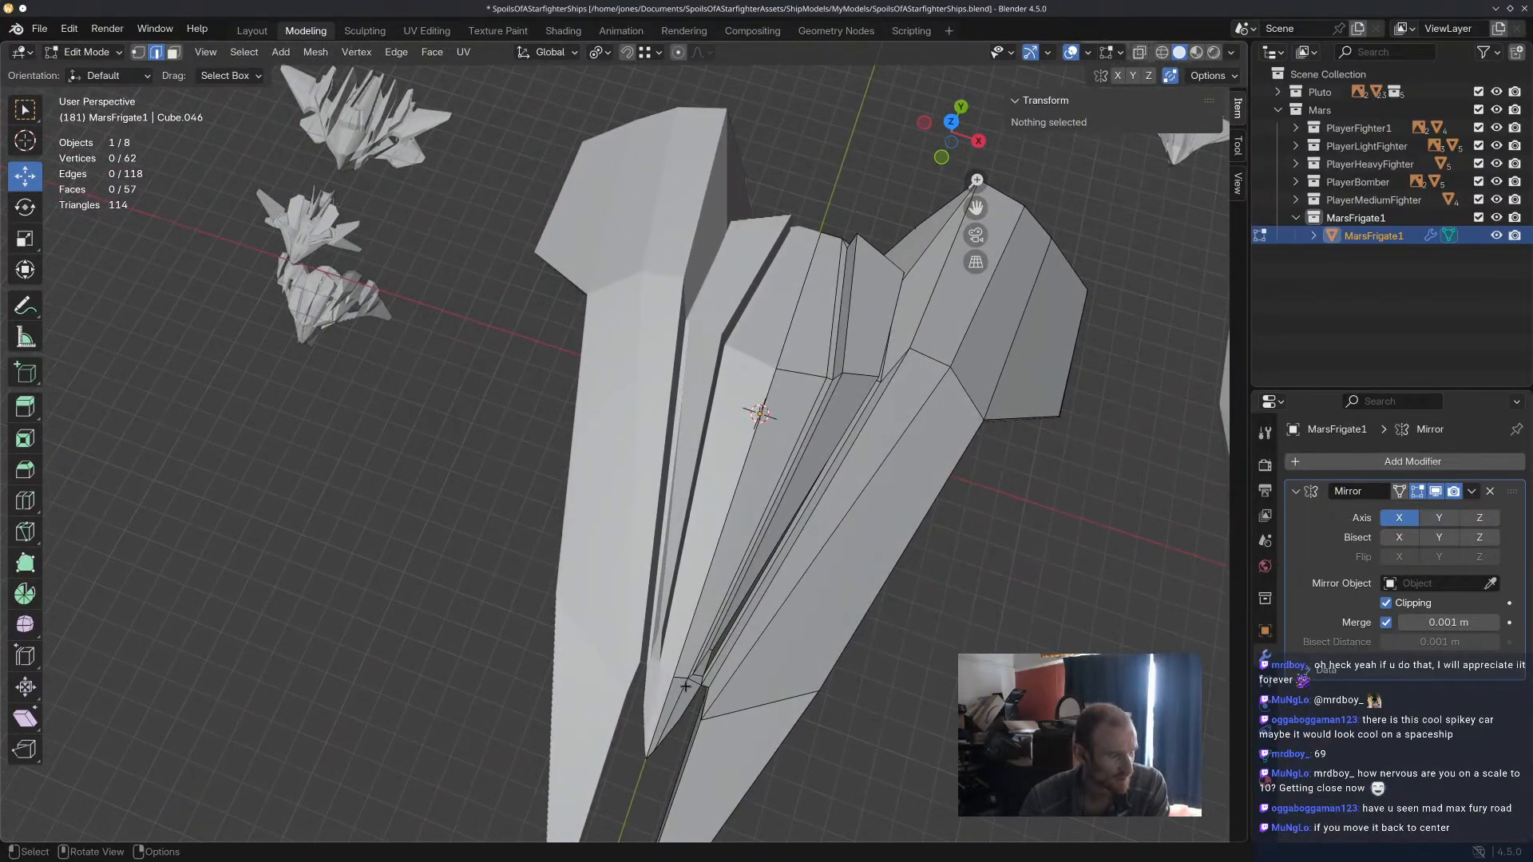
pyautogui.moveTo(625, 733); pyautogui.dragTo(895, 593, button='middle')
pyautogui.moveTo(538, 392); pyautogui.dragTo(728, 326, button='middle')
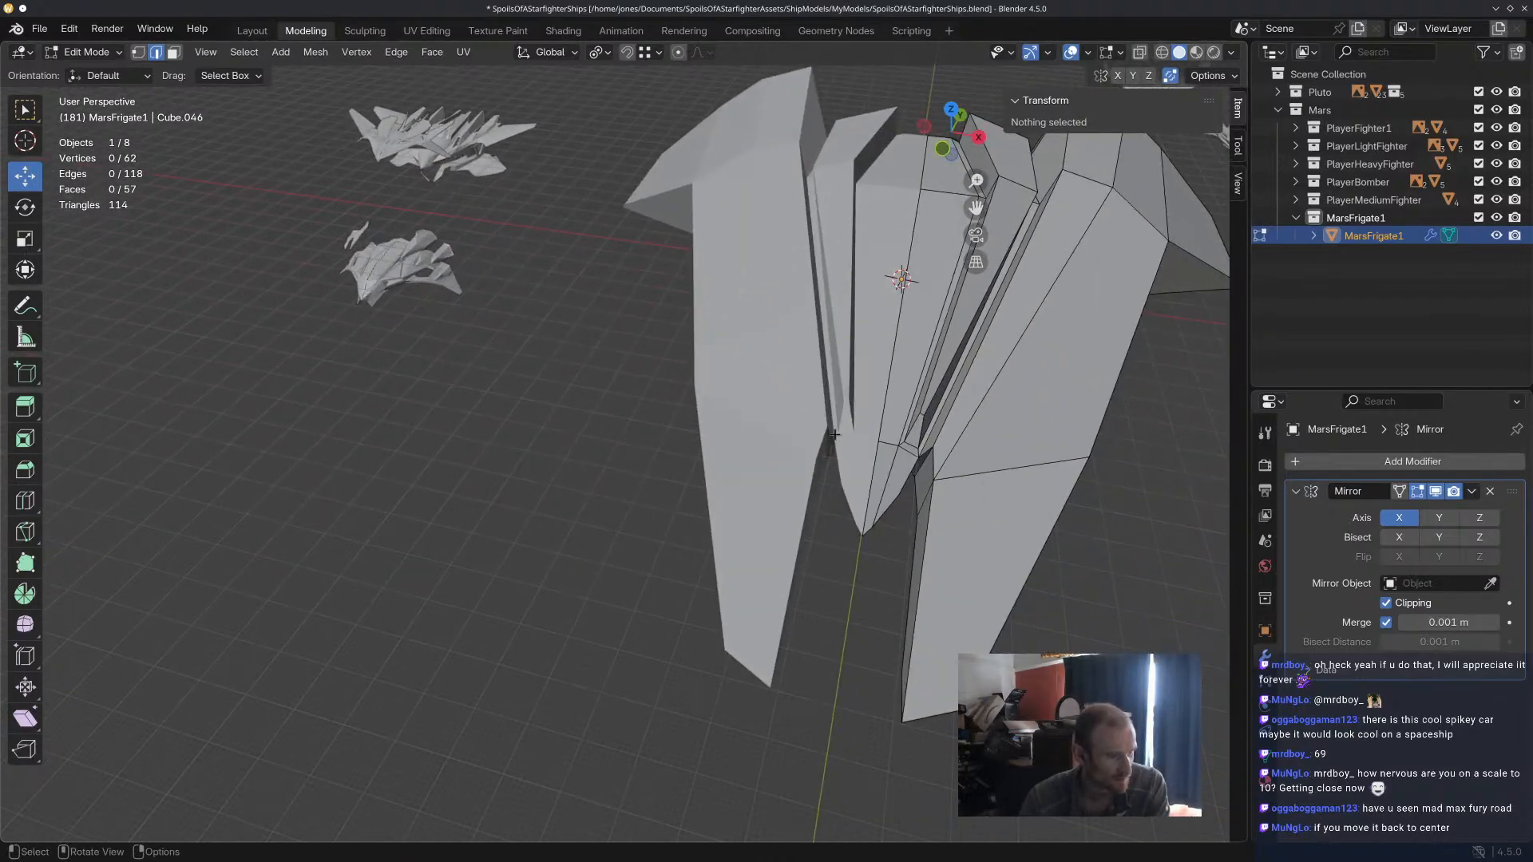
pyautogui.moveTo(922, 511); pyautogui.dragTo(542, 339, button='middle')
pyautogui.scroll(4, 542, 340)
pyautogui.scroll(-4, 667, 377)
pyautogui.moveTo(667, 378); pyautogui.dragTo(695, 448, button='middle')
pyautogui.moveTo(902, 575); pyautogui.dragTo(959, 357, button='middle')
pyautogui.moveTo(961, 309); pyautogui.dragTo(958, 335)
pyautogui.moveTo(958, 336)
pyautogui.mouseDown(button='middle')
pyautogui.moveTo(1056, 365)
pyautogui.moveTo(998, 376)
pyautogui.moveTo(956, 347)
pyautogui.mouseUp(button='middle')
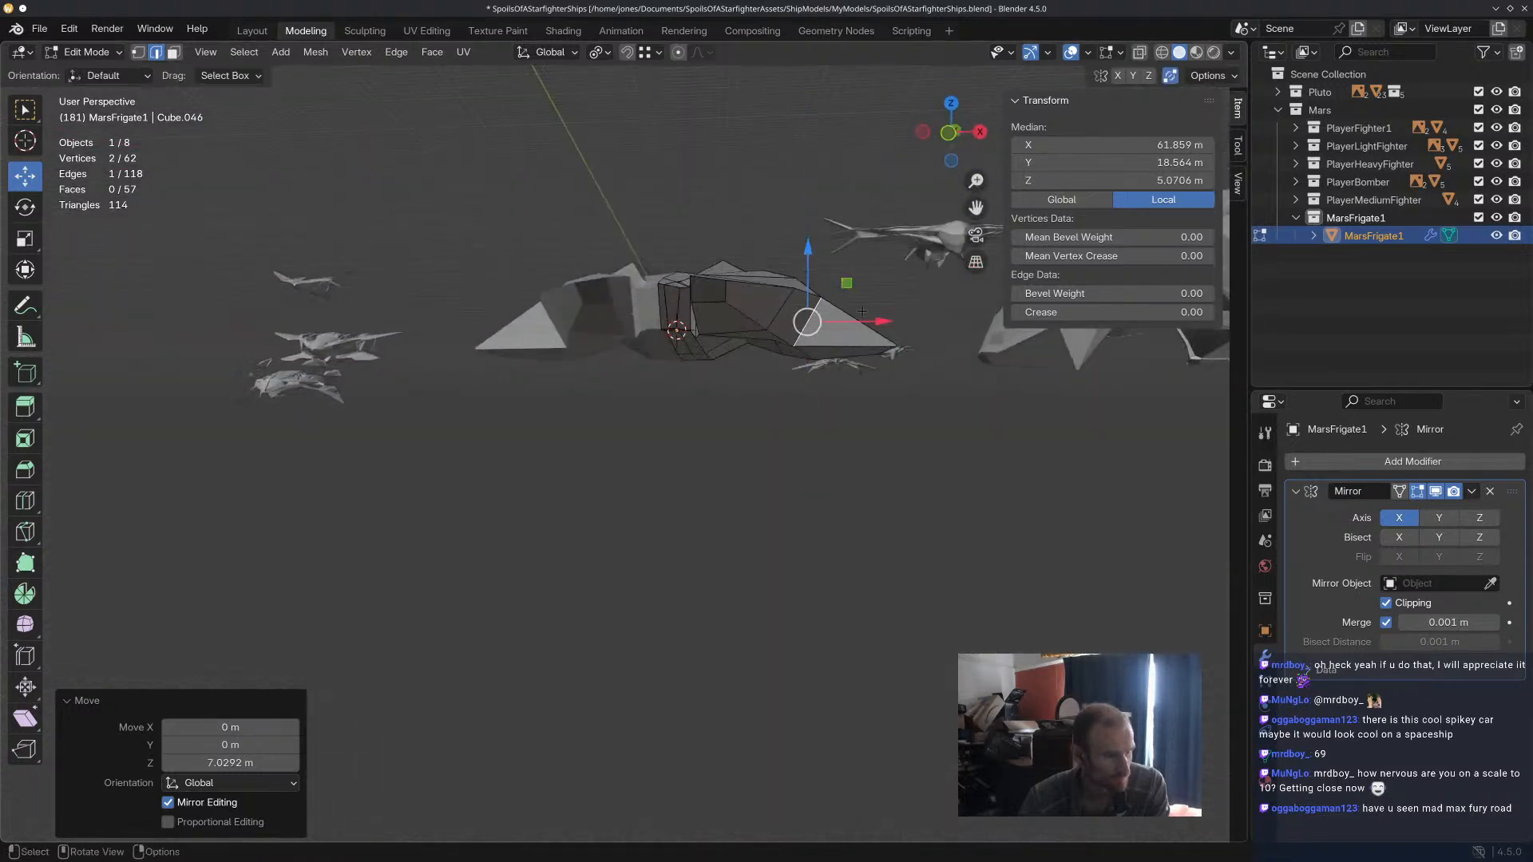
pyautogui.click(900, 417)
# Move the middle upright edge of the wing's rear face about 2.8 m rearward along Y.
pyautogui.moveTo(902, 424); pyautogui.dragTo(610, 589, button='middle')
pyautogui.moveTo(673, 564); pyautogui.dragTo(760, 588)
pyautogui.click(808, 612)
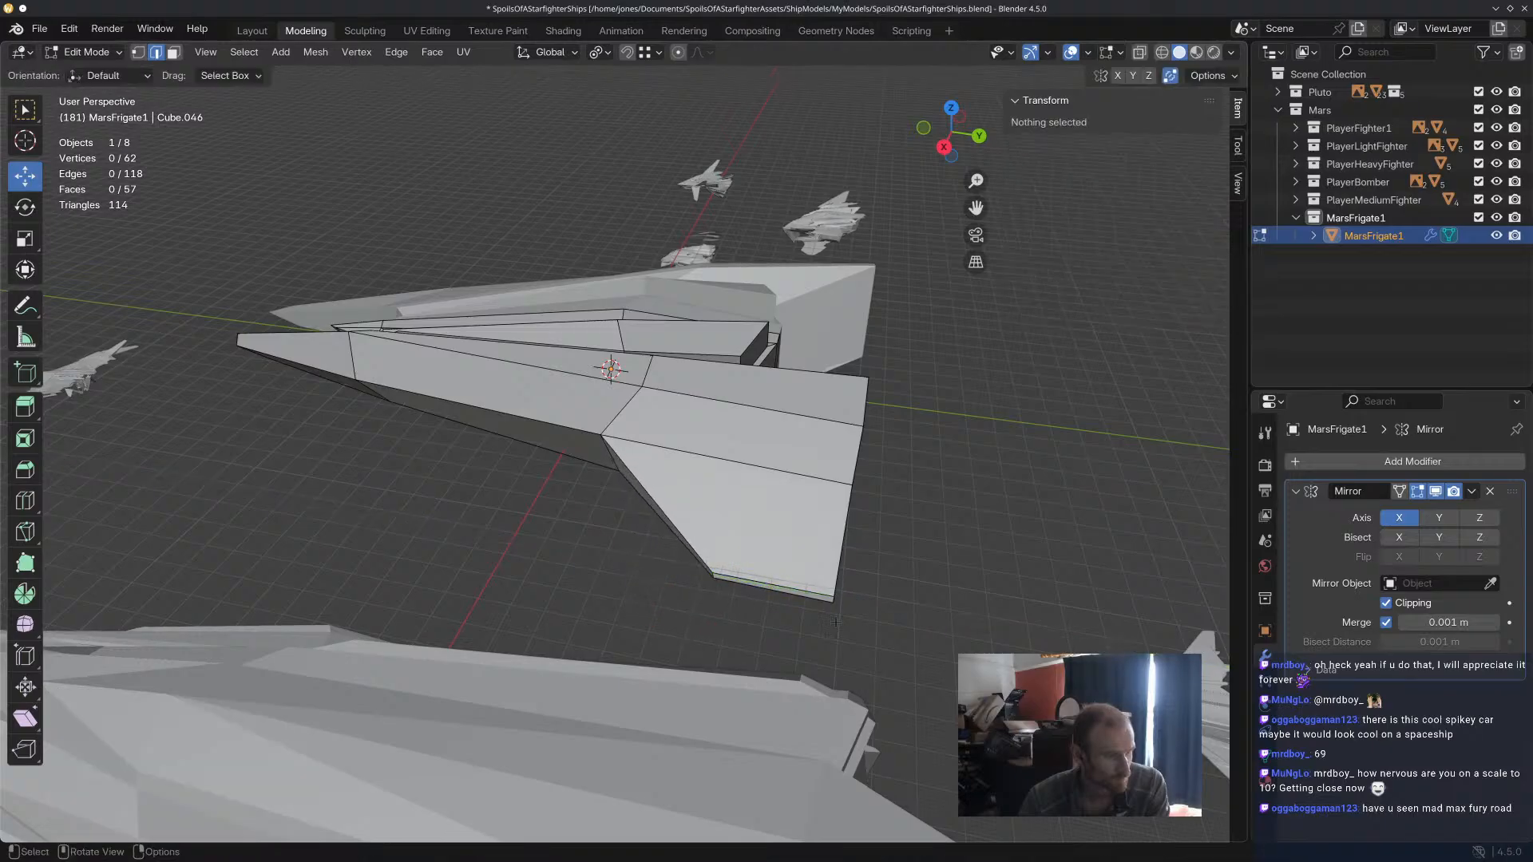
pyautogui.moveTo(878, 606); pyautogui.dragTo(912, 611)
pyautogui.moveTo(952, 553); pyautogui.dragTo(884, 533, button='middle')
pyautogui.click(596, 493)
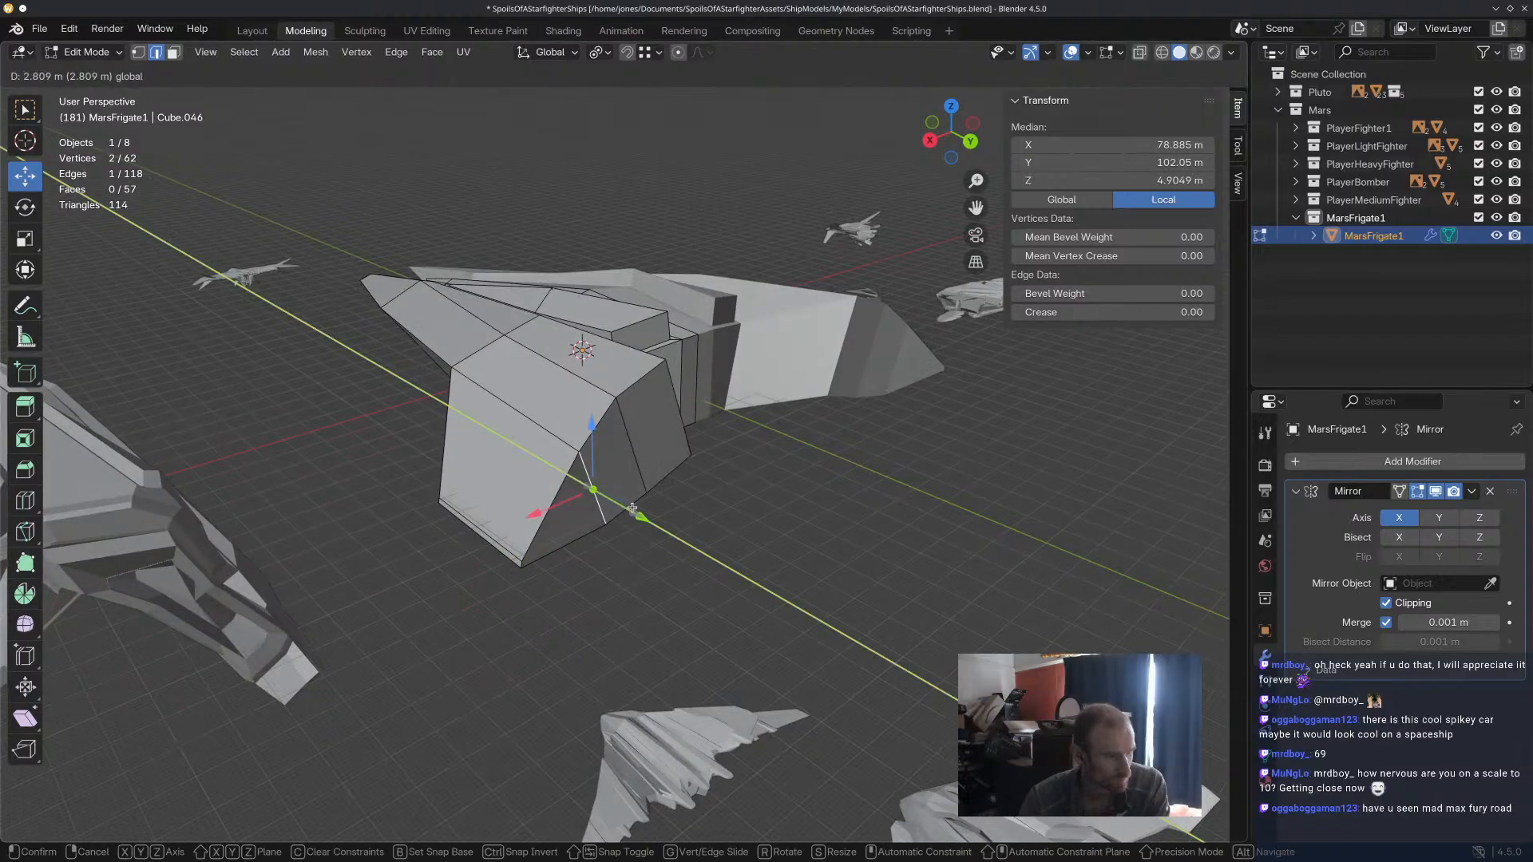
pyautogui.moveTo(632, 508); pyautogui.dragTo(634, 509)
pyautogui.click(703, 575)
# Move the outer hull's upper inner edge beside the channel about 4.7 m inward along X.
pyautogui.moveTo(703, 575); pyautogui.dragTo(999, 541, button='middle')
pyautogui.scroll(8, 999, 540)
pyautogui.moveTo(887, 479); pyautogui.dragTo(841, 443, button='middle')
pyautogui.moveTo(668, 414); pyautogui.dragTo(497, 516, button='middle')
pyautogui.moveTo(790, 423); pyautogui.dragTo(690, 403, button='middle')
pyautogui.scroll(2, 690, 403)
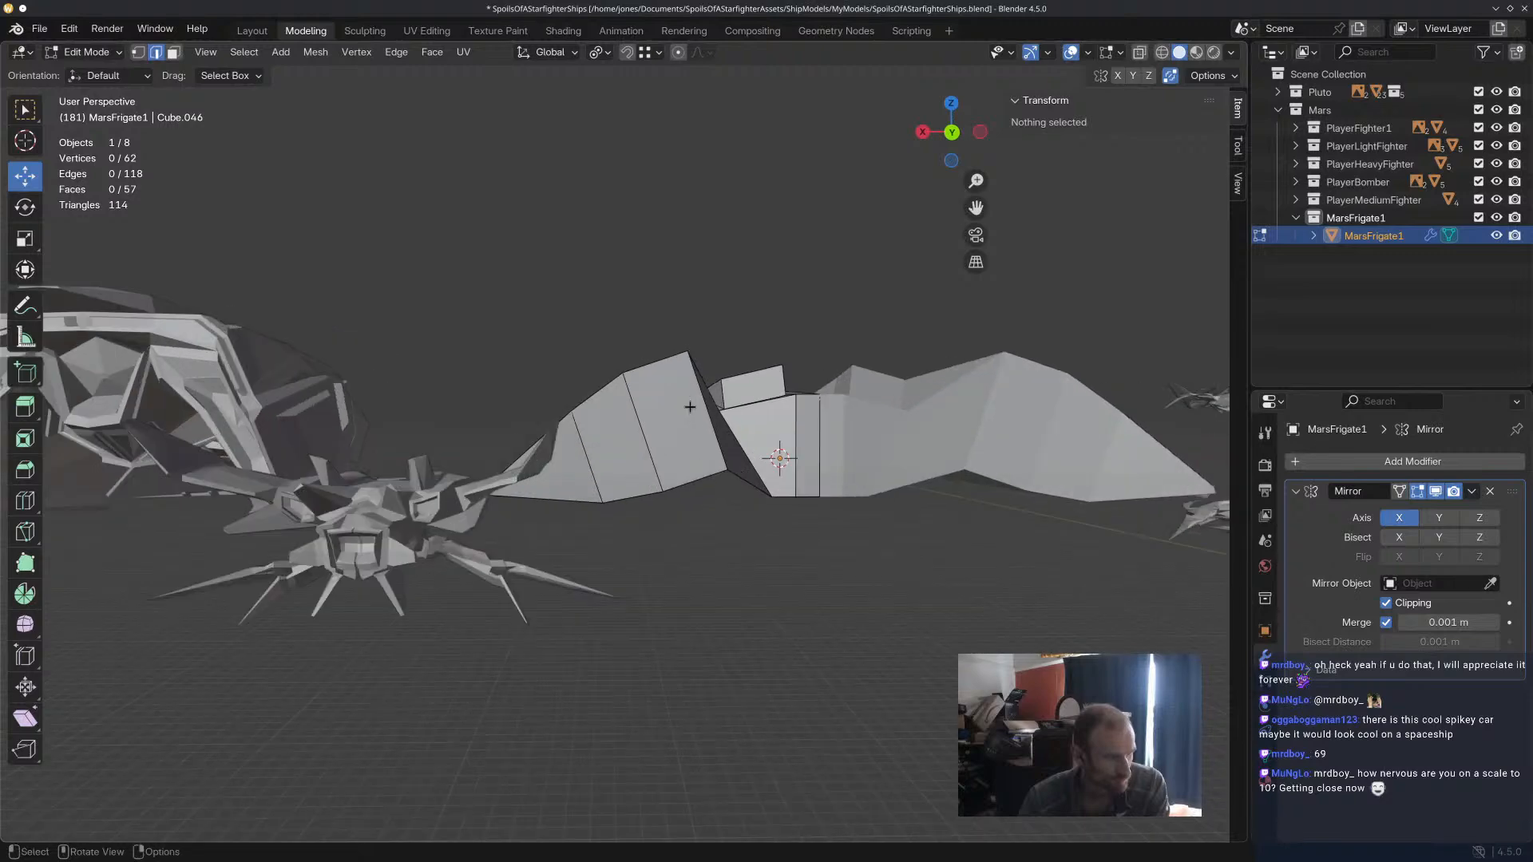
pyautogui.moveTo(723, 454); pyautogui.dragTo(815, 458, button='middle')
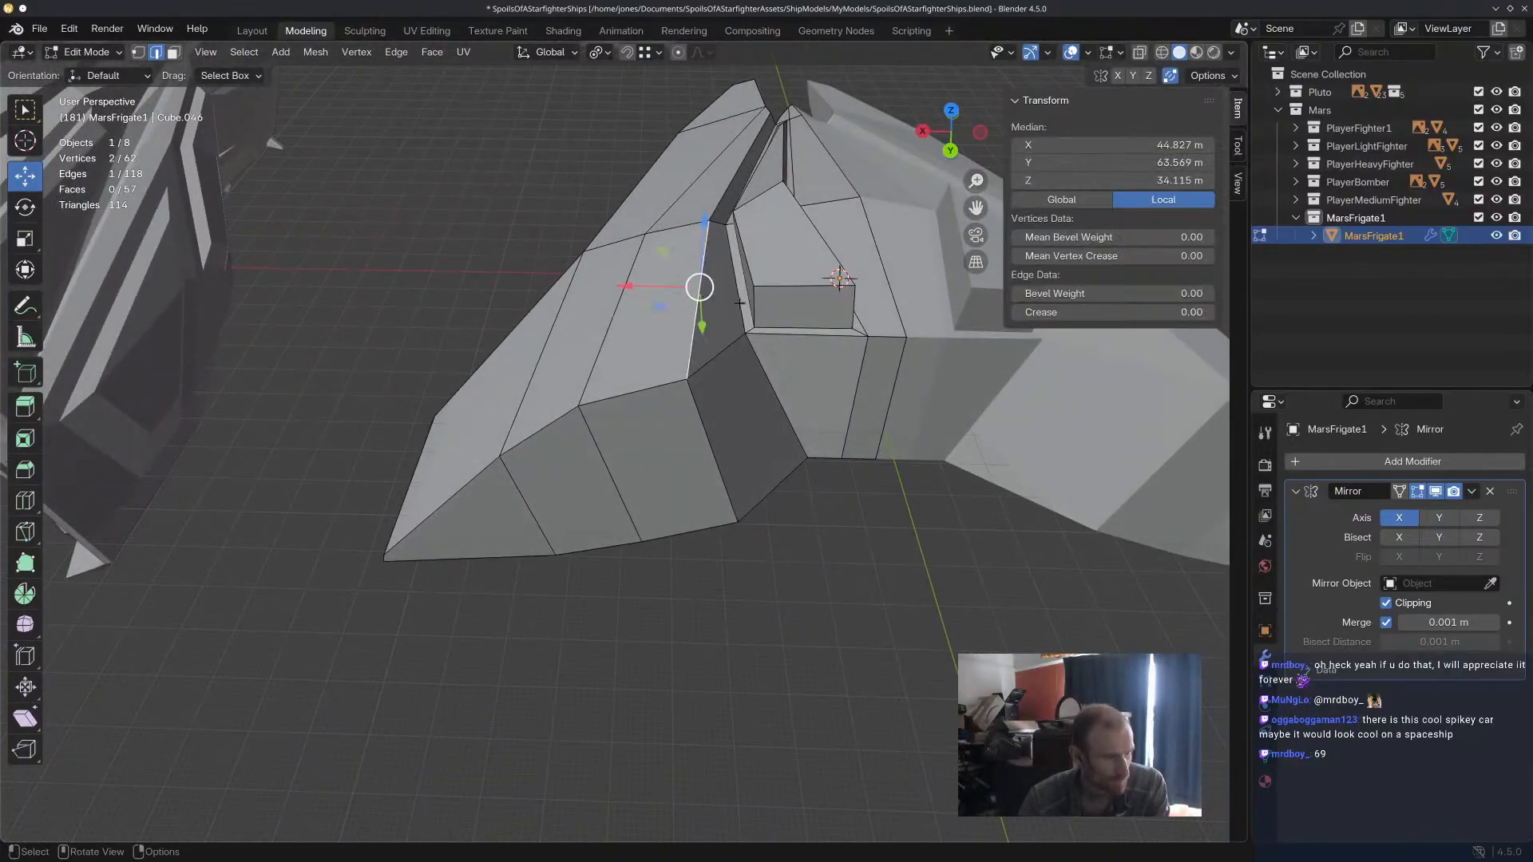
pyautogui.click(828, 284)
pyautogui.moveTo(668, 290); pyautogui.dragTo(693, 287)
pyautogui.moveTo(756, 447); pyautogui.dragTo(744, 404, button='middle')
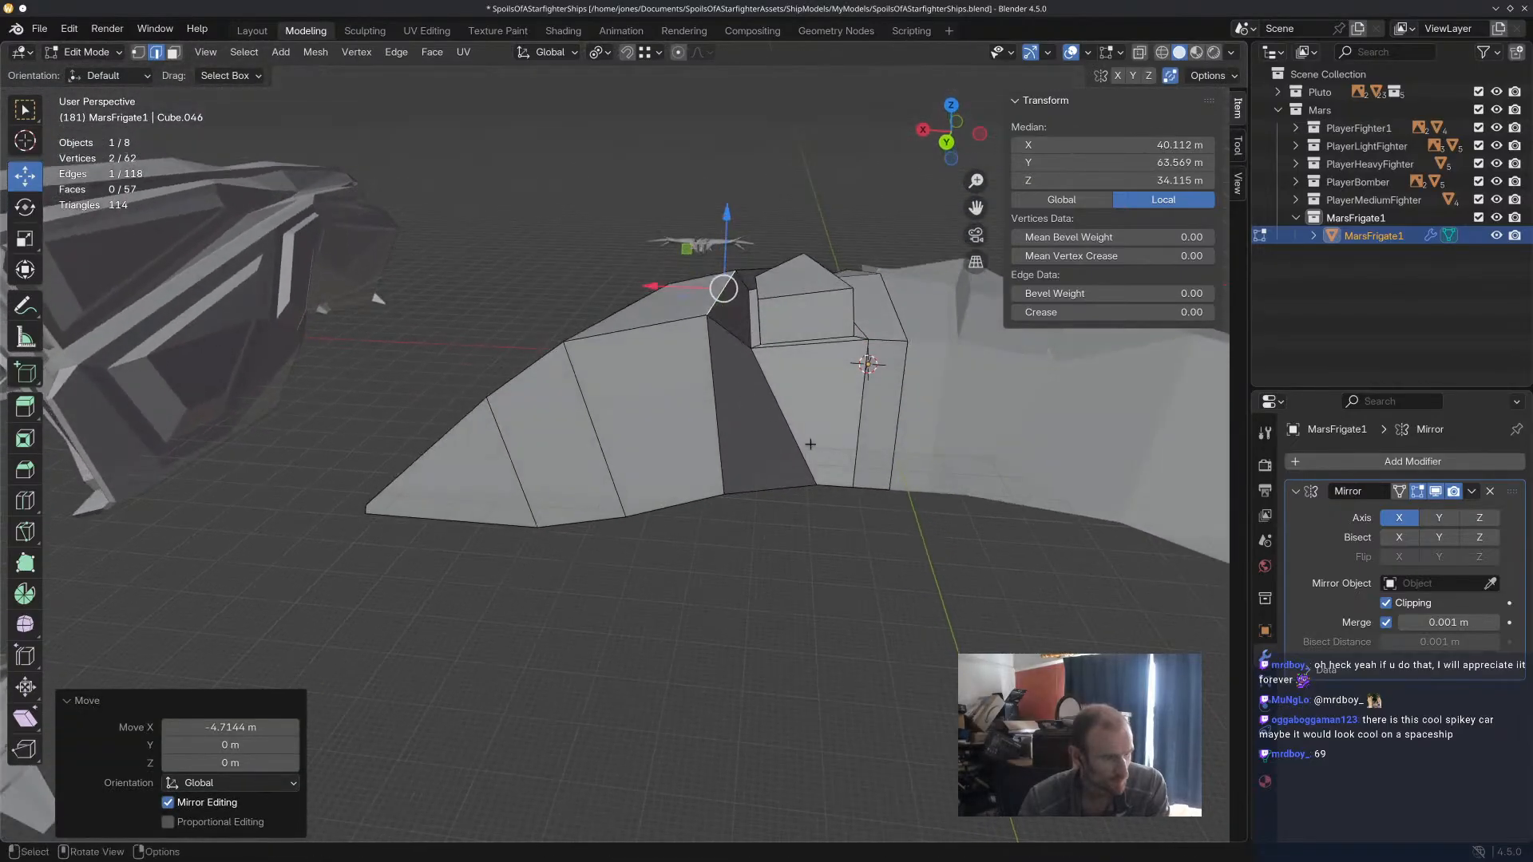
# Rotate the central hull's rear outer corner edge by 16° and move it about 9.4 m outward along X.
pyautogui.click(809, 444)
pyautogui.click(822, 451)
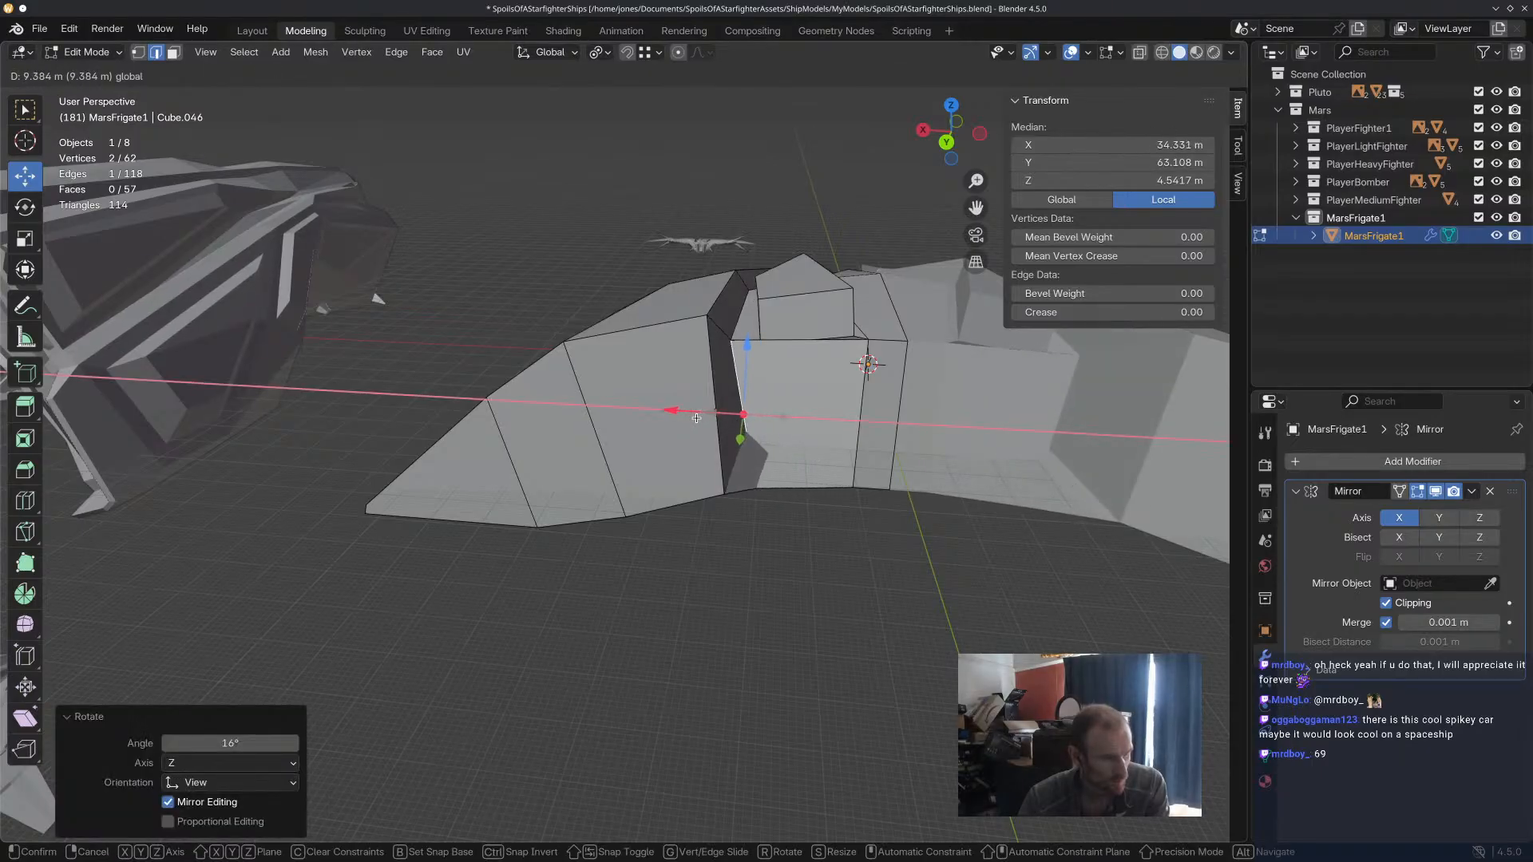
pyautogui.moveTo(697, 418); pyautogui.dragTo(697, 418)
pyautogui.moveTo(696, 417); pyautogui.dragTo(837, 442, button='middle')
# Move the central hull's lower rear corner vertex outward and up to about X 29.5, Y 68.8, Z 7.5 m.
pyautogui.moveTo(764, 497); pyautogui.dragTo(732, 565, button='middle')
pyautogui.moveTo(771, 461); pyautogui.dragTo(824, 464, button='middle')
pyautogui.moveTo(771, 530); pyautogui.dragTo(728, 630, button='middle')
pyautogui.moveTo(771, 553); pyautogui.dragTo(851, 496, button='middle')
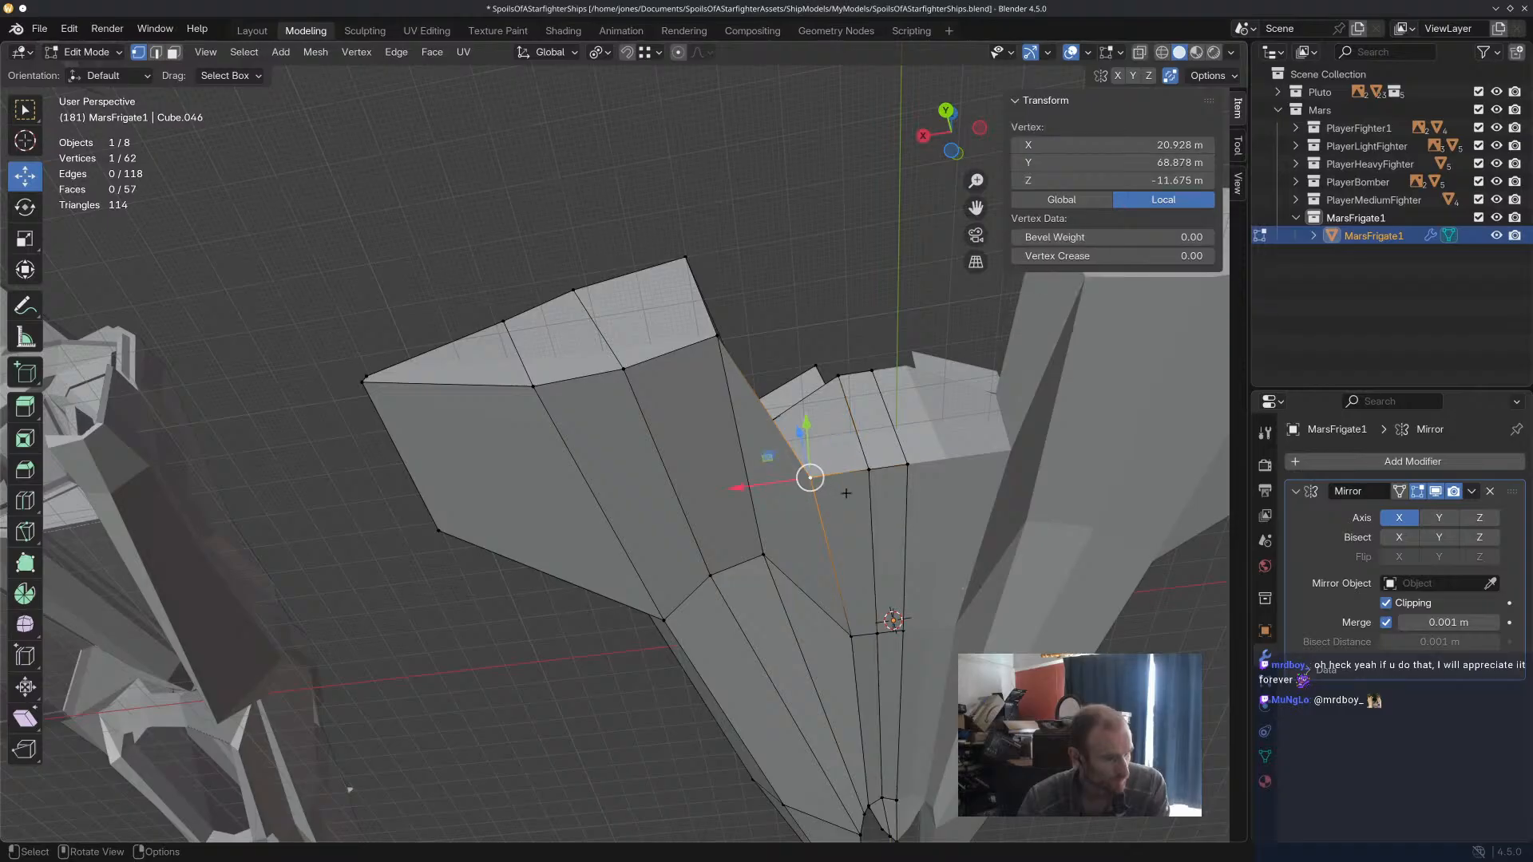
pyautogui.click(712, 500)
pyautogui.moveTo(712, 500); pyautogui.dragTo(761, 456, button='middle')
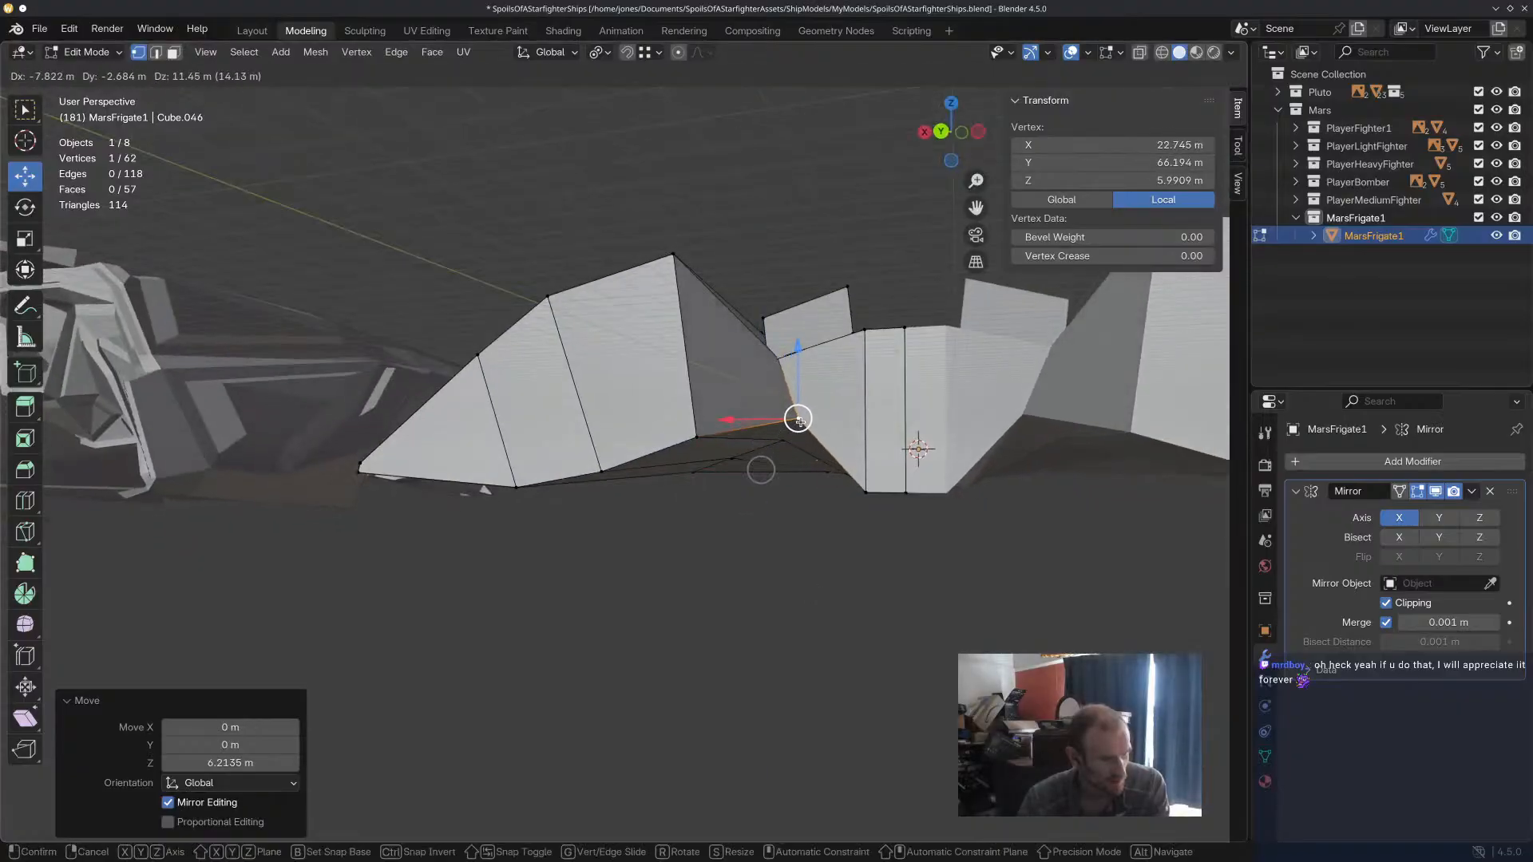
pyautogui.click(763, 417)
pyautogui.moveTo(764, 418)
pyautogui.mouseDown(button='middle')
pyautogui.moveTo(806, 329)
pyautogui.moveTo(791, 298)
pyautogui.moveTo(763, 314)
pyautogui.moveTo(914, 459)
pyautogui.moveTo(763, 432)
pyautogui.mouseUp(button='middle')
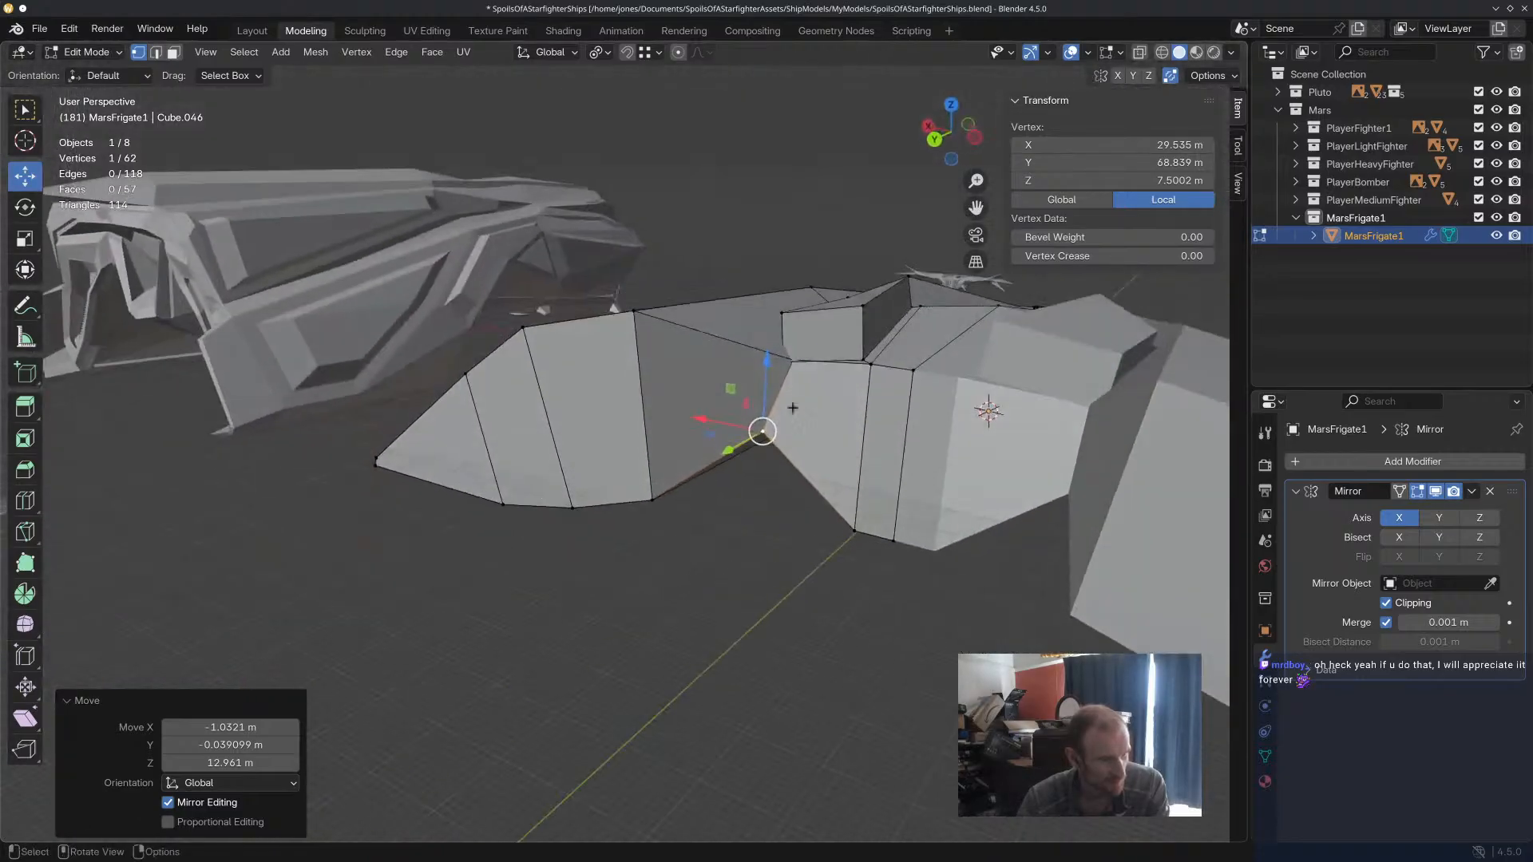
# Move the central hull's upper rear corner vertex outward and rearward, above the lower corner vertex.
pyautogui.click(785, 359)
pyautogui.moveTo(786, 359); pyautogui.dragTo(782, 381, button='middle')
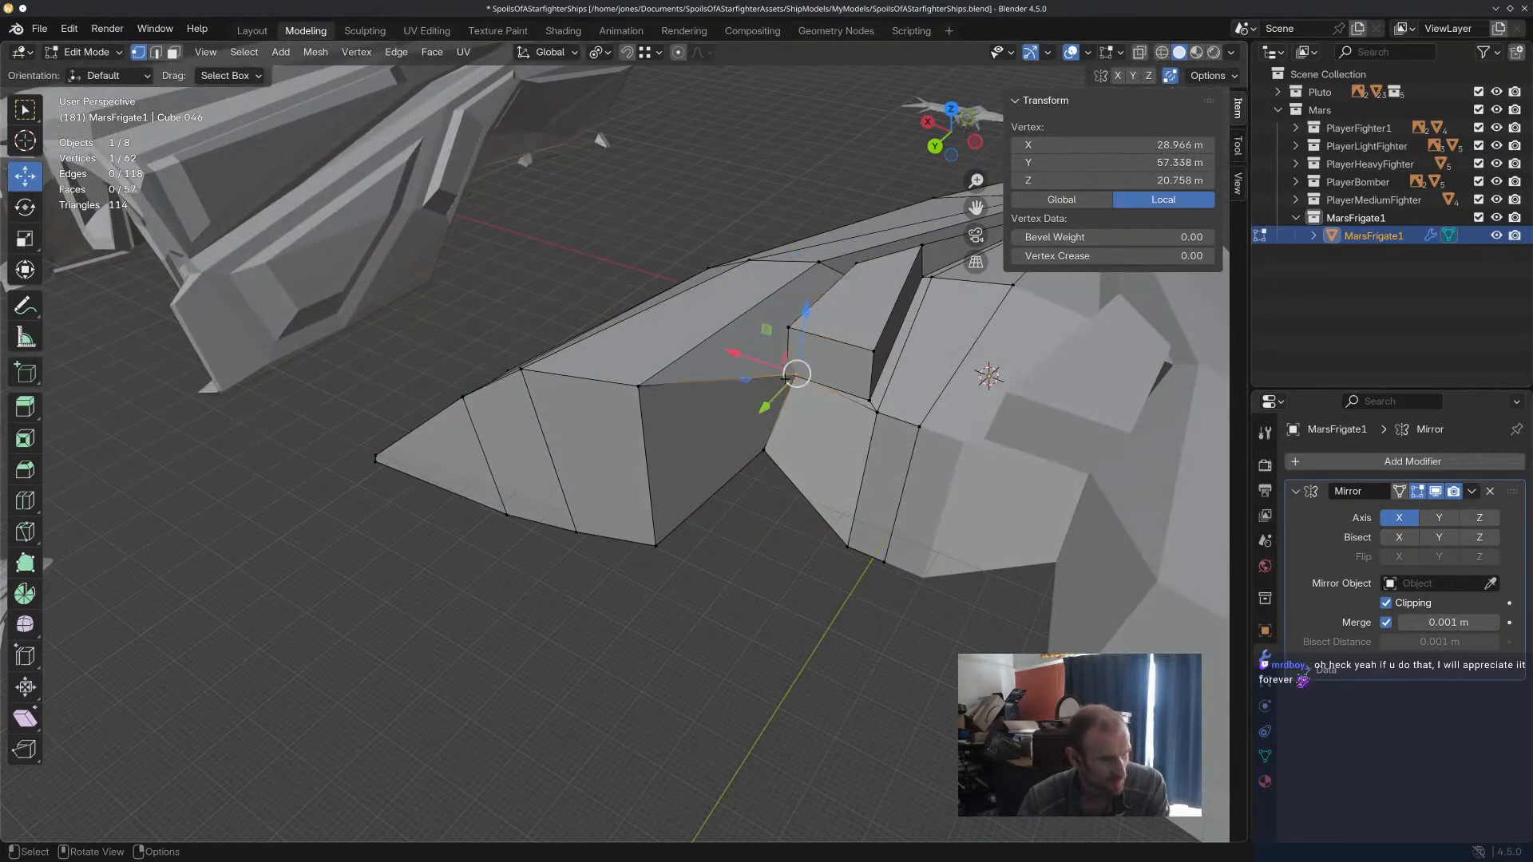
pyautogui.moveTo(789, 377); pyautogui.dragTo(738, 395)
pyautogui.moveTo(738, 395); pyautogui.dragTo(753, 364, button='middle')
pyautogui.moveTo(746, 350); pyautogui.dragTo(751, 351)
pyautogui.moveTo(751, 351); pyautogui.dragTo(727, 296, button='middle')
# Nudge the central hull's lower rear corner outward and lower the channel's underside vertex by about 7 m.
pyautogui.click(769, 426)
pyautogui.moveTo(769, 426)
pyautogui.mouseDown()
pyautogui.moveTo(718, 418)
pyautogui.moveTo(746, 417)
pyautogui.mouseUp()
pyautogui.moveTo(746, 418); pyautogui.dragTo(752, 320, button='middle')
pyautogui.moveTo(746, 410); pyautogui.dragTo(807, 543)
pyautogui.moveTo(807, 543); pyautogui.dragTo(753, 629, button='middle')
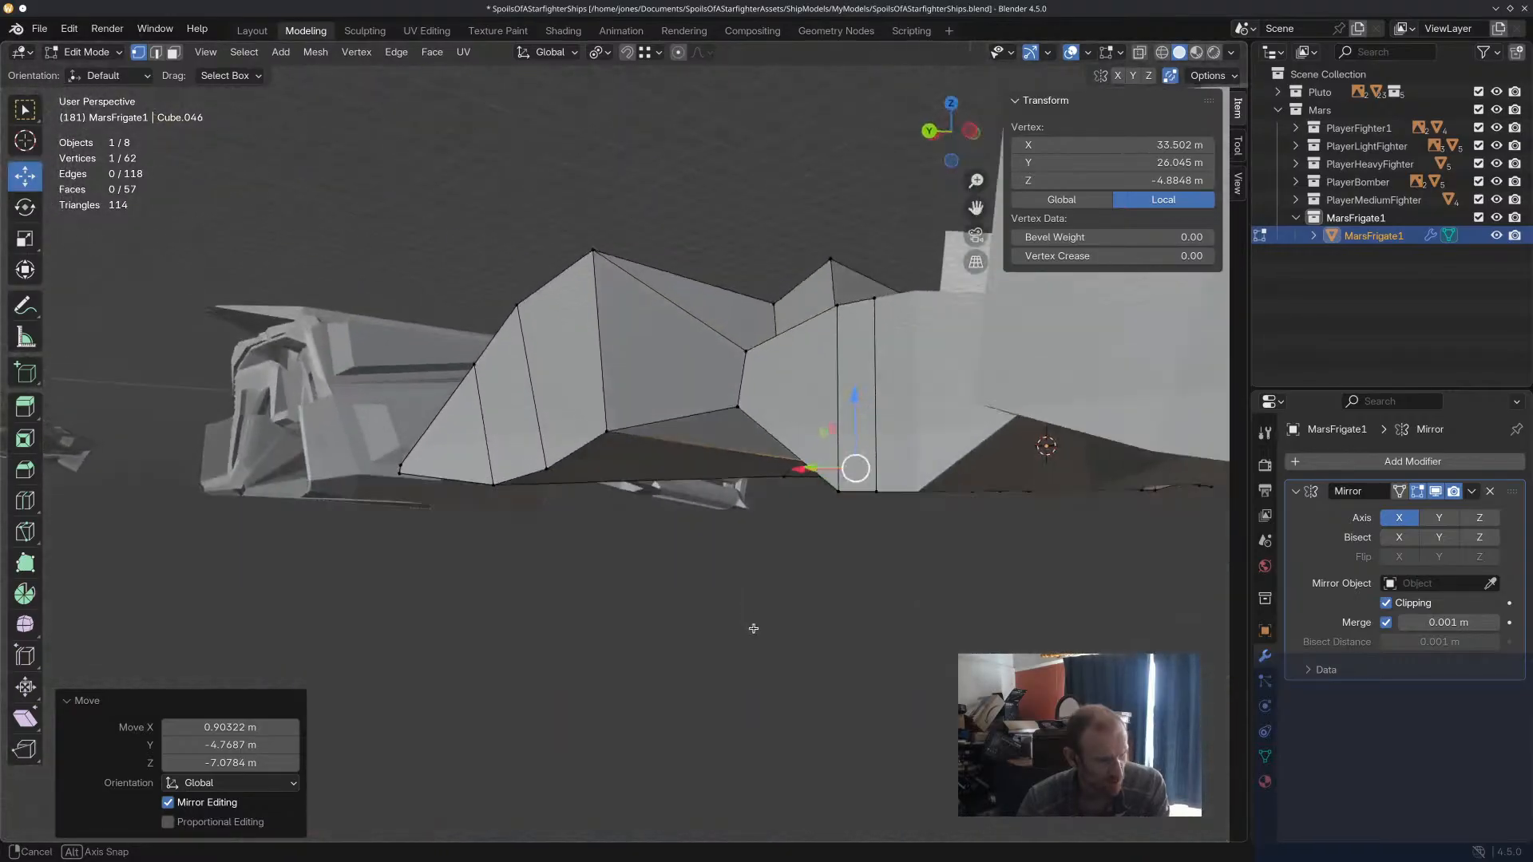
# Try to pull the channel's underside vertex far rearward and outward, between the central and outer hulls' rear corners.
pyautogui.moveTo(787, 467); pyautogui.dragTo(876, 463, button='middle')
pyautogui.moveTo(876, 463); pyautogui.dragTo(692, 396)
pyautogui.moveTo(691, 396); pyautogui.dragTo(799, 562, button='middle')
pyautogui.moveTo(691, 461); pyautogui.dragTo(708, 463)
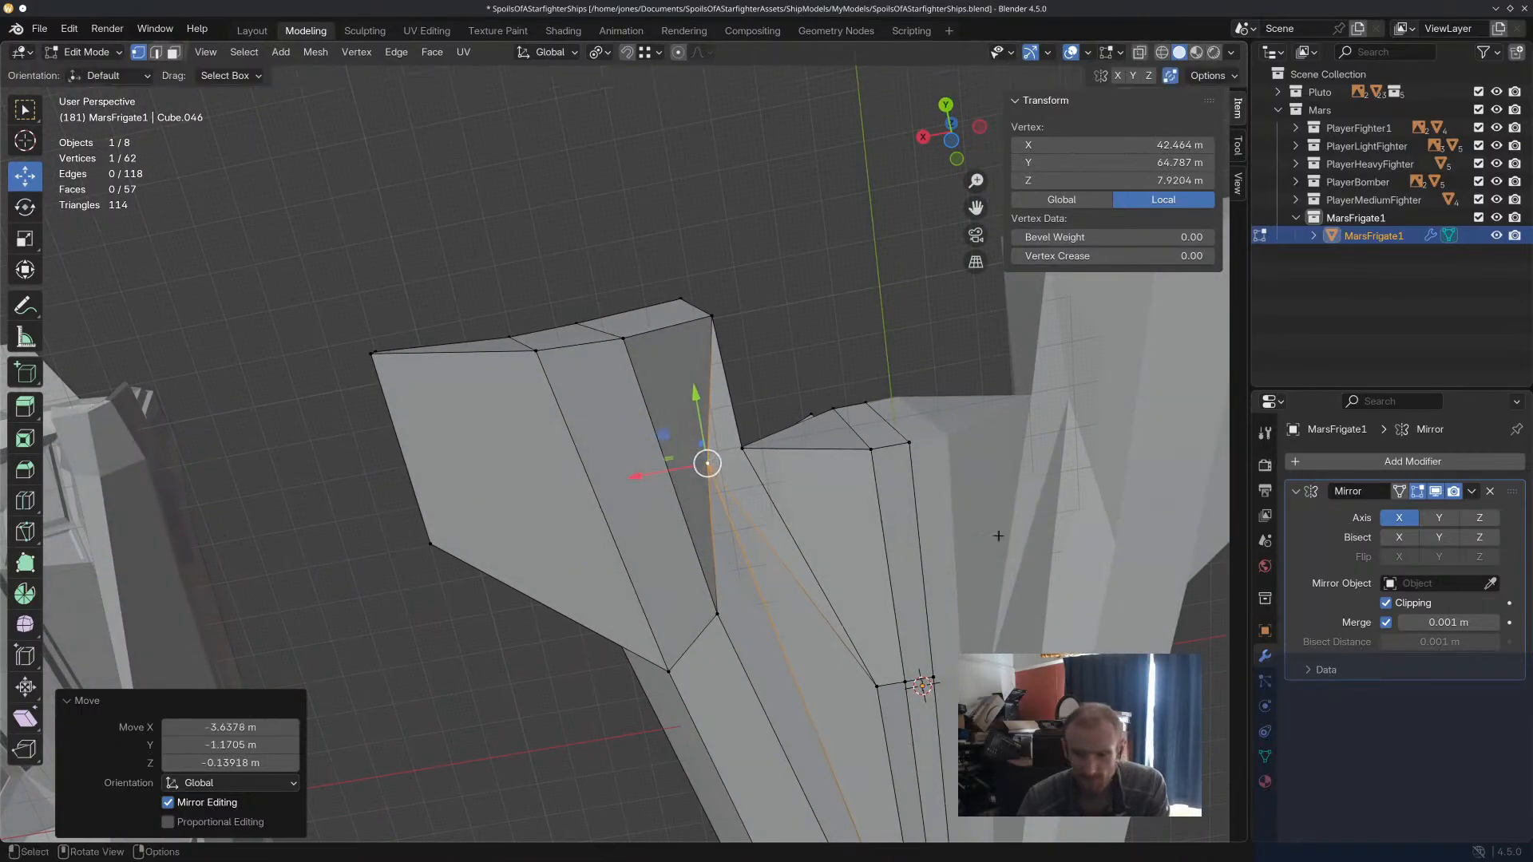
# Check the hulls' rear corners from behind and undo the rearward moves of the channel's underside vertex.
pyautogui.moveTo(1062, 475); pyautogui.dragTo(868, 448, button='middle')
pyautogui.click(719, 391)
pyautogui.moveTo(719, 392)
pyautogui.mouseDown(button='middle')
pyautogui.moveTo(727, 486)
pyautogui.moveTo(852, 480)
pyautogui.moveTo(926, 508)
pyautogui.moveTo(877, 536)
pyautogui.moveTo(634, 504)
pyautogui.moveTo(719, 483)
pyautogui.moveTo(709, 363)
pyautogui.mouseUp(button='middle')
pyautogui.click(684, 488)
pyautogui.scroll(5, 732, 479)
pyautogui.moveTo(695, 419); pyautogui.dragTo(633, 335, button='middle')
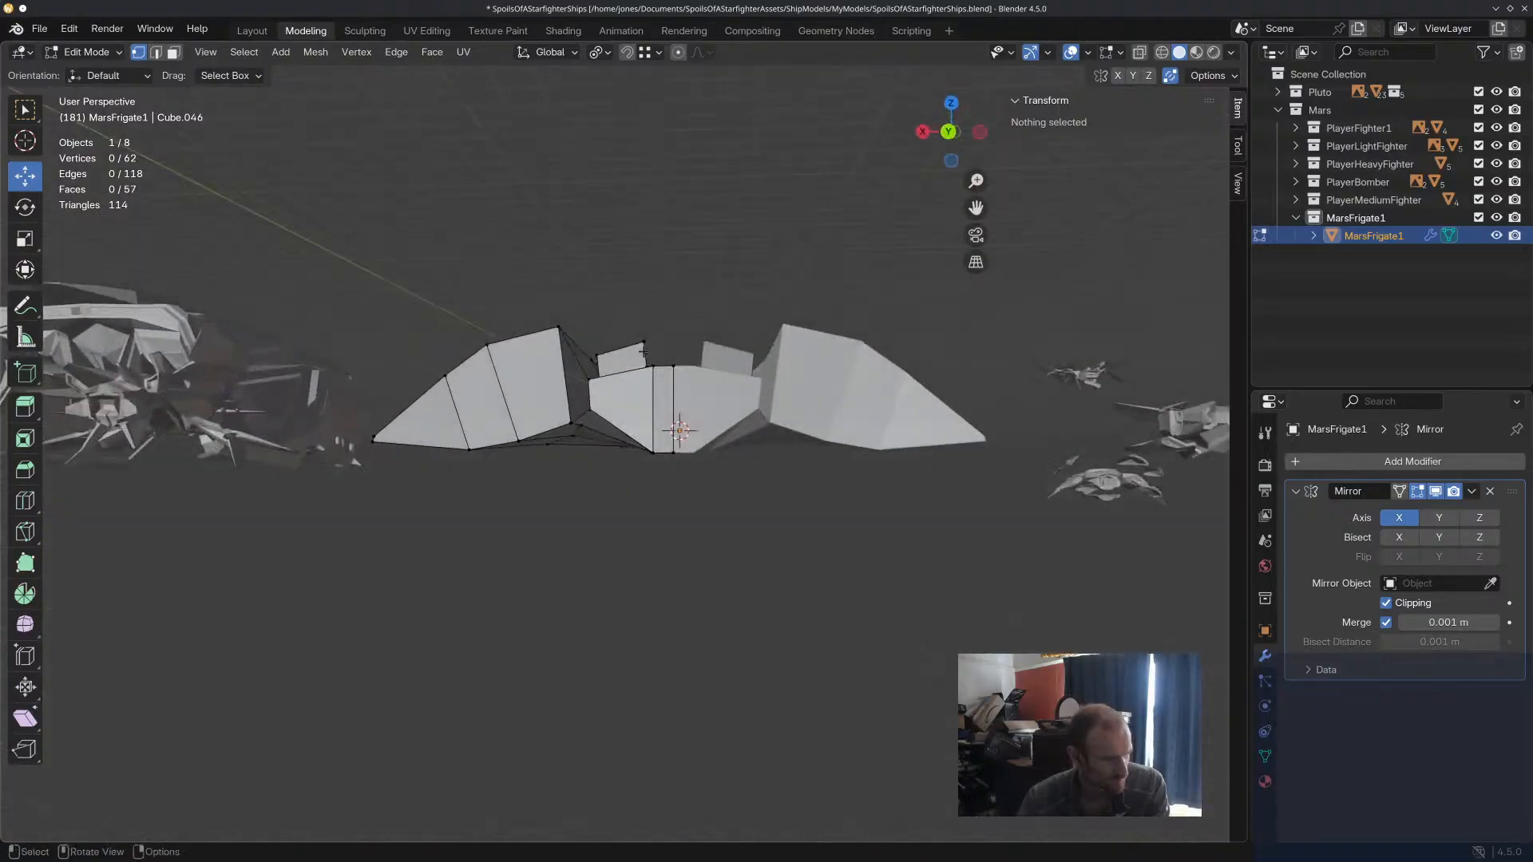
pyautogui.scroll(4, 635, 379)
pyautogui.moveTo(639, 503); pyautogui.dragTo(650, 632, button='middle')
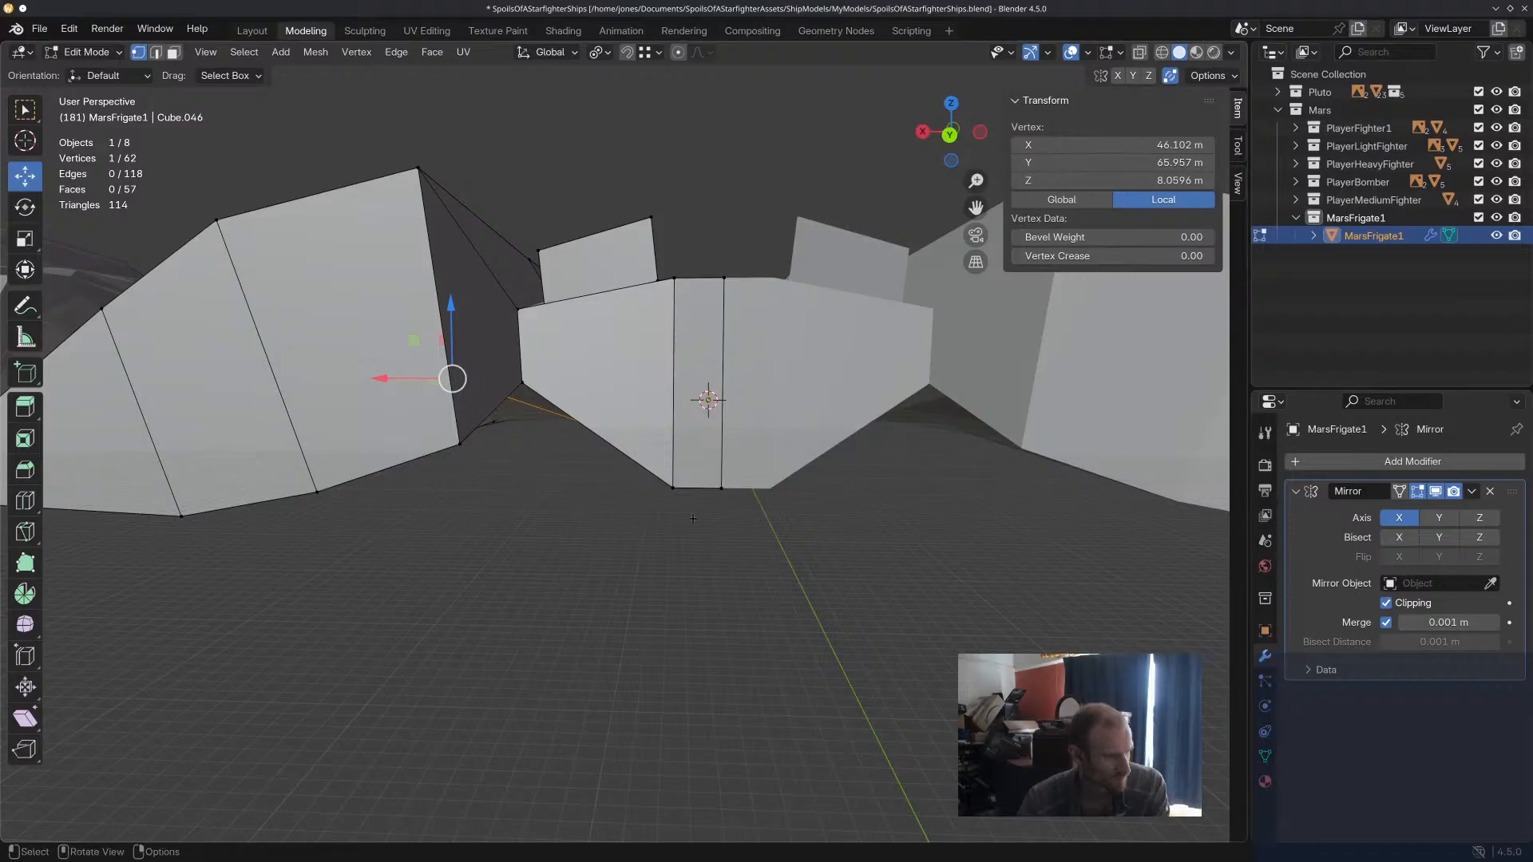
pyautogui.moveTo(687, 488); pyautogui.dragTo(649, 413, button='middle')
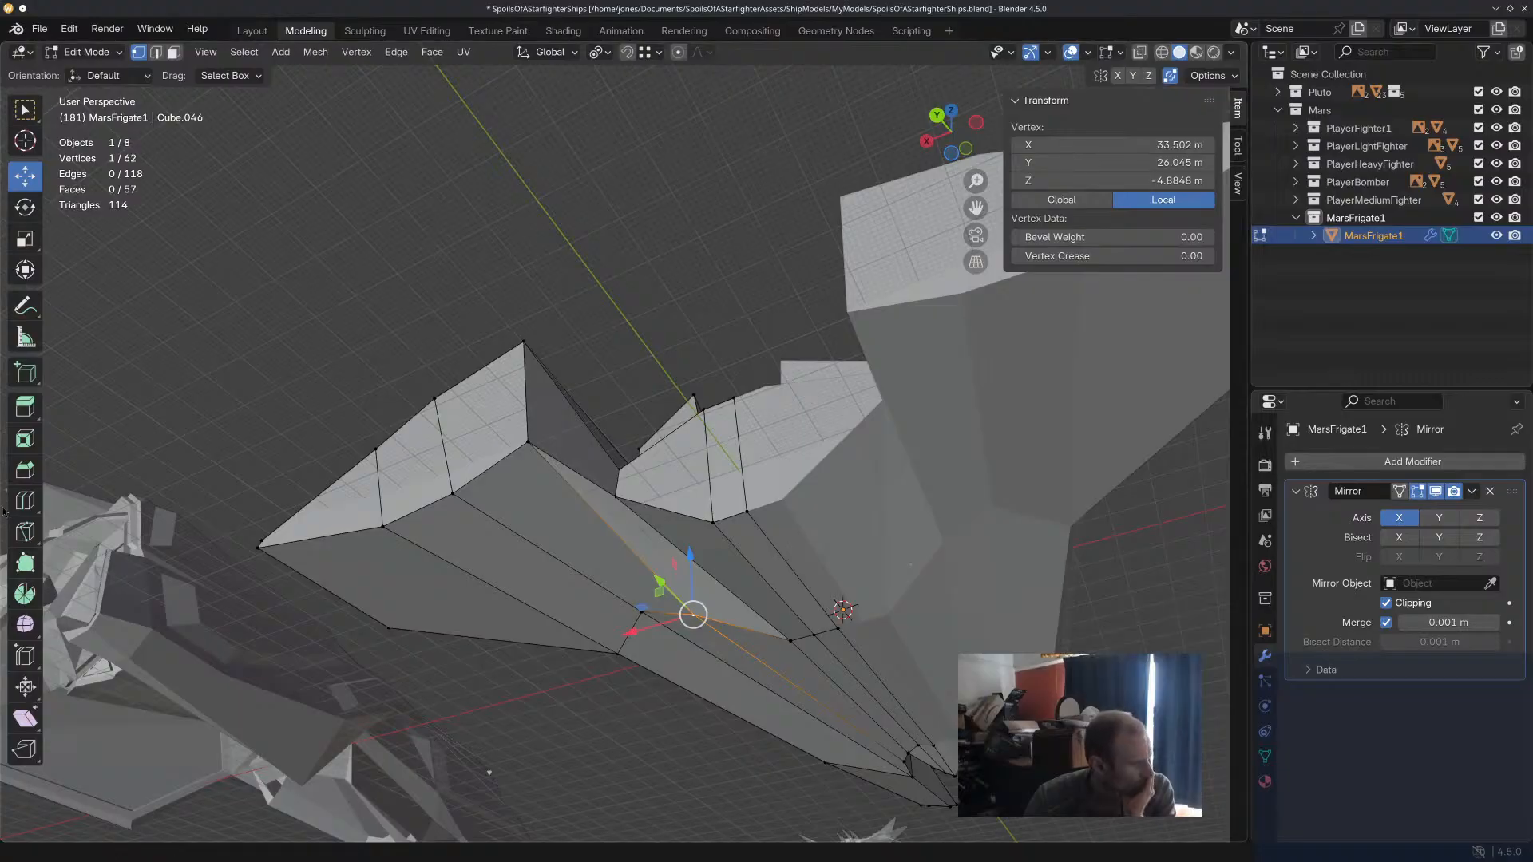
# Add a single centred loop cut across the underside of the outer hull, channel and central hull.
pyautogui.click(680, 563)
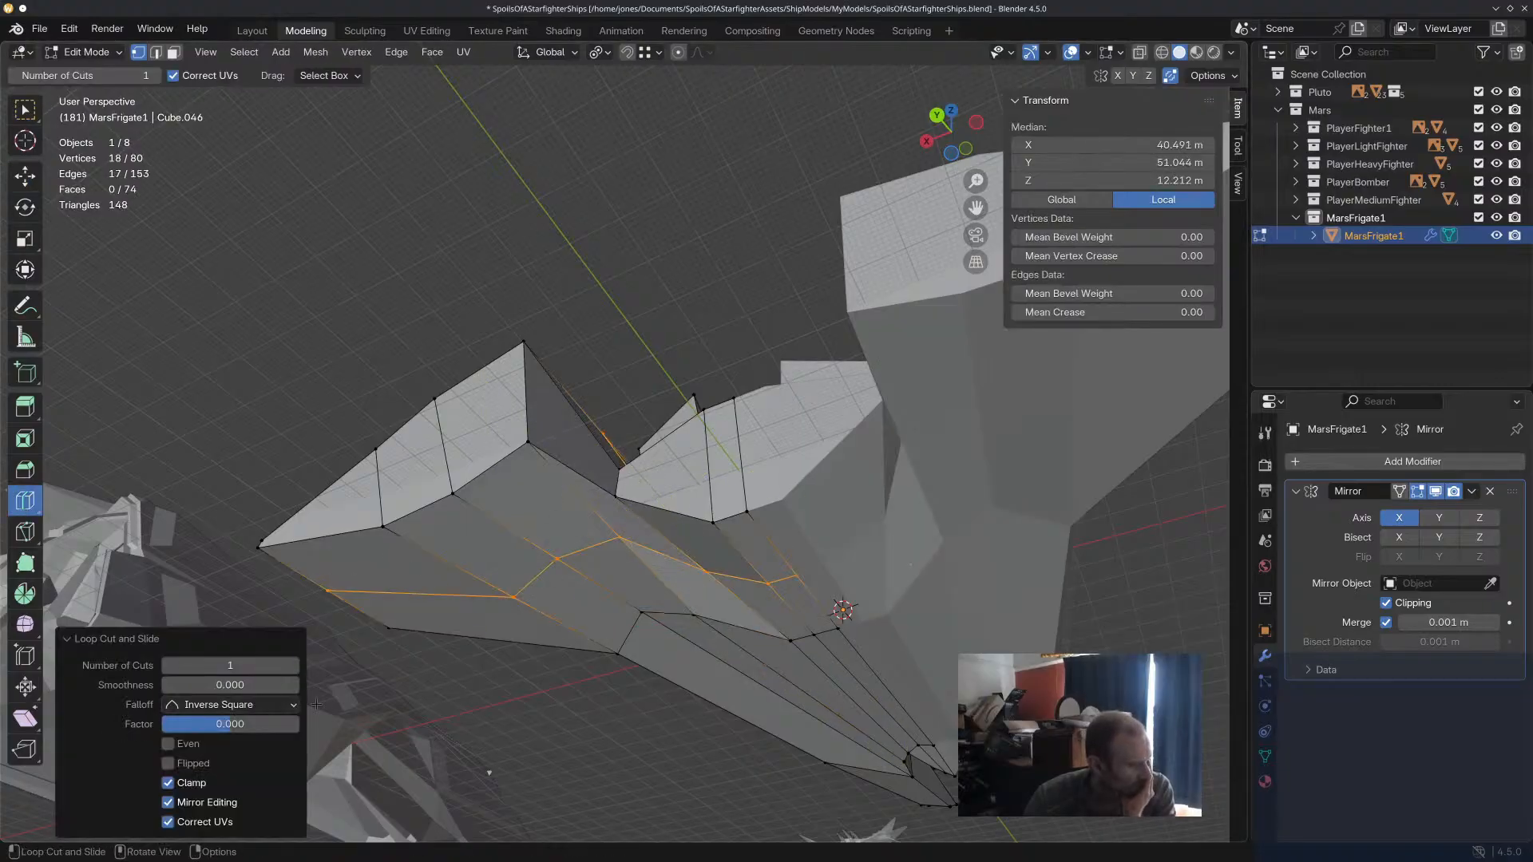
pyautogui.click(635, 561)
pyautogui.moveTo(635, 561); pyautogui.dragTo(739, 592, button='middle')
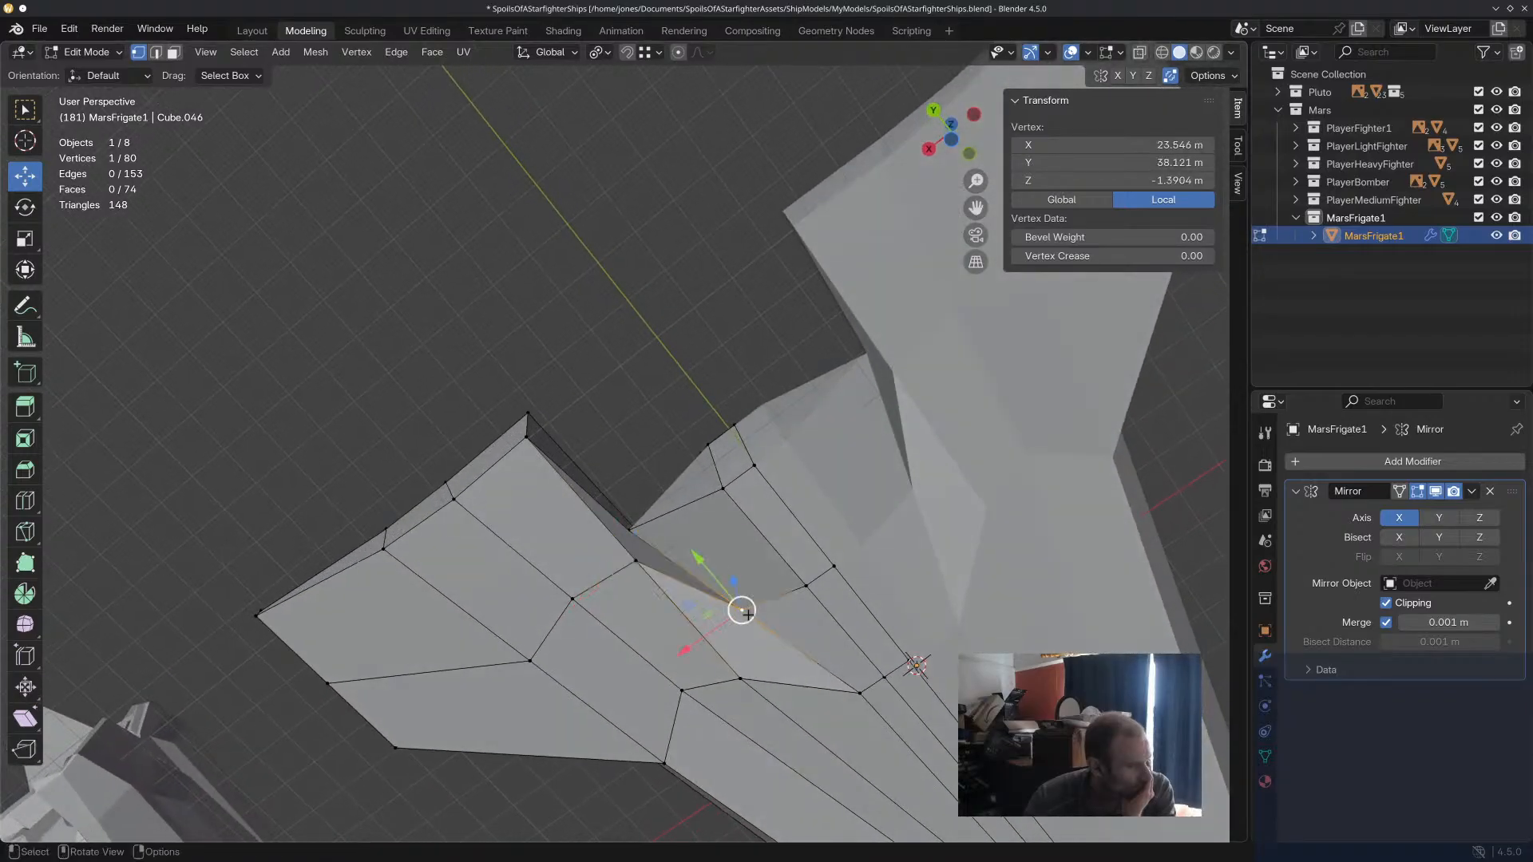
# Reposition the new loop cut's channel vertices toward the hull's rear, undoing the outer vertex's 10 m forward shift.
pyautogui.moveTo(717, 569); pyautogui.dragTo(629, 603)
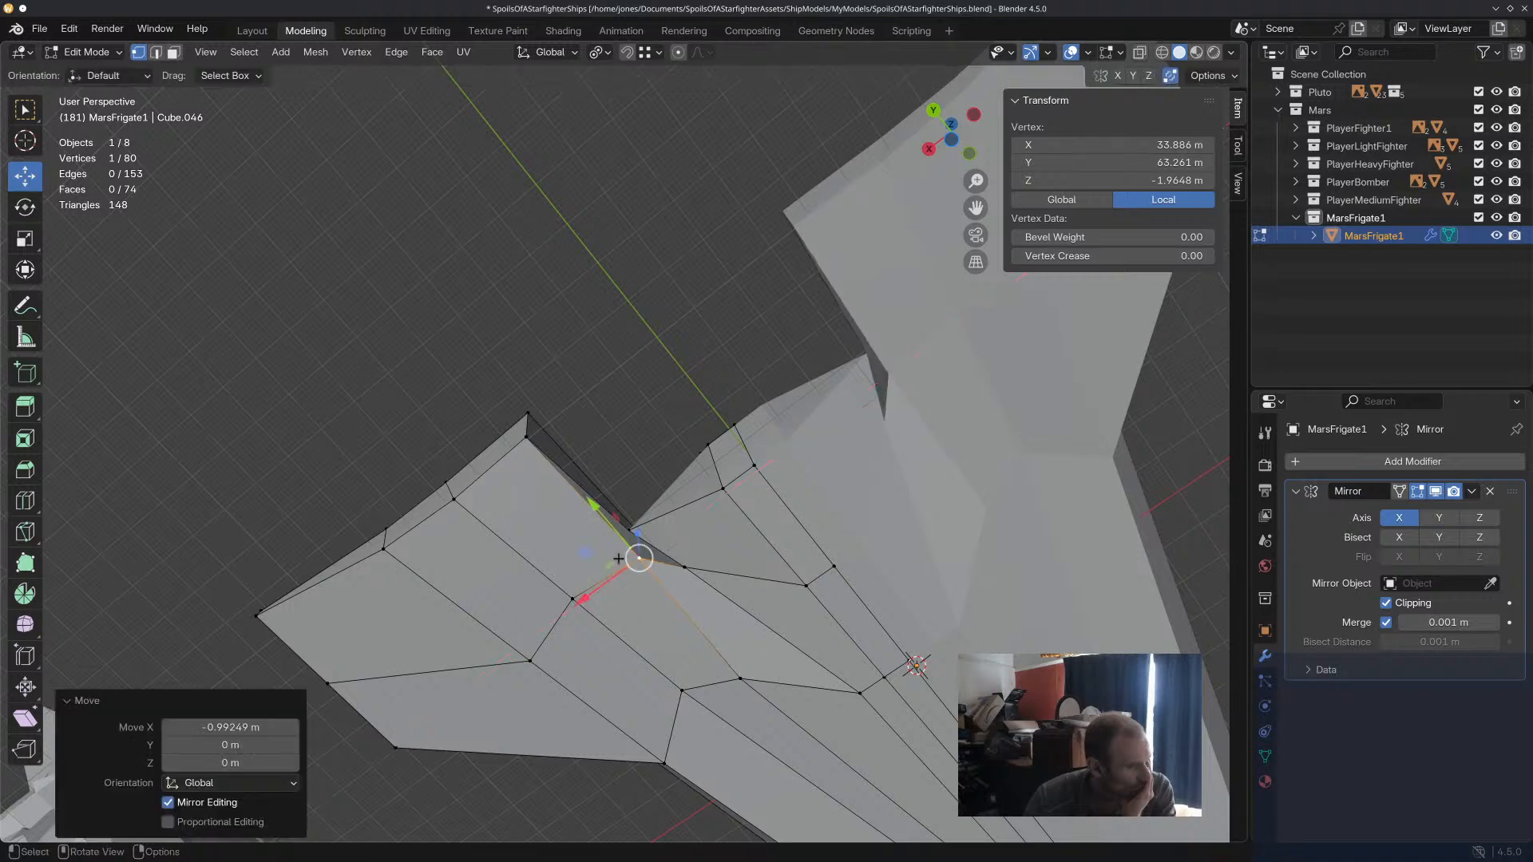
pyautogui.moveTo(617, 548); pyautogui.dragTo(588, 653, button='middle')
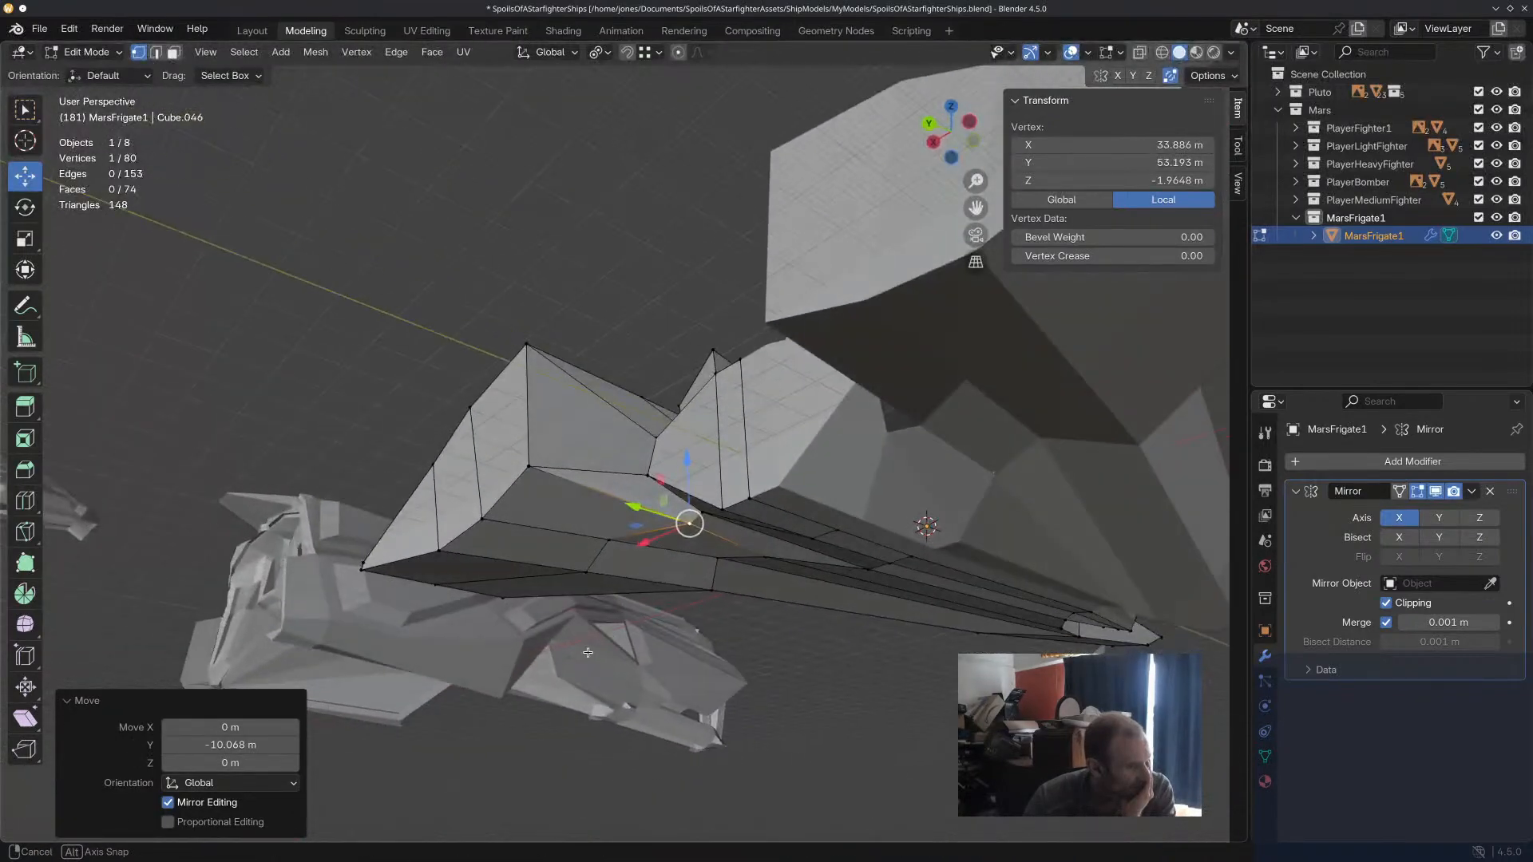
pyautogui.hotkey('ctrl', 'z')
# Reposition the inner channel vertex of the loop cut to about X 30.6, Y 57.5, Z 1.3 m.
pyautogui.moveTo(699, 512); pyautogui.dragTo(721, 501, button='middle')
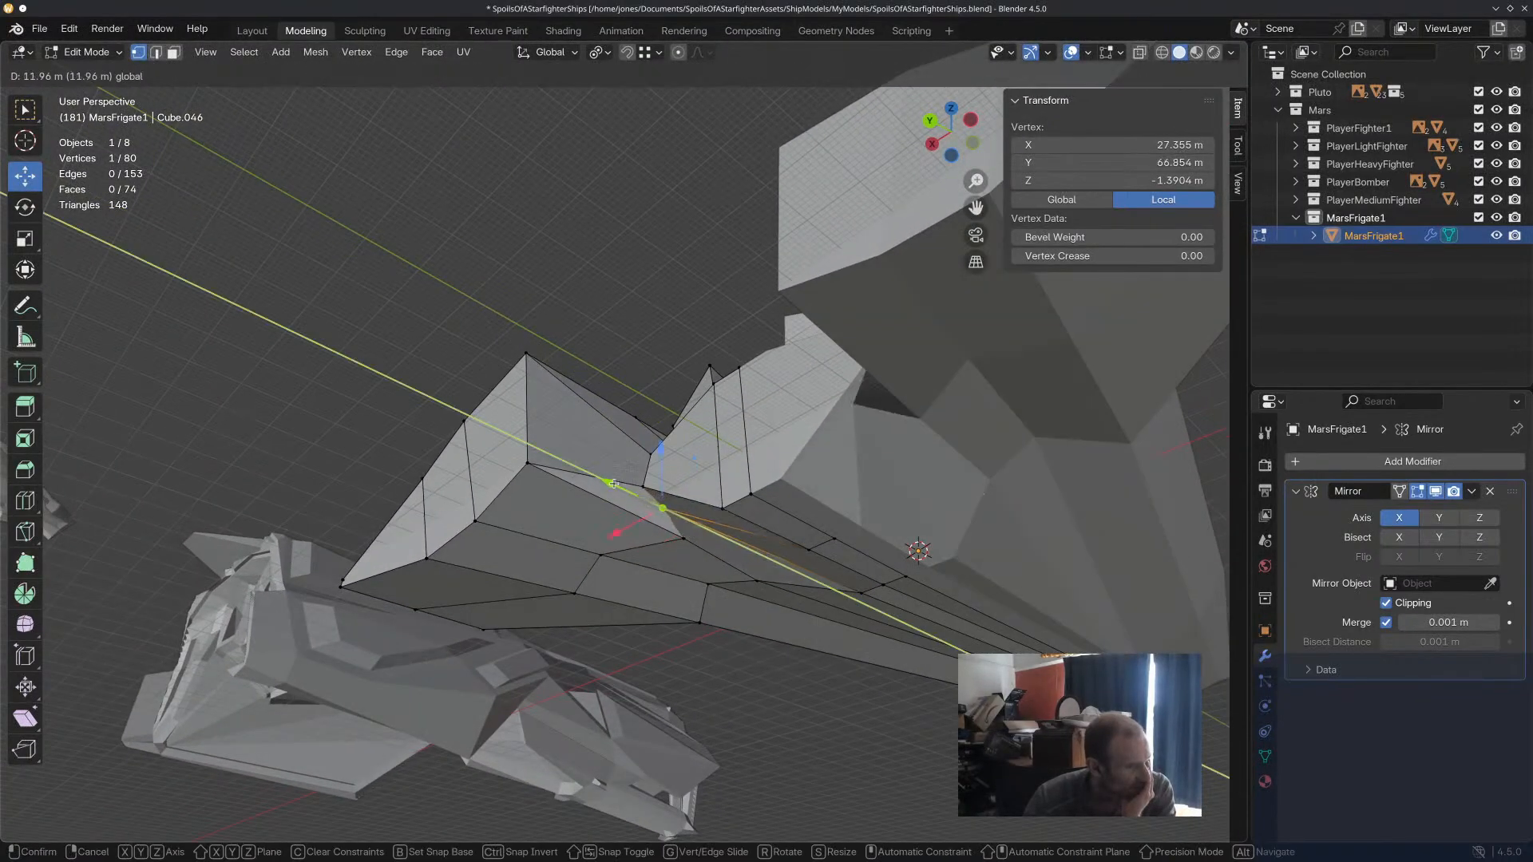
pyautogui.moveTo(596, 477); pyautogui.dragTo(585, 505)
pyautogui.click(683, 539)
pyautogui.moveTo(586, 505); pyautogui.dragTo(631, 459, button='middle')
pyautogui.hotkey('ctrl', 'z')
pyautogui.moveTo(582, 509); pyautogui.dragTo(618, 492, button='middle')
pyautogui.moveTo(600, 476); pyautogui.dragTo(601, 476)
pyautogui.moveTo(600, 476)
pyautogui.mouseDown(button='middle')
pyautogui.moveTo(629, 474)
pyautogui.moveTo(613, 456)
pyautogui.mouseUp(button='middle')
pyautogui.moveTo(605, 501); pyautogui.dragTo(608, 505)
pyautogui.moveTo(597, 411); pyautogui.dragTo(531, 343, button='middle')
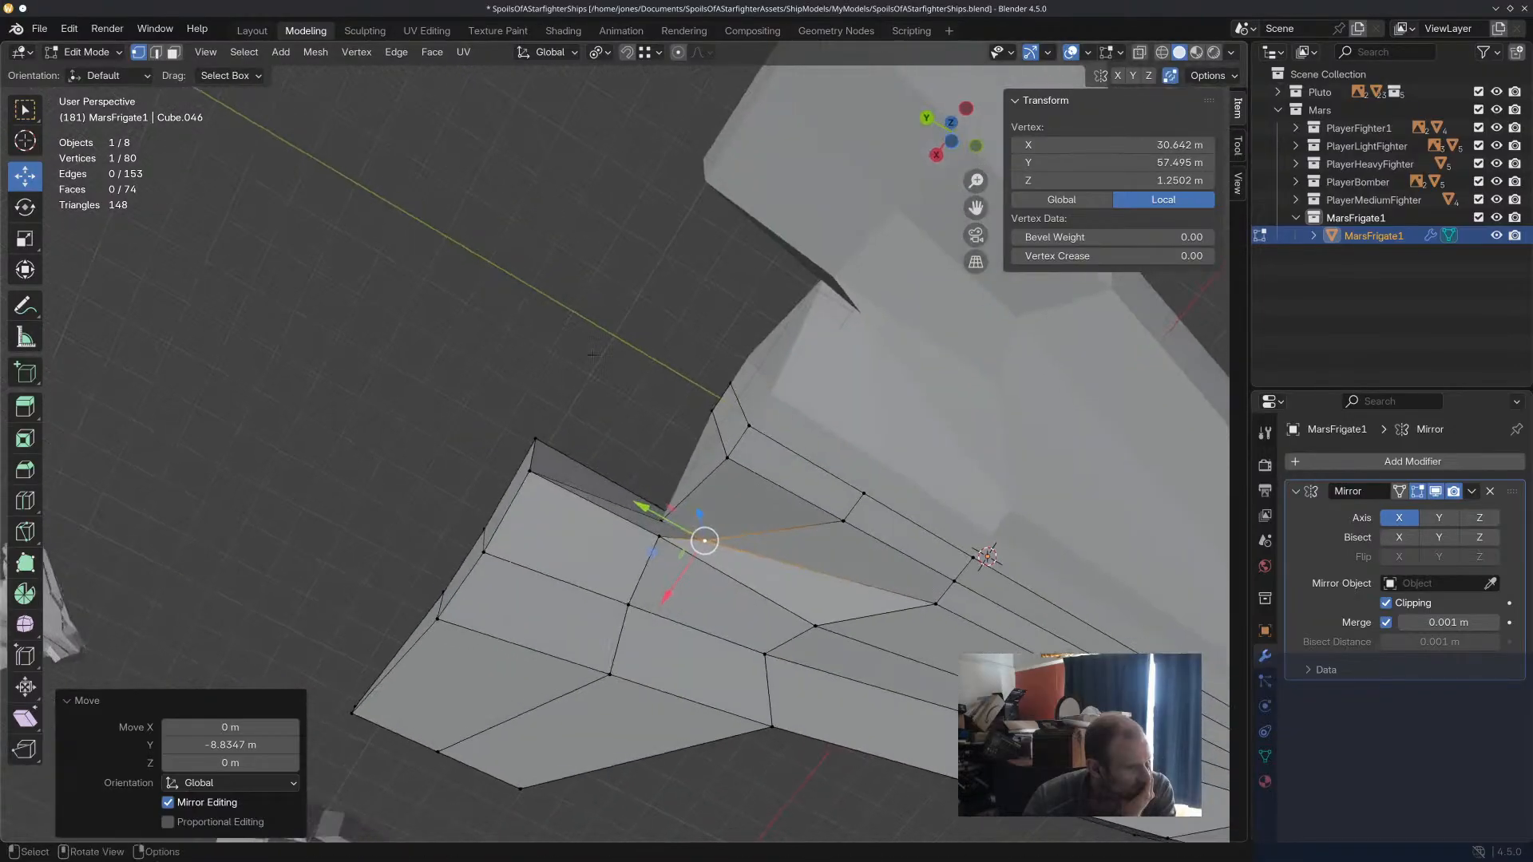
# Reposition the outer middle vertex on the central hull's underside to about X 30.2, Y 15.6, Z -1.6 m.
pyautogui.click(535, 343)
pyautogui.moveTo(643, 427); pyautogui.dragTo(779, 558, button='middle')
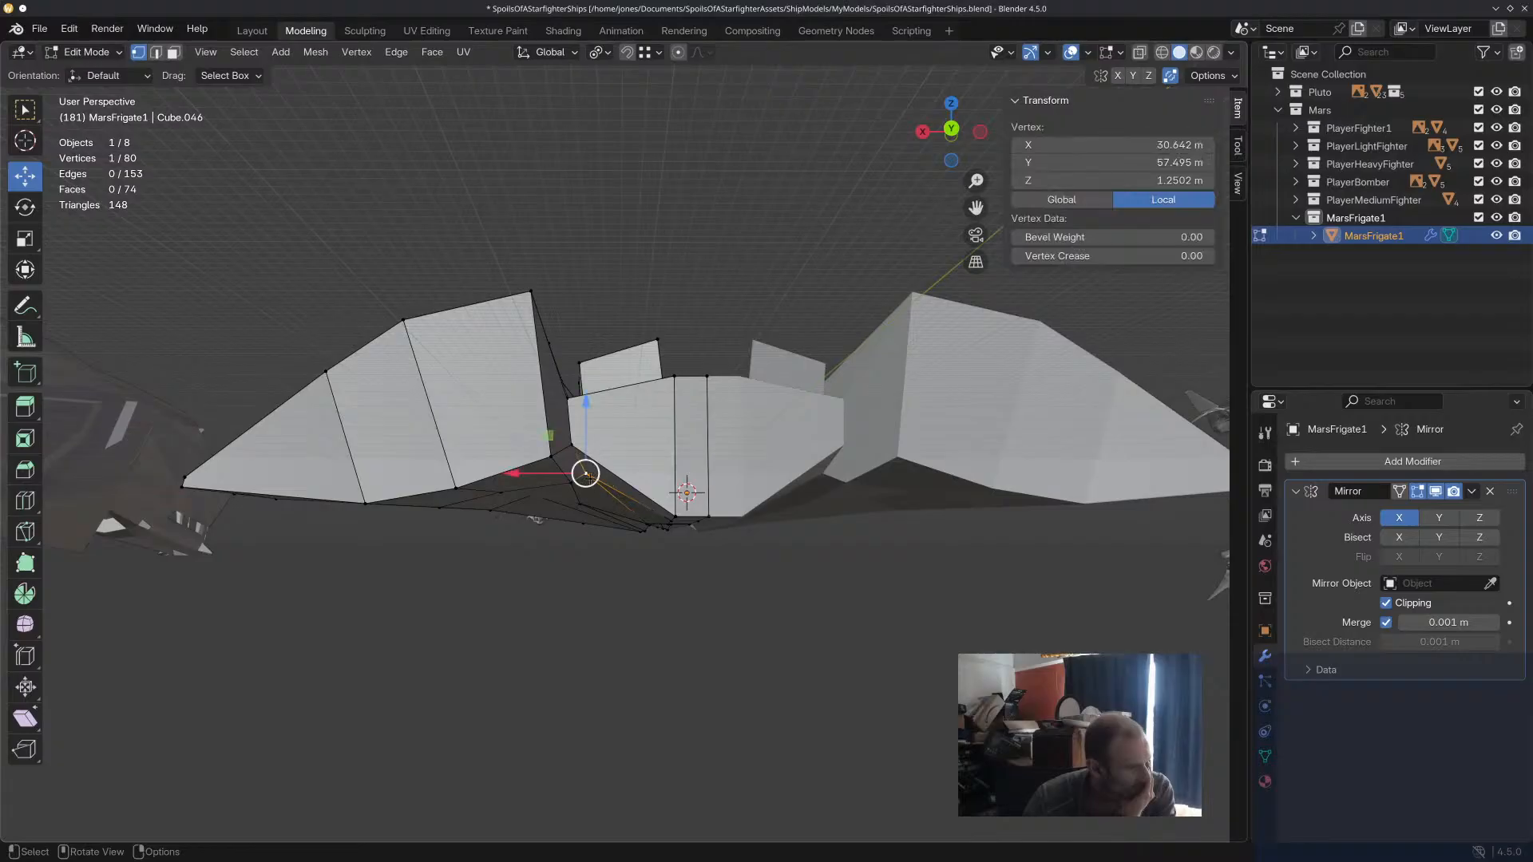
pyautogui.click(575, 462)
pyautogui.moveTo(577, 464); pyautogui.dragTo(673, 673, button='middle')
pyautogui.click(669, 629)
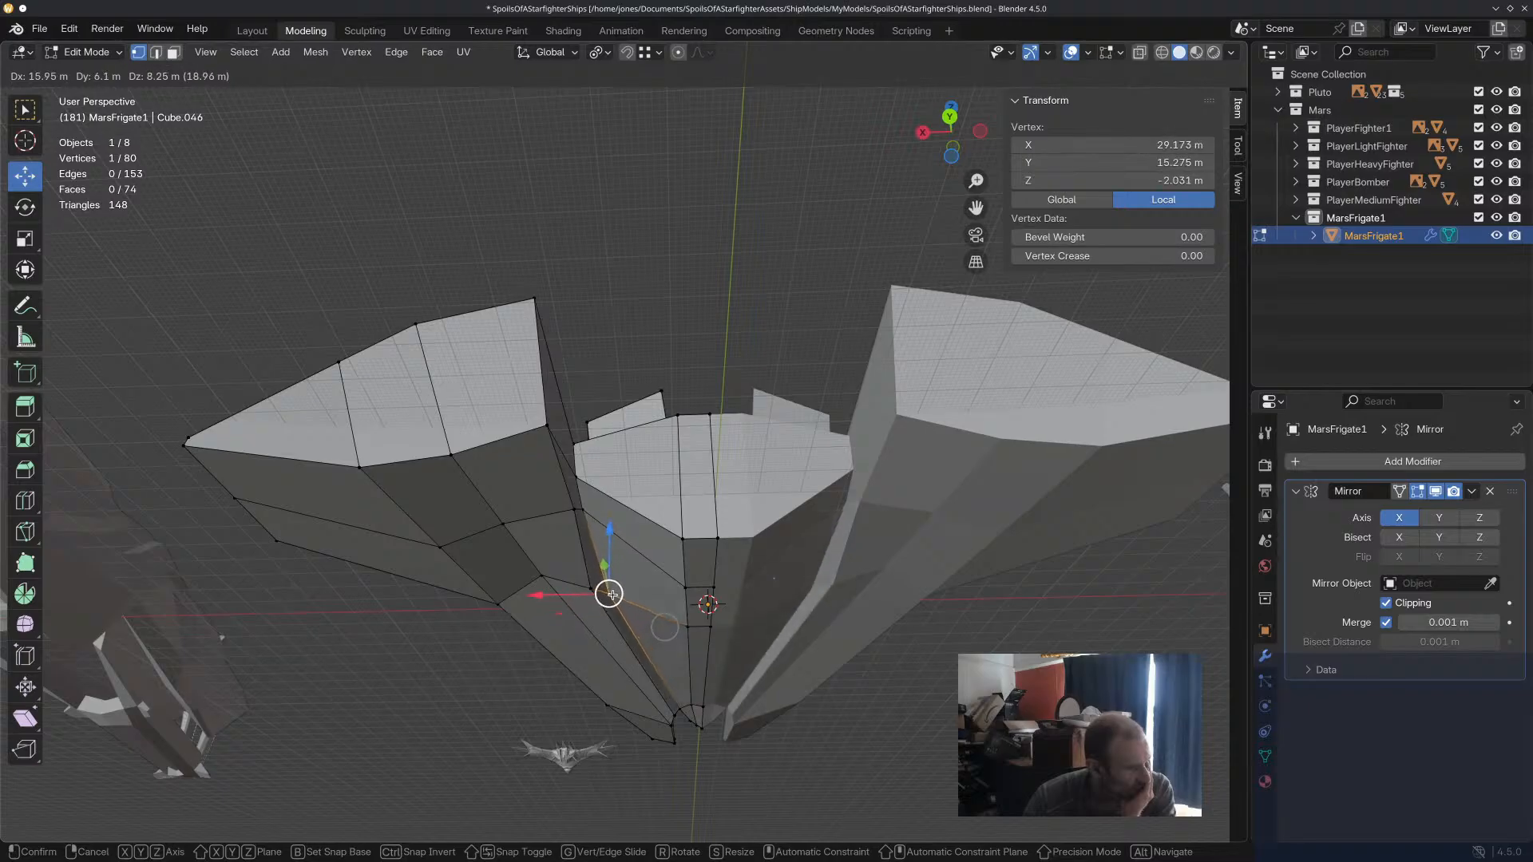
pyautogui.click(613, 595)
pyautogui.moveTo(612, 595); pyautogui.dragTo(690, 696, button='middle')
pyautogui.scroll(-6, 707, 519)
pyautogui.moveTo(704, 483); pyautogui.dragTo(694, 339, button='middle')
pyautogui.scroll(7, 707, 519)
pyautogui.scroll(-5, 698, 547)
pyautogui.moveTo(746, 681); pyautogui.dragTo(688, 391, button='middle')
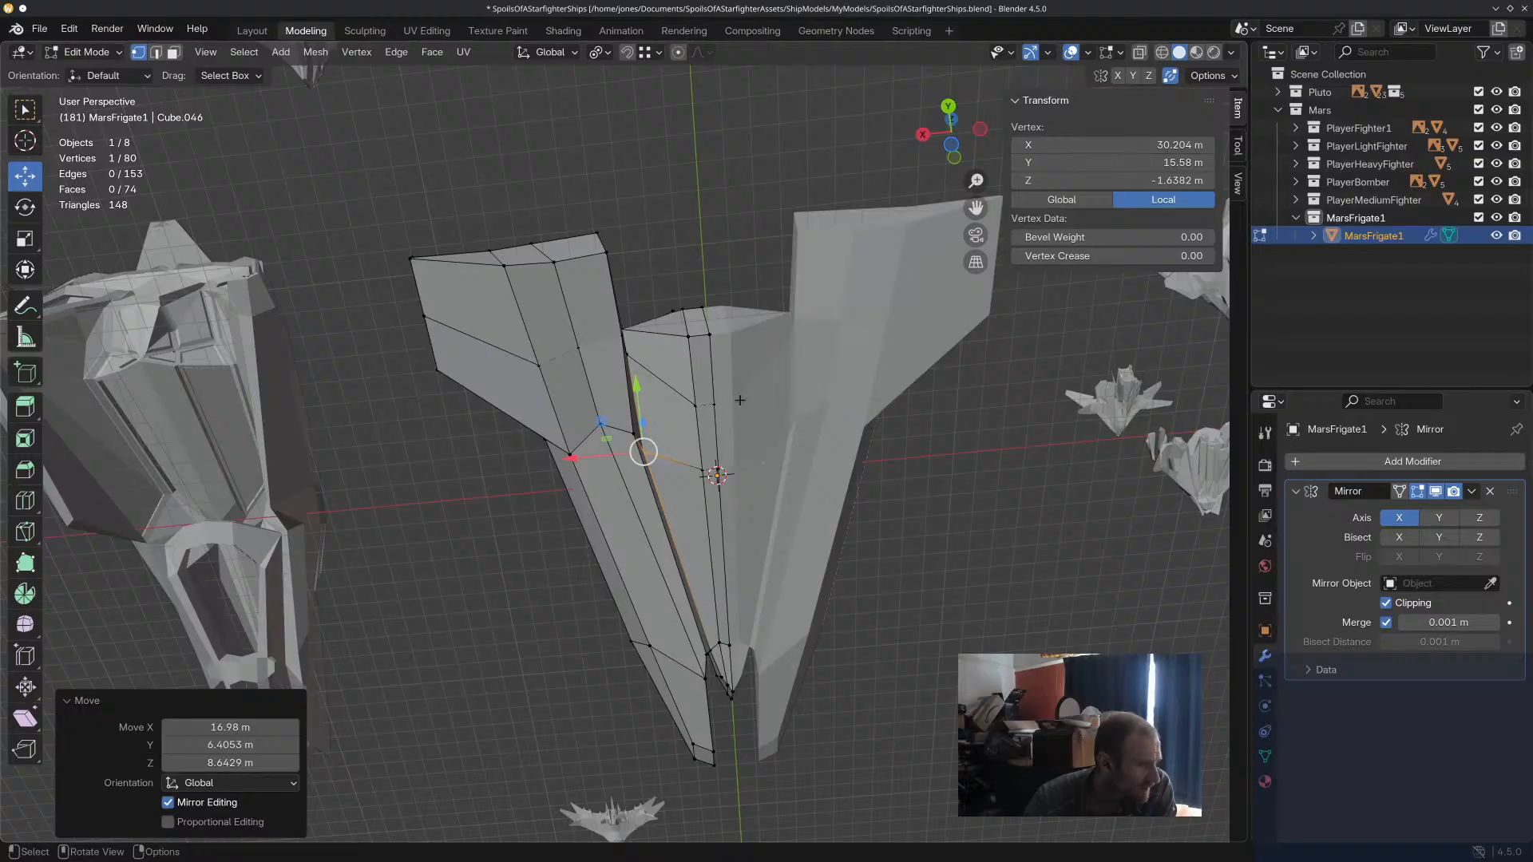
pyautogui.scroll(5, 731, 677)
pyautogui.scroll(-2, 733, 678)
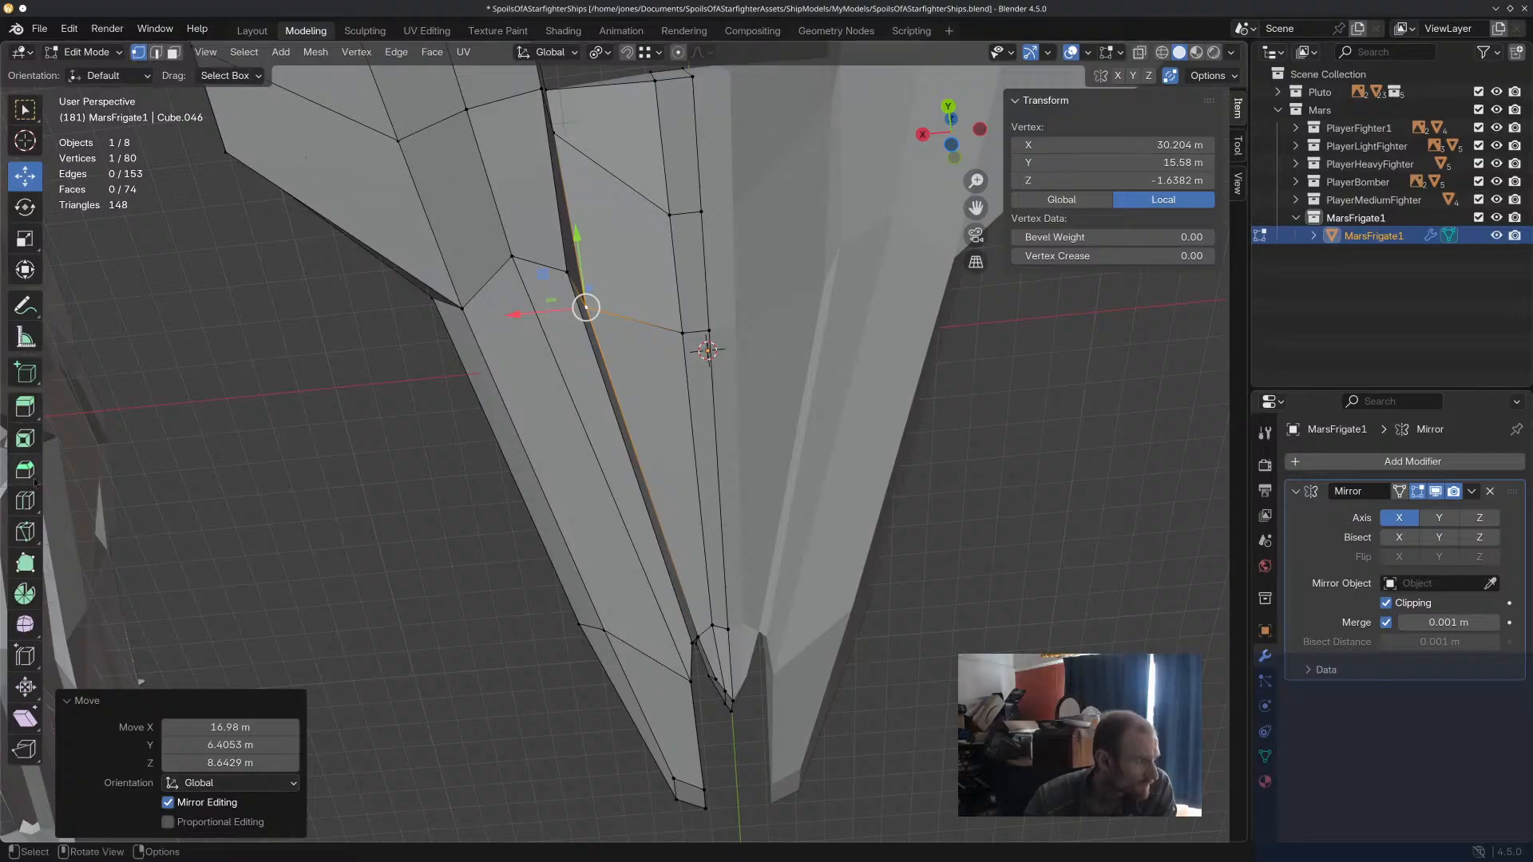
# Inset the six underside faces of the central hull by about 2.8 m as one region.
pyautogui.click(24, 532)
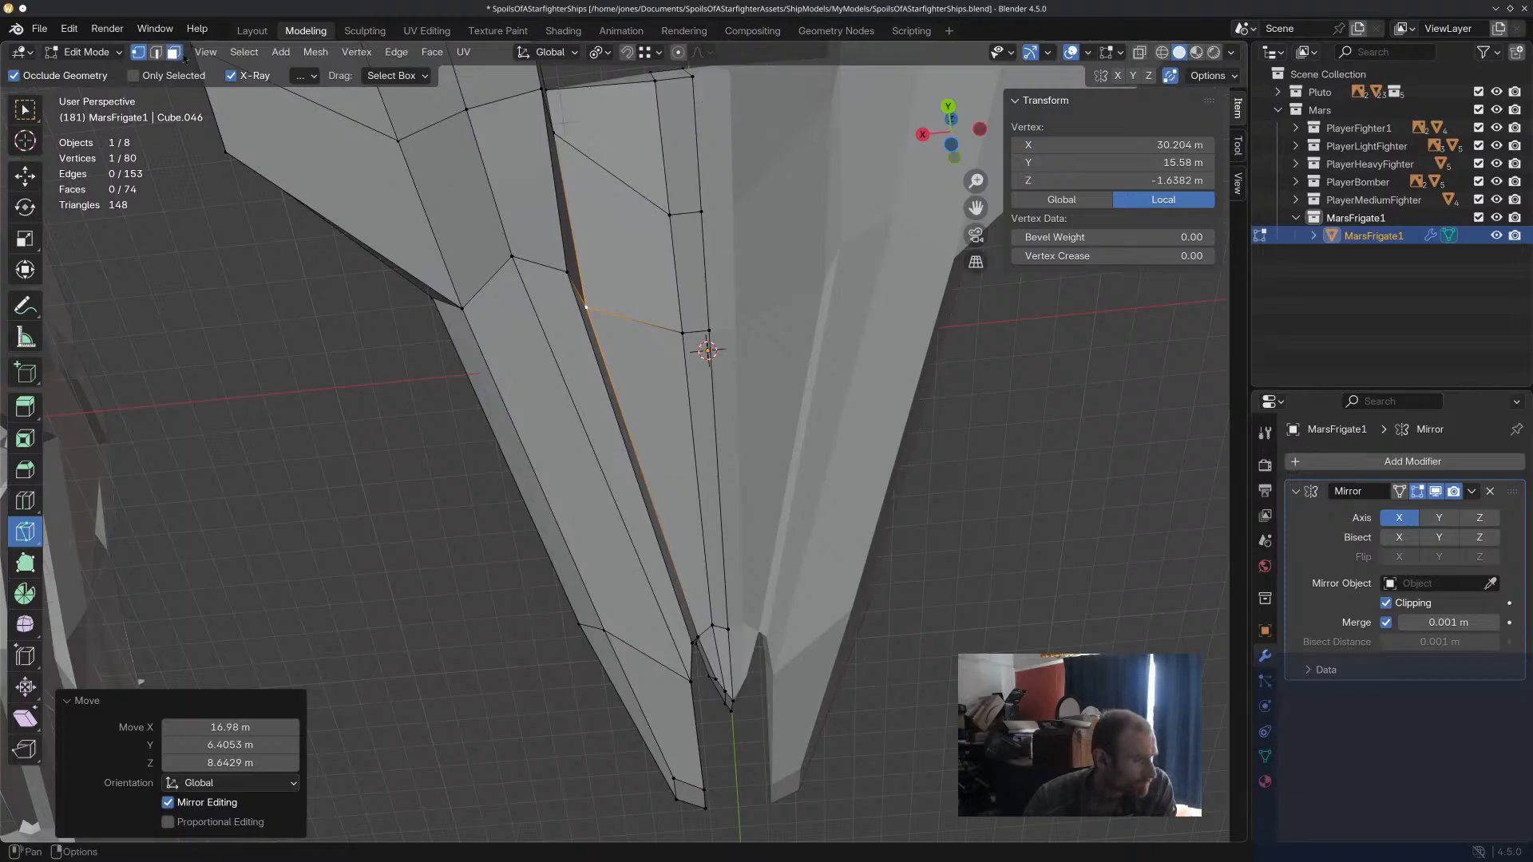
pyautogui.click(702, 539)
pyautogui.click(25, 178)
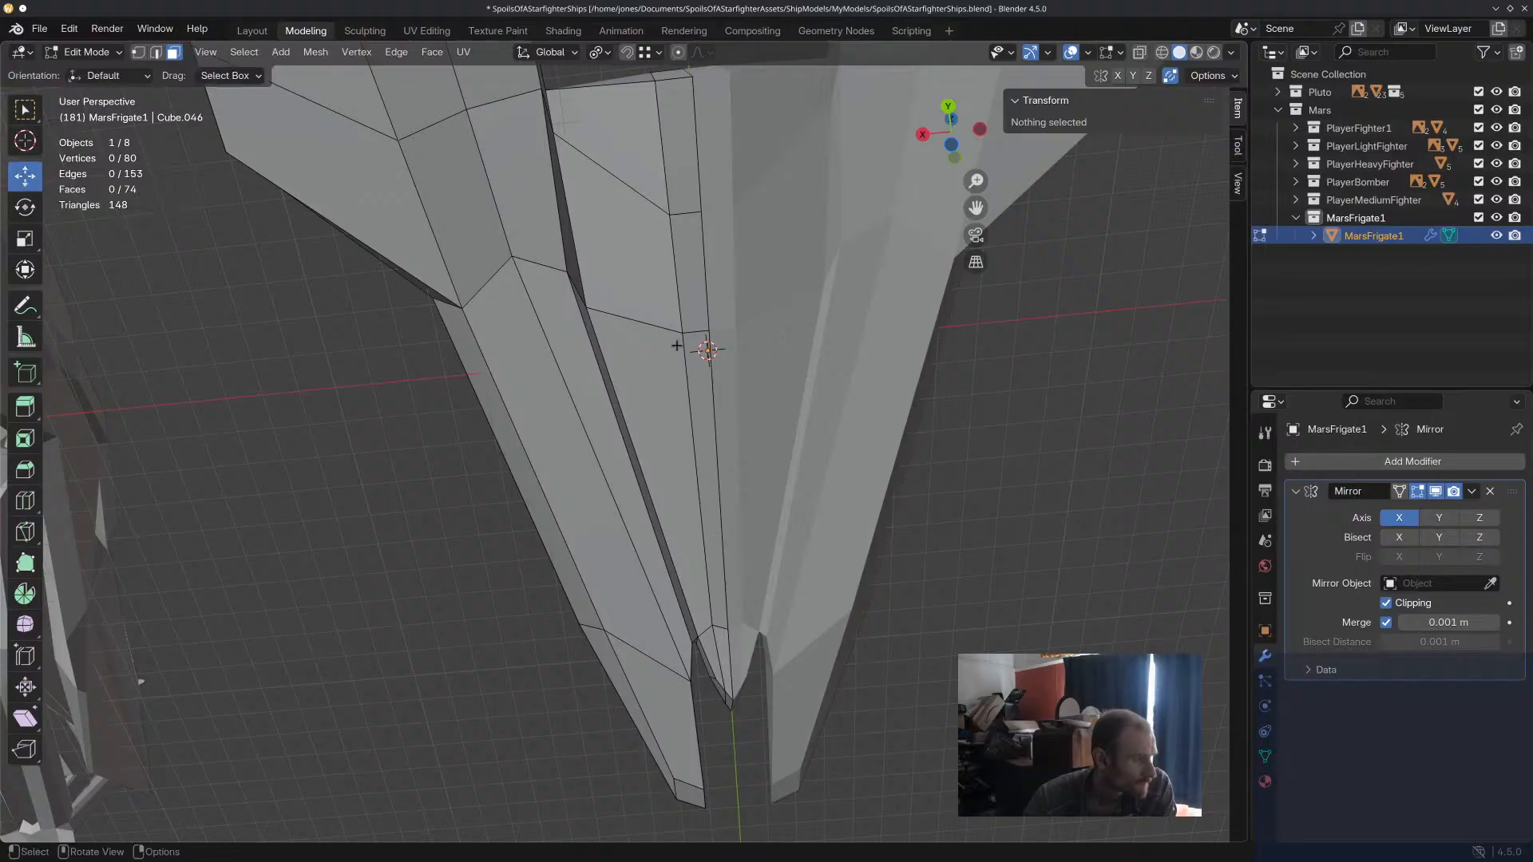
pyautogui.click(658, 280)
pyautogui.keyDown('shift'); pyautogui.click(671, 172); pyautogui.keyUp('shift')
pyautogui.keyDown('shift'); pyautogui.click(693, 275); pyautogui.keyUp('shift')
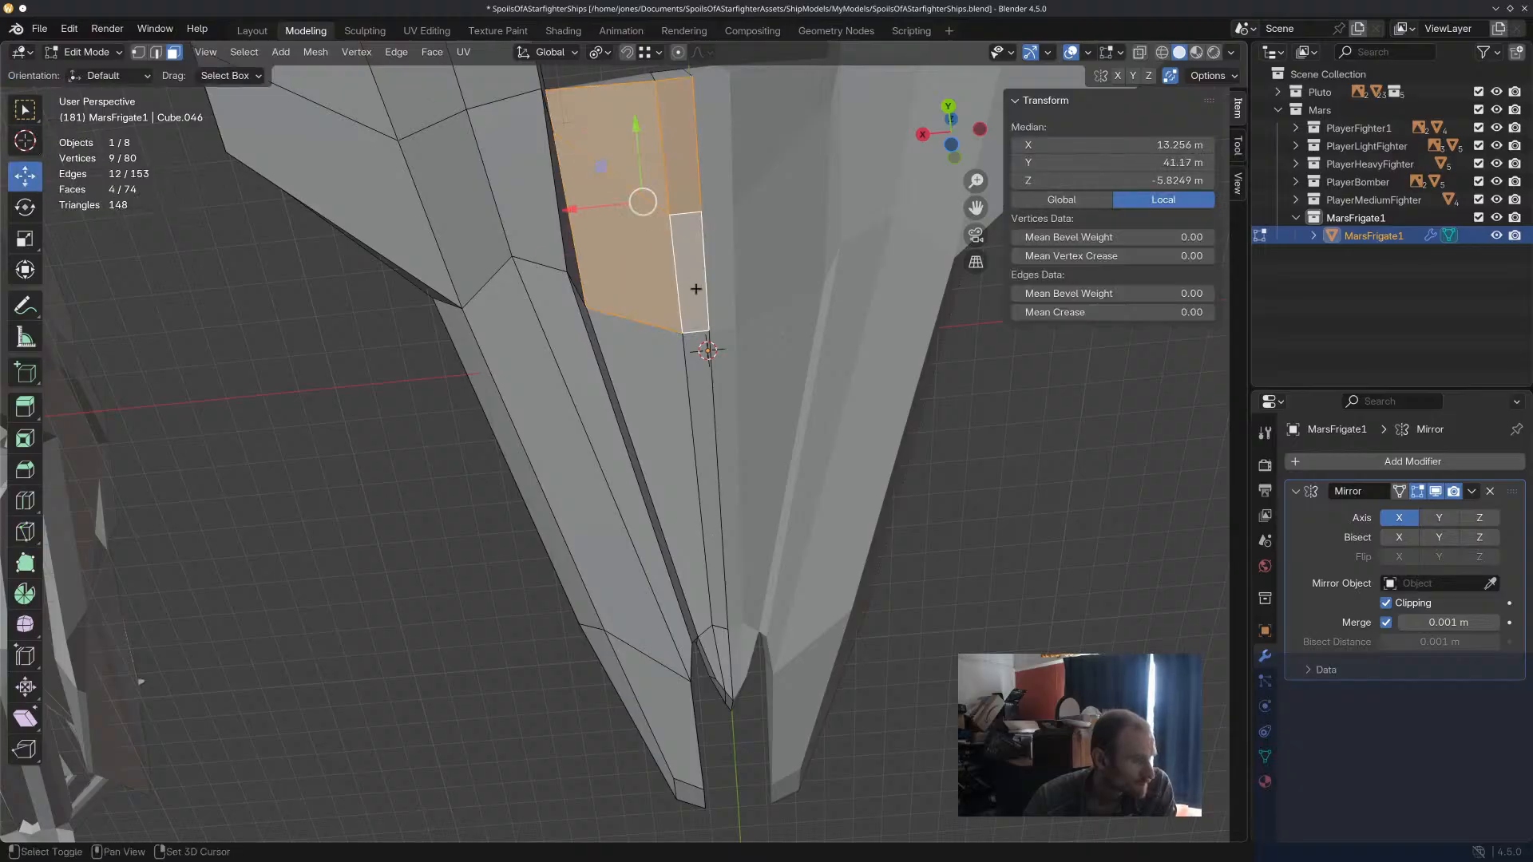
pyautogui.keyDown('shift'); pyautogui.click(673, 419); pyautogui.keyUp('shift')
pyautogui.keyDown('shift'); pyautogui.click(722, 477); pyautogui.keyUp('shift')
pyautogui.moveTo(734, 607)
pyautogui.mouseDown(button='middle')
pyautogui.moveTo(721, 580)
pyautogui.moveTo(734, 601)
pyautogui.mouseUp(button='middle')
pyautogui.press('i')
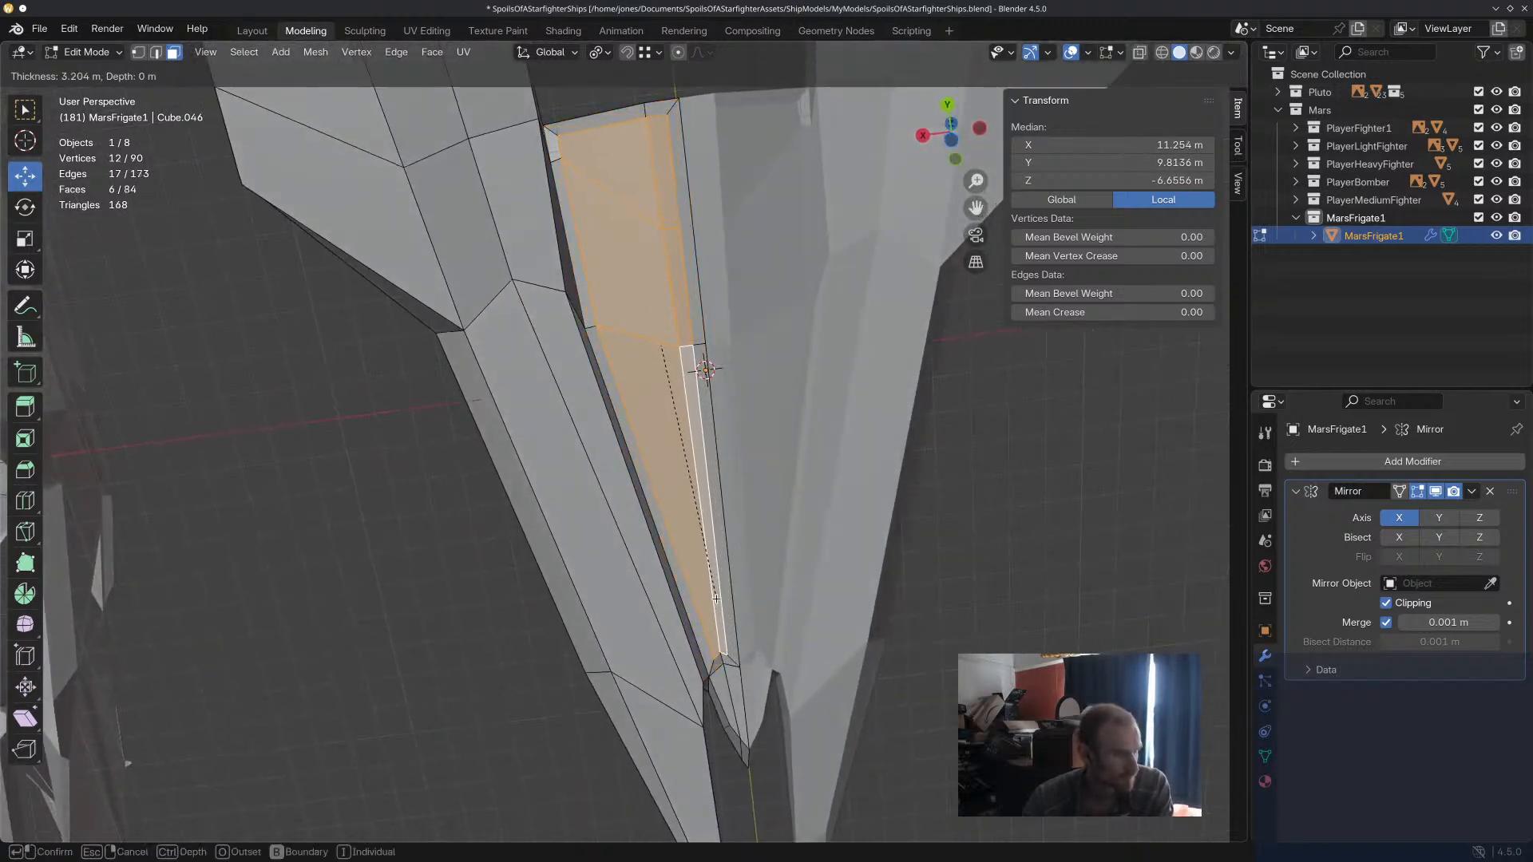
pyautogui.click(719, 598)
pyautogui.scroll(-2, 719, 598)
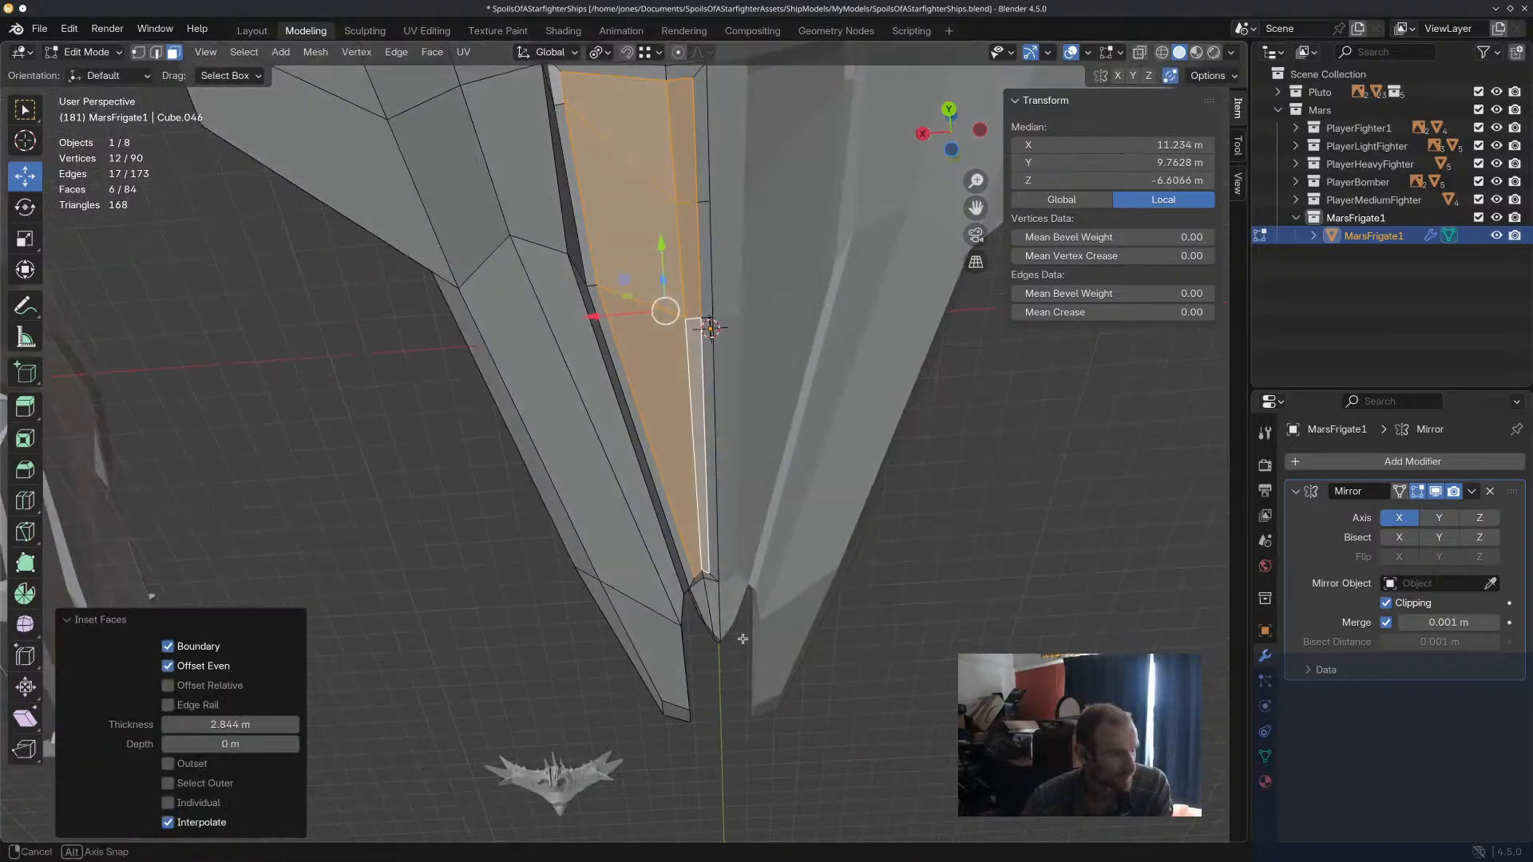
# Try extruding the inset underside faces along their normals, and undo both the extrusion and the inset.
pyautogui.press('e')
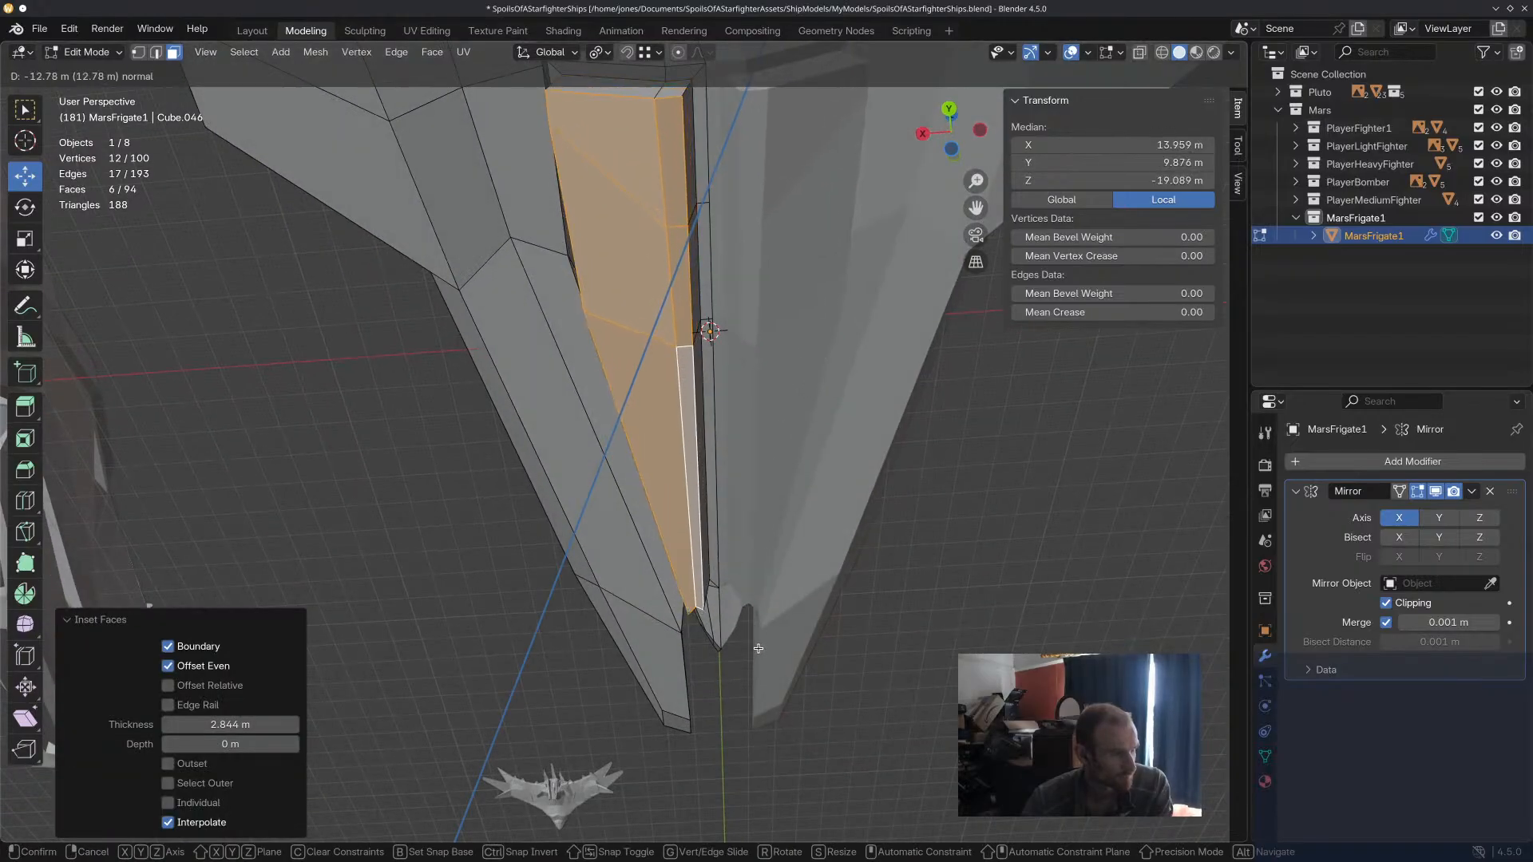
pyautogui.click(755, 646)
pyautogui.moveTo(745, 584); pyautogui.dragTo(747, 488, button='middle')
pyautogui.hotkey('ctrl', 'z')
pyautogui.hotkey('ctrl', 'z')
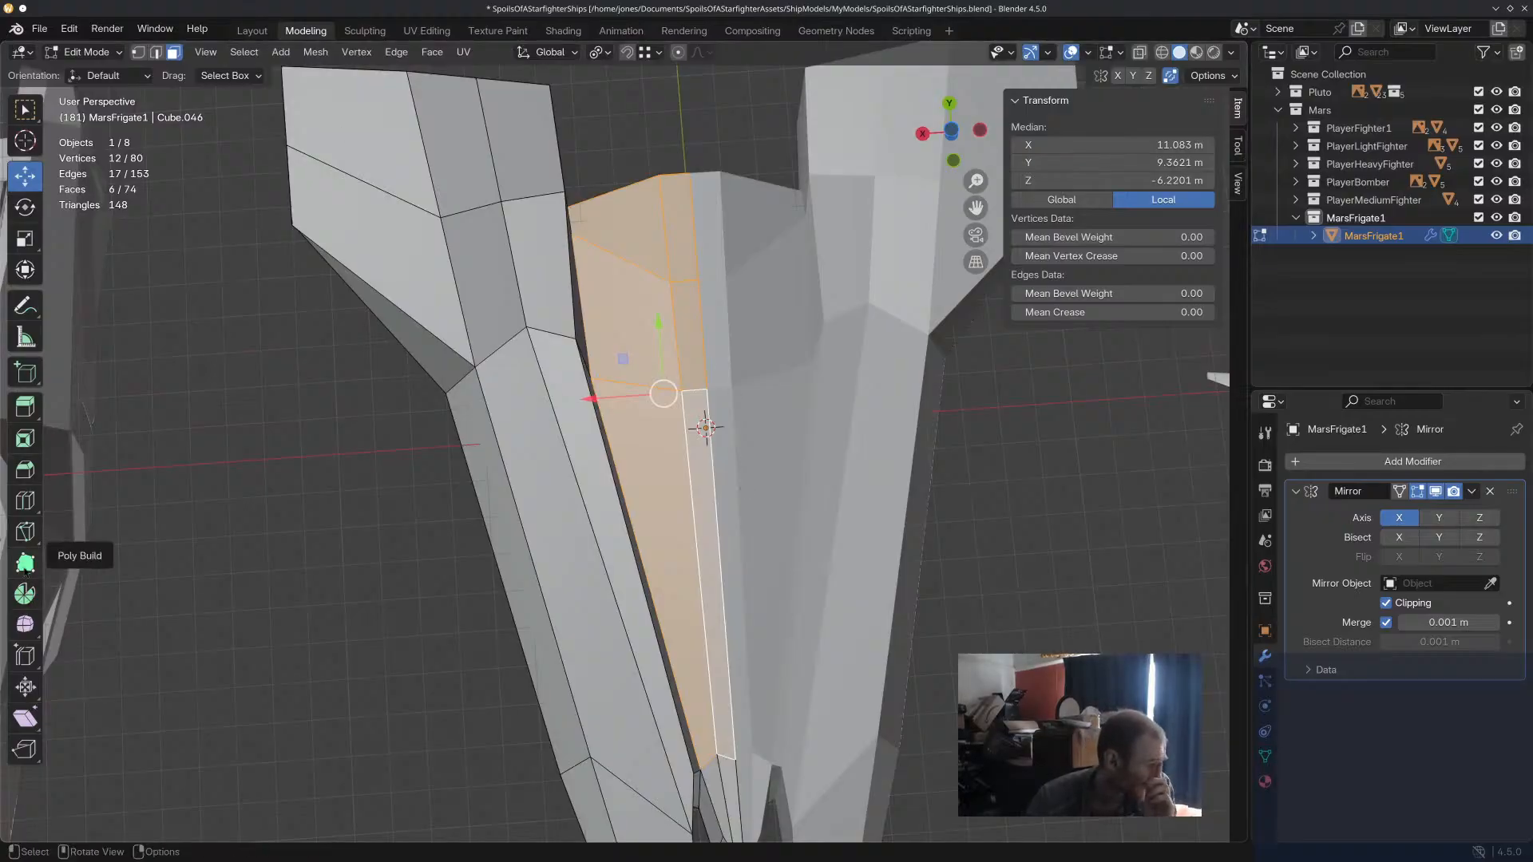
pyautogui.click(25, 531)
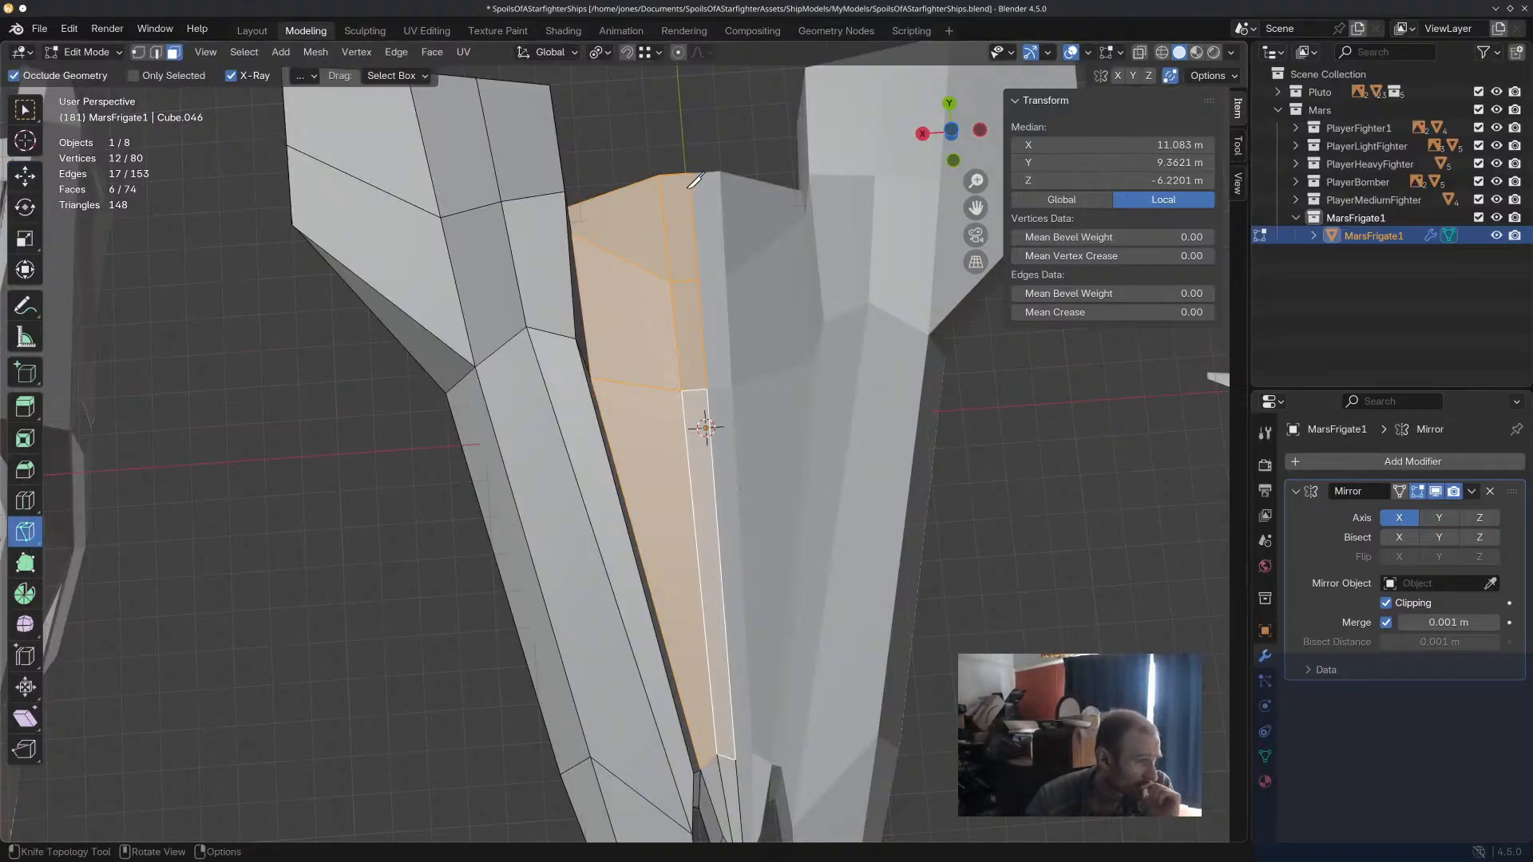
pyautogui.click(579, 202)
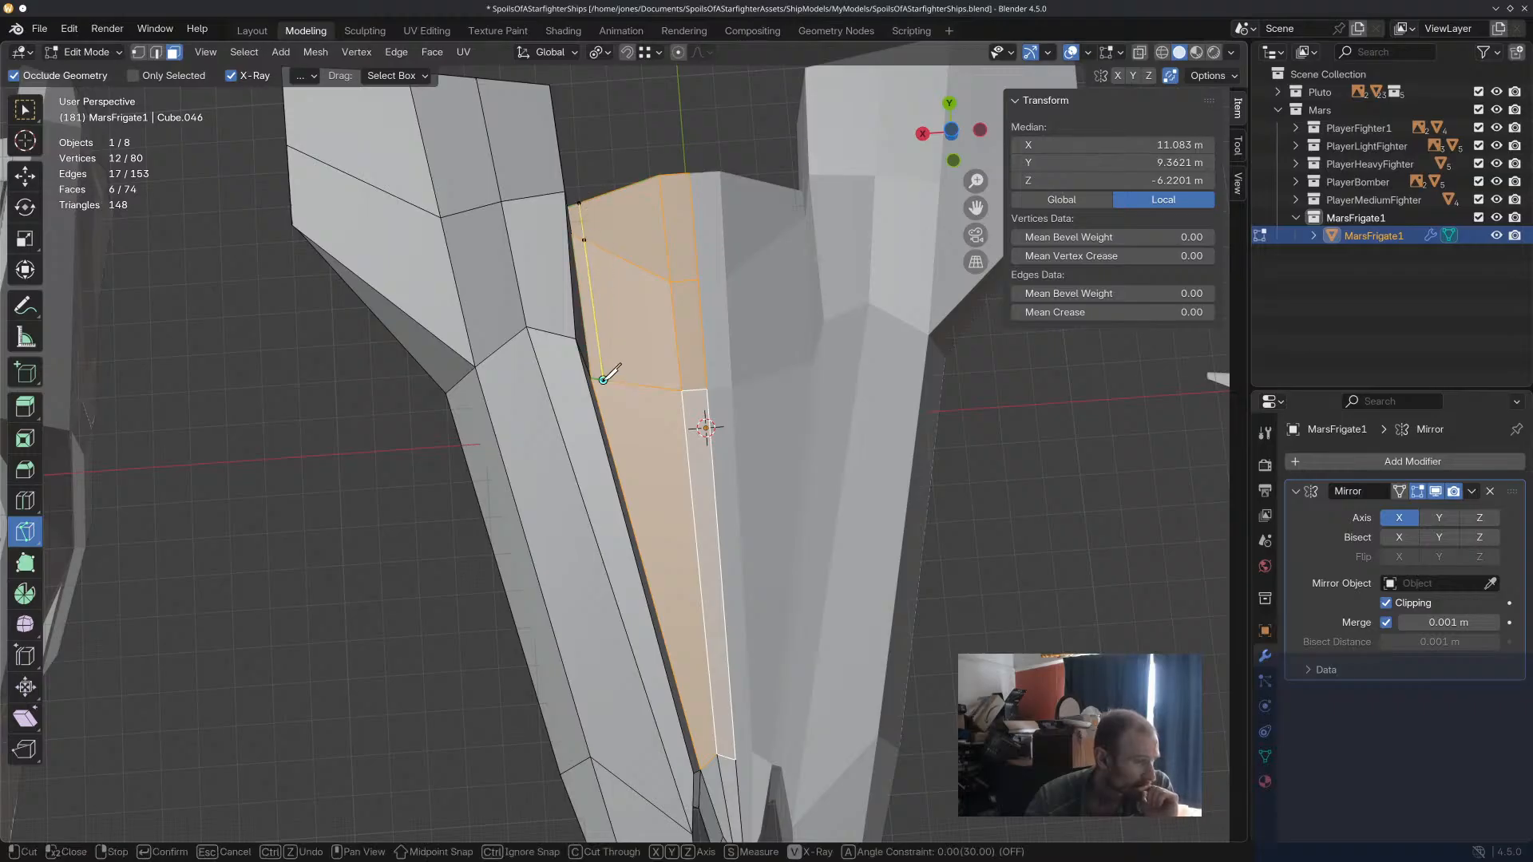
pyautogui.moveTo(685, 585); pyautogui.dragTo(639, 314, button='middle')
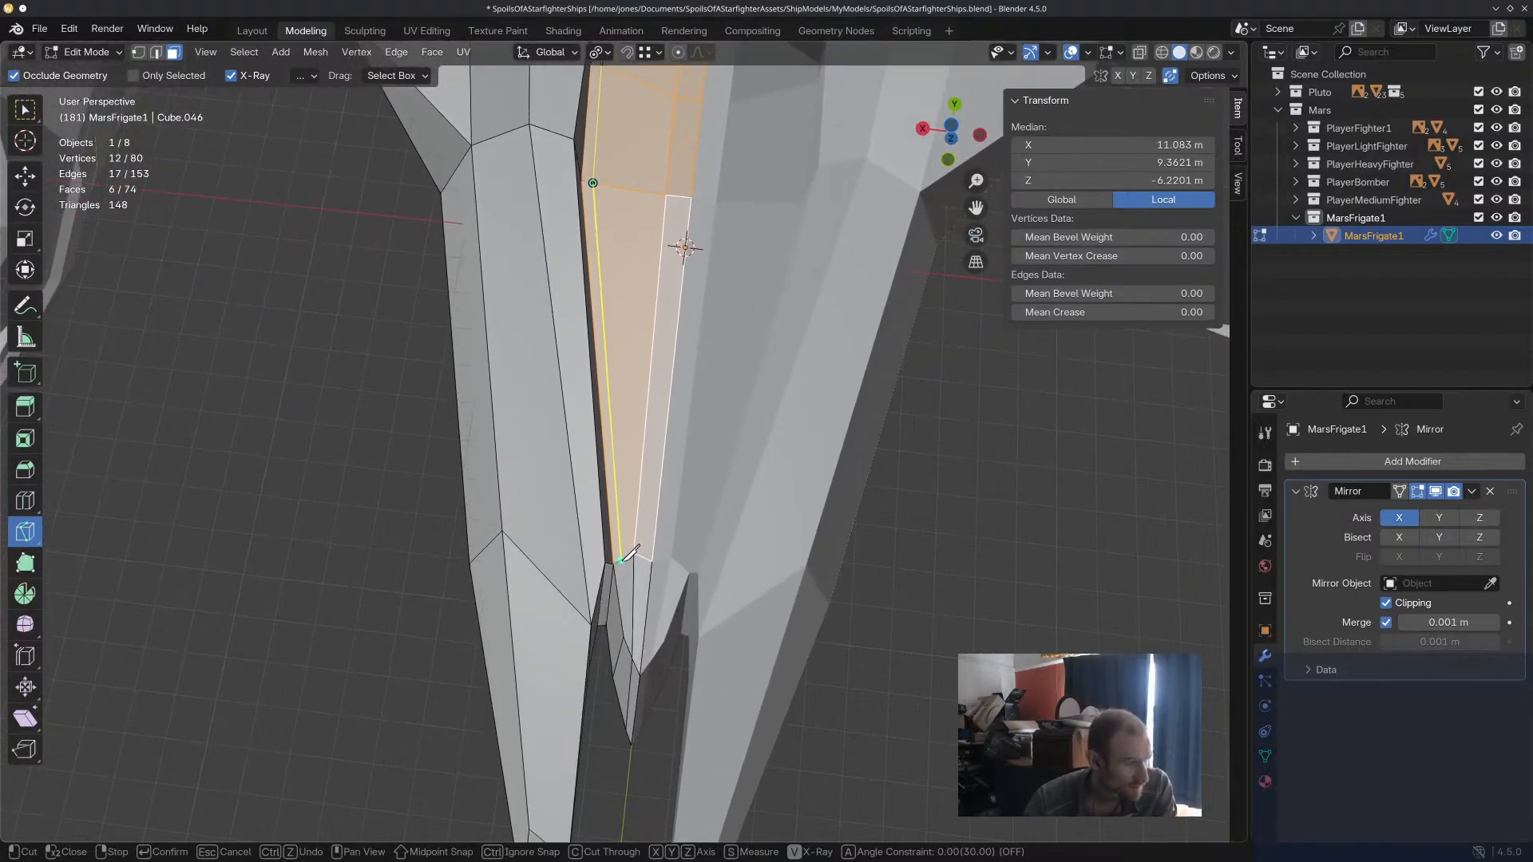
pyautogui.press('Escape')
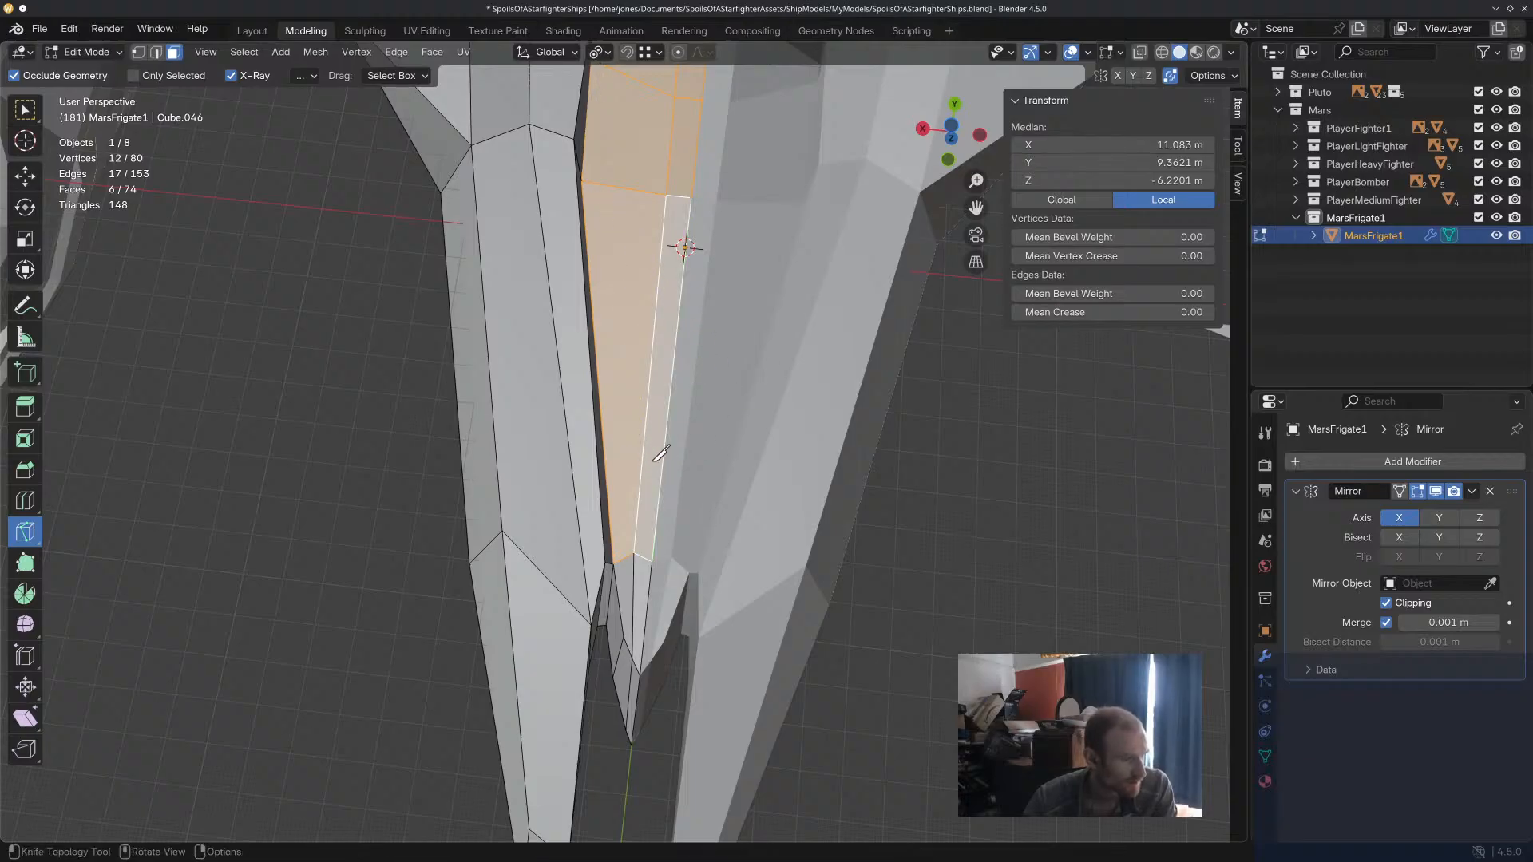
# Add a single loop cut lengthwise along the central hull's outer edge with a slide factor of about 0.67.
pyautogui.click(25, 501)
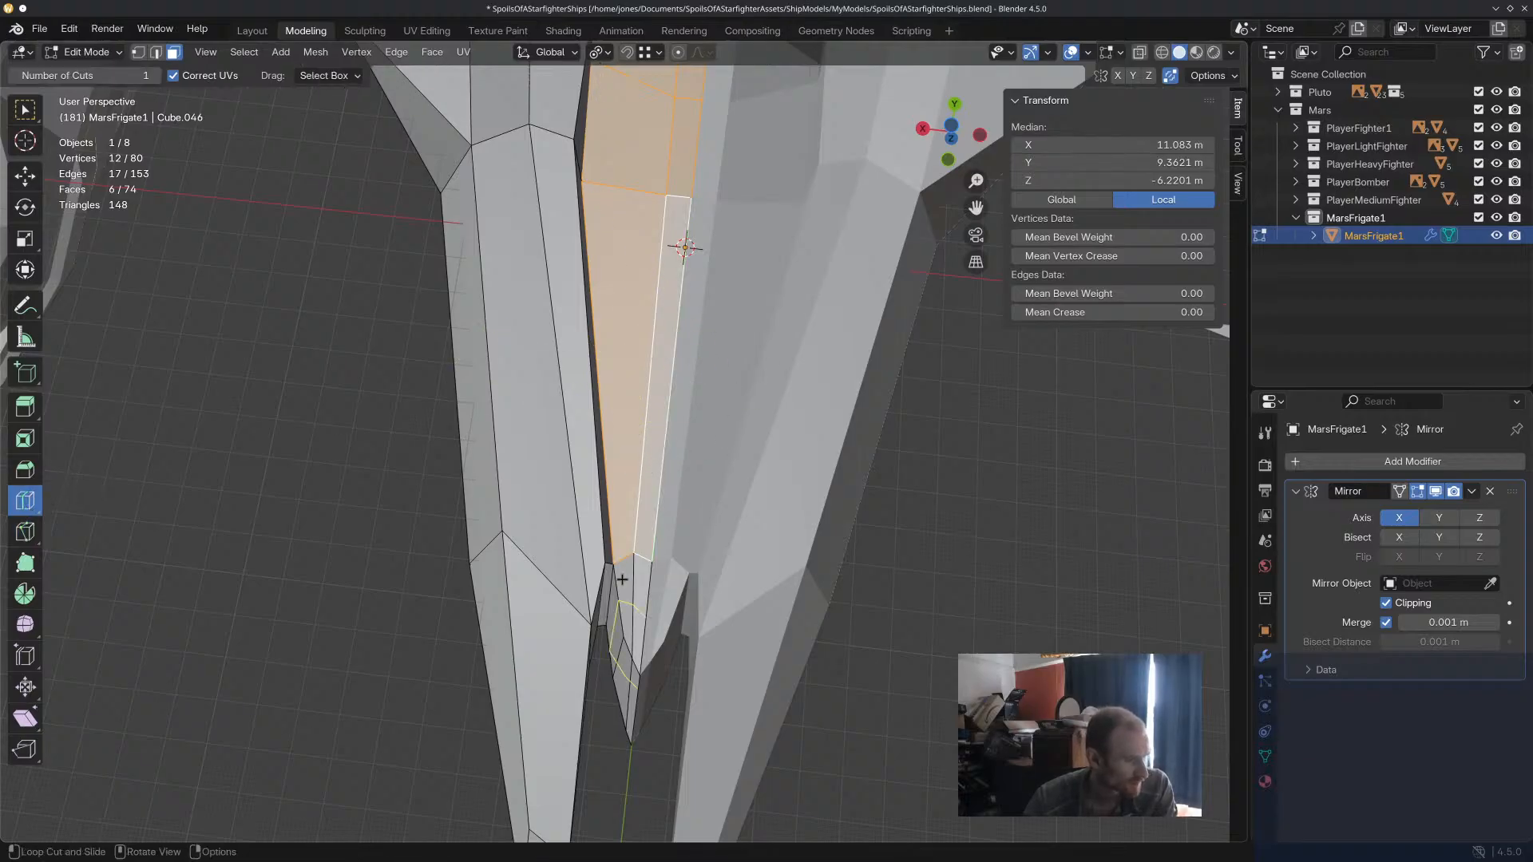
pyautogui.moveTo(618, 560); pyautogui.dragTo(618, 559)
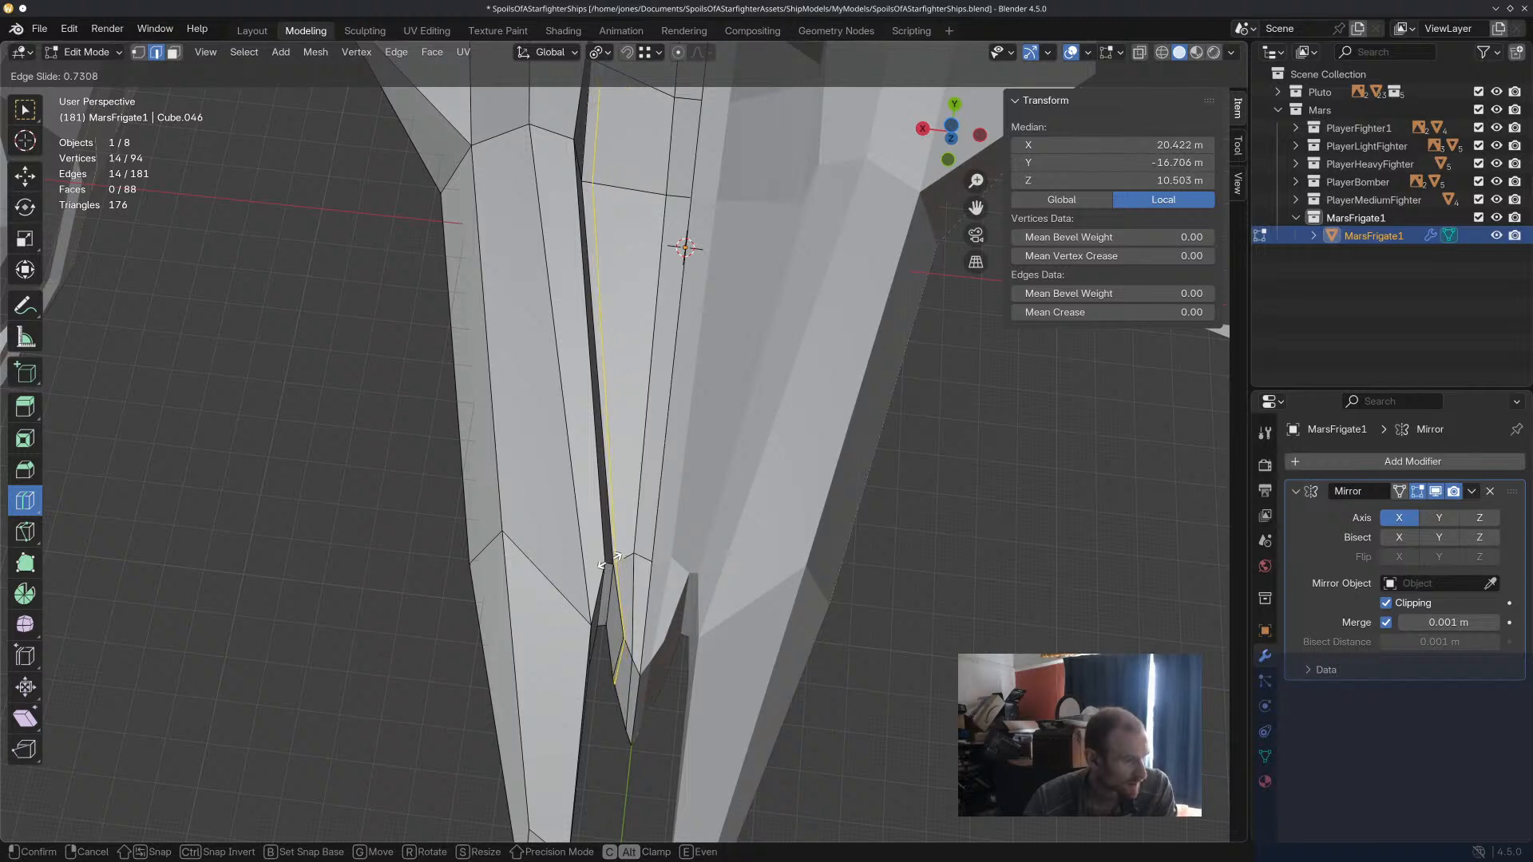
pyautogui.click(609, 560)
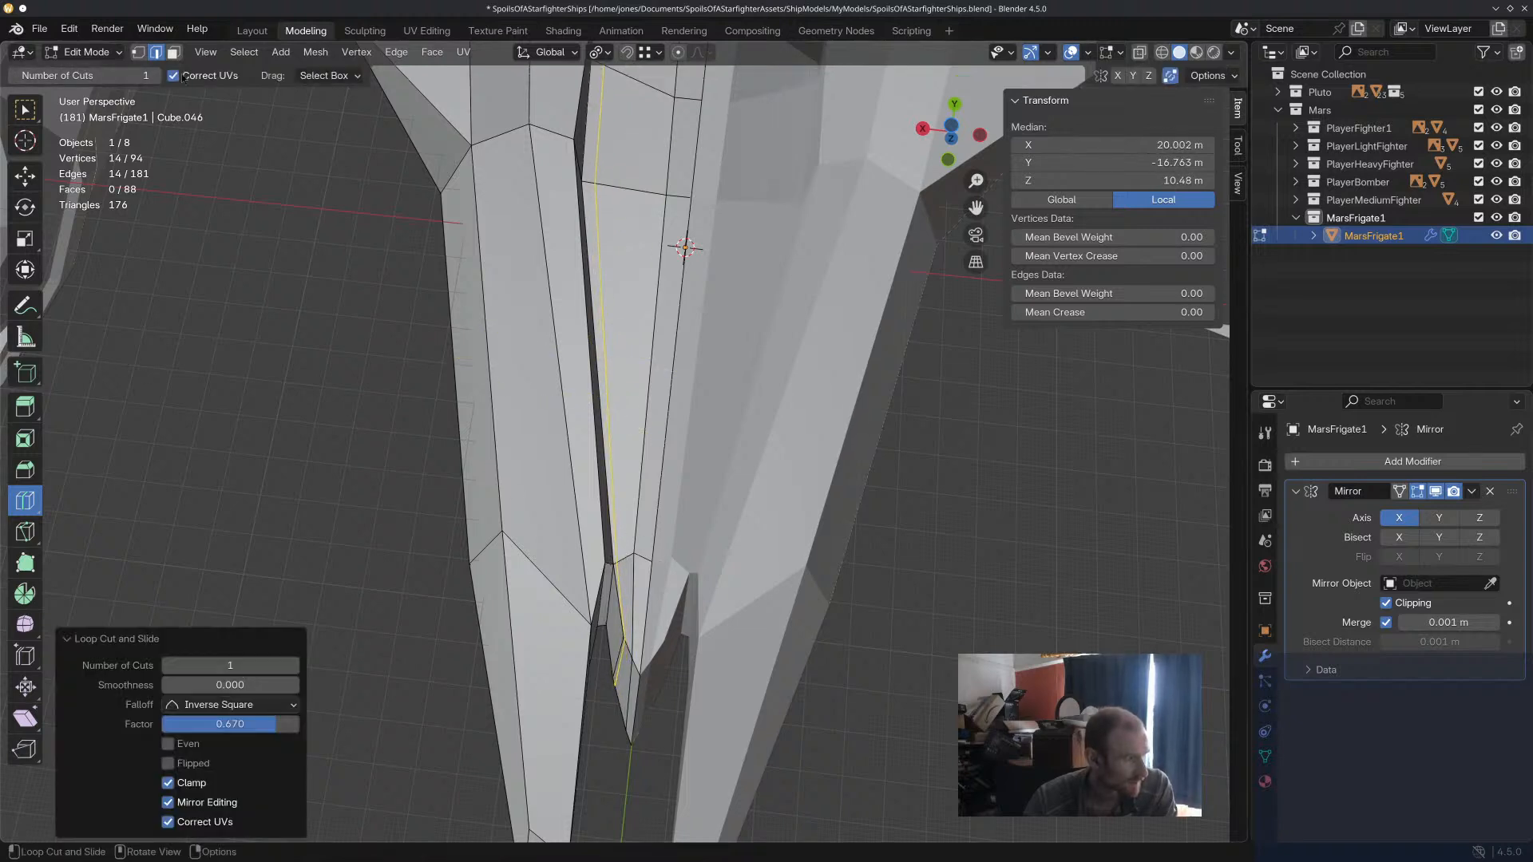
# Extrude the six central hull underside faces inside the new loop cut by about -10.4 m along their normals.
pyautogui.click(174, 53)
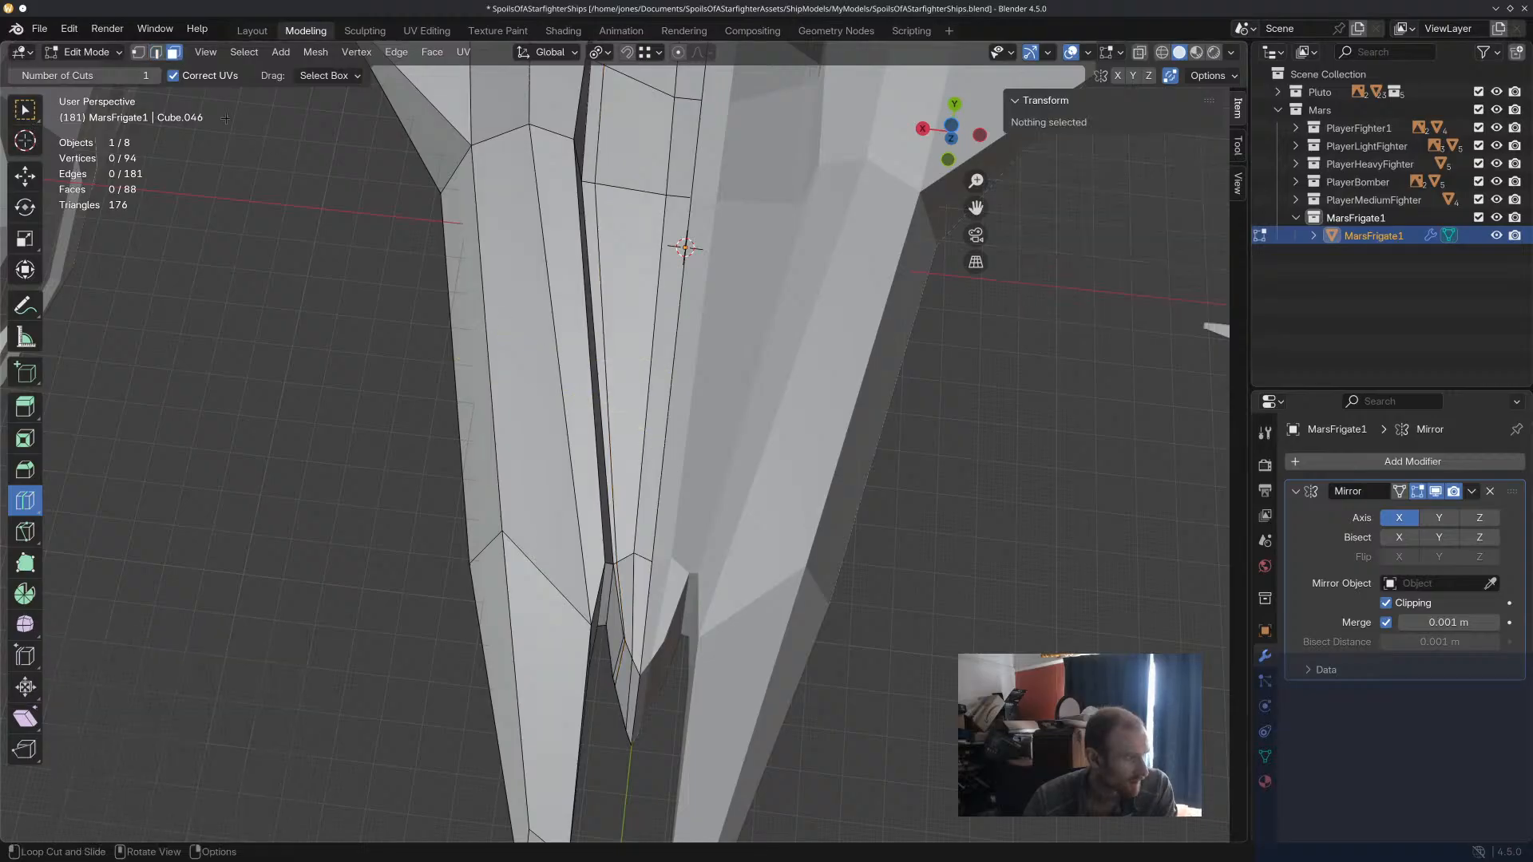
pyautogui.click(29, 177)
pyautogui.click(620, 428)
pyautogui.keyDown('shift'); pyautogui.click(669, 232); pyautogui.keyUp('shift')
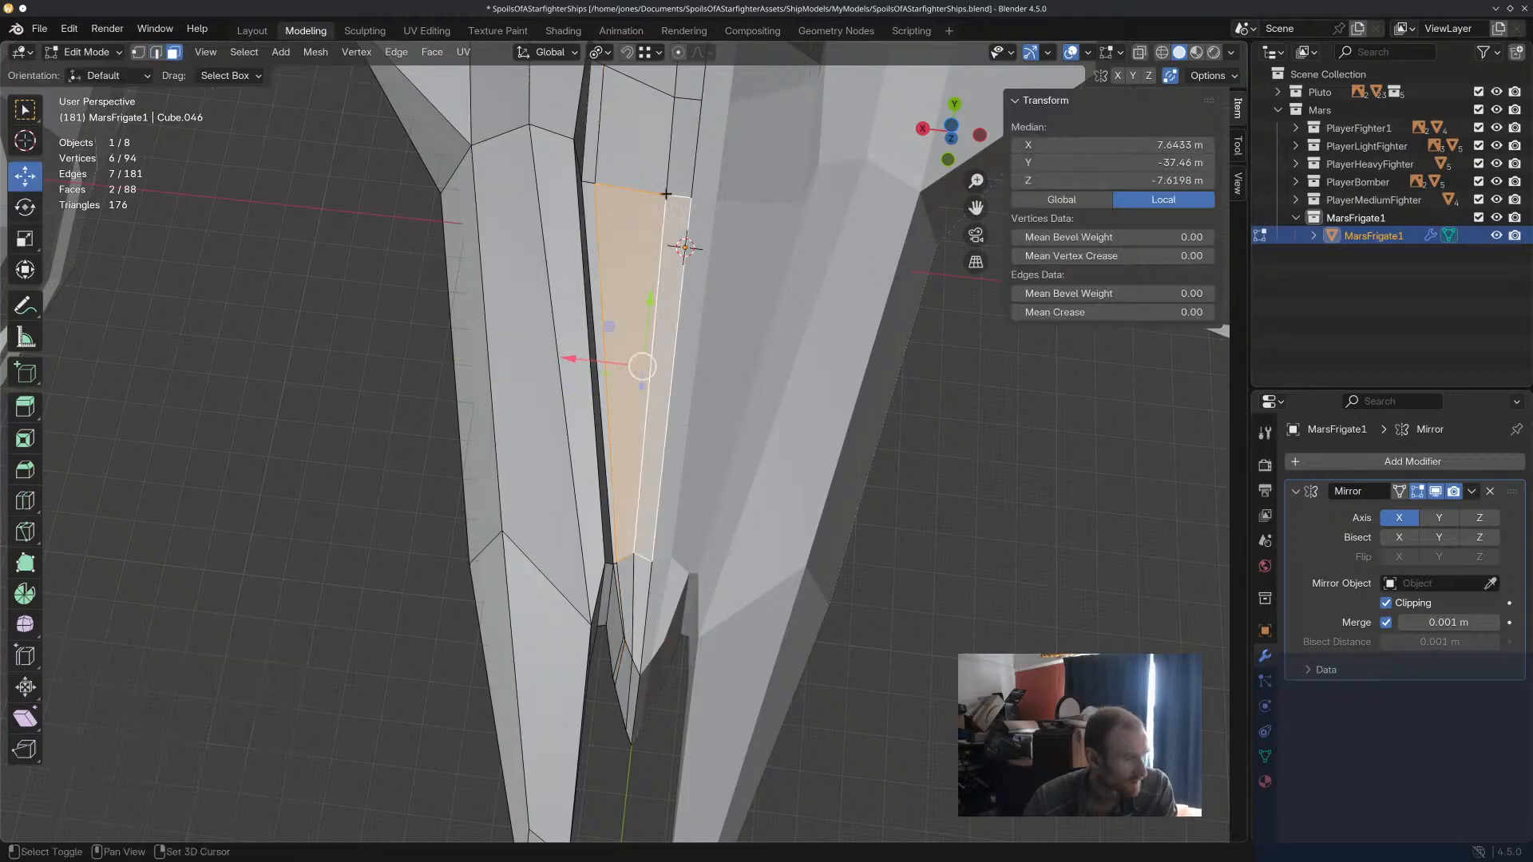
pyautogui.keyDown('shift'); pyautogui.click(682, 151); pyautogui.keyUp('shift')
pyautogui.keyDown('shift'); pyautogui.click(639, 144); pyautogui.keyUp('shift')
pyautogui.keyDown('shift'); pyautogui.moveTo(721, 64); pyautogui.dragTo(716, 113, button='middle'); pyautogui.keyUp('shift')
pyautogui.keyDown('shift'); pyautogui.click(697, 105); pyautogui.keyUp('shift')
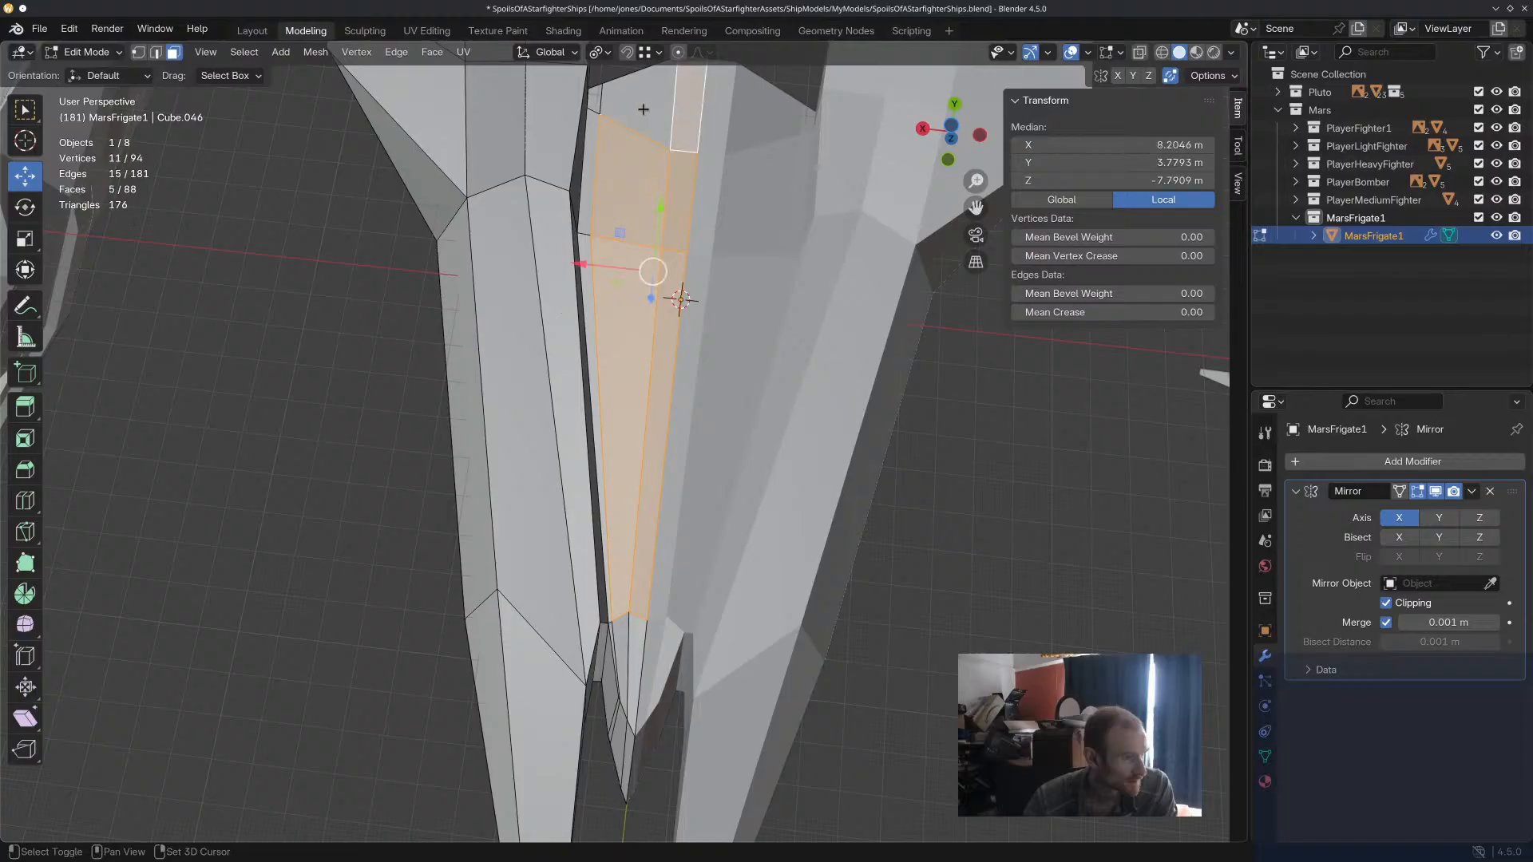
pyautogui.keyDown('shift'); pyautogui.click(644, 109); pyautogui.keyUp('shift')
pyautogui.press('e')
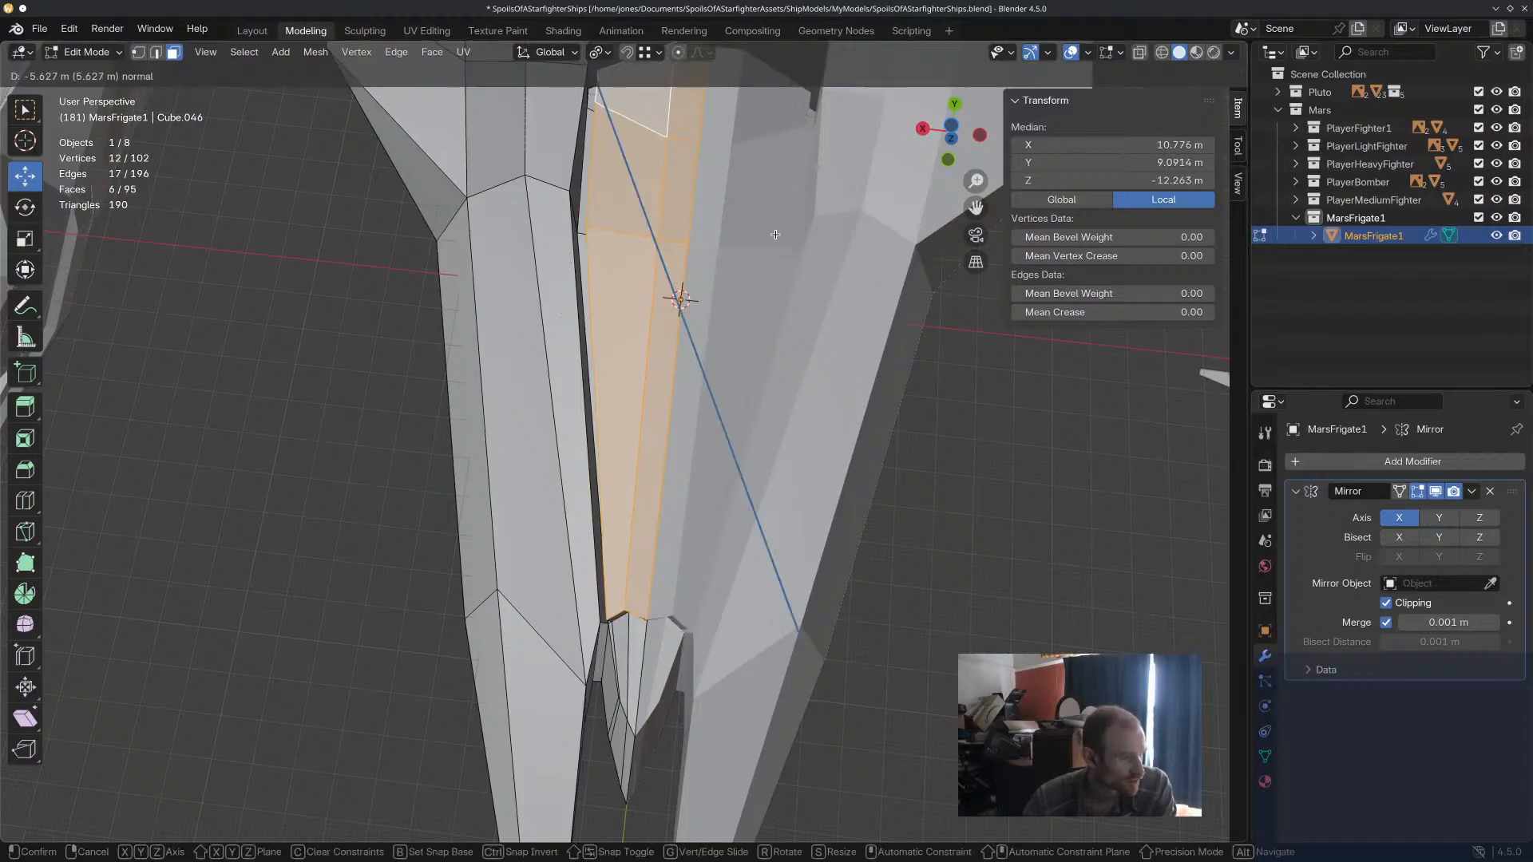
pyautogui.click(775, 226)
# Scale the extruded underside faces to about 0.911 along Y and 0.522 along X.
pyautogui.moveTo(760, 389); pyautogui.dragTo(812, 419, button='middle')
pyautogui.press('s')
pyautogui.press('z')
pyautogui.press('y')
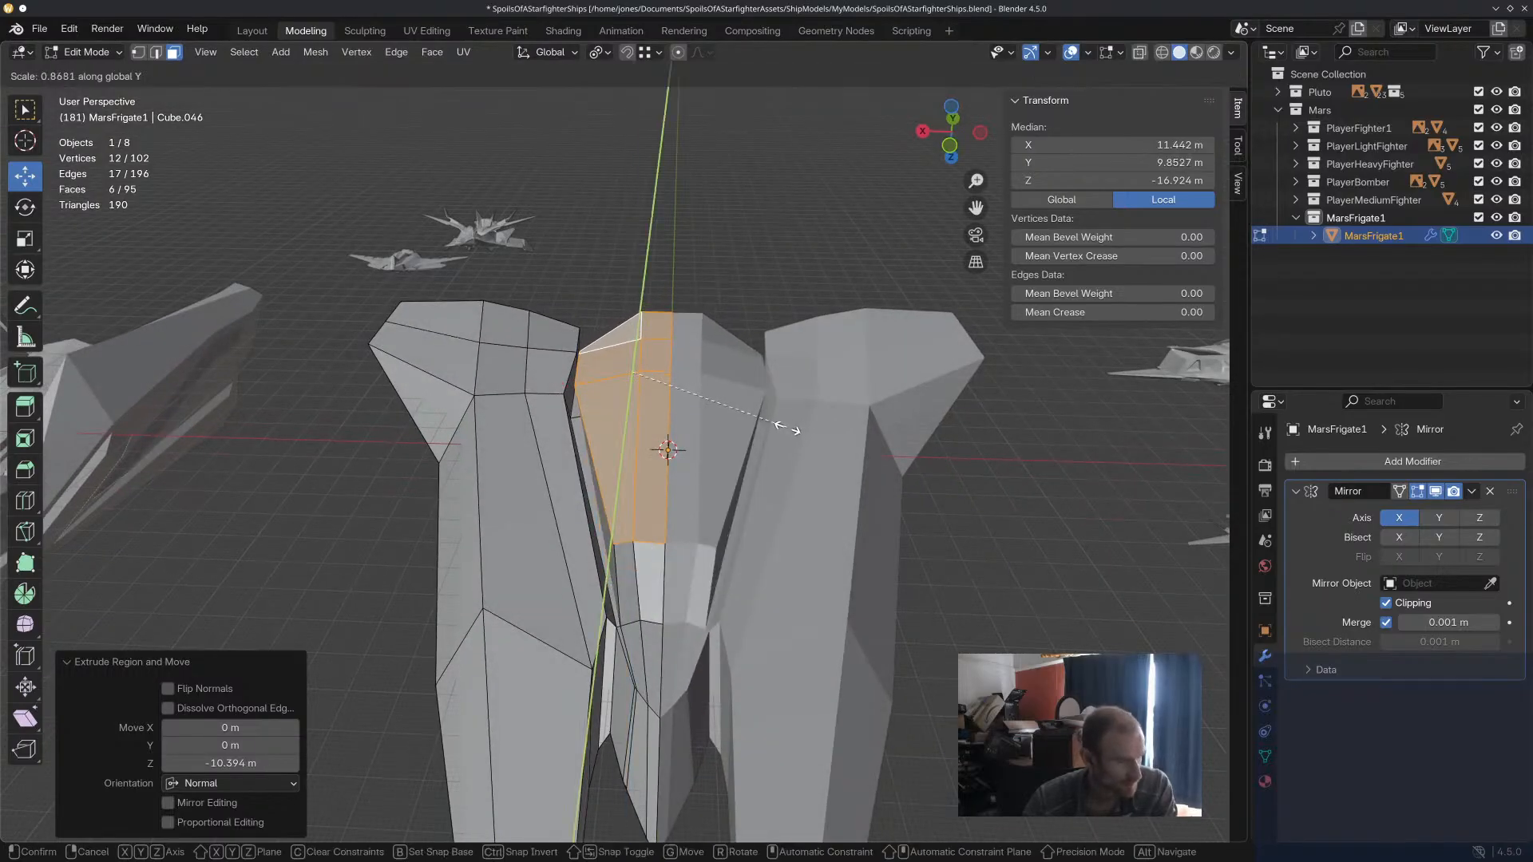
pyautogui.click(794, 429)
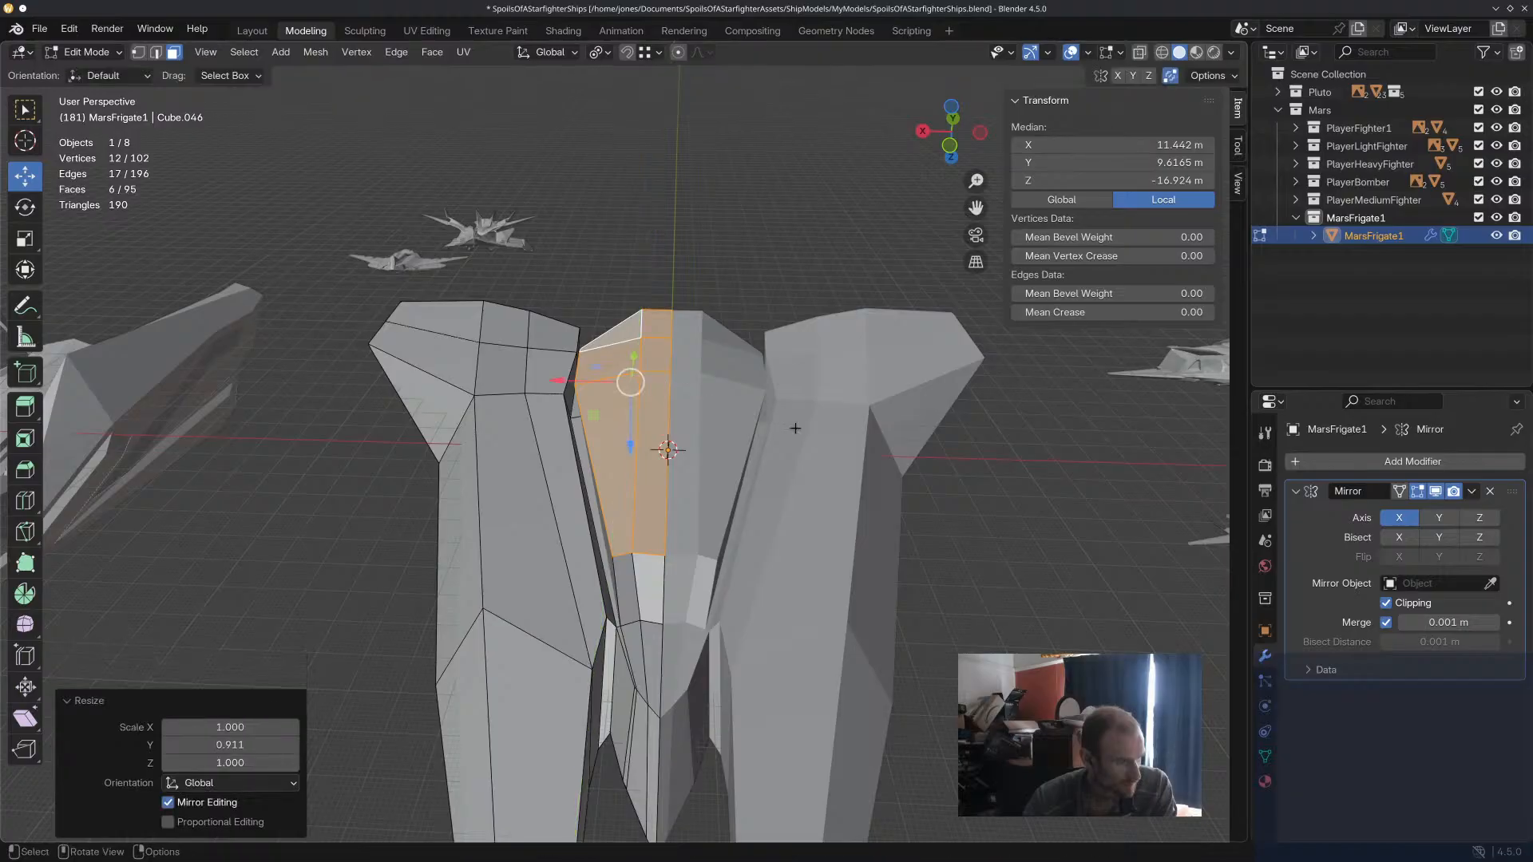
pyautogui.press('s')
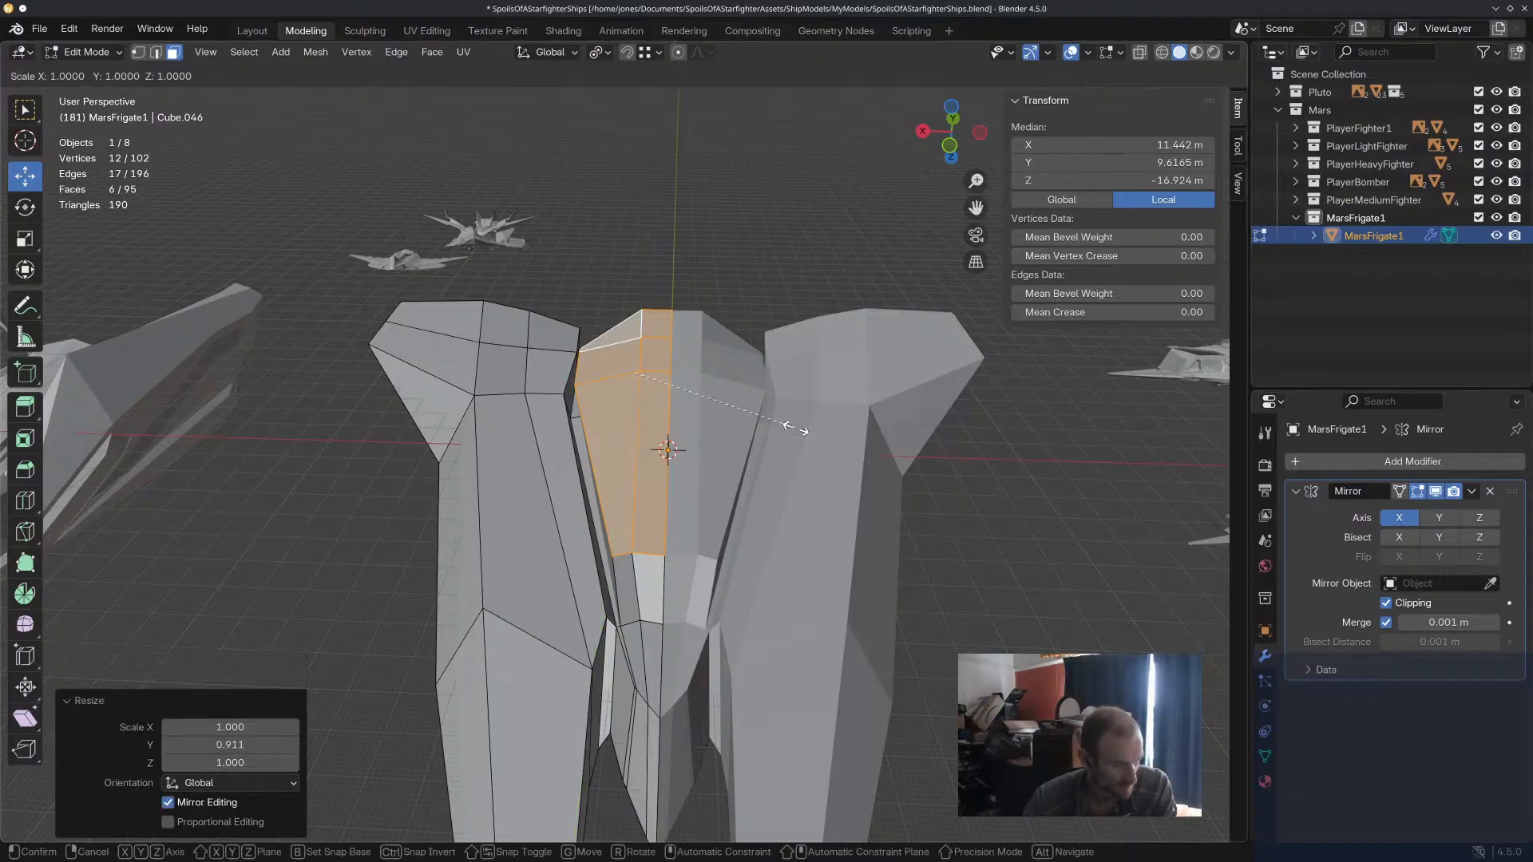
pyautogui.press('x')
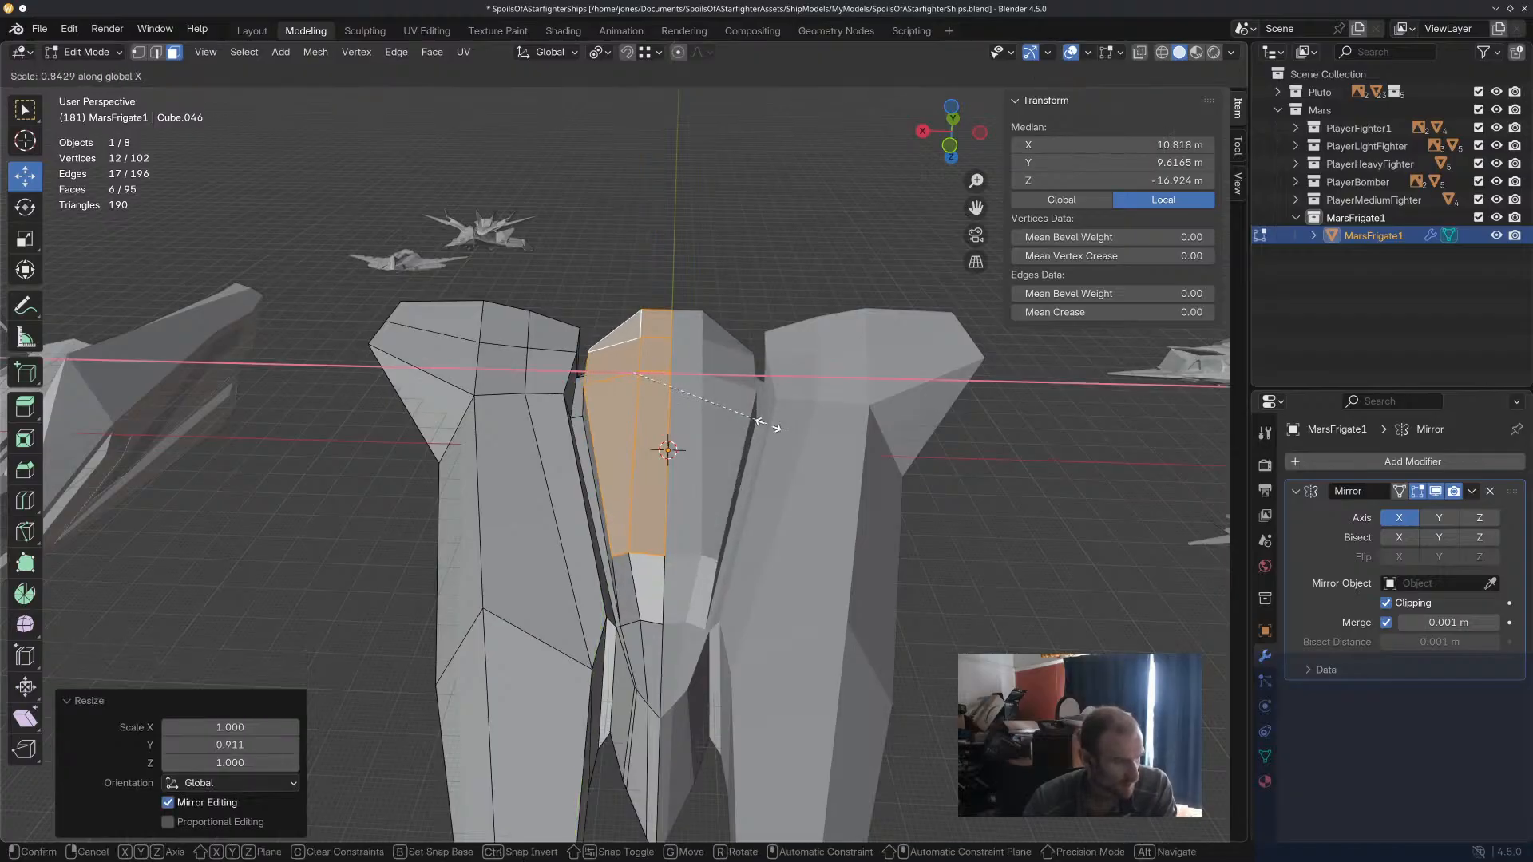
pyautogui.click(701, 428)
pyautogui.moveTo(702, 428); pyautogui.dragTo(641, 520, button='middle')
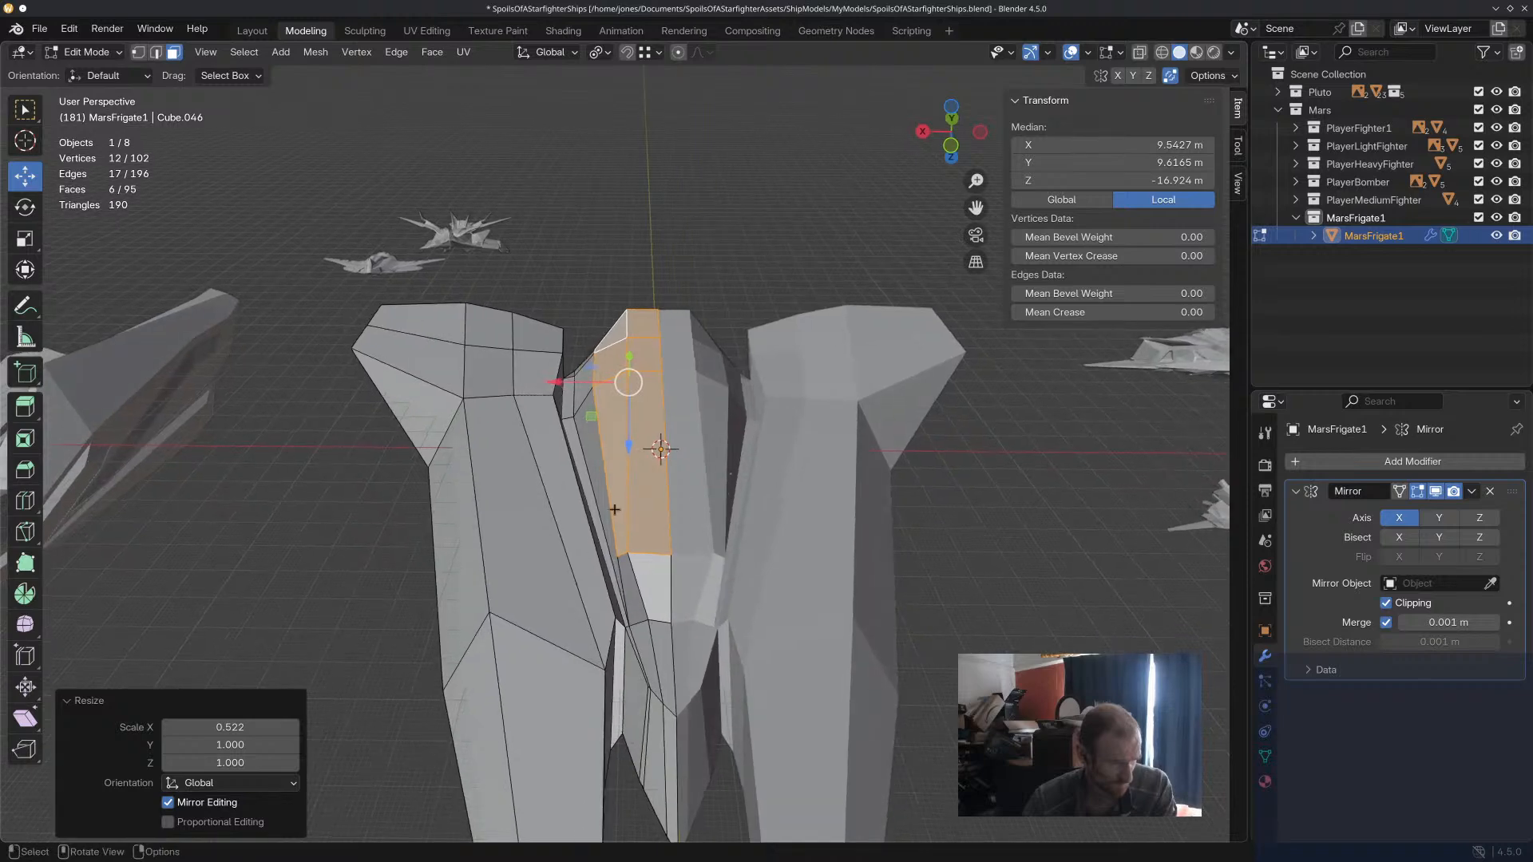
# Move the extruded block's two front vertices toward the centreline along X, shifting the outer one about 3.3 m to X 7.6 m.
pyautogui.press('1')
pyautogui.click(628, 548)
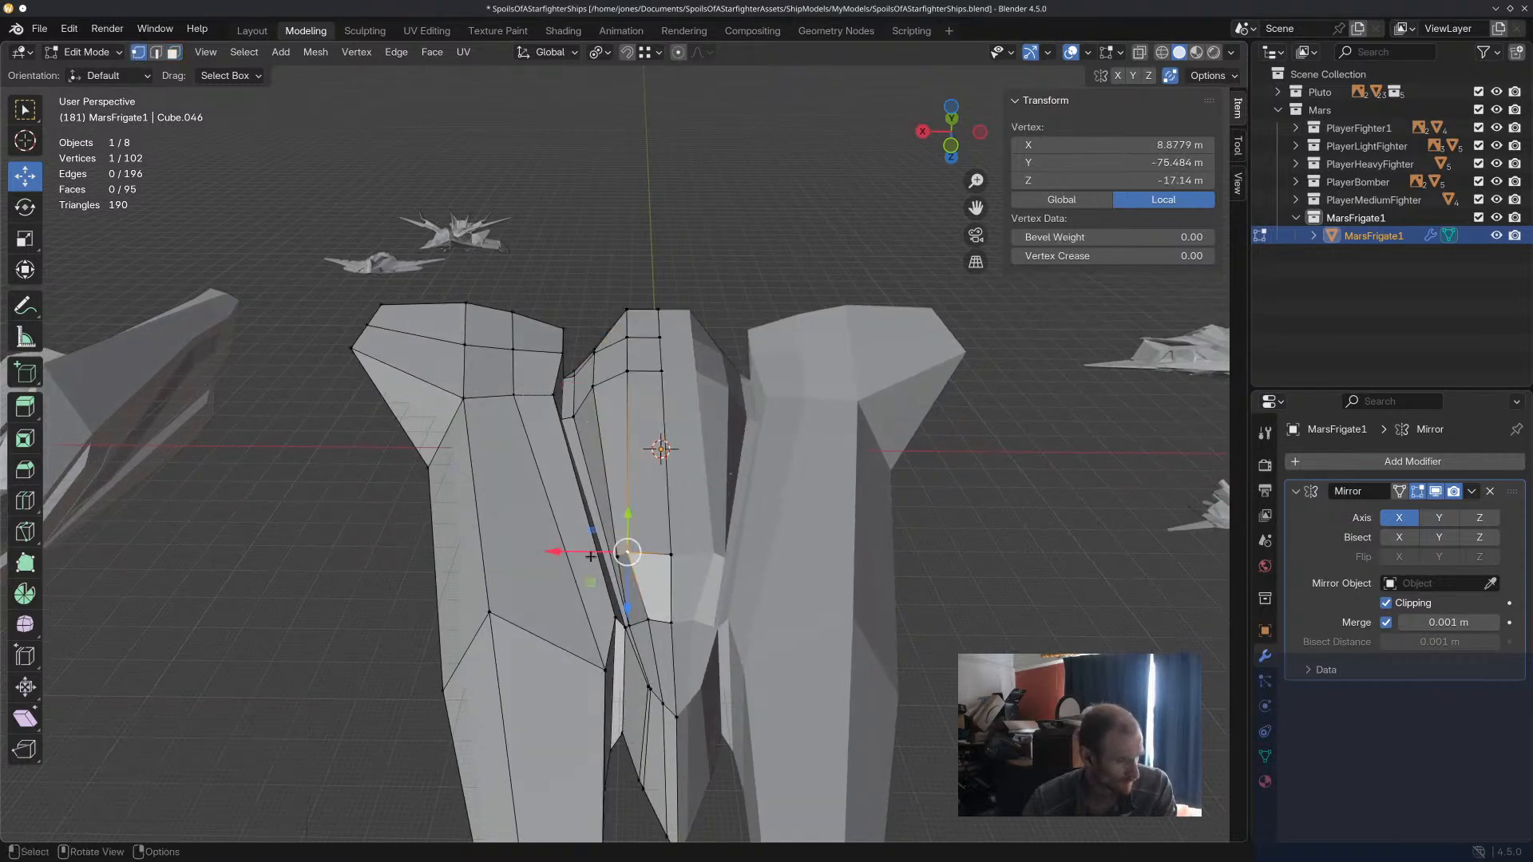
pyautogui.press('g')
pyautogui.press('x')
pyautogui.click(617, 557)
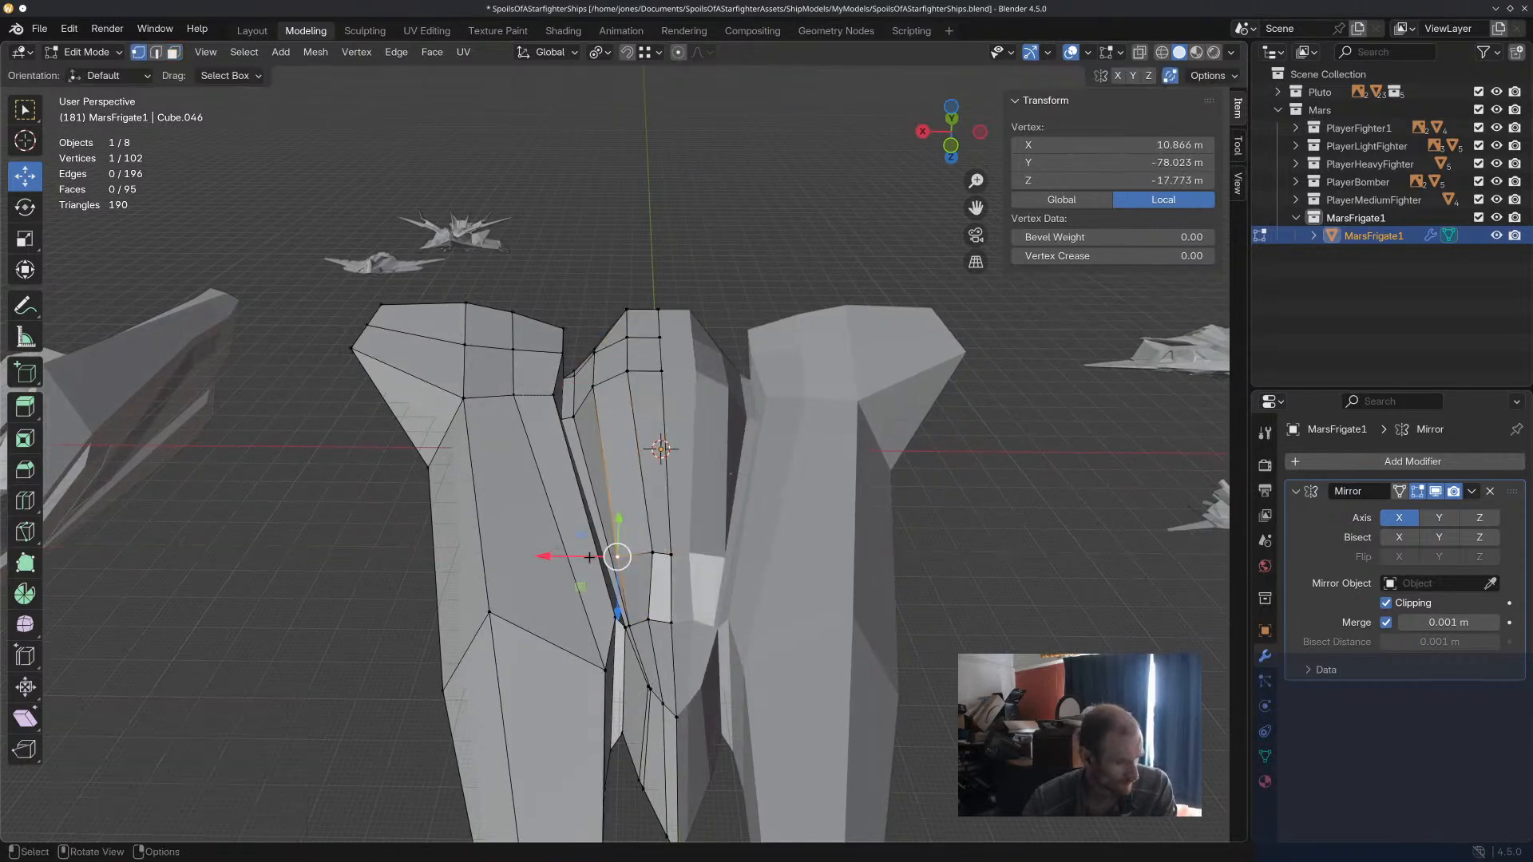
pyautogui.press('g')
pyautogui.press('x')
pyautogui.moveTo(607, 557); pyautogui.dragTo(607, 557)
pyautogui.moveTo(613, 553); pyautogui.dragTo(838, 587, button='middle')
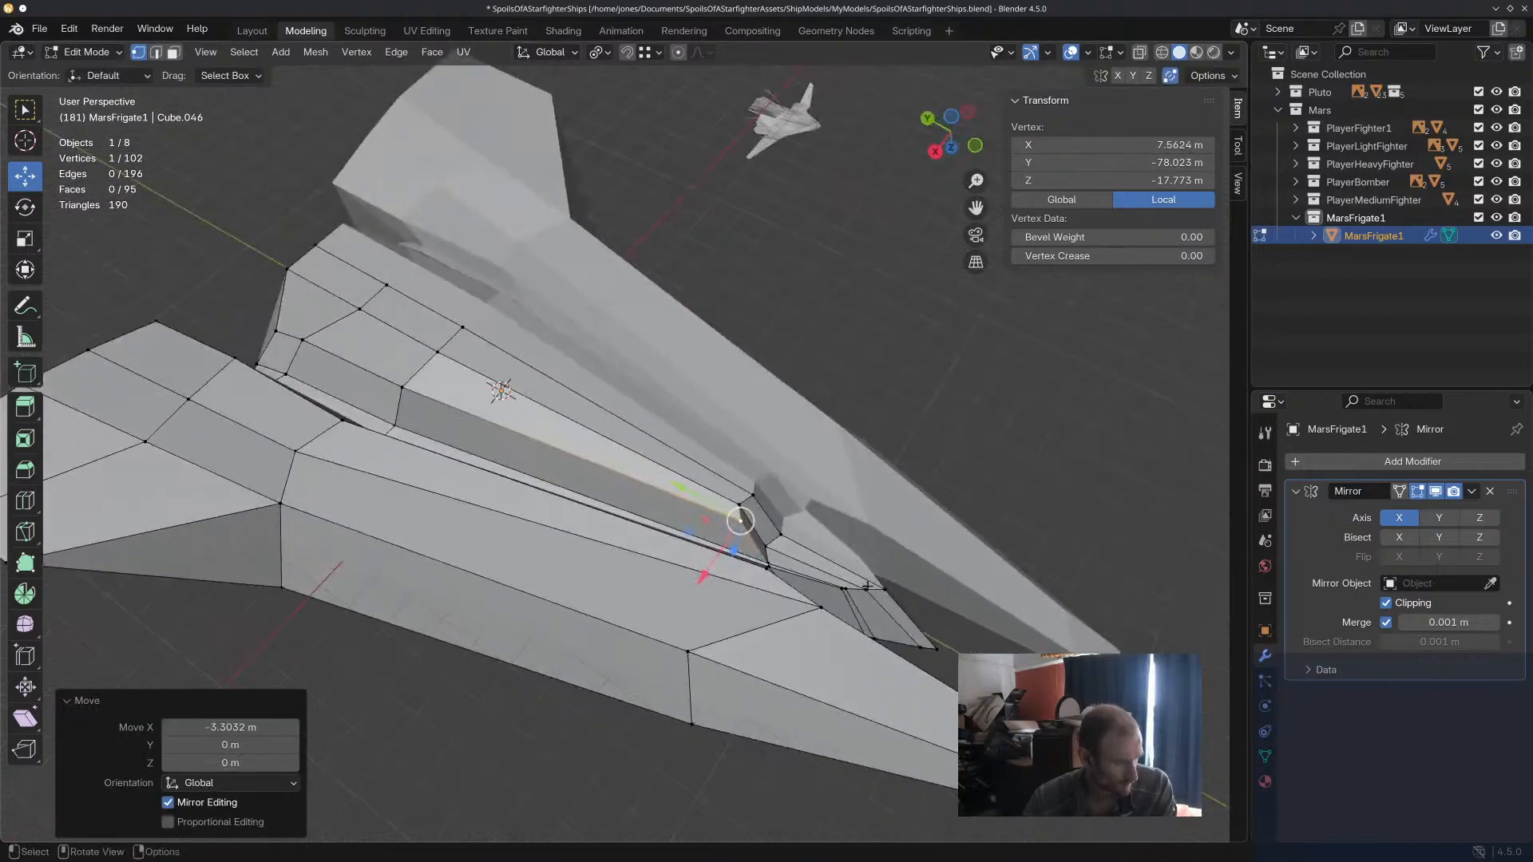
# Adjust the vertices around the underside block's front end, raising the centreline vertex about 1.4 m to Z -8.3 m.
pyautogui.scroll(2, 865, 584)
pyautogui.moveTo(583, 432); pyautogui.dragTo(521, 378)
pyautogui.moveTo(668, 364); pyautogui.dragTo(678, 421, button='middle')
pyautogui.moveTo(655, 463); pyautogui.dragTo(659, 457)
pyautogui.moveTo(662, 517); pyautogui.dragTo(692, 591)
pyautogui.click(691, 451)
pyautogui.click(634, 489)
pyautogui.click(656, 511)
pyautogui.click(691, 525)
pyautogui.moveTo(725, 526); pyautogui.dragTo(579, 537, button='middle')
pyautogui.scroll(-4, 687, 547)
pyautogui.moveTo(699, 552); pyautogui.dragTo(676, 375, button='middle')
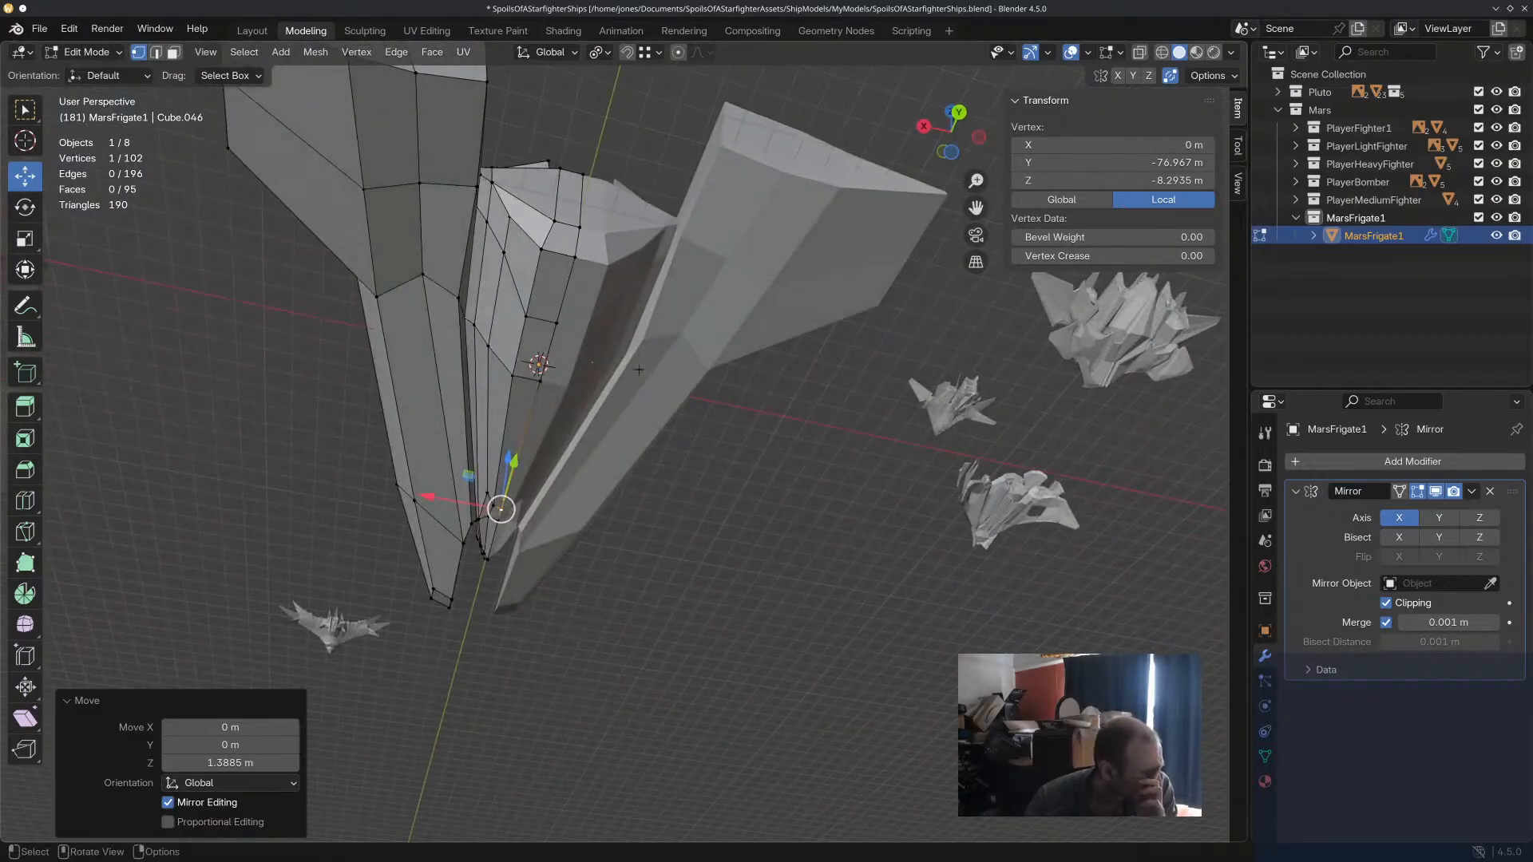
# Move the underside block's outer middle vertex about 1.8 m inward along X to X 18.5 m.
pyautogui.click(486, 344)
pyautogui.moveTo(482, 342); pyautogui.dragTo(473, 406, button='middle')
pyautogui.moveTo(422, 405); pyautogui.dragTo(447, 407)
pyautogui.moveTo(447, 407); pyautogui.dragTo(576, 429, button='middle')
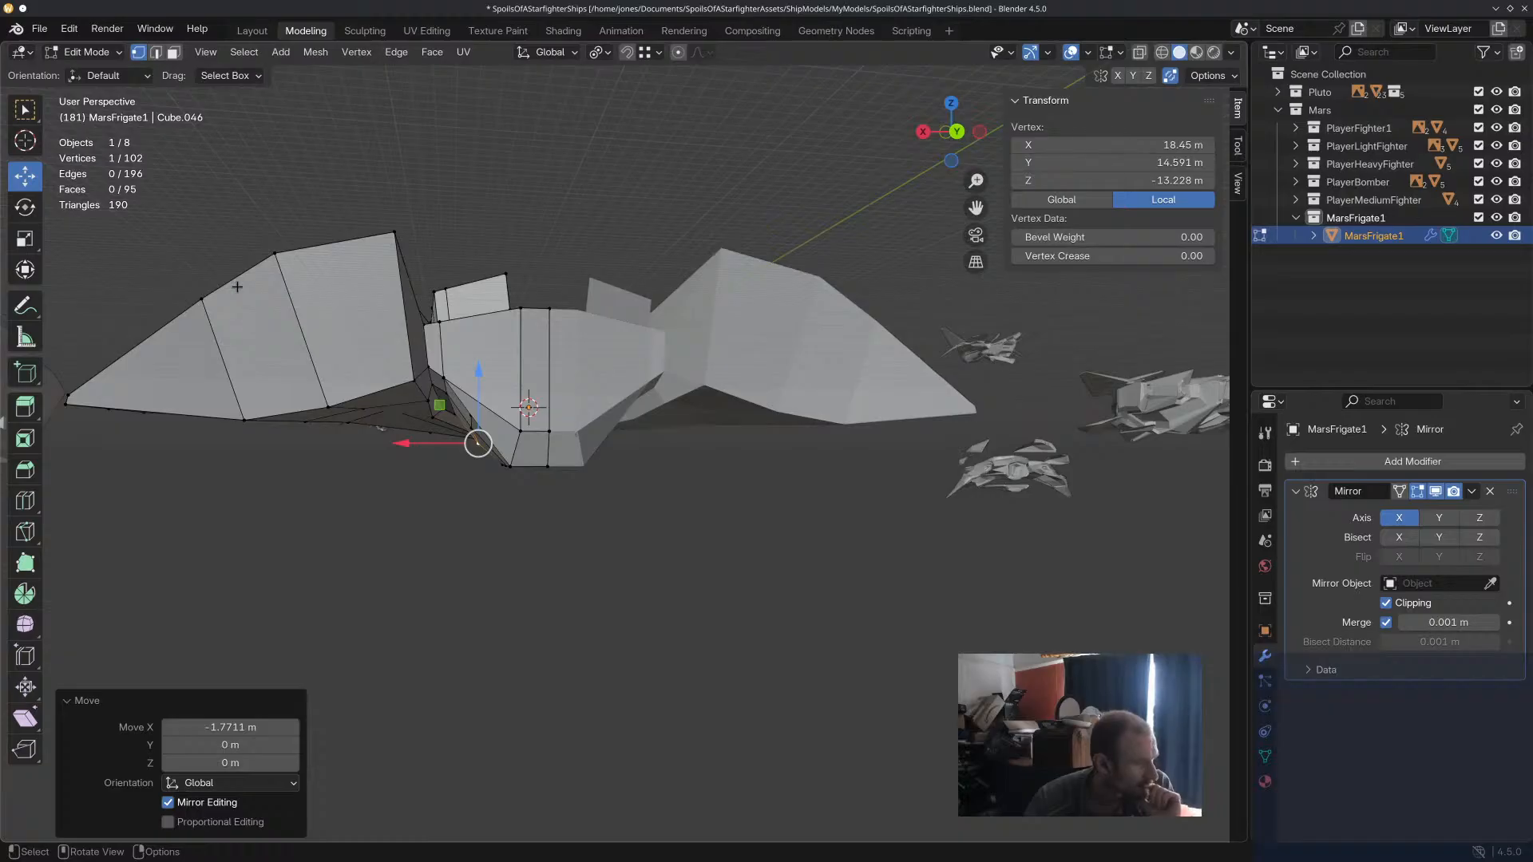
pyautogui.moveTo(343, 161); pyautogui.dragTo(127, 7, button='middle')
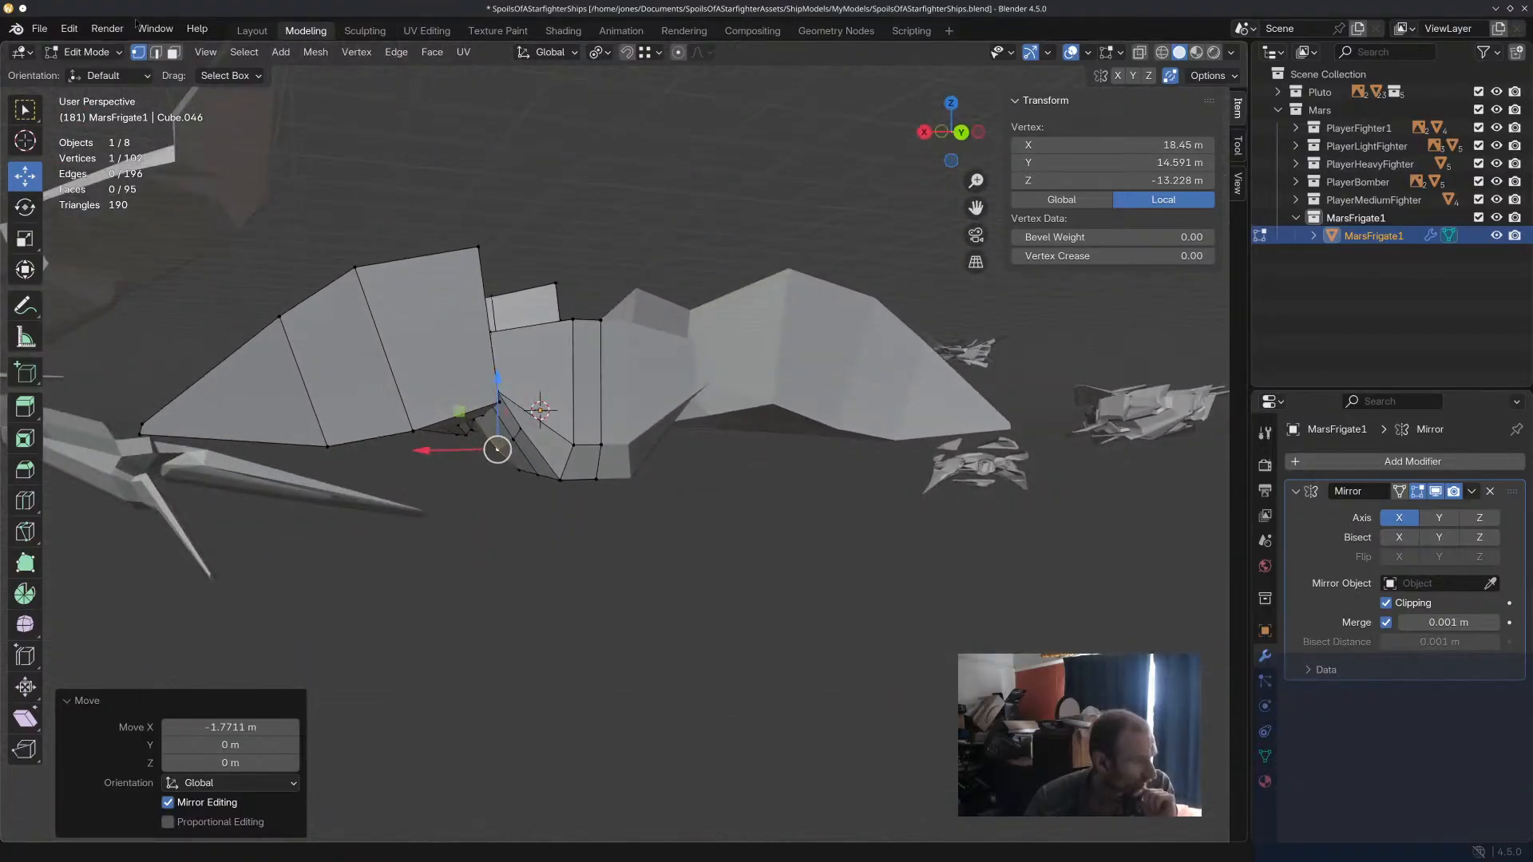
# Select the single sloped face at the rear side of the underside block, using face selection.
pyautogui.click(170, 57)
pyautogui.click(543, 450)
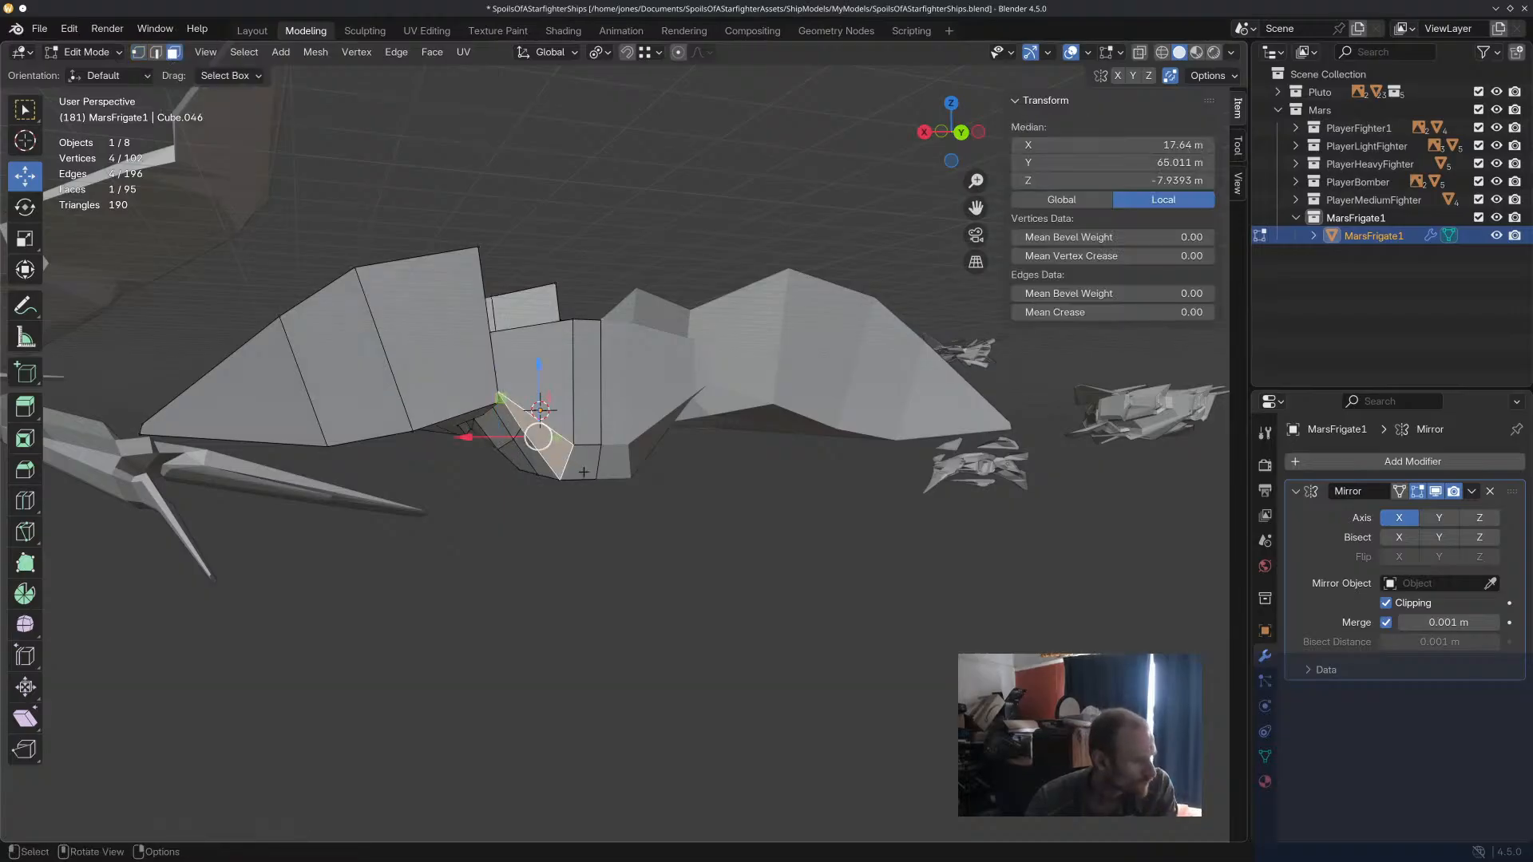
pyautogui.moveTo(584, 472); pyautogui.dragTo(552, 472, button='middle')
pyautogui.scroll(6, 543, 458)
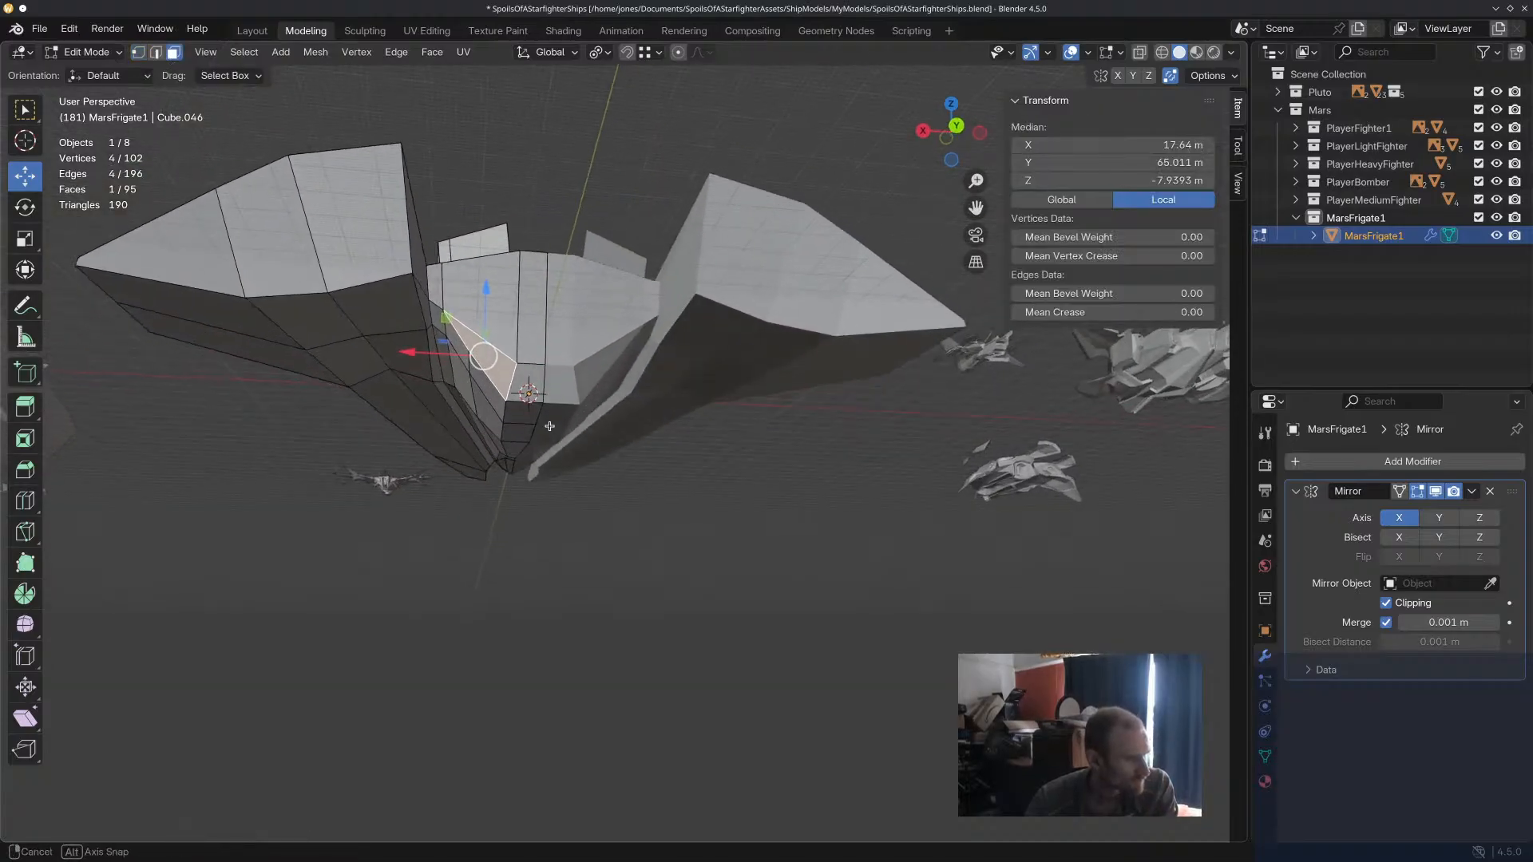
pyautogui.moveTo(509, 386)
pyautogui.mouseDown(button='middle')
pyautogui.moveTo(504, 435)
pyautogui.moveTo(507, 415)
pyautogui.mouseUp(button='middle')
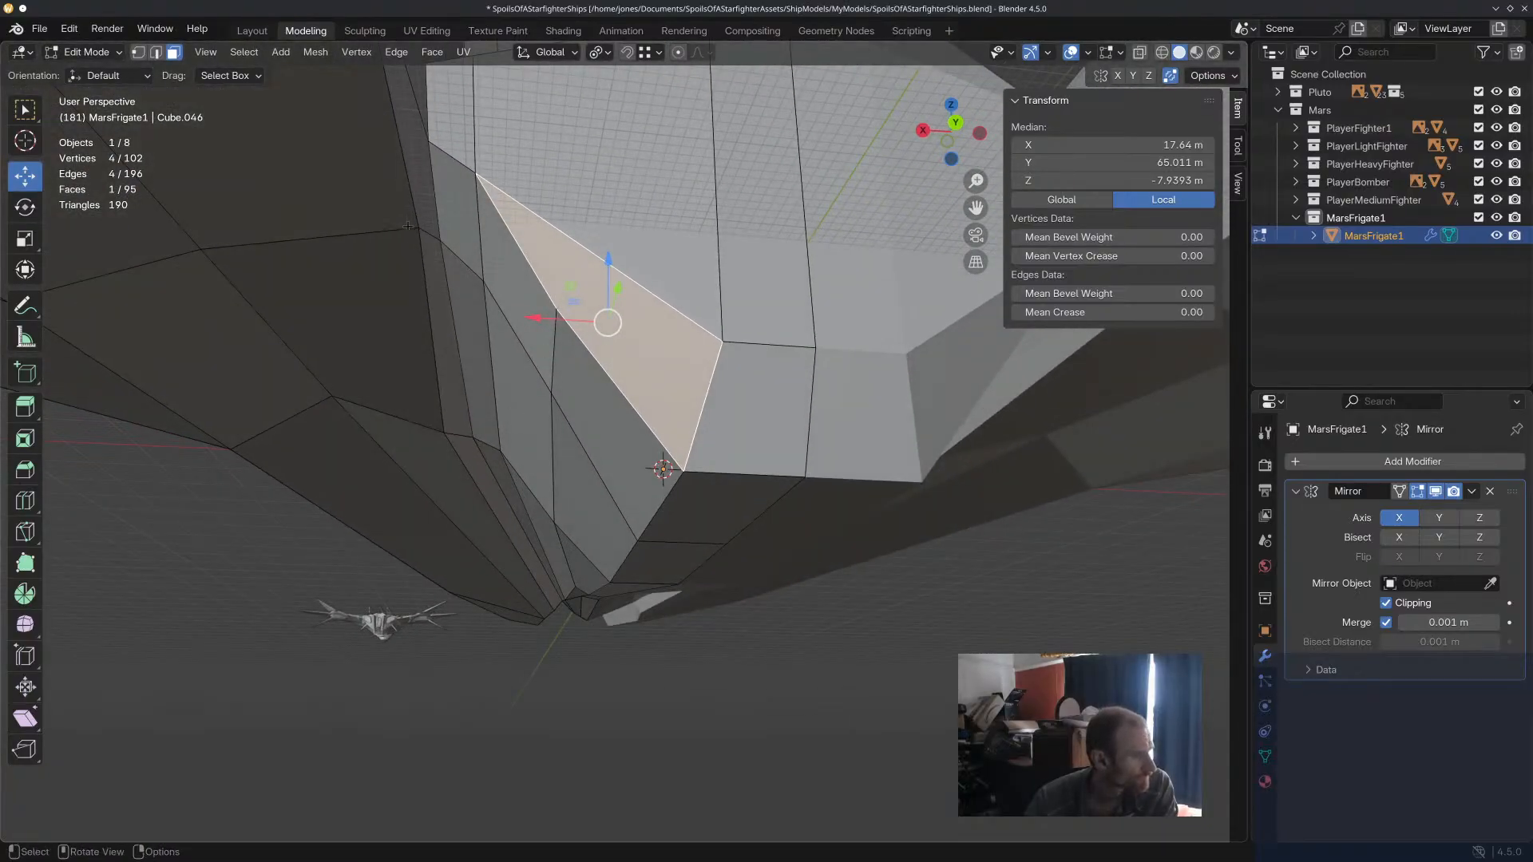
pyautogui.moveTo(659, 365); pyautogui.dragTo(756, 561, button='middle')
pyautogui.scroll(-6, 636, 402)
# Try to extrude the selected sloped rear face along Z.
pyautogui.press('e')
pyautogui.press('z')
pyautogui.click(640, 628)
pyautogui.hotkey('ctrl', 'z')
# Extrude the underside block's sloped rear side face backward and raise the extruded face about 18 m along Z.
pyautogui.moveTo(888, 670); pyautogui.dragTo(674, 678, button='middle')
pyautogui.click(809, 654)
pyautogui.click(650, 598)
pyautogui.press('e')
pyautogui.click(568, 739)
pyautogui.moveTo(368, 674); pyautogui.dragTo(420, 688)
pyautogui.moveTo(479, 679); pyautogui.dragTo(544, 566, button='middle')
pyautogui.moveTo(561, 393); pyautogui.dragTo(561, 327)
pyautogui.moveTo(575, 343); pyautogui.dragTo(591, 489, button='middle')
pyautogui.scroll(3, 589, 489)
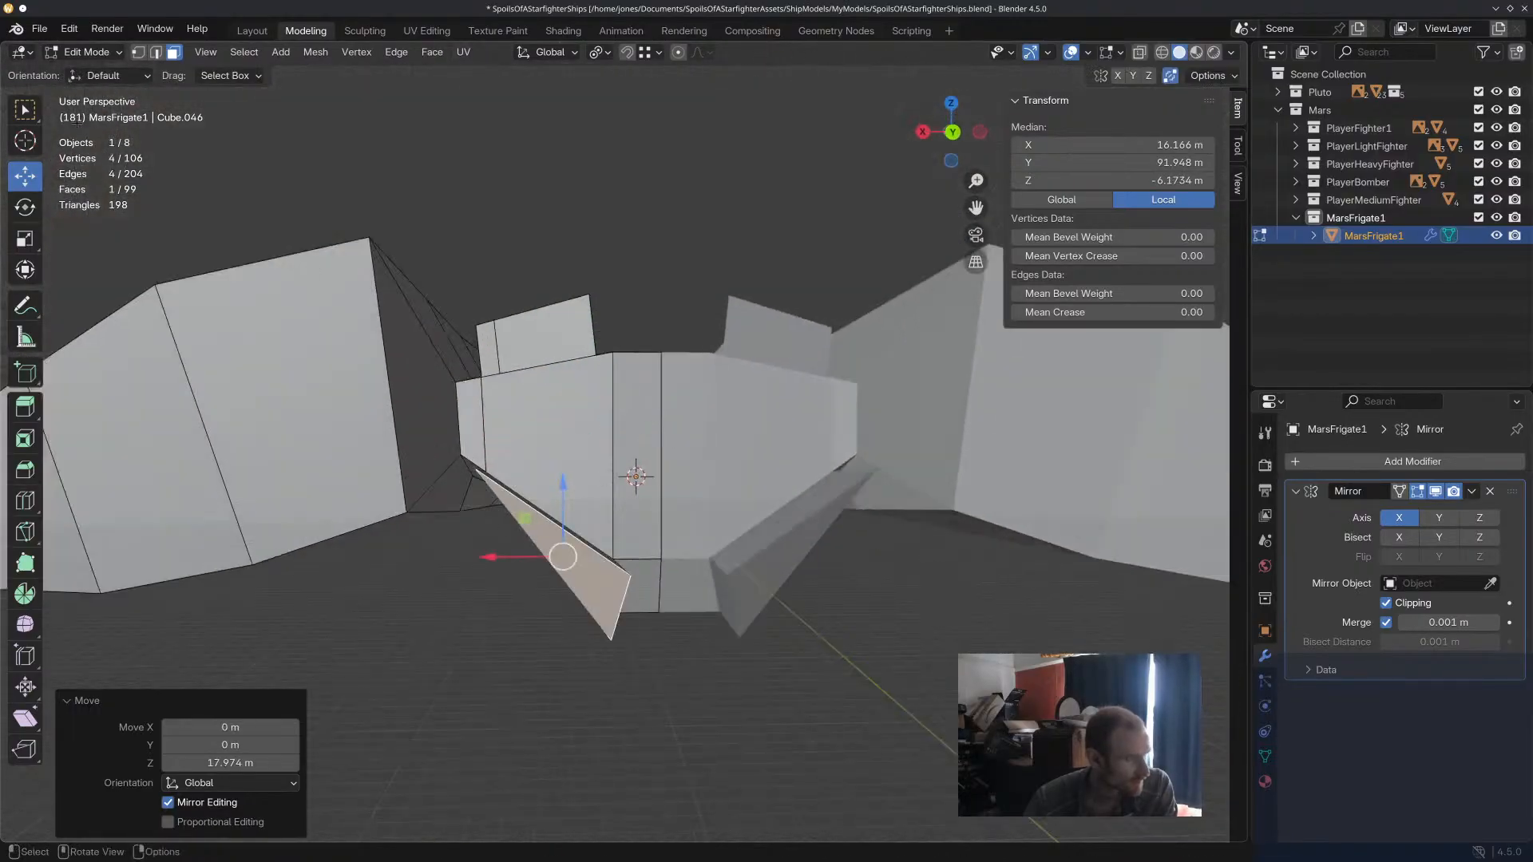
# Move the end vertices of the extruded underside piece individually to taper it into a narrower fin.
pyautogui.click(140, 52)
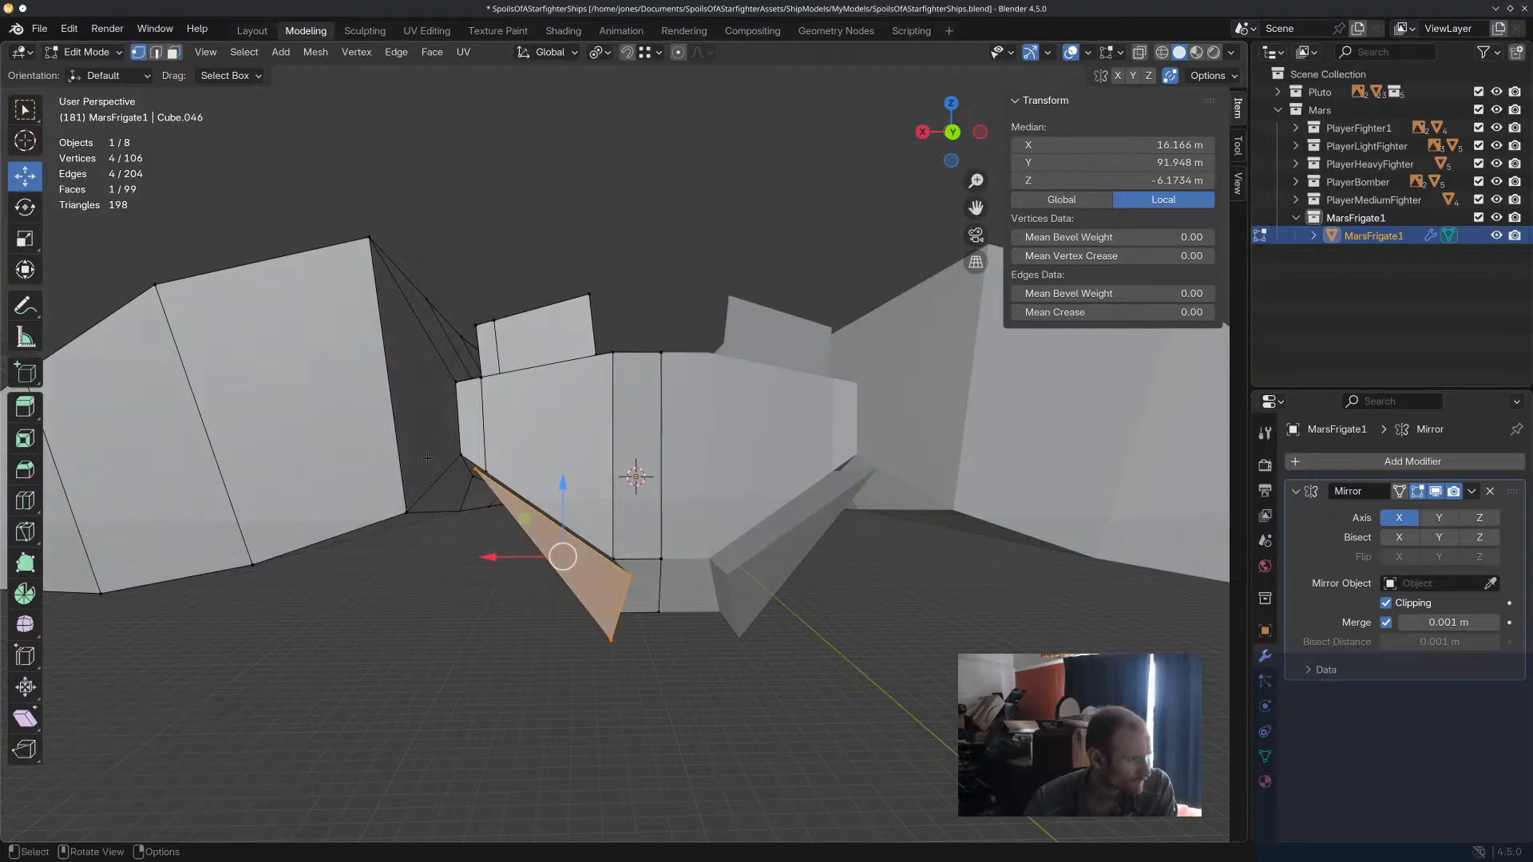
pyautogui.click(474, 471)
pyautogui.moveTo(480, 466); pyautogui.dragTo(536, 535)
pyautogui.click(535, 538)
pyautogui.click(614, 644)
pyautogui.moveTo(612, 641); pyautogui.dragTo(579, 548)
pyautogui.click(626, 575)
pyautogui.click(570, 665)
pyautogui.moveTo(570, 665); pyautogui.dragTo(456, 510, button='middle')
# Extrude the two rear faces of the raised upper block backward and move them about 17.6 m inward along X.
pyautogui.scroll(2, 535, 437)
pyautogui.click(597, 440)
pyautogui.click(172, 52)
pyautogui.click(606, 455)
pyautogui.moveTo(550, 432); pyautogui.dragTo(687, 479, button='middle')
pyautogui.press('e')
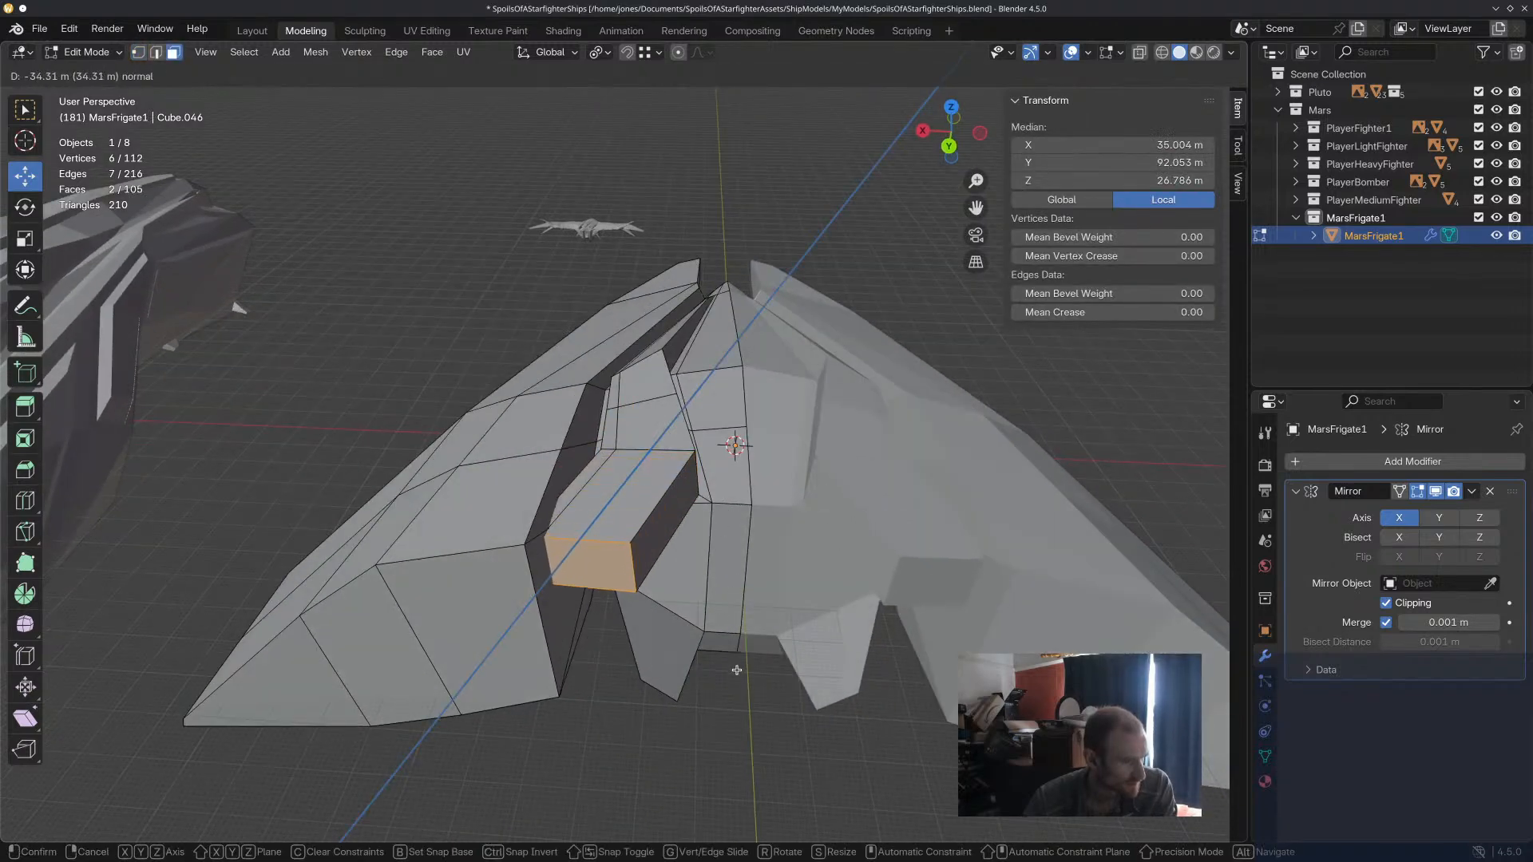
pyautogui.click(733, 706)
pyautogui.moveTo(484, 582); pyautogui.dragTo(592, 587)
pyautogui.moveTo(642, 594); pyautogui.dragTo(658, 524, button='middle')
# Scale the upper block's extruded end faces to about 0.412 along Y and flatten them along Z.
pyautogui.press('s')
pyautogui.press('y')
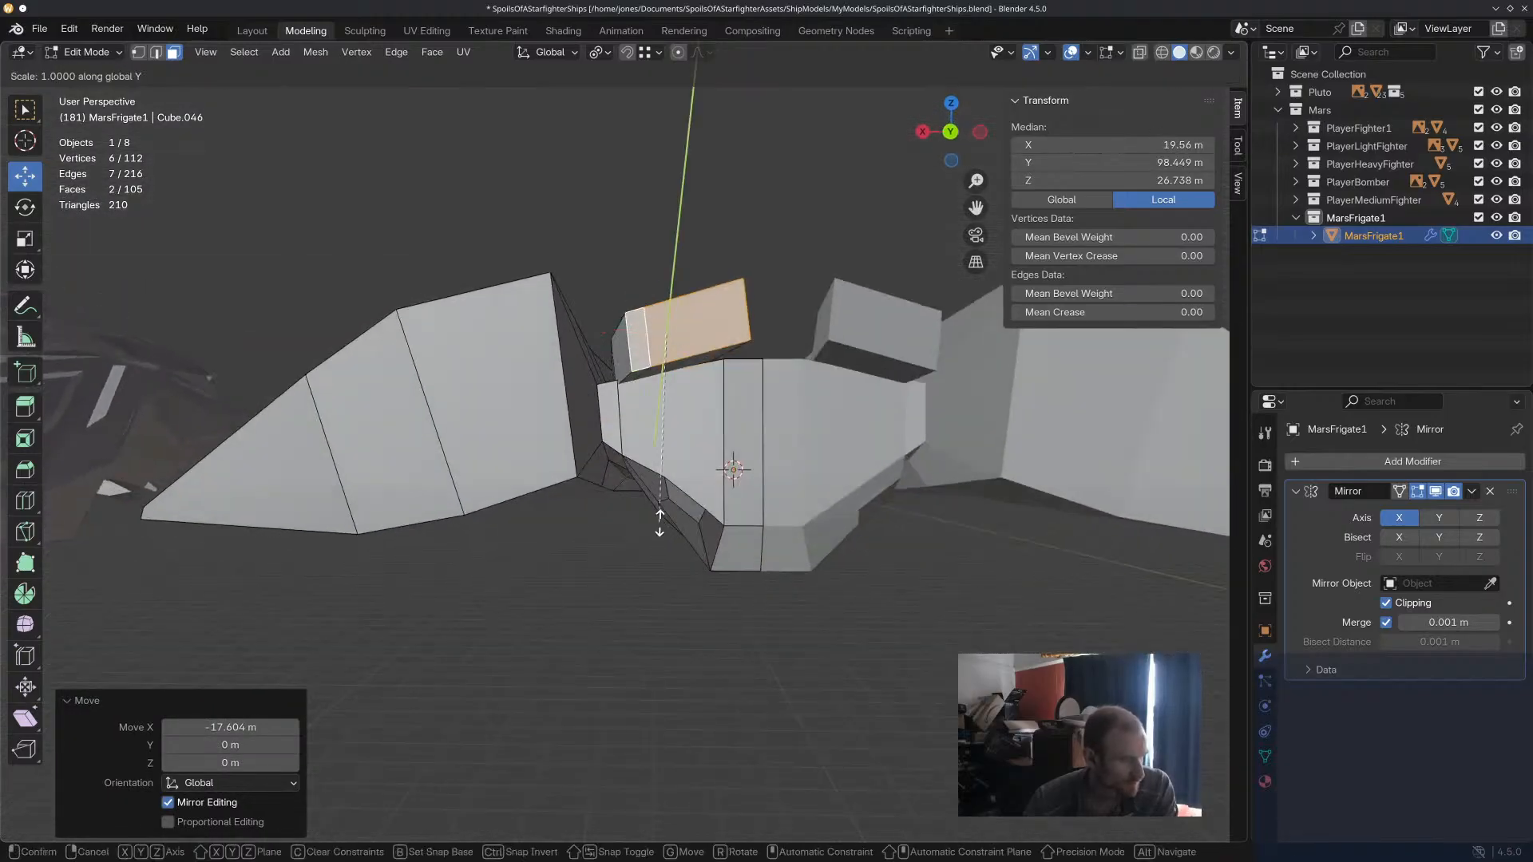
pyautogui.click(682, 408)
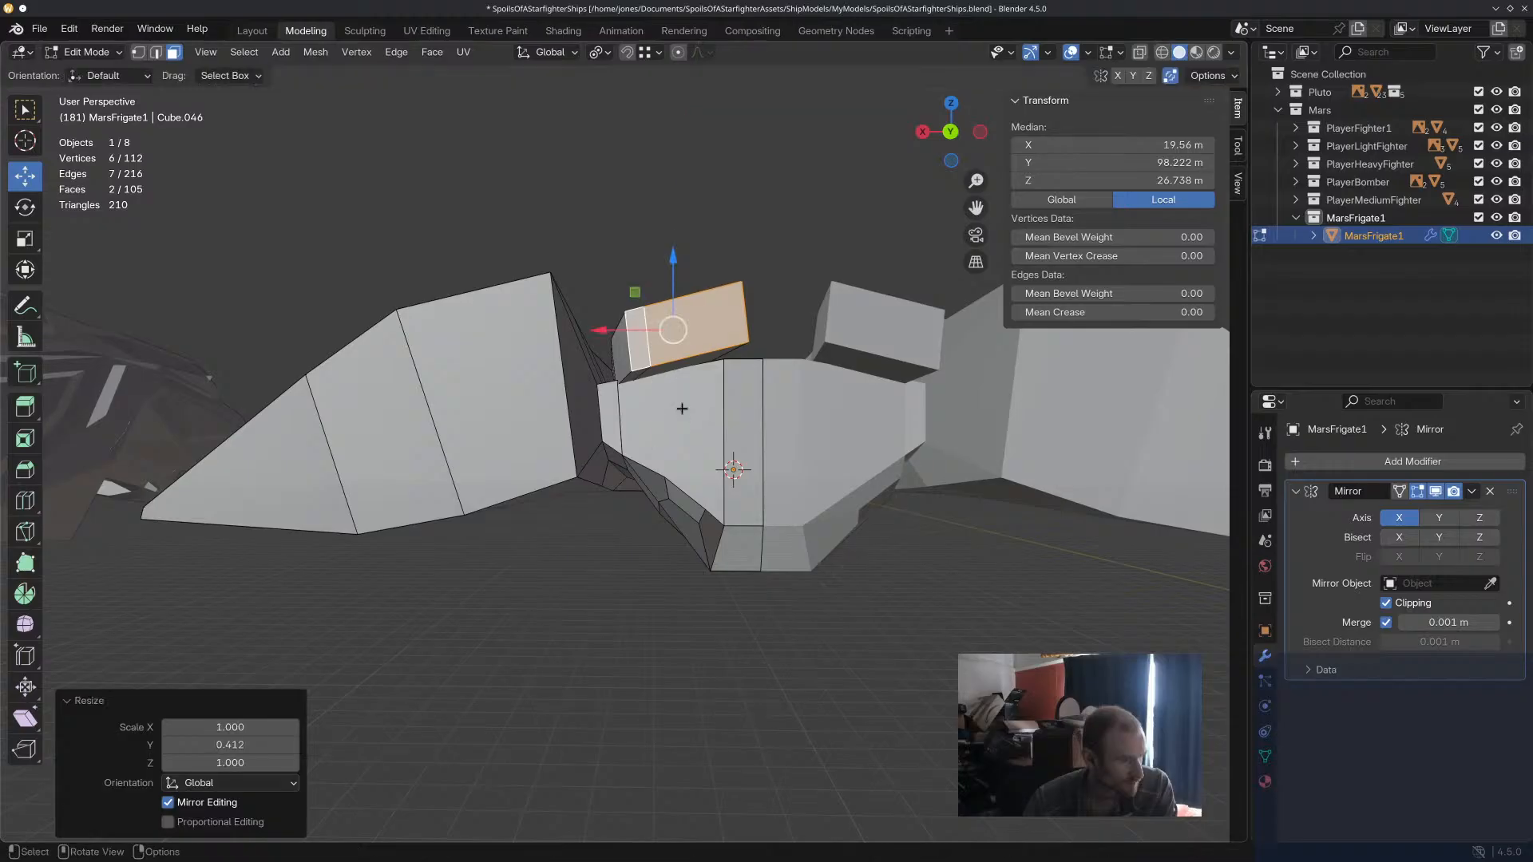
pyautogui.press('s')
pyautogui.press('z')
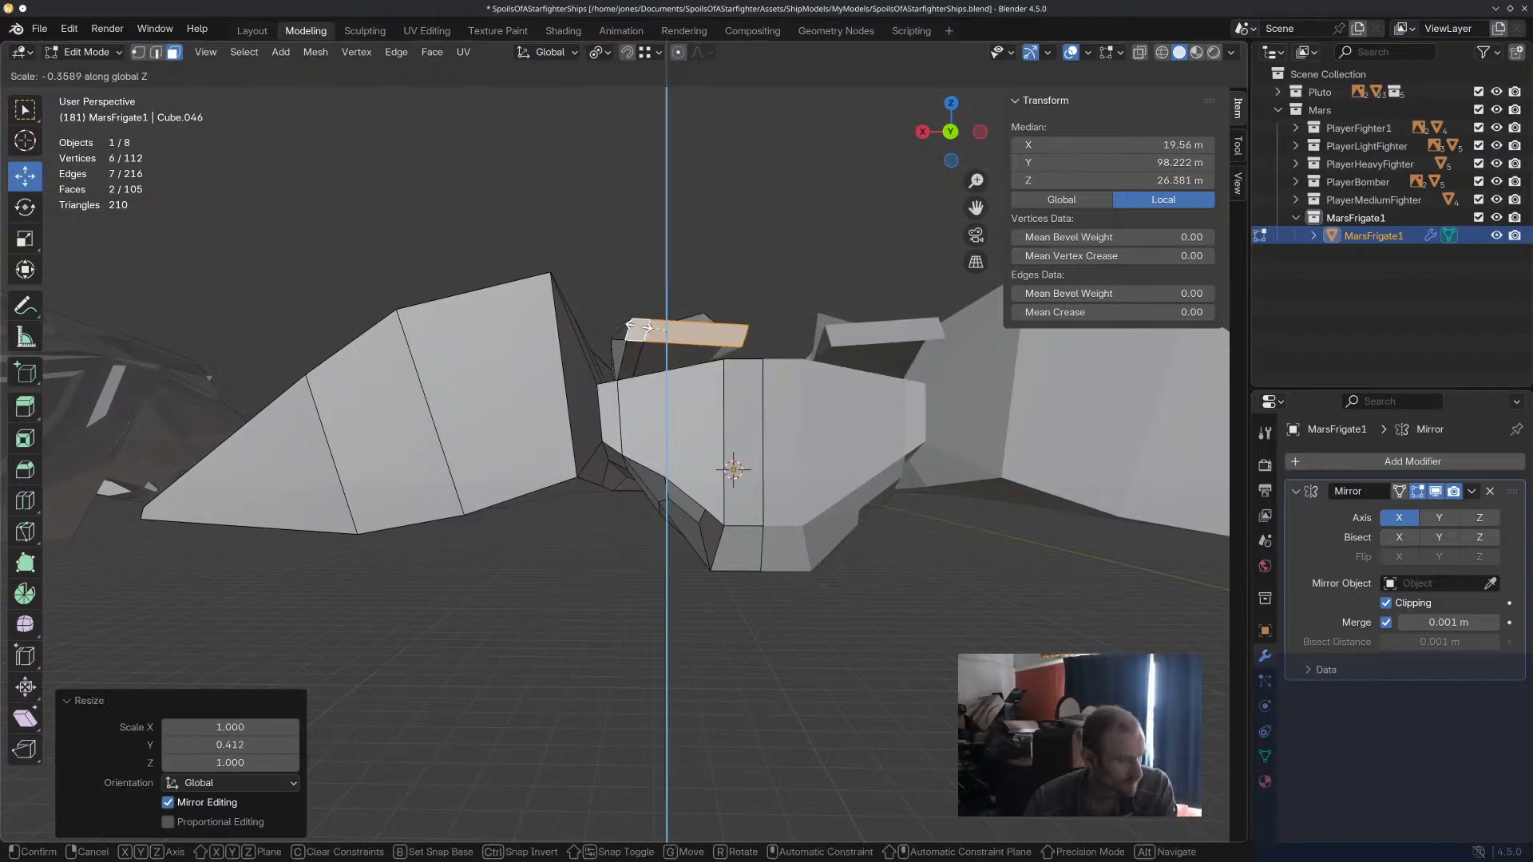
pyautogui.click(647, 343)
# Raise the upper block's end faces to about Z 31.5 m and scale them to 0.457 along X.
pyautogui.moveTo(648, 345); pyautogui.dragTo(753, 478, button='middle')
pyautogui.moveTo(708, 387); pyautogui.dragTo(708, 359)
pyautogui.moveTo(774, 491); pyautogui.dragTo(703, 646, button='middle')
pyautogui.press('s')
pyautogui.press('z')
pyautogui.press('x')
pyautogui.click(626, 645)
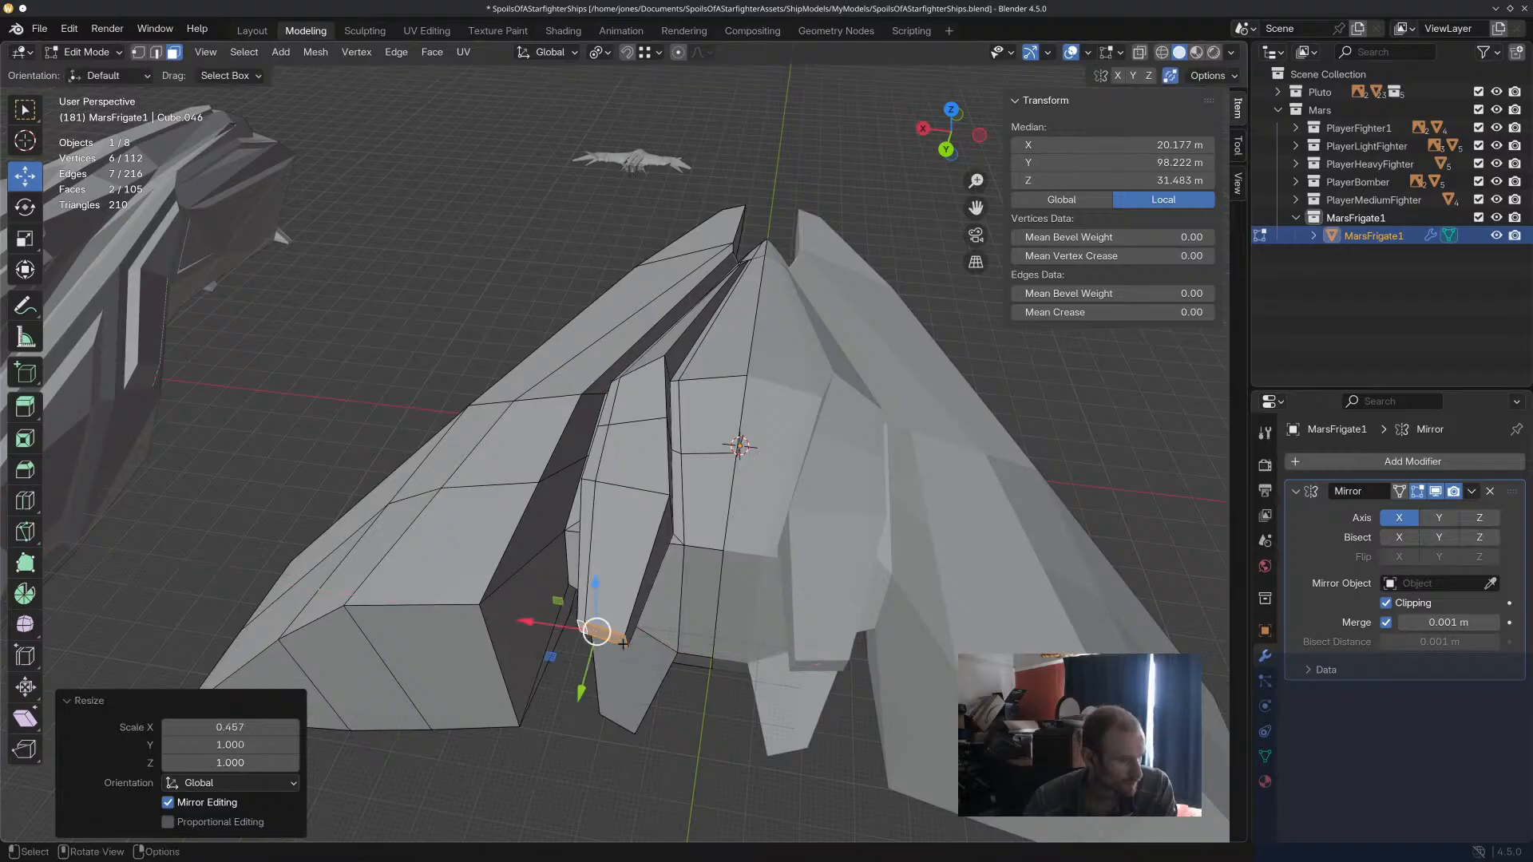
# Rotate the upper block's end faces about 21.2° around the Z axis.
pyautogui.press('r')
pyautogui.press('x')
pyautogui.press('y')
pyautogui.press('y')
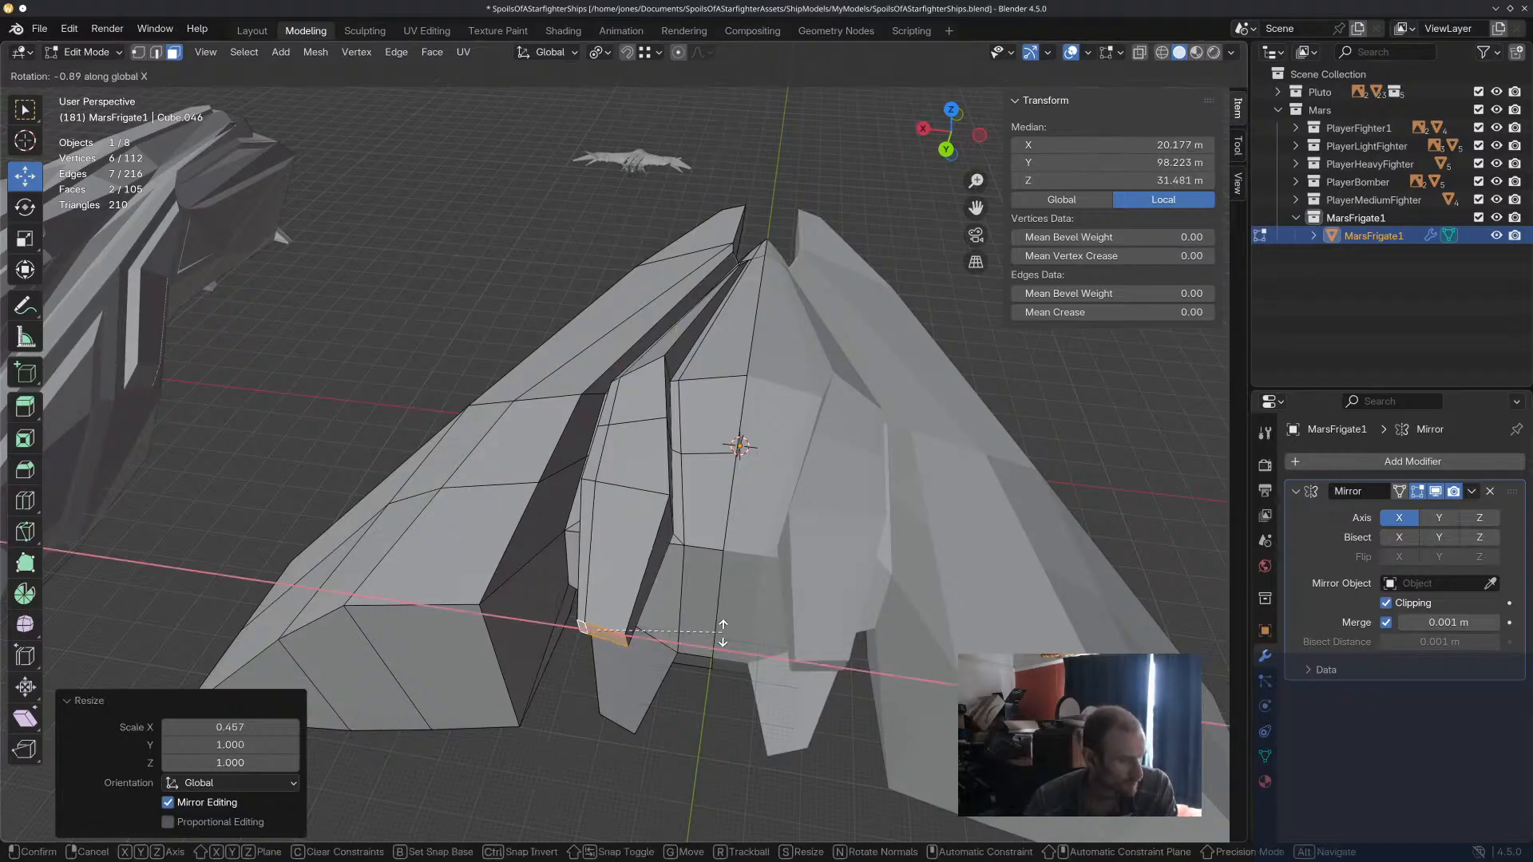
pyautogui.press('z')
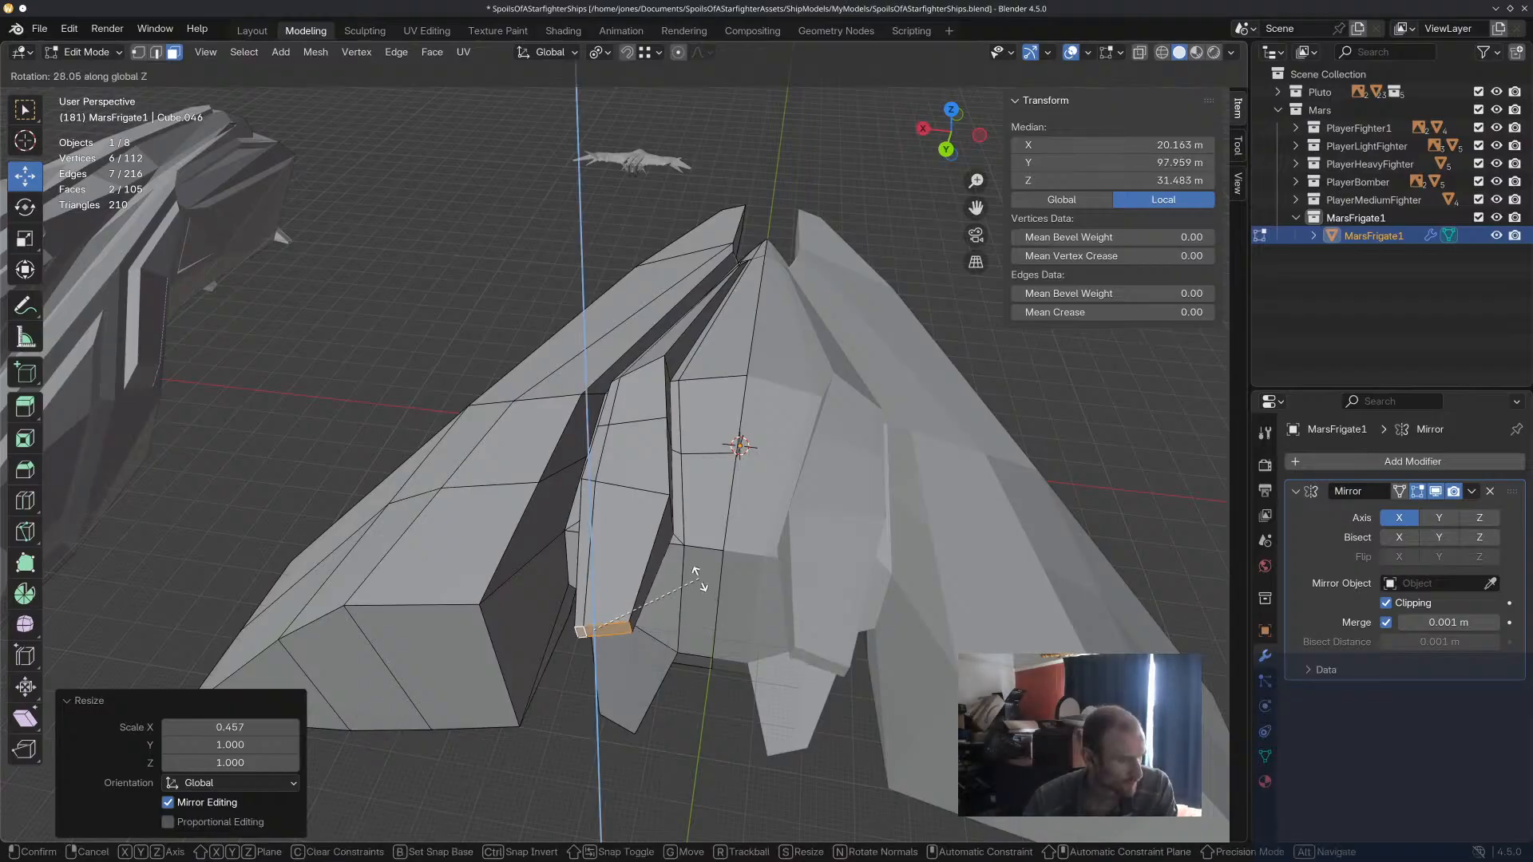
pyautogui.click(705, 591)
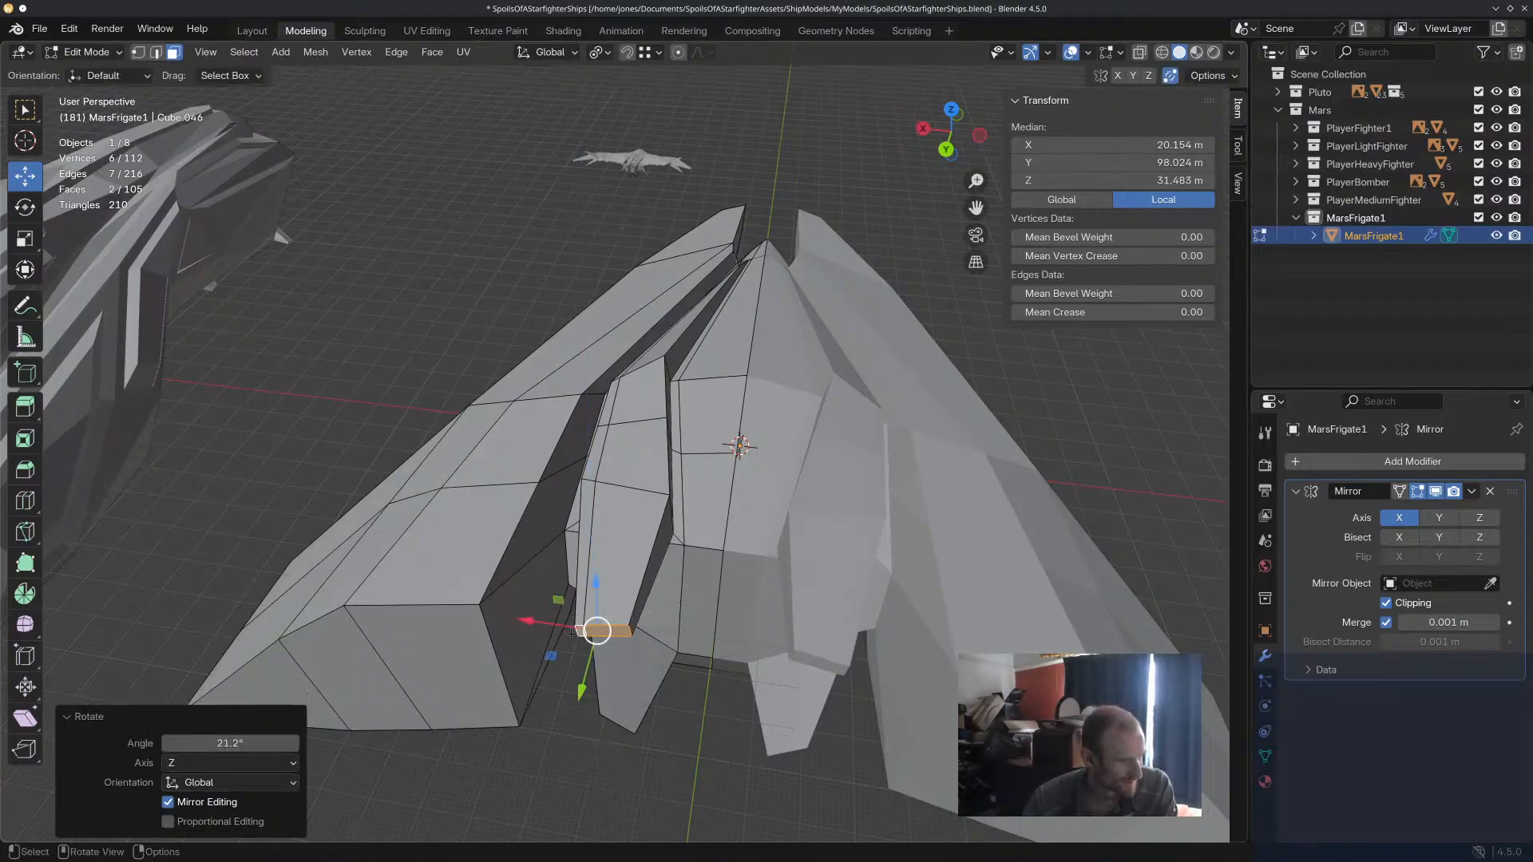
# Move the upper block's end faces along X and clear the selection.
pyautogui.press('g')
pyautogui.press('x')
pyautogui.moveTo(642, 665); pyautogui.dragTo(842, 681, button='middle')
pyautogui.scroll(-4, 699, 613)
pyautogui.click(933, 625)
pyautogui.moveTo(932, 625); pyautogui.dragTo(623, 506, button='middle')
pyautogui.scroll(3, 758, 554)
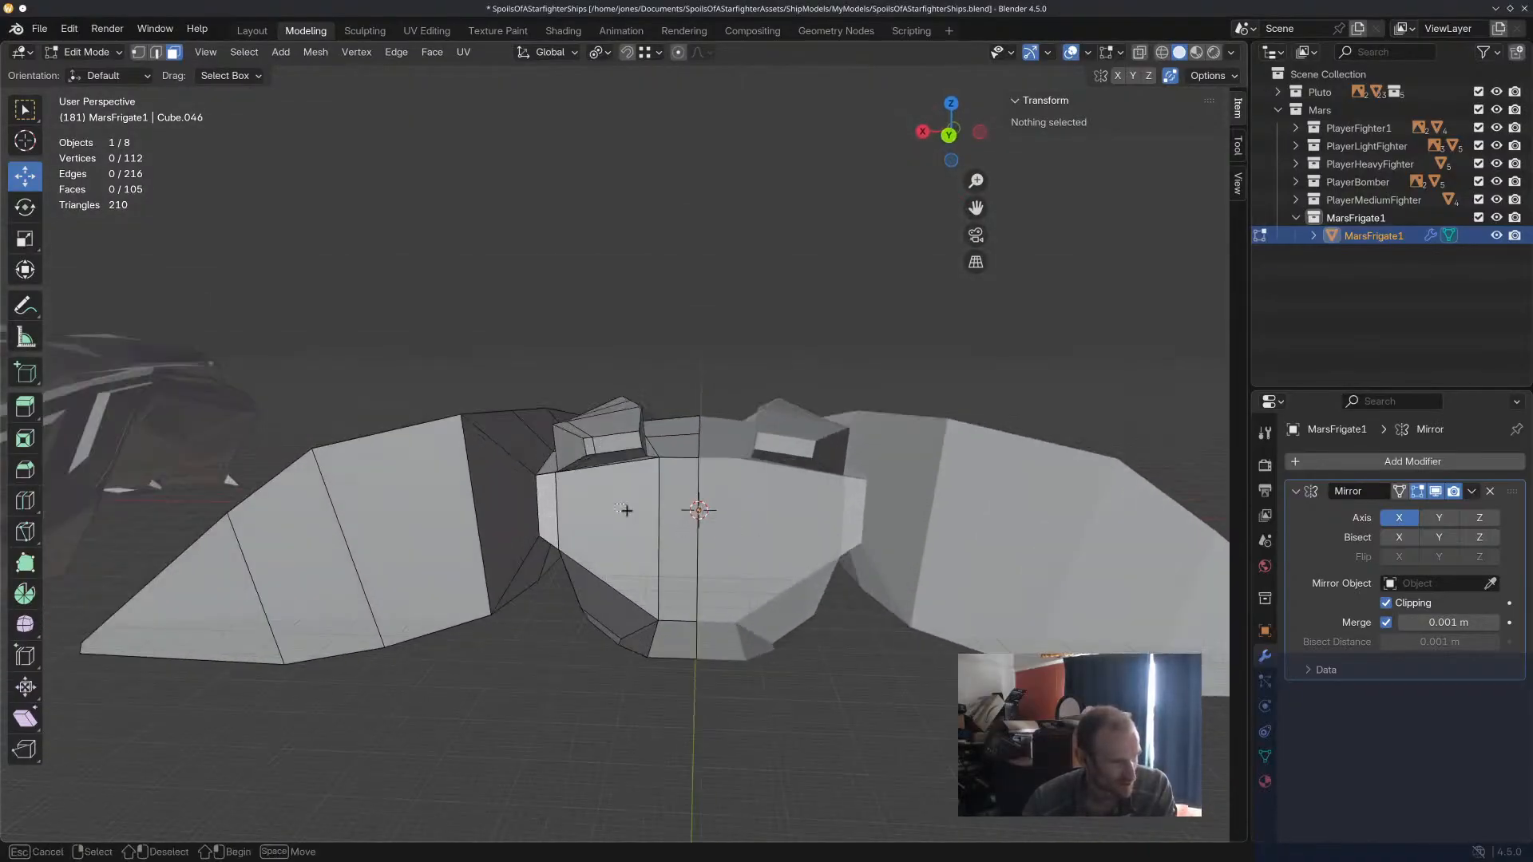
# Cut two lines with the Knife across the central hull's rear faces, just below the upper edge and just above the lower edge.
pyautogui.click(623, 506)
pyautogui.moveTo(694, 554)
pyautogui.mouseDown(button='middle')
pyautogui.moveTo(694, 639)
pyautogui.moveTo(697, 537)
pyautogui.mouseUp(button='middle')
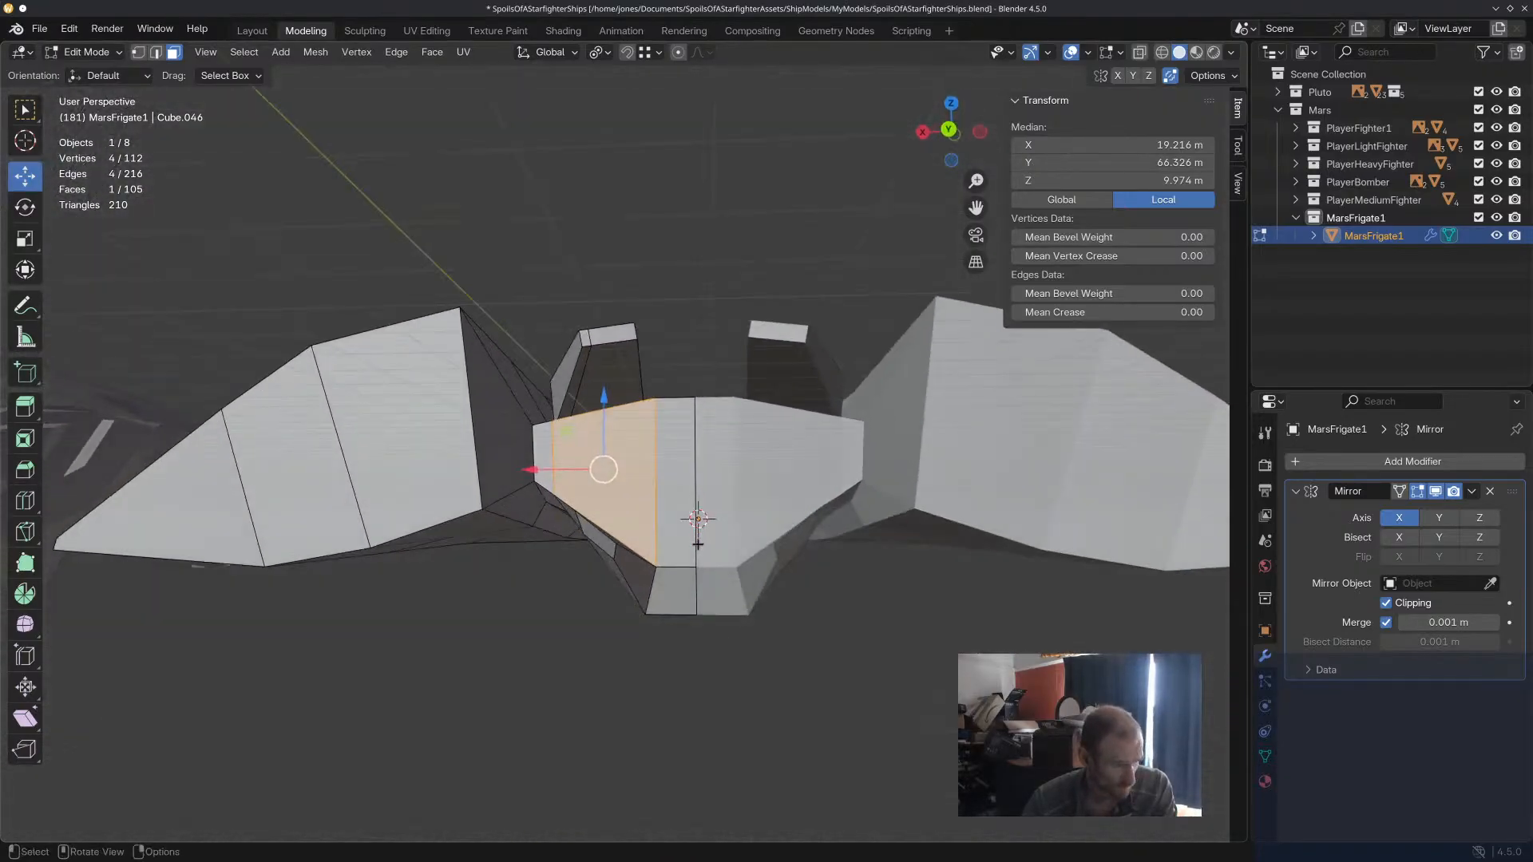
pyautogui.keyDown('shift'); pyautogui.click(677, 479); pyautogui.keyUp('shift')
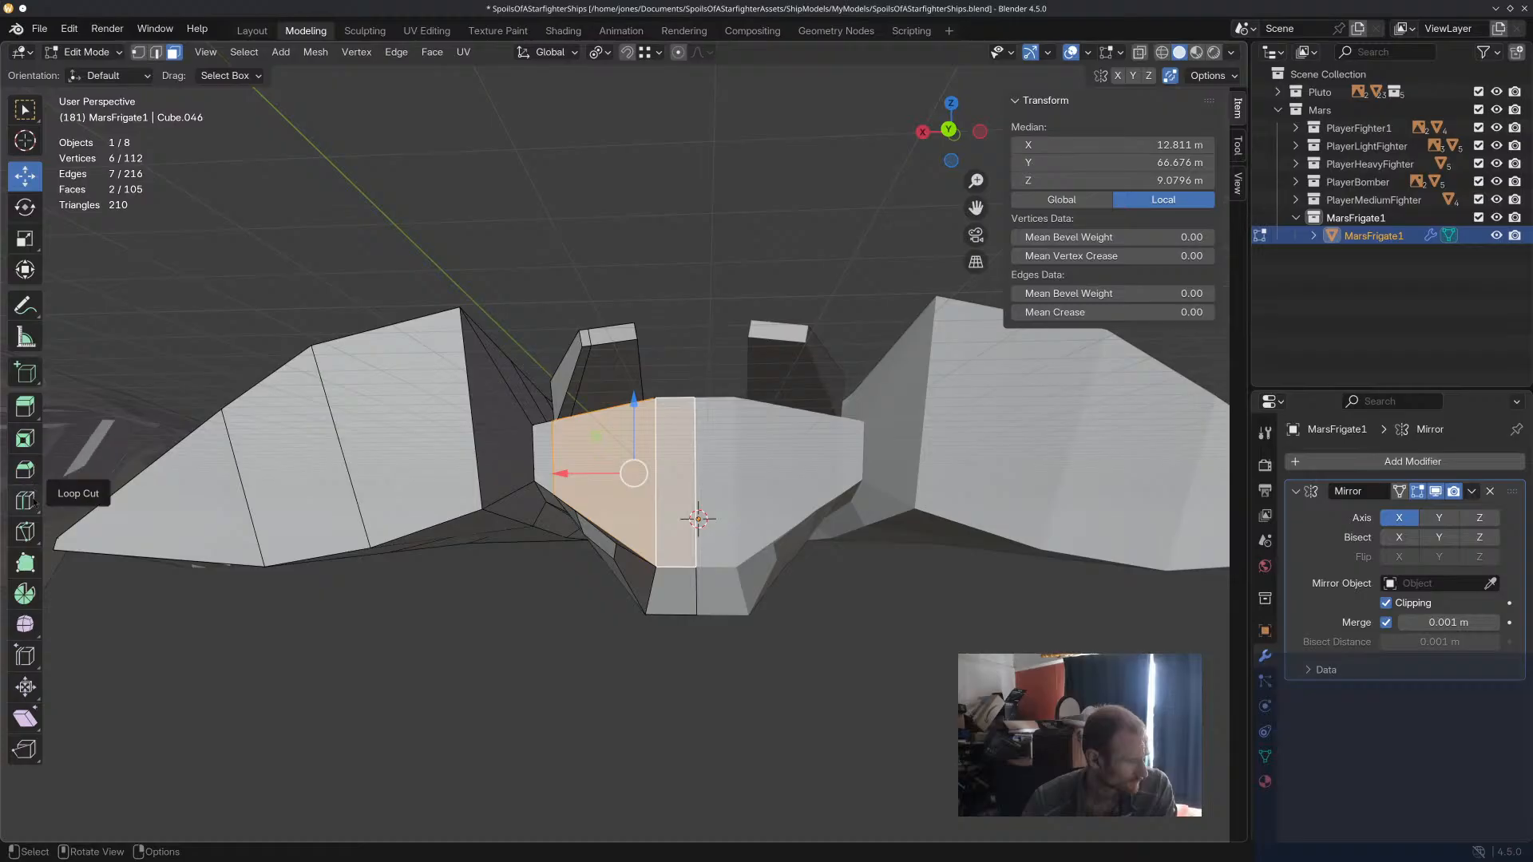
pyautogui.click(25, 531)
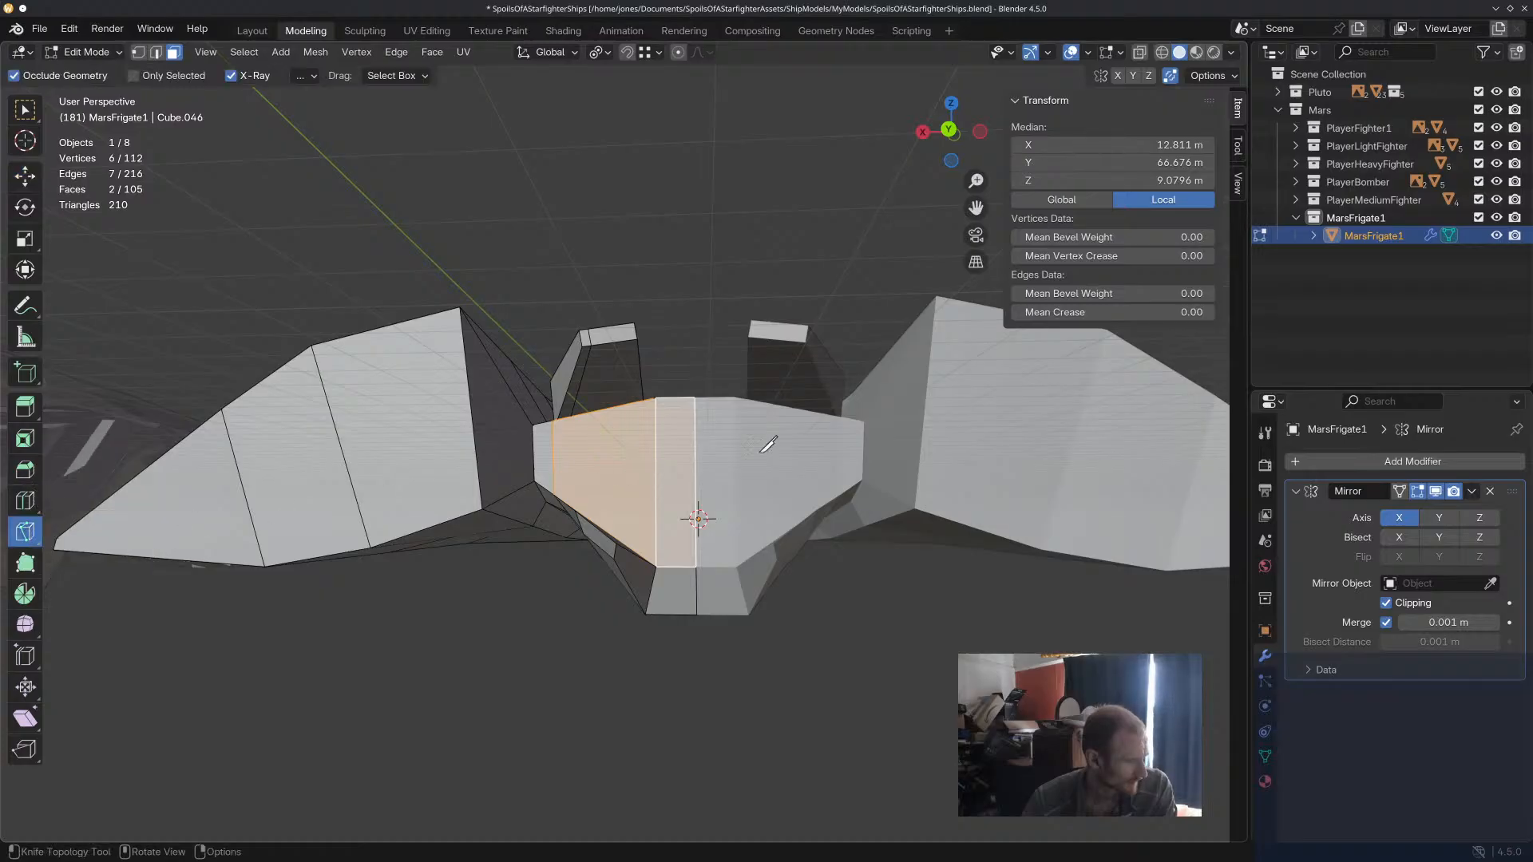
pyautogui.click(695, 414)
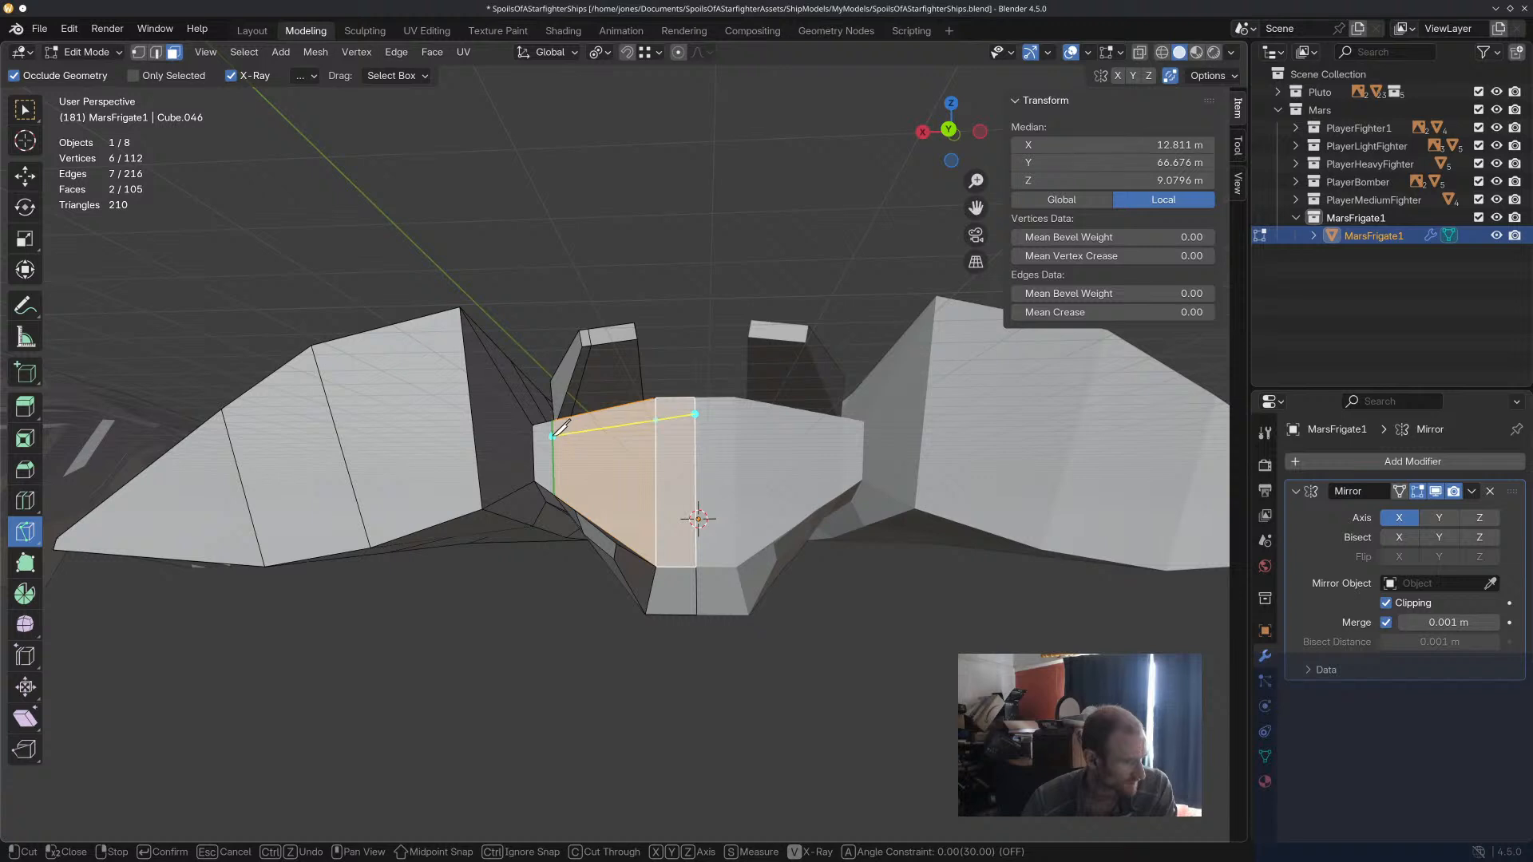
pyautogui.press('Return')
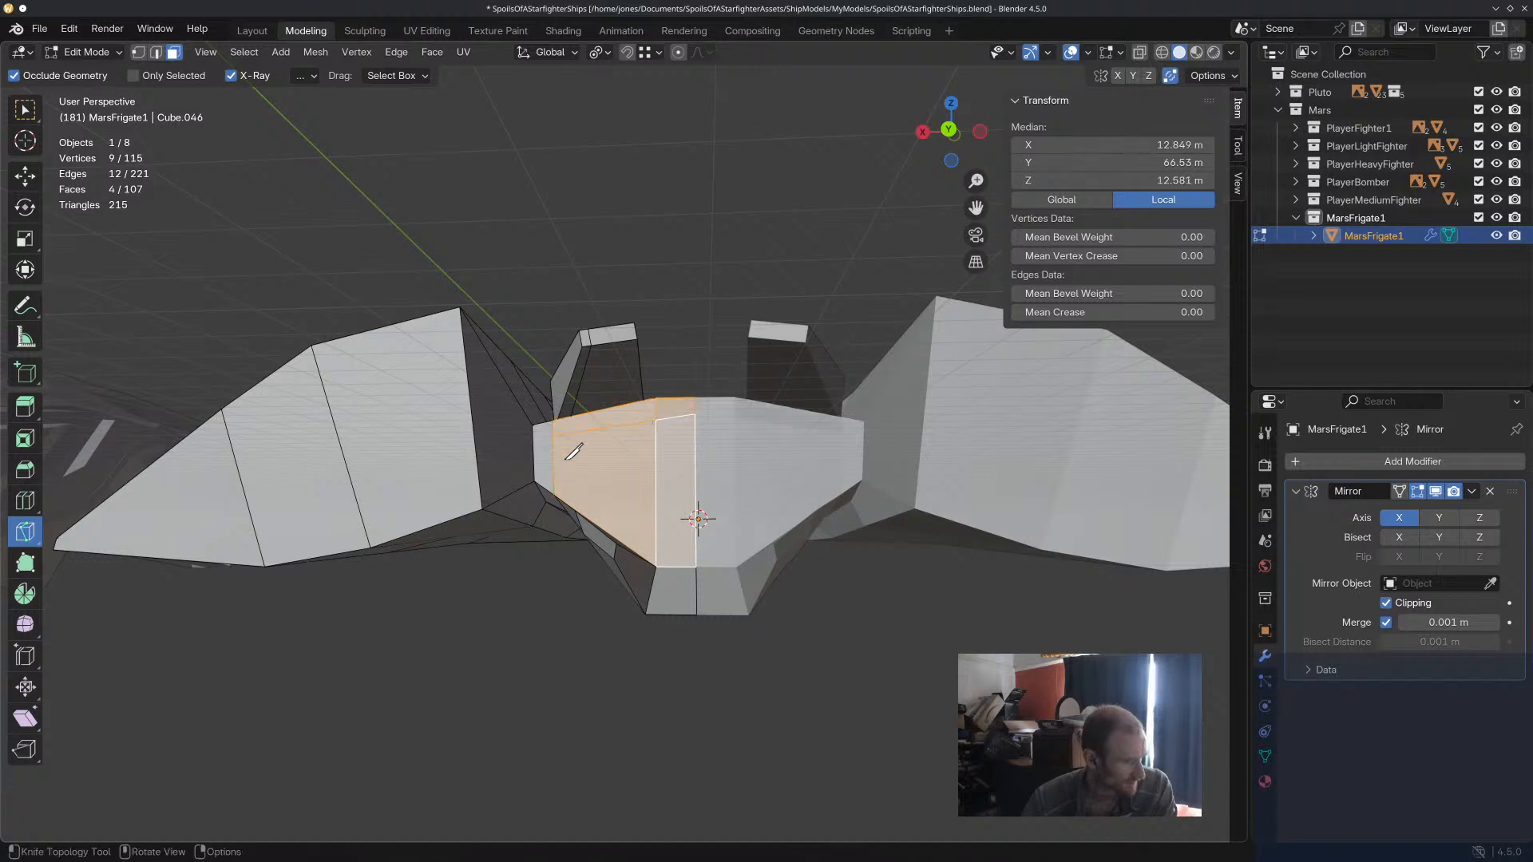
pyautogui.click(553, 482)
pyautogui.click(656, 545)
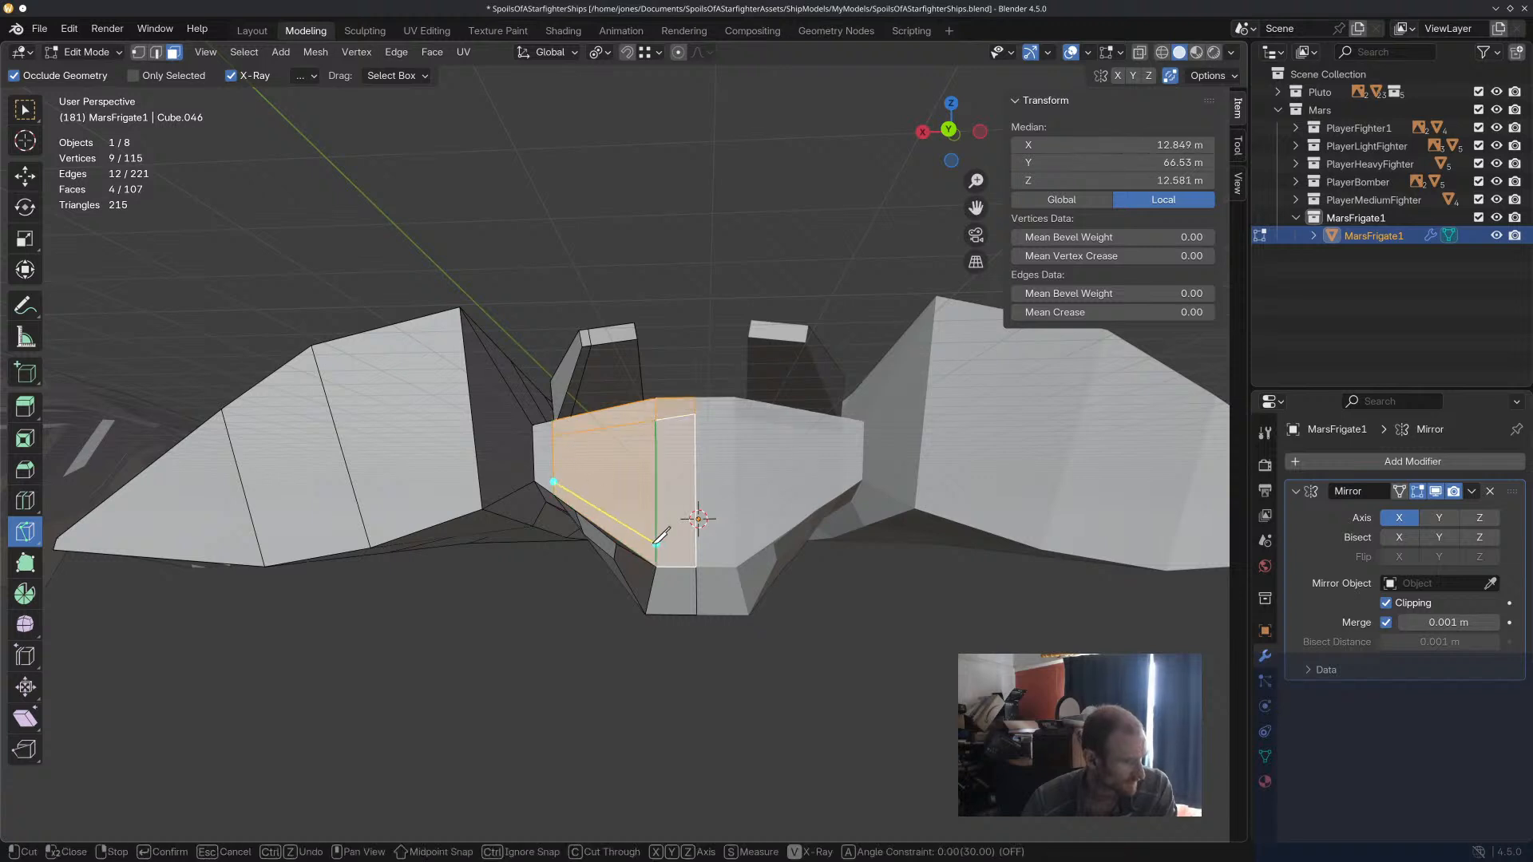
pyautogui.press('Return')
# Select only the two large rear faces between the new cuts on the central hull.
pyautogui.moveTo(780, 633); pyautogui.dragTo(734, 595, button='middle')
pyautogui.click(24, 176)
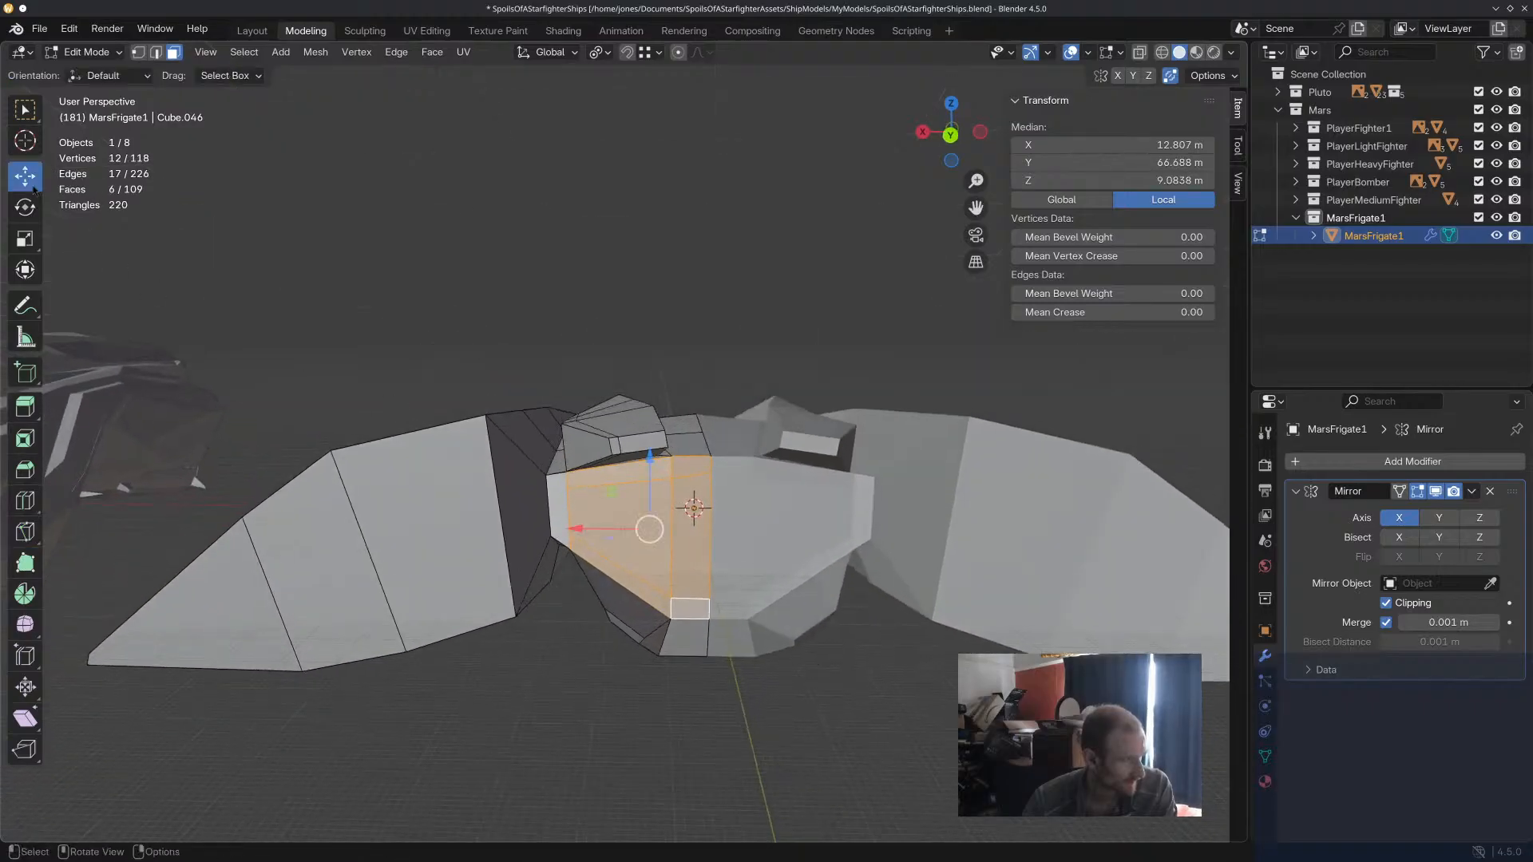
pyautogui.click(649, 529)
pyautogui.keyDown('shift'); pyautogui.click(689, 547); pyautogui.keyUp('shift')
pyautogui.moveTo(689, 547); pyautogui.dragTo(692, 560, button='middle')
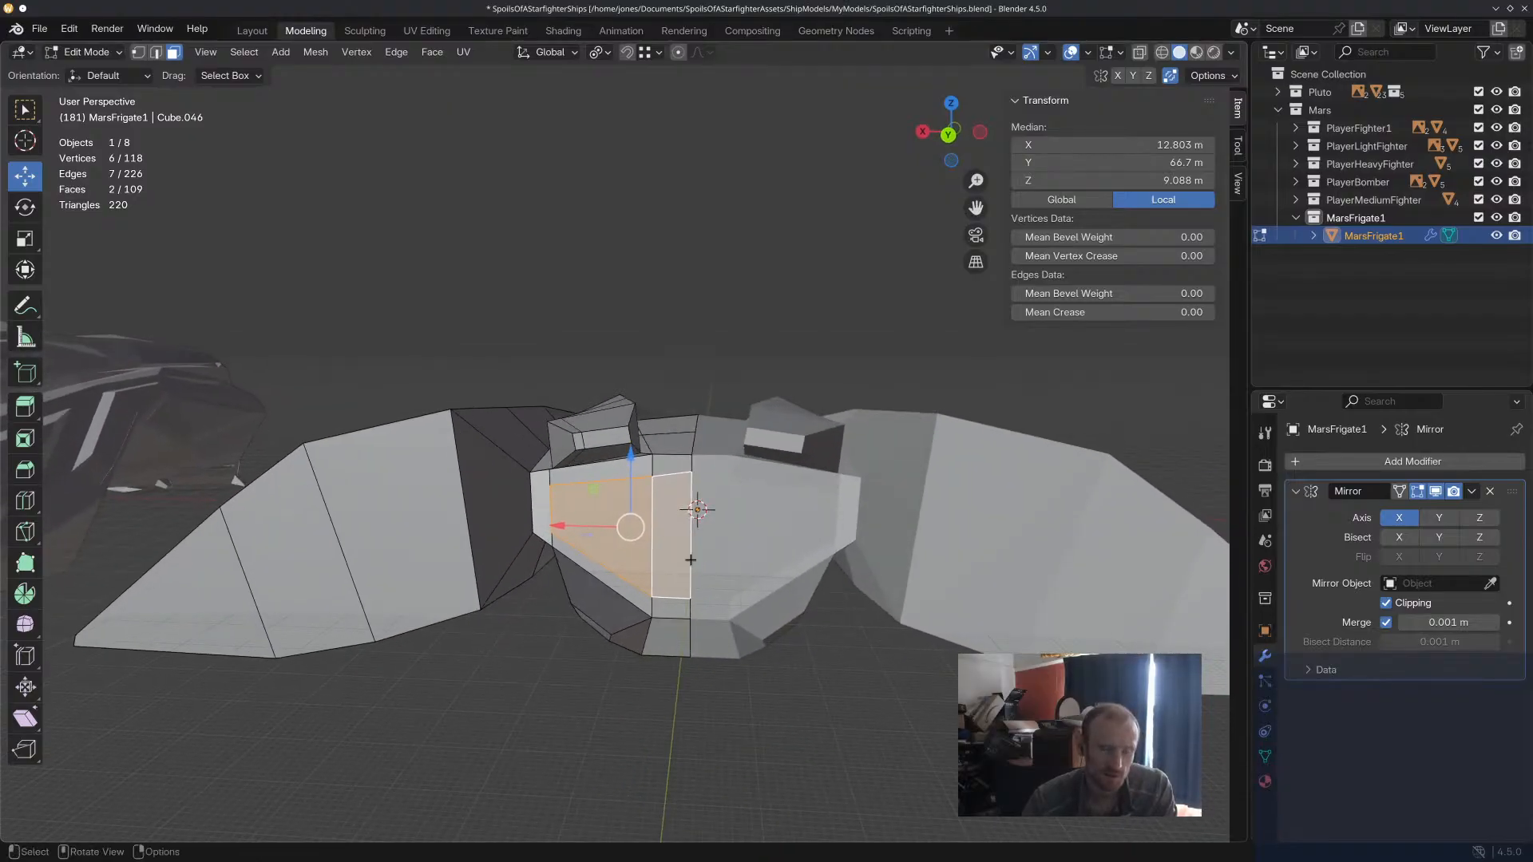
# Try insetting the two large rear faces and moving them along Y.
pyautogui.press('i')
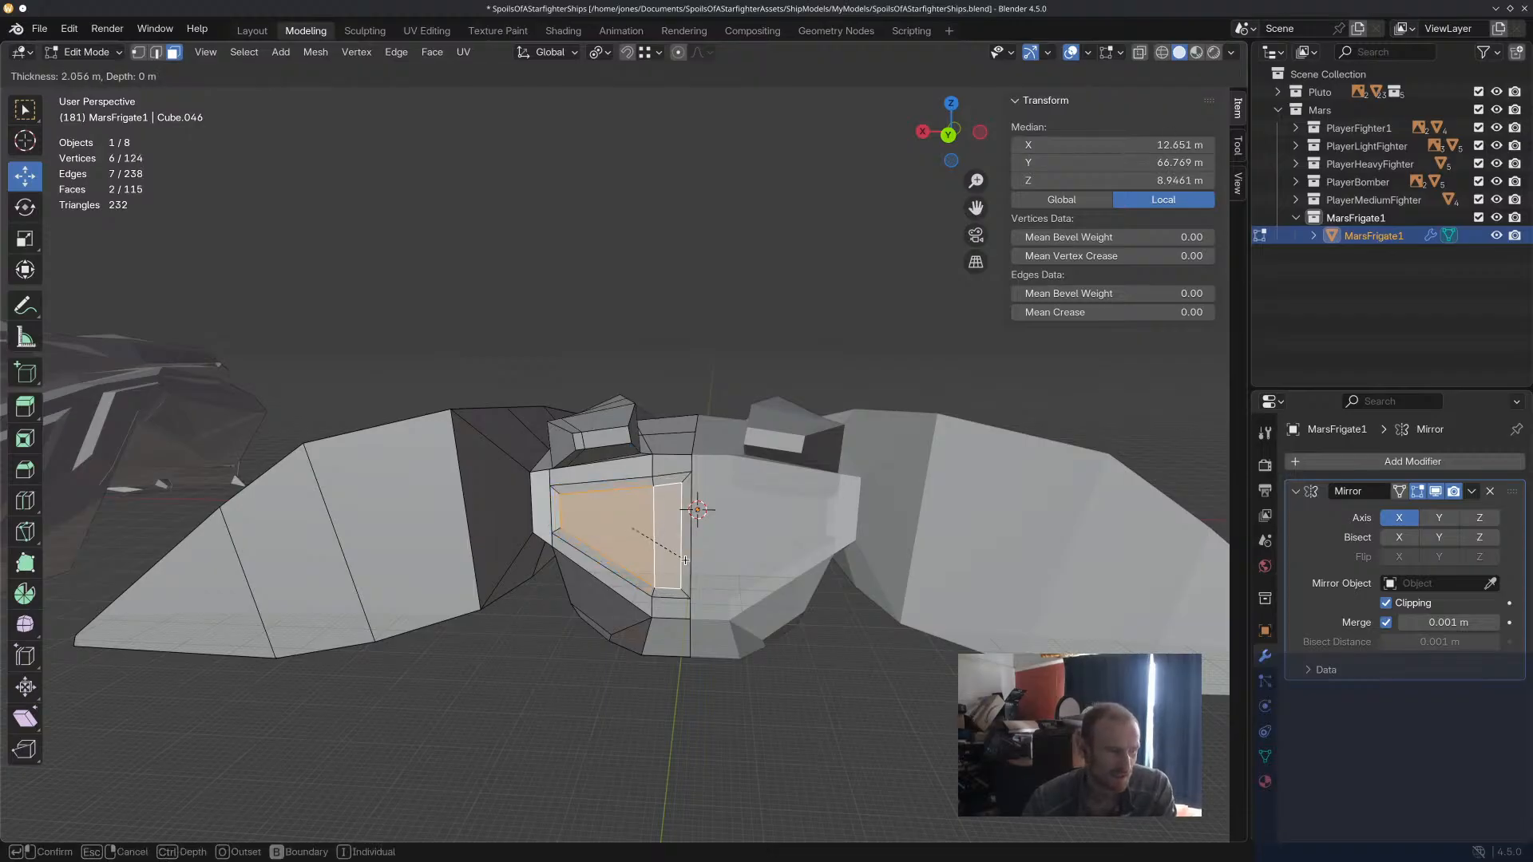
pyautogui.click(688, 560)
pyautogui.moveTo(634, 532); pyautogui.dragTo(611, 578, button='middle')
pyautogui.press('g')
pyautogui.press('y')
pyautogui.moveTo(606, 586); pyautogui.dragTo(606, 586)
pyautogui.moveTo(606, 586); pyautogui.dragTo(631, 536, button='middle')
pyautogui.scroll(5, 684, 535)
pyautogui.hotkey('ctrl', 'z')
pyautogui.hotkey('ctrl', 'z')
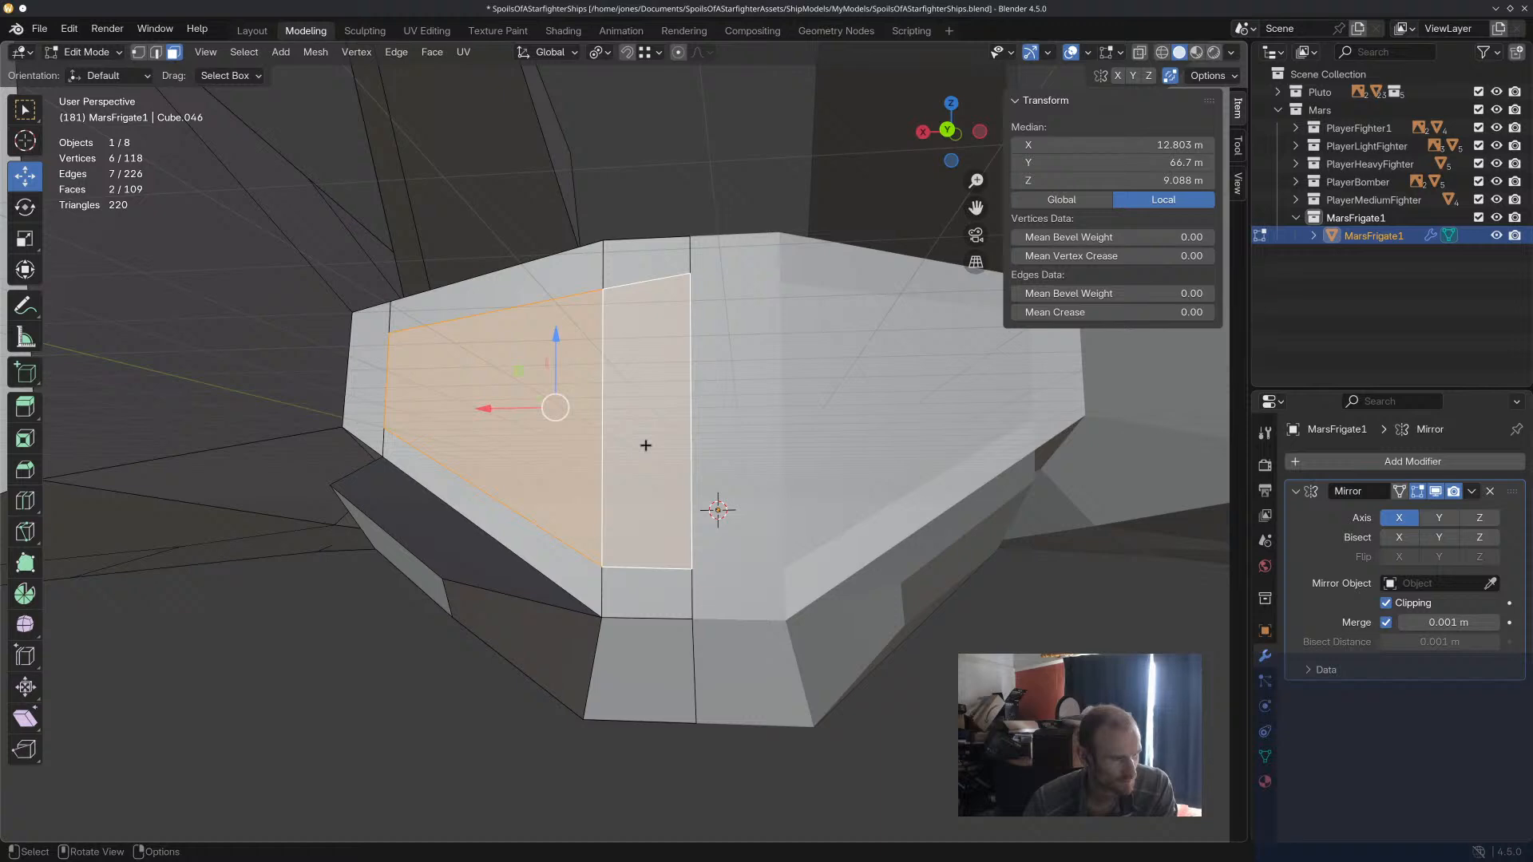
# Extrude the two rear faces about 6.9 m into the central hull to form a recess, and clear the selection.
pyautogui.moveTo(646, 446); pyautogui.dragTo(650, 470, button='middle')
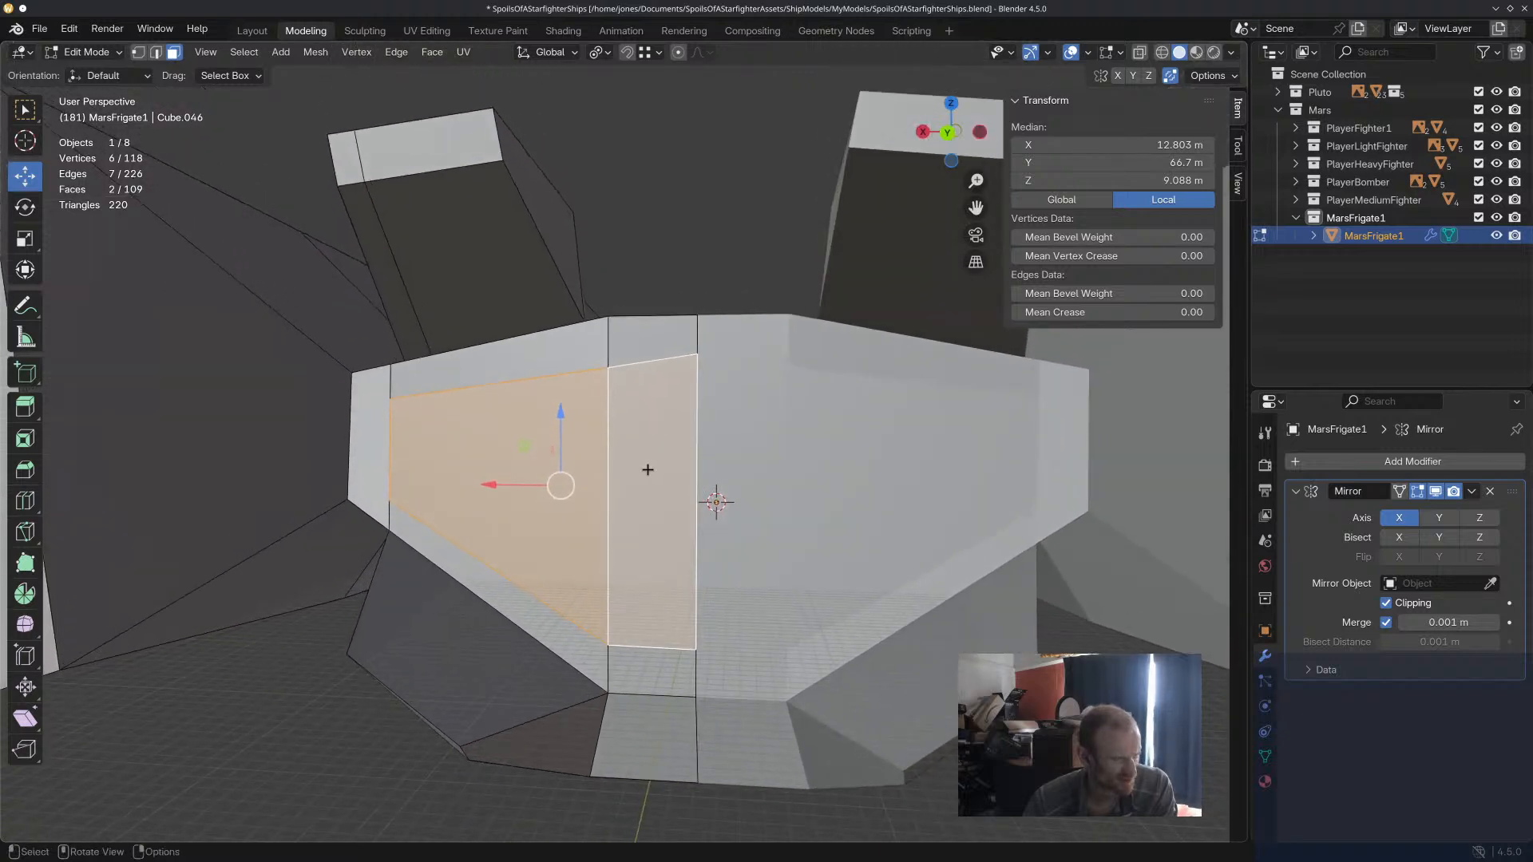
pyautogui.moveTo(647, 469); pyautogui.dragTo(626, 519, button='middle')
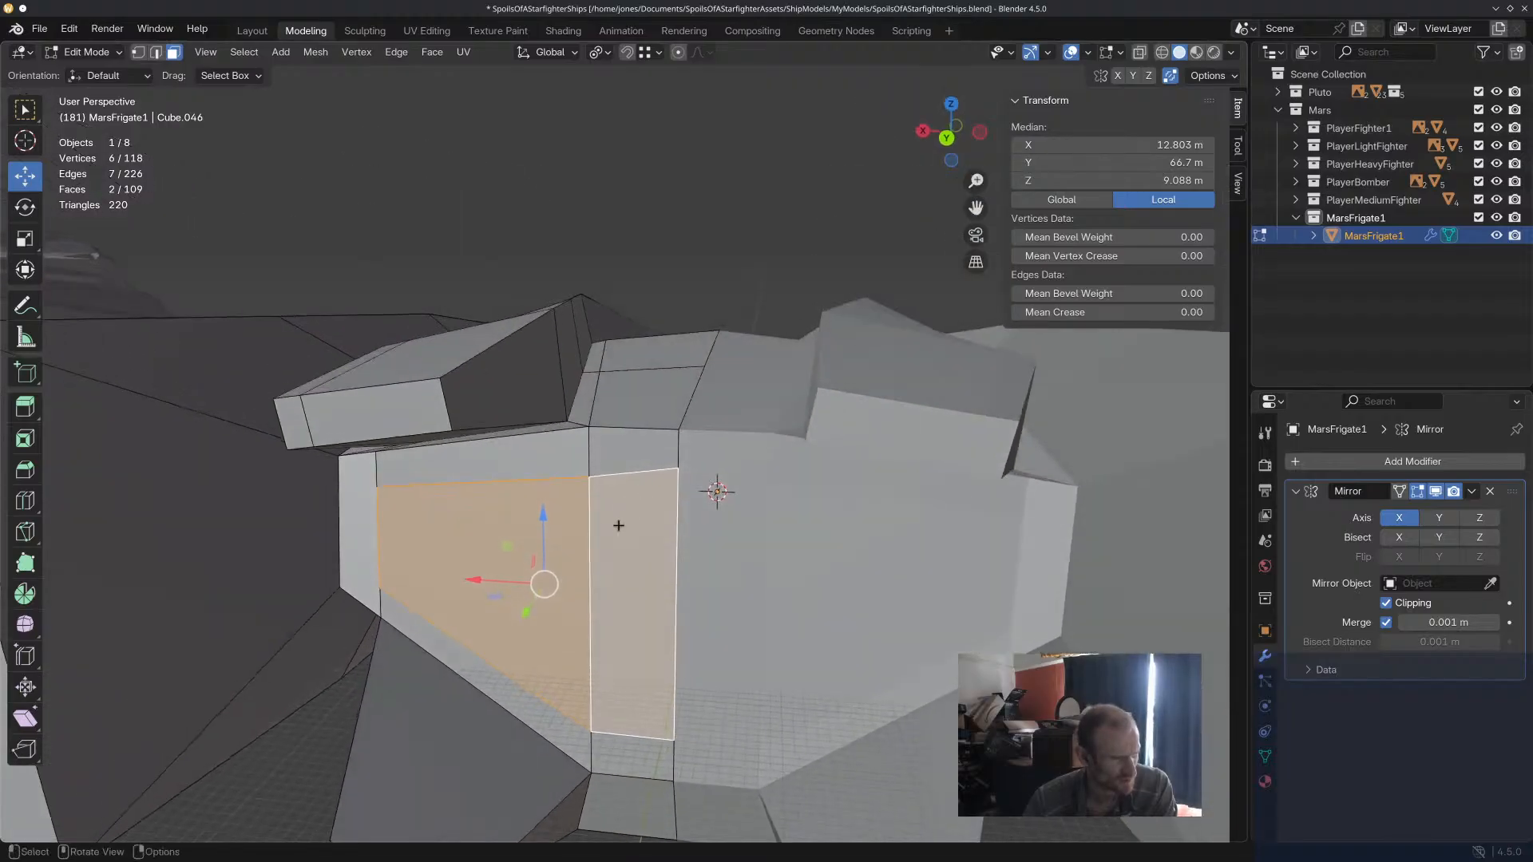
pyautogui.press('e')
pyautogui.click(627, 582)
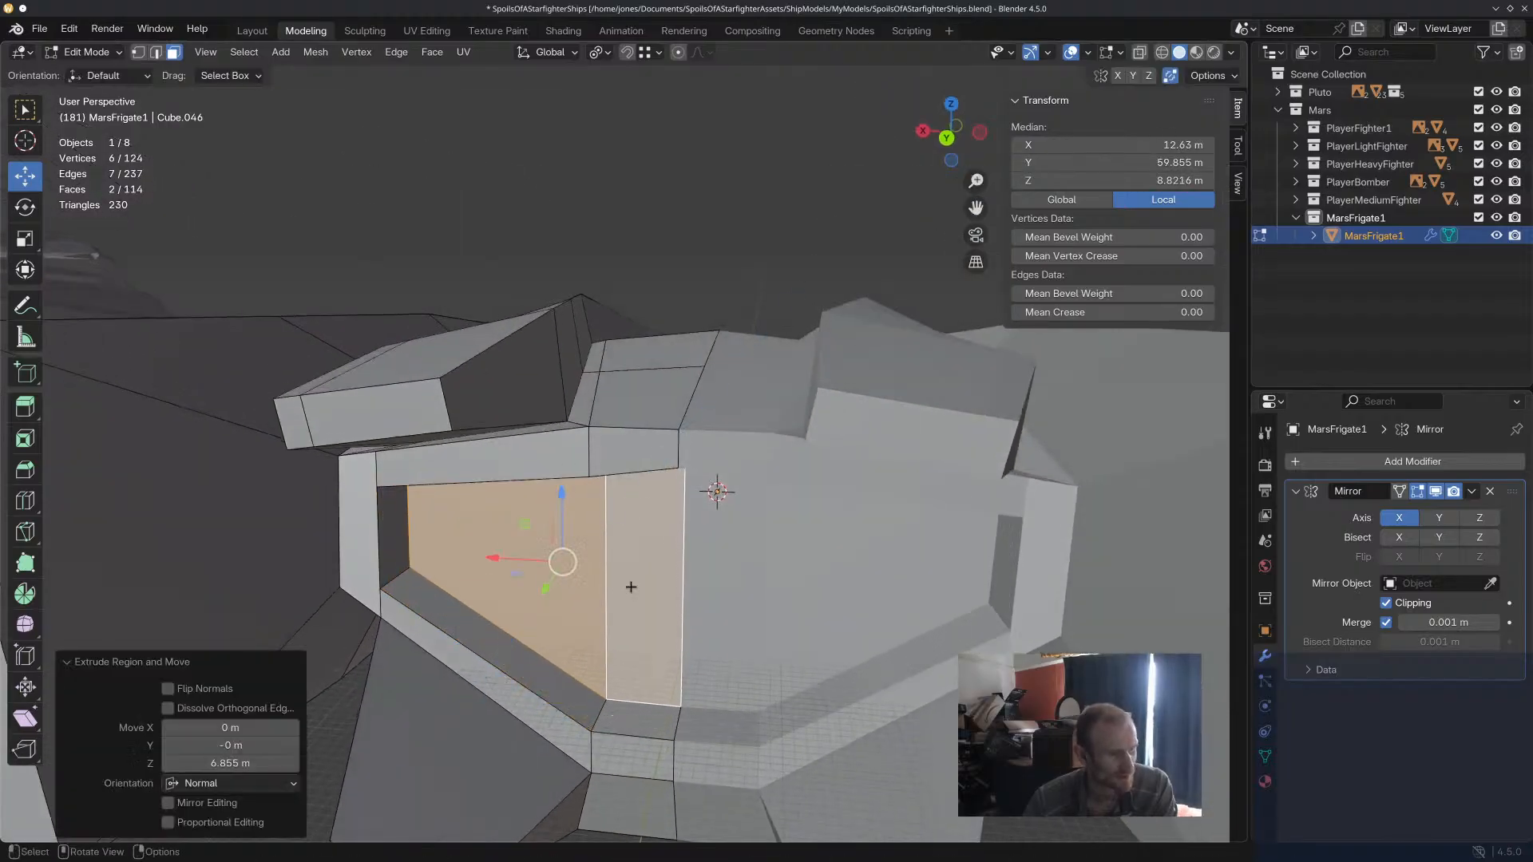
pyautogui.moveTo(627, 582); pyautogui.dragTo(629, 476, button='middle')
pyautogui.scroll(-3, 703, 558)
pyautogui.hotkey('alt', 'a')
pyautogui.scroll(4, 748, 526)
pyautogui.scroll(-4, 708, 501)
pyautogui.scroll(4, 611, 460)
pyautogui.scroll(-3, 610, 460)
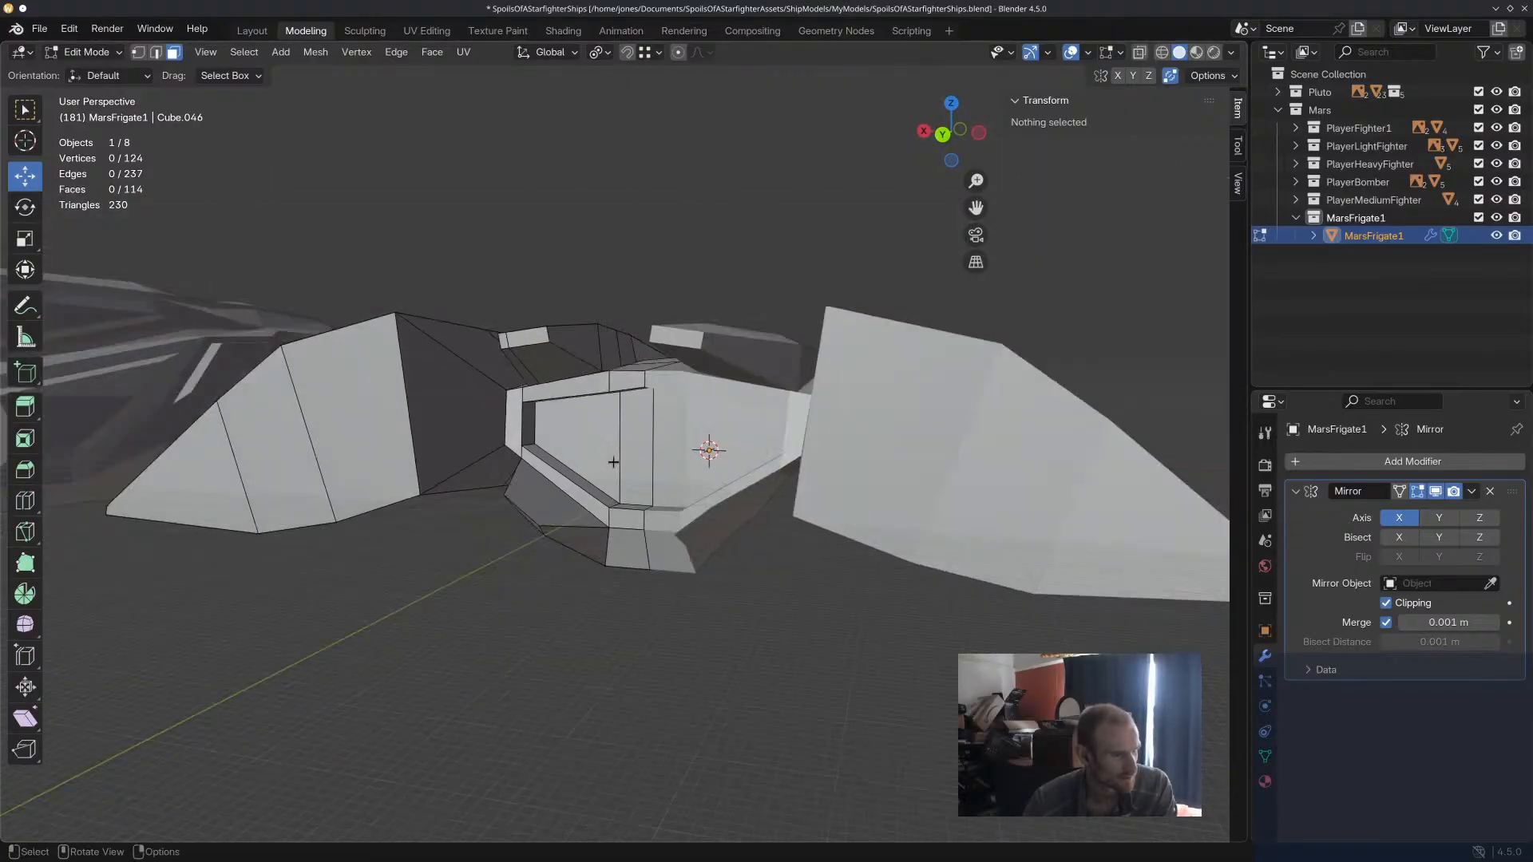
# Knife-cut the recessed rear panel from a point midway up the centreline edge to its two outer corners.
pyautogui.click(615, 459)
pyautogui.scroll(3, 624, 462)
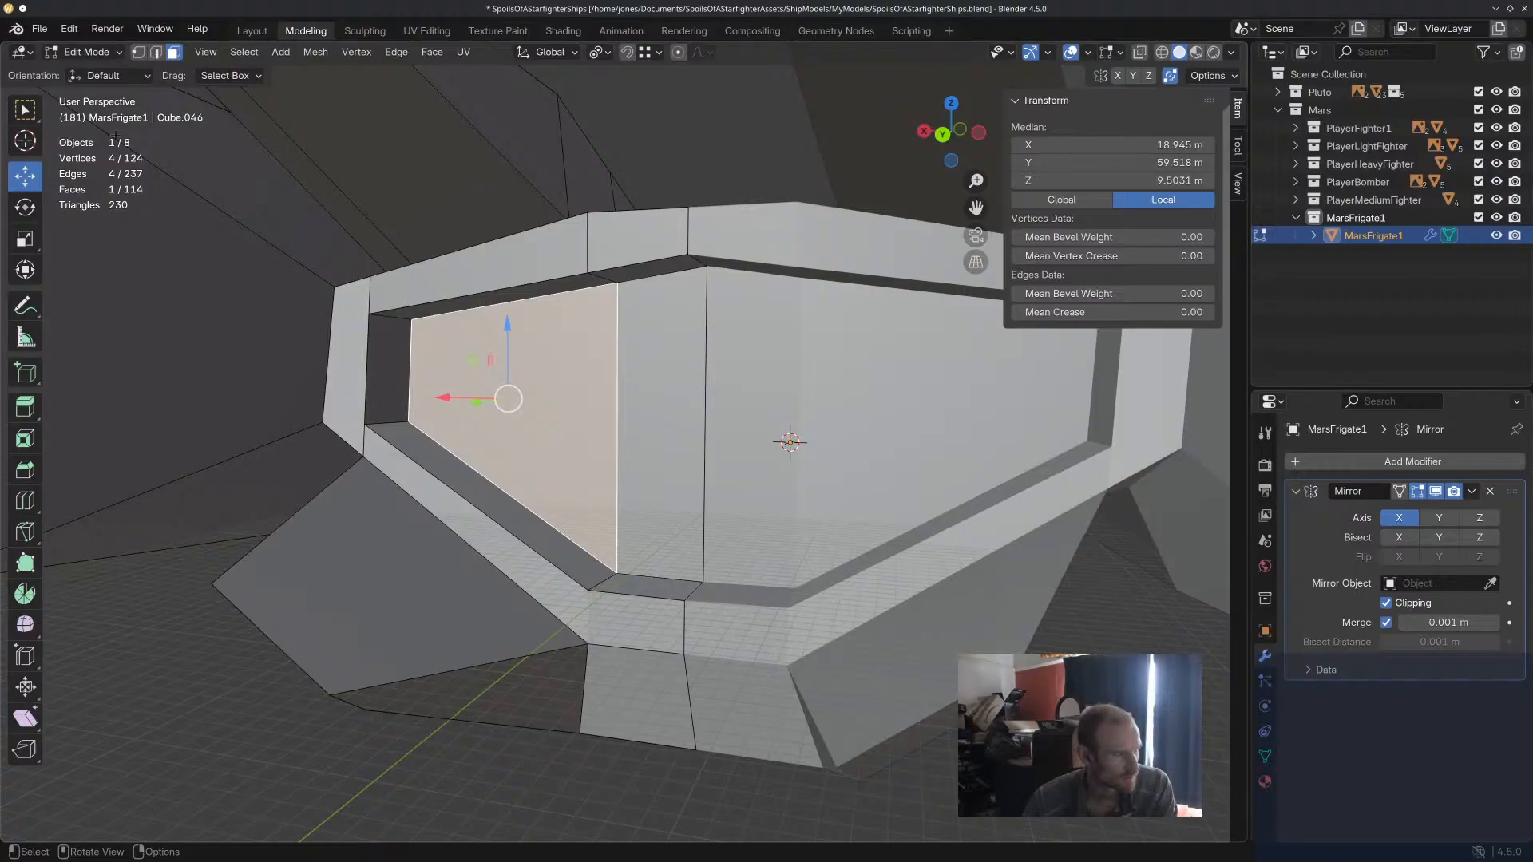
pyautogui.press('2')
pyautogui.click(629, 415)
pyautogui.click(702, 445)
pyautogui.click(713, 497)
pyautogui.click(691, 514)
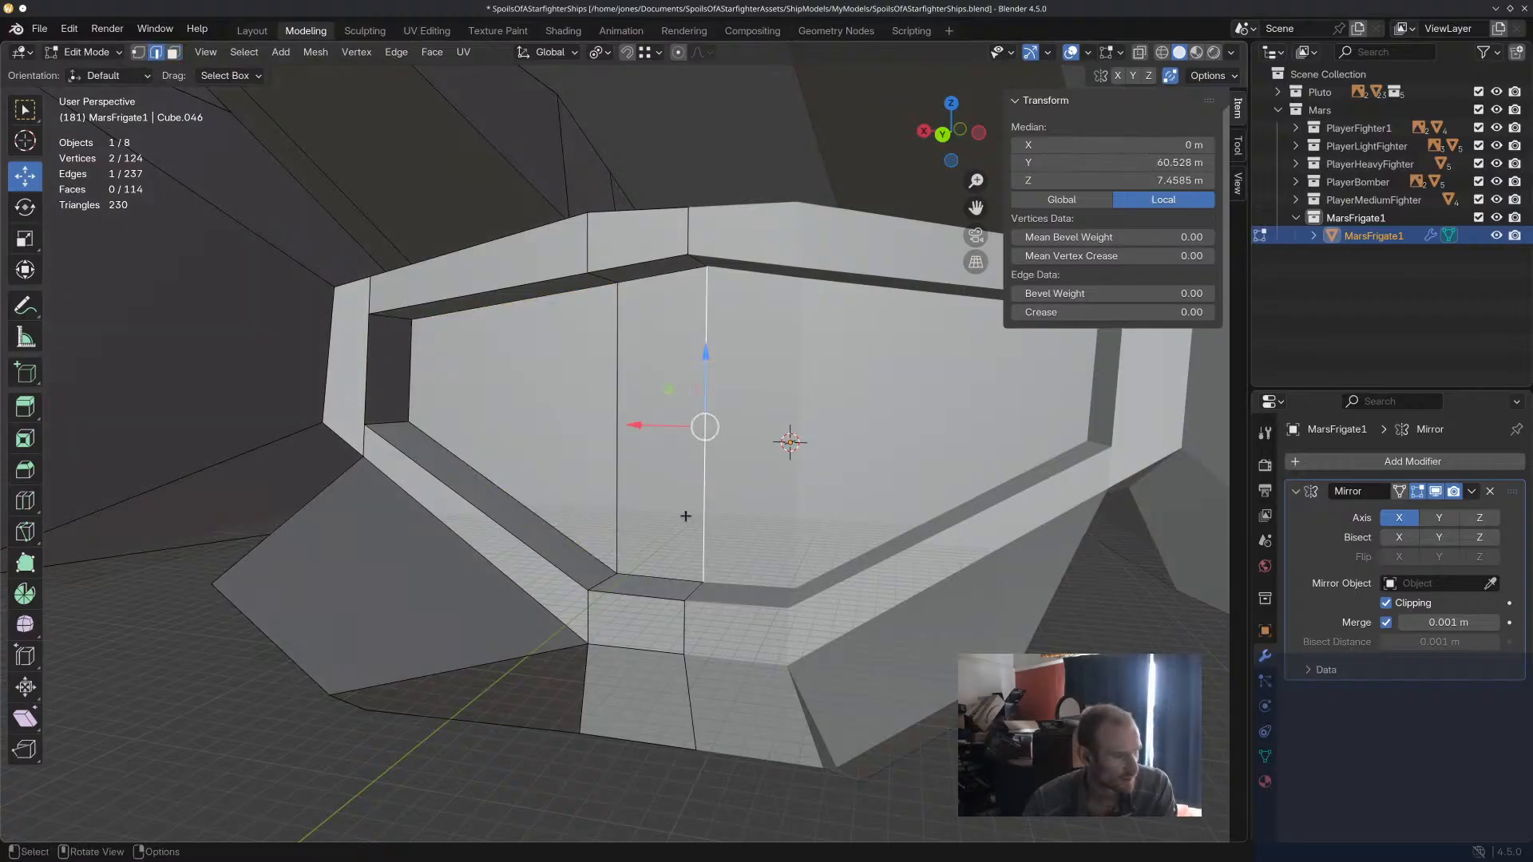
pyautogui.click(29, 532)
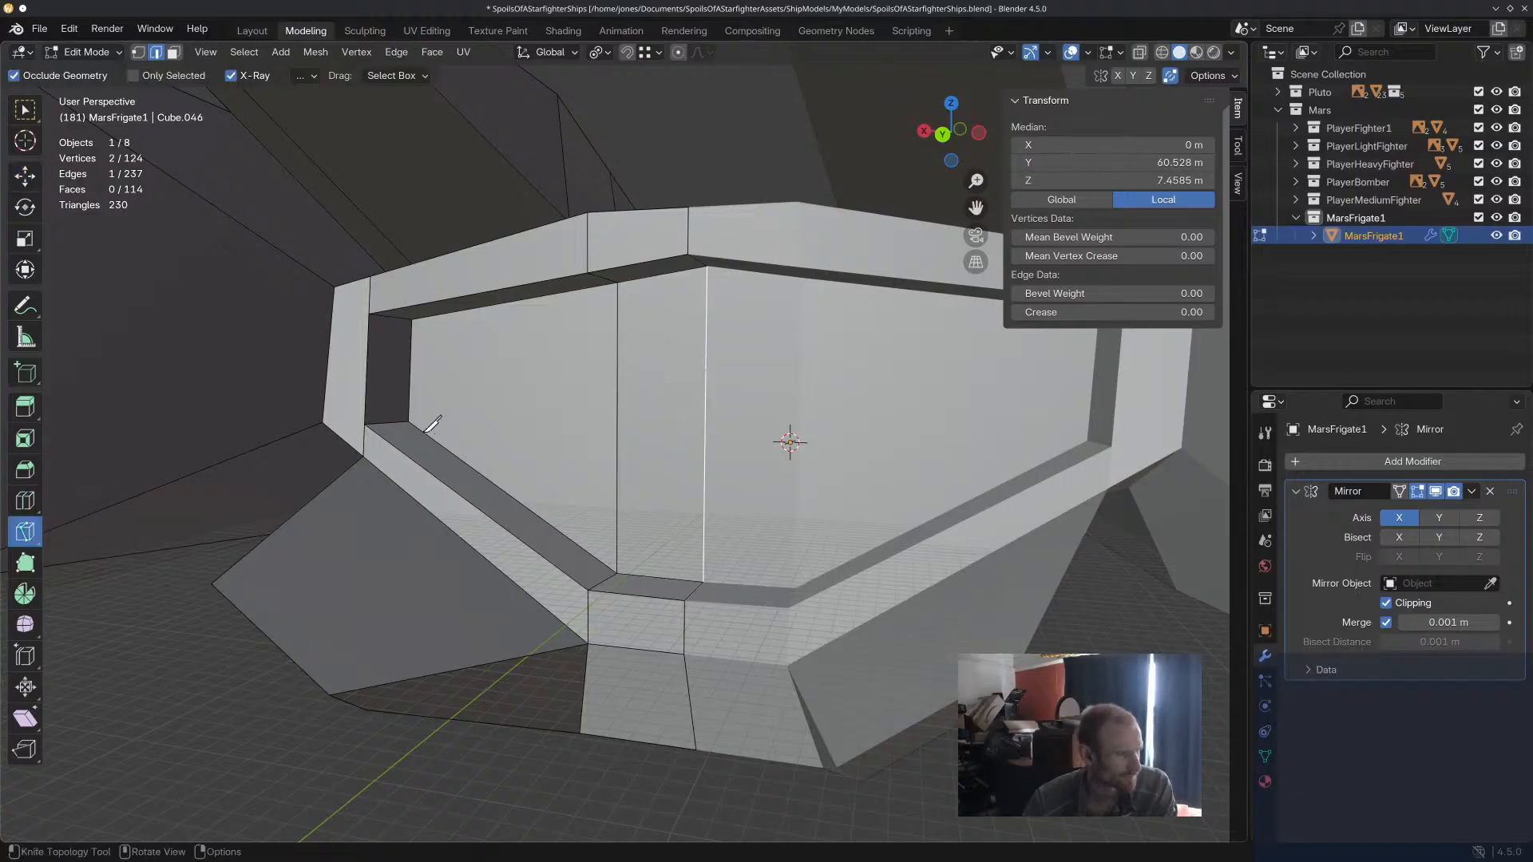
pyautogui.click(408, 421)
pyautogui.click(705, 397)
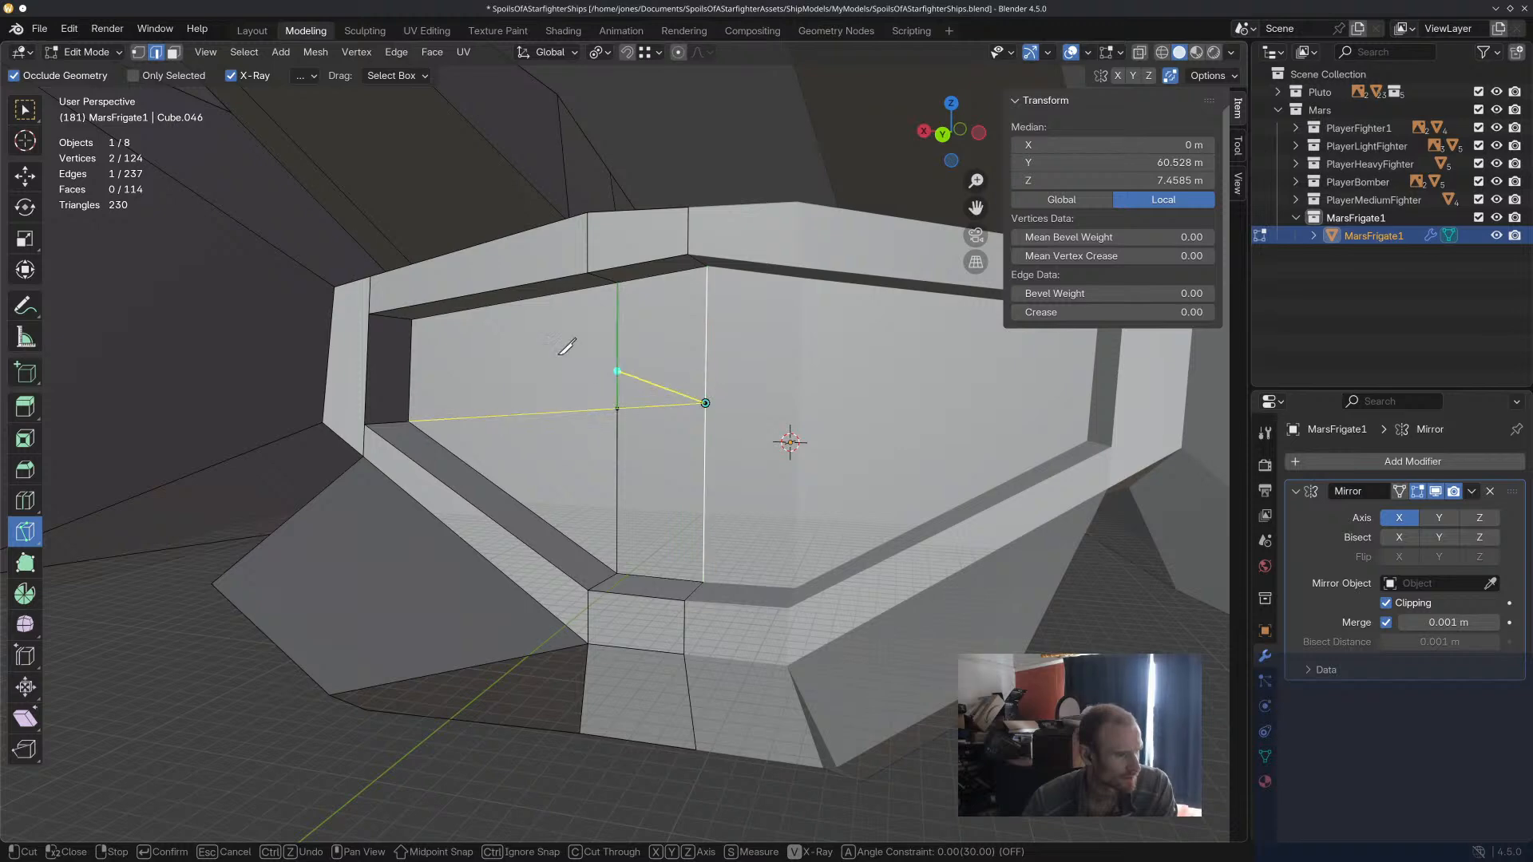
pyautogui.click(413, 320)
pyautogui.press('Return')
# Knife-cut from the same centreline point to the upper and lower ends of the recessed panel's off-centre vertical edge.
pyautogui.moveTo(591, 531); pyautogui.dragTo(625, 557, button='middle')
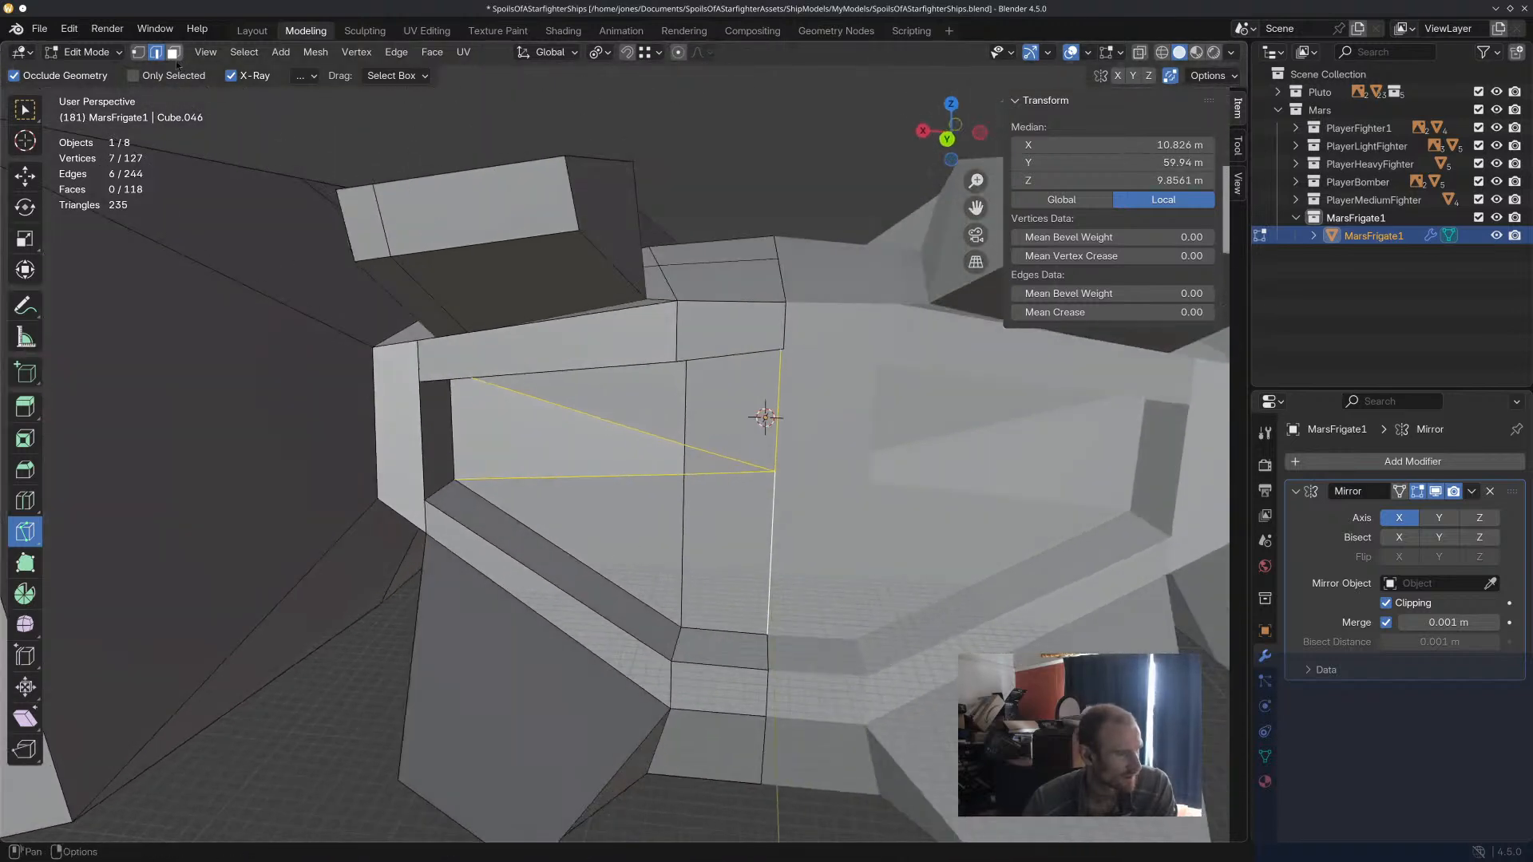
pyautogui.moveTo(702, 363); pyautogui.dragTo(677, 289, button='middle')
pyautogui.click(655, 283)
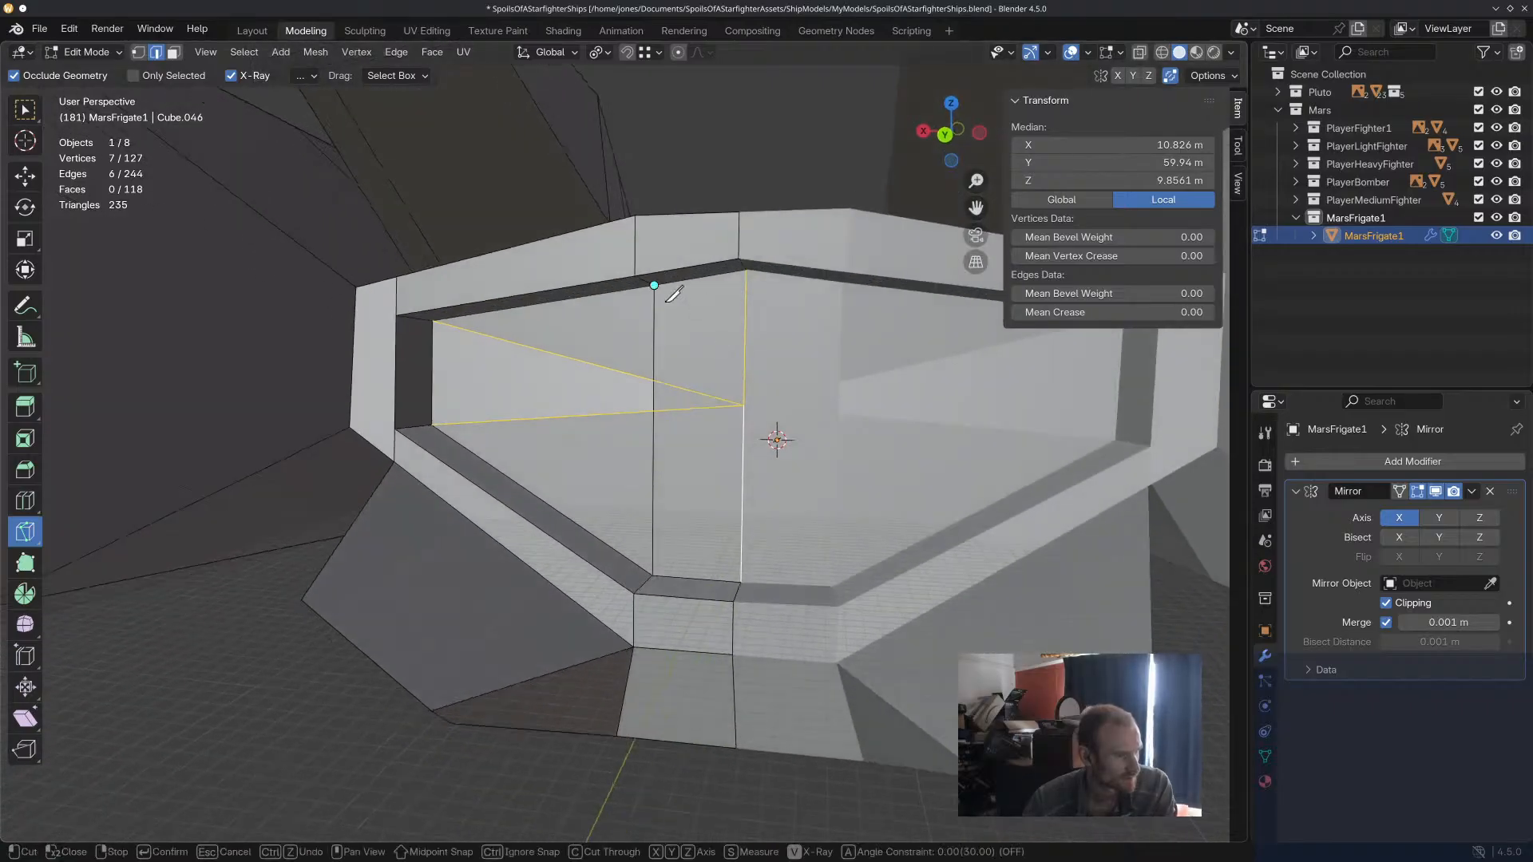
pyautogui.click(744, 403)
pyautogui.click(653, 573)
pyautogui.press('Return')
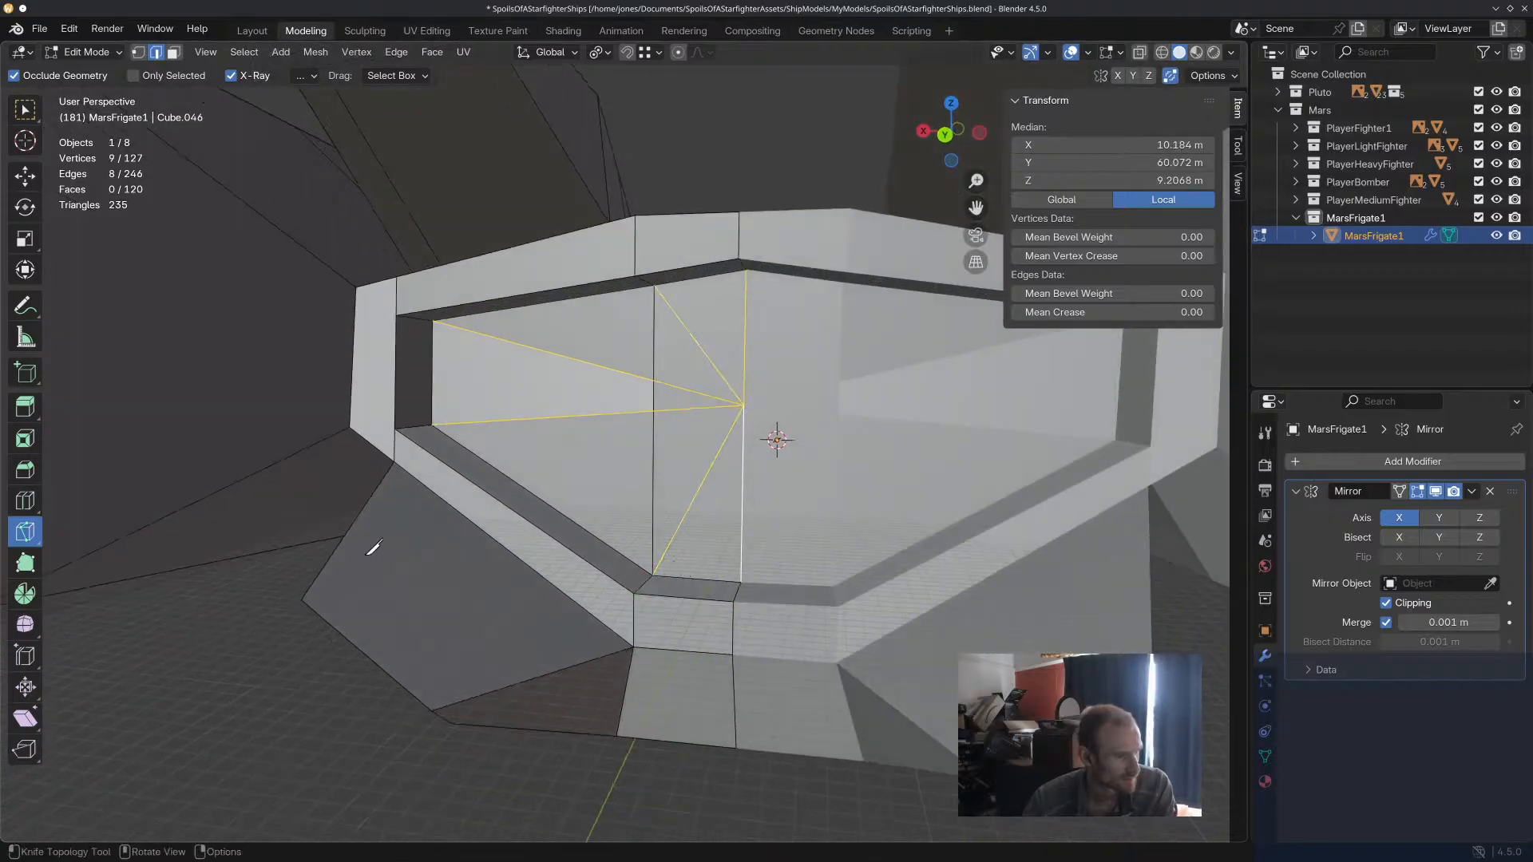
# Try moving the centreline vertex of the recessed rear panel's fan cut along Y.
pyautogui.press('1')
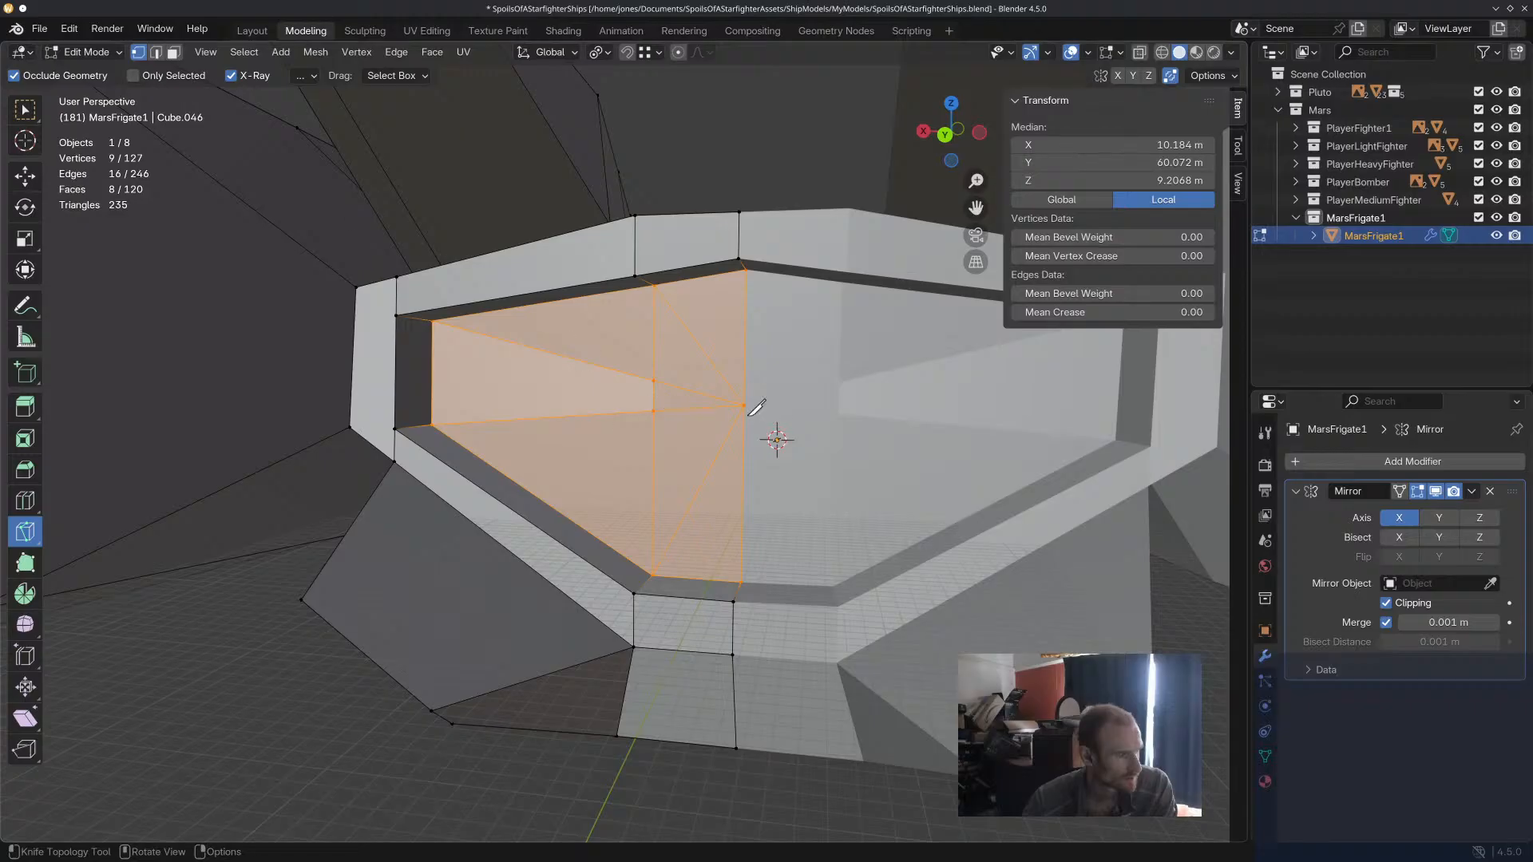
pyautogui.press('w')
pyautogui.click(740, 405)
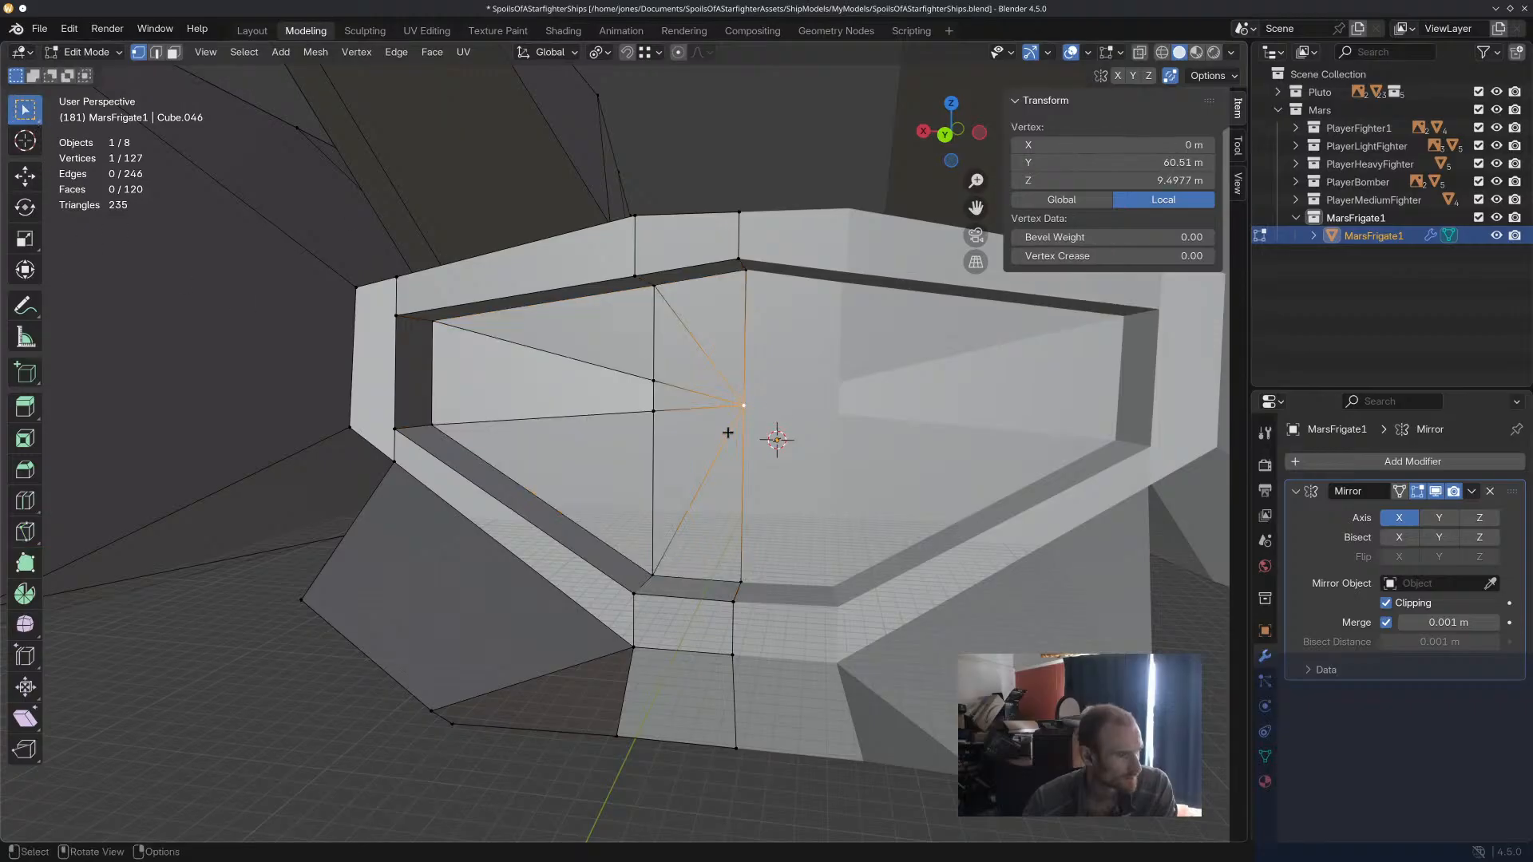
pyautogui.moveTo(743, 448); pyautogui.dragTo(417, 264, button='middle')
pyautogui.click(35, 181)
pyautogui.moveTo(758, 542); pyautogui.dragTo(700, 526)
pyautogui.click(703, 510)
pyautogui.keyDown('shift'); pyautogui.click(704, 493); pyautogui.keyUp('shift')
pyautogui.click(752, 603)
pyautogui.moveTo(767, 609); pyautogui.dragTo(745, 524, button='middle')
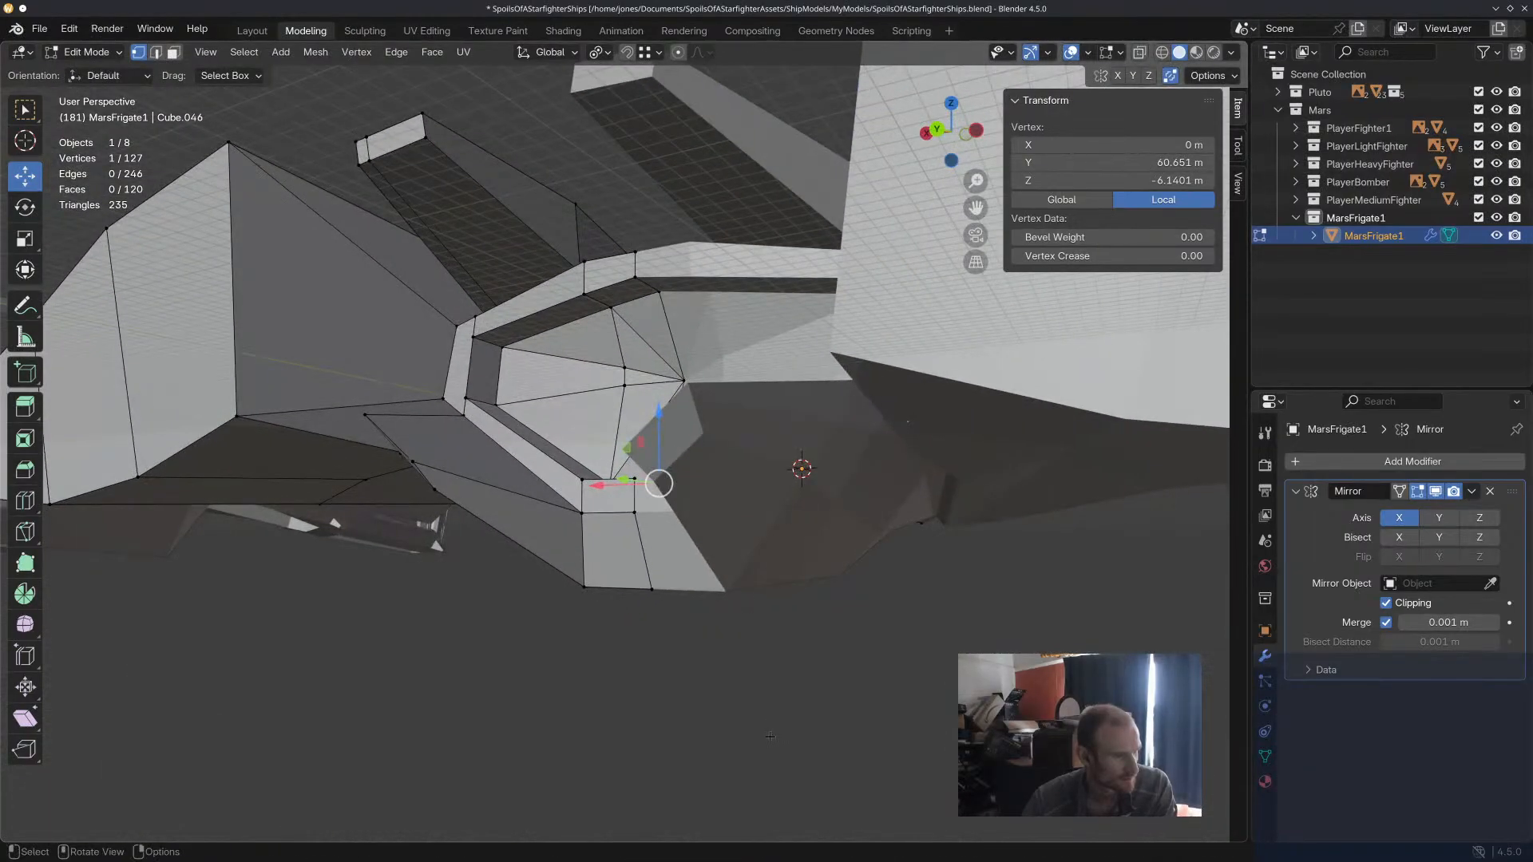
# Clear the selection and examine the recessed rear panel and the whole ship from several angles.
pyautogui.click(770, 737)
pyautogui.scroll(-3, 763, 678)
pyautogui.moveTo(743, 654); pyautogui.dragTo(831, 687, button='middle')
pyautogui.scroll(-2, 743, 692)
pyautogui.scroll(2, 775, 638)
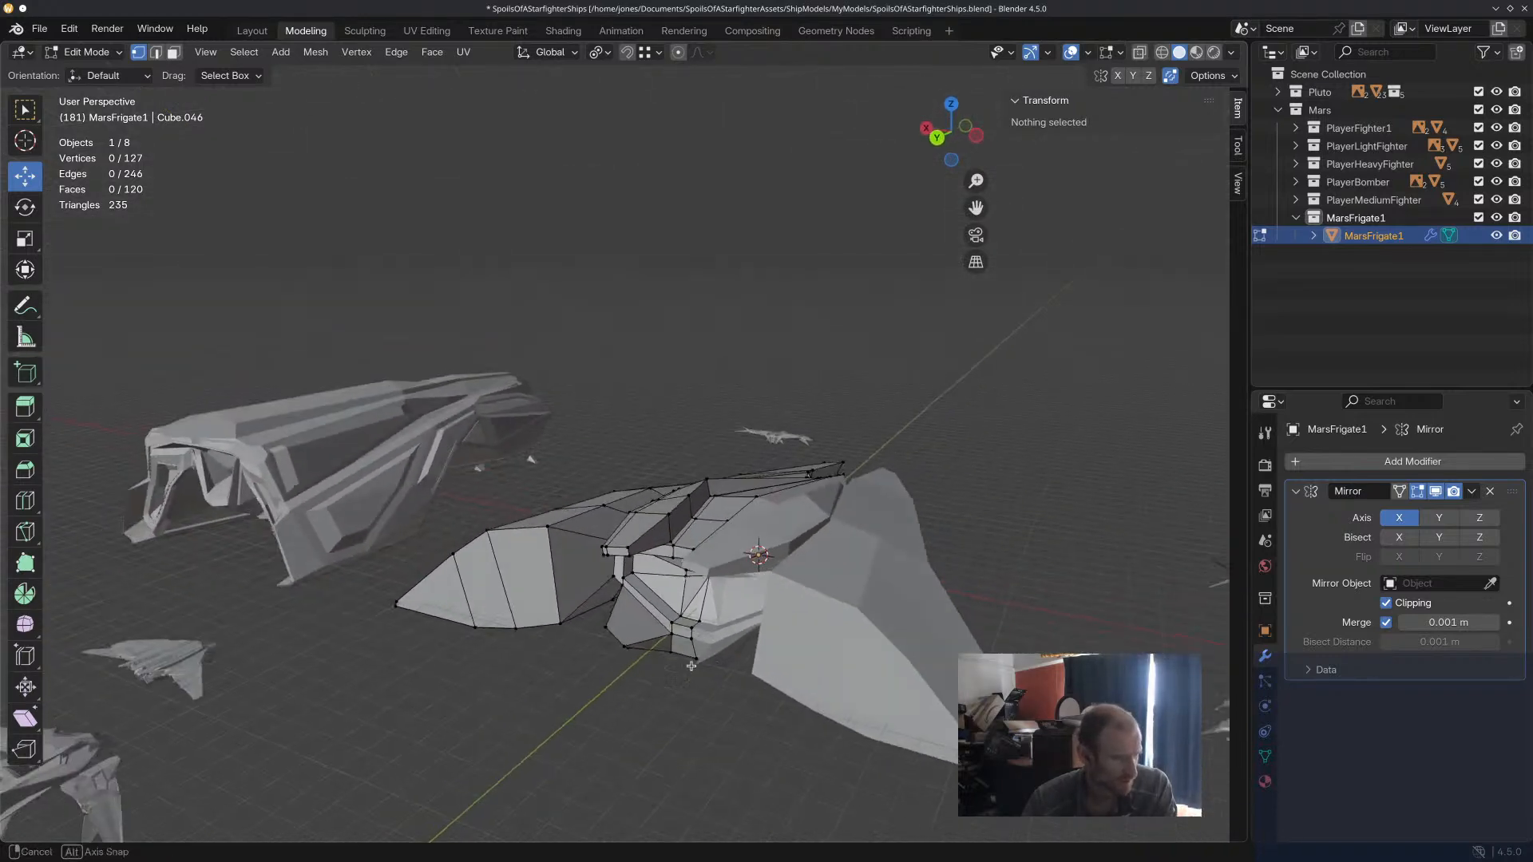
pyautogui.moveTo(684, 577); pyautogui.dragTo(752, 558, button='middle')
pyautogui.keyDown('shift'); pyautogui.moveTo(651, 651); pyautogui.dragTo(895, 623, button='middle'); pyautogui.keyUp('shift')
pyautogui.moveTo(703, 527); pyautogui.dragTo(702, 582, button='middle')
pyautogui.keyDown('shift'); pyautogui.moveTo(1070, 551); pyautogui.dragTo(801, 455, button='middle'); pyautogui.keyUp('shift')
pyautogui.scroll(6, 801, 455)
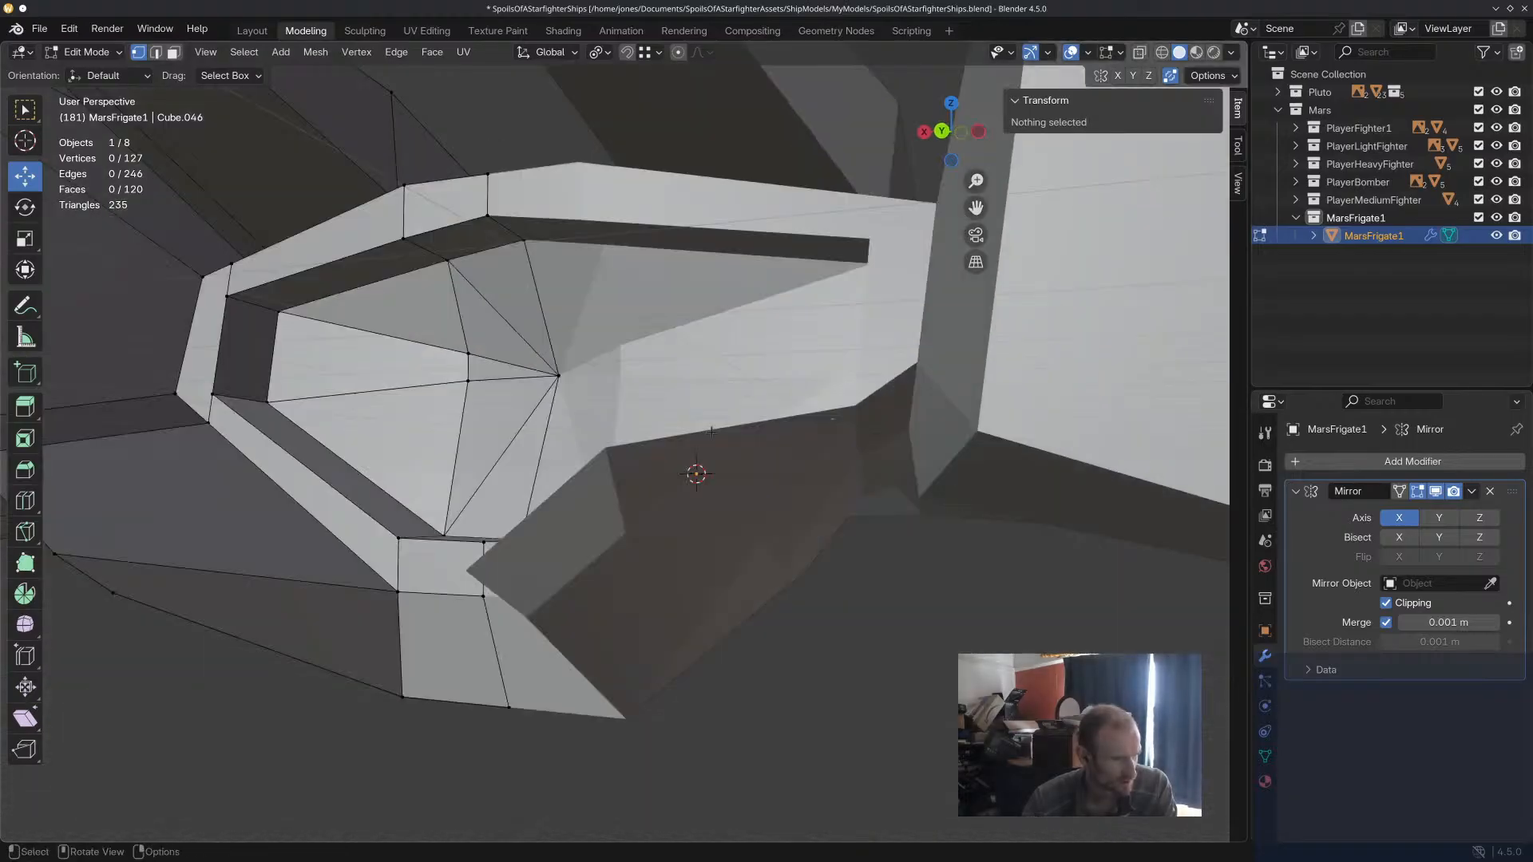
pyautogui.scroll(-3, 801, 455)
pyautogui.scroll(-4, 616, 405)
pyautogui.moveTo(464, 401); pyautogui.dragTo(502, 417, button='middle')
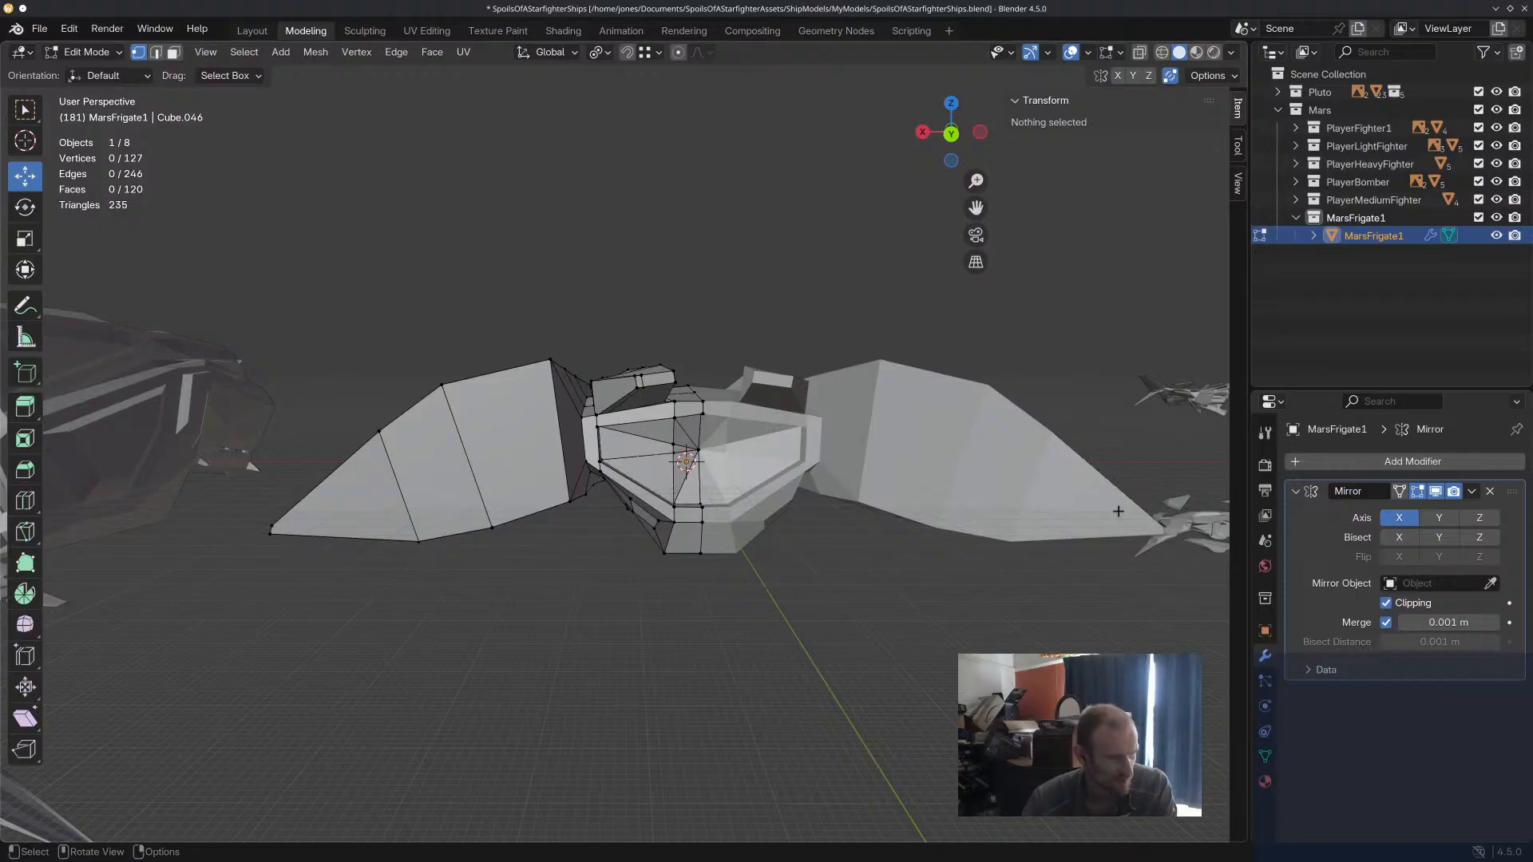
pyautogui.press('ctrl+super+Left')
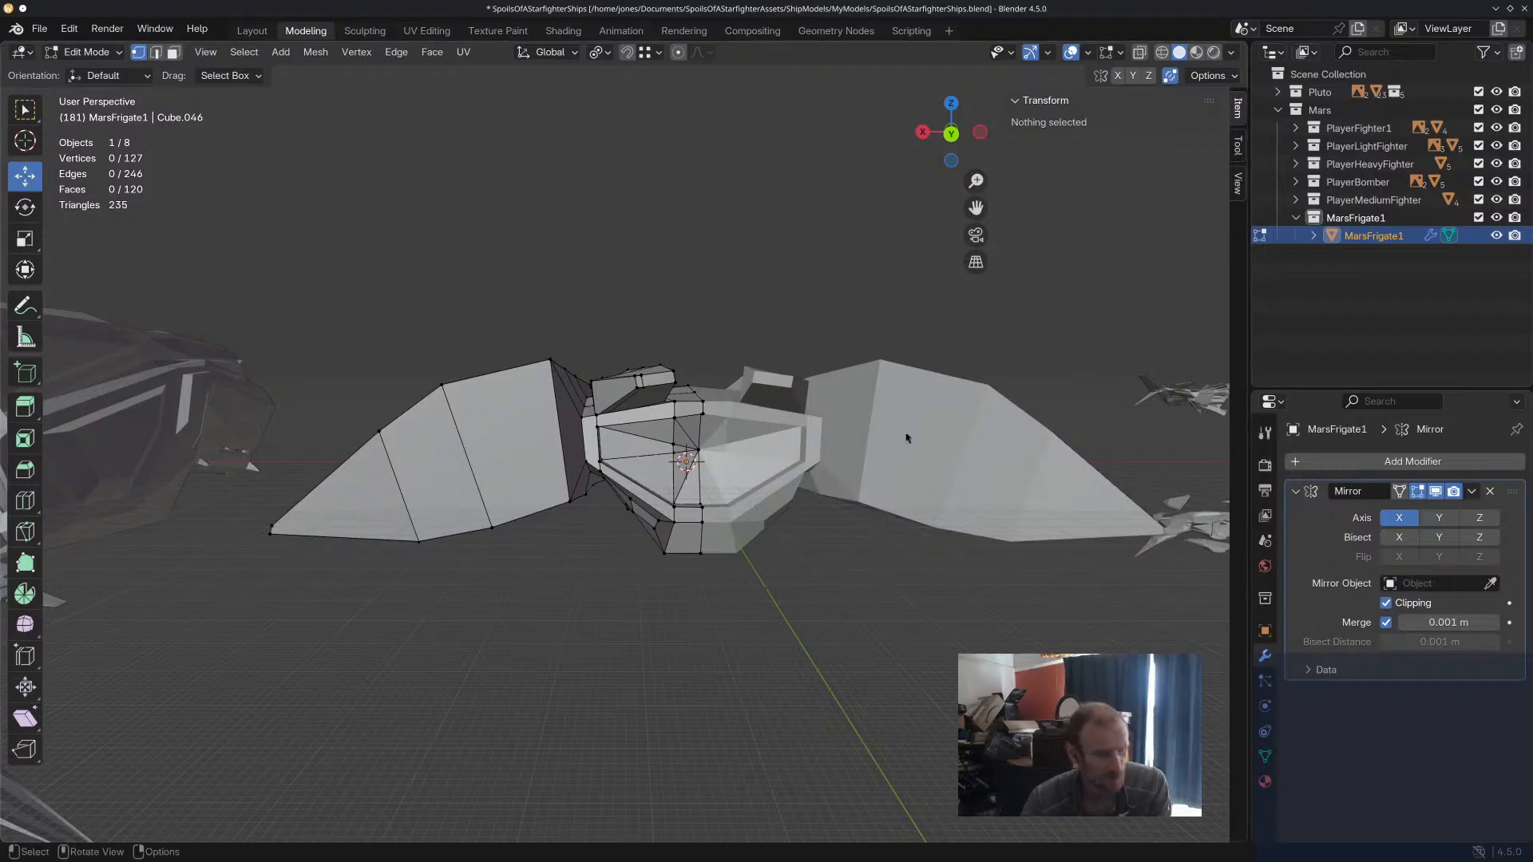
pyautogui.moveTo(876, 475); pyautogui.dragTo(750, 582, button='middle')
pyautogui.scroll(4, 689, 494)
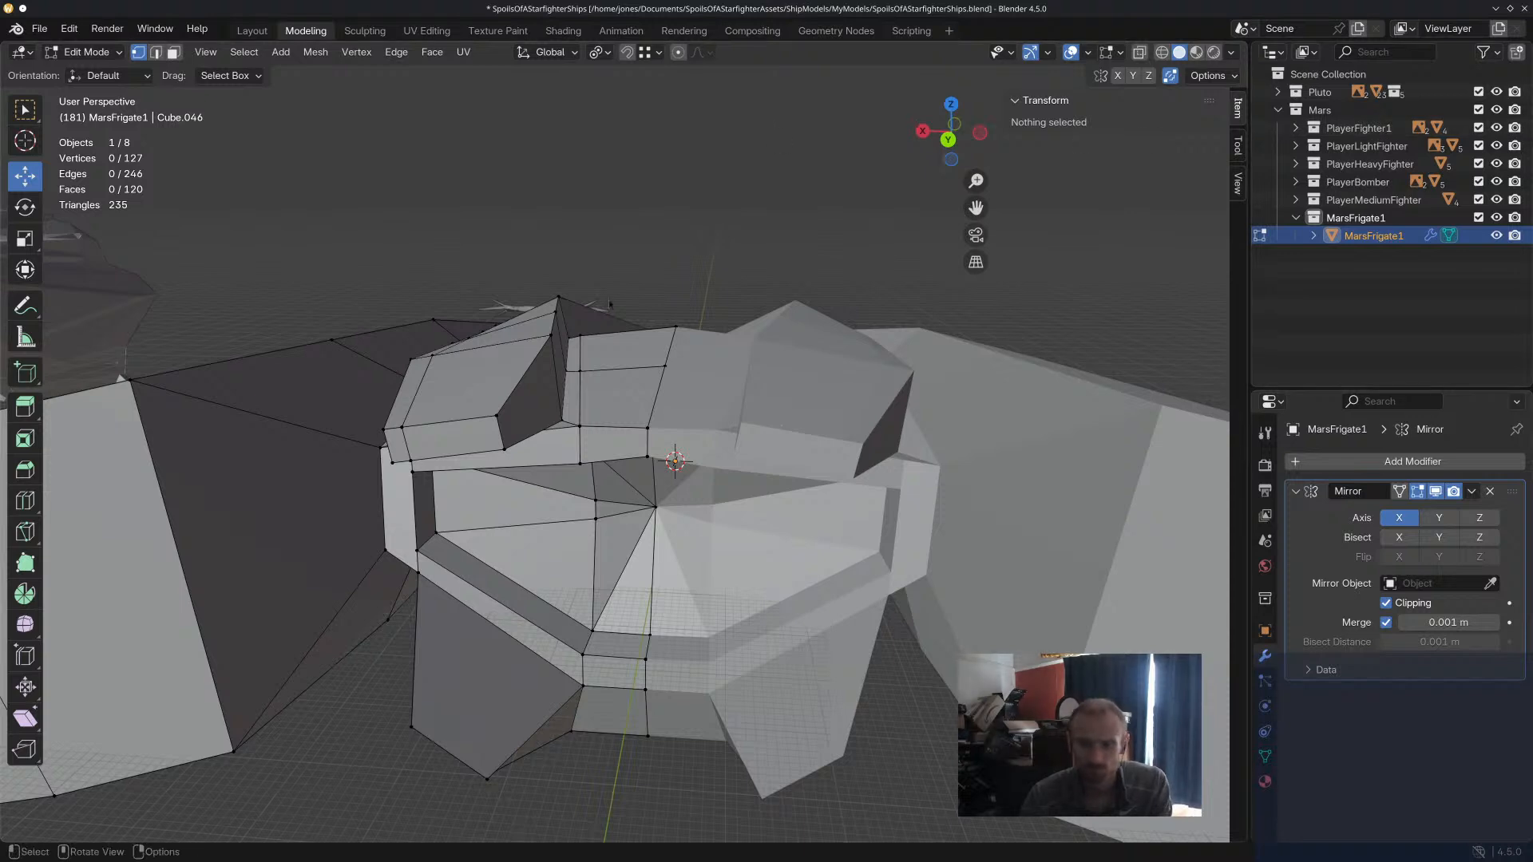
# Undo the fan cuts and the recess extrusion of the central hull's rear panel, back to the two selected rear faces.
pyautogui.click(656, 507)
pyautogui.hotkey('ctrl', 'z')
pyautogui.hotkey('ctrl', 'z')
pyautogui.hotkey('ctrl', 'z')
pyautogui.hotkey('ctrl', 'z')
pyautogui.hotkey('ctrl', 'z')
pyautogui.hotkey('ctrl', 'z')
pyautogui.hotkey('ctrl', 'z')
pyautogui.hotkey('ctrl', 'z')
pyautogui.hotkey('ctrl', 'z')
pyautogui.hotkey('ctrl', 'z')
pyautogui.hotkey('ctrl', 'z')
pyautogui.hotkey('ctrl', 'z')
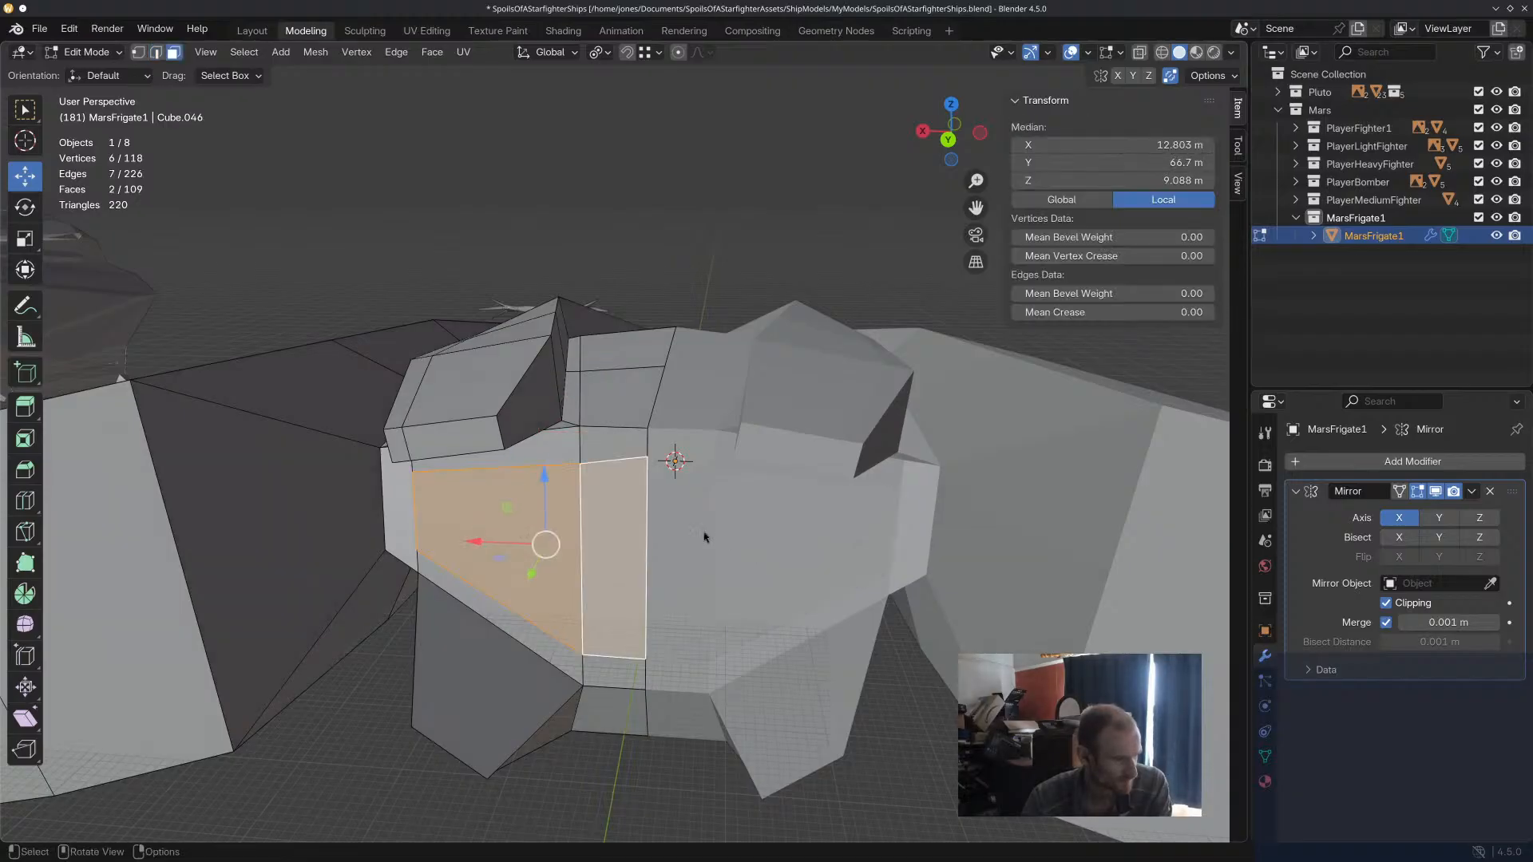
# Extrude the two rear faces about 6 m outward from the central hull.
pyautogui.moveTo(531, 569)
pyautogui.mouseDown()
pyautogui.moveTo(523, 583)
pyautogui.moveTo(530, 568)
pyautogui.mouseUp()
pyautogui.press('e')
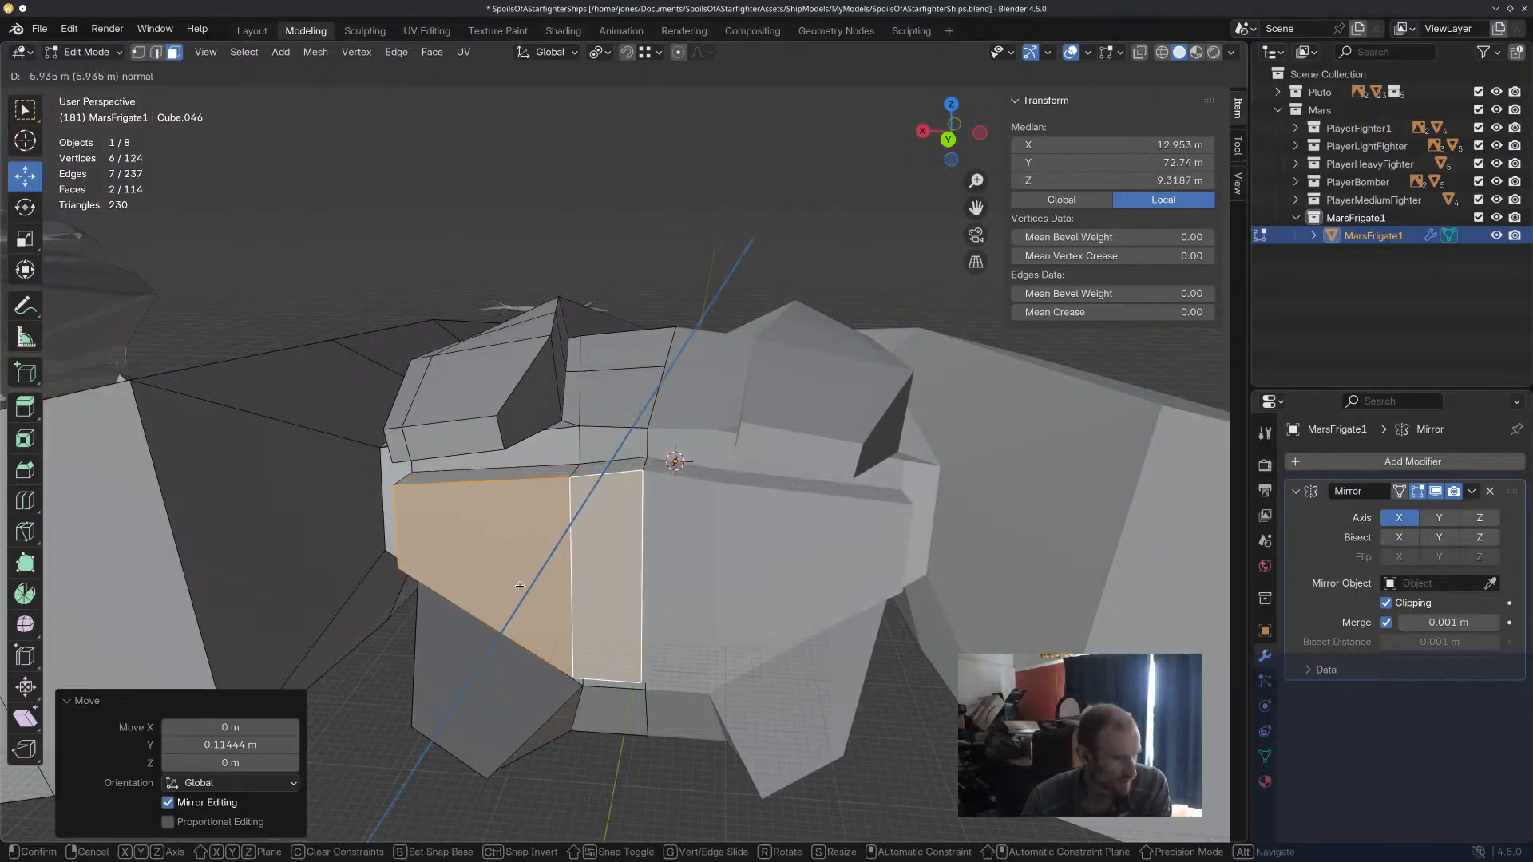
pyautogui.click(519, 587)
# Try shrinking the extruded end faces, extruding them about 3.9 m further and scaling them to 0.766.
pyautogui.press('s')
pyautogui.click(638, 592)
pyautogui.press('e')
pyautogui.click(653, 606)
pyautogui.press('s')
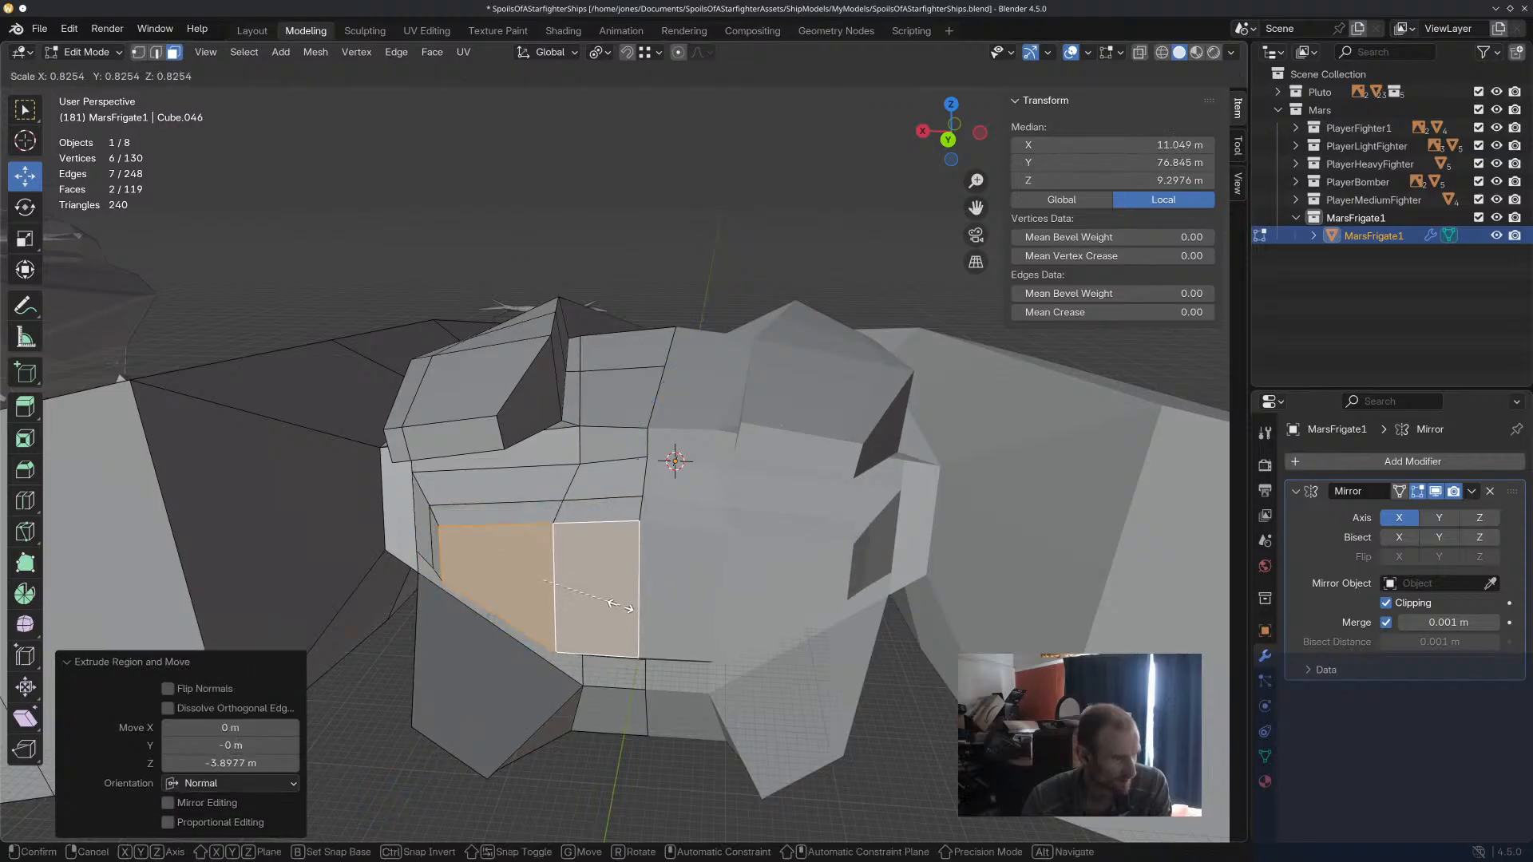
pyautogui.click(615, 603)
# Try shifting the end faces -1.787 m along Y and scaling them to 0.504 in Z and 0.345 in X.
pyautogui.press('g')
pyautogui.press('y')
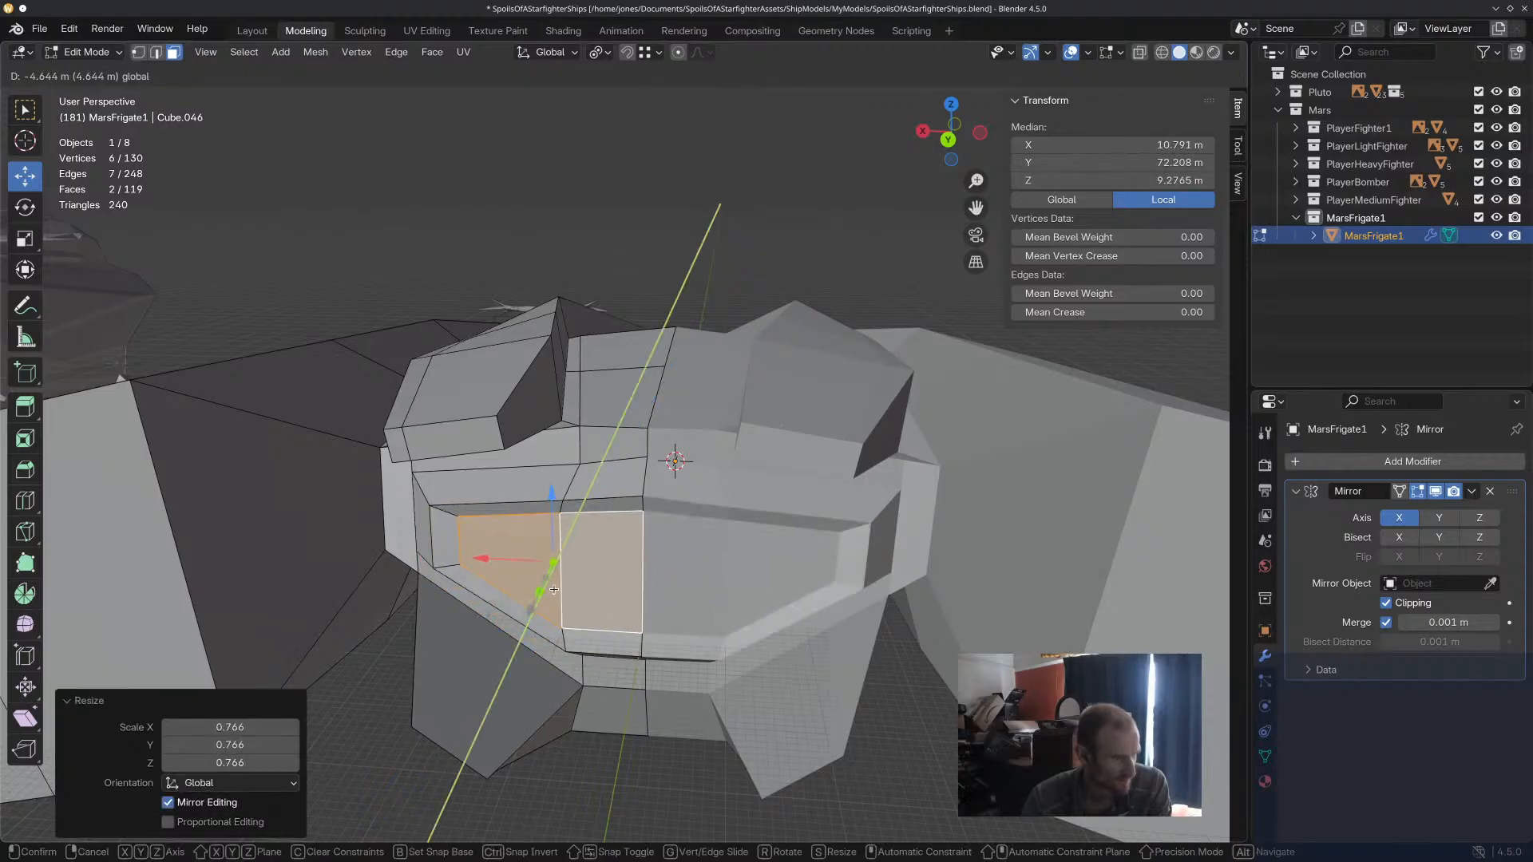
pyautogui.click(556, 602)
pyautogui.press('s')
pyautogui.press('y')
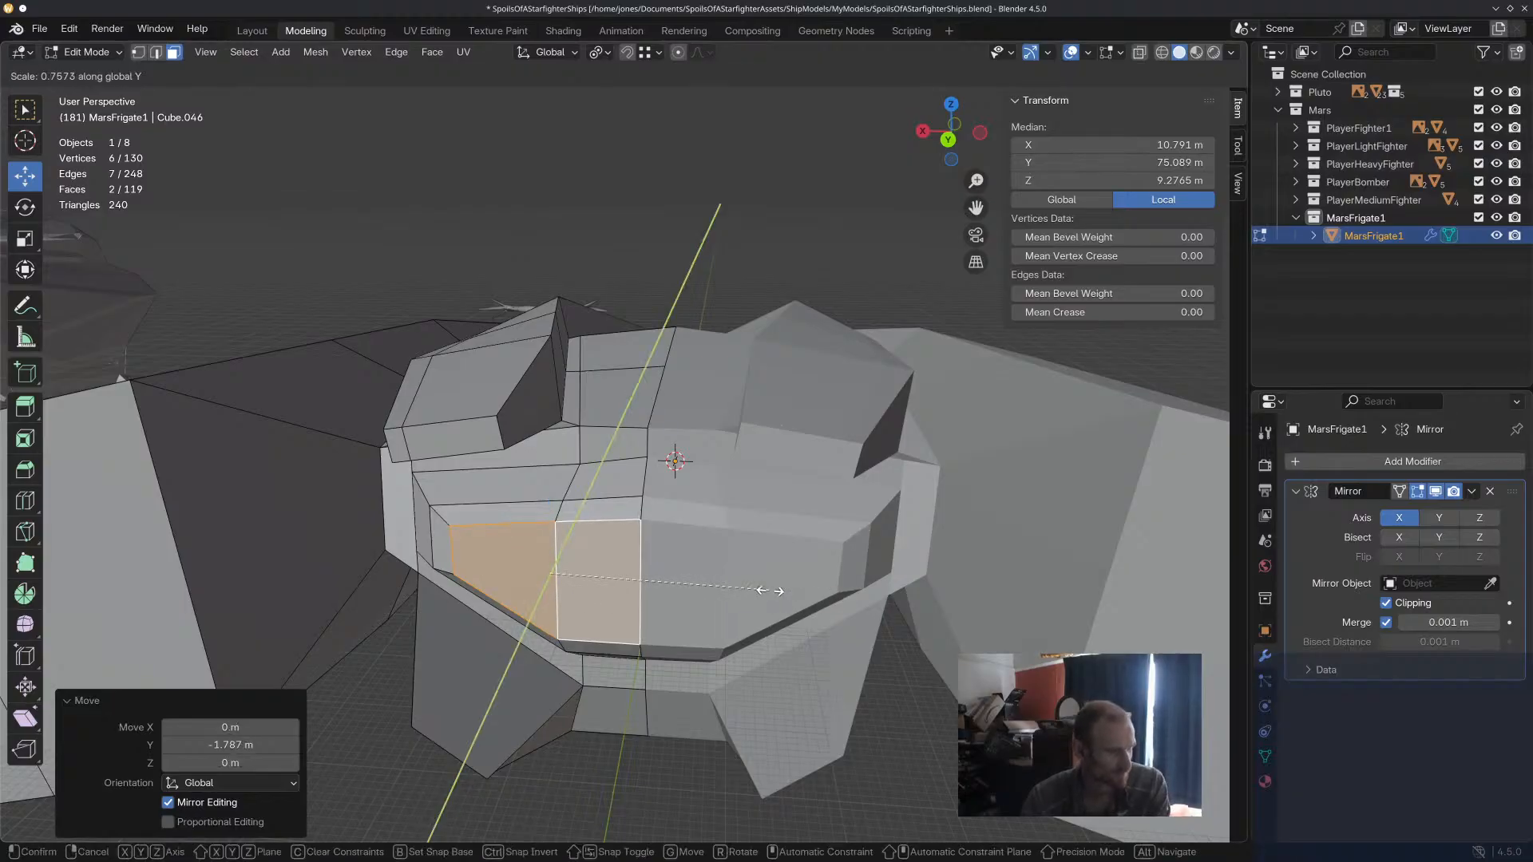
pyautogui.press('z')
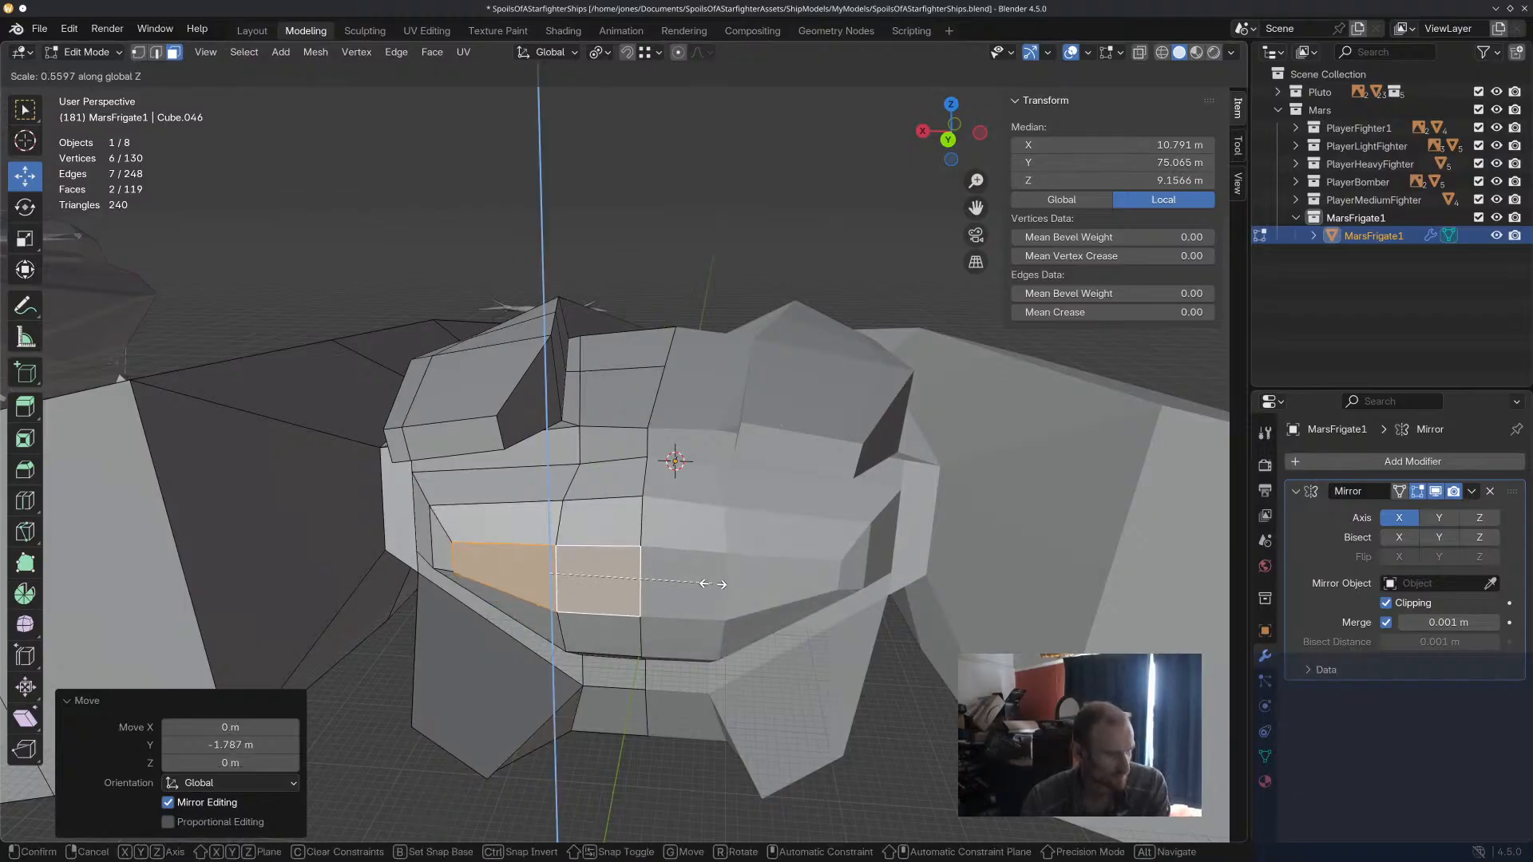
pyautogui.click(696, 583)
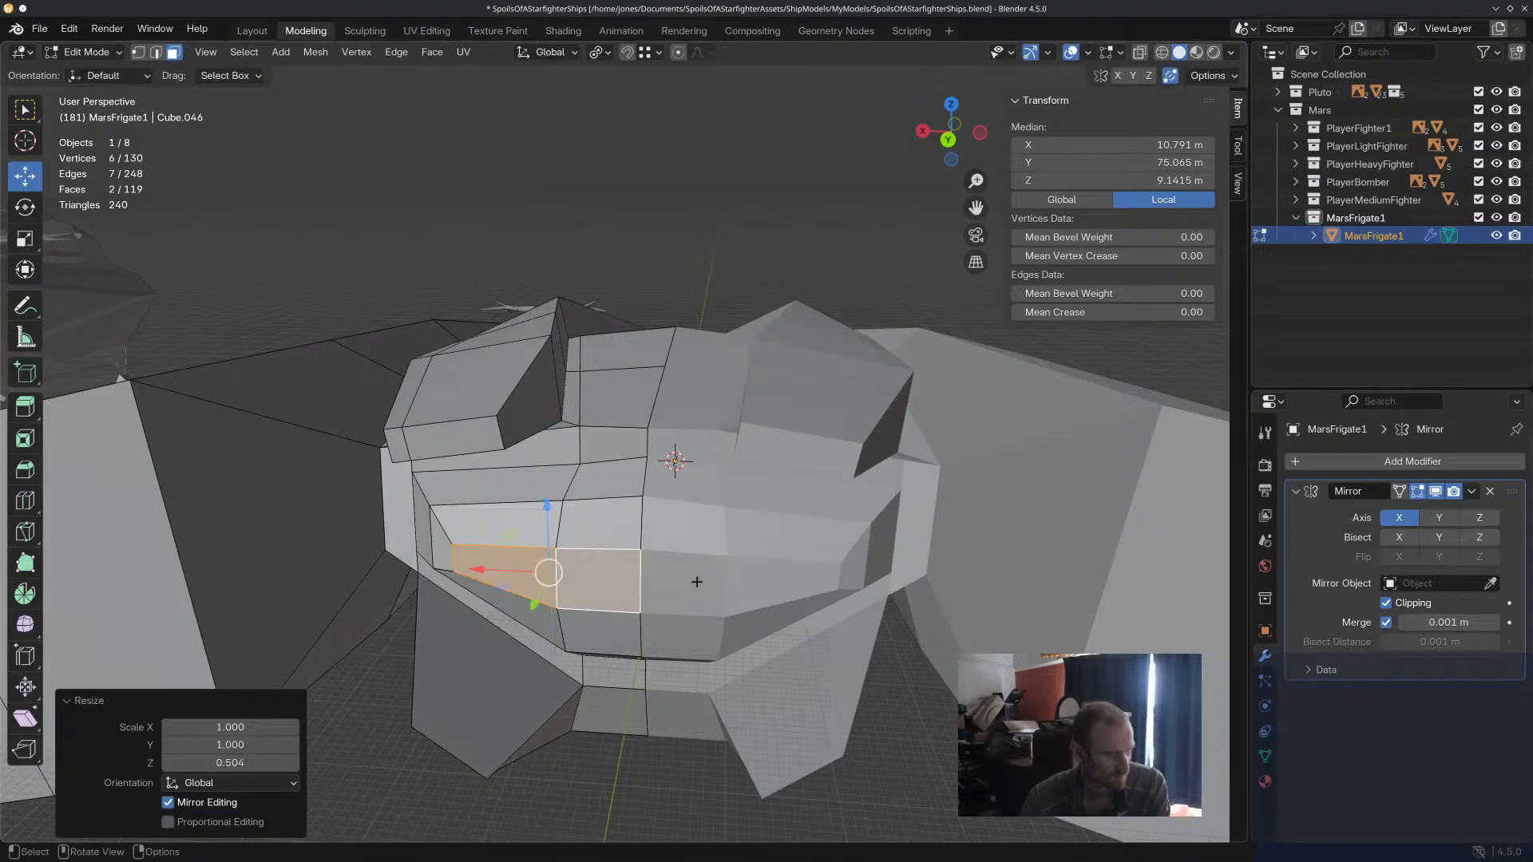
pyautogui.press('s')
pyautogui.press('z')
pyautogui.press('x')
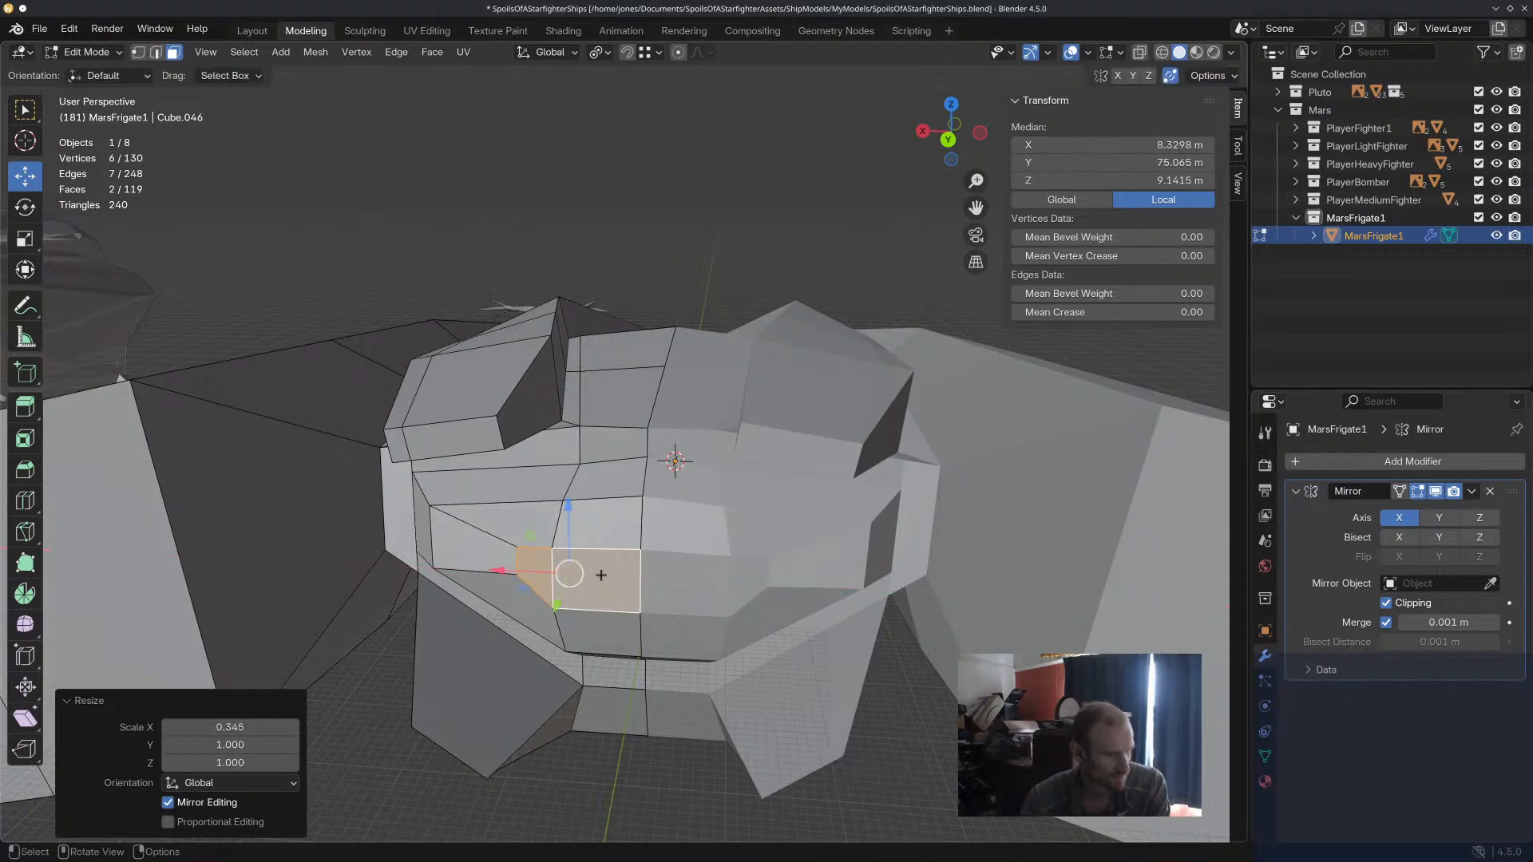
pyautogui.click(603, 575)
# Undo the second rear extrusion and its tapering, keeping the first extrusion.
pyautogui.click(719, 686)
pyautogui.moveTo(746, 744); pyautogui.dragTo(807, 722, button='middle')
pyautogui.scroll(-3, 937, 686)
pyautogui.moveTo(937, 686); pyautogui.dragTo(854, 669, button='middle')
pyautogui.scroll(4, 940, 442)
pyautogui.keyDown('ctrl'); pyautogui.click(624, 546); pyautogui.keyUp('ctrl')
pyautogui.keyDown('ctrl'); pyautogui.click(673, 554); pyautogui.keyUp('ctrl')
pyautogui.hotkey('ctrl', 'z')
pyautogui.hotkey('ctrl', 'z')
pyautogui.hotkey('ctrl', 'z')
# Scale the extruded rear faces down to about 0.92 and clear the selection.
pyautogui.moveTo(706, 564); pyautogui.dragTo(750, 586, button='middle')
pyautogui.press('s')
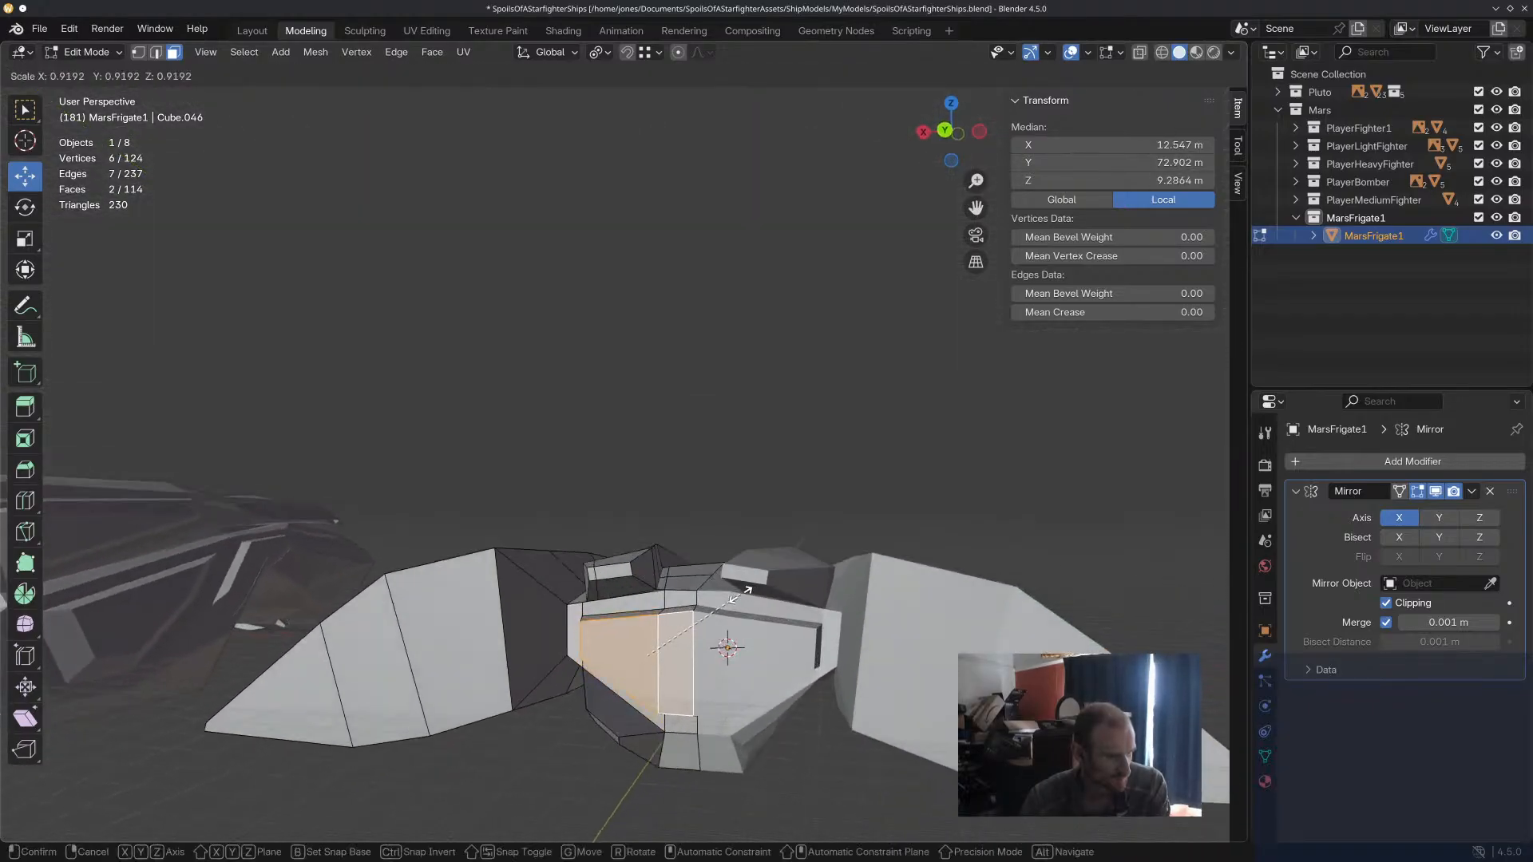
pyautogui.click(749, 589)
pyautogui.click(763, 487)
# Knife-cut a horizontal line across the upper part of the extruded rear panel, from its outer edge to the centreline.
pyautogui.moveTo(765, 481); pyautogui.dragTo(777, 439, button='middle')
pyautogui.scroll(3, 755, 520)
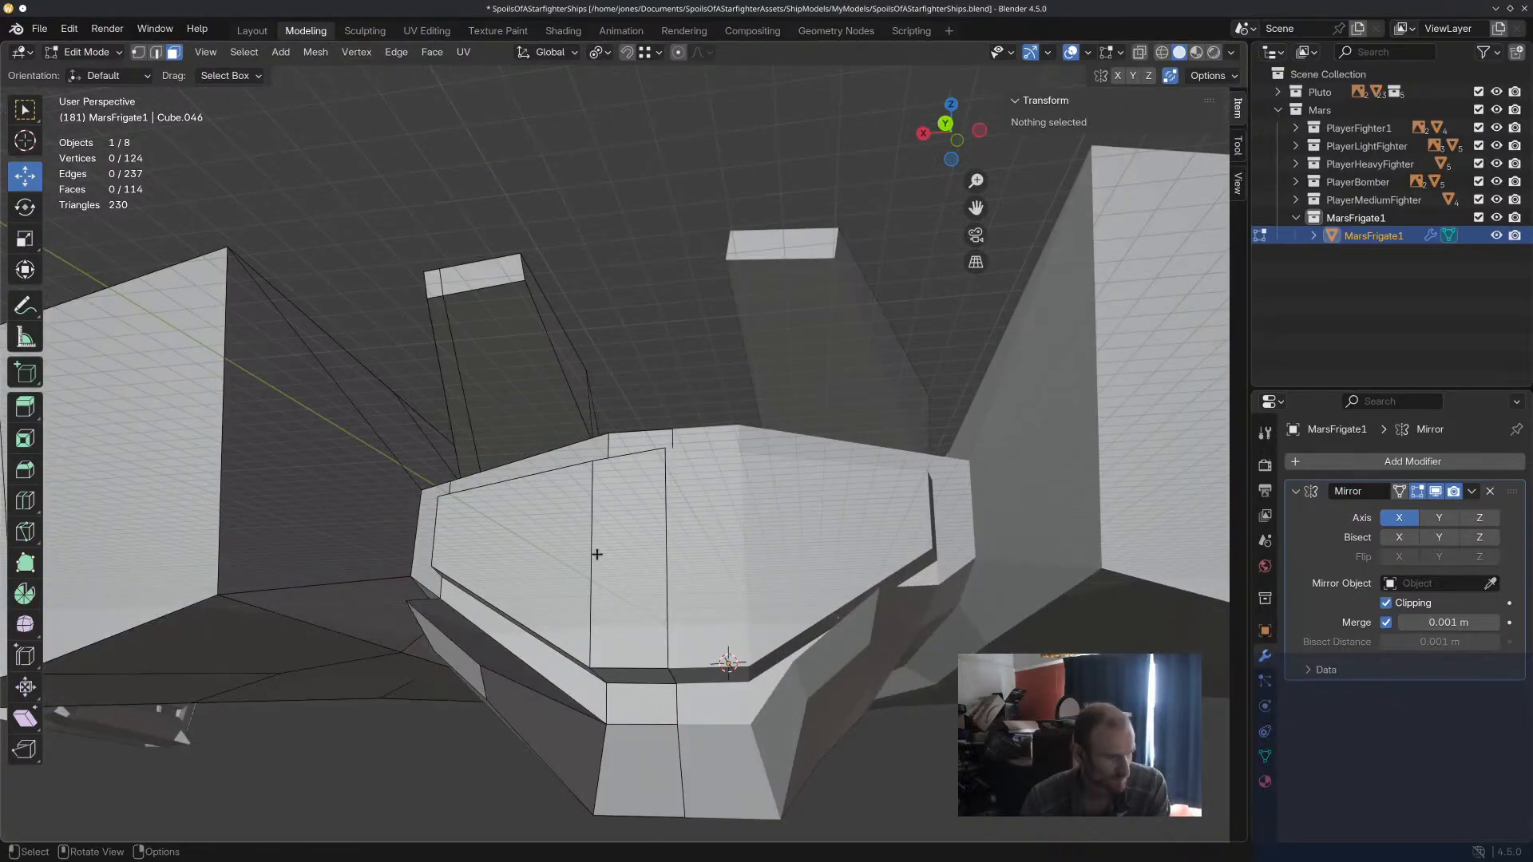
pyautogui.moveTo(597, 554); pyautogui.dragTo(619, 519, button='middle')
pyautogui.moveTo(616, 526); pyautogui.dragTo(731, 563, button='middle')
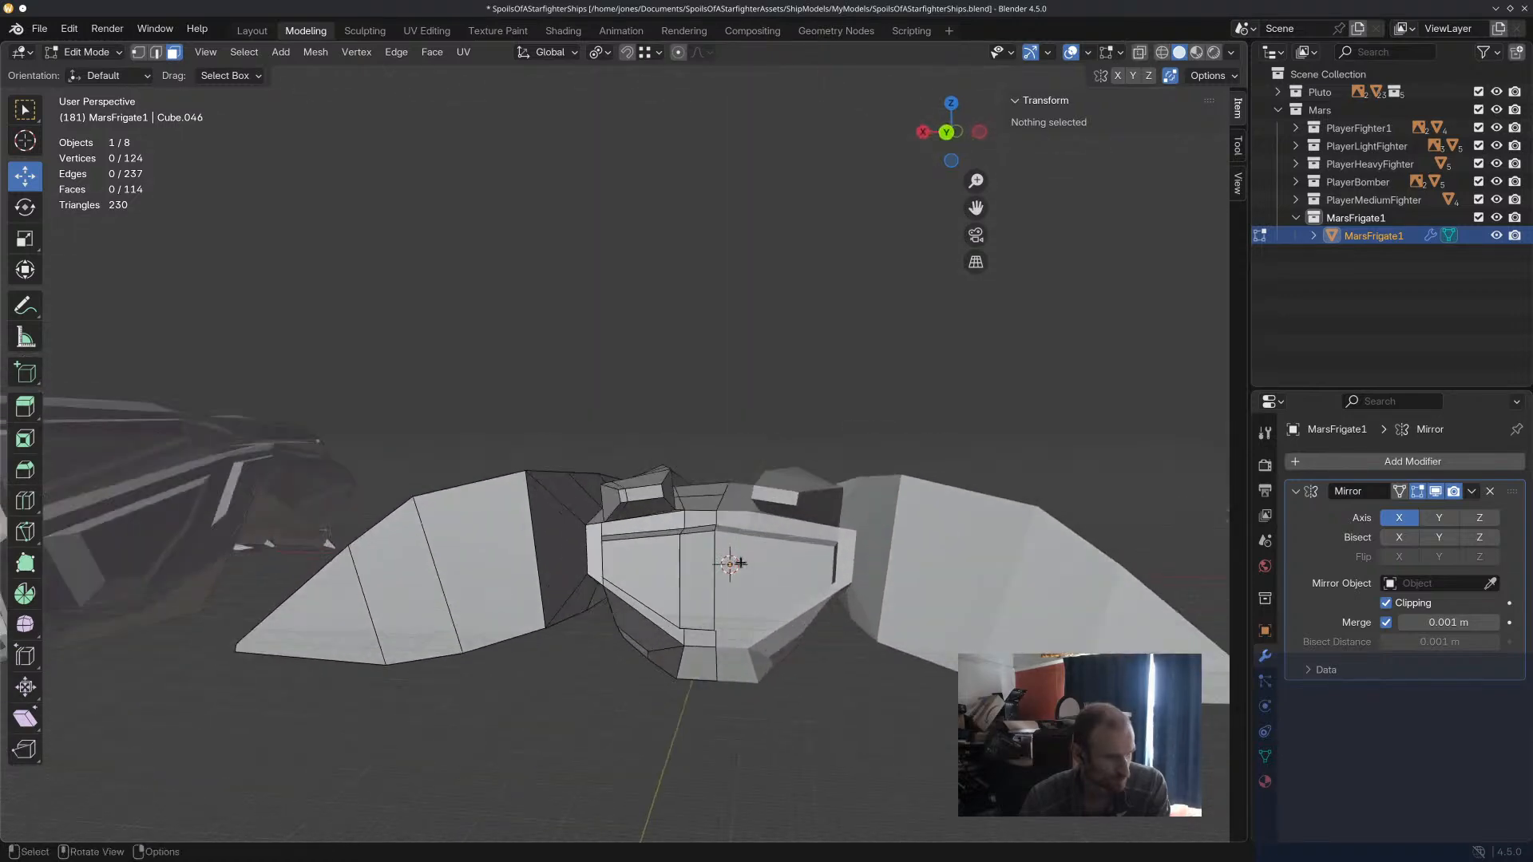
pyautogui.scroll(4, 728, 592)
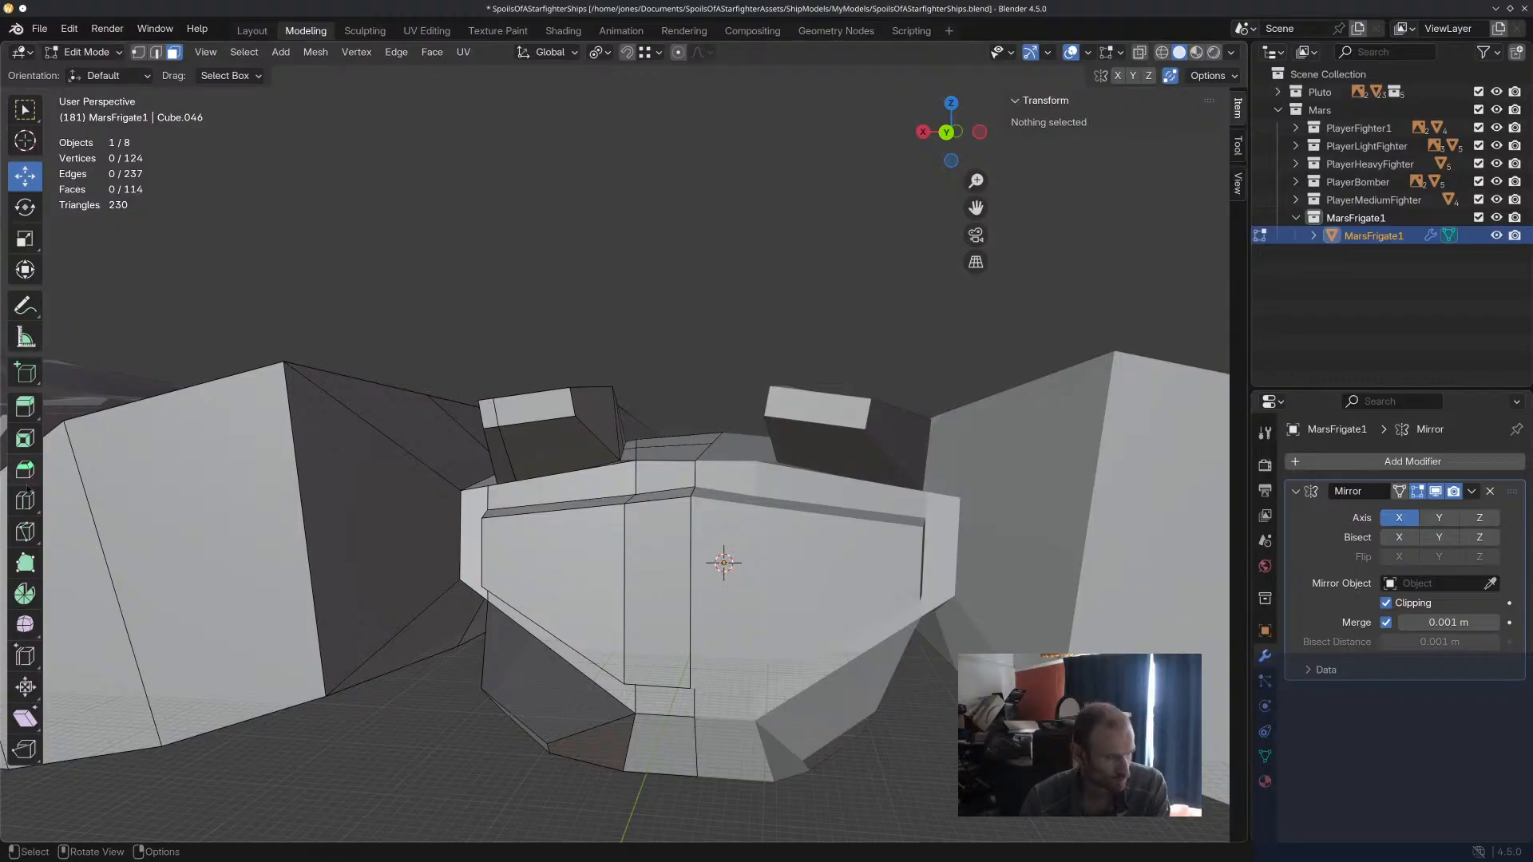
pyautogui.click(25, 531)
pyautogui.click(488, 537)
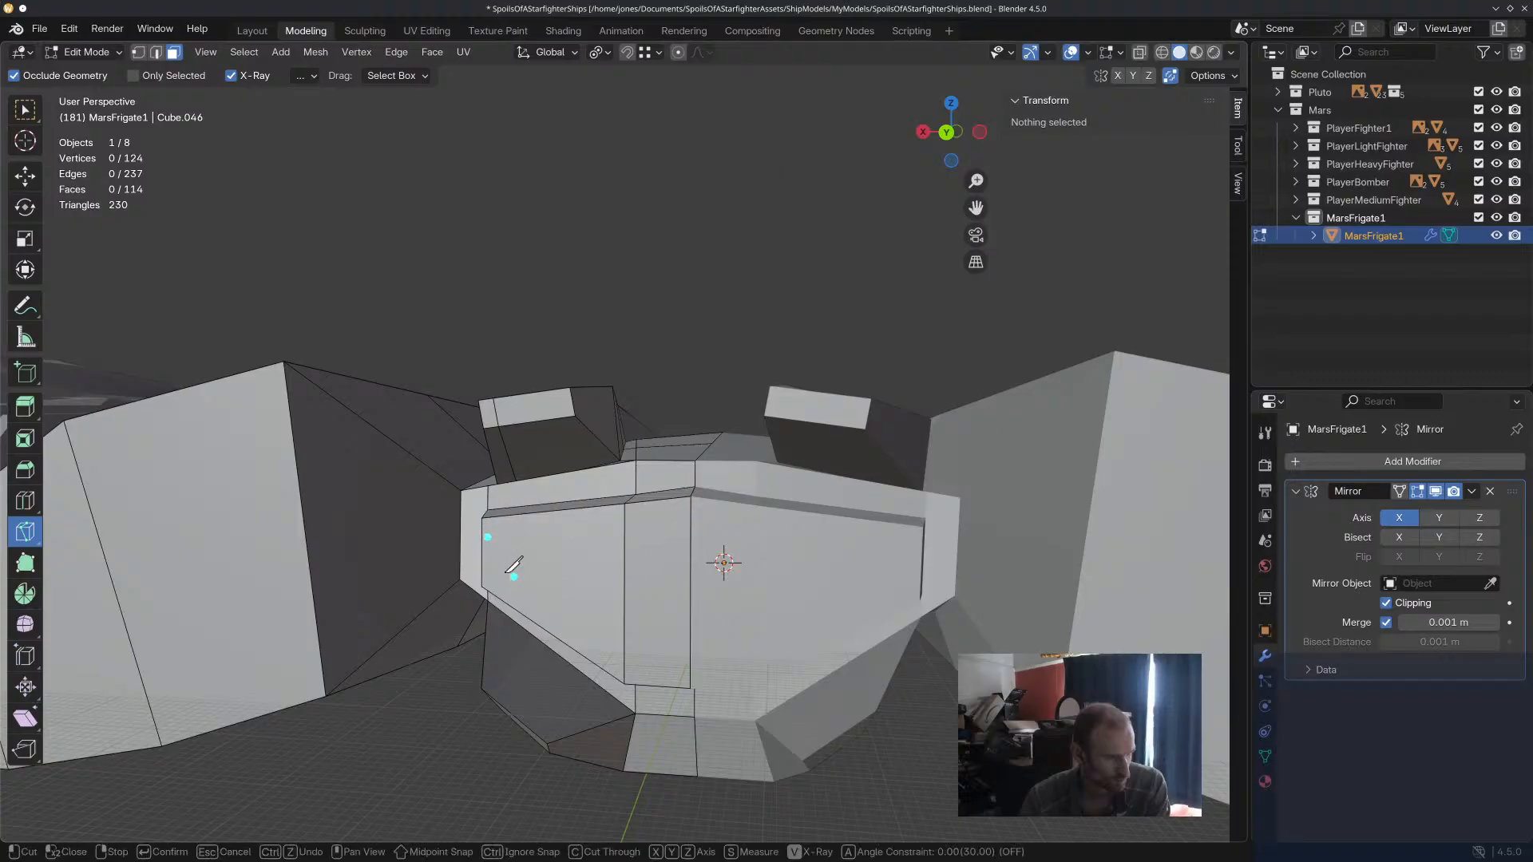
pyautogui.hotkey('ctrl', 'z')
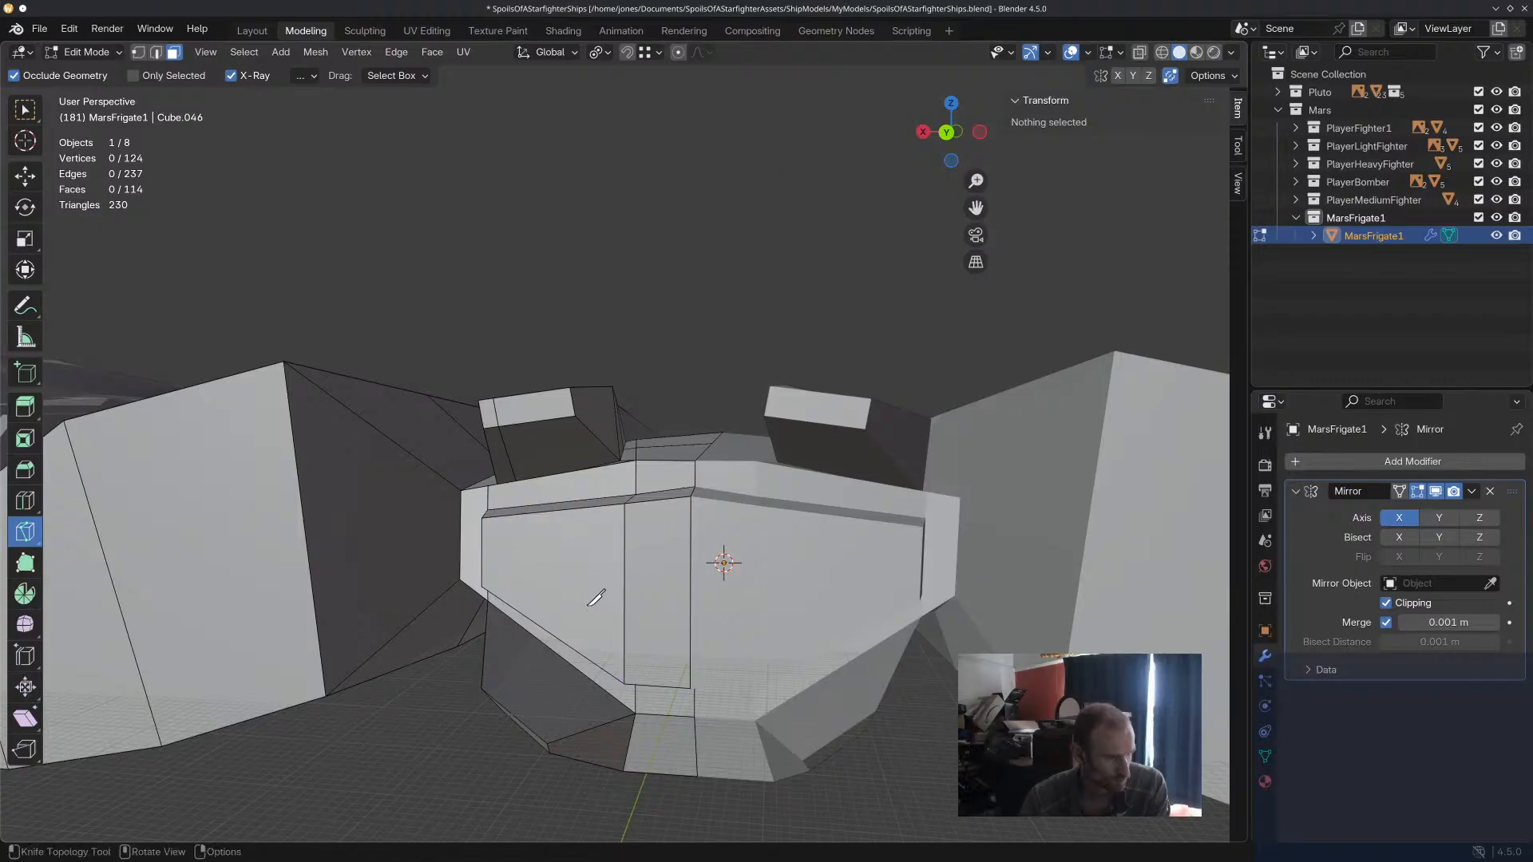
pyautogui.click(482, 540)
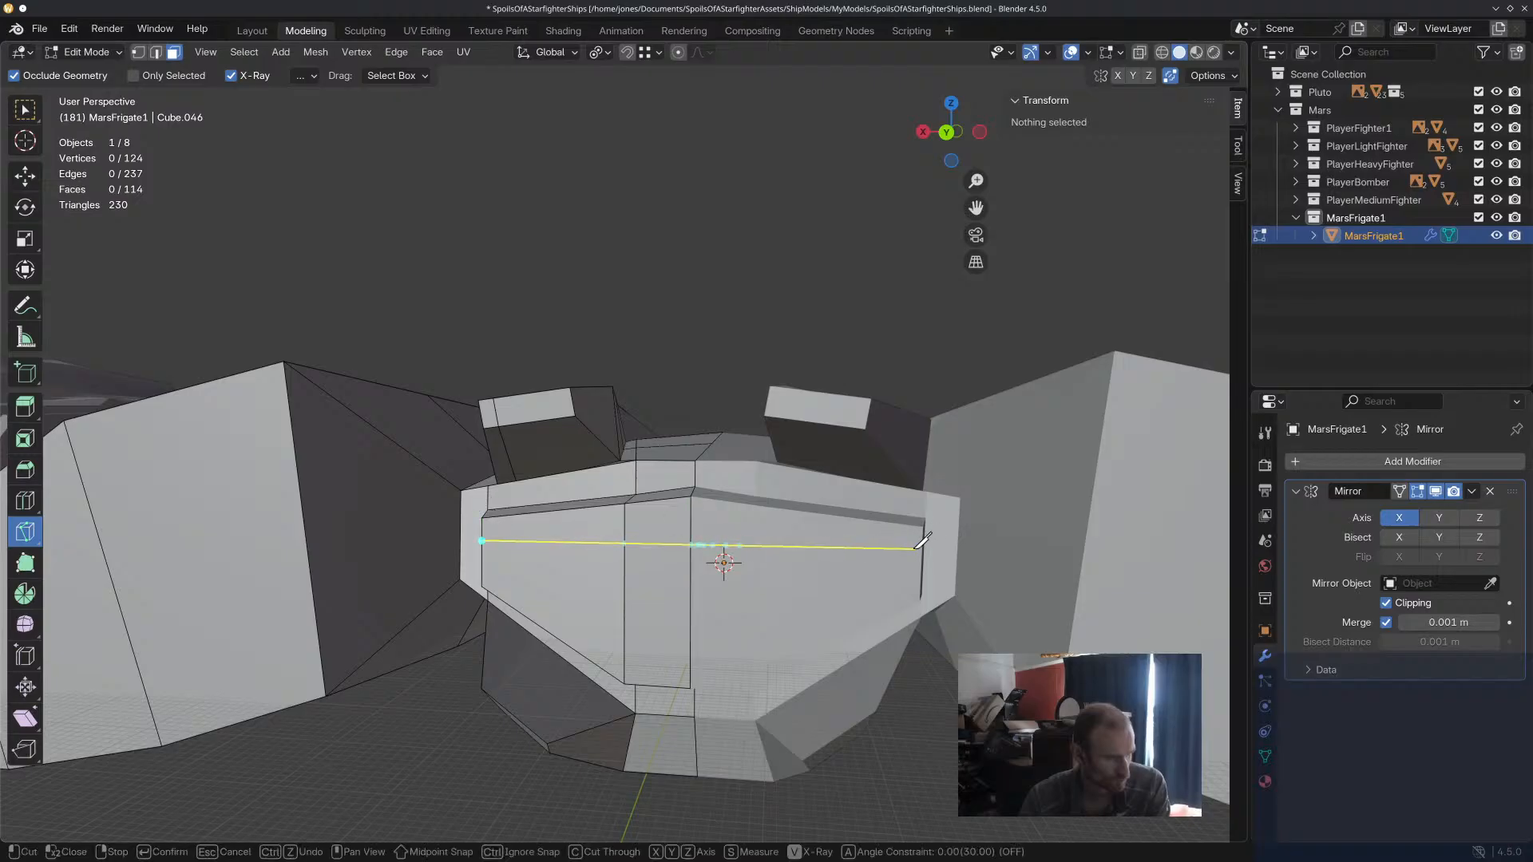
pyautogui.click(692, 543)
pyautogui.press('Return')
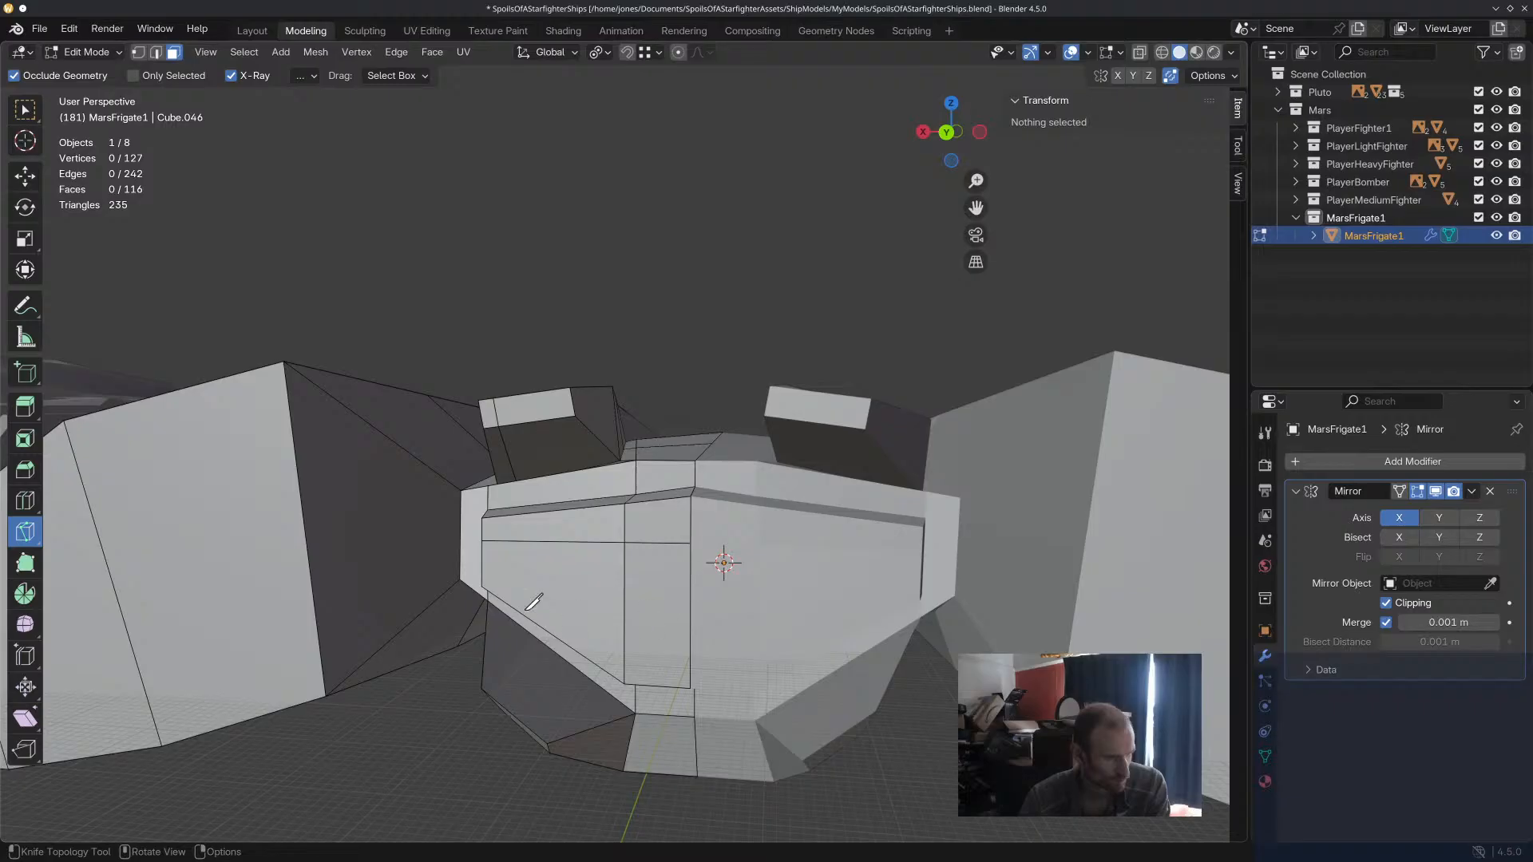
# Knife-cut a second line across the rear panel parallel to its lower slanted edge, from the outer edge to the centreline.
pyautogui.click(482, 572)
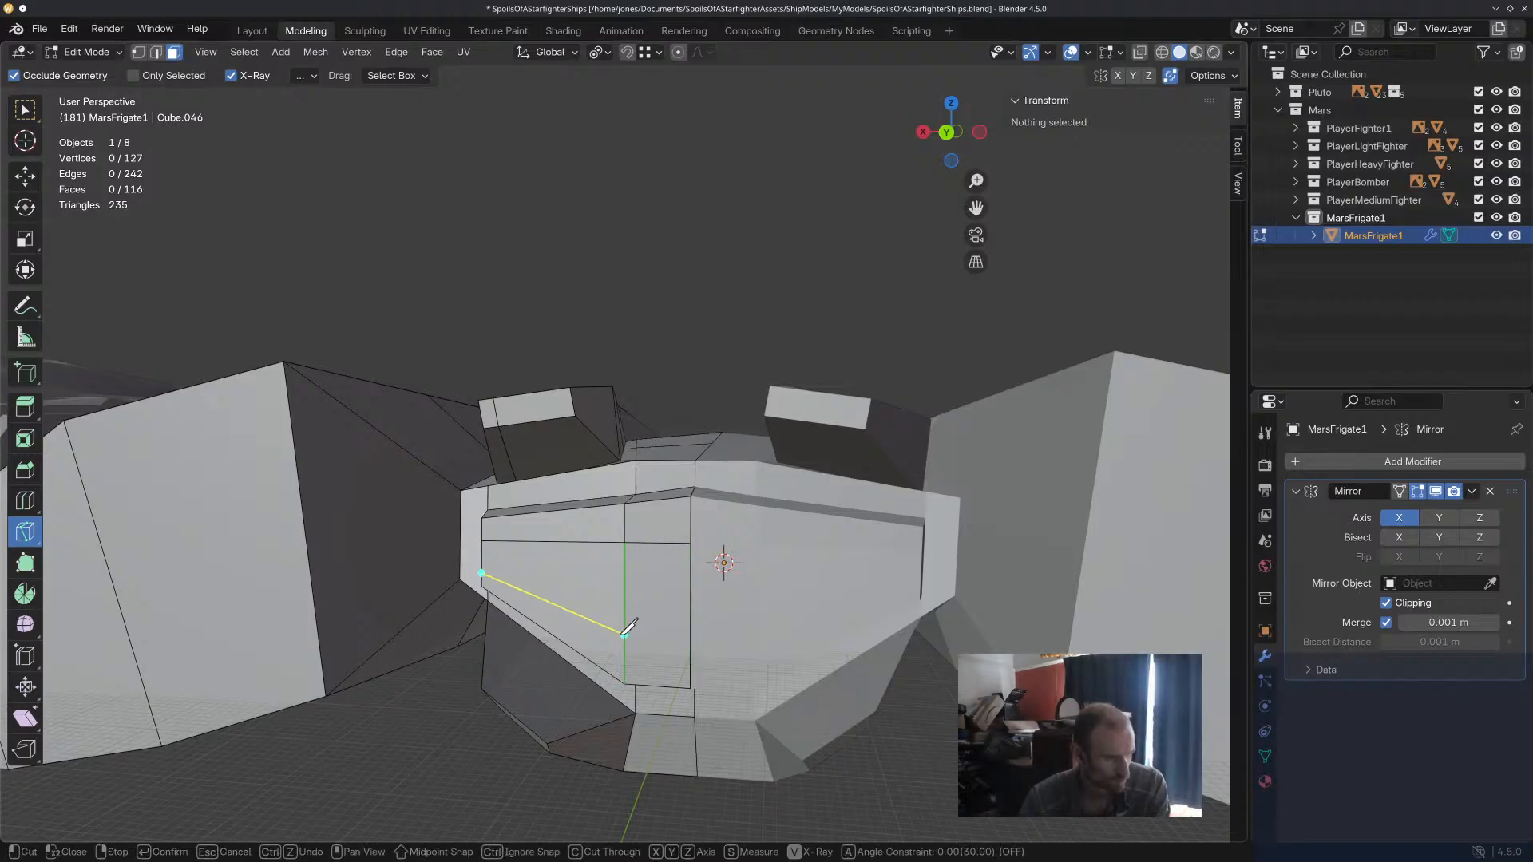
pyautogui.click(691, 650)
pyautogui.press('Return')
# Try extruding and rotating the two rear faces between the knife cuts.
pyautogui.moveTo(591, 601); pyautogui.dragTo(404, 488, button='middle')
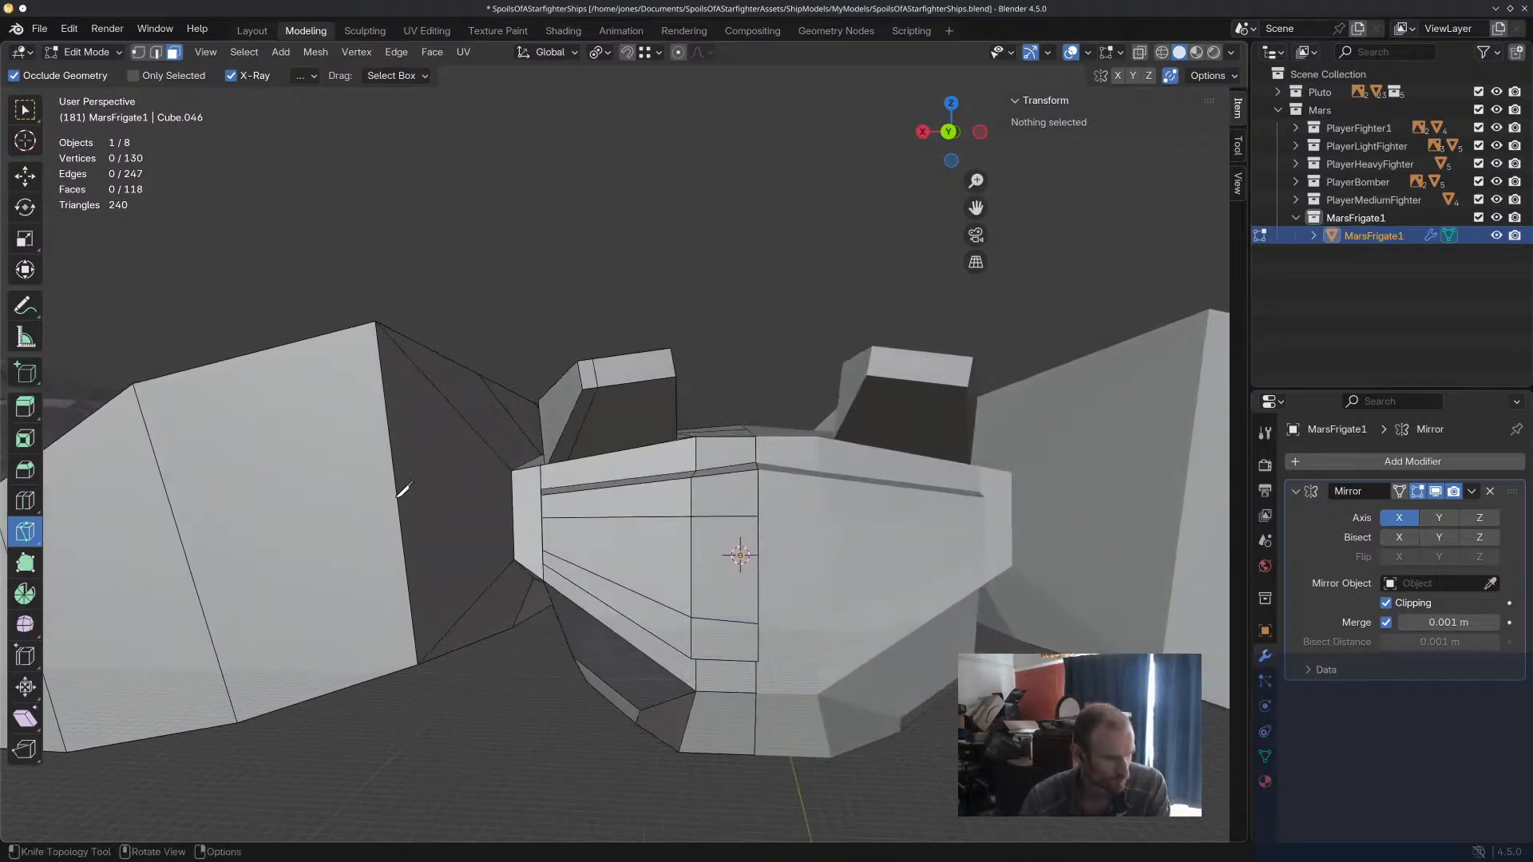
pyautogui.click(24, 176)
pyautogui.click(616, 543)
pyautogui.keyDown('shift'); pyautogui.click(727, 591); pyautogui.keyUp('shift')
pyautogui.moveTo(727, 591); pyautogui.dragTo(744, 594, button='middle')
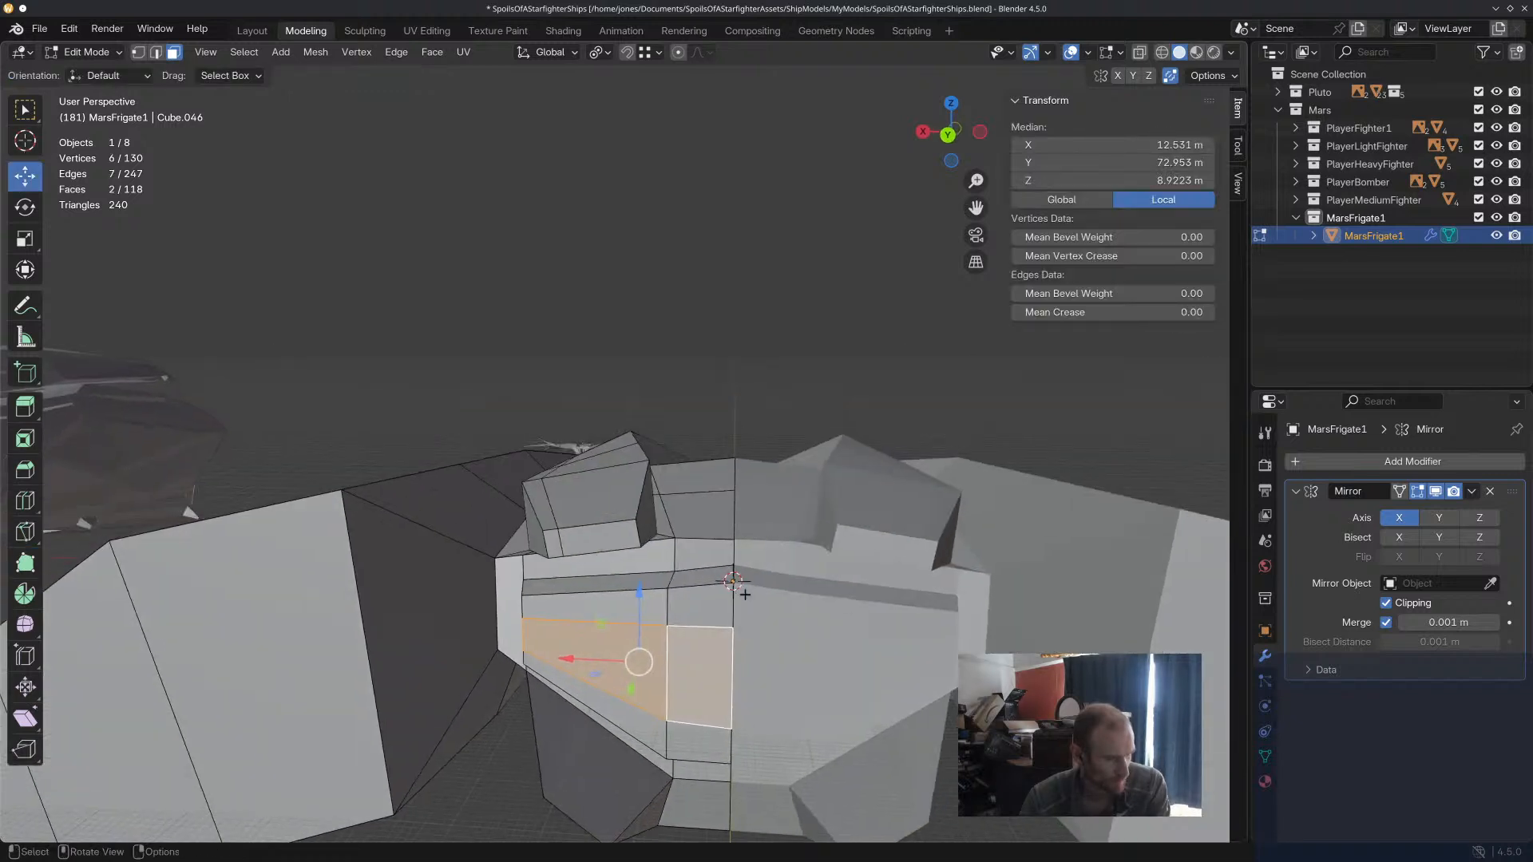
pyautogui.press('e')
pyautogui.press('r')
pyautogui.press('Escape')
pyautogui.hotkey('ctrl', 'z')
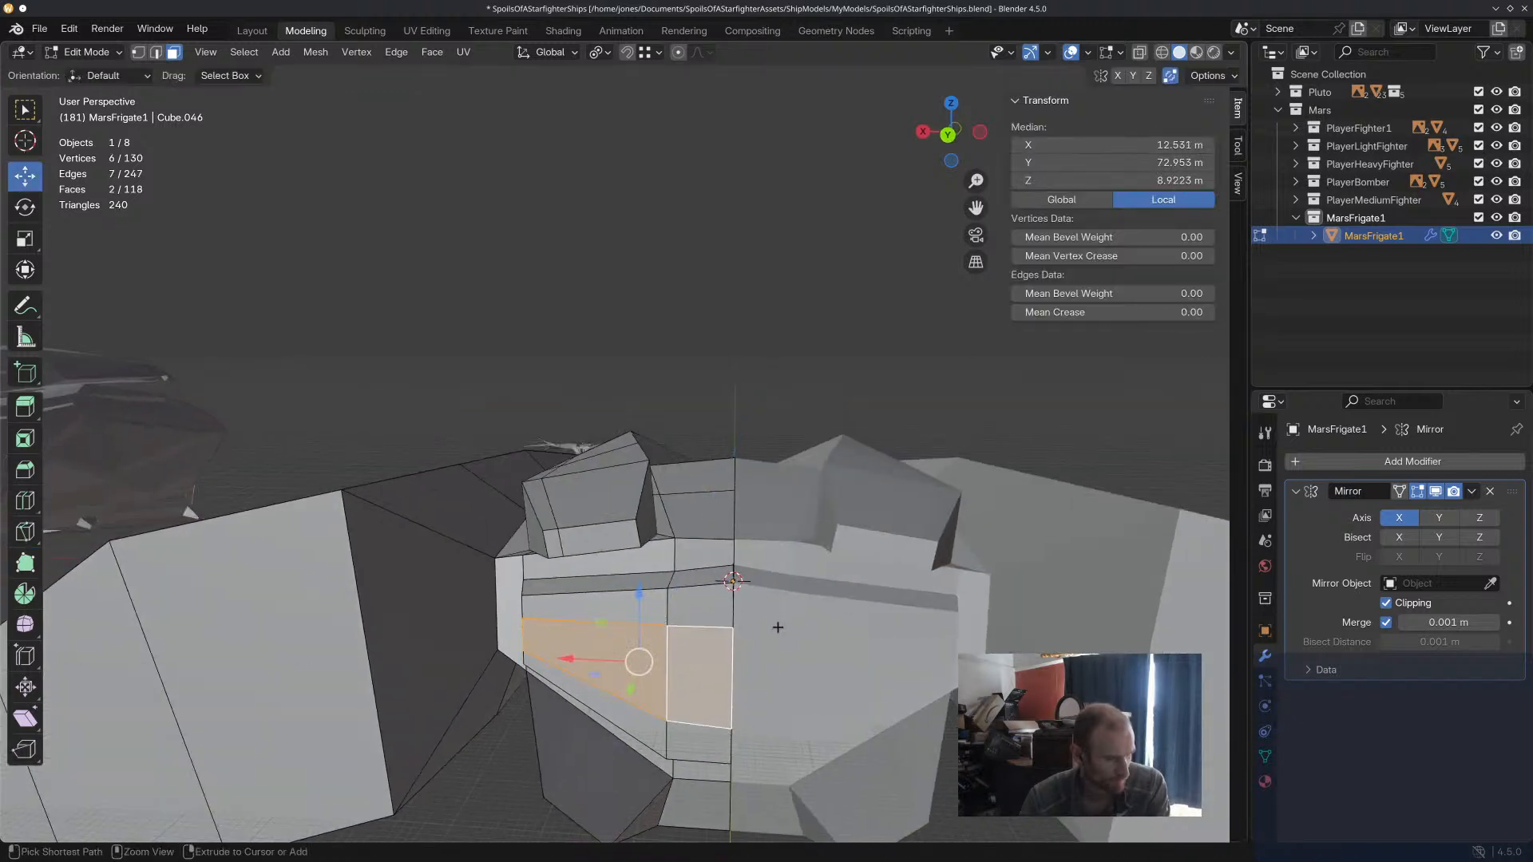
pyautogui.hotkey('ctrl', 'z')
# Try extruding the two middle rear faces without rotating them, and undo the extrusion.
pyautogui.moveTo(582, 690); pyautogui.dragTo(584, 677)
pyautogui.press('e')
pyautogui.click(730, 667)
pyautogui.moveTo(657, 670); pyautogui.dragTo(609, 610, button='middle')
pyautogui.scroll(5, 798, 457)
pyautogui.moveTo(810, 464); pyautogui.dragTo(704, 589, button='middle')
pyautogui.hotkey('ctrl', 'z')
pyautogui.hotkey('ctrl', 'z')
# Inset the two faces between the knife cuts by about 1.3 m and extrude them about 4.4 m into the hull.
pyautogui.scroll(-6, 778, 497)
pyautogui.click(777, 519)
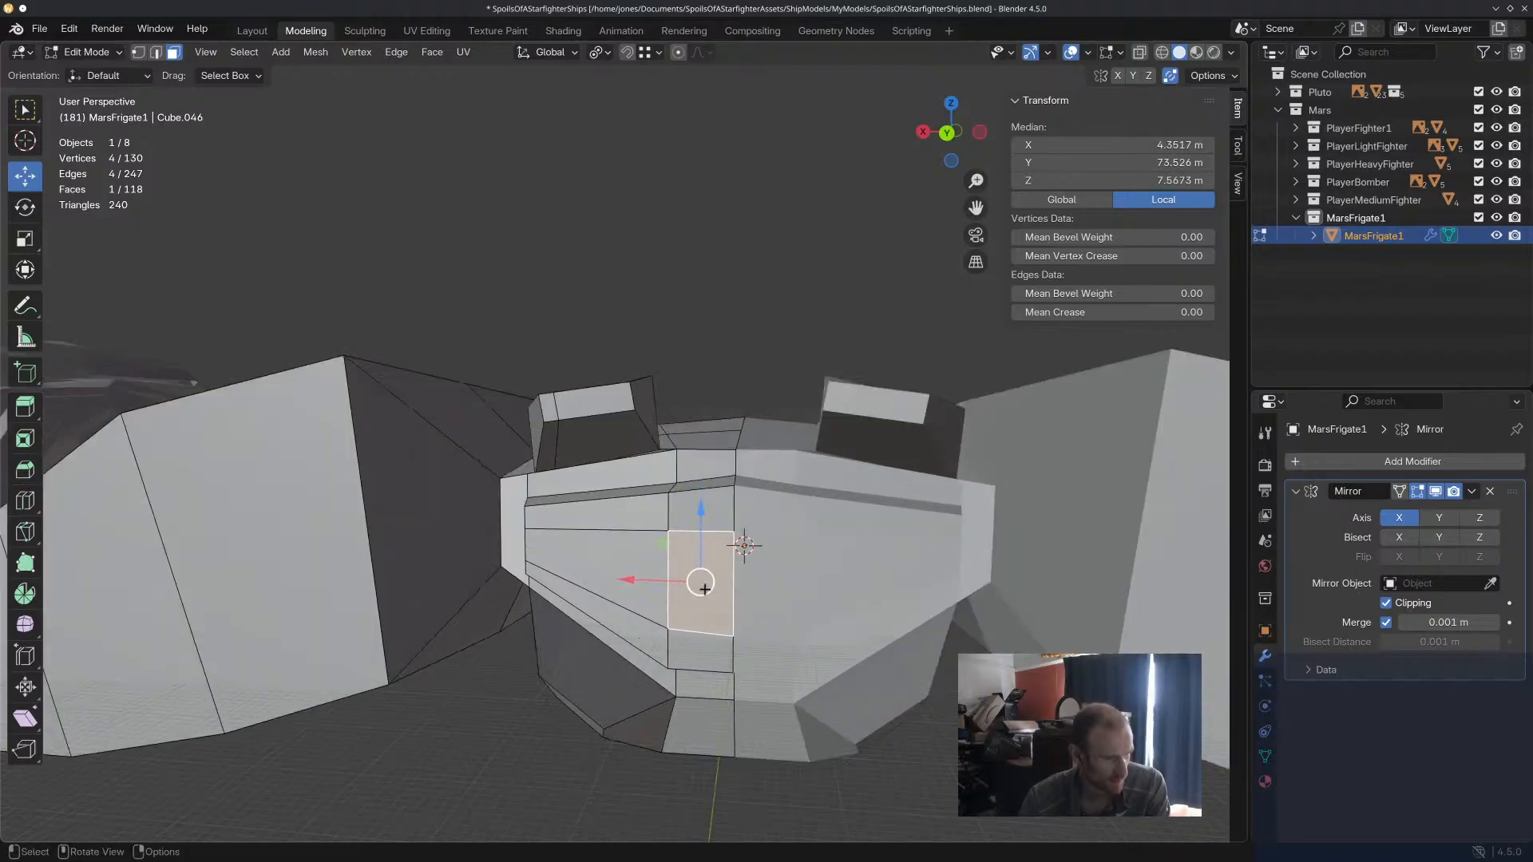
pyautogui.keyDown('shift'); pyautogui.click(630, 570); pyautogui.keyUp('shift')
pyautogui.press('i')
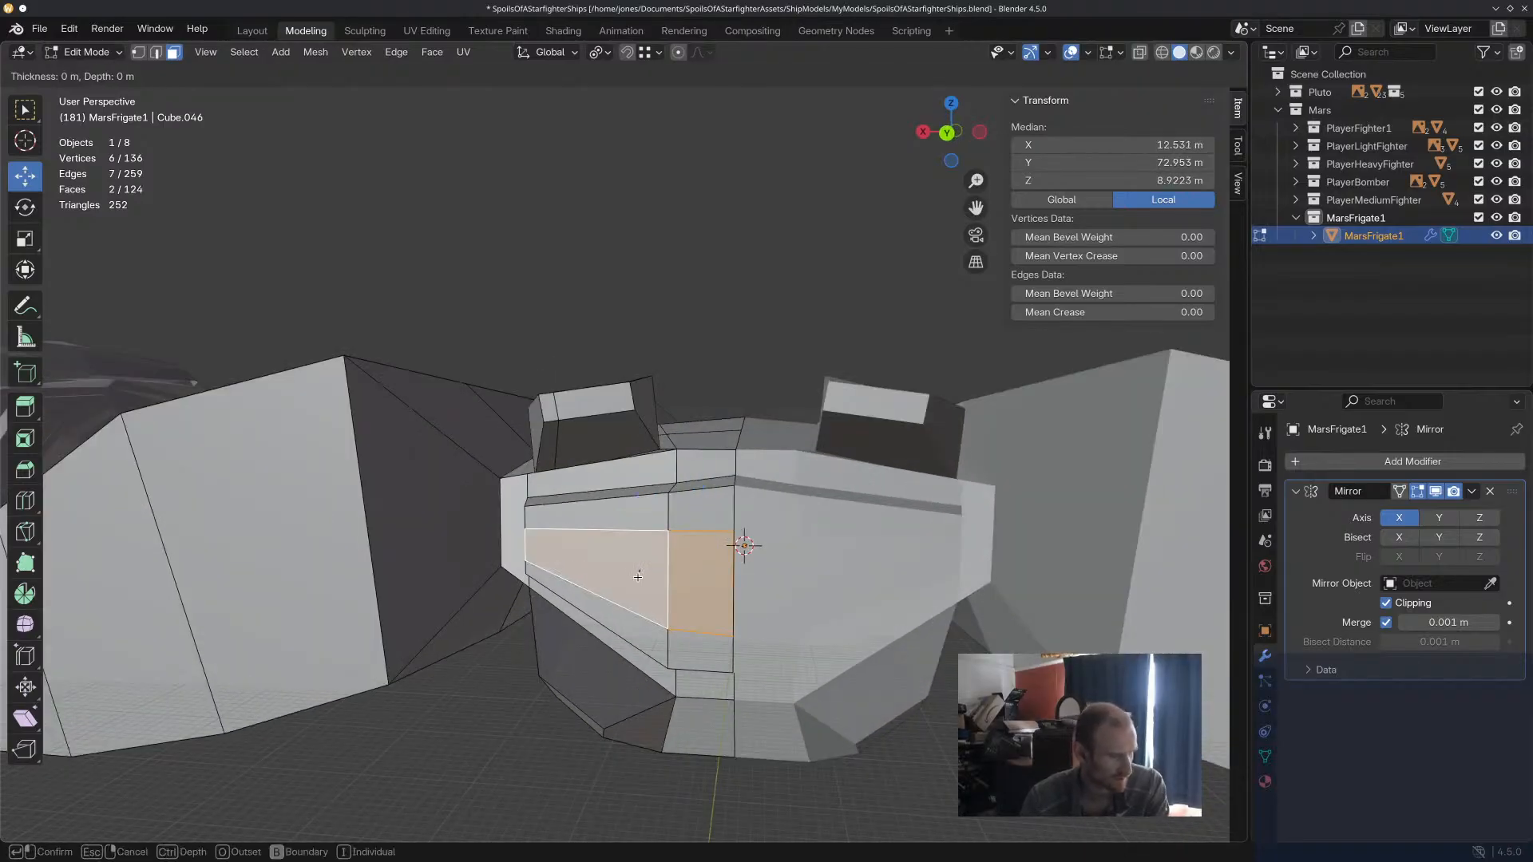
pyautogui.click(645, 565)
pyautogui.press('e')
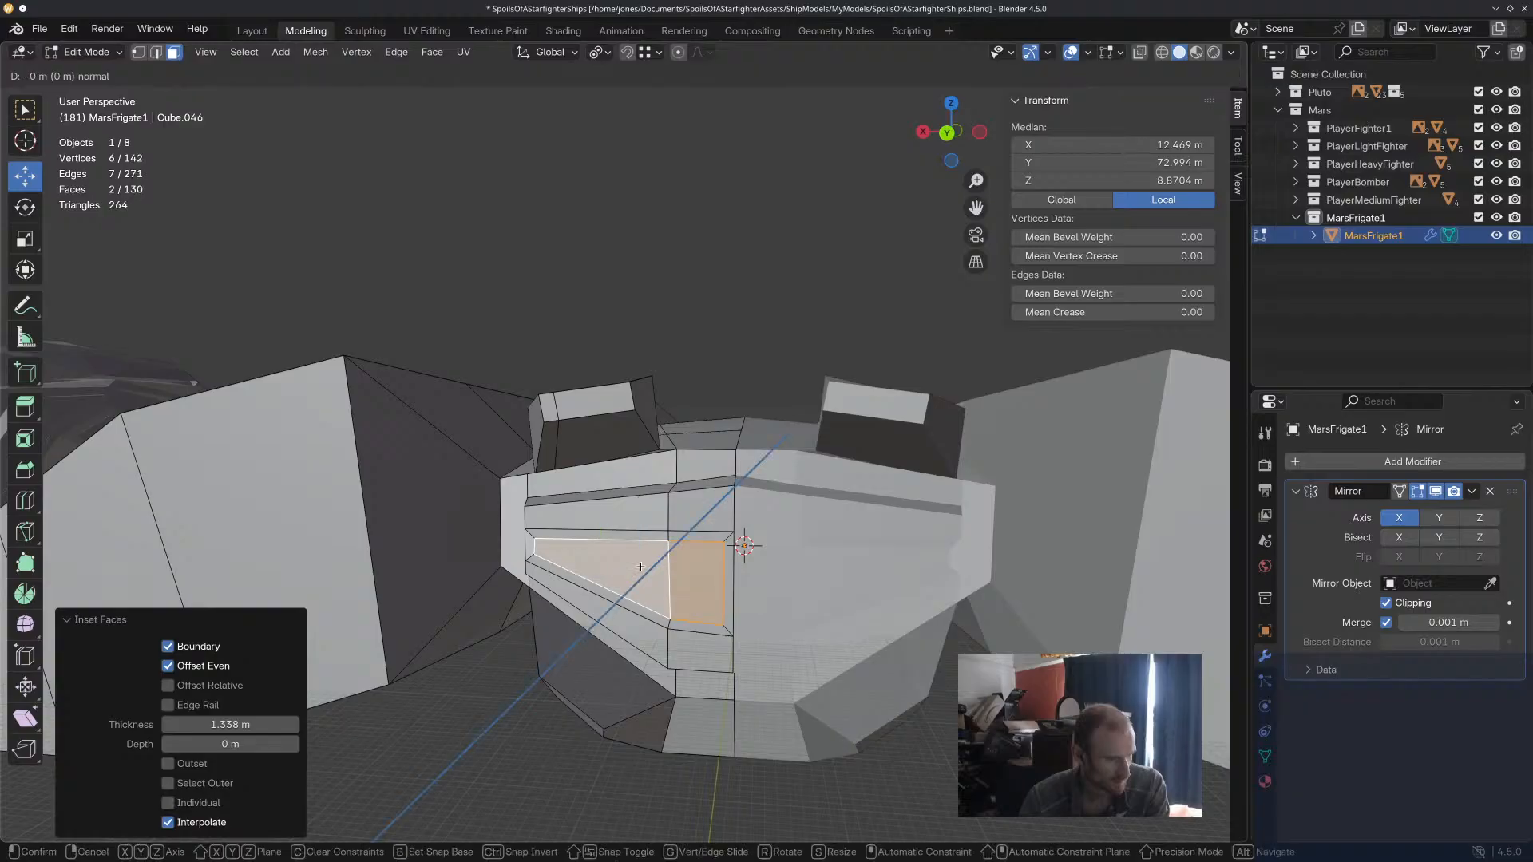
pyautogui.click(644, 558)
pyautogui.click(589, 667)
# Inset the upper and lower strip faces of the rear panel by about 0.9 m and extrude them slightly outward.
pyautogui.moveTo(588, 668); pyautogui.dragTo(599, 639, button='middle')
pyautogui.click(680, 316)
pyautogui.keyDown('shift'); pyautogui.click(634, 352); pyautogui.keyUp('shift')
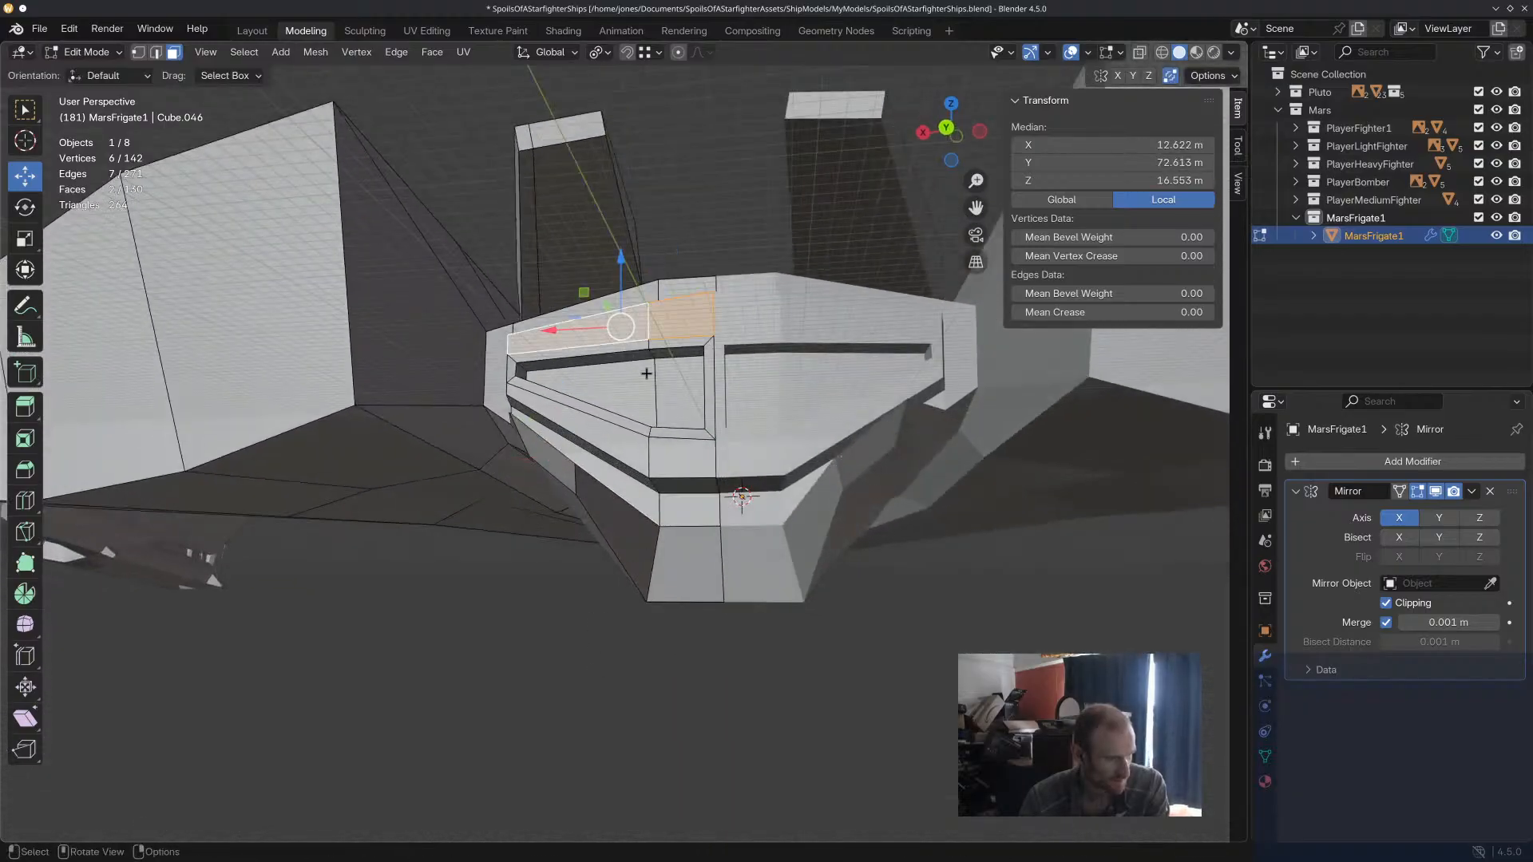
pyautogui.keyDown('shift'); pyautogui.click(640, 445); pyautogui.keyUp('shift')
pyautogui.keyDown('shift'); pyautogui.click(691, 461); pyautogui.keyUp('shift')
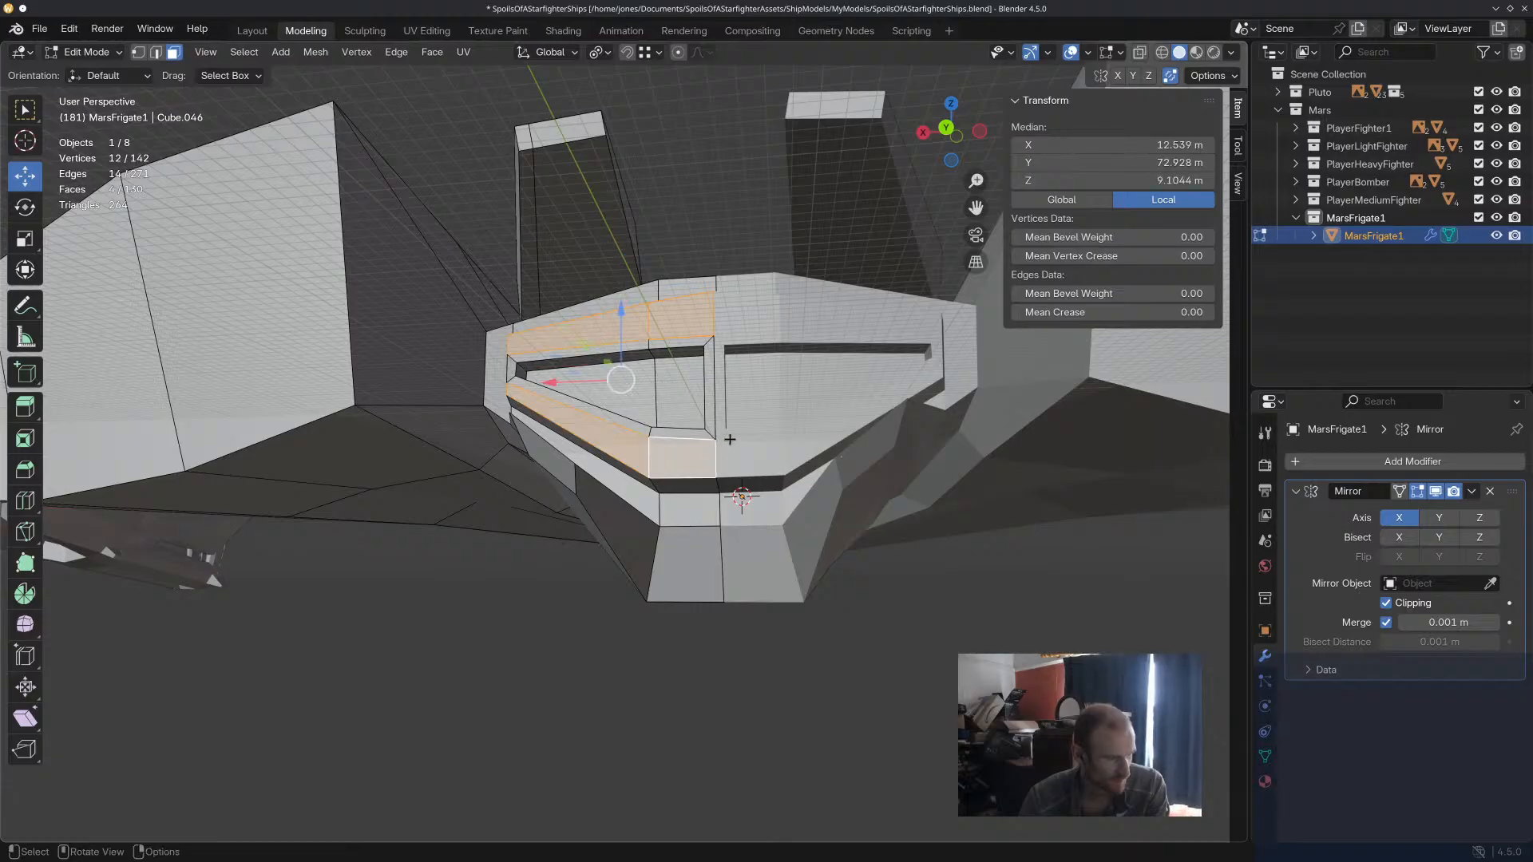
pyautogui.press('i')
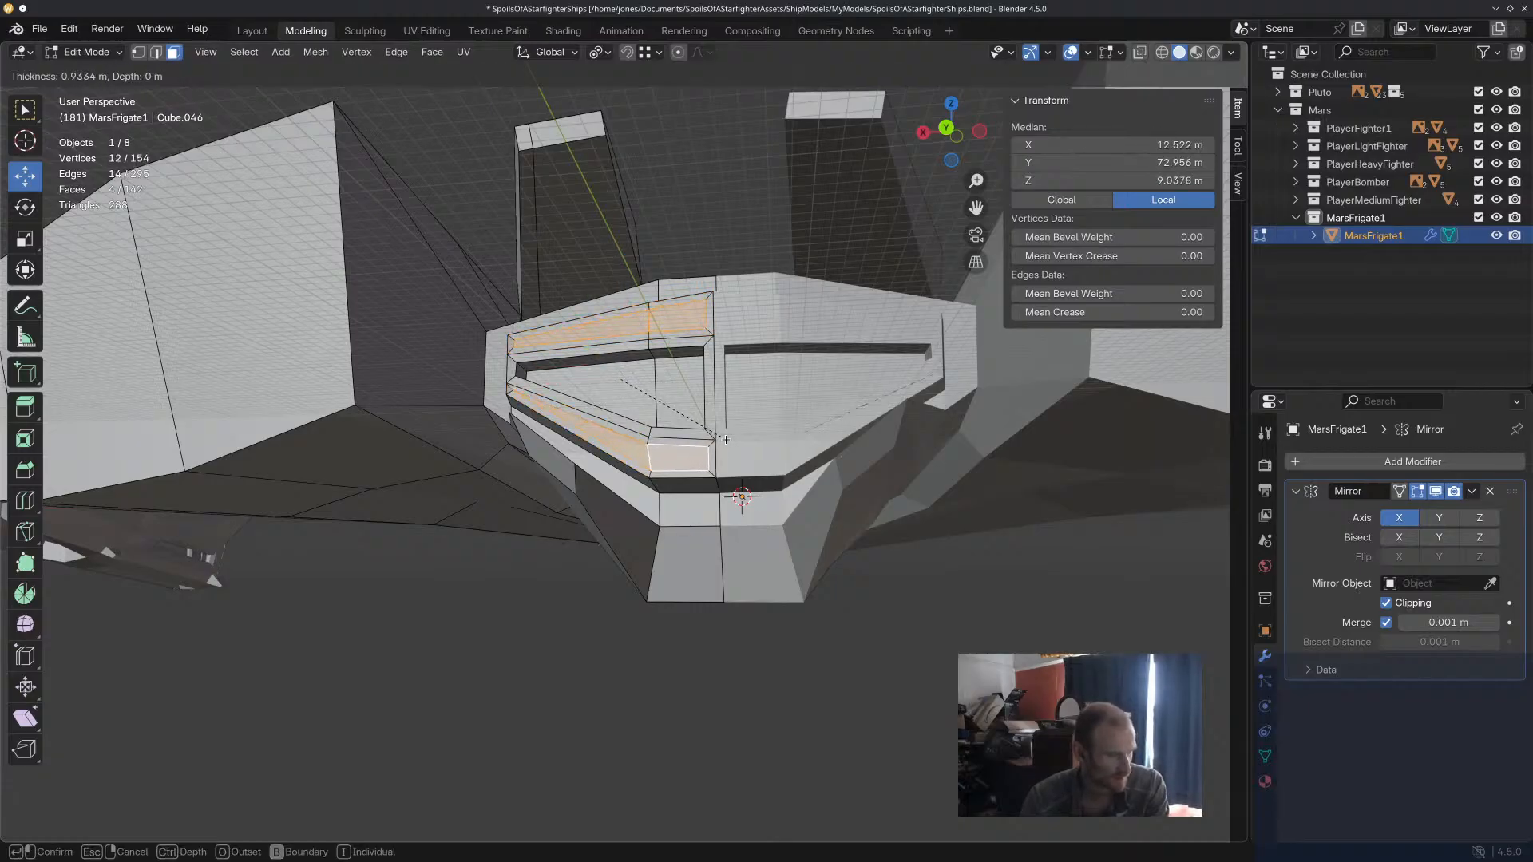
pyautogui.click(726, 440)
pyautogui.press('e')
pyautogui.click(725, 433)
pyautogui.click(786, 640)
# Move the two recessed center faces of the rear panel about 6.2 m outward along Y and clear the selection.
pyautogui.scroll(-2, 786, 639)
pyautogui.scroll(-4, 787, 639)
pyautogui.moveTo(787, 639)
pyautogui.mouseDown(button='middle')
pyautogui.moveTo(896, 689)
pyautogui.moveTo(777, 650)
pyautogui.mouseUp(button='middle')
pyautogui.scroll(5, 591, 489)
pyautogui.click(591, 489)
pyautogui.keyDown('shift'); pyautogui.click(541, 490); pyautogui.keyUp('shift')
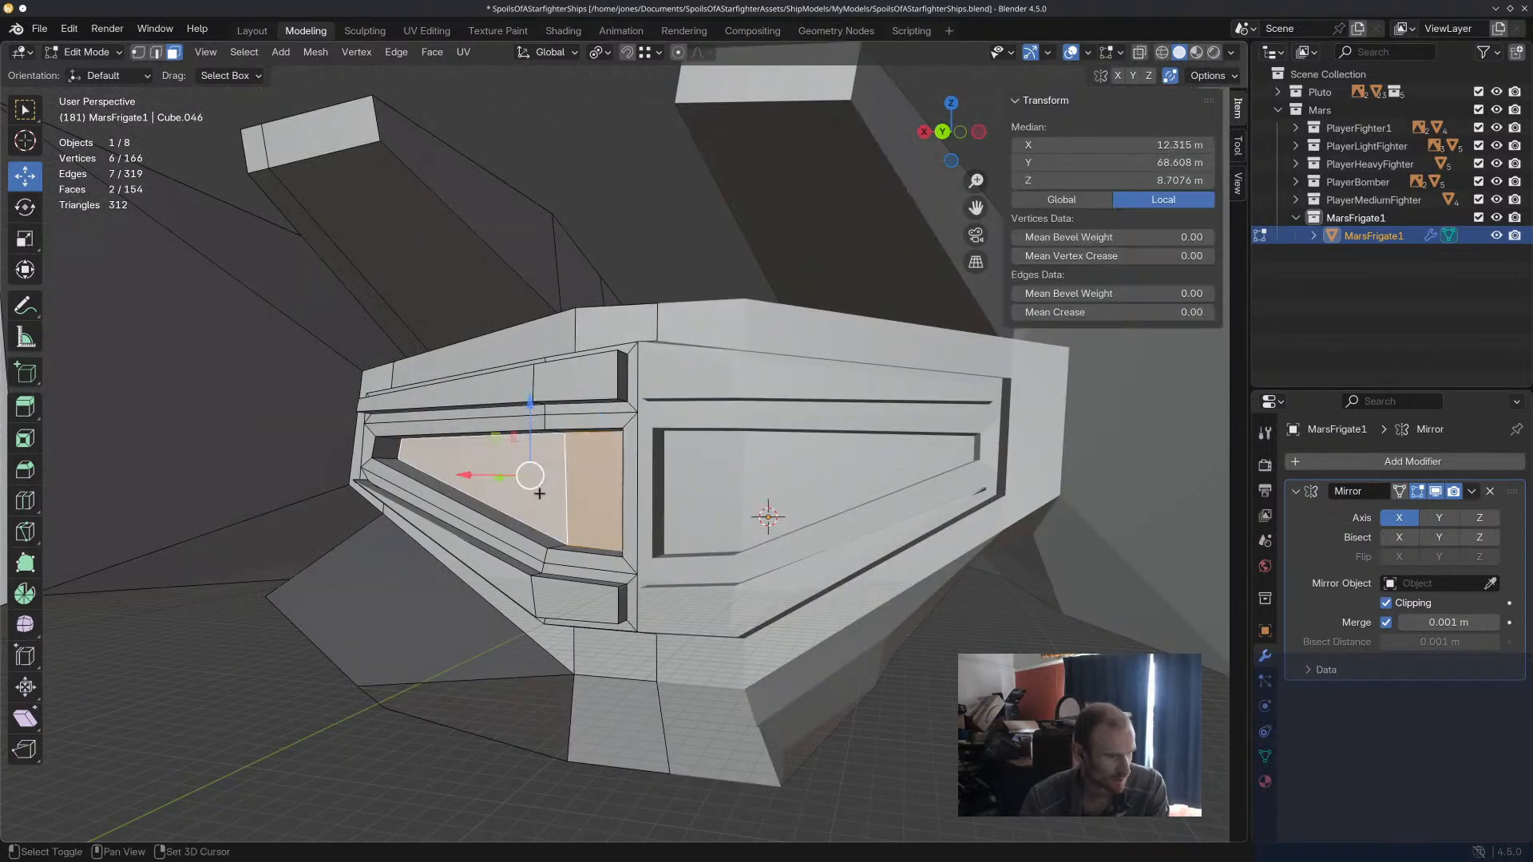
pyautogui.moveTo(513, 480); pyautogui.dragTo(480, 490)
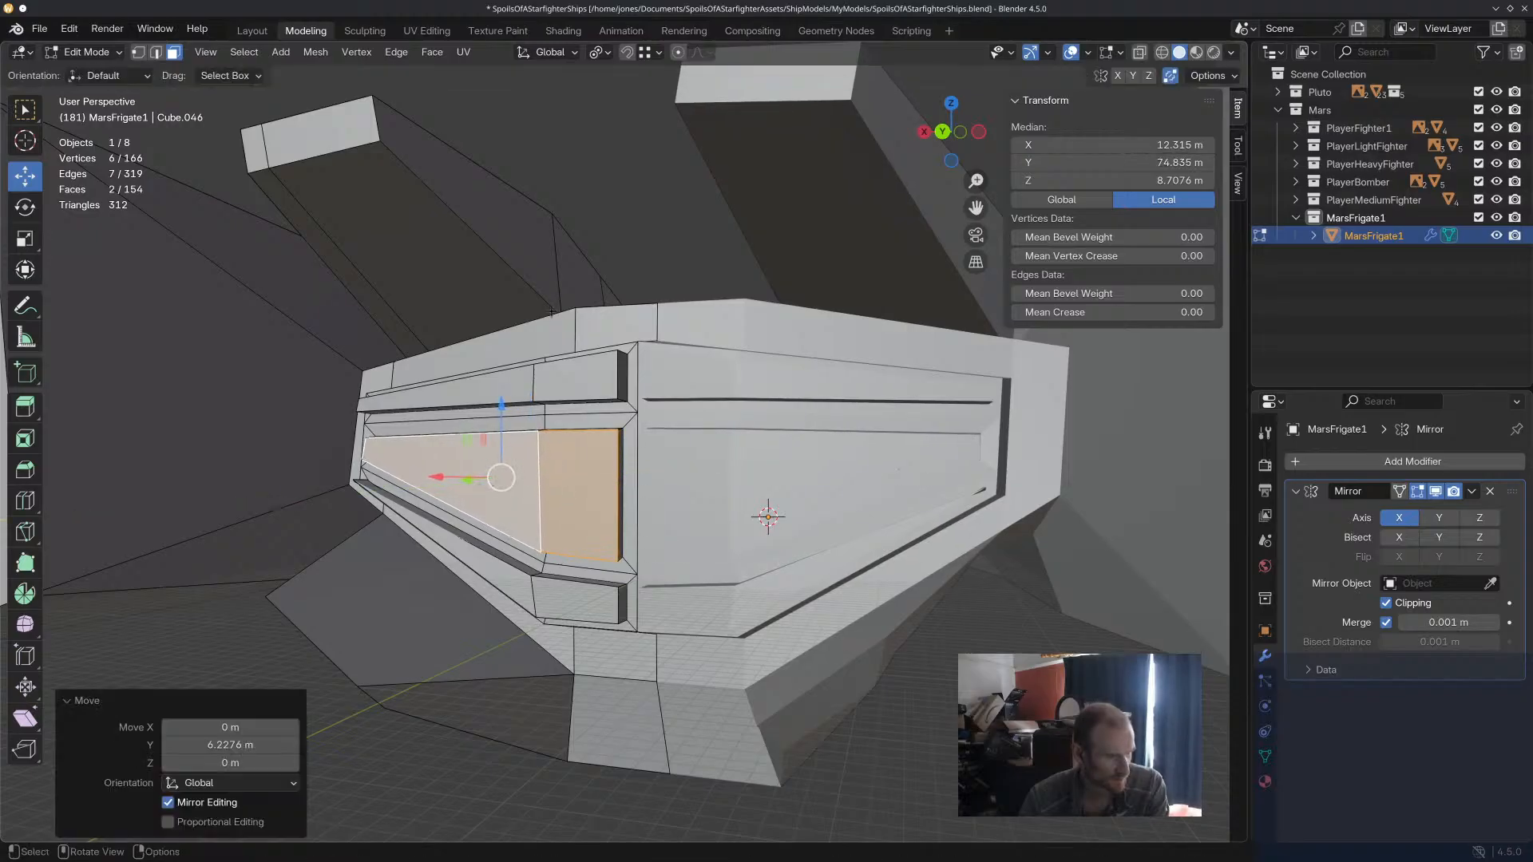
pyautogui.click(618, 215)
# Add one loop cut along the inner side of the side hull with a slide factor of about 0.55.
pyautogui.scroll(-4, 619, 214)
pyautogui.moveTo(622, 214); pyautogui.dragTo(633, 293, button='middle')
pyautogui.scroll(2, 678, 518)
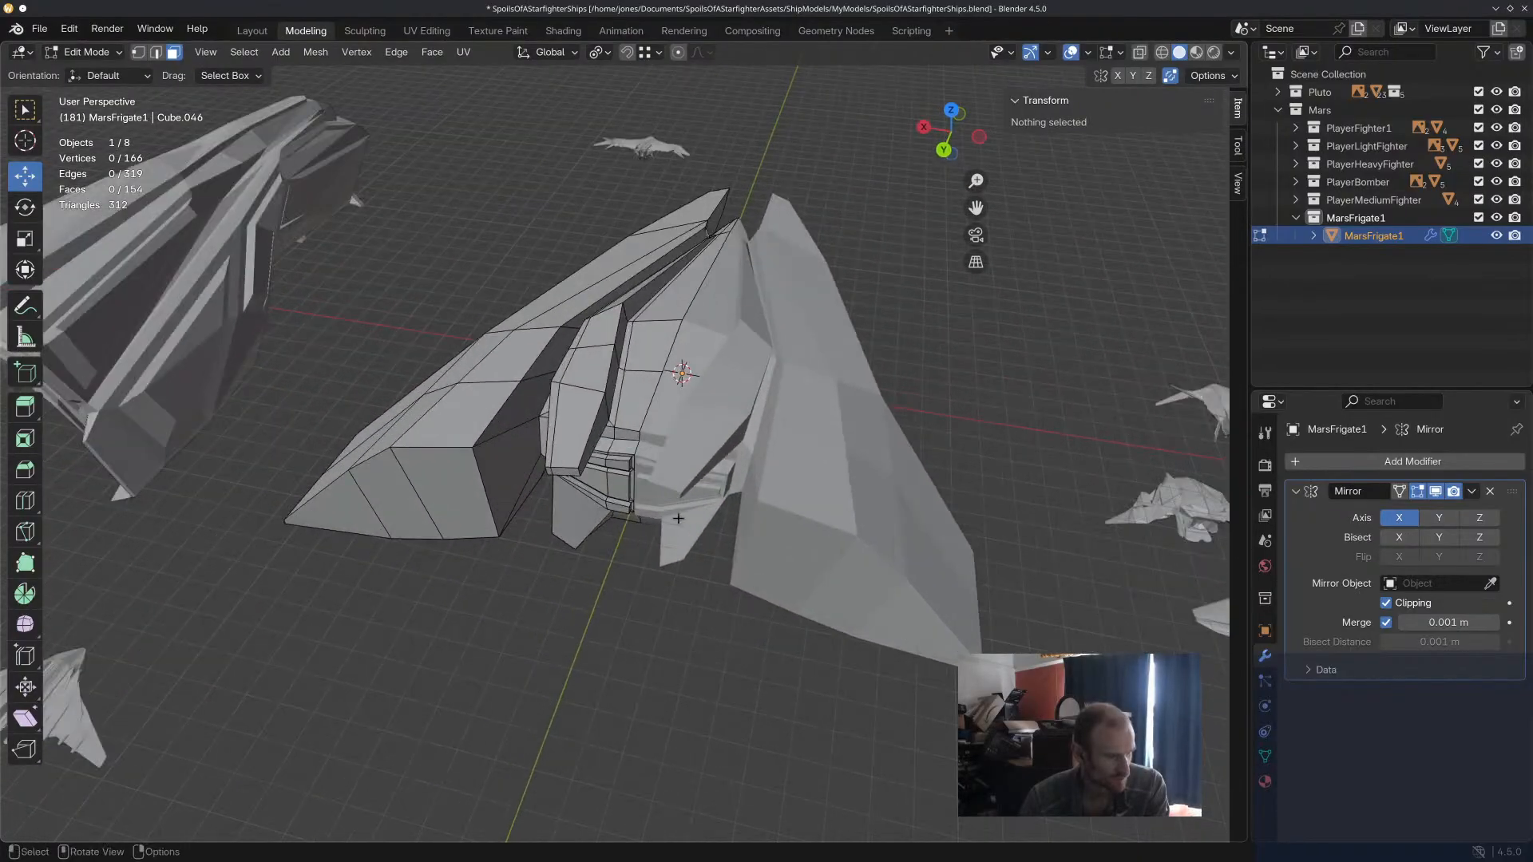
pyautogui.moveTo(865, 487); pyautogui.dragTo(809, 406, button='middle')
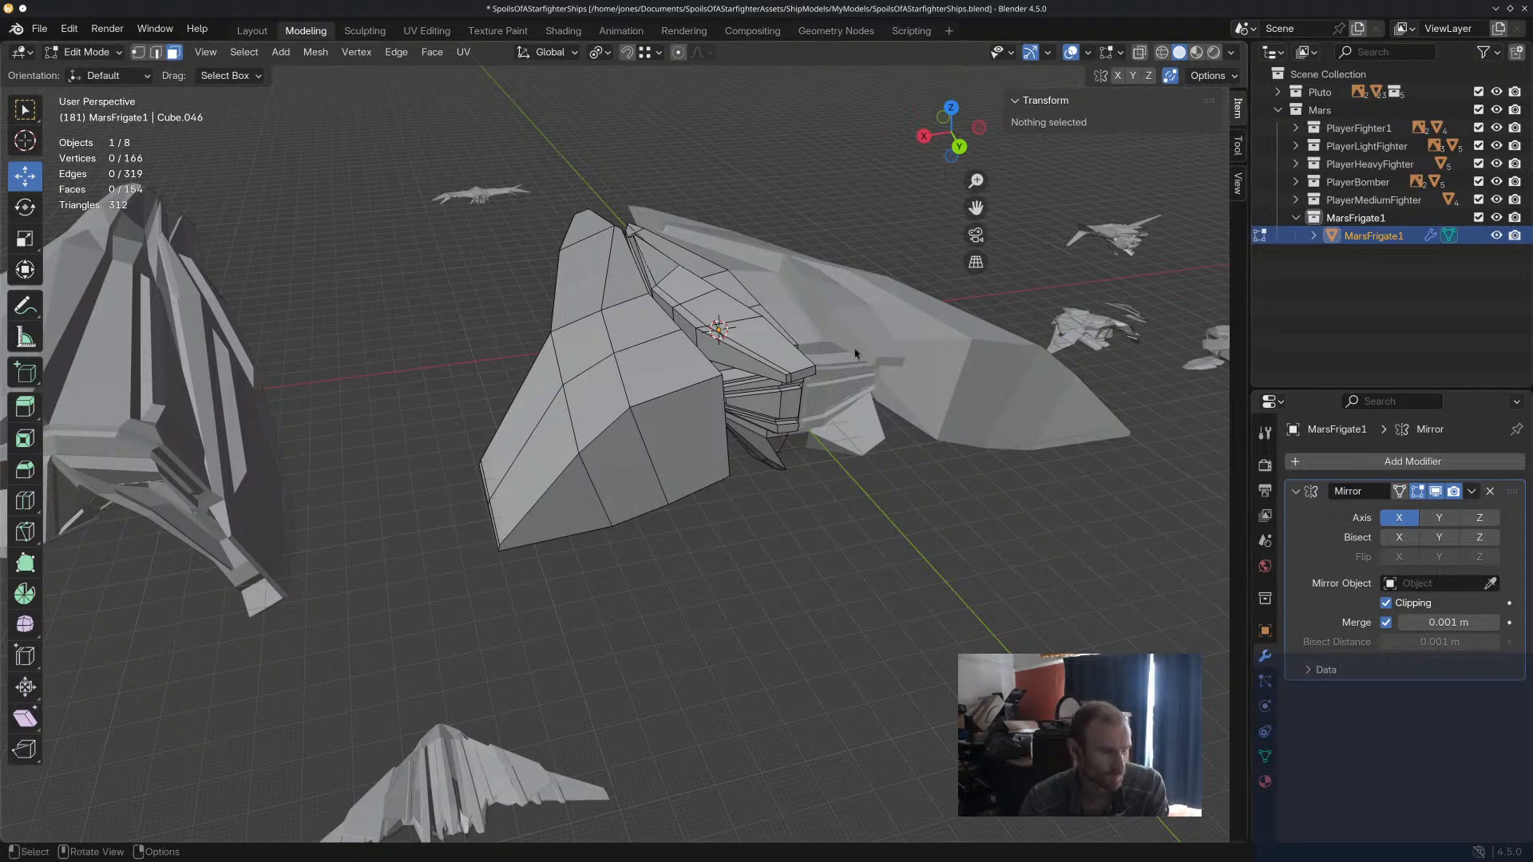
pyautogui.moveTo(870, 343); pyautogui.dragTo(791, 323, button='middle')
pyautogui.scroll(4, 503, 317)
pyautogui.moveTo(495, 308)
pyautogui.mouseDown(button='middle')
pyautogui.moveTo(500, 277)
pyautogui.moveTo(517, 317)
pyautogui.mouseUp(button='middle')
pyautogui.moveTo(630, 269); pyautogui.dragTo(631, 298, button='middle')
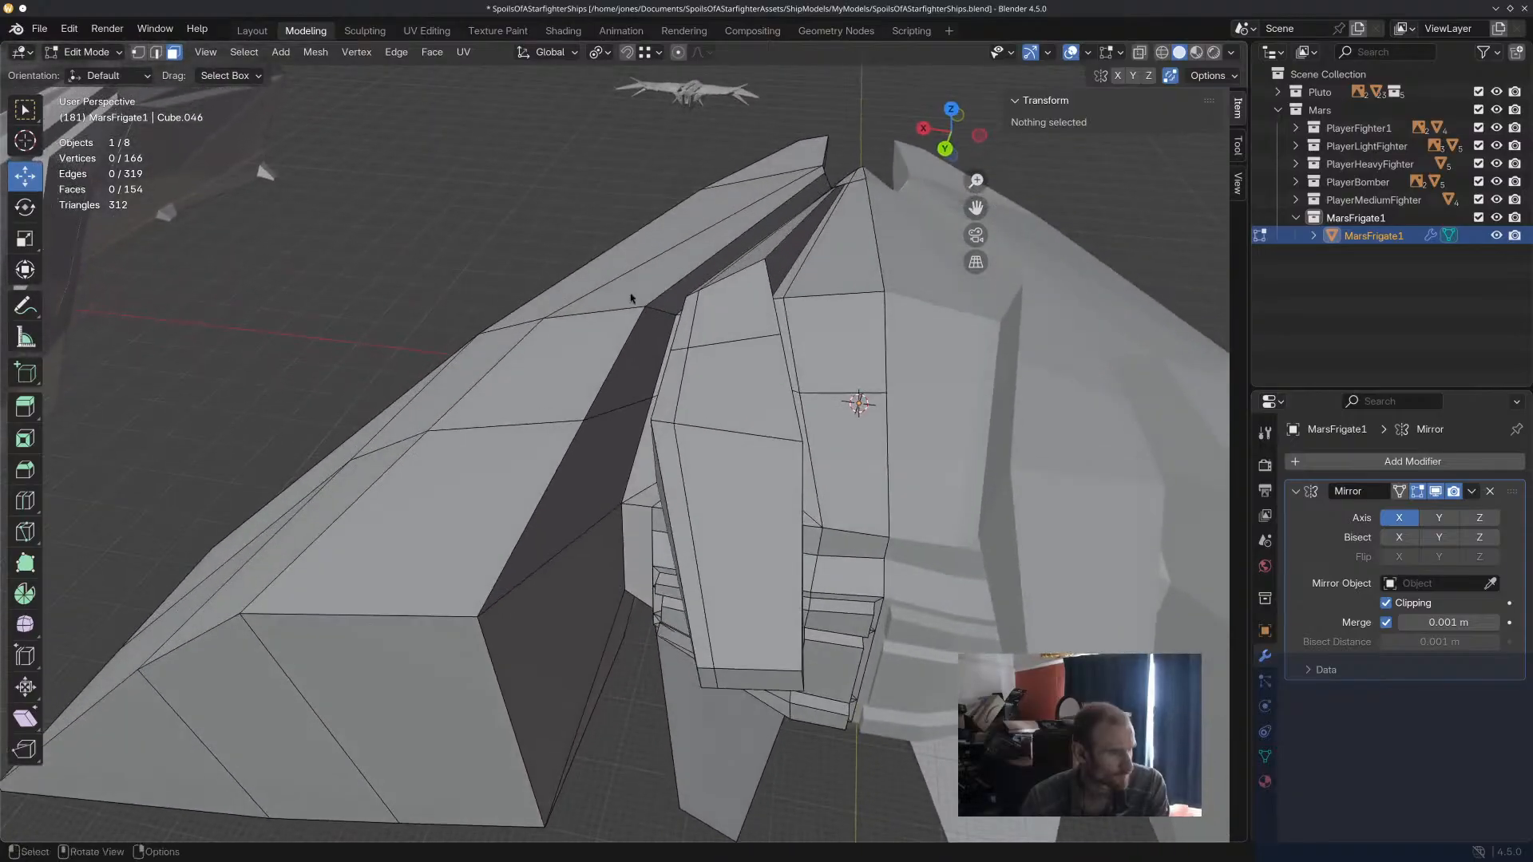
pyautogui.moveTo(615, 358); pyautogui.dragTo(614, 349, button='middle')
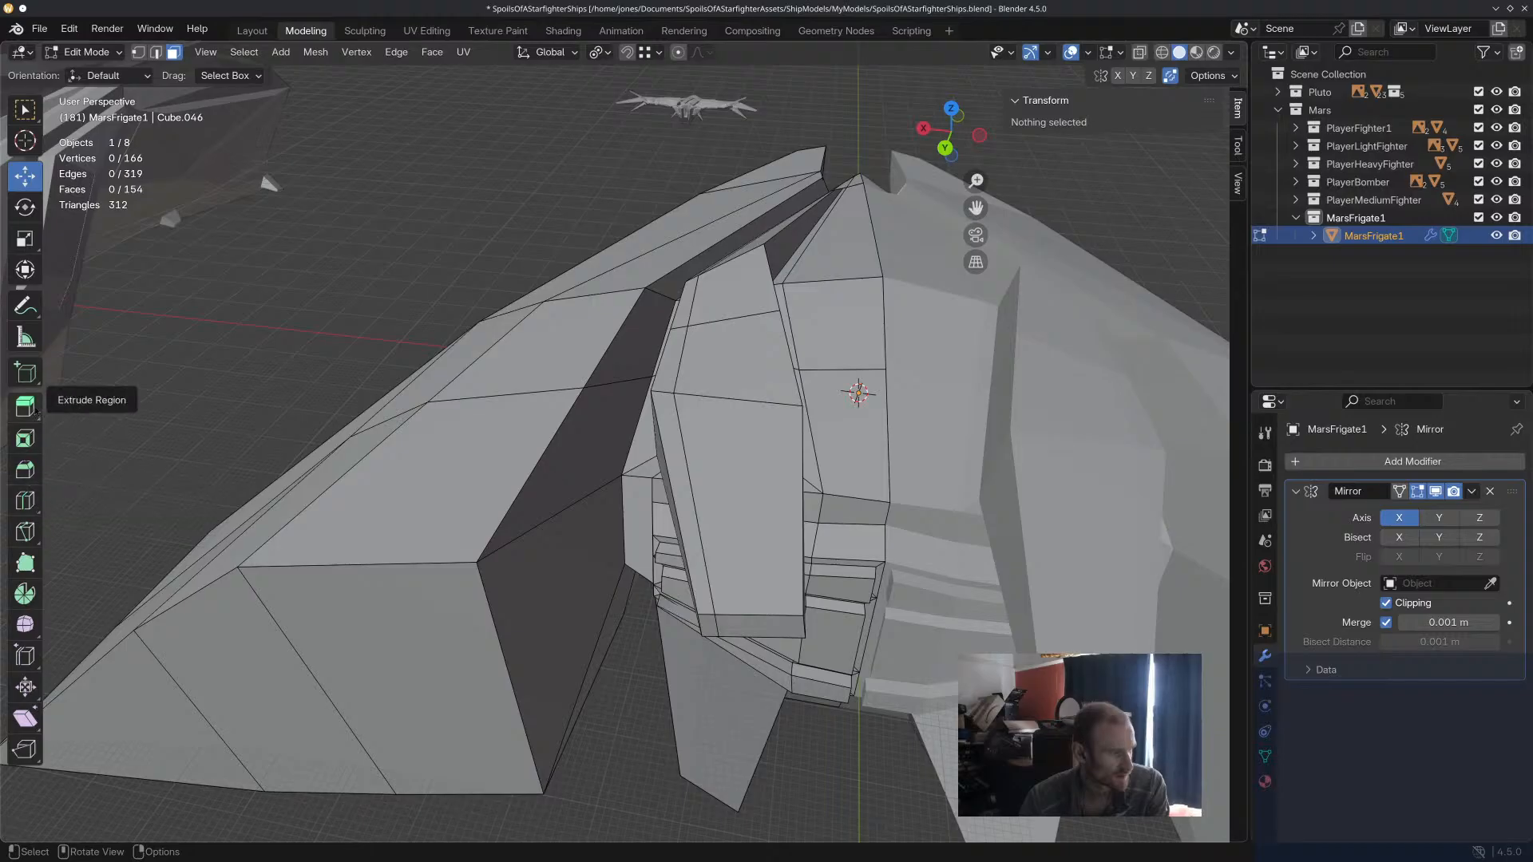
pyautogui.click(25, 501)
pyautogui.moveTo(551, 511); pyautogui.dragTo(529, 540)
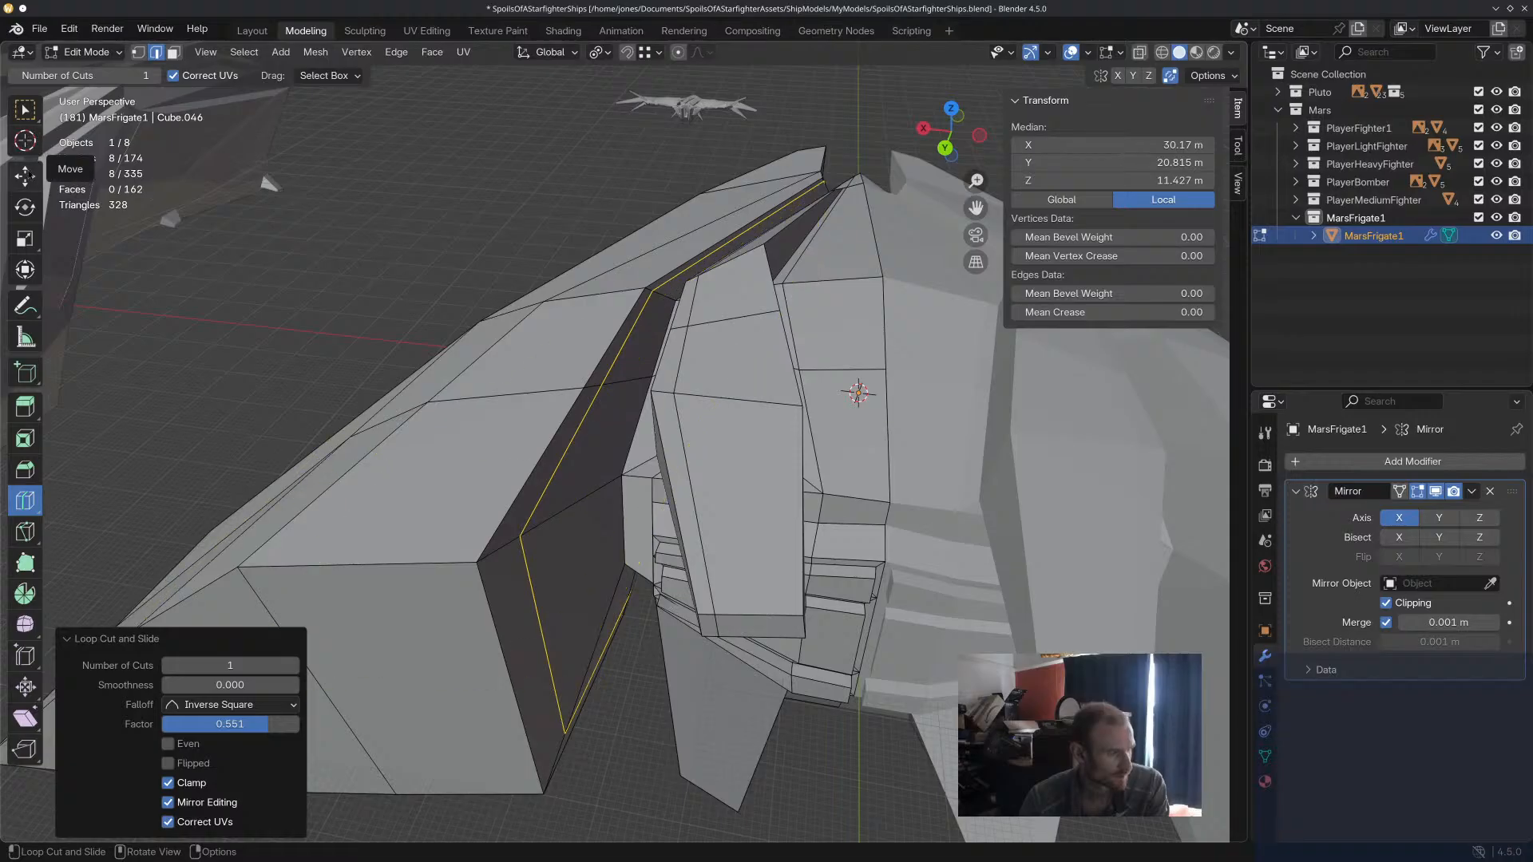
pyautogui.click(25, 175)
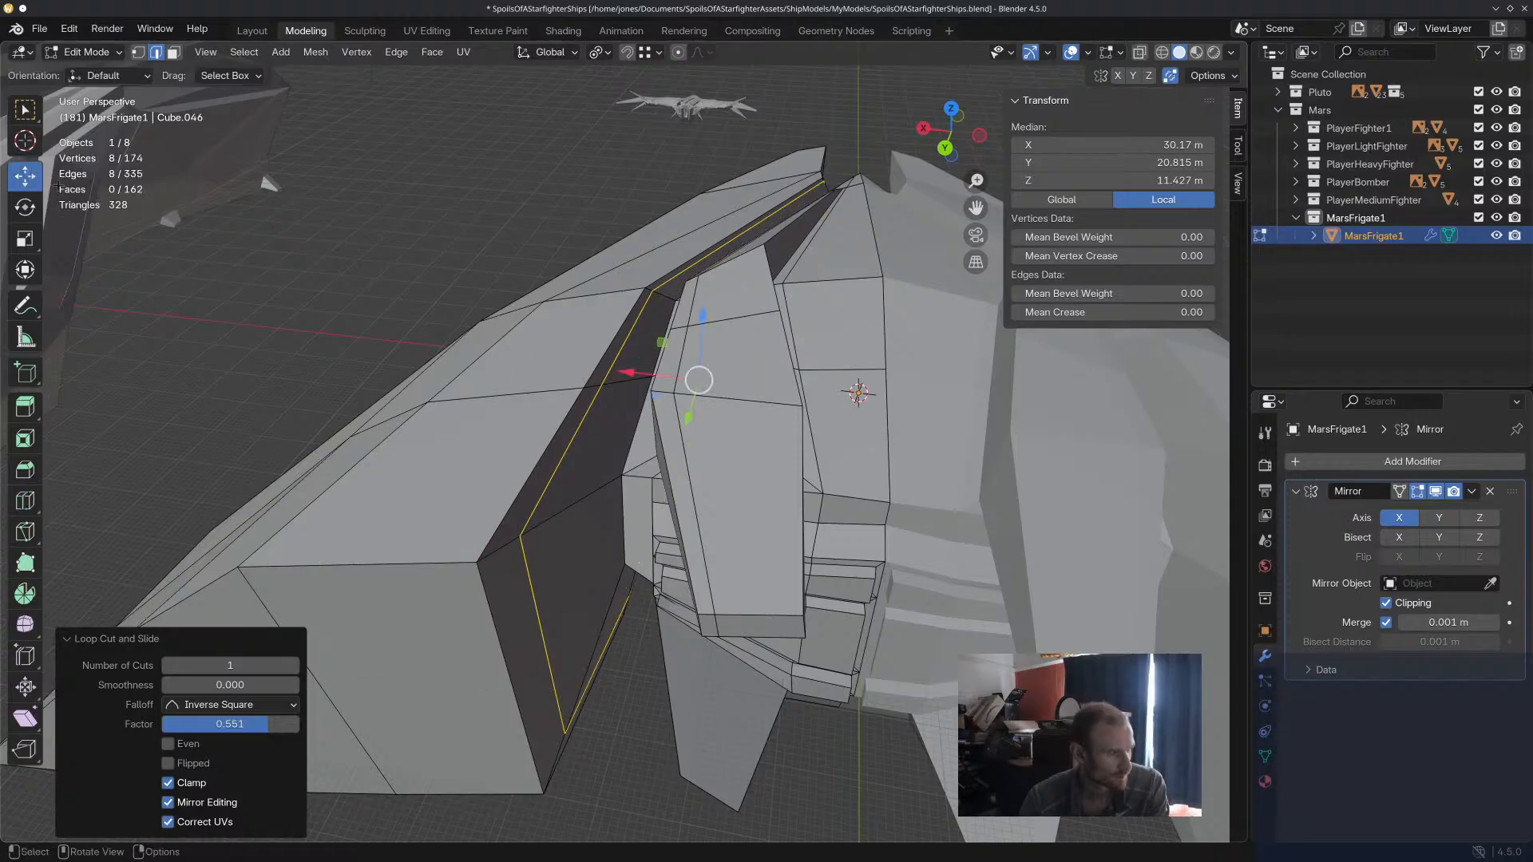
pyautogui.click(222, 117)
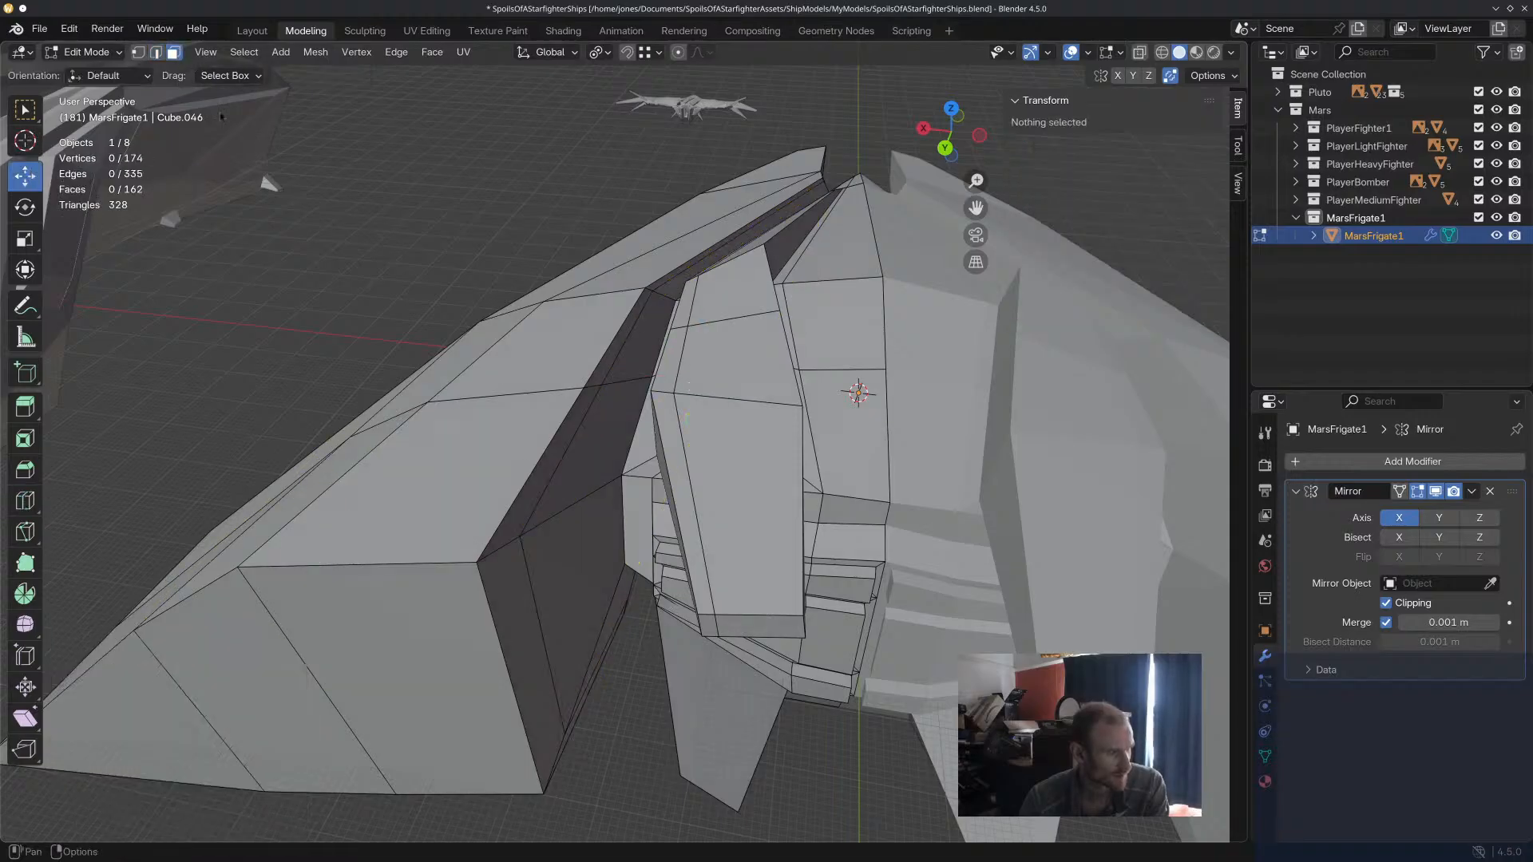
# Extrude the three strip faces above the loop cut toward the central hull and raise them slightly along Z.
pyautogui.click(543, 486)
pyautogui.keyDown('shift'); pyautogui.click(612, 361); pyautogui.keyUp('shift')
pyautogui.click(626, 334)
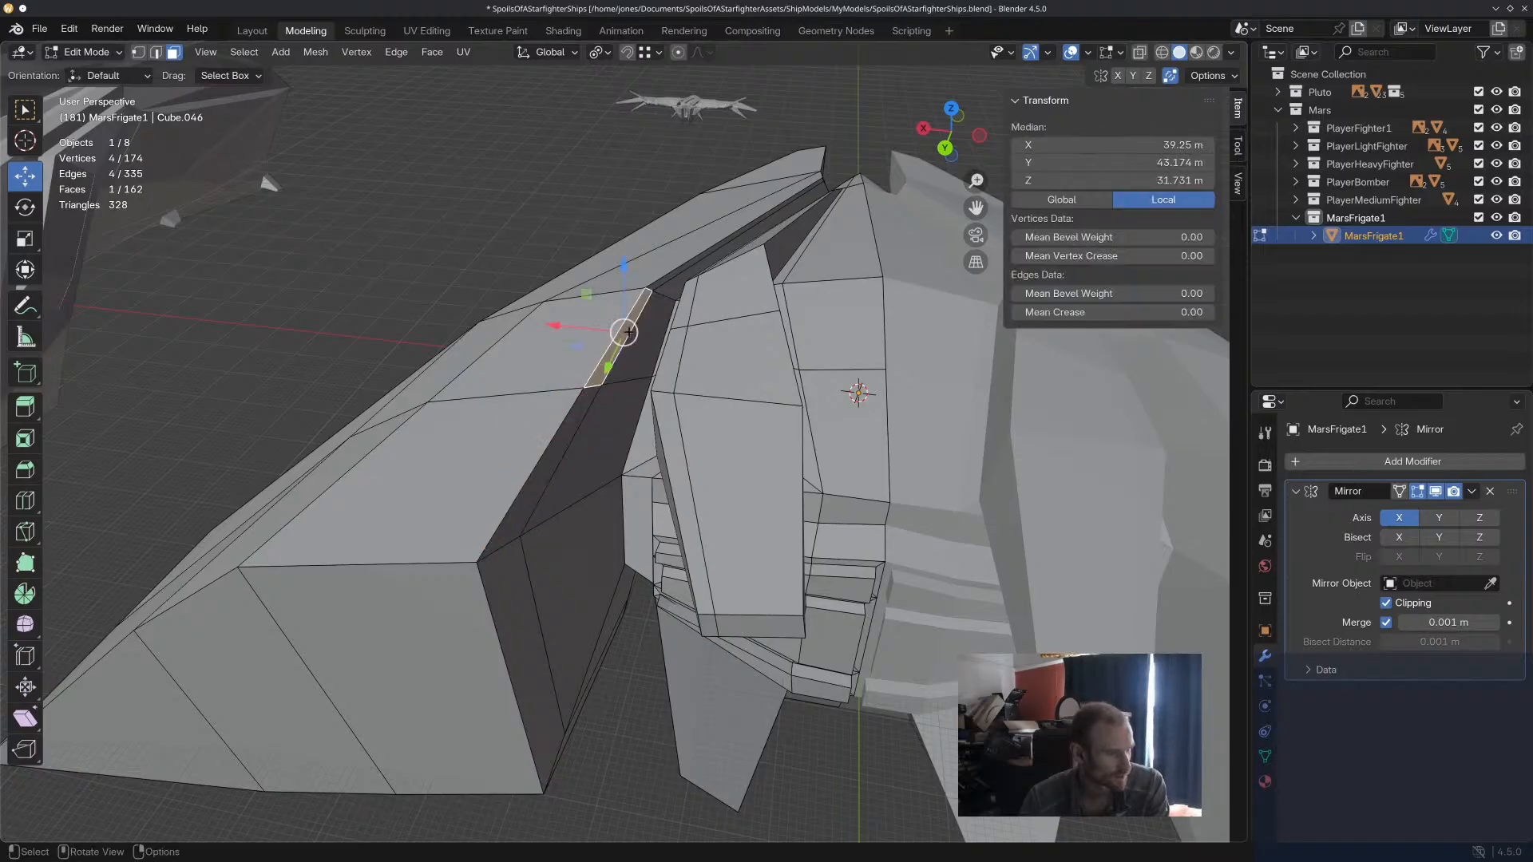
pyautogui.keyDown('shift'); pyautogui.click(666, 284); pyautogui.keyUp('shift')
pyautogui.click(672, 281)
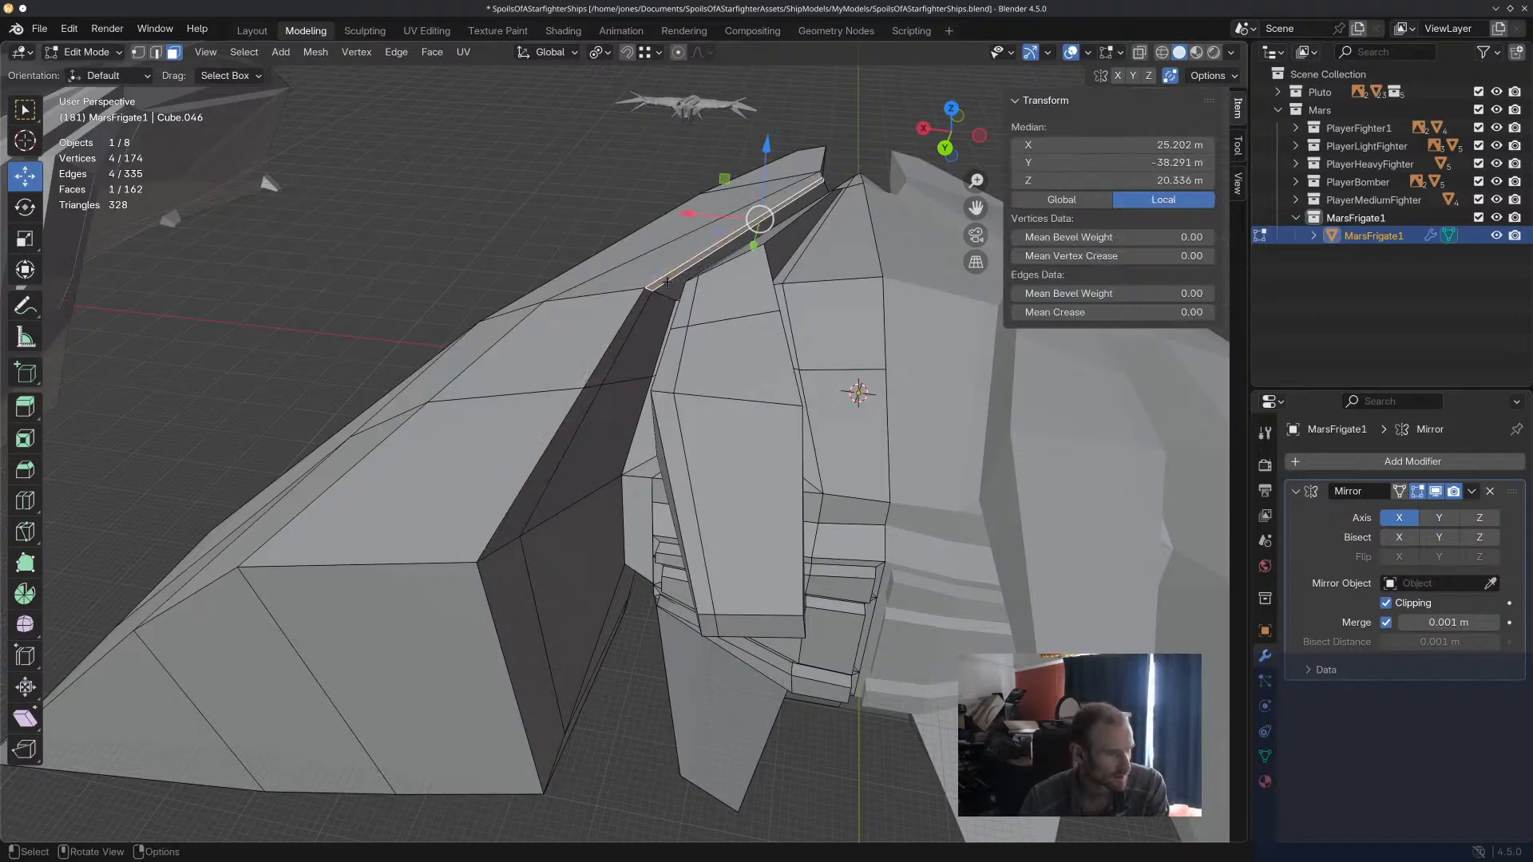
pyautogui.press('e')
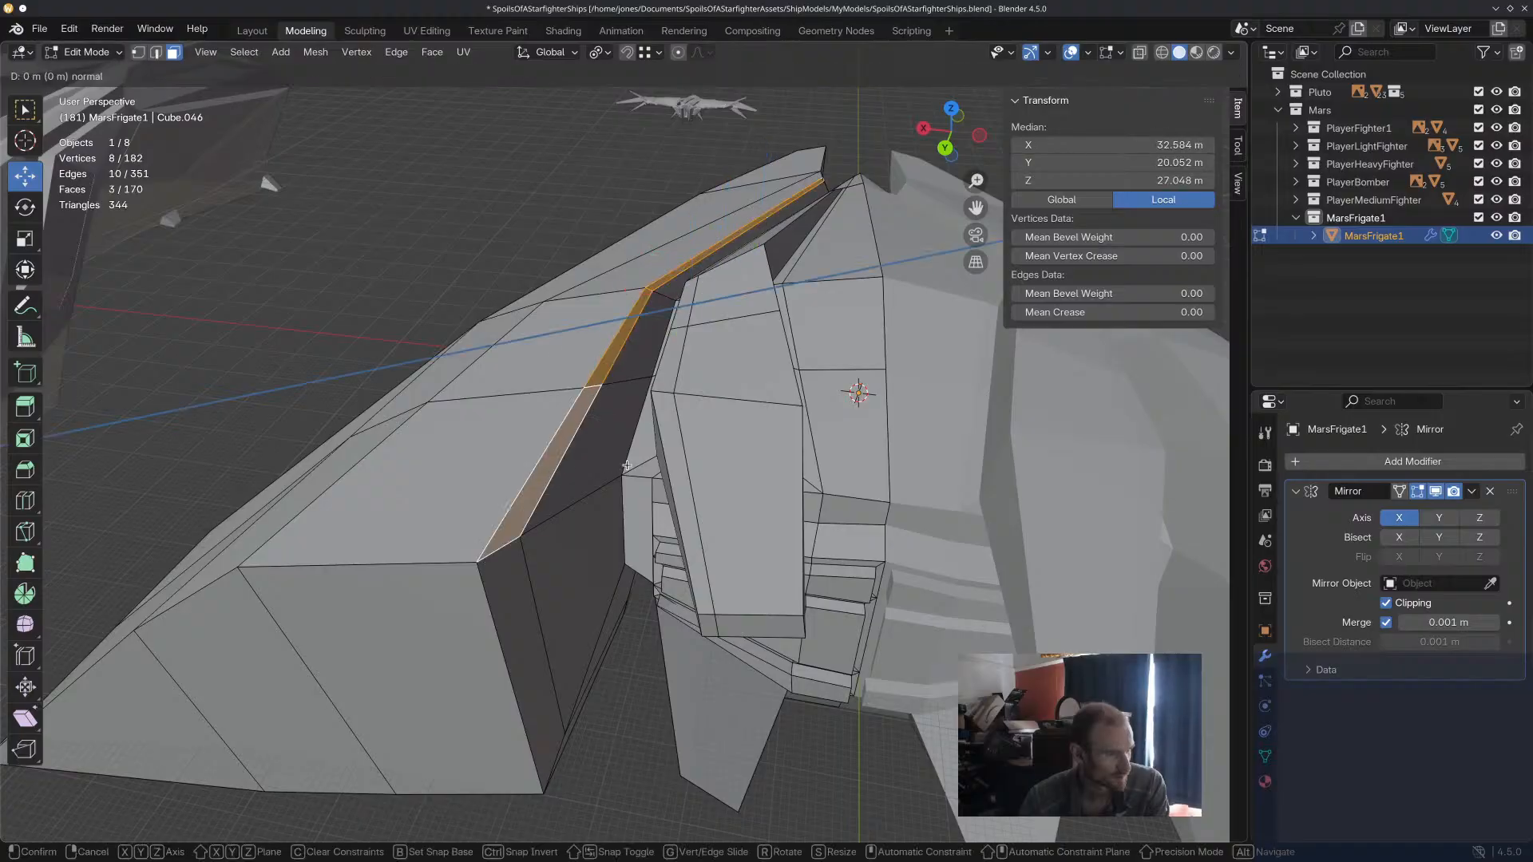
pyautogui.click(640, 465)
pyautogui.moveTo(708, 241); pyautogui.dragTo(709, 226)
pyautogui.click(546, 54)
# Extrude the three faces along the side hull's lower inner edge and move them about -15.1 m along Y.
pyautogui.click(329, 218)
pyautogui.moveTo(335, 222); pyautogui.dragTo(455, 224, button='middle')
pyautogui.scroll(-4, 519, 287)
pyautogui.moveTo(595, 351); pyautogui.dragTo(467, 303, button='middle')
pyautogui.scroll(4, 479, 279)
pyautogui.moveTo(723, 272); pyautogui.dragTo(688, 280, button='middle')
pyautogui.click(548, 188)
pyautogui.press('e')
pyautogui.click(772, 275)
pyautogui.moveTo(658, 196); pyautogui.dragTo(680, 224)
pyautogui.moveTo(696, 217); pyautogui.dragTo(707, 256, button='middle')
# Try lowering the extruded lower strip faces about 25 m along Z, and undo the move.
pyautogui.moveTo(719, 244); pyautogui.dragTo(722, 264)
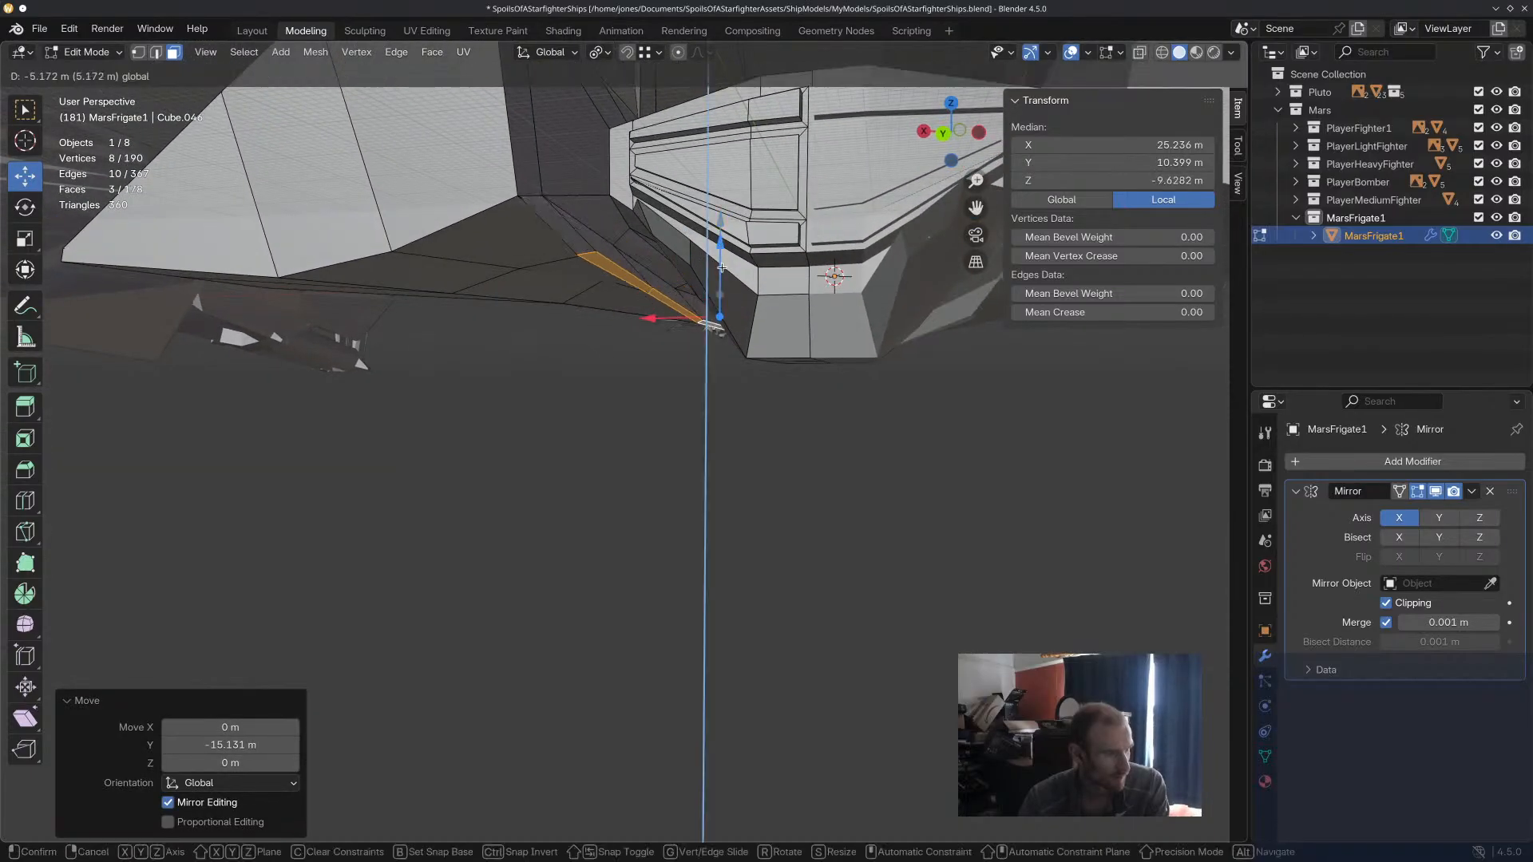
pyautogui.moveTo(702, 331); pyautogui.dragTo(703, 356)
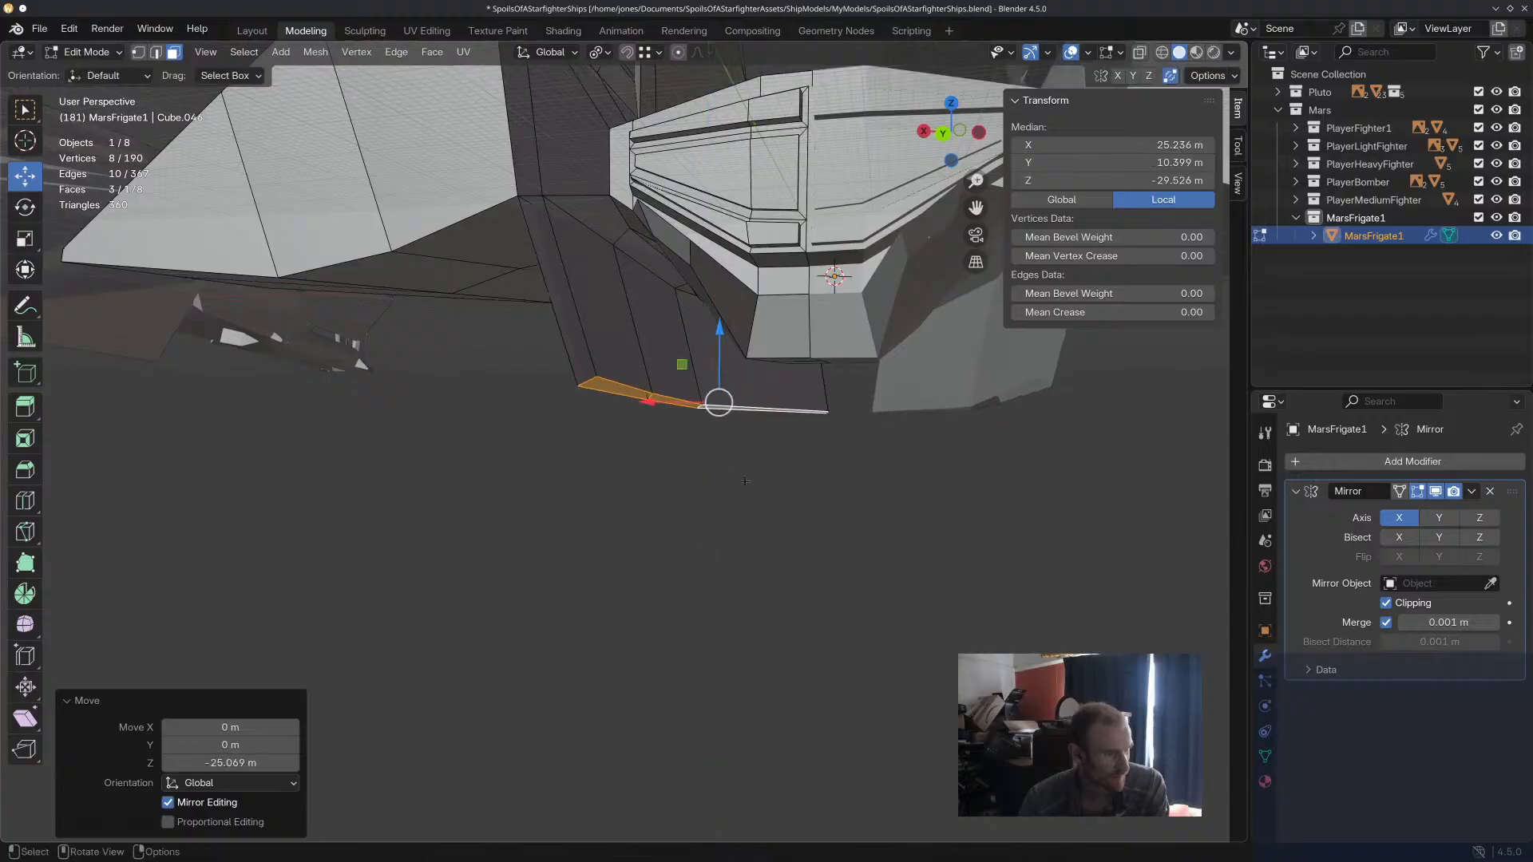
pyautogui.scroll(-6, 757, 468)
pyautogui.moveTo(762, 469); pyautogui.dragTo(530, 477, button='middle')
pyautogui.hotkey('ctrl', 'z')
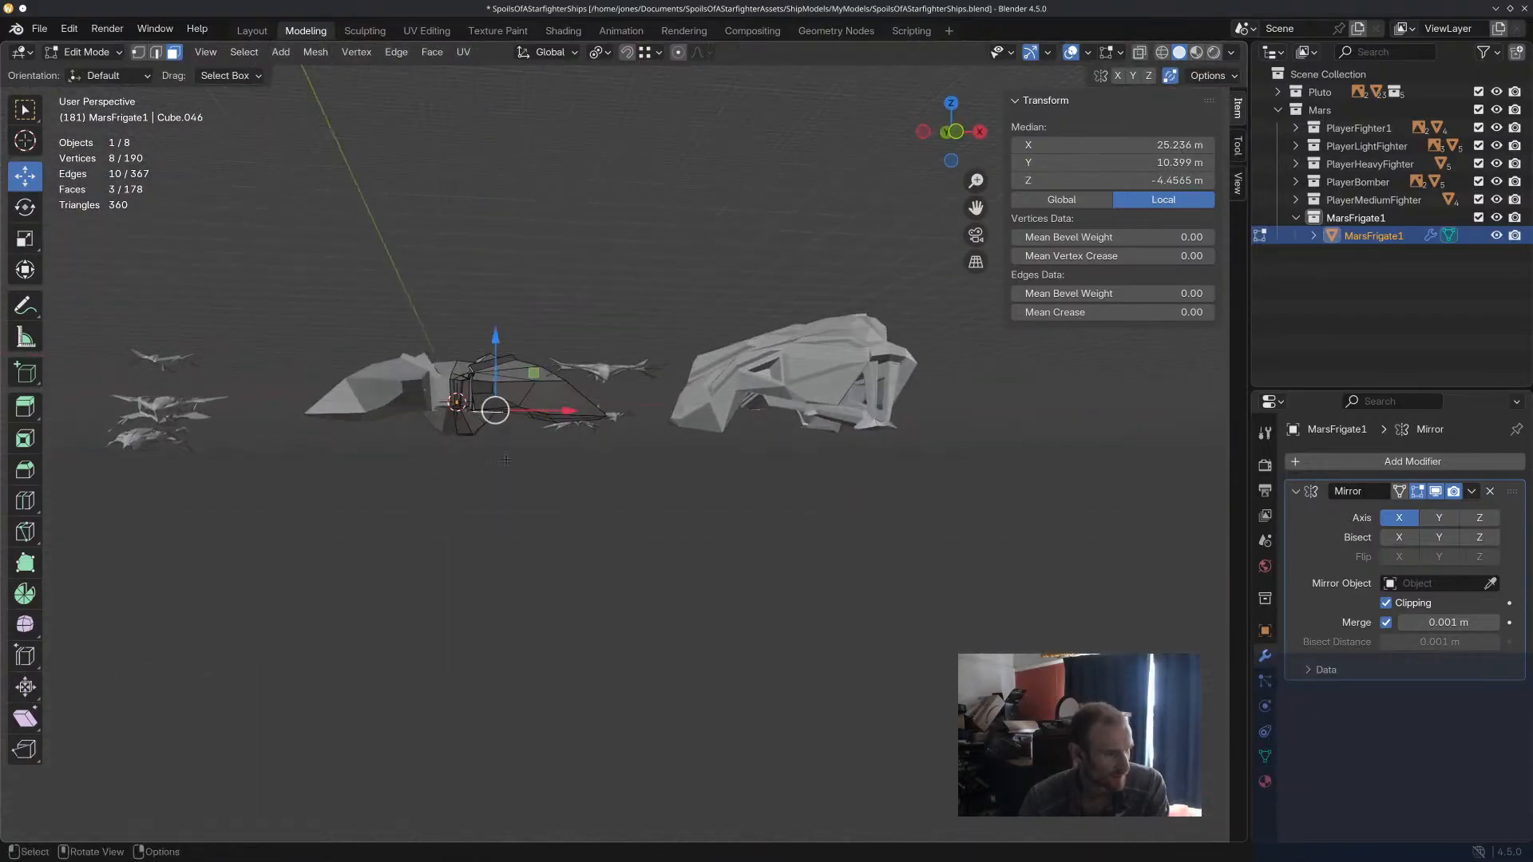
# Lower the extruded lower strip faces slightly along Z and clear the selection.
pyautogui.scroll(5, 509, 459)
pyautogui.moveTo(511, 383); pyautogui.dragTo(877, 389, button='middle')
pyautogui.moveTo(679, 348); pyautogui.dragTo(678, 368)
pyautogui.hotkey('alt', 'a')
# Move the front edge of the lower strip about 3.2 m along X, 12.9 m along Y and 3 m up.
pyautogui.moveTo(680, 367); pyautogui.dragTo(879, 493, button='middle')
pyautogui.scroll(-6, 879, 493)
pyautogui.moveTo(415, 451); pyautogui.dragTo(569, 463, button='middle')
pyautogui.scroll(9, 569, 464)
pyautogui.moveTo(805, 456); pyautogui.dragTo(778, 259, button='middle')
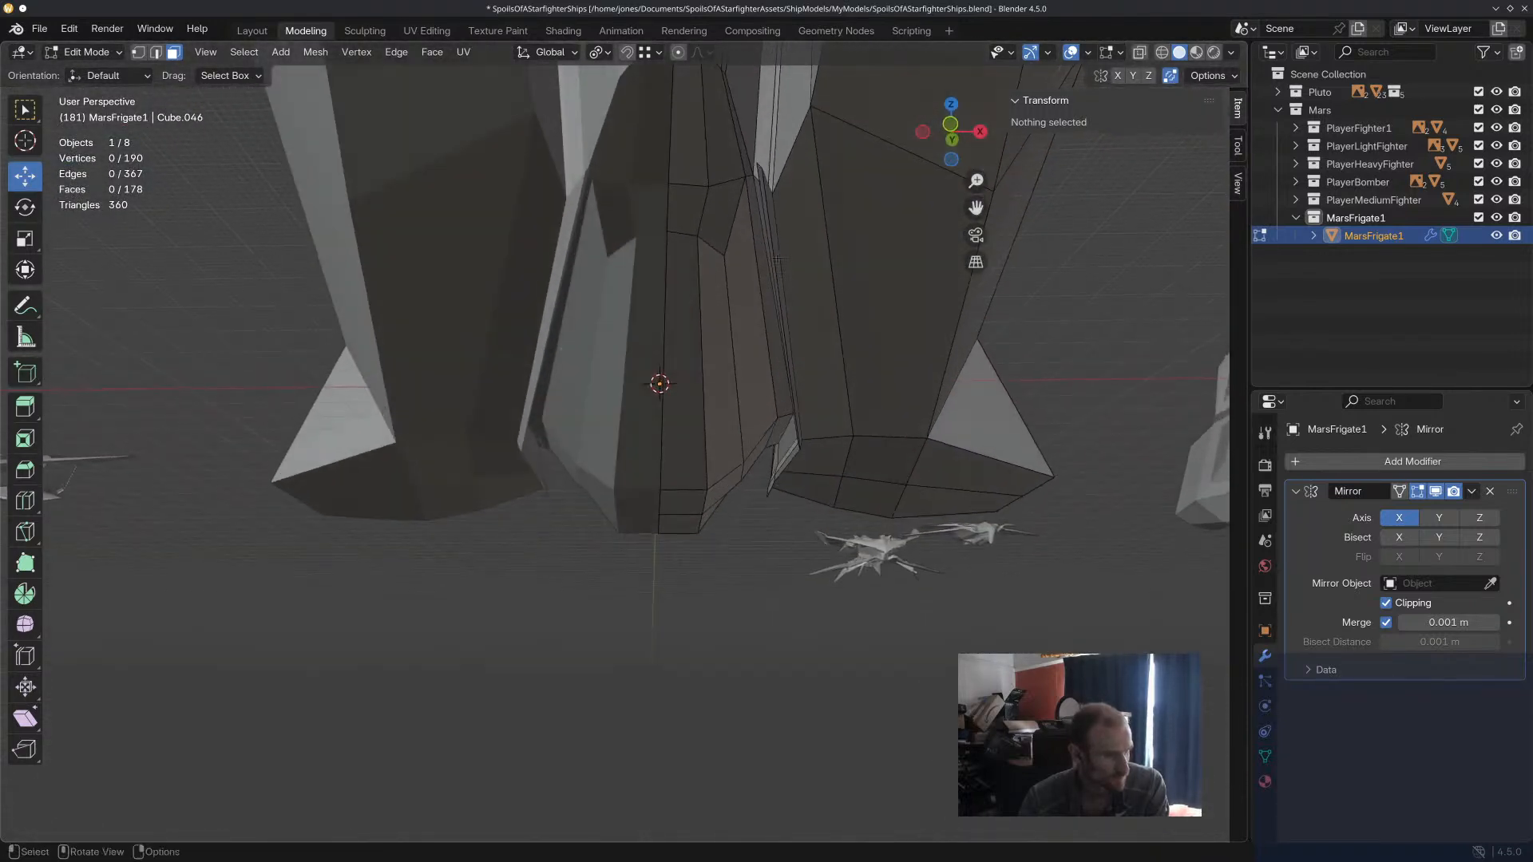
pyautogui.click(759, 170)
pyautogui.moveTo(758, 169); pyautogui.dragTo(782, 223, button='middle')
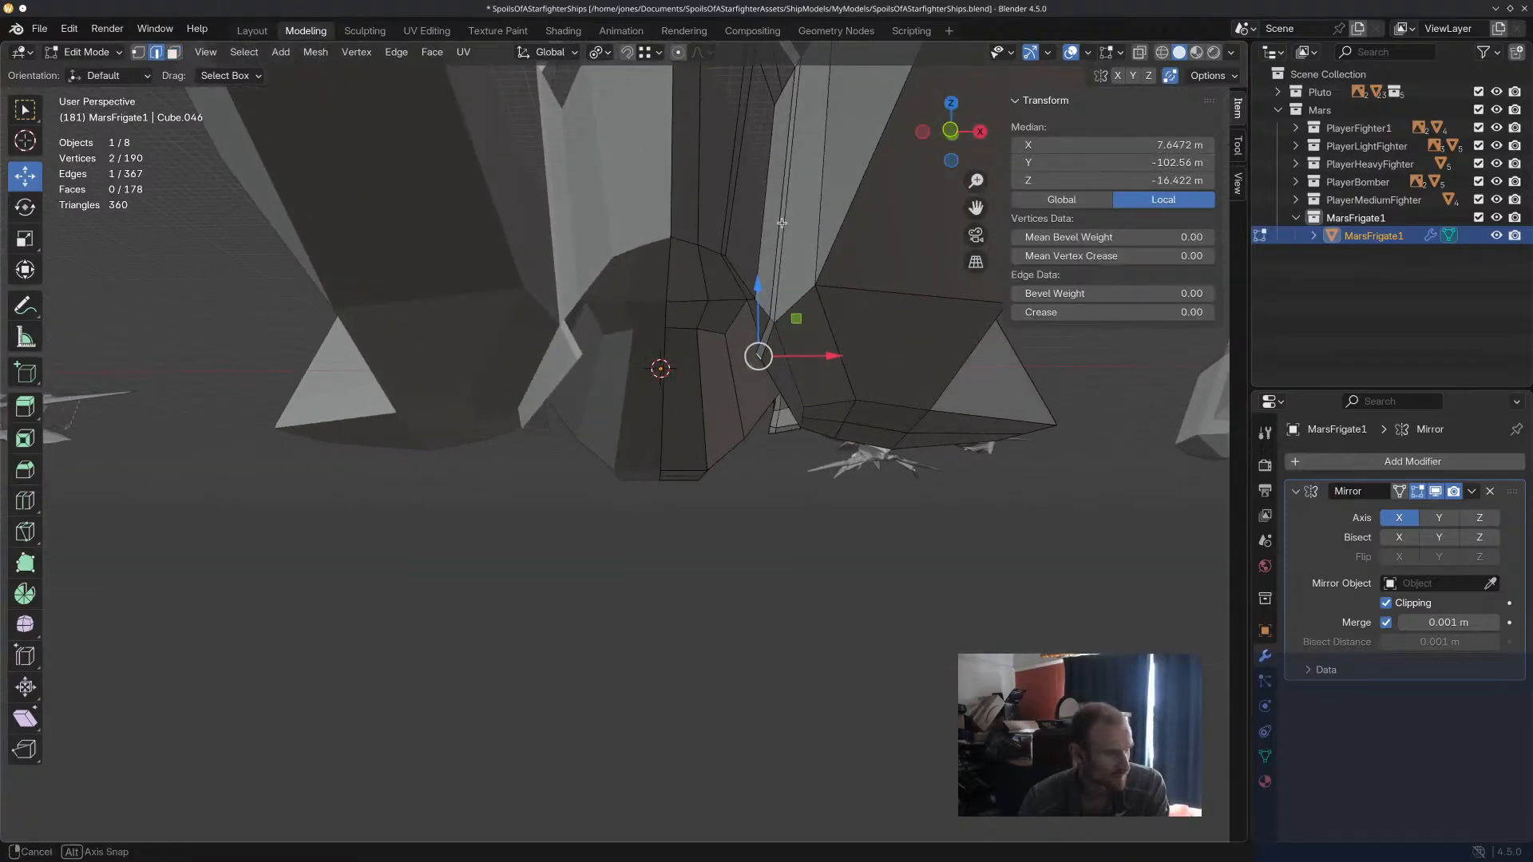
pyautogui.moveTo(764, 293); pyautogui.dragTo(762, 240)
pyautogui.moveTo(763, 240); pyautogui.dragTo(717, 192, button='middle')
pyautogui.moveTo(705, 118); pyautogui.dragTo(729, 204)
pyautogui.moveTo(777, 157); pyautogui.dragTo(796, 156)
# Raise the same front edge about 2.1 m along Z, fine-tune it along X, and clear the selection.
pyautogui.moveTo(797, 157); pyautogui.dragTo(757, 420, button='middle')
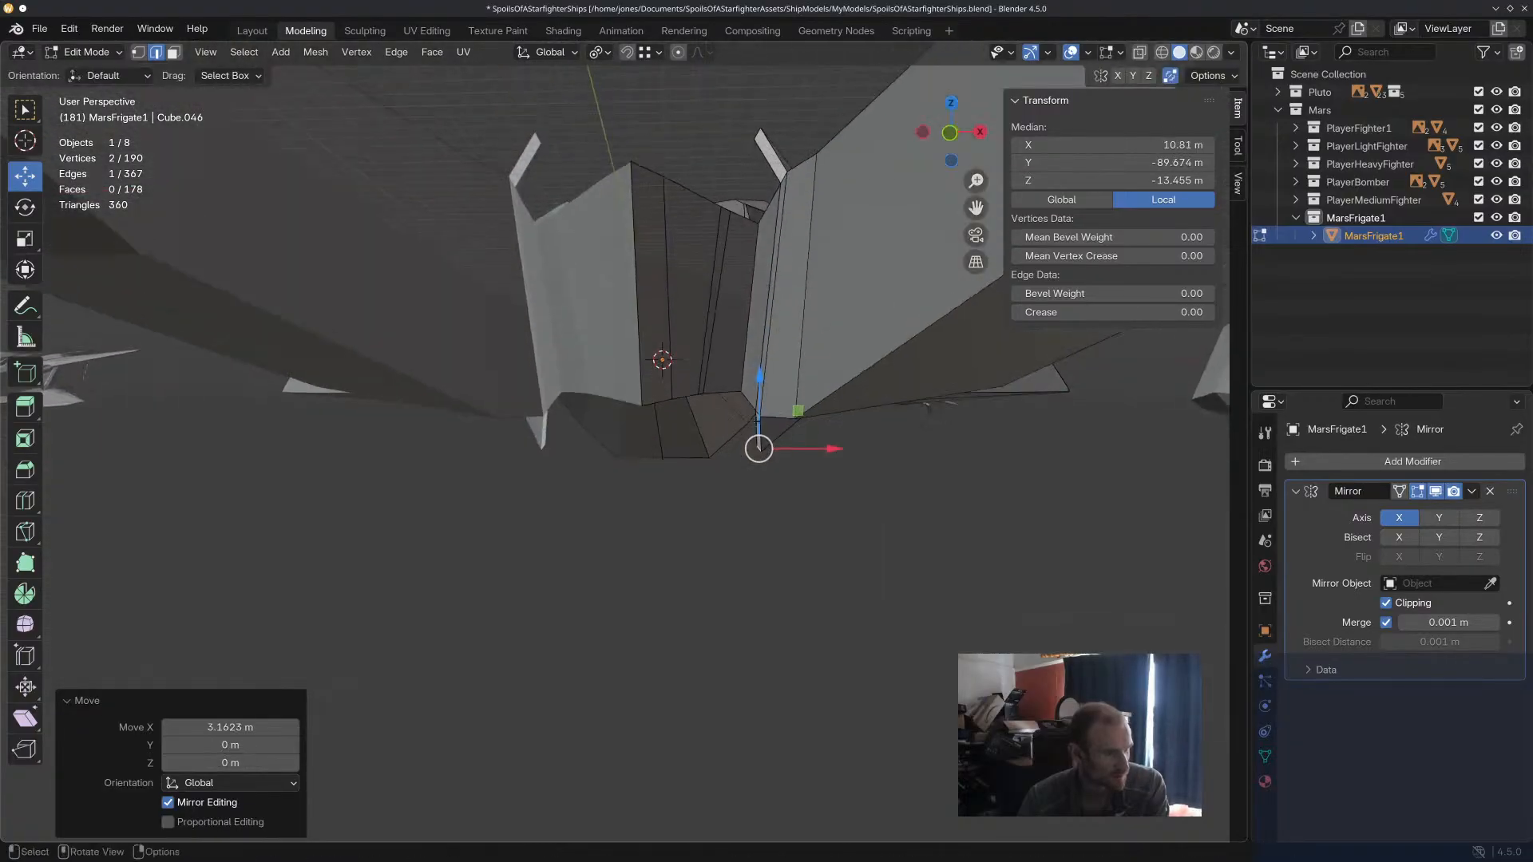
pyautogui.moveTo(759, 403); pyautogui.dragTo(761, 378)
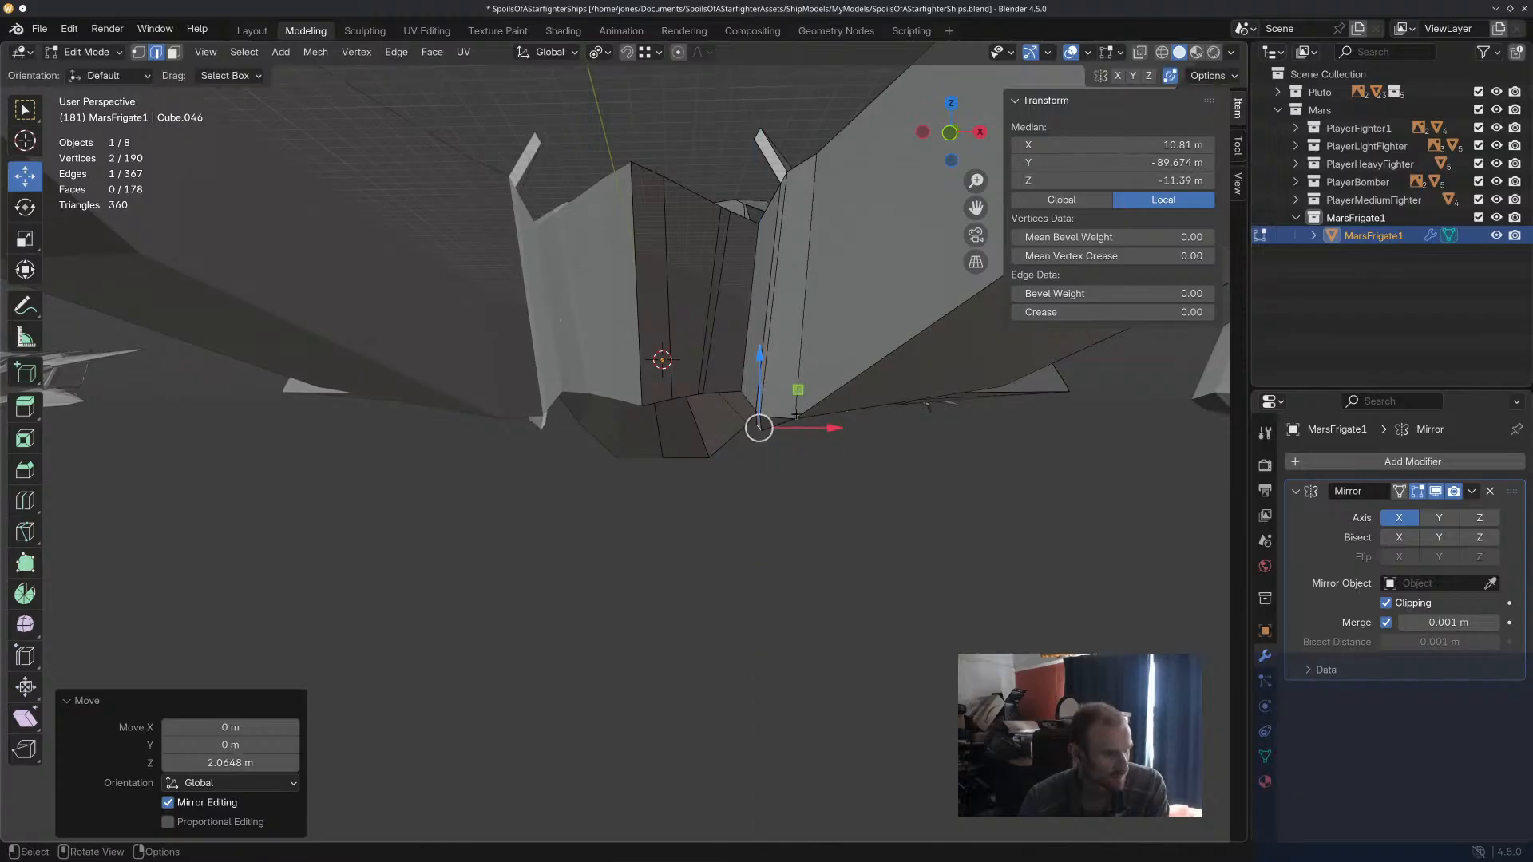
pyautogui.moveTo(827, 427); pyautogui.dragTo(824, 428)
pyautogui.click(776, 543)
# Knife an upper cut across the side hull's inner faces, from the rear edge toward the central hull.
pyautogui.moveTo(773, 551); pyautogui.dragTo(515, 479, button='middle')
pyautogui.scroll(-3, 630, 558)
pyautogui.scroll(6, 651, 561)
pyautogui.moveTo(383, 352); pyautogui.dragTo(450, 315, button='middle')
pyautogui.scroll(4, 425, 323)
pyautogui.scroll(3, 451, 315)
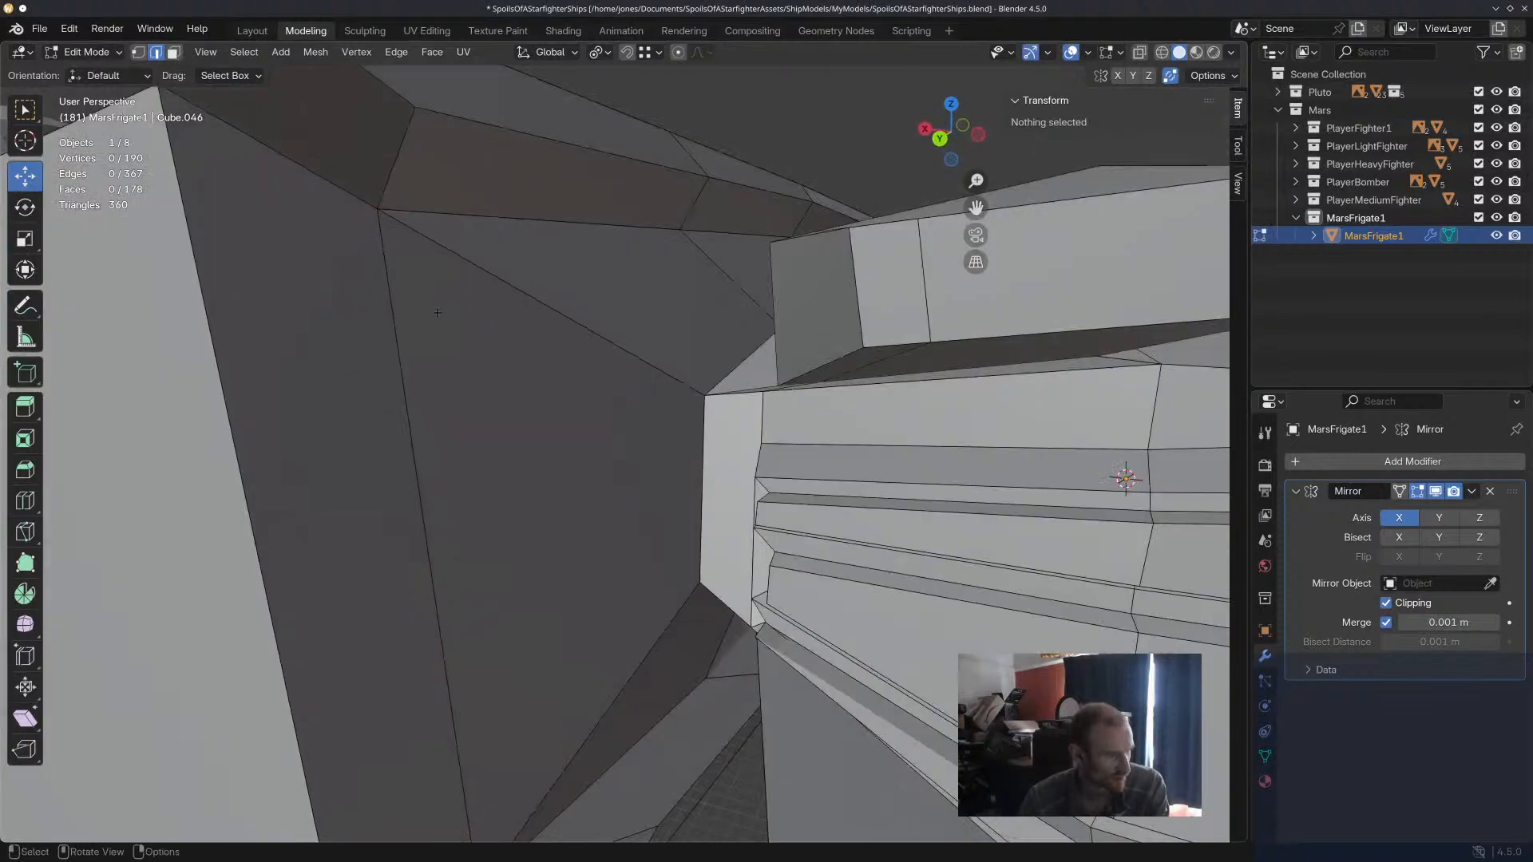
pyautogui.scroll(-1, 450, 315)
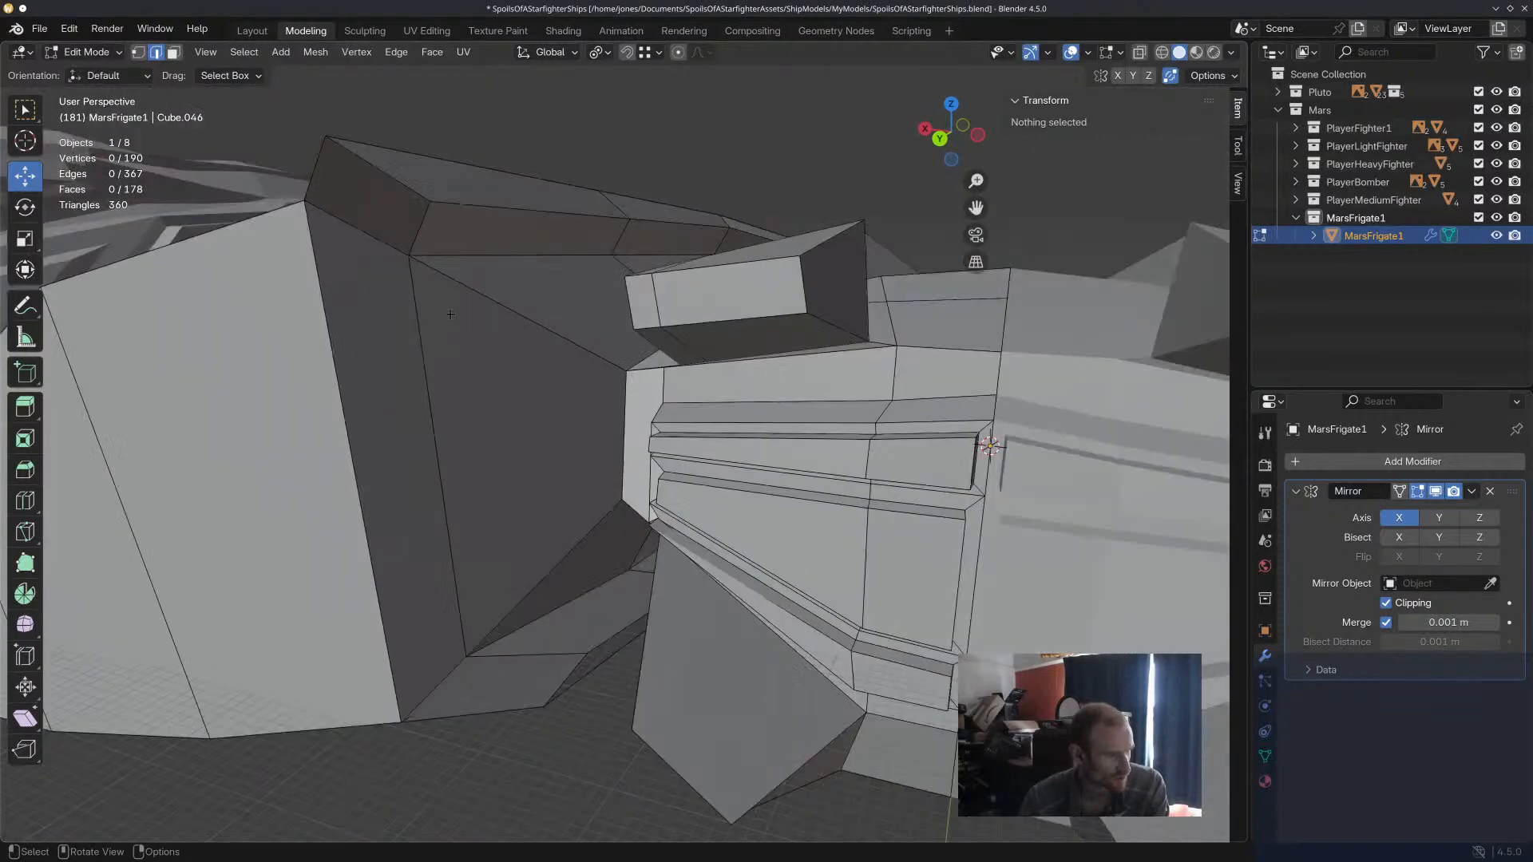
pyautogui.click(24, 511)
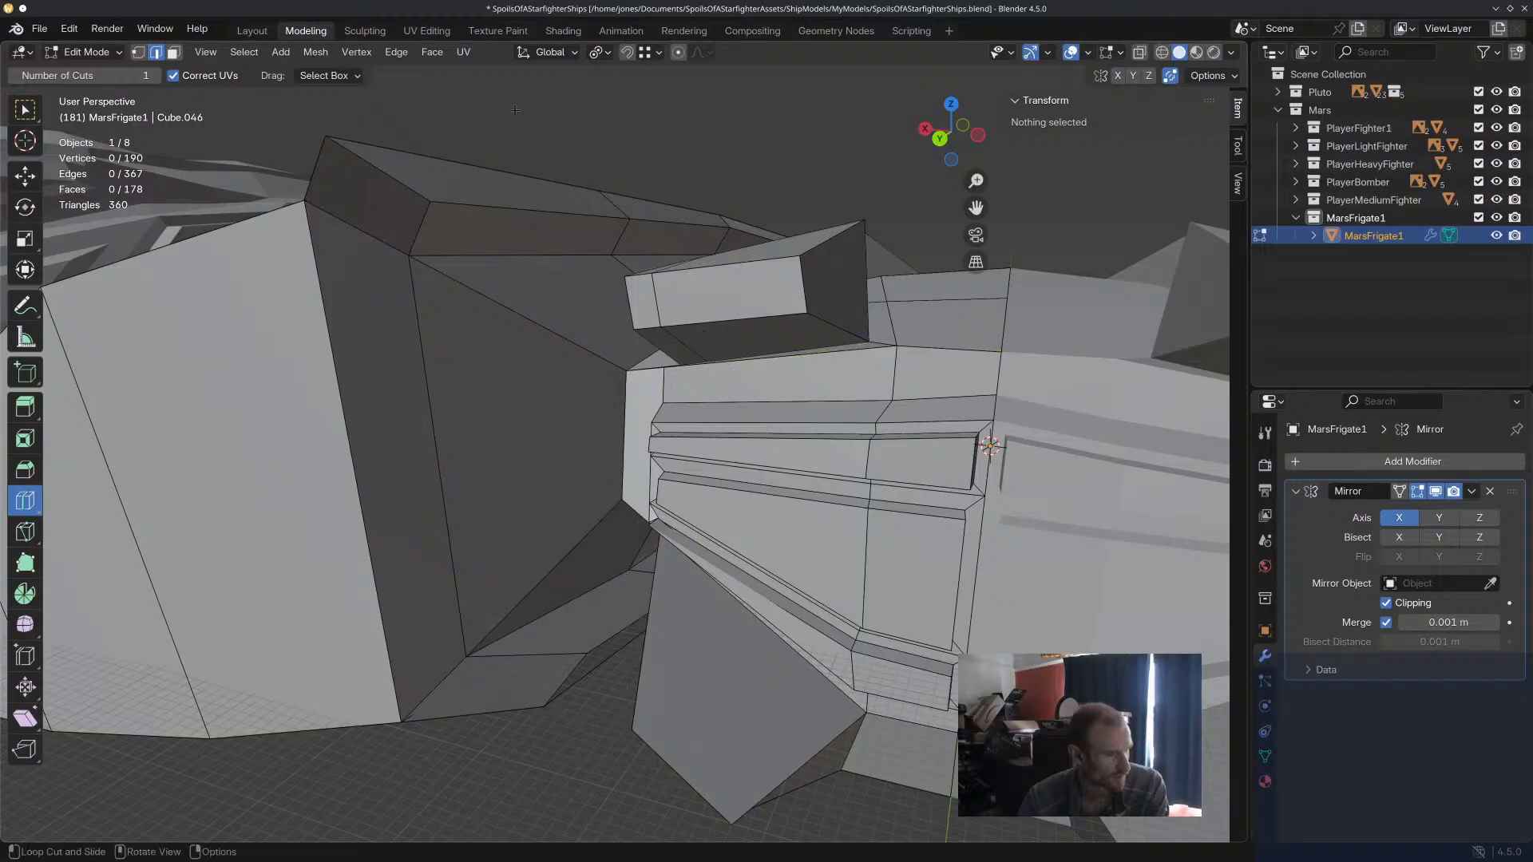
pyautogui.click(17, 543)
pyautogui.scroll(-6, 571, 383)
pyautogui.moveTo(571, 383); pyautogui.dragTo(82, 415, button='middle')
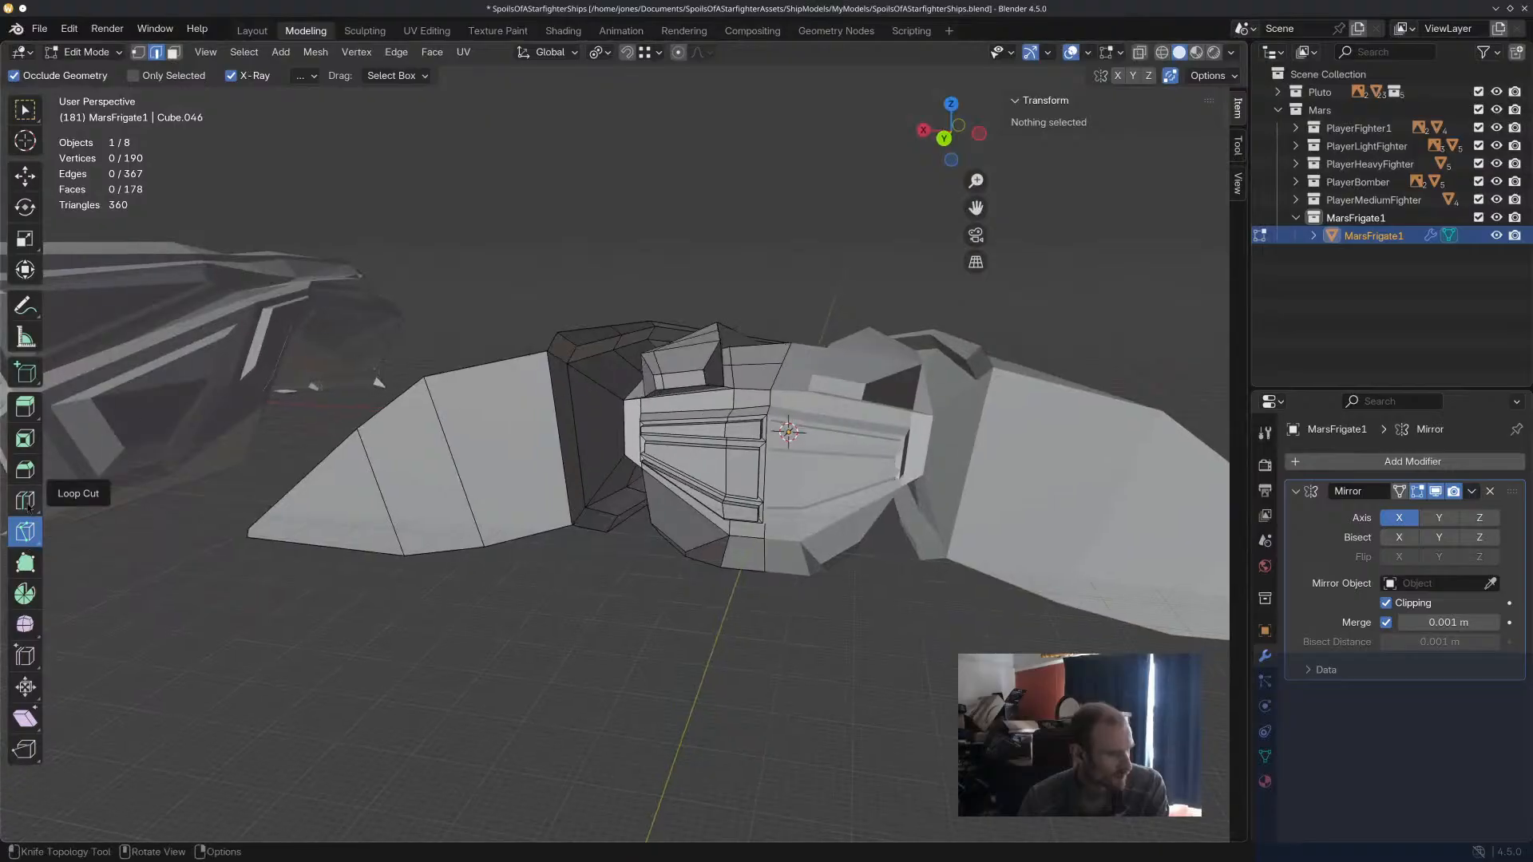
pyautogui.scroll(5, 655, 449)
pyautogui.scroll(-2, 608, 386)
pyautogui.moveTo(606, 370); pyautogui.dragTo(551, 330, button='middle')
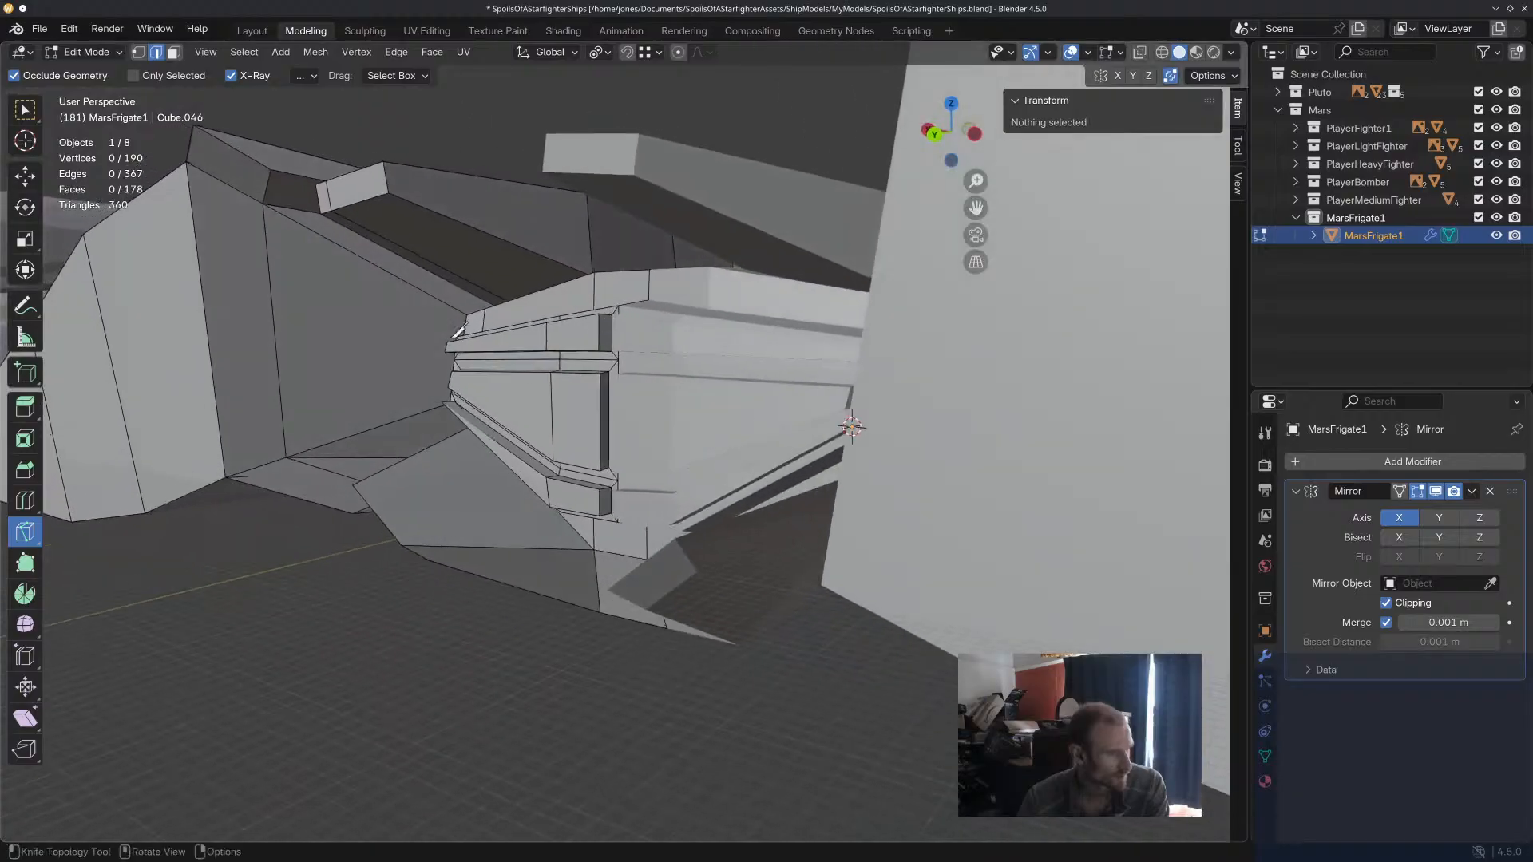
pyautogui.moveTo(289, 259); pyautogui.dragTo(472, 352, button='middle')
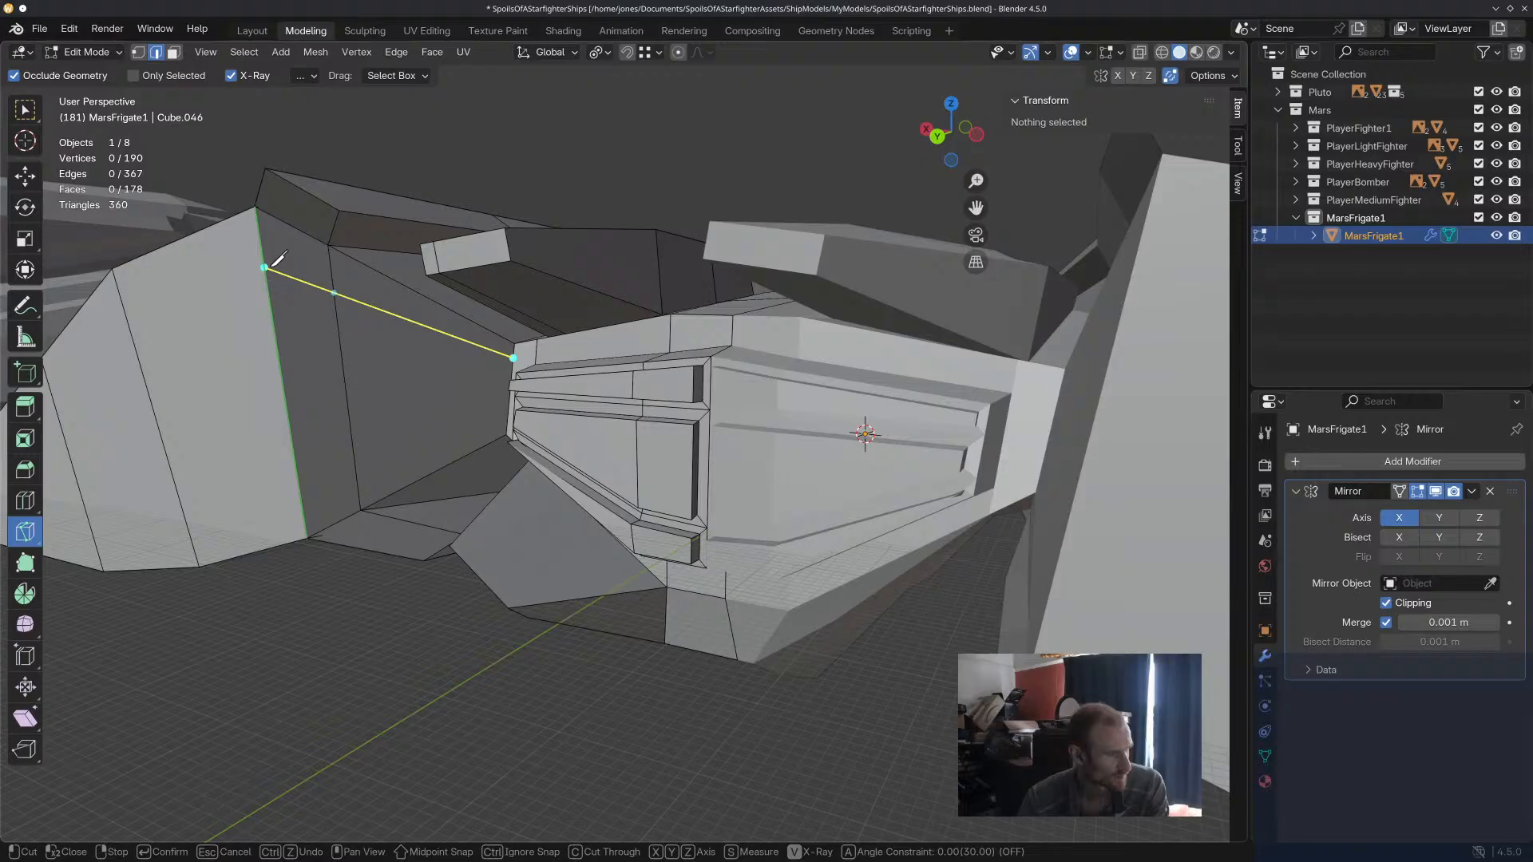
# Knife a matching lower cut across the same inner faces and apply both cuts.
pyautogui.click(303, 491)
pyautogui.moveTo(303, 491); pyautogui.dragTo(559, 412, button='middle')
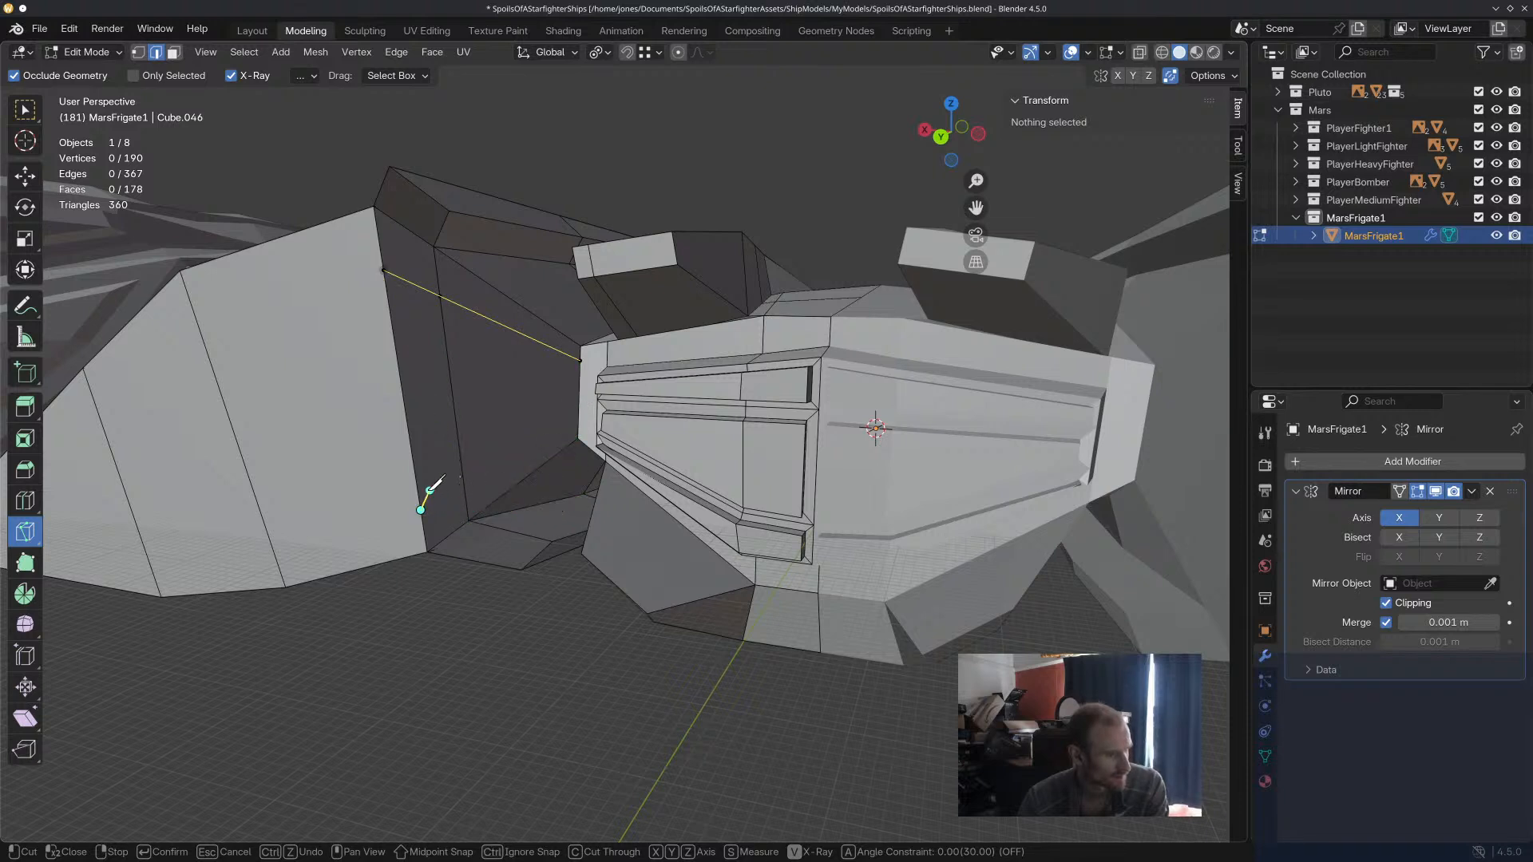
pyautogui.press('Return')
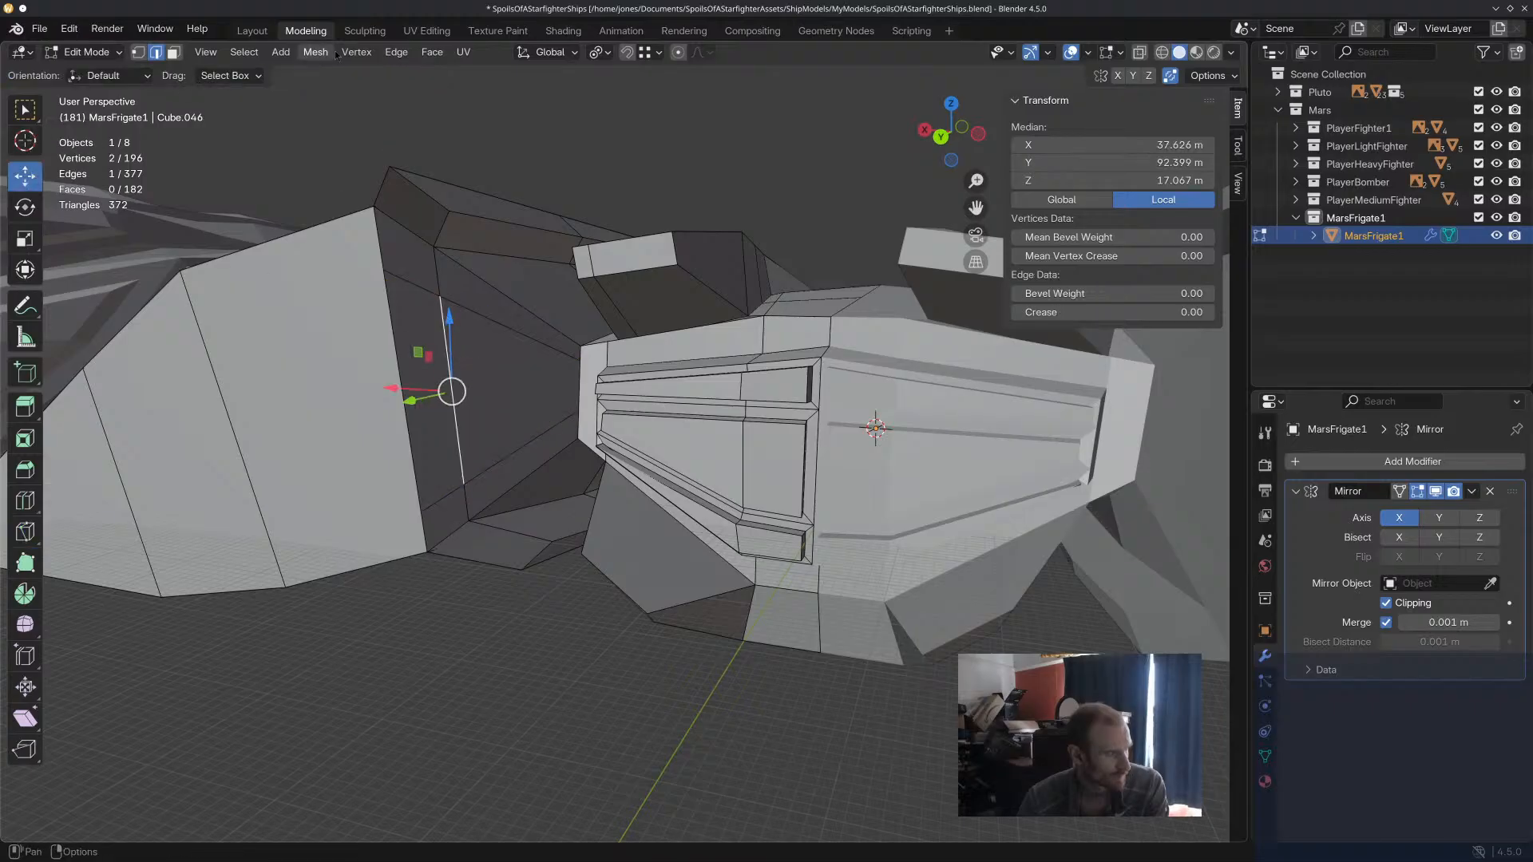
# Inset the two inner faces between the knife cuts by about 1.7 m and extrude them about 1.6 m toward the central hull.
pyautogui.click(174, 52)
pyautogui.click(419, 383)
pyautogui.keyDown('shift'); pyautogui.click(552, 385); pyautogui.keyUp('shift')
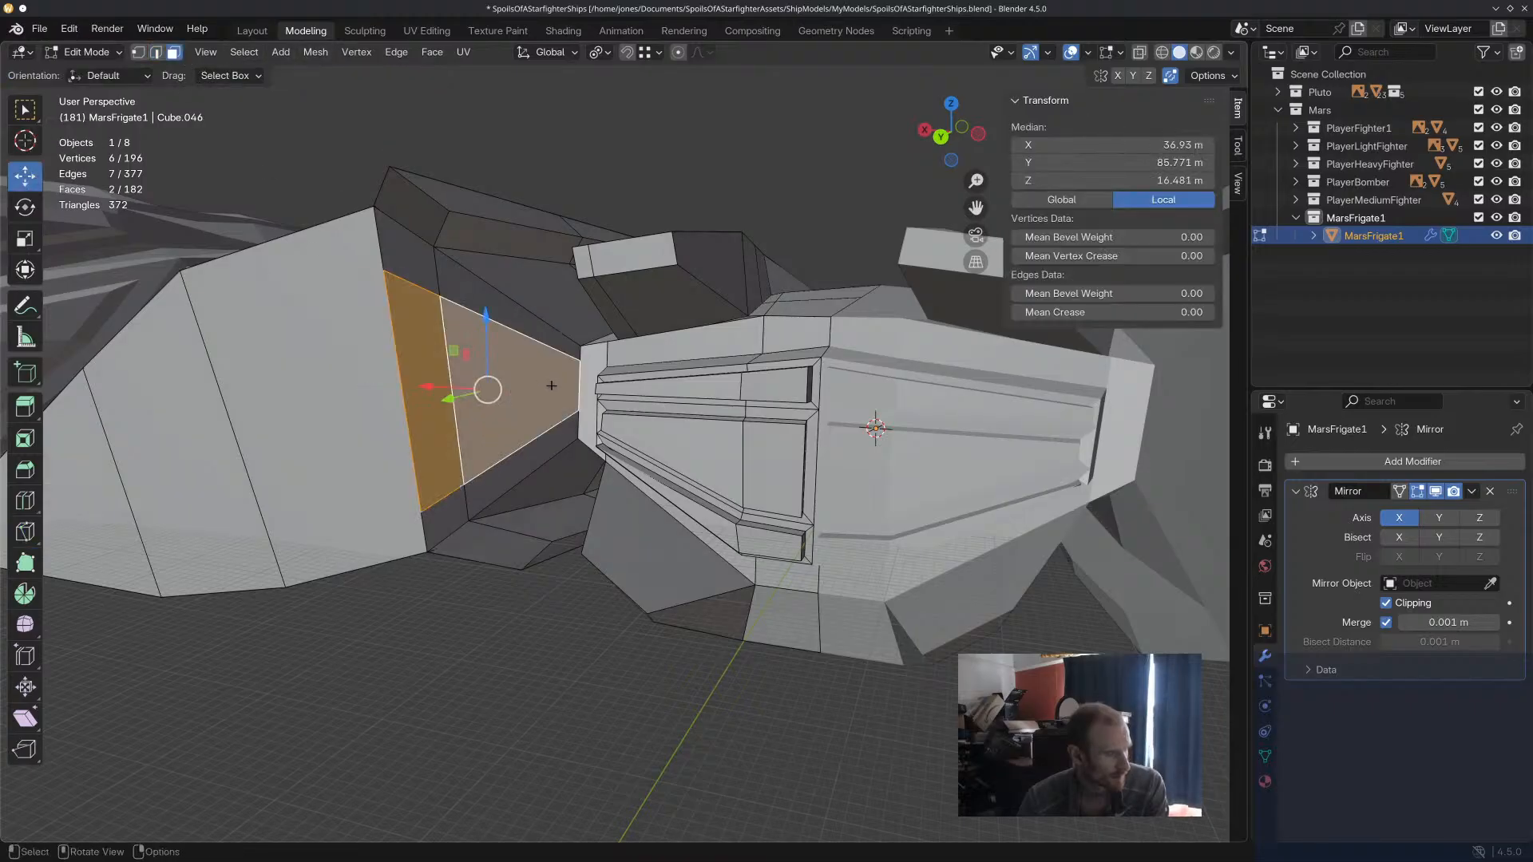
pyautogui.press('i')
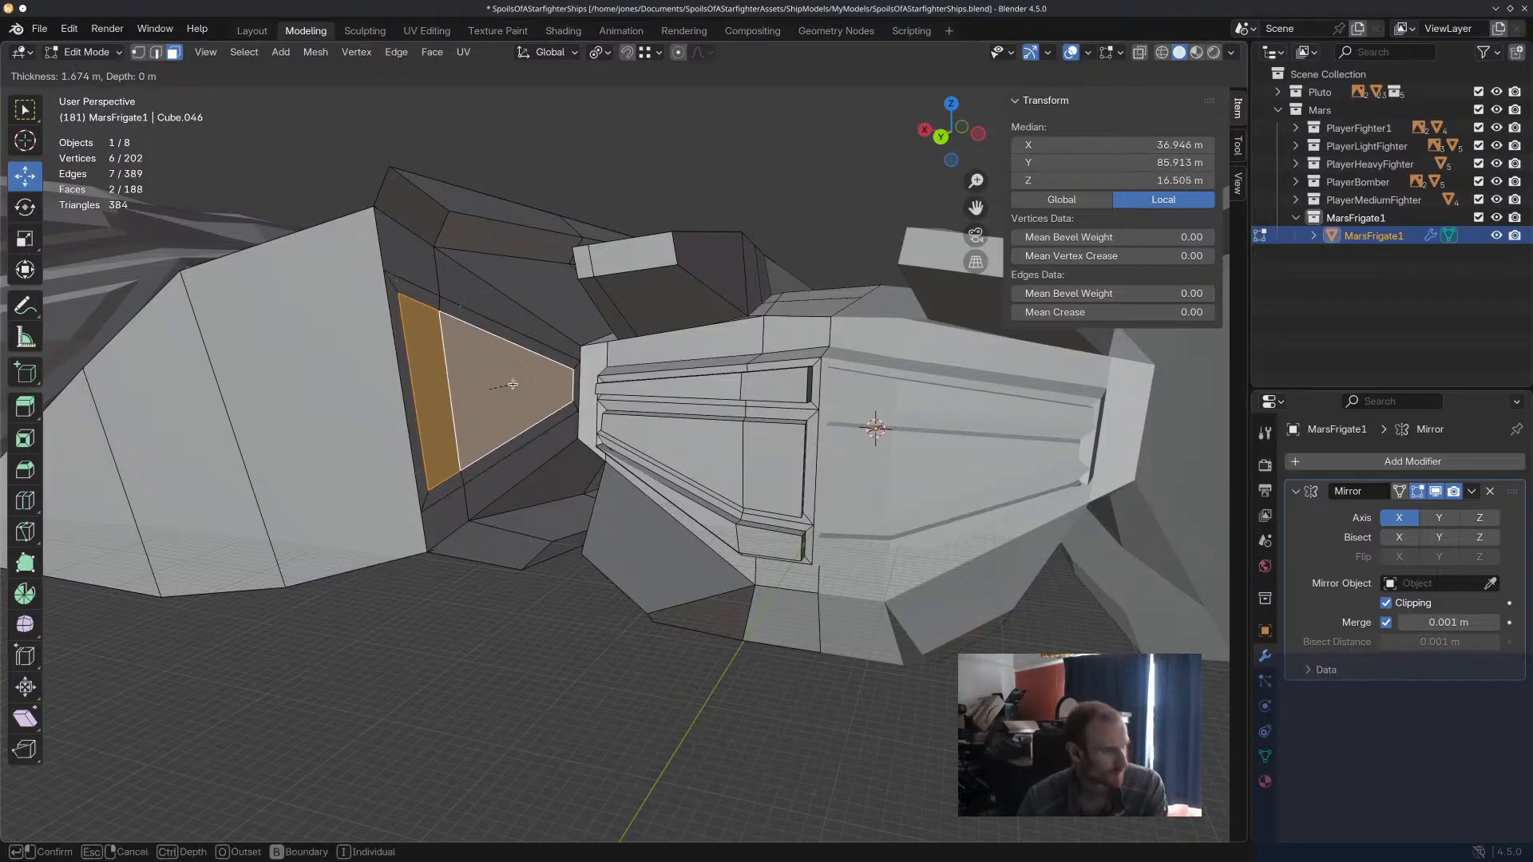
pyautogui.click(512, 385)
pyautogui.press('e')
pyautogui.click(526, 389)
# Rotate the extruded faces about 0.7° in the view and about 3° around Z, and shift them slightly along X.
pyautogui.moveTo(526, 389); pyautogui.dragTo(778, 579, button='middle')
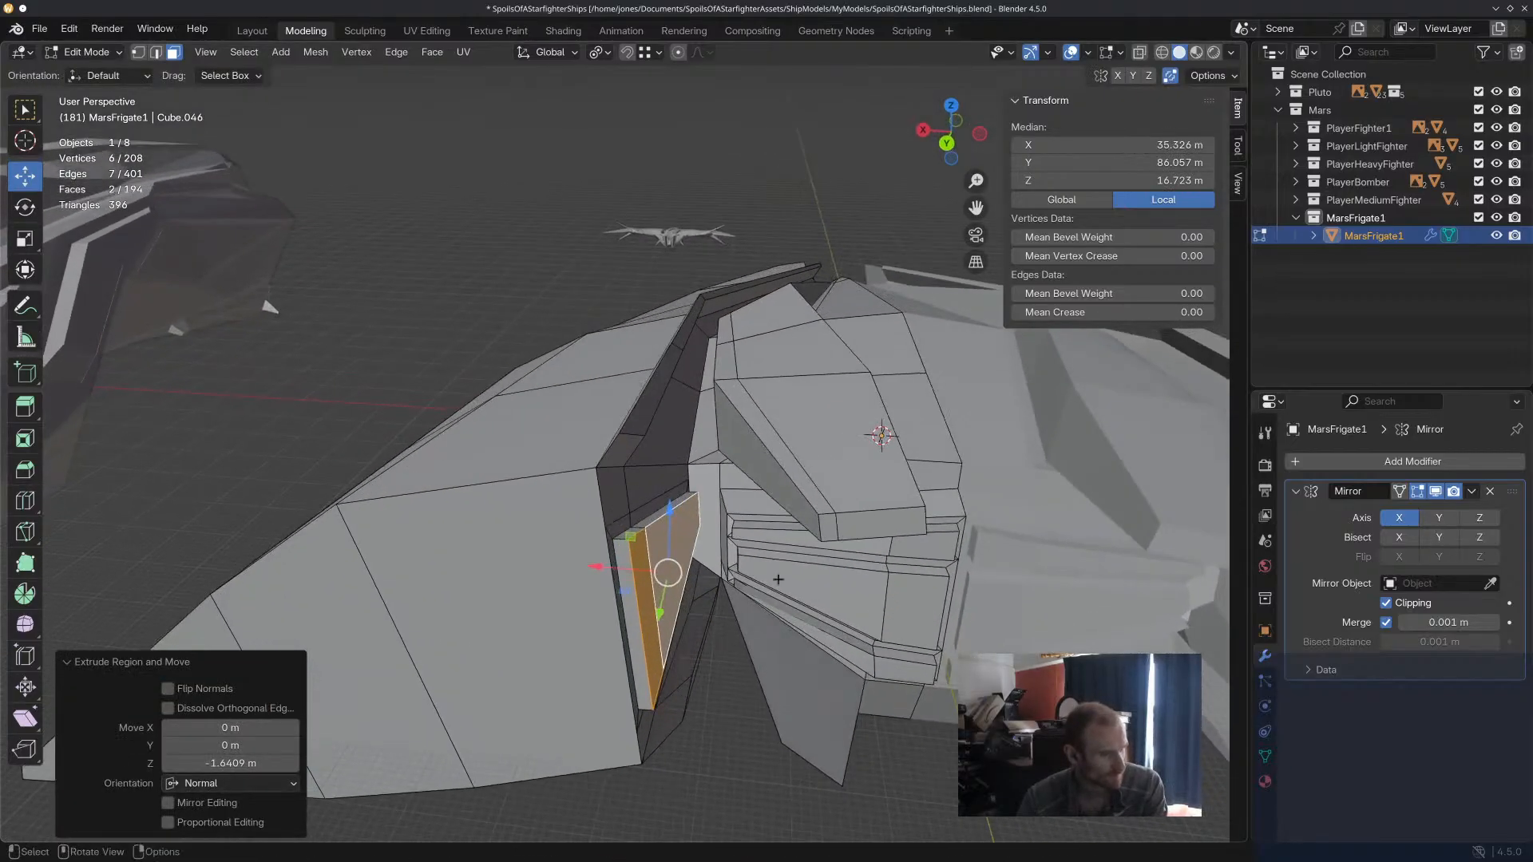
pyautogui.click(948, 631)
pyautogui.moveTo(949, 630); pyautogui.dragTo(936, 656, button='middle')
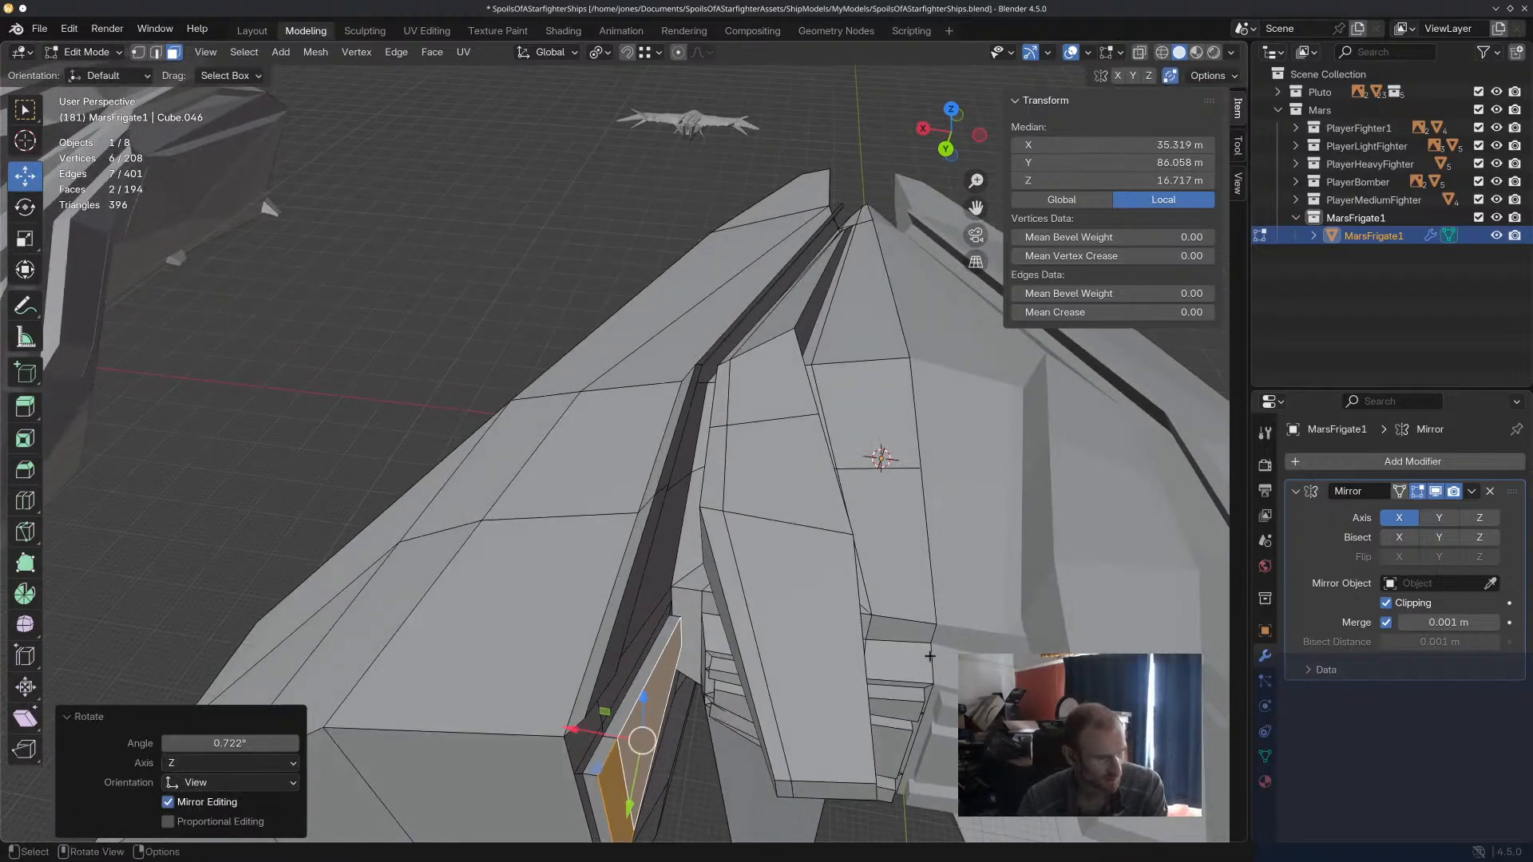
pyautogui.press('r')
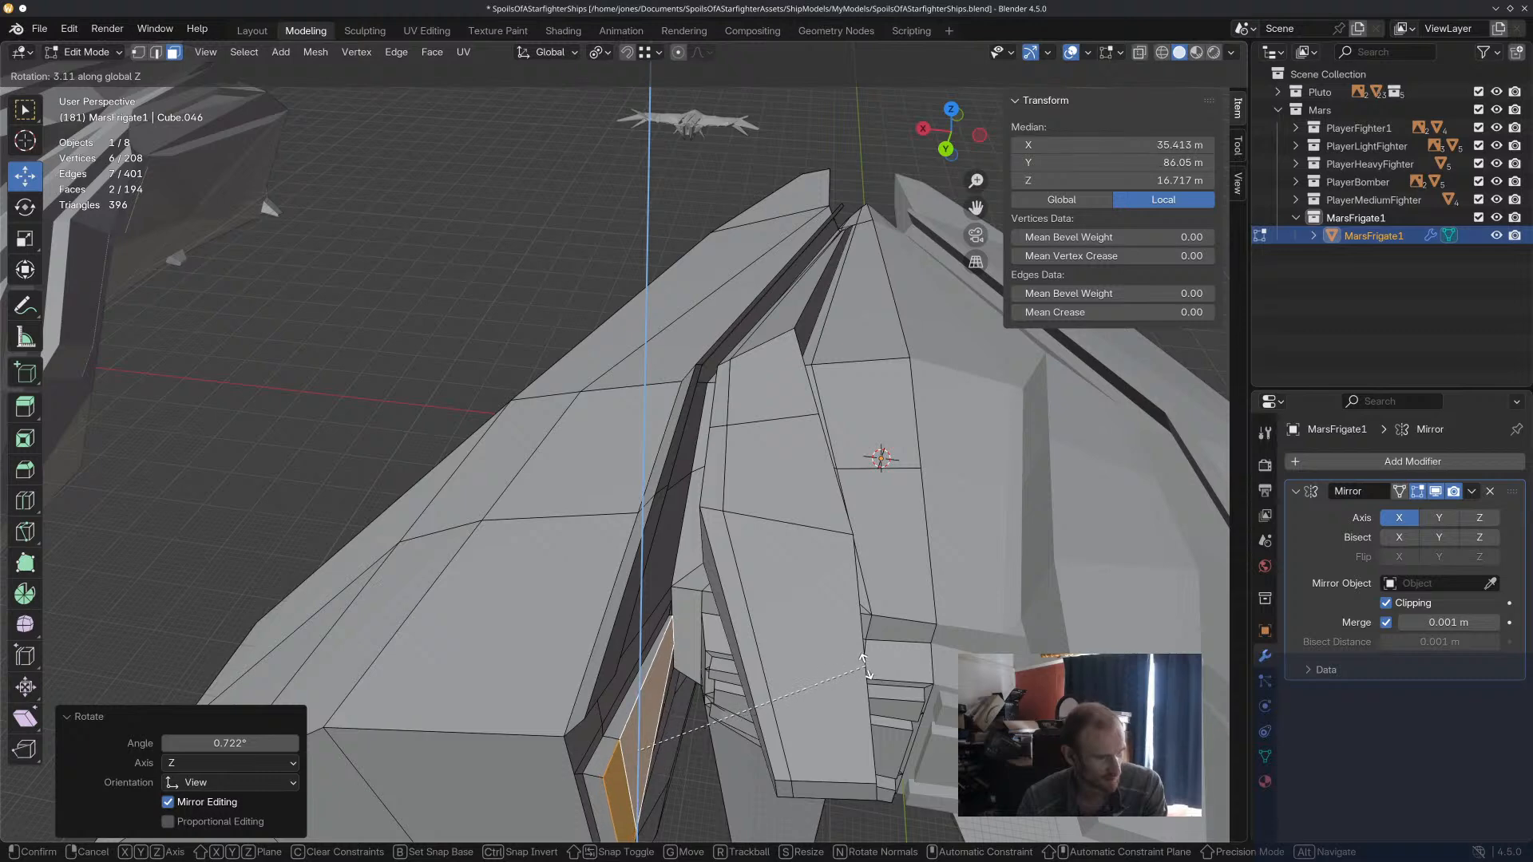
pyautogui.click(864, 666)
pyautogui.moveTo(864, 666); pyautogui.dragTo(862, 627, button='middle')
pyautogui.click(632, 604)
pyautogui.moveTo(583, 575); pyautogui.dragTo(599, 575)
pyautogui.click(725, 703)
# Scale the raised panel's rearmost face to about 0.6 and move it toward the central hull along X.
pyautogui.scroll(3, 733, 678)
pyautogui.moveTo(725, 703); pyautogui.dragTo(747, 670, button='middle')
pyautogui.scroll(-5, 707, 668)
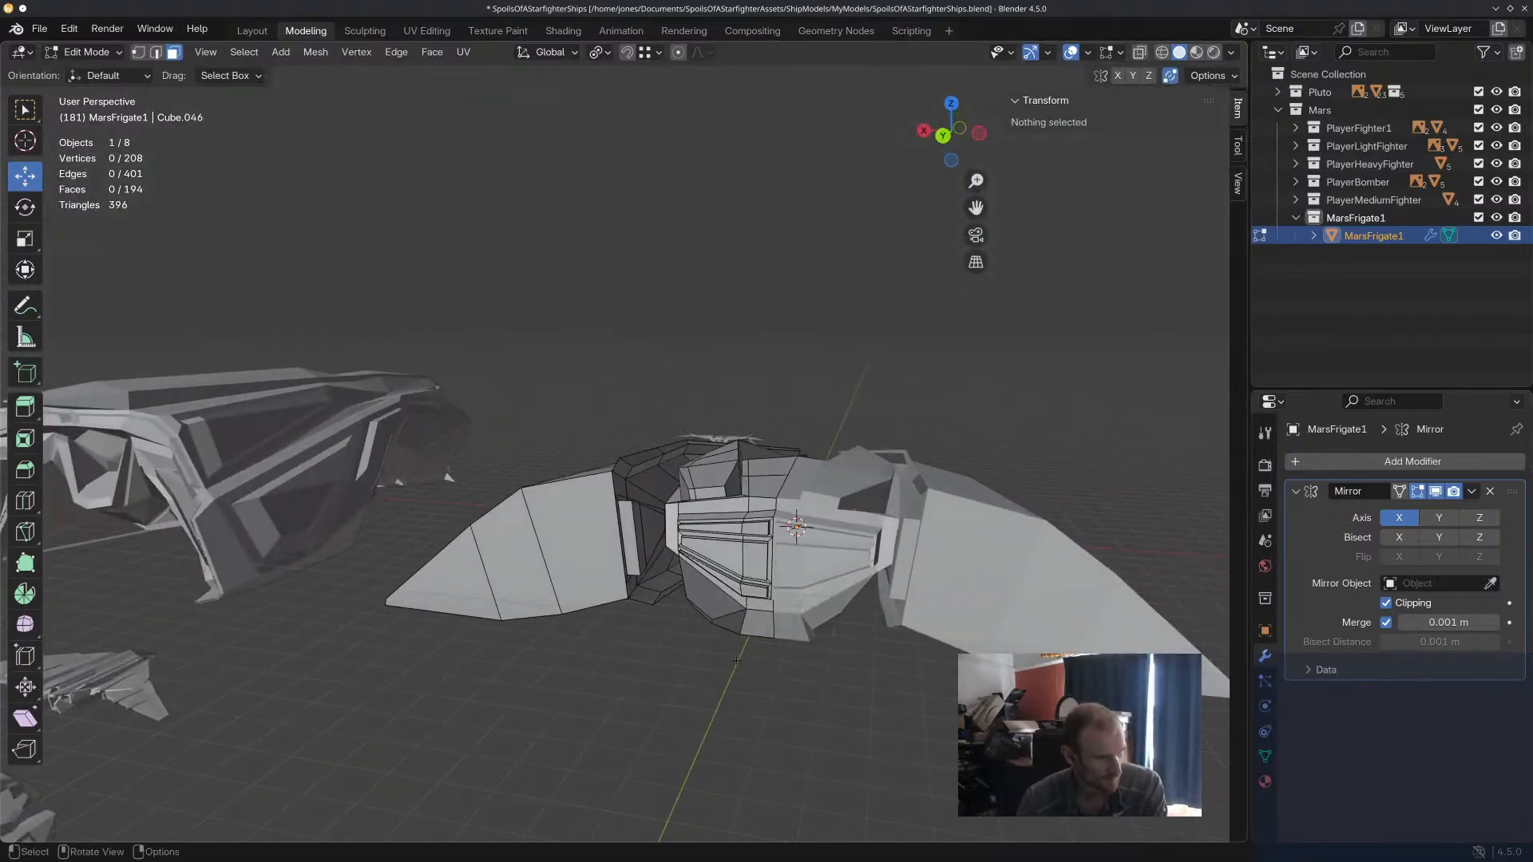
pyautogui.scroll(4, 703, 575)
pyautogui.click(561, 454)
pyautogui.press('s')
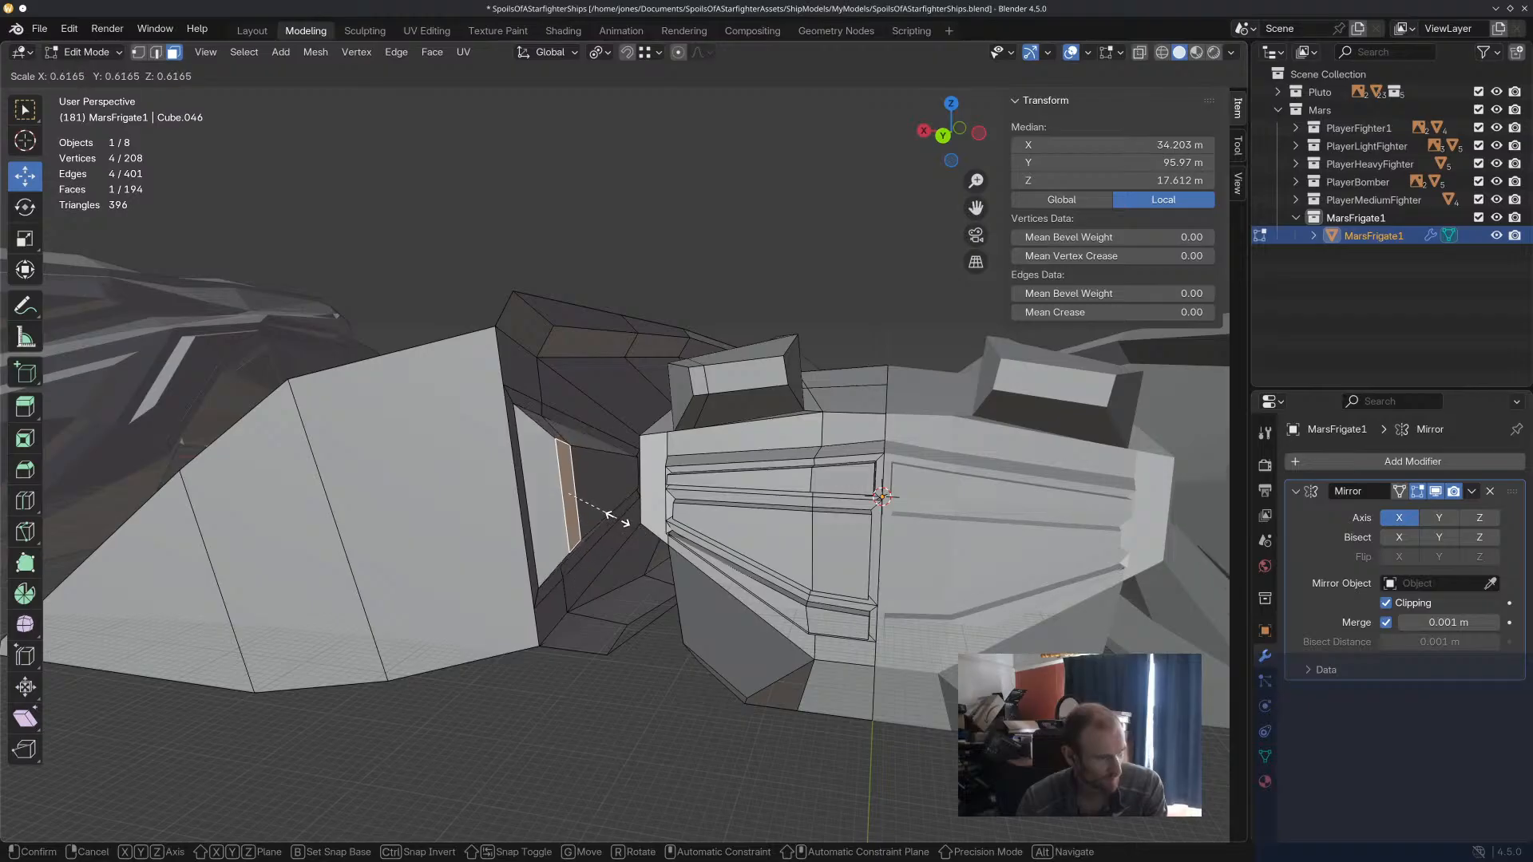
pyautogui.click(622, 518)
pyautogui.moveTo(505, 490); pyautogui.dragTo(526, 492)
# Scale the raised panel's rearmost face to about 0.47 and shift it about 1.5 m along X.
pyautogui.moveTo(621, 557); pyautogui.dragTo(424, 326, button='middle')
pyautogui.press('s')
pyautogui.click(631, 584)
pyautogui.press('r')
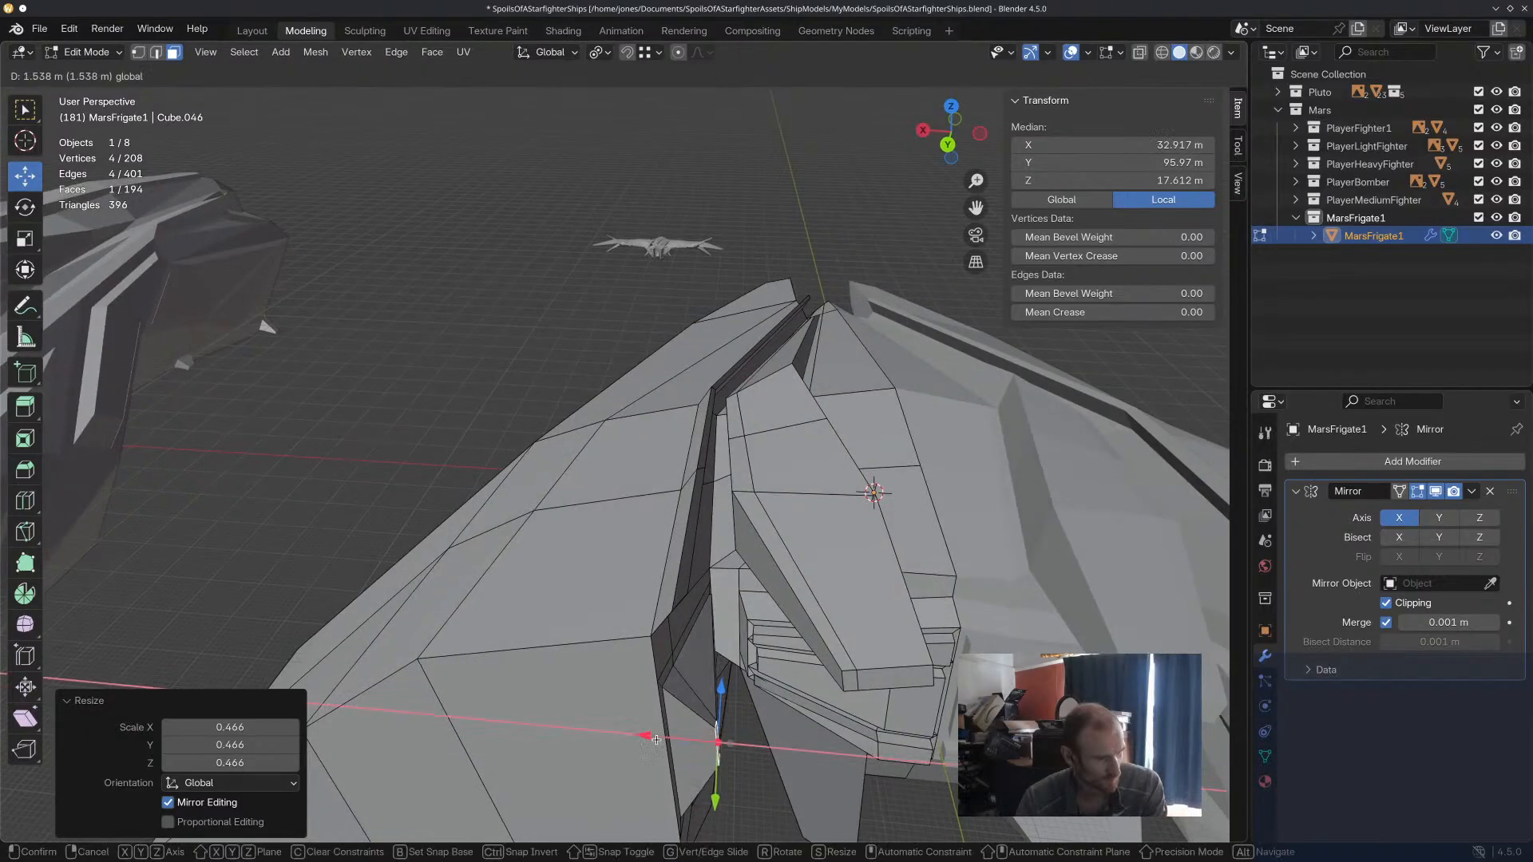
pyautogui.click(819, 783)
pyautogui.moveTo(820, 782); pyautogui.dragTo(808, 737, button='middle')
pyautogui.scroll(-3, 718, 701)
pyautogui.click(717, 699)
pyautogui.moveTo(717, 700); pyautogui.dragTo(540, 572, button='middle')
# Select the three-edge chain on the side hull's lower inner border, move it inward along X and lower it about 1.8 m along Z.
pyautogui.moveTo(671, 485); pyautogui.dragTo(685, 615, button='middle')
pyautogui.click(589, 529)
pyautogui.moveTo(590, 529); pyautogui.dragTo(712, 595, button='middle')
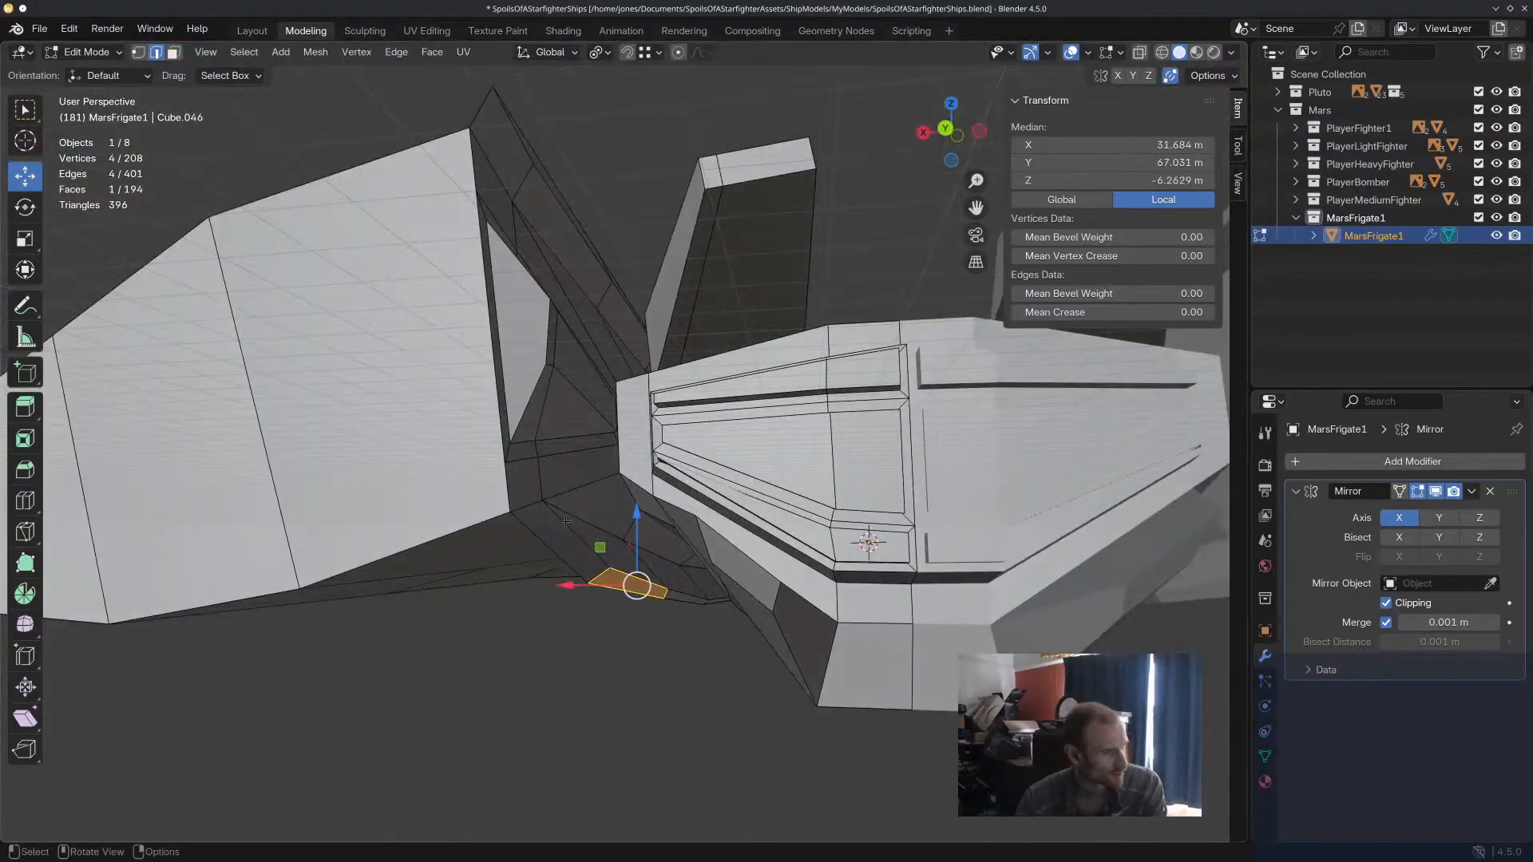
pyautogui.moveTo(751, 666); pyautogui.dragTo(589, 587, button='middle')
pyautogui.keyDown('shift'); pyautogui.moveTo(1037, 617); pyautogui.dragTo(410, 752, button='middle'); pyautogui.keyUp('shift')
pyautogui.keyDown('shift'); pyautogui.moveTo(1046, 555); pyautogui.dragTo(523, 735, button='middle'); pyautogui.keyUp('shift')
pyautogui.moveTo(863, 493); pyautogui.dragTo(539, 591, button='middle')
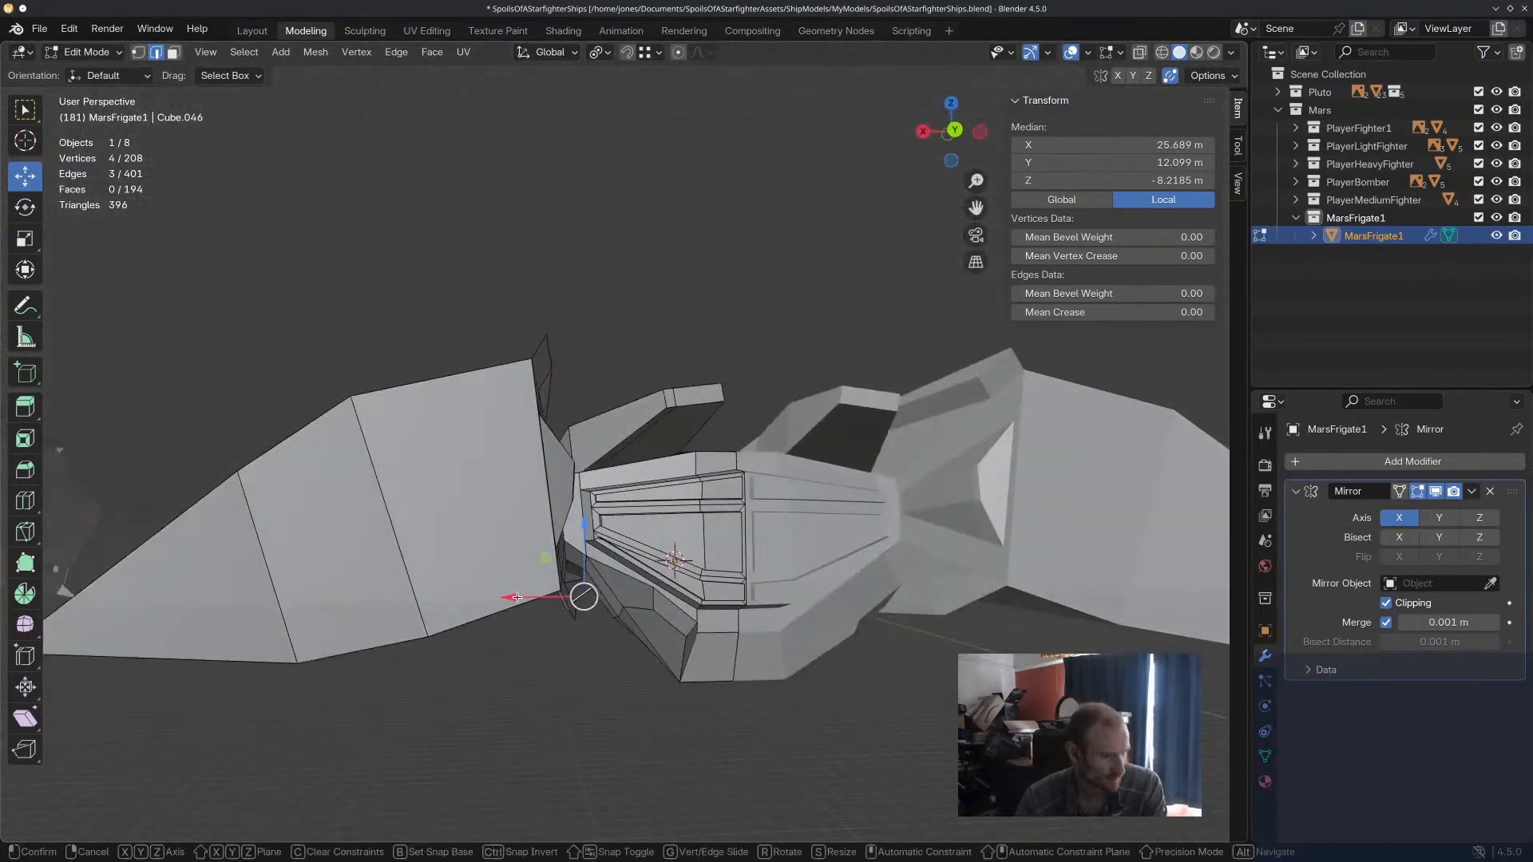
pyautogui.moveTo(515, 596); pyautogui.dragTo(523, 597)
pyautogui.moveTo(595, 537); pyautogui.dragTo(606, 547)
pyautogui.moveTo(608, 555); pyautogui.dragTo(566, 491, button='middle')
pyautogui.moveTo(586, 669); pyautogui.dragTo(596, 664)
pyautogui.moveTo(599, 666); pyautogui.dragTo(670, 679, button='middle')
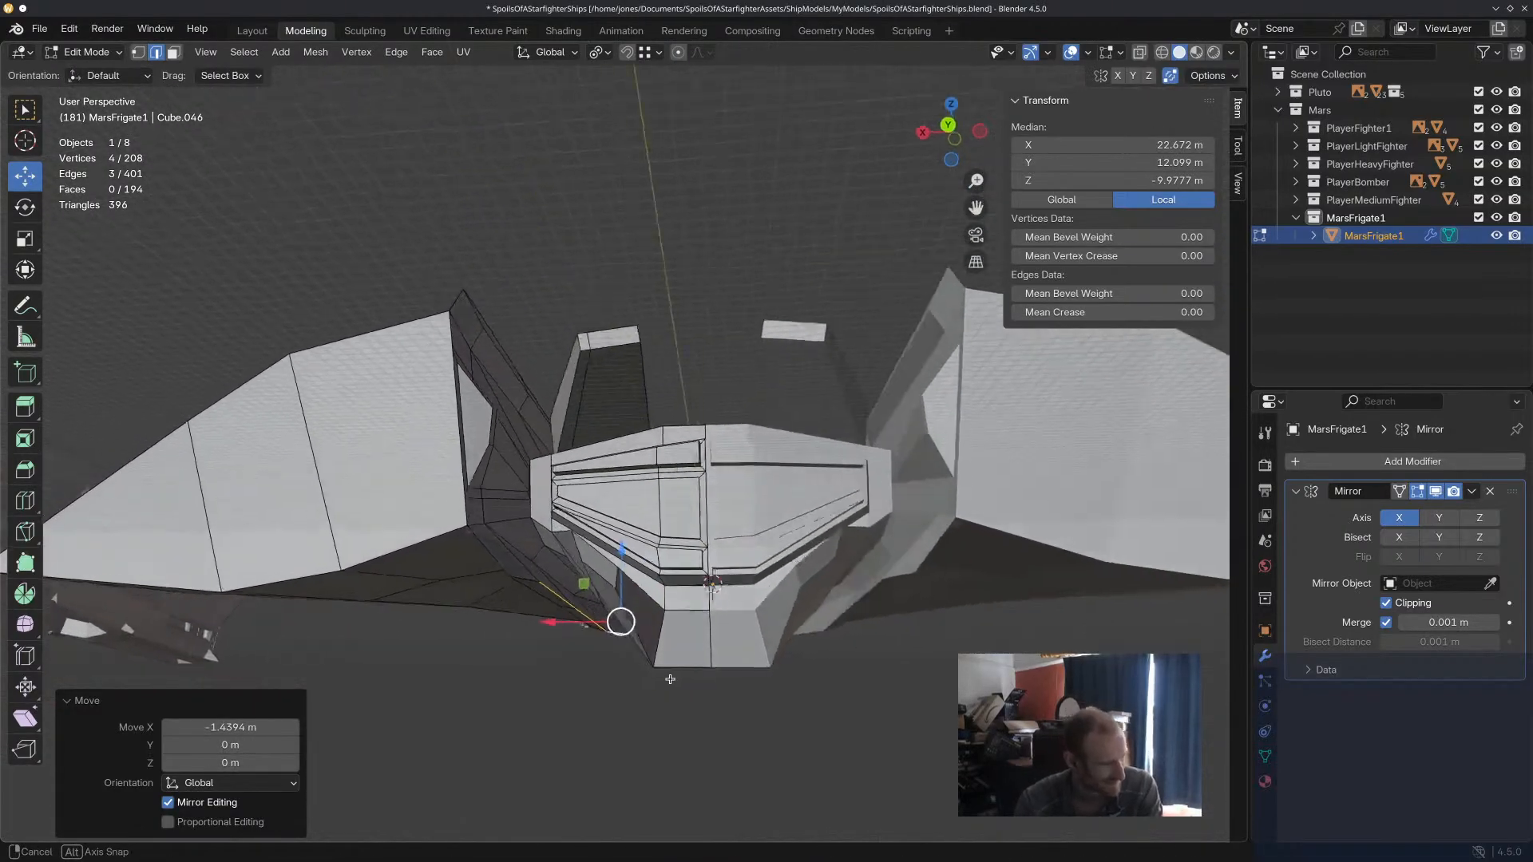
# Rotate and scale the edge chain on the side hull's lower inner border.
pyautogui.click(500, 545)
pyautogui.moveTo(501, 544); pyautogui.dragTo(557, 583, button='middle')
pyautogui.moveTo(480, 589); pyautogui.dragTo(511, 588)
pyautogui.moveTo(511, 588); pyautogui.dragTo(605, 540, button='middle')
pyautogui.moveTo(580, 652); pyautogui.dragTo(725, 626, button='middle')
pyautogui.press('r')
pyautogui.click(694, 524)
pyautogui.press('s')
pyautogui.click(671, 530)
# Move the vertex on the side hull's lower inner edge about 11.4 m forward along Y and 3.4 m inward along X.
pyautogui.click(703, 597)
pyautogui.moveTo(704, 597); pyautogui.dragTo(619, 647, button='middle')
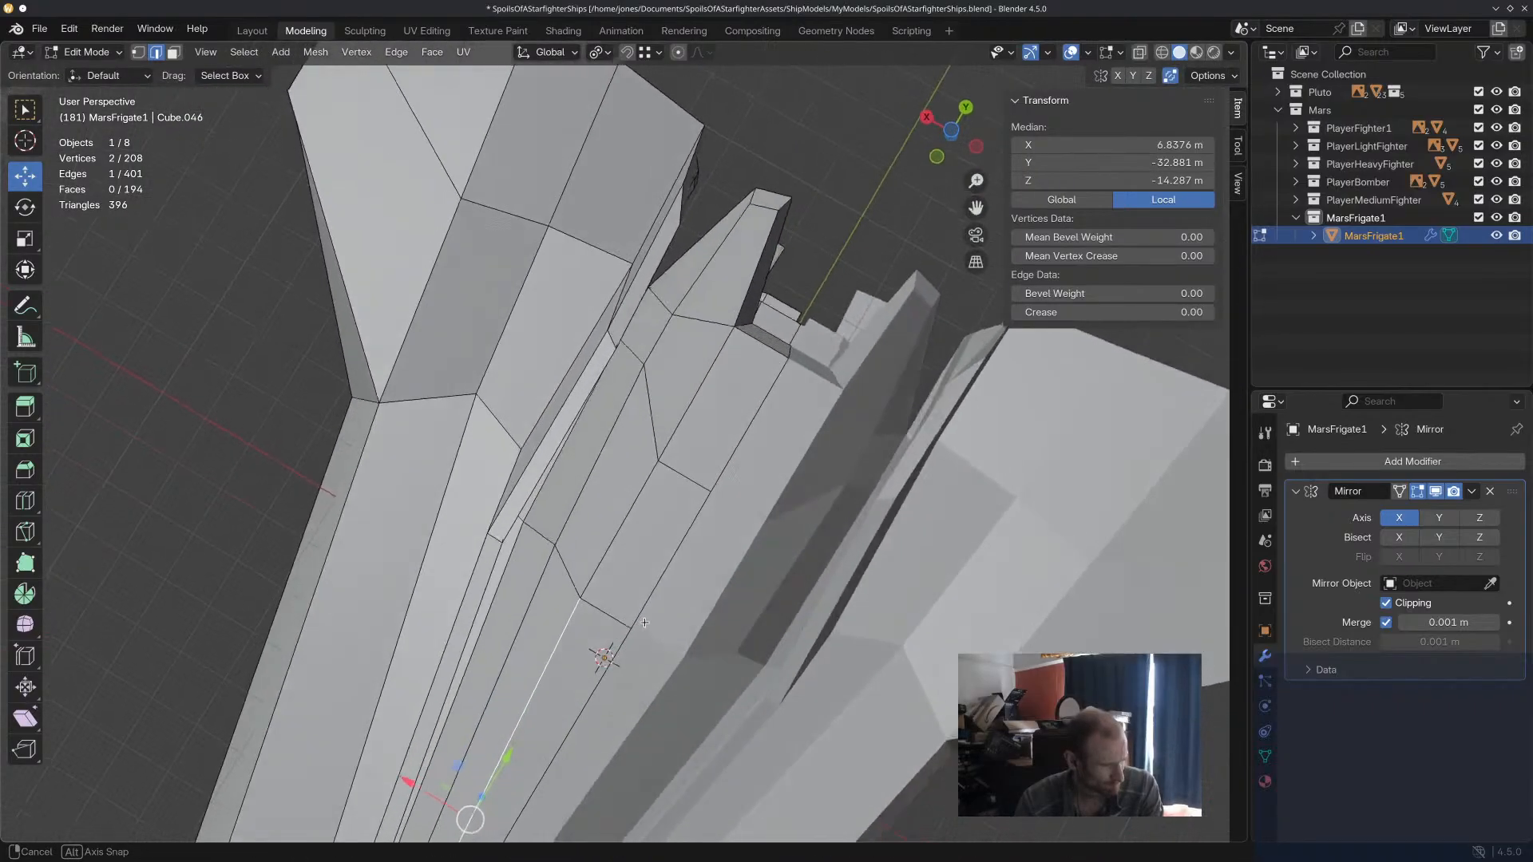
pyautogui.scroll(-4, 639, 631)
pyautogui.moveTo(767, 571); pyautogui.dragTo(619, 638, button='middle')
pyautogui.scroll(3, 744, 631)
pyautogui.scroll(2, 732, 569)
pyautogui.moveTo(731, 568); pyautogui.dragTo(656, 588, button='middle')
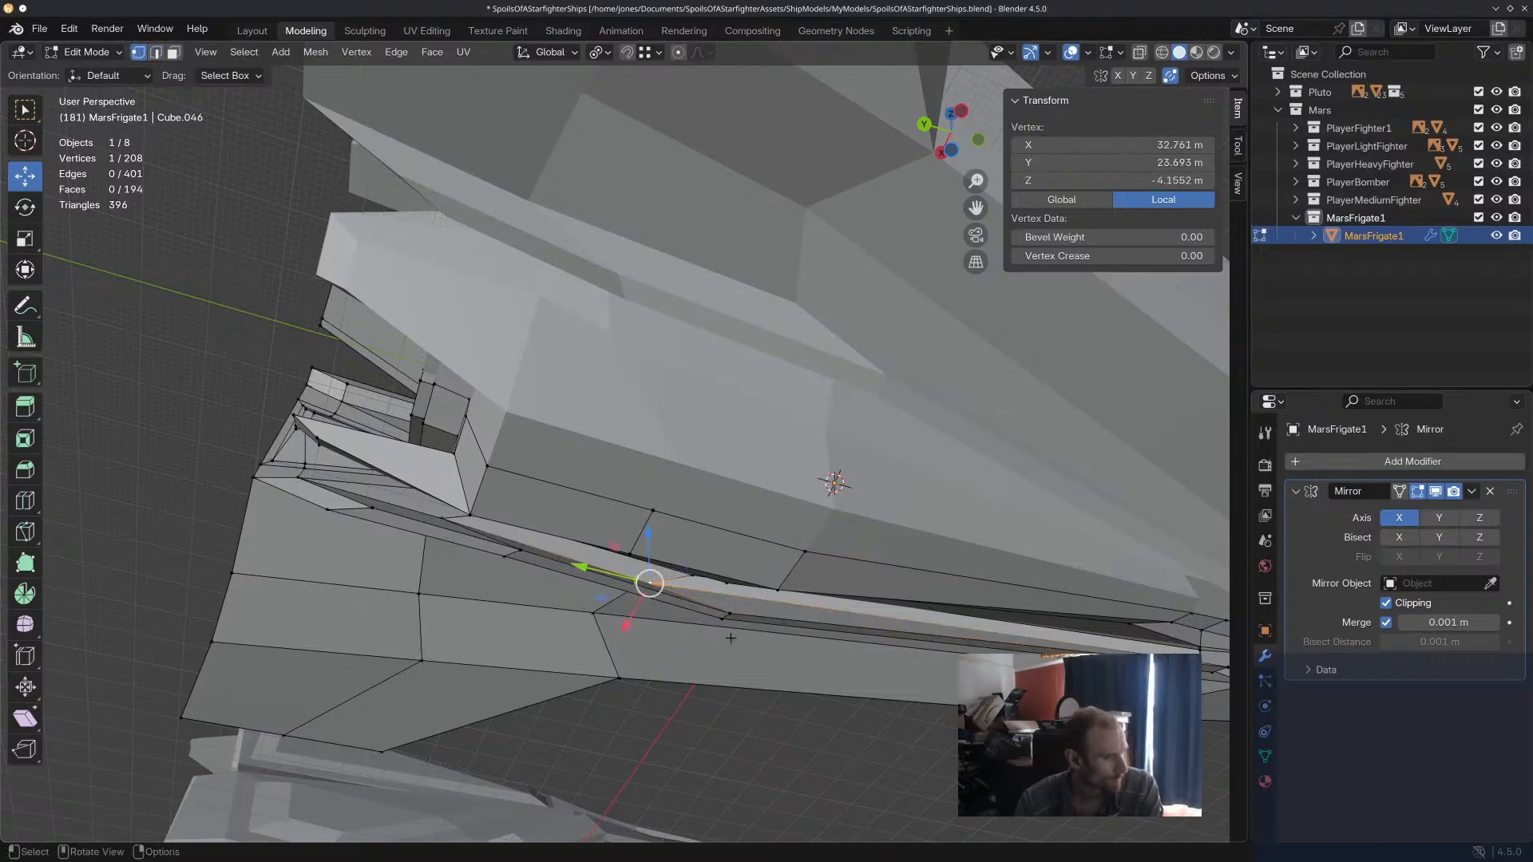
pyautogui.moveTo(599, 574); pyautogui.dragTo(663, 588)
pyautogui.moveTo(663, 588); pyautogui.dragTo(430, 617, button='middle')
pyautogui.moveTo(497, 591); pyautogui.dragTo(516, 591)
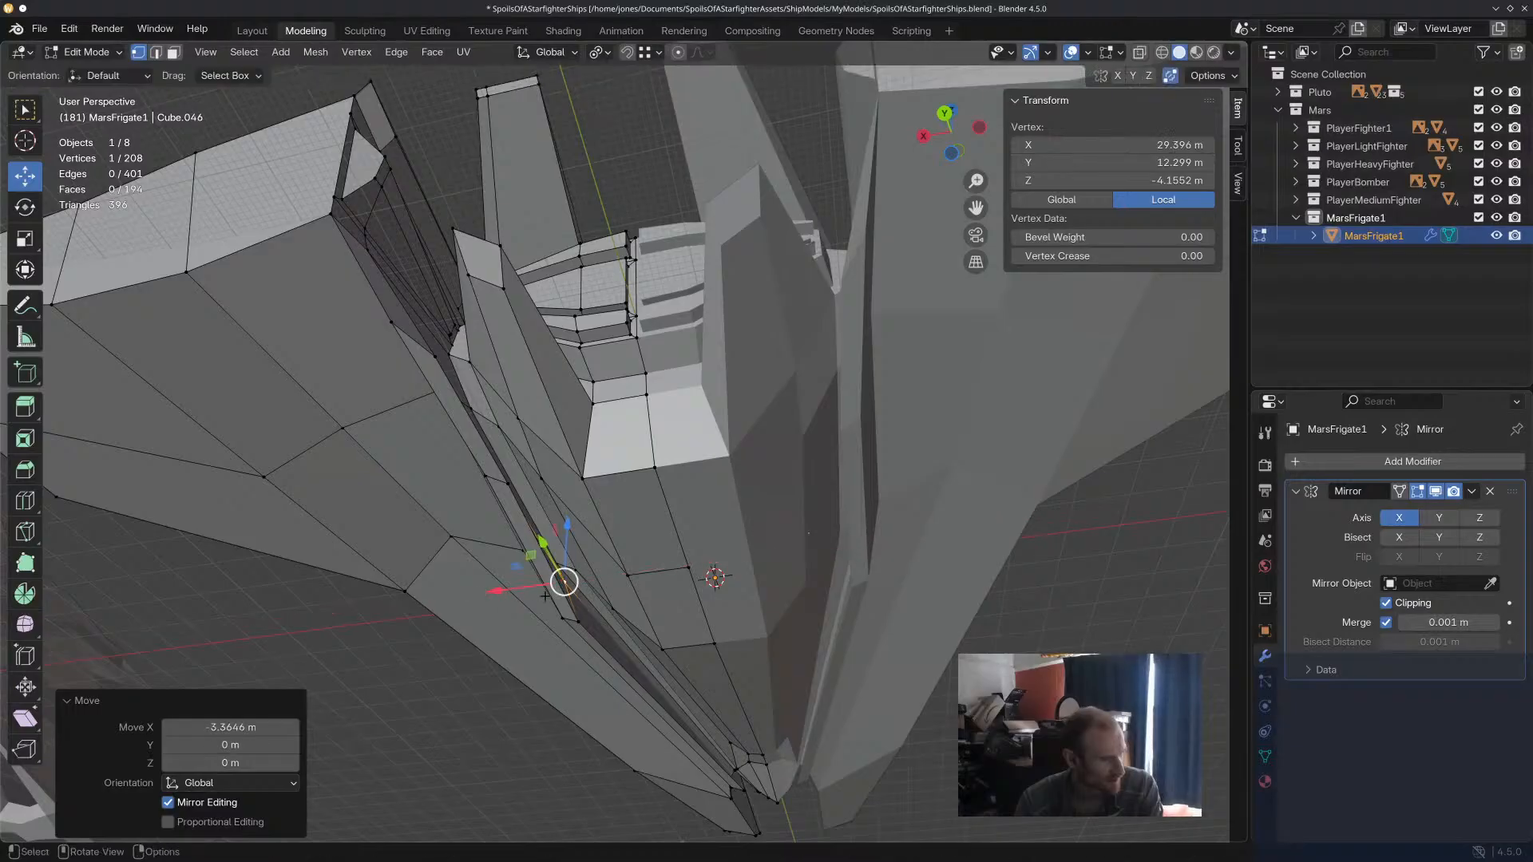
pyautogui.moveTo(516, 592); pyautogui.dragTo(558, 589, button='middle')
# Reposition the underside vertex near the gap between the central and side hulls, raising it about 0.4 m along Z.
pyautogui.click(418, 603)
pyautogui.scroll(-3, 574, 650)
pyautogui.moveTo(575, 651); pyautogui.dragTo(686, 651, button='middle')
pyautogui.click(552, 693)
pyautogui.scroll(3, 686, 555)
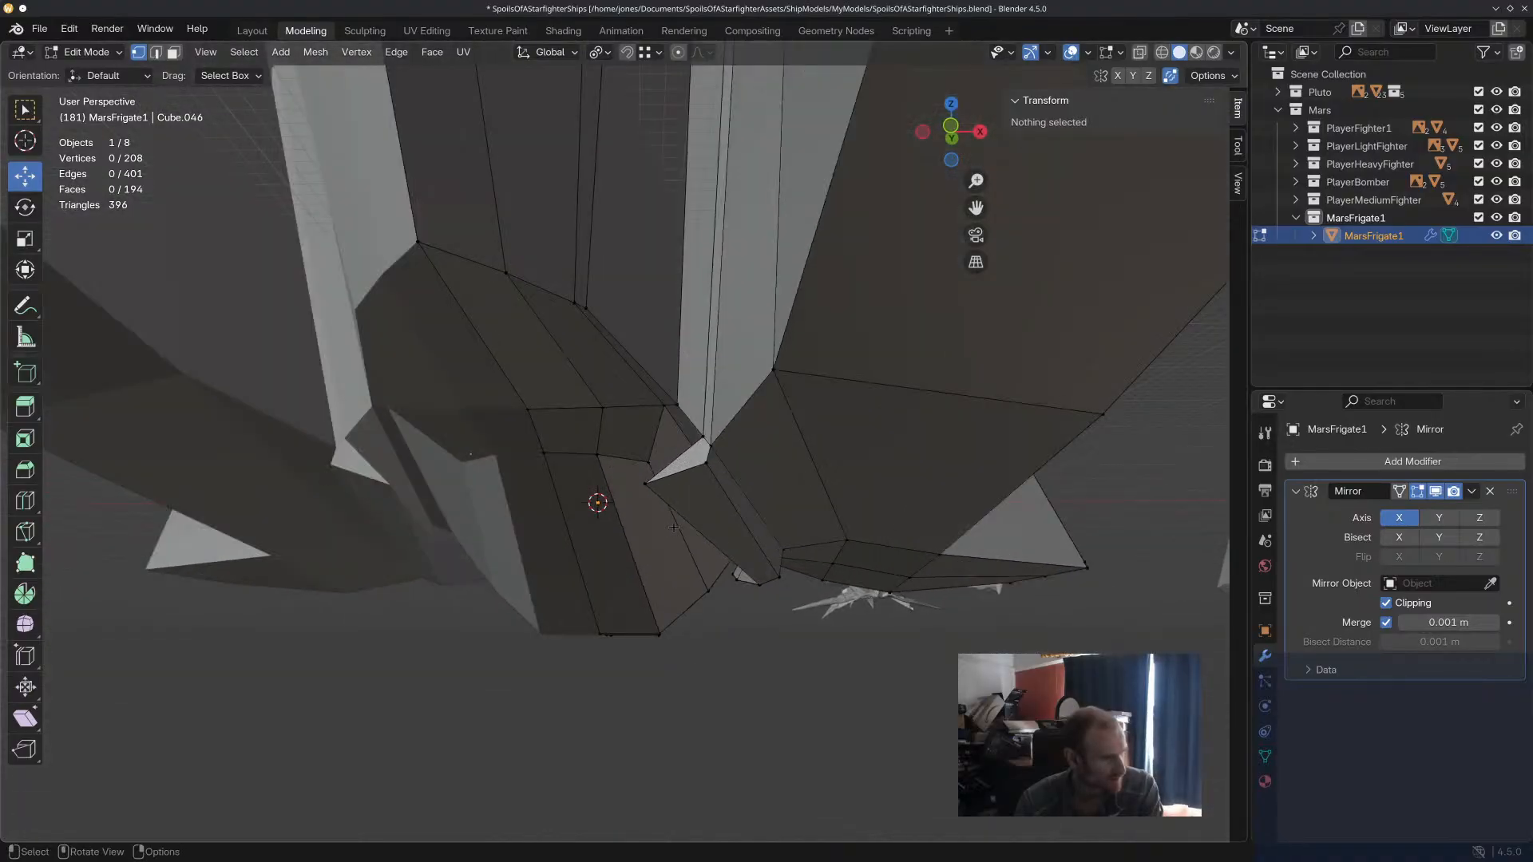
pyautogui.click(644, 483)
pyautogui.moveTo(644, 483); pyautogui.dragTo(701, 490, button='middle')
pyautogui.moveTo(1077, 493); pyautogui.dragTo(1101, 495)
pyautogui.moveTo(1101, 495); pyautogui.dragTo(920, 533, button='middle')
pyautogui.moveTo(626, 471); pyautogui.dragTo(623, 454)
pyautogui.moveTo(697, 495); pyautogui.dragTo(732, 511)
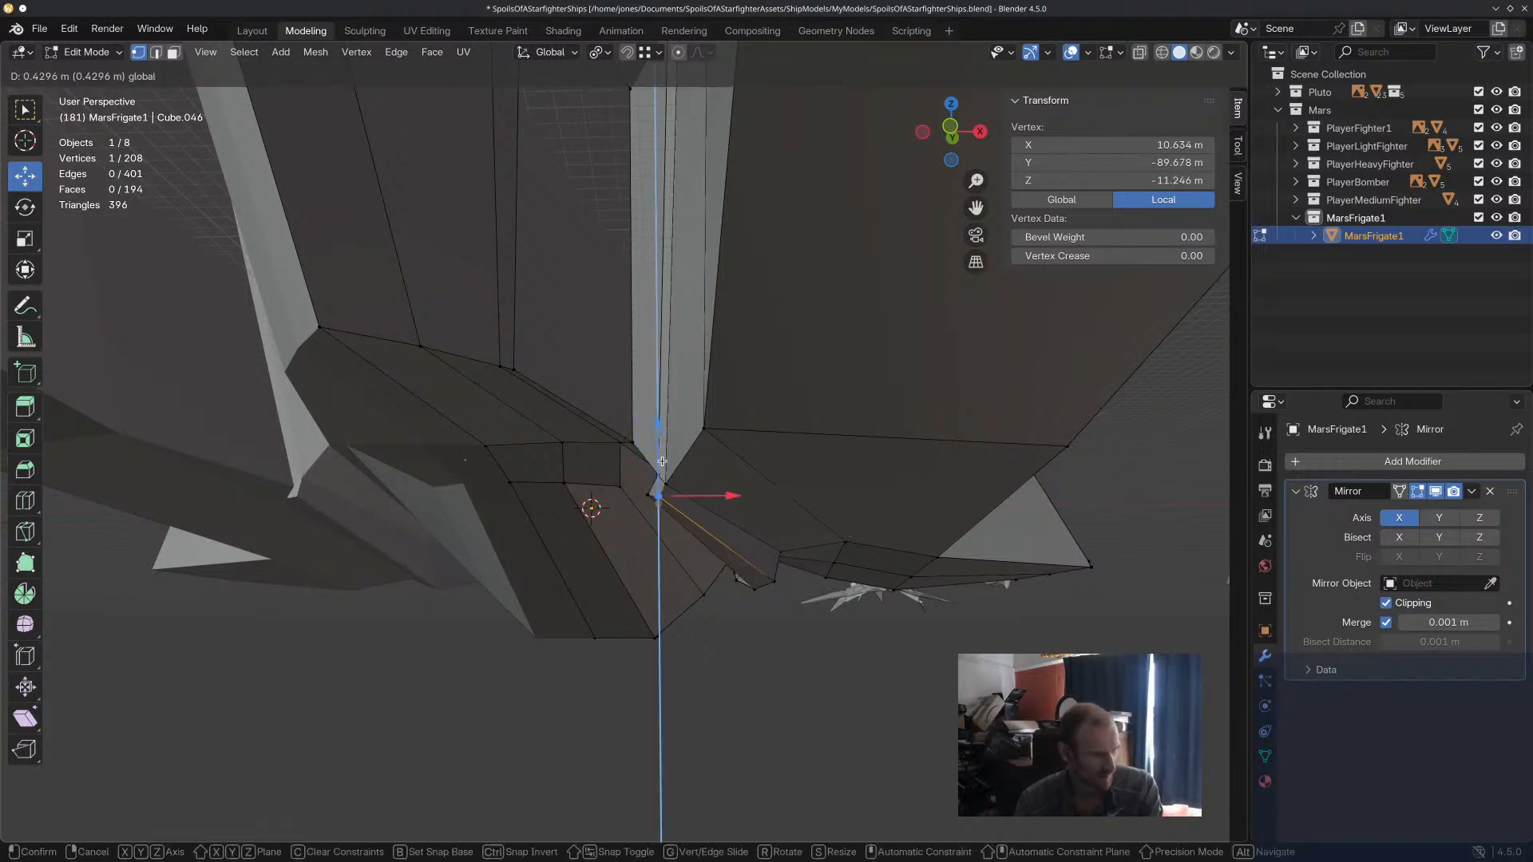
pyautogui.moveTo(662, 461); pyautogui.dragTo(662, 461)
pyautogui.click(654, 501)
pyautogui.moveTo(728, 617); pyautogui.dragTo(768, 654, button='middle')
pyautogui.click(799, 441)
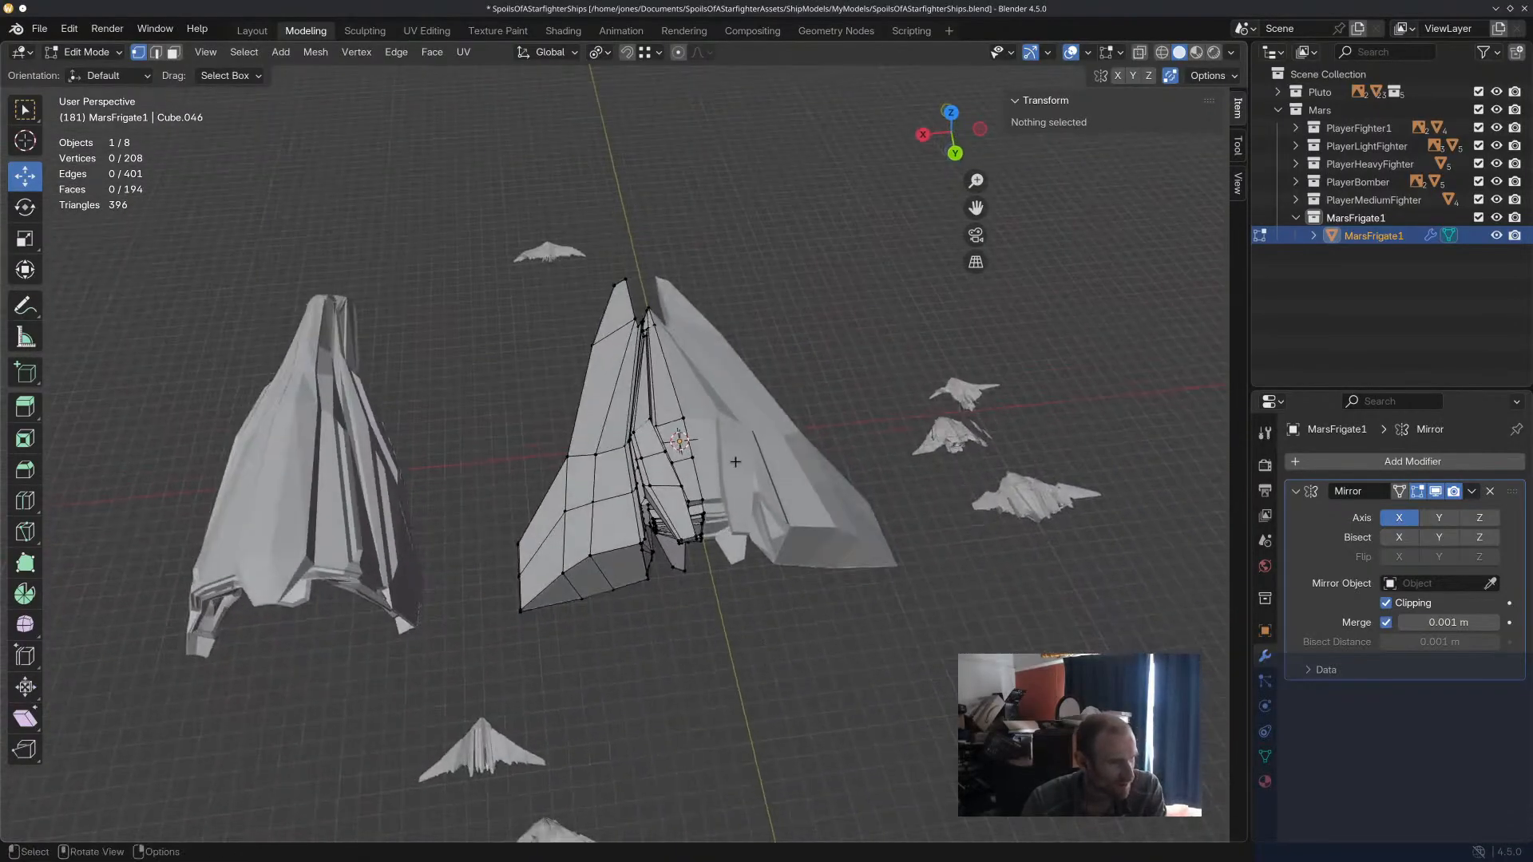
# Examine the whole frigate from above, below and the front, and compare its shape with the neighbouring ships.
pyautogui.scroll(-2, 747, 471)
pyautogui.scroll(6, 721, 459)
pyautogui.click(721, 476)
pyautogui.moveTo(719, 478)
pyautogui.mouseDown(button='middle')
pyautogui.moveTo(763, 479)
pyautogui.moveTo(843, 427)
pyautogui.moveTo(693, 488)
pyautogui.mouseUp(button='middle')
pyautogui.scroll(-2, 843, 427)
pyautogui.keyDown('shift'); pyautogui.moveTo(694, 489); pyautogui.dragTo(250, 345, button='middle'); pyautogui.keyUp('shift')
pyautogui.scroll(5, 543, 432)
pyautogui.moveTo(543, 432); pyautogui.dragTo(881, 844, button='middle')
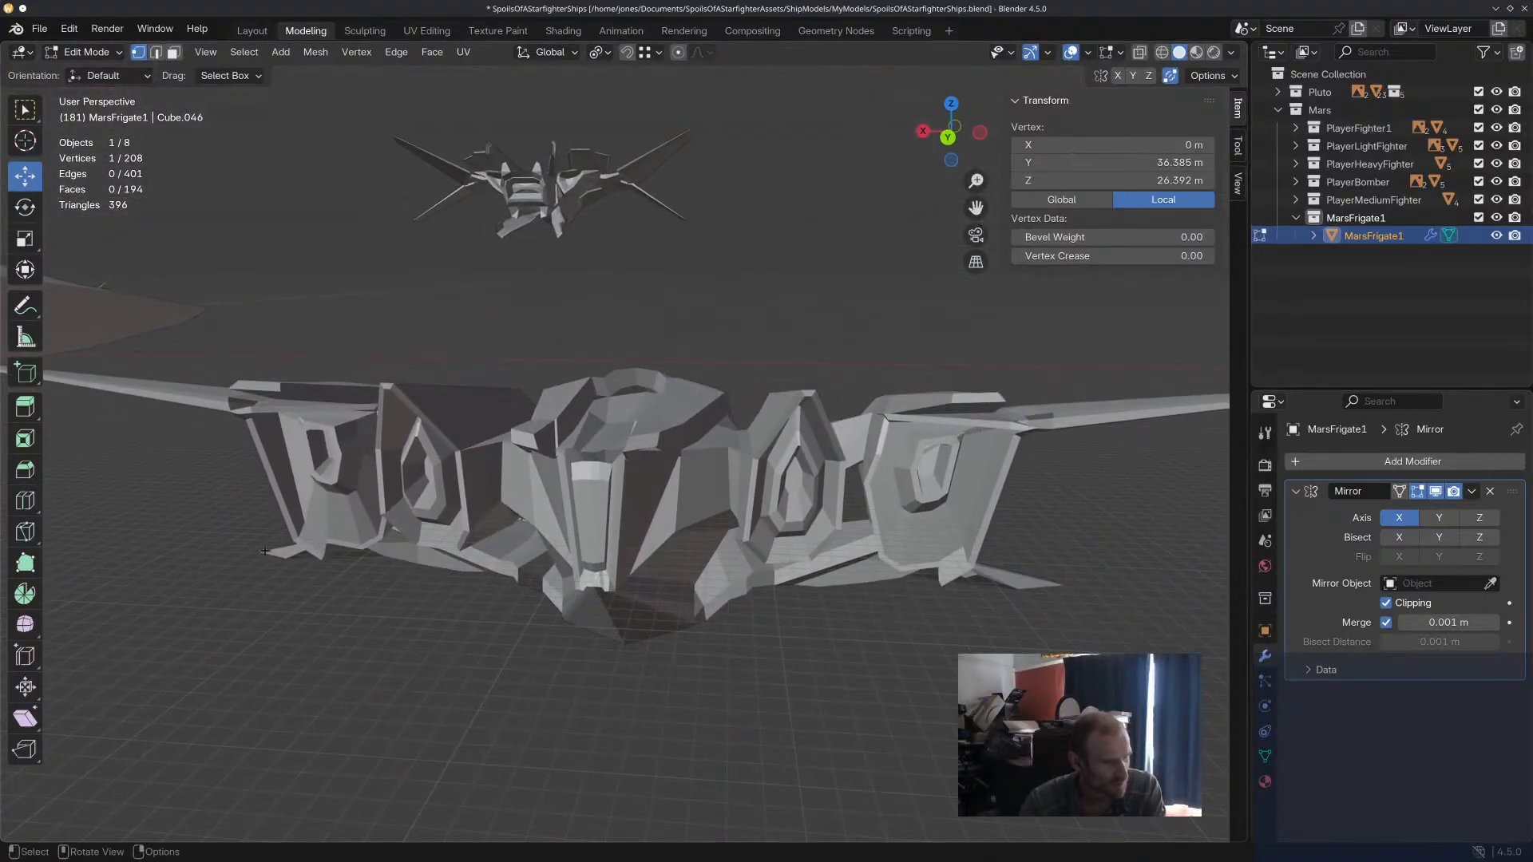
pyautogui.moveTo(431, 338); pyautogui.dragTo(598, 553, button='middle')
pyautogui.moveTo(626, 282); pyautogui.dragTo(894, 395, button='middle')
pyautogui.keyDown('shift'); pyautogui.moveTo(695, 411); pyautogui.dragTo(523, 461, button='middle'); pyautogui.keyUp('shift')
pyautogui.scroll(14, 523, 462)
pyautogui.scroll(-6, 351, 375)
pyautogui.keyDown('shift'); pyautogui.moveTo(320, 372); pyautogui.dragTo(504, 427, button='middle'); pyautogui.keyUp('shift')
pyautogui.scroll(-6, 505, 426)
pyautogui.keyDown('shift'); pyautogui.moveTo(367, 268); pyautogui.dragTo(576, 435, button='middle'); pyautogui.keyUp('shift')
pyautogui.scroll(3, 589, 518)
pyautogui.scroll(-3, 576, 435)
pyautogui.moveTo(651, 527); pyautogui.dragTo(657, 503, button='middle')
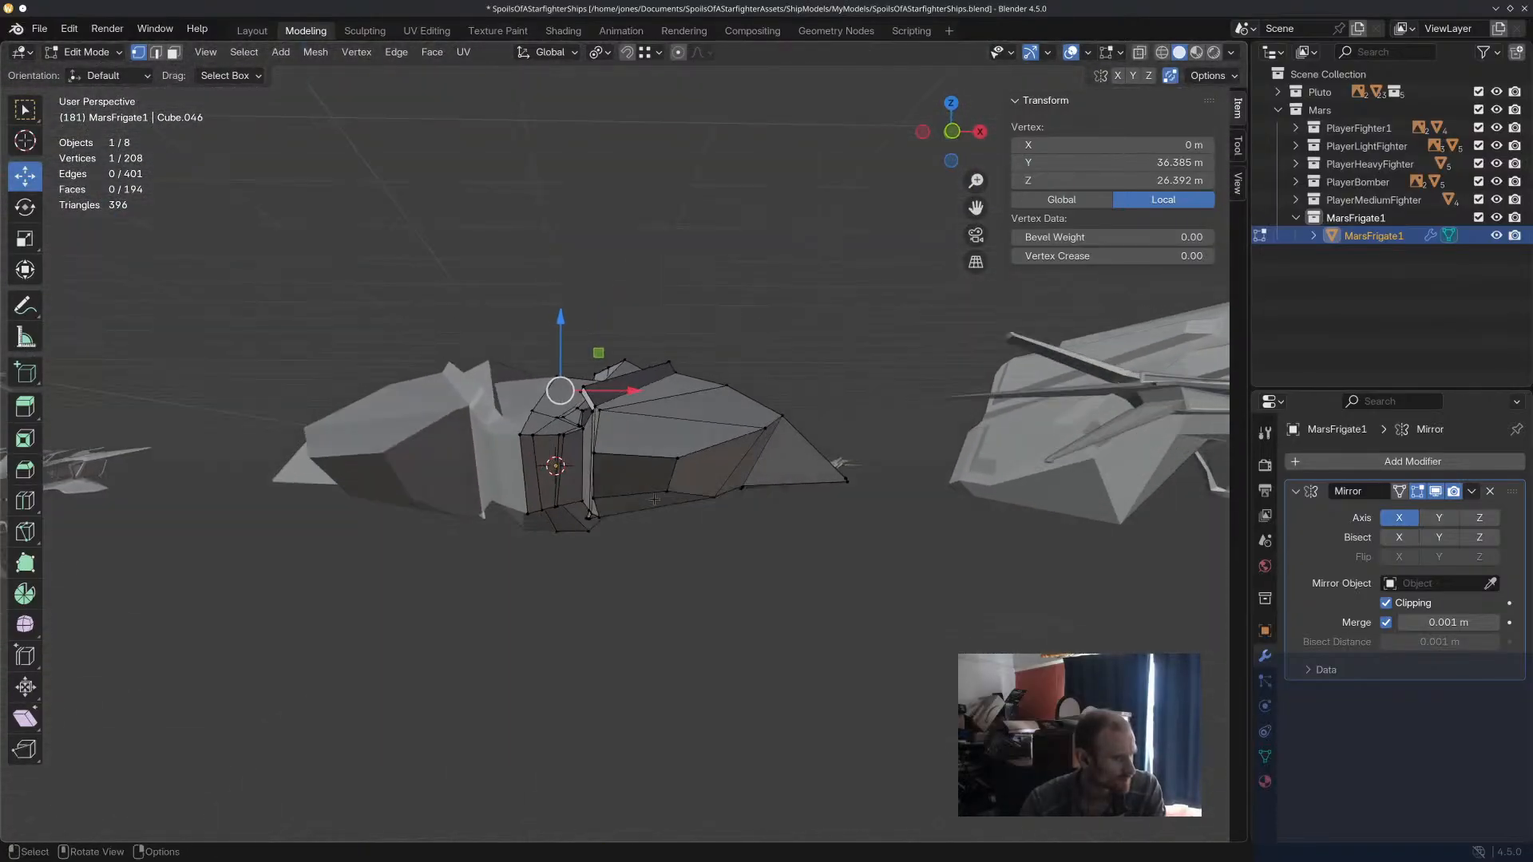
pyautogui.hotkey('alt', 'a')
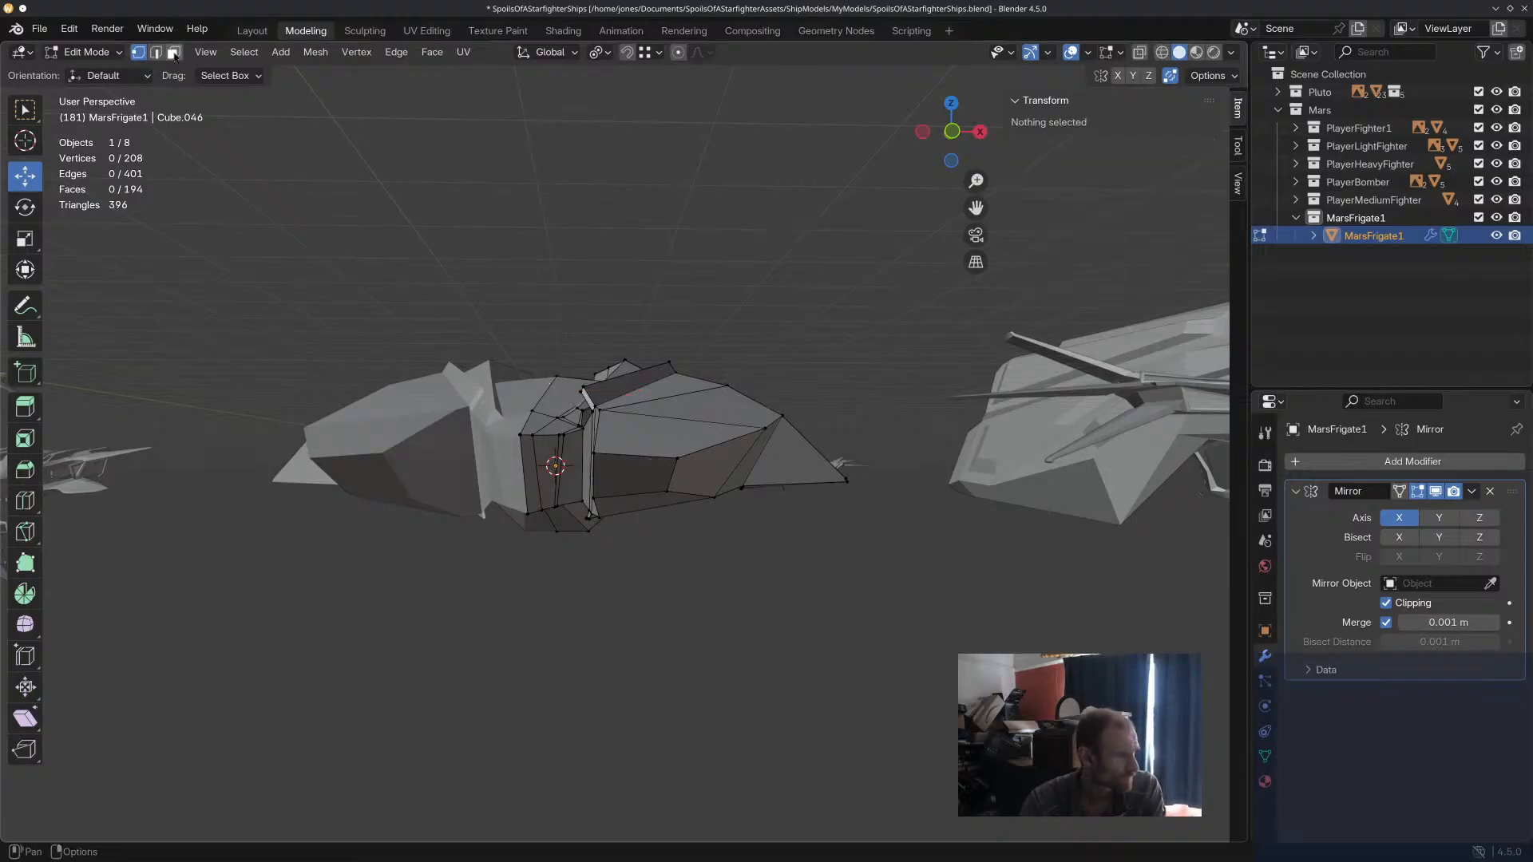
pyautogui.moveTo(533, 374); pyautogui.dragTo(664, 552, button='middle')
pyautogui.moveTo(647, 628); pyautogui.dragTo(451, 699, button='middle')
pyautogui.scroll(4, 403, 546)
pyautogui.scroll(-3, 399, 548)
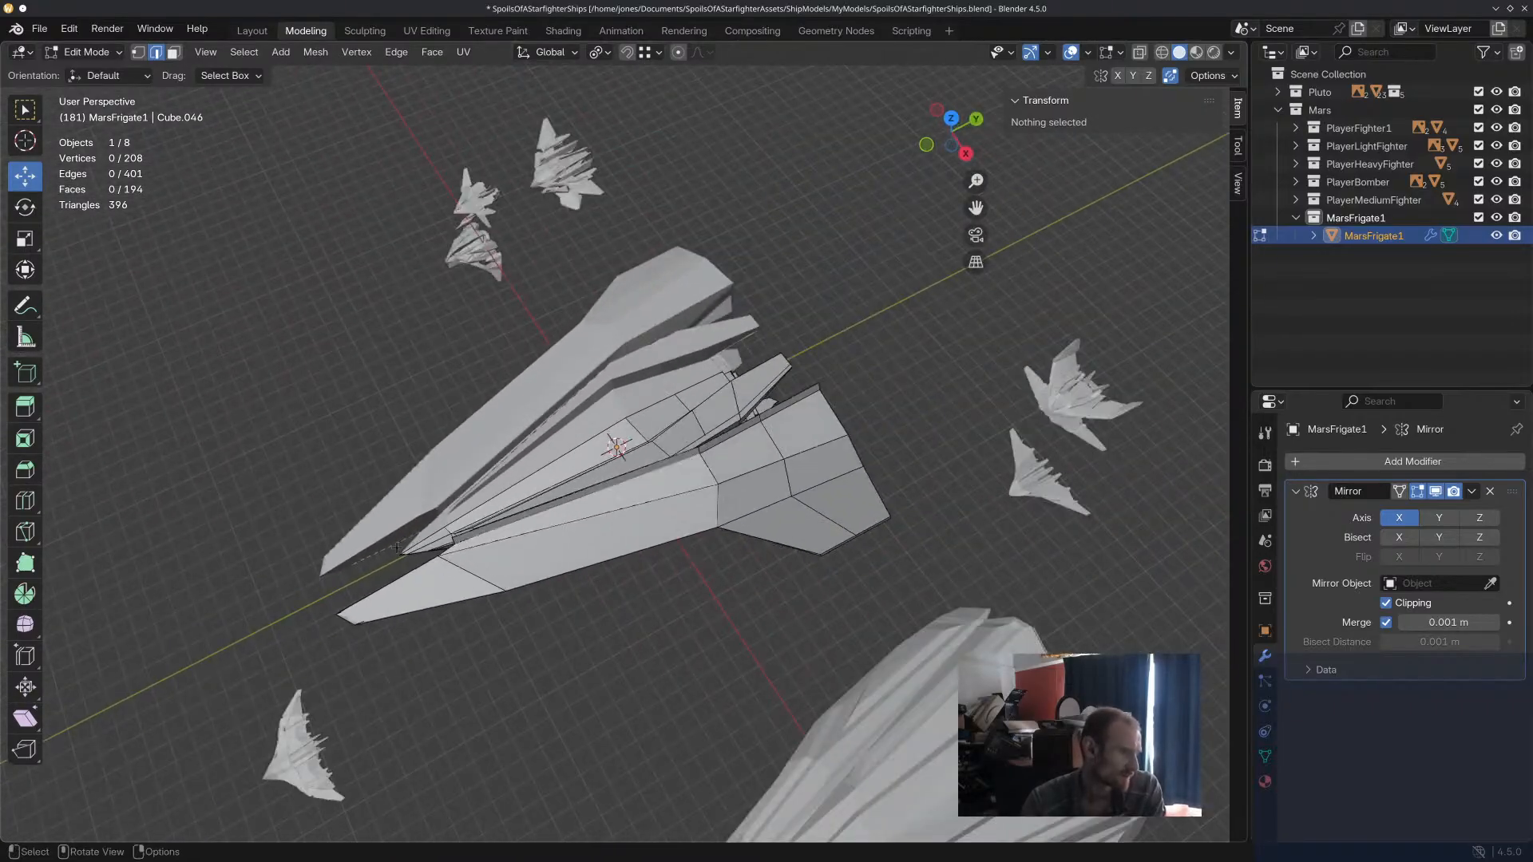
pyautogui.scroll(6, 397, 548)
pyautogui.moveTo(397, 547); pyautogui.dragTo(786, 852, button='middle')
pyautogui.scroll(-3, 531, 496)
pyautogui.scroll(-5, 481, 234)
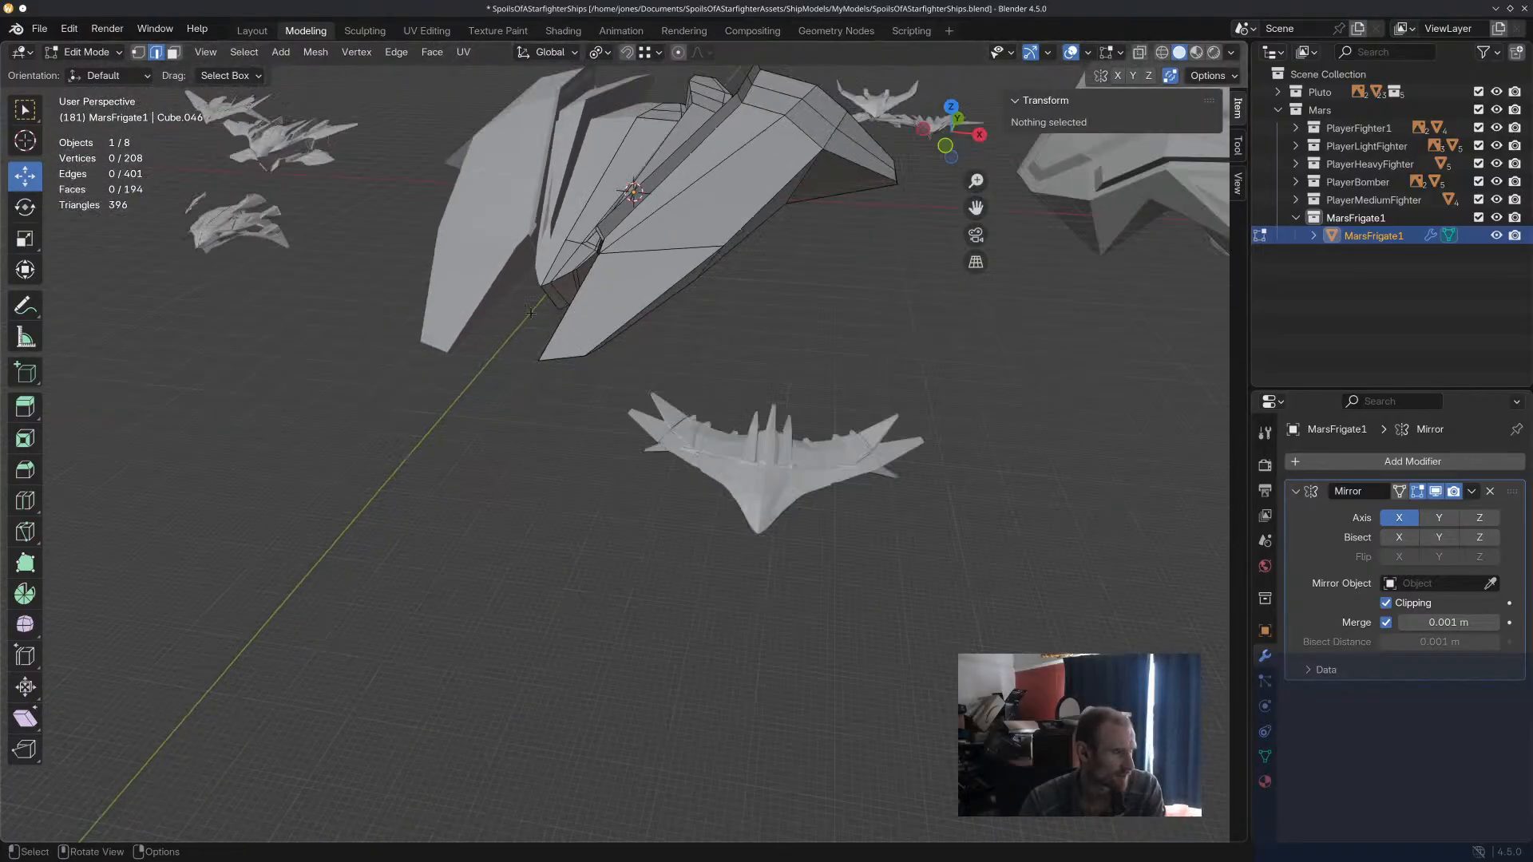
pyautogui.moveTo(595, 290); pyautogui.dragTo(626, 323, button='middle')
pyautogui.scroll(-4, 571, 286)
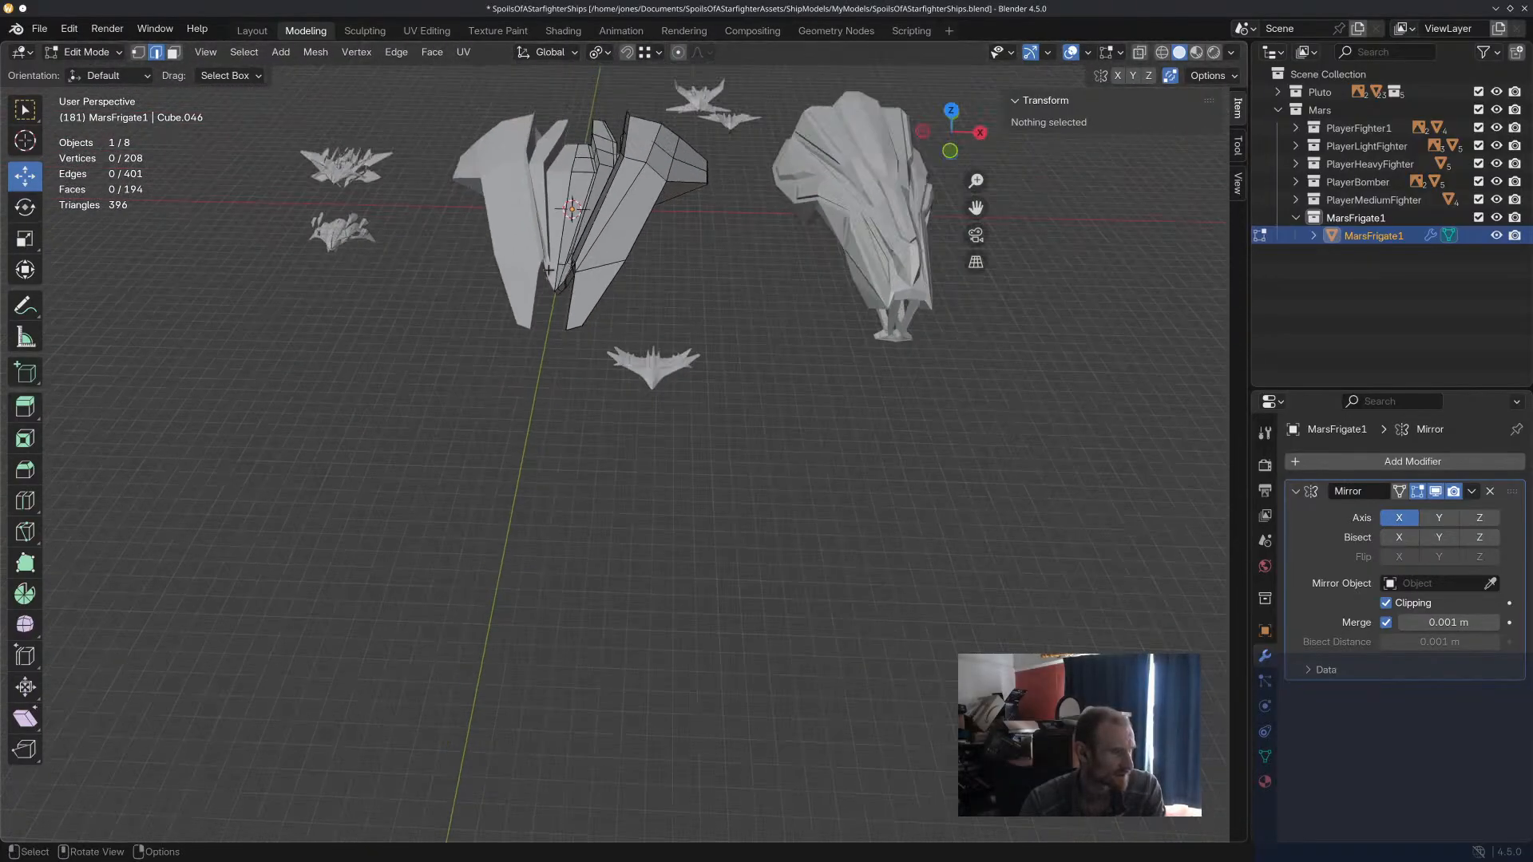
pyautogui.scroll(7, 567, 287)
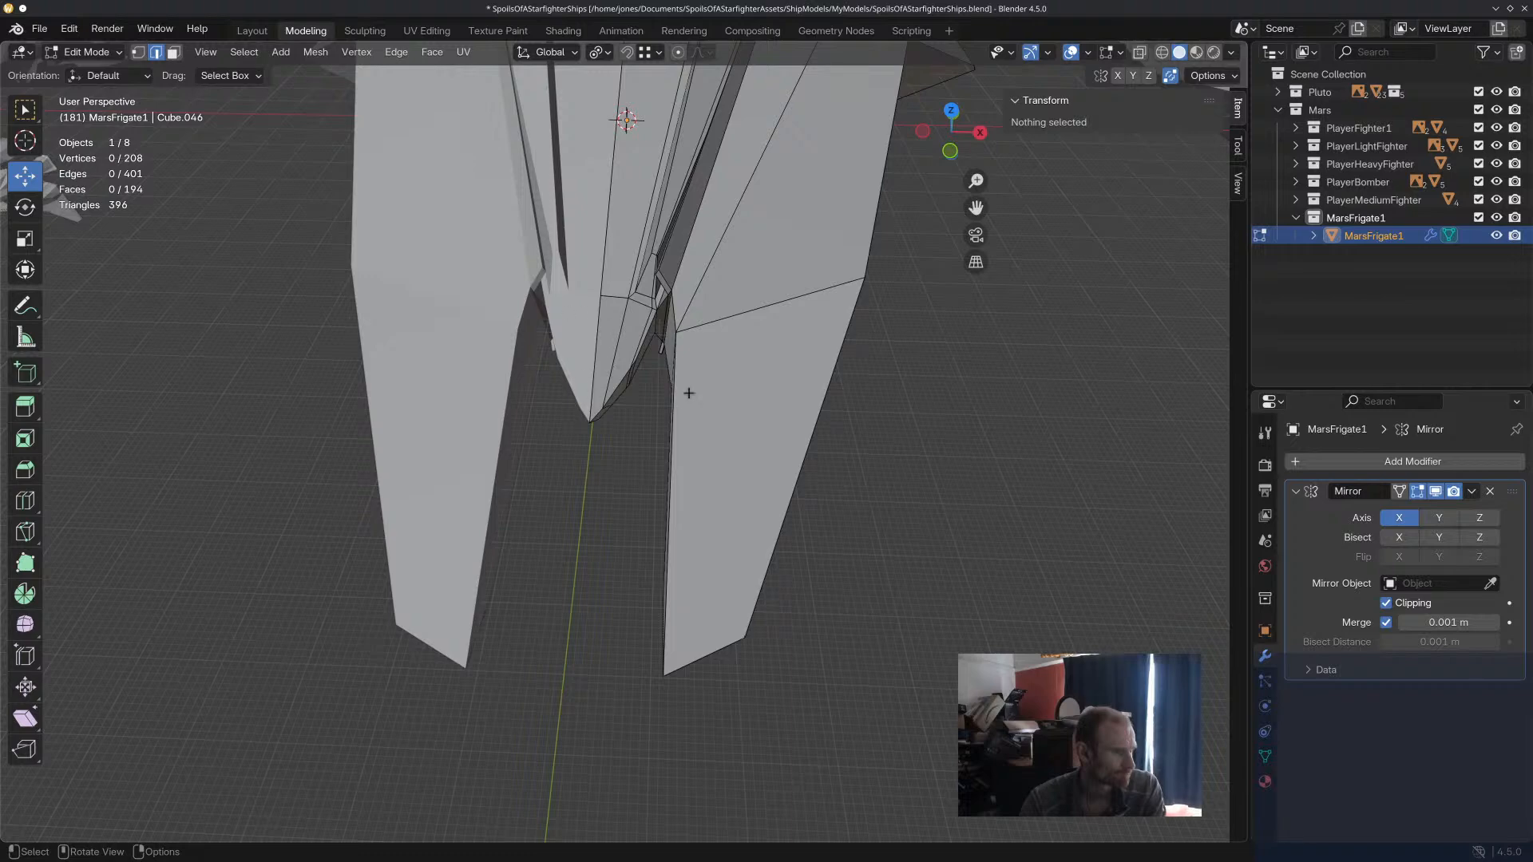
pyautogui.moveTo(691, 341); pyautogui.dragTo(621, 183, button='middle')
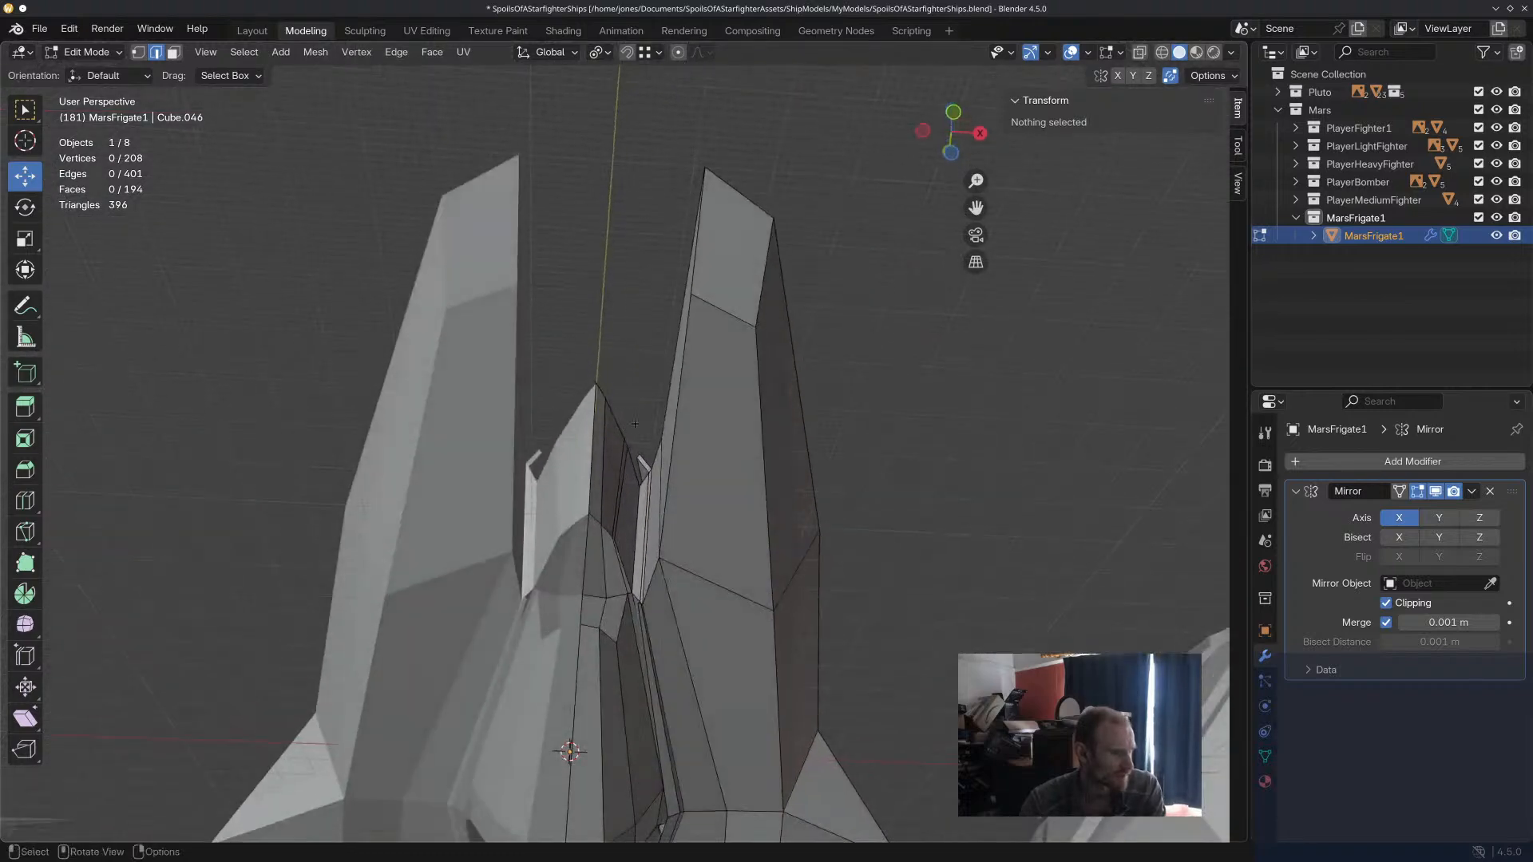
# Lower the centre vertex at the tip of the central hull's nose by about 3.2 m along Z.
pyautogui.scroll(3, 629, 430)
pyautogui.click(641, 452)
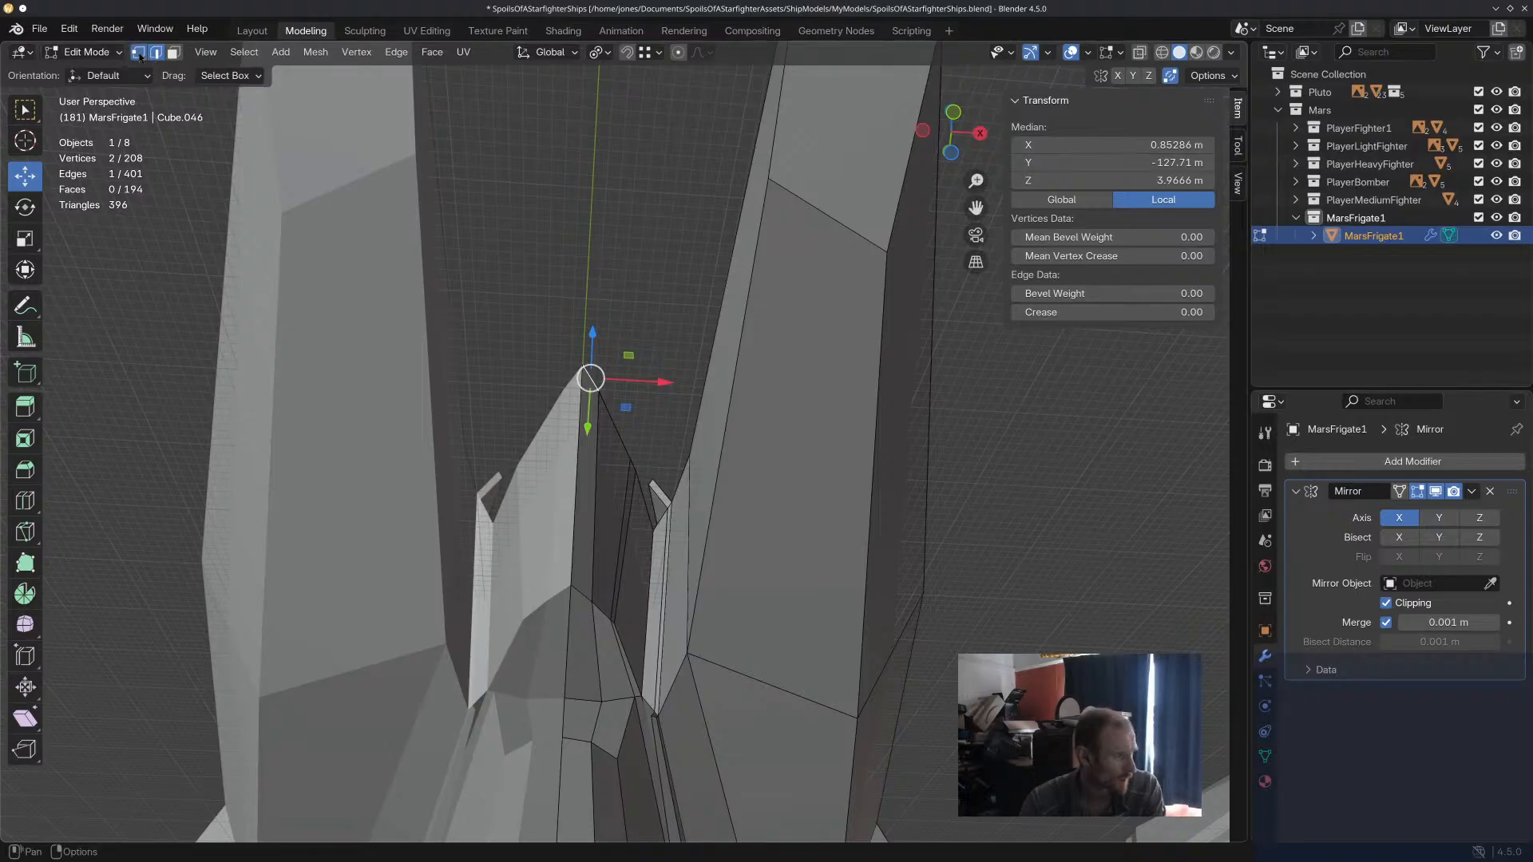
pyautogui.click(590, 377)
pyautogui.press('g')
pyautogui.press('z')
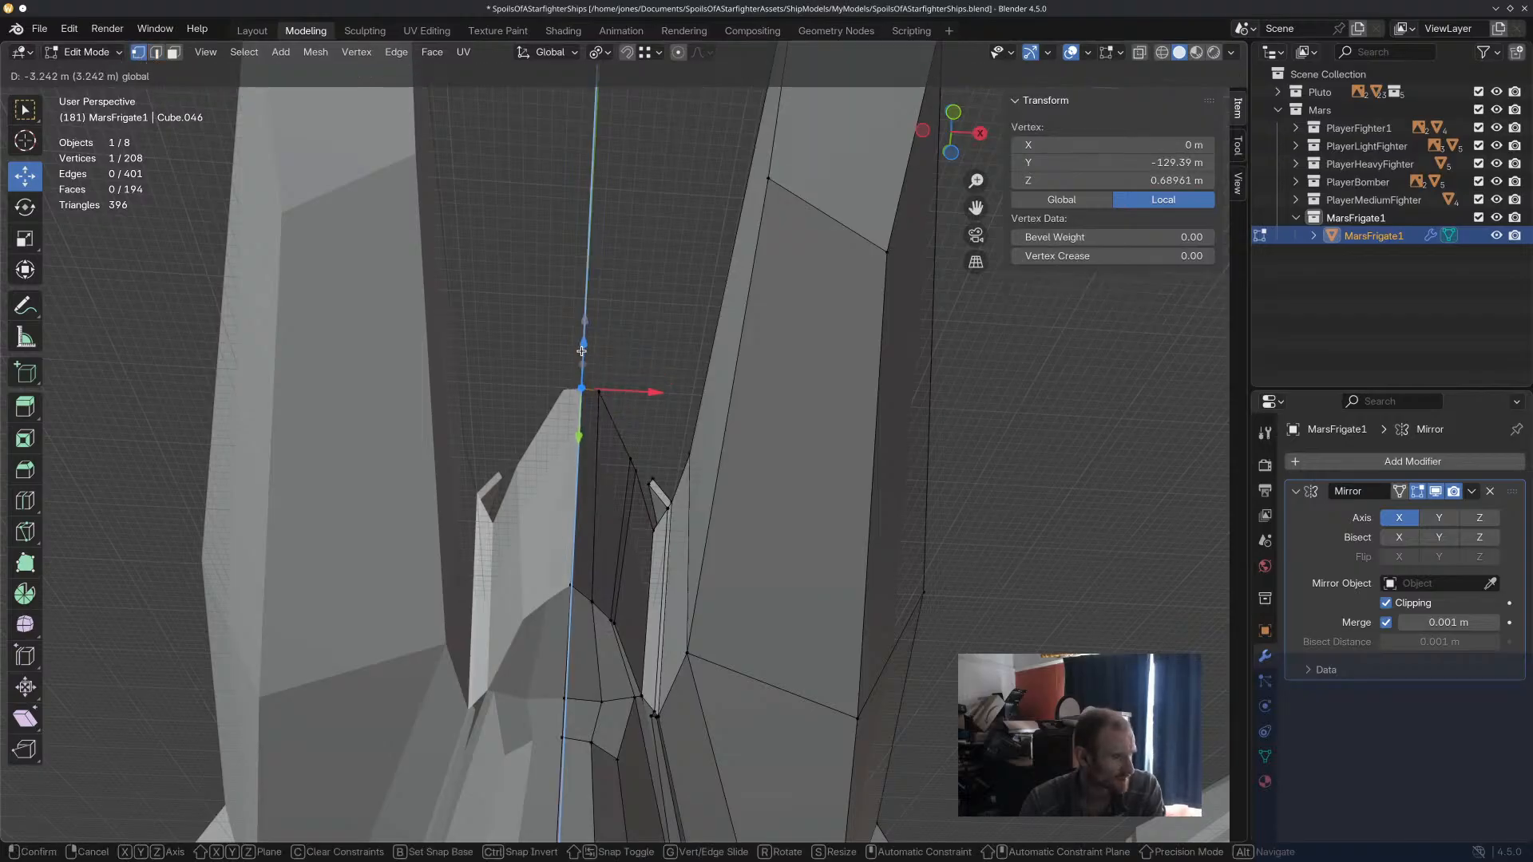
pyautogui.click(581, 351)
pyautogui.moveTo(582, 351); pyautogui.dragTo(564, 469, button='middle')
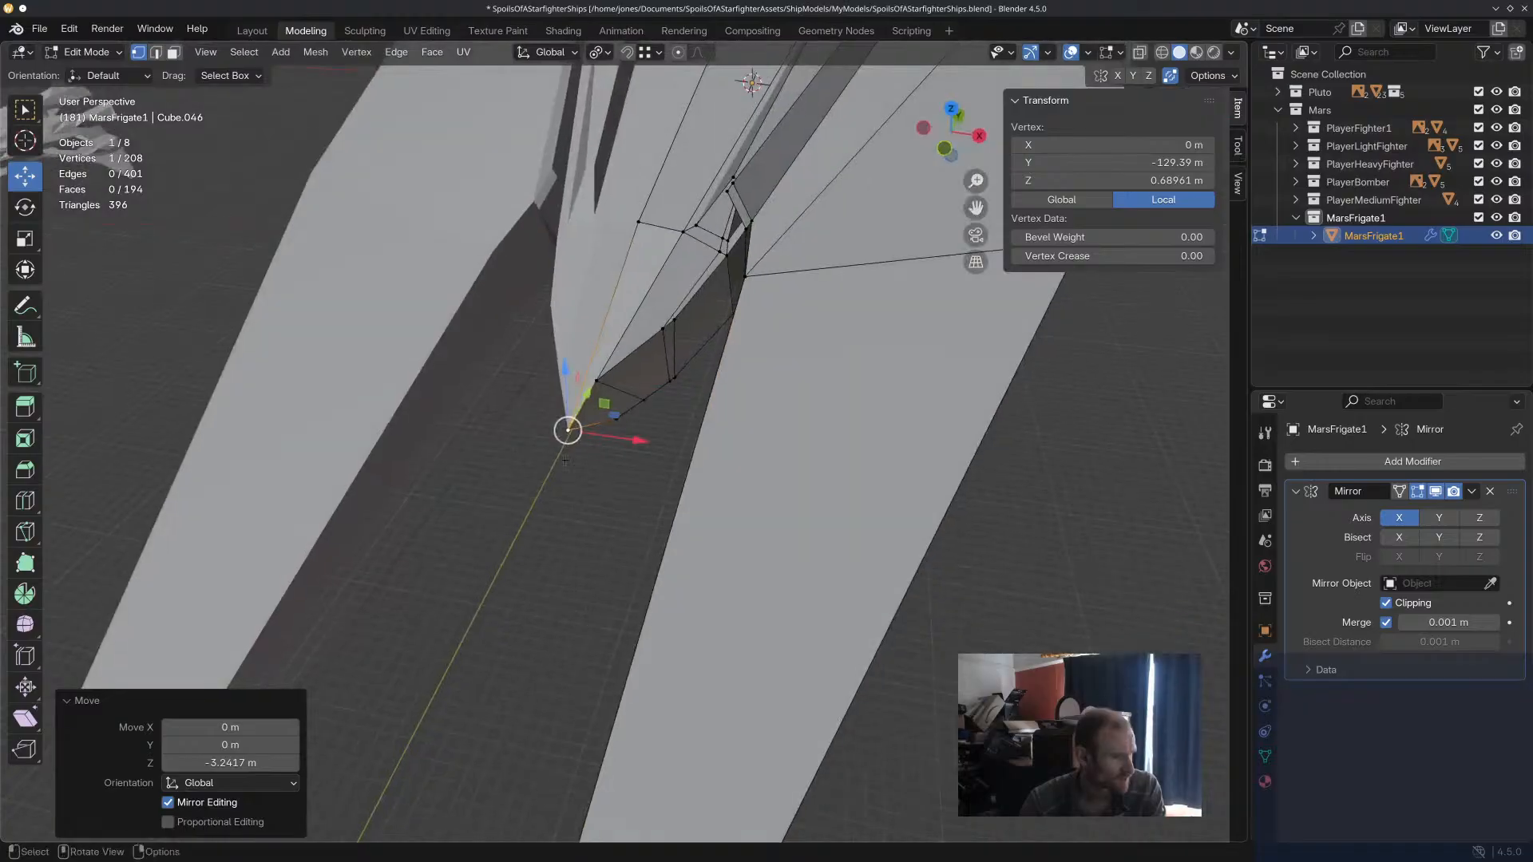
# Reshape the front of the central hull's nose by adjusting its tip vertices along Z.
pyautogui.moveTo(581, 393); pyautogui.dragTo(585, 304)
pyautogui.moveTo(658, 414)
pyautogui.mouseDown(button='middle')
pyautogui.moveTo(662, 344)
pyautogui.moveTo(665, 479)
pyautogui.moveTo(657, 443)
pyautogui.mouseUp(button='middle')
pyautogui.moveTo(586, 327)
pyautogui.mouseDown()
pyautogui.moveTo(586, 301)
pyautogui.moveTo(587, 349)
pyautogui.mouseUp()
pyautogui.moveTo(587, 349); pyautogui.dragTo(569, 441, button='middle')
pyautogui.moveTo(583, 361); pyautogui.dragTo(583, 309)
pyautogui.moveTo(646, 452); pyautogui.dragTo(750, 566, button='middle')
pyautogui.moveTo(517, 372); pyautogui.dragTo(543, 391)
pyautogui.moveTo(625, 442); pyautogui.dragTo(572, 364, button='middle')
pyautogui.moveTo(561, 357); pyautogui.dragTo(568, 364)
pyautogui.moveTo(634, 459); pyautogui.dragTo(595, 574, button='middle')
pyautogui.moveTo(575, 365); pyautogui.dragTo(576, 352)
# Move the upper vertex beside the nose tip about 1.2 m outward along X and 0.5 m up along Z.
pyautogui.click(642, 480)
pyautogui.moveTo(644, 484); pyautogui.dragTo(648, 349, button='middle')
pyautogui.click(597, 372)
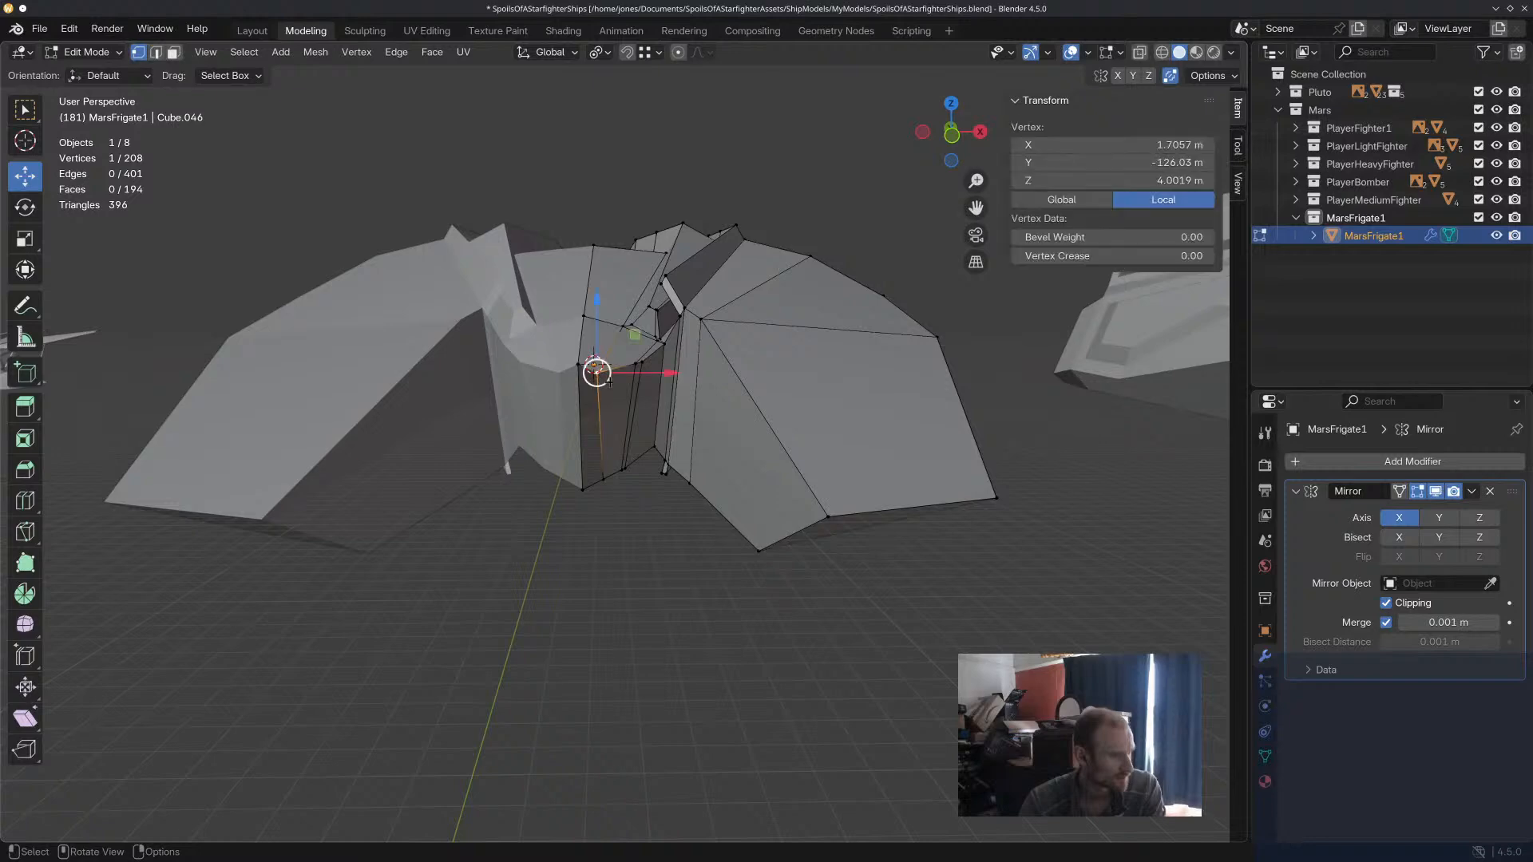
pyautogui.moveTo(596, 370); pyautogui.dragTo(599, 375)
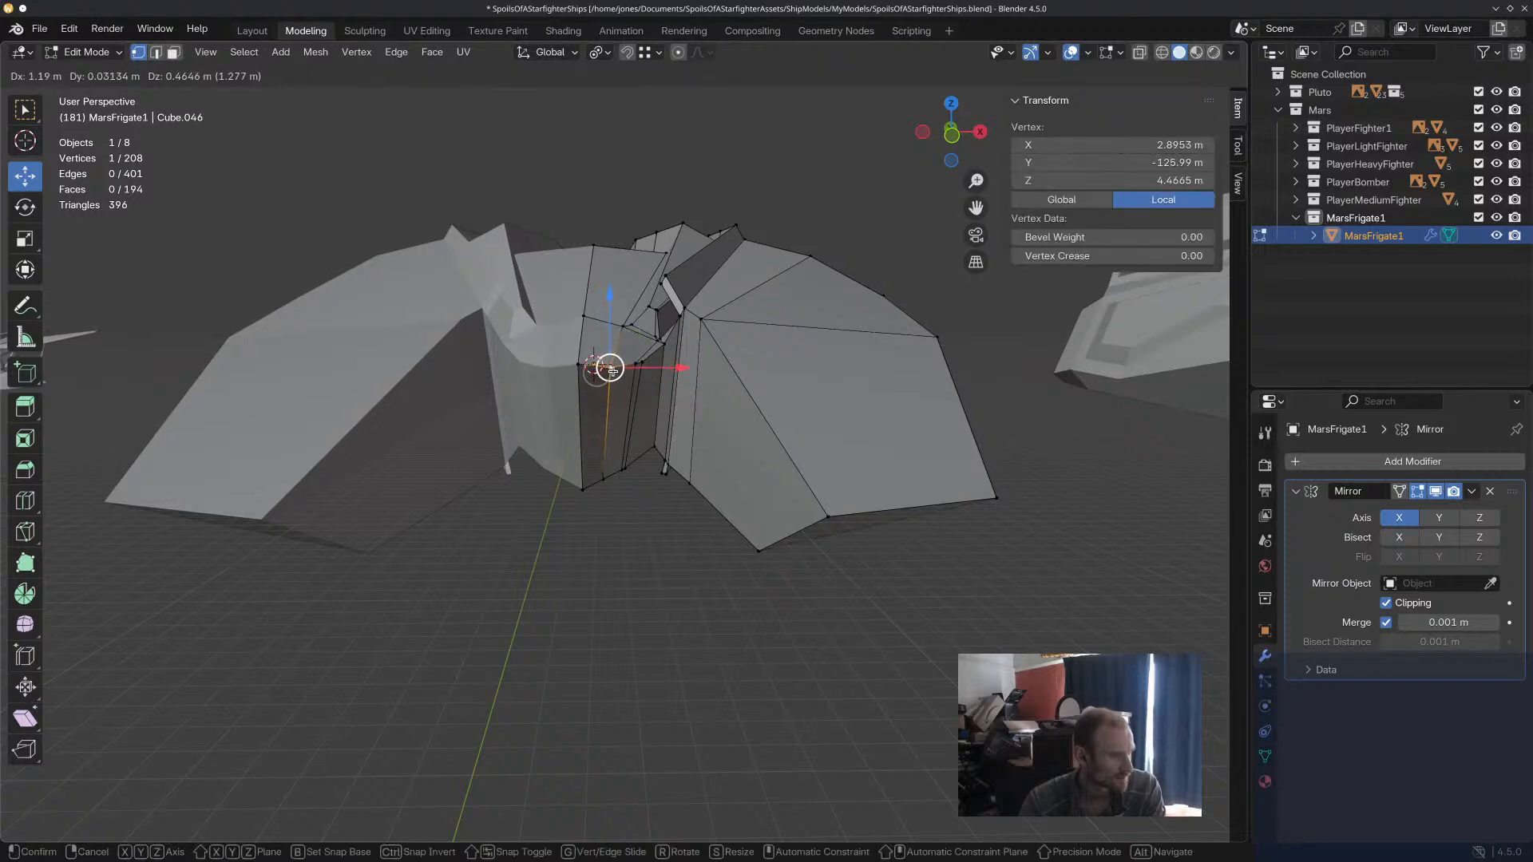
pyautogui.click(616, 370)
# Raise the inner vertex at the side hull's front tip along Z.
pyautogui.moveTo(616, 369); pyautogui.dragTo(774, 645, button='middle')
pyautogui.click(922, 589)
pyautogui.scroll(-3, 926, 587)
pyautogui.moveTo(926, 587); pyautogui.dragTo(853, 494, button='middle')
pyautogui.moveTo(799, 634); pyautogui.dragTo(818, 607, button='middle')
pyautogui.click(783, 468)
pyautogui.press('g')
pyautogui.press('z')
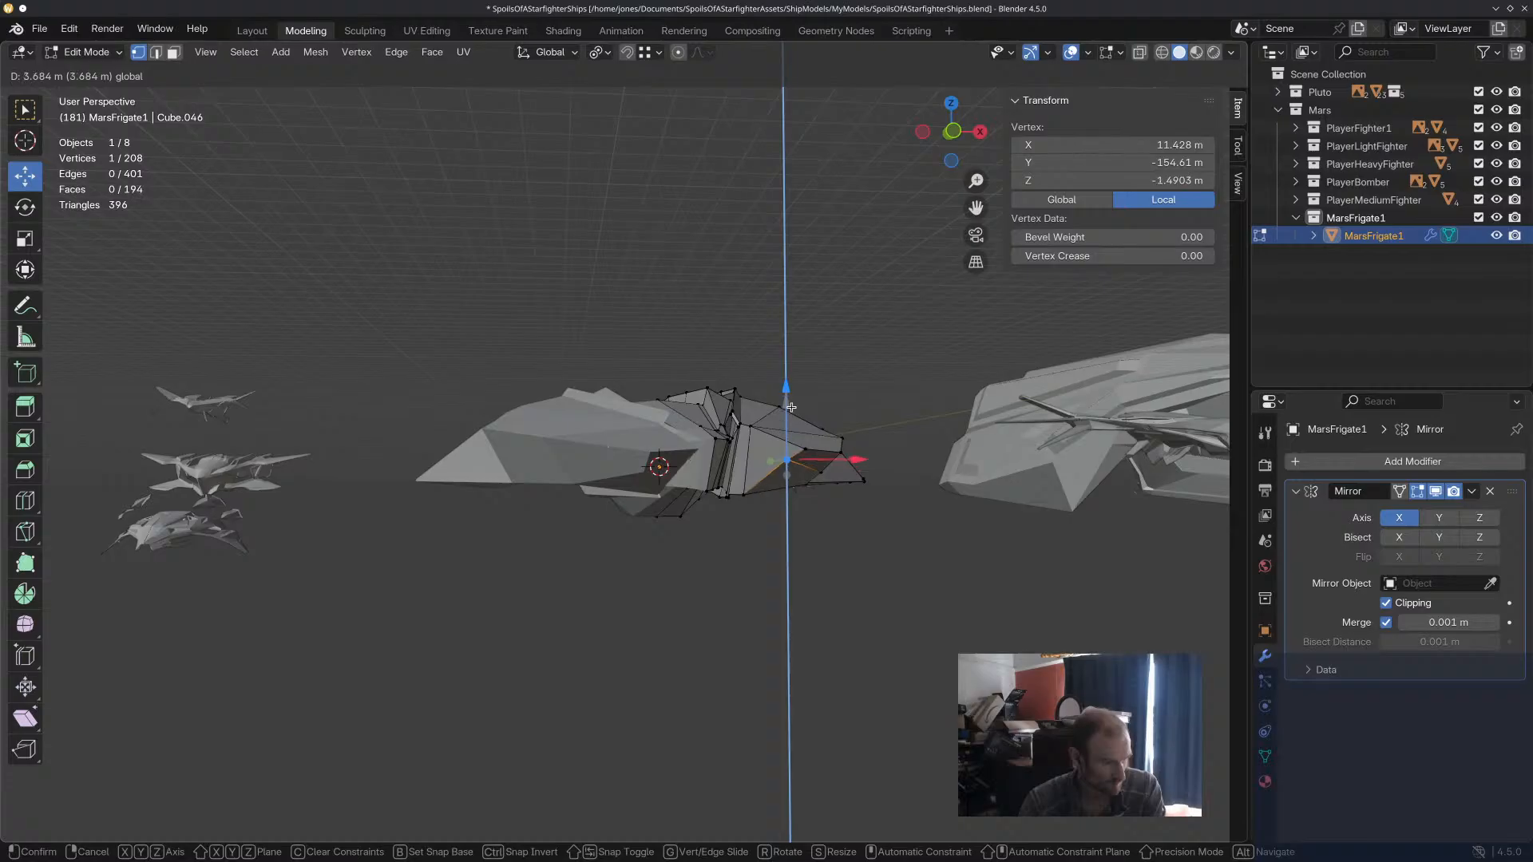
pyautogui.click(796, 427)
# Try raising the outer vertex at the side hull's front tip about 16 m along Z.
pyautogui.moveTo(794, 436); pyautogui.dragTo(745, 531, button='middle')
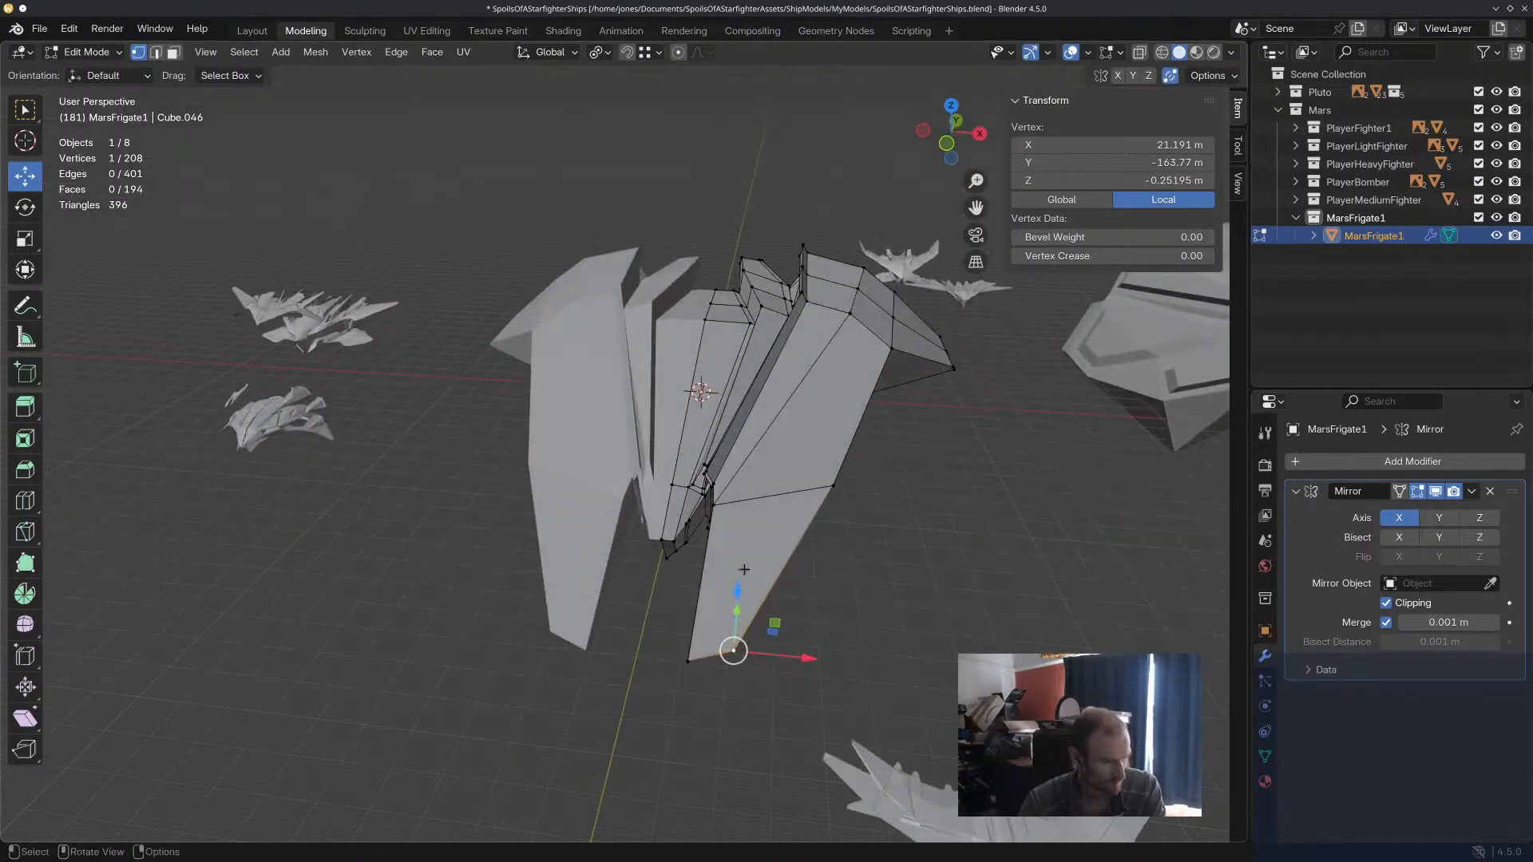
pyautogui.press('g')
pyautogui.press('z')
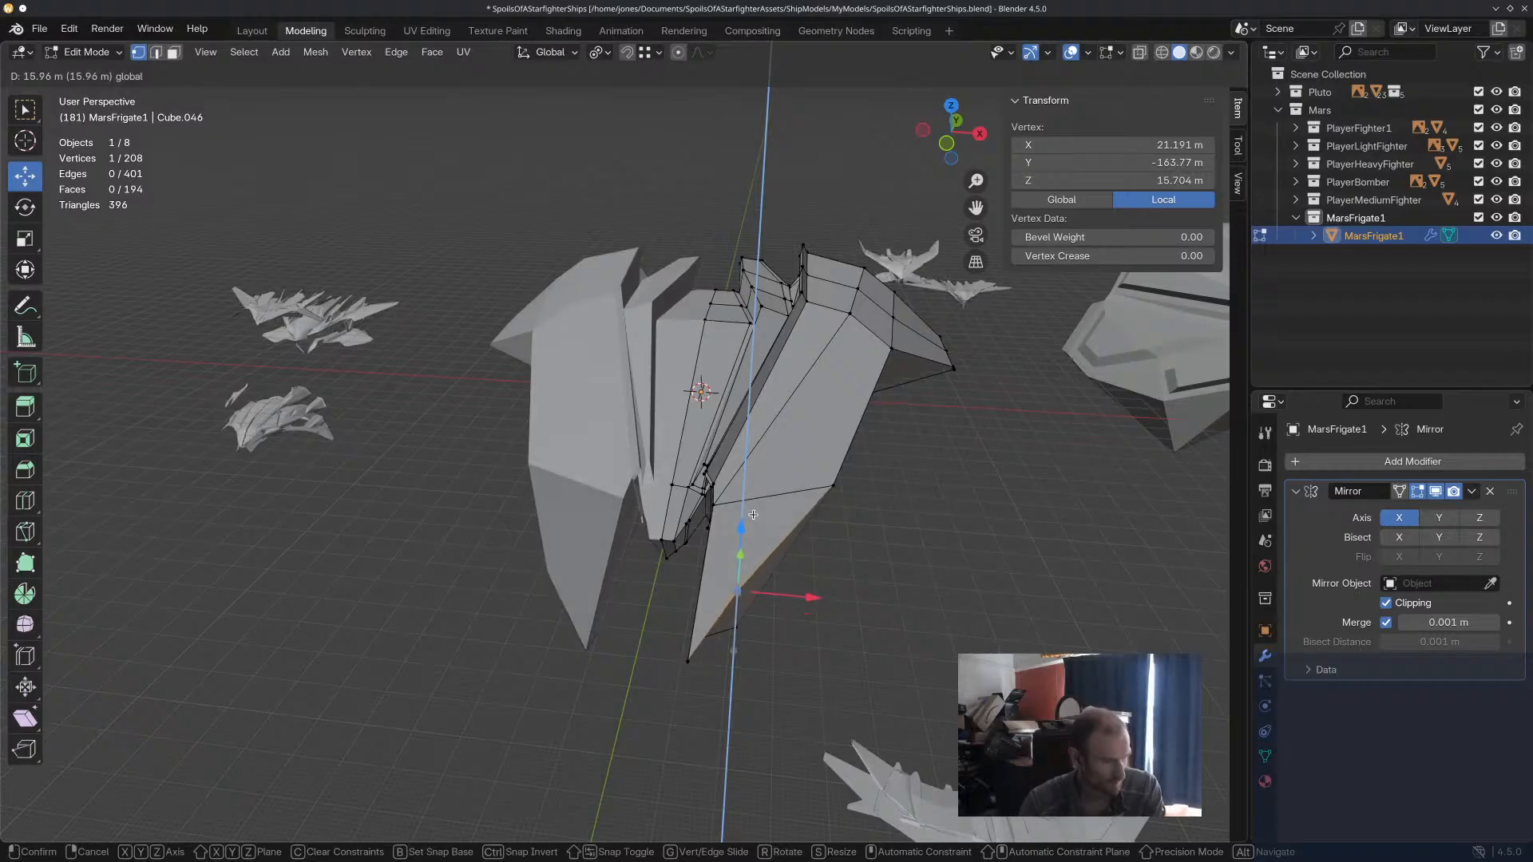
pyautogui.click(757, 527)
pyautogui.moveTo(757, 526); pyautogui.dragTo(530, 206, button='middle')
pyautogui.hotkey('ctrl', 'z')
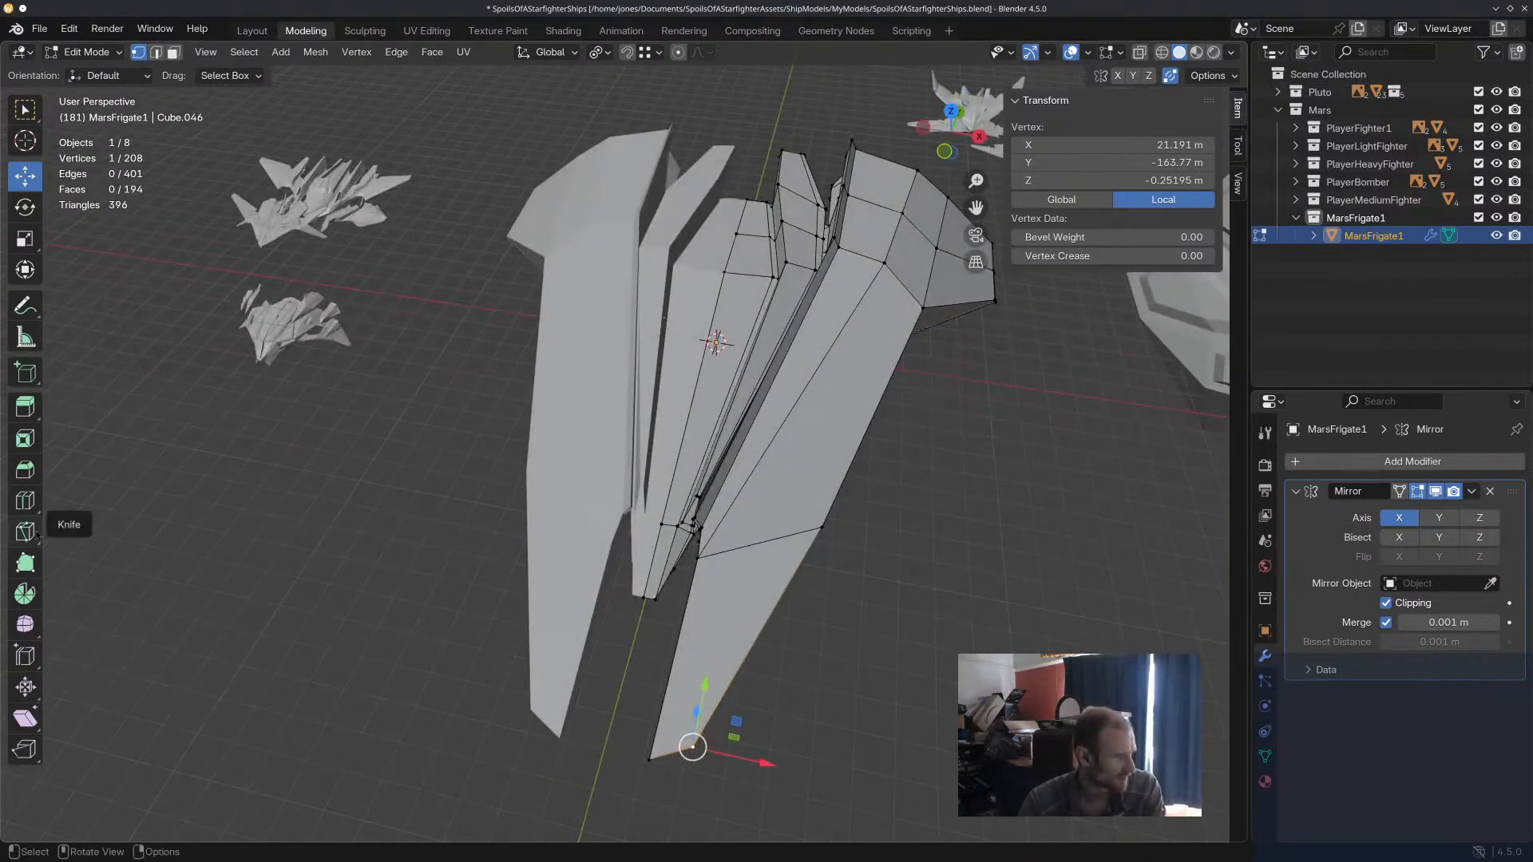
# Add a lengthwise loop cut near the side hull's outer edge with a slide factor of about -0.58.
pyautogui.click(25, 500)
pyautogui.moveTo(764, 538); pyautogui.dragTo(804, 537)
pyautogui.moveTo(804, 537); pyautogui.dragTo(857, 525, button='middle')
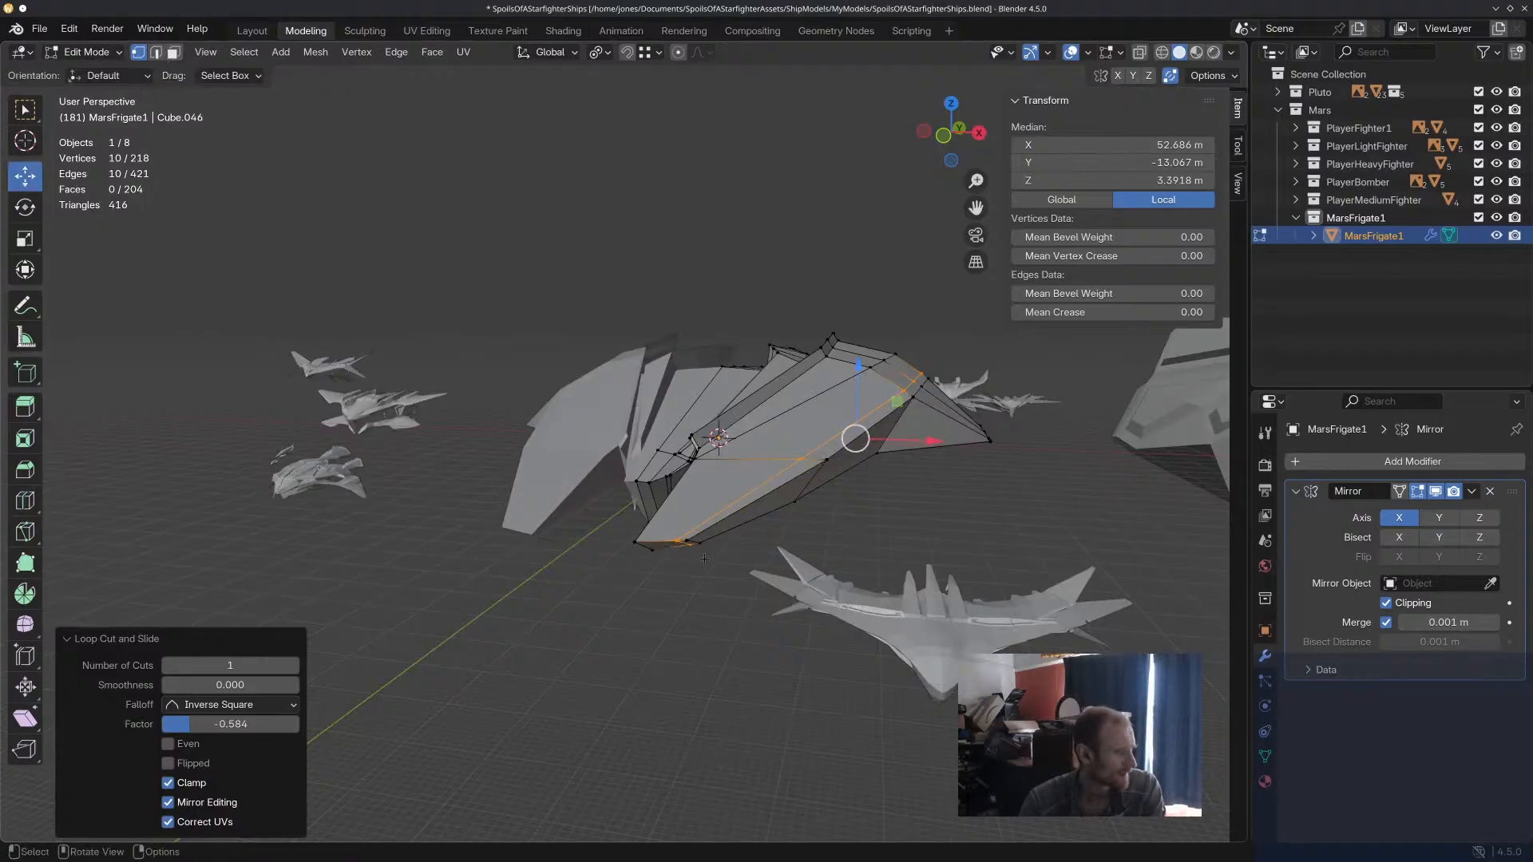
# Select the edge at the outer front corner of the side hull and shift it outward along X.
pyautogui.click(156, 53)
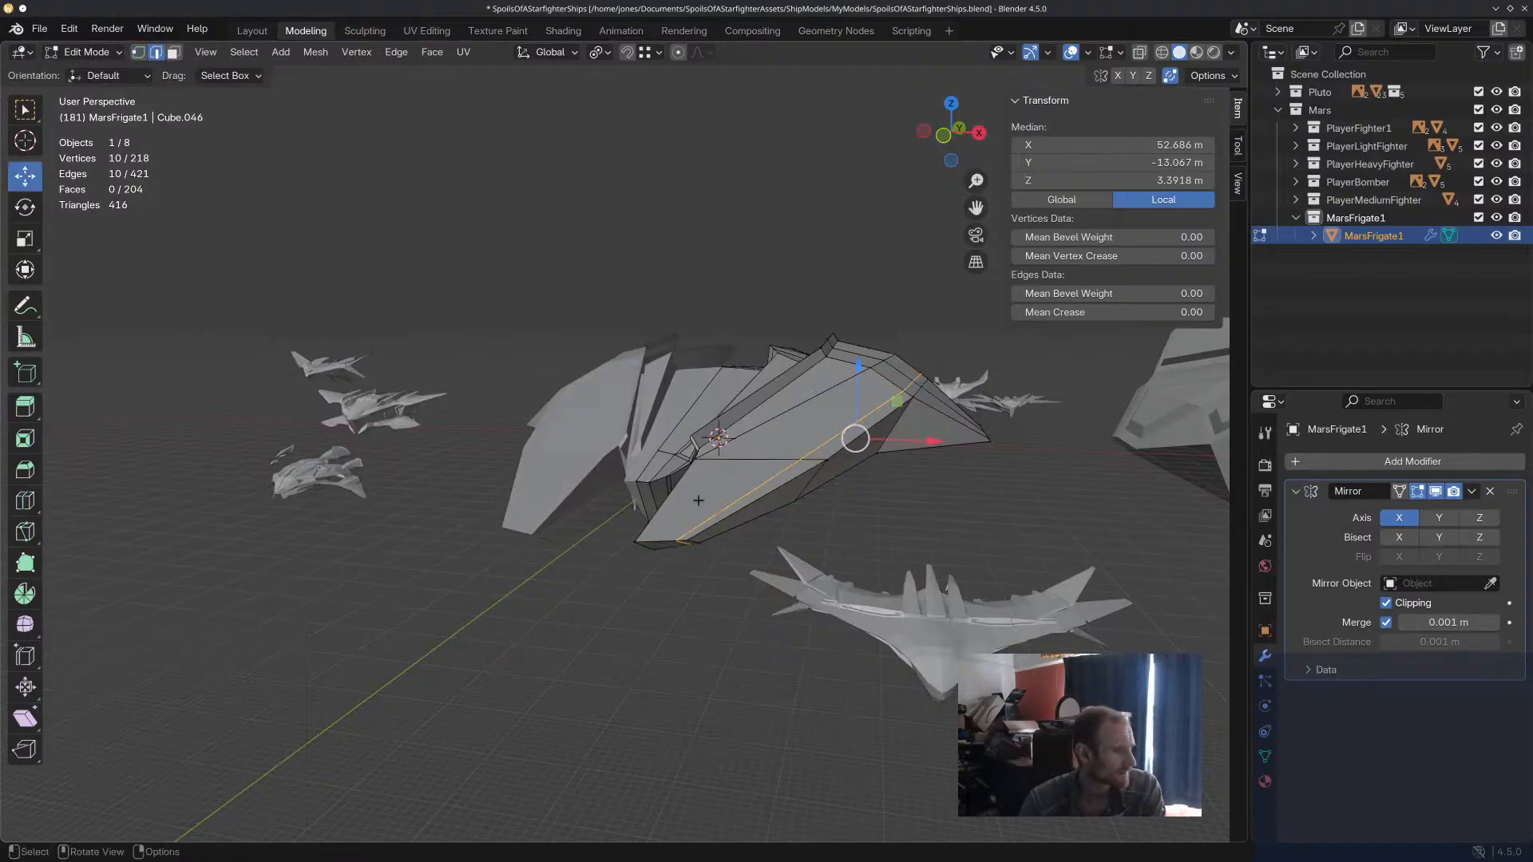
pyautogui.click(684, 539)
pyautogui.click(720, 527)
pyautogui.moveTo(765, 543); pyautogui.dragTo(546, 543, button='middle')
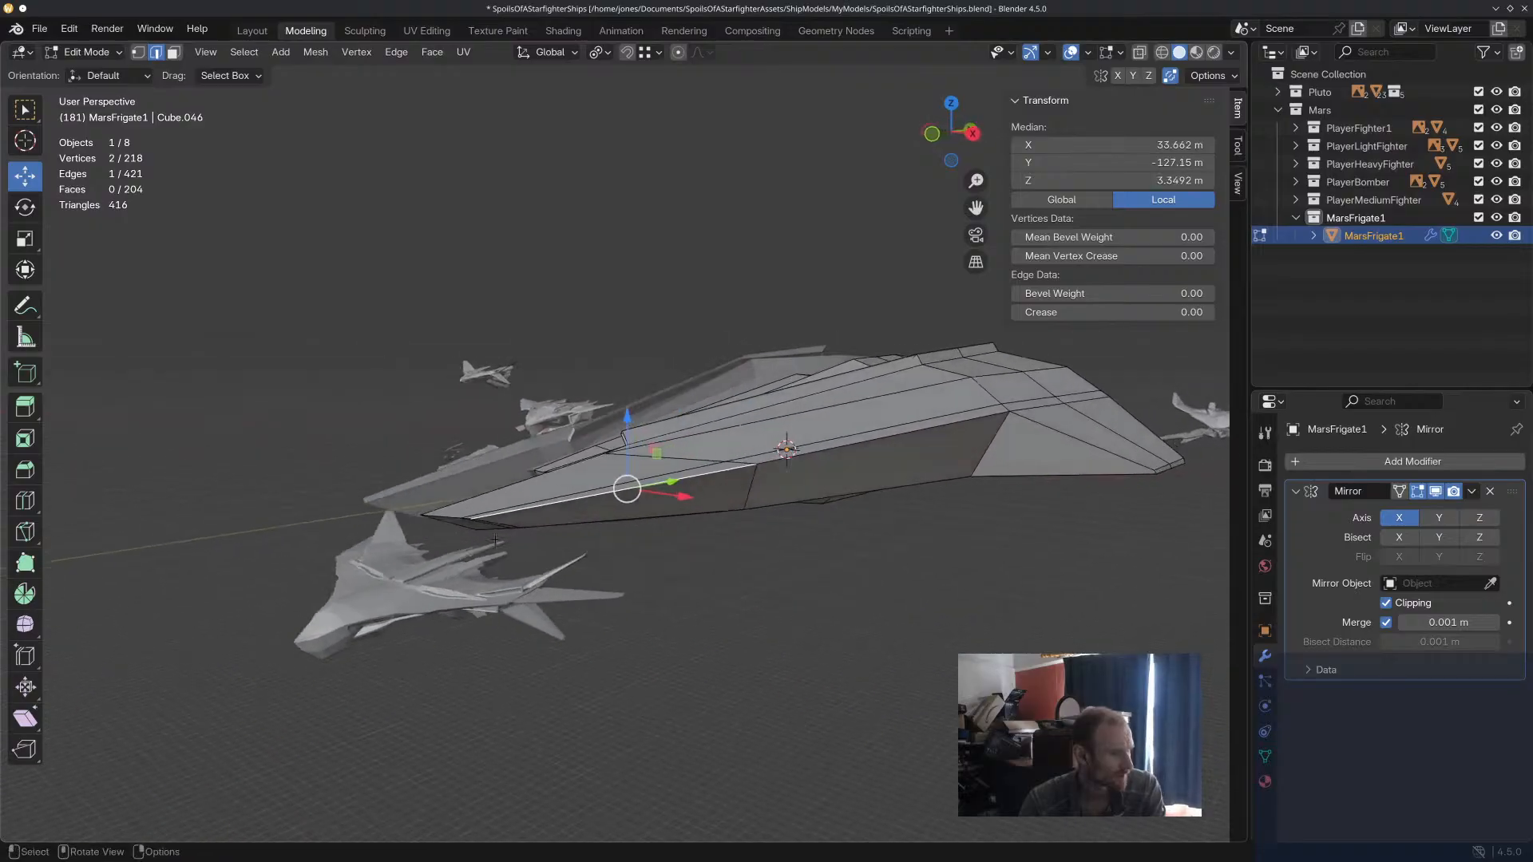
pyautogui.moveTo(551, 519); pyautogui.dragTo(607, 509)
pyautogui.moveTo(607, 509); pyautogui.dragTo(677, 577, button='middle')
pyautogui.moveTo(685, 602); pyautogui.dragTo(722, 609)
pyautogui.moveTo(722, 608); pyautogui.dragTo(839, 670, button='middle')
pyautogui.moveTo(839, 669); pyautogui.dragTo(827, 667)
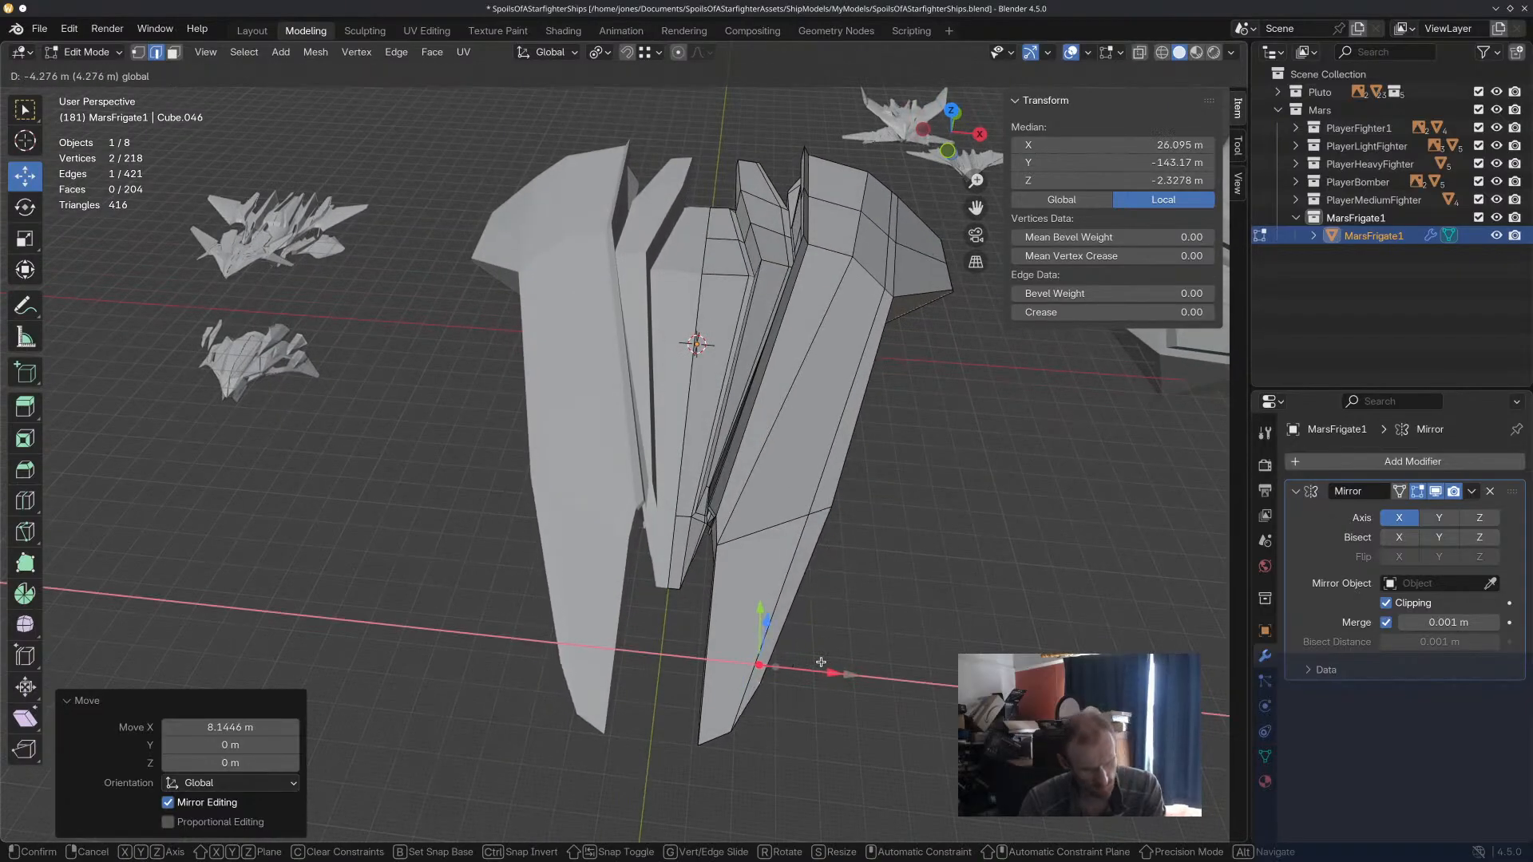
pyautogui.moveTo(818, 662); pyautogui.dragTo(816, 663)
pyautogui.moveTo(816, 663); pyautogui.dragTo(797, 576, button='middle')
# Add a second lengthwise loop cut along the side hull's inner part with a slide factor of about 0.57.
pyautogui.click(793, 491)
pyautogui.moveTo(794, 497); pyautogui.dragTo(760, 557, button='middle')
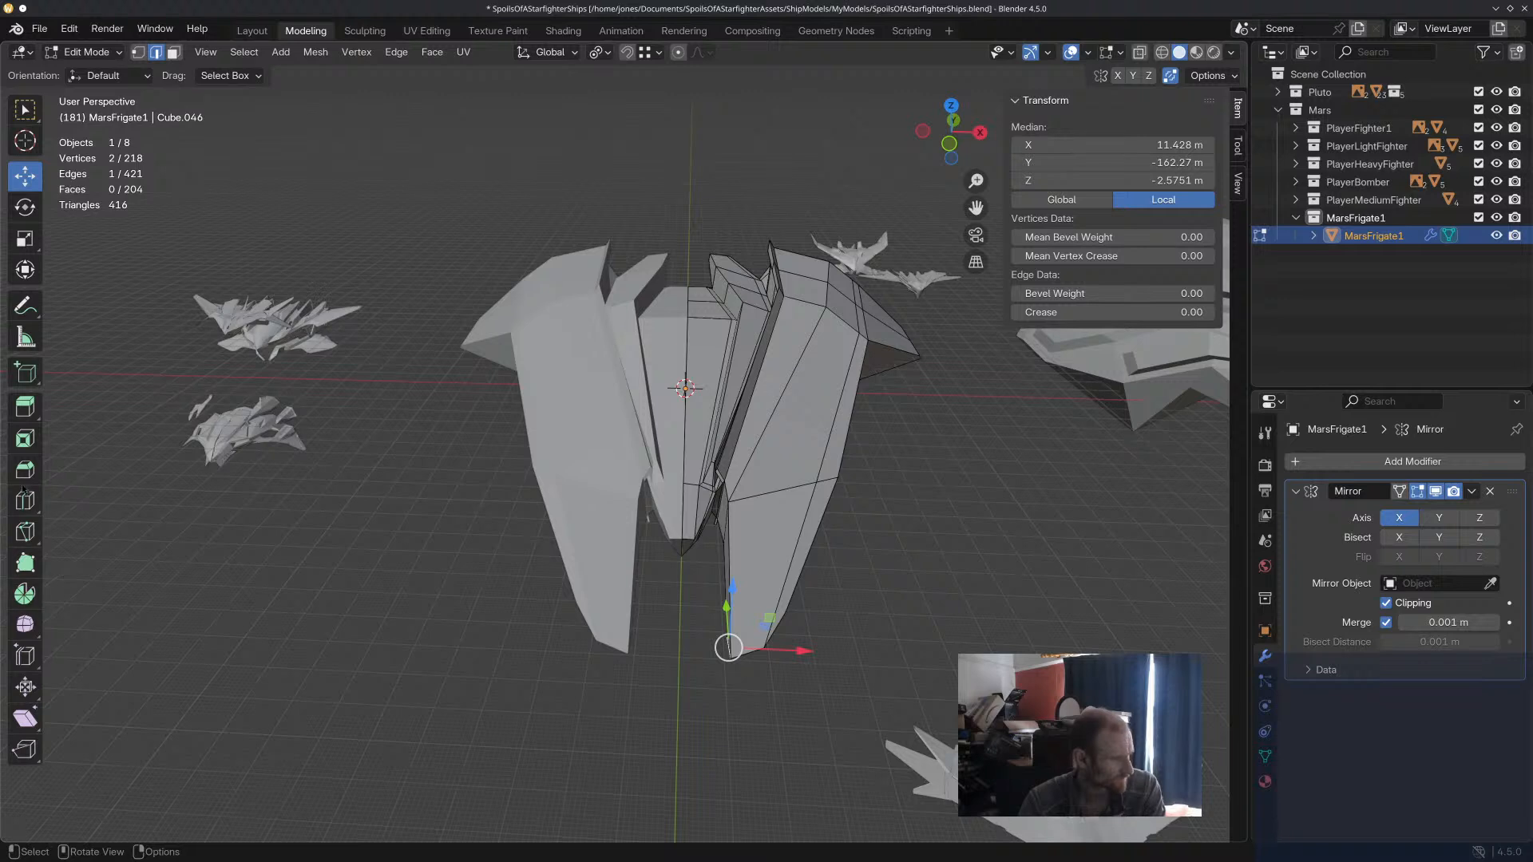
pyautogui.moveTo(771, 503); pyautogui.dragTo(730, 500)
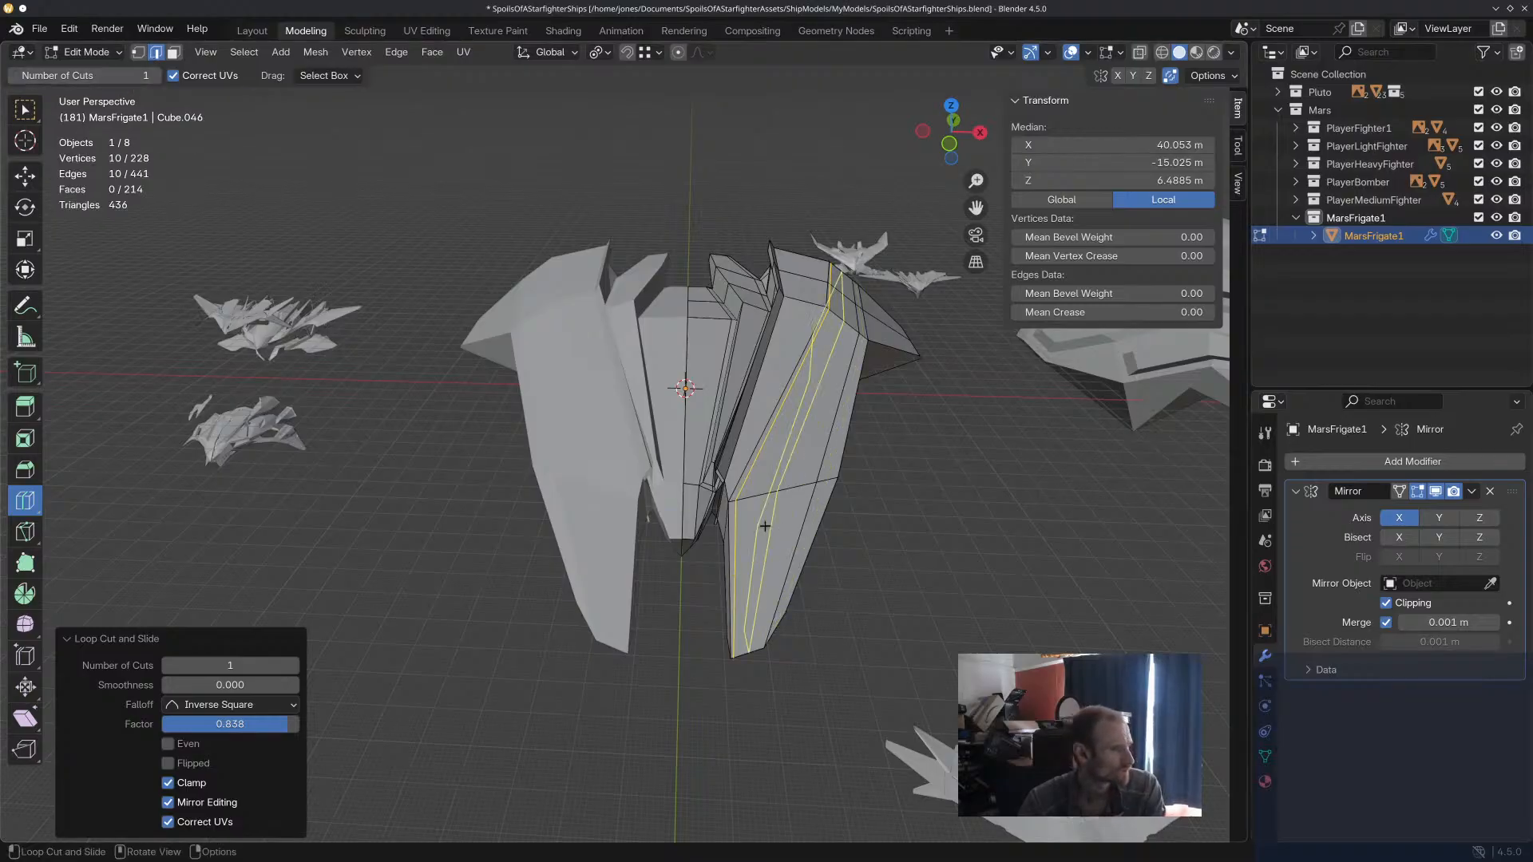
pyautogui.press('g')
pyautogui.press('g')
pyautogui.click(736, 503)
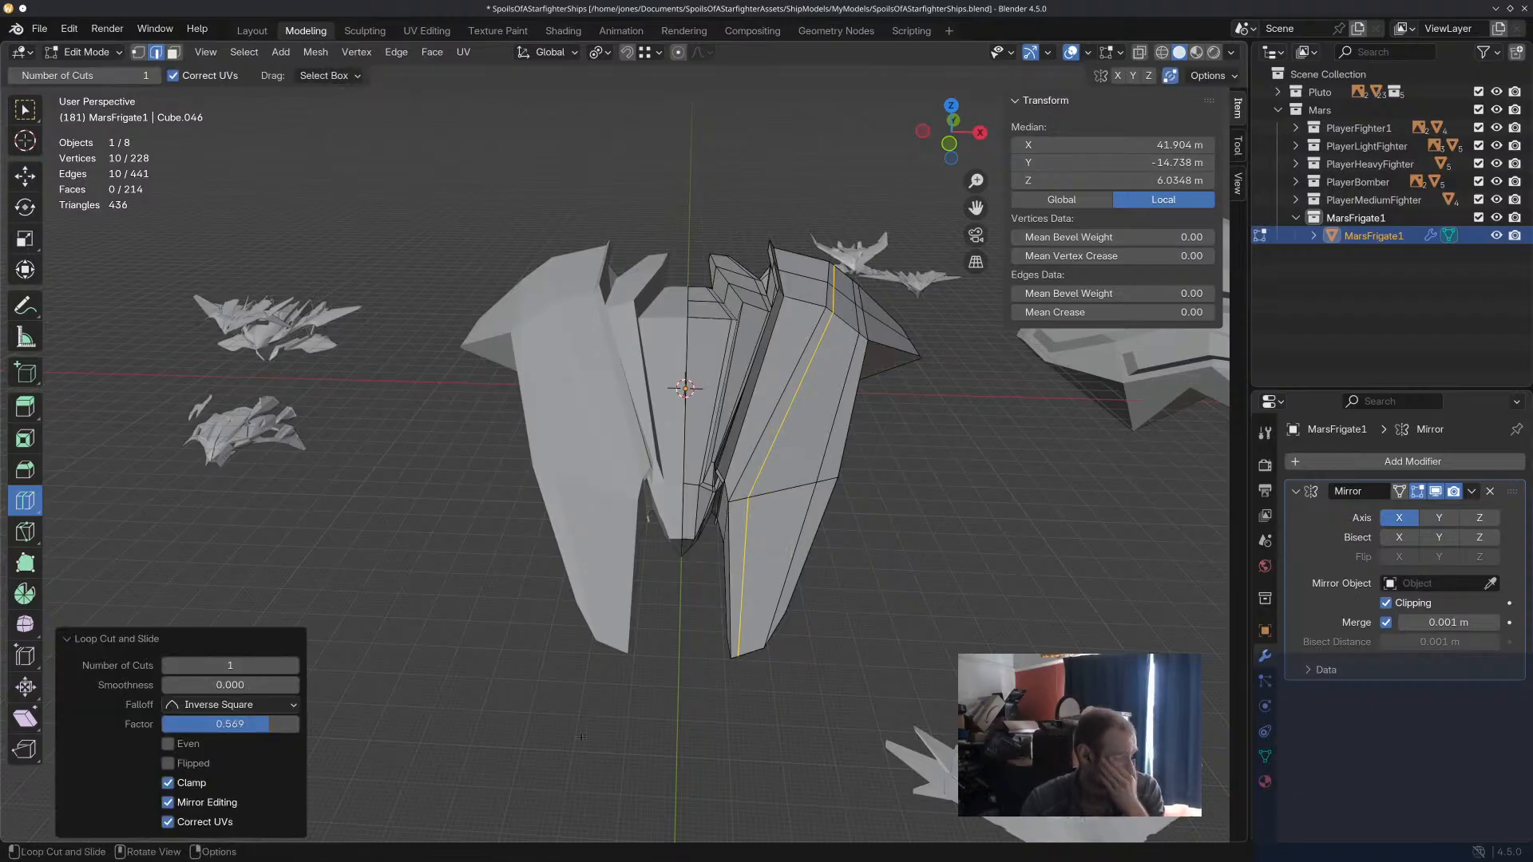
pyautogui.moveTo(595, 686); pyautogui.dragTo(812, 665, button='middle')
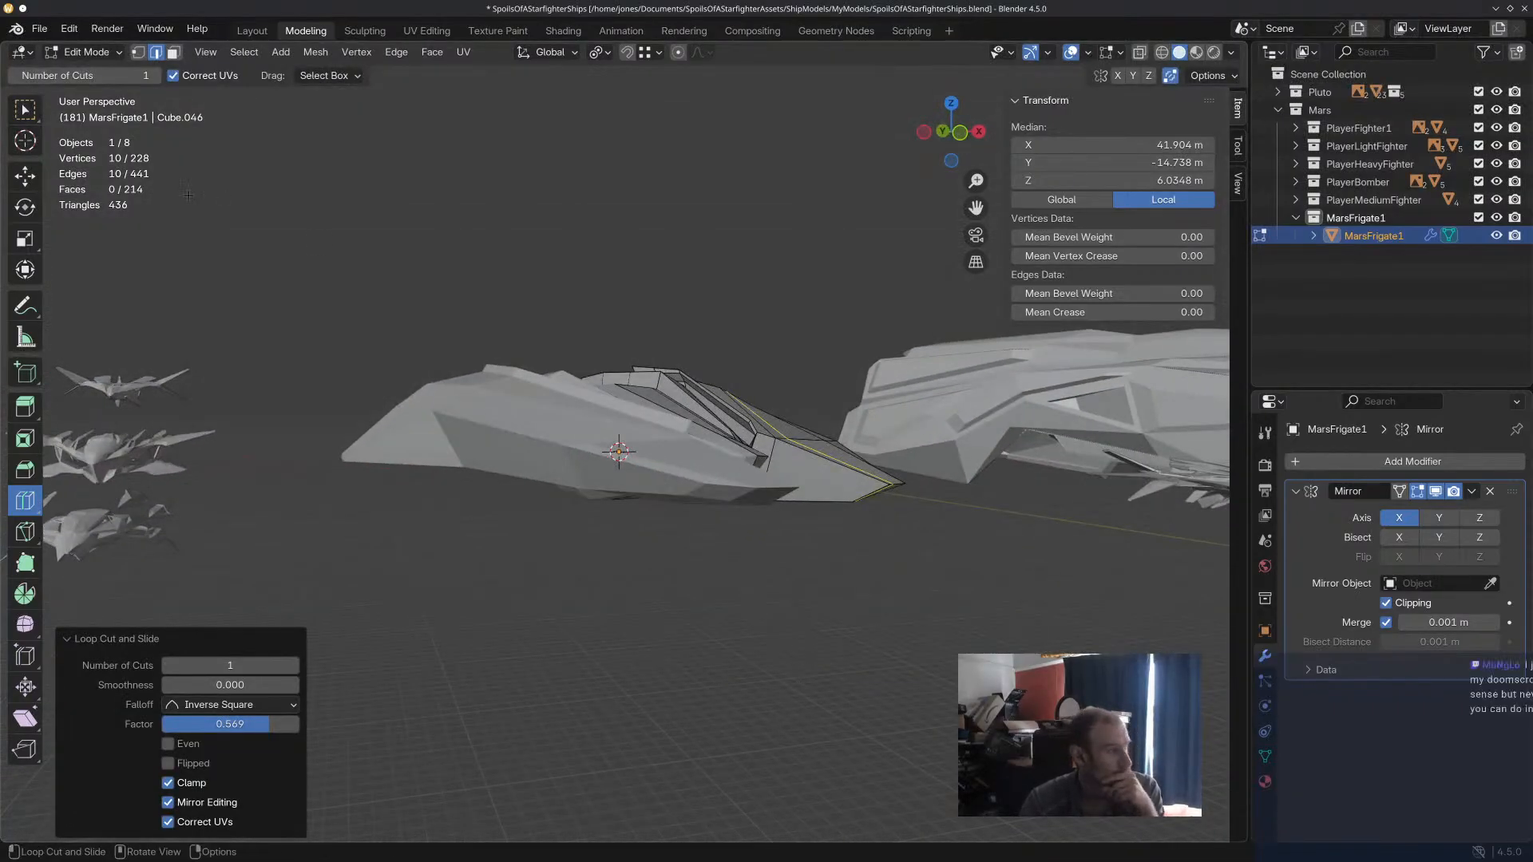
# Select the edge at the side hull's front tip and shift it slightly along Y with the Move tool.
pyautogui.click(24, 174)
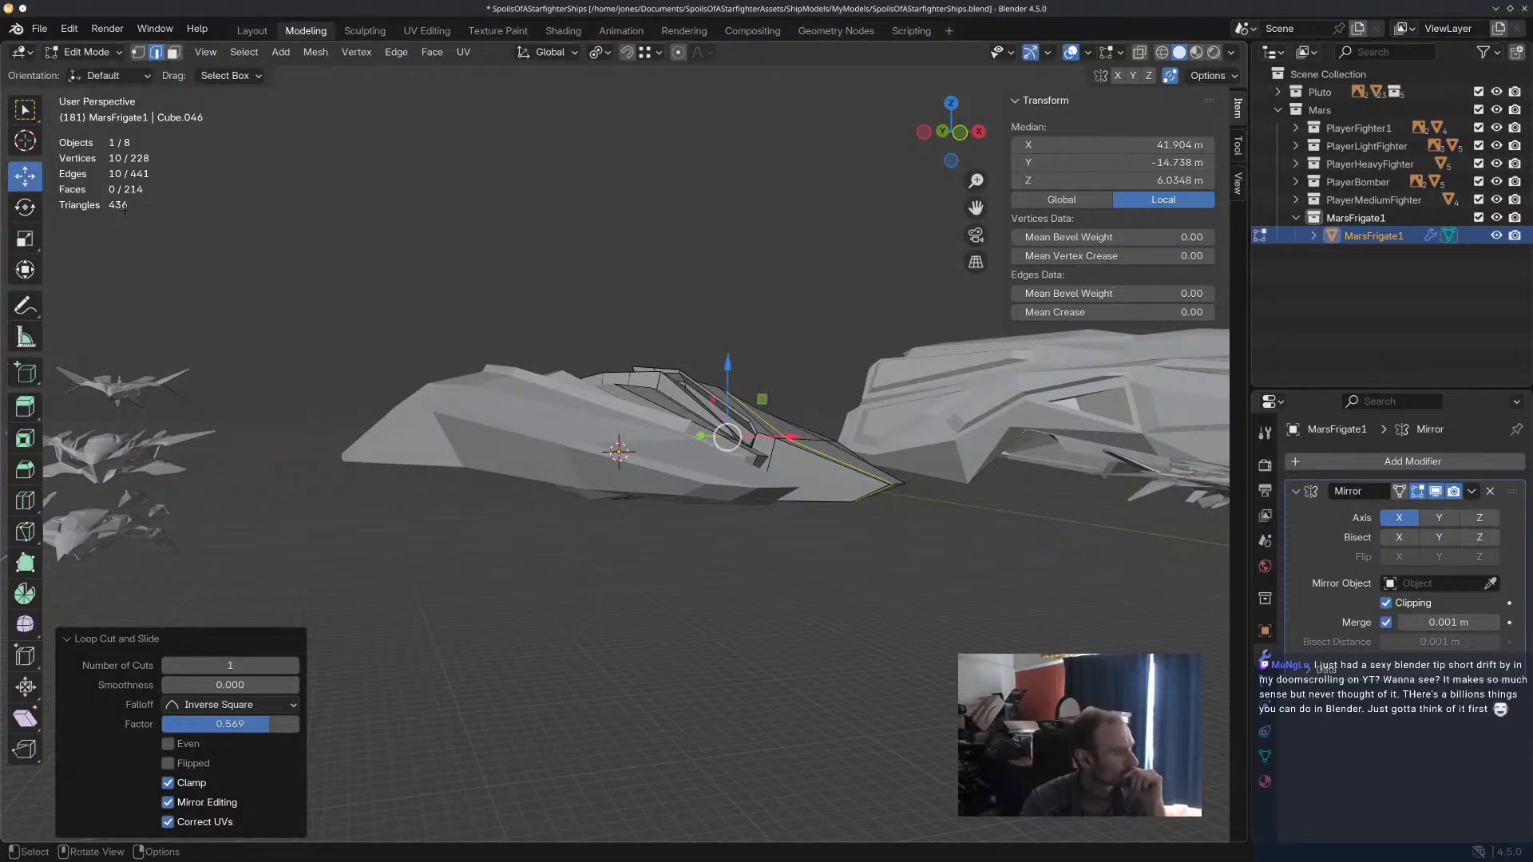
pyautogui.click(874, 495)
pyautogui.moveTo(874, 495); pyautogui.dragTo(833, 613, button='middle')
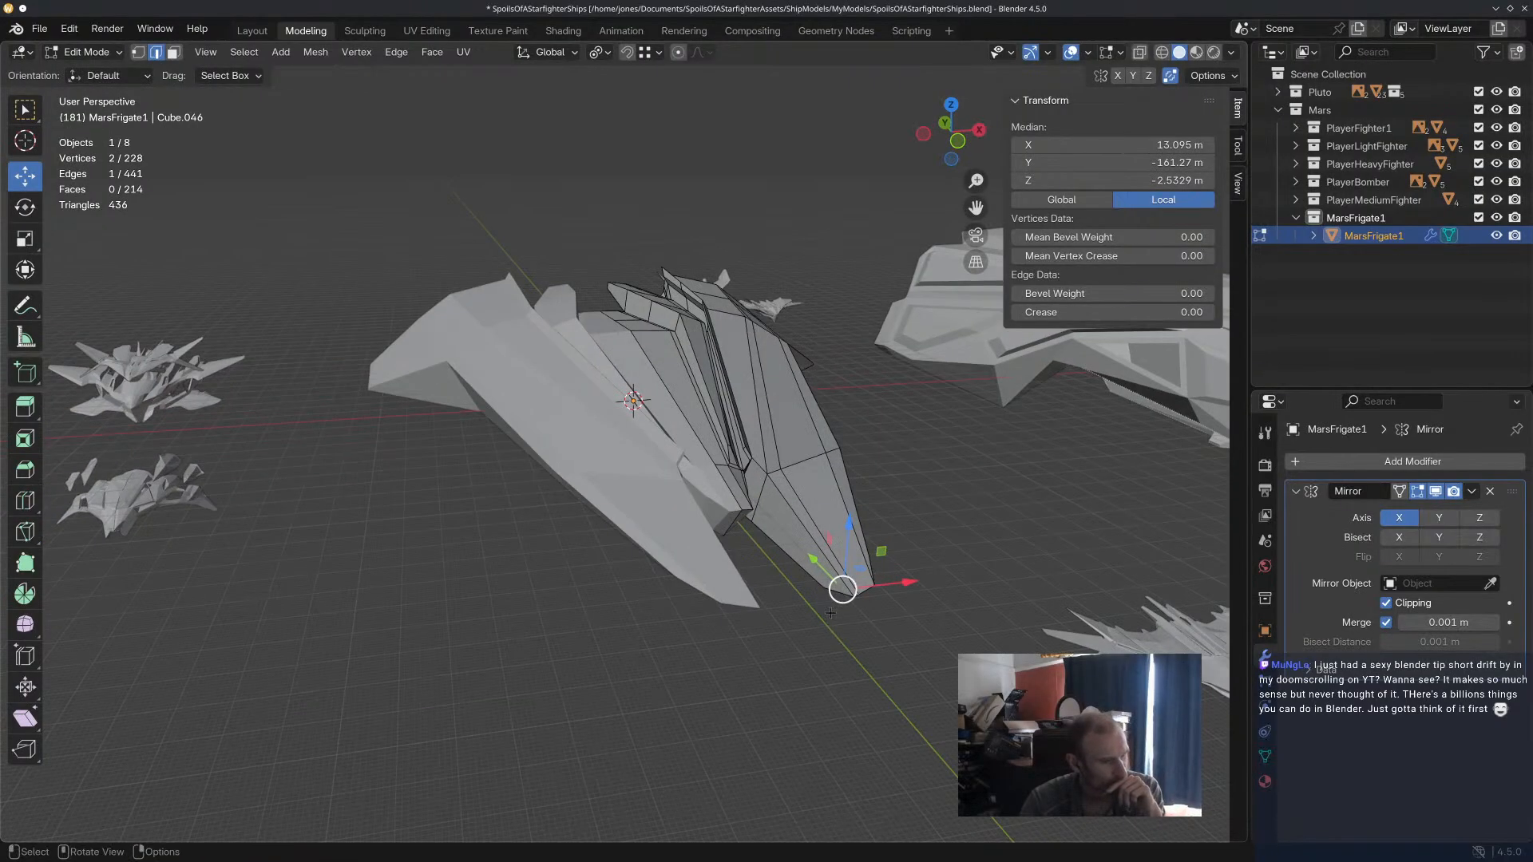
pyautogui.moveTo(813, 565); pyautogui.dragTo(800, 546)
pyautogui.click(826, 678)
pyautogui.moveTo(825, 679); pyautogui.dragTo(659, 575, button='middle')
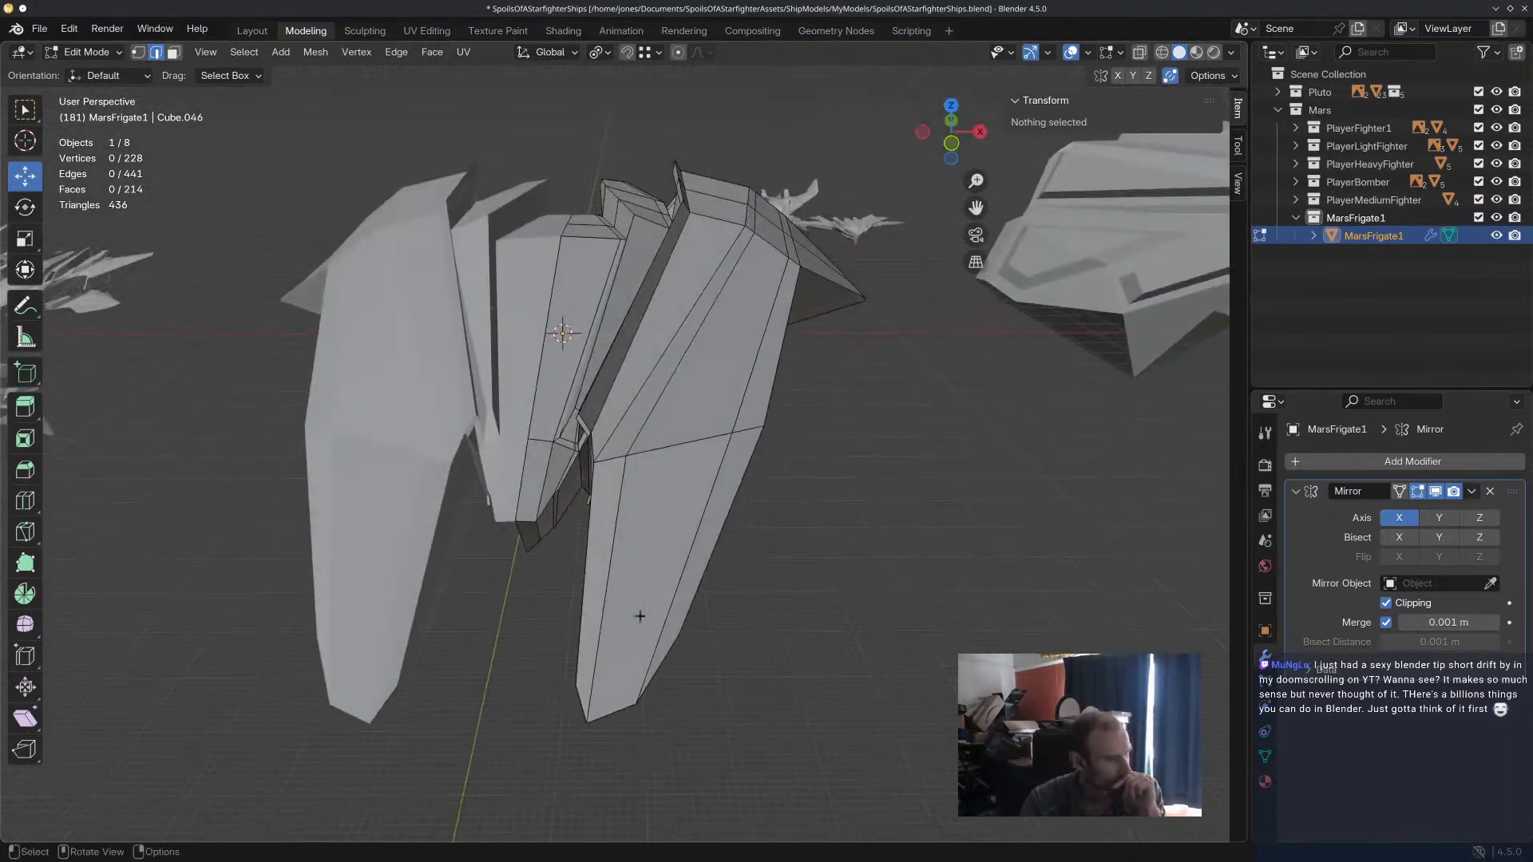
# Rotate the edge at the side hull's front tip by about 18.6° in the view plane.
pyautogui.click(620, 709)
pyautogui.press('r')
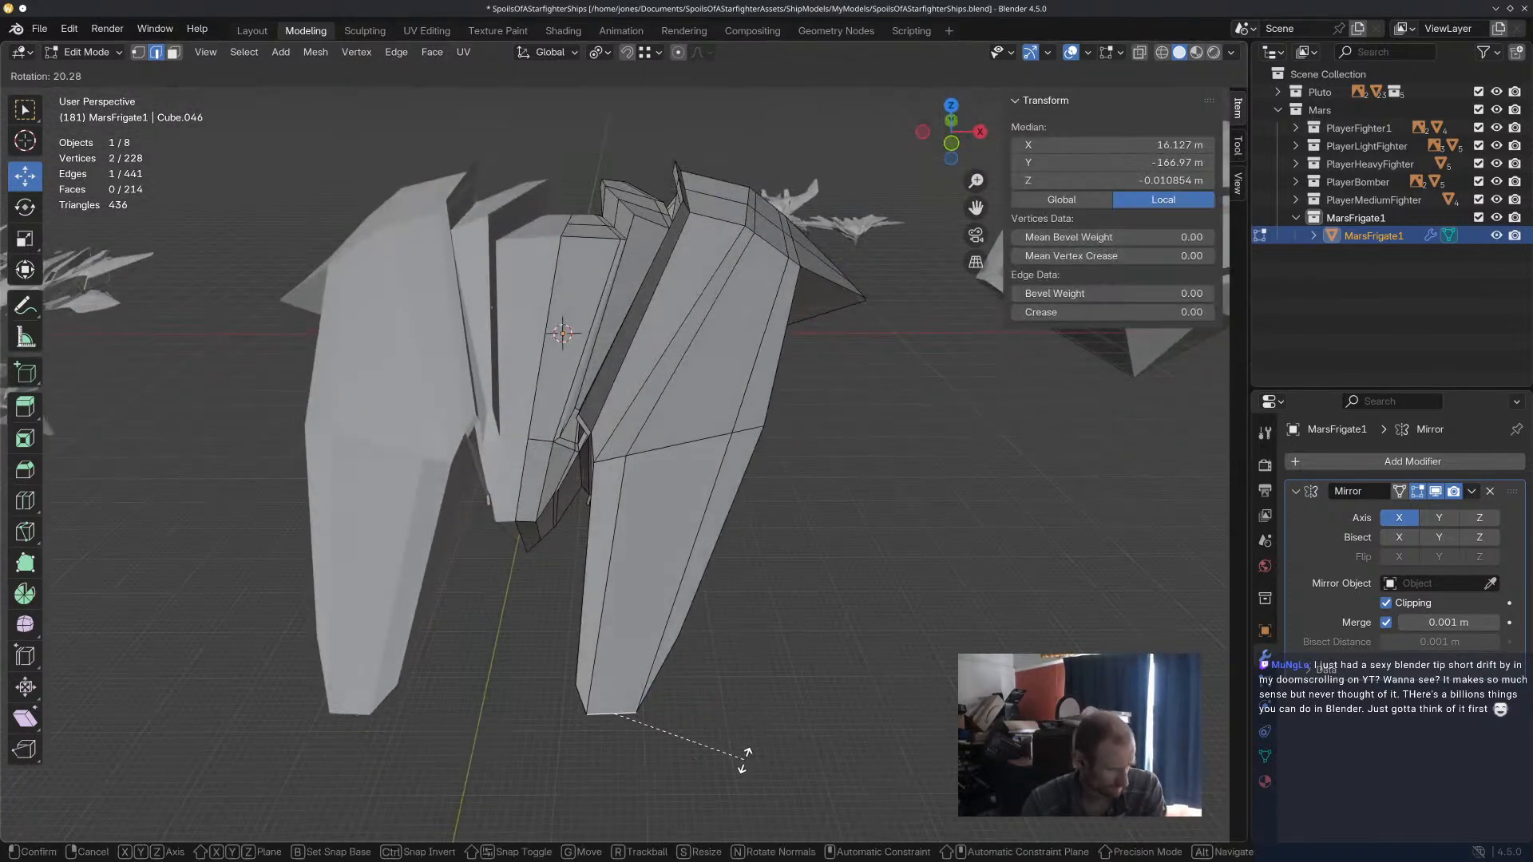
pyautogui.click(762, 741)
pyautogui.moveTo(763, 741); pyautogui.dragTo(793, 598, button='middle')
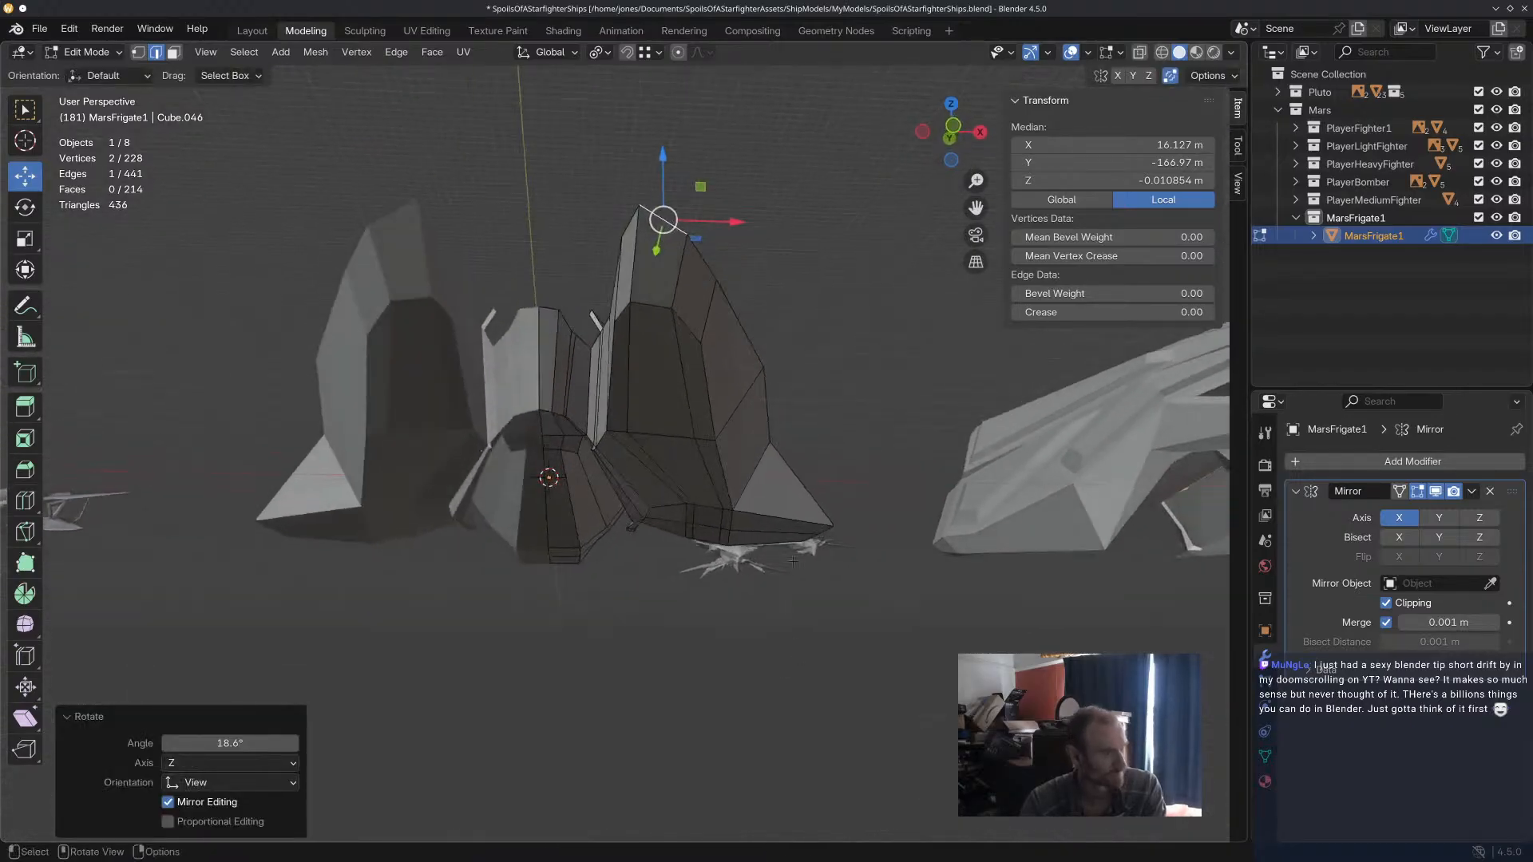
pyautogui.moveTo(847, 218); pyautogui.dragTo(861, 196, button='middle')
pyautogui.moveTo(811, 260); pyautogui.dragTo(711, 442, button='middle')
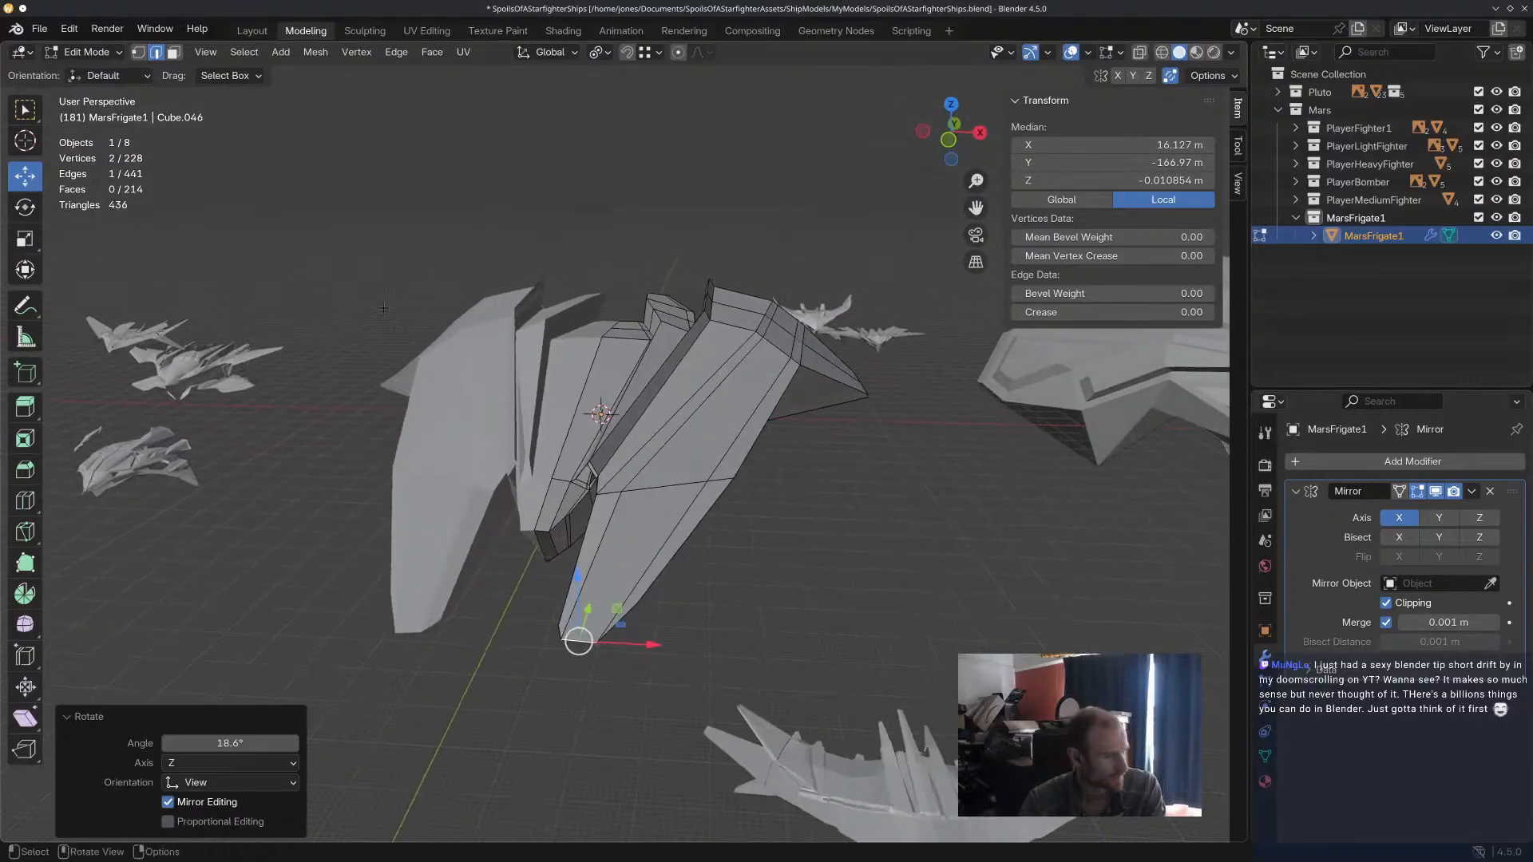
# Select the face strip along the side hull's upper middle, inset it and extrude it inward about 3.04 m.
pyautogui.click(173, 52)
pyautogui.click(655, 531)
pyautogui.keyDown('shift'); pyautogui.click(776, 386); pyautogui.keyUp('shift')
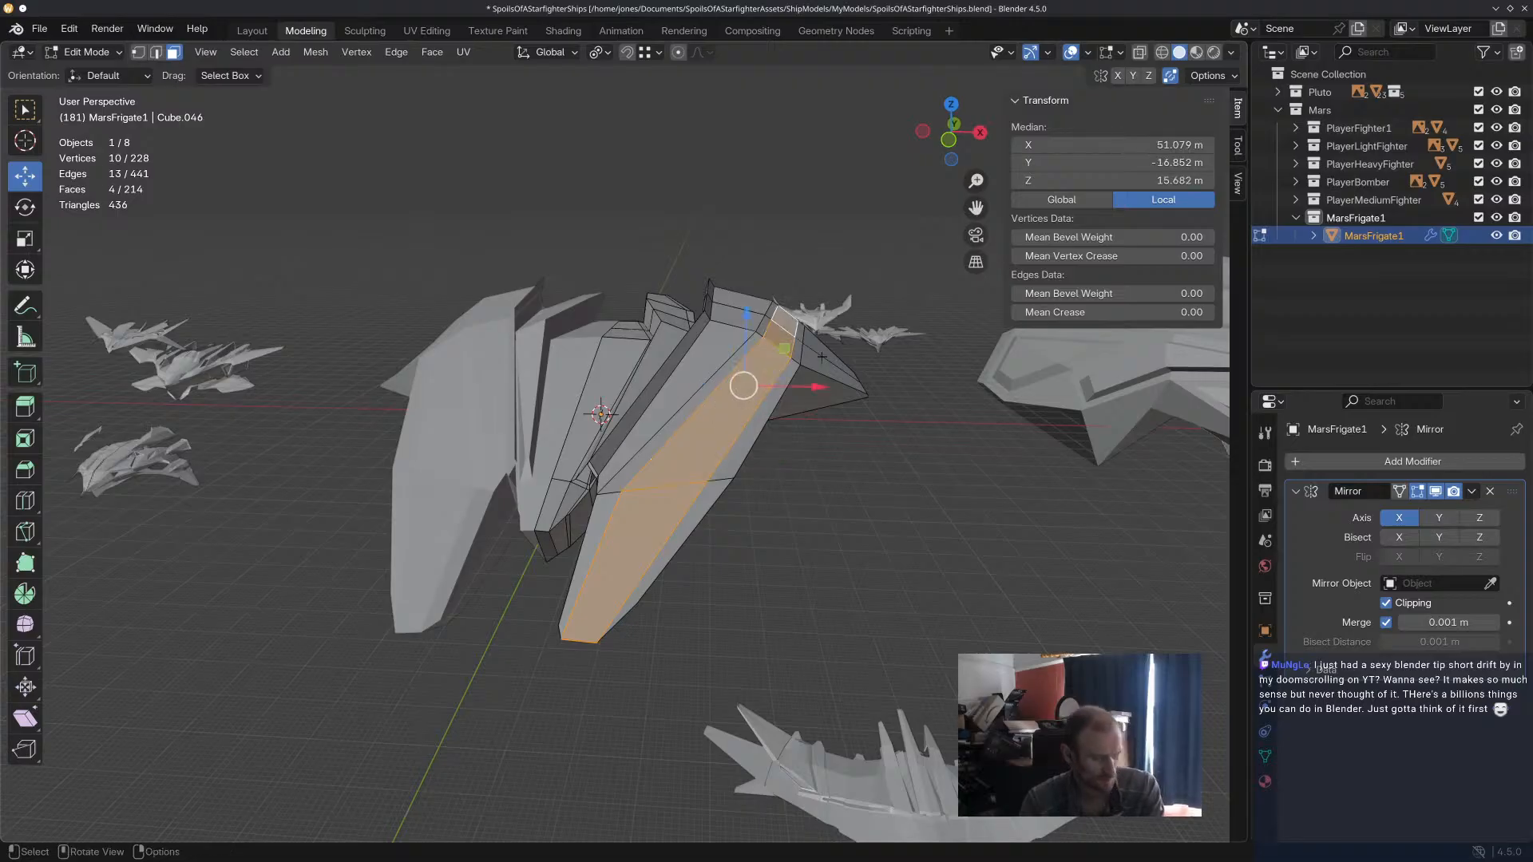
pyautogui.press('i')
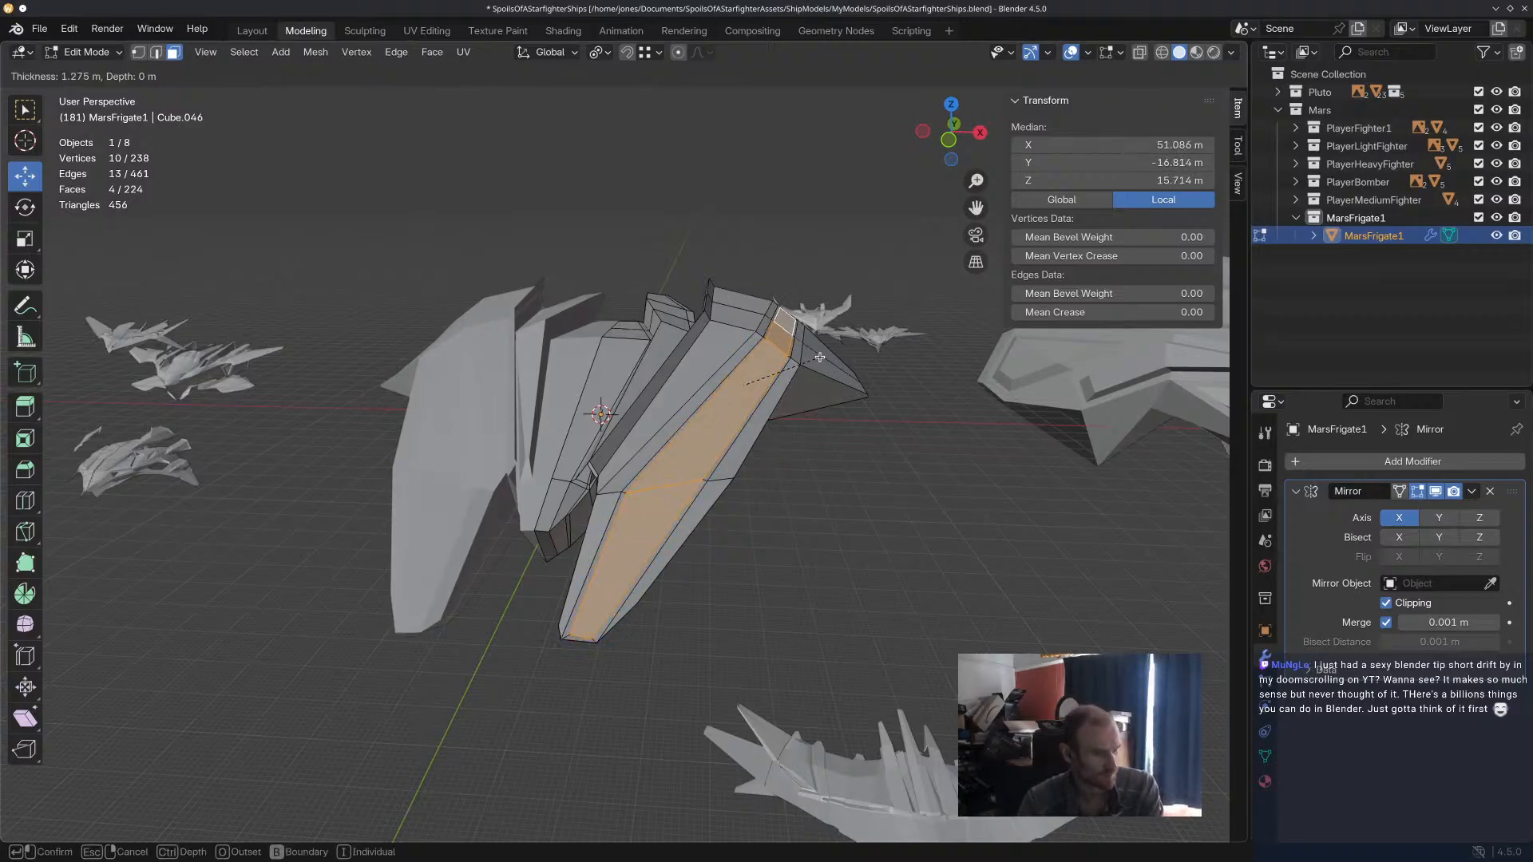
pyautogui.click(821, 357)
pyautogui.press('e')
pyautogui.click(847, 391)
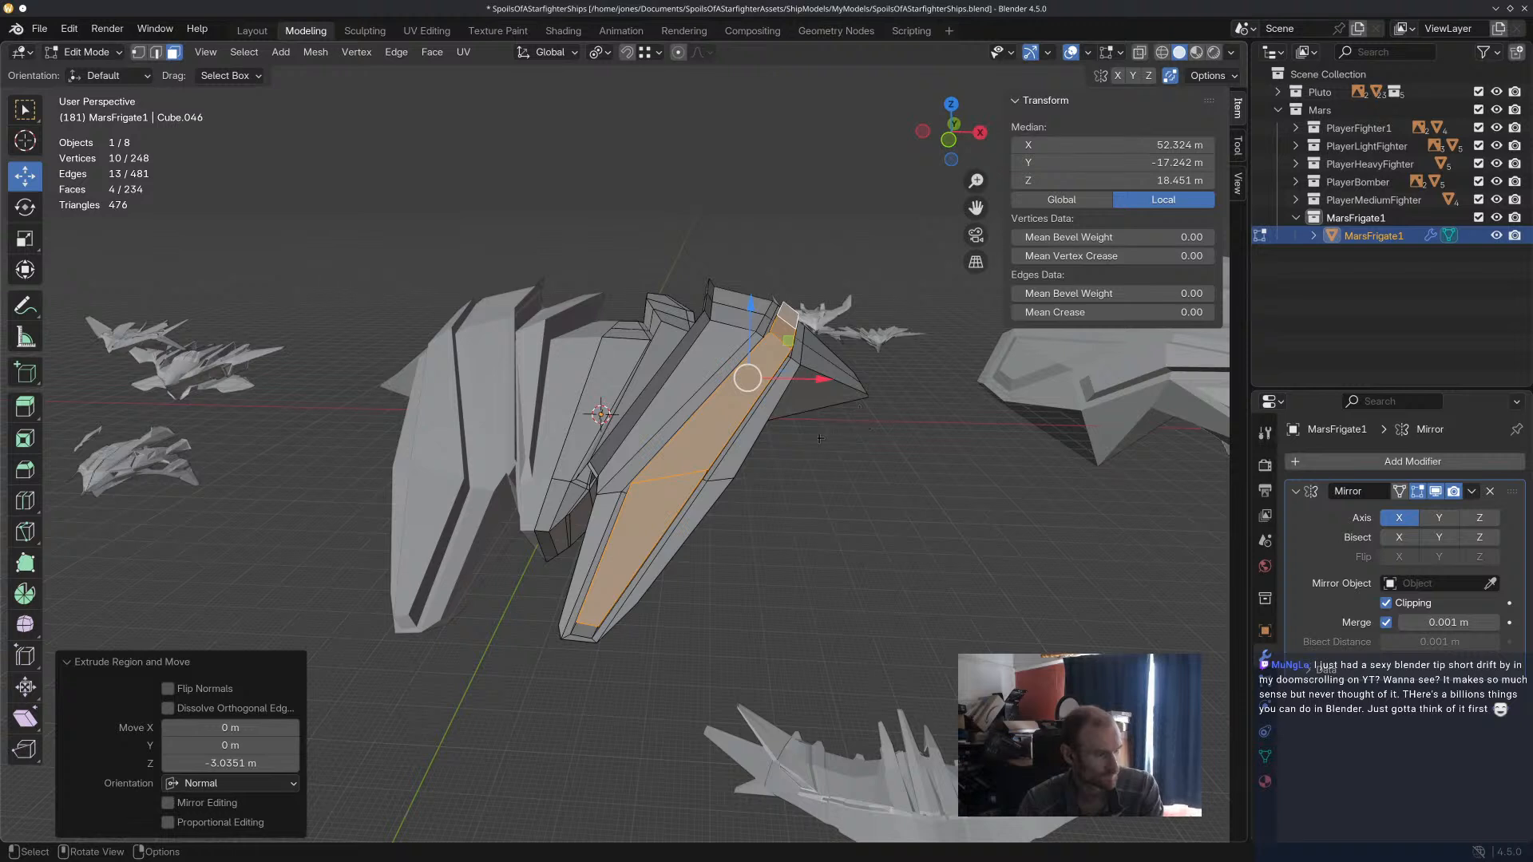
# Inset the neighbouring inner face strip on the side hull's rear top by about 1.21 m and extrude it inward.
pyautogui.click(669, 416)
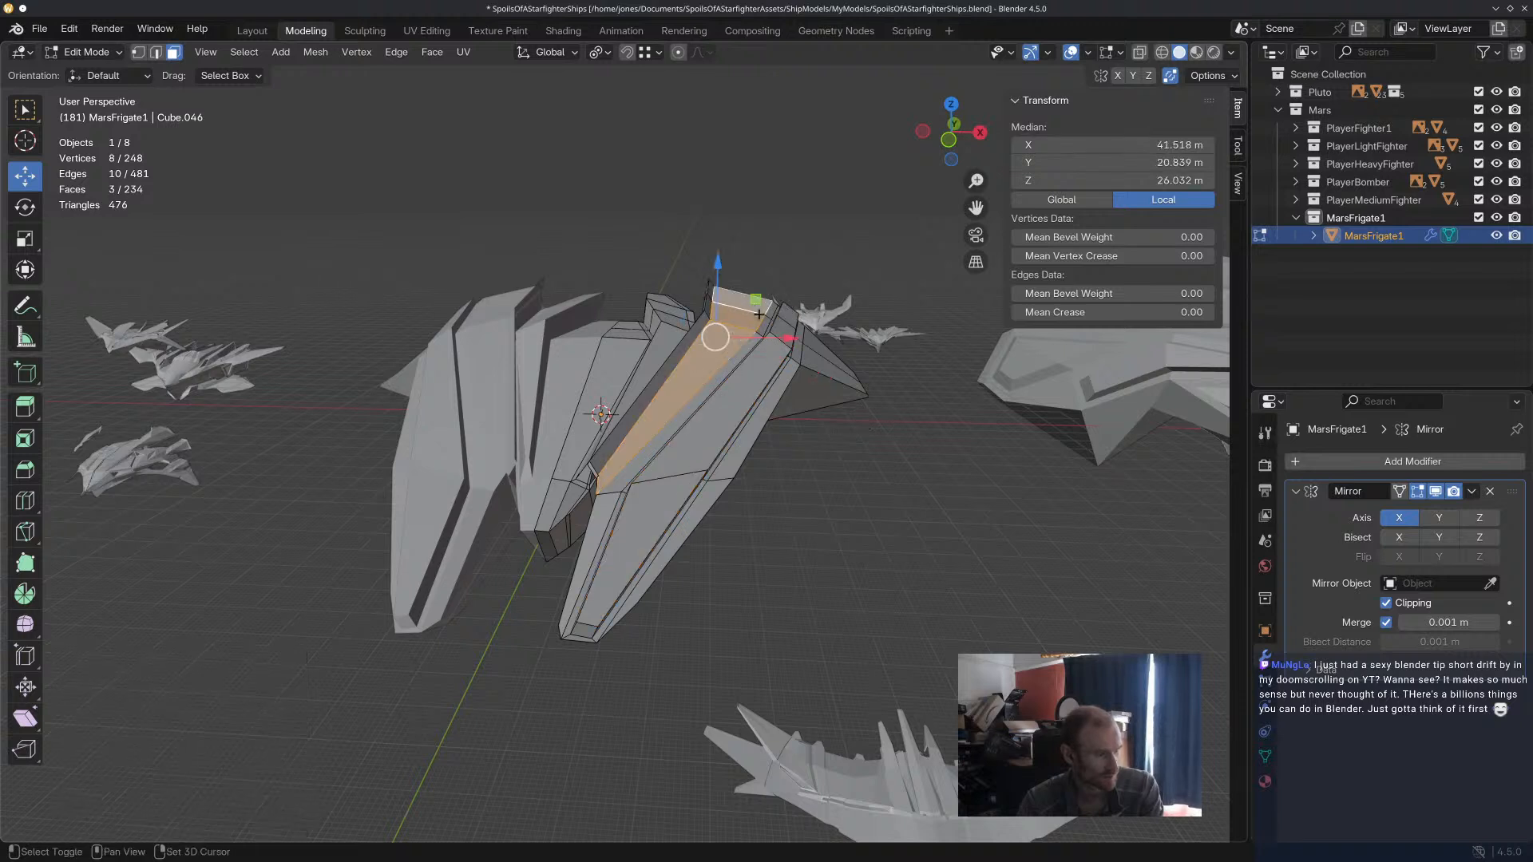
pyautogui.press('i')
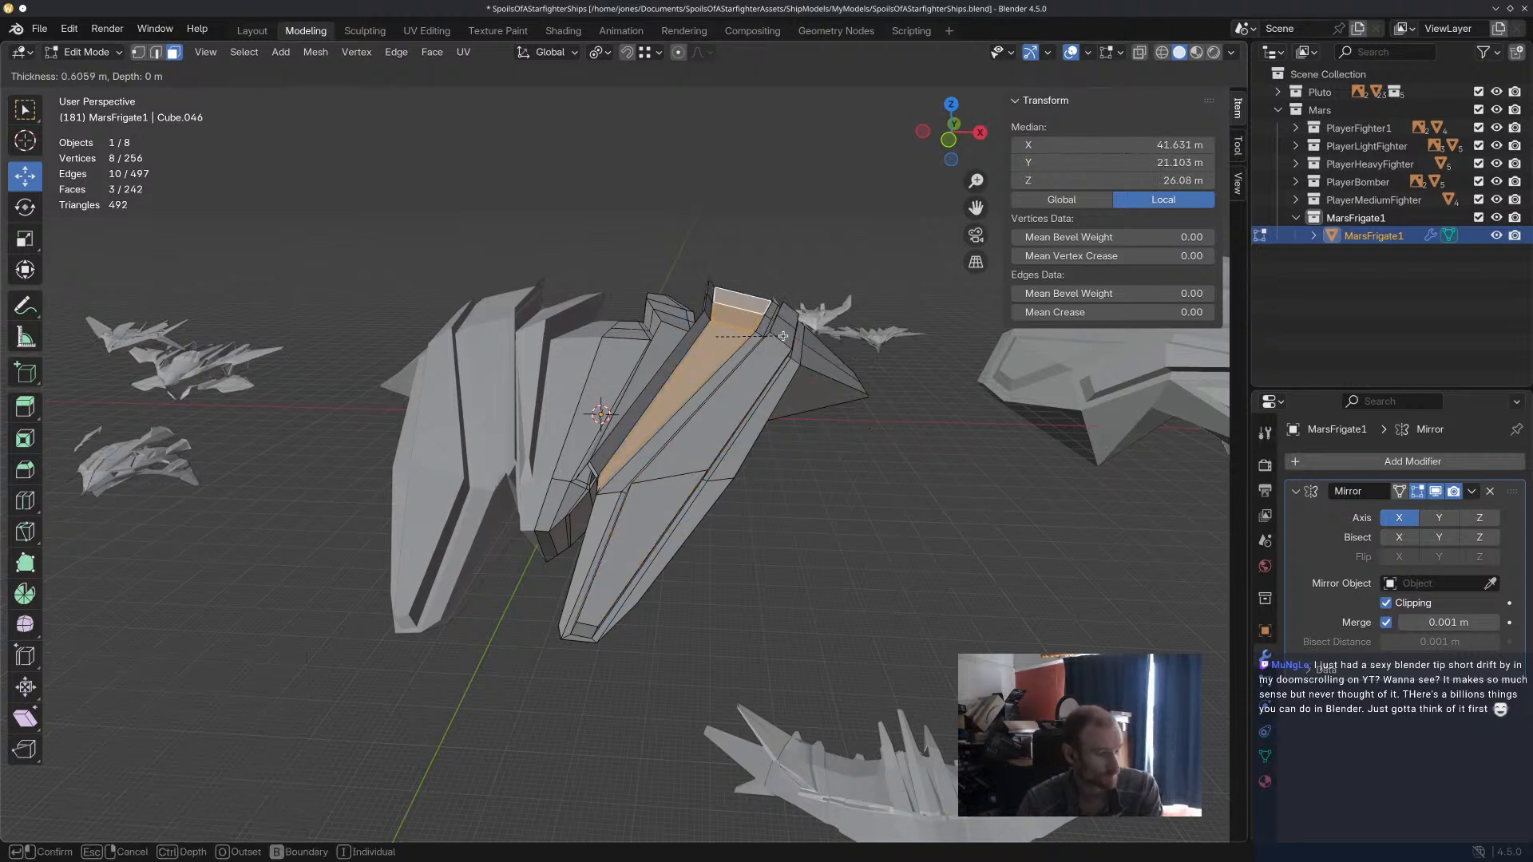
pyautogui.click(783, 336)
pyautogui.press('e')
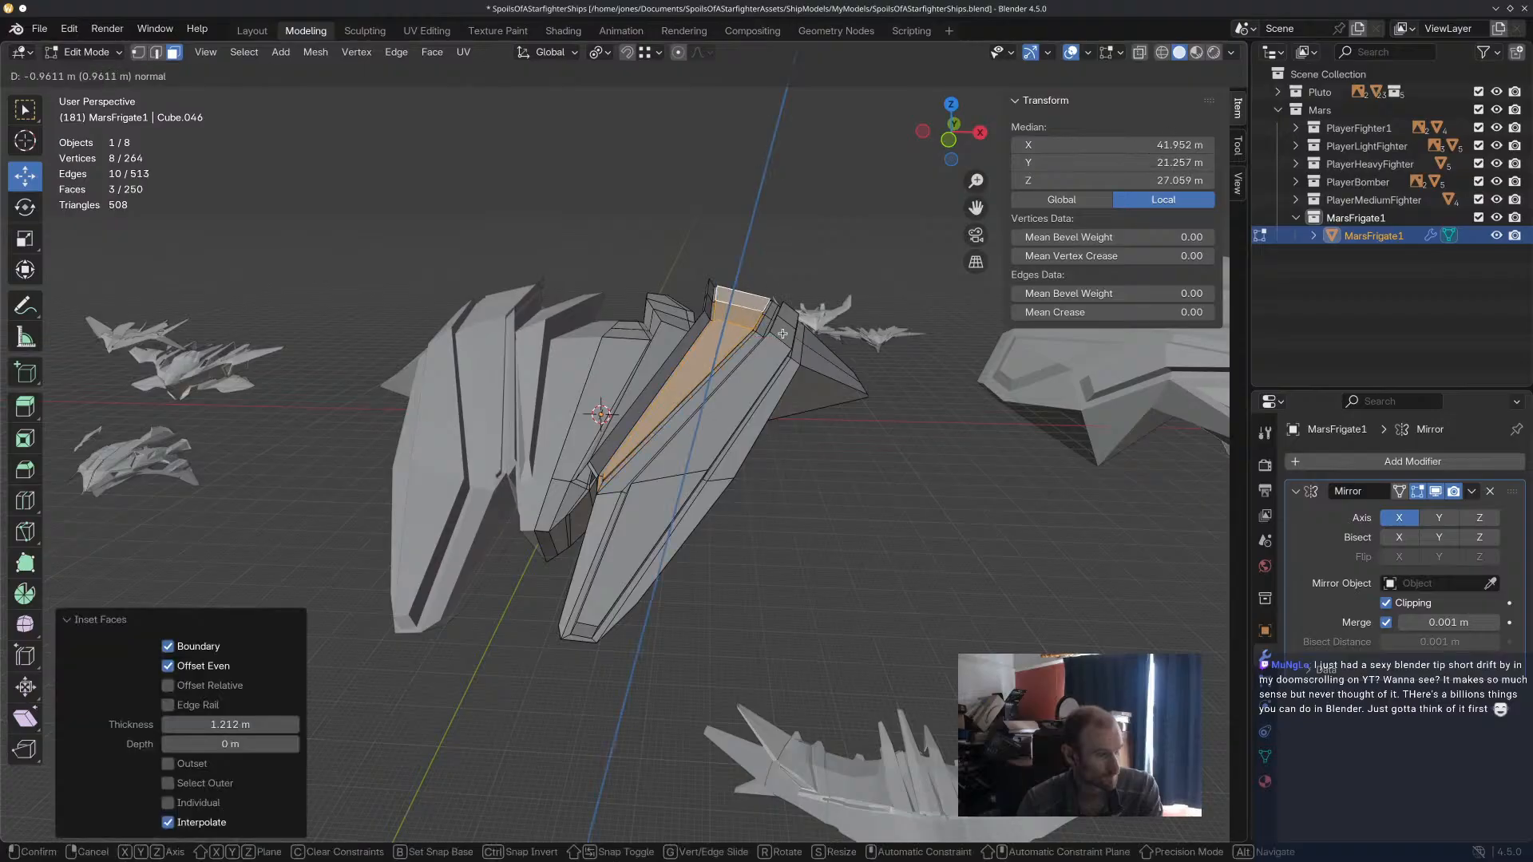
pyautogui.click(798, 358)
pyautogui.click(909, 539)
# Select the front edge of the side hull's recessed top strip and nudge it slightly.
pyautogui.moveTo(910, 539); pyautogui.dragTo(366, 516, button='middle')
pyautogui.click(381, 514)
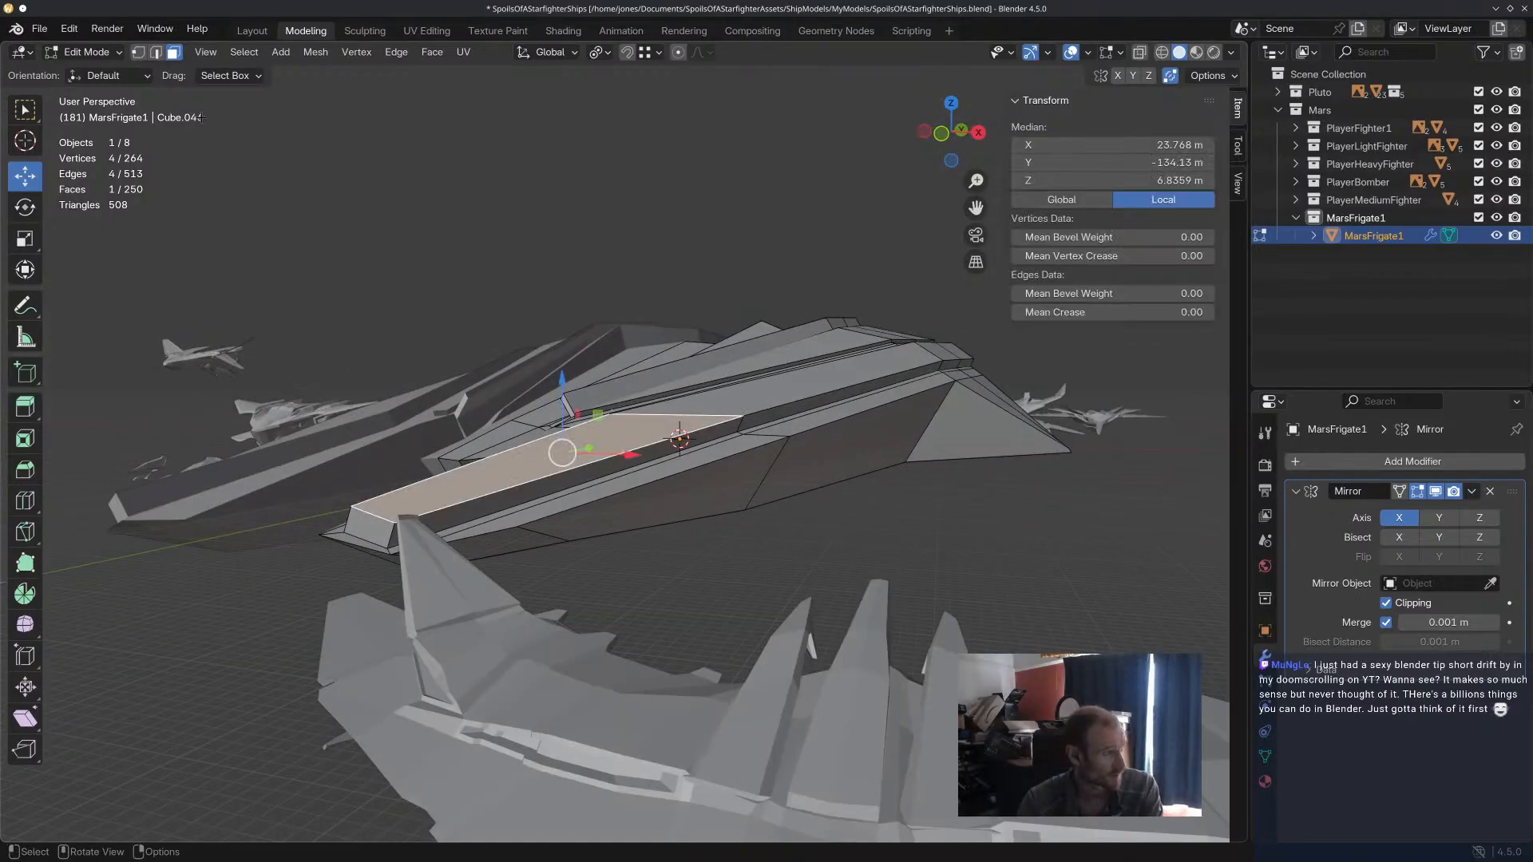
pyautogui.click(156, 52)
pyautogui.click(385, 518)
pyautogui.moveTo(373, 478); pyautogui.dragTo(373, 474)
pyautogui.click(903, 534)
# Raise the rear end edges of the side hull's top strips slightly along Z.
pyautogui.moveTo(903, 534); pyautogui.dragTo(542, 388, button='middle')
pyautogui.scroll(-6, 749, 538)
pyautogui.scroll(-2, 830, 592)
pyautogui.scroll(4, 543, 388)
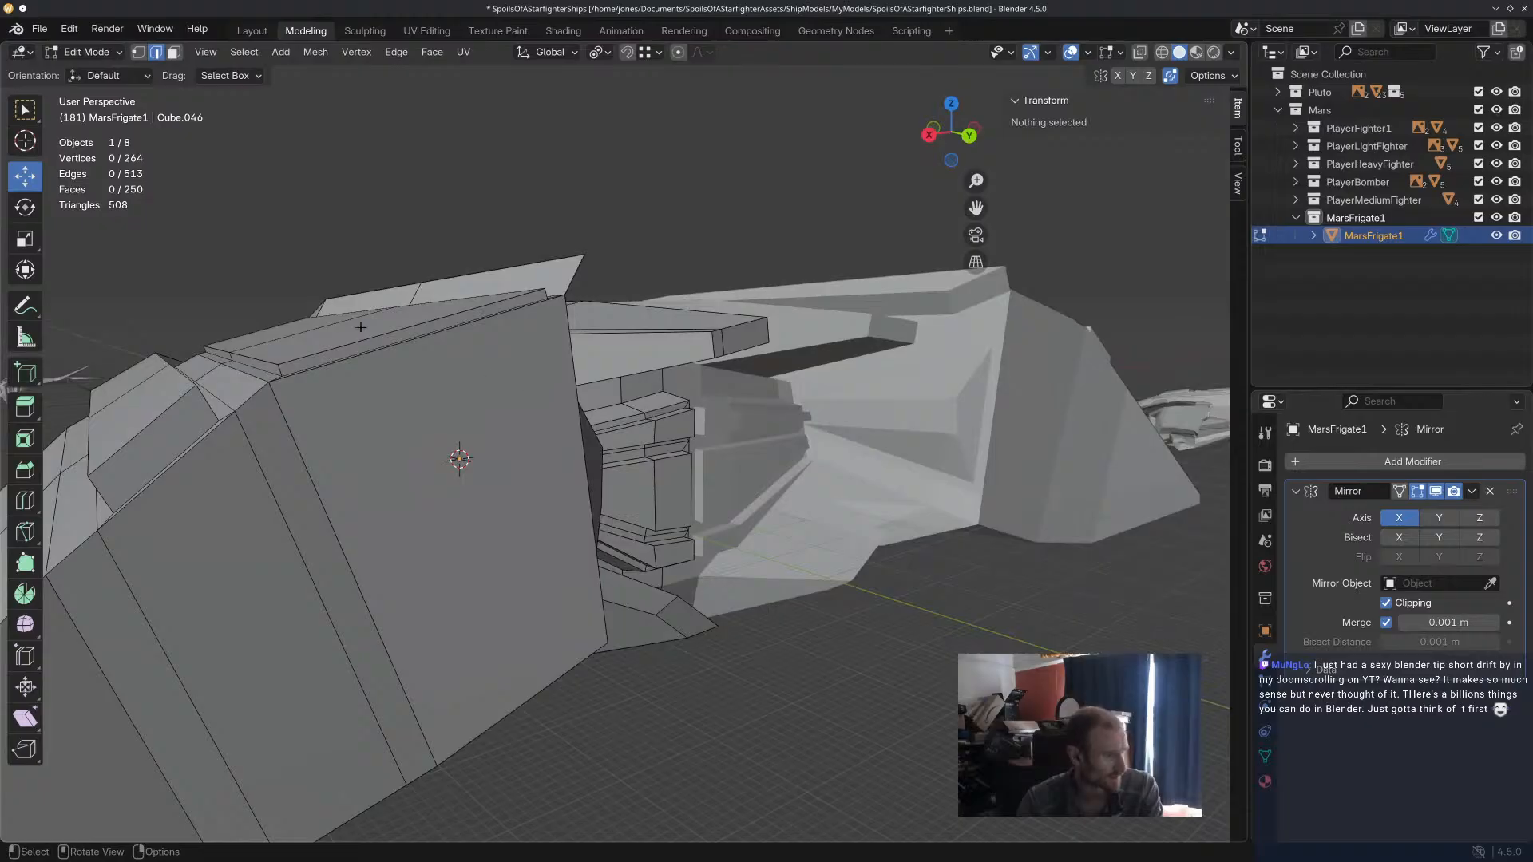
pyautogui.click(390, 339)
pyautogui.moveTo(423, 278); pyautogui.dragTo(422, 265)
pyautogui.click(301, 339)
pyautogui.moveTo(317, 281); pyautogui.dragTo(316, 275)
pyautogui.click(174, 414)
pyautogui.moveTo(190, 449); pyautogui.dragTo(283, 462, button='middle')
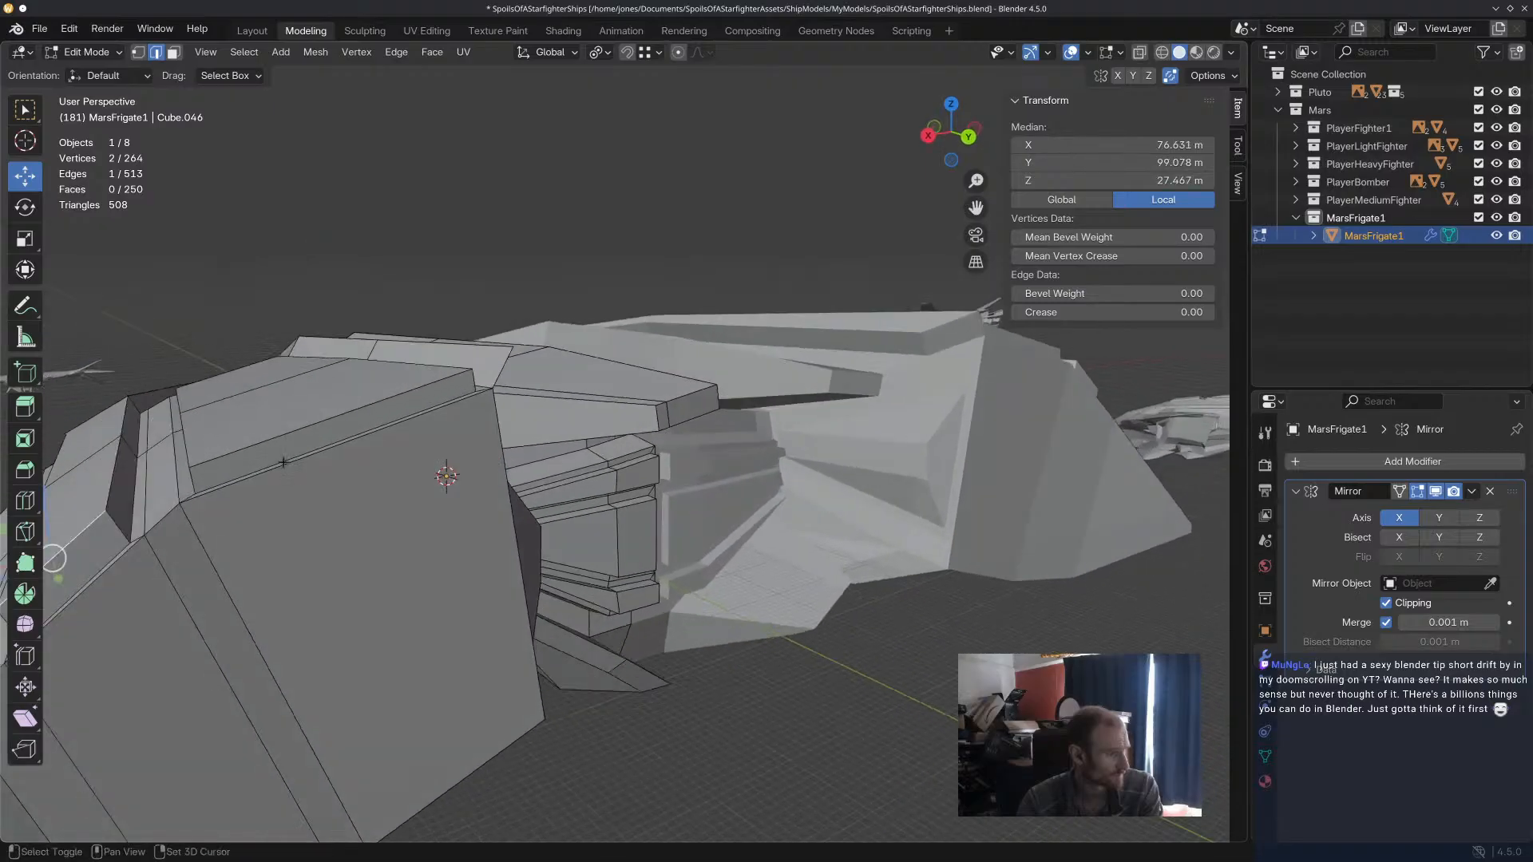
# Examine the whole frigate's shape from above and from the side.
pyautogui.click(311, 284)
pyautogui.click(389, 403)
pyautogui.scroll(-6, 389, 403)
pyautogui.moveTo(389, 403); pyautogui.dragTo(594, 431, button='middle')
pyautogui.click(876, 642)
pyautogui.moveTo(875, 641)
pyautogui.mouseDown(button='middle')
pyautogui.moveTo(850, 635)
pyautogui.moveTo(1065, 616)
pyautogui.moveTo(931, 615)
pyautogui.moveTo(819, 579)
pyautogui.moveTo(839, 380)
pyautogui.moveTo(879, 500)
pyautogui.moveTo(951, 548)
pyautogui.moveTo(776, 538)
pyautogui.moveTo(828, 611)
pyautogui.moveTo(766, 669)
pyautogui.moveTo(890, 633)
pyautogui.mouseUp(button='middle')
pyautogui.scroll(3, 819, 579)
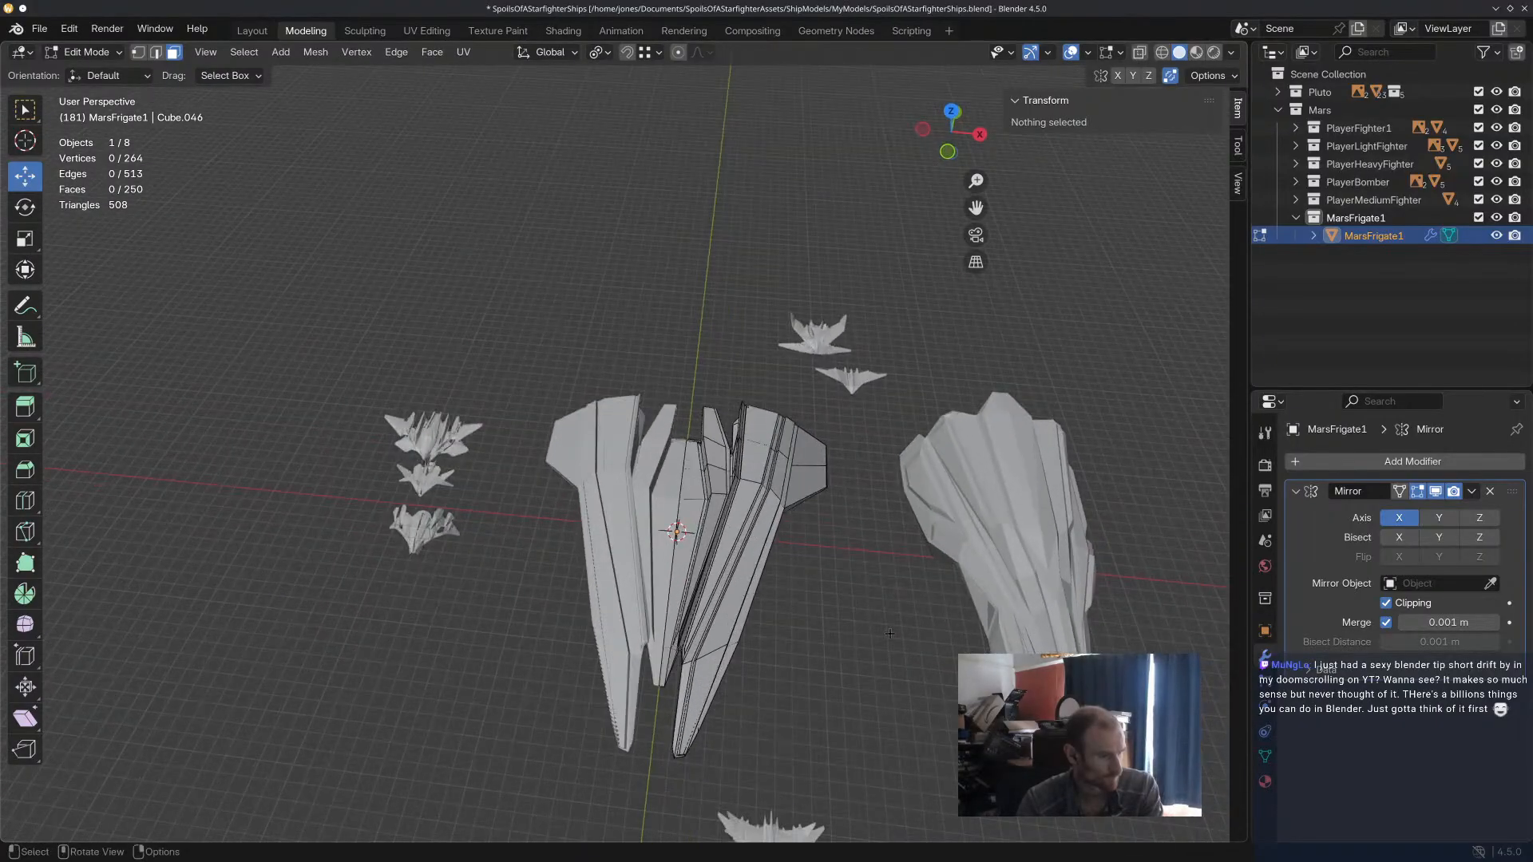
pyautogui.scroll(2, 861, 436)
pyautogui.moveTo(860, 531); pyautogui.dragTo(807, 541, button='middle')
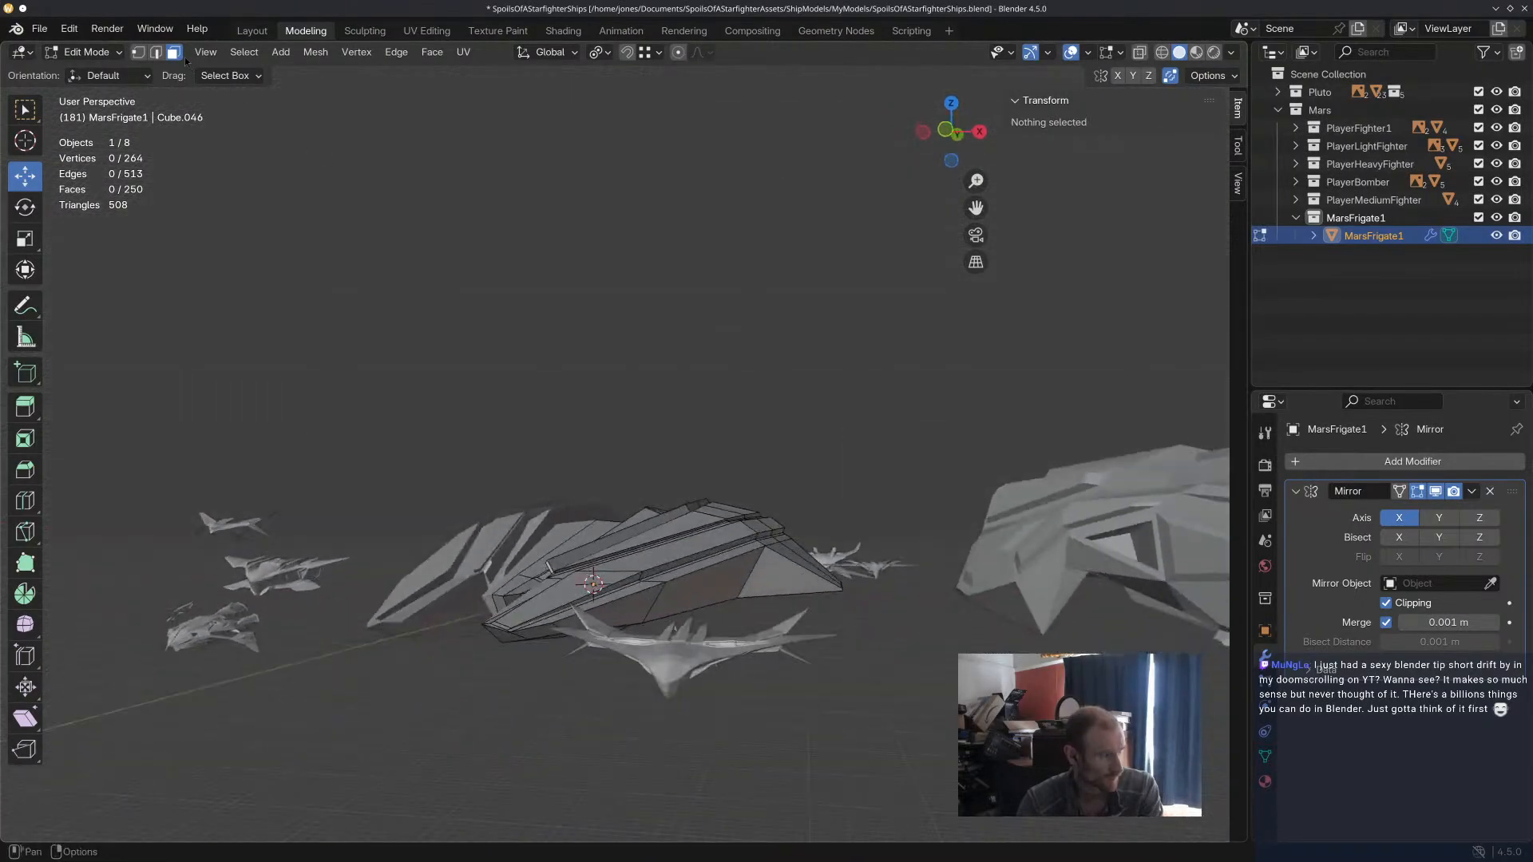
# Try insetting the triangular front face of the side hull's rear wing by about 5.45 m.
pyautogui.click(761, 561)
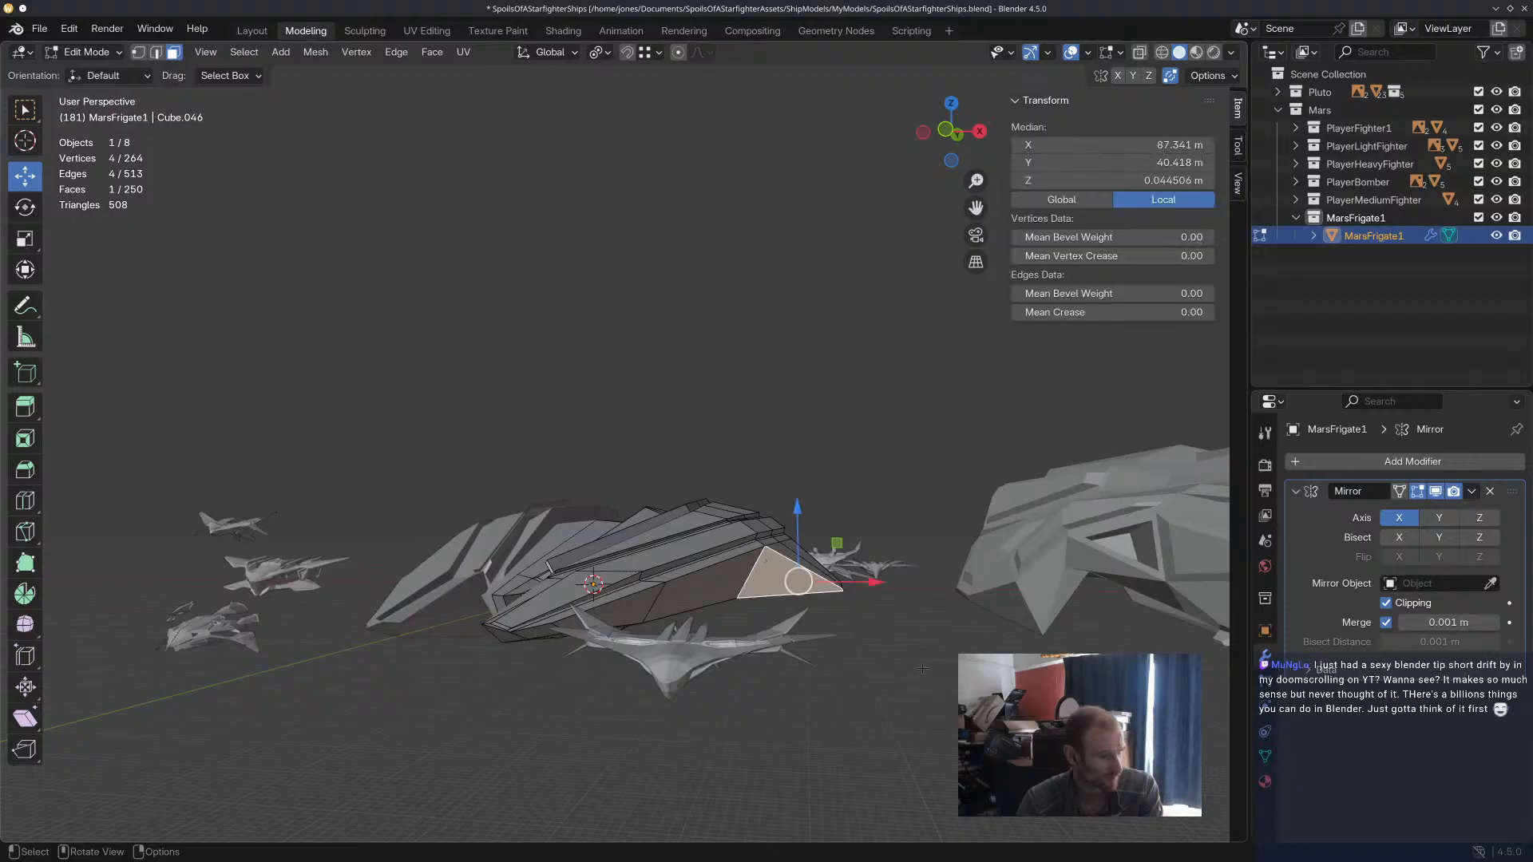
pyautogui.scroll(3, 761, 562)
pyautogui.press('i')
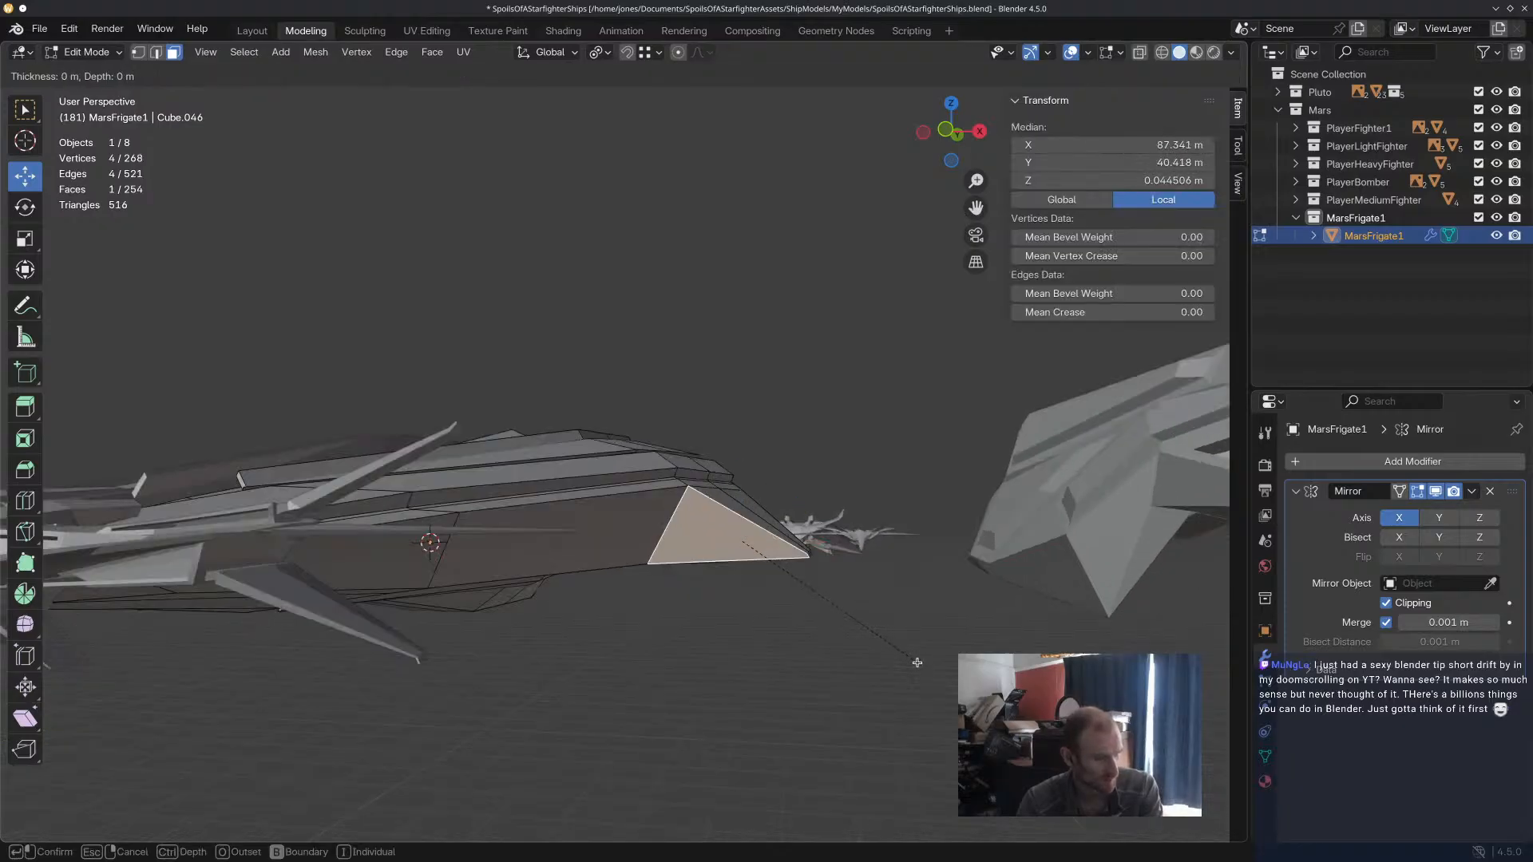
pyautogui.click(907, 660)
pyautogui.scroll(4, 900, 648)
pyautogui.scroll(2, 659, 383)
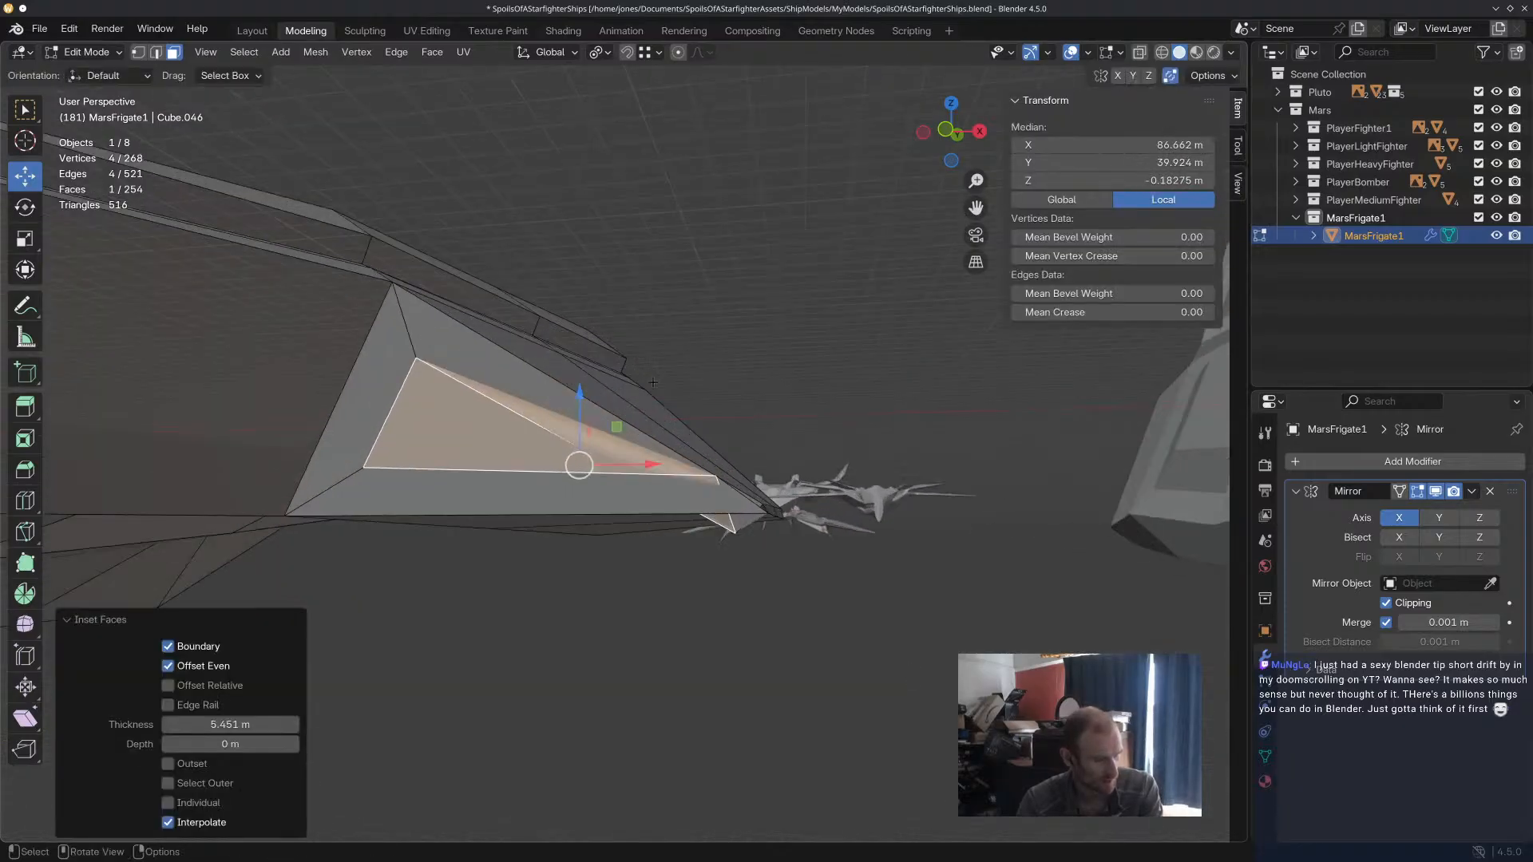
pyautogui.hotkey('ctrl', 'z')
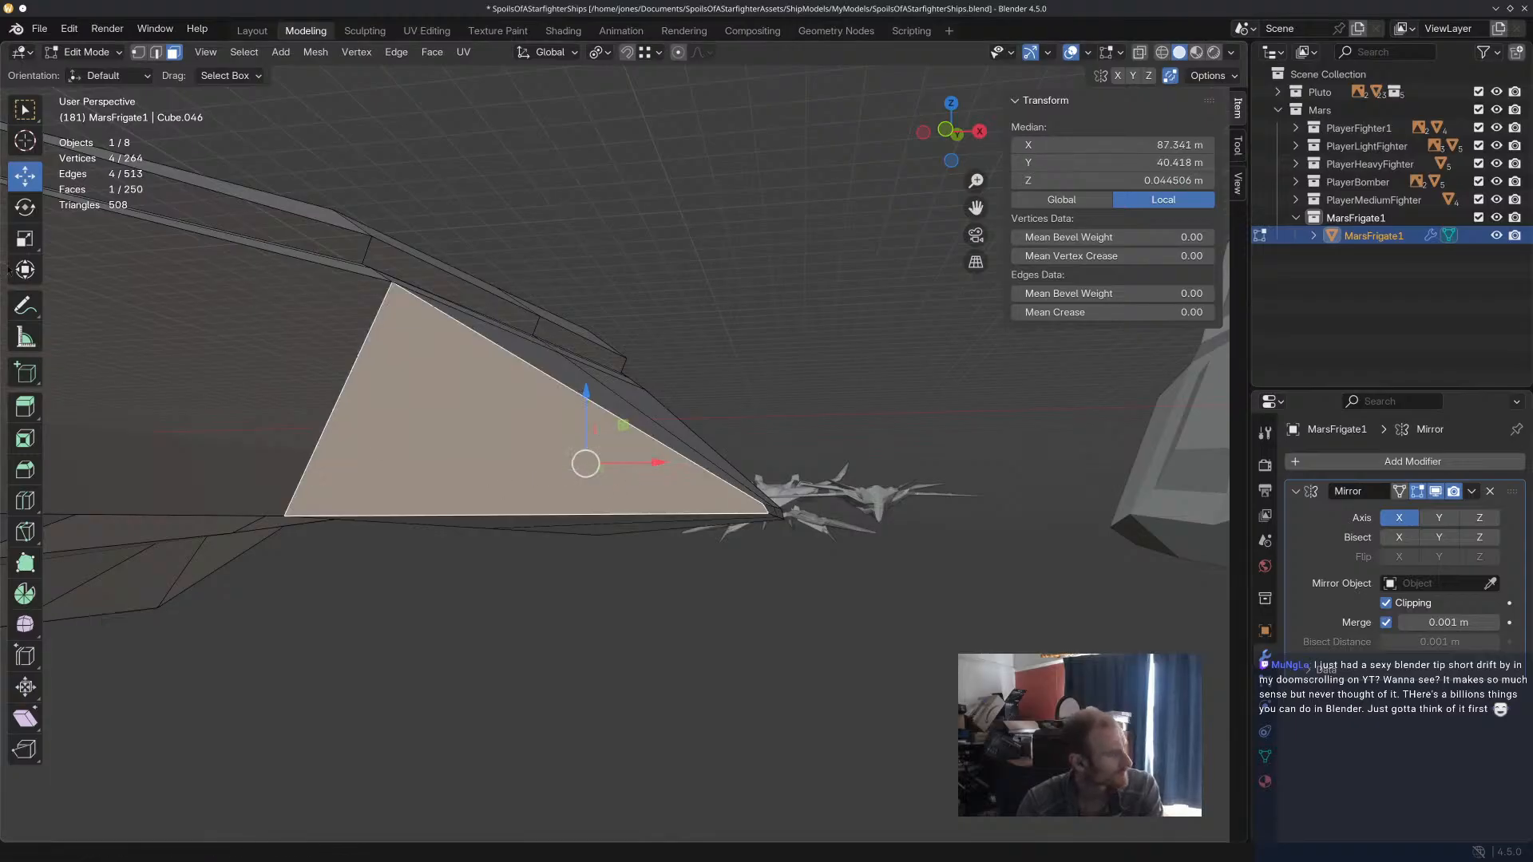
# Knife-cut the wing's triangular face with a line just inside its sloping upper edge, from the top corner to the outer tip.
pyautogui.click(25, 532)
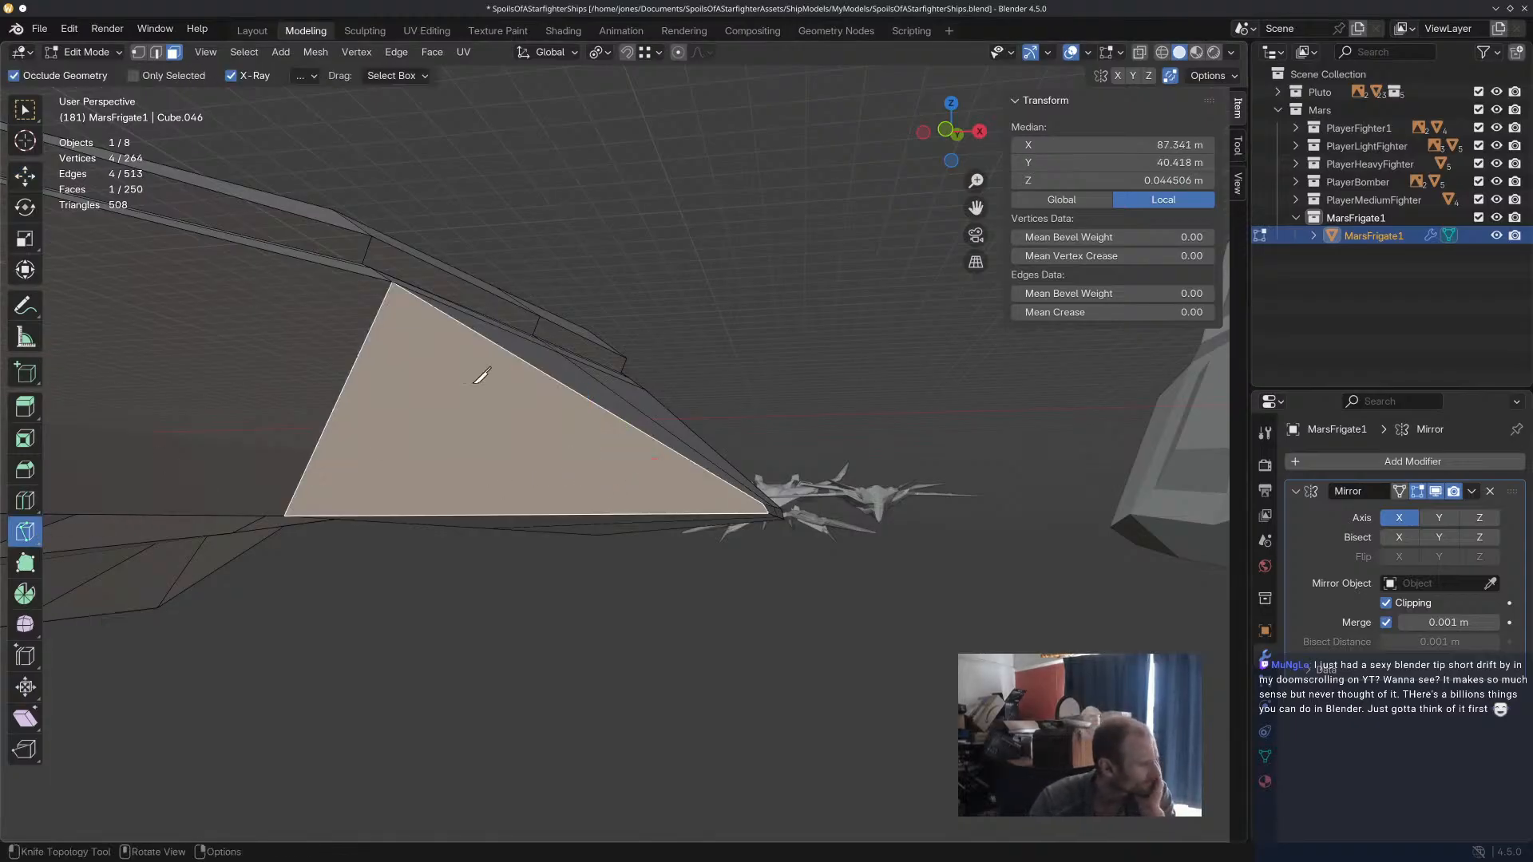
pyautogui.click(396, 285)
pyautogui.click(406, 319)
pyautogui.click(722, 496)
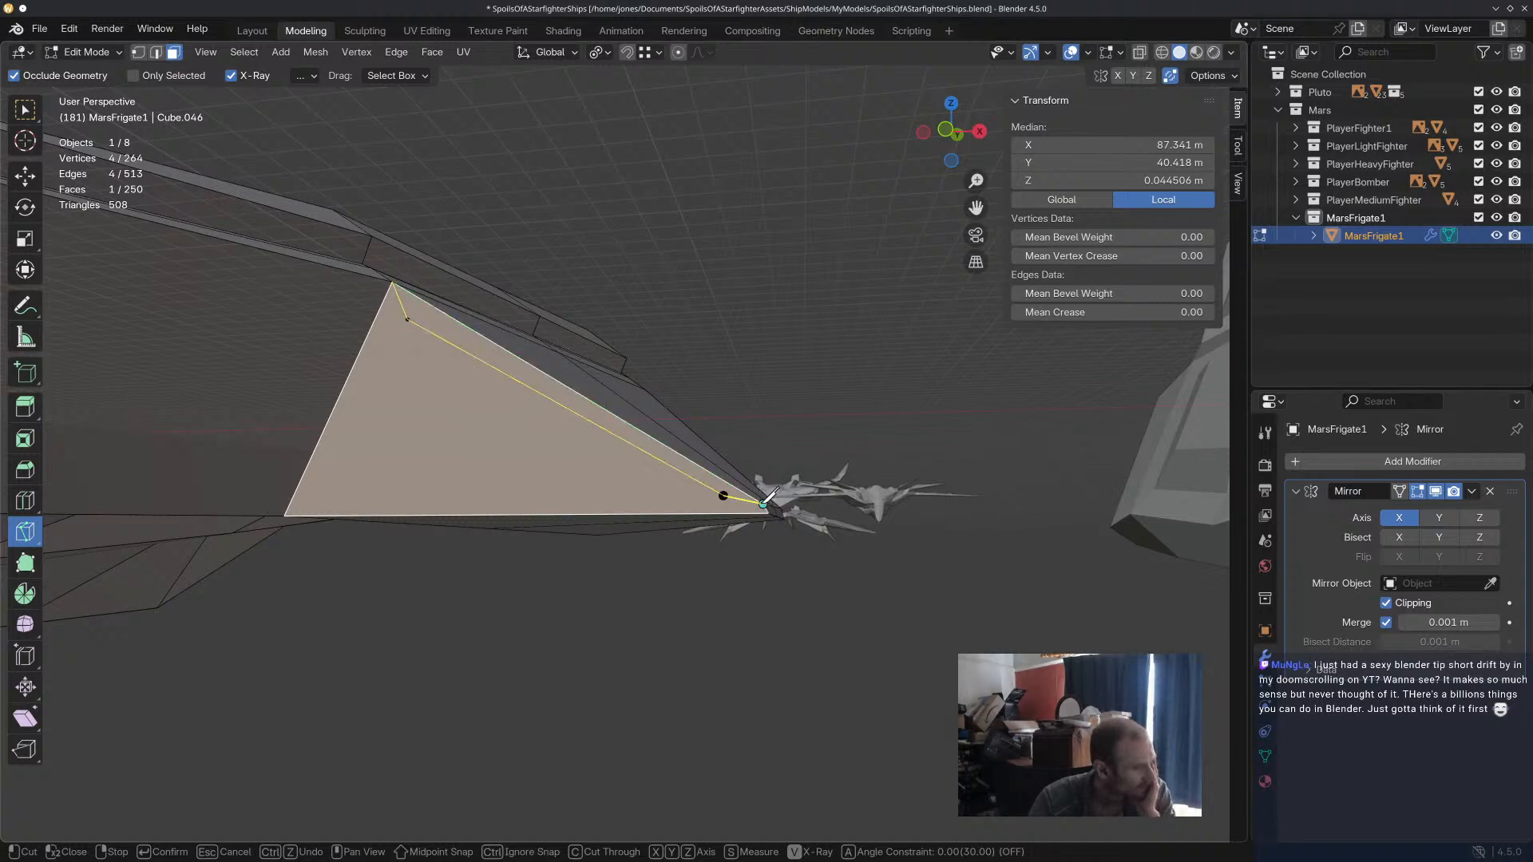
pyautogui.click(764, 503)
pyautogui.press('Return')
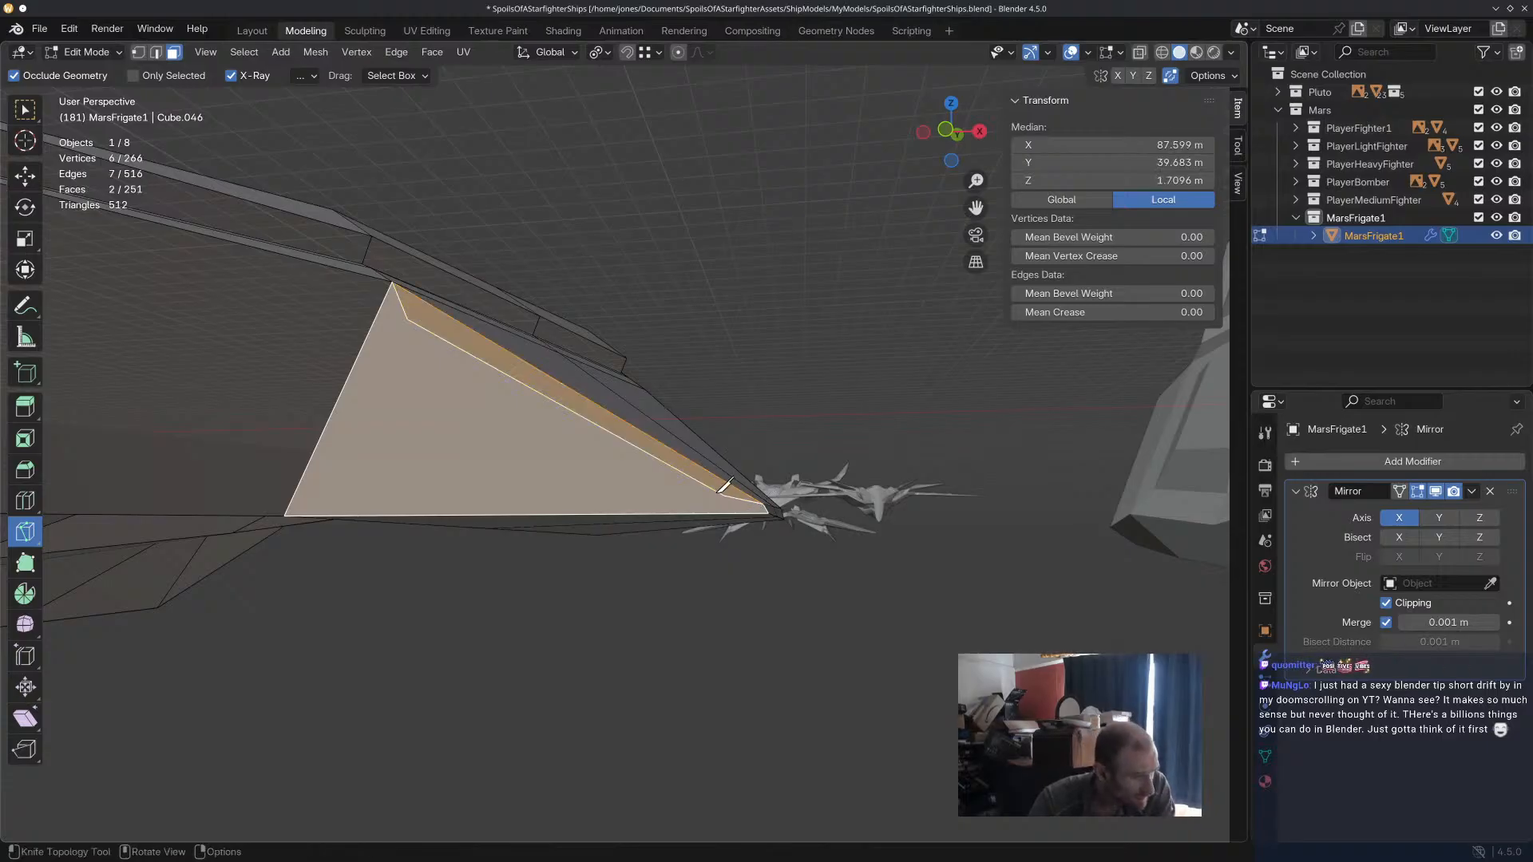
# Knife-cut a short line from the outer end of the new cut to the wing tip's lower corner.
pyautogui.click(724, 495)
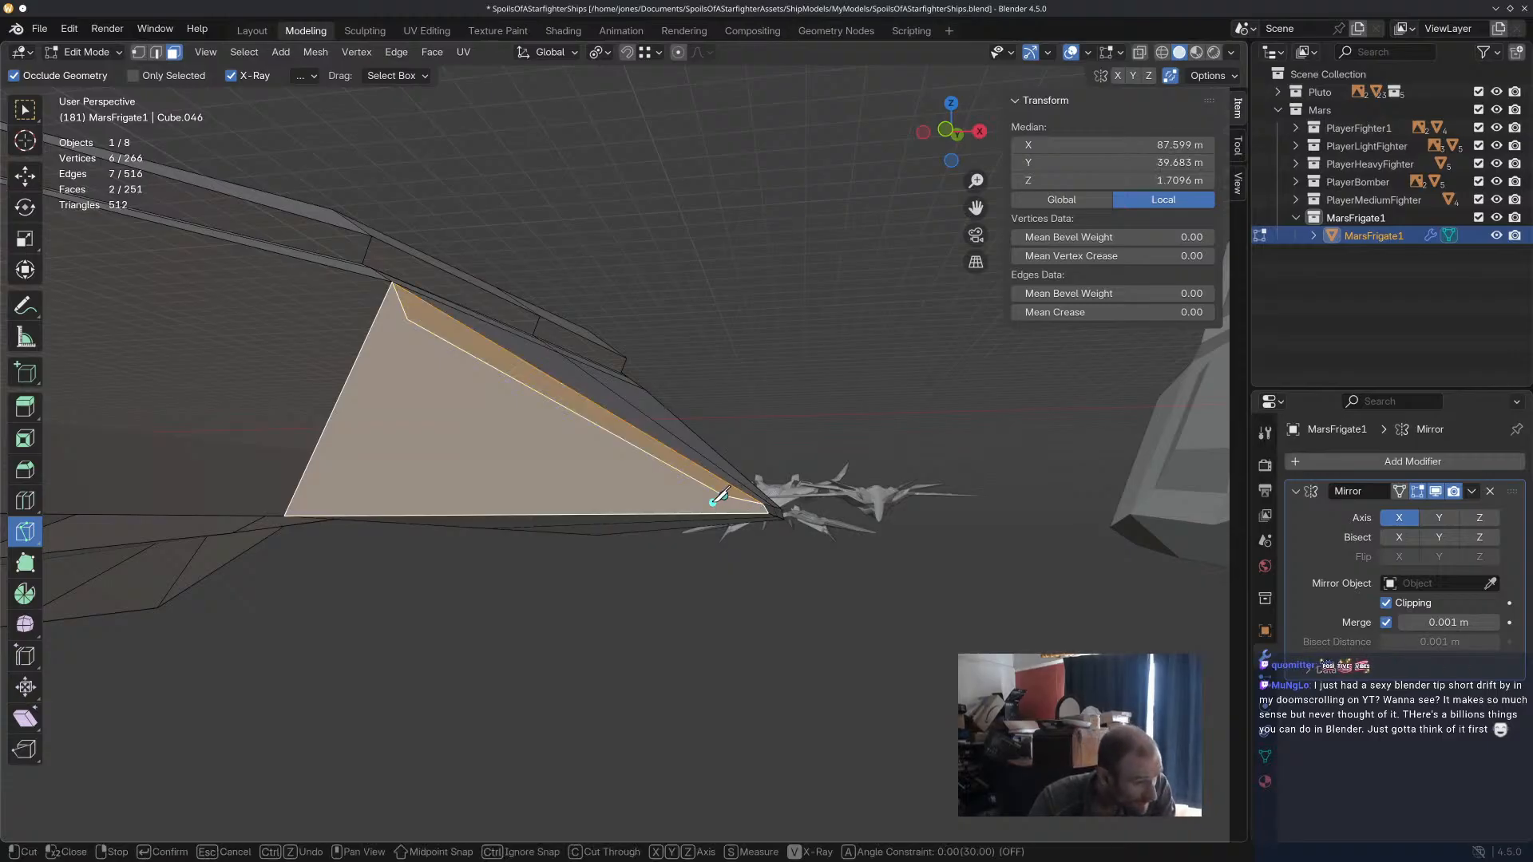
pyautogui.click(715, 503)
pyautogui.click(769, 512)
pyautogui.press('Return')
# Knife-cut lines just inside the triangular face's lower and inner edges, closing the inset outline.
pyautogui.click(721, 503)
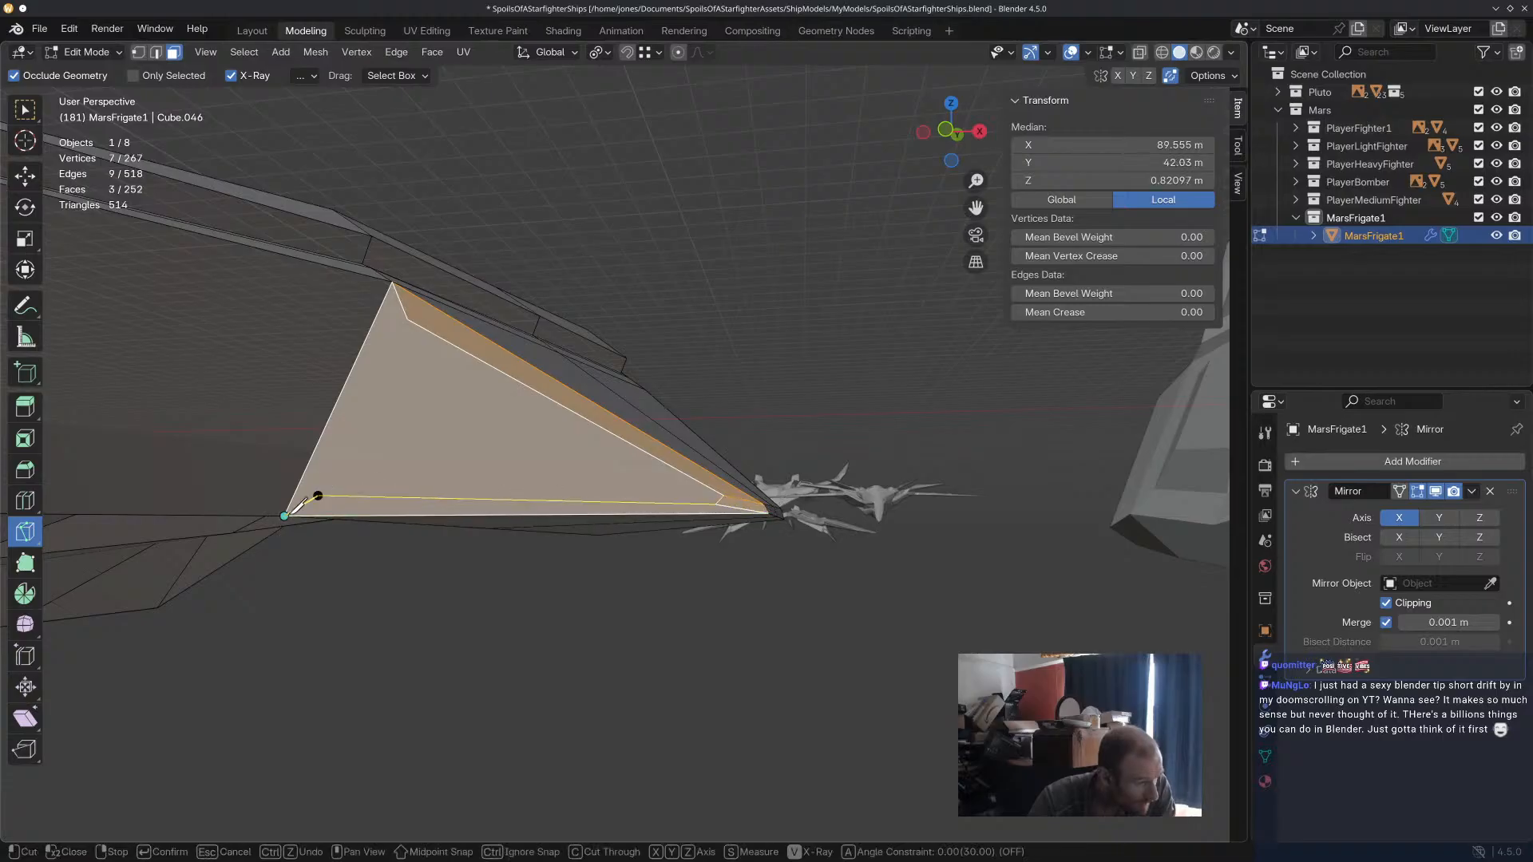
pyautogui.click(285, 512)
pyautogui.press('Return')
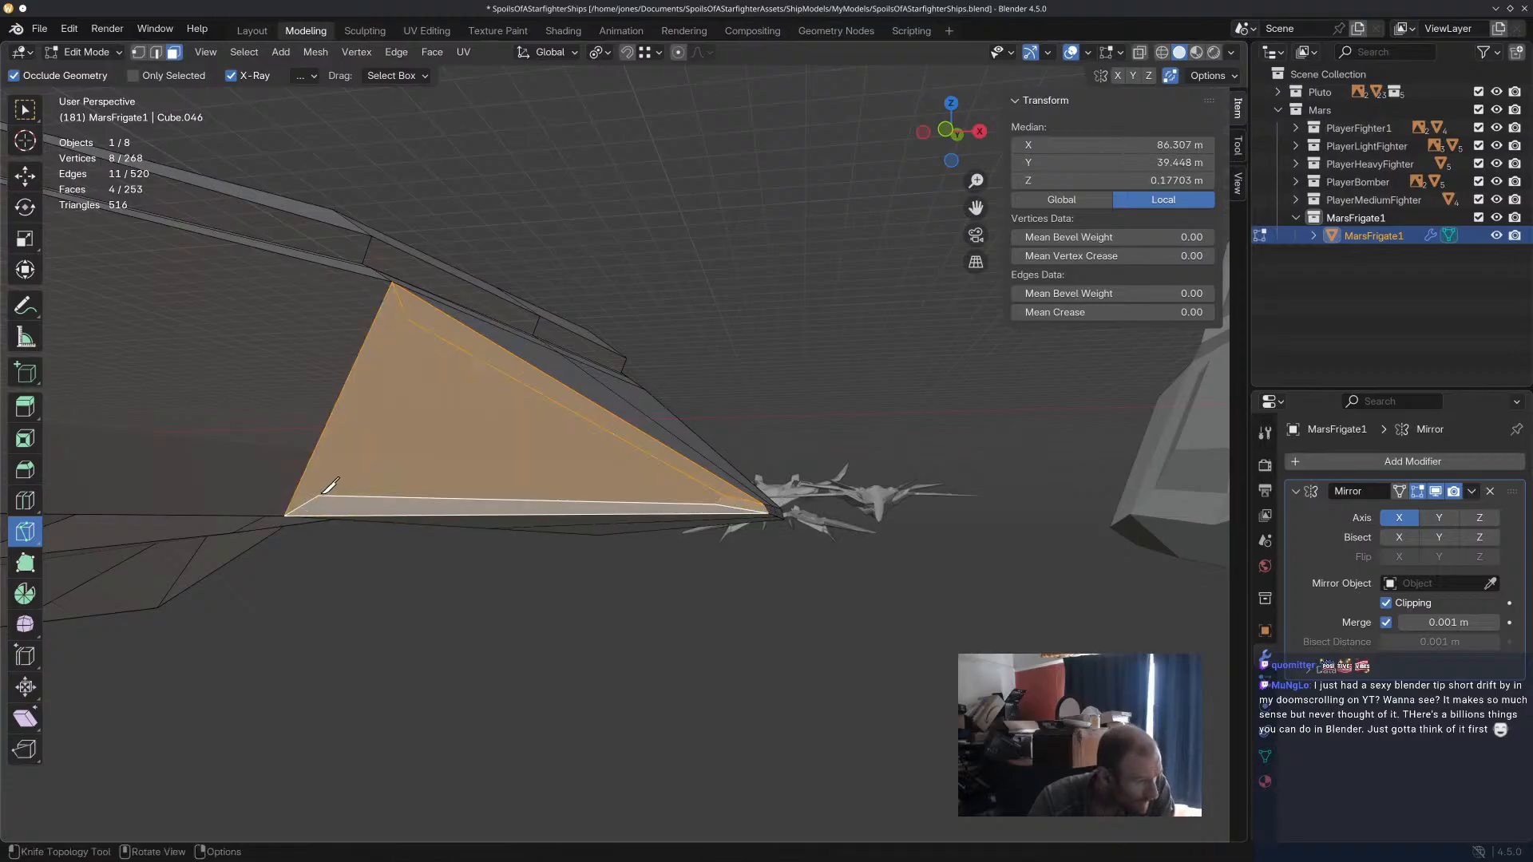
pyautogui.click(319, 496)
pyautogui.click(407, 317)
pyautogui.press('Return')
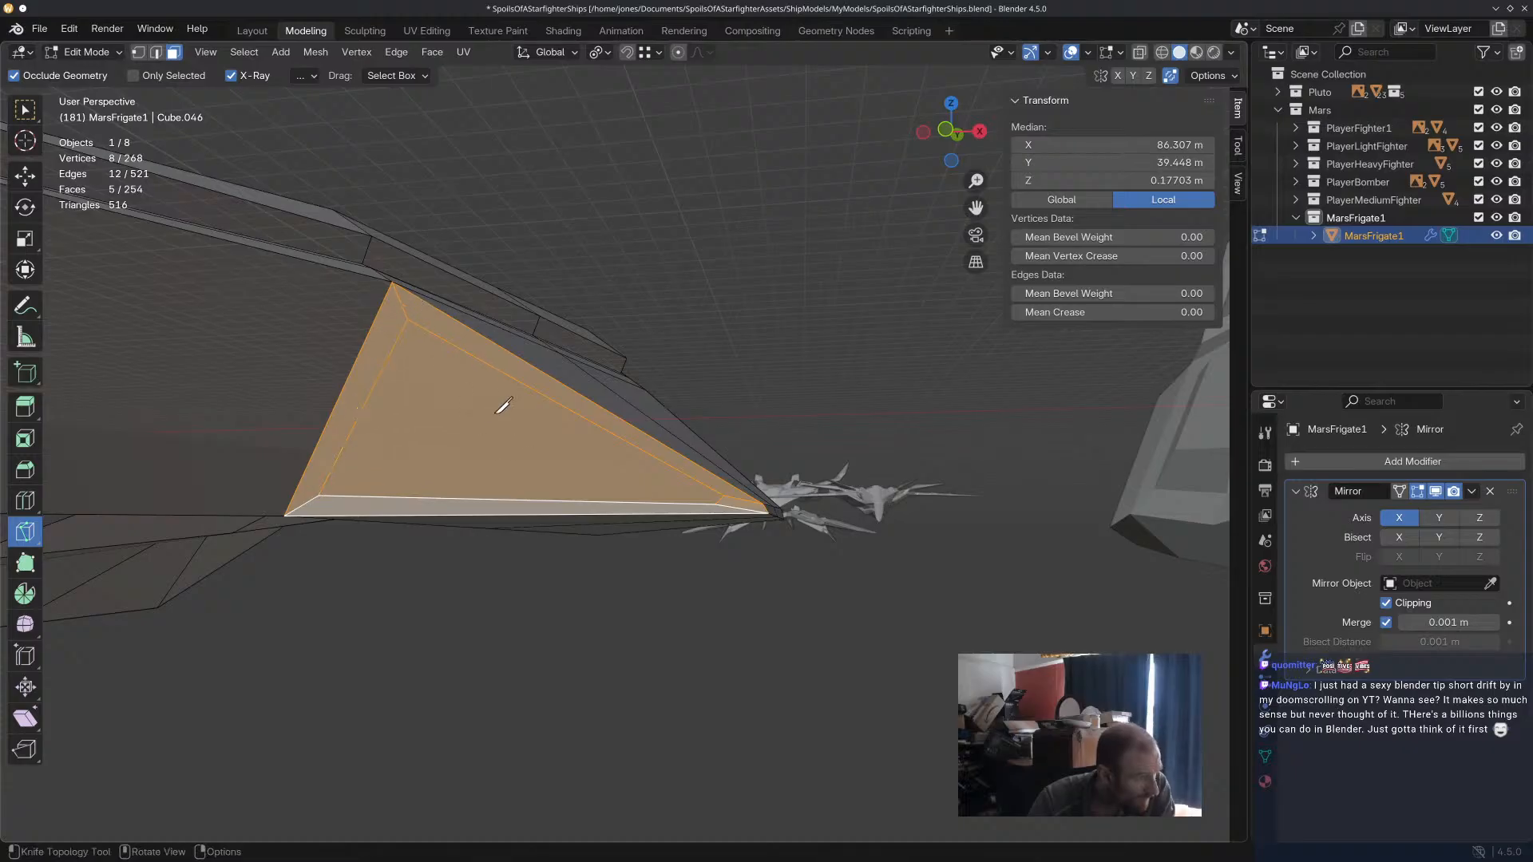
# Select the wing's inner triangular face, extrude it inward about 5.96 m and scale it down slightly.
pyautogui.click(24, 176)
pyautogui.click(497, 420)
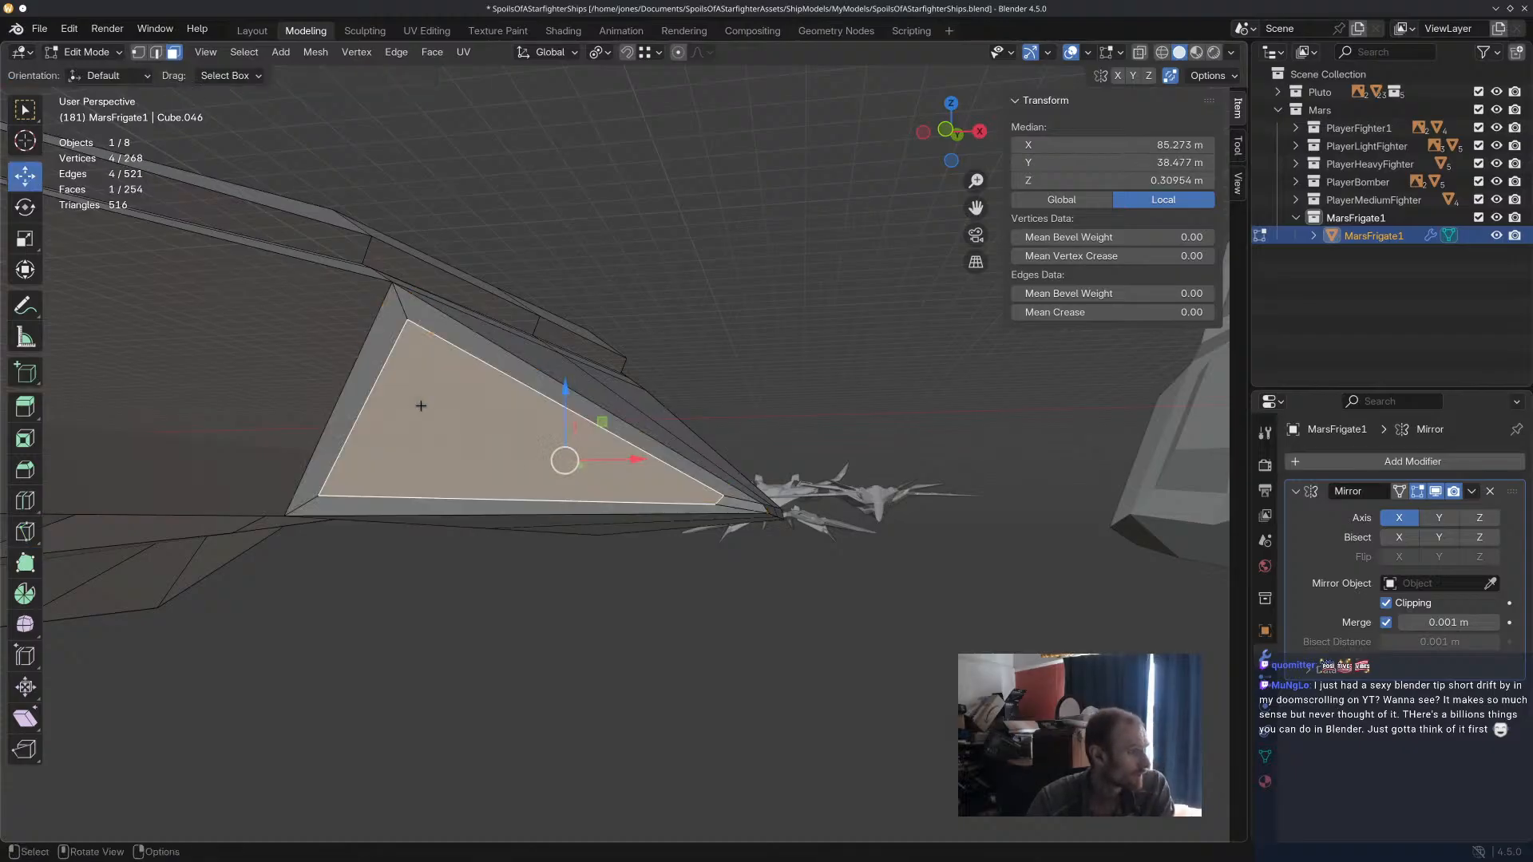
pyautogui.moveTo(497, 421); pyautogui.dragTo(527, 435, button='middle')
pyautogui.press('e')
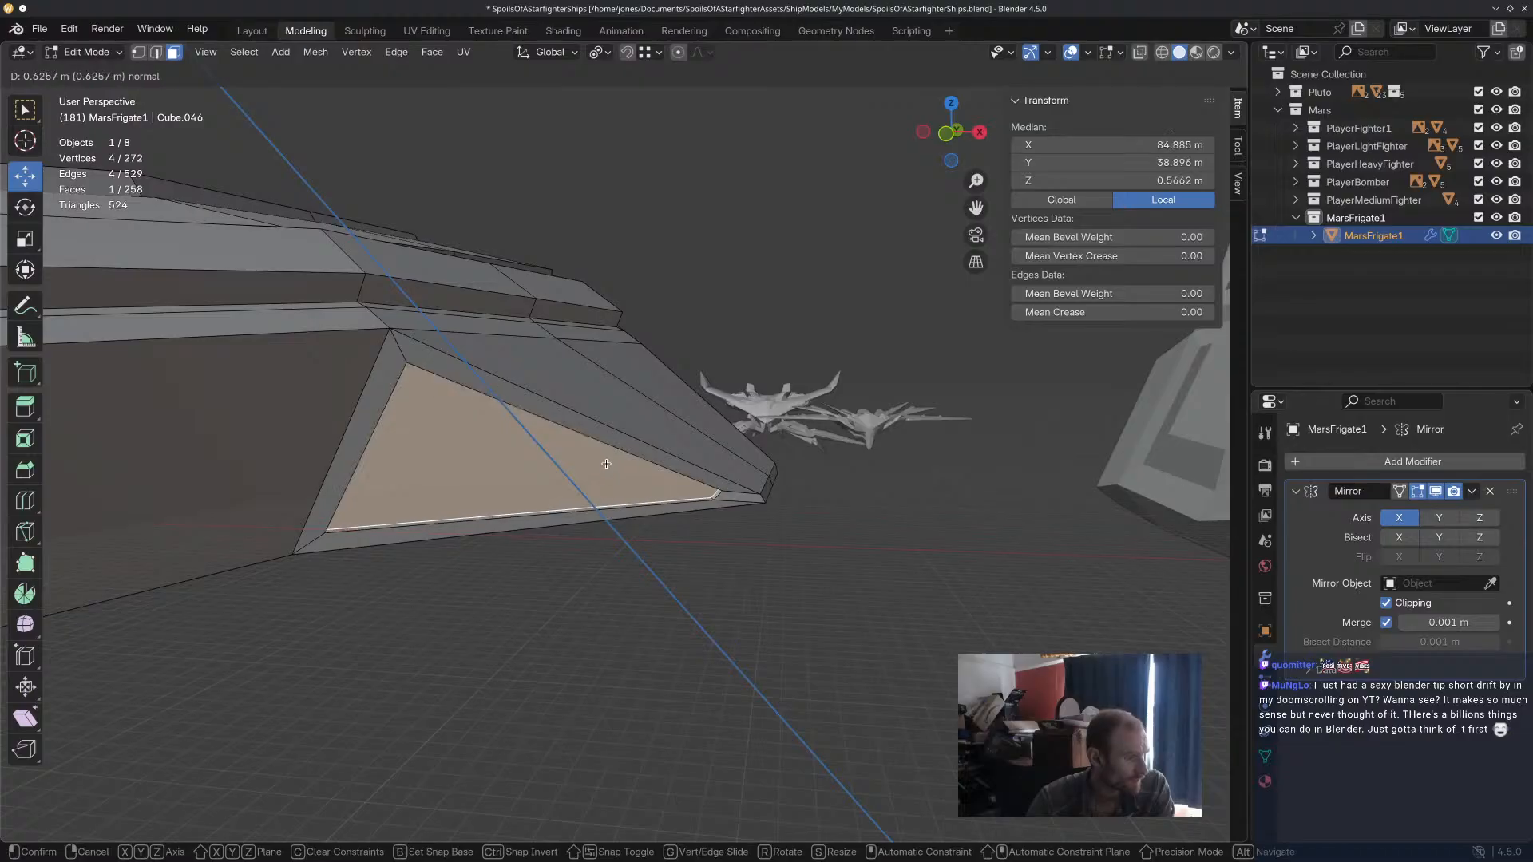
pyautogui.click(592, 450)
pyautogui.press('s')
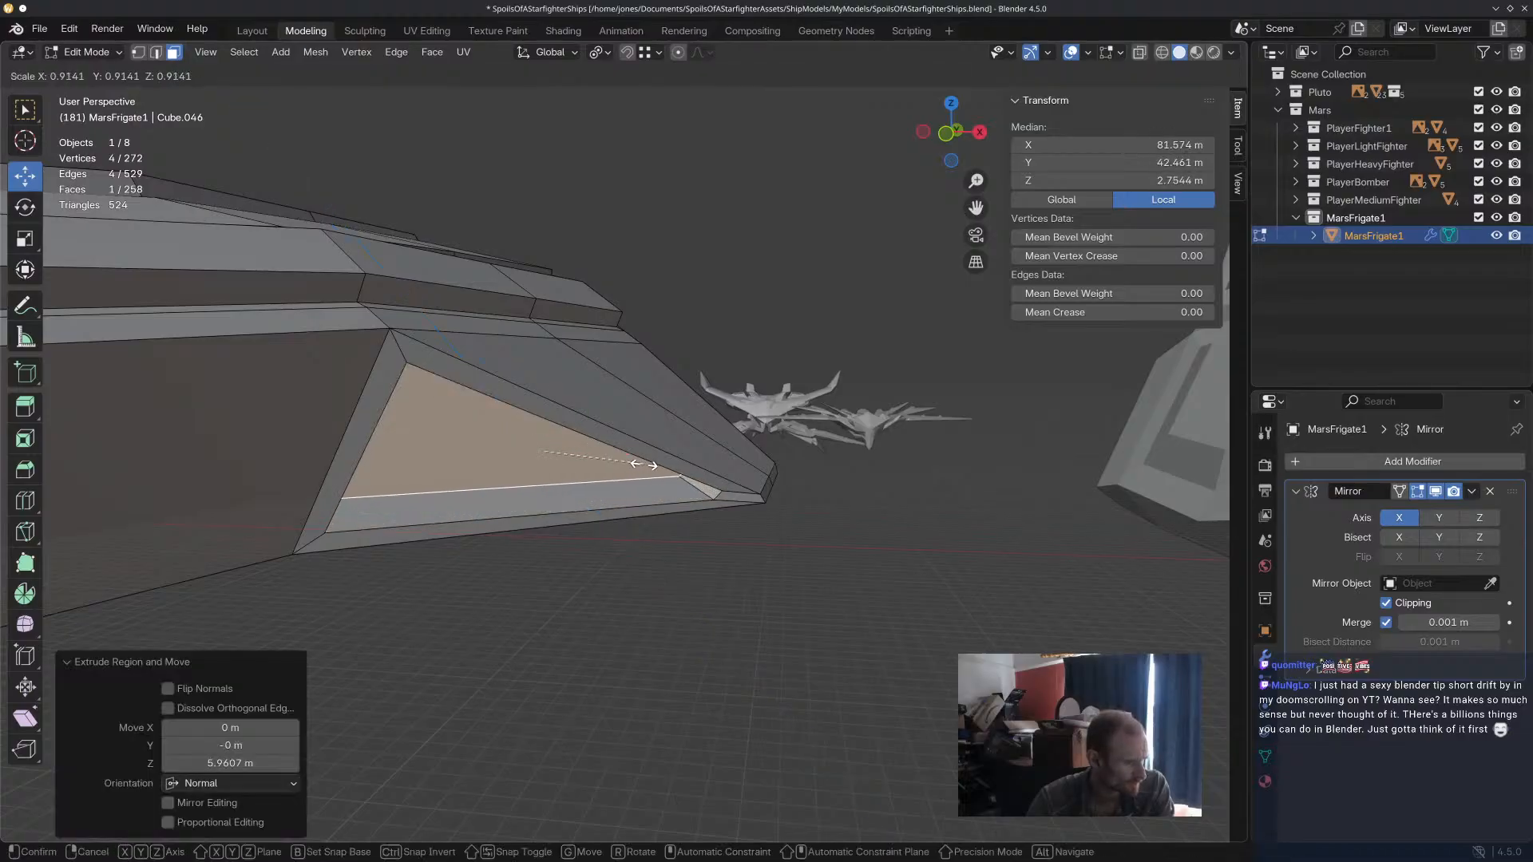
pyautogui.click(615, 456)
# Try shifting the recessed wing face outward along X, lowering it 1.56 m along Z and scaling it down.
pyautogui.moveTo(617, 452); pyautogui.dragTo(650, 455)
pyautogui.moveTo(650, 455); pyautogui.dragTo(682, 435, button='middle')
pyautogui.press('g')
pyautogui.press('z')
pyautogui.click(682, 448)
pyautogui.press('s')
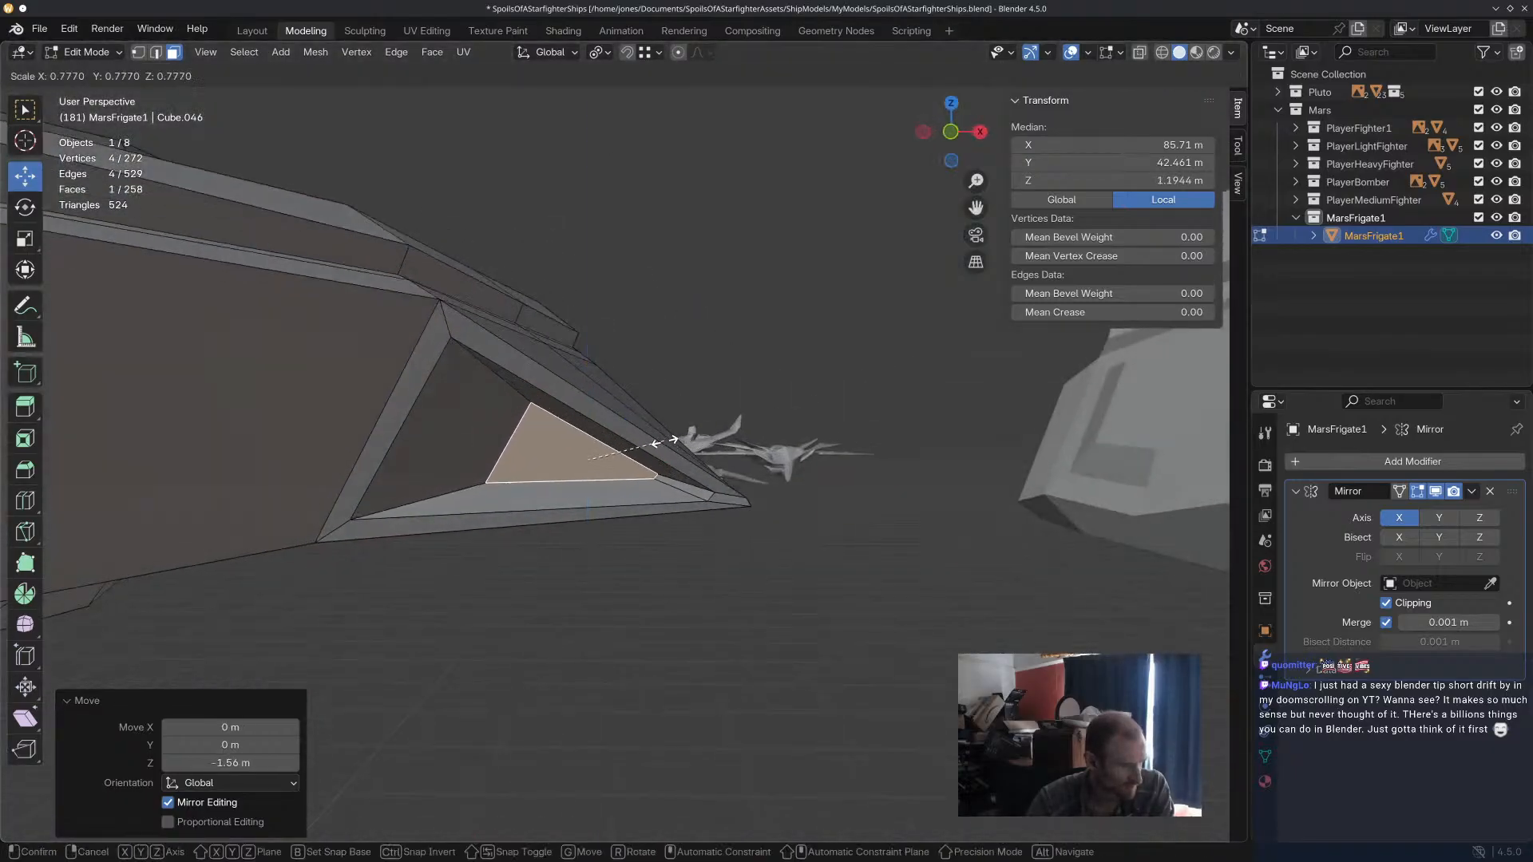
pyautogui.click(640, 436)
pyautogui.hotkey('ctrl', 'z')
pyautogui.hotkey('ctrl', 'z')
pyautogui.hotkey('ctrl', 'z')
# Raise the recessed wing face about 3.37 m along Z.
pyautogui.moveTo(674, 462); pyautogui.dragTo(717, 503, button='middle')
pyautogui.press('g')
pyautogui.press('z')
pyautogui.click(579, 410)
pyautogui.moveTo(579, 410); pyautogui.dragTo(576, 384, button='middle')
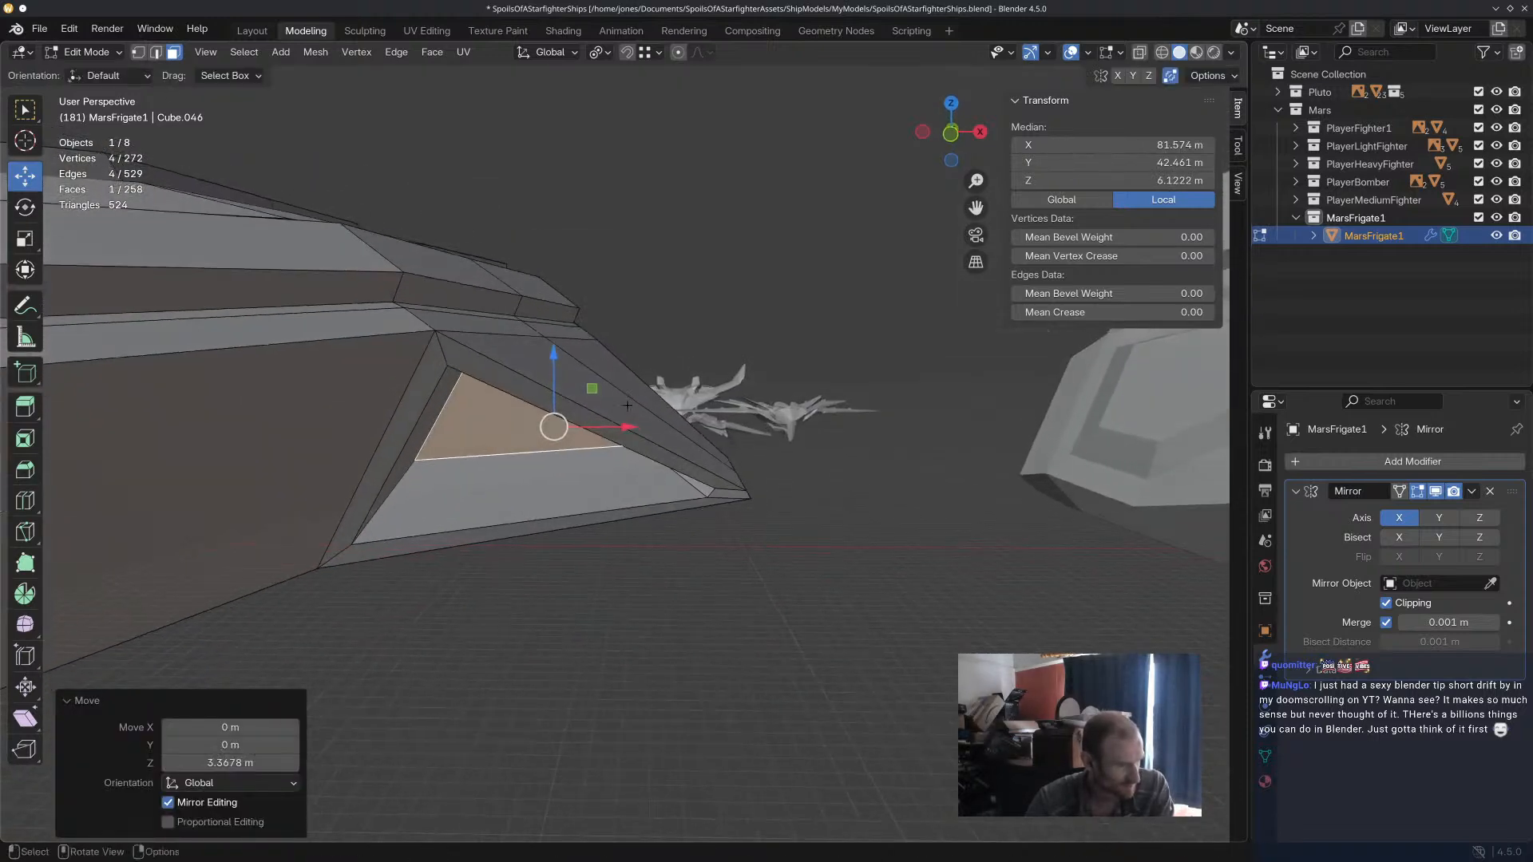
# Reselect the recessed wing face and lower it about 4.38 m along Z.
pyautogui.click(639, 355)
pyautogui.moveTo(551, 441); pyautogui.dragTo(539, 416, button='middle')
pyautogui.click(538, 415)
pyautogui.moveTo(555, 364); pyautogui.dragTo(555, 394)
# Rotate the recessed wing face about -0.33° around the global X axis and scale it along Y.
pyautogui.moveTo(746, 469); pyautogui.dragTo(747, 515, button='middle')
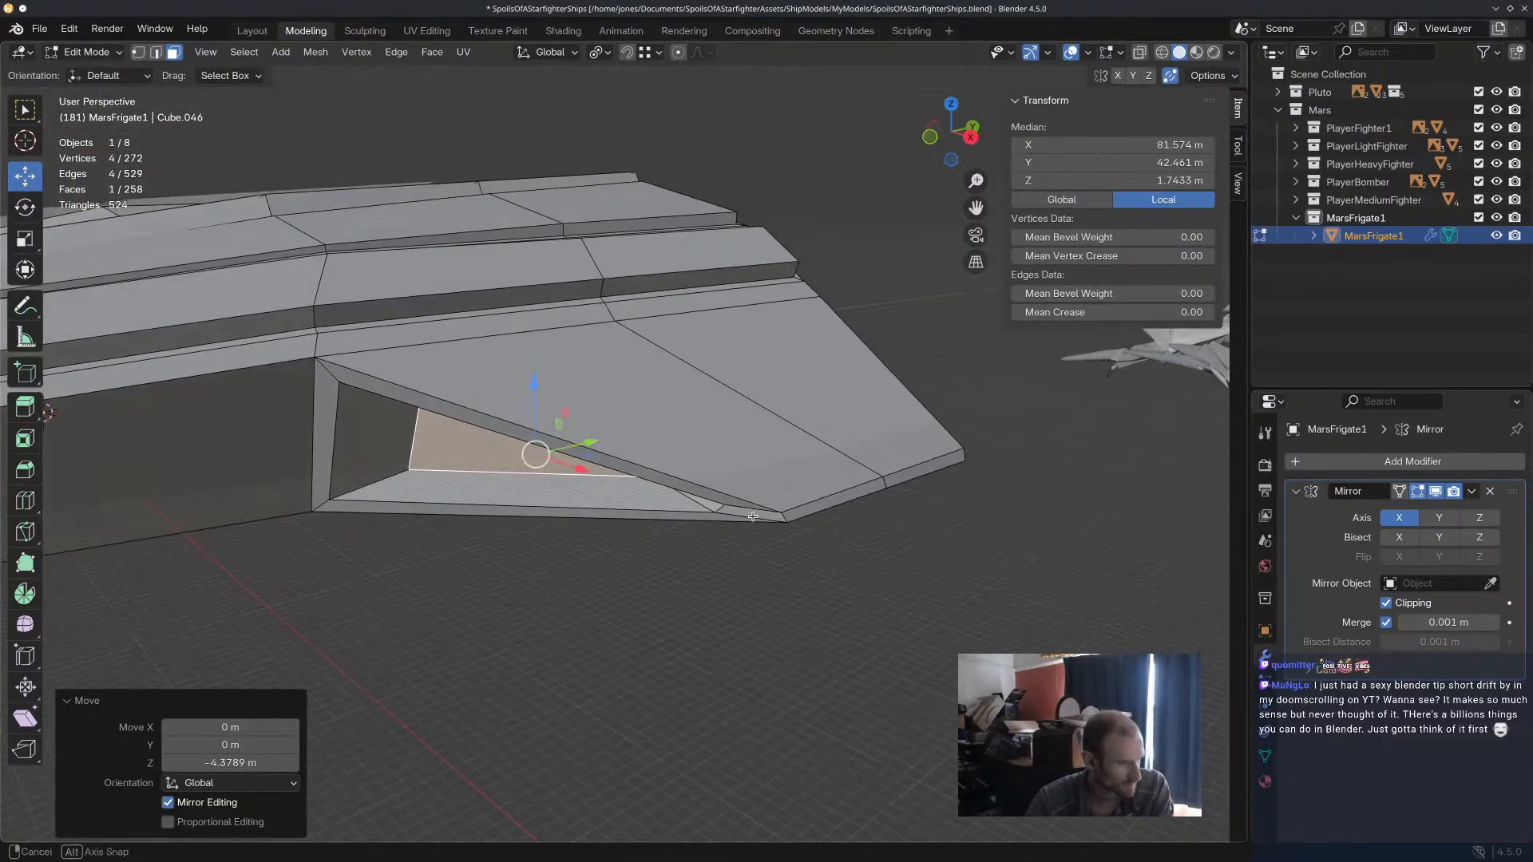
pyautogui.press('r')
pyautogui.press('x')
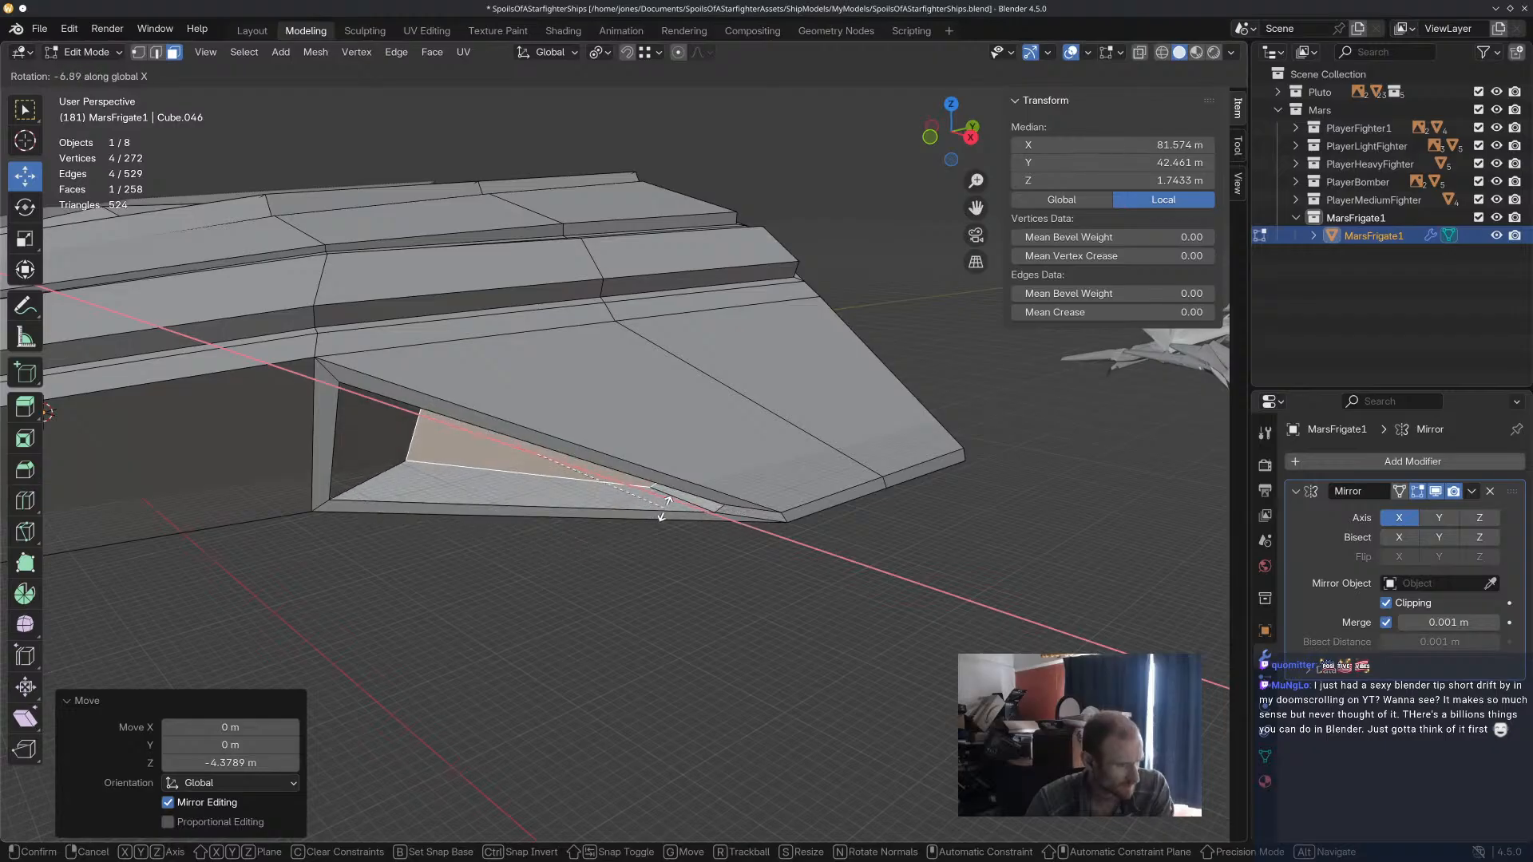
pyautogui.click(693, 497)
pyautogui.moveTo(693, 497); pyautogui.dragTo(737, 498, button='middle')
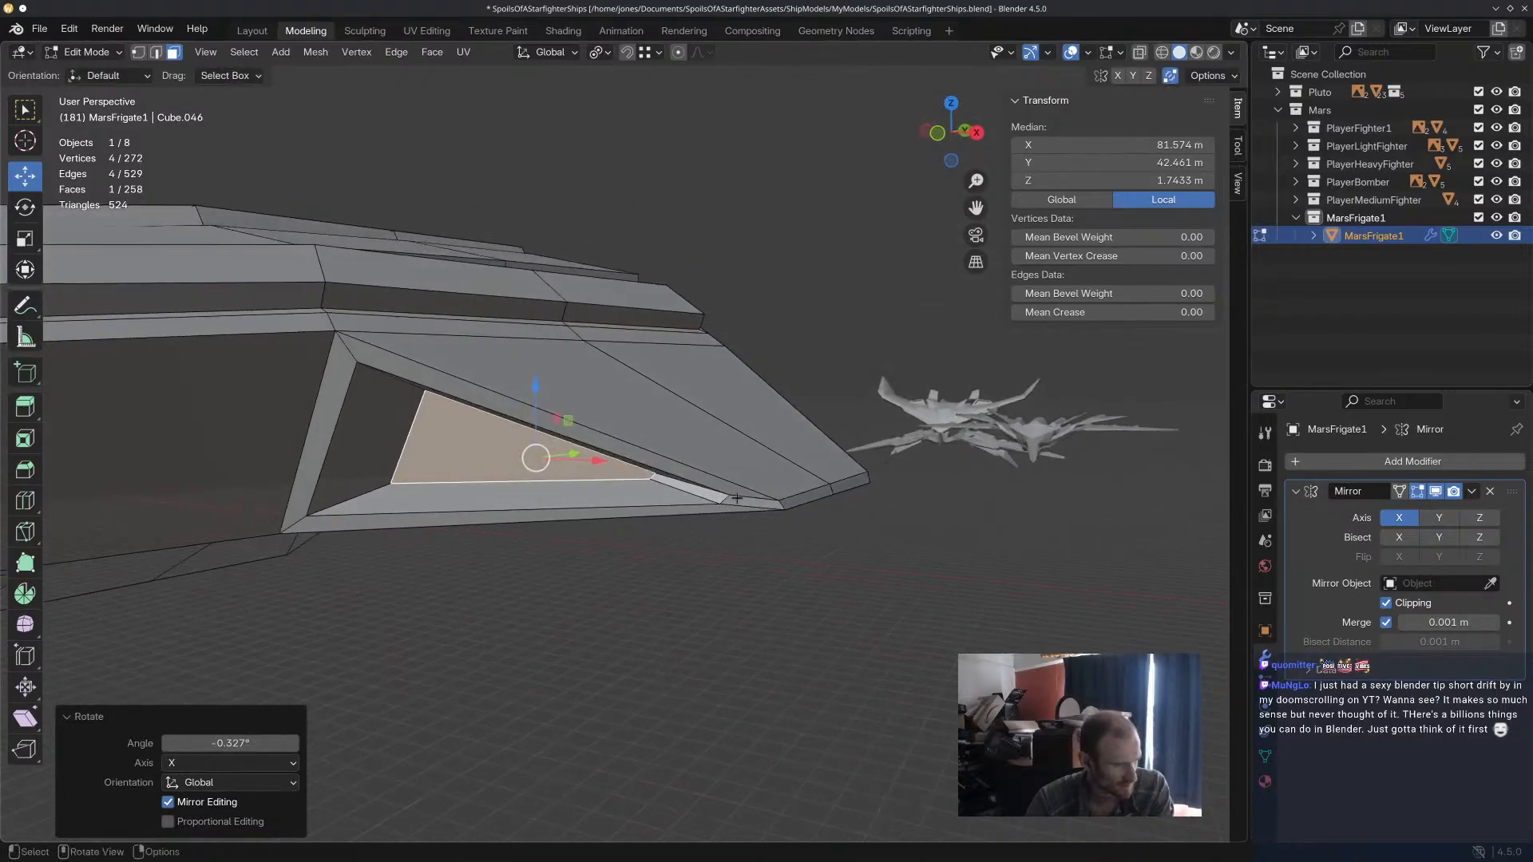
pyautogui.press('s')
pyautogui.press('y')
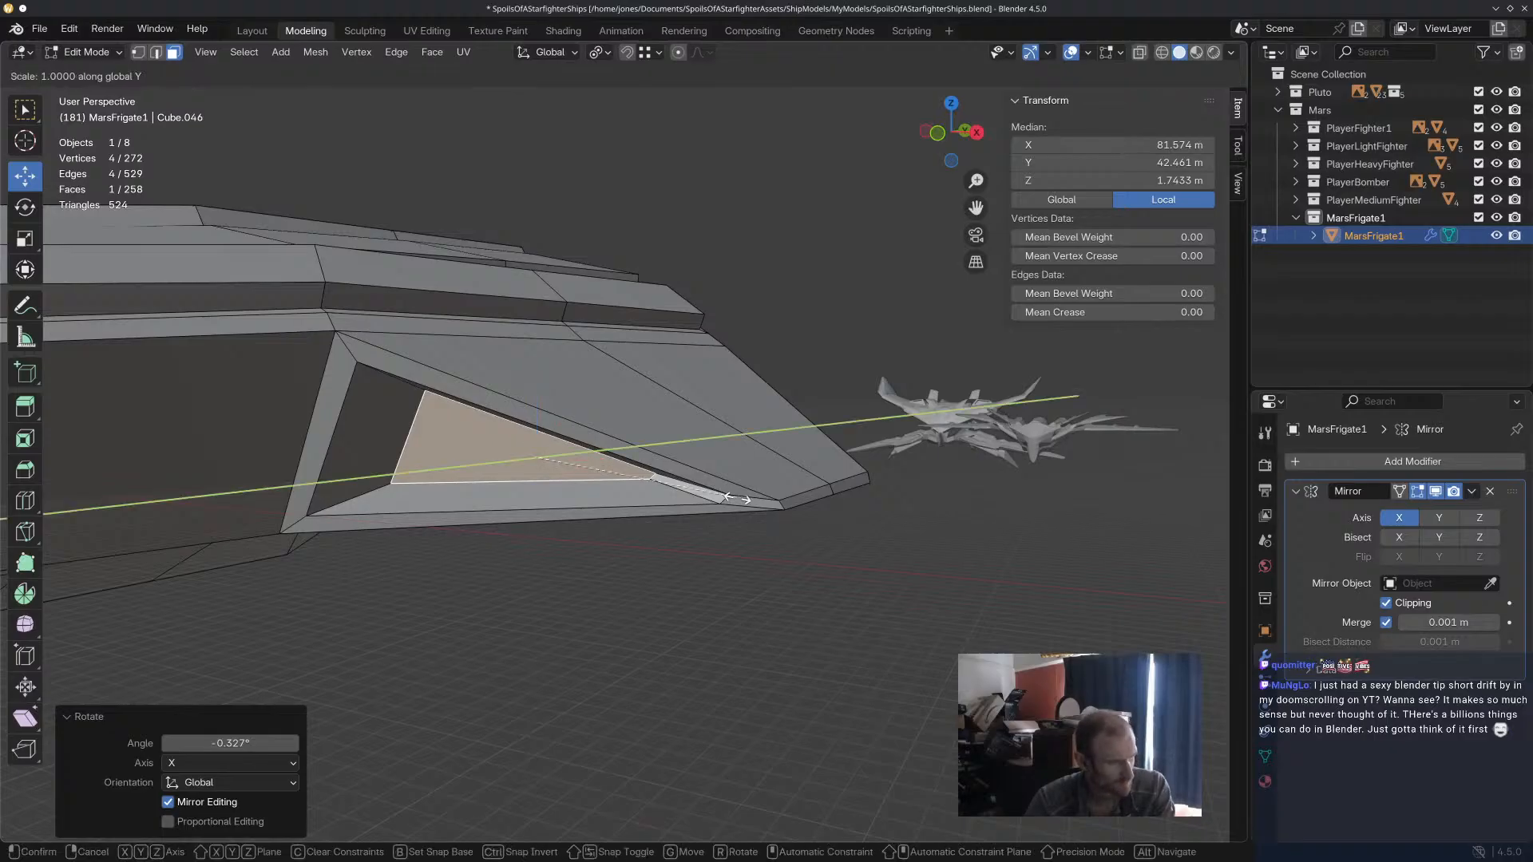
pyautogui.click(557, 505)
# Move the recessed wing face about 13.85 m along the Y axis.
pyautogui.moveTo(557, 505)
pyautogui.mouseDown(button='middle')
pyautogui.moveTo(671, 555)
pyautogui.moveTo(736, 540)
pyautogui.moveTo(551, 529)
pyautogui.mouseUp(button='middle')
pyautogui.moveTo(632, 472); pyautogui.dragTo(723, 470)
pyautogui.moveTo(723, 470); pyautogui.dragTo(887, 519, button='middle')
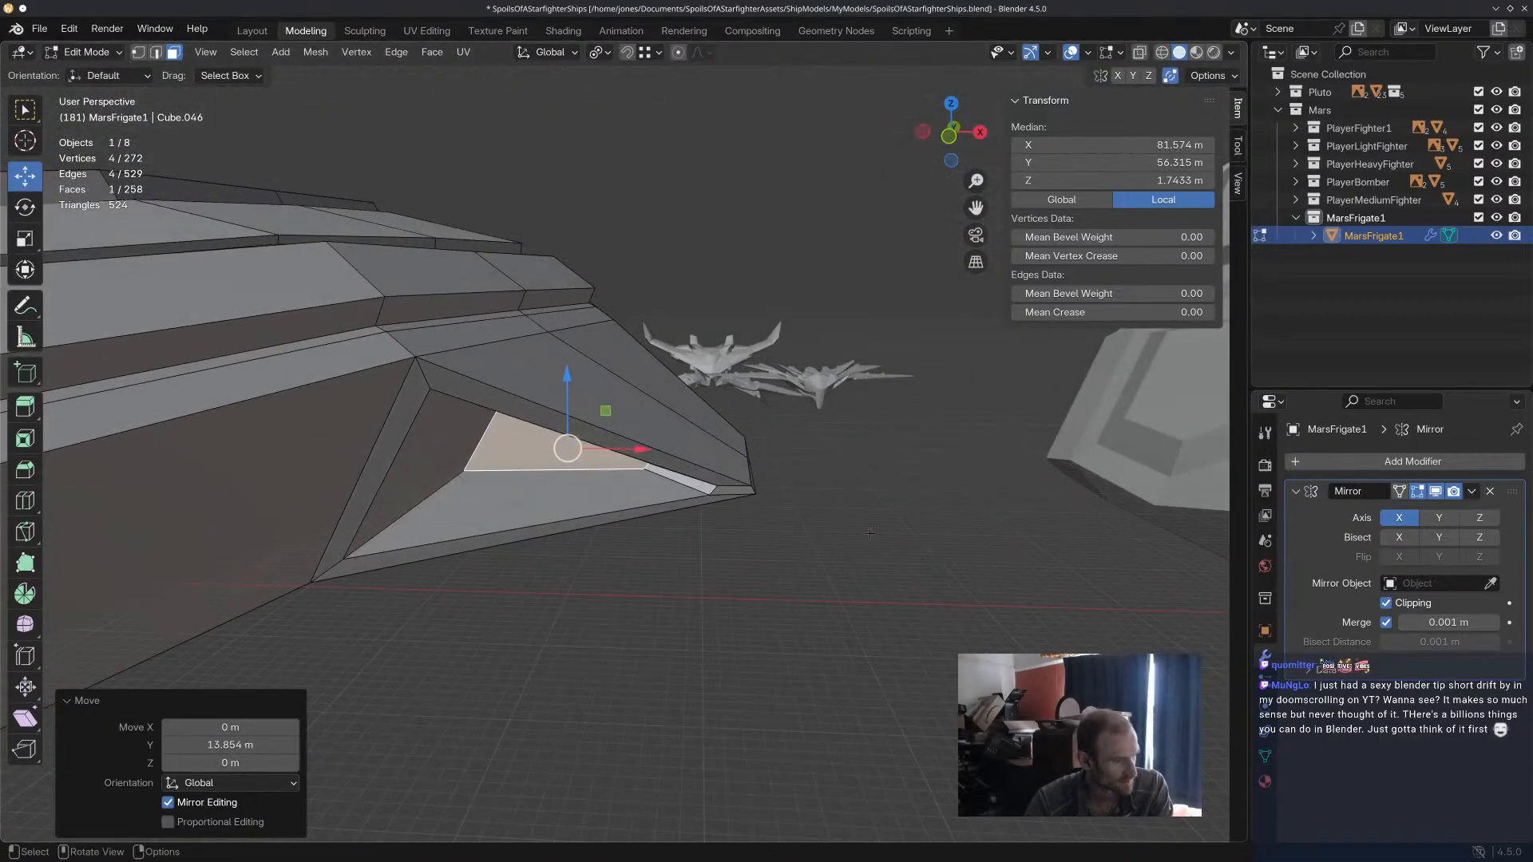
# Clear the selection and examine the frigate's overall shape from several angles against the neighbouring ships.
pyautogui.click(827, 561)
pyautogui.scroll(-1, 827, 561)
pyautogui.moveTo(827, 562); pyautogui.dragTo(749, 589, button='middle')
pyautogui.scroll(-2, 815, 605)
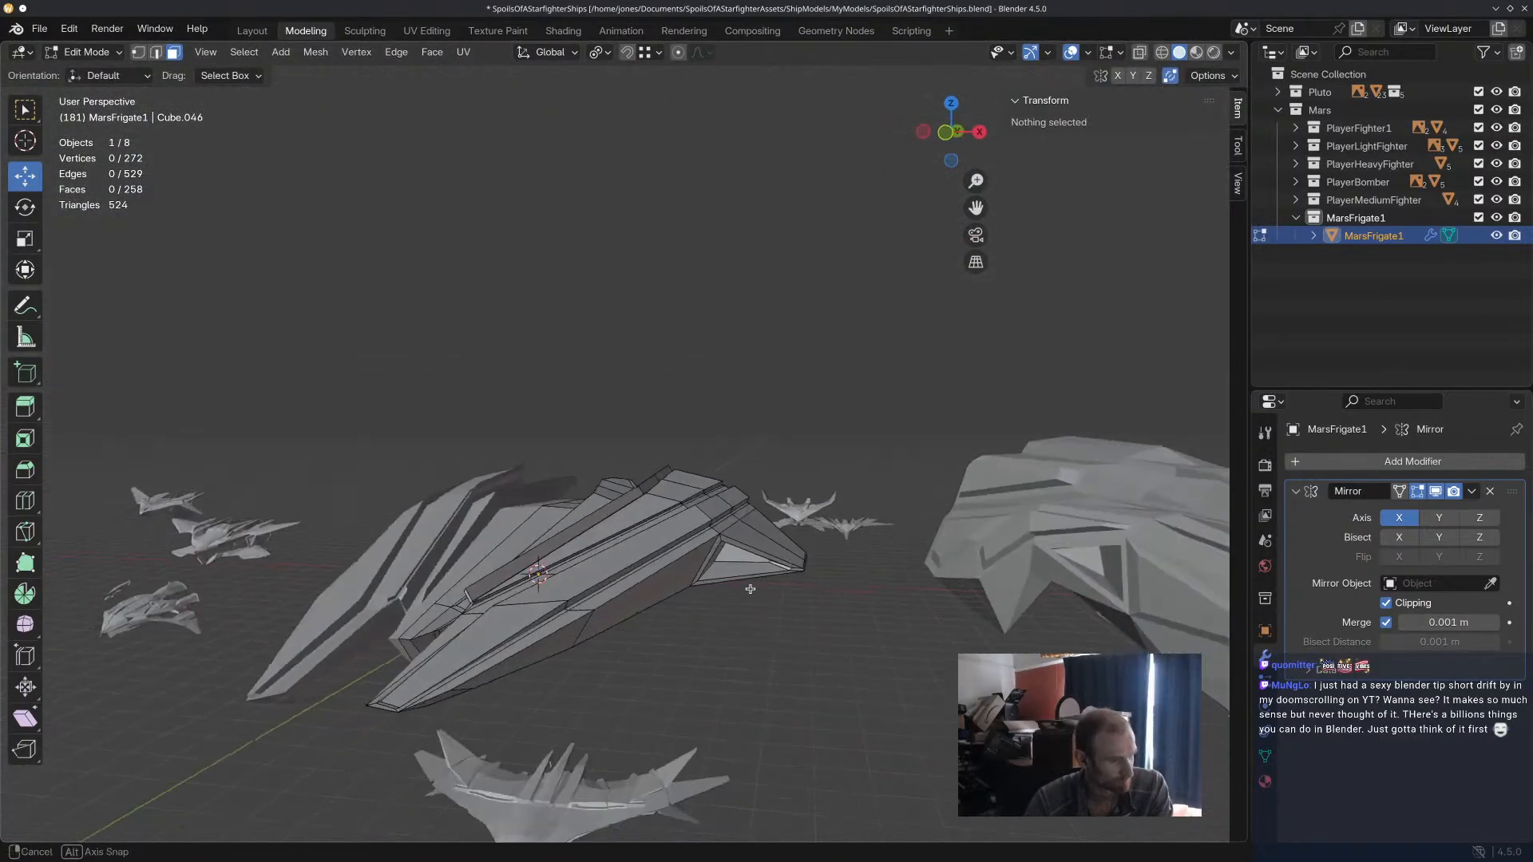
pyautogui.scroll(-3, 750, 588)
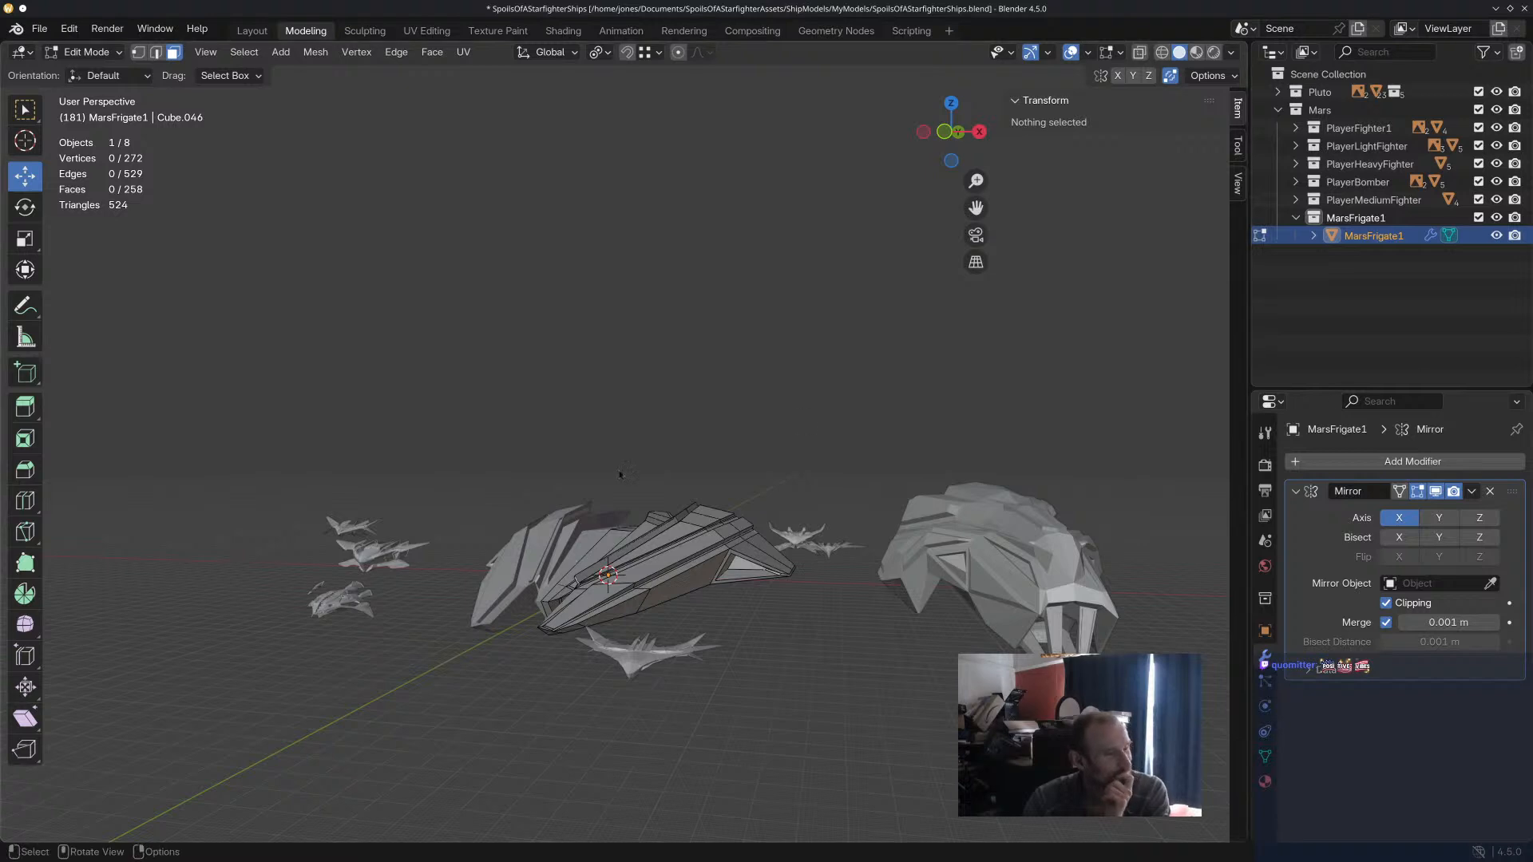
pyautogui.moveTo(669, 493); pyautogui.dragTo(655, 511, button='middle')
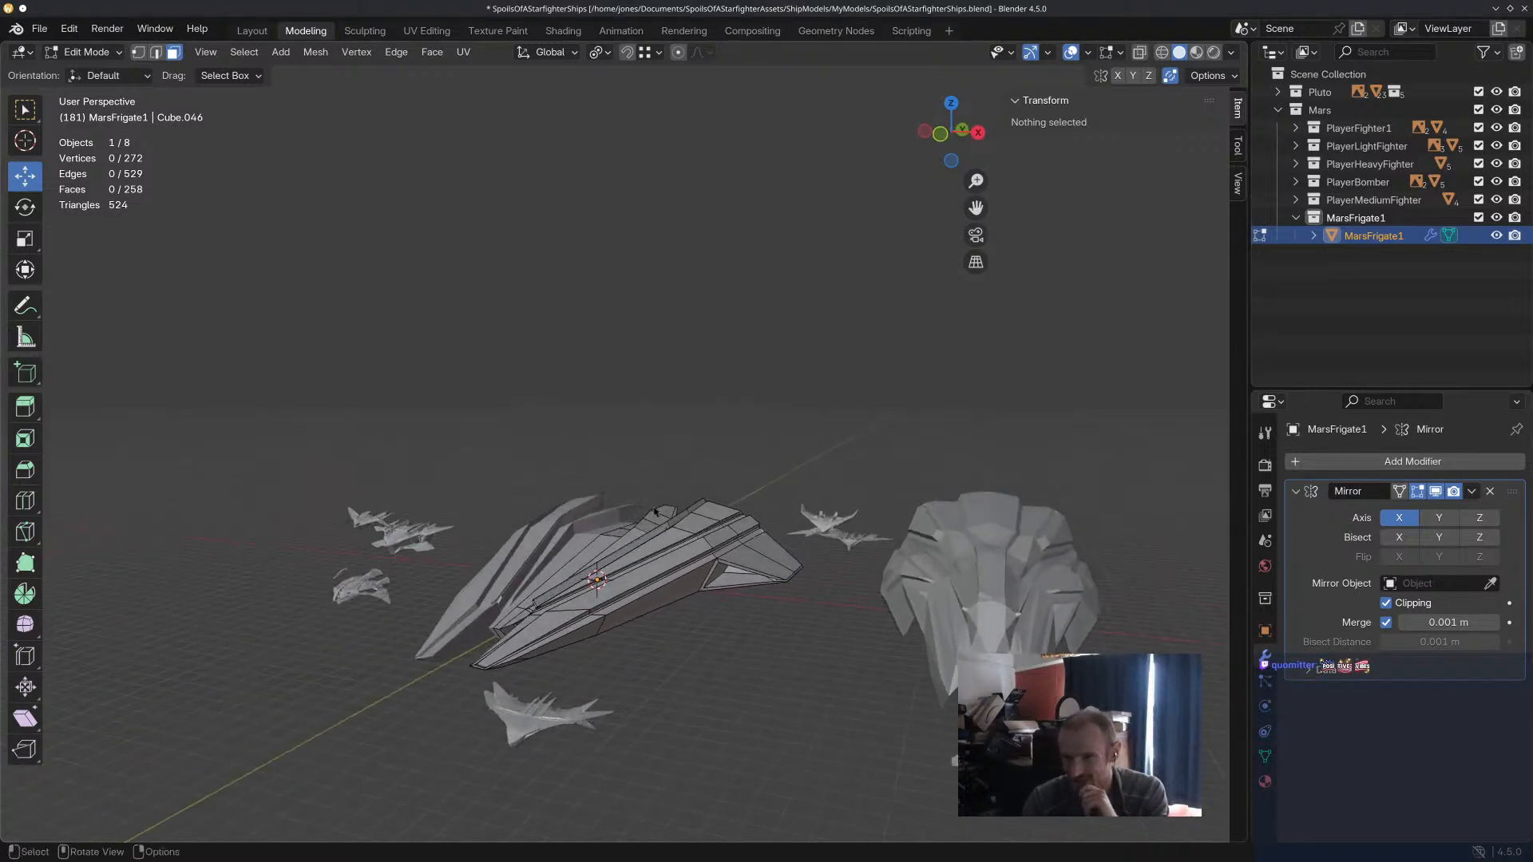
pyautogui.moveTo(675, 516); pyautogui.dragTo(771, 535, button='middle')
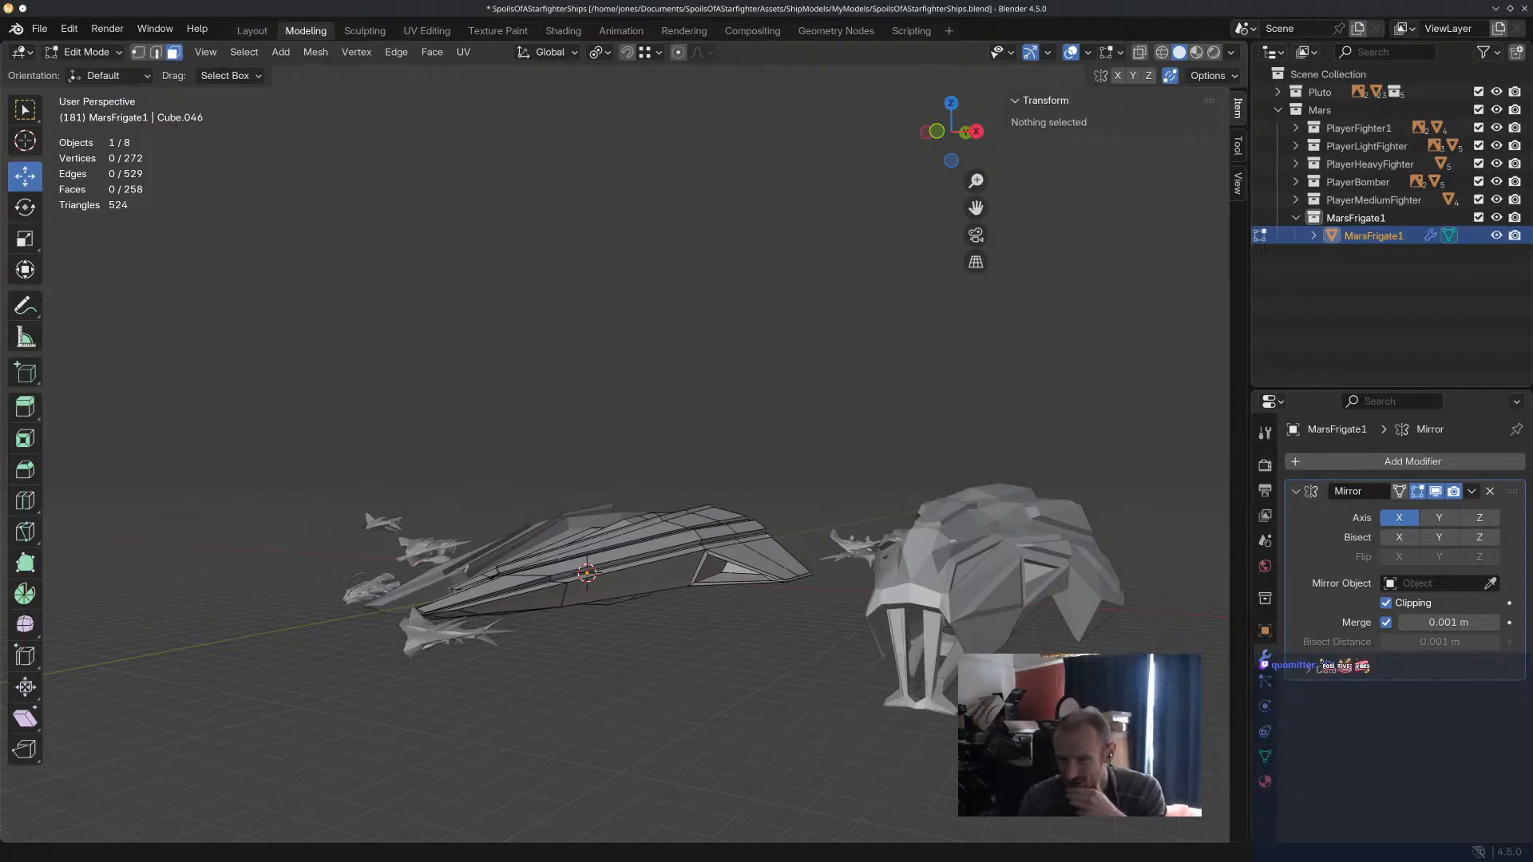
# Inset the four-face strip along the side hull's underside about 1.4 m and extrude it to form a recess.
pyautogui.moveTo(617, 627); pyautogui.dragTo(767, 341, button='middle')
pyautogui.scroll(3, 669, 669)
pyautogui.click(786, 465)
pyautogui.keyDown('shift'); pyautogui.click(767, 341); pyautogui.keyUp('shift')
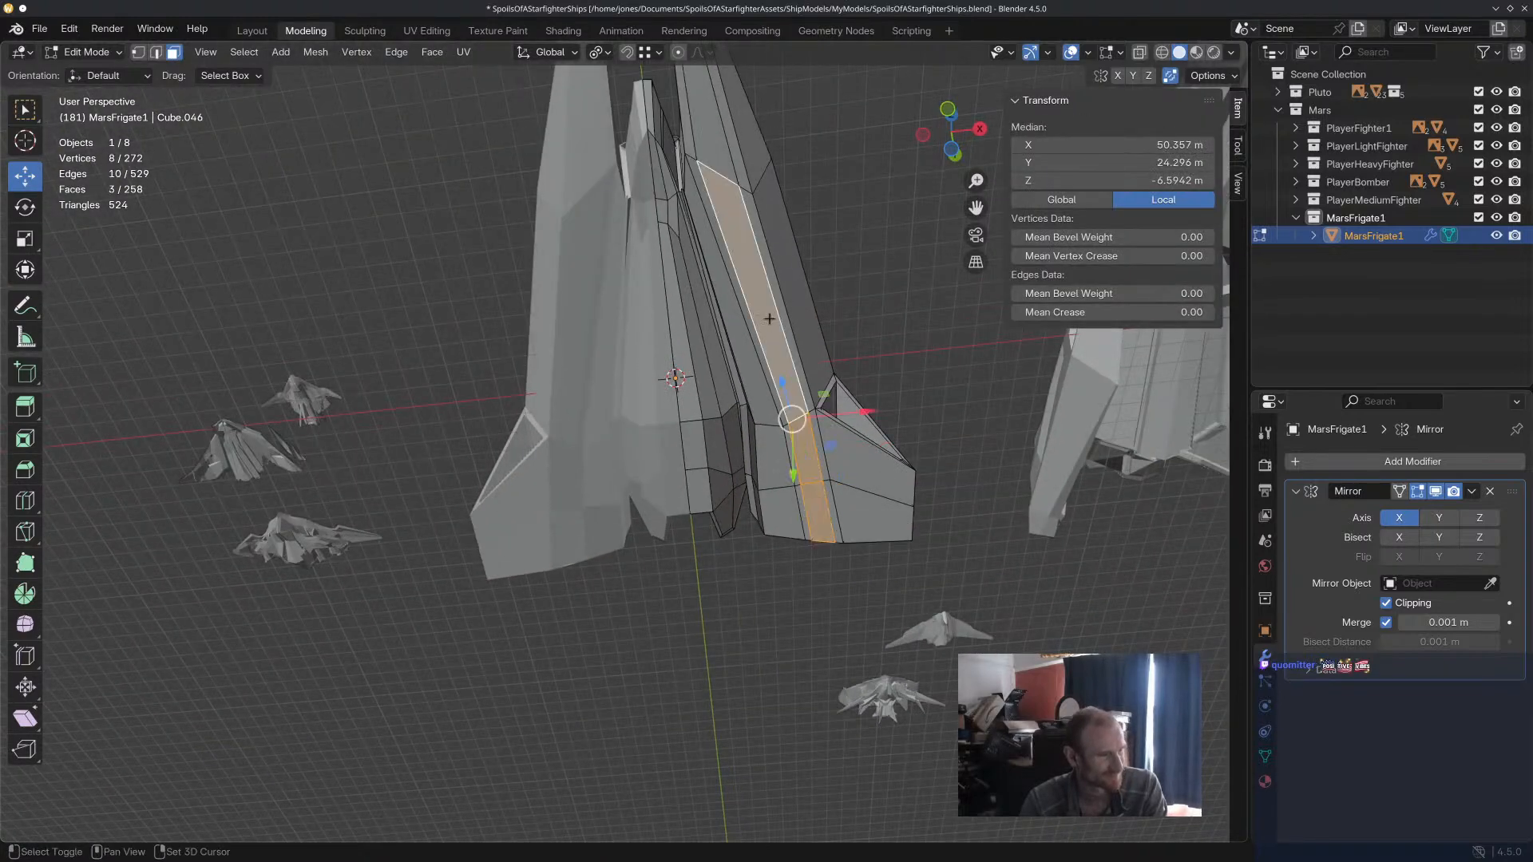
pyautogui.keyDown('shift'); pyautogui.click(706, 148); pyautogui.keyUp('shift')
pyautogui.moveTo(706, 148); pyautogui.dragTo(827, 323, button='middle')
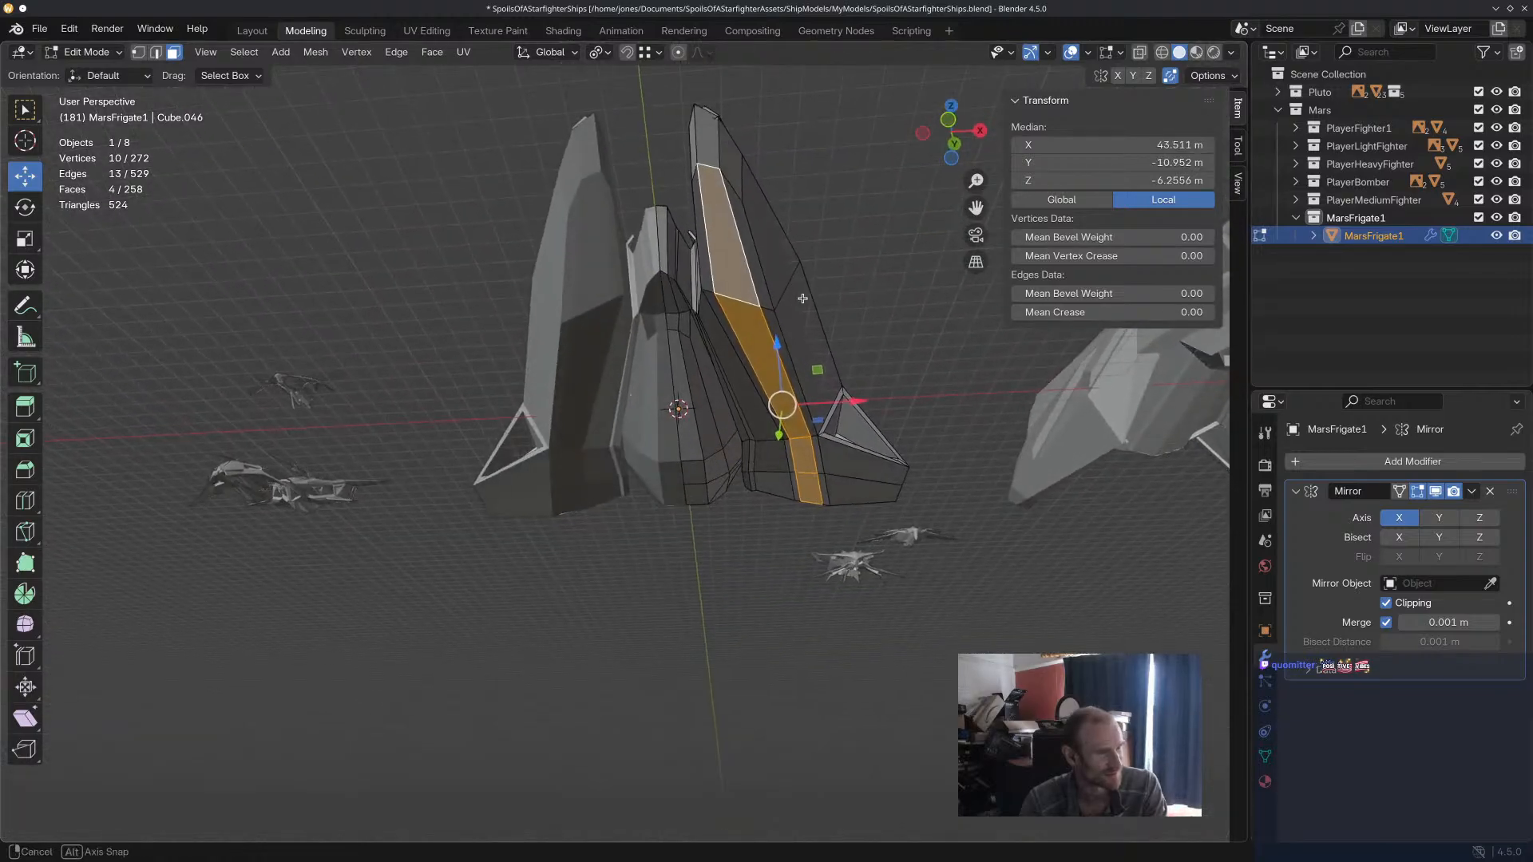
pyautogui.press('i')
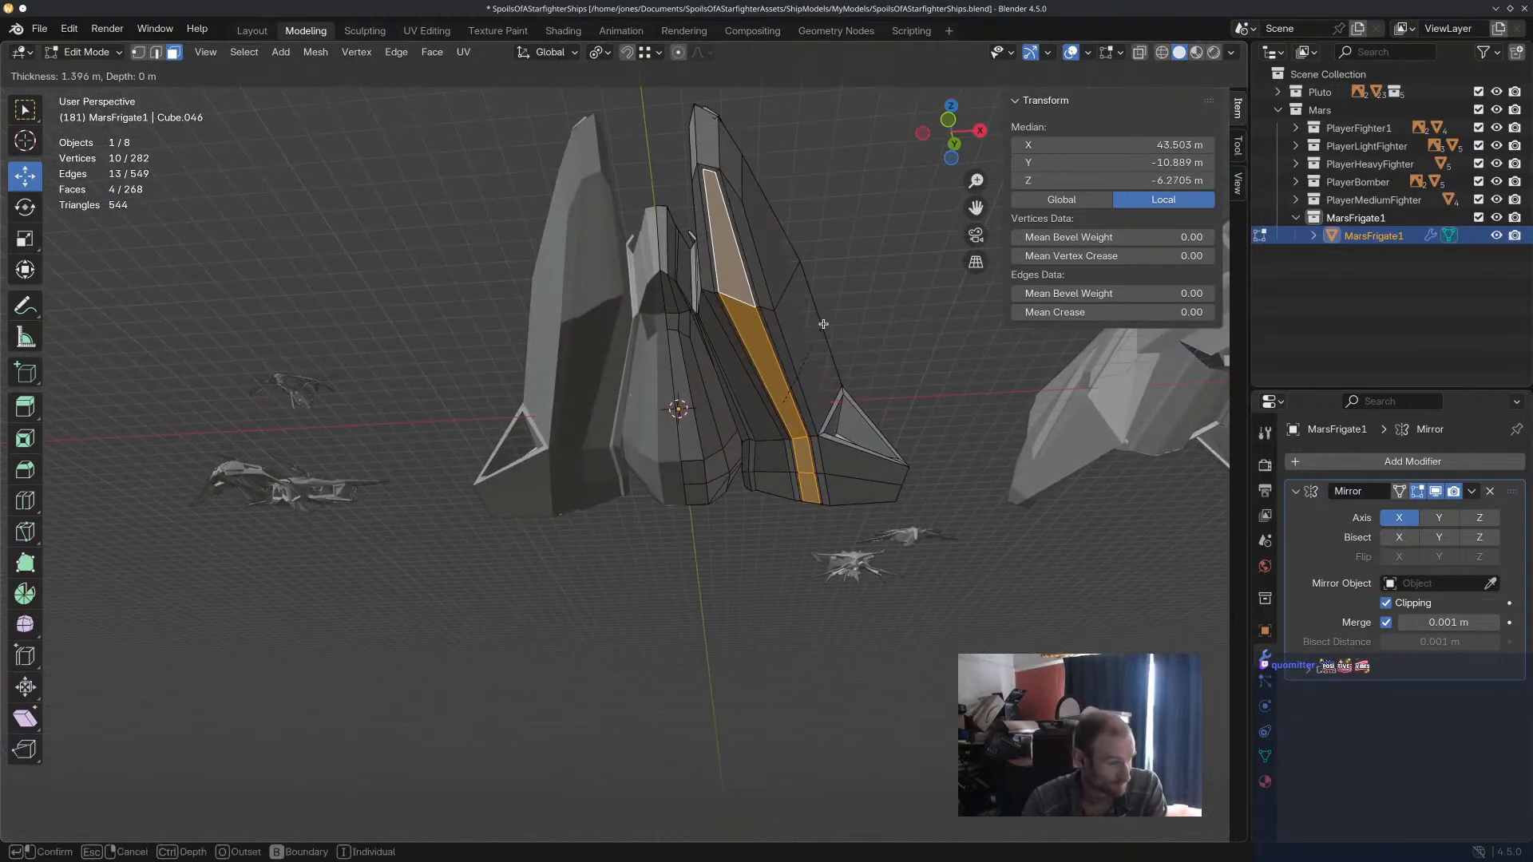
pyautogui.click(823, 324)
pyautogui.press('e')
pyautogui.click(815, 335)
pyautogui.moveTo(815, 335); pyautogui.dragTo(257, 94, button='middle')
# Select the edge at the front end of the underside recess and lower it about 7.35 m along Z.
pyautogui.press('2')
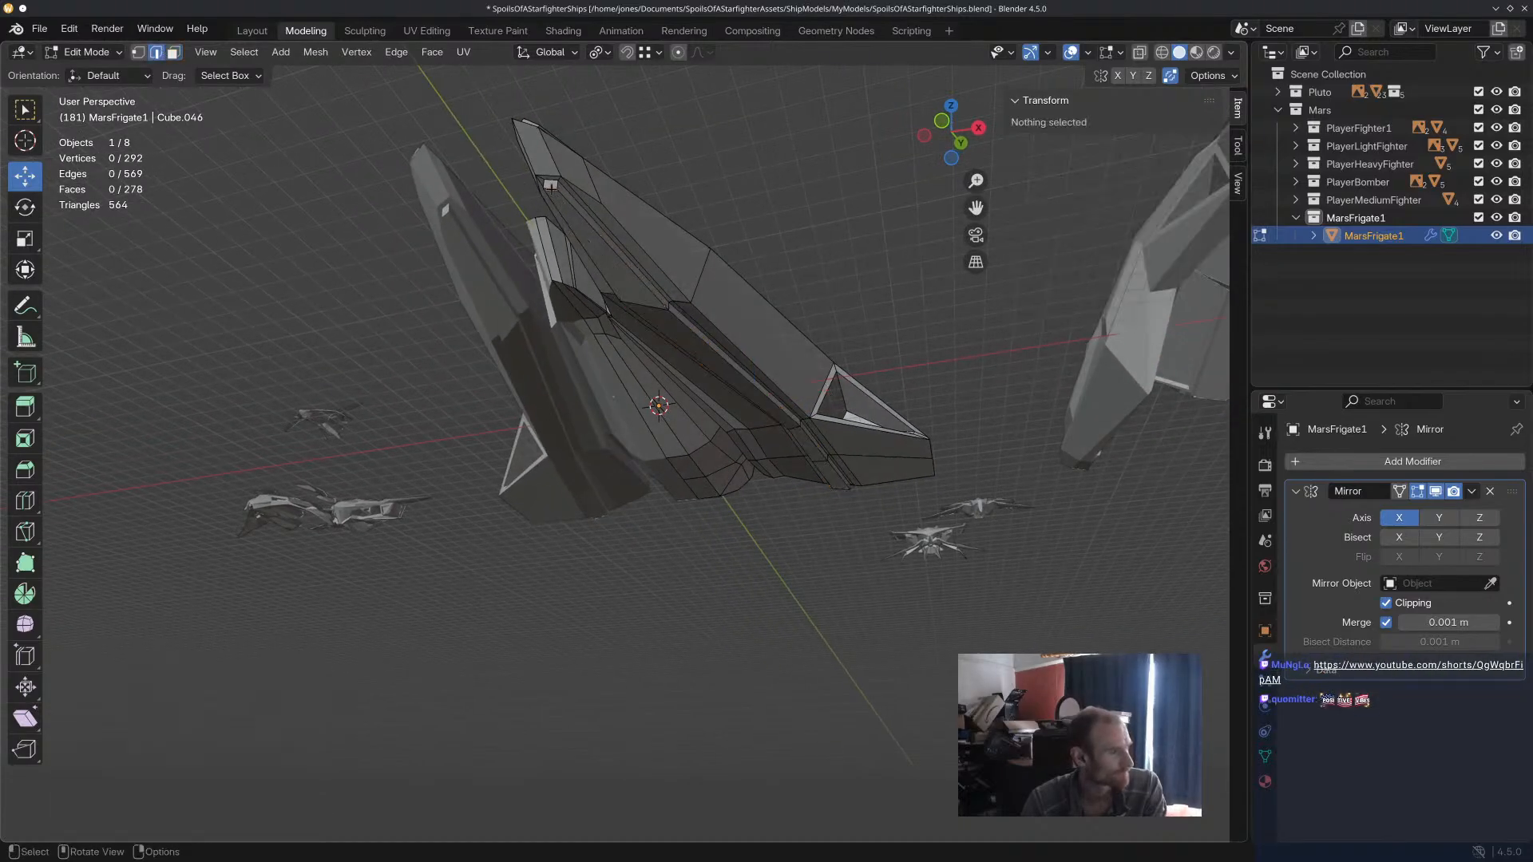
pyautogui.click(571, 201)
pyautogui.moveTo(575, 230); pyautogui.dragTo(589, 252)
pyautogui.moveTo(598, 256); pyautogui.dragTo(480, 329, button='middle')
pyautogui.moveTo(444, 365); pyautogui.dragTo(445, 391)
# Scale the underside recess's forward cross edge to about 0.77, and rescale the cross edge level with the wing.
pyautogui.moveTo(552, 550); pyautogui.dragTo(558, 508, button='middle')
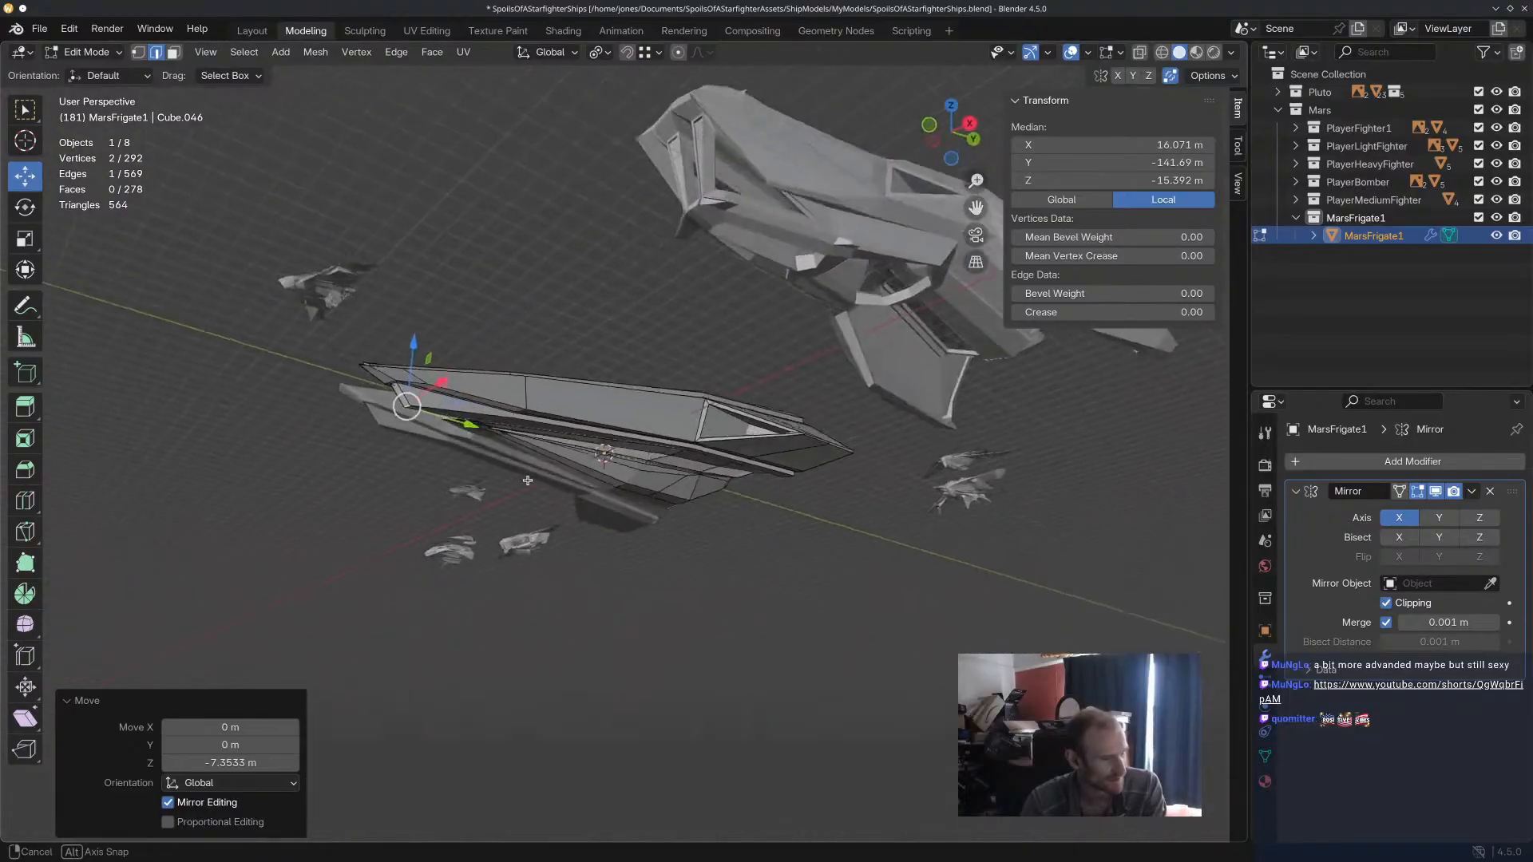
pyautogui.scroll(5, 558, 487)
pyautogui.moveTo(558, 455); pyautogui.dragTo(702, 250, button='middle')
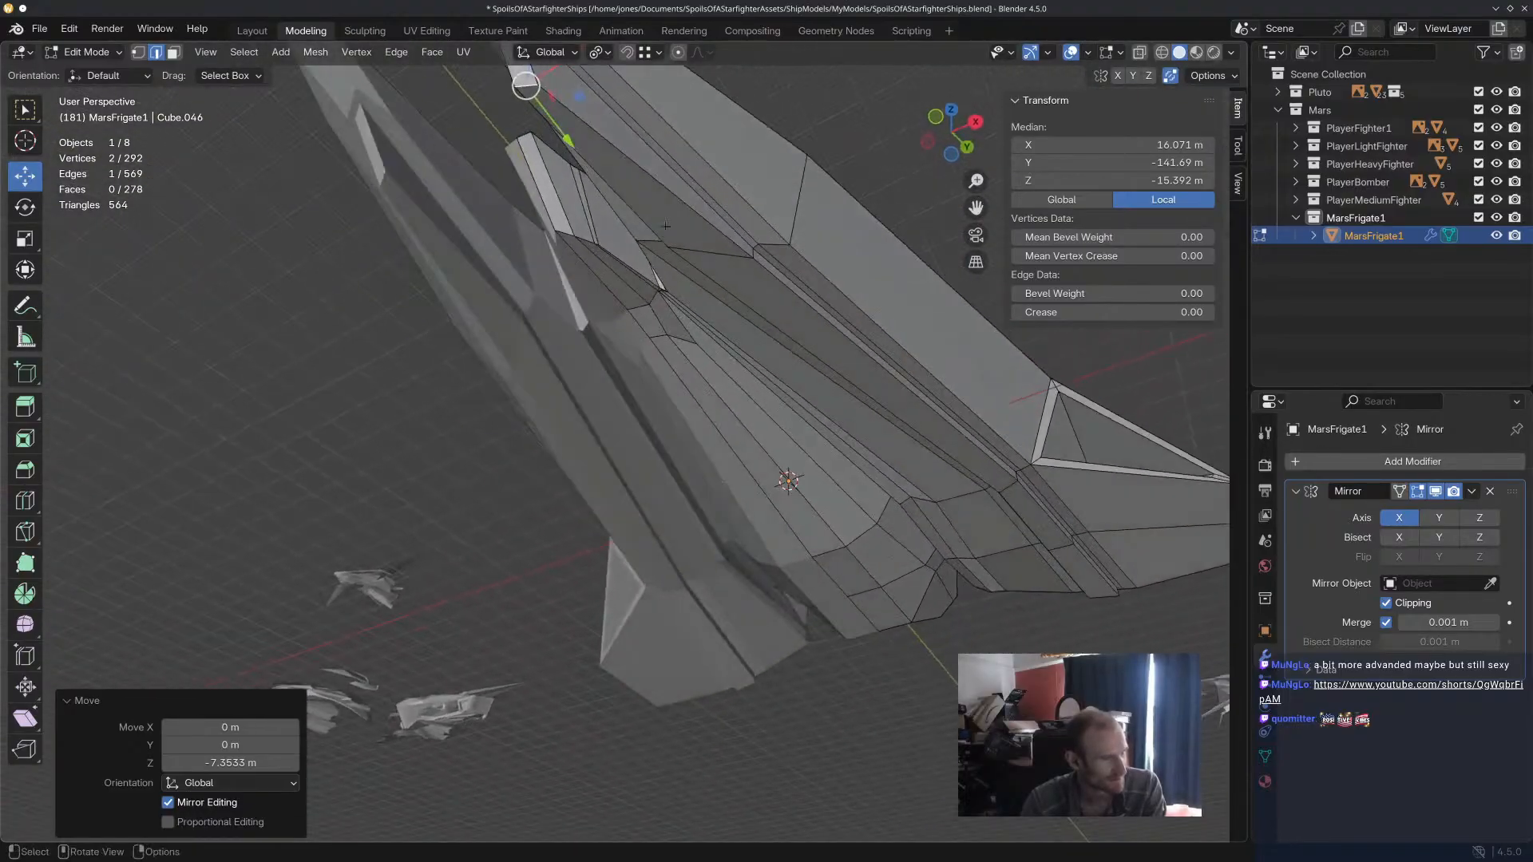
pyautogui.moveTo(625, 200); pyautogui.dragTo(958, 344, button='middle')
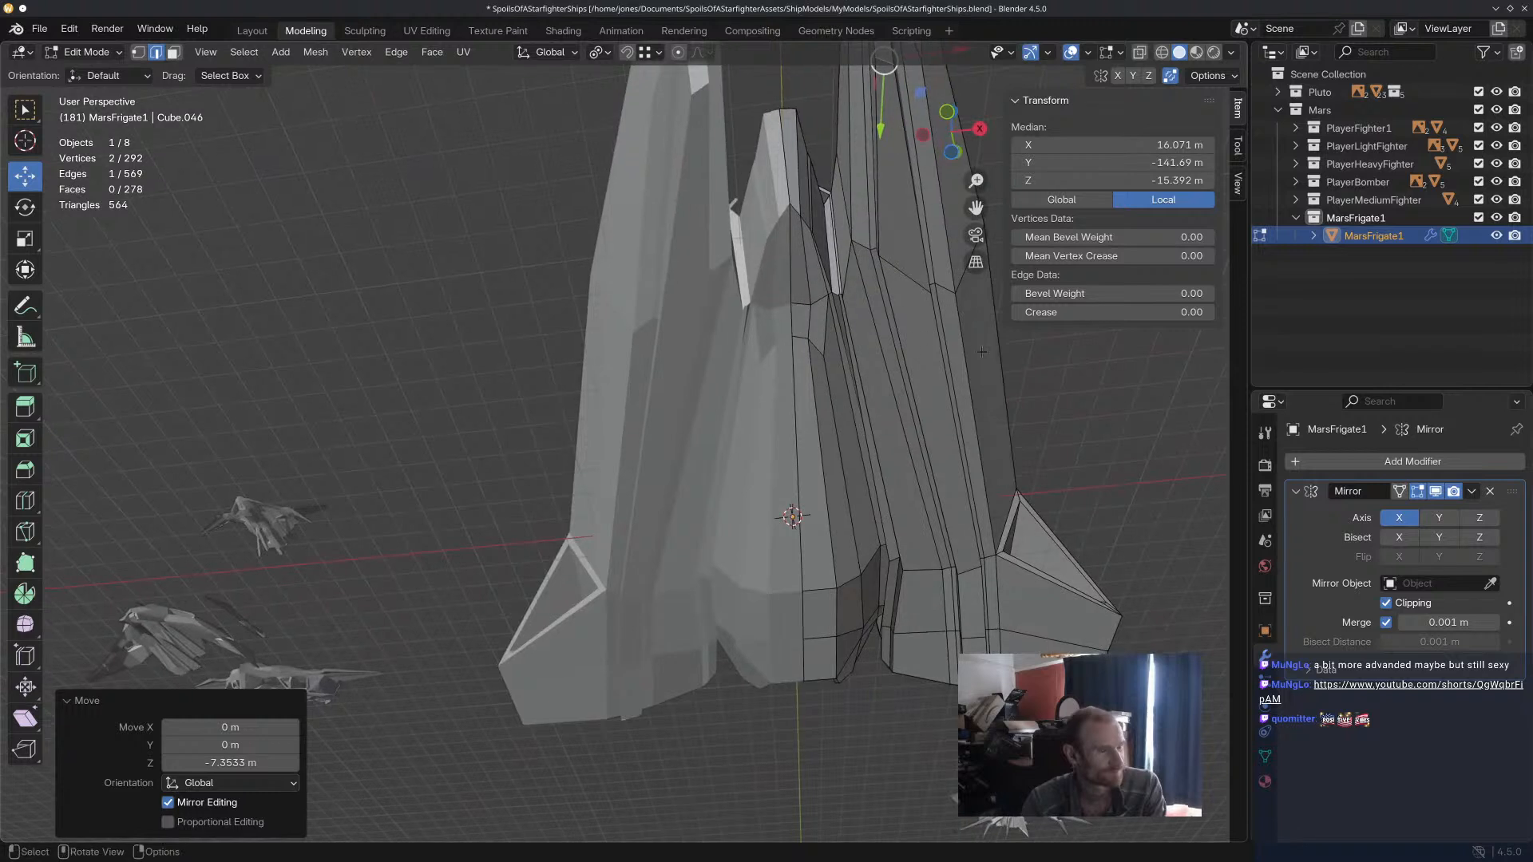
pyautogui.click(898, 273)
pyautogui.press('s')
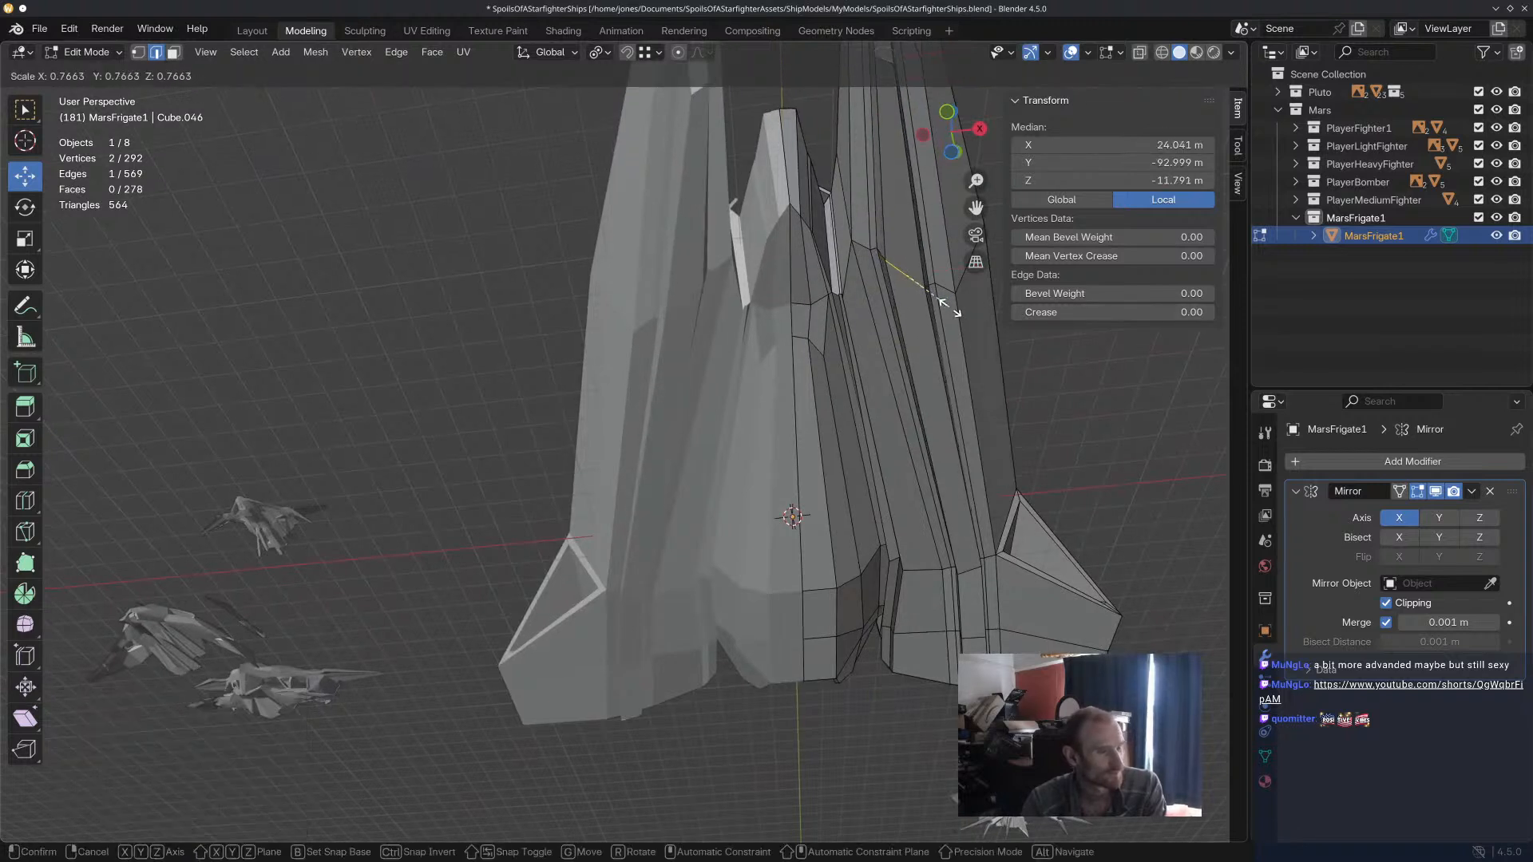
pyautogui.click(947, 307)
pyautogui.click(980, 573)
pyautogui.press('s')
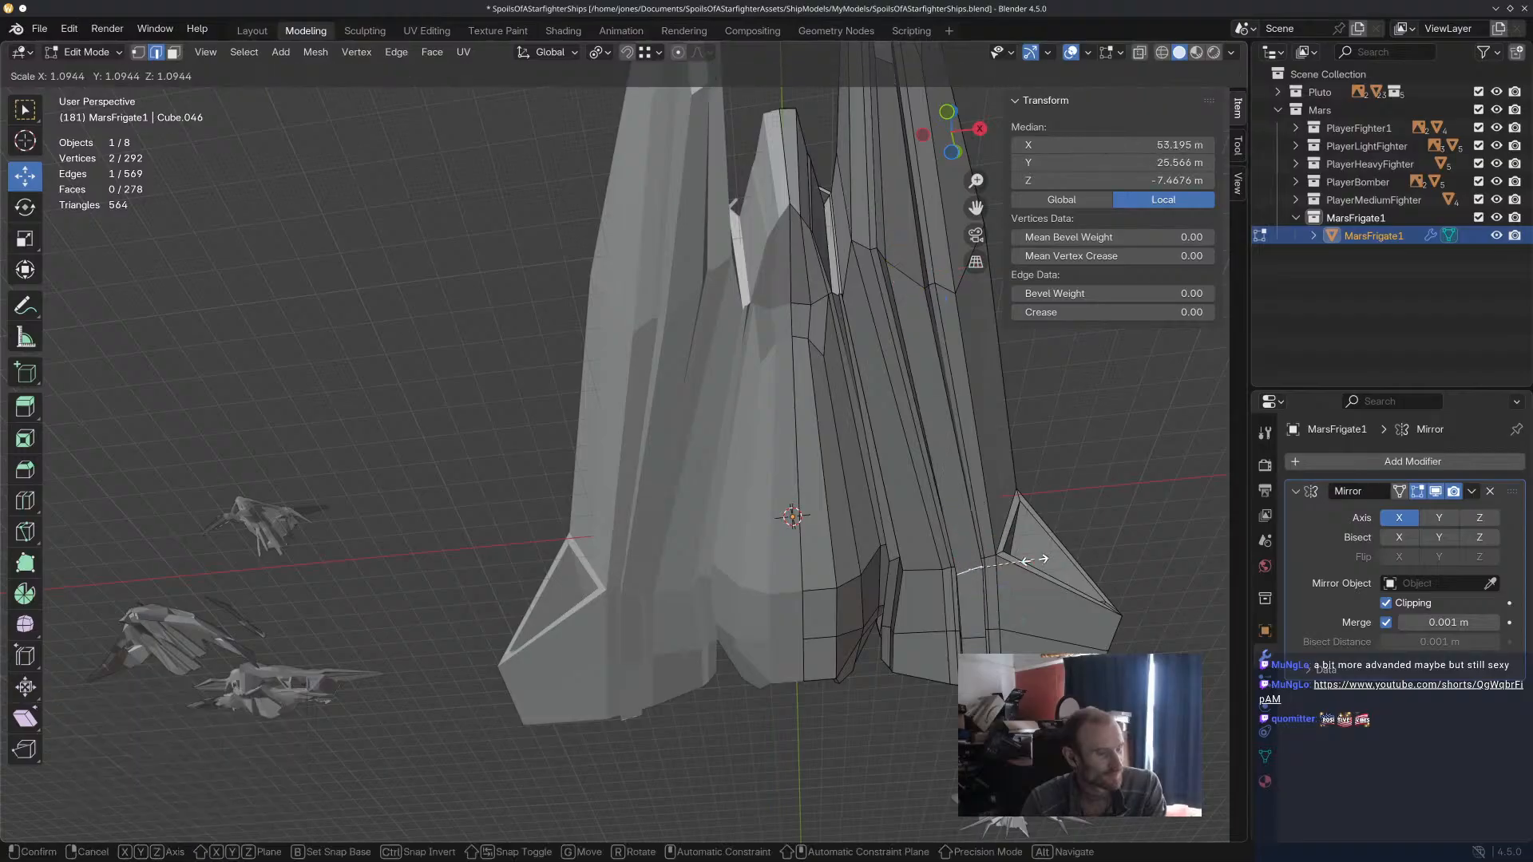
pyautogui.click(1004, 622)
# Scale down the two rearmost cross edges of the underside recess and inspect the hull from the side.
pyautogui.click(980, 641)
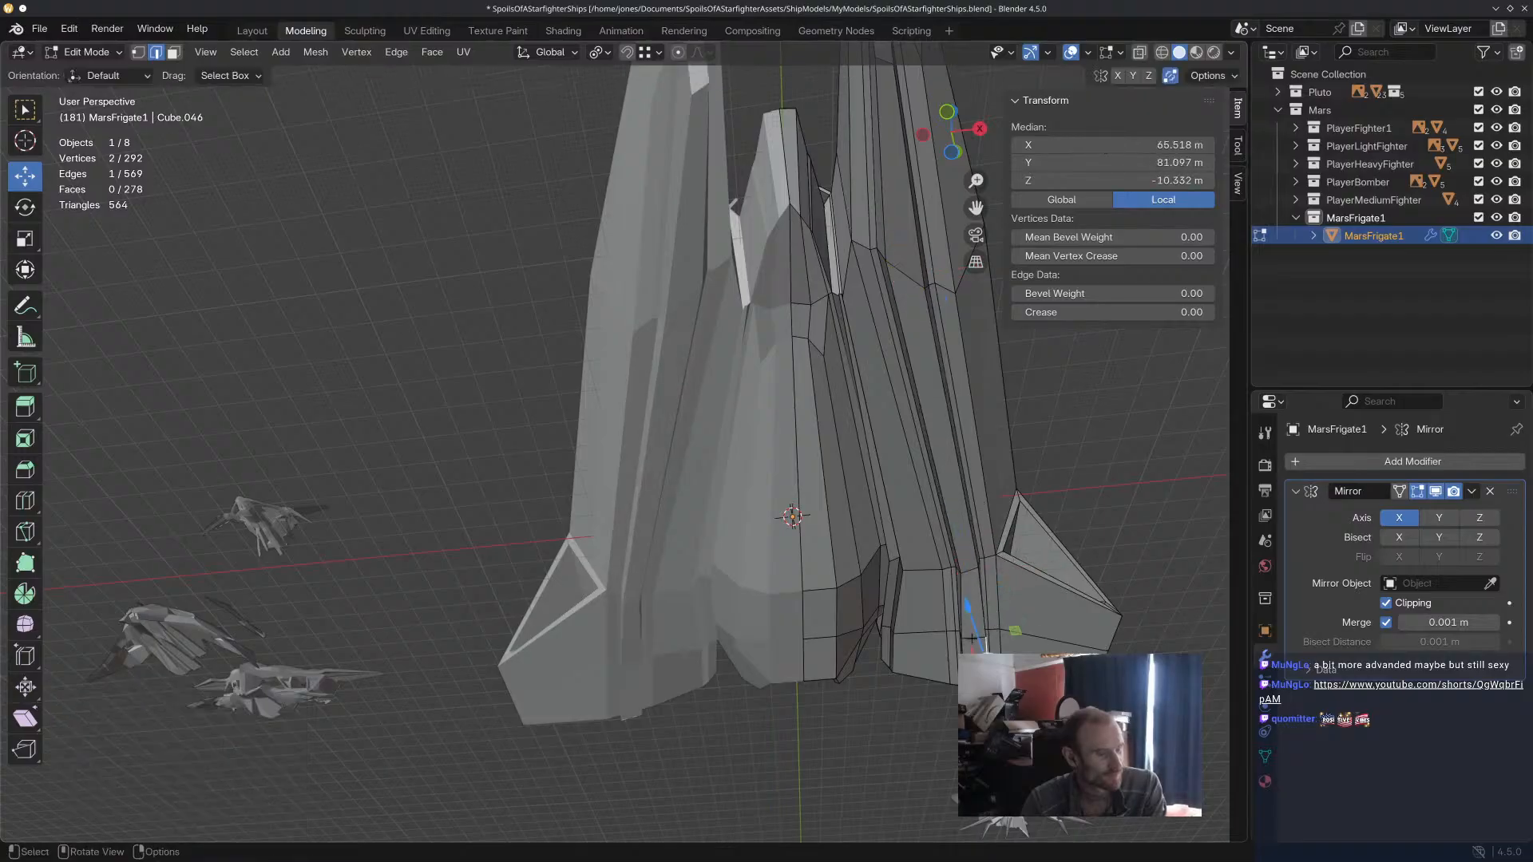
pyautogui.press('s')
pyautogui.click(1000, 649)
pyautogui.click(976, 641)
pyautogui.click(974, 684)
pyautogui.press('s')
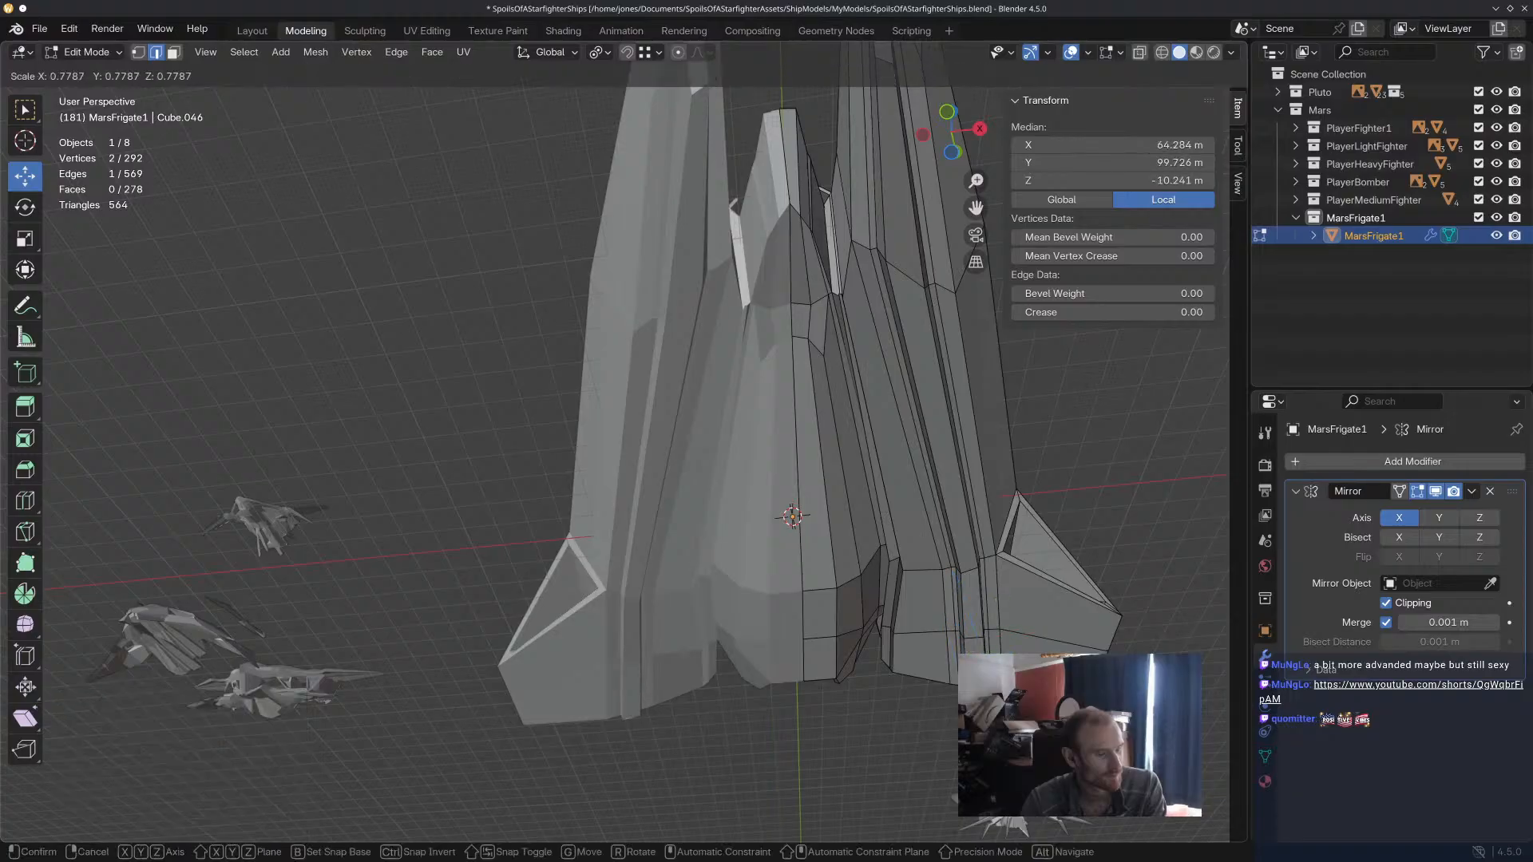
pyautogui.click(989, 621)
pyautogui.click(1052, 532)
pyautogui.scroll(-1, 1026, 447)
pyautogui.moveTo(1026, 440); pyautogui.dragTo(863, 488, button='middle')
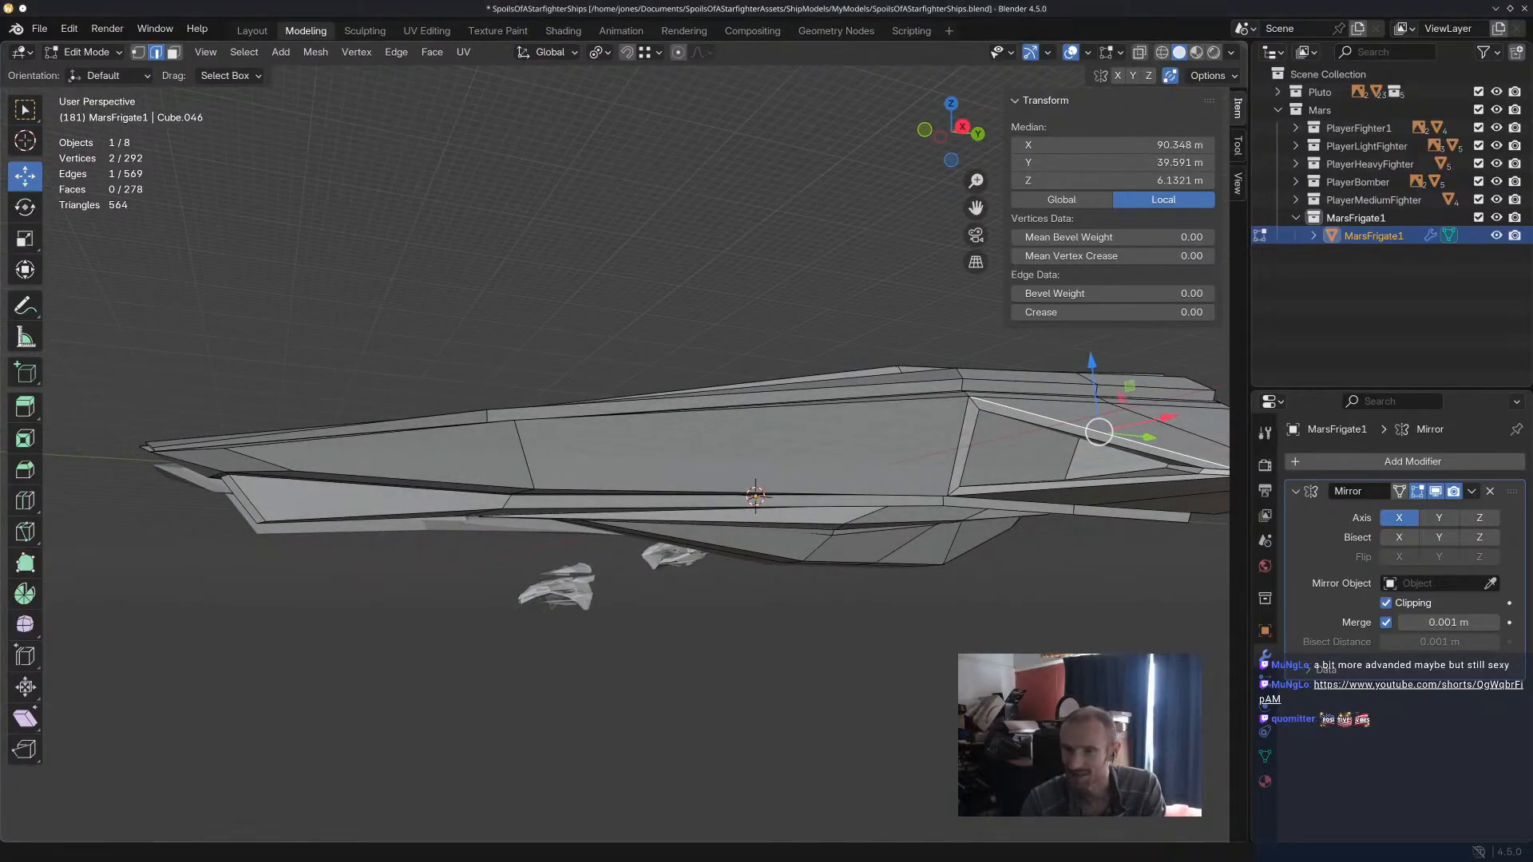
# Switch to the browser playing the YouTube short on the lattice wrapping trick and move its window fully into view.
pyautogui.hotkey('alt', 'Tab')
pyautogui.hotkey('alt', 'Tab')
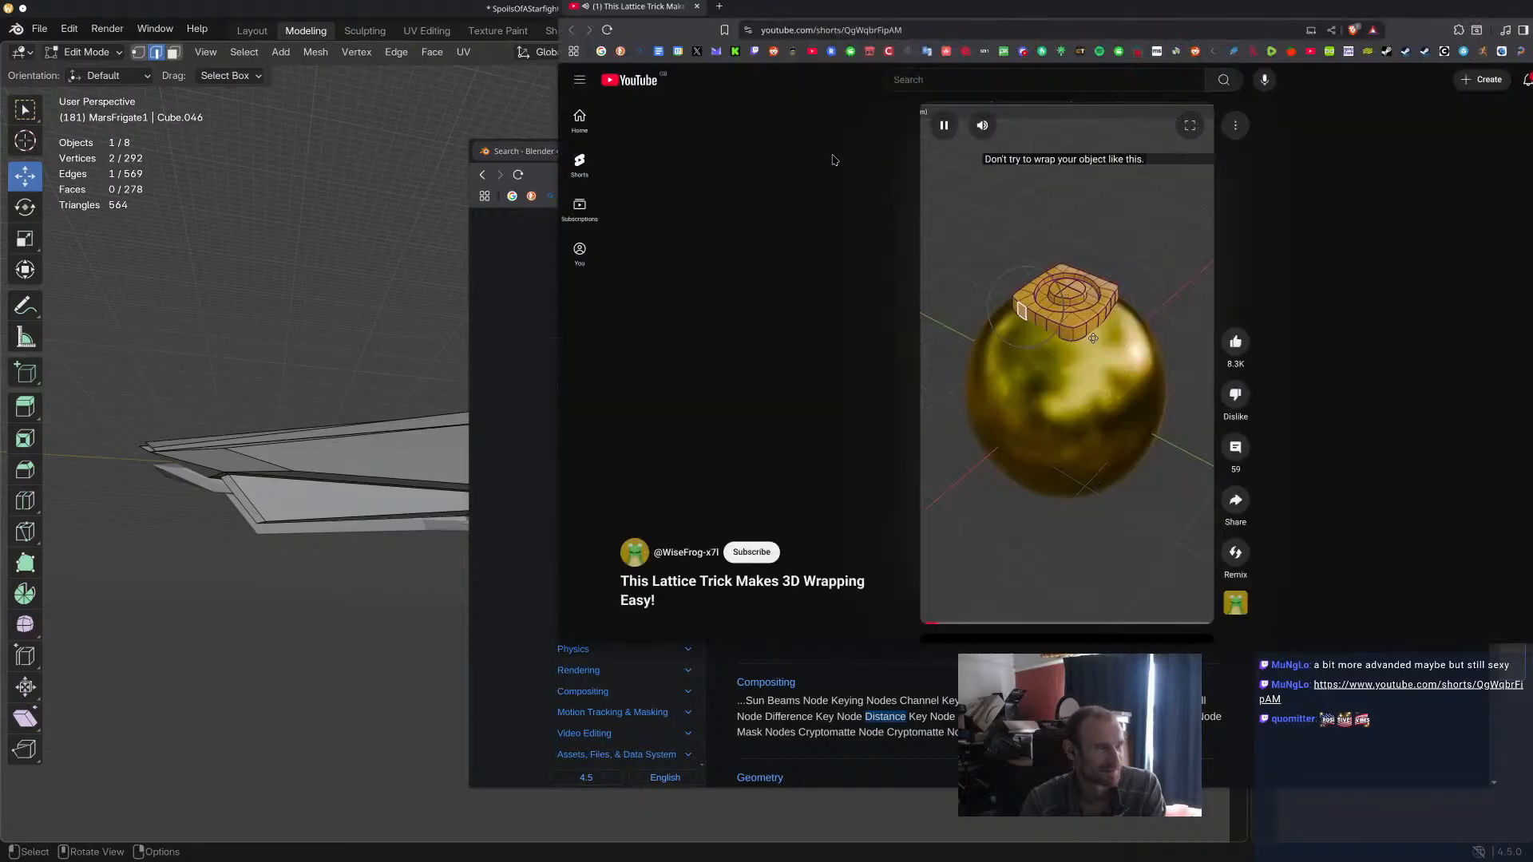
pyautogui.moveTo(898, 14); pyautogui.dragTo(605, 179)
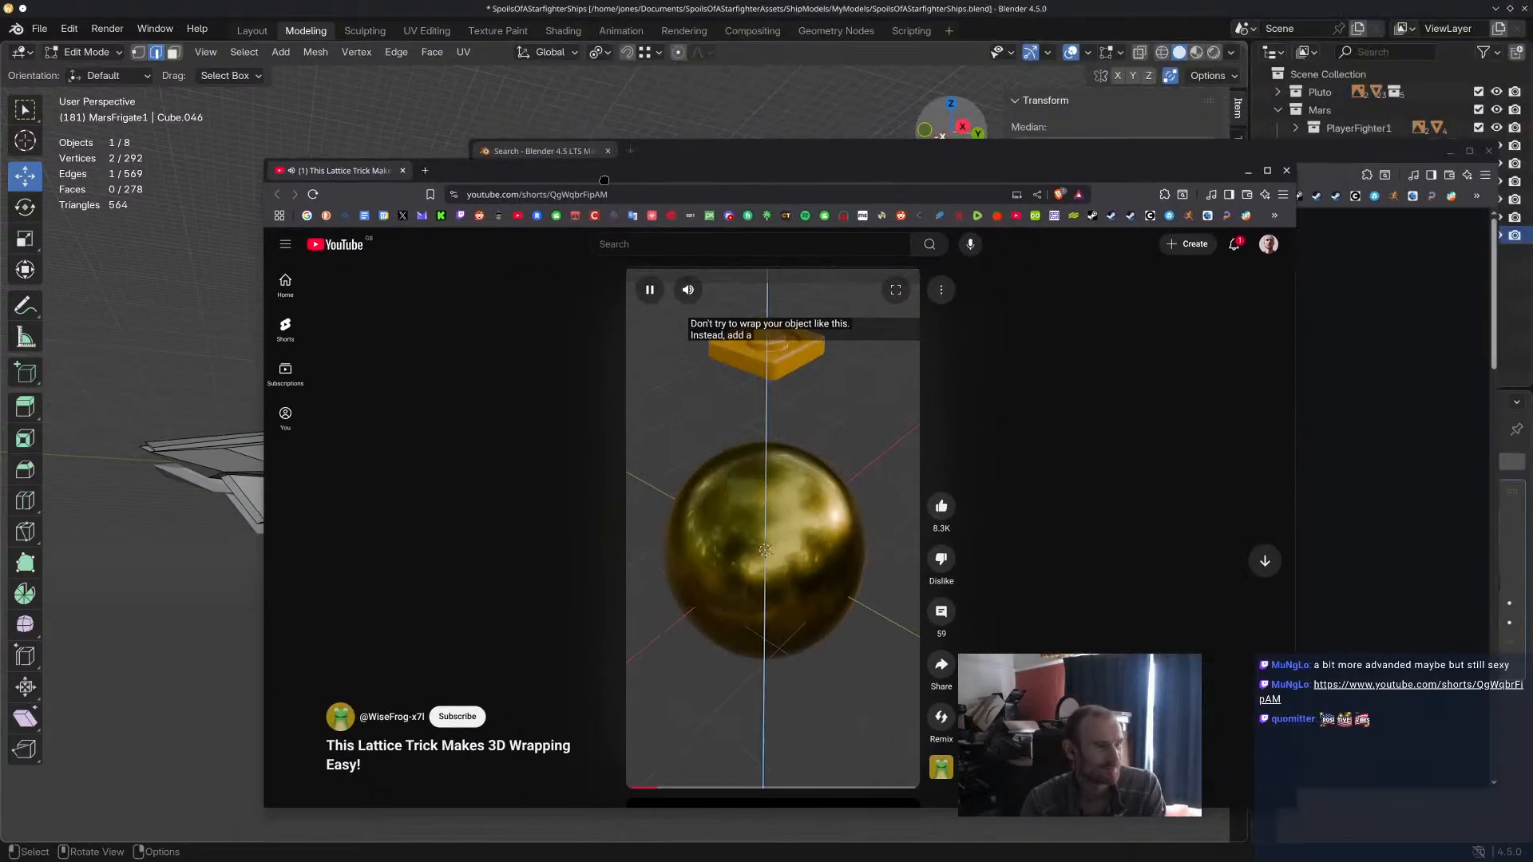
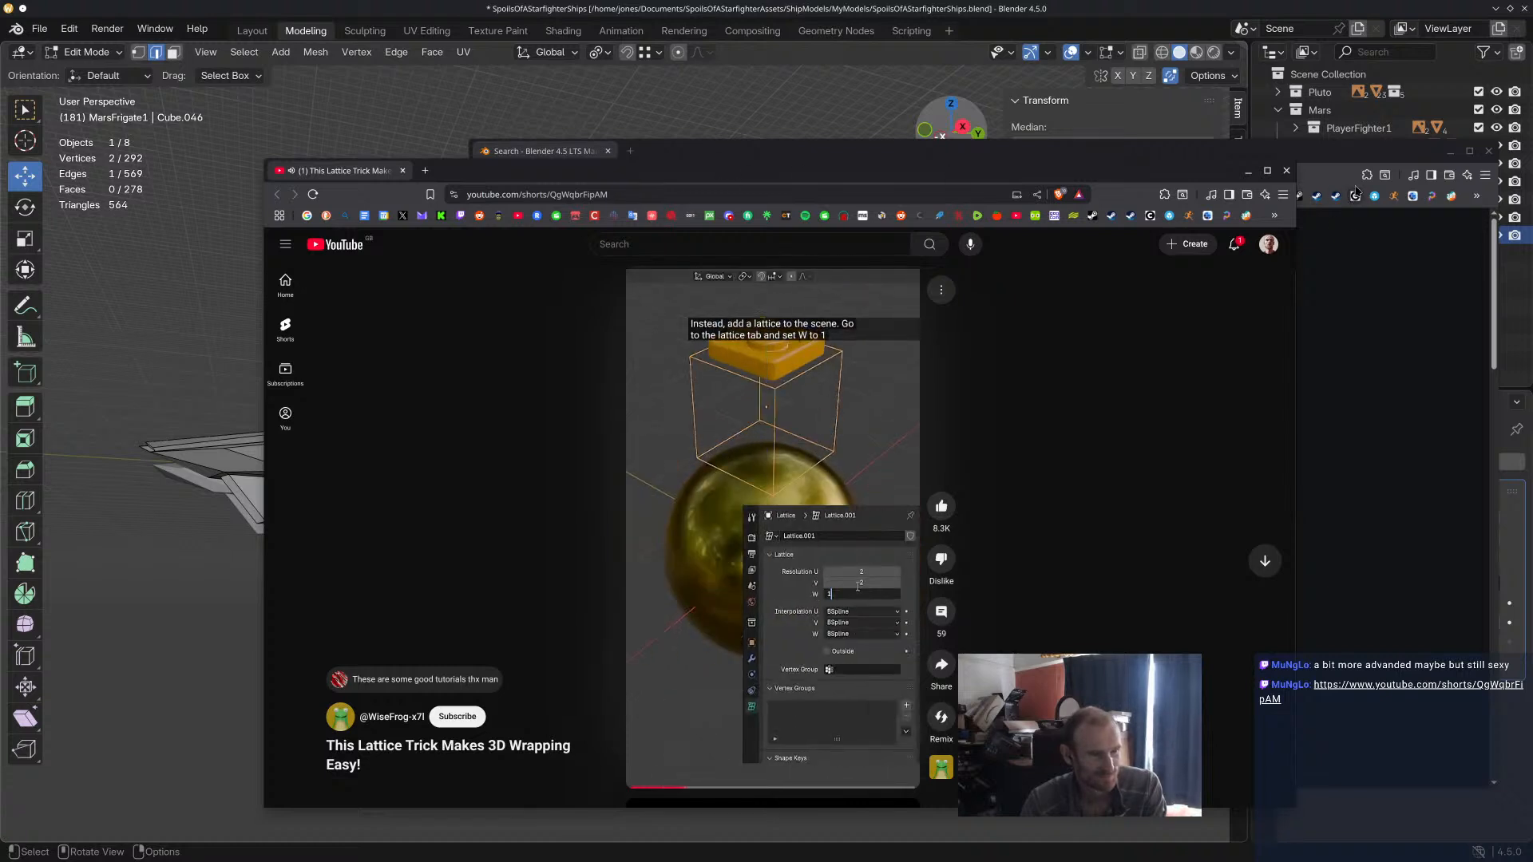
# Close the YouTube and Blender manual browser windows and return to the underside of the ship model.
pyautogui.click(1287, 172)
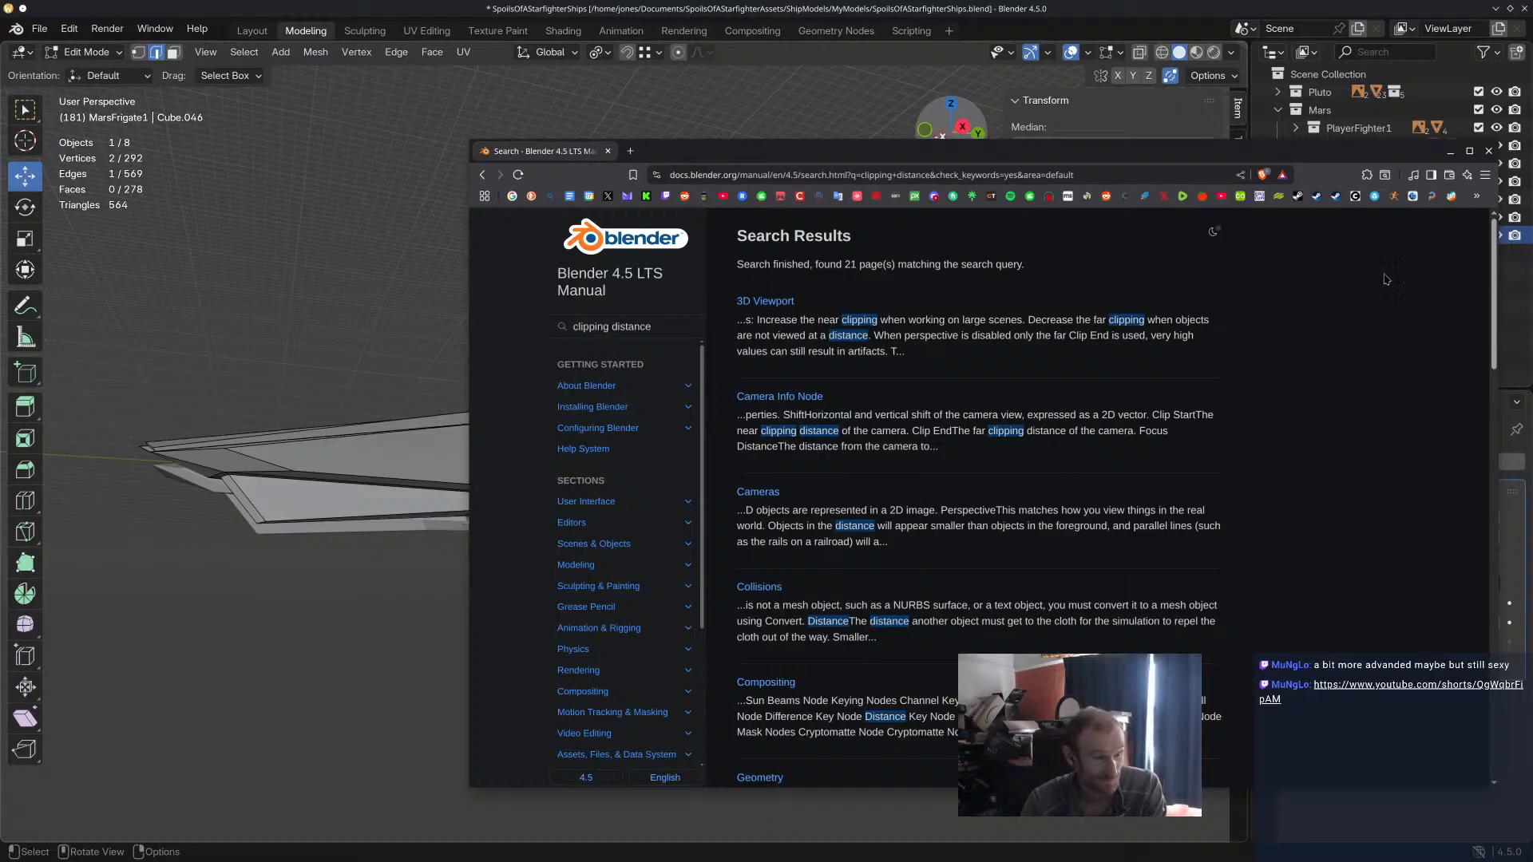
pyautogui.click(1488, 151)
pyautogui.moveTo(1062, 479); pyautogui.dragTo(1031, 444)
pyautogui.moveTo(1030, 444); pyautogui.dragTo(717, 389, button='middle')
pyautogui.click(673, 385)
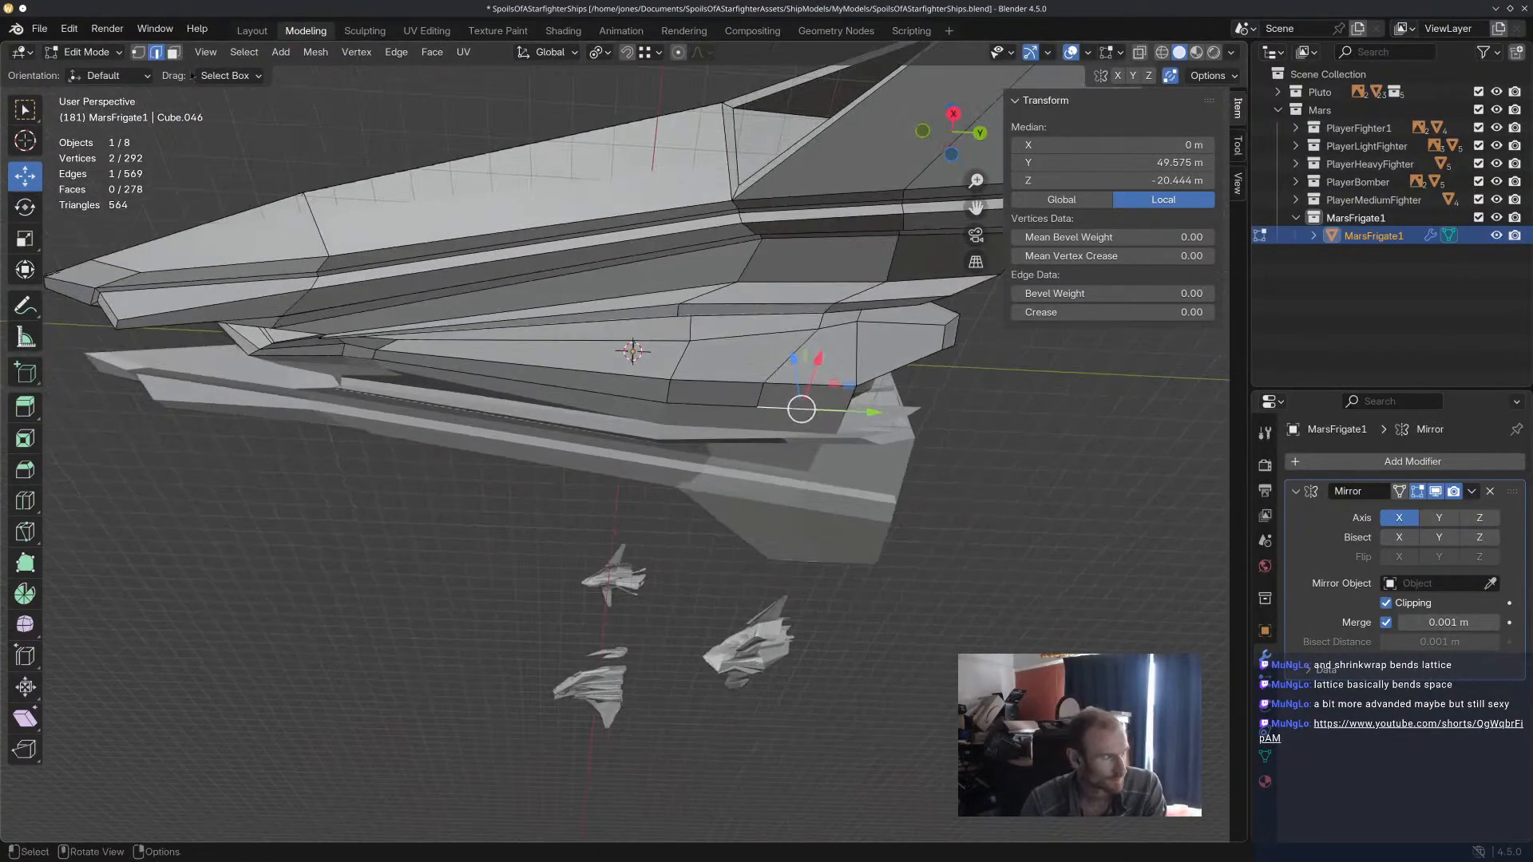
# Add one lengthwise loop cut along the centre hull's lower side, slid to a factor of 0.779.
pyautogui.press('3')
pyautogui.scroll(2, 947, 446)
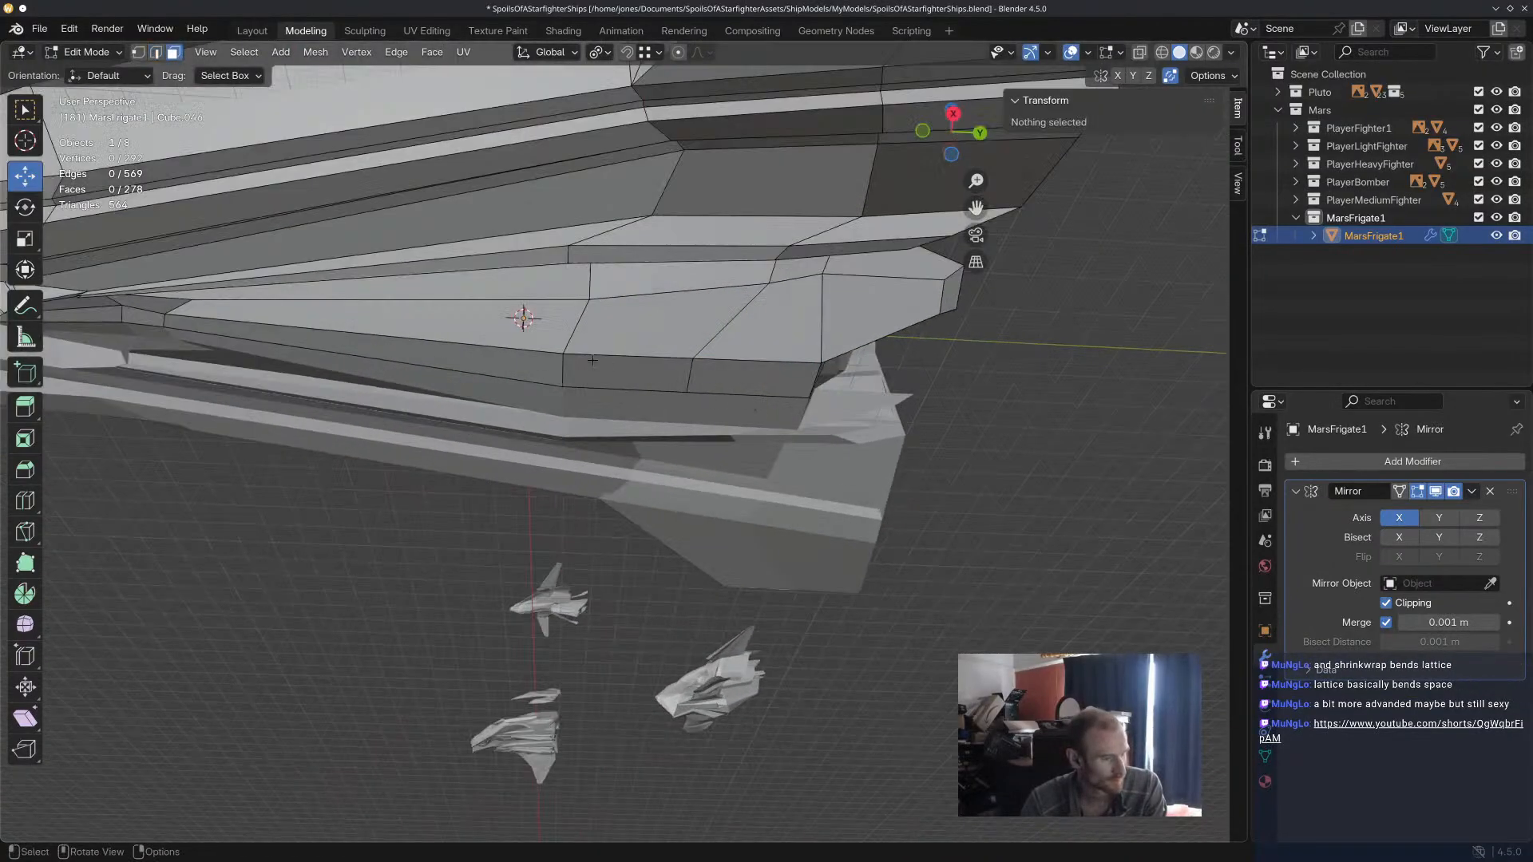
pyautogui.scroll(2, 608, 362)
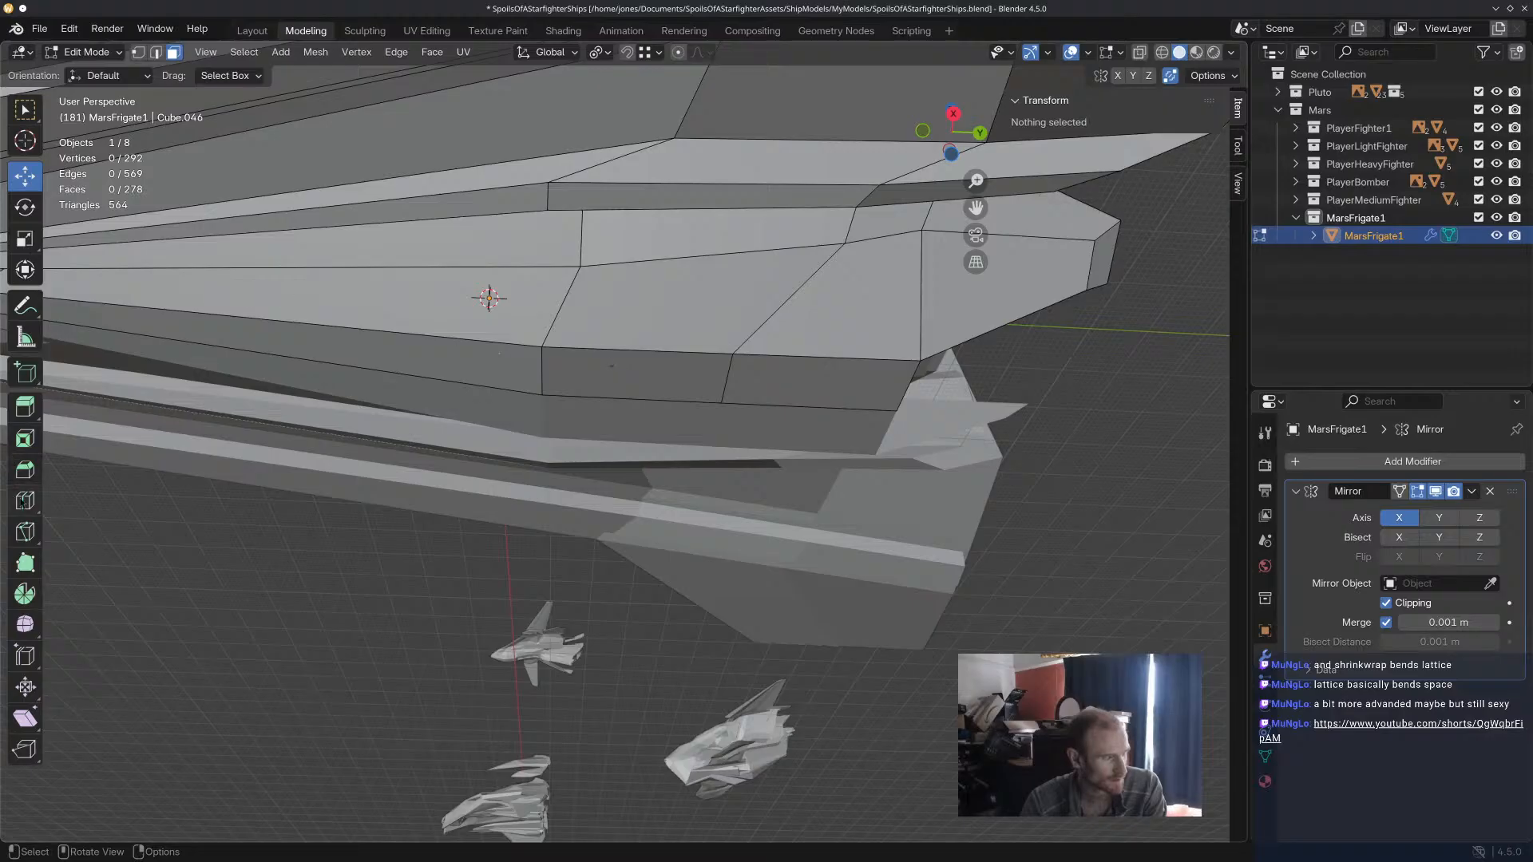
pyautogui.hotkey('ctrl', 'r')
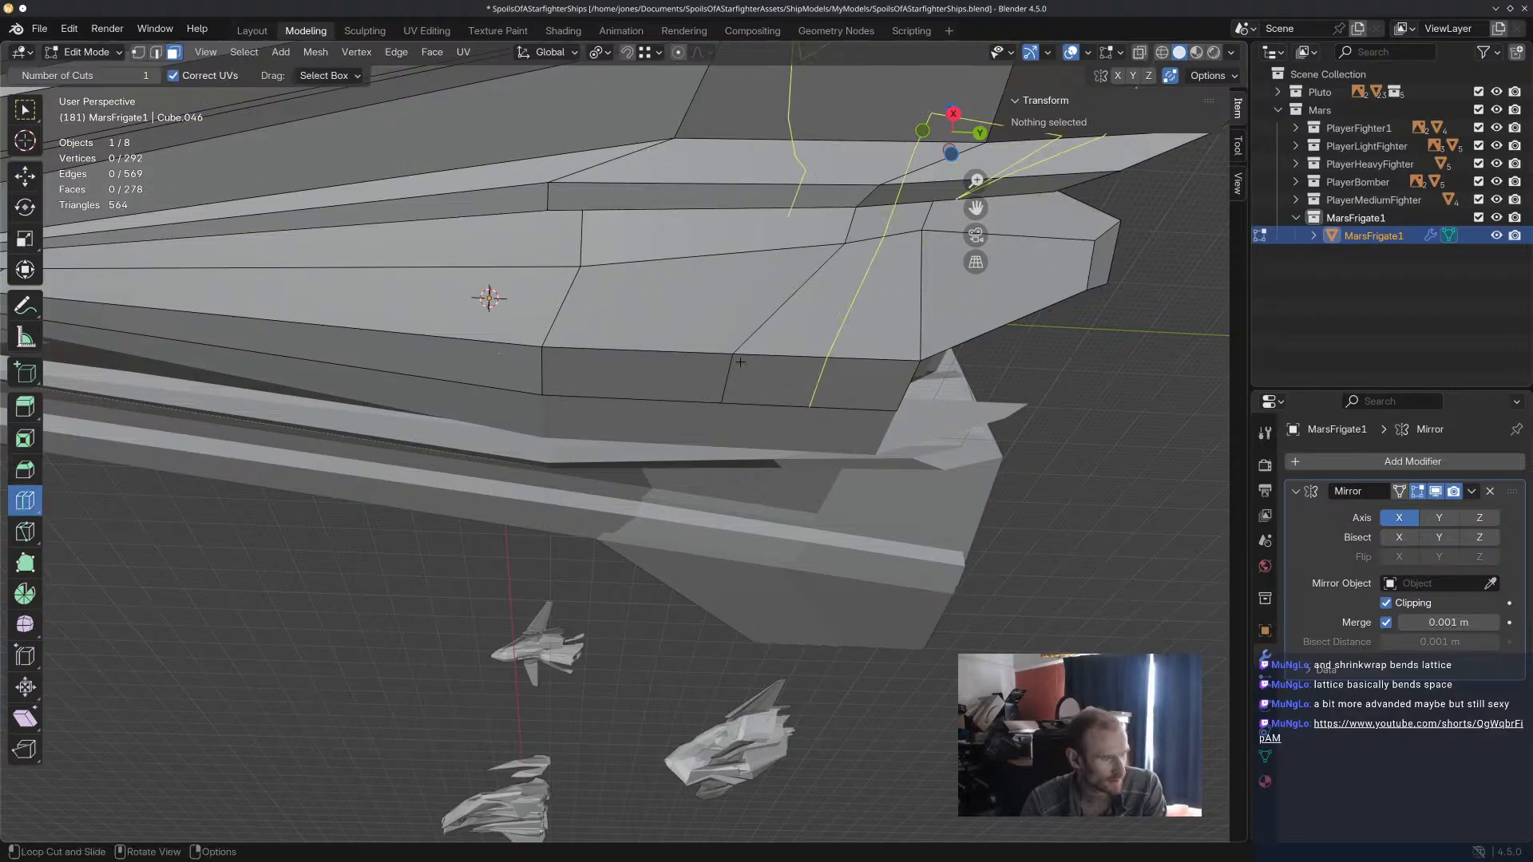
pyautogui.click(728, 358)
pyautogui.click(735, 344)
pyautogui.moveTo(736, 343); pyautogui.dragTo(119, 263, button='middle')
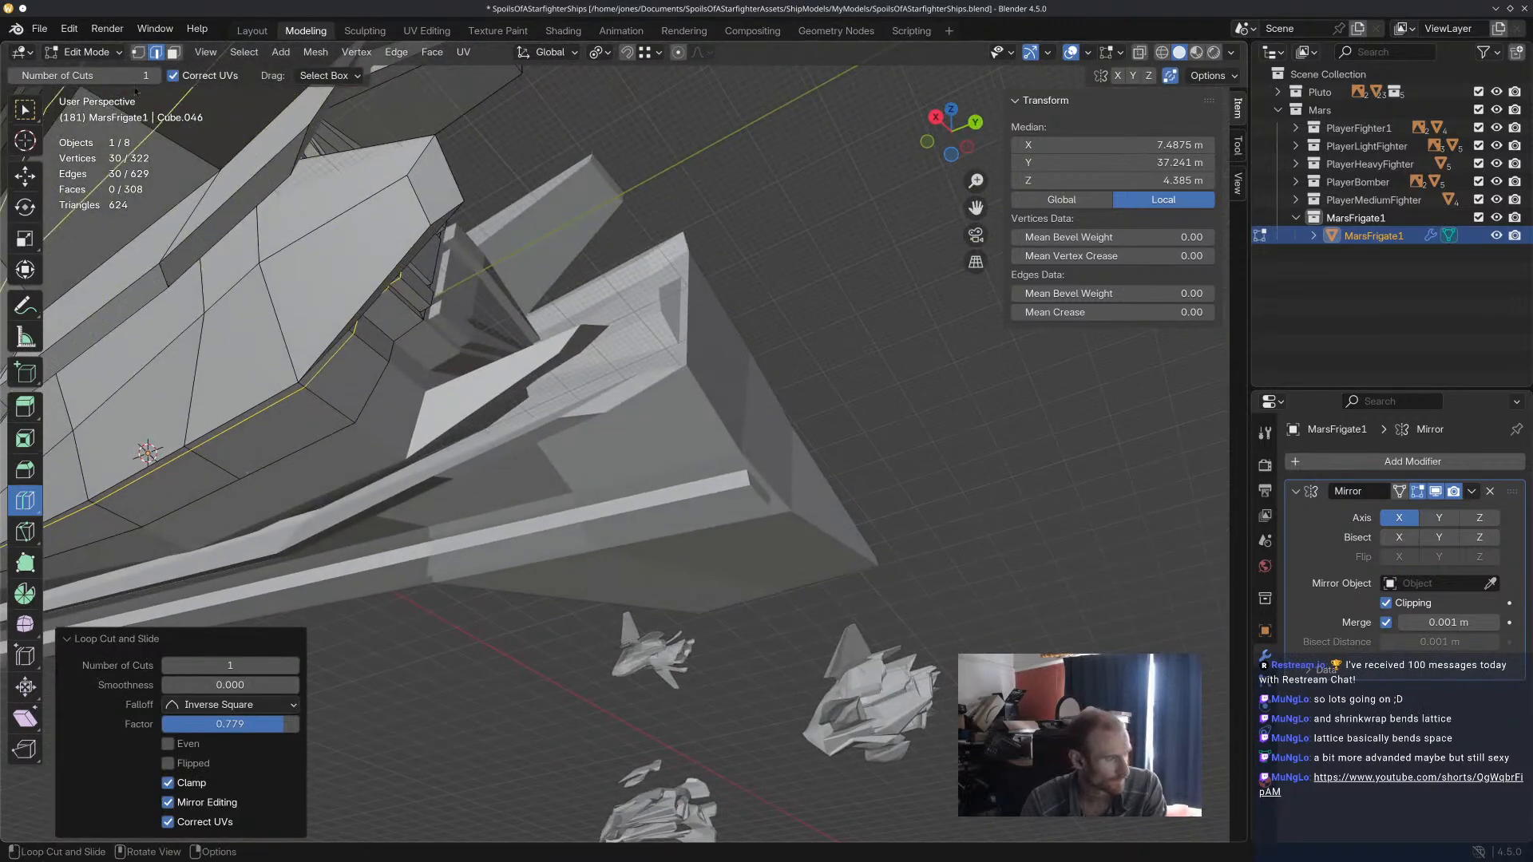
# Select the three faces along the centre hull's bottom strip, beside the new loop cut.
pyautogui.click(175, 53)
pyautogui.click(26, 177)
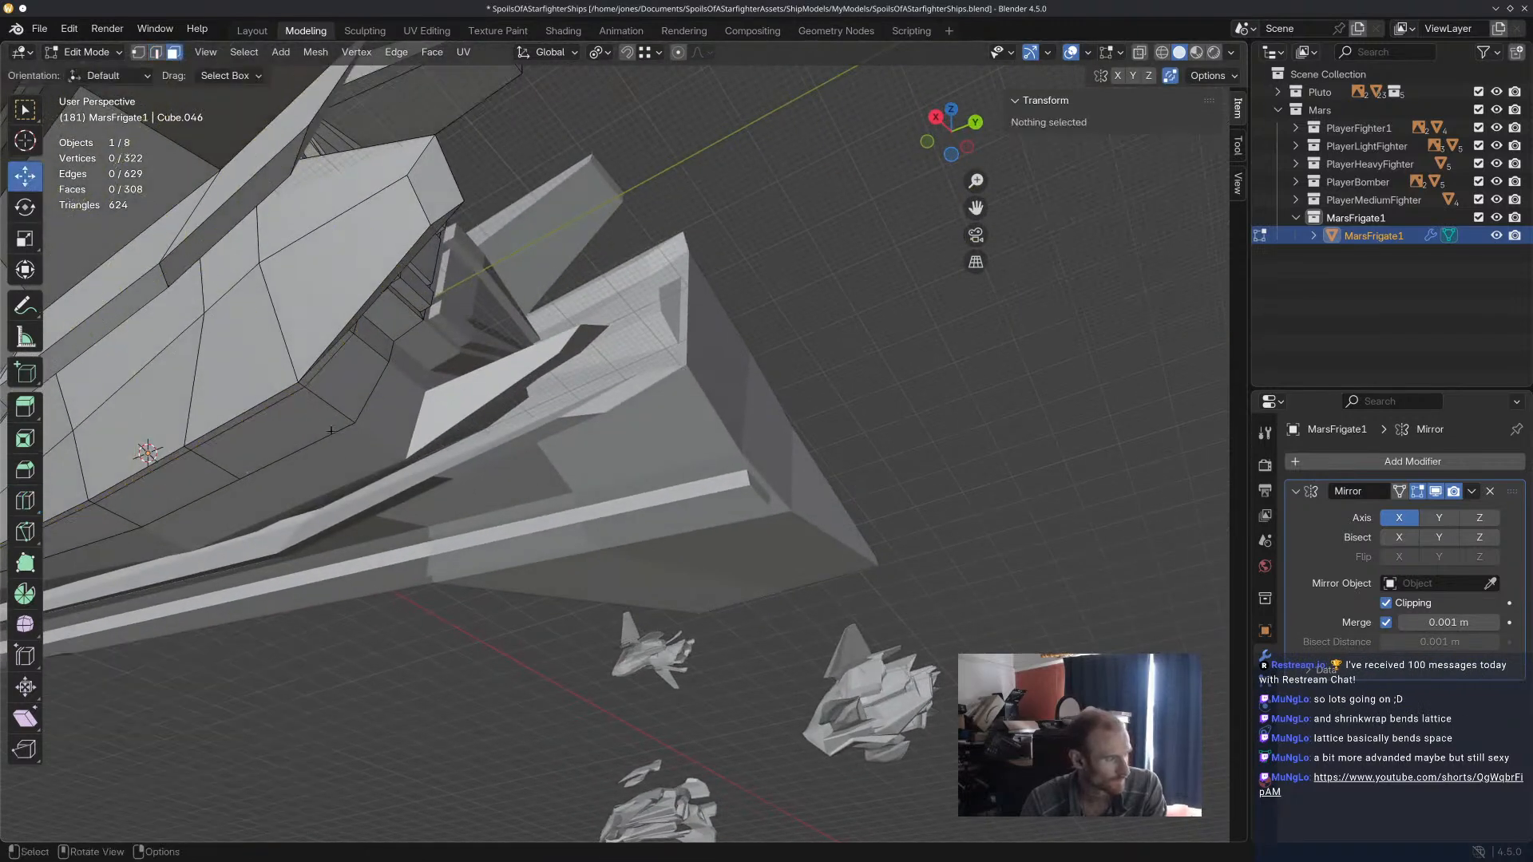
pyautogui.click(248, 476)
pyautogui.keyDown('shift'); pyautogui.click(205, 483); pyautogui.keyUp('shift')
pyautogui.moveTo(205, 482); pyautogui.dragTo(585, 415, button='middle')
pyautogui.keyDown('shift'); pyautogui.click(730, 240); pyautogui.keyUp('shift')
pyautogui.moveTo(730, 240); pyautogui.dragTo(599, 384, button='middle')
pyautogui.moveTo(569, 400); pyautogui.dragTo(568, 395)
pyautogui.moveTo(569, 394); pyautogui.dragTo(444, 455, button='middle')
# Select the two cross edges bounding the rearmost face of the centre hull's bottom strip and raise them along Z.
pyautogui.click(156, 52)
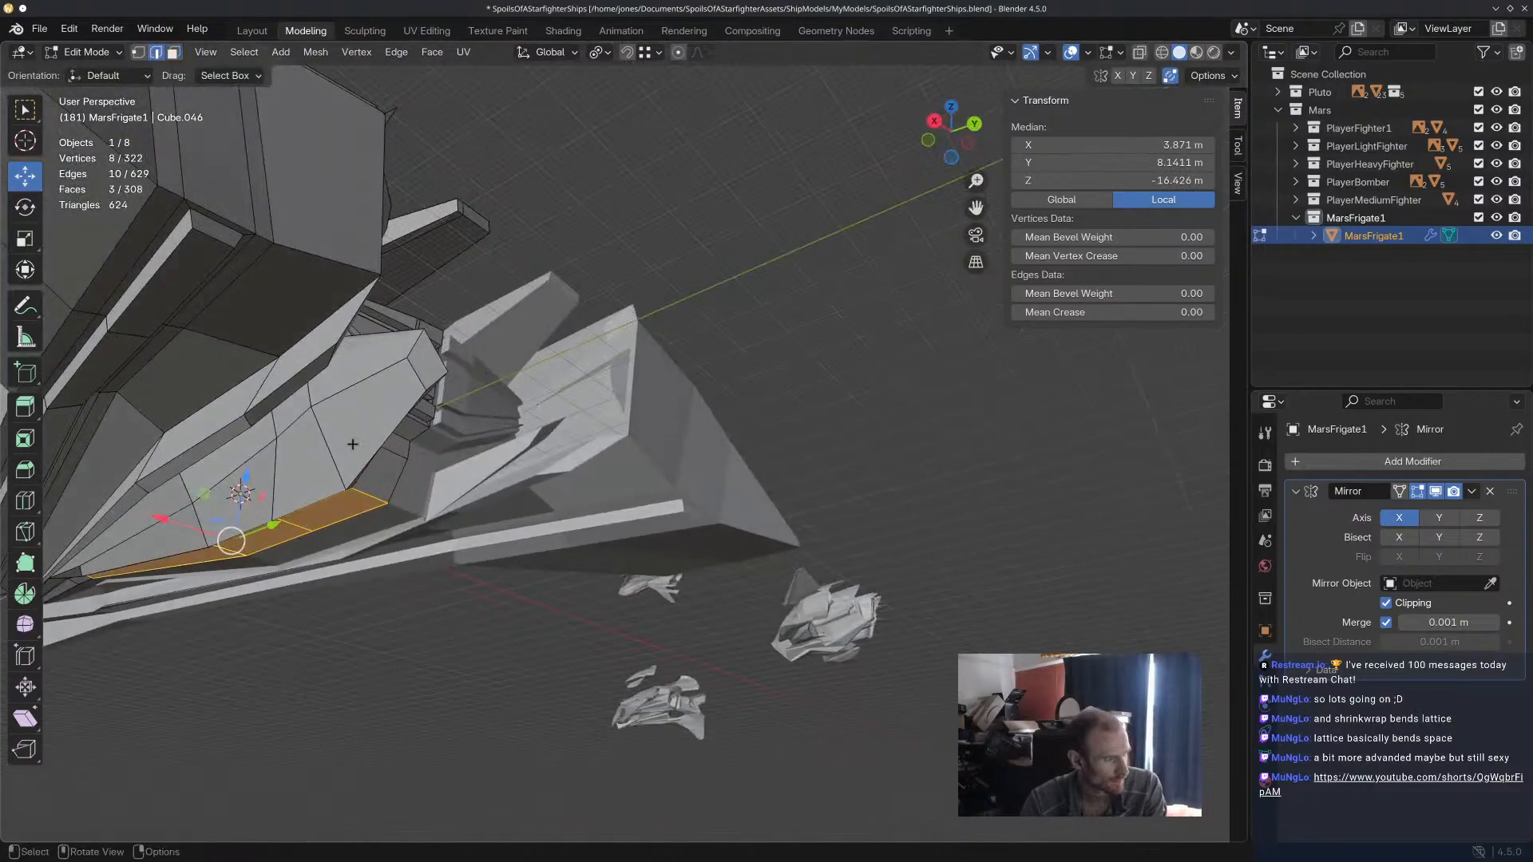
pyautogui.click(369, 496)
pyautogui.click(295, 524)
pyautogui.keyDown('shift'); pyautogui.click(331, 510); pyautogui.keyUp('shift')
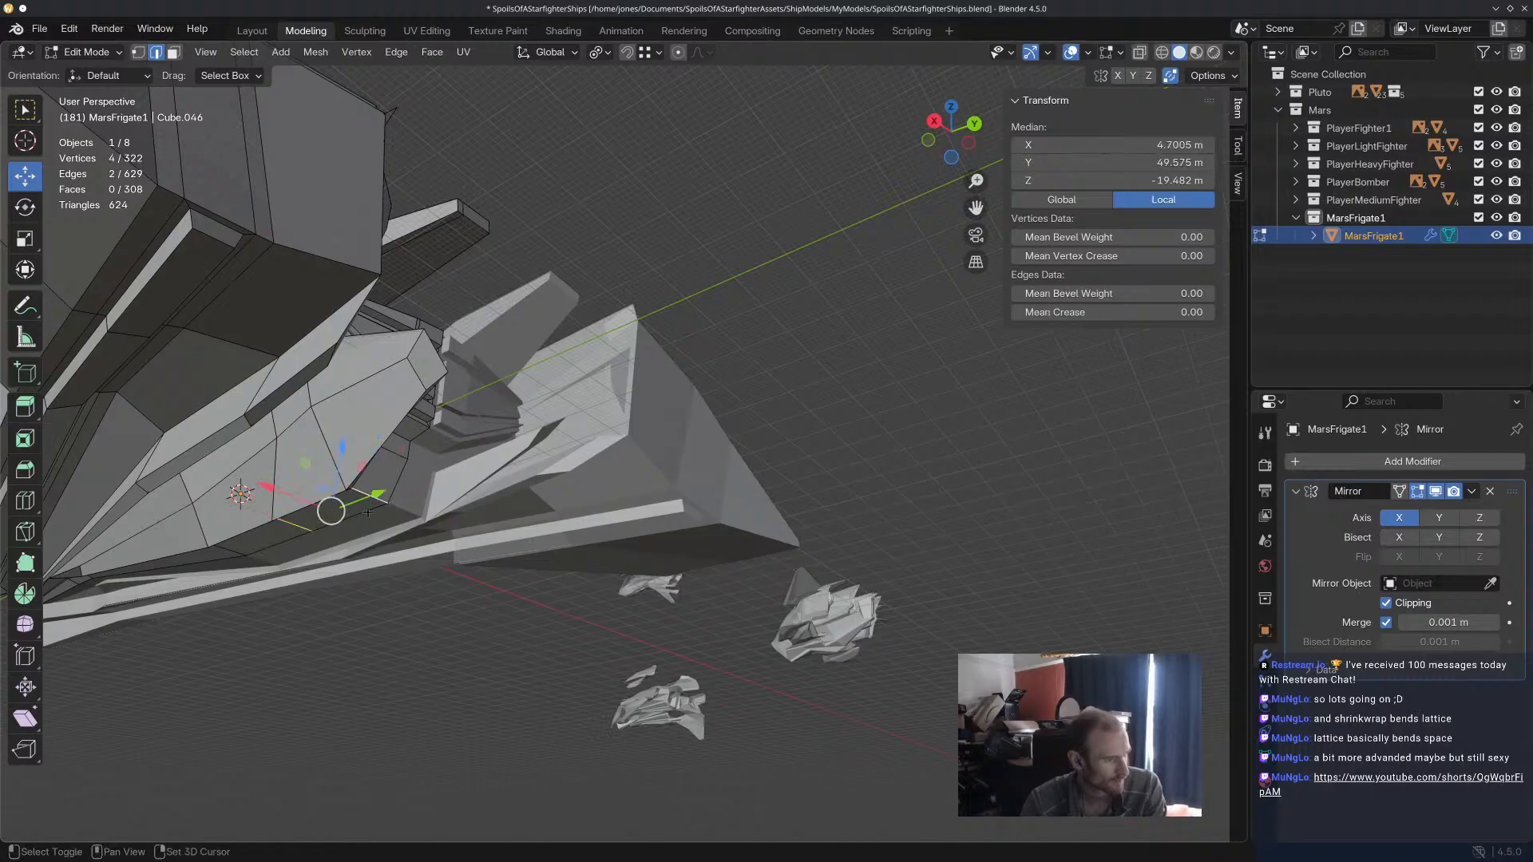
pyautogui.moveTo(337, 465); pyautogui.dragTo(344, 444)
pyautogui.moveTo(334, 512); pyautogui.dragTo(459, 494, button='middle')
# Raise the next cross edge forward on the centre hull's bottom strip along Z and clear the selection.
pyautogui.click(555, 388)
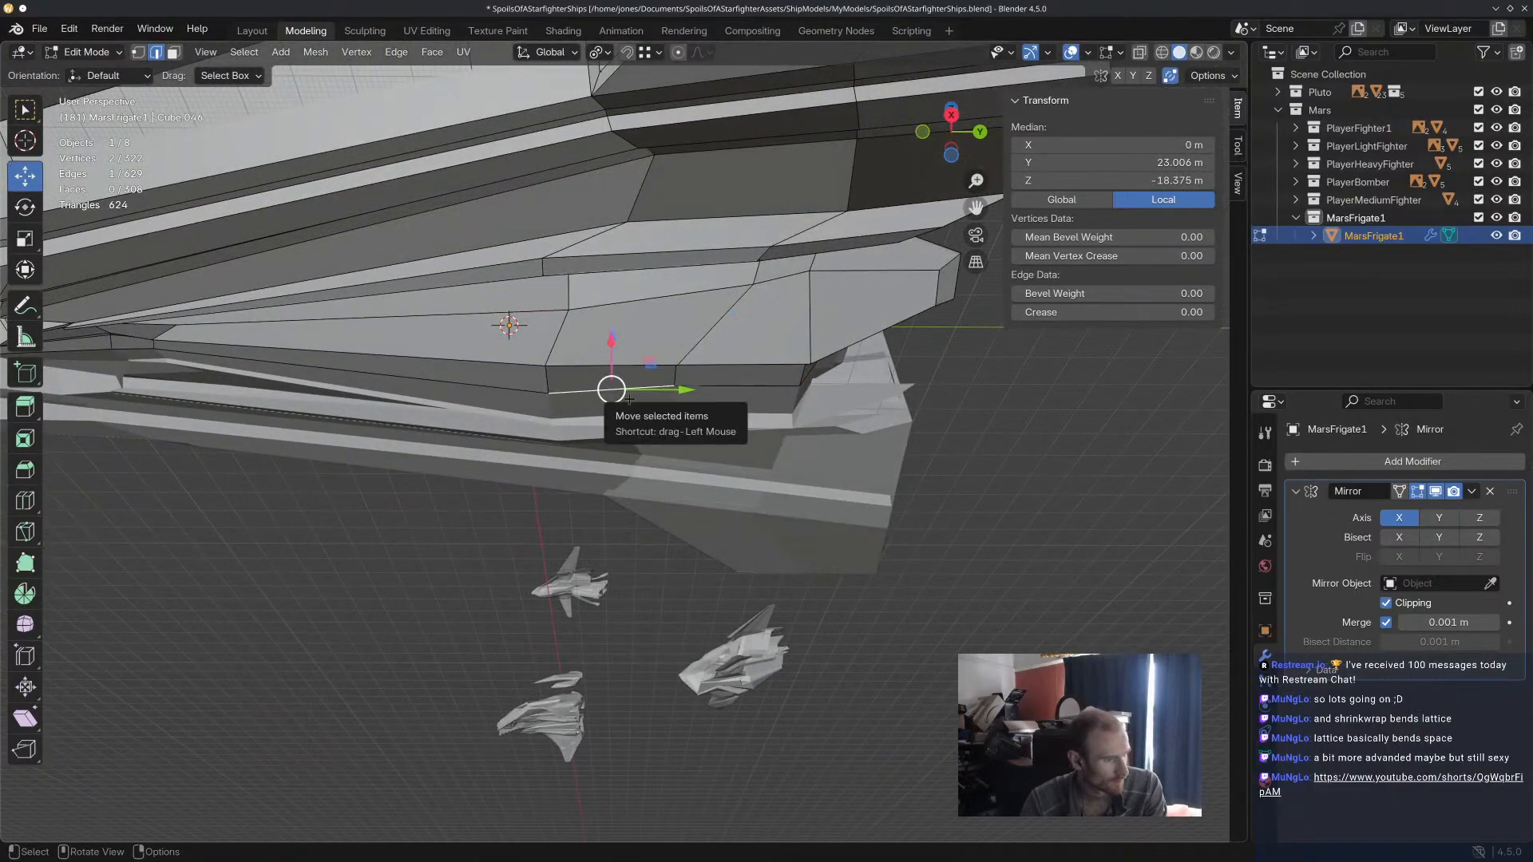
pyautogui.moveTo(624, 399)
pyautogui.mouseDown(button='middle')
pyautogui.moveTo(629, 418)
pyautogui.moveTo(610, 421)
pyautogui.mouseUp(button='middle')
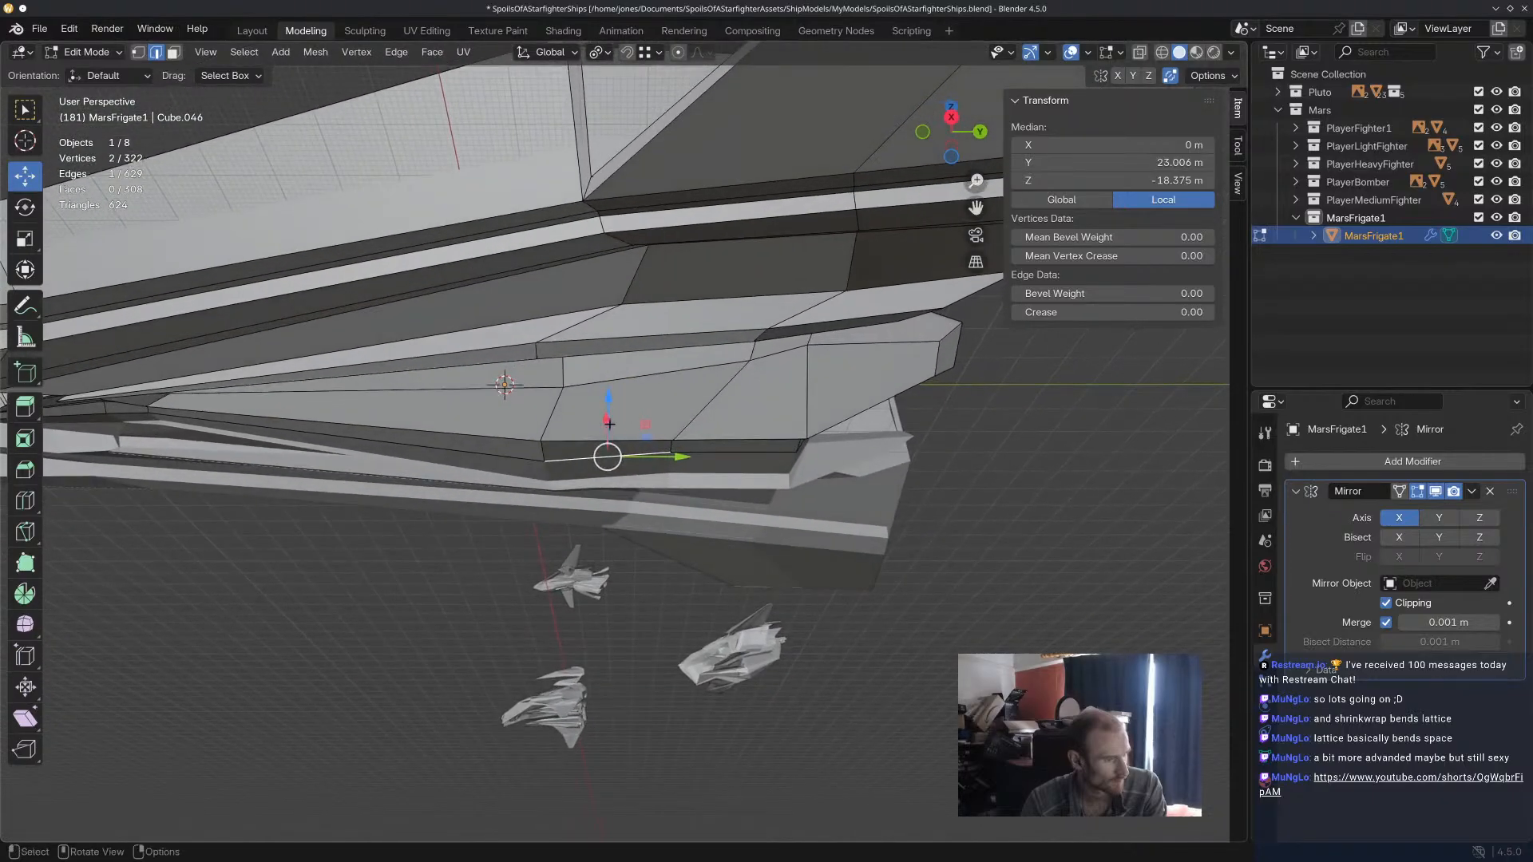
pyautogui.click(547, 409)
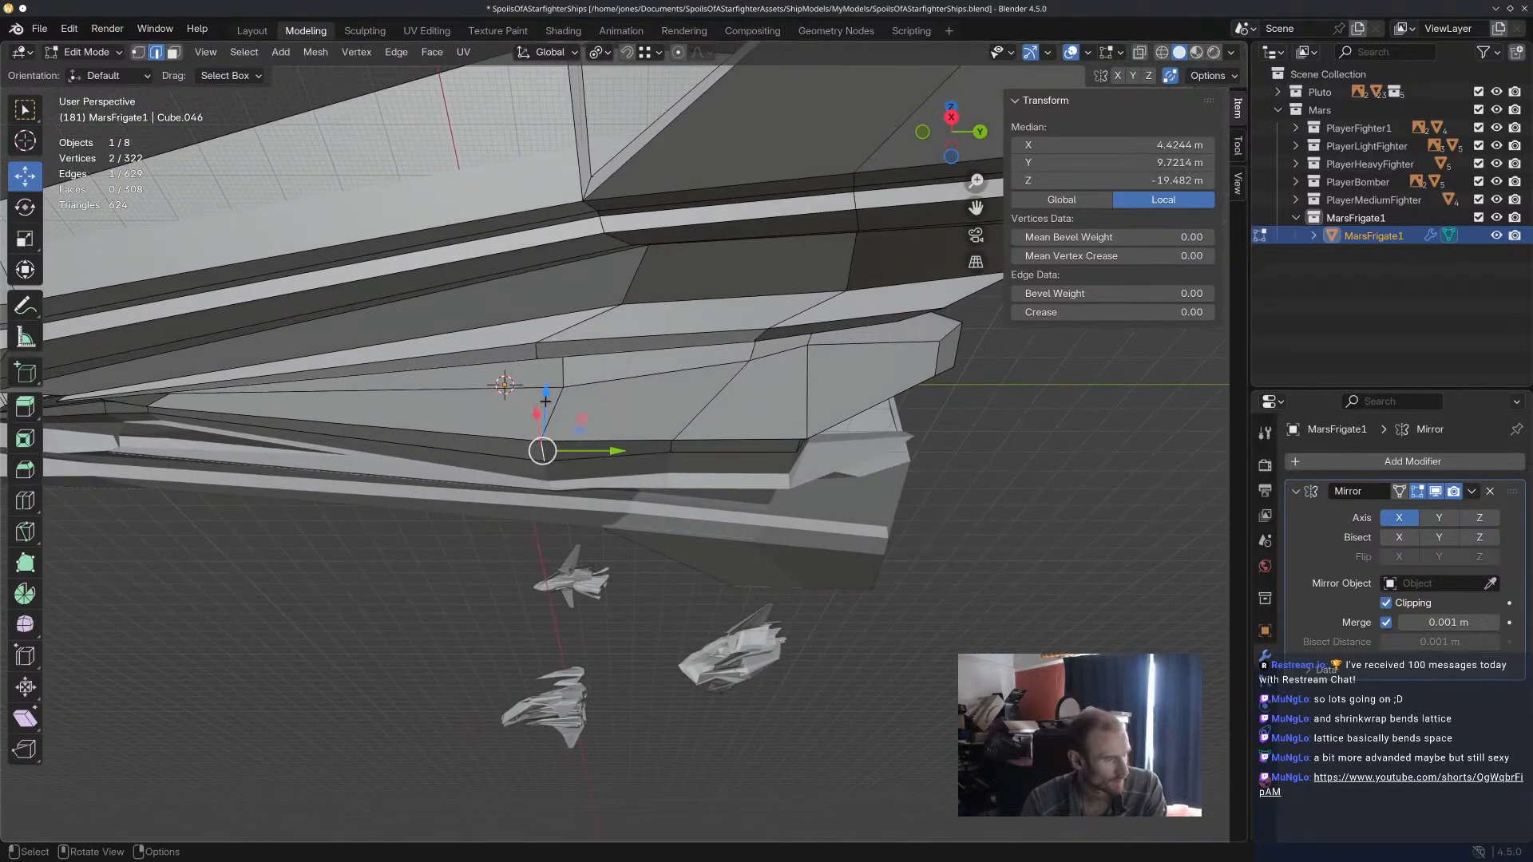
pyautogui.moveTo(547, 400); pyautogui.dragTo(546, 382)
pyautogui.click(613, 600)
# Examine the whole frigate beside the other ships, briefly trying material preview before returning to solid shading.
pyautogui.moveTo(613, 602); pyautogui.dragTo(789, 621, button='middle')
pyautogui.click(810, 507)
pyautogui.click(942, 383)
pyautogui.scroll(2, 1111, 163)
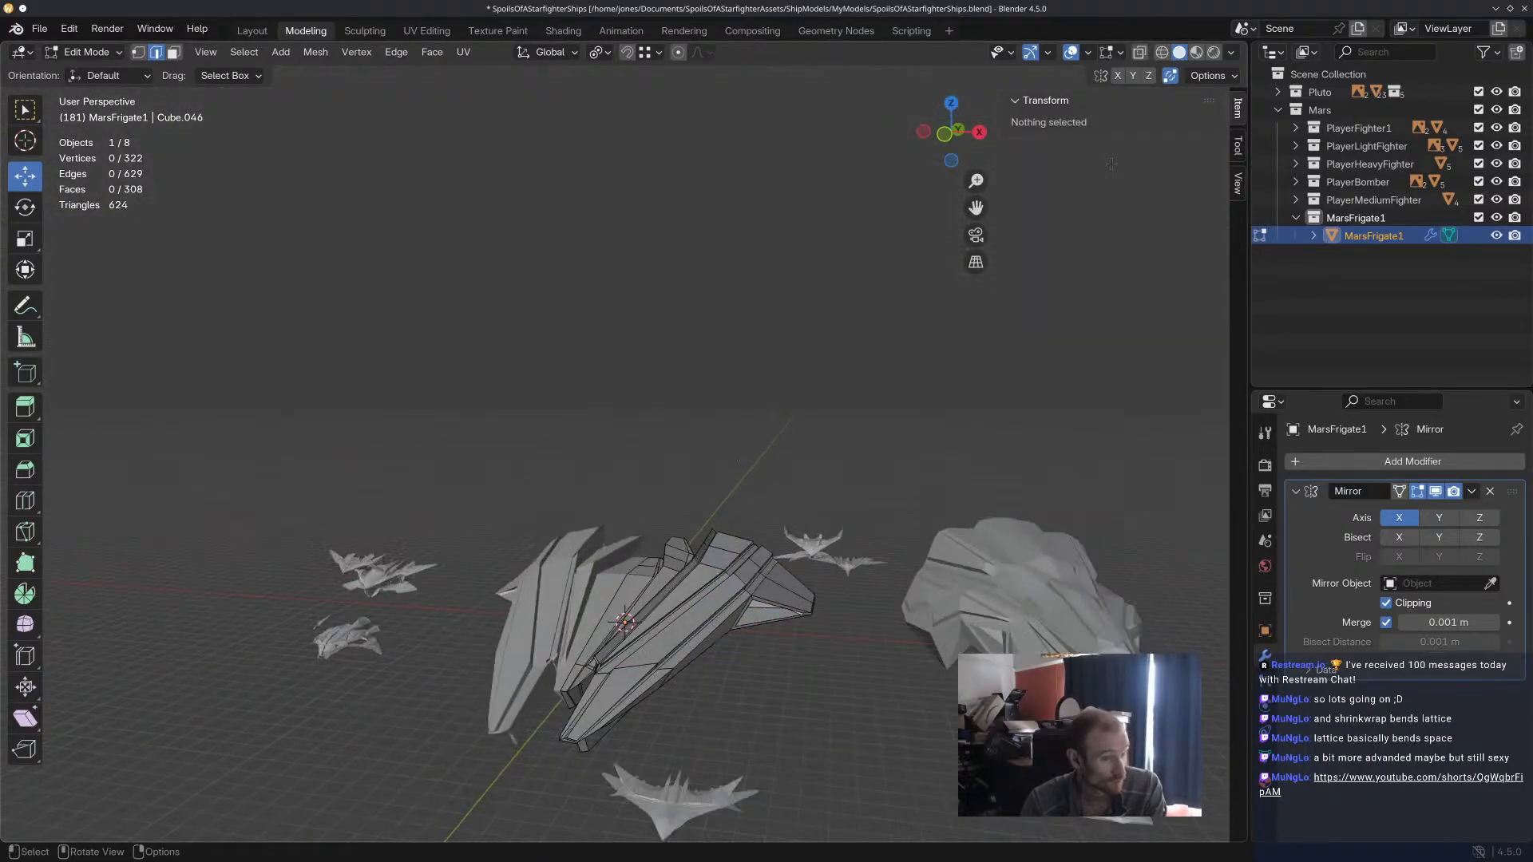
pyautogui.click(1196, 53)
pyautogui.click(1180, 54)
pyautogui.moveTo(1055, 170); pyautogui.dragTo(797, 362, button='middle')
pyautogui.scroll(3, 780, 354)
pyautogui.scroll(-2, 779, 354)
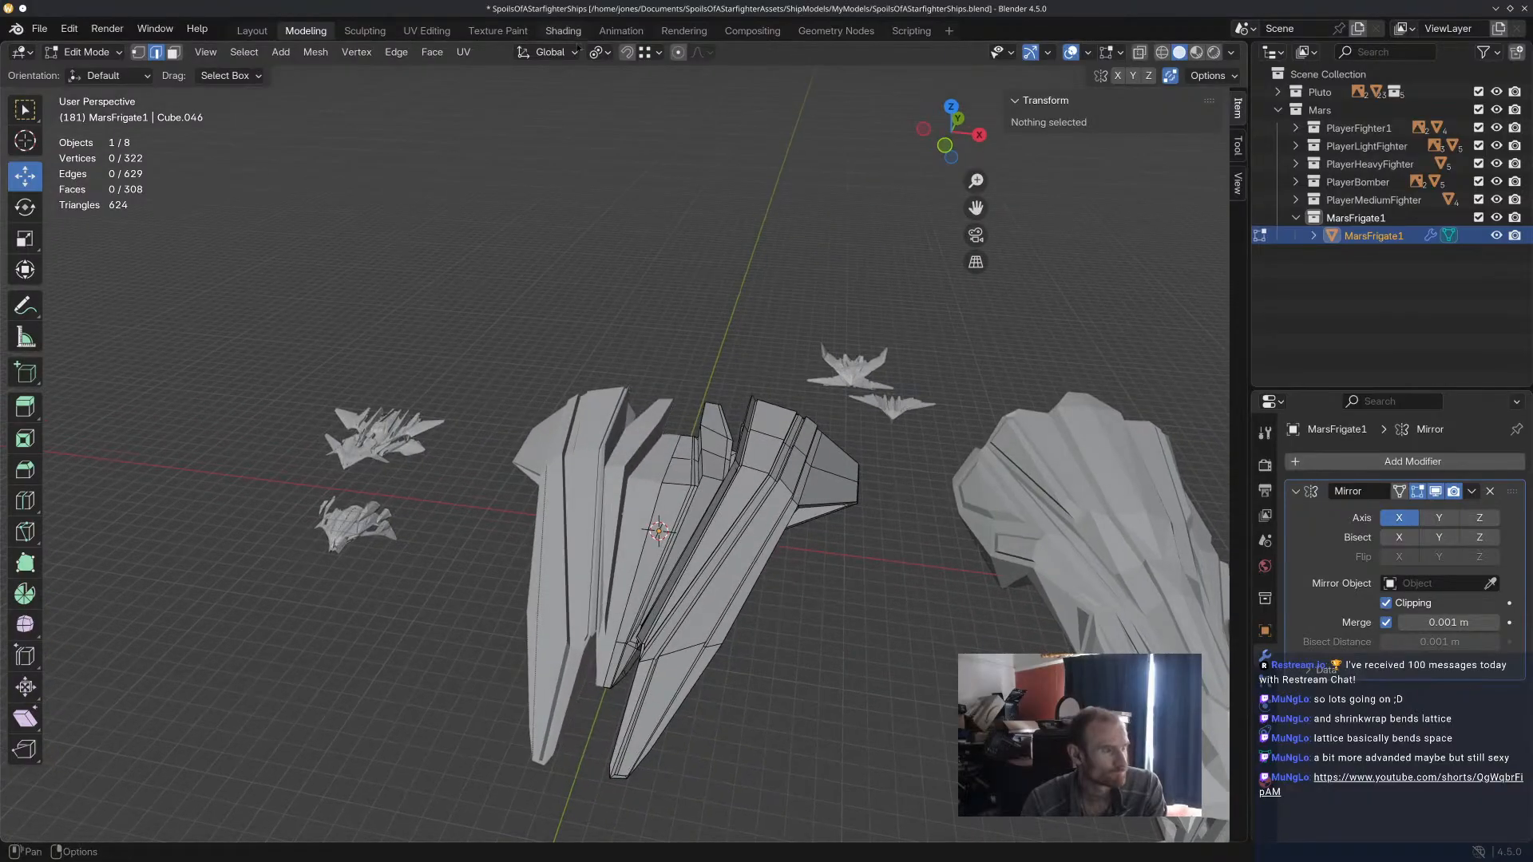
# Examine the frigate beside the textured ships in the Shading workspace, from behind and below, and return to the Modeling workspace.
pyautogui.click(563, 30)
pyautogui.scroll(-5, 687, 352)
pyautogui.moveTo(682, 335)
pyautogui.mouseDown(button='middle')
pyautogui.moveTo(685, 321)
pyautogui.moveTo(816, 330)
pyautogui.moveTo(846, 218)
pyautogui.mouseUp(button='middle')
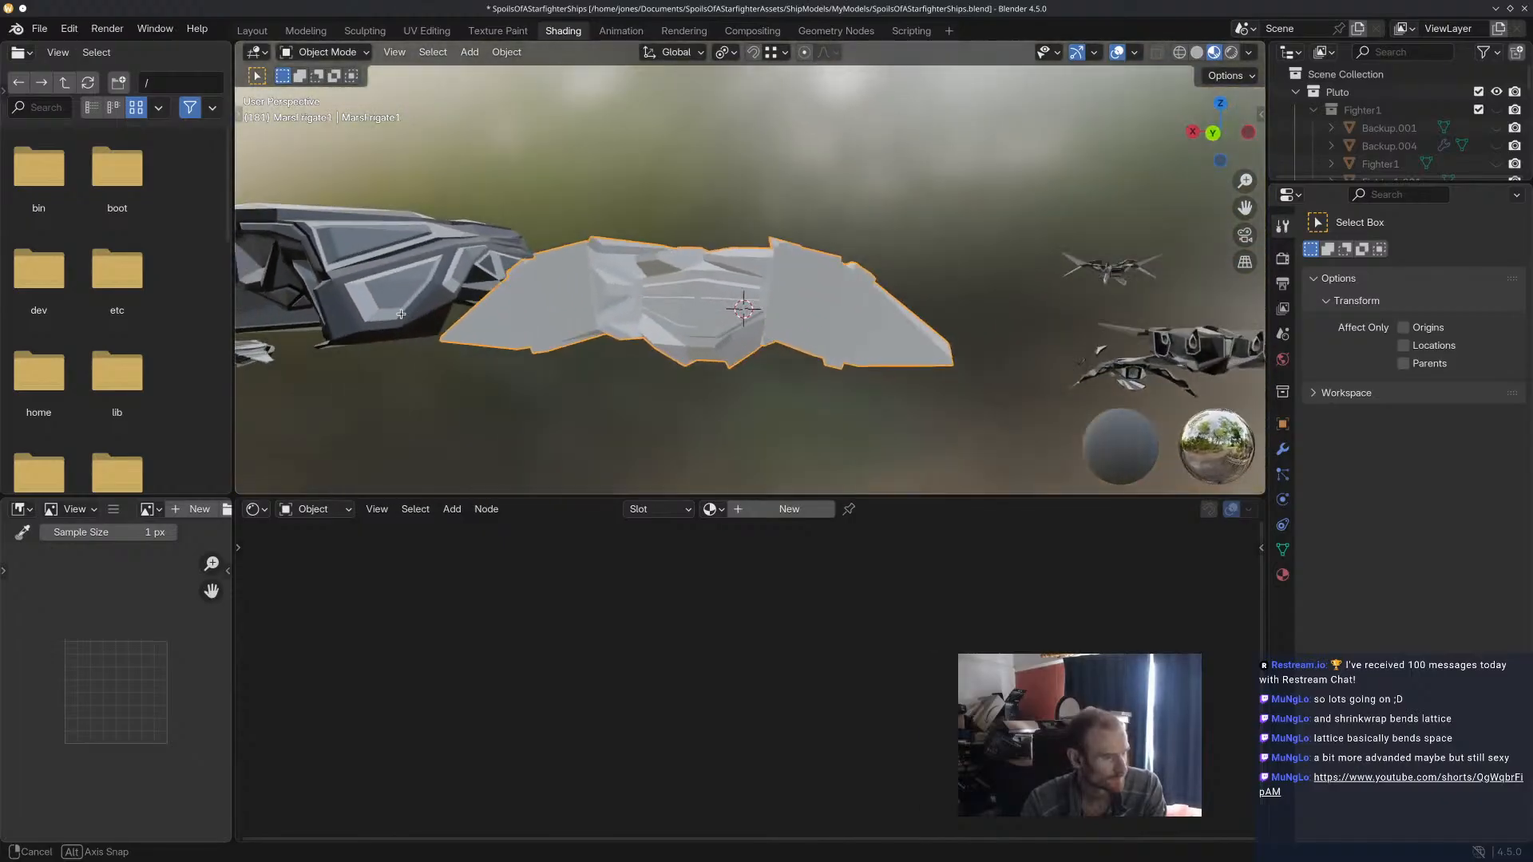
pyautogui.moveTo(443, 283); pyautogui.dragTo(331, 226, button='middle')
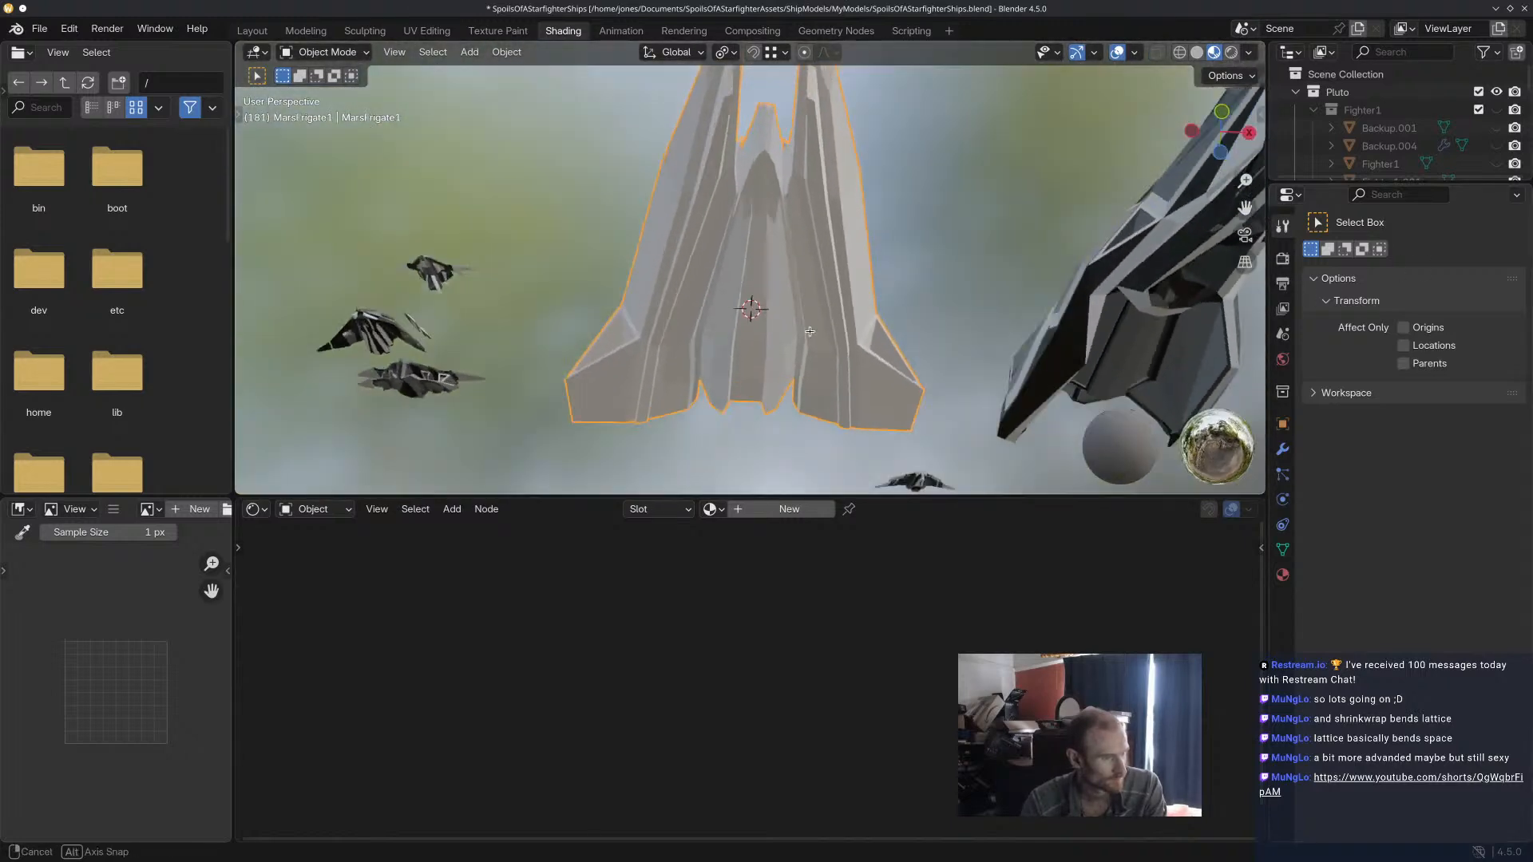
pyautogui.moveTo(726, 354); pyautogui.dragTo(674, 69, button='middle')
pyautogui.click(303, 30)
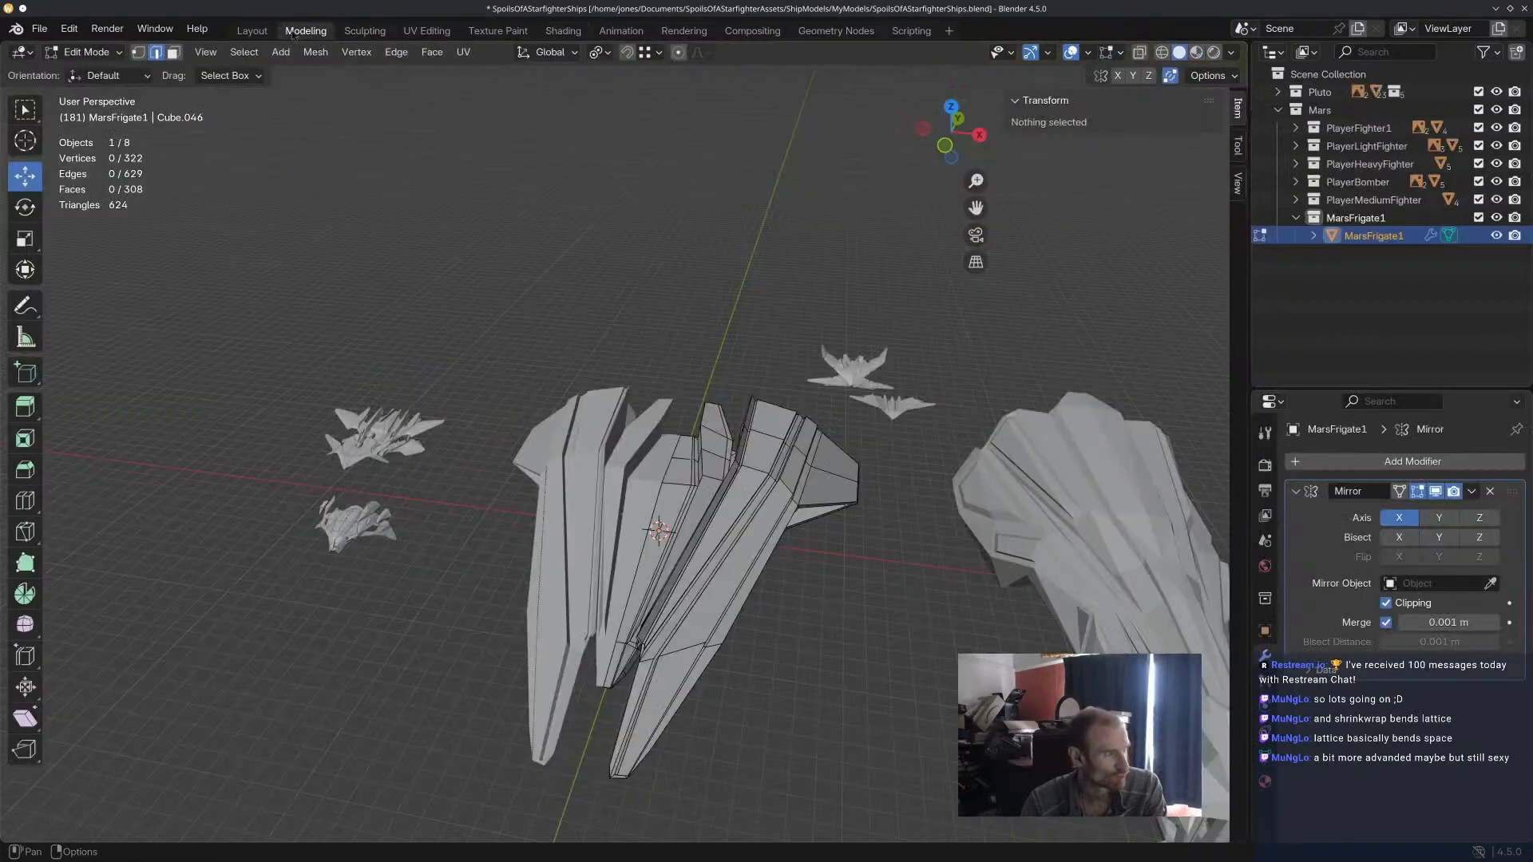
# Select the two forward faces on the side hull's outer flank and inset them together by about 1.58 m.
pyautogui.moveTo(587, 365); pyautogui.dragTo(715, 339, button='middle')
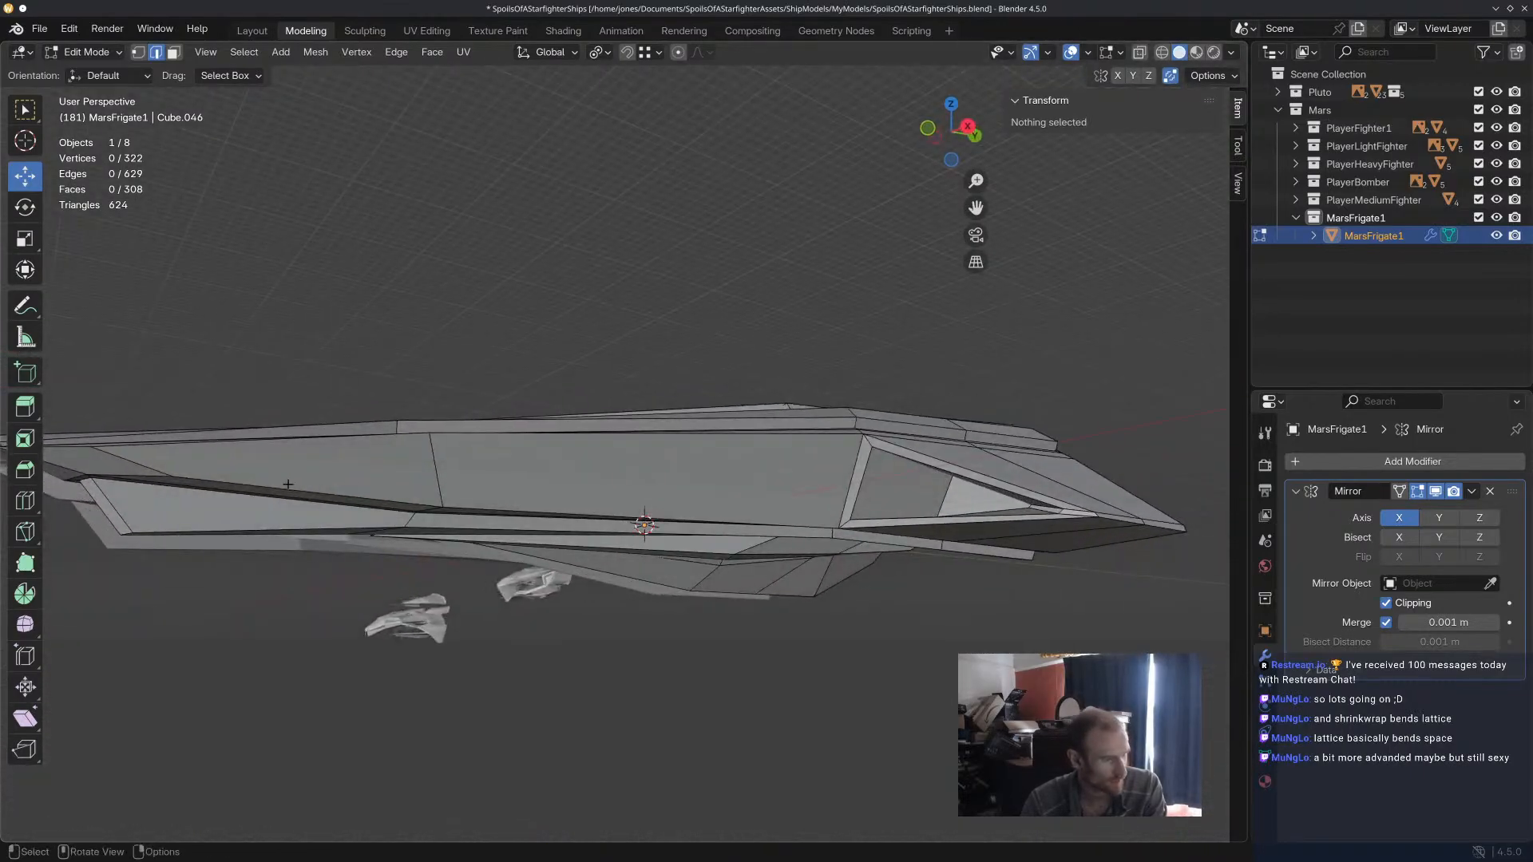
pyautogui.click(368, 463)
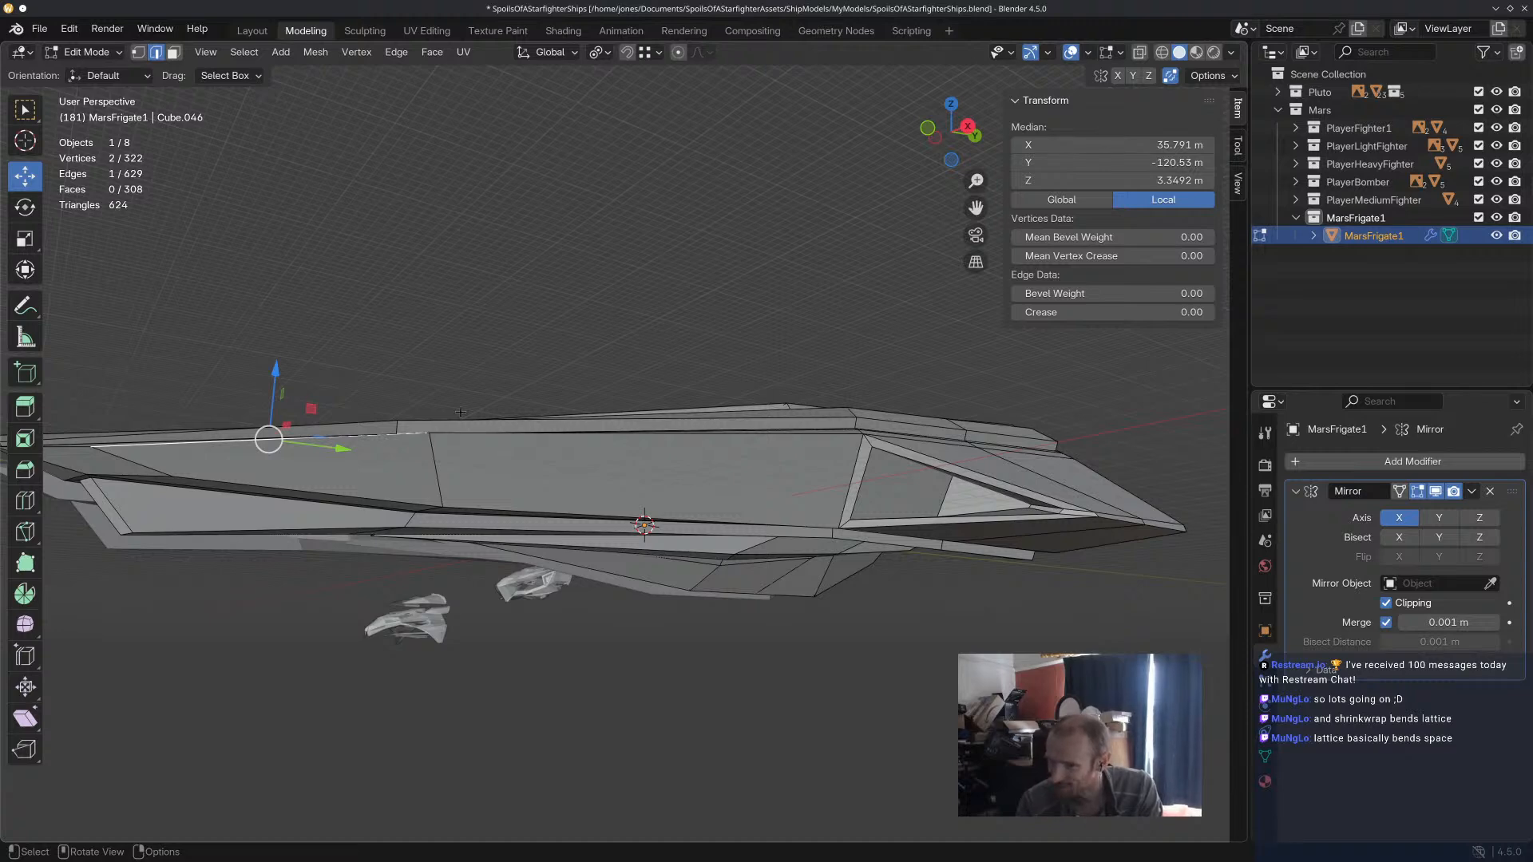
pyautogui.moveTo(459, 412); pyautogui.dragTo(643, 393, button='middle')
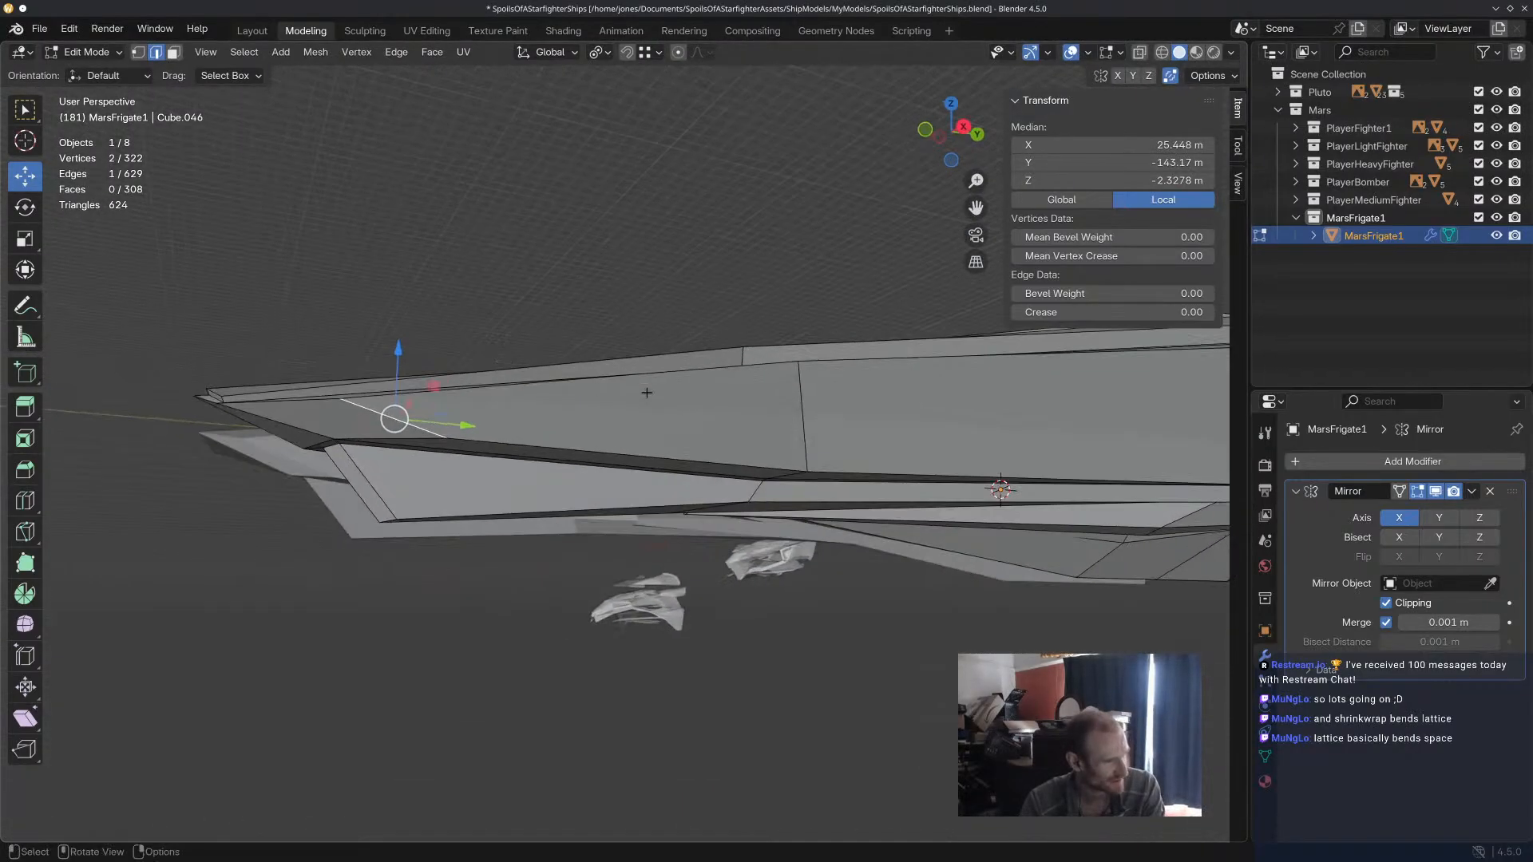
pyautogui.click(175, 53)
pyautogui.click(357, 444)
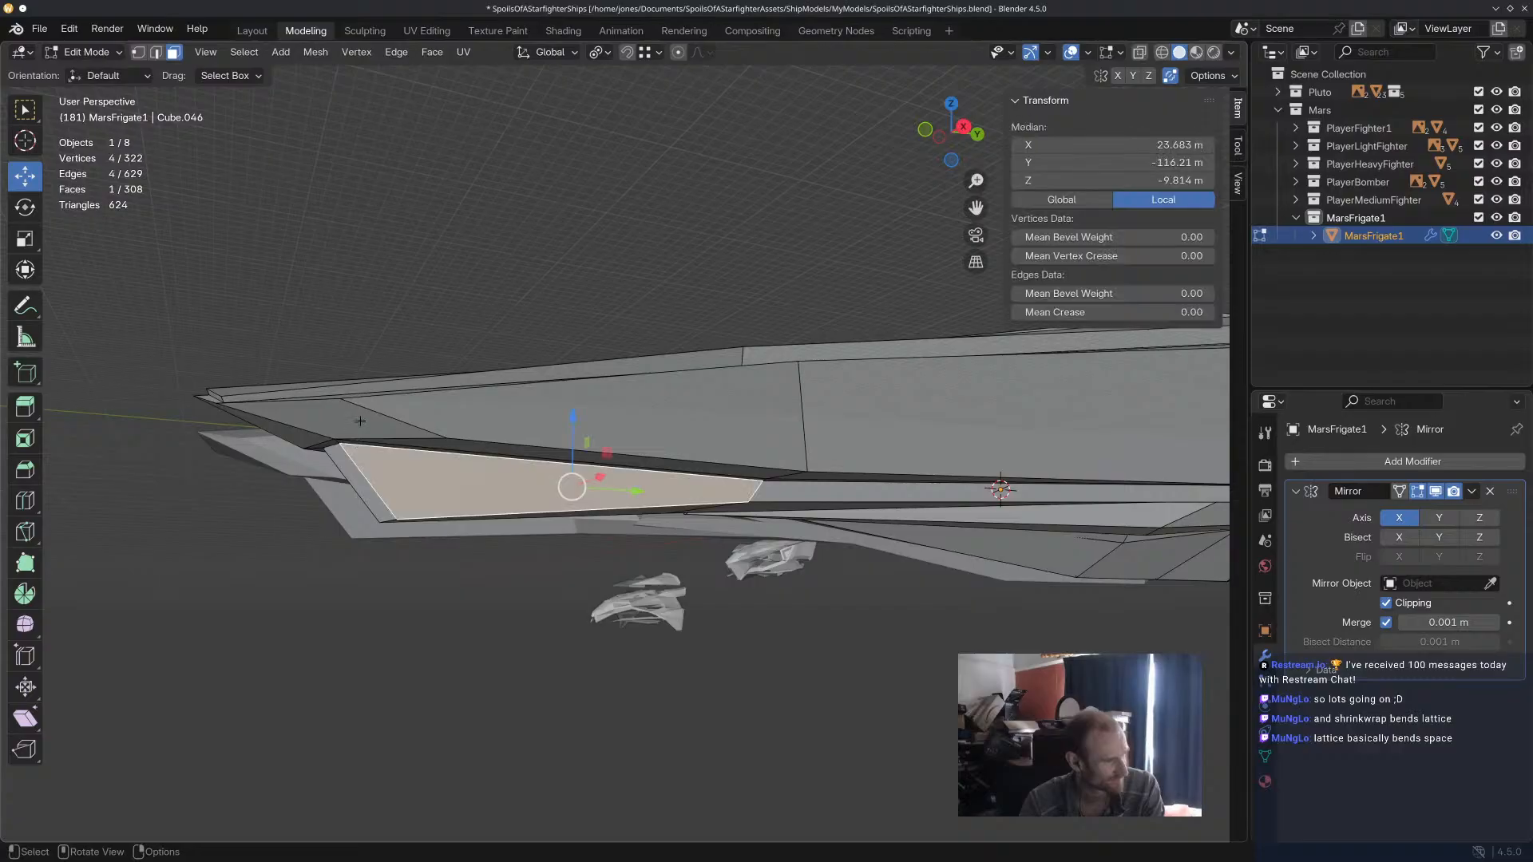
pyautogui.click(359, 421)
pyautogui.keyDown('shift'); pyautogui.click(481, 421); pyautogui.keyUp('shift')
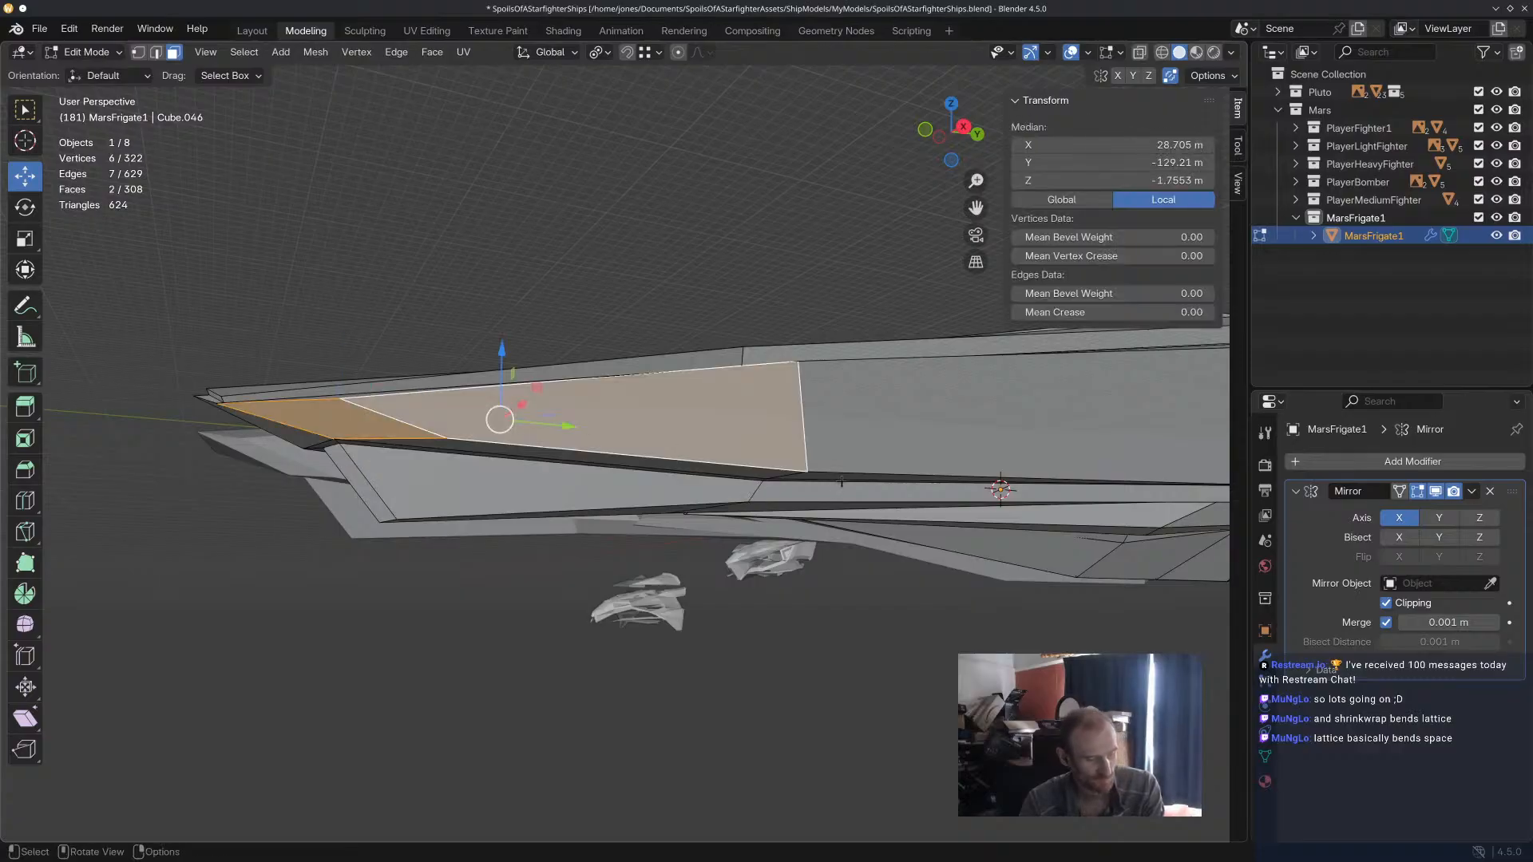
pyautogui.press('i')
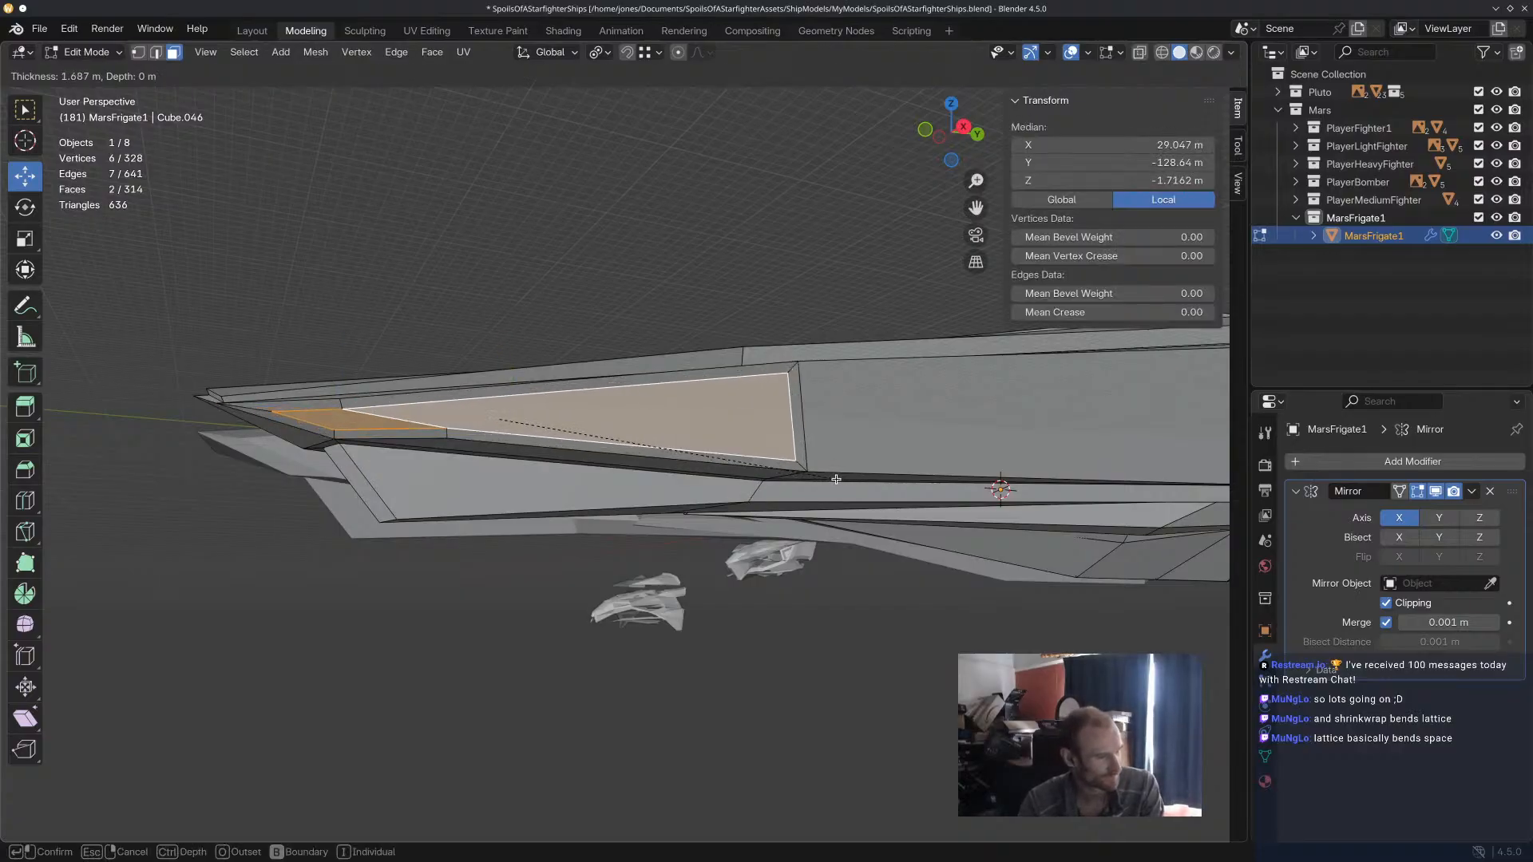
pyautogui.click(837, 479)
# Extrude the two inset forward flank faces slightly inward along their normal to form a recess.
pyautogui.moveTo(837, 479); pyautogui.dragTo(937, 524, button='middle')
pyautogui.press('e')
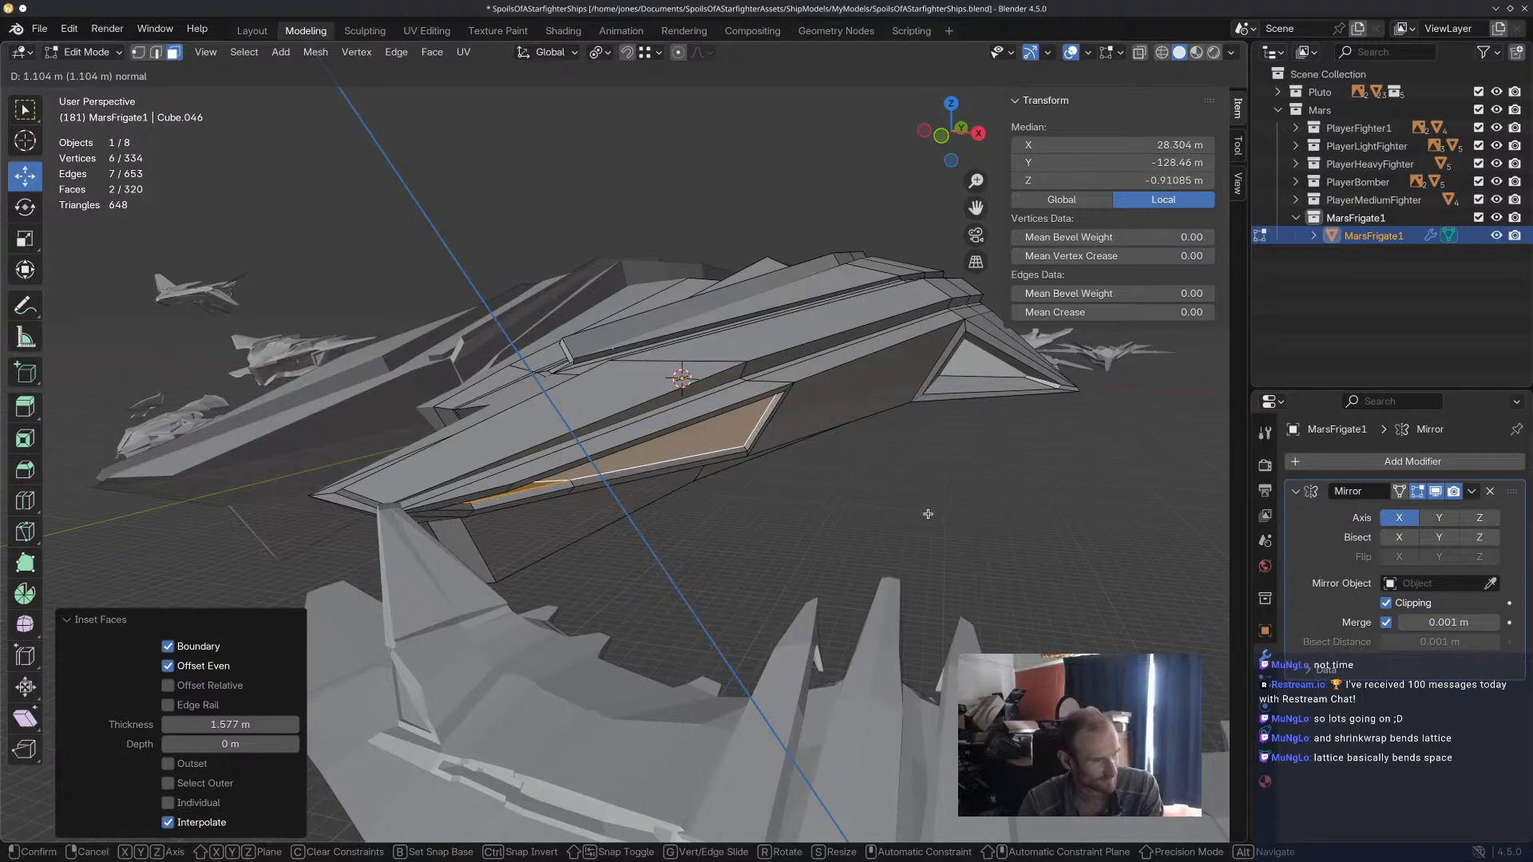
pyautogui.click(926, 511)
# Select the long middle face on the side hull's outer flank and inset it by 1.551 m.
pyautogui.scroll(4, 913, 500)
pyautogui.moveTo(913, 501); pyautogui.dragTo(832, 489, button='middle')
pyautogui.click(900, 452)
pyautogui.scroll(-2, 931, 501)
pyautogui.moveTo(931, 500); pyautogui.dragTo(807, 573, button='middle')
pyautogui.press('e')
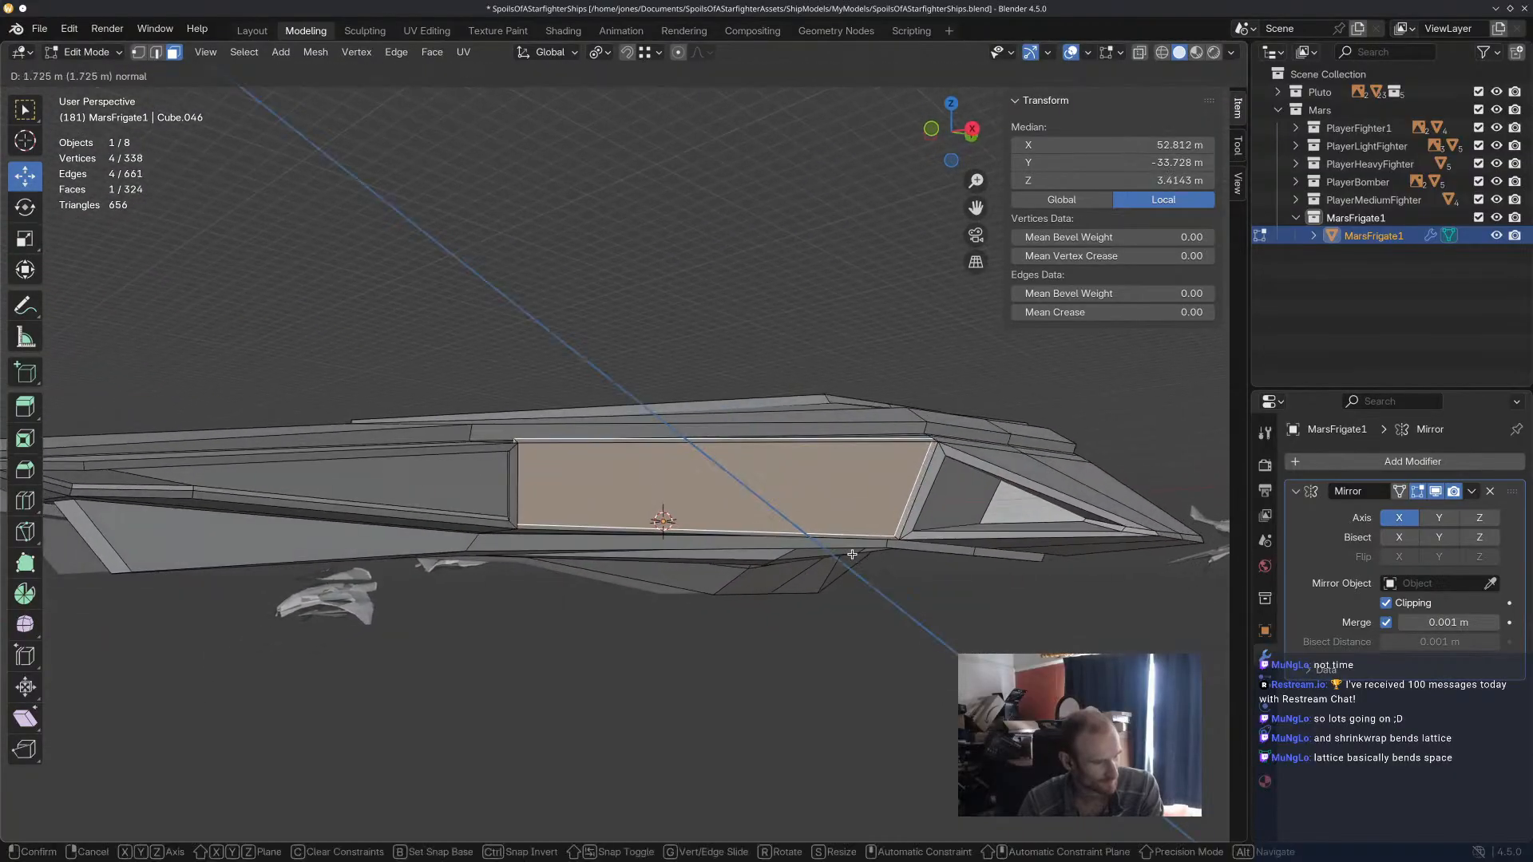
pyautogui.rightClick(853, 555)
pyautogui.press('i')
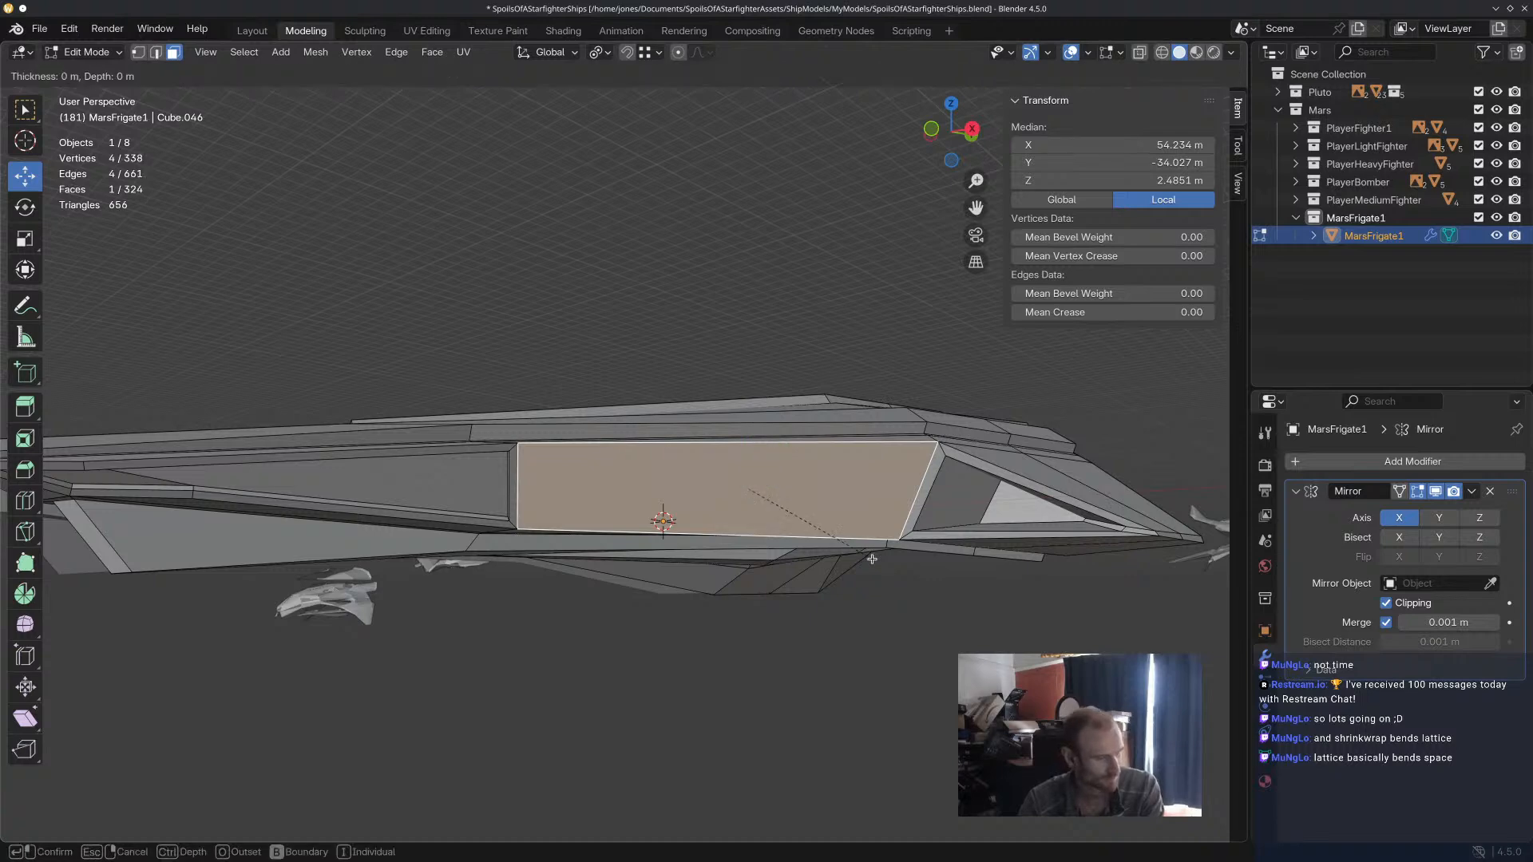
pyautogui.click(865, 558)
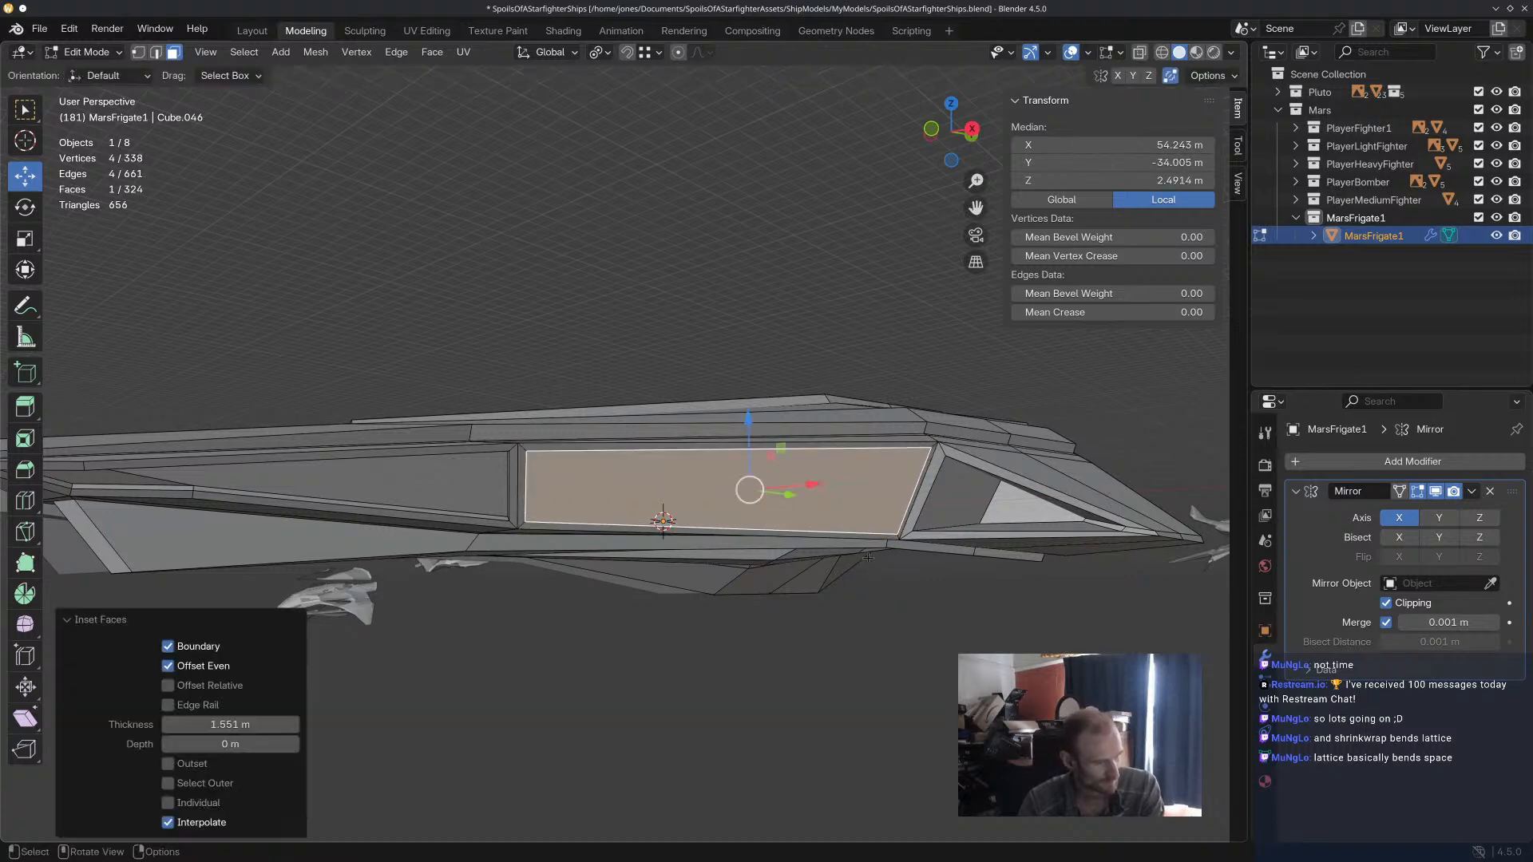
# Extrude the inset middle flank face inward by 2.1557 m and scale it down to about 0.976.
pyautogui.press('e')
pyautogui.click(866, 558)
pyautogui.press('s')
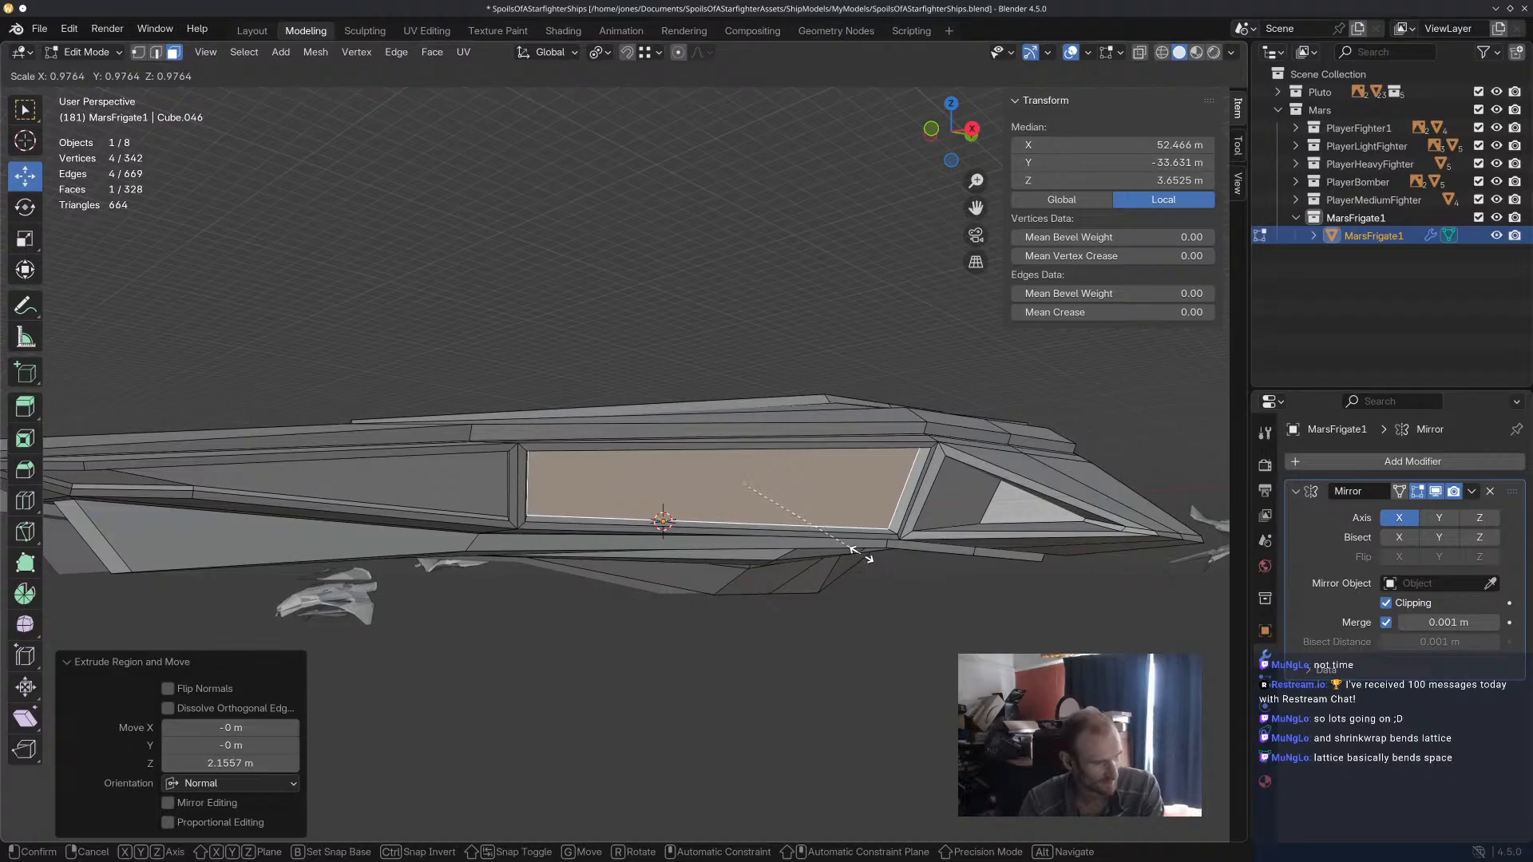
pyautogui.click(860, 555)
# Select the upper inner edge of the middle flank recess and adjust its height along Z.
pyautogui.moveTo(830, 527); pyautogui.dragTo(825, 484, button='middle')
pyautogui.scroll(2, 788, 515)
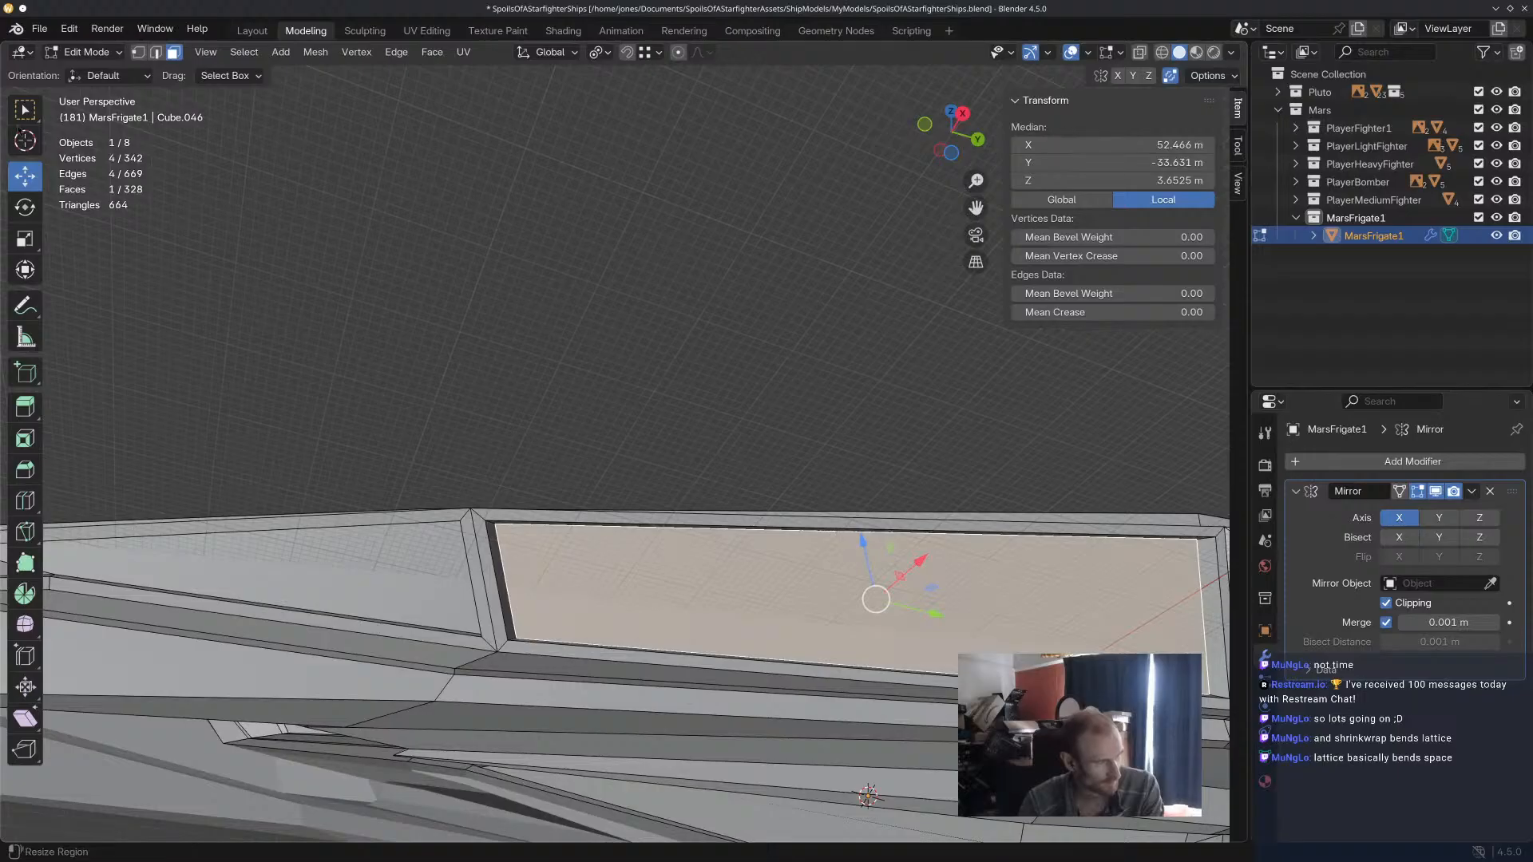
pyautogui.click(158, 54)
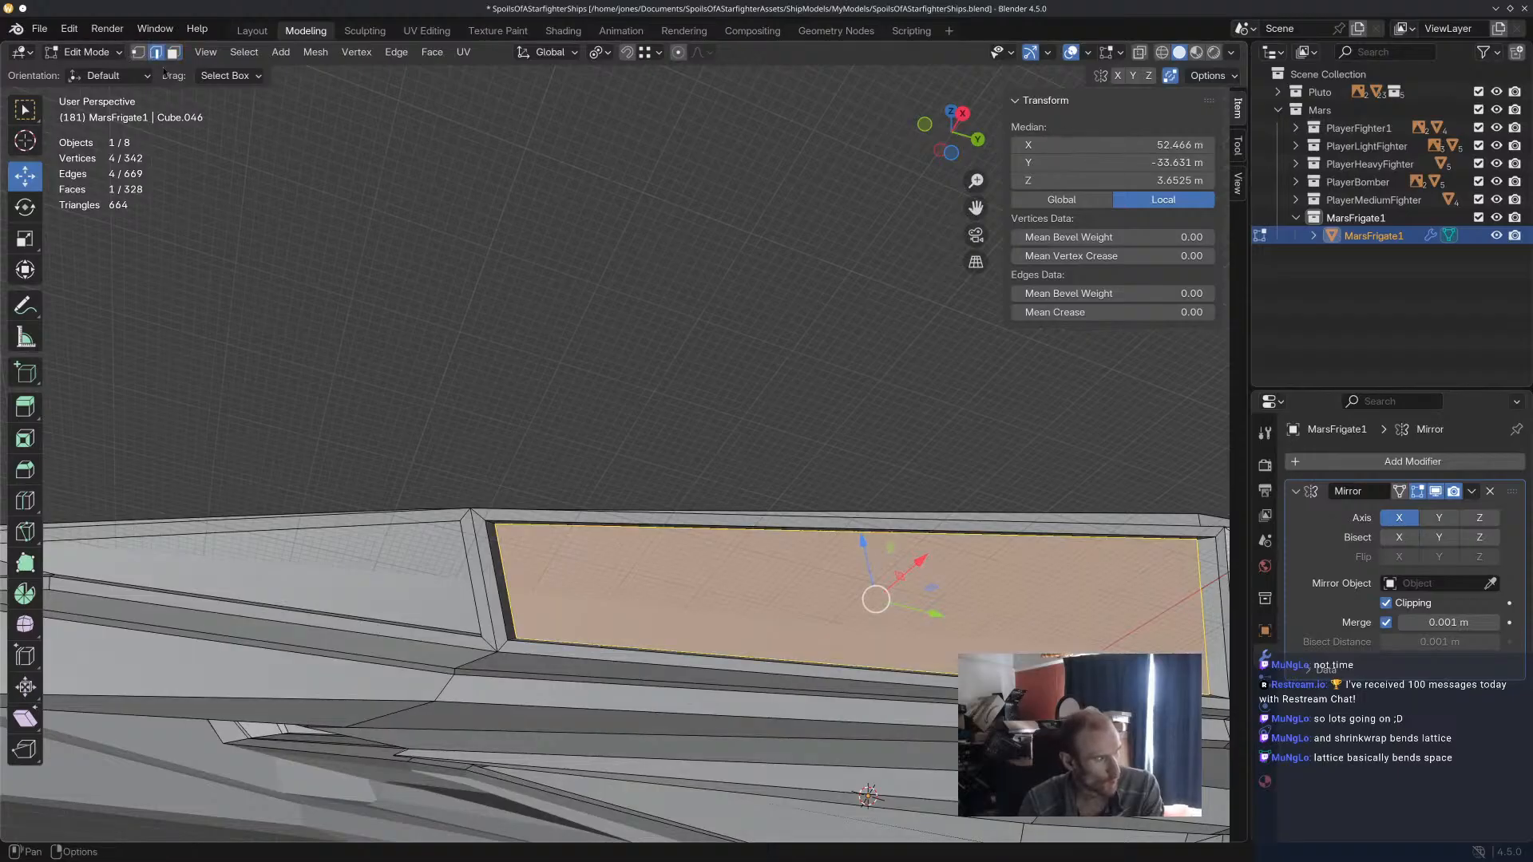
pyautogui.click(873, 529)
pyautogui.press('g')
pyautogui.press('z')
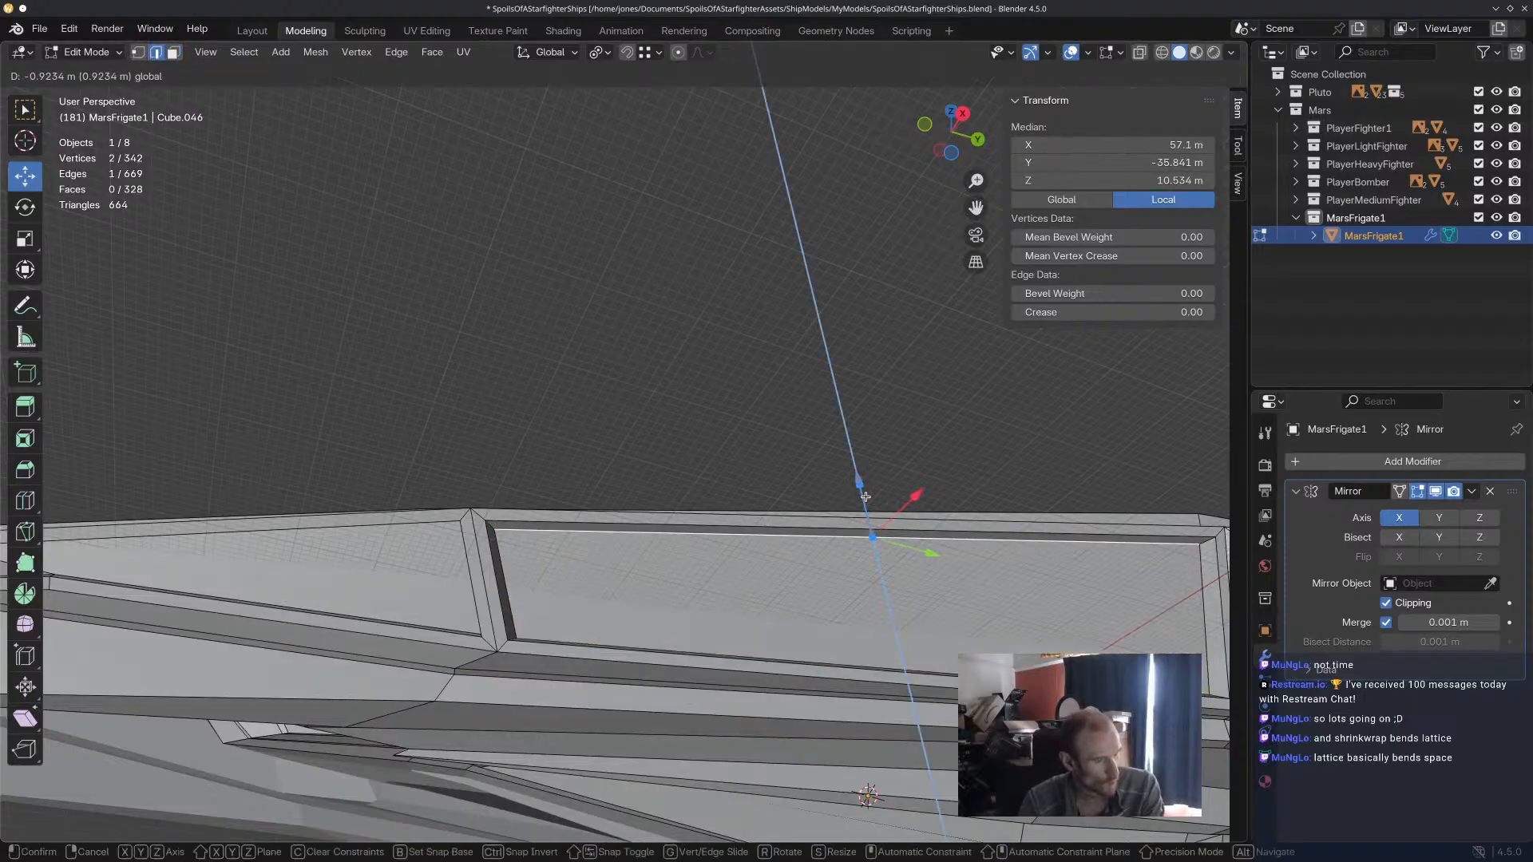
pyautogui.click(832, 599)
pyautogui.moveTo(831, 600); pyautogui.dragTo(821, 593, button='middle')
pyautogui.click(818, 592)
pyautogui.moveTo(882, 544); pyautogui.dragTo(881, 537)
# Clear the selection and inspect the recessed flank panels from several angles.
pyautogui.click(705, 352)
pyautogui.scroll(-3, 705, 352)
pyautogui.moveTo(705, 353); pyautogui.dragTo(593, 338, button='middle')
pyautogui.scroll(-5, 787, 448)
pyautogui.scroll(6, 758, 402)
pyautogui.keyDown('shift'); pyautogui.moveTo(867, 591); pyautogui.dragTo(666, 450, button='middle'); pyautogui.keyUp('shift')
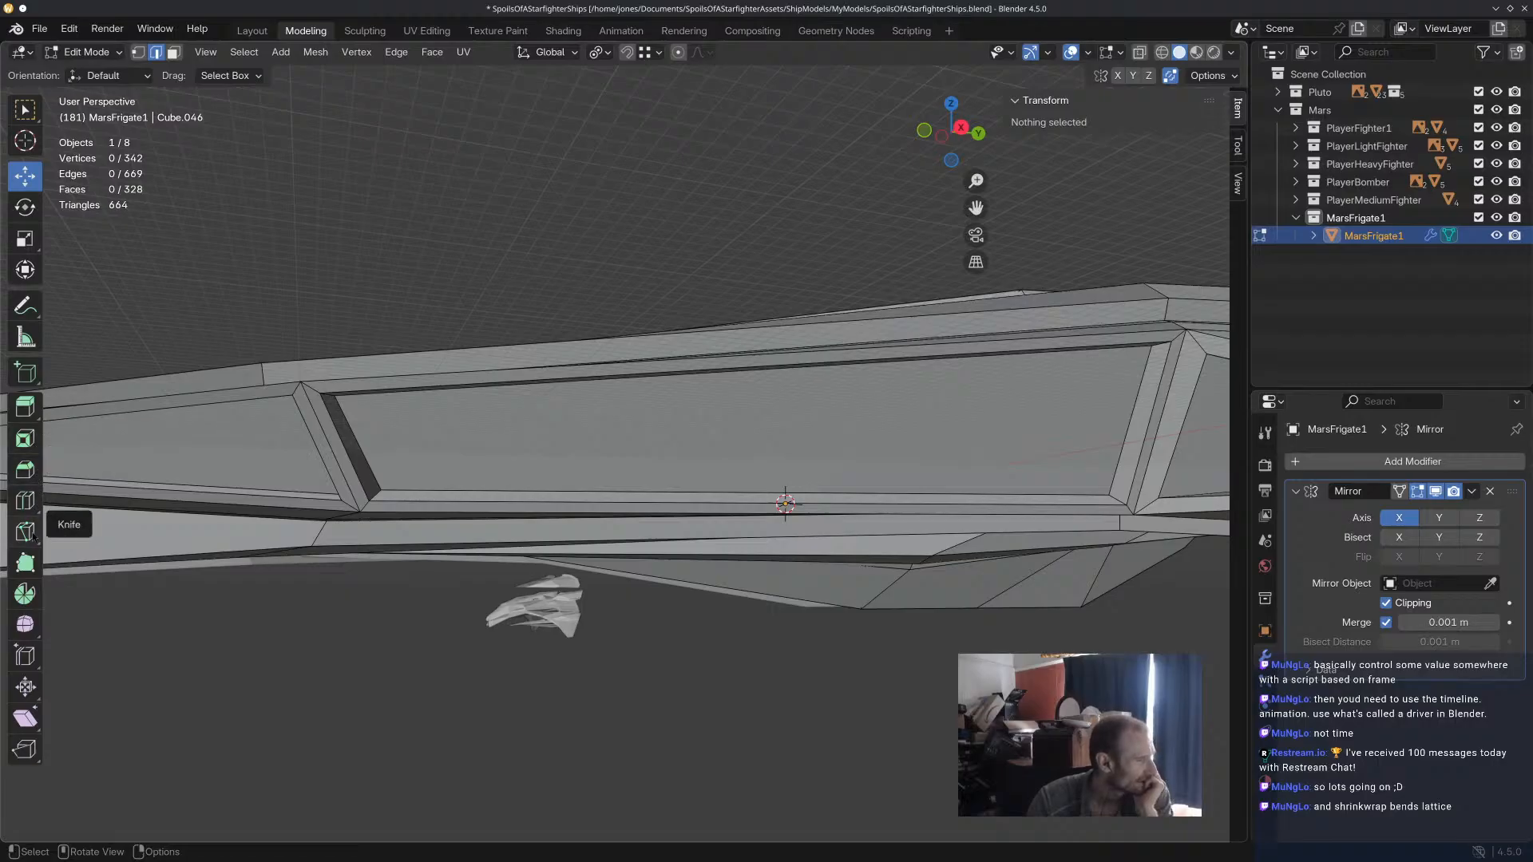
# Add a loop cut across the side hull's middle flank recess and set it to 3 cuts.
pyautogui.click(24, 501)
pyautogui.moveTo(701, 380); pyautogui.dragTo(563, 415, button='middle')
pyautogui.scroll(-6, 718, 414)
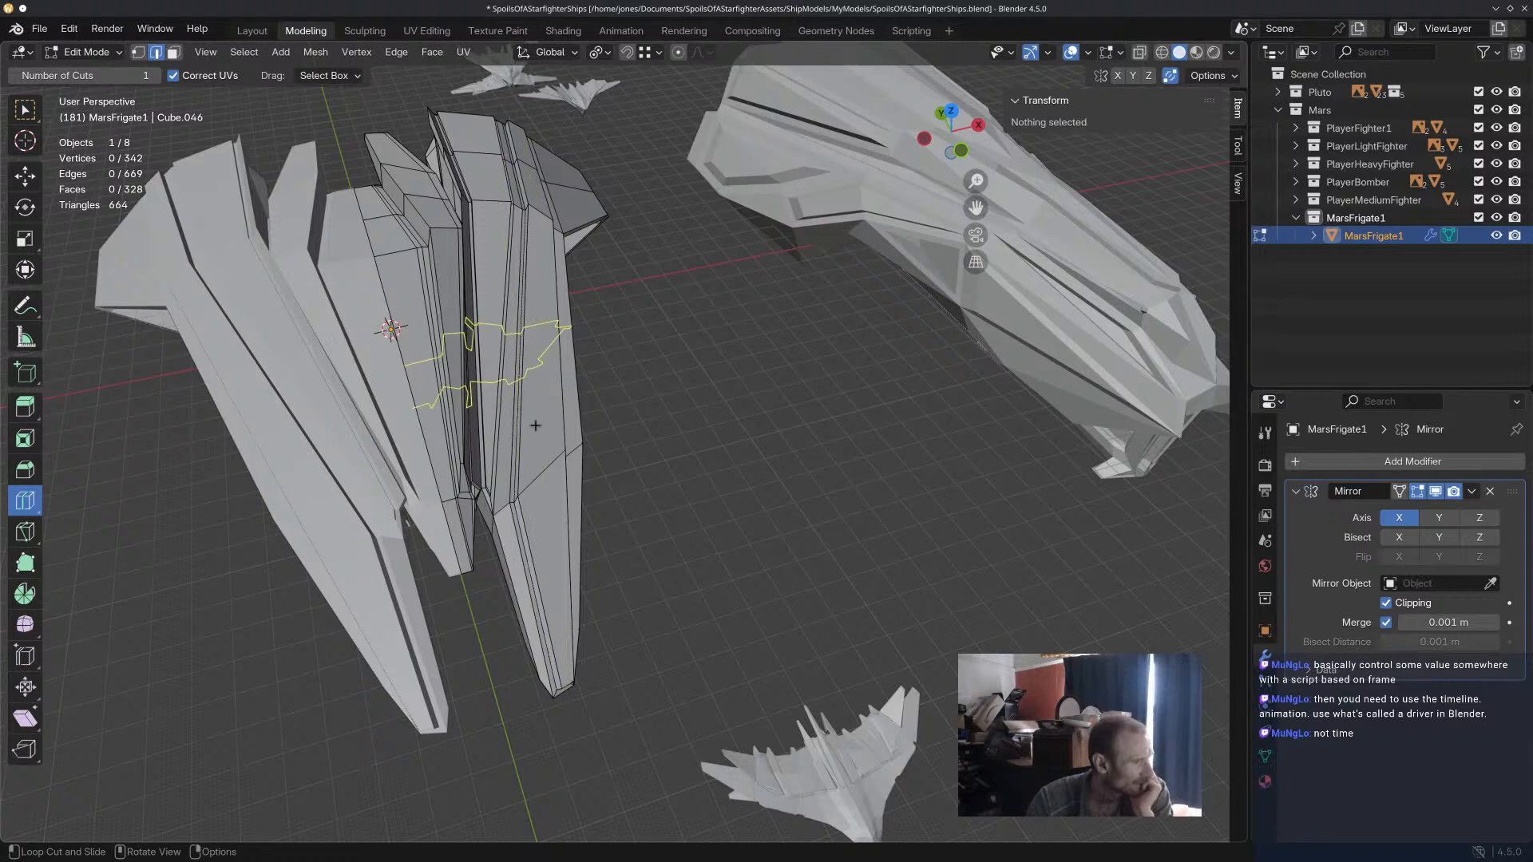
pyautogui.moveTo(520, 229); pyautogui.dragTo(802, 520, button='middle')
pyautogui.scroll(6, 828, 456)
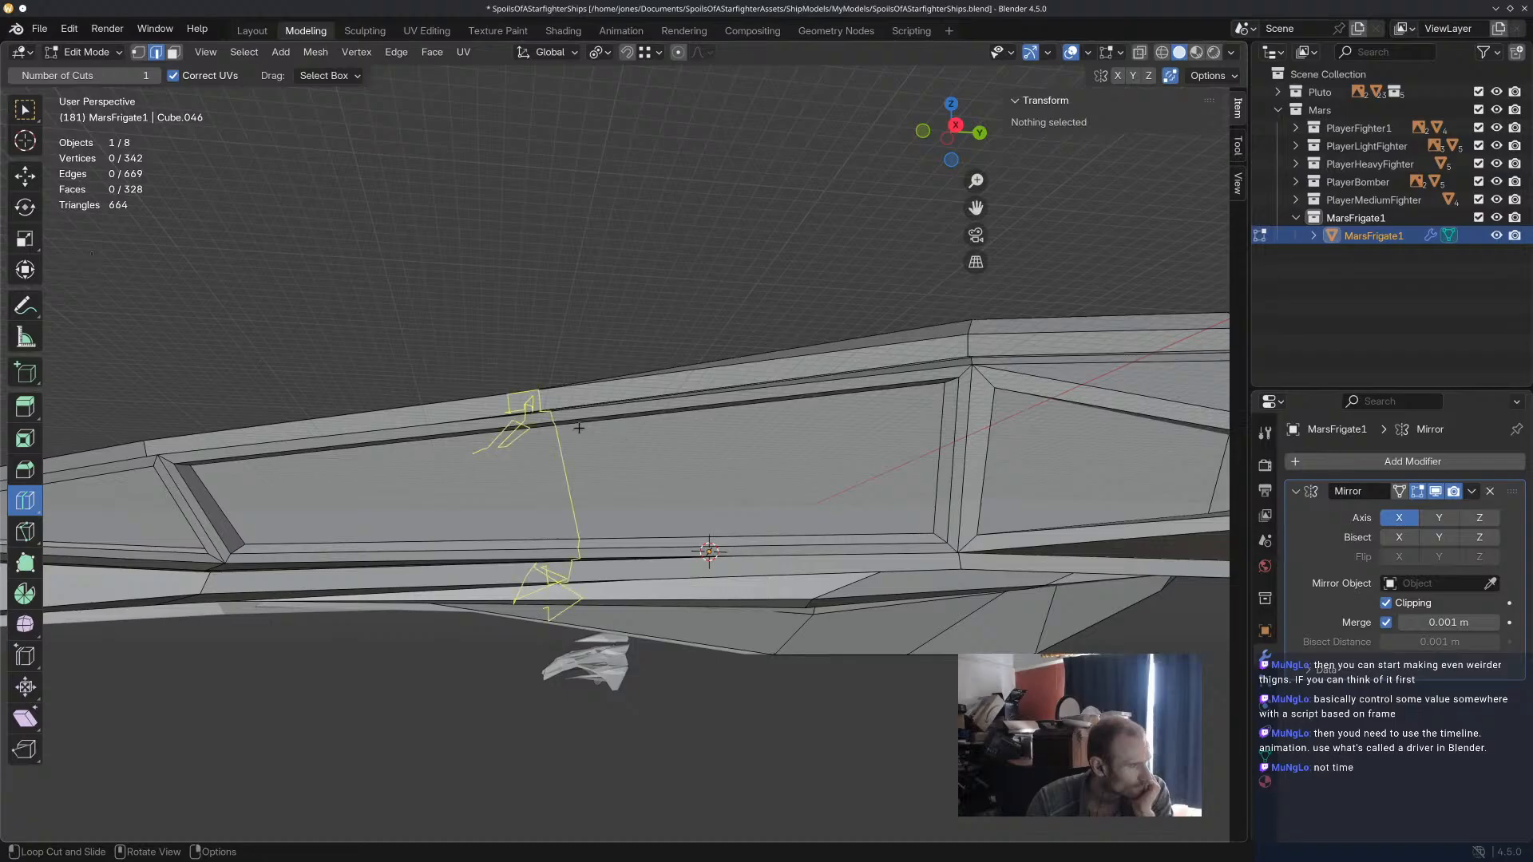
pyautogui.click(25, 531)
pyautogui.moveTo(403, 457)
pyautogui.mouseDown(button='middle')
pyautogui.moveTo(424, 391)
pyautogui.moveTo(414, 443)
pyautogui.mouseUp(button='middle')
pyautogui.click(25, 501)
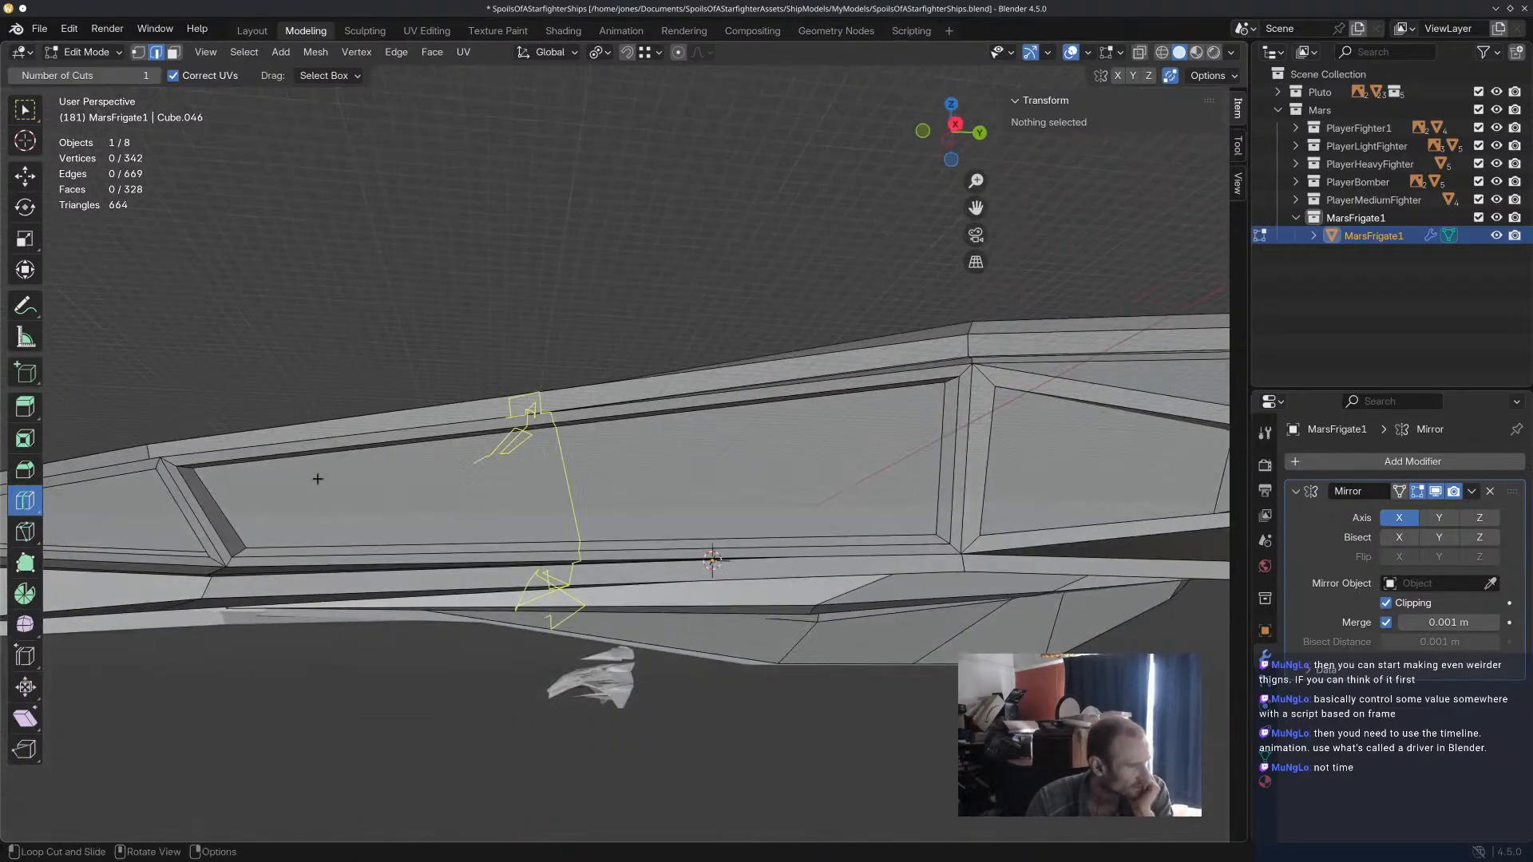
pyautogui.click(525, 447)
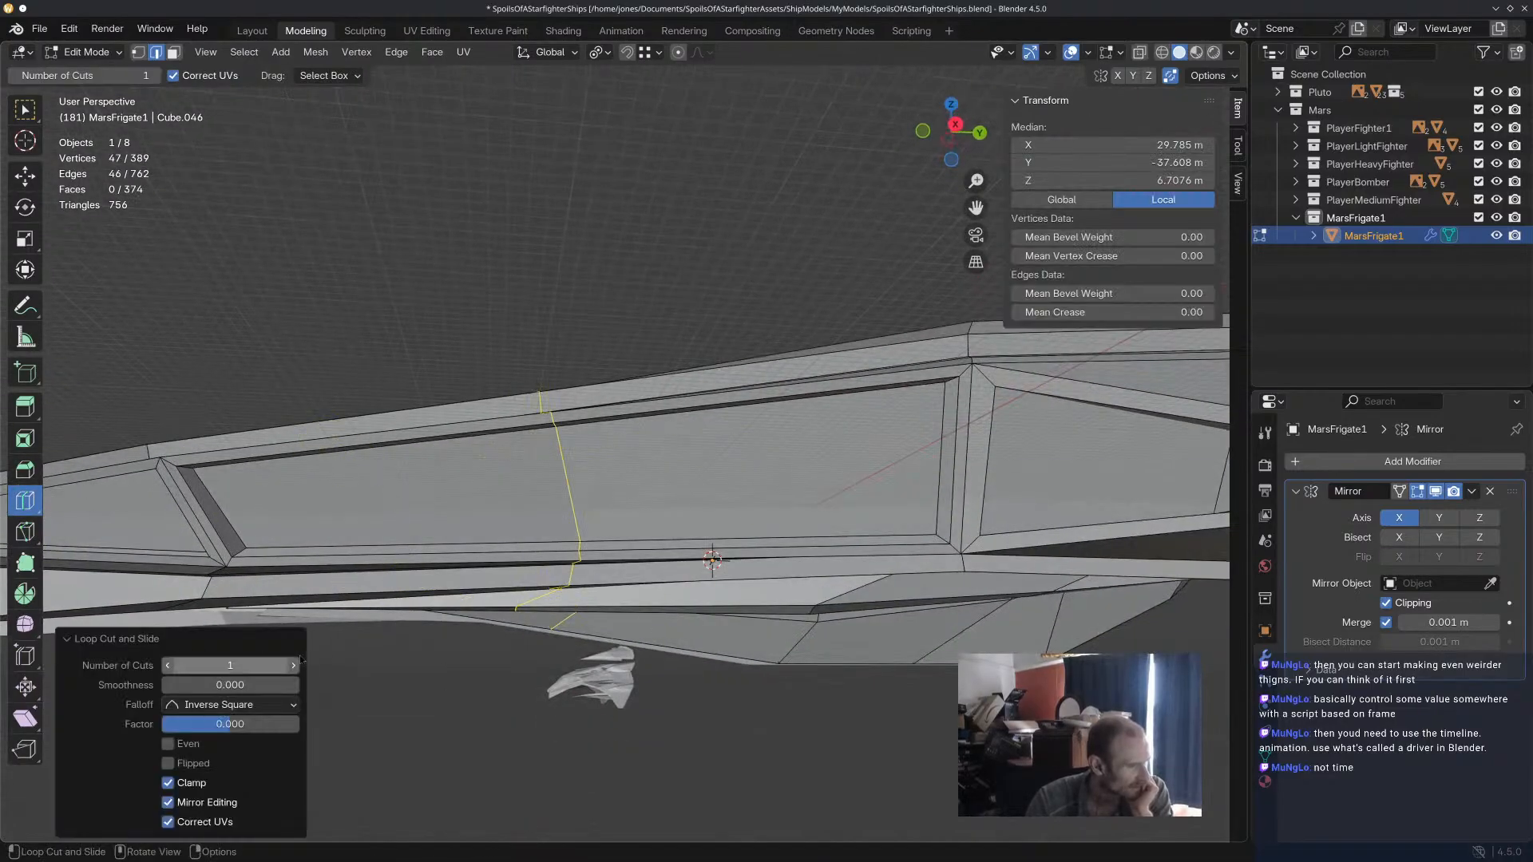
pyautogui.click(294, 667)
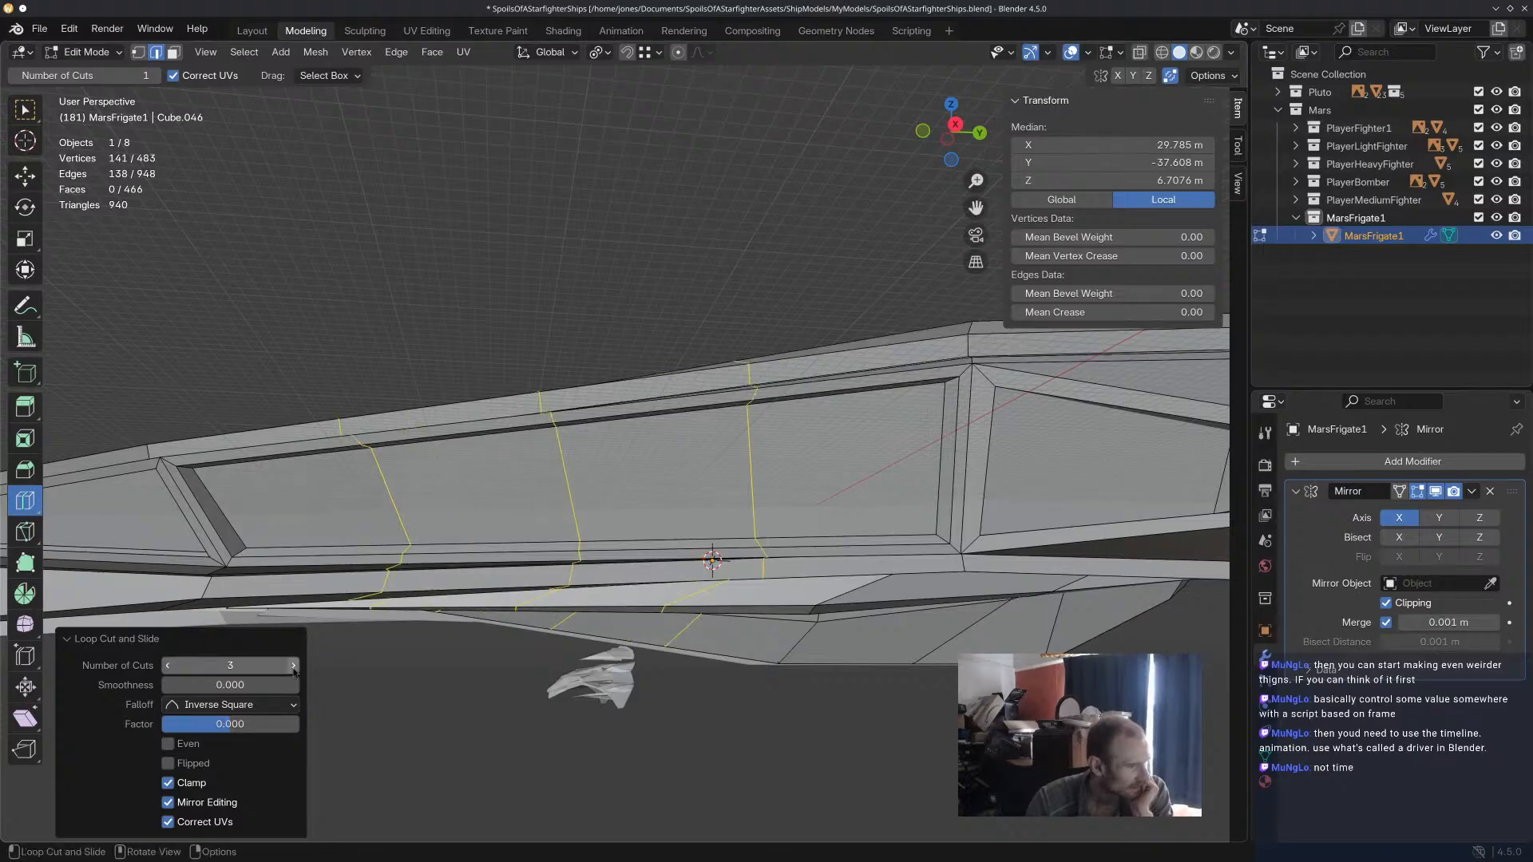
pyautogui.click(293, 667)
pyautogui.moveTo(490, 503); pyautogui.dragTo(677, 552, button='middle')
pyautogui.scroll(-5, 672, 580)
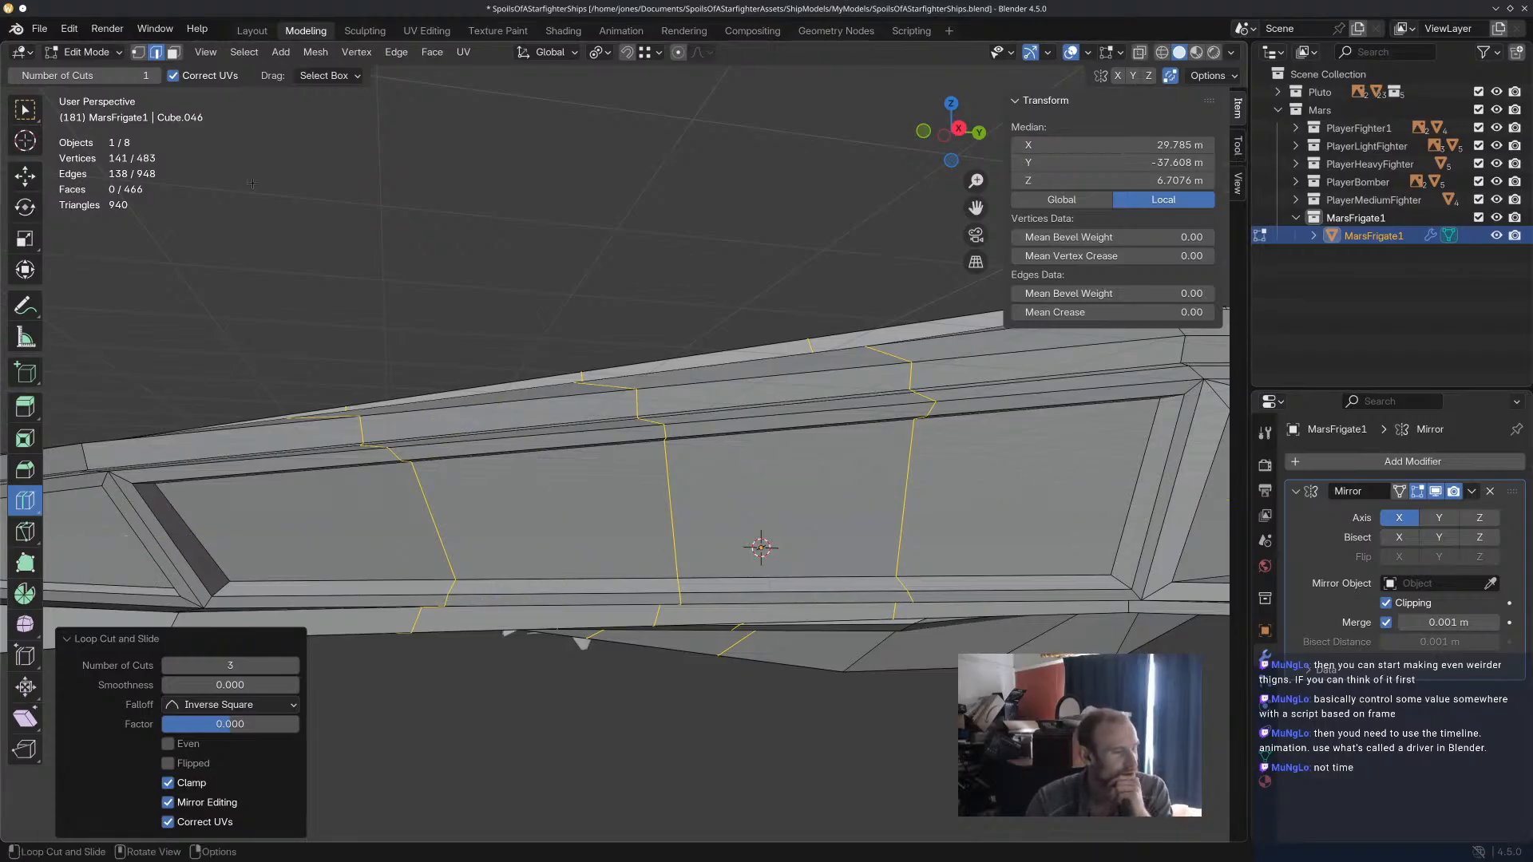
# Select the four faces of the divided middle flank recess and inset them individually by 2.765 m.
pyautogui.click(24, 186)
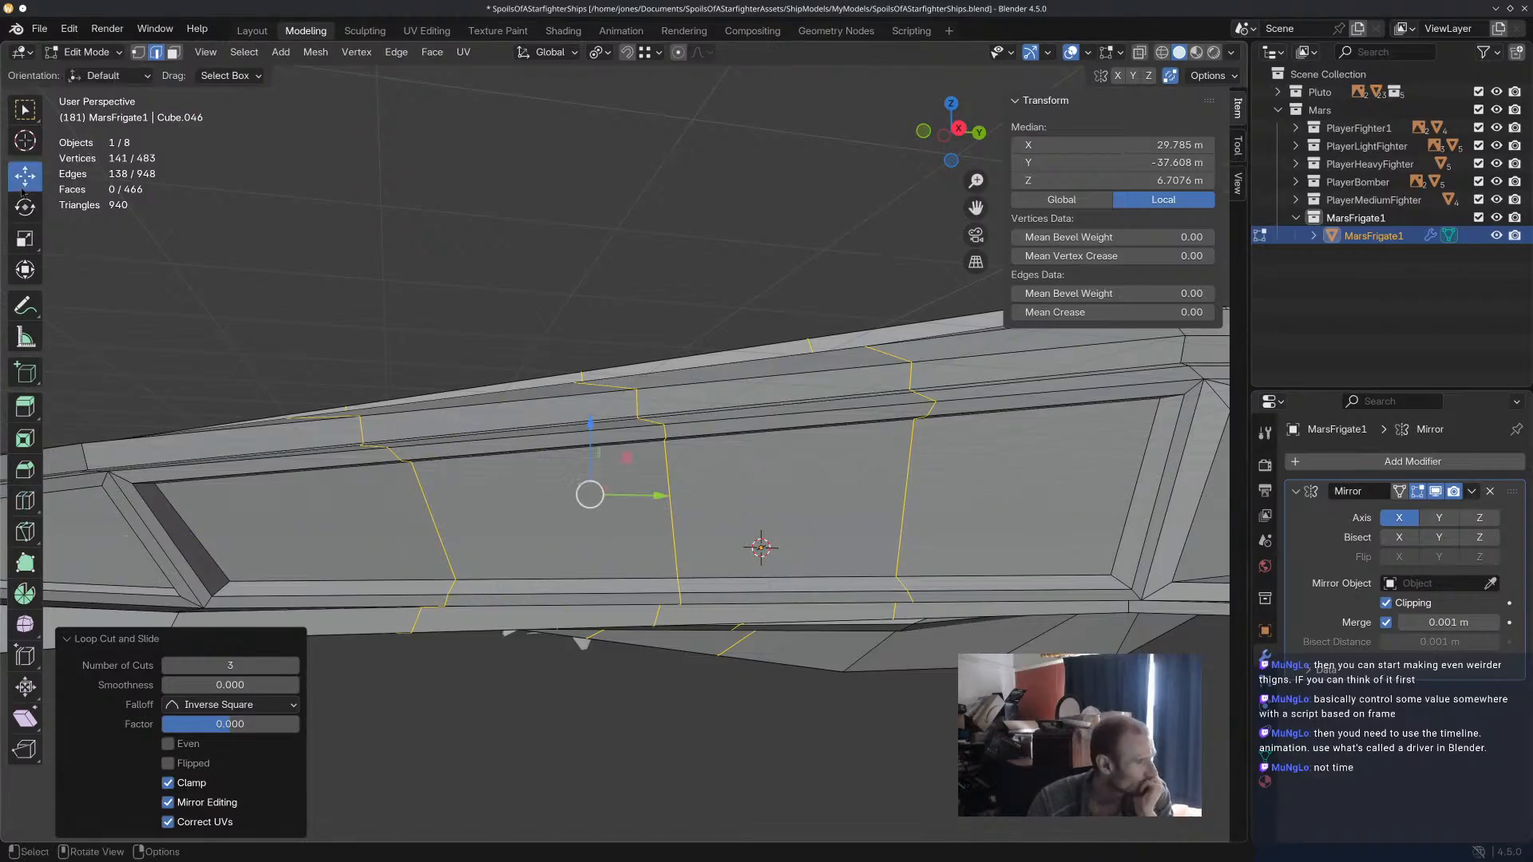
pyautogui.click(515, 507)
pyautogui.moveTo(554, 516); pyautogui.dragTo(537, 459, button='middle')
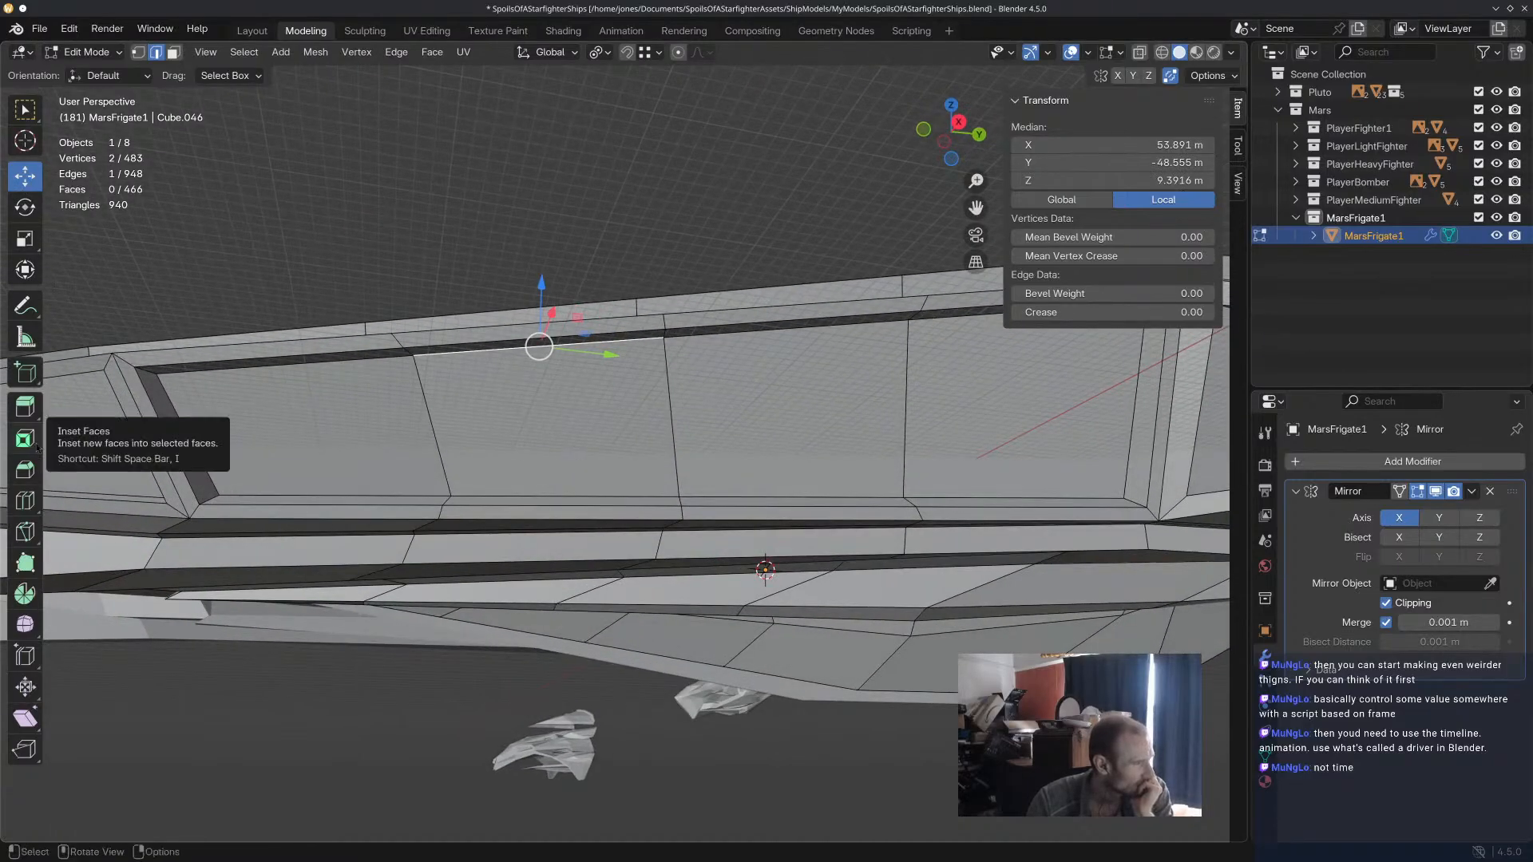
pyautogui.click(456, 445)
pyautogui.press('3')
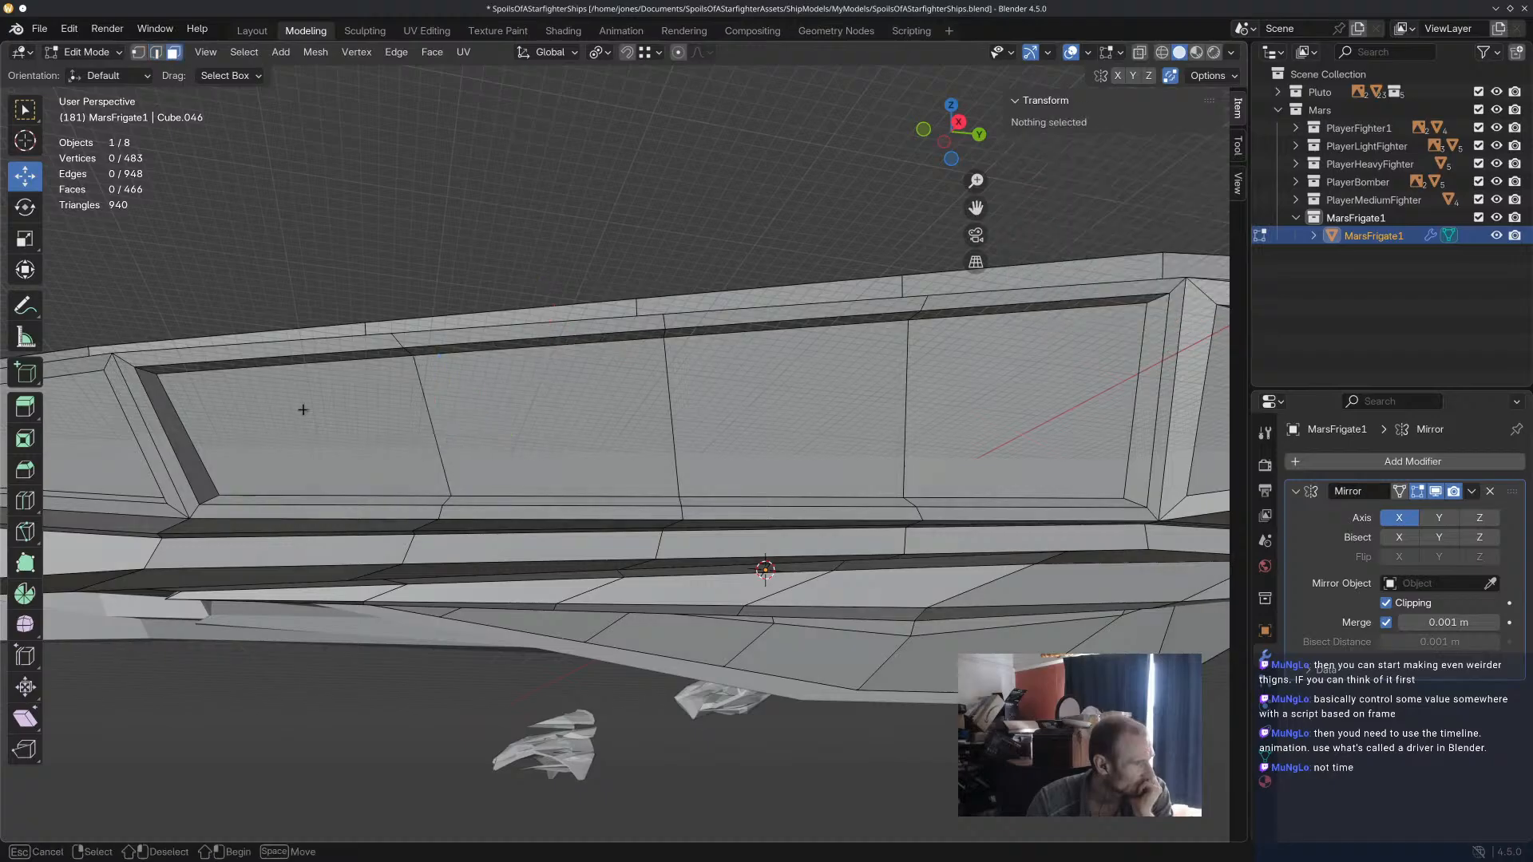
pyautogui.click(424, 445)
pyautogui.keyDown('shift'); pyautogui.click(598, 434); pyautogui.keyUp('shift')
pyautogui.keyDown('shift'); pyautogui.click(791, 423); pyautogui.keyUp('shift')
pyautogui.keyDown('shift'); pyautogui.click(1069, 424); pyautogui.keyUp('shift')
pyautogui.press('i')
pyautogui.click(986, 423)
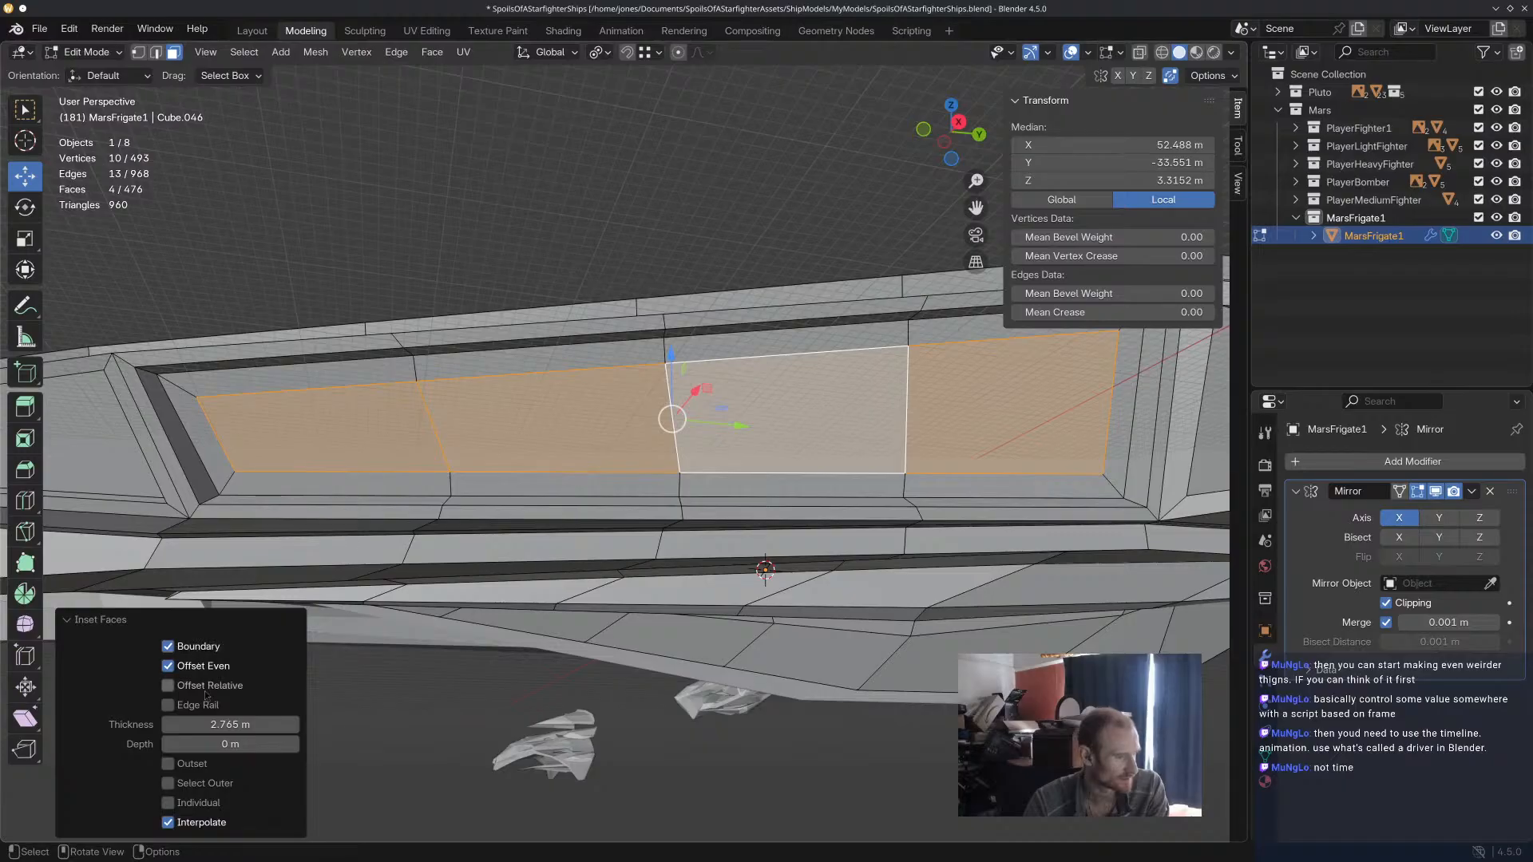
pyautogui.click(206, 804)
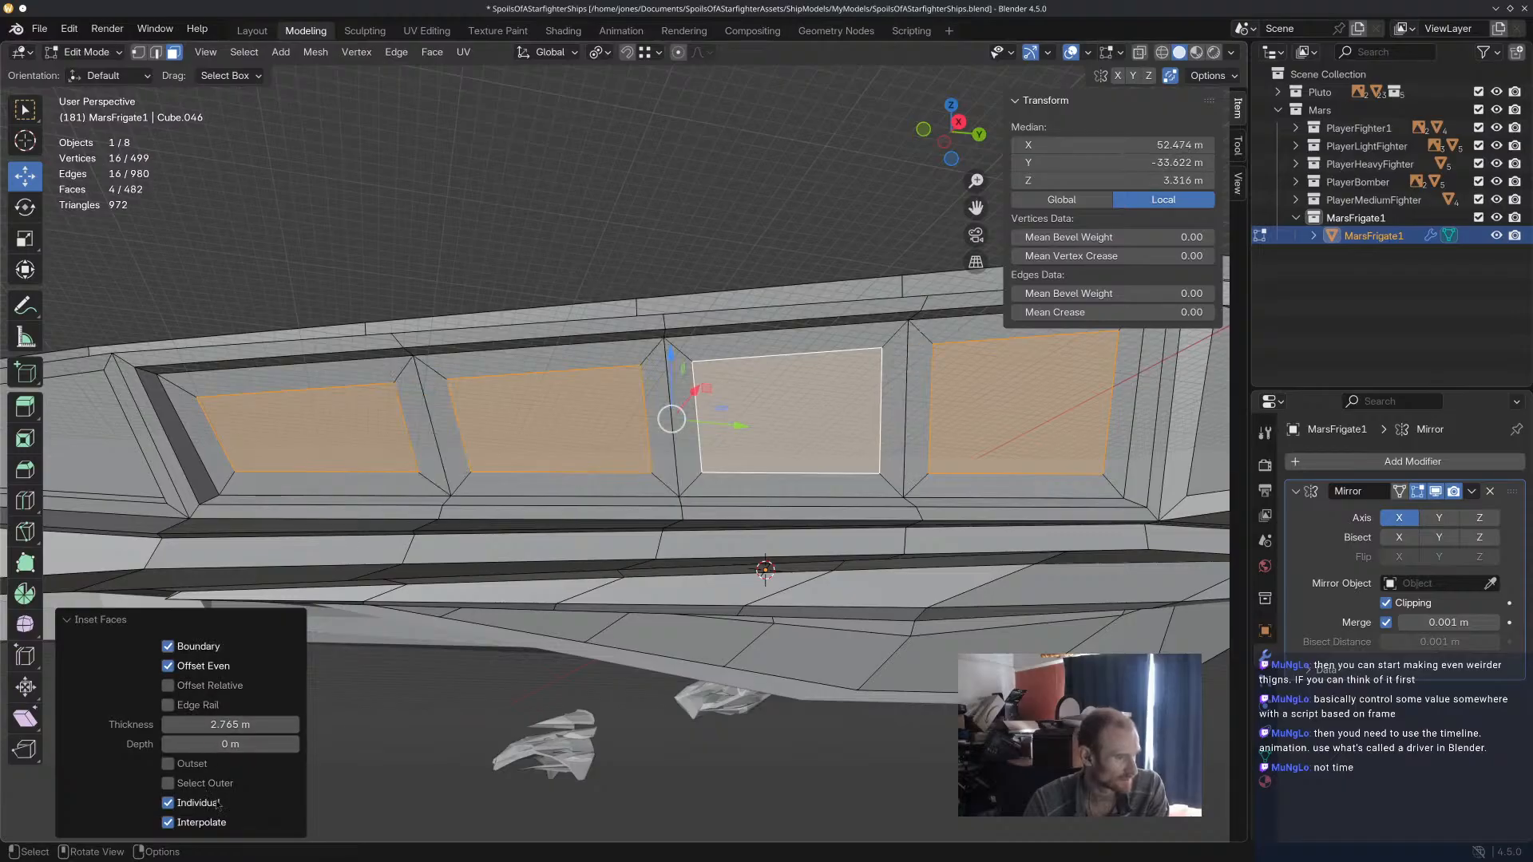
# Extrude the four inset flank panel faces inward by 1.0433 m.
pyautogui.moveTo(906, 458); pyautogui.dragTo(947, 479, button='middle')
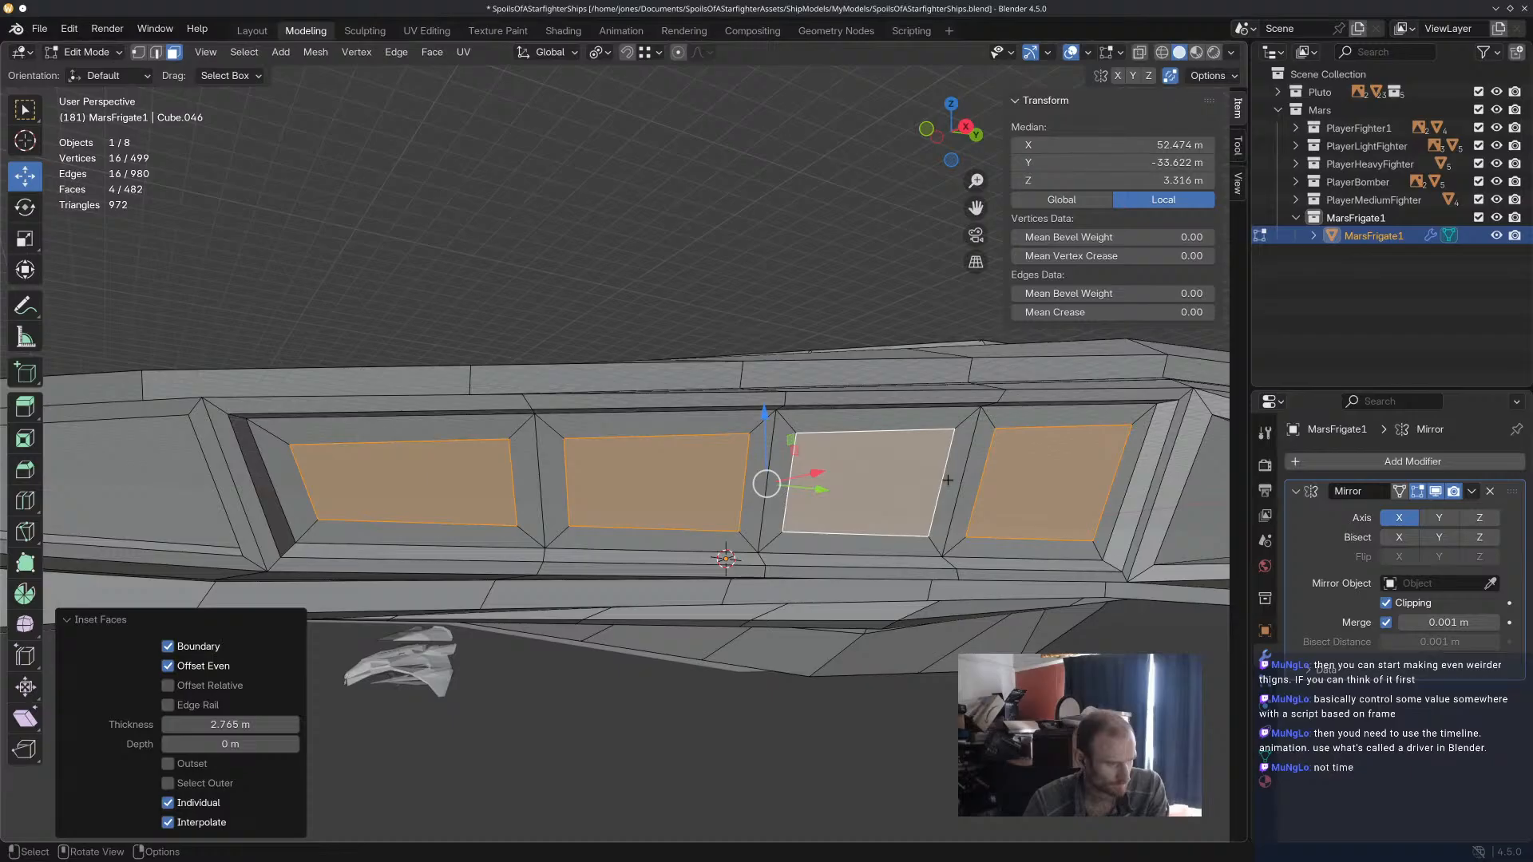
pyautogui.press('e')
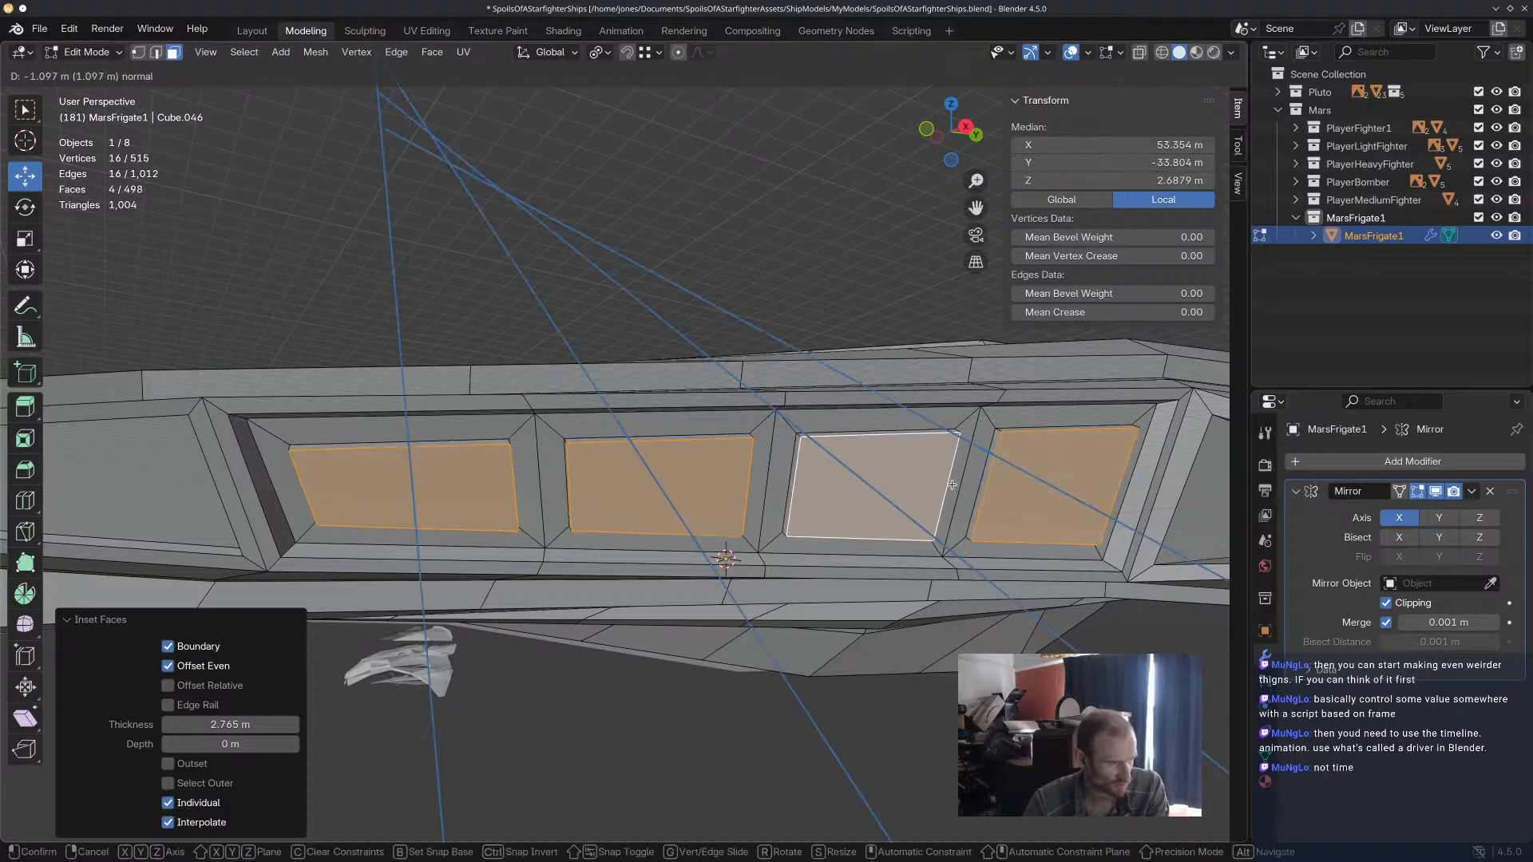
pyautogui.click(952, 484)
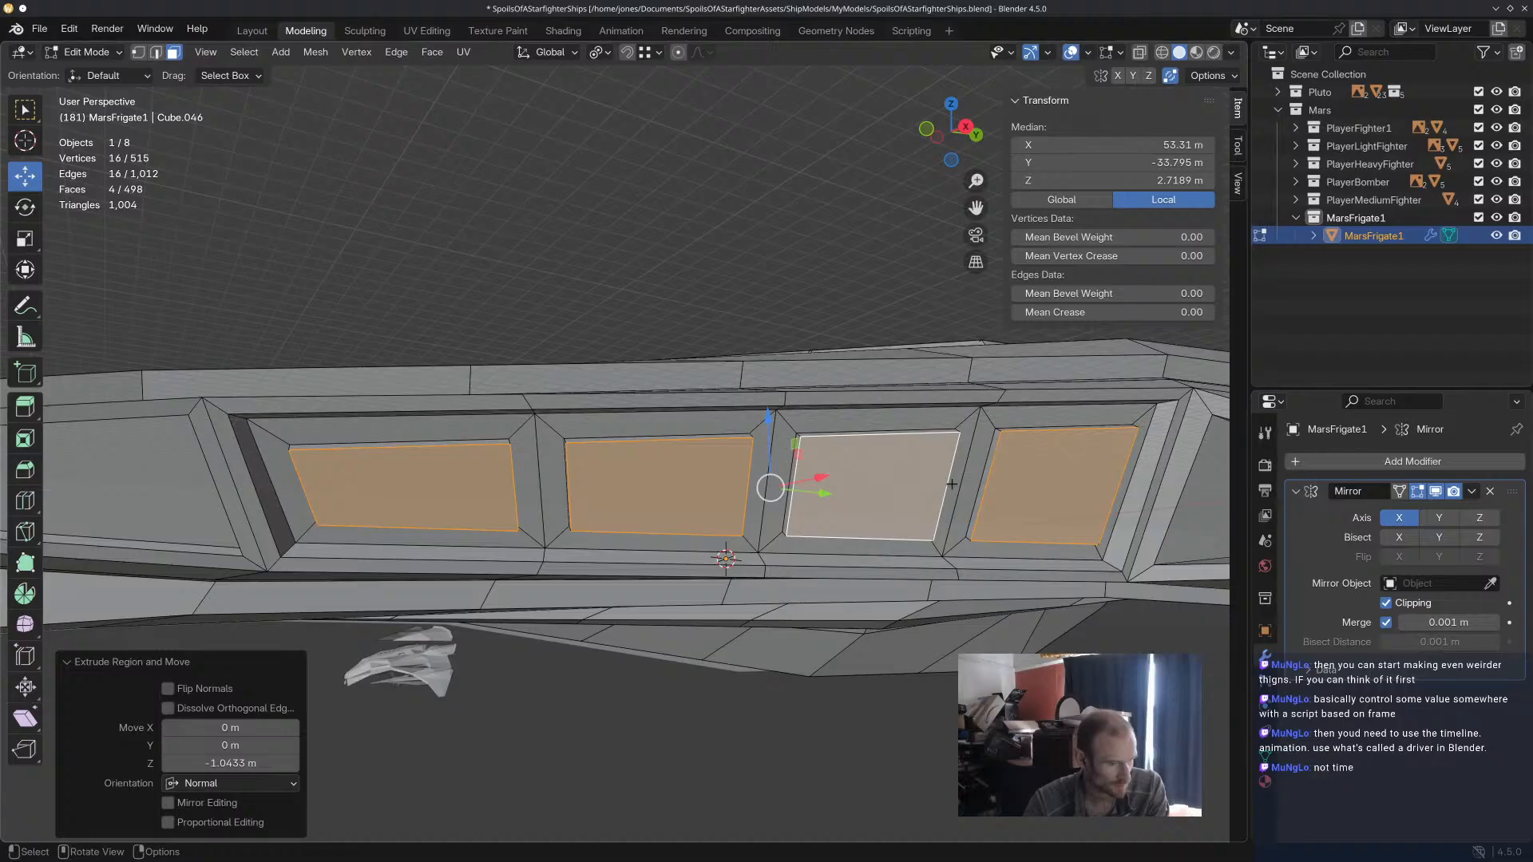
# Inset the four recessed panel faces individually by 0.7989 m and extrude them outward by 0.71286 m.
pyautogui.press('i')
pyautogui.click(947, 485)
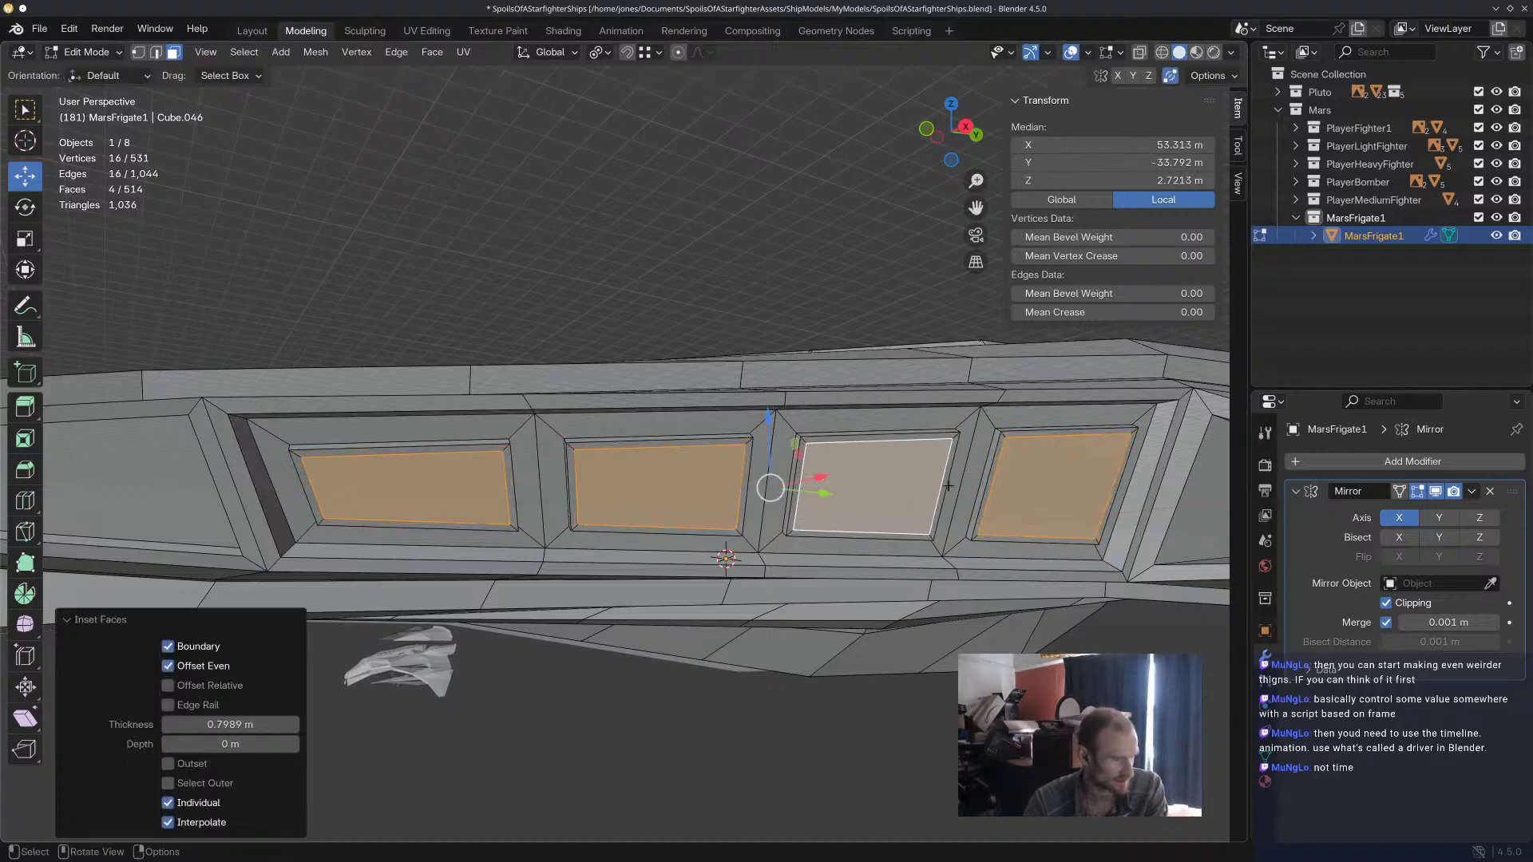
pyautogui.press('e')
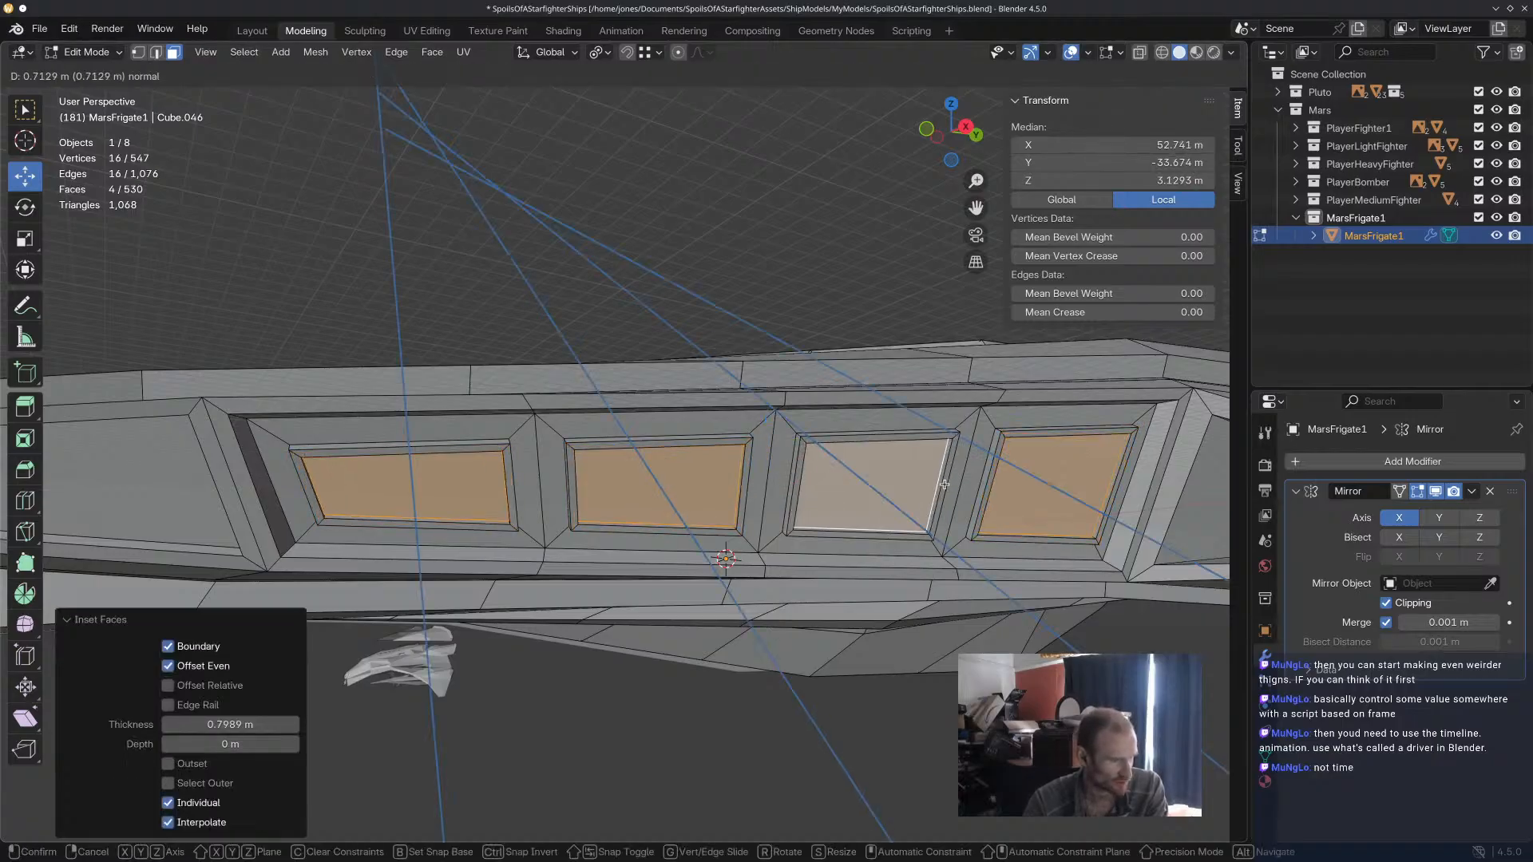
pyautogui.click(945, 484)
# Try to inset the four raised panel faces individually by 1.51 m.
pyautogui.press('i')
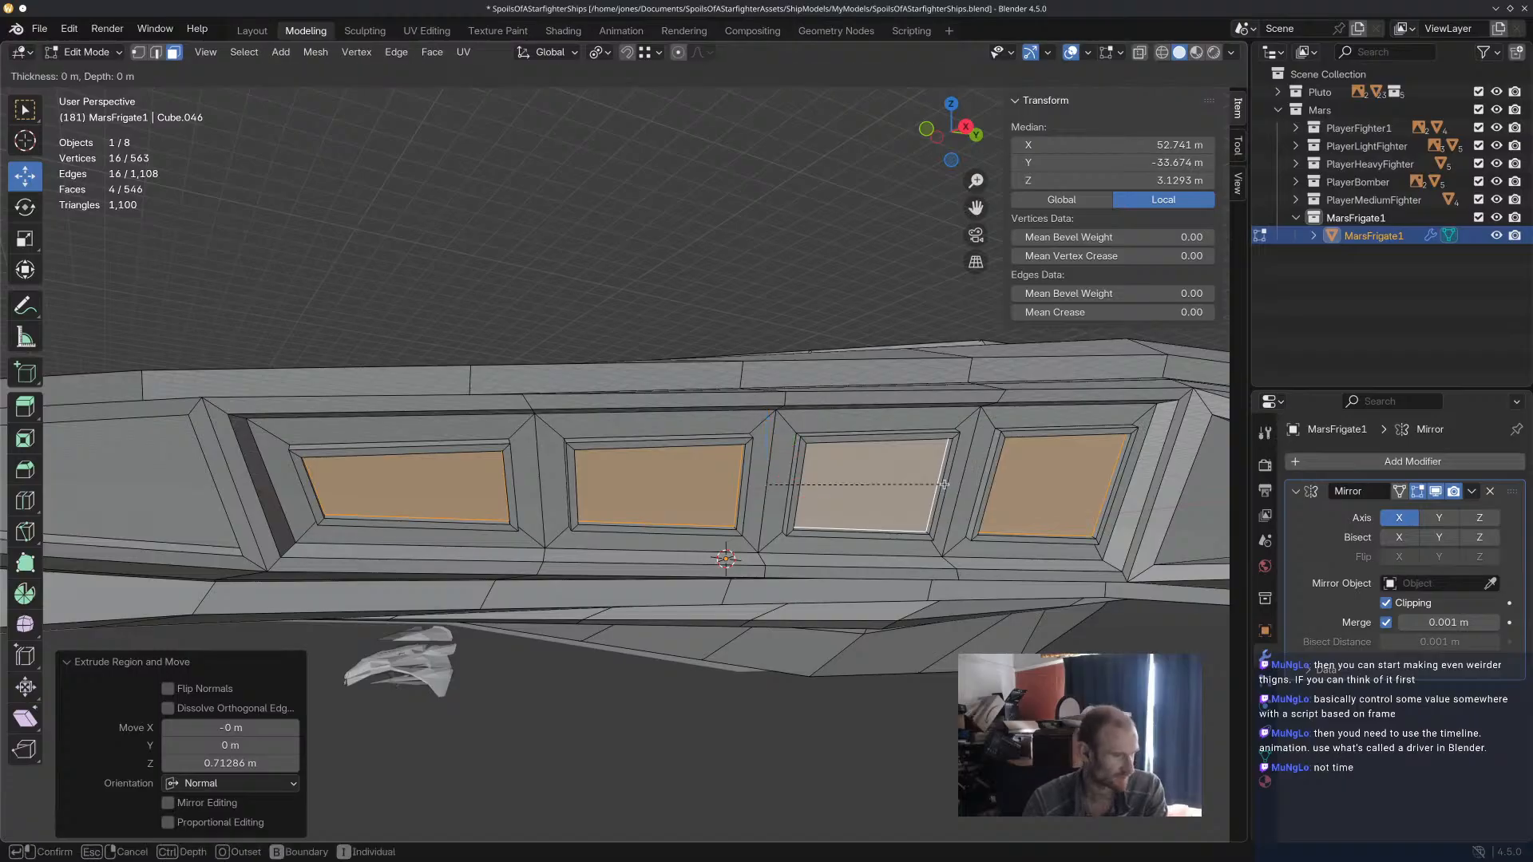
pyautogui.click(938, 485)
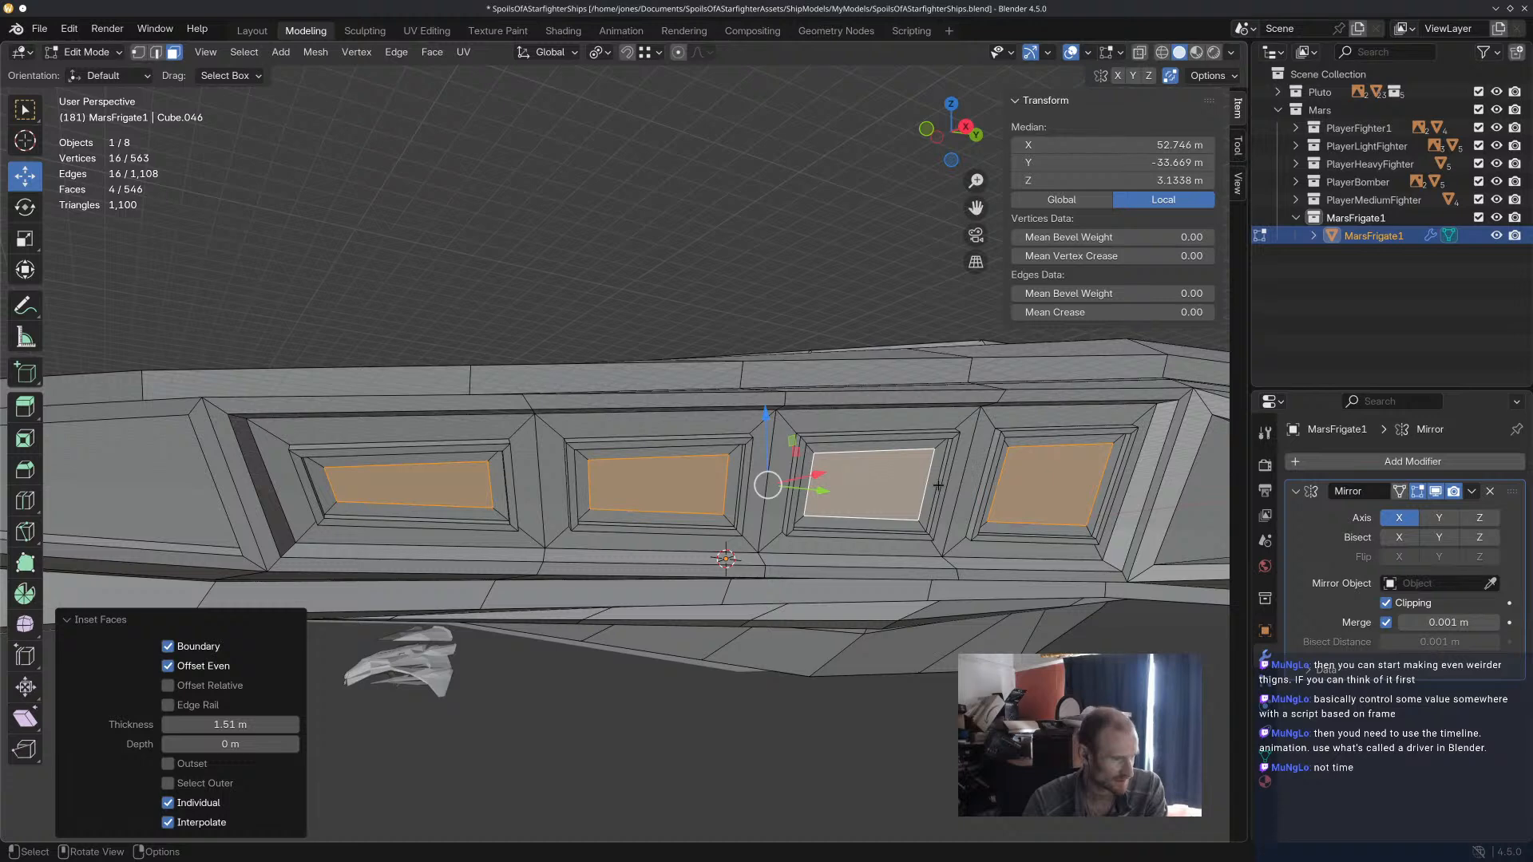
pyautogui.hotkey('ctrl', 'z')
# Reselect the four raised panel faces in the middle flank recess and scale them down to about 0.75.
pyautogui.moveTo(938, 485); pyautogui.dragTo(790, 351, button='middle')
pyautogui.hotkey('alt', 'a')
pyautogui.scroll(5, 794, 411)
pyautogui.moveTo(794, 410)
pyautogui.mouseDown(button='middle')
pyautogui.moveTo(787, 391)
pyautogui.moveTo(760, 386)
pyautogui.moveTo(765, 416)
pyautogui.mouseUp(button='middle')
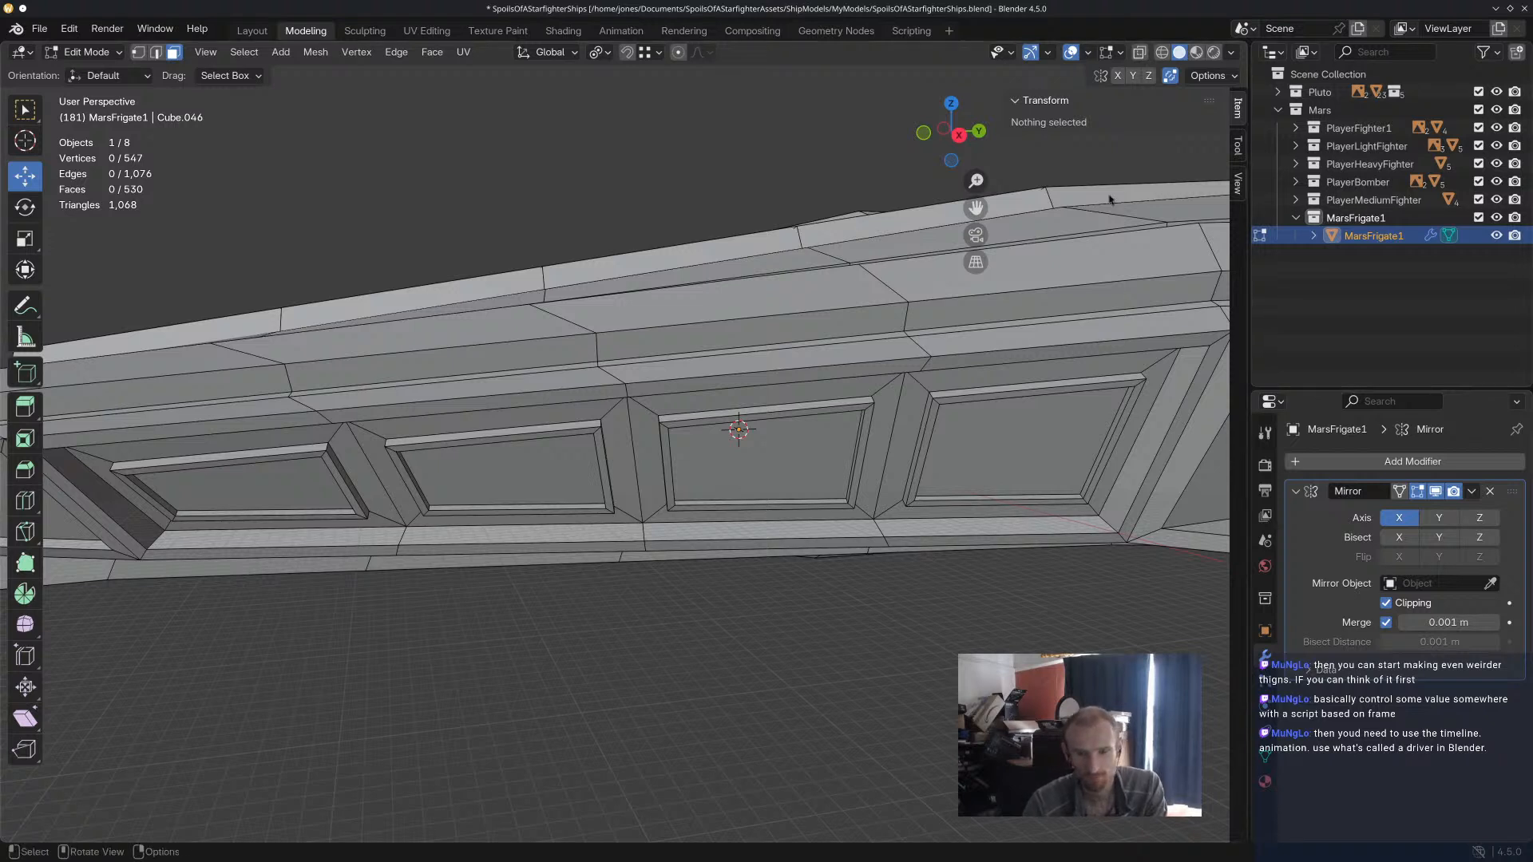
pyautogui.moveTo(818, 417); pyautogui.dragTo(835, 403, button='middle')
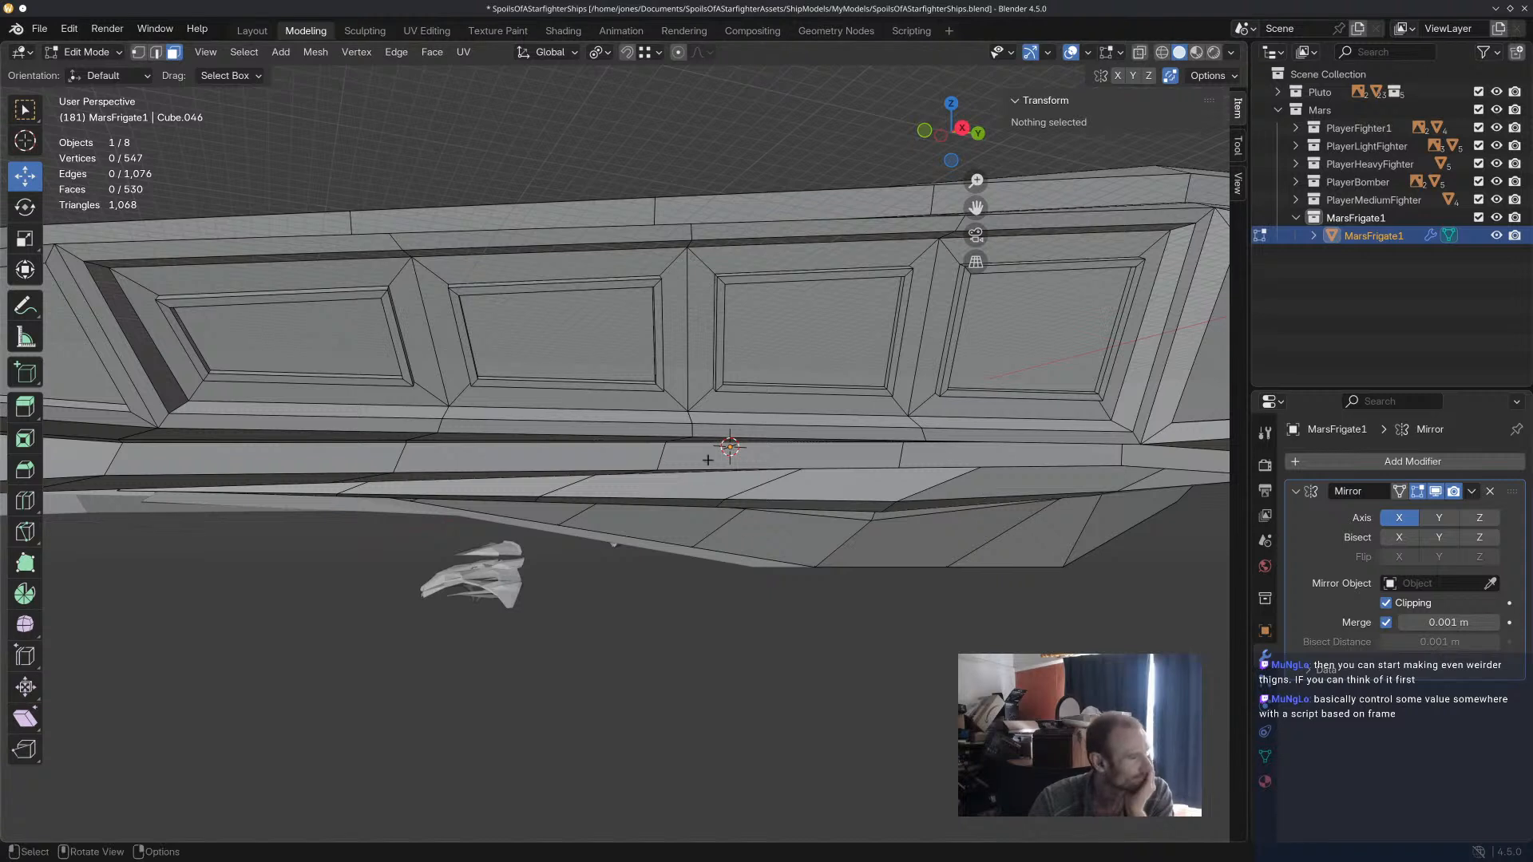
pyautogui.click(580, 324)
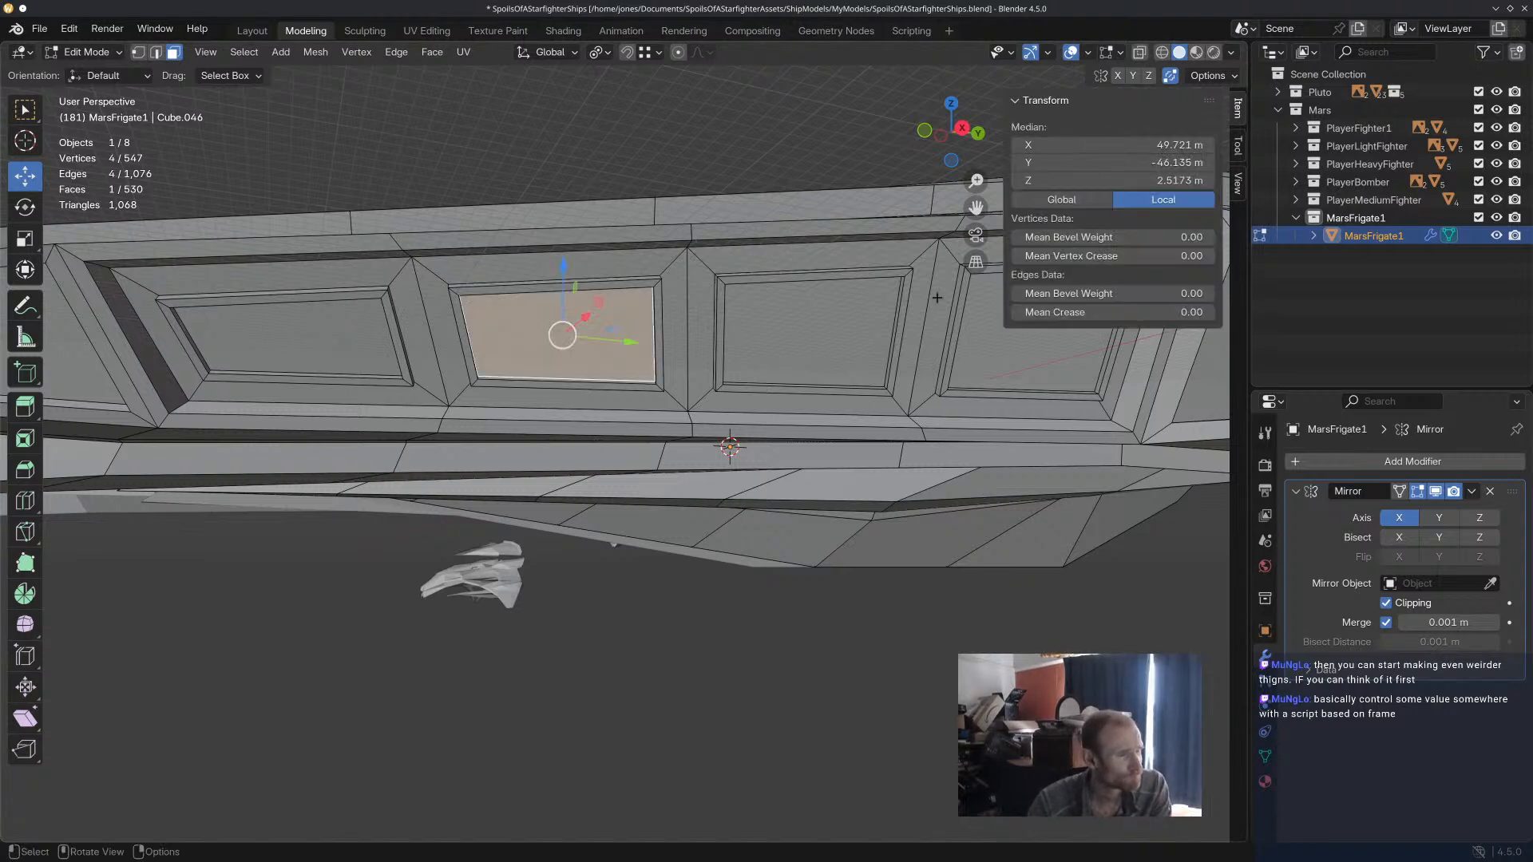
pyautogui.keyDown('shift'); pyautogui.click(879, 335); pyautogui.keyUp('shift')
pyautogui.keyDown('shift'); pyautogui.click(975, 342); pyautogui.keyUp('shift')
pyautogui.keyDown('shift'); pyautogui.click(303, 340); pyautogui.keyUp('shift')
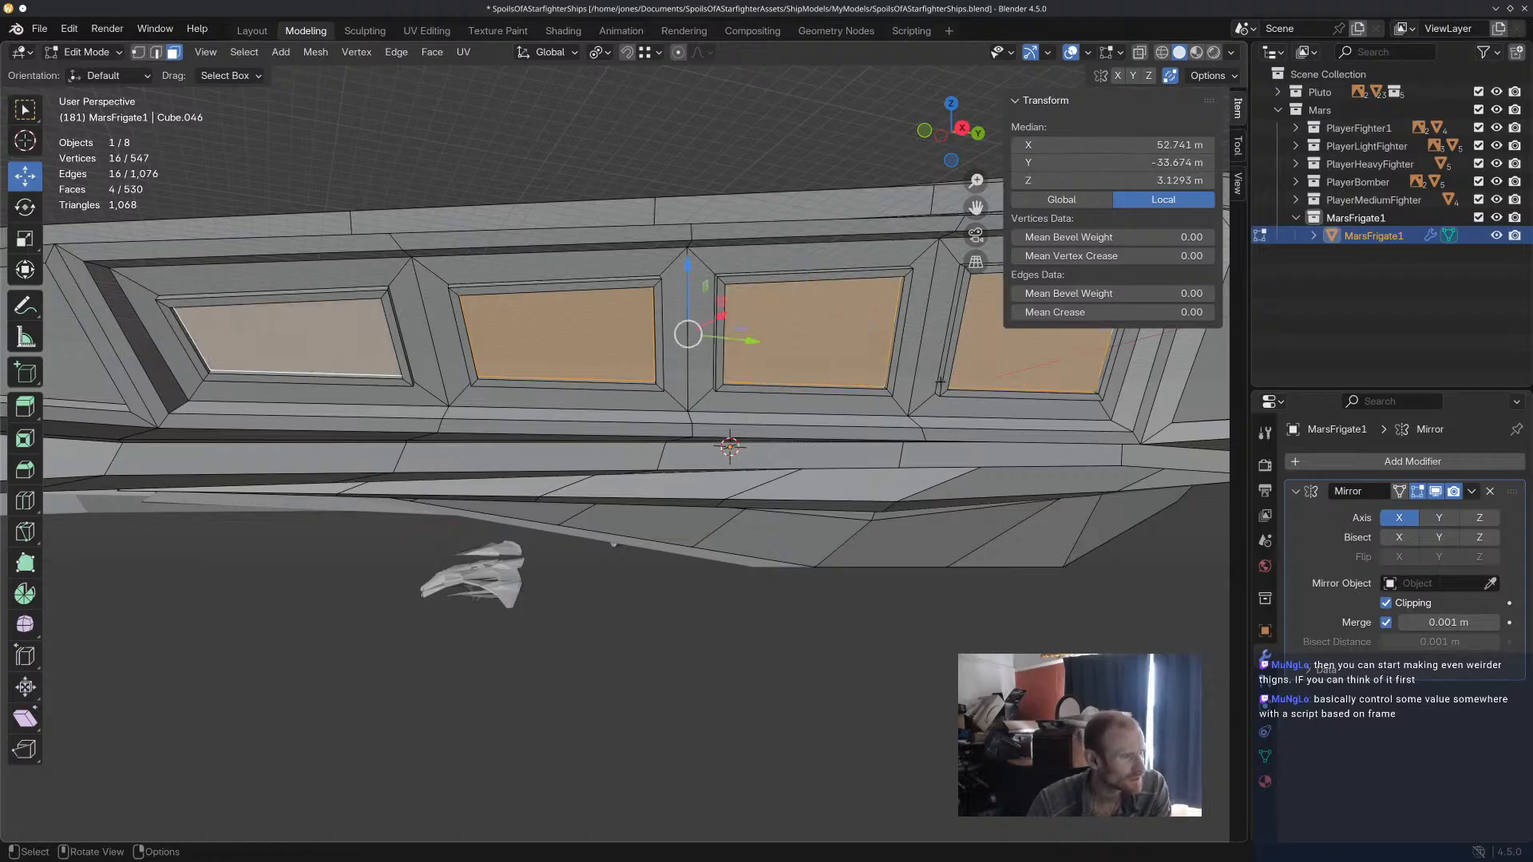
pyautogui.press('s')
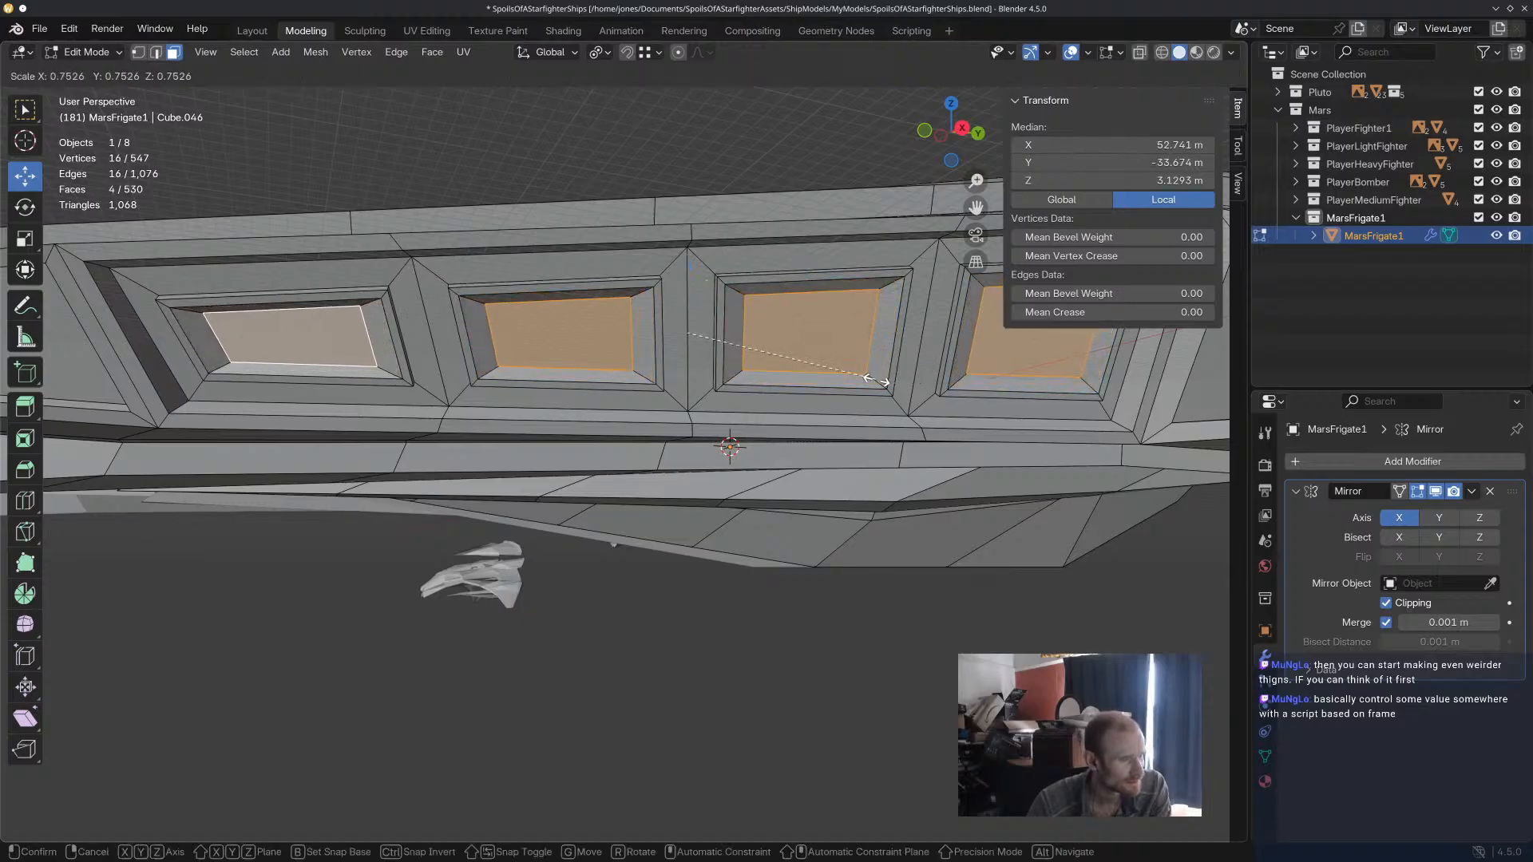
pyautogui.click(870, 401)
# Clear the selection and examine the bevelled shapes of the four flank panels from several angles.
pyautogui.hotkey('alt', 'a')
pyautogui.moveTo(805, 521); pyautogui.dragTo(821, 604, button='middle')
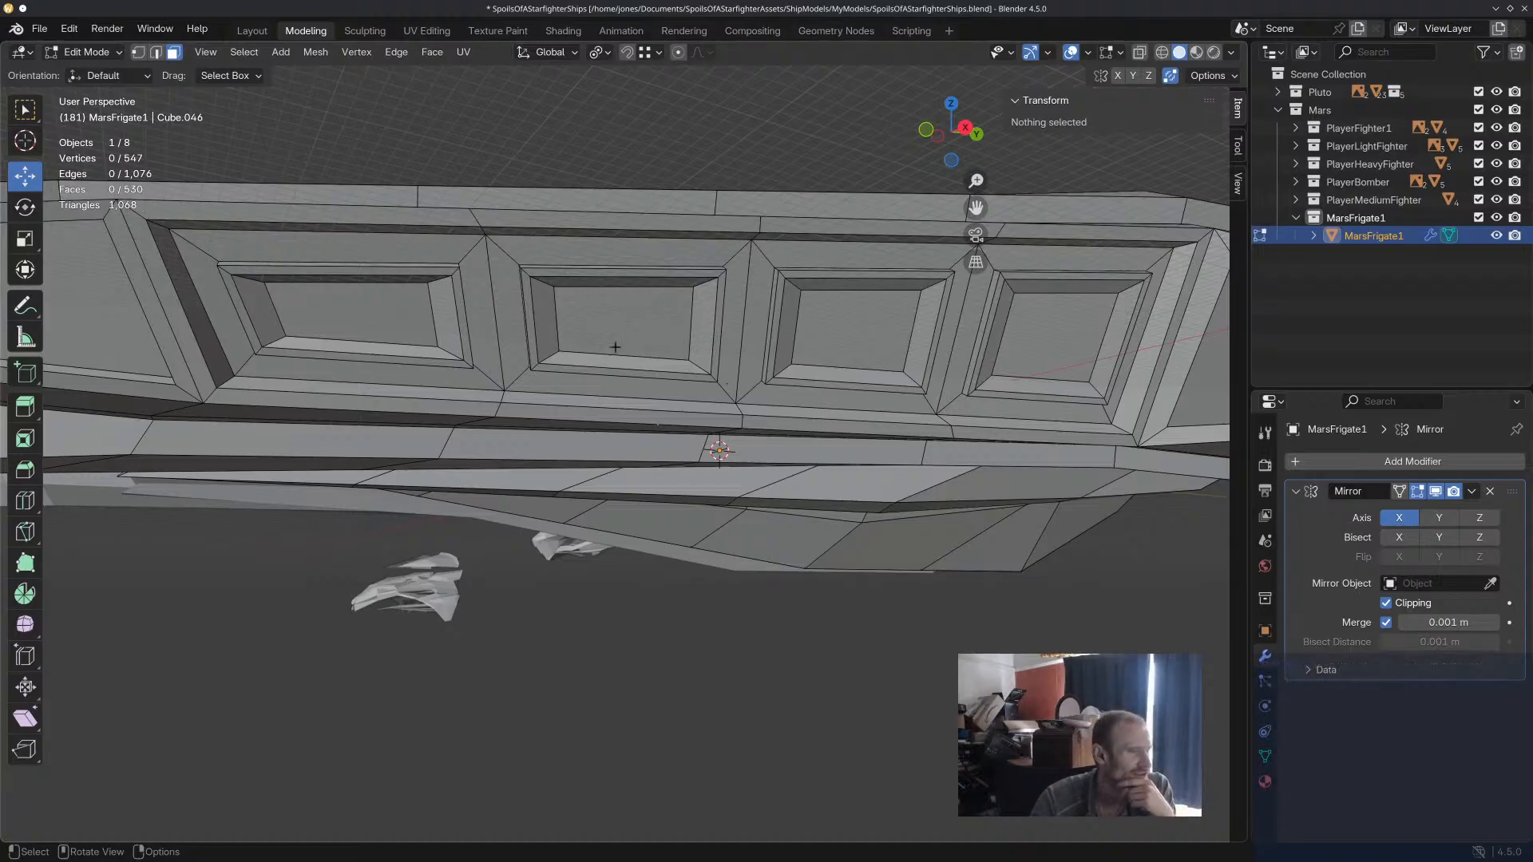
pyautogui.moveTo(925, 334); pyautogui.dragTo(907, 346, button='middle')
pyautogui.scroll(-7, 907, 346)
pyautogui.moveTo(883, 420); pyautogui.dragTo(918, 444, button='middle')
pyautogui.scroll(8, 707, 313)
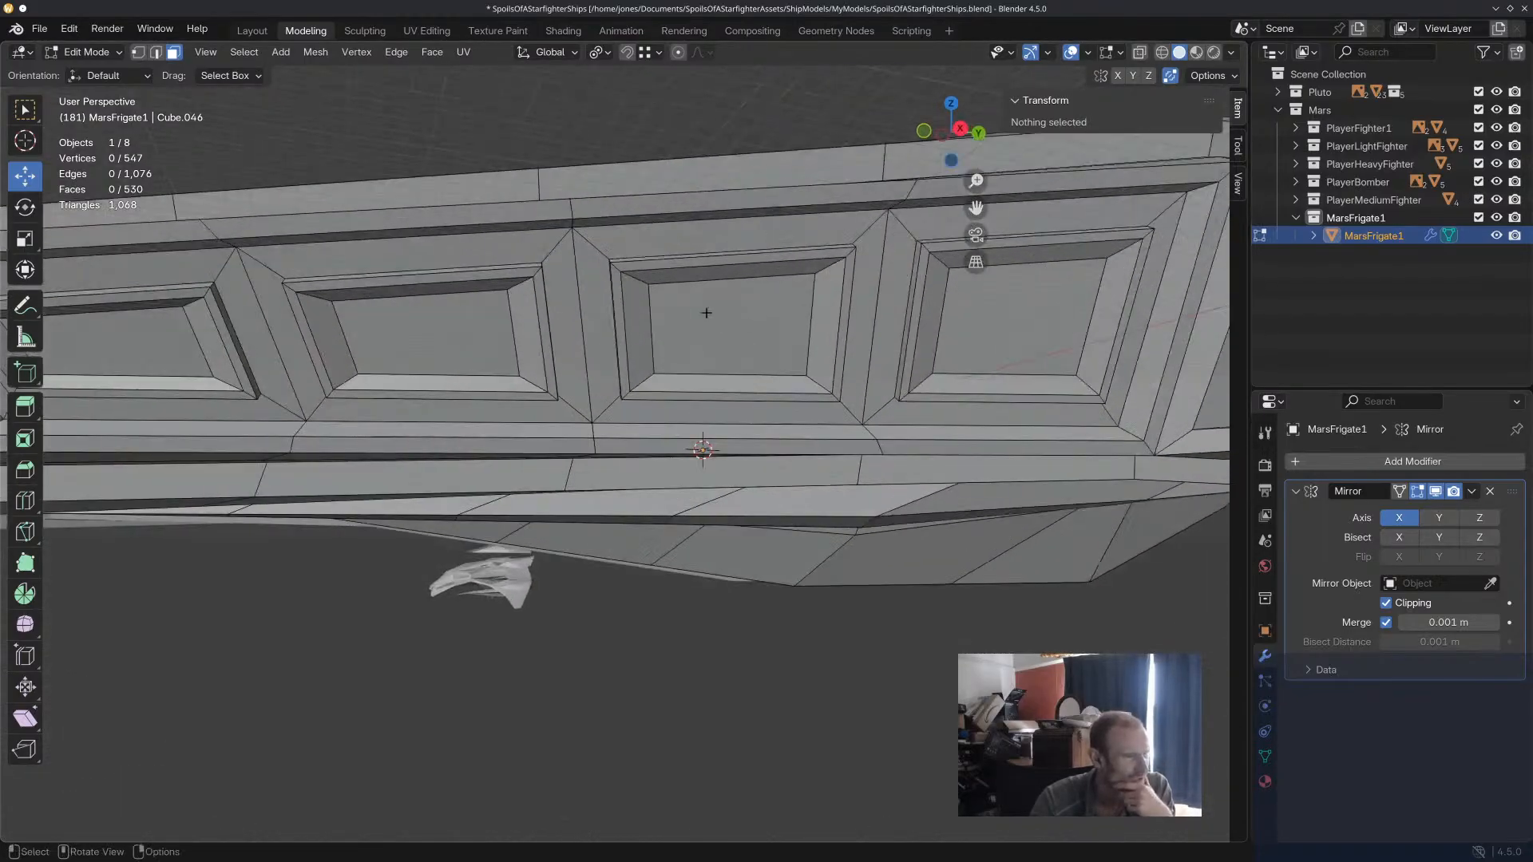
pyautogui.scroll(-2, 707, 315)
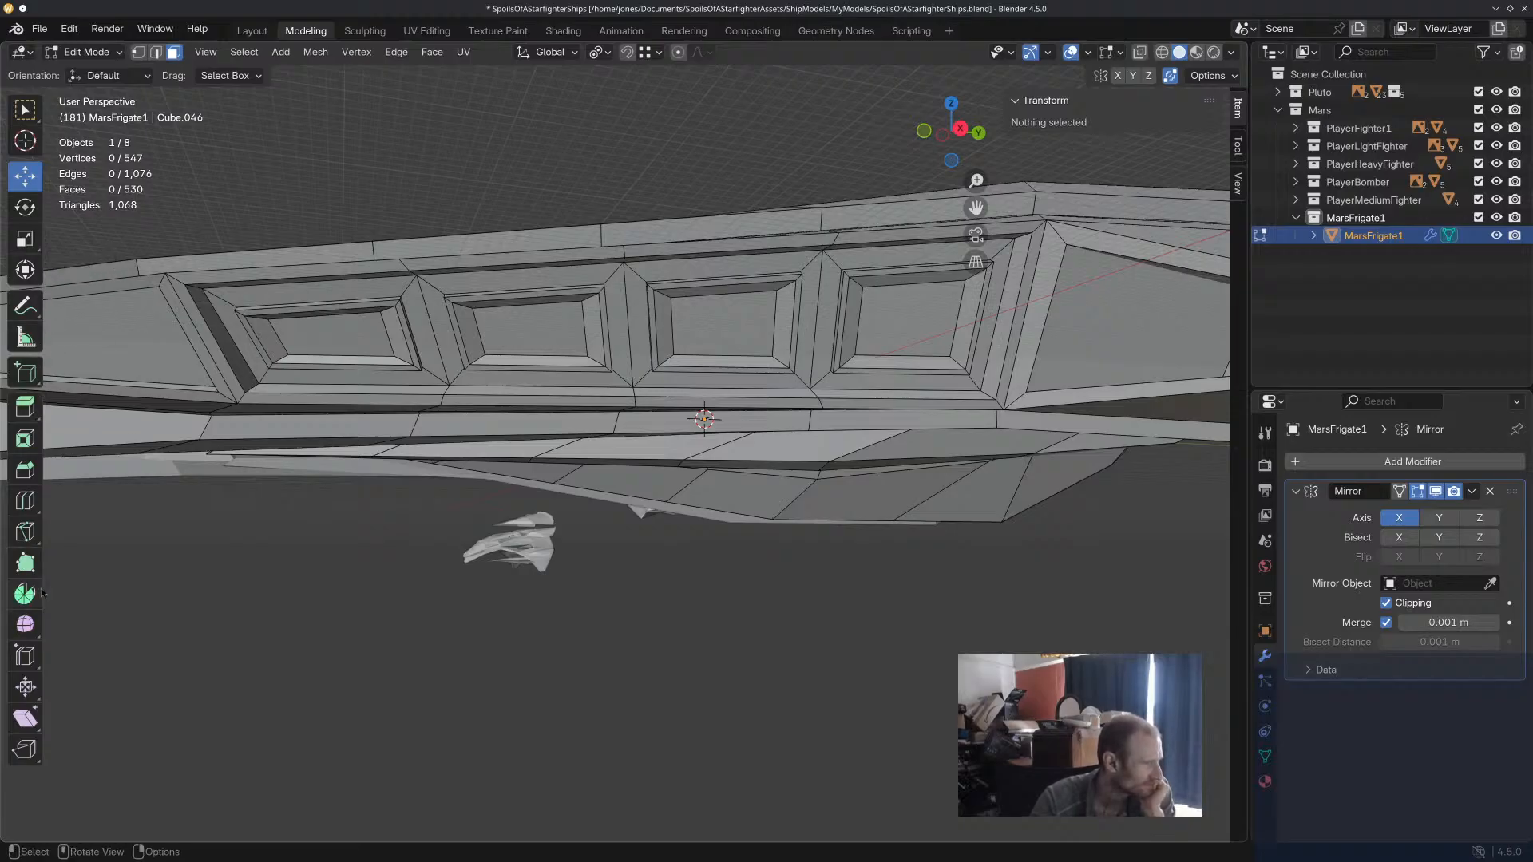
# Try to cut a diamond between the edge midpoints of the first narrow-end panel's inner face with the Knife.
pyautogui.click(36, 544)
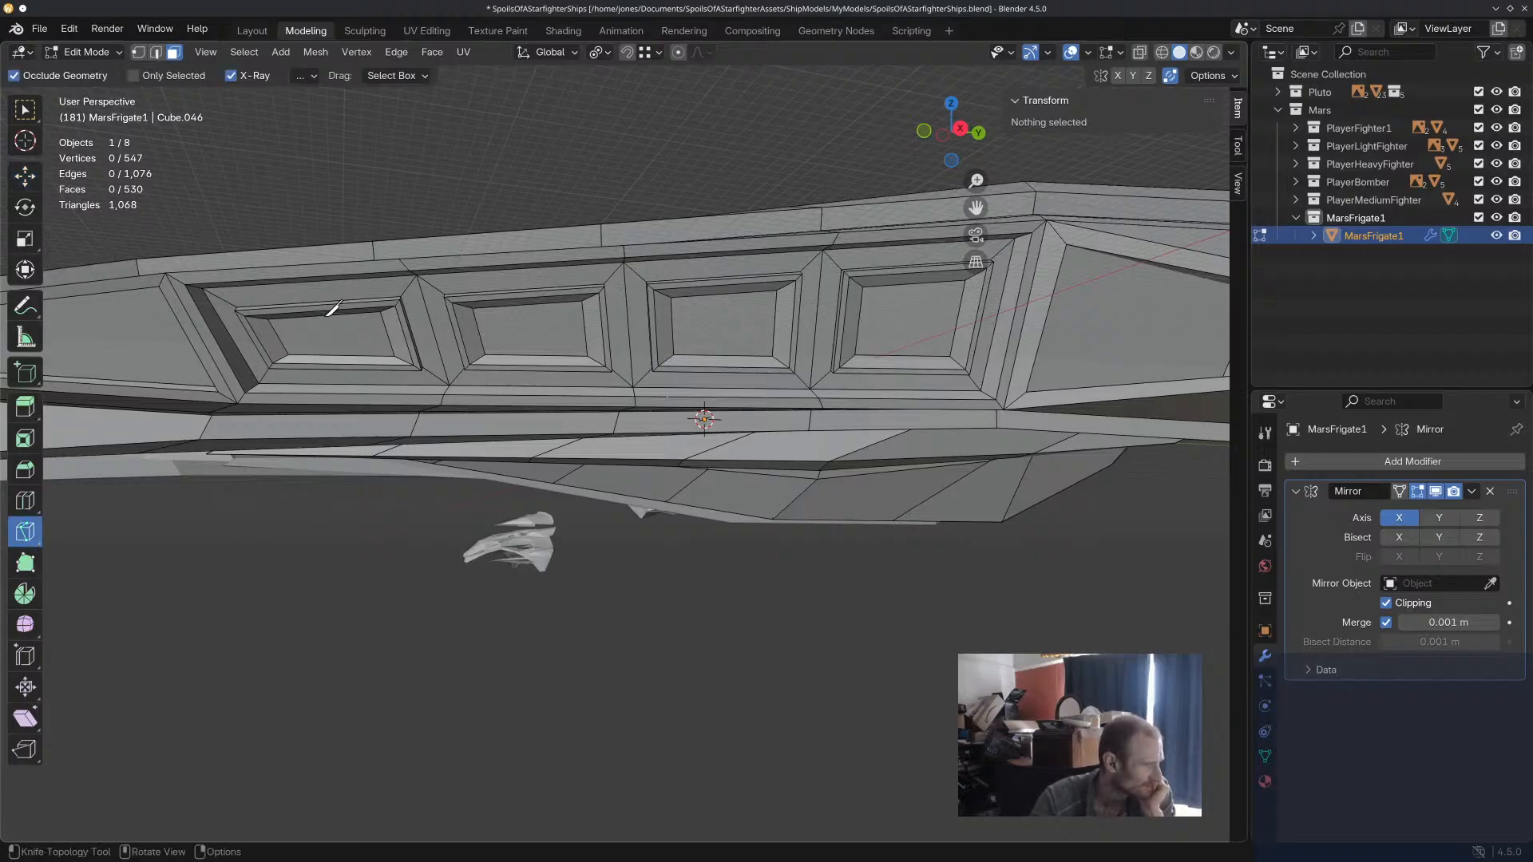
pyautogui.scroll(4, 333, 309)
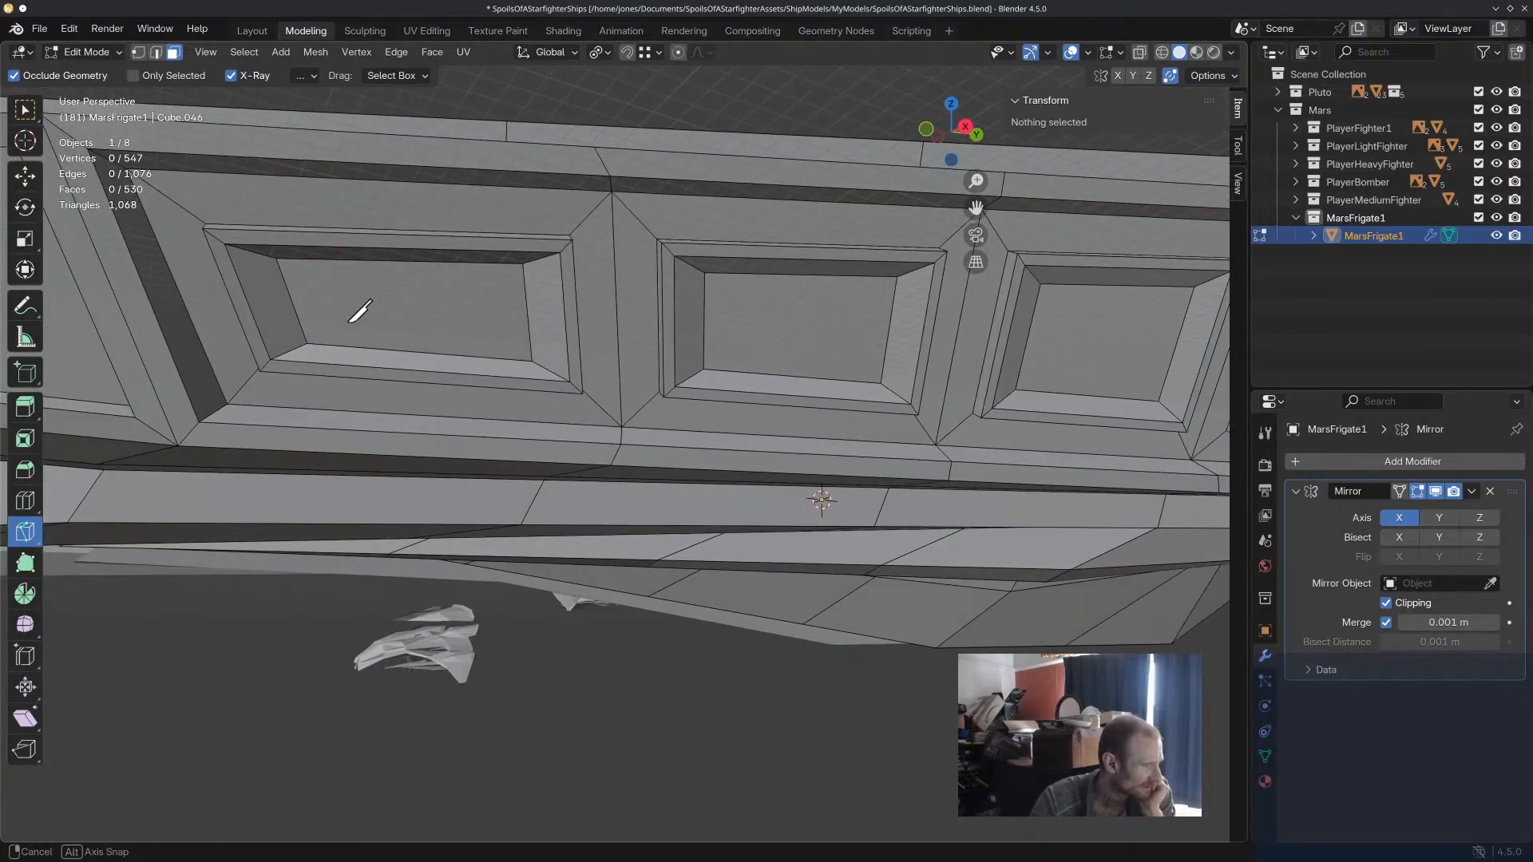
pyautogui.click(374, 252)
pyautogui.click(266, 296)
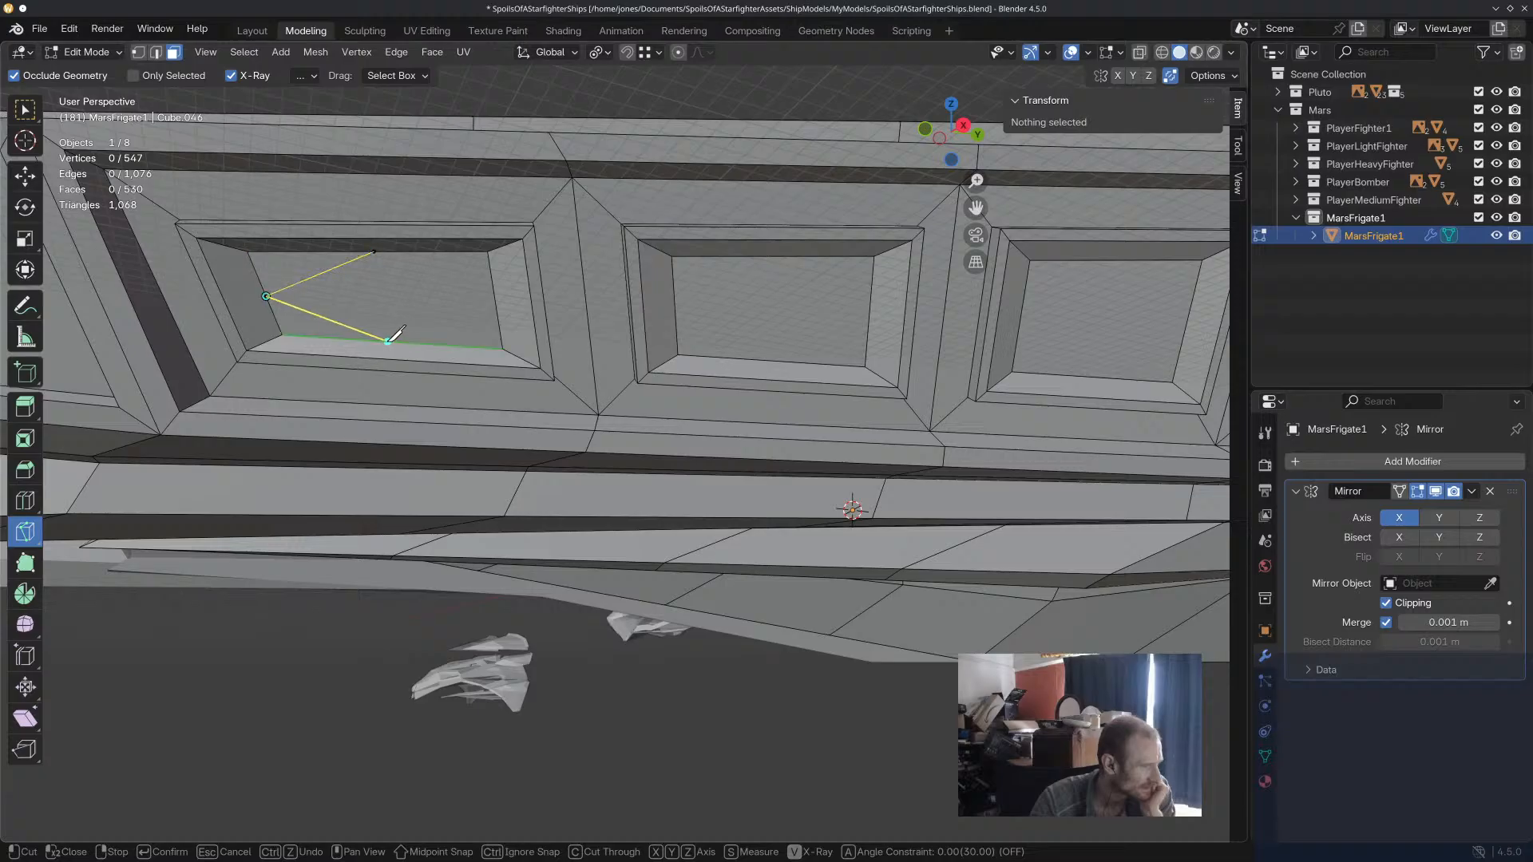
pyautogui.click(385, 341)
pyautogui.click(496, 302)
pyautogui.click(374, 251)
pyautogui.press('Return')
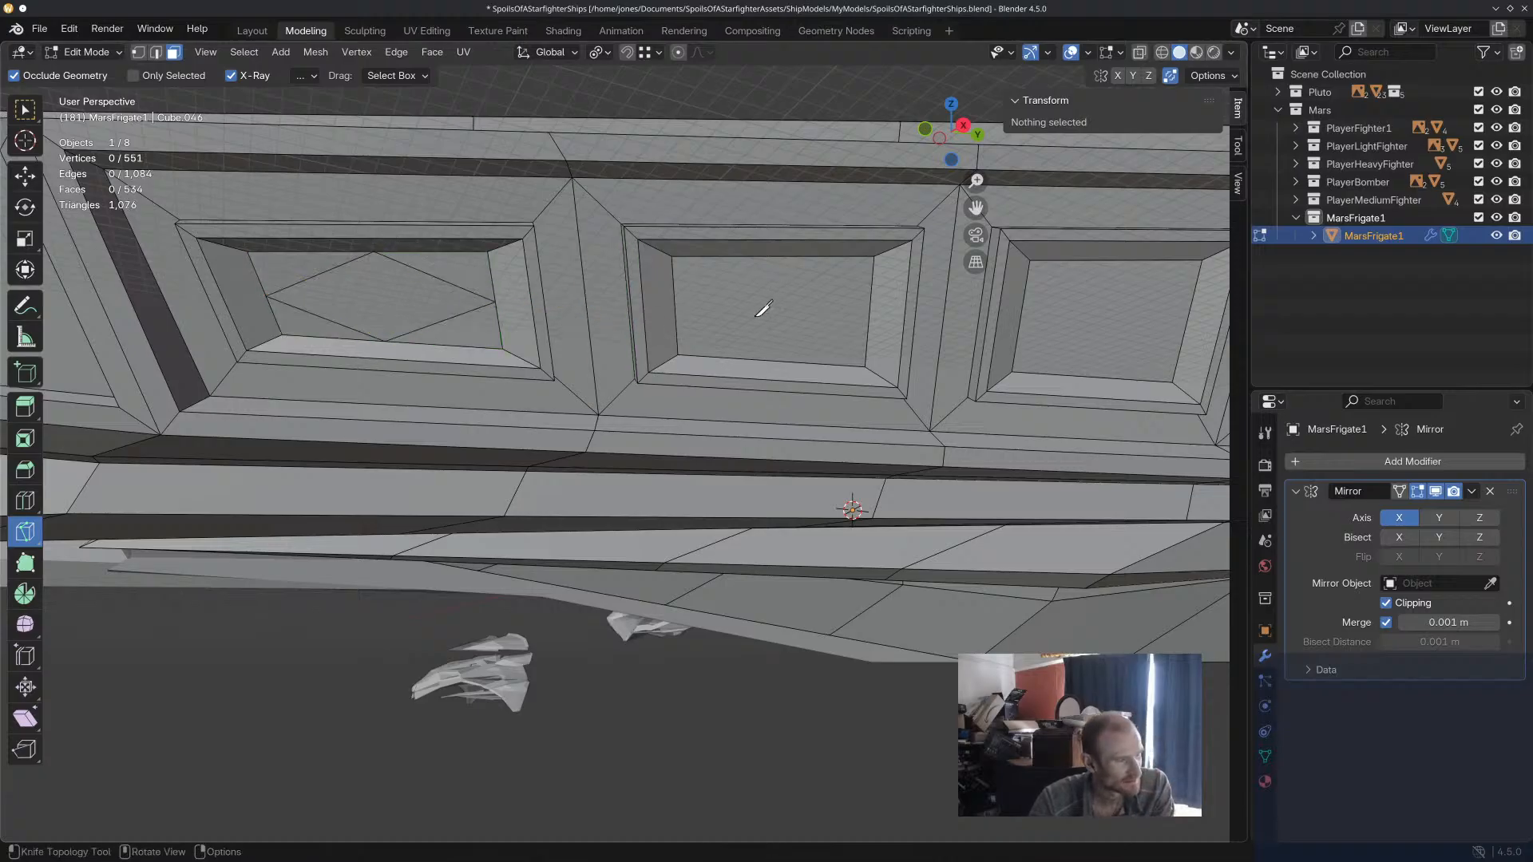
# Try a matching diamond knife cut on the neighbouring panel's inner face and undo both diamond cuts.
pyautogui.click(770, 256)
pyautogui.click(675, 302)
pyautogui.click(775, 361)
pyautogui.click(870, 309)
pyautogui.click(770, 257)
pyautogui.press('Return')
pyautogui.moveTo(924, 407); pyautogui.dragTo(730, 452, button='middle')
pyautogui.hotkey('ctrl', 'z')
pyautogui.hotkey('ctrl', 'z')
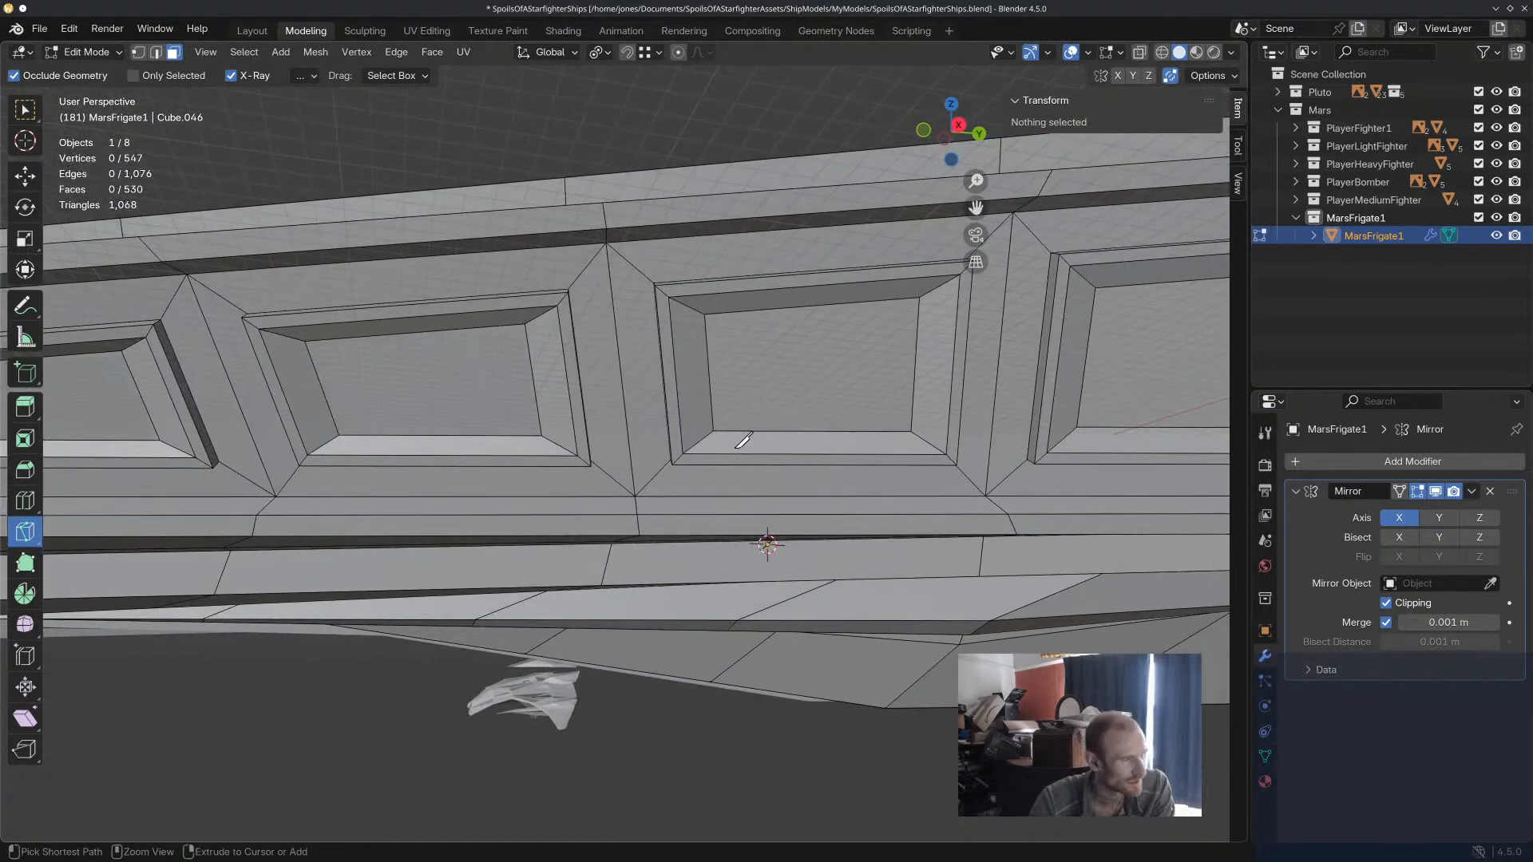
# Set the snap base to Center and the snap target to Edge Center.
pyautogui.moveTo(429, 413); pyautogui.dragTo(743, 399, button='middle')
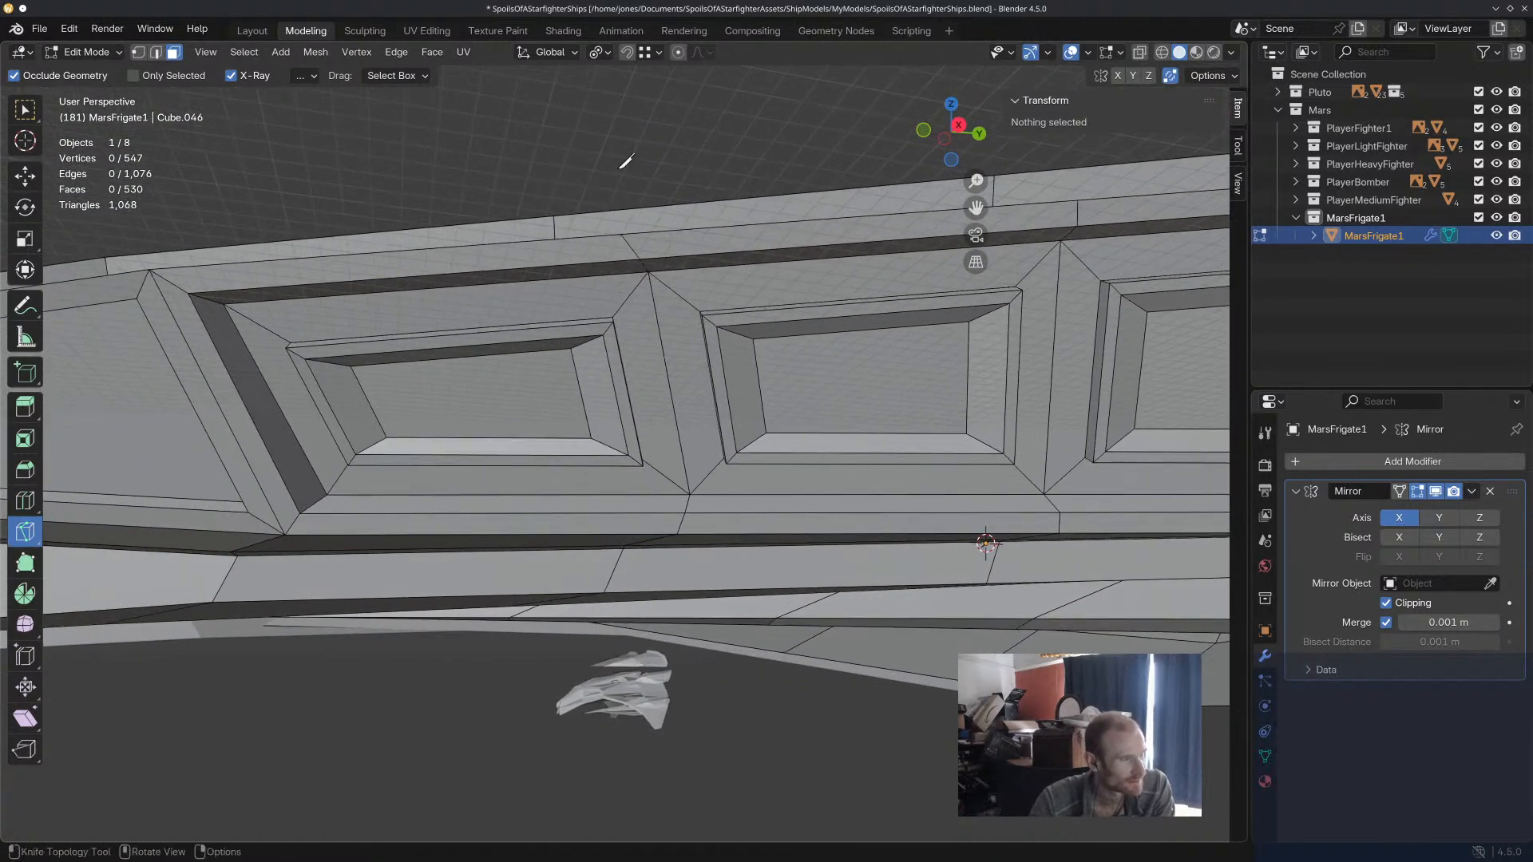
pyautogui.click(658, 52)
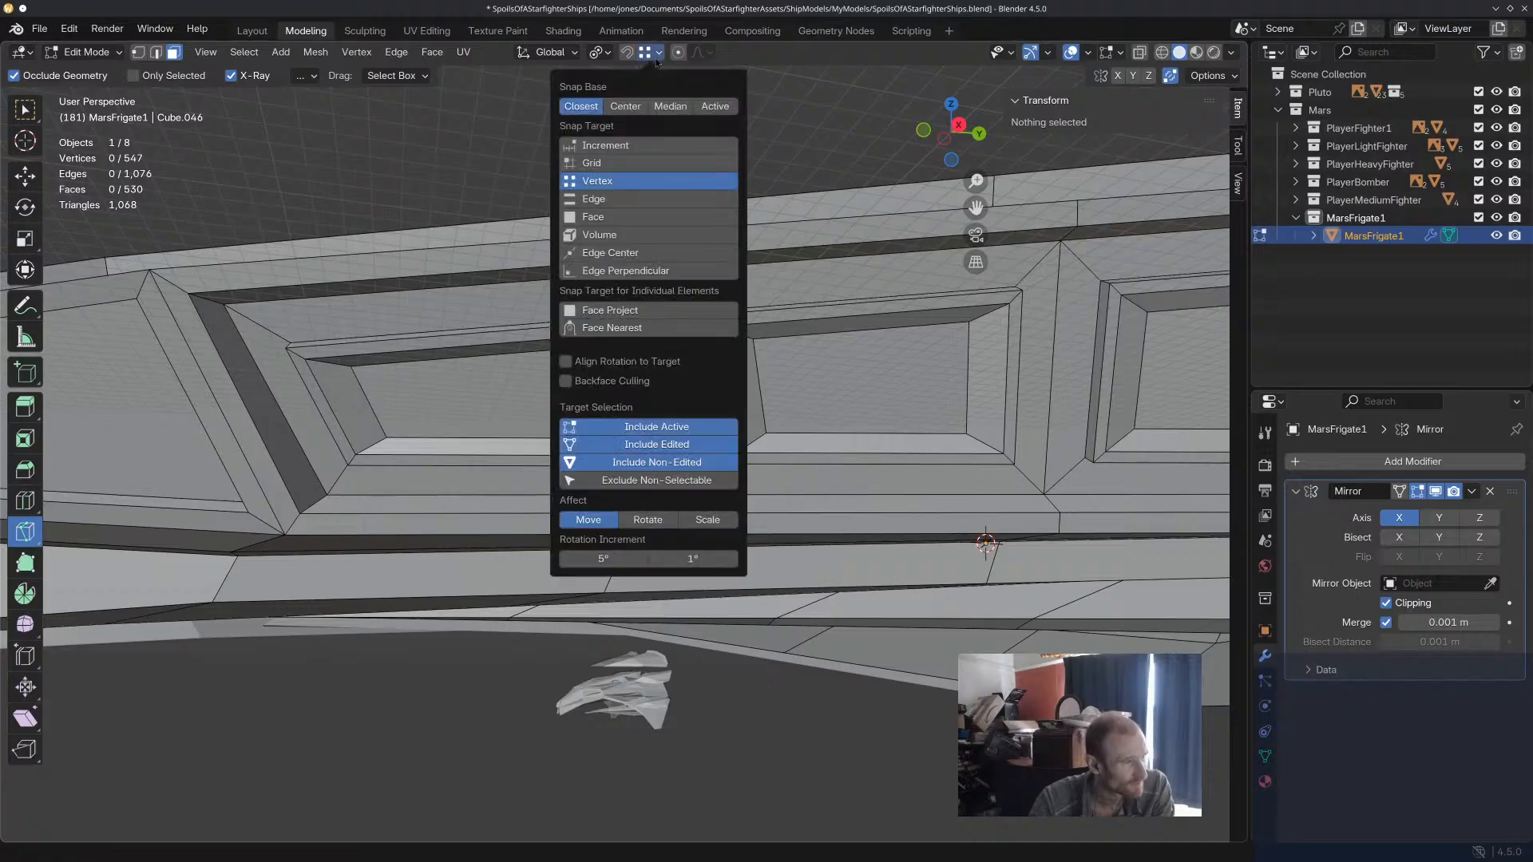
pyautogui.click(643, 110)
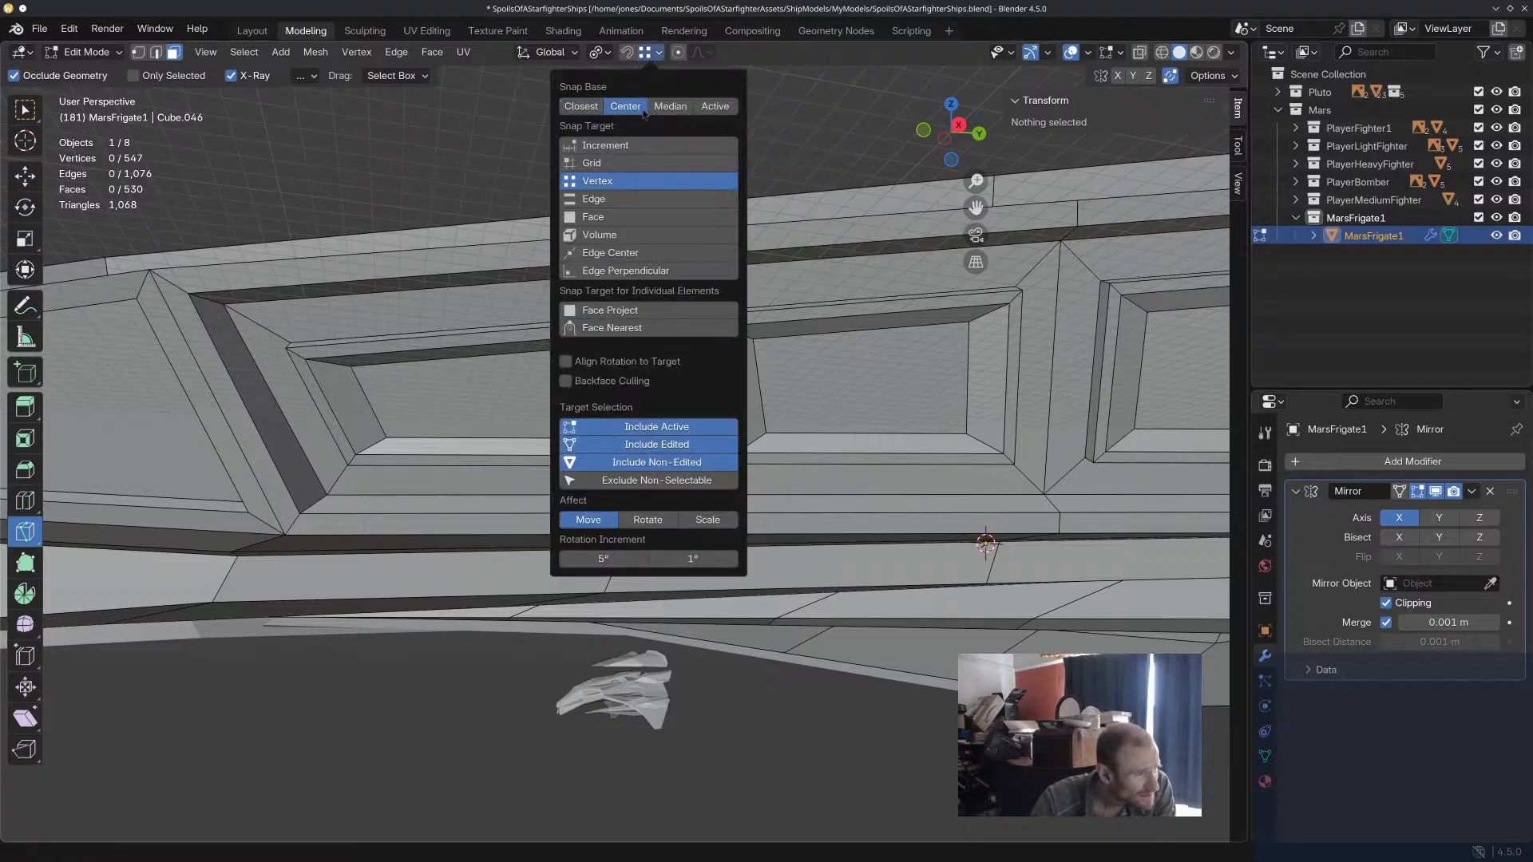
pyautogui.click(616, 254)
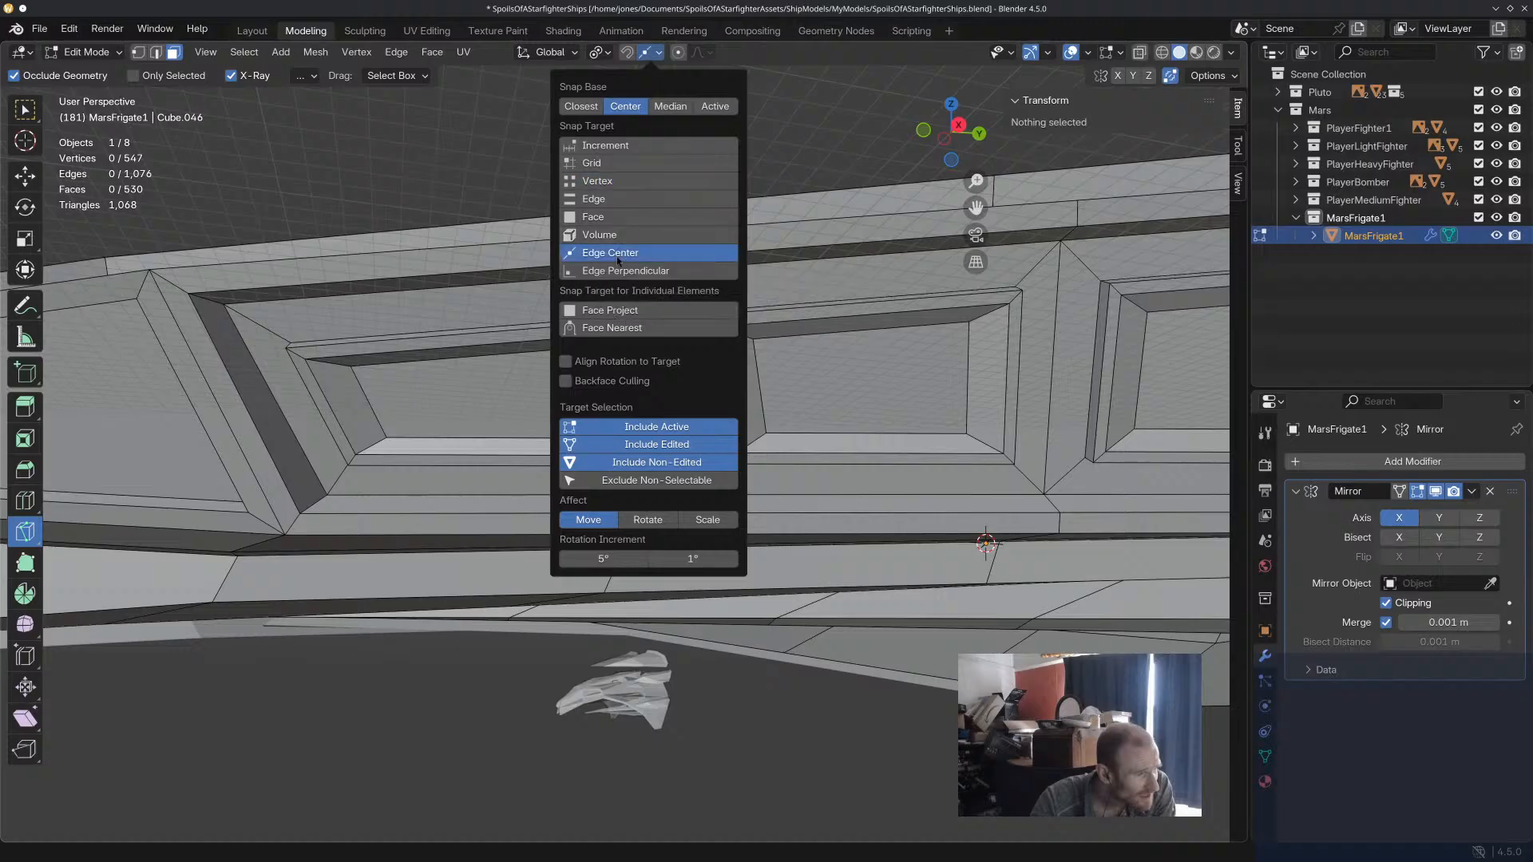
pyautogui.press('k')
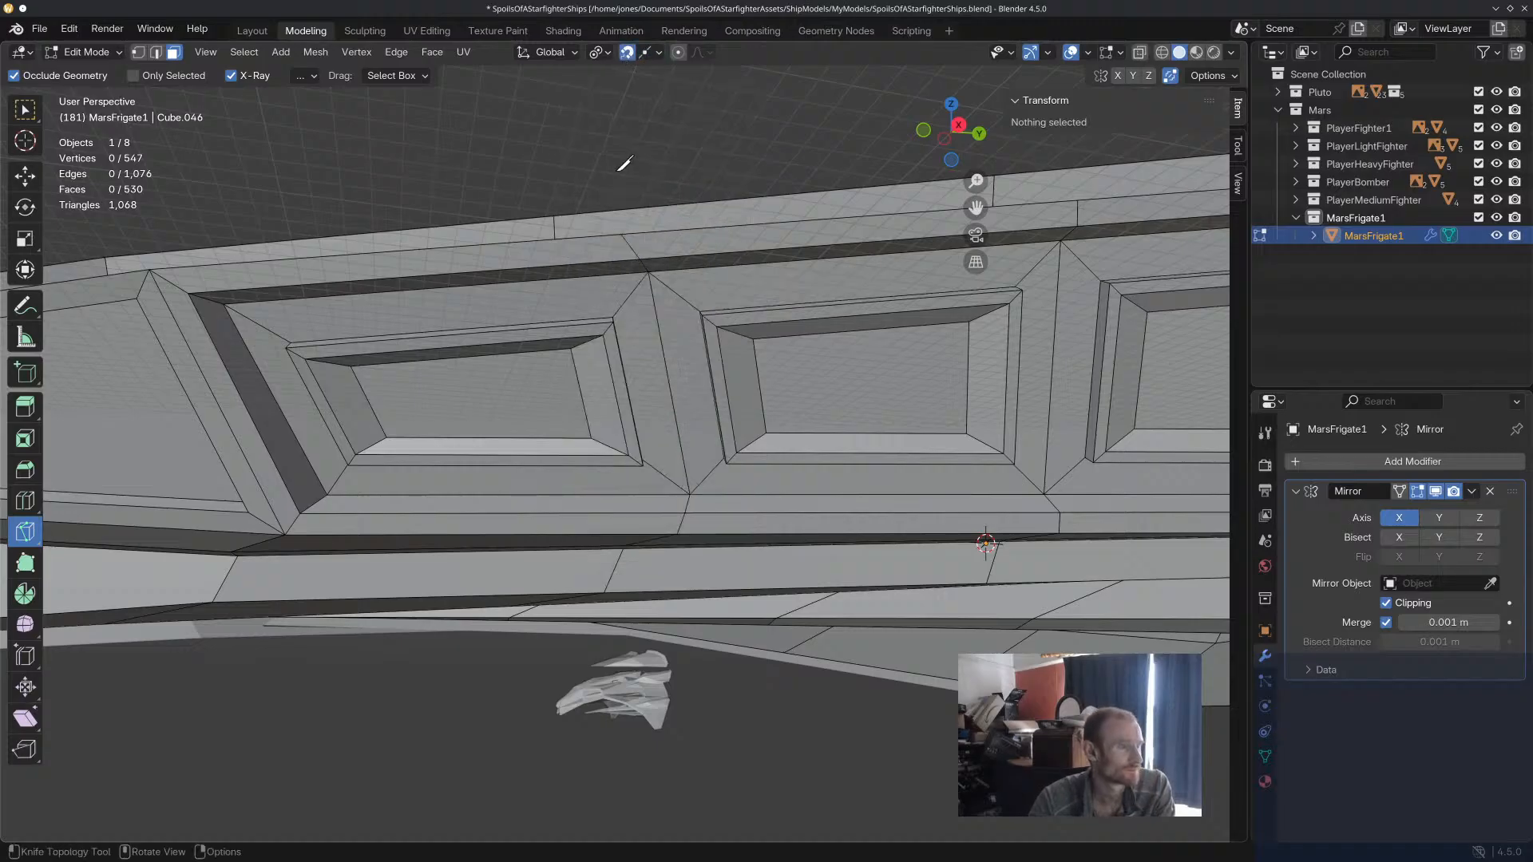
pyautogui.click(470, 356)
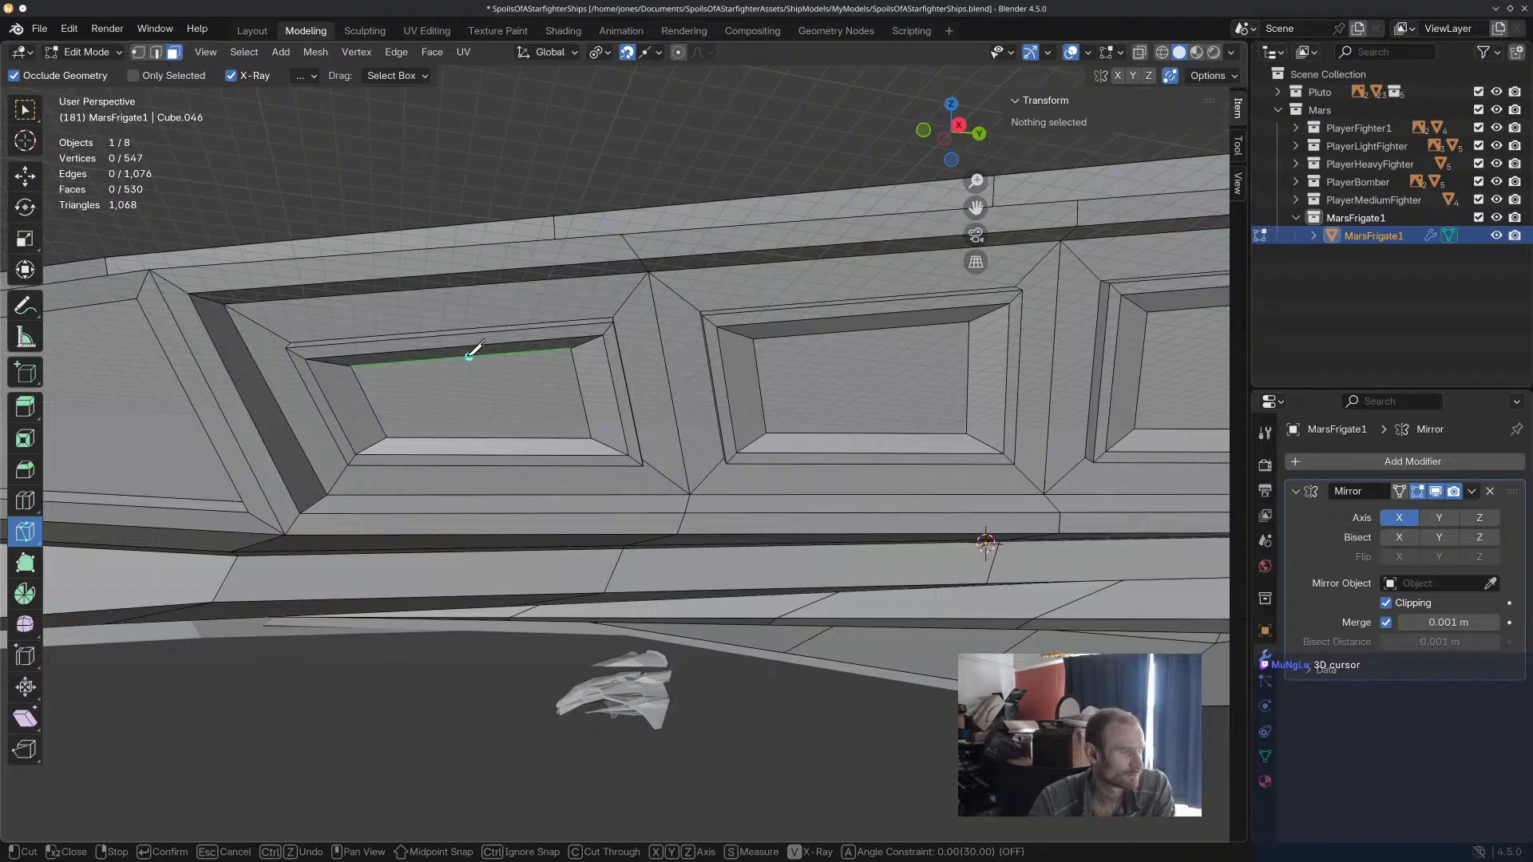
pyautogui.click(581, 390)
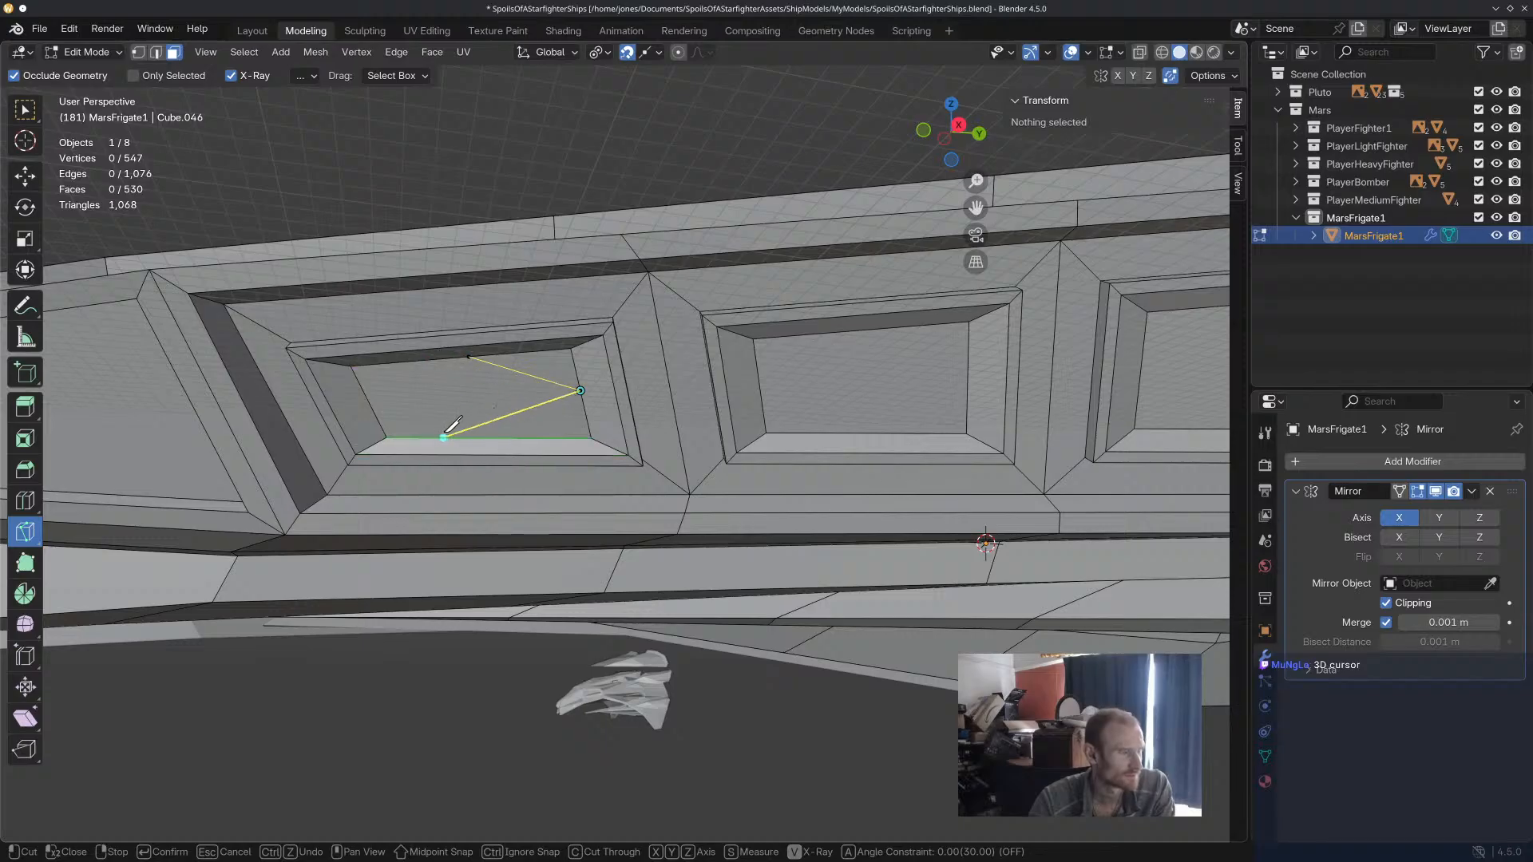
pyautogui.rightClick(521, 423)
pyautogui.hotkey('ctrl', 'z')
pyautogui.hotkey('ctrl', 'z')
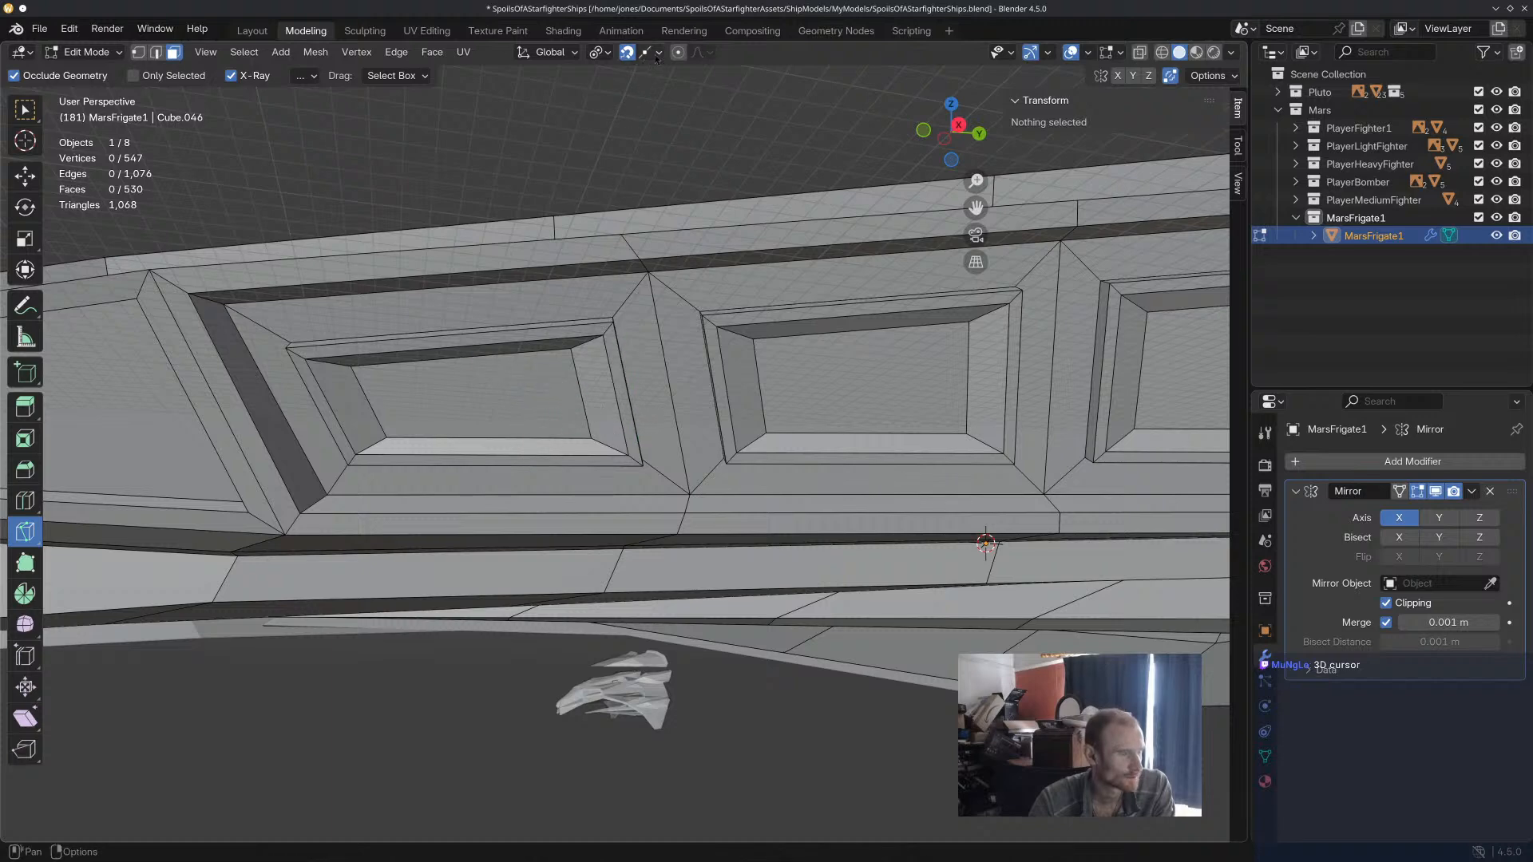
# Change the snap target to Edge, keeping the snap base at Center.
pyautogui.click(658, 53)
pyautogui.click(609, 54)
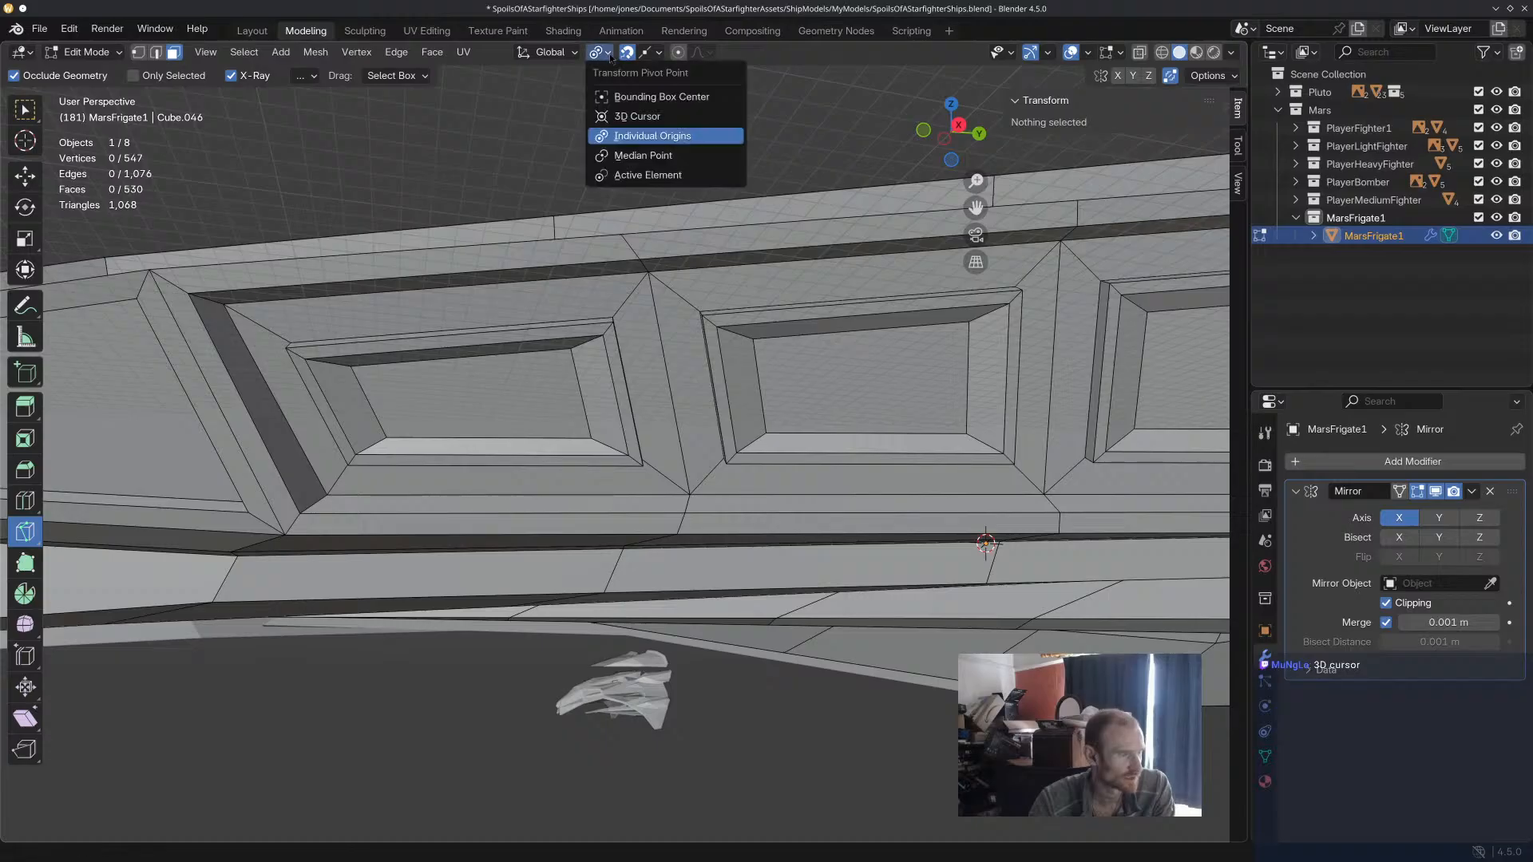
pyautogui.click(655, 54)
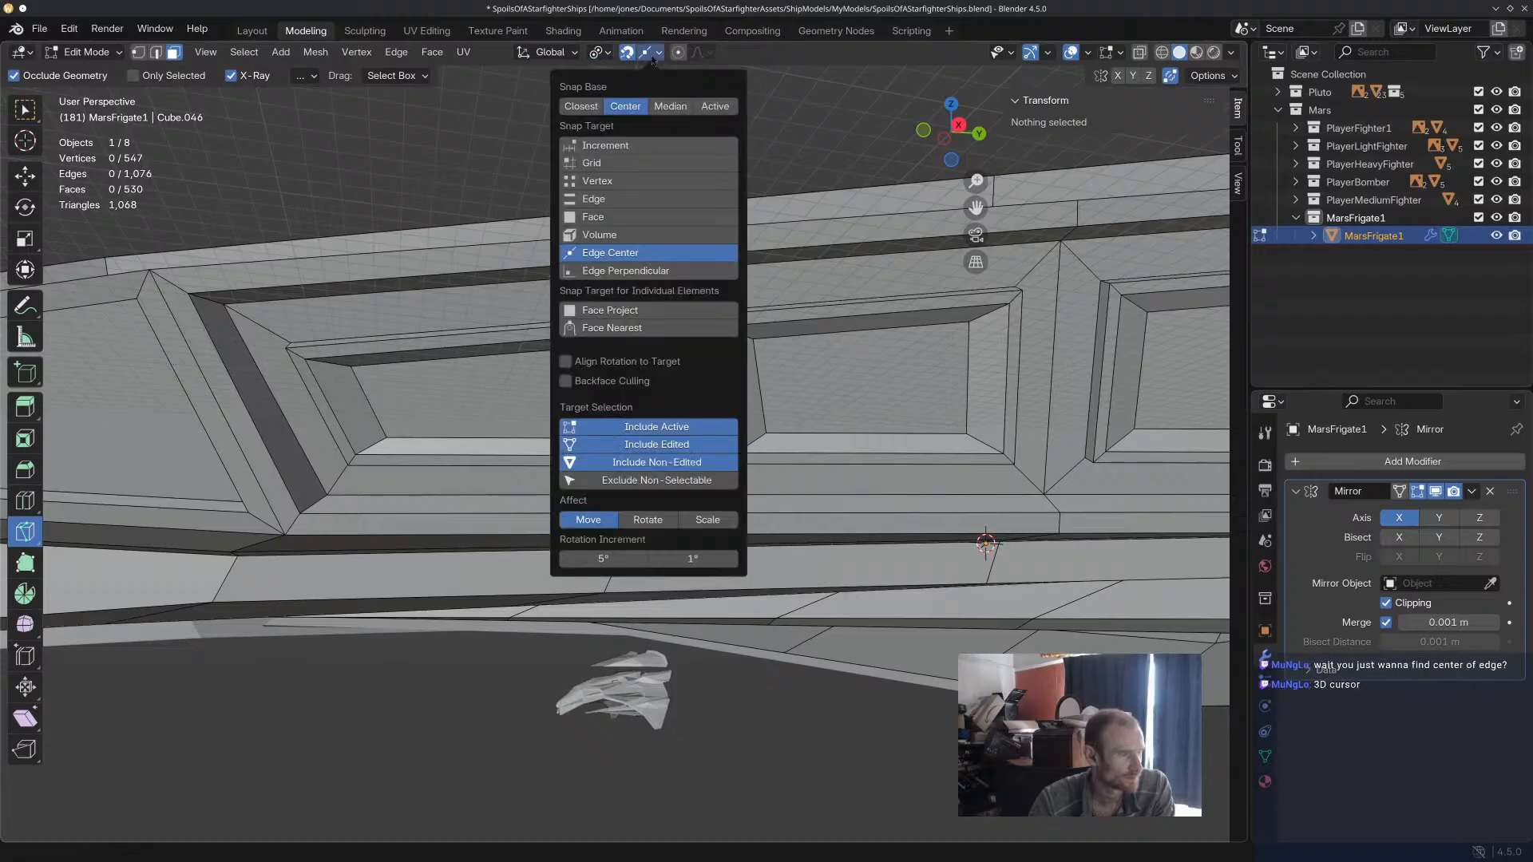
pyautogui.click(653, 182)
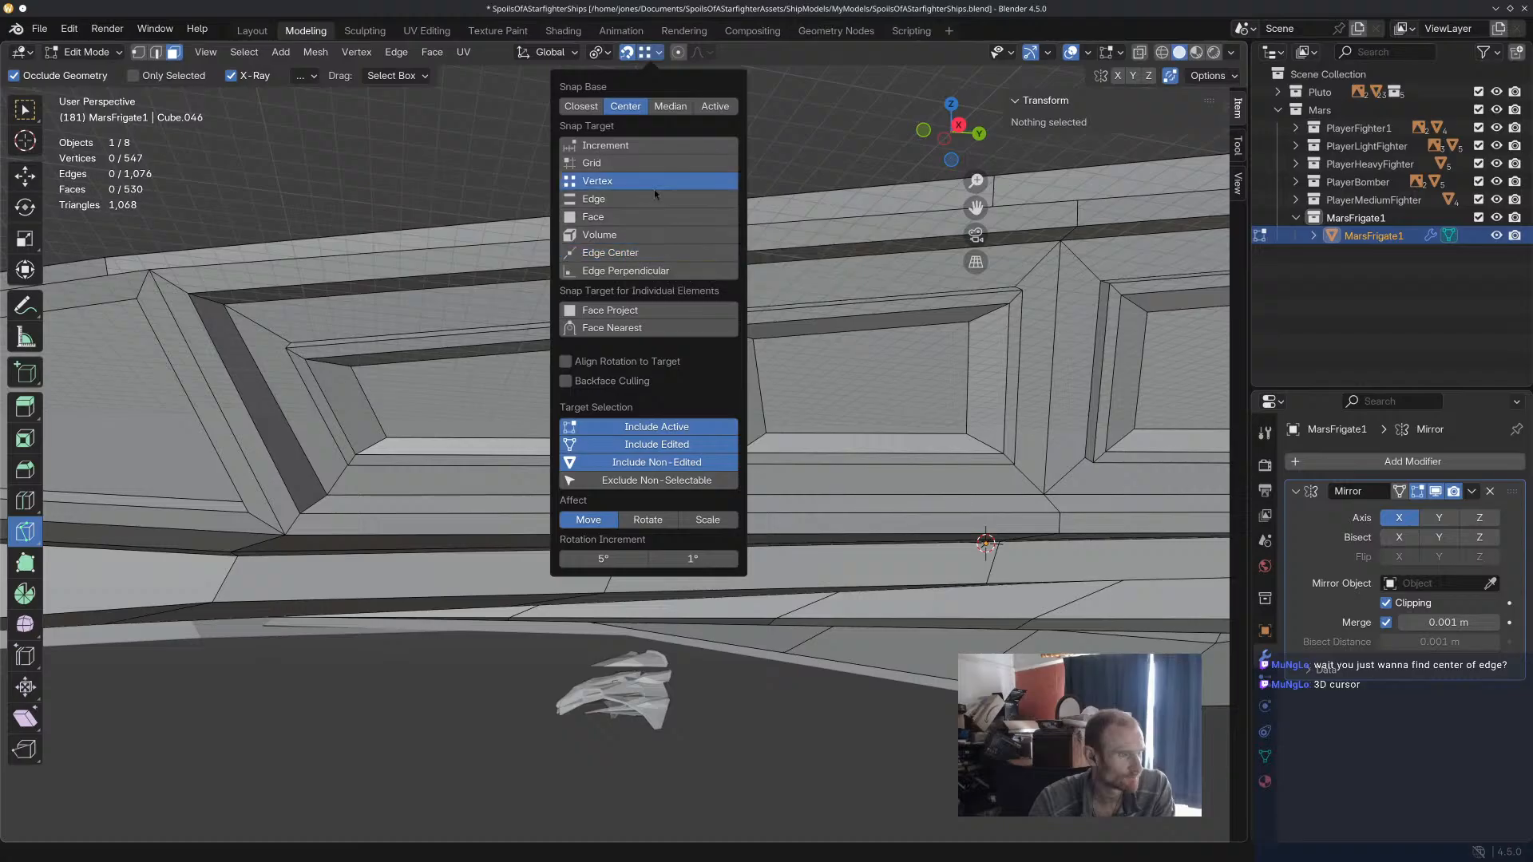
pyautogui.click(656, 200)
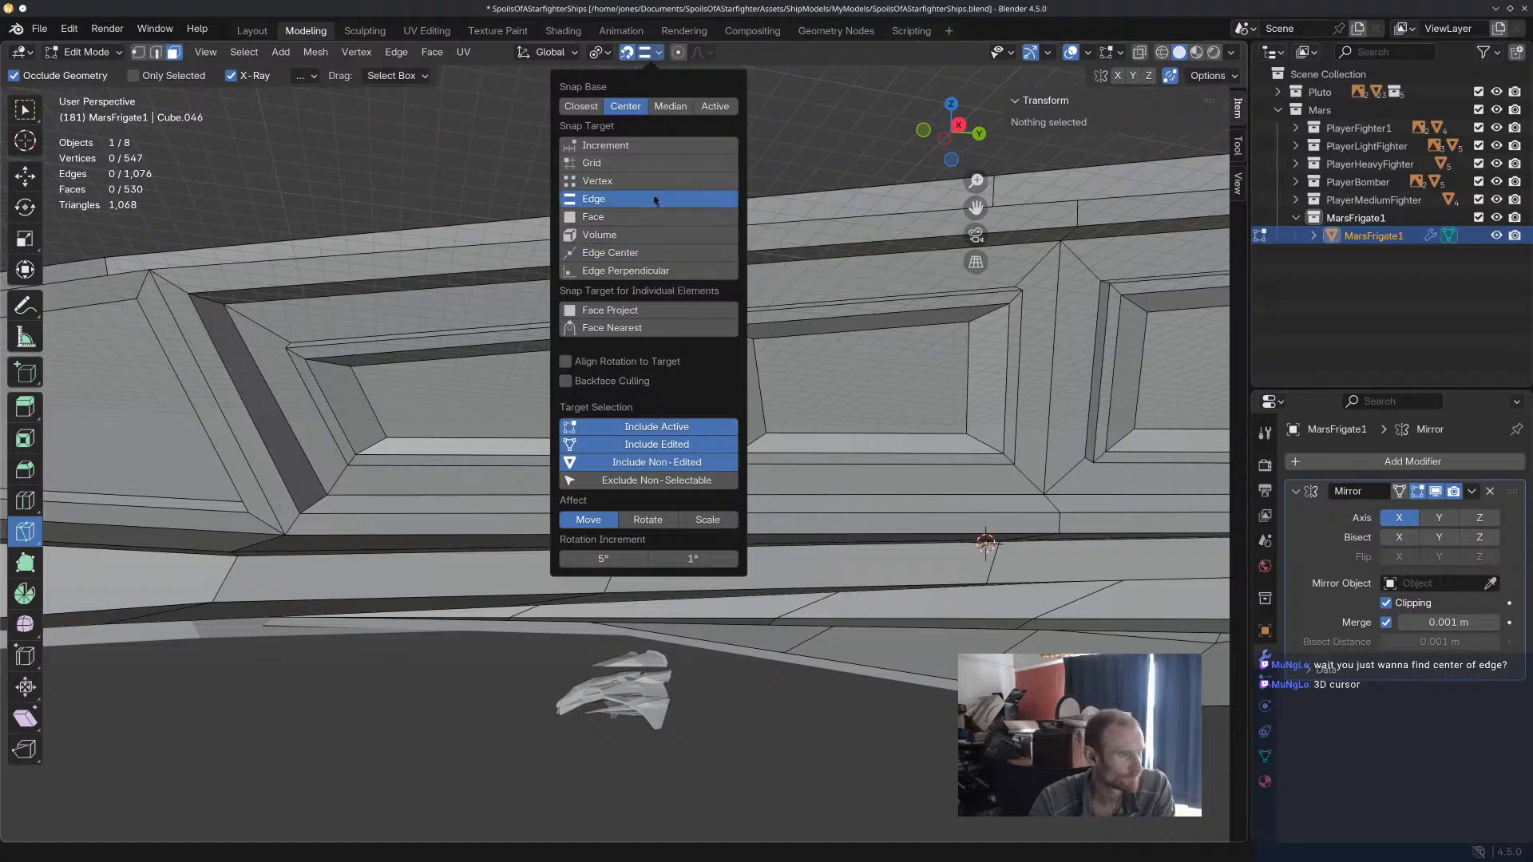
# Try a closed diamond Knife cut across the first panel's inner face, with one corner near the middle of each side.
pyautogui.click(470, 356)
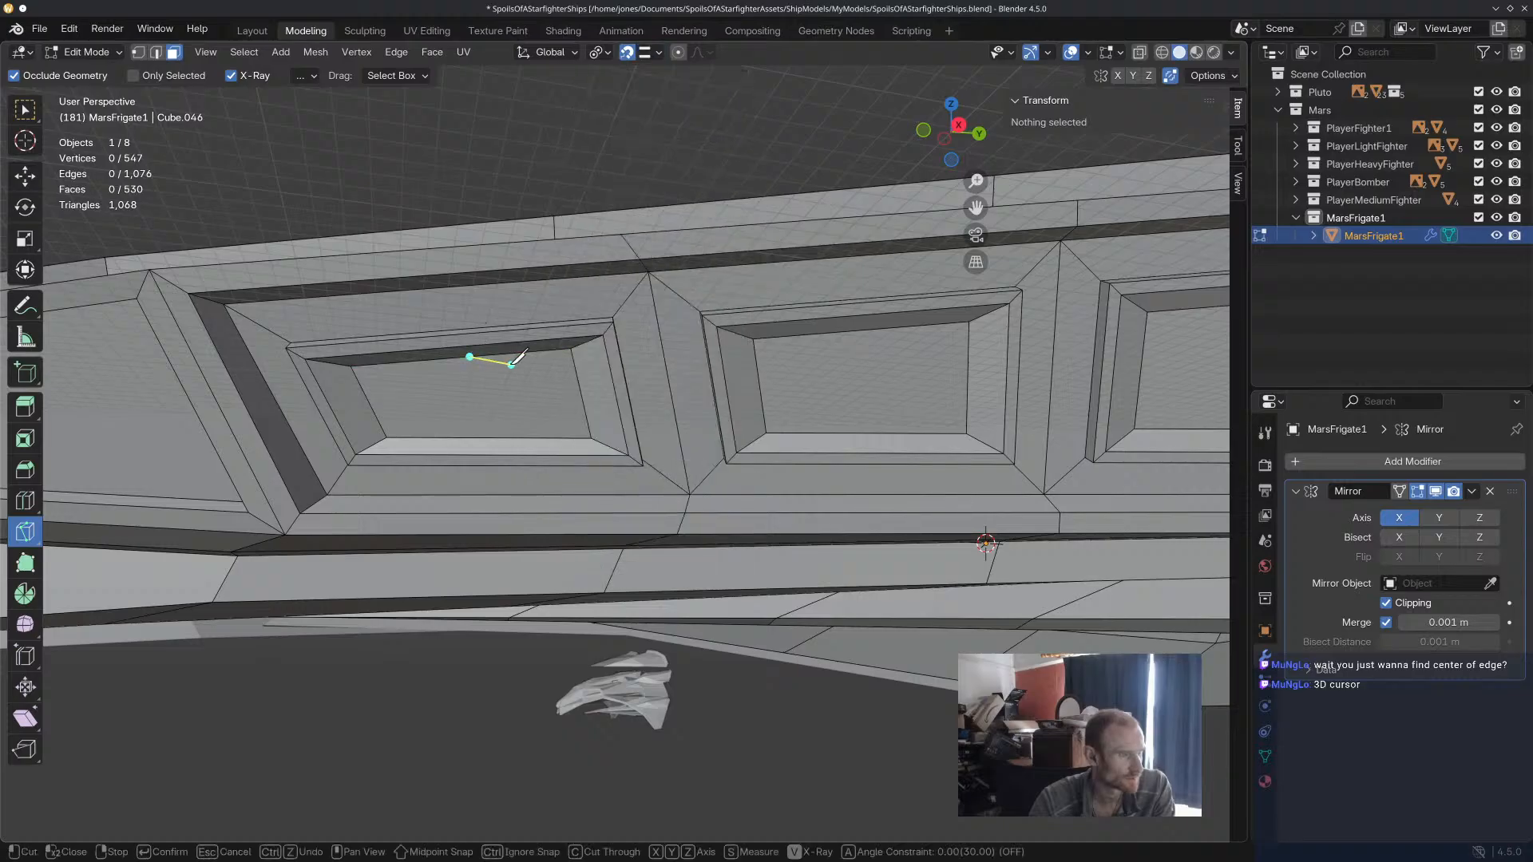
pyautogui.click(581, 393)
pyautogui.click(485, 437)
pyautogui.click(368, 402)
pyautogui.click(470, 357)
pyautogui.press('Return')
# Try moving the diamond's corner vertex on the panel's short edge, both freely and along Z, and undo the misplaced moves.
pyautogui.click(24, 175)
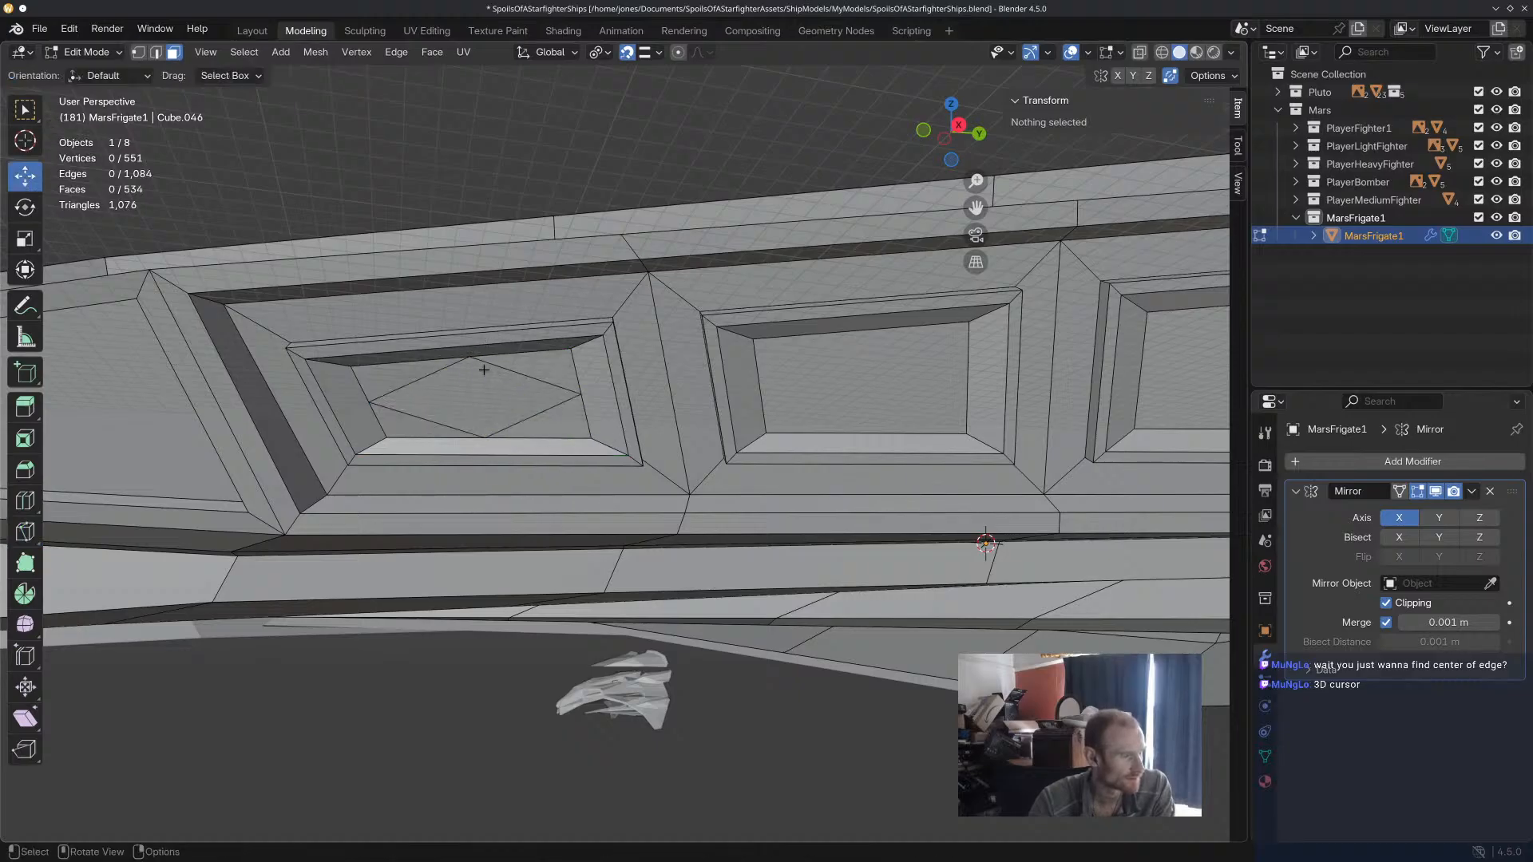
pyautogui.press('1')
pyautogui.click(578, 394)
pyautogui.press('g')
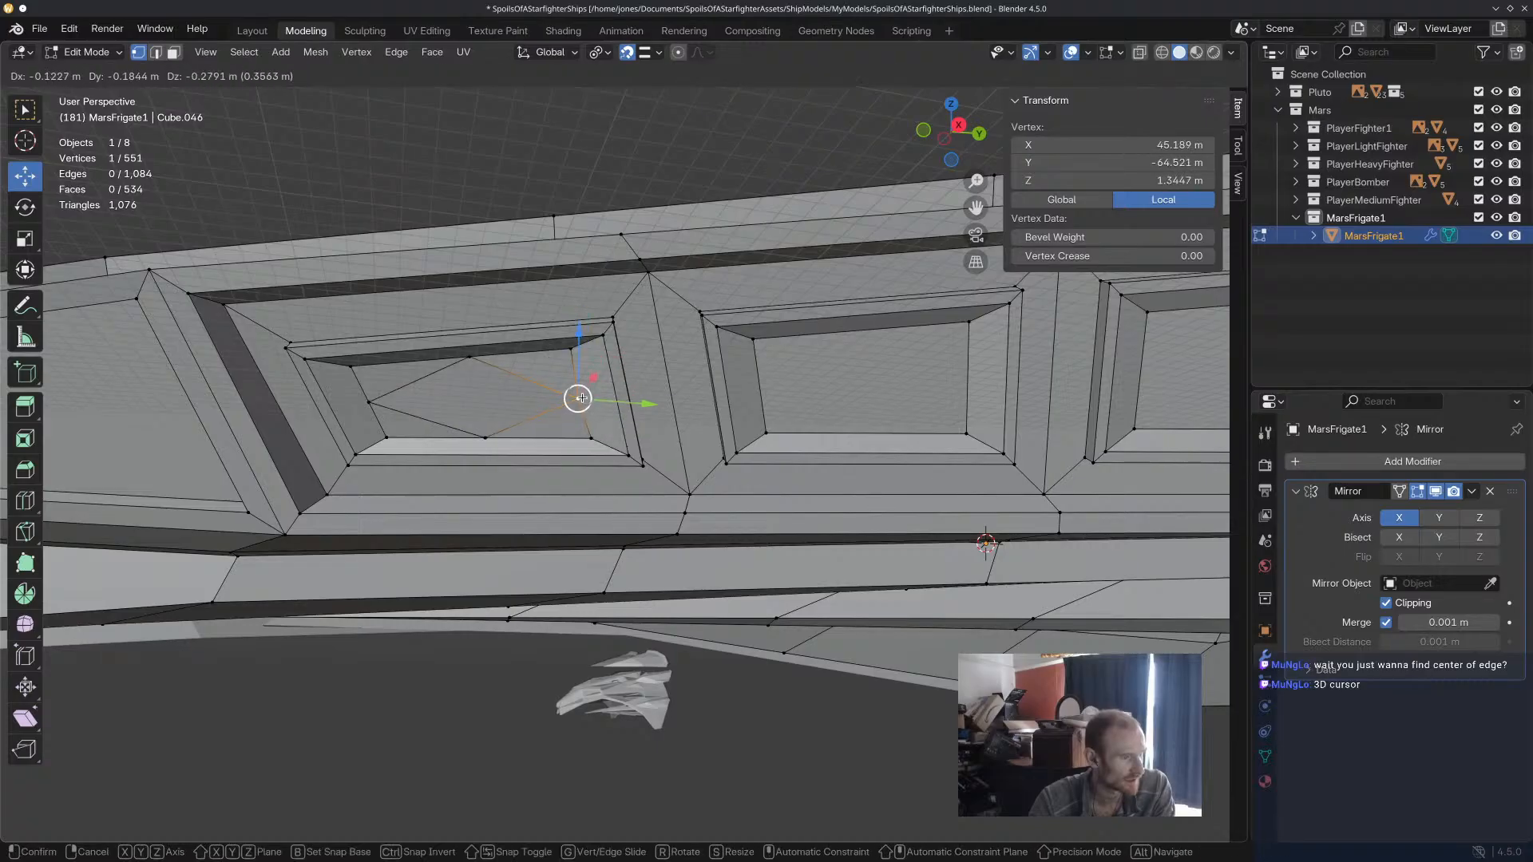
pyautogui.click(579, 397)
pyautogui.scroll(3, 591, 403)
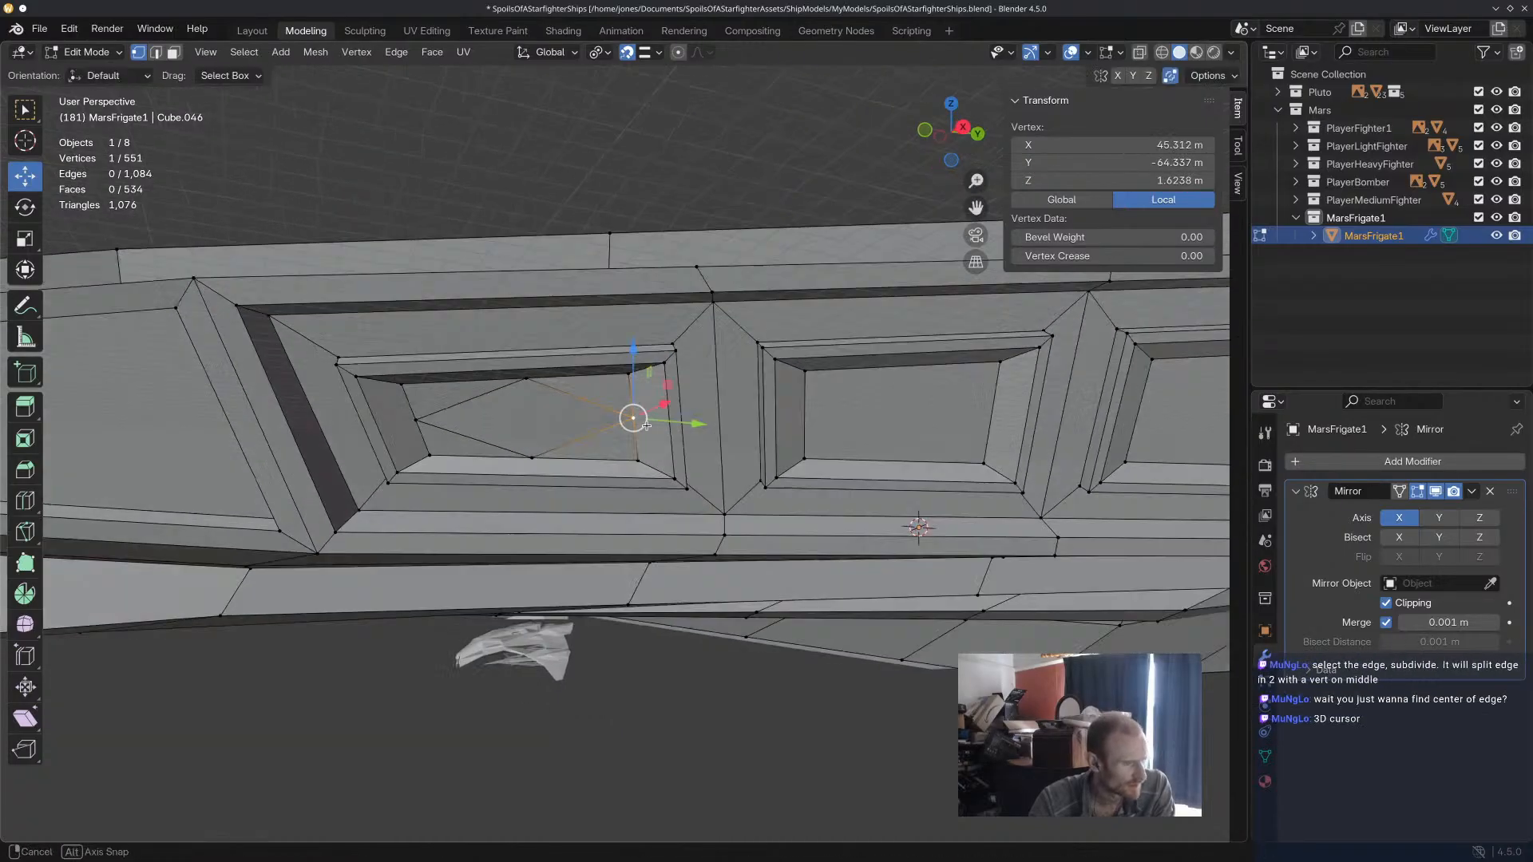
pyautogui.scroll(1, 659, 418)
pyautogui.moveTo(659, 418); pyautogui.dragTo(711, 402, button='middle')
pyautogui.moveTo(820, 322); pyautogui.dragTo(828, 404)
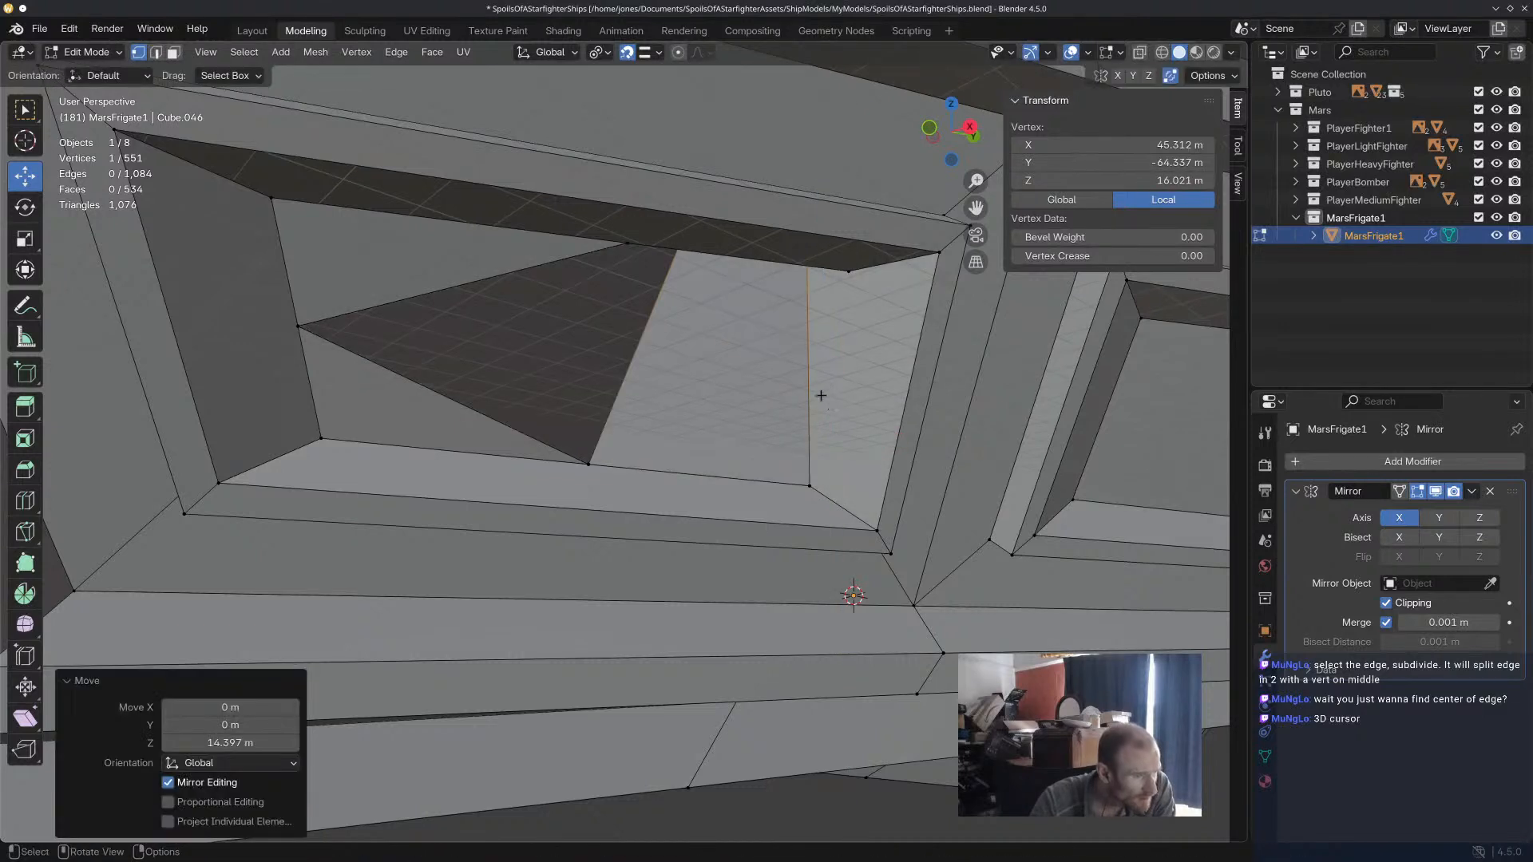
pyautogui.hotkey('ctrl', 'z')
pyautogui.press('g')
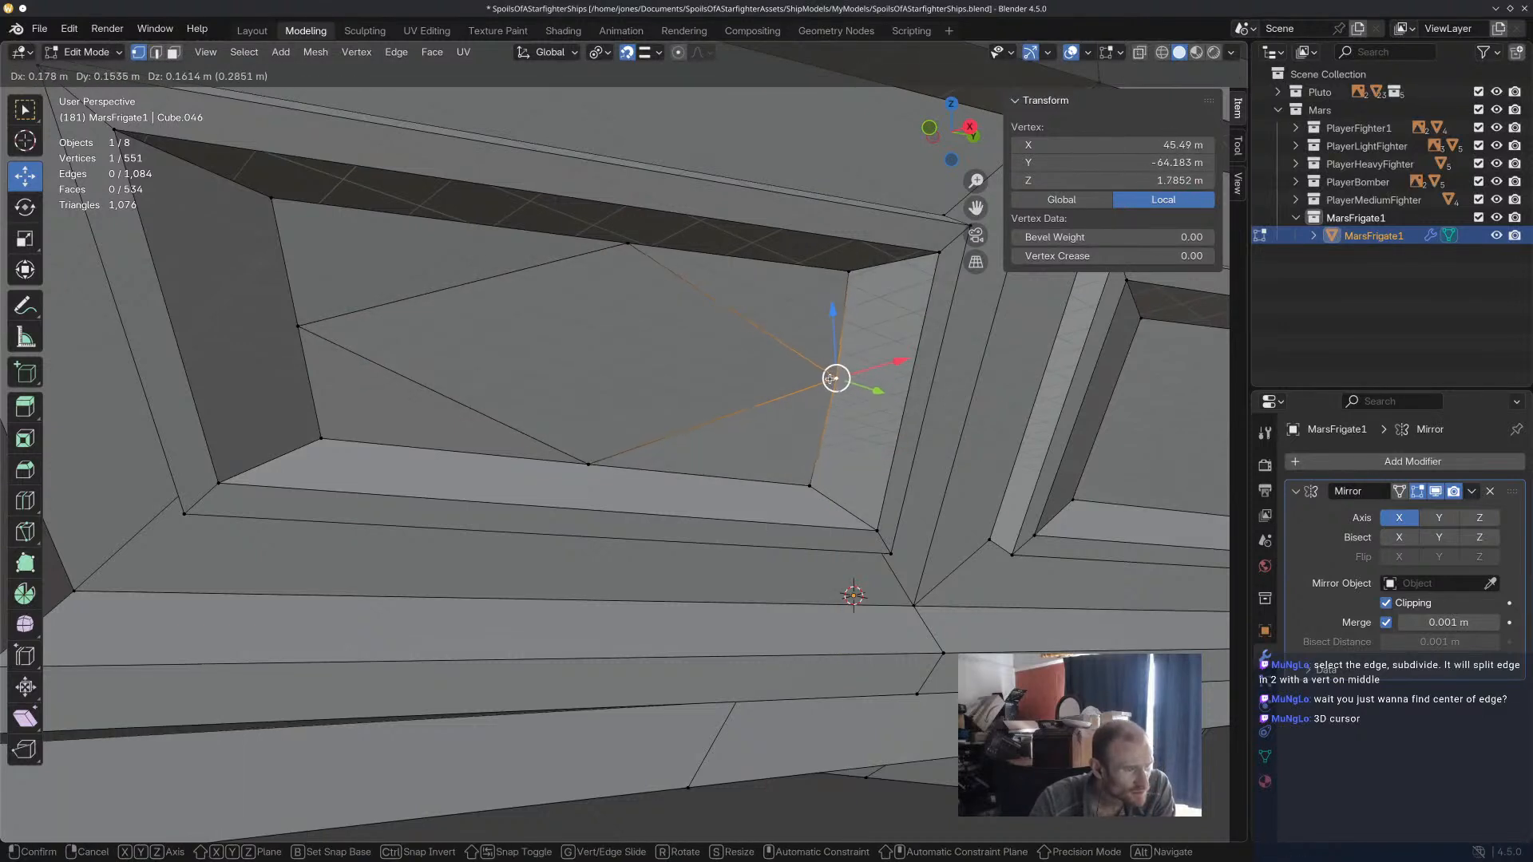
pyautogui.click(833, 416)
pyautogui.moveTo(833, 416); pyautogui.dragTo(801, 452, button='middle')
pyautogui.hotkey('ctrl', 'z')
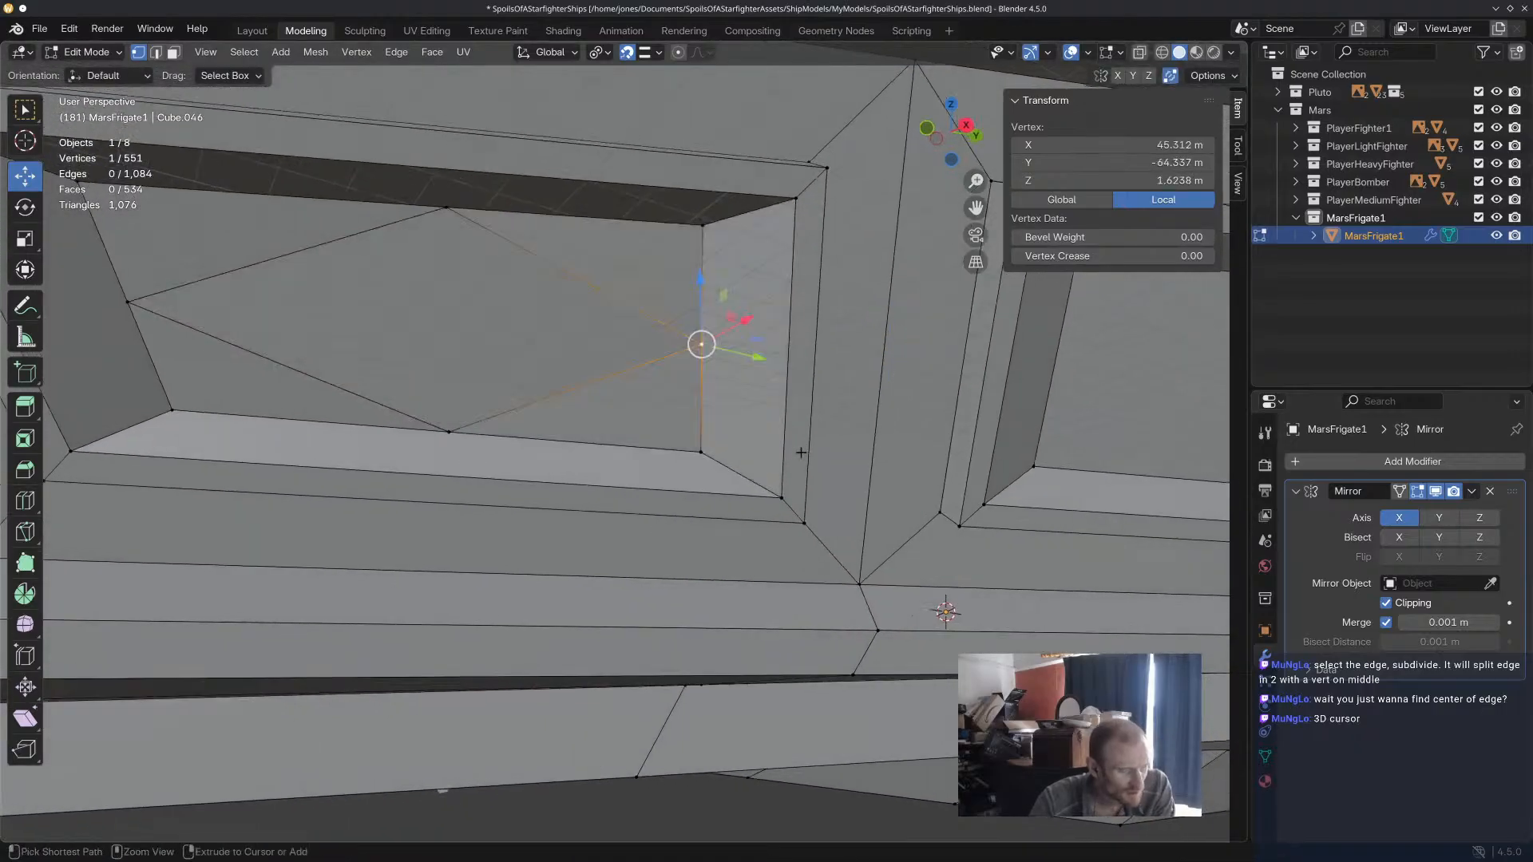
# Try Vertex Slide on the diamond's short-edge corner and its upper corner with edge snapping enabled.
pyautogui.hotkey('ctrl', 'v')
pyautogui.rightClick(777, 340)
pyautogui.press('Escape')
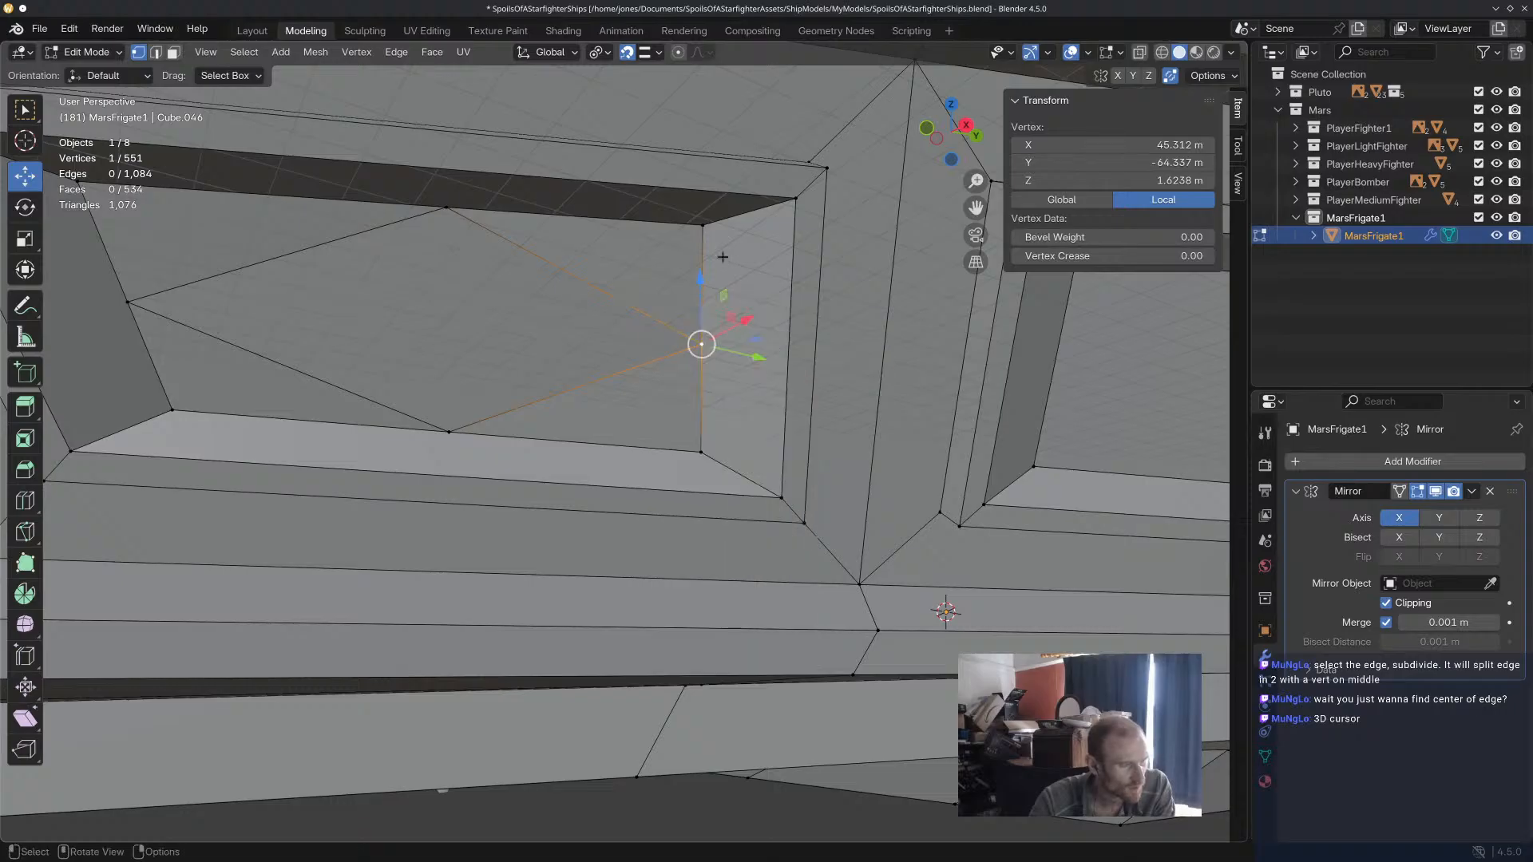
pyautogui.hotkey('shift', 'v')
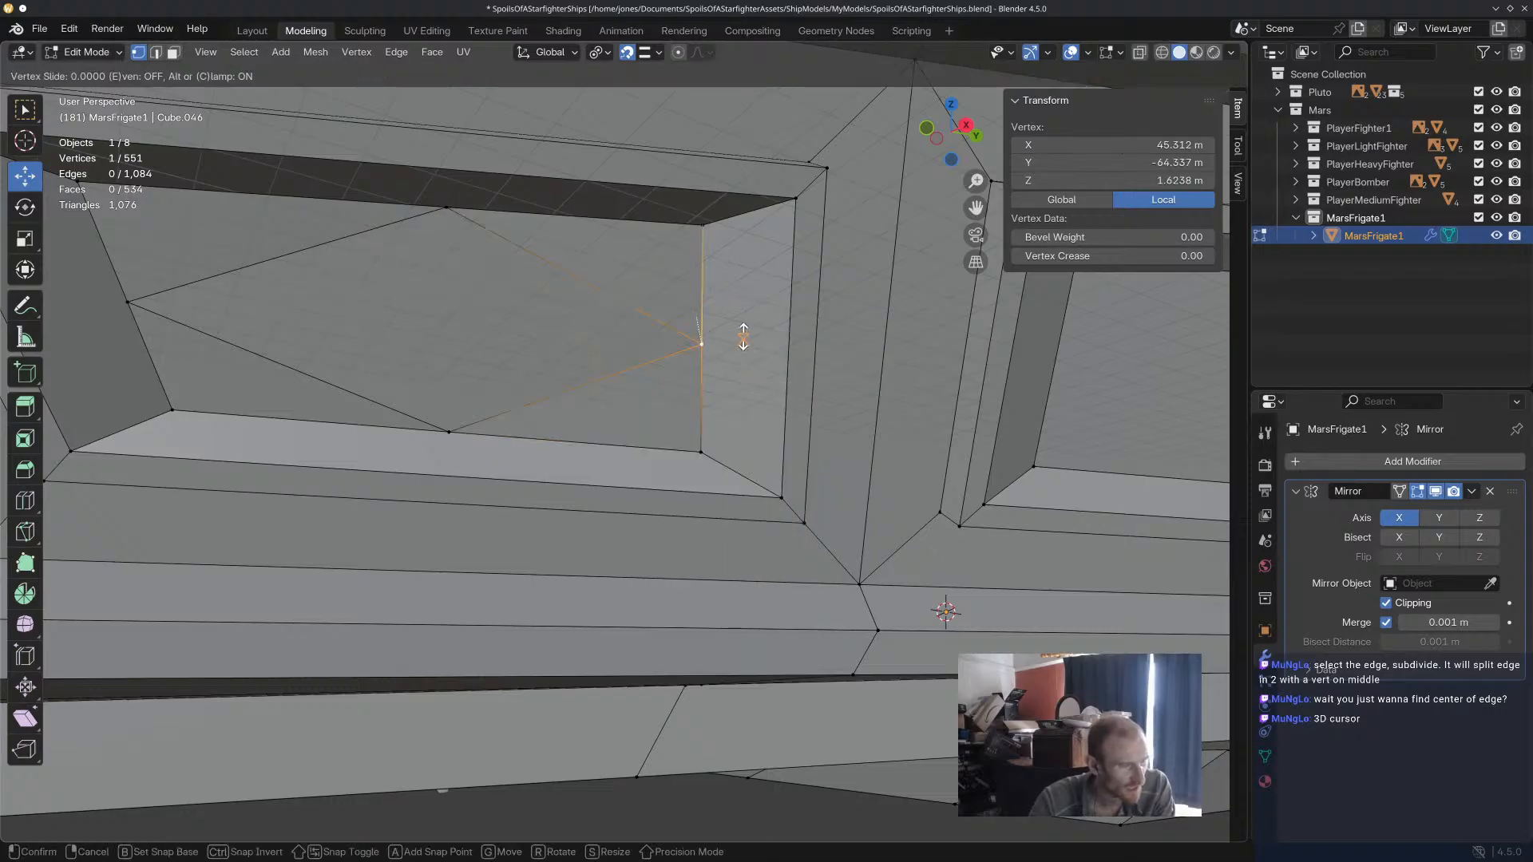
pyautogui.click(736, 330)
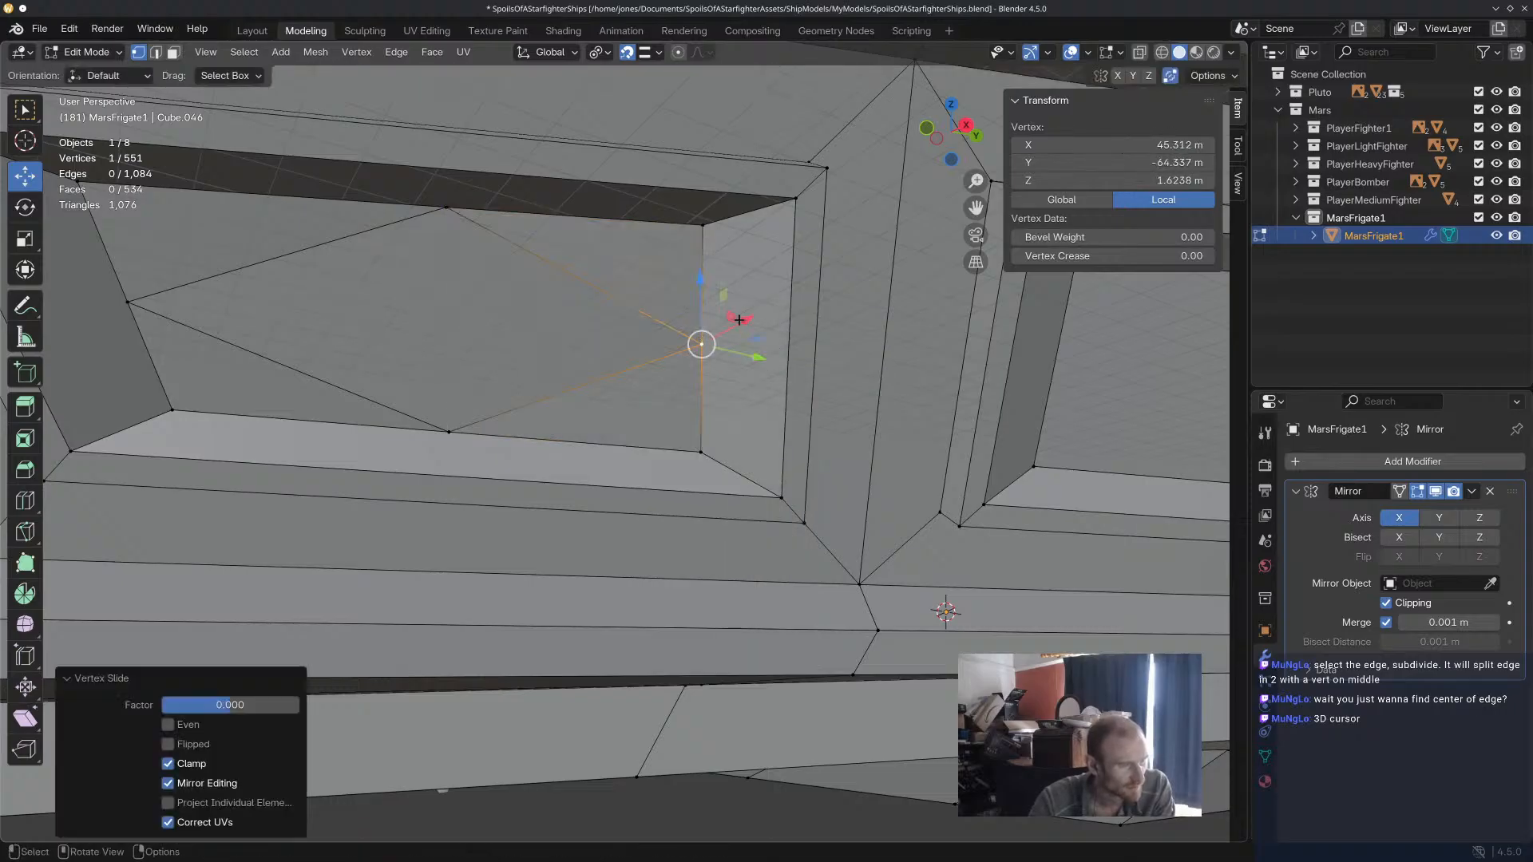
pyautogui.click(447, 209)
pyautogui.hotkey('shift', 'v')
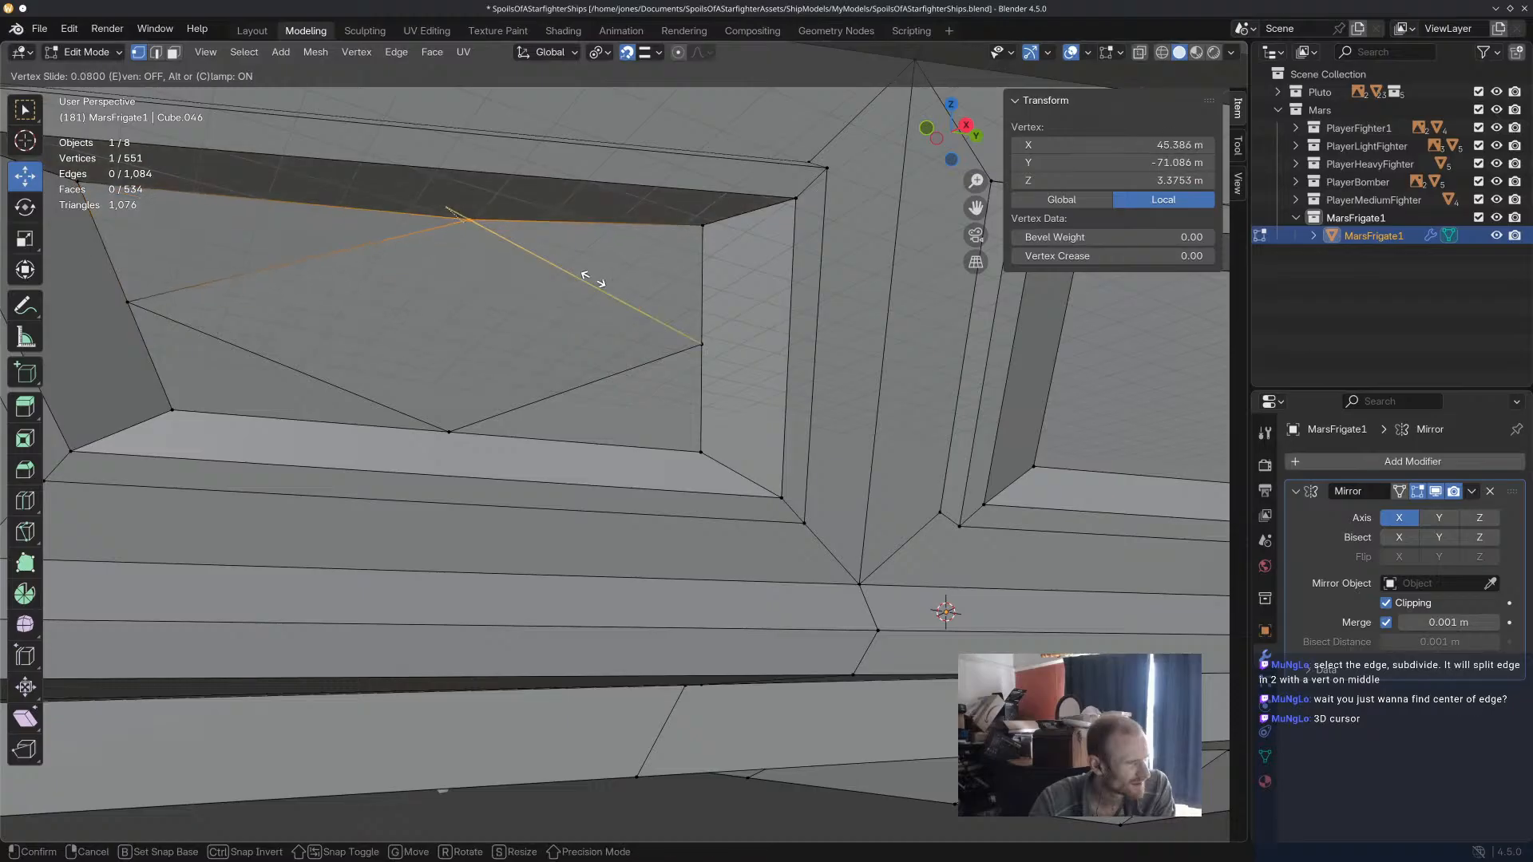
pyautogui.click(582, 266)
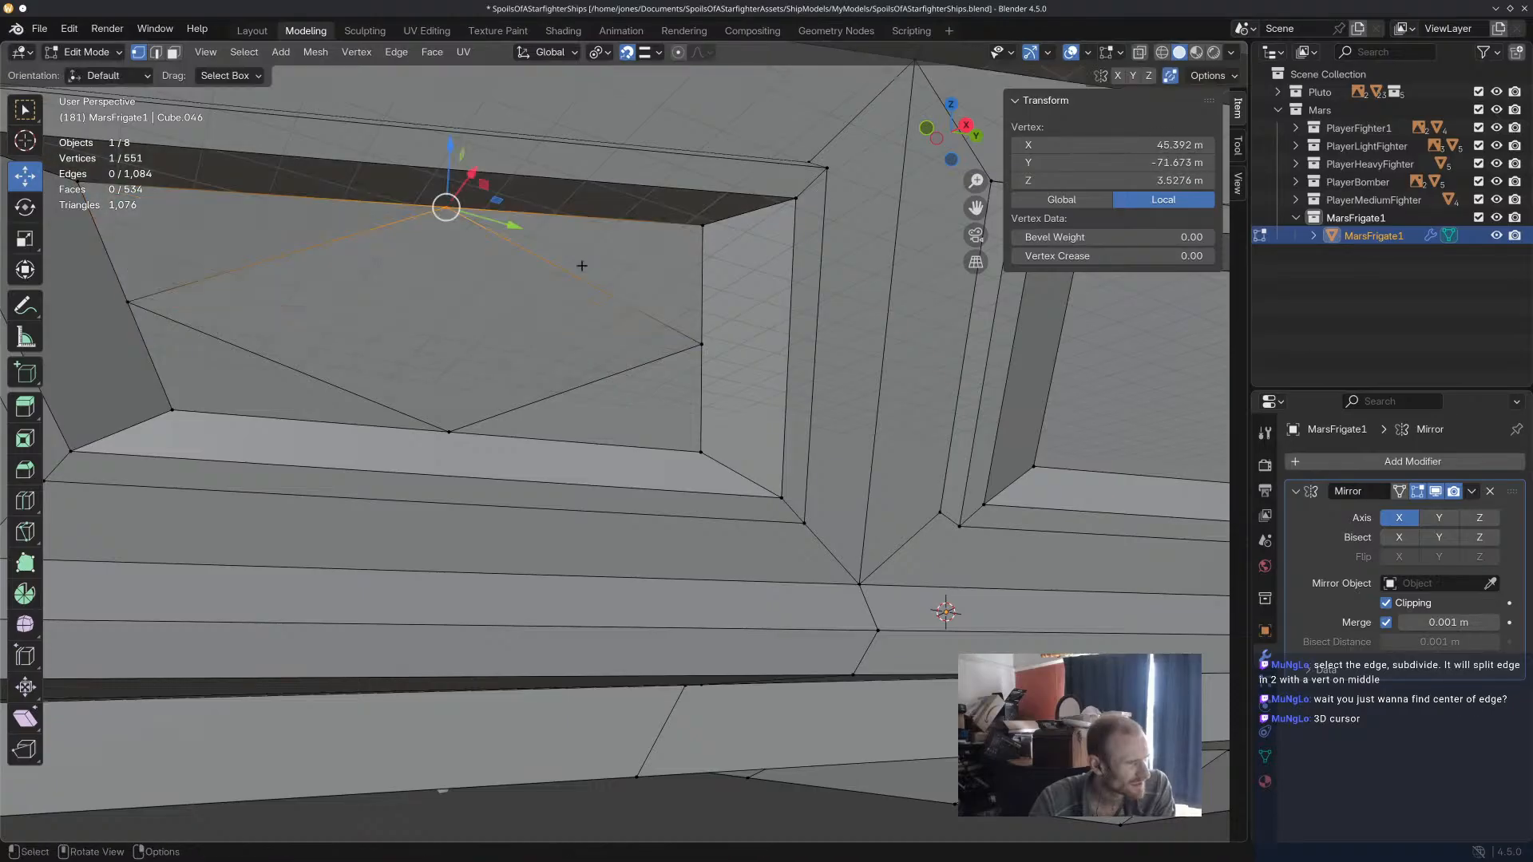
pyautogui.click(618, 298)
# Turn off snapping.
pyautogui.scroll(-5, 611, 310)
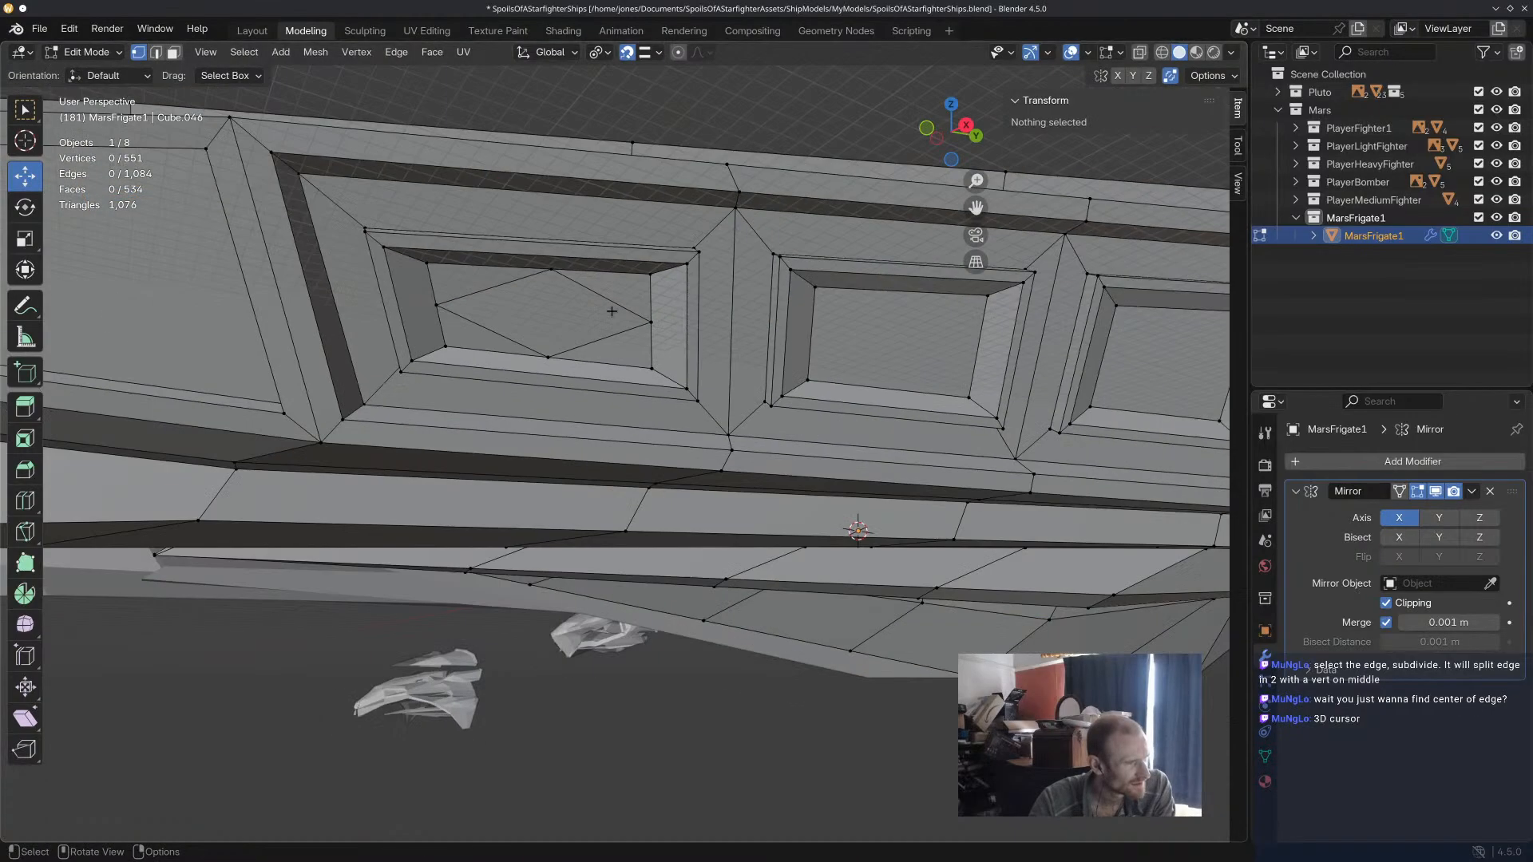
pyautogui.moveTo(695, 322); pyautogui.dragTo(681, 331, button='middle')
pyautogui.click(628, 56)
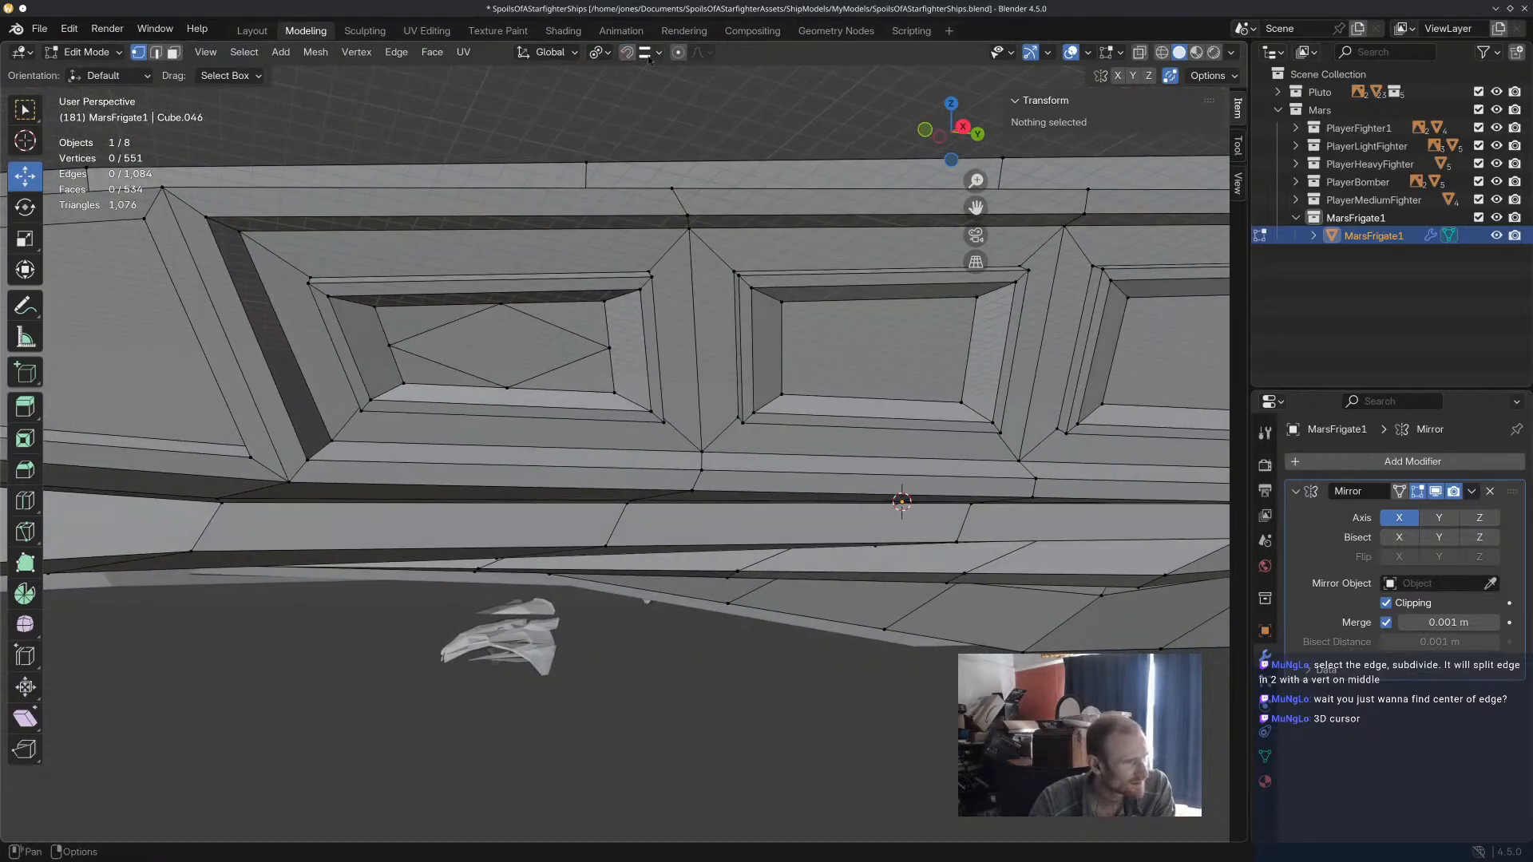
# Slide the diamond's upper corner along the inner face's long upper edge with a Vertex Slide factor of about 0.070.
pyautogui.click(499, 303)
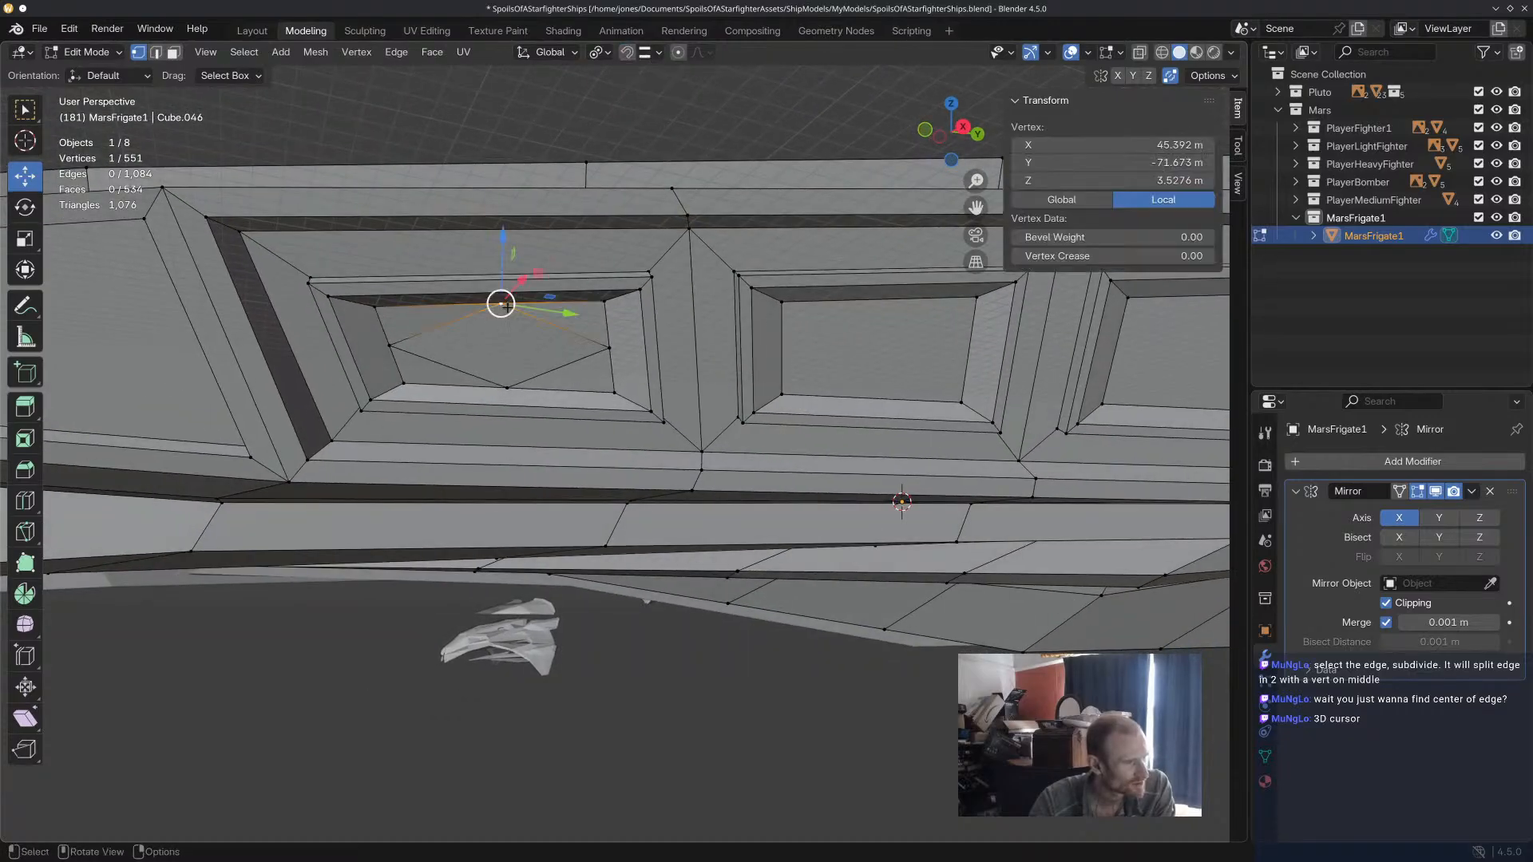
pyautogui.hotkey('shift', 'v')
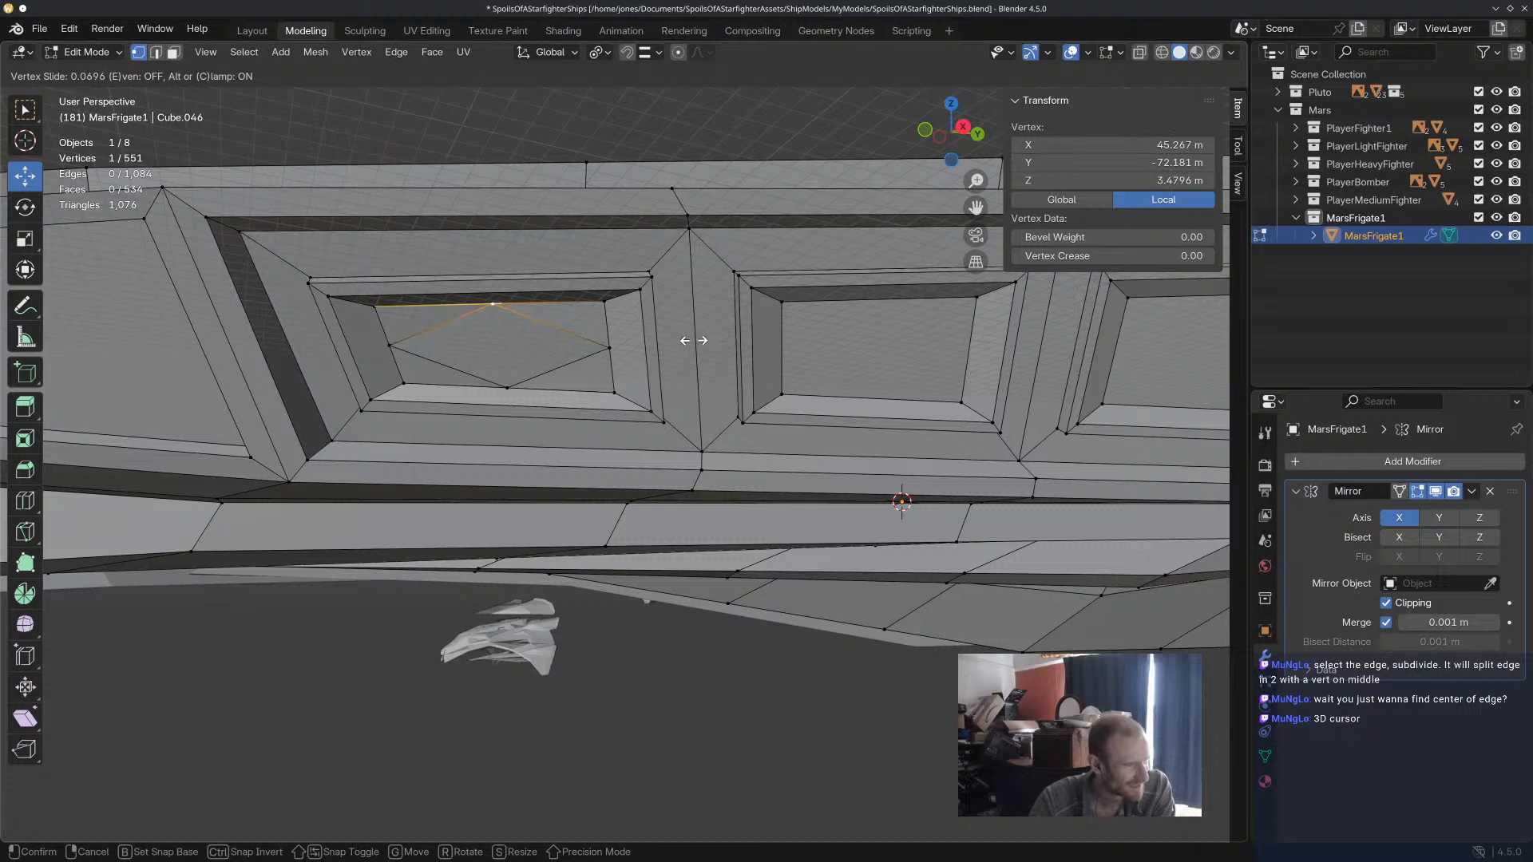
pyautogui.click(692, 342)
pyautogui.keyDown('shift'); pyautogui.moveTo(776, 363); pyautogui.dragTo(666, 364, button='middle'); pyautogui.keyUp('shift')
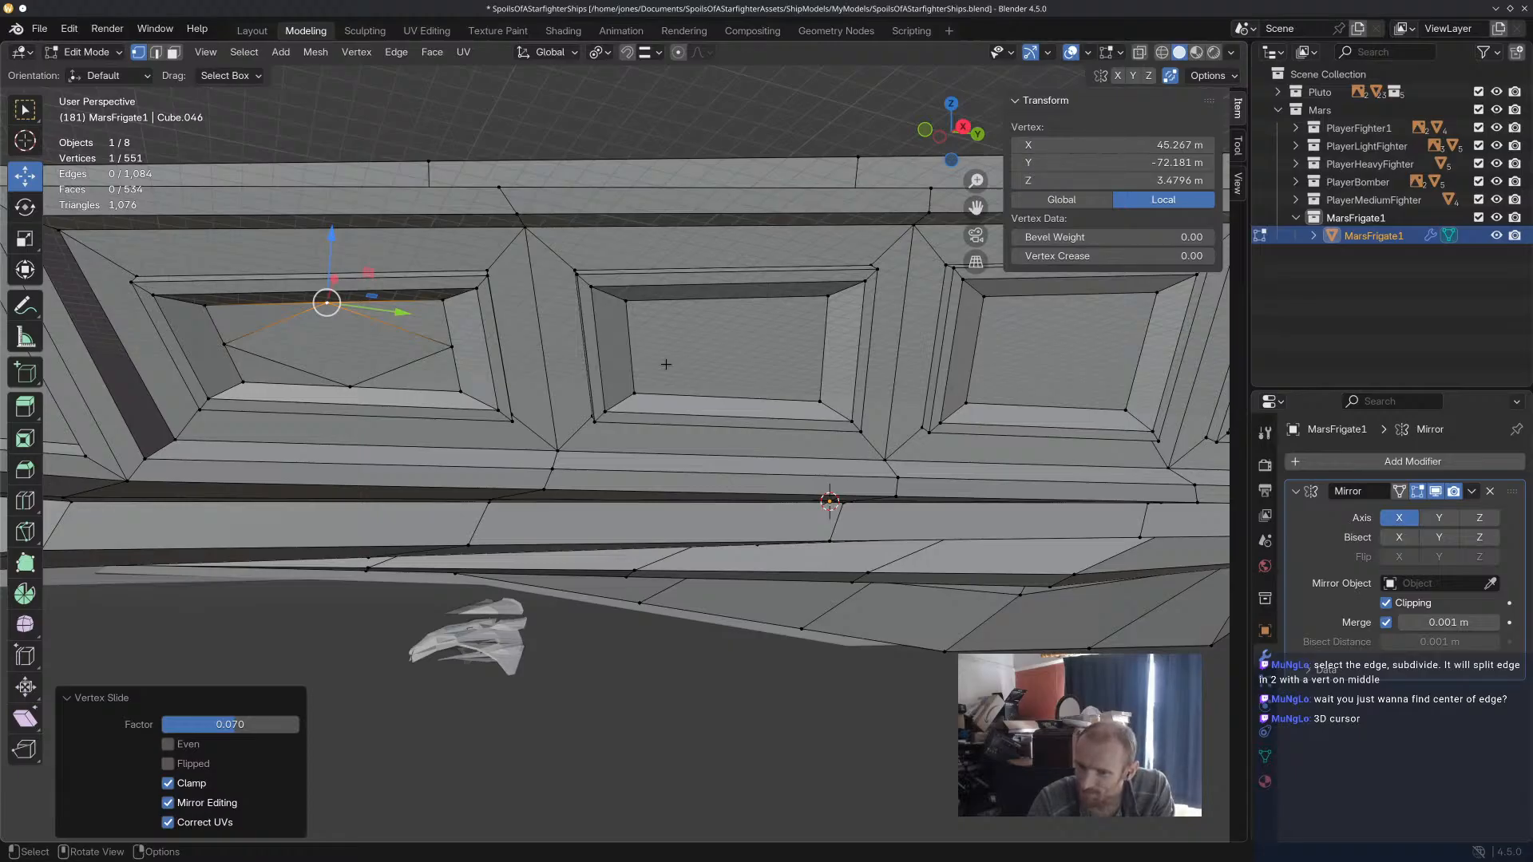
pyautogui.keyDown('shift'); pyautogui.moveTo(463, 337); pyautogui.dragTo(626, 343, button='middle'); pyautogui.keyUp('shift')
pyautogui.scroll(1, 564, 383)
pyautogui.scroll(2, 563, 382)
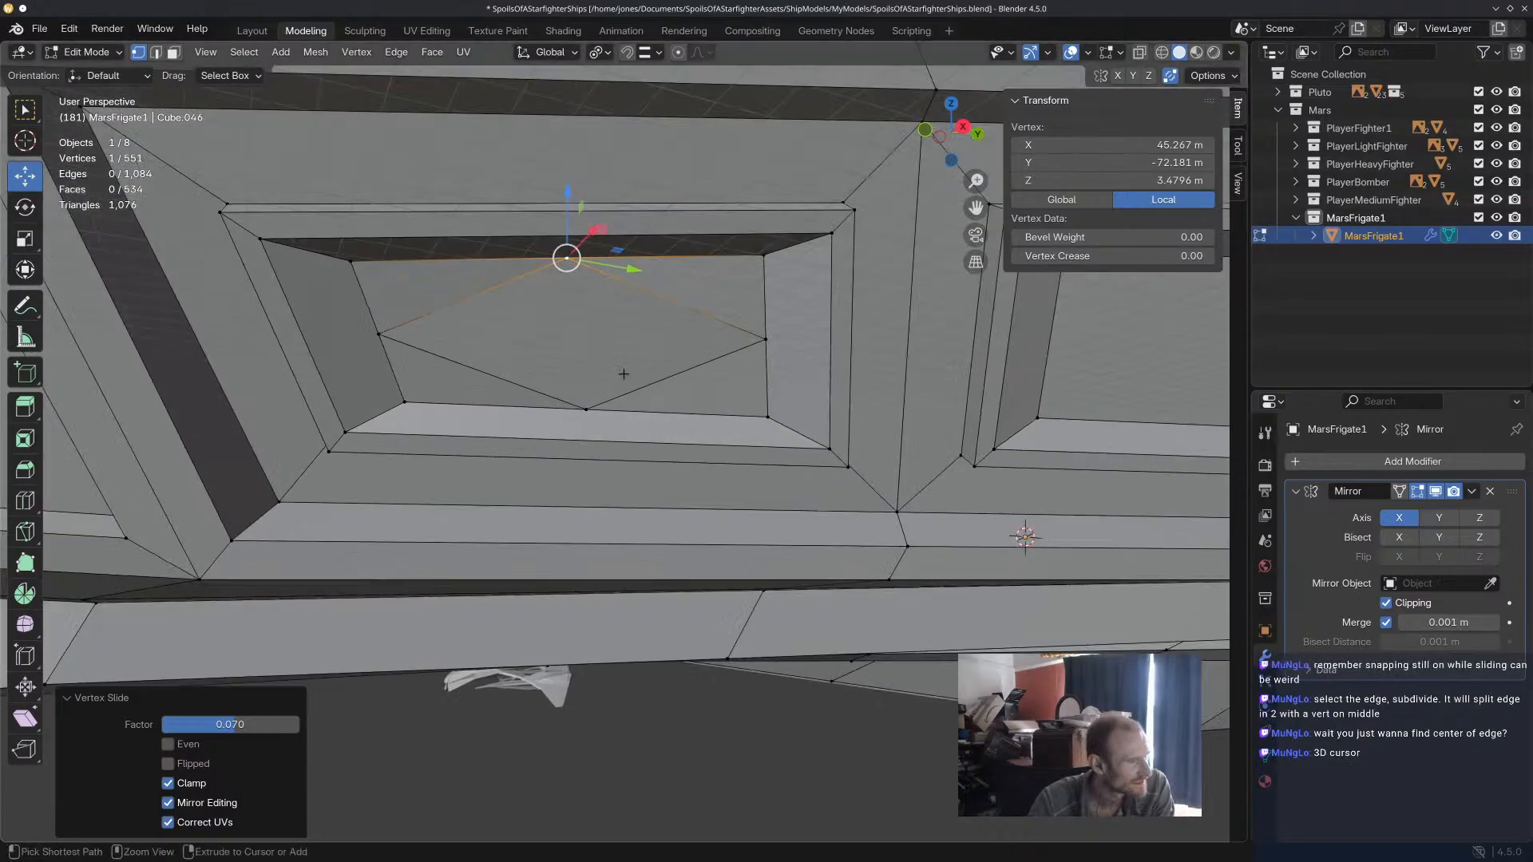
# Undo the vertex slides and the diamond Knife cut on the first panel's inner face.
pyautogui.hotkey('ctrl', 'z')
pyautogui.hotkey('ctrl', 'z')
pyautogui.hotkey('ctrl', 'z')
pyautogui.hotkey('ctrl', 'z')
pyautogui.hotkey('ctrl', 'z')
pyautogui.hotkey('ctrl', 'z')
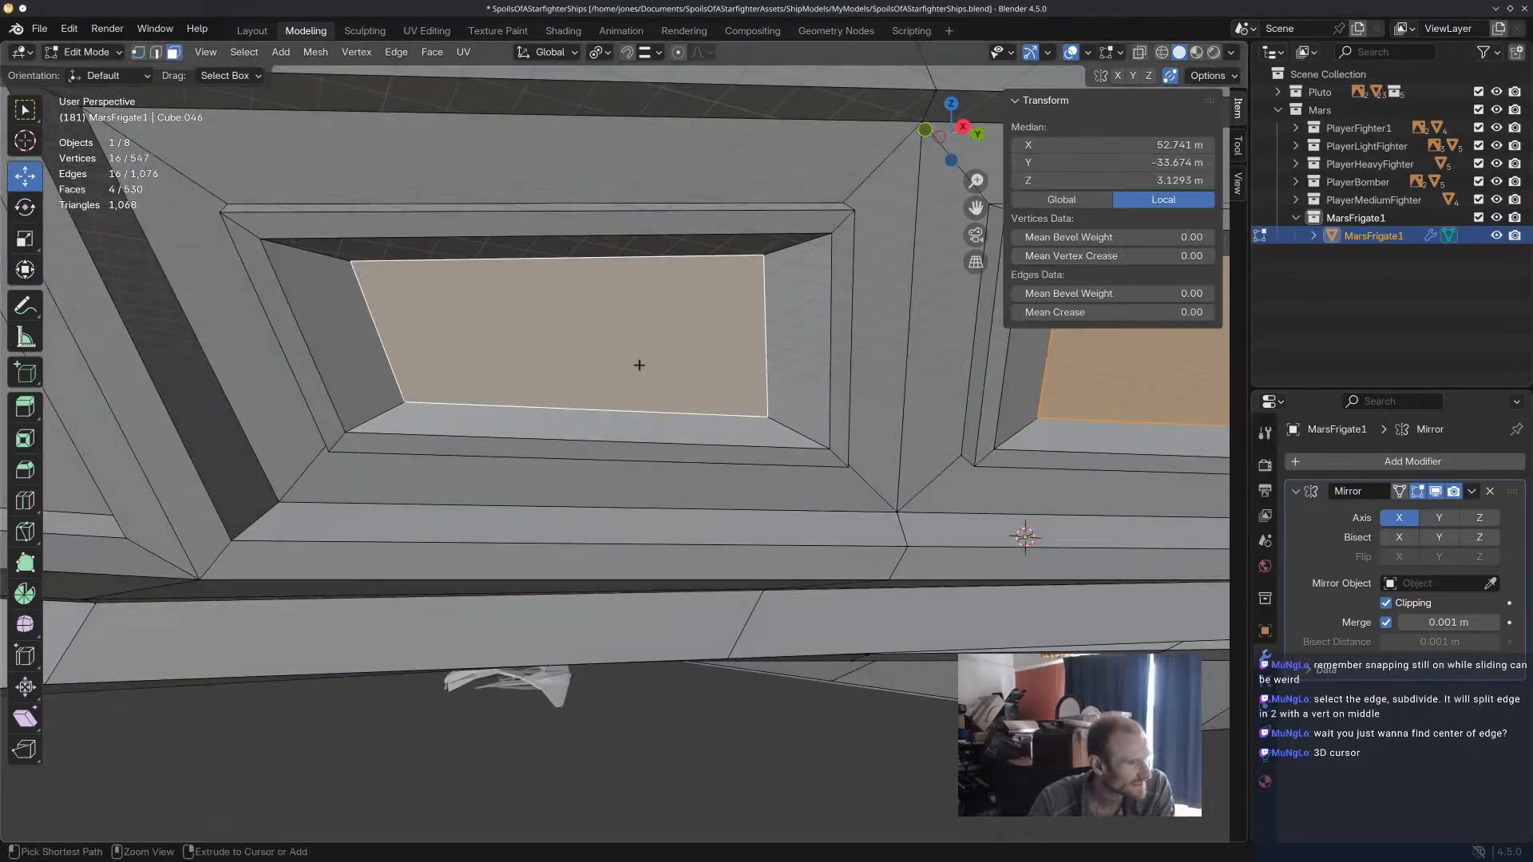
# Subdivide the long upper edge of the first panel's inner face with one cut.
pyautogui.click(568, 249)
pyautogui.click(580, 296)
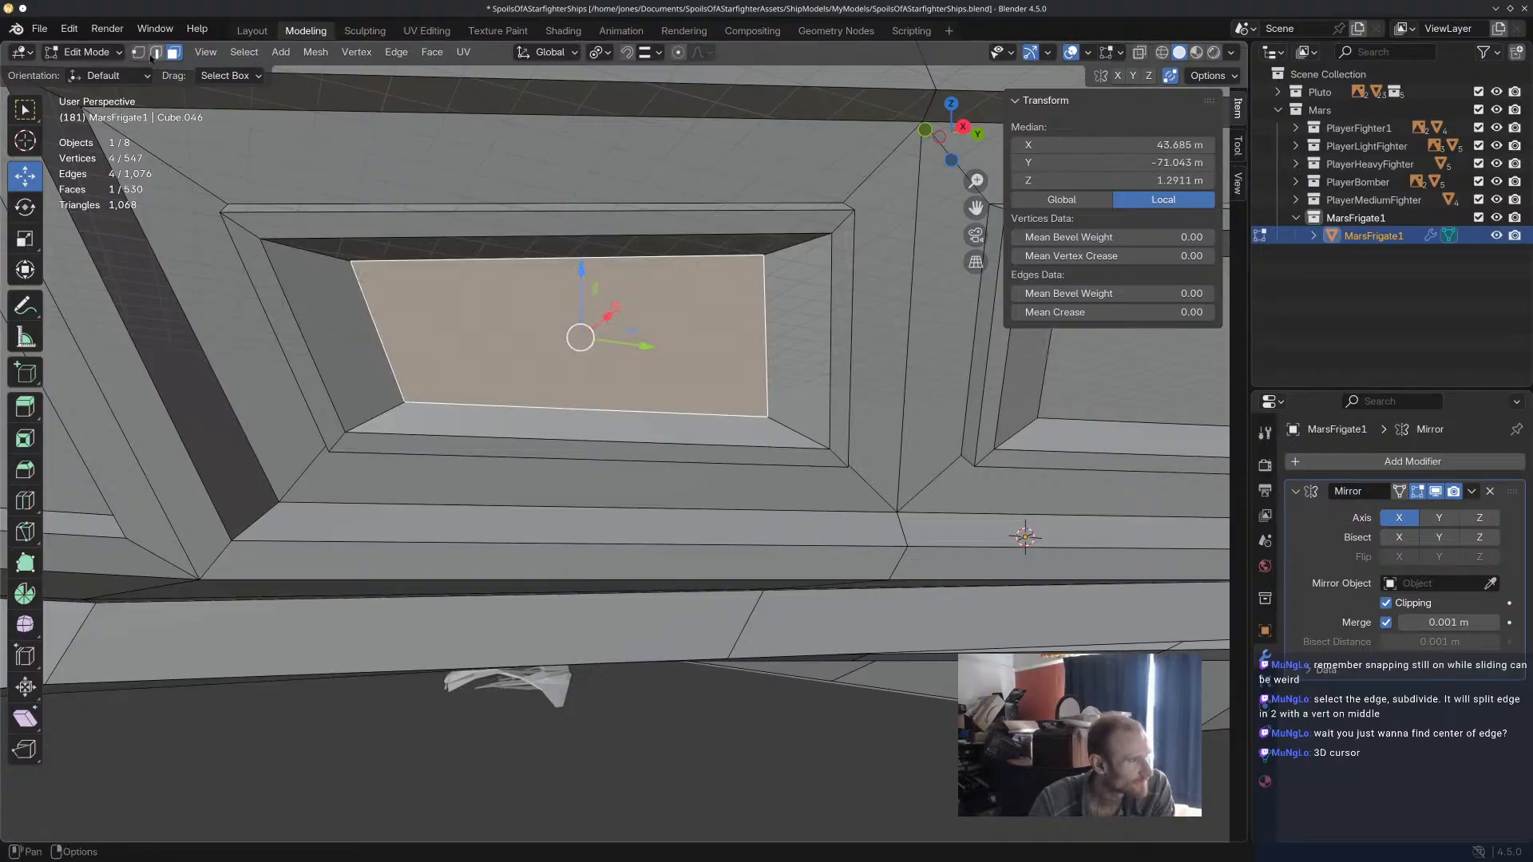
pyautogui.press('2')
pyautogui.click(601, 296)
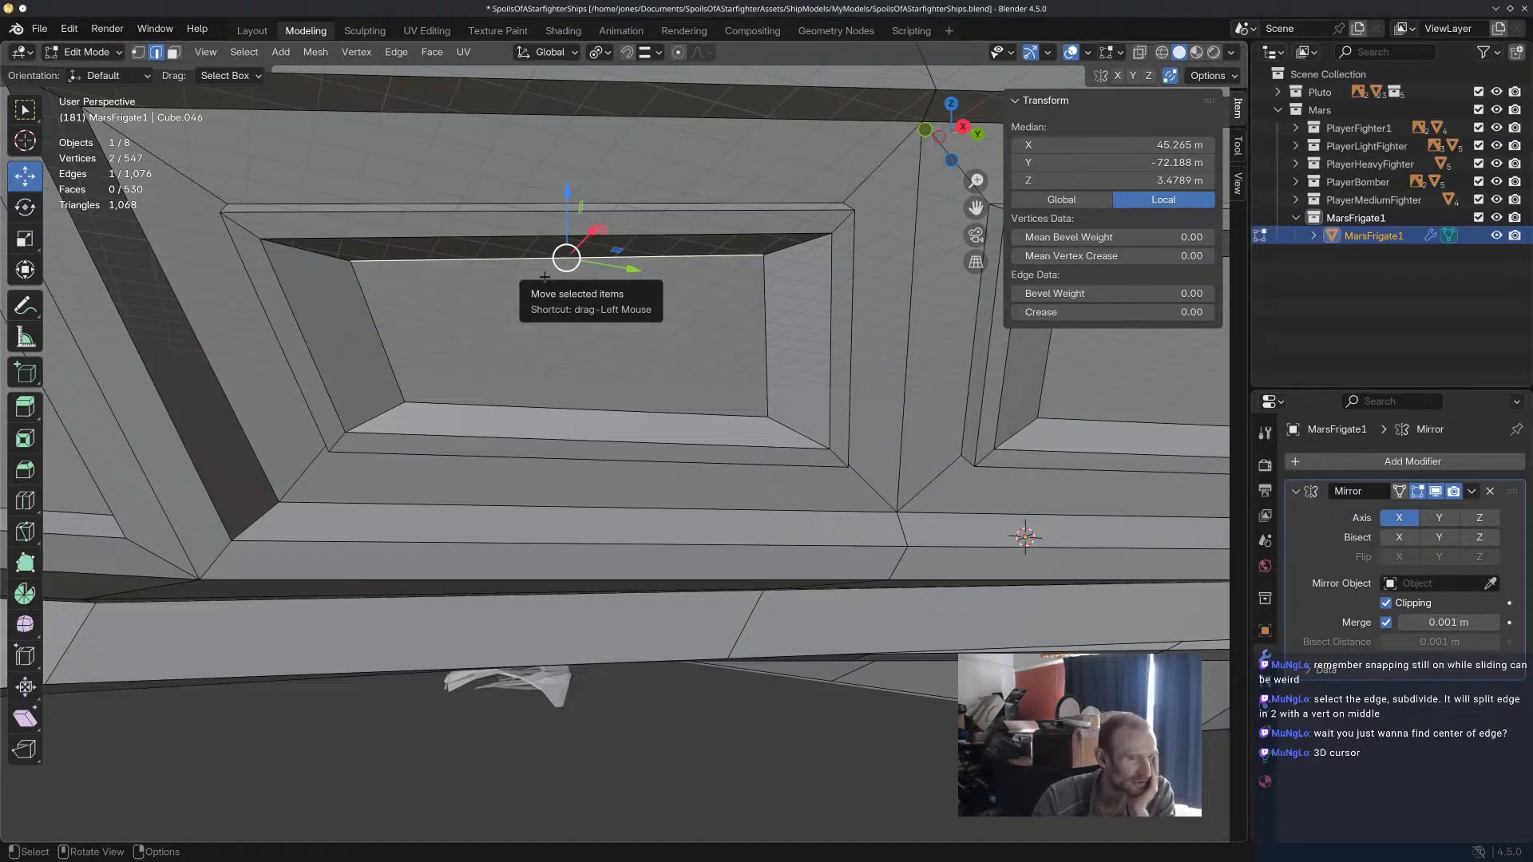
pyautogui.hotkey('ctrl', 'e')
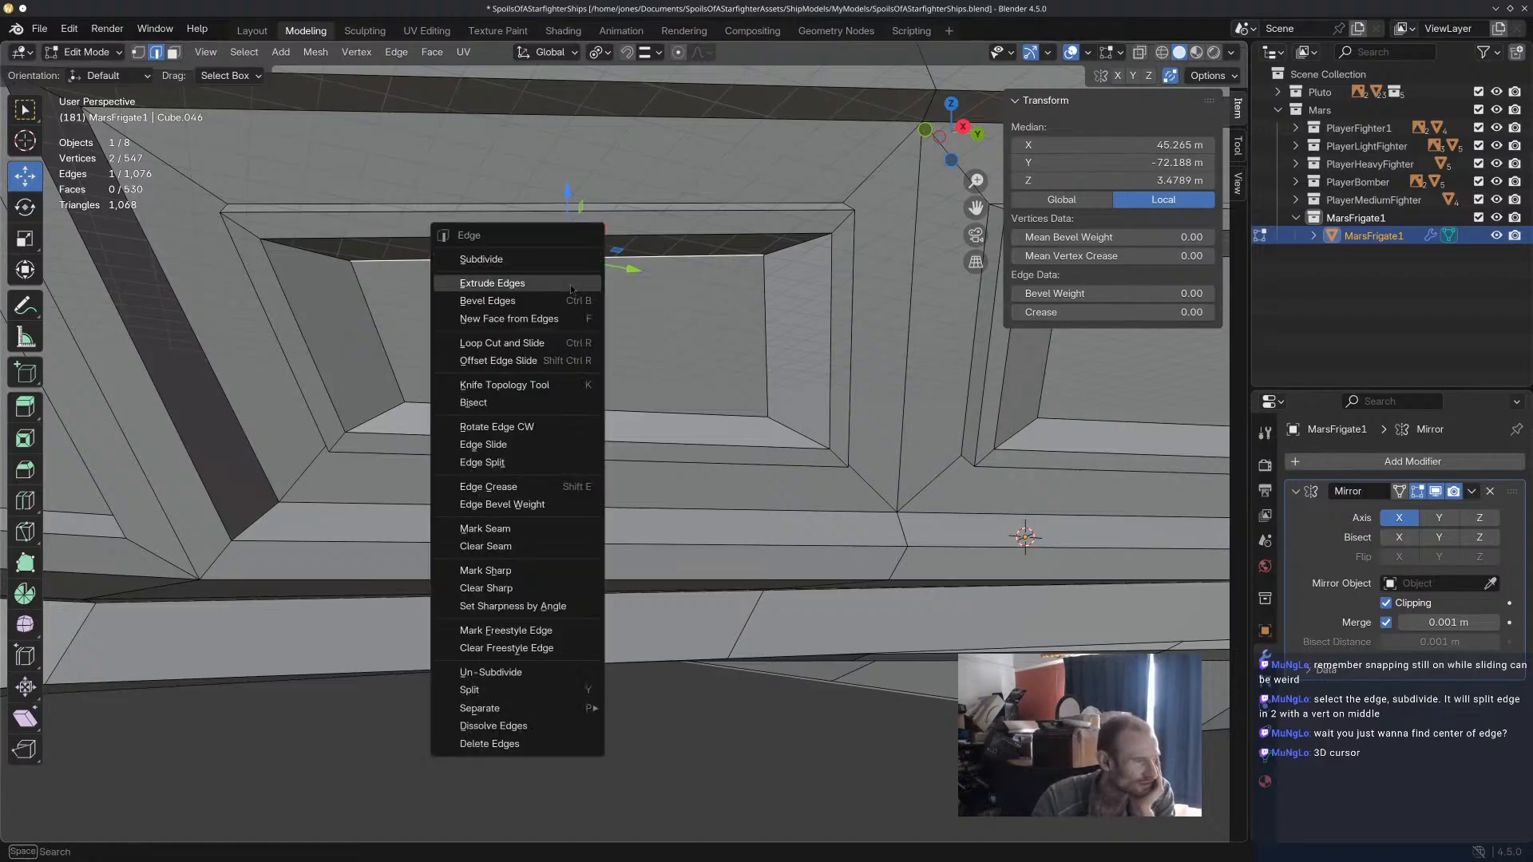
pyautogui.click(559, 259)
pyautogui.moveTo(627, 351)
pyautogui.mouseDown(button='middle')
pyautogui.moveTo(626, 325)
pyautogui.moveTo(627, 350)
pyautogui.mouseUp(button='middle')
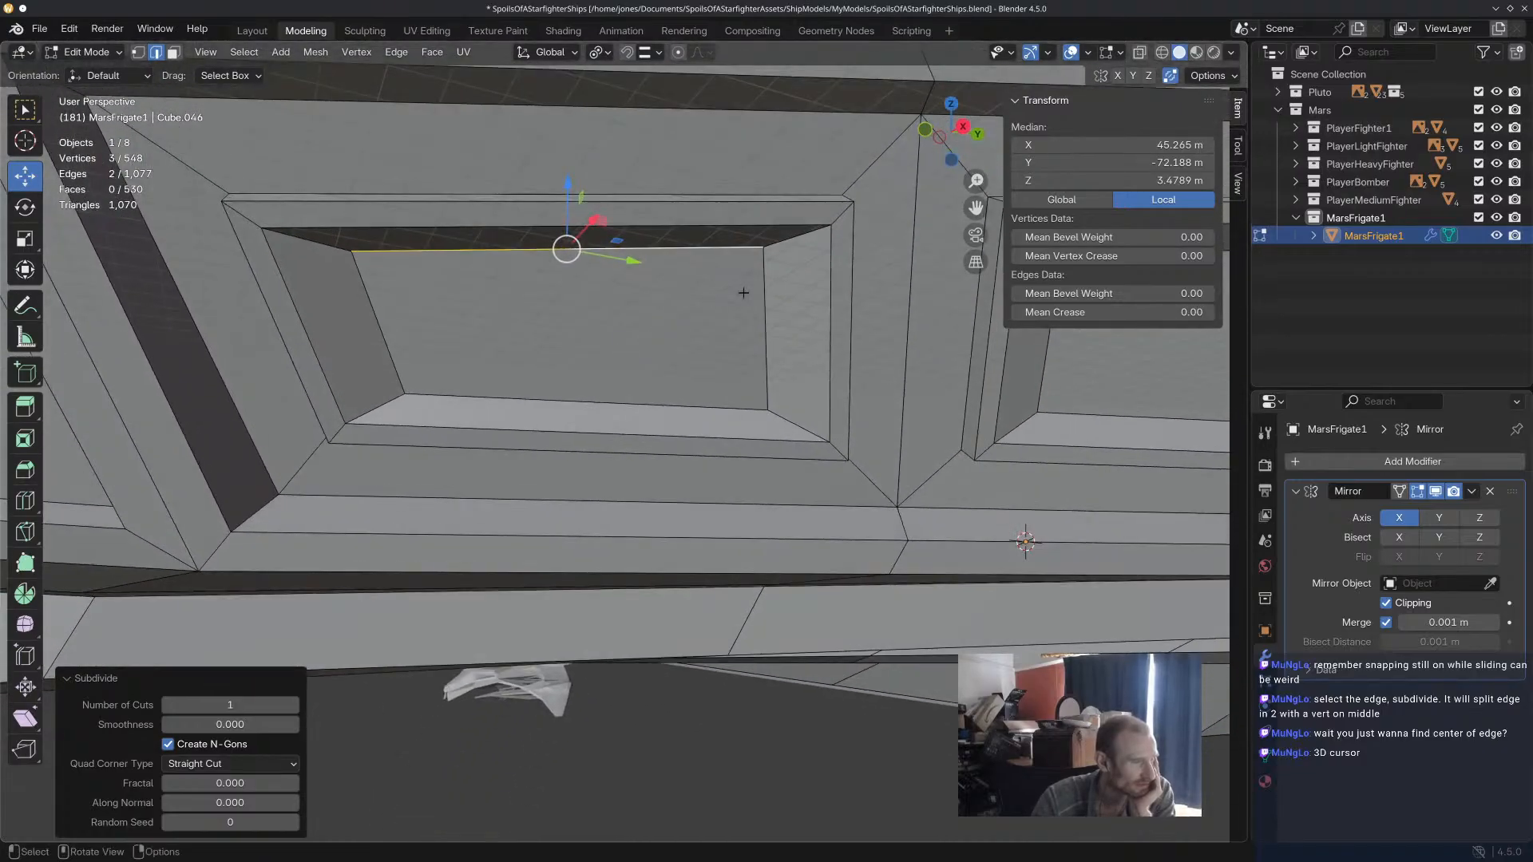
# Subdivide the remaining three edges of the first panel's inner face with one cut each.
pyautogui.click(765, 292)
pyautogui.hotkey('ctrl', 'e')
pyautogui.click(676, 317)
pyautogui.click(558, 401)
pyautogui.hotkey('ctrl', 'e')
pyautogui.click(519, 356)
pyautogui.click(383, 336)
pyautogui.hotkey('ctrl', 'e')
pyautogui.click(397, 339)
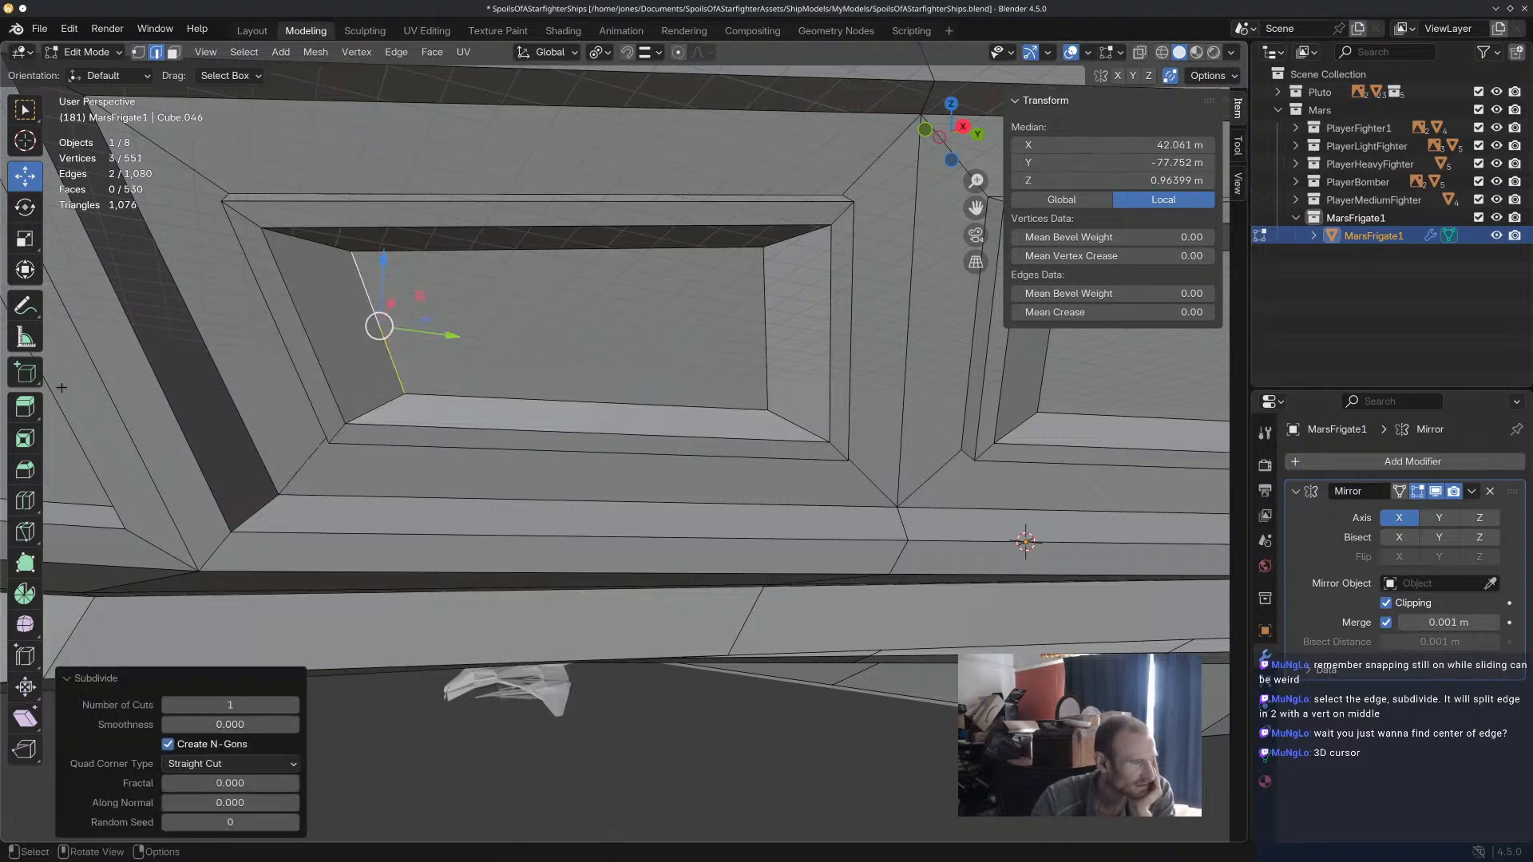
# Cut a diamond with the Knife through the four edge midpoints of the first panel's inner face.
pyautogui.click(24, 531)
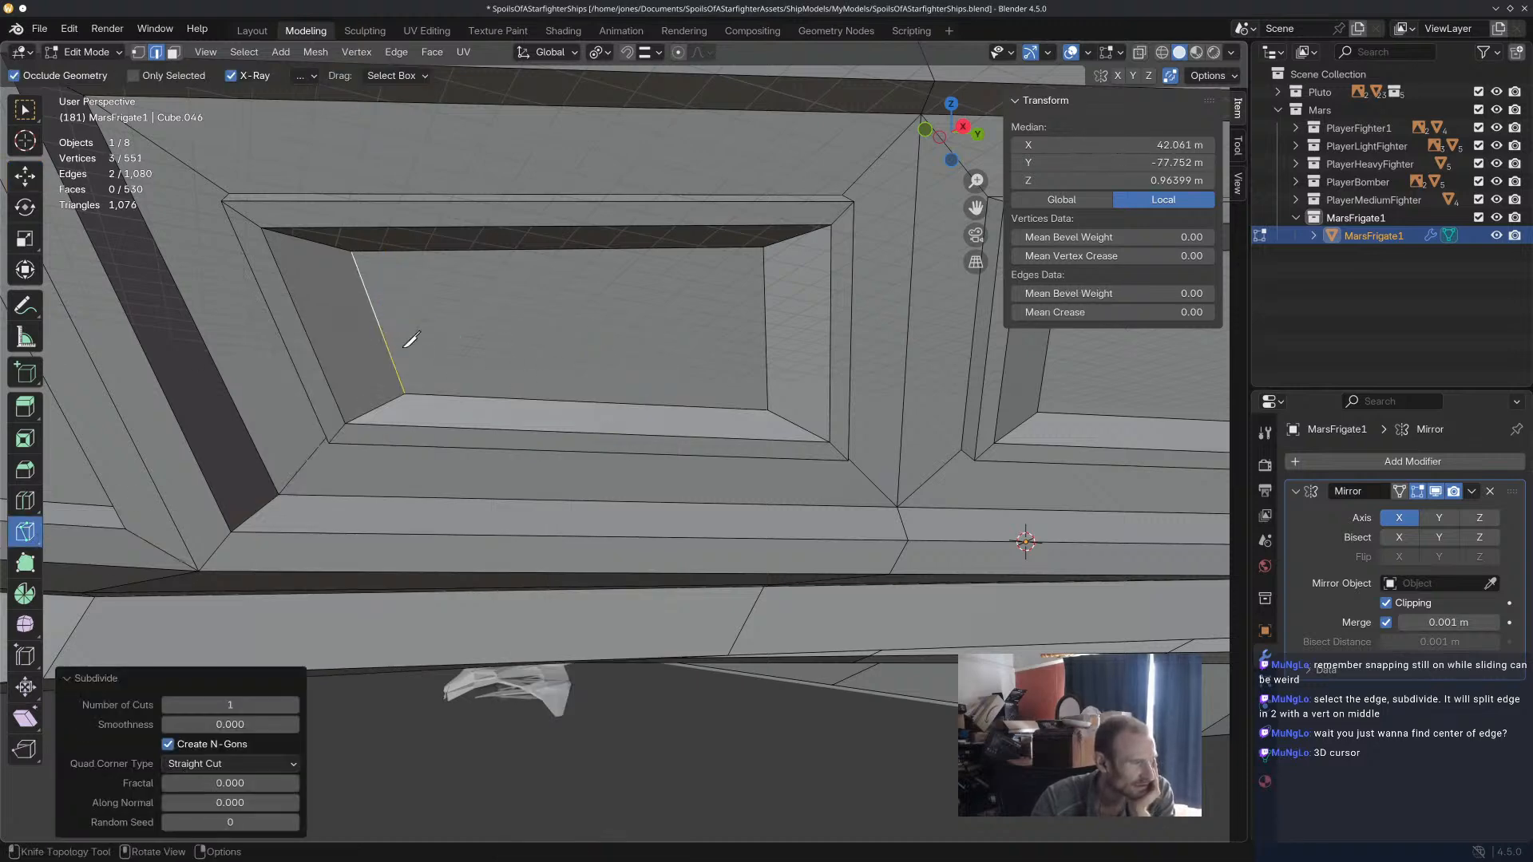
pyautogui.press('1')
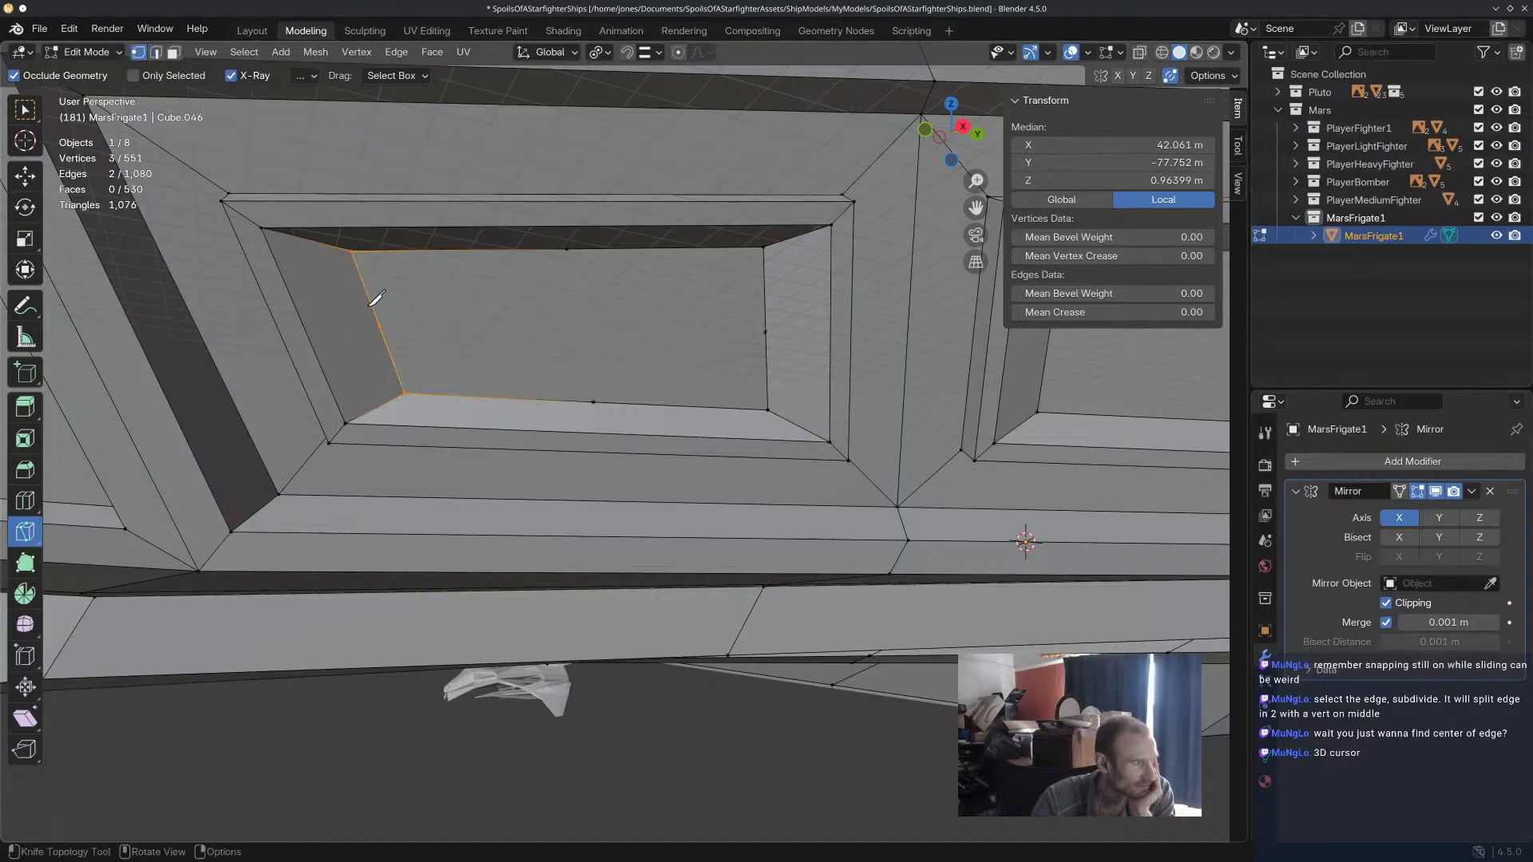
pyautogui.click(382, 324)
pyautogui.click(566, 250)
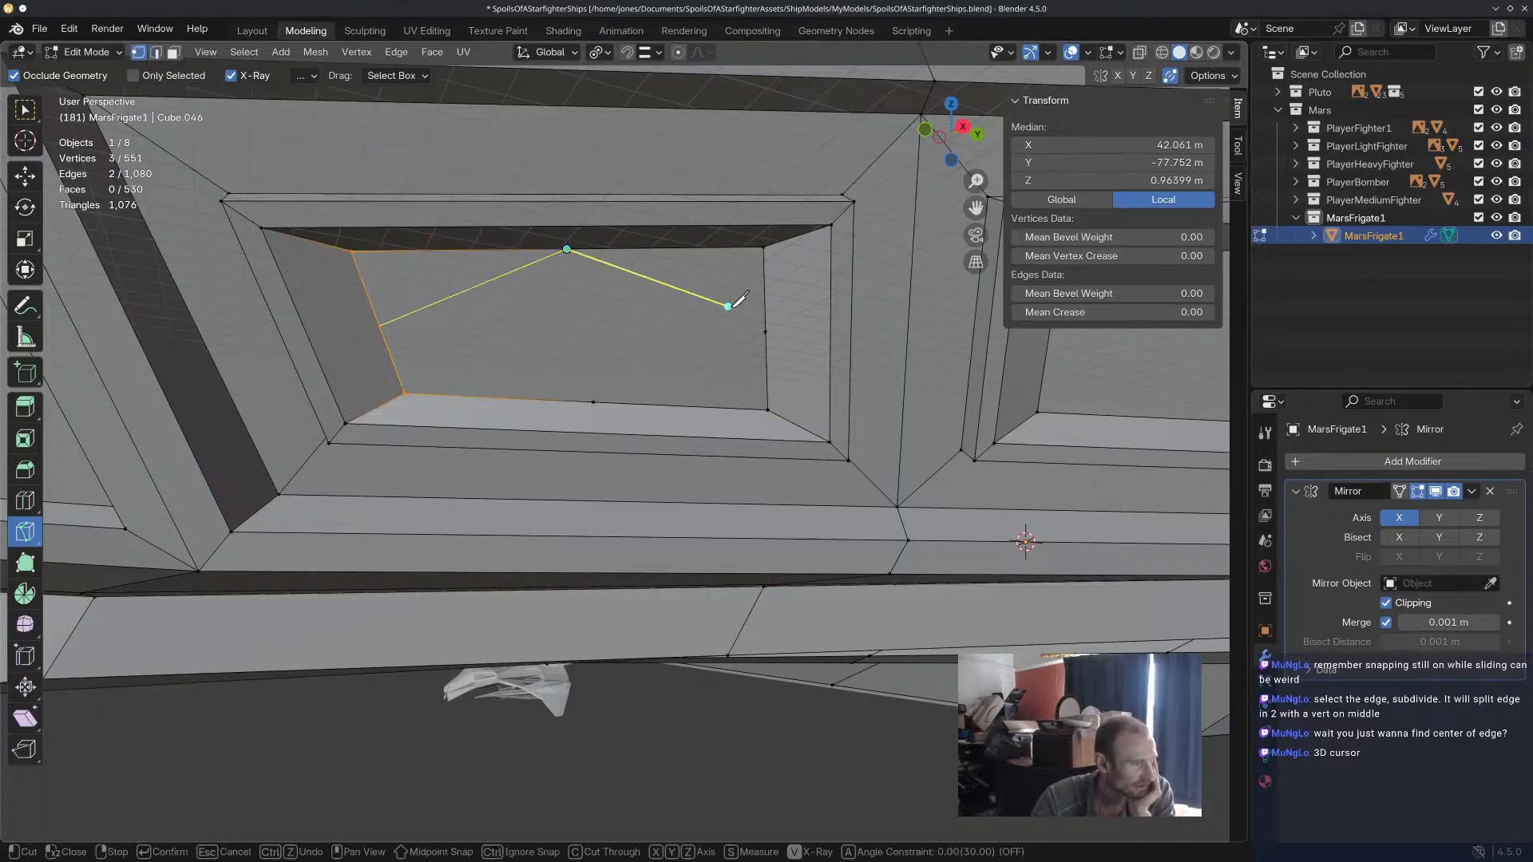
pyautogui.click(766, 331)
pyautogui.click(593, 401)
pyautogui.click(380, 326)
pyautogui.press('Return')
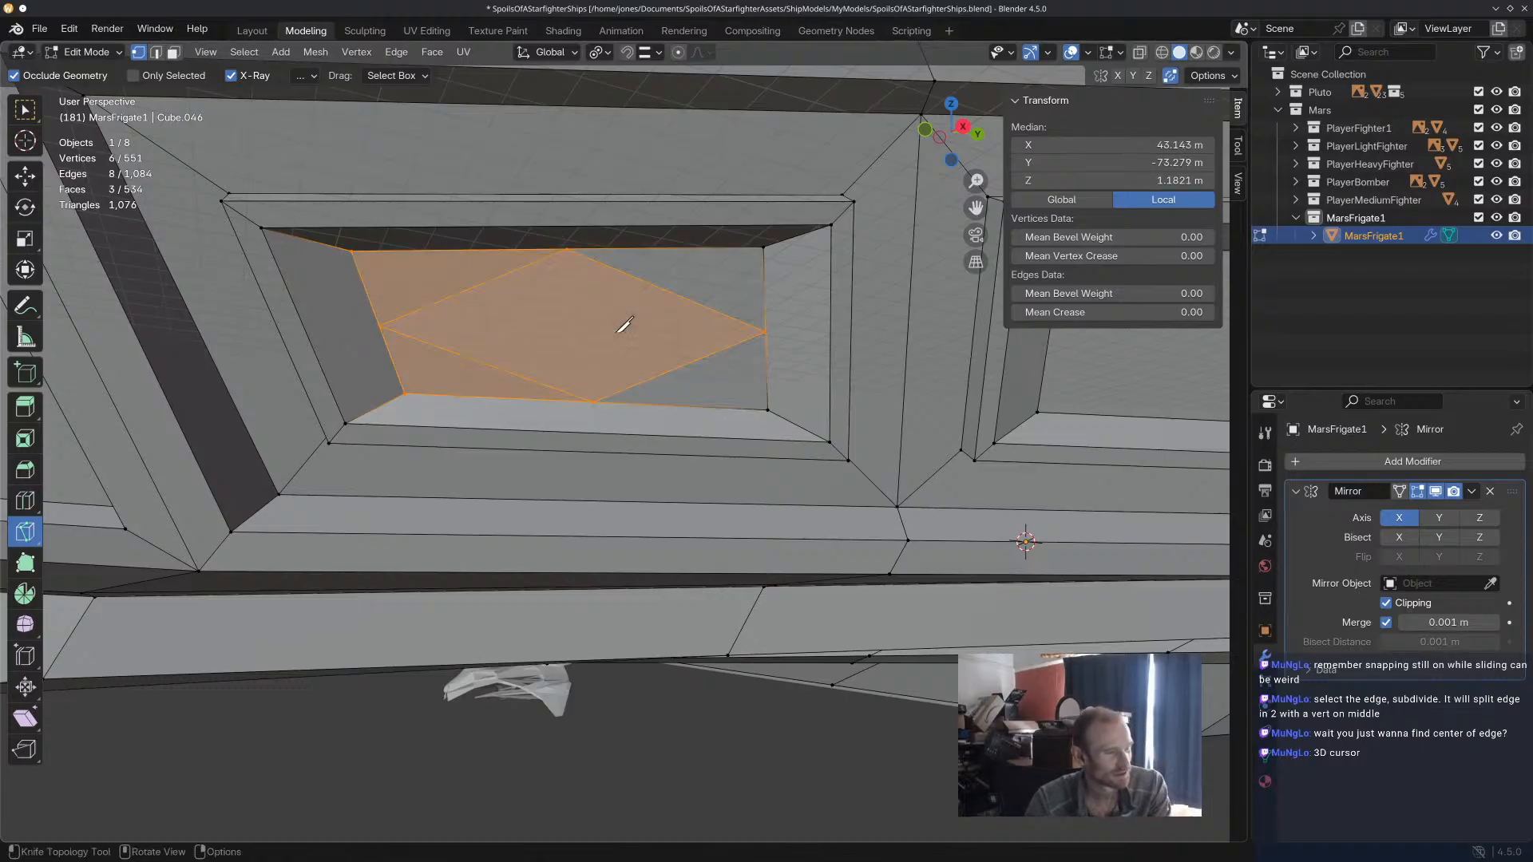
# Try to subdivide all four edges of the second panel's inner face together, and undo the subdivision.
pyautogui.scroll(-4, 631, 335)
pyautogui.moveTo(709, 363); pyautogui.dragTo(591, 382, button='middle')
pyautogui.scroll(4, 595, 373)
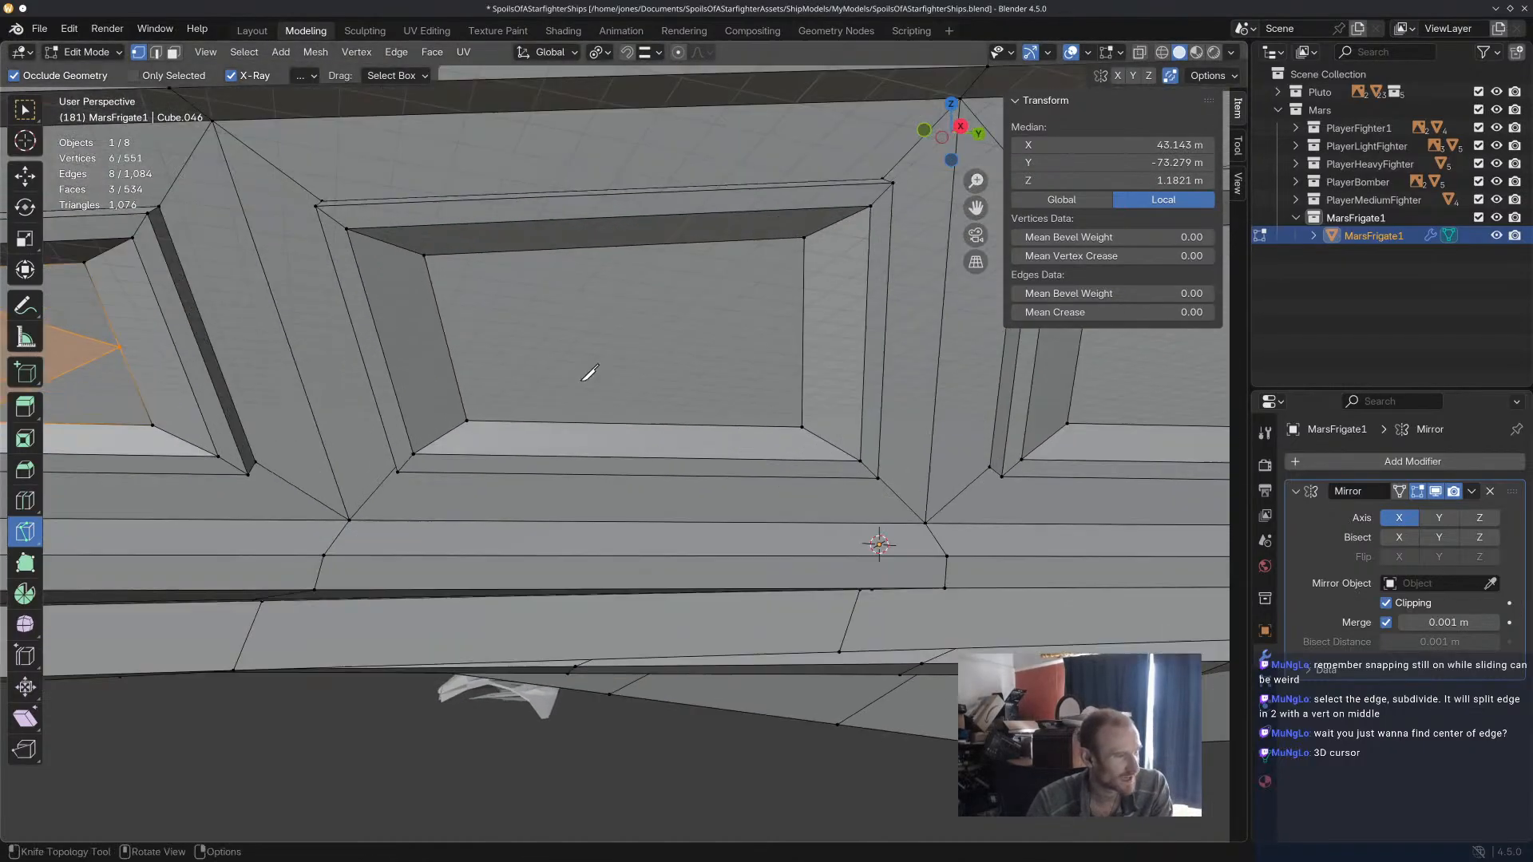
pyautogui.press('k')
pyautogui.scroll(3, 650, 366)
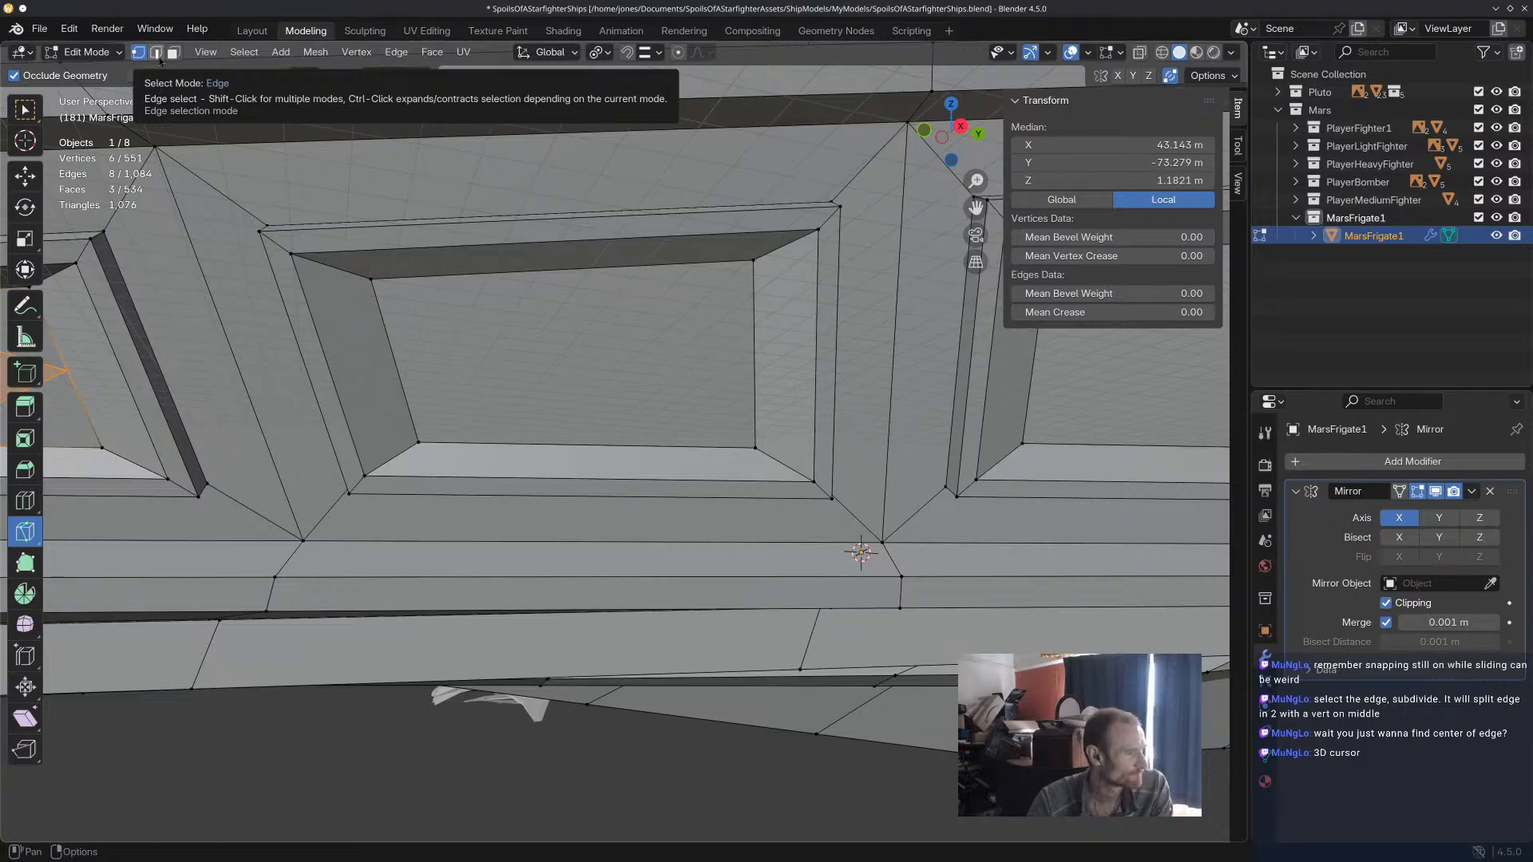
pyautogui.click(157, 54)
pyautogui.click(24, 113)
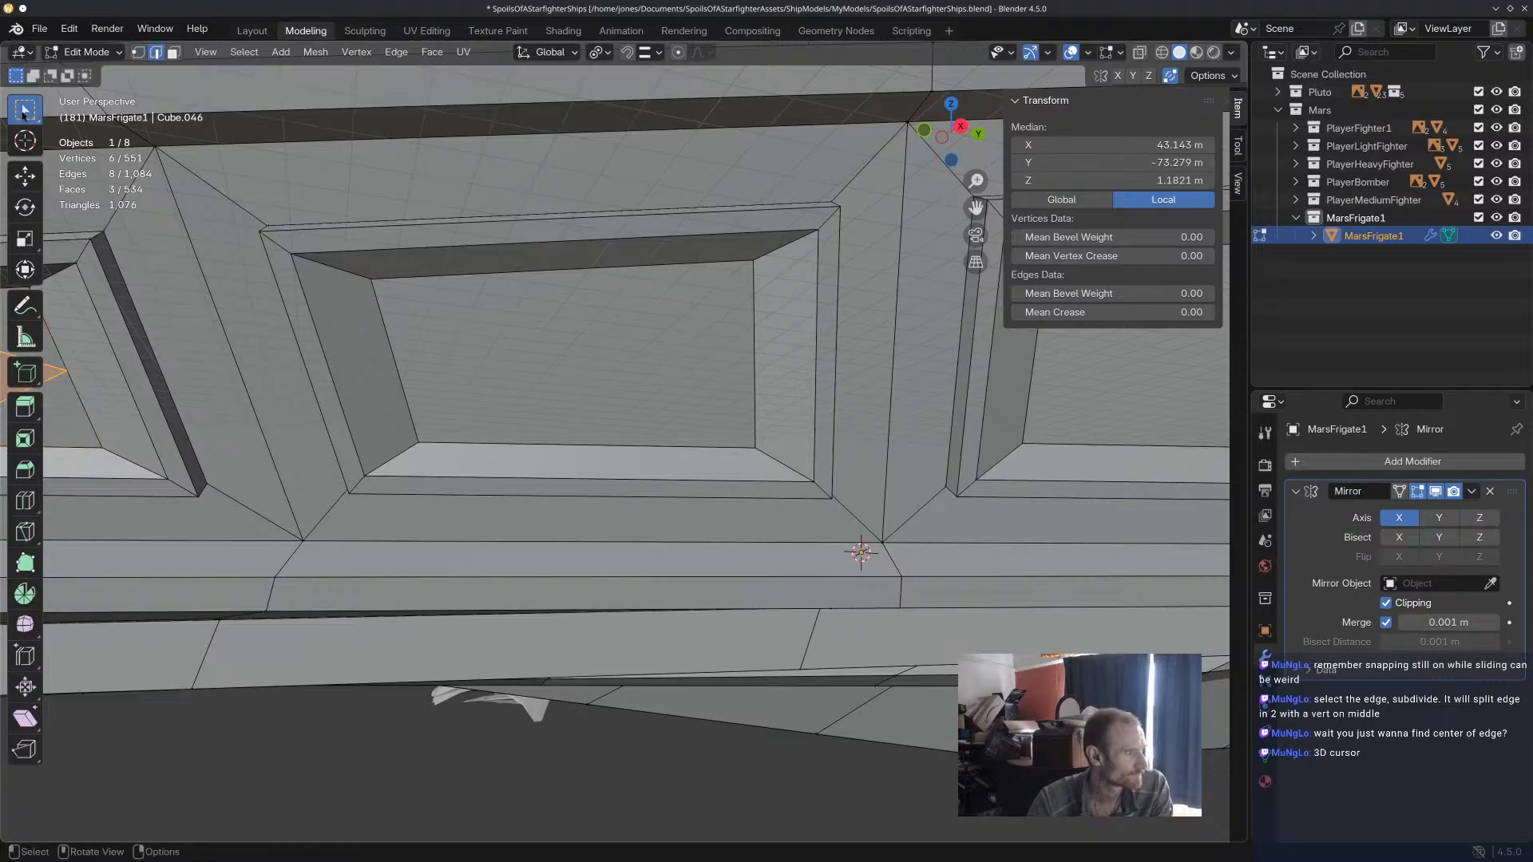
pyautogui.click(428, 291)
pyautogui.keyDown('shift'); pyautogui.click(401, 336); pyautogui.keyUp('shift')
pyautogui.keyDown('shift'); pyautogui.click(624, 445); pyautogui.keyUp('shift')
pyautogui.keyDown('shift'); pyautogui.click(754, 384); pyautogui.keyUp('shift')
pyautogui.hotkey('ctrl', 'e')
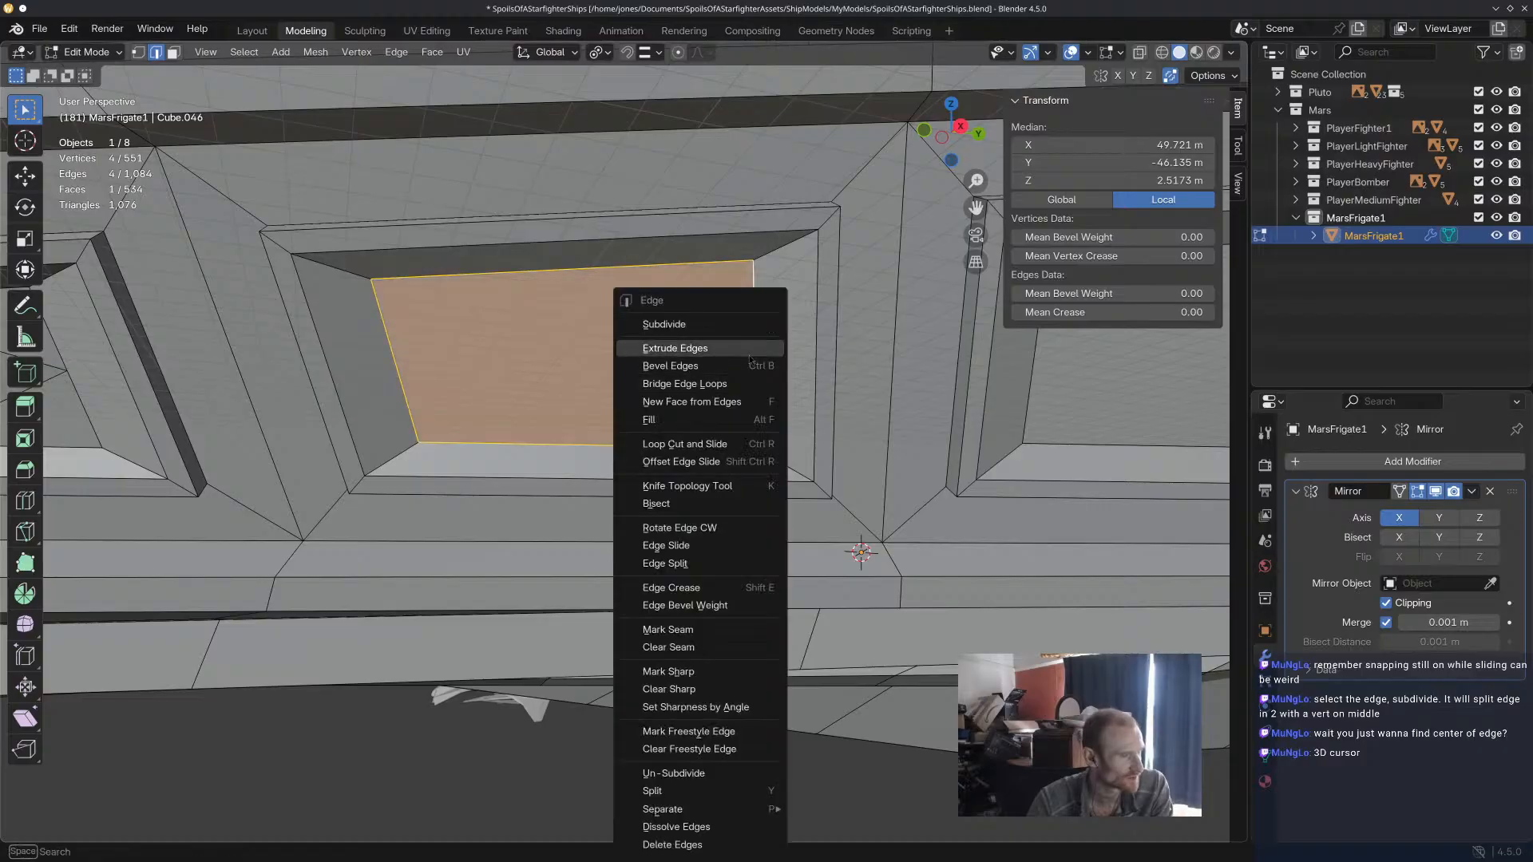
pyautogui.click(670, 324)
pyautogui.scroll(-2, 667, 453)
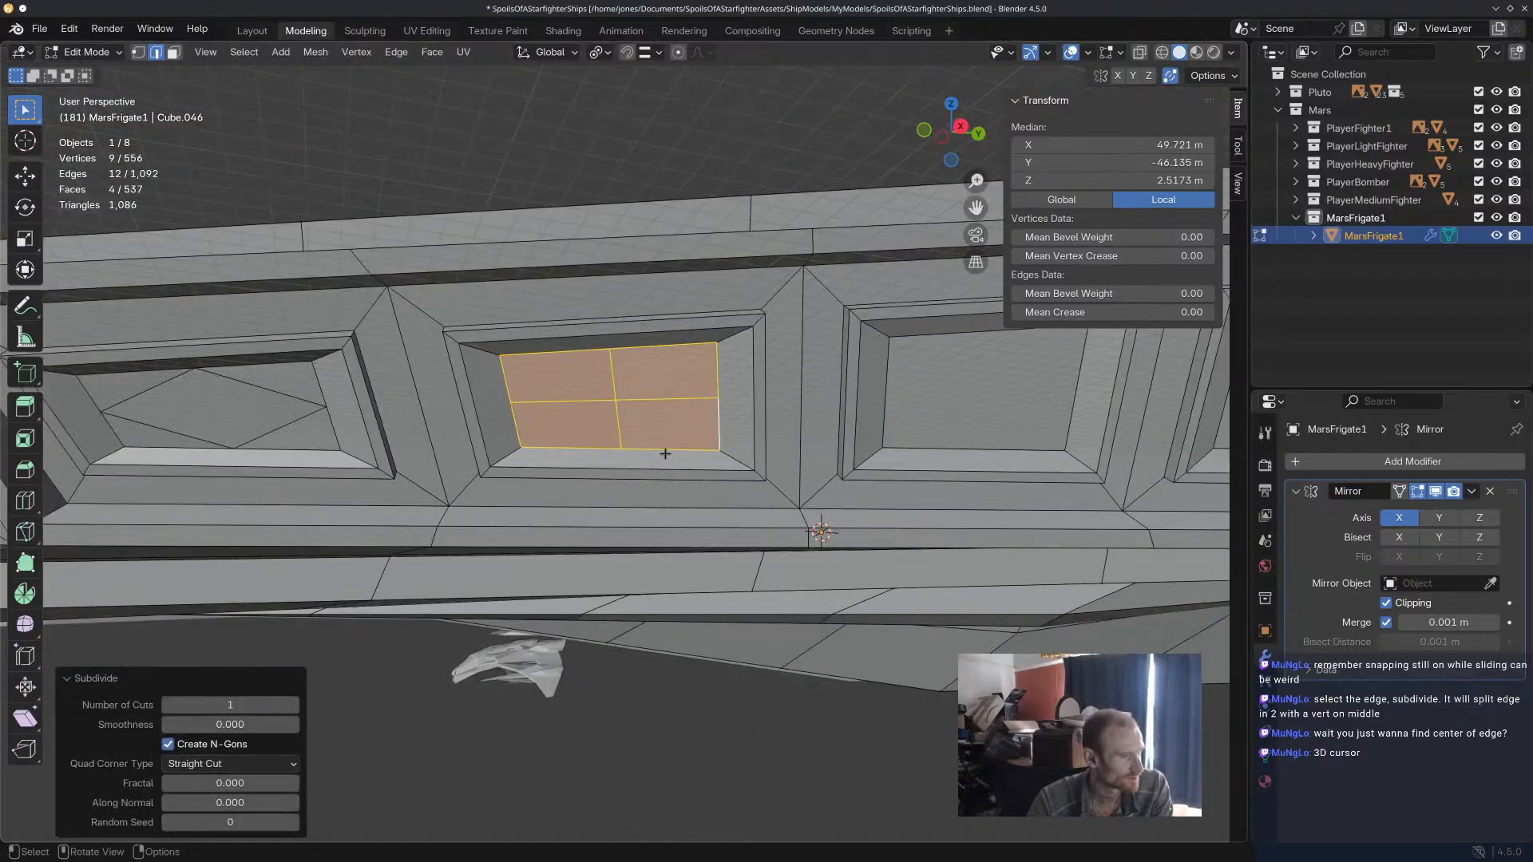
pyautogui.scroll(4, 664, 450)
pyautogui.hotkey('ctrl', 'z')
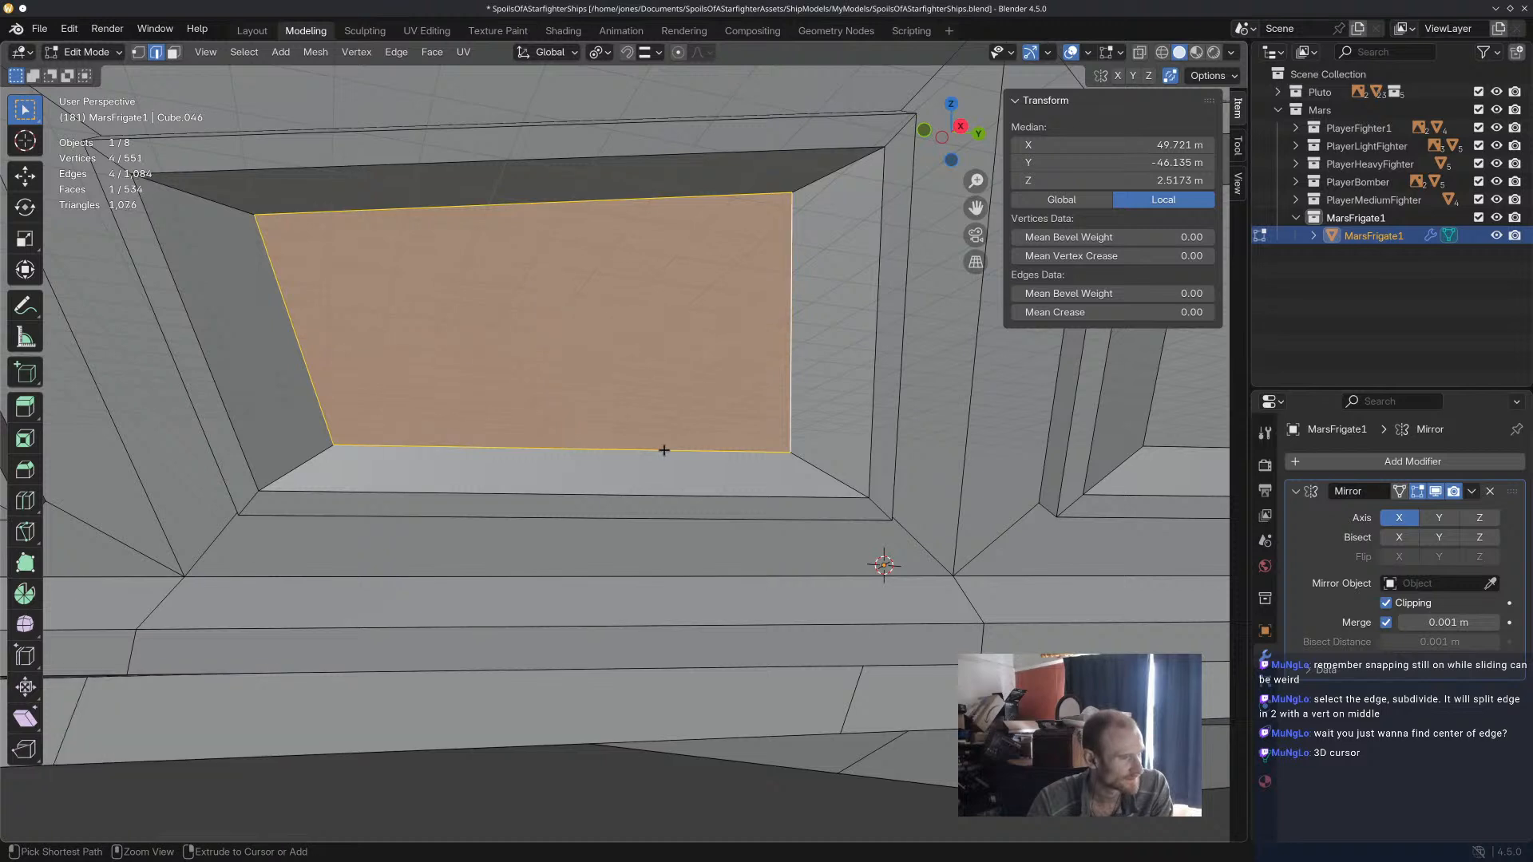
pyautogui.click(565, 208)
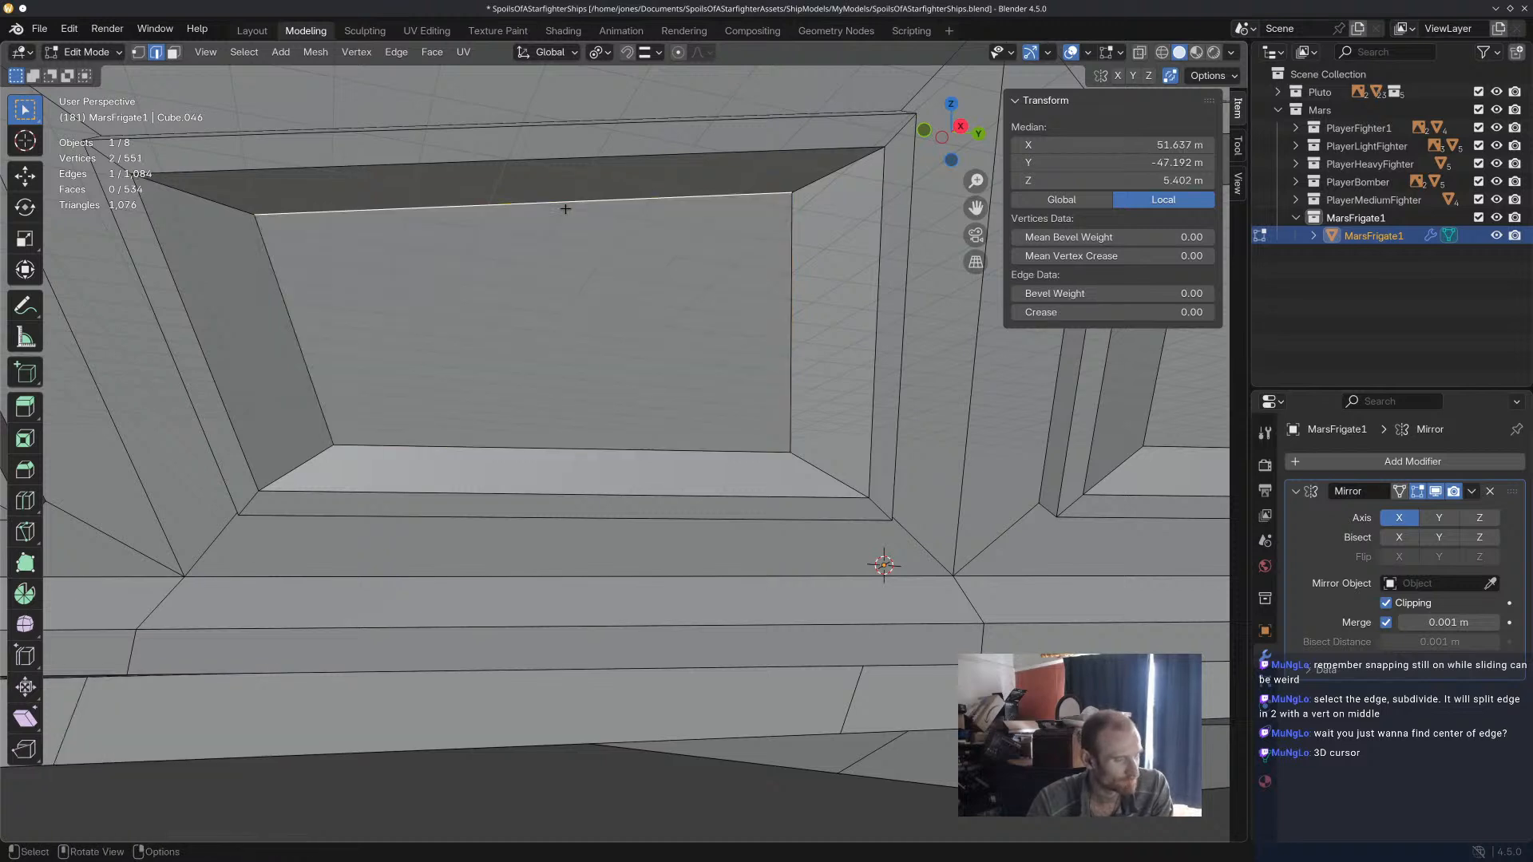
pyautogui.hotkey('ctrl', 'e')
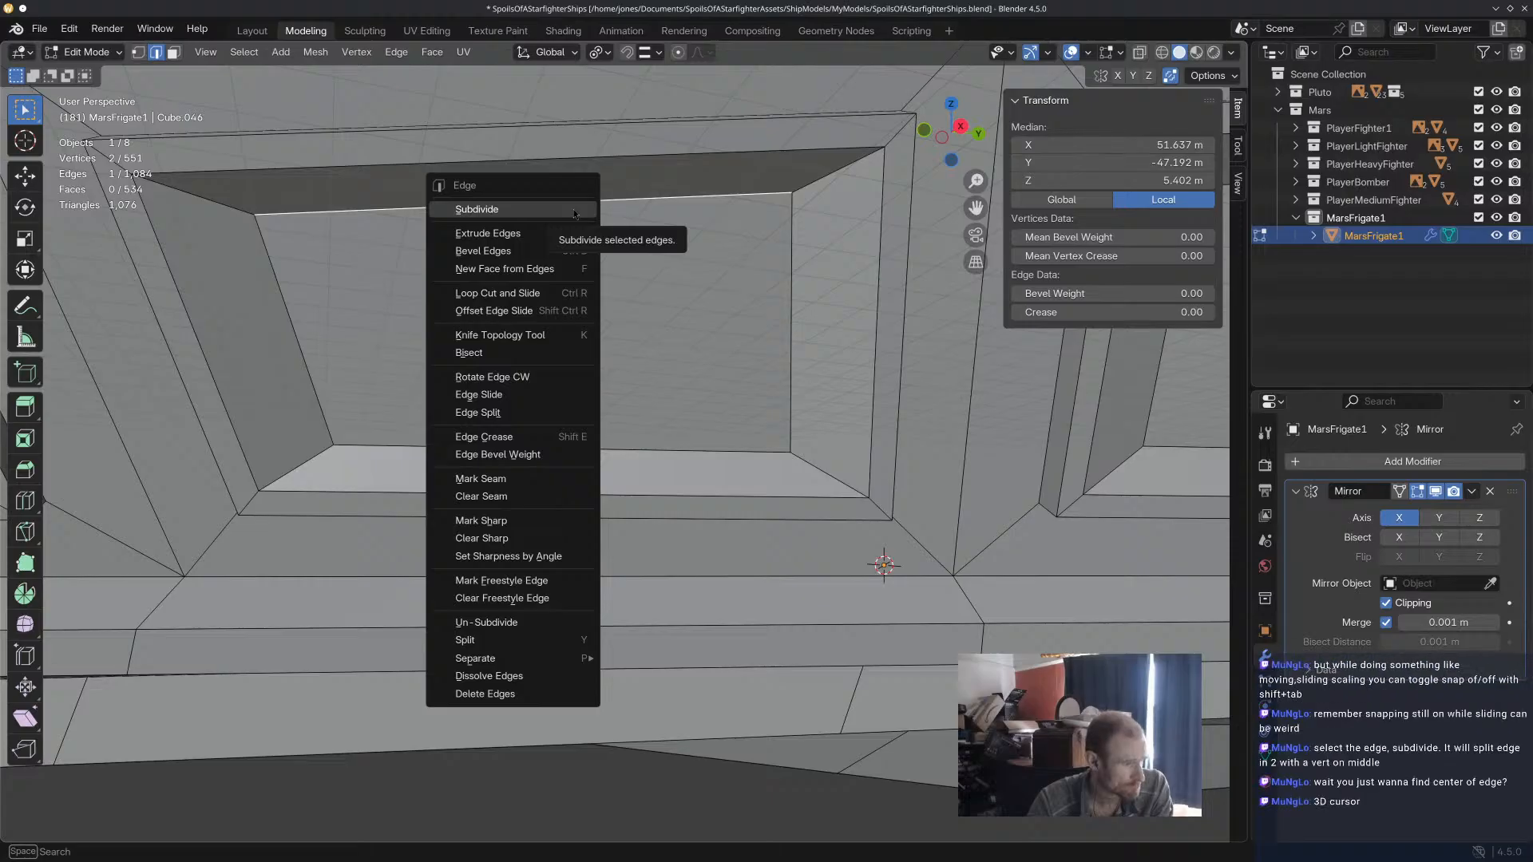
pyautogui.click(533, 355)
pyautogui.press('Escape')
pyautogui.hotkey('alt', 'a')
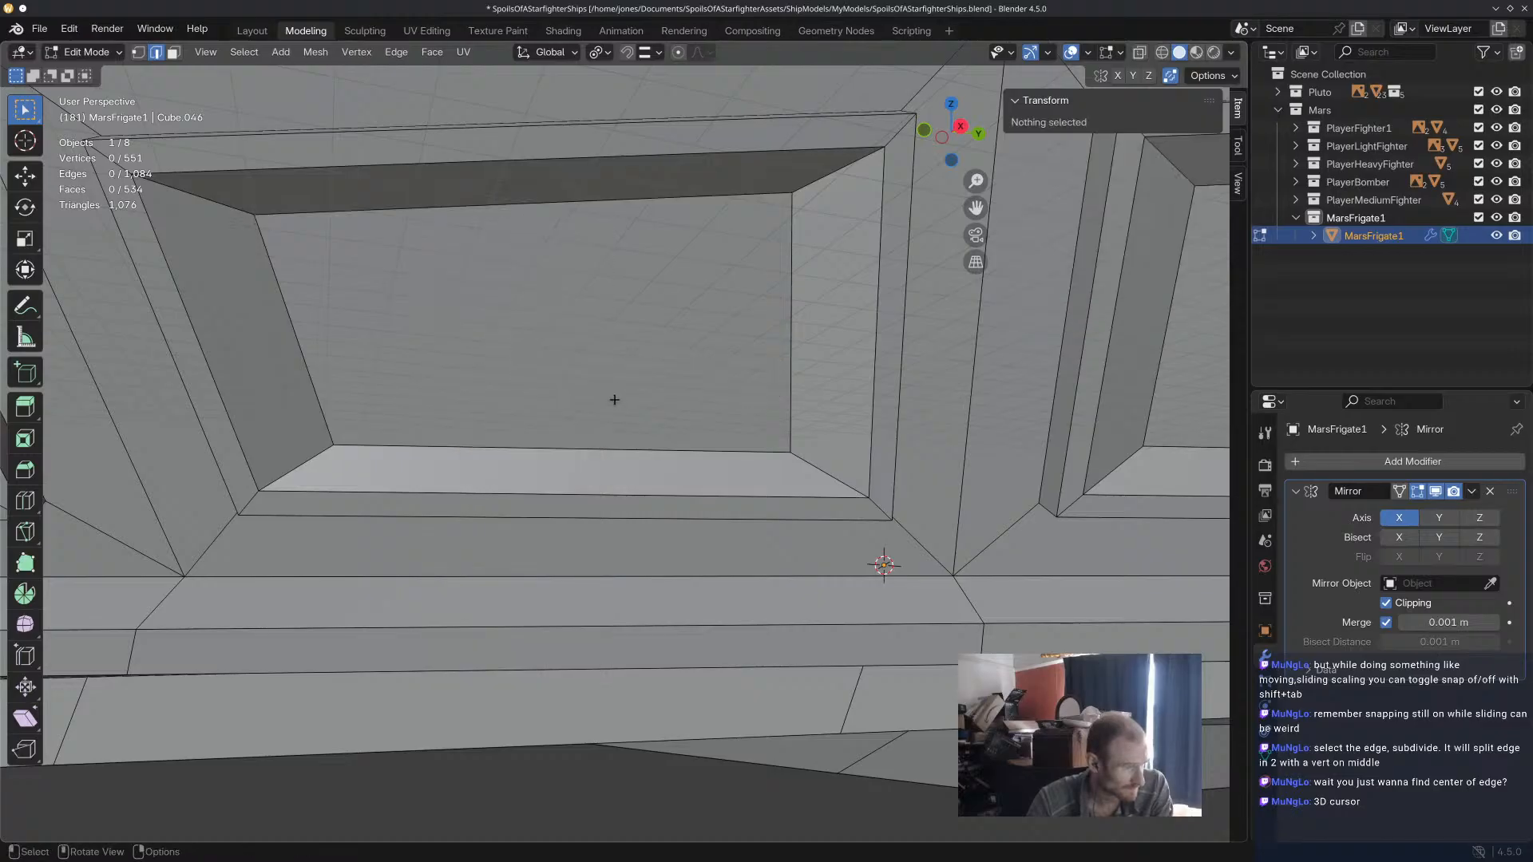
pyautogui.click(509, 202)
pyautogui.hotkey('alt', 'a')
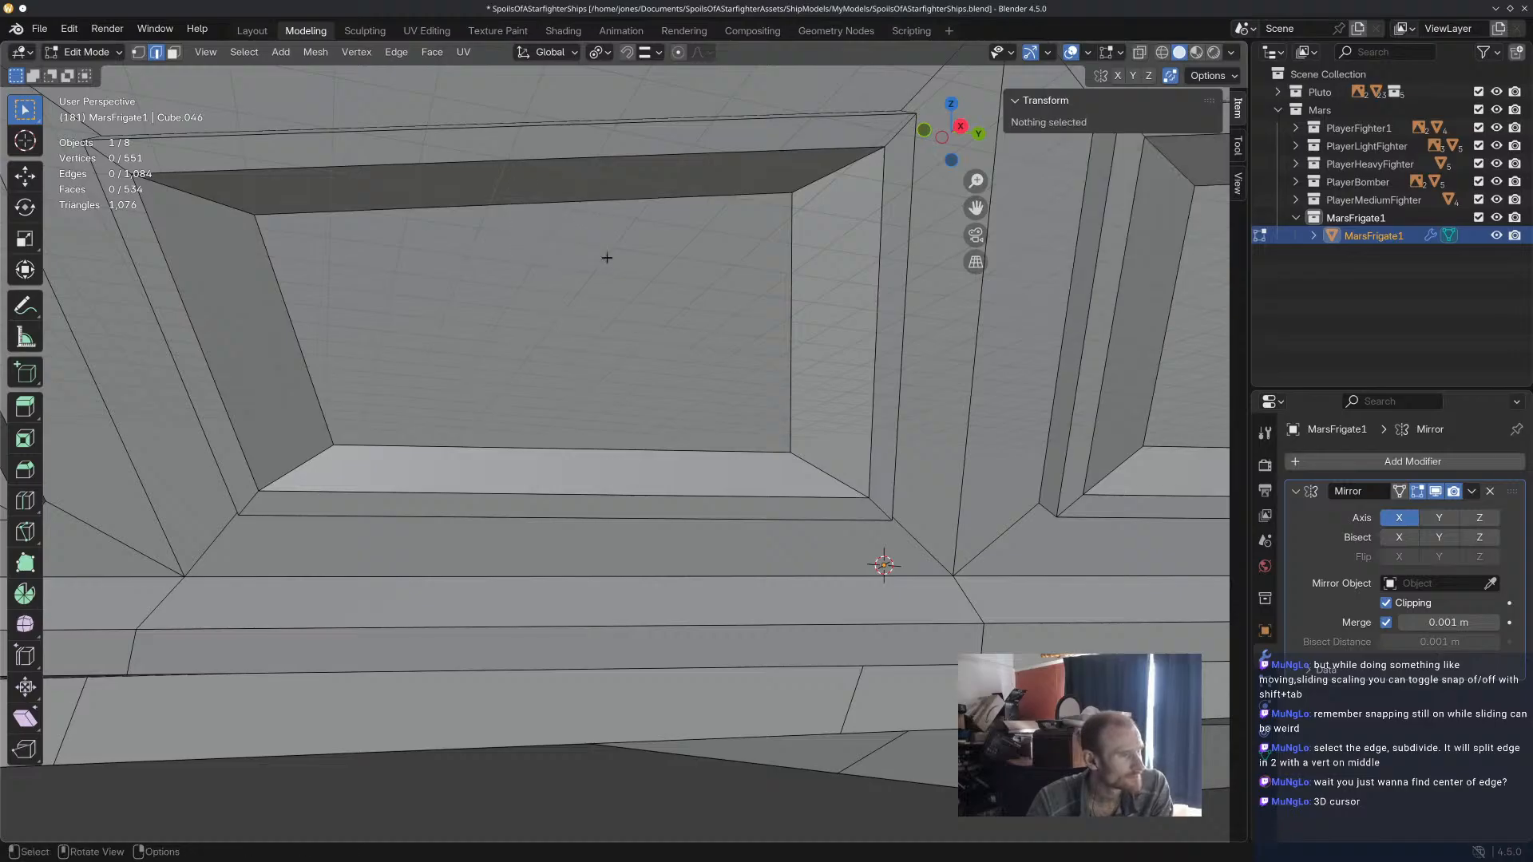
pyautogui.hotkey('ctrl', 'z')
pyautogui.hotkey('ctrl', 'z')
pyautogui.click(533, 206)
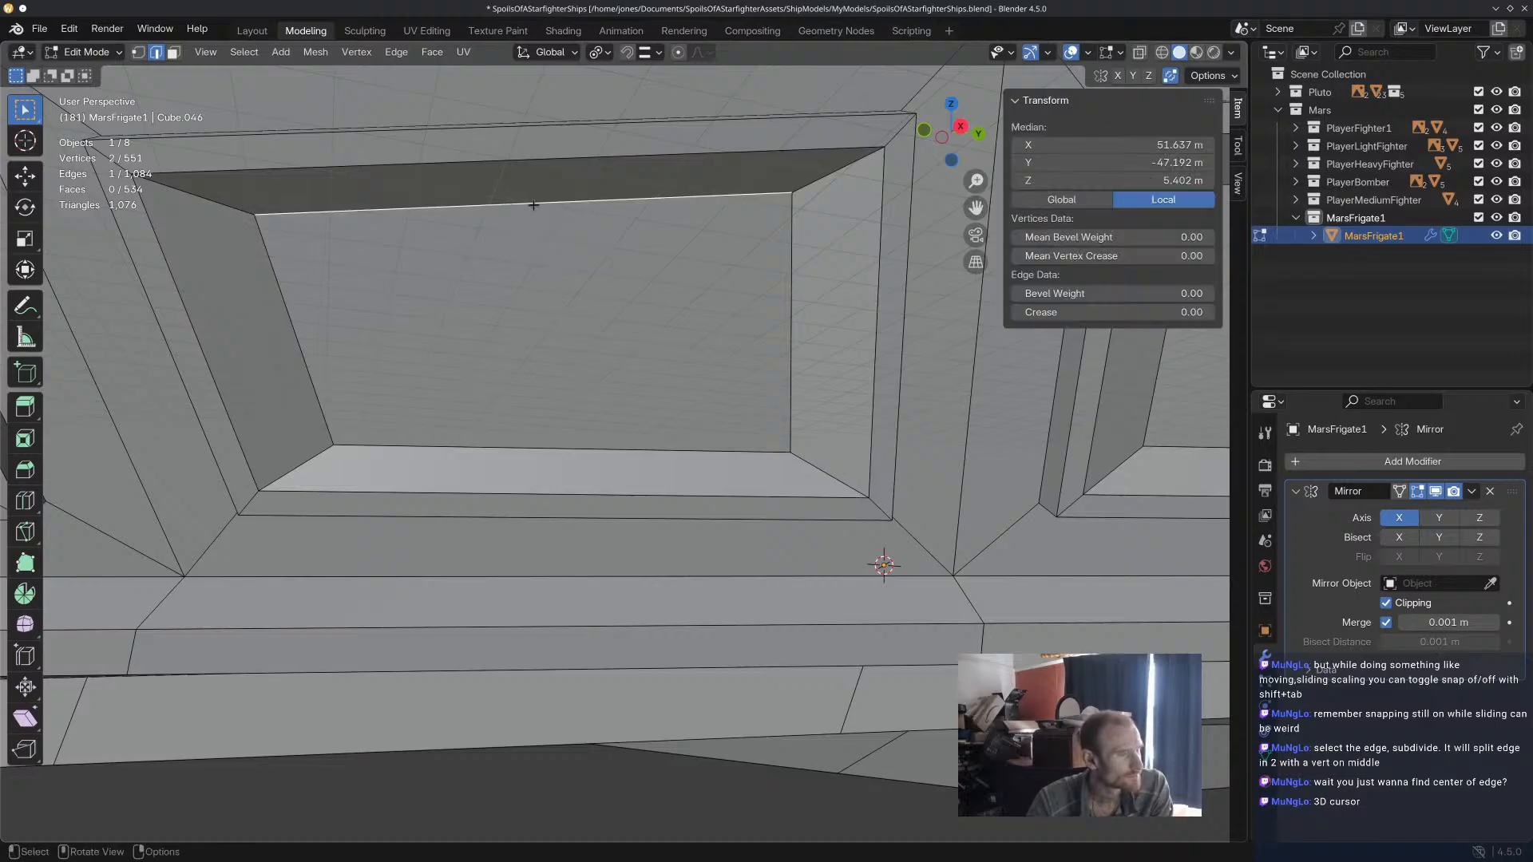
pyautogui.hotkey('ctrl', 'e')
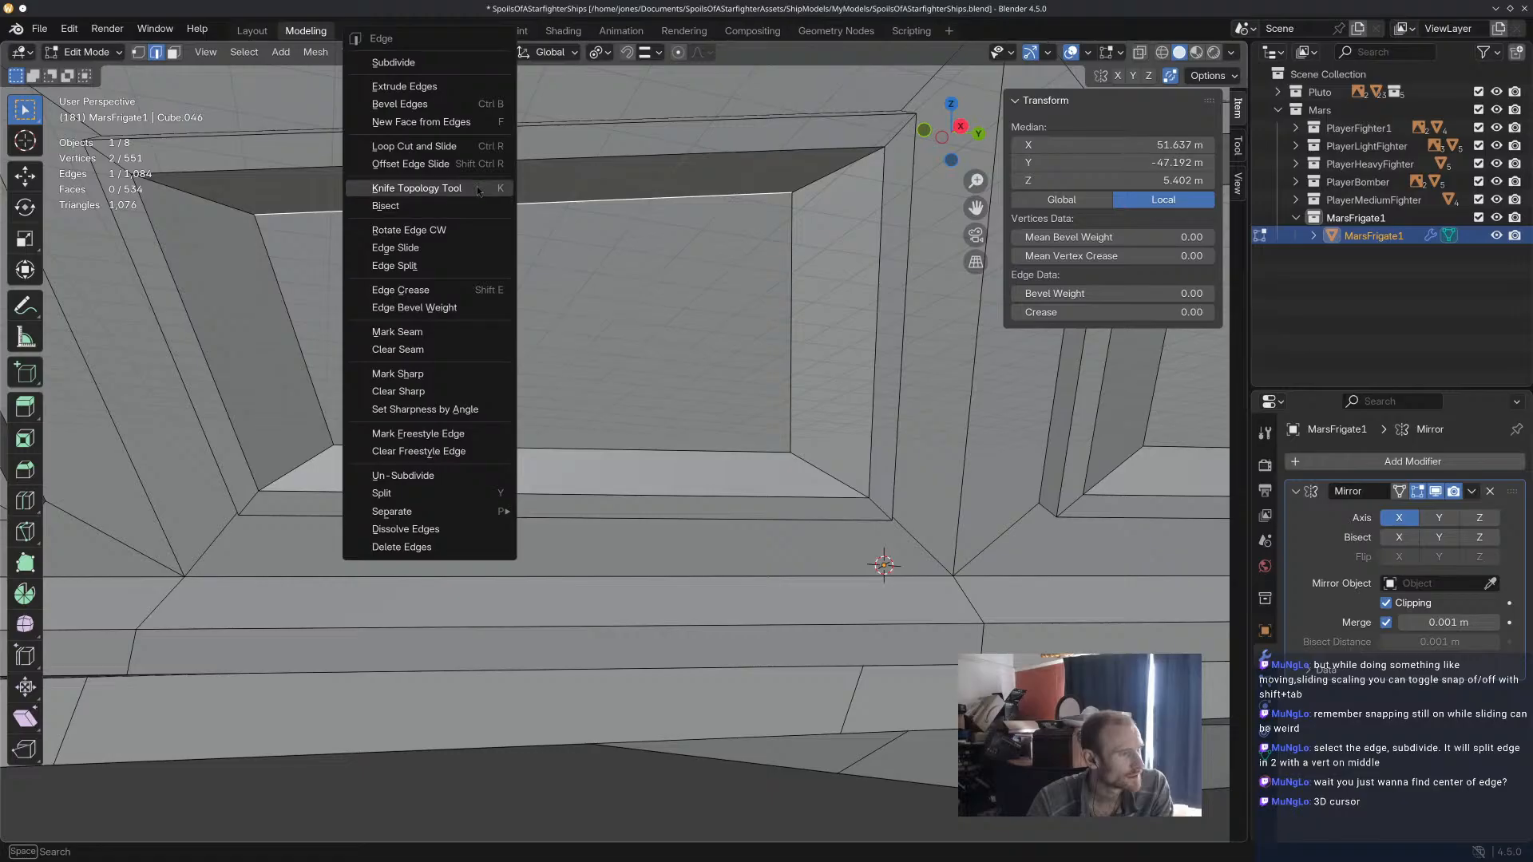
pyautogui.click(474, 192)
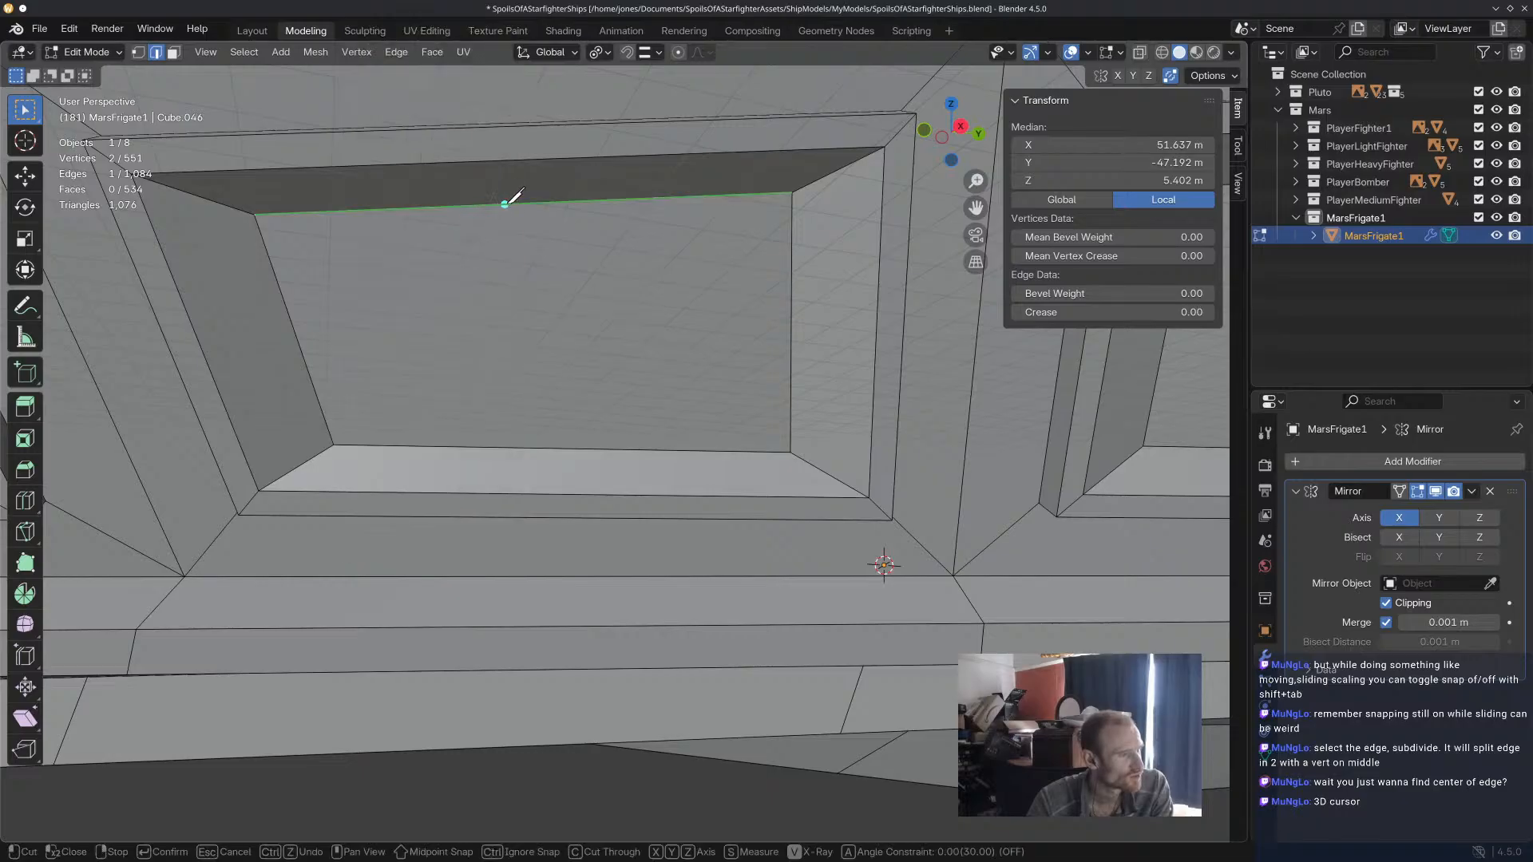
pyautogui.click(539, 203)
pyautogui.click(294, 330)
pyautogui.rightClick(571, 325)
pyautogui.hotkey('ctrl', 'z')
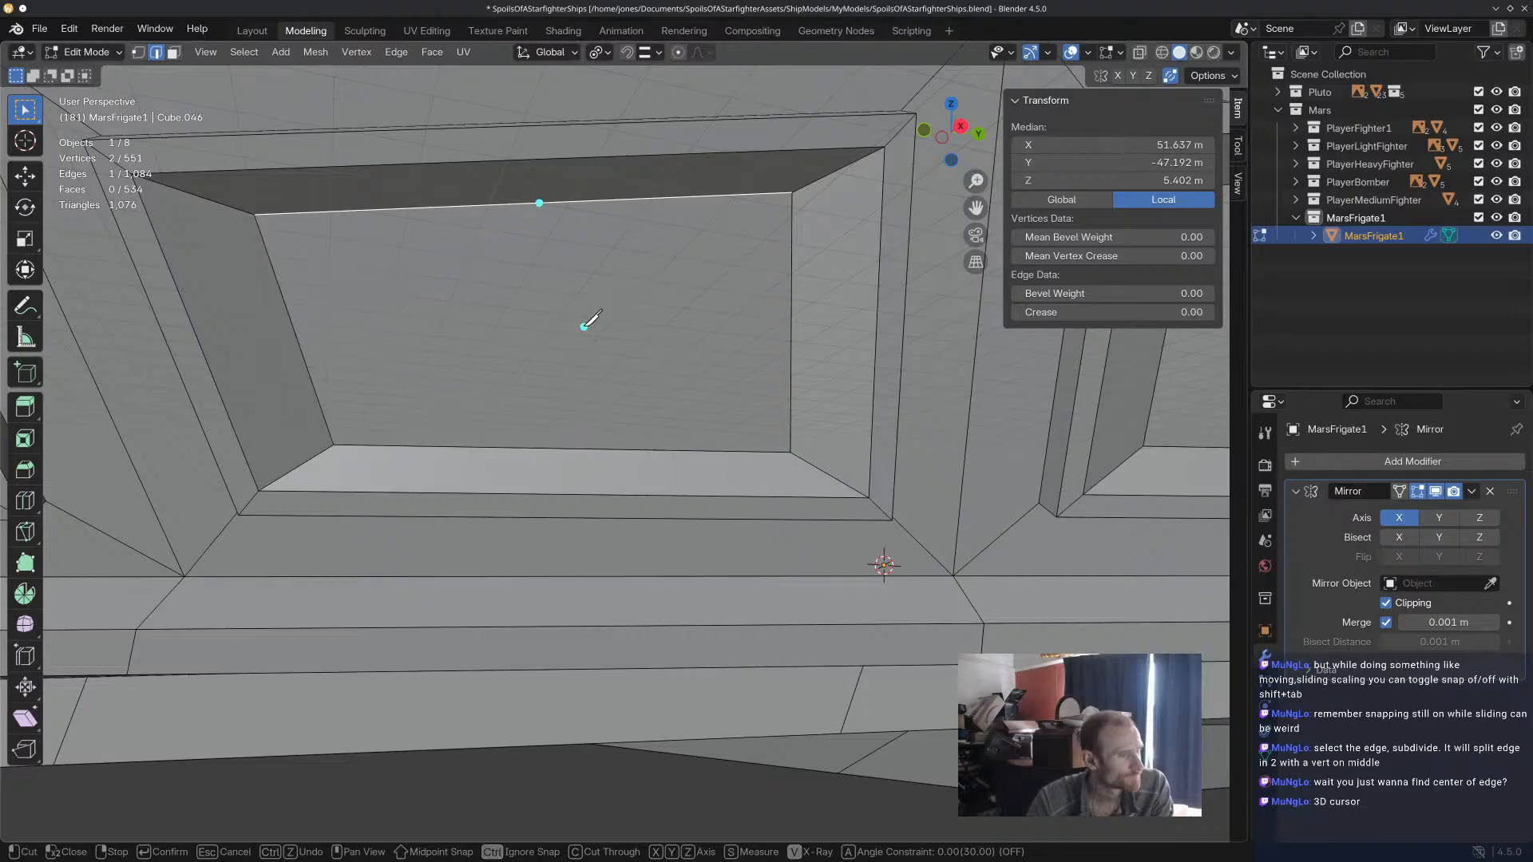
pyautogui.press('Escape')
# Subdivide the upper long edge and the short edge nearer the first panel on the second panel's inner face, one cut each.
pyautogui.click(25, 177)
pyautogui.rightClick(527, 209)
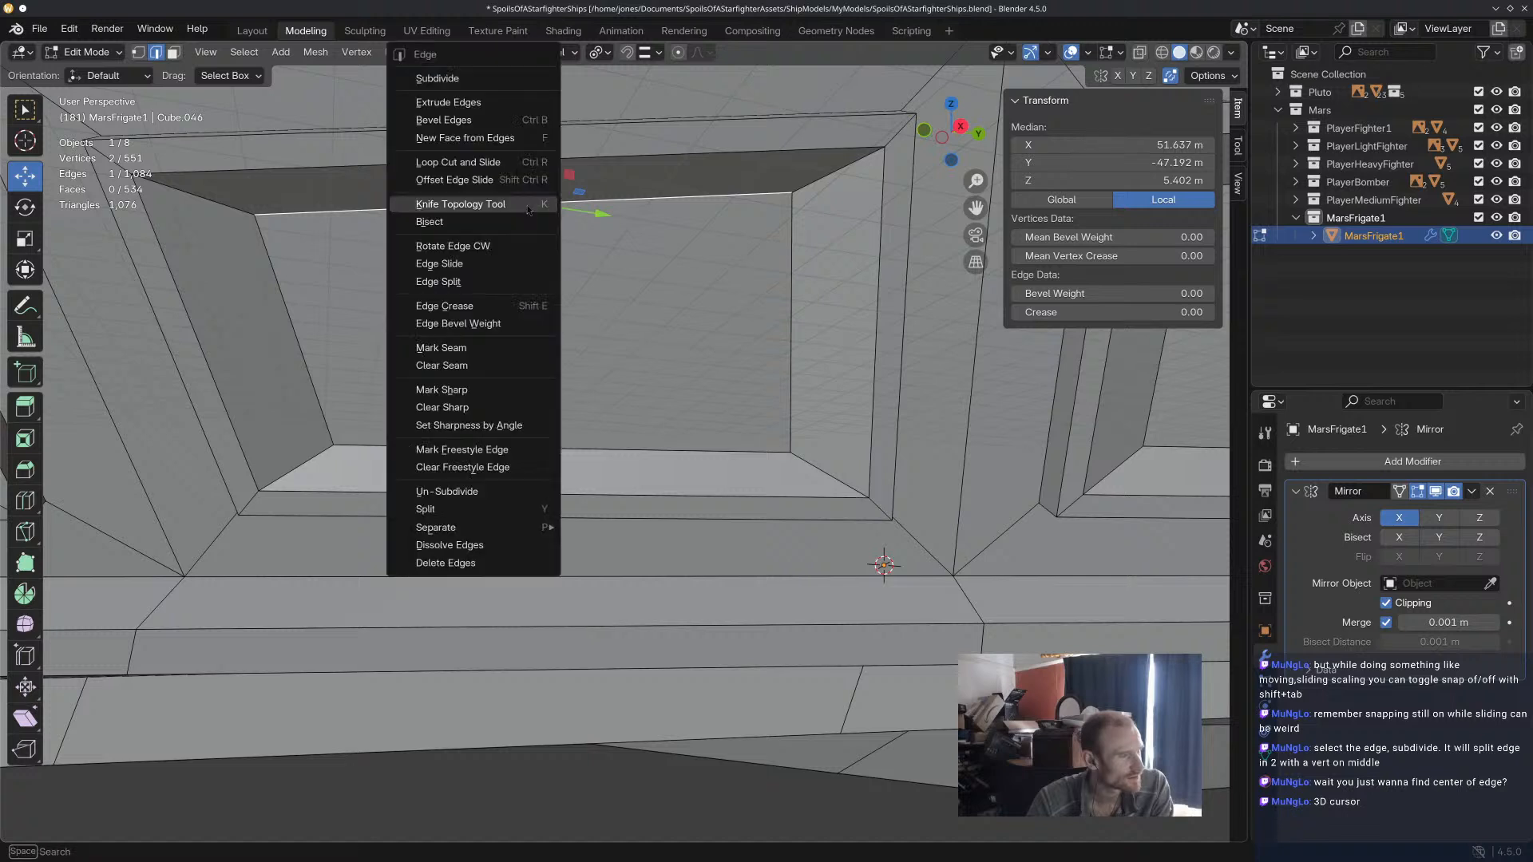
pyautogui.click(509, 80)
pyautogui.click(304, 353)
pyautogui.rightClick(304, 353)
pyautogui.click(303, 352)
# Subdivide the remaining short edge and the lower long edge of the second panel's inner face with one cut each.
pyautogui.hotkey('alt', 'a')
pyautogui.rightClick(799, 306)
pyautogui.click(789, 257)
pyautogui.click(790, 258)
pyautogui.rightClick(790, 257)
pyautogui.click(793, 257)
pyautogui.hotkey('alt', 'a')
pyautogui.click(620, 447)
pyautogui.rightClick(619, 447)
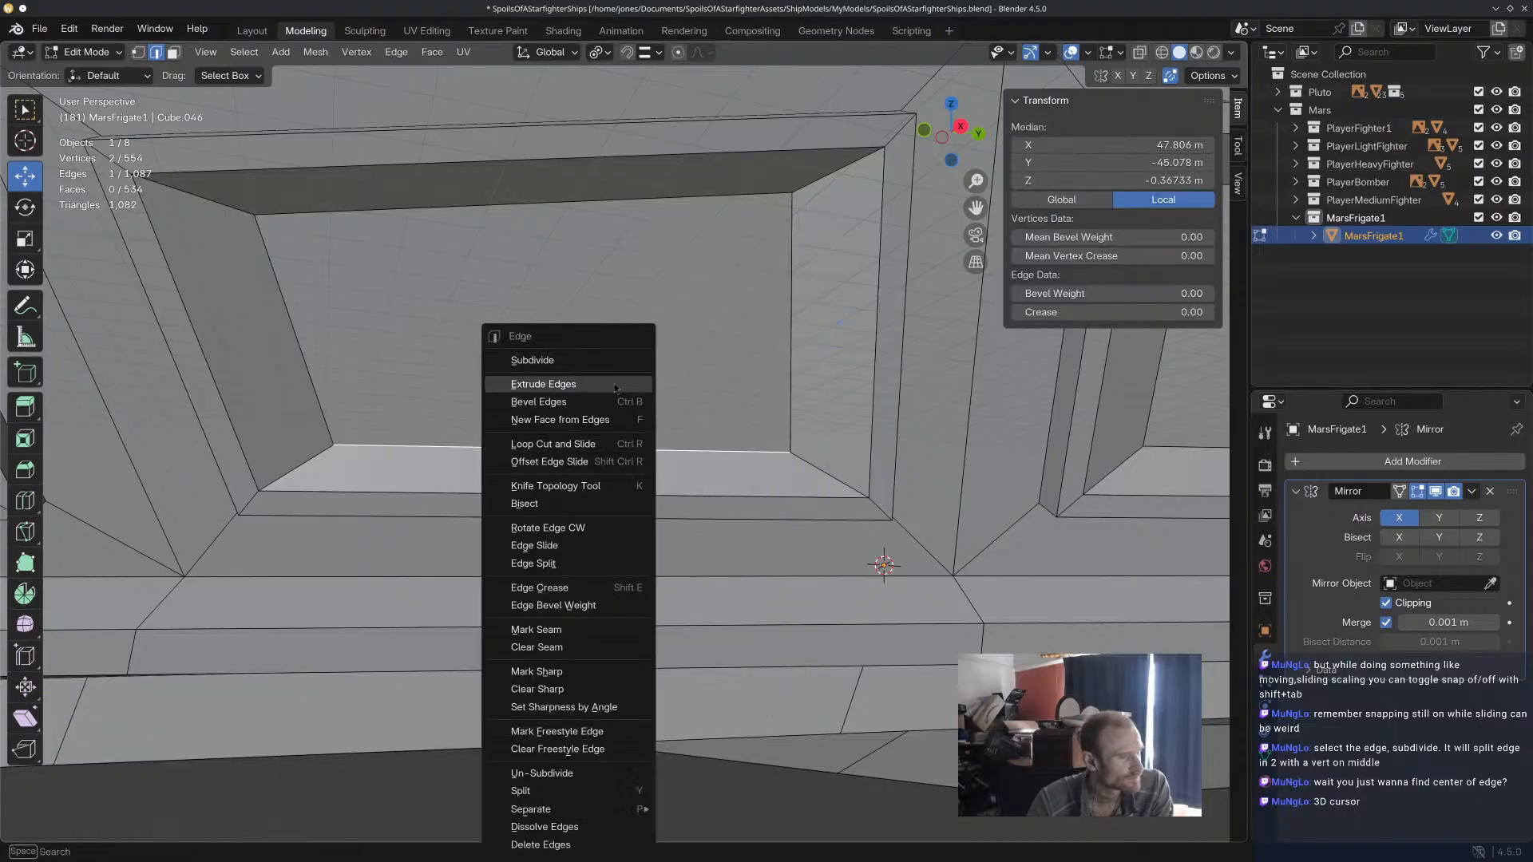
pyautogui.click(532, 360)
# Subdivide the short edge nearer the second panel and the upper long edge of the third panel's inner face, one cut each.
pyautogui.scroll(-3, 884, 392)
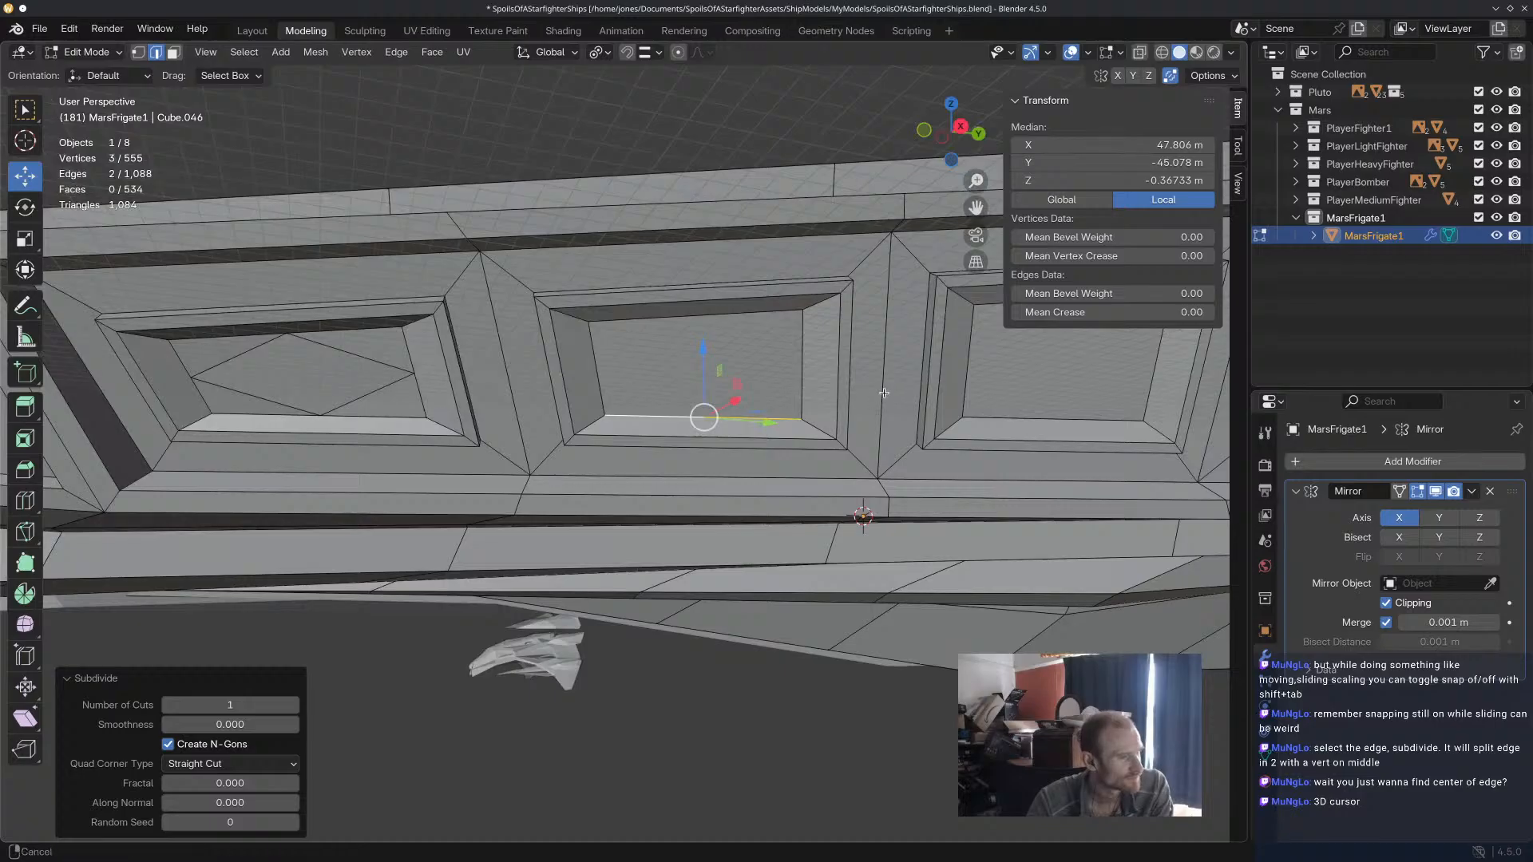
pyautogui.keyDown('shift'); pyautogui.moveTo(884, 392); pyautogui.dragTo(619, 408); pyautogui.keyUp('shift')
pyautogui.keyDown('shift'); pyautogui.moveTo(620, 408); pyautogui.dragTo(611, 408, button='middle'); pyautogui.keyUp('shift')
pyautogui.click(621, 375)
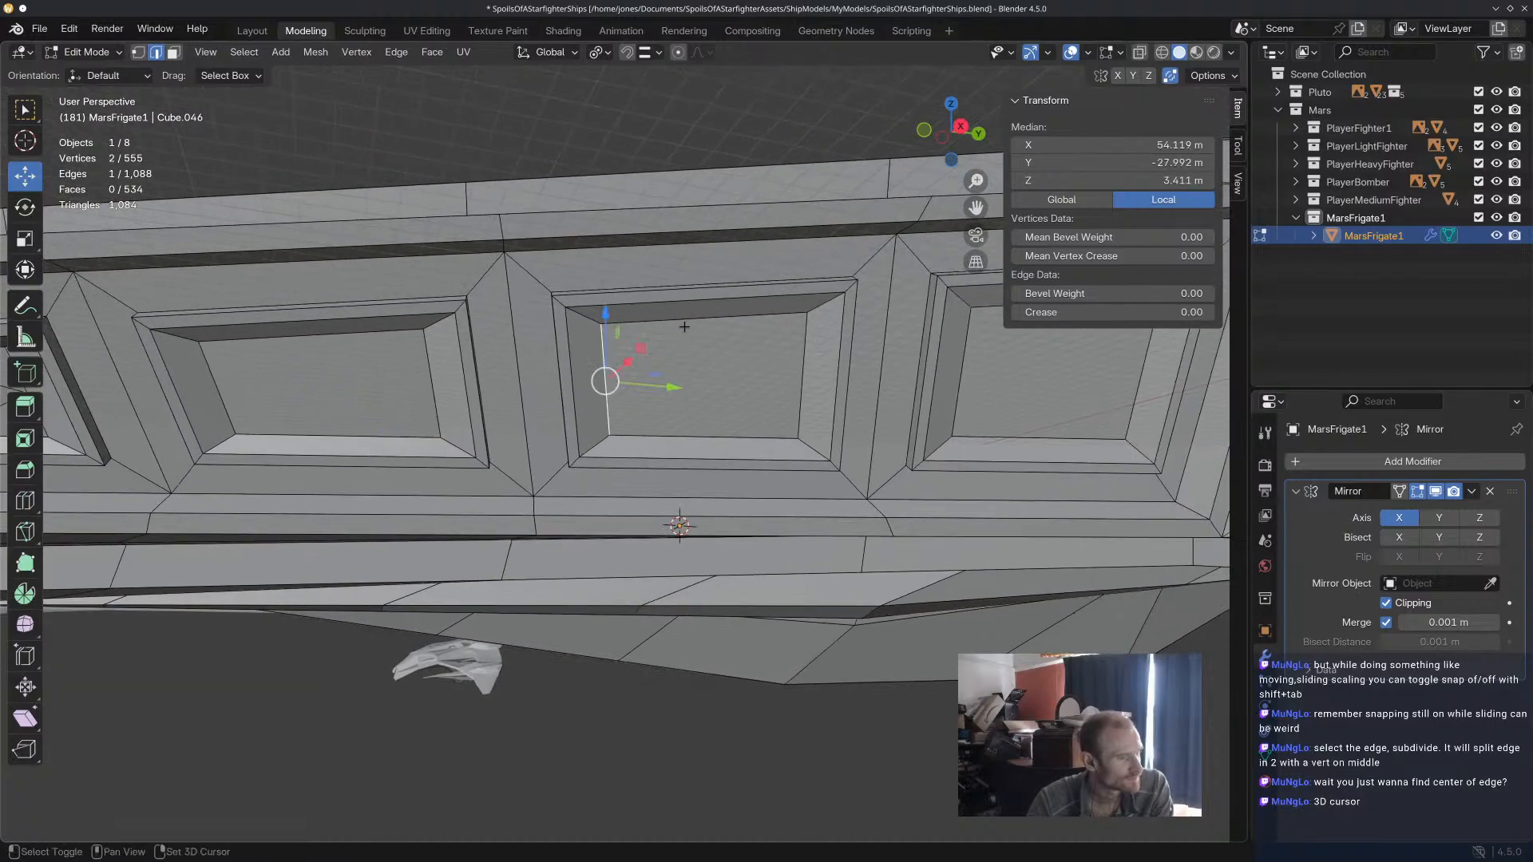
pyautogui.rightClick(610, 365)
pyautogui.click(611, 356)
pyautogui.click(694, 320)
pyautogui.rightClick(694, 319)
pyautogui.click(694, 321)
# Subdivide the remaining short edge and the lower long edge of the third panel's inner face with one cut each.
pyautogui.click(801, 360)
pyautogui.rightClick(802, 360)
pyautogui.click(802, 360)
pyautogui.click(745, 438)
pyautogui.rightClick(745, 437)
pyautogui.click(656, 360)
# Subdivide the upper edge and the side edge nearer the third panel on the fourth panel's inner face, one cut each.
pyautogui.moveTo(657, 360); pyautogui.dragTo(811, 263, button='middle')
pyautogui.click(811, 262)
pyautogui.rightClick(811, 263)
pyautogui.click(812, 272)
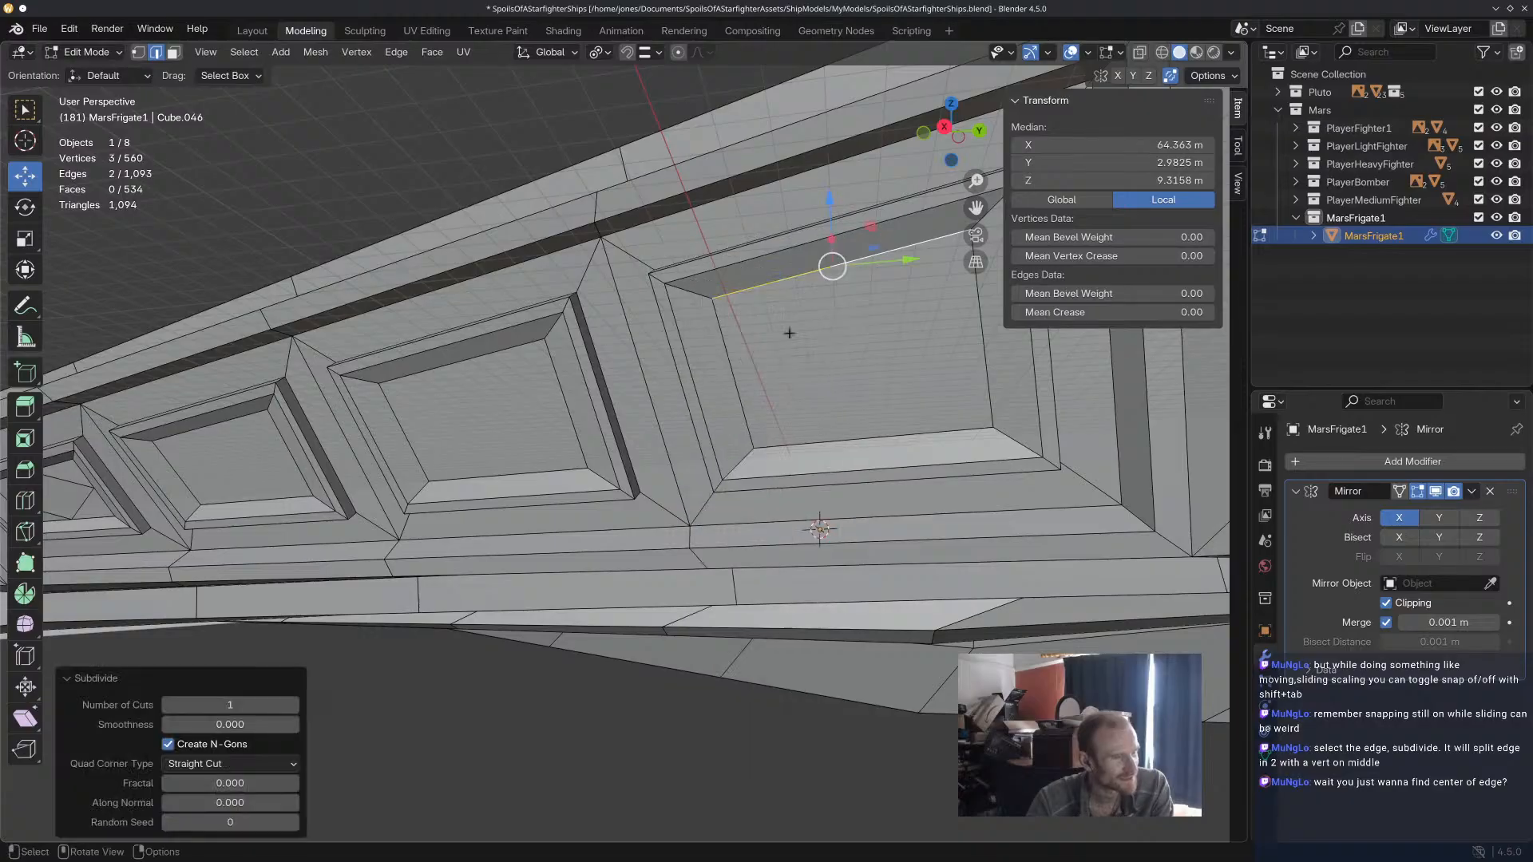
pyautogui.click(744, 370)
pyautogui.rightClick(744, 370)
pyautogui.click(746, 360)
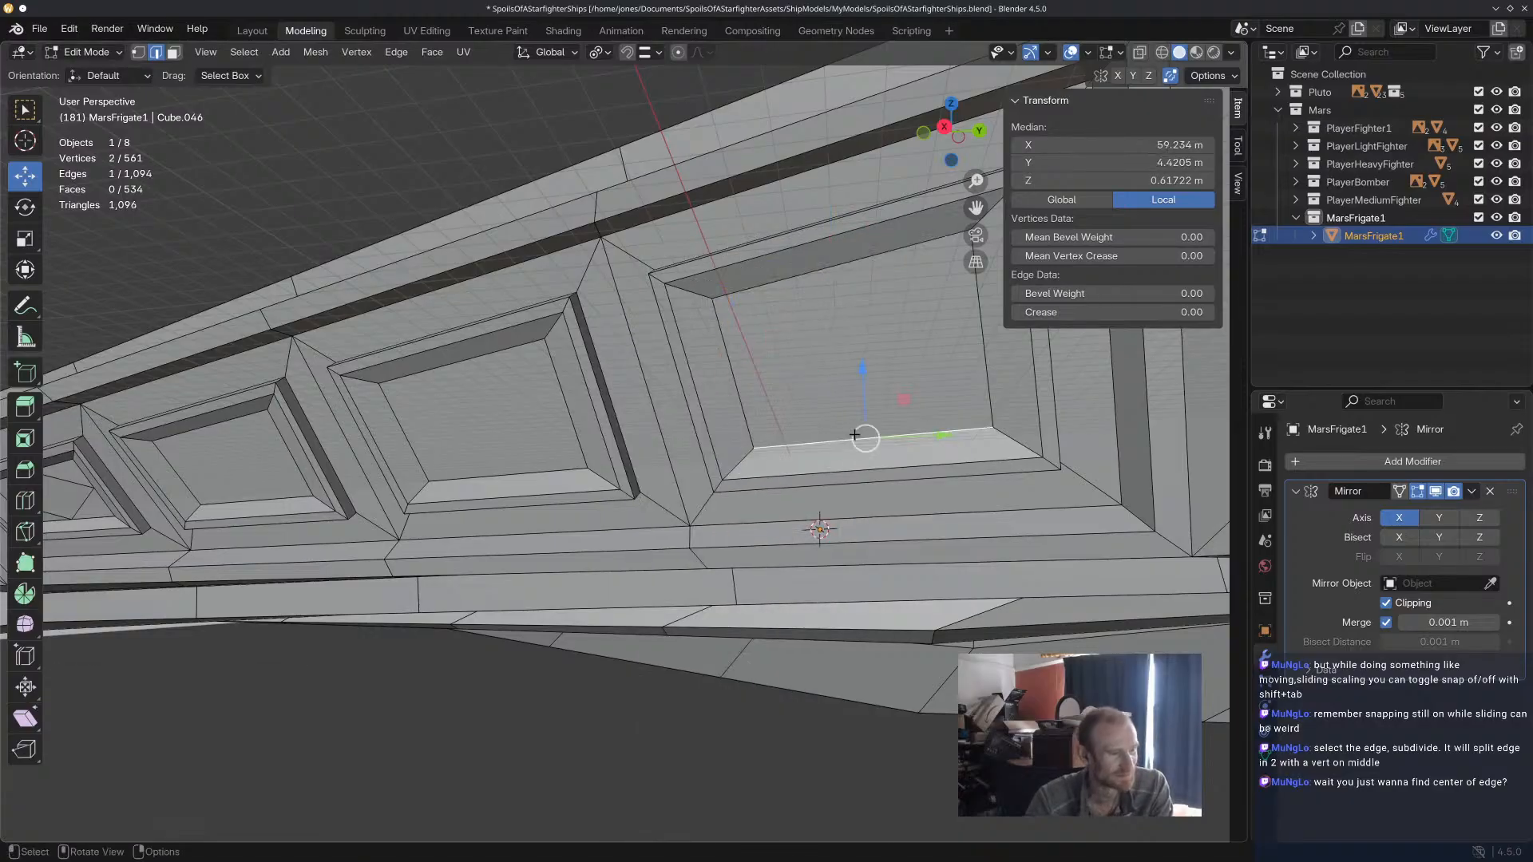
# Subdivide the lower edge and the remaining side edge of the fourth panel's inner face with one cut each.
pyautogui.click(856, 439)
pyautogui.rightClick(856, 440)
pyautogui.click(798, 360)
pyautogui.click(979, 328)
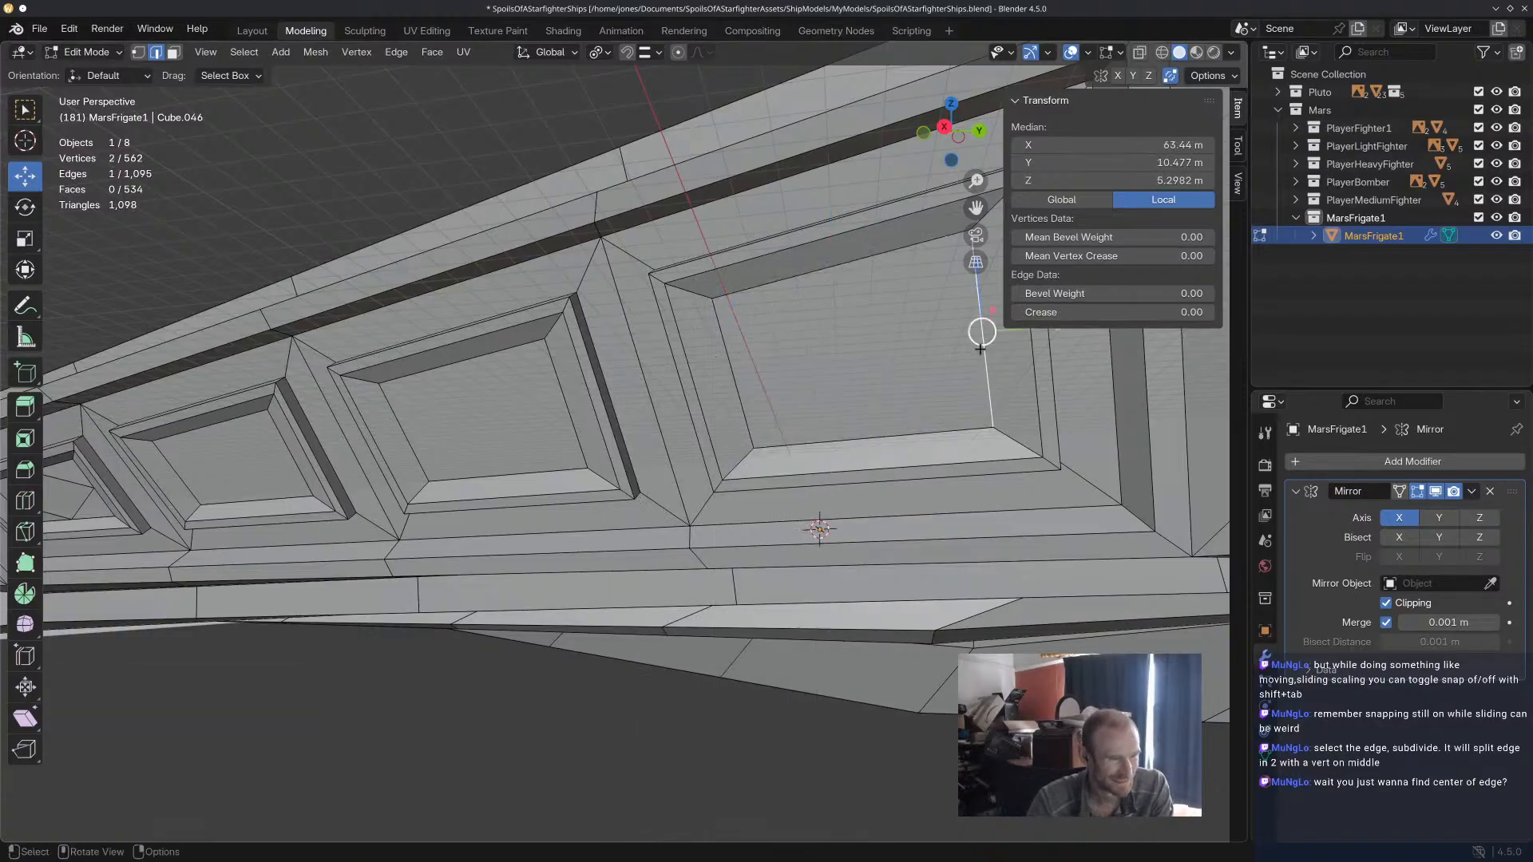
pyautogui.rightClick(974, 325)
pyautogui.click(893, 348)
# Cut a diamond with the Knife through the four edge midpoints of the second panel's inner face.
pyautogui.moveTo(893, 349); pyautogui.dragTo(730, 432, button='middle')
pyautogui.click(33, 538)
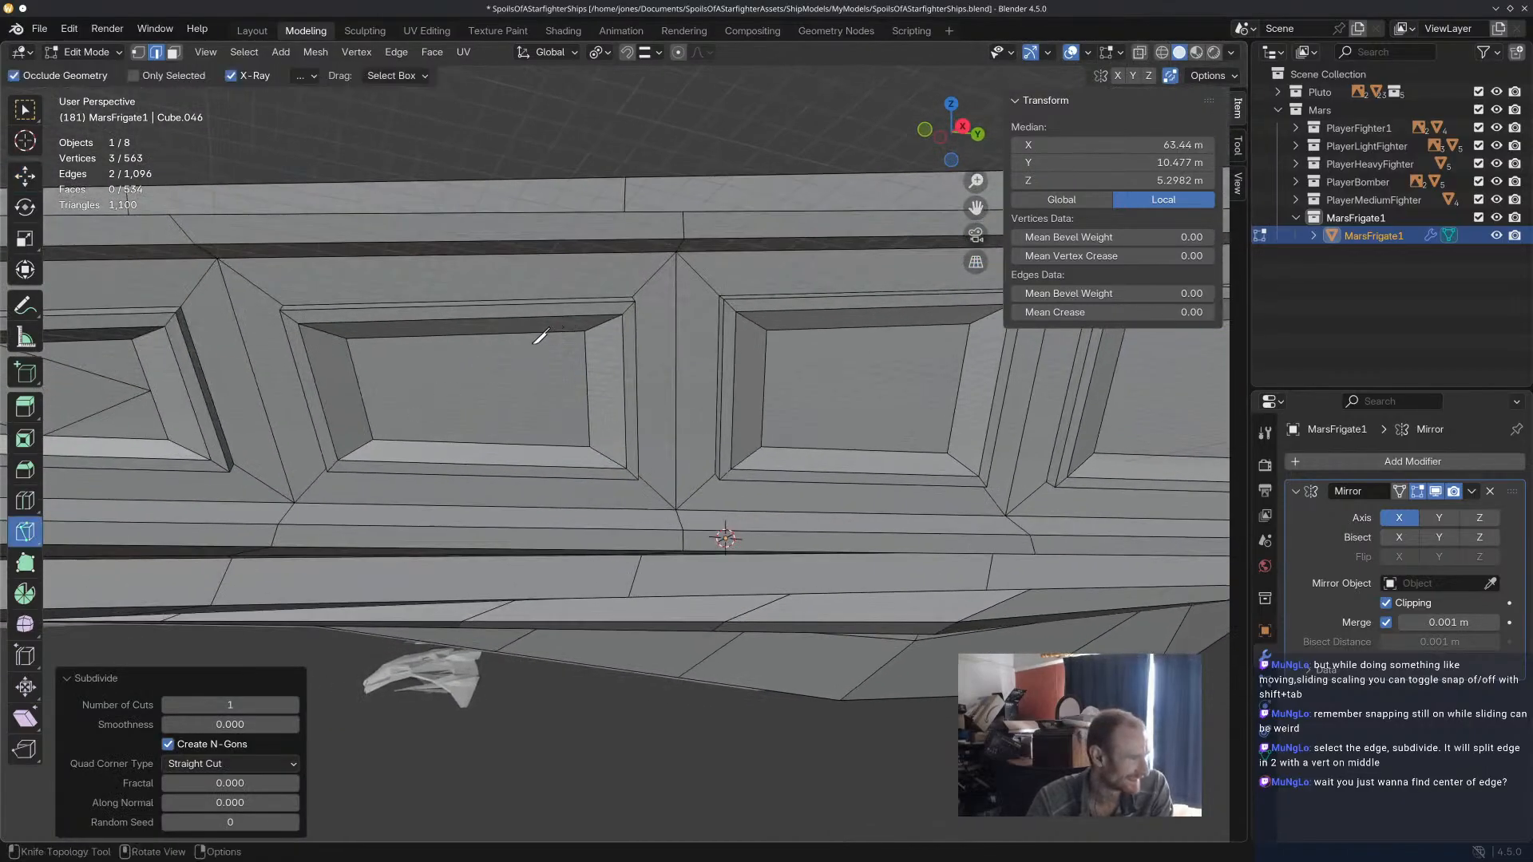
pyautogui.keyDown('shift'); pyautogui.moveTo(442, 365); pyautogui.dragTo(503, 364, button='middle'); pyautogui.keyUp('shift')
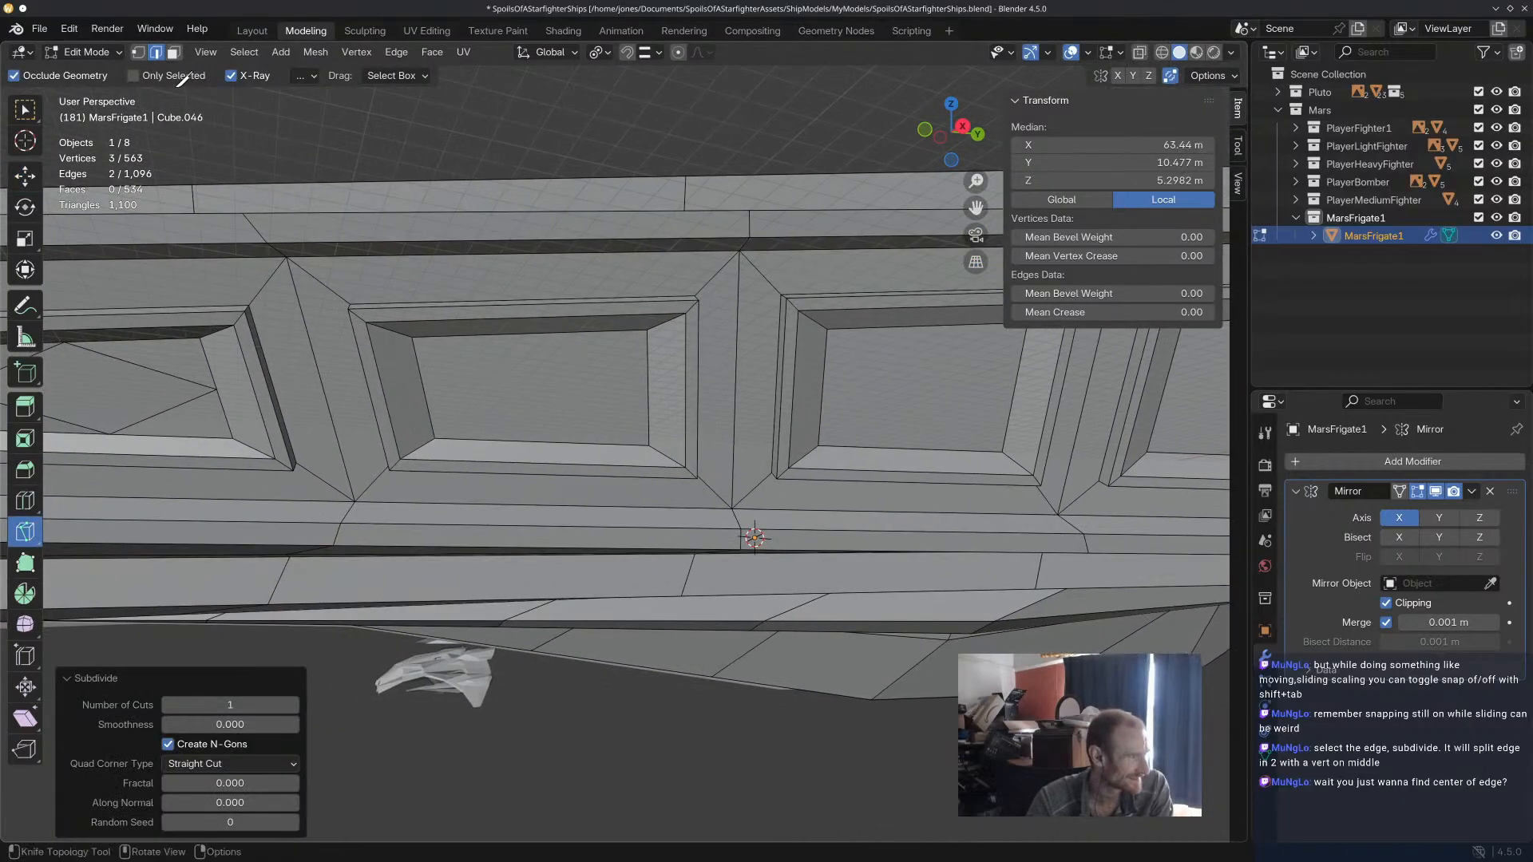
pyautogui.click(139, 53)
pyautogui.click(533, 335)
pyautogui.click(423, 389)
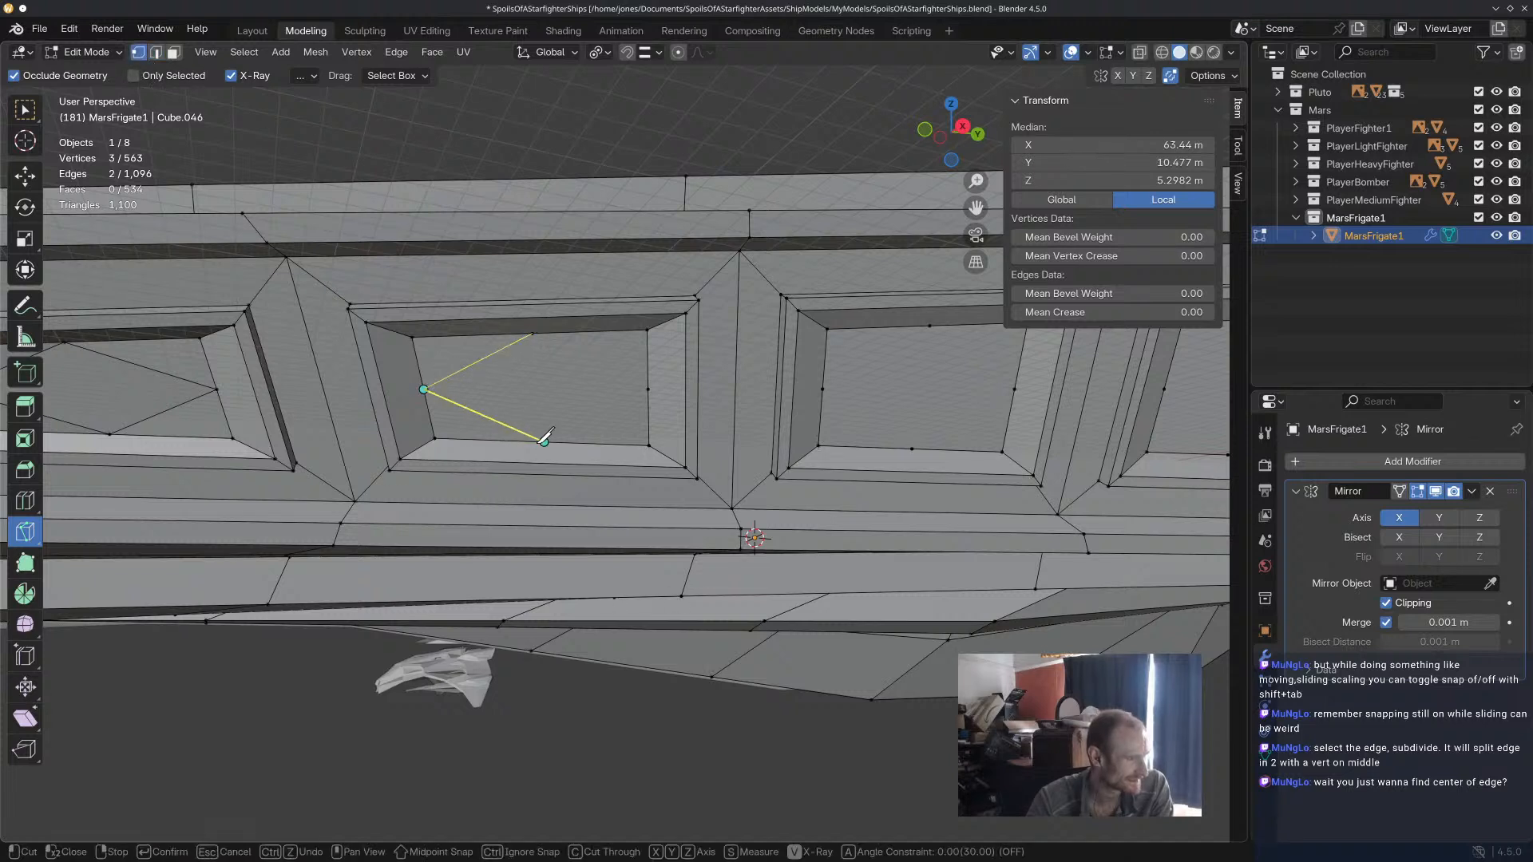
pyautogui.click(648, 389)
pyautogui.click(533, 334)
pyautogui.press('Return')
# Cut a diamond with the Knife through the four edge midpoints of the third panel's inner face.
pyautogui.click(928, 326)
pyautogui.click(823, 389)
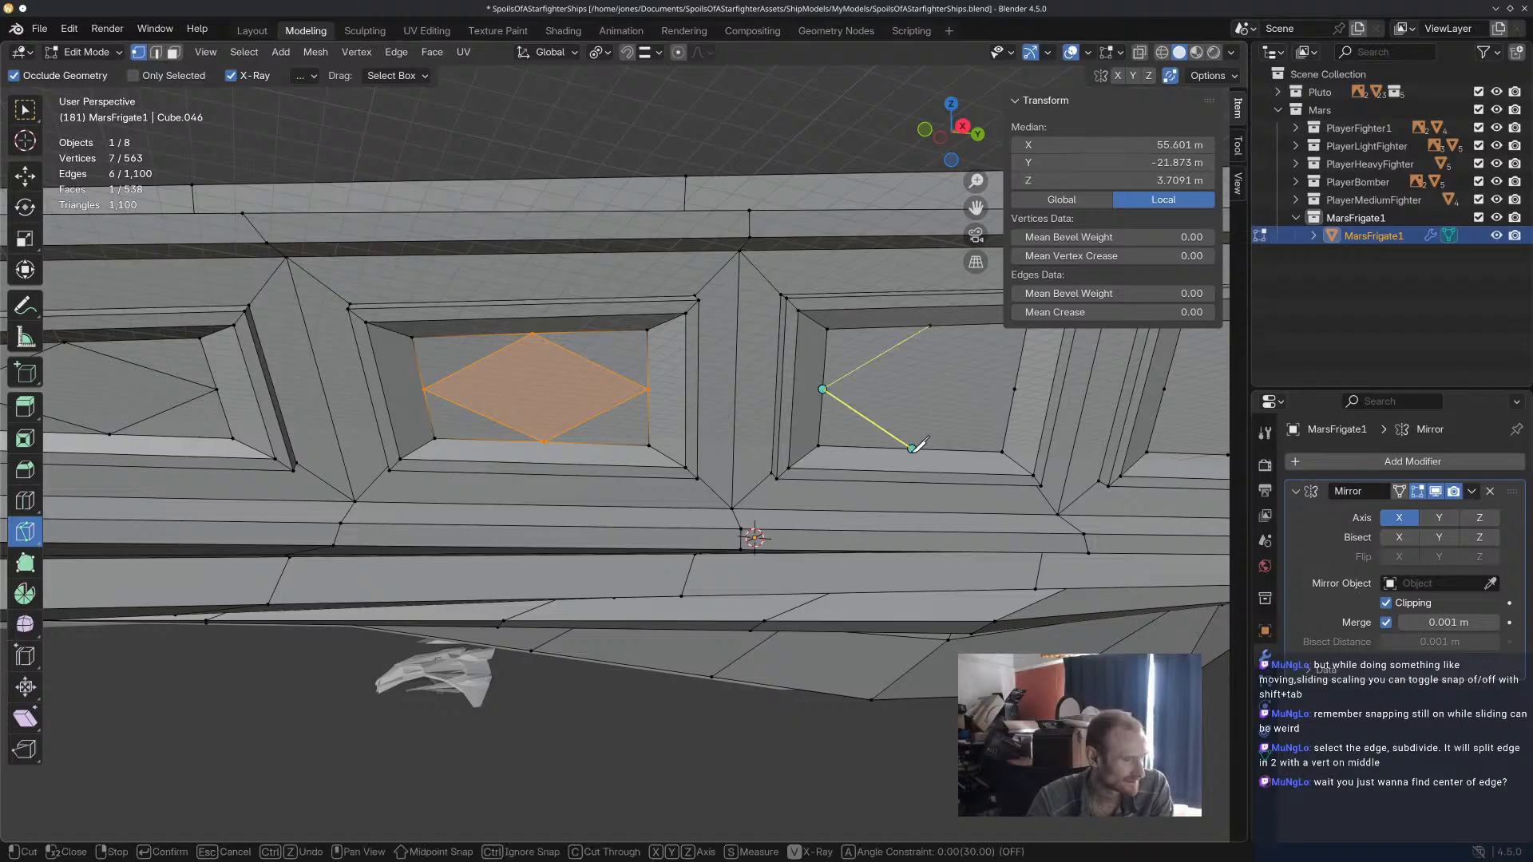
pyautogui.click(930, 325)
pyautogui.press('Return')
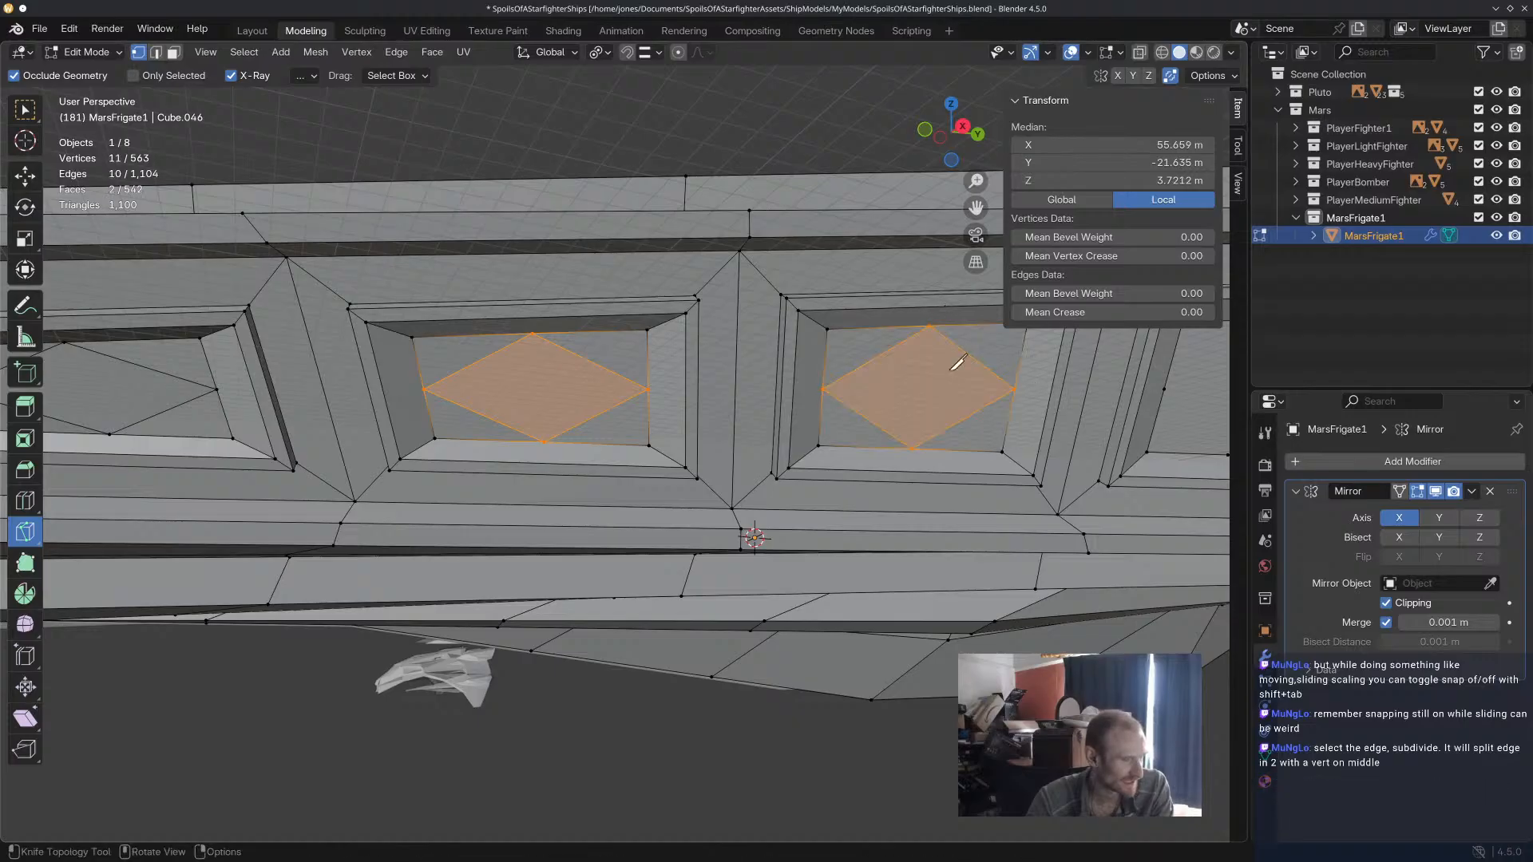
# Cut a diamond with the Knife through the four edge midpoints of the fourth panel's inner face.
pyautogui.keyDown('shift'); pyautogui.moveTo(1027, 489); pyautogui.dragTo(684, 489, button='middle'); pyautogui.keyUp('shift')
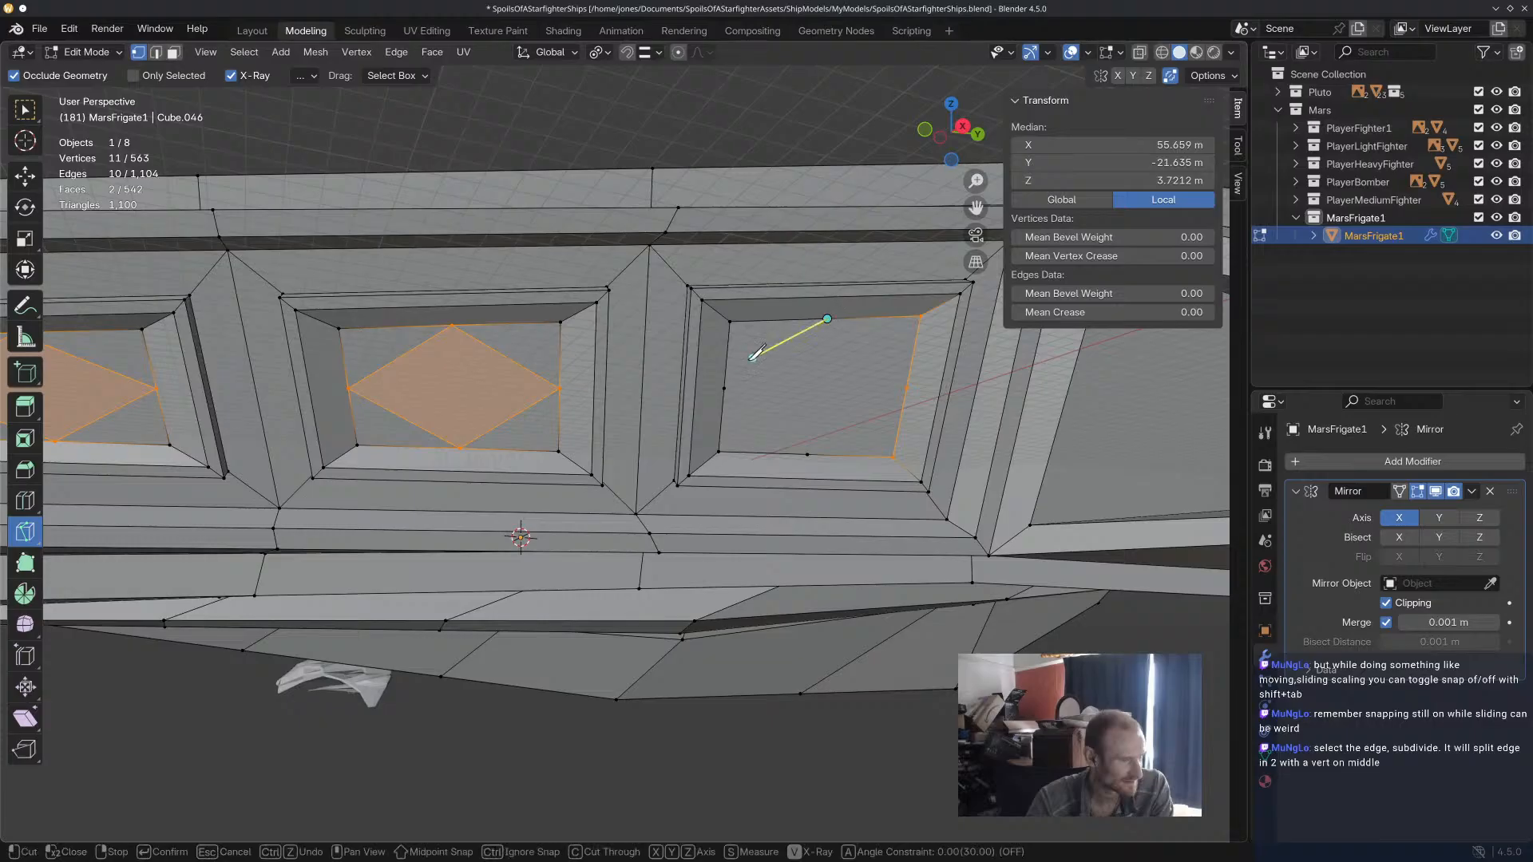
pyautogui.click(724, 389)
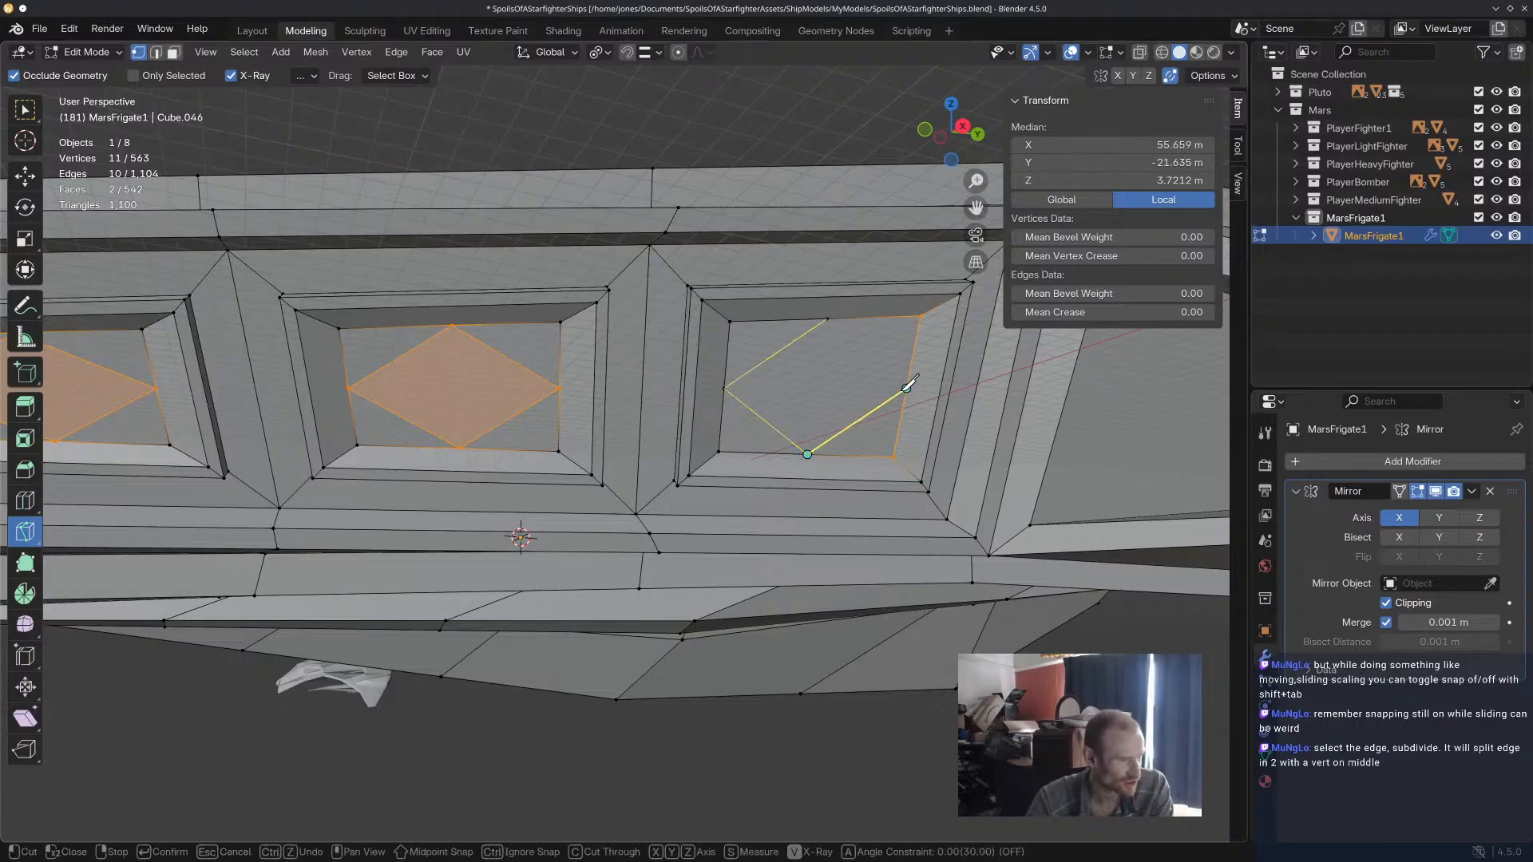
pyautogui.press('Return')
# Clear the selection and examine the row of four diamond-cut flank panels on the side hull.
pyautogui.scroll(-4, 567, 441)
pyautogui.moveTo(545, 465); pyautogui.dragTo(755, 488, button='middle')
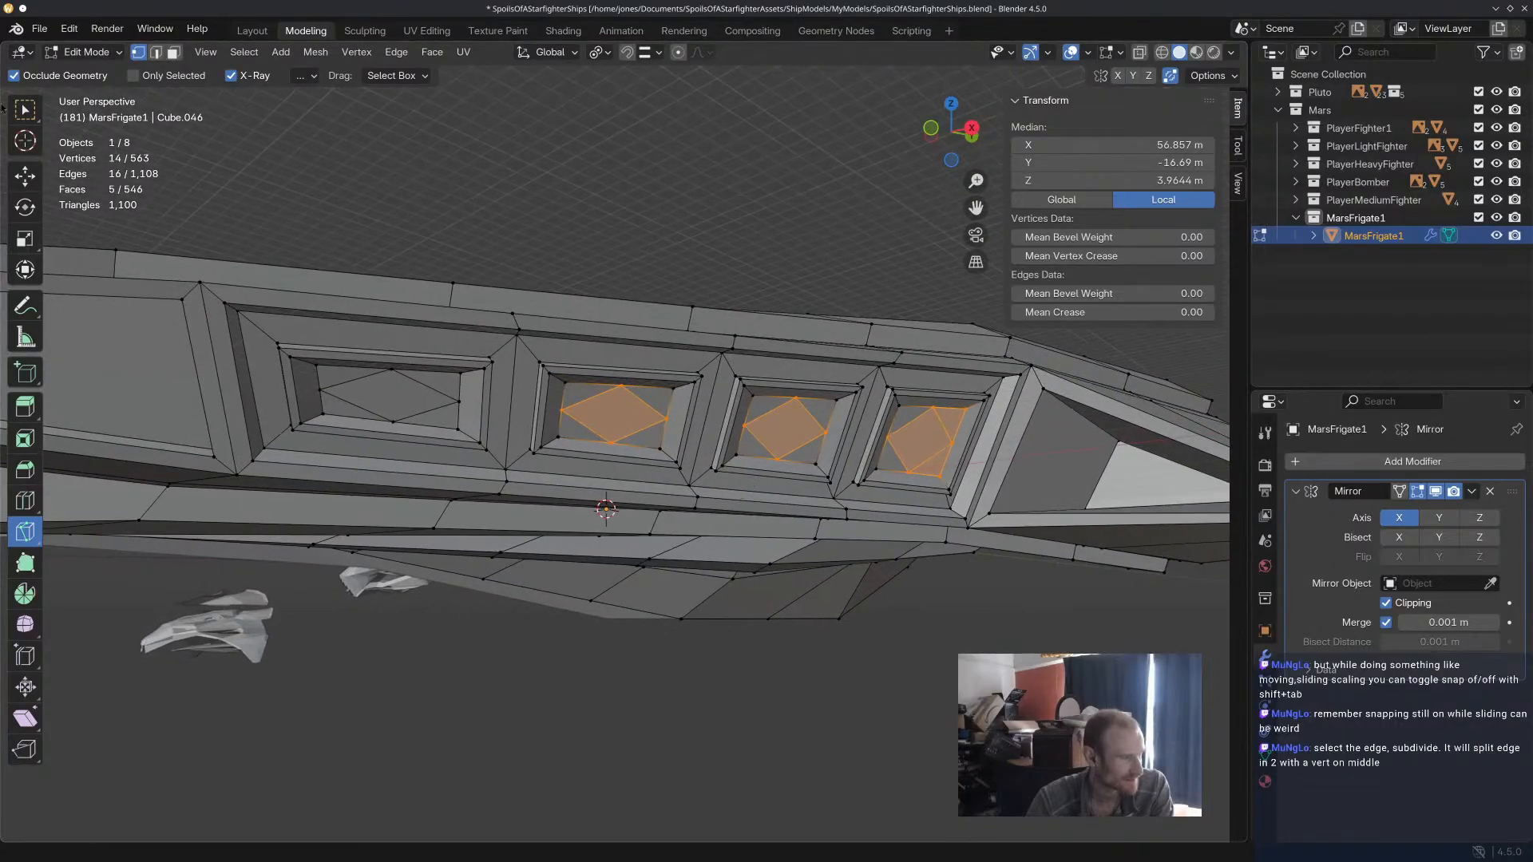
pyautogui.click(24, 175)
pyautogui.scroll(-4, 639, 701)
pyautogui.moveTo(642, 651); pyautogui.dragTo(601, 656, button='middle')
pyautogui.click(650, 655)
pyautogui.scroll(3, 650, 654)
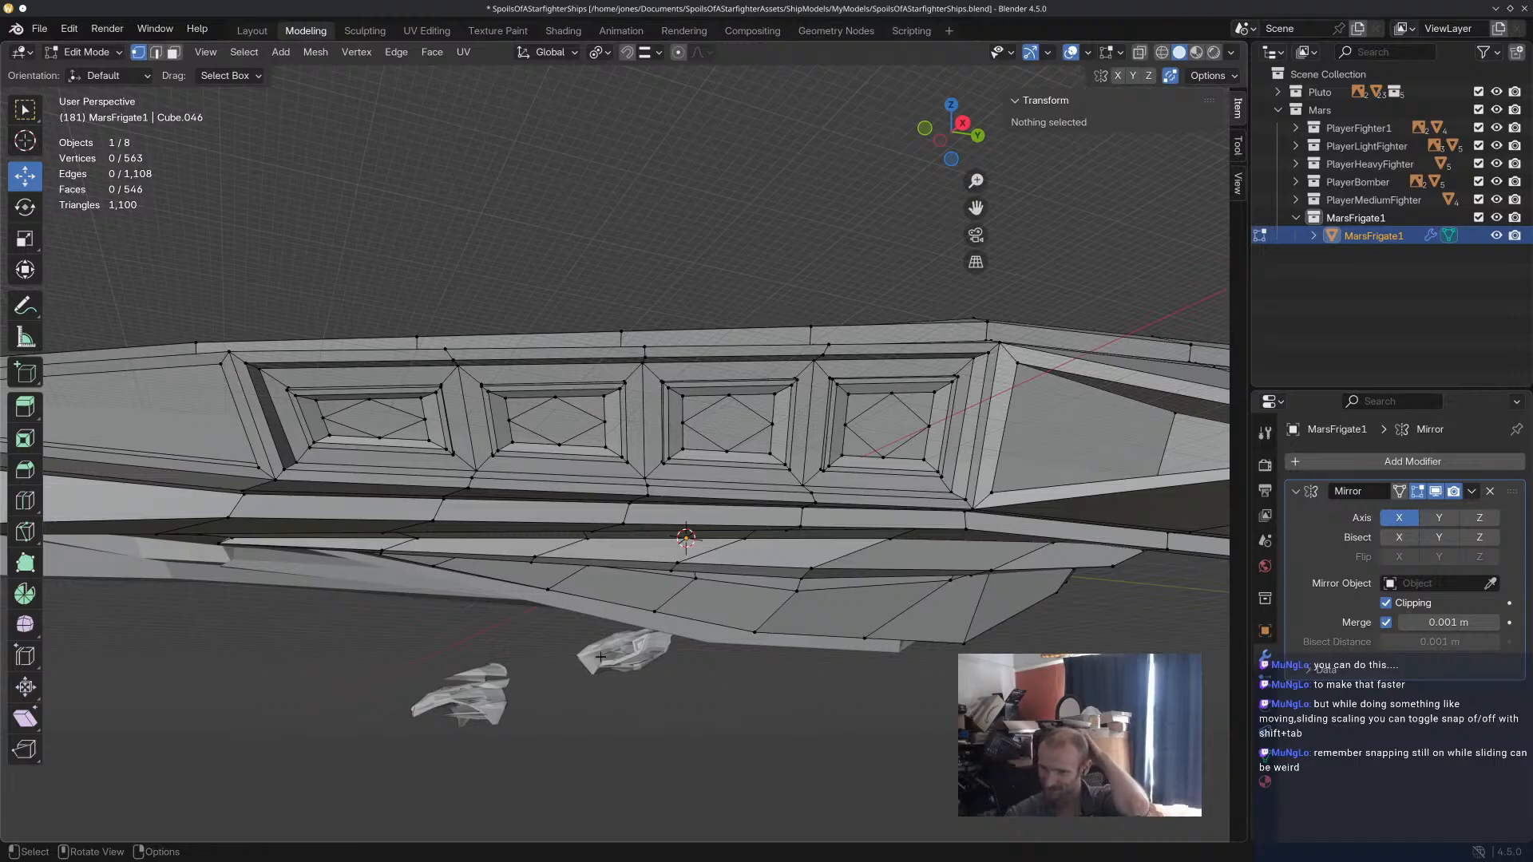
pyautogui.moveTo(369, 391); pyautogui.dragTo(483, 441, button='middle')
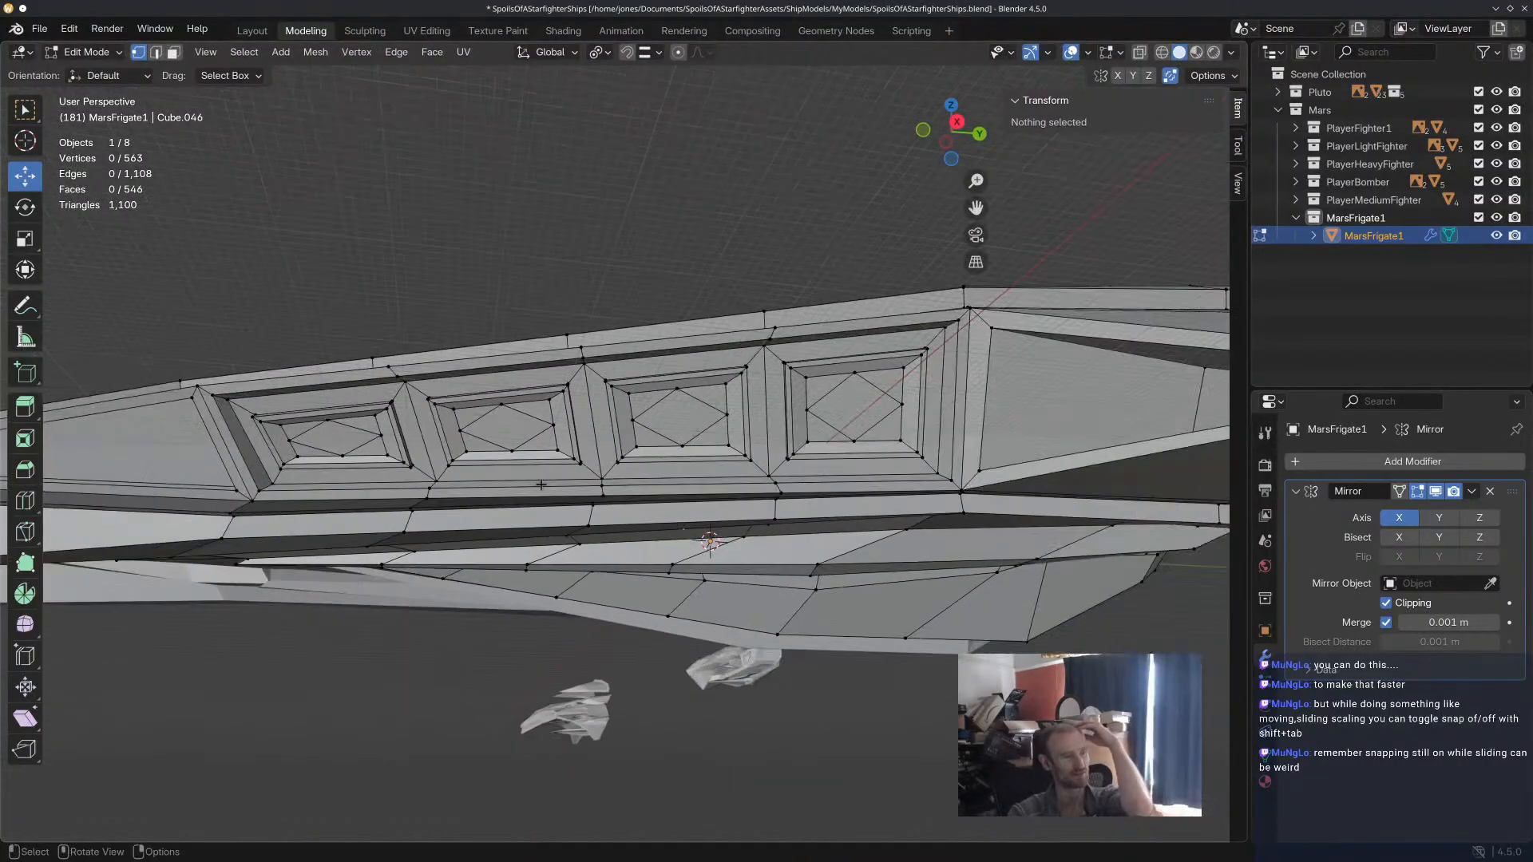
# Select the second flank panel's rim and diamond-cut recess and scale them by about 1.16 along Z.
pyautogui.scroll(2, 588, 455)
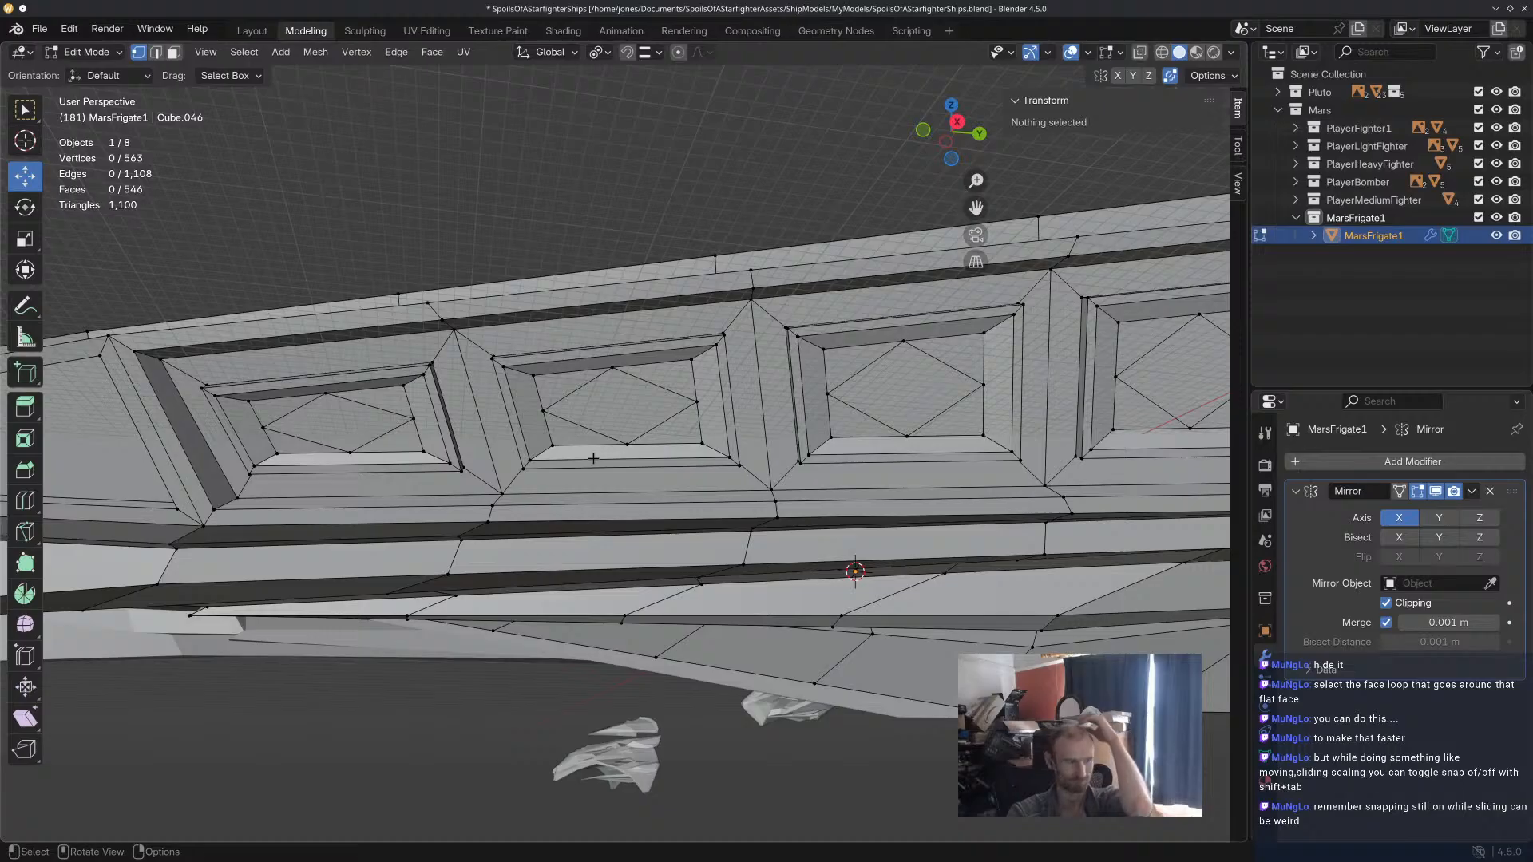
pyautogui.scroll(1, 593, 458)
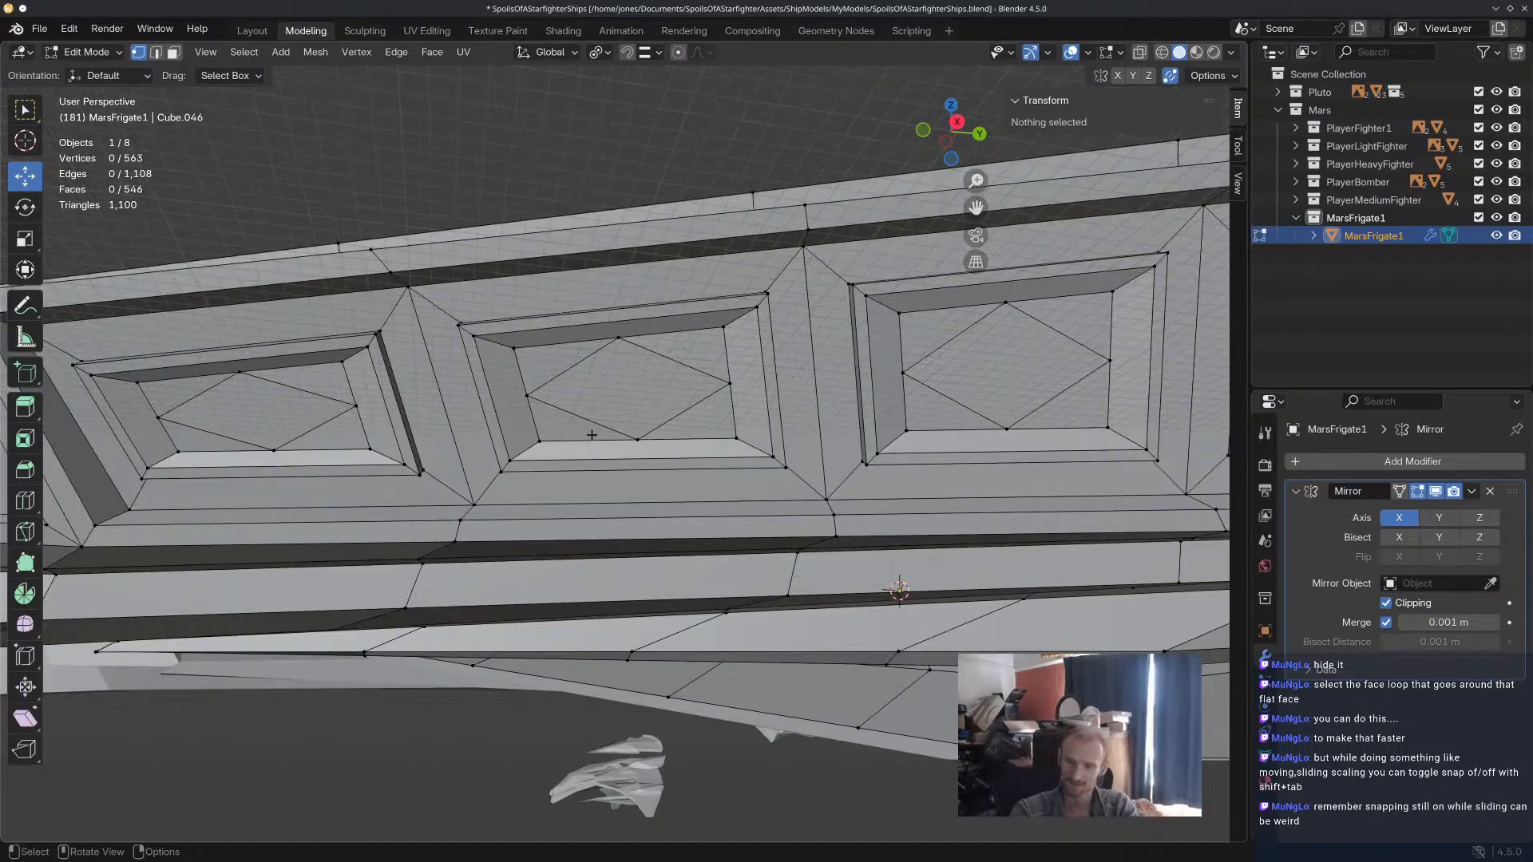
pyautogui.scroll(2, 589, 446)
pyautogui.moveTo(589, 446); pyautogui.dragTo(598, 472, button='middle')
pyautogui.keyDown('alt'); pyautogui.click(582, 439); pyautogui.keyUp('alt')
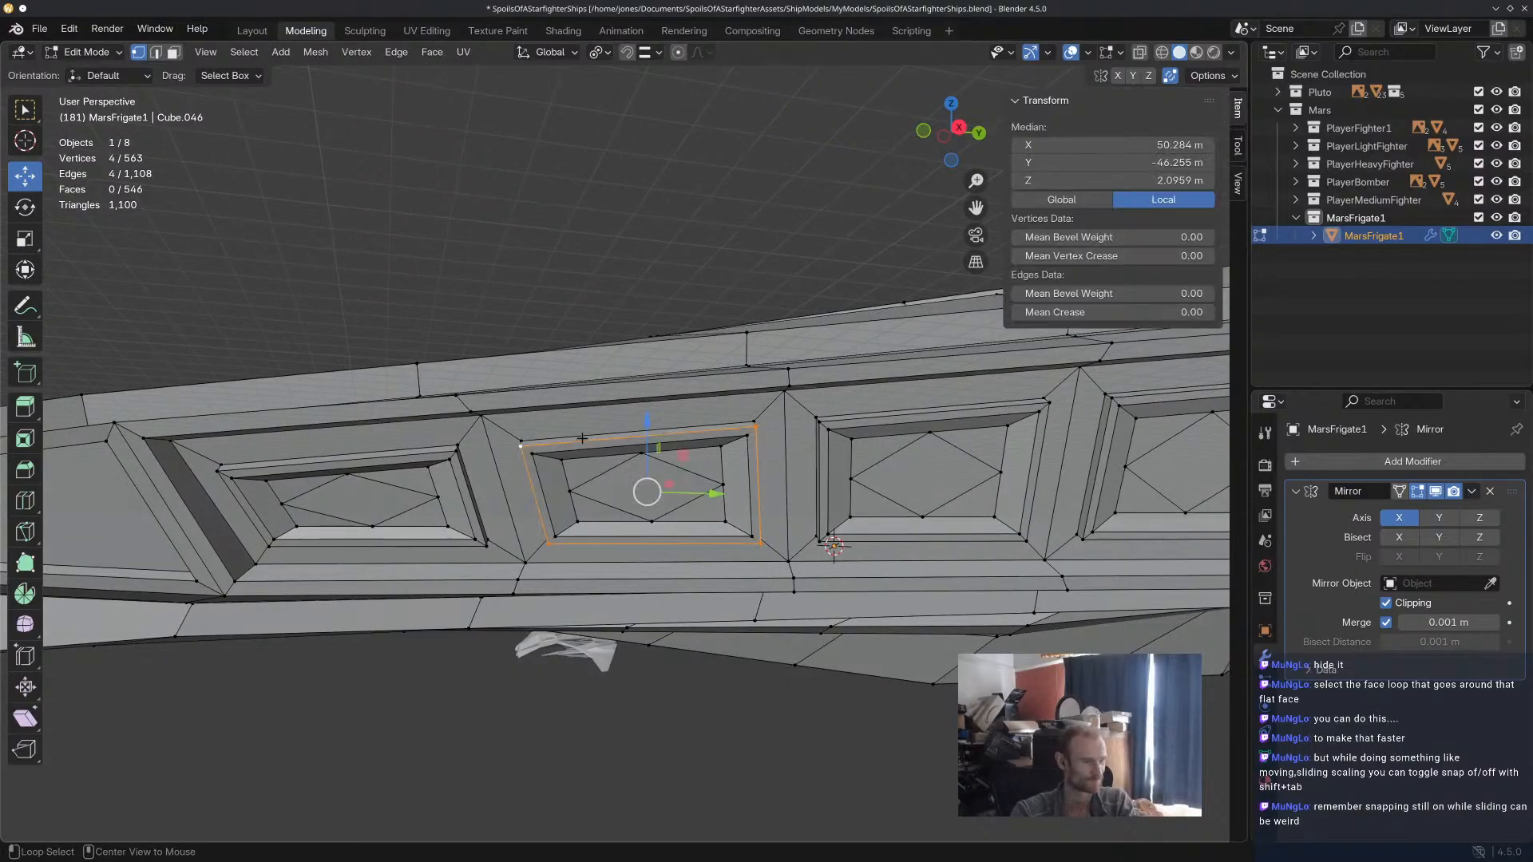
pyautogui.keyDown('alt'); pyautogui.keyDown('shift'); pyautogui.click(584, 436); pyautogui.keyUp('shift'); pyautogui.keyUp('alt')
pyautogui.keyDown('alt'); pyautogui.keyDown('shift'); pyautogui.click(584, 448); pyautogui.keyUp('shift'); pyautogui.keyUp('alt')
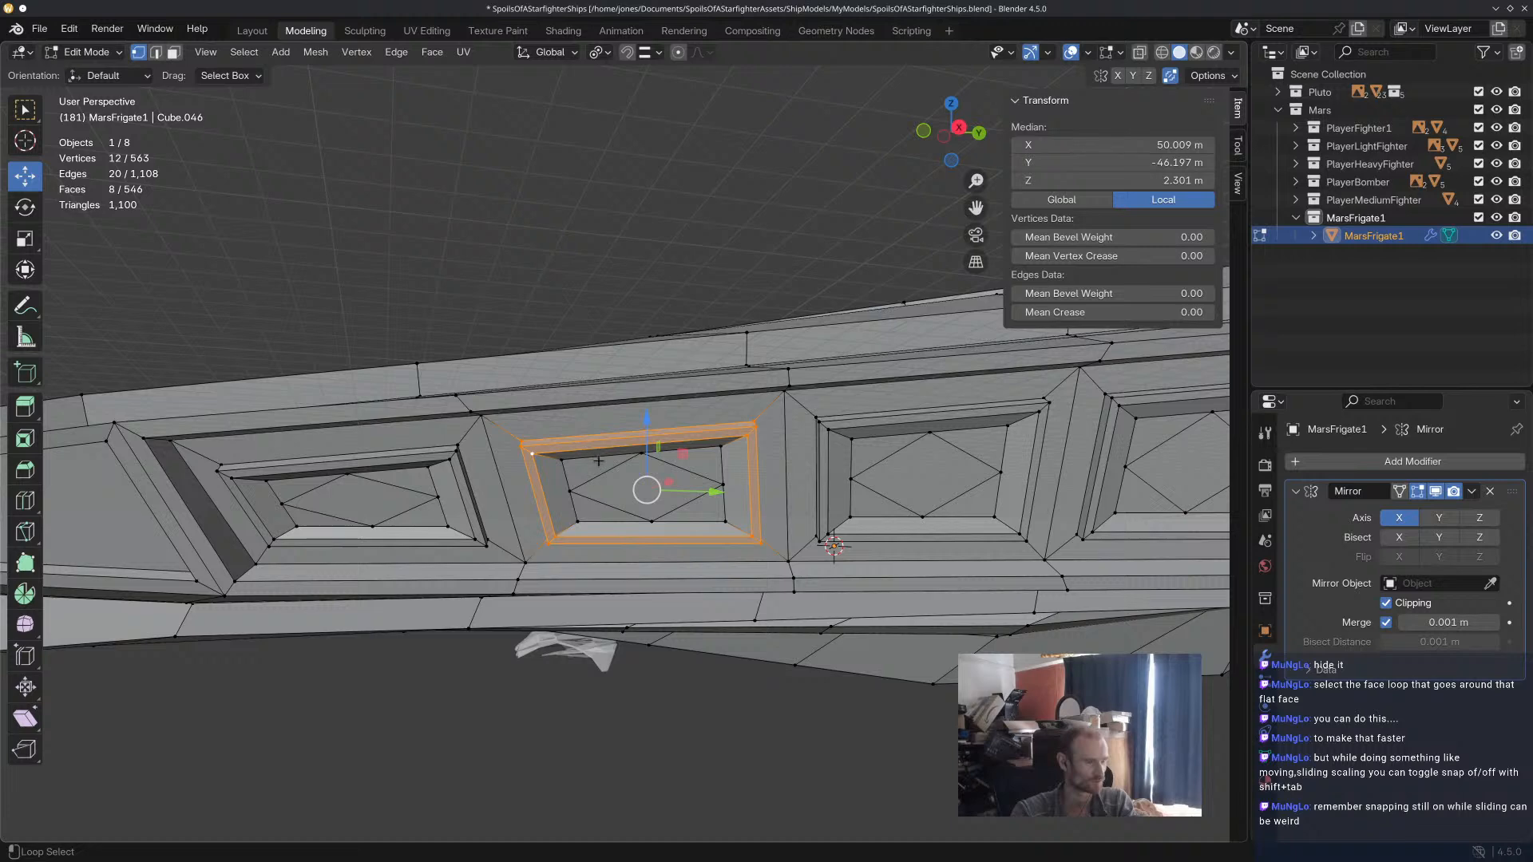
pyautogui.keyDown('shift'); pyautogui.moveTo(598, 462); pyautogui.dragTo(608, 332, button='middle'); pyautogui.keyUp('shift')
pyautogui.keyDown('shift'); pyautogui.click(607, 332); pyautogui.keyUp('shift')
pyautogui.keyDown('shift'); pyautogui.click(583, 370); pyautogui.keyUp('shift')
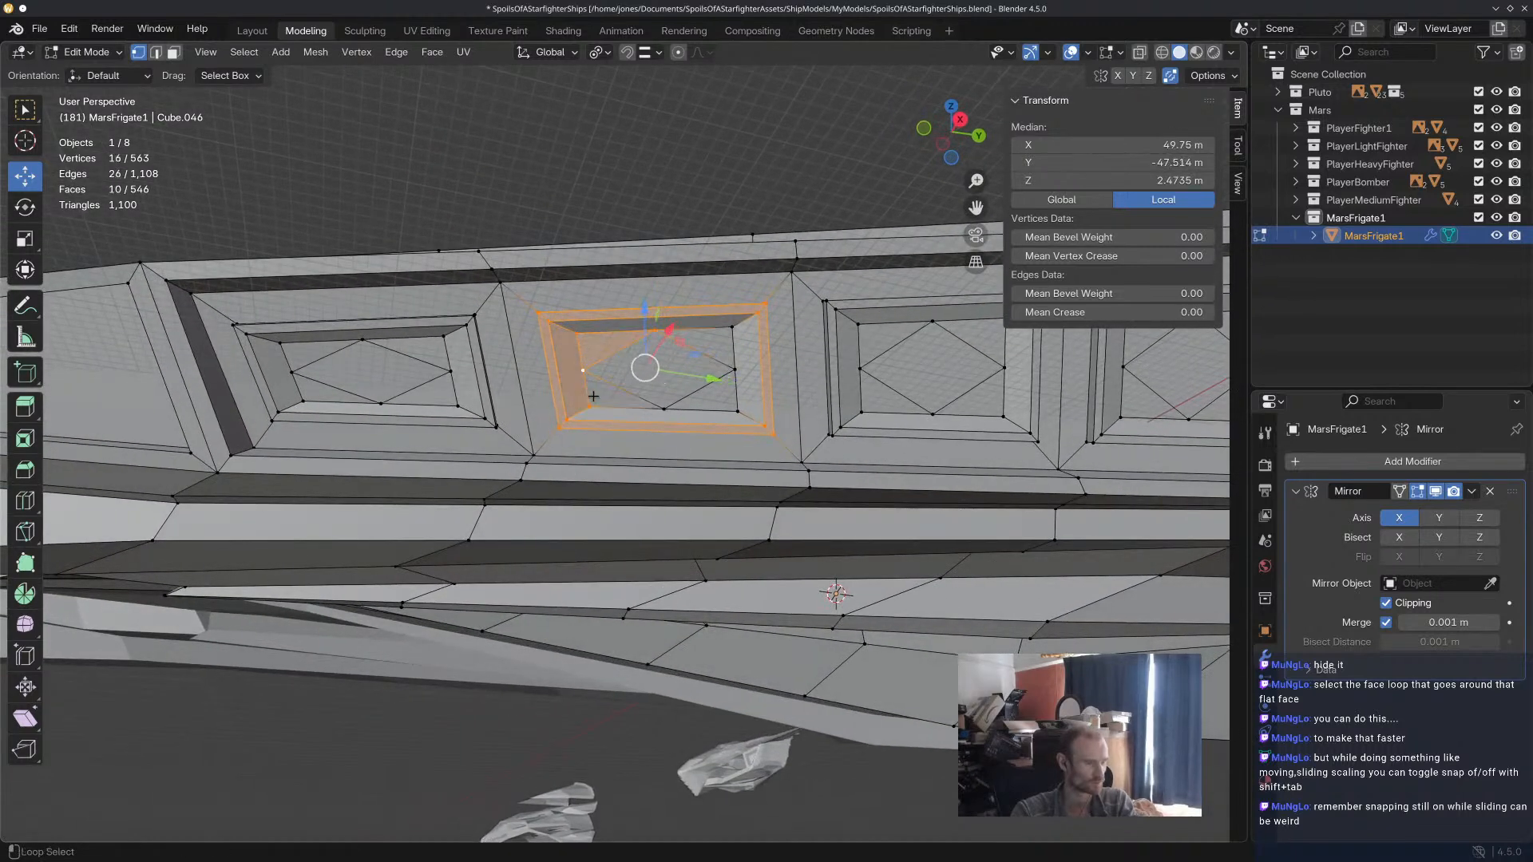
pyautogui.keyDown('shift'); pyautogui.click(608, 403); pyautogui.keyUp('shift')
pyautogui.keyDown('alt'); pyautogui.keyDown('shift'); pyautogui.click(697, 402); pyautogui.keyUp('shift'); pyautogui.keyUp('alt')
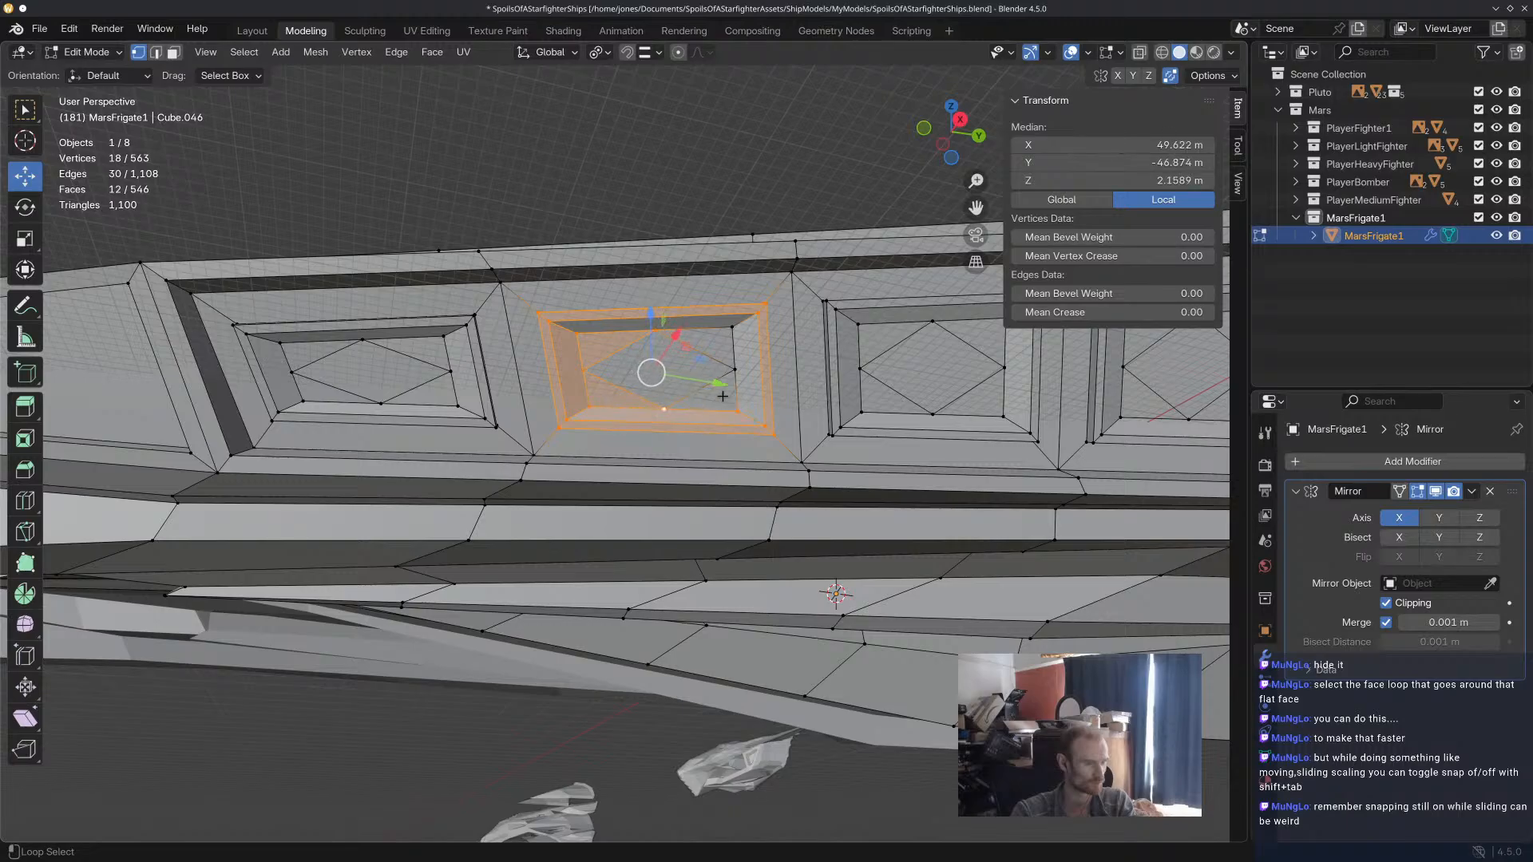
pyautogui.keyDown('alt'); pyautogui.keyDown('shift'); pyautogui.click(732, 380); pyautogui.keyUp('shift'); pyautogui.keyUp('alt')
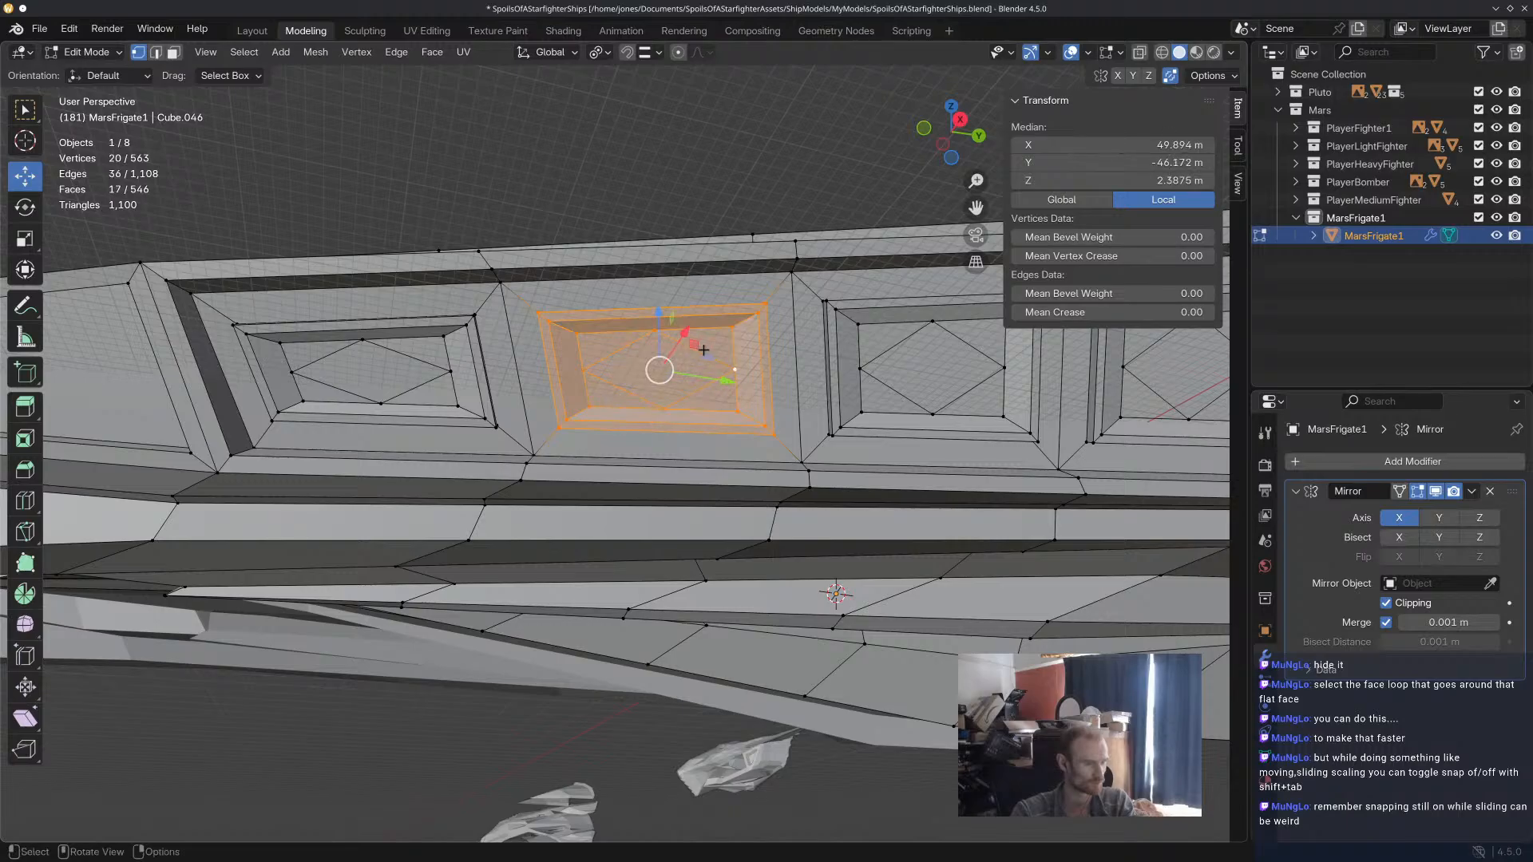
pyautogui.press('s')
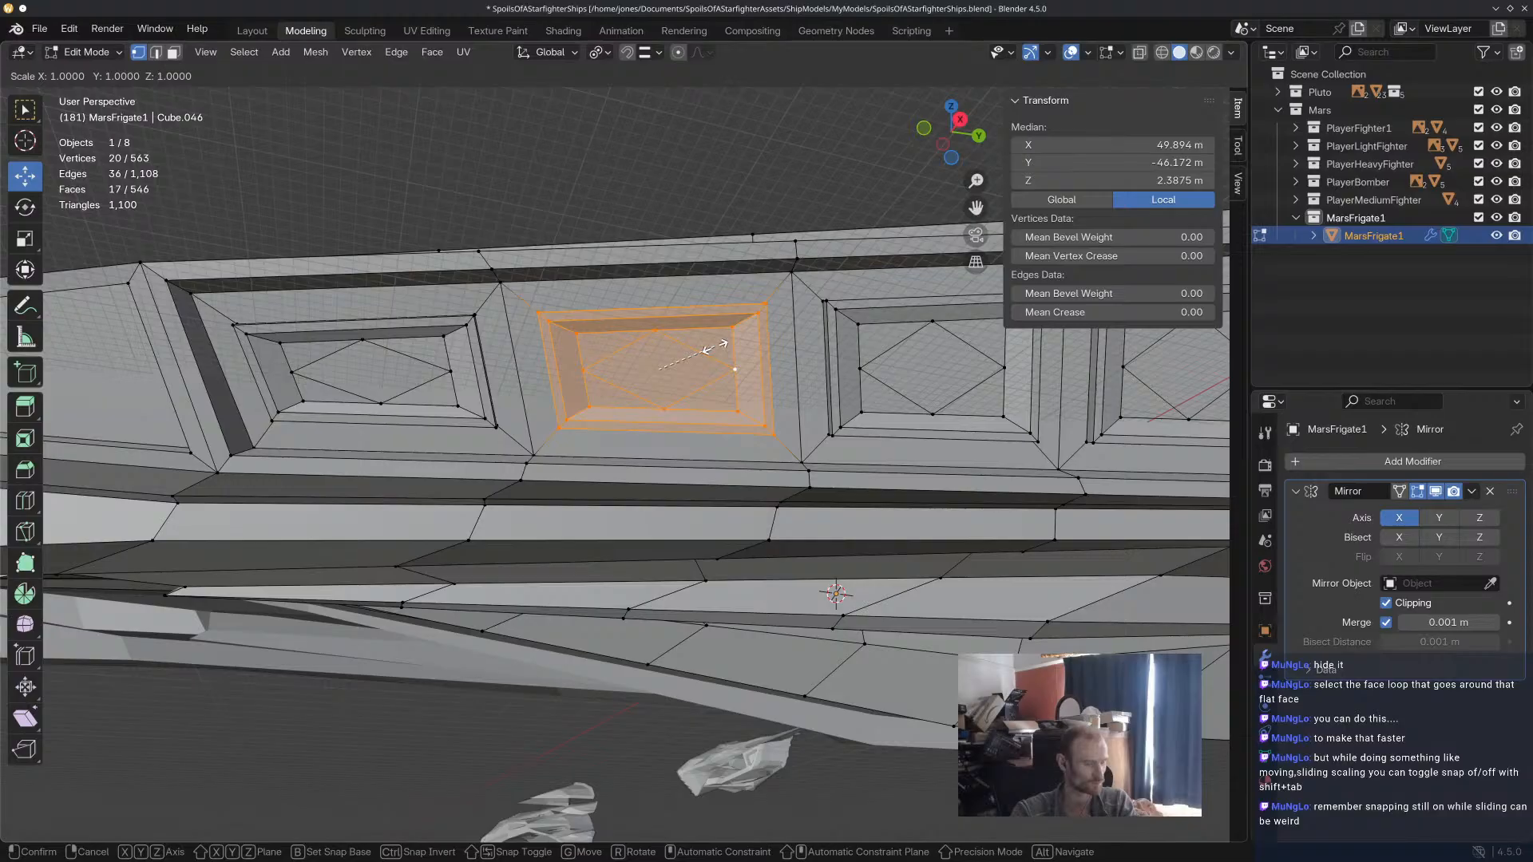
pyautogui.press('y')
pyautogui.press('z')
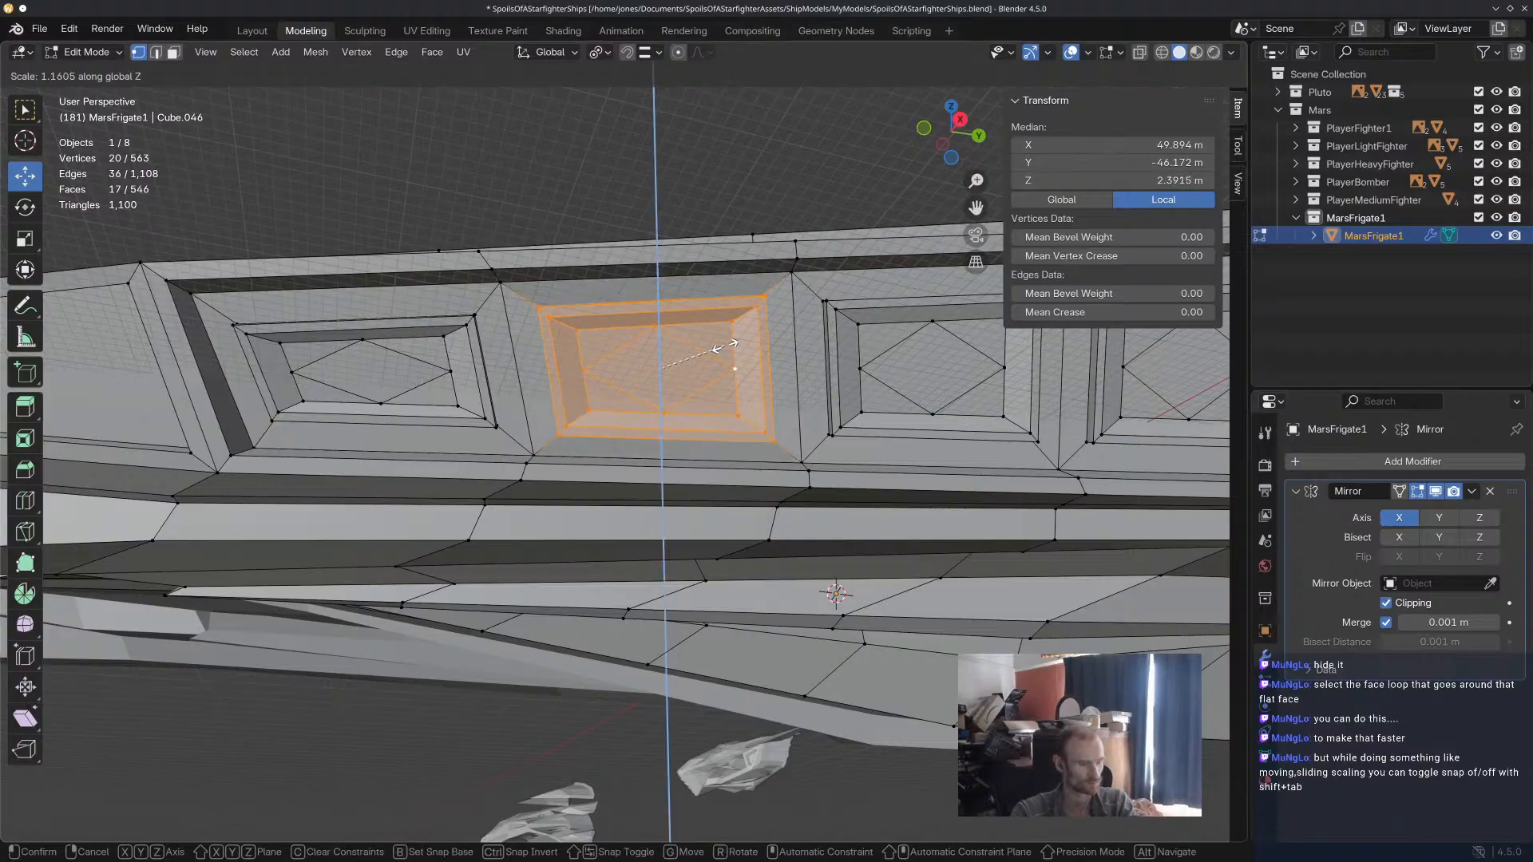
pyautogui.click(725, 346)
pyautogui.hotkey('alt', 'a')
# Select the first flank panel's rim and diamond-cut recess, scale them by about 1.13 along Z, and clear the selection.
pyautogui.scroll(-1, 799, 376)
pyautogui.moveTo(799, 375); pyautogui.dragTo(677, 390, button='middle')
pyautogui.scroll(1, 595, 414)
pyautogui.moveTo(414, 486); pyautogui.dragTo(488, 360)
pyautogui.moveTo(497, 373); pyautogui.dragTo(533, 385, button='middle')
pyautogui.keyDown('shift'); pyautogui.click(568, 525); pyautogui.keyUp('shift')
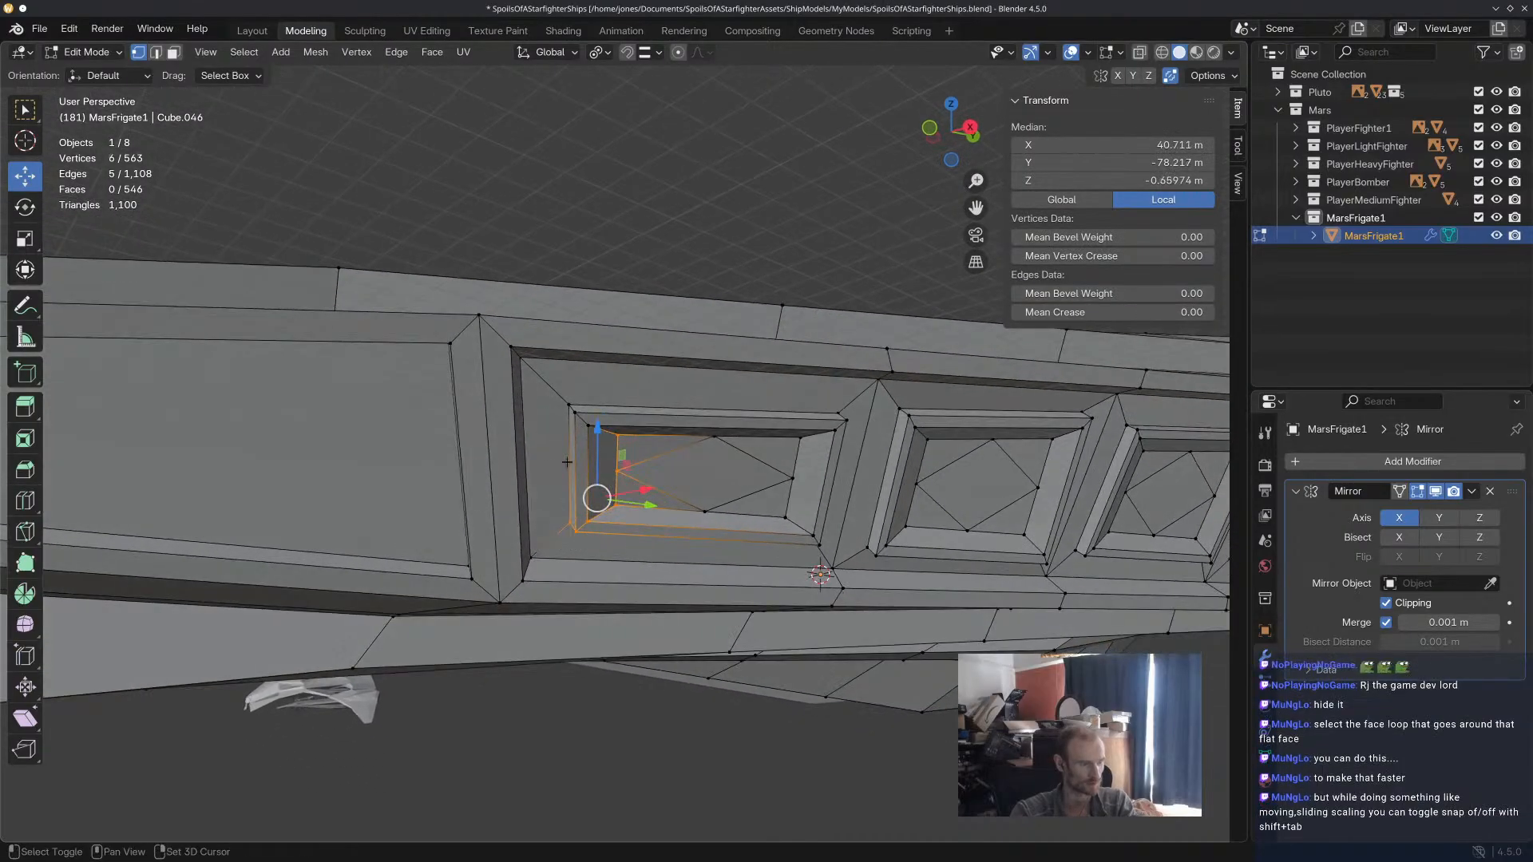
pyautogui.keyDown('shift'); pyautogui.moveTo(563, 448); pyautogui.dragTo(623, 387); pyautogui.keyUp('shift')
pyautogui.keyDown('shift'); pyautogui.moveTo(604, 547); pyautogui.dragTo(809, 424); pyautogui.keyUp('shift')
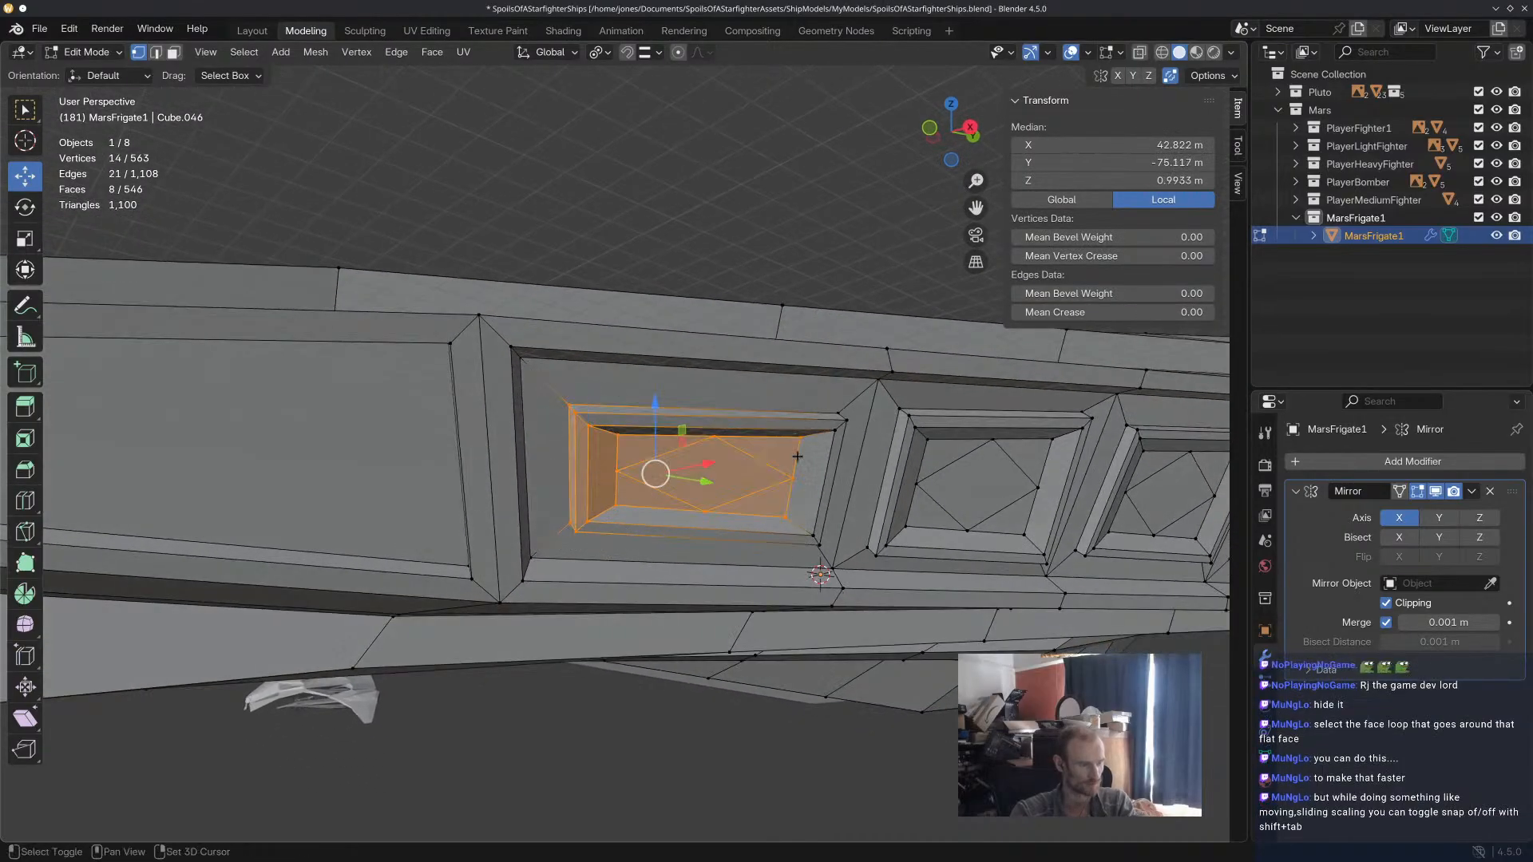
pyautogui.moveTo(808, 513); pyautogui.dragTo(750, 506, button='middle')
pyautogui.keyDown('shift'); pyautogui.moveTo(672, 541); pyautogui.dragTo(738, 489); pyautogui.keyUp('shift')
pyautogui.moveTo(739, 489); pyautogui.dragTo(664, 488, button='middle')
pyautogui.keyDown('shift'); pyautogui.moveTo(482, 548); pyautogui.dragTo(546, 503); pyautogui.keyUp('shift')
pyautogui.keyDown('shift'); pyautogui.moveTo(429, 441); pyautogui.dragTo(489, 375); pyautogui.keyUp('shift')
pyautogui.moveTo(480, 394); pyautogui.dragTo(525, 389, button='middle')
pyautogui.press('s')
pyautogui.press('y')
pyautogui.press('z')
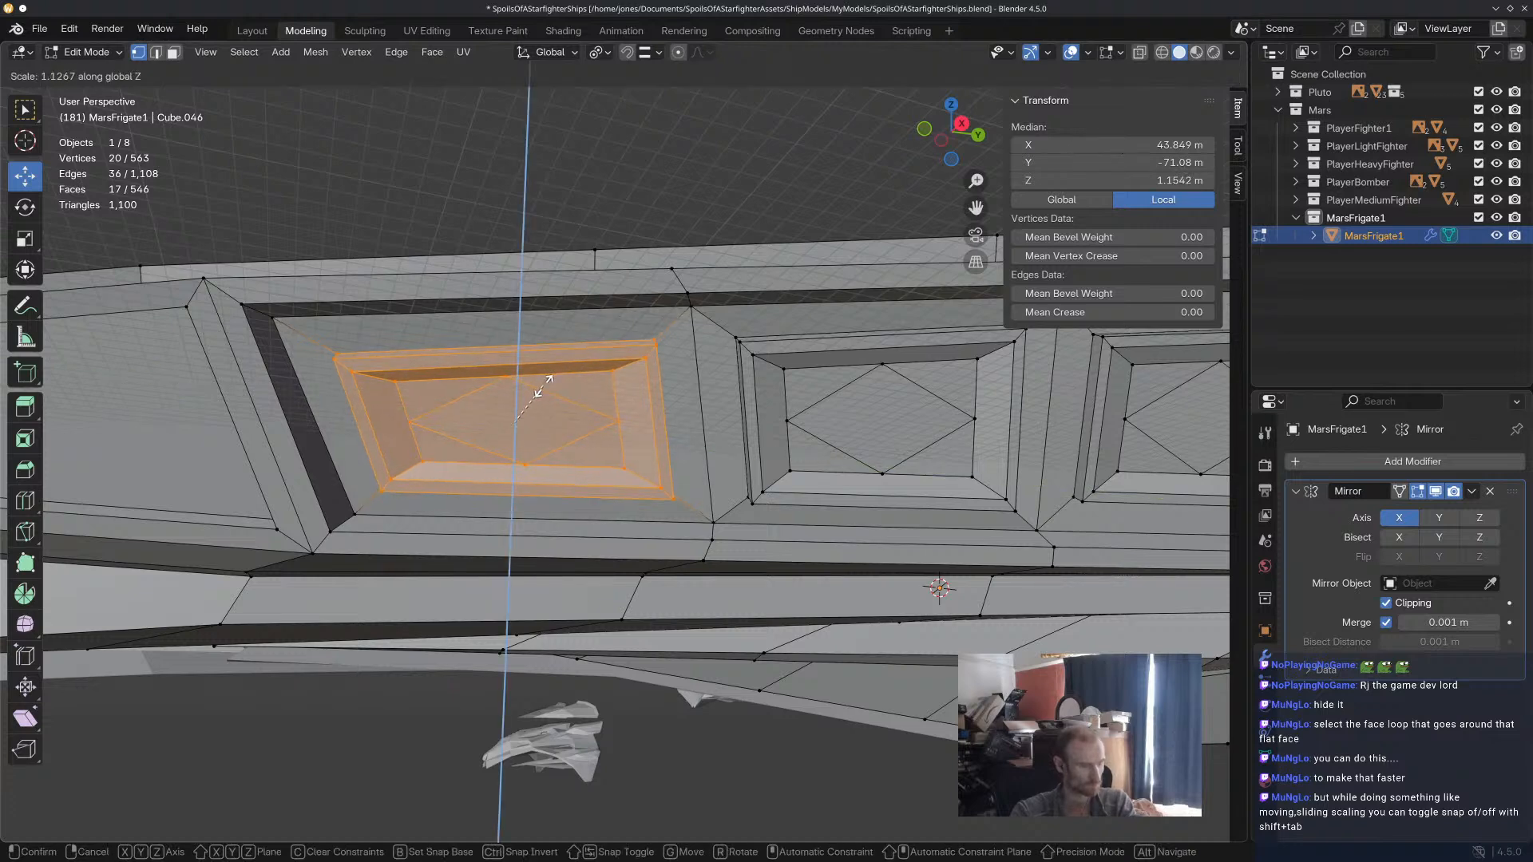
pyautogui.click(551, 388)
pyautogui.moveTo(551, 388)
pyautogui.mouseDown(button='middle')
pyautogui.moveTo(685, 415)
pyautogui.moveTo(553, 380)
pyautogui.mouseUp(button='middle')
pyautogui.click(571, 190)
# Try to move part of the fourth flank panel within the XY plane and undo the move.
pyautogui.scroll(-4, 570, 190)
pyautogui.scroll(-3, 886, 328)
pyautogui.scroll(3, 670, 265)
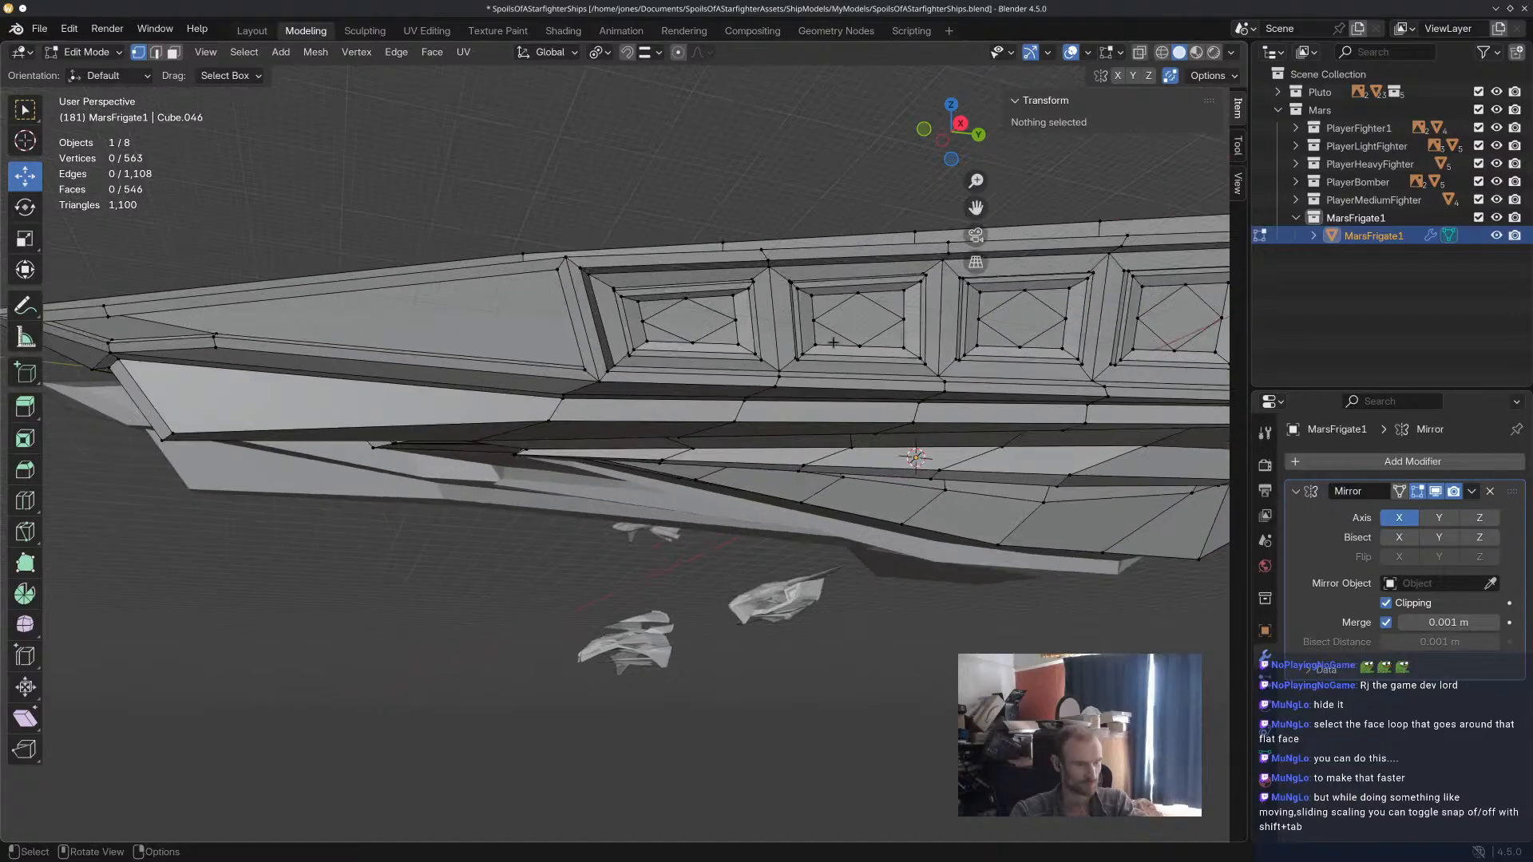
pyautogui.keyDown('shift'); pyautogui.moveTo(887, 351); pyautogui.dragTo(664, 402, button='middle'); pyautogui.keyUp('shift')
pyautogui.scroll(2, 677, 399)
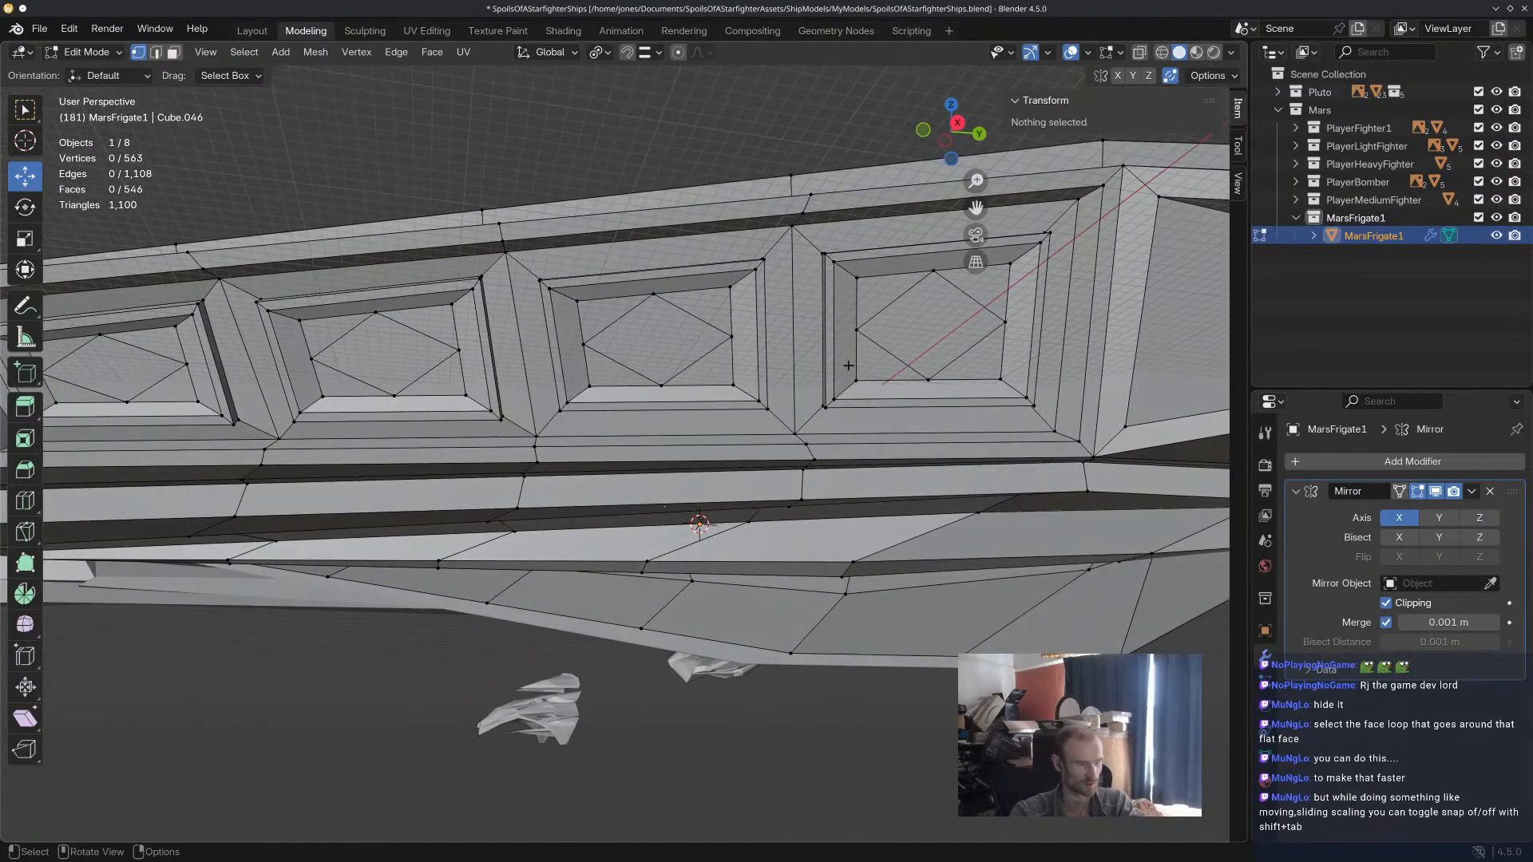
pyautogui.scroll(-5, 805, 370)
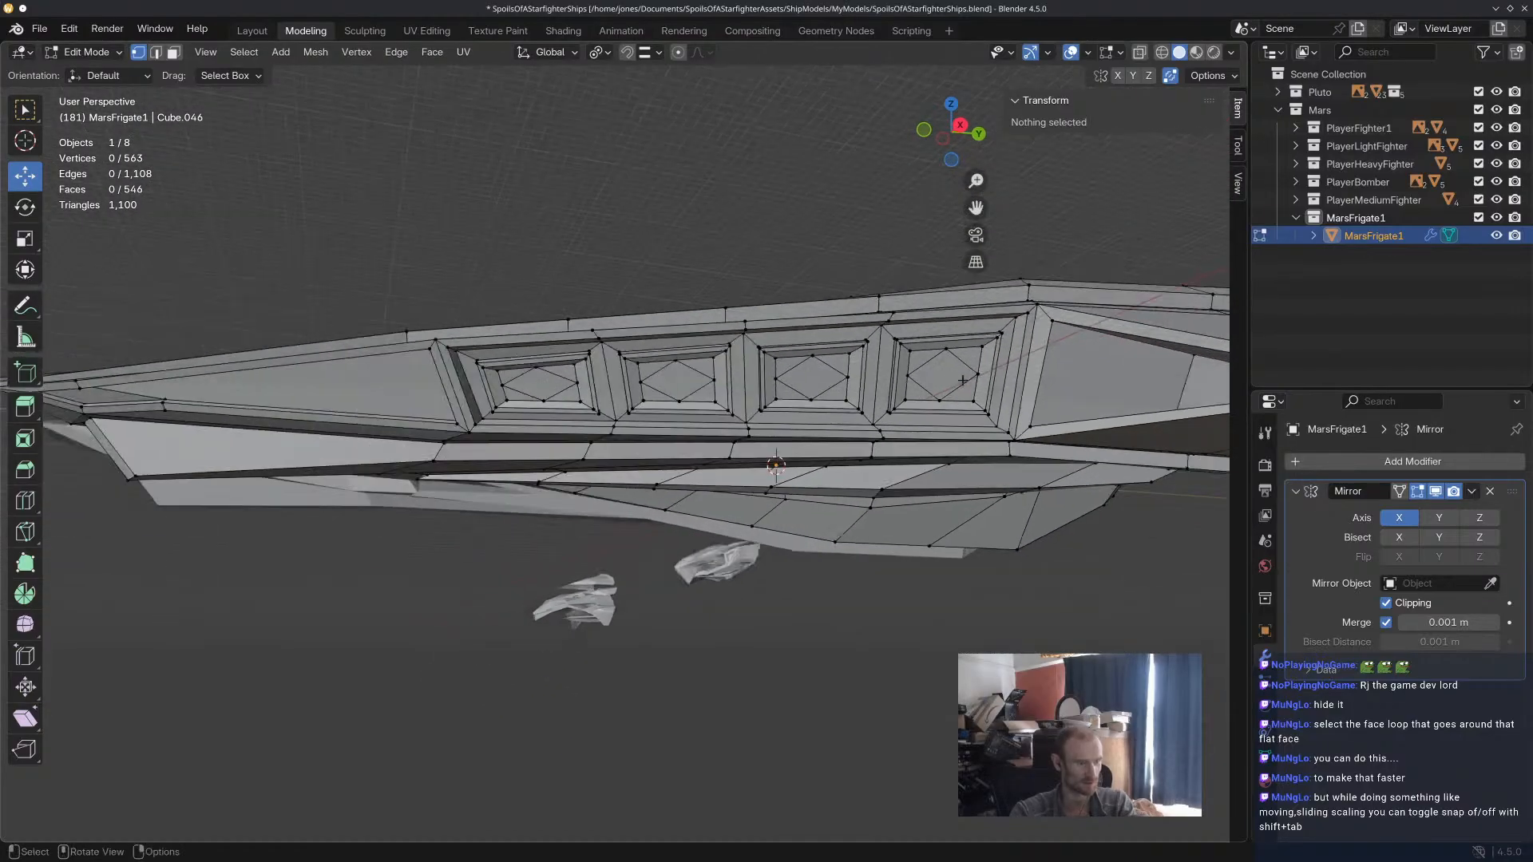
pyautogui.scroll(4, 982, 393)
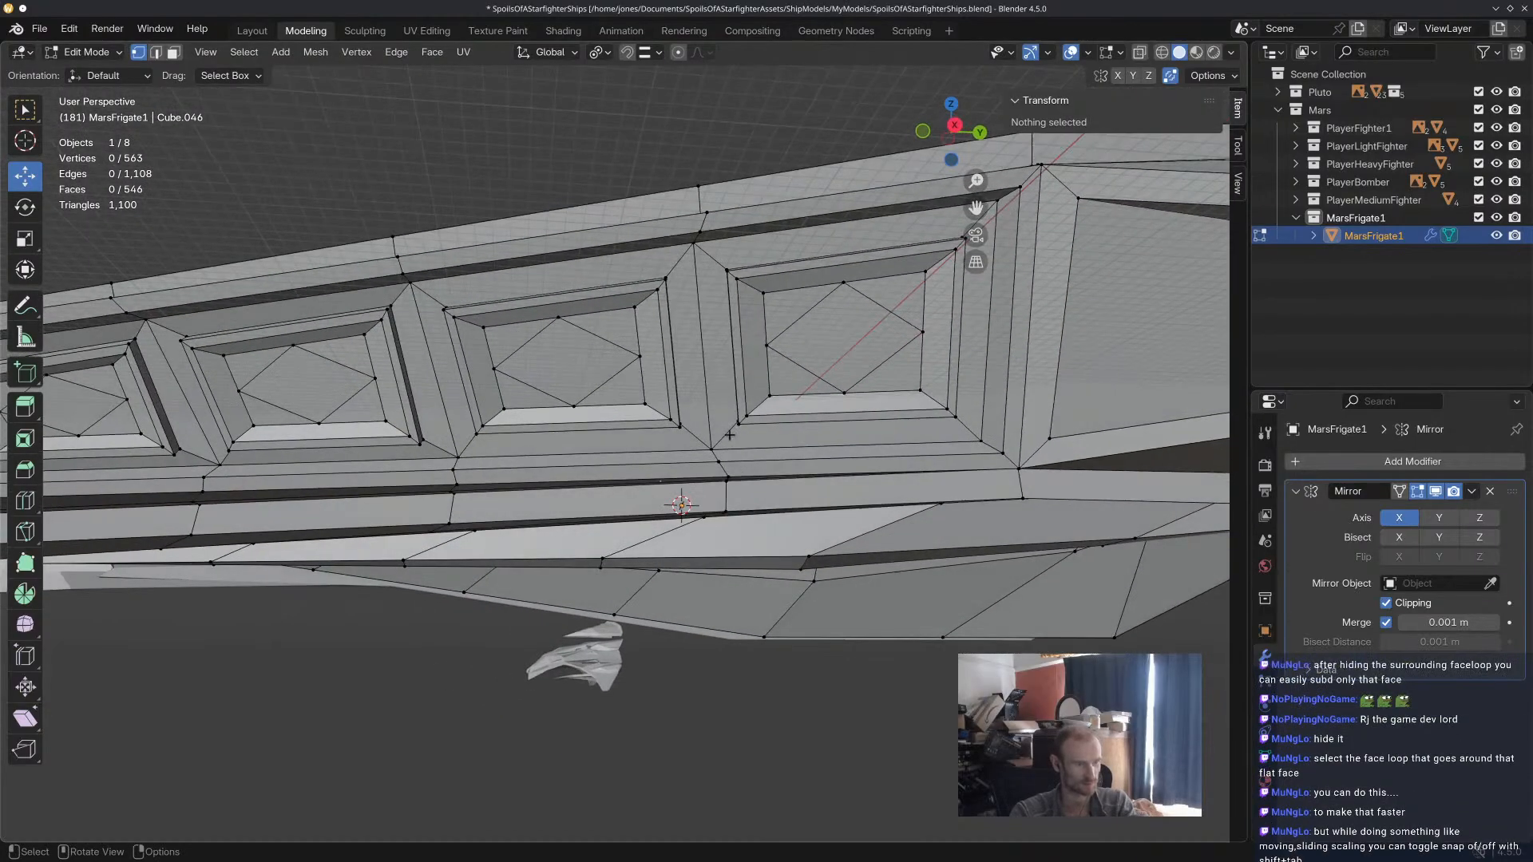
pyautogui.keyDown('alt'); pyautogui.click(829, 362); pyautogui.keyUp('alt')
pyautogui.moveTo(828, 362); pyautogui.dragTo(861, 372, button='middle')
pyautogui.press('g')
pyautogui.hotkey('shift', 'z')
pyautogui.click(905, 336)
pyautogui.hotkey('ctrl', 'z')
# Try shifting the fourth panel's partly selected frame about 9.2 m in X and -5.3 m in Y, switch to wireframe, and undo the moves.
pyautogui.moveTo(912, 307); pyautogui.dragTo(863, 374)
pyautogui.keyDown('shift'); pyautogui.click(886, 400); pyautogui.keyUp('shift')
pyautogui.keyDown('shift'); pyautogui.moveTo(914, 425); pyautogui.dragTo(1002, 436); pyautogui.keyUp('shift')
pyautogui.press('g')
pyautogui.hotkey('shift', 'z')
pyautogui.click(994, 396)
pyautogui.hotkey('alt', 'z')
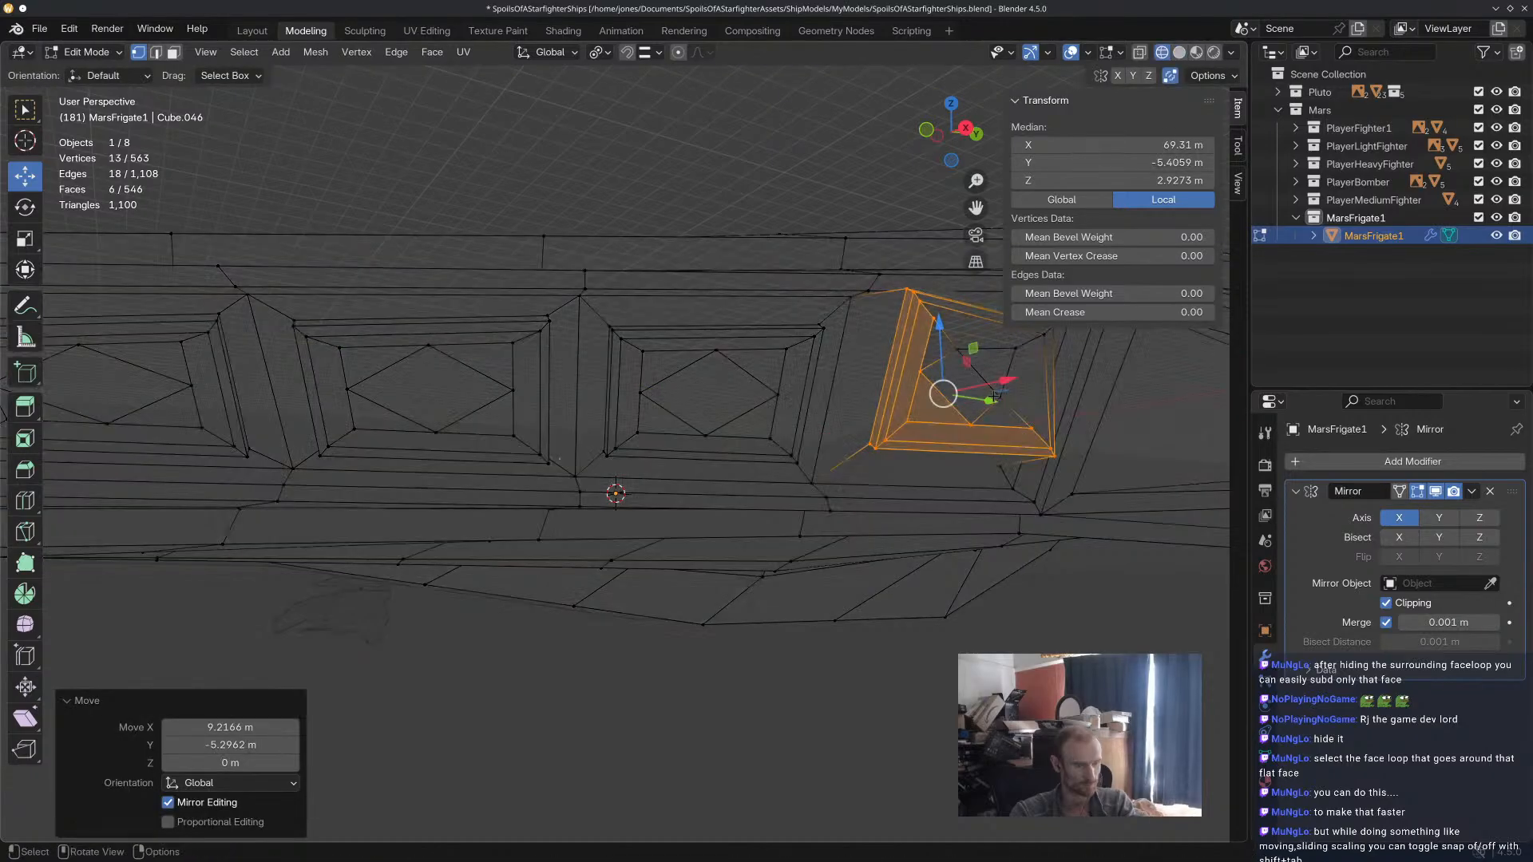
pyautogui.keyDown('shift'); pyautogui.click(995, 395); pyautogui.keyUp('shift')
pyautogui.press('g')
pyautogui.hotkey('shift', 'y')
pyautogui.click(969, 360)
pyautogui.hotkey('ctrl', 'z')
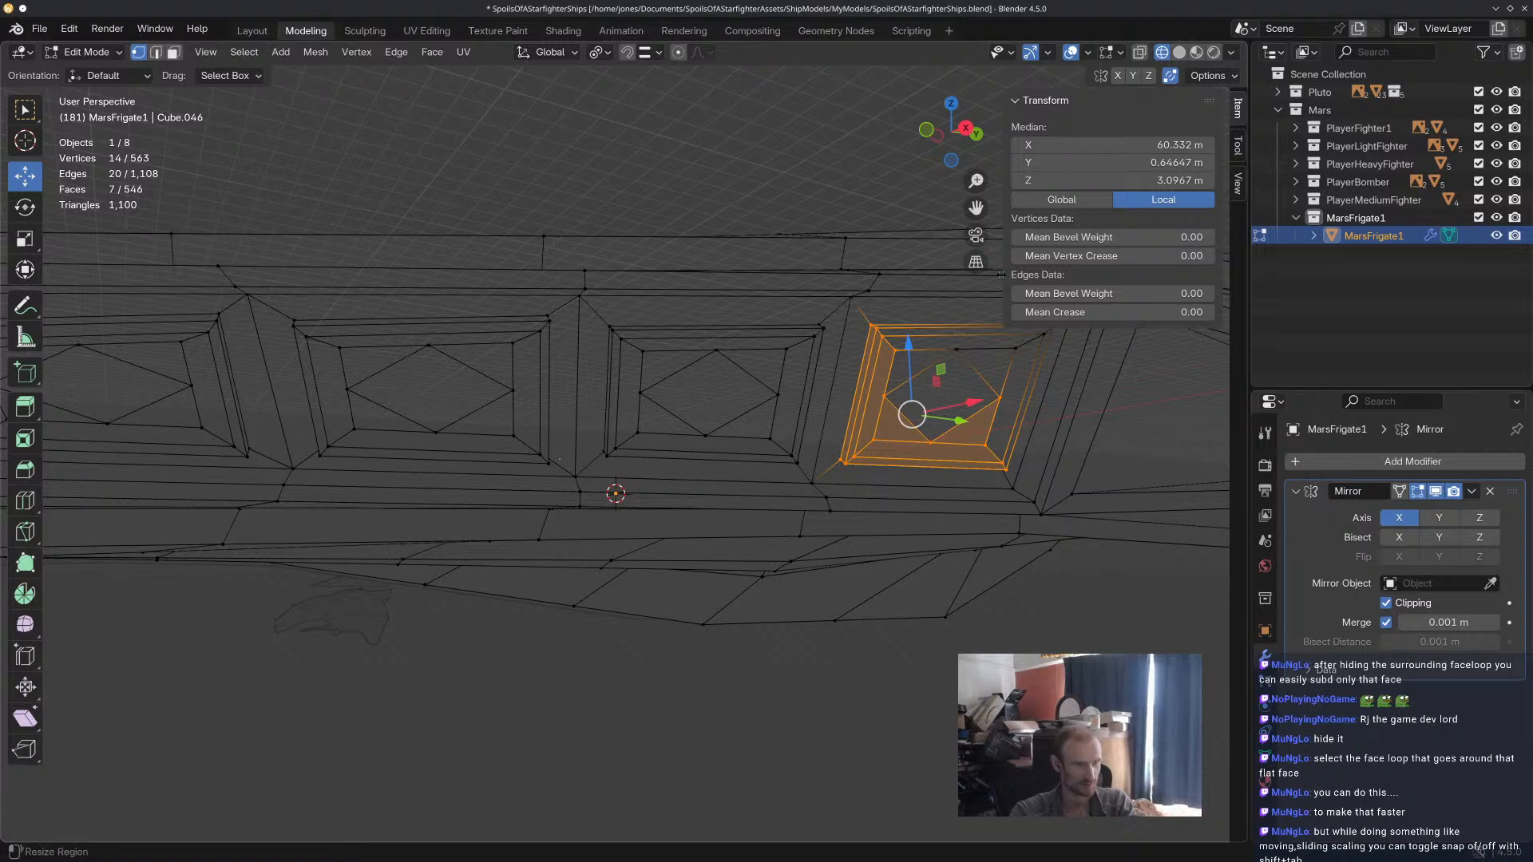
# Complete the selection of the fourth panel's rim and recess in wireframe and scale them by about 0.89 along Z.
pyautogui.keyDown('shift'); pyautogui.moveTo(973, 329); pyautogui.dragTo(917, 384); pyautogui.keyUp('shift')
pyautogui.moveTo(1008, 364); pyautogui.dragTo(945, 384, button='middle')
pyautogui.keyDown('shift'); pyautogui.moveTo(843, 386); pyautogui.dragTo(935, 301); pyautogui.keyUp('shift')
pyautogui.moveTo(934, 304)
pyautogui.mouseDown(button='middle')
pyautogui.moveTo(961, 392)
pyautogui.moveTo(918, 328)
pyautogui.mouseUp(button='middle')
pyautogui.moveTo(927, 387); pyautogui.dragTo(943, 366, button='middle')
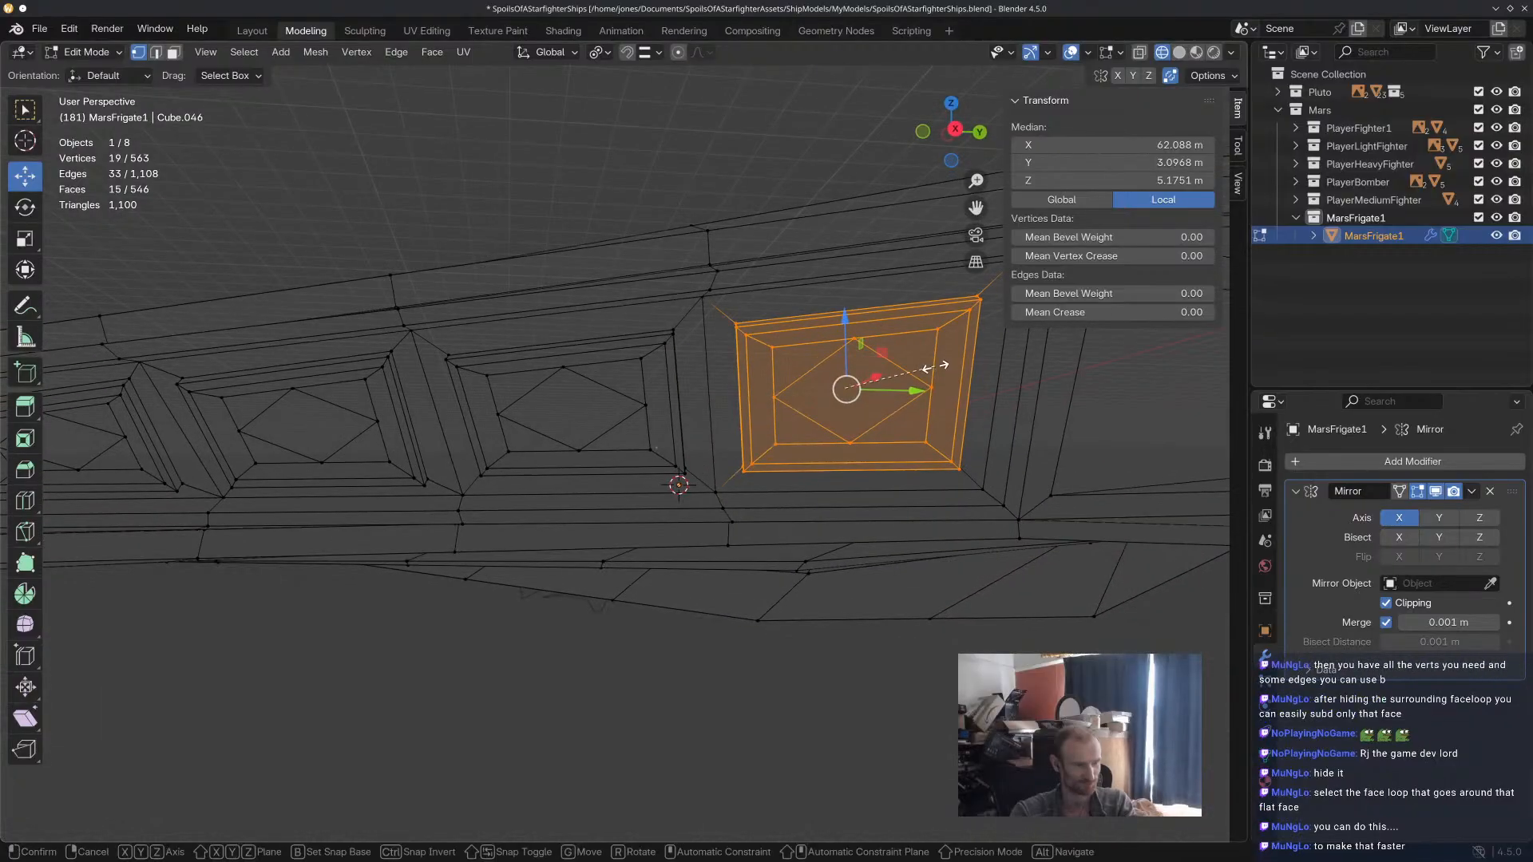
pyautogui.press('s')
pyautogui.press('y')
pyautogui.press('z')
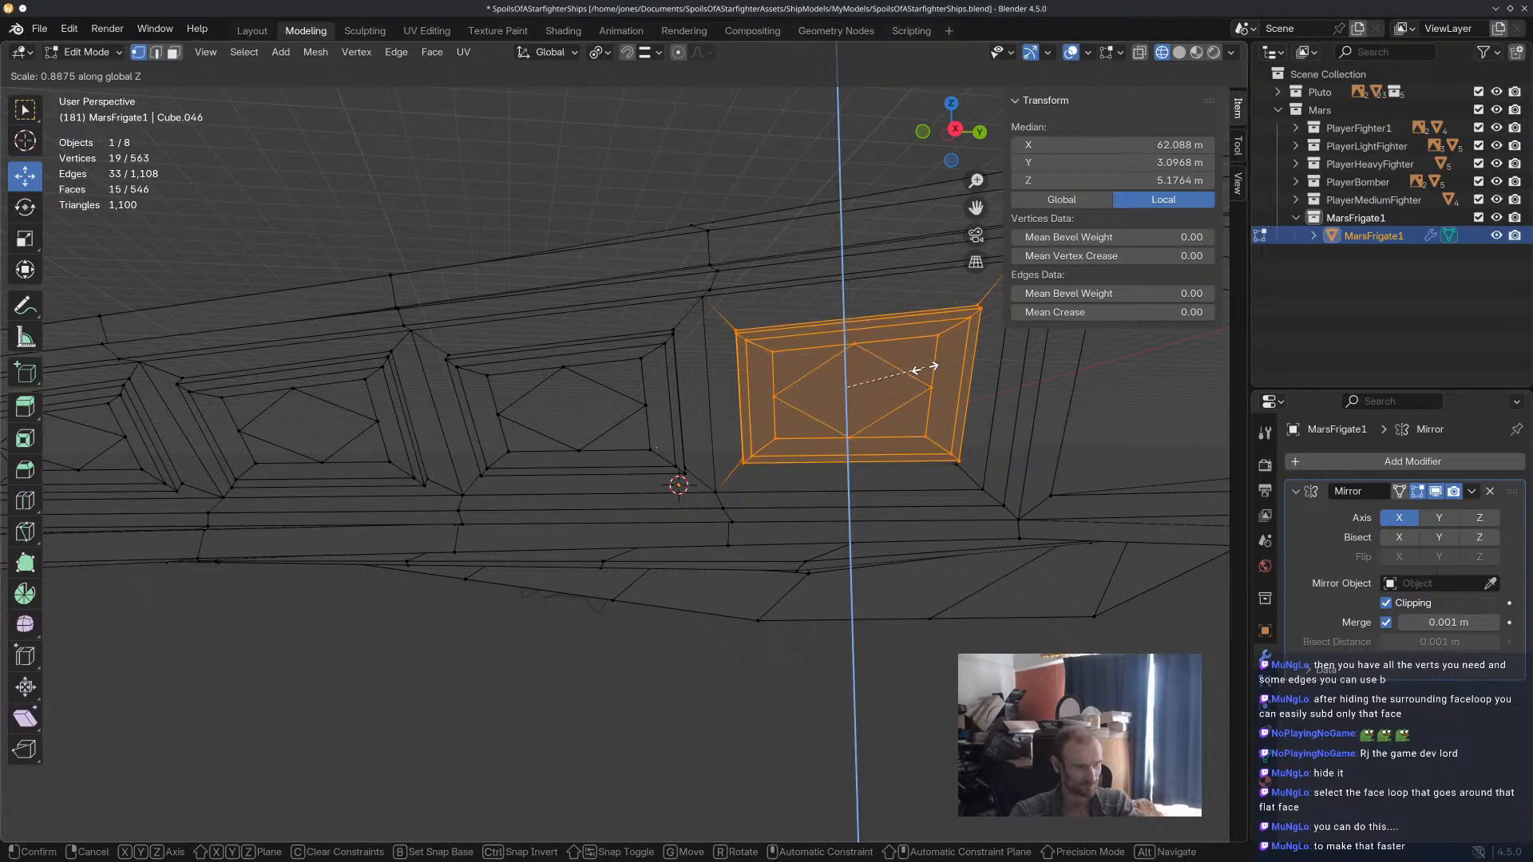
pyautogui.click(925, 367)
pyautogui.click(674, 206)
# Return to solid shading and examine the proportions of the four flank panels from several angles.
pyautogui.scroll(-3, 674, 206)
pyautogui.moveTo(674, 209); pyautogui.dragTo(923, 175, button='middle')
pyautogui.scroll(3, 460, 257)
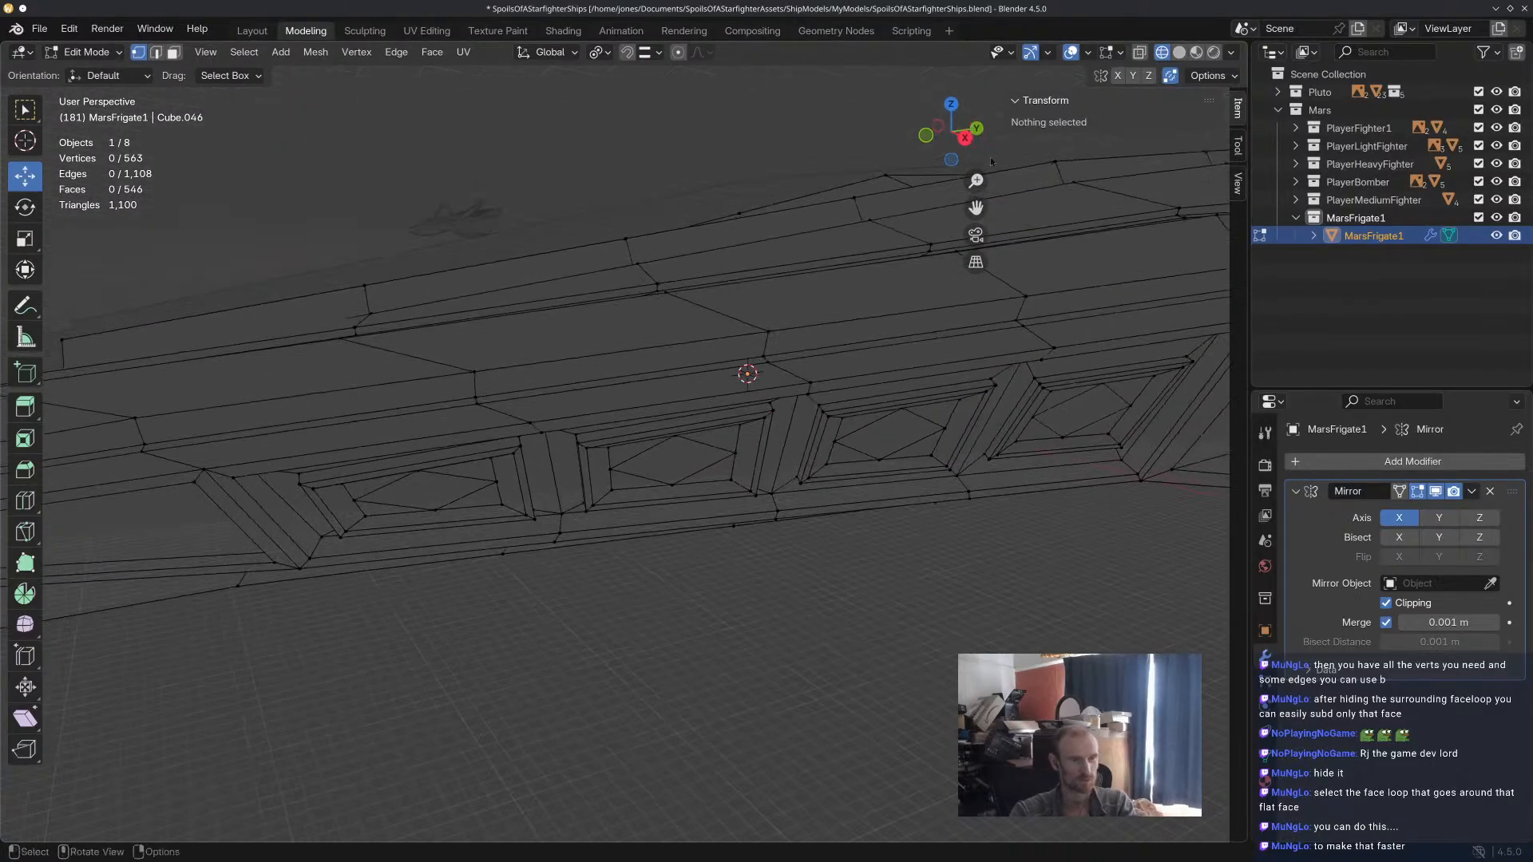
pyautogui.click(1180, 53)
pyautogui.moveTo(731, 308); pyautogui.dragTo(686, 248, button='middle')
pyautogui.scroll(1, 707, 265)
pyautogui.scroll(-2, 685, 249)
pyautogui.scroll(1, 496, 259)
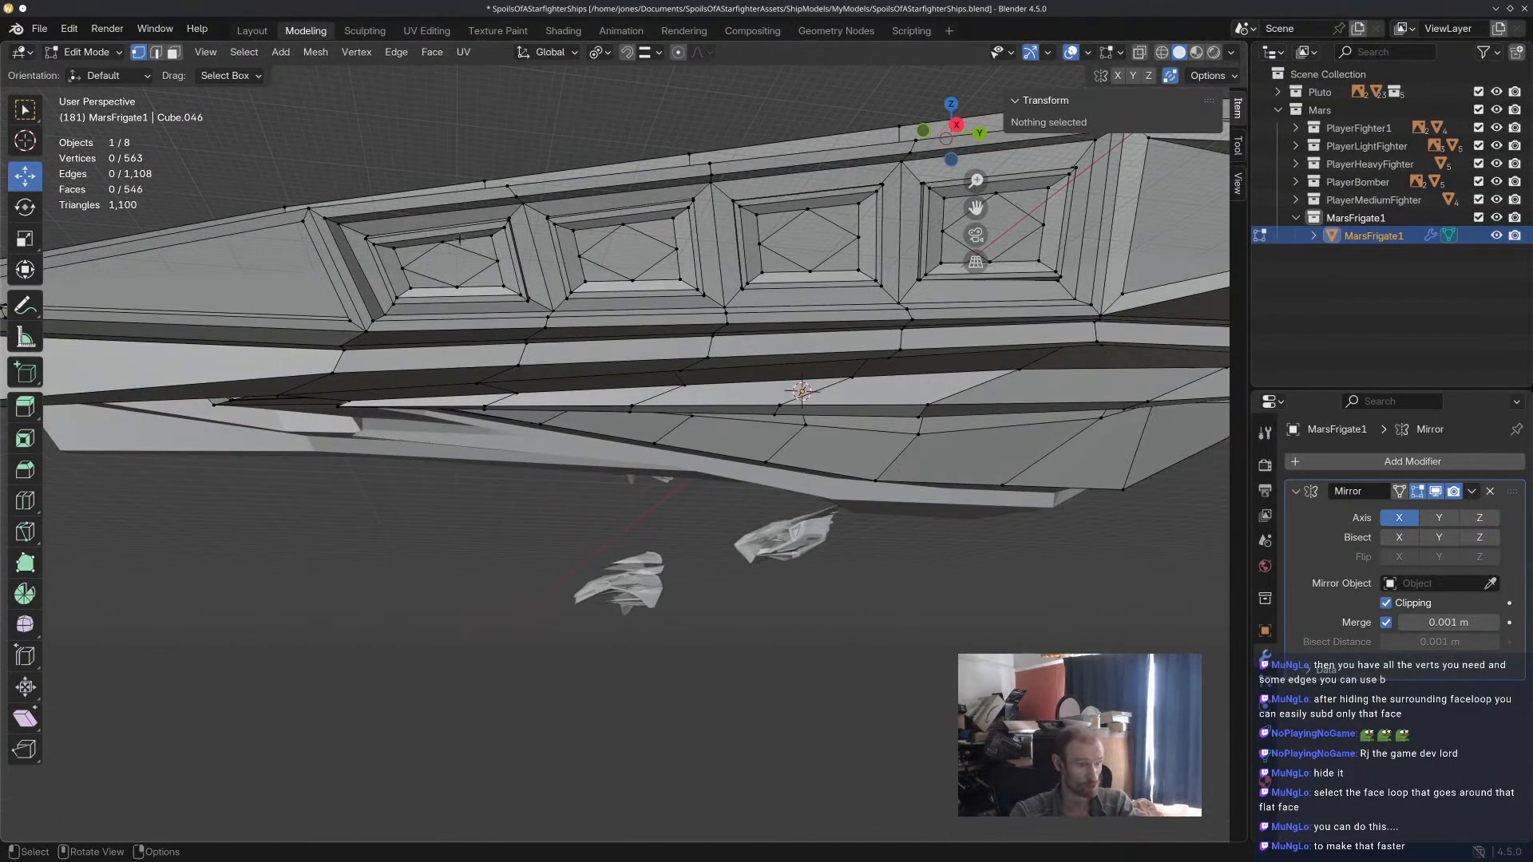
pyautogui.scroll(1, 712, 262)
pyautogui.moveTo(672, 250); pyautogui.dragTo(697, 247, button='middle')
pyautogui.scroll(2, 415, 221)
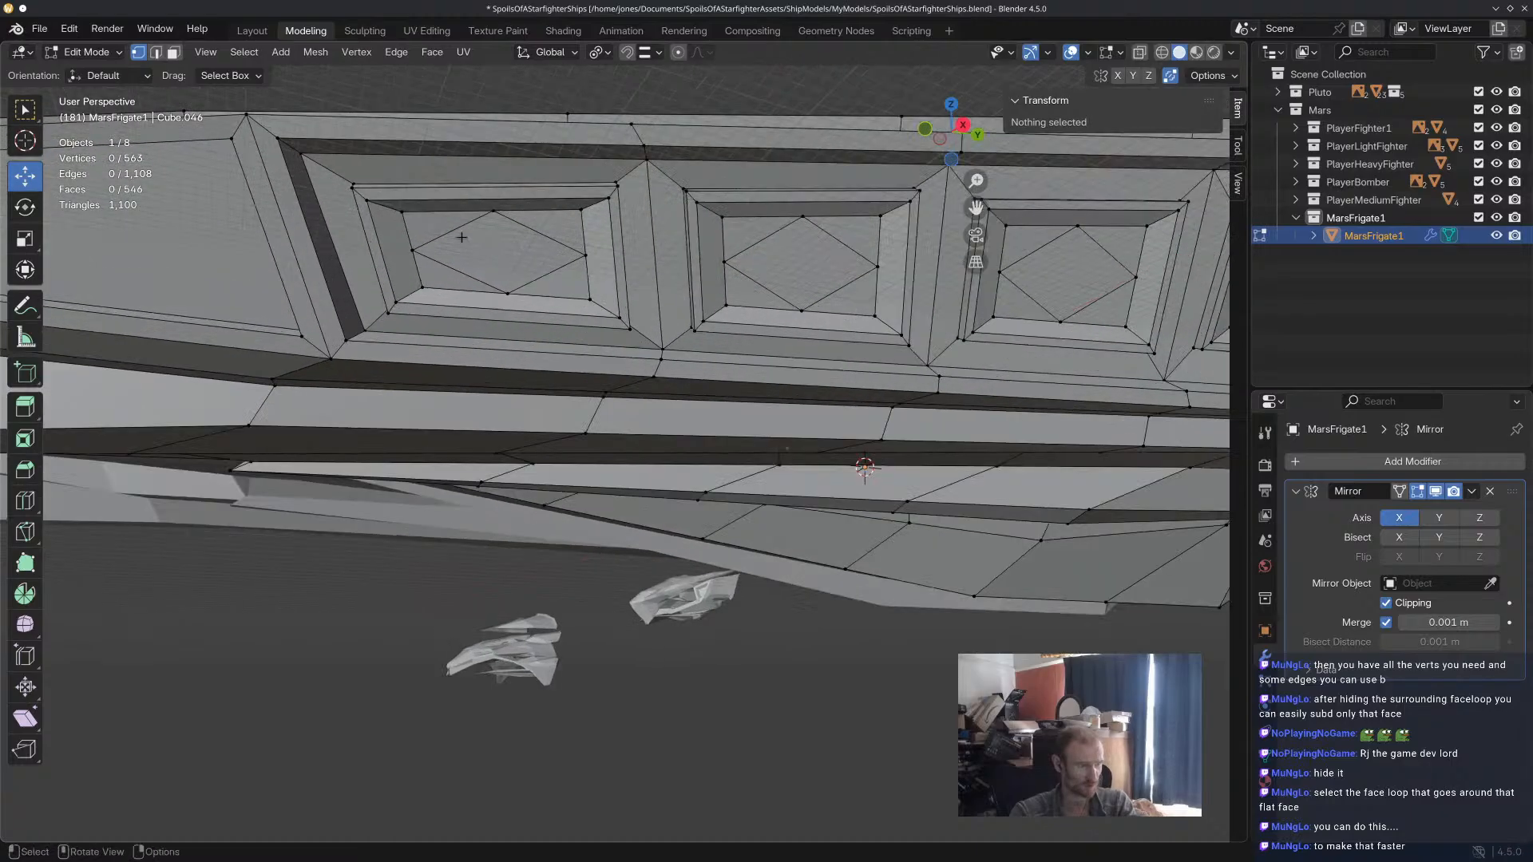
# Select the upper strip of the first flank panel's frame and move it about 0.15 m along X.
pyautogui.moveTo(331, 279); pyautogui.dragTo(361, 267)
pyautogui.keyDown('shift'); pyautogui.click(473, 262); pyautogui.keyUp('shift')
pyautogui.keyDown('shift'); pyautogui.moveTo(619, 216); pyautogui.dragTo(544, 265); pyautogui.keyUp('shift')
pyautogui.moveTo(793, 427); pyautogui.dragTo(857, 340, button='middle')
pyautogui.moveTo(944, 309); pyautogui.dragTo(944, 307)
pyautogui.moveTo(1030, 382); pyautogui.dragTo(1038, 381)
pyautogui.moveTo(1038, 382); pyautogui.dragTo(911, 356, button='middle')
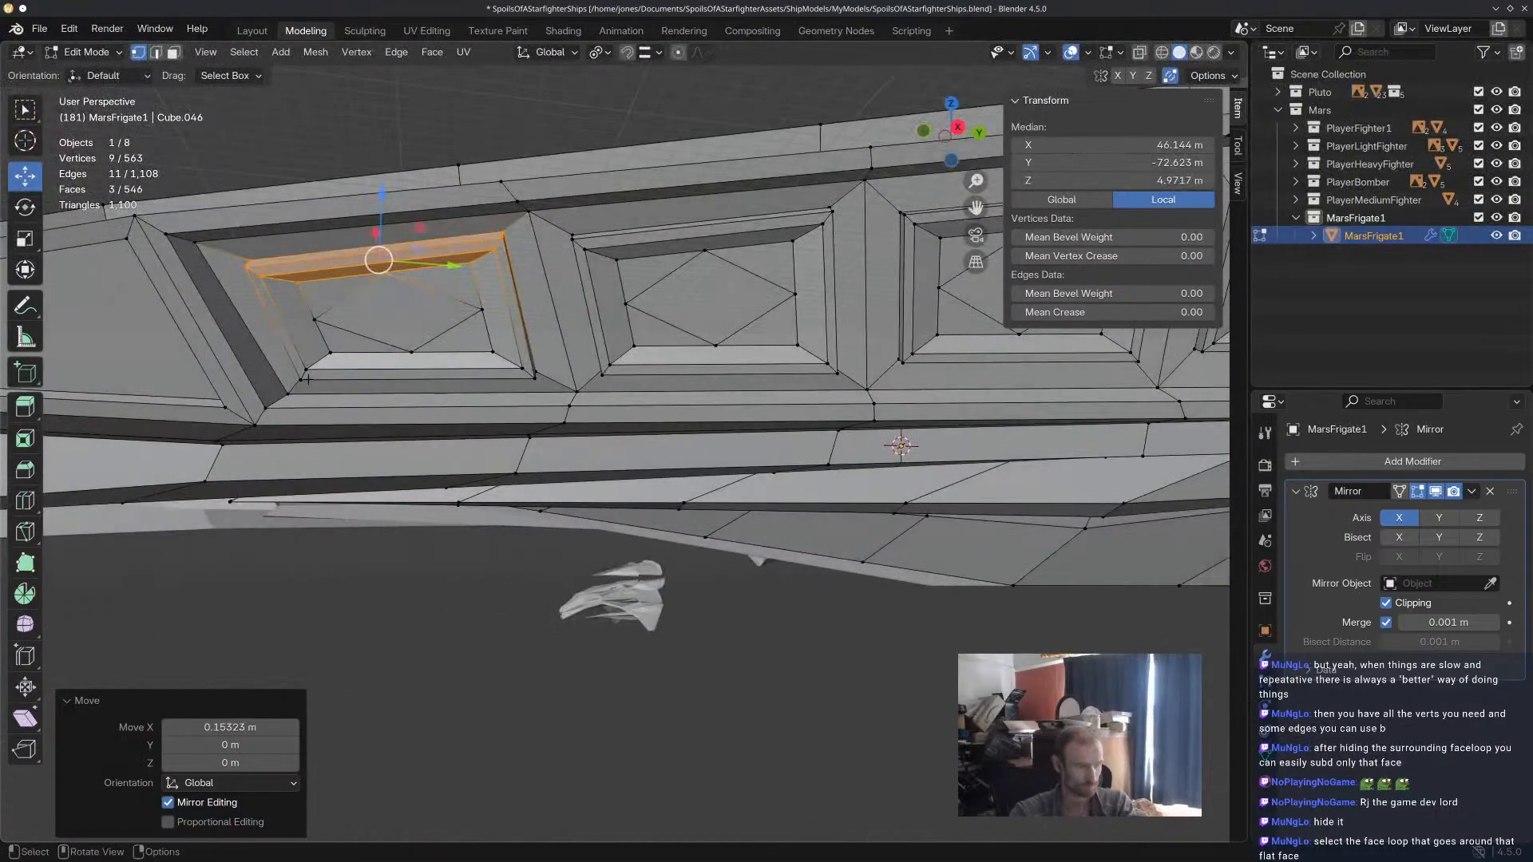
# Select the lower strip of the first flank panel's frame, reposition it slightly, and clear the selection.
pyautogui.moveTo(603, 321); pyautogui.dragTo(671, 312, button='middle')
pyautogui.scroll(-4, 839, 273)
pyautogui.moveTo(871, 274); pyautogui.dragTo(737, 328, button='middle')
pyautogui.keyDown('shift'); pyautogui.moveTo(374, 423); pyautogui.dragTo(482, 432, button='middle'); pyautogui.keyUp('shift')
pyautogui.scroll(4, 482, 432)
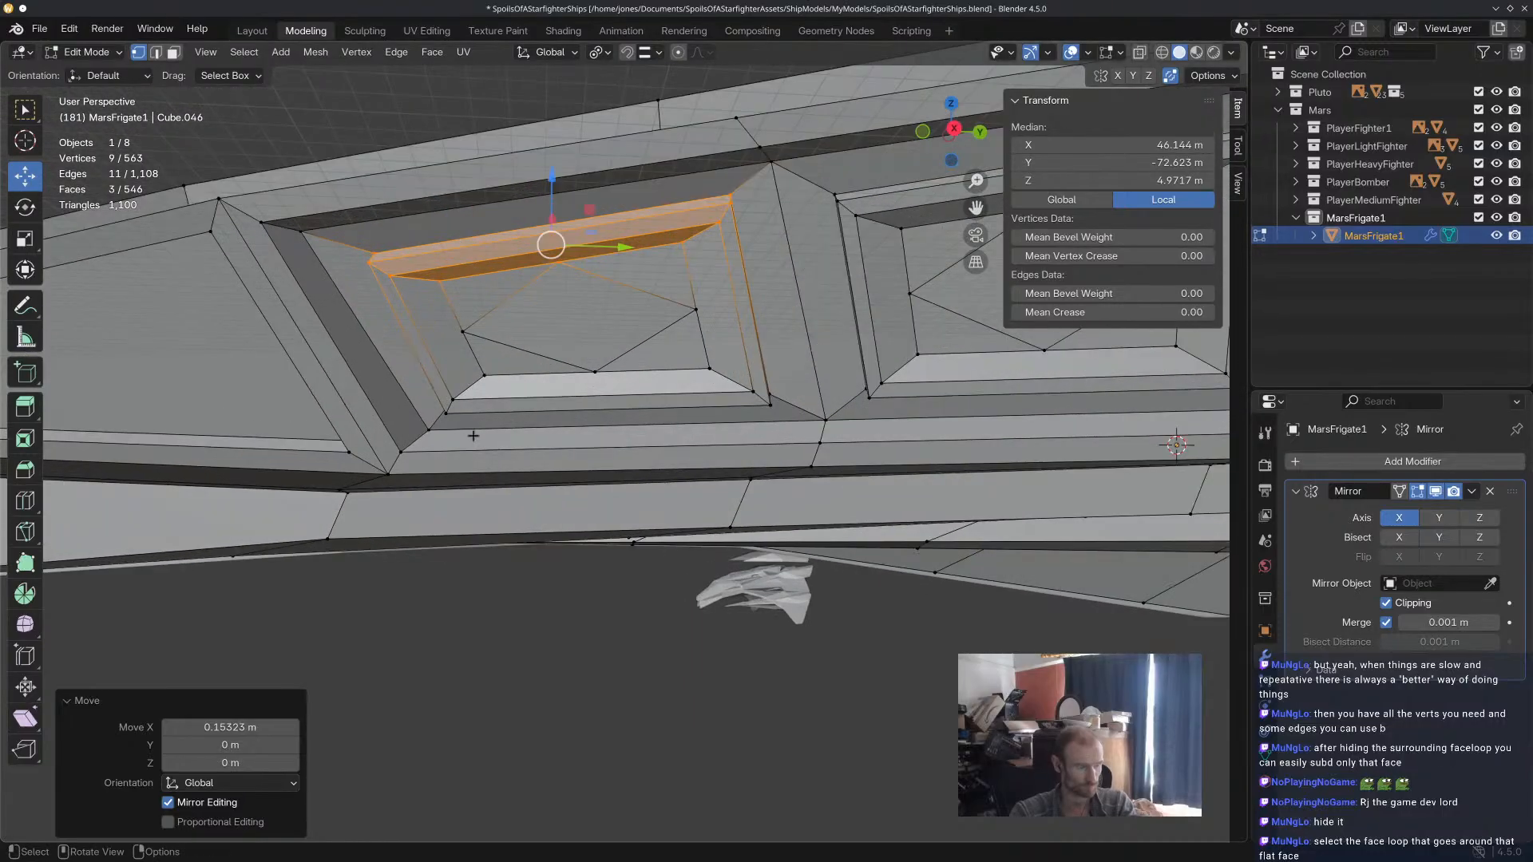
pyautogui.moveTo(441, 425); pyautogui.dragTo(498, 364)
pyautogui.moveTo(600, 388); pyautogui.dragTo(675, 387, button='middle')
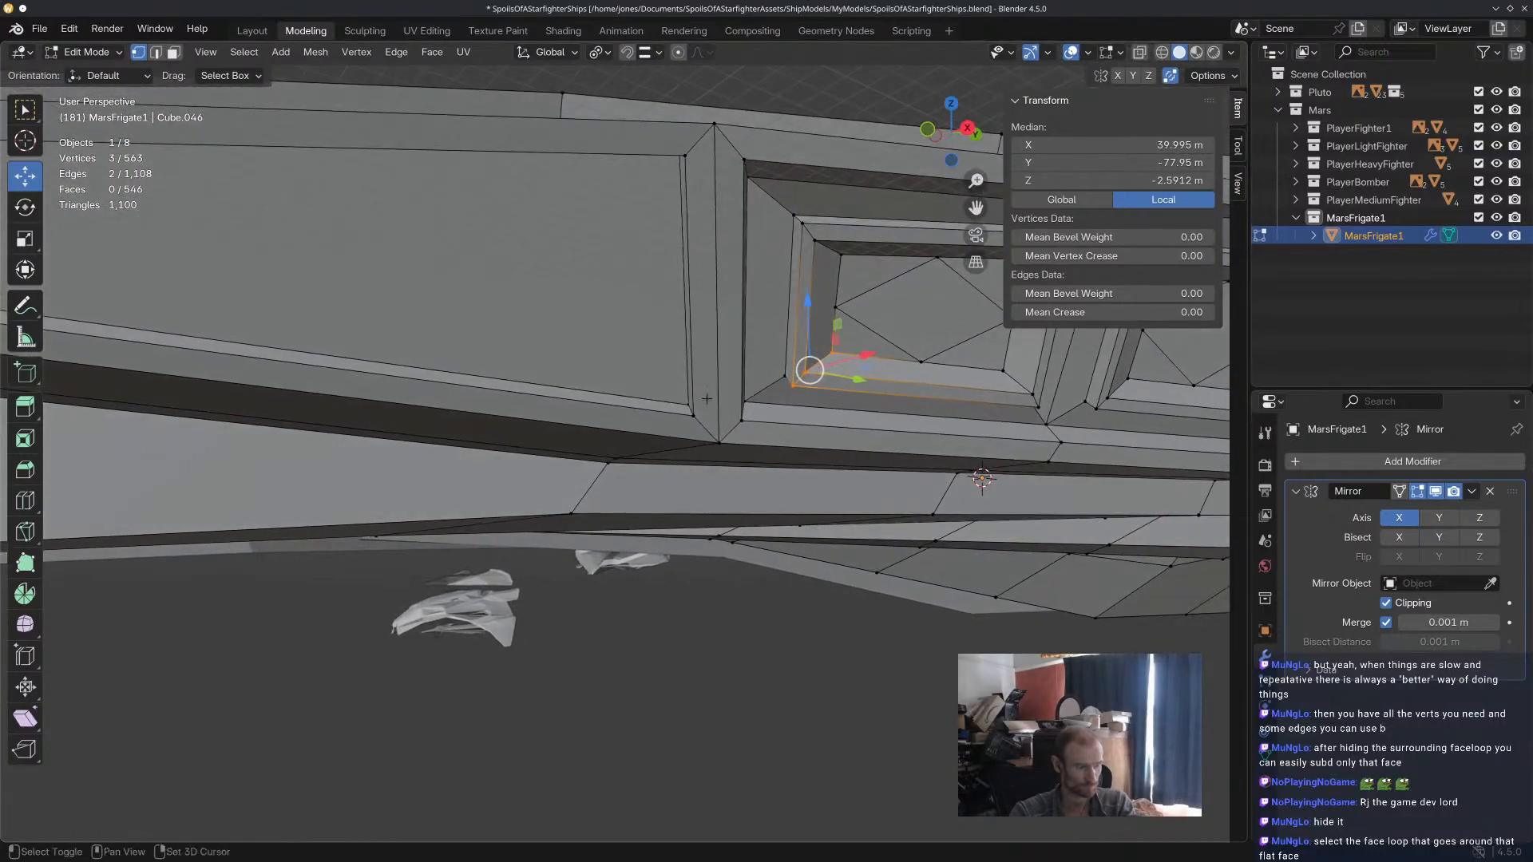
pyautogui.keyDown('shift'); pyautogui.click(782, 394); pyautogui.keyUp('shift')
pyautogui.moveTo(782, 394); pyautogui.dragTo(844, 408, button='middle')
pyautogui.keyDown('shift'); pyautogui.click(961, 389); pyautogui.keyUp('shift')
pyautogui.keyDown('shift'); pyautogui.click(999, 393); pyautogui.keyUp('shift')
pyautogui.keyDown('shift'); pyautogui.click(1005, 411); pyautogui.keyUp('shift')
pyautogui.moveTo(982, 406); pyautogui.dragTo(799, 403, button='middle')
pyautogui.moveTo(412, 339); pyautogui.dragTo(412, 347)
pyautogui.moveTo(391, 393); pyautogui.dragTo(339, 438, button='middle')
pyautogui.moveTo(255, 461); pyautogui.dragTo(249, 462)
pyautogui.moveTo(251, 463); pyautogui.dragTo(308, 451, button='middle')
pyautogui.click(572, 607)
# Examine the whole ship and the row of flank panels from several distances and angles.
pyautogui.scroll(-4, 813, 527)
pyautogui.moveTo(812, 530); pyautogui.dragTo(733, 521, button='middle')
pyautogui.scroll(-3, 771, 515)
pyautogui.moveTo(893, 495); pyautogui.dragTo(877, 531, button='middle')
pyautogui.scroll(-4, 889, 518)
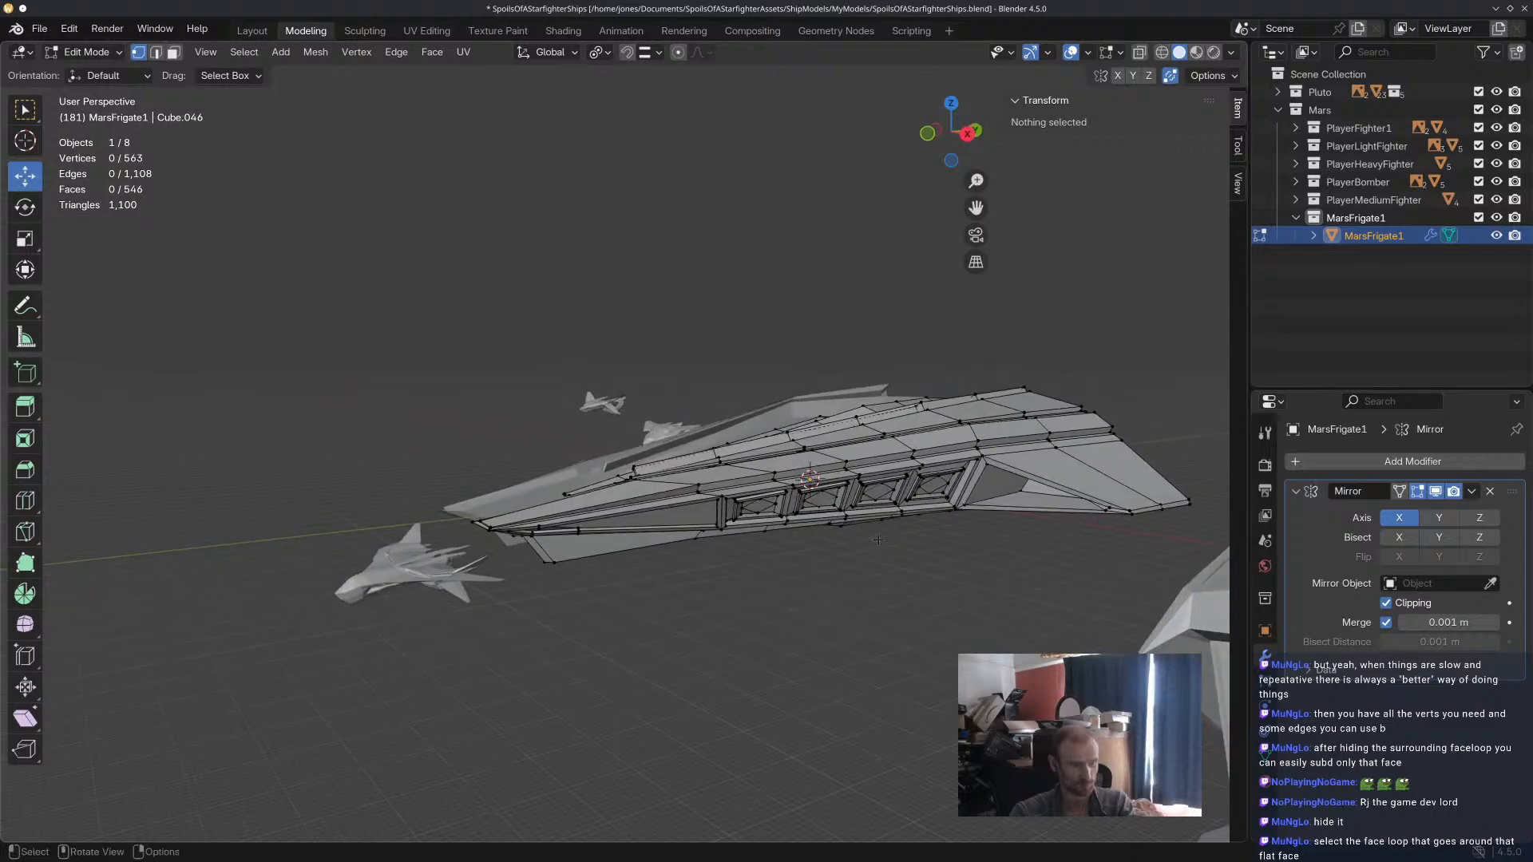
pyautogui.scroll(8, 889, 479)
pyautogui.moveTo(889, 467); pyautogui.dragTo(814, 493, button='middle')
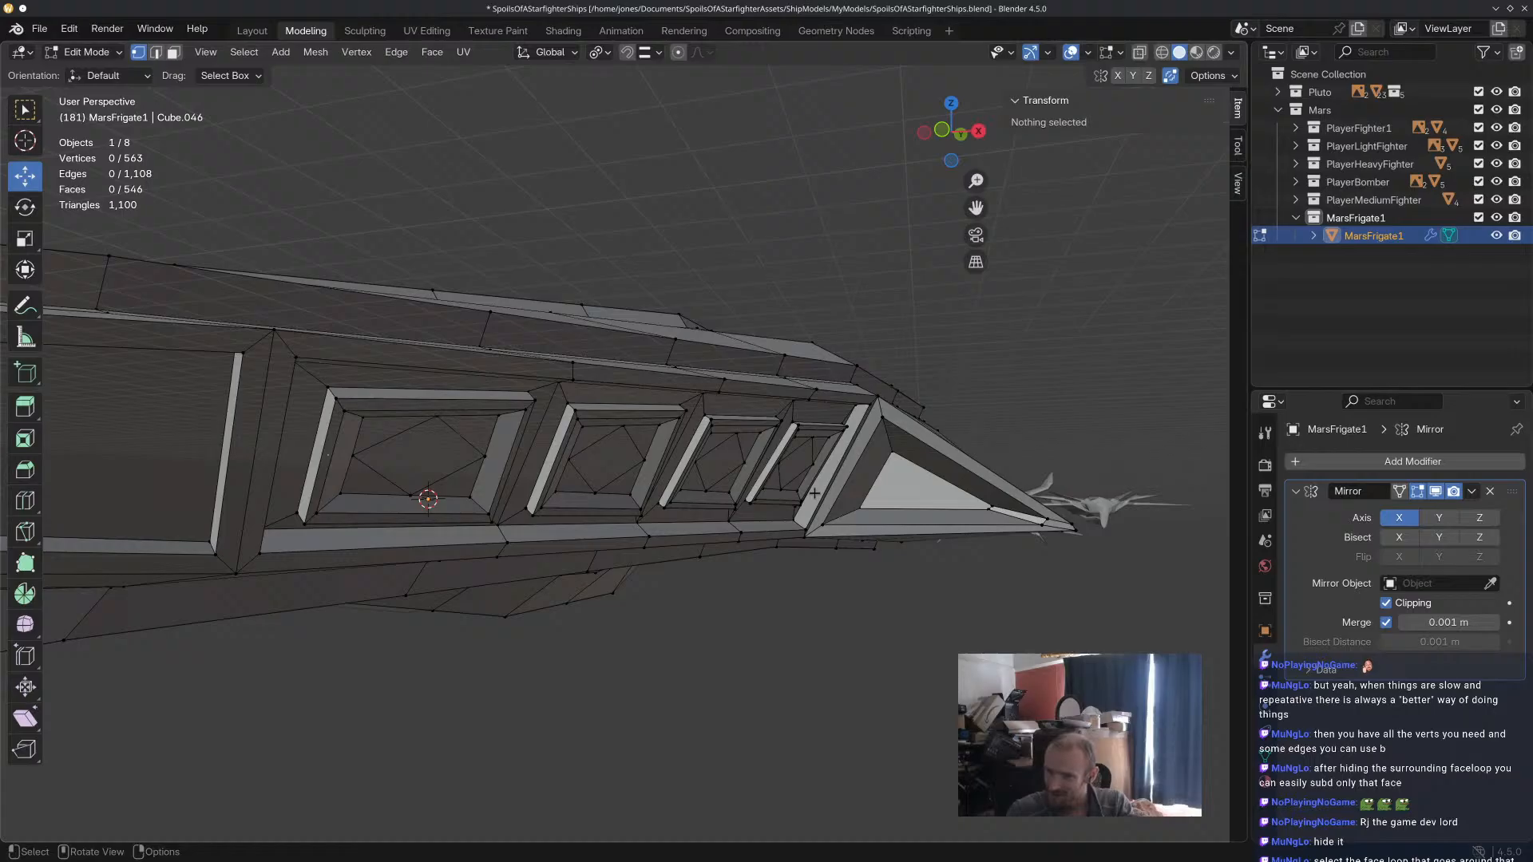
pyautogui.moveTo(810, 293); pyautogui.dragTo(664, 394, button='middle')
pyautogui.scroll(3, 597, 525)
pyautogui.scroll(-2, 597, 525)
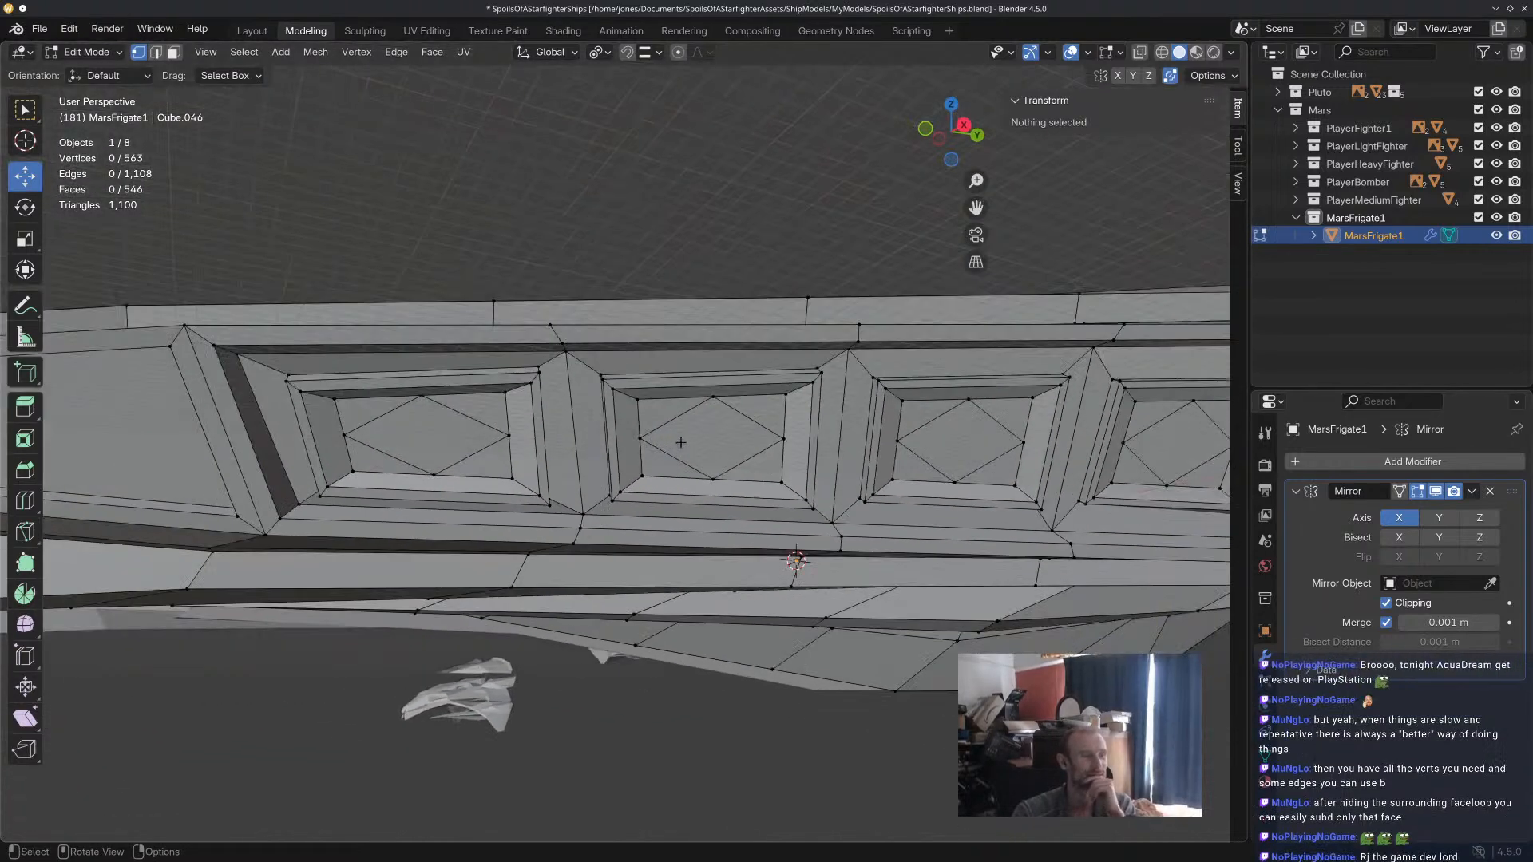
# Select the diamond faces of all four flank panels and inset them individually with a thickness of about 0.68 m.
pyautogui.click(173, 52)
pyautogui.click(433, 422)
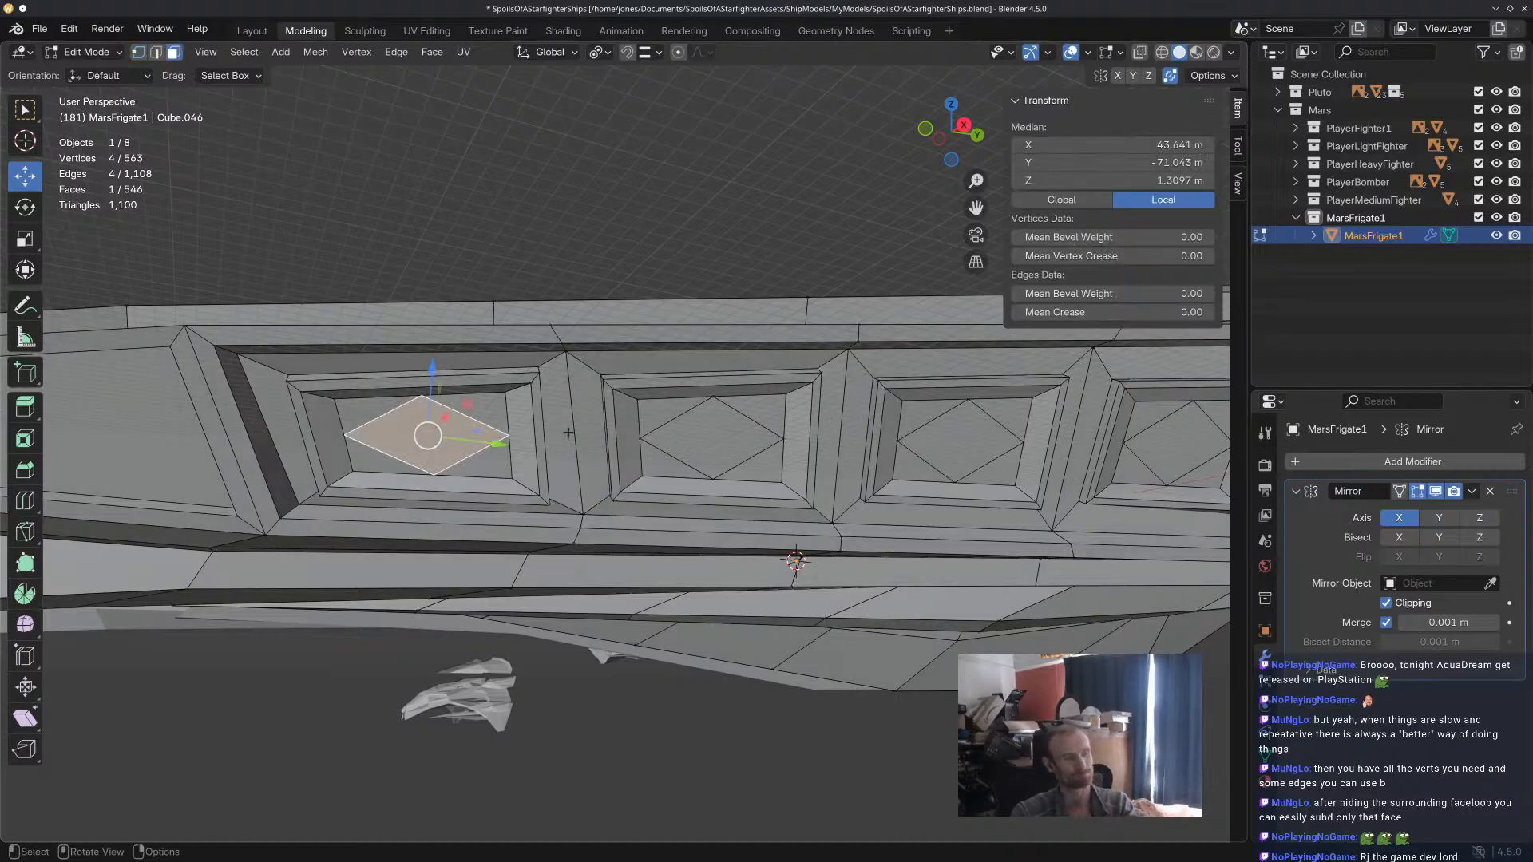
pyautogui.keyDown('shift'); pyautogui.click(723, 439); pyautogui.keyUp('shift')
pyautogui.keyDown('shift'); pyautogui.click(966, 439); pyautogui.keyUp('shift')
pyautogui.keyDown('shift'); pyautogui.click(1182, 459); pyautogui.keyUp('shift')
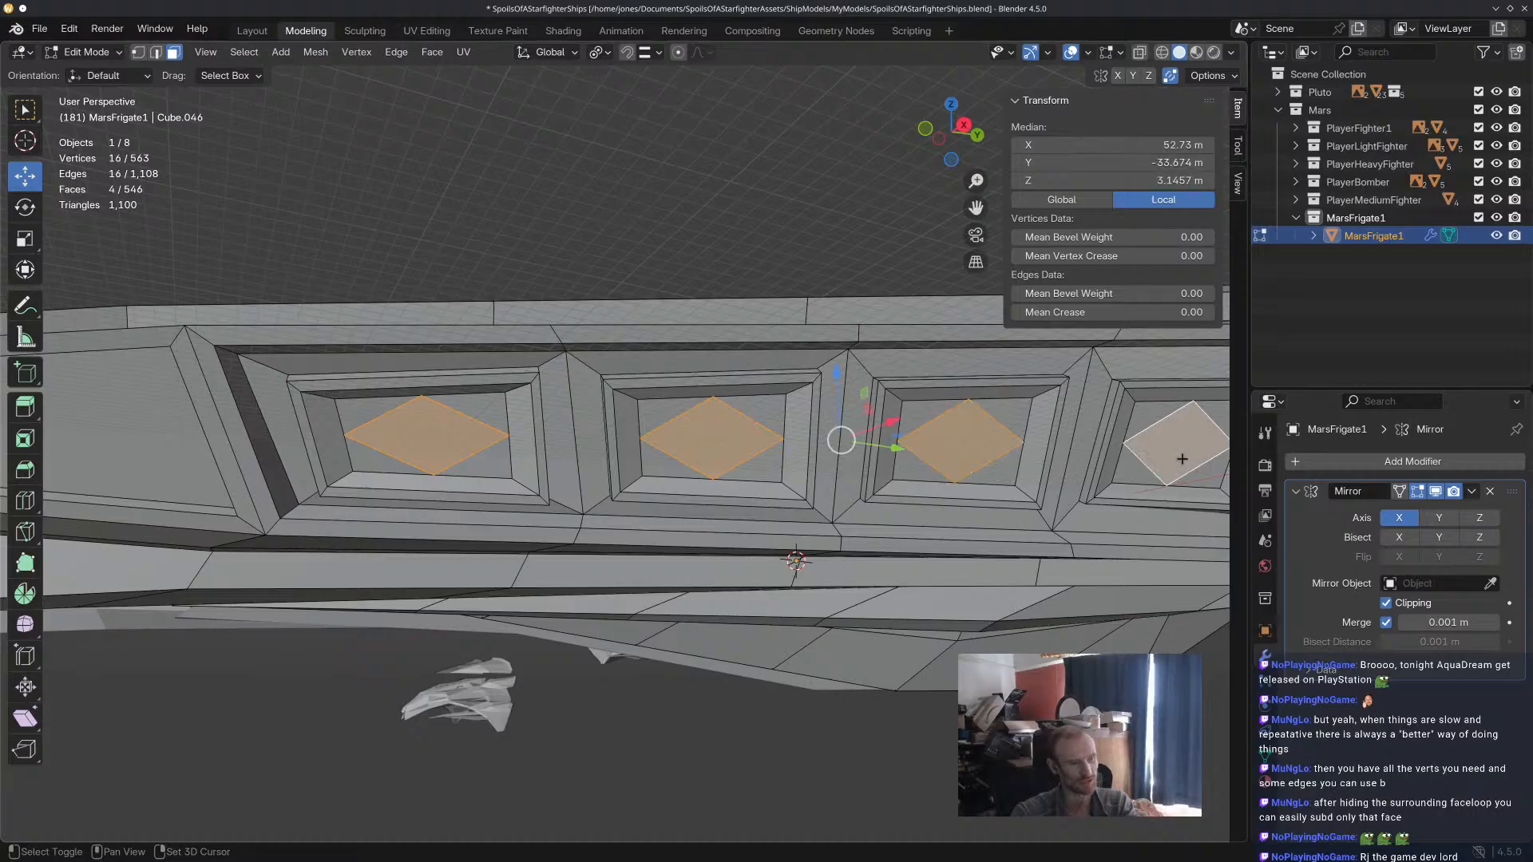
pyautogui.press('i')
pyautogui.click(1179, 459)
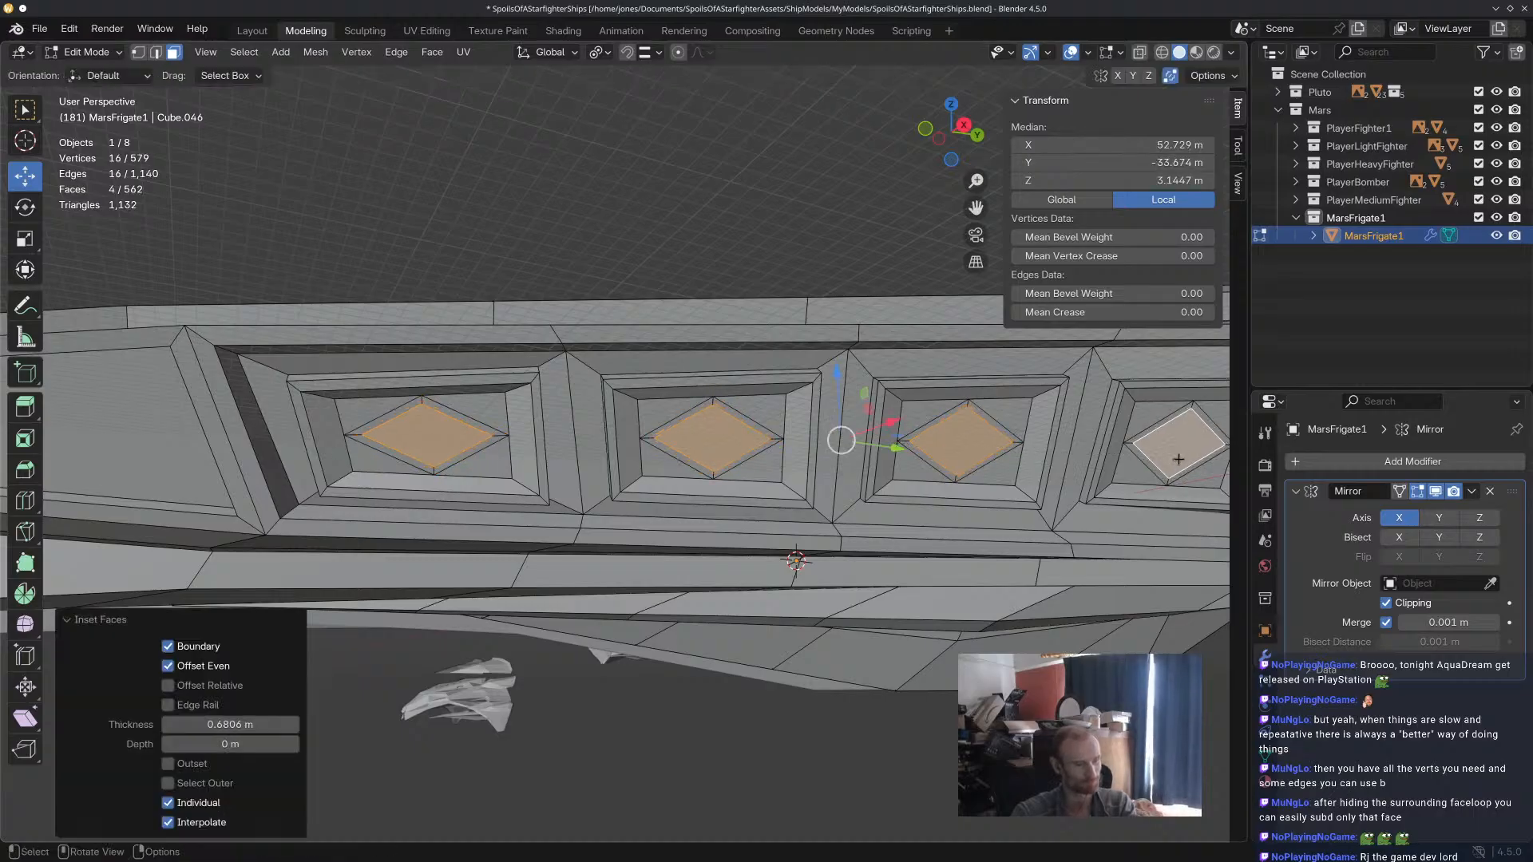
# Extrude the four inset diamond faces about 5 m inward as recesses and clear the selection.
pyautogui.press('e')
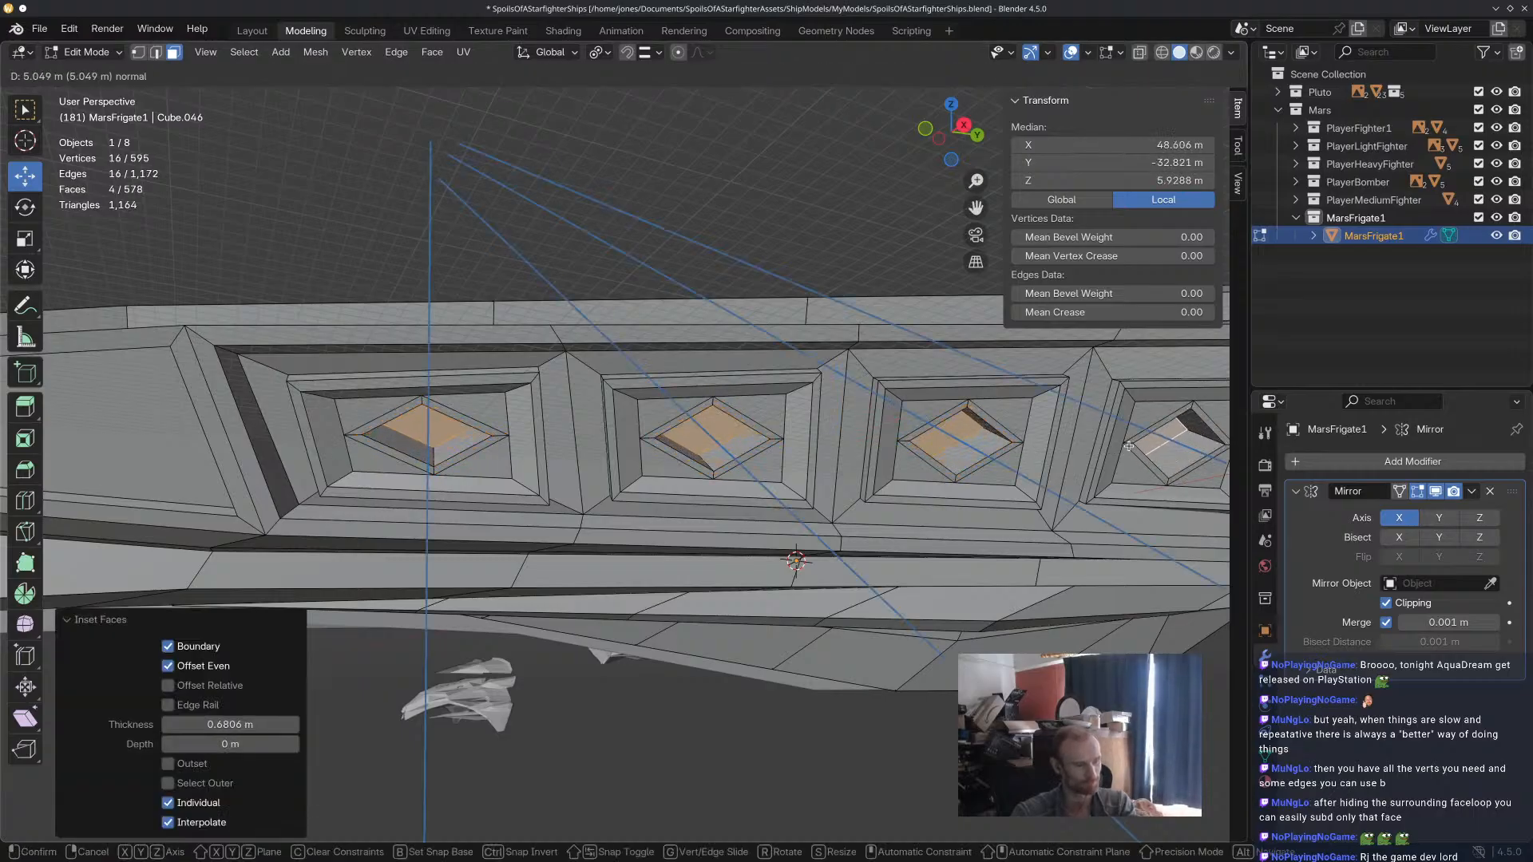
pyautogui.click(1115, 431)
pyautogui.moveTo(1115, 431)
pyautogui.mouseDown(button='middle')
pyautogui.moveTo(1033, 453)
pyautogui.moveTo(1142, 475)
pyautogui.moveTo(935, 461)
pyautogui.moveTo(1097, 501)
pyautogui.moveTo(1078, 486)
pyautogui.moveTo(1088, 439)
pyautogui.mouseUp(button='middle')
pyautogui.click(1075, 504)
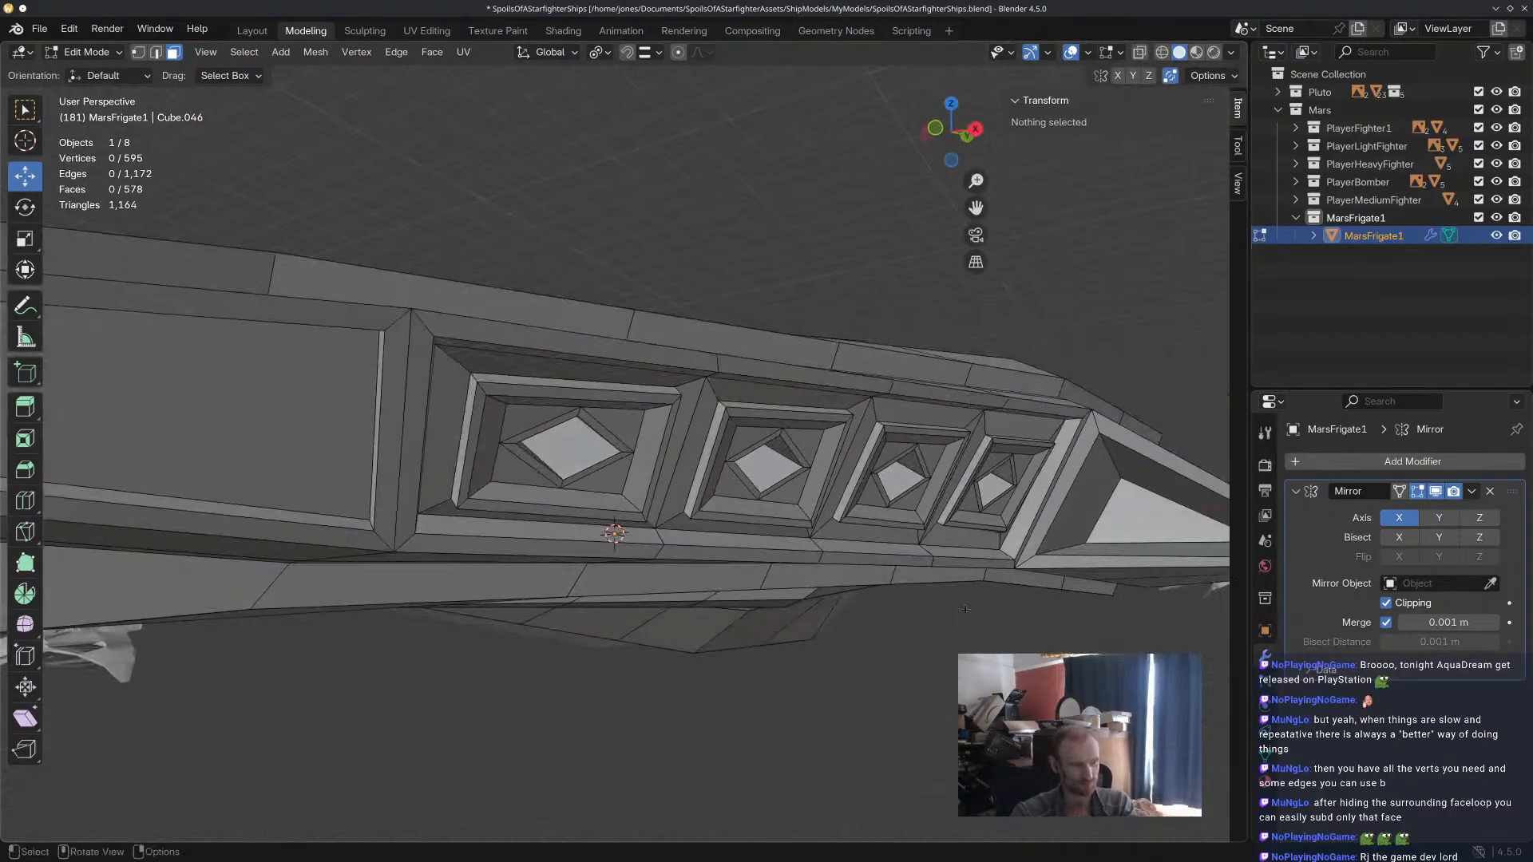
pyautogui.scroll(3, 558, 492)
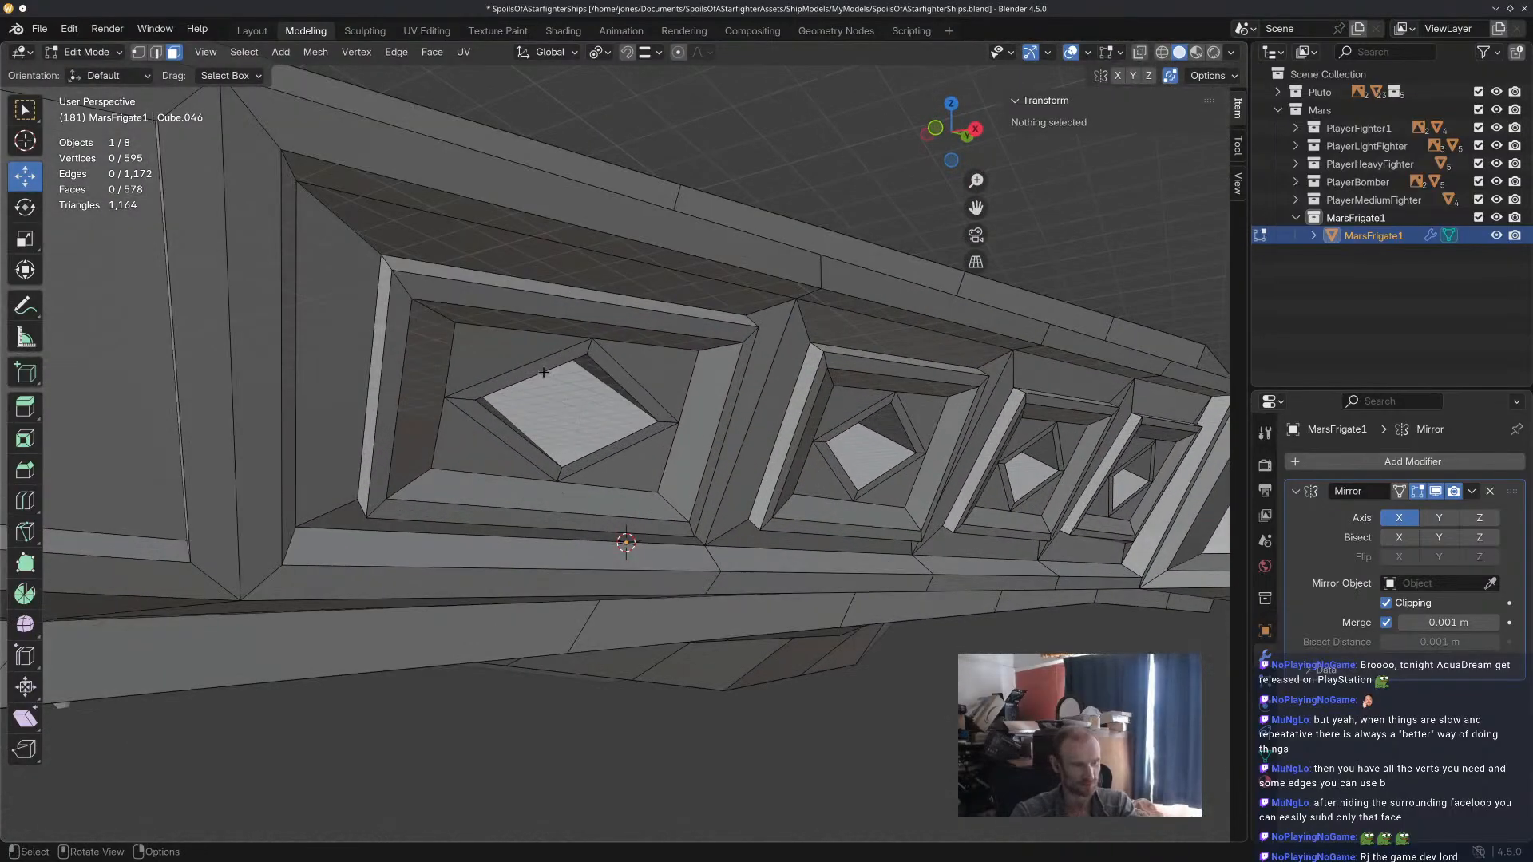
pyautogui.scroll(-5, 544, 372)
pyautogui.moveTo(545, 372); pyautogui.dragTo(610, 396, button='middle')
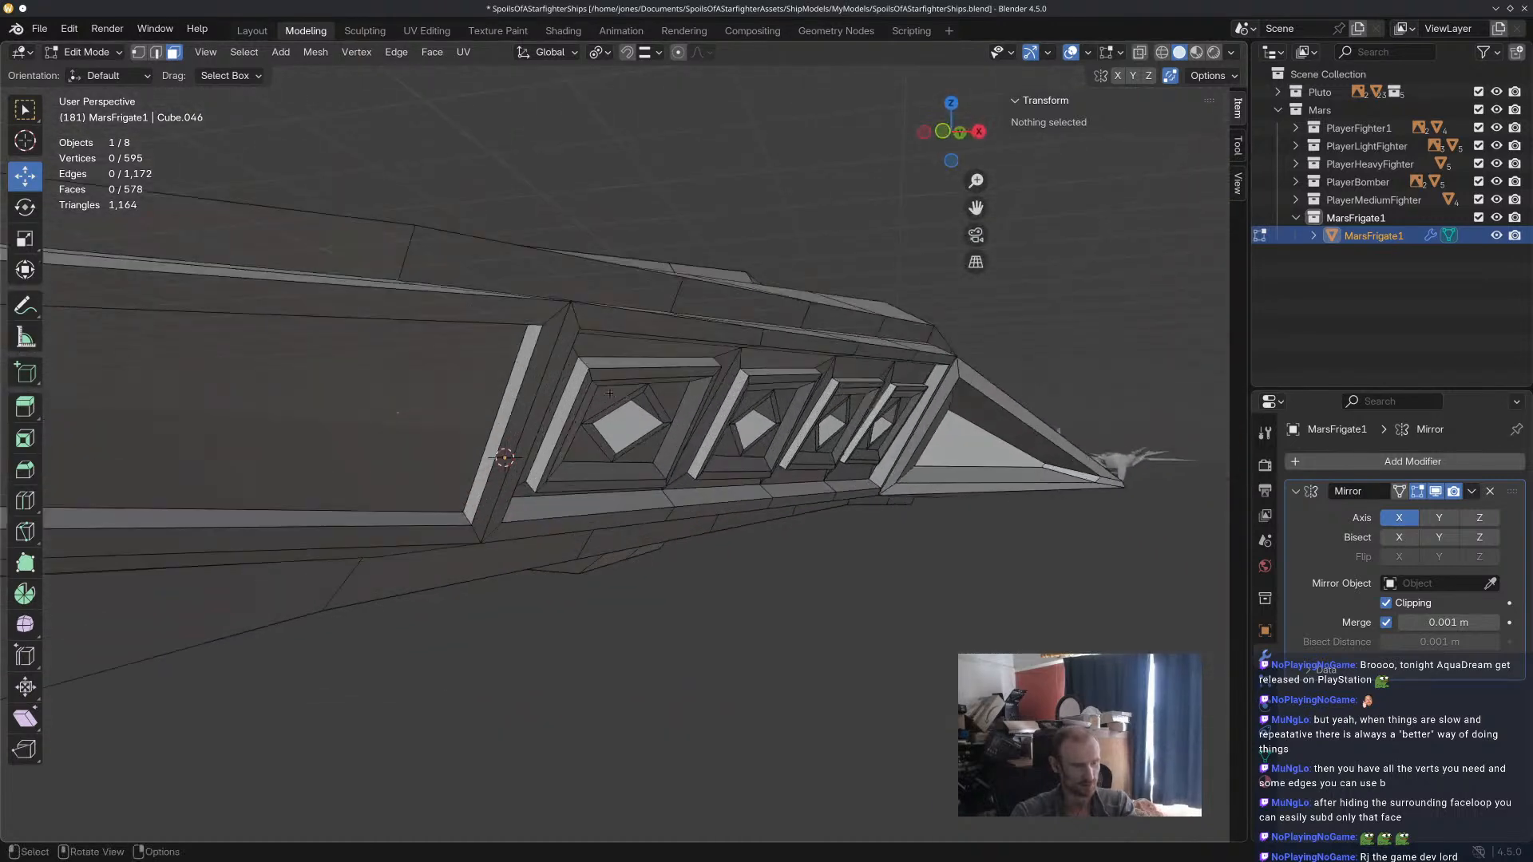
pyautogui.scroll(1, 609, 396)
pyautogui.click(626, 374)
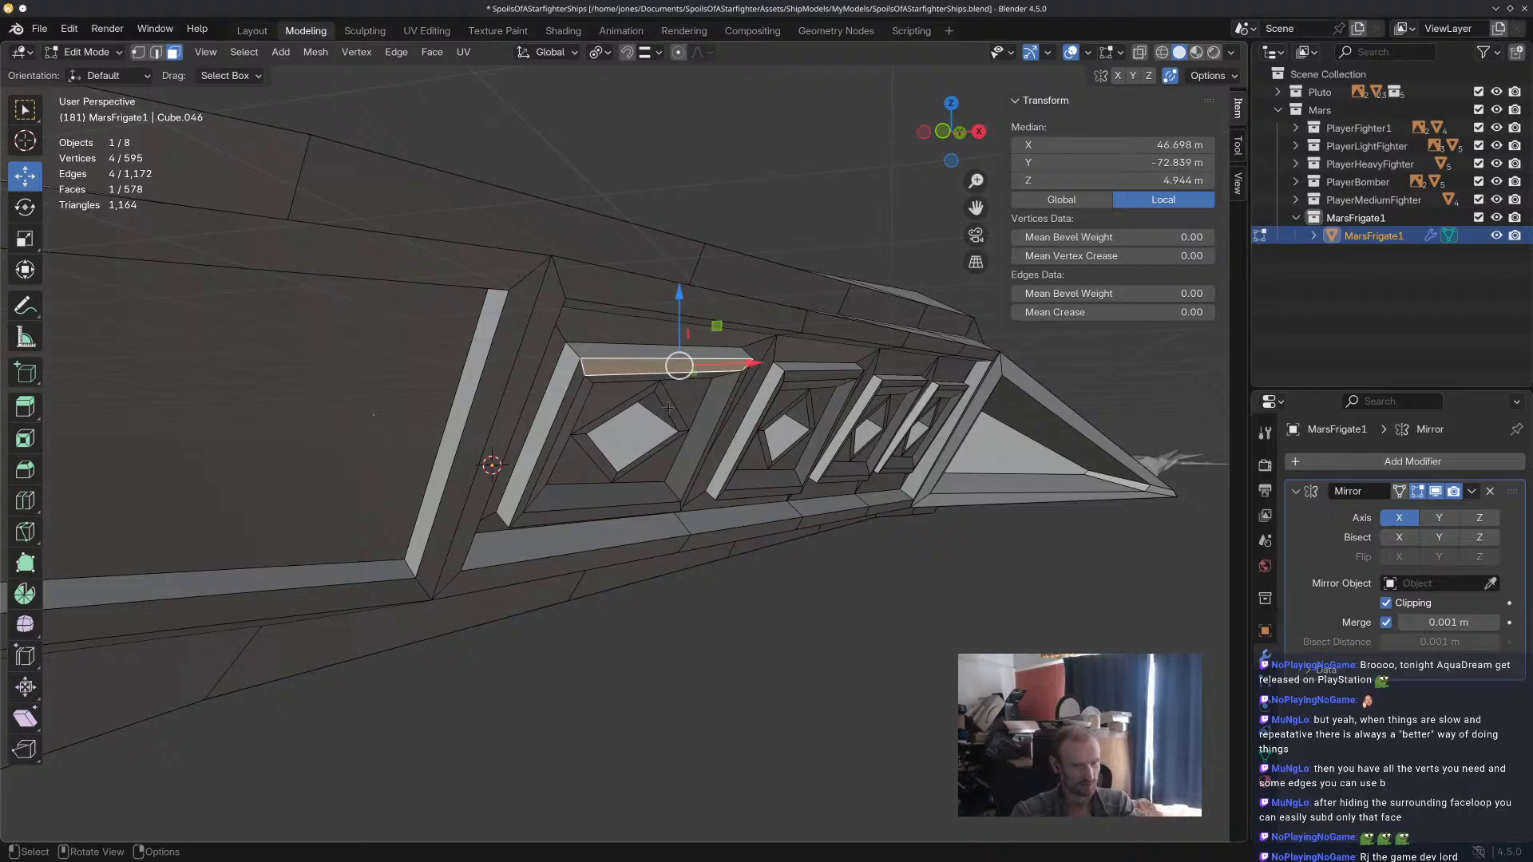
pyautogui.scroll(-4, 667, 409)
pyautogui.moveTo(668, 409); pyautogui.dragTo(622, 425, button='middle')
pyautogui.scroll(6, 622, 424)
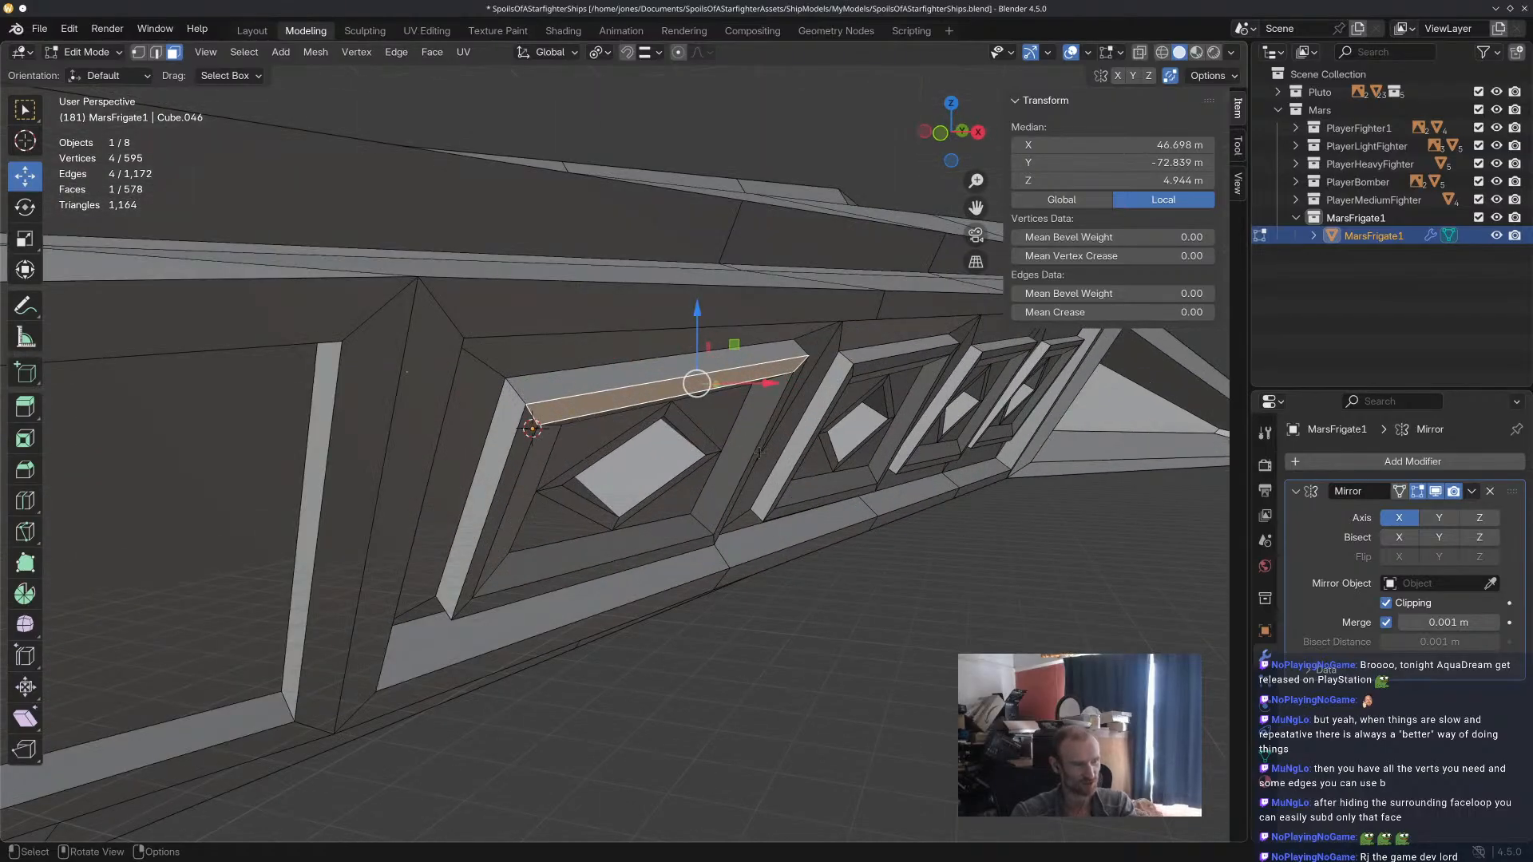
pyautogui.keyDown('shift'); pyautogui.click(633, 563); pyautogui.keyUp('shift')
pyautogui.scroll(-3, 634, 563)
pyautogui.moveTo(633, 563); pyautogui.dragTo(871, 558, button='middle')
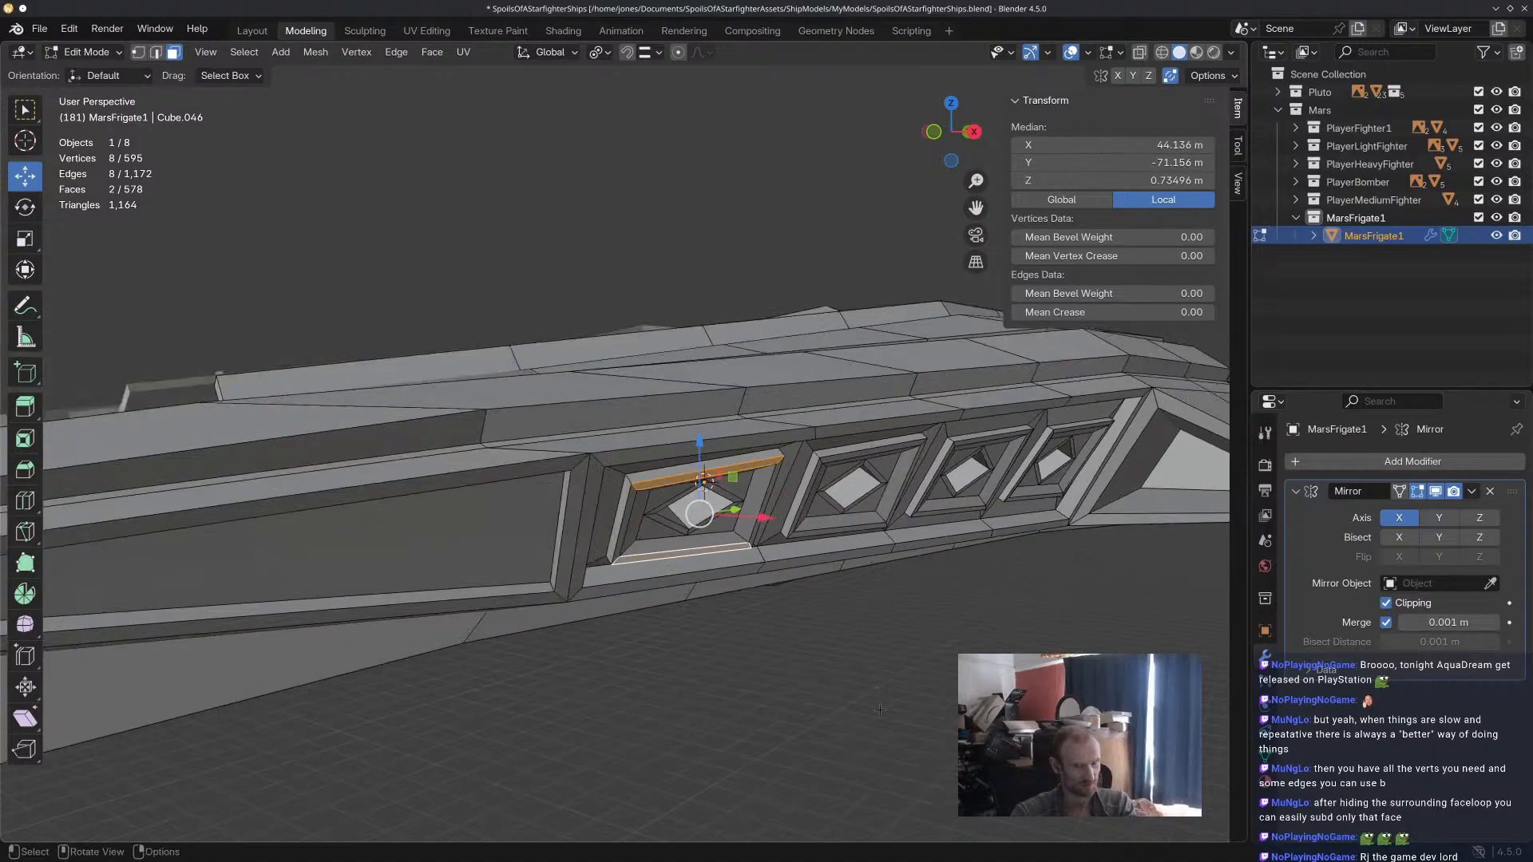
pyautogui.hotkey('alt', 'a')
# Select the upper and lower inner frame strips of all four flank panels and extrude them outward.
pyautogui.moveTo(878, 703); pyautogui.dragTo(822, 654, button='middle')
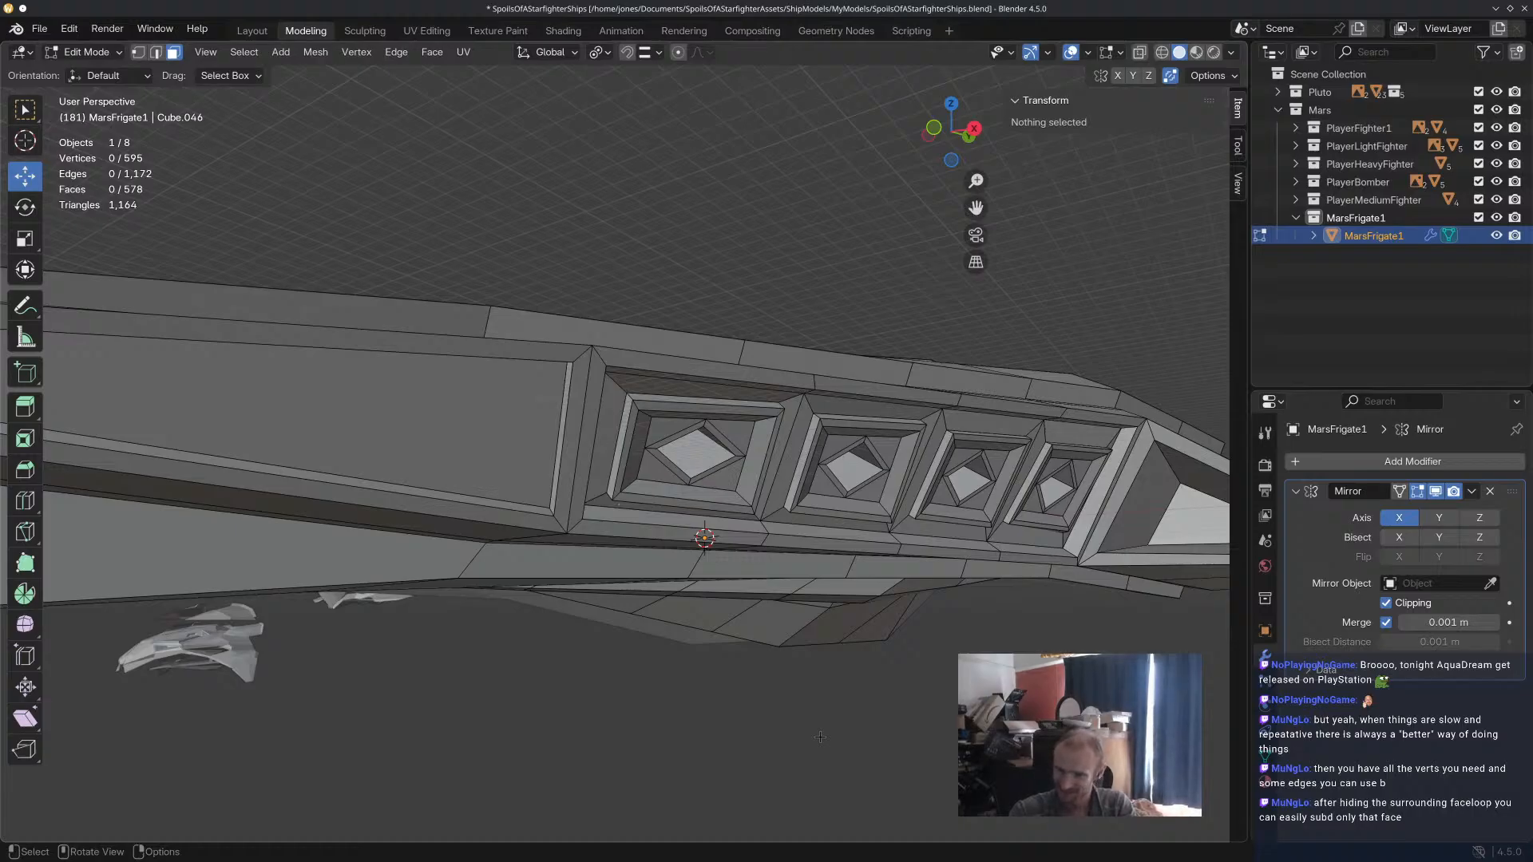
pyautogui.moveTo(842, 727); pyautogui.dragTo(789, 588, button='middle')
pyautogui.scroll(4, 725, 527)
pyautogui.moveTo(558, 400); pyautogui.dragTo(527, 452, button='middle')
pyautogui.click(747, 305)
pyautogui.scroll(-3, 898, 415)
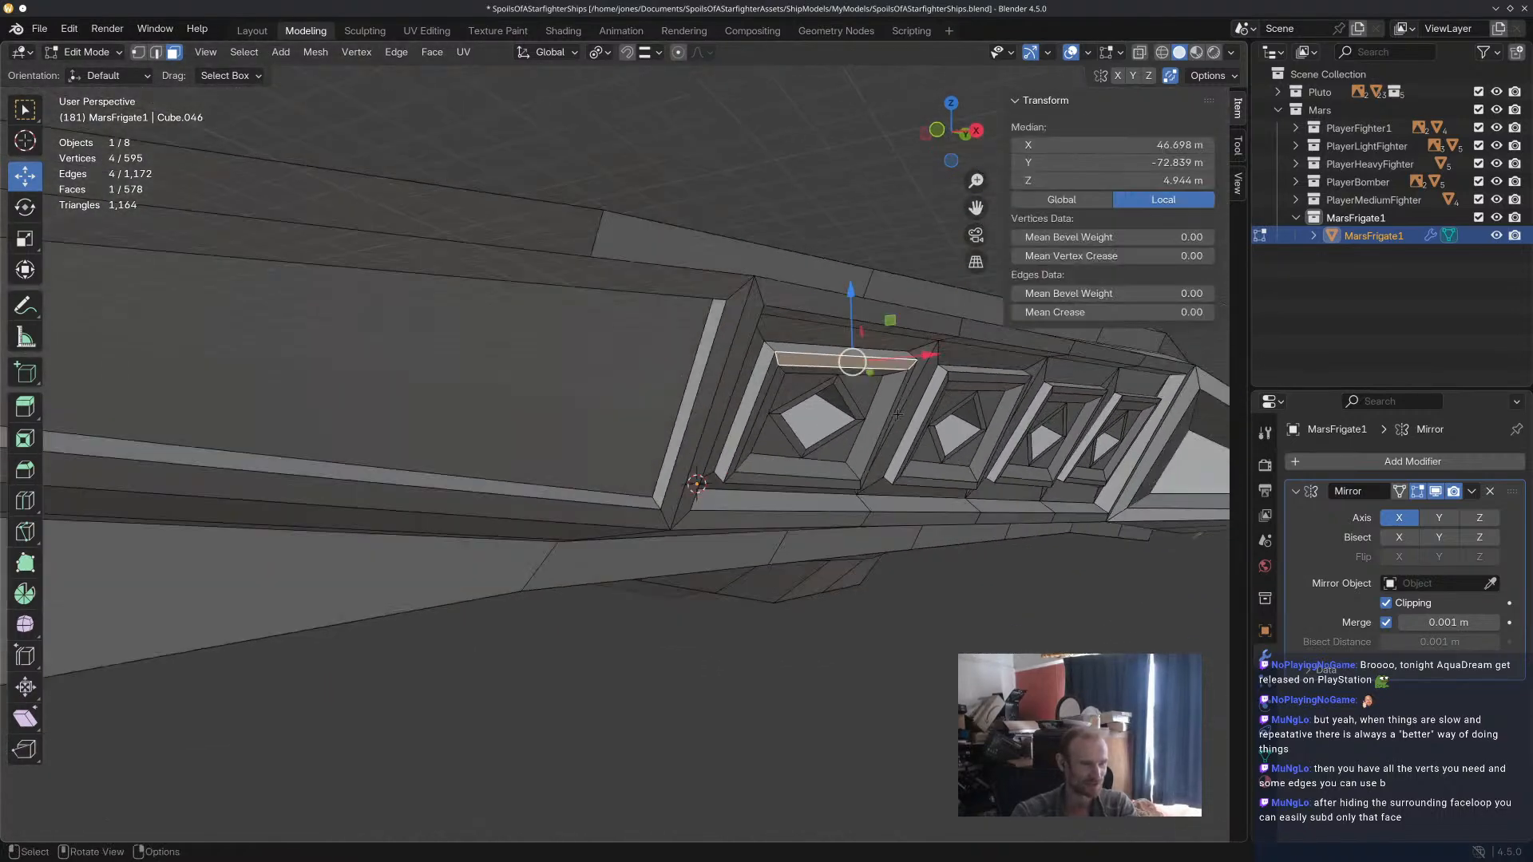
pyautogui.keyDown('shift'); pyautogui.click(785, 477); pyautogui.keyUp('shift')
pyautogui.press('KP_Decimal')
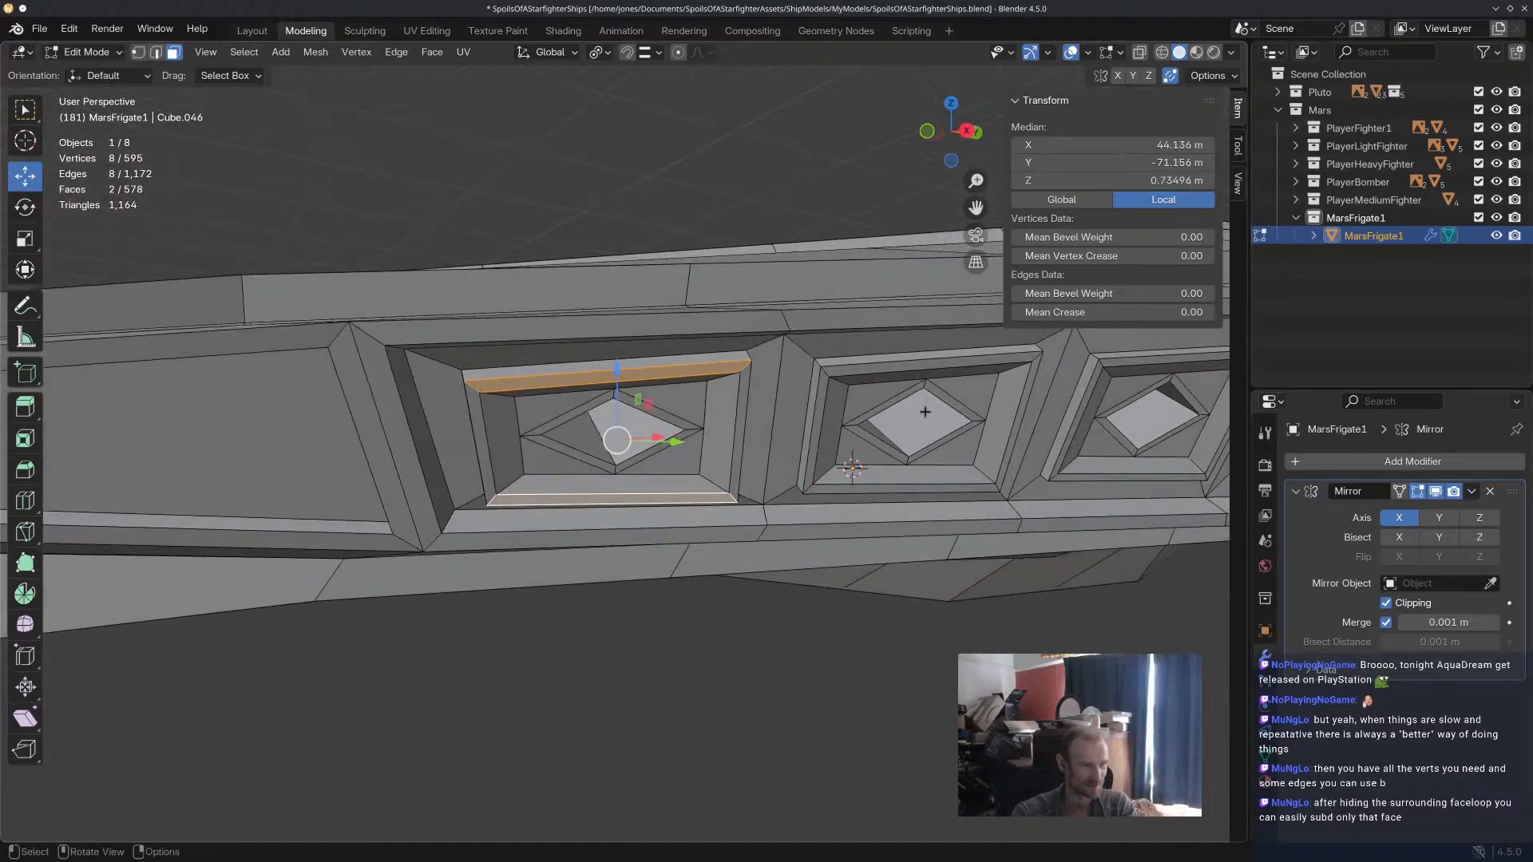
pyautogui.keyDown('shift'); pyautogui.click(938, 364); pyautogui.keyUp('shift')
pyautogui.keyDown('shift'); pyautogui.click(900, 488); pyautogui.keyUp('shift')
pyautogui.keyDown('shift'); pyautogui.moveTo(1074, 508); pyautogui.dragTo(678, 497, button='middle'); pyautogui.keyUp('shift')
pyautogui.keyDown('shift'); pyautogui.click(886, 351); pyautogui.keyUp('shift')
pyautogui.keyDown('shift'); pyautogui.click(831, 470); pyautogui.keyUp('shift')
pyautogui.keyDown('shift'); pyautogui.click(1068, 353); pyautogui.keyUp('shift')
pyautogui.keyDown('shift'); pyautogui.click(1050, 464); pyautogui.keyUp('shift')
pyautogui.moveTo(1050, 464); pyautogui.dragTo(1074, 484, button='middle')
pyautogui.scroll(-4, 1072, 486)
pyautogui.press('e')
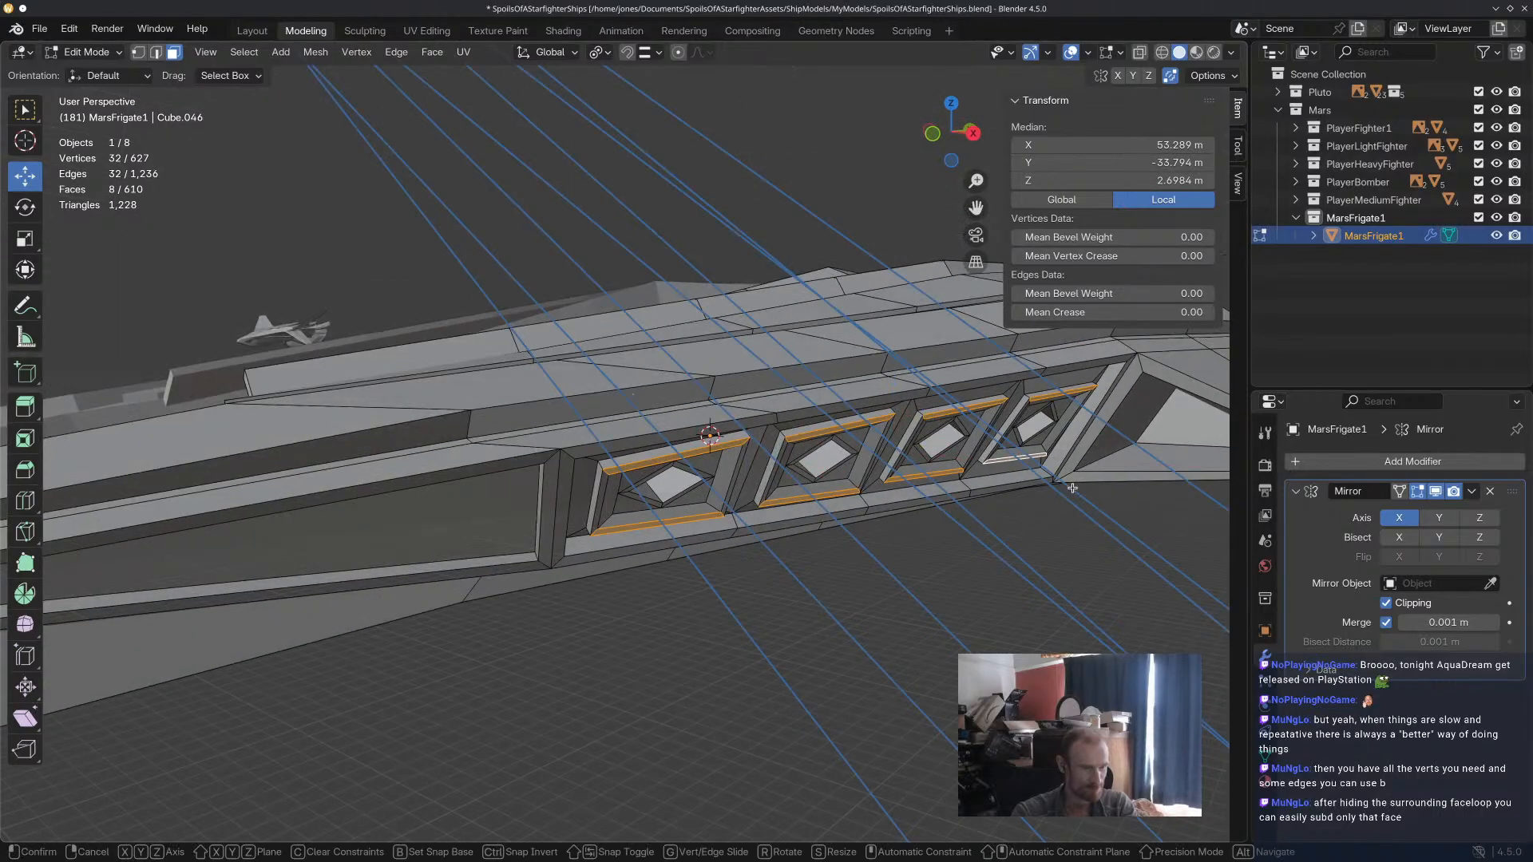
pyautogui.click(1086, 527)
pyautogui.moveTo(1085, 527); pyautogui.dragTo(954, 460, button='middle')
pyautogui.click(1026, 579)
pyautogui.scroll(-8, 1026, 579)
pyautogui.scroll(4, 1013, 423)
pyautogui.hotkey('ctrl', 'z')
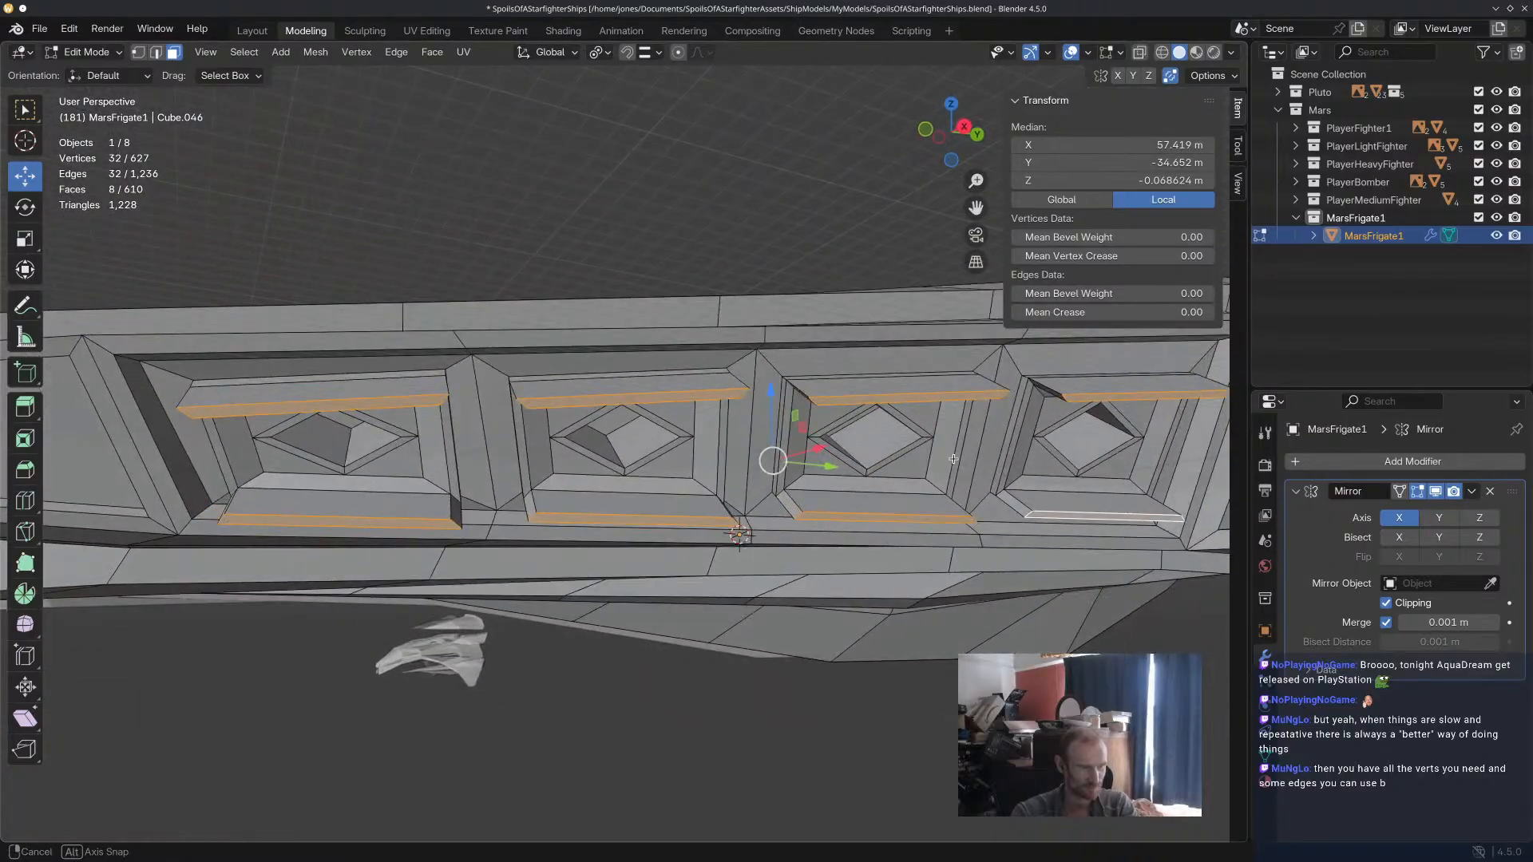
# Switch the transform orientation to Local and scale the eight extruded strip faces to about 0.787.
pyautogui.click(554, 56)
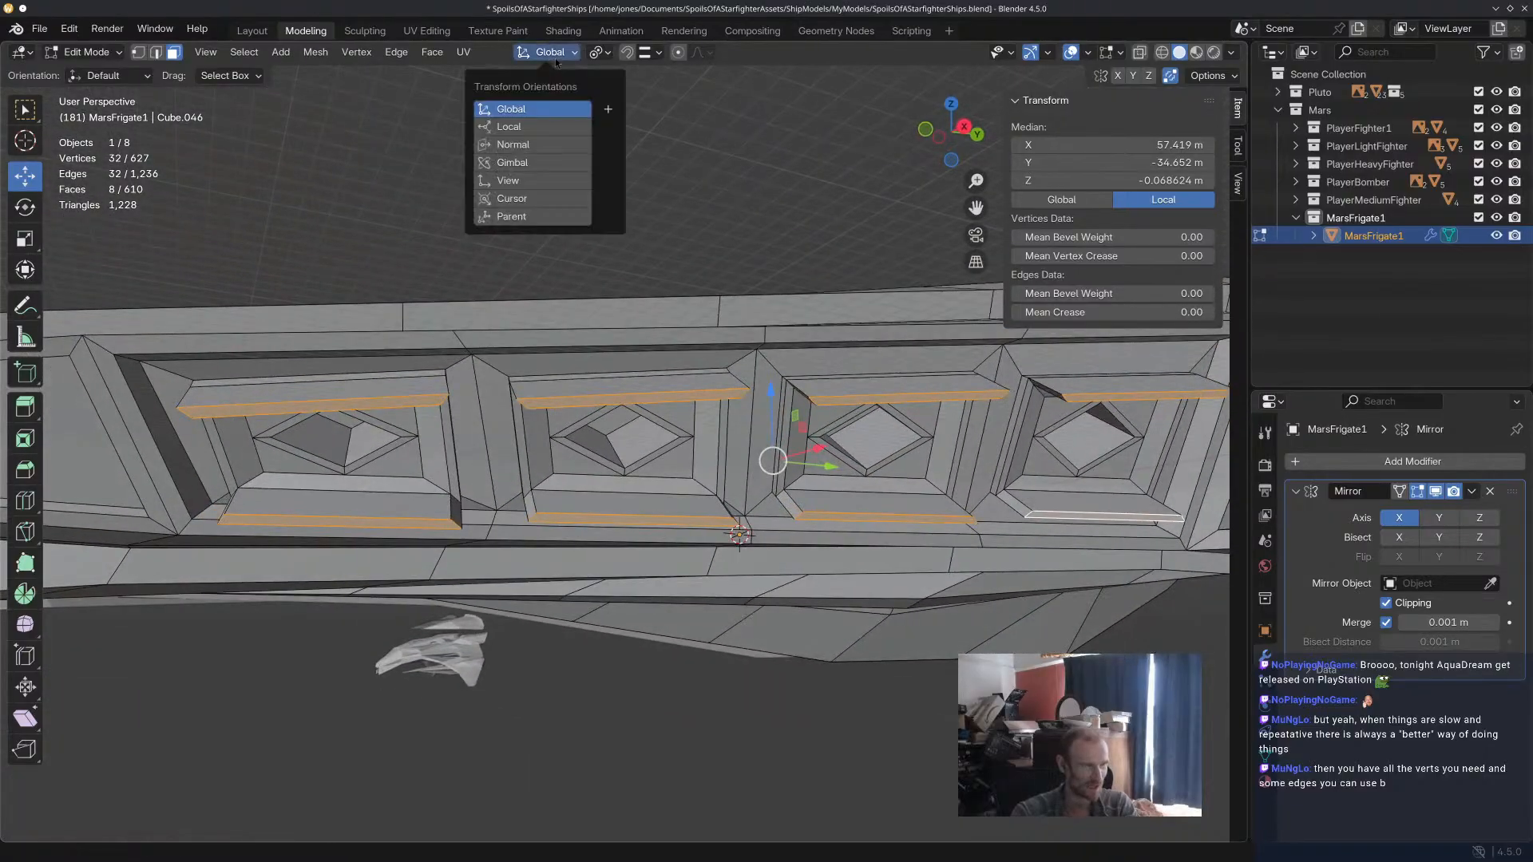
pyautogui.click(554, 128)
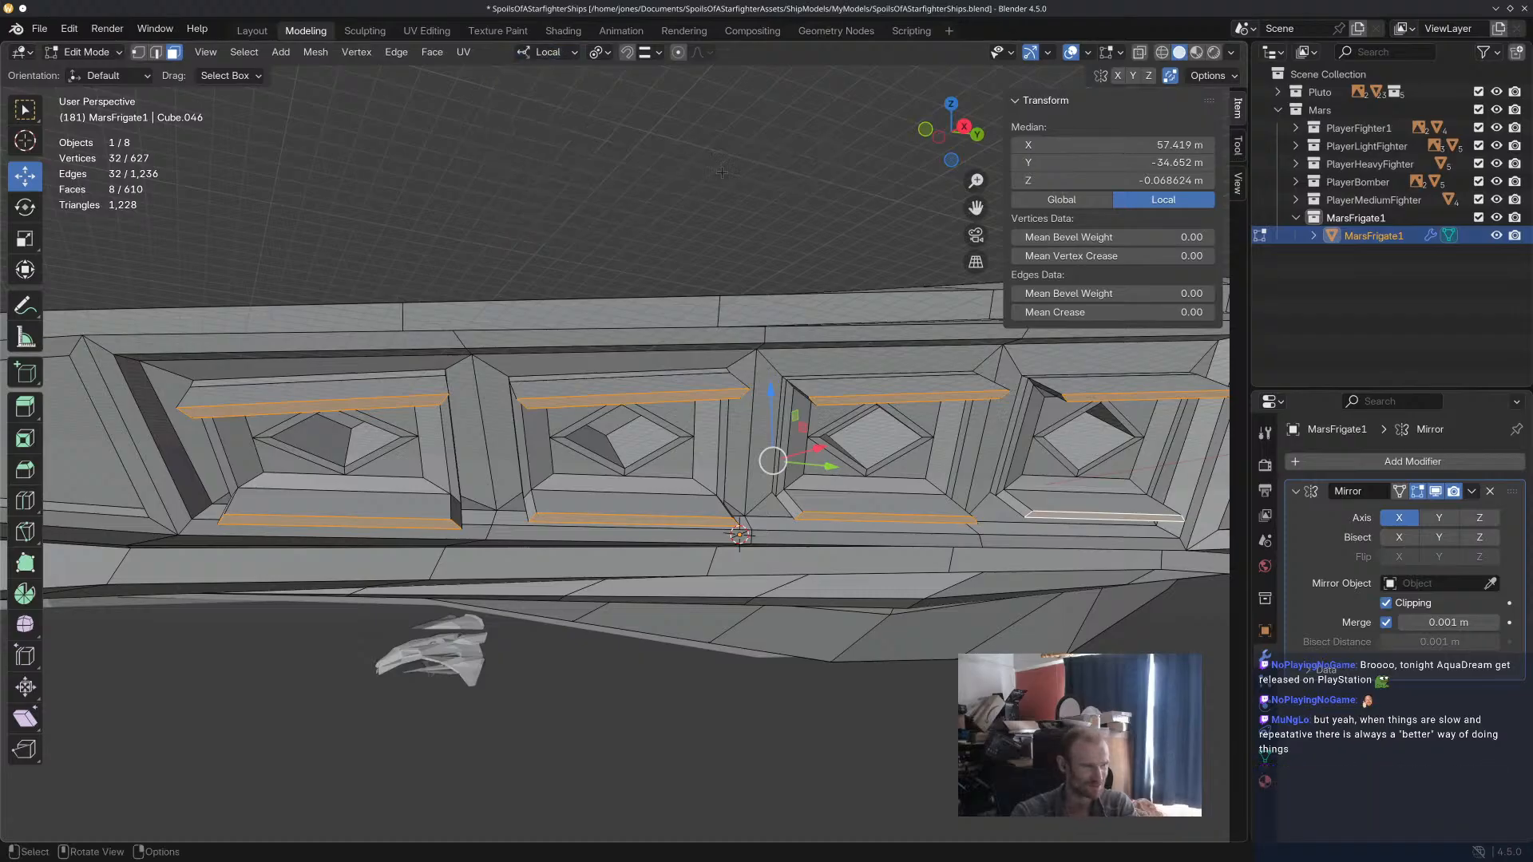
pyautogui.press('s')
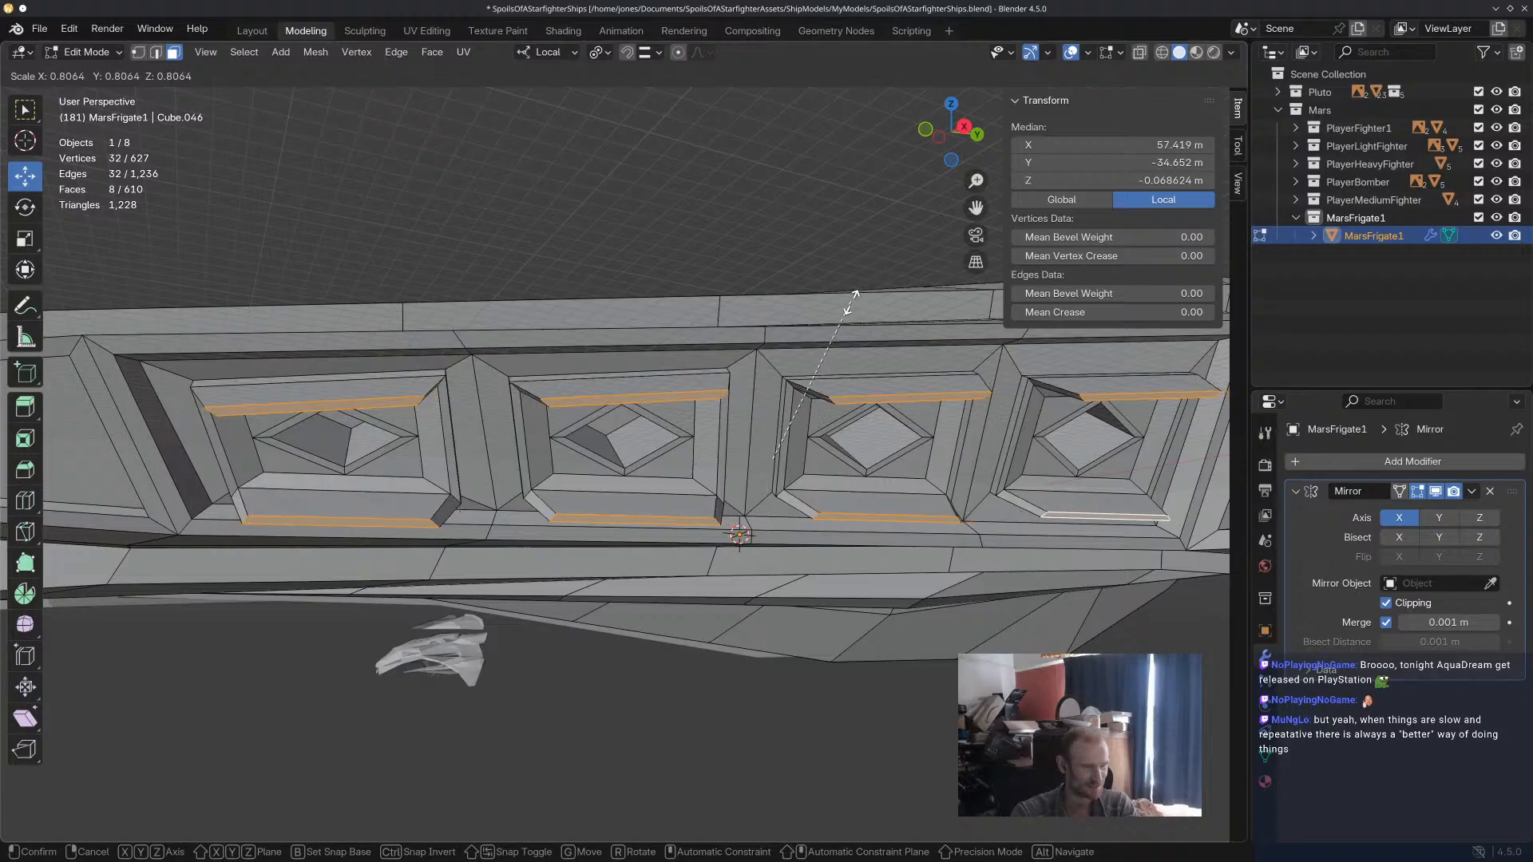
pyautogui.click(839, 301)
# Select the four upper extruded faces and move them about 4.1 m inward along X and 2.3 m down.
pyautogui.moveTo(839, 301); pyautogui.dragTo(817, 342, button='middle')
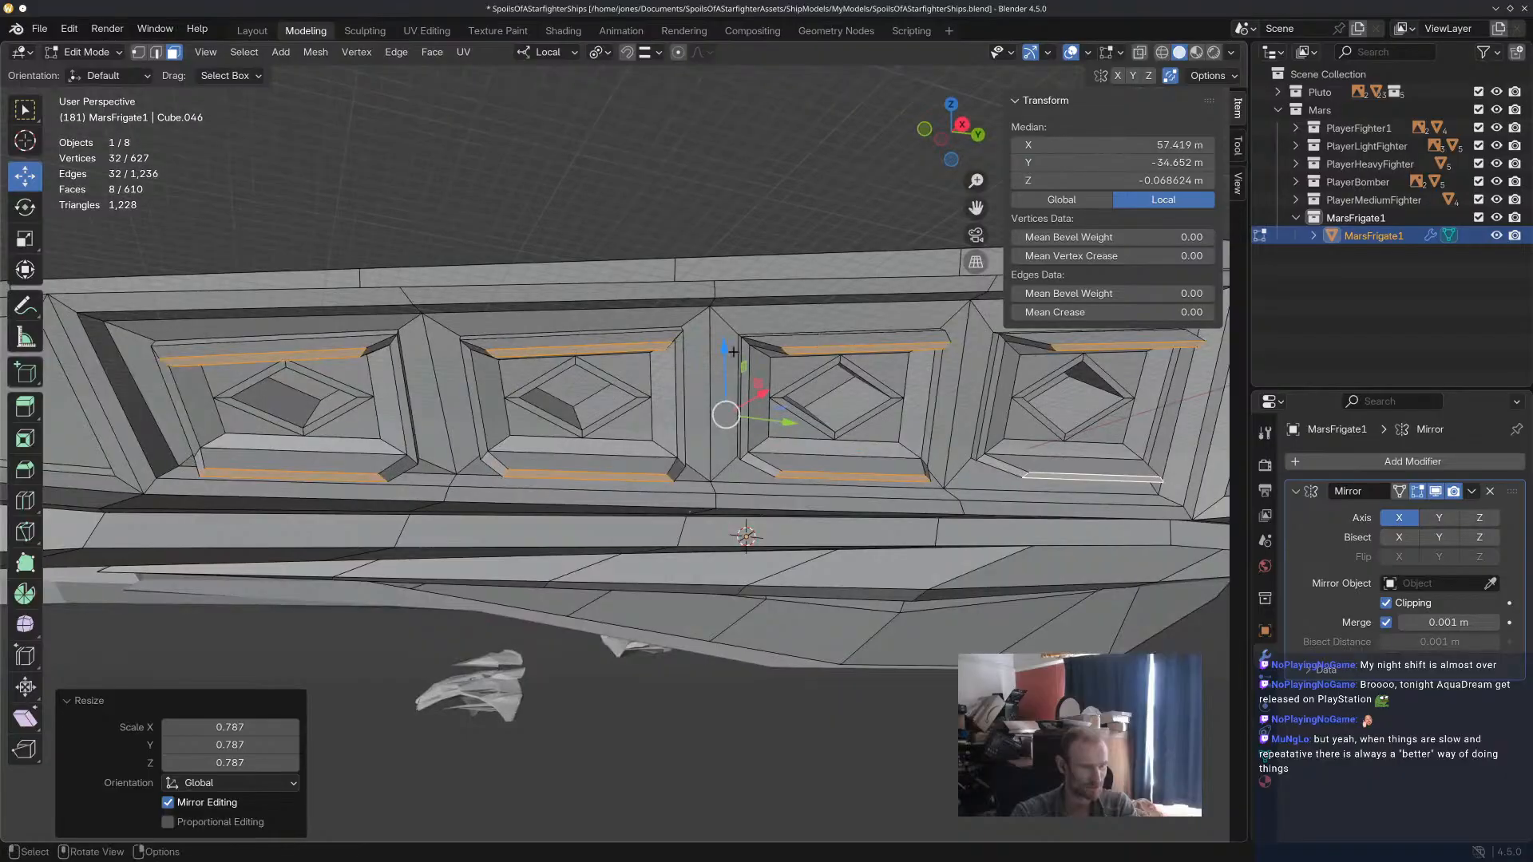
pyautogui.click(641, 347)
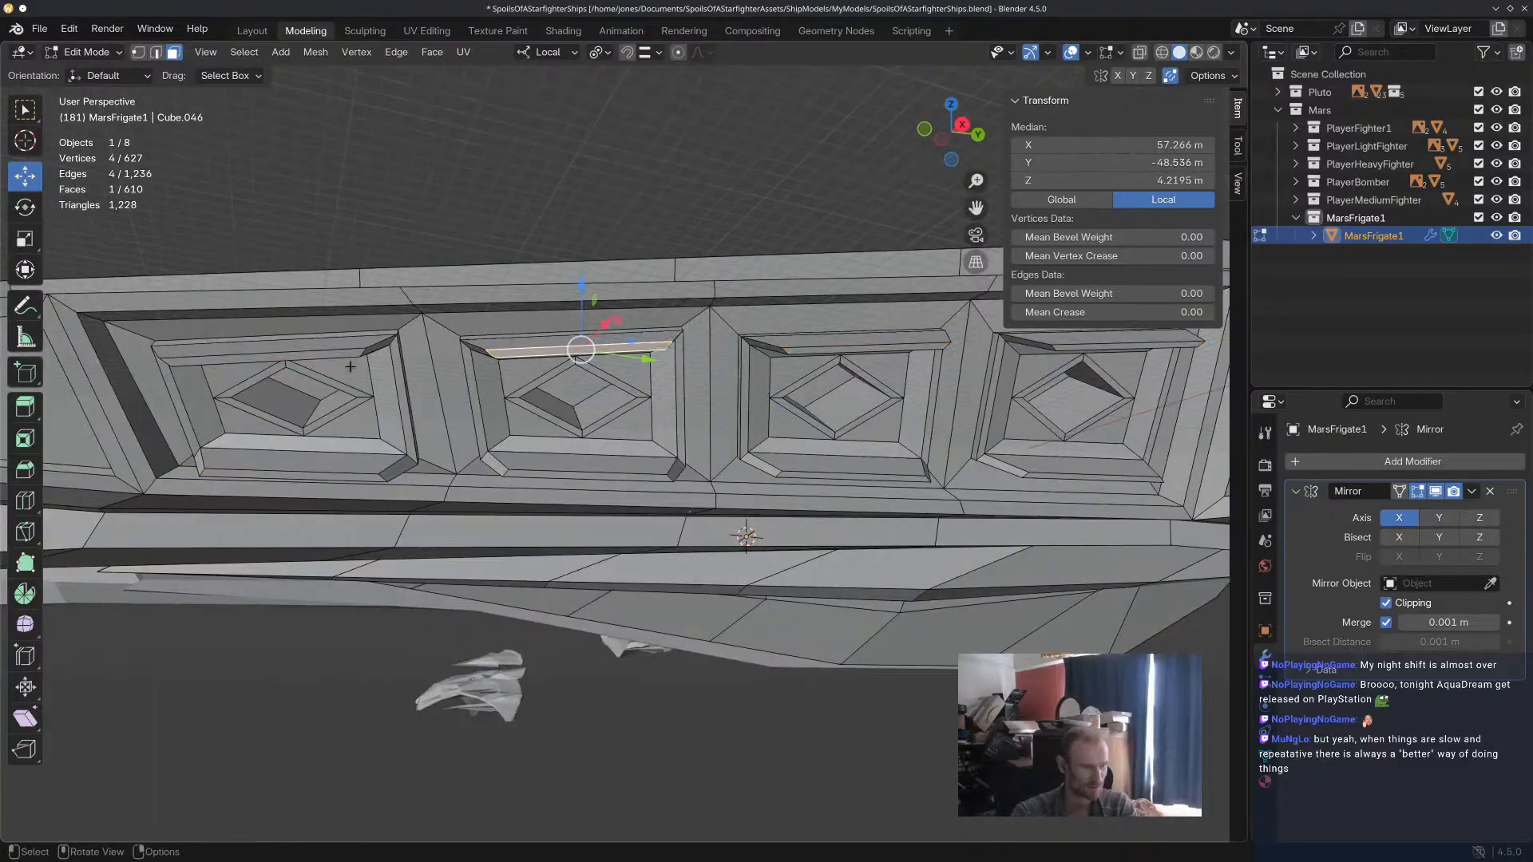
pyautogui.keyDown('shift'); pyautogui.click(341, 354); pyautogui.keyUp('shift')
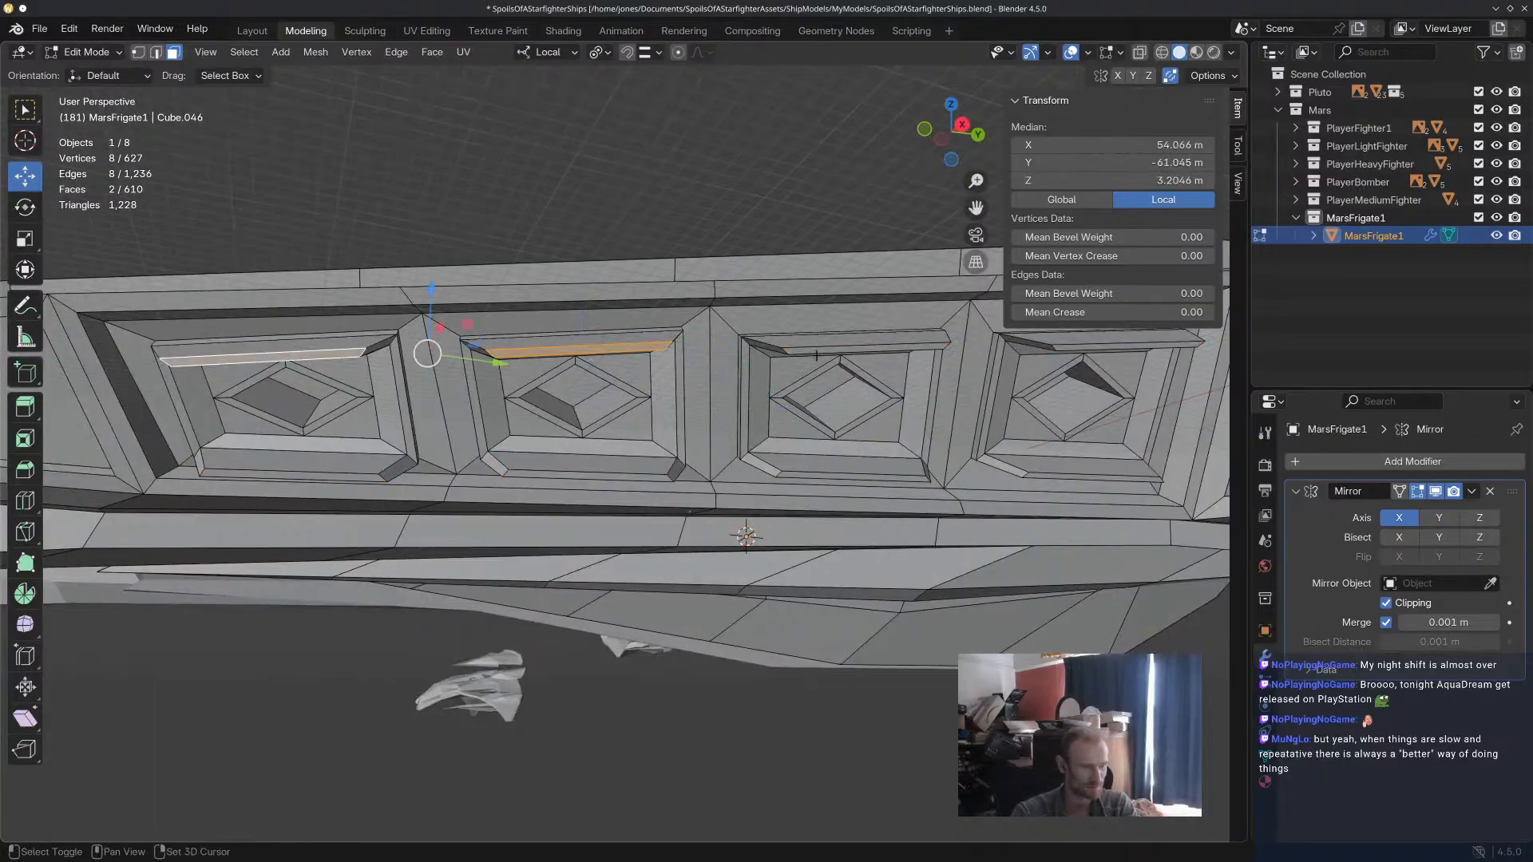
pyautogui.keyDown('shift'); pyautogui.click(1117, 345); pyautogui.keyUp('shift')
pyautogui.moveTo(734, 302); pyautogui.dragTo(1004, 400, button='middle')
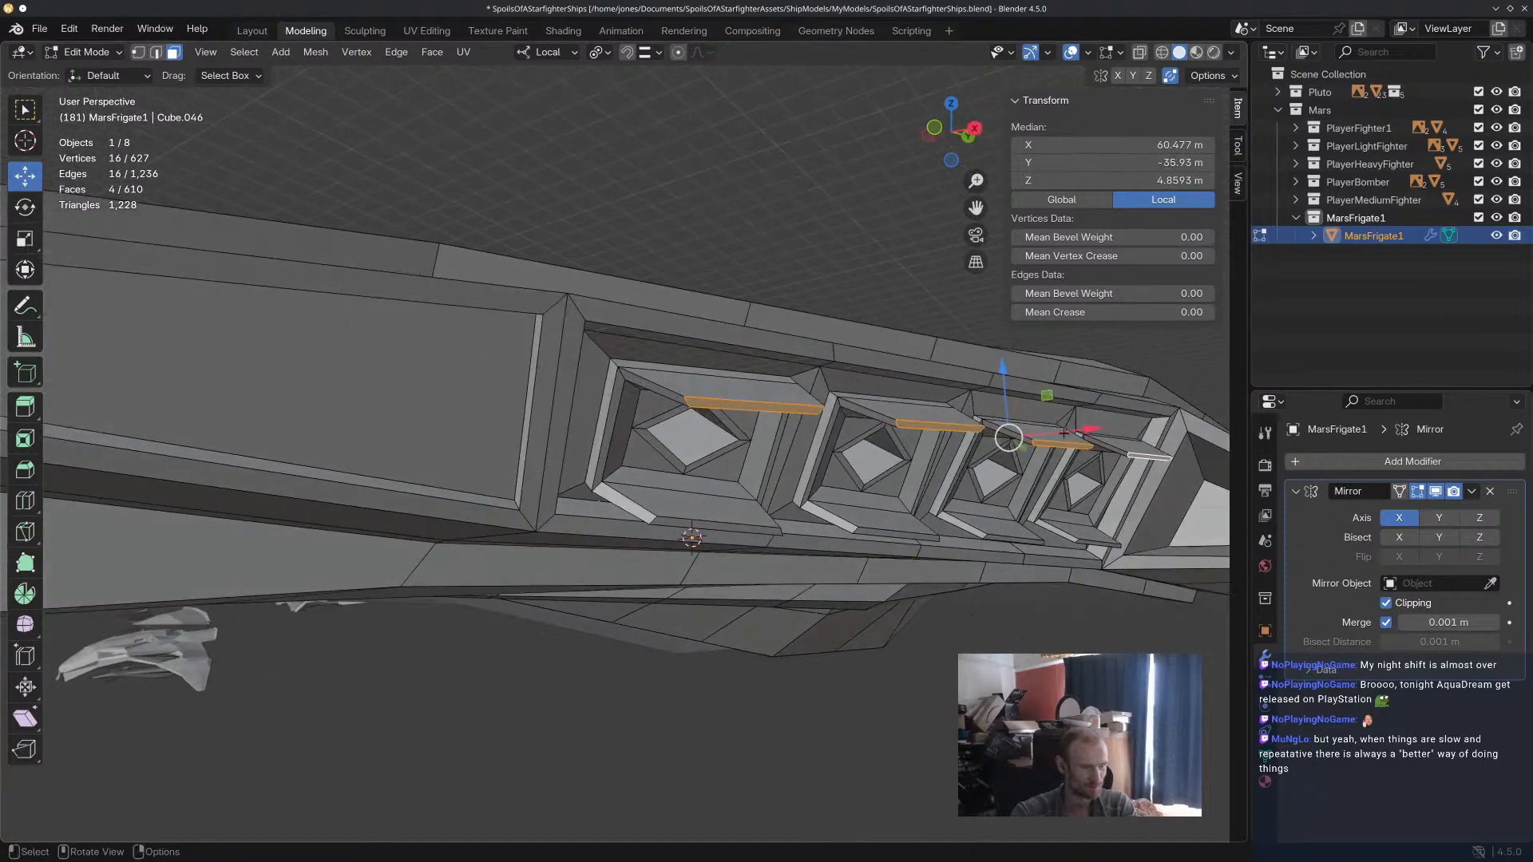
pyautogui.moveTo(1005, 371); pyautogui.dragTo(1089, 439)
pyautogui.moveTo(1088, 439); pyautogui.dragTo(1114, 470, button='middle')
pyautogui.moveTo(1137, 512); pyautogui.dragTo(1092, 514)
pyautogui.moveTo(1014, 444); pyautogui.dragTo(1016, 421)
pyautogui.moveTo(1095, 493); pyautogui.dragTo(1102, 492)
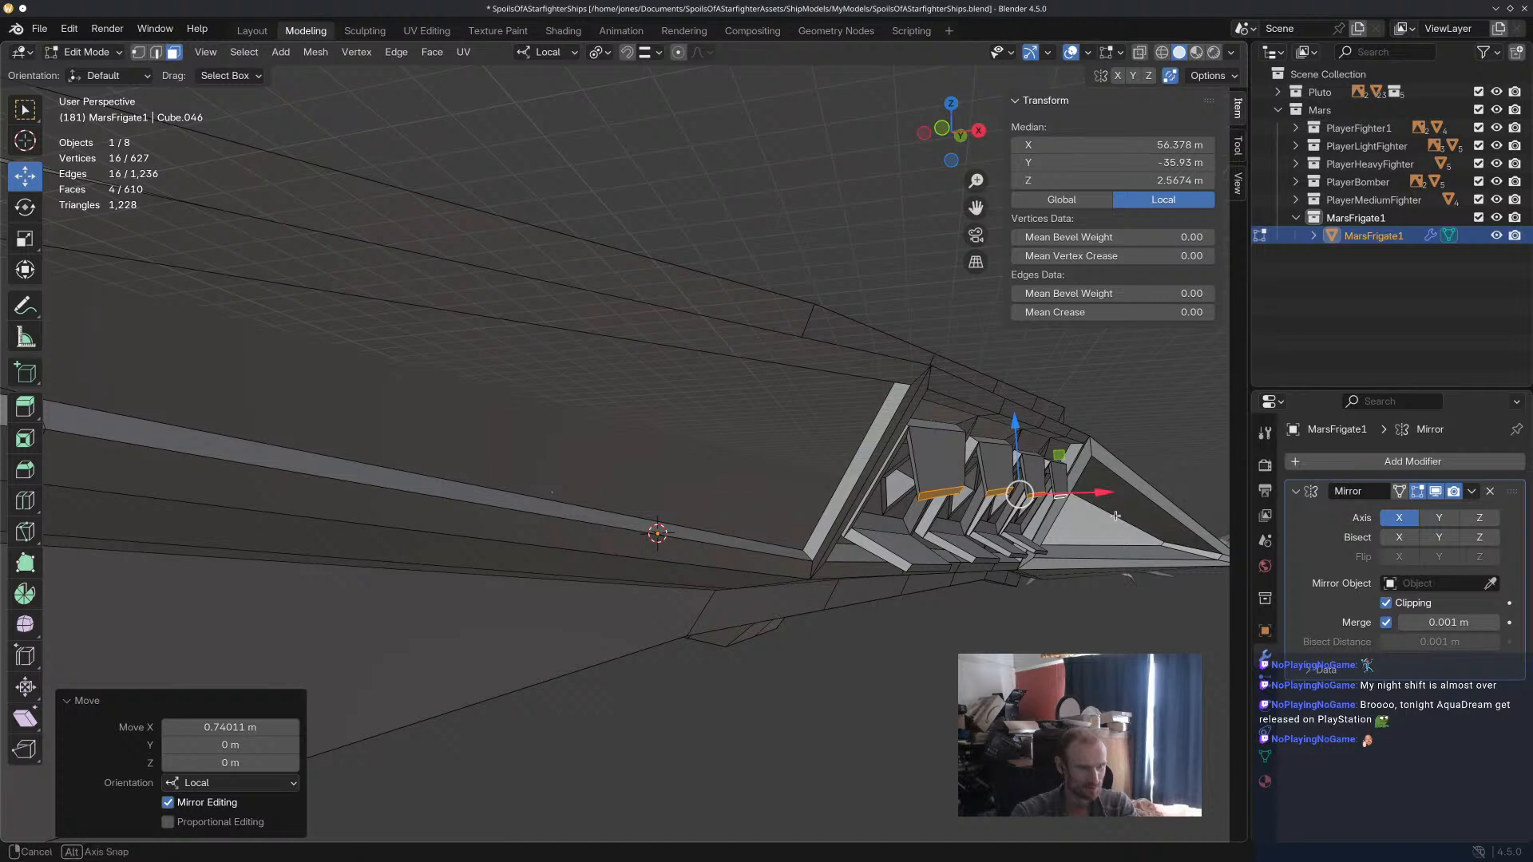
pyautogui.moveTo(1116, 515); pyautogui.dragTo(1125, 509, button='middle')
pyautogui.press('r')
pyautogui.press('x')
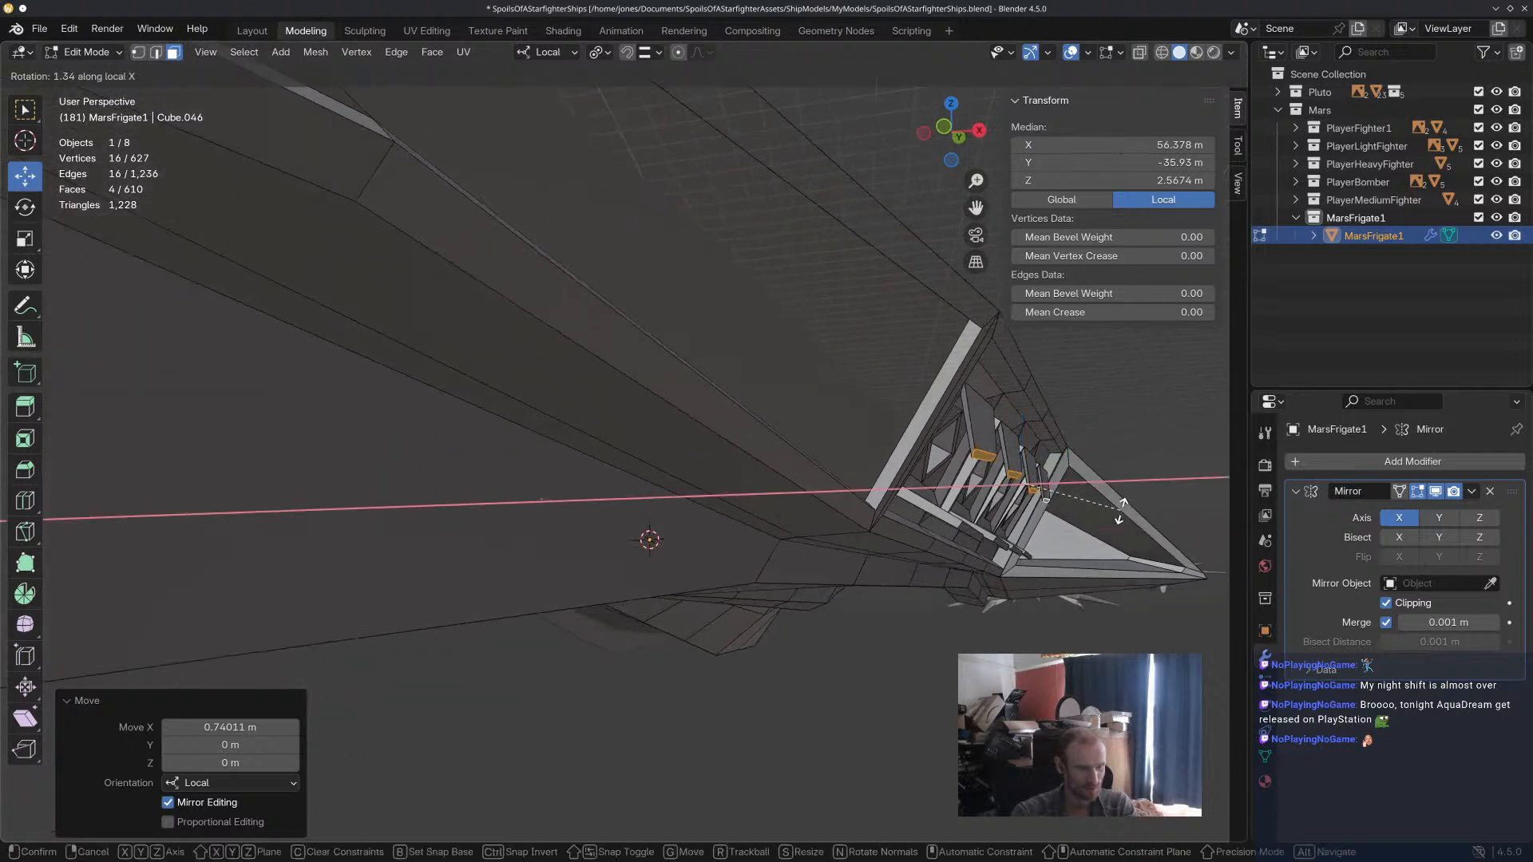
pyautogui.press('y')
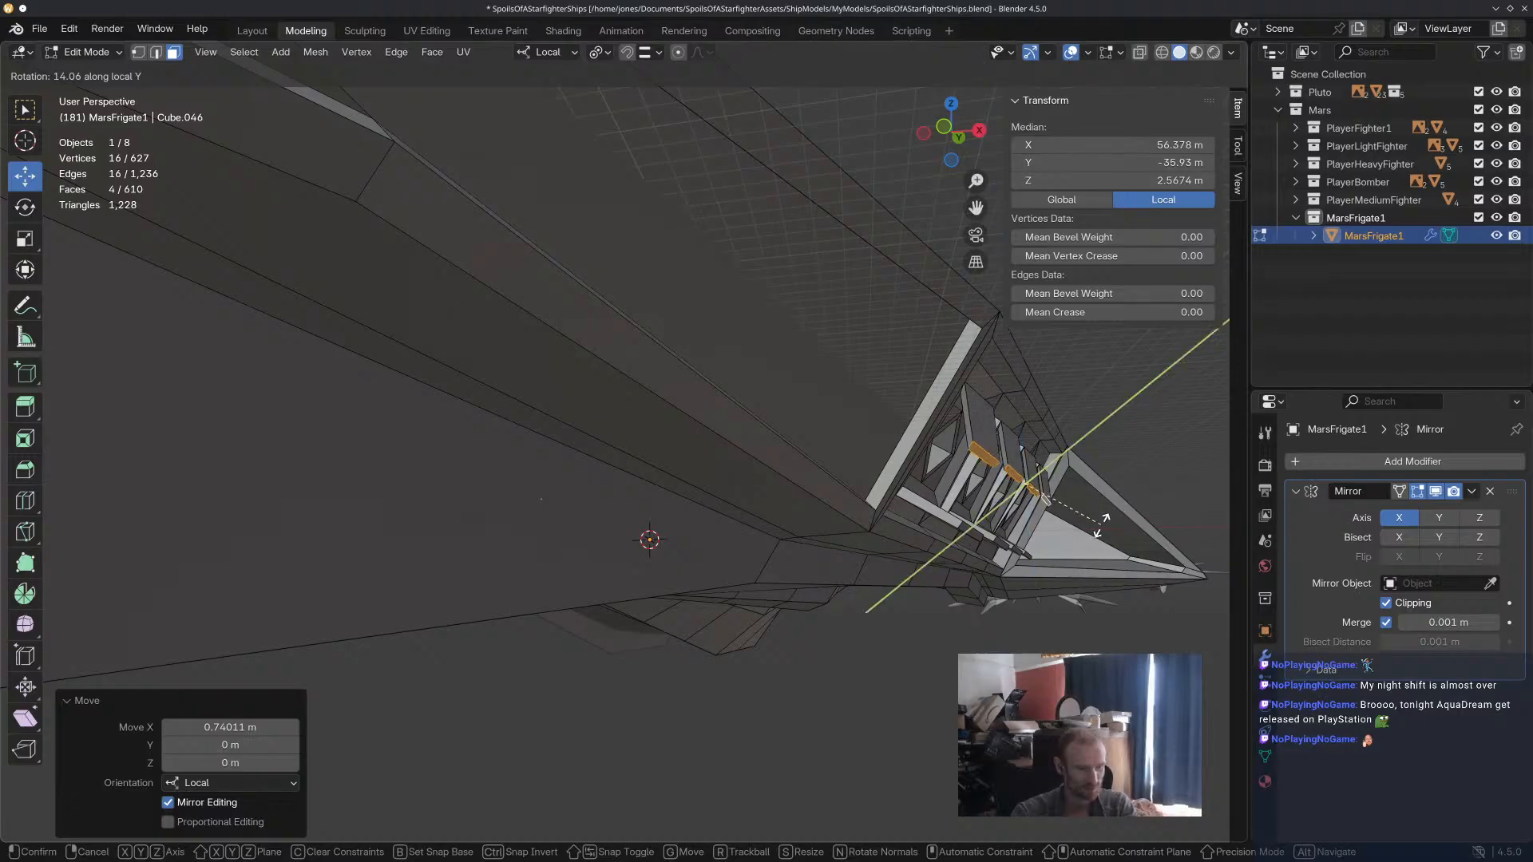
pyautogui.press('x')
pyautogui.press('z')
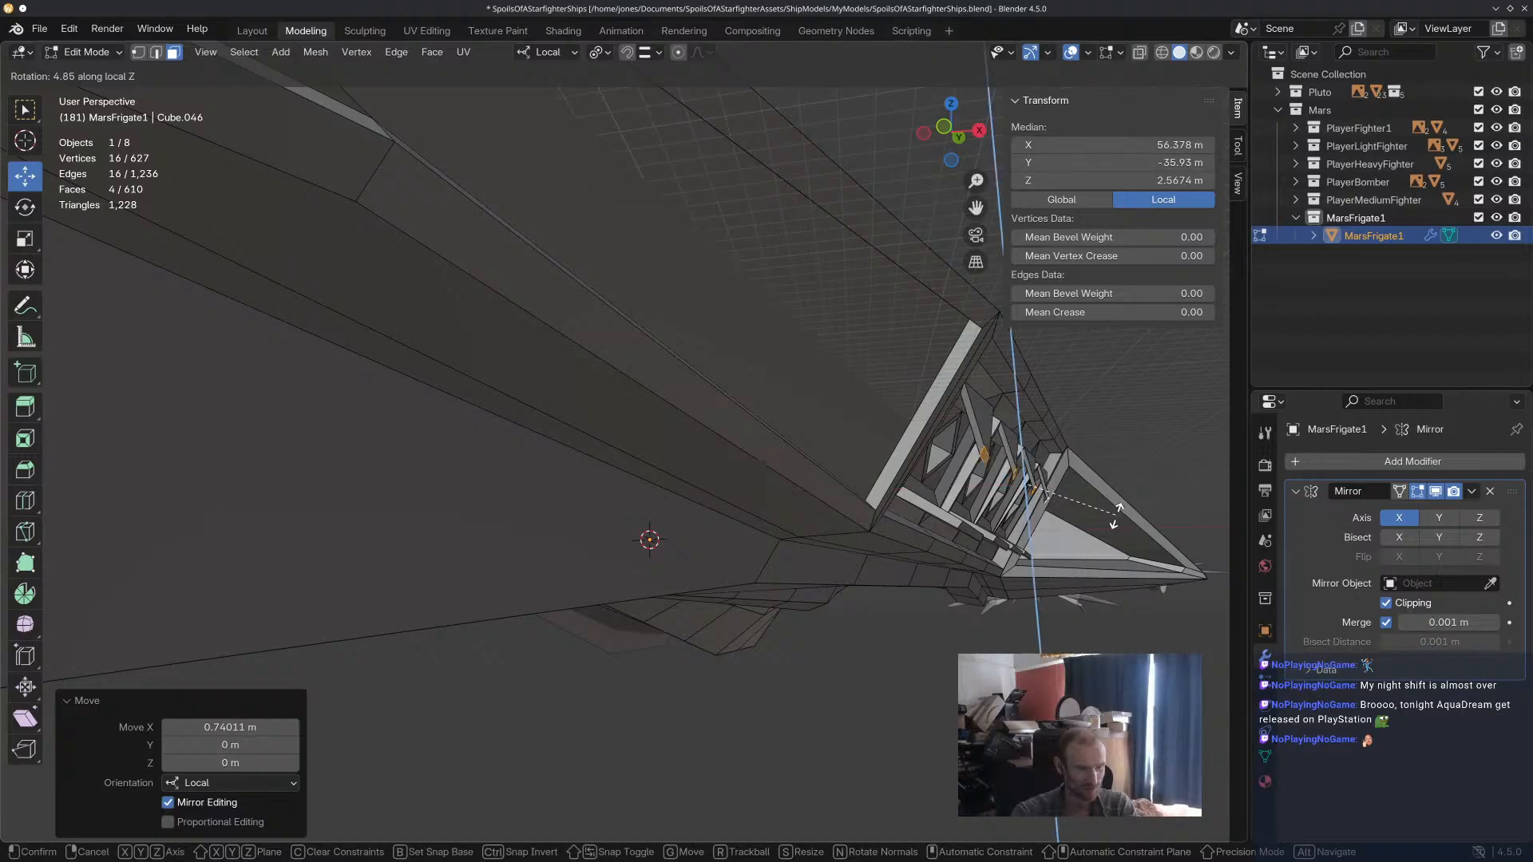
pyautogui.press('Escape')
pyautogui.press('KP_Decimal')
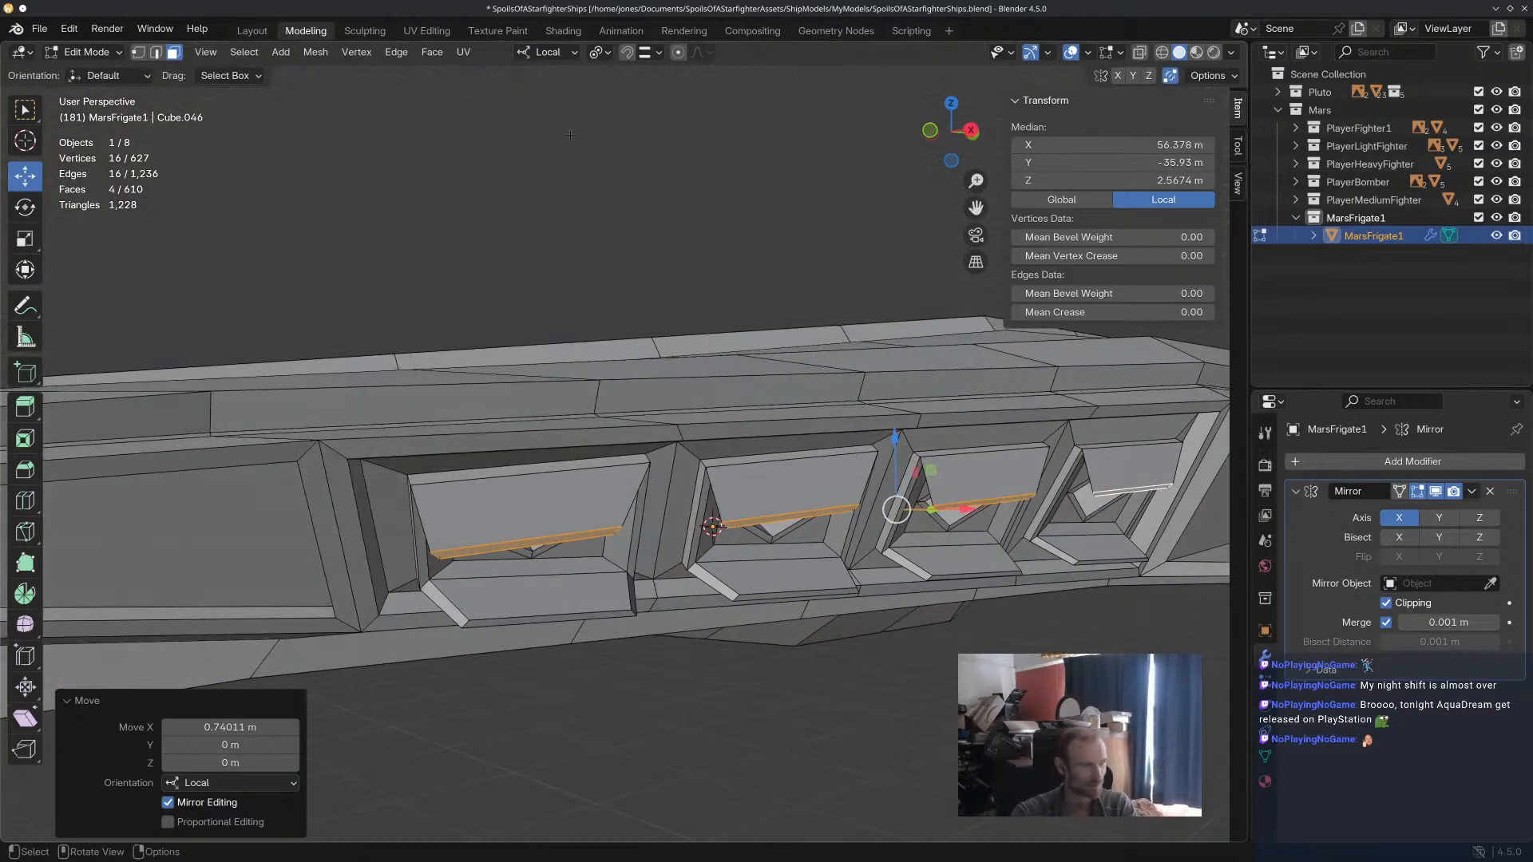
# Switch the transform orientation to Global and rotate the four upper flap faces about 6.75° around Y.
pyautogui.click(551, 52)
pyautogui.click(558, 112)
pyautogui.moveTo(747, 271); pyautogui.dragTo(813, 241, button='middle')
pyautogui.press('r')
pyautogui.press('x')
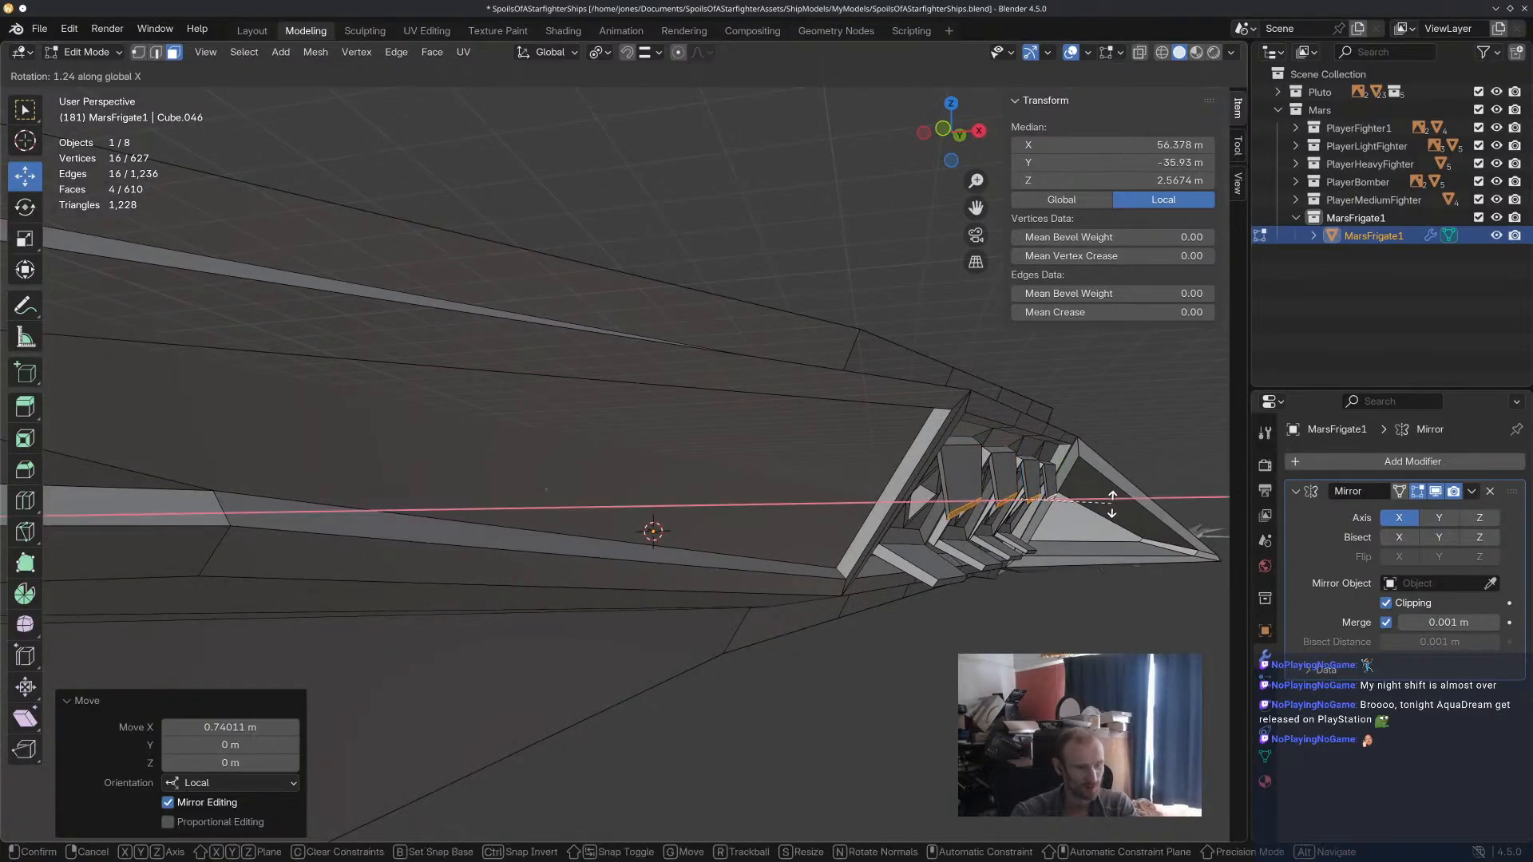
pyautogui.press('z')
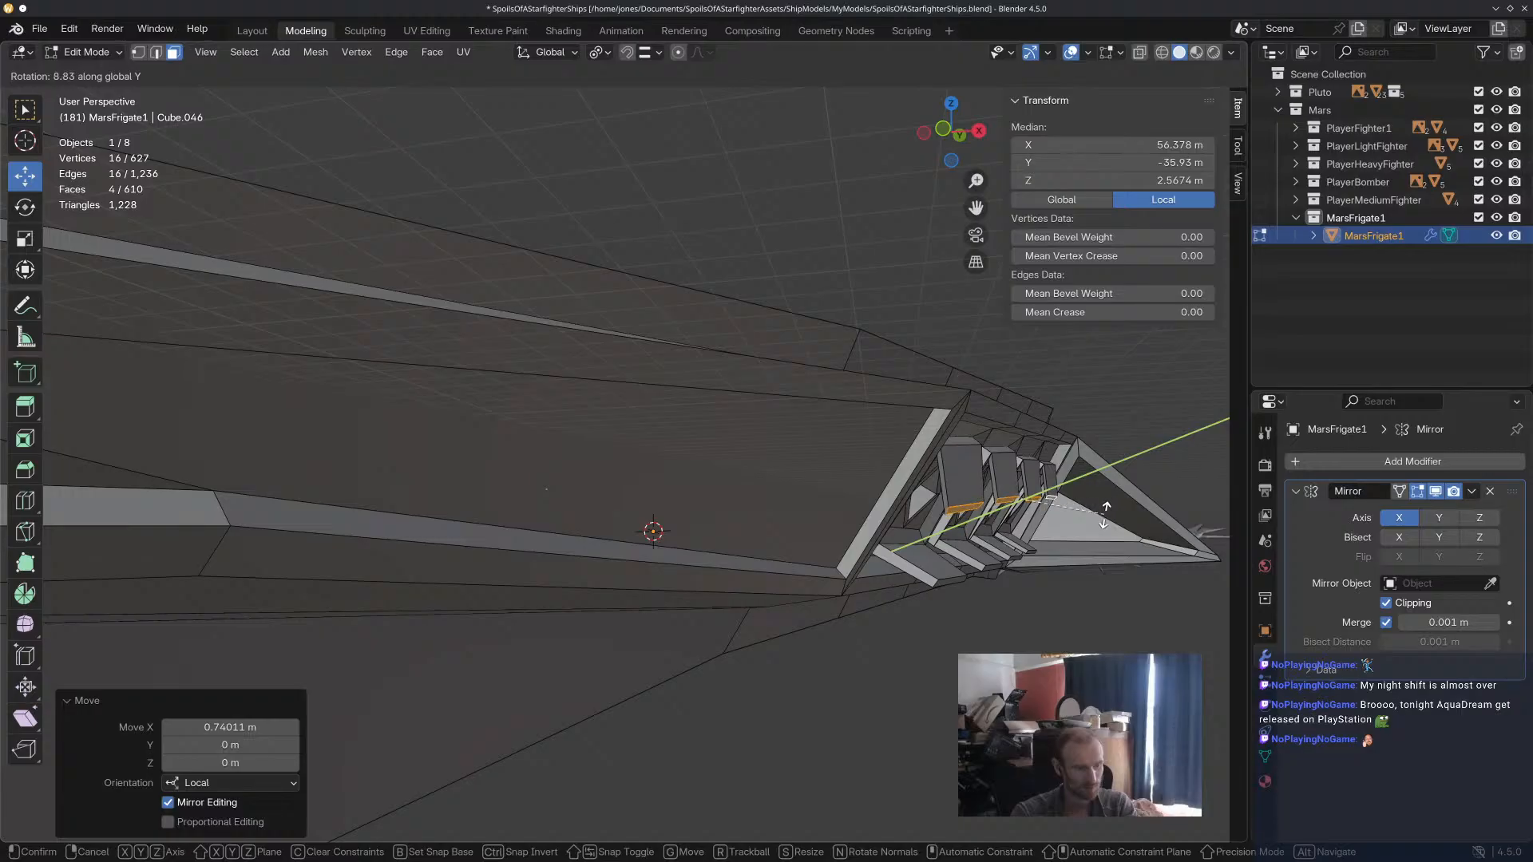
pyautogui.click(1108, 512)
# Try a further free rotation of the four upper flap faces in the view, and undo it.
pyautogui.moveTo(1074, 594)
pyautogui.mouseDown(button='middle')
pyautogui.moveTo(931, 600)
pyautogui.moveTo(946, 586)
pyautogui.moveTo(1082, 594)
pyautogui.mouseUp(button='middle')
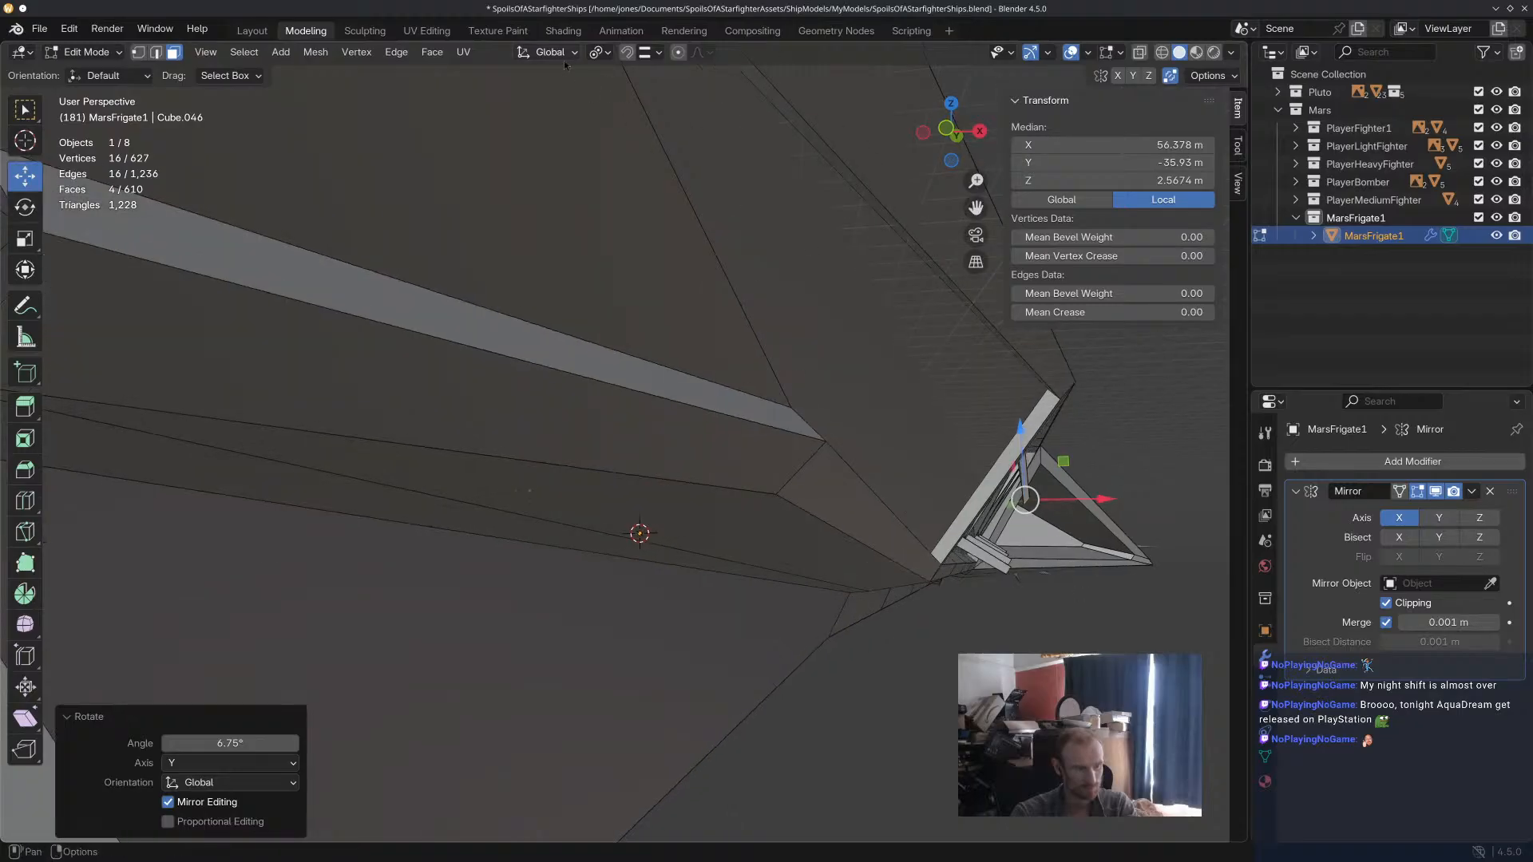
pyautogui.press('r')
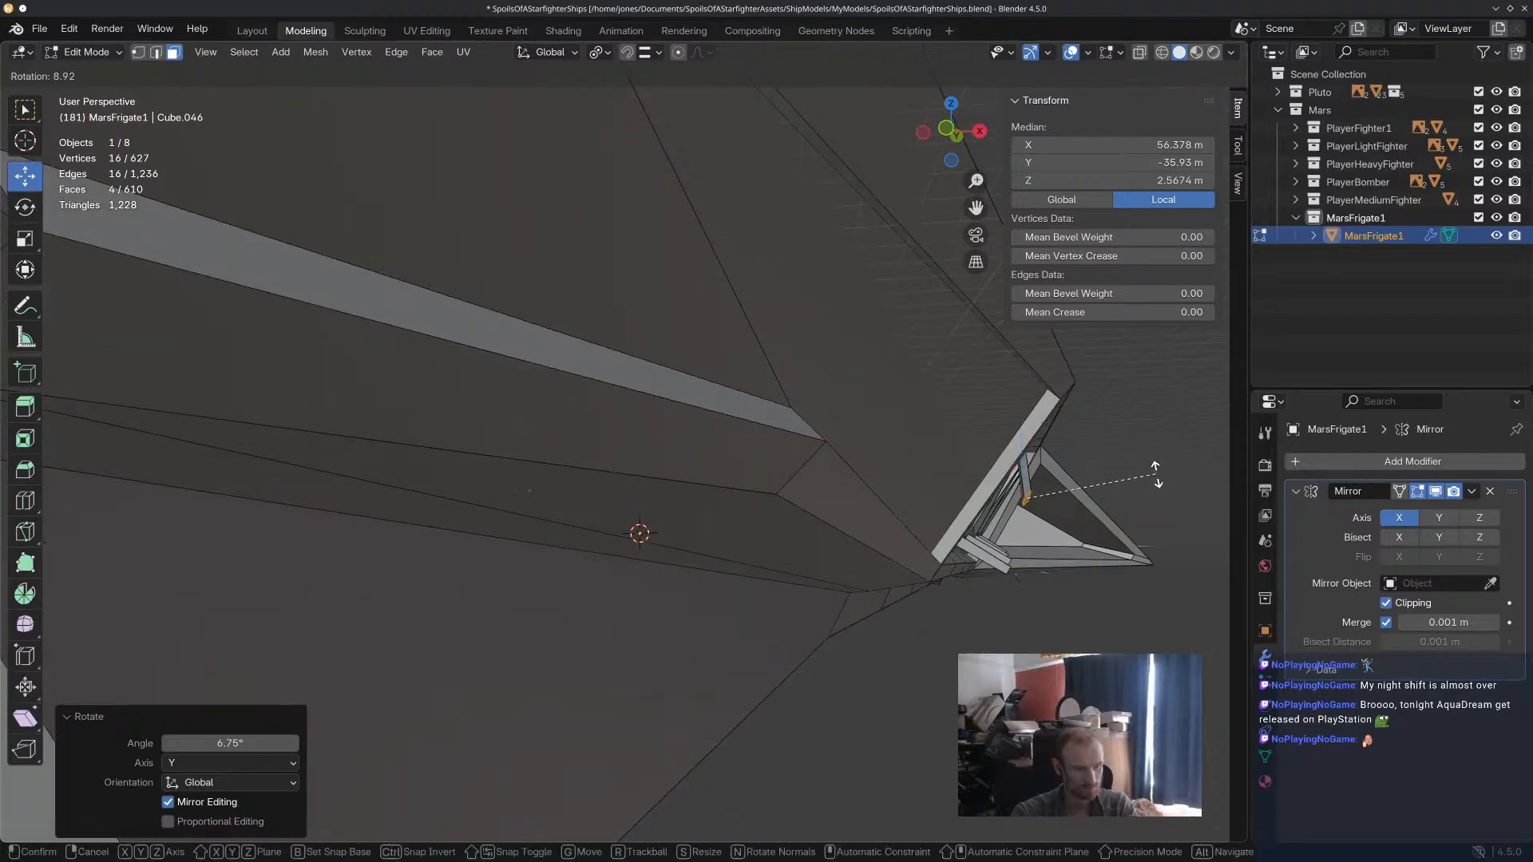
pyautogui.click(1112, 514)
pyautogui.moveTo(1112, 513); pyautogui.dragTo(521, 276, button='middle')
pyautogui.hotkey('ctrl', 'z')
# Select one end edge on each of the four upper flaps and lower them about 0.58 m along Z.
pyautogui.click(140, 52)
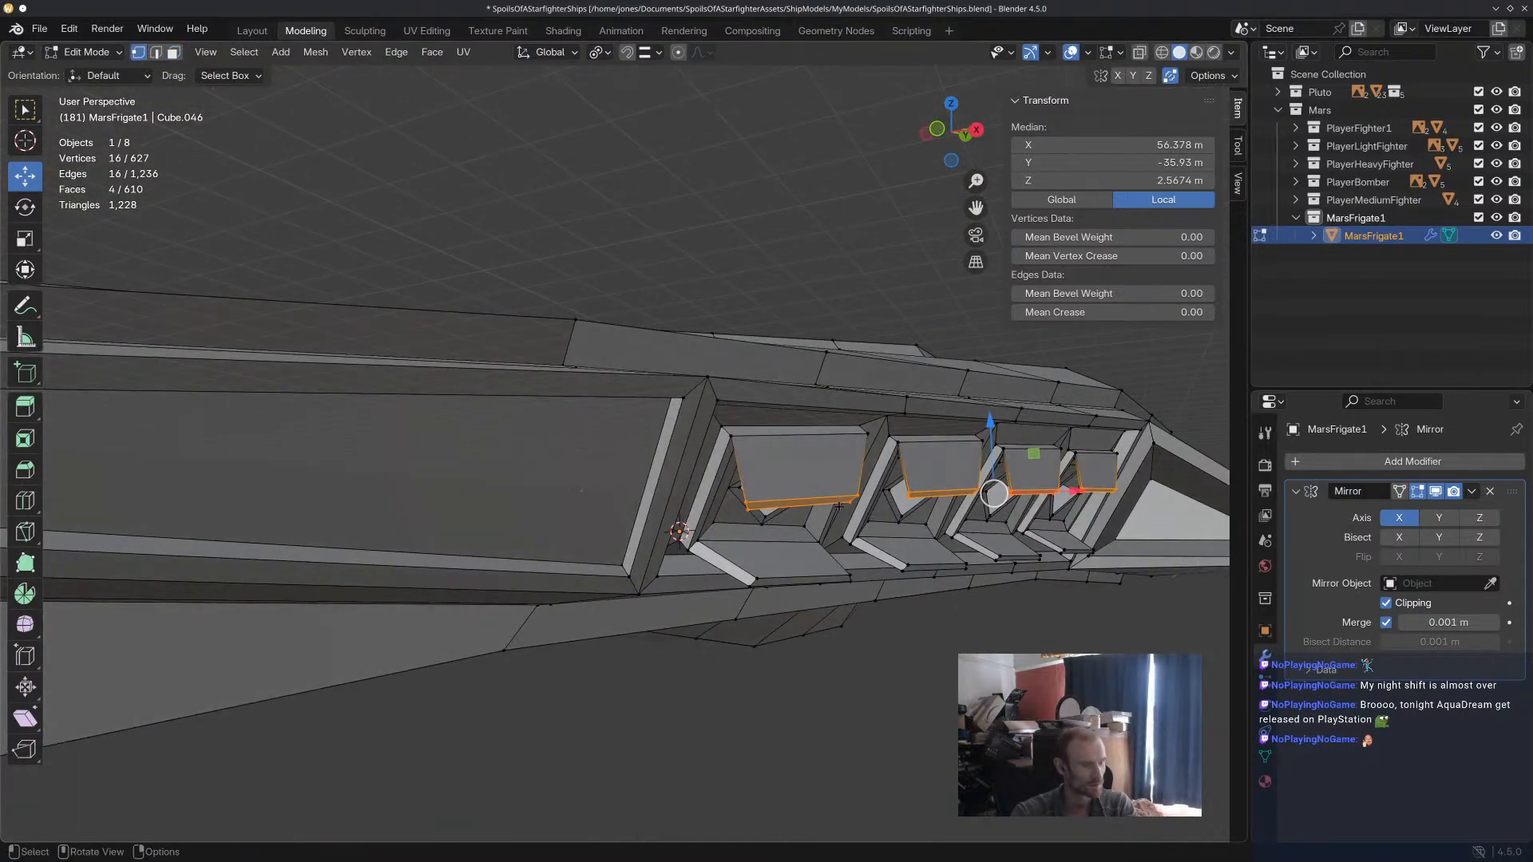
pyautogui.click(849, 502)
pyautogui.keyDown('shift'); pyautogui.click(978, 491); pyautogui.keyUp('shift')
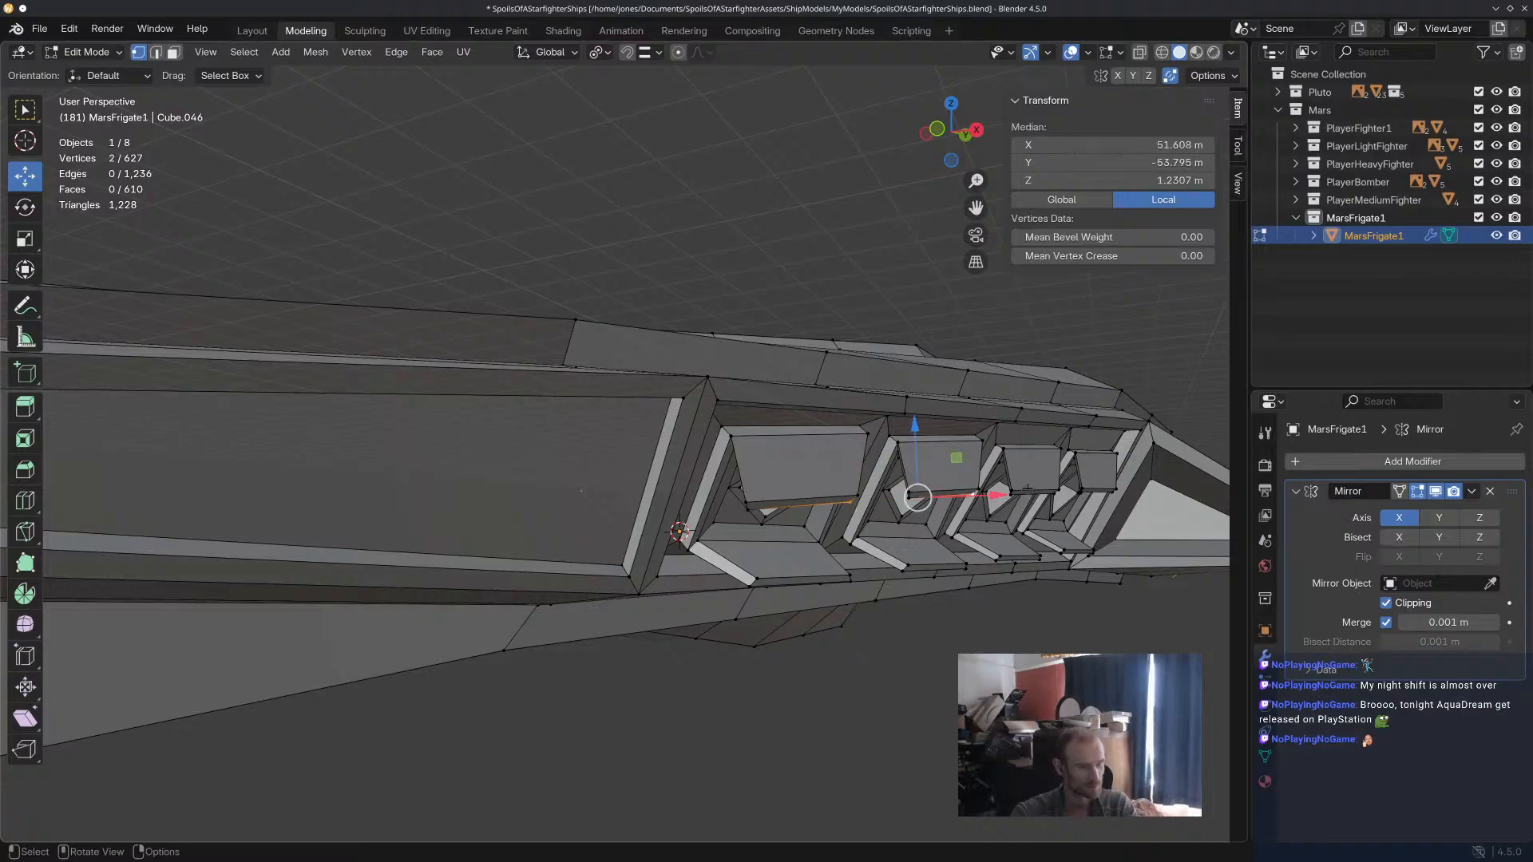
pyautogui.click(156, 52)
pyautogui.click(838, 497)
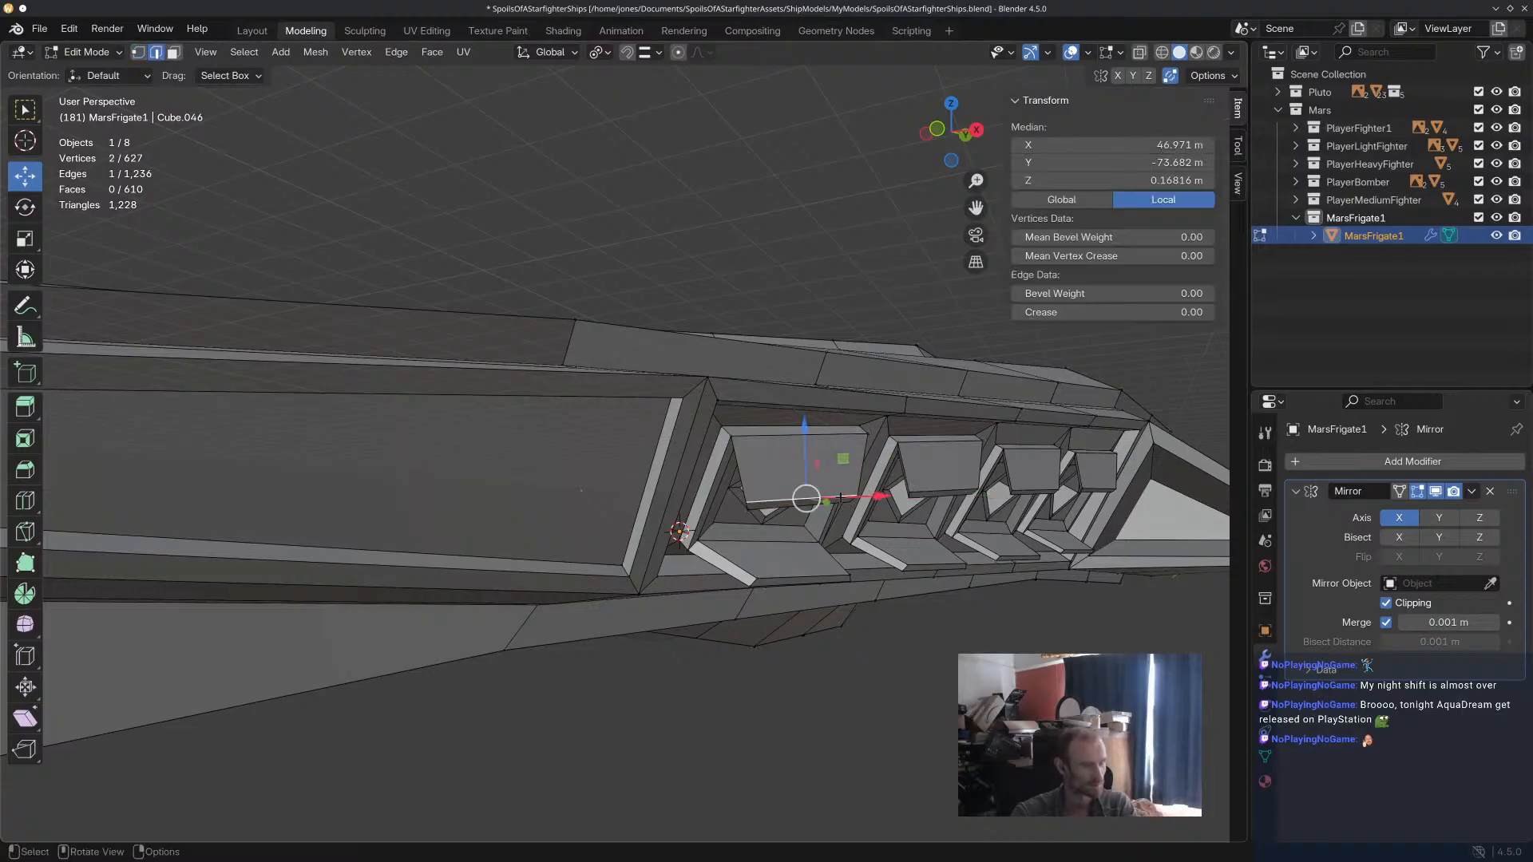
pyautogui.keyDown('shift'); pyautogui.click(965, 490); pyautogui.keyUp('shift')
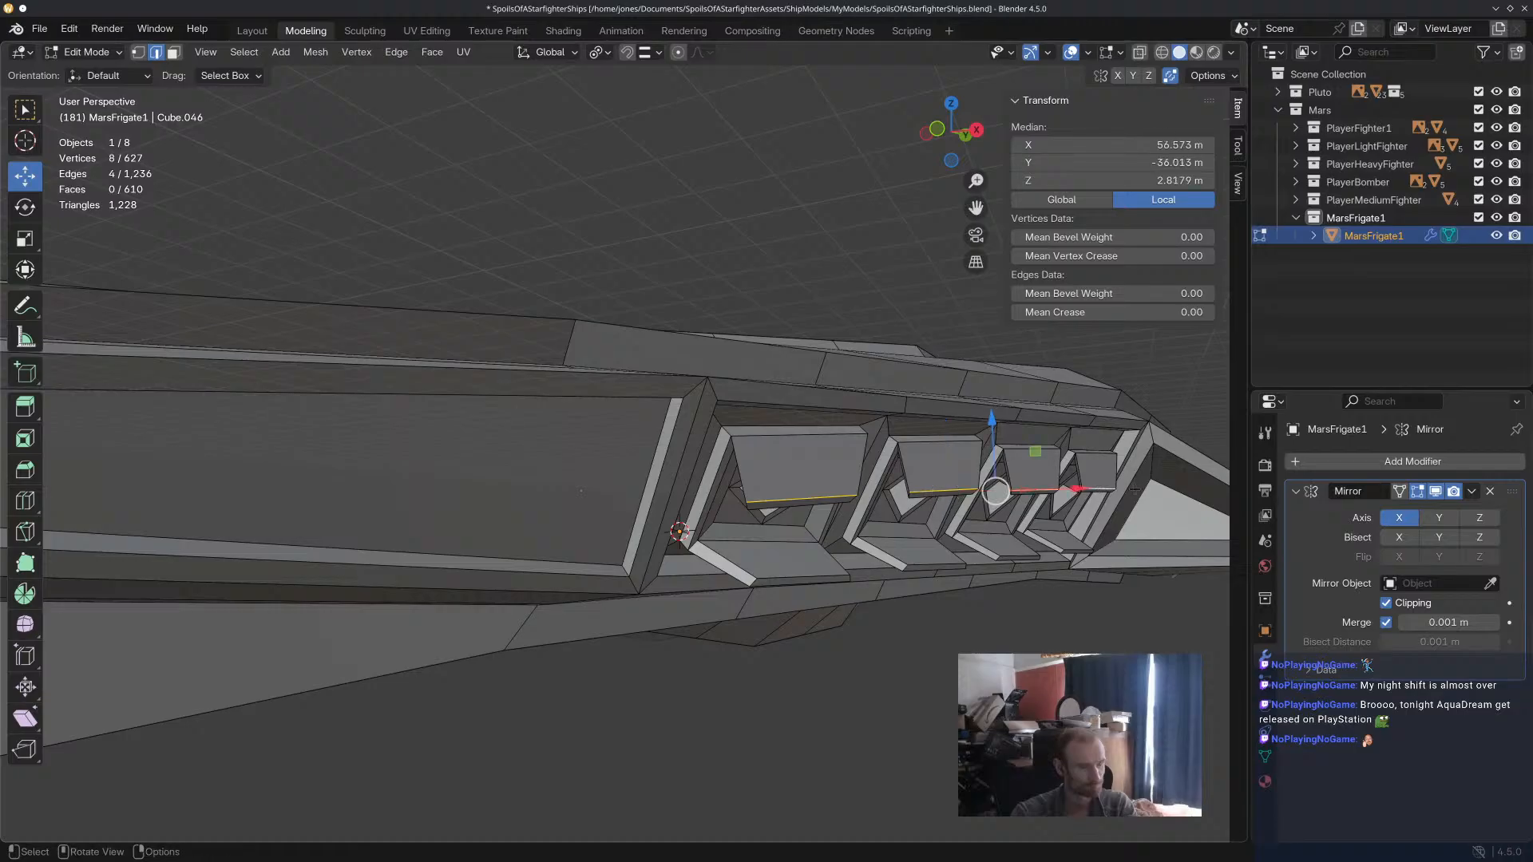
pyautogui.moveTo(991, 438); pyautogui.dragTo(994, 445)
# Scale the four selected flap edges to about 0.91 and clear the selection.
pyautogui.moveTo(994, 445); pyautogui.dragTo(1094, 468, button='middle')
pyautogui.press('s')
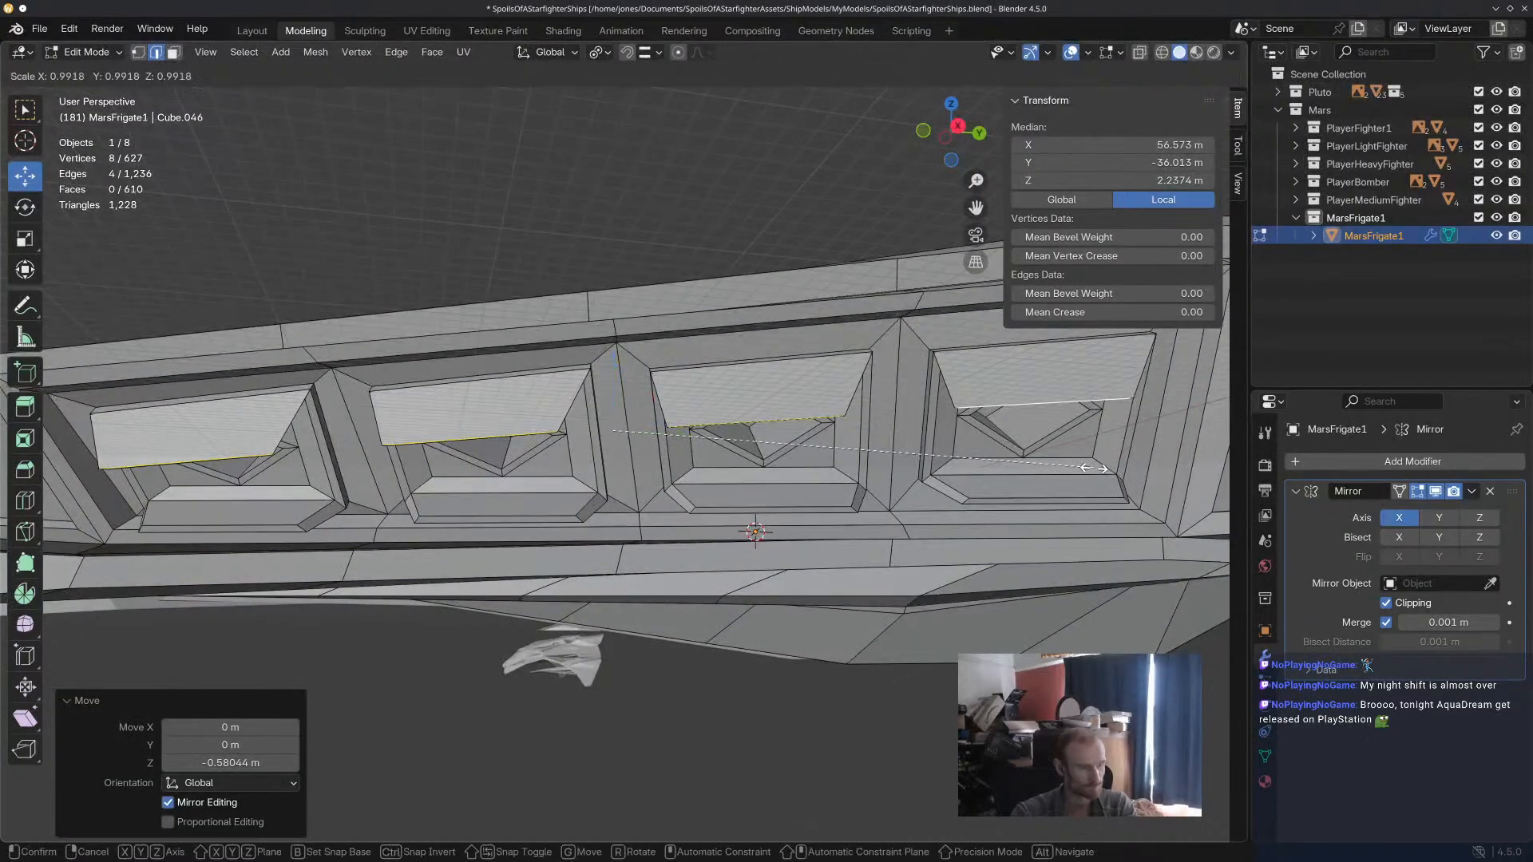
pyautogui.click(1054, 456)
pyautogui.moveTo(1054, 456); pyautogui.dragTo(873, 460, button='middle')
pyautogui.click(767, 292)
pyautogui.click(725, 481)
pyautogui.moveTo(725, 481); pyautogui.dragTo(596, 464, button='middle')
# Select the lower extruded faces of all four panels and raise them about 5.6 m along Z.
pyautogui.click(172, 52)
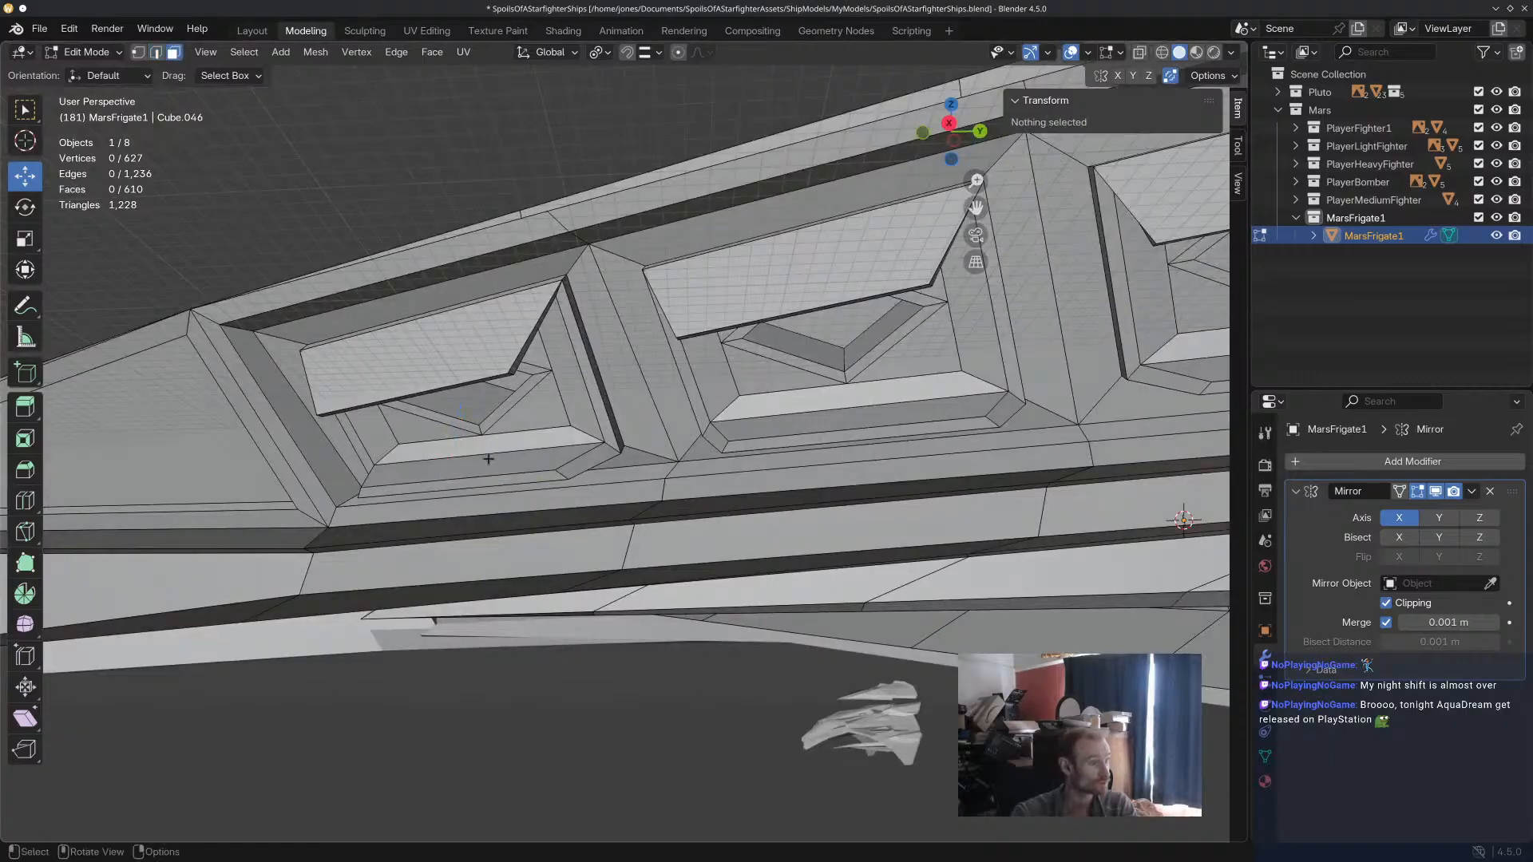
pyautogui.click(498, 479)
pyautogui.keyDown('shift'); pyautogui.moveTo(1108, 468); pyautogui.dragTo(816, 473, button='middle'); pyautogui.keyUp('shift')
pyautogui.keyDown('shift'); pyautogui.click(852, 396); pyautogui.keyUp('shift')
pyautogui.scroll(-3, 942, 439)
pyautogui.keyDown('shift'); pyautogui.moveTo(976, 460); pyautogui.dragTo(882, 494, button='middle'); pyautogui.keyUp('shift')
pyautogui.moveTo(940, 450); pyautogui.dragTo(730, 503, button='middle')
pyautogui.press('g')
pyautogui.press('z')
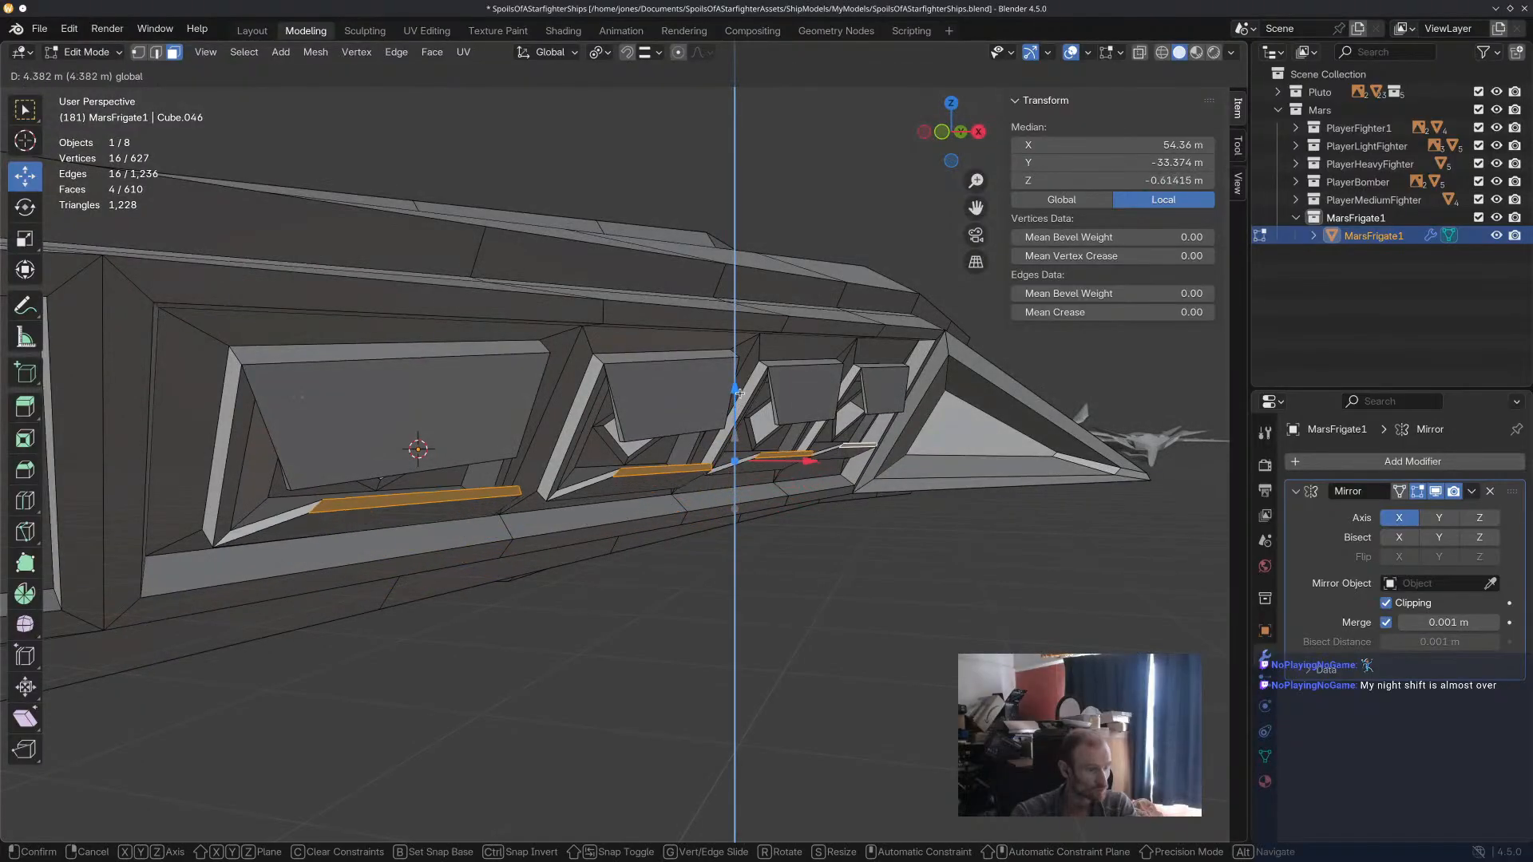
pyautogui.click(739, 379)
# Rotate the four raised lower faces about -2.25° in the view and shift them about 0.51 m in X and -1.07 m in Y.
pyautogui.moveTo(739, 378); pyautogui.dragTo(662, 387, button='middle')
pyautogui.press('r')
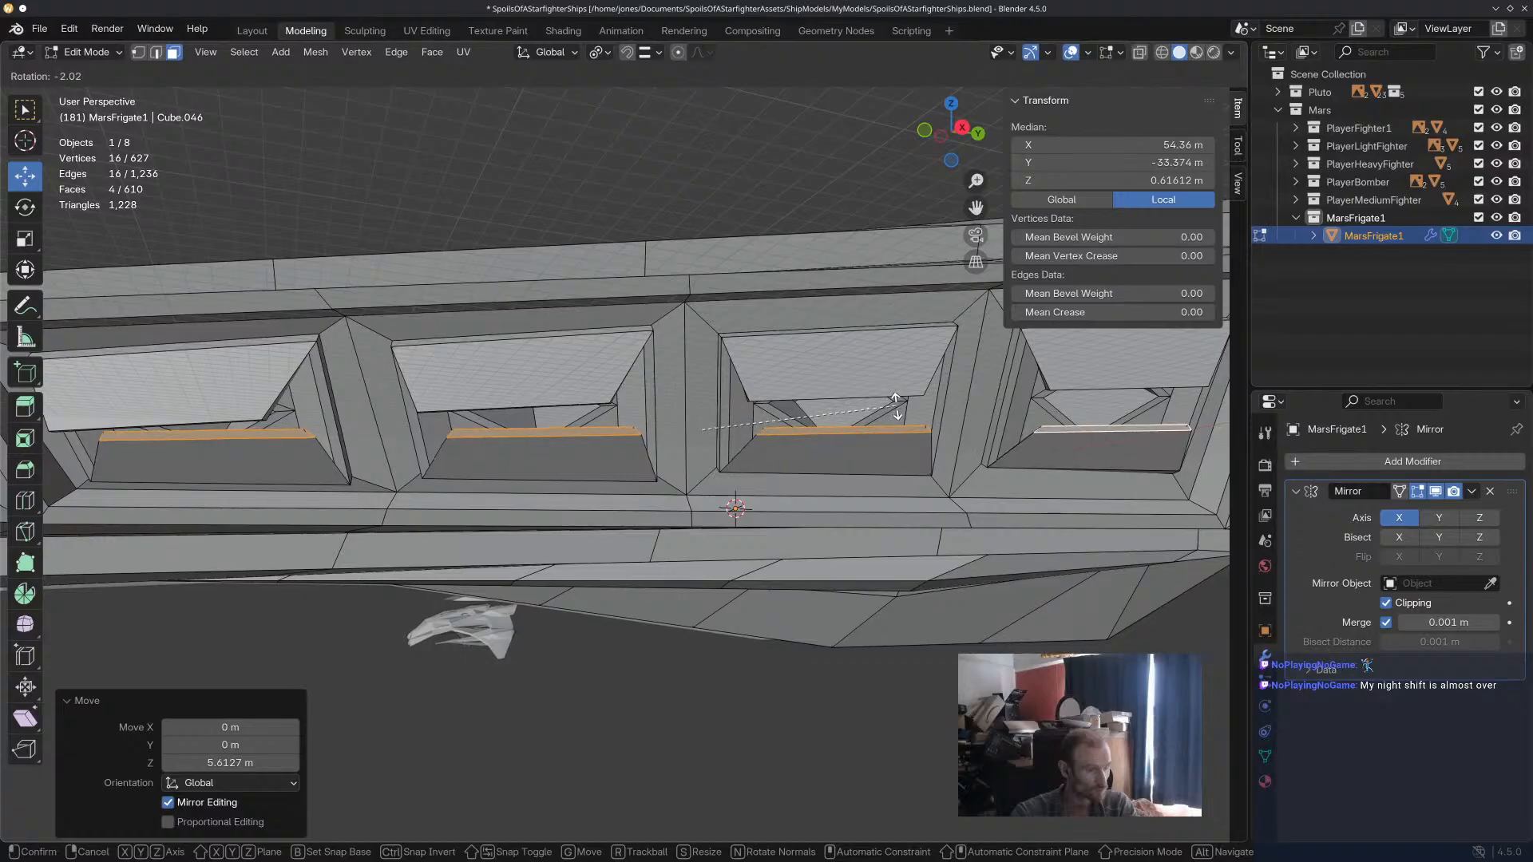
pyautogui.click(896, 405)
pyautogui.moveTo(896, 404); pyautogui.dragTo(847, 432, button='middle')
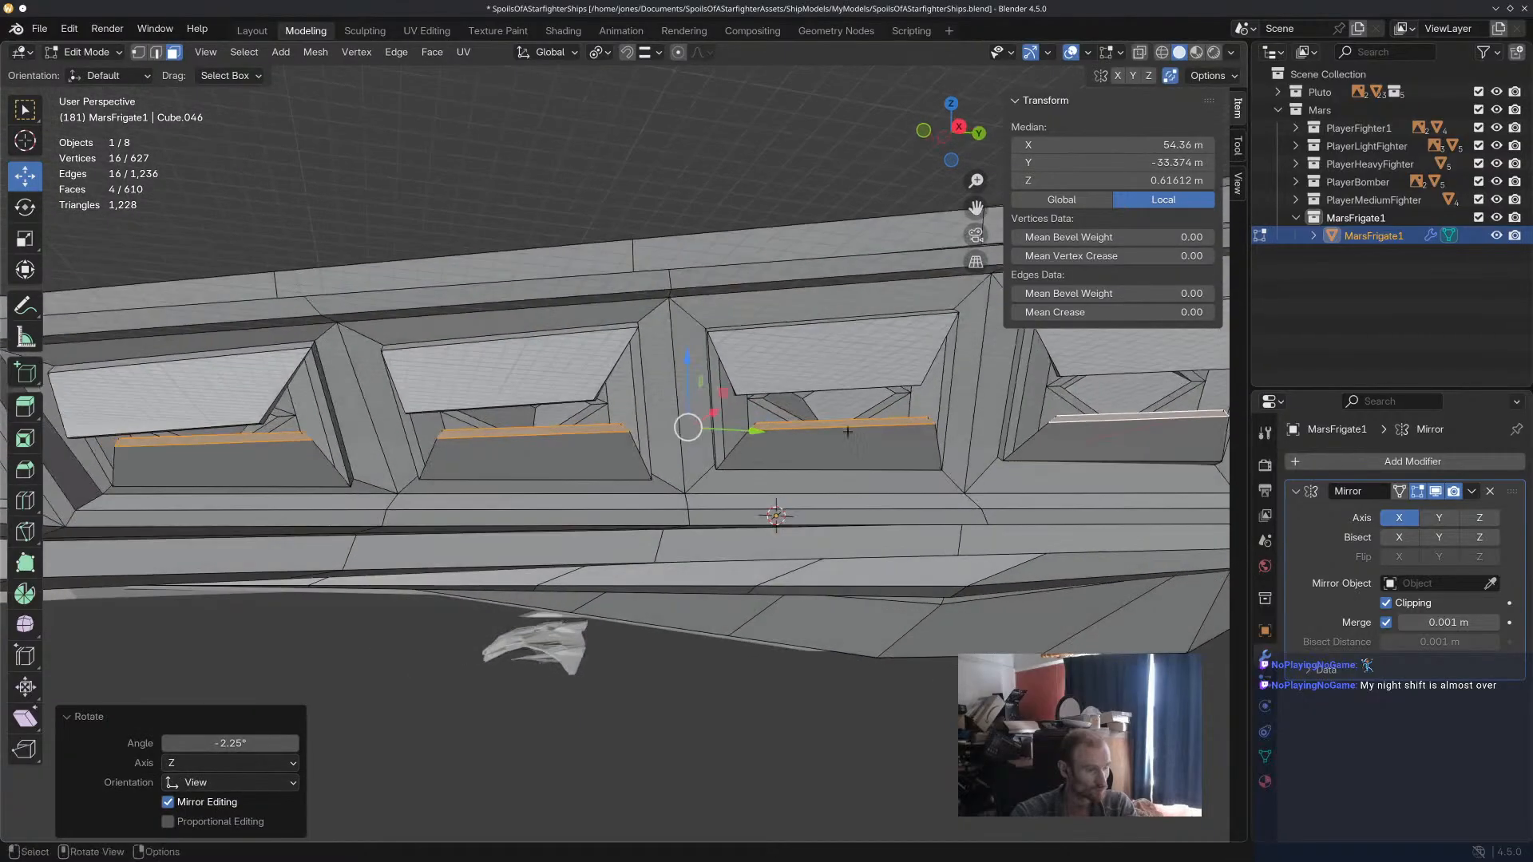
pyautogui.press('g')
pyautogui.hotkey('shift', 'z')
pyautogui.click(736, 425)
pyautogui.moveTo(735, 425); pyautogui.dragTo(598, 451, button='middle')
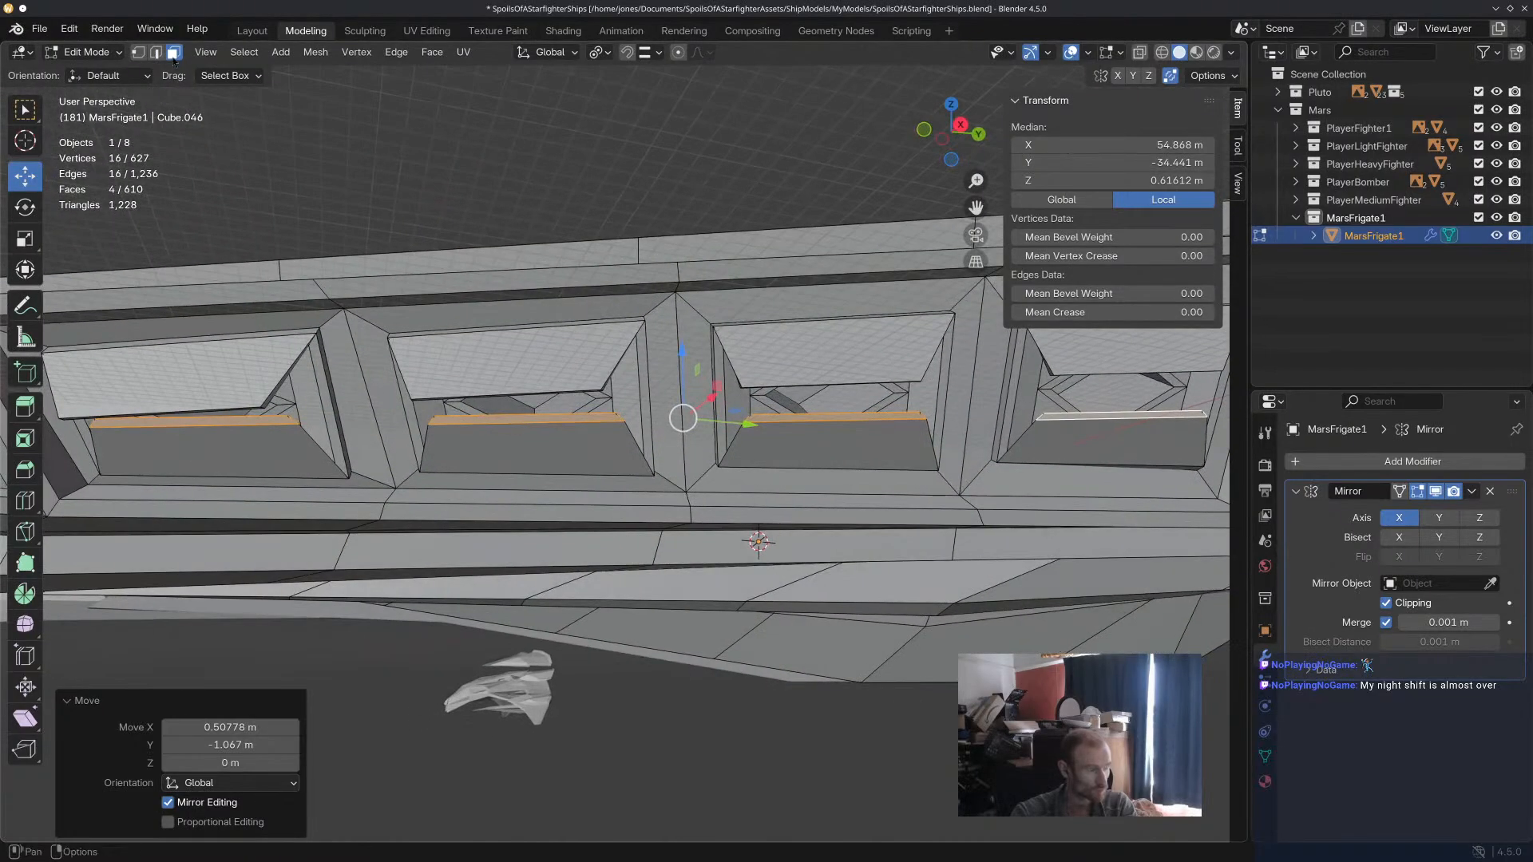
# Rotate the end face of the frontmost panel's lower flap about -2.31° in the view and shift it about -1.06 m along Y.
pyautogui.click(254, 411)
pyautogui.moveTo(254, 412); pyautogui.dragTo(799, 383, button='middle')
pyautogui.press('r')
pyautogui.click(731, 413)
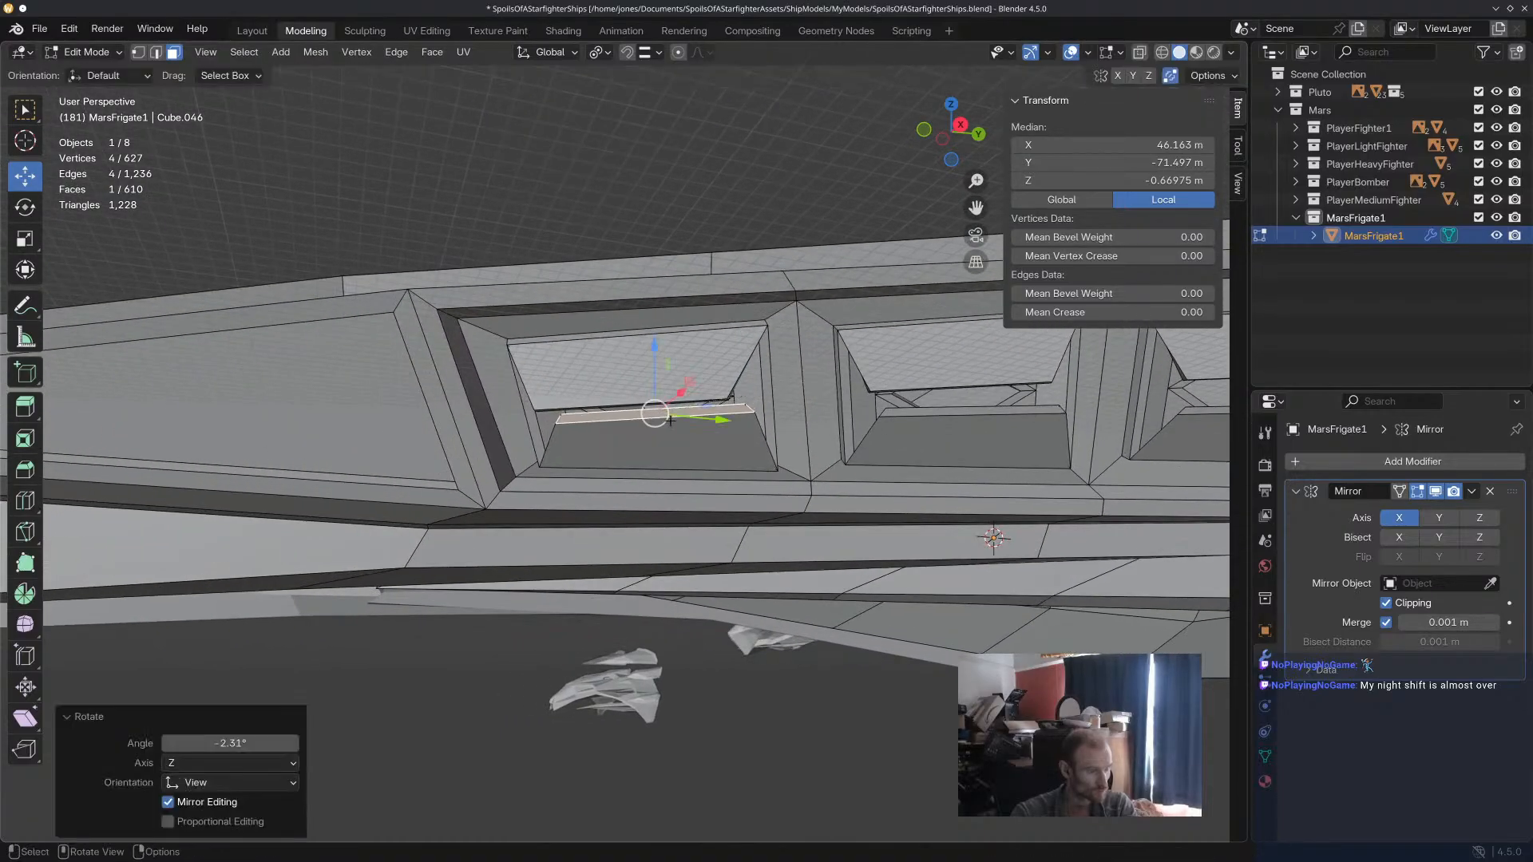
pyautogui.moveTo(655, 415); pyautogui.dragTo(638, 419)
pyautogui.moveTo(639, 419); pyautogui.dragTo(837, 435, button='middle')
# Shift the rearward end edge of the frontmost panel's lower flap, including about -0.79 m along Y, and rotate it a few degrees.
pyautogui.click(157, 52)
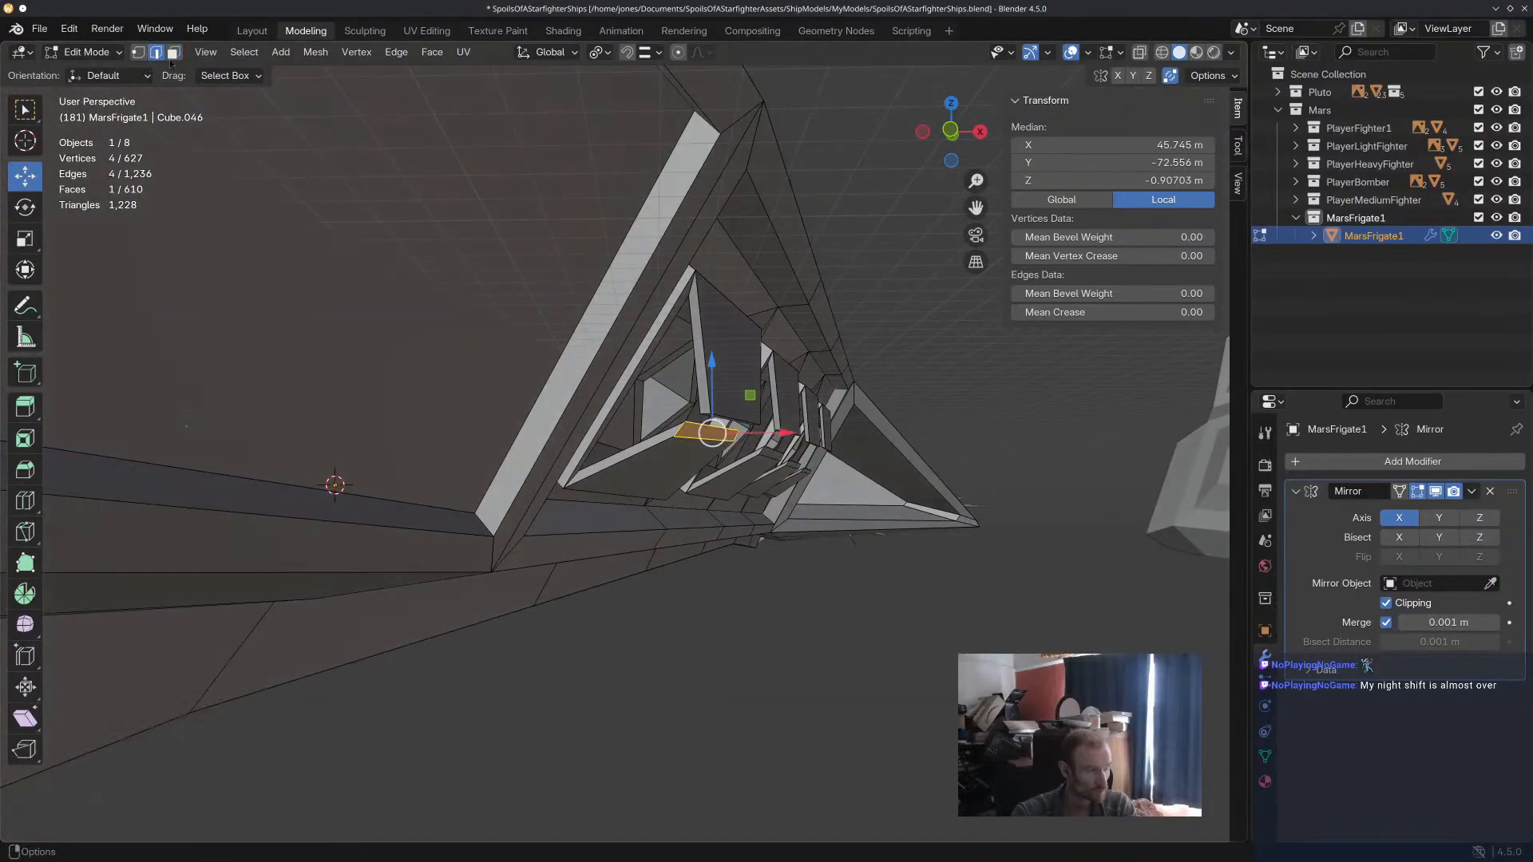
pyautogui.moveTo(761, 439); pyautogui.dragTo(771, 439)
pyautogui.moveTo(717, 387); pyautogui.dragTo(718, 379)
pyautogui.moveTo(791, 431); pyautogui.dragTo(796, 435)
pyautogui.moveTo(795, 434); pyautogui.dragTo(760, 469, button='middle')
pyautogui.click(755, 436)
pyautogui.moveTo(820, 435); pyautogui.dragTo(813, 439)
pyautogui.press('r')
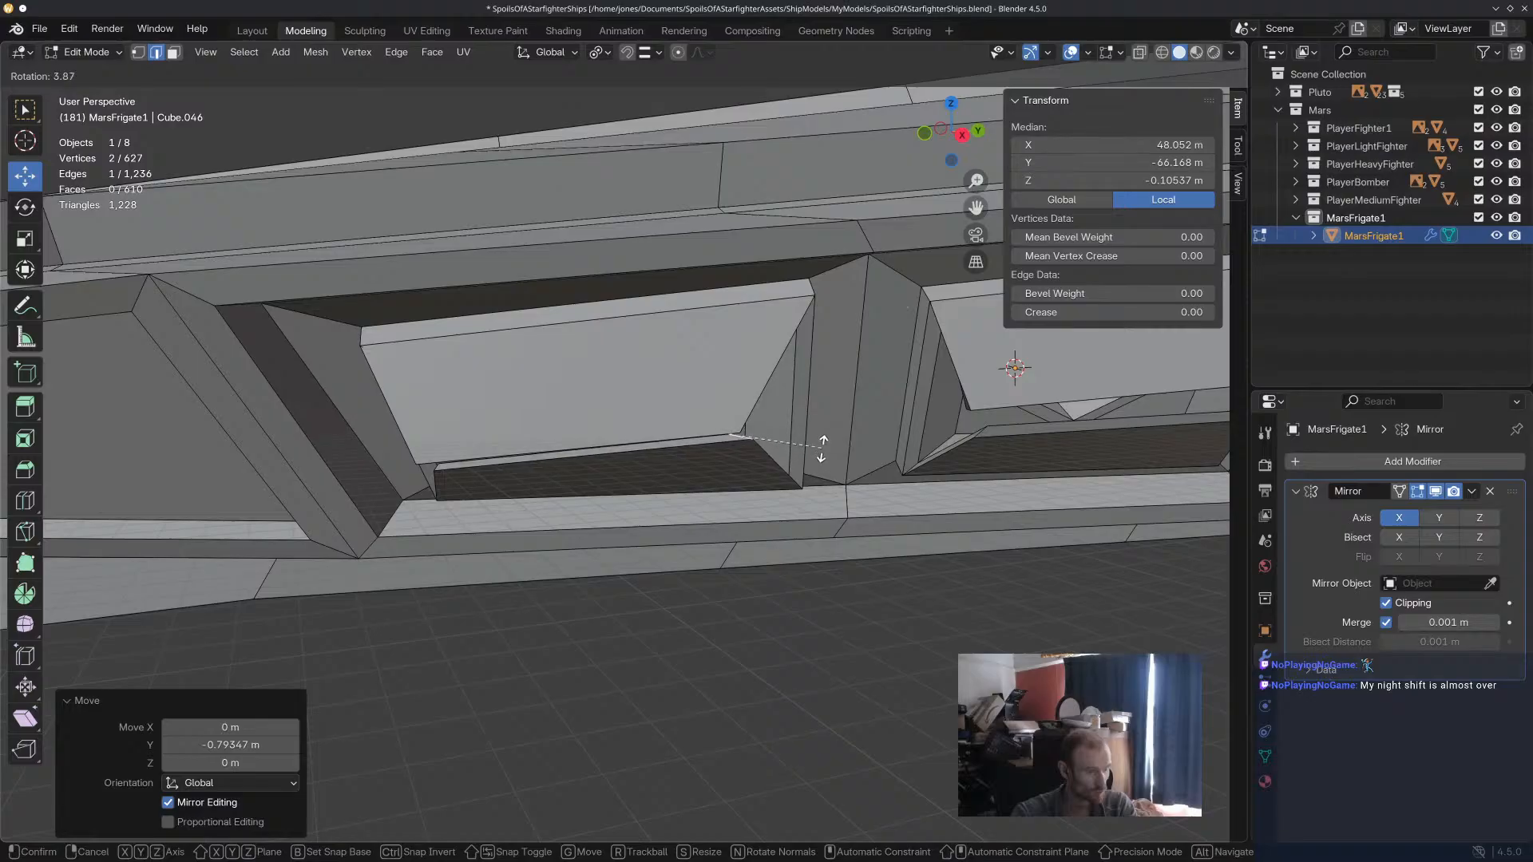
pyautogui.click(820, 445)
# Select the forward end edge of the frontmost panel's lower flap and shift it to line up with the upper flap.
pyautogui.moveTo(820, 619); pyautogui.dragTo(753, 460, button='middle')
pyautogui.scroll(-3, 799, 572)
pyautogui.scroll(4, 667, 501)
pyautogui.keyDown('shift'); pyautogui.moveTo(511, 447); pyautogui.dragTo(711, 416, button='middle'); pyautogui.keyUp('shift')
pyautogui.scroll(3, 454, 399)
pyautogui.moveTo(440, 427); pyautogui.dragTo(479, 467, button='middle')
pyautogui.click(487, 471)
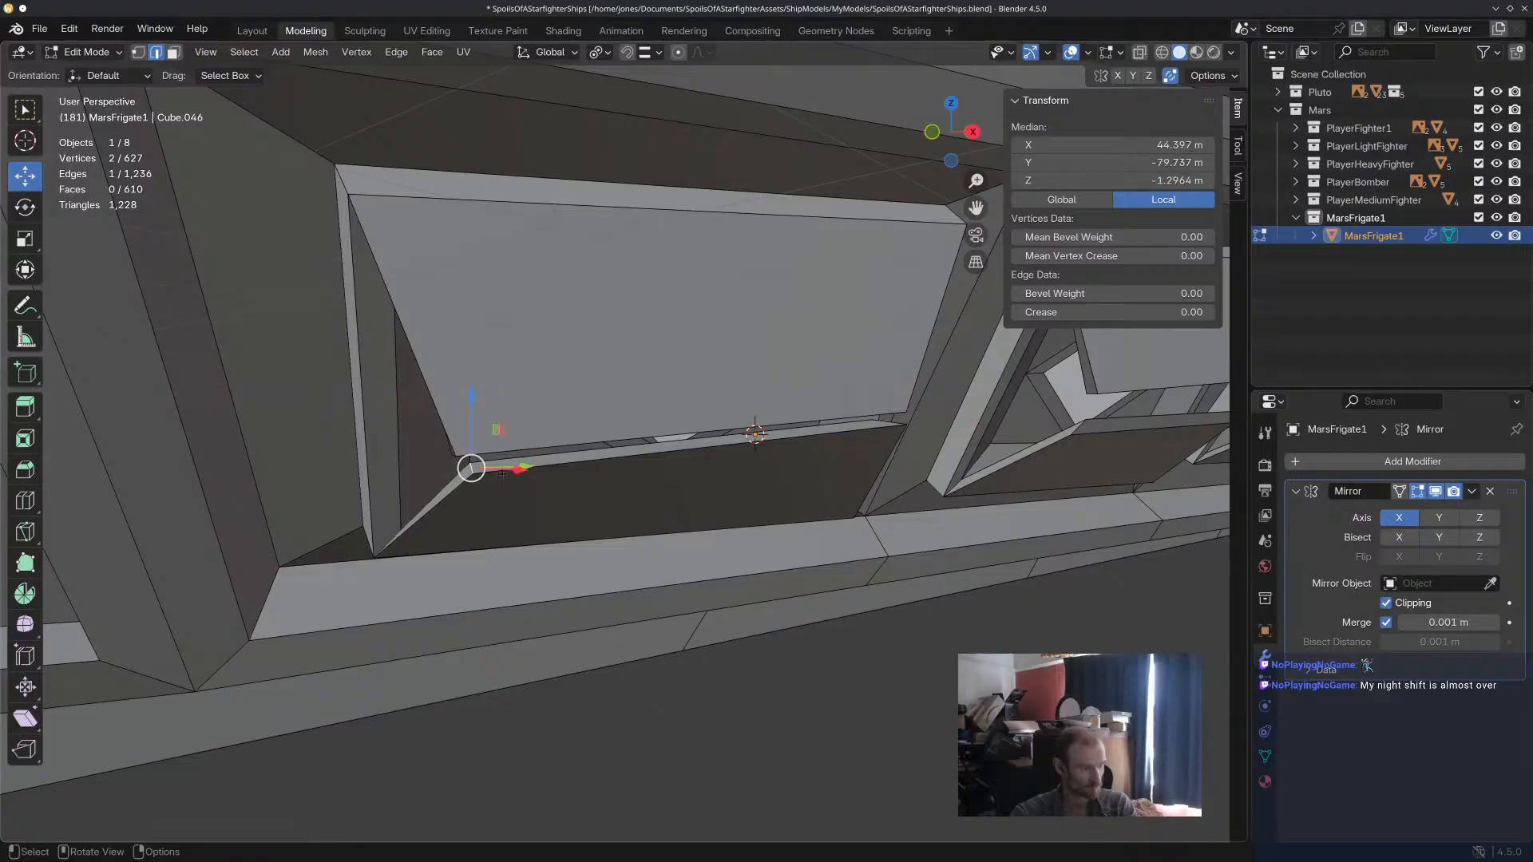
pyautogui.moveTo(531, 466); pyautogui.dragTo(517, 468)
pyautogui.moveTo(517, 469); pyautogui.dragTo(610, 465, button='middle')
# Raise and slightly rotate the end face of the second panel's lower flap, moving it about -1.06 m along Y.
pyautogui.keyDown('shift'); pyautogui.moveTo(968, 533); pyautogui.dragTo(688, 548, button='middle'); pyautogui.keyUp('shift')
pyautogui.moveTo(640, 446); pyautogui.dragTo(765, 389, button='middle')
pyautogui.click(173, 52)
pyautogui.click(655, 497)
pyautogui.moveTo(728, 342); pyautogui.dragTo(729, 318)
pyautogui.press('r')
pyautogui.click(957, 349)
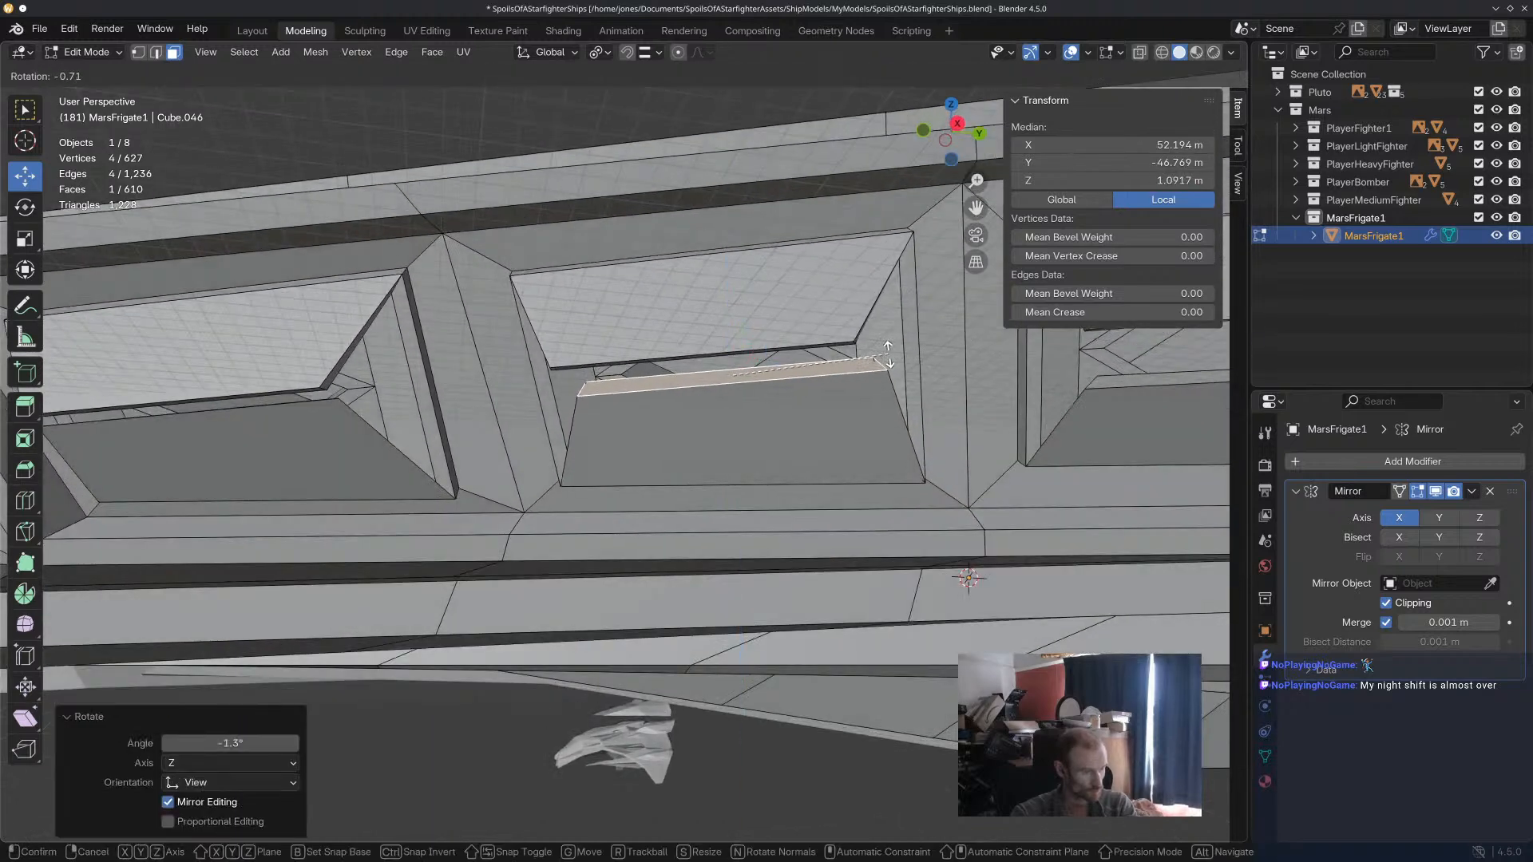
pyautogui.moveTo(782, 385); pyautogui.dragTo(757, 383)
pyautogui.moveTo(787, 403); pyautogui.dragTo(924, 469, button='middle')
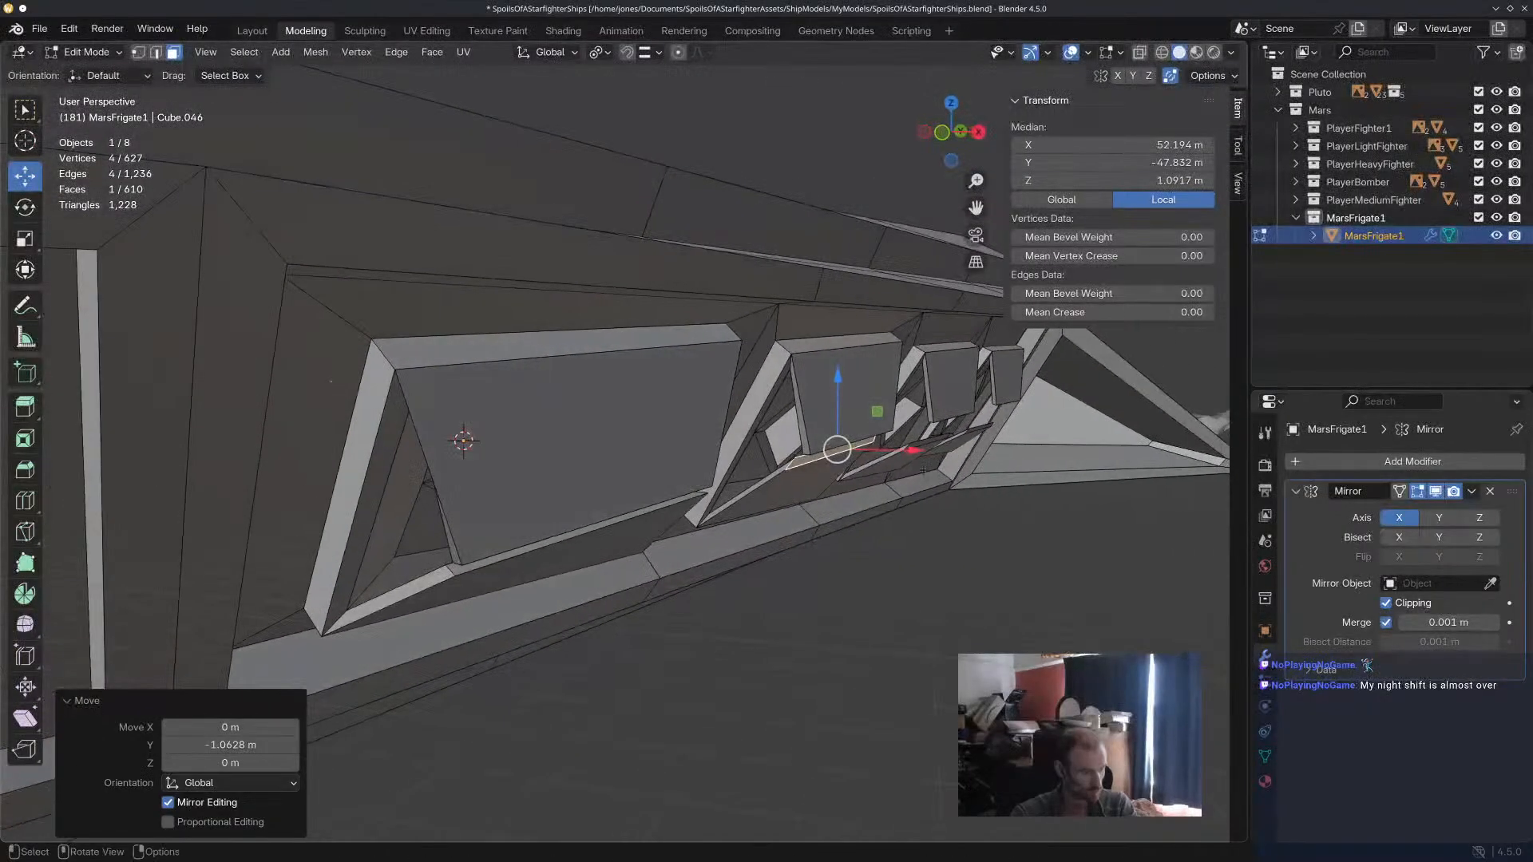
# Raise and shift an end edge of the second panel's lower flap, then clear the selection.
pyautogui.click(812, 468)
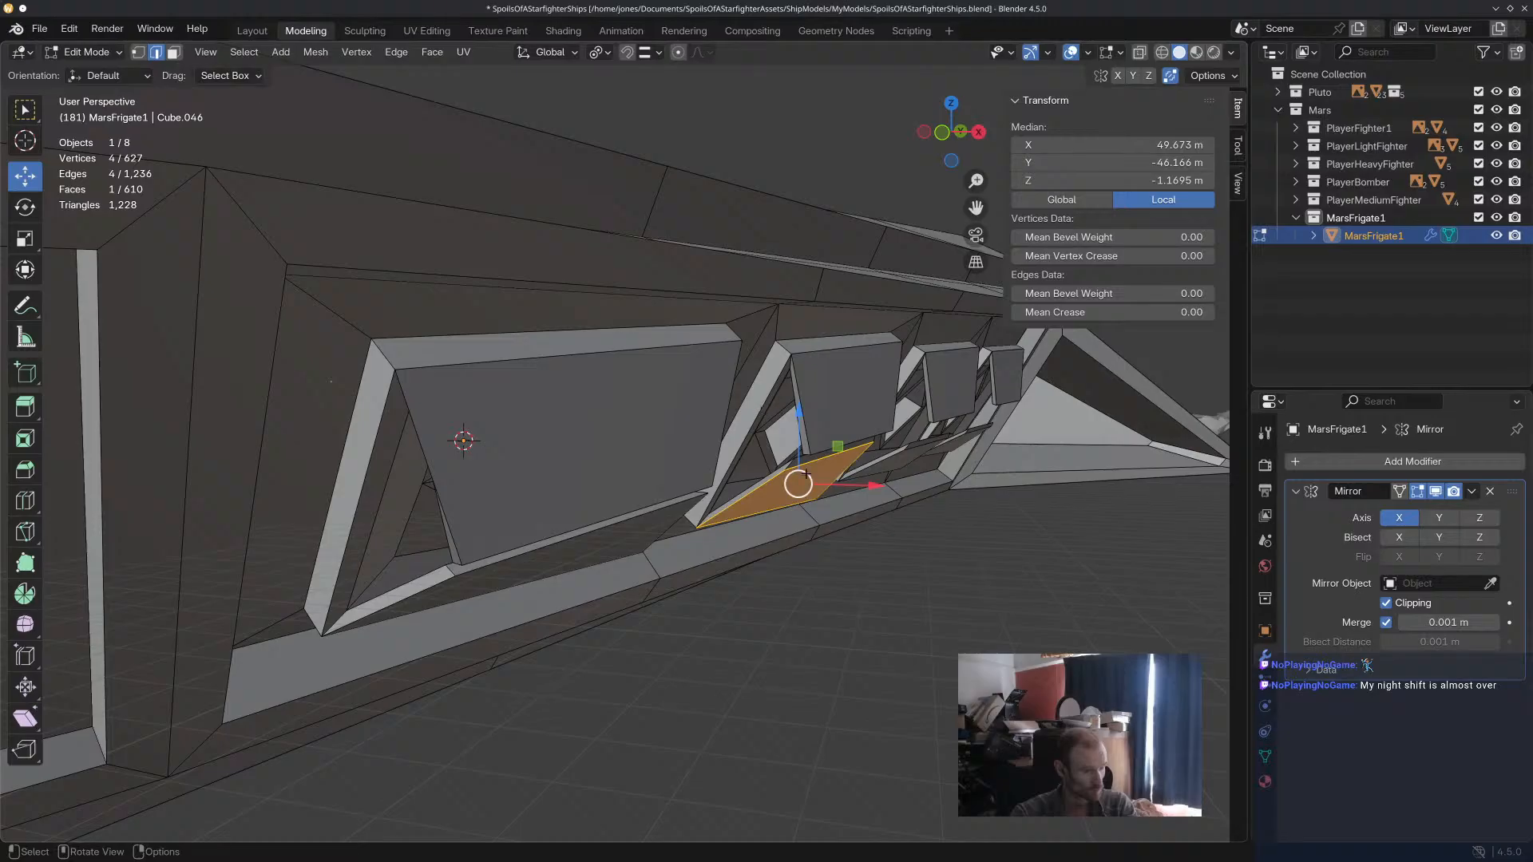
pyautogui.click(822, 471)
pyautogui.moveTo(896, 455); pyautogui.dragTo(907, 455)
pyautogui.moveTo(844, 393); pyautogui.dragTo(844, 388)
pyautogui.moveTo(915, 449); pyautogui.dragTo(921, 449)
pyautogui.click(975, 603)
# Raise the end face of the third panel's lower flap and shift it sideways to fit beneath the upper flap.
pyautogui.moveTo(975, 603); pyautogui.dragTo(599, 511, button='middle')
pyautogui.scroll(4, 598, 511)
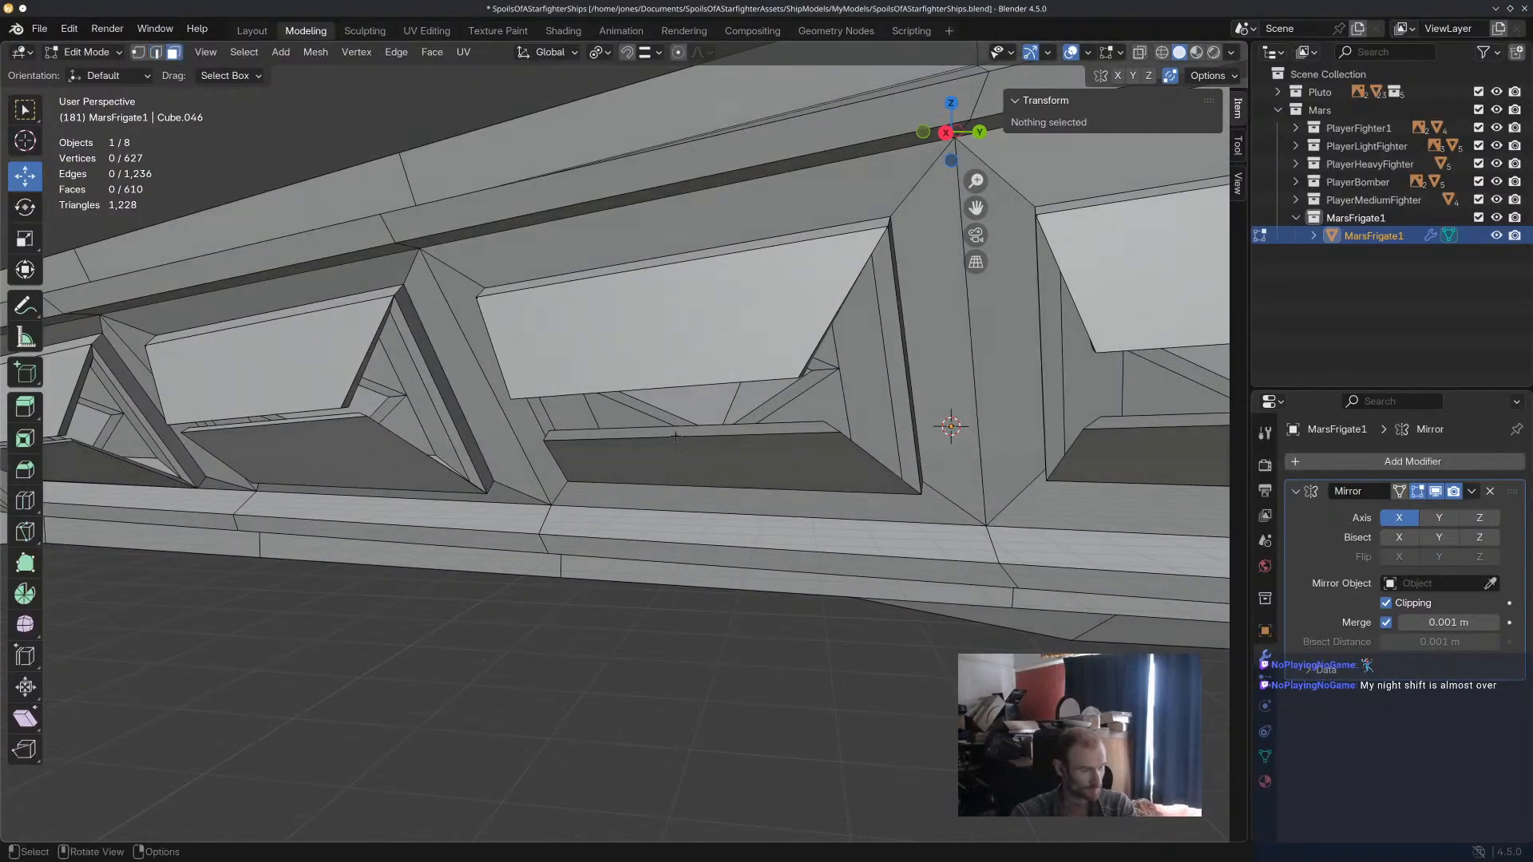
pyautogui.click(762, 468)
pyautogui.moveTo(762, 468); pyautogui.dragTo(688, 306, button='middle')
pyautogui.moveTo(688, 306); pyautogui.dragTo(687, 286)
pyautogui.moveTo(687, 285); pyautogui.dragTo(923, 421, button='middle')
pyautogui.moveTo(741, 363); pyautogui.dragTo(758, 367, button='middle')
pyautogui.moveTo(779, 358); pyautogui.dragTo(786, 357)
# Shift and raise the end edges of the third panel's lower flap individually, then clear the selection.
pyautogui.click(155, 53)
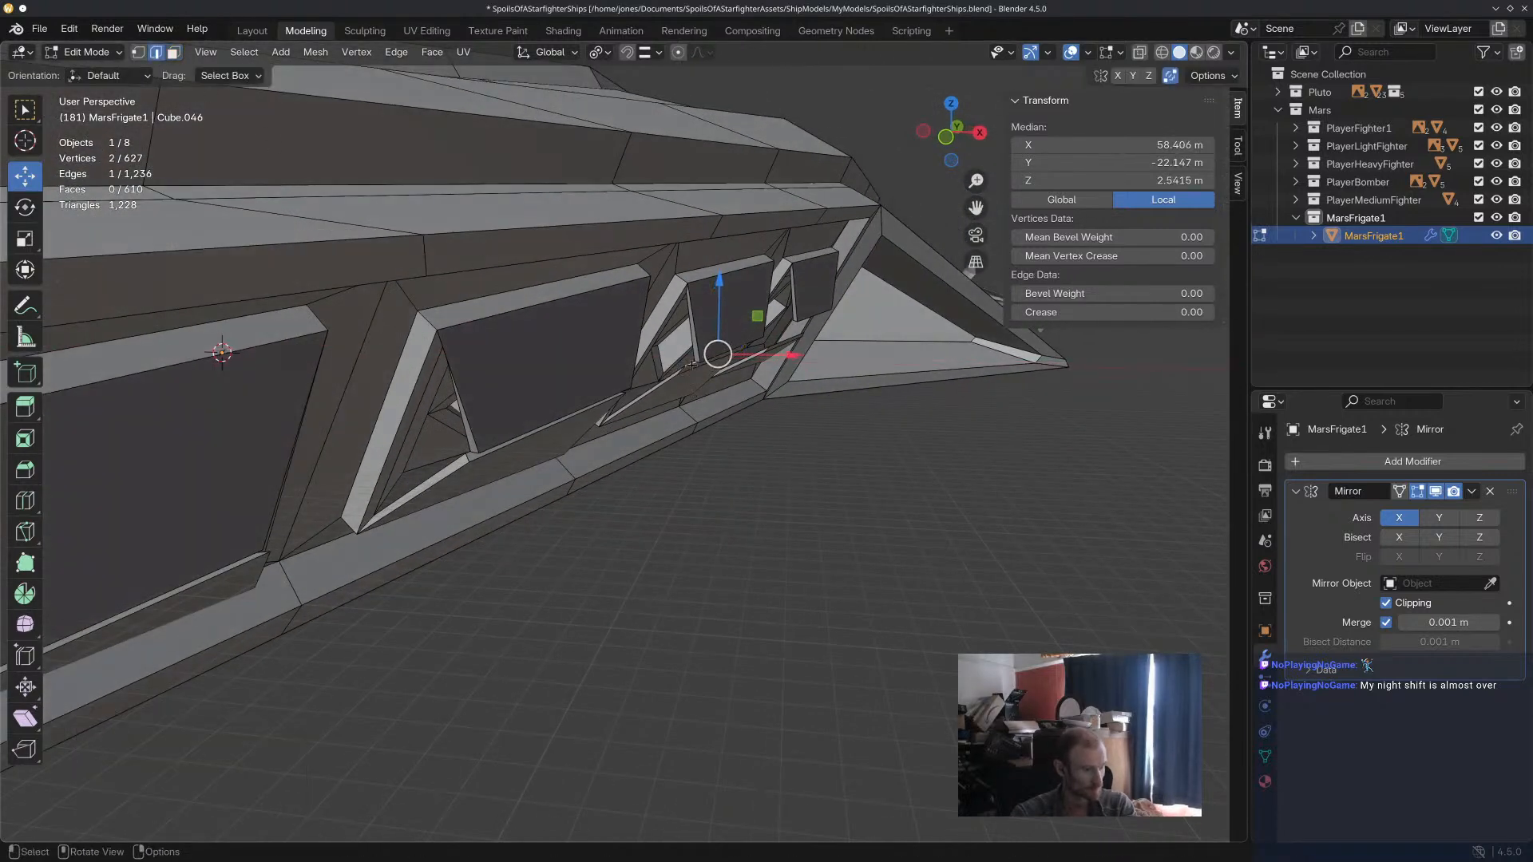
pyautogui.moveTo(776, 364); pyautogui.dragTo(786, 364)
pyautogui.moveTo(725, 311); pyautogui.dragTo(726, 306)
pyautogui.moveTo(783, 357); pyautogui.dragTo(788, 357)
pyautogui.moveTo(788, 417); pyautogui.dragTo(732, 318, button='middle')
pyautogui.scroll(2, 685, 343)
pyautogui.click(684, 341)
pyautogui.moveTo(732, 313); pyautogui.dragTo(737, 331)
pyautogui.click(864, 642)
# Select one more edge on the third panel's lower flap and nudge it slightly along the hull.
pyautogui.moveTo(988, 605); pyautogui.dragTo(748, 660, button='middle')
pyautogui.moveTo(646, 423); pyautogui.dragTo(552, 471, button='middle')
pyautogui.scroll(-3, 572, 471)
pyautogui.click(629, 461)
pyautogui.moveTo(551, 459); pyautogui.dragTo(539, 460)
# Select the two long end edges of the rearmost panel's lower flap and raise them toward the upper flap.
pyautogui.click(856, 502)
pyautogui.click(857, 487)
pyautogui.keyDown('shift'); pyautogui.click(847, 485); pyautogui.keyUp('shift')
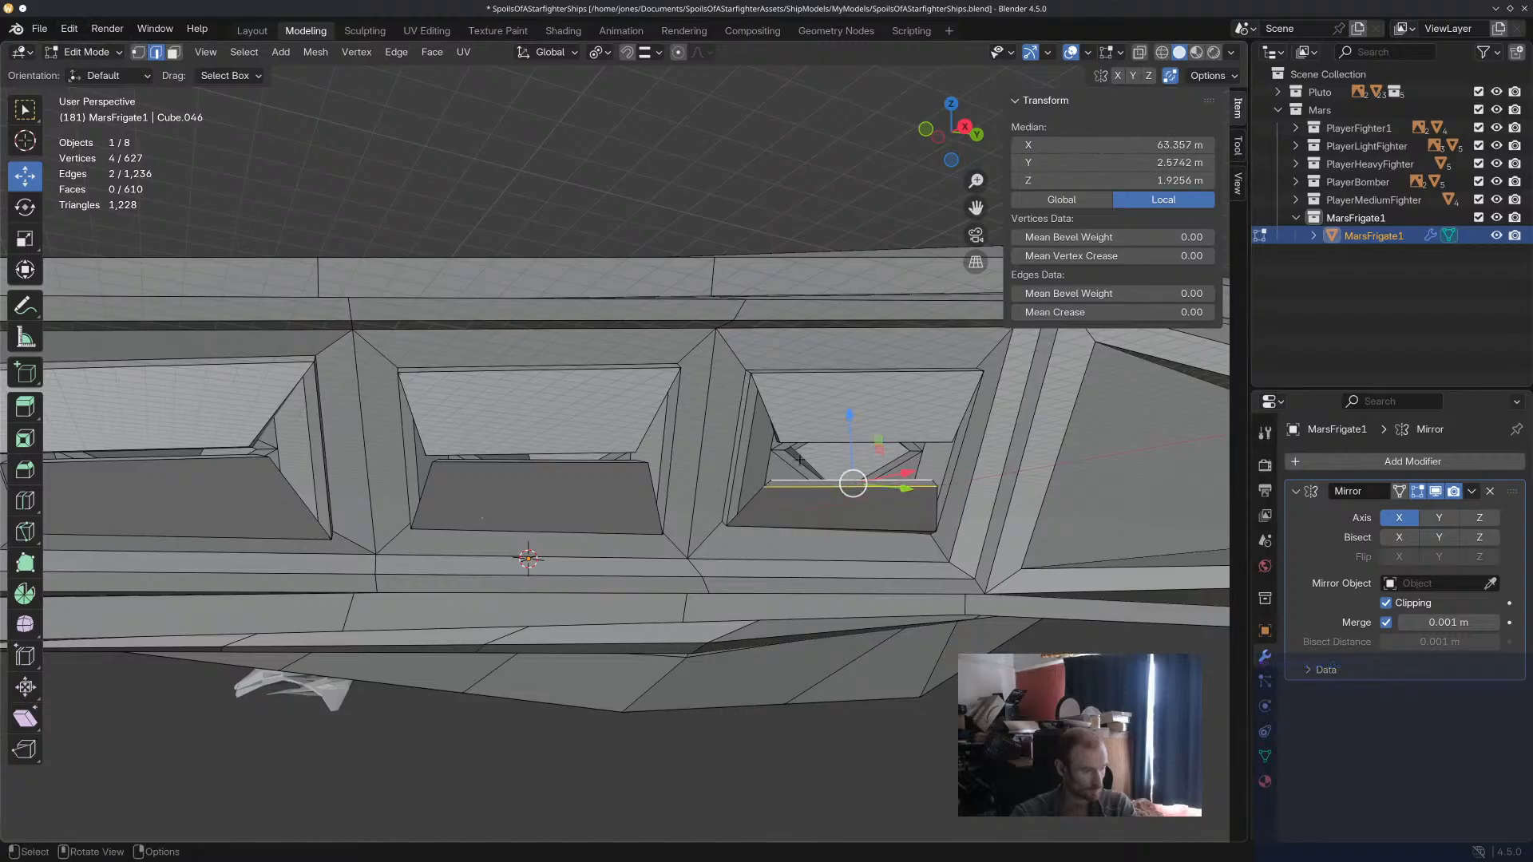
pyautogui.moveTo(864, 484); pyautogui.dragTo(849, 458)
pyautogui.moveTo(849, 458); pyautogui.dragTo(895, 499, button='middle')
# Adjust the short end edges of the rearmost panel's lower flap one at a time and clear the selection.
pyautogui.click(812, 482)
pyautogui.moveTo(786, 452)
pyautogui.mouseDown()
pyautogui.moveTo(743, 410)
pyautogui.moveTo(811, 449)
pyautogui.mouseUp()
pyautogui.moveTo(815, 479); pyautogui.dragTo(731, 447, button='middle')
pyautogui.scroll(4, 789, 447)
pyautogui.click(708, 456)
pyautogui.moveTo(798, 479); pyautogui.dragTo(803, 513)
pyautogui.moveTo(881, 551); pyautogui.dragTo(896, 549)
pyautogui.moveTo(879, 560); pyautogui.dragTo(810, 600, button='middle')
pyautogui.moveTo(883, 465); pyautogui.dragTo(883, 453)
pyautogui.scroll(-8, 849, 630)
pyautogui.click(641, 429)
# Examine the whole ship from several sides, from the flank panels to the plain stern surfaces.
pyautogui.moveTo(641, 429); pyautogui.dragTo(840, 525, button='middle')
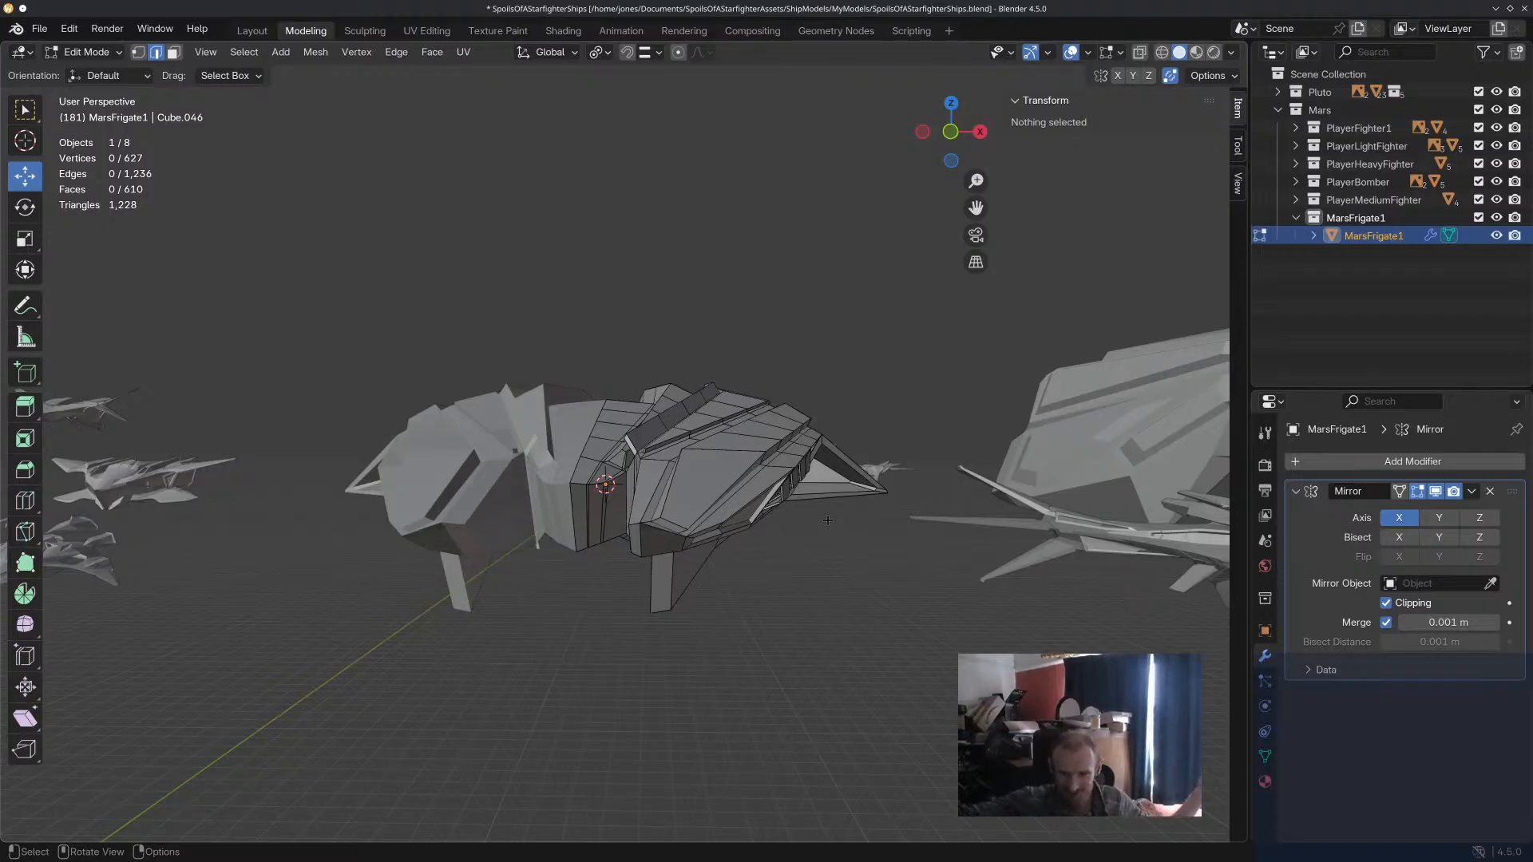
pyautogui.moveTo(870, 471); pyautogui.dragTo(876, 452, button='middle')
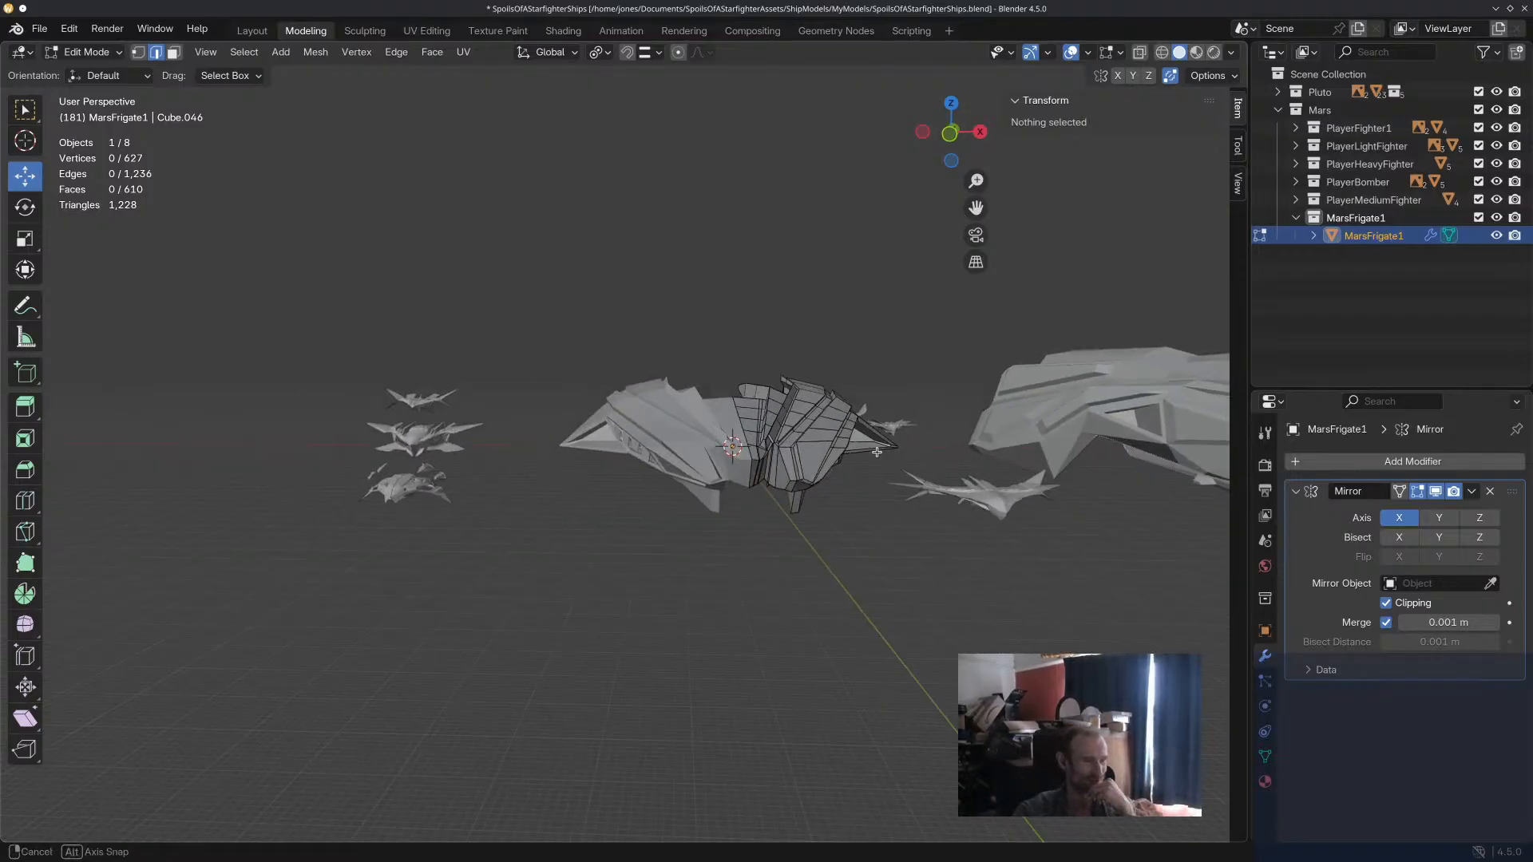
pyautogui.moveTo(629, 484); pyautogui.dragTo(649, 489, button='middle')
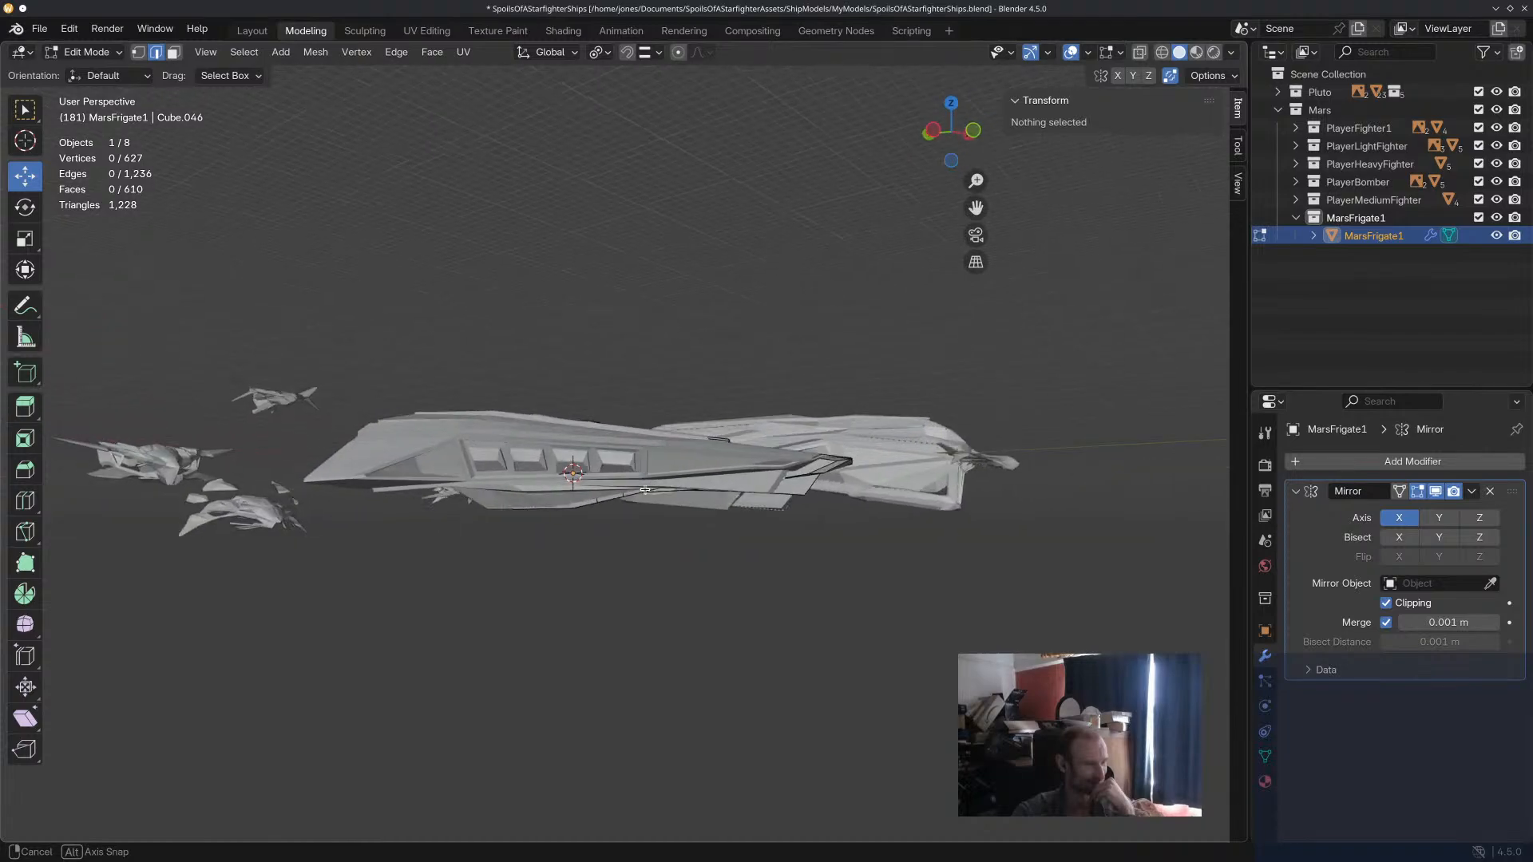
pyautogui.moveTo(861, 504); pyautogui.dragTo(257, 98, button='middle')
pyautogui.scroll(5, 794, 534)
pyautogui.scroll(4, 585, 537)
pyautogui.scroll(-3, 731, 461)
pyautogui.scroll(4, 734, 462)
pyautogui.scroll(-3, 734, 462)
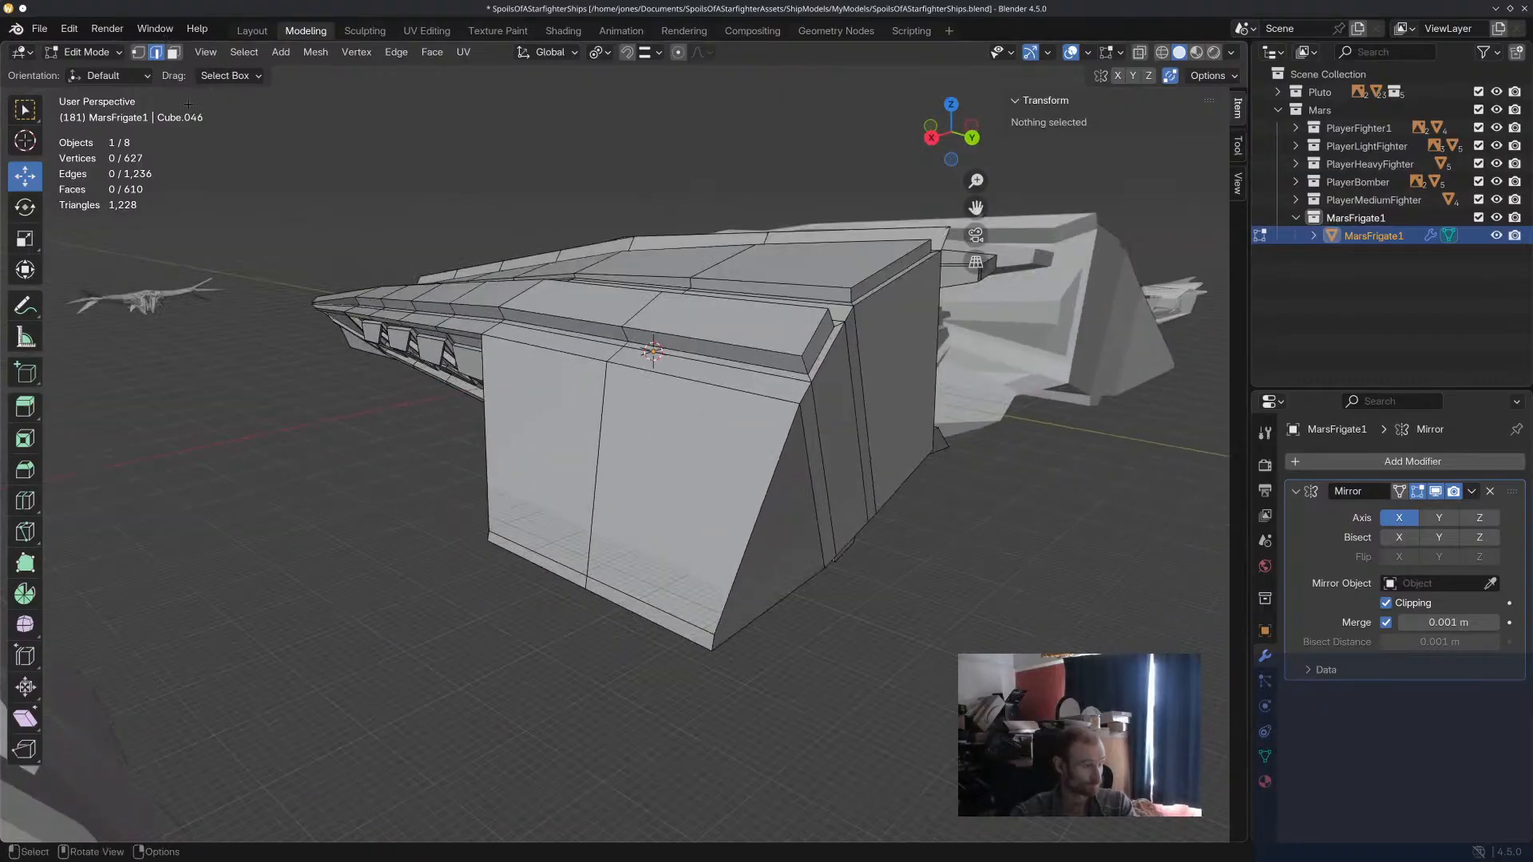
# Inset the two large outer side faces near the stern individually by about 1.32 m.
pyautogui.click(175, 53)
pyautogui.click(543, 447)
pyautogui.keyDown('shift'); pyautogui.click(625, 472); pyautogui.keyUp('shift')
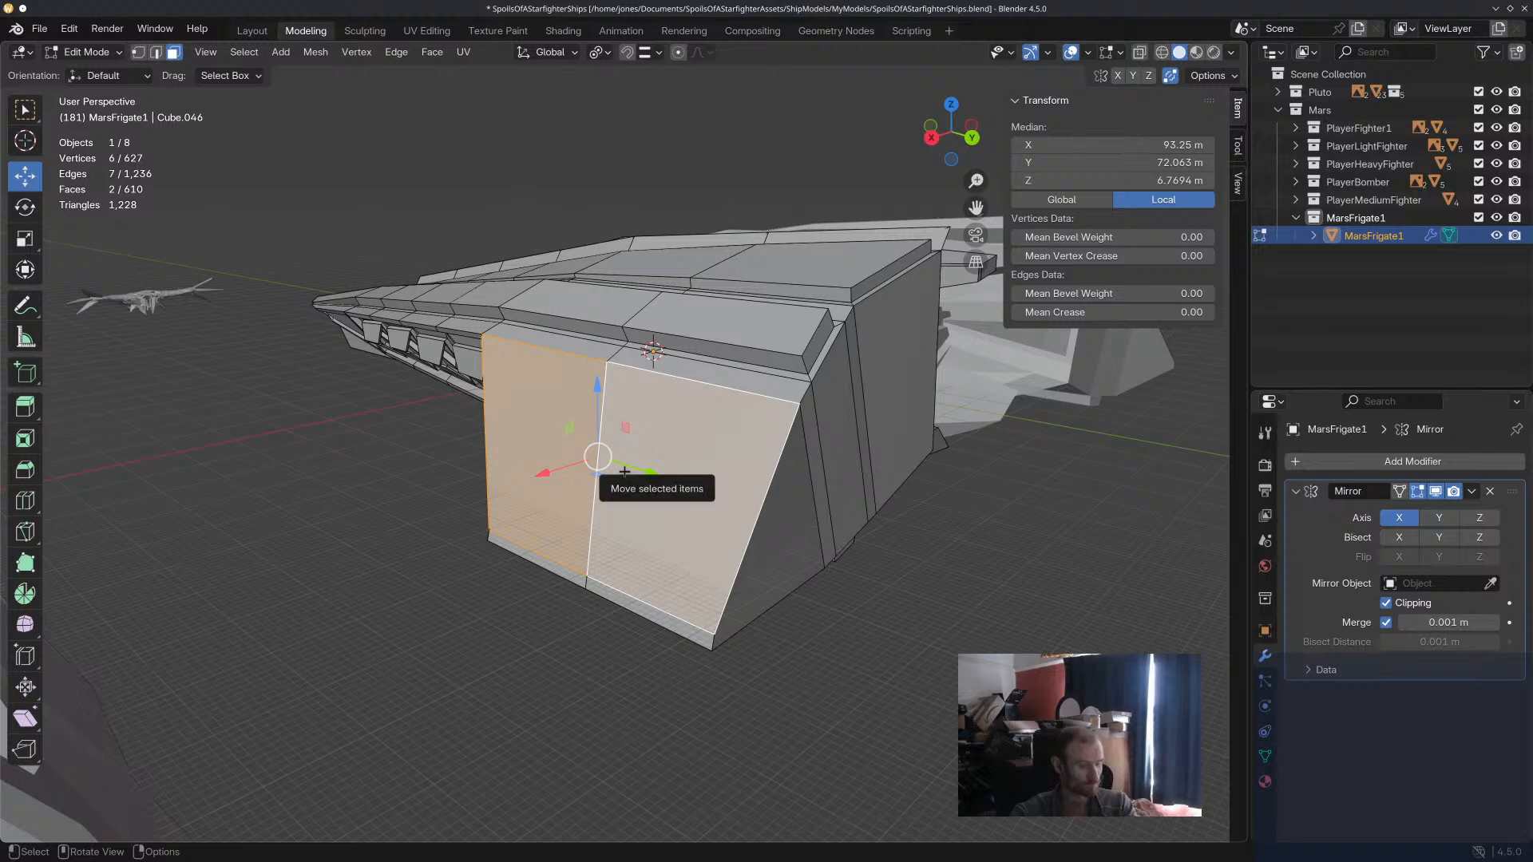
pyautogui.press('i')
pyautogui.click(614, 477)
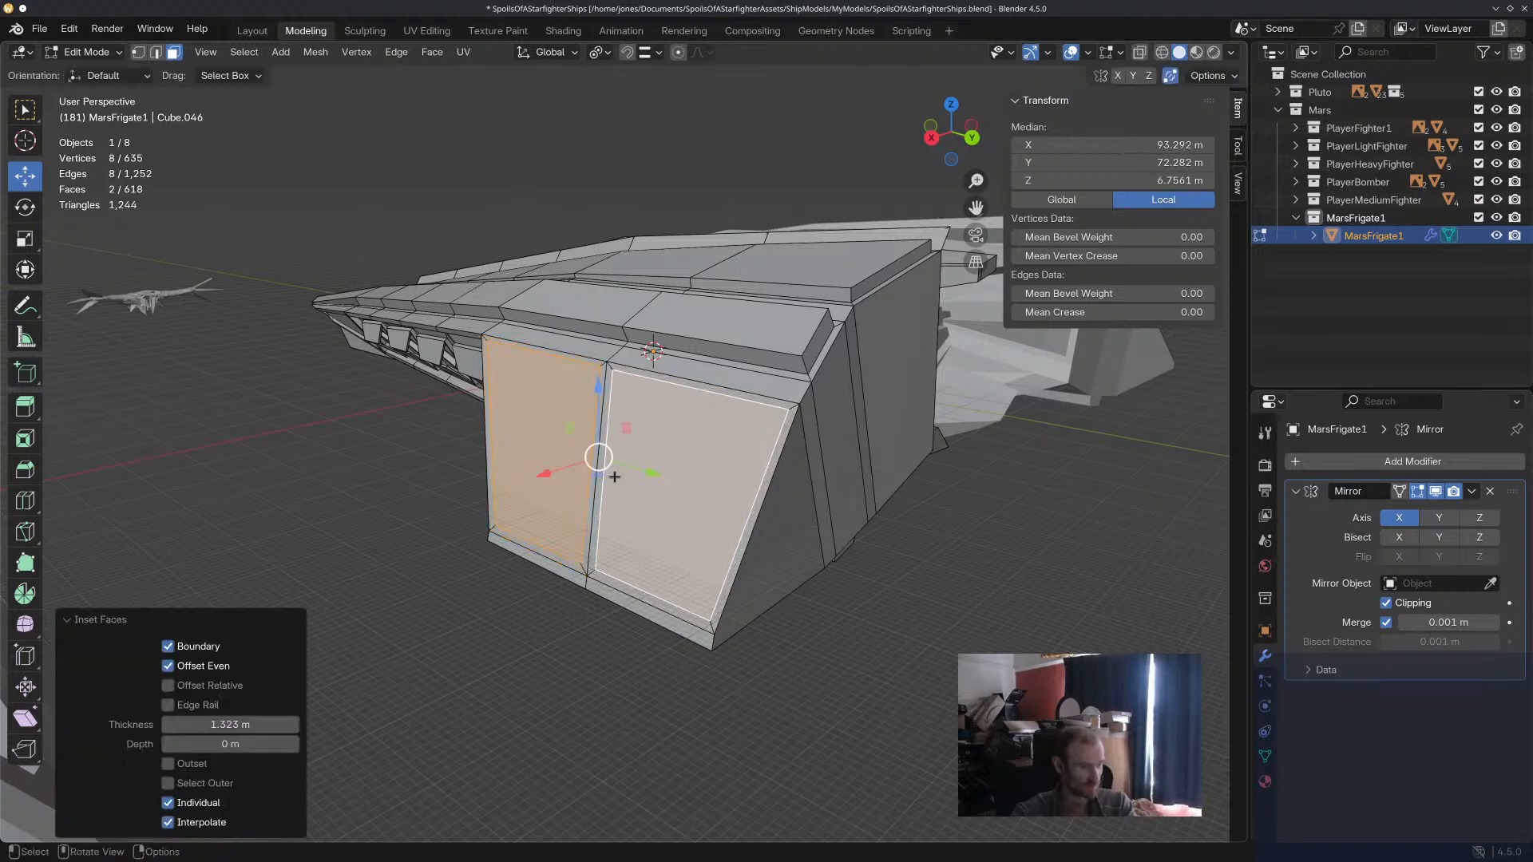
# Extrude the two inset side faces inward about 0.70 m, scale them to about 0.89, and clear the selection.
pyautogui.press('e')
pyautogui.click(614, 474)
pyautogui.press('s')
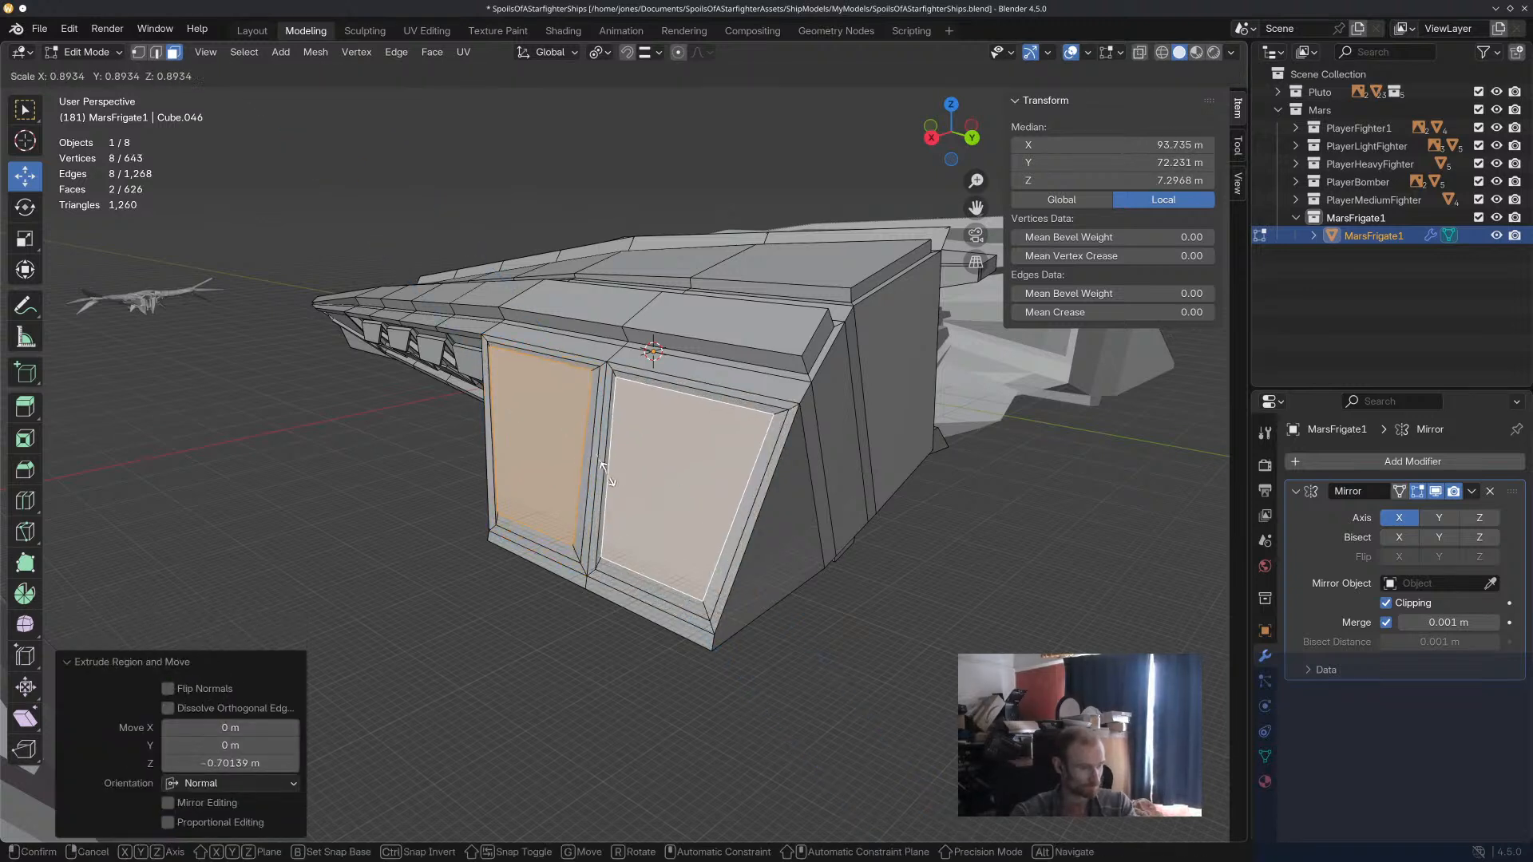
pyautogui.click(614, 472)
pyautogui.click(901, 638)
# Inset the two large underside faces near the stern individually by about 1.11 m.
pyautogui.moveTo(900, 638); pyautogui.dragTo(886, 522, button='middle')
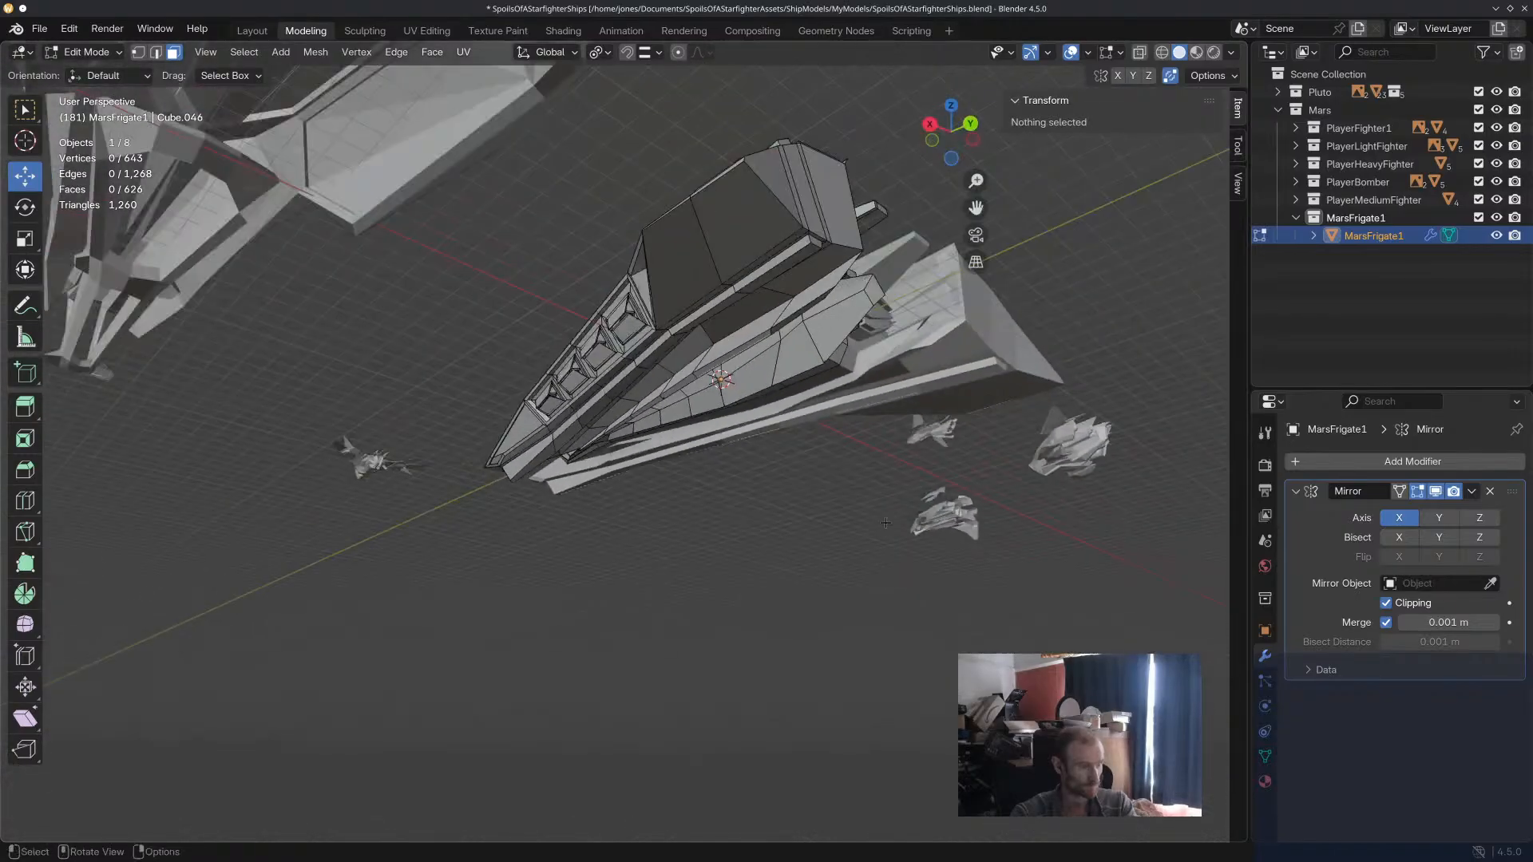
pyautogui.click(679, 258)
pyautogui.keyDown('shift'); pyautogui.click(723, 239); pyautogui.keyUp('shift')
pyautogui.press('i')
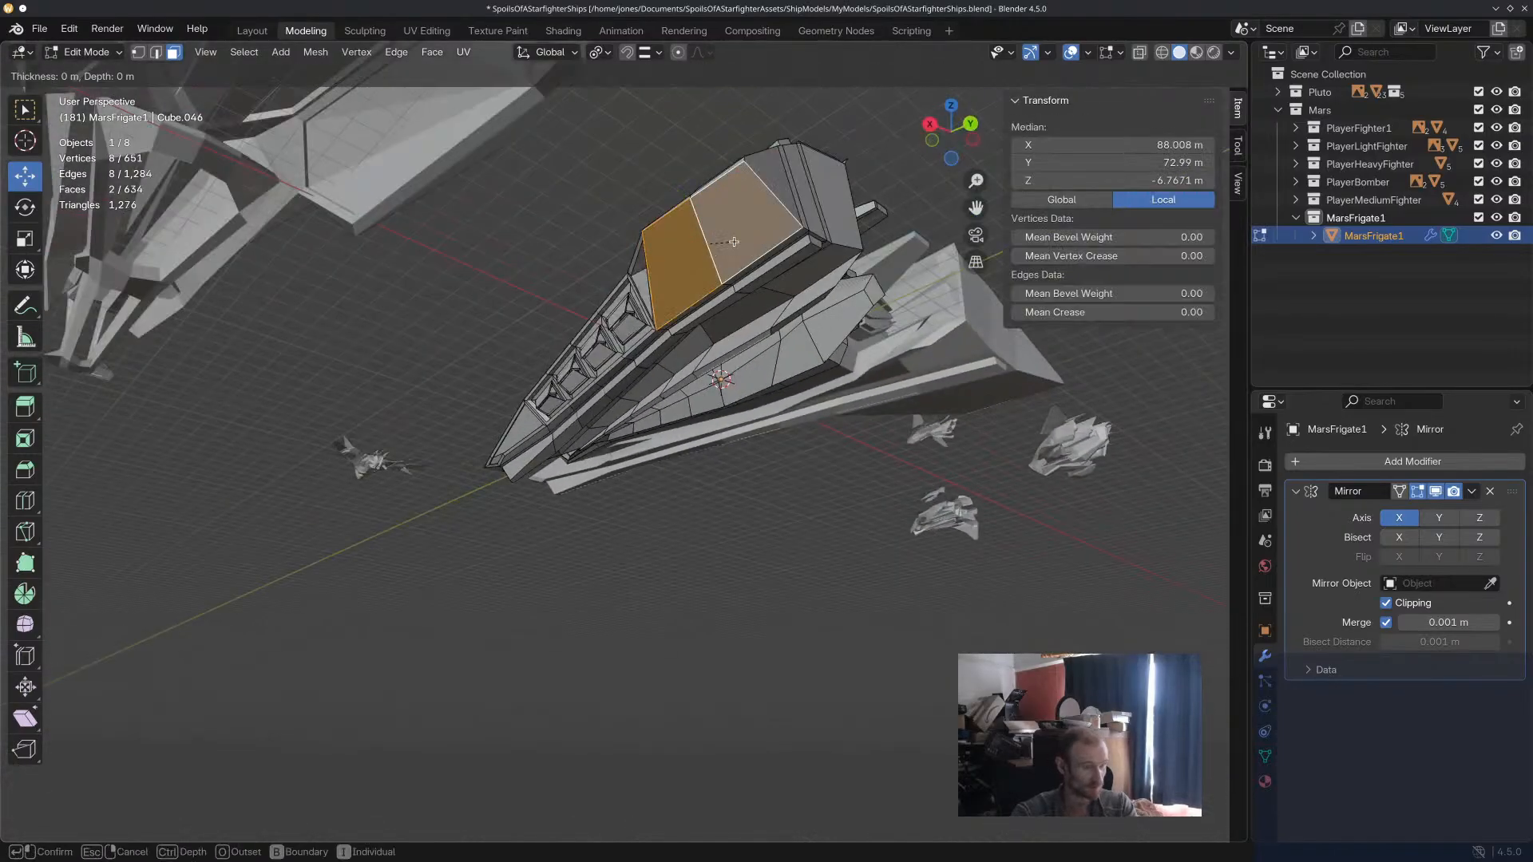
pyautogui.click(733, 242)
pyautogui.scroll(3, 767, 281)
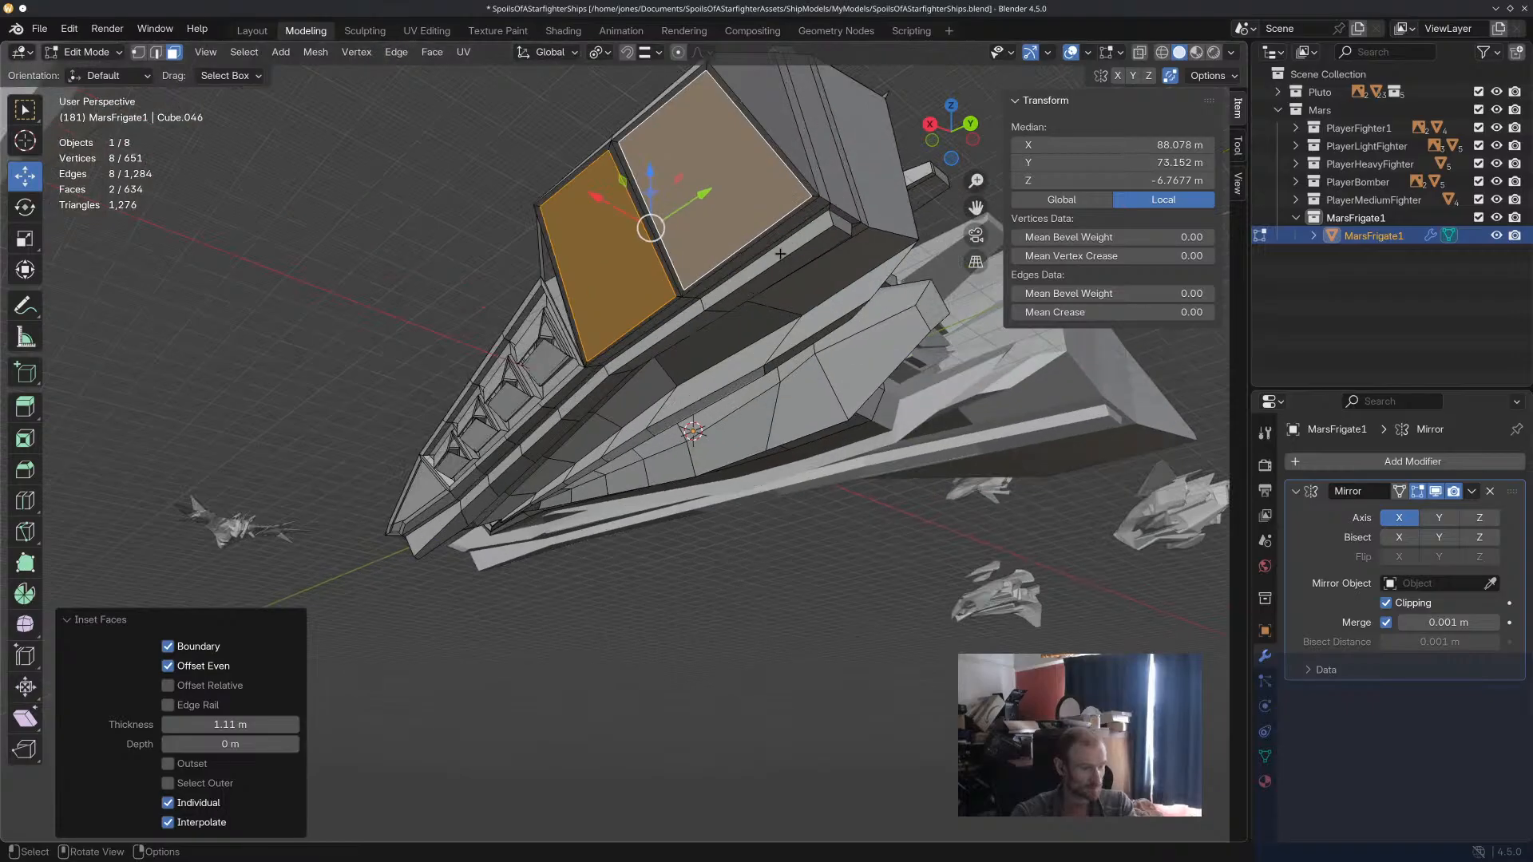
# Extrude the two inset underside faces inward about 1.02 m, scale them to about 0.91, and clear the selection.
pyautogui.moveTo(723, 200)
pyautogui.mouseDown(button='middle')
pyautogui.moveTo(703, 191)
pyautogui.moveTo(751, 255)
pyautogui.moveTo(729, 274)
pyautogui.moveTo(730, 209)
pyautogui.mouseUp(button='middle')
pyautogui.press('e')
pyautogui.click(731, 208)
pyautogui.press('s')
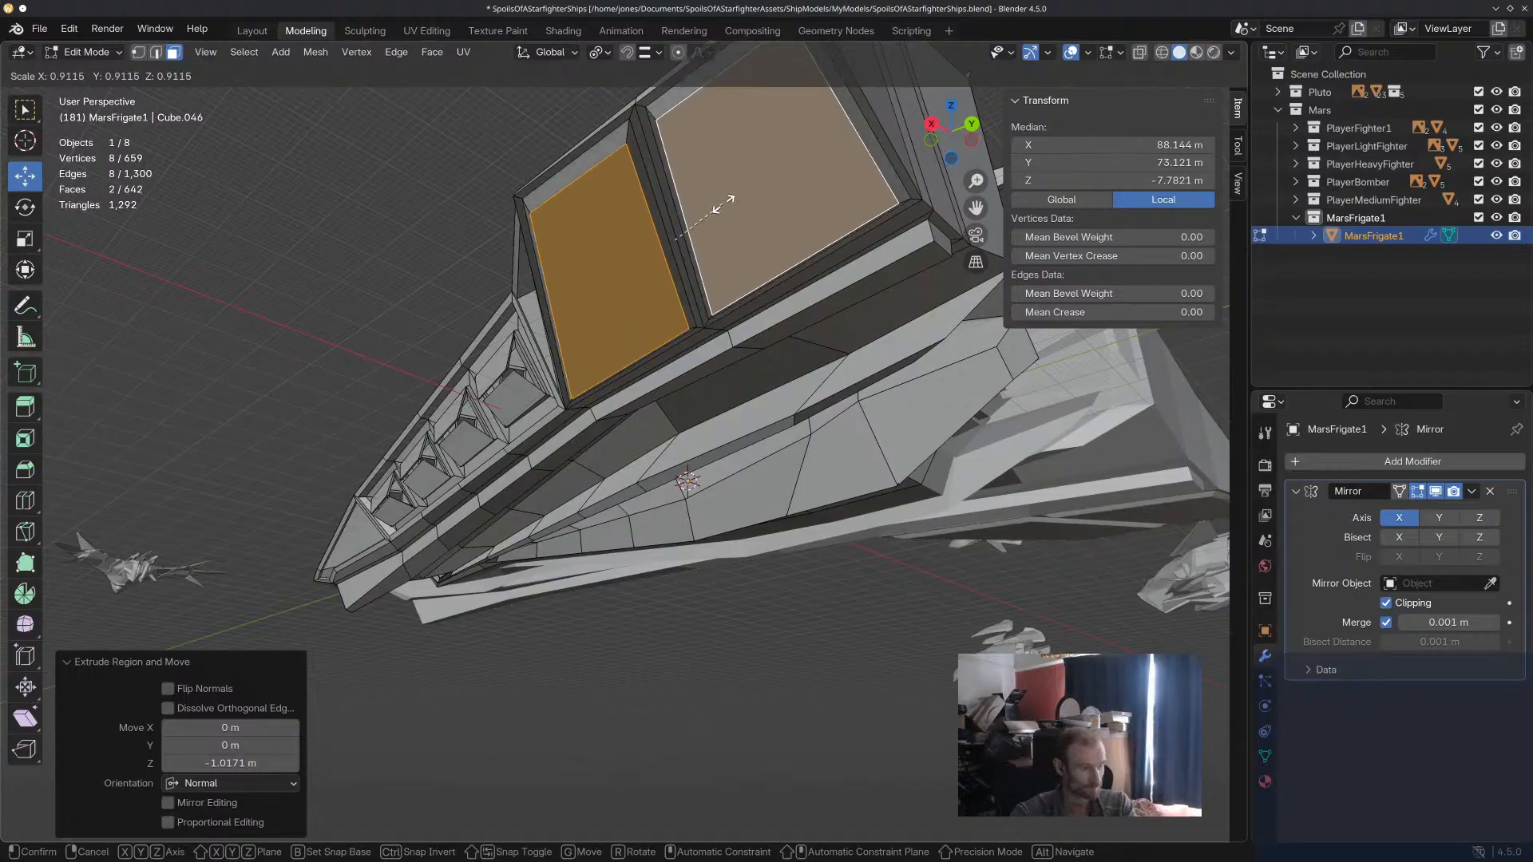
pyautogui.click(723, 204)
pyautogui.moveTo(723, 205); pyautogui.dragTo(558, 438, button='middle')
pyautogui.hotkey('alt', 'a')
# Select the side hull's five rear end faces and inset them about 2.75 m as one region with Individual disabled.
pyautogui.click(559, 441)
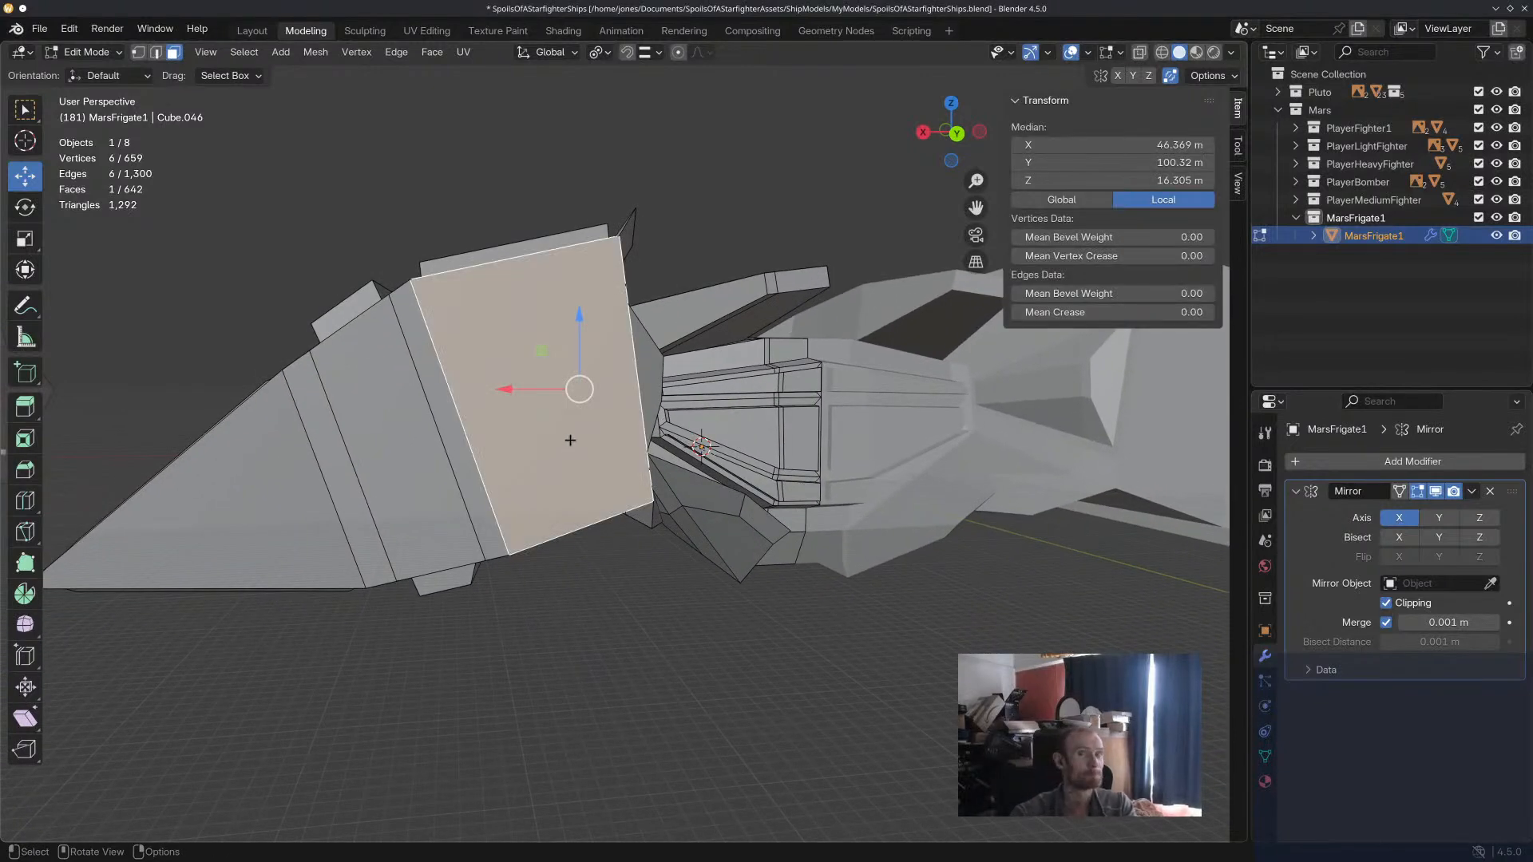
pyautogui.scroll(-8, 567, 441)
pyautogui.moveTo(688, 406); pyautogui.dragTo(720, 384, button='middle')
pyautogui.scroll(3, 717, 382)
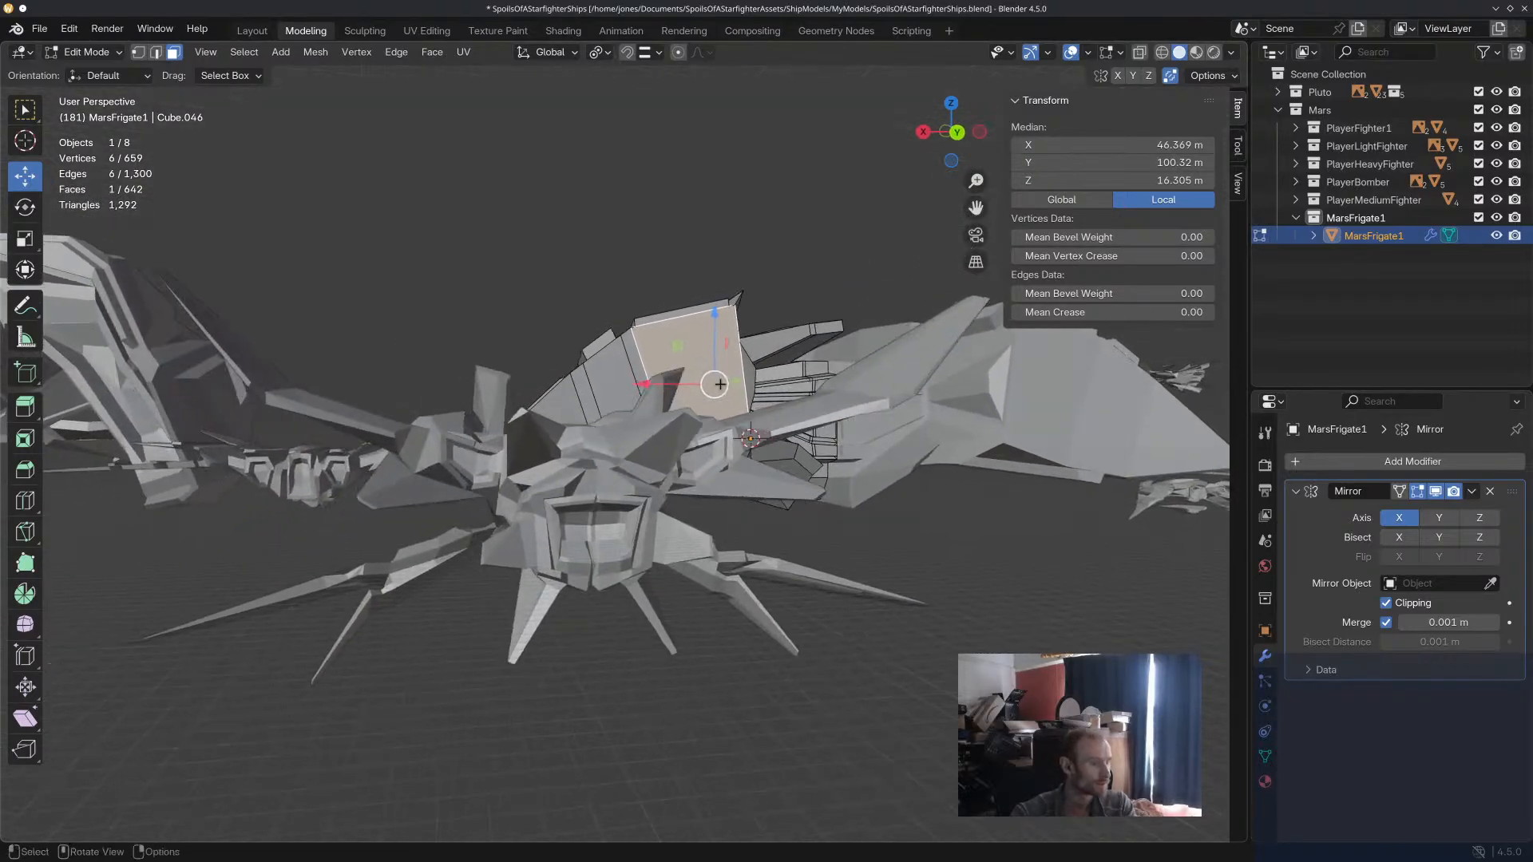
pyautogui.moveTo(805, 533); pyautogui.dragTo(707, 550, button='middle')
pyautogui.moveTo(869, 453); pyautogui.dragTo(719, 479, button='middle')
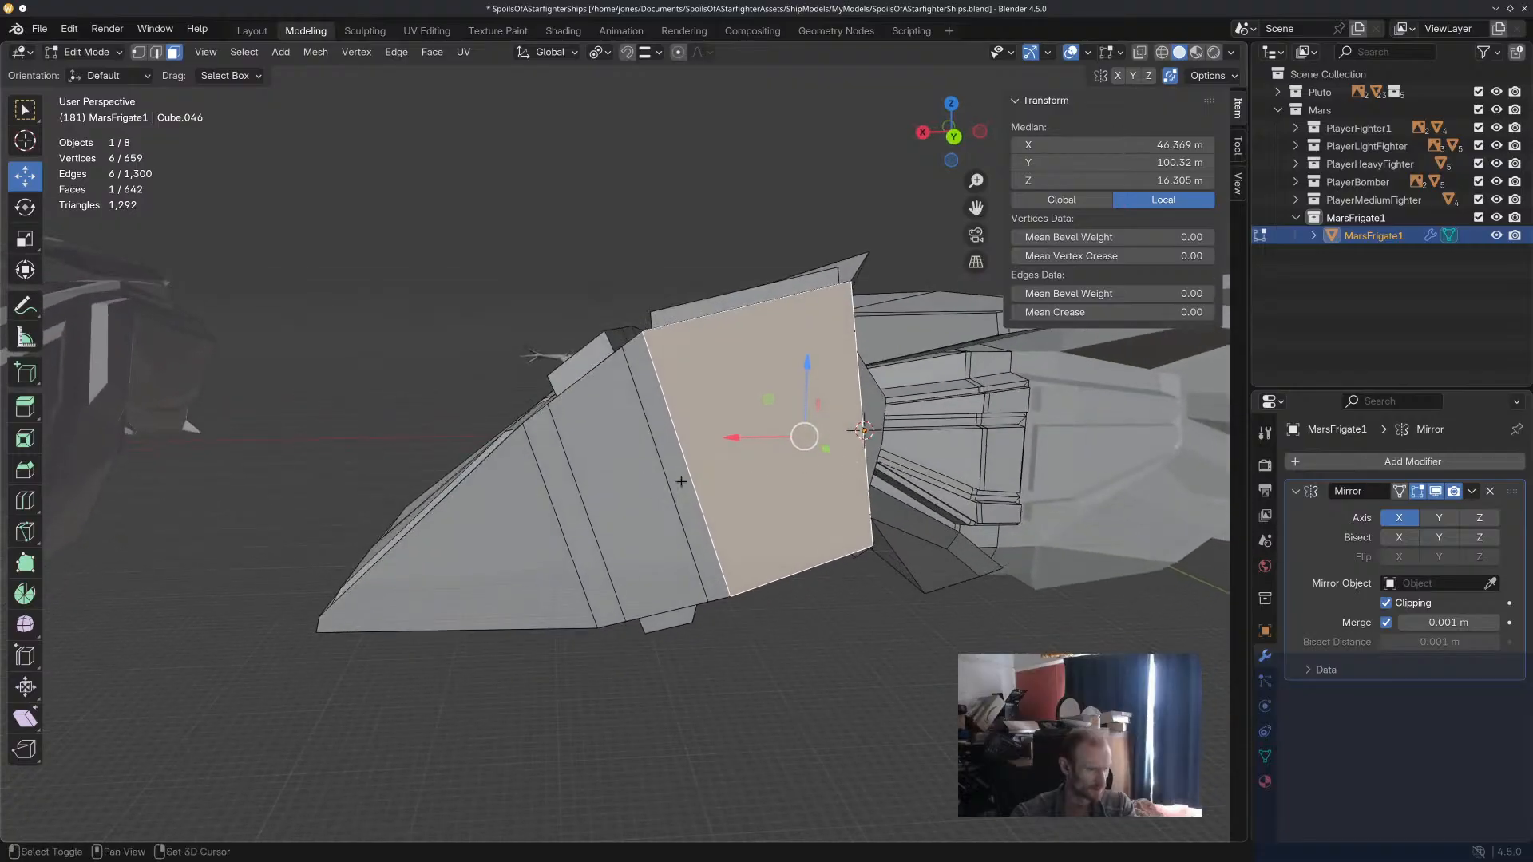
pyautogui.keyDown('shift'); pyautogui.click(676, 485); pyautogui.keyUp('shift')
pyautogui.keyDown('shift'); pyautogui.click(561, 525); pyautogui.keyUp('shift')
pyautogui.keyDown('shift'); pyautogui.click(572, 524); pyautogui.keyUp('shift')
pyautogui.keyDown('shift'); pyautogui.click(507, 545); pyautogui.keyUp('shift')
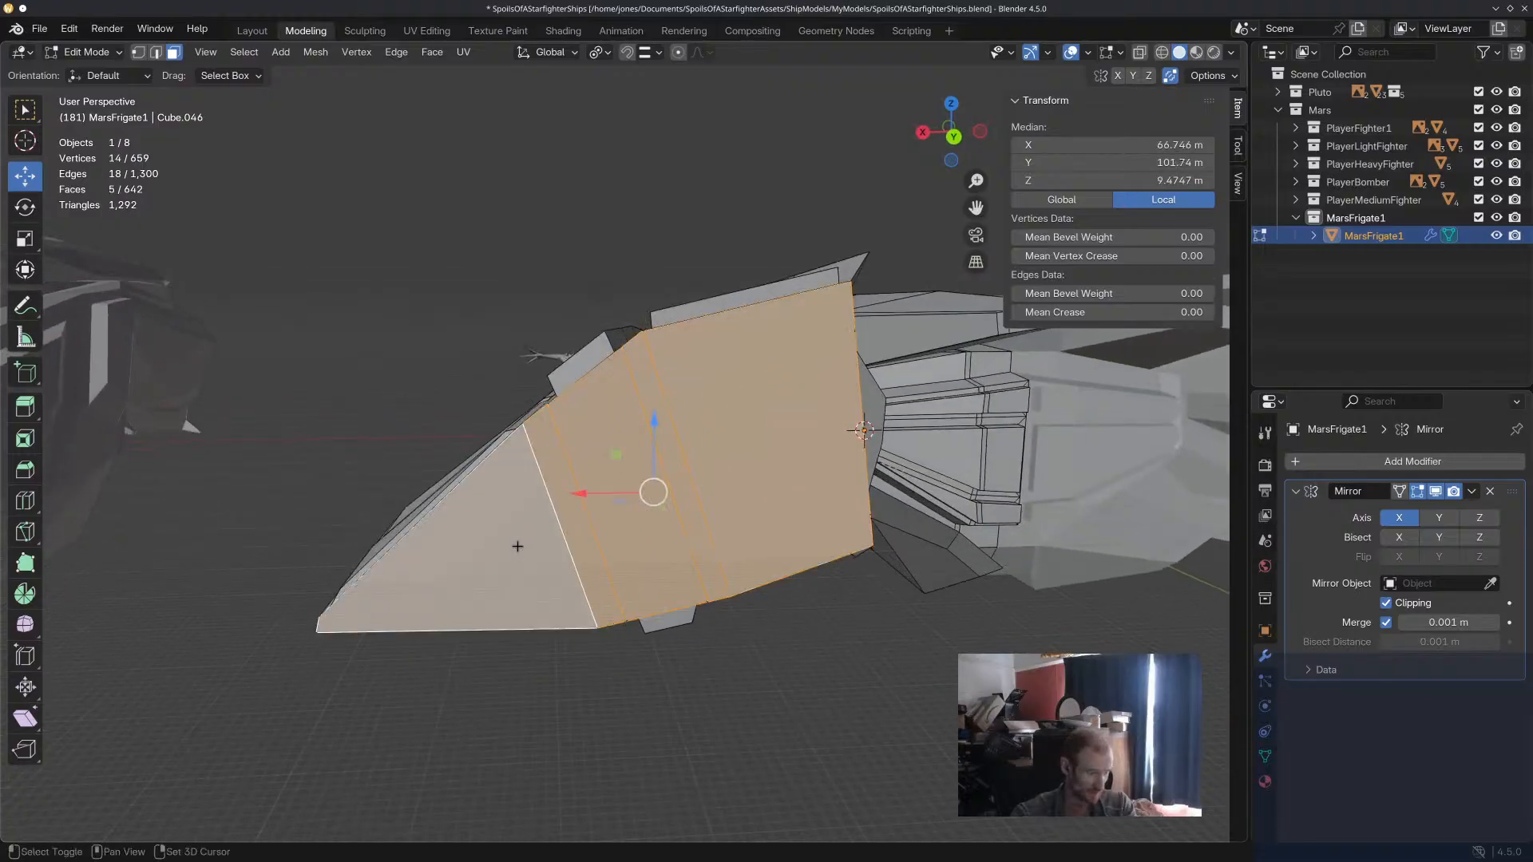
pyautogui.press('i')
pyautogui.press('i')
pyautogui.click(872, 542)
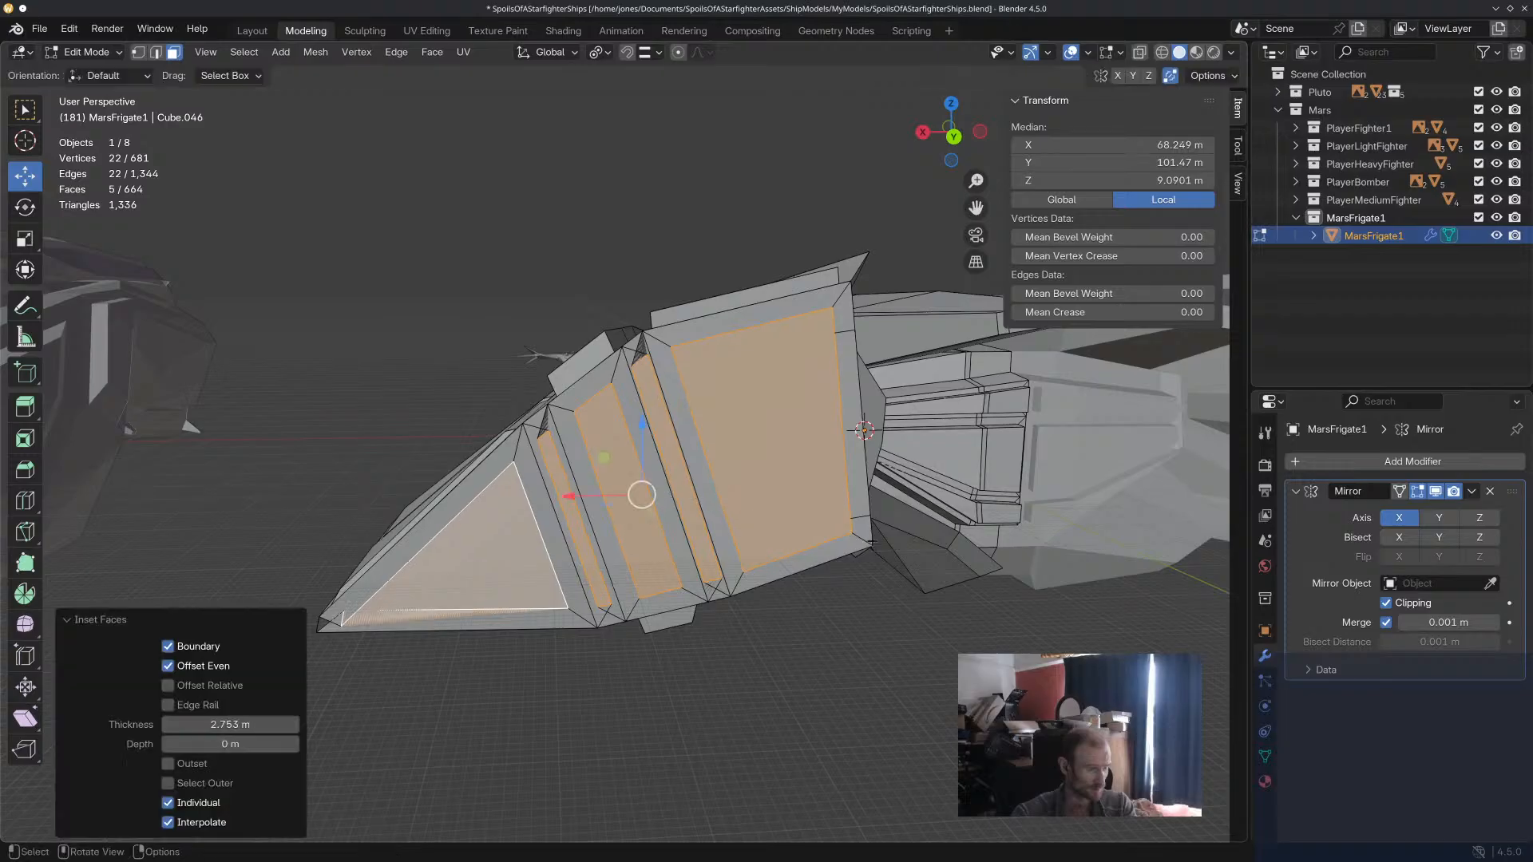
pyautogui.click(202, 804)
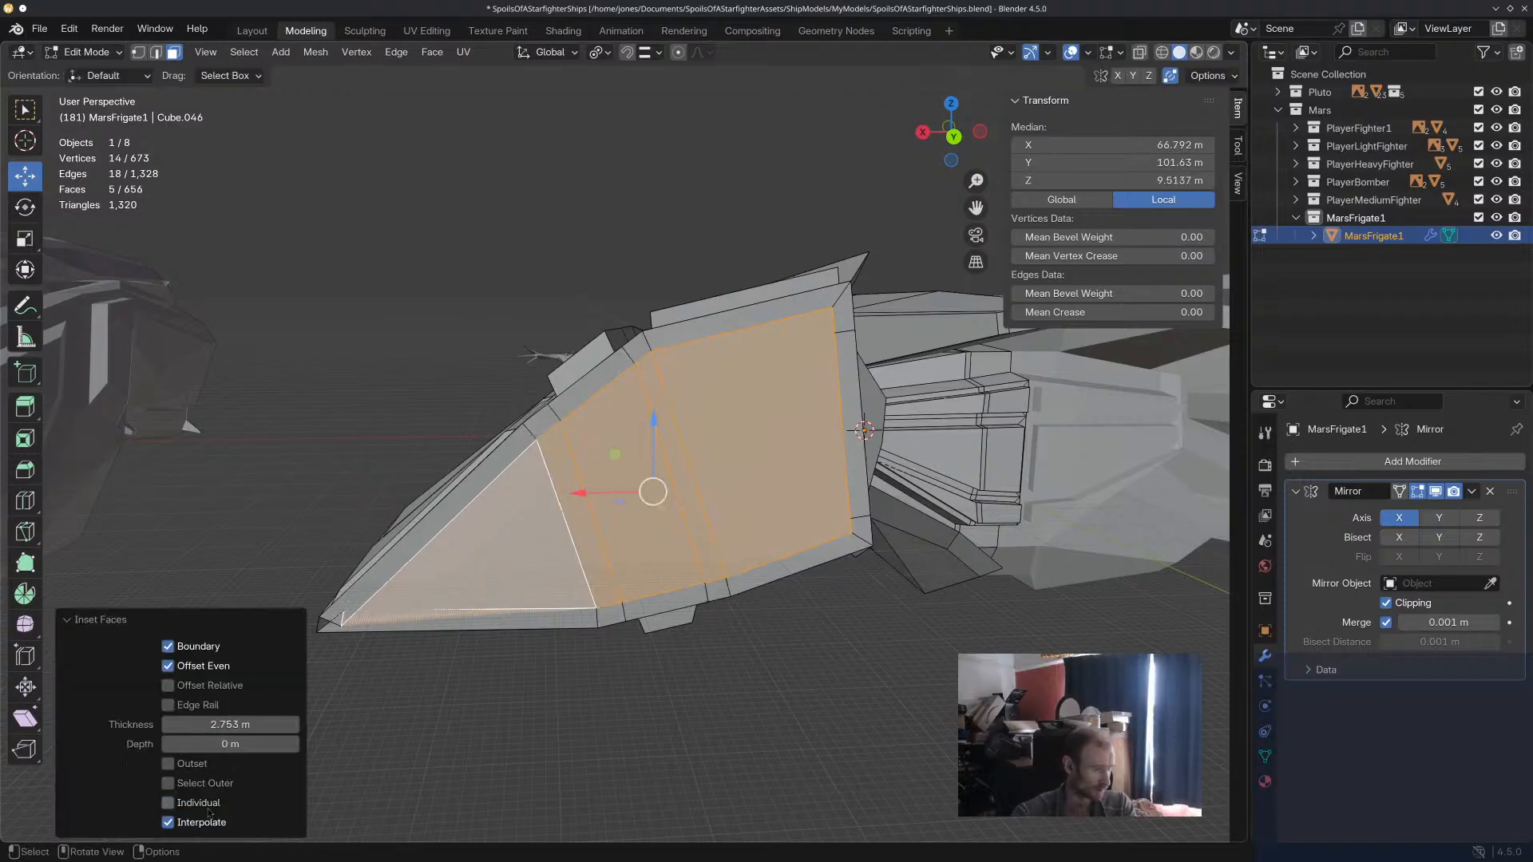
# Extrude the five inset rear faces inward, scale them down slightly, and clear the selection.
pyautogui.moveTo(932, 563); pyautogui.dragTo(931, 576, button='middle')
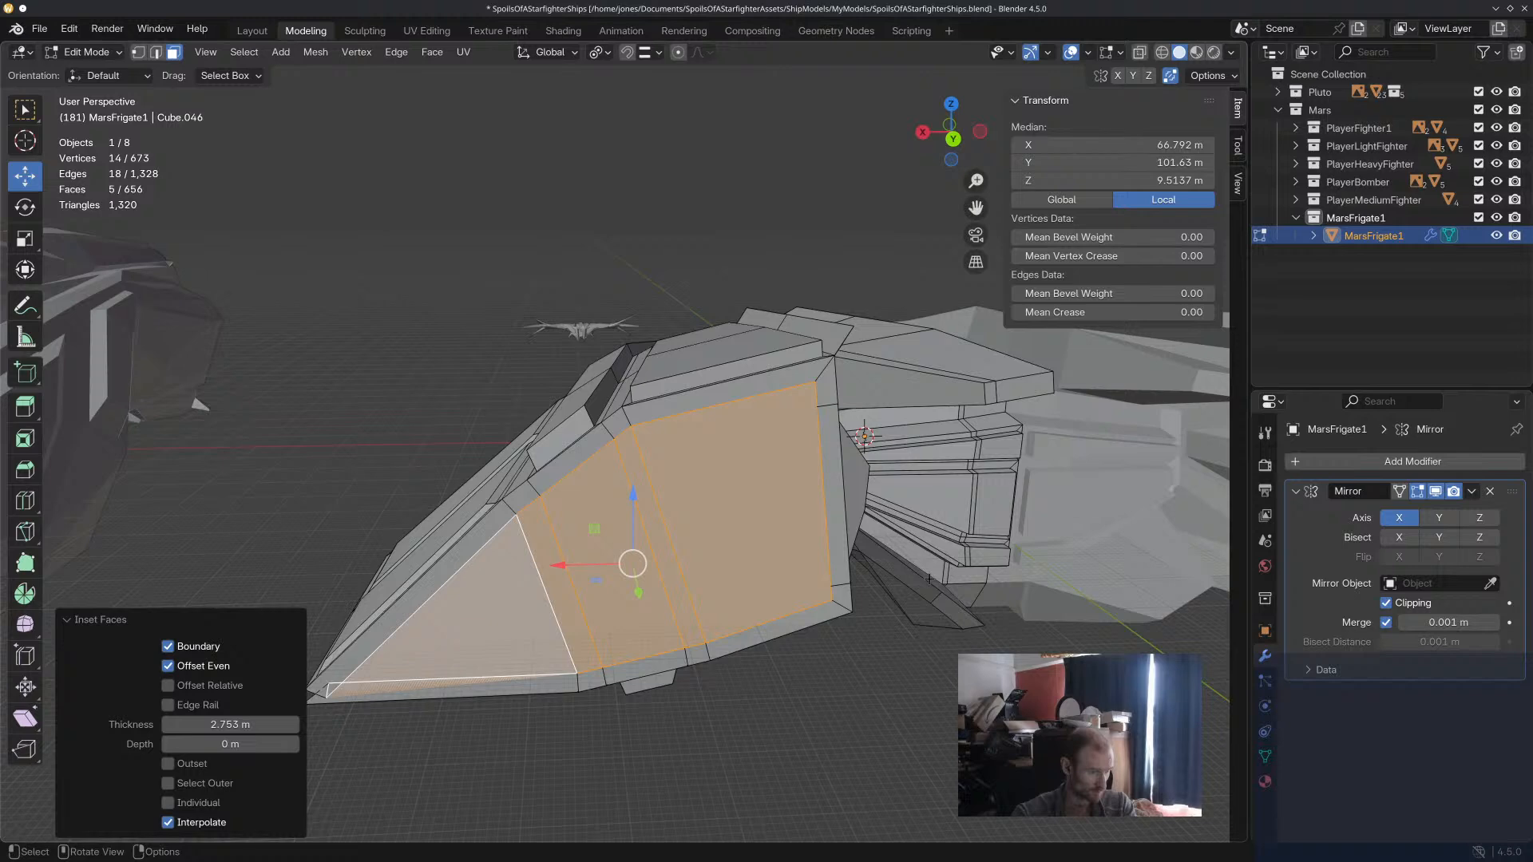
pyautogui.press('e')
pyautogui.click(921, 570)
pyautogui.press('s')
pyautogui.click(891, 565)
pyautogui.click(915, 717)
# Reposition the rim vertex at the rear recess's outer lower corner to even out the pointed corner.
pyautogui.moveTo(915, 717); pyautogui.dragTo(942, 707, button='middle')
pyautogui.click(712, 440)
pyautogui.moveTo(887, 506)
pyautogui.mouseDown(button='middle')
pyautogui.moveTo(1002, 512)
pyautogui.moveTo(876, 518)
pyautogui.mouseUp(button='middle')
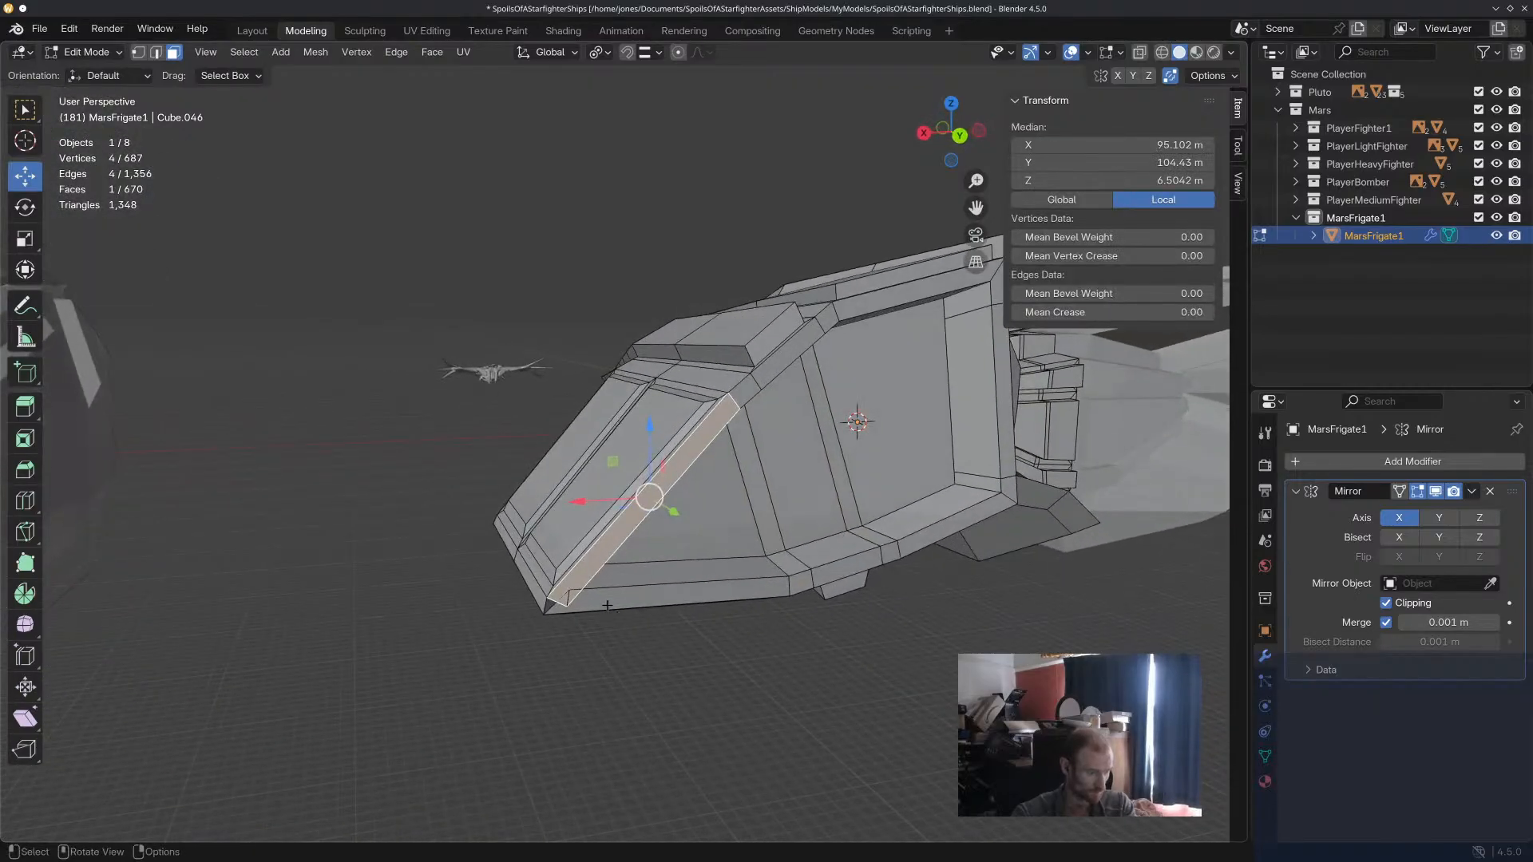
pyautogui.scroll(2, 601, 597)
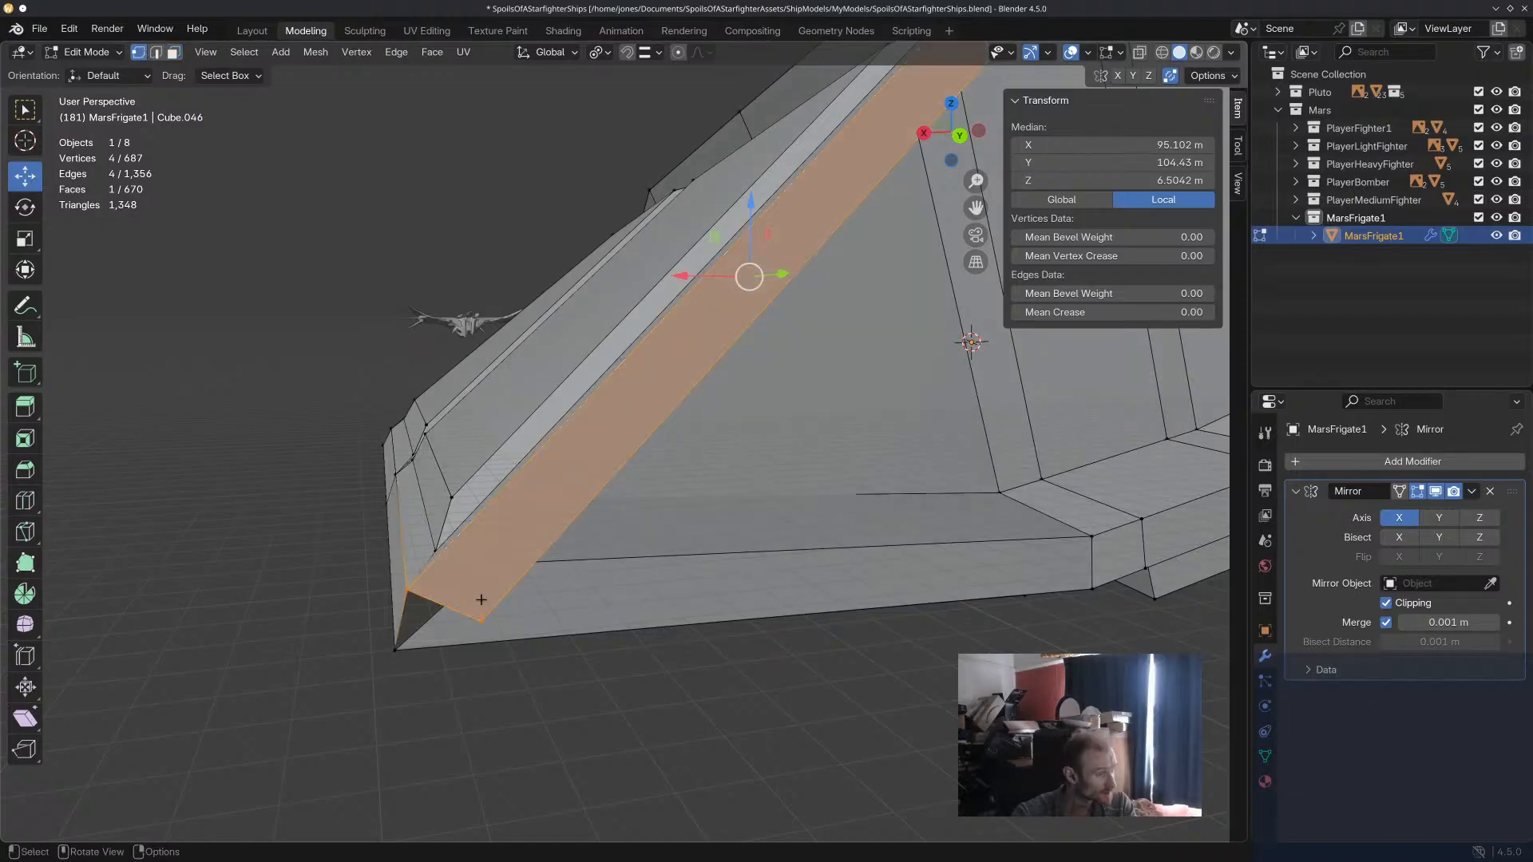
pyautogui.click(479, 620)
pyautogui.moveTo(479, 622); pyautogui.dragTo(517, 567)
pyautogui.moveTo(517, 568); pyautogui.dragTo(315, 494, button='middle')
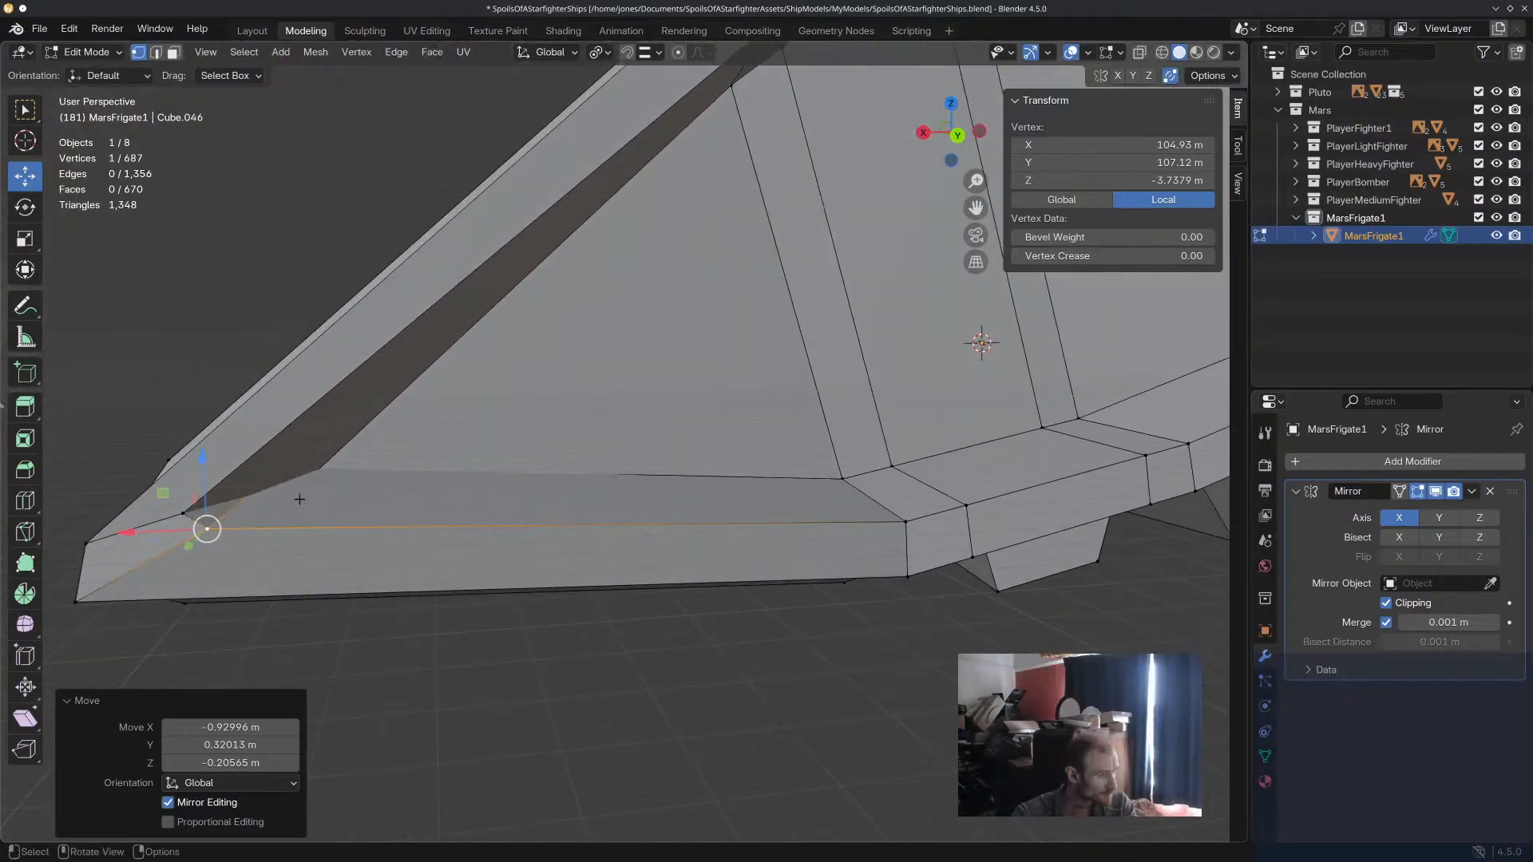
pyautogui.moveTo(207, 528); pyautogui.dragTo(373, 503)
# Use X-ray to select the inner vertex at the rear recess's outer lower corner and move it, restoring the solid view.
pyautogui.click(1139, 52)
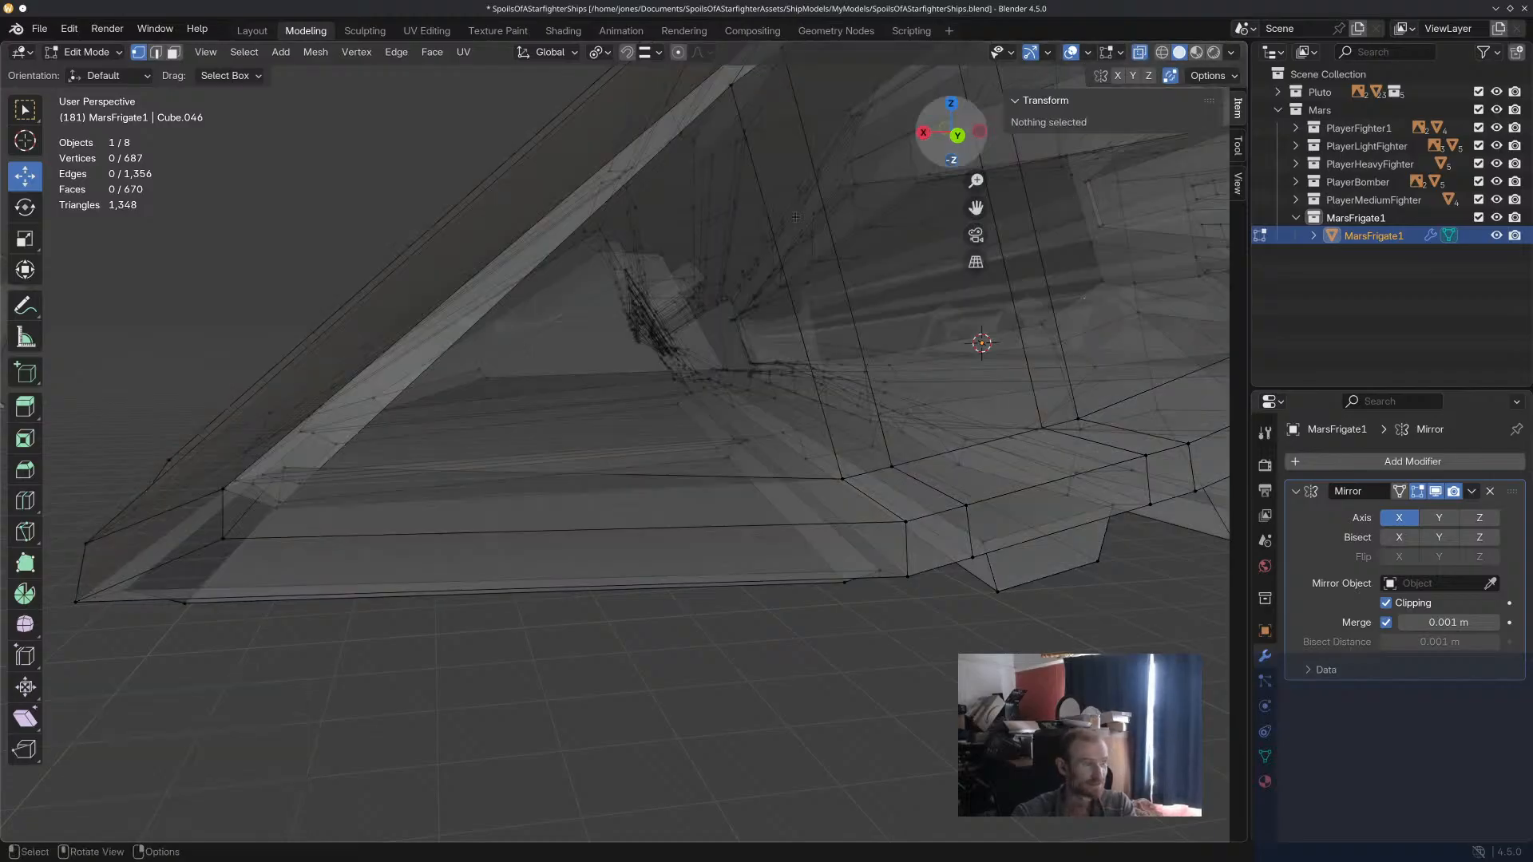
pyautogui.moveTo(301, 506)
pyautogui.mouseDown(button='middle')
pyautogui.moveTo(311, 479)
pyautogui.moveTo(304, 496)
pyautogui.mouseUp(button='middle')
pyautogui.click(280, 493)
pyautogui.moveTo(279, 494); pyautogui.dragTo(287, 436)
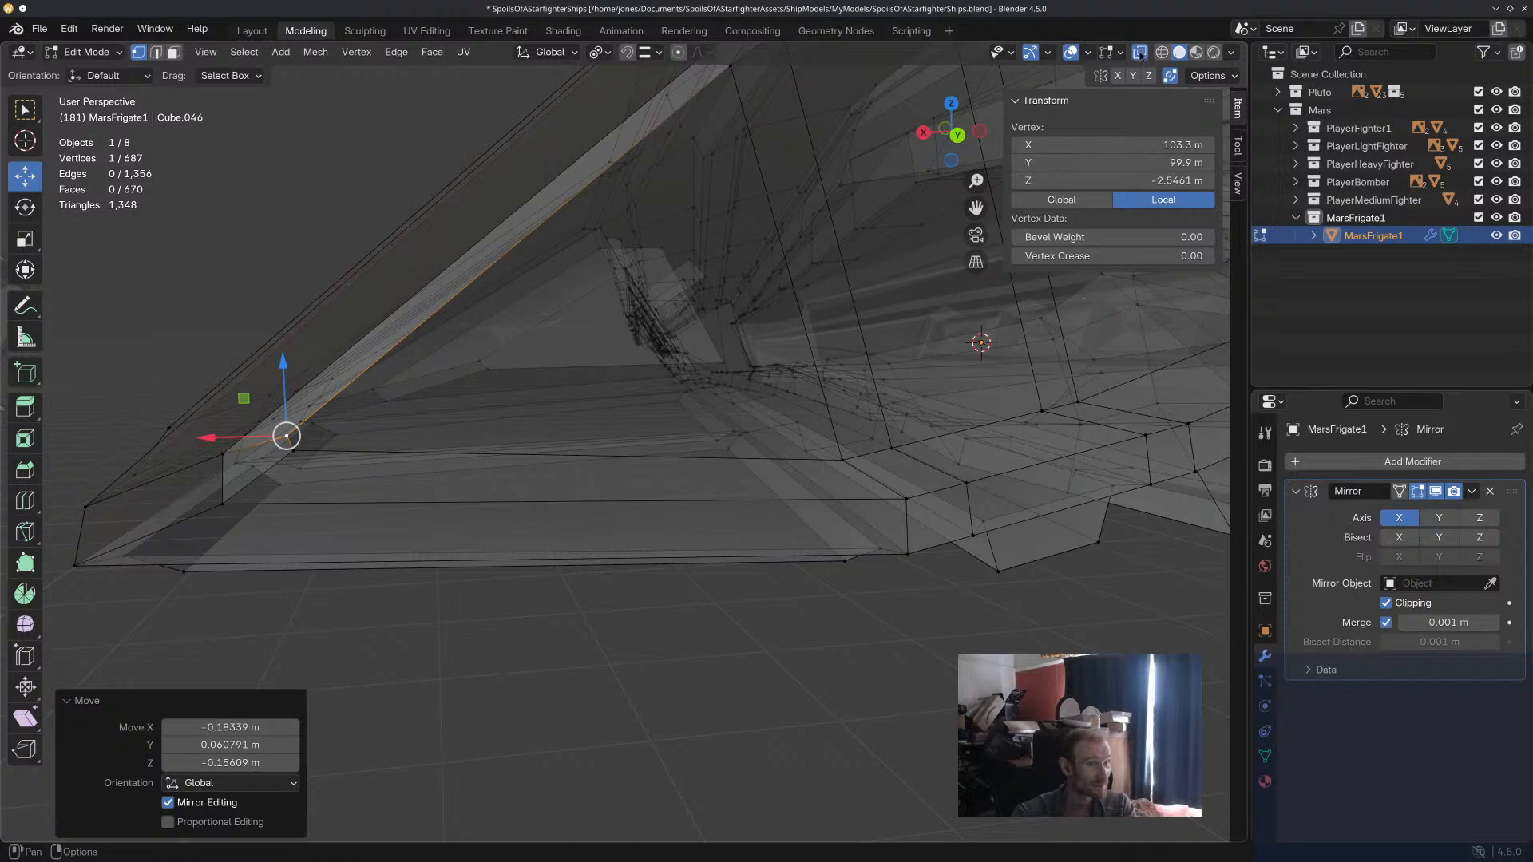
pyautogui.click(1140, 54)
# Nudge the vertices at the rear recess's outer lower corner slightly and clear the selection.
pyautogui.moveTo(536, 478); pyautogui.dragTo(530, 479, button='middle')
pyautogui.click(622, 622)
pyautogui.scroll(-3, 623, 622)
pyautogui.moveTo(623, 622)
pyautogui.mouseDown(button='middle')
pyautogui.moveTo(653, 620)
pyautogui.moveTo(627, 614)
pyautogui.mouseUp(button='middle')
pyautogui.click(519, 528)
pyautogui.moveTo(519, 530); pyautogui.dragTo(520, 534)
pyautogui.click(689, 598)
# Extrude the three outer rim faces at the rear recess's pointed lower corner backward and clear the selection.
pyautogui.moveTo(688, 598)
pyautogui.mouseDown(button='middle')
pyautogui.moveTo(643, 601)
pyautogui.moveTo(674, 586)
pyautogui.mouseUp(button='middle')
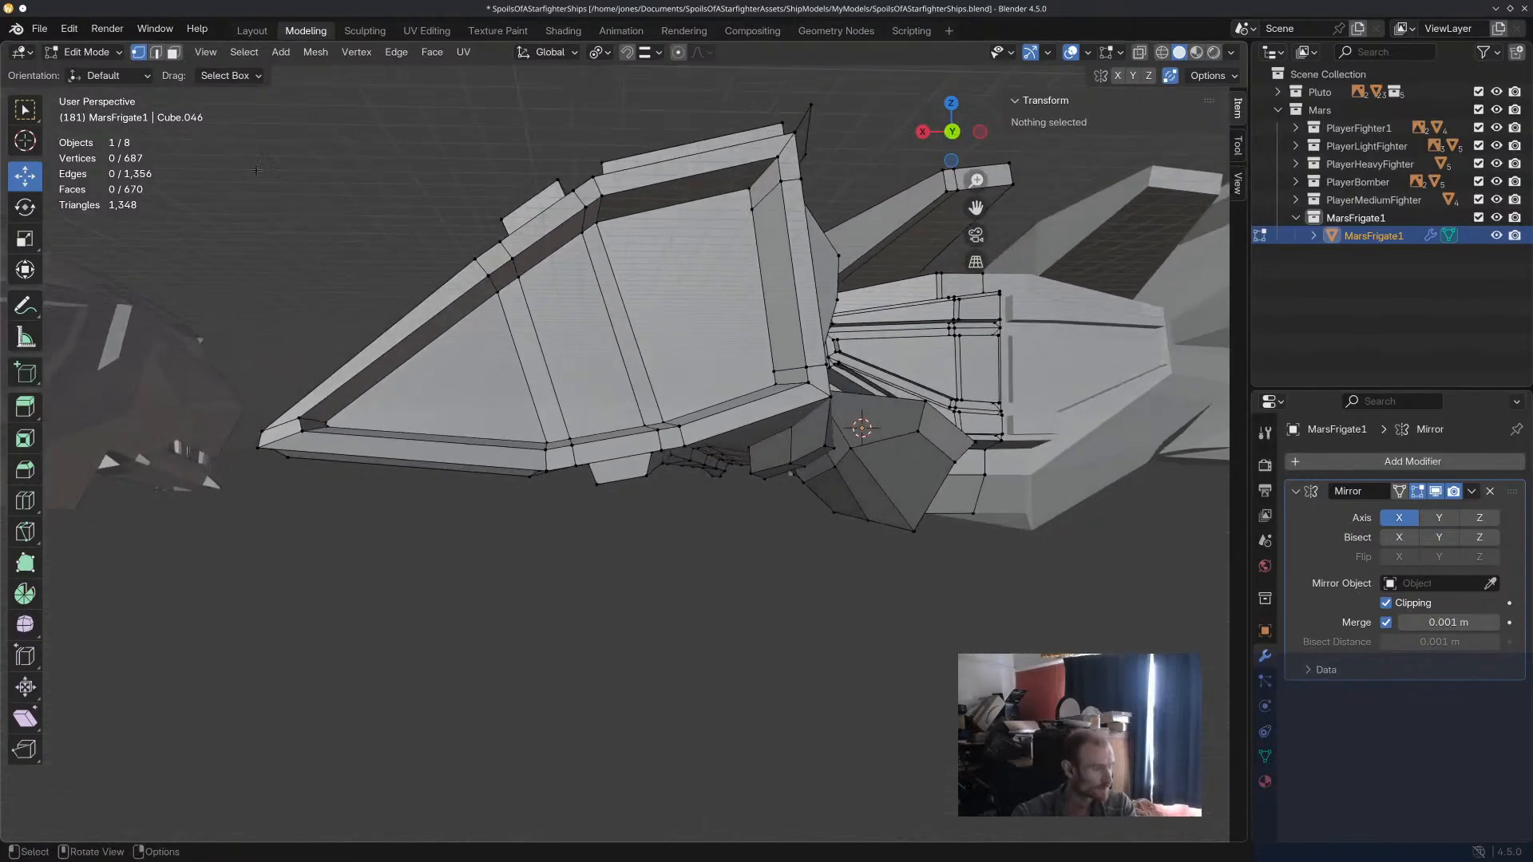
pyautogui.click(363, 360)
pyautogui.keyDown('shift'); pyautogui.click(295, 431); pyautogui.keyUp('shift')
pyautogui.keyDown('shift'); pyautogui.click(349, 445); pyautogui.keyUp('shift')
pyautogui.moveTo(350, 445); pyautogui.dragTo(374, 467, button='middle')
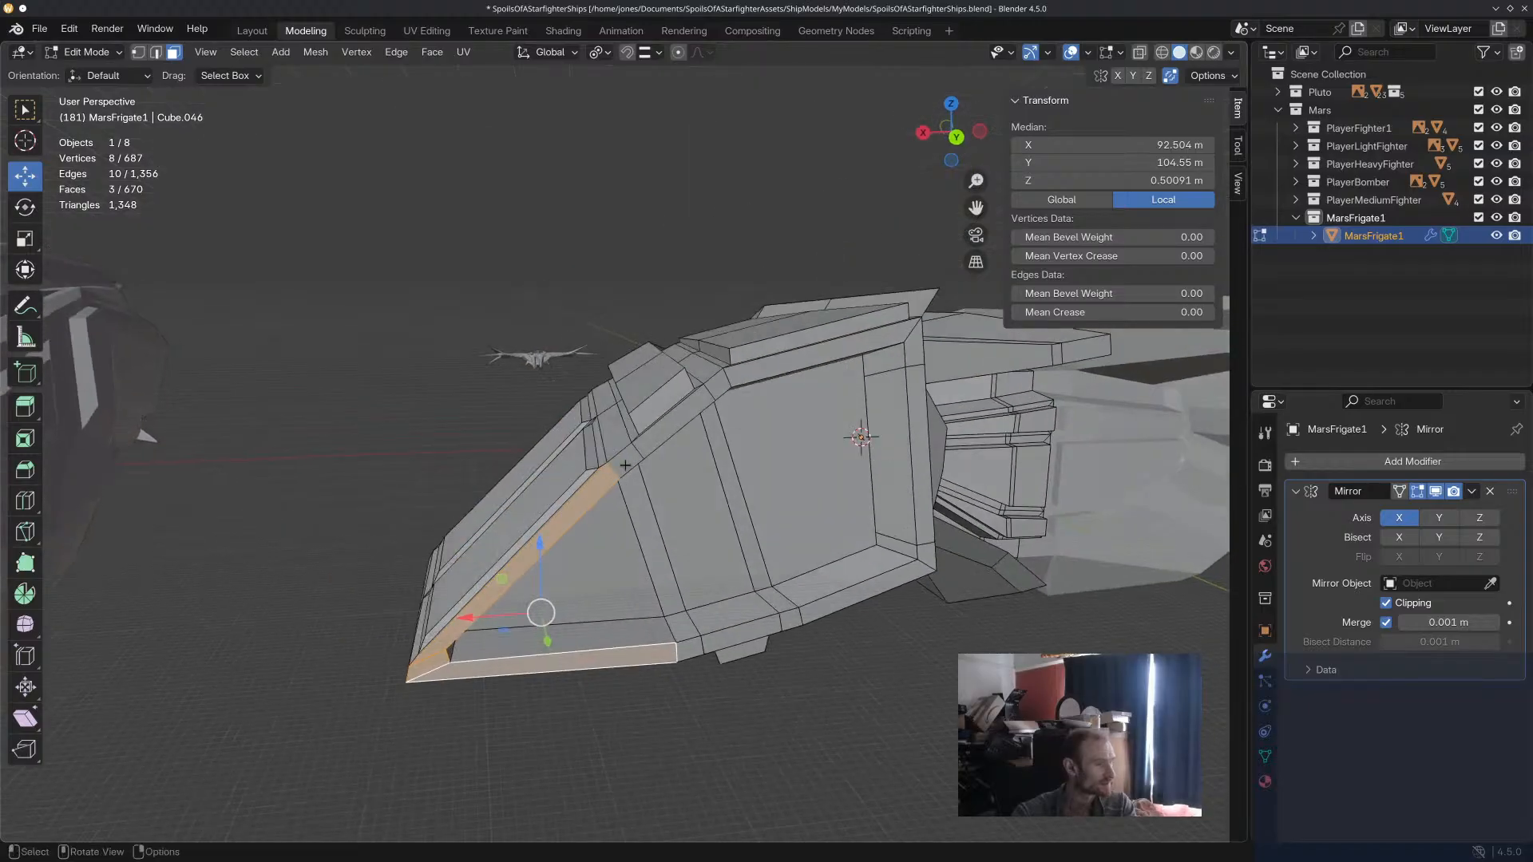
pyautogui.press('e')
pyautogui.click(713, 523)
pyautogui.moveTo(713, 523); pyautogui.dragTo(750, 491, button='middle')
pyautogui.keyDown('shift'); pyautogui.moveTo(950, 699); pyautogui.dragTo(779, 615, button='middle'); pyautogui.keyUp('shift')
pyautogui.moveTo(625, 660); pyautogui.dragTo(597, 686)
pyautogui.click(822, 639)
pyautogui.moveTo(823, 638); pyautogui.dragTo(54, 324, button='middle')
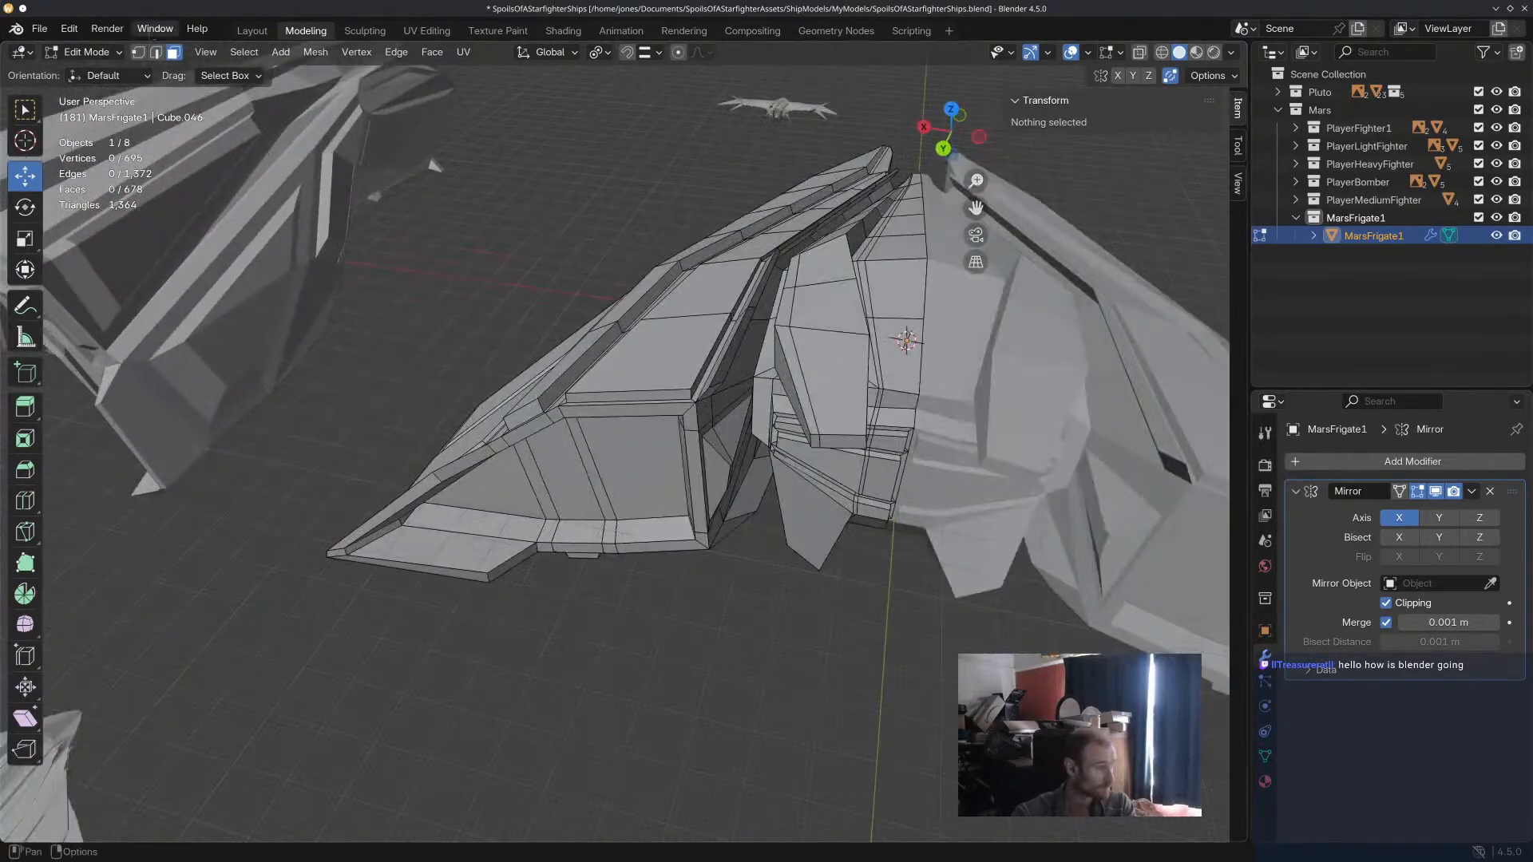
# Move the upper and lower end edges of the extruded corner rim along Y, scale them, and clear the selection.
pyautogui.click(451, 479)
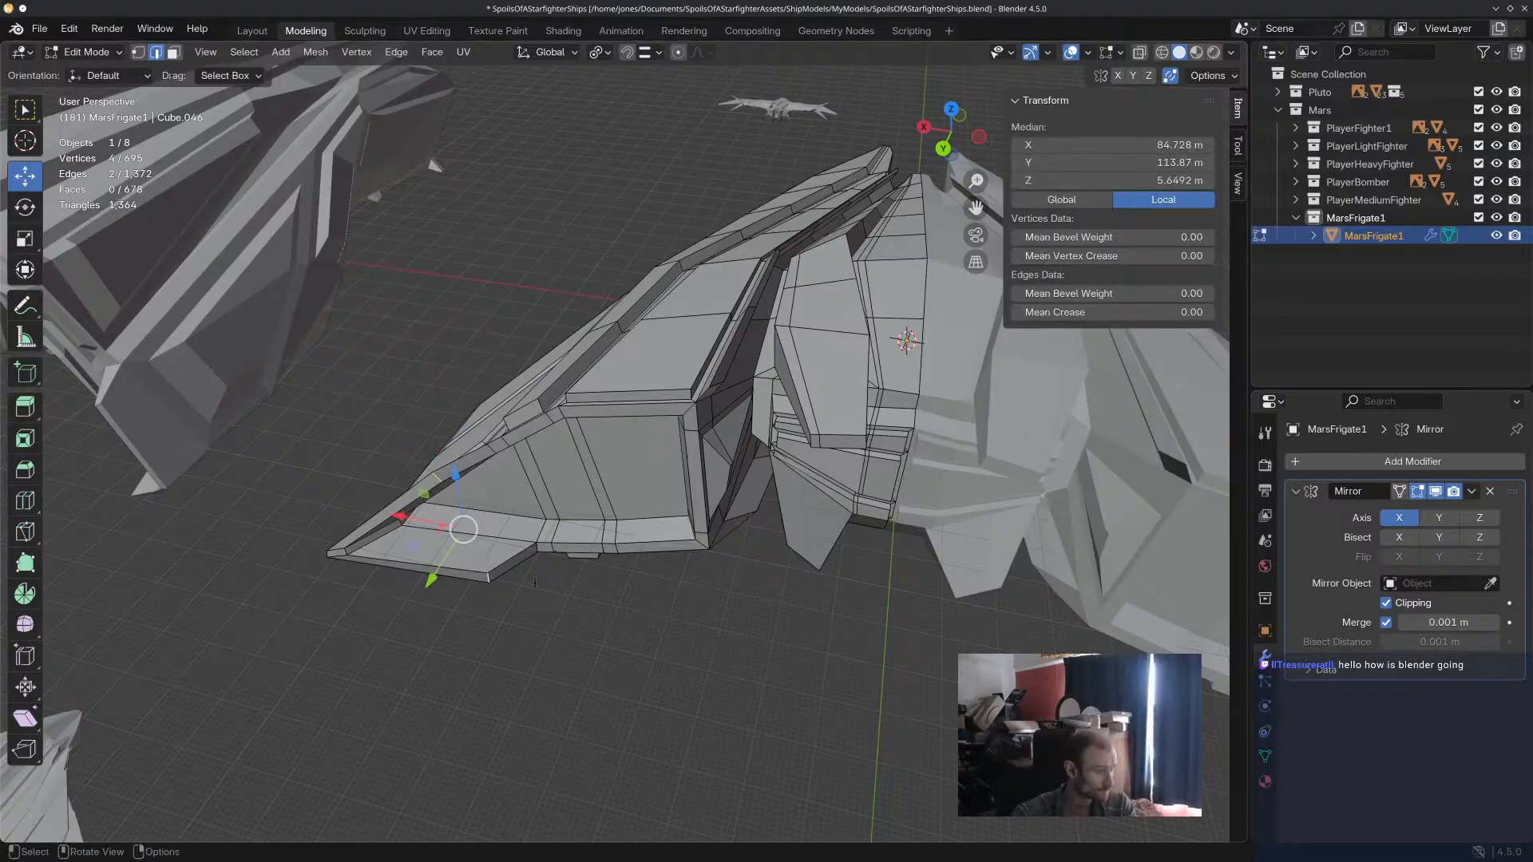
pyautogui.moveTo(443, 572); pyautogui.dragTo(462, 549)
pyautogui.press('s')
pyautogui.click(544, 492)
pyautogui.moveTo(544, 492); pyautogui.dragTo(520, 415, button='middle')
pyautogui.click(473, 330)
pyautogui.moveTo(467, 328); pyautogui.dragTo(480, 342)
pyautogui.moveTo(561, 424); pyautogui.dragTo(566, 449, button='middle')
pyautogui.click(578, 599)
pyautogui.moveTo(577, 599); pyautogui.dragTo(584, 603, button='middle')
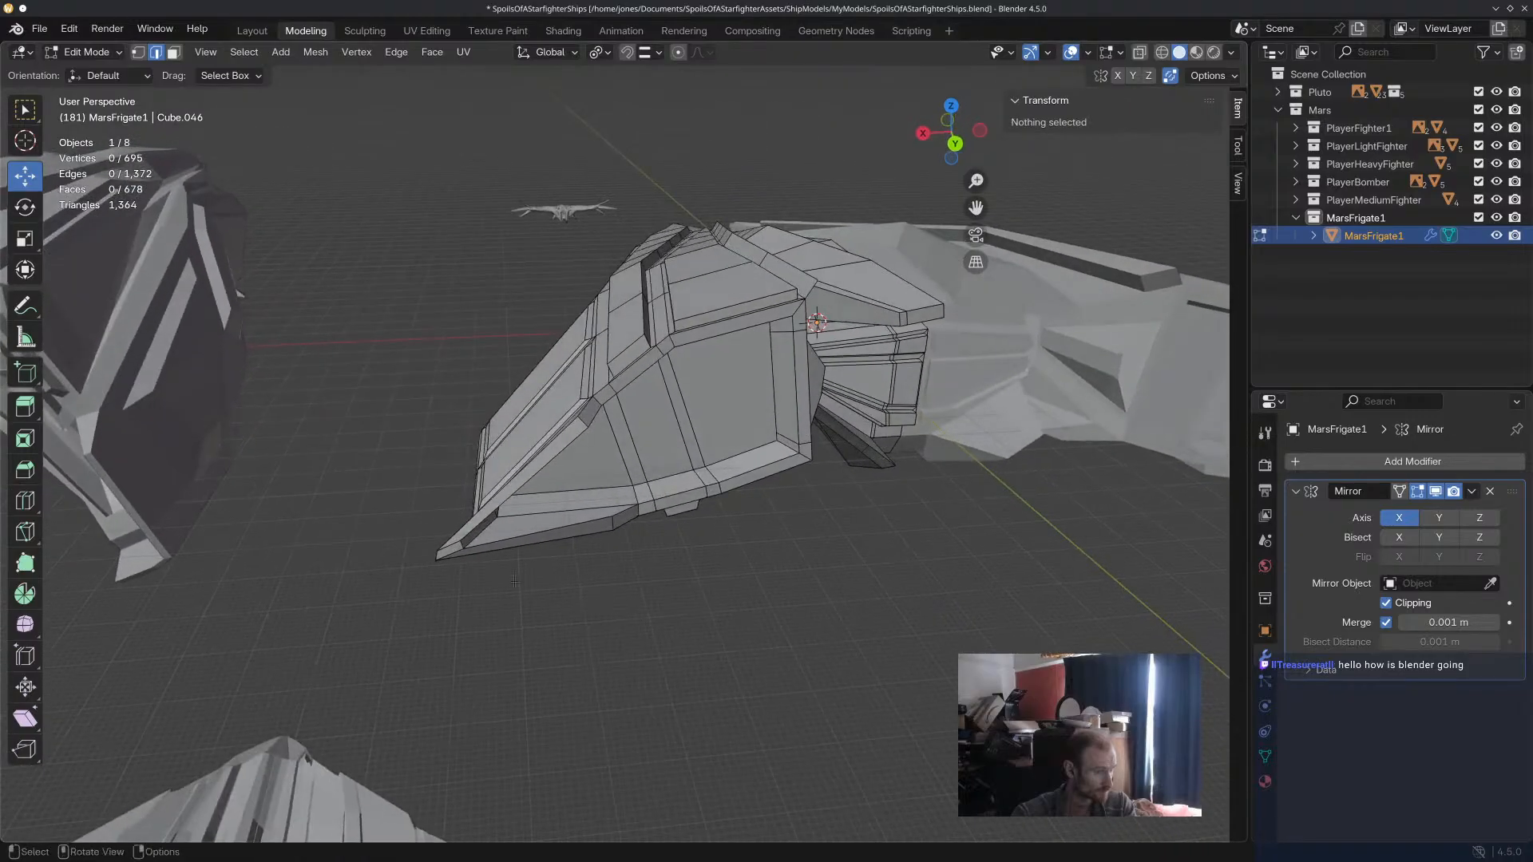
# Move the small face at the extruded corner's tip about -4.45 m along X and rotate it about -7.2° in the view plane.
pyautogui.click(445, 551)
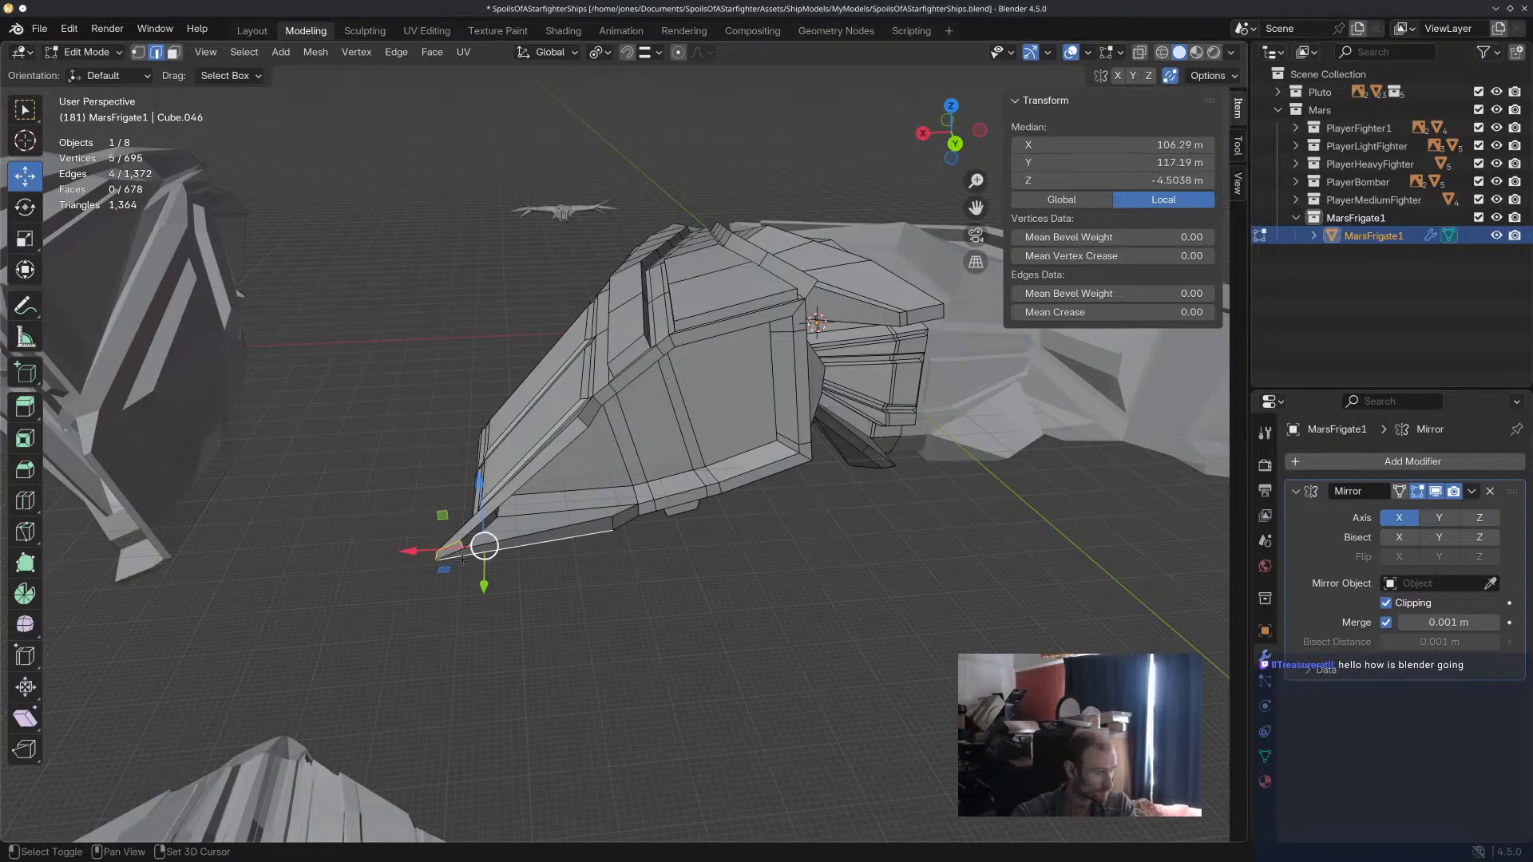
pyautogui.click(172, 53)
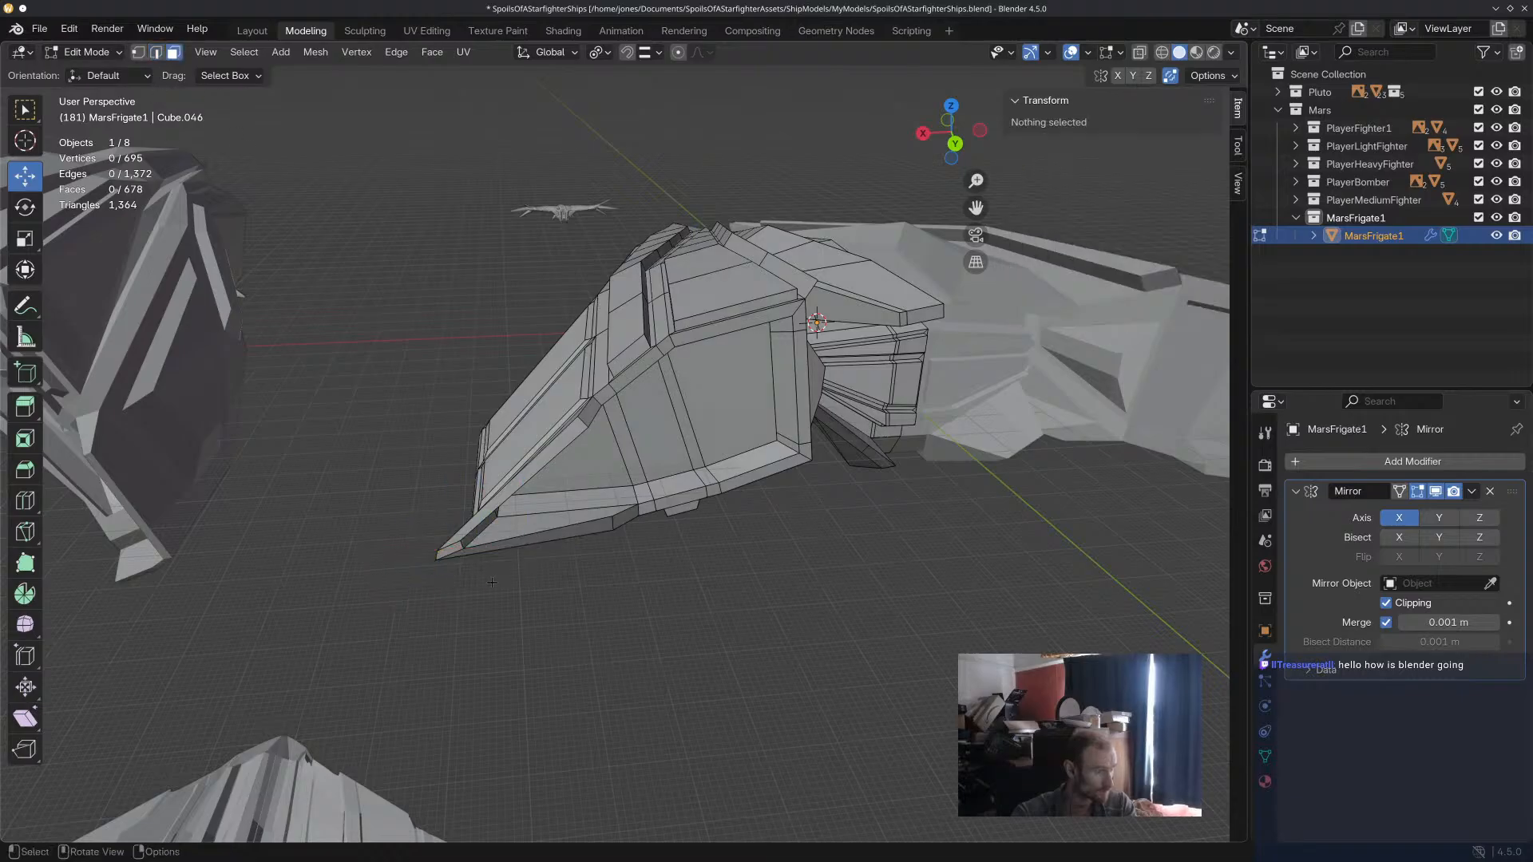
pyautogui.click(439, 550)
pyautogui.moveTo(375, 555); pyautogui.dragTo(423, 548)
pyautogui.moveTo(693, 583); pyautogui.dragTo(694, 631, button='middle')
pyautogui.press('r')
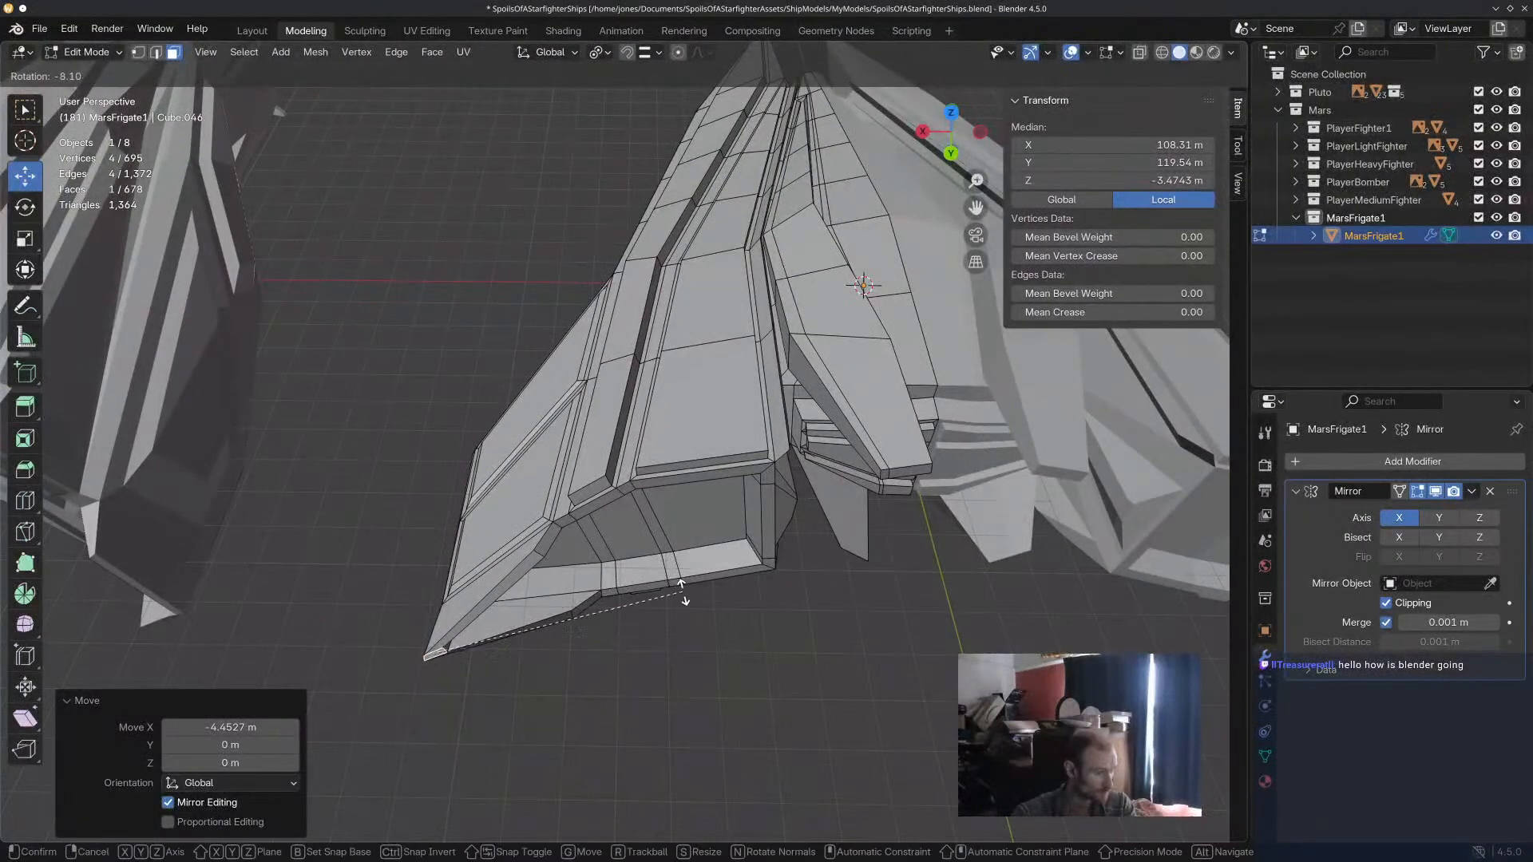
pyautogui.click(678, 598)
# Set the viewport shading to Material Preview, rotate the corner's tip face slightly about the global Z axis, and clear the selection.
pyautogui.press('z')
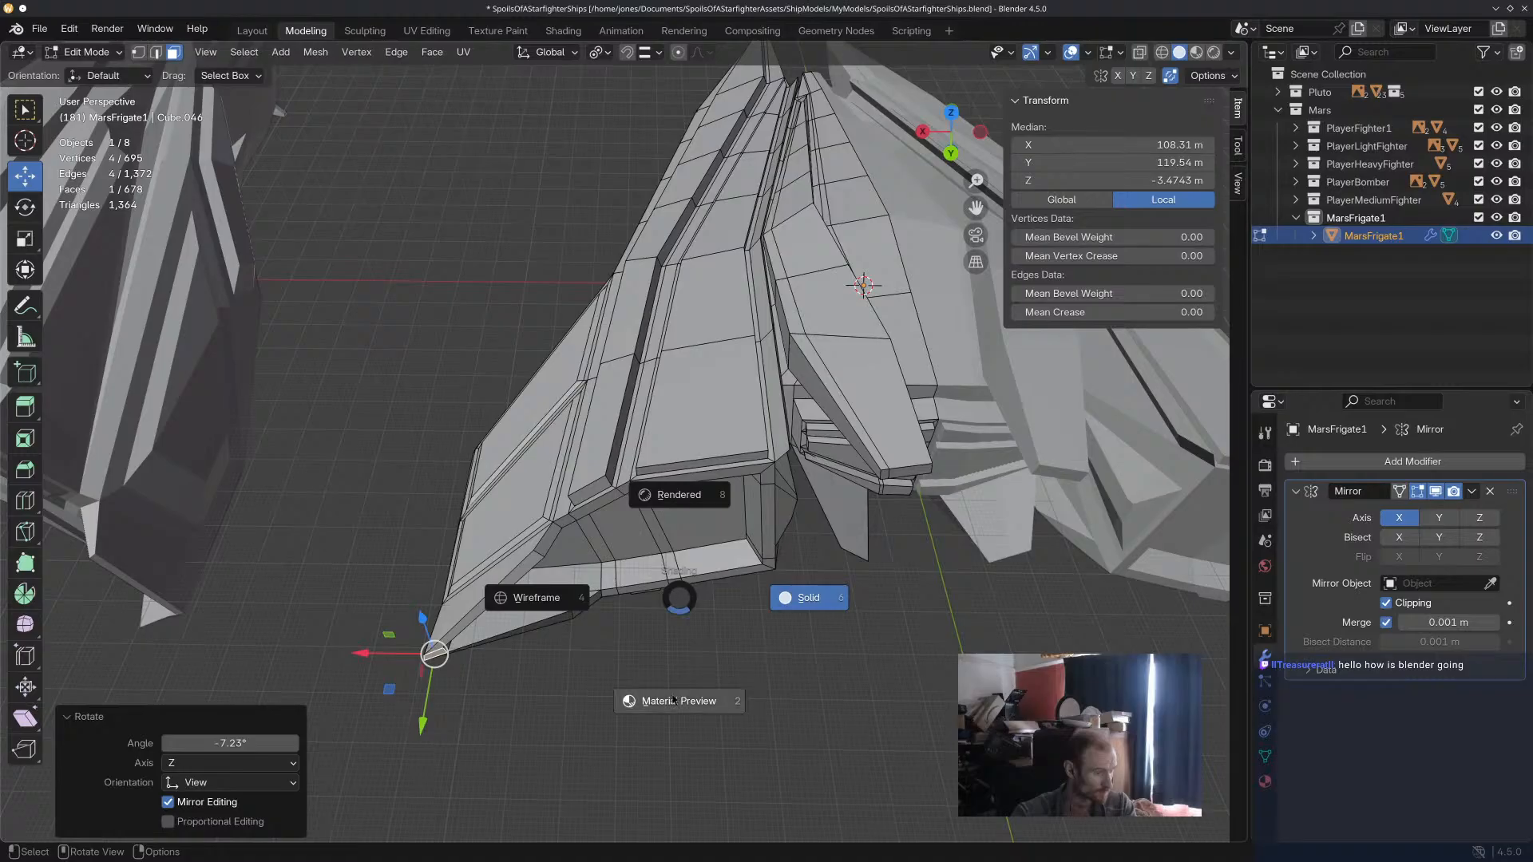
pyautogui.click(673, 700)
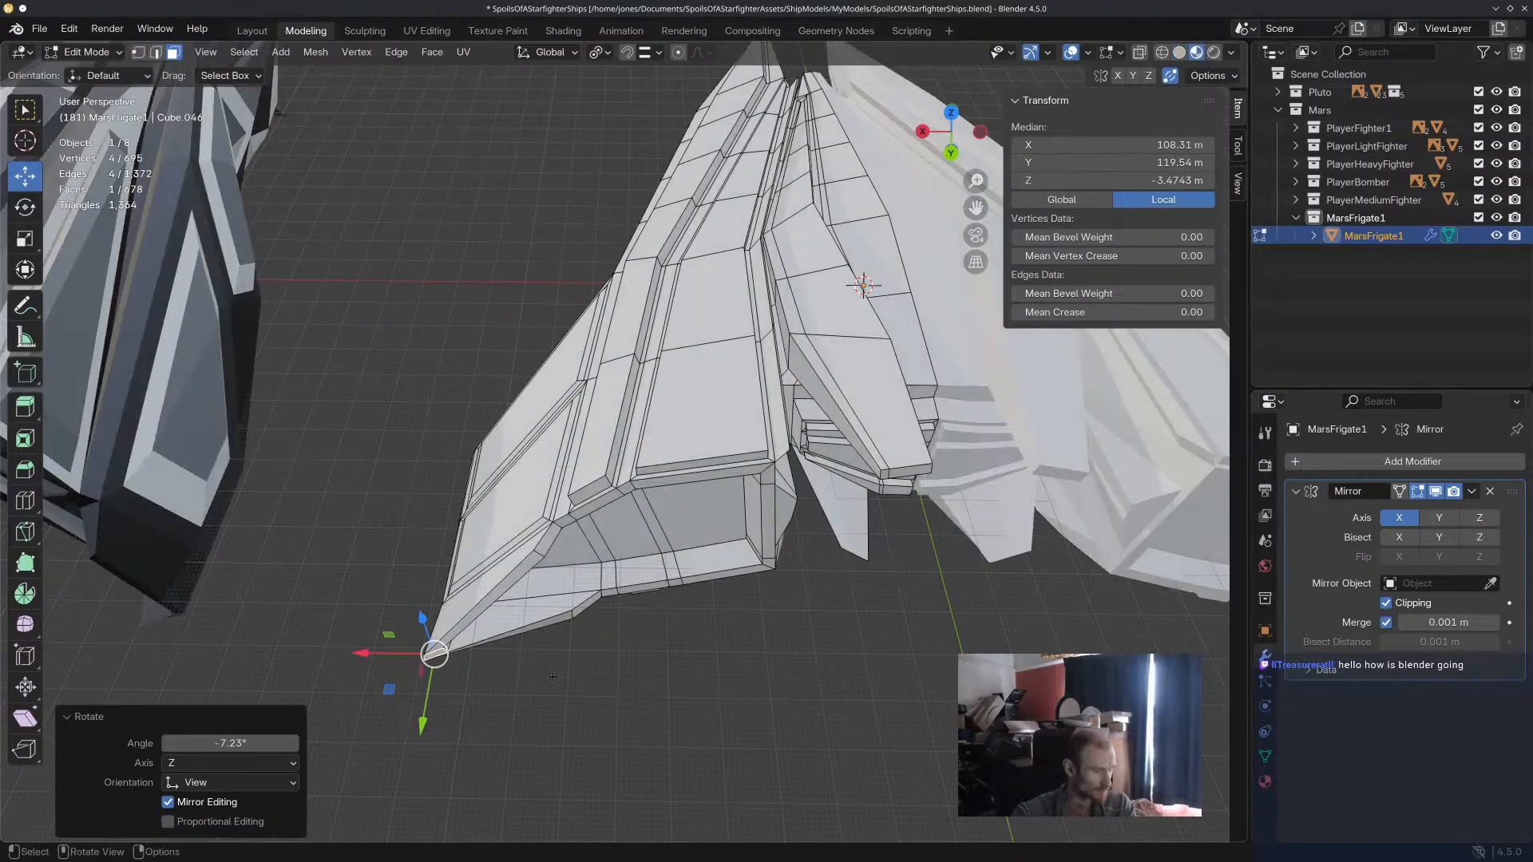
pyautogui.press('r')
pyautogui.press('x')
pyautogui.press('y')
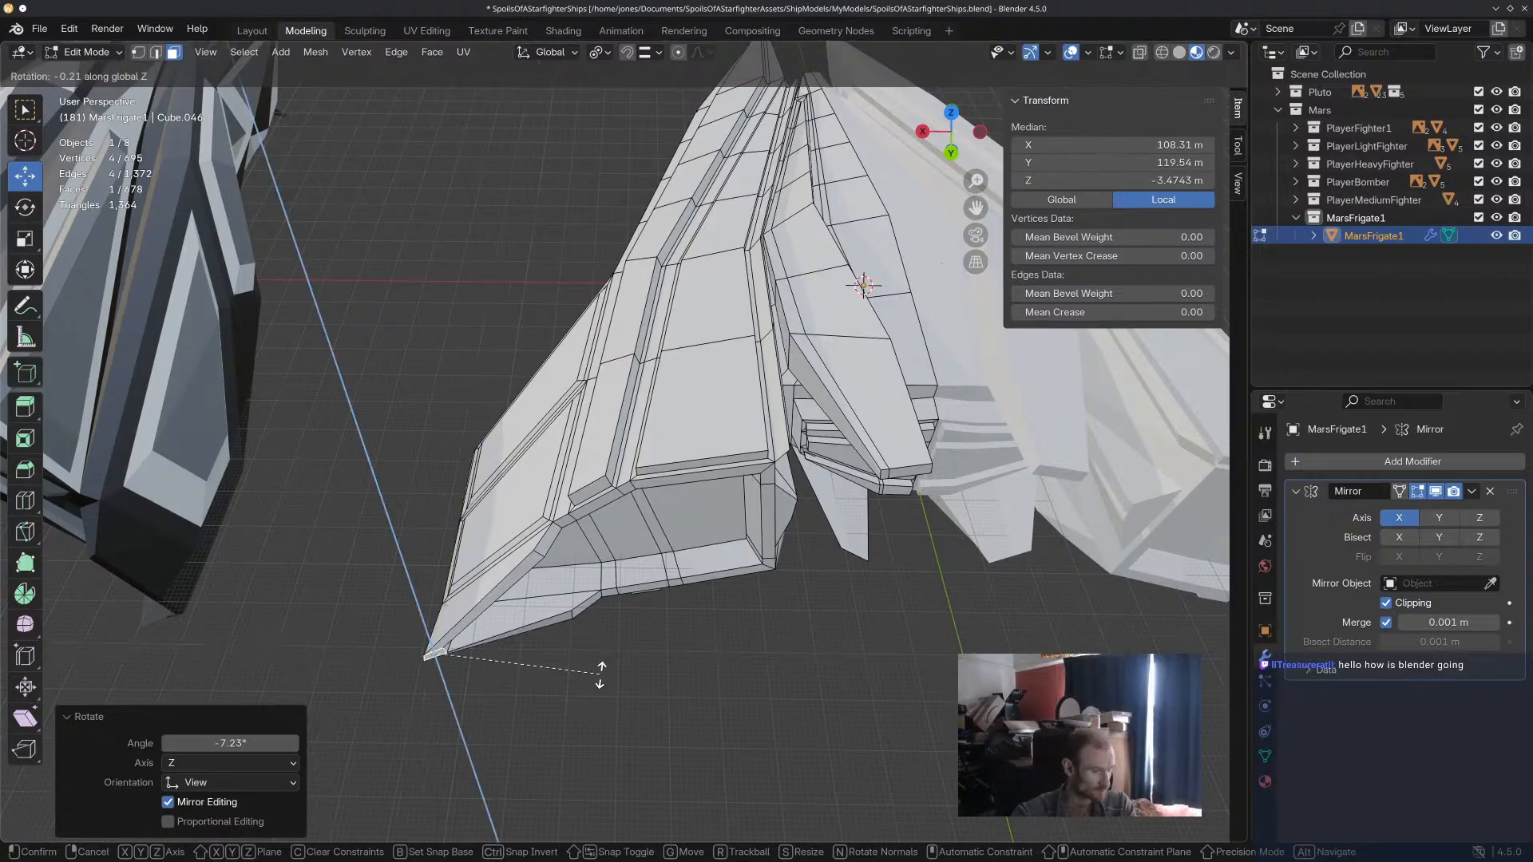
pyautogui.click(588, 651)
pyautogui.click(662, 772)
pyautogui.moveTo(749, 721); pyautogui.dragTo(822, 485, button='middle')
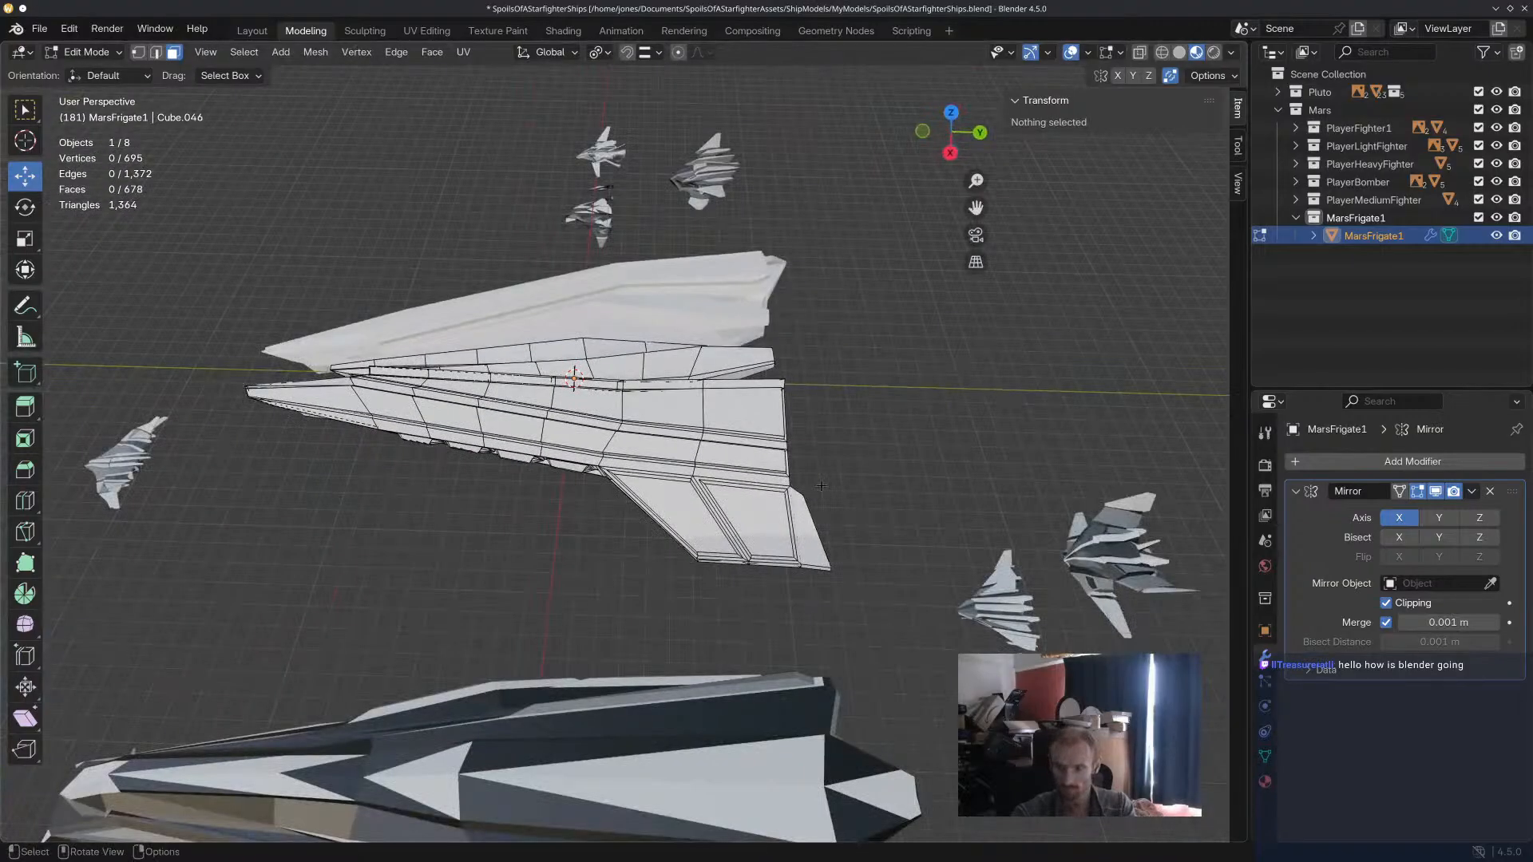
pyautogui.scroll(2, 822, 486)
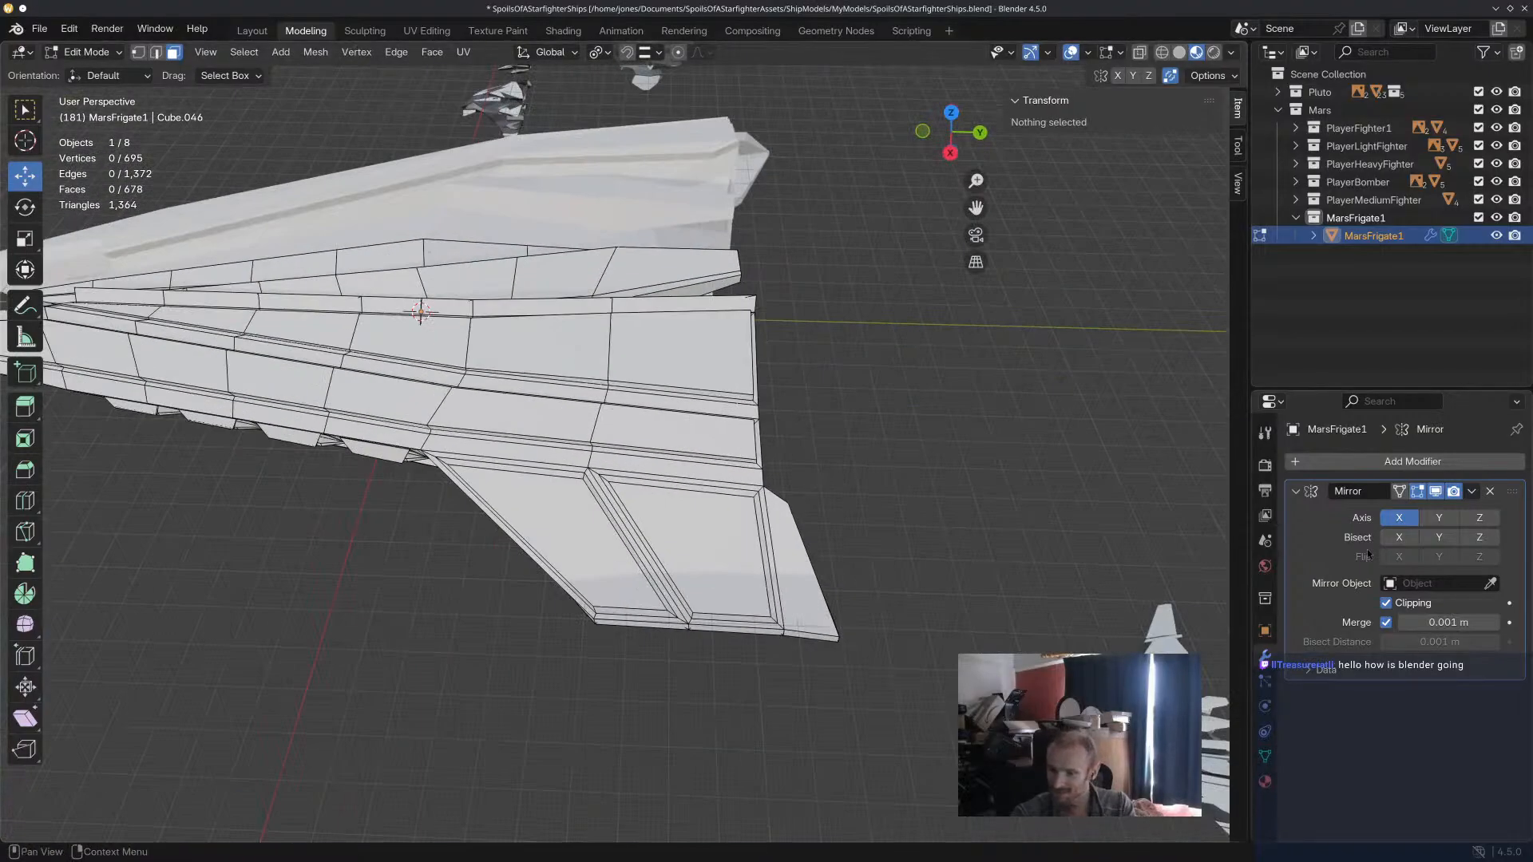
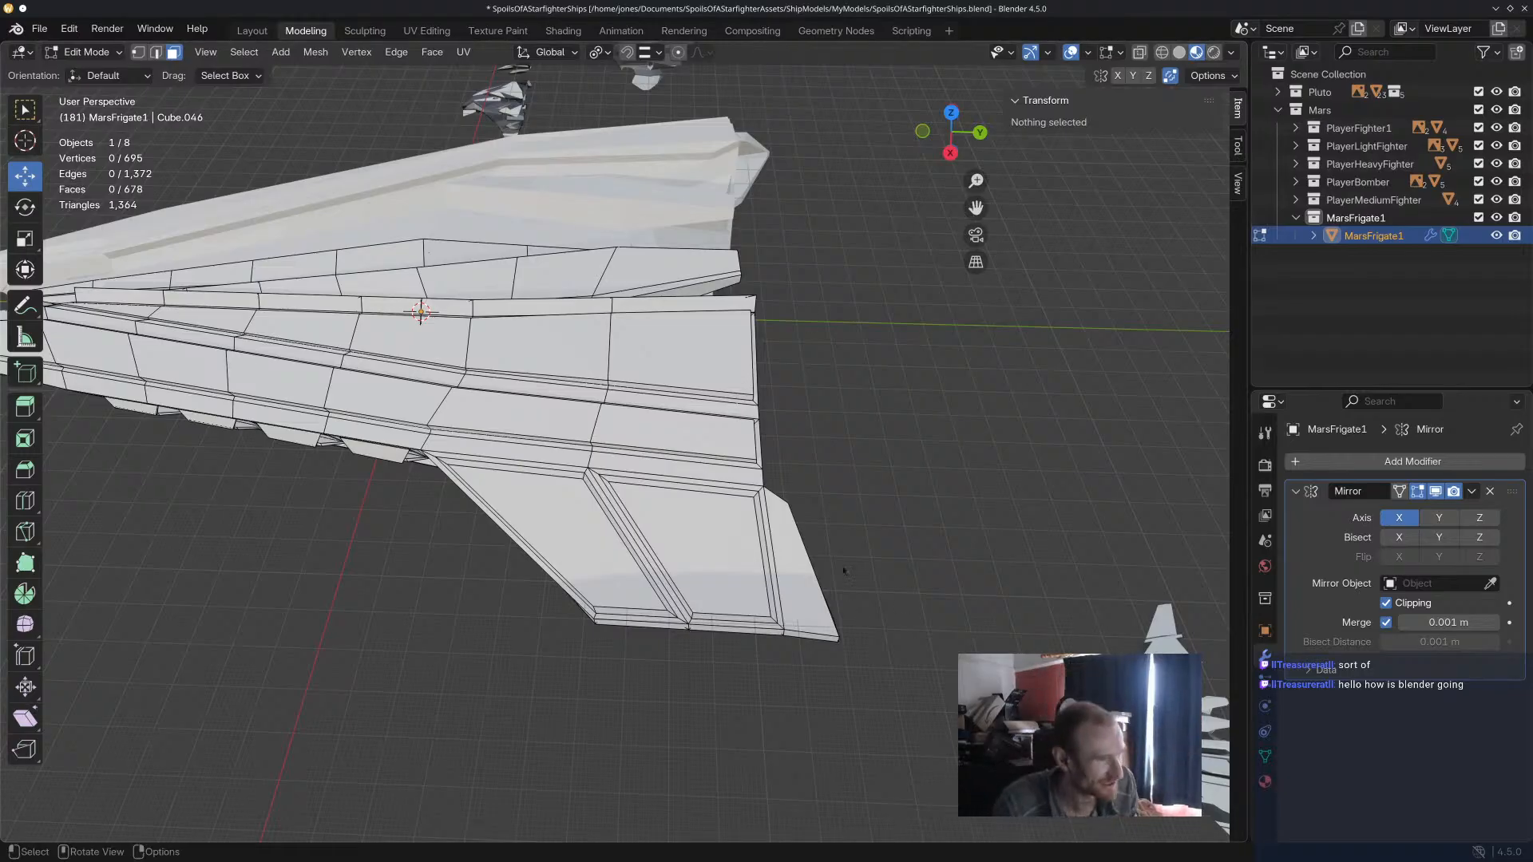
# Examine the small block beneath the hull's lower rear rim from several angles, selecting its adjoining faces.
pyautogui.scroll(3, 869, 539)
pyautogui.moveTo(869, 481); pyautogui.dragTo(690, 423, button='middle')
pyautogui.moveTo(740, 355)
pyautogui.keyDown('shift'); pyautogui.mouseDown(button='middle')
pyautogui.moveTo(748, 376)
pyautogui.moveTo(693, 164)
pyautogui.moveTo(726, 164)
pyautogui.moveTo(753, 238)
pyautogui.moveTo(757, 374)
pyautogui.mouseUp(button='middle'); pyautogui.keyUp('shift')
pyautogui.scroll(3, 639, 519)
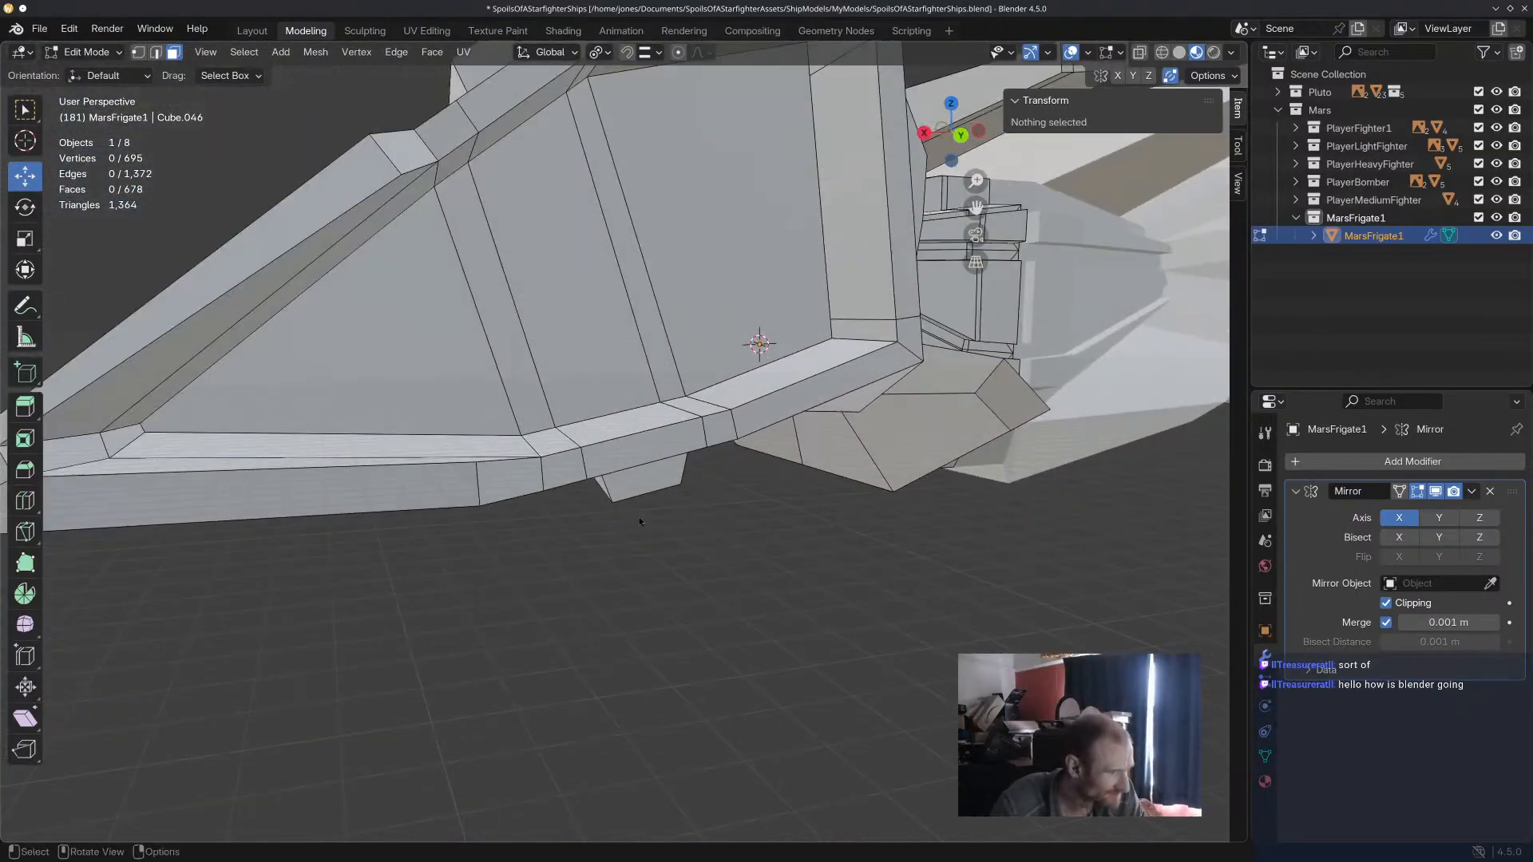
pyautogui.click(651, 484)
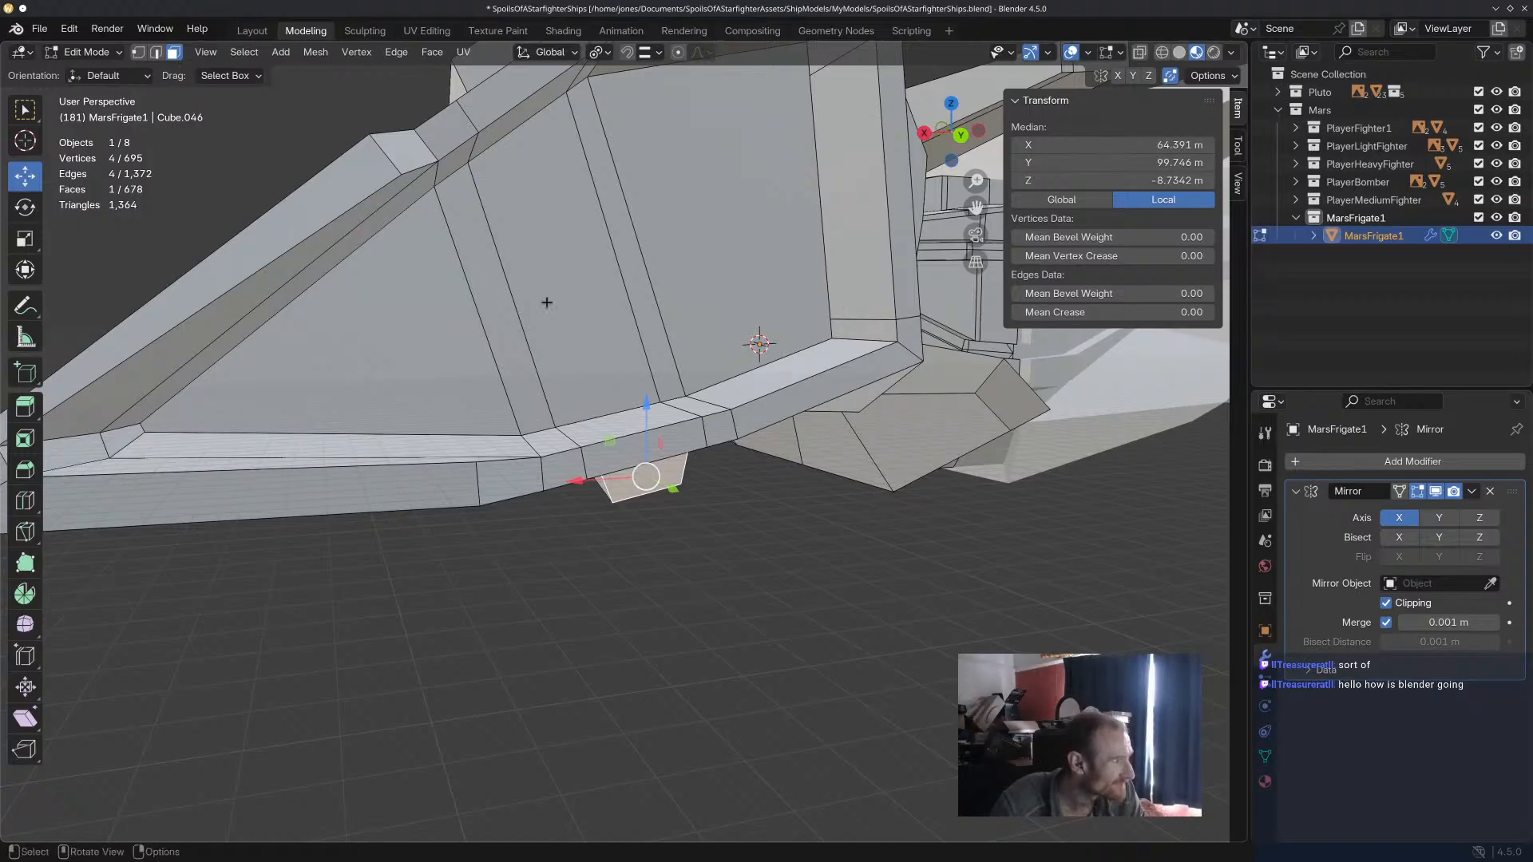
pyautogui.moveTo(658, 446); pyautogui.dragTo(751, 458, button='middle')
pyautogui.keyDown('shift'); pyautogui.click(614, 426); pyautogui.keyUp('shift')
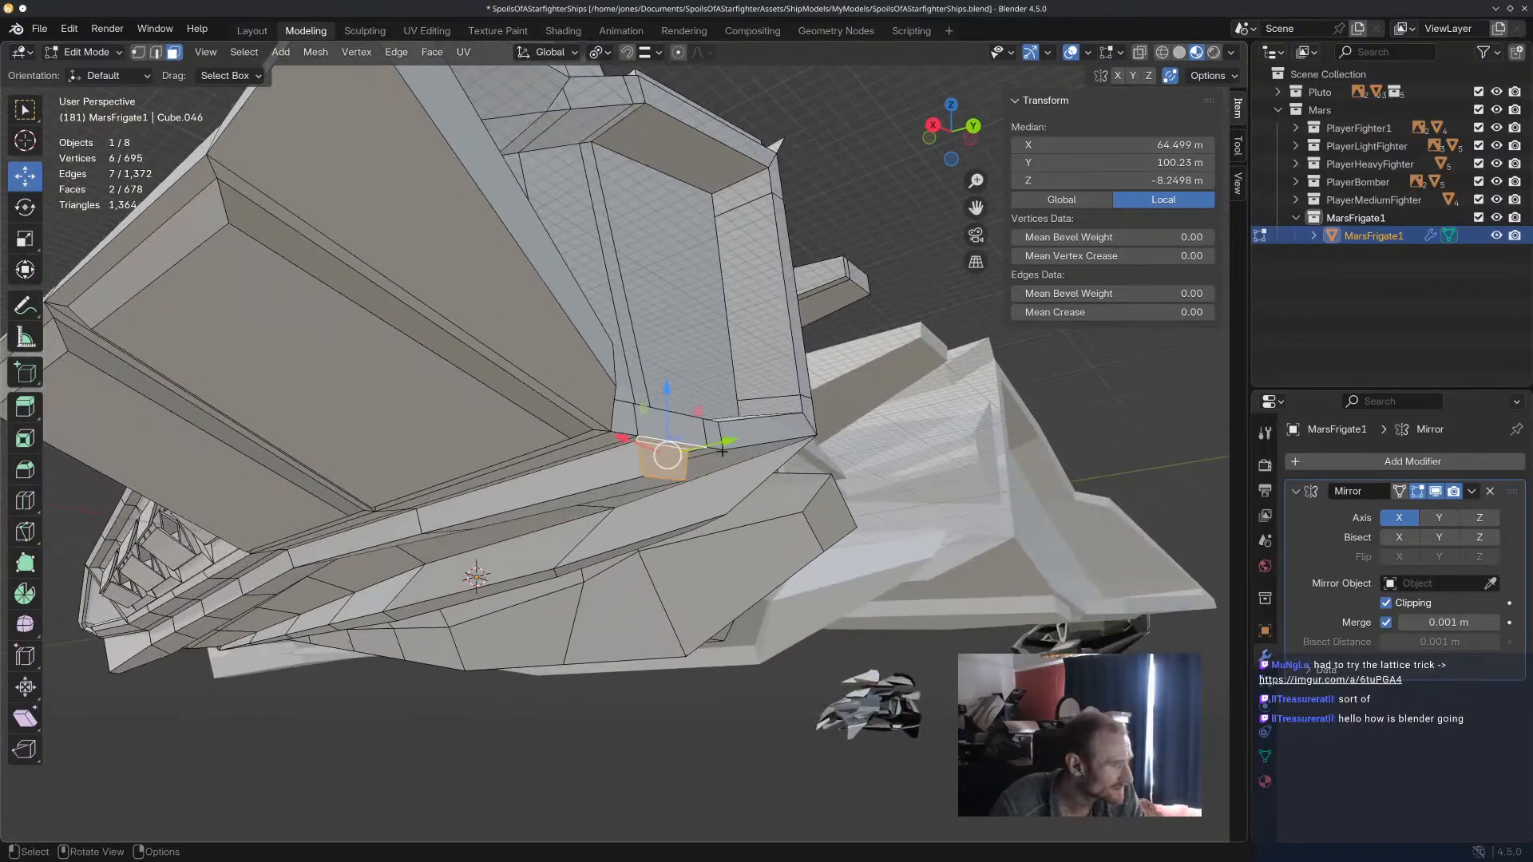
pyautogui.moveTo(690, 396); pyautogui.dragTo(629, 368, button='middle')
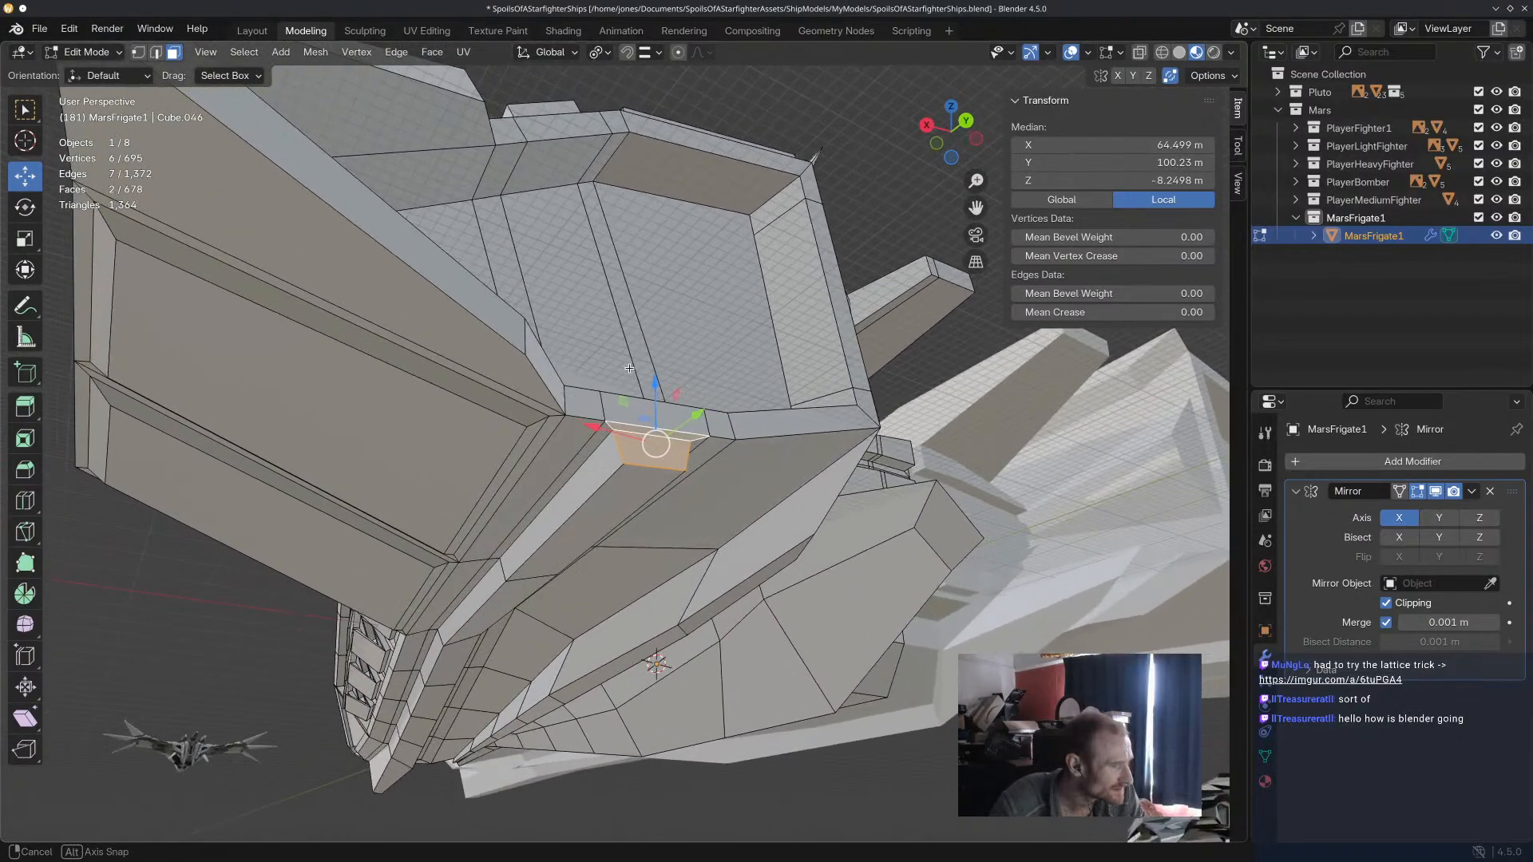
pyautogui.click(647, 409)
# Extrude the three-face strip on the inner vertical side of the hull's rear rim and scale it to 0.664.
pyautogui.moveTo(715, 431); pyautogui.dragTo(947, 365, button='middle')
pyautogui.keyDown('shift'); pyautogui.click(878, 80); pyautogui.keyUp('shift')
pyautogui.keyDown('shift'); pyautogui.click(877, 80); pyautogui.keyUp('shift')
pyautogui.moveTo(877, 79); pyautogui.dragTo(677, 564, button='middle')
pyautogui.press('e')
pyautogui.click(915, 510)
pyautogui.press('s')
pyautogui.click(866, 492)
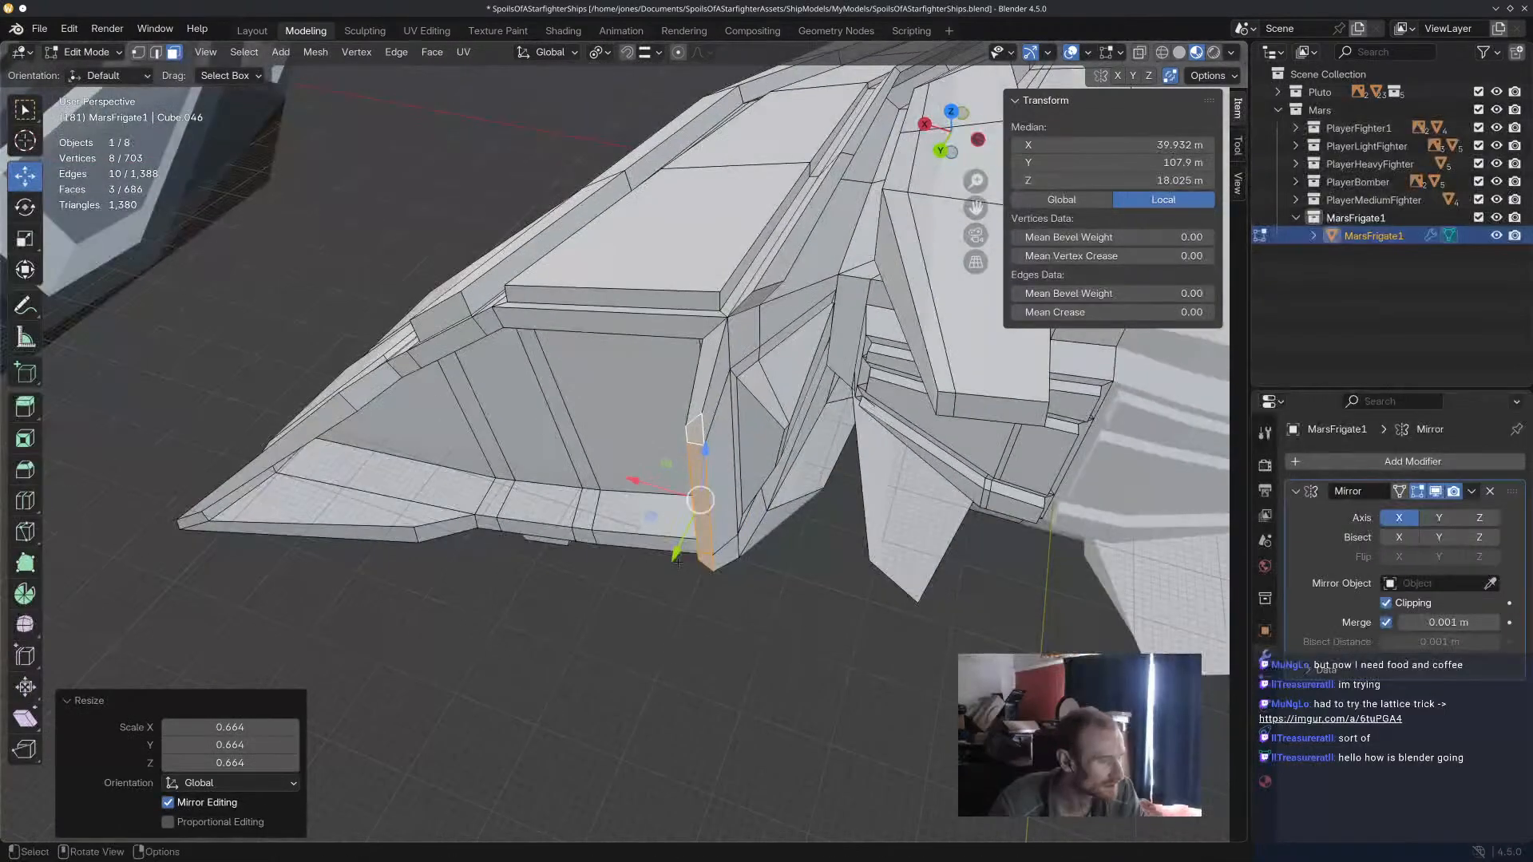
# Move the extruded strip about -0.32 m along Y and -1.2174 m along X, and clear the selection.
pyautogui.moveTo(675, 543); pyautogui.dragTo(677, 538)
pyautogui.moveTo(645, 480); pyautogui.dragTo(657, 481)
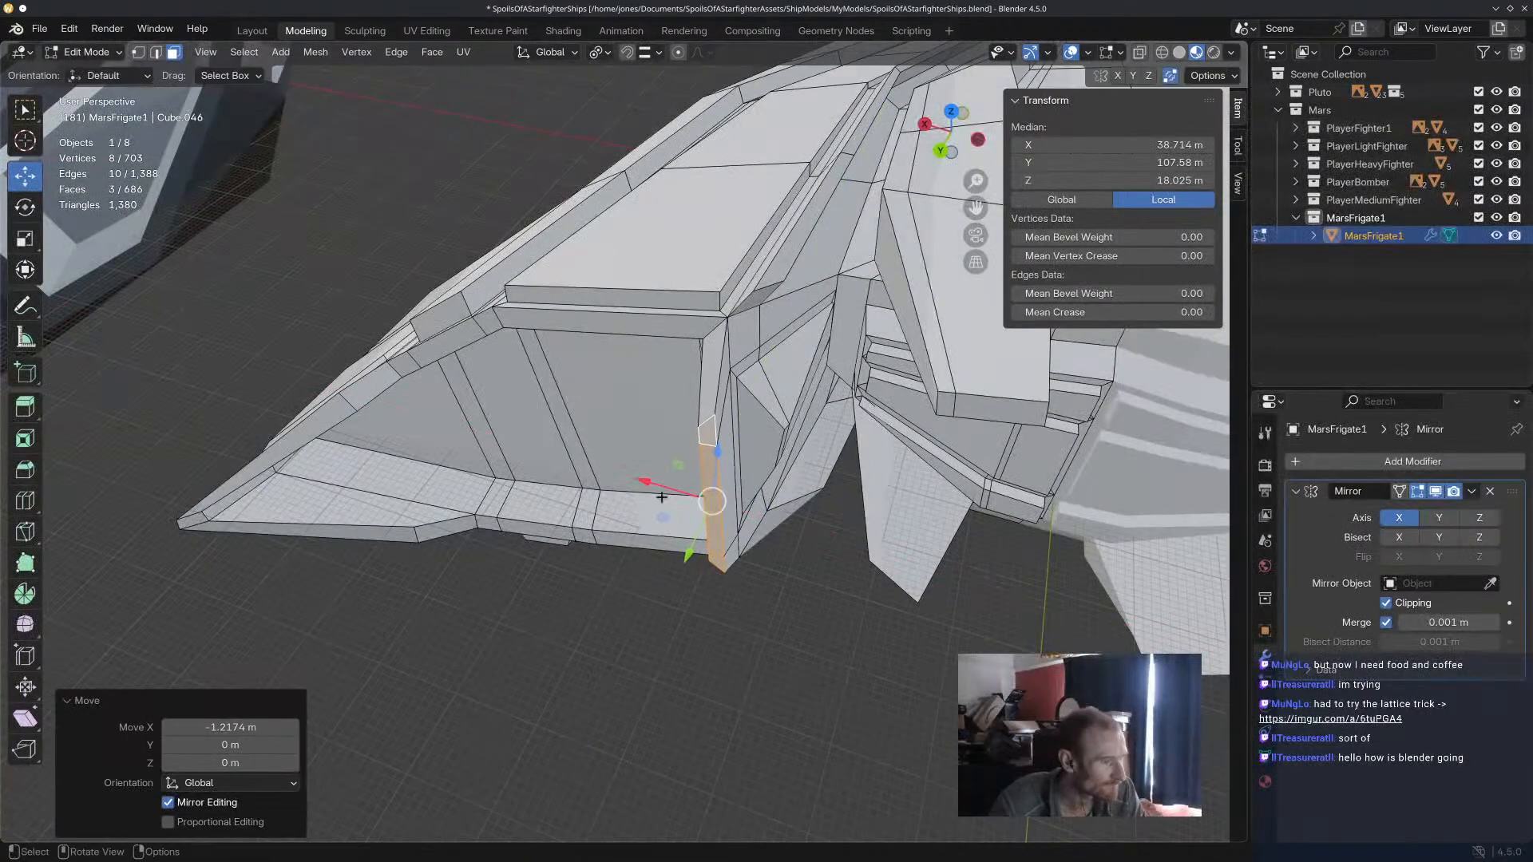
pyautogui.click(827, 547)
# Extrude the rear end faces of the two raised blocks on top of the hull and scale the new ends down.
pyautogui.scroll(-3, 829, 543)
pyautogui.moveTo(829, 540); pyautogui.dragTo(541, 344, button='middle')
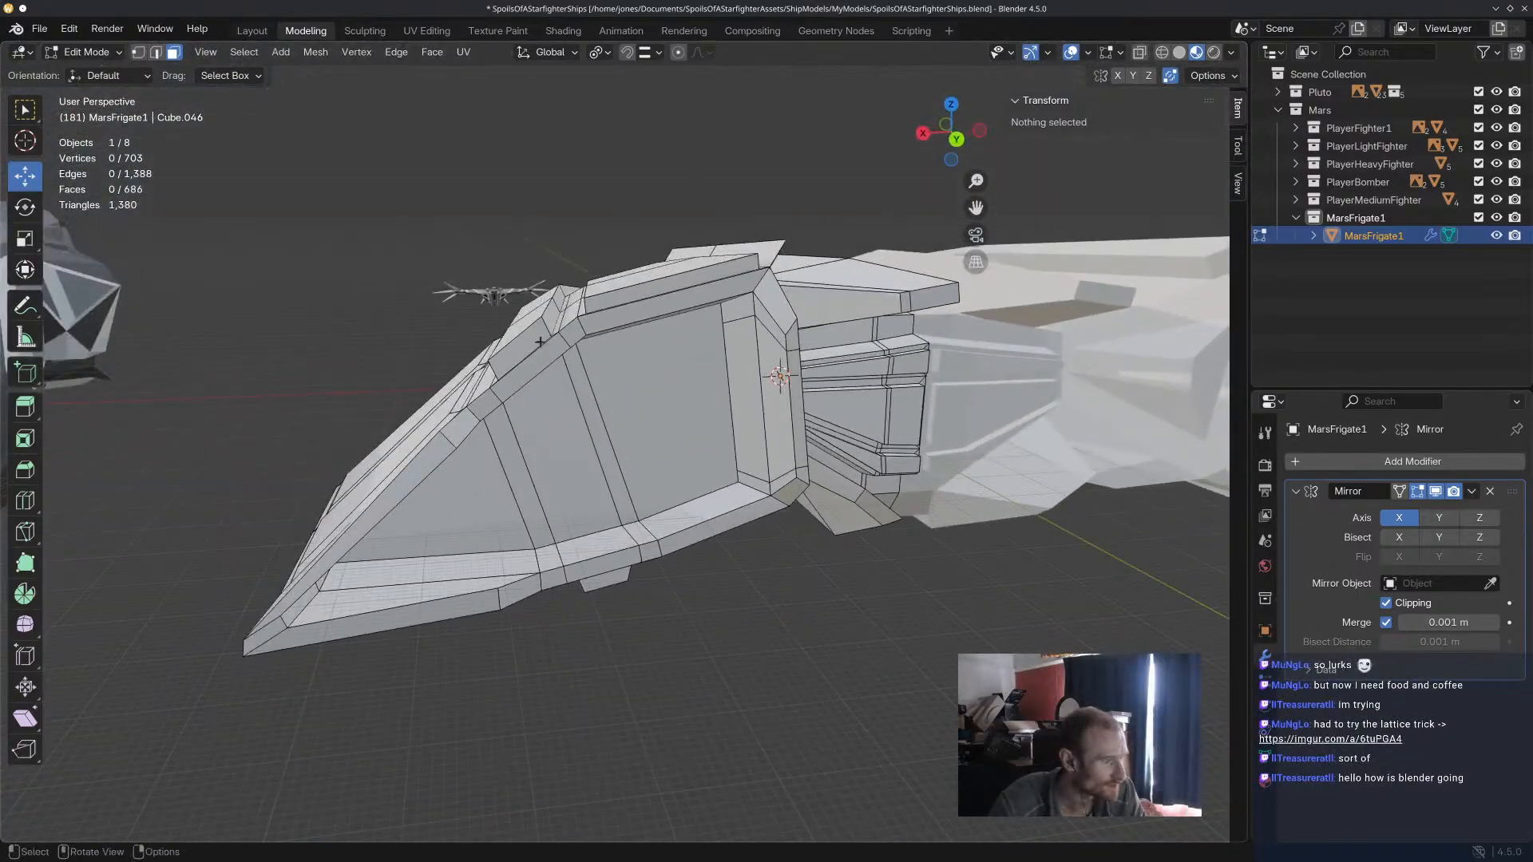
pyautogui.click(542, 343)
pyautogui.keyDown('shift'); pyautogui.click(705, 299); pyautogui.keyUp('shift')
pyautogui.moveTo(708, 301); pyautogui.dragTo(811, 342, button='middle')
pyautogui.press('e')
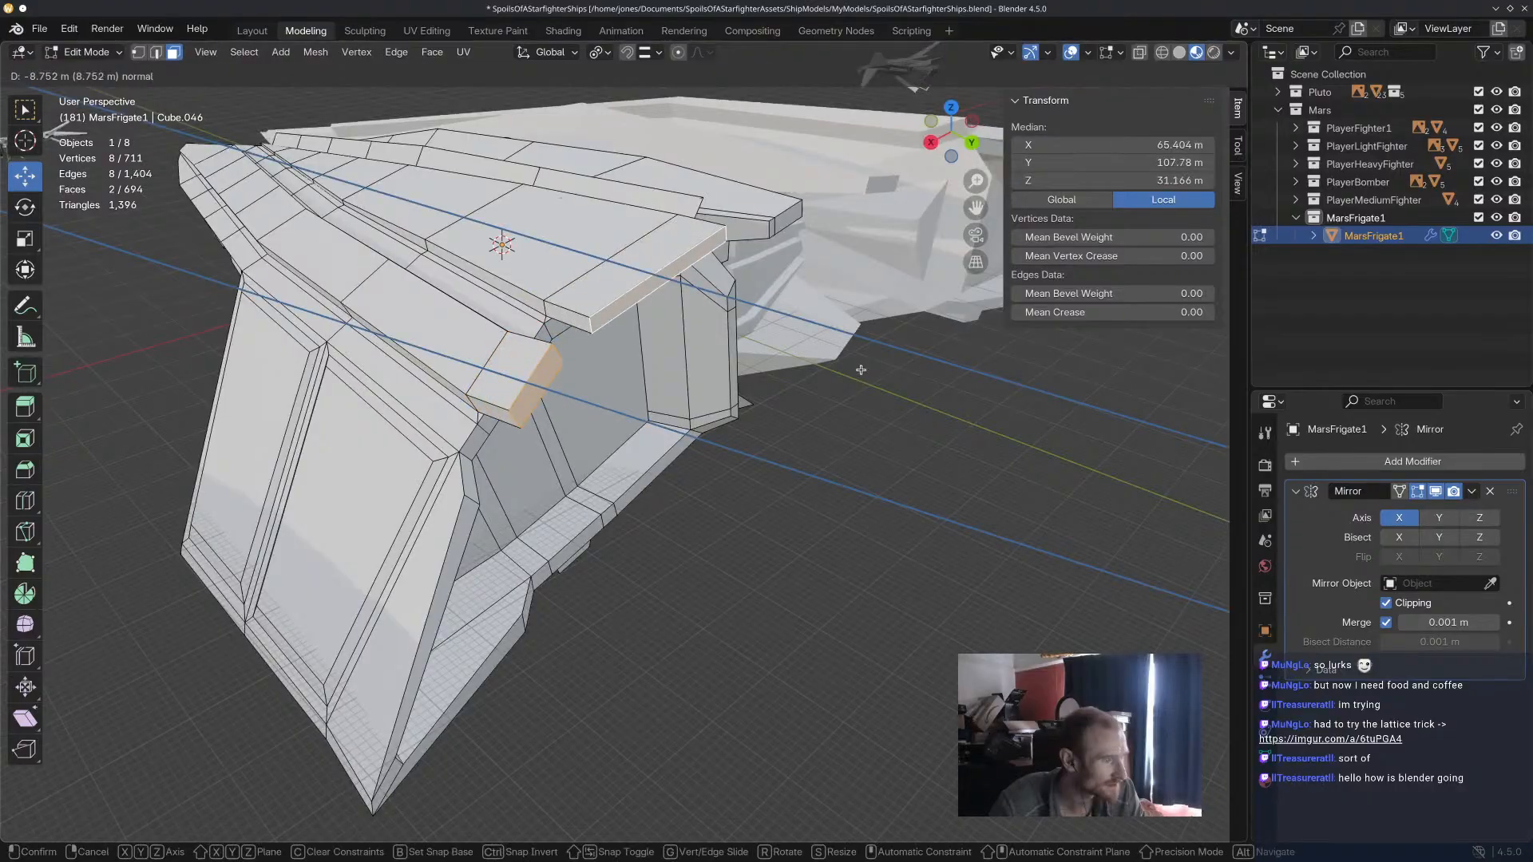
pyautogui.click(897, 385)
pyautogui.press('s')
pyautogui.click(769, 380)
# Extrude the rear face of the small block beneath the lower rim, scale it down and clear the selection.
pyautogui.moveTo(832, 409); pyautogui.dragTo(587, 259, button='middle')
pyautogui.click(628, 617)
pyautogui.moveTo(631, 611); pyautogui.dragTo(848, 714, button='middle')
pyautogui.press('e')
pyautogui.click(771, 722)
pyautogui.press('s')
pyautogui.click(752, 697)
pyautogui.click(856, 648)
pyautogui.scroll(-3, 856, 648)
pyautogui.moveTo(851, 543); pyautogui.dragTo(707, 455, button='middle')
pyautogui.scroll(-4, 888, 568)
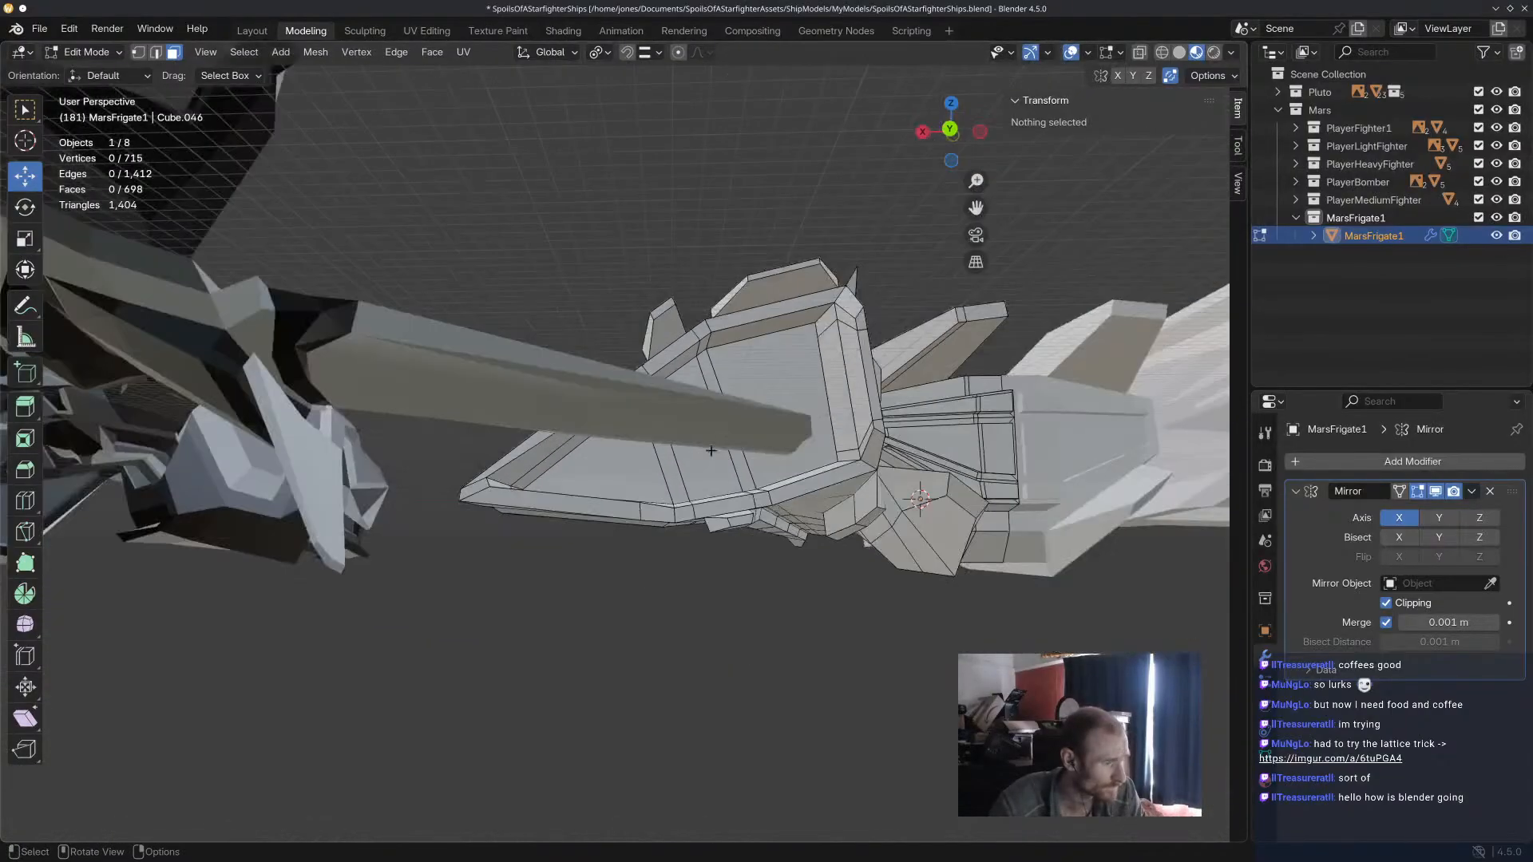
pyautogui.scroll(4, 707, 455)
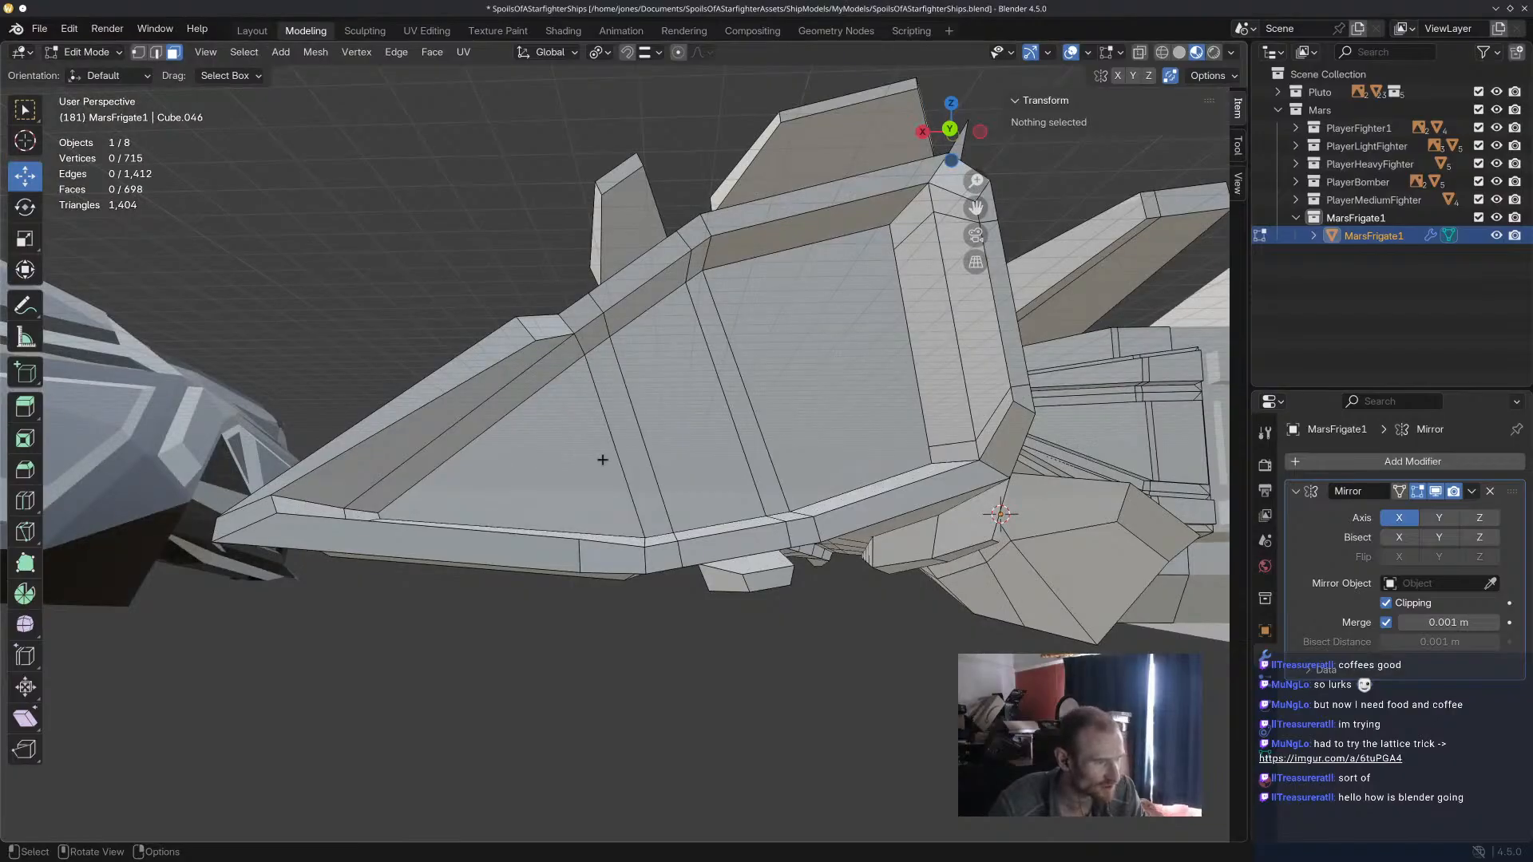
pyautogui.scroll(-5, 791, 414)
pyautogui.scroll(4, 785, 417)
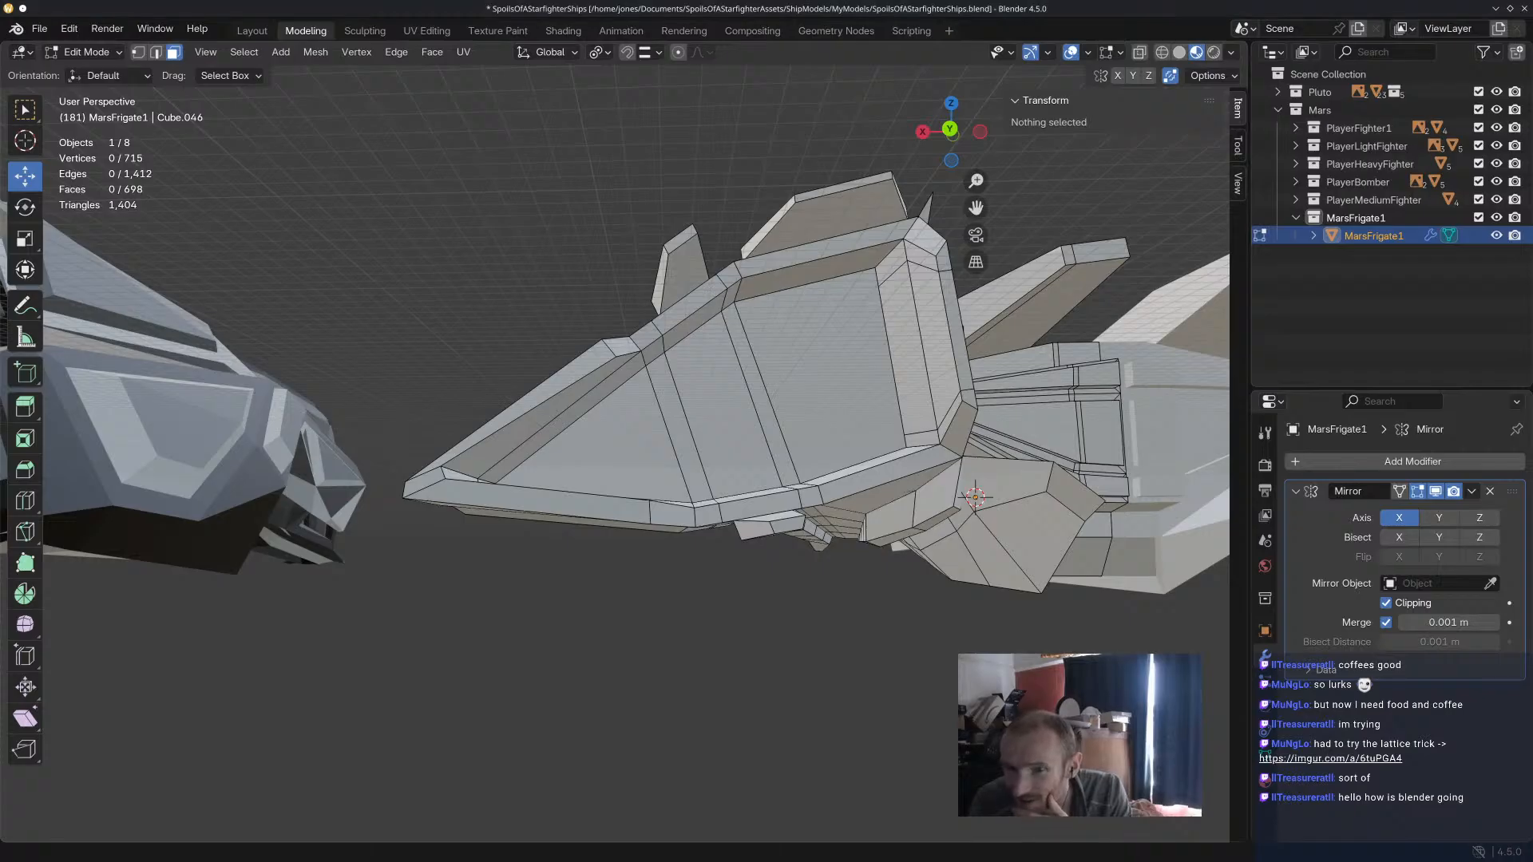
pyautogui.moveTo(1278, 861); pyautogui.dragTo(1532, 131)
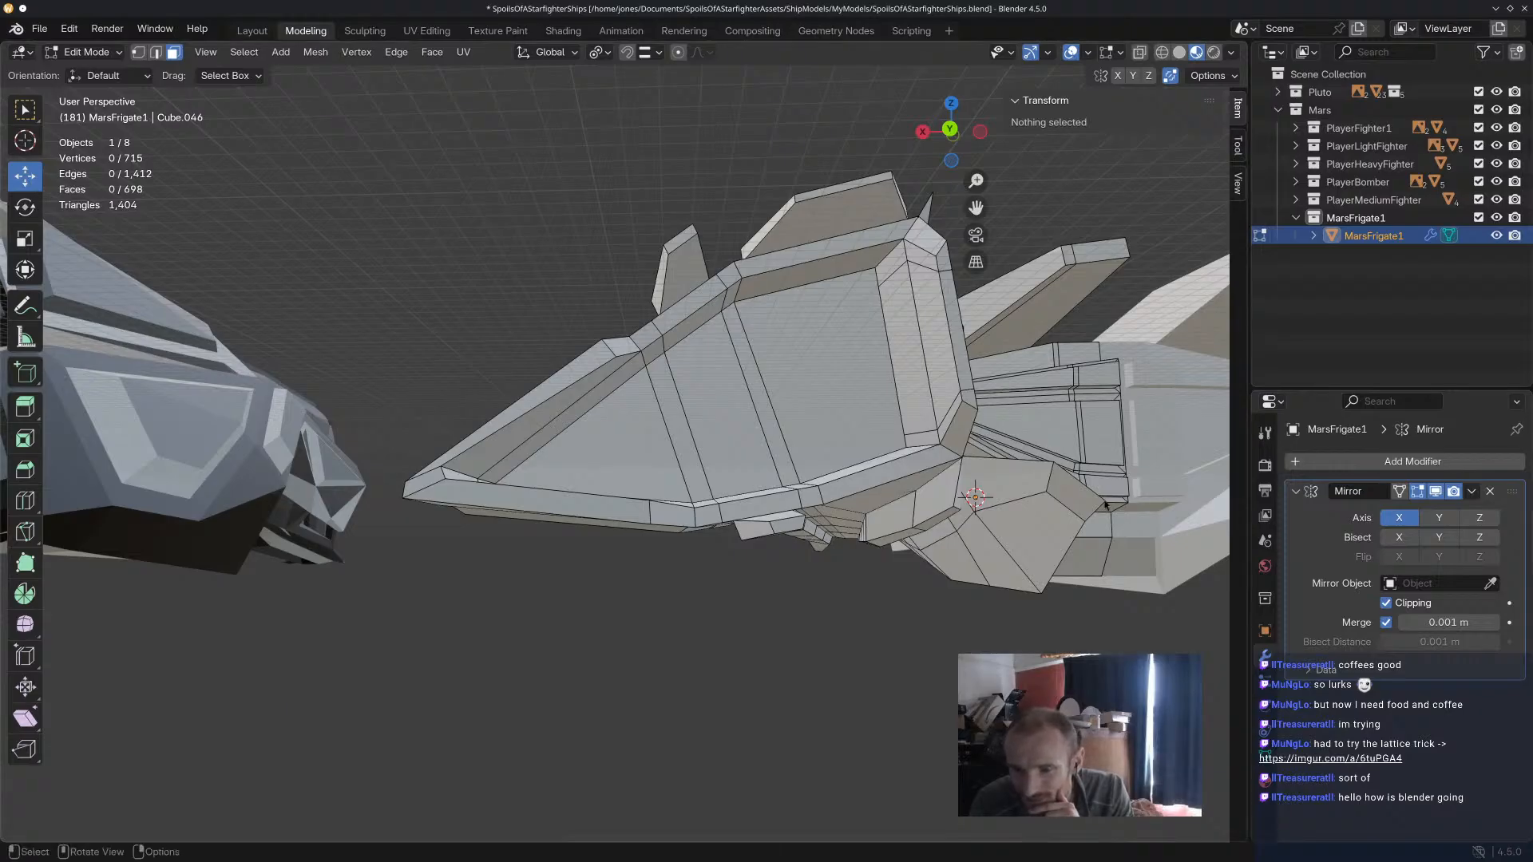
# Try a 2.058 m inset on the three faces of the pointed outer rear panel, and undo it.
pyautogui.click(672, 459)
pyautogui.moveTo(681, 446); pyautogui.dragTo(681, 462, button='middle')
pyautogui.keyDown('shift'); pyautogui.click(684, 465); pyautogui.keyUp('shift')
pyautogui.keyDown('shift'); pyautogui.click(708, 471); pyautogui.keyUp('shift')
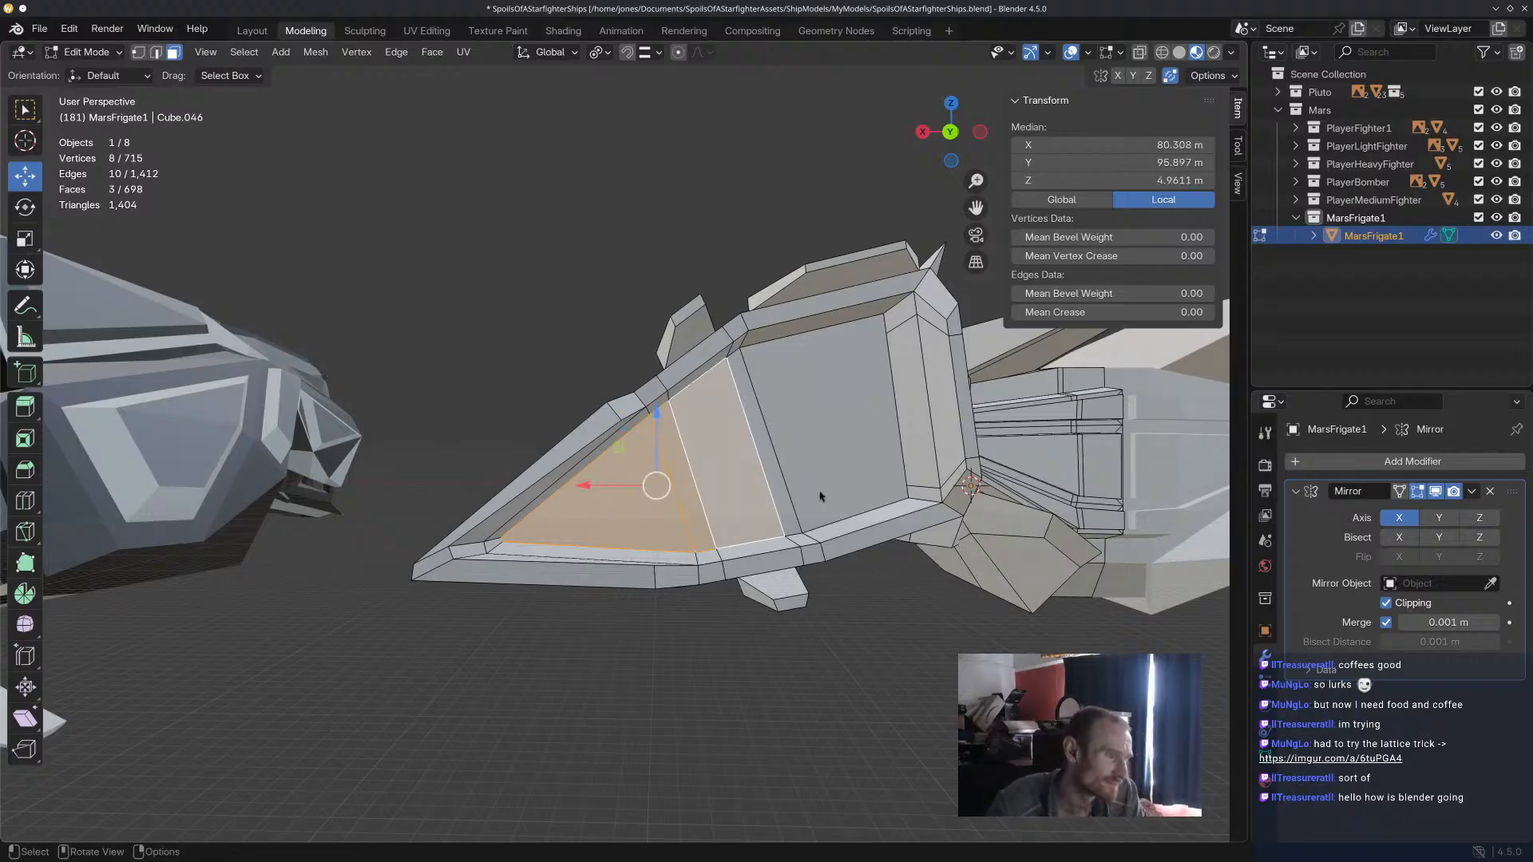
pyautogui.press('i')
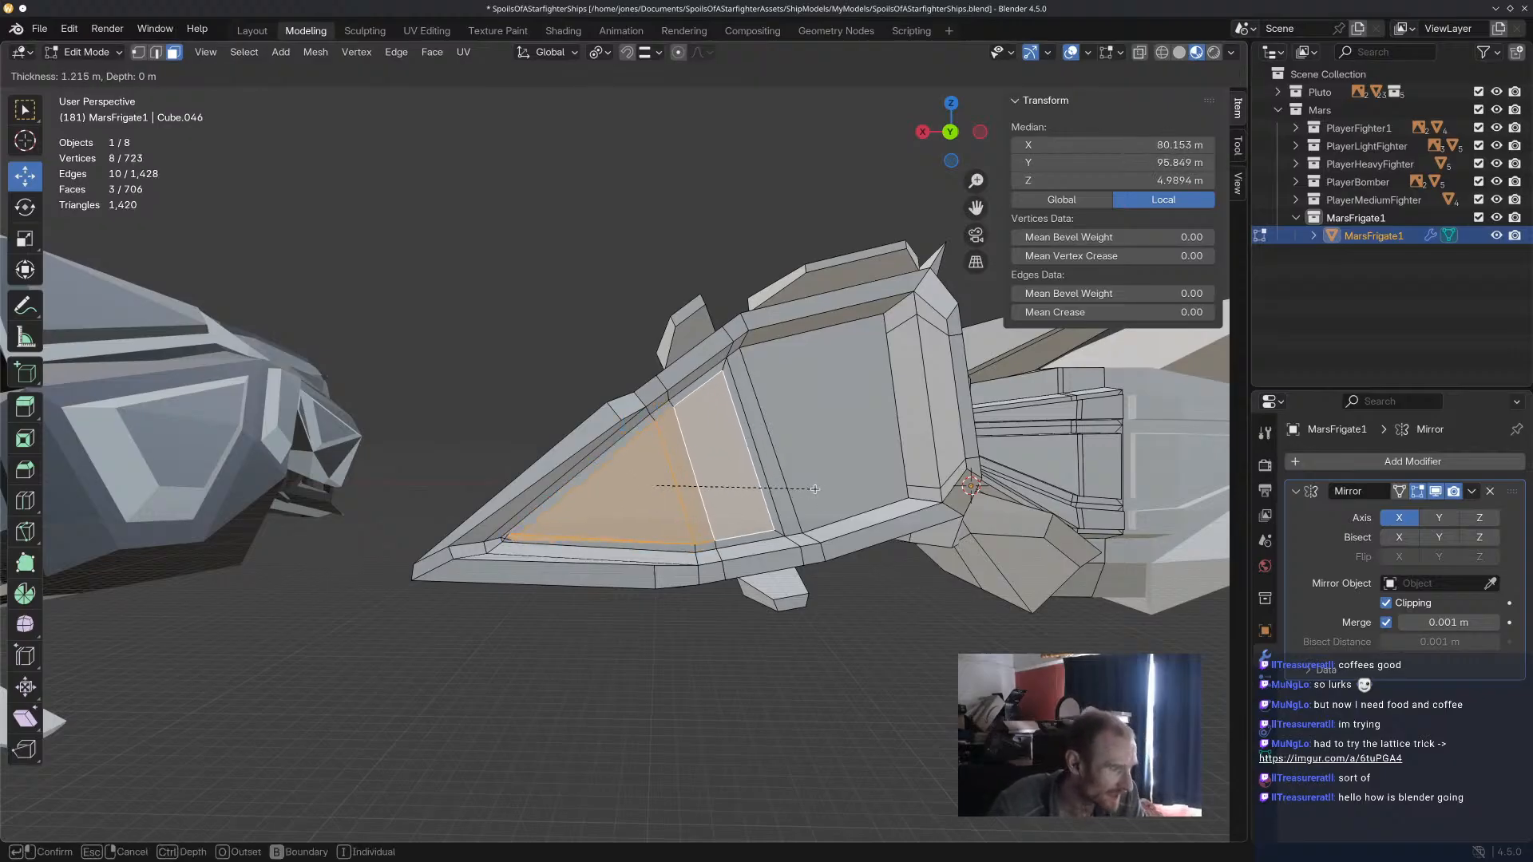
pyautogui.click(815, 494)
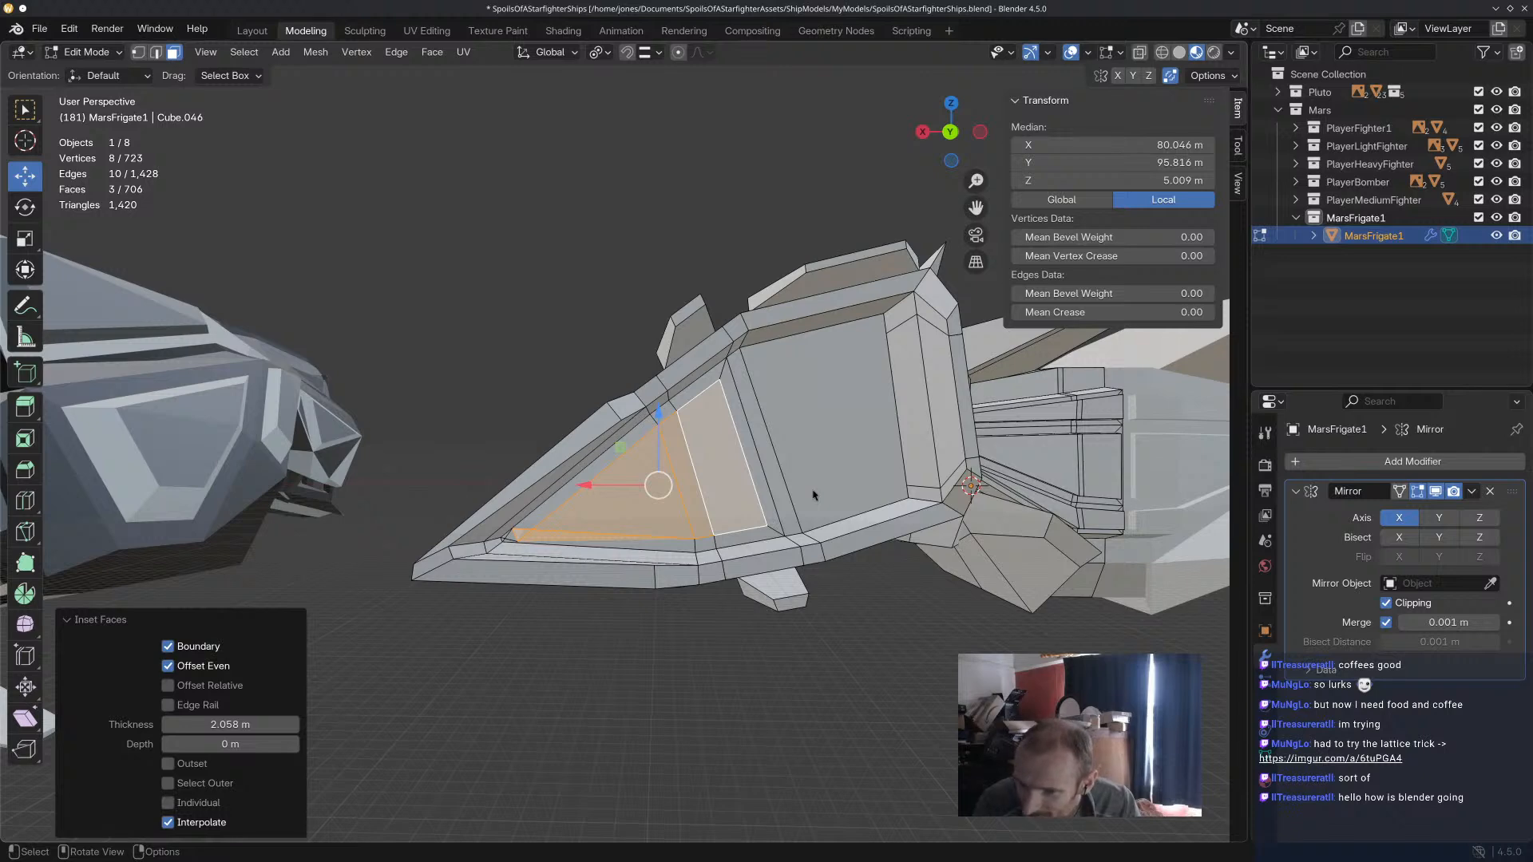
pyautogui.hotkey('ctrl', 'z')
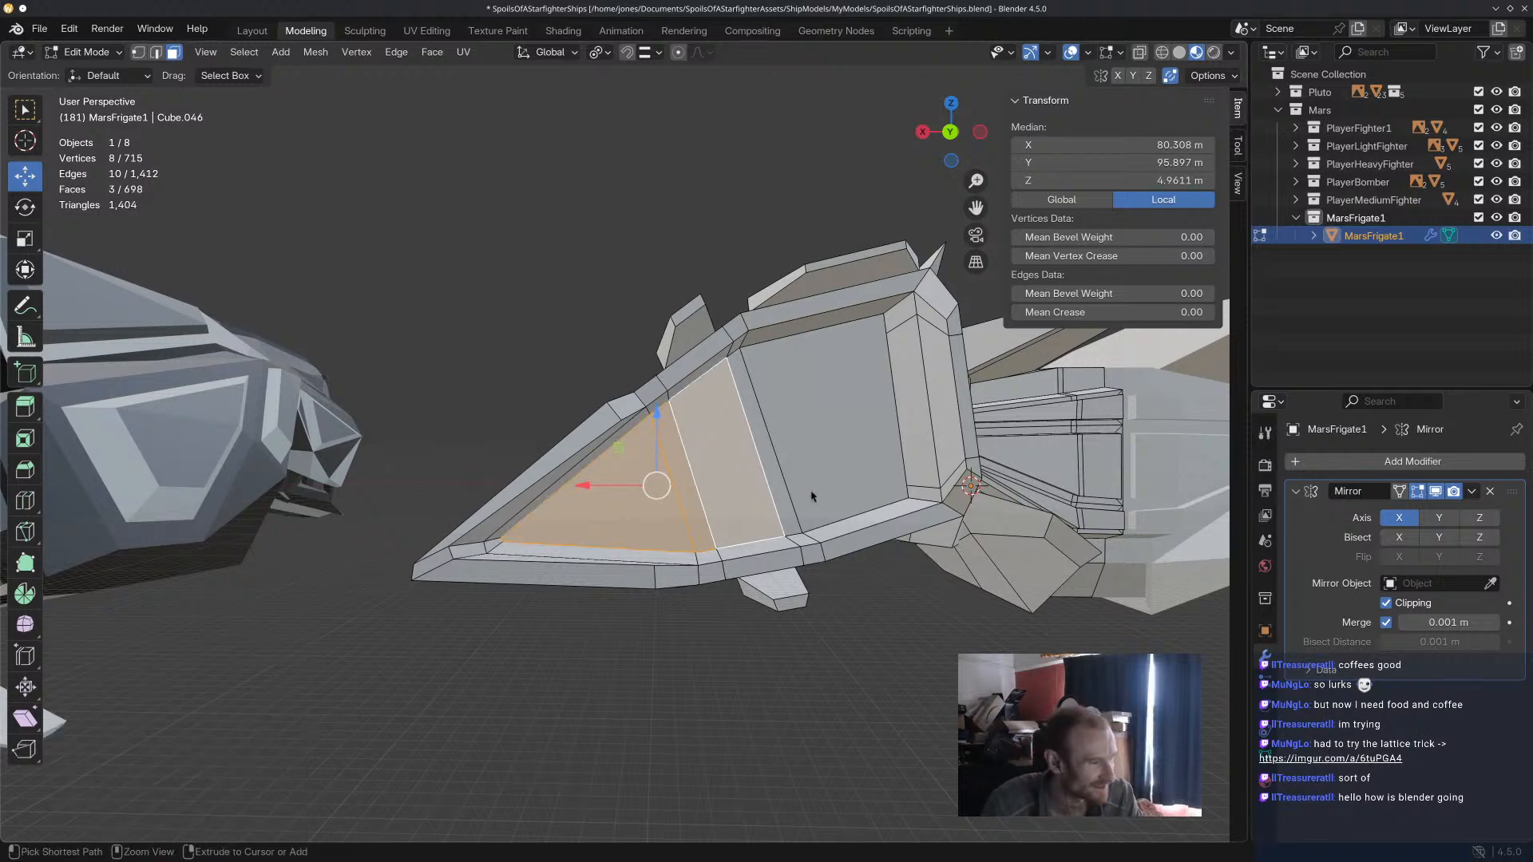
# Knife a cut across the pointed end of the triangular rear panel, from its sloped upper edge to its lower edge.
pyautogui.press('KP_Decimal')
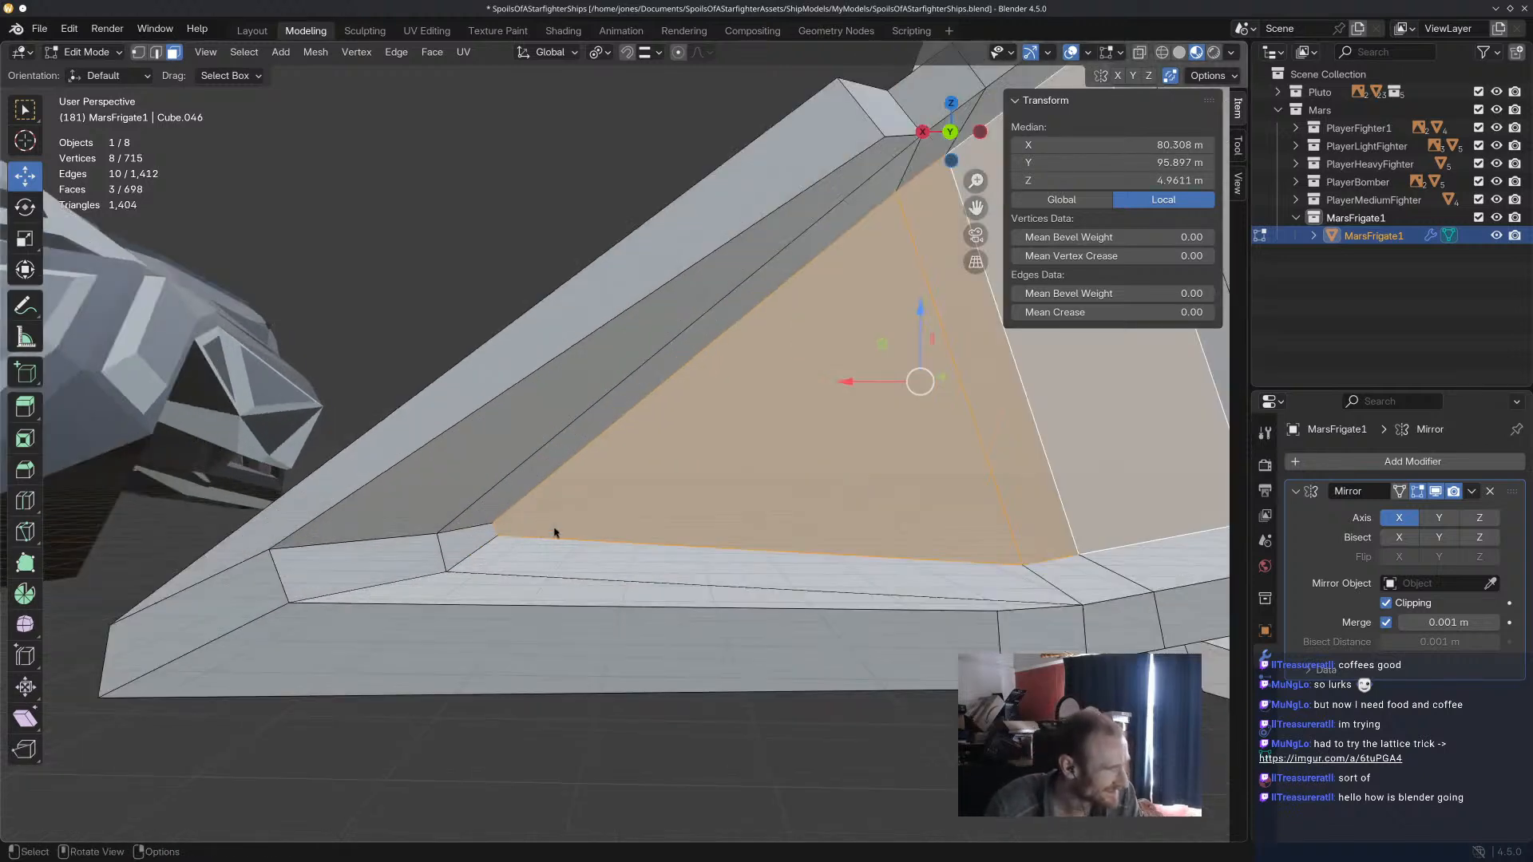
pyautogui.click(30, 528)
pyautogui.scroll(-4, 865, 488)
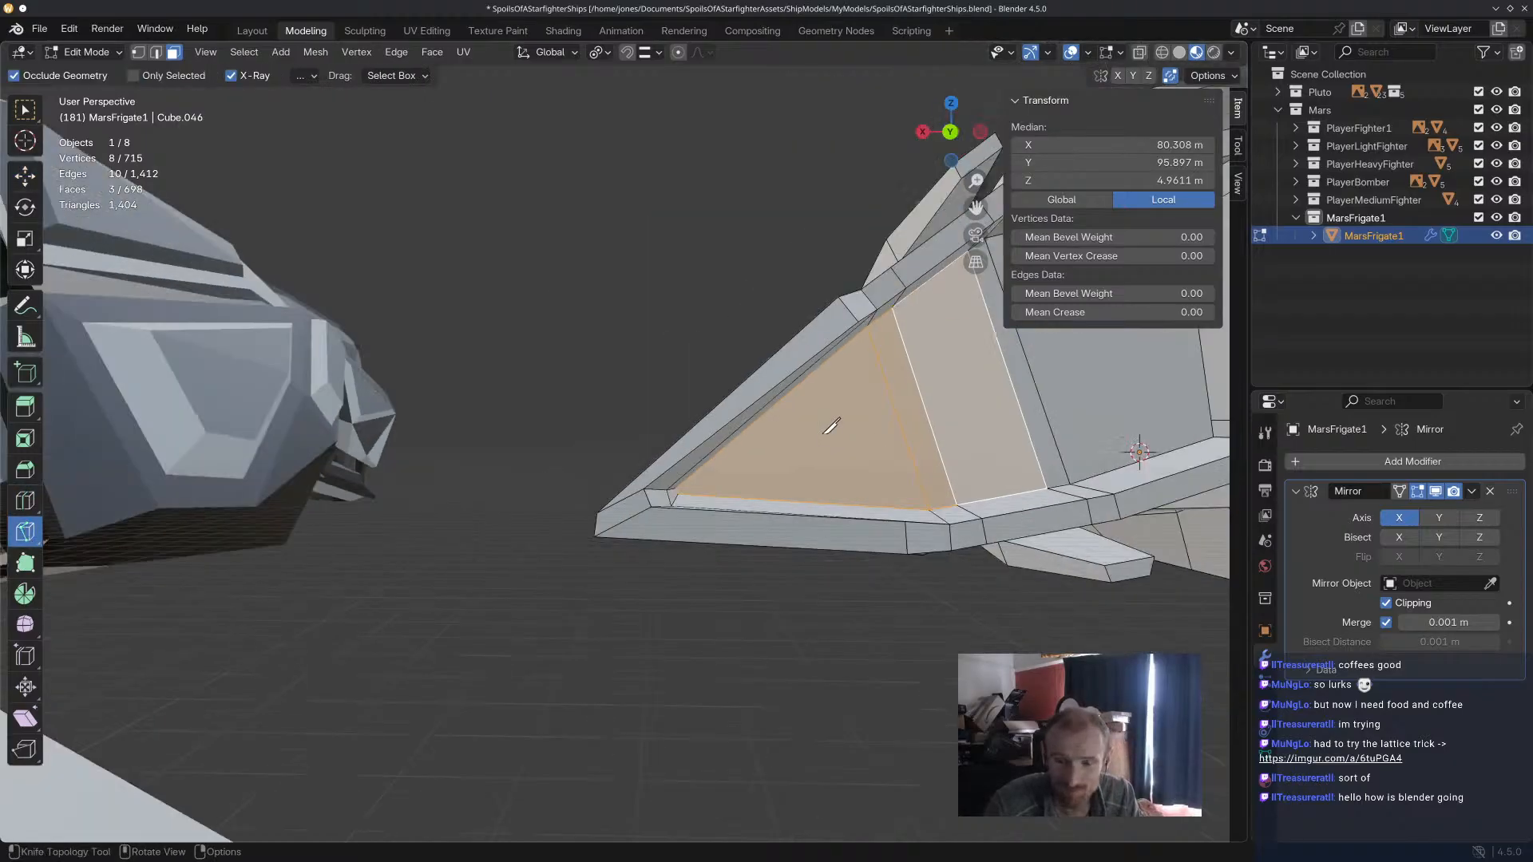
pyautogui.moveTo(873, 418); pyautogui.dragTo(671, 513, button='middle')
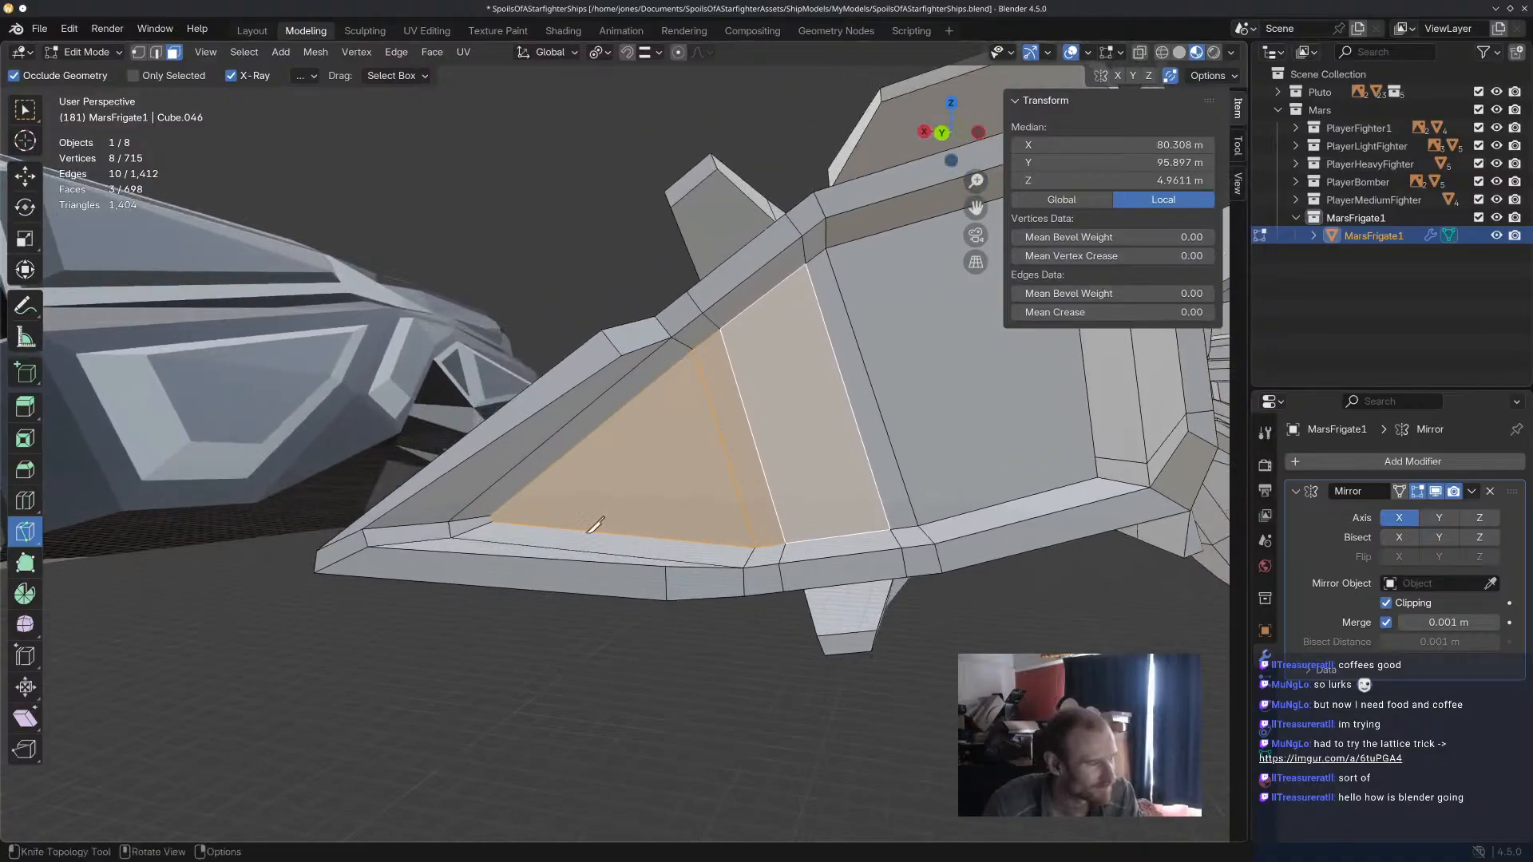
pyautogui.click(559, 460)
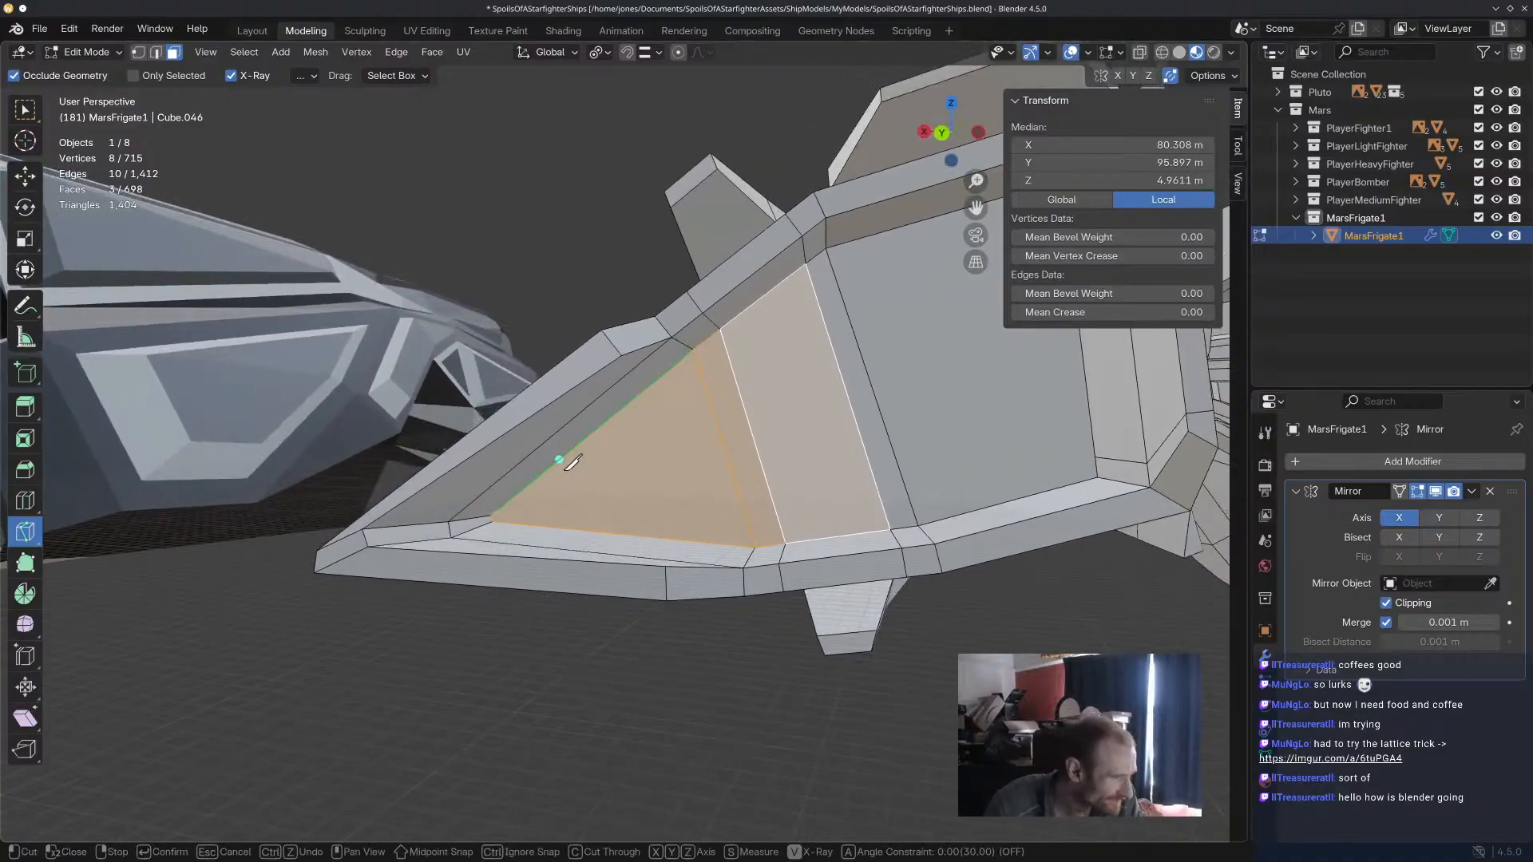
pyautogui.click(575, 529)
pyautogui.press('Return')
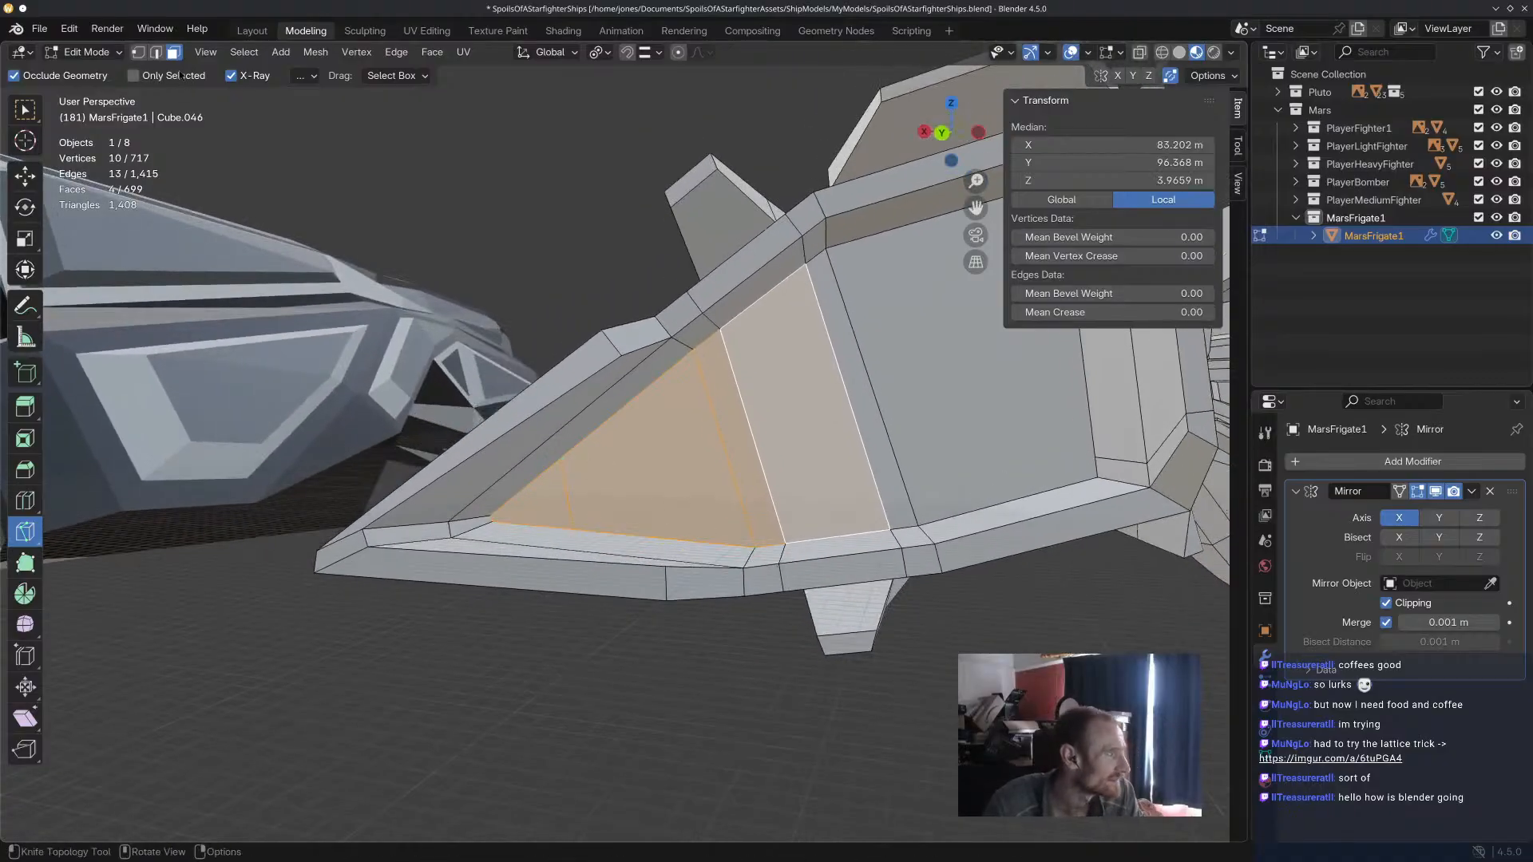
# Select the trimmed panel and the two faces beside it, and inset them together by 2.87 m.
pyautogui.click(25, 174)
pyautogui.click(616, 439)
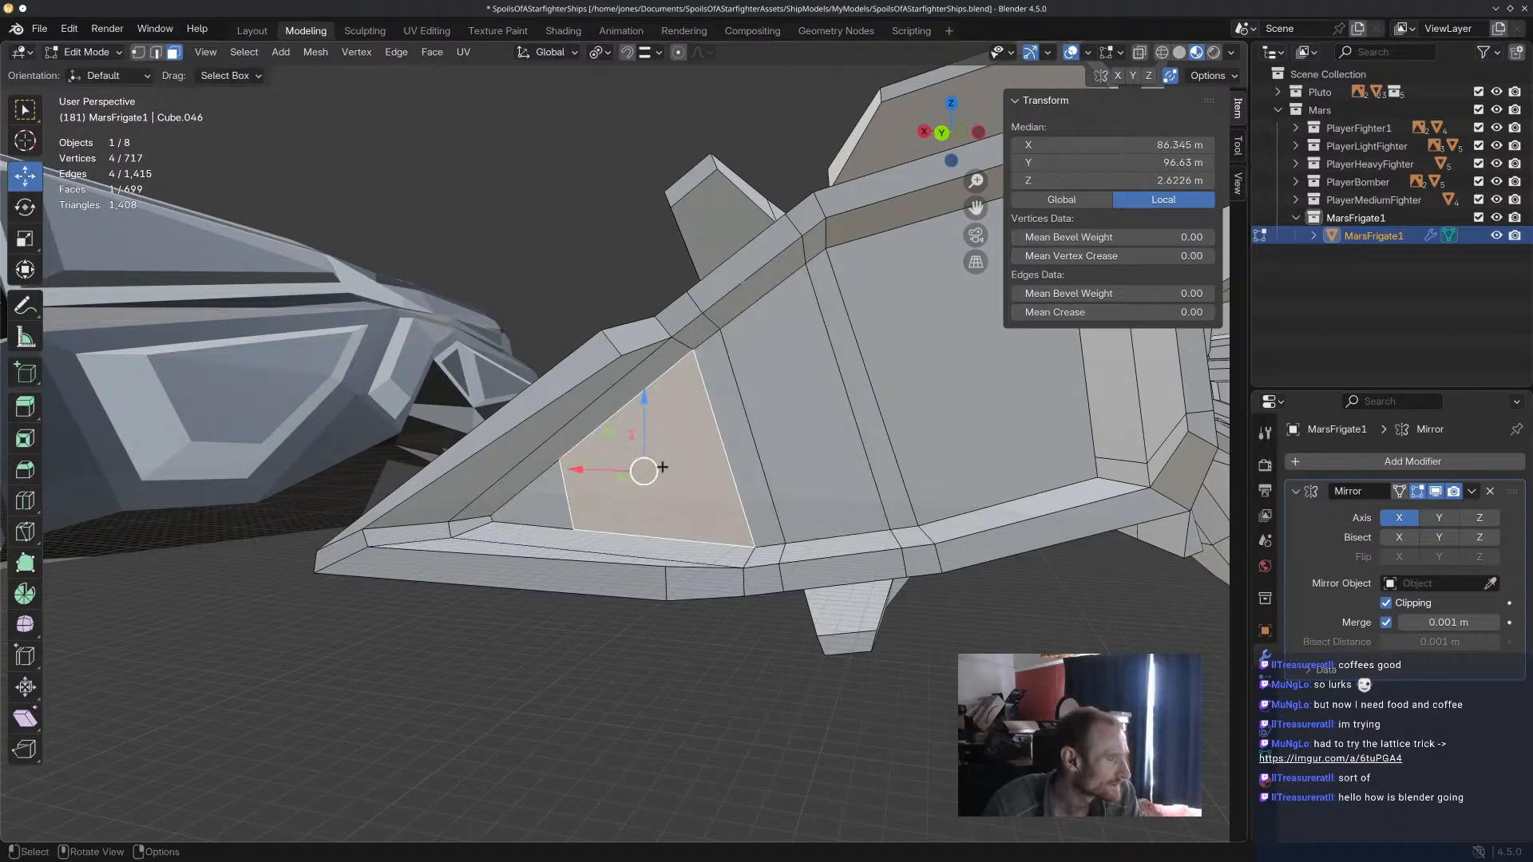
pyautogui.keyDown('shift'); pyautogui.click(734, 456); pyautogui.keyUp('shift')
pyautogui.keyDown('shift'); pyautogui.click(780, 421); pyautogui.keyUp('shift')
pyautogui.press('i')
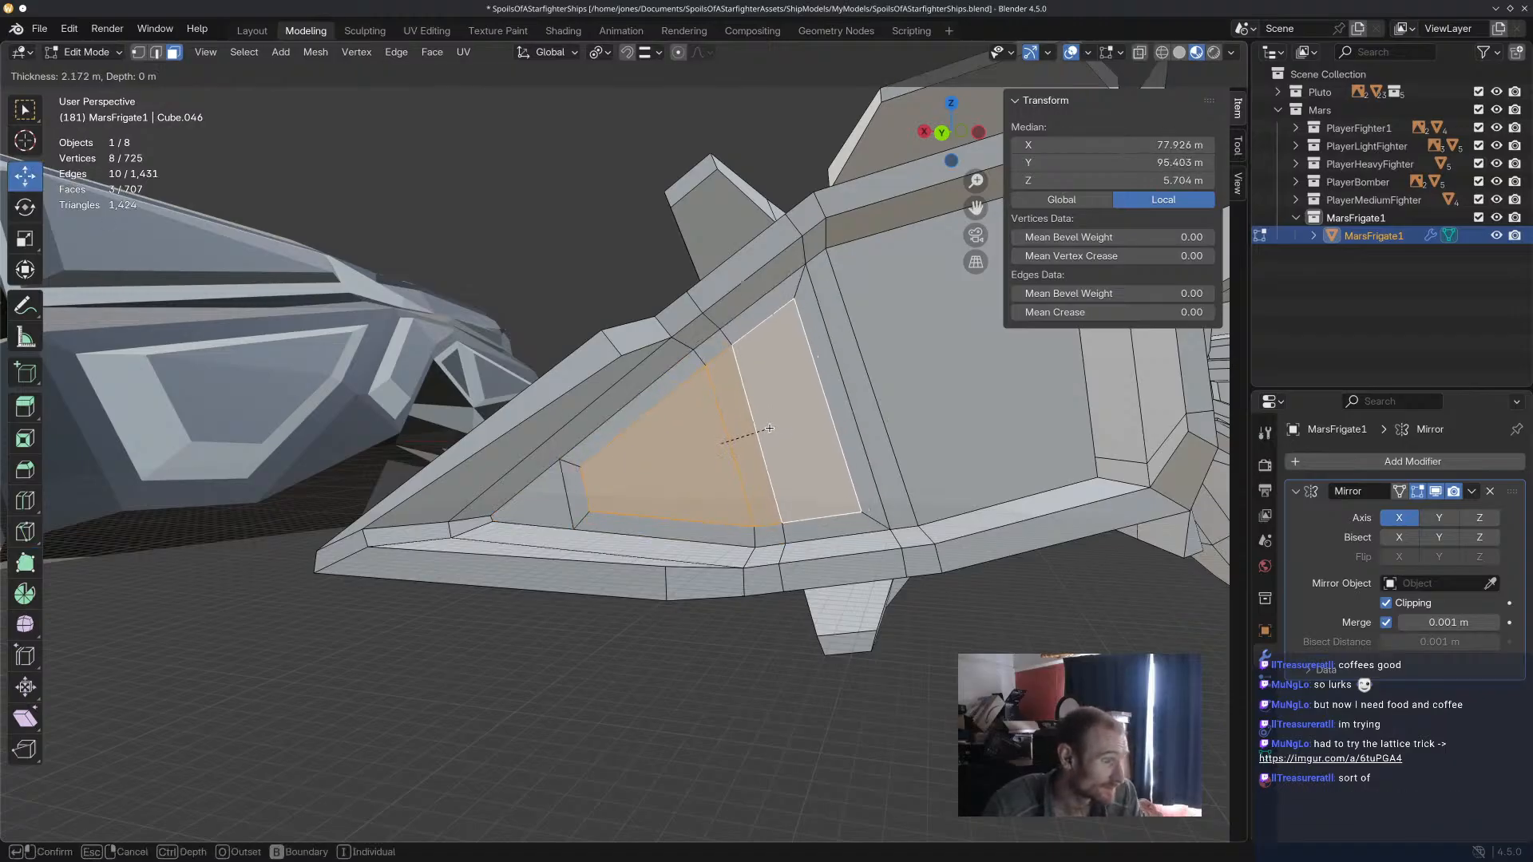
pyautogui.click(766, 429)
# Extrude the inset panel -10.481 m along its normal and scale the new faces to 0.847.
pyautogui.moveTo(765, 429); pyautogui.dragTo(858, 465, button='middle')
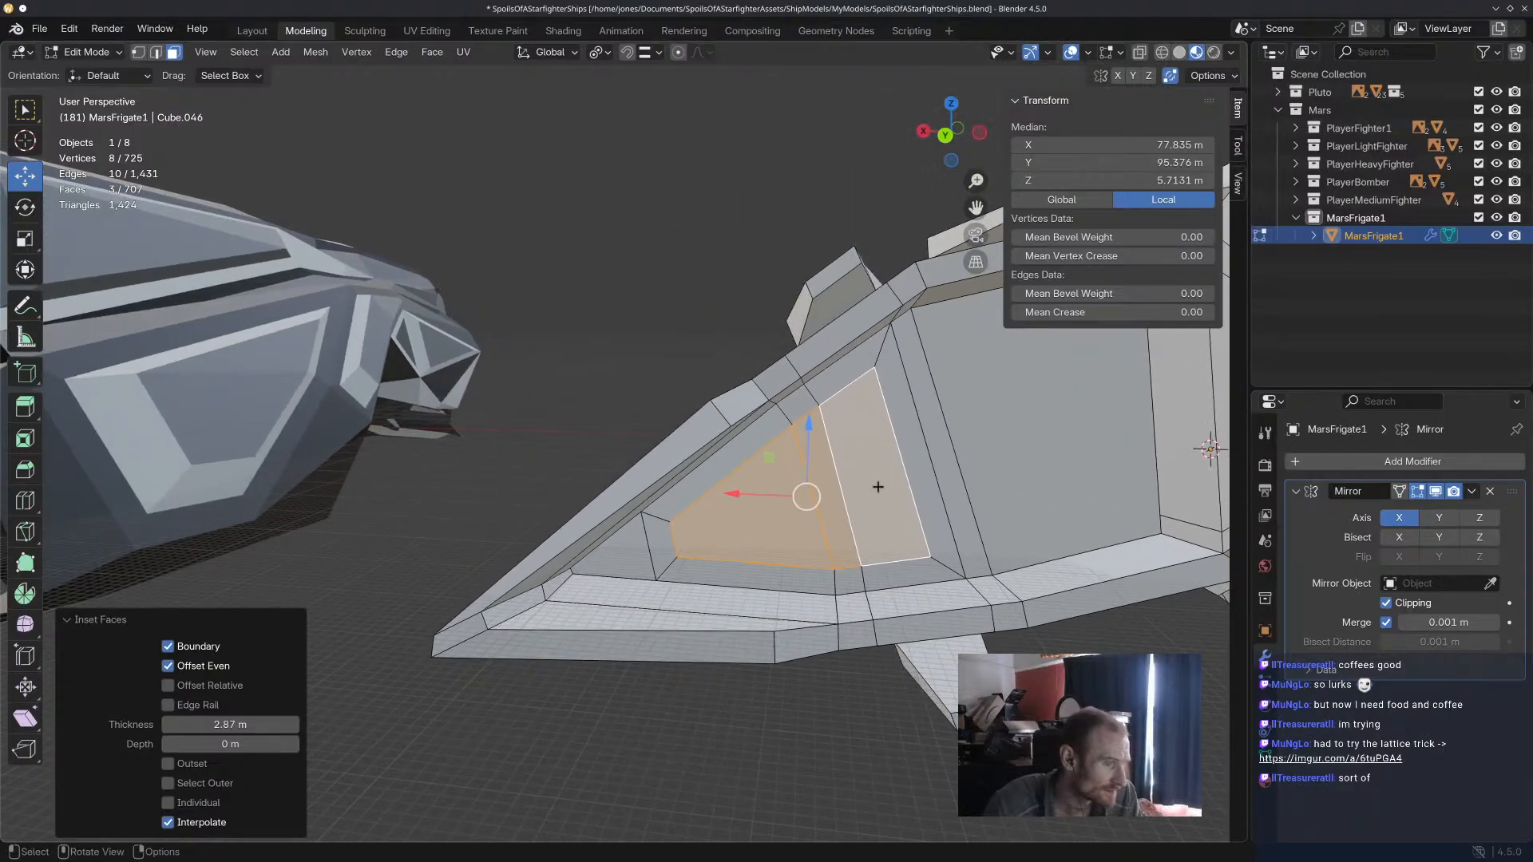
pyautogui.press('e')
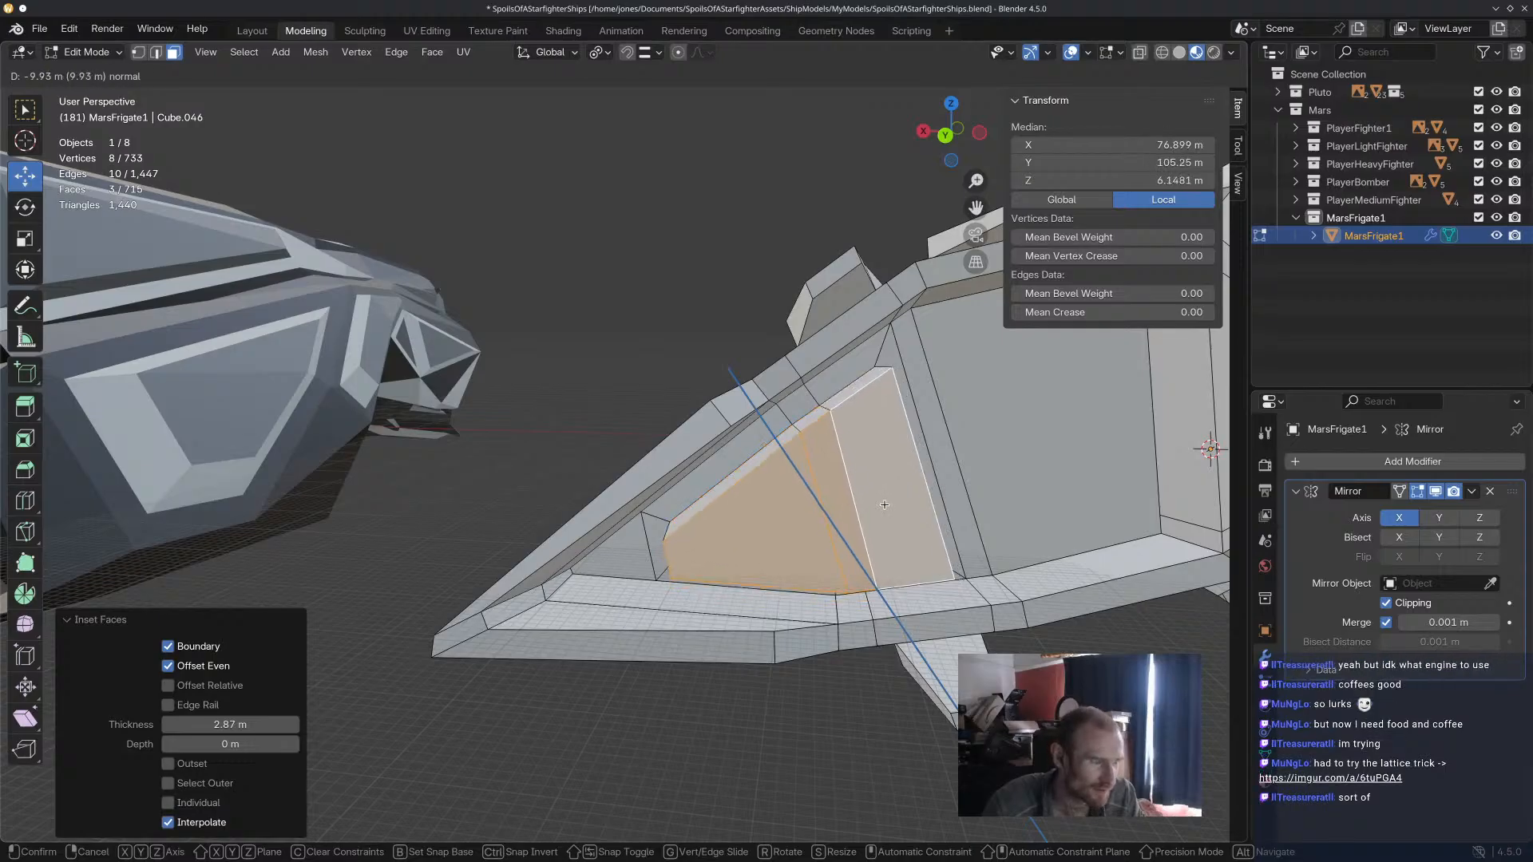
pyautogui.click(884, 506)
pyautogui.press('s')
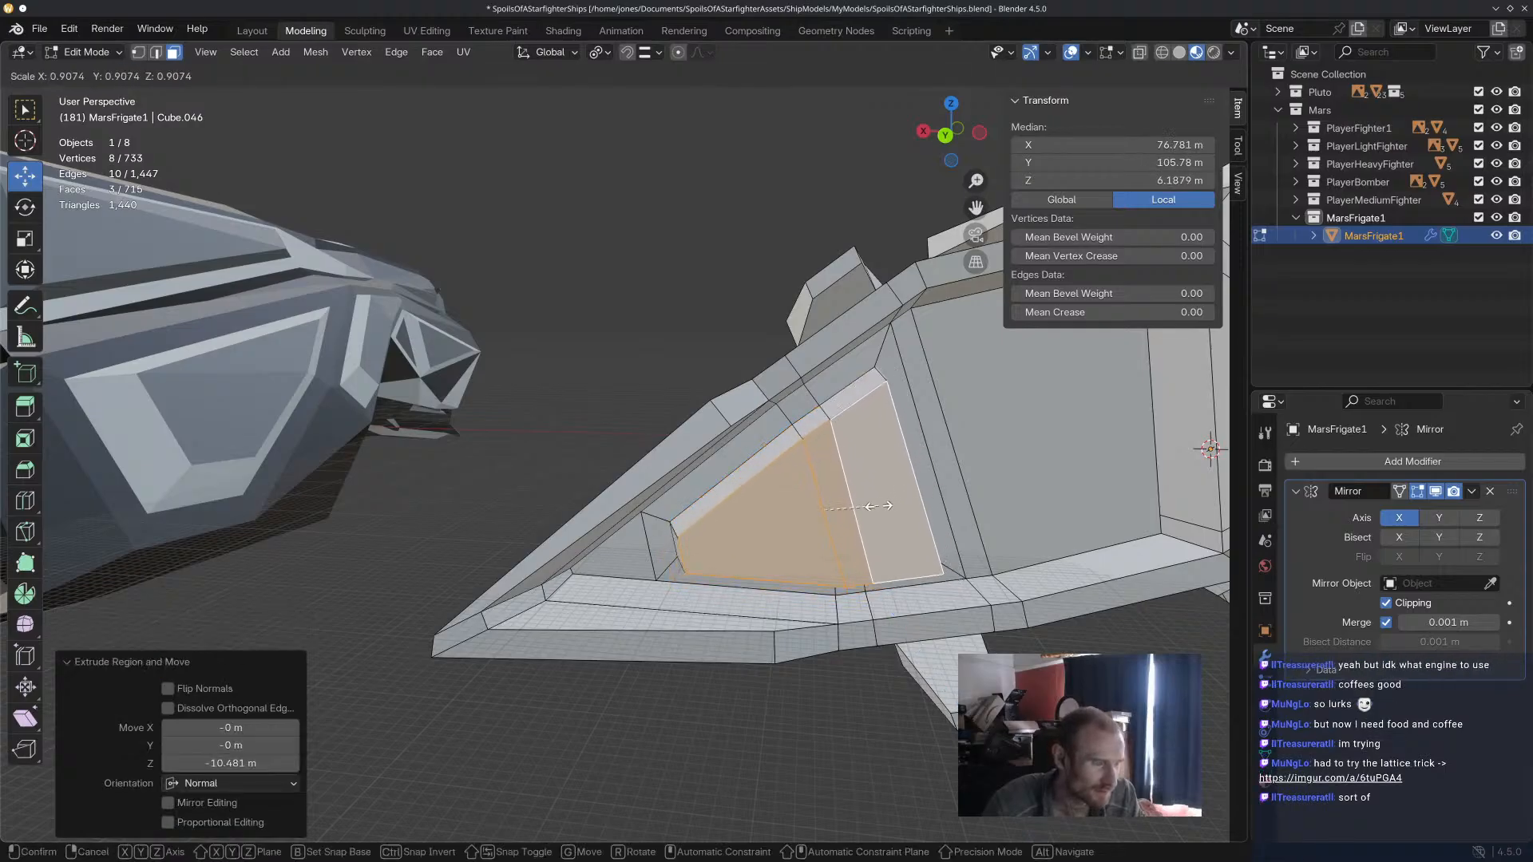
pyautogui.click(875, 506)
# Inset the extruded panel's faces by 1.216 m, try a second inset with an extrusion, and undo that second attempt.
pyautogui.press('i')
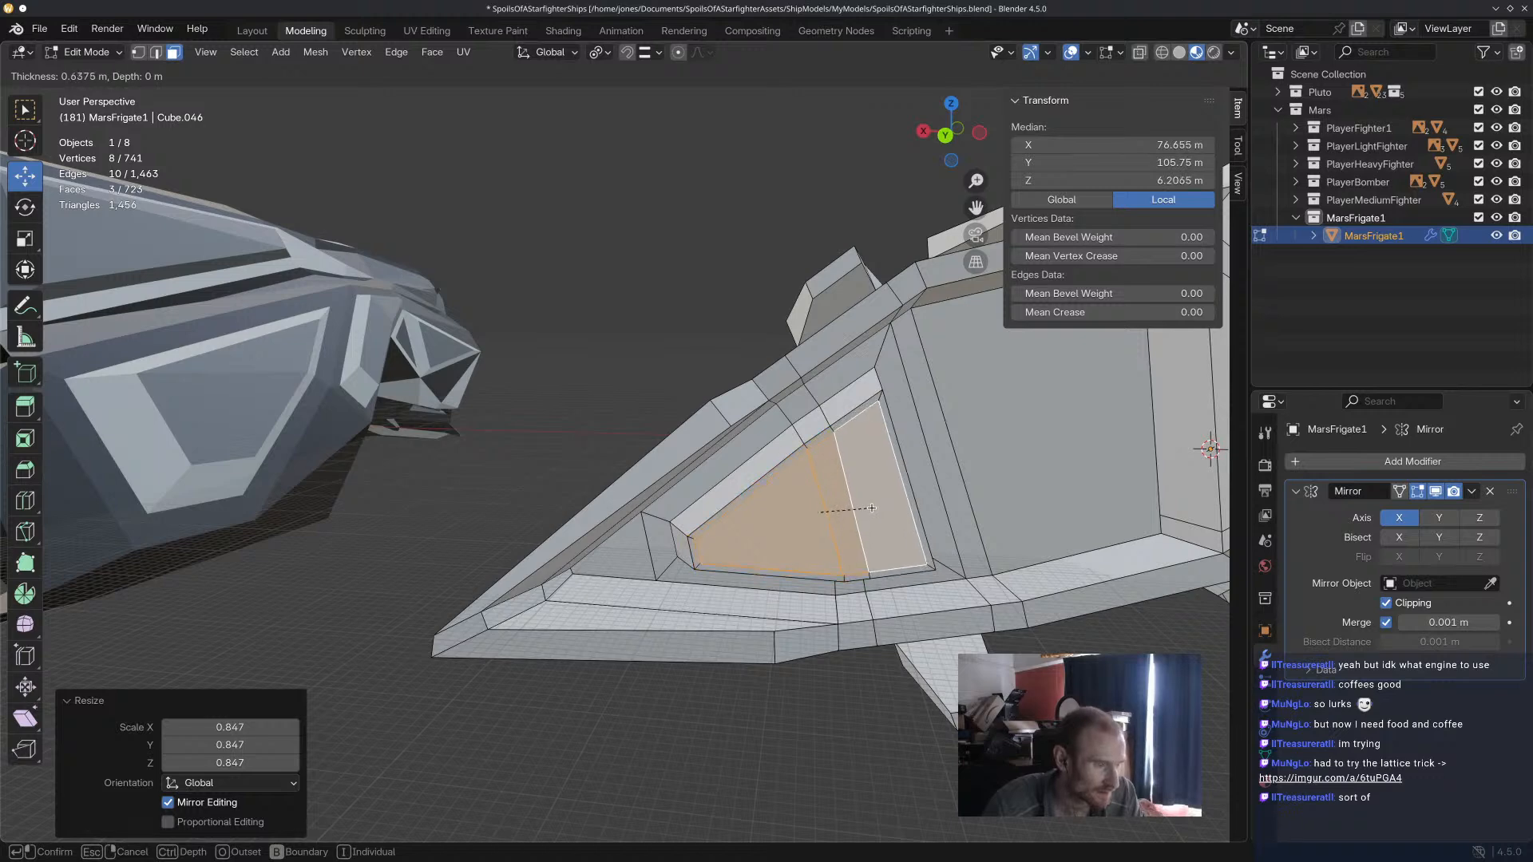
pyautogui.click(869, 512)
pyautogui.press('i')
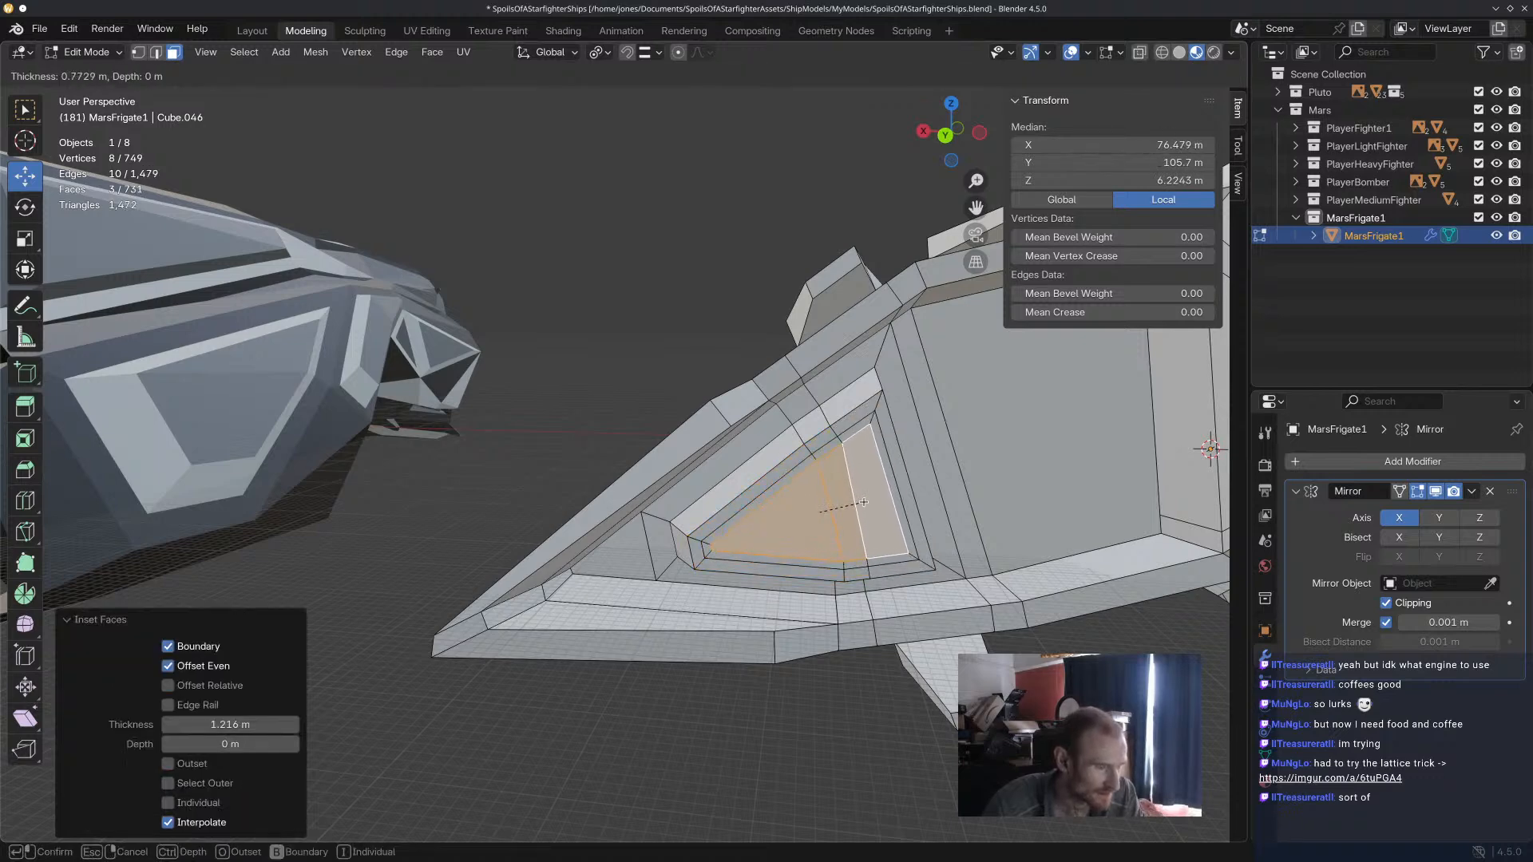
pyautogui.click(865, 503)
pyautogui.press('e')
pyautogui.click(856, 491)
pyautogui.hotkey('ctrl', 'z')
pyautogui.hotkey('ctrl', 'z')
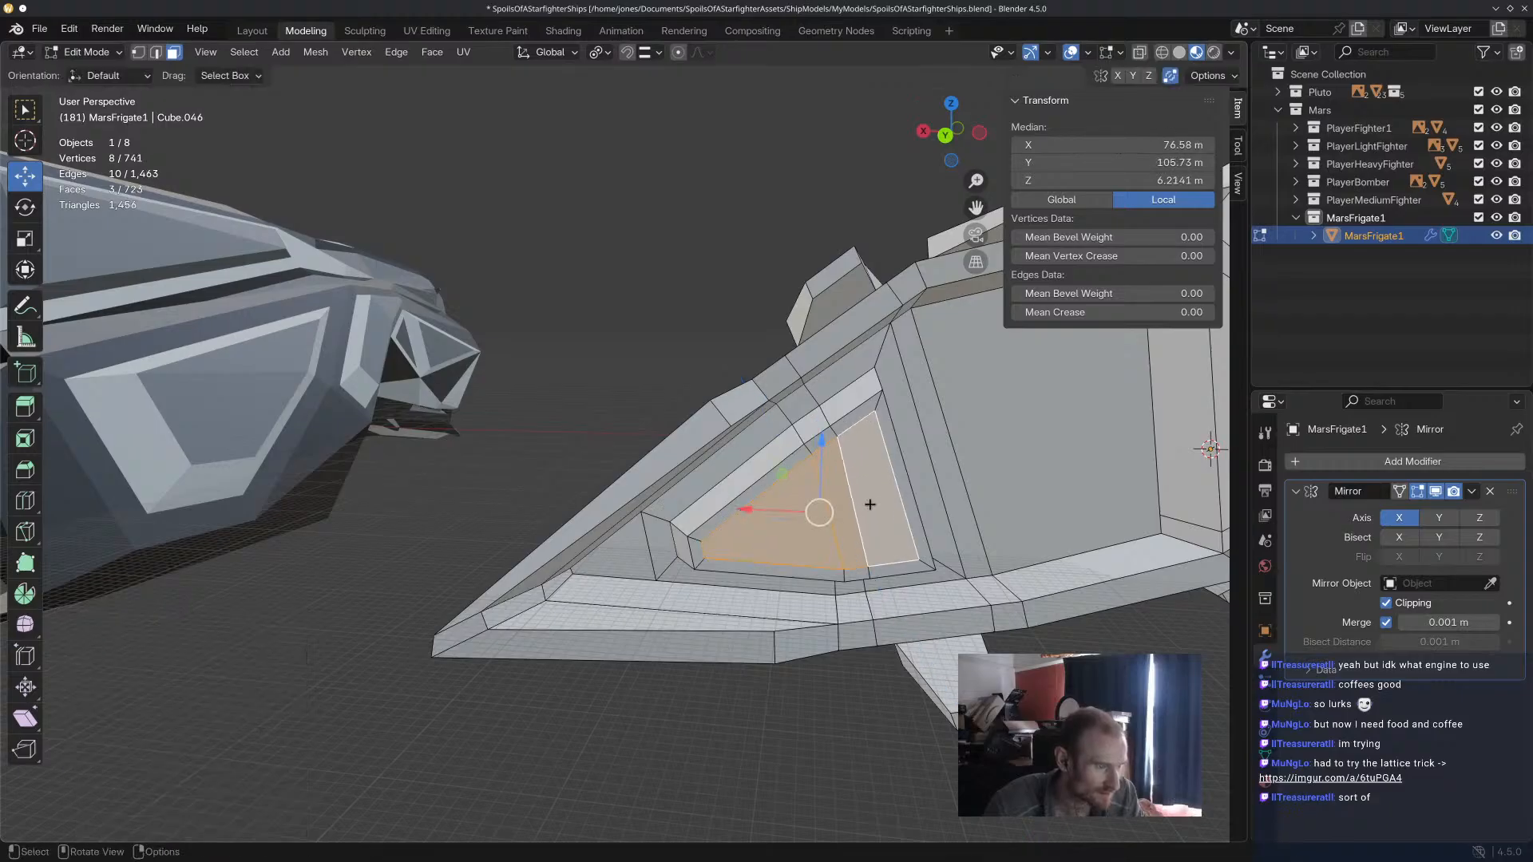
# Try a tapered spike on the inset faces: extrude 6.2719 m, scale to 0.306, extrude -6.3723 m and shrink the tip.
pyautogui.press('e')
pyautogui.click(848, 498)
pyautogui.press('s')
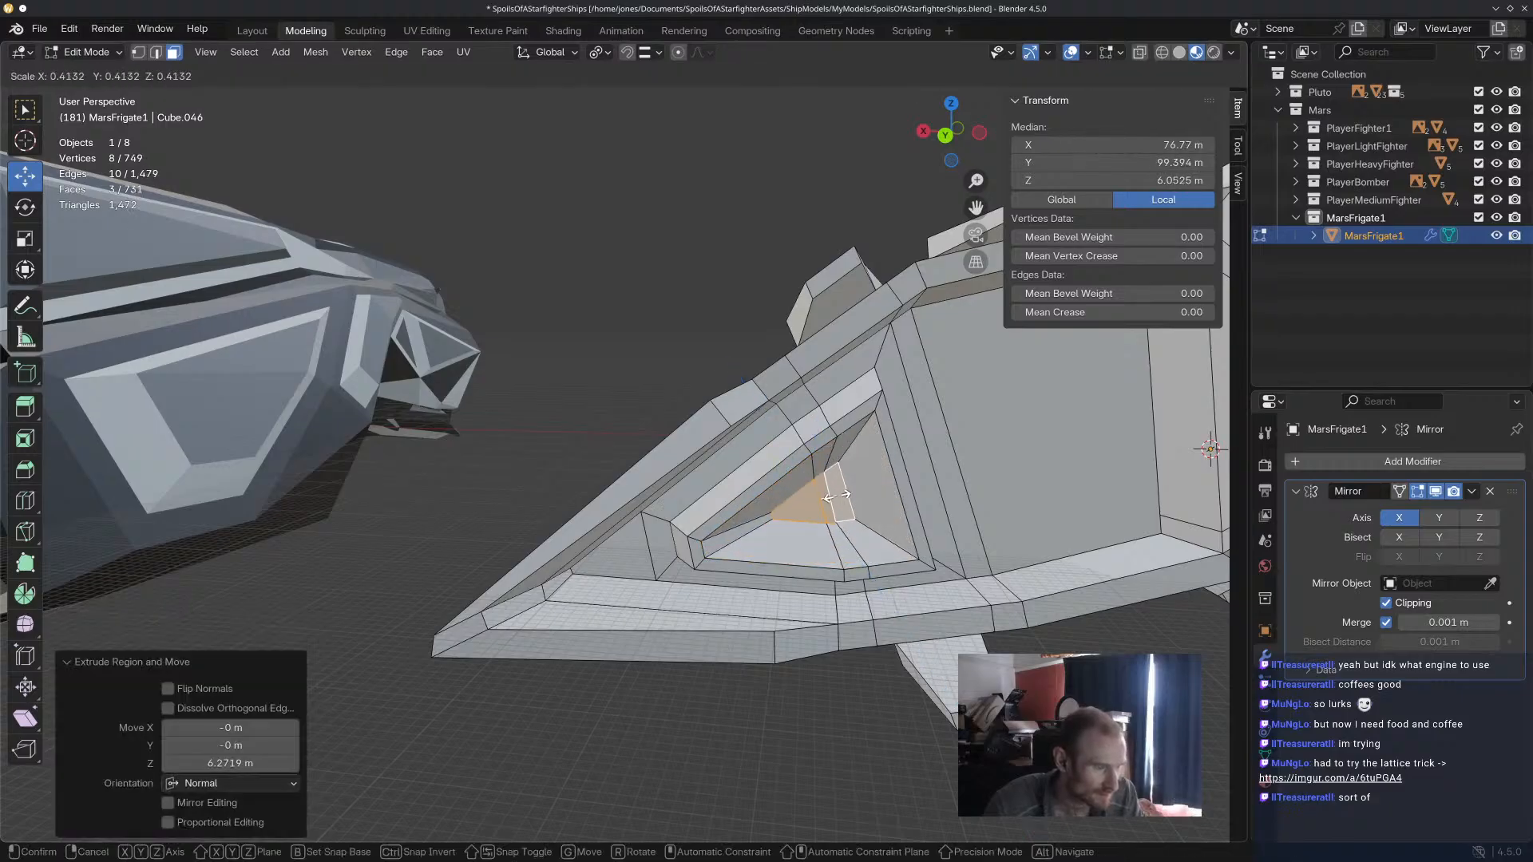
pyautogui.click(837, 497)
pyautogui.press('e')
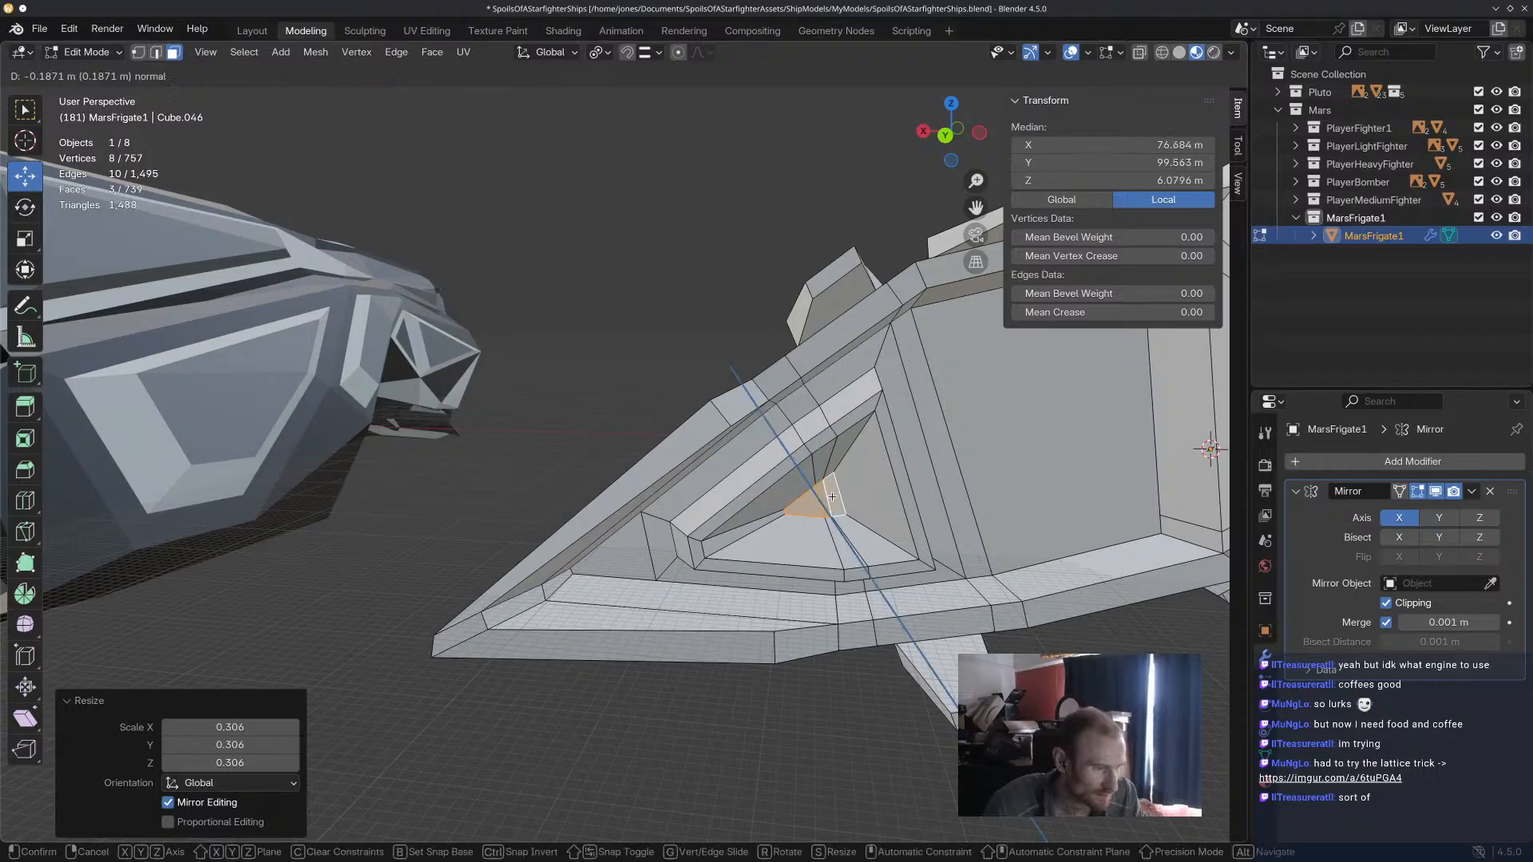
pyautogui.click(837, 508)
pyautogui.press('s')
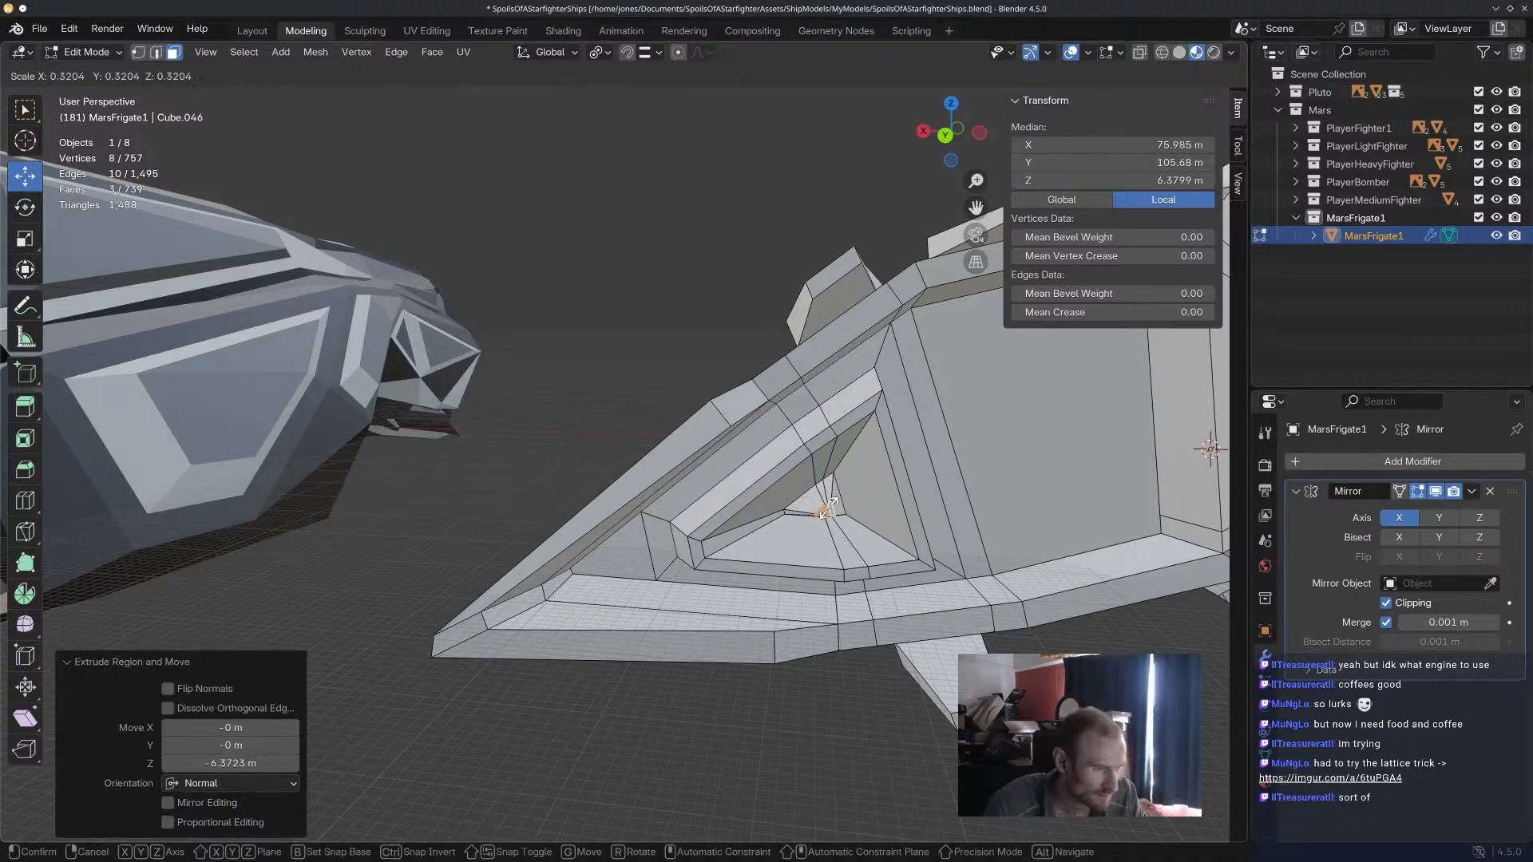
pyautogui.click(829, 507)
# Undo the tapered spike and the 1.216 m inset on the extruded panel.
pyautogui.click(556, 320)
pyautogui.moveTo(557, 320)
pyautogui.mouseDown(button='middle')
pyautogui.moveTo(484, 328)
pyautogui.moveTo(565, 308)
pyautogui.moveTo(626, 345)
pyautogui.moveTo(480, 338)
pyautogui.moveTo(543, 345)
pyautogui.mouseUp(button='middle')
pyautogui.scroll(5, 739, 438)
pyautogui.hotkey('ctrl', 'z')
pyautogui.hotkey('ctrl', 'z')
pyautogui.hotkey('ctrl', 'z')
pyautogui.hotkey('ctrl', 'z')
# Move the extruded panel's three end faces -6.8118 m along Y.
pyautogui.moveTo(521, 567); pyautogui.dragTo(559, 544)
pyautogui.moveTo(558, 544); pyautogui.dragTo(742, 529, button='middle')
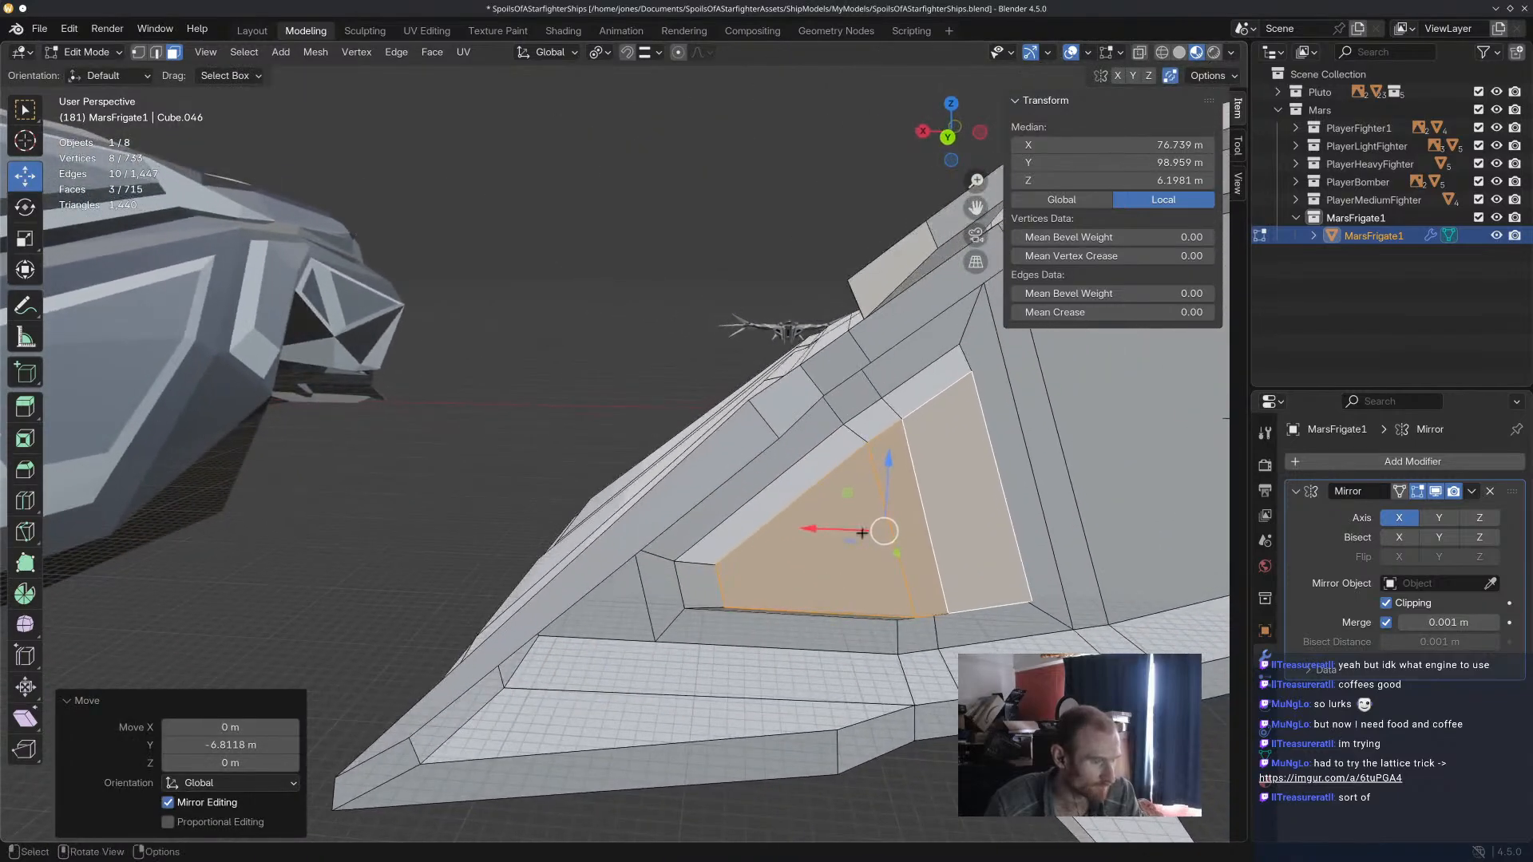
# Inset the extruded panel's three end faces 1.603 m, extrude them 7.0984 m inward and scale them to about 0.3.
pyautogui.press('i')
pyautogui.click(956, 533)
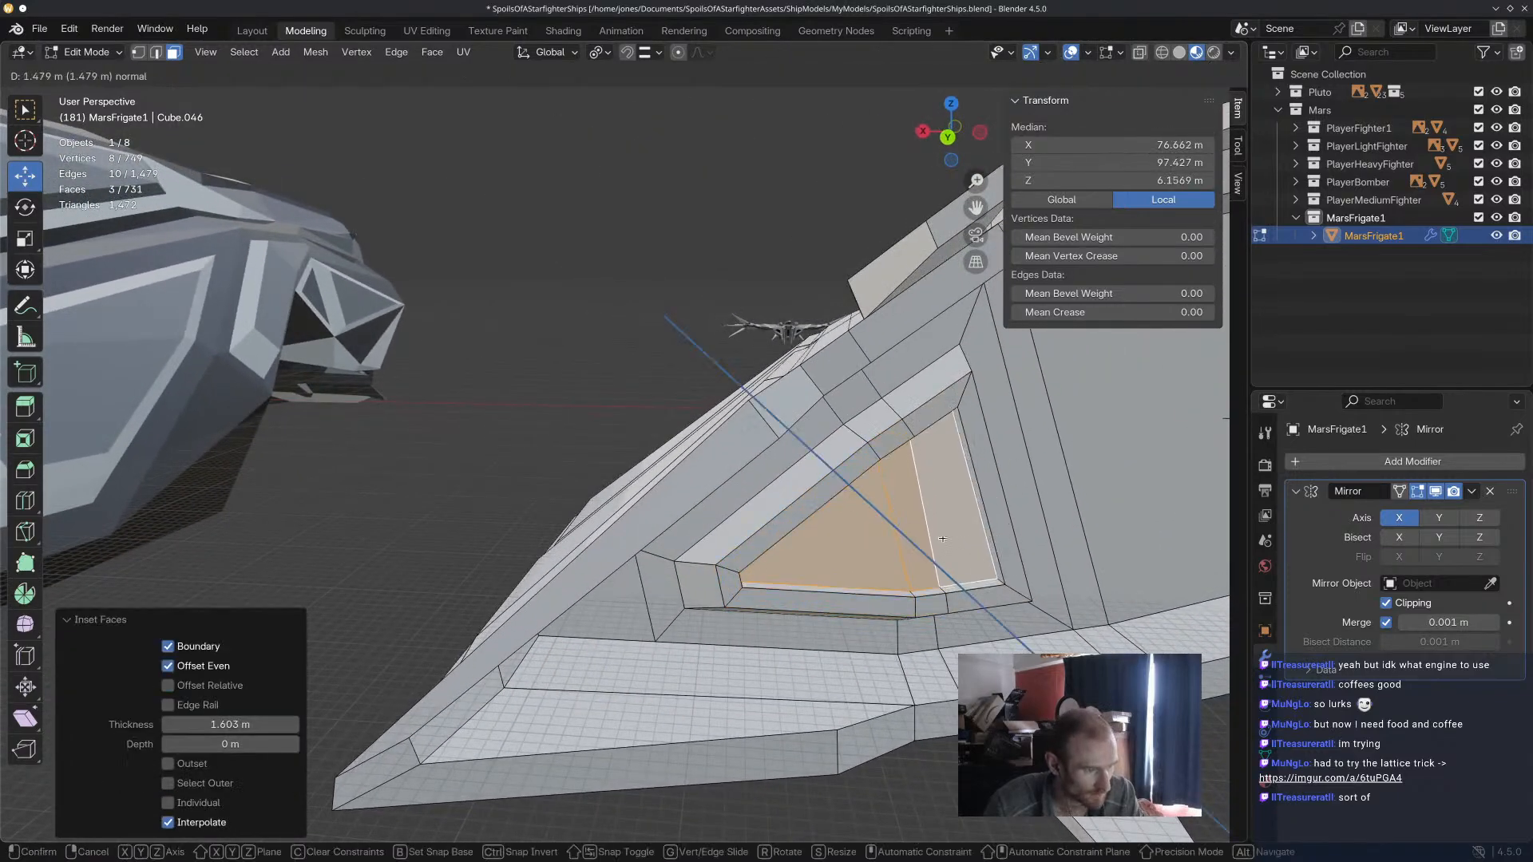
pyautogui.press('e')
pyautogui.press('s')
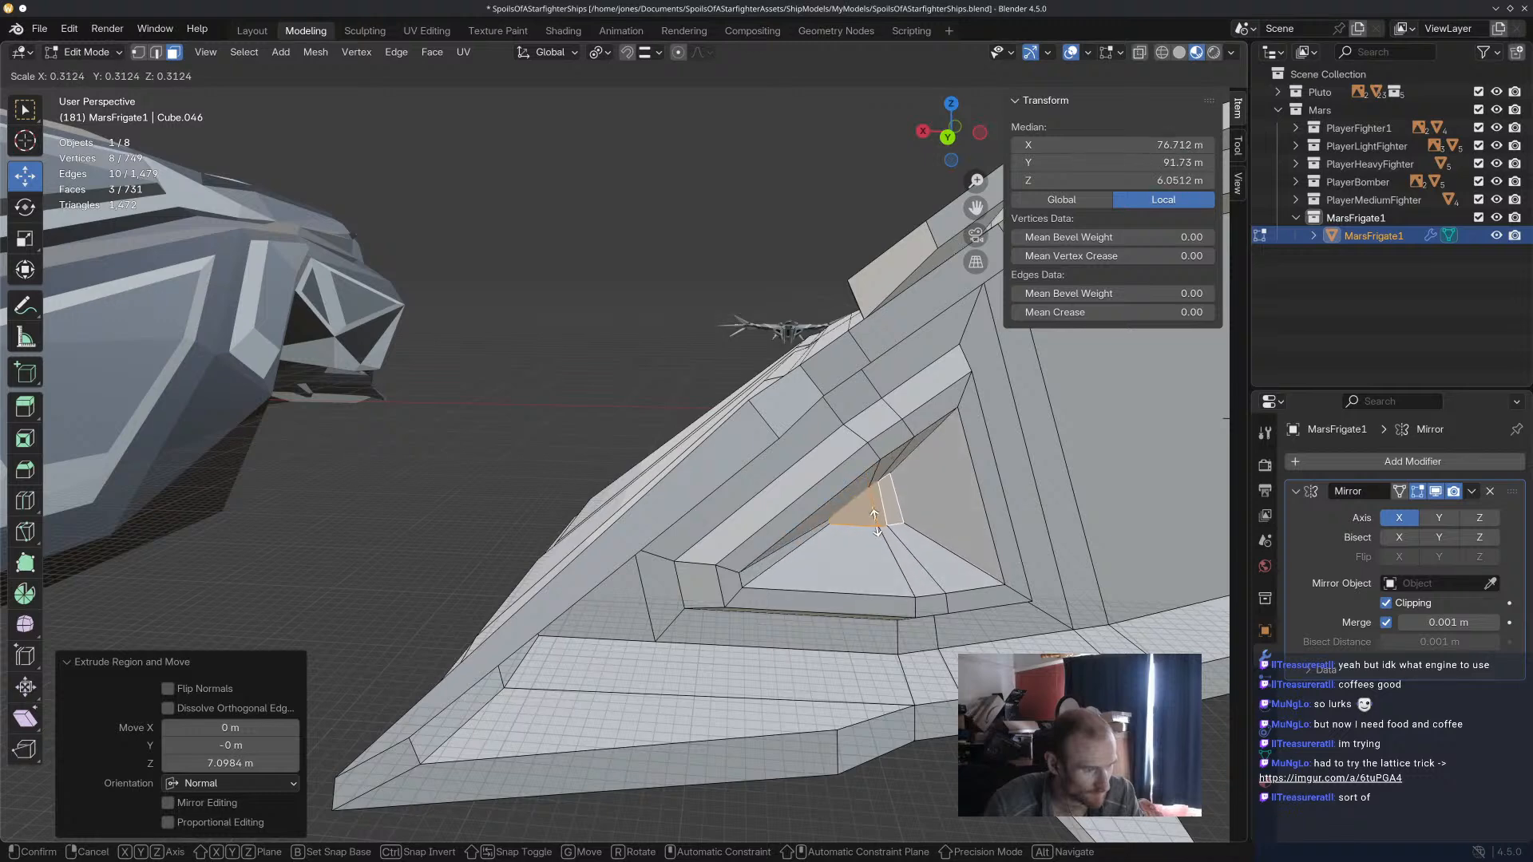
pyautogui.click(877, 523)
# Extrude the shrunken recess faces -4.2512 m, scale them down to a small tip, and clear the selection.
pyautogui.press('e')
pyautogui.click(879, 527)
pyautogui.press('s')
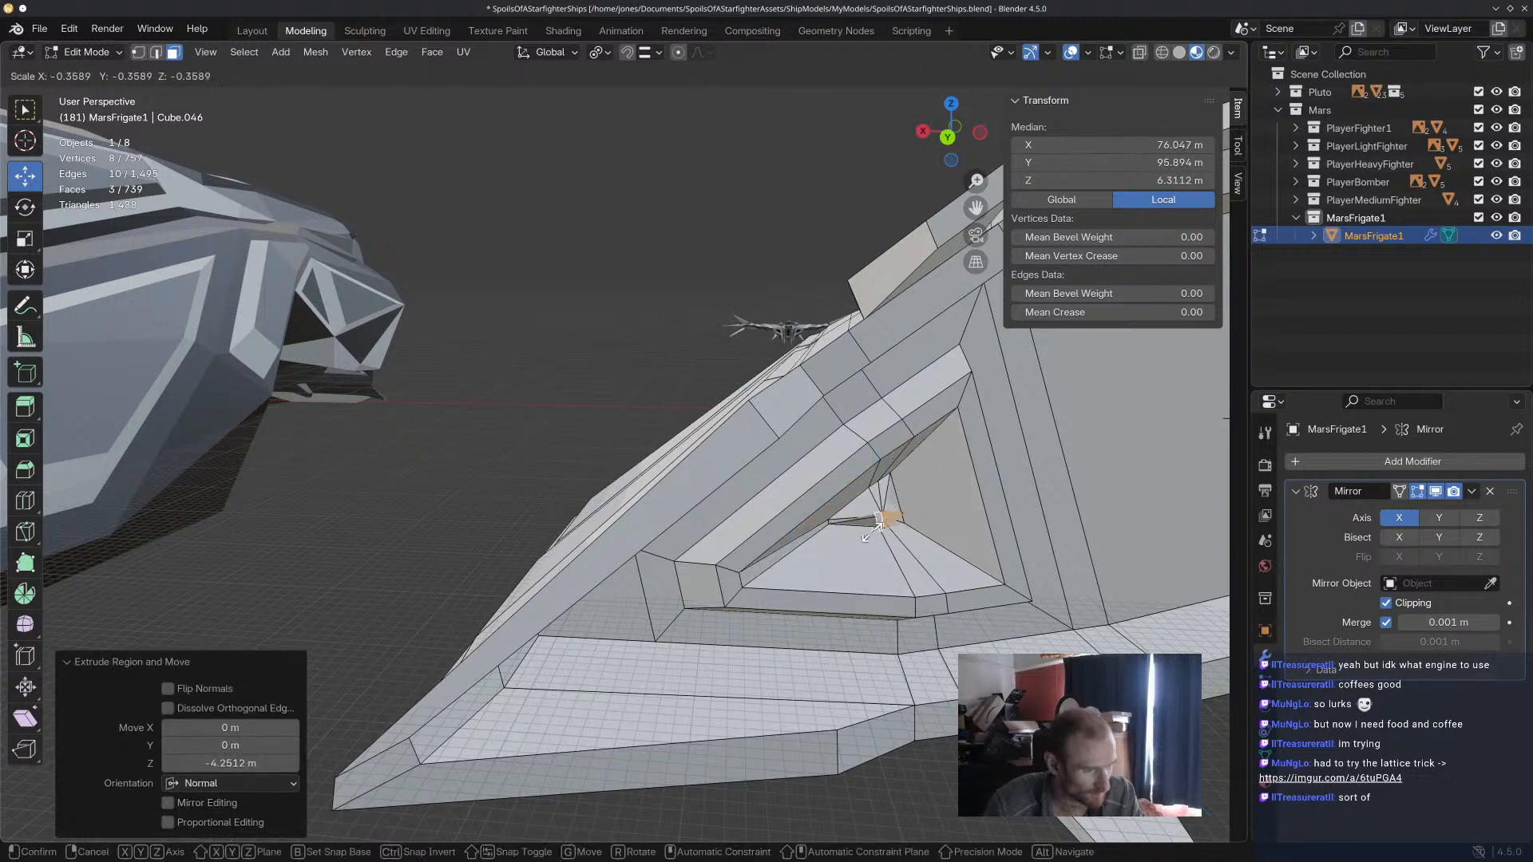
pyautogui.click(880, 534)
pyautogui.click(546, 323)
pyautogui.scroll(-5, 546, 322)
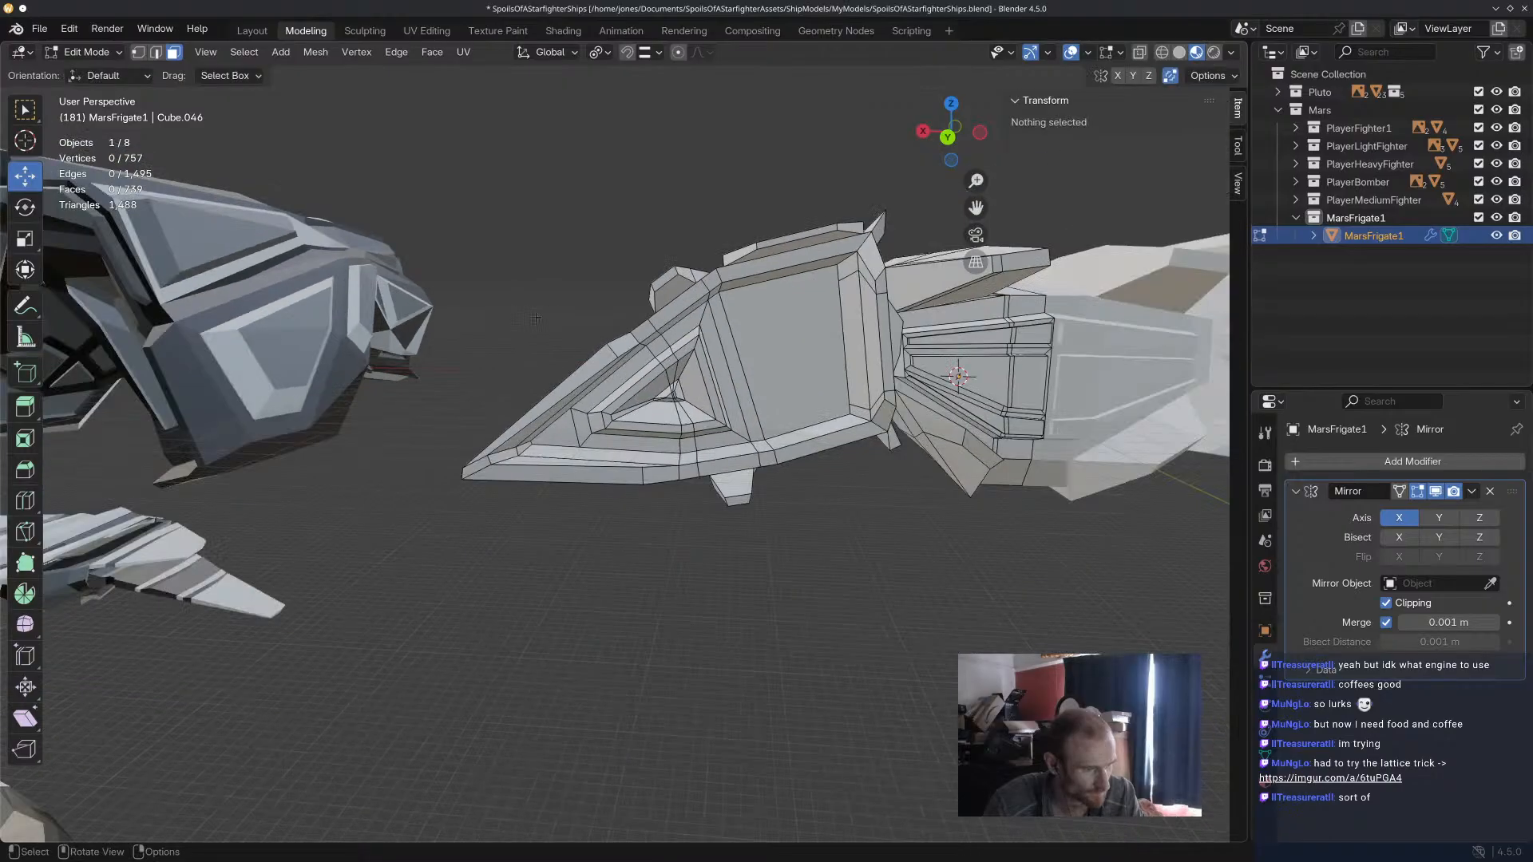
pyautogui.moveTo(547, 322); pyautogui.dragTo(531, 287, button='middle')
# Inset the large rear hull face beside the triangular recess by 2.41 m.
pyautogui.click(848, 369)
pyautogui.scroll(5, 838, 384)
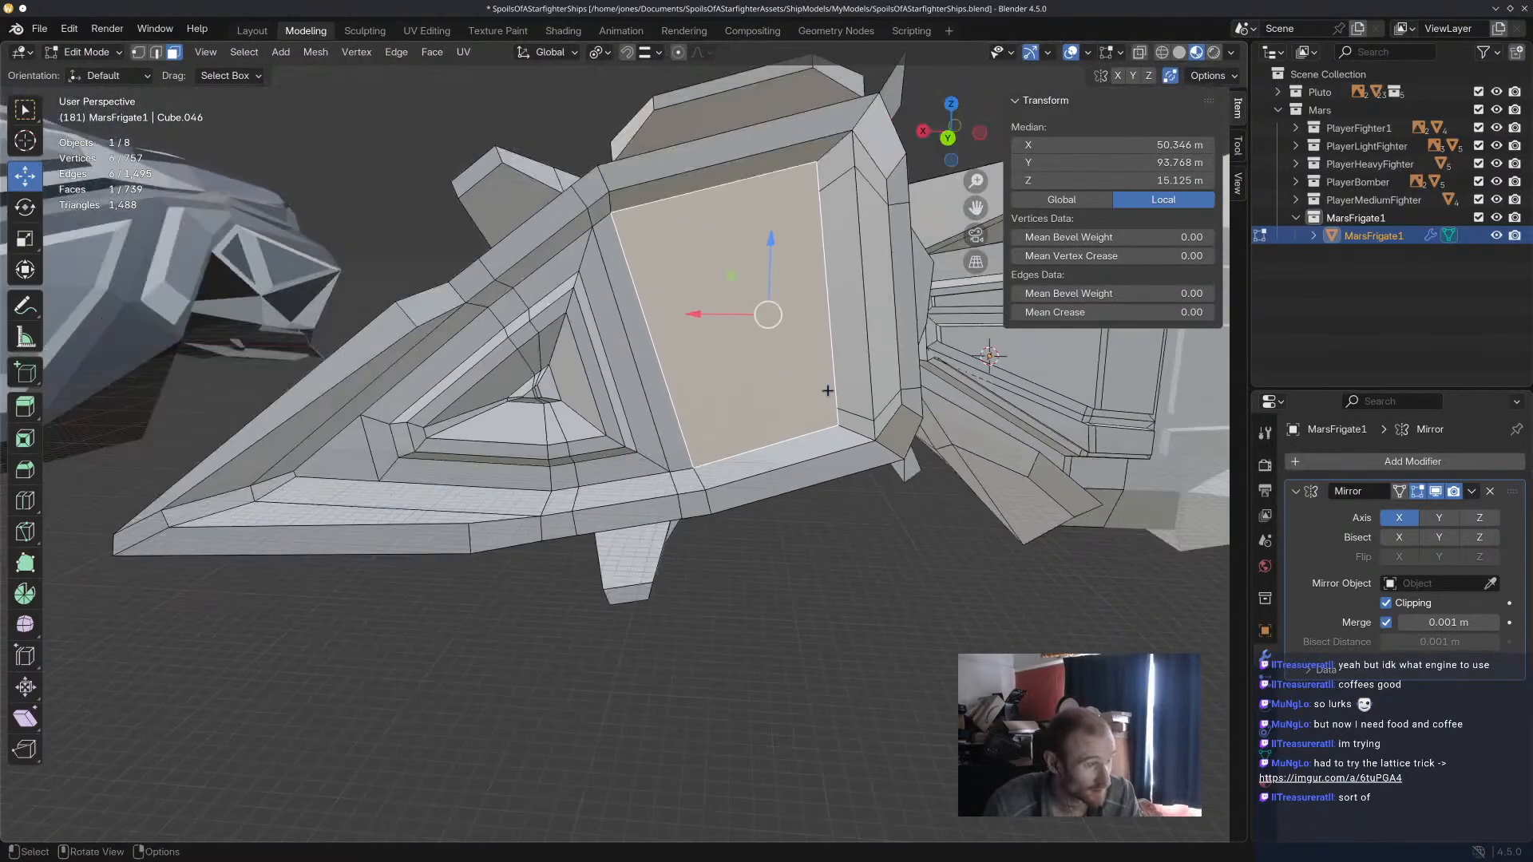
pyautogui.moveTo(703, 377)
pyautogui.mouseDown(button='middle')
pyautogui.moveTo(736, 313)
pyautogui.moveTo(761, 364)
pyautogui.moveTo(703, 383)
pyautogui.mouseUp(button='middle')
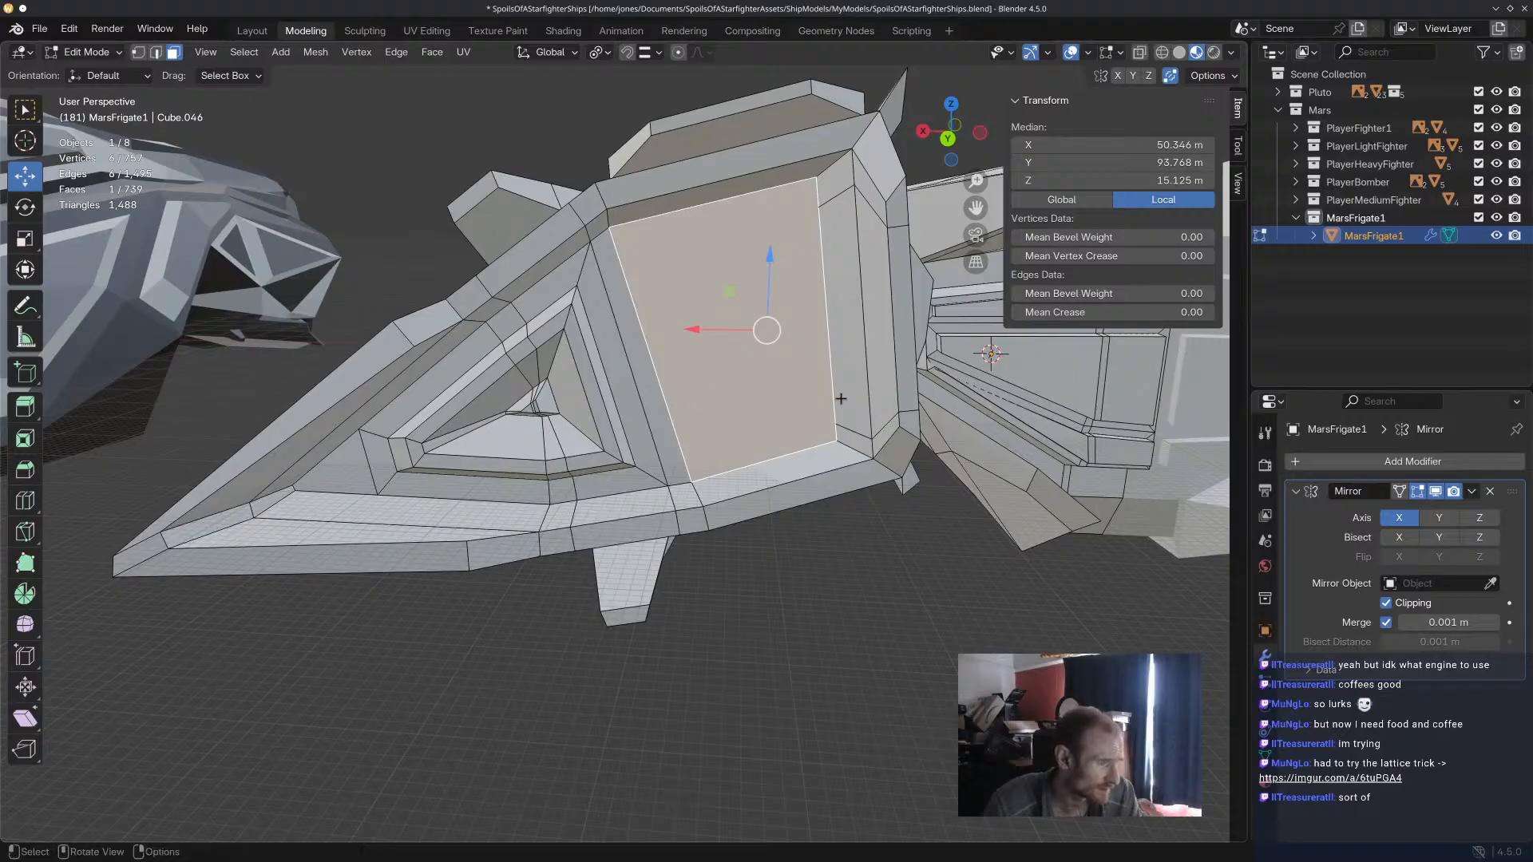
pyautogui.press('i')
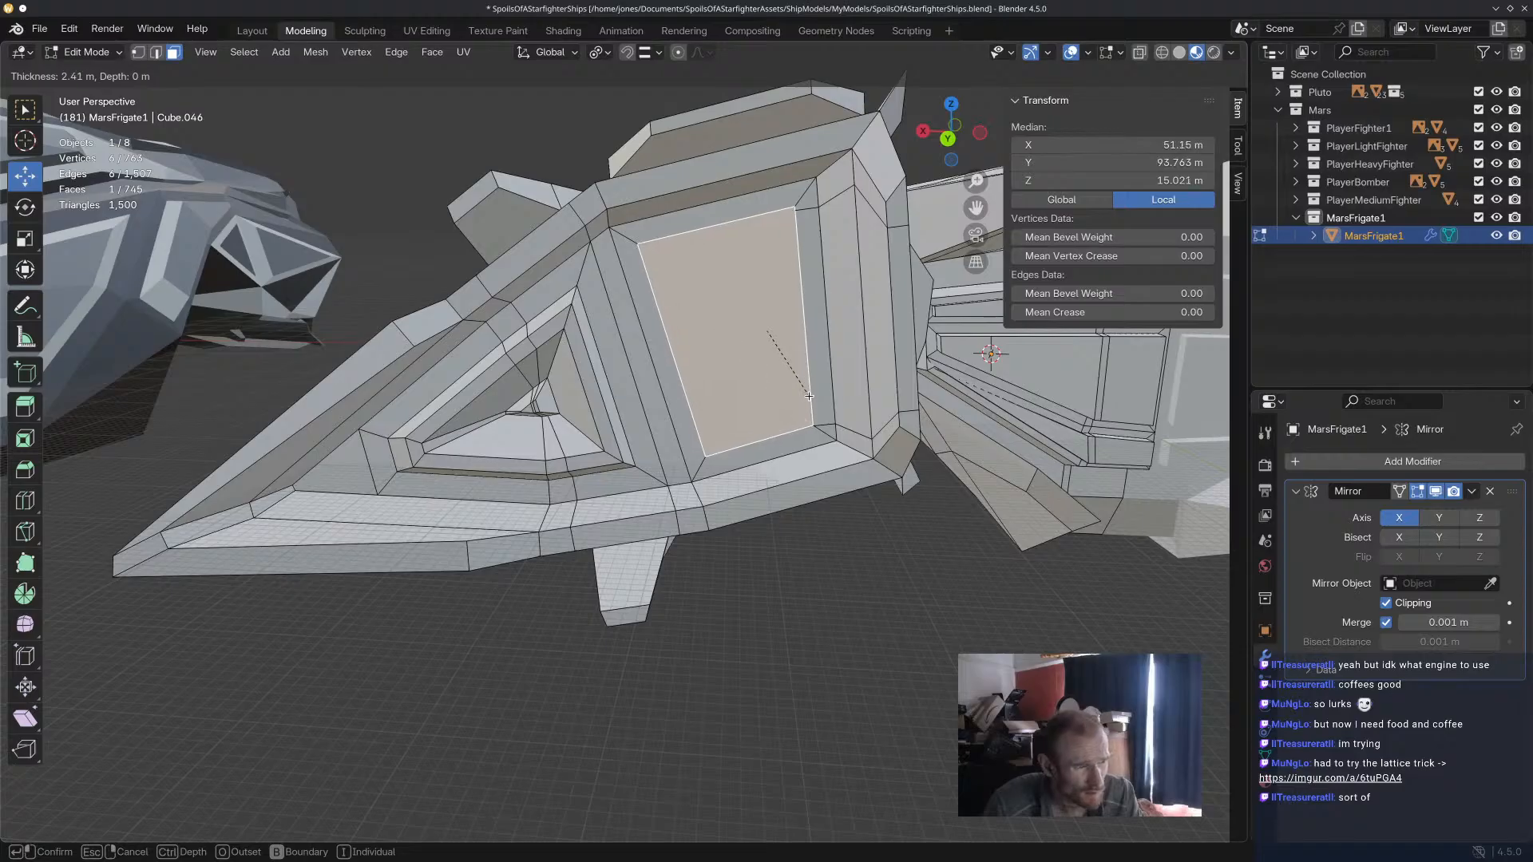
pyautogui.click(808, 396)
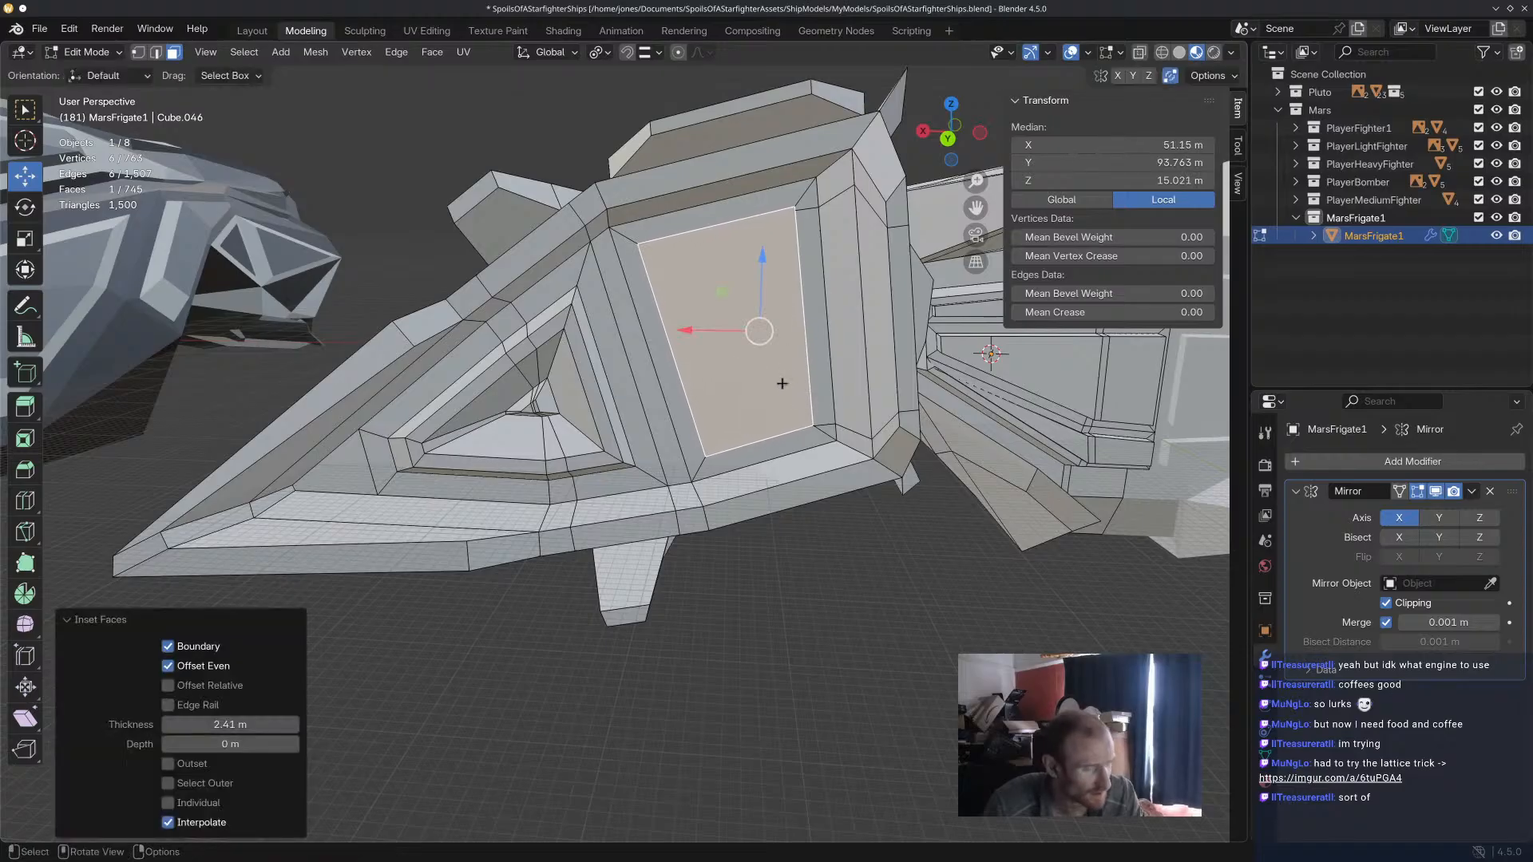
# Try extruding the inset rear face -8.4579 m with another inset on it, and undo both.
pyautogui.moveTo(783, 383); pyautogui.dragTo(847, 396, button='middle')
pyautogui.press('e')
pyautogui.click(873, 401)
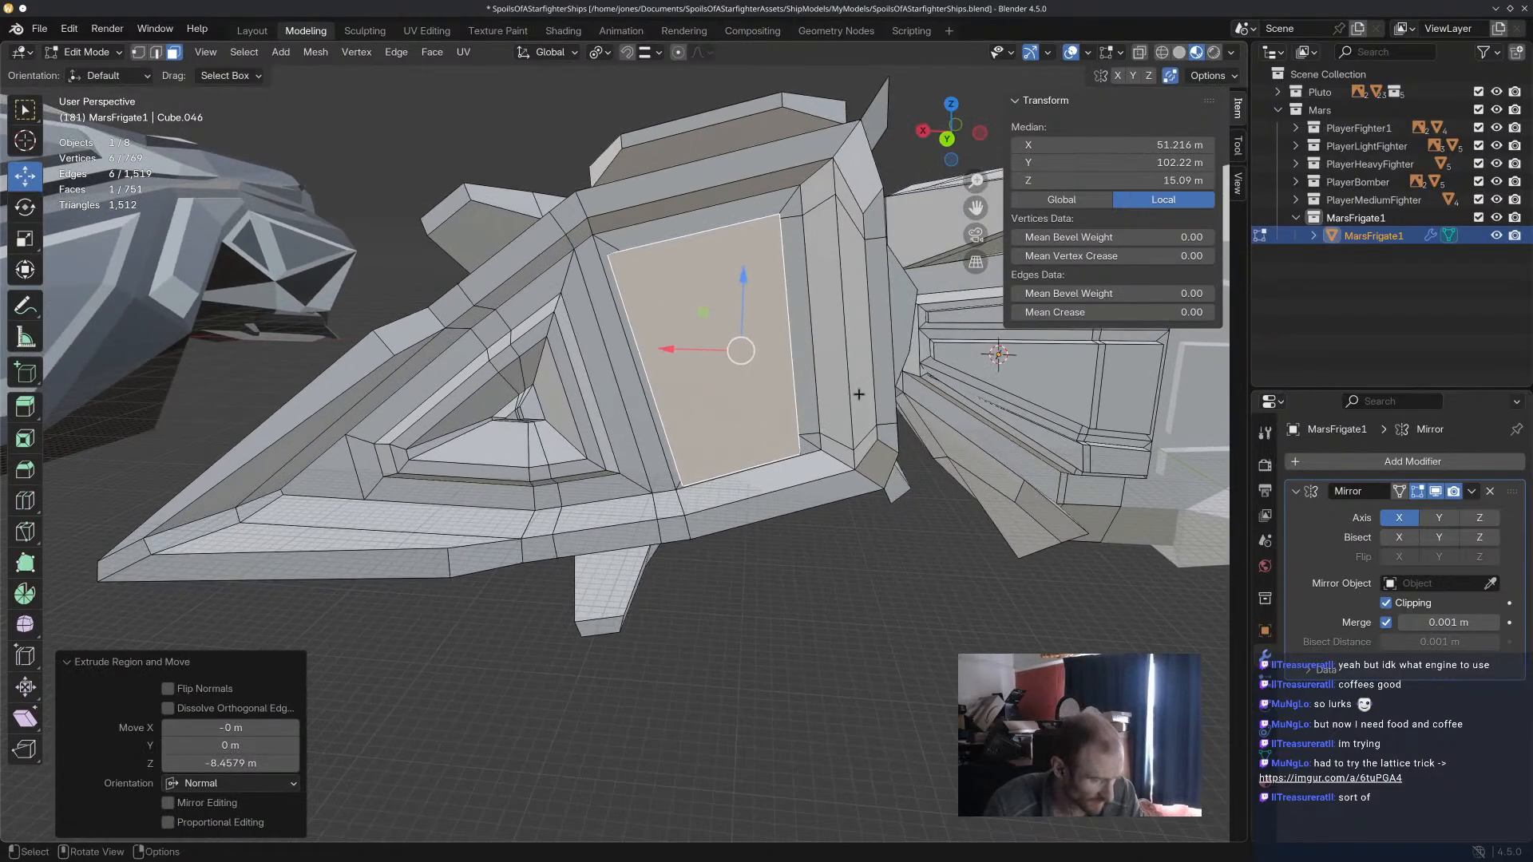
pyautogui.press('i')
pyautogui.click(841, 393)
pyautogui.moveTo(895, 511); pyautogui.dragTo(859, 495, button='middle')
pyautogui.hotkey('ctrl', 'z')
pyautogui.hotkey('ctrl', 'z')
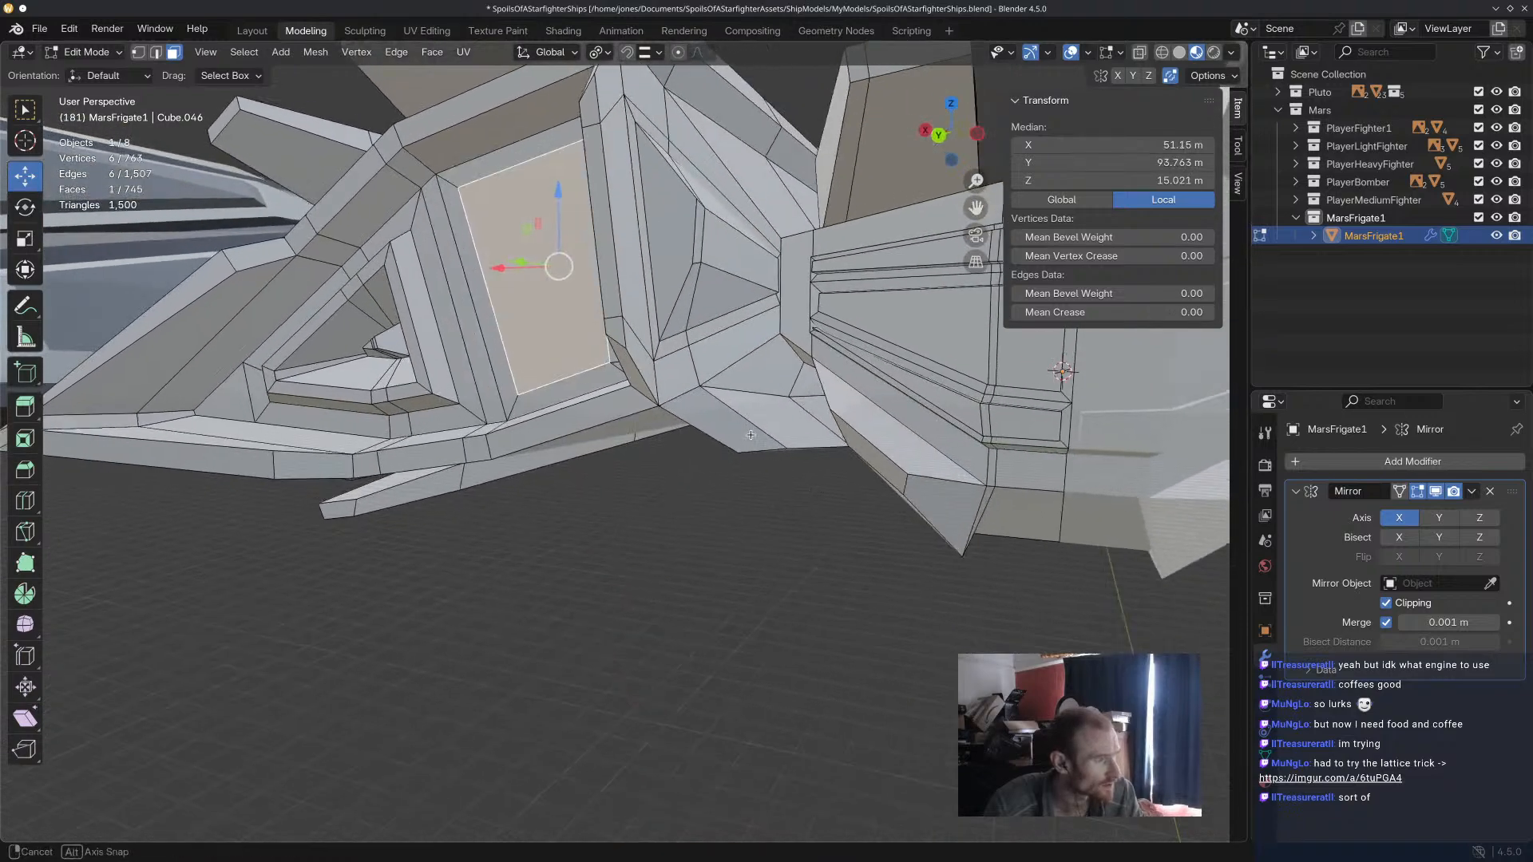
# Lower the inset face's upper inboard vertex and move the adjacent rim vertex by -0.26945, 0.6874 and -1.9541 m in X, Y and Z.
pyautogui.moveTo(723, 339); pyautogui.dragTo(750, 366, button='middle')
pyautogui.scroll(7, 788, 298)
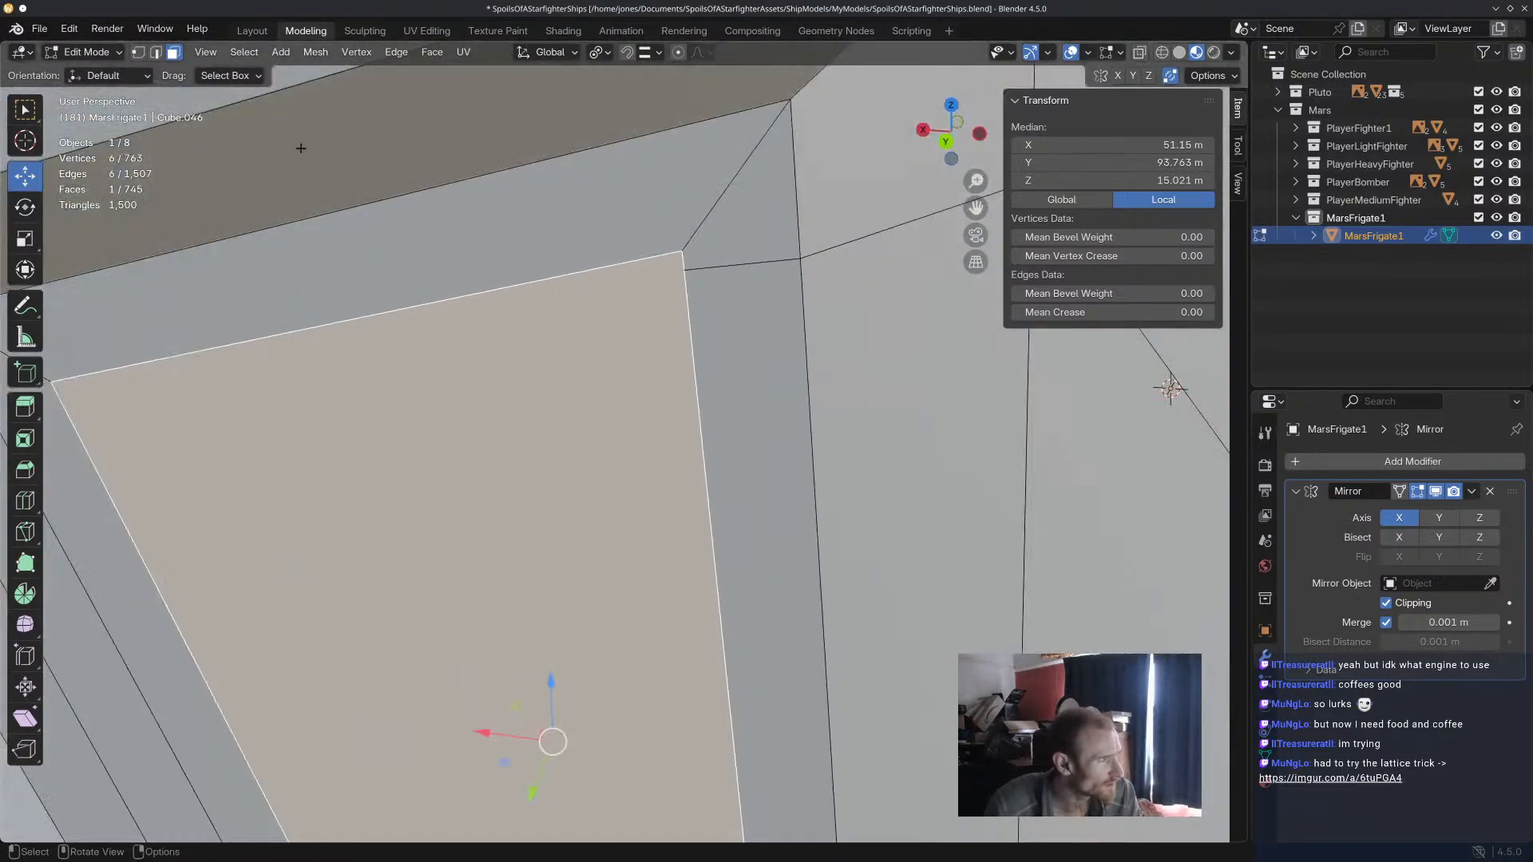
pyautogui.press('1')
pyautogui.click(682, 267)
pyautogui.press('g')
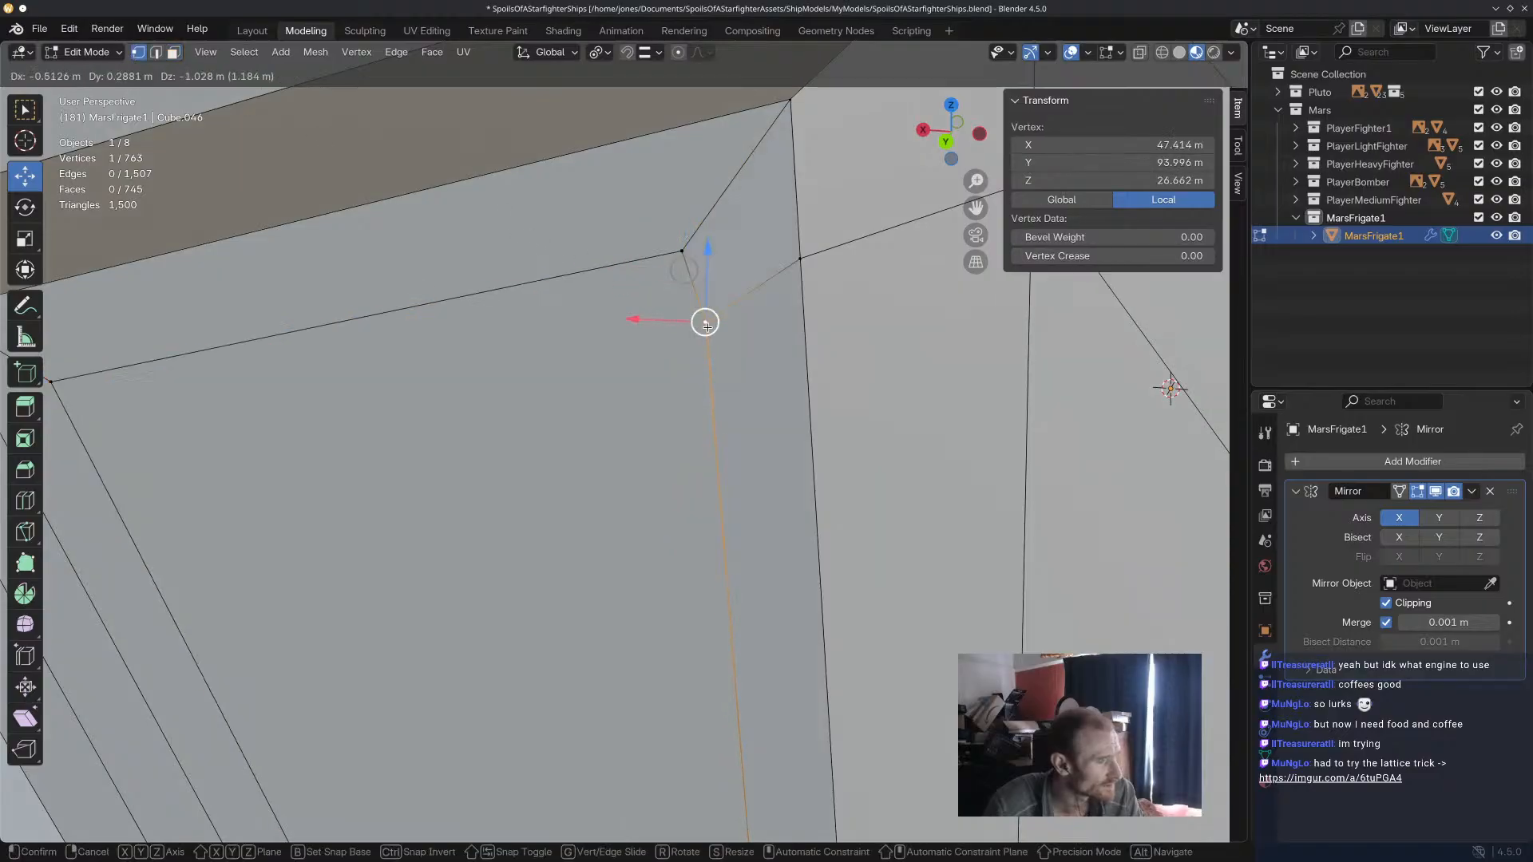
pyautogui.click(698, 465)
pyautogui.click(801, 259)
pyautogui.moveTo(800, 260); pyautogui.dragTo(807, 359)
pyautogui.scroll(-7, 771, 357)
pyautogui.moveTo(743, 375); pyautogui.dragTo(746, 352, button='middle')
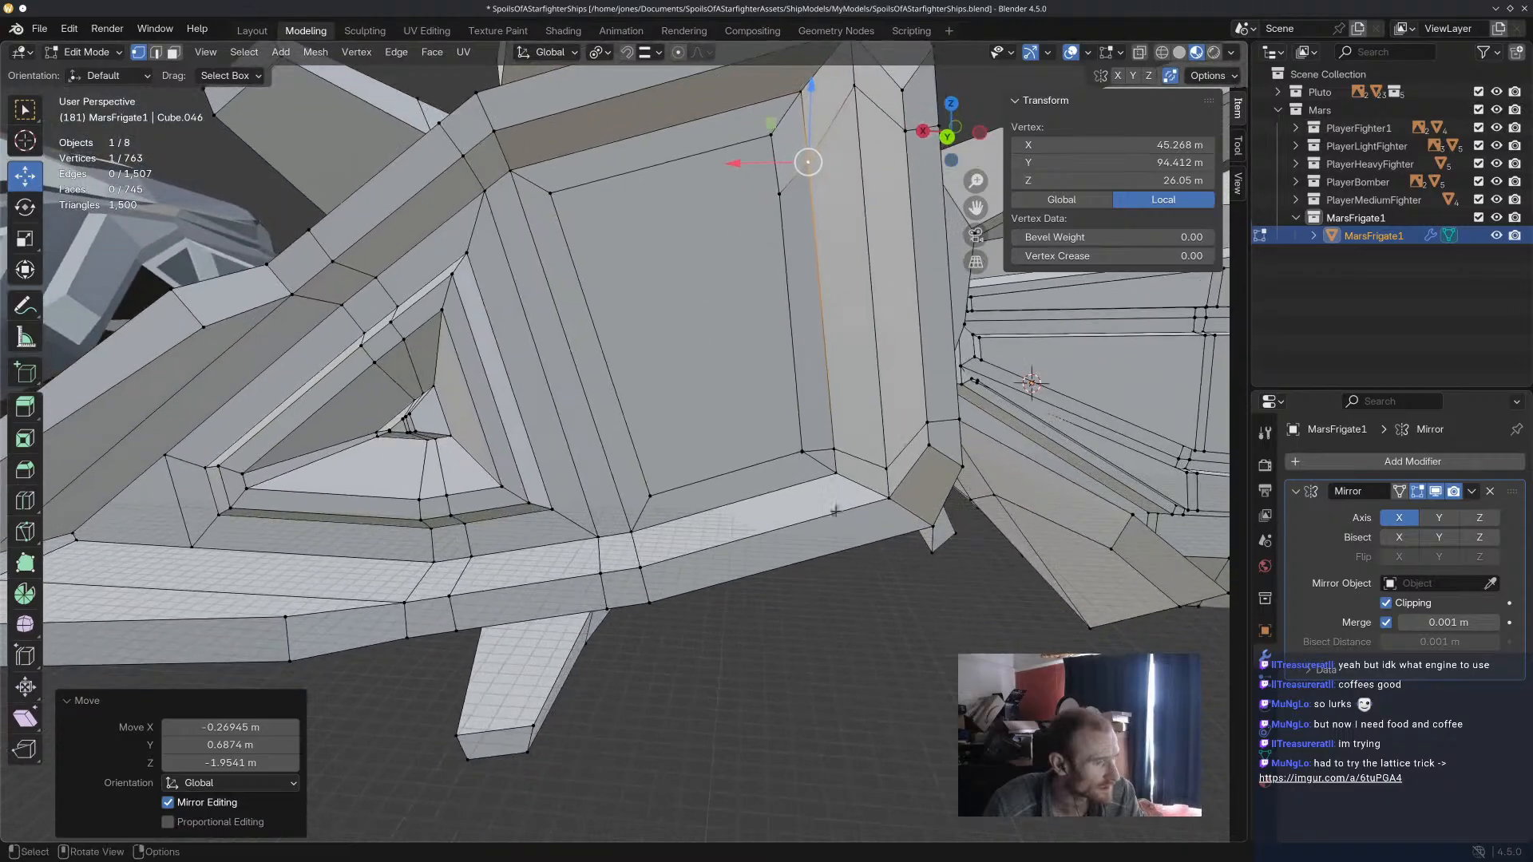
# Move the face's lower inboard vertex by 0.59595, -0.64855, 3.952 m and the upper one by 0.16664, 0.012858, -0.052384 m.
pyautogui.scroll(3, 824, 481)
pyautogui.click(743, 334)
pyautogui.moveTo(741, 330); pyautogui.dragTo(721, 195)
pyautogui.scroll(-4, 556, 355)
pyautogui.moveTo(556, 355); pyautogui.dragTo(582, 391, button='middle')
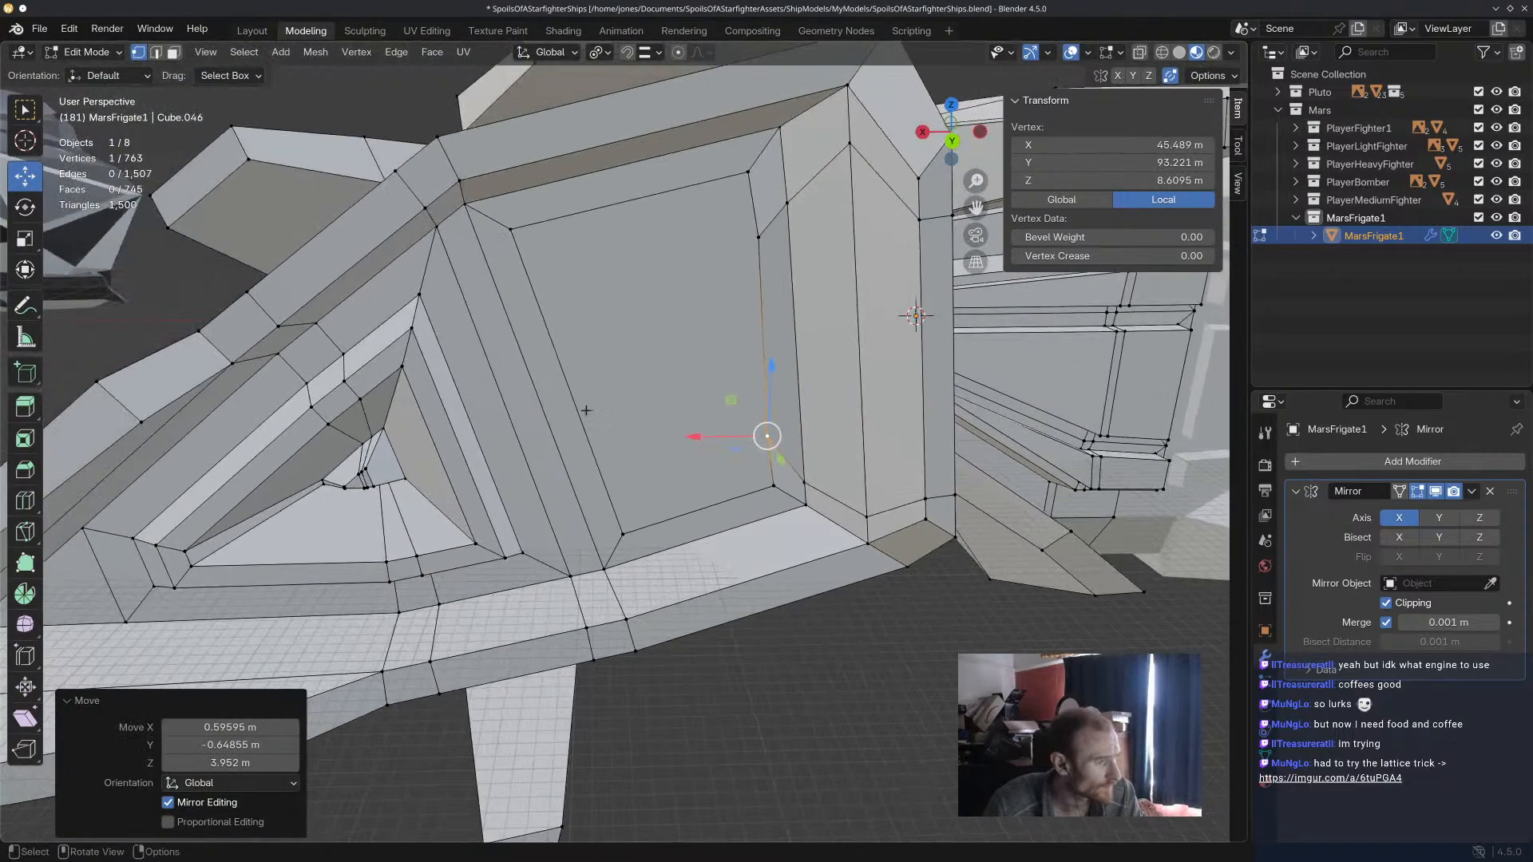
pyautogui.click(759, 237)
pyautogui.moveTo(756, 238); pyautogui.dragTo(755, 238)
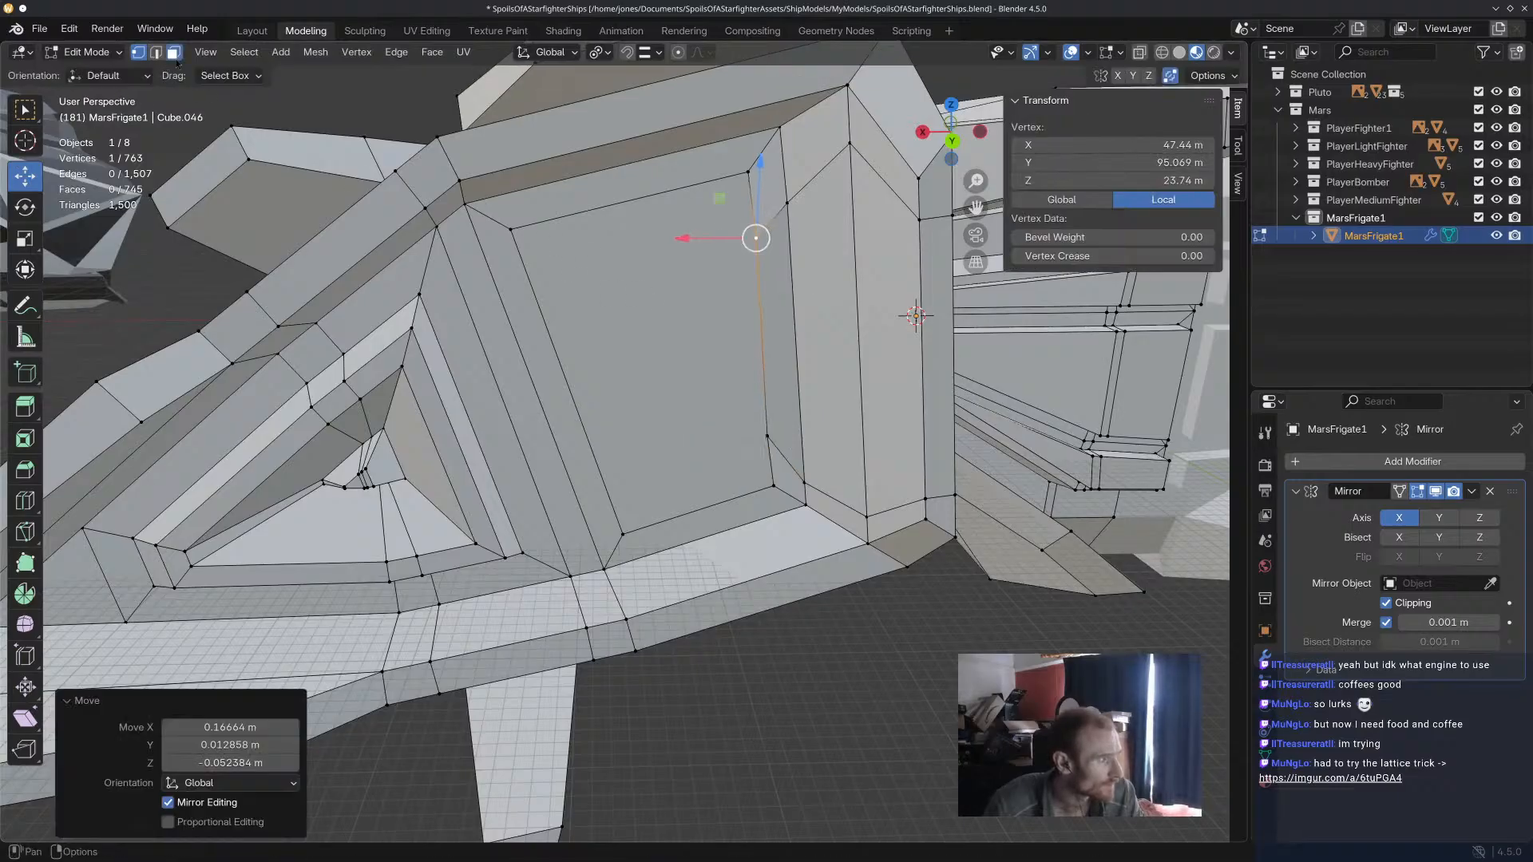
# Try a 1.467 m inset on the reshaped rear face and undo it.
pyautogui.press('3')
pyautogui.click(719, 327)
pyautogui.press('i')
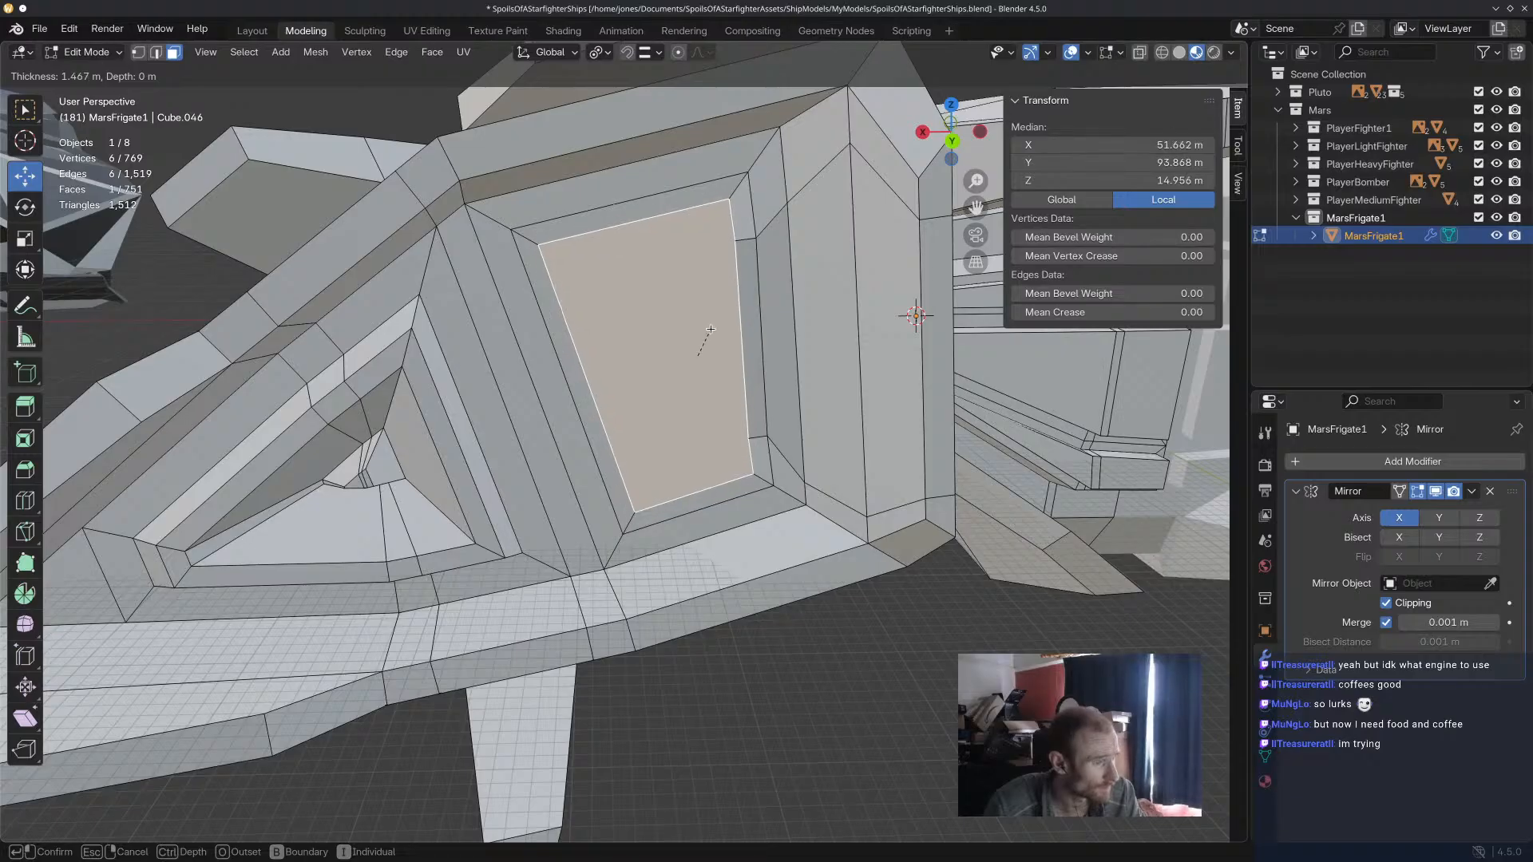
pyautogui.click(711, 329)
pyautogui.moveTo(710, 329)
pyautogui.mouseDown(button='middle')
pyautogui.moveTo(753, 328)
pyautogui.moveTo(735, 323)
pyautogui.mouseUp(button='middle')
pyautogui.hotkey('ctrl', 'z')
# Extrude the reshaped rear face -7.4502 m and scale it to 0.938.
pyautogui.press('e')
pyautogui.click(809, 380)
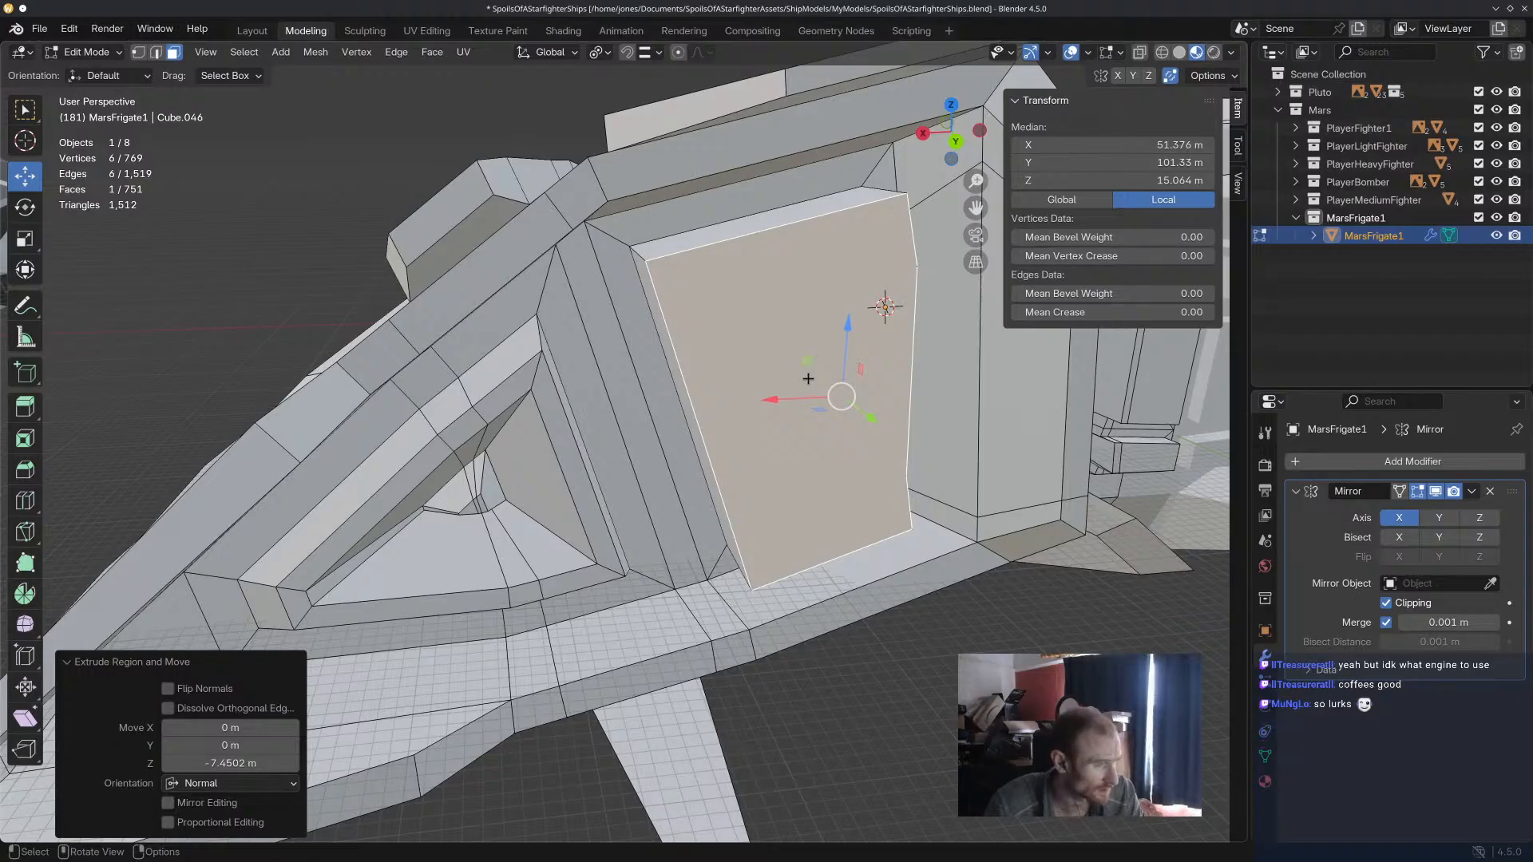
pyautogui.press('s')
pyautogui.click(813, 377)
pyautogui.moveTo(813, 377); pyautogui.dragTo(795, 374, button='middle')
# Try a 1.239 m inset and another scaling on the extruded rear face, and undo both.
pyautogui.press('i')
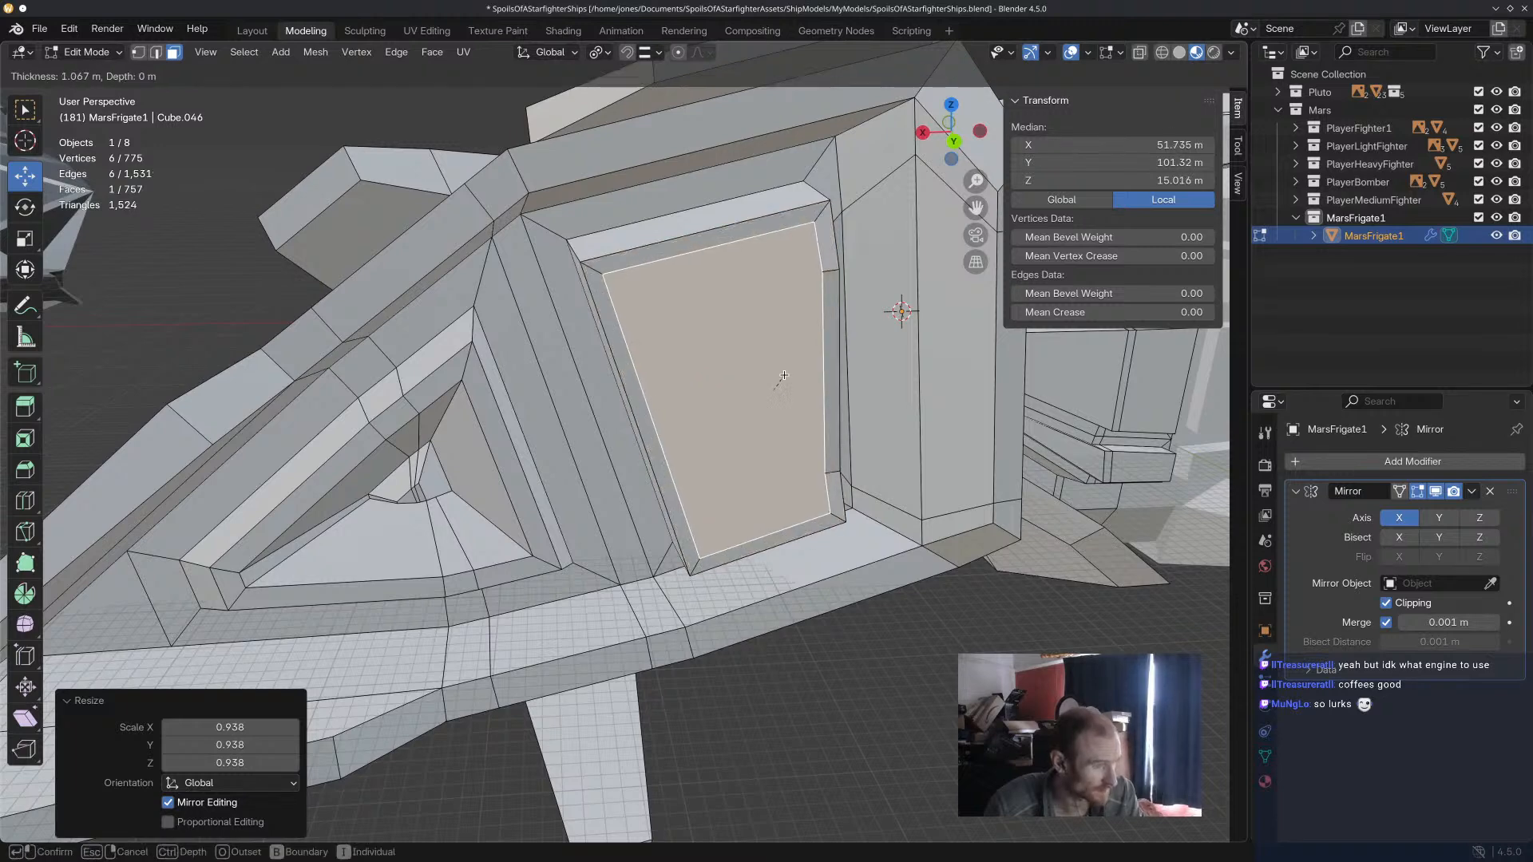
pyautogui.click(782, 374)
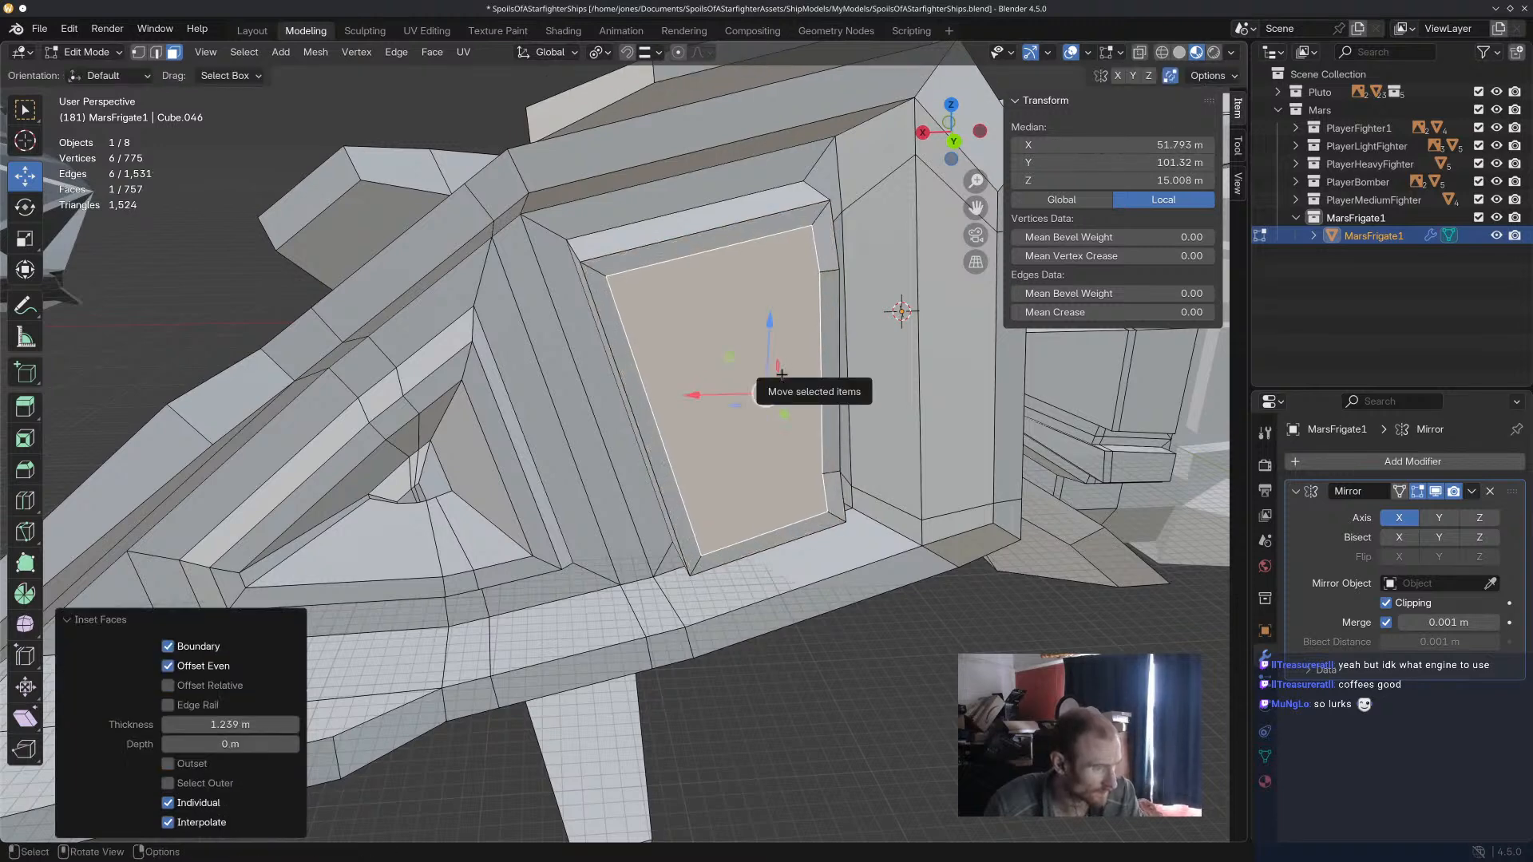
pyautogui.moveTo(782, 375)
pyautogui.mouseDown(button='middle')
pyautogui.moveTo(727, 318)
pyautogui.moveTo(812, 368)
pyautogui.moveTo(793, 356)
pyautogui.mouseUp(button='middle')
pyautogui.hotkey('ctrl', 'z')
pyautogui.press('s')
pyautogui.click(811, 364)
pyautogui.hotkey('ctrl', 'z')
# Scale down the extruded rear face and inset it 1.368 m.
pyautogui.press('s')
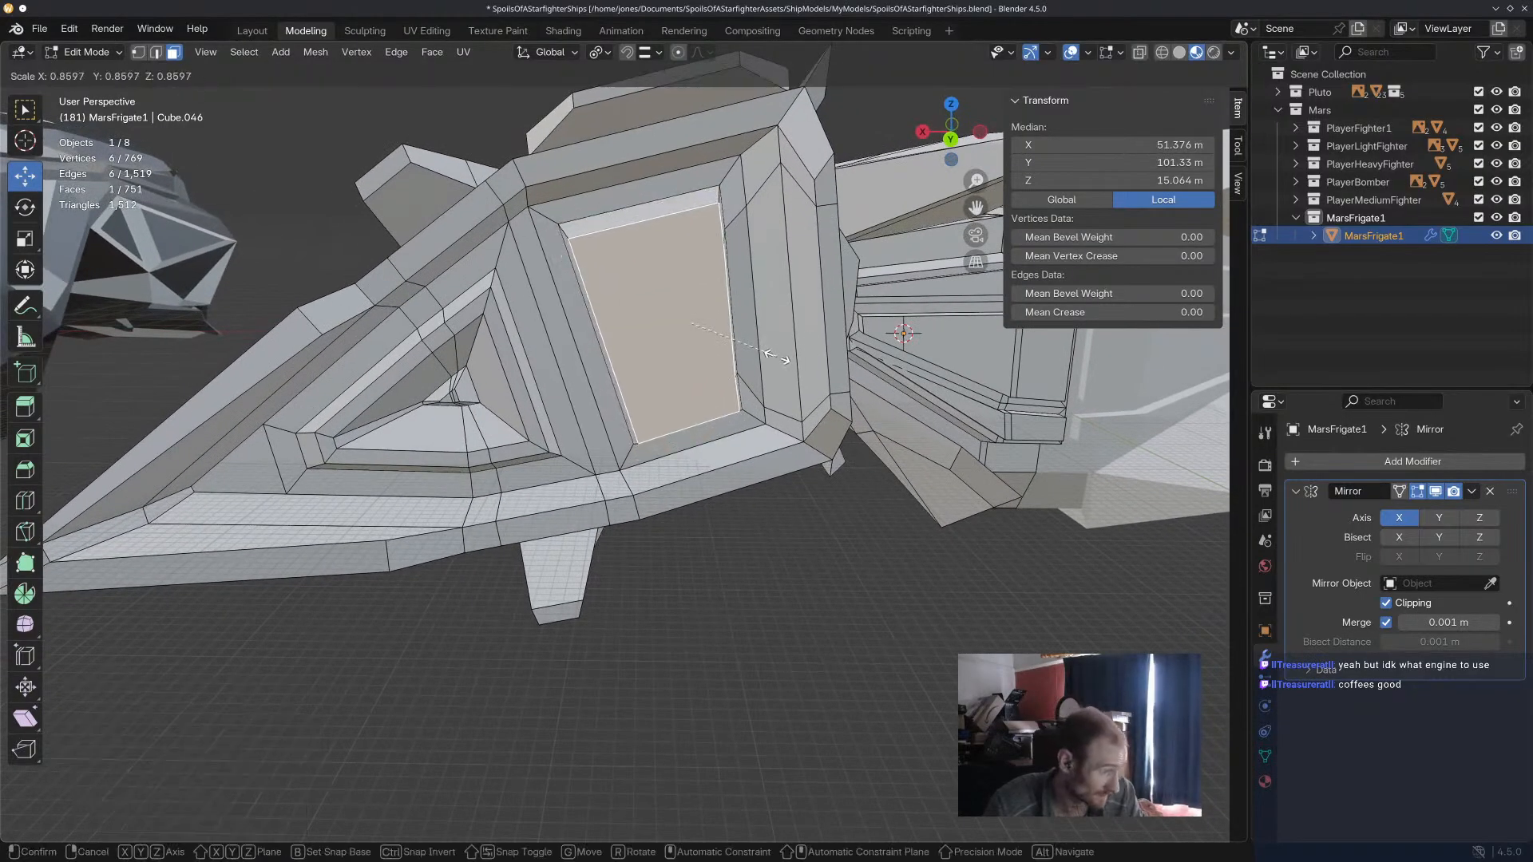
pyautogui.click(769, 354)
pyautogui.press('i')
pyautogui.click(768, 357)
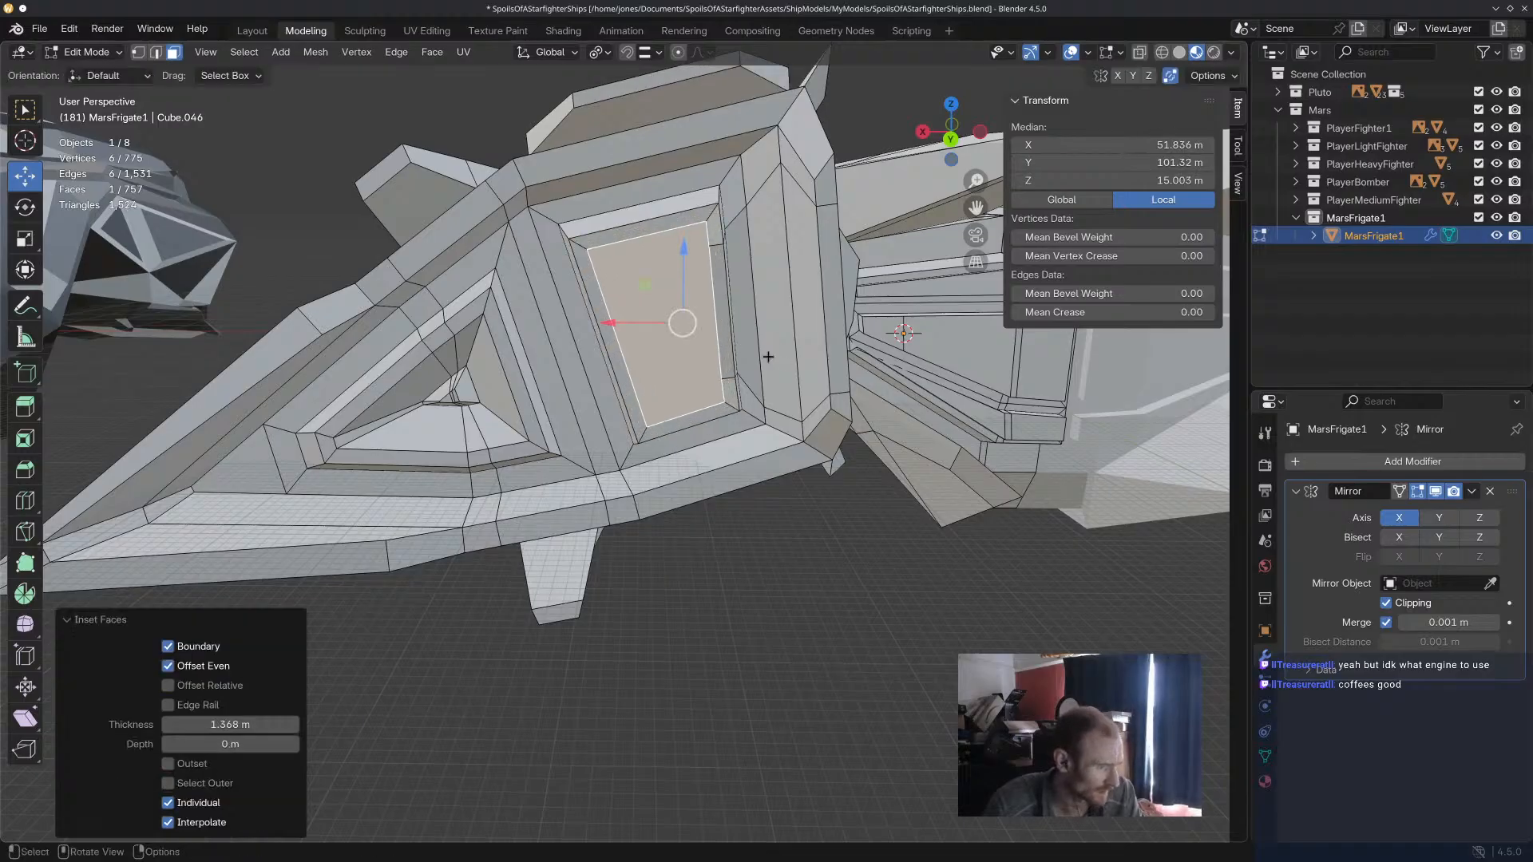
# Extrude the inset face 12.872 m inward and scale it to 0.306 to form a tapered recess.
pyautogui.press('e')
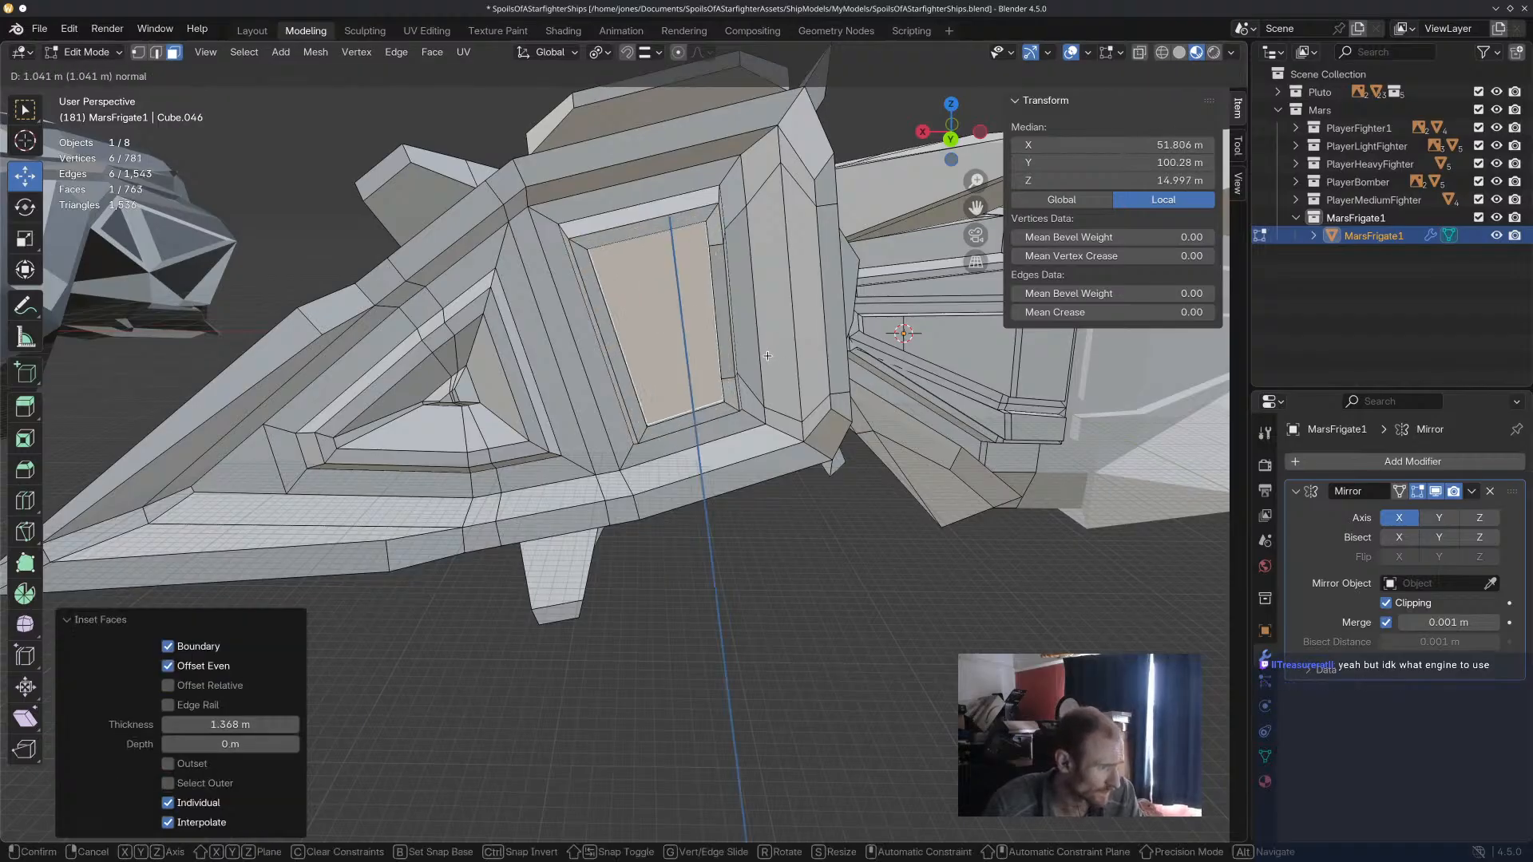
pyautogui.click(757, 344)
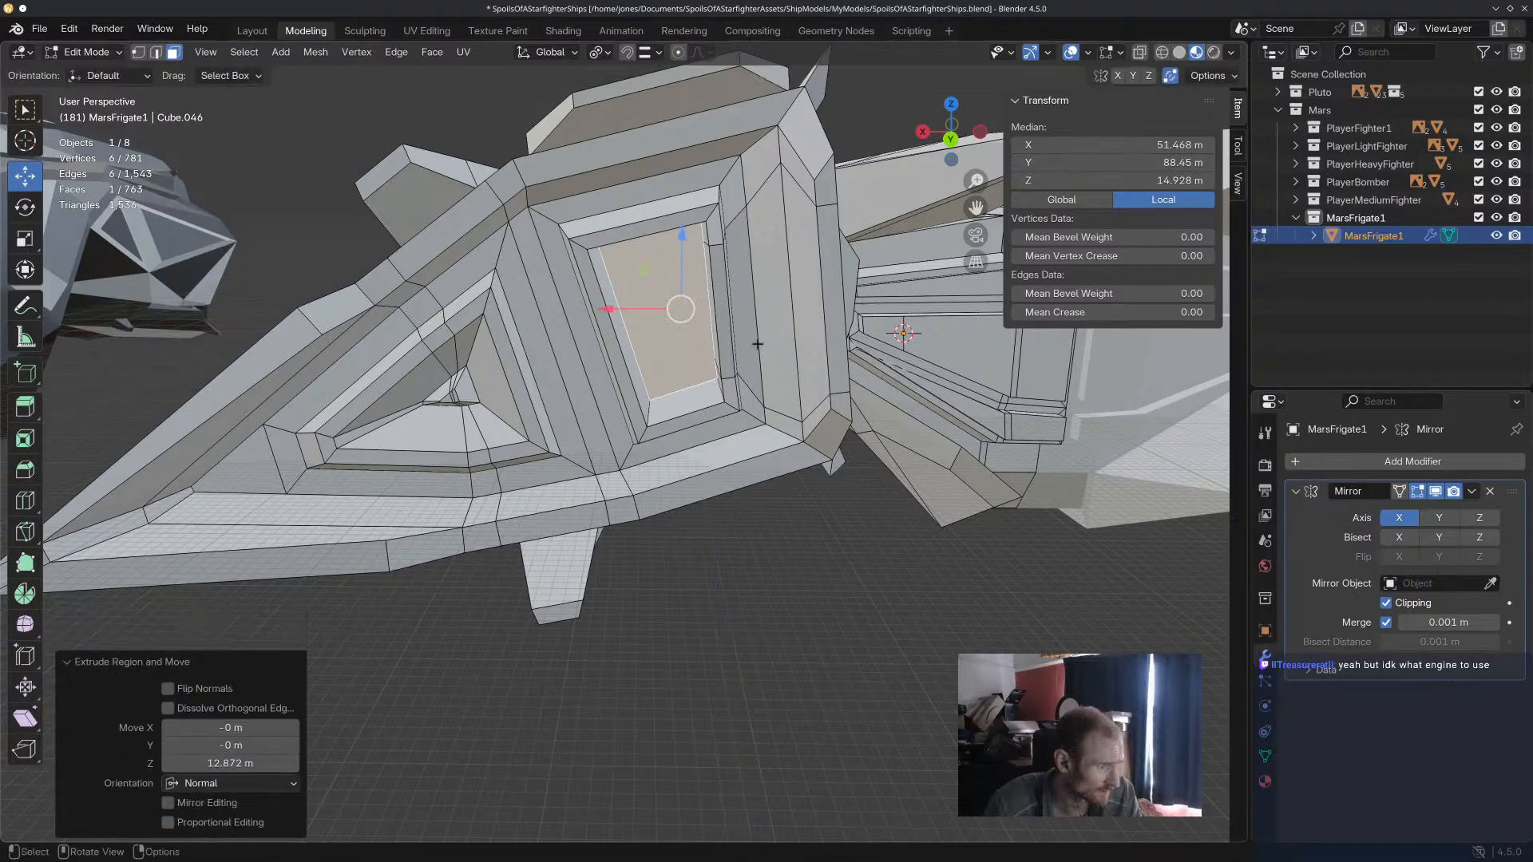
pyautogui.press('s')
pyautogui.click(685, 334)
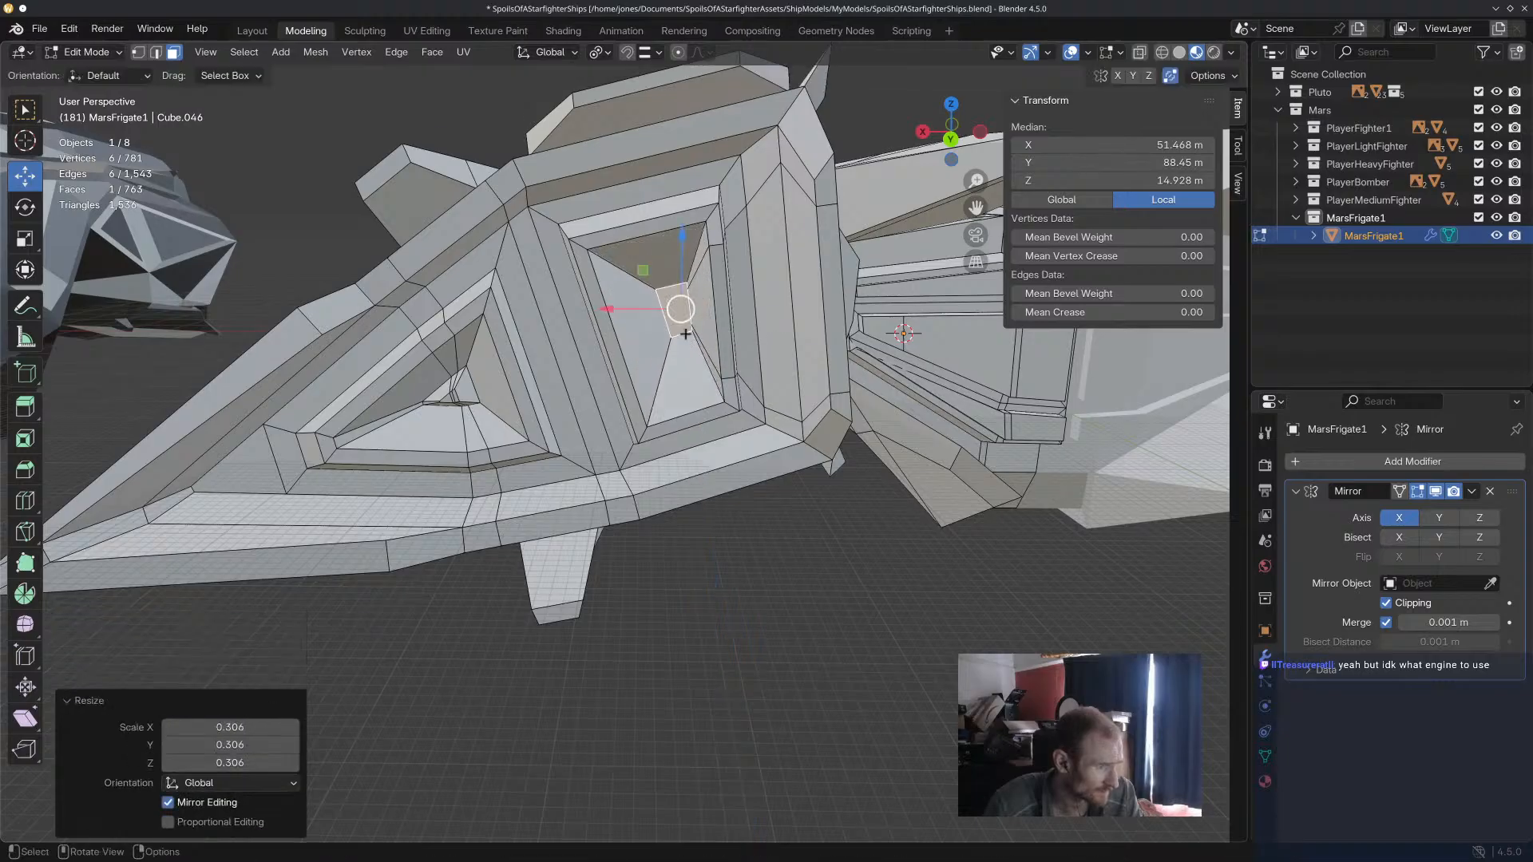
# Extrude the recess's small end face back outward and scale the tip to 0.233.
pyautogui.press('e')
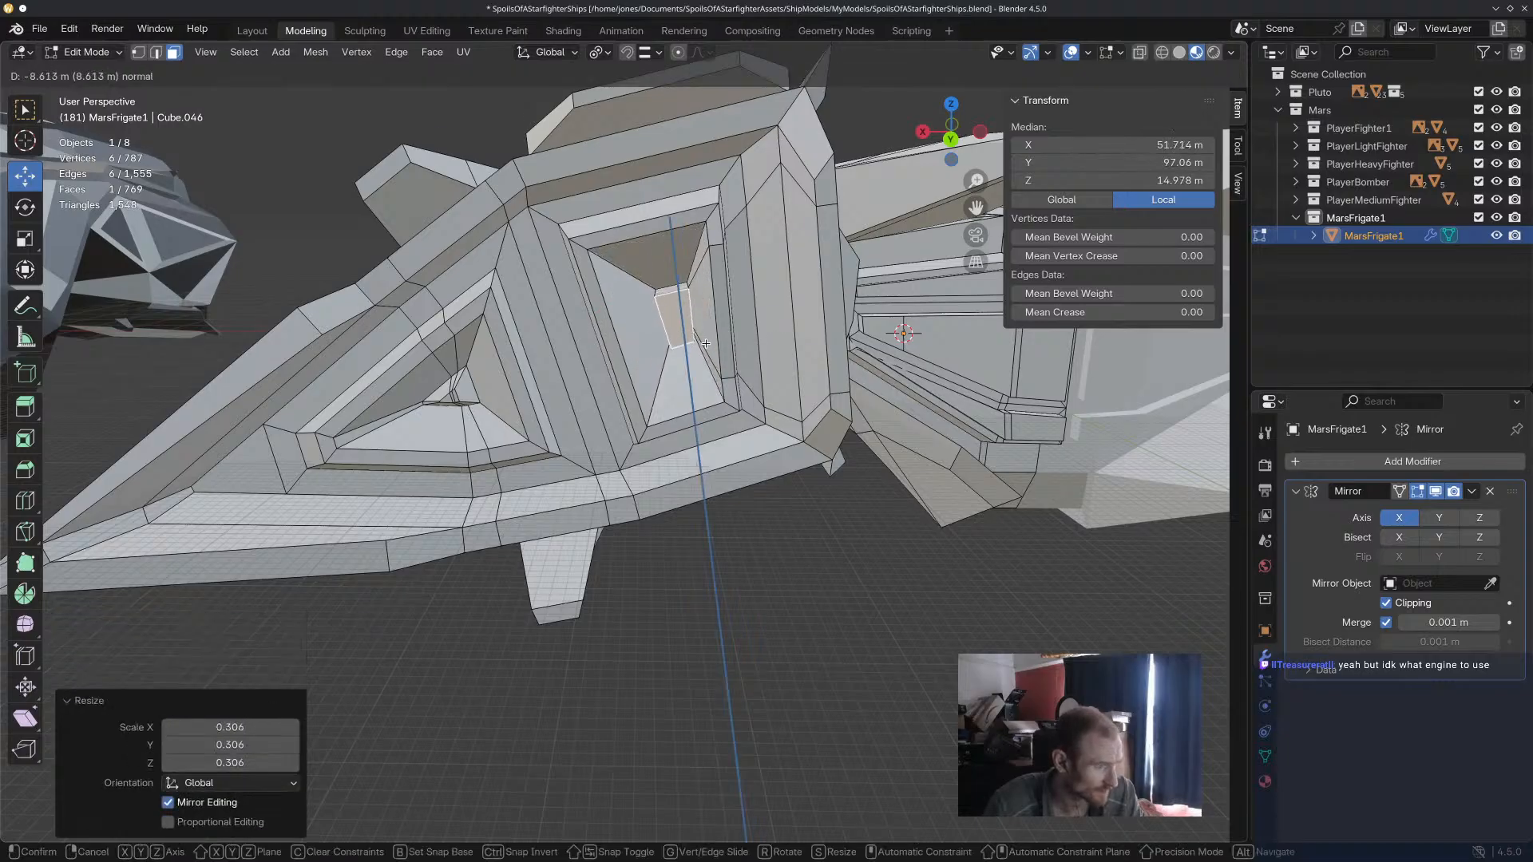
pyautogui.click(692, 352)
pyautogui.press('s')
pyautogui.click(680, 333)
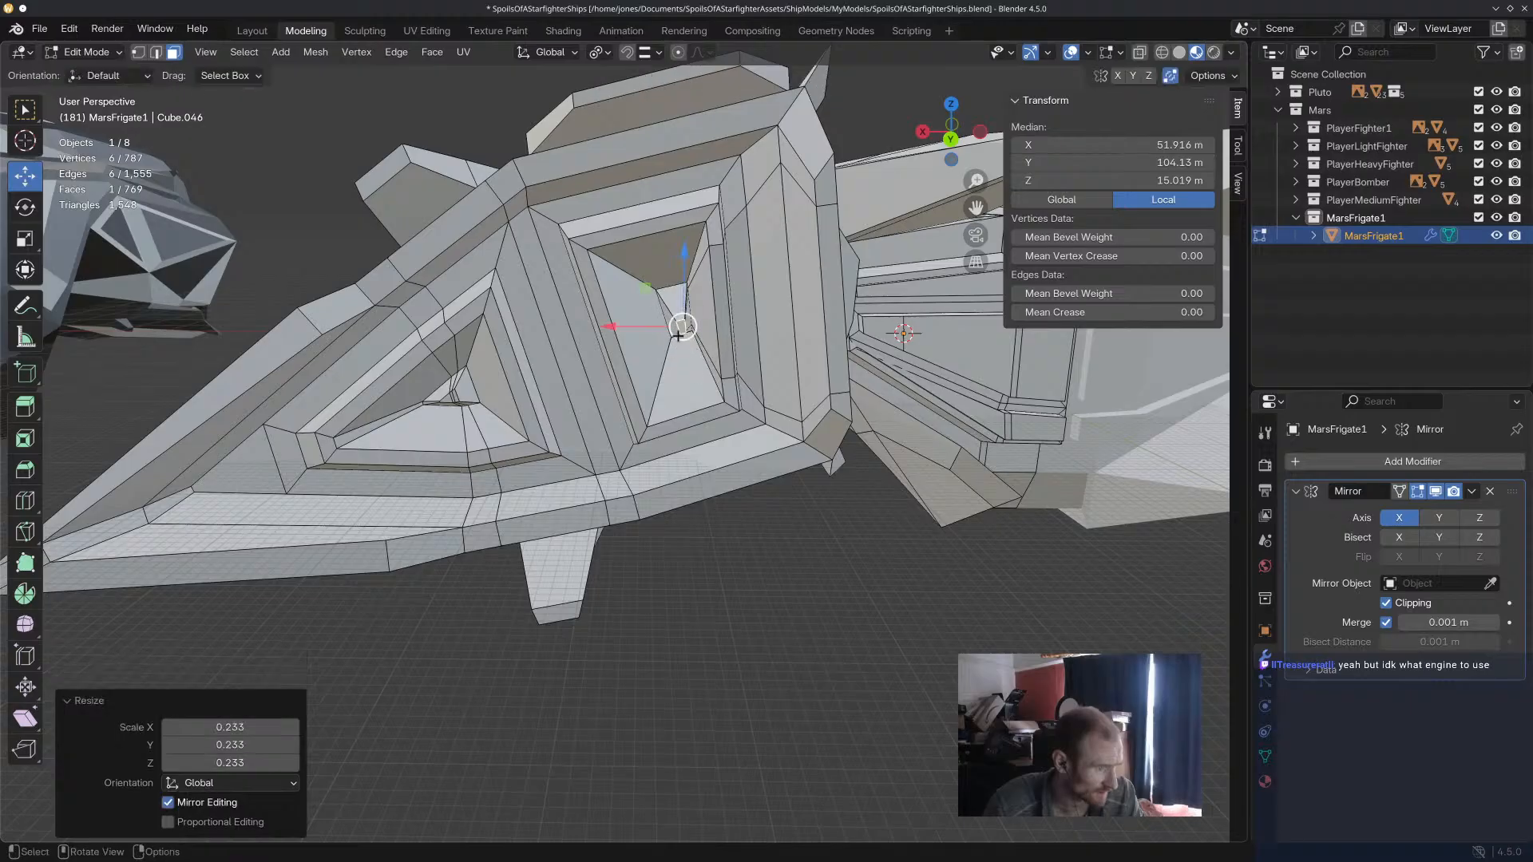
# Move the tip face inside the second recess along the Y axis.
pyautogui.moveTo(681, 333); pyautogui.dragTo(854, 515, button='middle')
pyautogui.press('g')
pyautogui.press('y')
pyautogui.click(799, 447)
pyautogui.moveTo(798, 447); pyautogui.dragTo(810, 416, button='middle')
# Select the six rim faces around the second recess and move them about -6.588 m along Y.
pyautogui.click(810, 416)
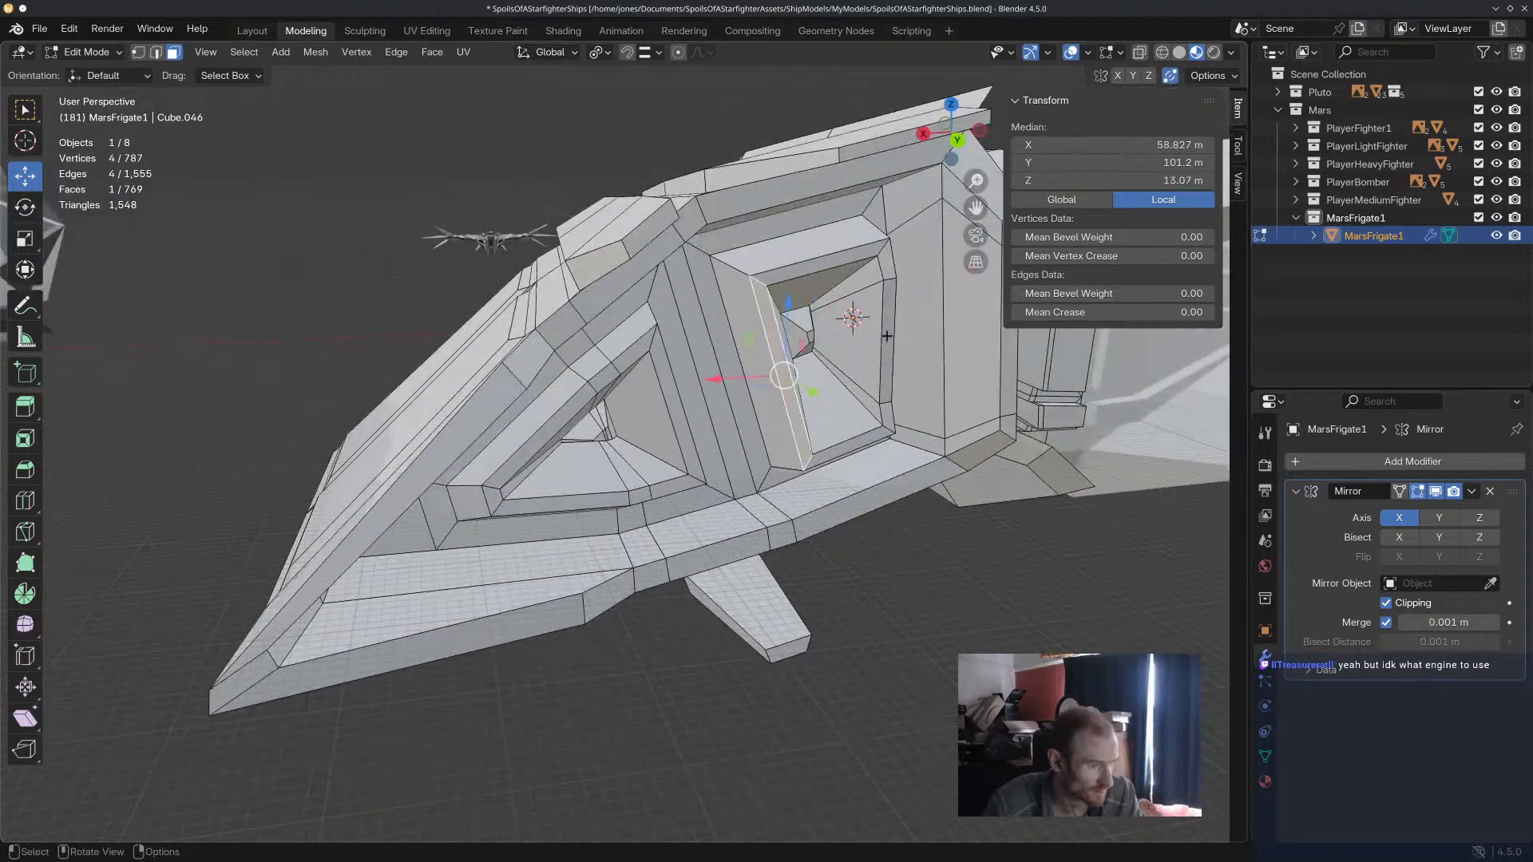
pyautogui.keyDown('shift'); pyautogui.click(861, 443); pyautogui.keyUp('shift')
pyautogui.keyDown('shift'); pyautogui.click(887, 418); pyautogui.keyUp('shift')
pyautogui.keyDown('shift'); pyautogui.click(888, 351); pyautogui.keyUp('shift')
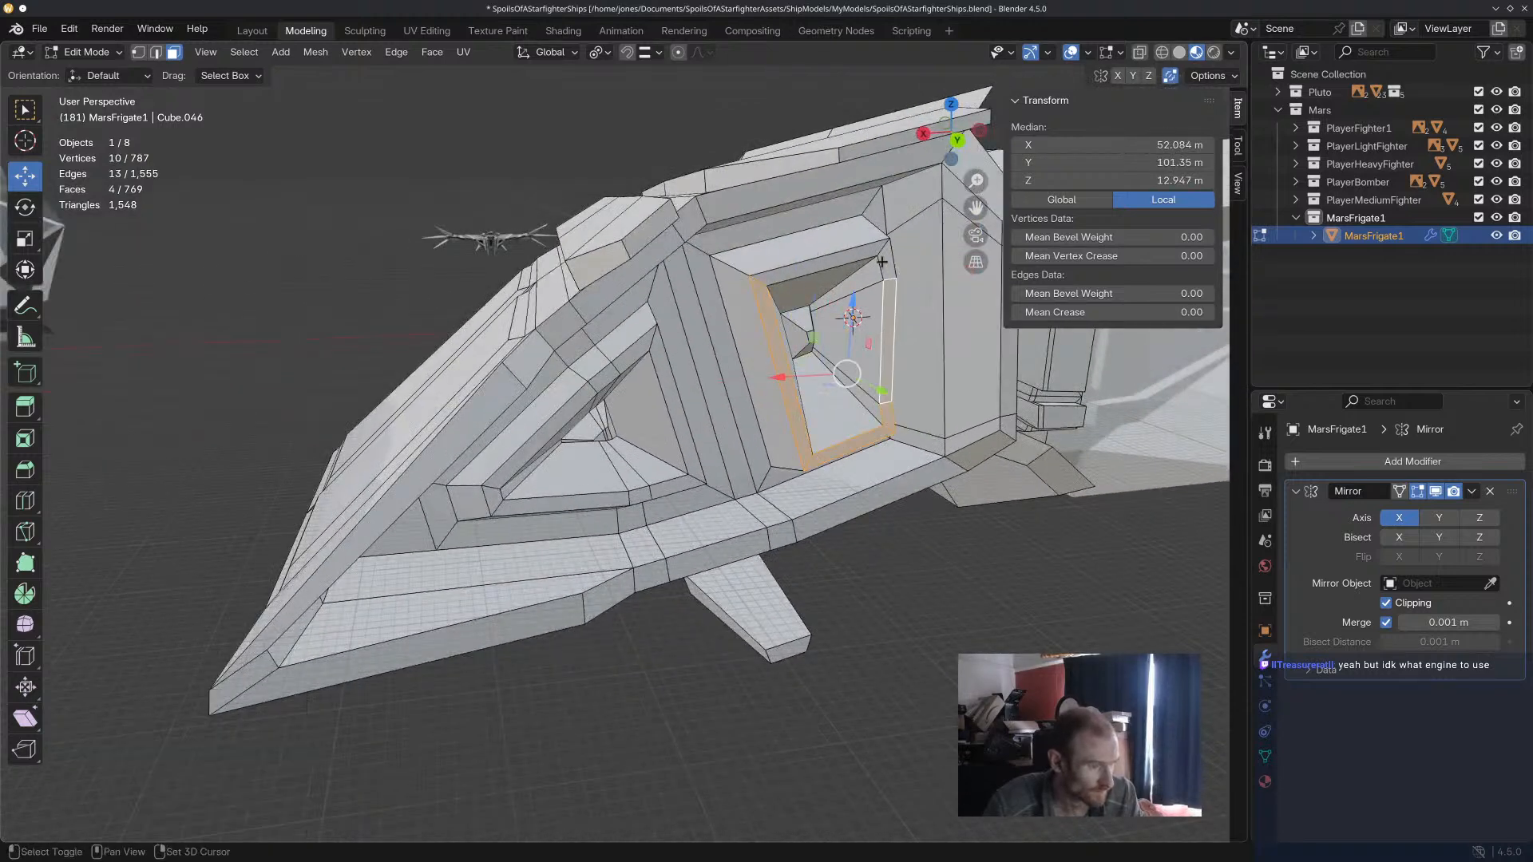
pyautogui.keyDown('shift'); pyautogui.click(881, 262); pyautogui.keyUp('shift')
pyautogui.keyDown('shift'); pyautogui.click(823, 259); pyautogui.keyUp('shift')
pyautogui.press('g')
pyautogui.press('y')
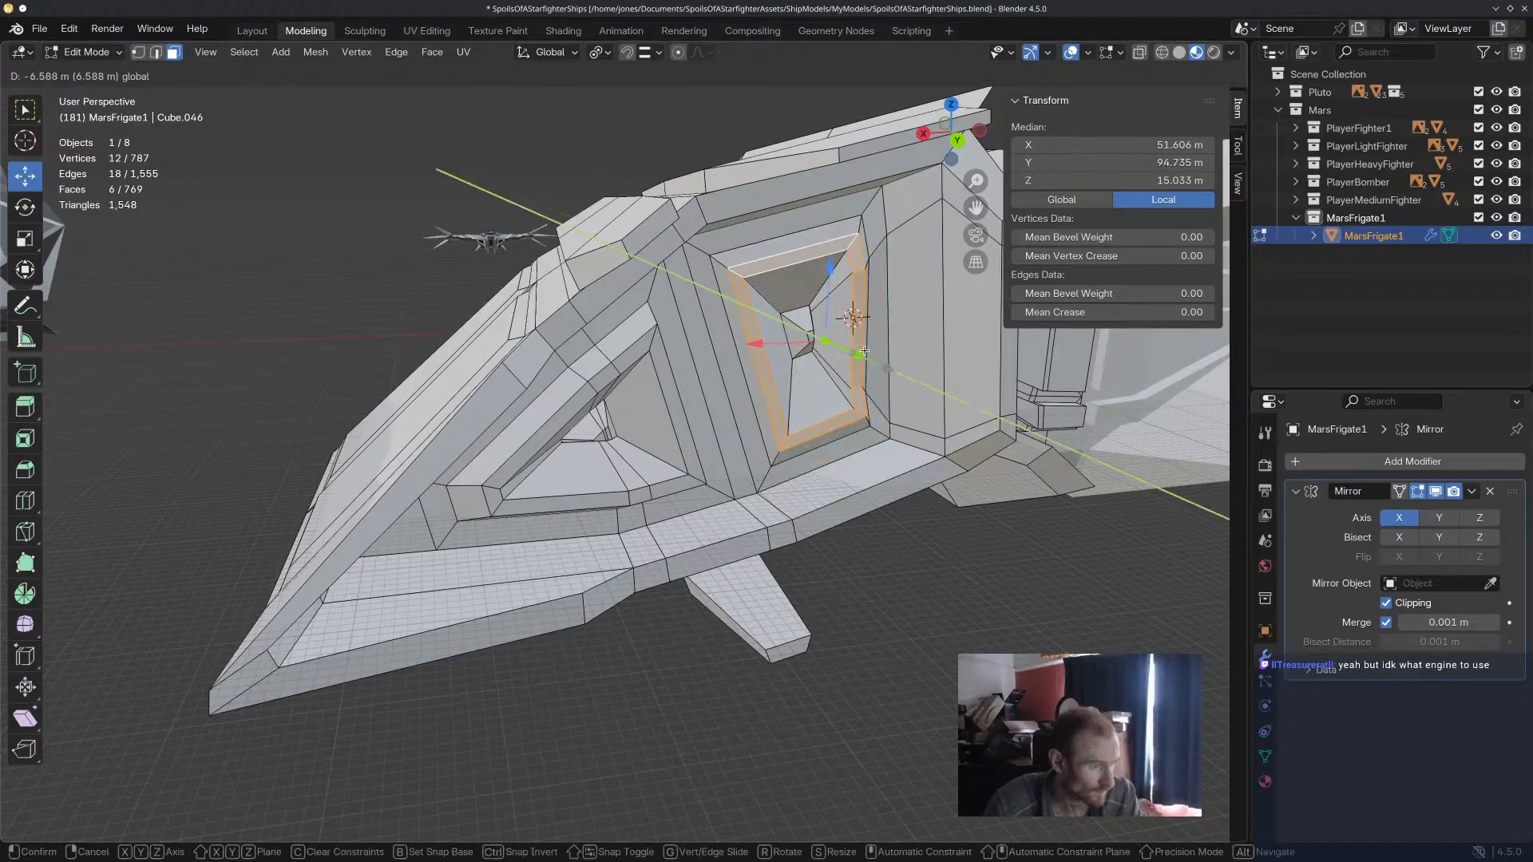
pyautogui.click(865, 351)
# Clear the selection and save the Blender file.
pyautogui.moveTo(865, 352); pyautogui.dragTo(796, 569, button='middle')
pyautogui.click(843, 678)
pyautogui.scroll(-7, 842, 678)
pyautogui.scroll(-5, 708, 602)
pyautogui.hotkey('ctrl', 's')
# Examine the frigate hull from several sides, and select all its linked geometry to check the triangle count.
pyautogui.scroll(3, 799, 567)
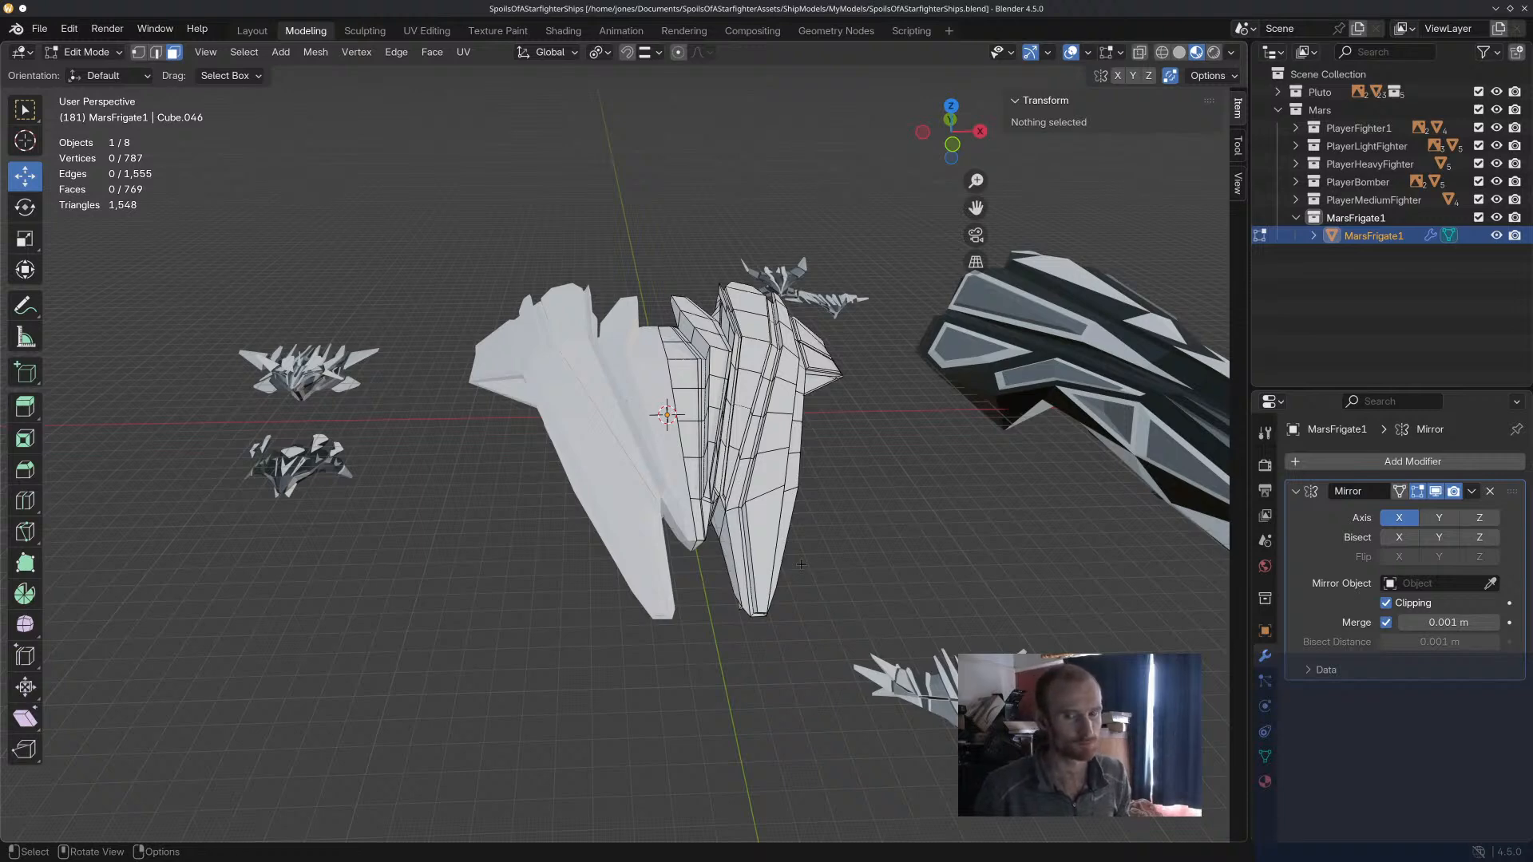
pyautogui.moveTo(801, 565); pyautogui.dragTo(798, 367, button='middle')
pyautogui.scroll(10, 789, 350)
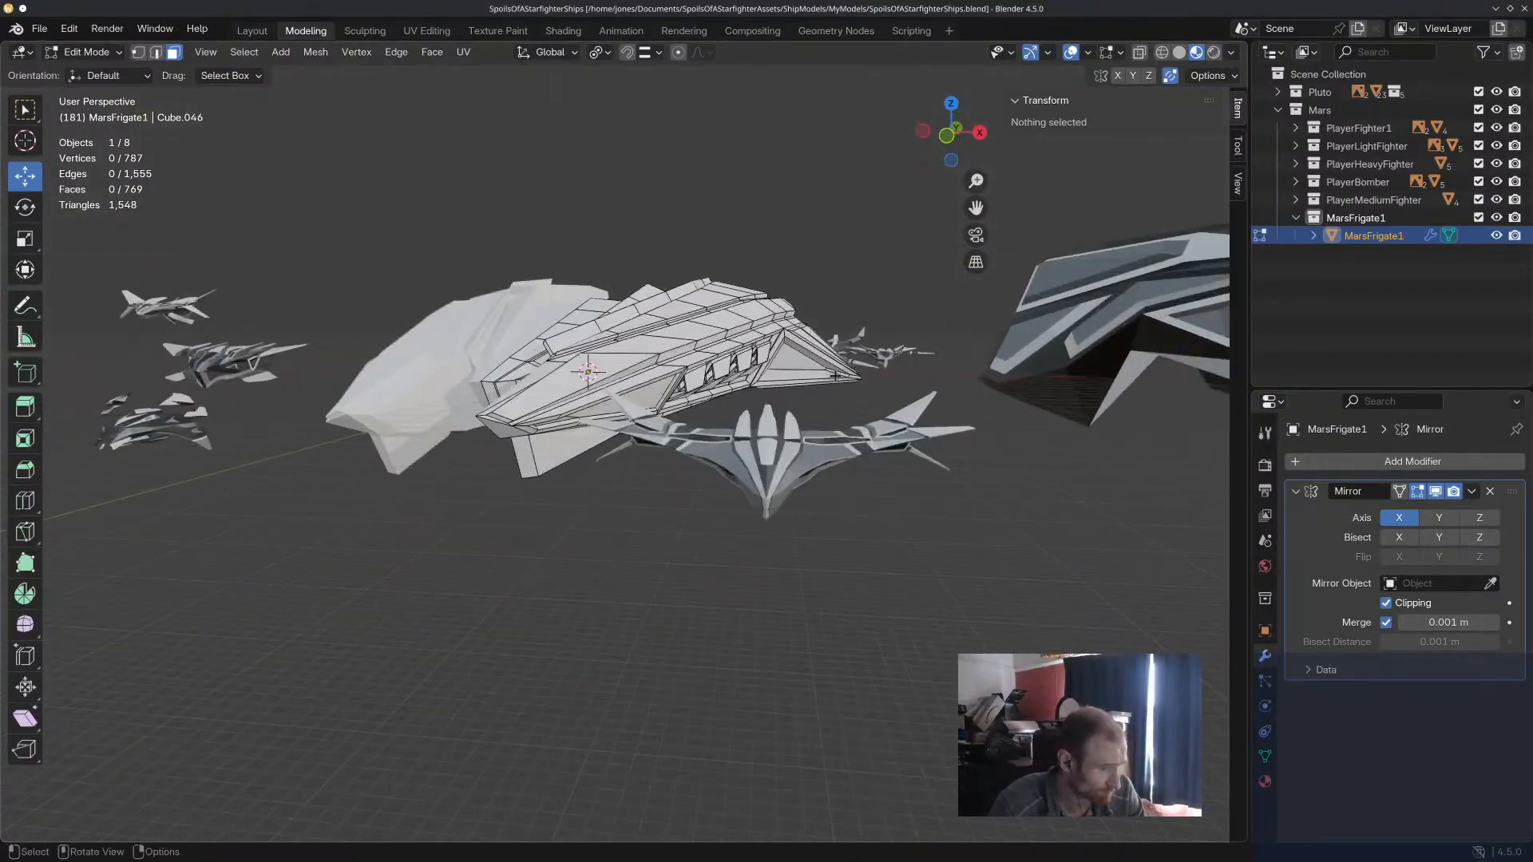
pyautogui.click(791, 352)
pyautogui.click(858, 426)
pyautogui.moveTo(858, 426); pyautogui.dragTo(738, 515, button='middle')
pyautogui.press('l')
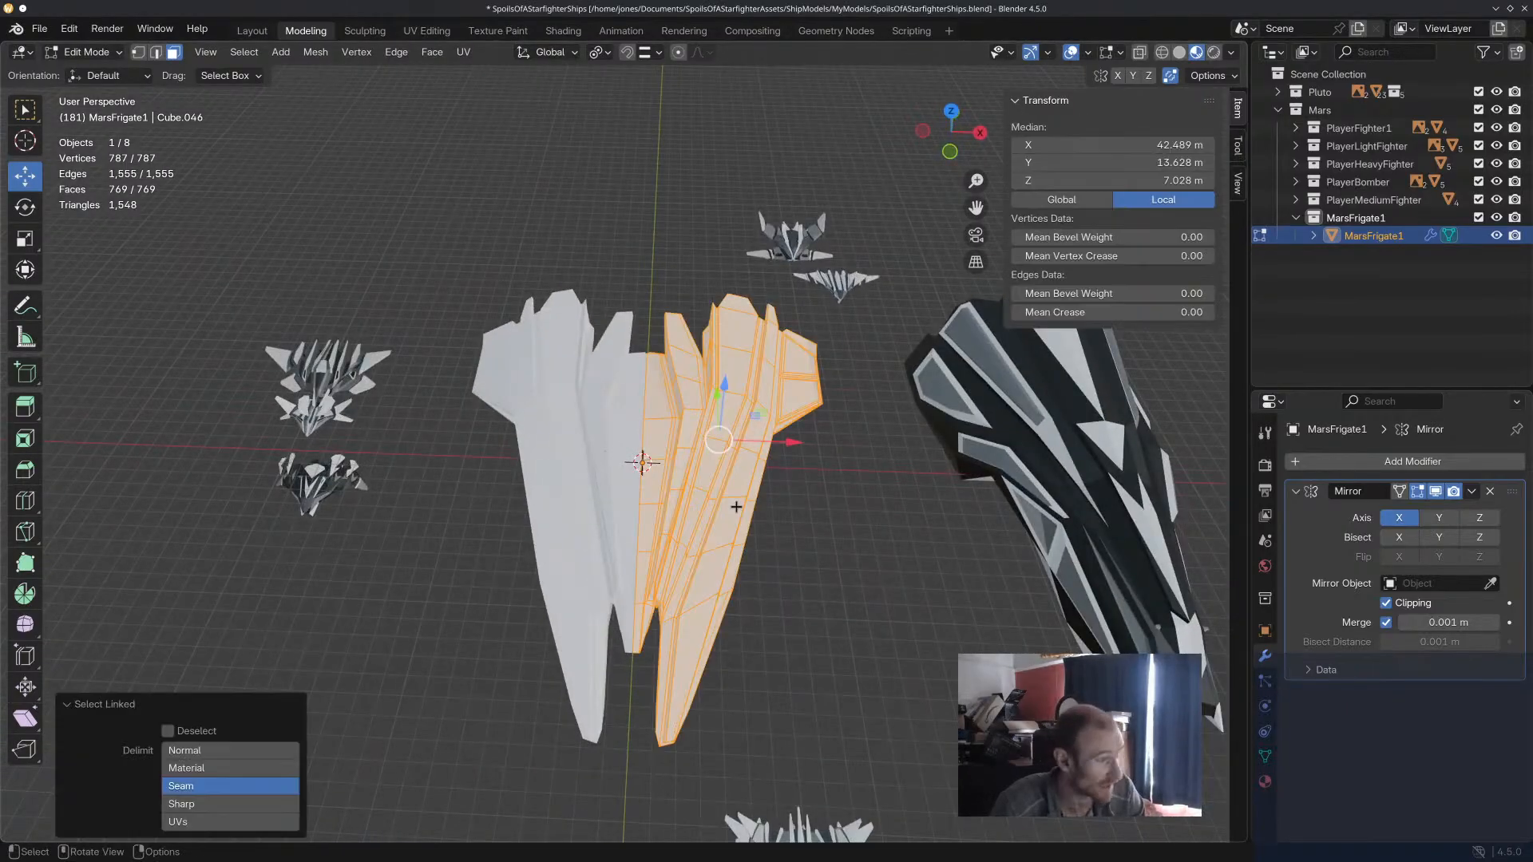
pyautogui.moveTo(111, 205); pyautogui.dragTo(167, 216, button='middle')
pyautogui.moveTo(522, 337); pyautogui.dragTo(587, 280, button='middle')
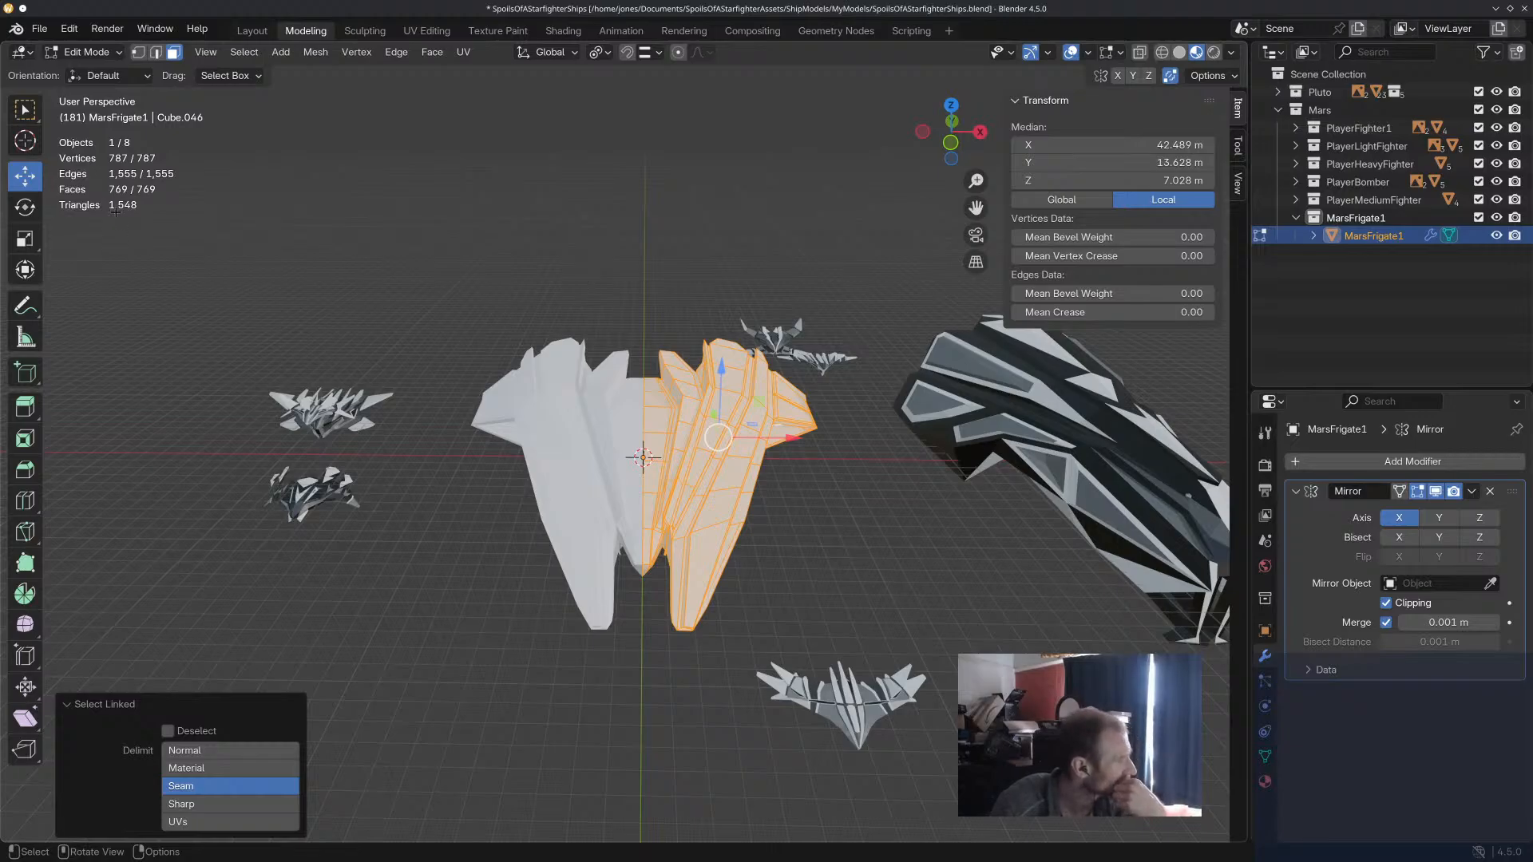
# Clear the mesh selection and compare the frigate's shape with the neighbouring ships.
pyautogui.moveTo(789, 251); pyautogui.dragTo(770, 290, button='middle')
pyautogui.scroll(4, 771, 290)
pyautogui.keyDown('shift'); pyautogui.moveTo(551, 475); pyautogui.dragTo(690, 471, button='middle'); pyautogui.keyUp('shift')
pyautogui.hotkey('alt', 'a')
pyautogui.scroll(-2, 660, 425)
pyautogui.scroll(4, 568, 431)
pyautogui.scroll(-3, 644, 418)
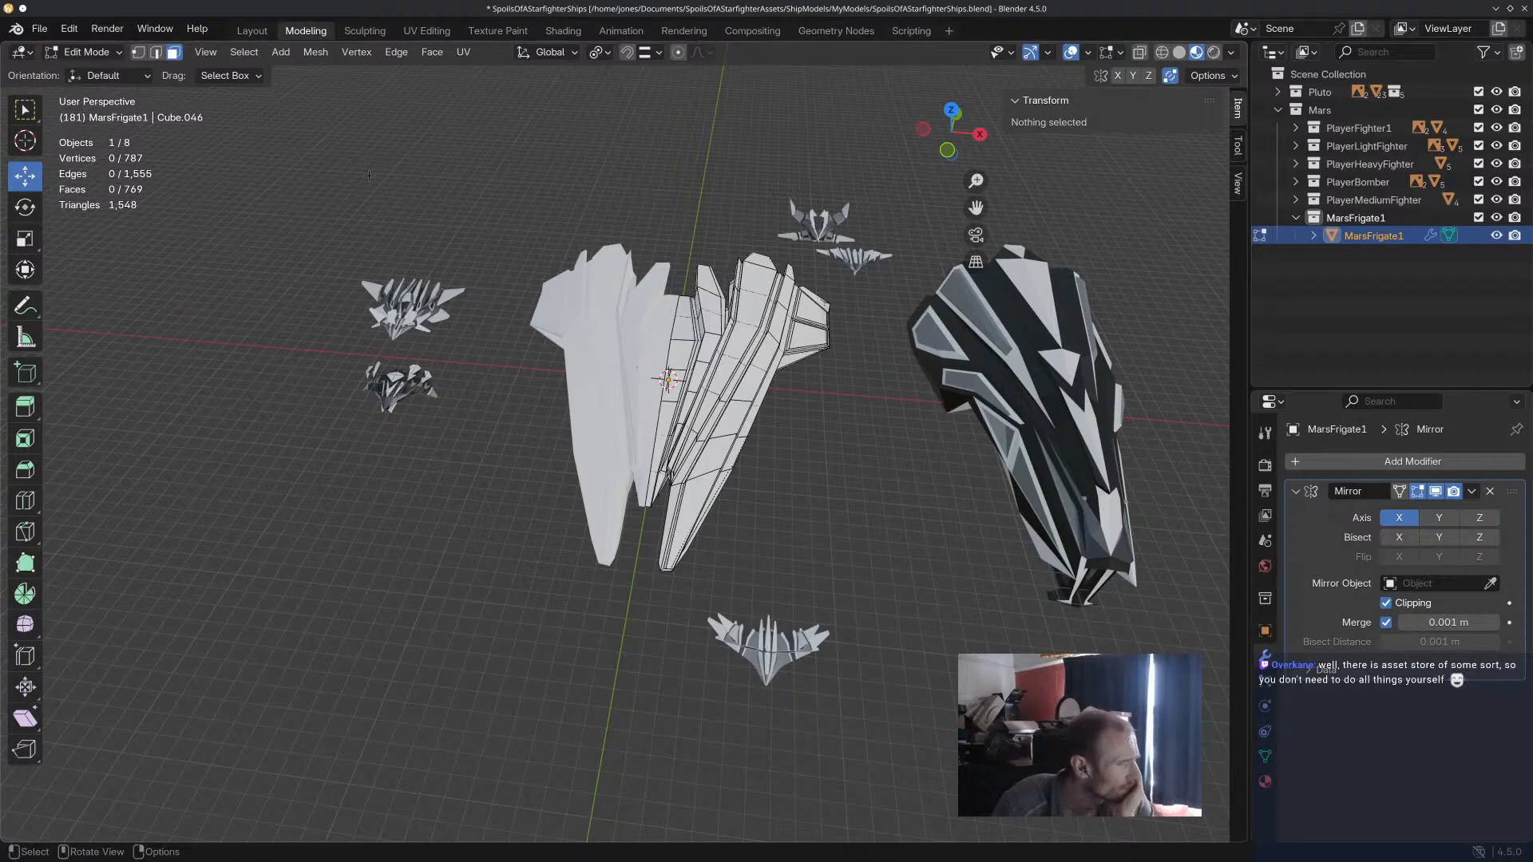
# Switch the frigate from mesh editing to Object Mode and inspect the whole mirrored hull.
pyautogui.click(84, 52)
pyautogui.click(84, 74)
pyautogui.moveTo(571, 229); pyautogui.dragTo(483, 14, button='middle')
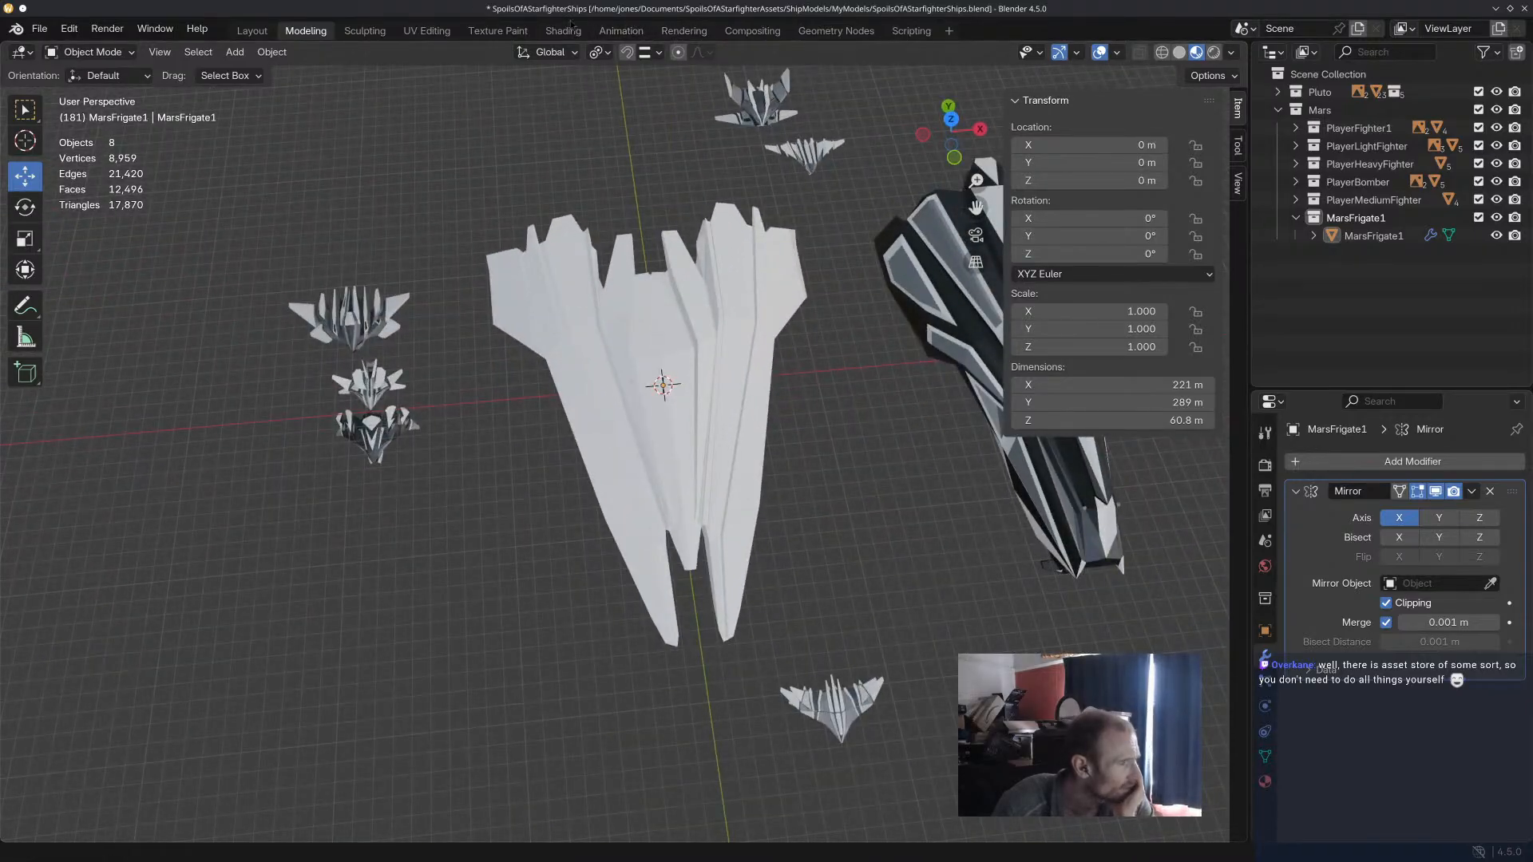
# Create a new material for the frigate in the Shading workspace and name it MarsFrigateShader.
pyautogui.click(567, 30)
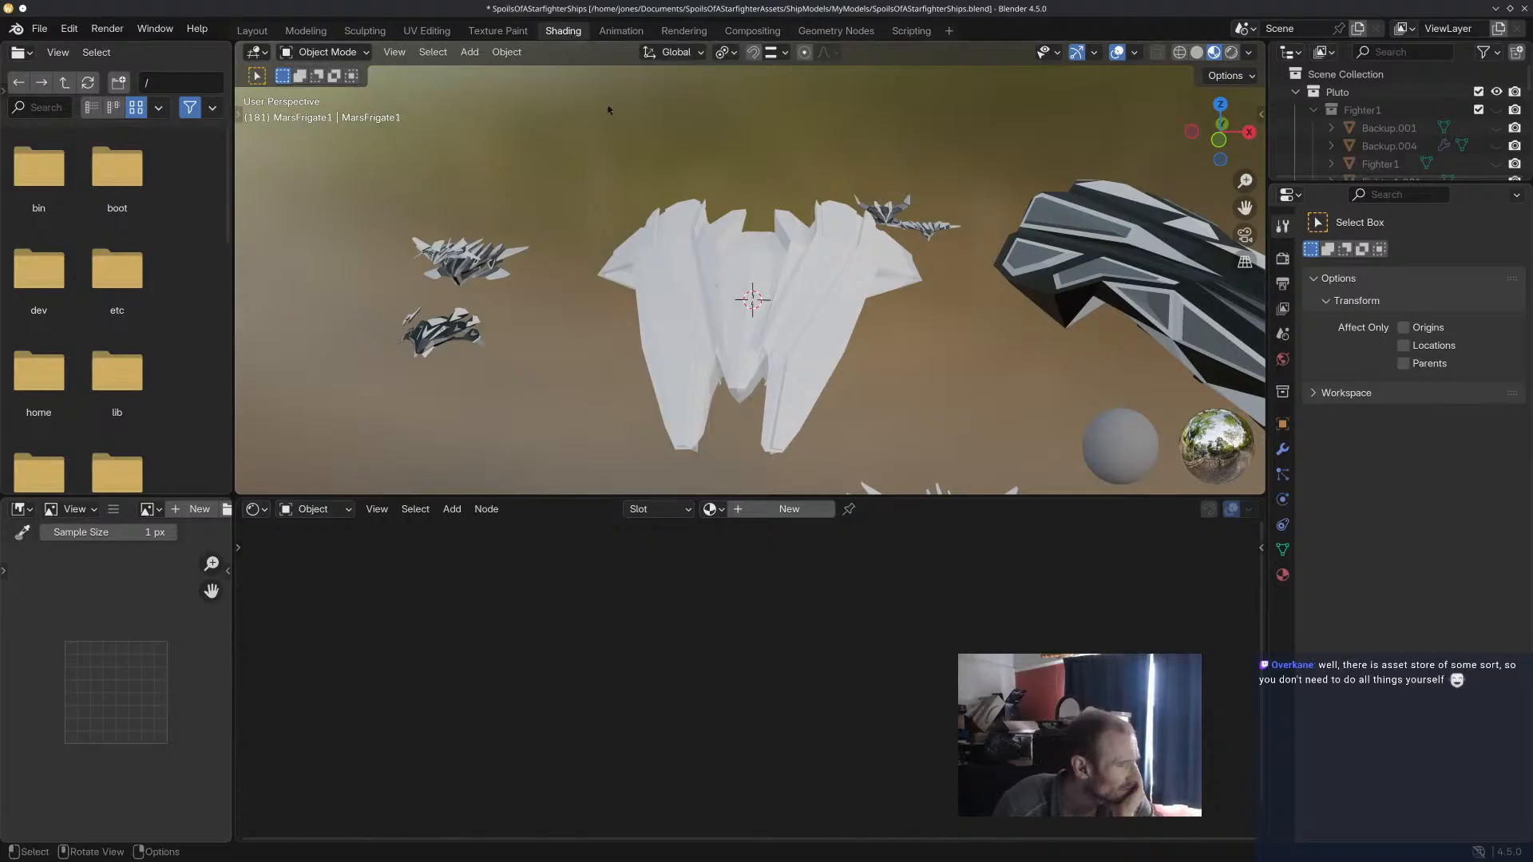
pyautogui.click(731, 281)
pyautogui.click(774, 513)
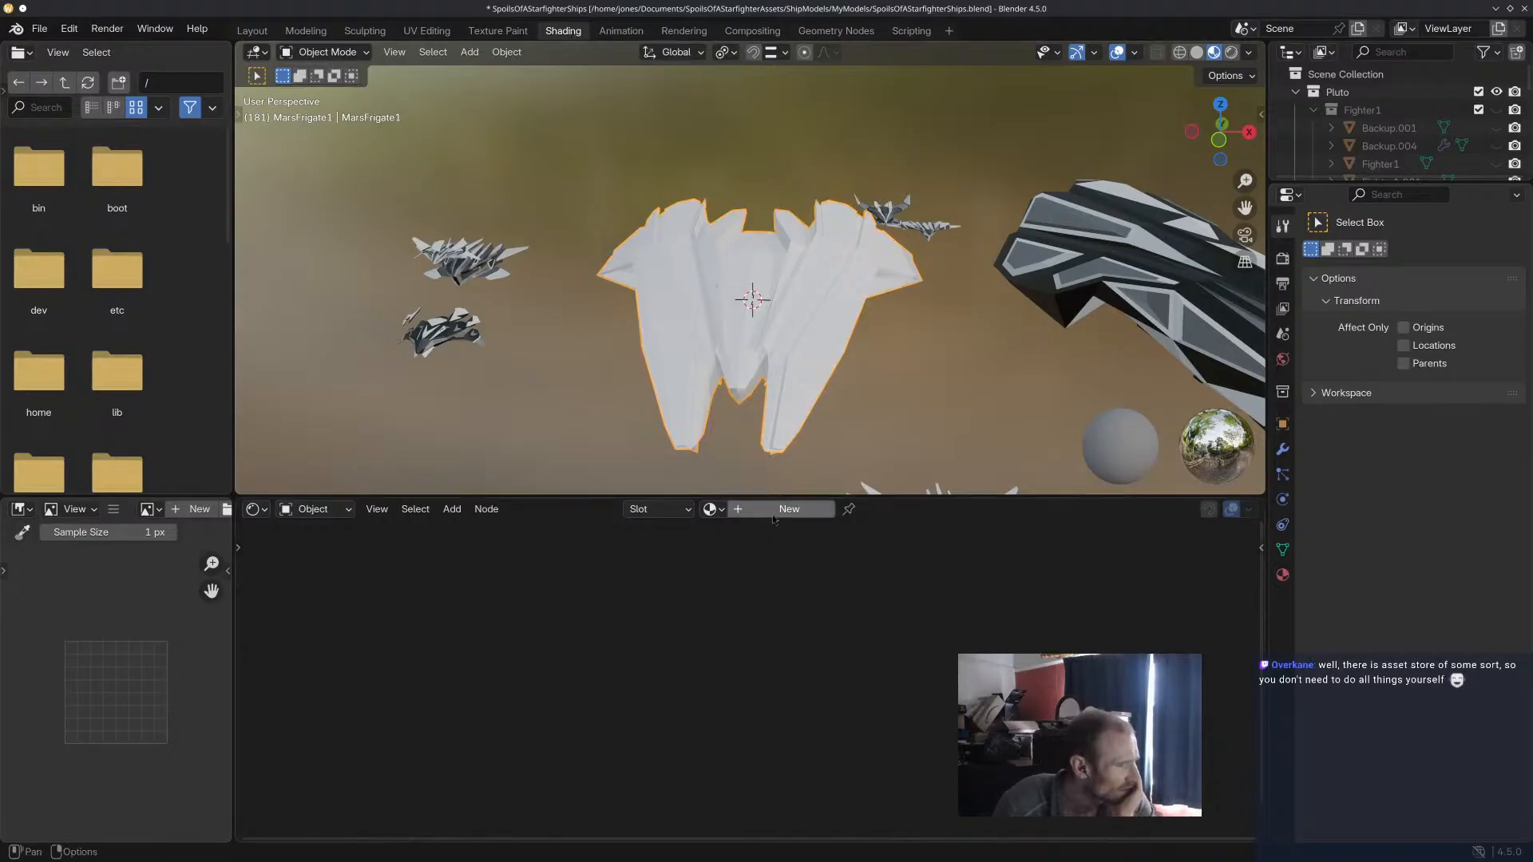
pyautogui.click(773, 513)
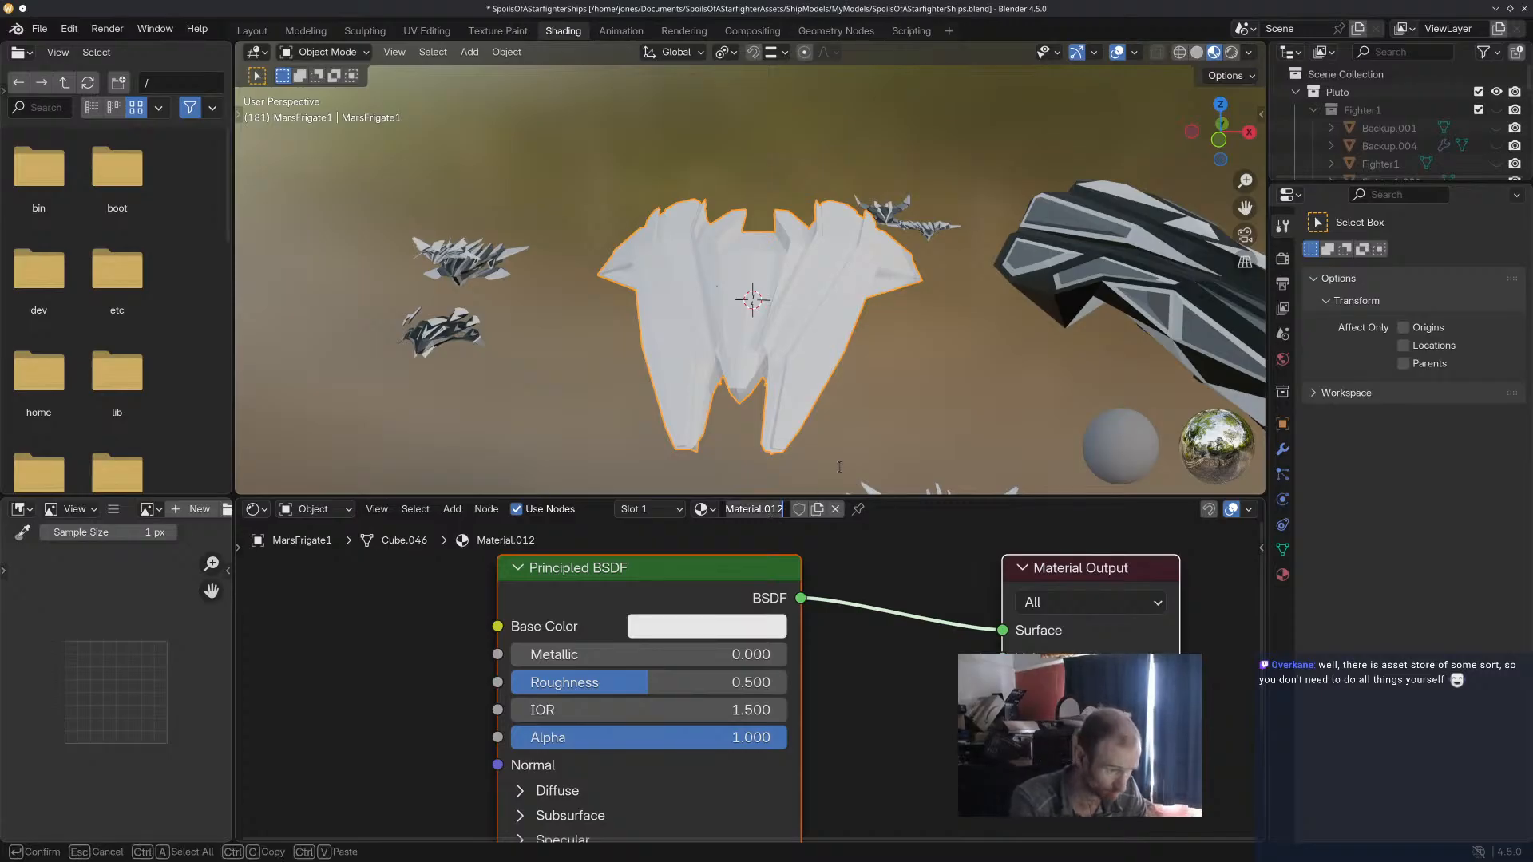
pyautogui.write('Mars')
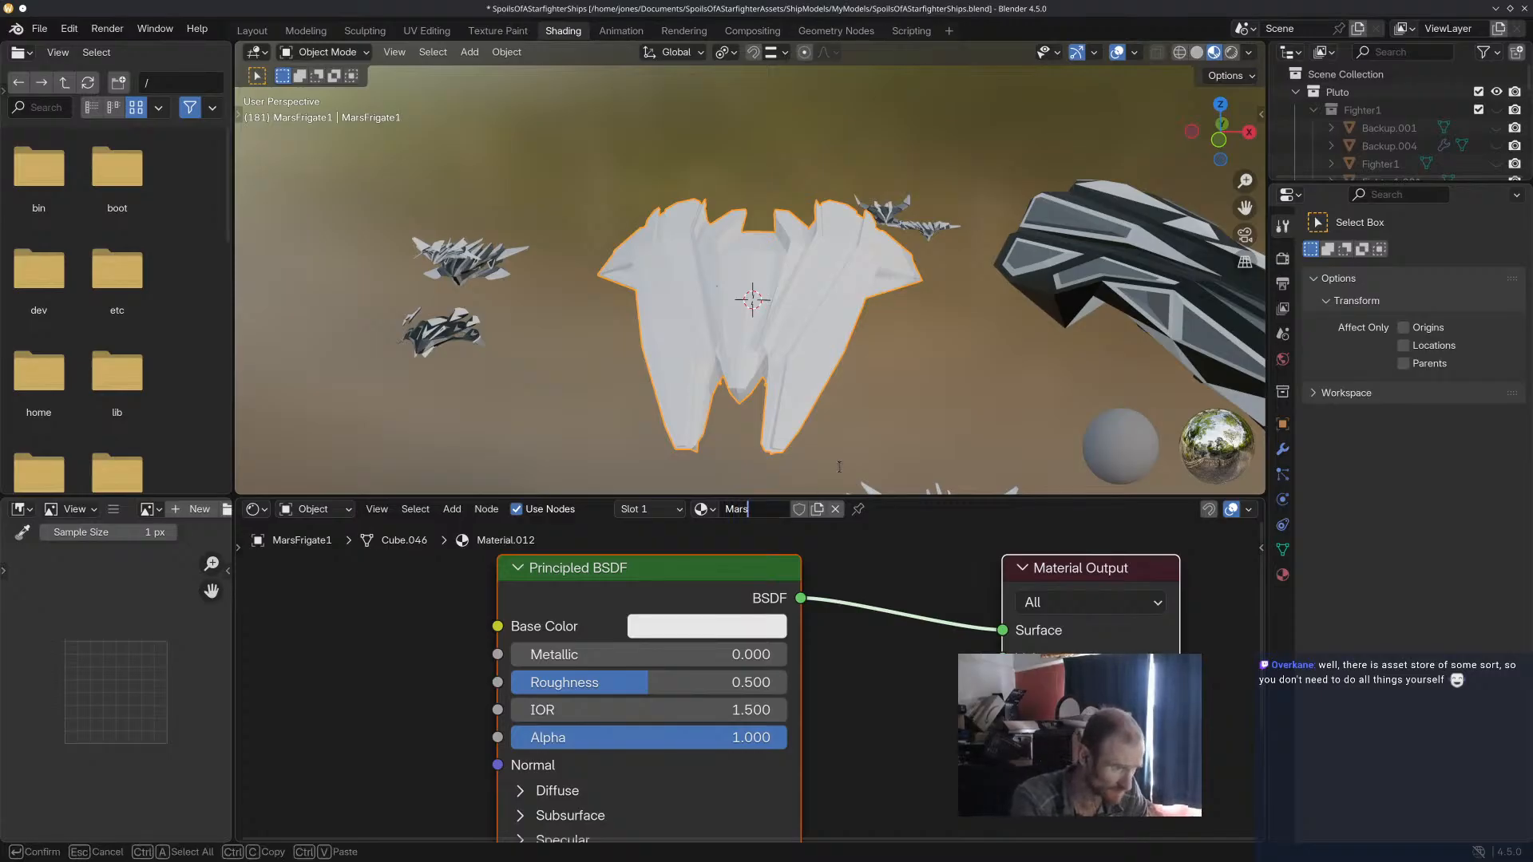
pyautogui.write('FrigateShader')
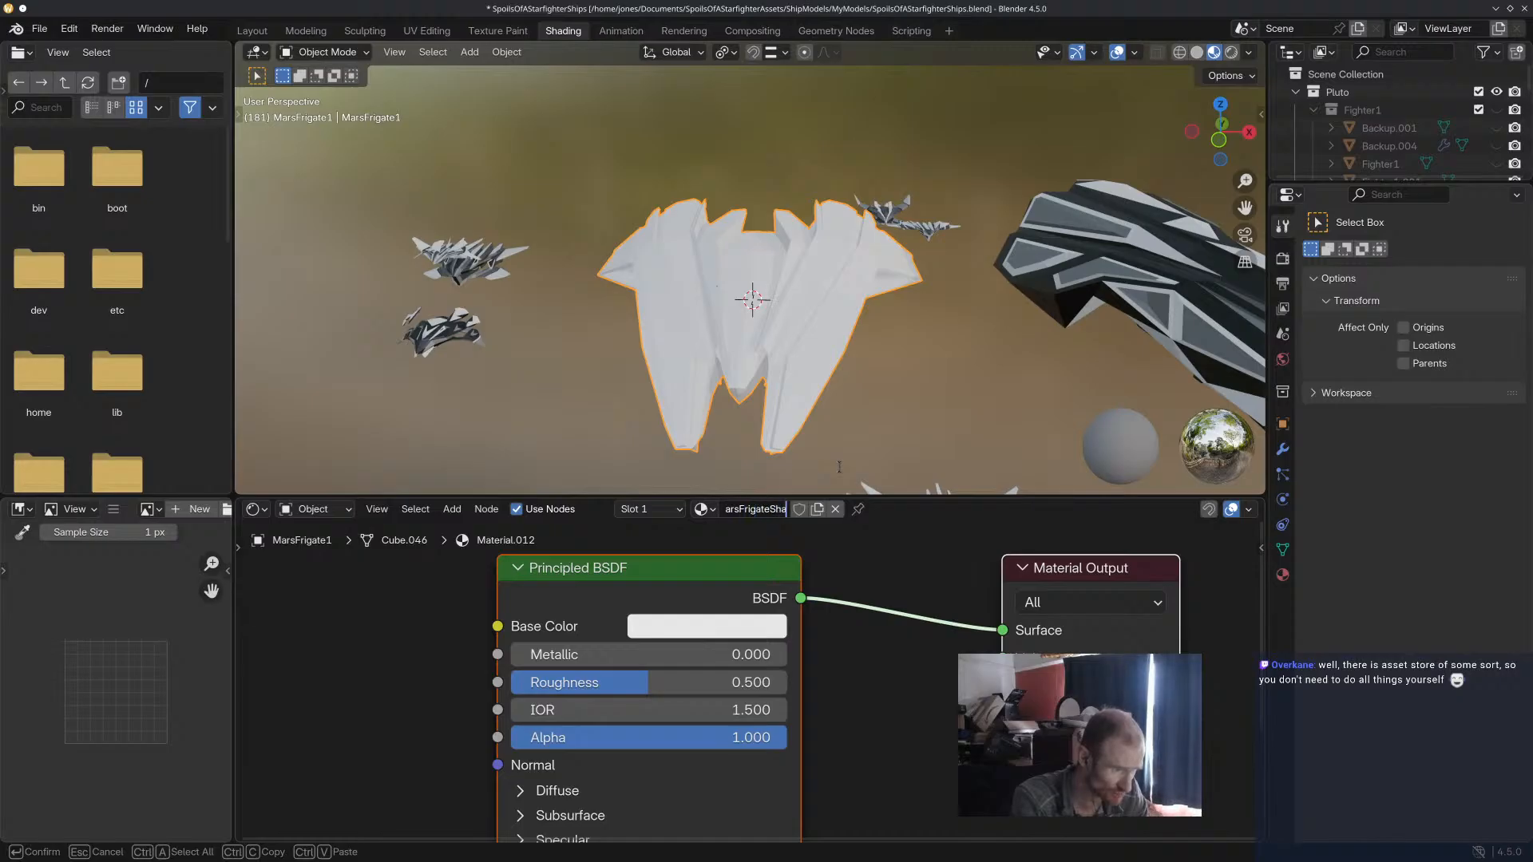
pyautogui.press('Return')
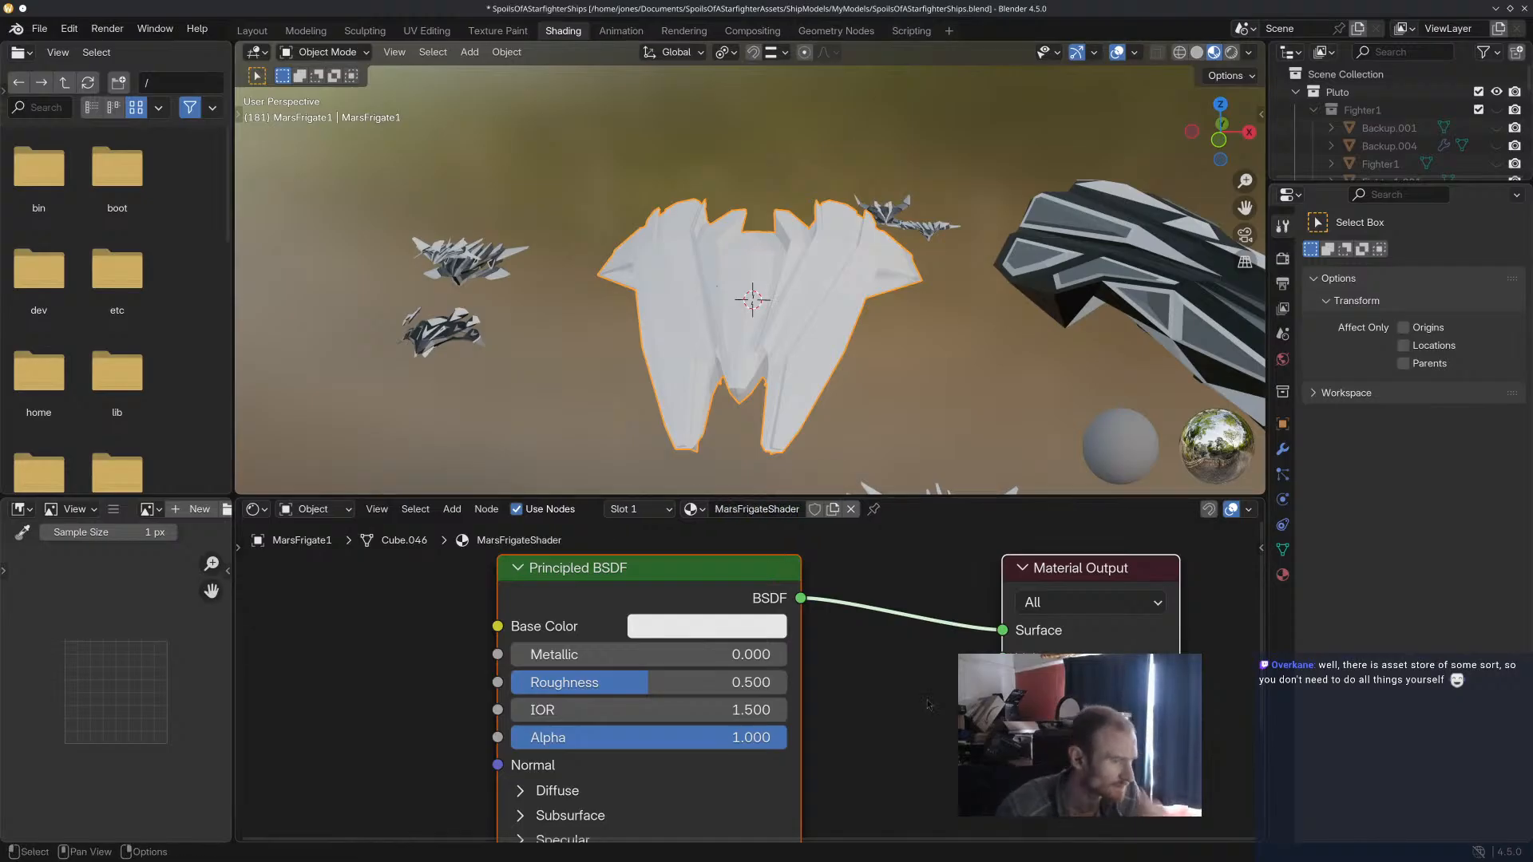
pyautogui.scroll(-4, 951, 715)
pyautogui.scroll(3, 950, 714)
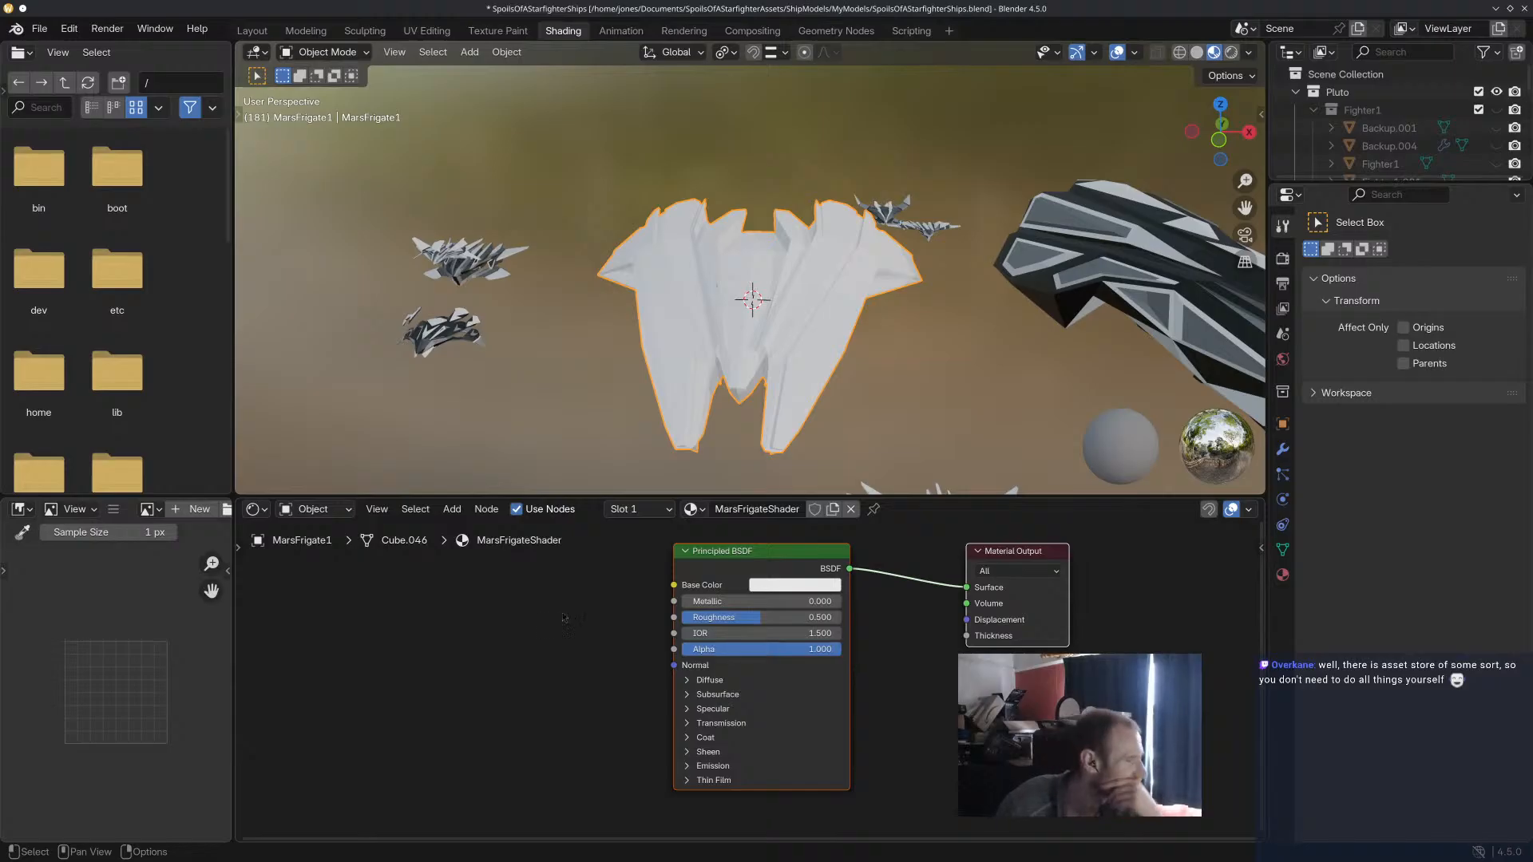
pyautogui.rightClick(383, 595)
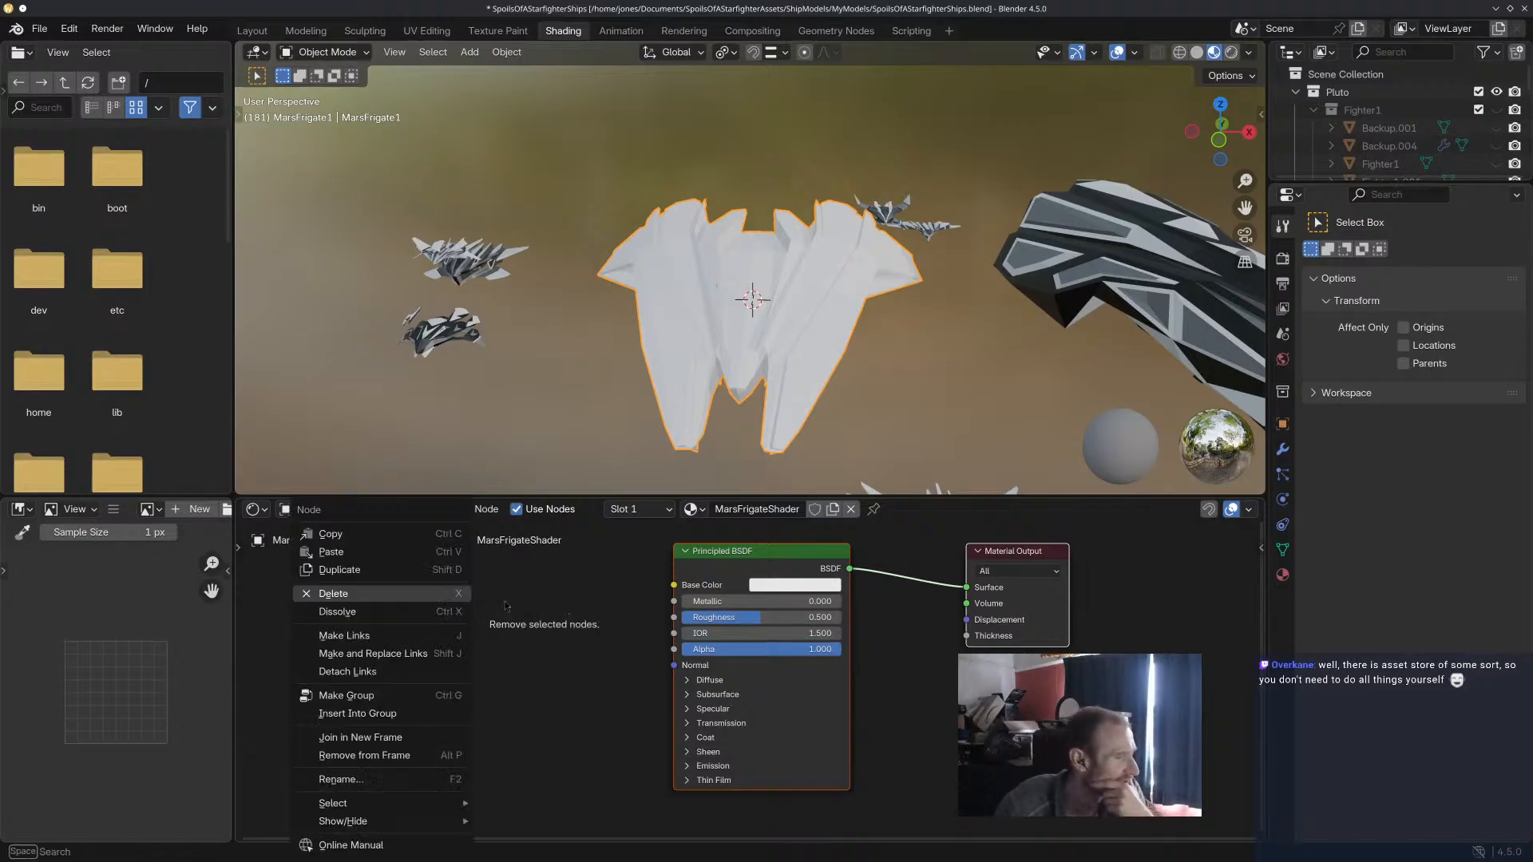
pyautogui.rightClick(420, 594)
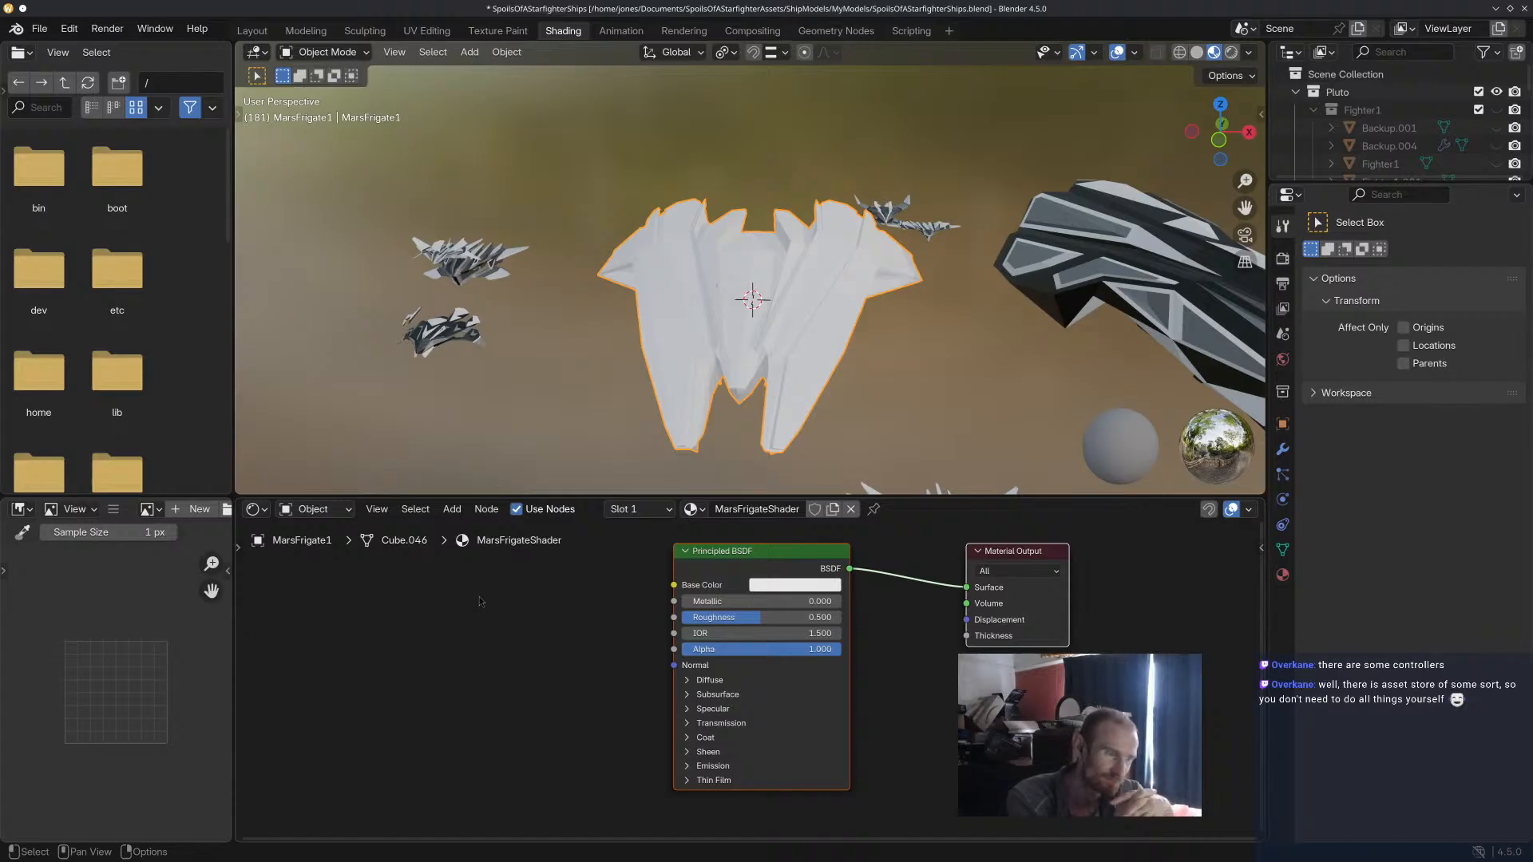
pyautogui.rightClick(416, 728)
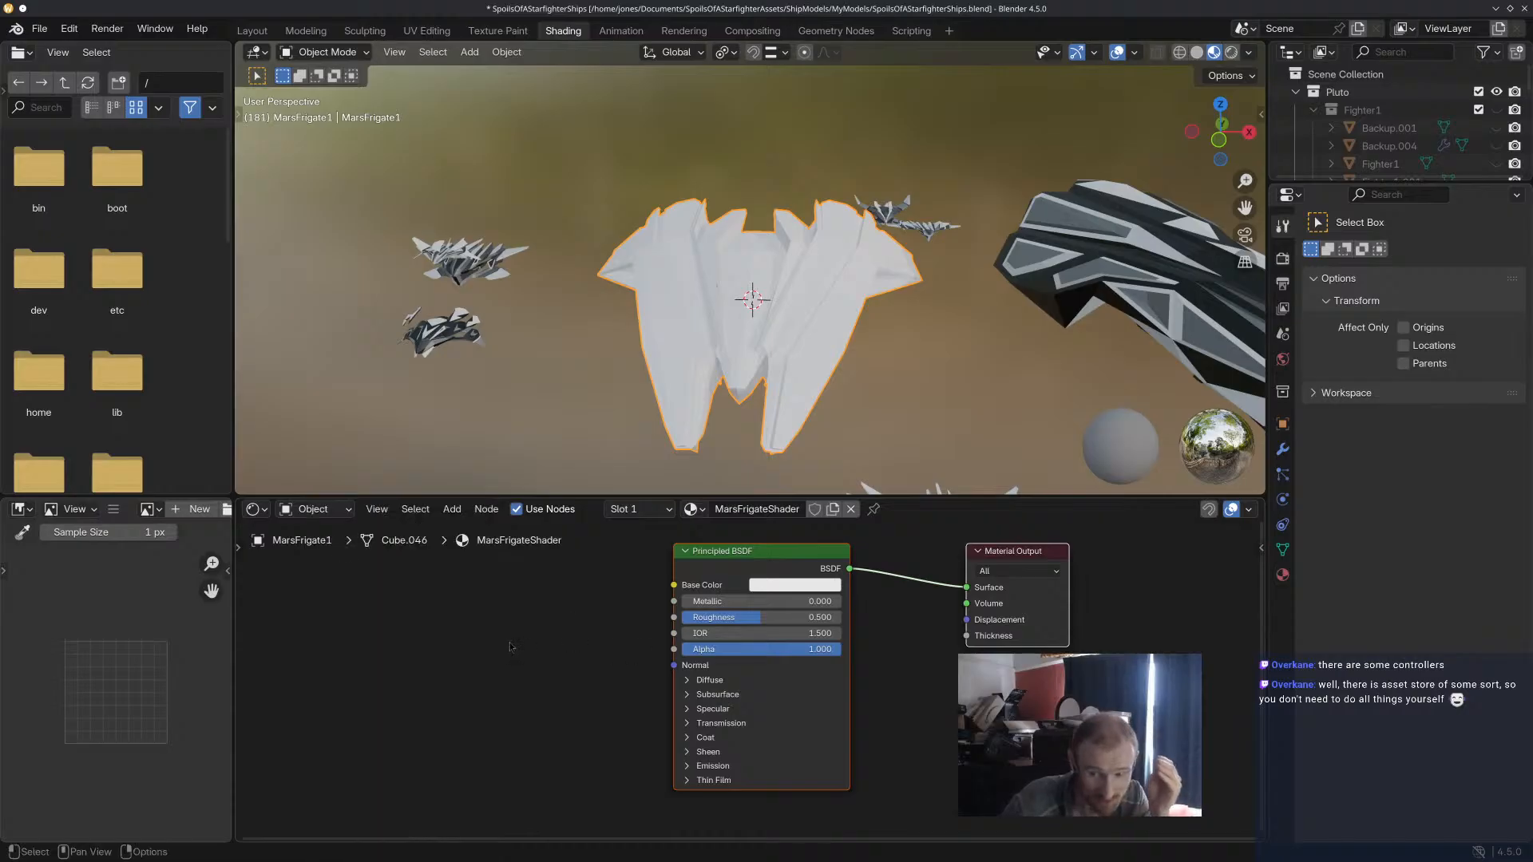
pyautogui.rightClick(463, 637)
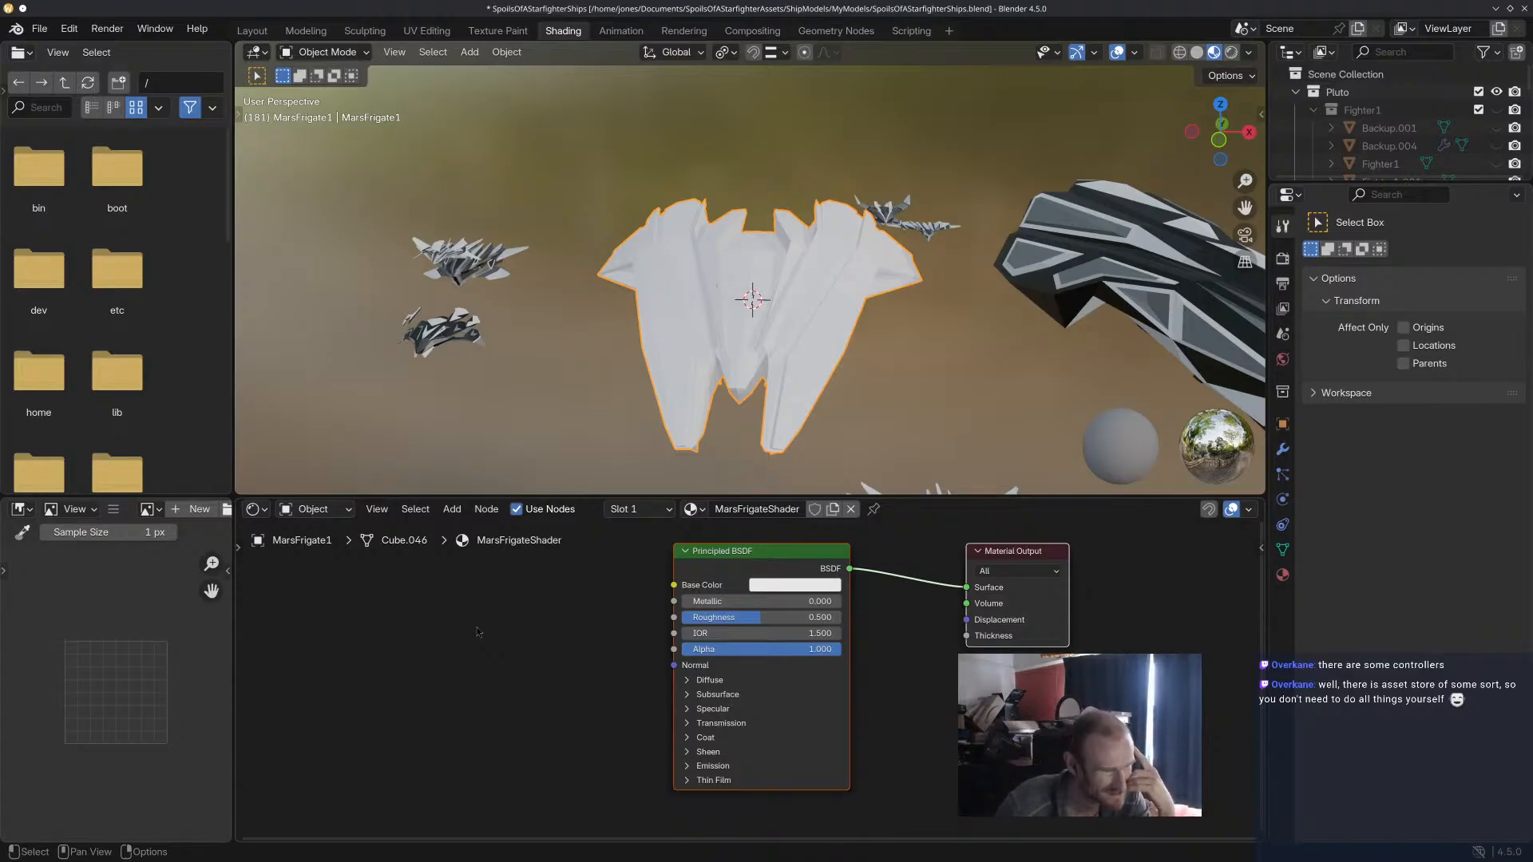
pyautogui.rightClick(478, 633)
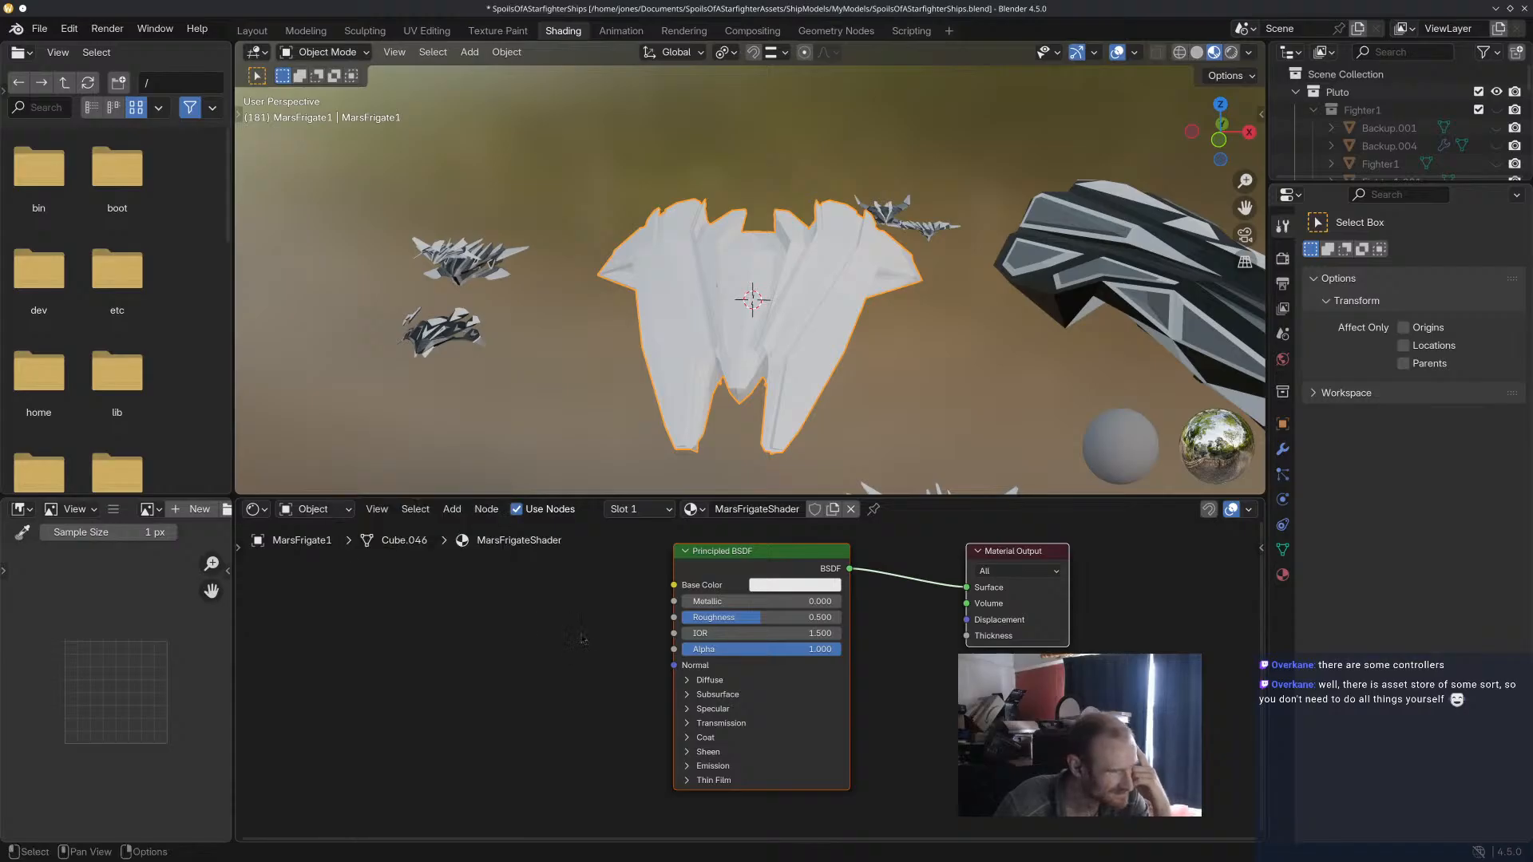
pyautogui.rightClick(501, 617)
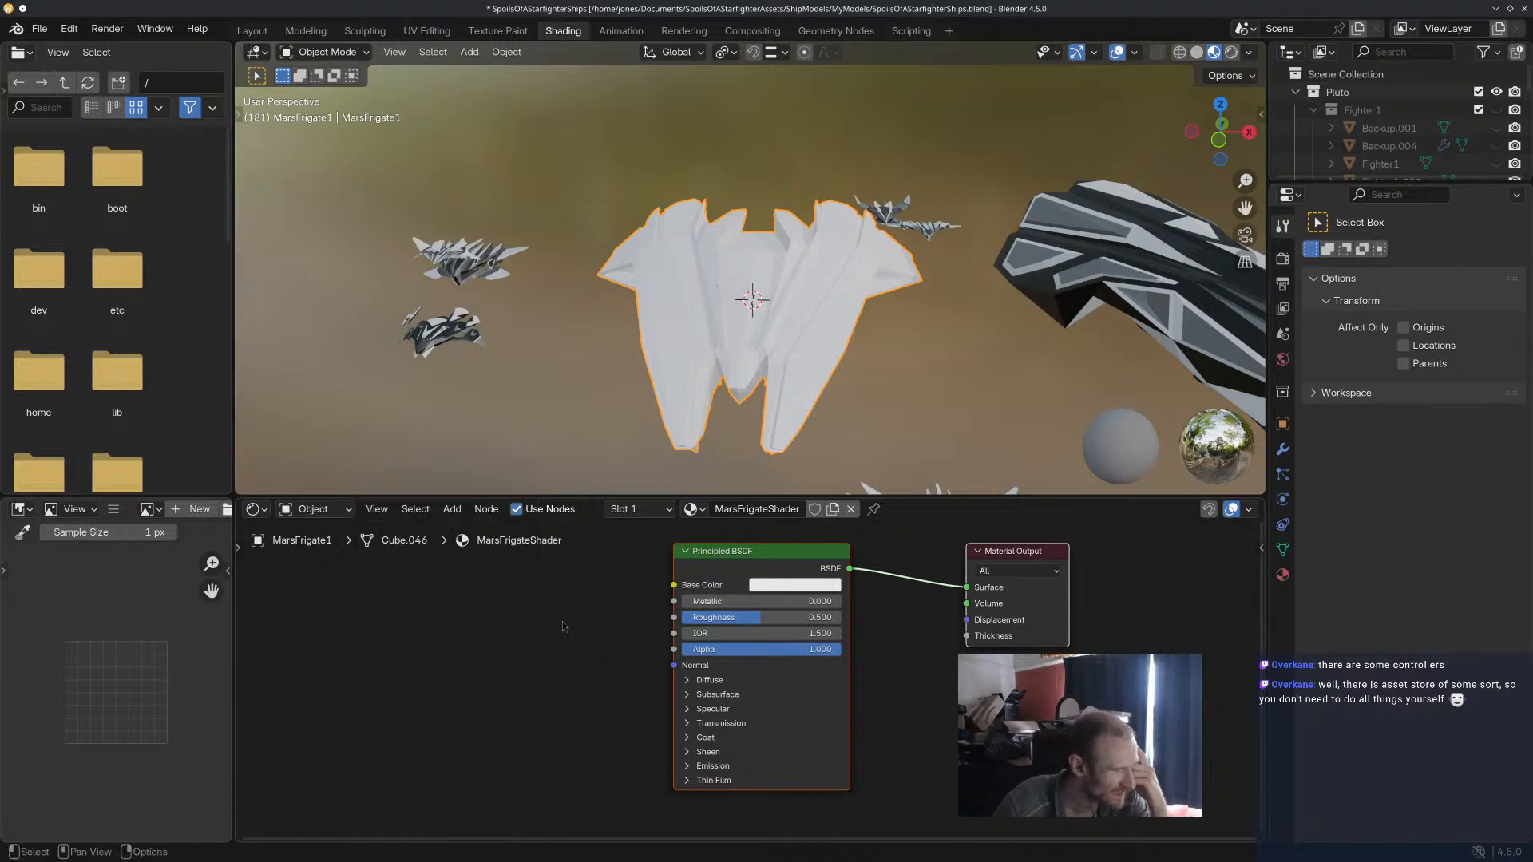
# Add an Attribute input node beside the Principled BSDF in the frigate's material.
pyautogui.click(452, 509)
pyautogui.moveTo(454, 528)
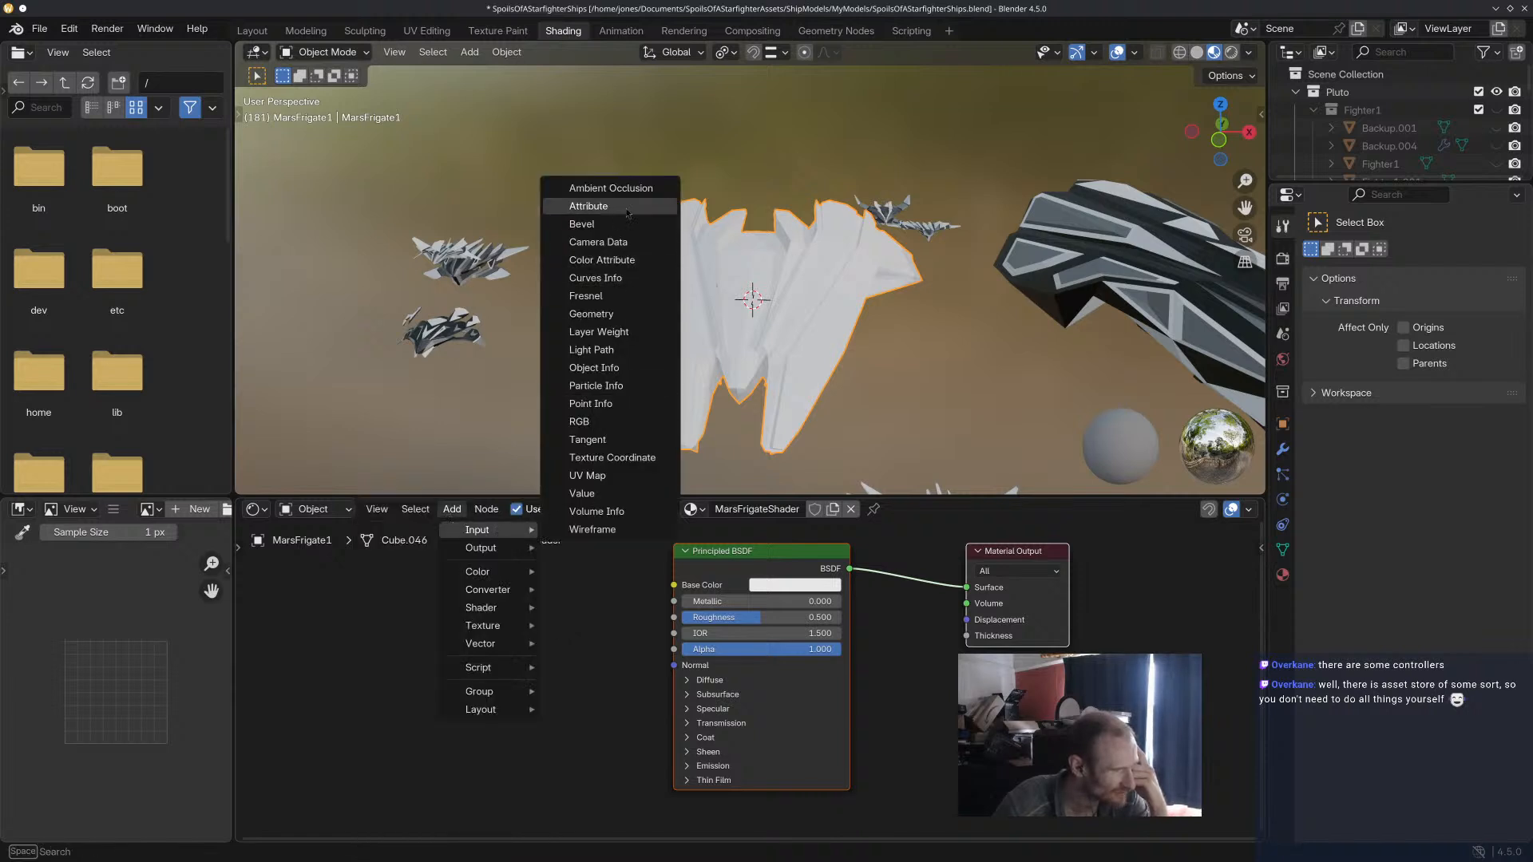
pyautogui.click(589, 206)
pyautogui.click(464, 588)
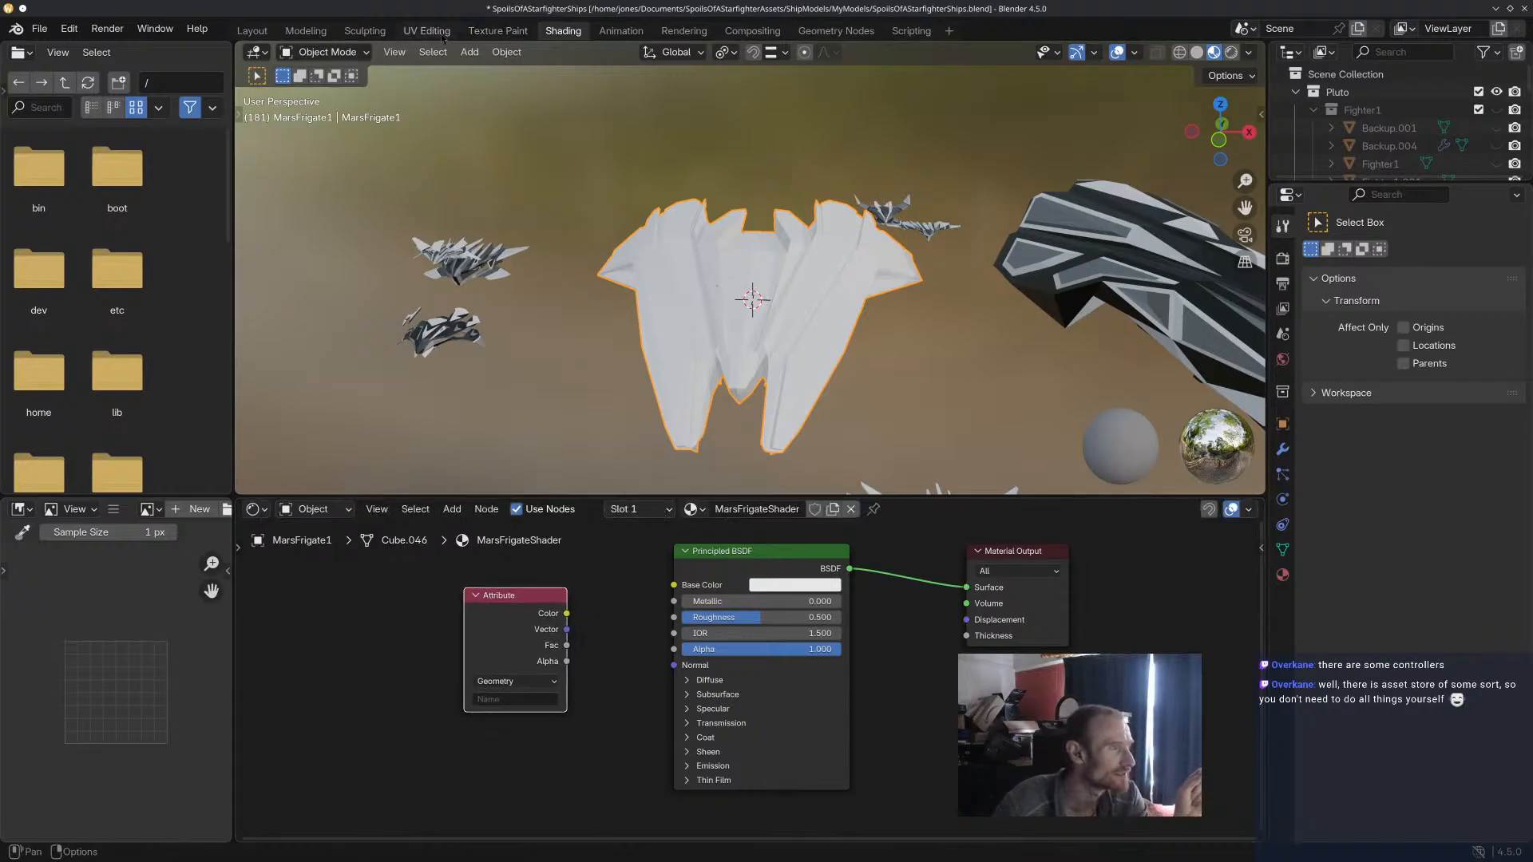
# Save the Blender file from the Modeling workspace and switch the frigate from mesh editing to Vertex Paint mode.
pyautogui.click(313, 32)
pyautogui.moveTo(717, 377); pyautogui.dragTo(725, 363, button='middle')
pyautogui.hotkey('ctrl', 's')
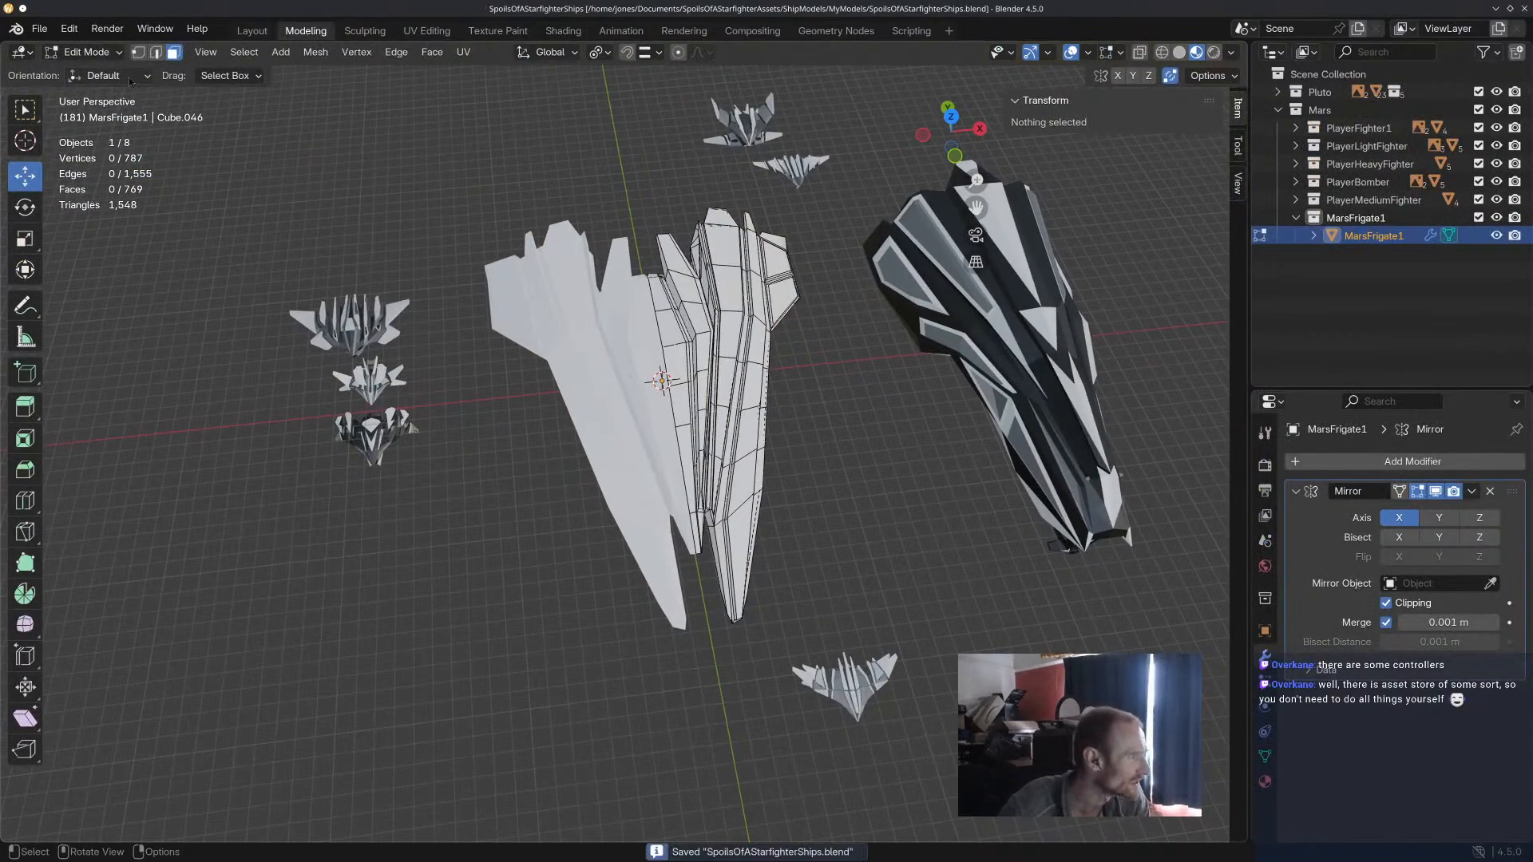
pyautogui.click(84, 52)
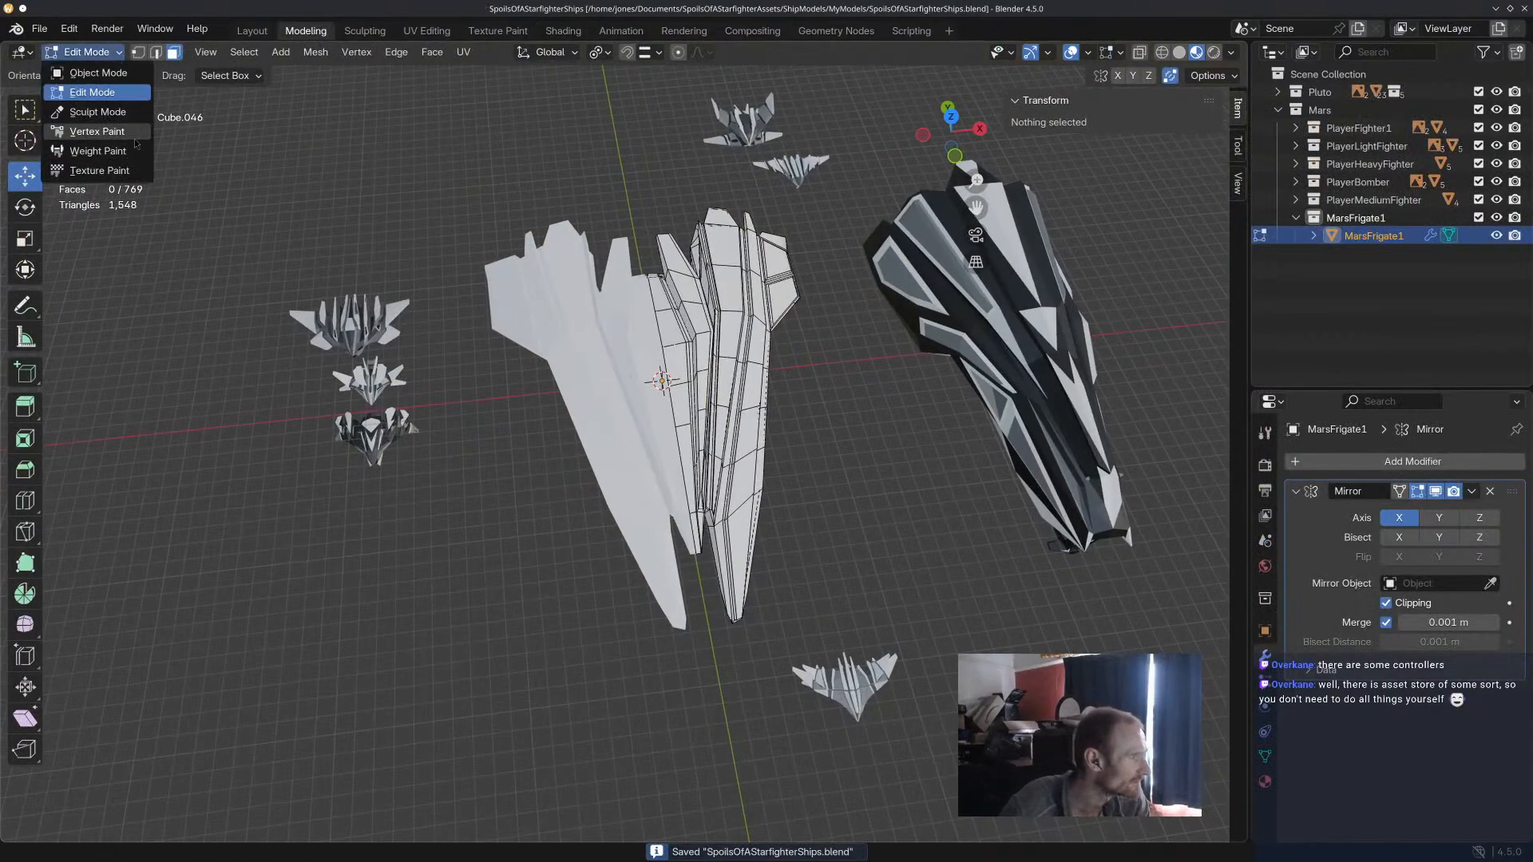
pyautogui.click(96, 131)
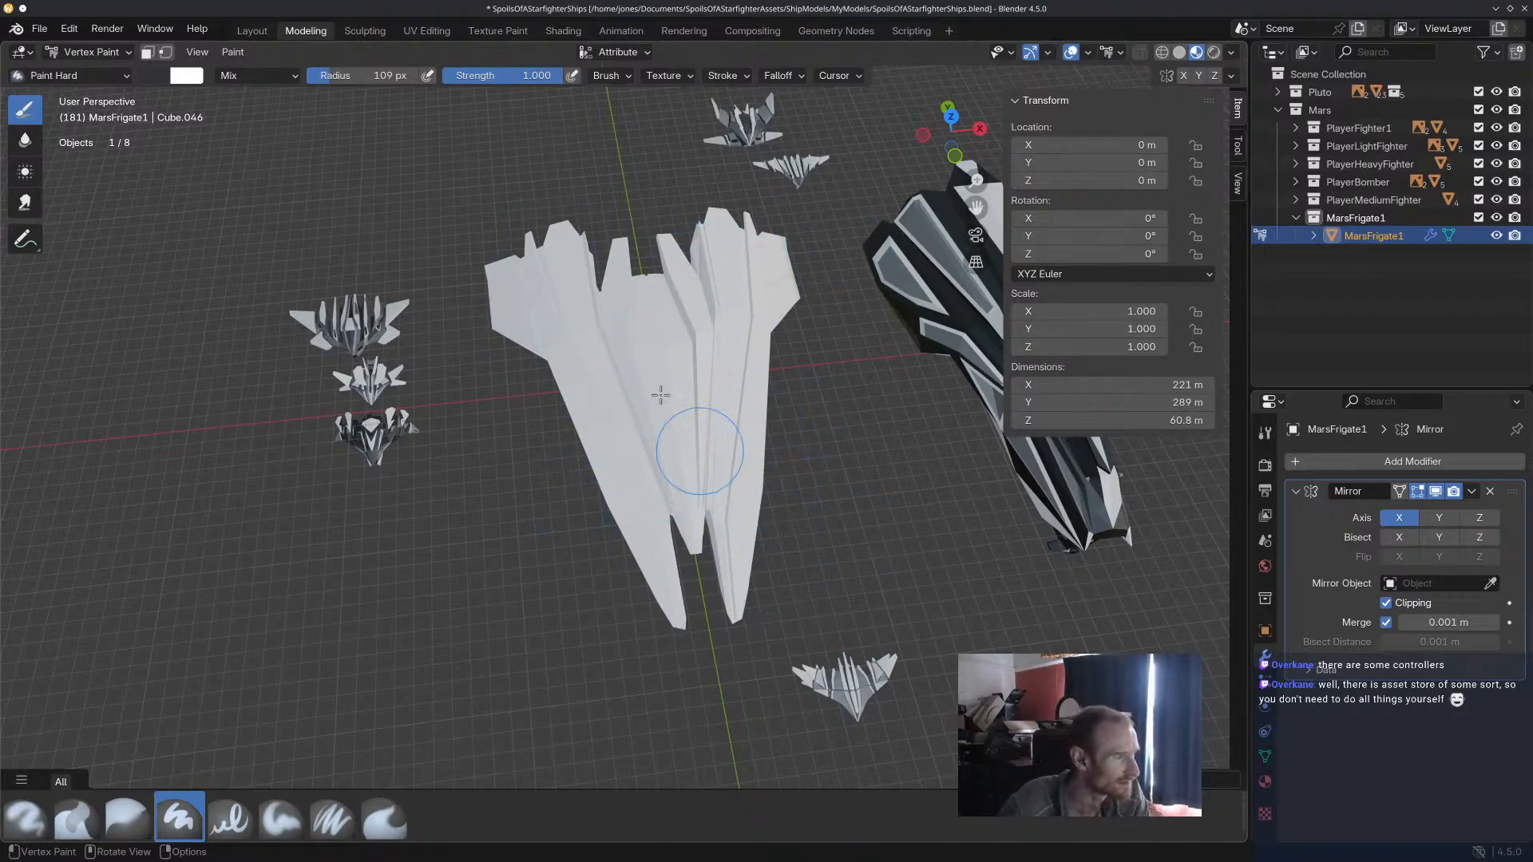
# Return to the frigate's material in the Shading workspace, check the Attribute node's type options, and delete the node.
pyautogui.click(563, 31)
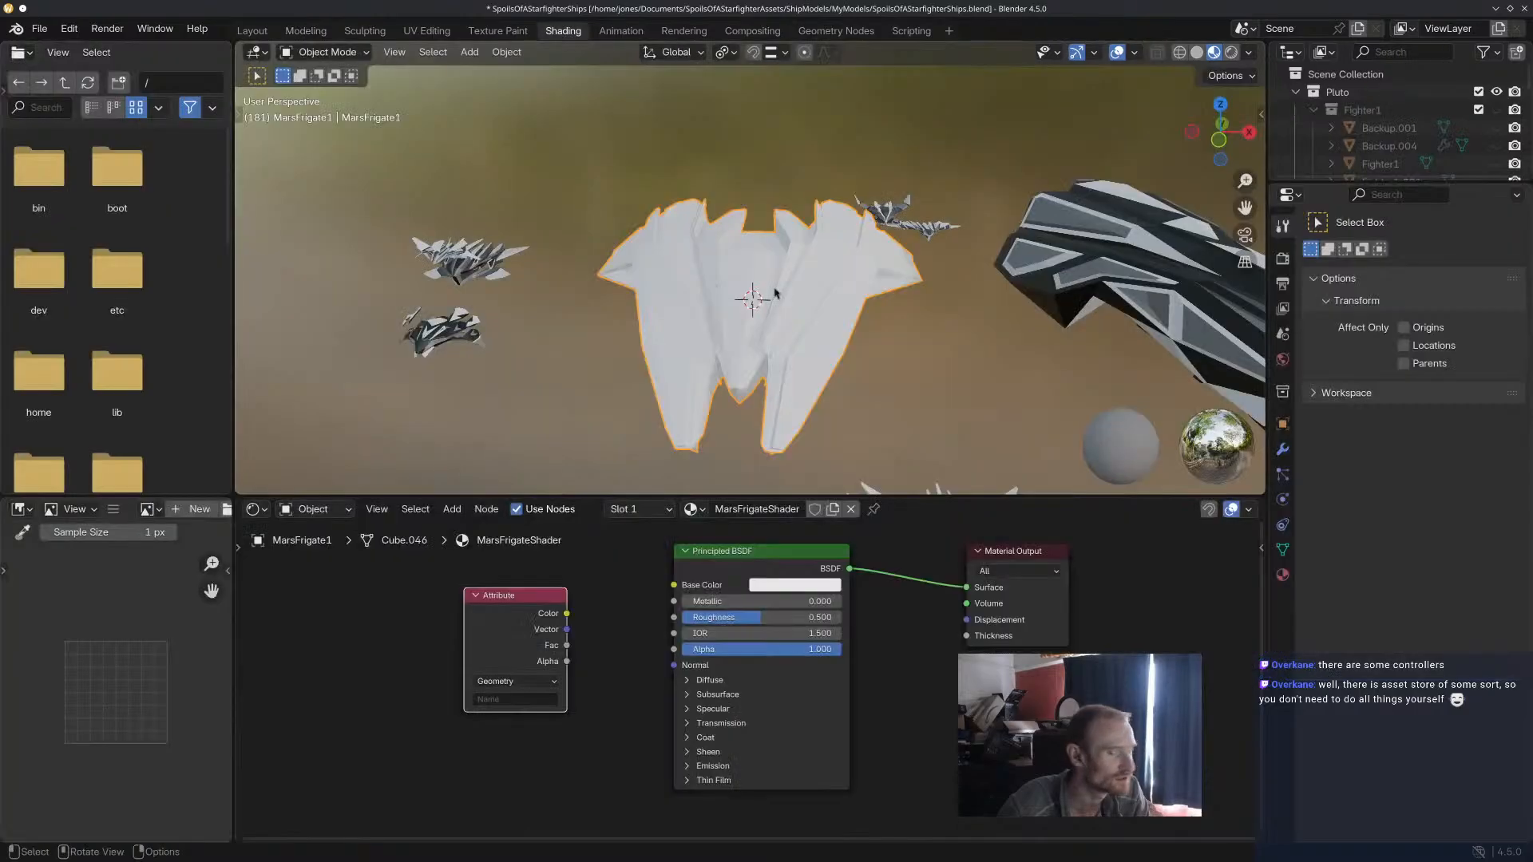
pyautogui.rightClick(507, 597)
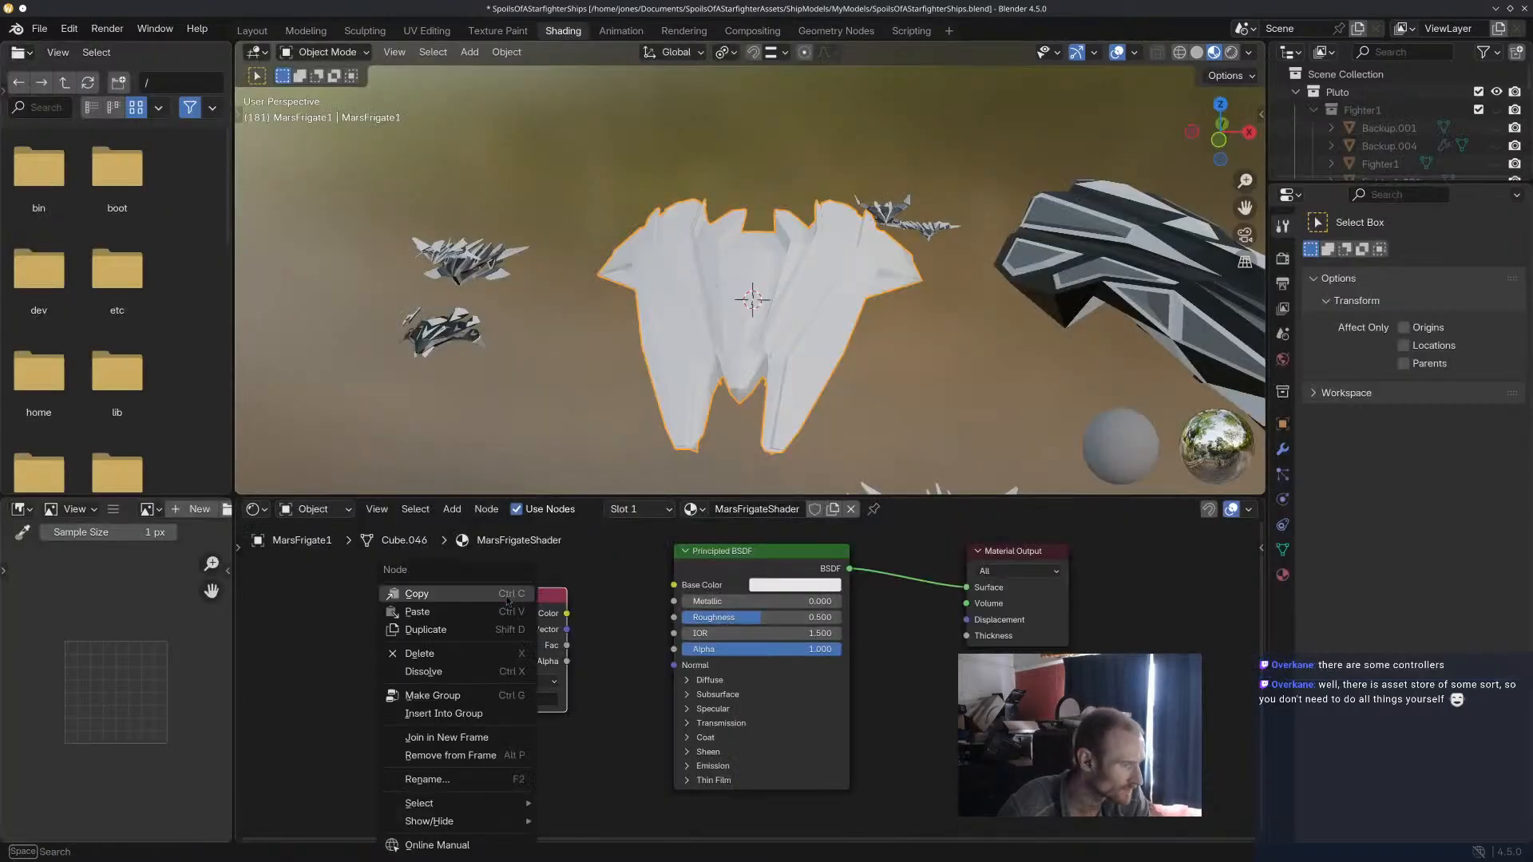
pyautogui.click(631, 663)
pyautogui.click(518, 681)
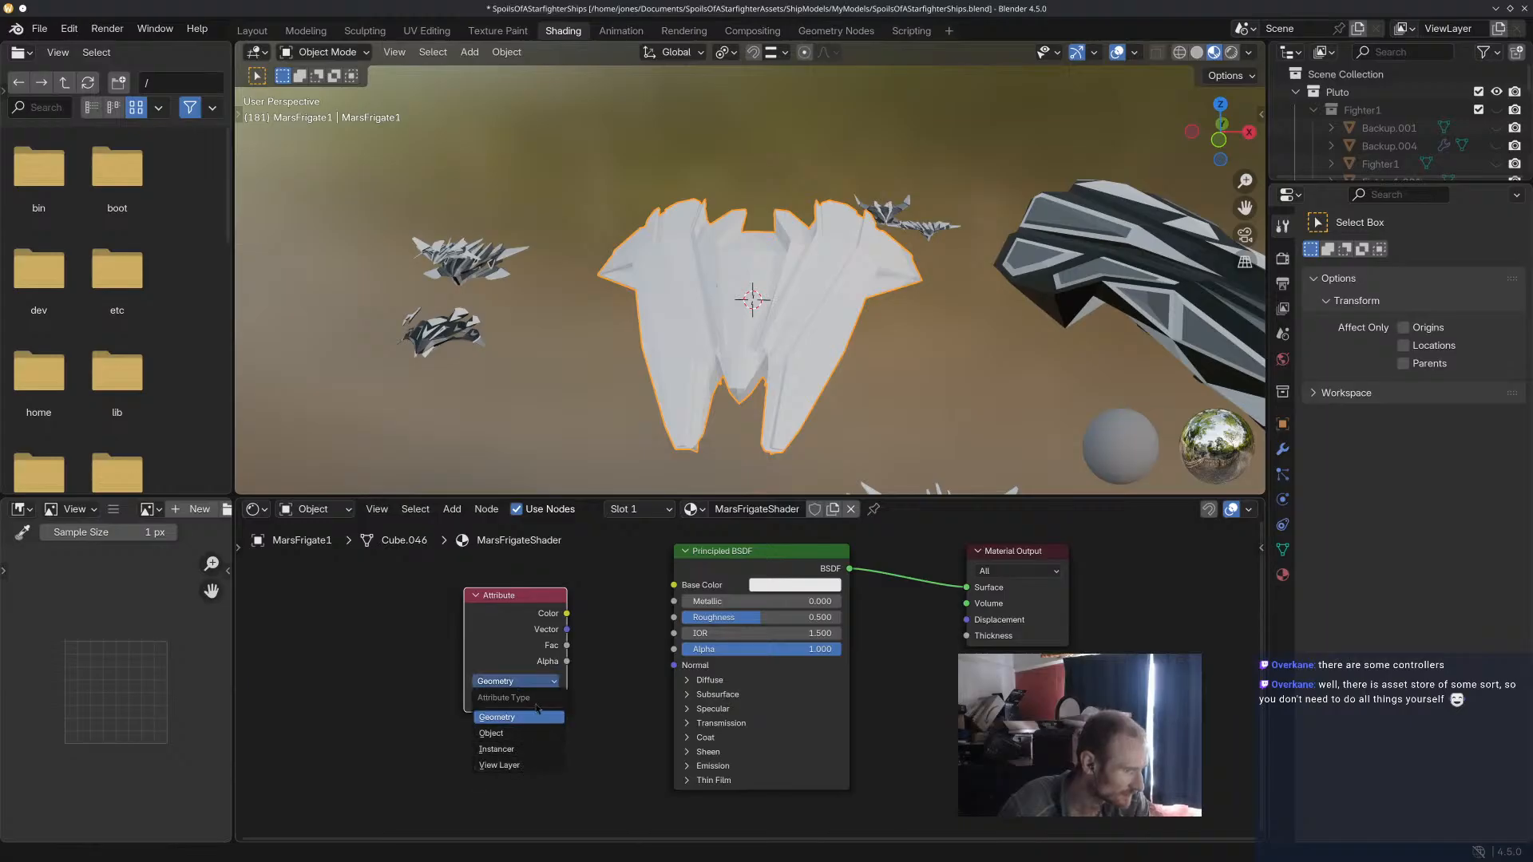
pyautogui.rightClick(520, 600)
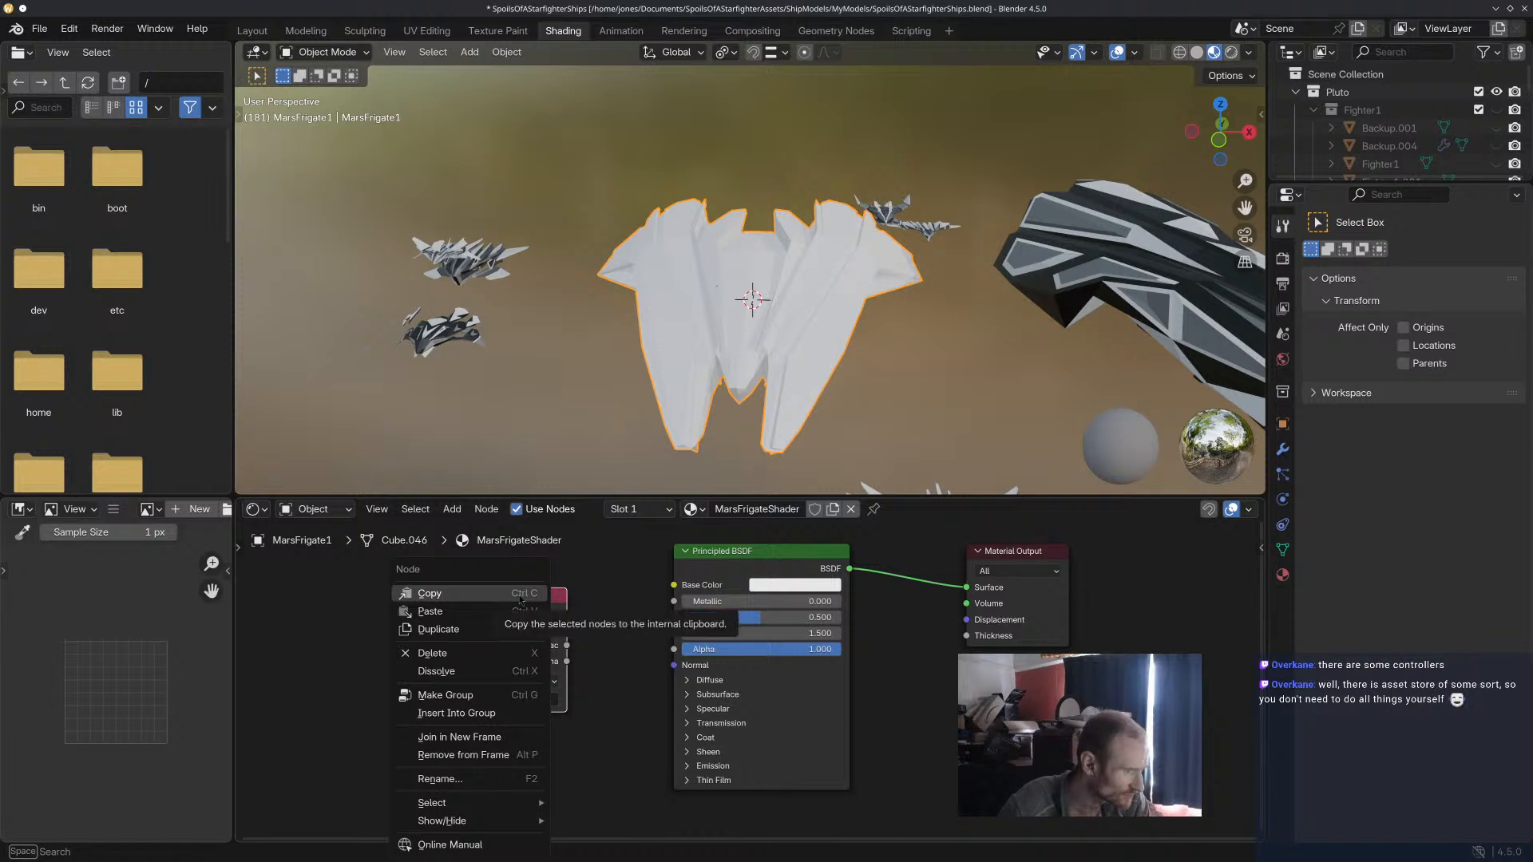
pyautogui.click(424, 659)
pyautogui.rightClick(499, 600)
pyautogui.moveTo(511, 616)
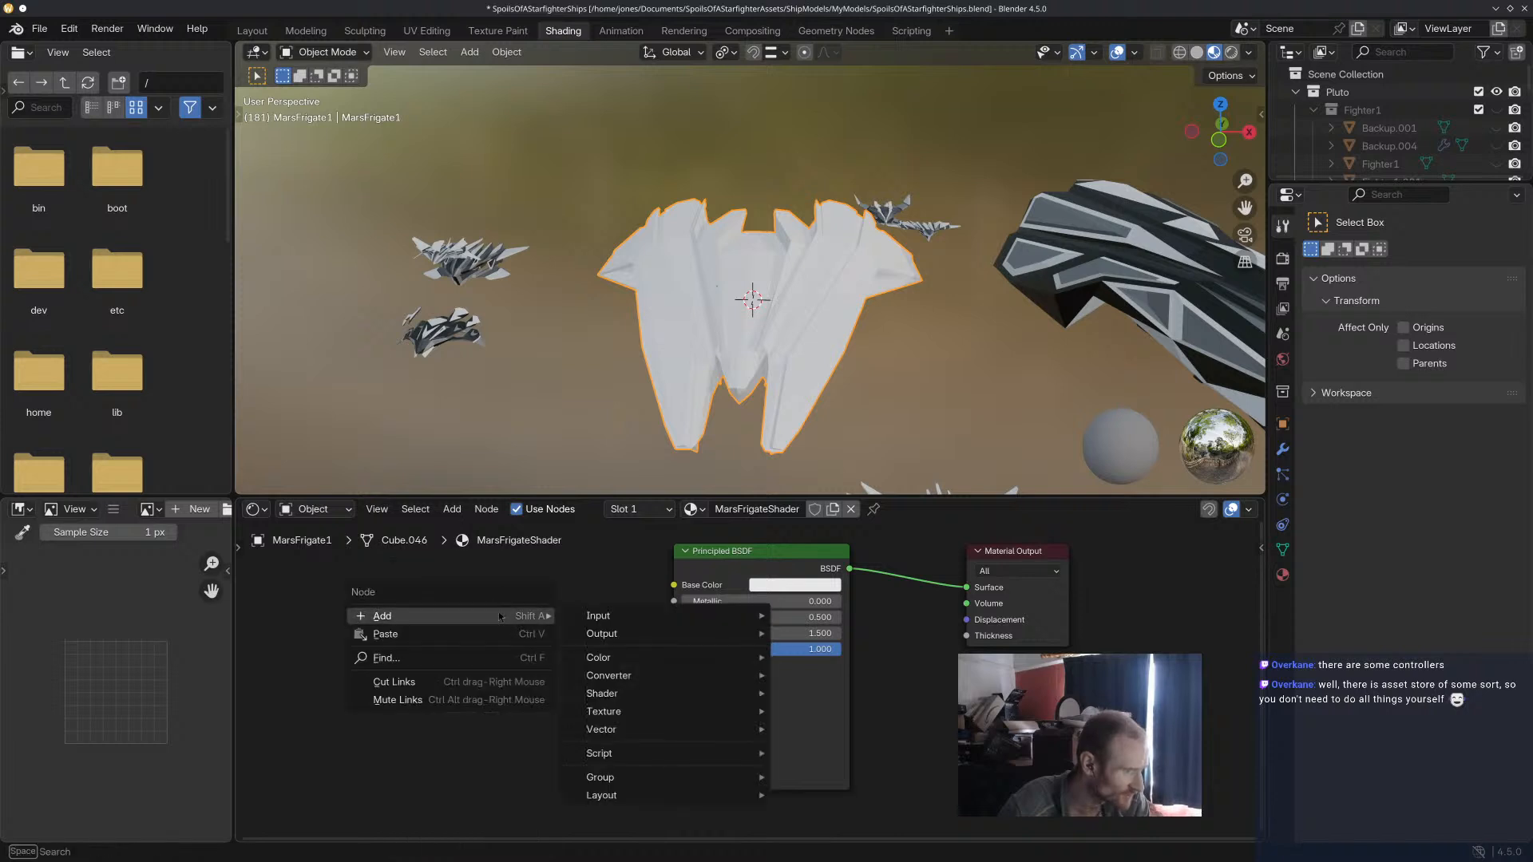
pyautogui.moveTo(615, 617)
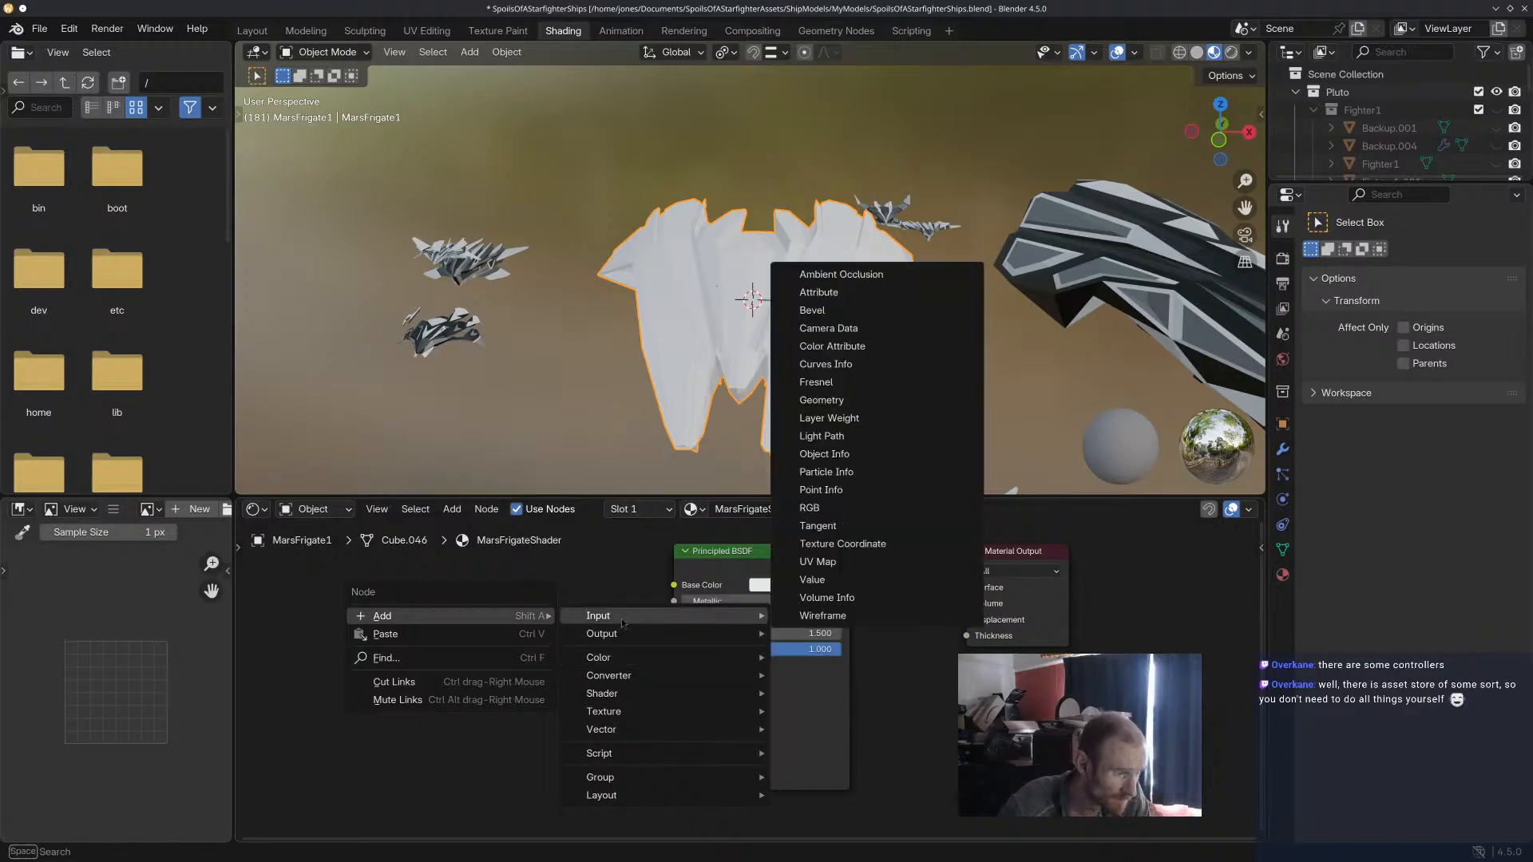
pyautogui.click(847, 580)
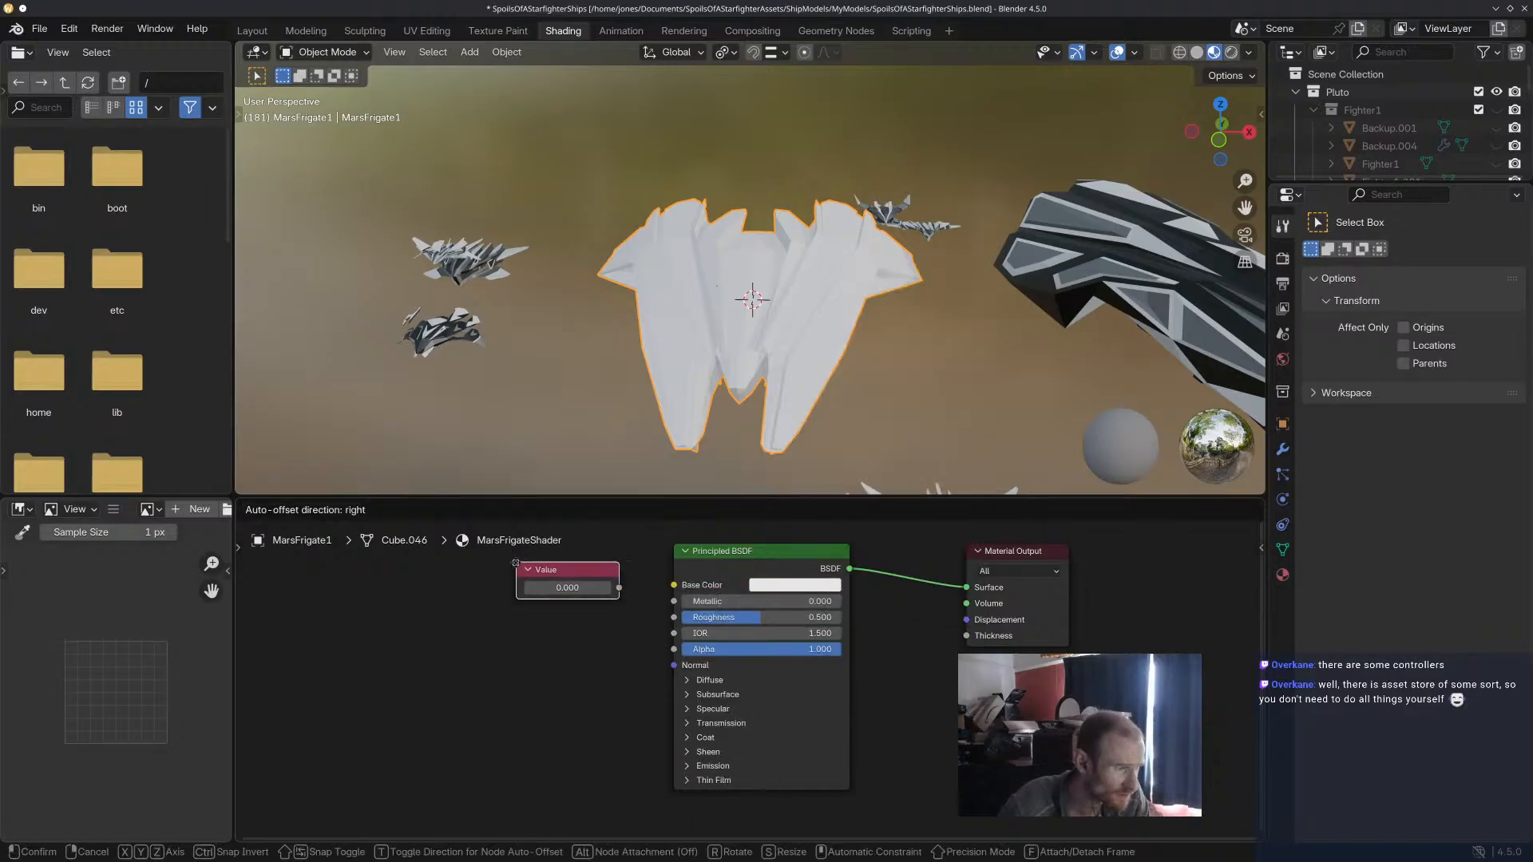
pyautogui.click(559, 591)
pyautogui.press('x')
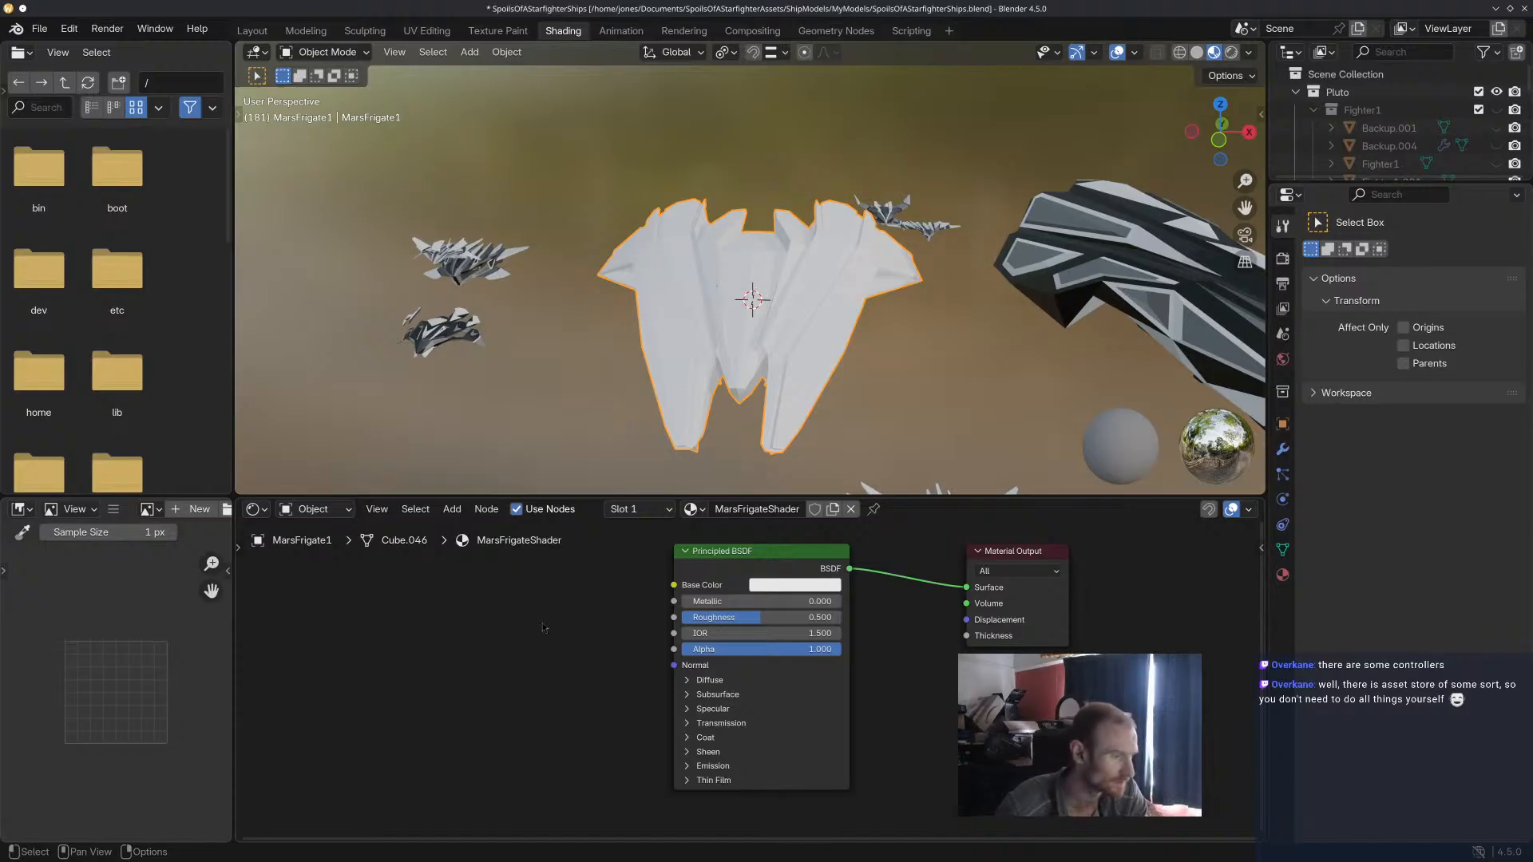
# Select the light fighter's wings and examine their material nodes as a reference for the frigate's colour setup.
pyautogui.rightClick(524, 599)
pyautogui.moveTo(527, 598)
pyautogui.moveTo(663, 601)
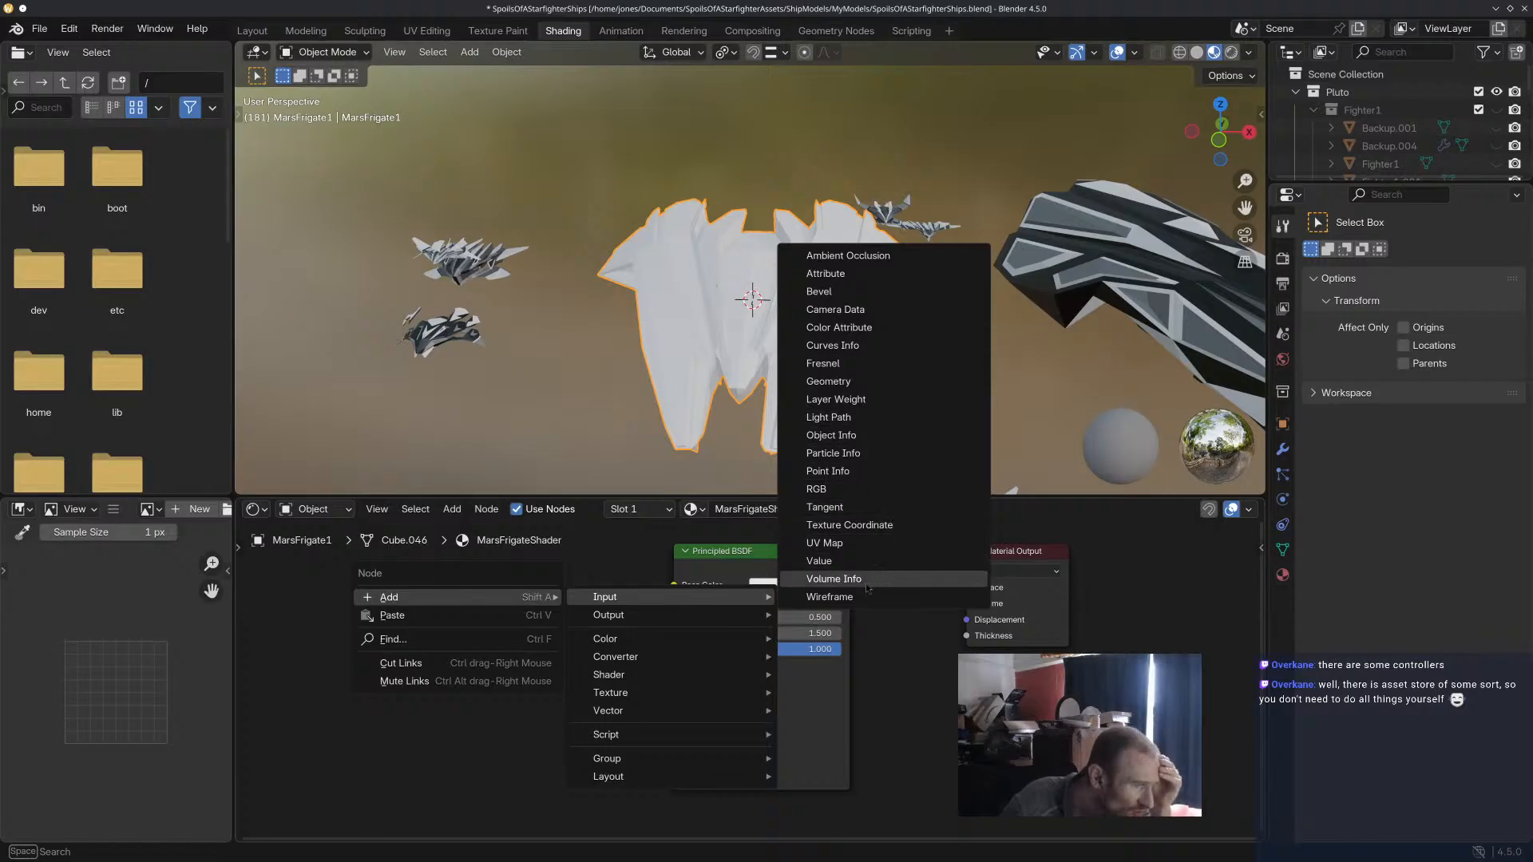
pyautogui.click(467, 254)
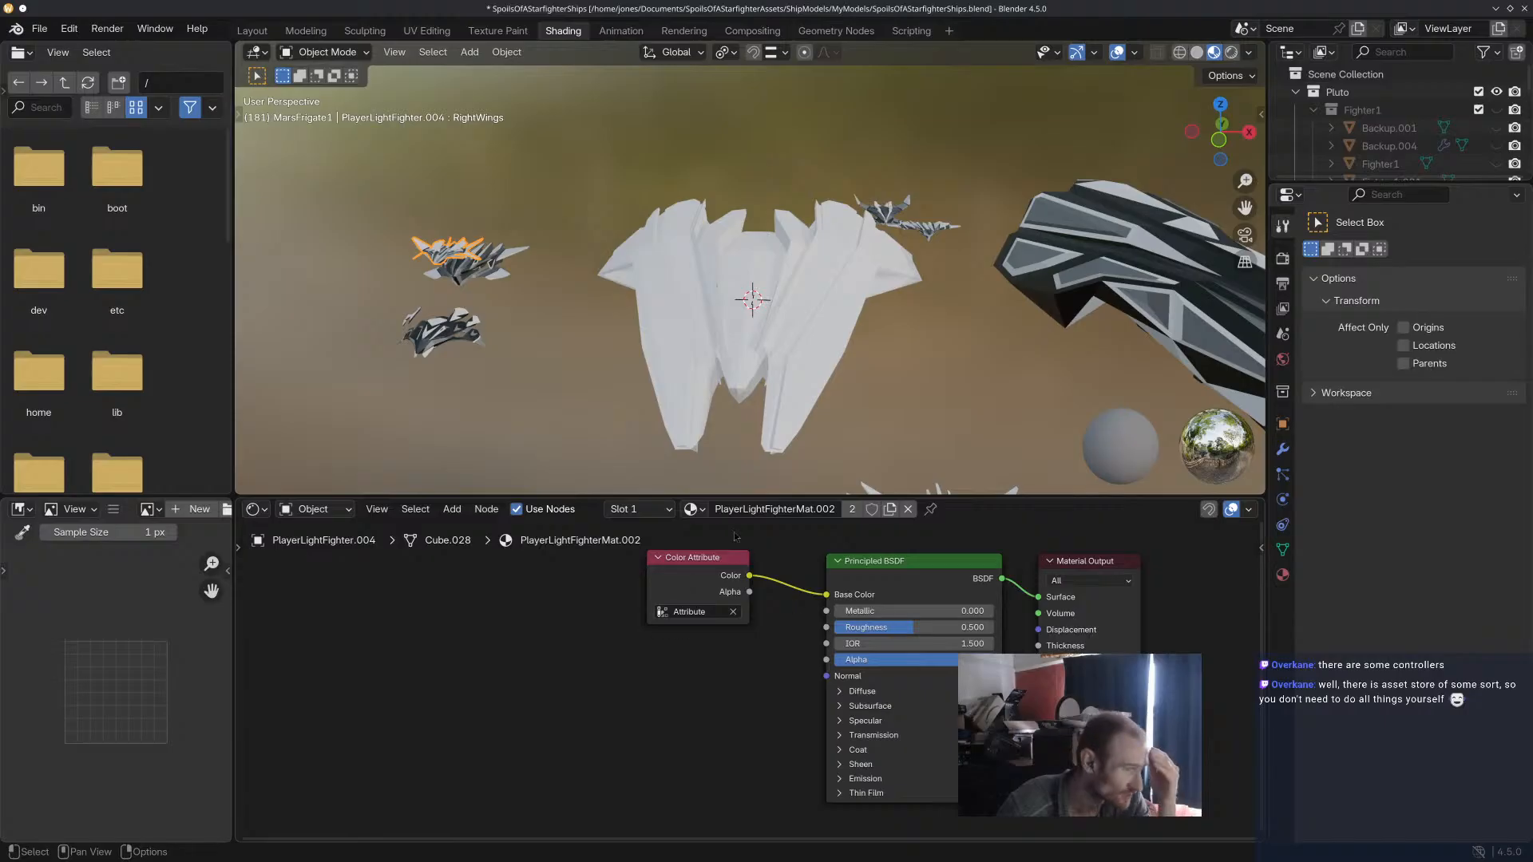
# Add a Color Attribute node using "Attribute" to the frigate's material and connect its Color output to the Principled BSDF's Base Color.
pyautogui.click(738, 299)
pyautogui.rightClick(417, 606)
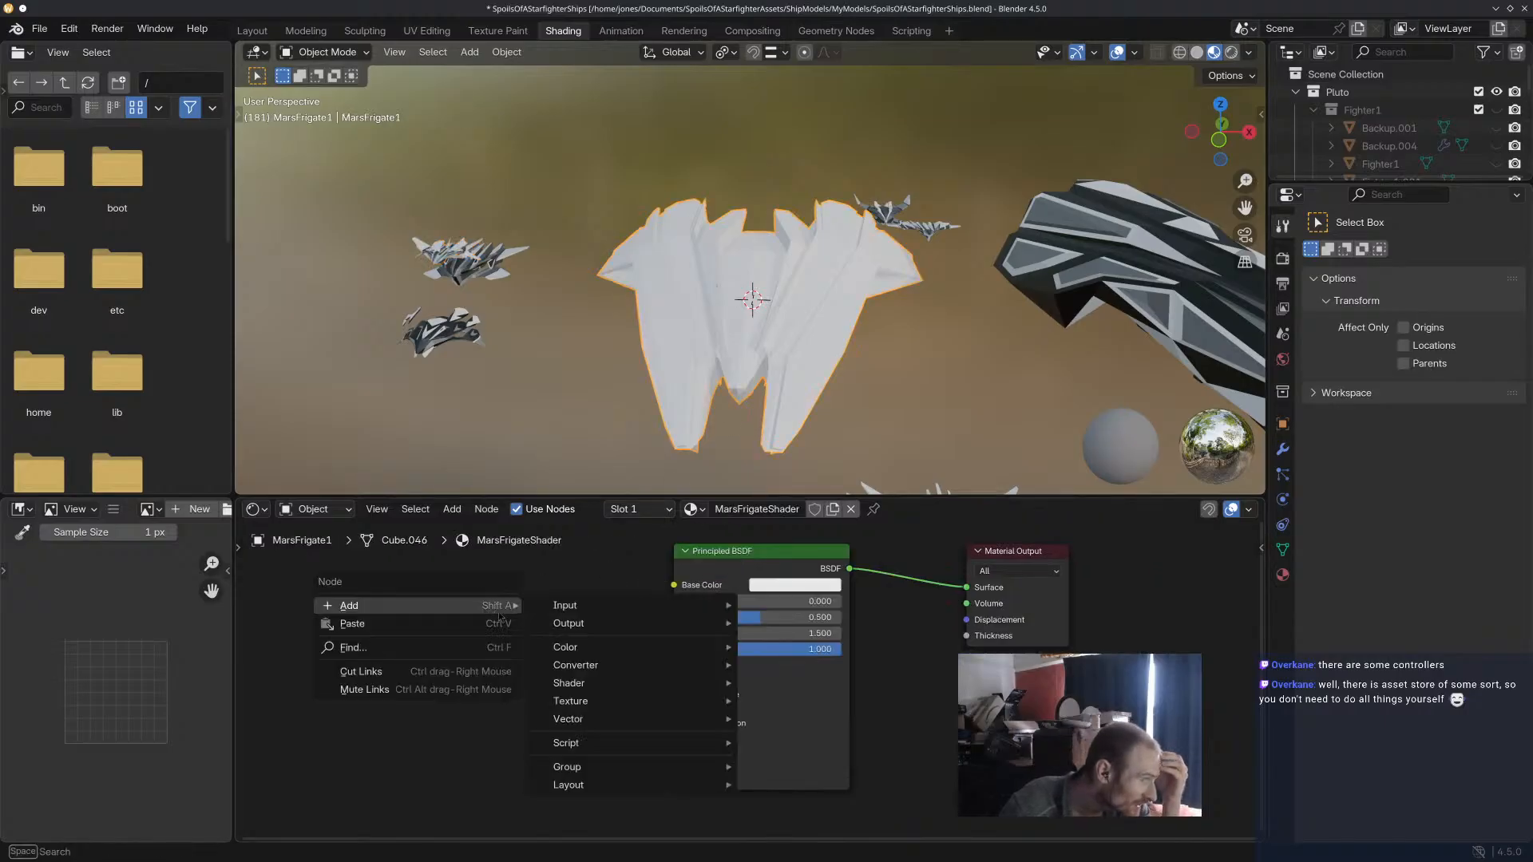
pyautogui.click(799, 336)
pyautogui.click(551, 611)
pyautogui.click(559, 638)
pyautogui.click(556, 662)
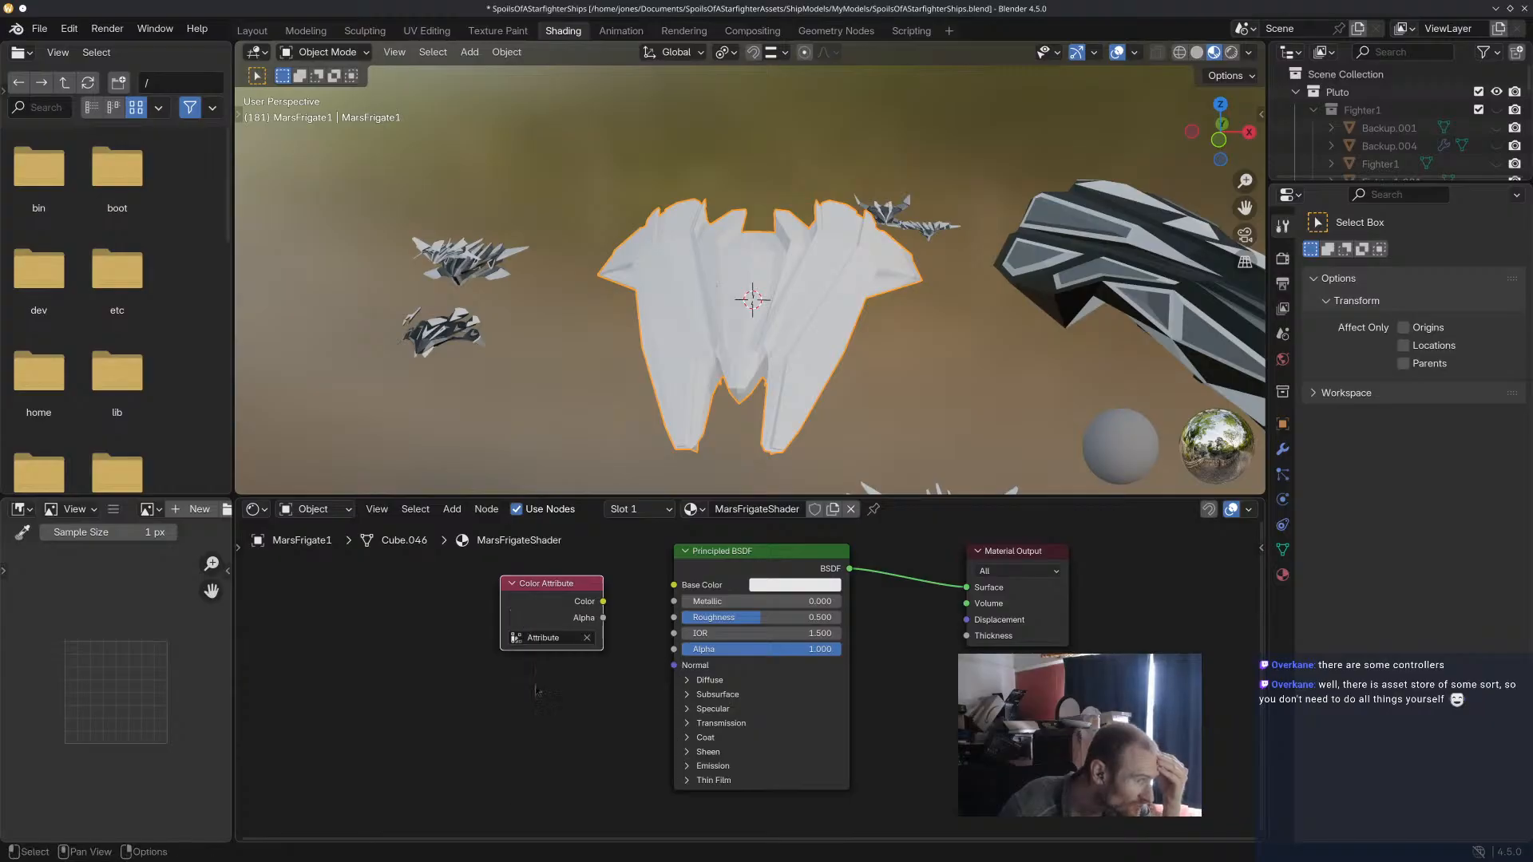
pyautogui.moveTo(603, 601); pyautogui.dragTo(673, 587)
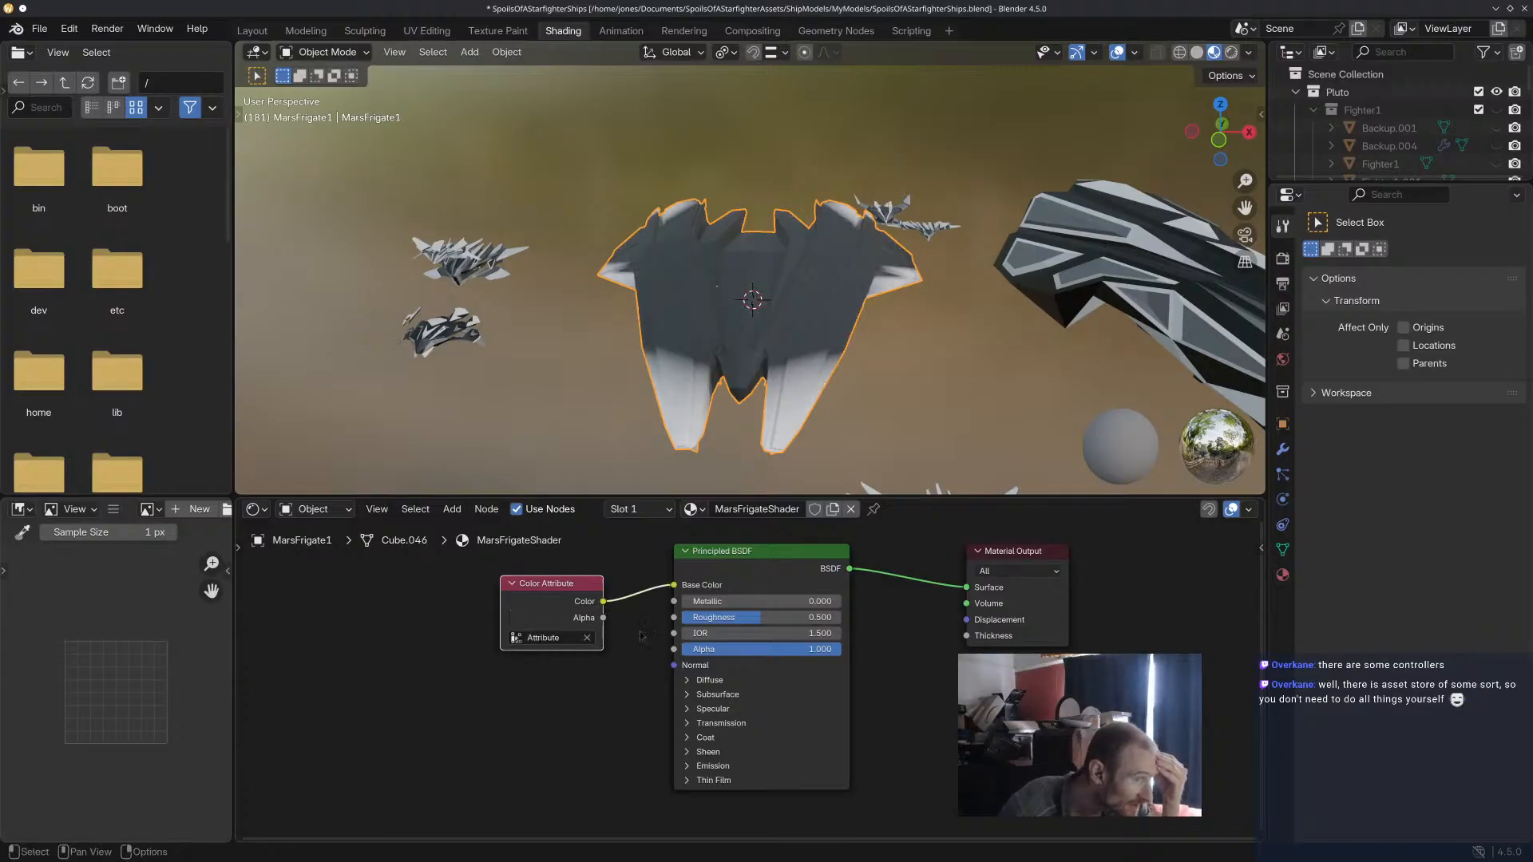
# Clear the object selection and save the Blender file.
pyautogui.moveTo(892, 383); pyautogui.dragTo(921, 405, button='middle')
pyautogui.click(921, 405)
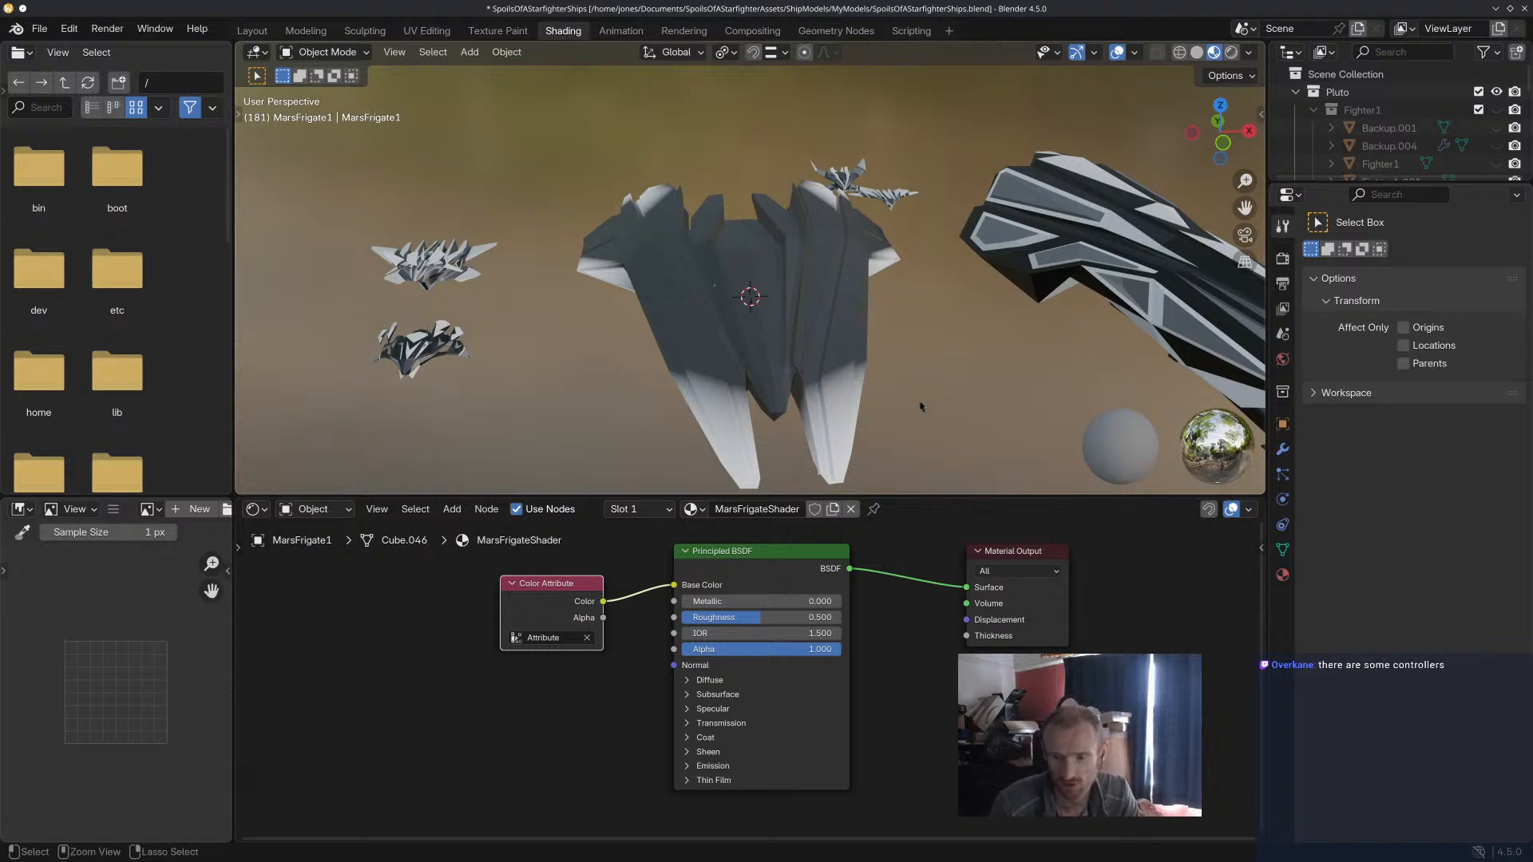
pyautogui.hotkey('ctrl', 's')
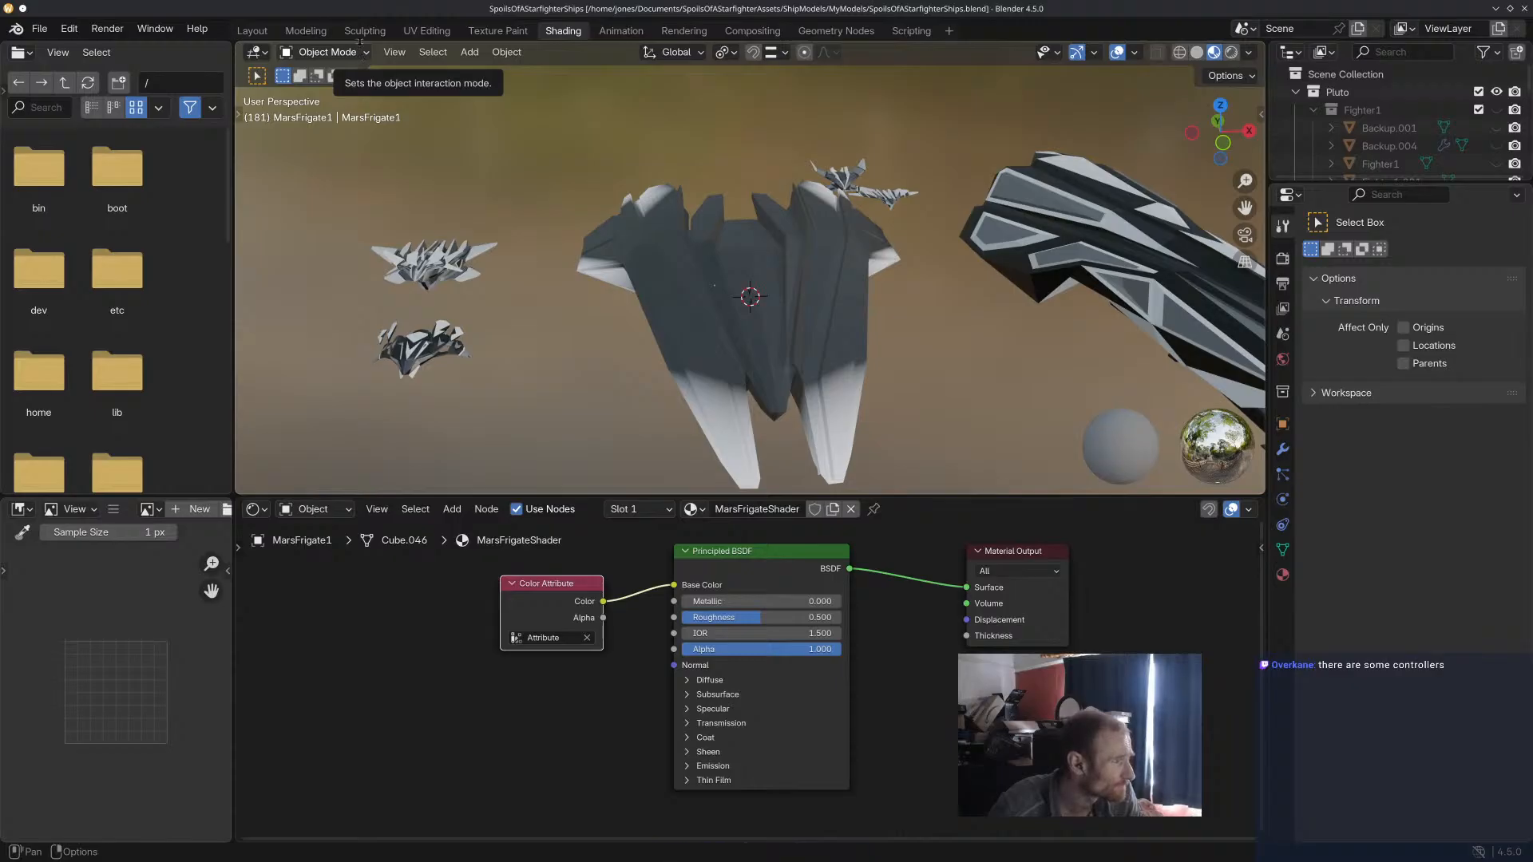
# Return to the Modeling workspace and examine the frigate's vertex colours from several sides against the neighbouring ships.
pyautogui.click(306, 30)
pyautogui.moveTo(727, 401); pyautogui.dragTo(575, 455, button='middle')
pyautogui.scroll(5, 686, 359)
pyautogui.scroll(-3, 678, 364)
pyautogui.moveTo(691, 453); pyautogui.dragTo(790, 447, button='middle')
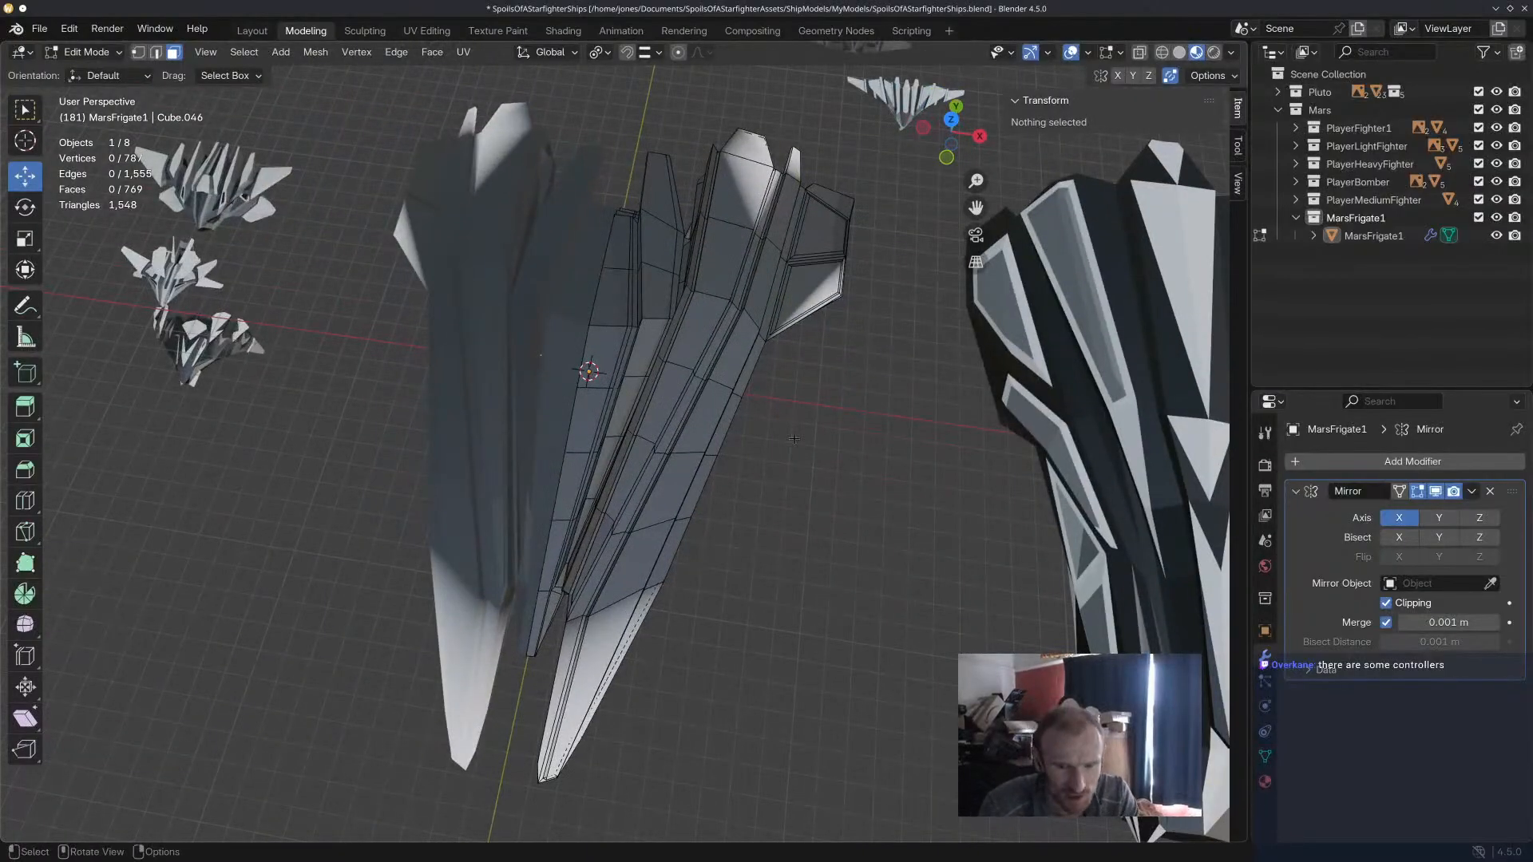
pyautogui.moveTo(795, 438); pyautogui.dragTo(733, 415, button='middle')
pyautogui.scroll(4, 792, 381)
pyautogui.scroll(-5, 792, 381)
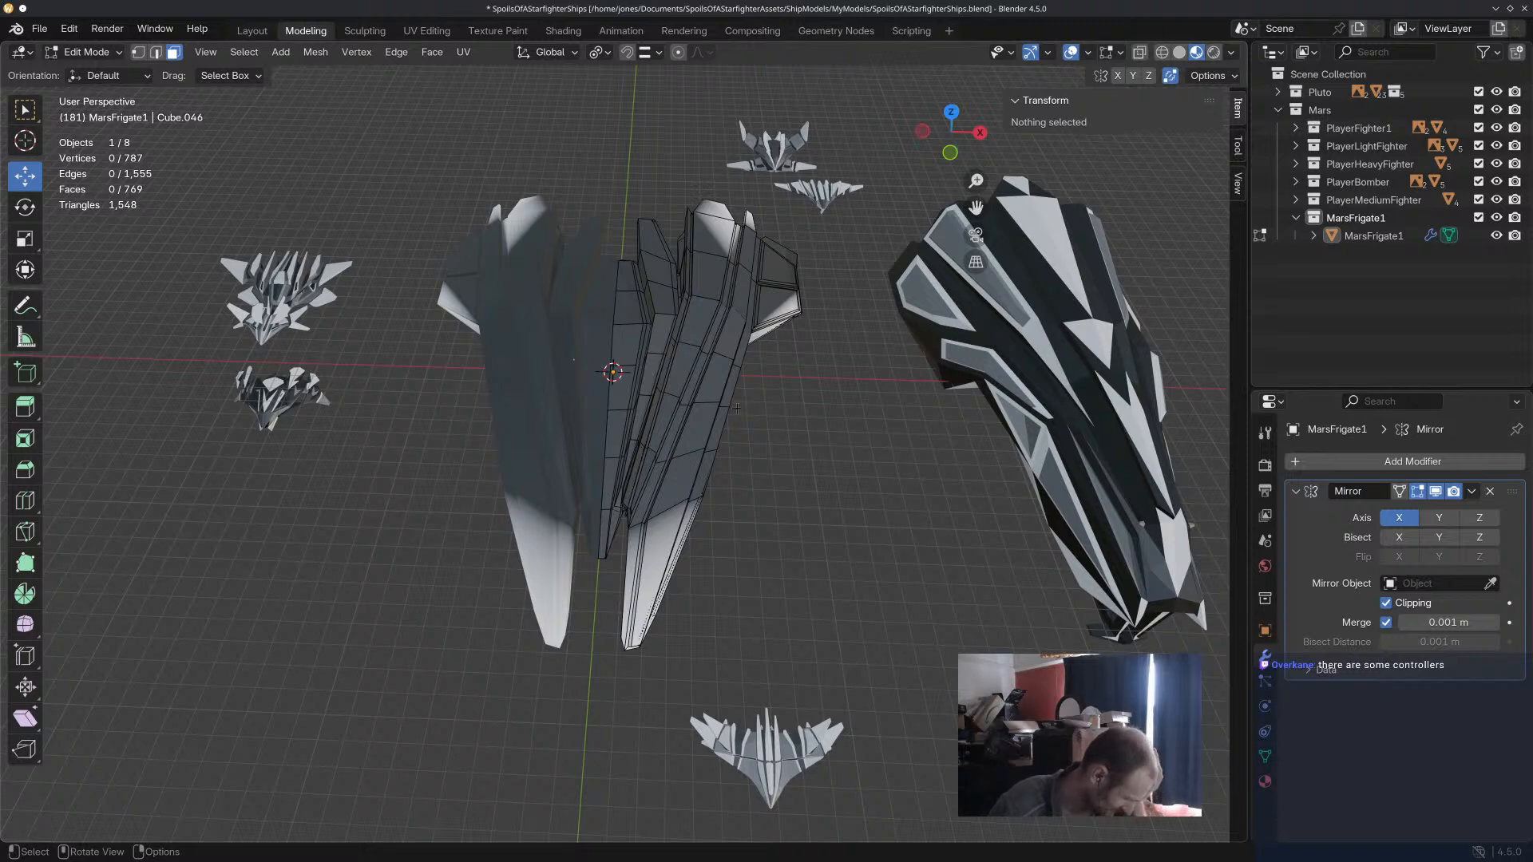
pyautogui.moveTo(735, 435); pyautogui.dragTo(710, 429, button='middle')
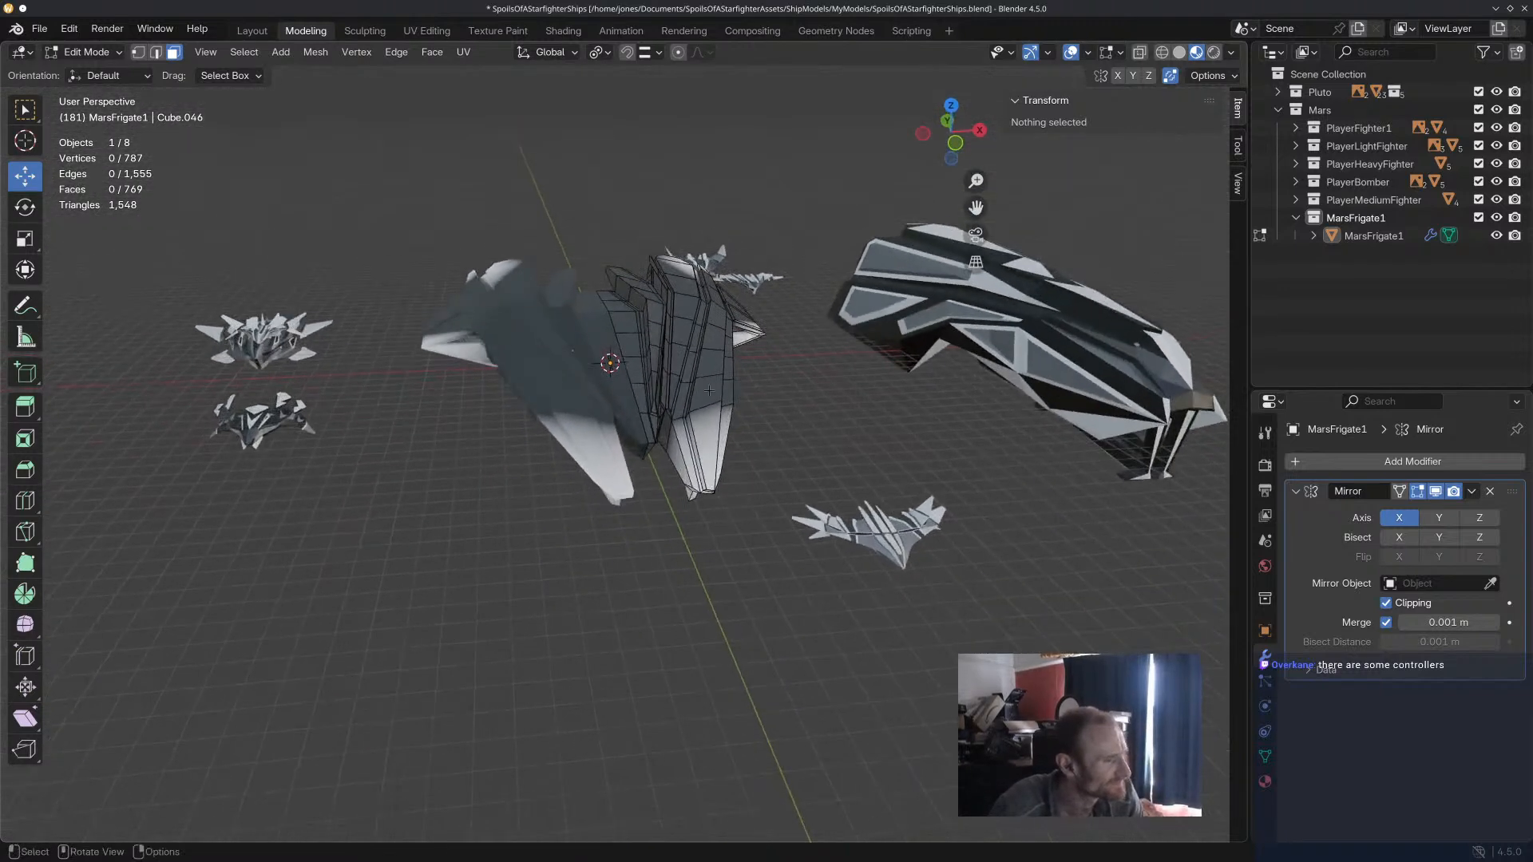
# Switch the frigate from Edit Mode to Vertex Paint mode and save the Blender file.
pyautogui.scroll(3, 707, 427)
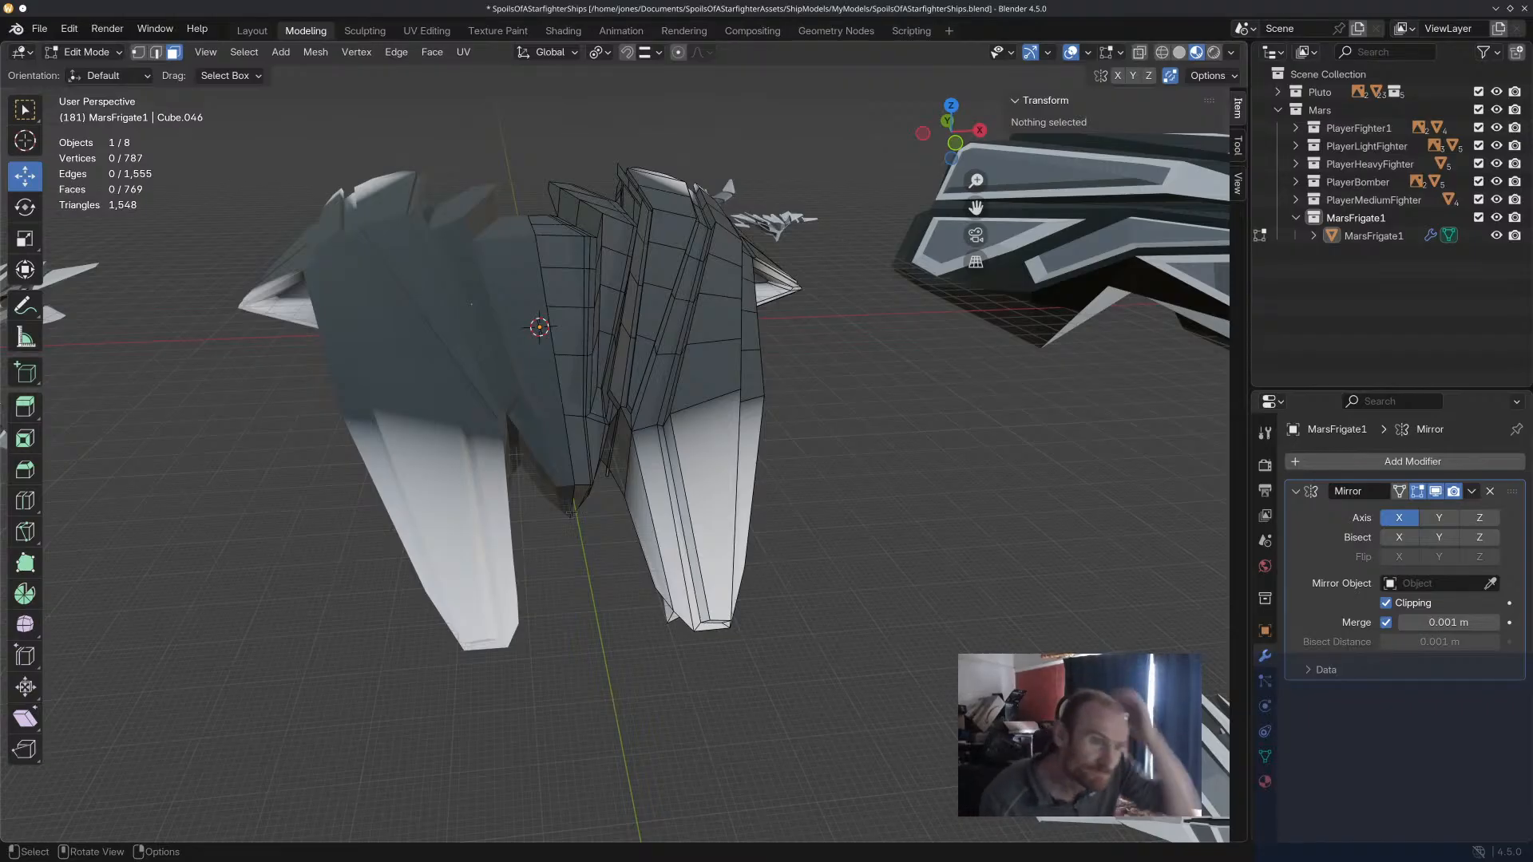
pyautogui.moveTo(762, 371); pyautogui.dragTo(721, 384, button='middle')
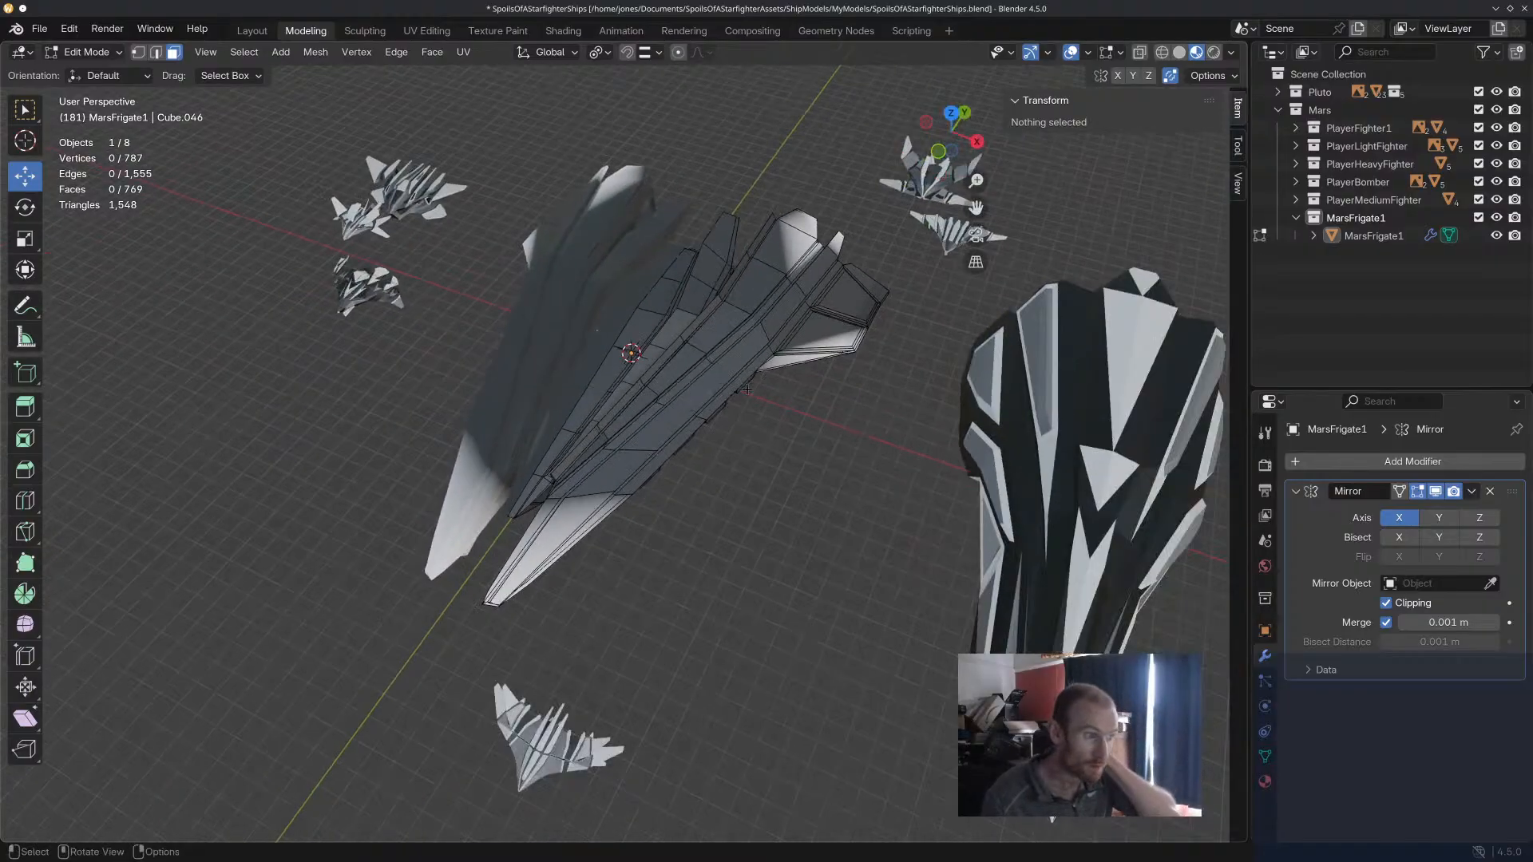
pyautogui.click(86, 52)
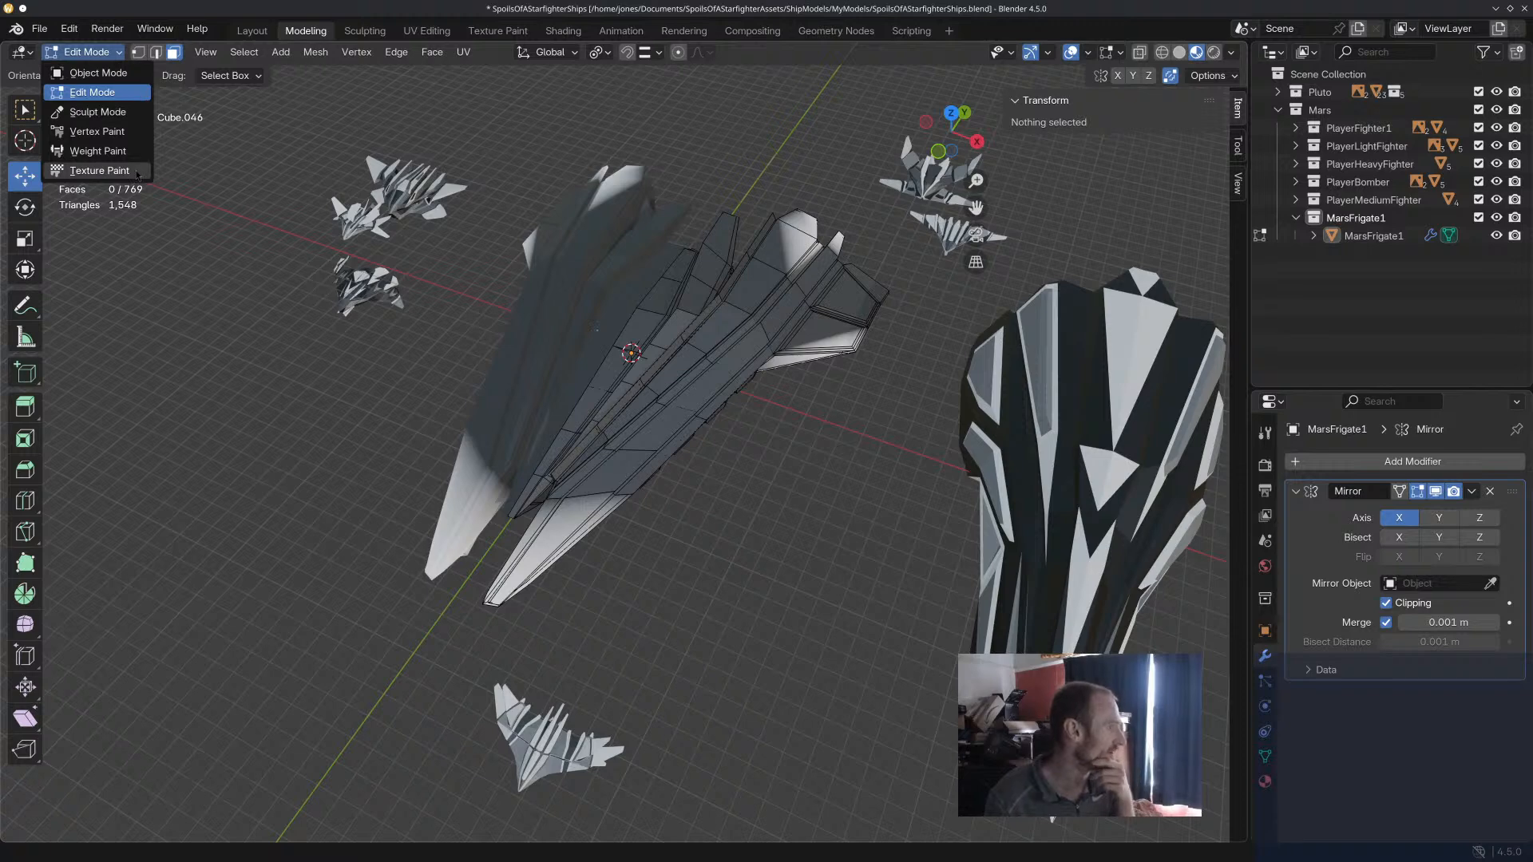
pyautogui.click(136, 133)
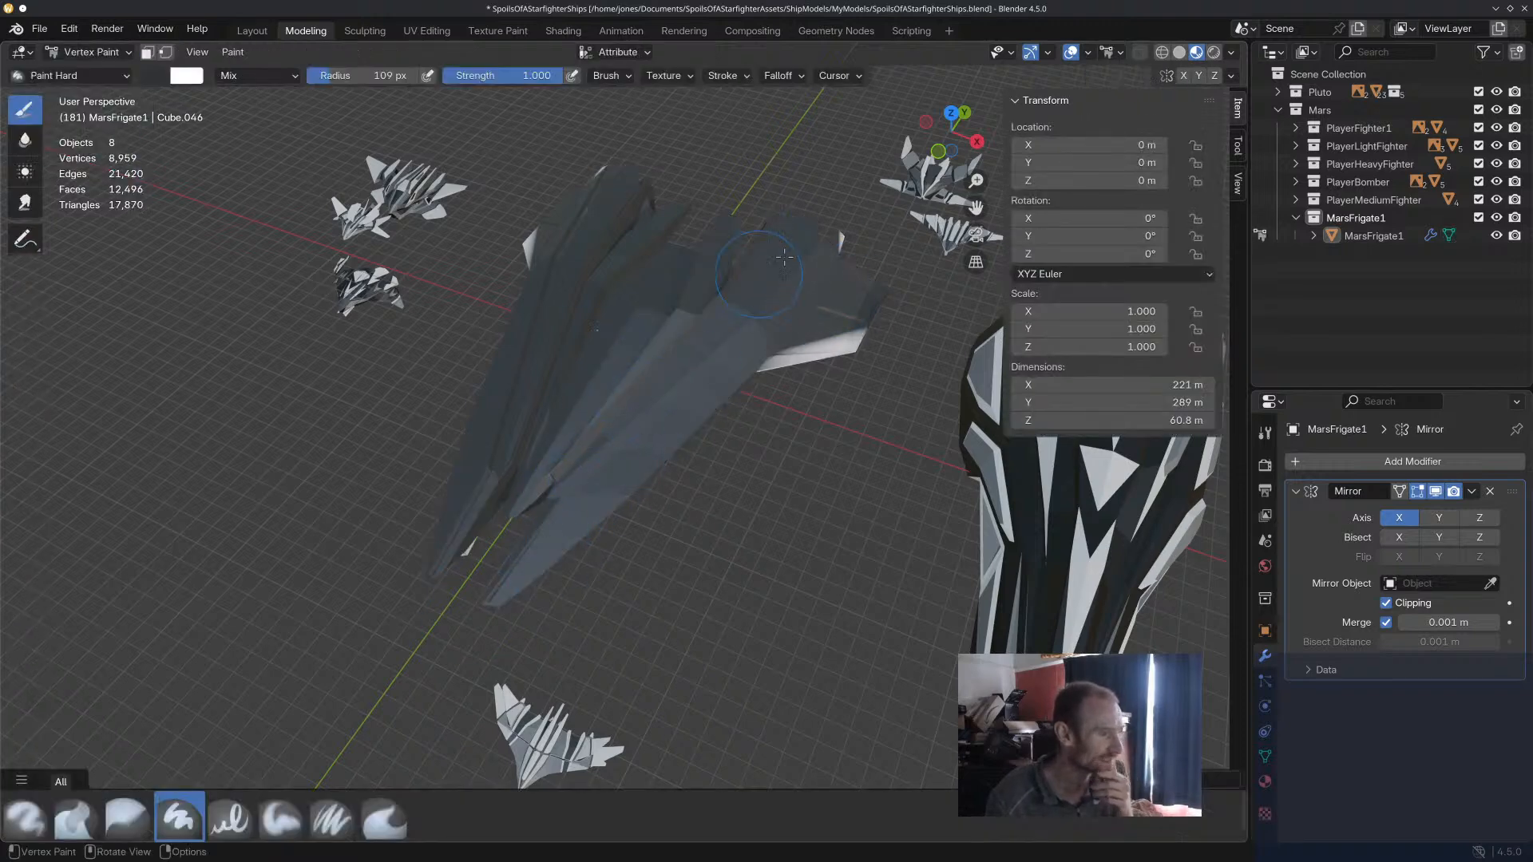
pyautogui.moveTo(808, 368); pyautogui.dragTo(677, 443, button='middle')
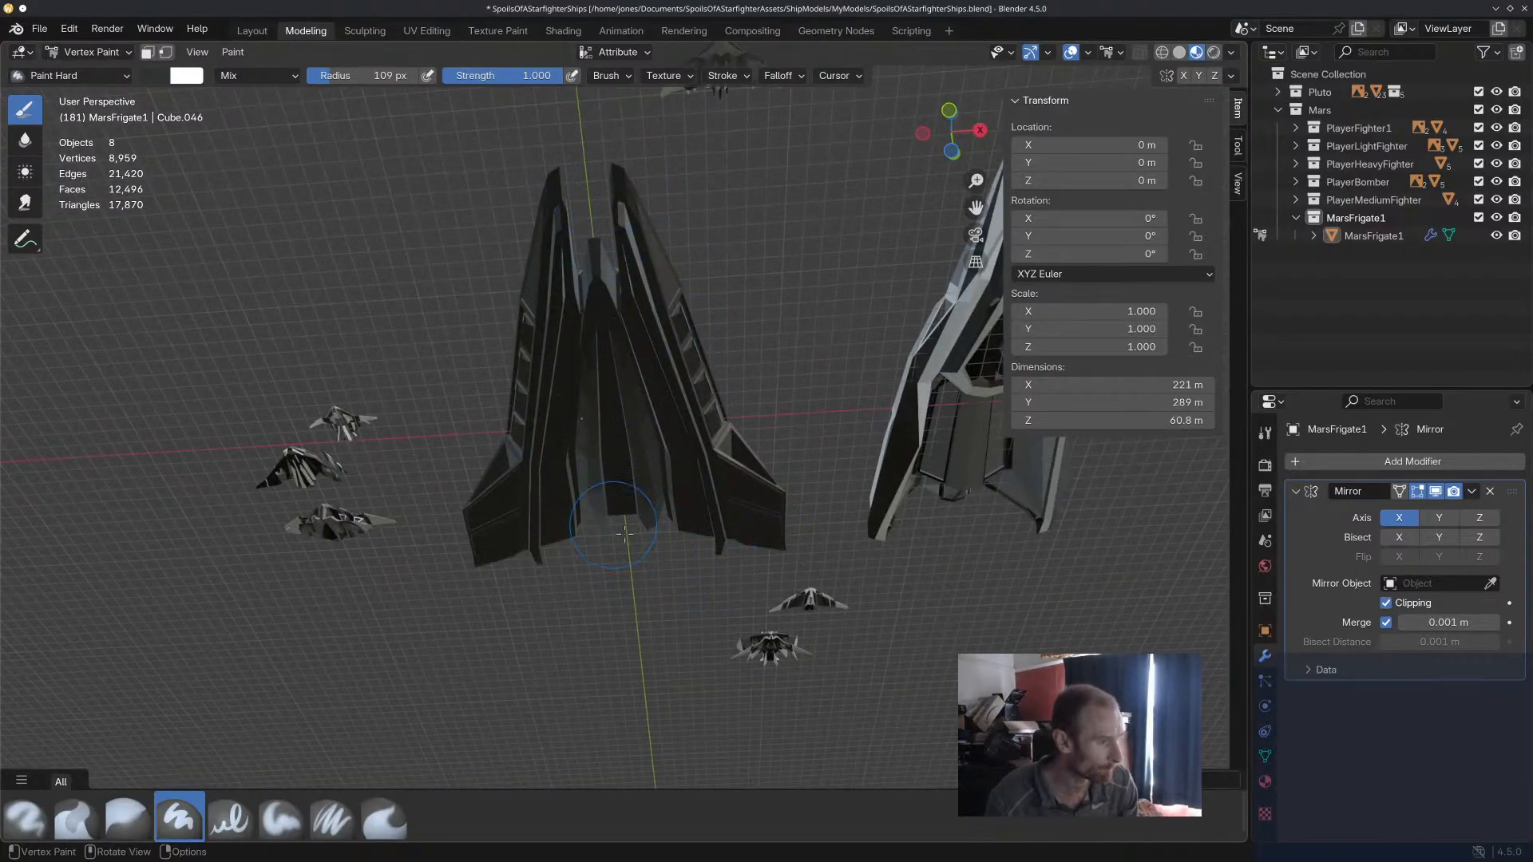
pyautogui.moveTo(715, 296); pyautogui.dragTo(247, 194, button='middle')
pyautogui.hotkey('ctrl', 's')
pyautogui.scroll(6, 650, 362)
pyautogui.scroll(-4, 650, 362)
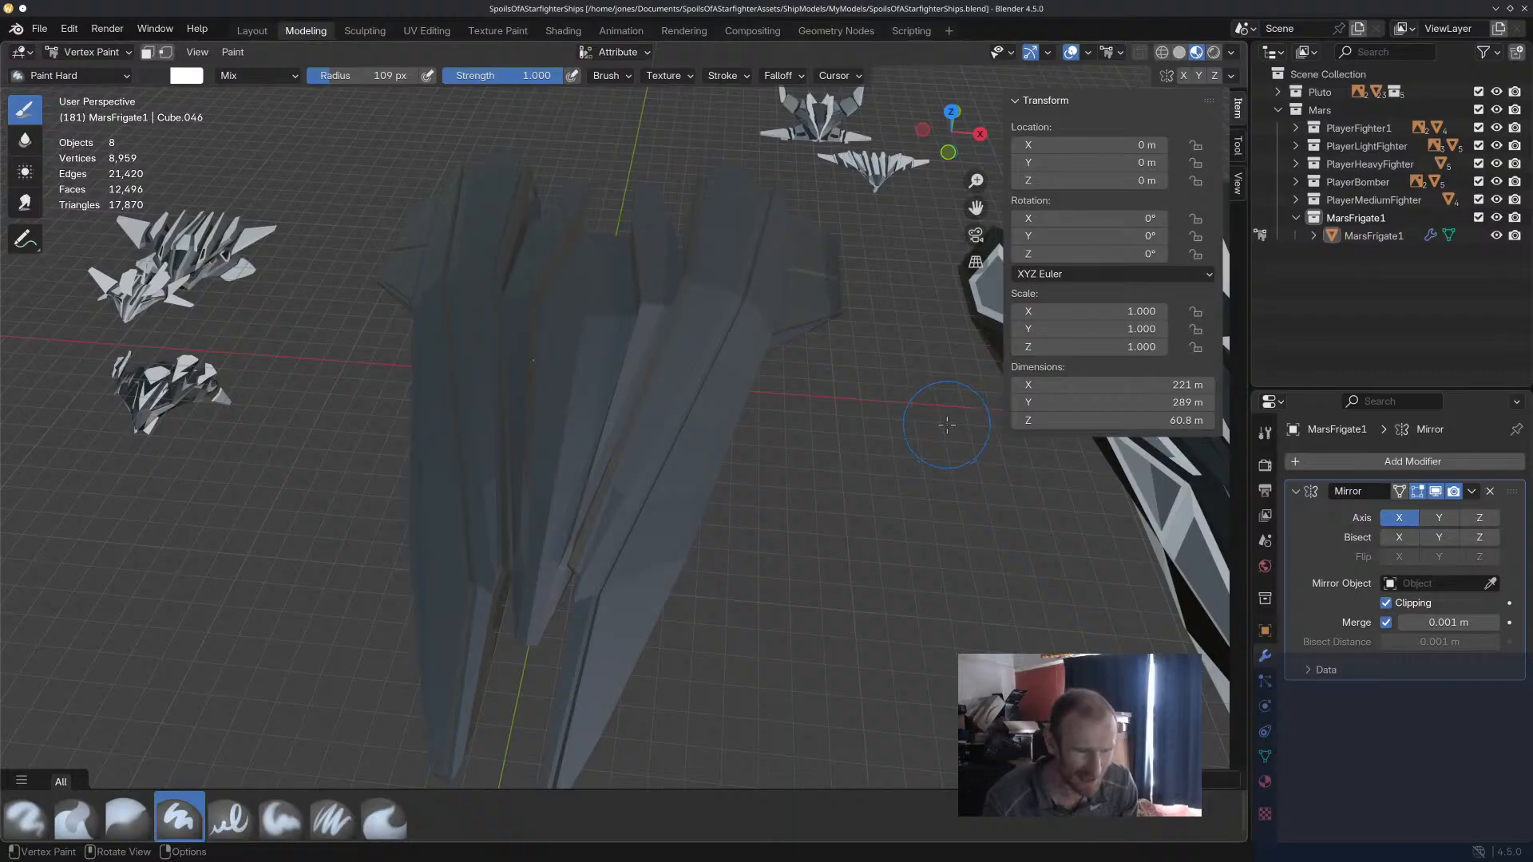
# Show the paint brush settings and pick a swatch from the Palette.001 colour palette.
pyautogui.click(1265, 432)
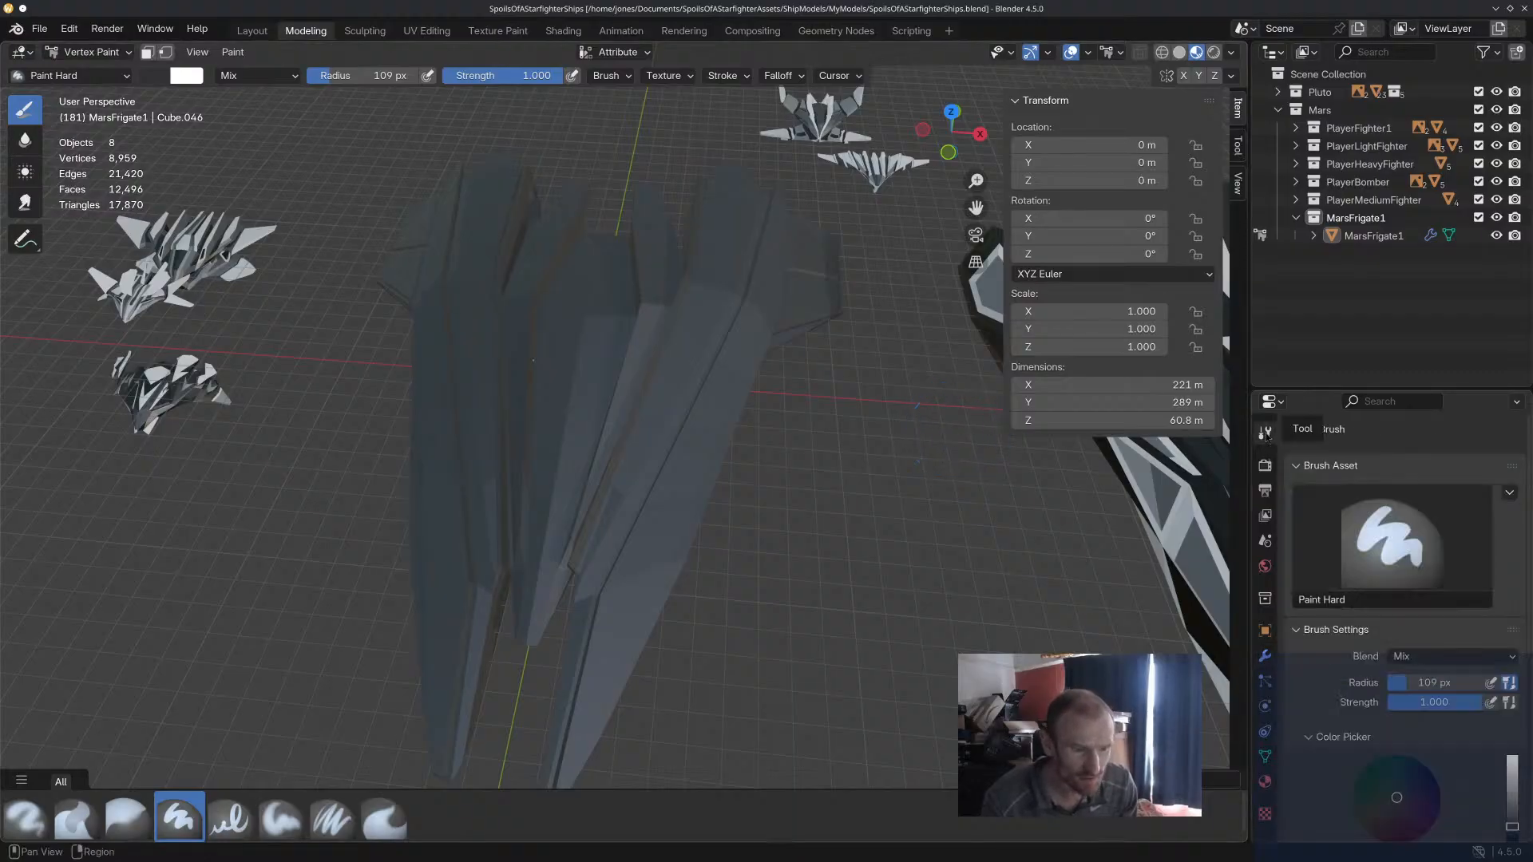
pyautogui.scroll(-8, 1295, 680)
pyautogui.click(1342, 666)
pyautogui.click(1372, 666)
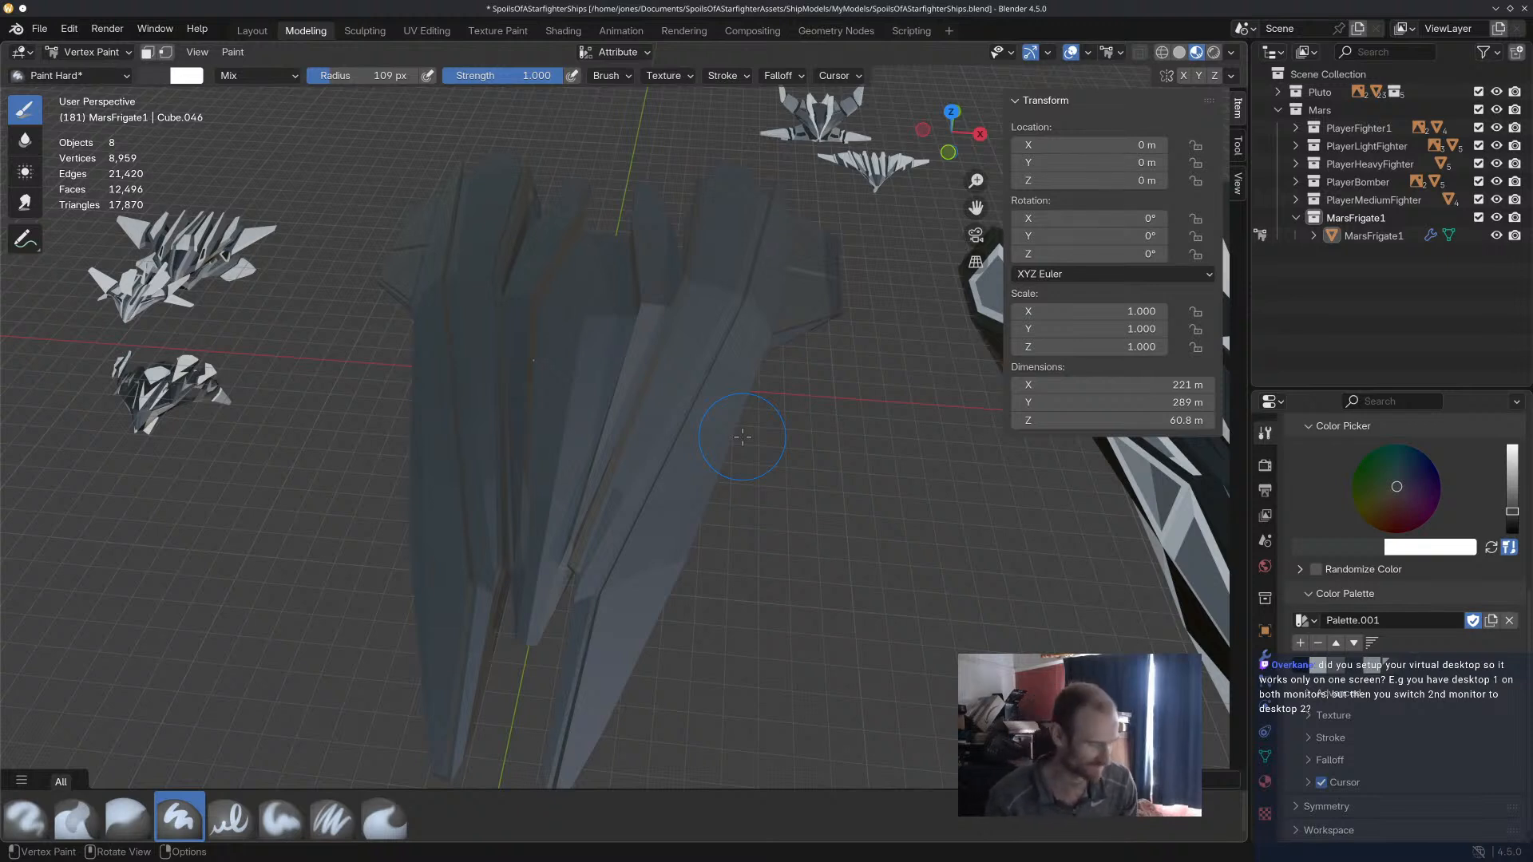
pyautogui.press('ctrl+super+Left')
pyautogui.press('ctrl+super+Right')
pyautogui.press('ctrl+super+Left')
pyautogui.press('ctrl+super+Right')
pyautogui.press('ctrl+super+Left')
pyautogui.press('ctrl+super+Right')
pyautogui.press('ctrl+super+Left')
pyautogui.press('ctrl+super+Right')
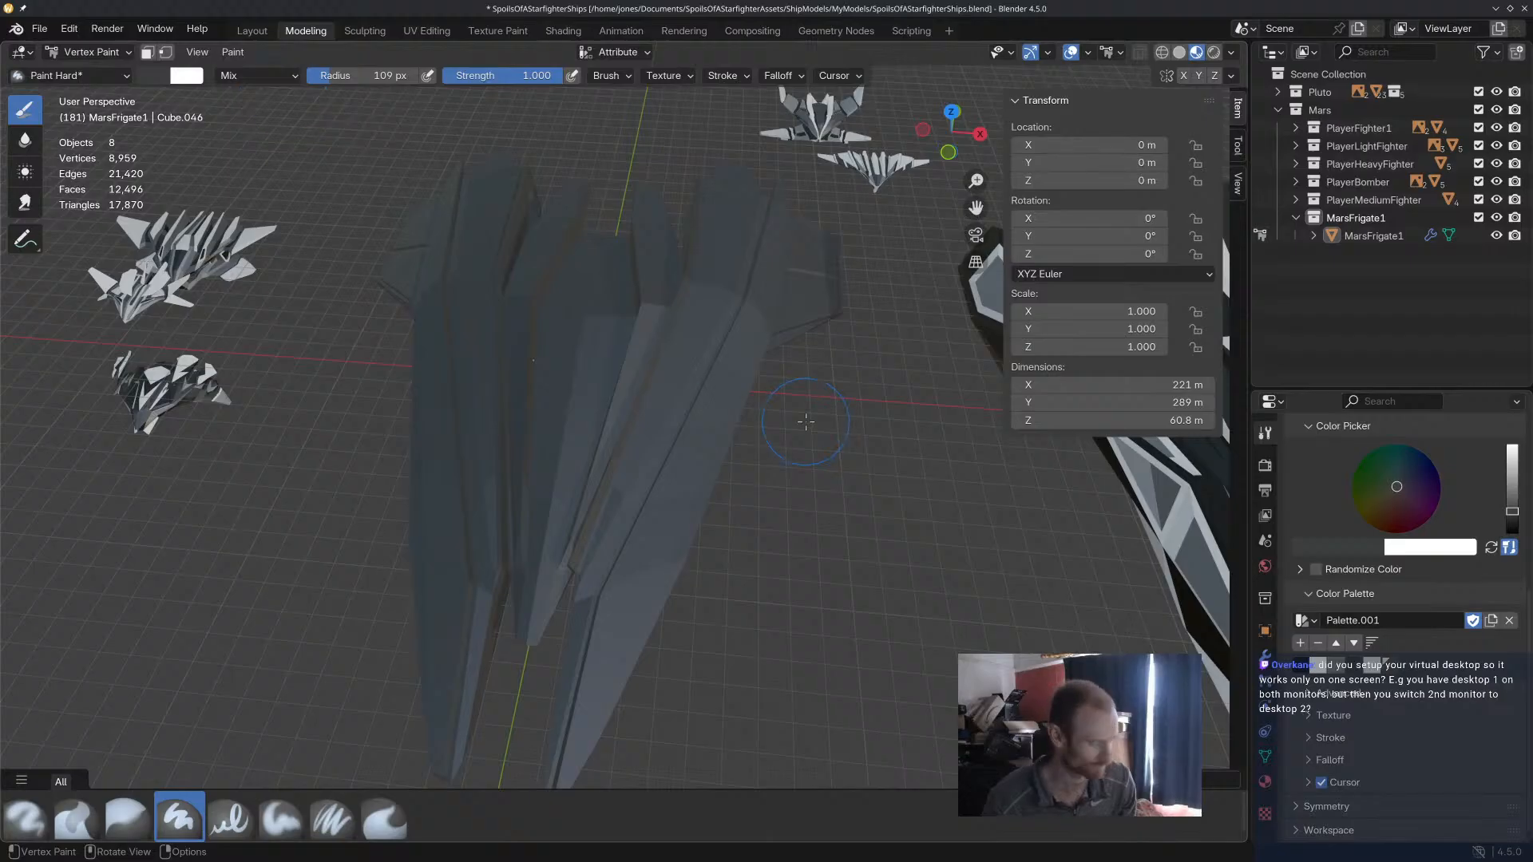
pyautogui.press('ctrl+super+Right')
pyautogui.press('ctrl+super+Left')
pyautogui.press('ctrl+super+Right')
pyautogui.press('ctrl+super+Left')
pyautogui.press('ctrl+super+Right')
pyautogui.press('ctrl+super+Left')
pyautogui.press('ctrl+super+Right')
pyautogui.press('ctrl+super+Left')
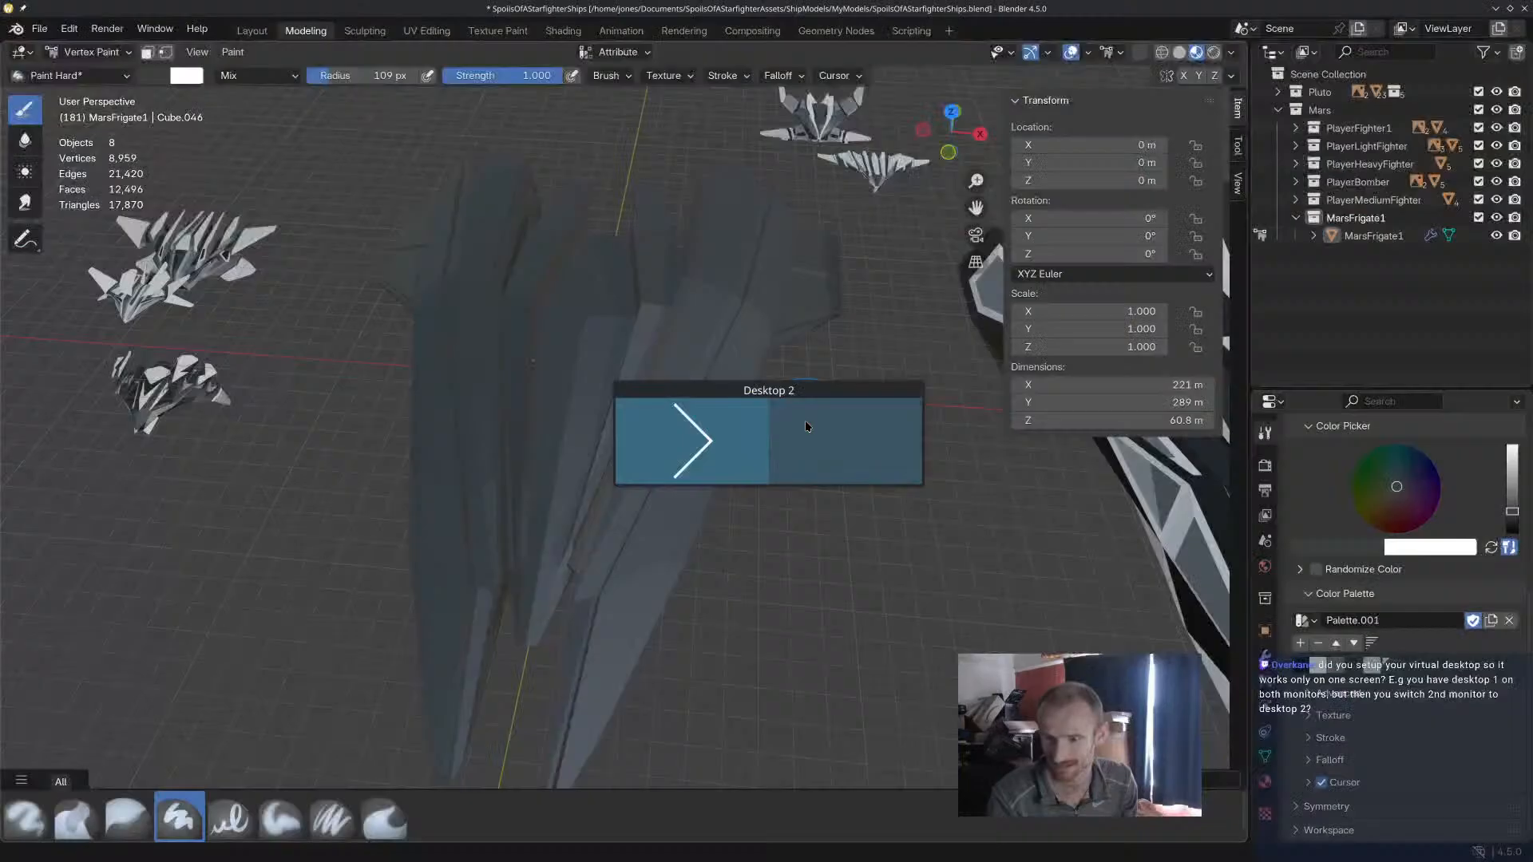
pyautogui.press('ctrl+super+Right')
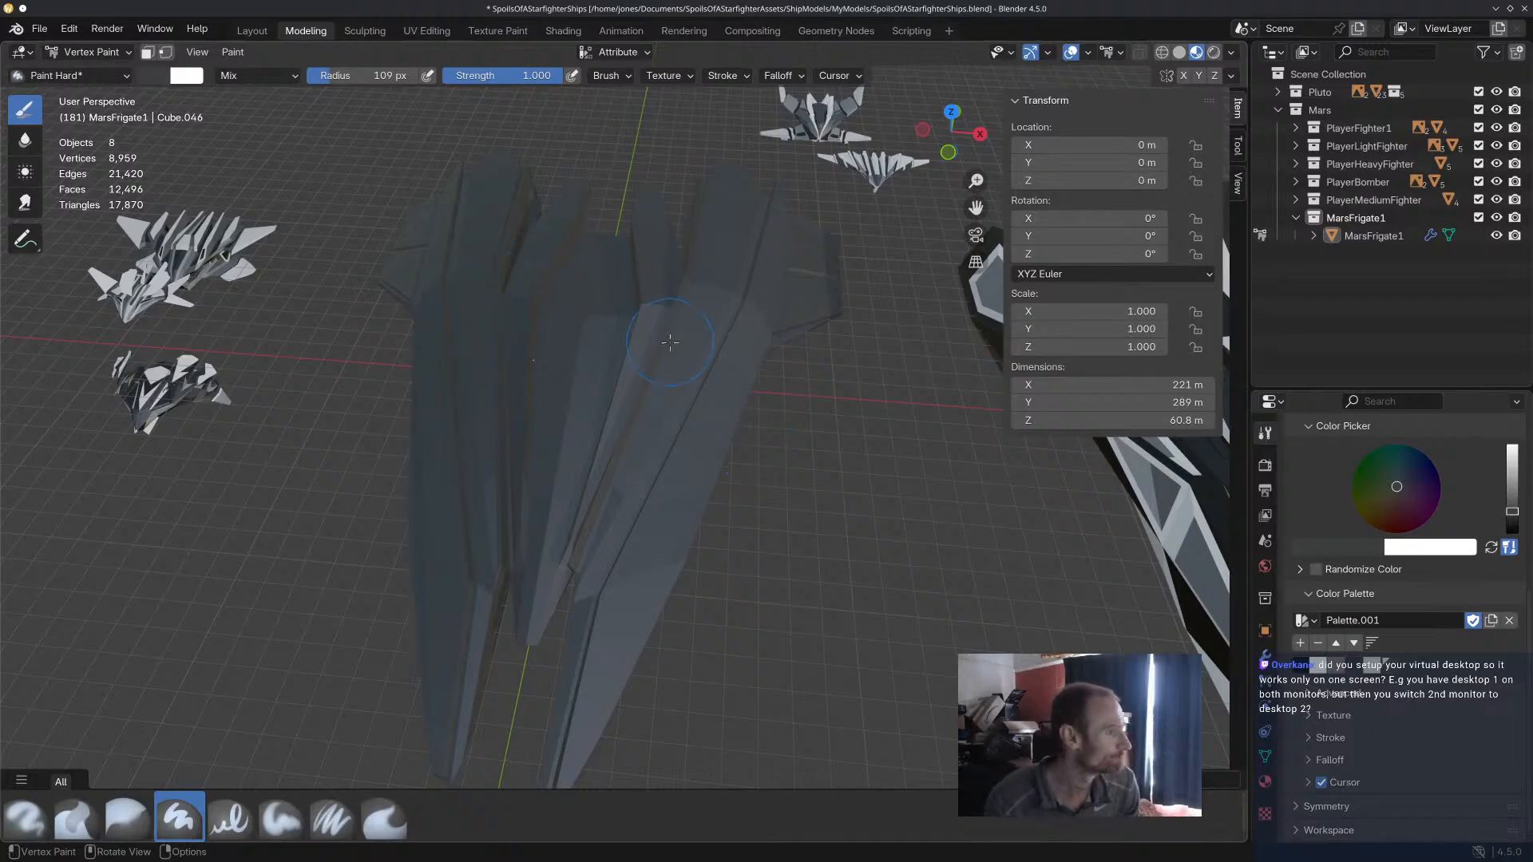
# Examine the frigate's hull panels from the front, side, above and below to plan the colouring.
pyautogui.moveTo(868, 460)
pyautogui.mouseDown(button='middle')
pyautogui.moveTo(825, 421)
pyautogui.moveTo(796, 432)
pyautogui.mouseUp(button='middle')
pyautogui.scroll(-4, 762, 430)
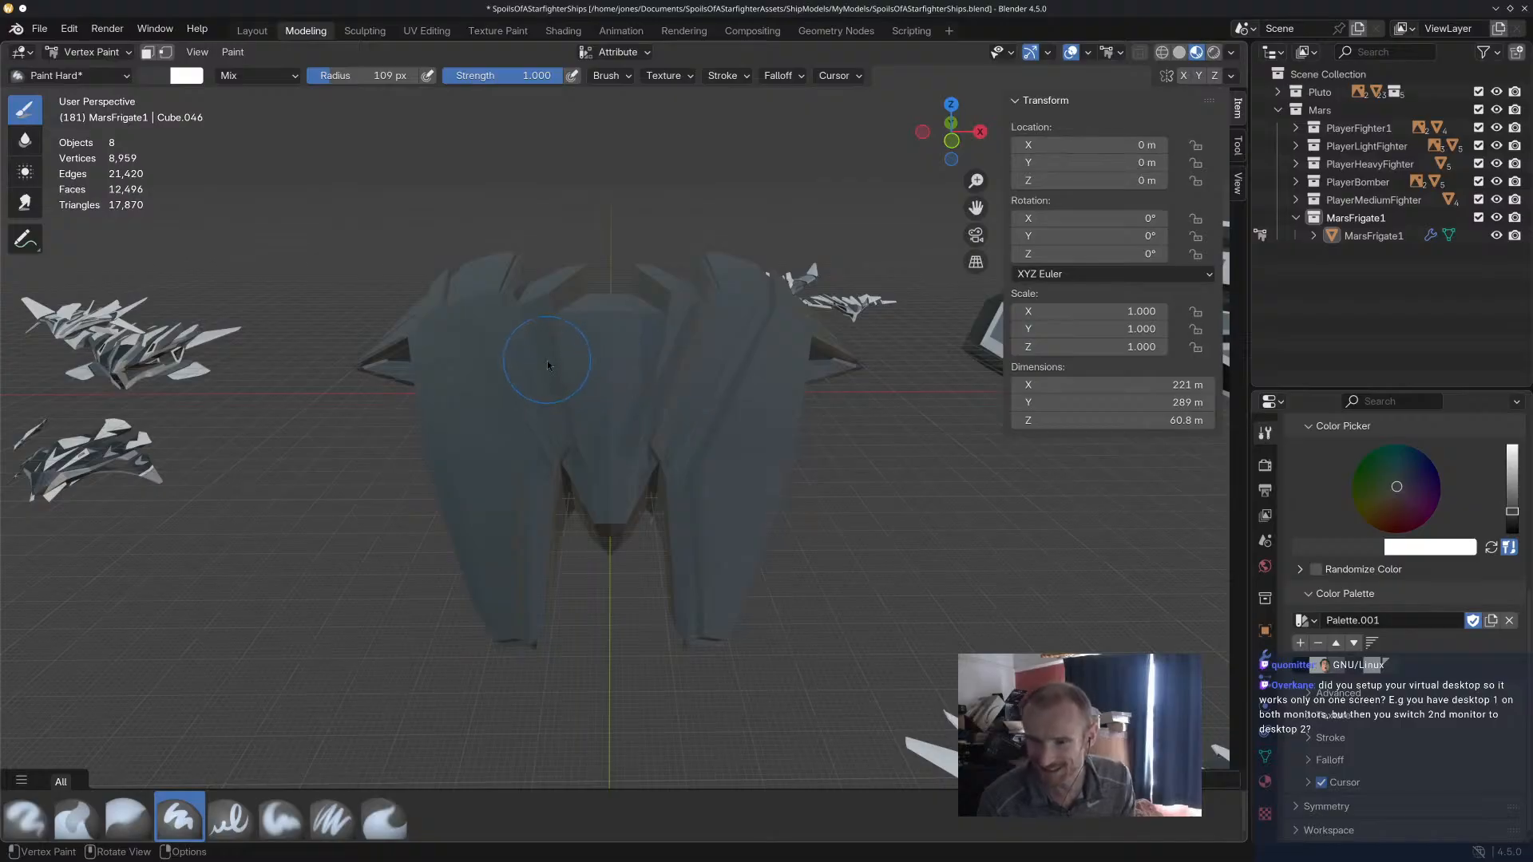
pyautogui.moveTo(682, 412)
pyautogui.mouseDown(button='middle')
pyautogui.moveTo(637, 424)
pyautogui.moveTo(746, 347)
pyautogui.moveTo(743, 363)
pyautogui.moveTo(722, 254)
pyautogui.moveTo(806, 268)
pyautogui.moveTo(799, 283)
pyautogui.mouseUp(button='middle')
pyautogui.scroll(4, 664, 431)
pyautogui.scroll(4, 717, 329)
pyautogui.scroll(-4, 714, 314)
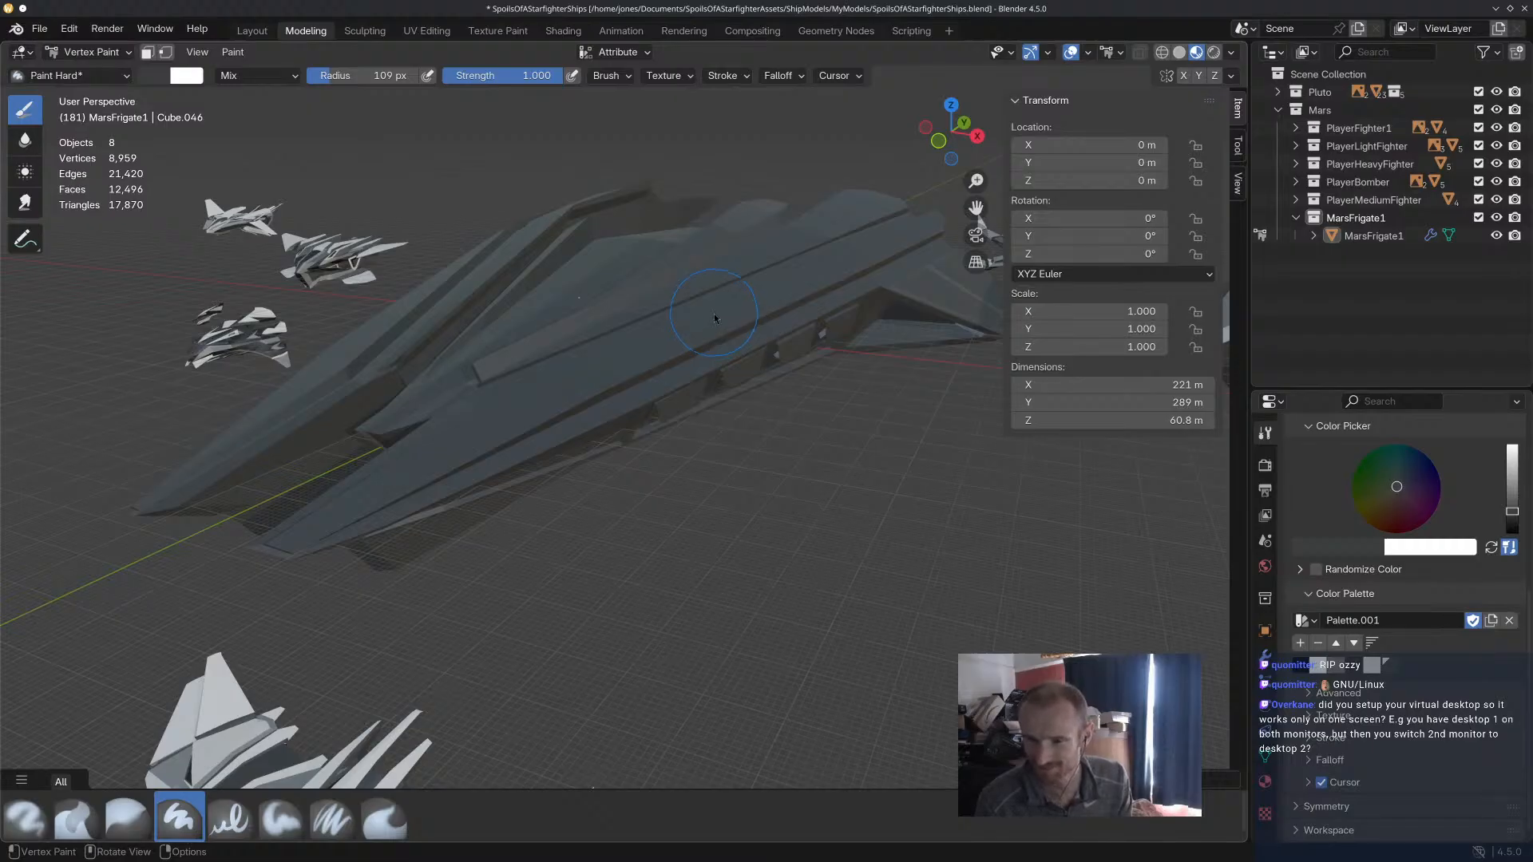
pyautogui.moveTo(681, 316); pyautogui.dragTo(633, 314, button='middle')
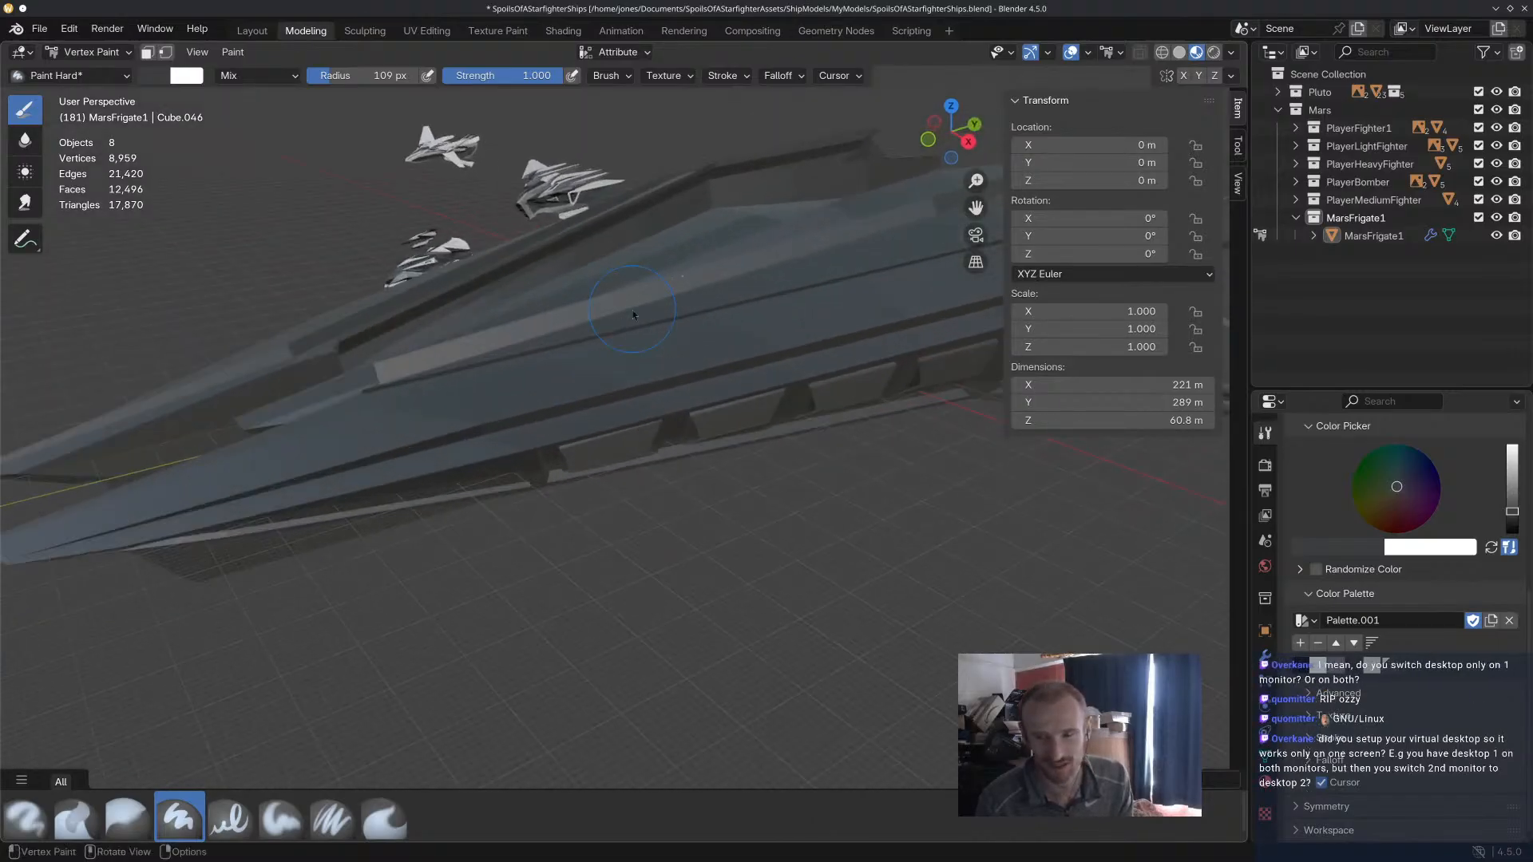
pyautogui.scroll(-4, 653, 358)
pyautogui.scroll(2, 669, 334)
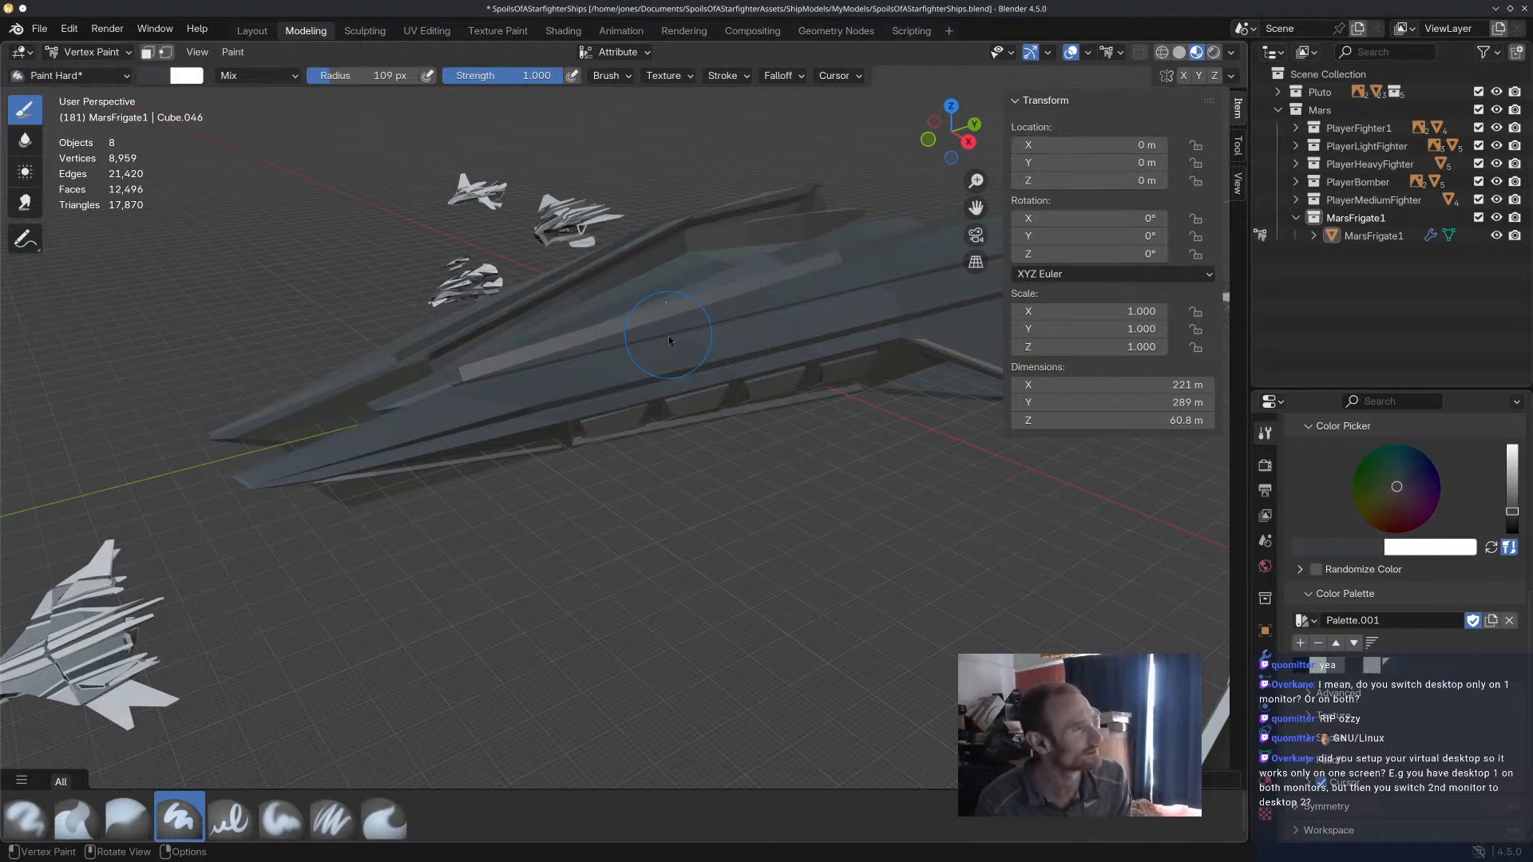
pyautogui.moveTo(668, 335); pyautogui.dragTo(746, 354, button='middle')
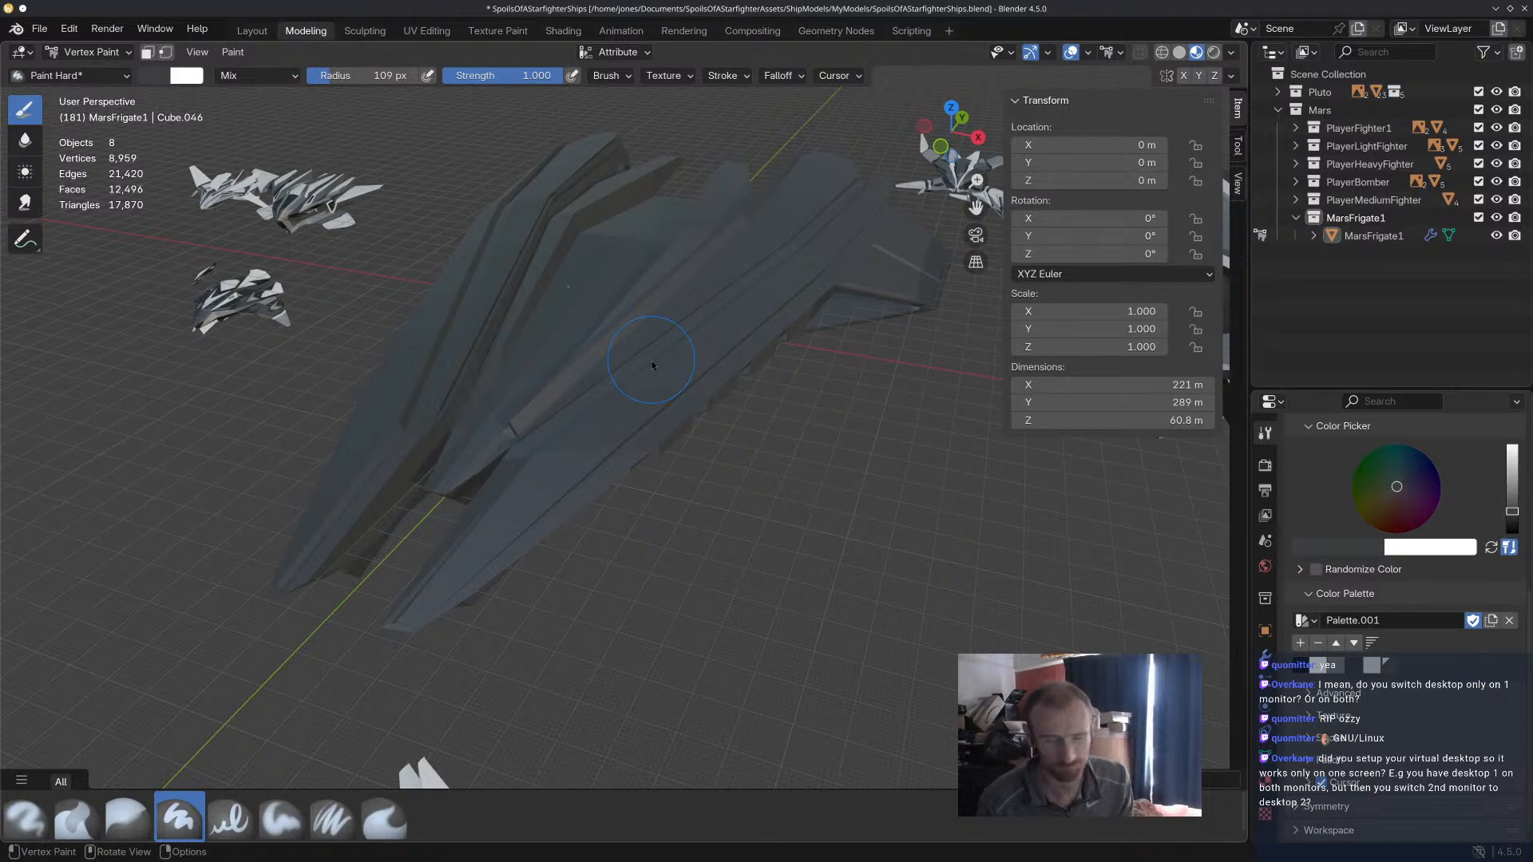
pyautogui.moveTo(640, 362)
pyautogui.mouseDown(button='middle')
pyautogui.moveTo(712, 200)
pyautogui.moveTo(741, 276)
pyautogui.mouseUp(button='middle')
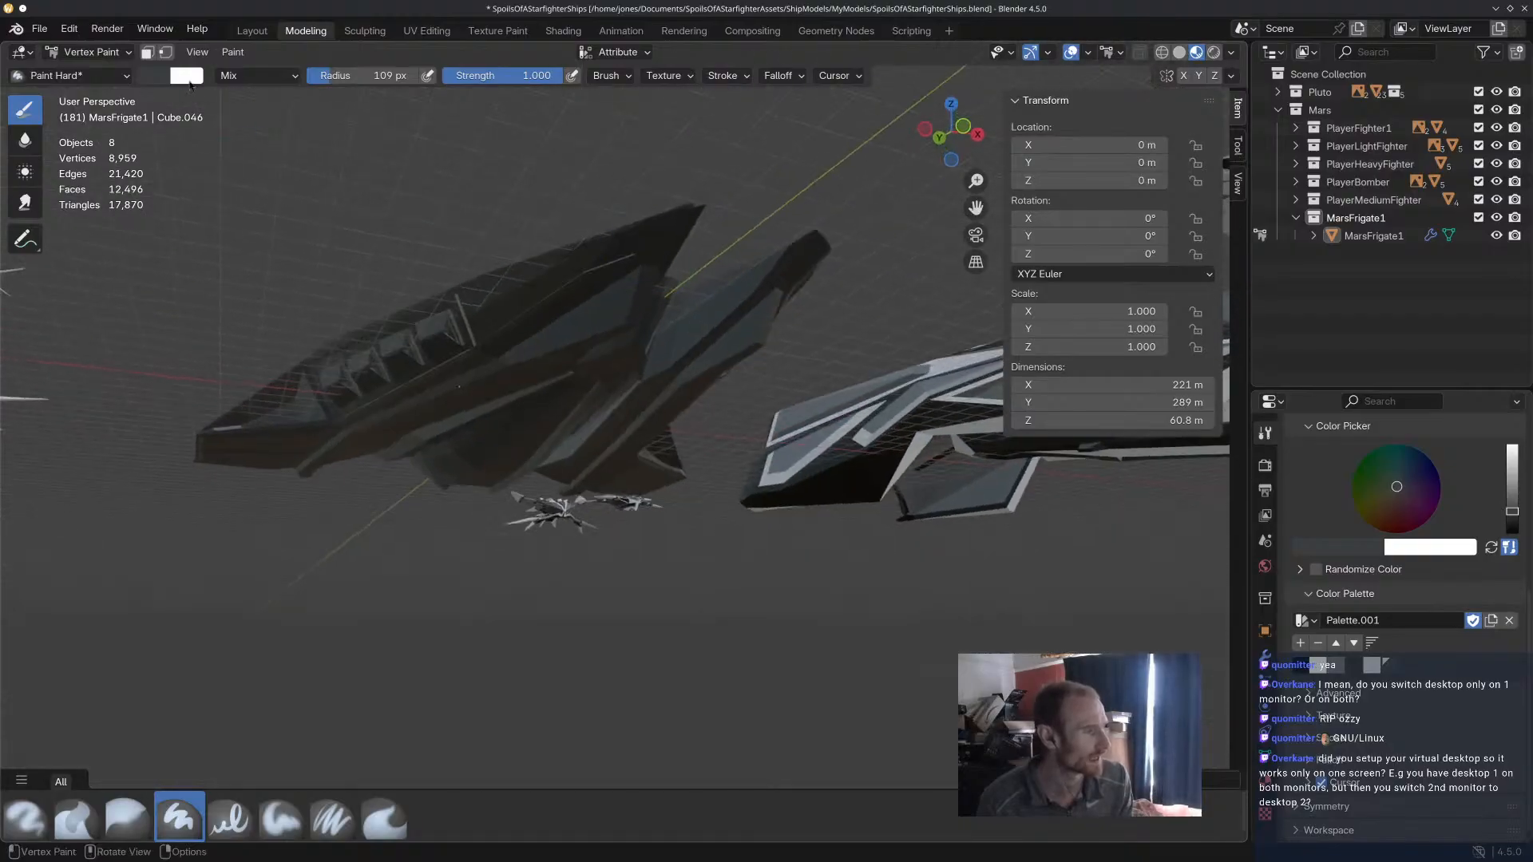
# Return the frigate from Vertex Paint to Edit Mode for selecting faces.
pyautogui.click(152, 52)
pyautogui.click(149, 52)
pyautogui.moveTo(635, 263)
pyautogui.mouseDown(button='middle')
pyautogui.moveTo(591, 266)
pyautogui.moveTo(534, 208)
pyautogui.moveTo(535, 144)
pyautogui.moveTo(534, 237)
pyautogui.moveTo(575, 359)
pyautogui.moveTo(711, 332)
pyautogui.moveTo(694, 408)
pyautogui.moveTo(718, 345)
pyautogui.moveTo(662, 260)
pyautogui.mouseUp(button='middle')
pyautogui.click(88, 52)
pyautogui.click(98, 92)
# Select the small face at the forward end of the raised fin beside the frigate's centre hull.
pyautogui.scroll(2, 685, 341)
pyautogui.moveTo(685, 341); pyautogui.dragTo(648, 391, button='middle')
pyautogui.scroll(2, 588, 345)
pyautogui.scroll(-3, 585, 319)
pyautogui.scroll(2, 661, 429)
pyautogui.click(648, 508)
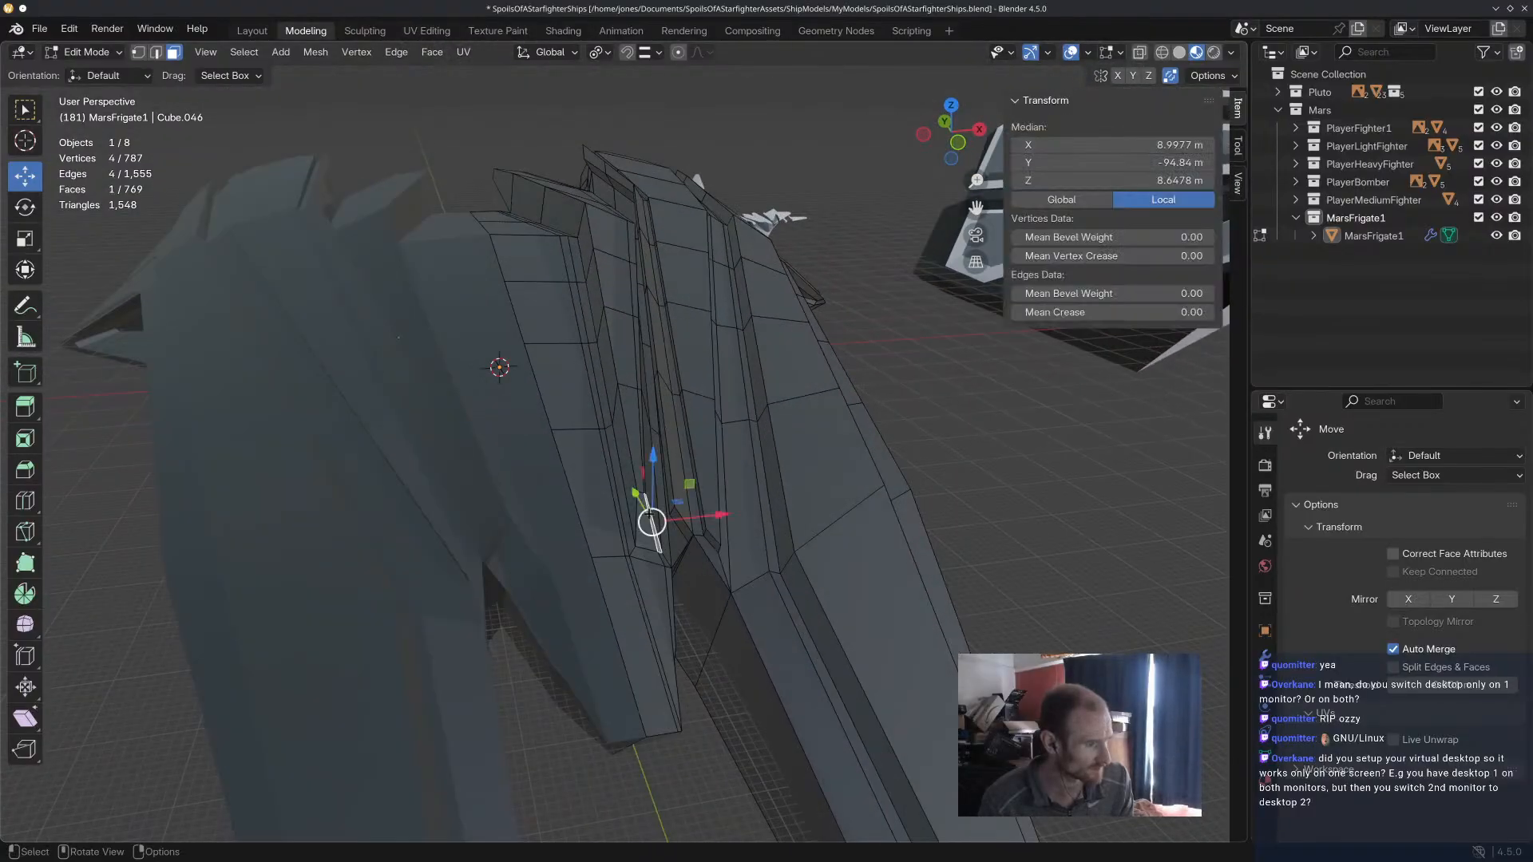
pyautogui.click(642, 527)
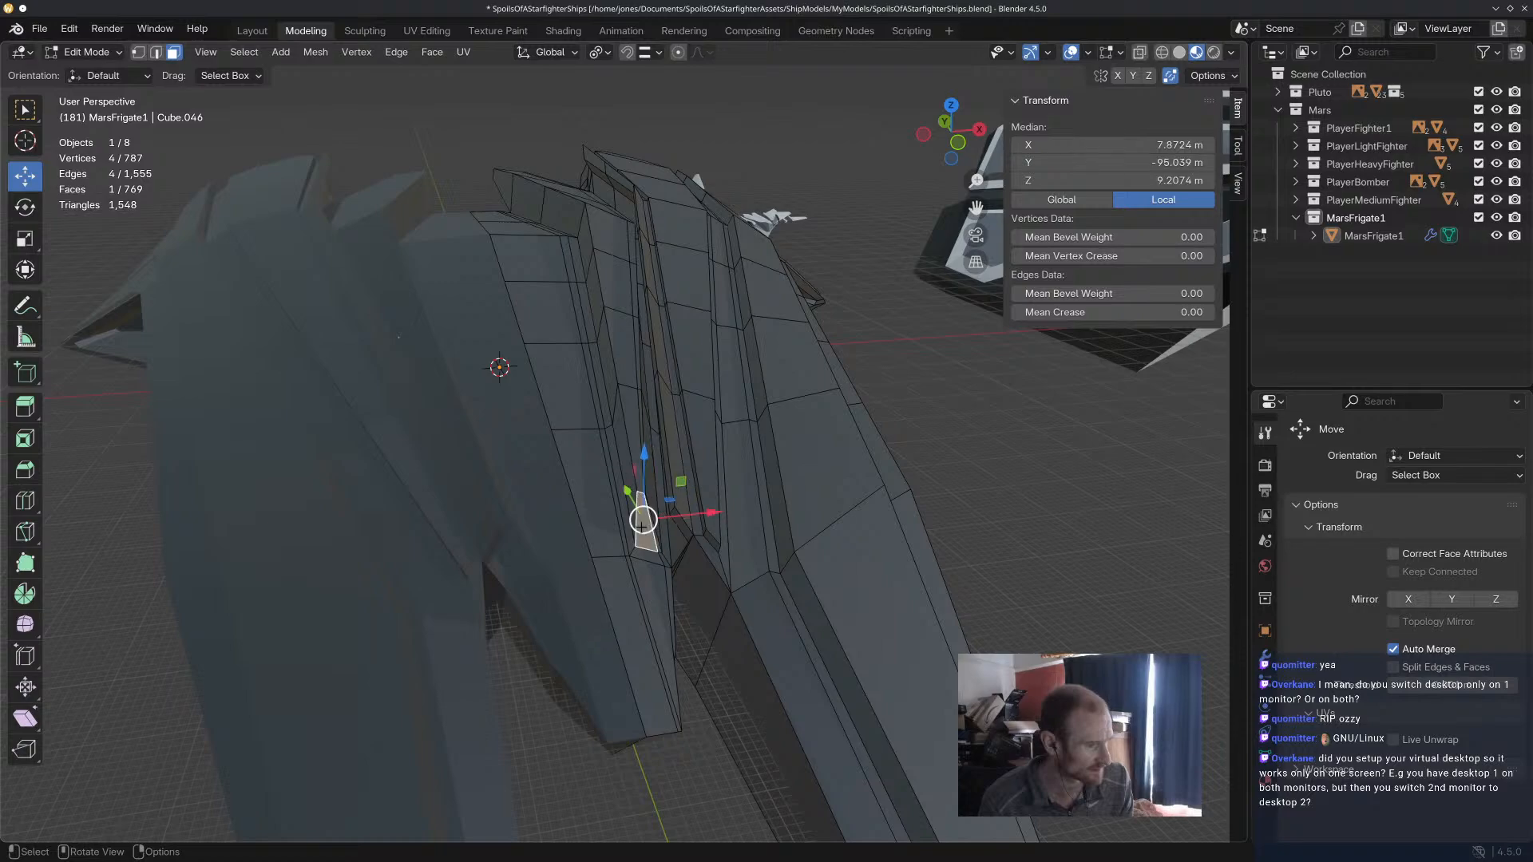
pyautogui.moveTo(643, 528); pyautogui.dragTo(487, 308, button='middle')
pyautogui.moveTo(703, 264); pyautogui.dragTo(473, 204, button='middle')
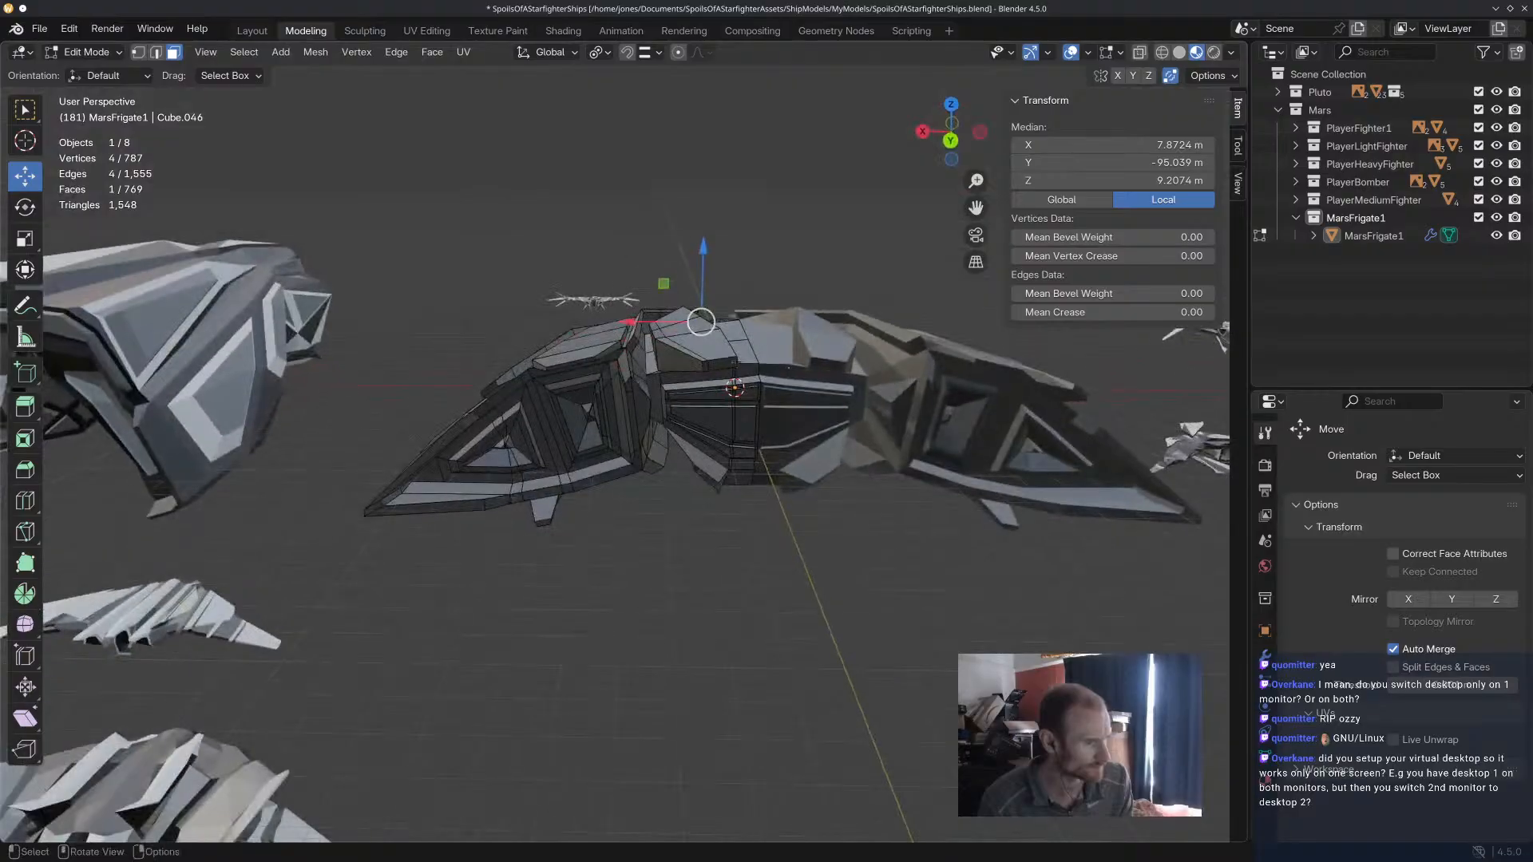
# Try to extend the face selection along the side and top of the raised fin beside the centre hull.
pyautogui.click(726, 364)
pyautogui.moveTo(725, 363)
pyautogui.mouseDown(button='middle')
pyautogui.moveTo(739, 382)
pyautogui.moveTo(815, 351)
pyautogui.moveTo(640, 332)
pyautogui.moveTo(702, 232)
pyautogui.moveTo(674, 356)
pyautogui.moveTo(676, 323)
pyautogui.moveTo(709, 320)
pyautogui.moveTo(697, 369)
pyautogui.moveTo(622, 376)
pyautogui.moveTo(499, 319)
pyautogui.moveTo(483, 273)
pyautogui.moveTo(683, 385)
pyautogui.moveTo(731, 383)
pyautogui.mouseUp(button='middle')
pyautogui.keyDown('alt'); pyautogui.click(675, 303); pyautogui.keyUp('alt')
pyautogui.keyDown('shift'); pyautogui.click(733, 382); pyautogui.keyUp('shift')
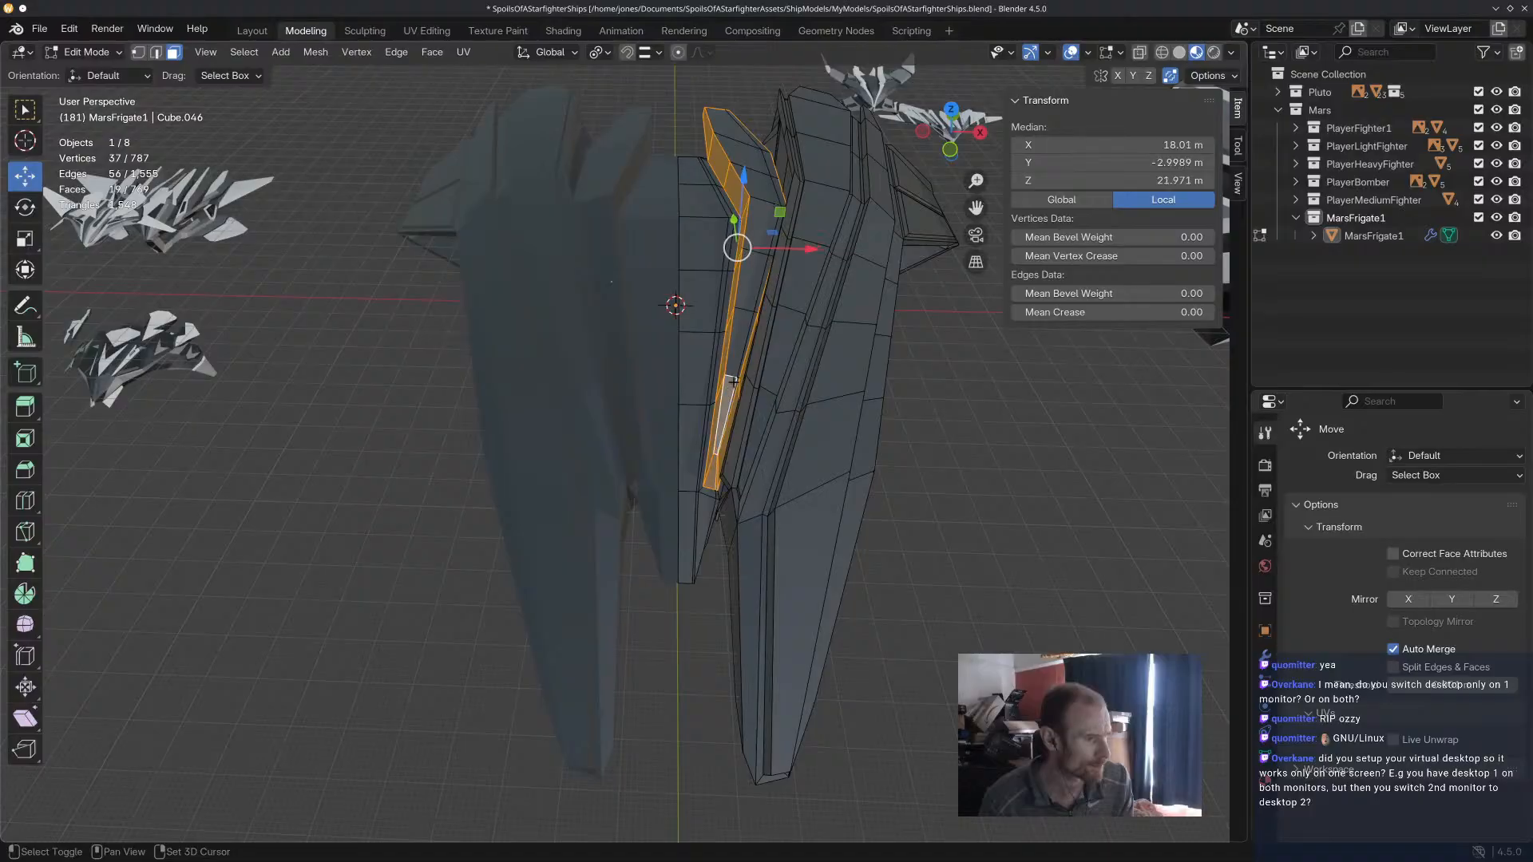
pyautogui.keyDown('shift'); pyautogui.click(742, 365); pyautogui.keyUp('shift')
pyautogui.keyDown('shift'); pyautogui.moveTo(736, 311); pyautogui.dragTo(749, 247); pyautogui.keyUp('shift')
pyautogui.hotkey('ctrl', 'z')
pyautogui.hotkey('ctrl', 'z')
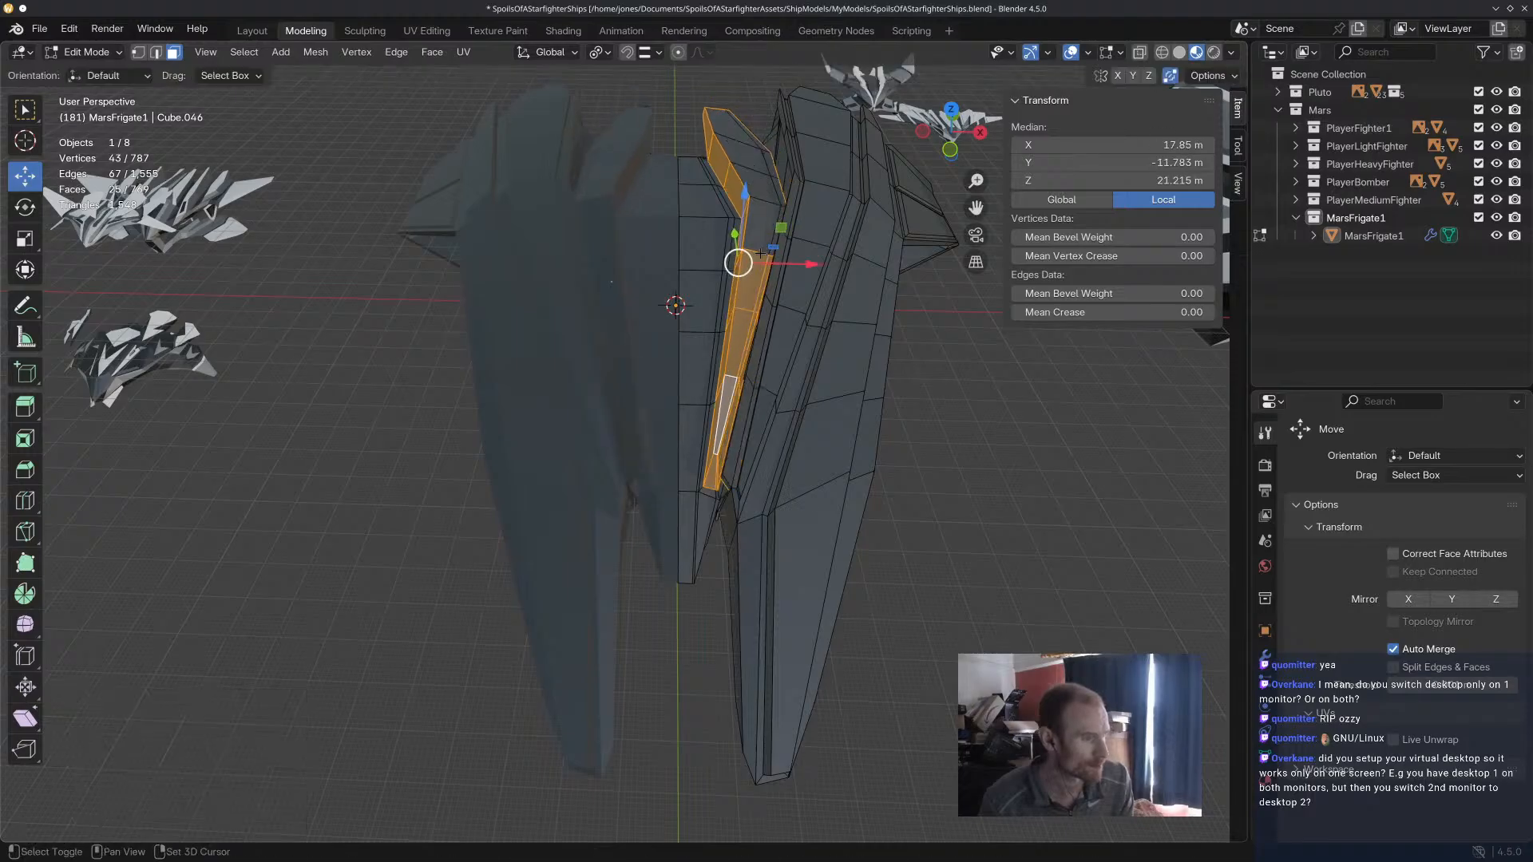
pyautogui.keyDown('shift'); pyautogui.click(760, 230); pyautogui.keyUp('shift')
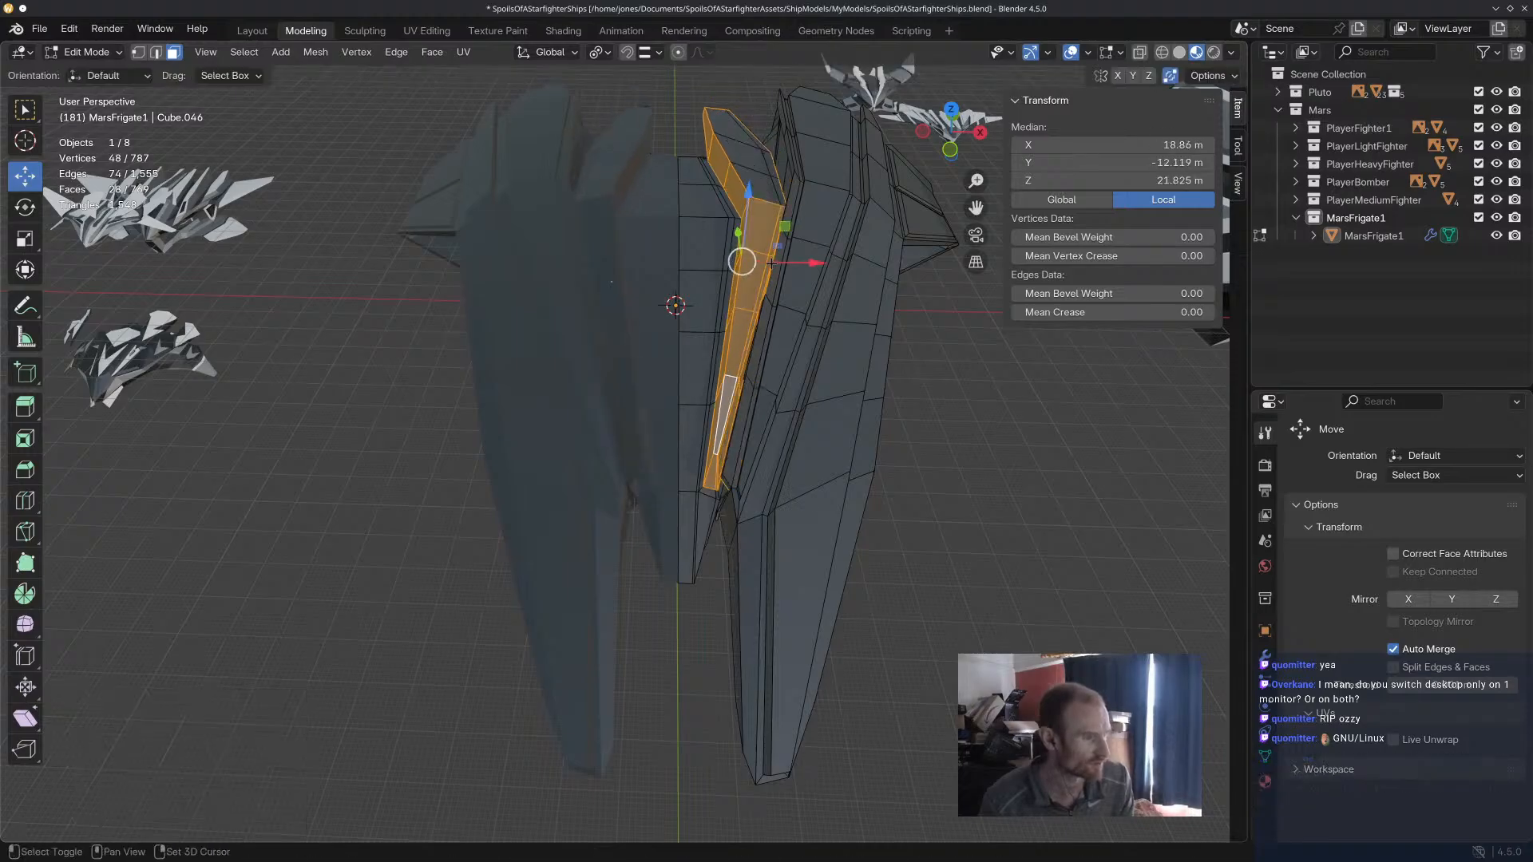
# Activate the Select Box tool and undo the last addition to the fin's face selection.
pyautogui.press('w')
pyautogui.moveTo(707, 271)
pyautogui.mouseDown(button='middle')
pyautogui.moveTo(755, 259)
pyautogui.moveTo(731, 264)
pyautogui.mouseUp(button='middle')
pyautogui.scroll(2, 765, 258)
pyautogui.hotkey('ctrl', 'z')
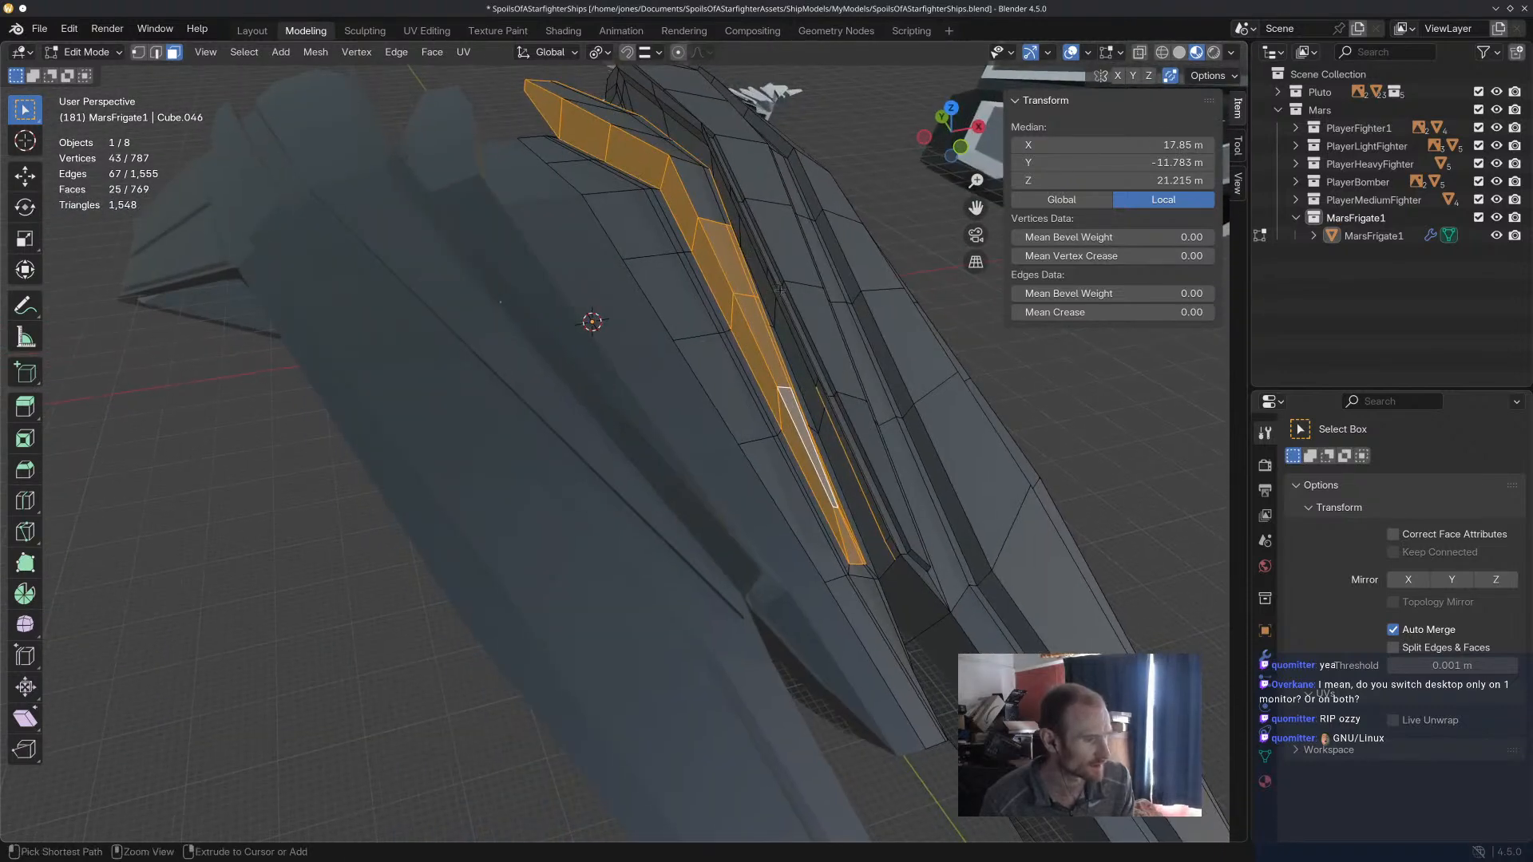
# Try to select the raised fin's face strip with loop selection, starting from its narrow forward faces.
pyautogui.click(812, 458)
pyautogui.moveTo(812, 459); pyautogui.dragTo(814, 447, button='middle')
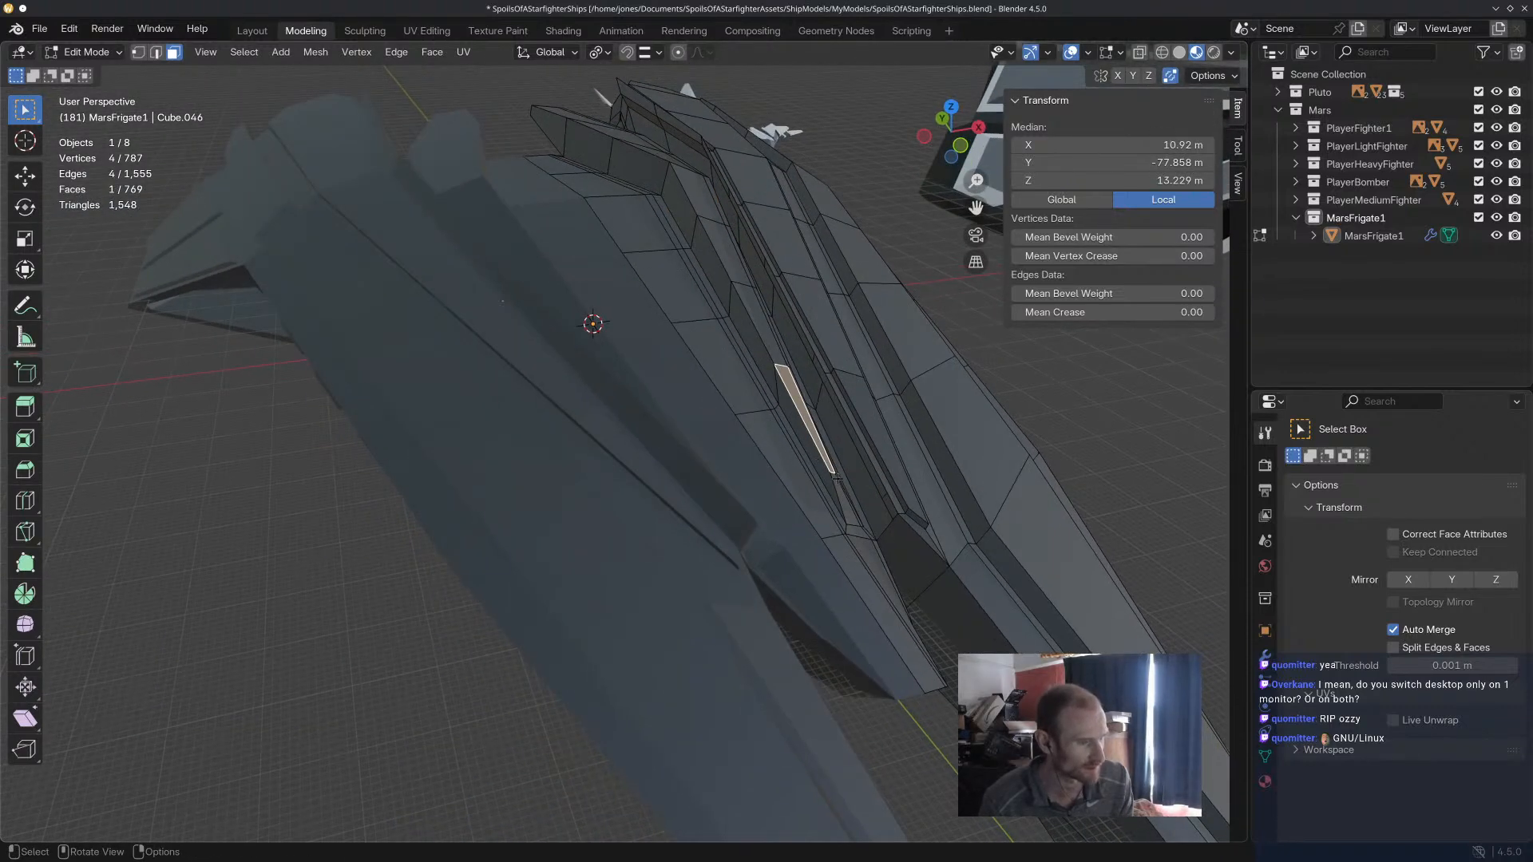
pyautogui.click(848, 501)
pyautogui.keyDown('shift'); pyautogui.click(845, 496); pyautogui.keyUp('shift')
pyautogui.moveTo(845, 497); pyautogui.dragTo(865, 170, button='middle')
pyautogui.keyDown('shift'); pyautogui.click(702, 452); pyautogui.keyUp('shift')
pyautogui.keyDown('shift'); pyautogui.click(706, 431); pyautogui.keyUp('shift')
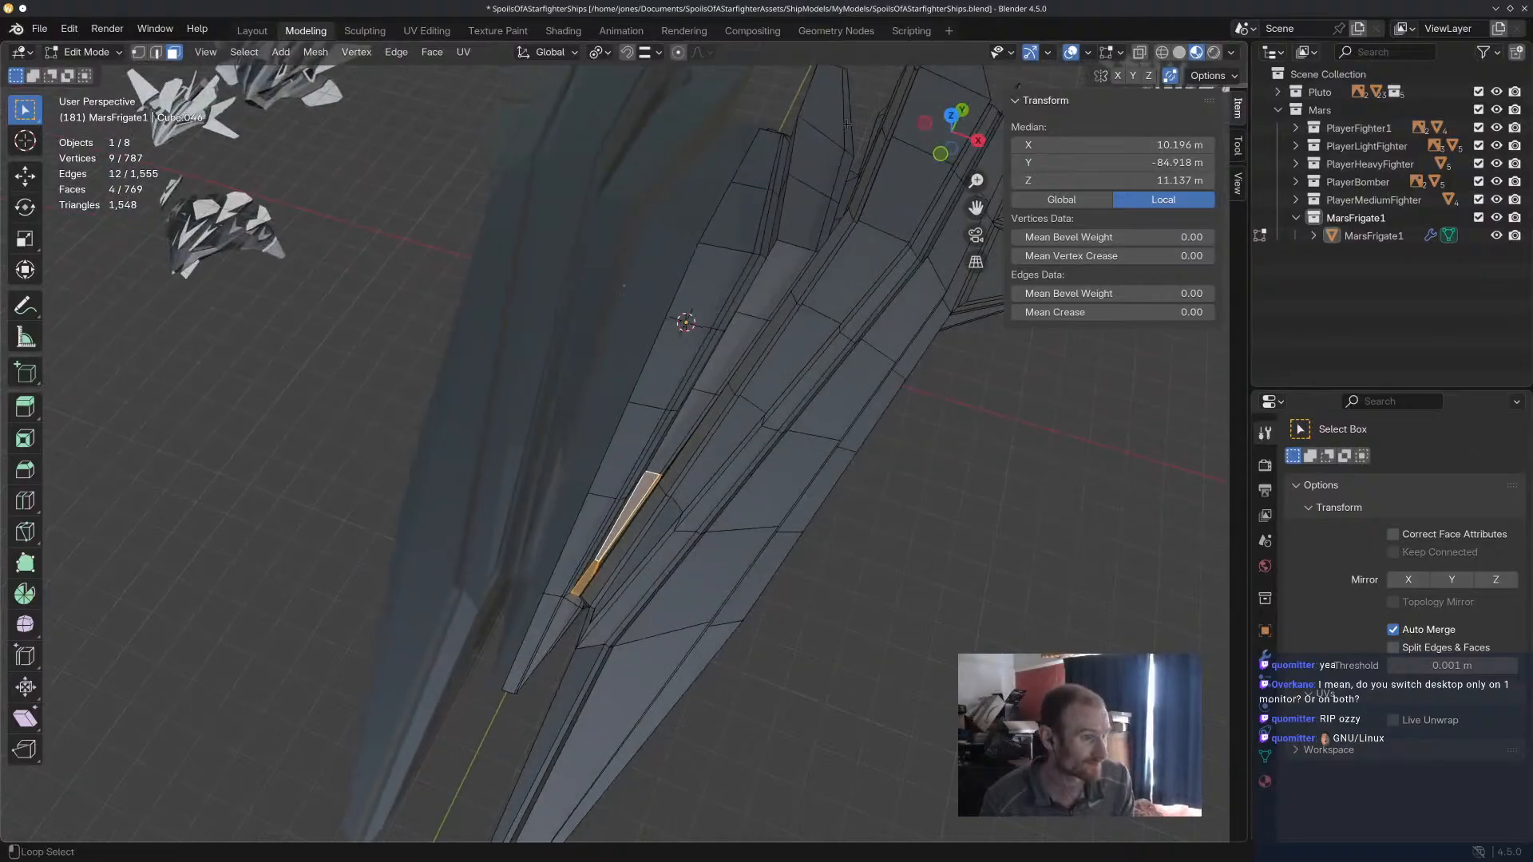
pyautogui.keyDown('alt'); pyautogui.keyDown('shift'); pyautogui.click(847, 125); pyautogui.keyUp('shift'); pyautogui.keyUp('alt')
pyautogui.keyDown('alt'); pyautogui.keyDown('shift'); pyautogui.click(826, 163); pyautogui.keyUp('shift'); pyautogui.keyUp('alt')
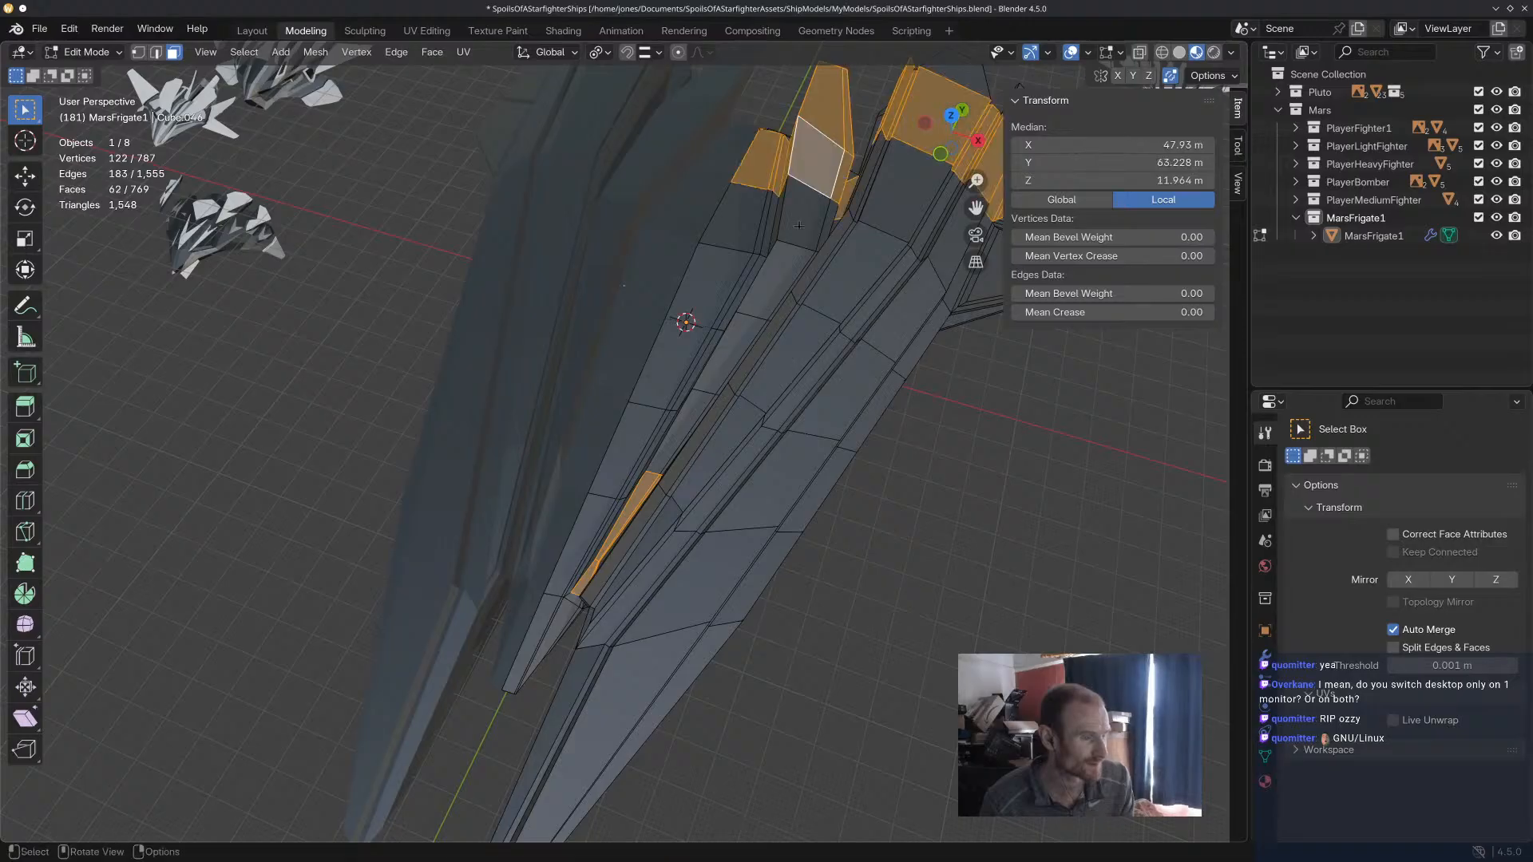
pyautogui.click(839, 167)
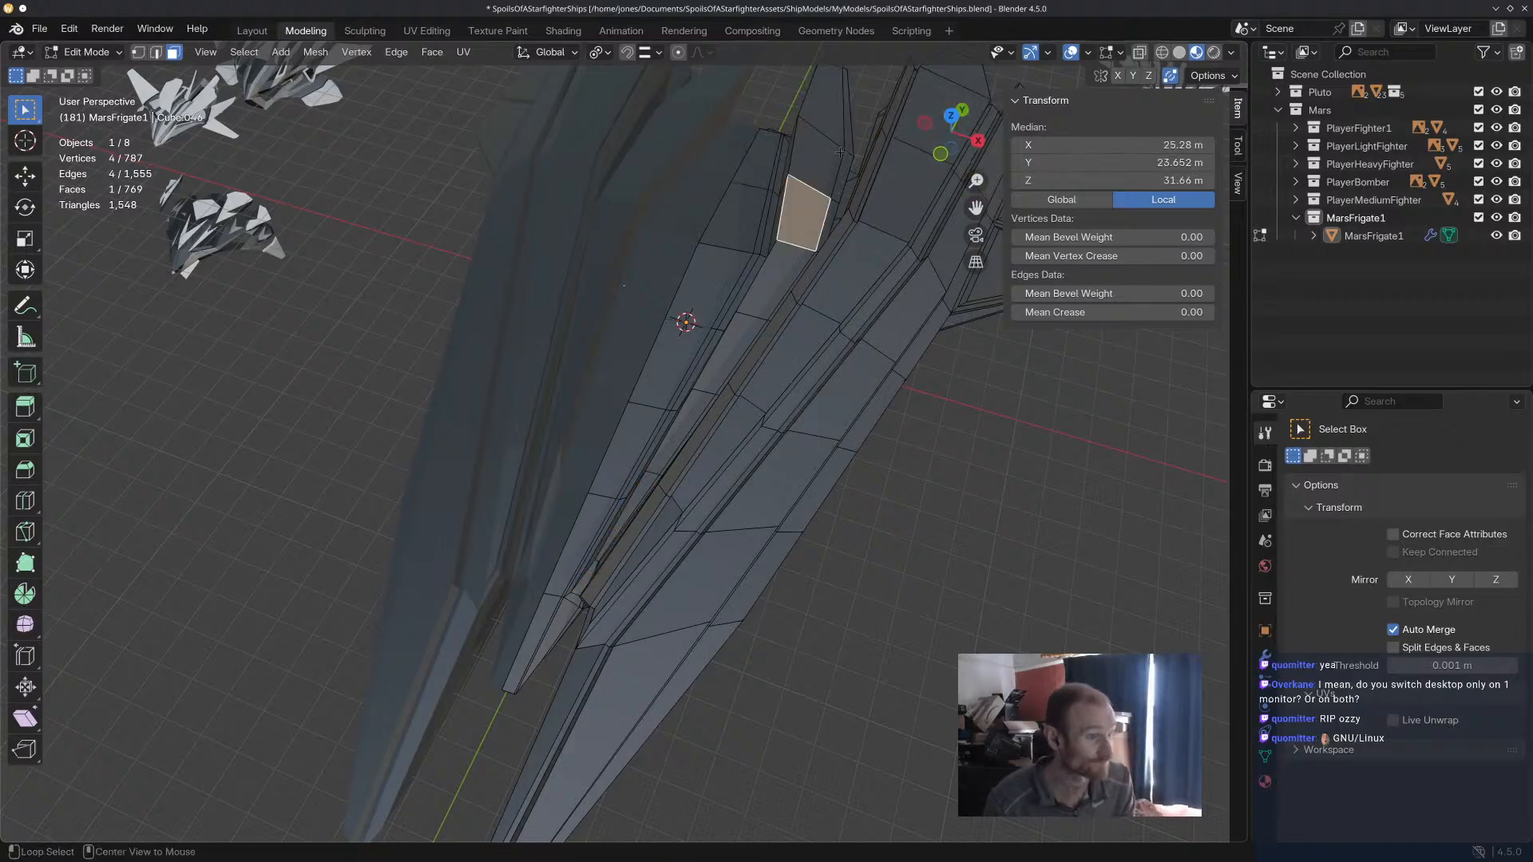
# Start a new selection at the raised fin's front tip and extend it over the faces of its narrow forward section.
pyautogui.keyDown('alt'); pyautogui.click(688, 356); pyautogui.keyUp('alt')
pyautogui.moveTo(688, 356); pyautogui.dragTo(729, 345, button='middle')
pyautogui.click(721, 376)
pyautogui.click(677, 521)
pyautogui.moveTo(679, 507); pyautogui.dragTo(721, 436, button='middle')
pyautogui.scroll(3, 704, 505)
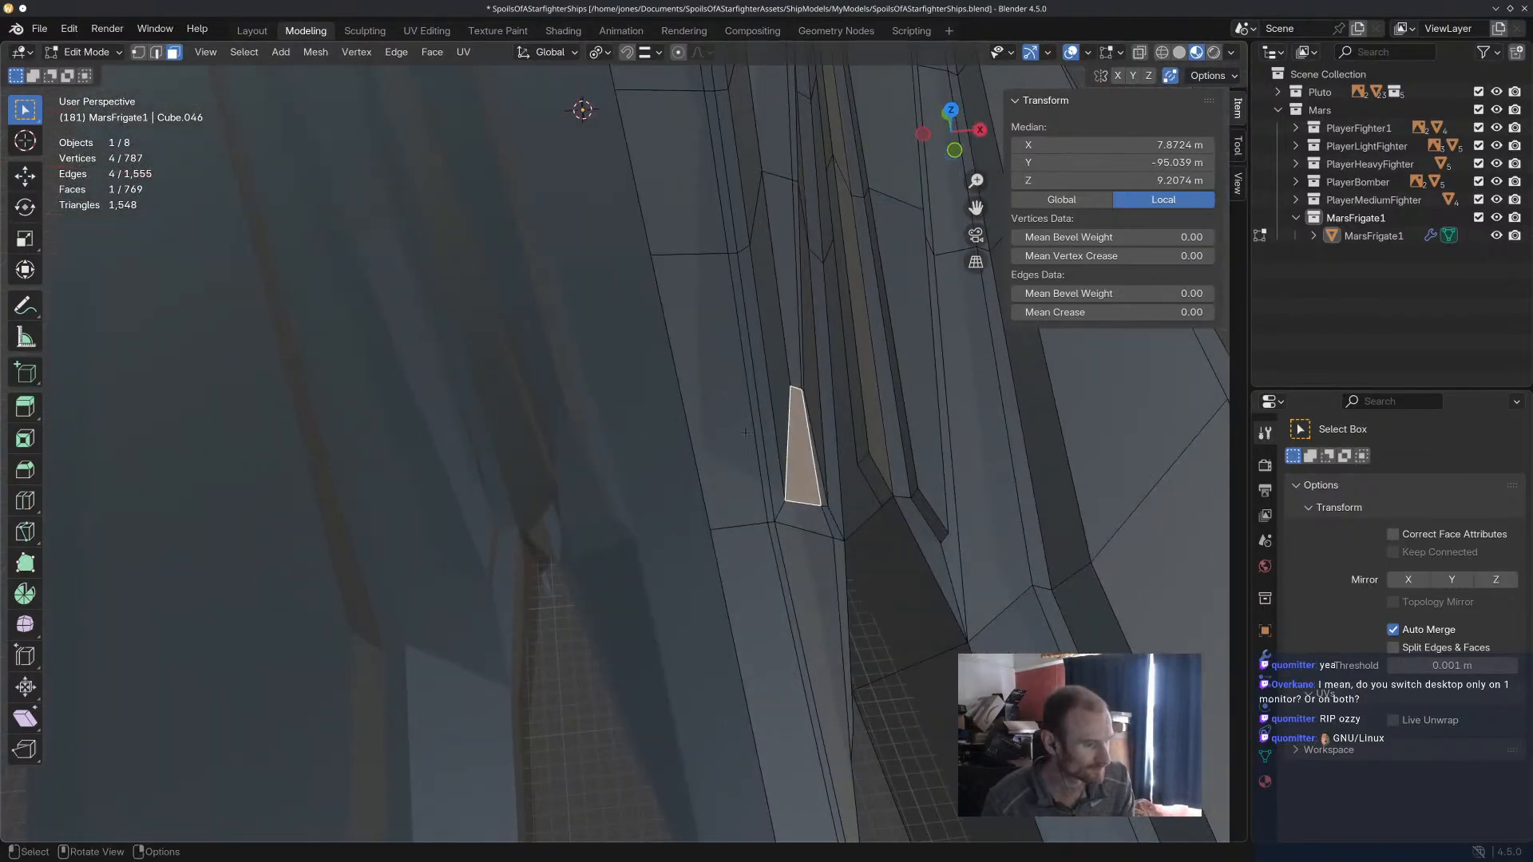
pyautogui.hotkey('ctrl', 'l')
pyautogui.moveTo(807, 385); pyautogui.dragTo(678, 401, button='middle')
pyautogui.keyDown('shift'); pyautogui.moveTo(695, 390); pyautogui.dragTo(734, 350); pyautogui.keyUp('shift')
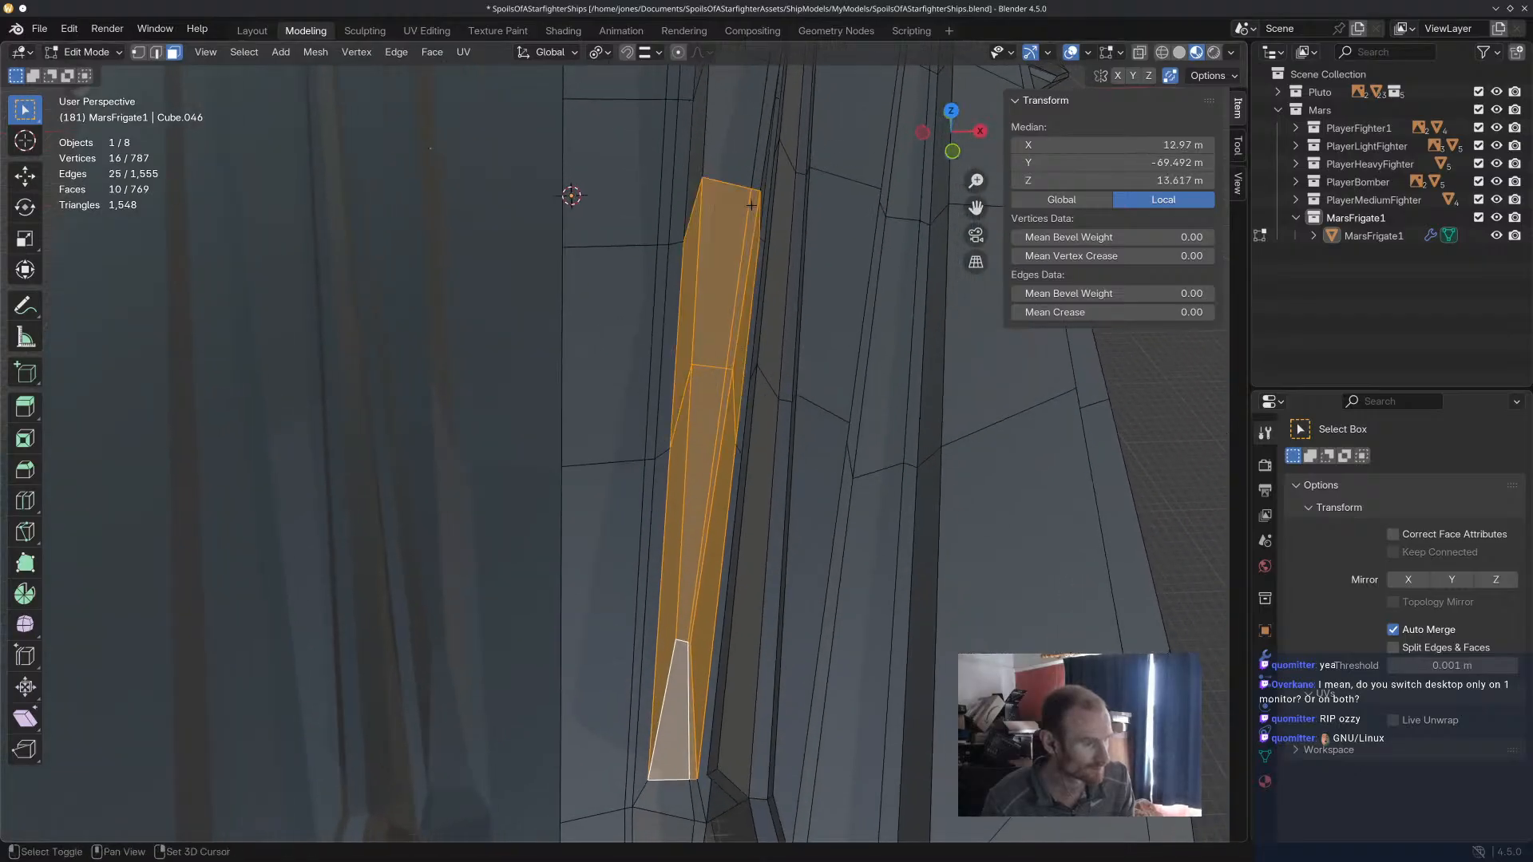
# Add the top and side faces along the raised fin's middle section to the selection.
pyautogui.keyDown('shift'); pyautogui.moveTo(699, 195); pyautogui.dragTo(768, 169); pyautogui.keyUp('shift')
pyautogui.moveTo(767, 166); pyautogui.dragTo(700, 299, button='middle')
pyautogui.keyDown('shift'); pyautogui.moveTo(682, 319); pyautogui.dragTo(717, 289); pyautogui.keyUp('shift')
pyautogui.moveTo(699, 271); pyautogui.dragTo(737, 254, button='middle')
pyautogui.keyDown('shift'); pyautogui.click(632, 129); pyautogui.keyUp('shift')
pyautogui.keyDown('shift'); pyautogui.click(711, 128); pyautogui.keyUp('shift')
pyautogui.moveTo(712, 129)
pyautogui.mouseDown(button='middle')
pyautogui.moveTo(729, 139)
pyautogui.moveTo(734, 98)
pyautogui.moveTo(724, 151)
pyautogui.mouseUp(button='middle')
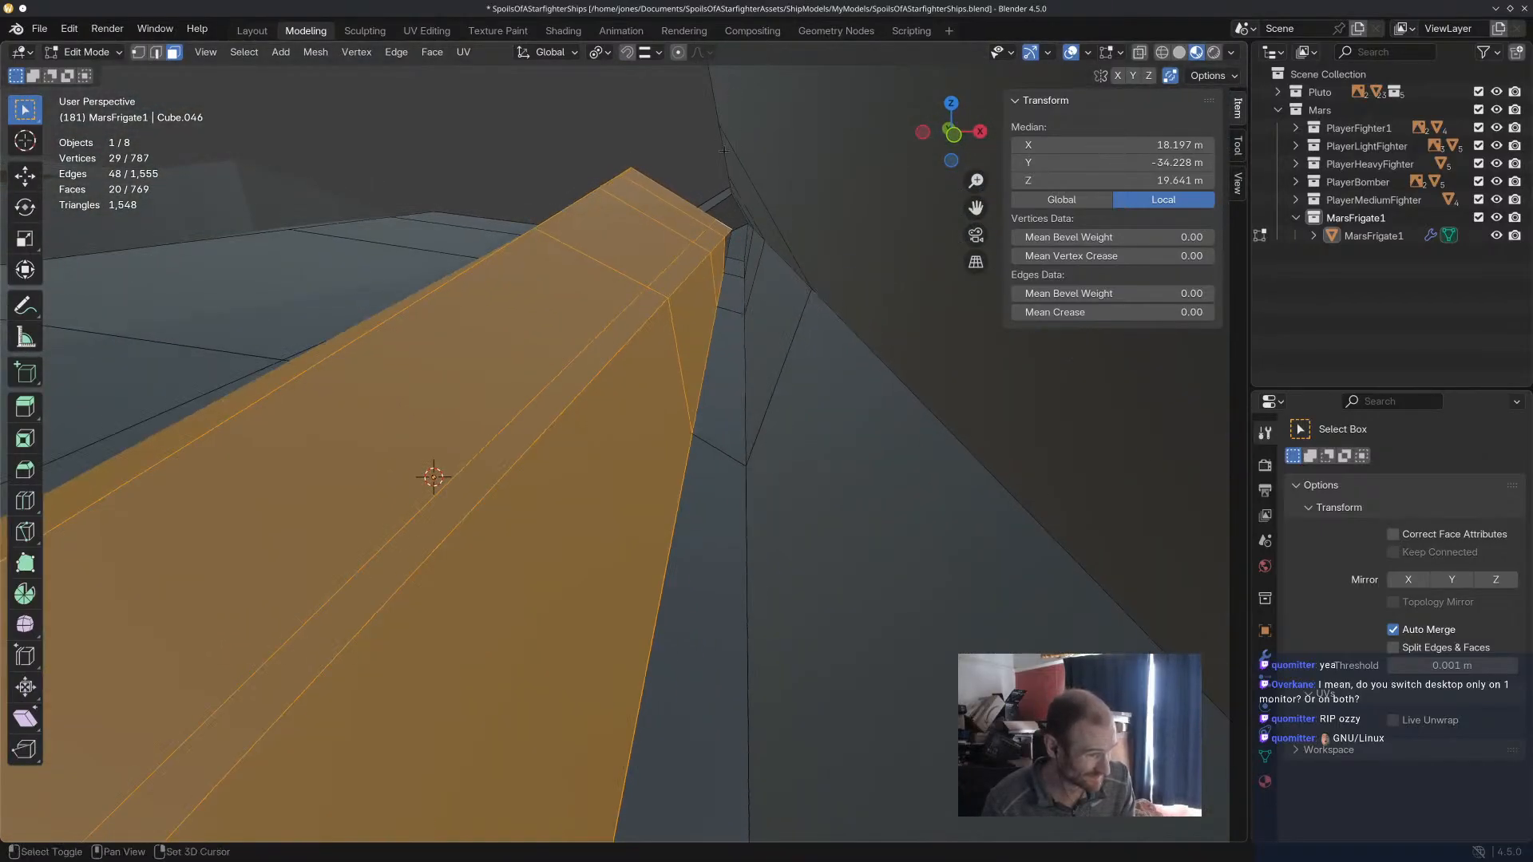
# Add the fin's hard-to-reach outer side faces, narrow edge strip and adjoining wide top face to the selection.
pyautogui.keyDown('shift'); pyautogui.click(738, 241); pyautogui.keyUp('shift')
pyautogui.keyDown('shift'); pyautogui.click(737, 244); pyautogui.keyUp('shift')
pyautogui.keyDown('shift'); pyautogui.click(737, 244); pyautogui.keyUp('shift')
pyautogui.keyDown('shift'); pyautogui.click(736, 242); pyautogui.keyUp('shift')
pyautogui.keyDown('shift'); pyautogui.click(726, 242); pyautogui.keyUp('shift')
pyautogui.moveTo(726, 242); pyautogui.dragTo(505, 446, button='middle')
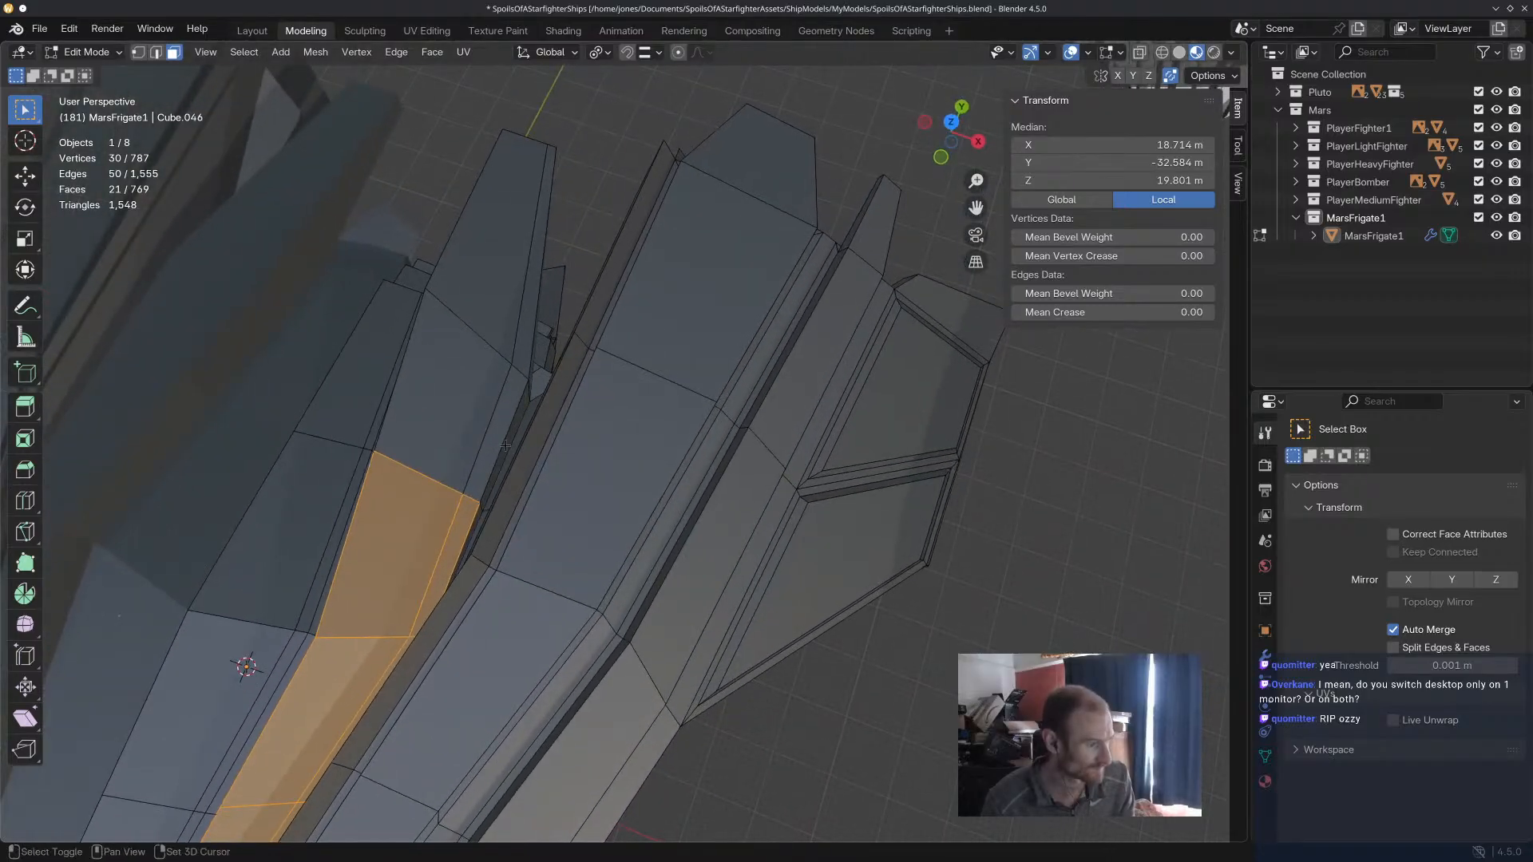
pyautogui.keyDown('shift'); pyautogui.click(505, 452); pyautogui.keyUp('shift')
pyautogui.keyDown('shift'); pyautogui.click(472, 534); pyautogui.keyUp('shift')
pyautogui.keyDown('shift'); pyautogui.click(486, 466); pyautogui.keyUp('shift')
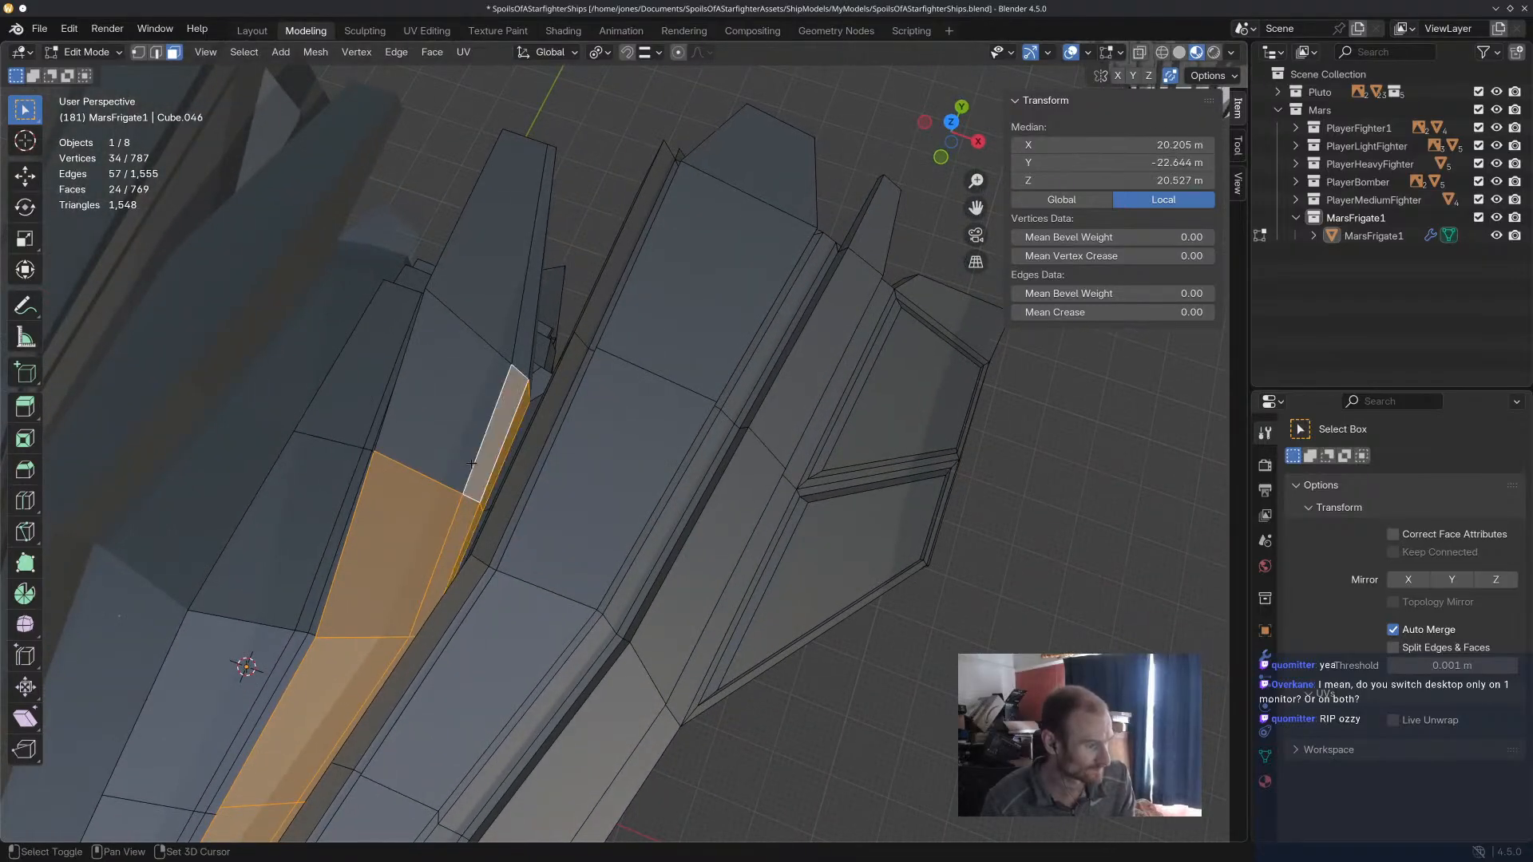
pyautogui.keyDown('shift'); pyautogui.click(463, 454); pyautogui.keyUp('shift')
# Extend the selection over the fin's inner side and top faces up to its rear tip.
pyautogui.moveTo(384, 412); pyautogui.dragTo(462, 348, button='middle')
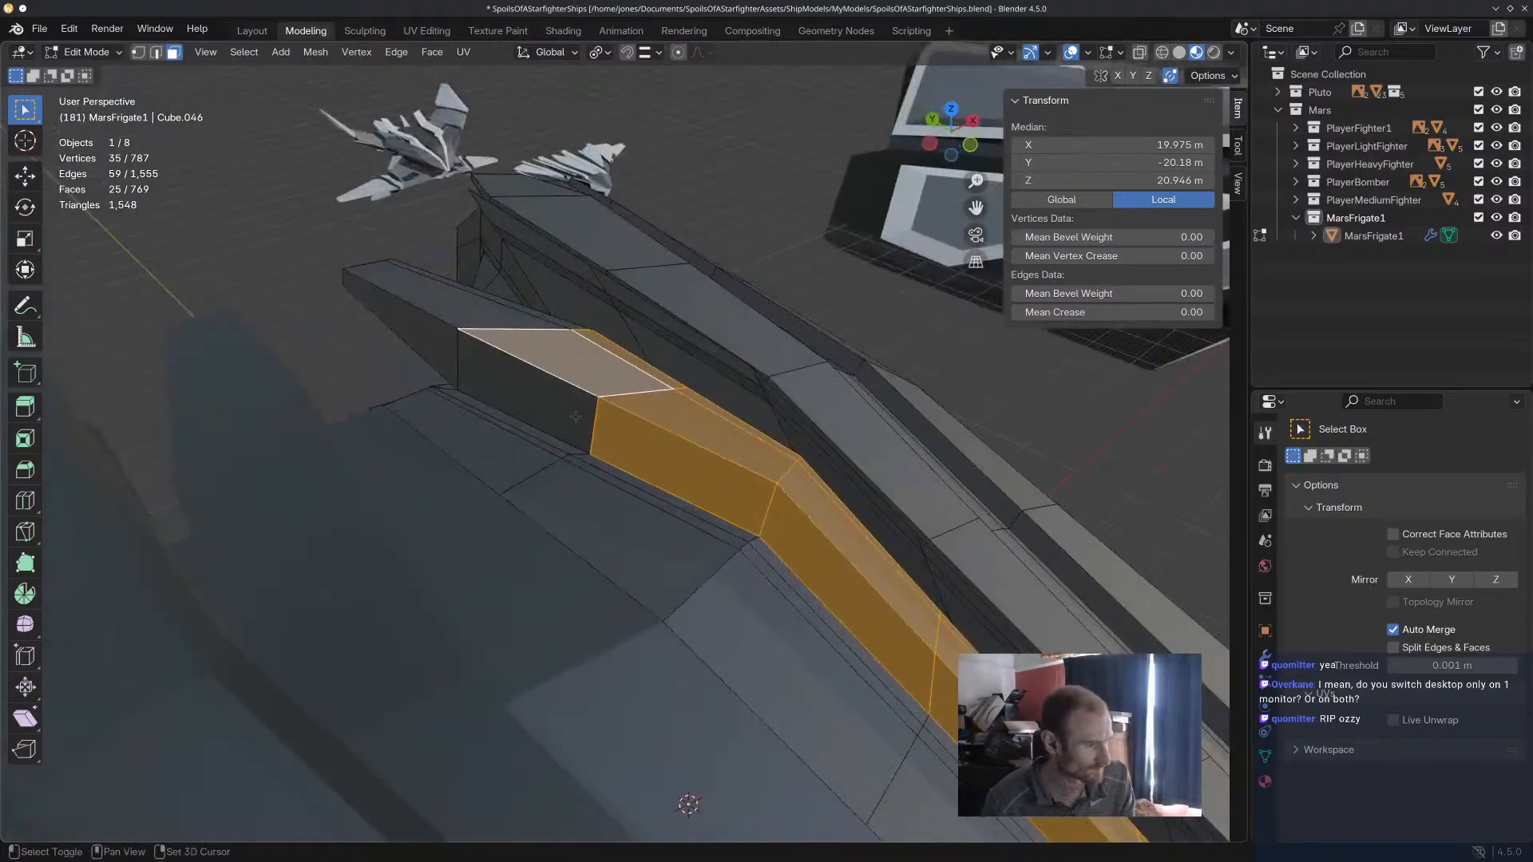
pyautogui.keyDown('shift'); pyautogui.click(462, 349); pyautogui.keyUp('shift')
pyautogui.keyDown('shift'); pyautogui.click(463, 348); pyautogui.keyUp('shift')
pyautogui.keyDown('shift'); pyautogui.click(450, 346); pyautogui.keyUp('shift')
pyautogui.keyDown('shift'); pyautogui.click(475, 346); pyautogui.keyUp('shift')
pyautogui.keyDown('shift'); pyautogui.click(516, 316); pyautogui.keyUp('shift')
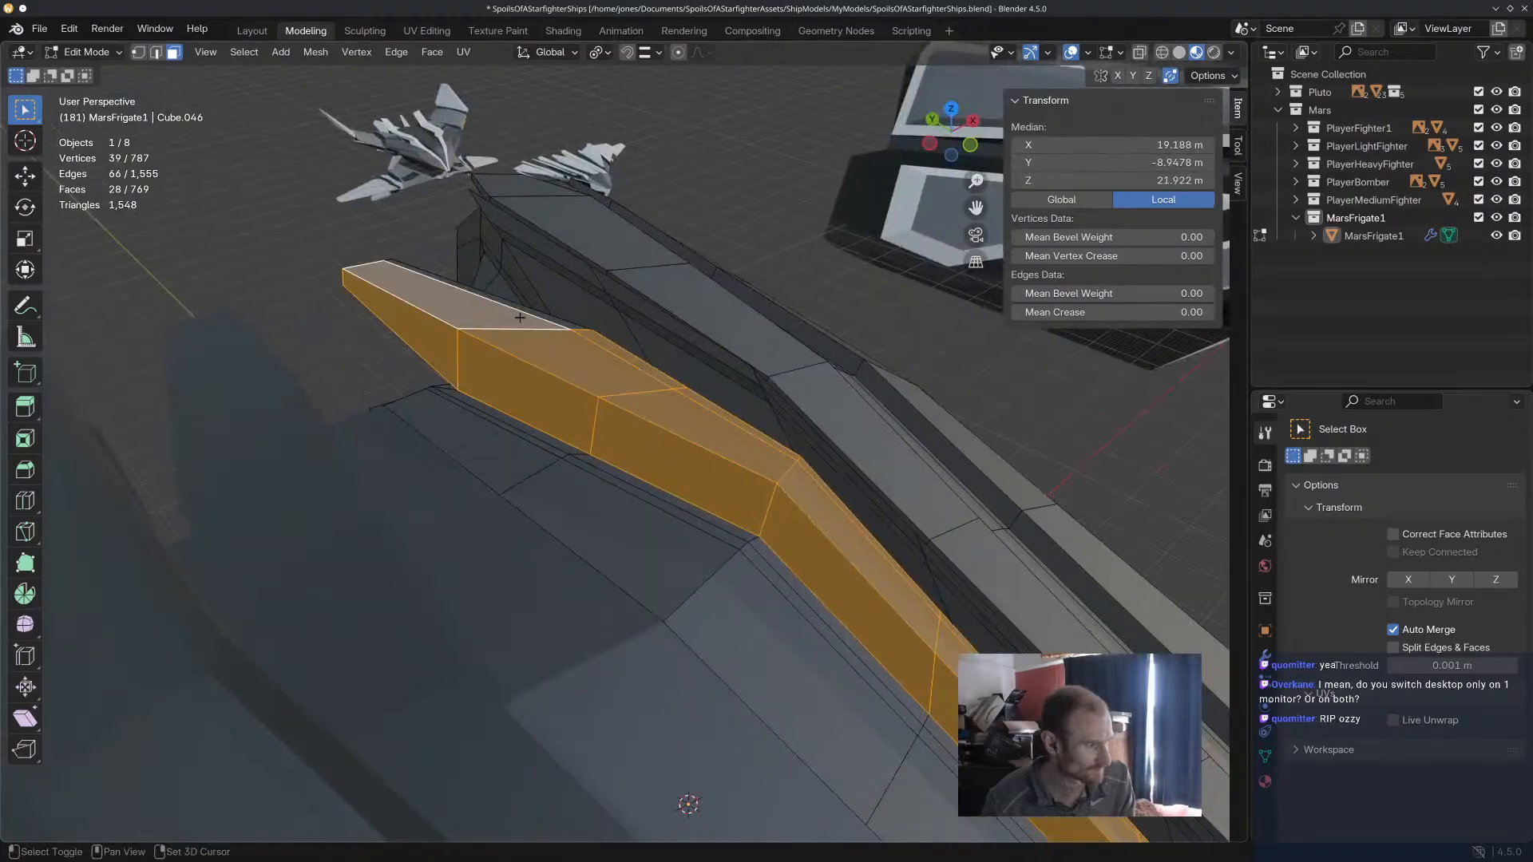
# Add the raised fin's remaining top, side and rear end faces to the selection so the whole fin is covered.
pyautogui.keyDown('shift'); pyautogui.click(539, 315); pyautogui.keyUp('shift')
pyautogui.moveTo(537, 316); pyautogui.dragTo(120, 329, button='middle')
pyautogui.keyDown('shift'); pyautogui.click(838, 436); pyautogui.keyUp('shift')
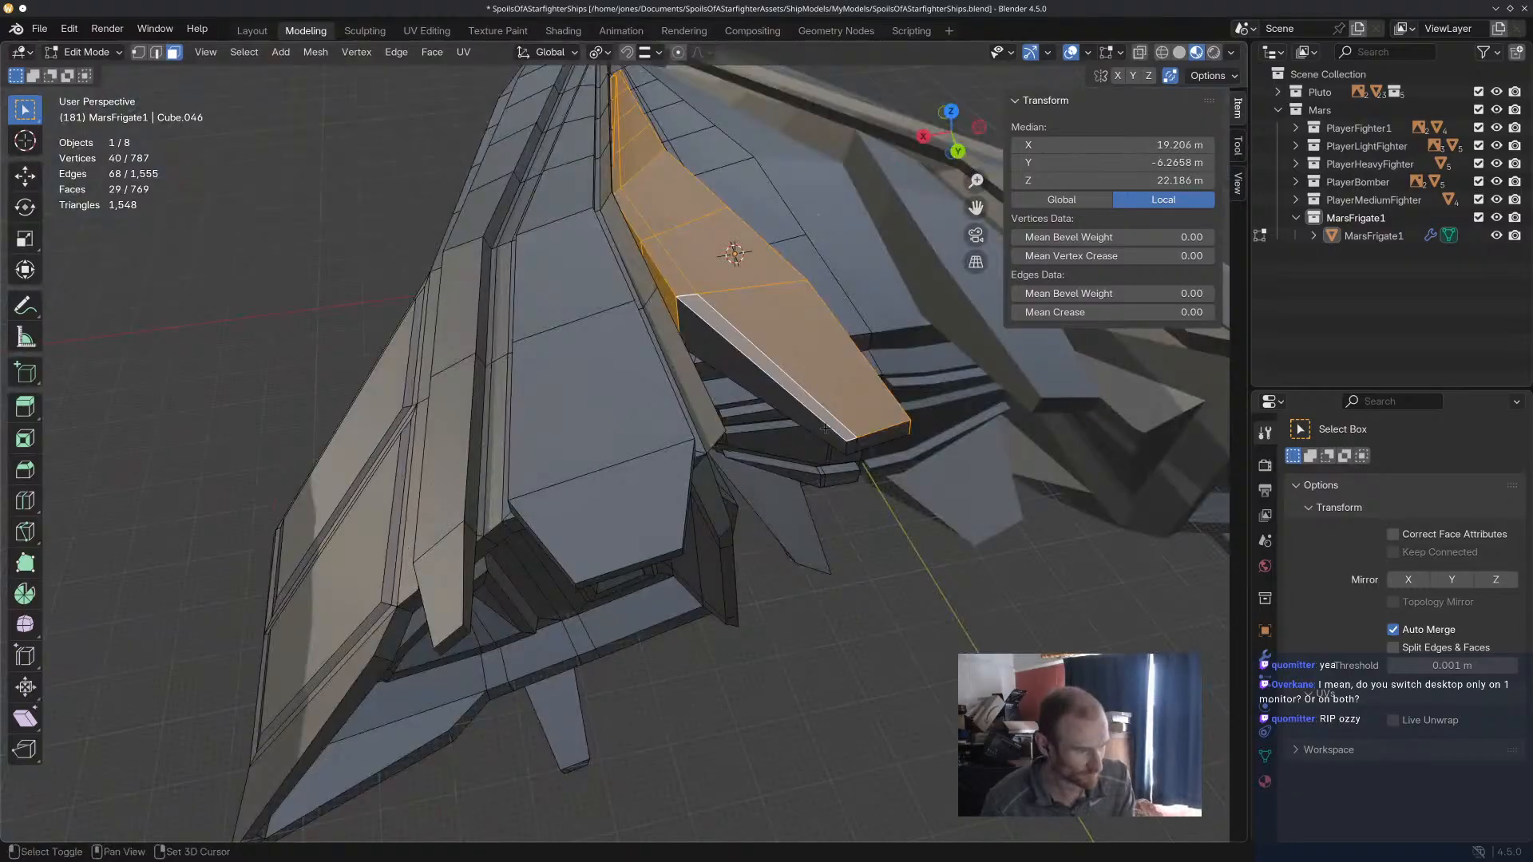
pyautogui.keyDown('shift'); pyautogui.click(852, 445); pyautogui.keyUp('shift')
pyautogui.keyDown('shift'); pyautogui.click(874, 439); pyautogui.keyUp('shift')
pyautogui.moveTo(874, 439); pyautogui.dragTo(813, 318, button='middle')
pyautogui.keyDown('shift'); pyautogui.click(713, 239); pyautogui.keyUp('shift')
pyautogui.keyDown('shift'); pyautogui.click(695, 244); pyautogui.keyUp('shift')
pyautogui.moveTo(695, 243); pyautogui.dragTo(695, 188, button='middle')
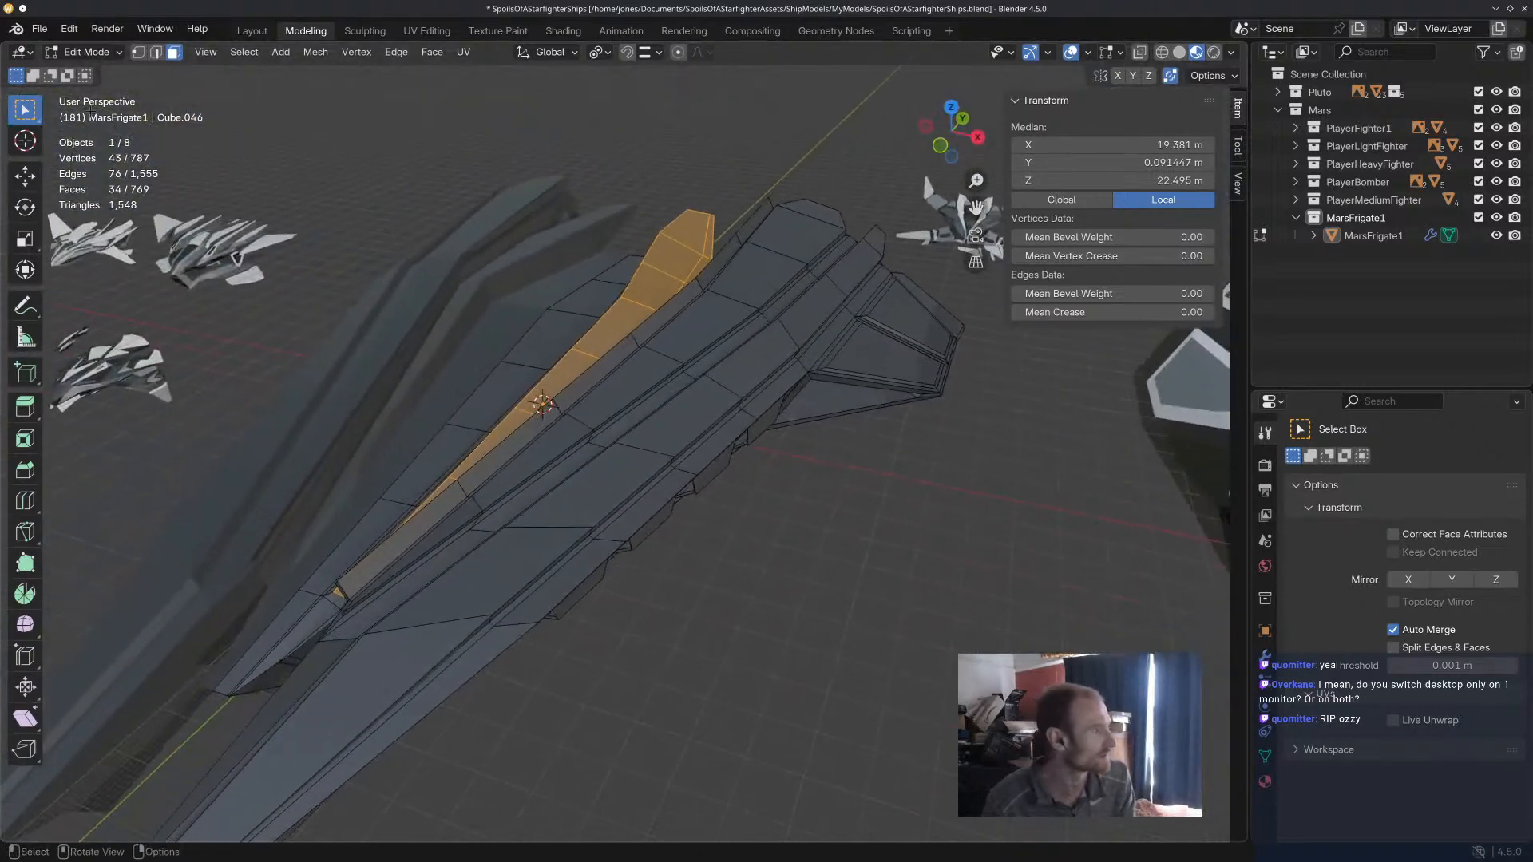
# Switch to Vertex Paint mode and turn on face-selection masking so painting is limited to the selected fin.
pyautogui.click(84, 52)
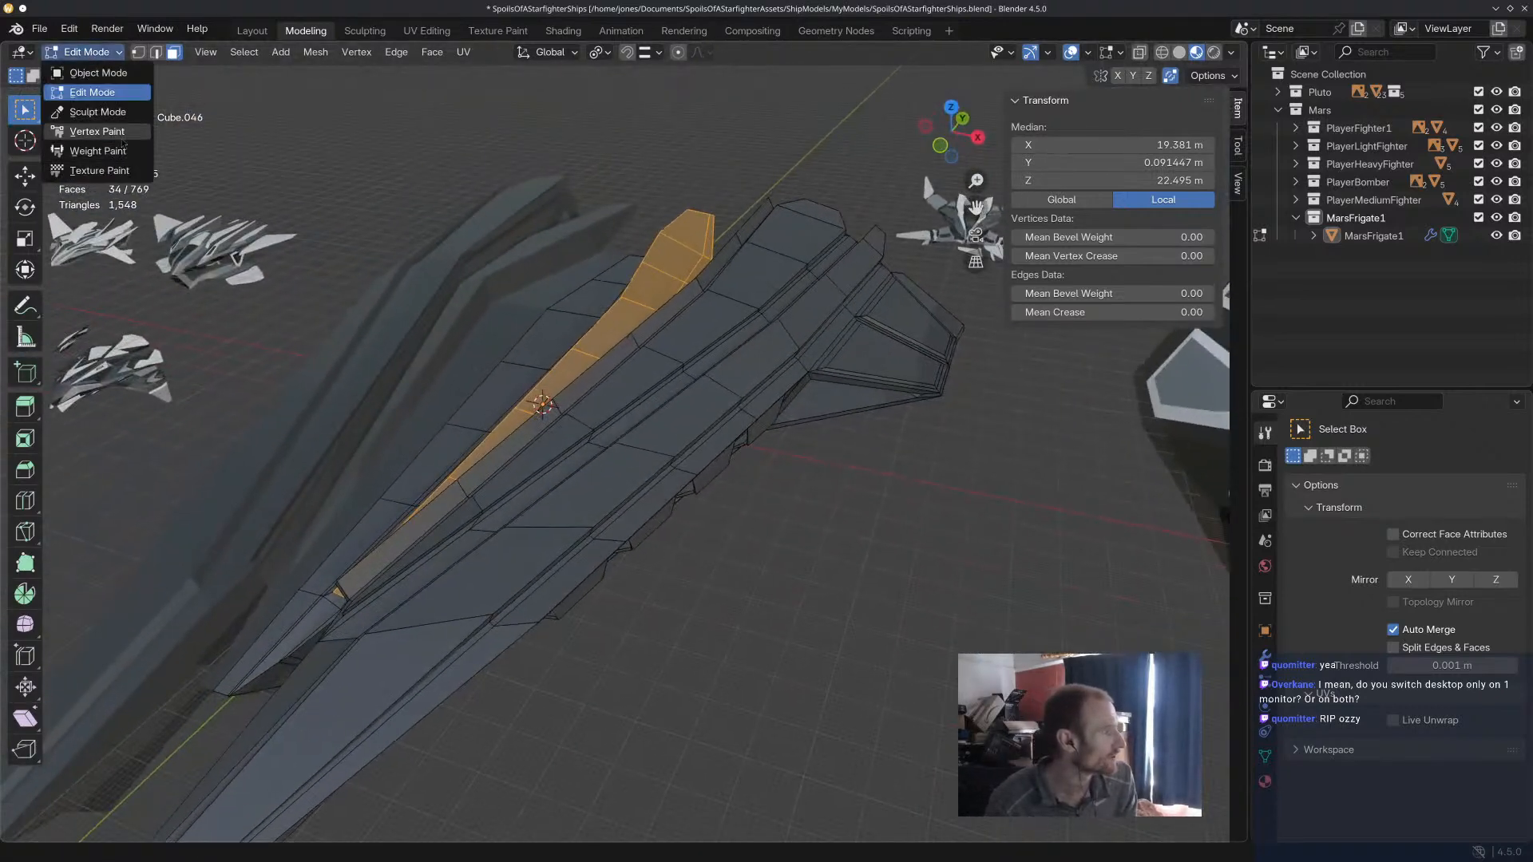
pyautogui.click(121, 140)
pyautogui.moveTo(654, 455)
pyautogui.mouseDown(button='middle')
pyautogui.moveTo(742, 419)
pyautogui.moveTo(729, 424)
pyautogui.moveTo(750, 465)
pyautogui.mouseUp(button='middle')
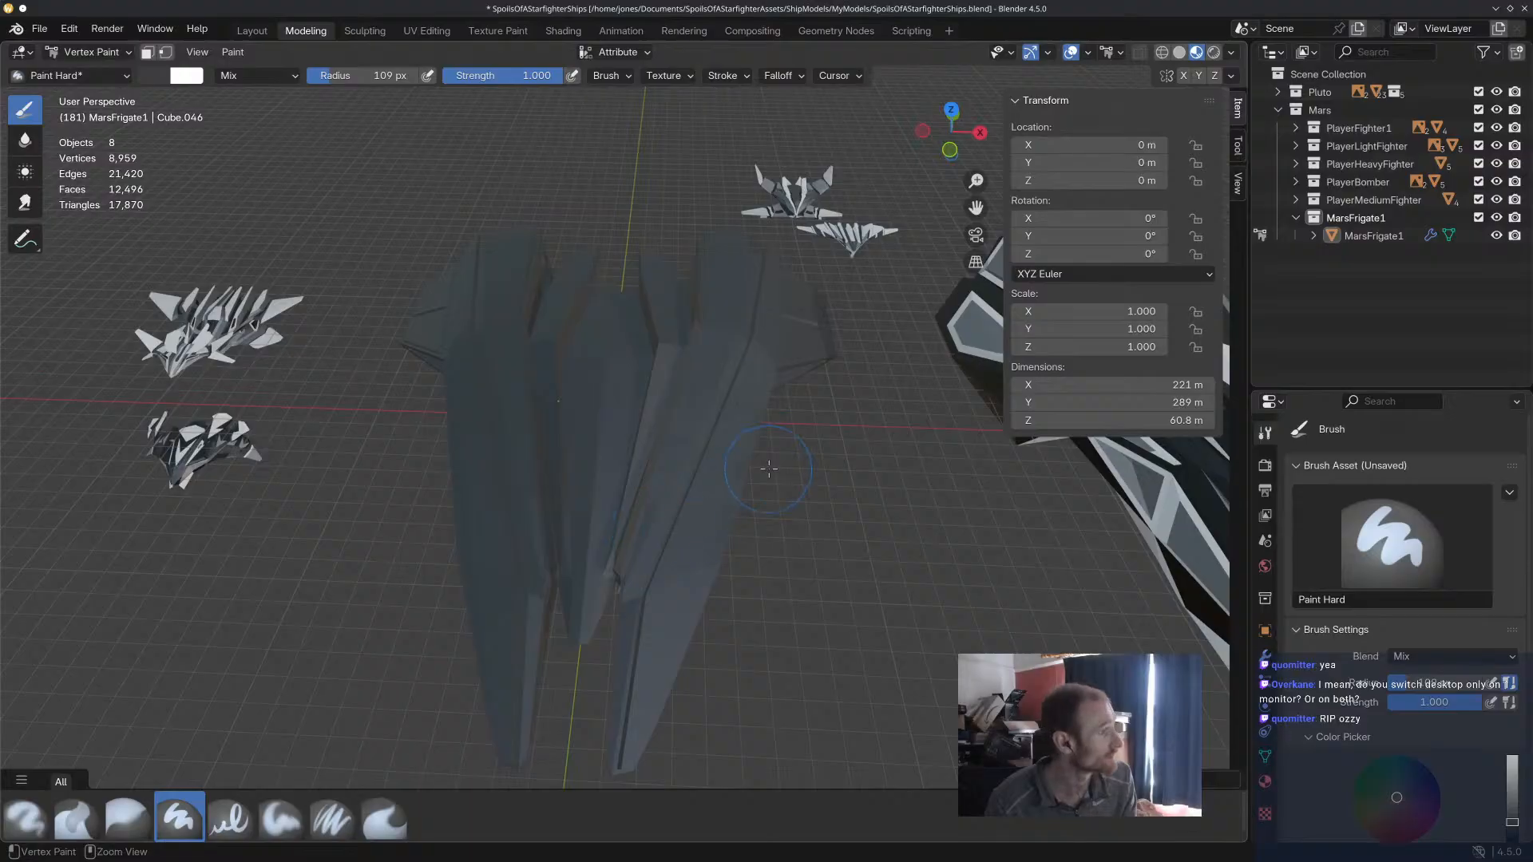
pyautogui.press('Tab')
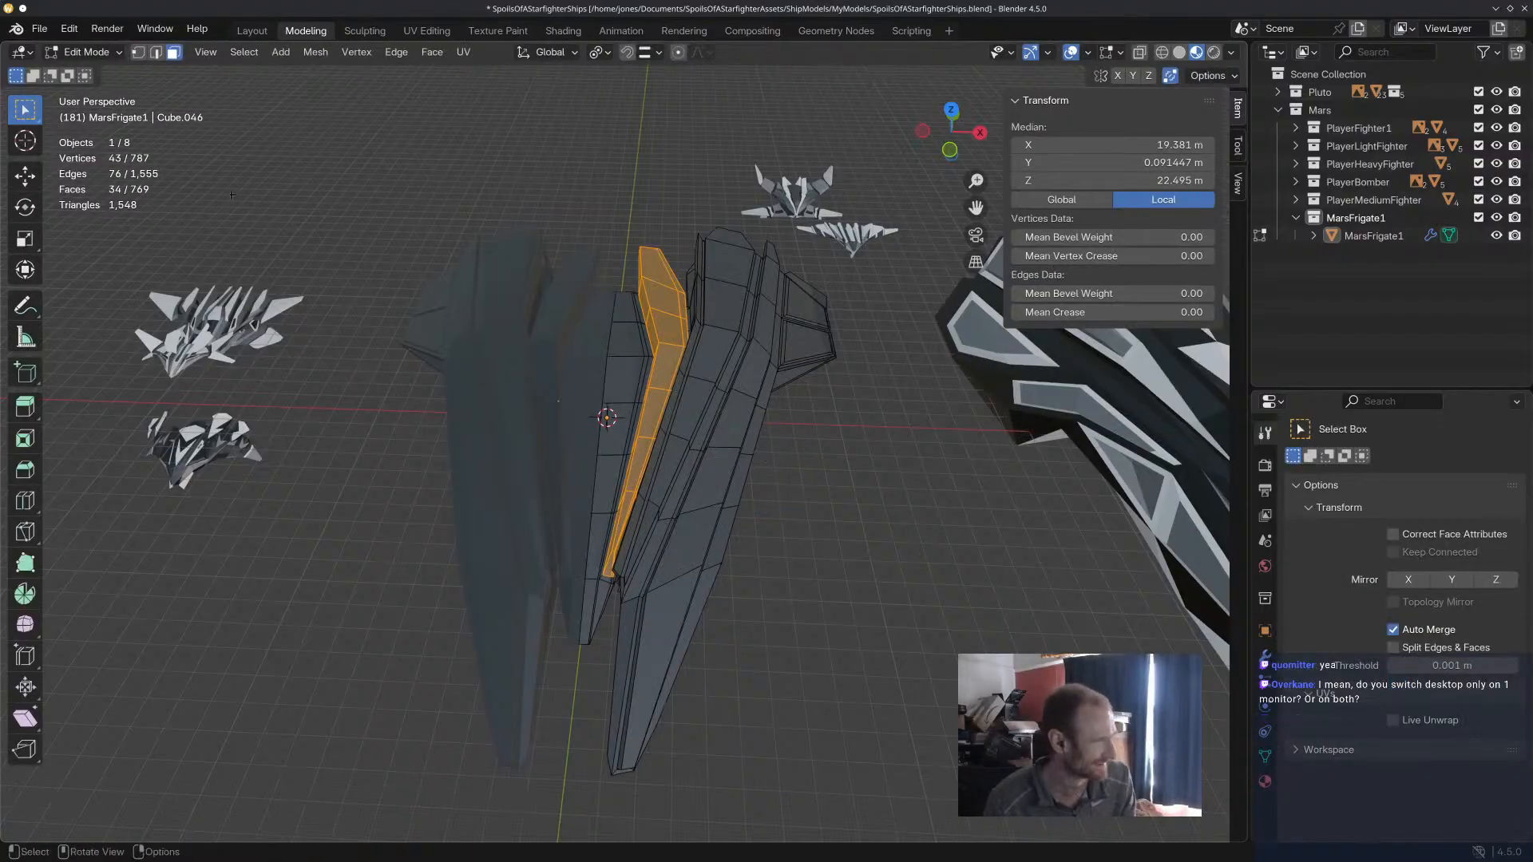
pyautogui.click(106, 57)
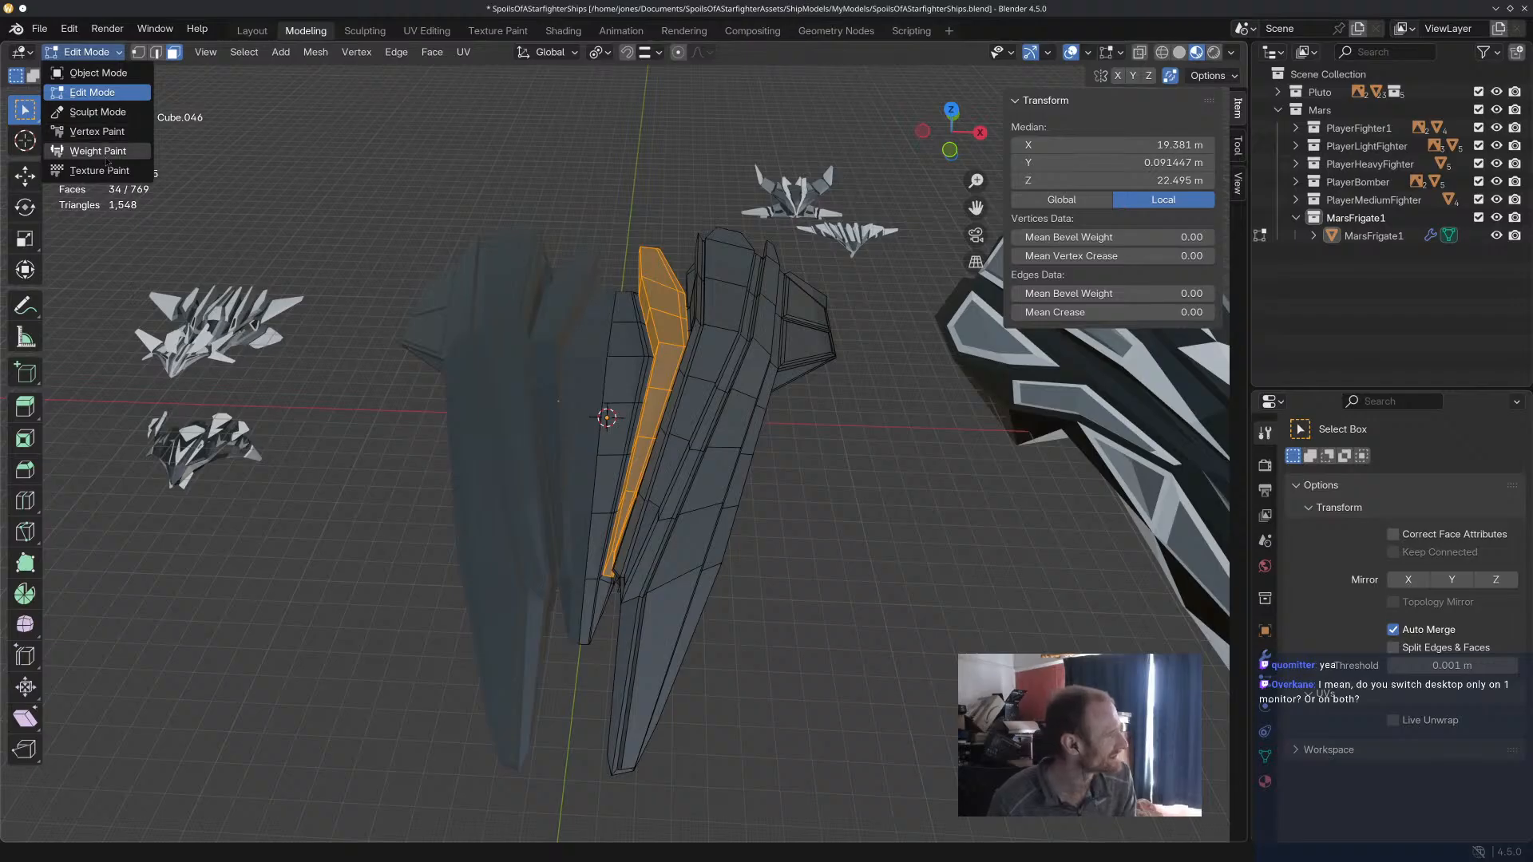
pyautogui.click(120, 133)
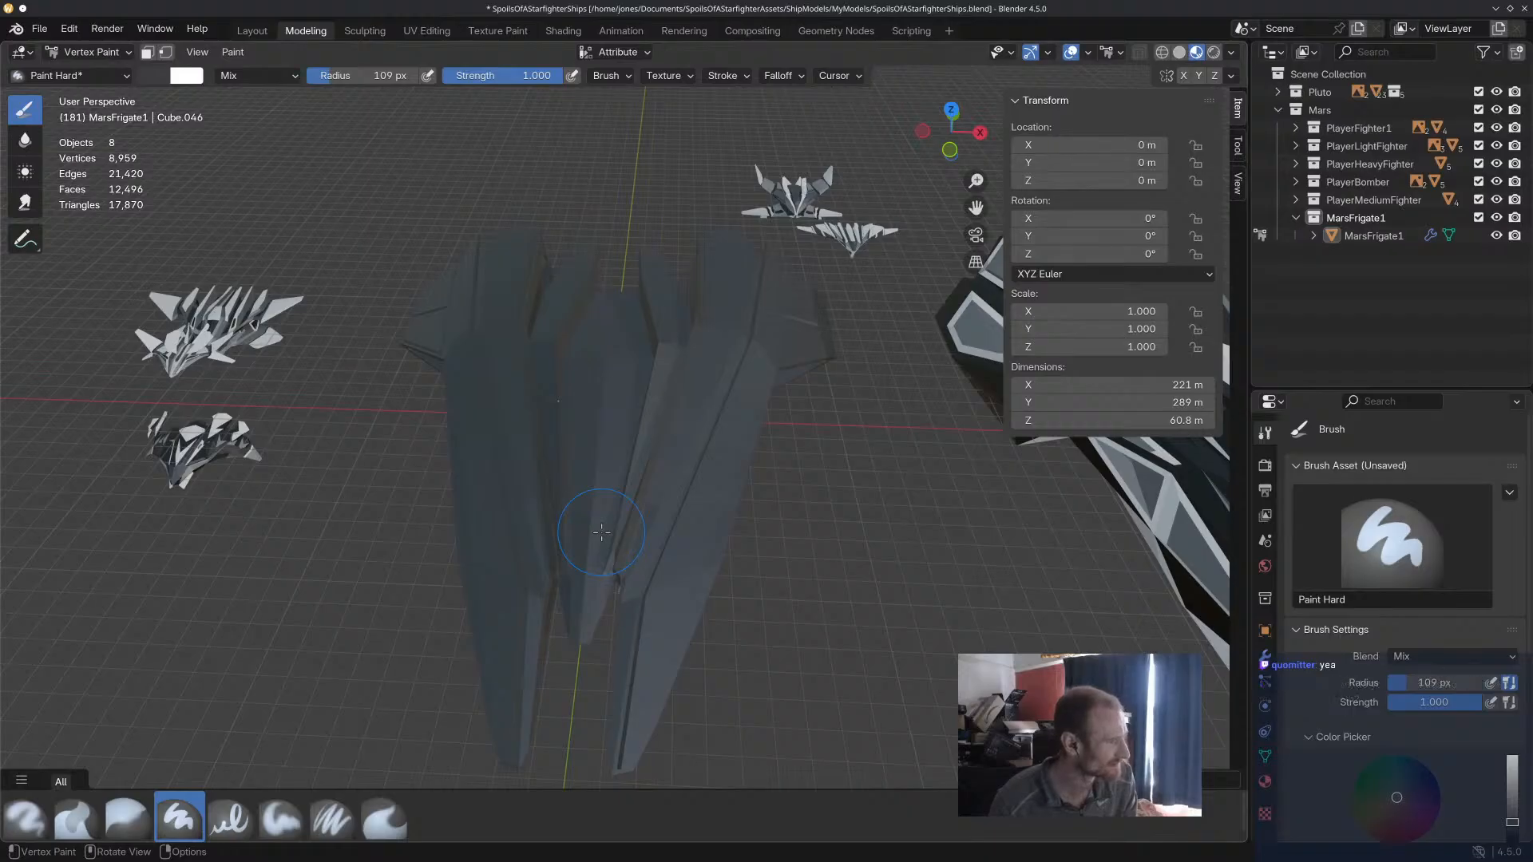
pyautogui.press('m')
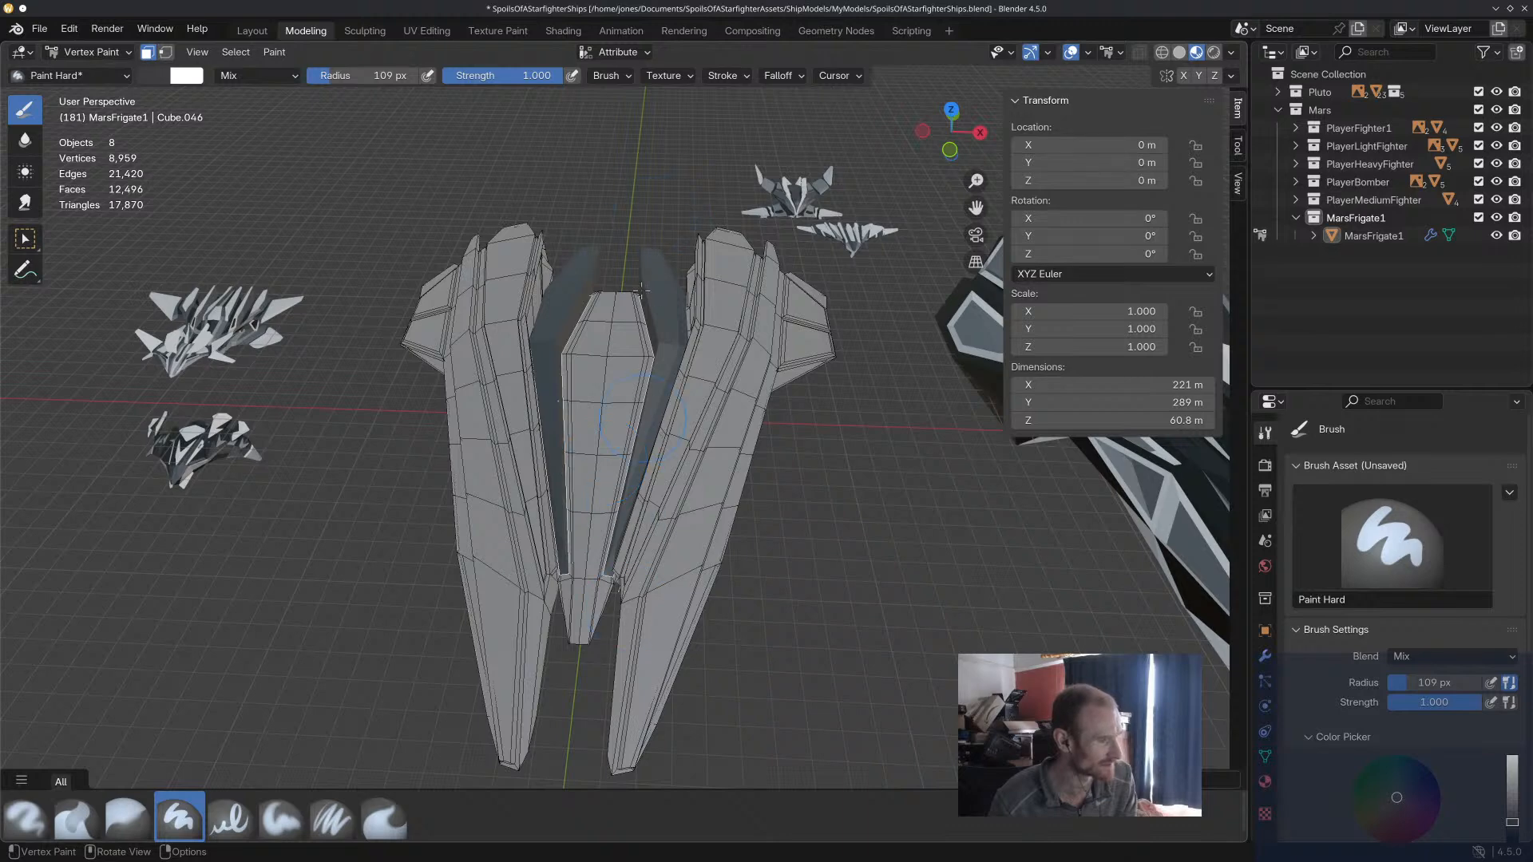
# Choose the light grey swatch in Palette.001 and paint the masked fin faces with it at full strength.
pyautogui.scroll(-6, 1405, 631)
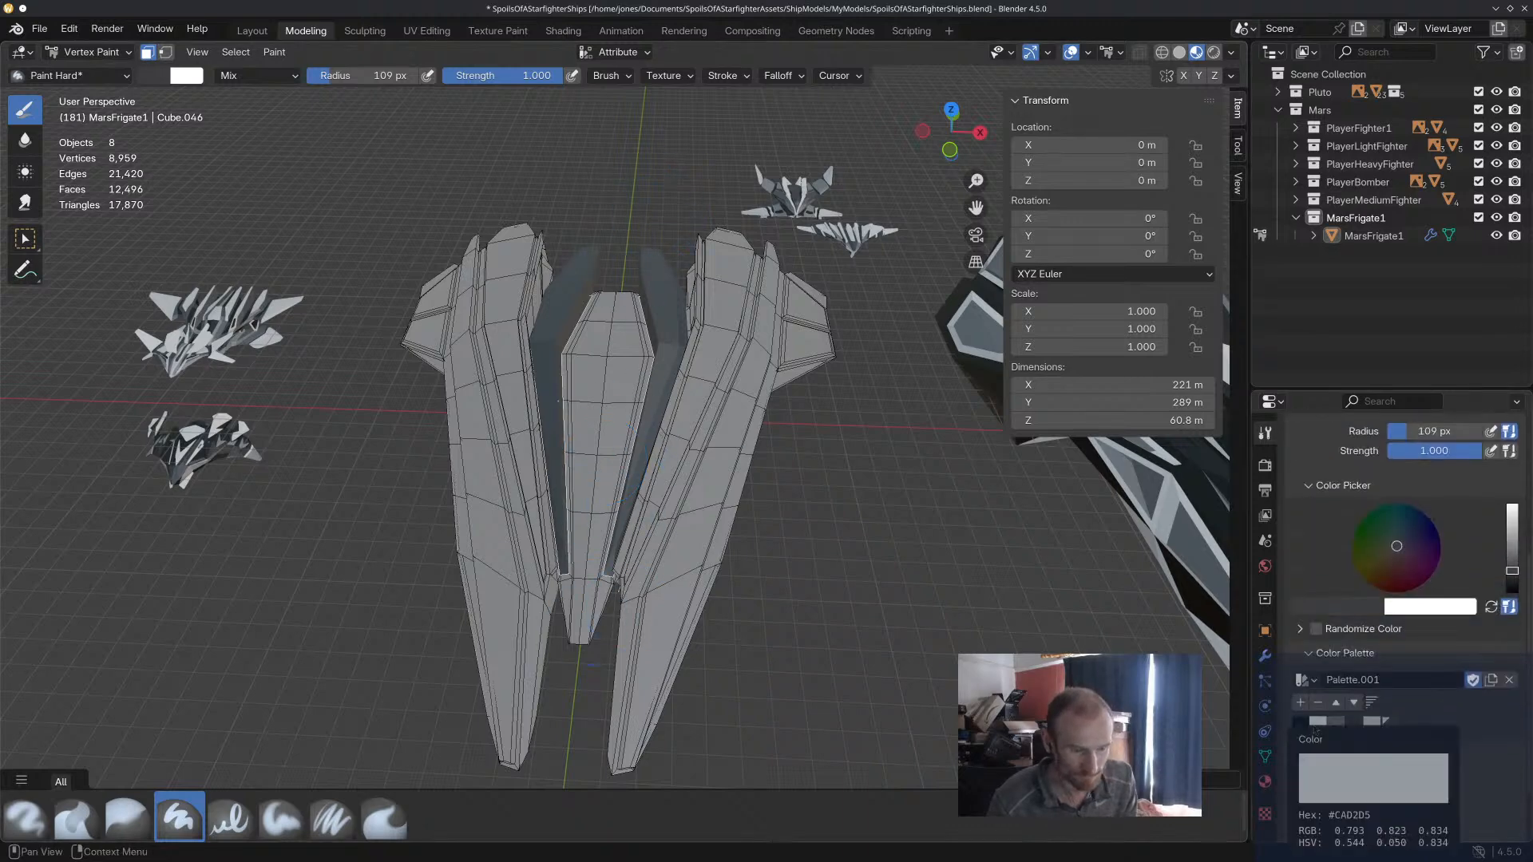
pyautogui.click(1372, 724)
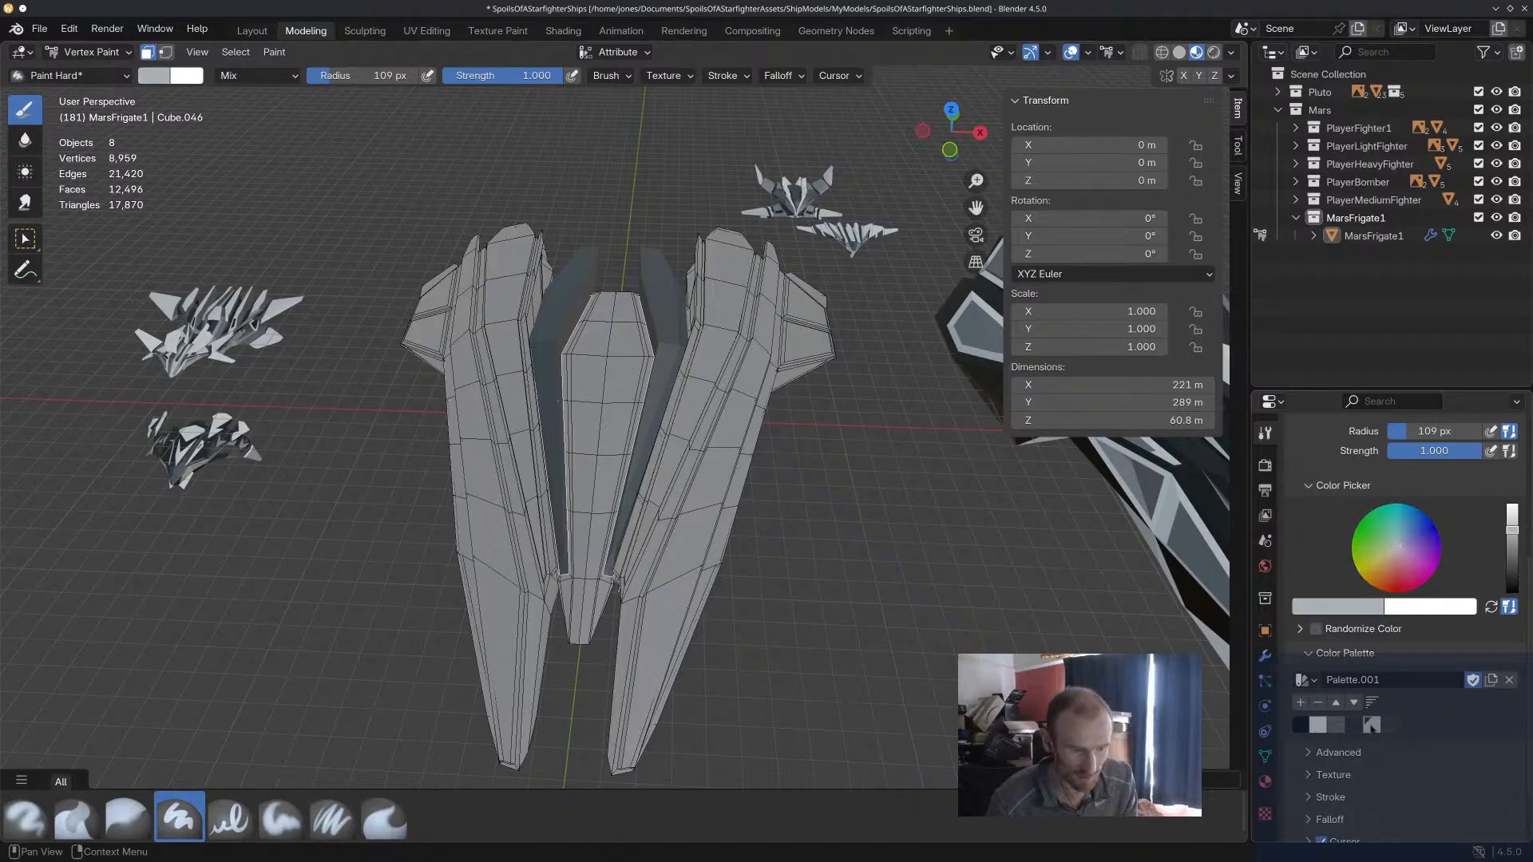
pyautogui.click(1317, 724)
pyautogui.moveTo(660, 254)
pyautogui.mouseDown()
pyautogui.moveTo(663, 359)
pyautogui.moveTo(591, 577)
pyautogui.mouseUp()
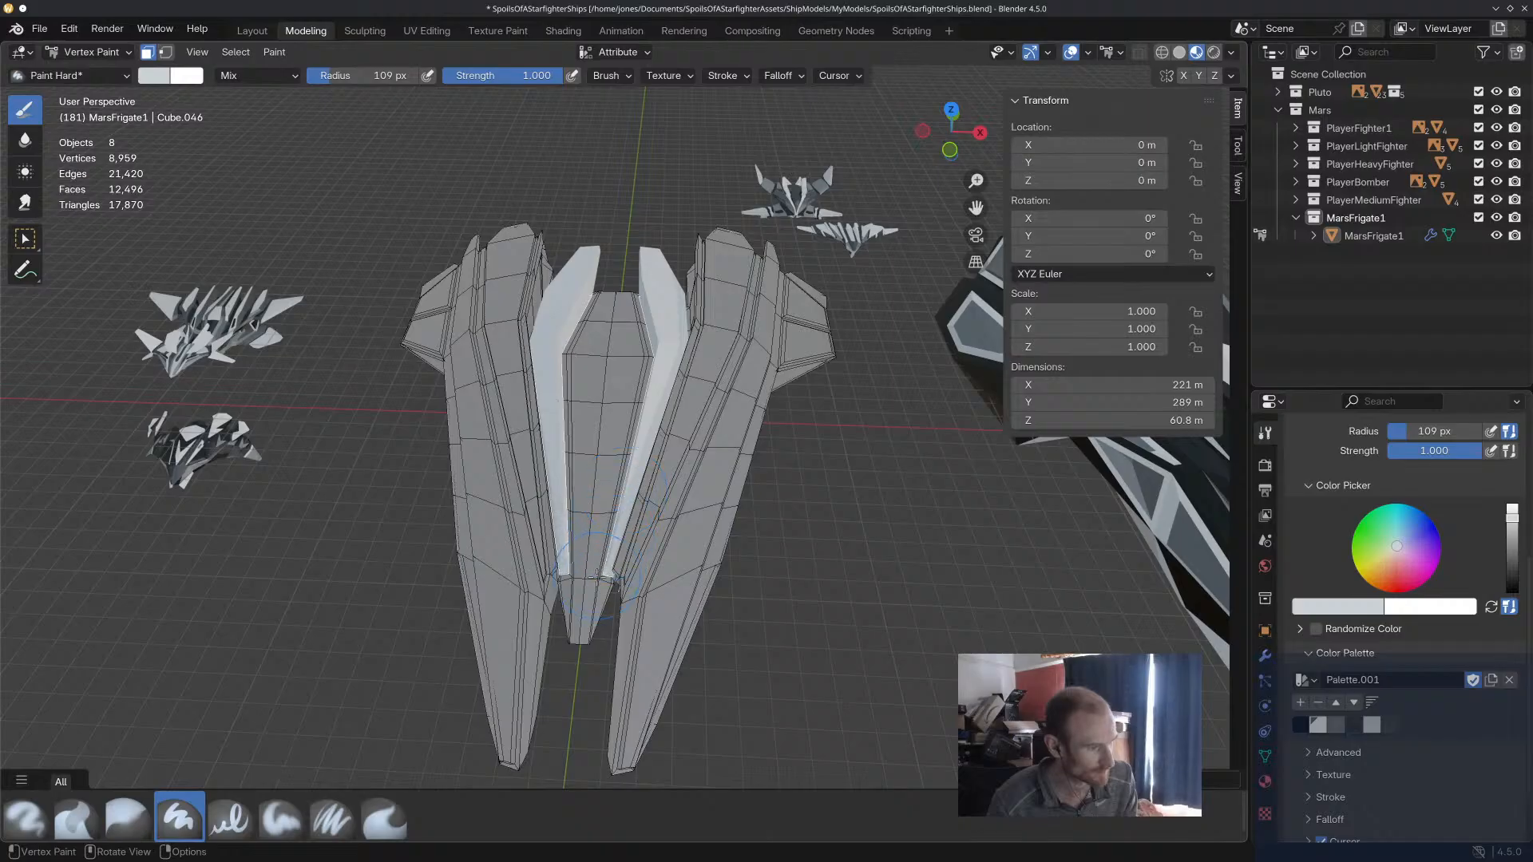
# Return to Object Mode and examine the painted fins and the frigate's underside from below, behind and the front.
pyautogui.moveTo(804, 489)
pyautogui.mouseDown(button='middle')
pyautogui.moveTo(822, 343)
pyautogui.moveTo(782, 382)
pyautogui.mouseUp(button='middle')
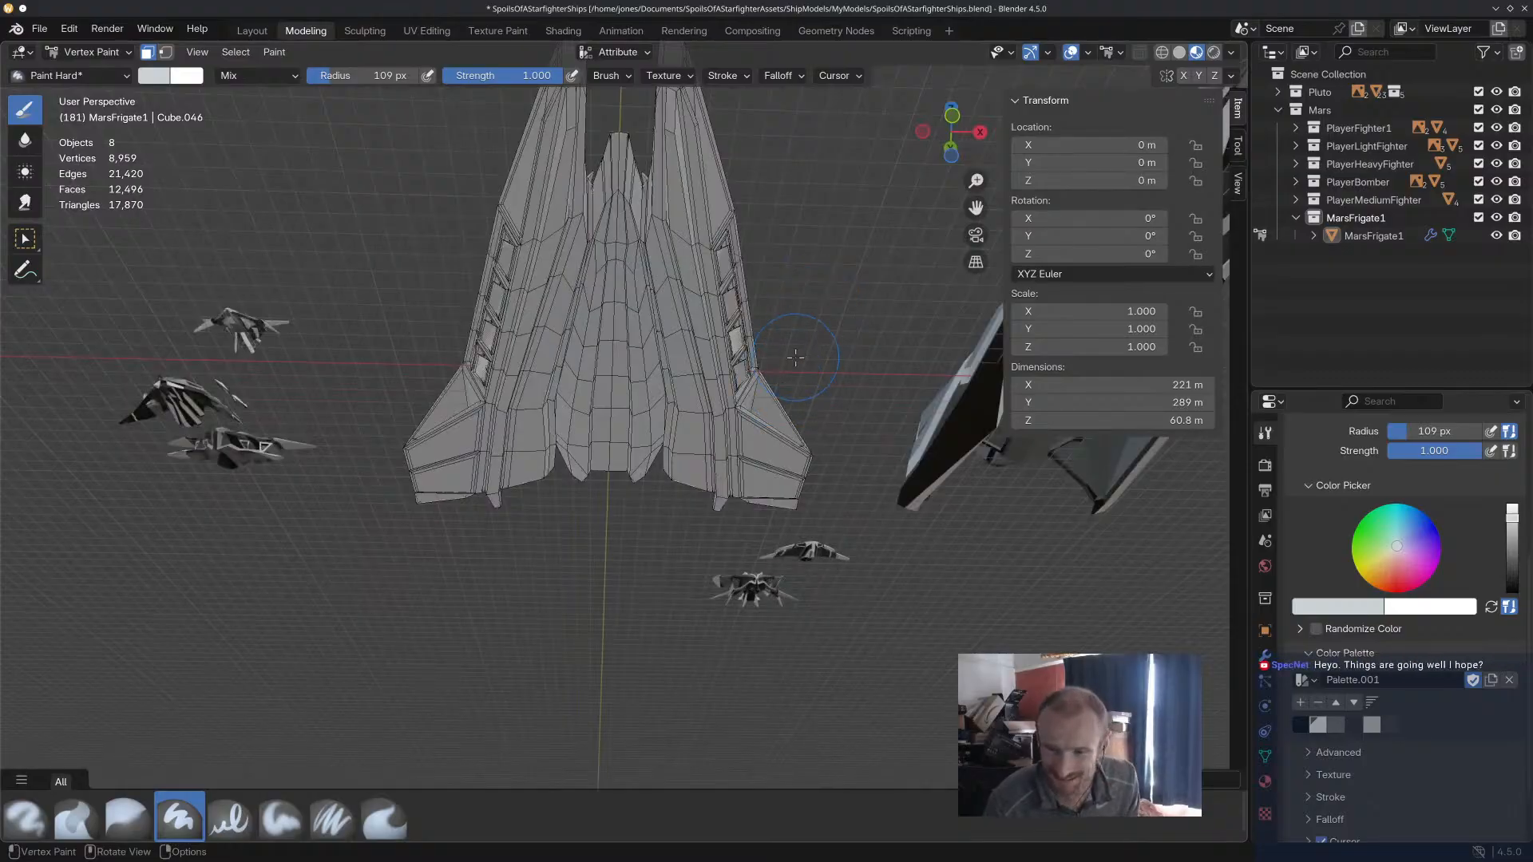
pyautogui.moveTo(642, 376); pyautogui.dragTo(694, 421, button='middle')
pyautogui.scroll(3, 671, 396)
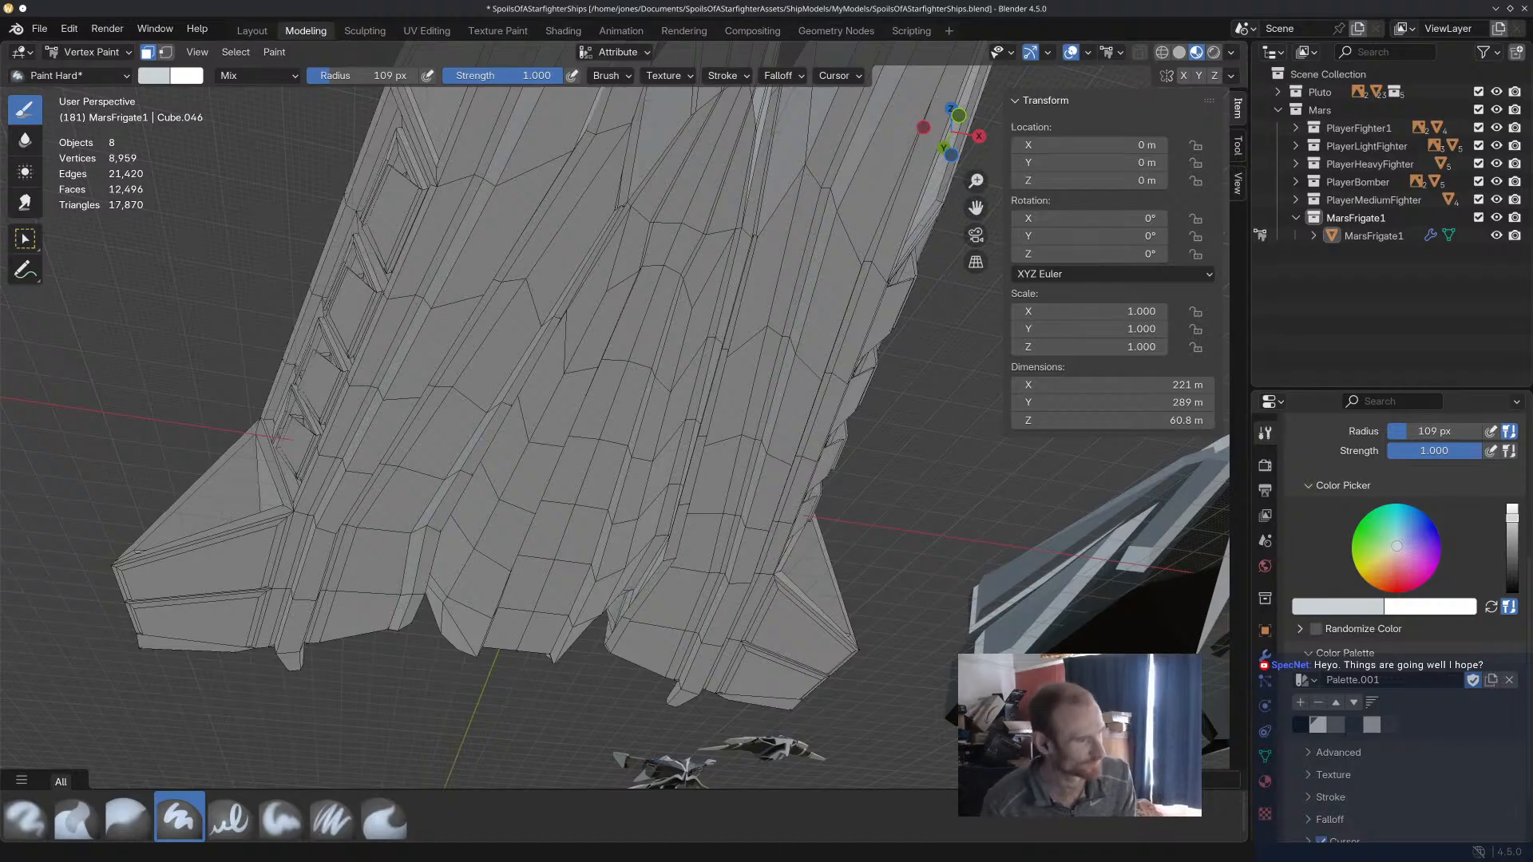
pyautogui.moveTo(769, 405)
pyautogui.mouseDown(button='middle')
pyautogui.moveTo(725, 471)
pyautogui.moveTo(639, 416)
pyautogui.mouseUp(button='middle')
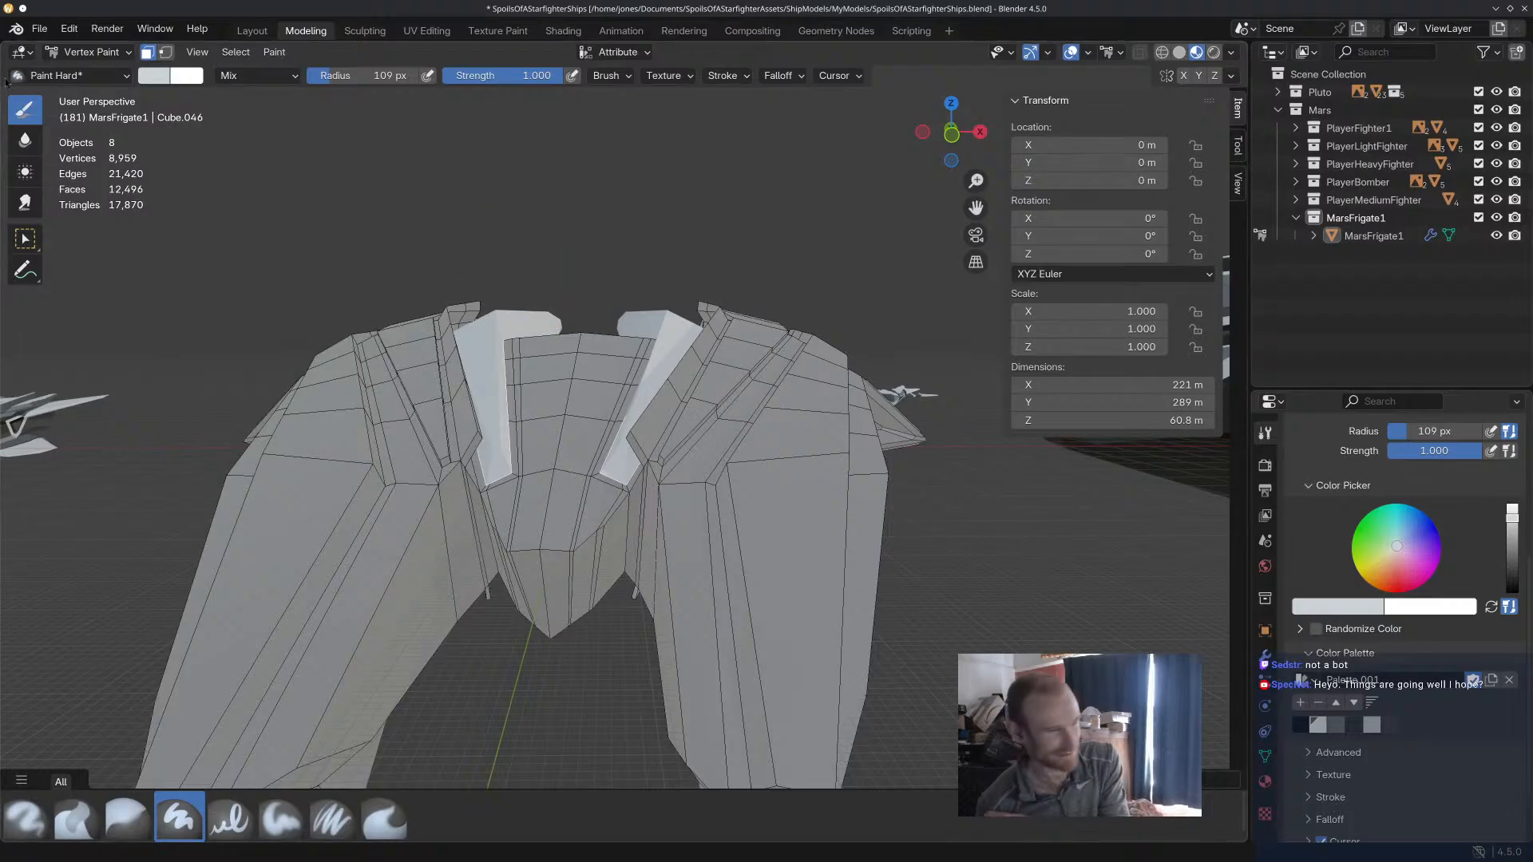
pyautogui.click(85, 53)
pyautogui.click(87, 72)
pyautogui.moveTo(646, 392)
pyautogui.mouseDown(button='middle')
pyautogui.moveTo(658, 295)
pyautogui.moveTo(649, 425)
pyautogui.mouseUp(button='middle')
pyautogui.scroll(-3, 657, 304)
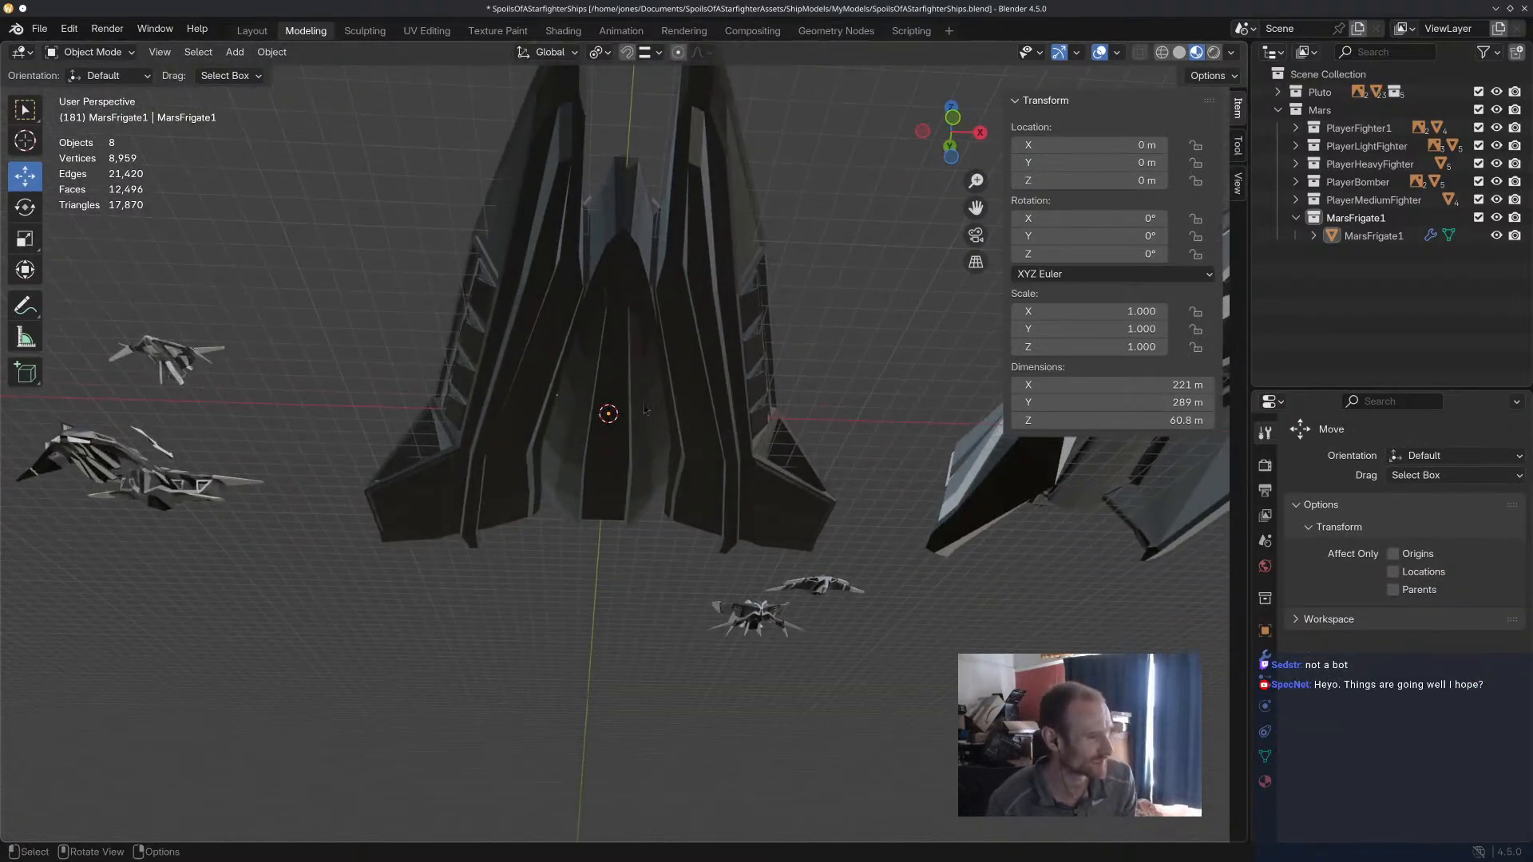
pyautogui.scroll(3, 620, 319)
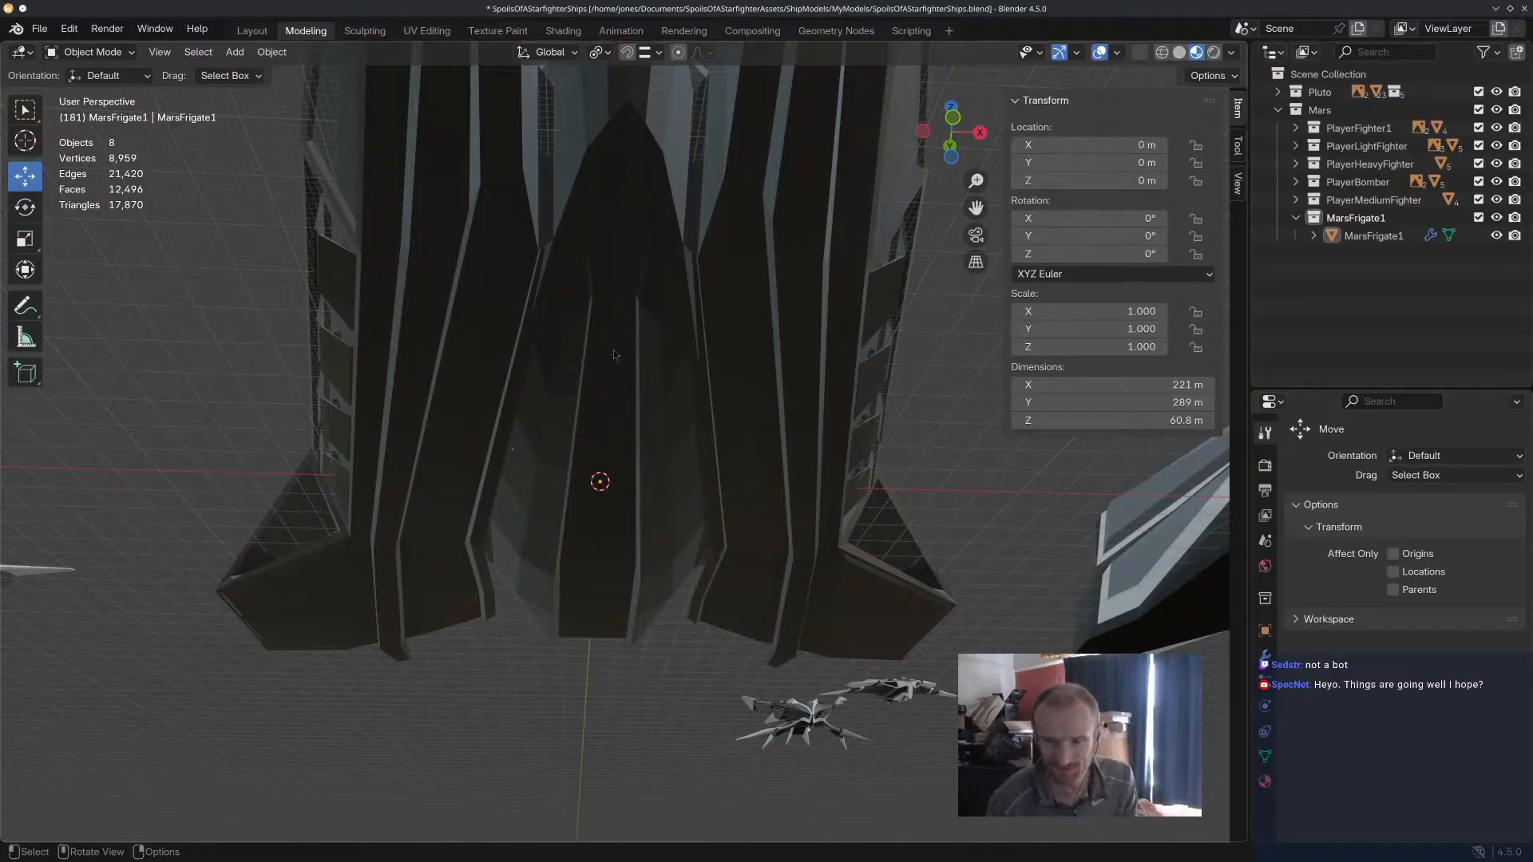
pyautogui.moveTo(615, 342)
pyautogui.mouseDown(button='middle')
pyautogui.moveTo(653, 479)
pyautogui.moveTo(559, 379)
pyautogui.moveTo(843, 471)
pyautogui.moveTo(825, 438)
pyautogui.moveTo(773, 491)
pyautogui.mouseUp(button='middle')
pyautogui.scroll(3, 551, 367)
# Enter Edit Mode on MarsFrigate1 and start a new face selection at the front tip of the long hull panel beside the painted fin.
pyautogui.click(768, 468)
pyautogui.click(89, 52)
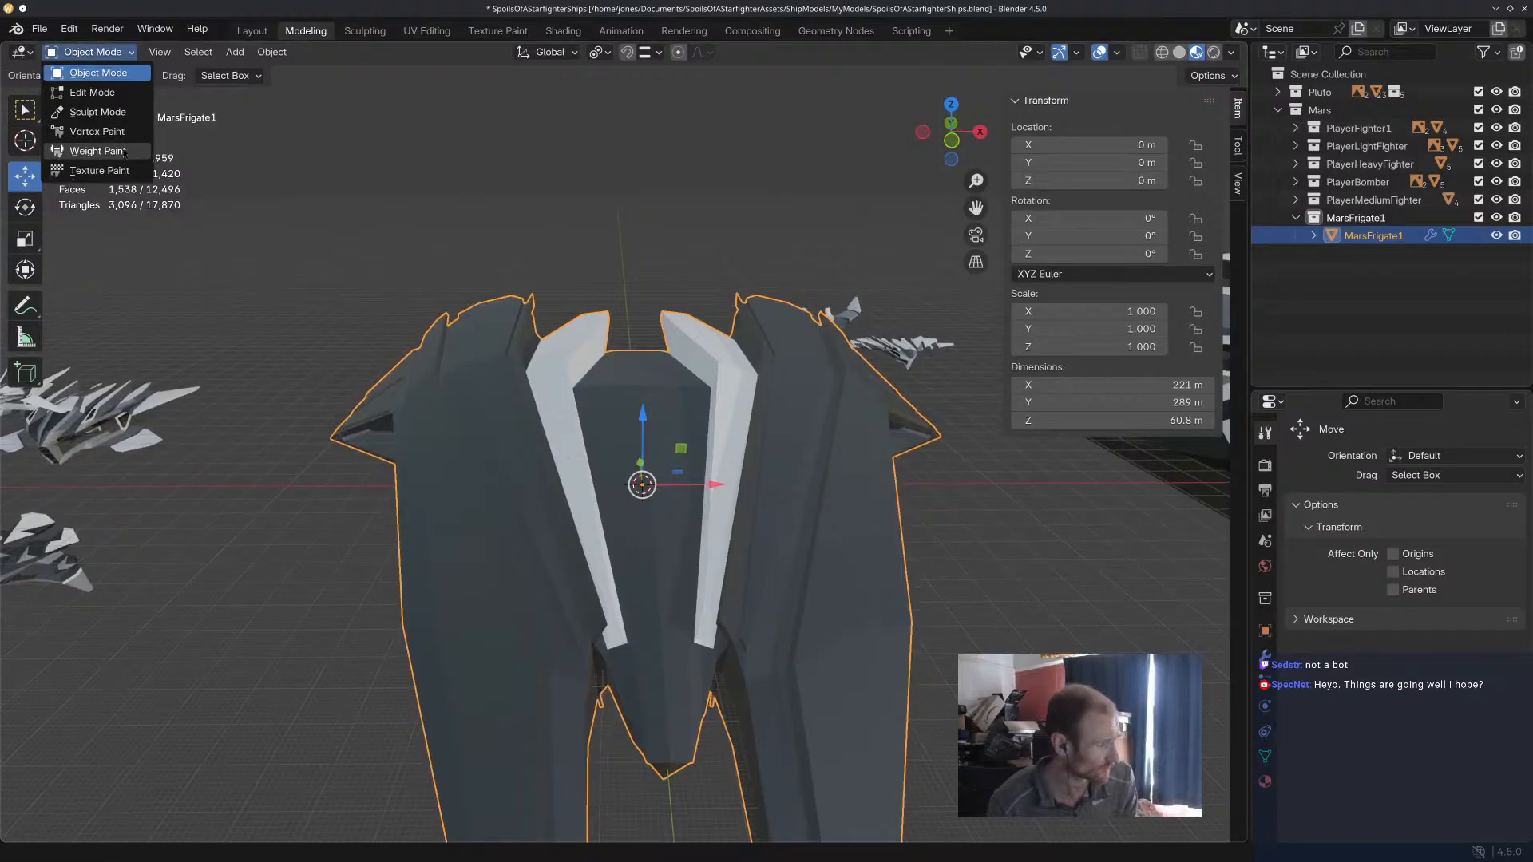
pyautogui.click(92, 93)
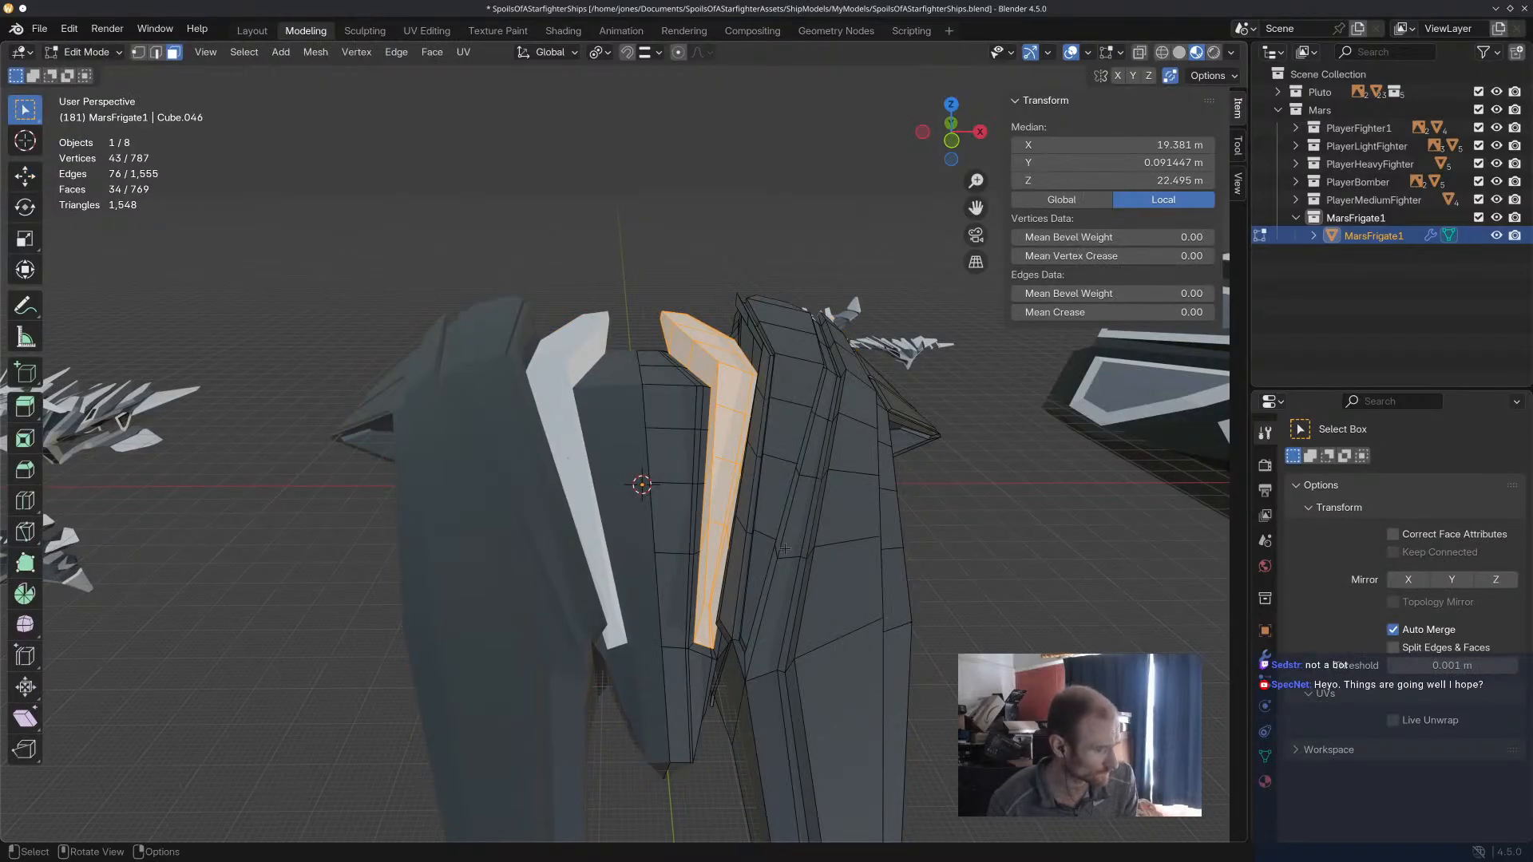
pyautogui.click(767, 579)
pyautogui.scroll(1, 767, 579)
pyautogui.moveTo(768, 580); pyautogui.dragTo(774, 536, button='middle')
pyautogui.keyDown('shift'); pyautogui.click(763, 388); pyautogui.keyUp('shift')
pyautogui.keyDown('shift'); pyautogui.click(765, 386); pyautogui.keyUp('shift')
pyautogui.moveTo(765, 387); pyautogui.dragTo(837, 500, button='middle')
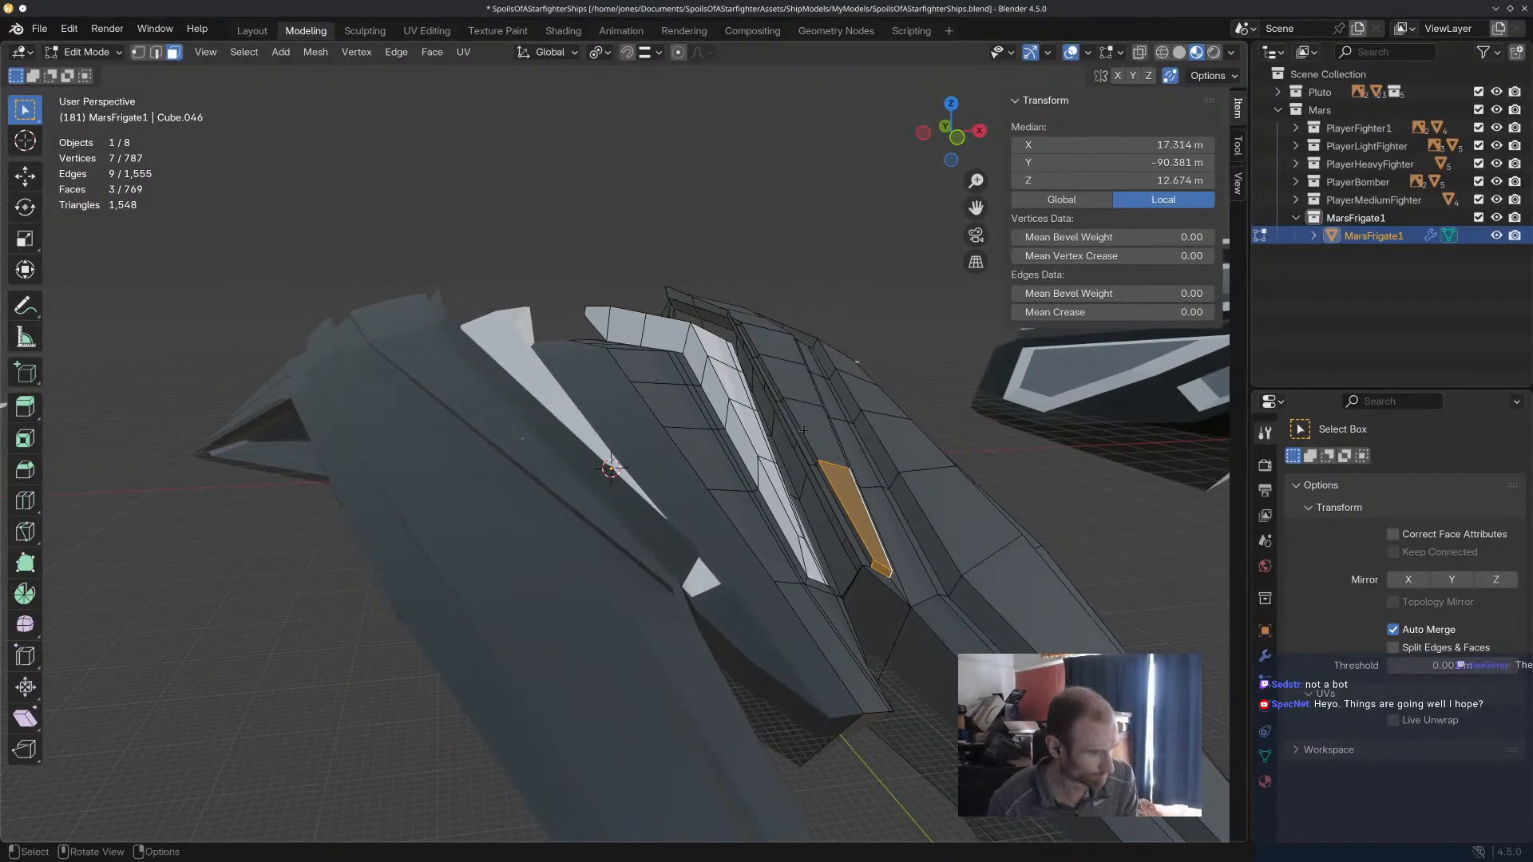
pyautogui.keyDown('shift'); pyautogui.click(837, 499); pyautogui.keyUp('shift')
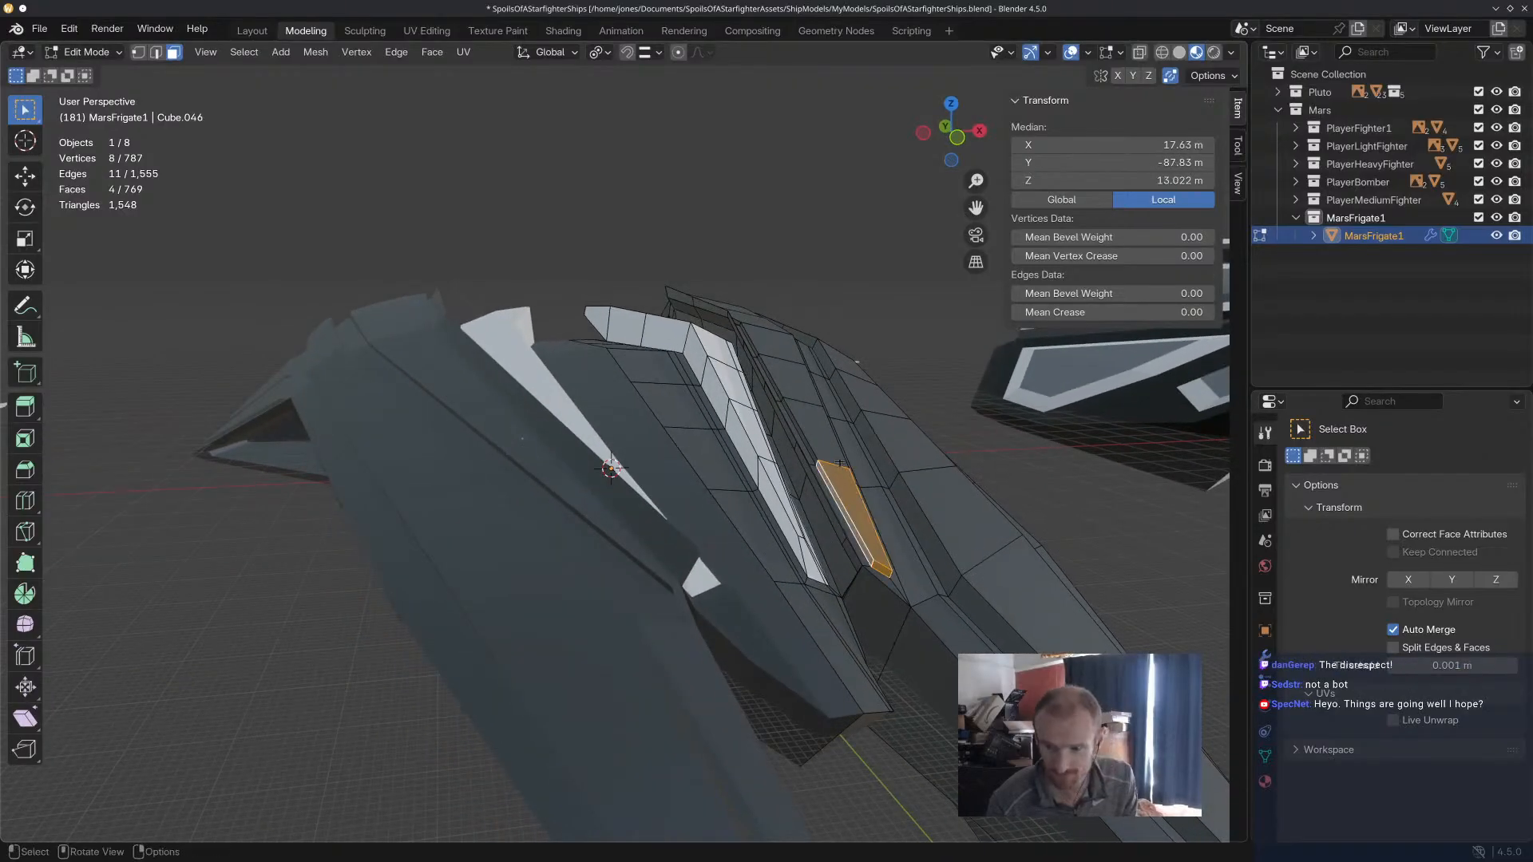
pyautogui.moveTo(850, 438); pyautogui.dragTo(644, 519, button='middle')
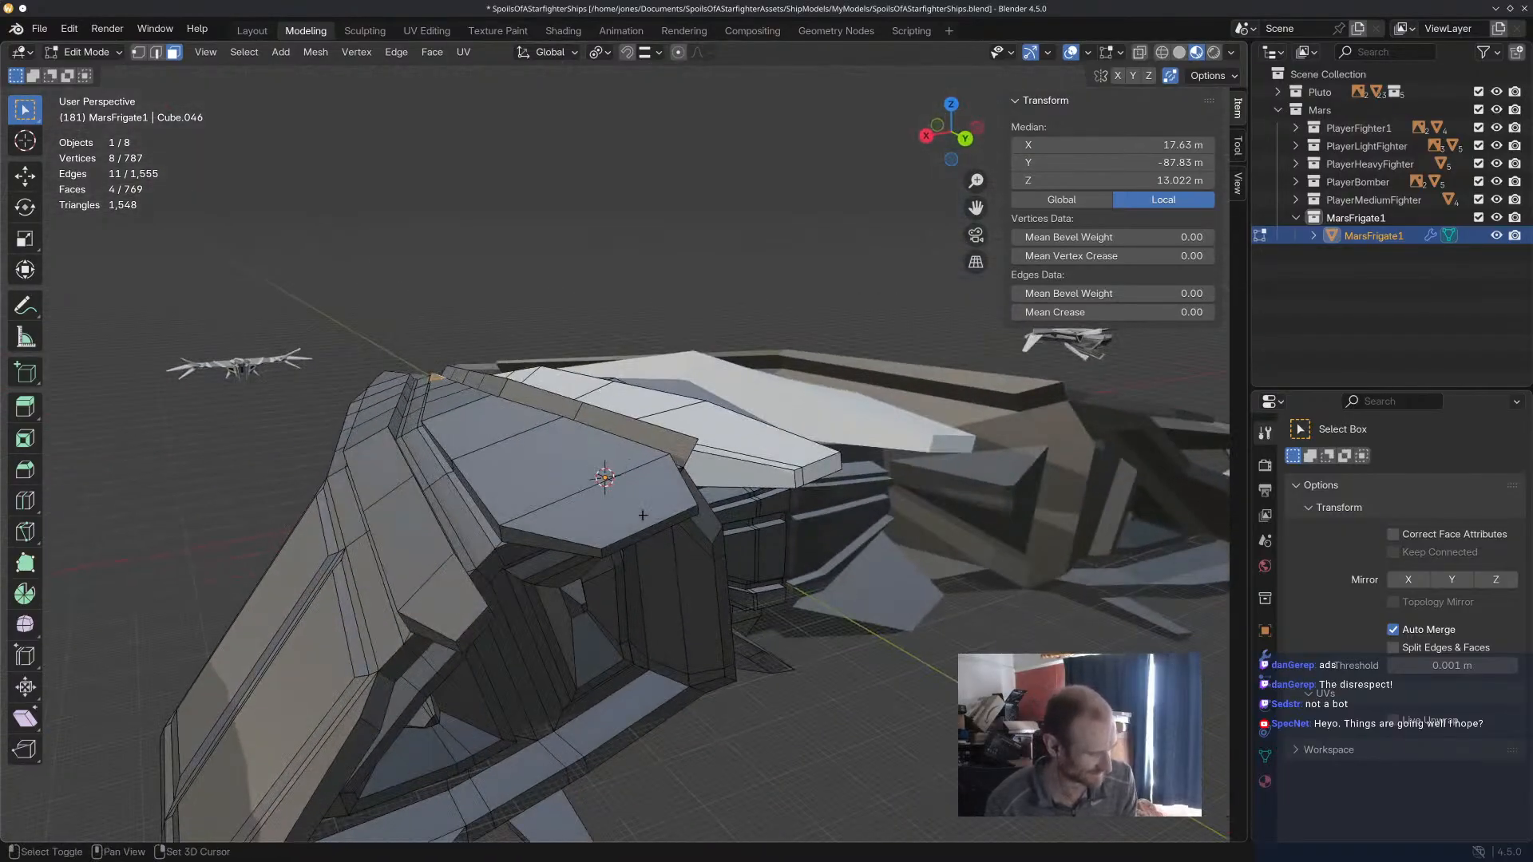
pyautogui.keyDown('alt'); pyautogui.click(629, 517); pyautogui.keyUp('alt')
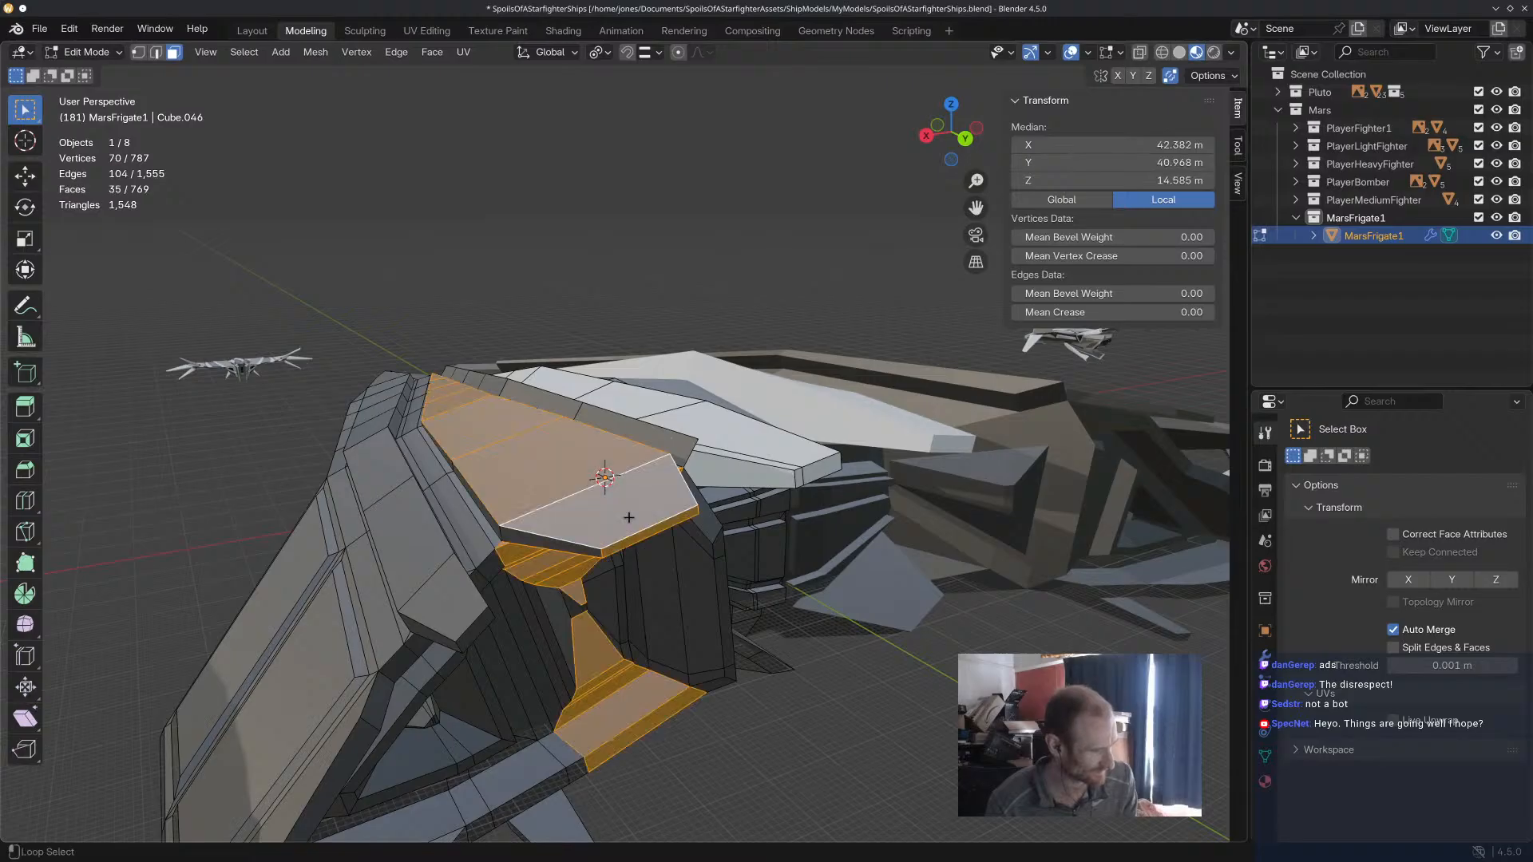
pyautogui.hotkey('ctrl', 'z')
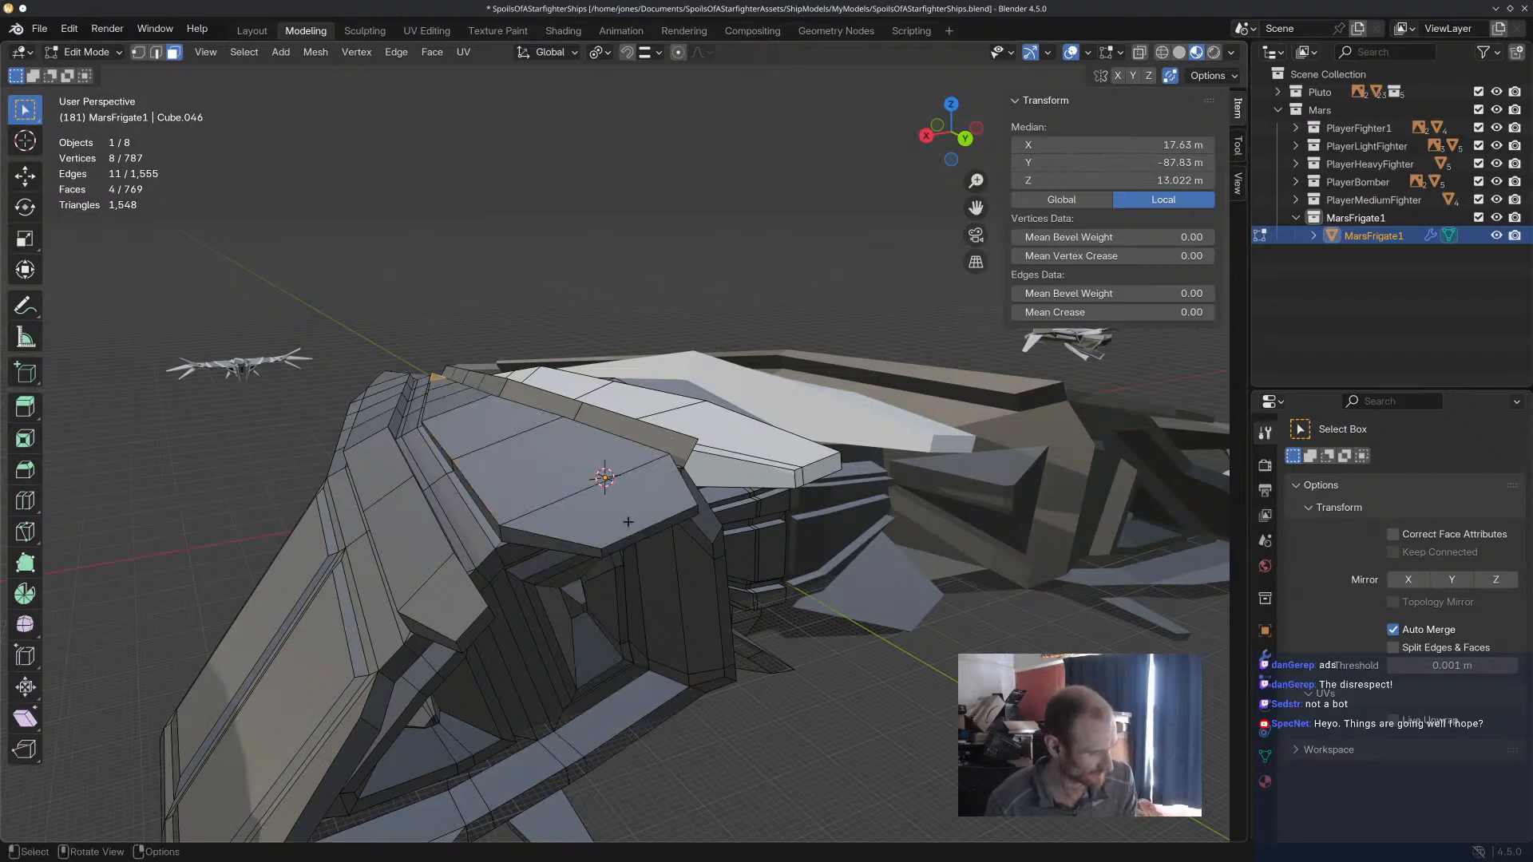
pyautogui.keyDown('ctrl'); pyautogui.click(629, 522); pyautogui.keyUp('ctrl')
pyautogui.hotkey('ctrl', 'z')
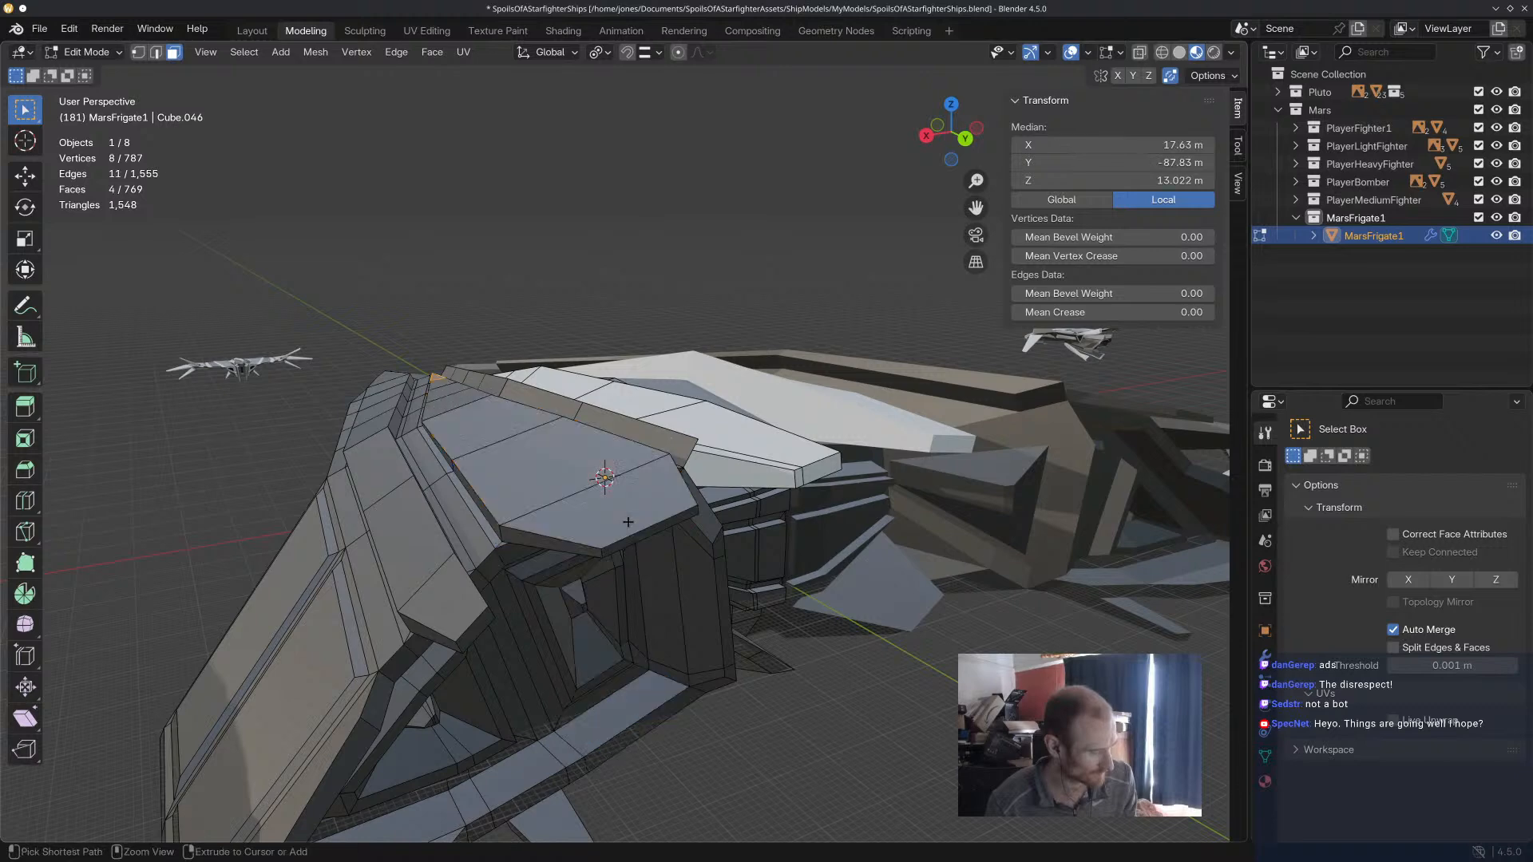
pyautogui.keyDown('shift'); pyautogui.click(628, 522); pyautogui.keyUp('shift')
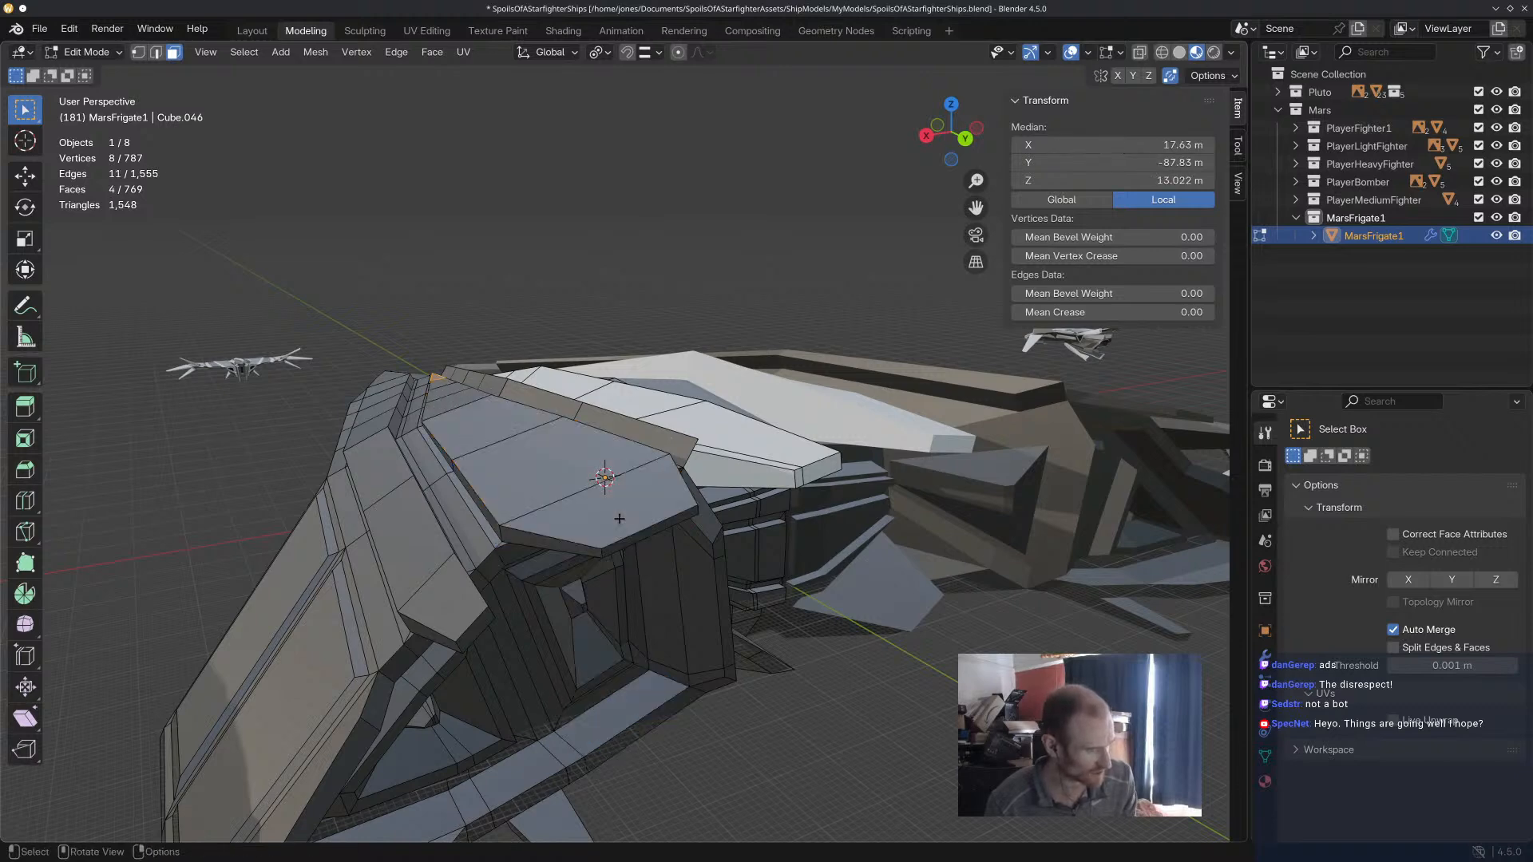
# Extend the selection along the panel's top faces to its rear end and add its narrow outer edge faces.
pyautogui.keyDown('ctrl'); pyautogui.keyDown('shift'); pyautogui.click(631, 521); pyautogui.keyUp('shift'); pyautogui.keyUp('ctrl')
pyautogui.moveTo(631, 521); pyautogui.dragTo(563, 454, button='middle')
pyautogui.keyDown('shift'); pyautogui.click(563, 454); pyautogui.keyUp('shift')
pyautogui.keyDown('shift'); pyautogui.click(559, 452); pyautogui.keyUp('shift')
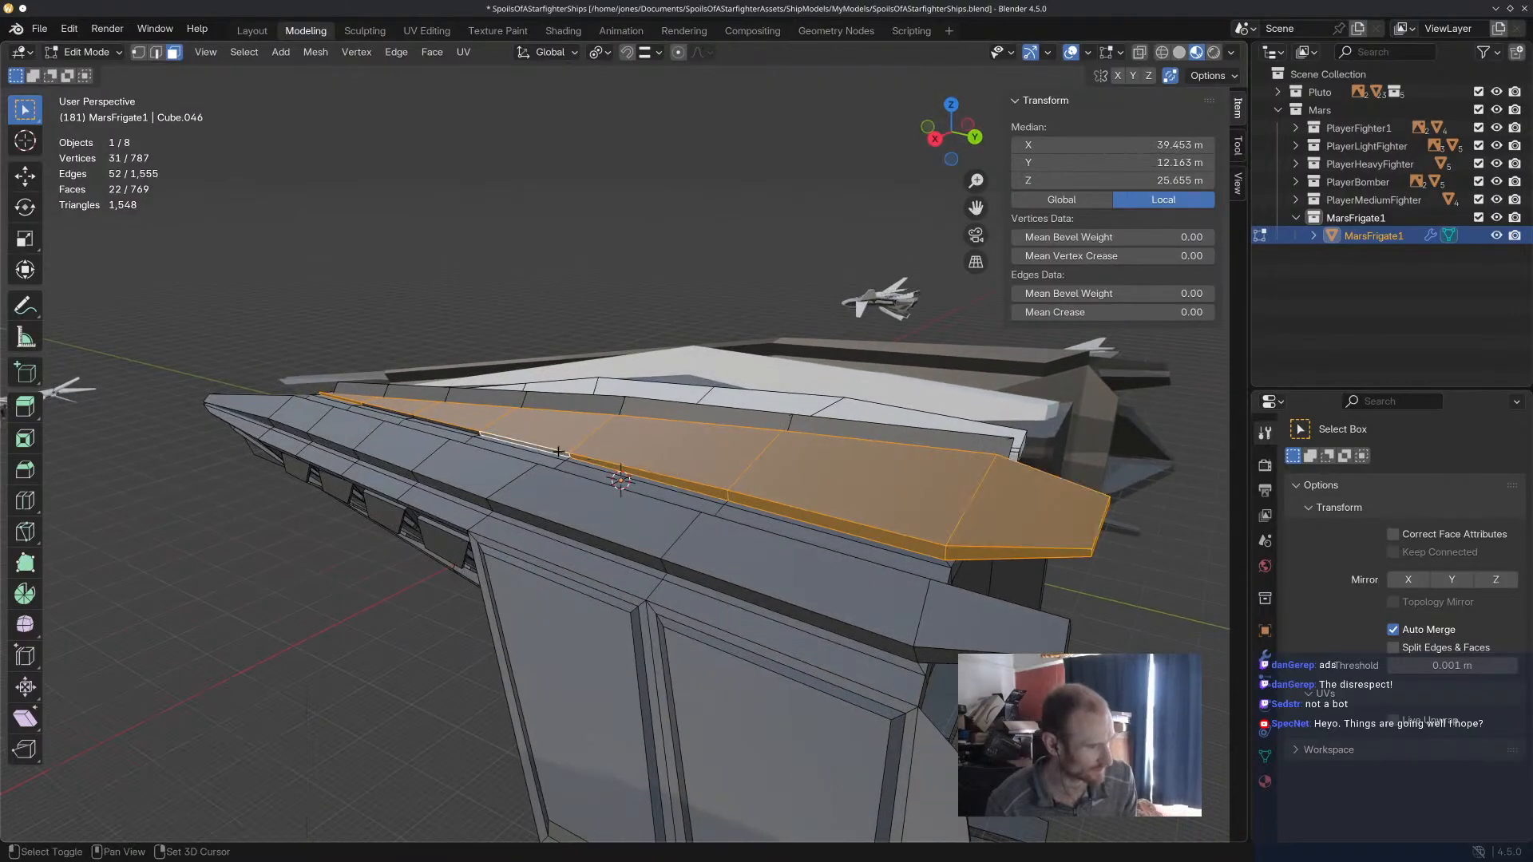
pyautogui.keyDown('shift'); pyautogui.click(468, 431); pyautogui.keyUp('shift')
pyautogui.keyDown('shift'); pyautogui.click(389, 412); pyautogui.keyUp('shift')
# Add the large front top face of the outer hull arm and its adjoining narrow edge faces to the selection.
pyautogui.moveTo(389, 412); pyautogui.dragTo(918, 540, button='middle')
pyautogui.scroll(4, 918, 540)
pyautogui.moveTo(770, 415); pyautogui.dragTo(635, 447, button='middle')
pyautogui.moveTo(663, 293); pyautogui.dragTo(771, 432, button='middle')
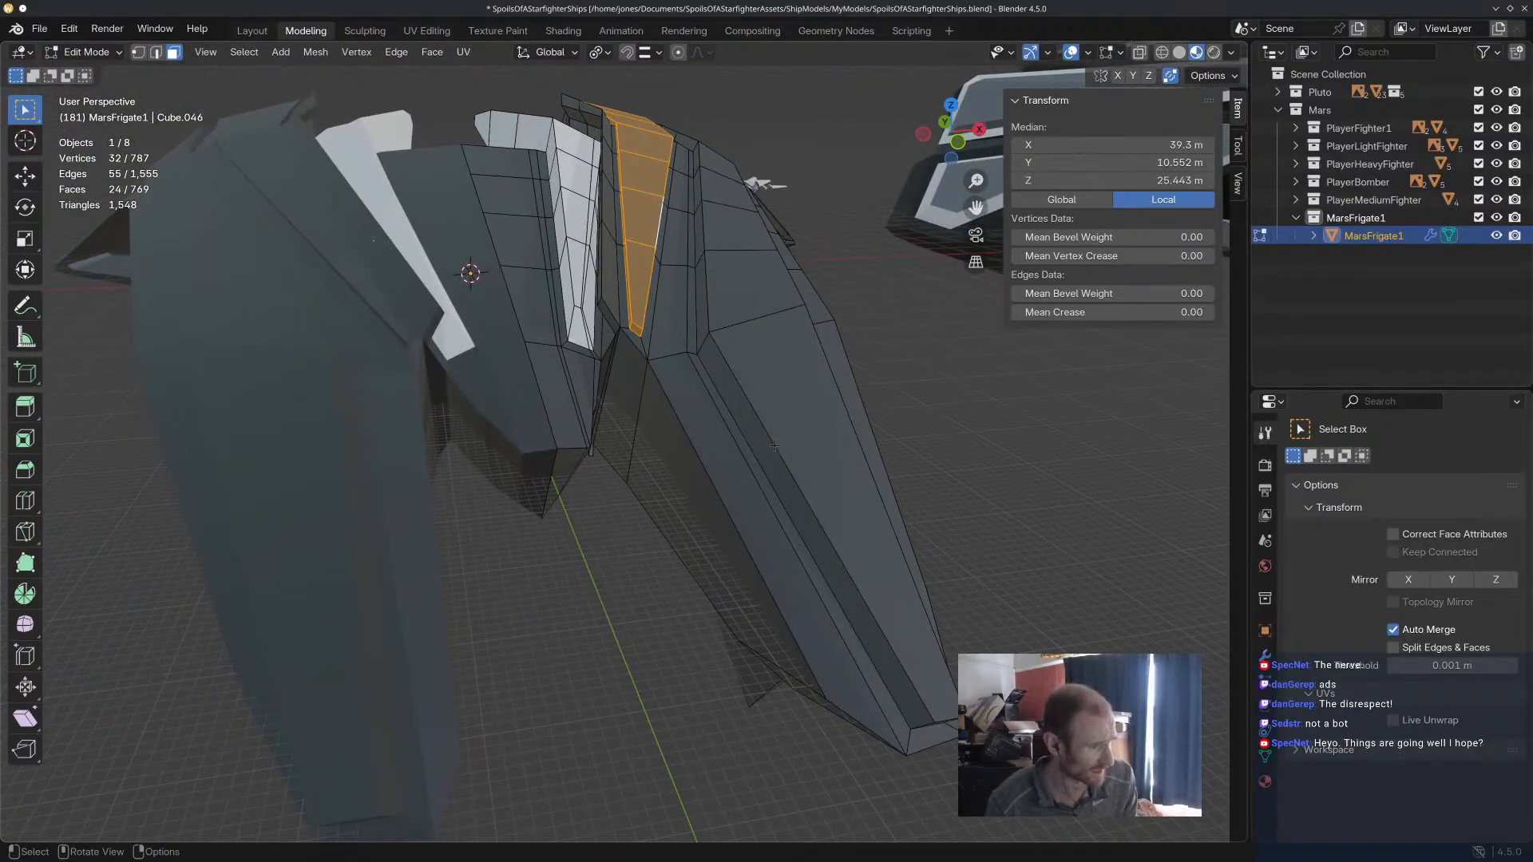
pyautogui.keyDown('shift'); pyautogui.click(778, 470); pyautogui.keyUp('shift')
pyautogui.keyDown('shift'); pyautogui.click(816, 503); pyautogui.keyUp('shift')
pyautogui.moveTo(867, 561); pyautogui.dragTo(859, 534, button='middle')
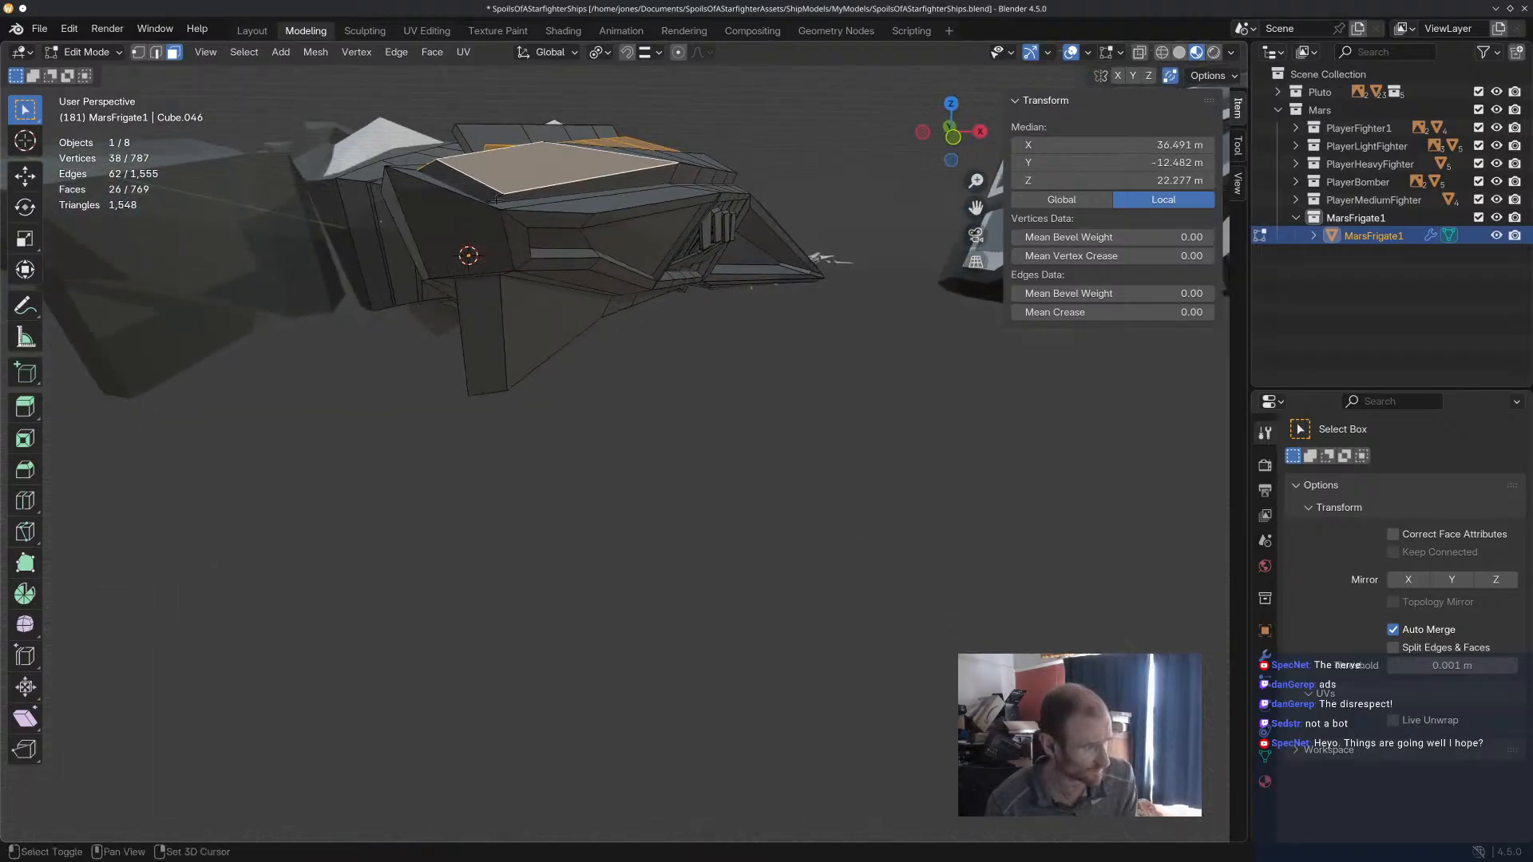
pyautogui.keyDown('shift'); pyautogui.click(469, 181); pyautogui.keyUp('shift')
pyautogui.keyDown('shift'); pyautogui.click(582, 188); pyautogui.keyUp('shift')
pyautogui.moveTo(718, 188); pyautogui.dragTo(692, 236, button='middle')
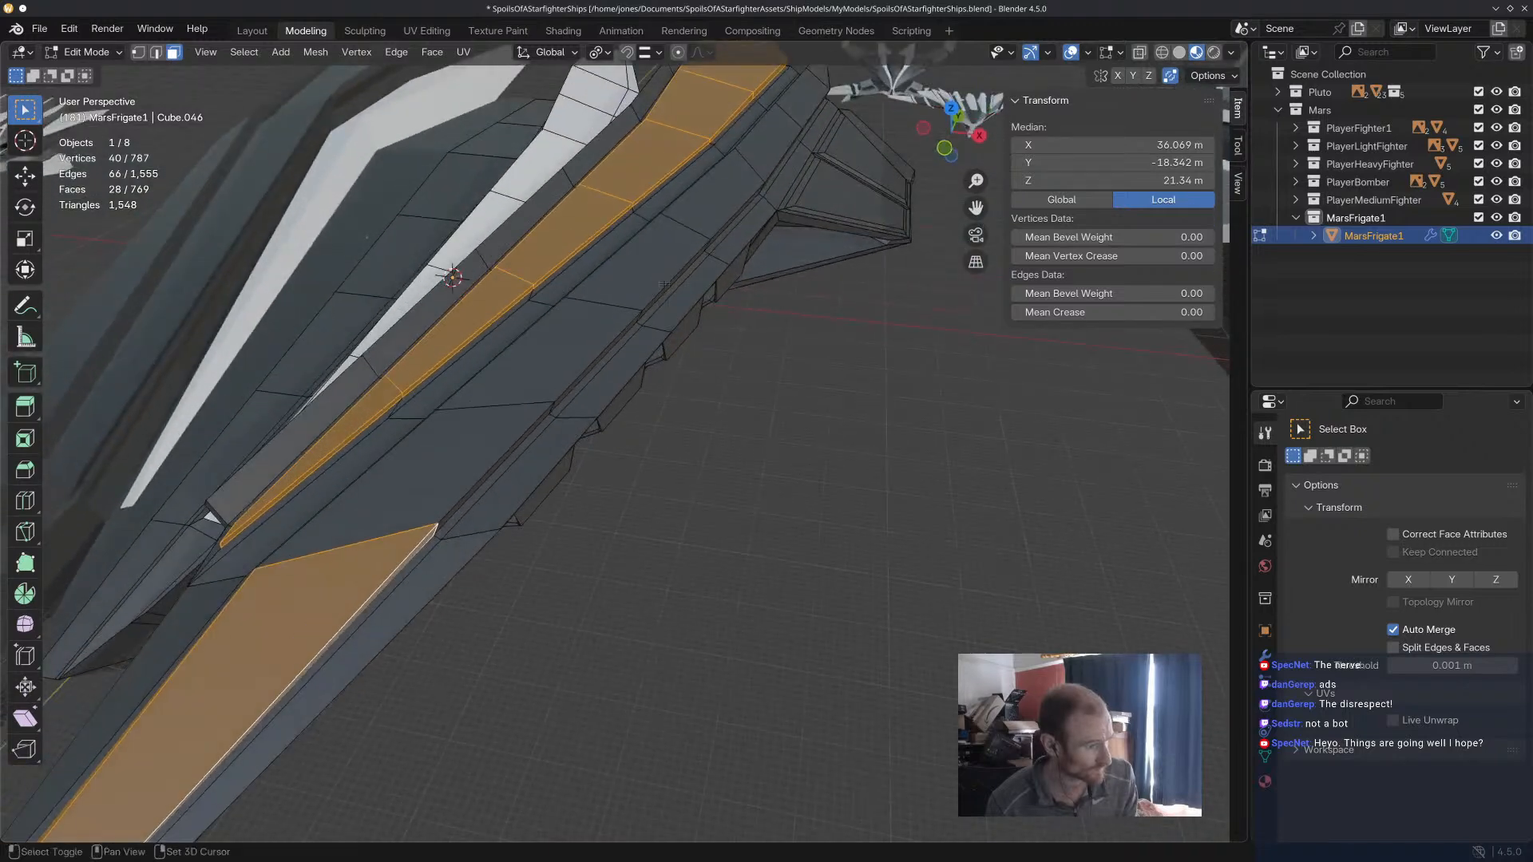
# Add the top faces along the outer hull arm, from its middle back to the rear end, to the selection.
pyautogui.keyDown('shift'); pyautogui.click(446, 466); pyautogui.keyUp('shift')
pyautogui.keyDown('shift'); pyautogui.click(551, 351); pyautogui.keyUp('shift')
pyautogui.keyDown('shift'); pyautogui.click(639, 263); pyautogui.keyUp('shift')
pyautogui.keyDown('shift'); pyautogui.click(707, 192); pyautogui.keyUp('shift')
pyautogui.keyDown('shift'); pyautogui.click(780, 128); pyautogui.keyUp('shift')
pyautogui.keyDown('shift'); pyautogui.click(799, 100); pyautogui.keyUp('shift')
pyautogui.keyDown('shift'); pyautogui.click(820, 79); pyautogui.keyUp('shift')
# Add the narrow inner edge faces along the outer hull arm's groove, from front to rear, to the selection.
pyautogui.moveTo(821, 80); pyautogui.dragTo(880, 208, button='middle')
pyautogui.keyDown('shift'); pyautogui.click(901, 551); pyautogui.keyUp('shift')
pyautogui.keyDown('shift'); pyautogui.click(822, 401); pyautogui.keyUp('shift')
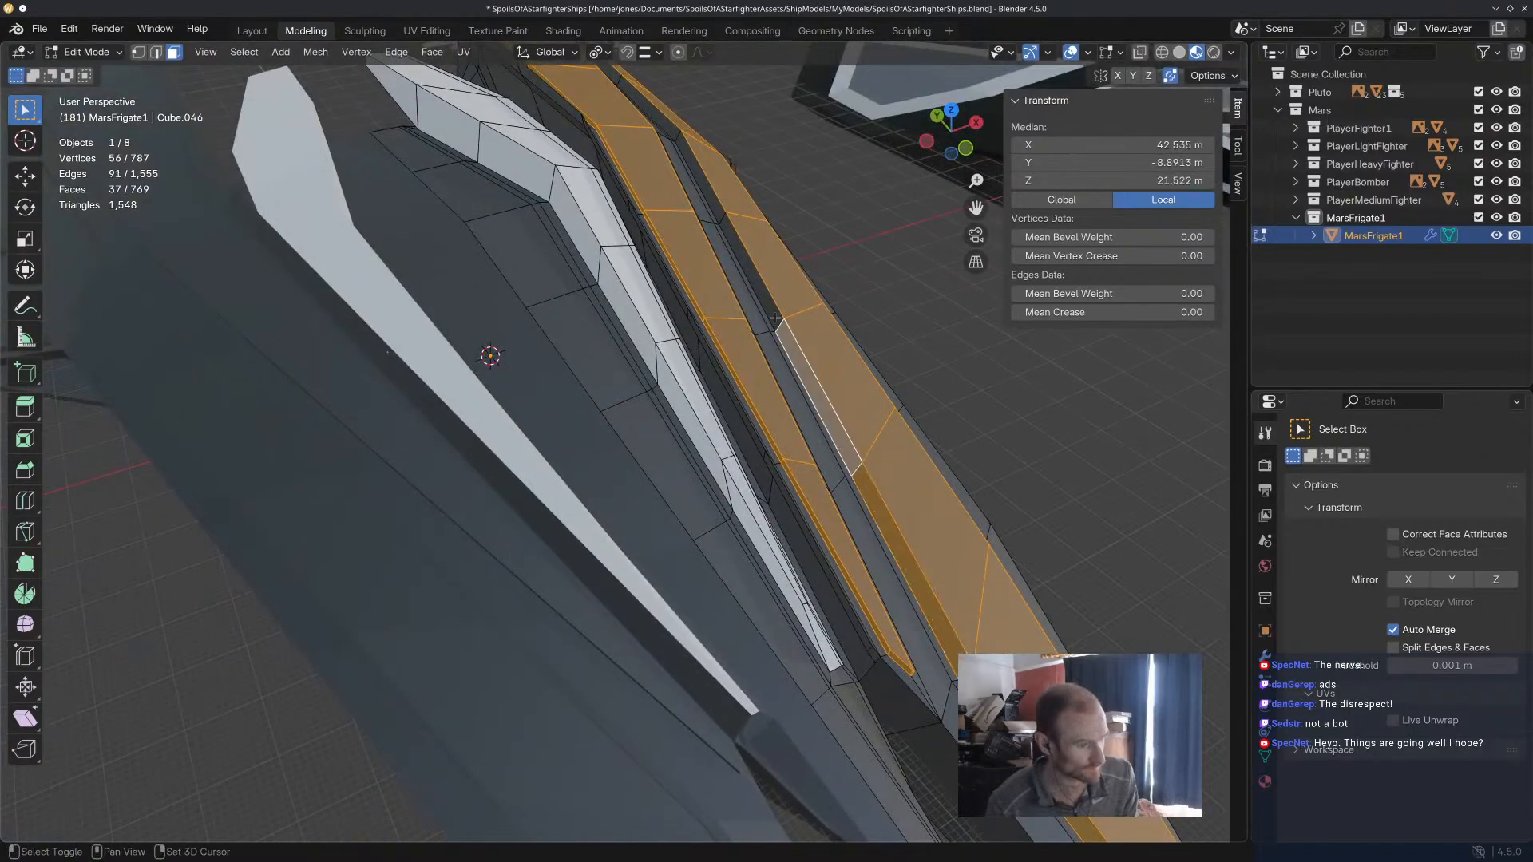
pyautogui.keyDown('shift'); pyautogui.click(770, 307); pyautogui.keyUp('shift')
pyautogui.keyDown('shift'); pyautogui.click(716, 204); pyautogui.keyUp('shift')
pyautogui.keyDown('shift'); pyautogui.click(661, 124); pyautogui.keyUp('shift')
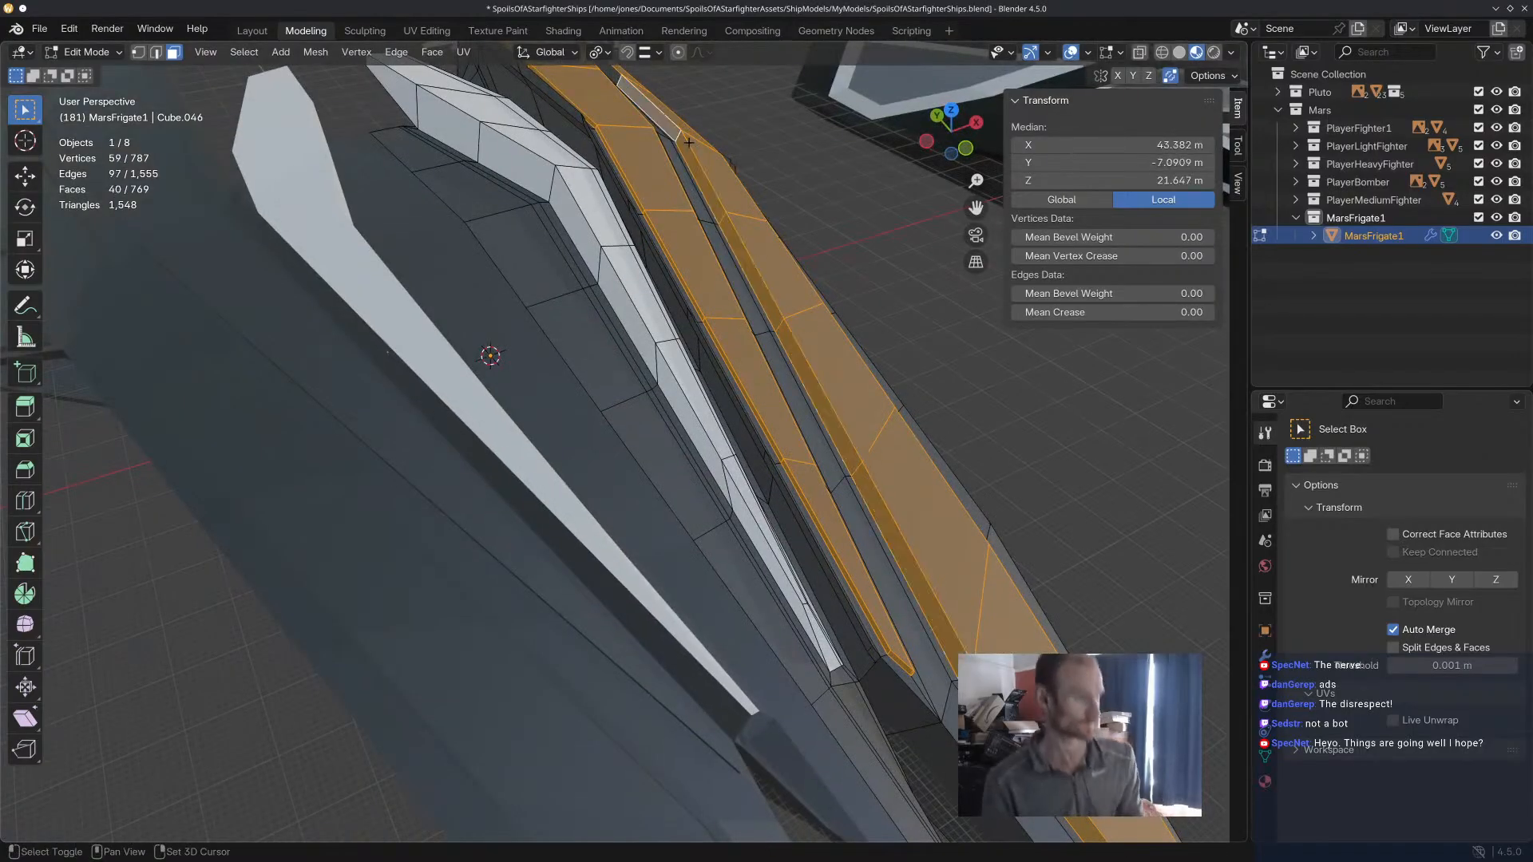
pyautogui.moveTo(661, 124); pyautogui.dragTo(593, 209, button='middle')
pyautogui.keyDown('shift'); pyautogui.click(583, 172); pyautogui.keyUp('shift')
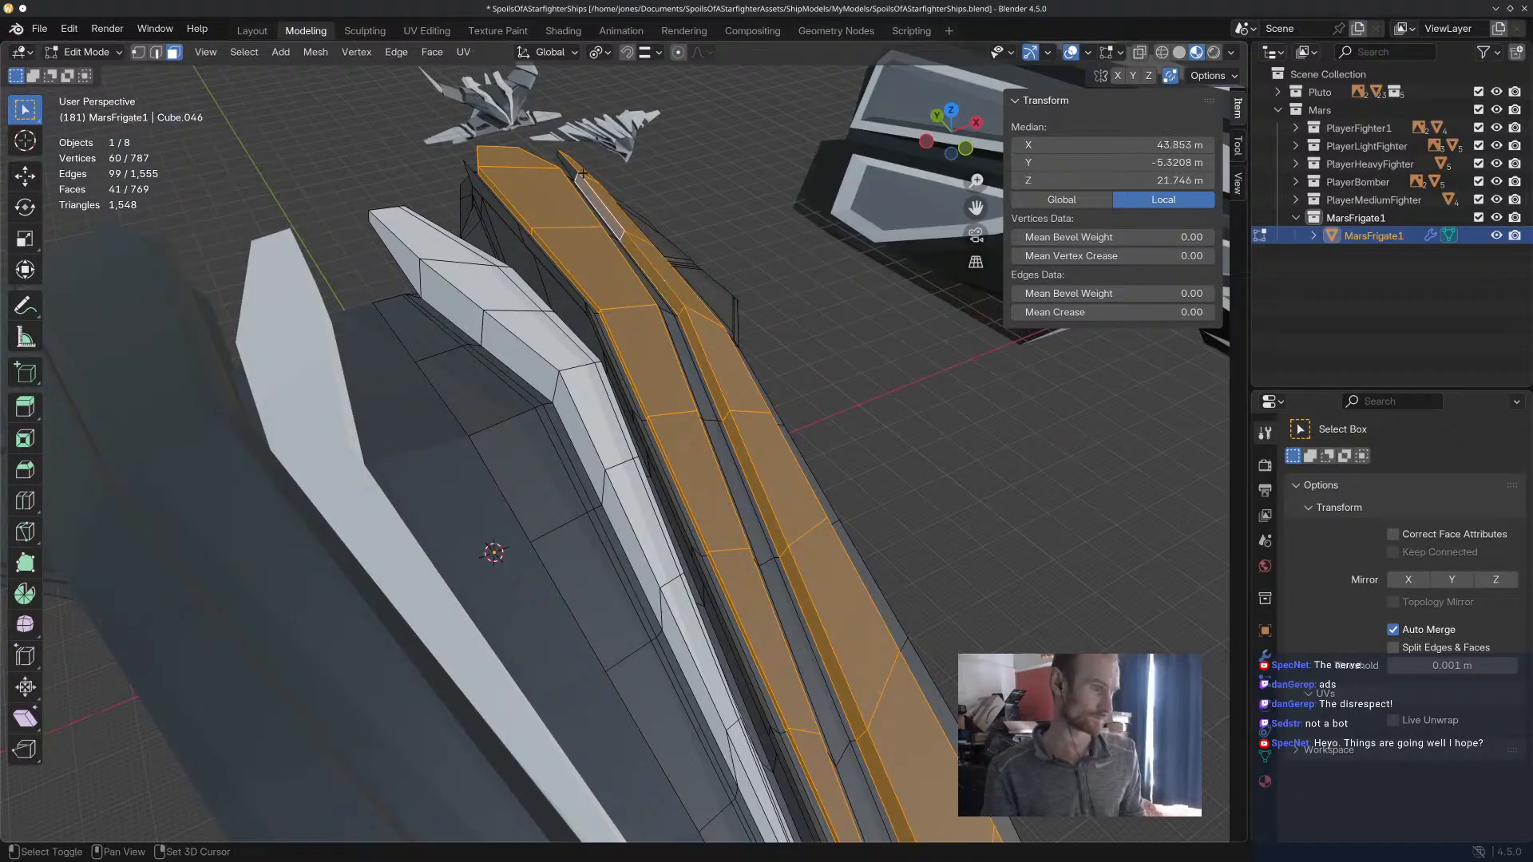
pyautogui.keyDown('shift'); pyautogui.click(572, 168); pyautogui.keyUp('shift')
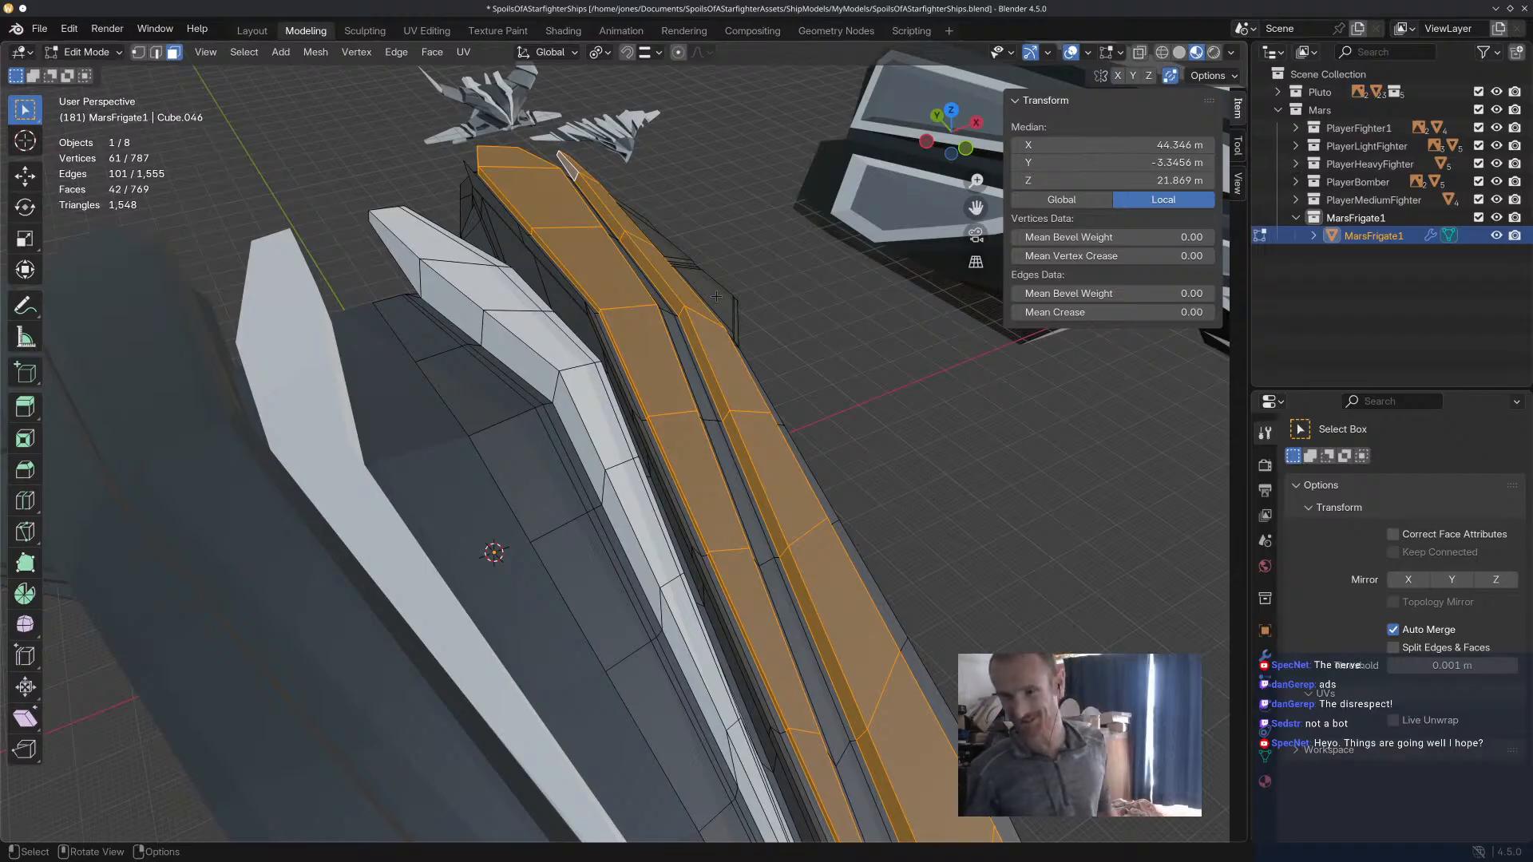
# Add the small edge faces at the outer hull arm's rear tip and the adjoining narrow outer edge face to the selection.
pyautogui.moveTo(733, 389); pyautogui.dragTo(243, 315, button='middle')
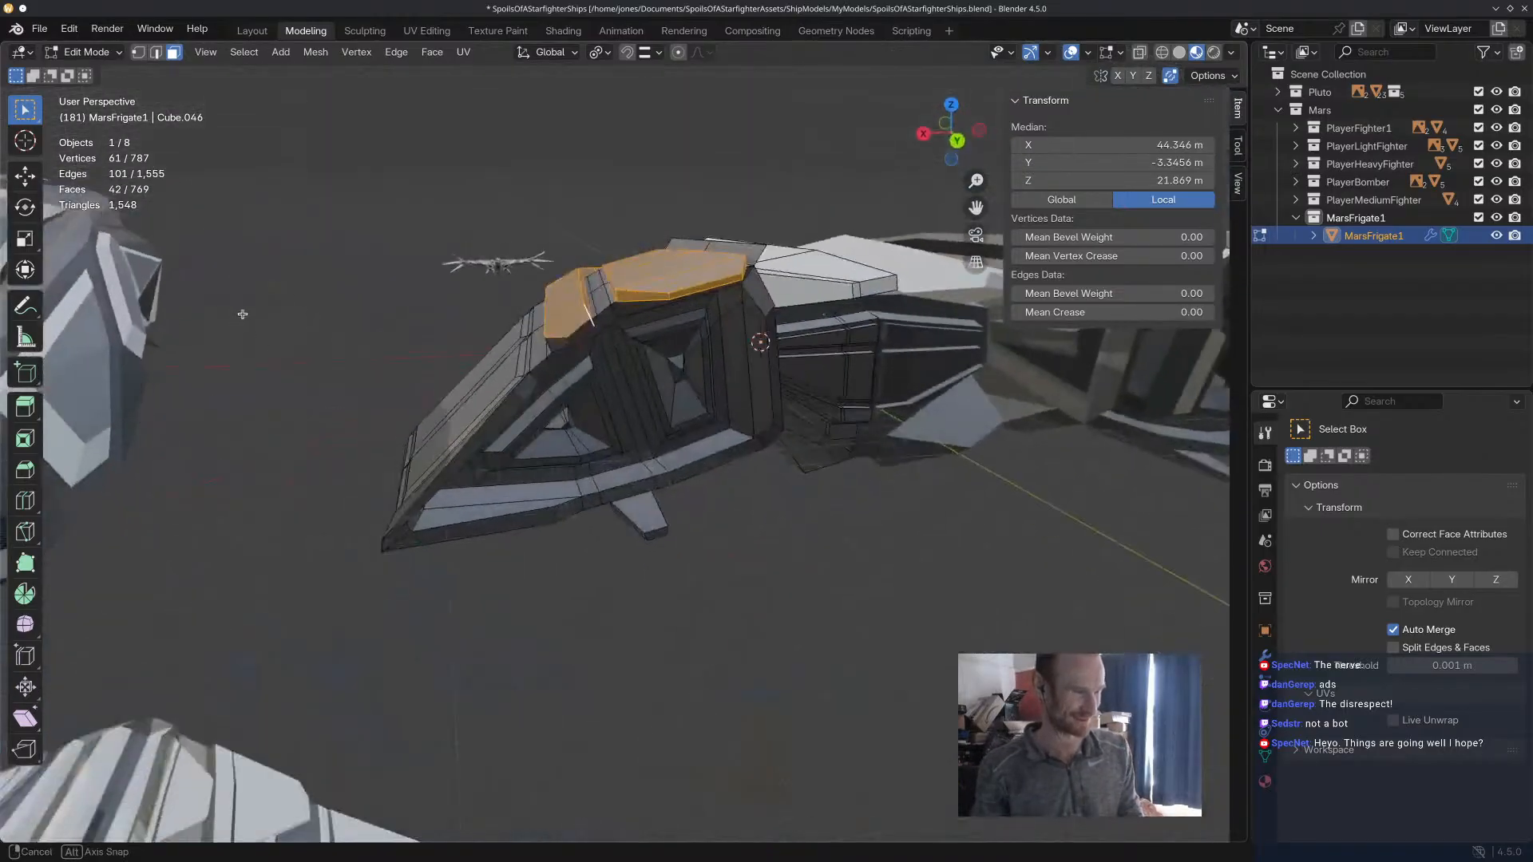
pyautogui.keyDown('shift'); pyautogui.click(580, 331); pyautogui.keyUp('shift')
pyautogui.keyDown('shift'); pyautogui.click(562, 341); pyautogui.keyUp('shift')
pyautogui.moveTo(569, 339); pyautogui.dragTo(603, 447, button='middle')
pyautogui.keyDown('shift'); pyautogui.click(771, 304); pyautogui.keyUp('shift')
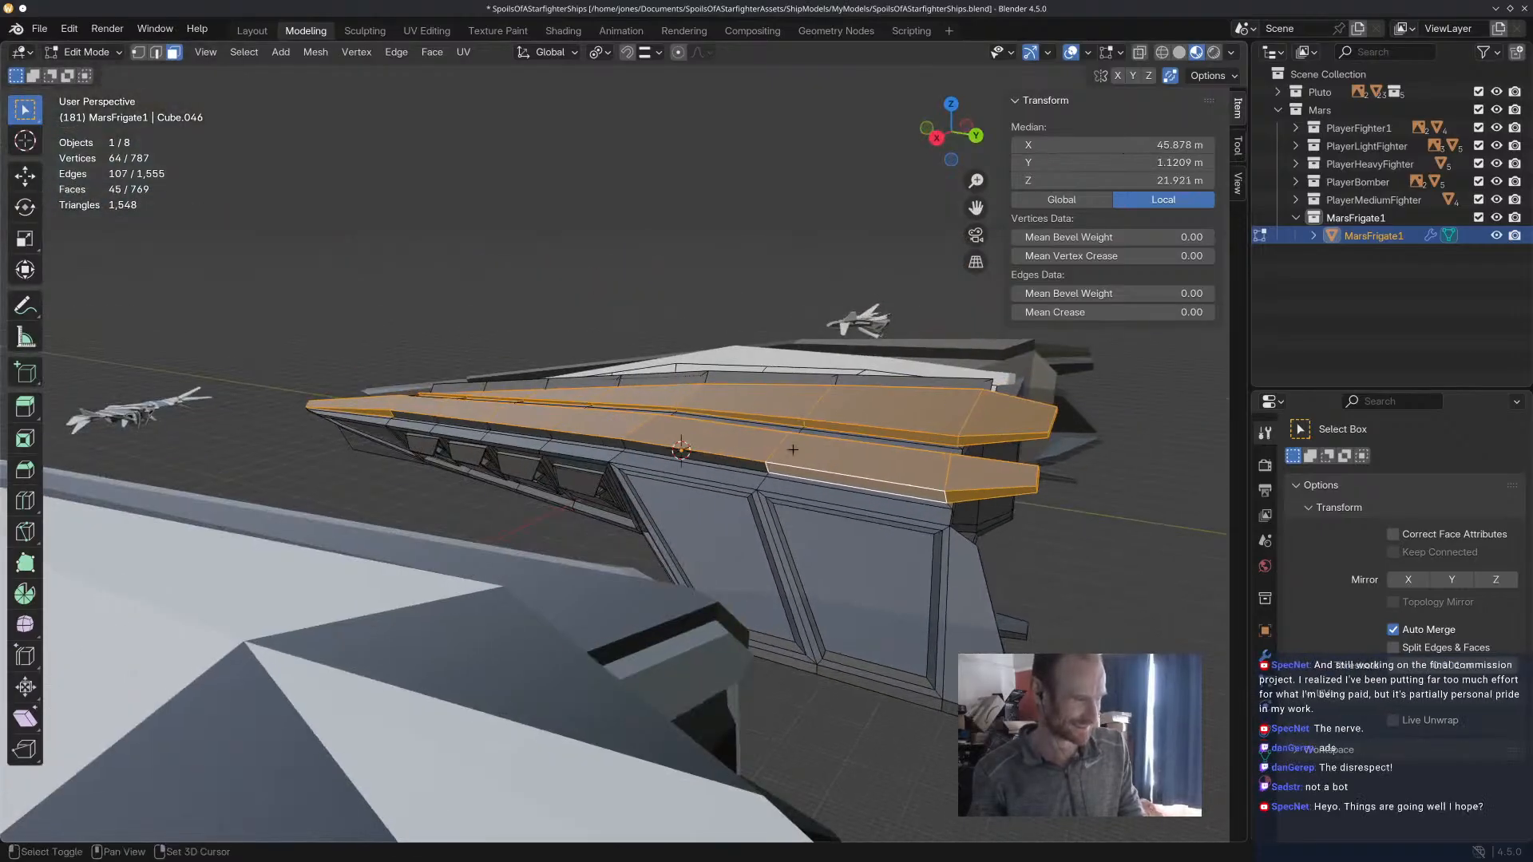
# Extend the selection with the narrow outer edge faces along the outer hull arm, from its middle to the front end.
pyautogui.keyDown('shift'); pyautogui.click(601, 448); pyautogui.keyUp('shift')
pyautogui.keyDown('shift'); pyautogui.click(564, 438); pyautogui.keyUp('shift')
pyautogui.keyDown('shift'); pyautogui.click(526, 433); pyautogui.keyUp('shift')
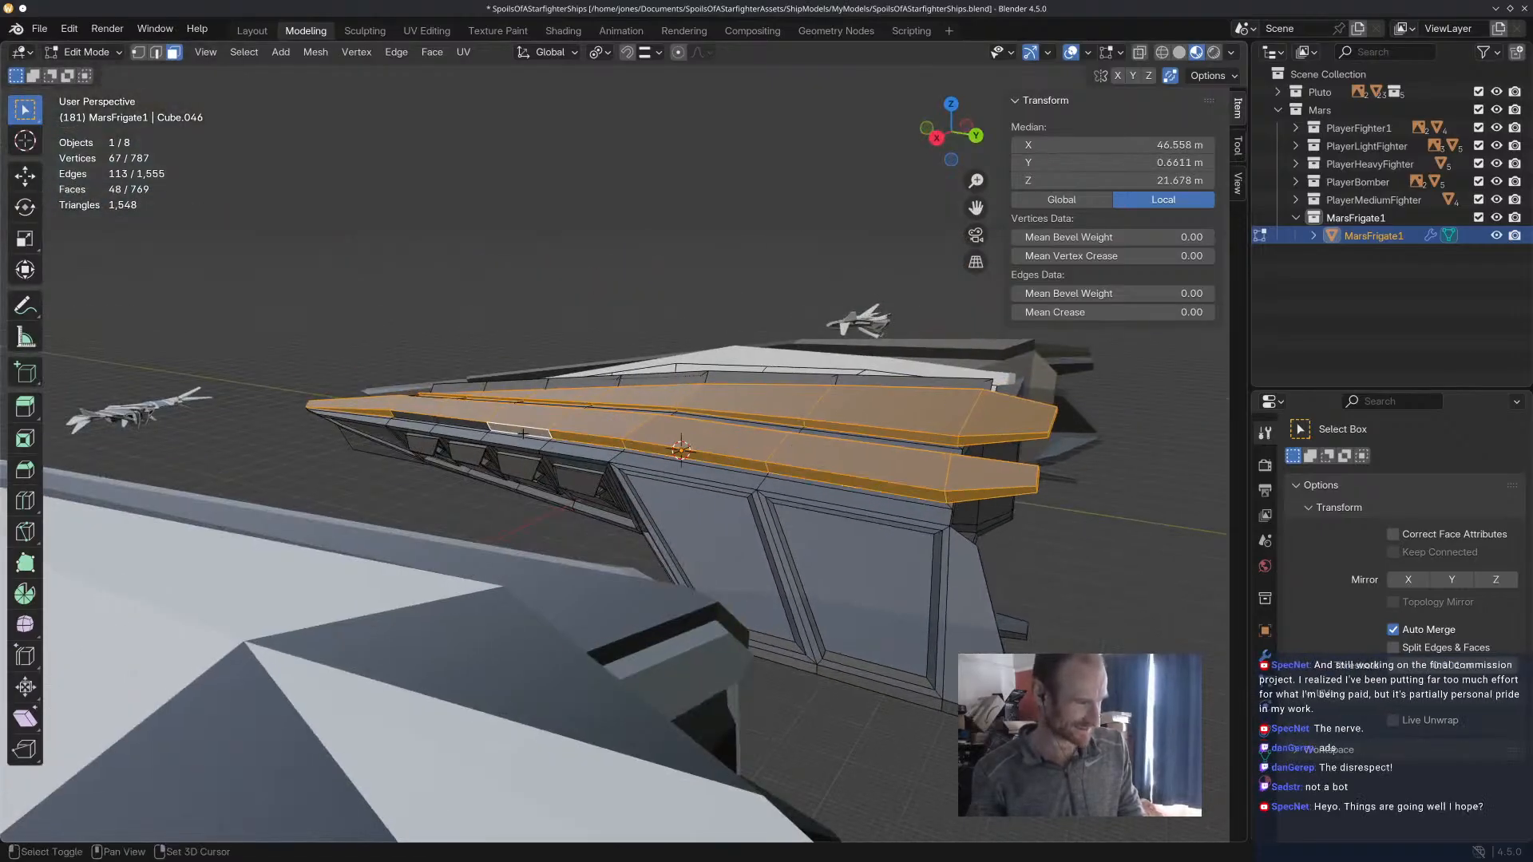
pyautogui.keyDown('shift'); pyautogui.click(472, 427); pyautogui.keyUp('shift')
pyautogui.keyDown('shift'); pyautogui.click(425, 422); pyautogui.keyUp('shift')
pyautogui.moveTo(425, 422); pyautogui.dragTo(1014, 359, button='middle')
# Add the remaining narrow edge face at the outer hull arm's rear tip to the selection.
pyautogui.scroll(-3, 994, 410)
pyautogui.keyDown('shift'); pyautogui.moveTo(822, 359); pyautogui.dragTo(811, 472, button='middle'); pyautogui.keyUp('shift')
pyautogui.scroll(4, 811, 472)
pyautogui.moveTo(695, 543); pyautogui.dragTo(605, 522, button='middle')
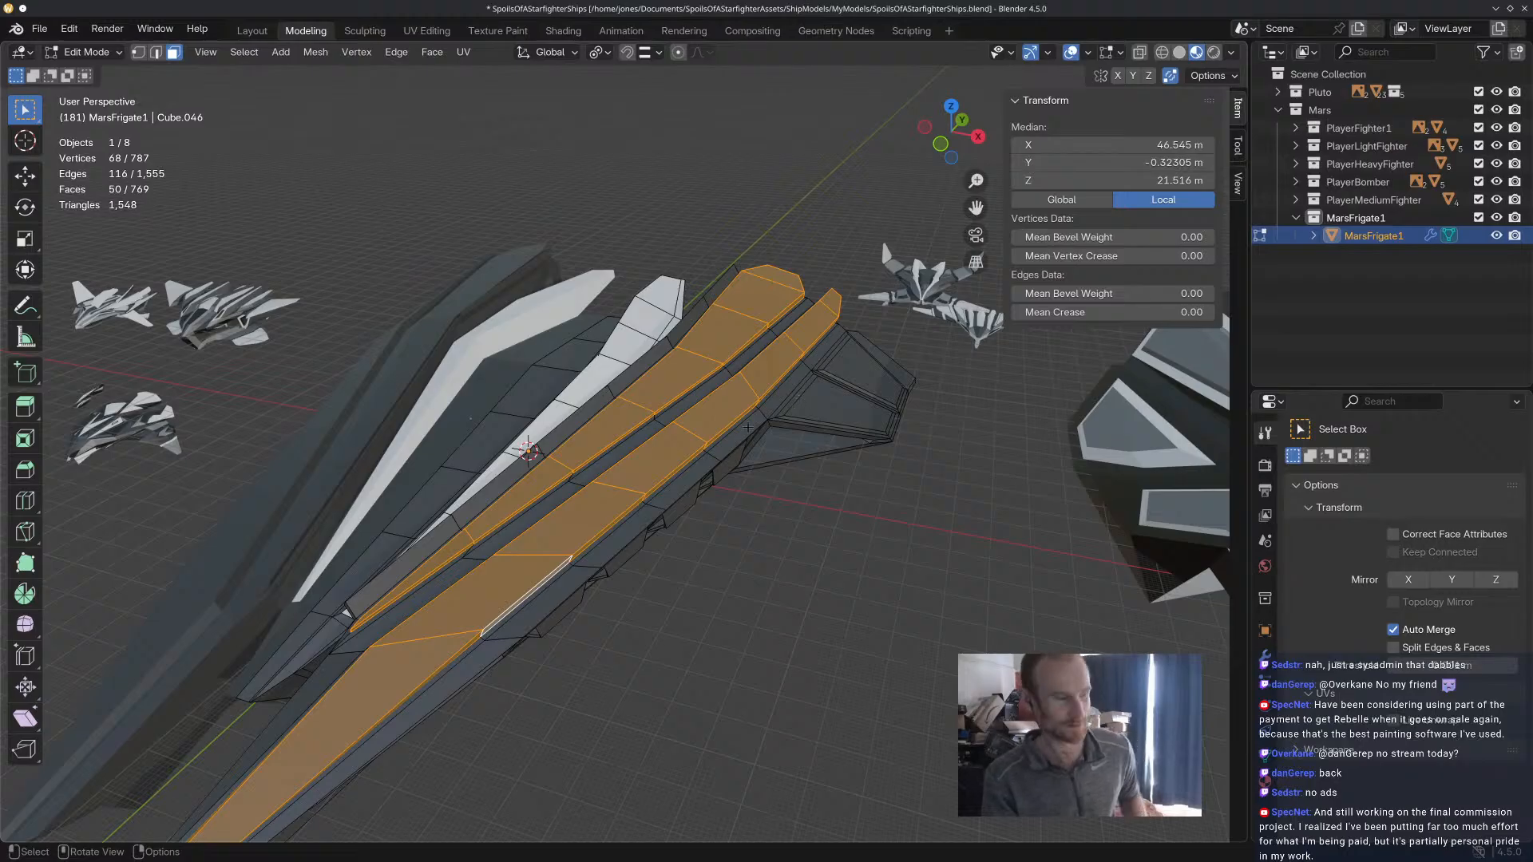
pyautogui.moveTo(801, 400); pyautogui.dragTo(572, 409, button='middle')
pyautogui.keyDown('shift'); pyautogui.click(460, 467); pyautogui.keyUp('shift')
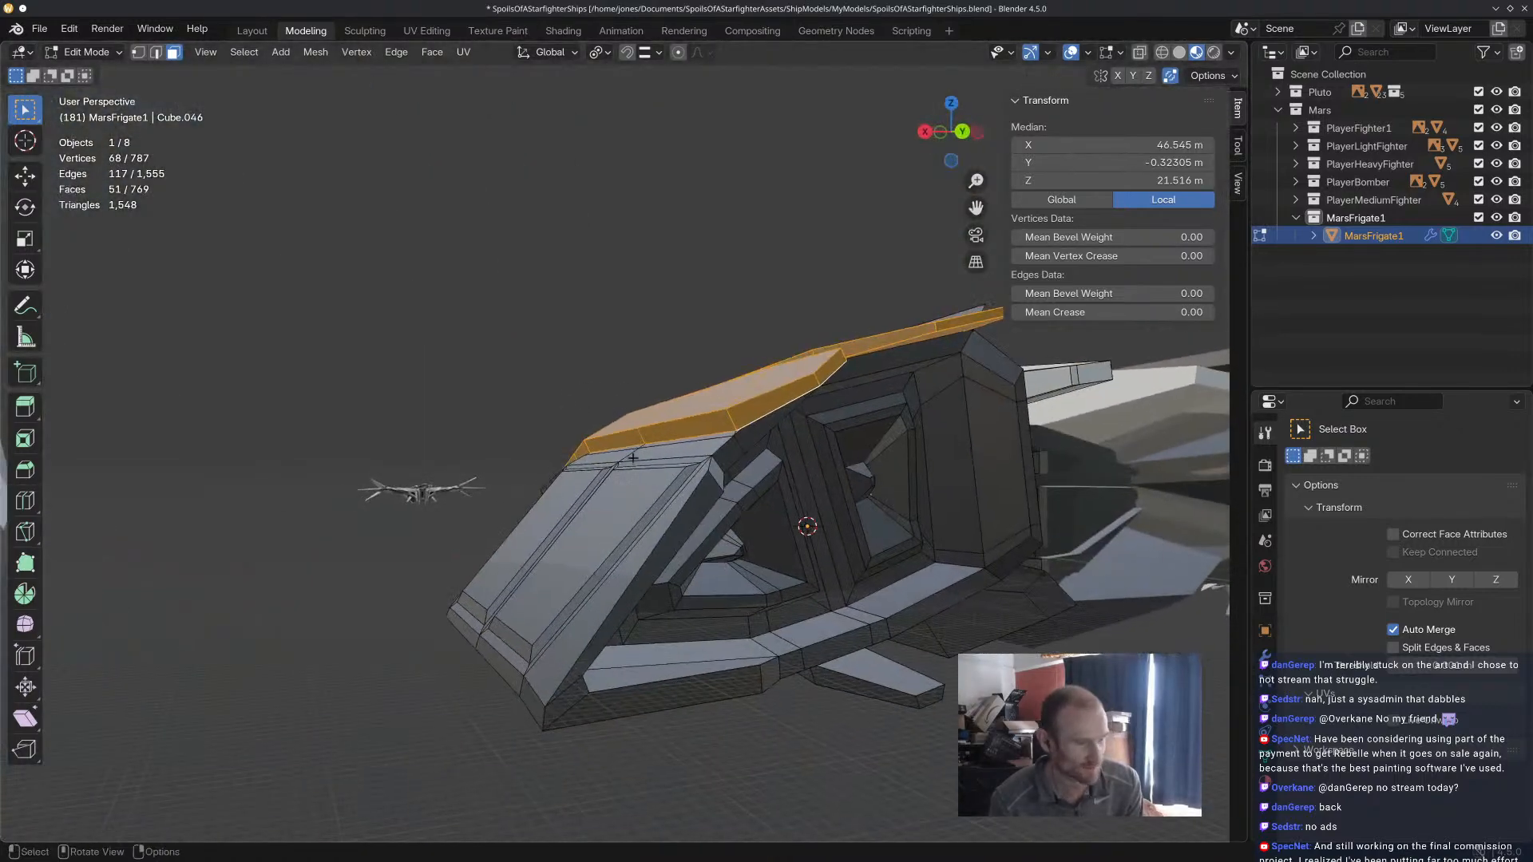
pyautogui.press('KP_Decimal')
pyautogui.scroll(-3, 887, 562)
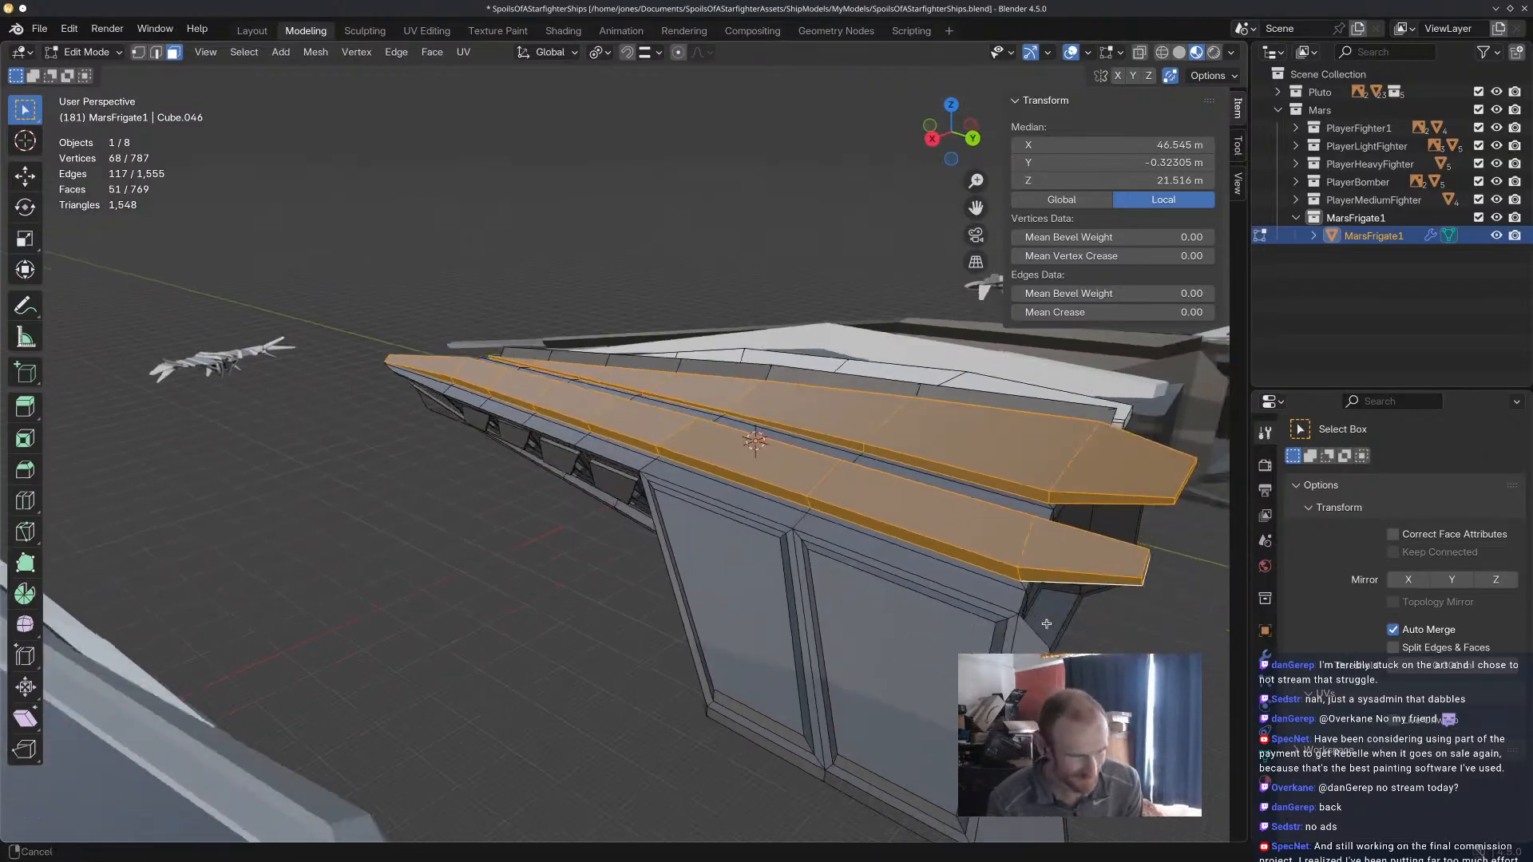
# Try adding the large rear side panel face and its narrow border face below the outer arm to the selection.
pyautogui.keyDown('shift'); pyautogui.click(921, 578); pyautogui.keyUp('shift')
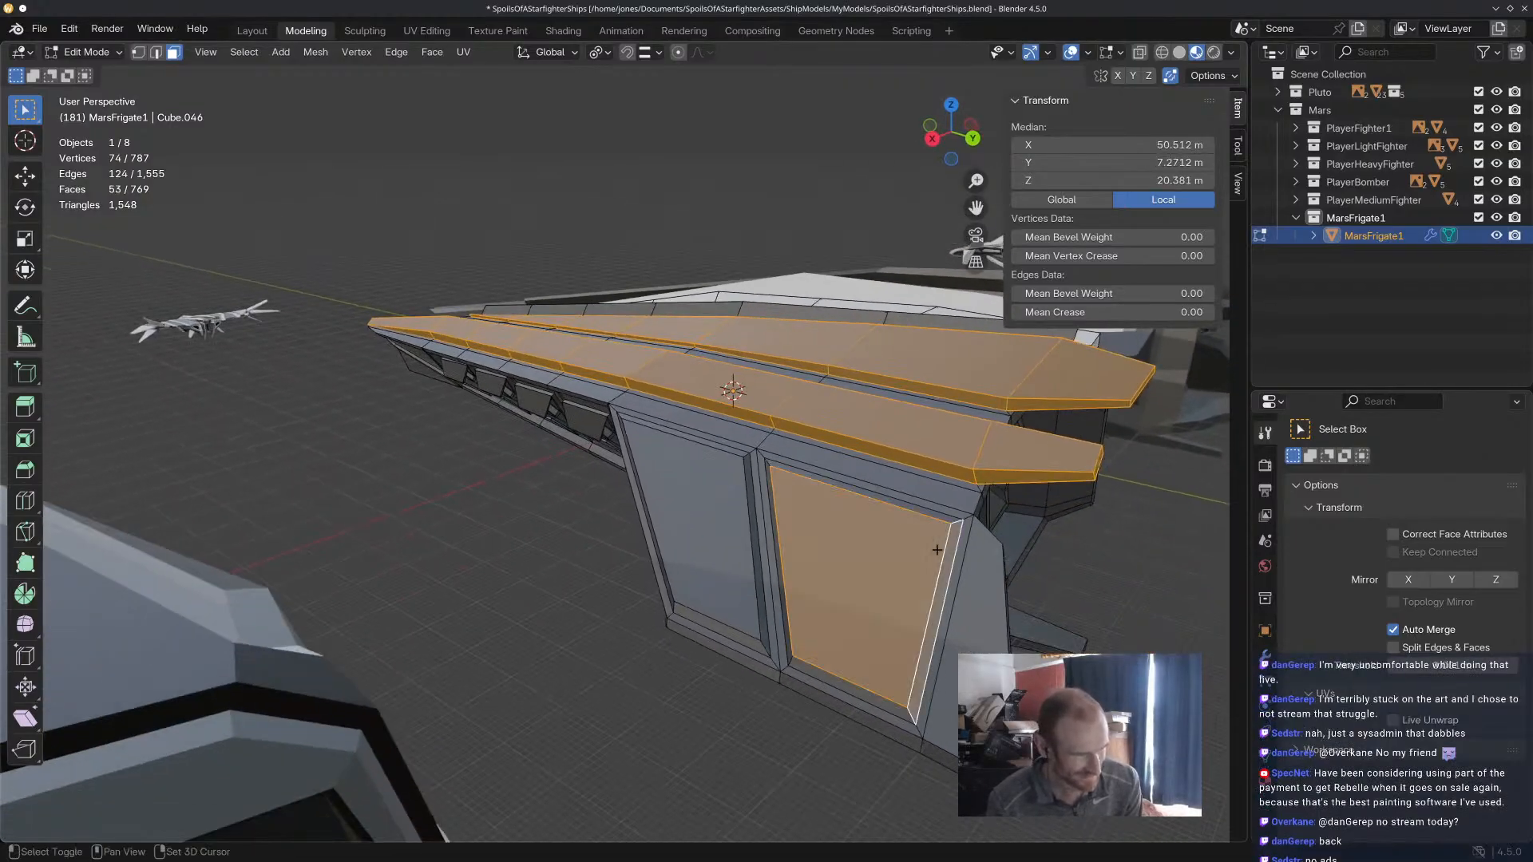
pyautogui.keyDown('shift'); pyautogui.click(947, 551); pyautogui.keyUp('shift')
pyautogui.moveTo(946, 551)
pyautogui.mouseDown(button='middle')
pyautogui.moveTo(932, 596)
pyautogui.moveTo(793, 533)
pyautogui.moveTo(1030, 661)
pyautogui.mouseUp(button='middle')
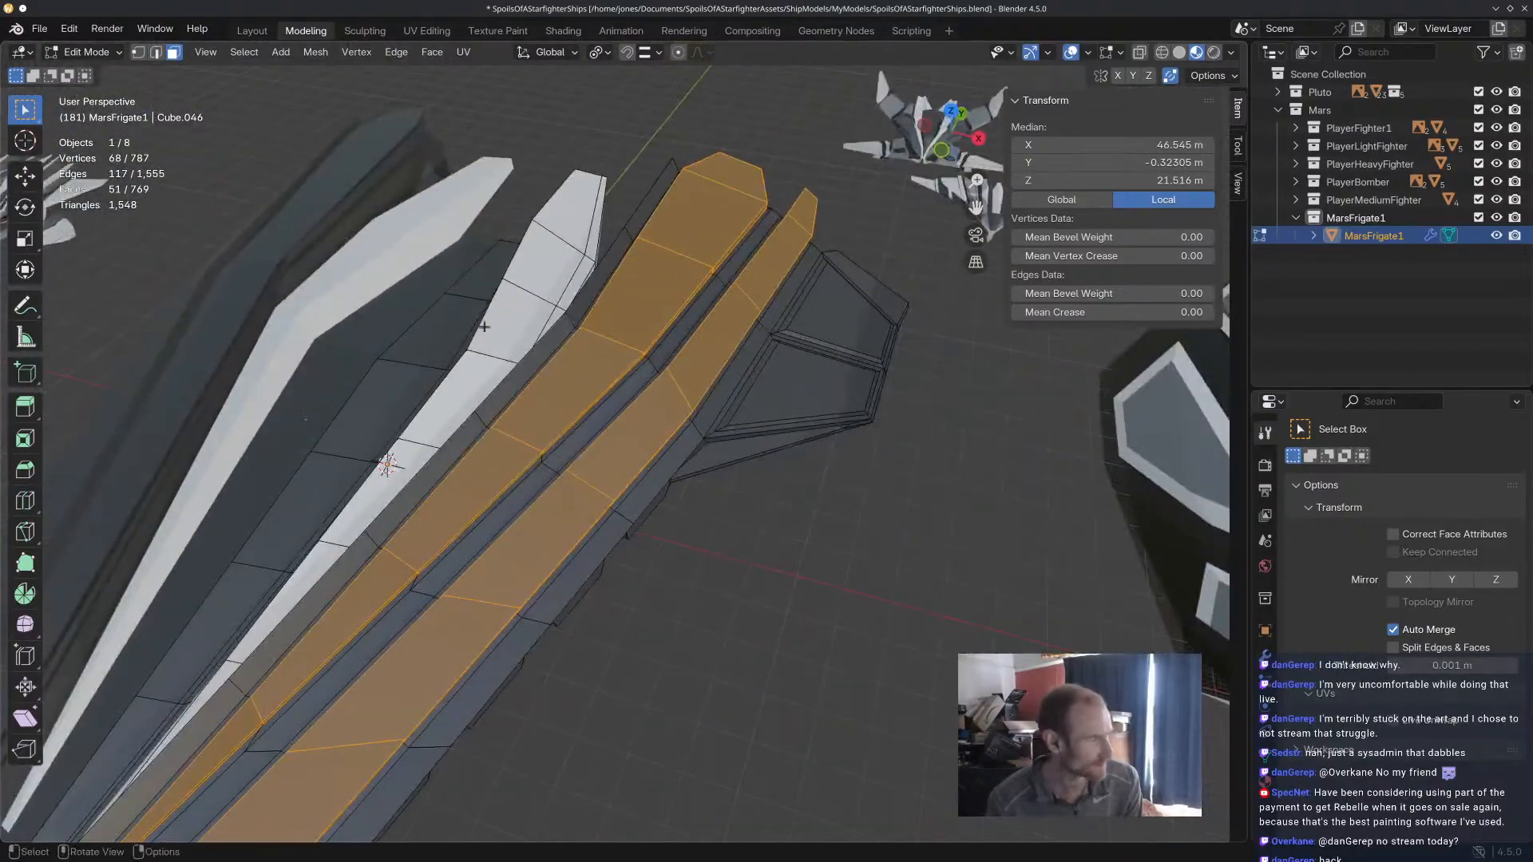
# Switch to Vertex Paint mode and paint the selected hull arm faces with the current light grey.
pyautogui.click(93, 53)
pyautogui.click(96, 131)
pyautogui.keyDown('shift'); pyautogui.moveTo(719, 432); pyautogui.dragTo(744, 361, button='middle'); pyautogui.keyUp('shift')
pyautogui.moveTo(469, 587)
pyautogui.mouseDown()
pyautogui.moveTo(666, 359)
pyautogui.moveTo(774, 189)
pyautogui.moveTo(786, 242)
pyautogui.moveTo(596, 409)
pyautogui.moveTo(447, 653)
pyautogui.moveTo(534, 517)
pyautogui.mouseUp()
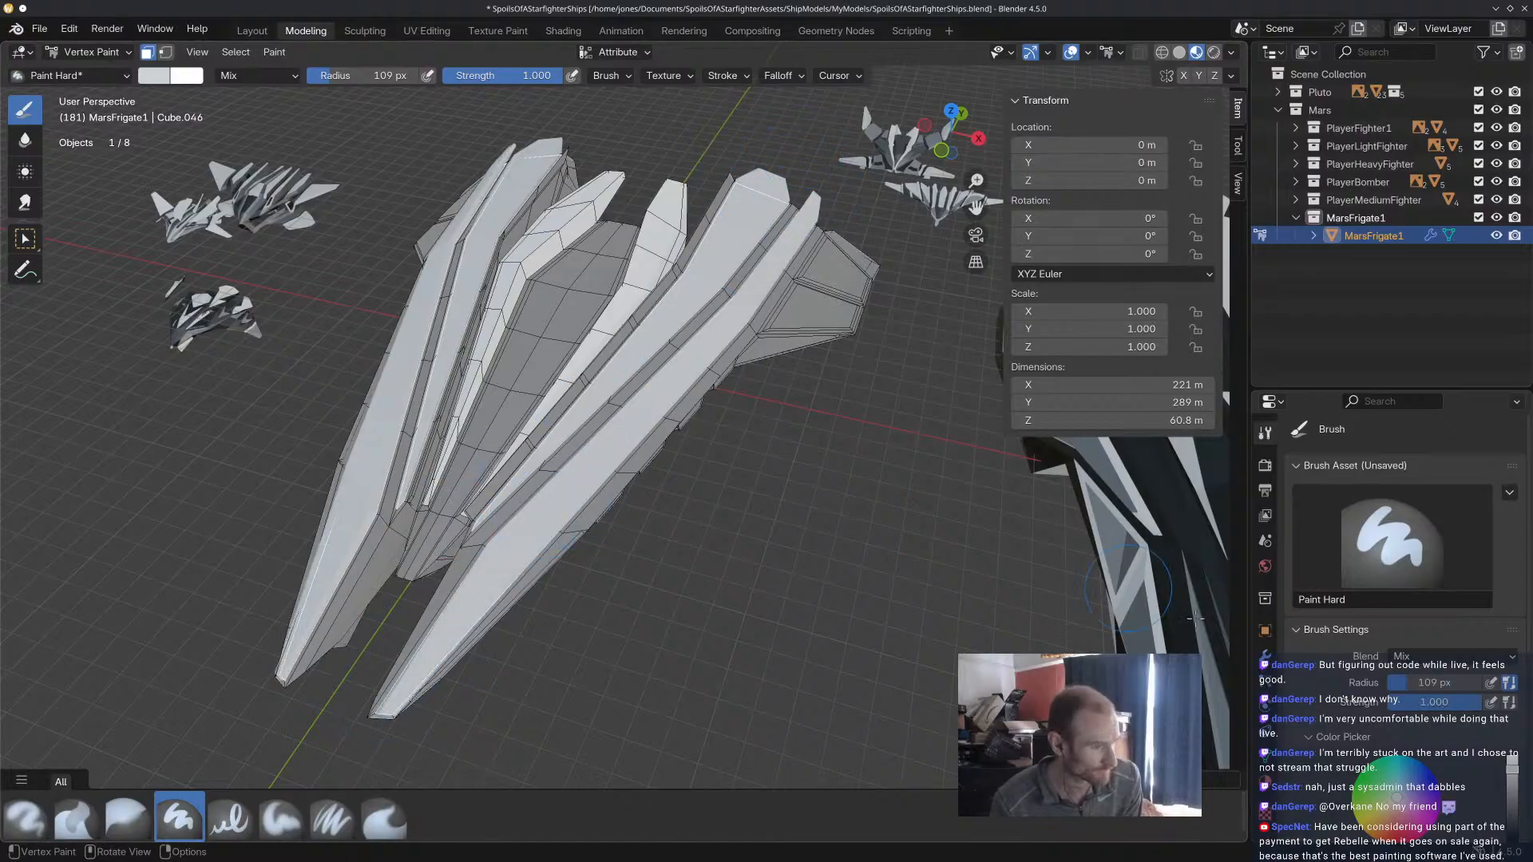
# Darken the brush colour to a mid grey, repaint the selected hull arm faces, and inspect them in Material Preview shading.
pyautogui.scroll(-5, 1397, 543)
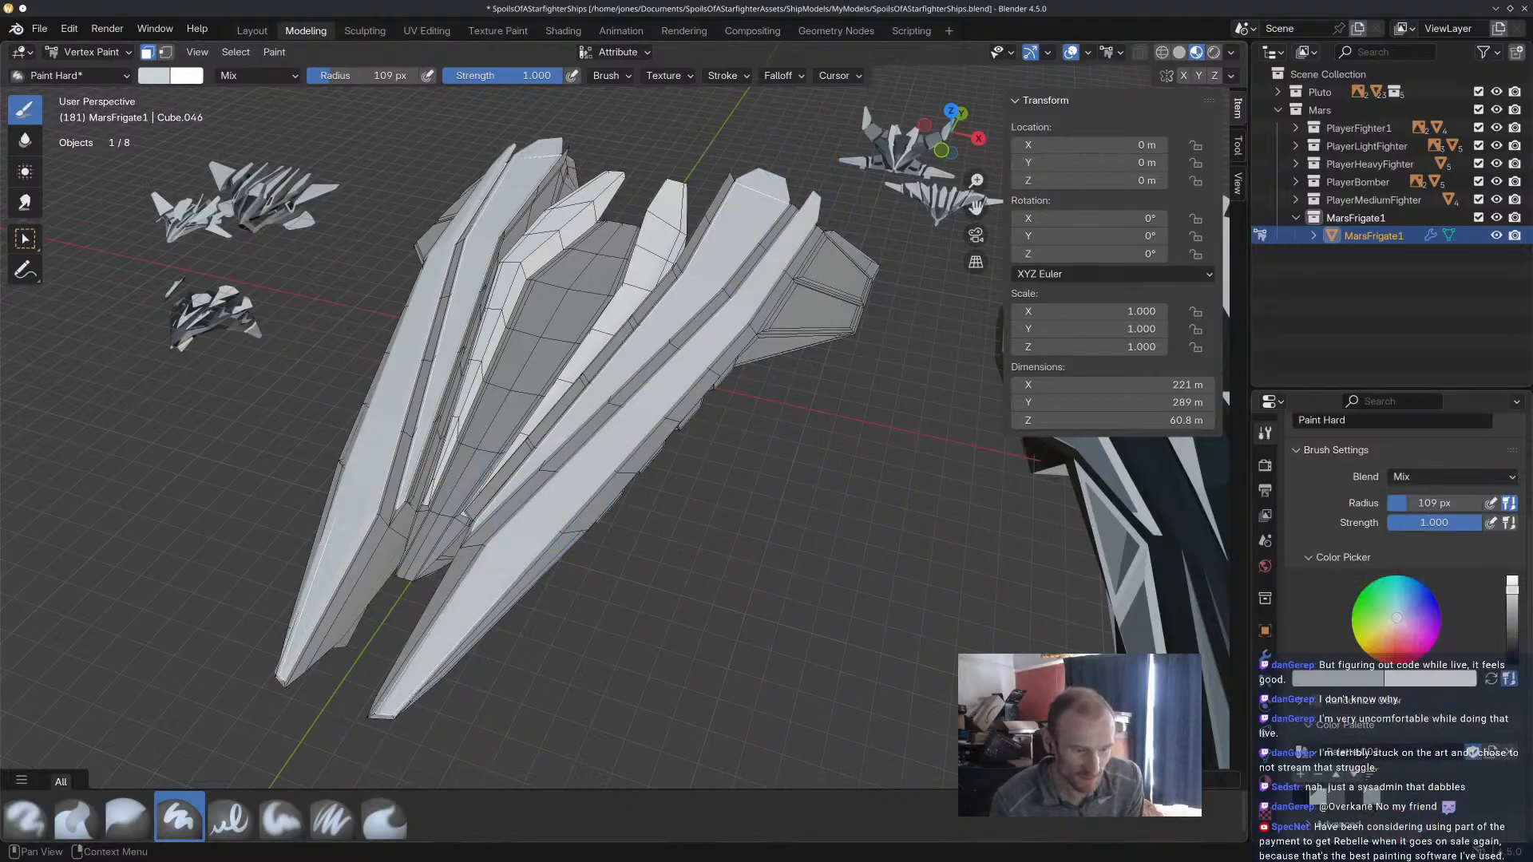
pyautogui.moveTo(1512, 583); pyautogui.dragTo(1512, 628)
pyautogui.moveTo(403, 686); pyautogui.dragTo(588, 444)
pyautogui.moveTo(613, 387)
pyautogui.mouseDown()
pyautogui.moveTo(702, 352)
pyautogui.moveTo(767, 212)
pyautogui.moveTo(791, 263)
pyautogui.moveTo(808, 250)
pyautogui.mouseUp()
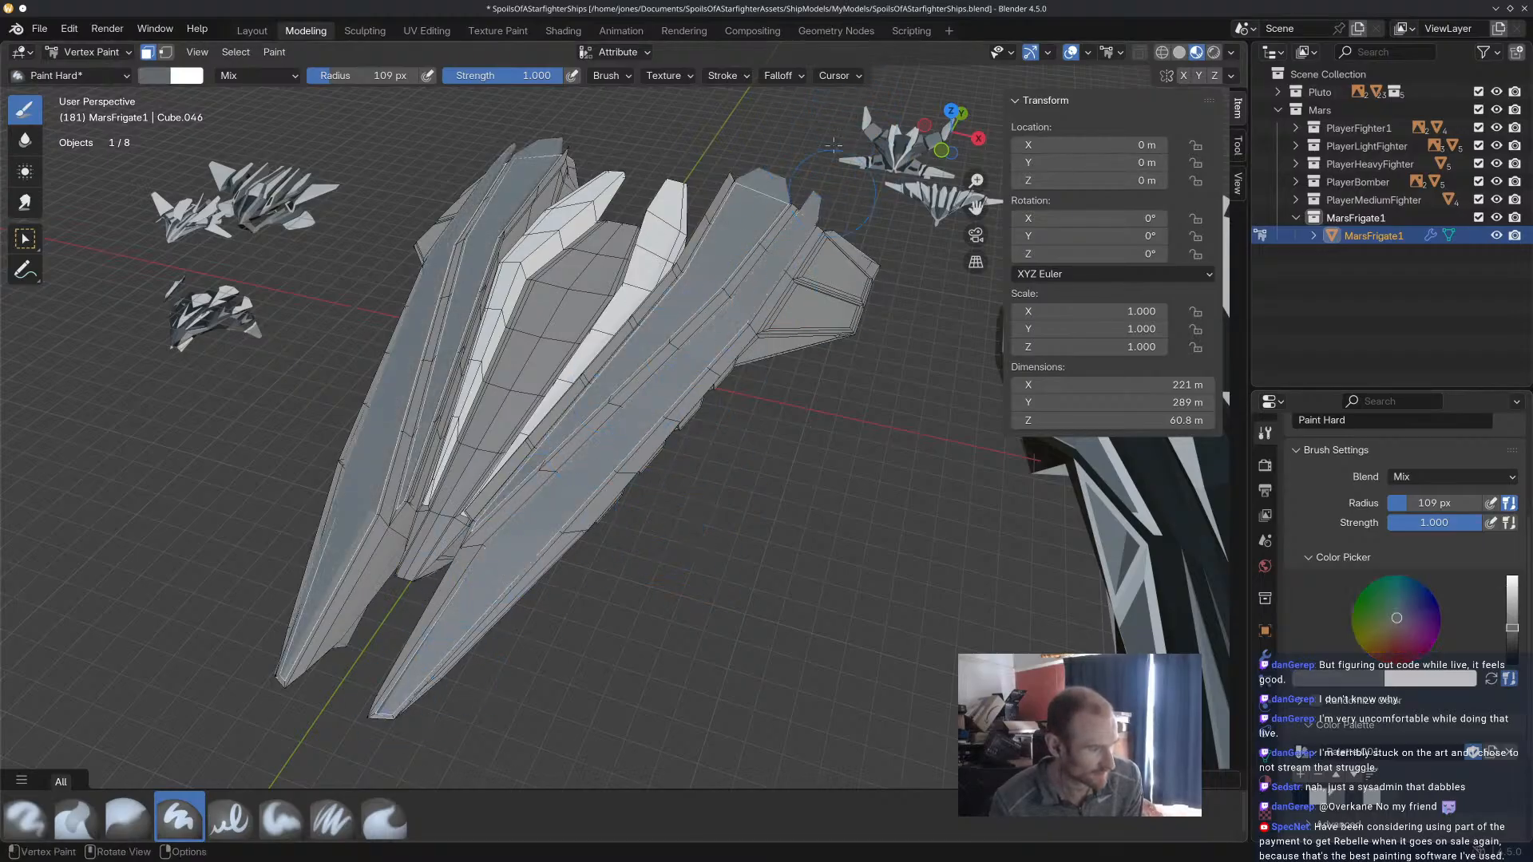
pyautogui.moveTo(808, 249); pyautogui.dragTo(945, 213, button='middle')
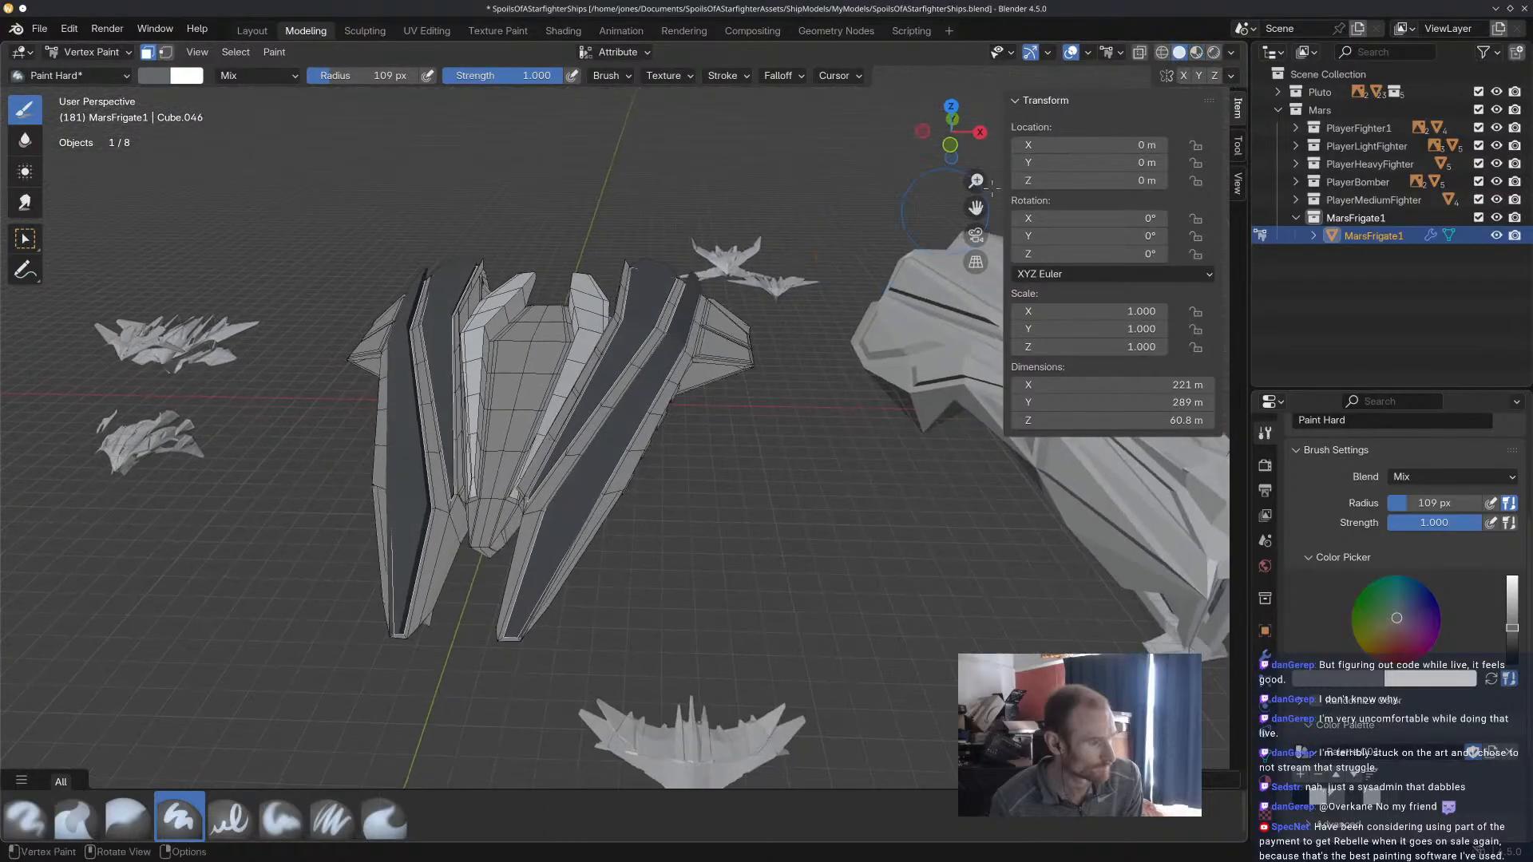
pyautogui.click(1196, 51)
pyautogui.moveTo(798, 323); pyautogui.dragTo(803, 432, button='middle')
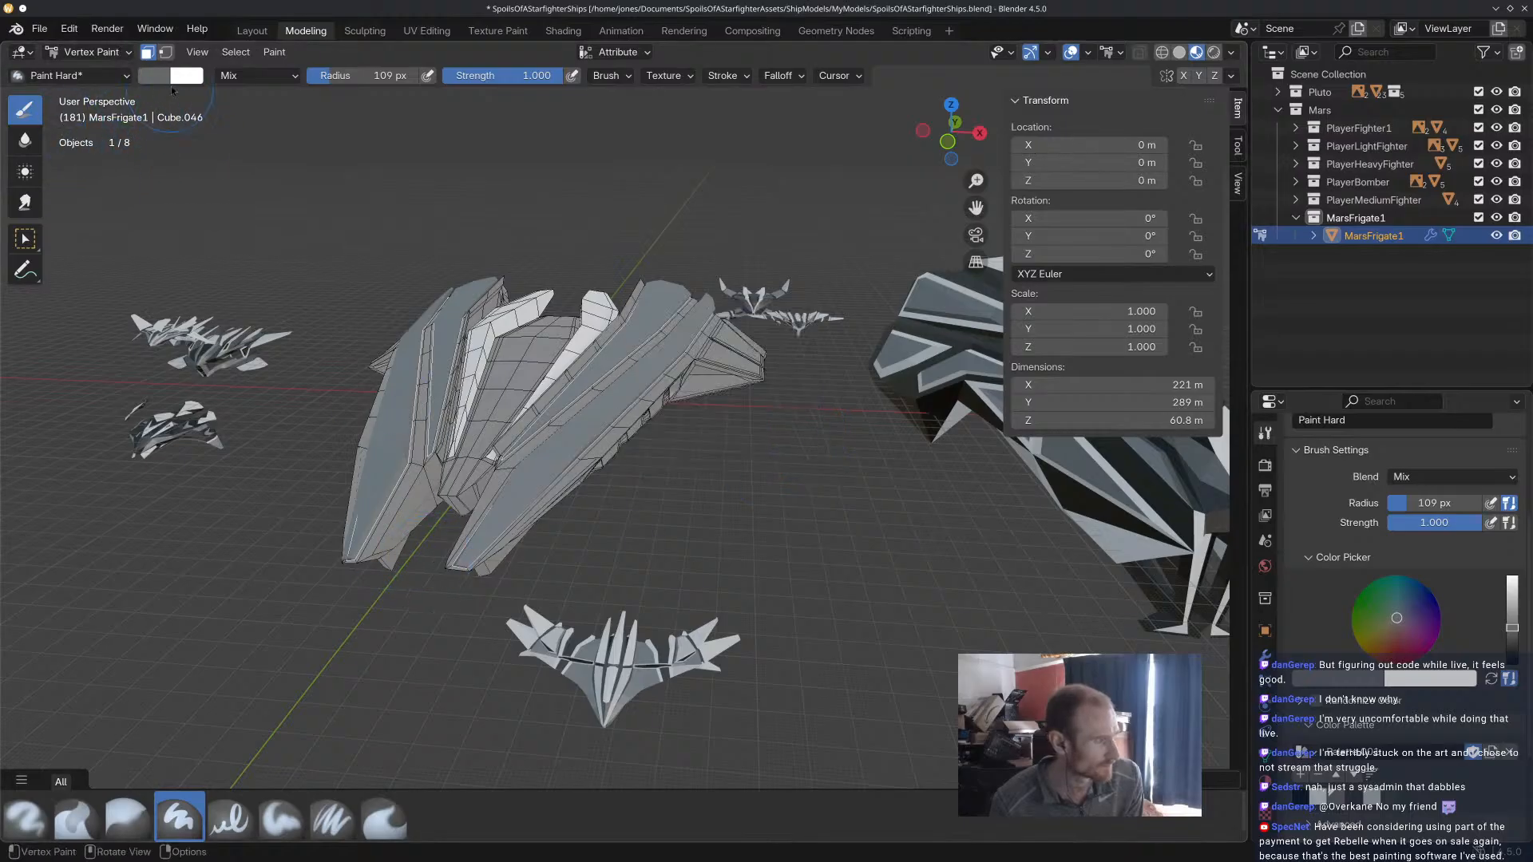
pyautogui.moveTo(469, 430); pyautogui.dragTo(464, 478, button='middle')
# Clear the face selection in Edit Mode to inspect the darker hull arms, and undo the deselection.
pyautogui.click(88, 55)
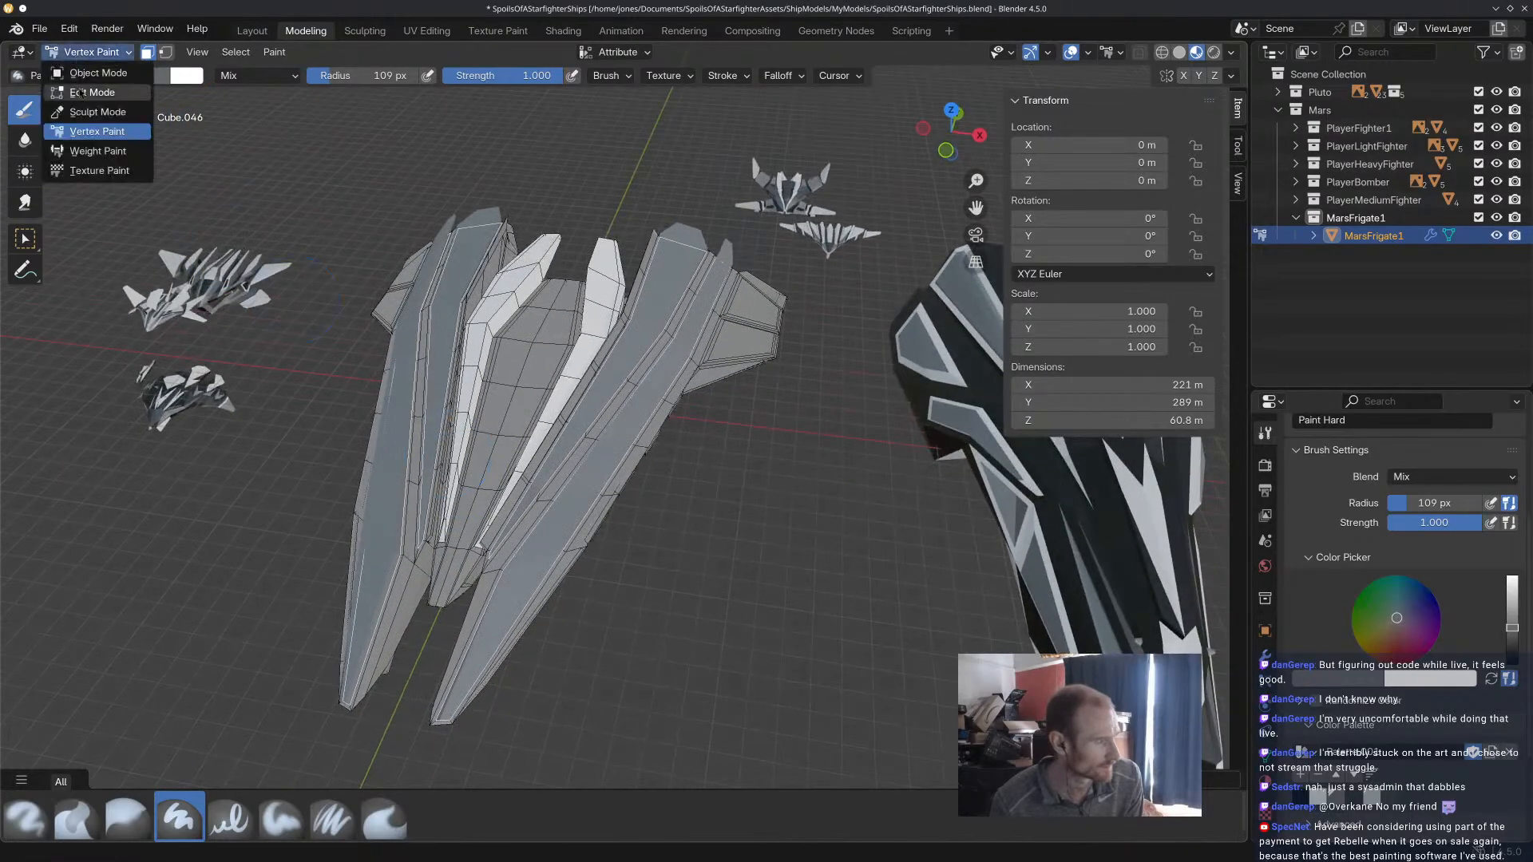
pyautogui.click(86, 98)
pyautogui.click(687, 512)
pyautogui.moveTo(686, 513); pyautogui.dragTo(744, 491, button='middle')
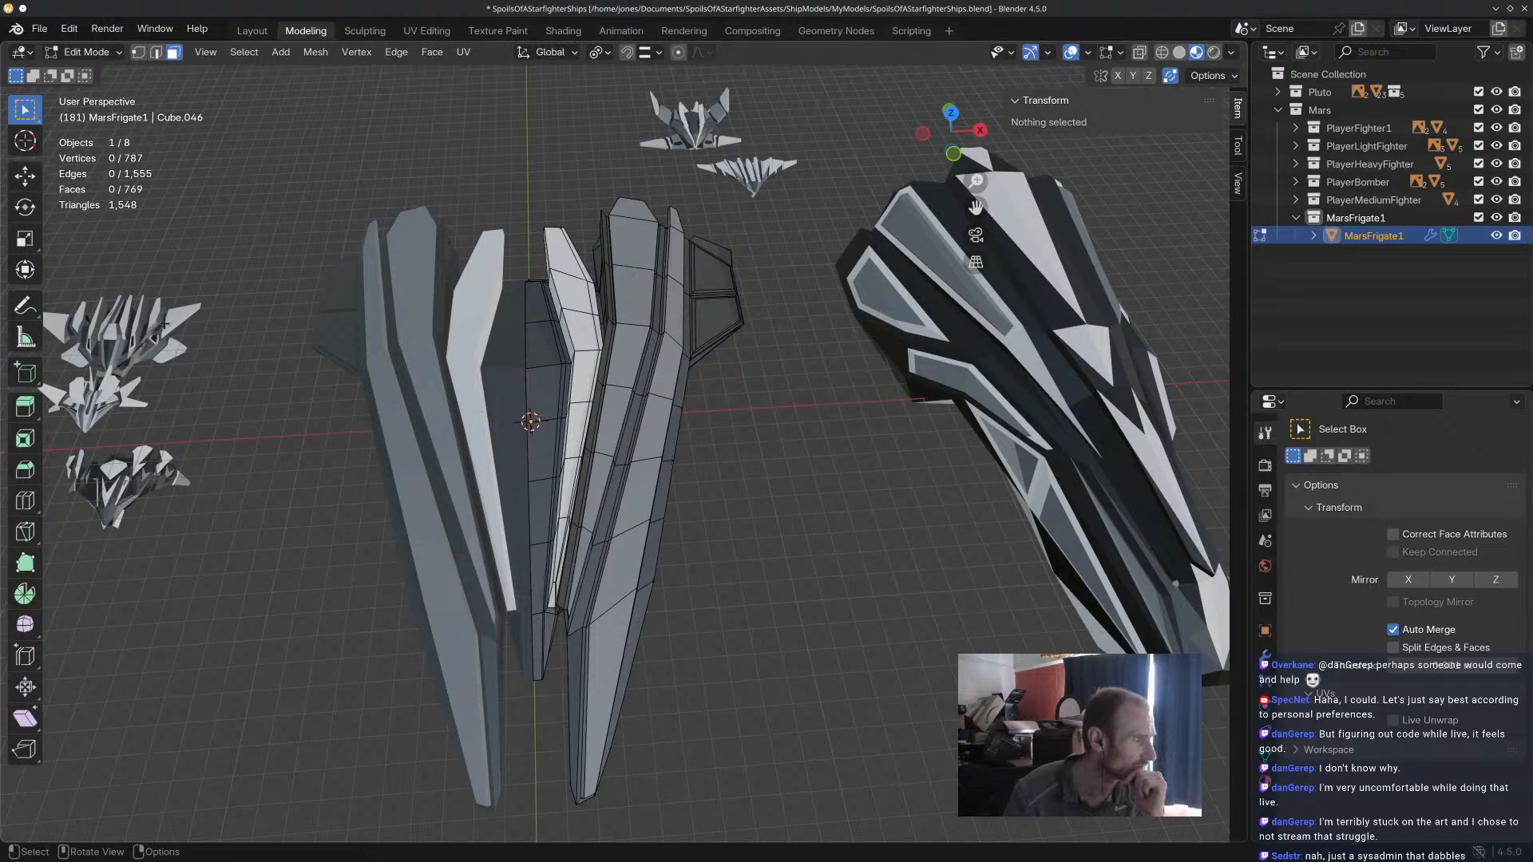
pyautogui.moveTo(794, 460); pyautogui.dragTo(762, 452, button='middle')
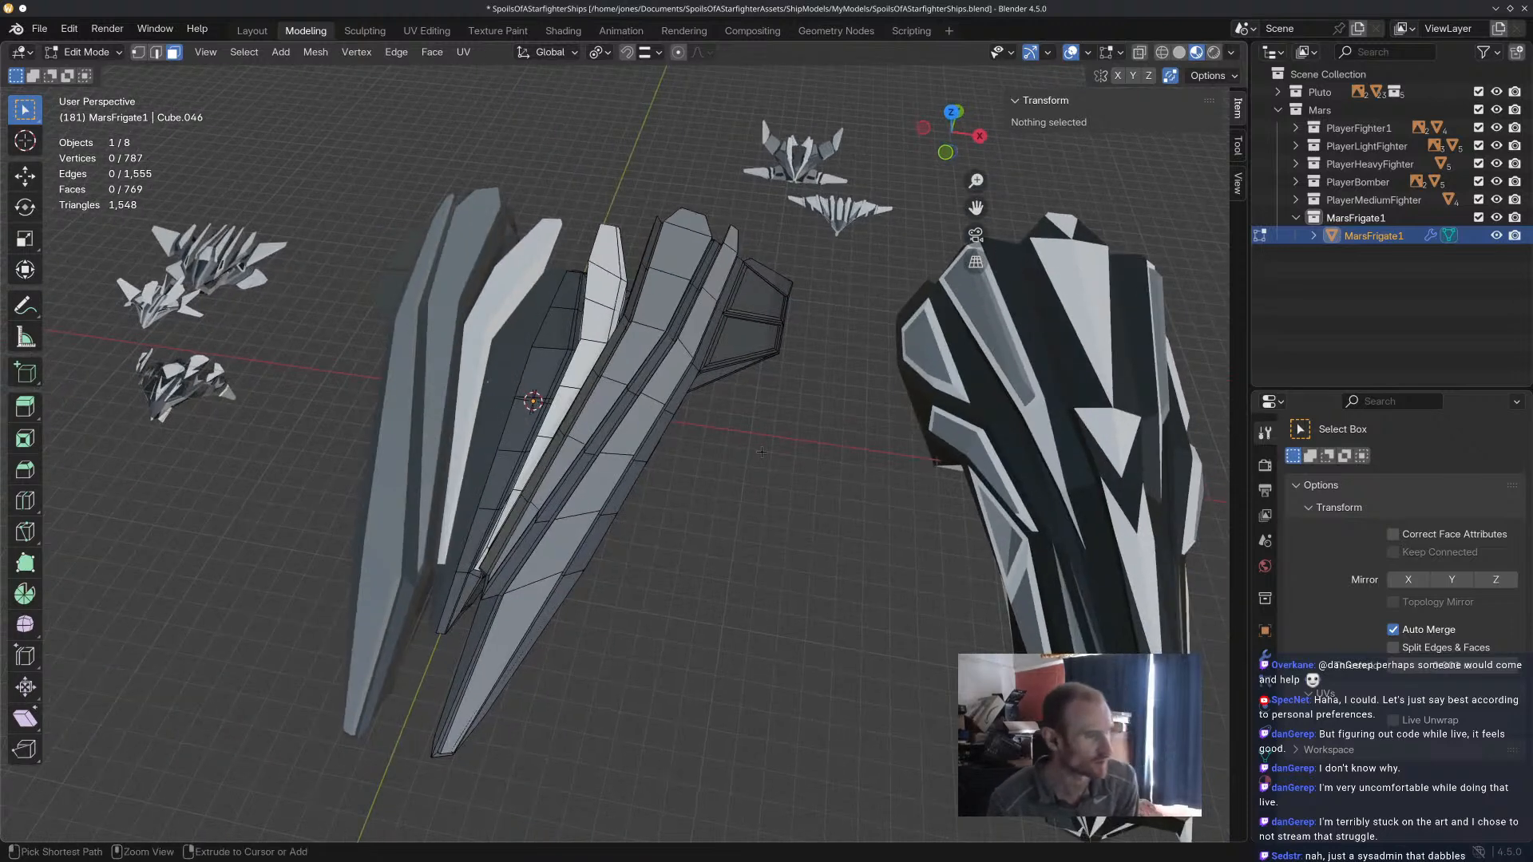
pyautogui.hotkey('ctrl', 'z')
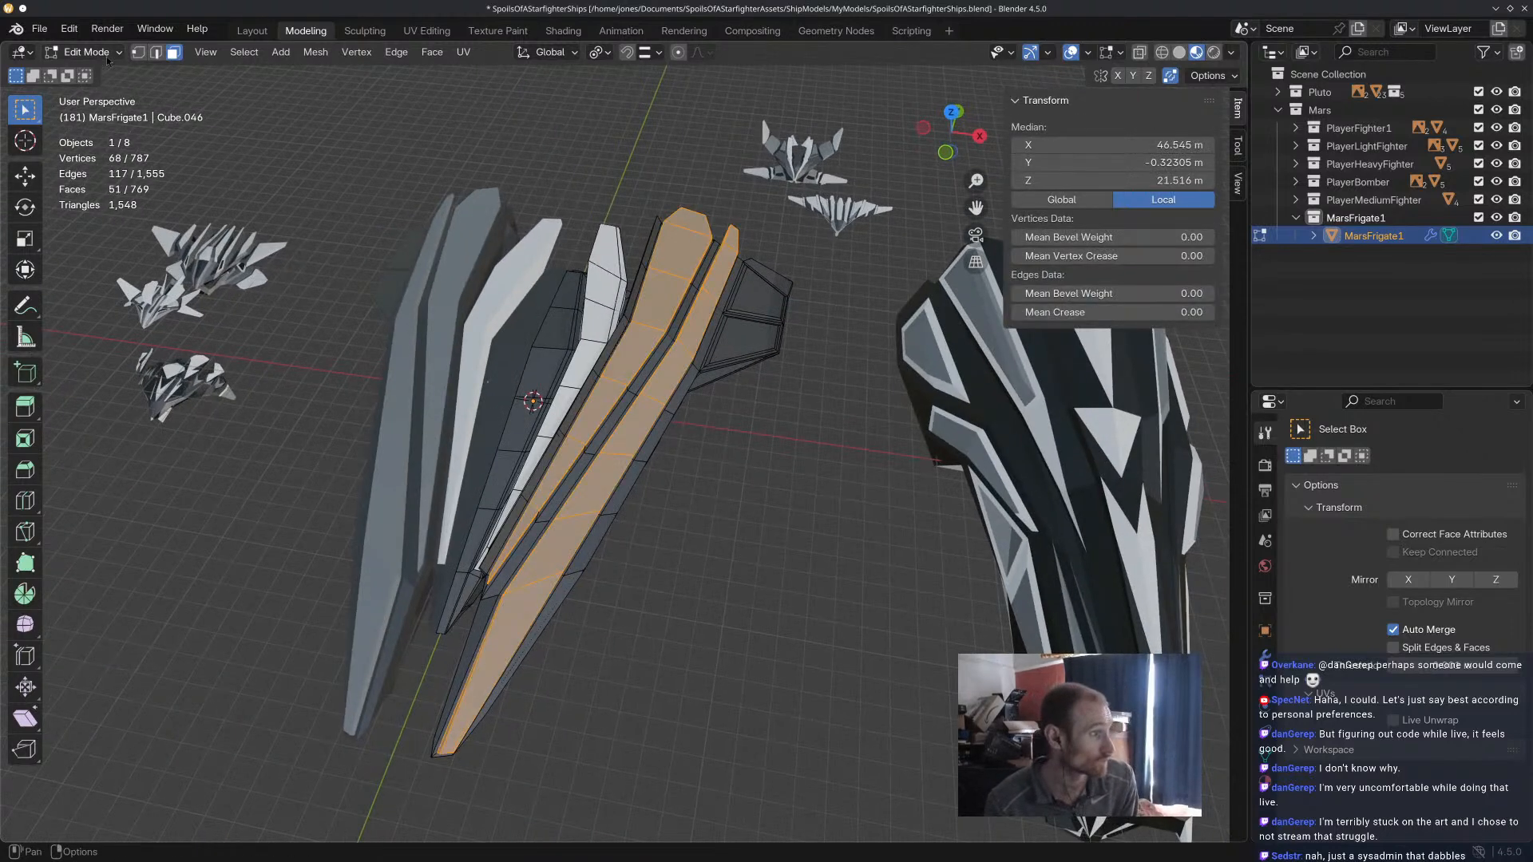
# Return to Vertex Paint mode and repaint the selected hull arm faces with the light grey palette colour.
pyautogui.press('Tab')
pyautogui.keyDown('ctrl'); pyautogui.scroll(-3, 110, 61); pyautogui.keyUp('ctrl')
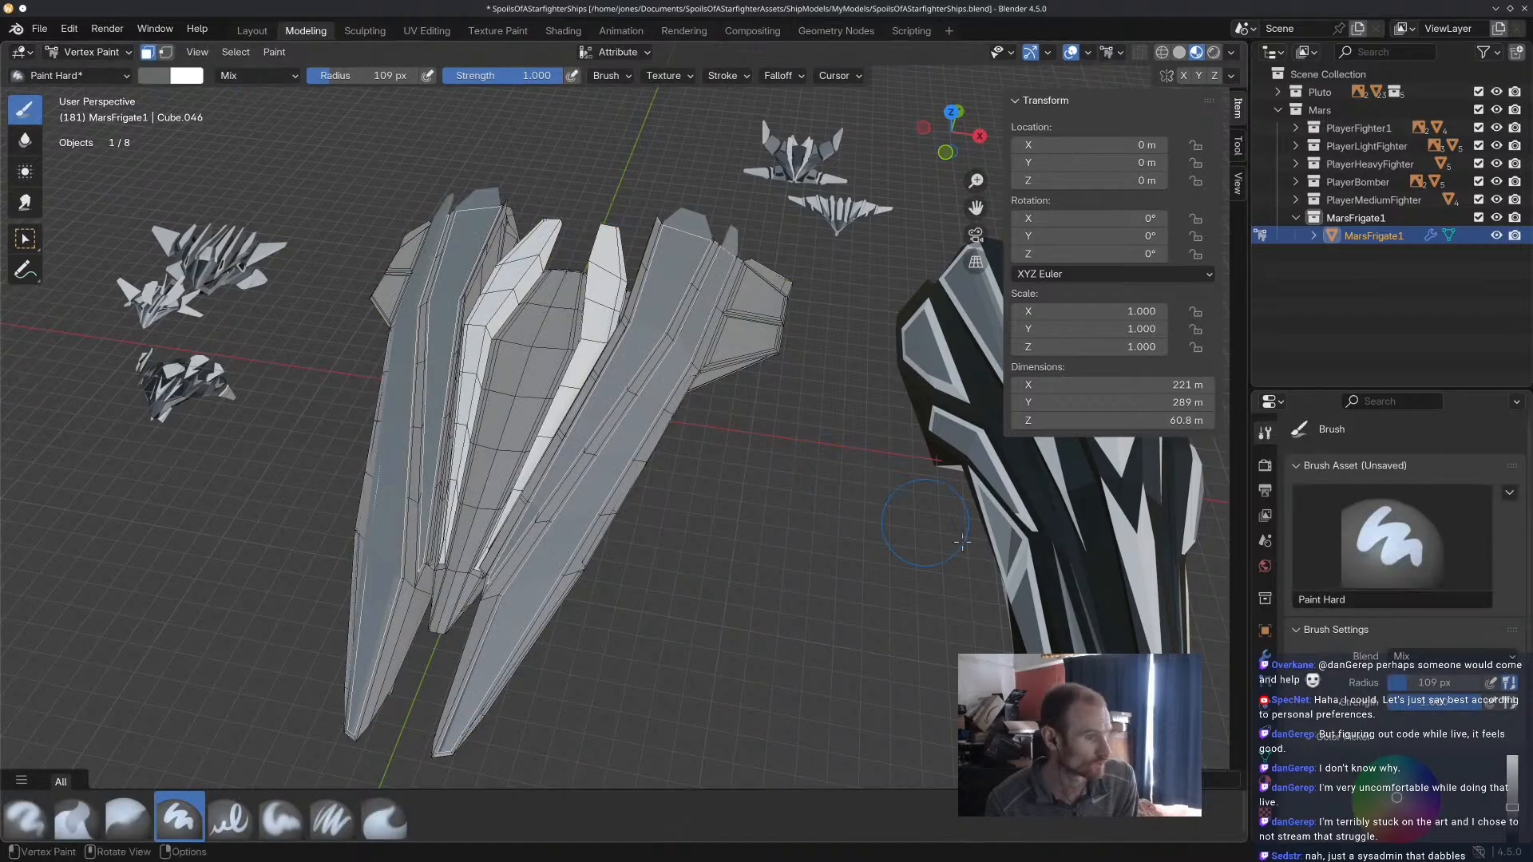
pyautogui.scroll(-5, 1445, 762)
pyautogui.click(1372, 797)
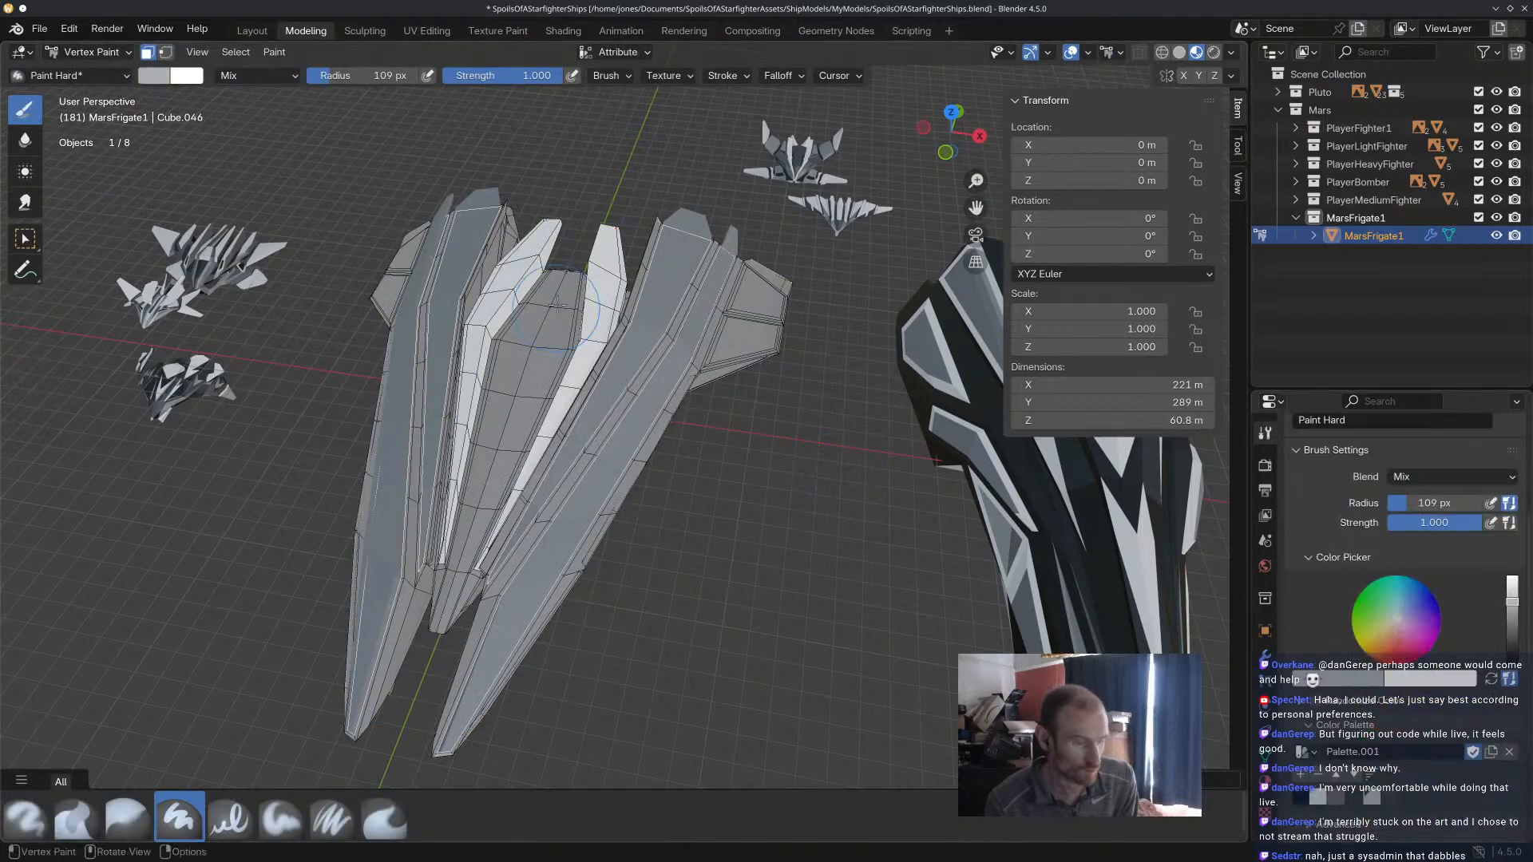
pyautogui.moveTo(640, 315); pyautogui.dragTo(521, 620)
pyautogui.moveTo(754, 314)
pyautogui.mouseDown(button='middle')
pyautogui.moveTo(444, 229)
pyautogui.moveTo(942, 407)
pyautogui.moveTo(801, 523)
pyautogui.moveTo(808, 485)
pyautogui.moveTo(795, 532)
pyautogui.mouseUp(button='middle')
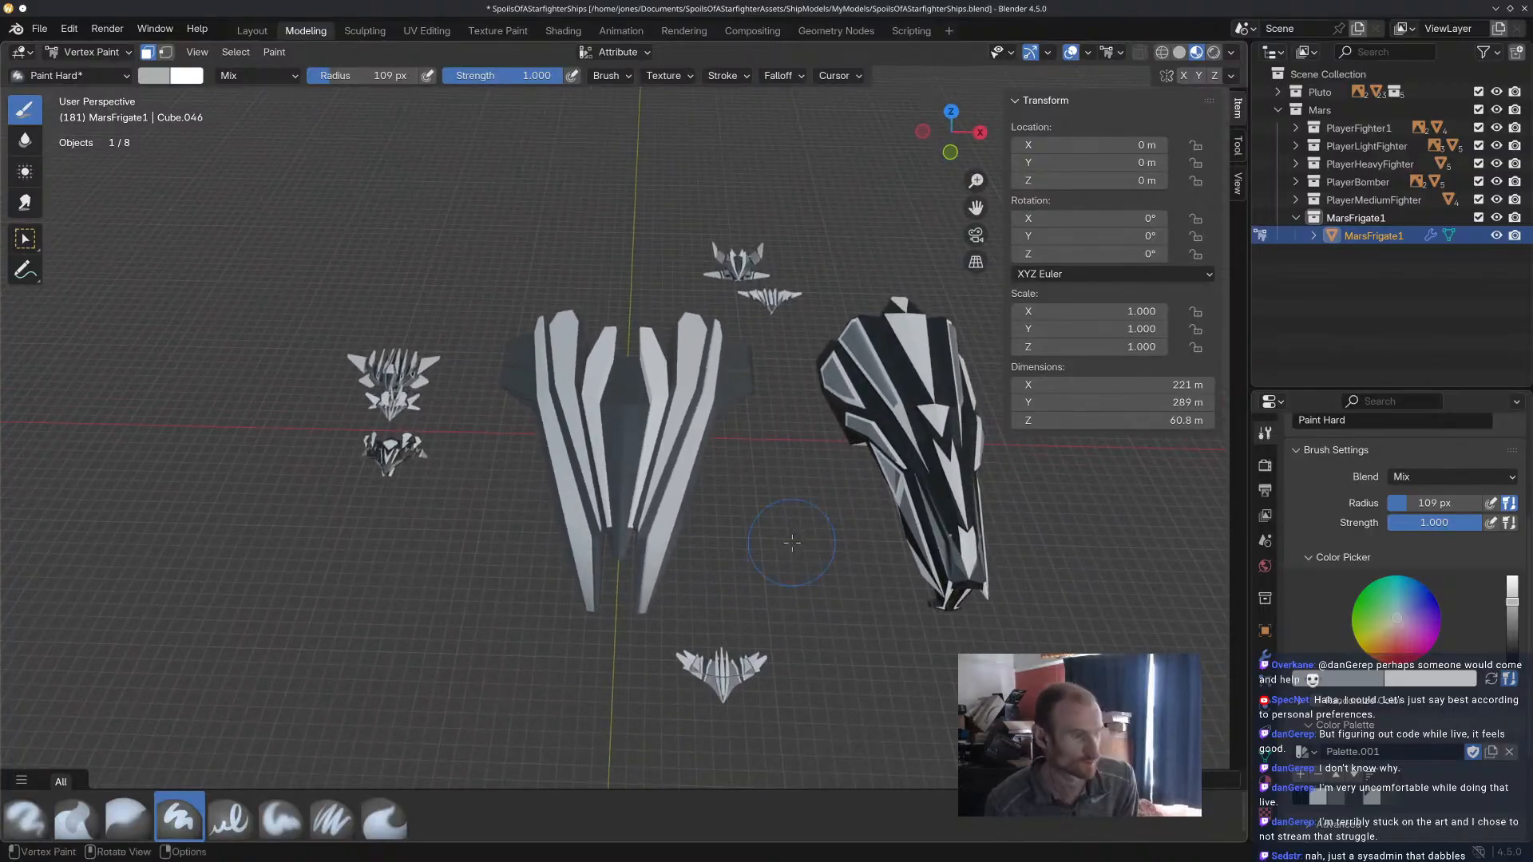
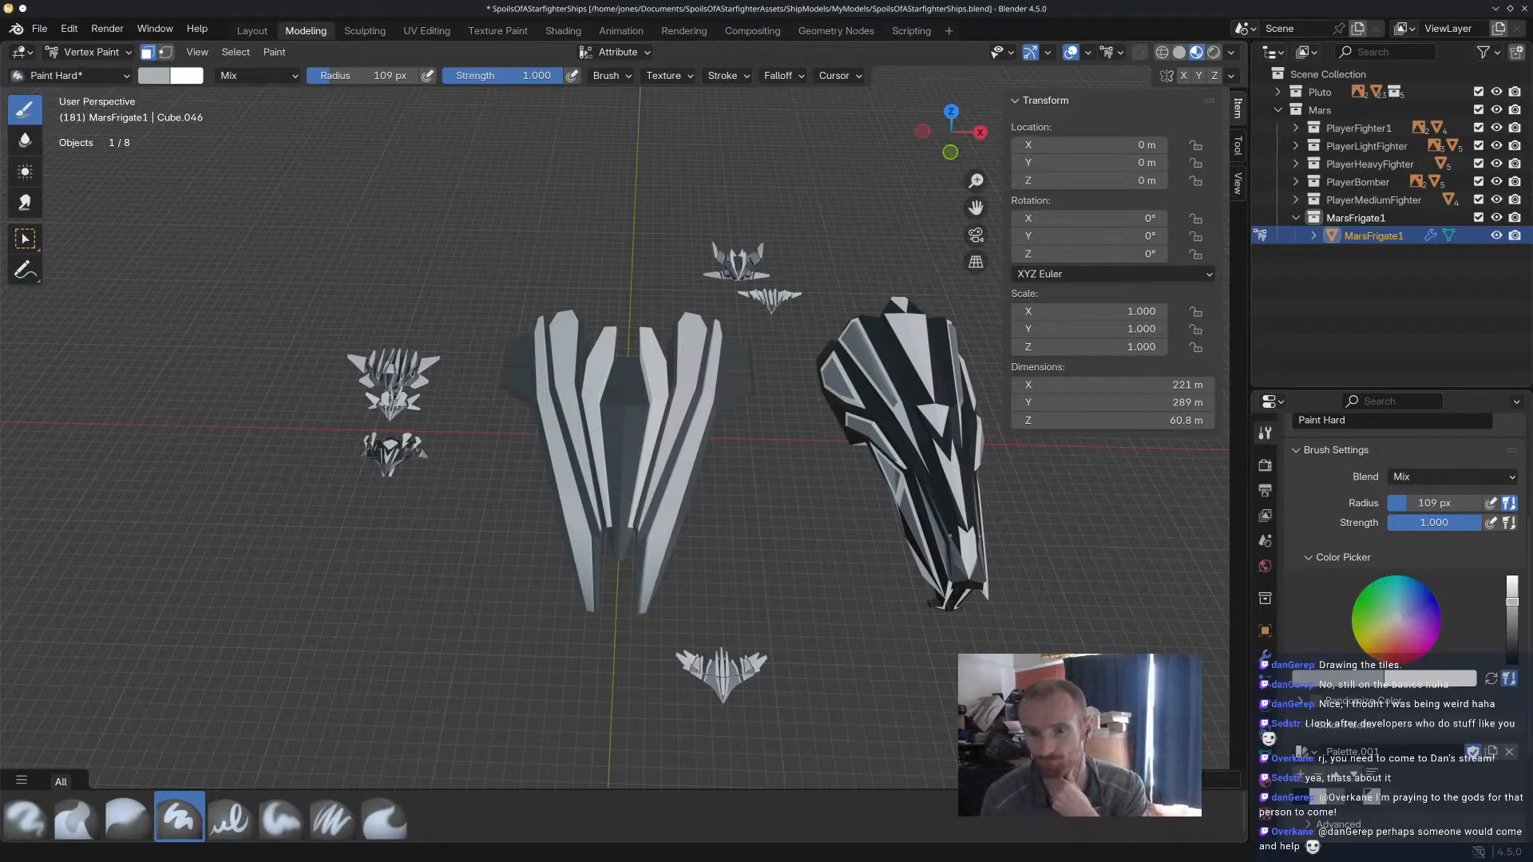
# Switch to the browser window with The Spriters Resource, maximise it, and browse to the 3DS games starting with A.
pyautogui.moveTo(1532, 479); pyautogui.dragTo(858, 5)
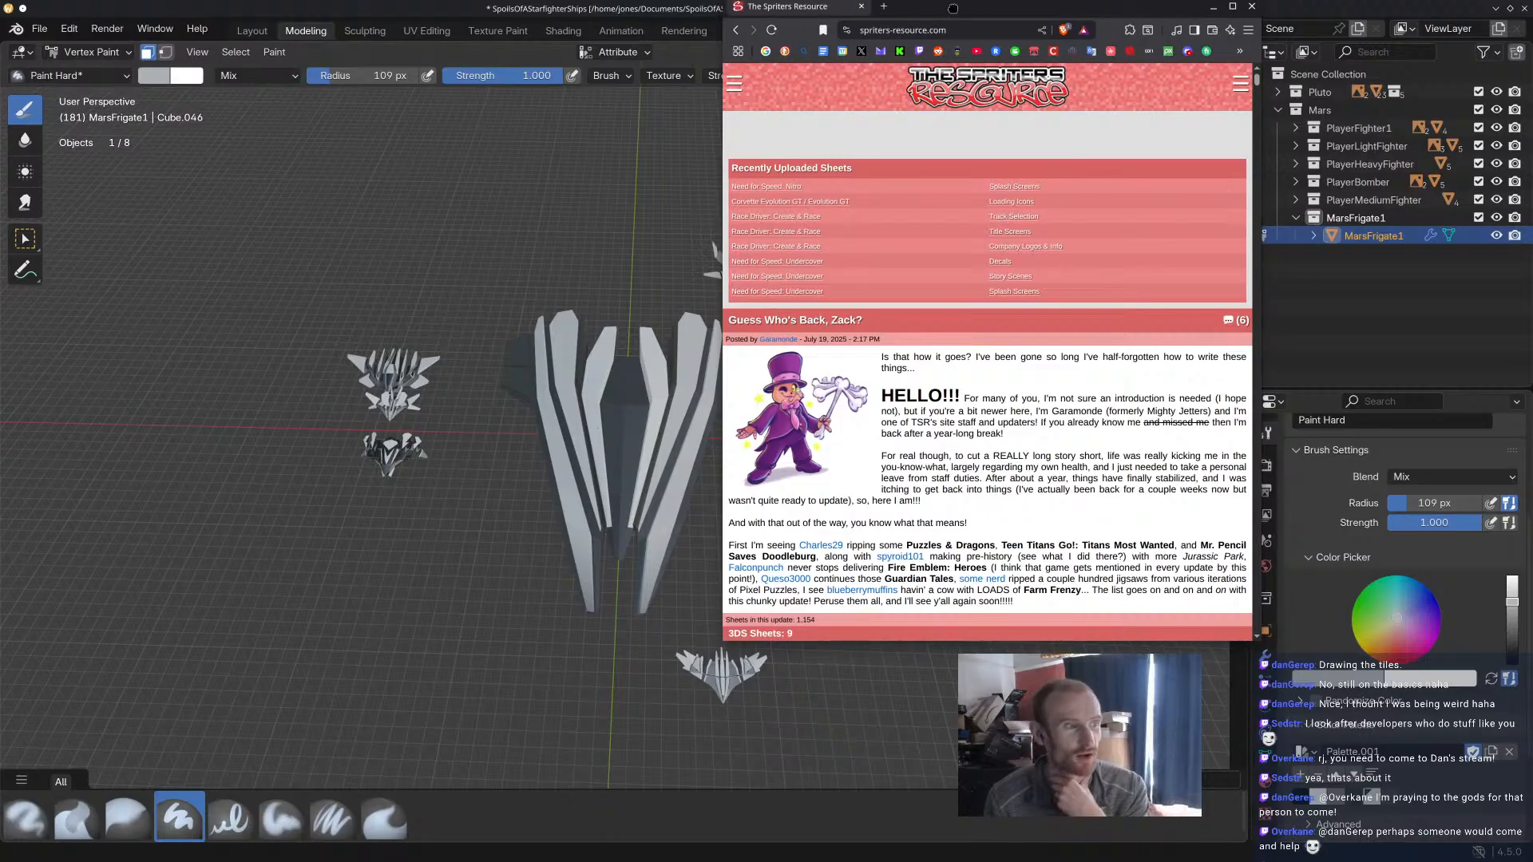
pyautogui.moveTo(957, 7); pyautogui.dragTo(782, 1)
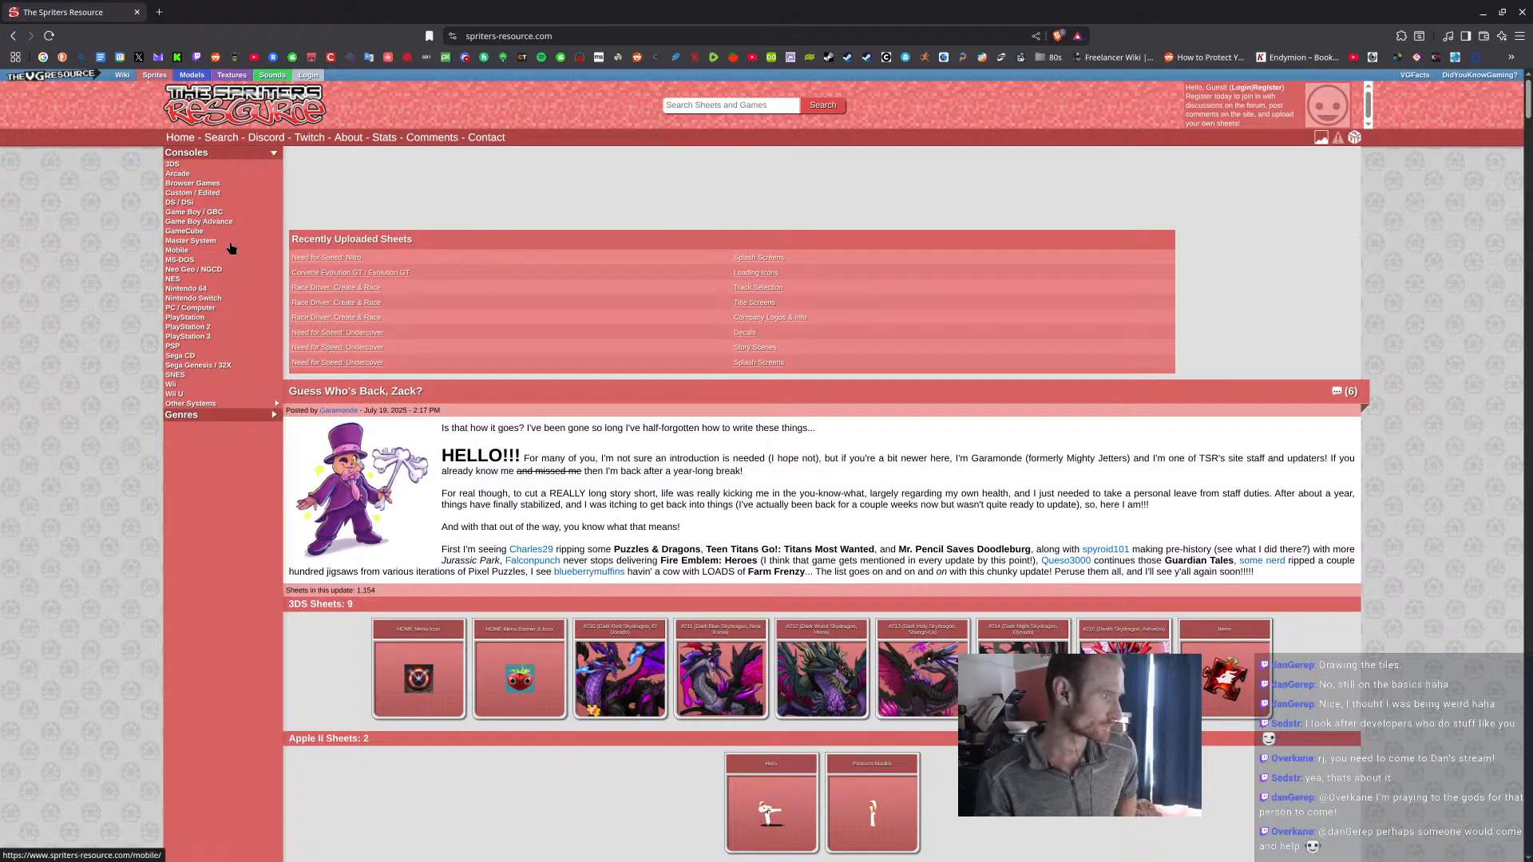
pyautogui.click(175, 166)
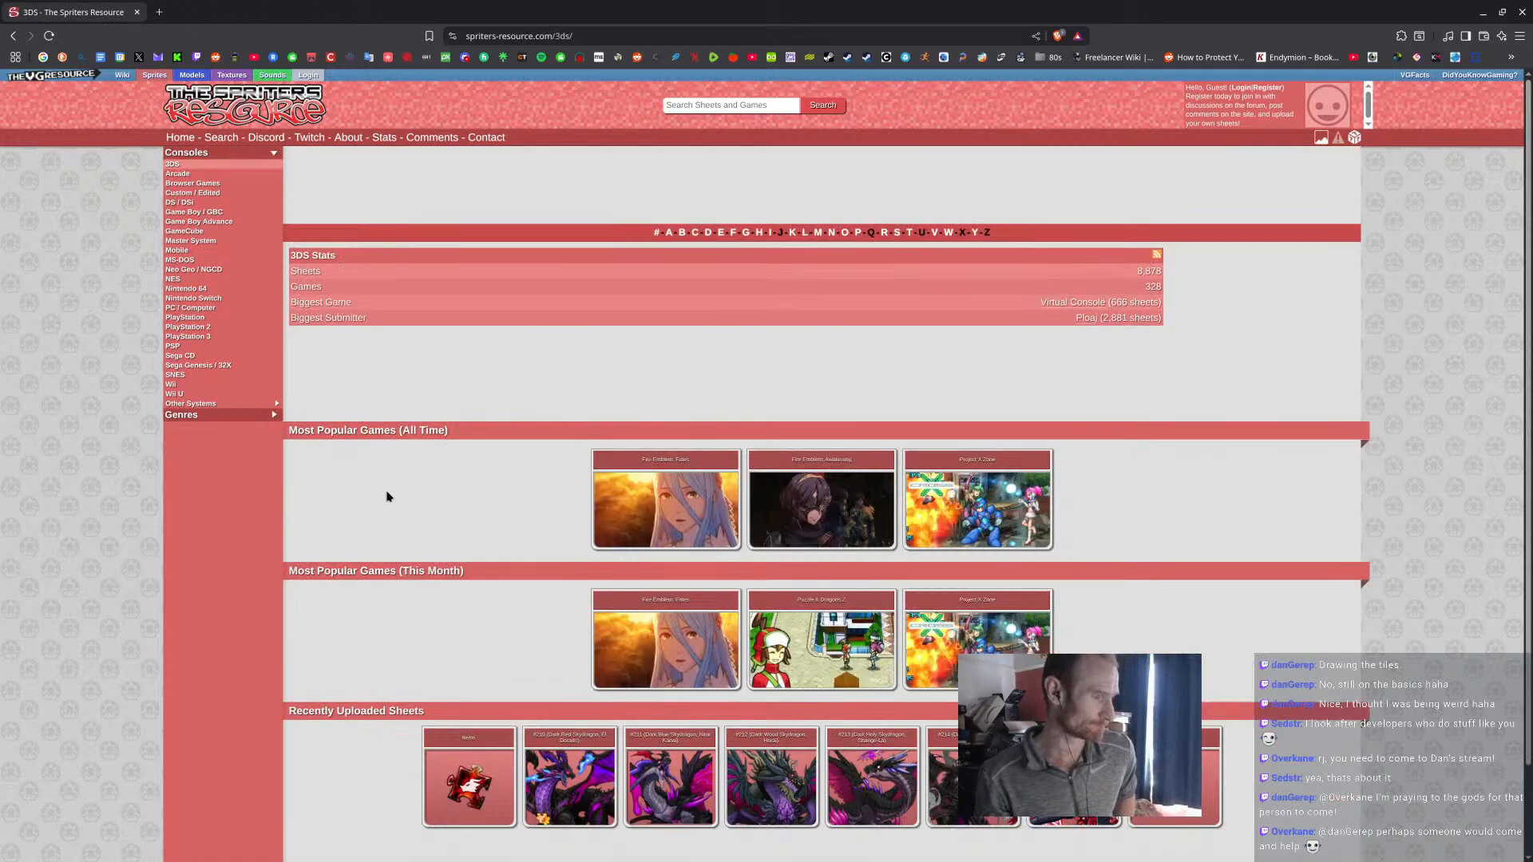
pyautogui.scroll(-1, 386, 497)
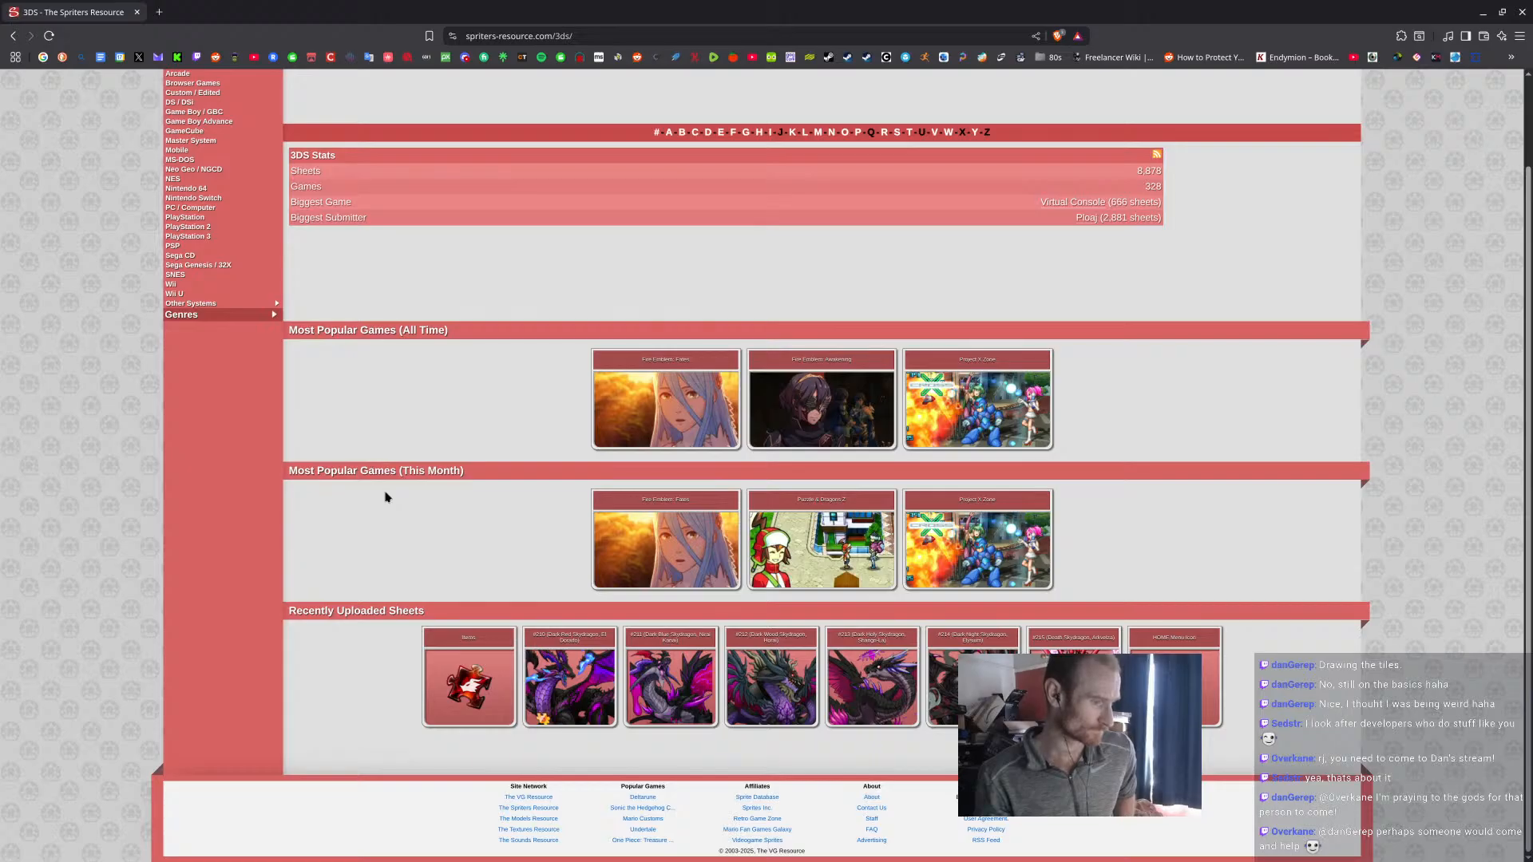
pyautogui.scroll(1, 386, 497)
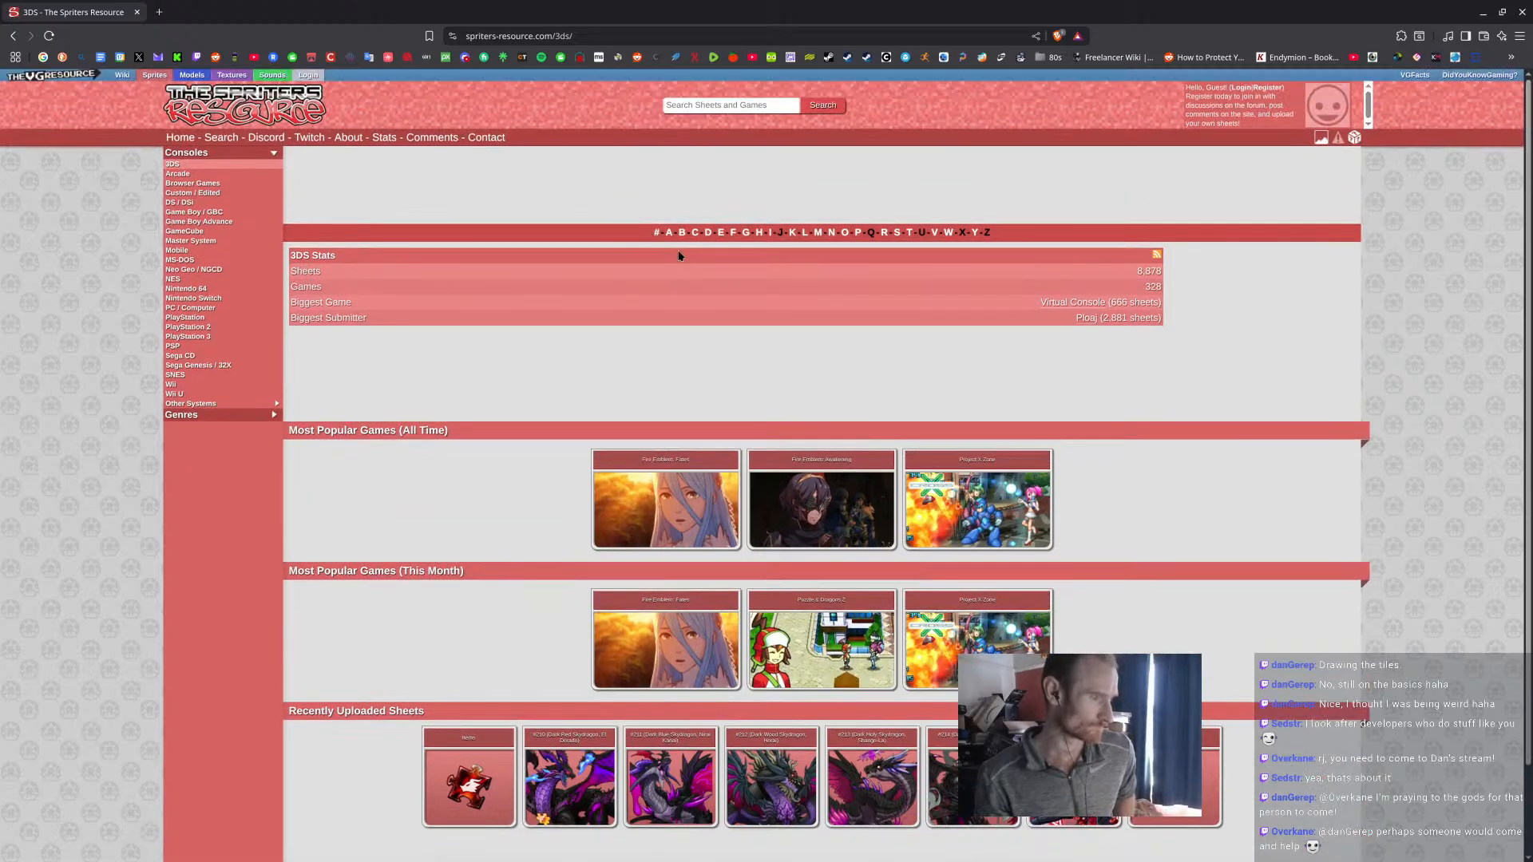
pyautogui.click(670, 232)
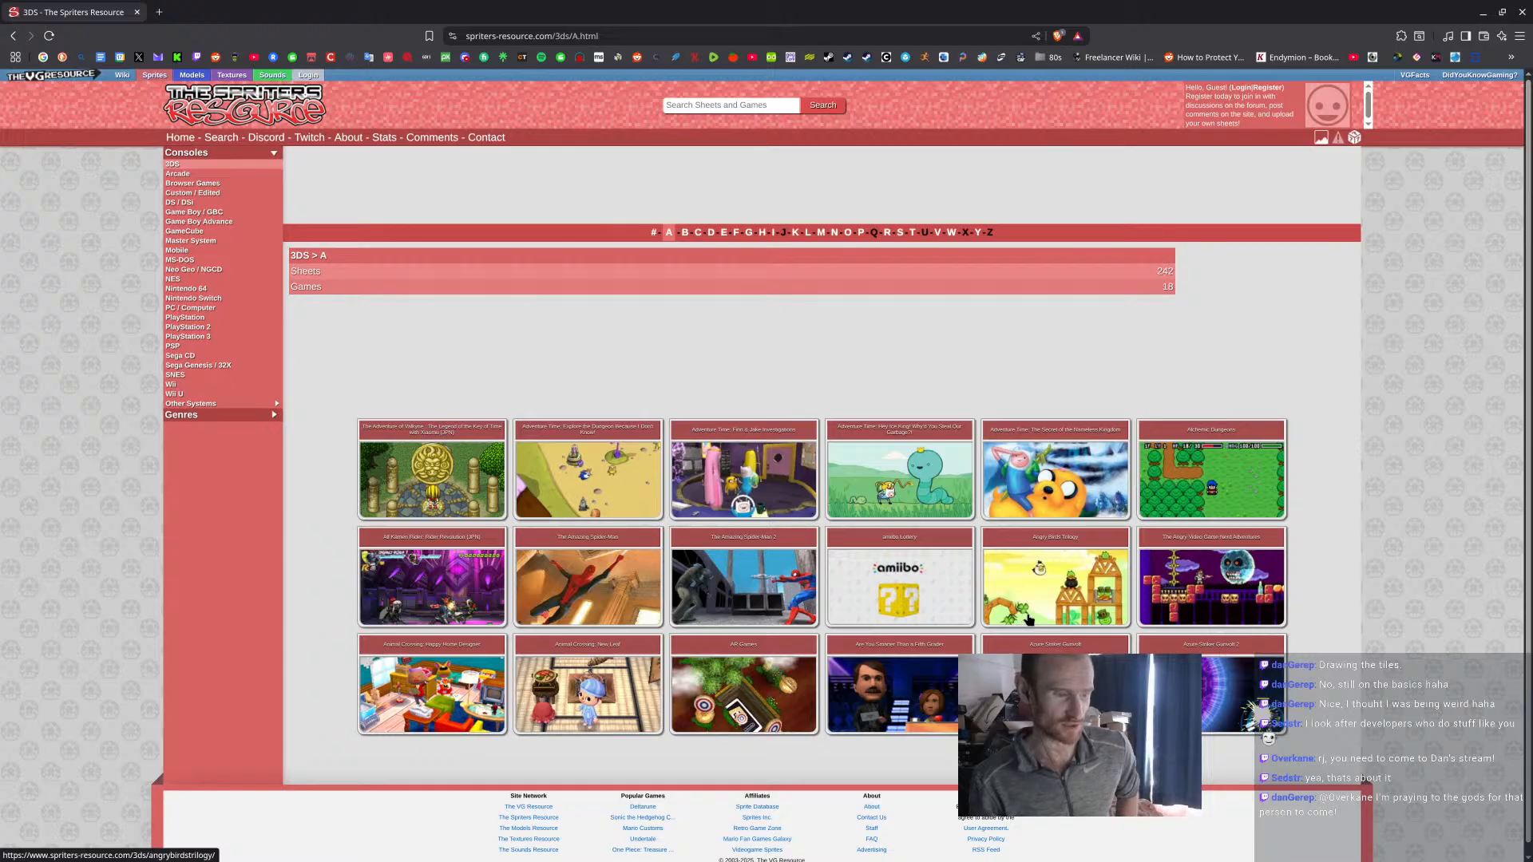
# Open the full view of the Xiaomu sprite sheet from The Adventure of Valkyrie and enlarge it for inspection.
pyautogui.click(410, 478)
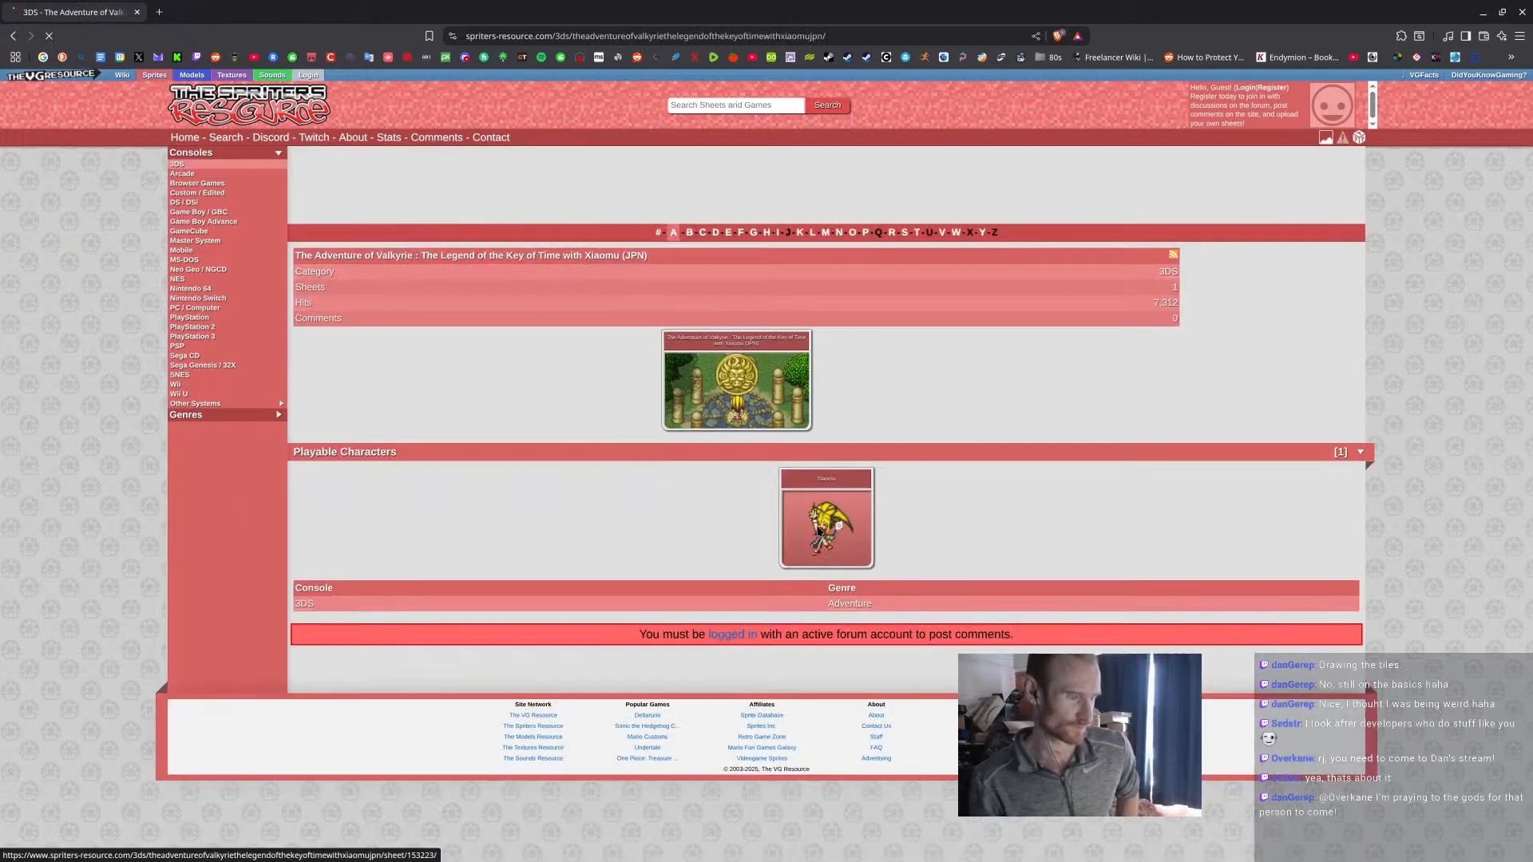
pyautogui.click(818, 531)
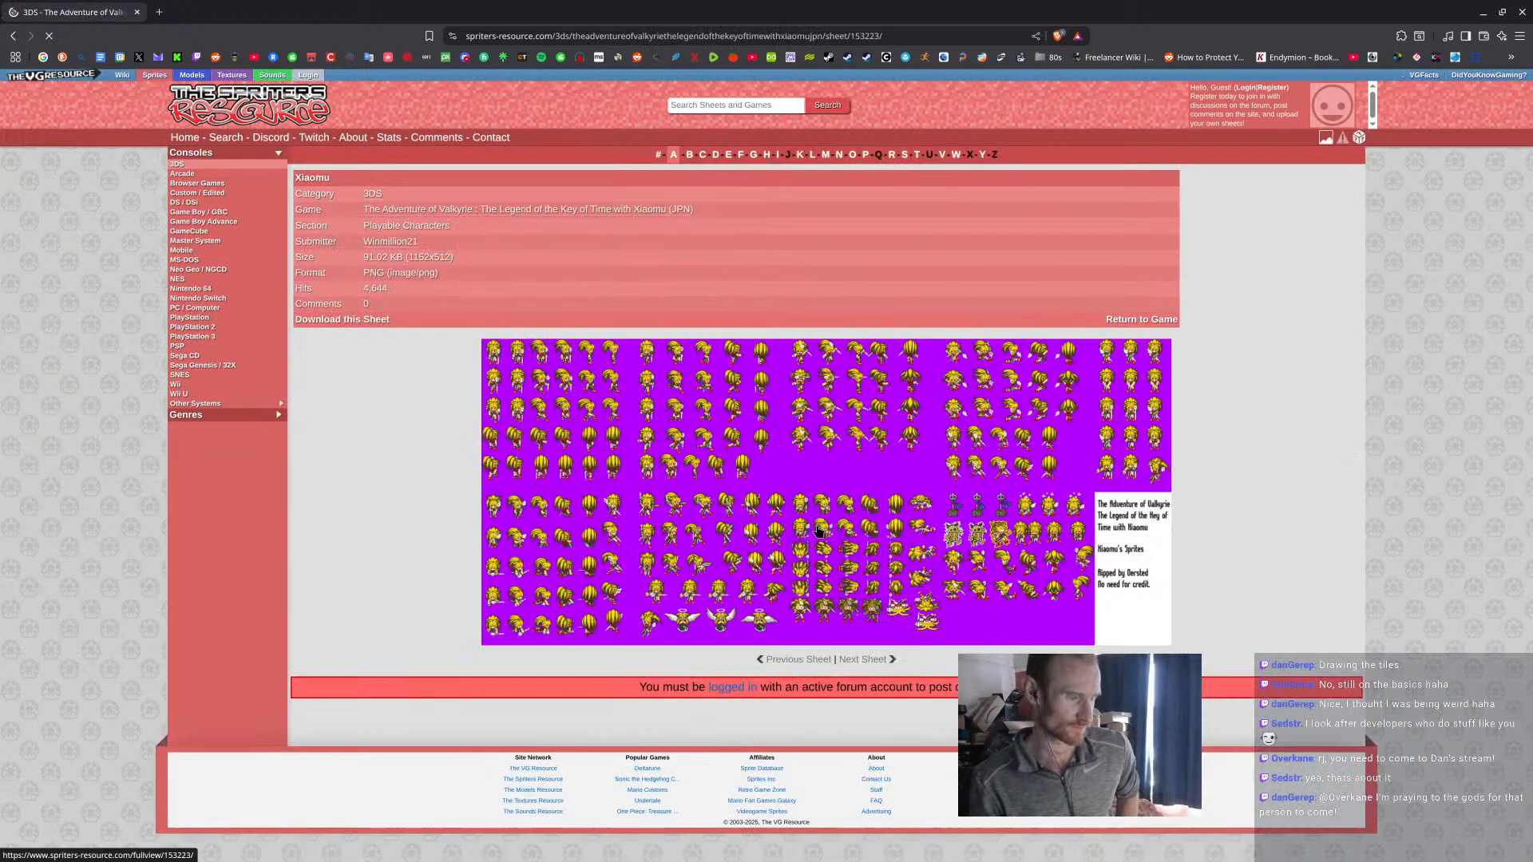
pyautogui.click(818, 531)
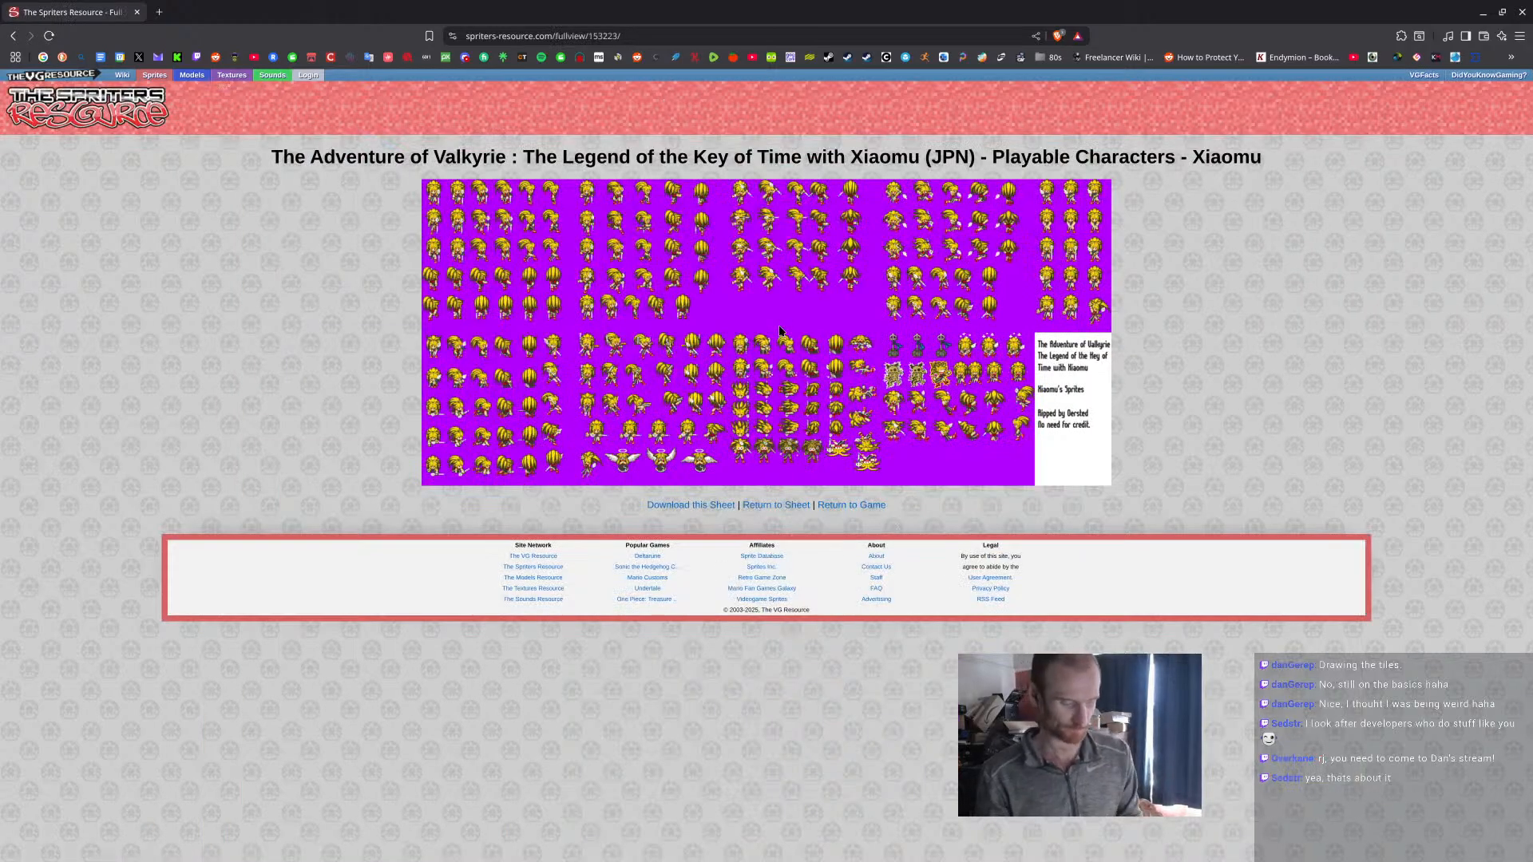
pyautogui.keyDown('ctrl'); pyautogui.scroll(3, 780, 331); pyautogui.keyUp('ctrl')
pyautogui.keyDown('ctrl'); pyautogui.scroll(3, 780, 331); pyautogui.keyUp('ctrl')
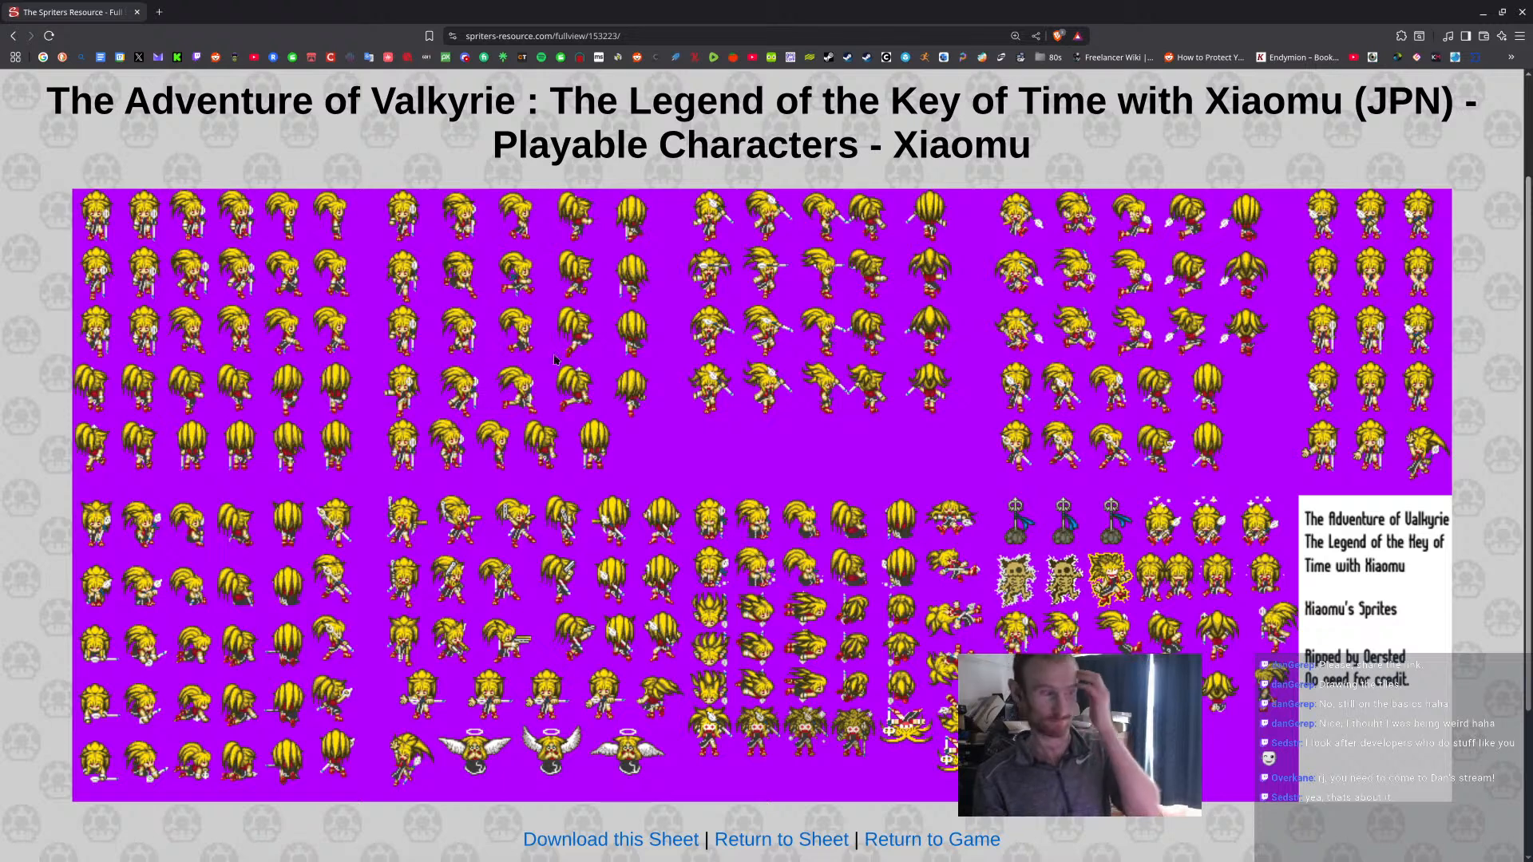
# Return to The Spriters Resource home page and copy its web address for sharing.
pyautogui.click(14, 37)
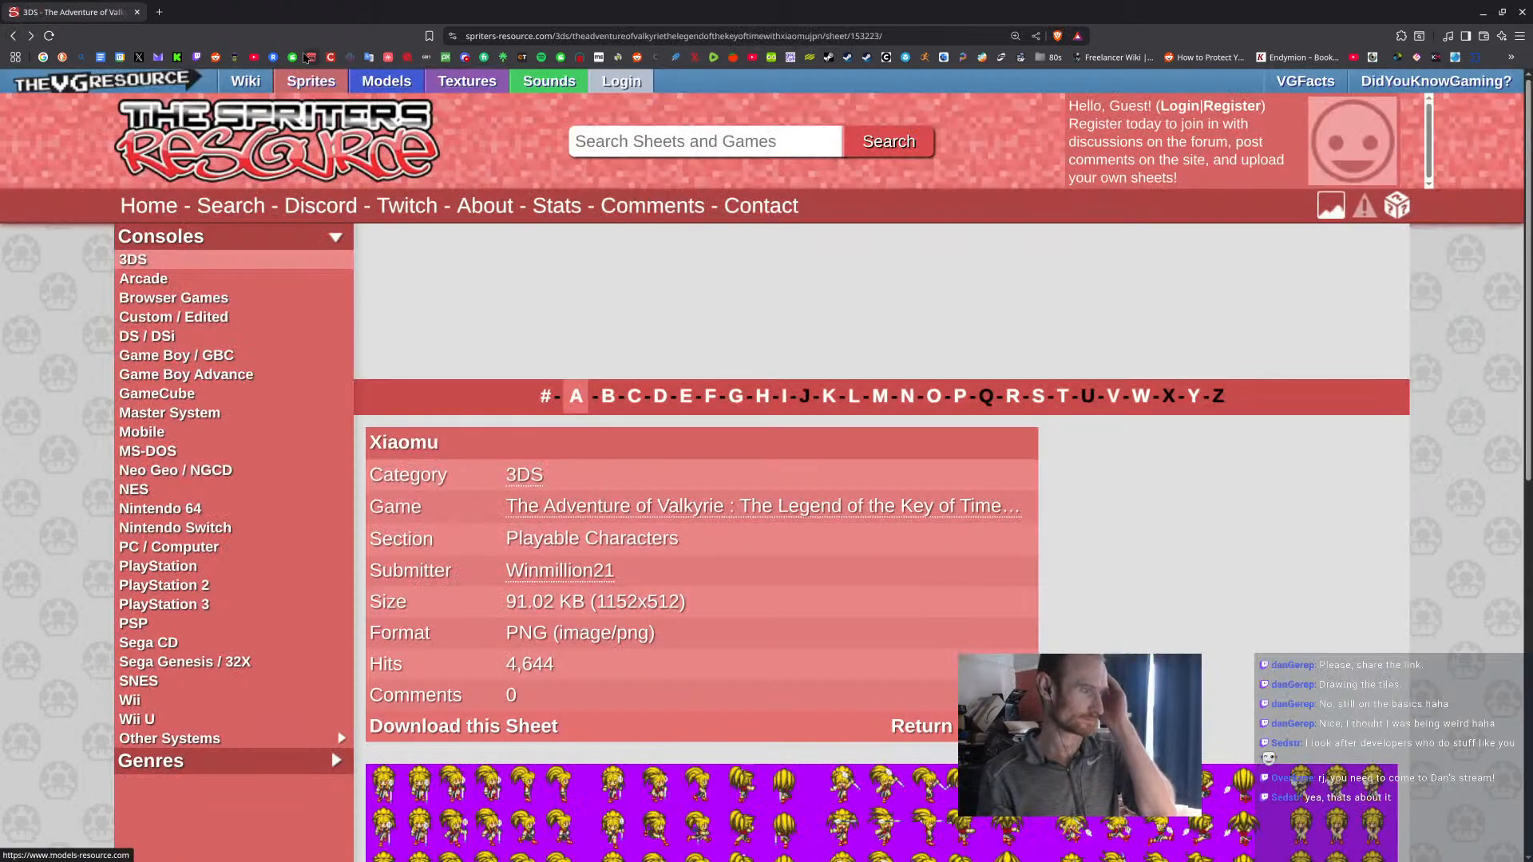
pyautogui.click(13, 38)
pyautogui.click(13, 37)
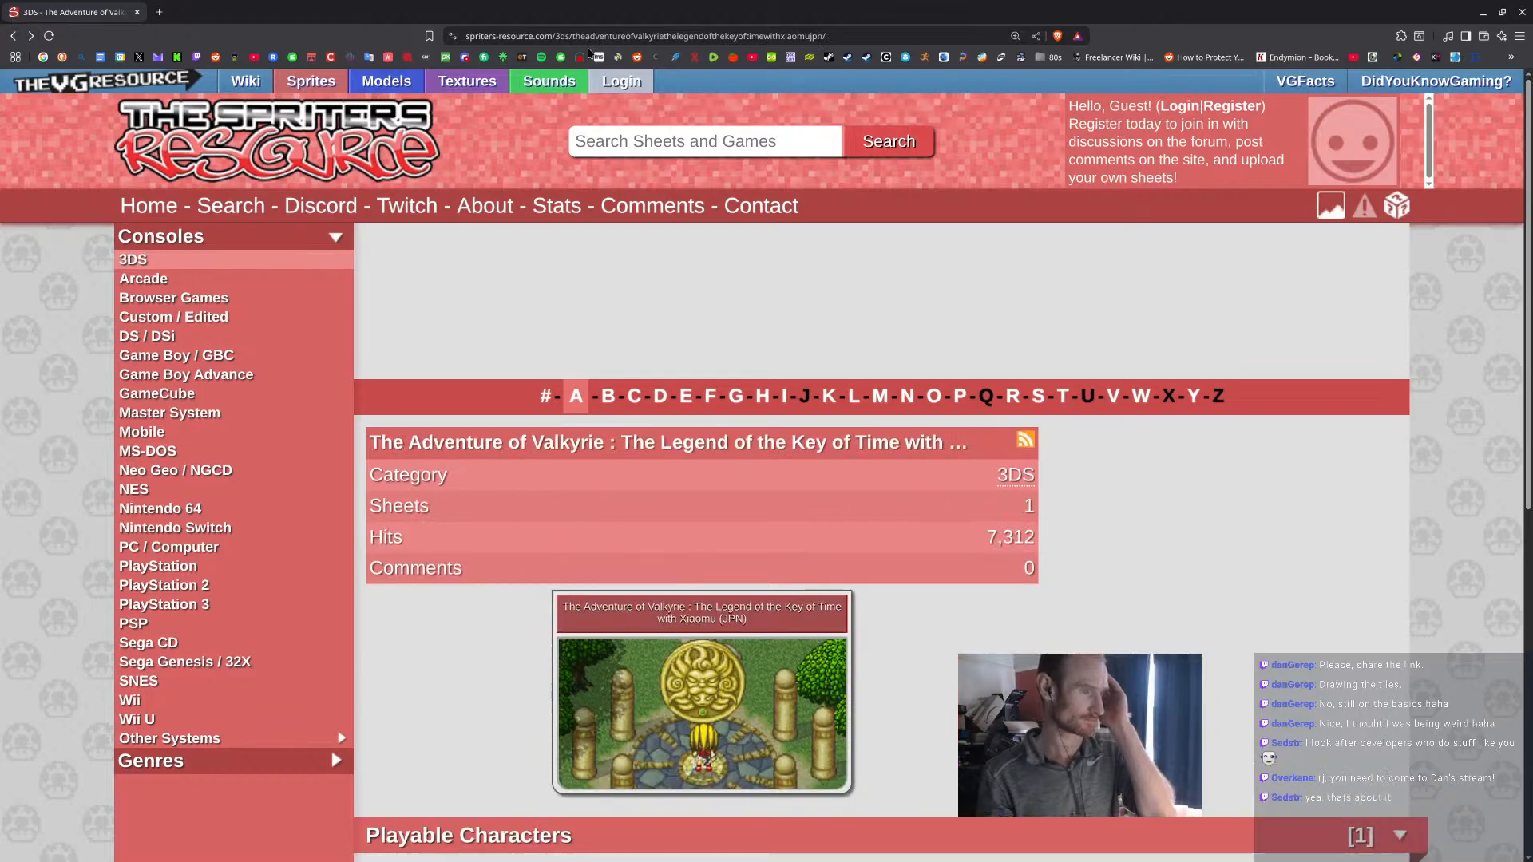
pyautogui.click(14, 37)
pyautogui.click(14, 38)
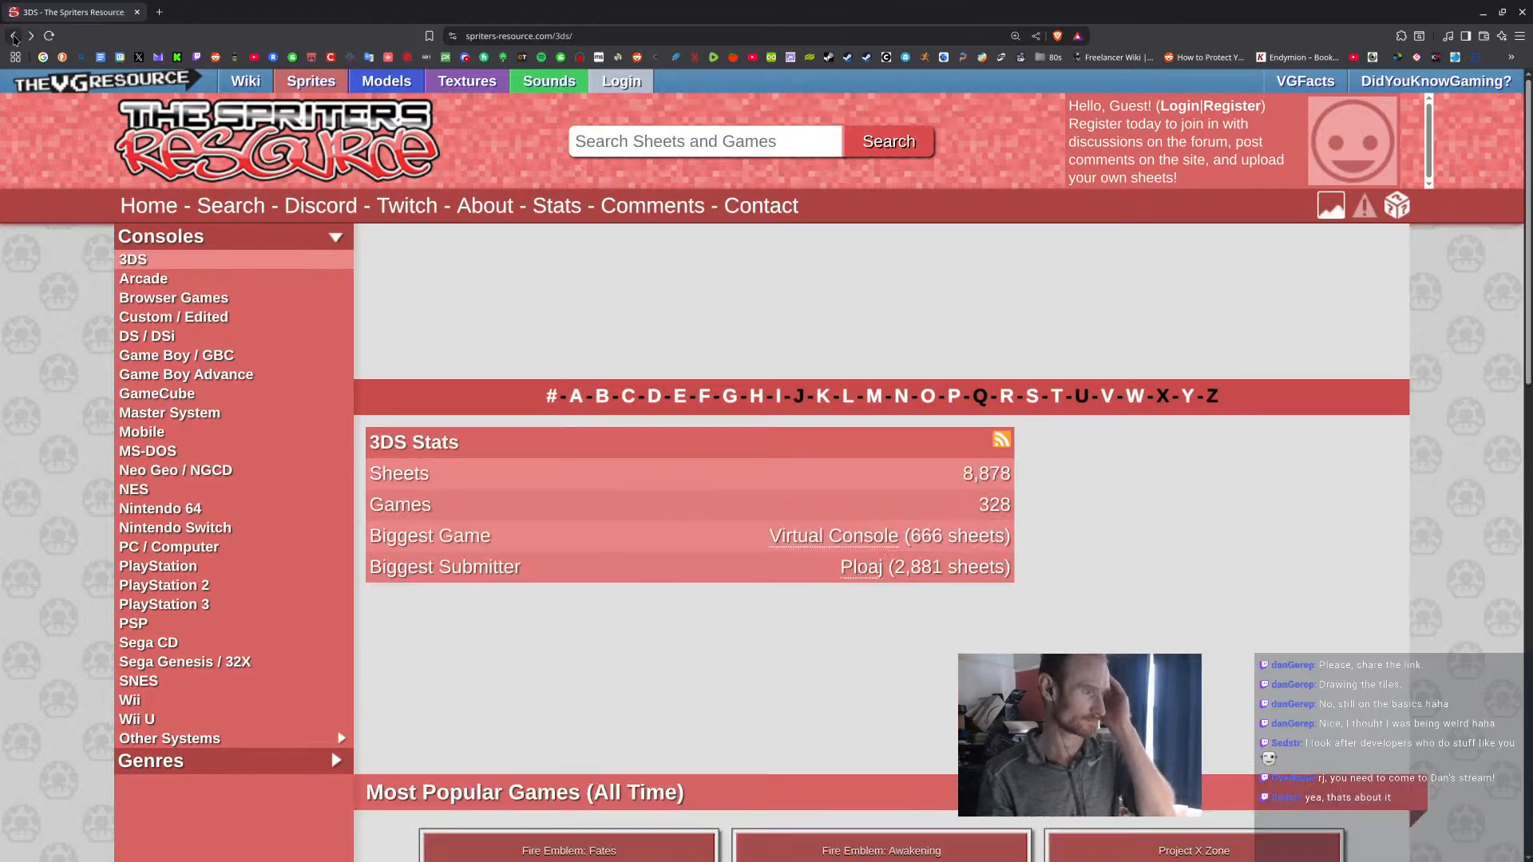
pyautogui.click(557, 36)
pyautogui.rightClick(557, 36)
pyautogui.click(608, 102)
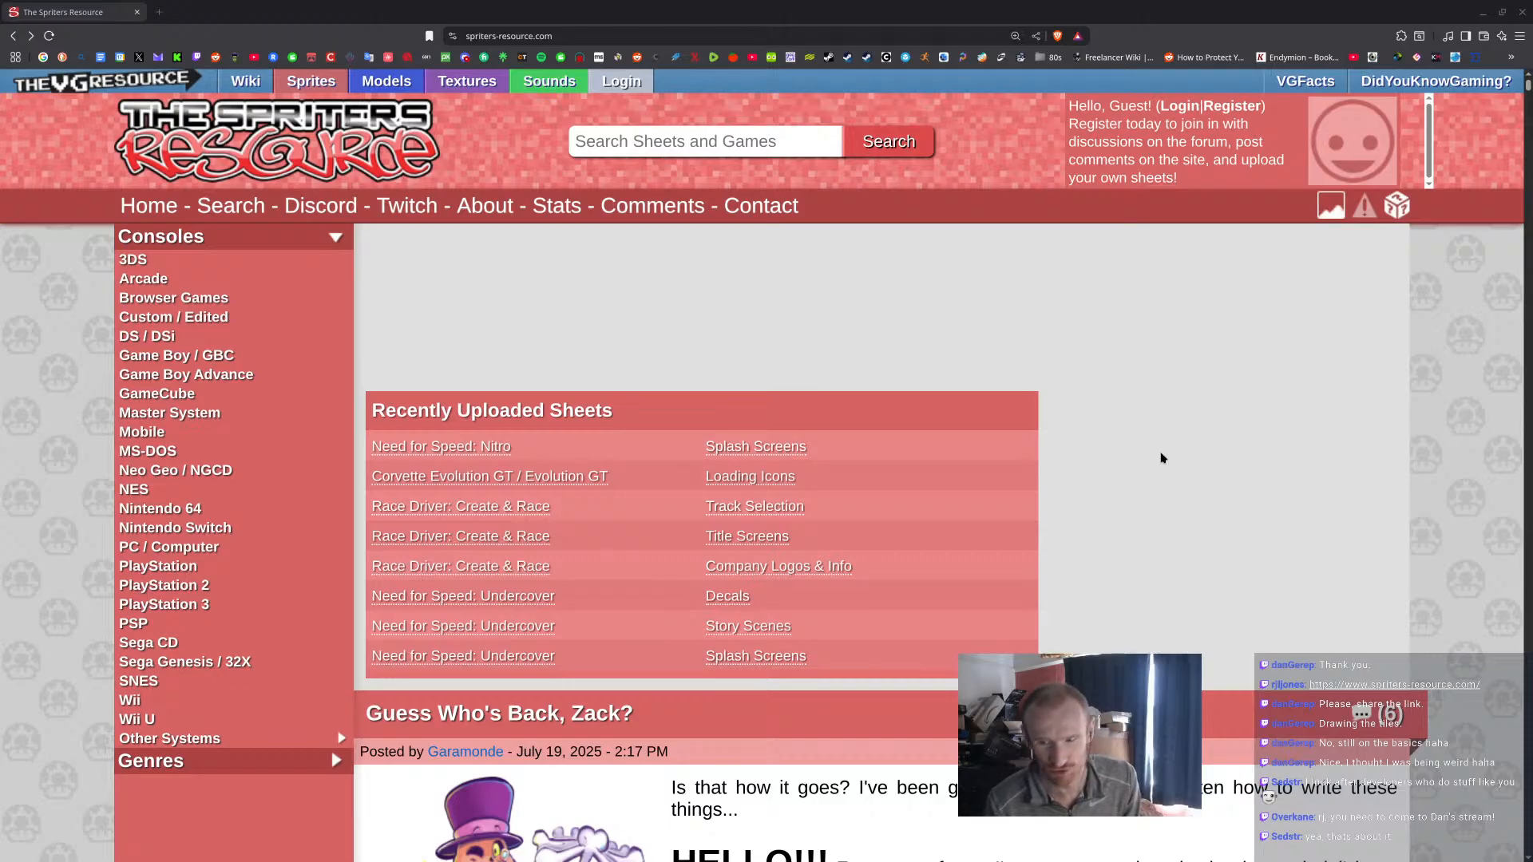
# Reduce the page zoom of The Spriters Resource and close its browser tab.
pyautogui.hotkey('ctrl', '-')
pyautogui.hotkey('ctrl', '-')
pyautogui.hotkey('ctrl', '-')
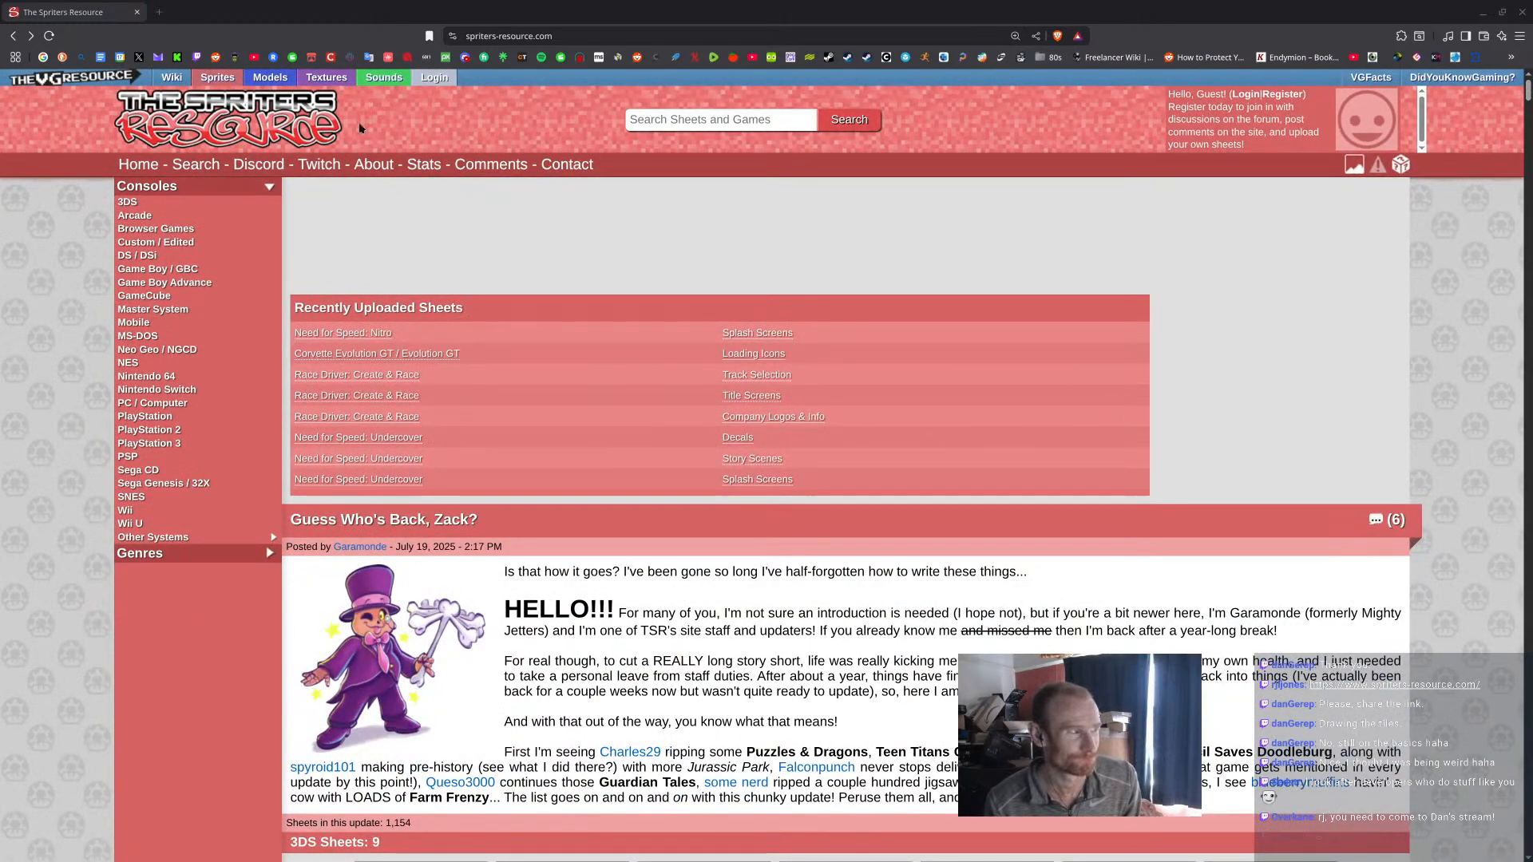
pyautogui.click(136, 13)
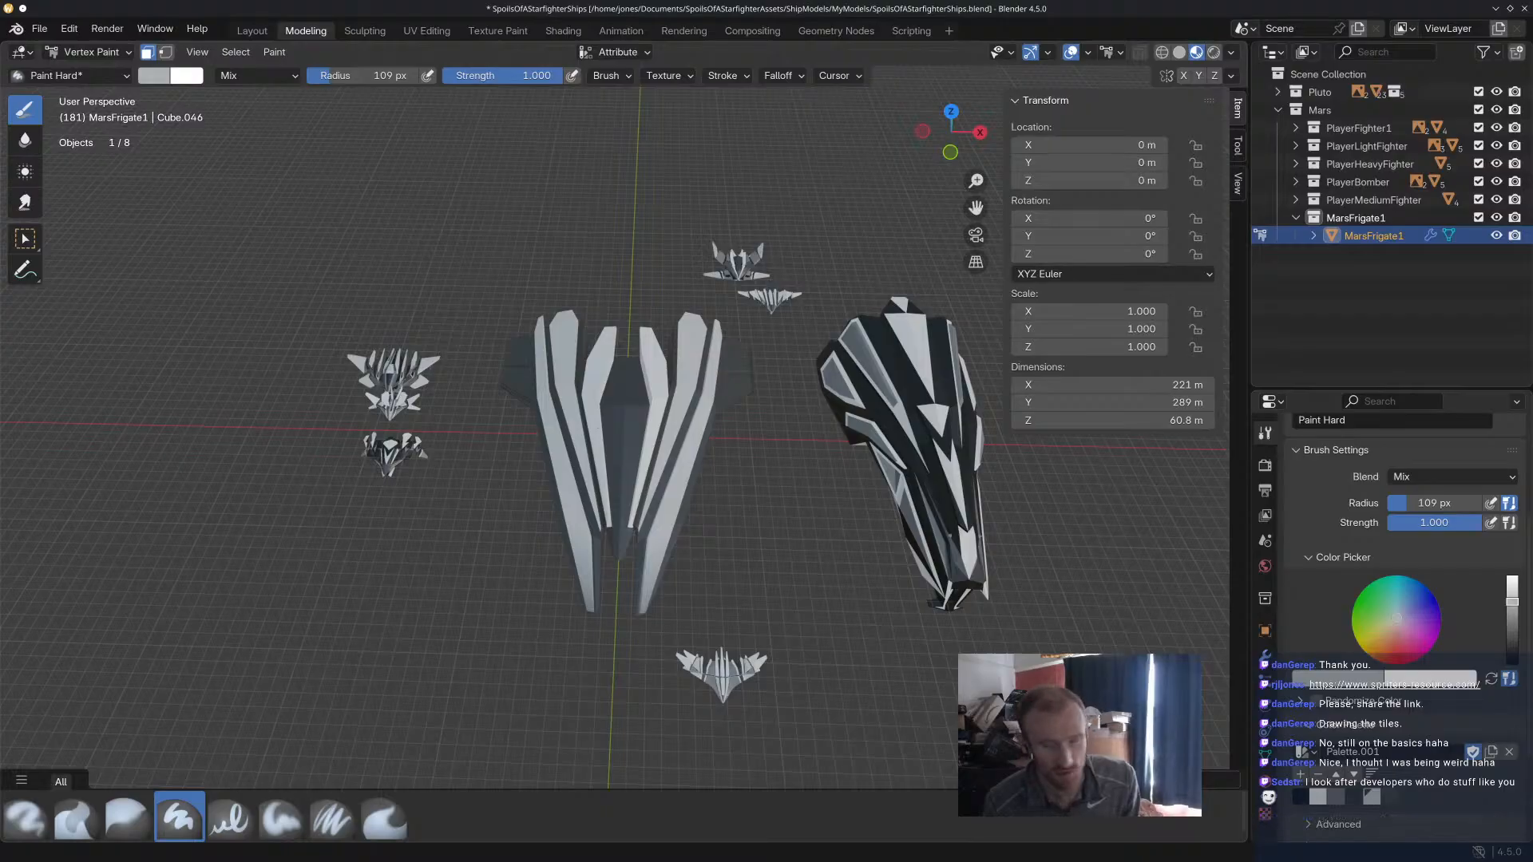
# Switch to the Godot Engine window, open the test_system_3 scene, and run it.
pyautogui.hotkey('alt', 'Tab')
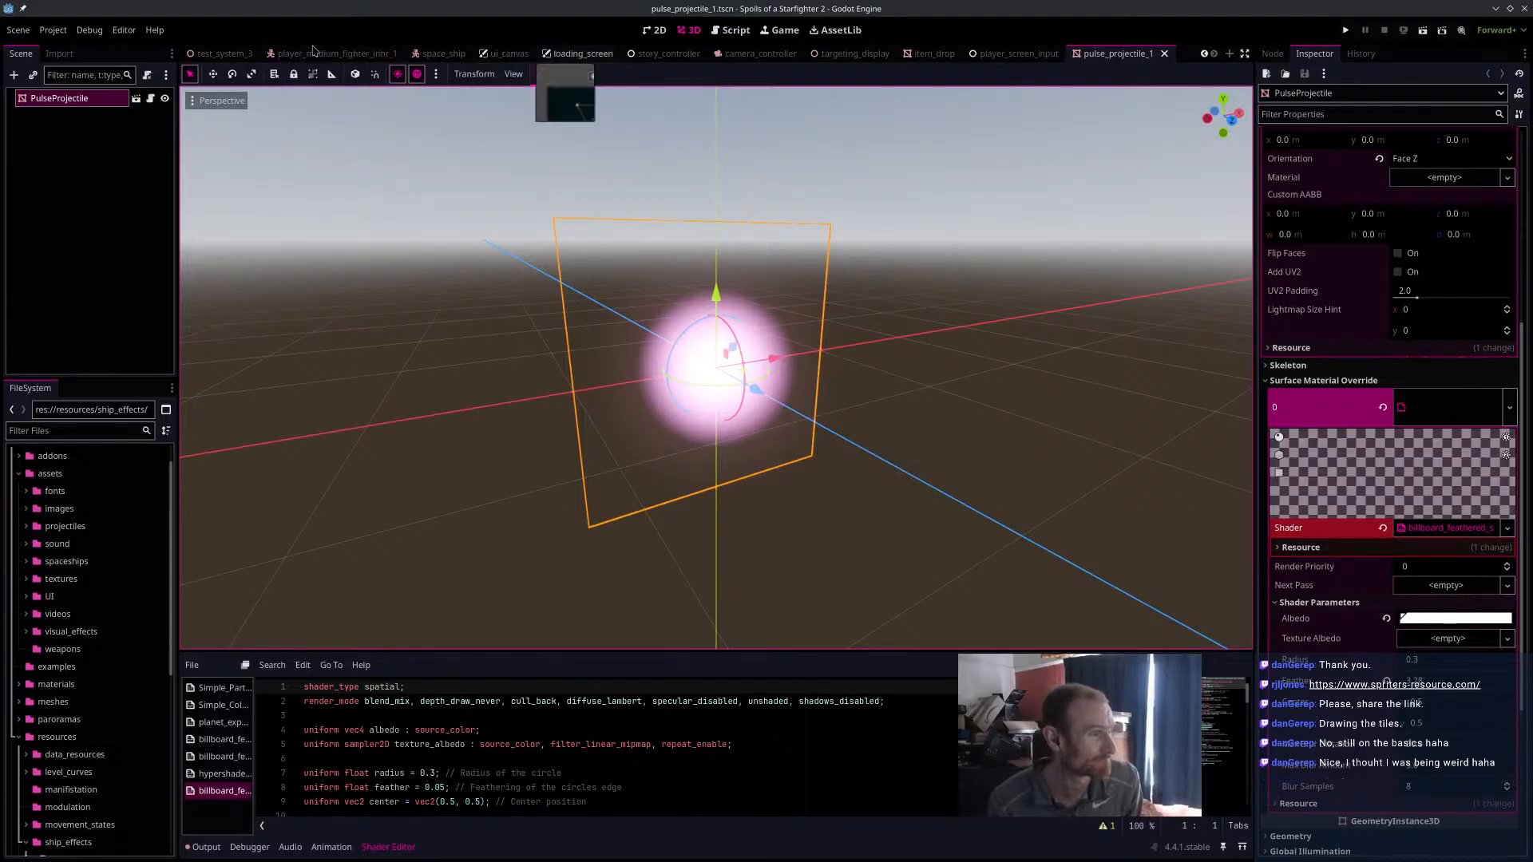
pyautogui.click(225, 53)
pyautogui.click(1423, 30)
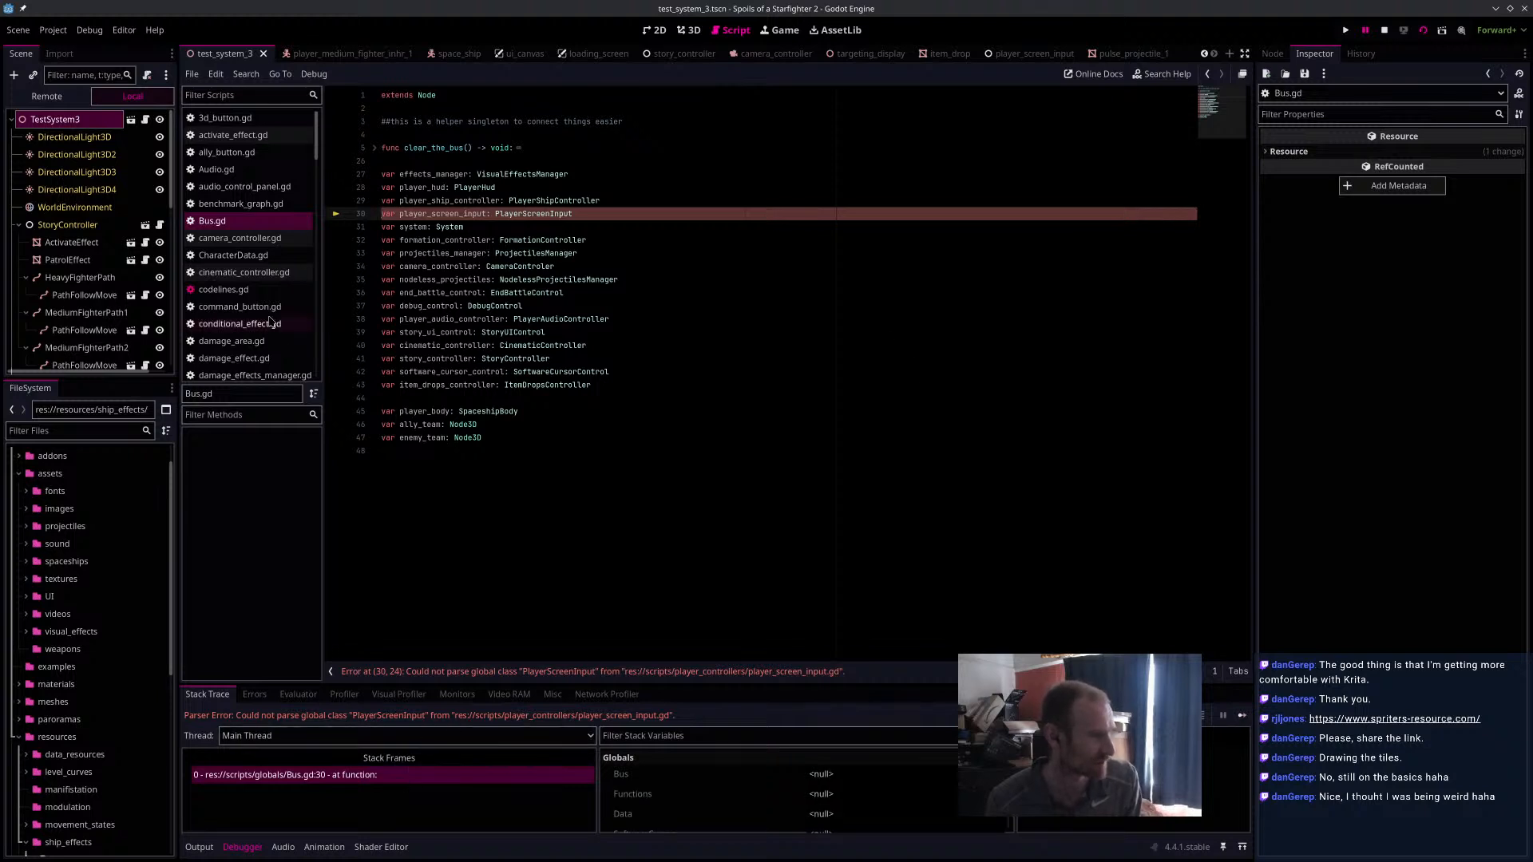
# Open the PlayerScreenInput node's script and delete the incomplete "var box:" declaration on line 115.
pyautogui.scroll(-8, 270, 322)
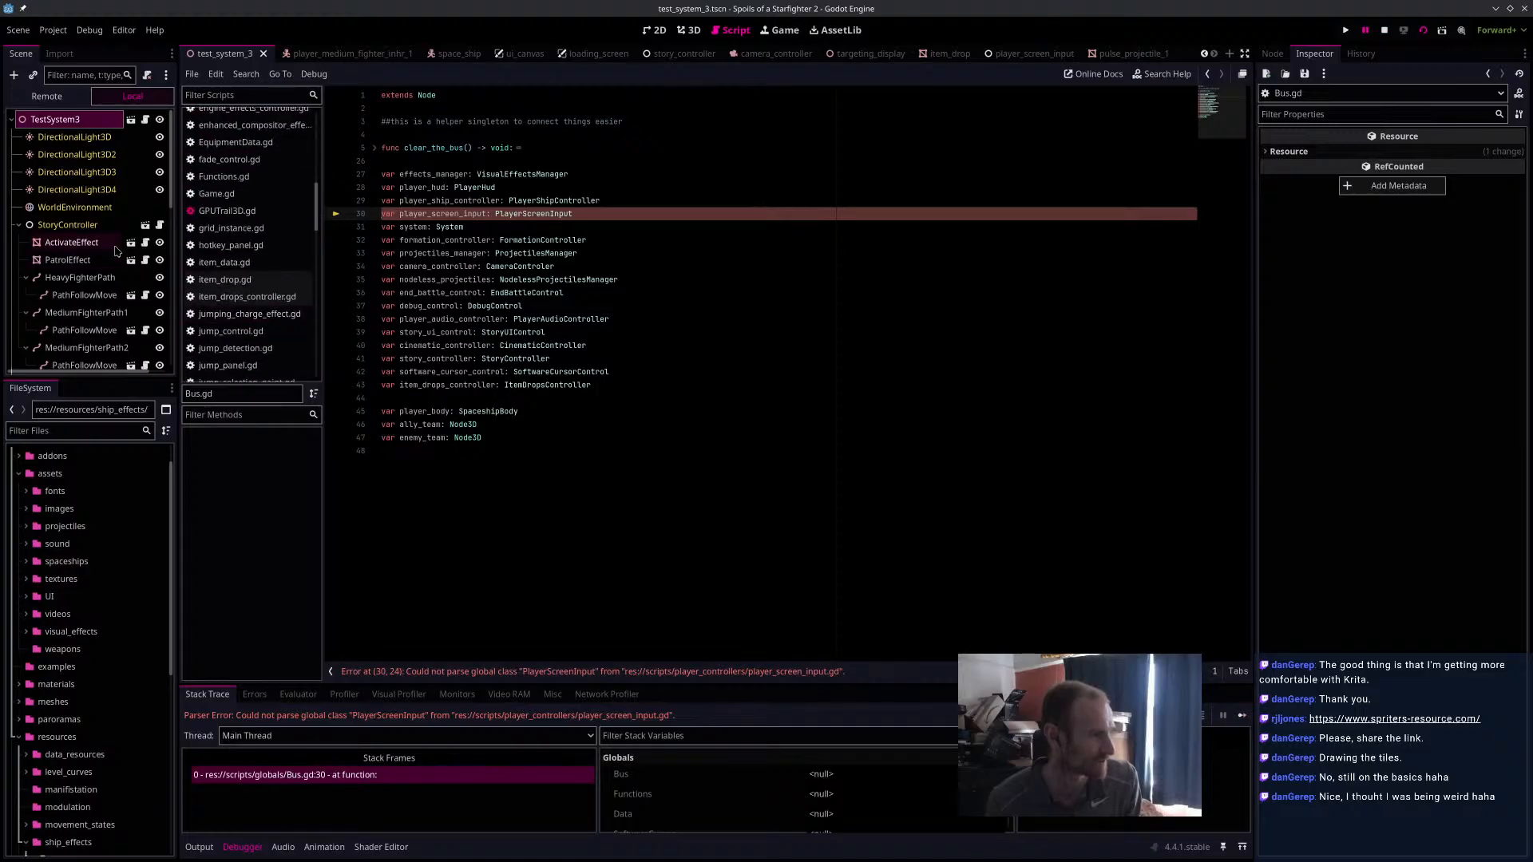
pyautogui.click(19, 225)
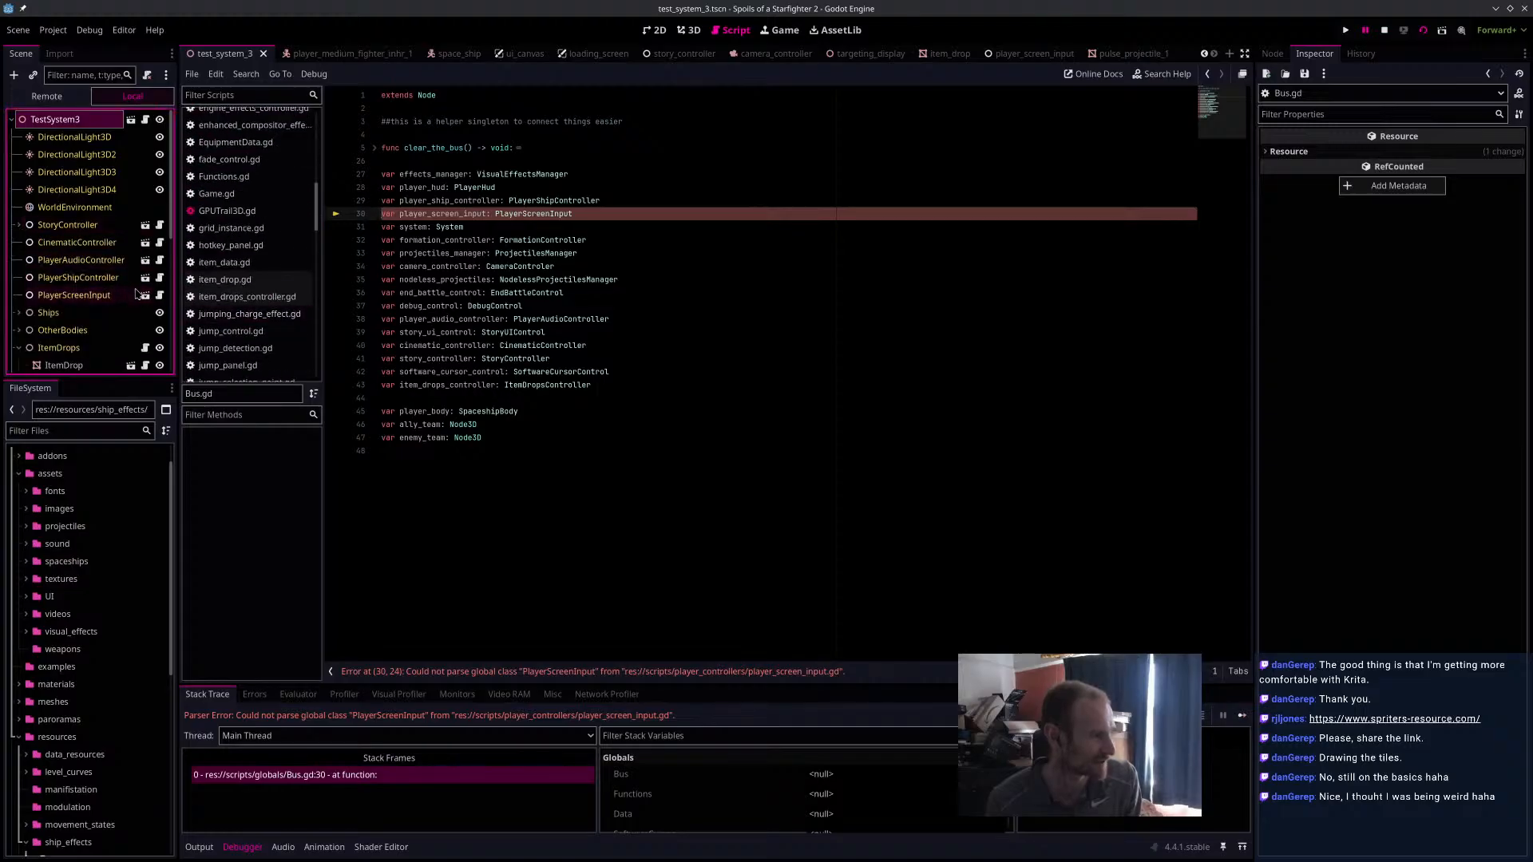
pyautogui.click(160, 294)
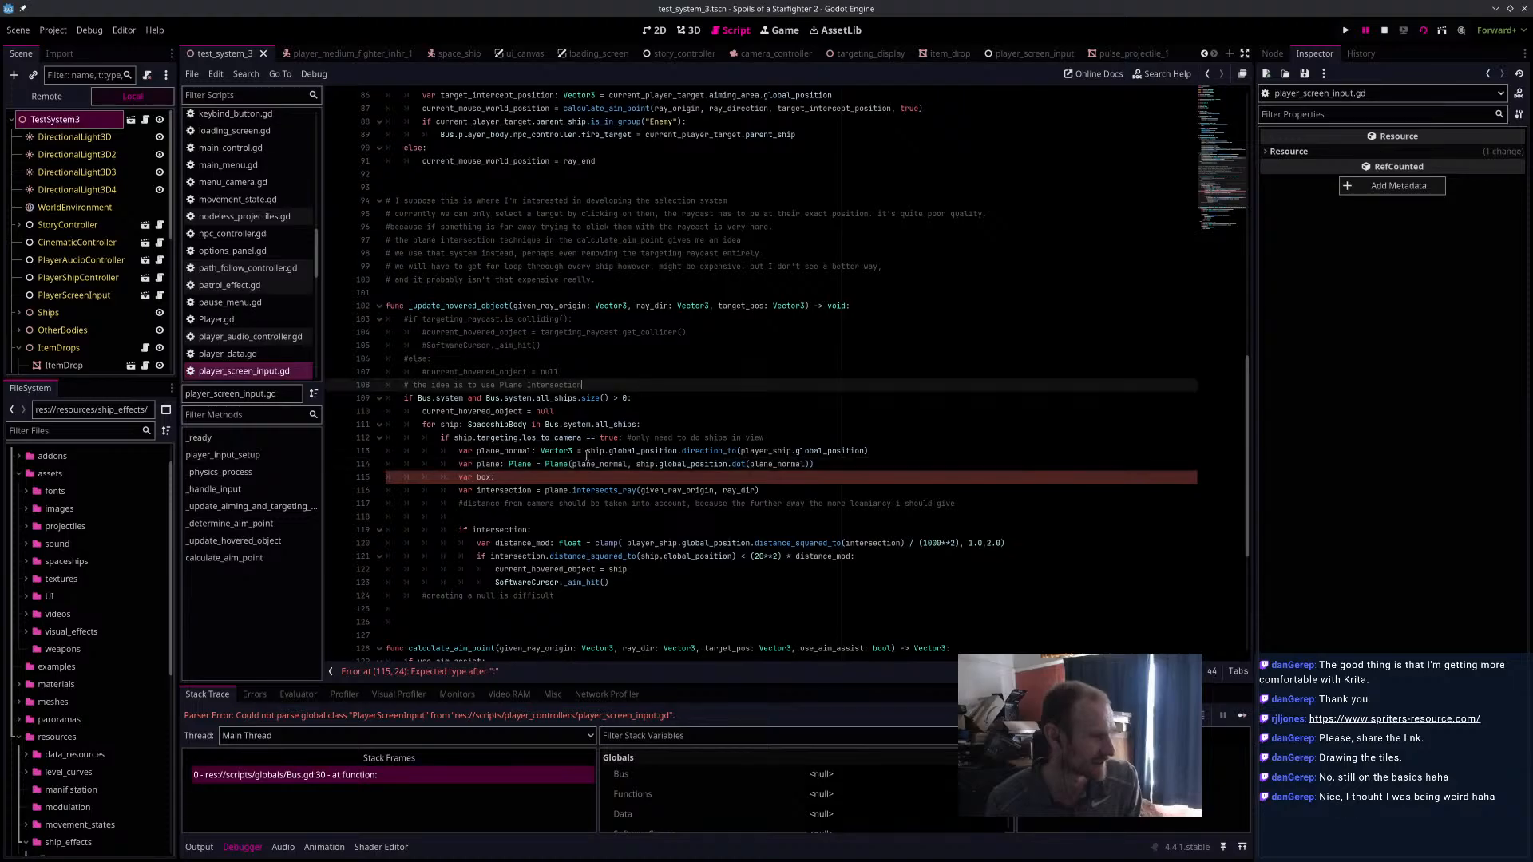
pyautogui.press('BackSpace')
pyautogui.press('BackSpace')
pyautogui.press('BackSpace')
pyautogui.press('BackSpace')
pyautogui.press('BackSpace')
pyautogui.press('BackSpace')
pyautogui.press('BackSpace')
pyautogui.press('BackSpace')
pyautogui.press('BackSpace')
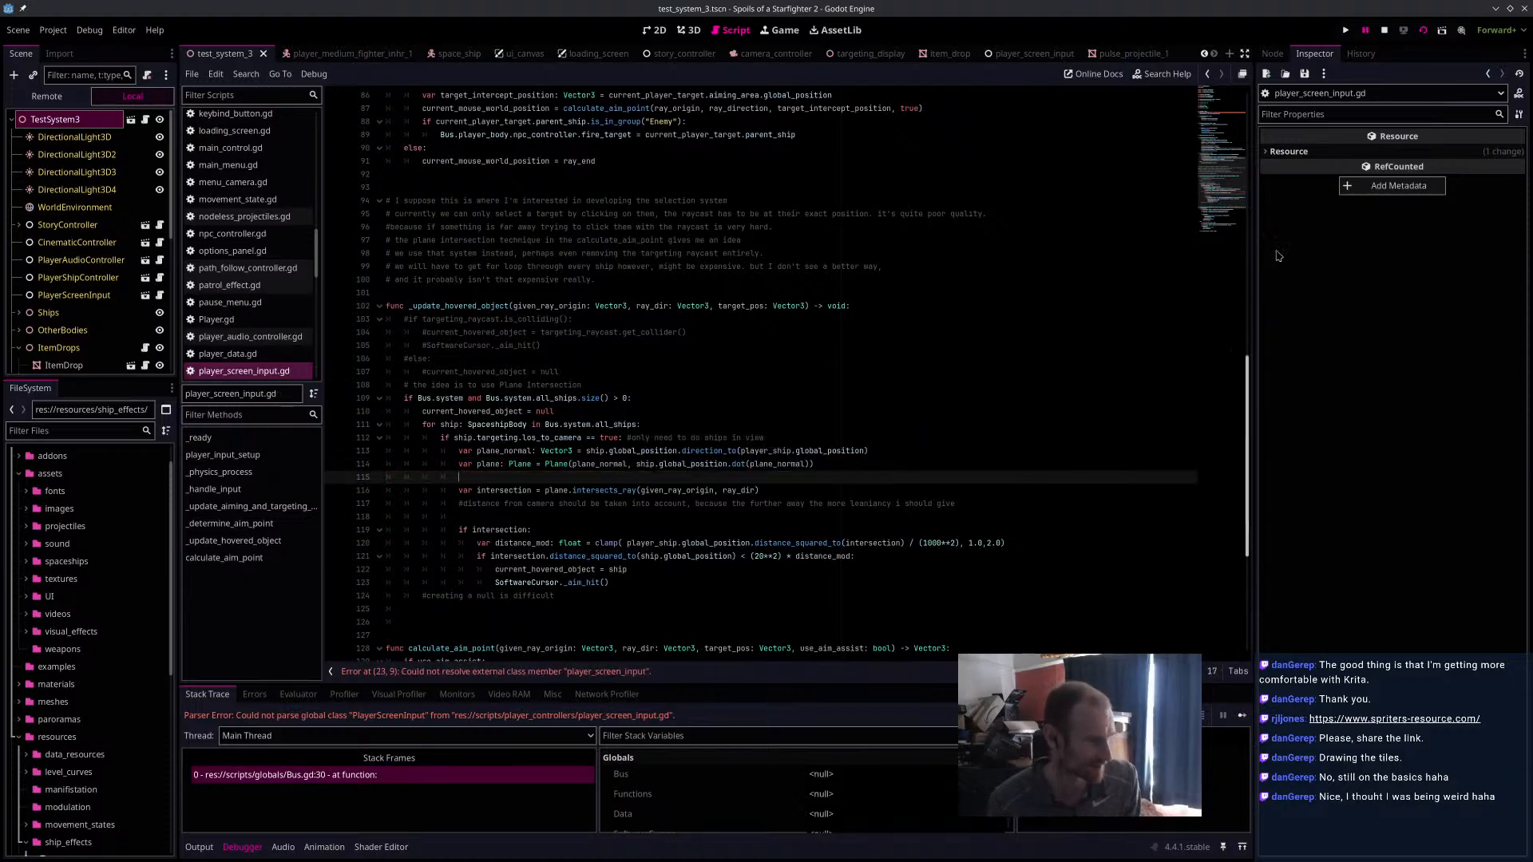
# Run the test_system_3 scene, fly the blue ship around to playtest the game, and stop the debug session.
pyautogui.click(1422, 31)
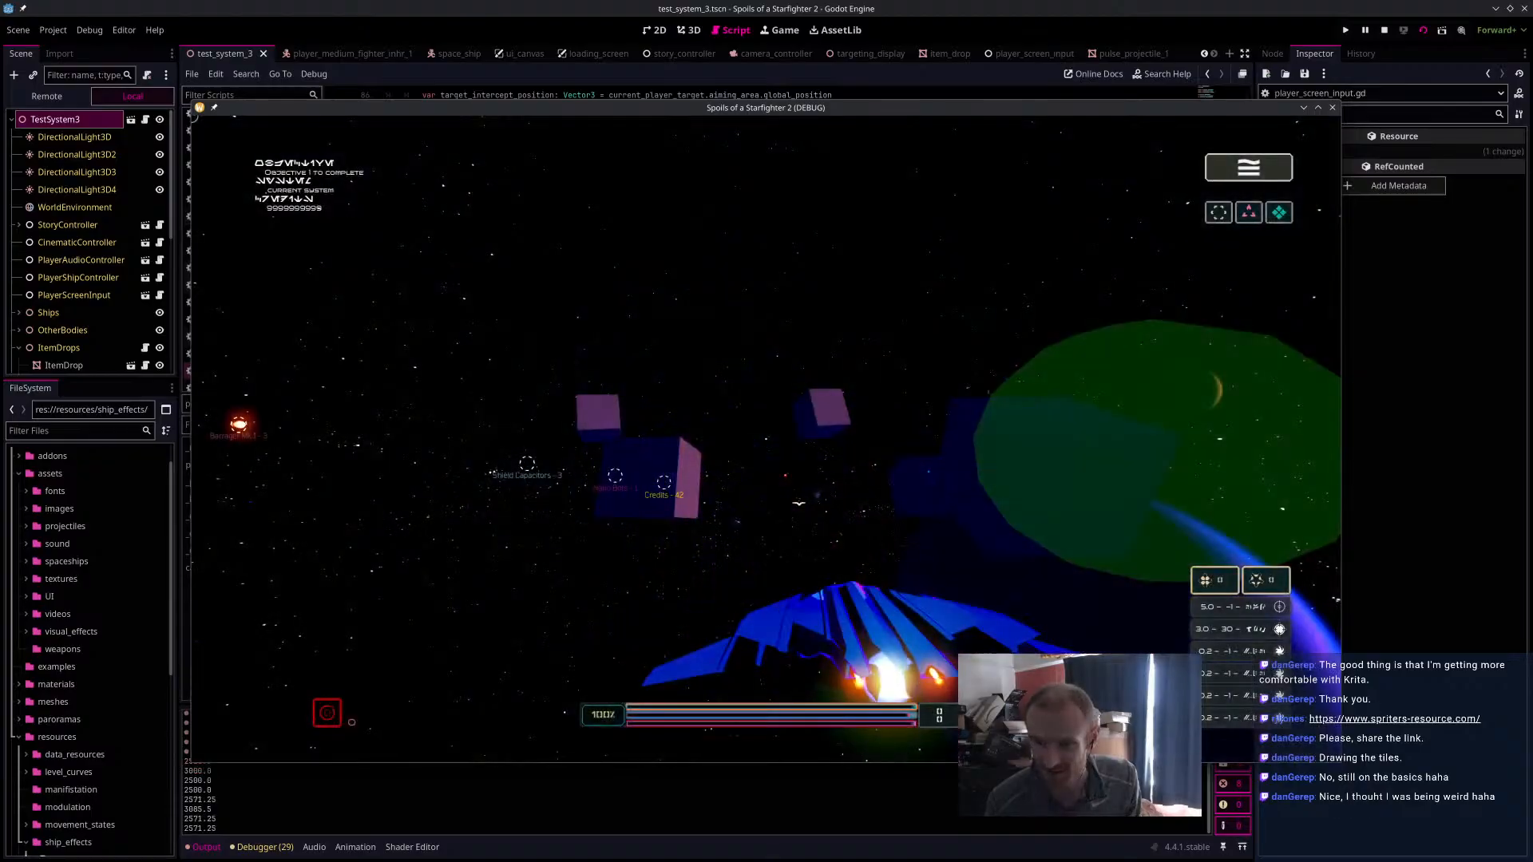
pyautogui.press('w')
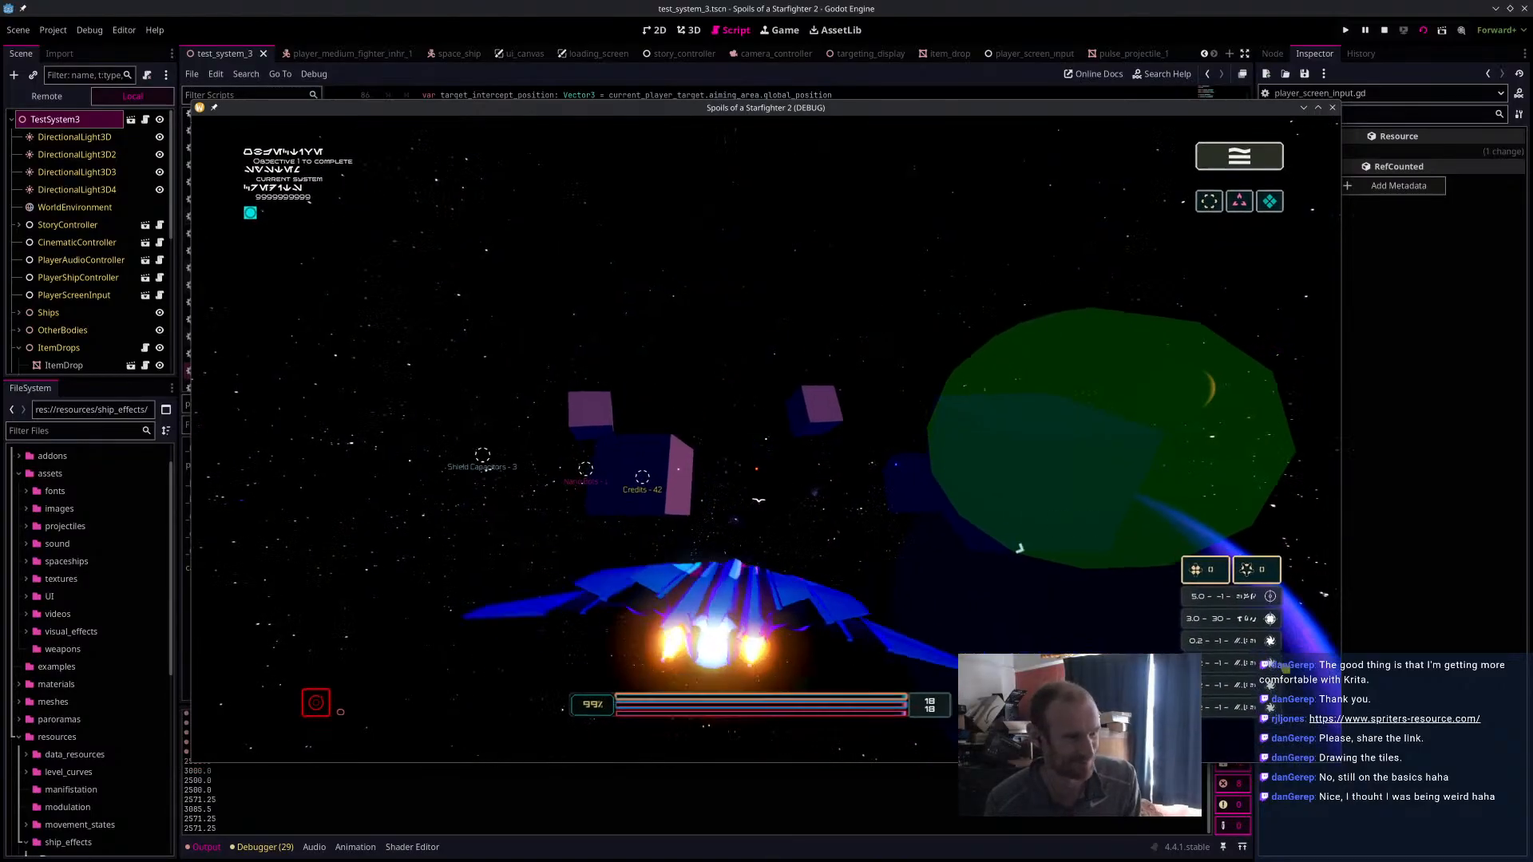
pyautogui.press('w')
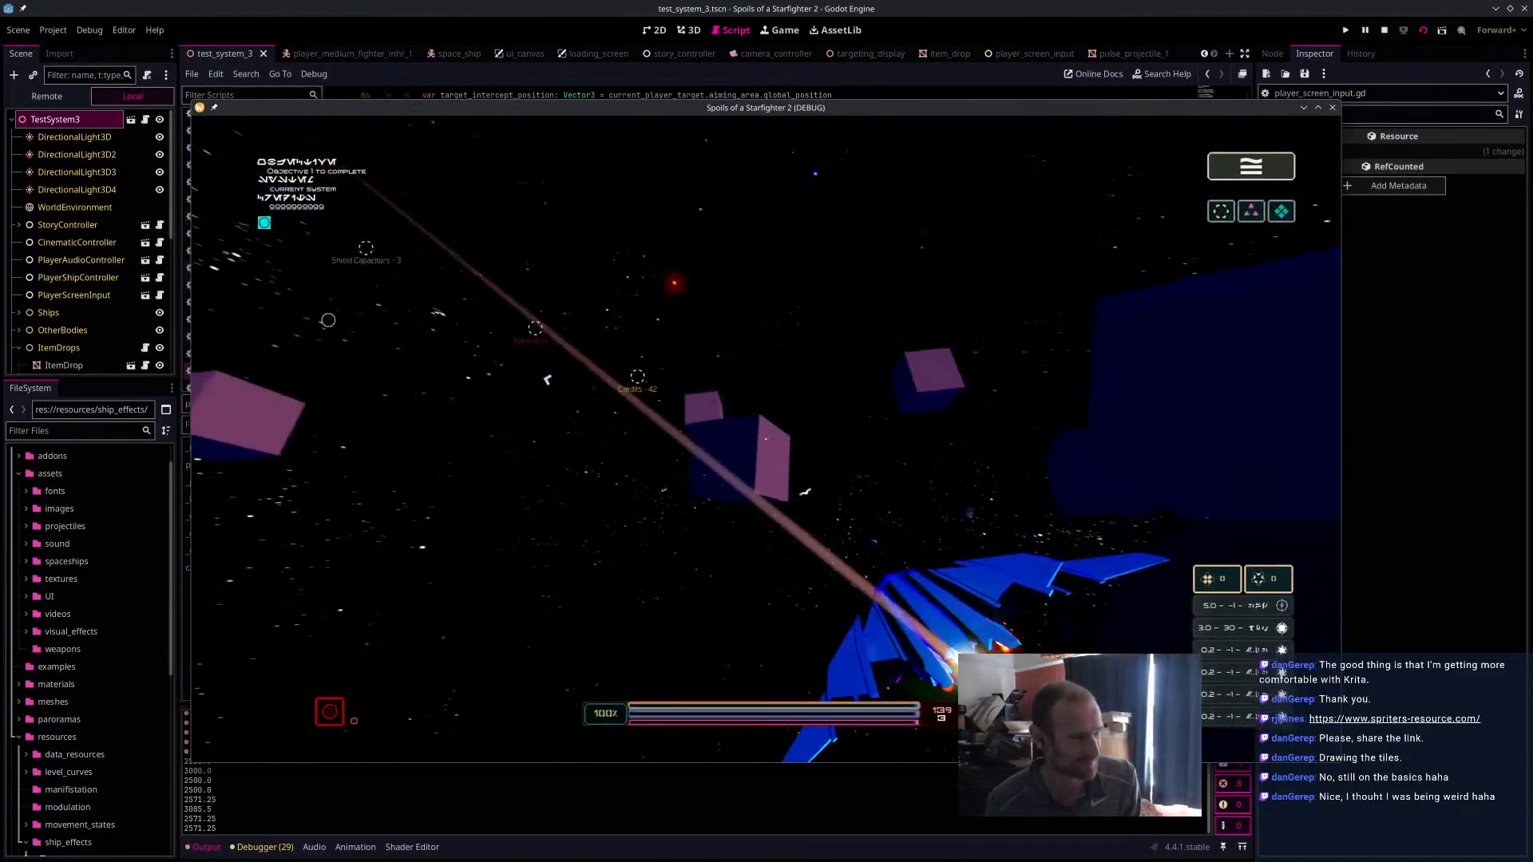
pyautogui.press('w')
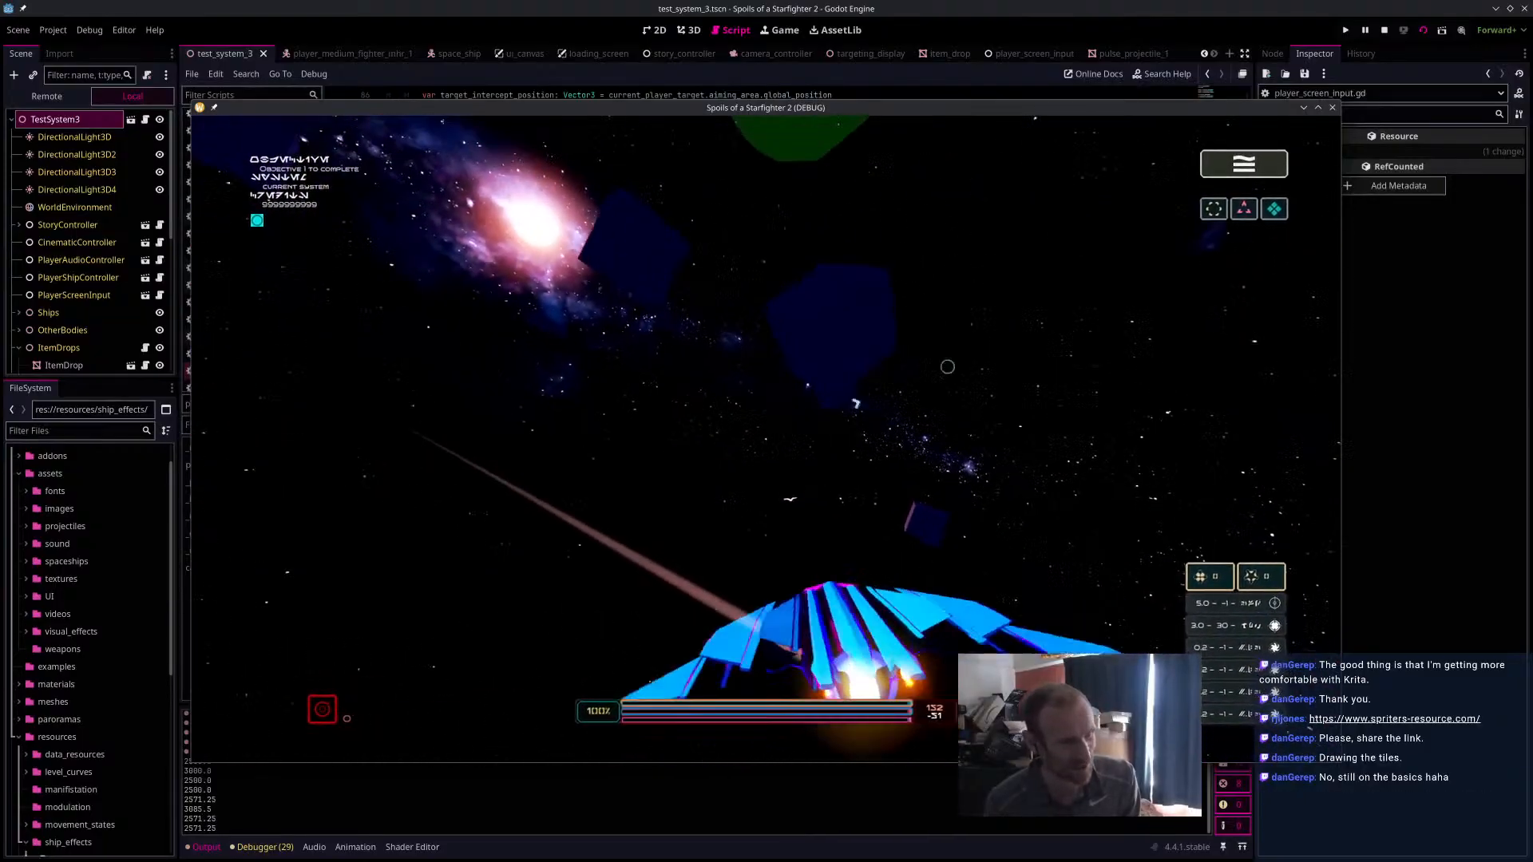
pyautogui.press('w')
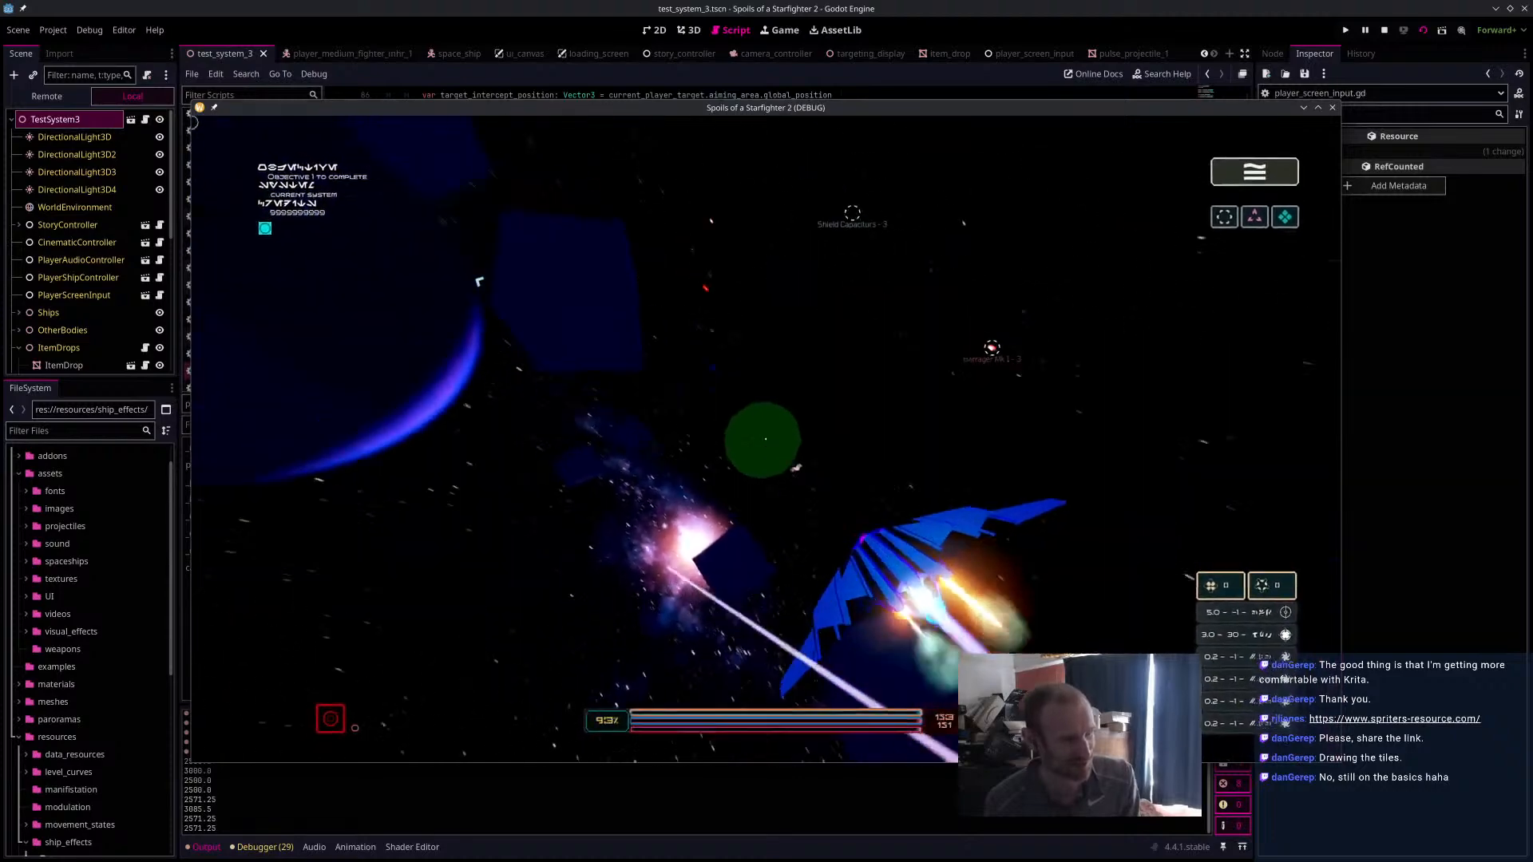
pyautogui.press('w')
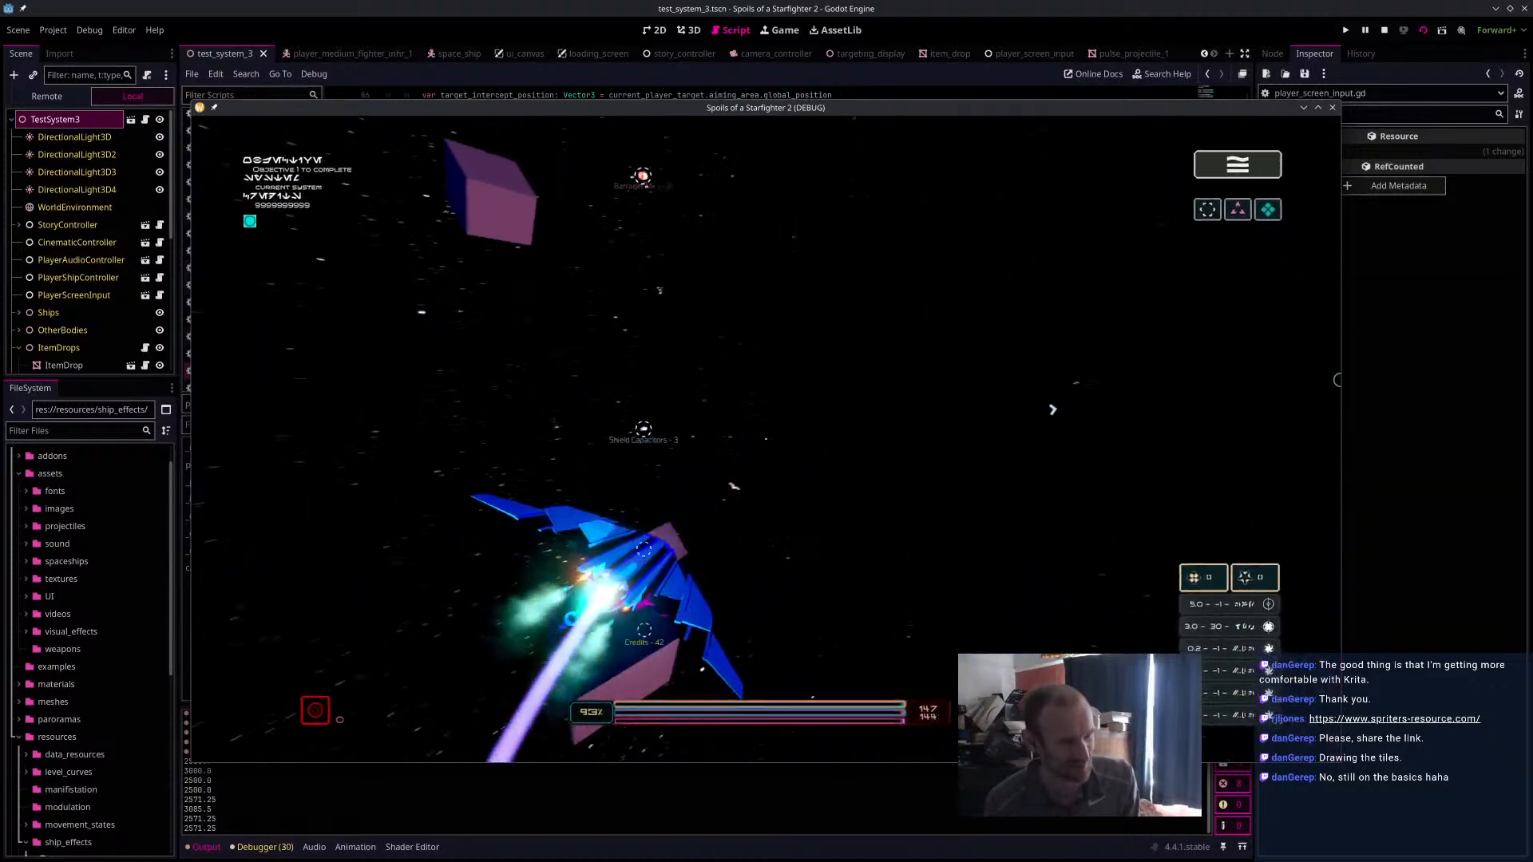
pyautogui.press('w')
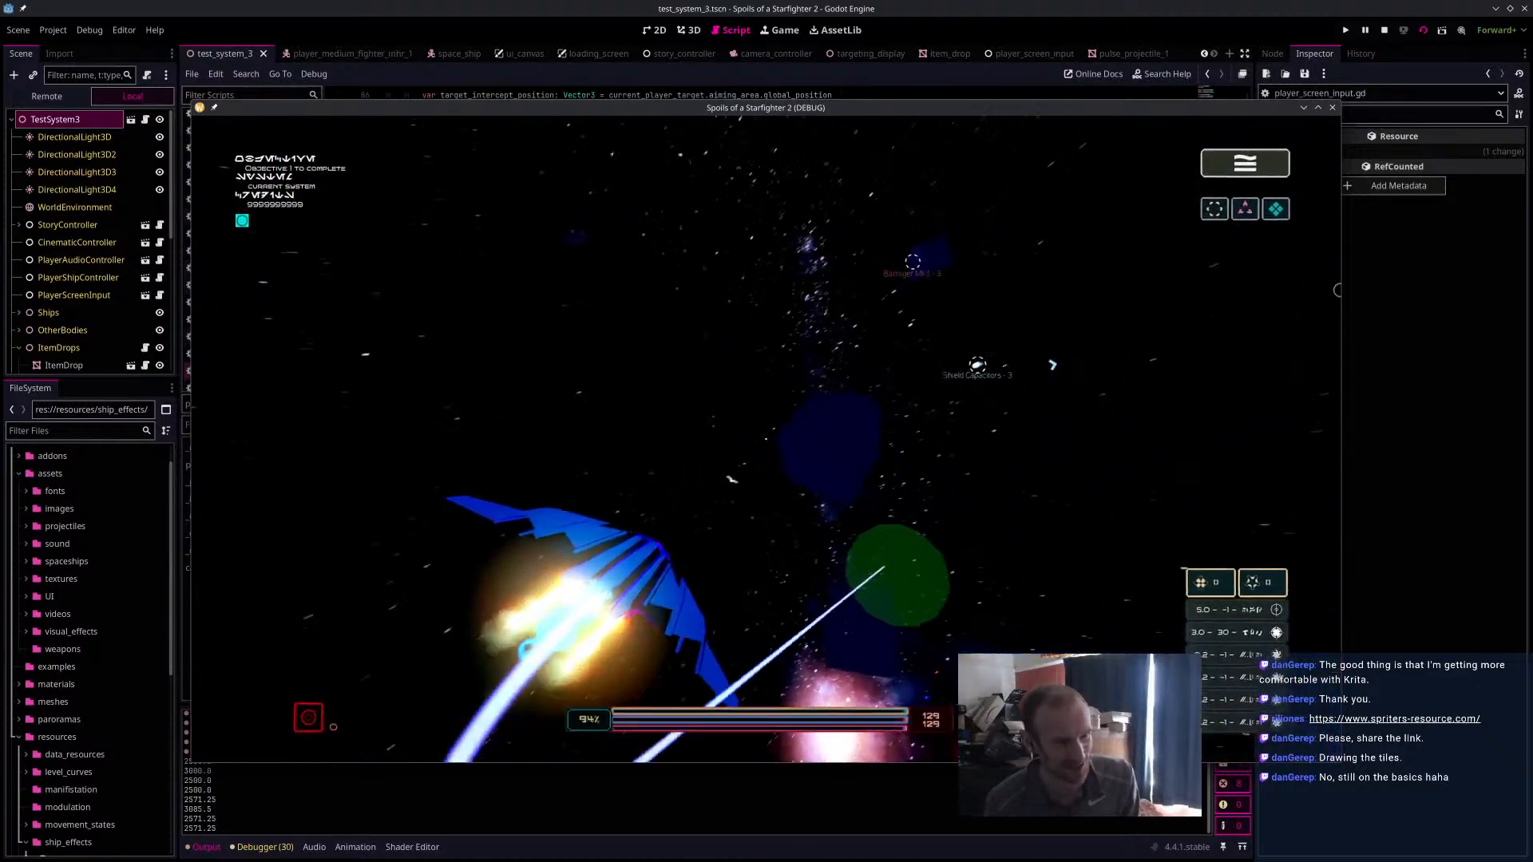
pyautogui.press('w')
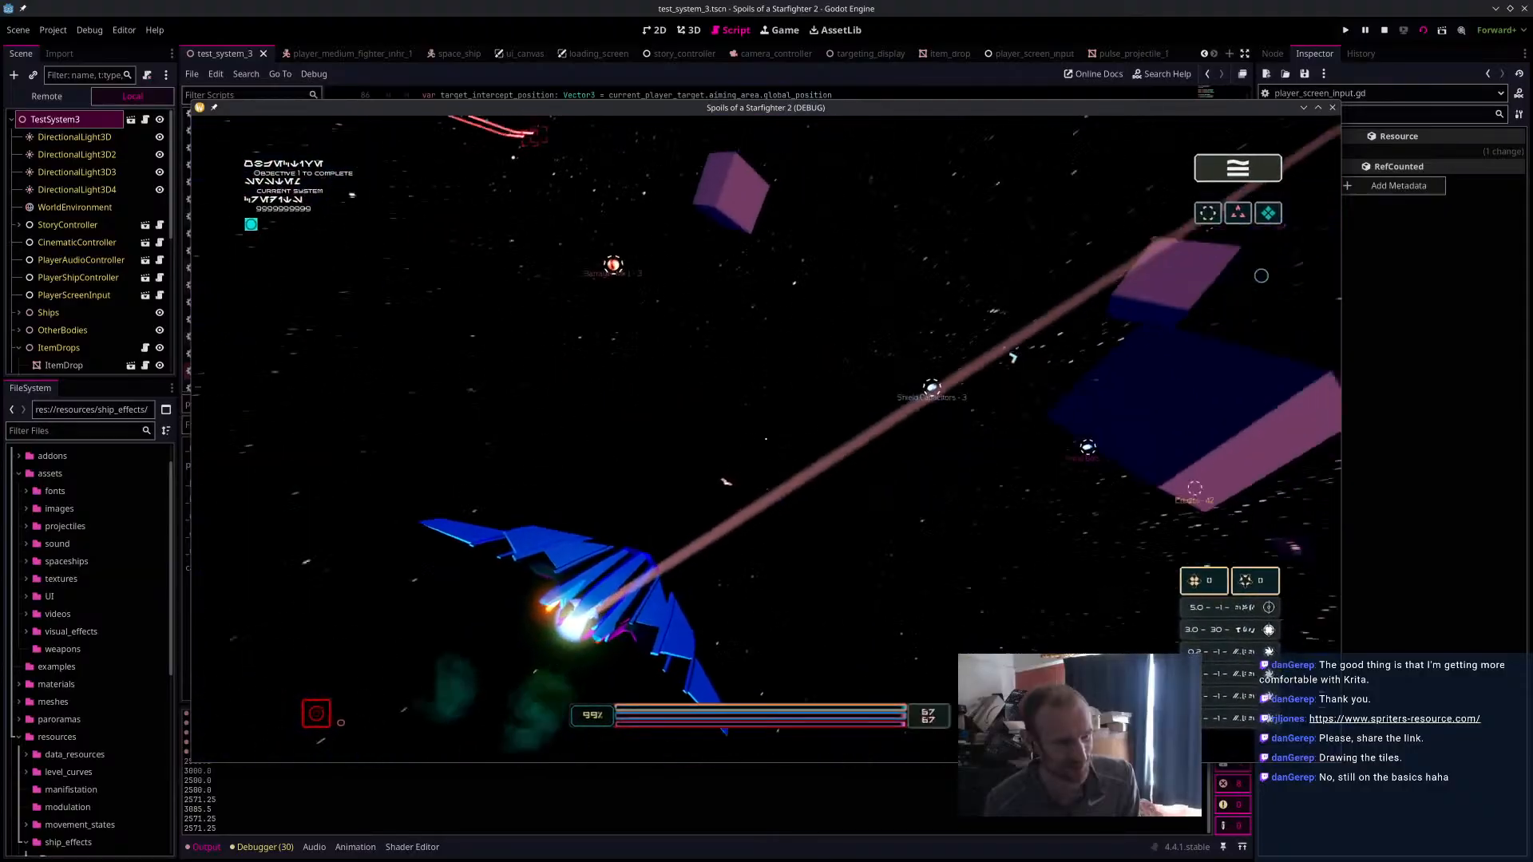
pyautogui.press('w')
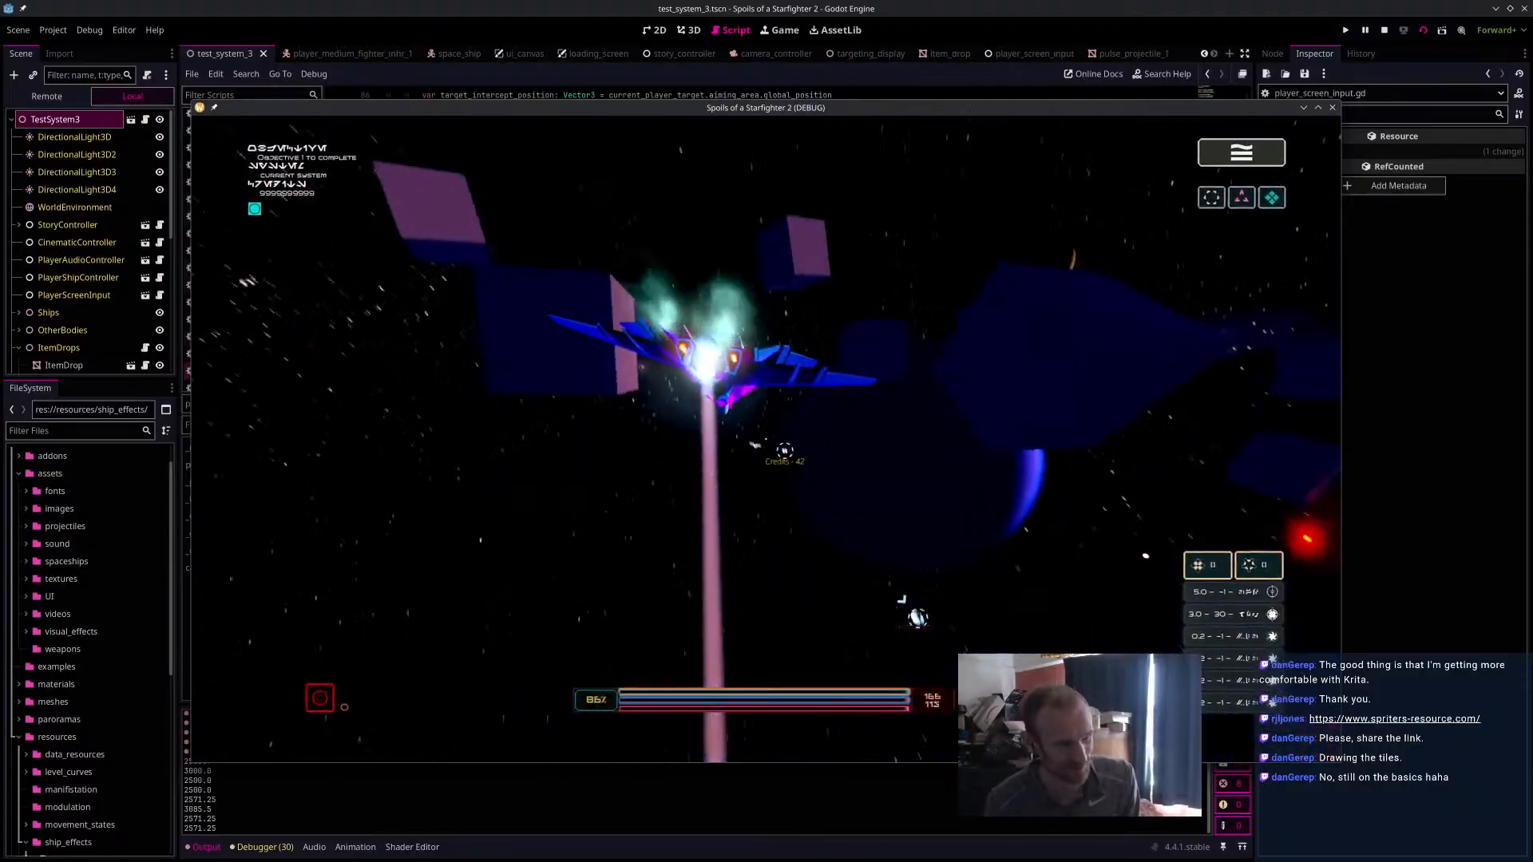
pyautogui.press('w')
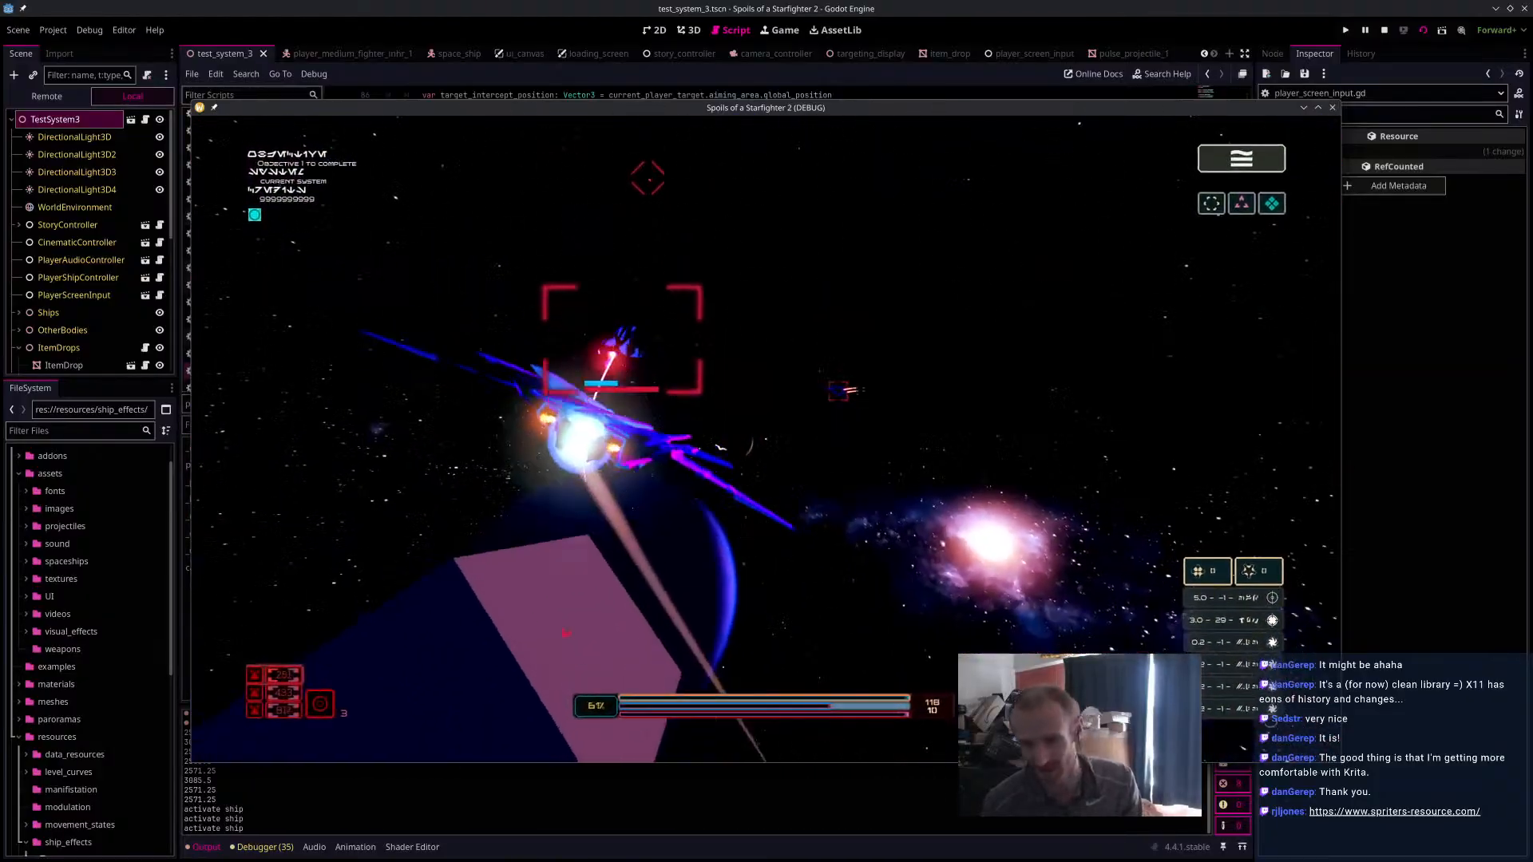
pyautogui.press('Escape')
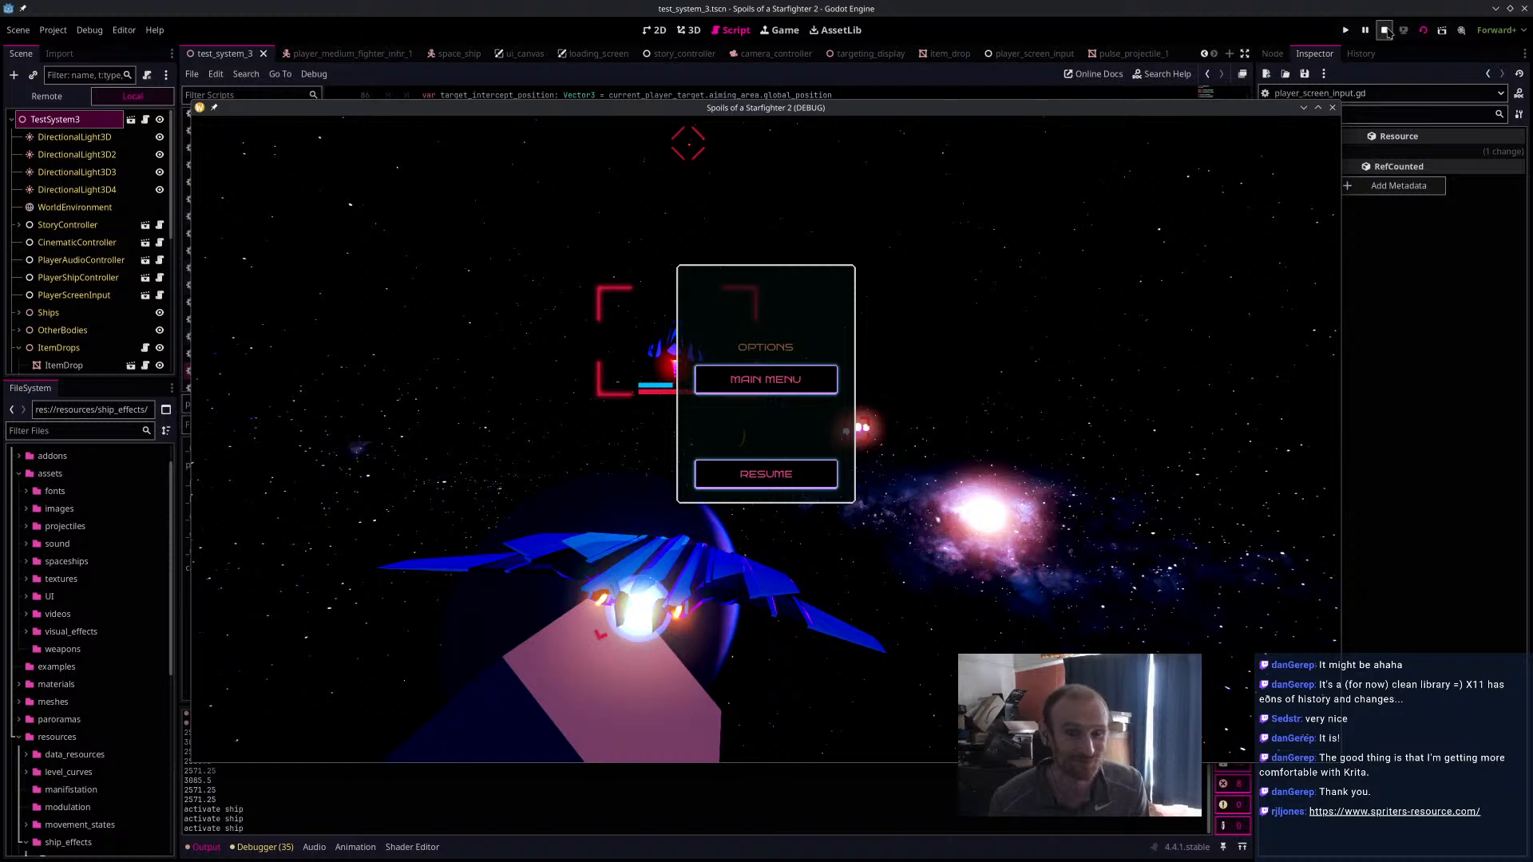
pyautogui.click(1385, 30)
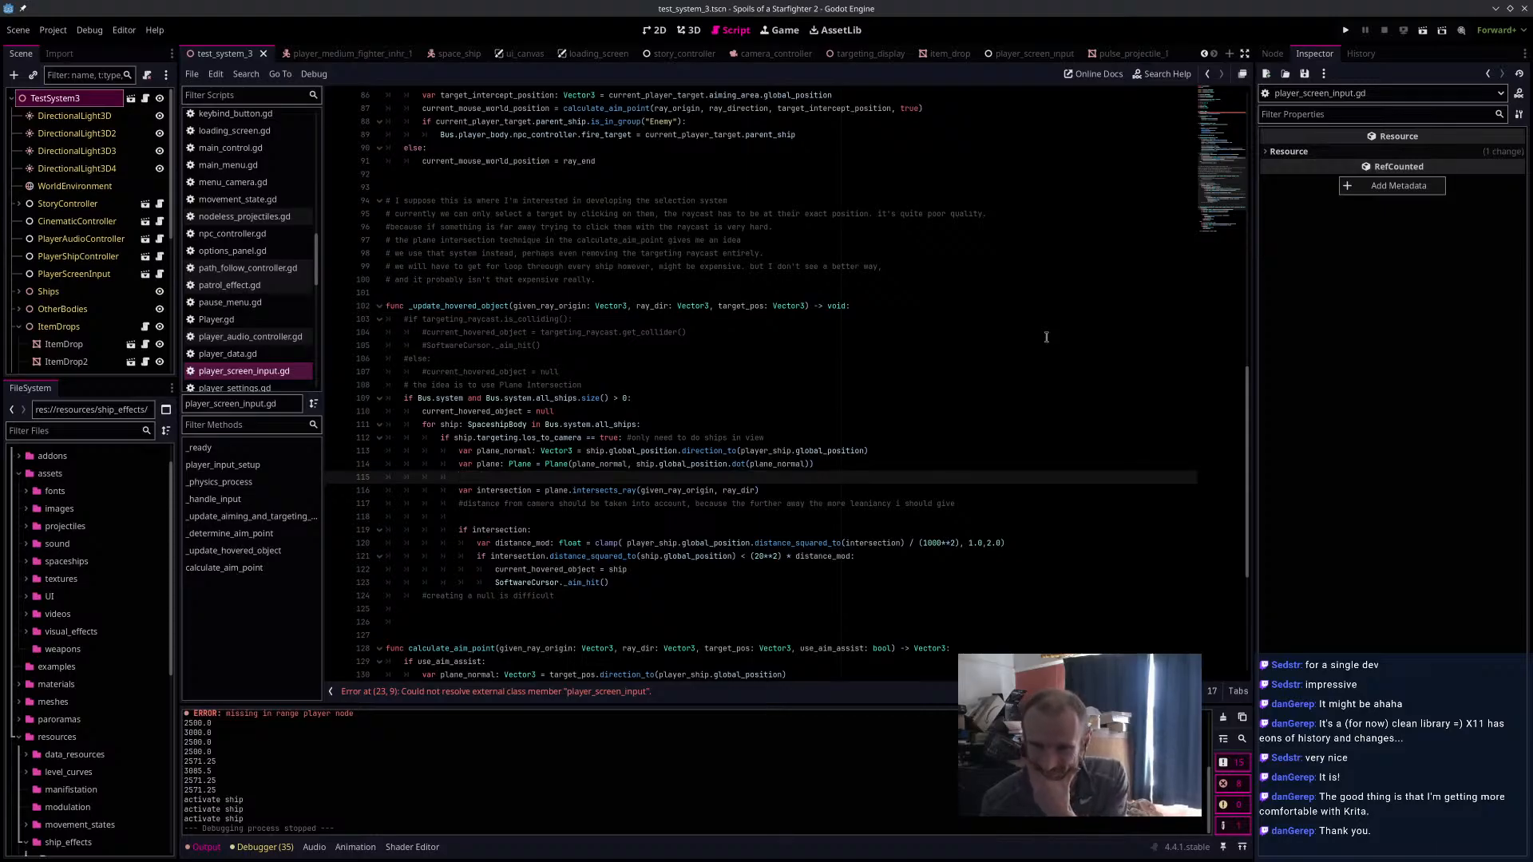
# Open the player_medium_fighter_inhr_1 scene in the 3D view and examine the ship and its particle effects from several angles.
pyautogui.click(357, 52)
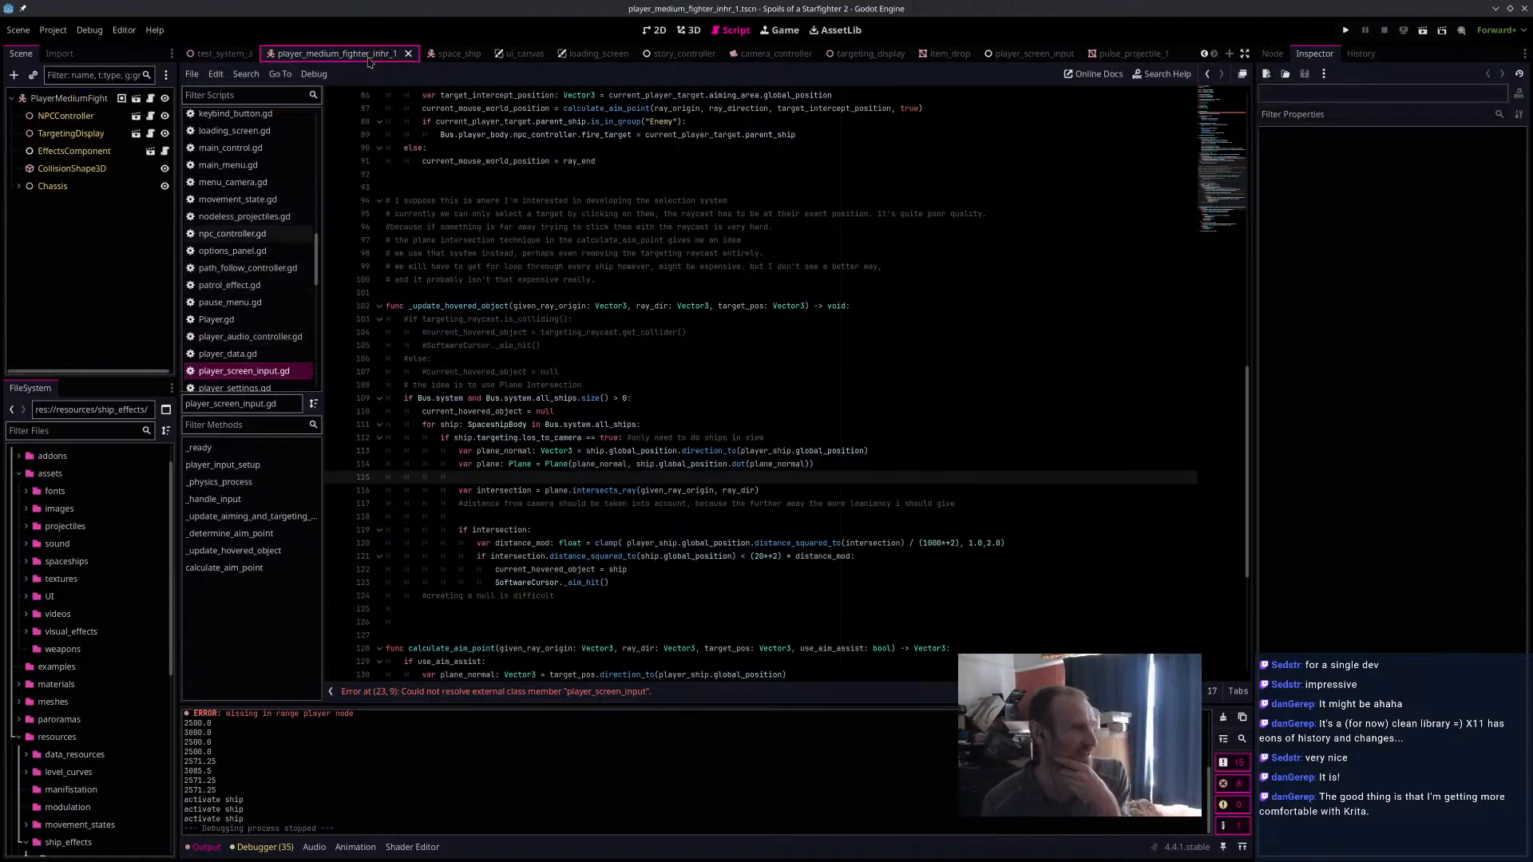
pyautogui.click(688, 32)
pyautogui.moveTo(670, 352); pyautogui.dragTo(831, 391, button='middle')
pyautogui.scroll(10, 806, 396)
pyautogui.moveTo(926, 391); pyautogui.dragTo(866, 327, button='middle')
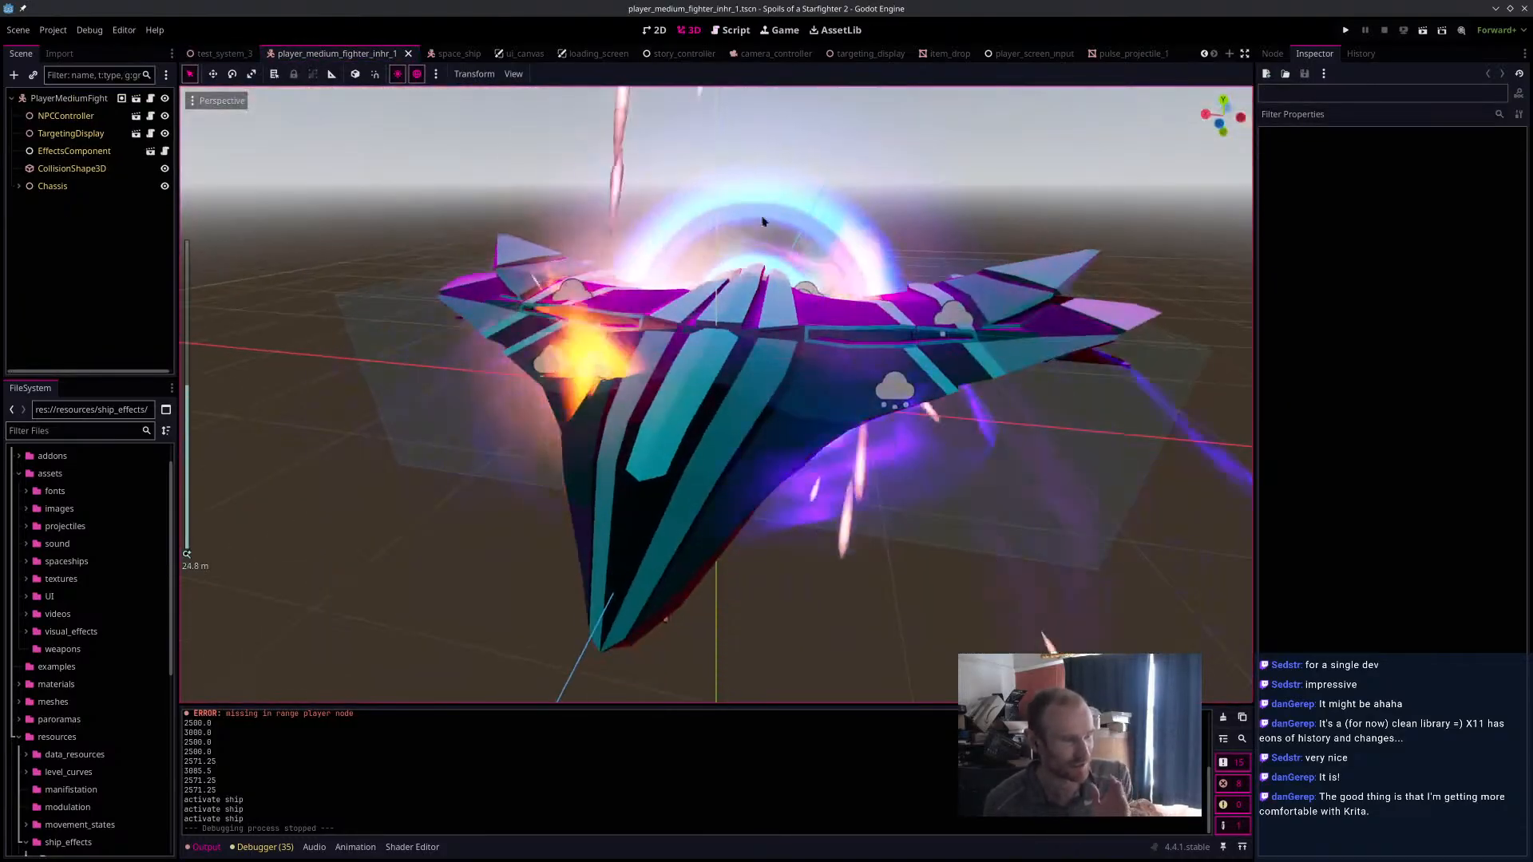
pyautogui.moveTo(559, 248); pyautogui.dragTo(736, 356, button='middle')
pyautogui.scroll(-6, 736, 356)
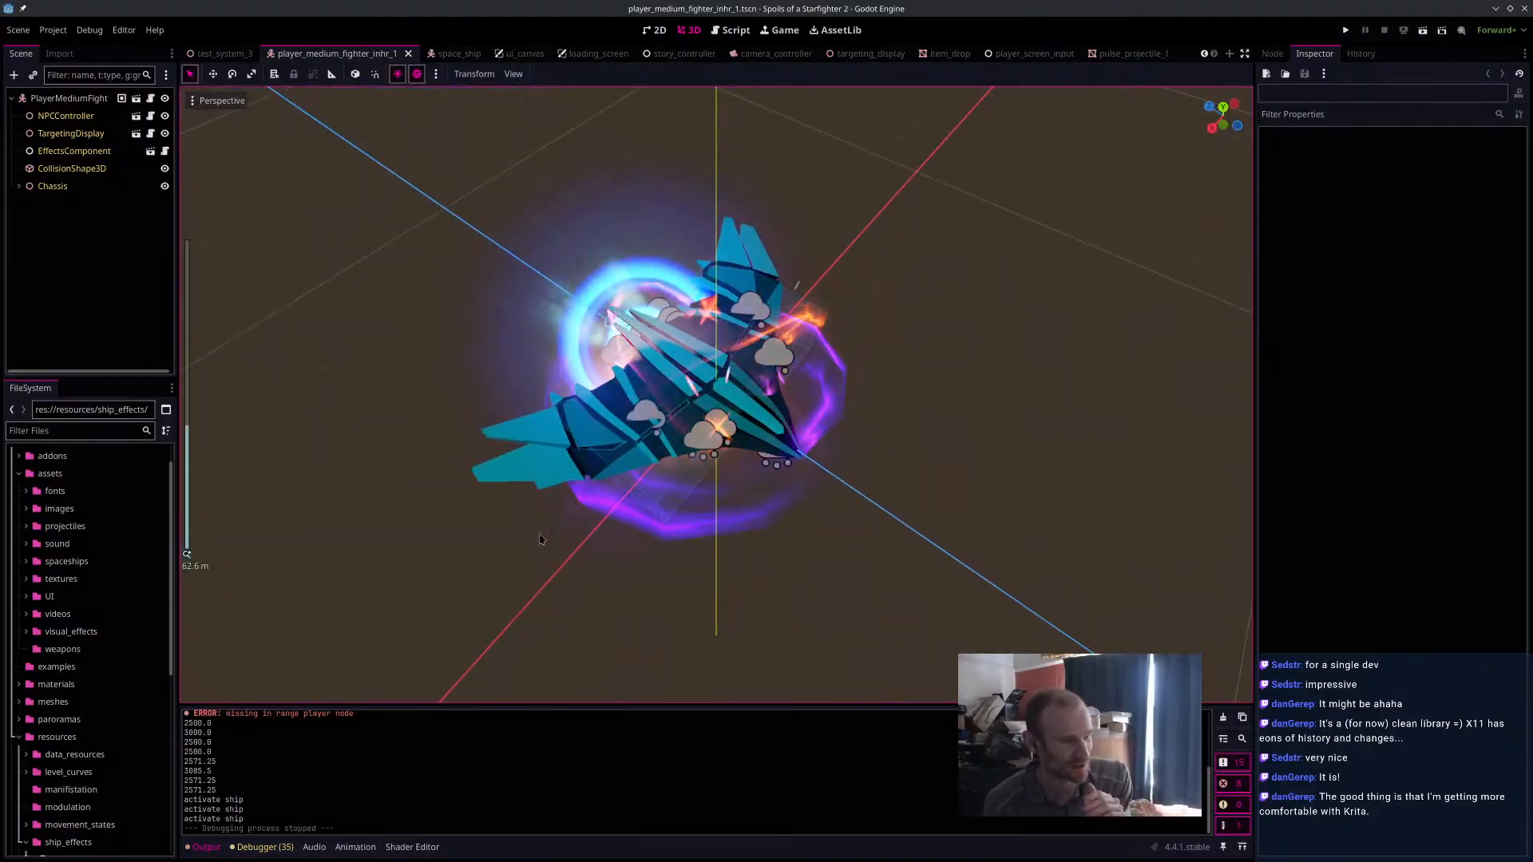
pyautogui.moveTo(518, 411); pyautogui.dragTo(681, 311, button='middle')
pyautogui.scroll(5, 682, 311)
pyautogui.scroll(-5, 682, 311)
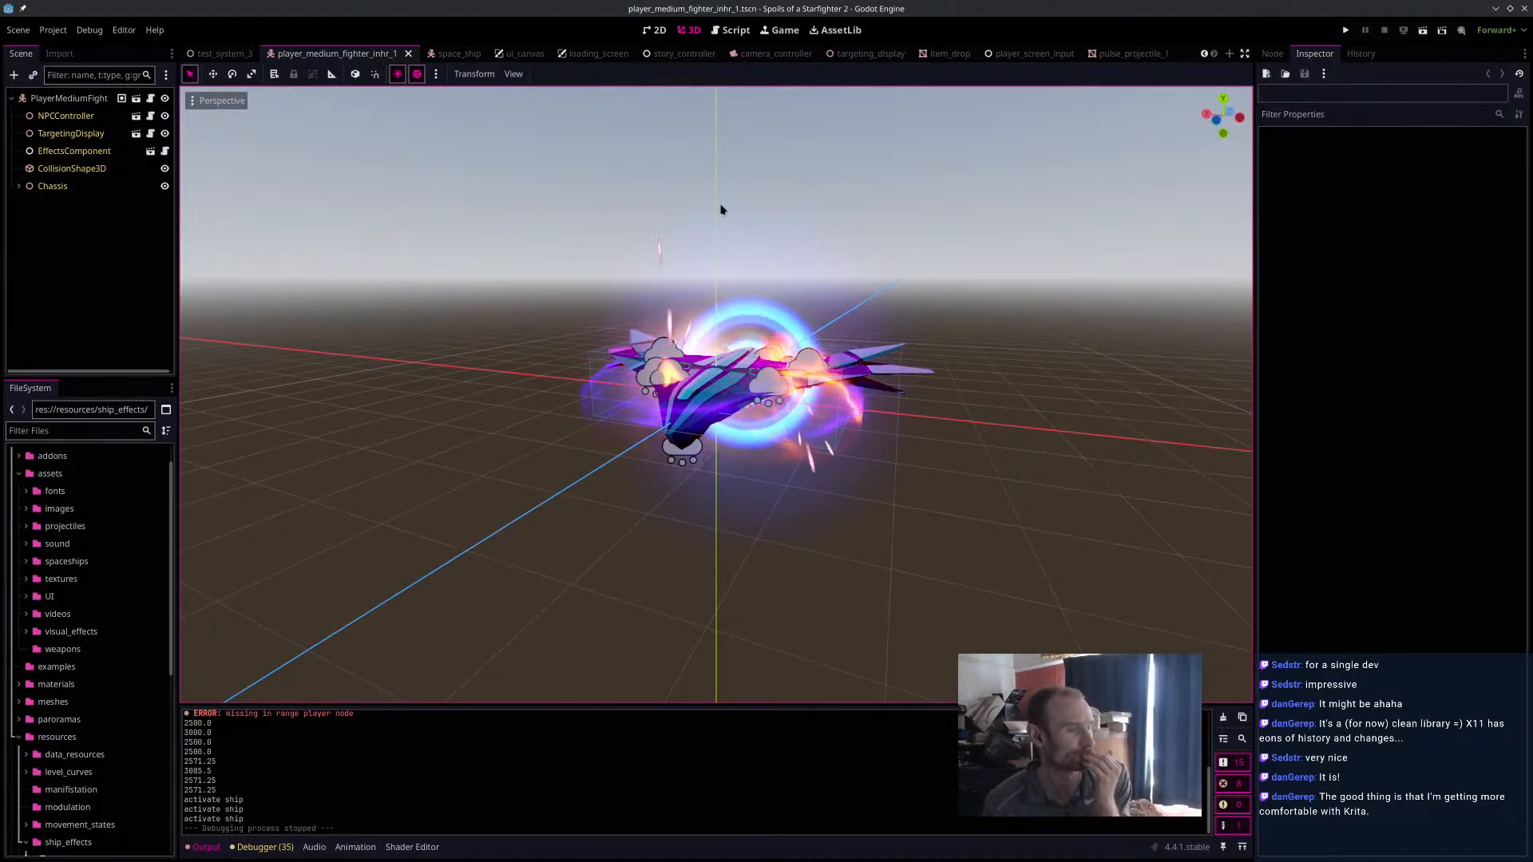
pyautogui.moveTo(841, 247); pyautogui.dragTo(866, 397, button='middle')
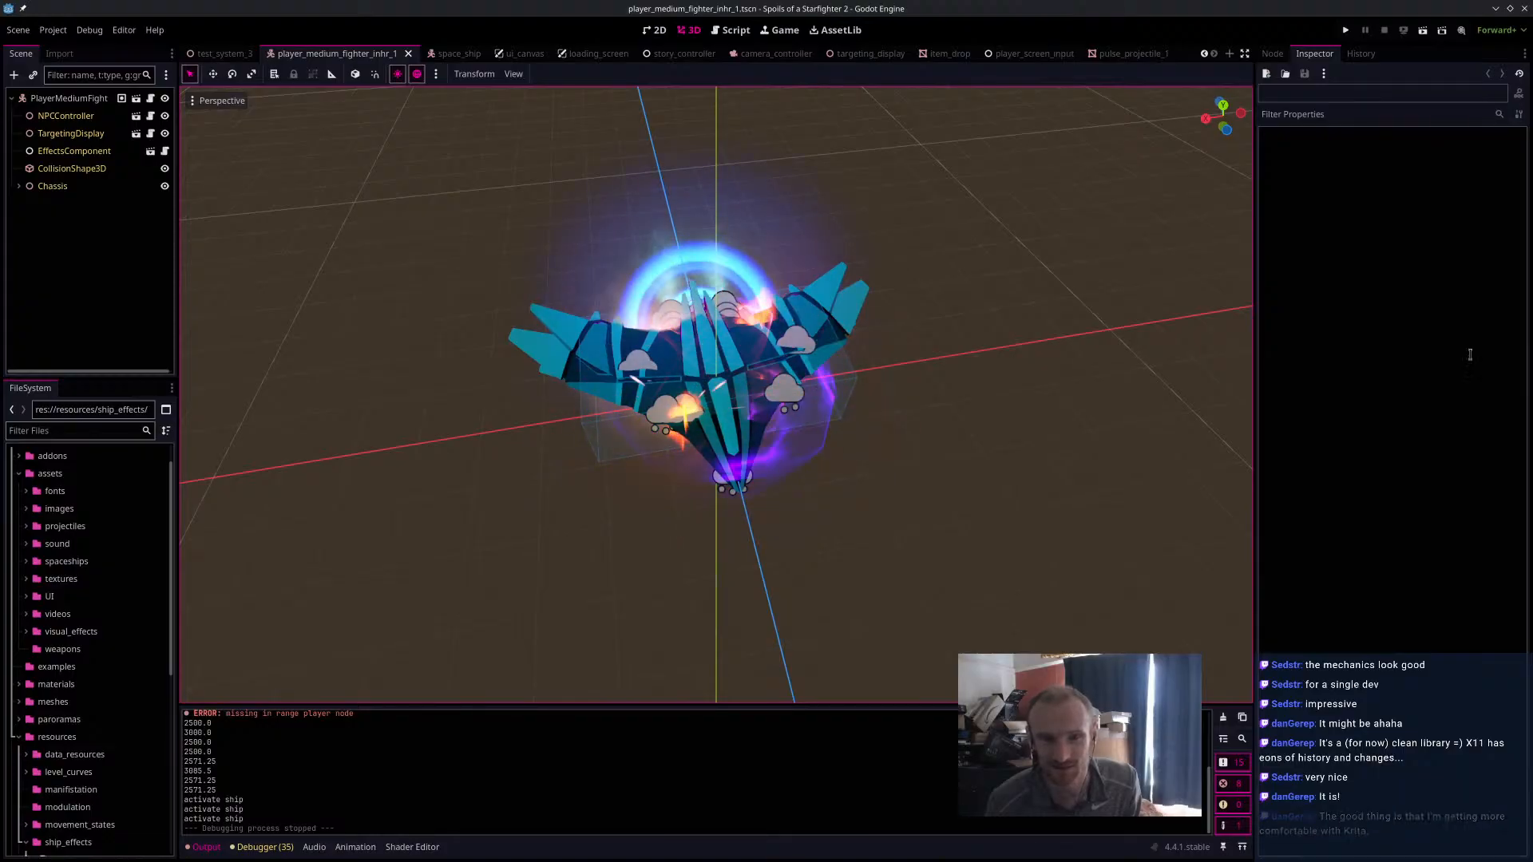
# Switch to the browser's YouTube channel page, list its videos, and browse down to the oldest Freelancer gameplay uploads.
pyautogui.moveTo(1532, 341); pyautogui.dragTo(730, 2)
pyautogui.click(511, 228)
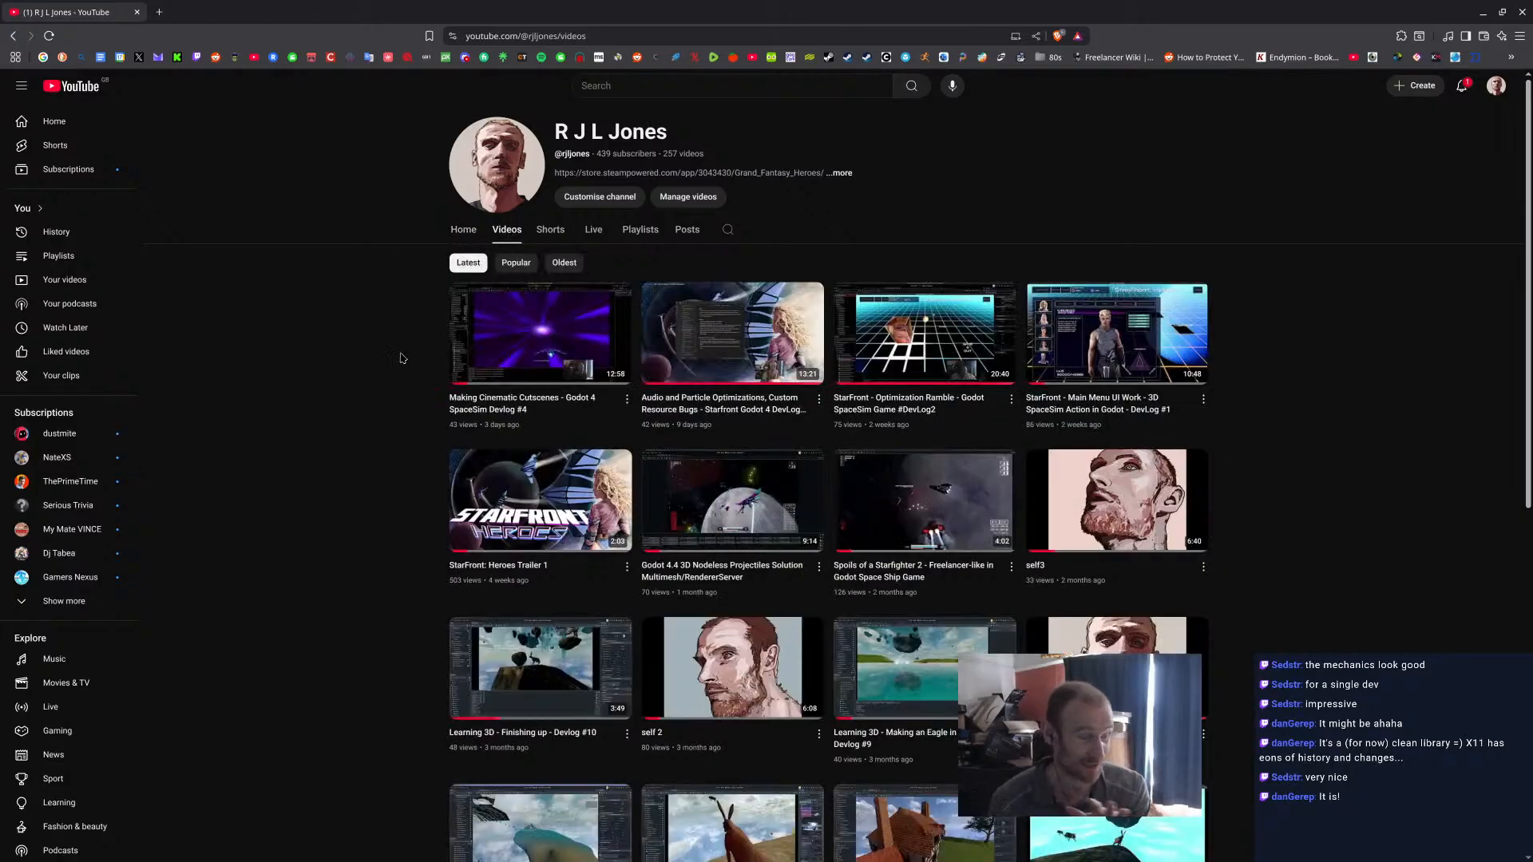
pyautogui.scroll(-12, 399, 351)
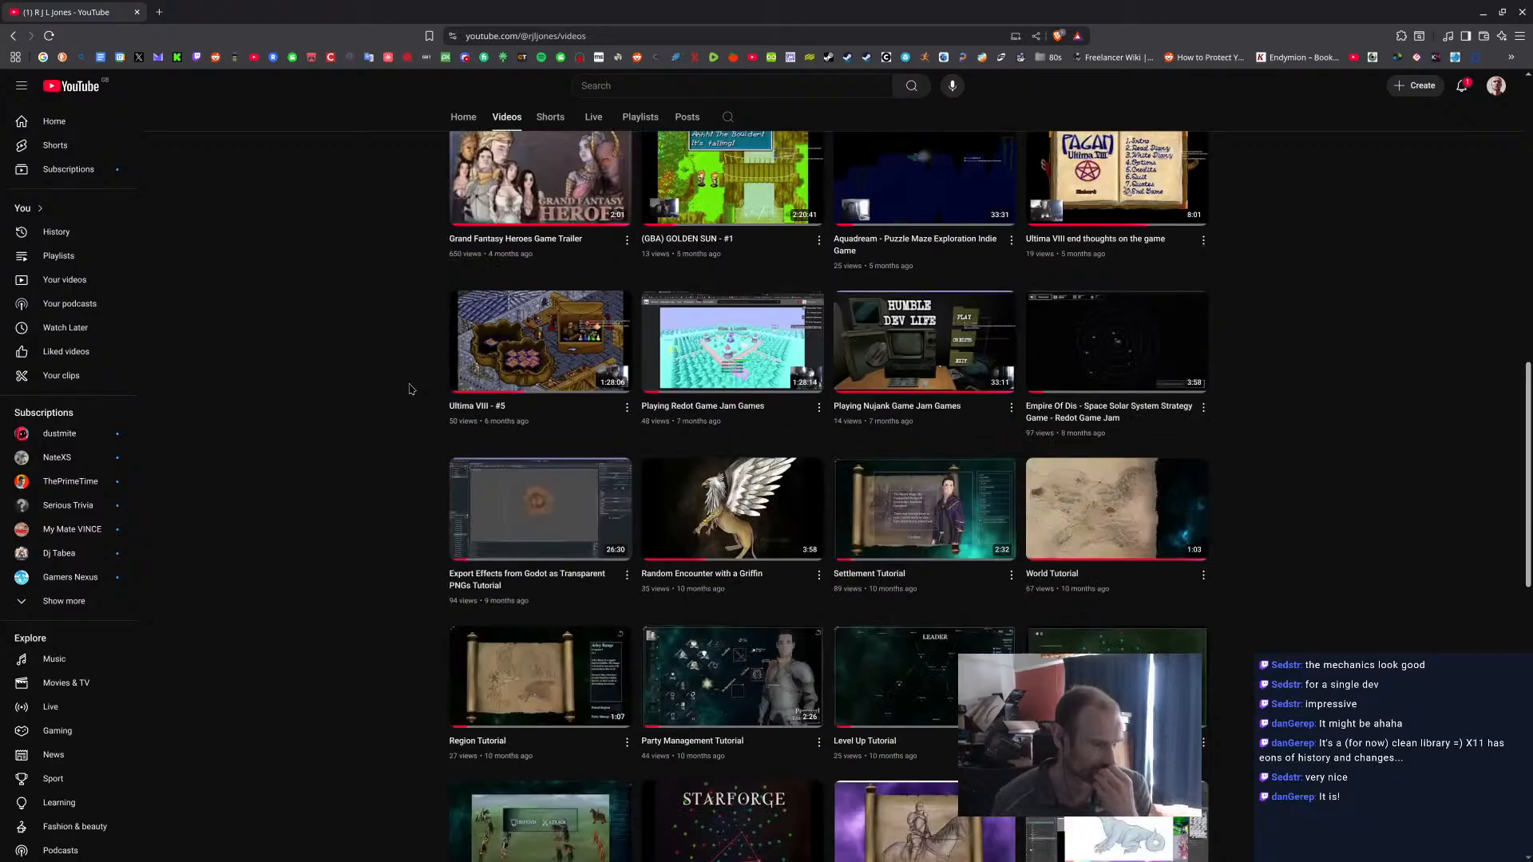
pyautogui.scroll(-20, 409, 389)
pyautogui.scroll(-7, 410, 389)
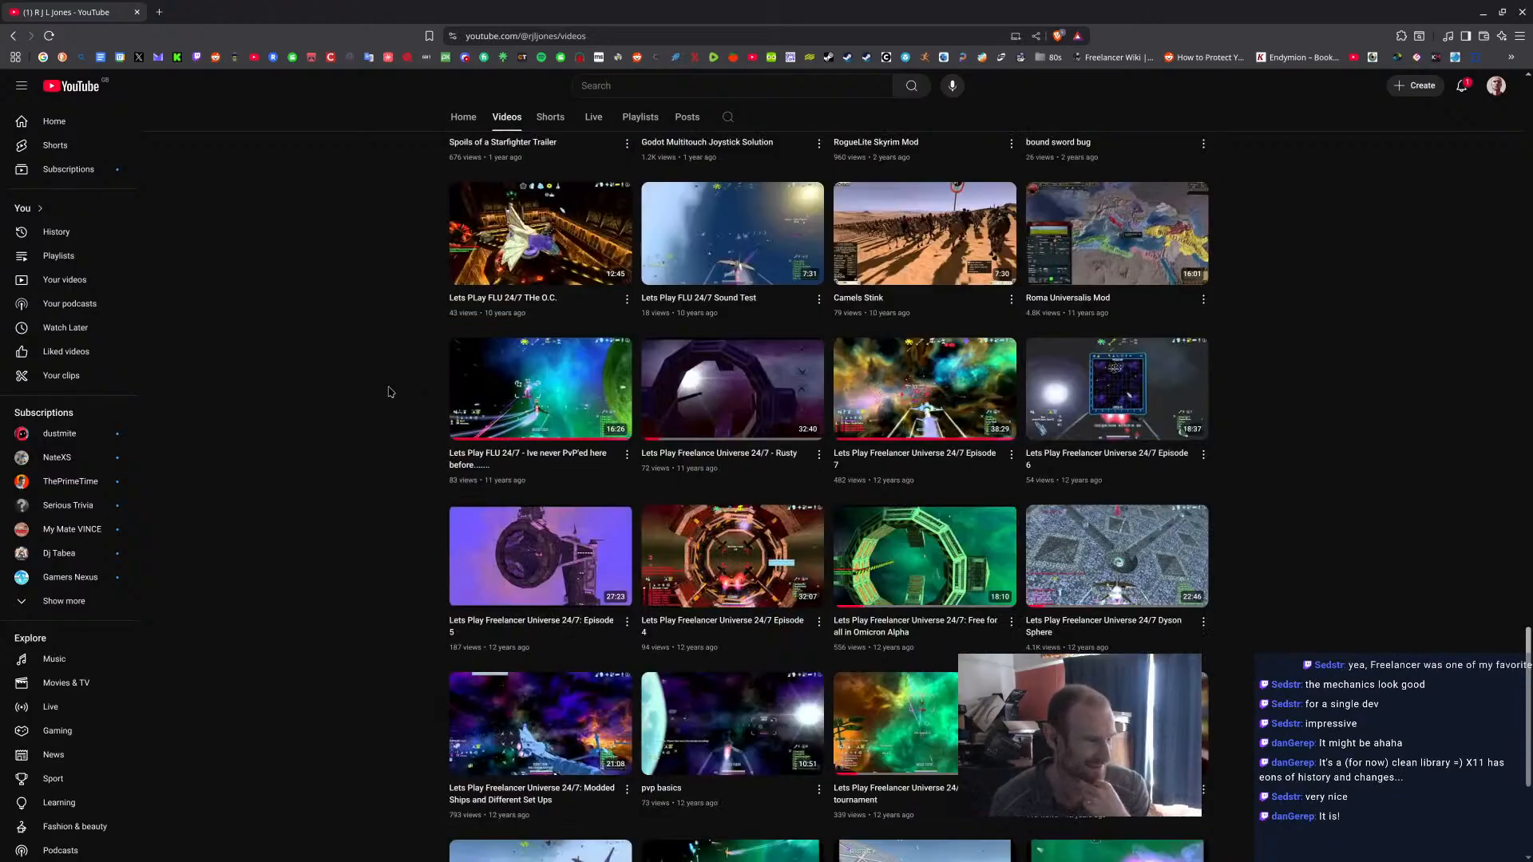
# Play the "Lets Play Freelance Universe 24/7 - Rusty" video, toggle its sound, and minimise the browser.
pyautogui.click(696, 401)
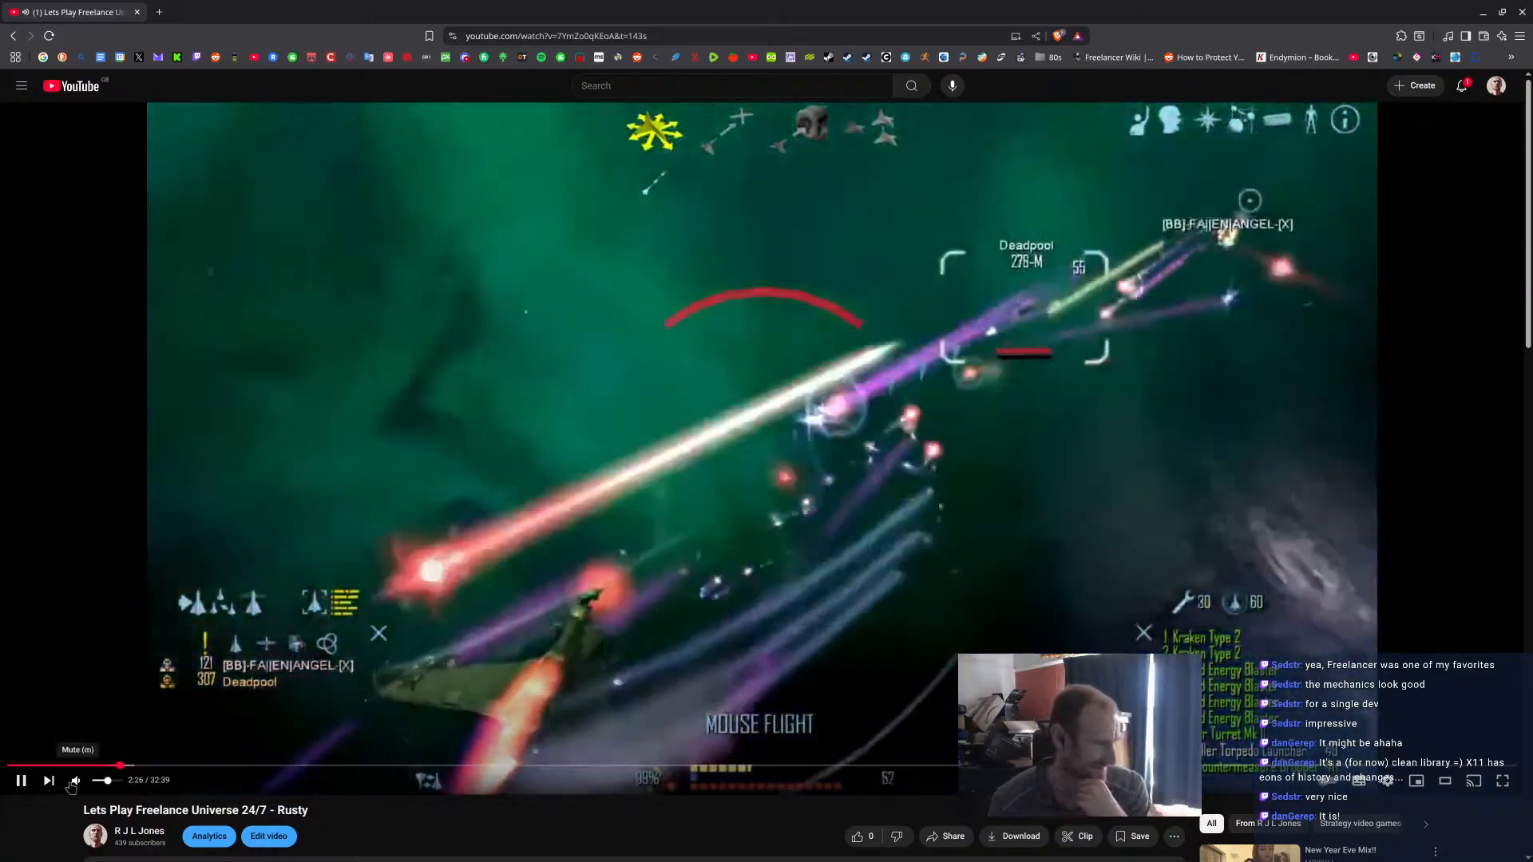
pyautogui.click(74, 782)
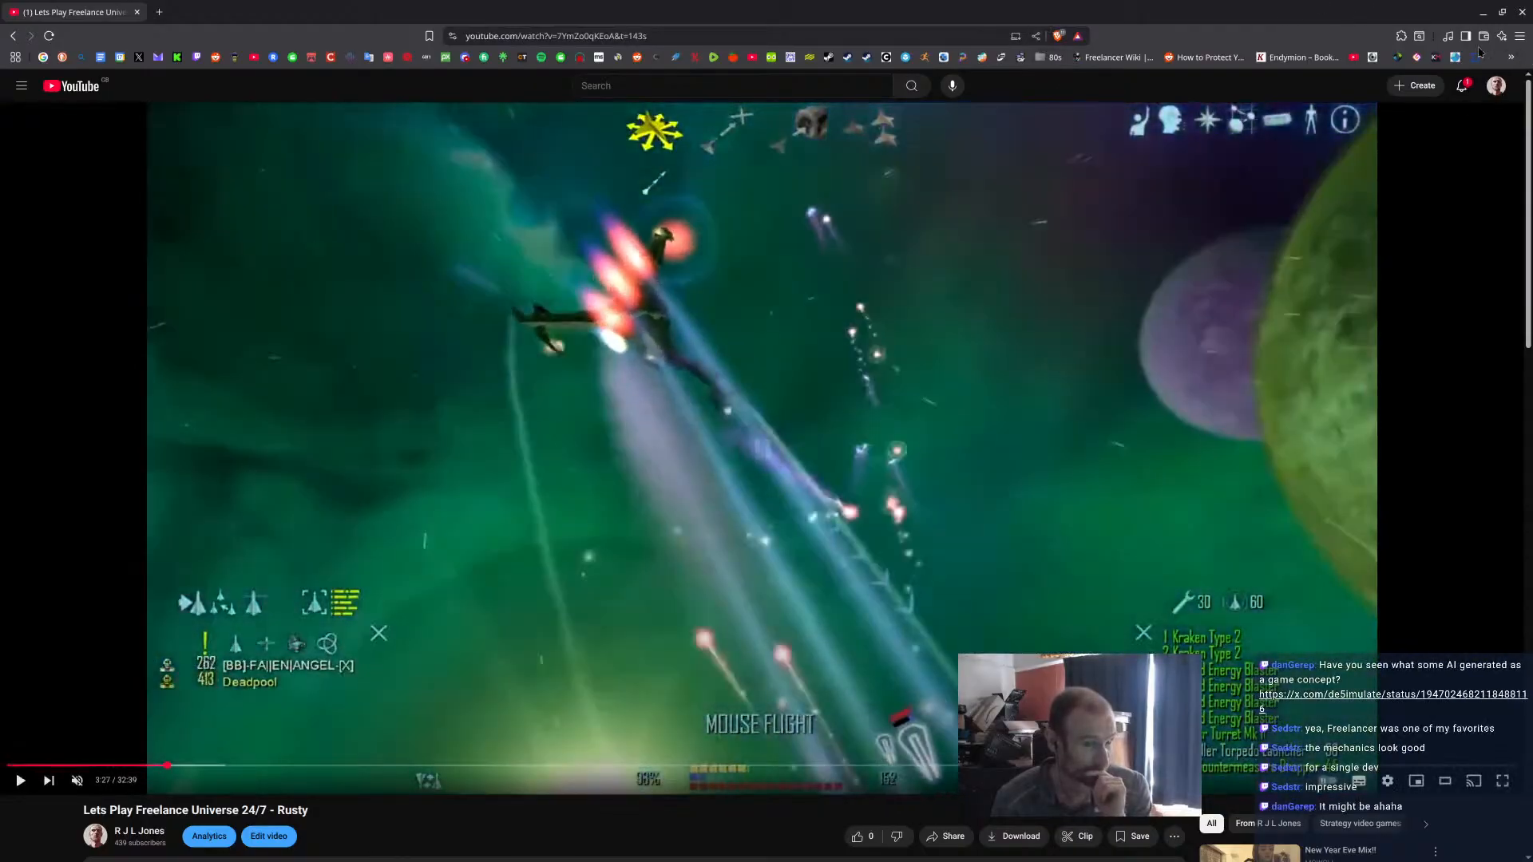
pyautogui.click(1483, 13)
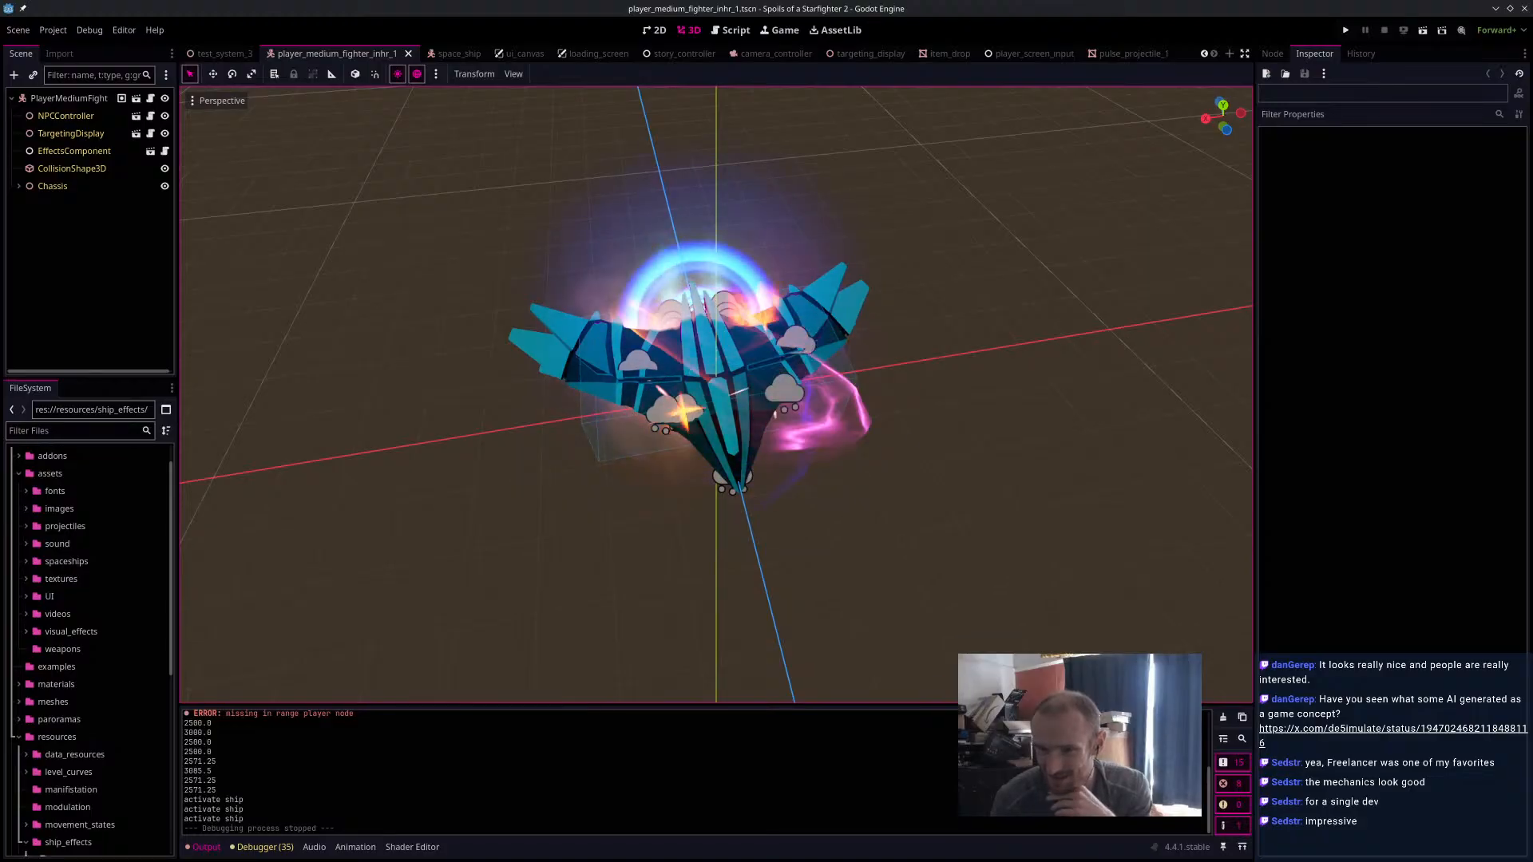
# View the X post with the fantasy game concept, highlight the reply seeking a 3D artist, and close the browser window.
pyautogui.moveTo(1038, 861); pyautogui.dragTo(830, 0)
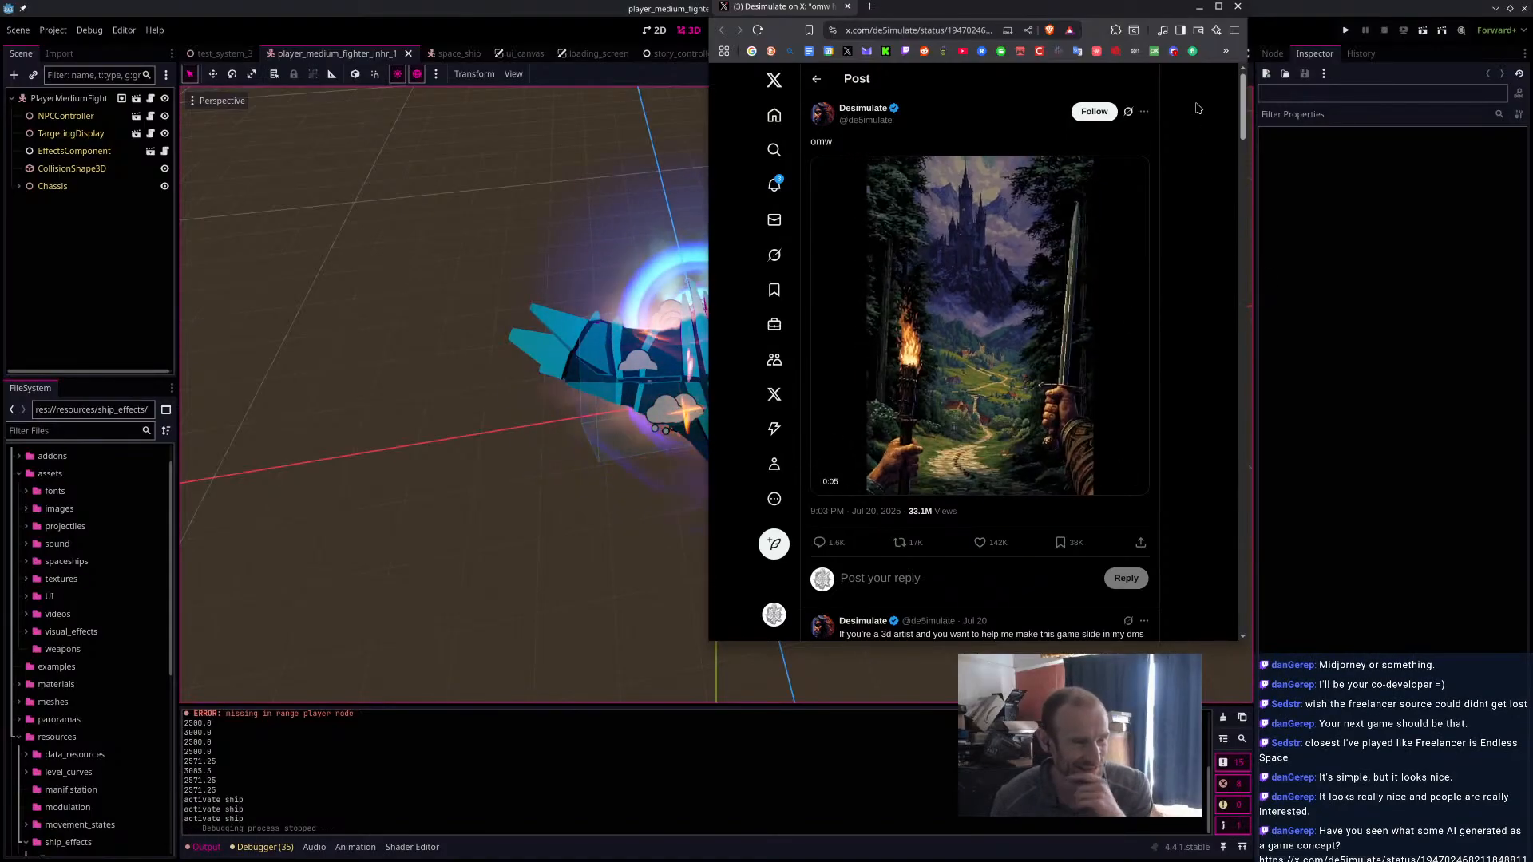
pyautogui.click(1237, 6)
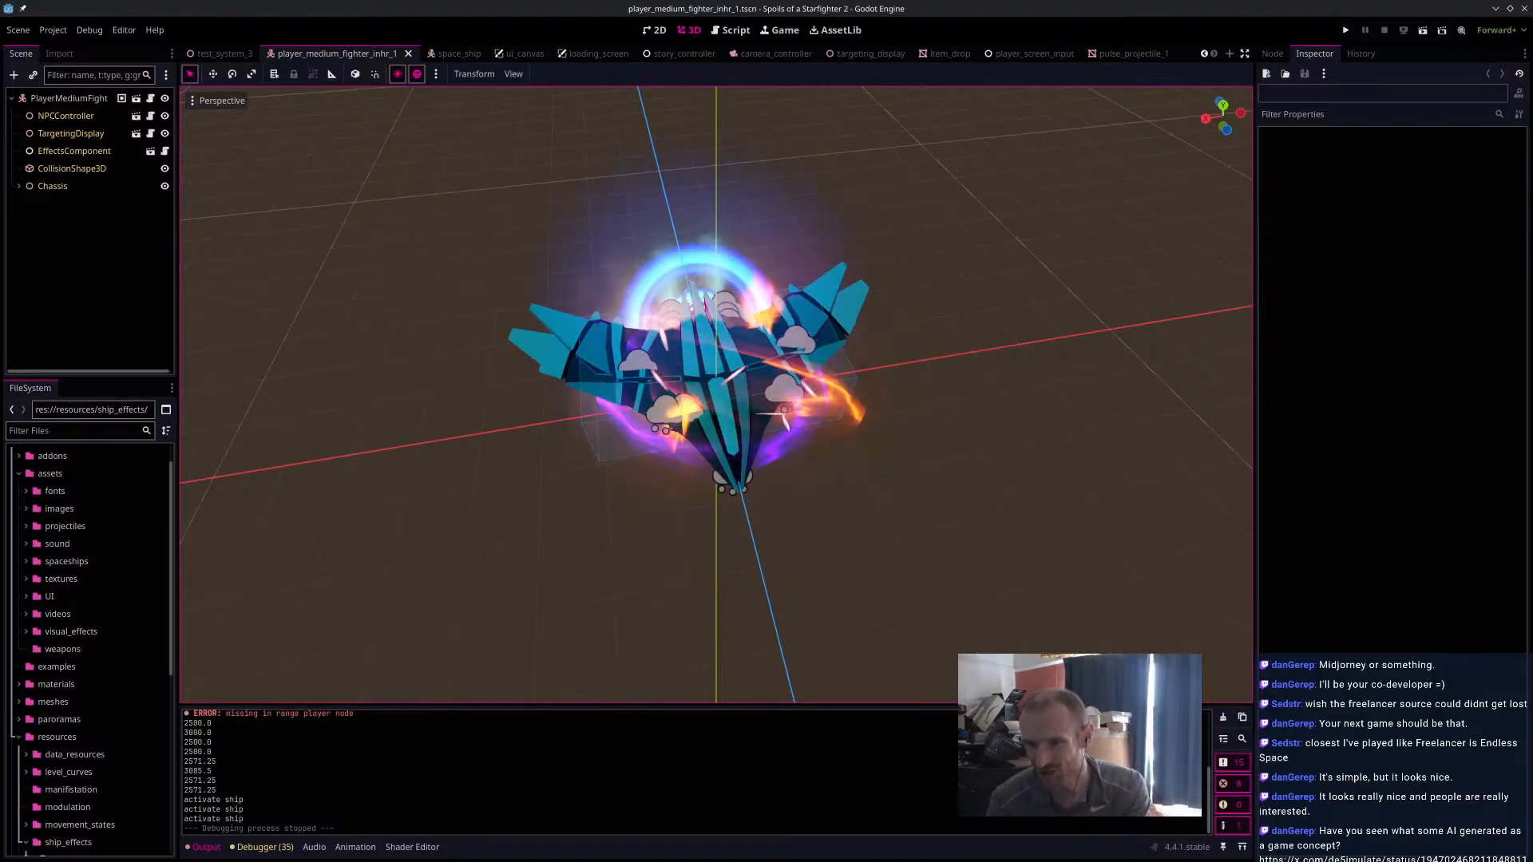
pyautogui.moveTo(1118, 861); pyautogui.dragTo(762, 7)
pyautogui.scroll(-1, 1030, 476)
pyautogui.scroll(-2, 1022, 483)
pyautogui.moveTo(704, 418); pyautogui.dragTo(1010, 420)
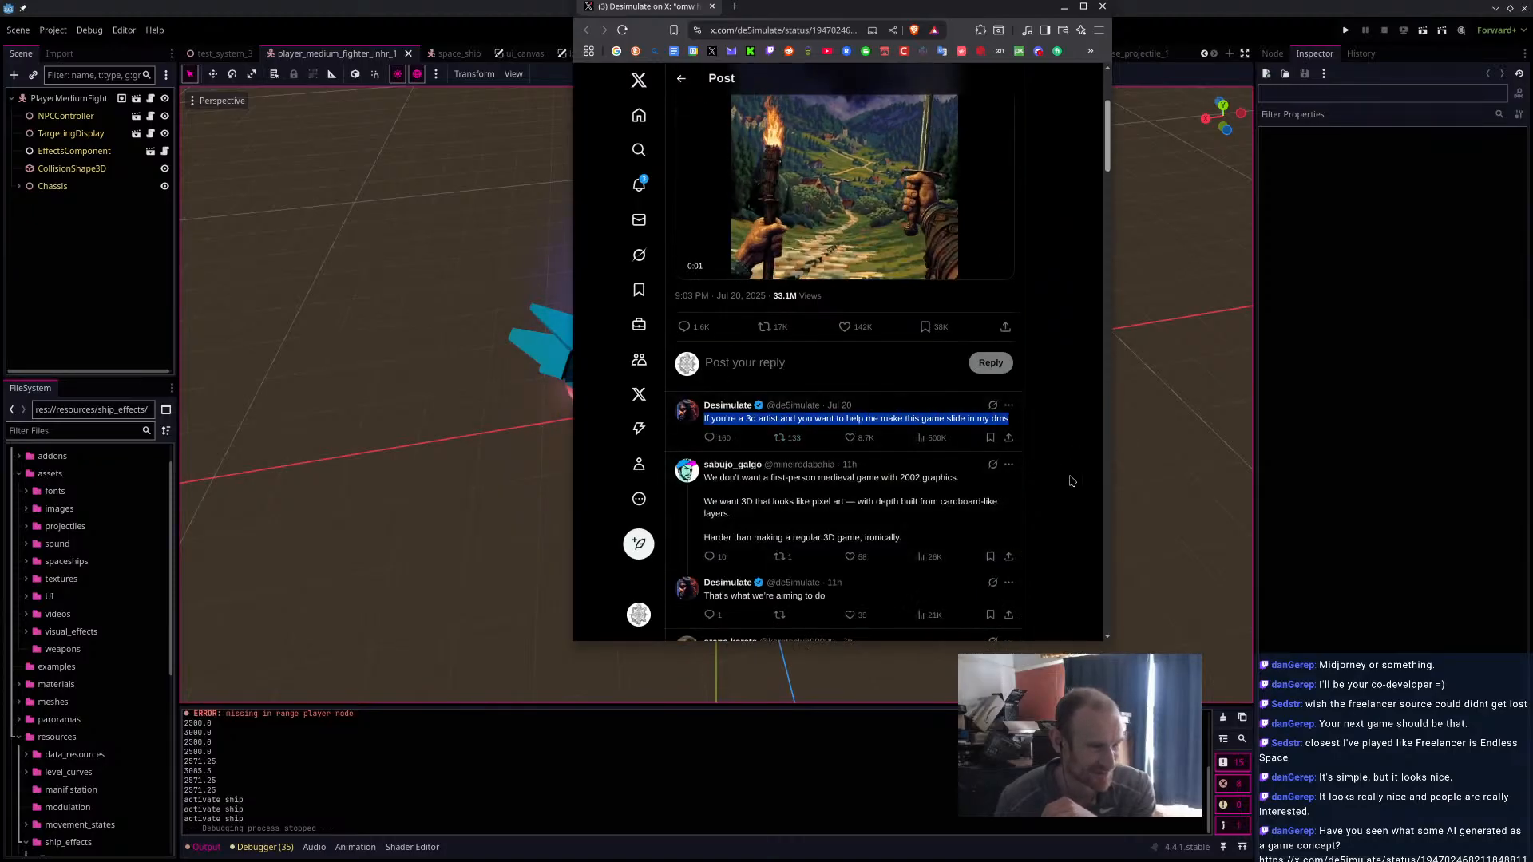
pyautogui.scroll(3, 1071, 482)
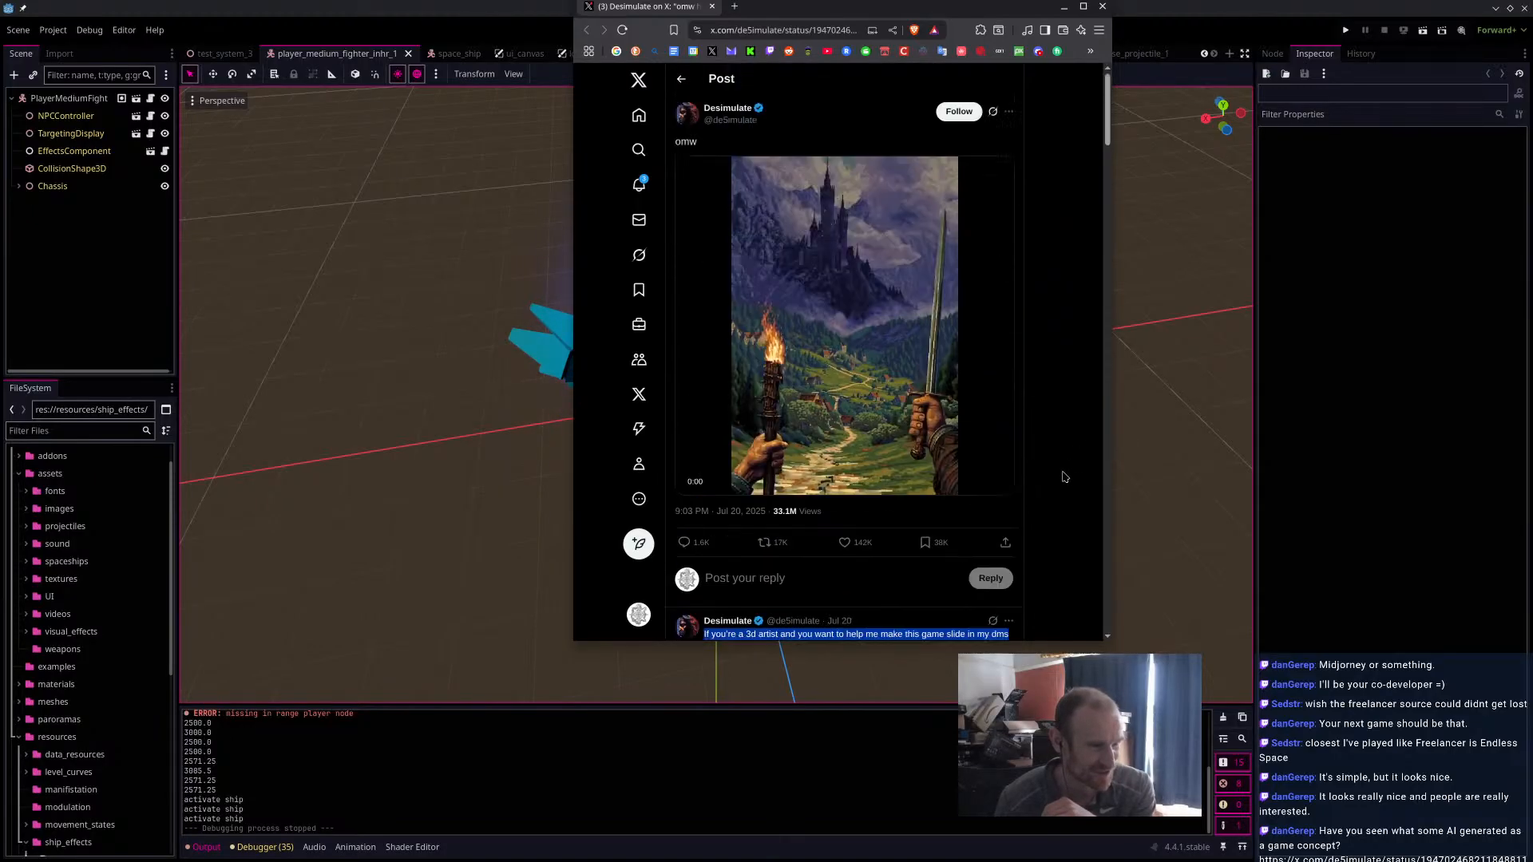
pyautogui.click(1100, 10)
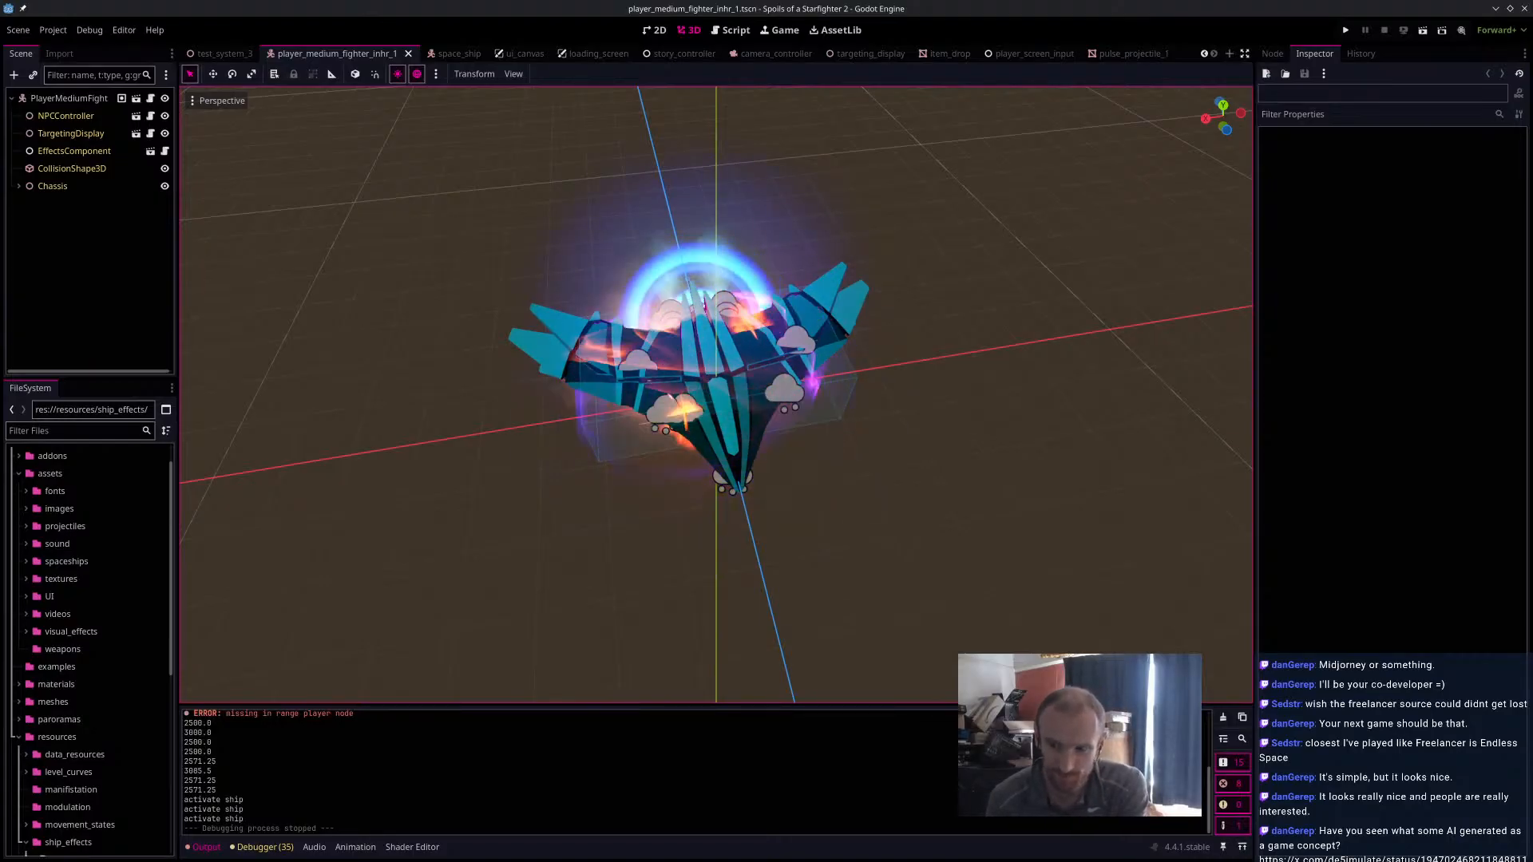
# Switch to Blender, bring the MarsFrigate1 hull's side window recesses into view, and use face selection masking for vertex painting.
pyautogui.click(1496, 9)
pyautogui.moveTo(837, 411); pyautogui.dragTo(631, 347, button='middle')
pyautogui.scroll(5, 729, 418)
pyautogui.scroll(-2, 781, 416)
pyautogui.scroll(-3, 783, 424)
pyautogui.scroll(6, 687, 385)
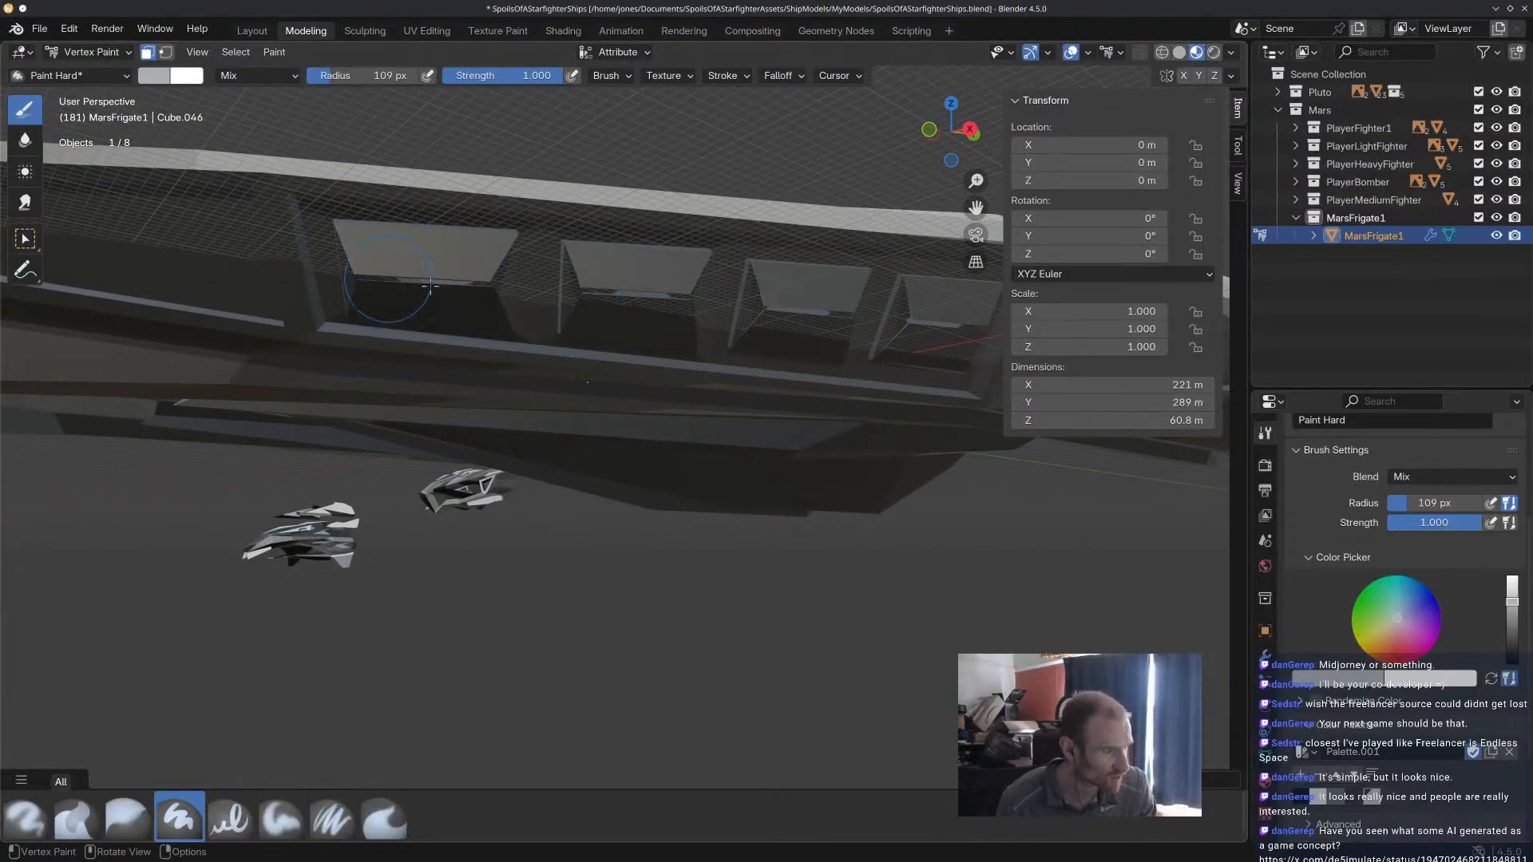
pyautogui.moveTo(477, 301); pyautogui.dragTo(559, 295, button='middle')
pyautogui.click(166, 53)
pyautogui.click(148, 52)
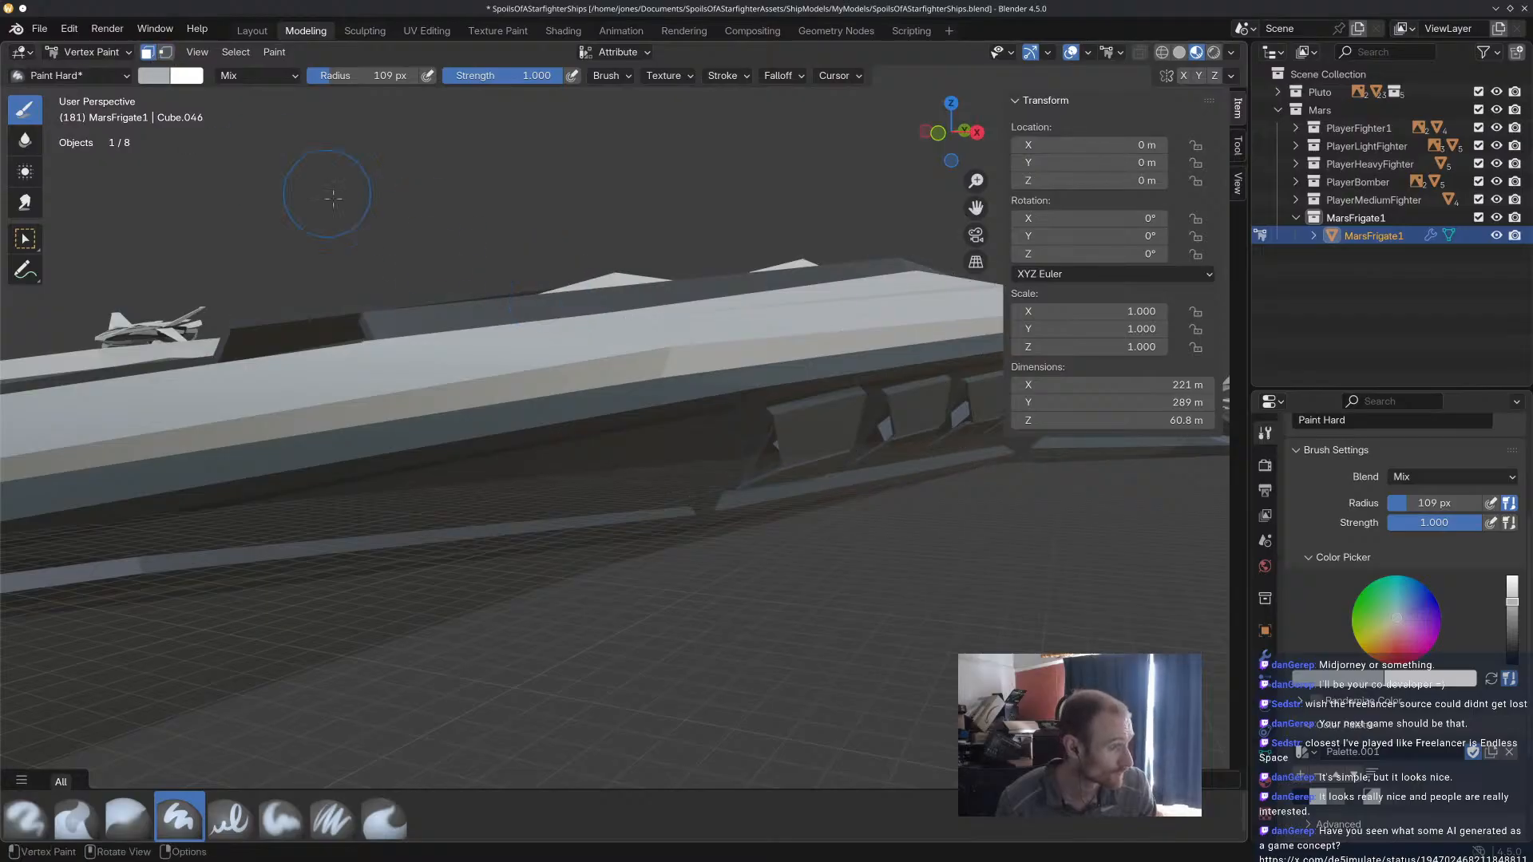
# Select the sloped lower face and the upper panel of the first window recess on the MarsFrigate1 hull.
pyautogui.scroll(3, 825, 441)
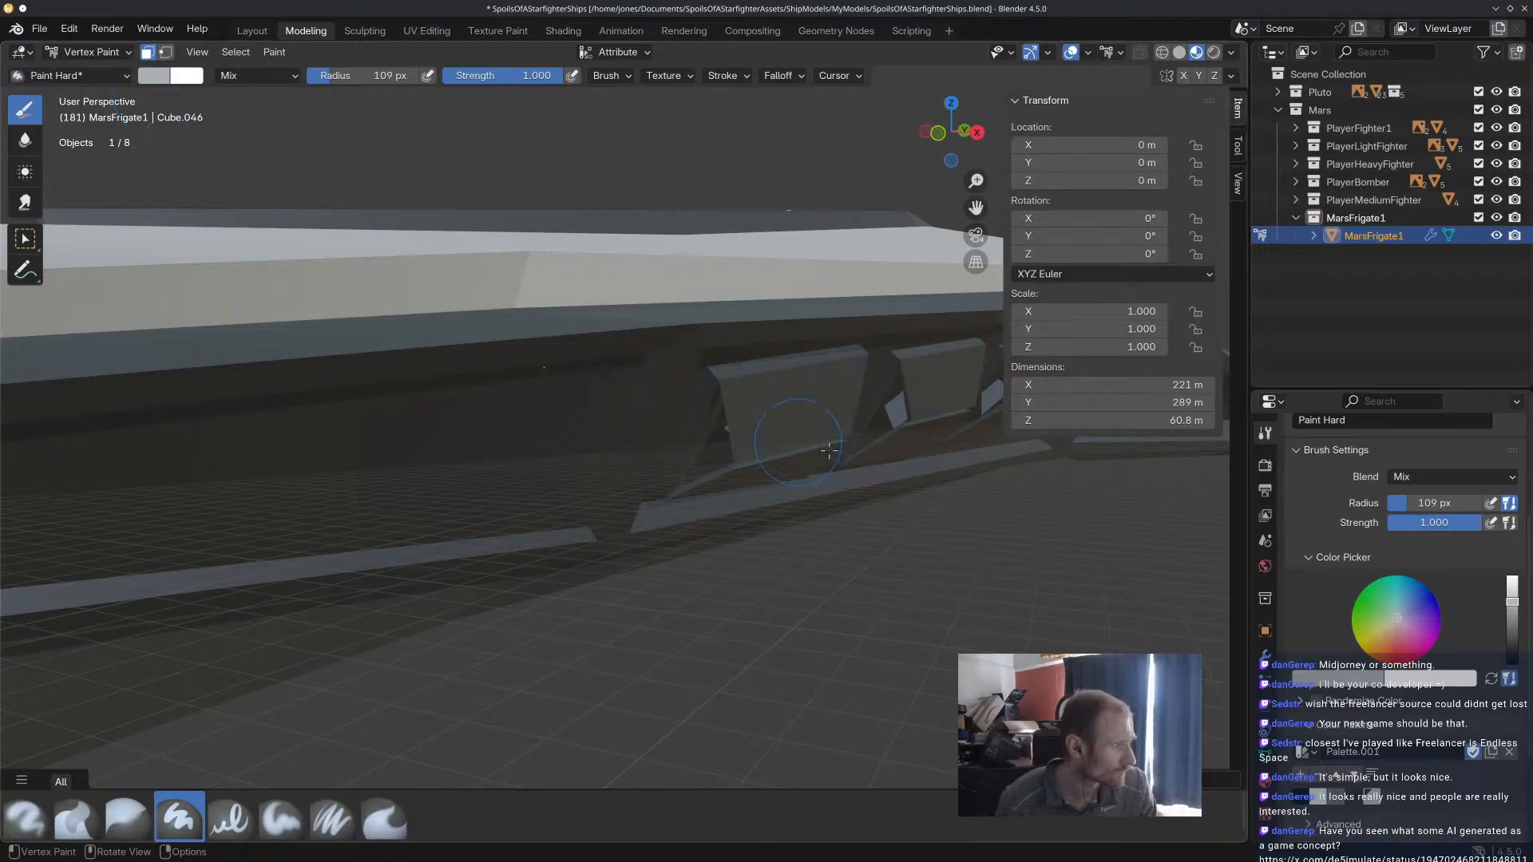
pyautogui.keyDown('ctrl'); pyautogui.click(812, 424); pyautogui.keyUp('ctrl')
pyautogui.moveTo(799, 458); pyautogui.dragTo(774, 226, button='middle')
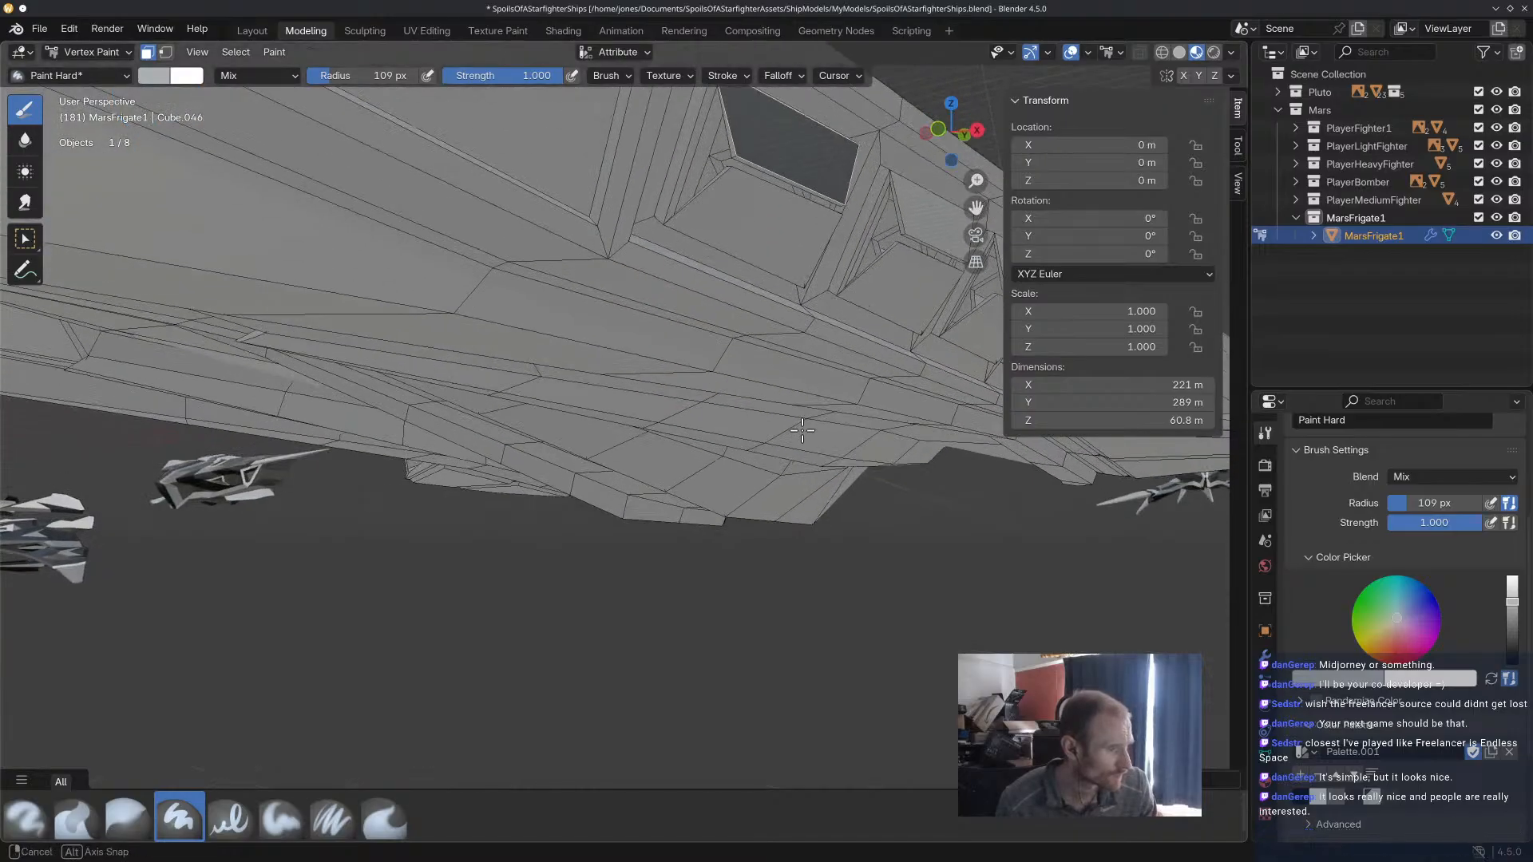
pyautogui.click(774, 226)
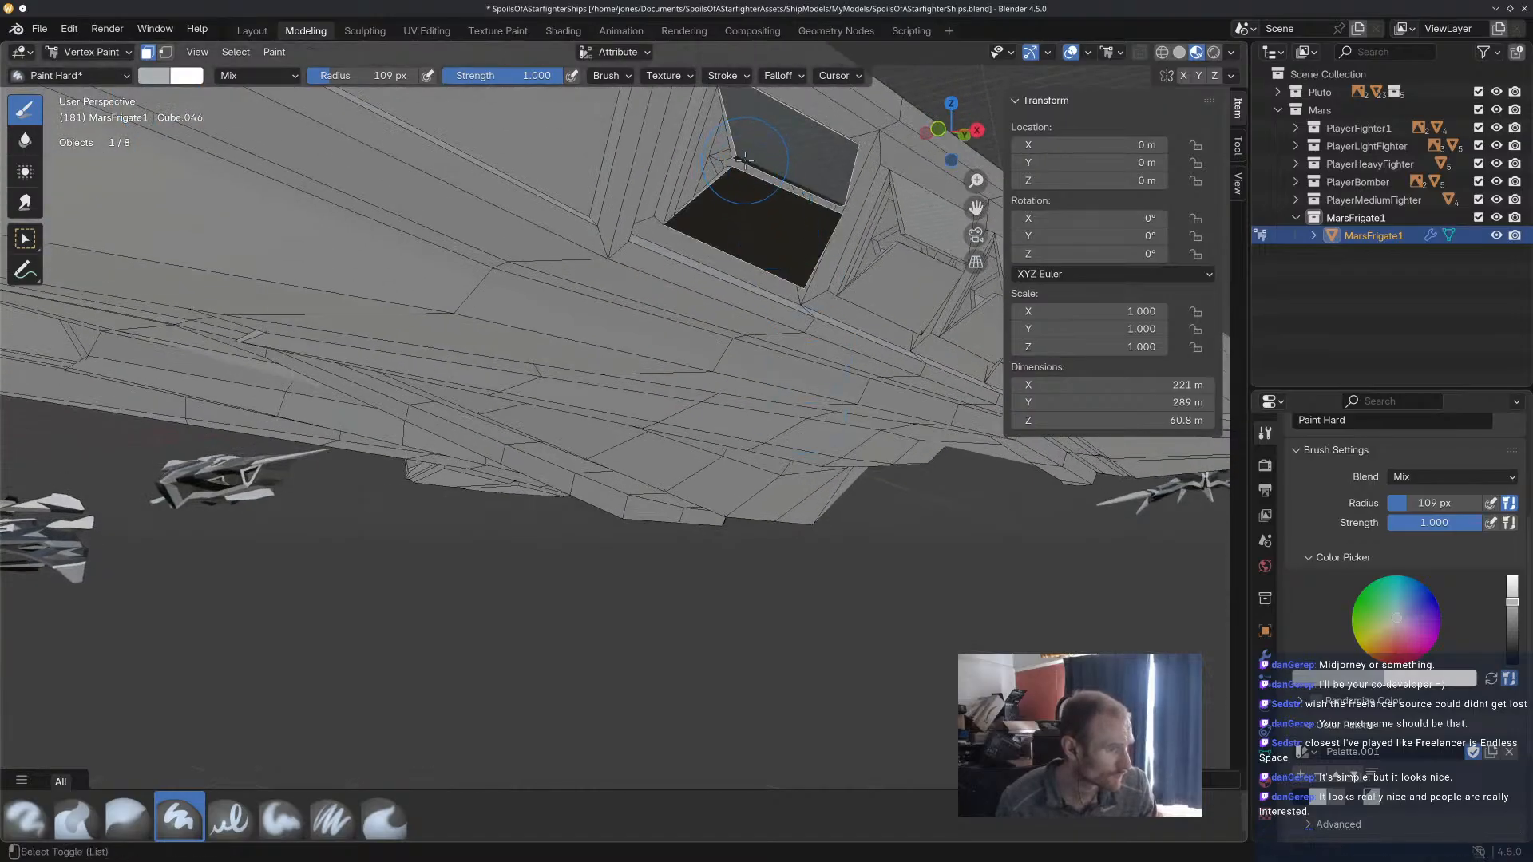
pyautogui.moveTo(770, 200); pyautogui.dragTo(789, 303, button='middle')
pyautogui.scroll(4, 386, 339)
pyautogui.scroll(-2, 386, 339)
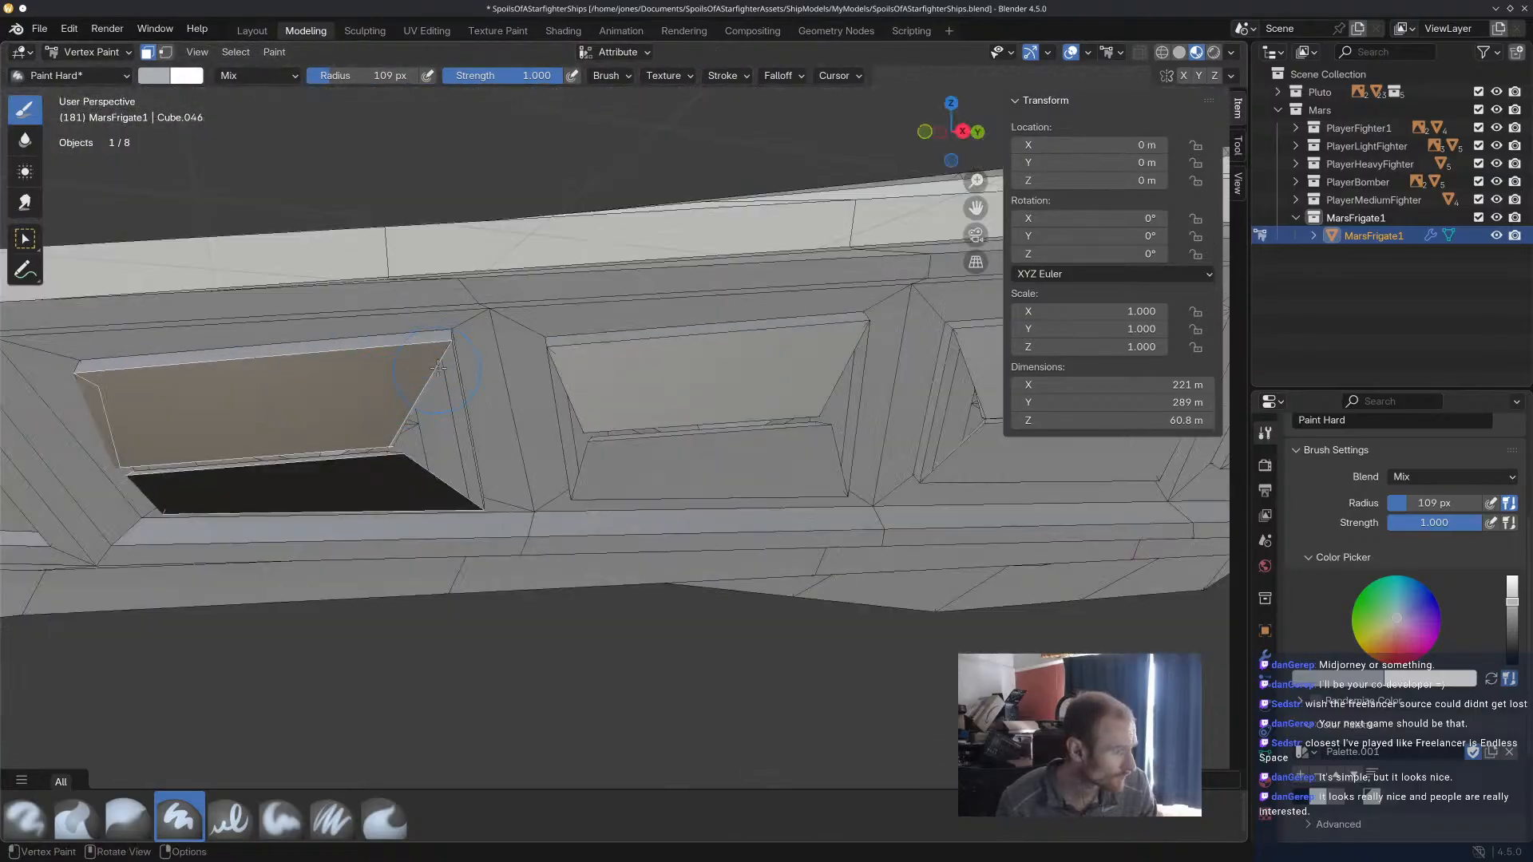
# Add the small inner faces at the corner of the first window recess to the face selection.
pyautogui.scroll(-2, 359, 341)
pyautogui.keyDown('shift'); pyautogui.moveTo(348, 339); pyautogui.dragTo(691, 388, button='middle'); pyautogui.keyUp('shift')
pyautogui.scroll(-2, 691, 389)
pyautogui.scroll(6, 839, 408)
pyautogui.moveTo(774, 359); pyautogui.dragTo(723, 360, button='middle')
pyautogui.keyDown('shift'); pyautogui.moveTo(695, 359); pyautogui.dragTo(299, 381, button='middle'); pyautogui.keyUp('shift')
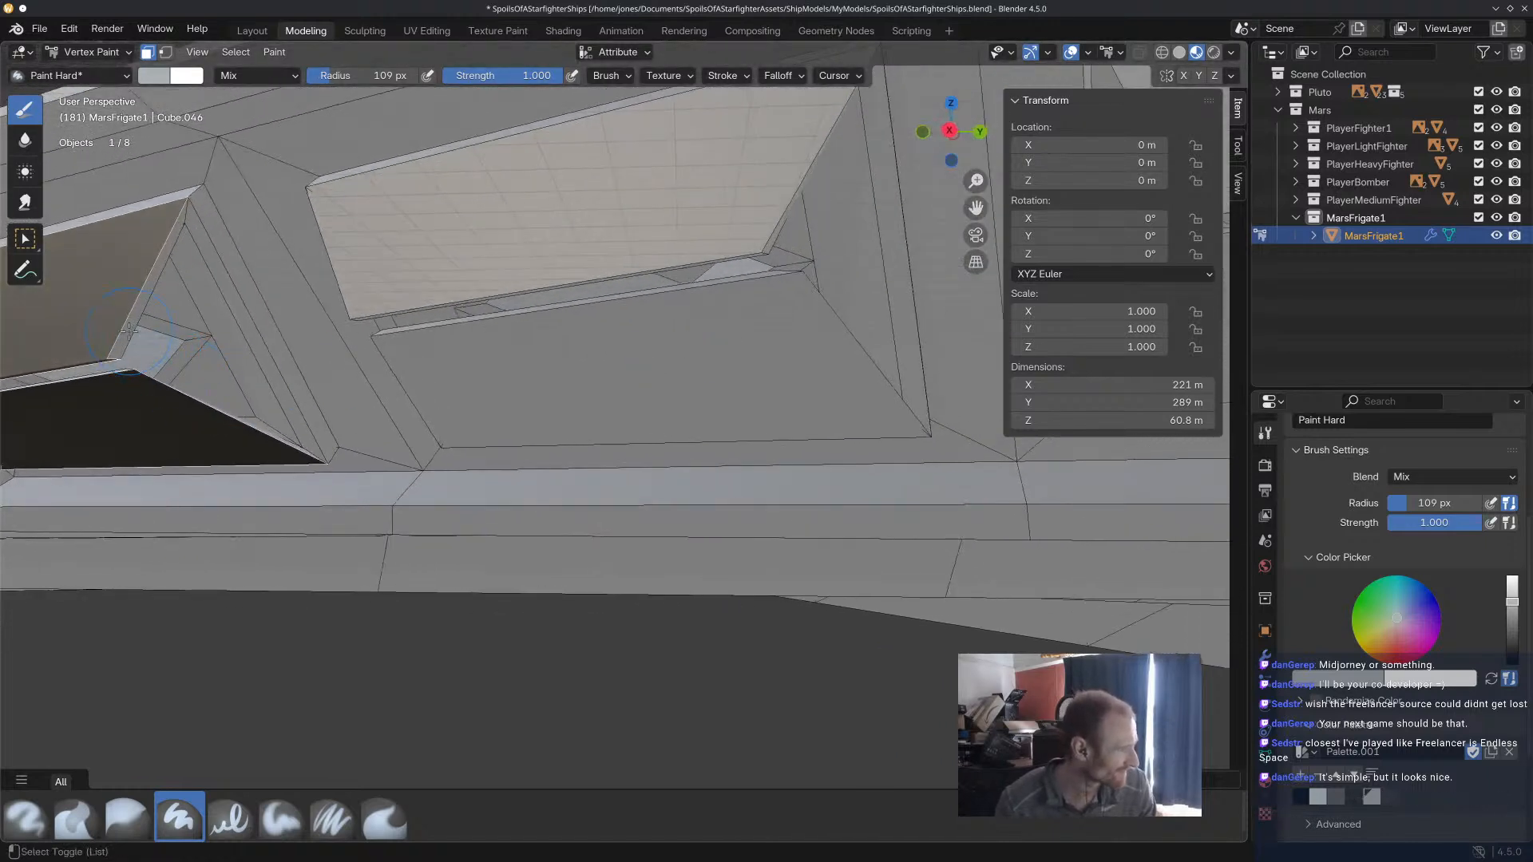
pyautogui.moveTo(151, 403)
pyautogui.keyDown('shift'); pyautogui.mouseDown(button='middle')
pyautogui.moveTo(177, 526)
pyautogui.moveTo(250, 503)
pyautogui.moveTo(336, 506)
pyautogui.moveTo(320, 505)
pyautogui.mouseUp(button='middle'); pyautogui.keyUp('shift')
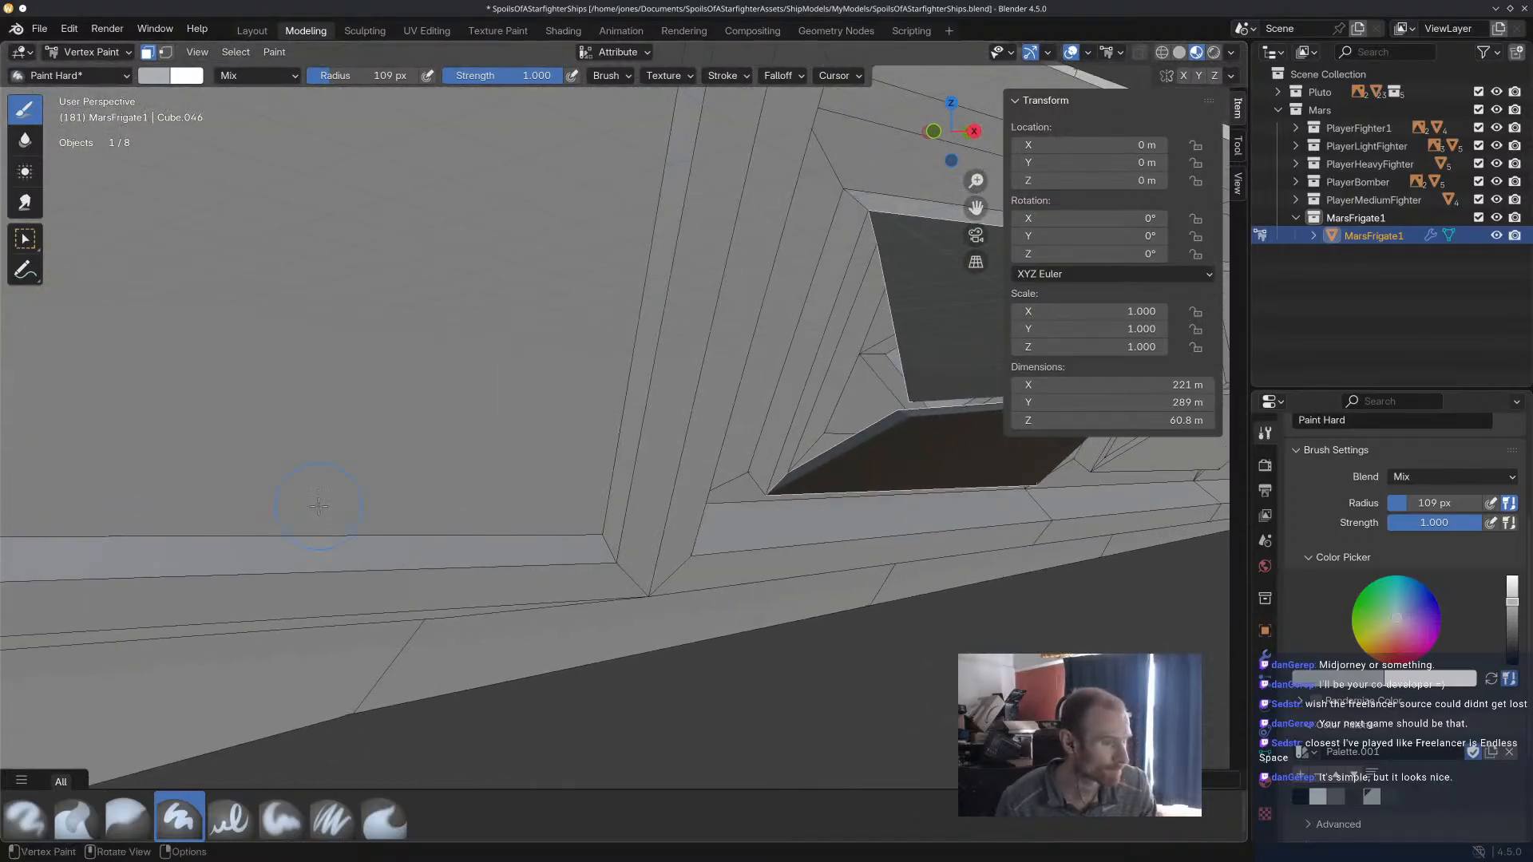
# Add the neighbouring recess's corner bracket faces to the selection and undo the accidental deselection of its upper panel.
pyautogui.moveTo(880, 368); pyautogui.dragTo(452, 310, button='middle')
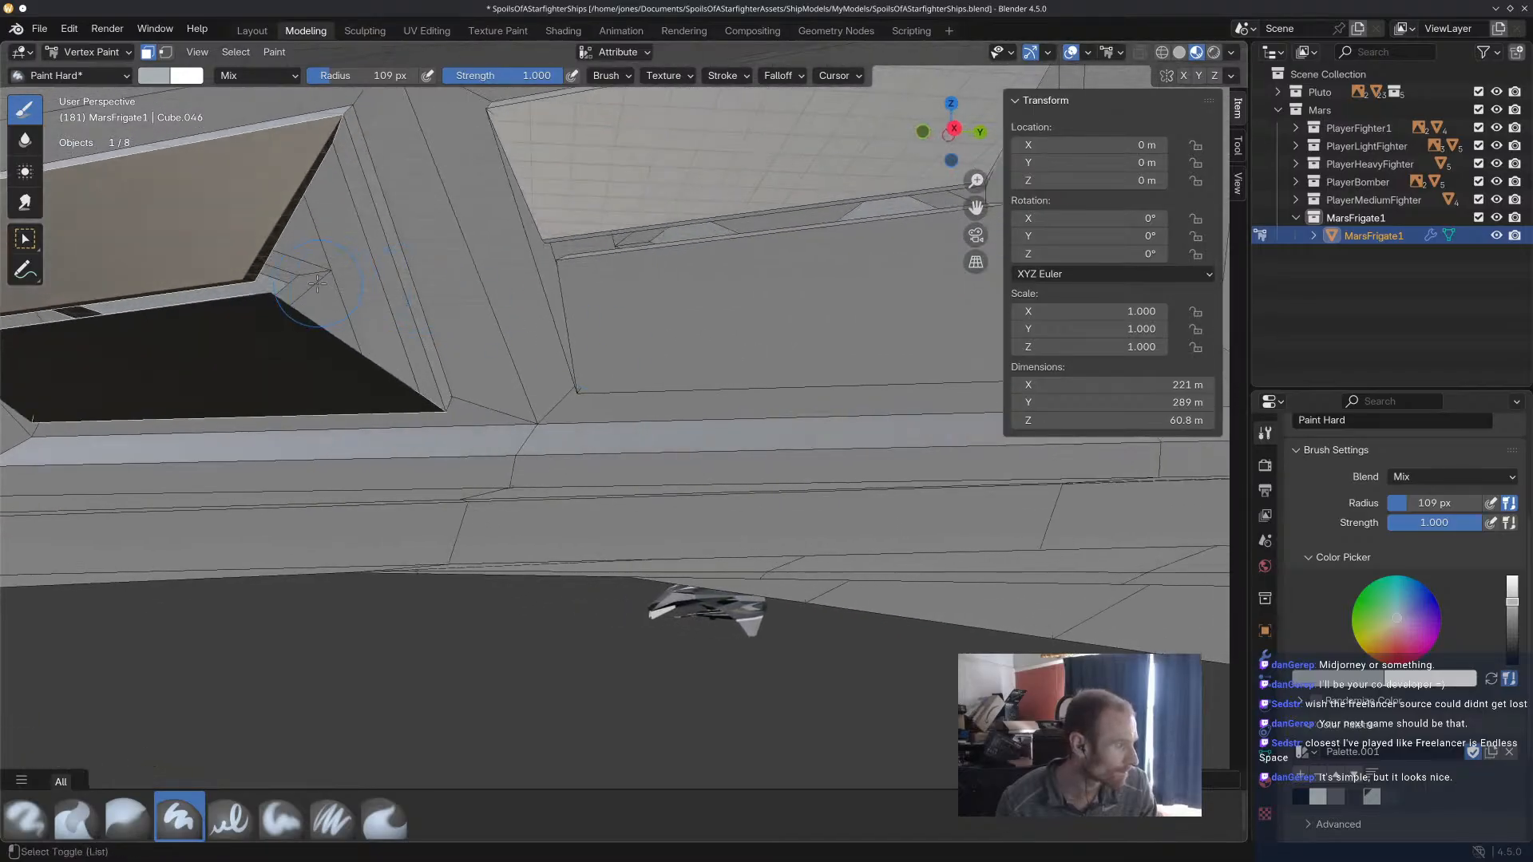
pyautogui.moveTo(585, 310); pyautogui.dragTo(351, 388, button='middle')
pyautogui.moveTo(361, 391); pyautogui.dragTo(372, 401)
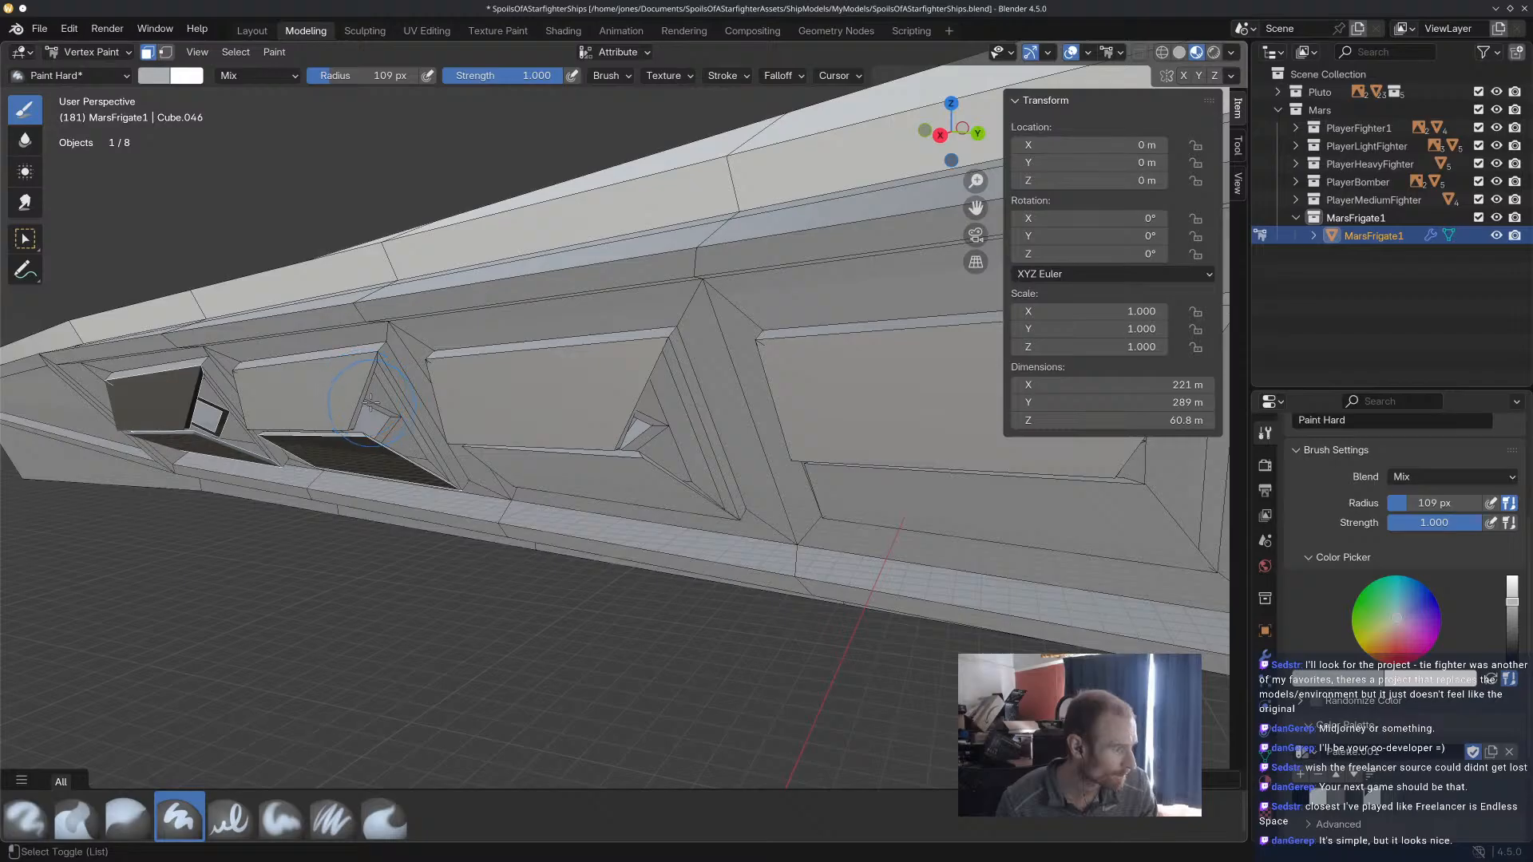
pyautogui.hotkey('ctrl', 'z')
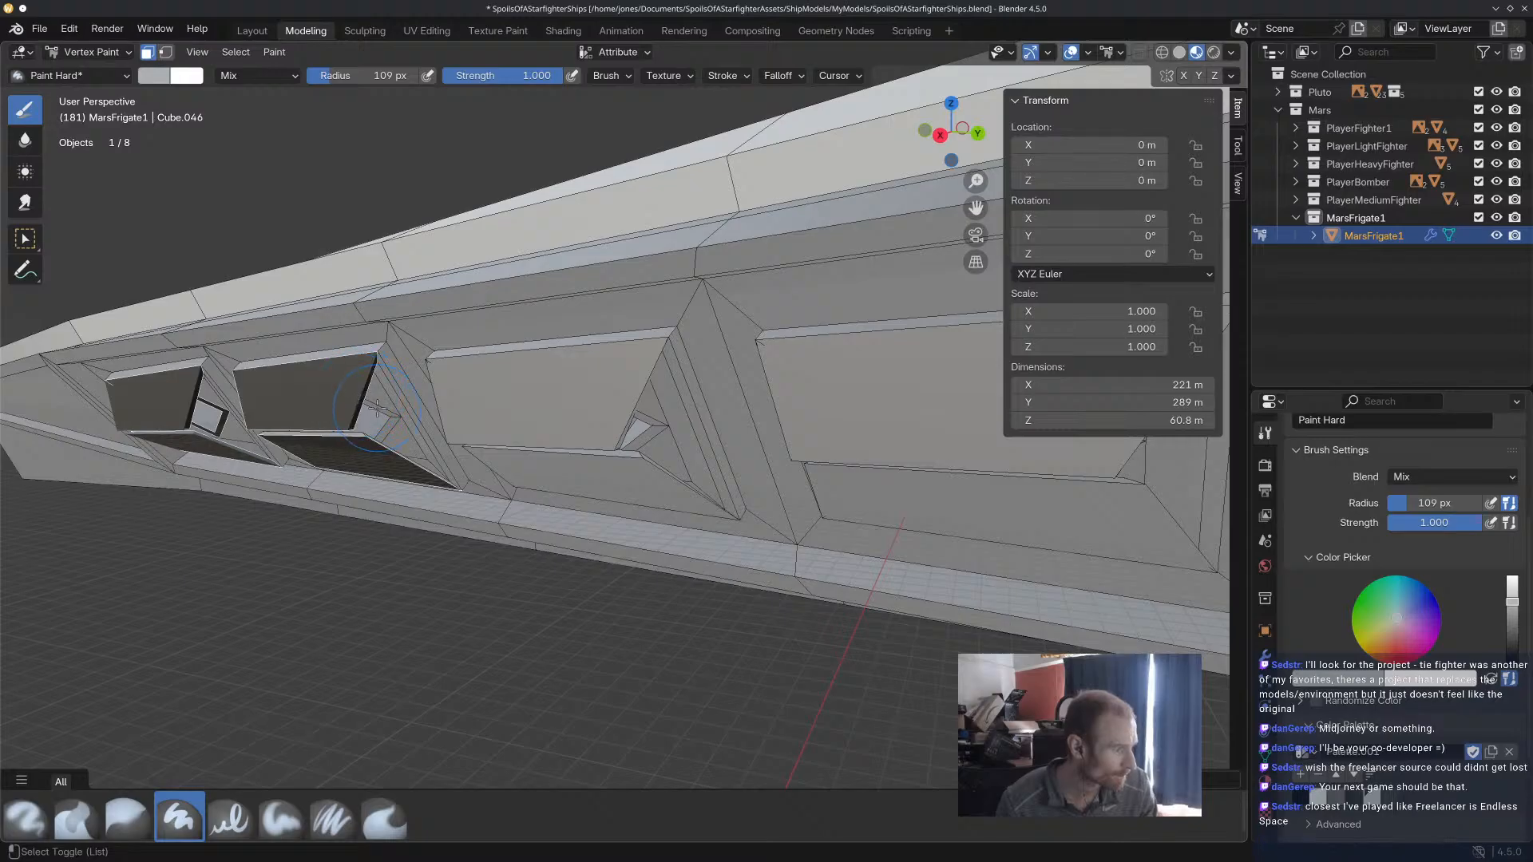
pyautogui.moveTo(387, 421); pyautogui.dragTo(389, 435, button='middle')
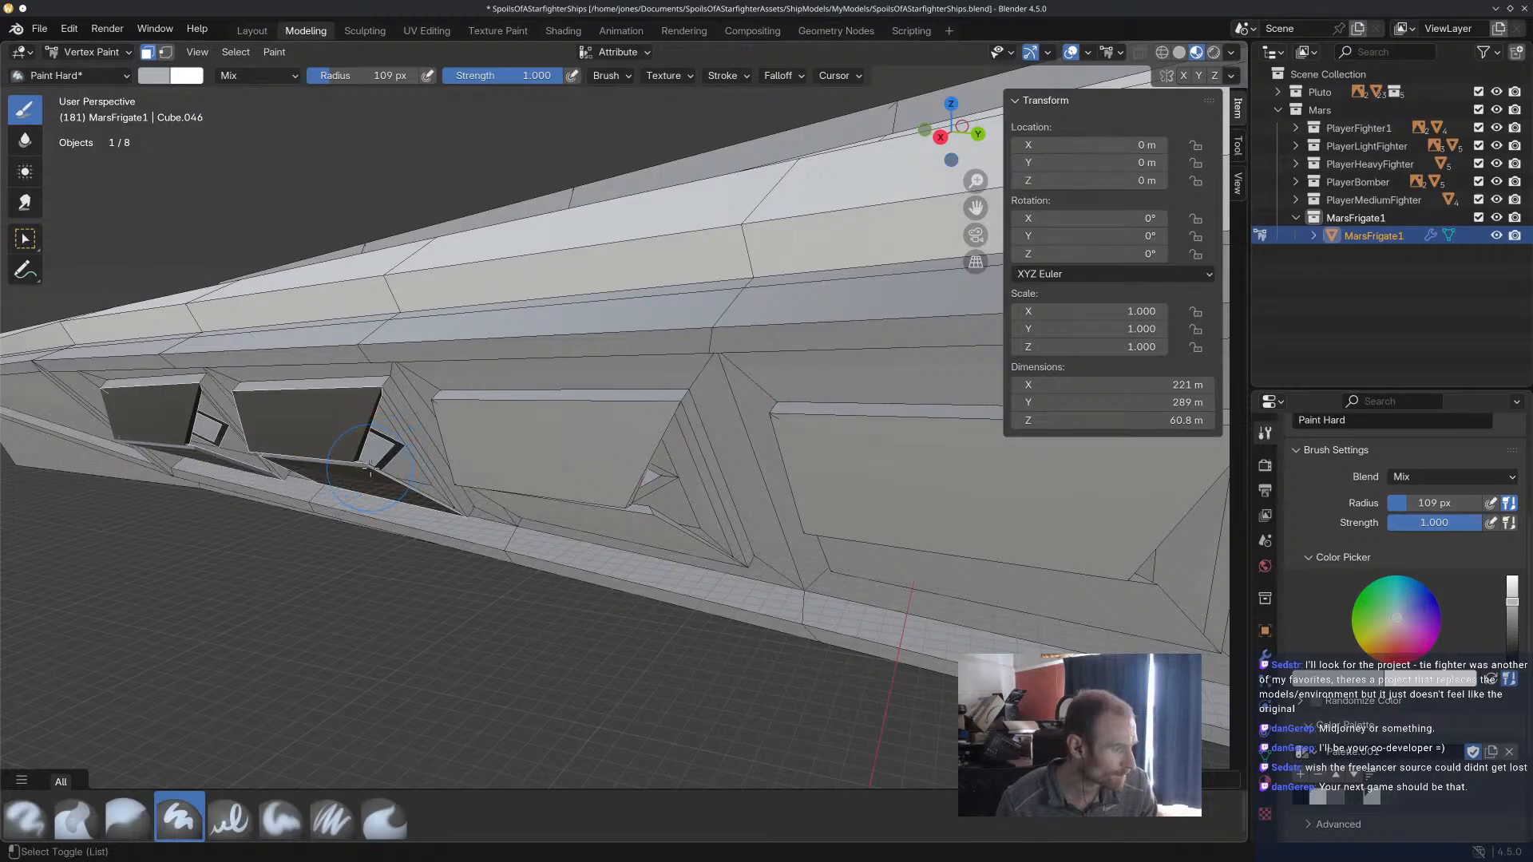
pyautogui.moveTo(376, 467); pyautogui.dragTo(548, 424, button='middle')
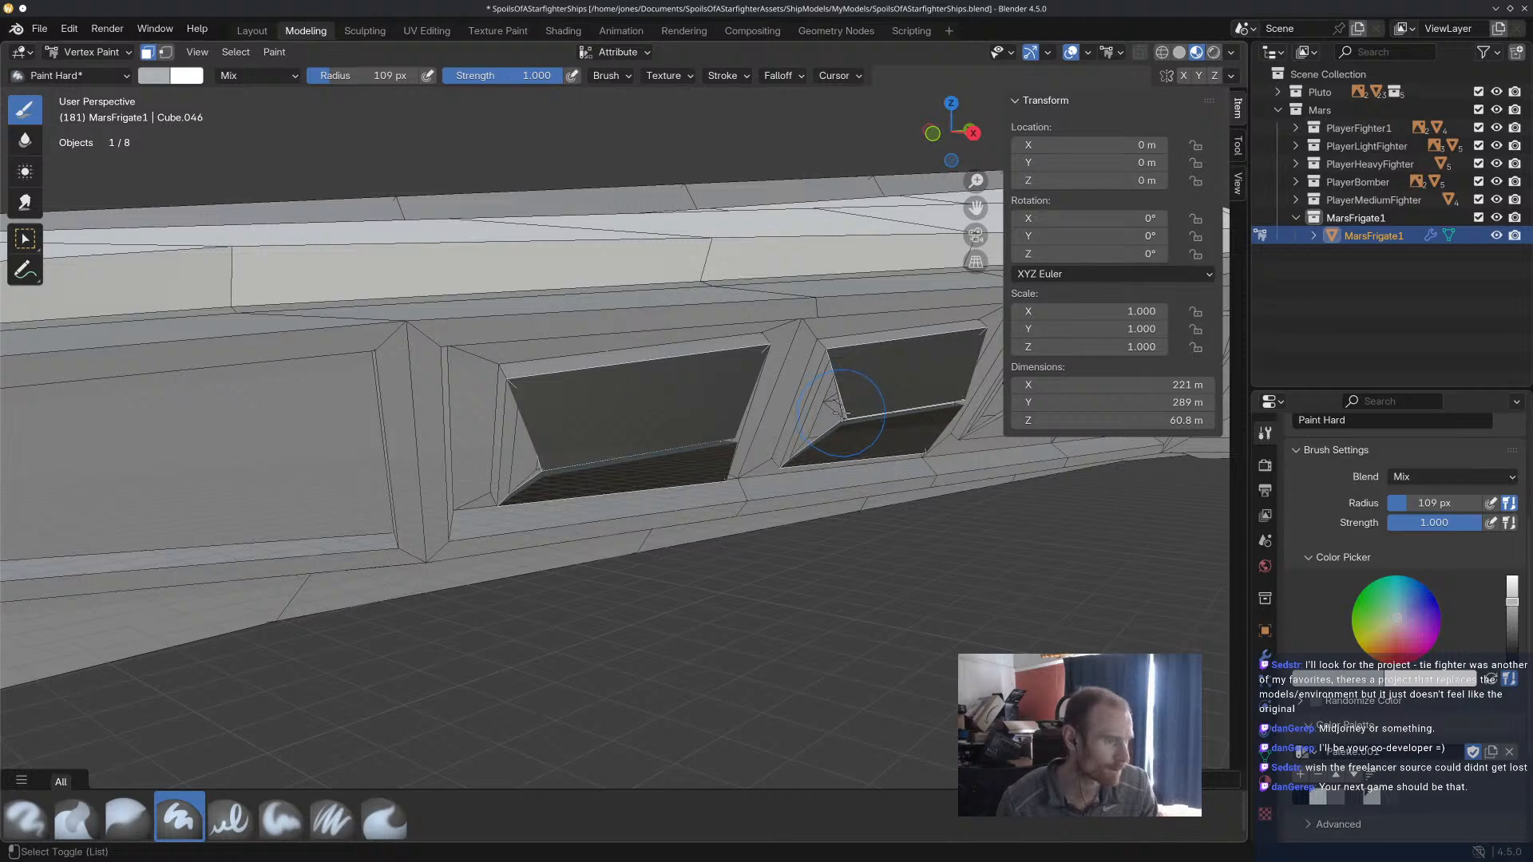
# Add the small bracket faces on the opposite corner of the second window recess to the face selection.
pyautogui.moveTo(872, 416); pyautogui.dragTo(942, 380, button='middle')
pyautogui.scroll(2, 945, 378)
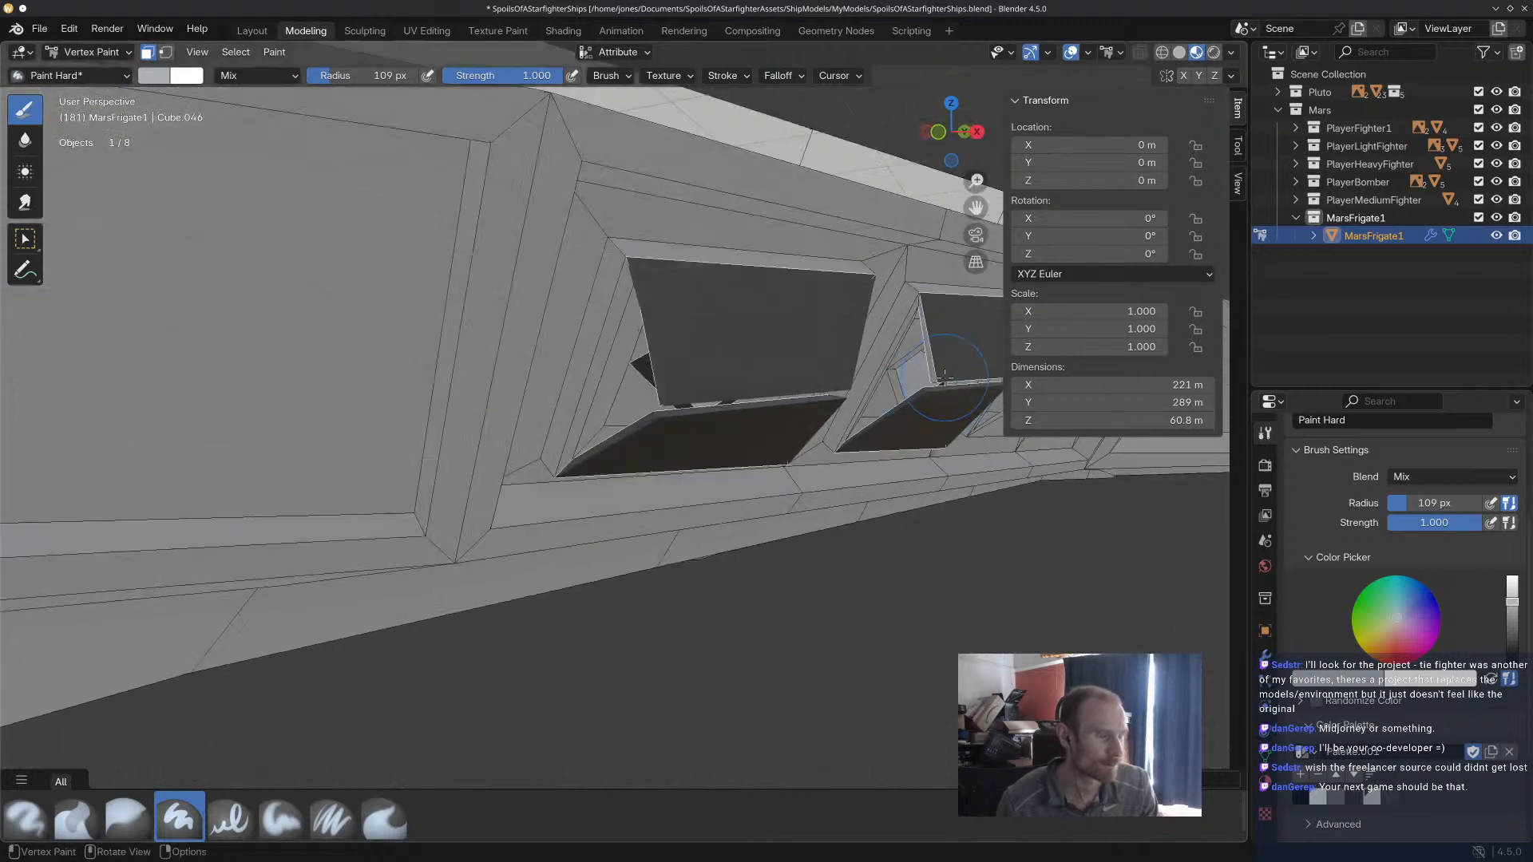
pyautogui.scroll(2, 942, 379)
pyautogui.moveTo(918, 396)
pyautogui.mouseDown()
pyautogui.moveTo(897, 402)
pyautogui.moveTo(915, 378)
pyautogui.mouseUp()
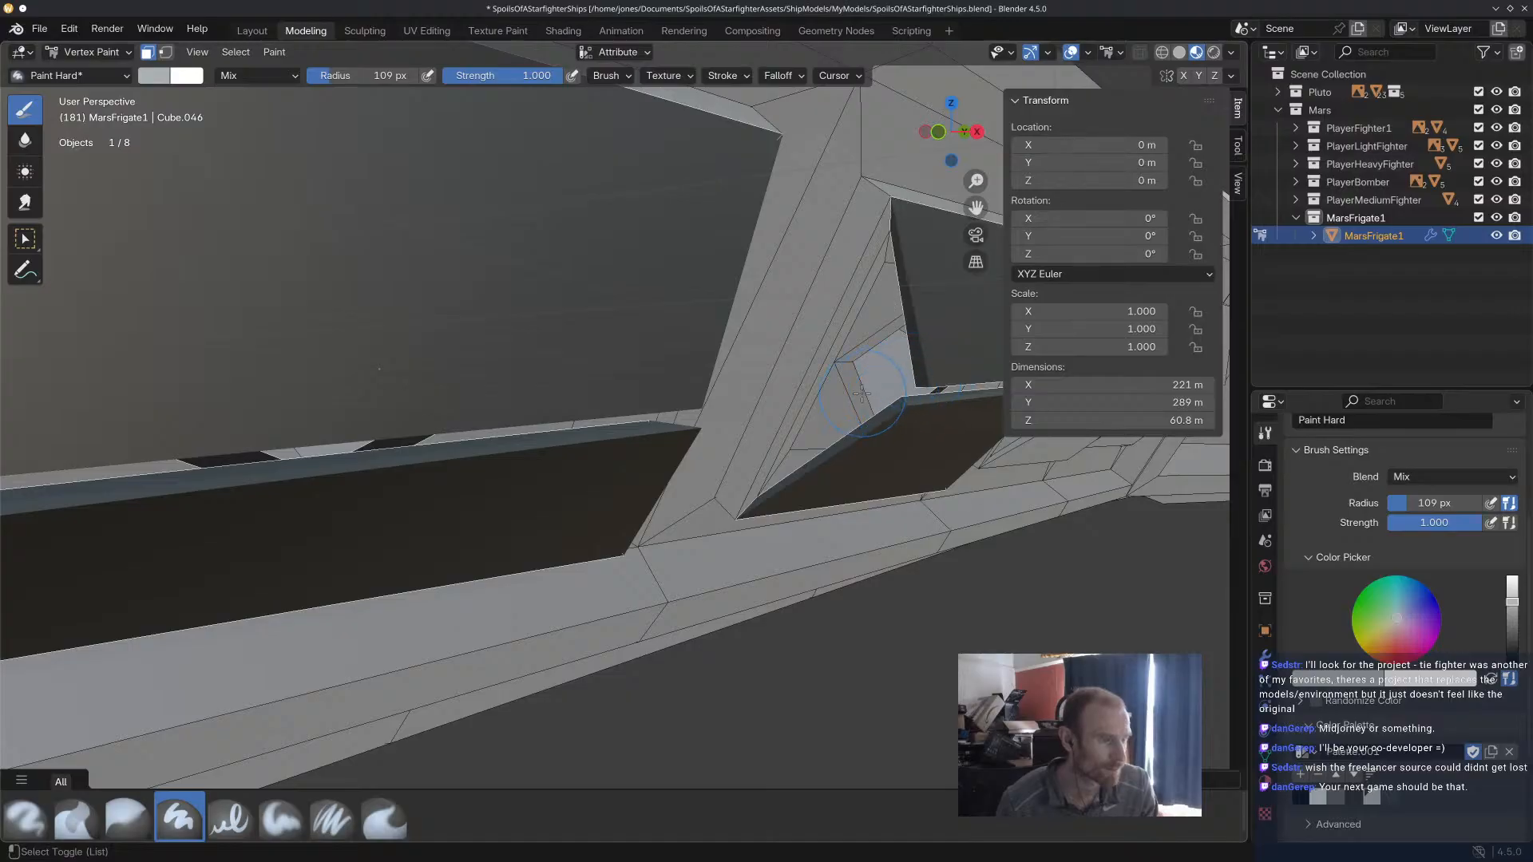
pyautogui.keyDown('alt'); pyautogui.keyDown('shift'); pyautogui.click(860, 358); pyautogui.keyUp('shift'); pyautogui.keyUp('alt')
# Add the upper panel, sloped lower face, and corner bracket faces of the third window recess to the selection.
pyautogui.scroll(-4, 874, 399)
pyautogui.keyDown('shift'); pyautogui.moveTo(910, 408); pyautogui.dragTo(517, 349, button='middle'); pyautogui.keyUp('shift')
pyautogui.scroll(3, 516, 348)
pyautogui.scroll(2, 516, 349)
pyautogui.keyDown('alt'); pyautogui.keyDown('shift'); pyautogui.click(639, 349); pyautogui.keyUp('shift'); pyautogui.keyUp('alt')
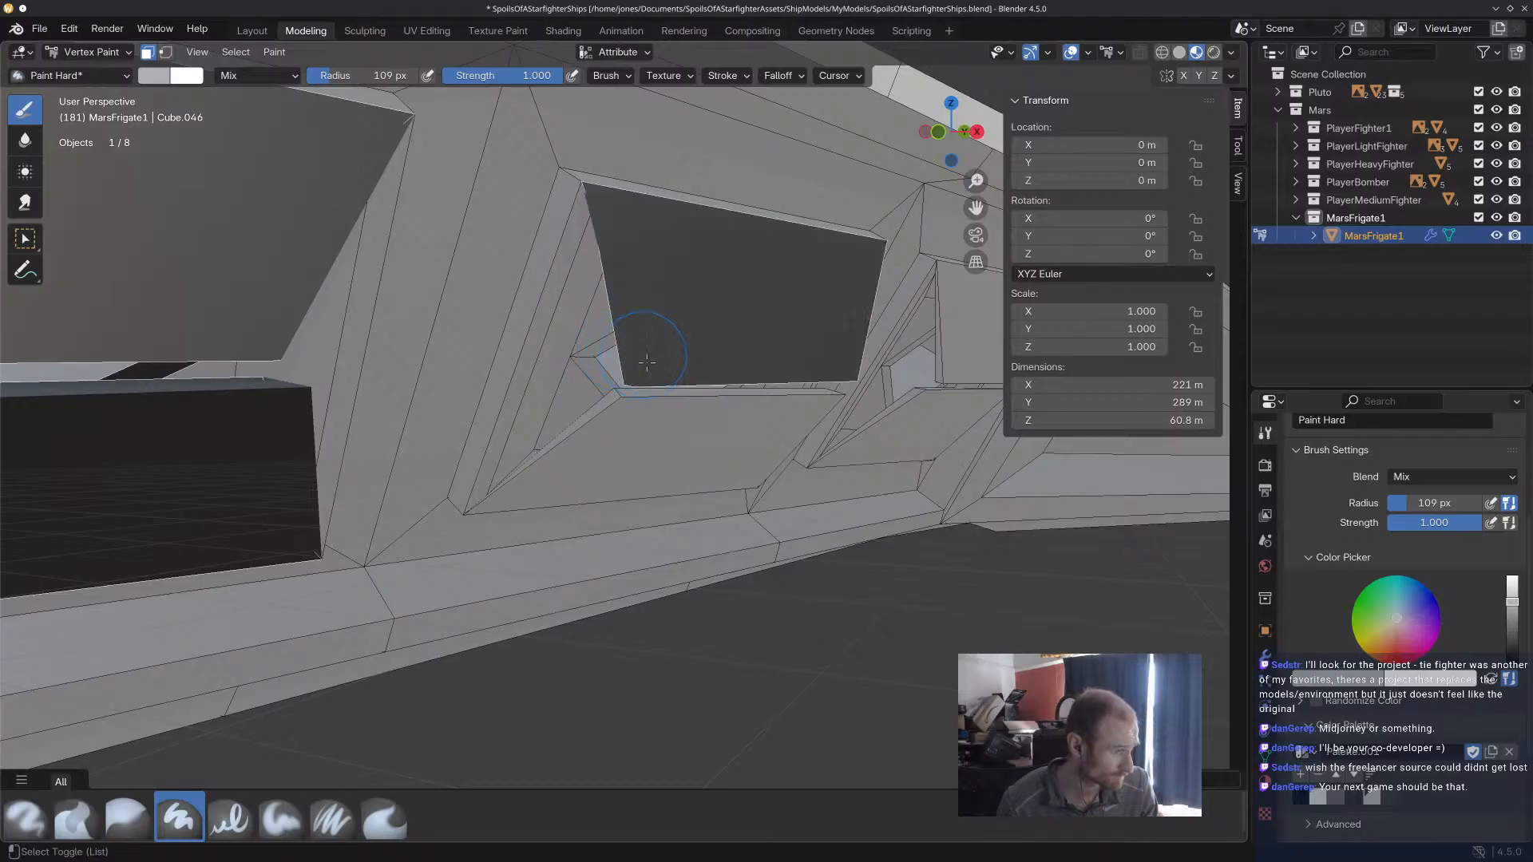
pyautogui.keyDown('alt'); pyautogui.keyDown('shift'); pyautogui.click(632, 412); pyautogui.keyUp('shift'); pyautogui.keyUp('alt')
pyautogui.moveTo(632, 412)
pyautogui.mouseDown(button='middle')
pyautogui.moveTo(668, 369)
pyautogui.moveTo(799, 368)
pyautogui.moveTo(599, 352)
pyautogui.moveTo(493, 323)
pyautogui.moveTo(549, 424)
pyautogui.moveTo(707, 394)
pyautogui.moveTo(753, 412)
pyautogui.moveTo(811, 406)
pyautogui.moveTo(619, 418)
pyautogui.moveTo(750, 387)
pyautogui.moveTo(688, 406)
pyautogui.mouseUp(button='middle')
pyautogui.moveTo(655, 406); pyautogui.dragTo(678, 392)
# Add the panel, lower face, and bracket faces of the fourth window recess to the selection.
pyautogui.moveTo(715, 399)
pyautogui.mouseDown(button='middle')
pyautogui.moveTo(828, 429)
pyautogui.moveTo(800, 491)
pyautogui.mouseUp(button='middle')
pyautogui.click(789, 507)
pyautogui.moveTo(786, 515)
pyautogui.mouseDown(button='middle')
pyautogui.moveTo(907, 506)
pyautogui.moveTo(864, 479)
pyautogui.mouseUp(button='middle')
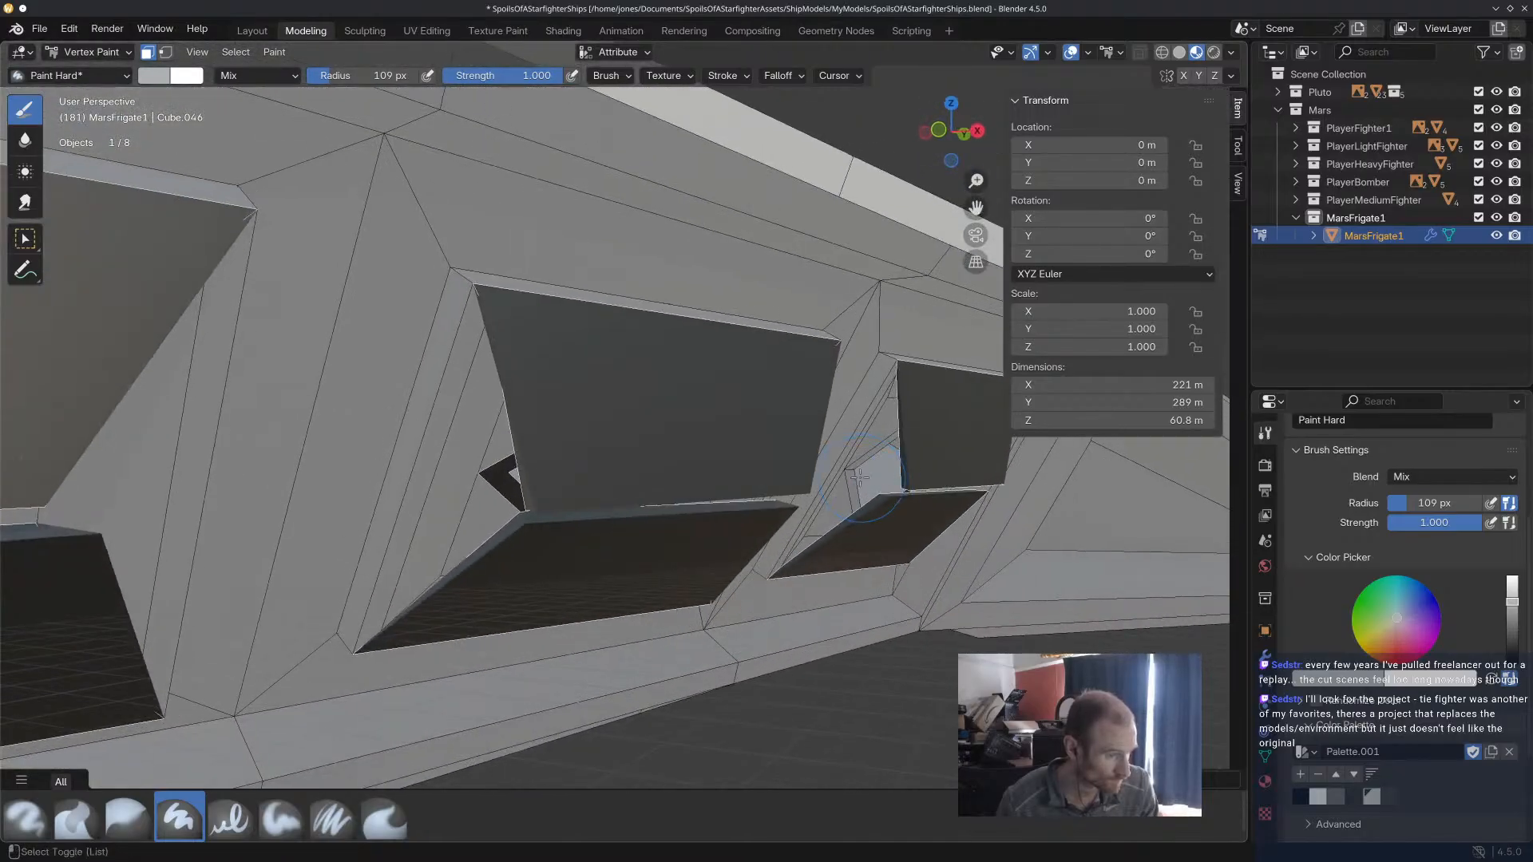
pyautogui.scroll(-8, 858, 461)
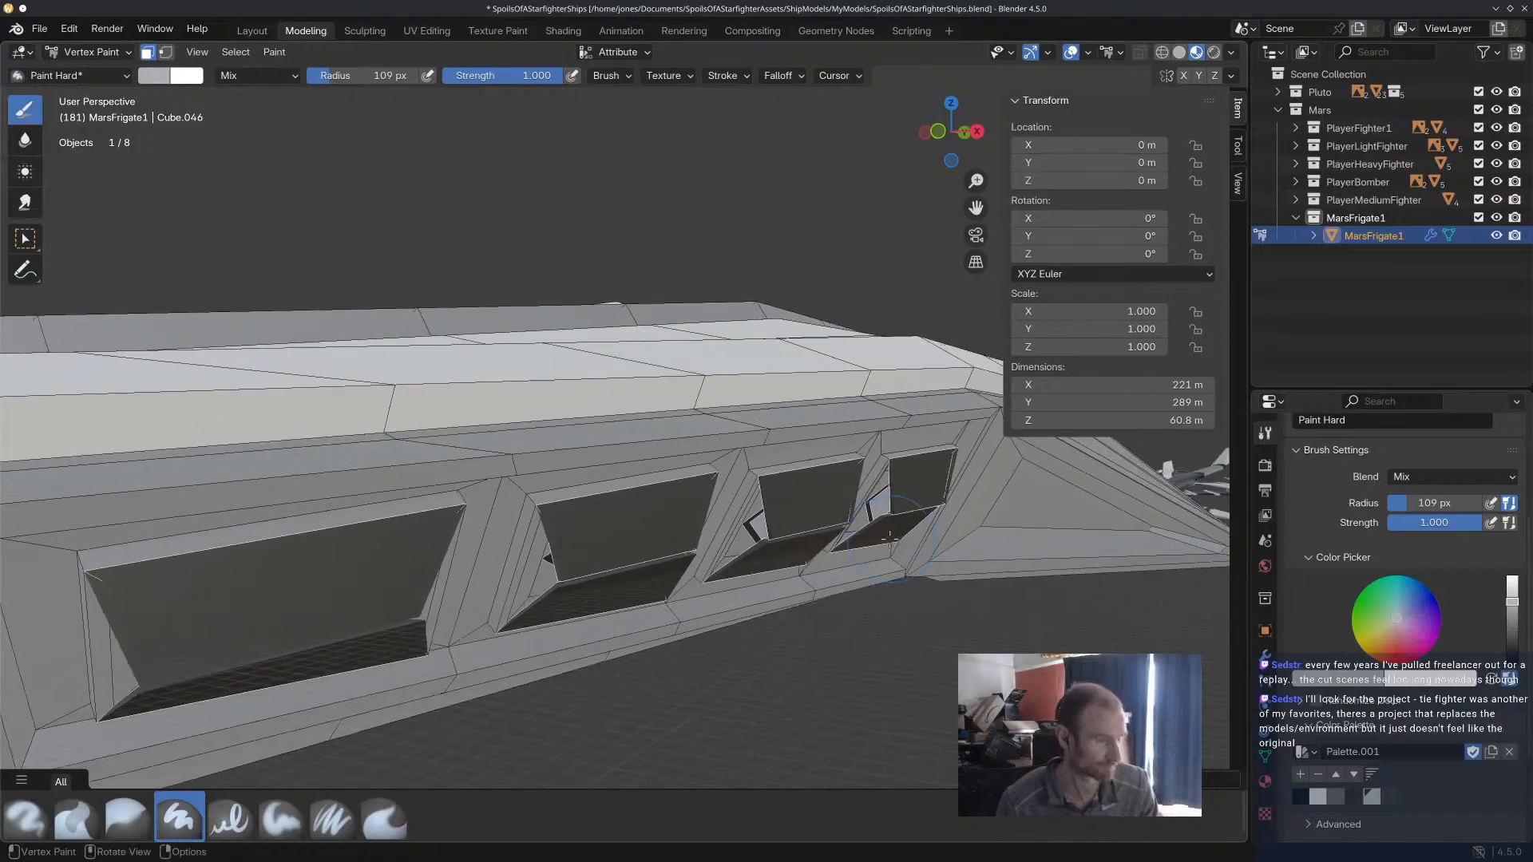
pyautogui.moveTo(851, 527); pyautogui.dragTo(666, 540)
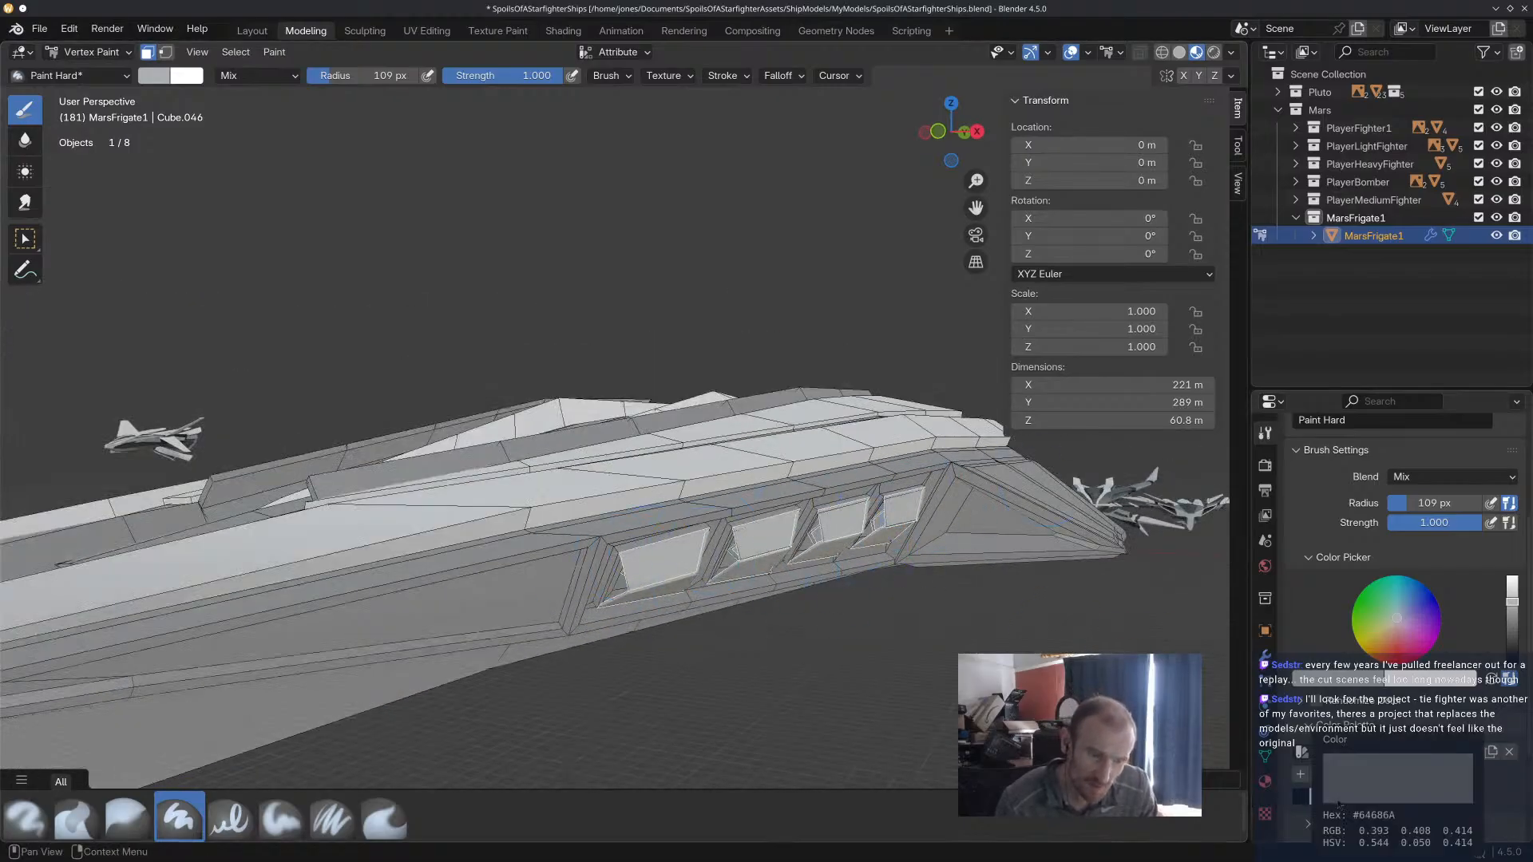
# Fill the selected window recess faces with the palette grey #64686A.
pyautogui.click(1338, 803)
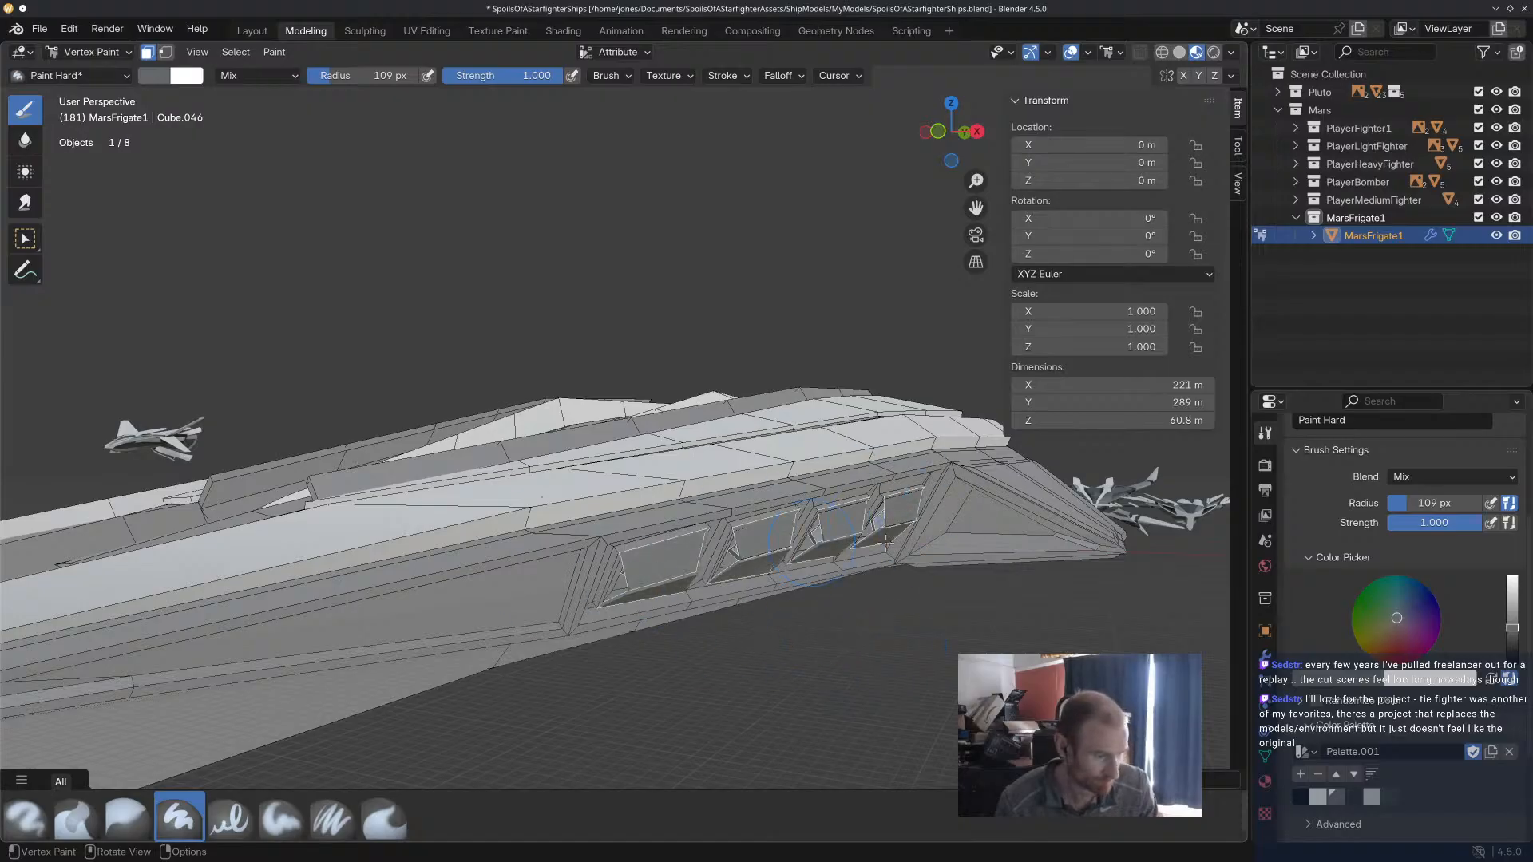
pyautogui.moveTo(814, 523)
pyautogui.mouseDown(button='middle')
pyautogui.moveTo(958, 619)
pyautogui.moveTo(942, 626)
pyautogui.mouseUp(button='middle')
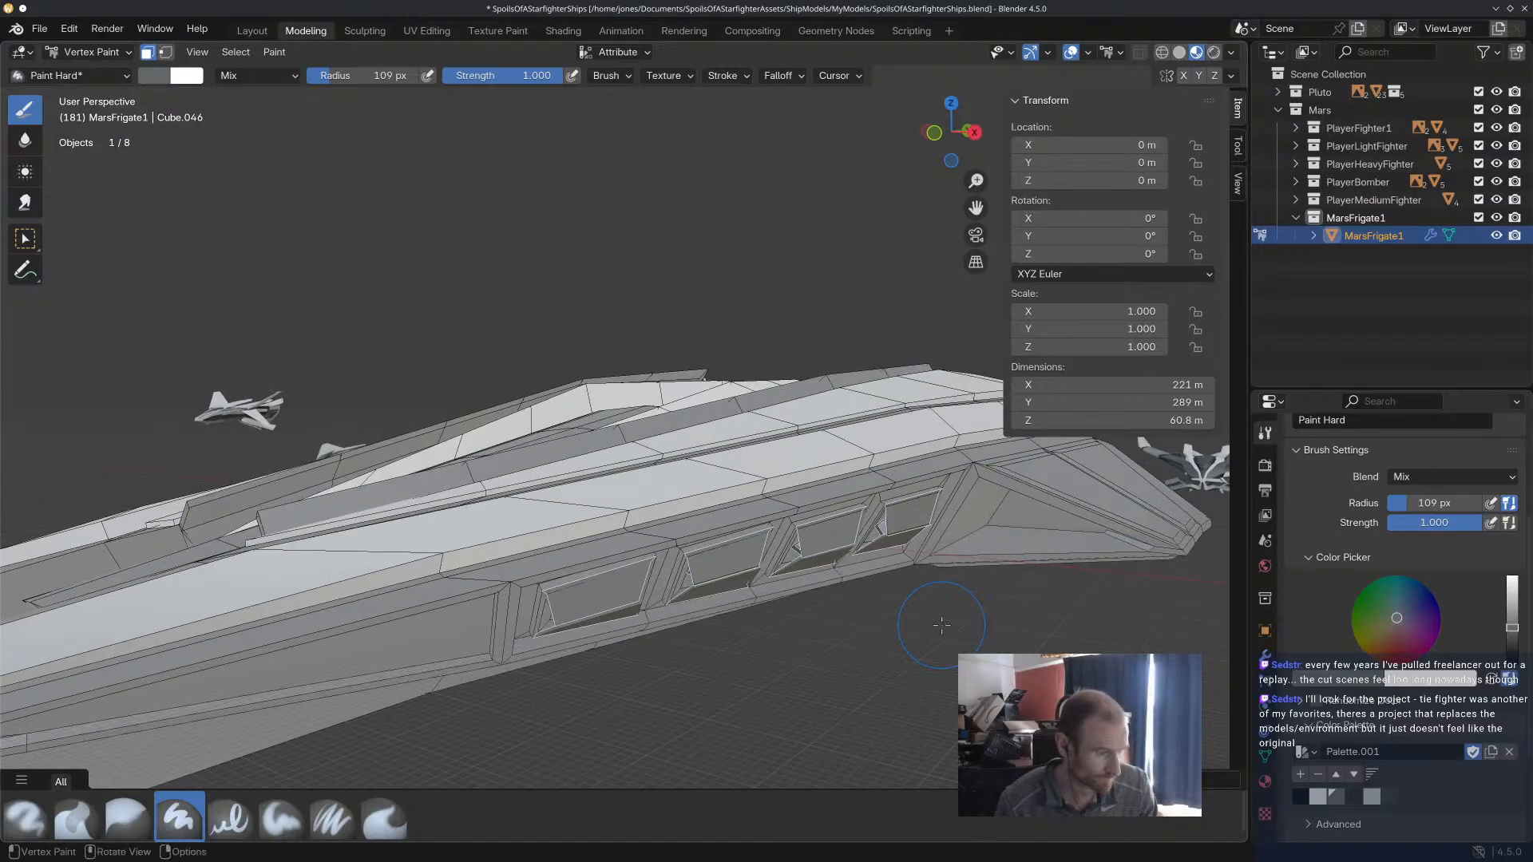
pyautogui.scroll(-5, 913, 649)
pyautogui.moveTo(361, 283); pyautogui.dragTo(557, 378, button='middle')
pyautogui.moveTo(672, 390)
pyautogui.mouseDown(button='middle')
pyautogui.moveTo(483, 336)
pyautogui.moveTo(551, 352)
pyautogui.moveTo(585, 335)
pyautogui.moveTo(688, 343)
pyautogui.moveTo(719, 362)
pyautogui.moveTo(739, 414)
pyautogui.moveTo(828, 424)
pyautogui.moveTo(907, 513)
pyautogui.moveTo(812, 558)
pyautogui.moveTo(852, 536)
pyautogui.moveTo(832, 514)
pyautogui.moveTo(909, 527)
pyautogui.moveTo(781, 433)
pyautogui.mouseUp(button='middle')
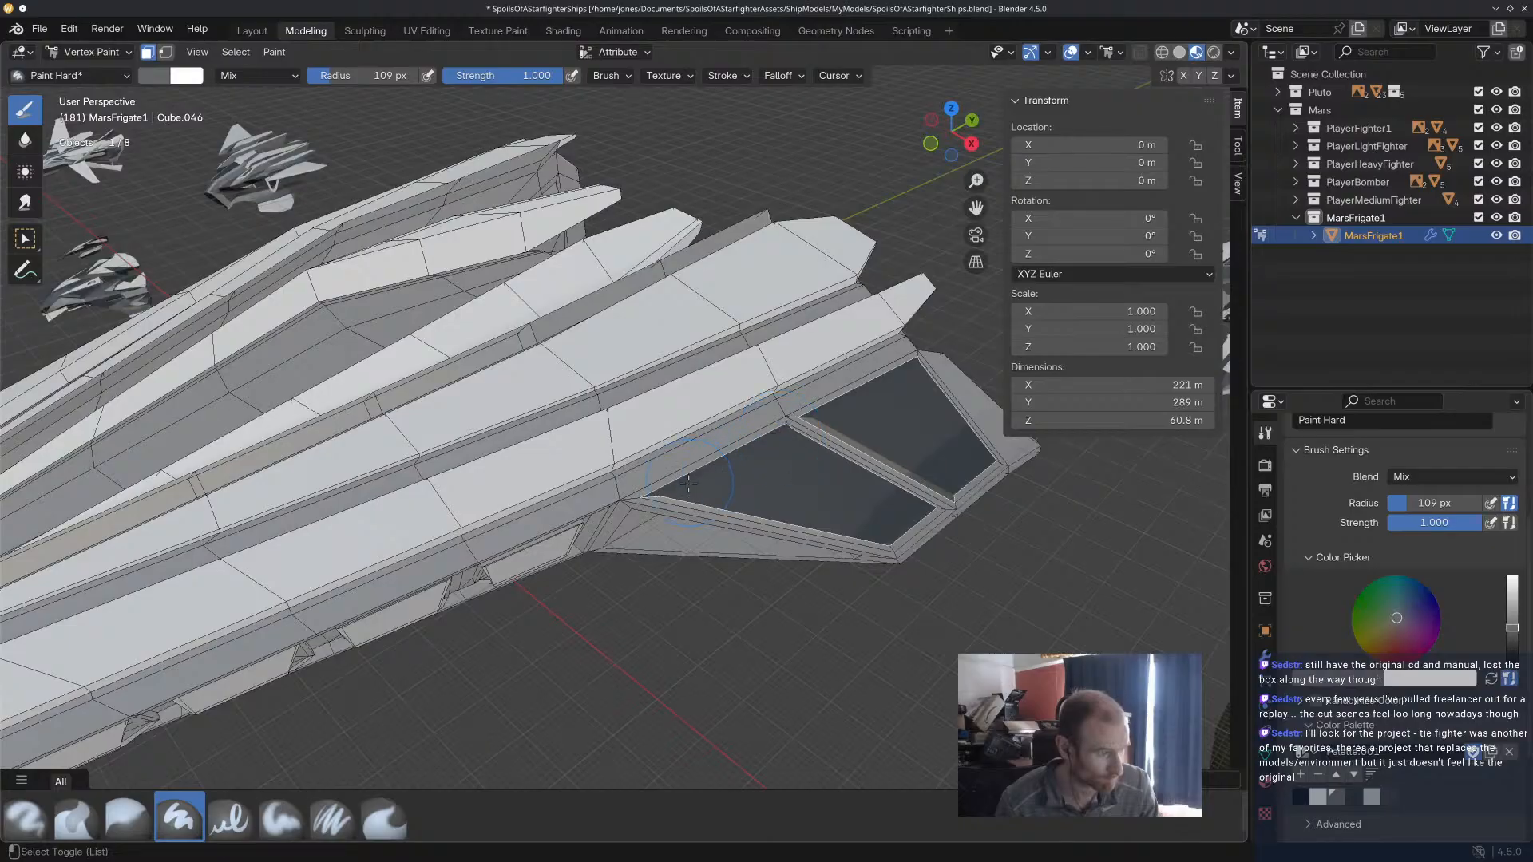
# Undo the stray deselection on the rear side fin and fill its two large recessed panels with the current grey.
pyautogui.moveTo(671, 501); pyautogui.dragTo(735, 504)
pyautogui.moveTo(733, 493); pyautogui.dragTo(778, 451, button='middle')
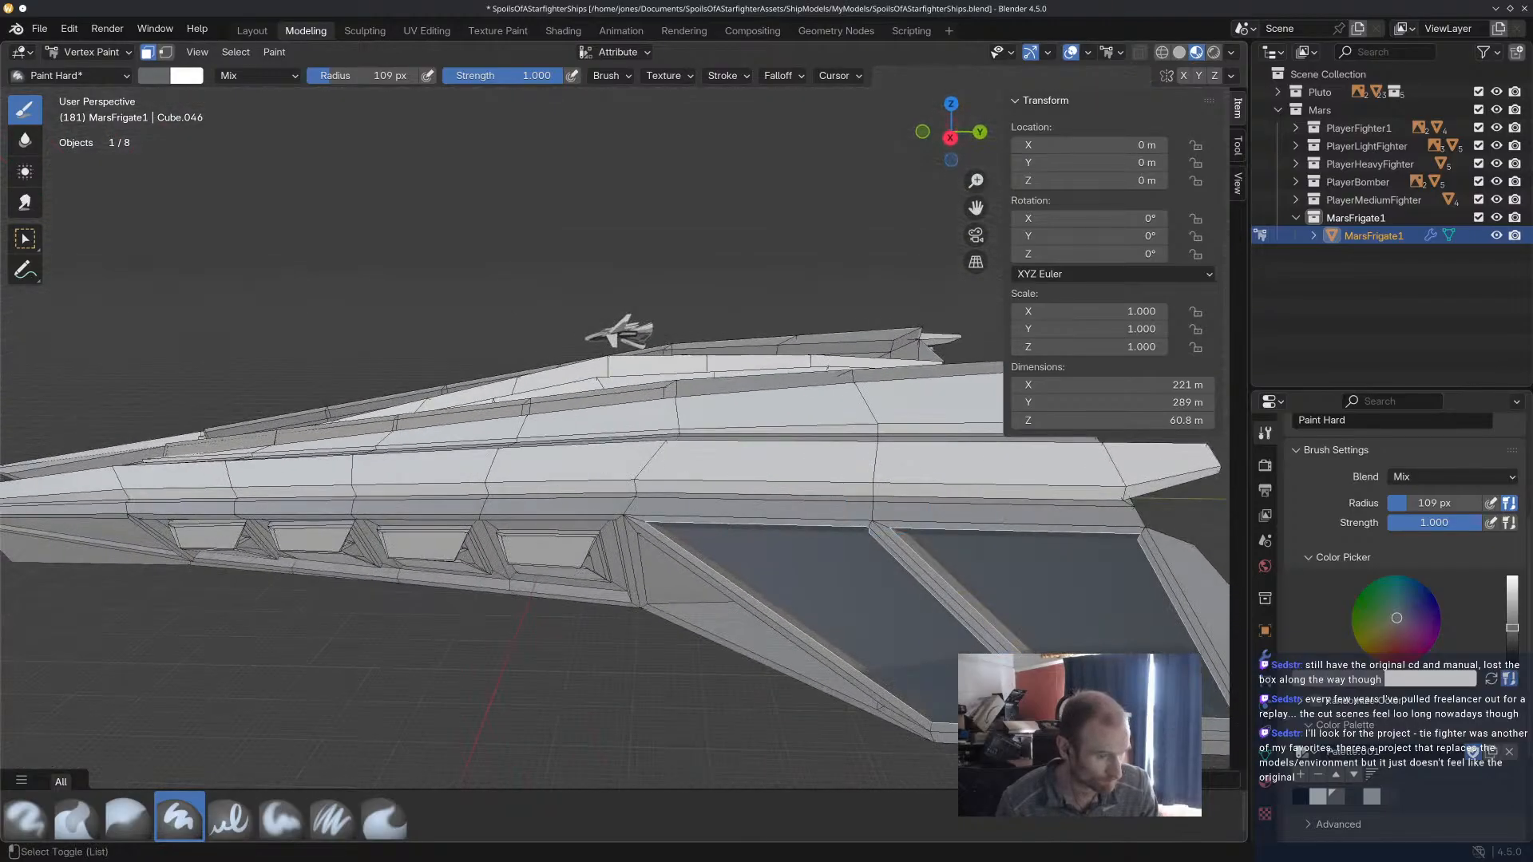
pyautogui.keyDown('alt'); pyautogui.keyDown('shift'); pyautogui.click(1130, 667); pyautogui.keyUp('shift'); pyautogui.keyUp('alt')
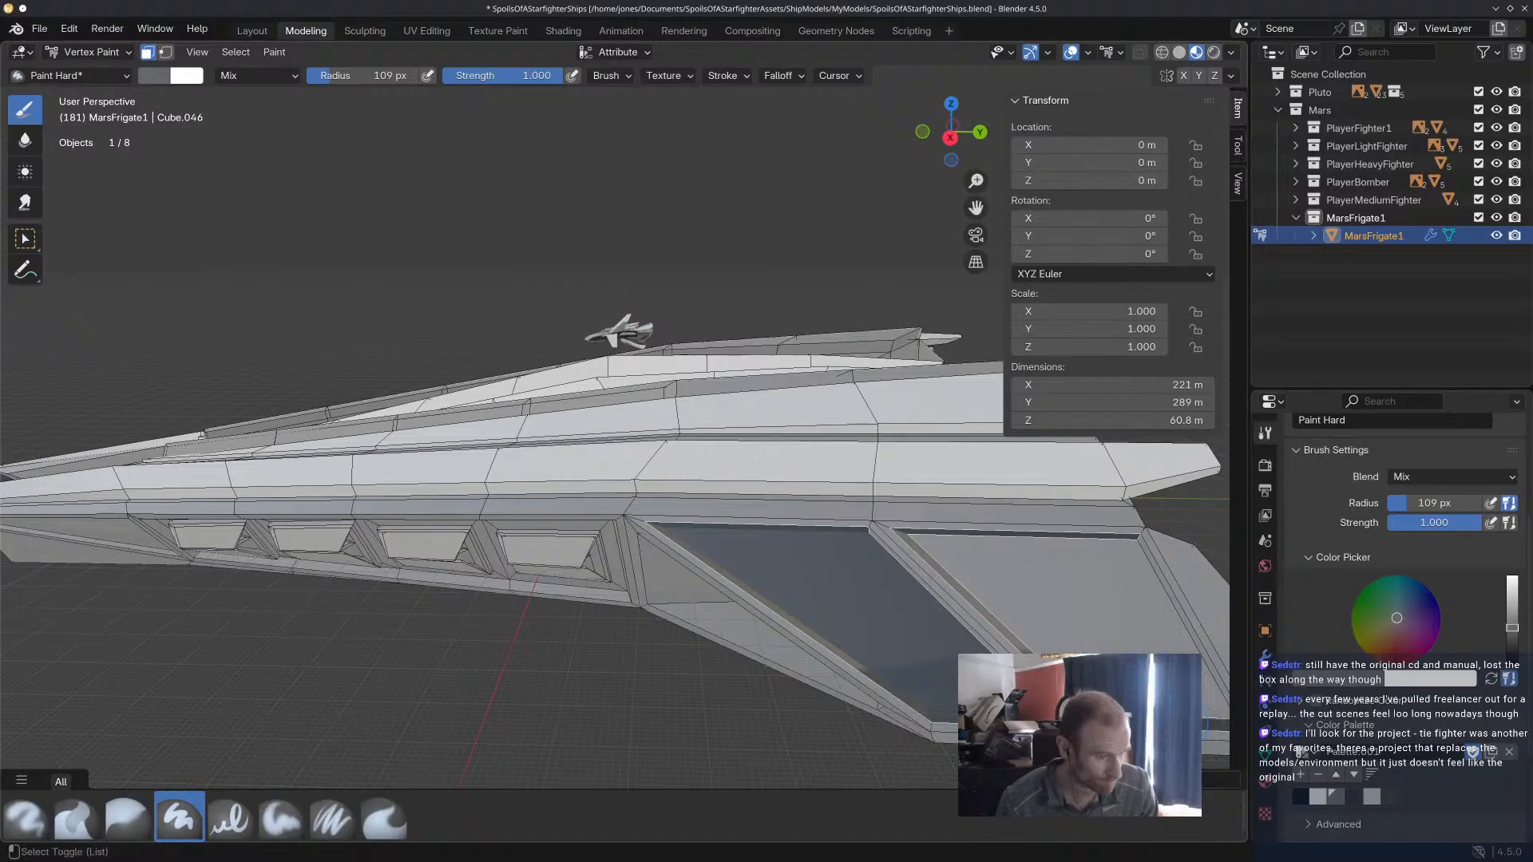
pyautogui.hotkey('ctrl', 'z')
pyautogui.scroll(-5, 1038, 639)
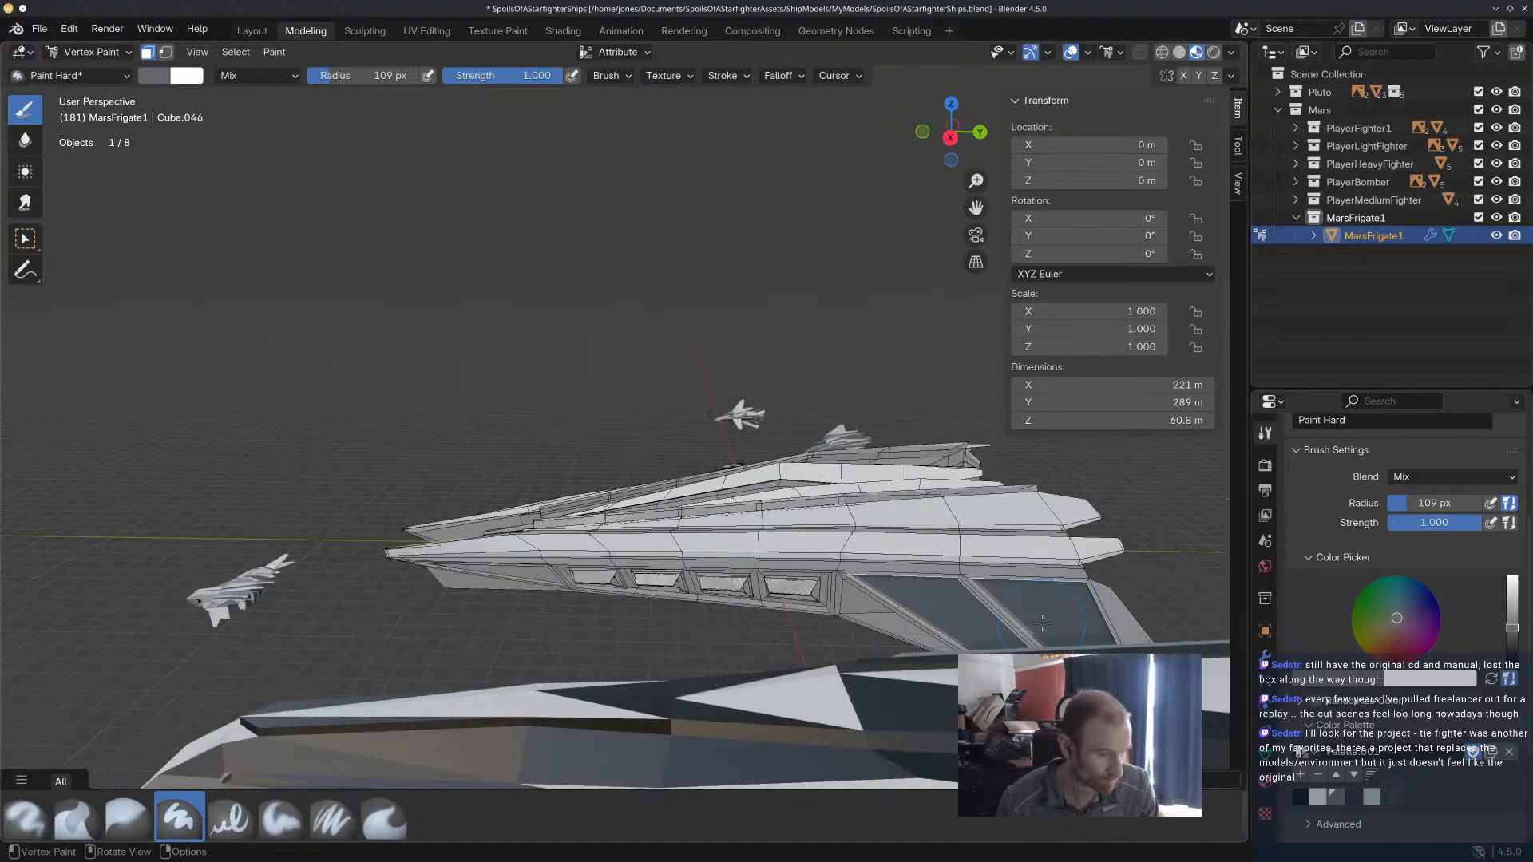
pyautogui.scroll(-3, 1022, 627)
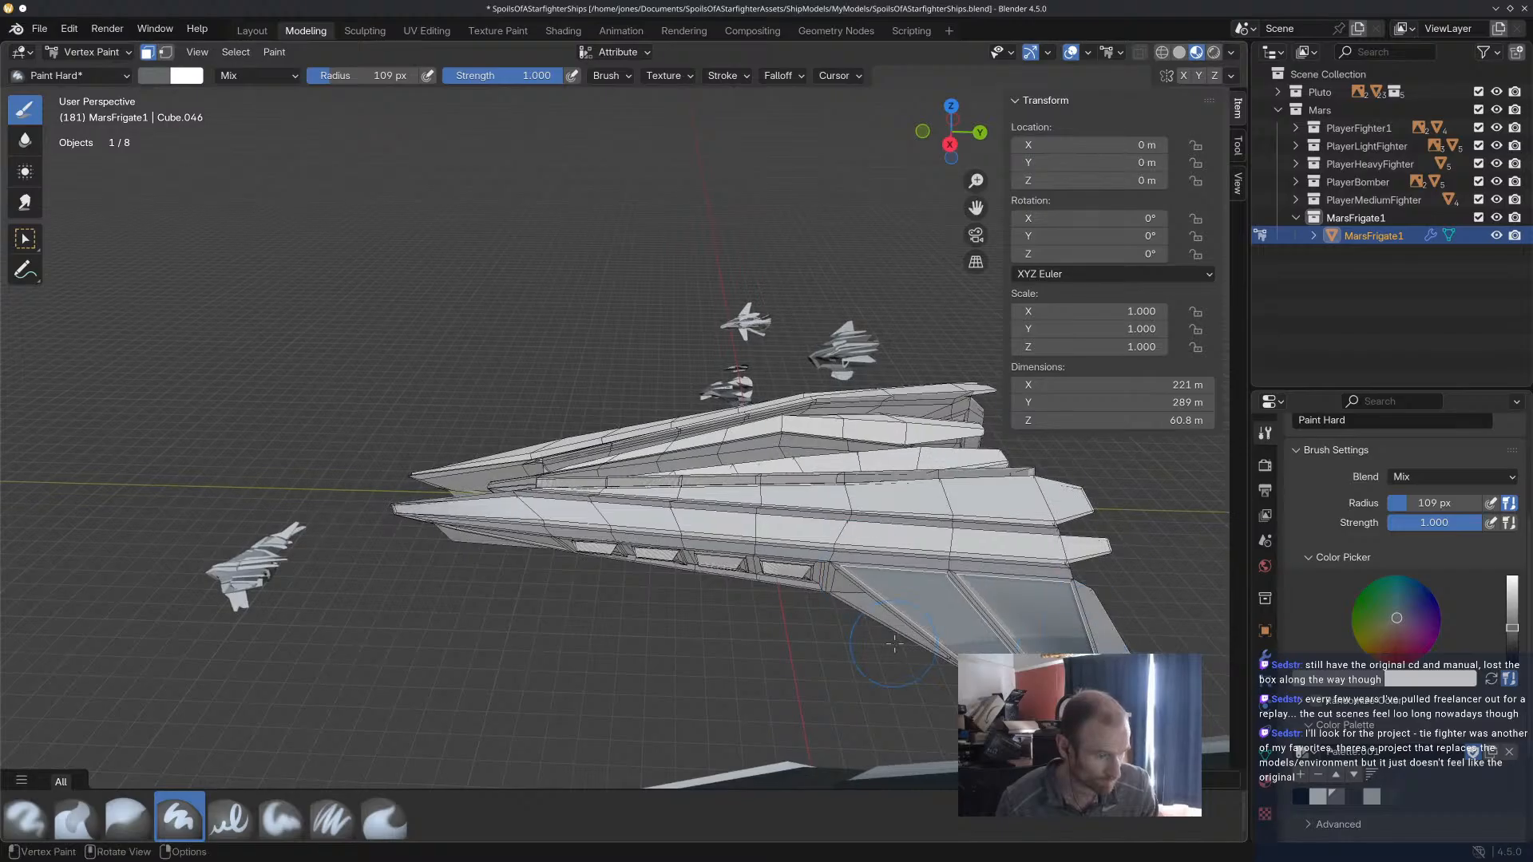
# Compare the frigate's paint scheme with the finished Mars fighters and inspect its bow from above.
pyautogui.moveTo(1180, 647)
pyautogui.mouseDown(button='middle')
pyautogui.moveTo(855, 558)
pyautogui.moveTo(694, 551)
pyautogui.moveTo(593, 505)
pyautogui.moveTo(582, 643)
pyautogui.moveTo(554, 694)
pyautogui.moveTo(633, 569)
pyautogui.moveTo(852, 504)
pyautogui.mouseUp(button='middle')
pyautogui.scroll(6, 408, 539)
pyautogui.keyDown('shift'); pyautogui.moveTo(607, 493); pyautogui.dragTo(745, 593, button='middle'); pyautogui.keyUp('shift')
pyautogui.scroll(3, 503, 276)
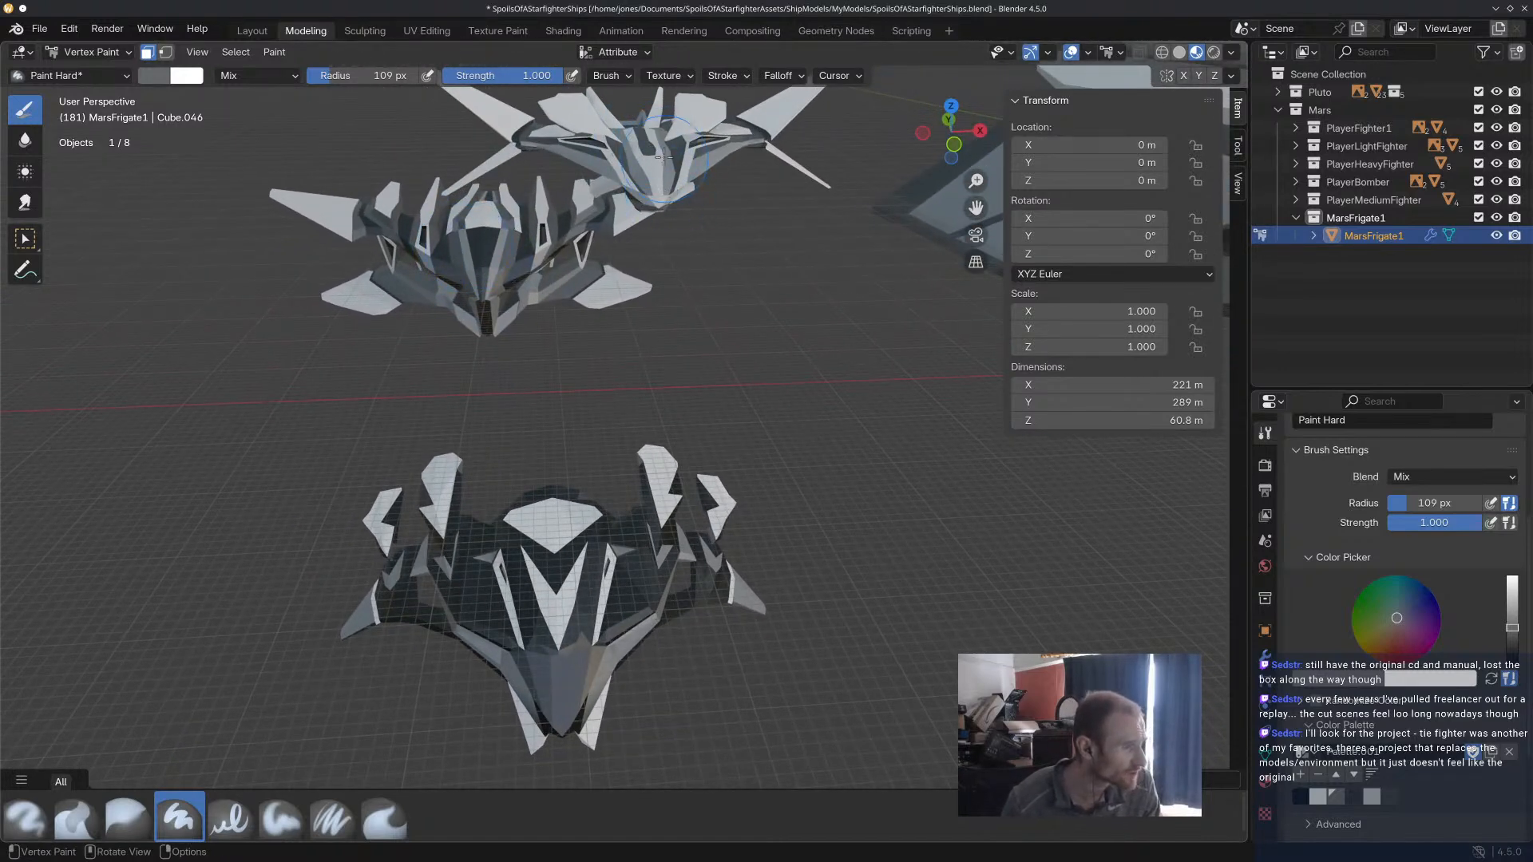
pyautogui.scroll(-6, 726, 405)
pyautogui.moveTo(726, 414); pyautogui.dragTo(890, 441, button='middle')
pyautogui.keyDown('shift'); pyautogui.moveTo(766, 441); pyautogui.dragTo(417, 418, button='middle'); pyautogui.keyUp('shift')
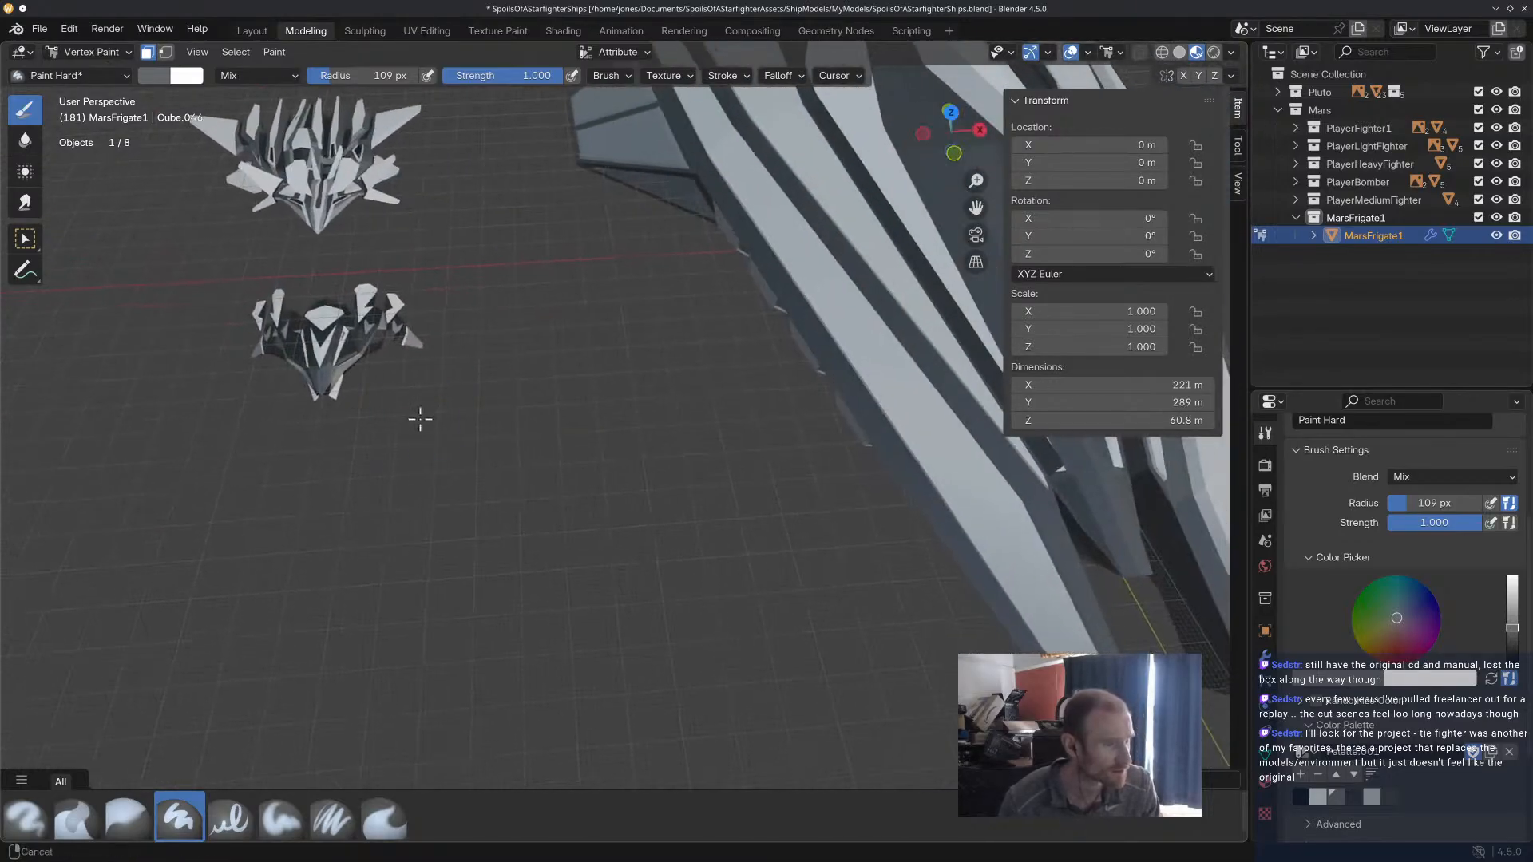
pyautogui.scroll(-5, 812, 386)
pyautogui.keyDown('shift'); pyautogui.moveTo(820, 385); pyautogui.dragTo(579, 399, button='middle'); pyautogui.keyUp('shift')
pyautogui.scroll(4, 659, 432)
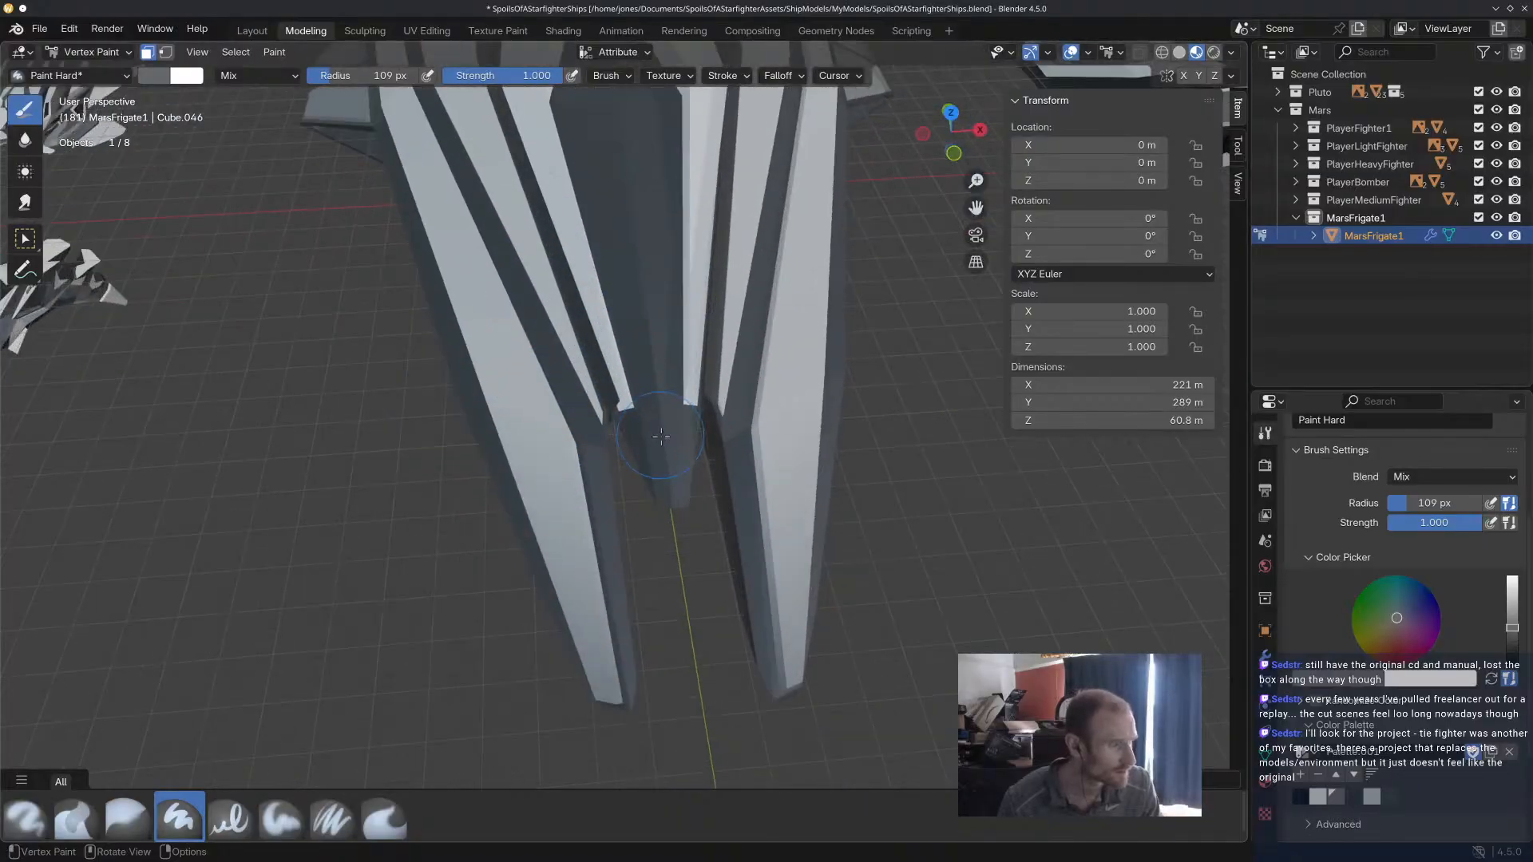
# Select the row of faces running down the centre of the frigate's upper hull.
pyautogui.keyDown('alt'); pyautogui.click(670, 434); pyautogui.keyUp('alt')
pyautogui.moveTo(670, 434); pyautogui.dragTo(665, 397, button='middle')
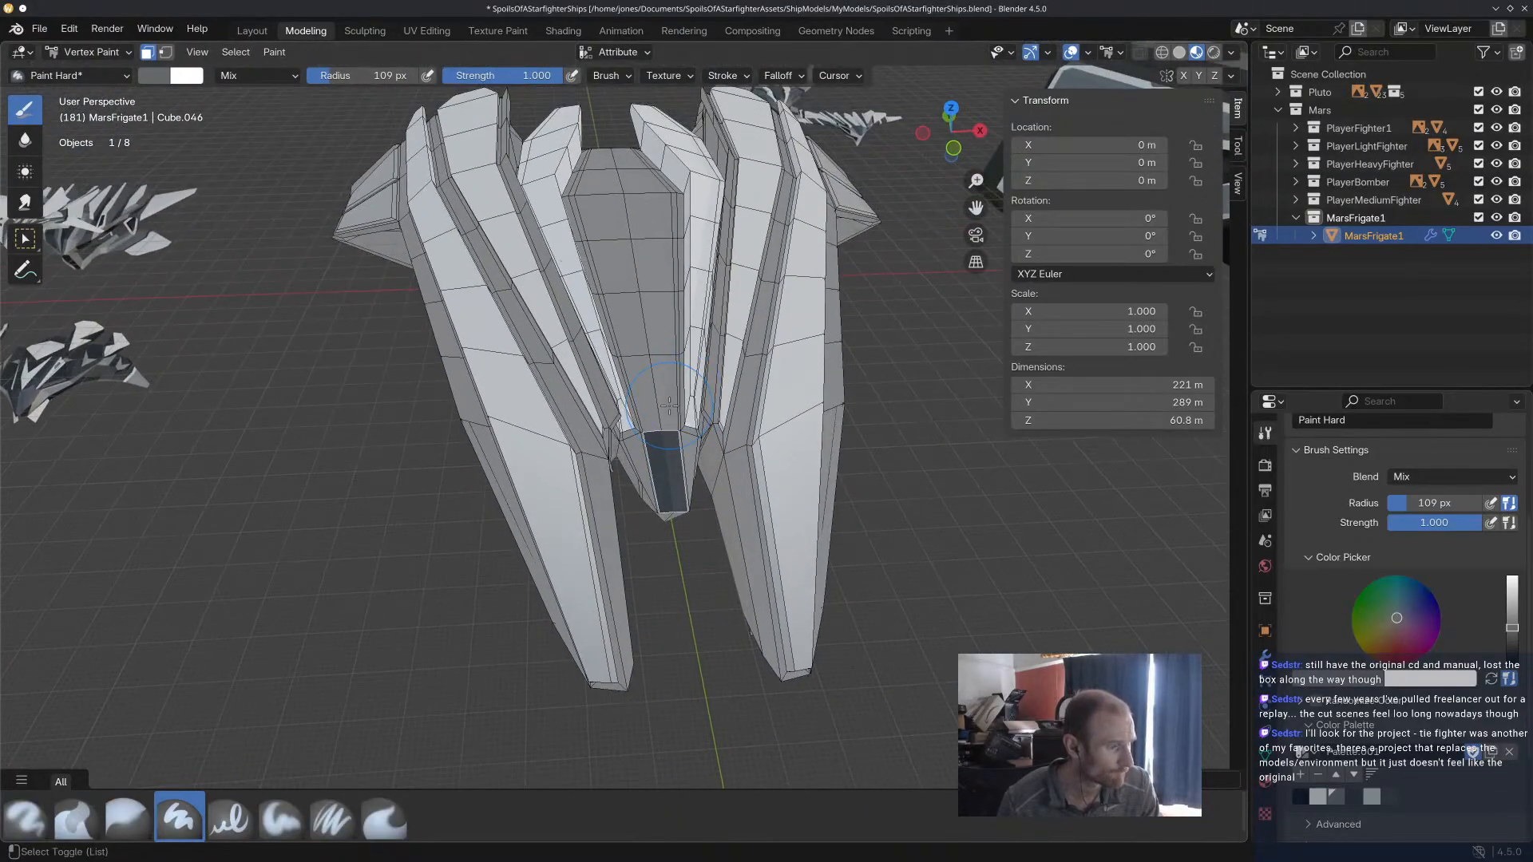
pyautogui.keyDown('alt'); pyautogui.keyDown('shift'); pyautogui.click(665, 396); pyautogui.keyUp('shift'); pyautogui.keyUp('alt')
pyautogui.keyDown('shift'); pyautogui.click(657, 327); pyautogui.keyUp('shift')
pyautogui.keyDown('shift'); pyautogui.click(659, 267); pyautogui.keyUp('shift')
pyautogui.keyDown('shift'); pyautogui.click(664, 216); pyautogui.keyUp('shift')
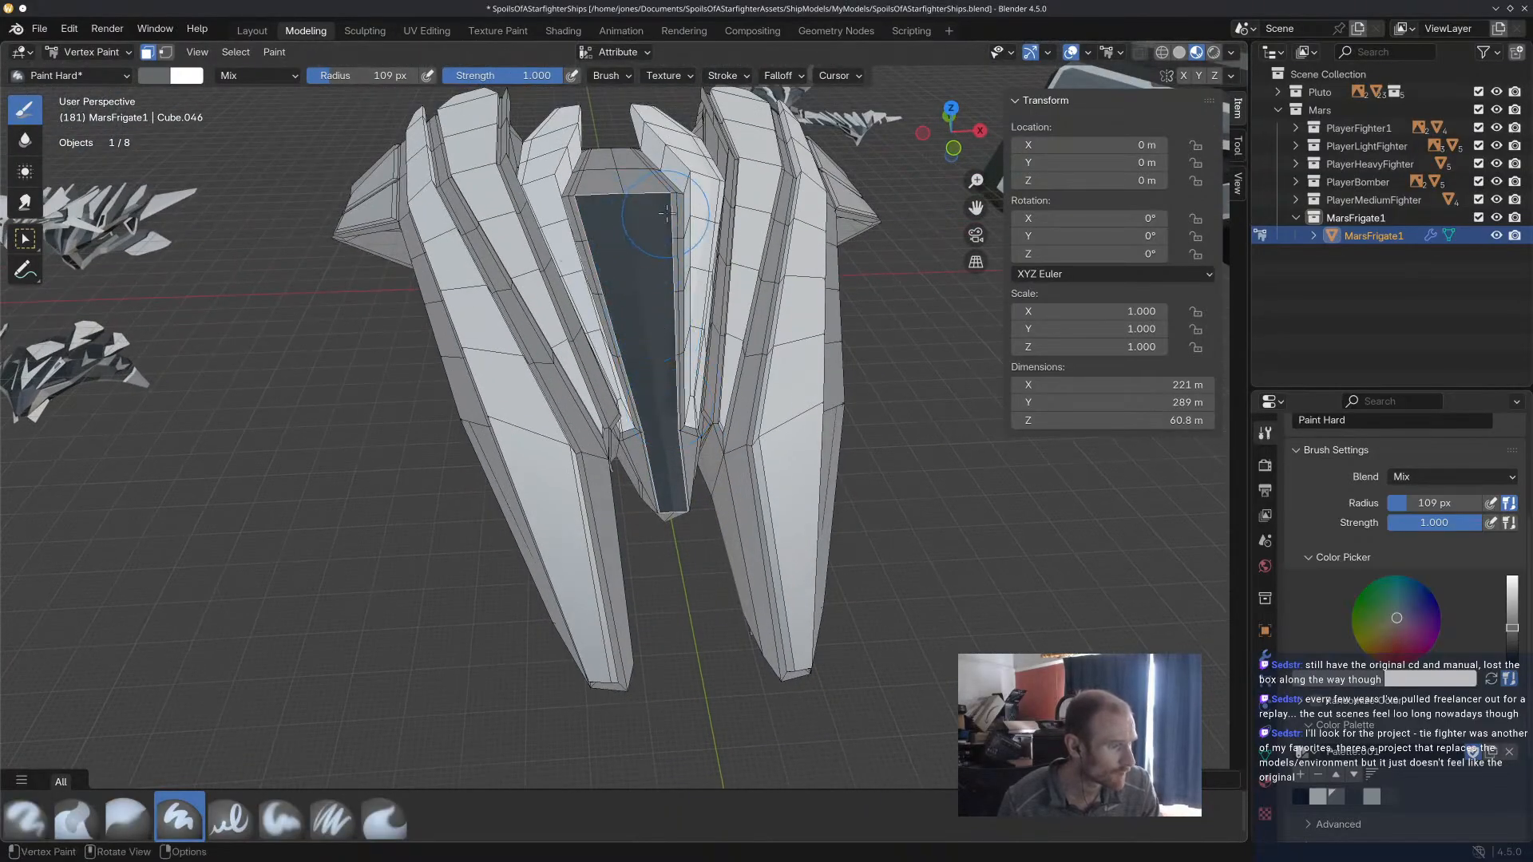
# Try to select the narrow strip faces bordering the centre hull one by one, undoing the wrong picks.
pyautogui.moveTo(671, 209); pyautogui.dragTo(680, 239)
pyautogui.hotkey('ctrl', 'z')
pyautogui.click(677, 220)
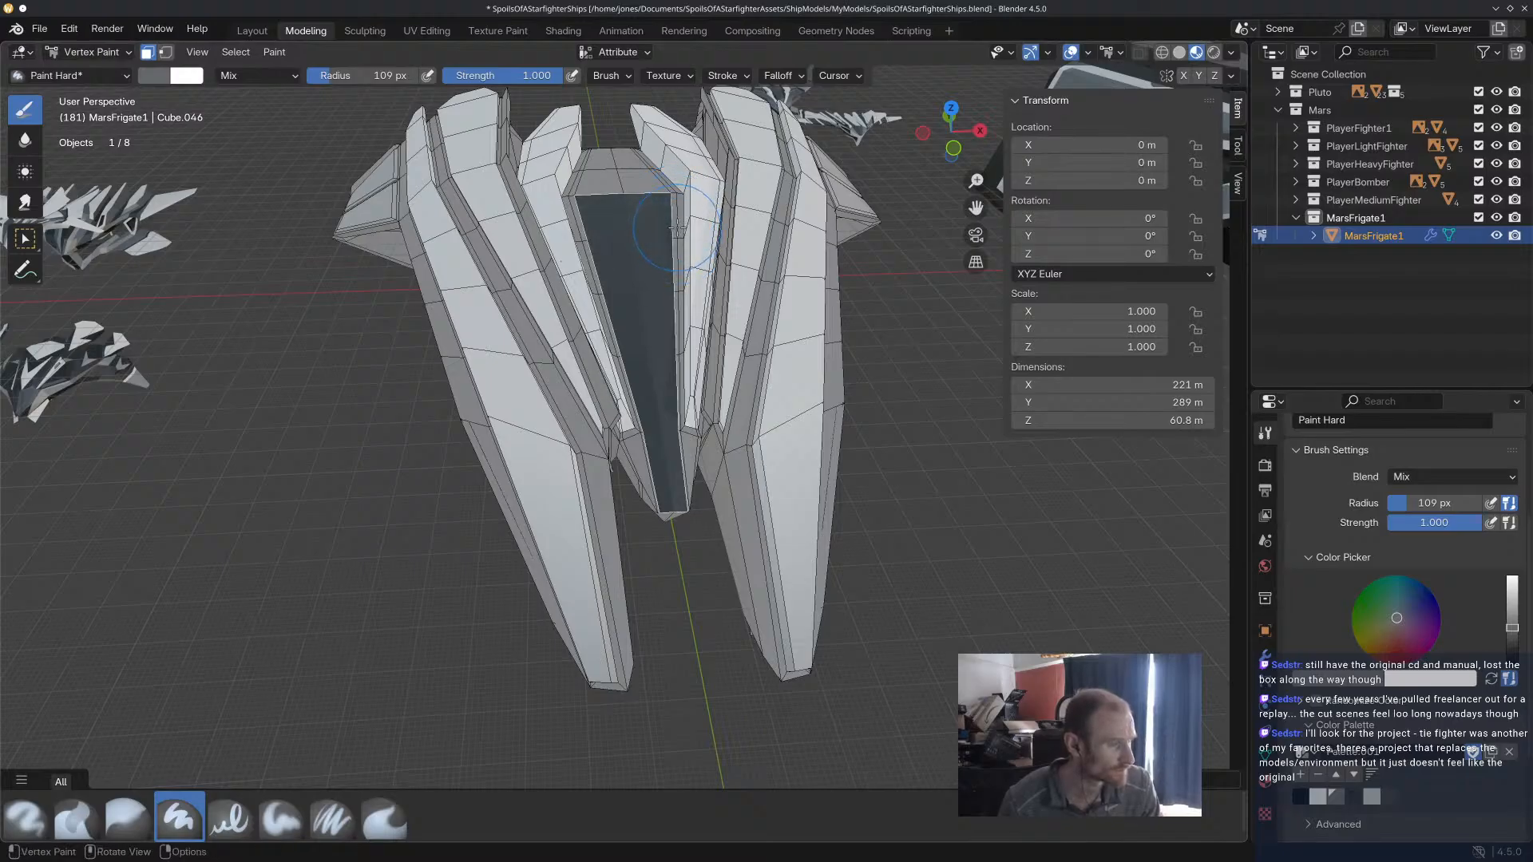
pyautogui.hotkey('shift', 'k')
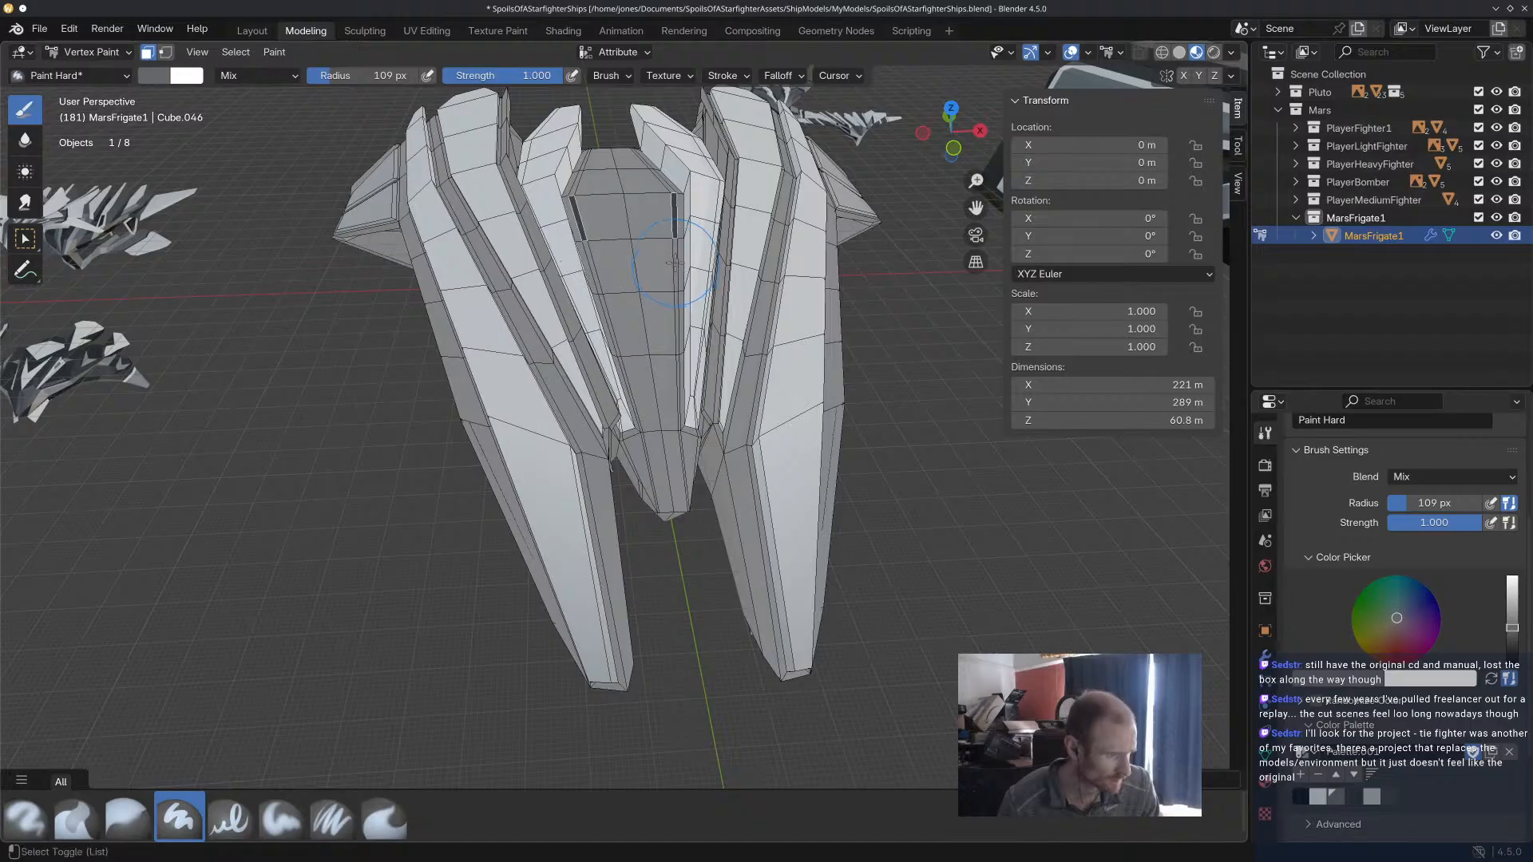
pyautogui.keyDown('alt'); pyautogui.keyDown('shift'); pyautogui.click(608, 324); pyautogui.keyUp('shift'); pyautogui.keyUp('alt')
pyautogui.hotkey('ctrl', 'z')
pyautogui.hotkey('ctrl', 'z')
pyautogui.hotkey('ctrl', 'z')
pyautogui.hotkey('ctrl', 'z')
pyautogui.hotkey('ctrl', 'z')
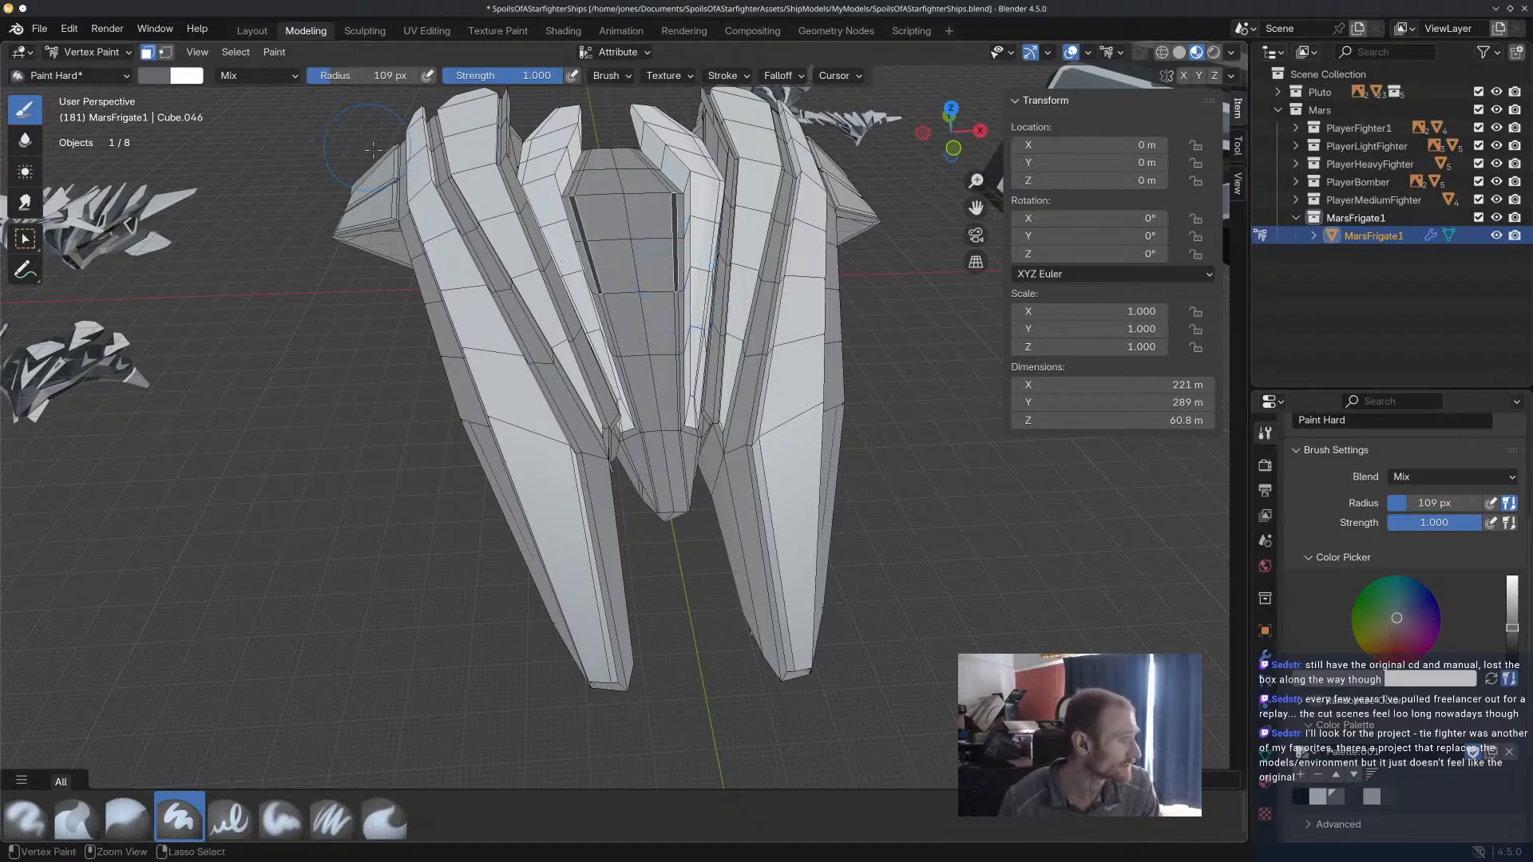
# Switch the frigate to Edit Mode and clear its face selection.
pyautogui.click(95, 53)
pyautogui.click(80, 85)
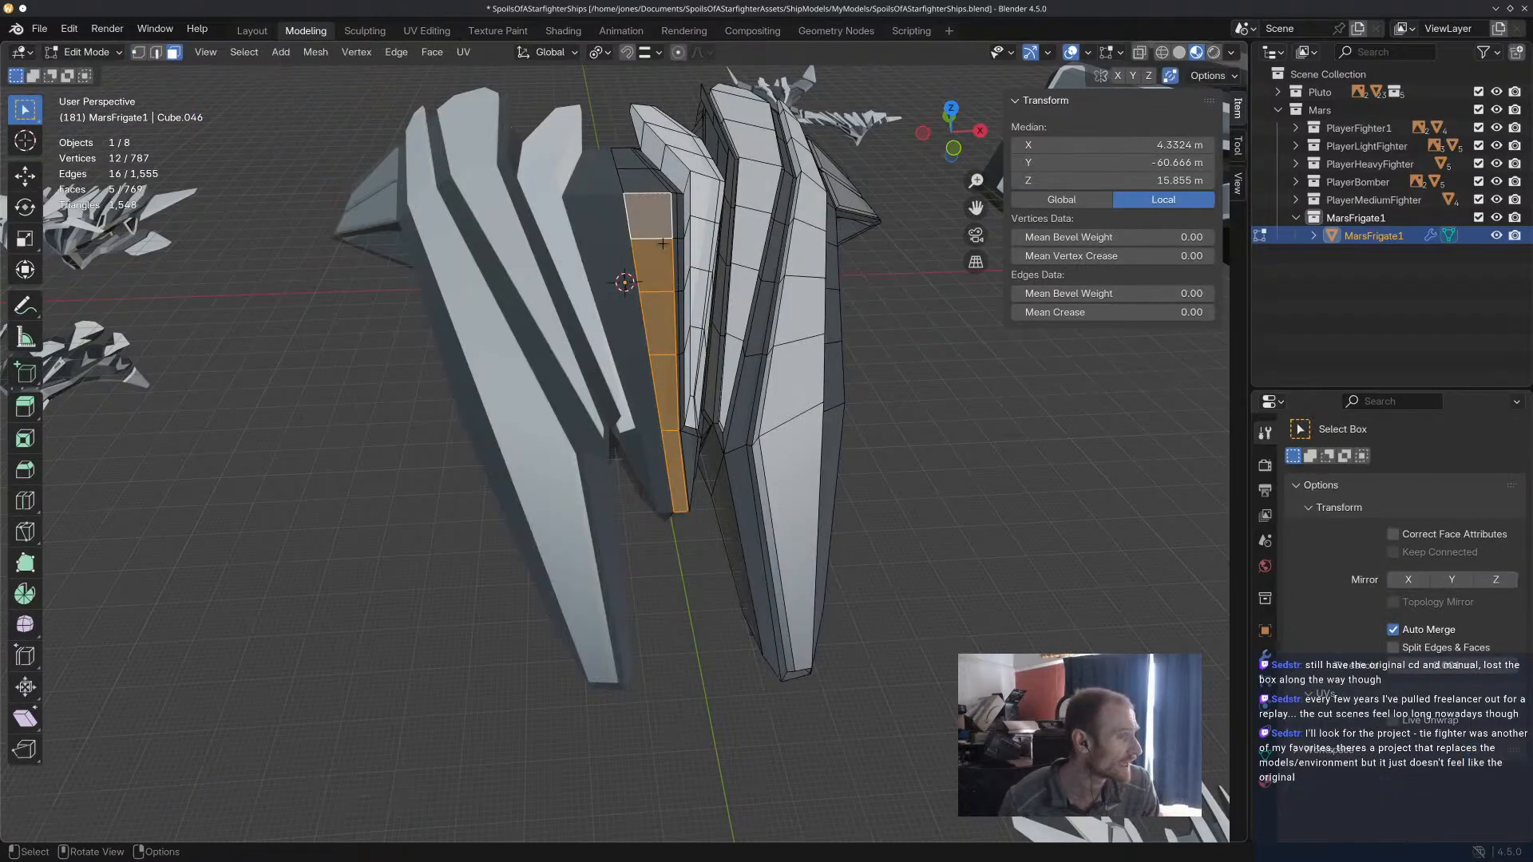
pyautogui.click(674, 233)
pyautogui.keyDown('alt'); pyautogui.click(676, 230); pyautogui.keyUp('alt')
pyautogui.hotkey('ctrl', 'z')
pyautogui.hotkey('alt', 'a')
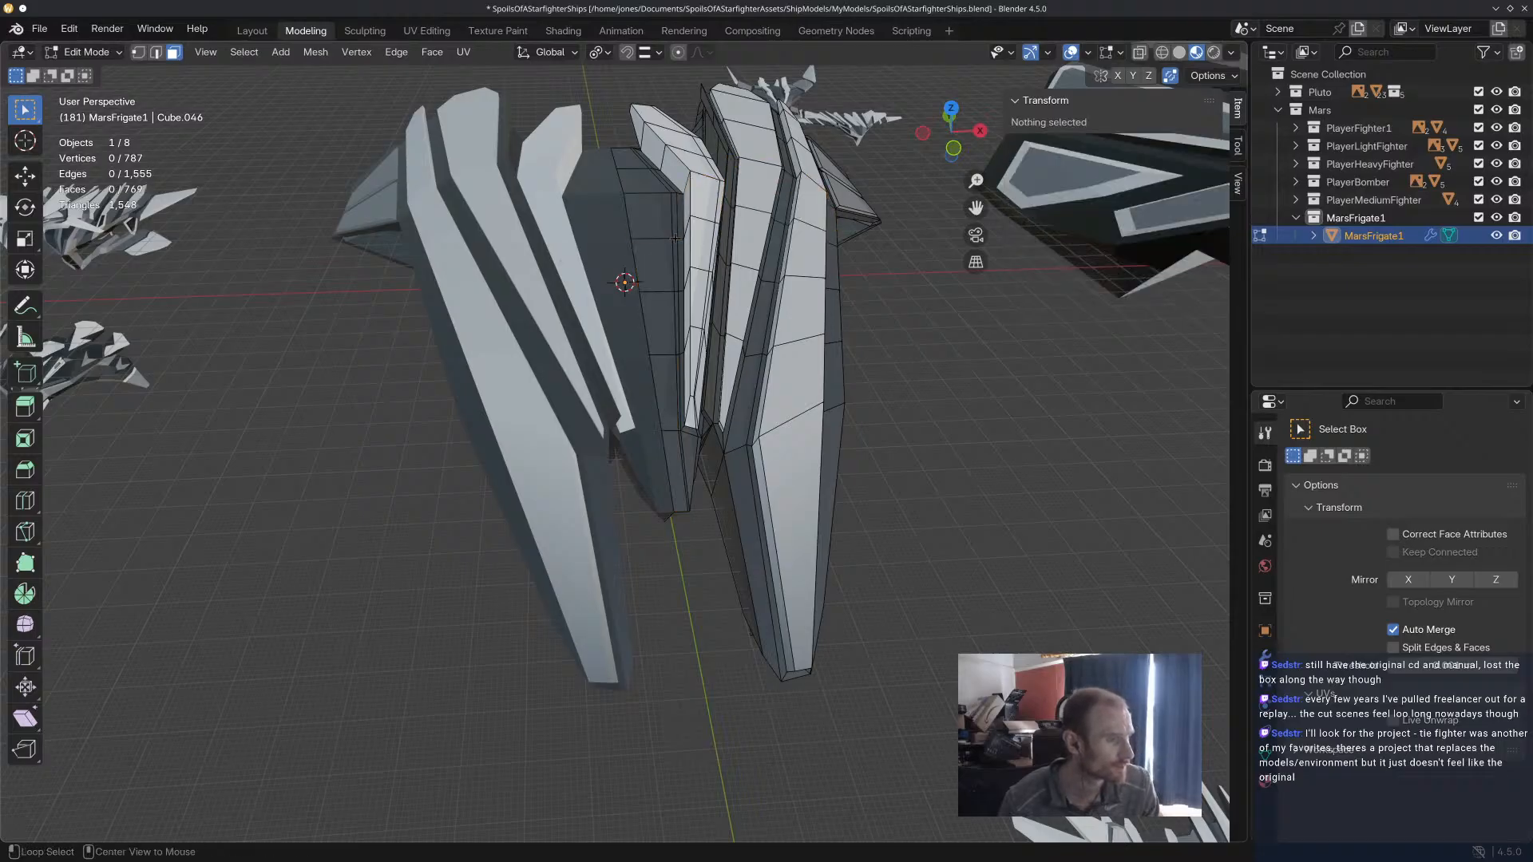
# Select the whole loop of thin faces bordering the centre hull and return to Vertex Paint mode.
pyautogui.keyDown('alt'); pyautogui.click(675, 238); pyautogui.keyUp('alt')
pyautogui.moveTo(700, 312); pyautogui.dragTo(697, 310, button='middle')
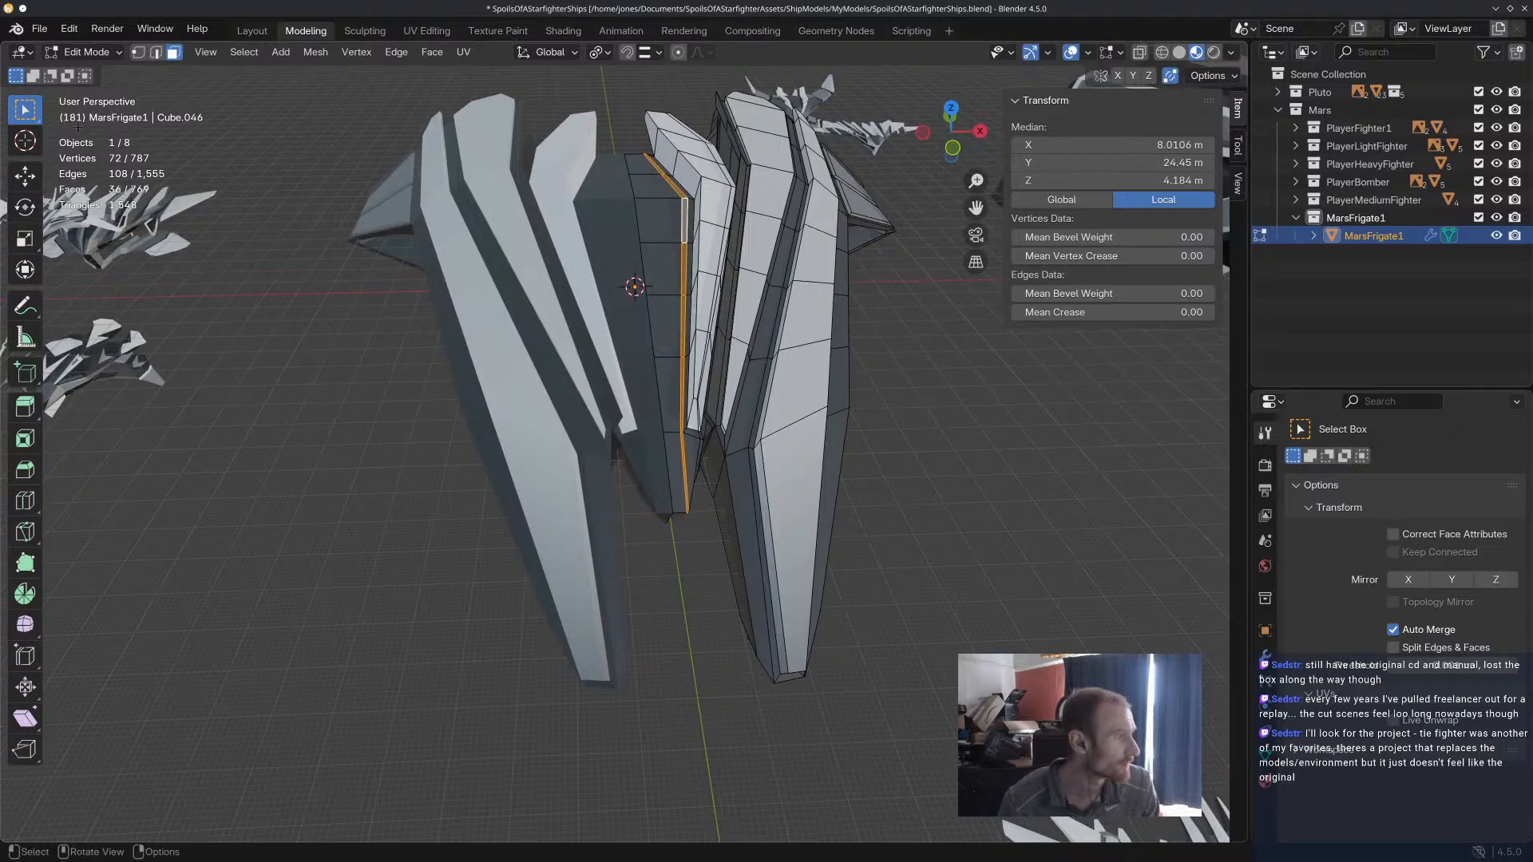
pyautogui.click(100, 52)
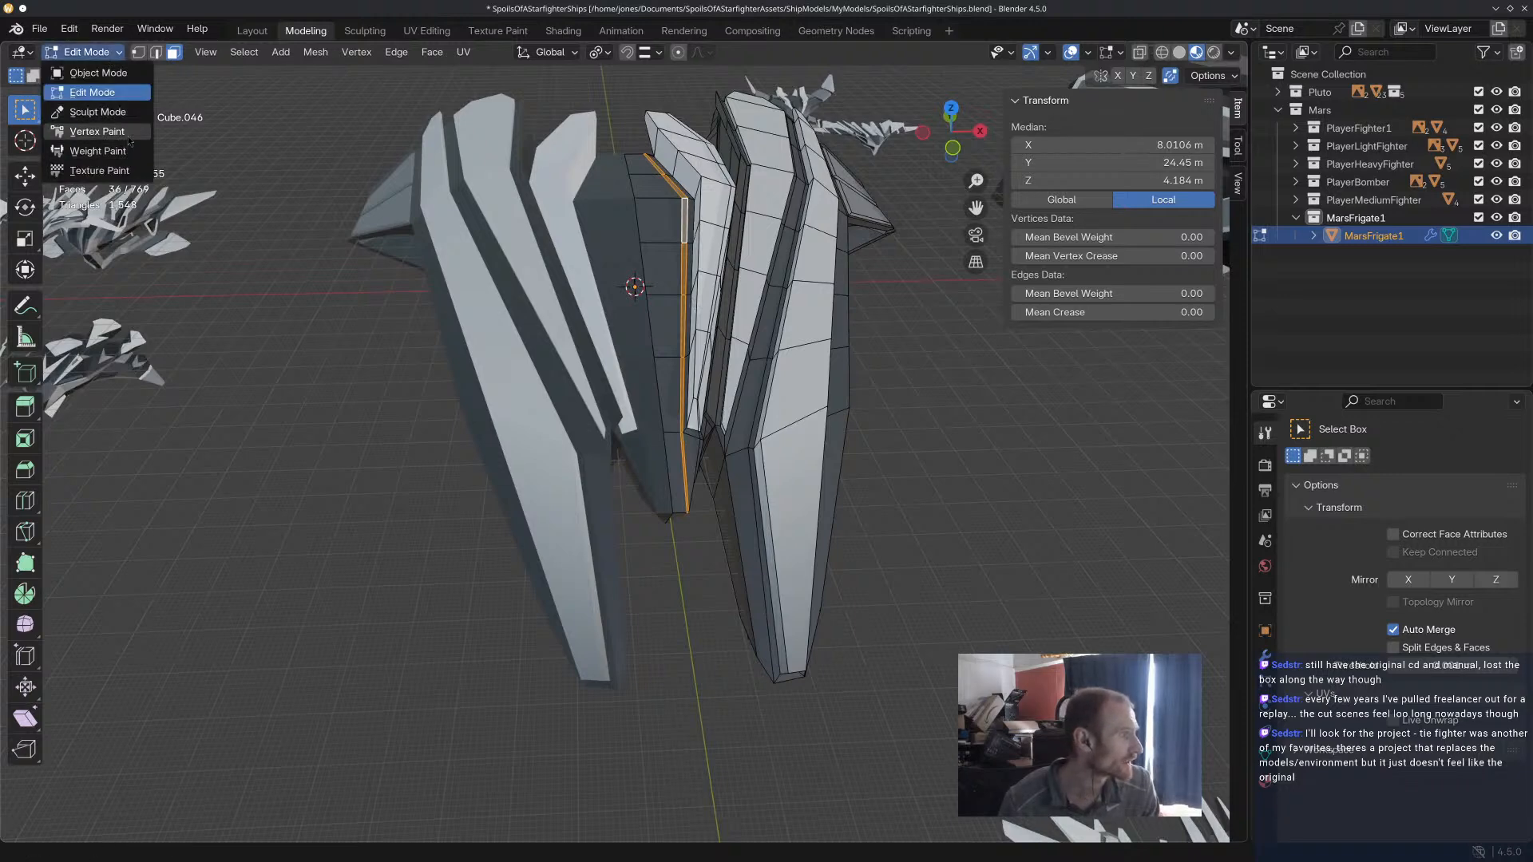
pyautogui.click(96, 131)
# Examine the frigate's centre hull trim from above and its stern from behind.
pyautogui.moveTo(761, 345)
pyautogui.mouseDown()
pyautogui.moveTo(643, 328)
pyautogui.moveTo(624, 210)
pyautogui.mouseUp()
pyautogui.moveTo(675, 415); pyautogui.dragTo(733, 305, button='middle')
pyautogui.moveTo(758, 558)
pyautogui.mouseDown(button='middle')
pyautogui.moveTo(794, 602)
pyautogui.moveTo(760, 654)
pyautogui.moveTo(775, 515)
pyautogui.moveTo(765, 574)
pyautogui.mouseUp(button='middle')
pyautogui.scroll(4, 764, 423)
pyautogui.scroll(-6, 789, 402)
pyautogui.scroll(1, 792, 402)
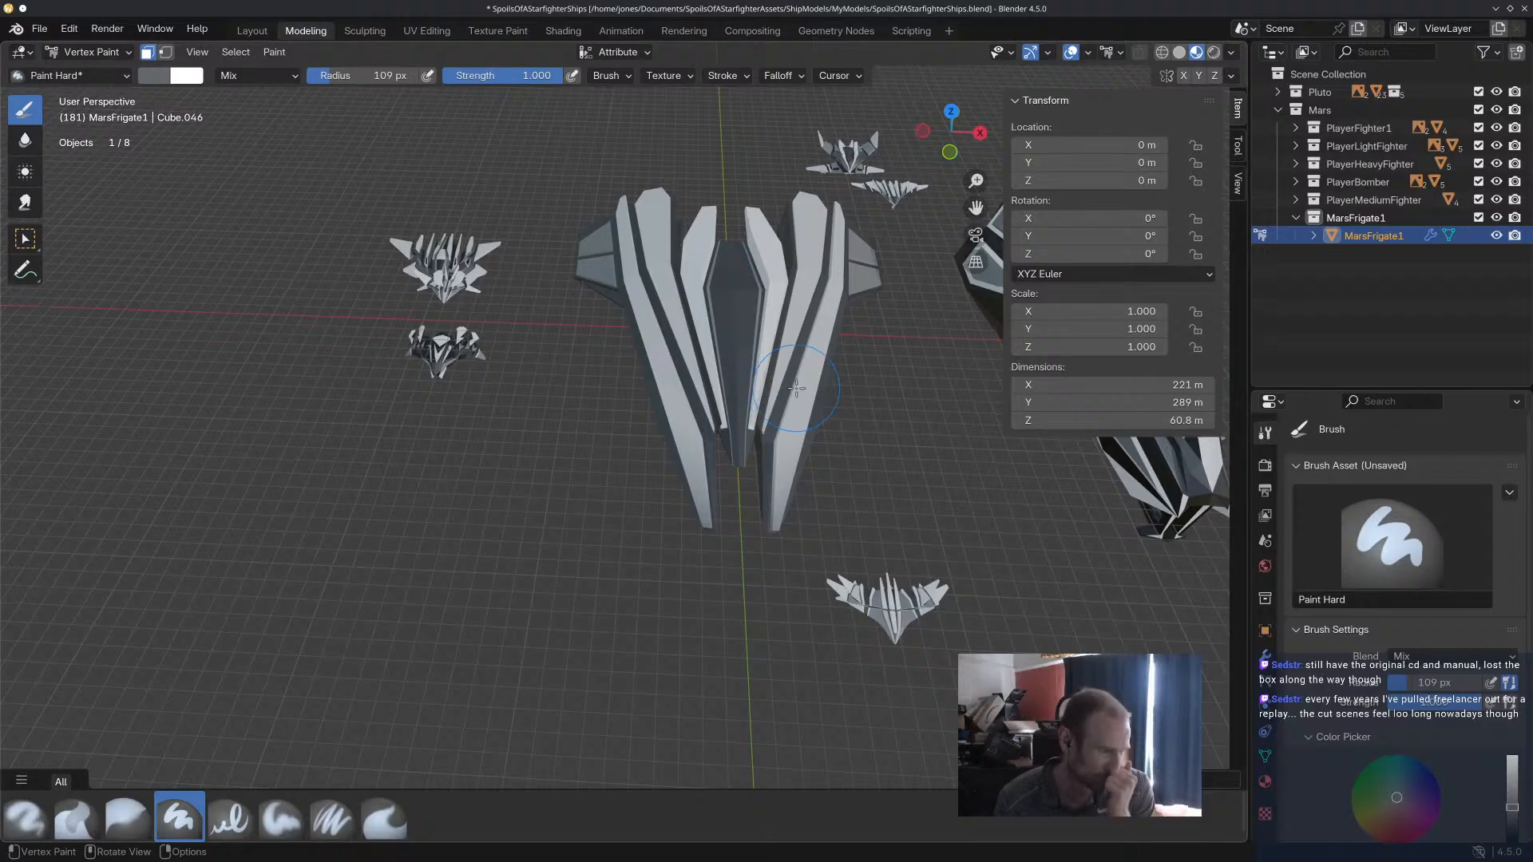
pyautogui.scroll(6, 812, 368)
pyautogui.scroll(-3, 812, 356)
pyautogui.moveTo(811, 356)
pyautogui.mouseDown(button='middle')
pyautogui.moveTo(791, 303)
pyautogui.moveTo(797, 263)
pyautogui.moveTo(644, 271)
pyautogui.moveTo(794, 319)
pyautogui.moveTo(679, 385)
pyautogui.moveTo(655, 376)
pyautogui.moveTo(684, 369)
pyautogui.moveTo(637, 356)
pyautogui.moveTo(665, 364)
pyautogui.moveTo(672, 409)
pyautogui.moveTo(668, 395)
pyautogui.mouseUp(button='middle')
pyautogui.scroll(5, 603, 357)
pyautogui.scroll(-6, 665, 364)
pyautogui.scroll(5, 767, 417)
pyautogui.moveTo(823, 528); pyautogui.dragTo(700, 465, button='middle')
pyautogui.moveTo(352, 387)
pyautogui.mouseDown()
pyautogui.moveTo(428, 394)
pyautogui.moveTo(469, 367)
pyautogui.moveTo(613, 382)
pyautogui.mouseUp()
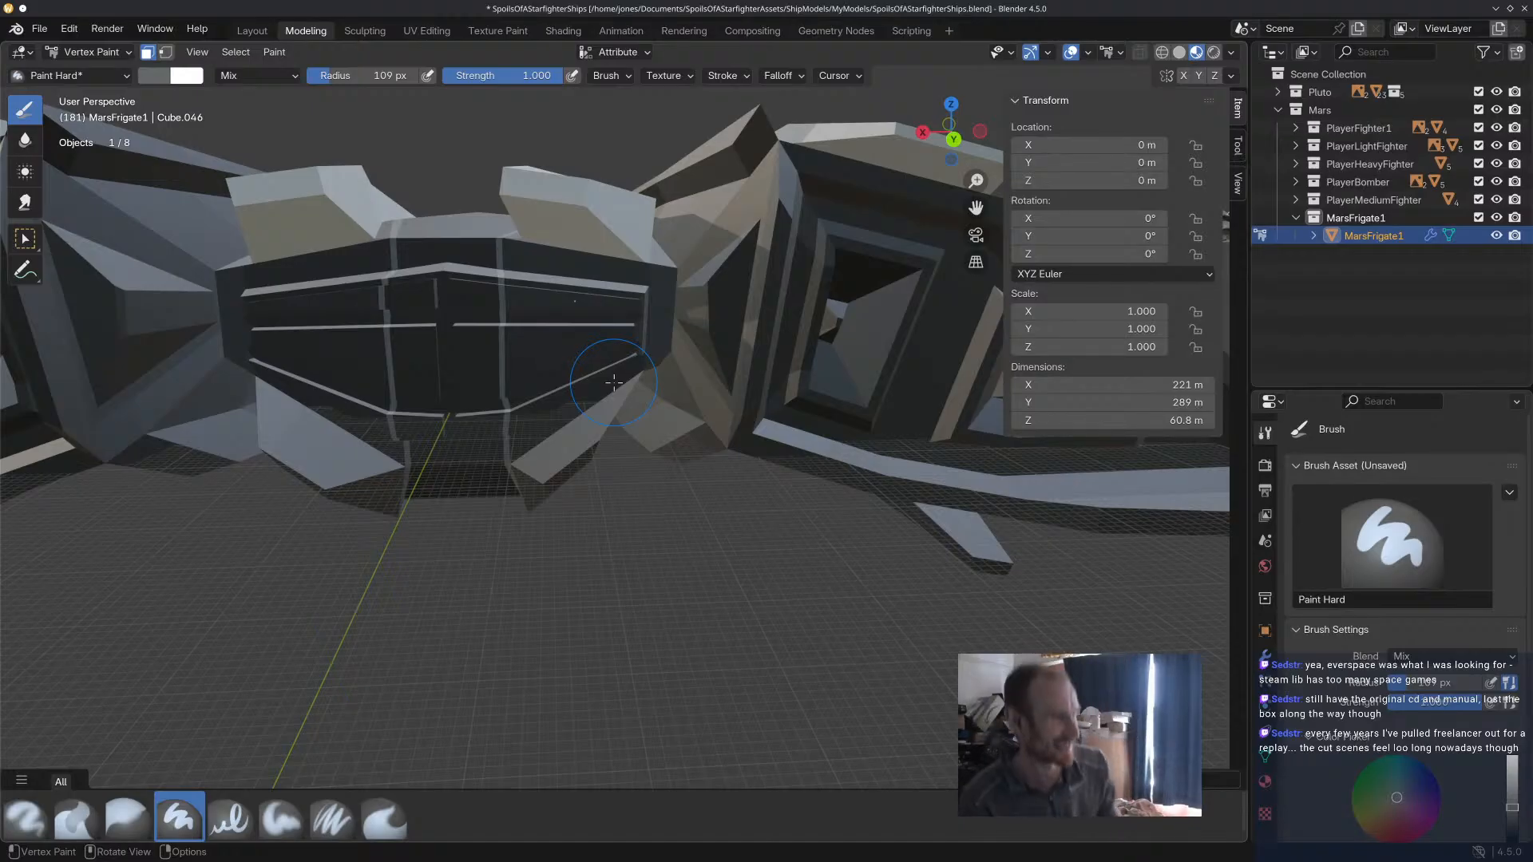
# Select the thin vertical strip faces on the upper part of the frigate's stern.
pyautogui.moveTo(631, 343)
pyautogui.mouseDown(button='middle')
pyautogui.moveTo(657, 362)
pyautogui.moveTo(543, 380)
pyautogui.mouseUp(button='middle')
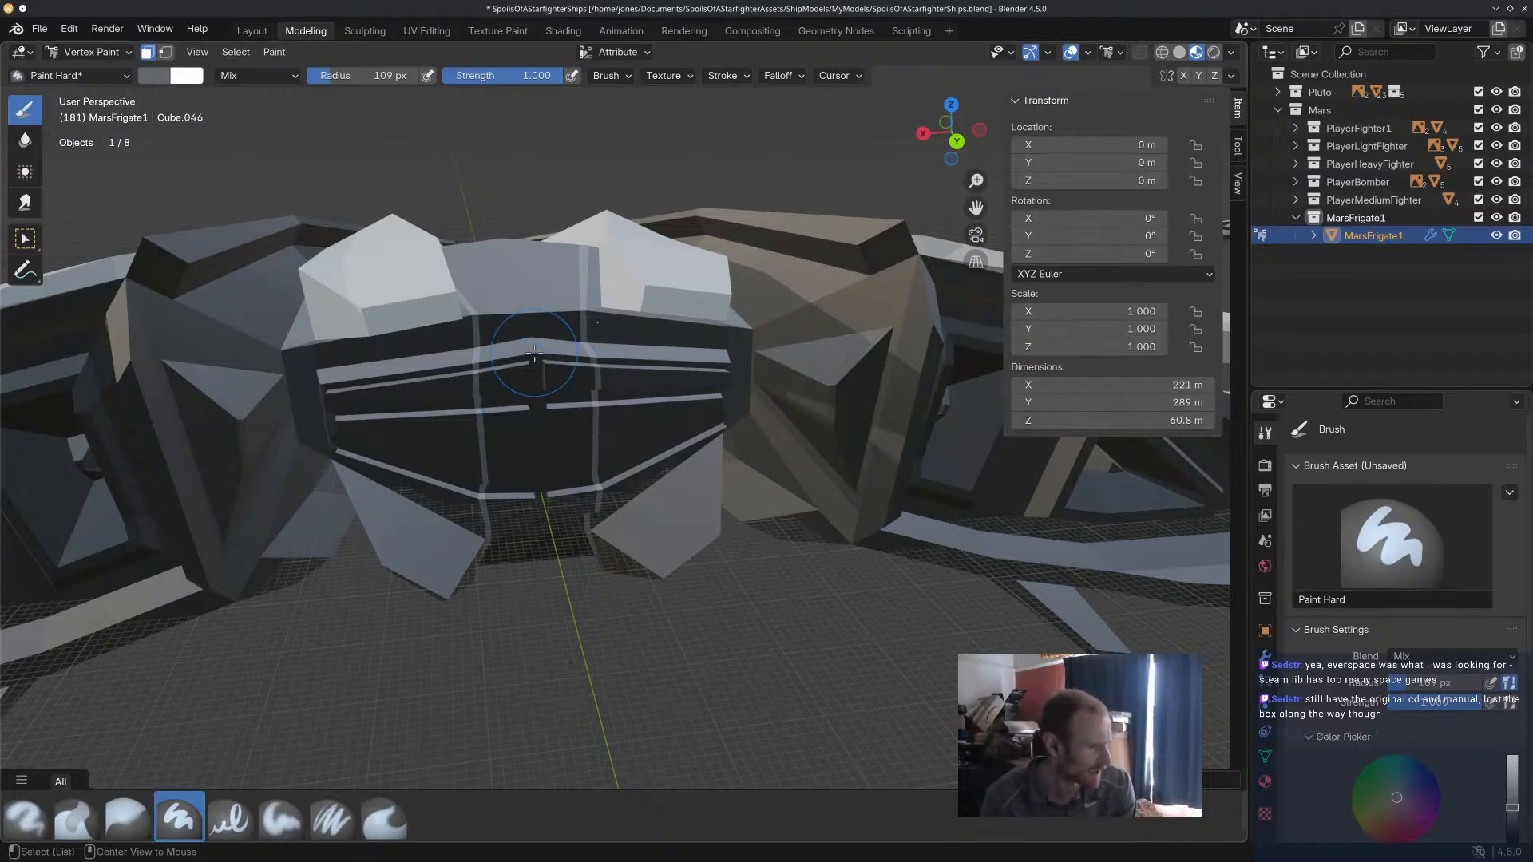
pyautogui.keyDown('alt'); pyautogui.click(479, 342); pyautogui.keyUp('alt')
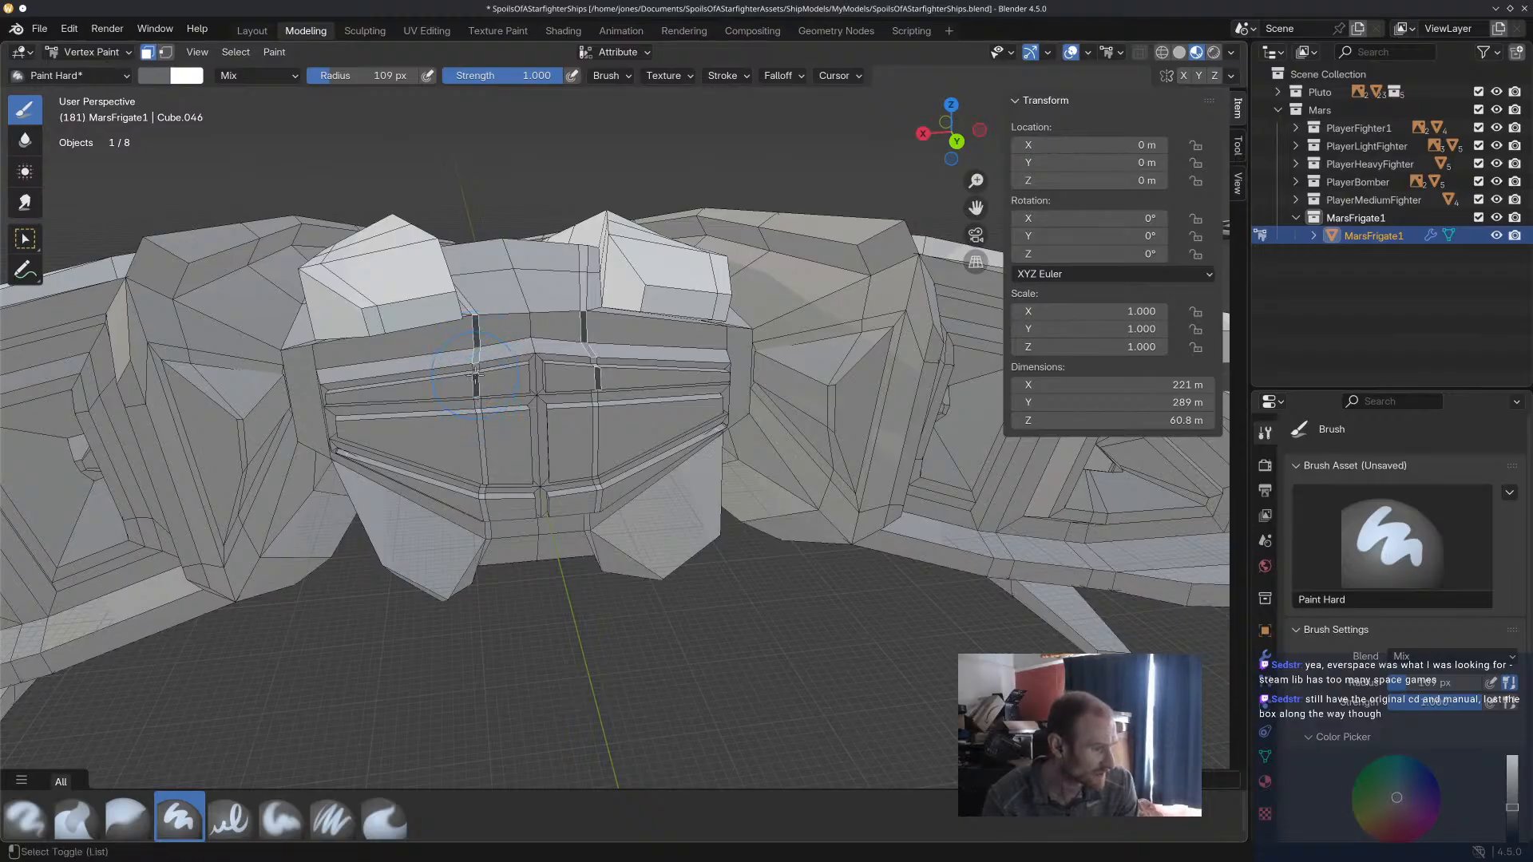
pyautogui.moveTo(476, 365); pyautogui.dragTo(487, 337, button='middle')
pyautogui.keyDown('shift'); pyautogui.moveTo(487, 337); pyautogui.dragTo(500, 224, button='middle'); pyautogui.keyUp('shift')
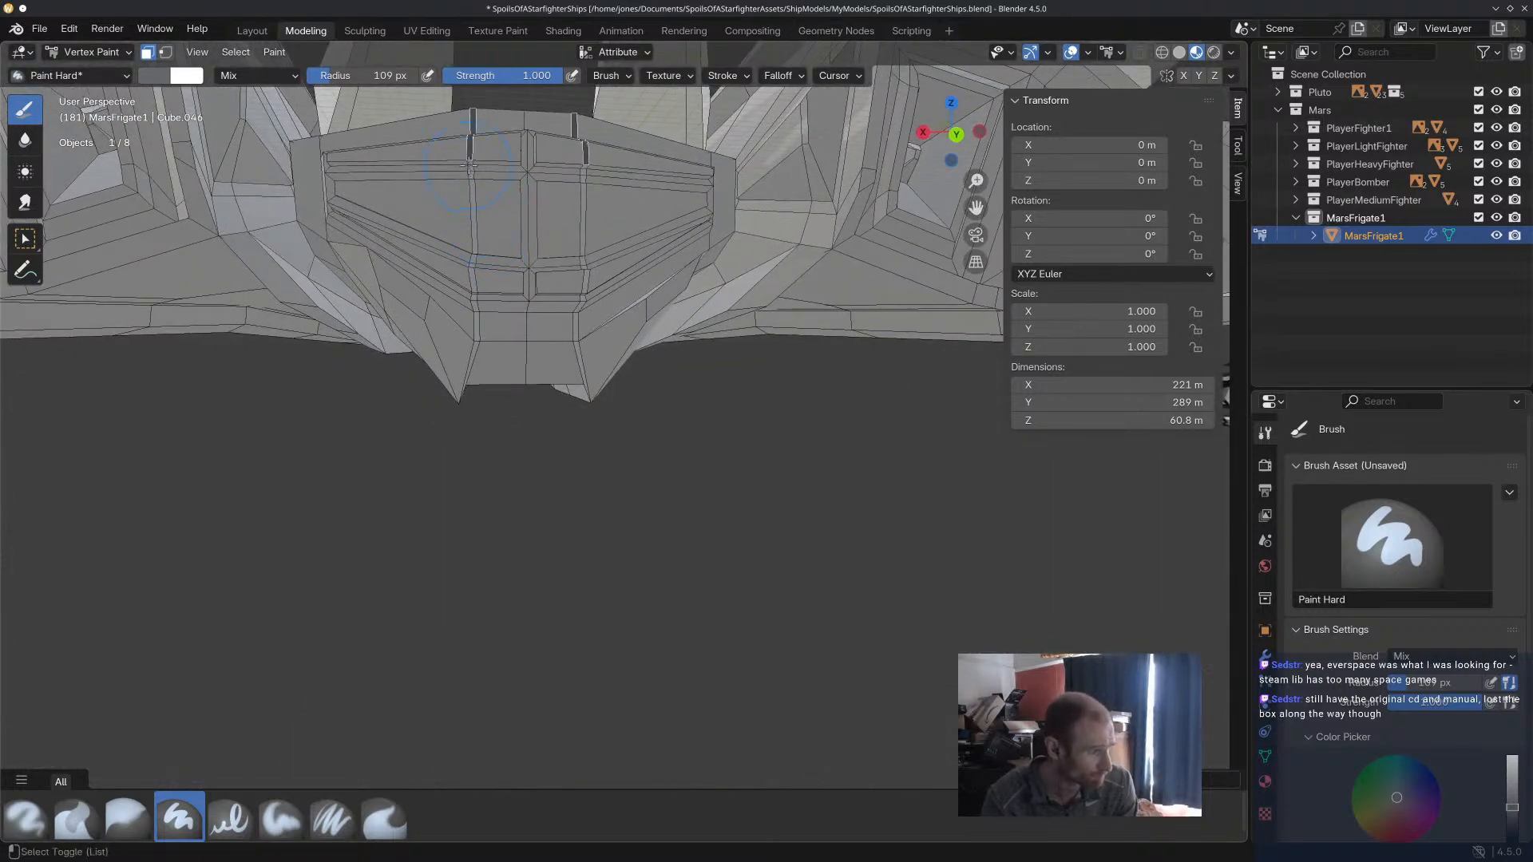
pyautogui.keyDown('shift'); pyautogui.moveTo(477, 182); pyautogui.dragTo(495, 377, button='middle'); pyautogui.keyUp('shift')
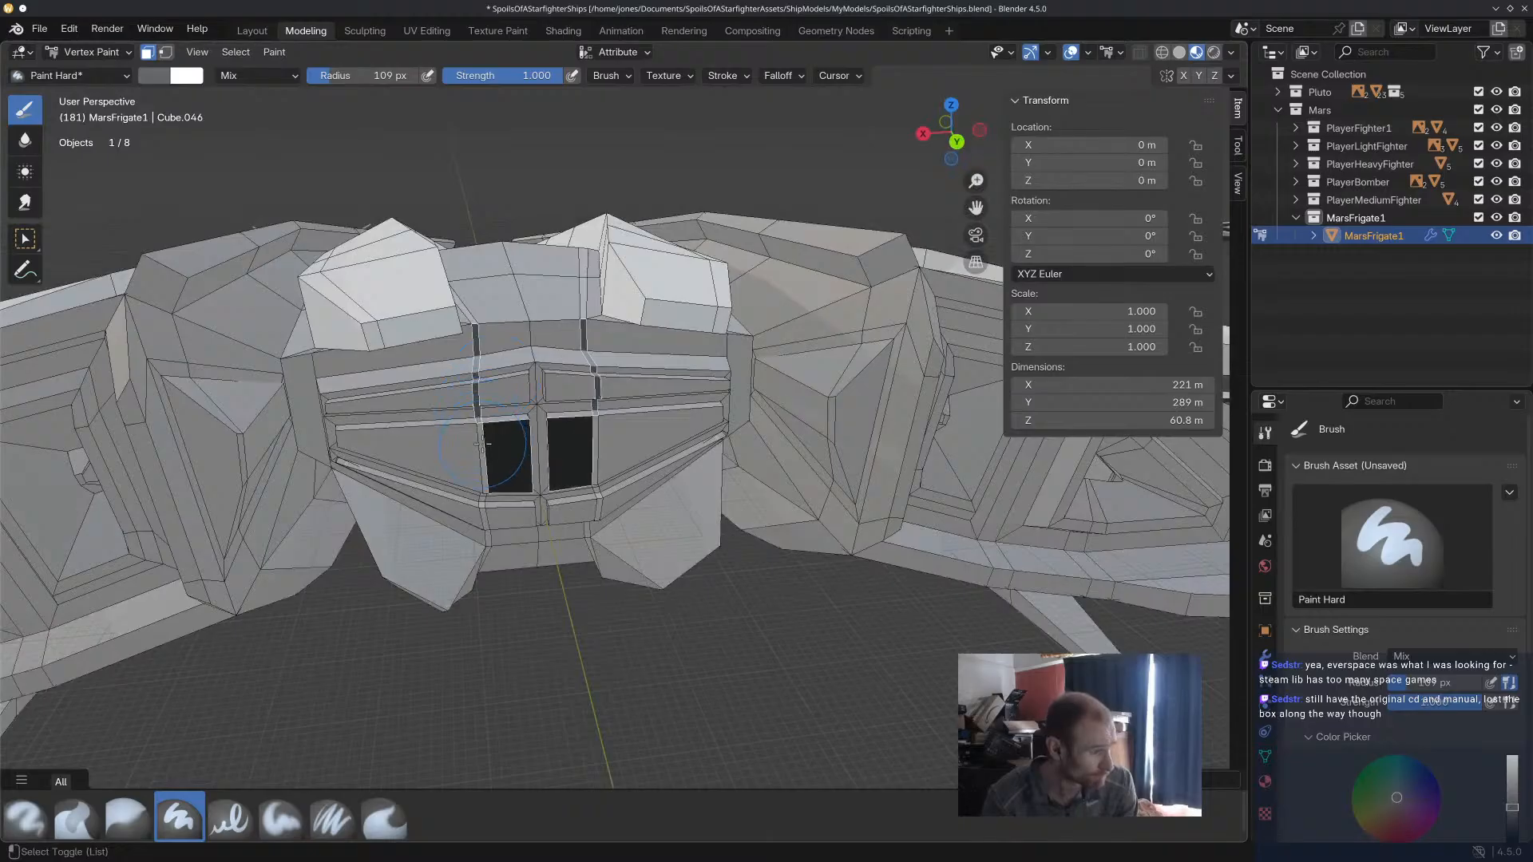
# Extend the strip selection down to the stern's lower edge, undoing the stray pick of the sloped underside face.
pyautogui.moveTo(484, 437); pyautogui.dragTo(478, 171, button='middle')
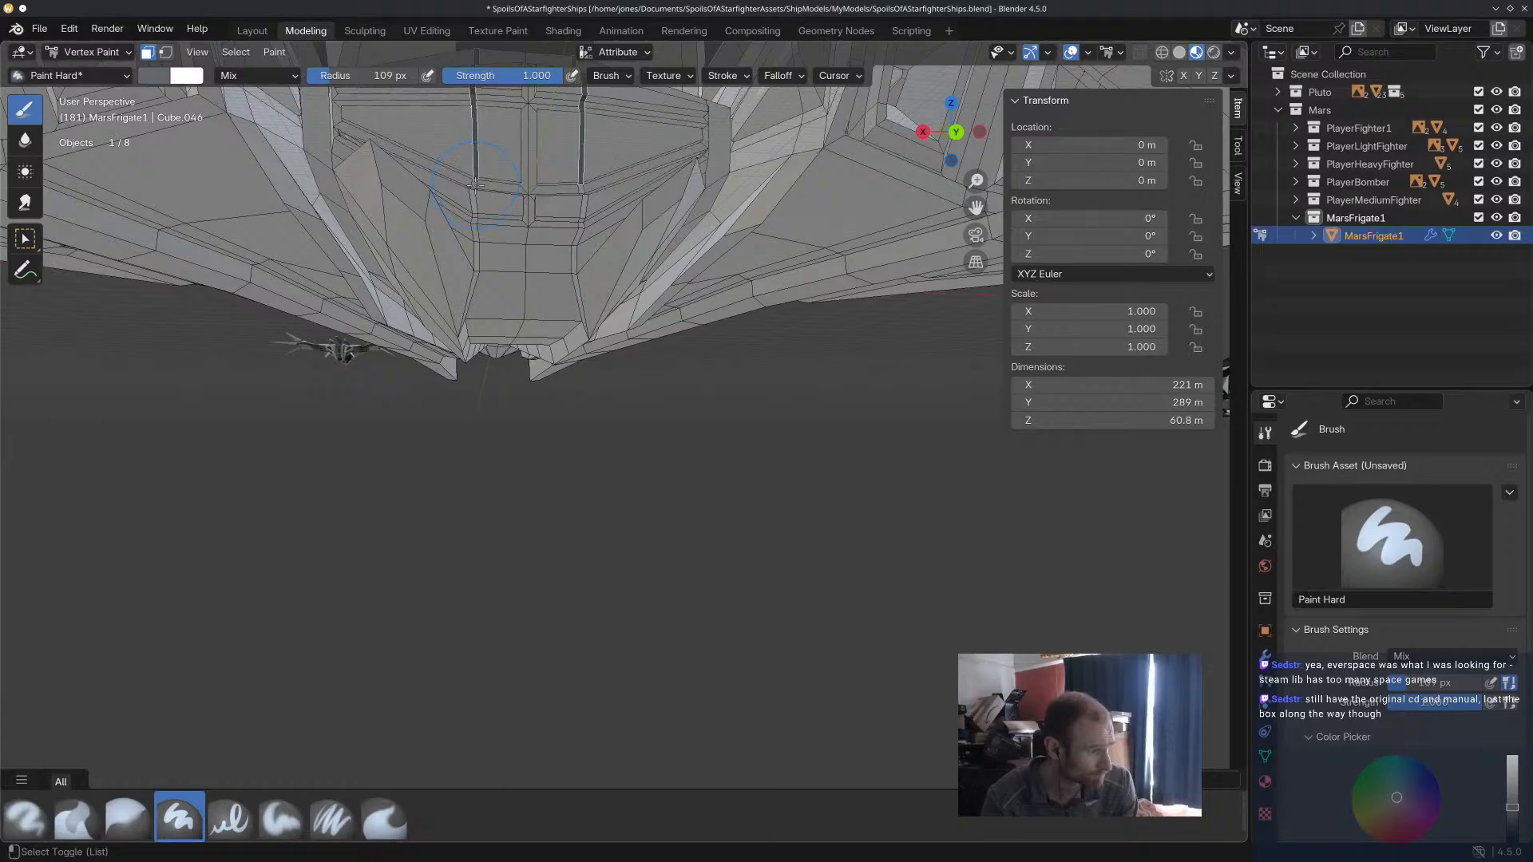
pyautogui.moveTo(476, 188)
pyautogui.mouseDown(button='middle')
pyautogui.moveTo(559, 239)
pyautogui.moveTo(507, 255)
pyautogui.mouseUp(button='middle')
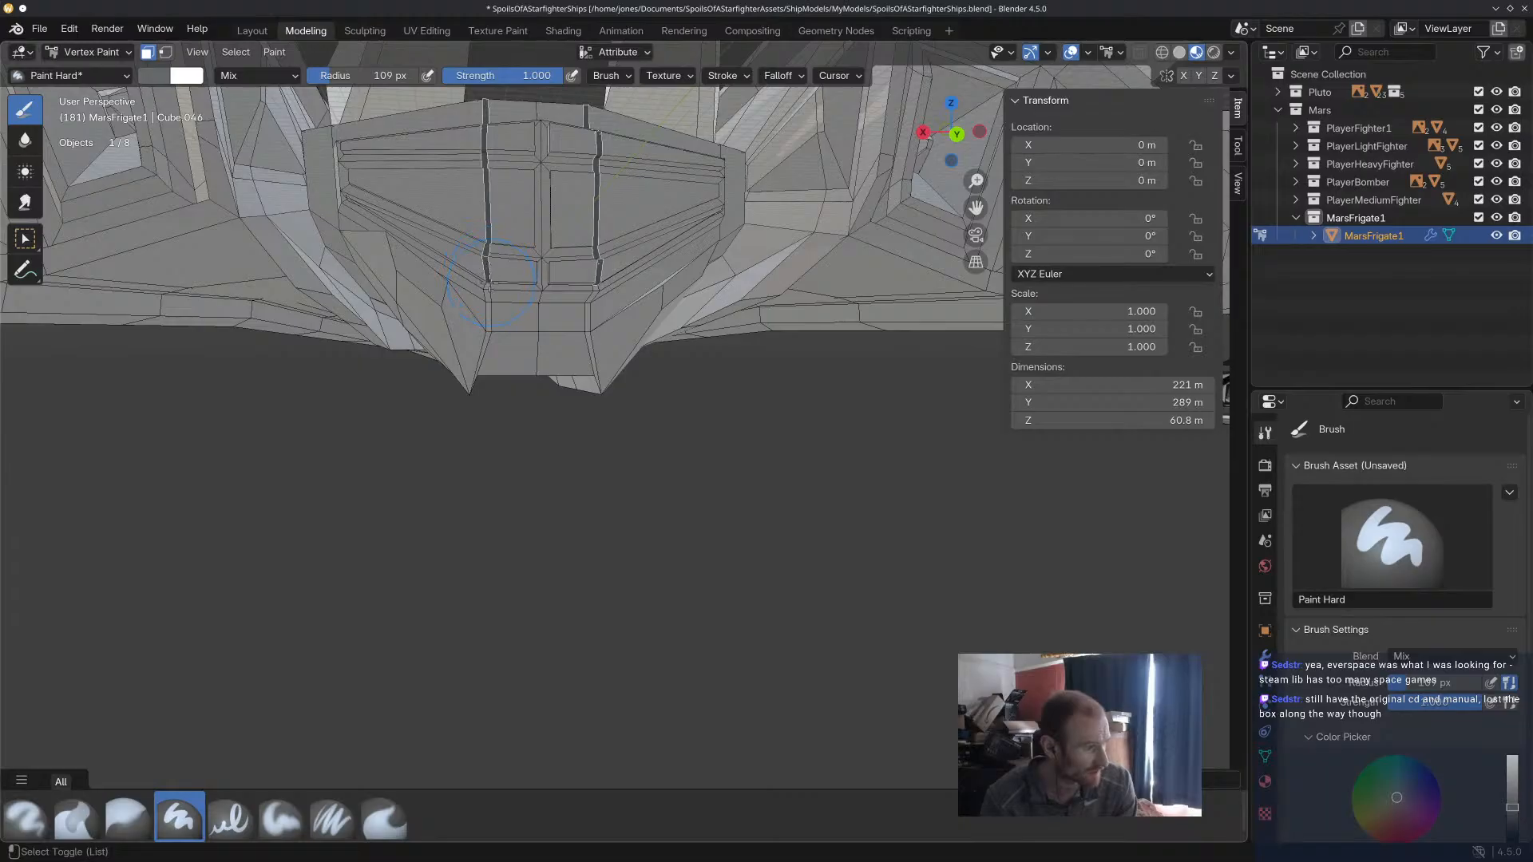
pyautogui.click(491, 318)
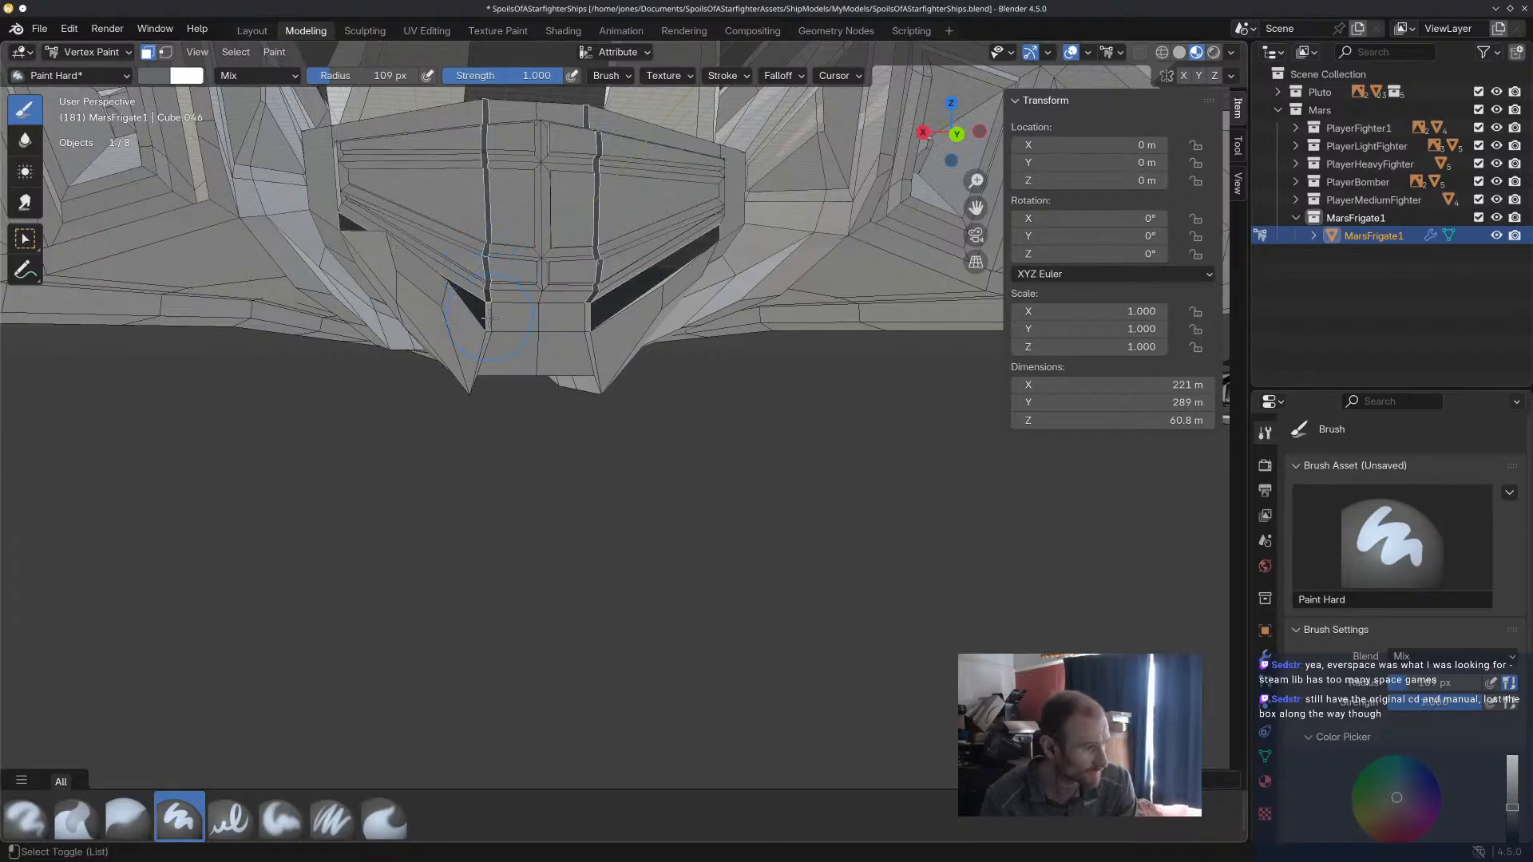
pyautogui.hotkey('ctrl', 'z')
pyautogui.moveTo(481, 316); pyautogui.dragTo(508, 356, button='middle')
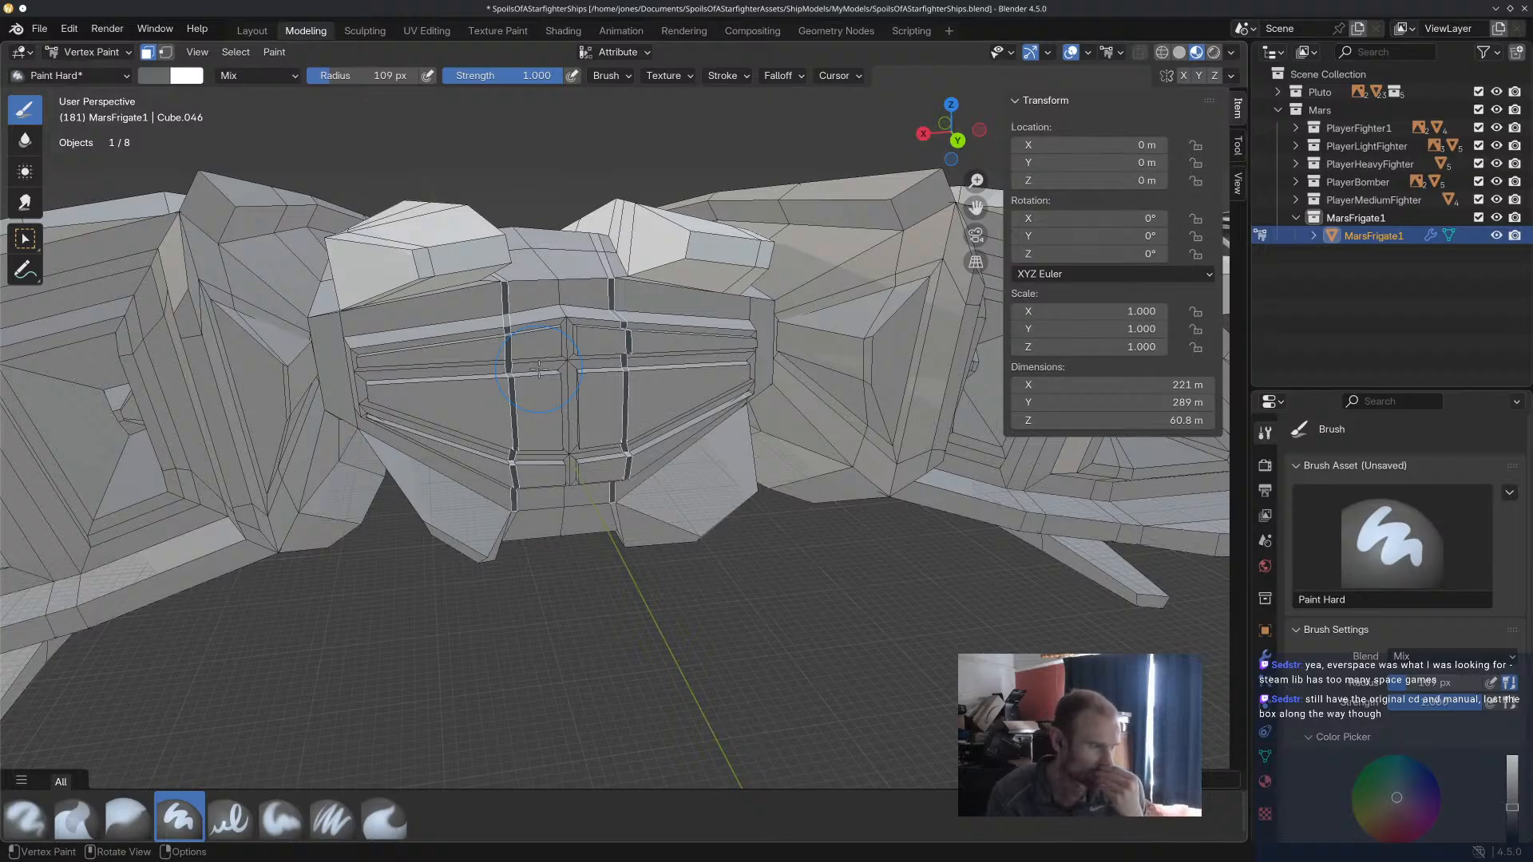
# Fill the selected vertical stern strips with a darker grey from the palette.
pyautogui.scroll(-8, 1389, 738)
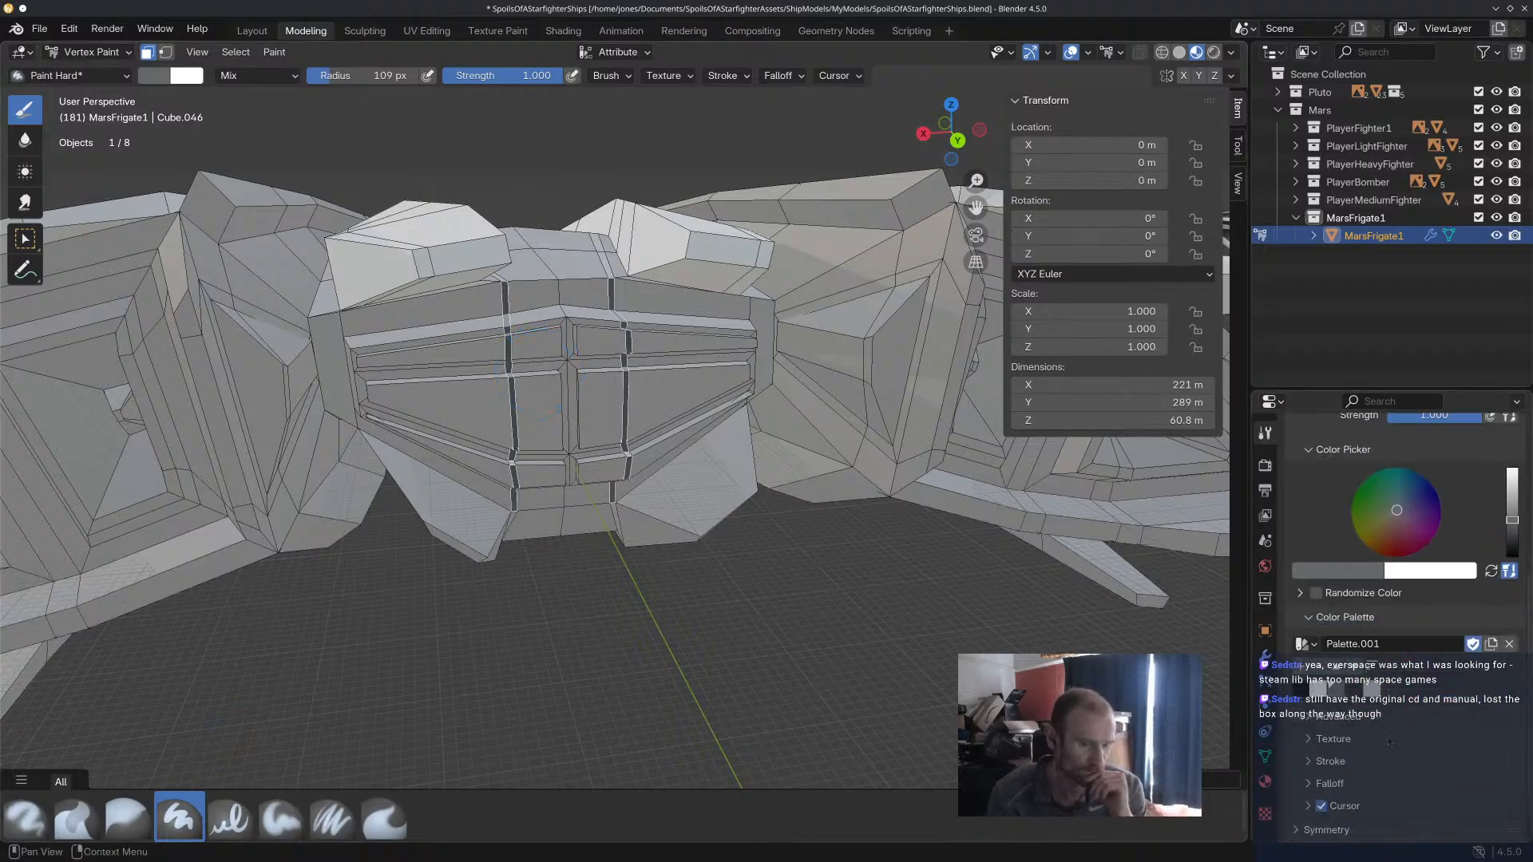
pyautogui.click(1353, 690)
pyautogui.hotkey('ctrl', 'x')
pyautogui.moveTo(578, 389)
pyautogui.mouseDown(button='middle')
pyautogui.moveTo(644, 418)
pyautogui.moveTo(636, 403)
pyautogui.moveTo(624, 423)
pyautogui.mouseUp(button='middle')
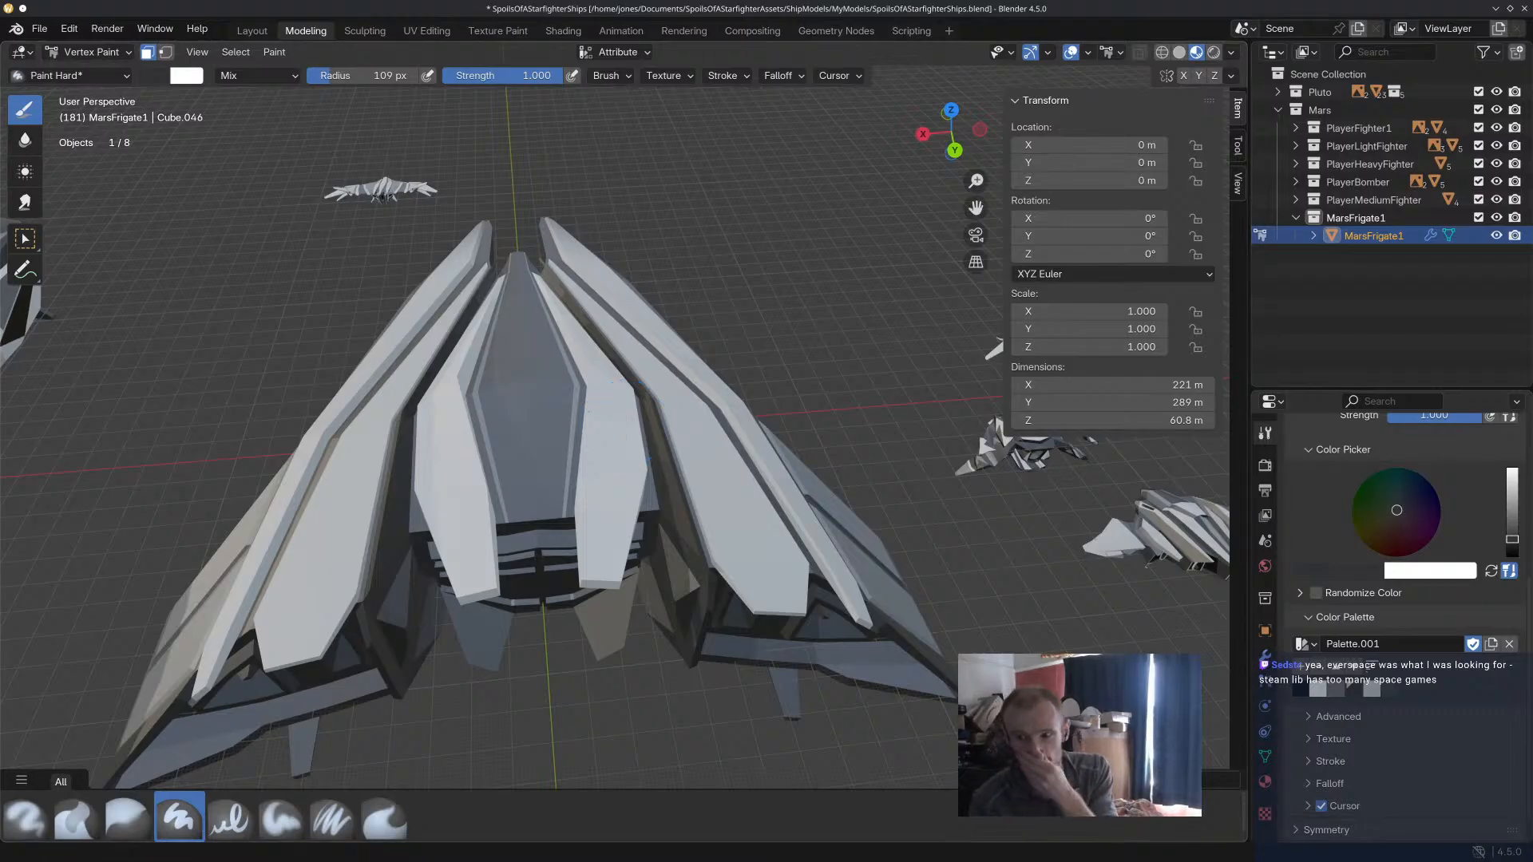
# Switch to Godot, open the test_system_3 scene and run it to playtest the player's ship.
pyautogui.hotkey('alt', 'Tab')
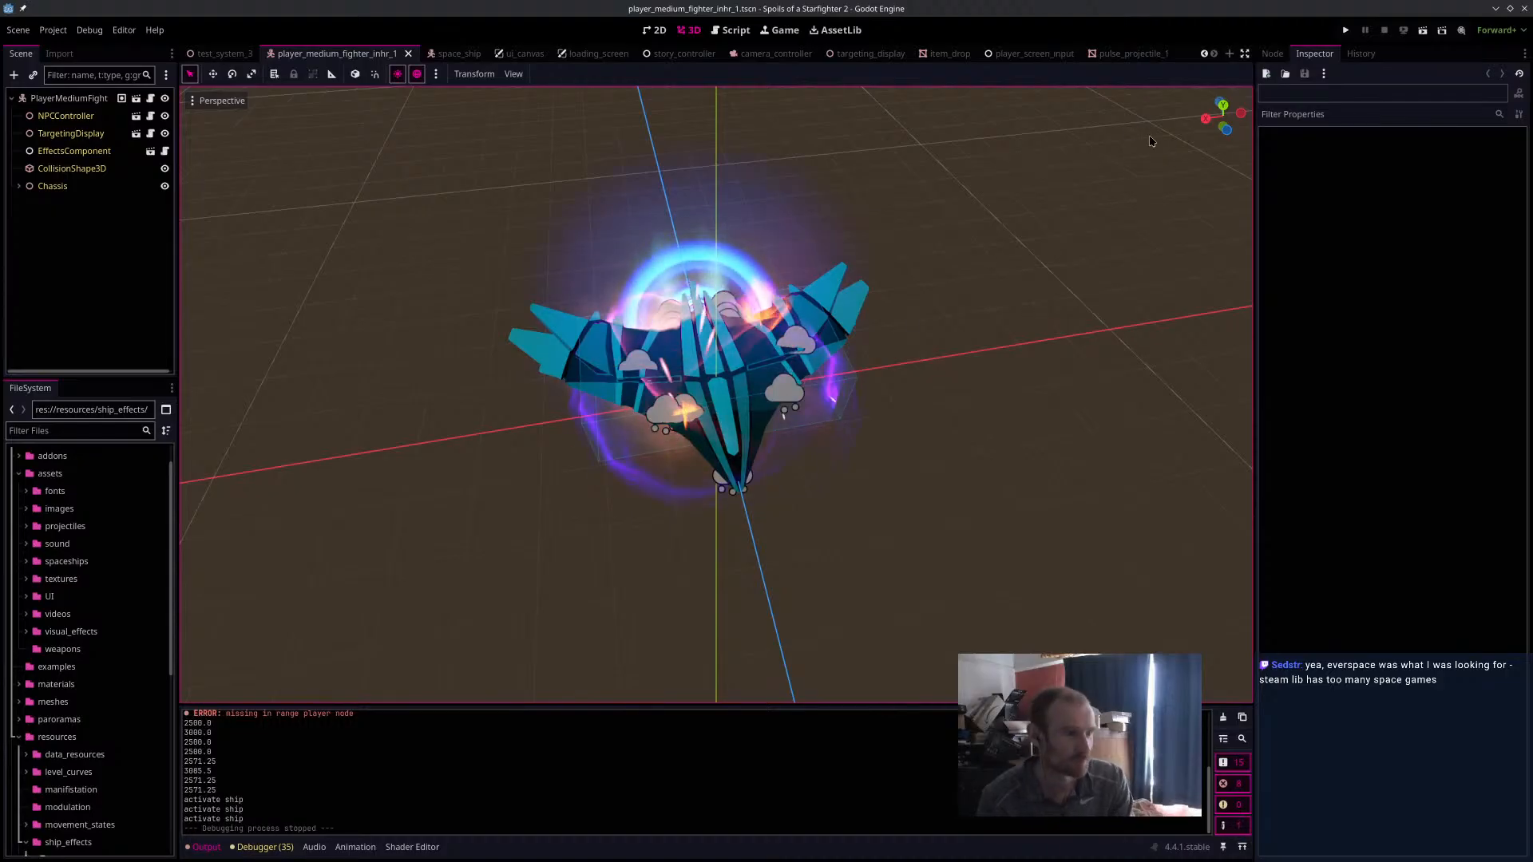
pyautogui.click(226, 54)
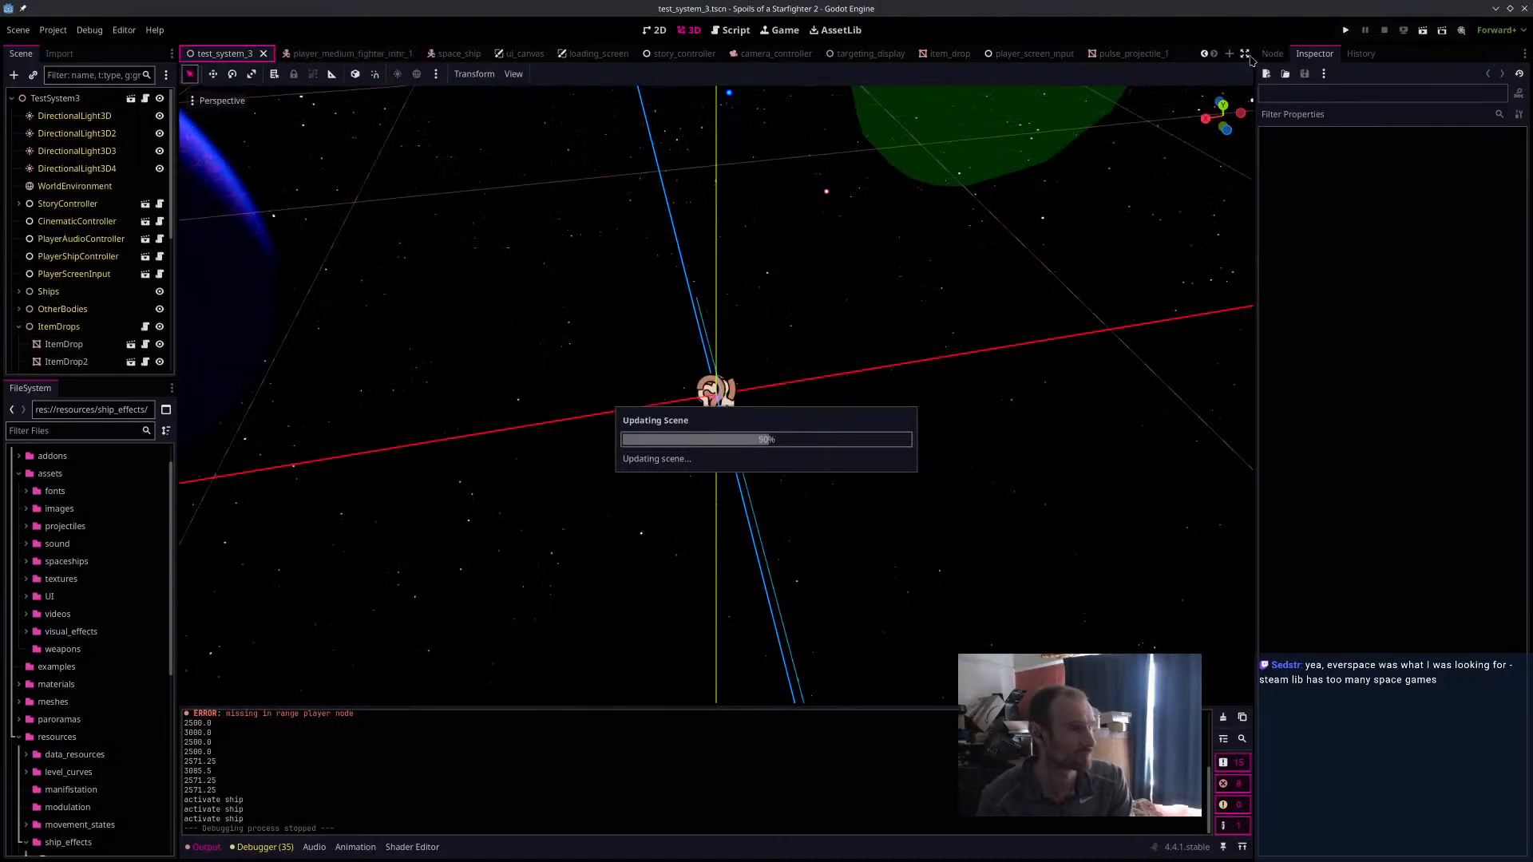
pyautogui.press('F6')
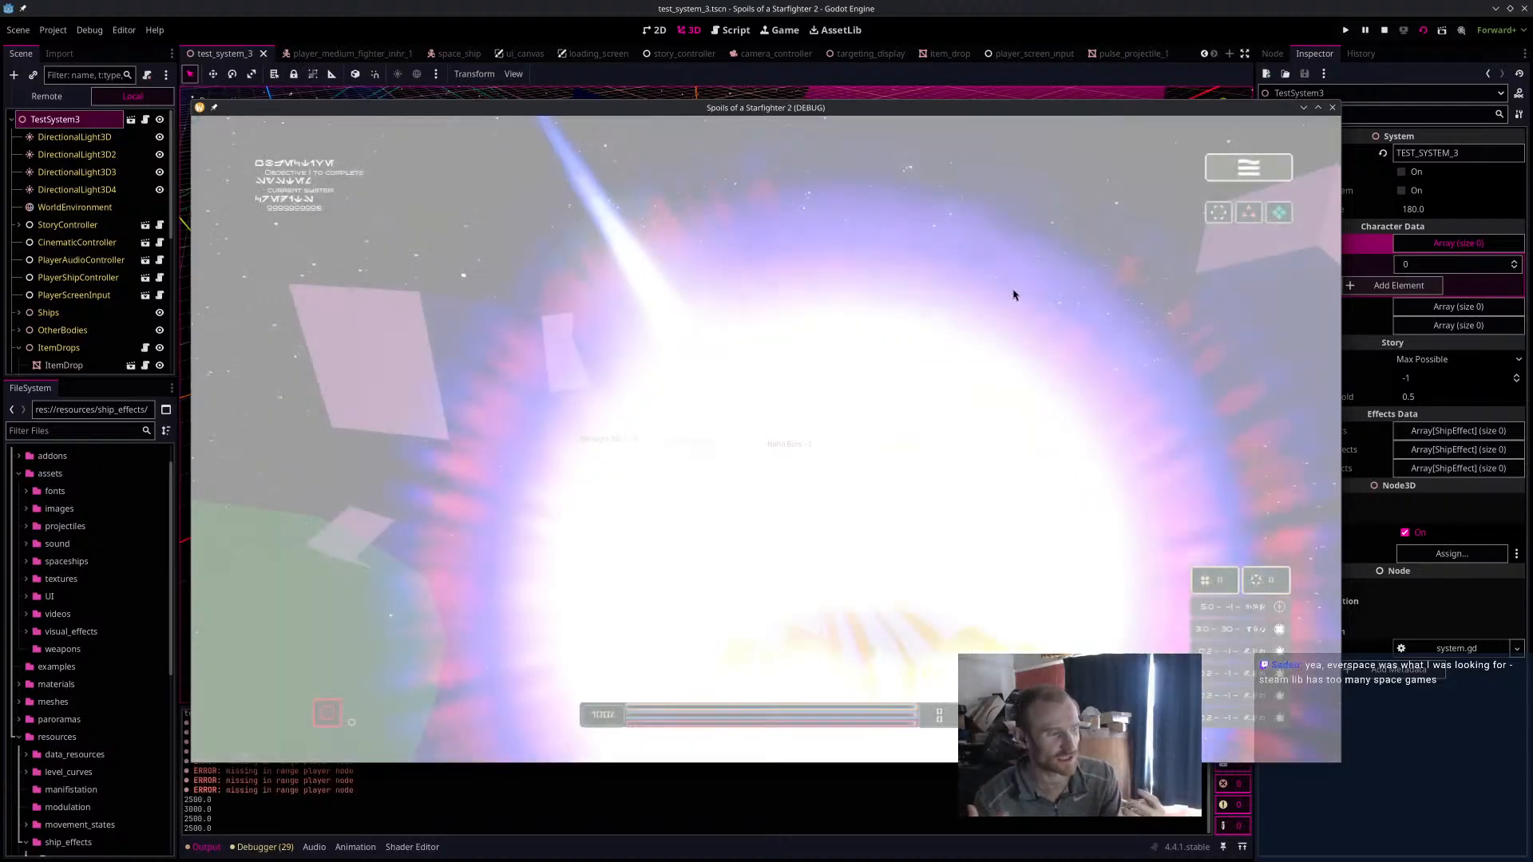
pyautogui.press('w')
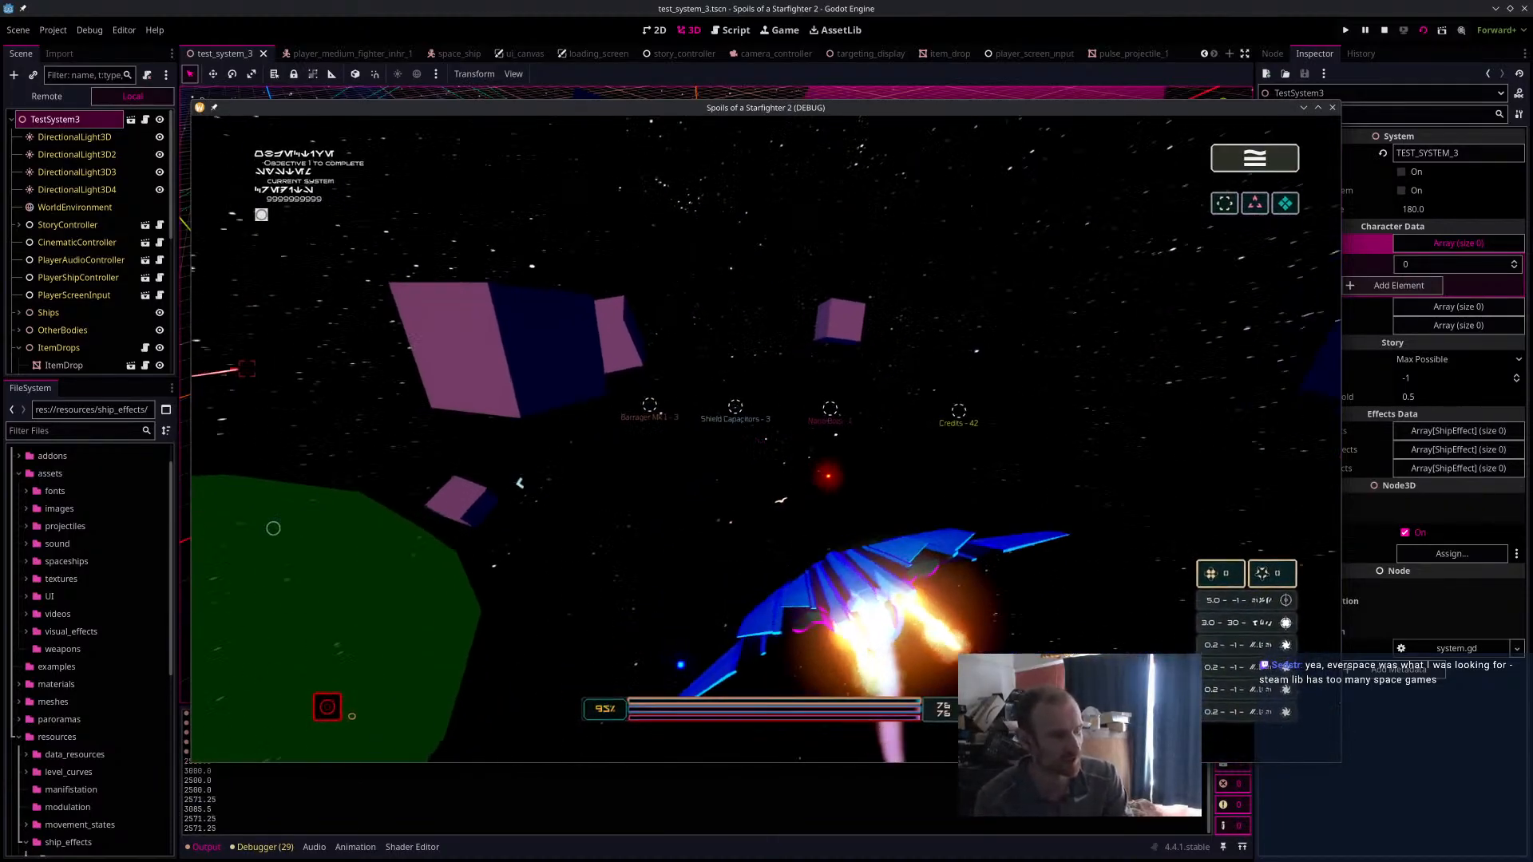
# Fly the player's ship through the running test system, engage the enemy ships, and stop the game.
pyautogui.press('w')
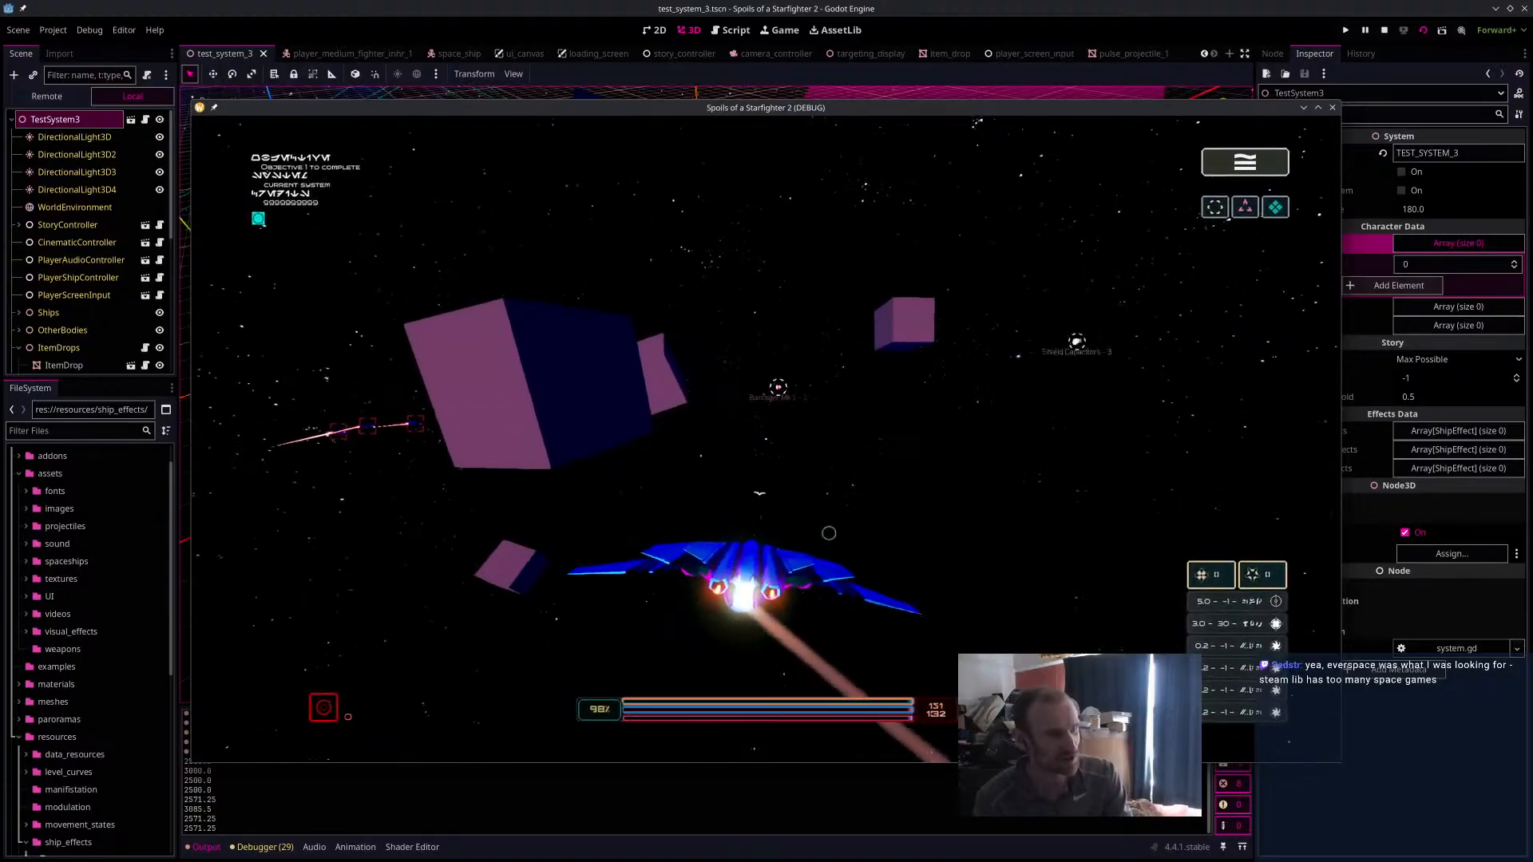
pyautogui.press('shift')
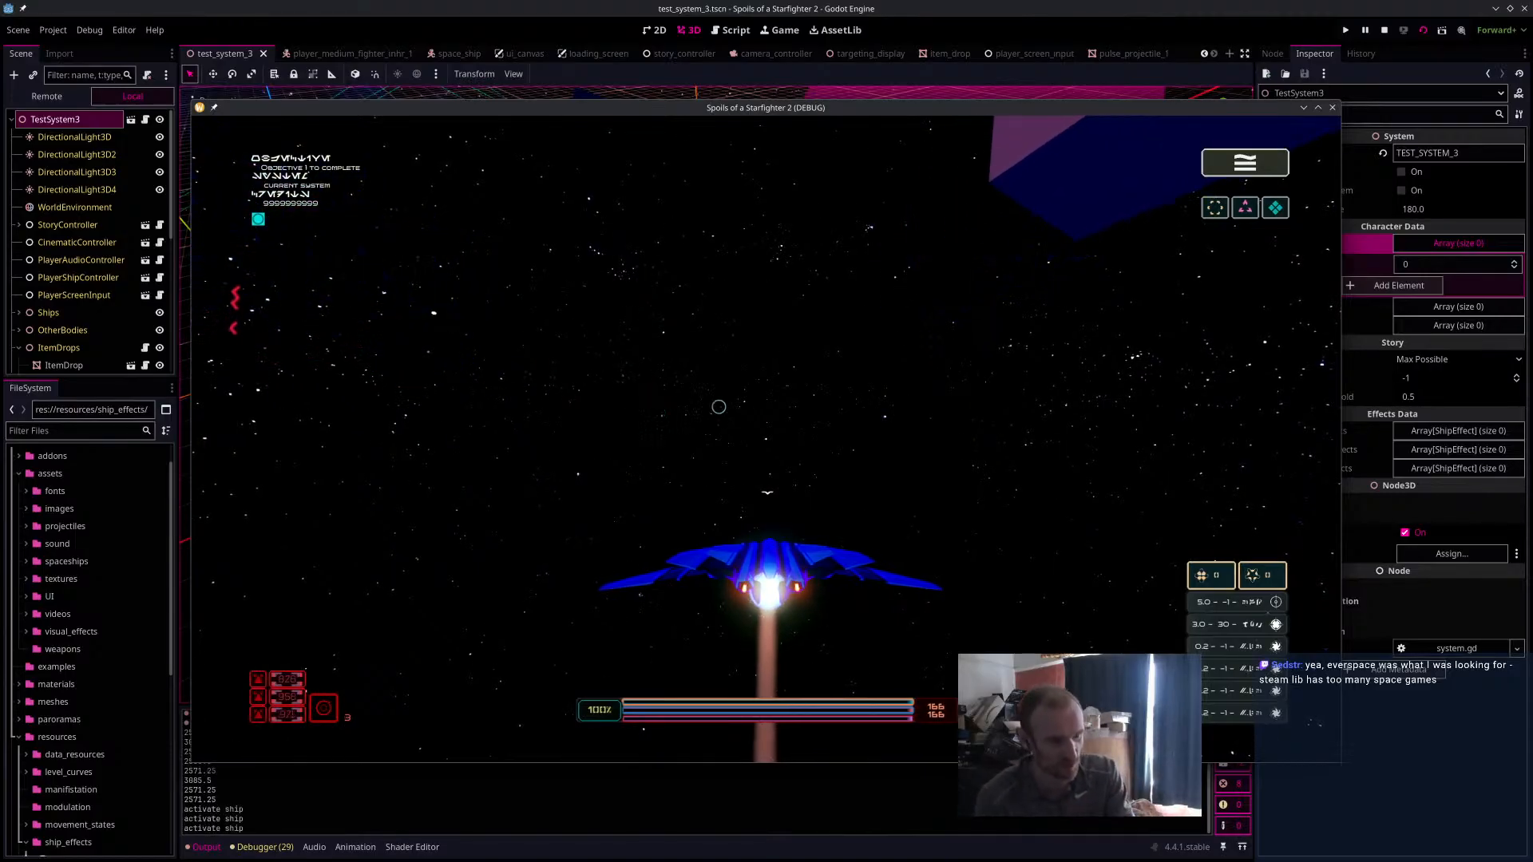
pyautogui.press('shift')
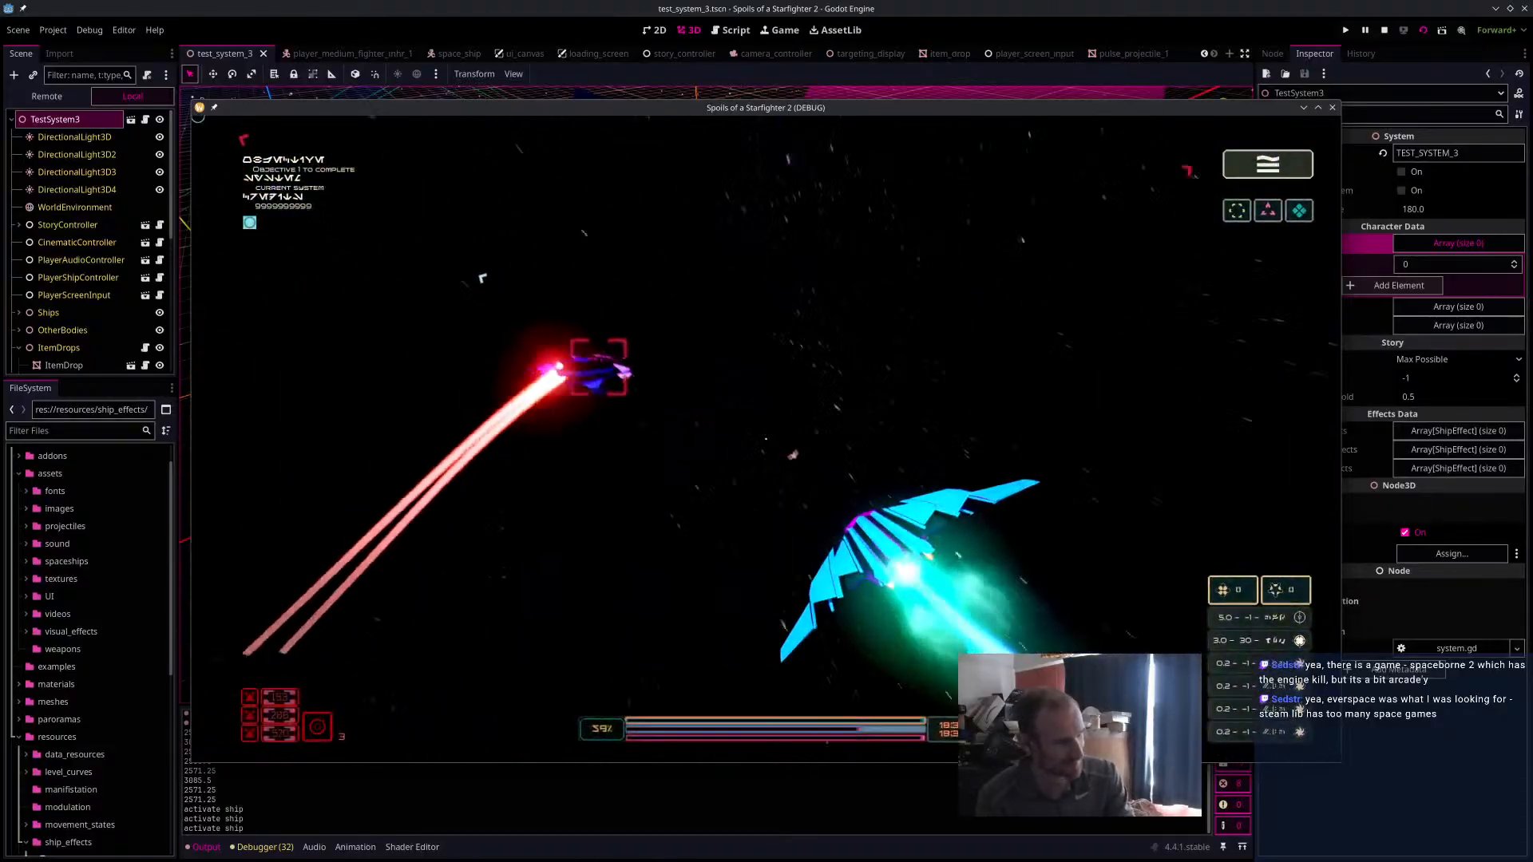
pyautogui.press('Escape')
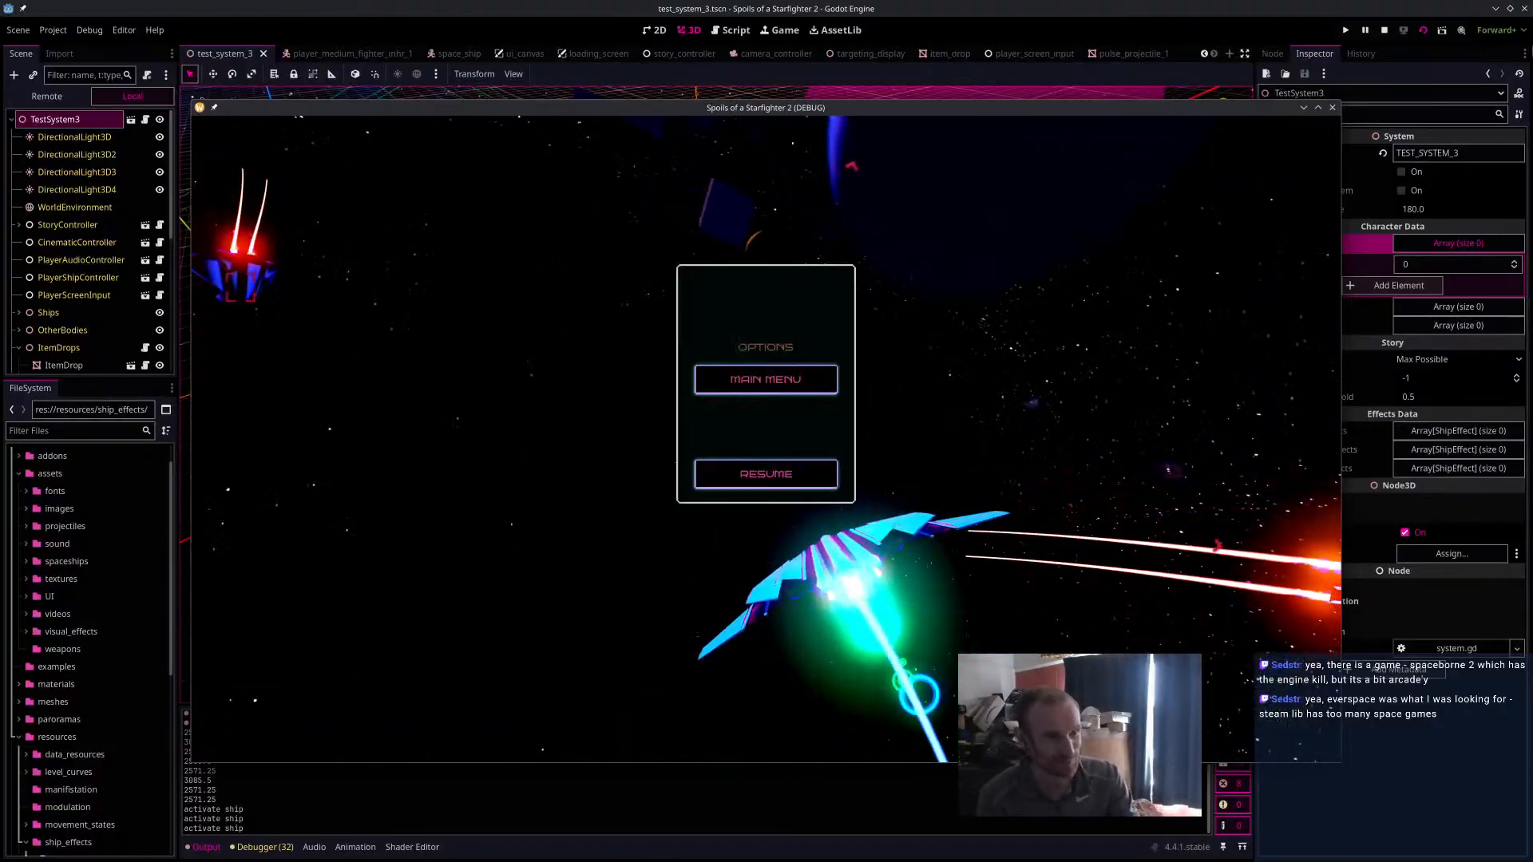
pyautogui.click(1385, 31)
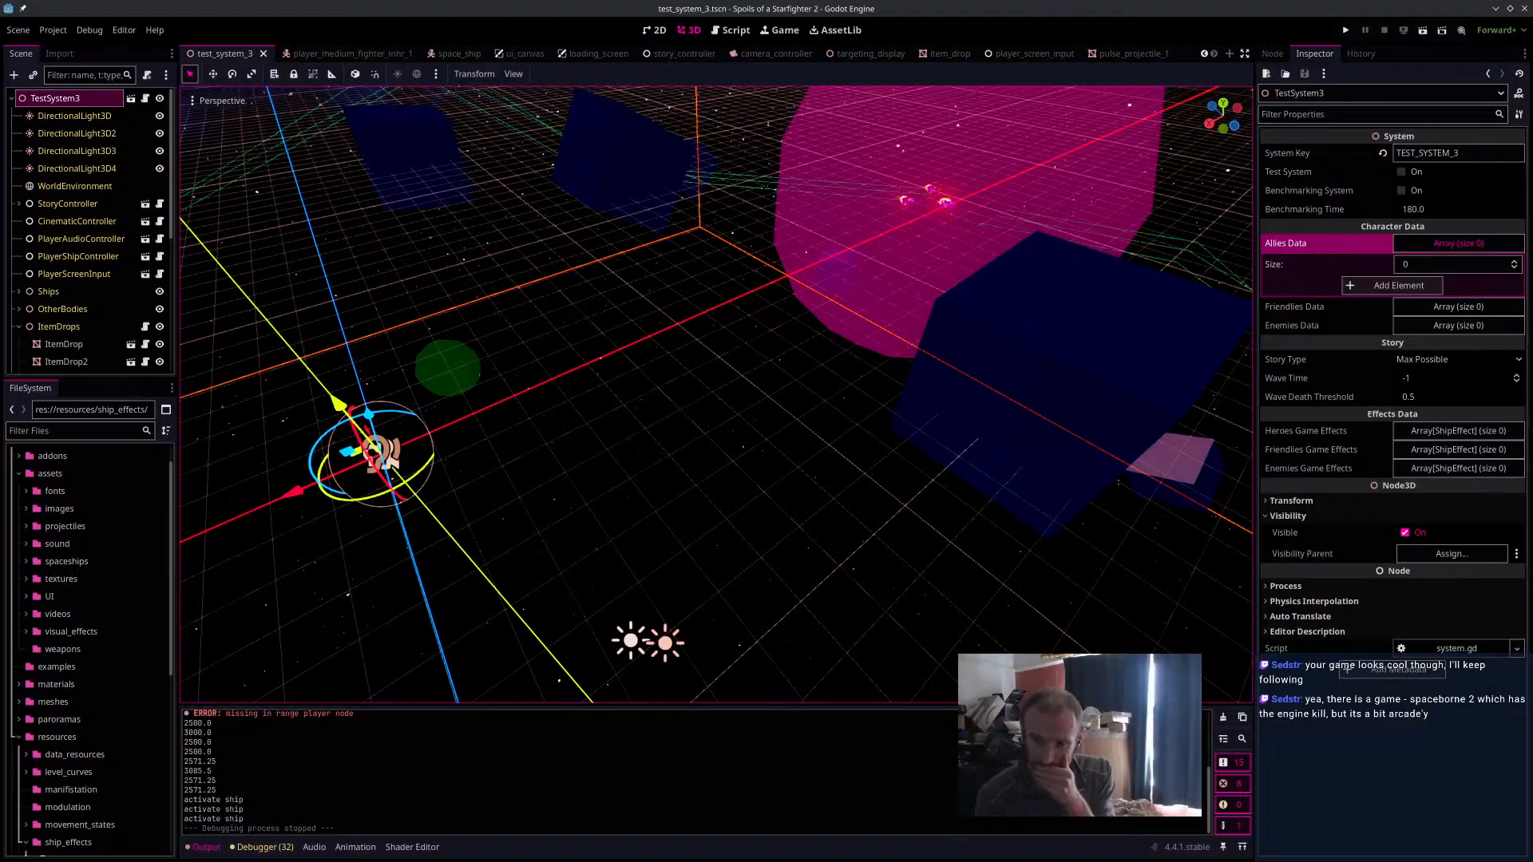
# Switch to Blender and select the recessed faces of the two narrow upper panels on the frigate's stern.
pyautogui.hotkey('alt', 'Tab')
pyautogui.moveTo(776, 431); pyautogui.dragTo(718, 335, button='middle')
pyautogui.scroll(5, 600, 320)
pyautogui.press('1')
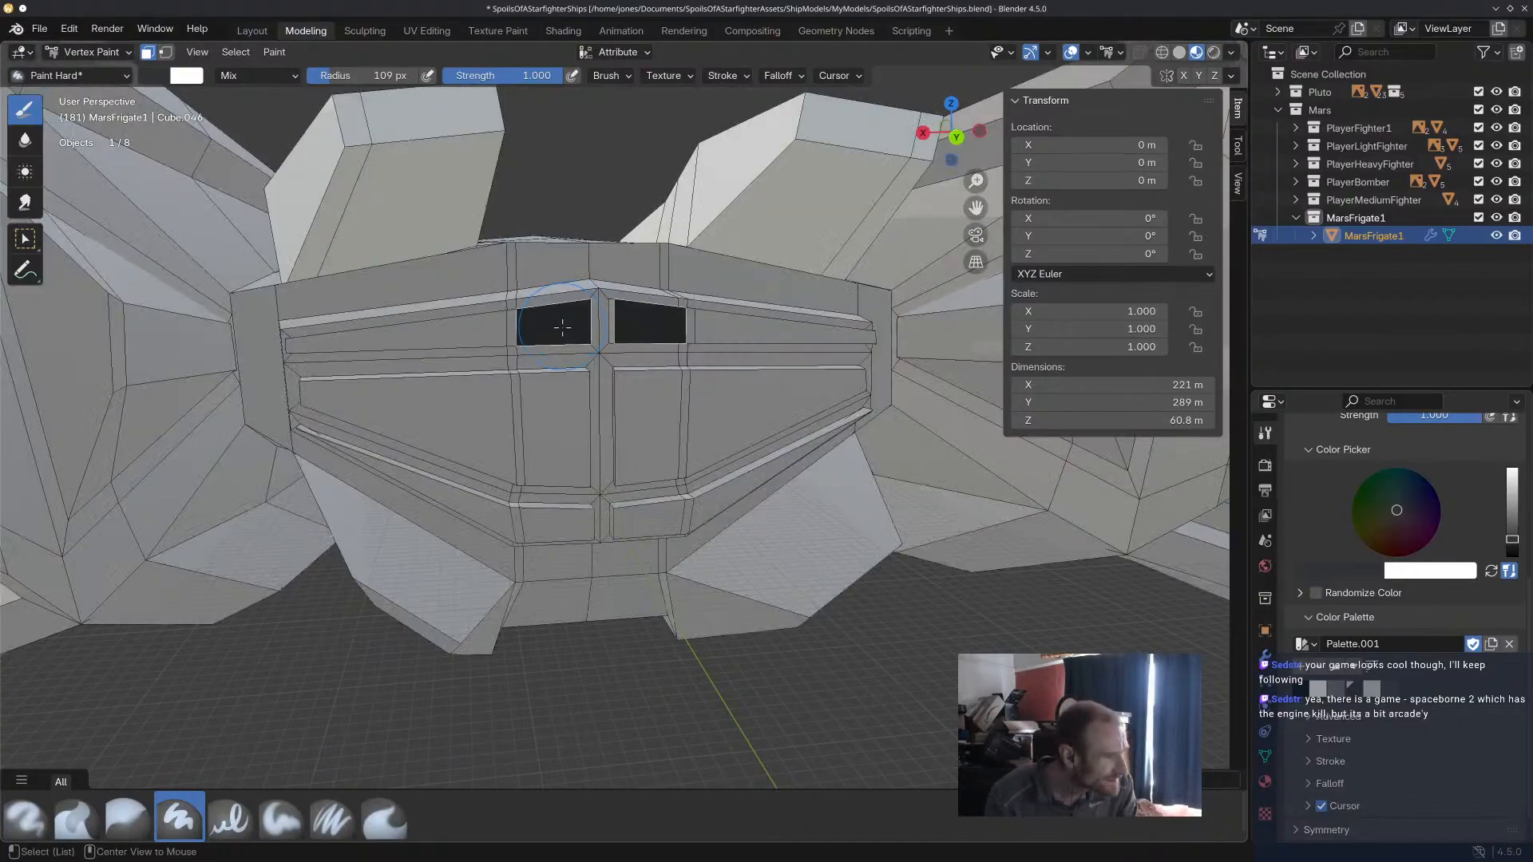
pyautogui.keyDown('alt'); pyautogui.keyDown('shift'); pyautogui.click(479, 332); pyautogui.keyUp('shift'); pyautogui.keyUp('alt')
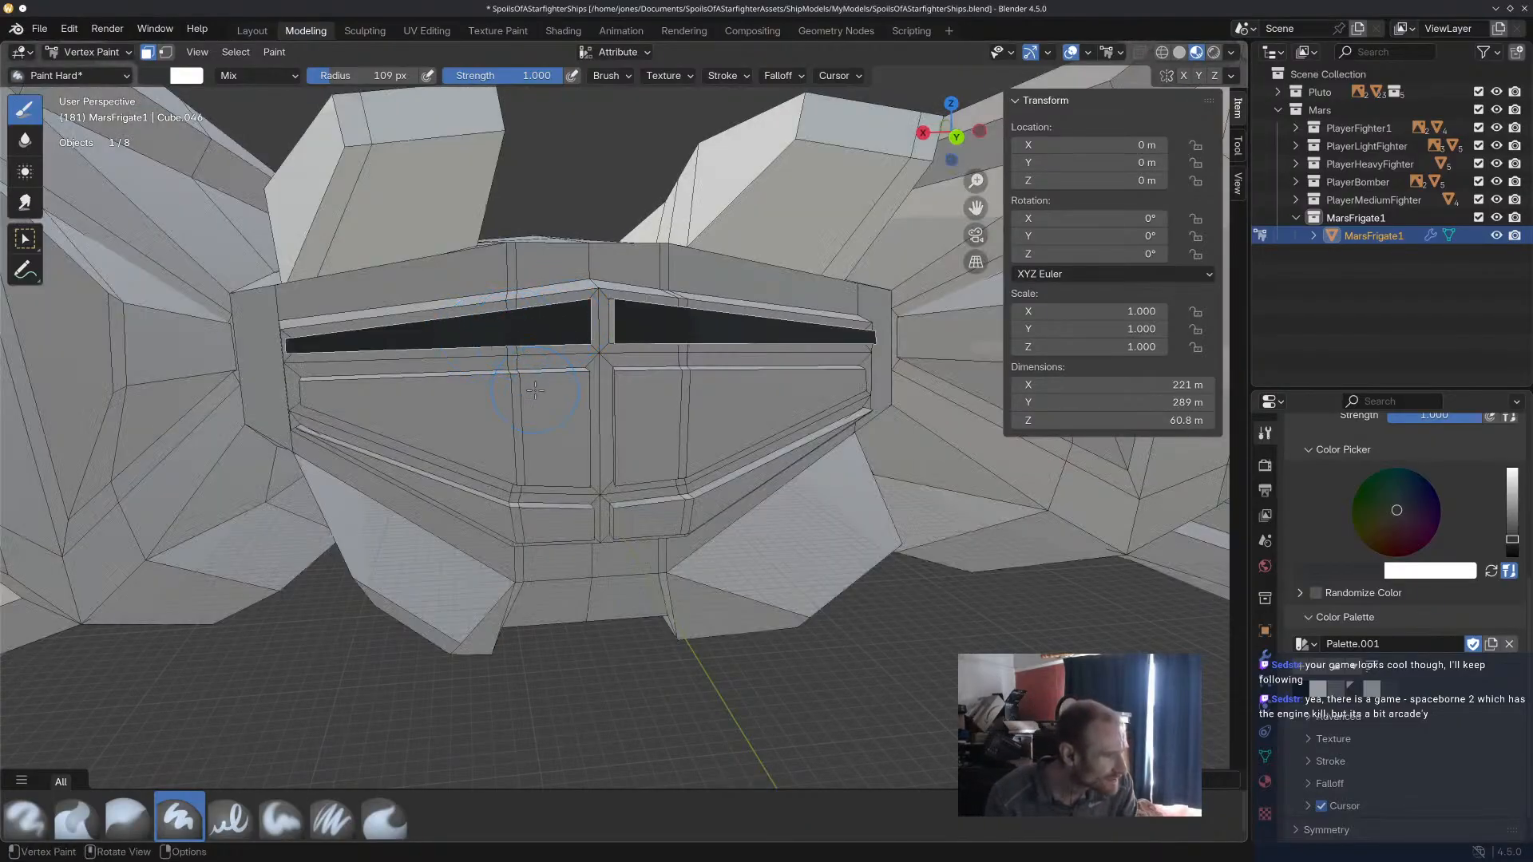
pyautogui.moveTo(489, 408); pyautogui.dragTo(451, 467, button='middle')
# Select the recessed faces of the large middle panels and the lower panels on the stern as well.
pyautogui.keyDown('shift'); pyautogui.click(566, 568); pyautogui.keyUp('shift')
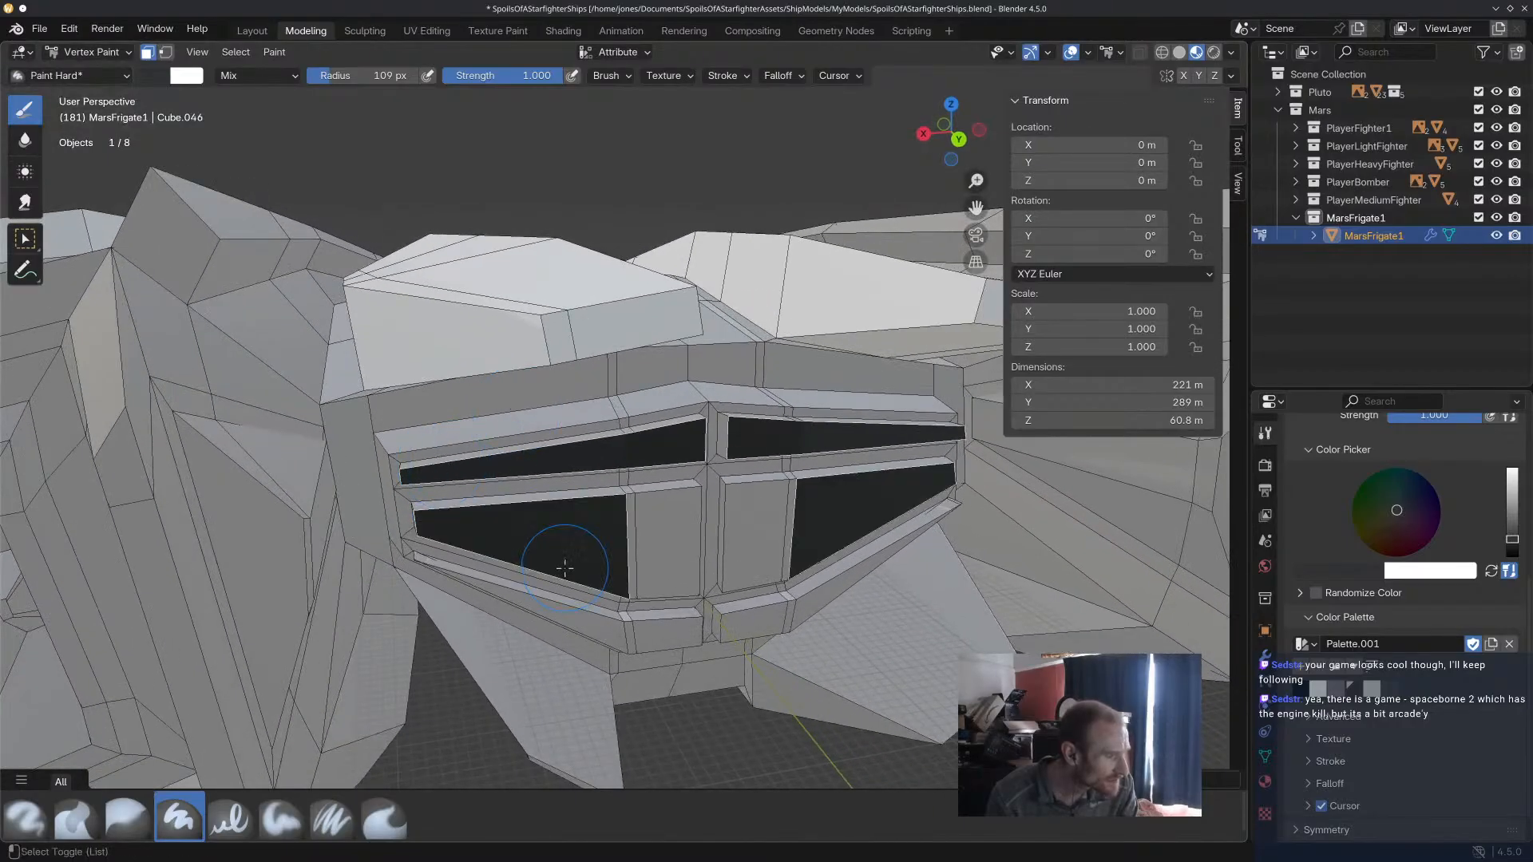
pyautogui.keyDown('shift'); pyautogui.click(631, 555); pyautogui.keyUp('shift')
pyautogui.keyDown('shift'); pyautogui.click(663, 547); pyautogui.keyUp('shift')
pyautogui.scroll(-4, 752, 523)
pyautogui.moveTo(749, 517); pyautogui.dragTo(738, 477, button='middle')
pyautogui.scroll(5, 738, 478)
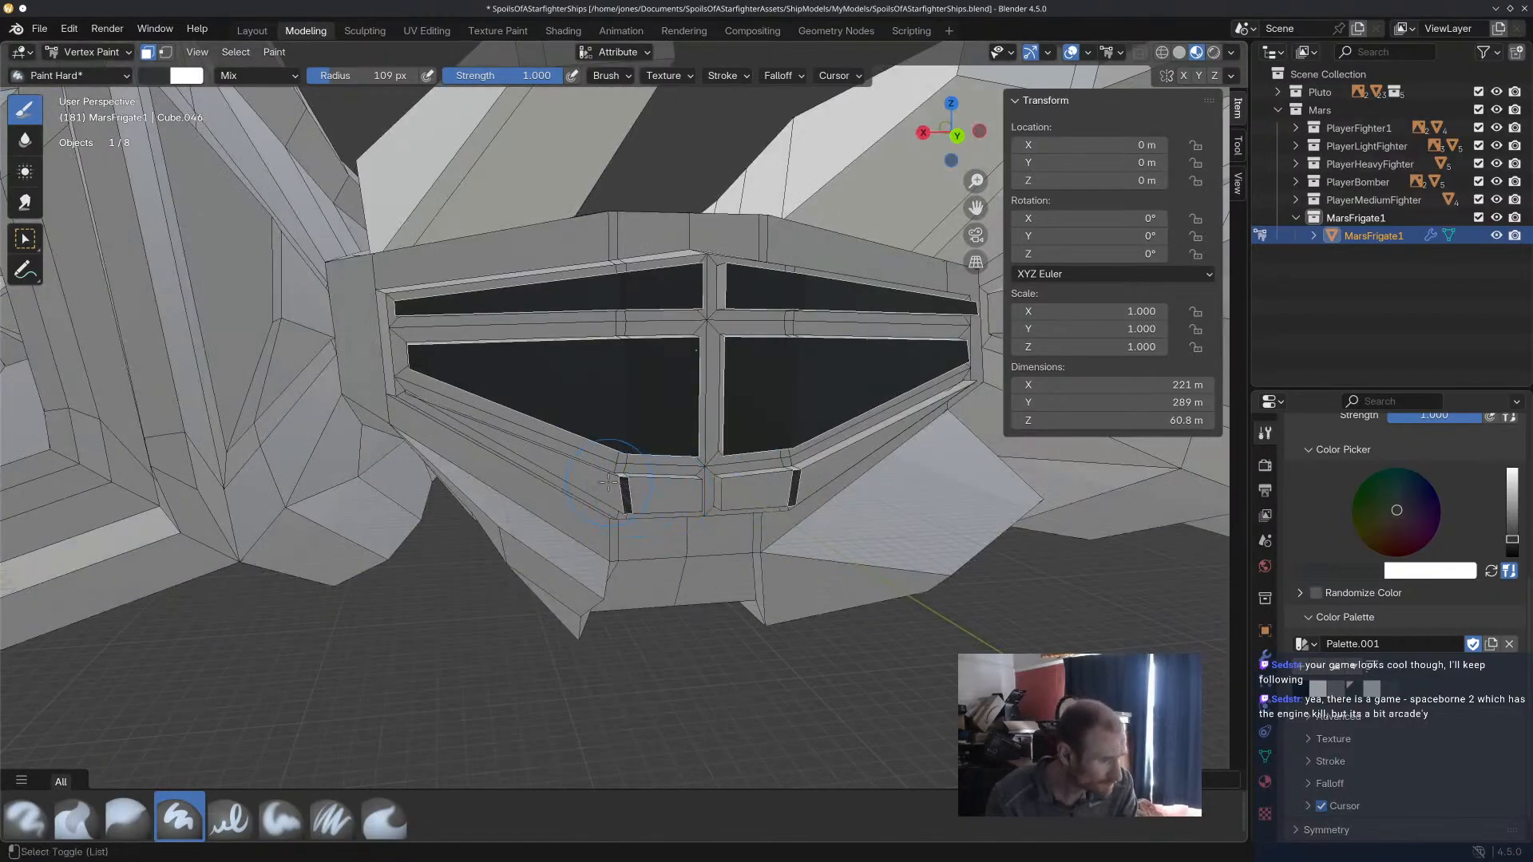
pyautogui.scroll(-4, 639, 489)
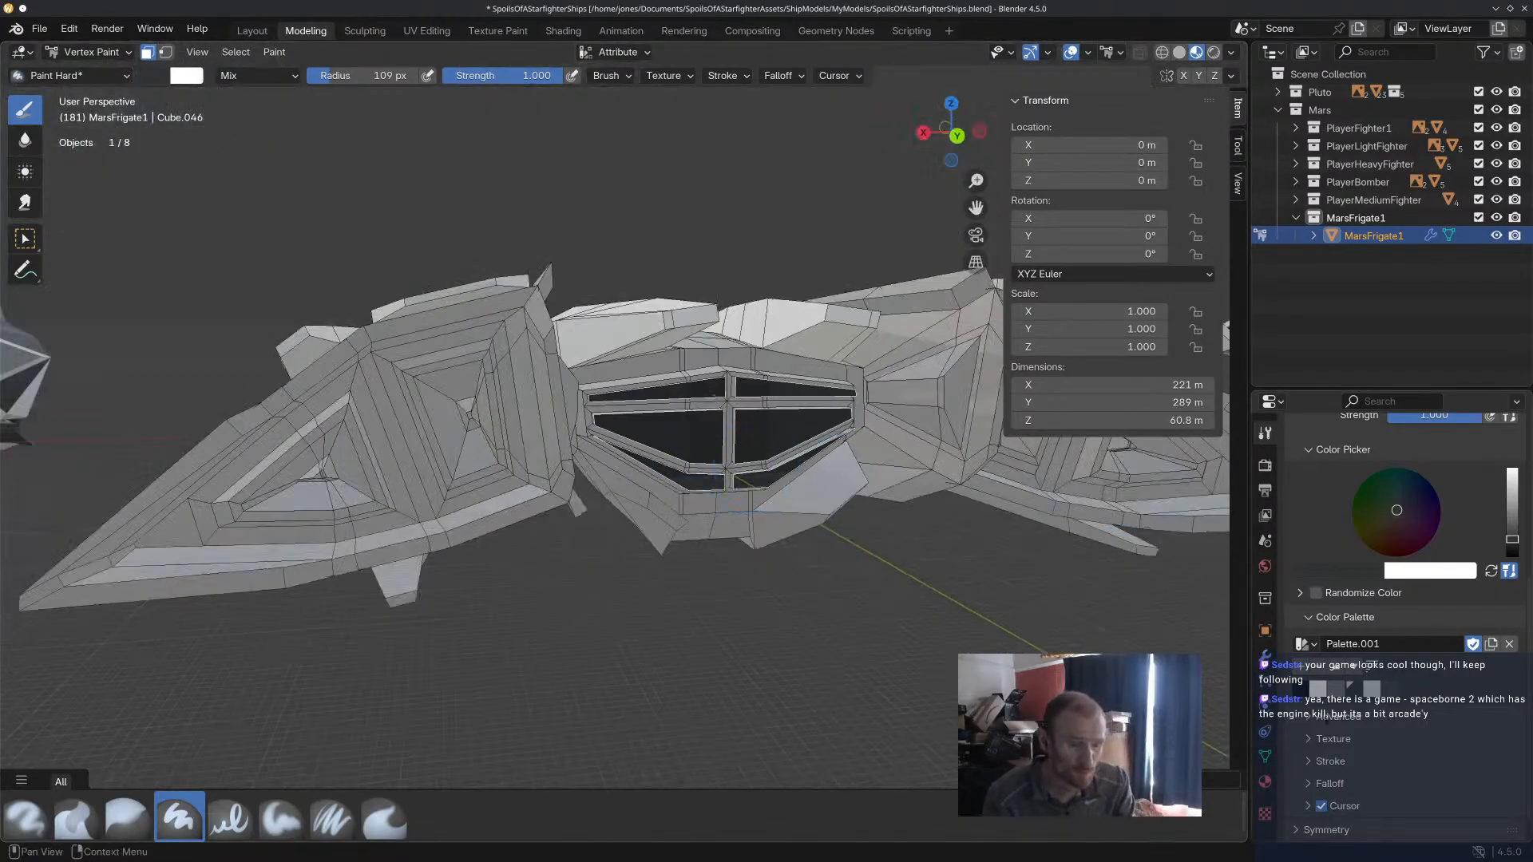
# Fill the selected stern panels with the mid grey from the palette and save the file.
pyautogui.click(1337, 689)
pyautogui.moveTo(686, 453); pyautogui.dragTo(599, 365)
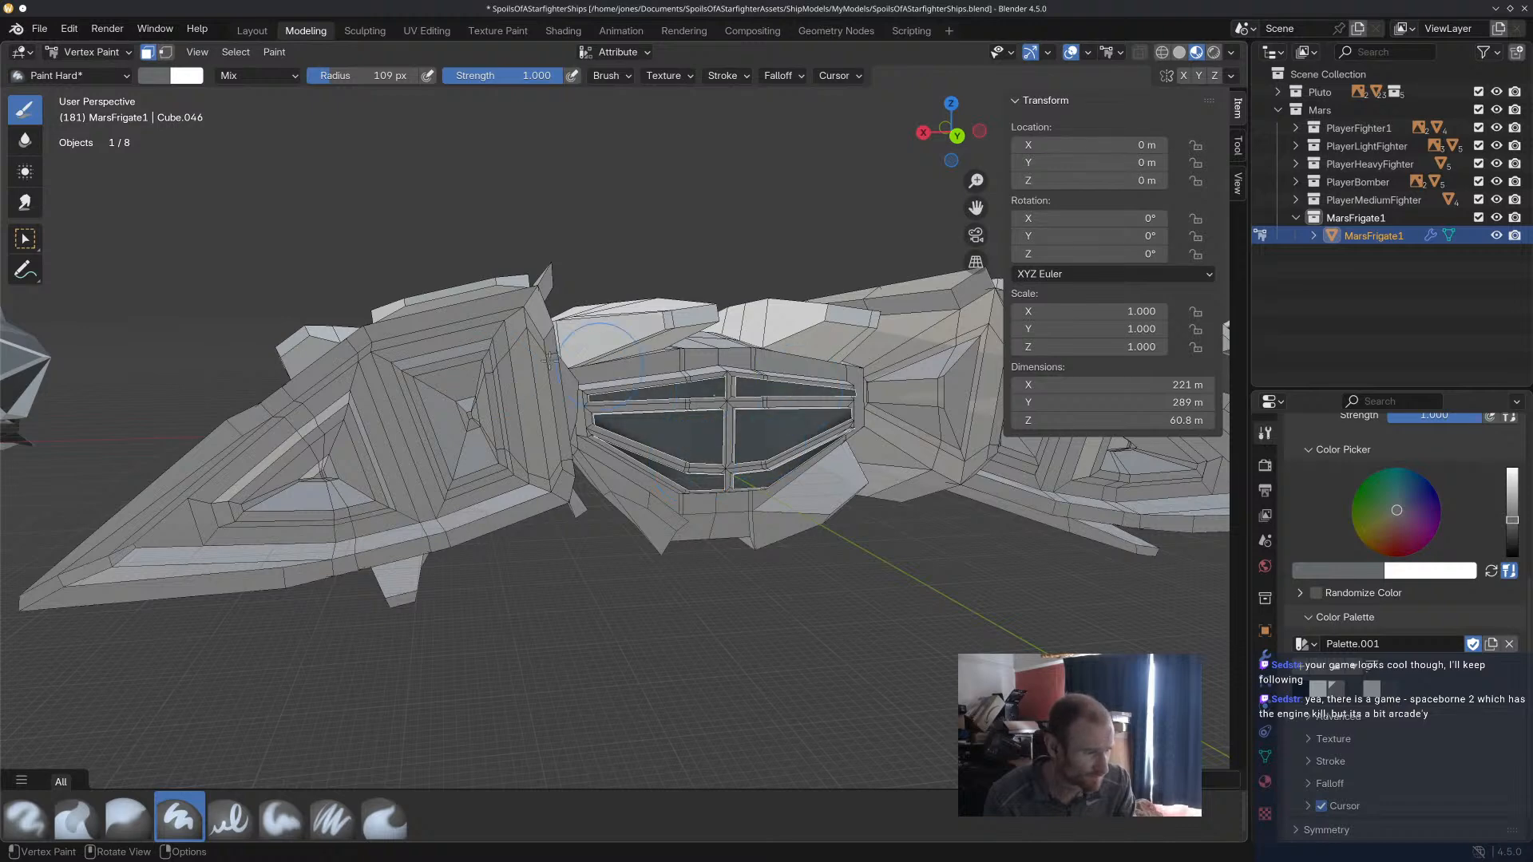
pyautogui.moveTo(629, 337)
pyautogui.mouseDown(button='middle')
pyautogui.moveTo(765, 535)
pyautogui.moveTo(741, 514)
pyautogui.moveTo(759, 515)
pyautogui.moveTo(560, 482)
pyautogui.moveTo(589, 424)
pyautogui.moveTo(638, 450)
pyautogui.mouseUp(button='middle')
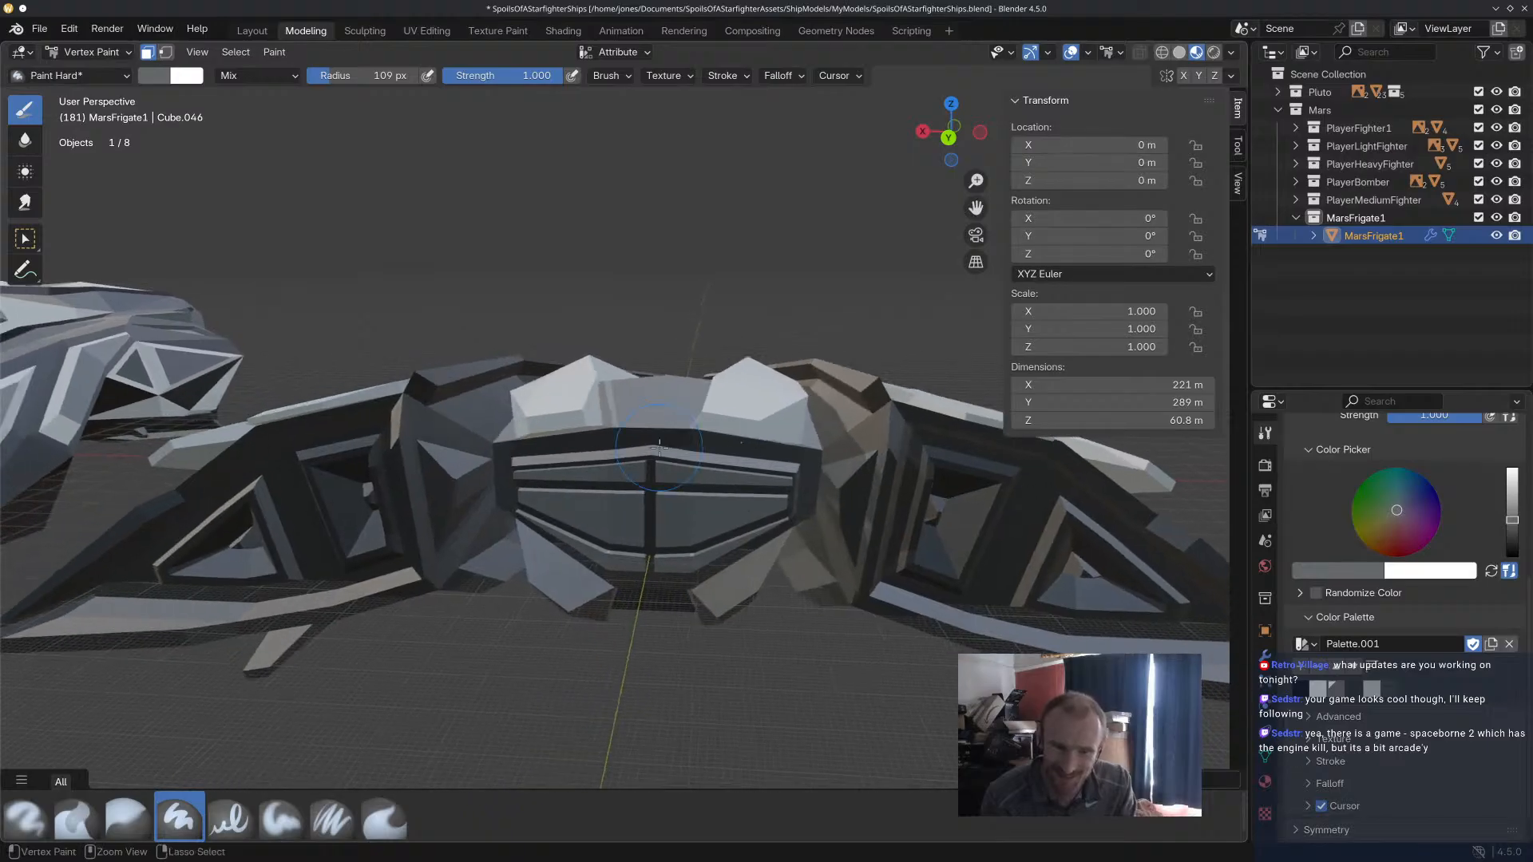
pyautogui.hotkey('ctrl', 's')
# Fill the triangular recesses flanking the stern with mid grey and select the border frame of the triangular side opening.
pyautogui.hotkey('alt', 'z')
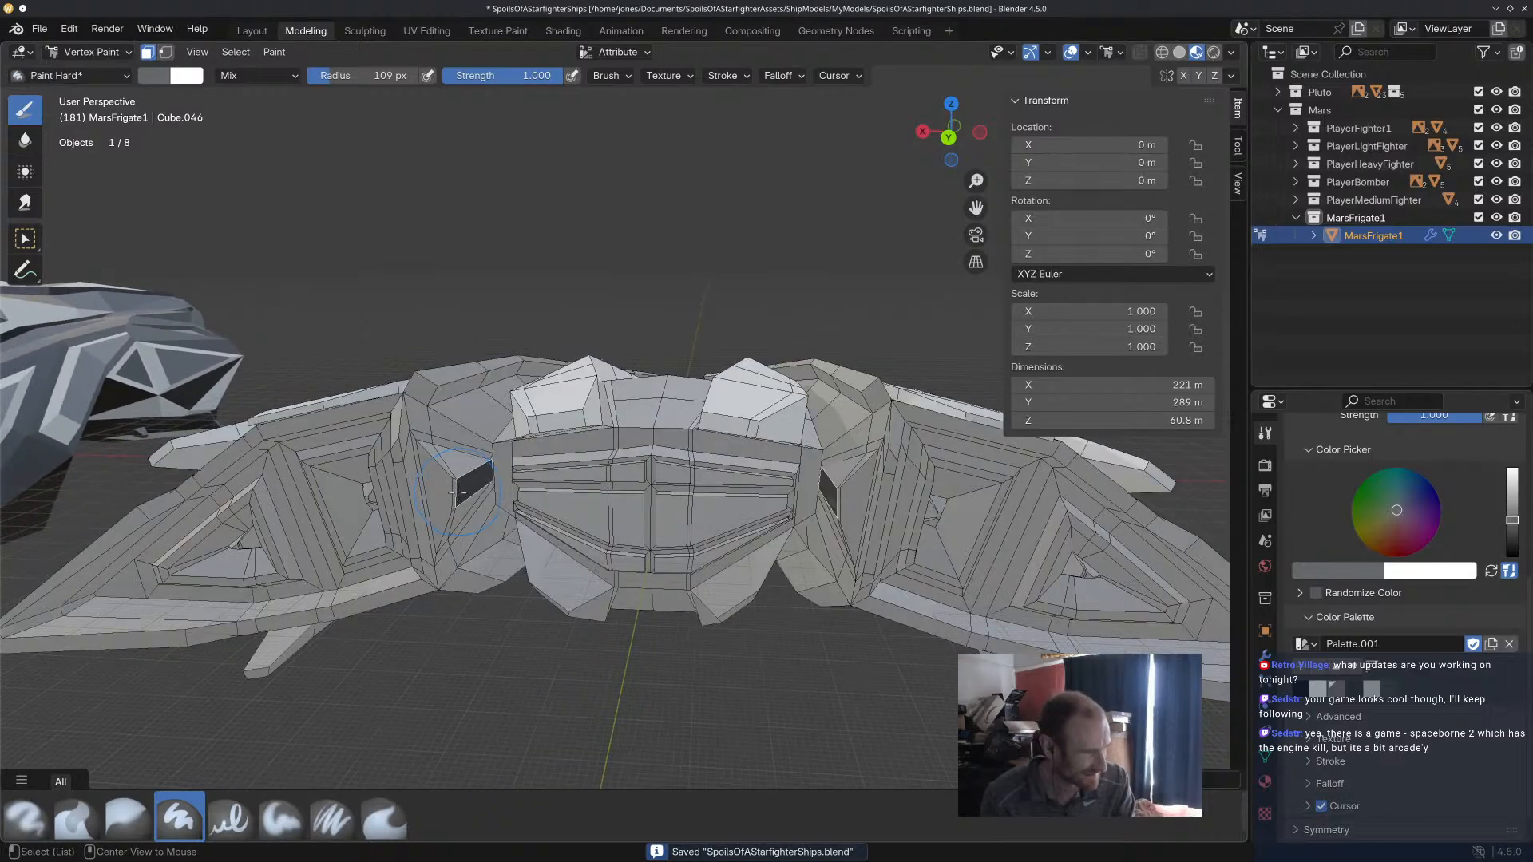
pyautogui.moveTo(449, 499); pyautogui.dragTo(449, 471)
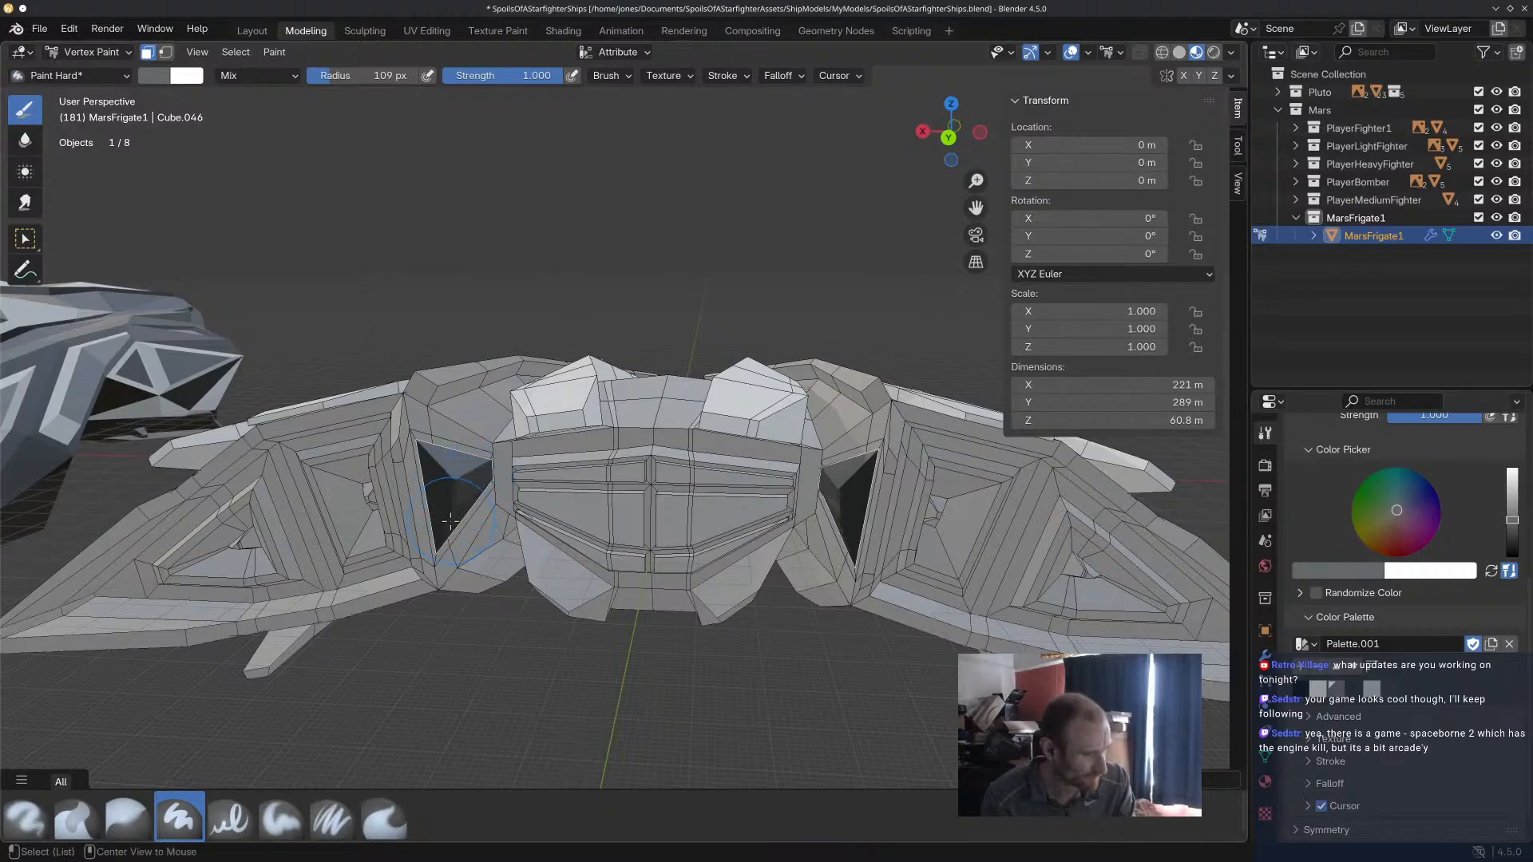
pyautogui.moveTo(431, 440); pyautogui.dragTo(501, 517)
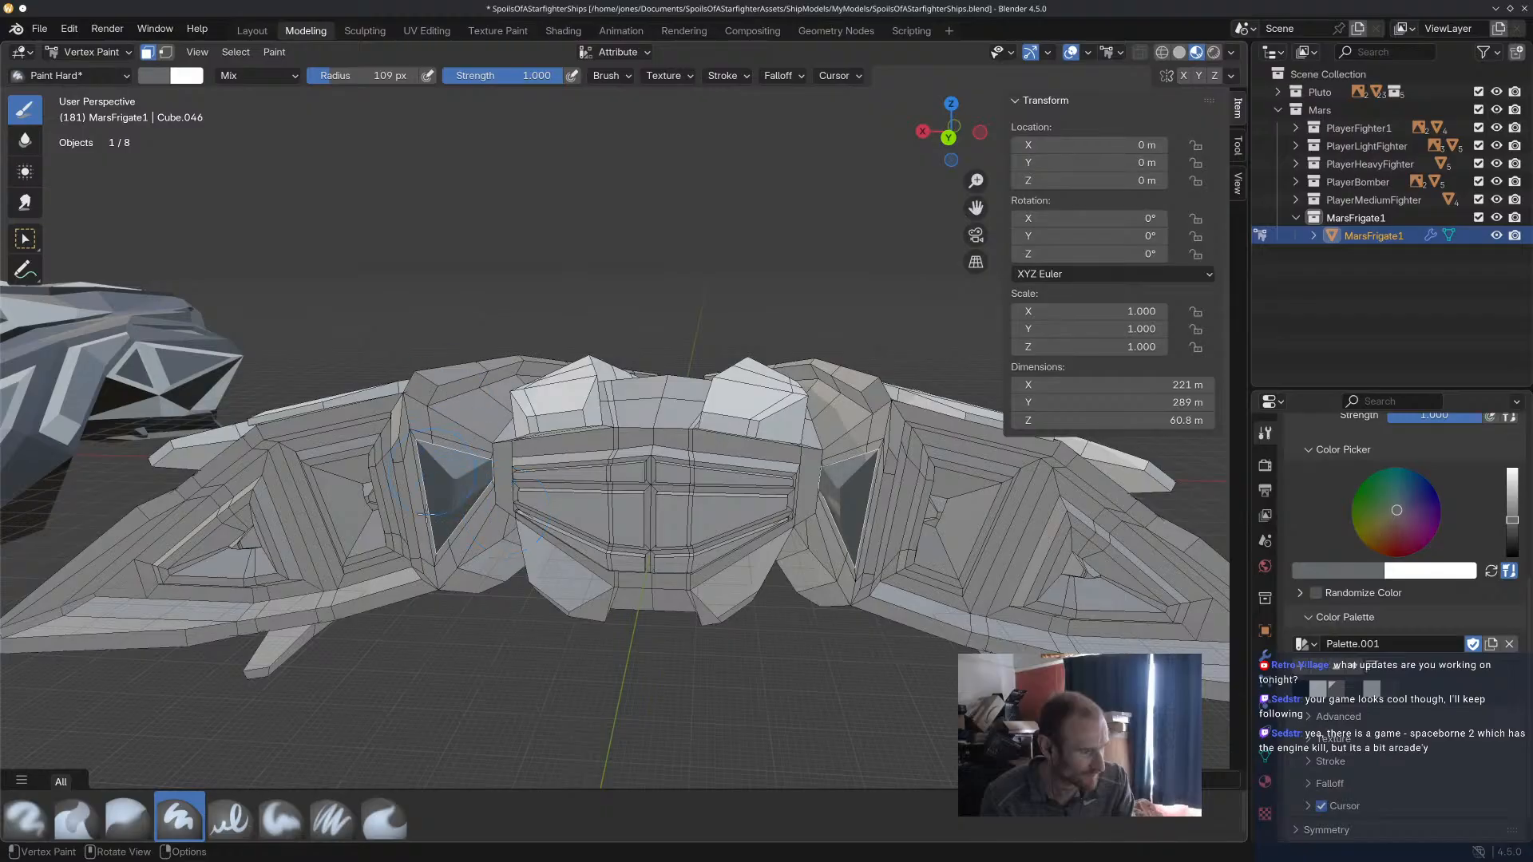
pyautogui.moveTo(443, 397)
pyautogui.mouseDown(button='middle')
pyautogui.moveTo(575, 558)
pyautogui.moveTo(622, 526)
pyautogui.moveTo(602, 459)
pyautogui.moveTo(733, 519)
pyautogui.moveTo(631, 447)
pyautogui.moveTo(746, 486)
pyautogui.moveTo(780, 438)
pyautogui.moveTo(852, 435)
pyautogui.moveTo(702, 505)
pyautogui.moveTo(831, 568)
pyautogui.moveTo(896, 496)
pyautogui.moveTo(684, 469)
pyautogui.mouseUp(button='middle')
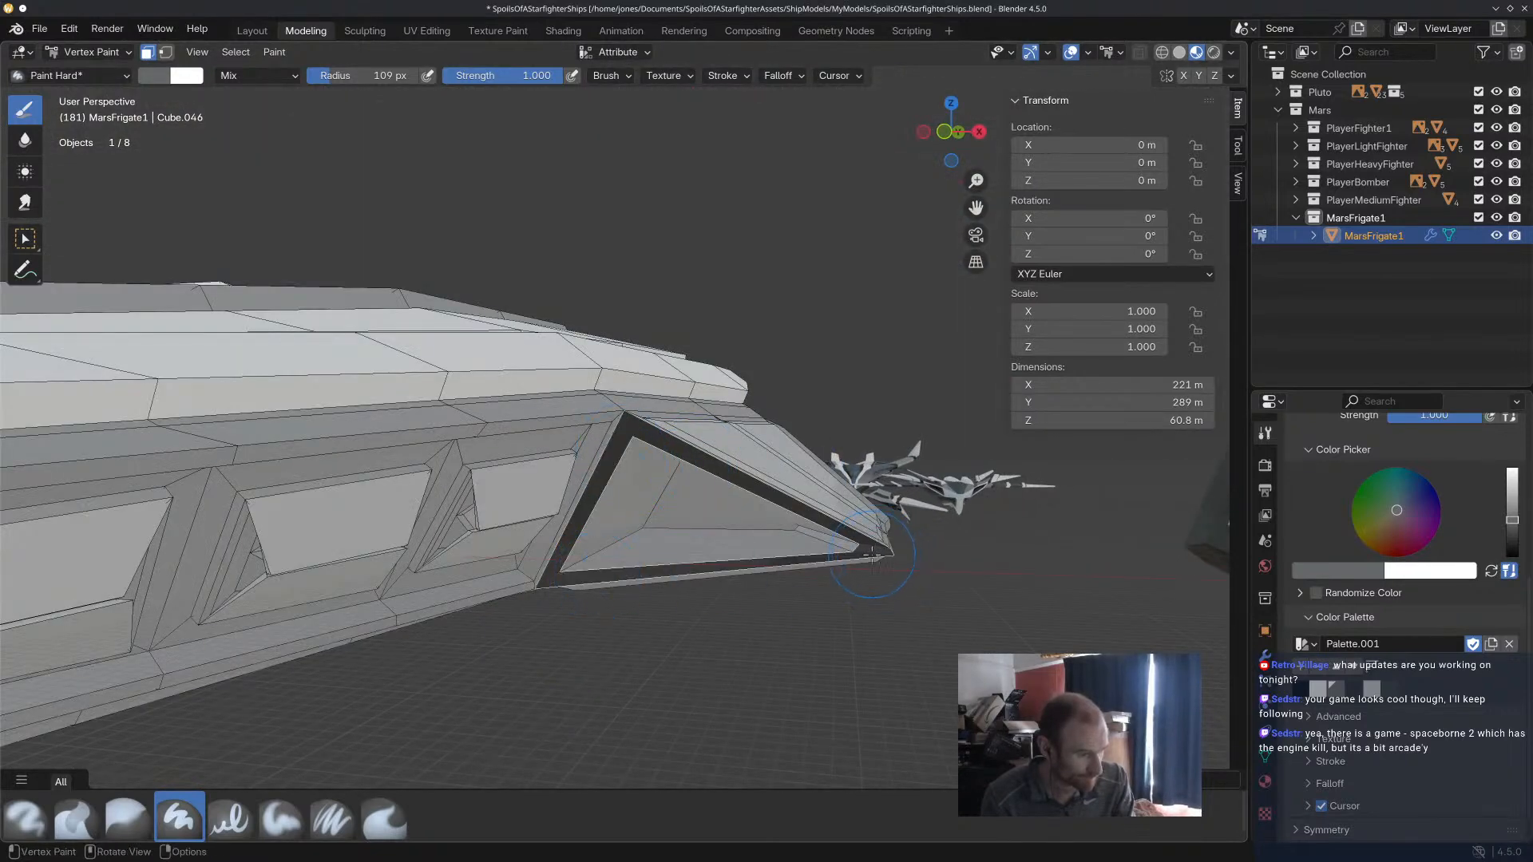
pyautogui.moveTo(572, 395)
pyautogui.mouseDown(button='middle')
pyautogui.moveTo(639, 447)
pyautogui.moveTo(726, 558)
pyautogui.moveTo(783, 511)
pyautogui.moveTo(835, 519)
pyautogui.moveTo(357, 457)
pyautogui.moveTo(438, 476)
pyautogui.moveTo(520, 458)
pyautogui.moveTo(569, 472)
pyautogui.moveTo(531, 436)
pyautogui.moveTo(583, 375)
pyautogui.moveTo(591, 389)
pyautogui.moveTo(507, 470)
pyautogui.mouseUp(button='middle')
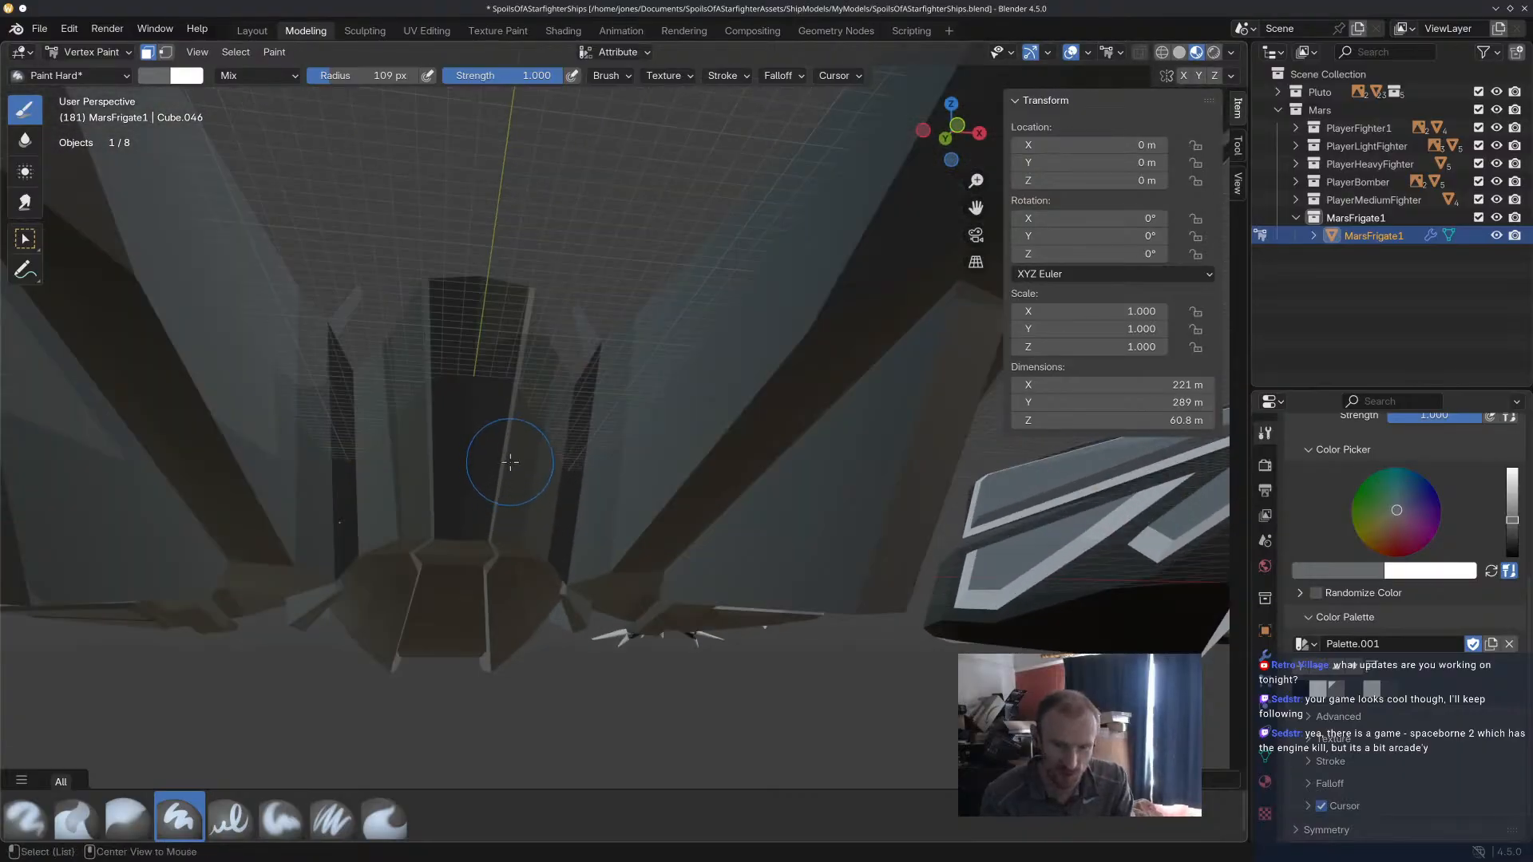
# Select the side faces and adjoining upper channel faces of the frigate's central nose block.
pyautogui.keyDown('alt'); pyautogui.click(528, 463); pyautogui.keyUp('alt')
pyautogui.moveTo(528, 463); pyautogui.dragTo(515, 489, button='middle')
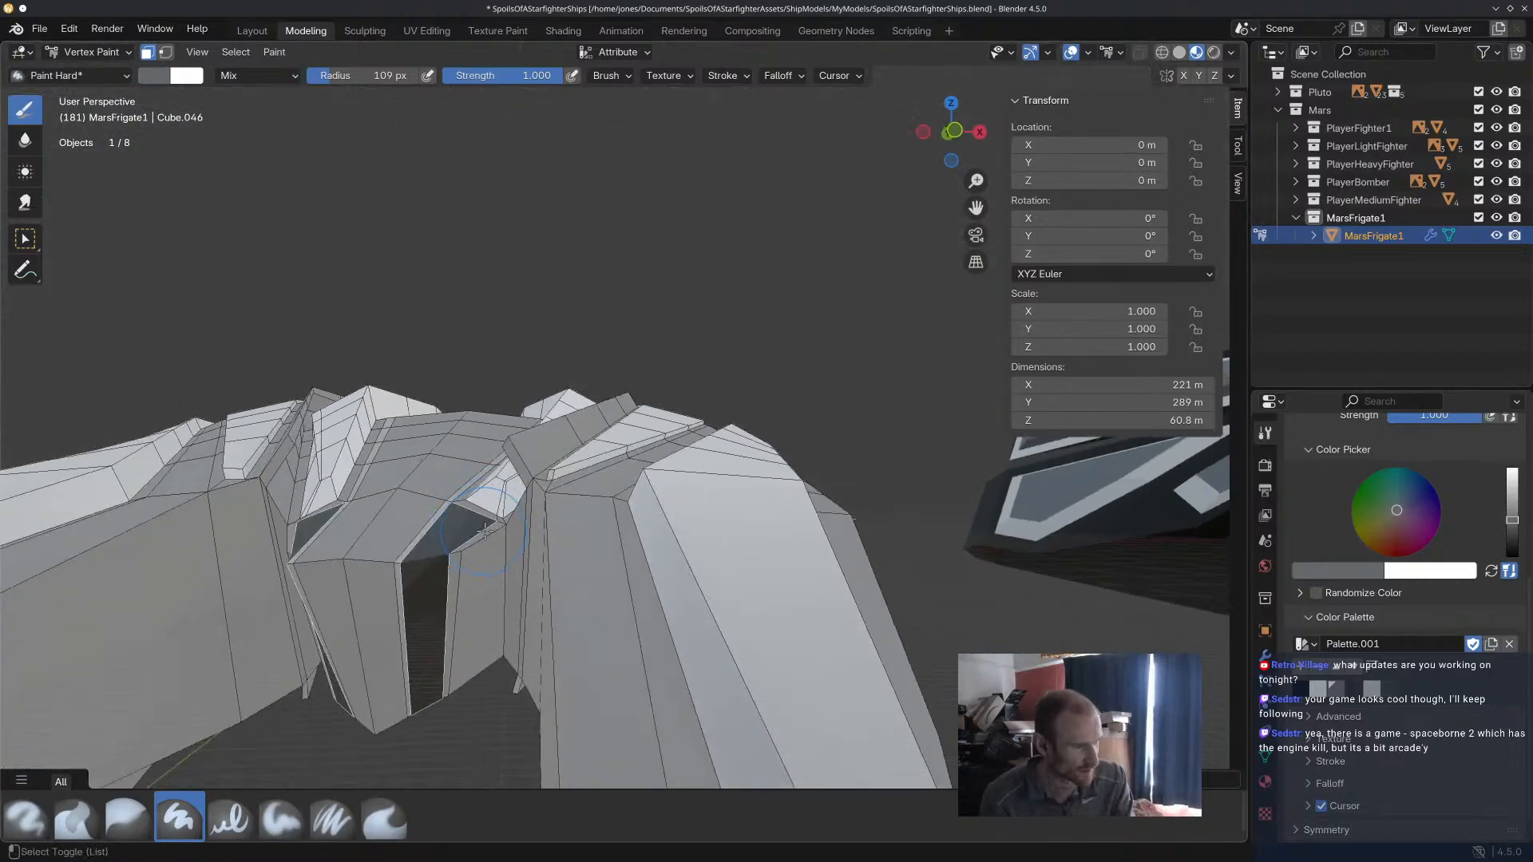
pyautogui.moveTo(469, 565); pyautogui.dragTo(517, 511)
pyautogui.moveTo(462, 450)
pyautogui.mouseDown(button='middle')
pyautogui.moveTo(517, 647)
pyautogui.moveTo(540, 411)
pyautogui.mouseUp(button='middle')
pyautogui.scroll(4, 575, 376)
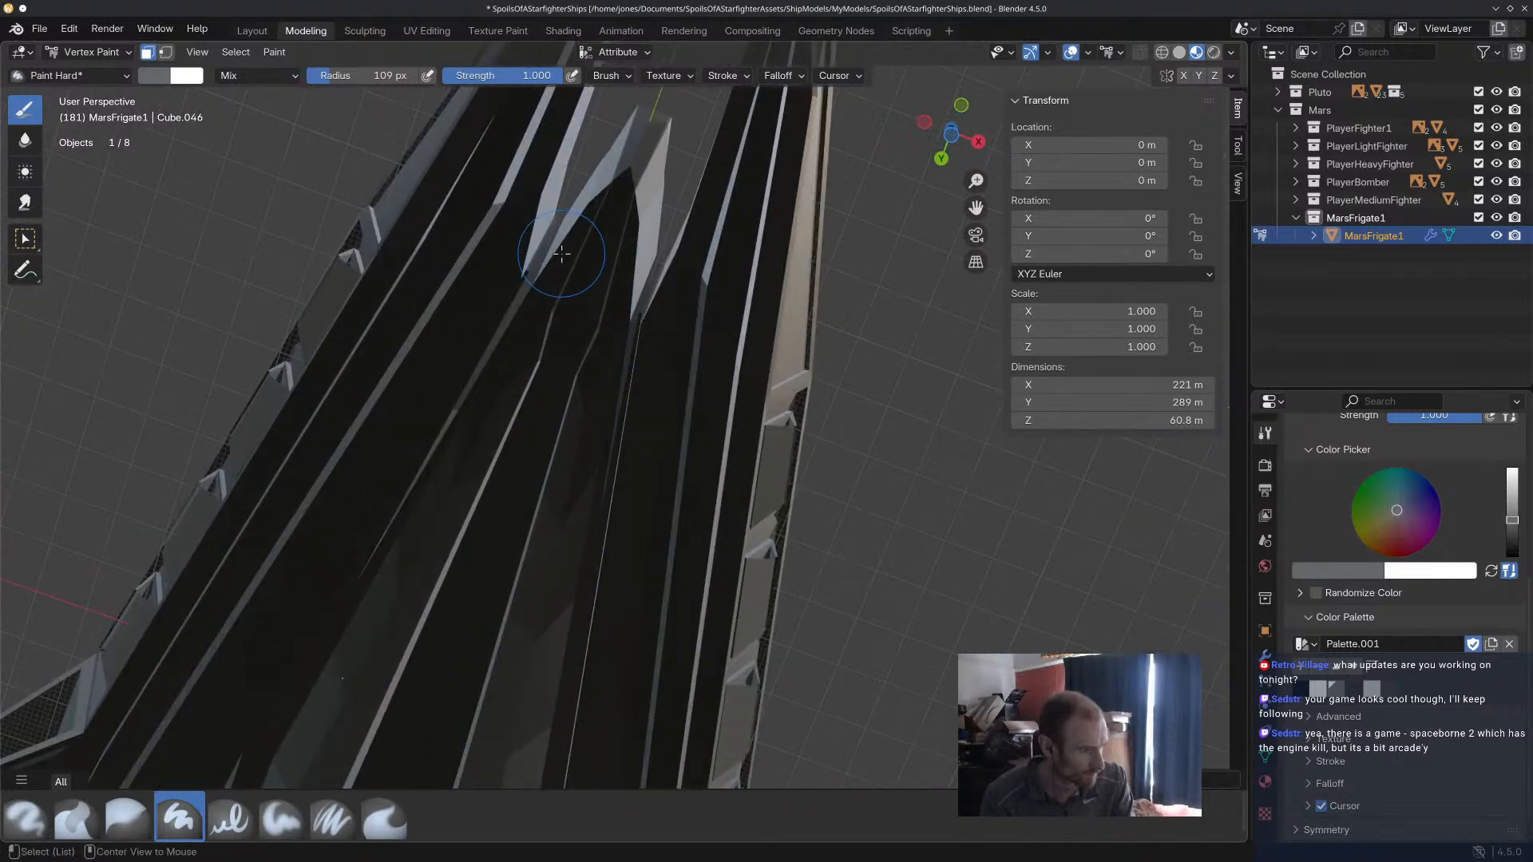
# Select the narrow groove faces on the underside between the central hull and side hulls, leaving out the wide nose faces.
pyautogui.keyDown('alt'); pyautogui.click(566, 253); pyautogui.keyUp('alt')
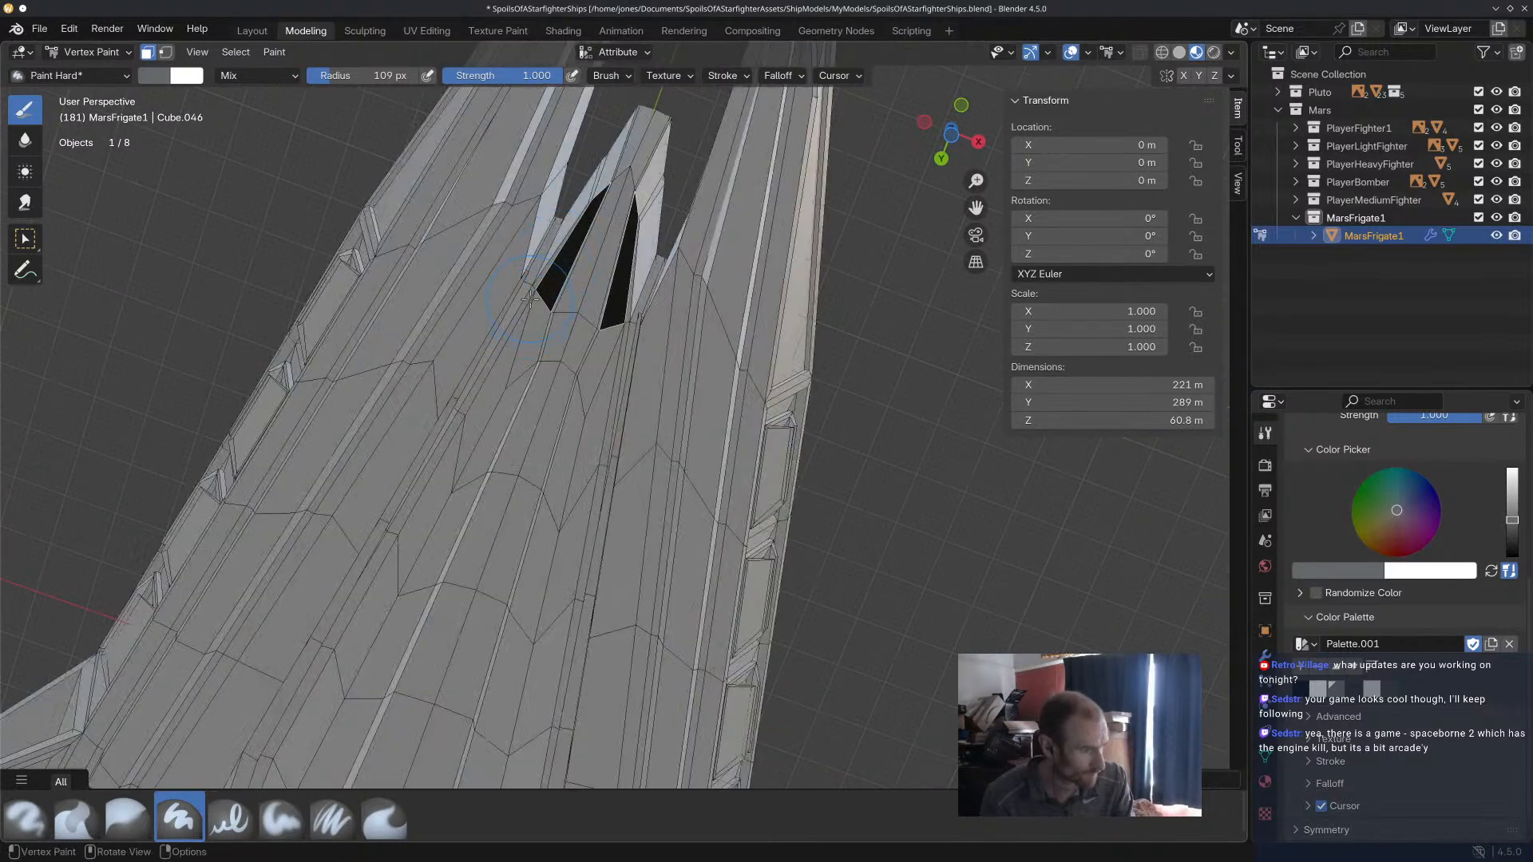
pyautogui.moveTo(533, 284); pyautogui.dragTo(529, 296)
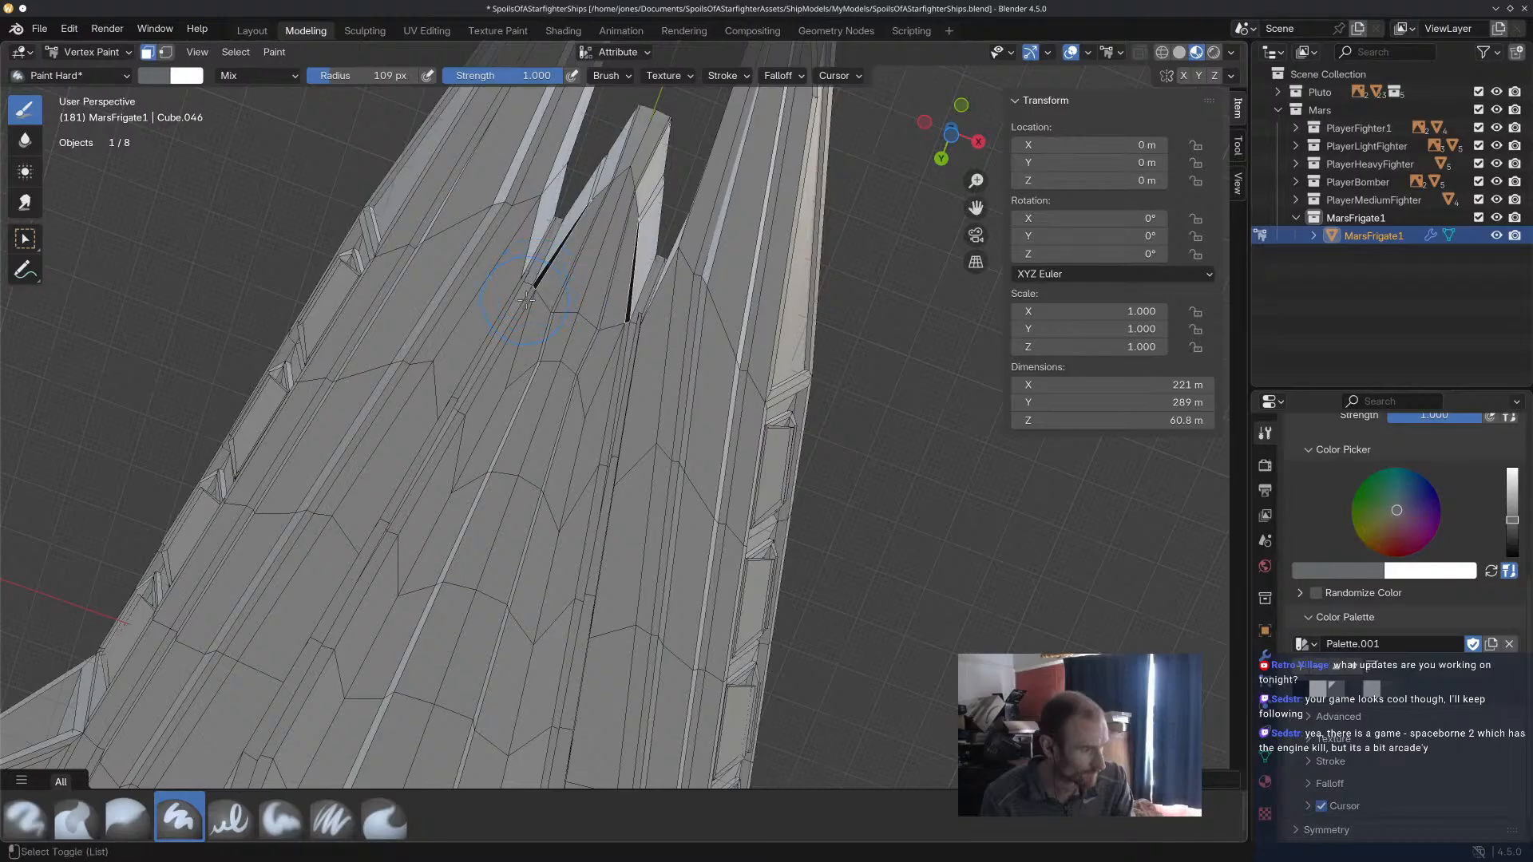
pyautogui.keyDown('alt'); pyautogui.keyDown('shift'); pyautogui.click(526, 301); pyautogui.keyUp('shift'); pyautogui.keyUp('alt')
pyautogui.scroll(-3, 523, 320)
pyautogui.keyDown('shift'); pyautogui.moveTo(485, 463); pyautogui.dragTo(602, 396, button='middle'); pyautogui.keyUp('shift')
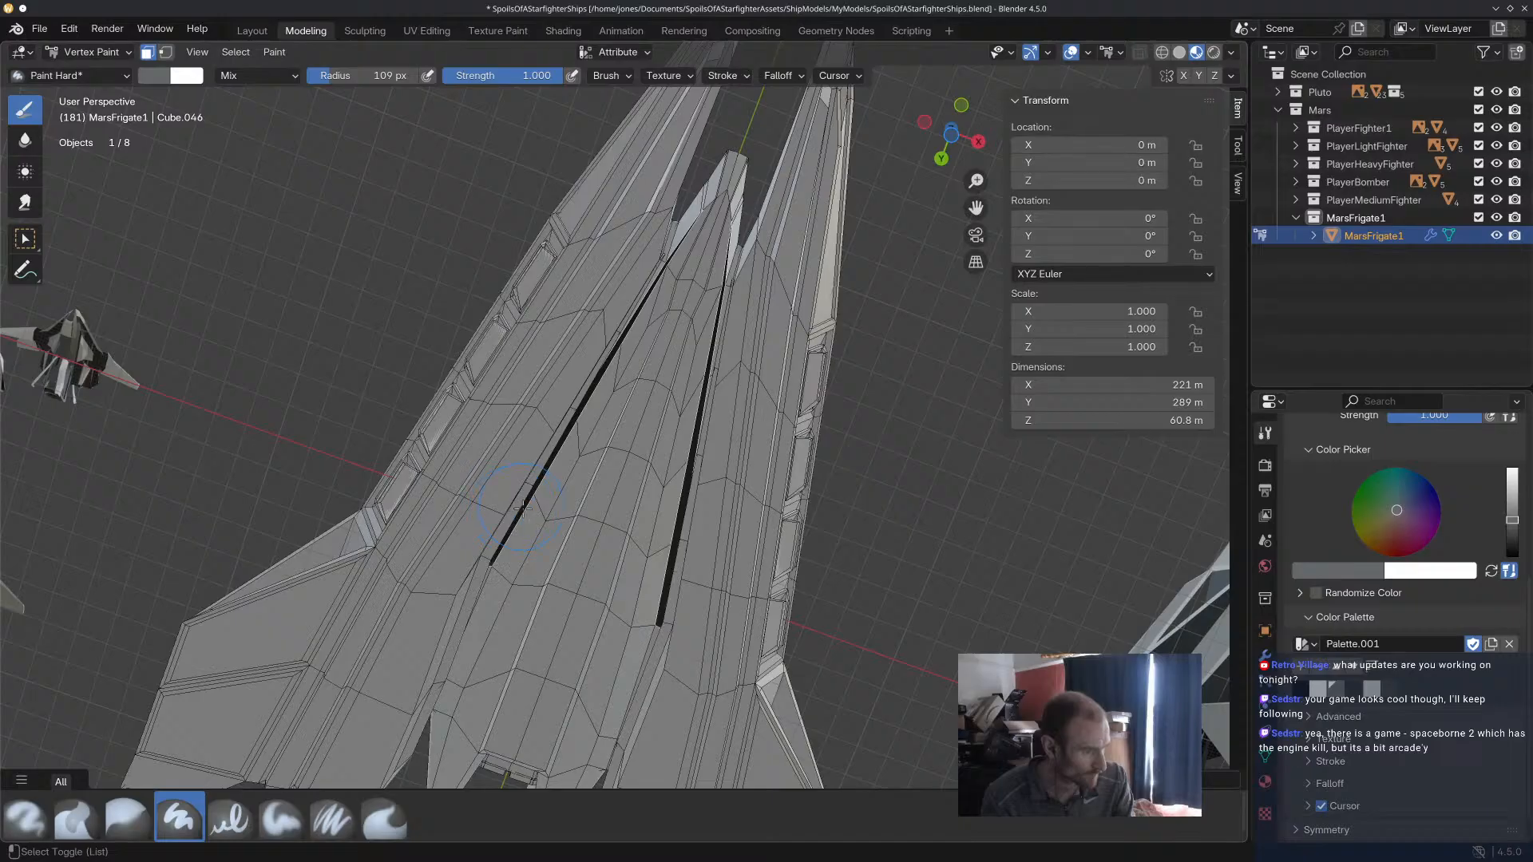
# Extend the underside groove selection back to the stern, dropping the mistakenly picked wide hull face.
pyautogui.keyDown('alt'); pyautogui.keyDown('shift'); pyautogui.click(490, 570); pyautogui.keyUp('shift'); pyautogui.keyUp('alt')
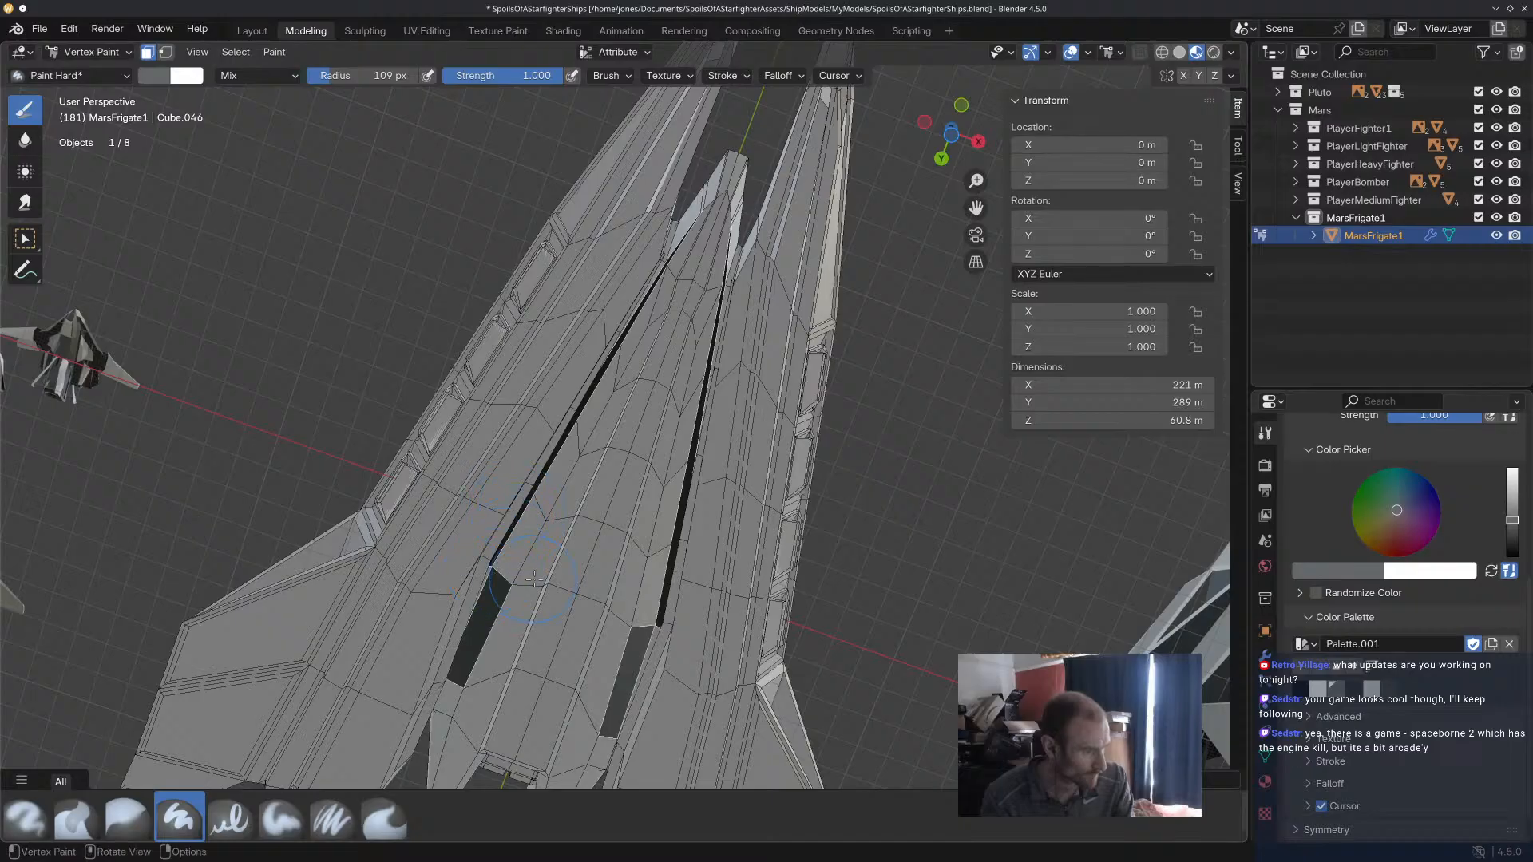
pyautogui.keyDown('alt'); pyautogui.keyDown('shift'); pyautogui.click(485, 568); pyautogui.keyUp('shift'); pyautogui.keyUp('alt')
pyautogui.moveTo(490, 569); pyautogui.dragTo(502, 196, button='middle')
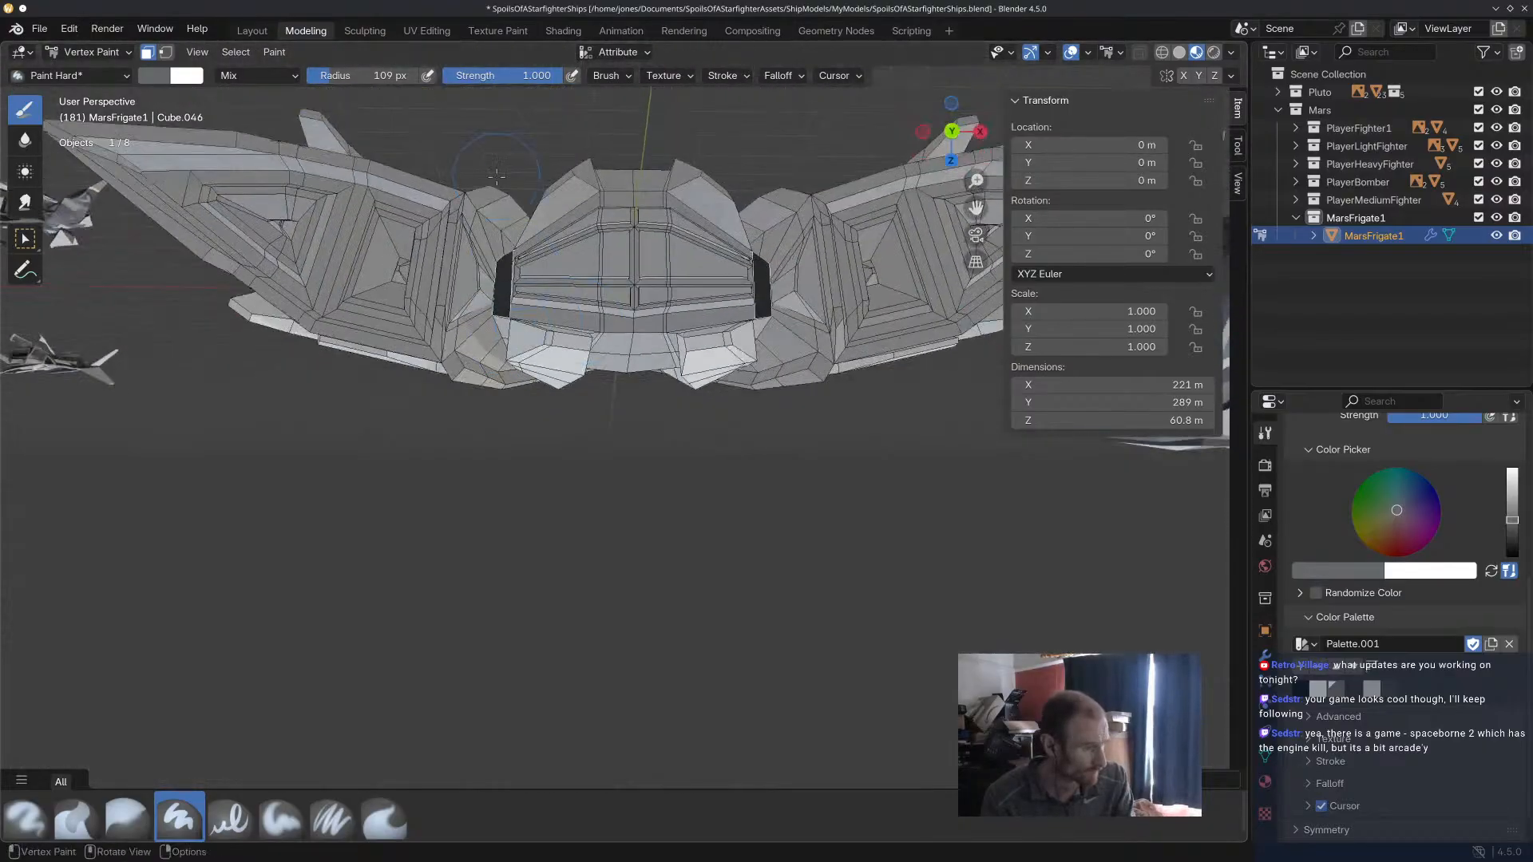
pyautogui.moveTo(508, 274); pyautogui.dragTo(456, 423, button='middle')
pyautogui.moveTo(707, 240); pyautogui.dragTo(699, 233, button='middle')
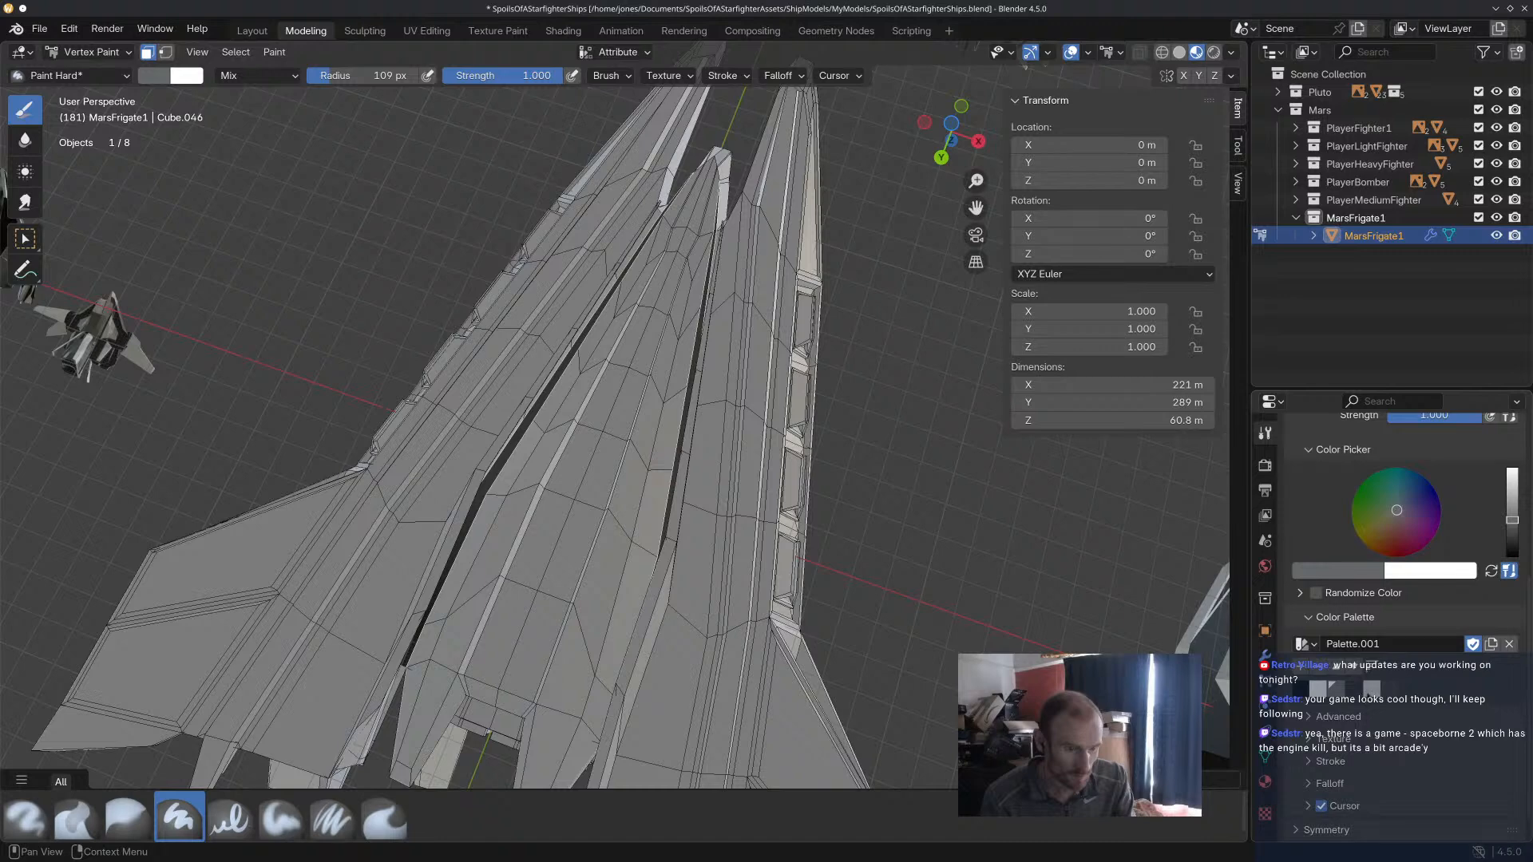
pyautogui.moveTo(678, 564); pyautogui.dragTo(738, 582, button='middle')
# Select the interior faces of the triangular side opening and fill them with black from the palette.
pyautogui.moveTo(695, 644)
pyautogui.mouseDown(button='middle')
pyautogui.moveTo(589, 541)
pyautogui.moveTo(424, 473)
pyautogui.moveTo(447, 472)
pyautogui.mouseUp(button='middle')
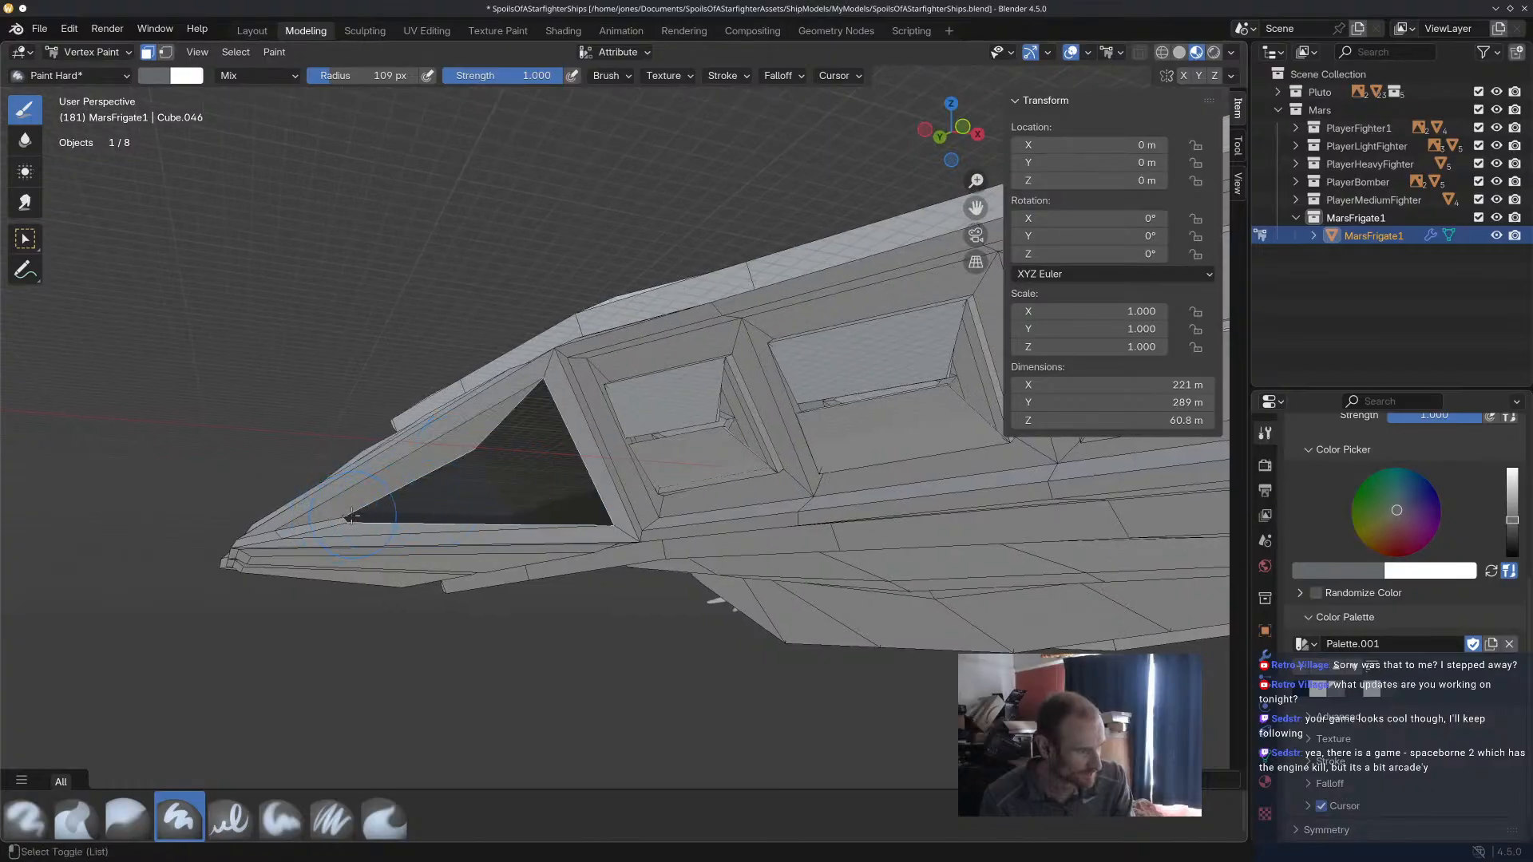
pyautogui.moveTo(403, 469); pyautogui.dragTo(417, 498, button='middle')
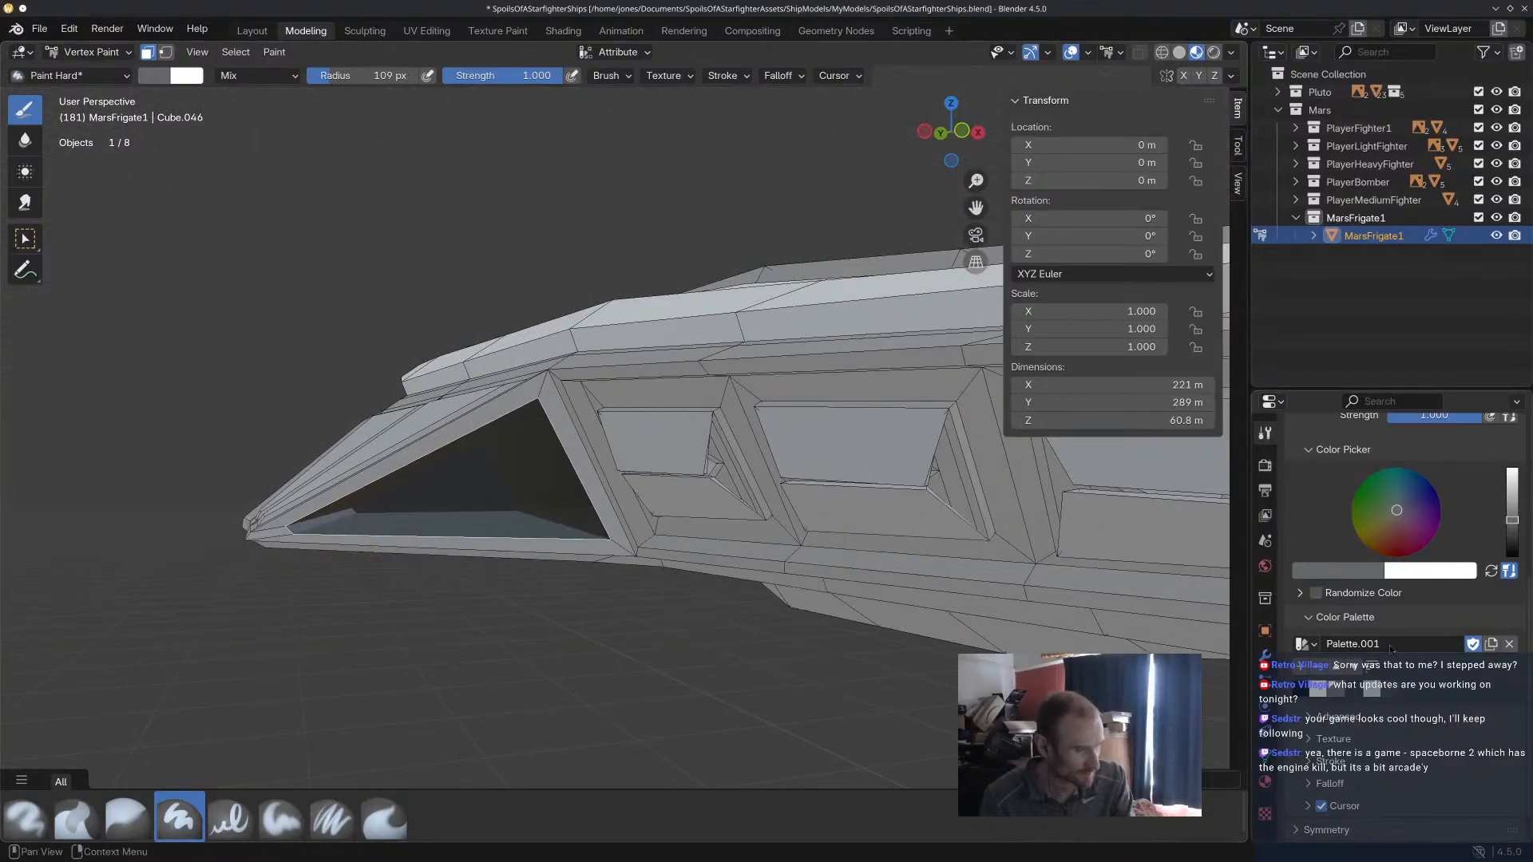
pyautogui.click(1303, 691)
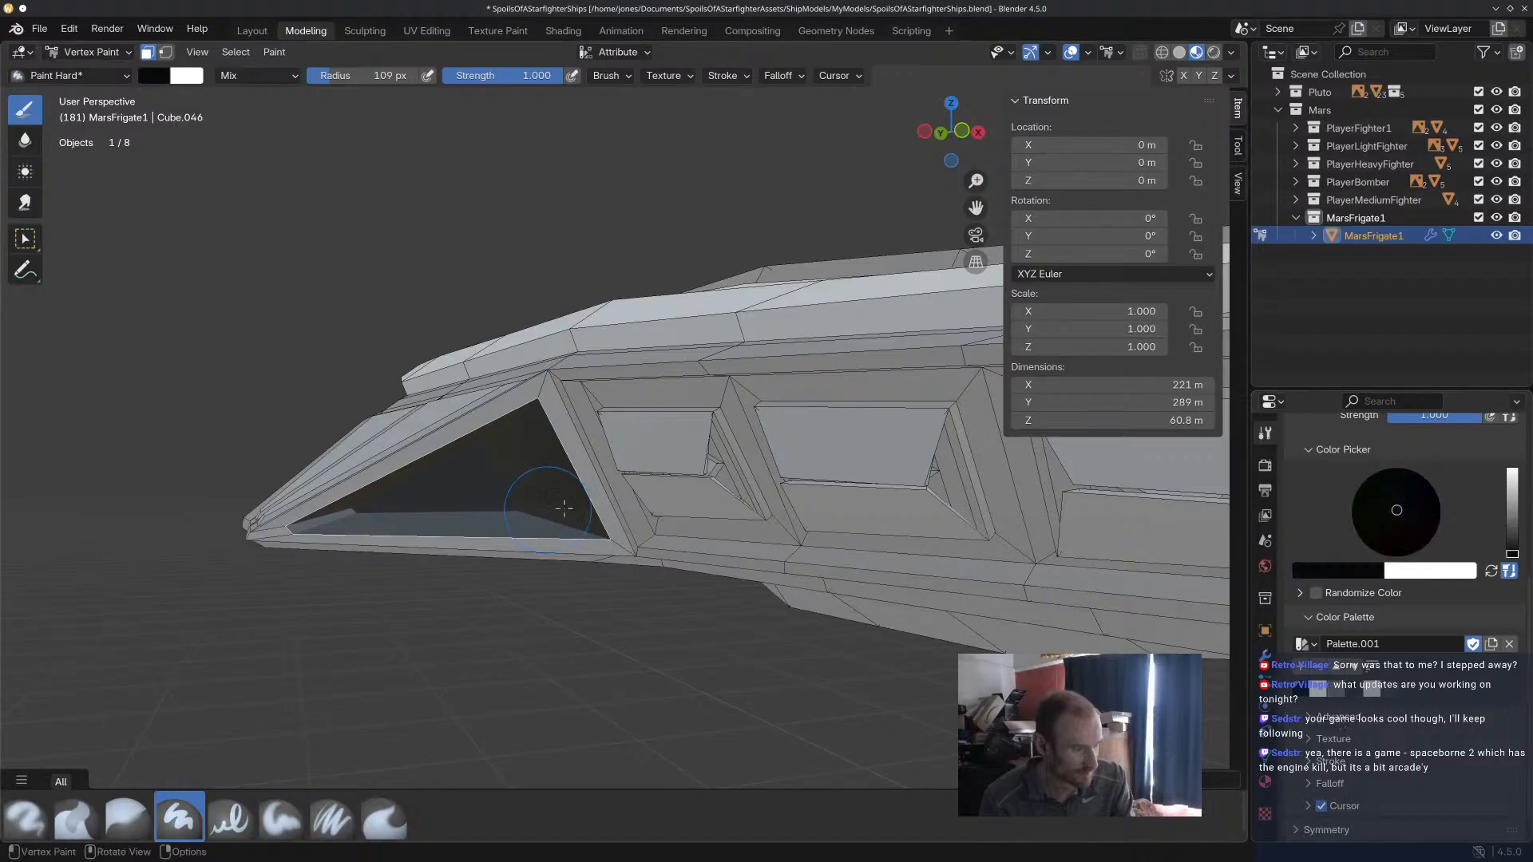
pyautogui.scroll(-5, 757, 535)
pyautogui.moveTo(758, 535); pyautogui.dragTo(572, 484, button='middle')
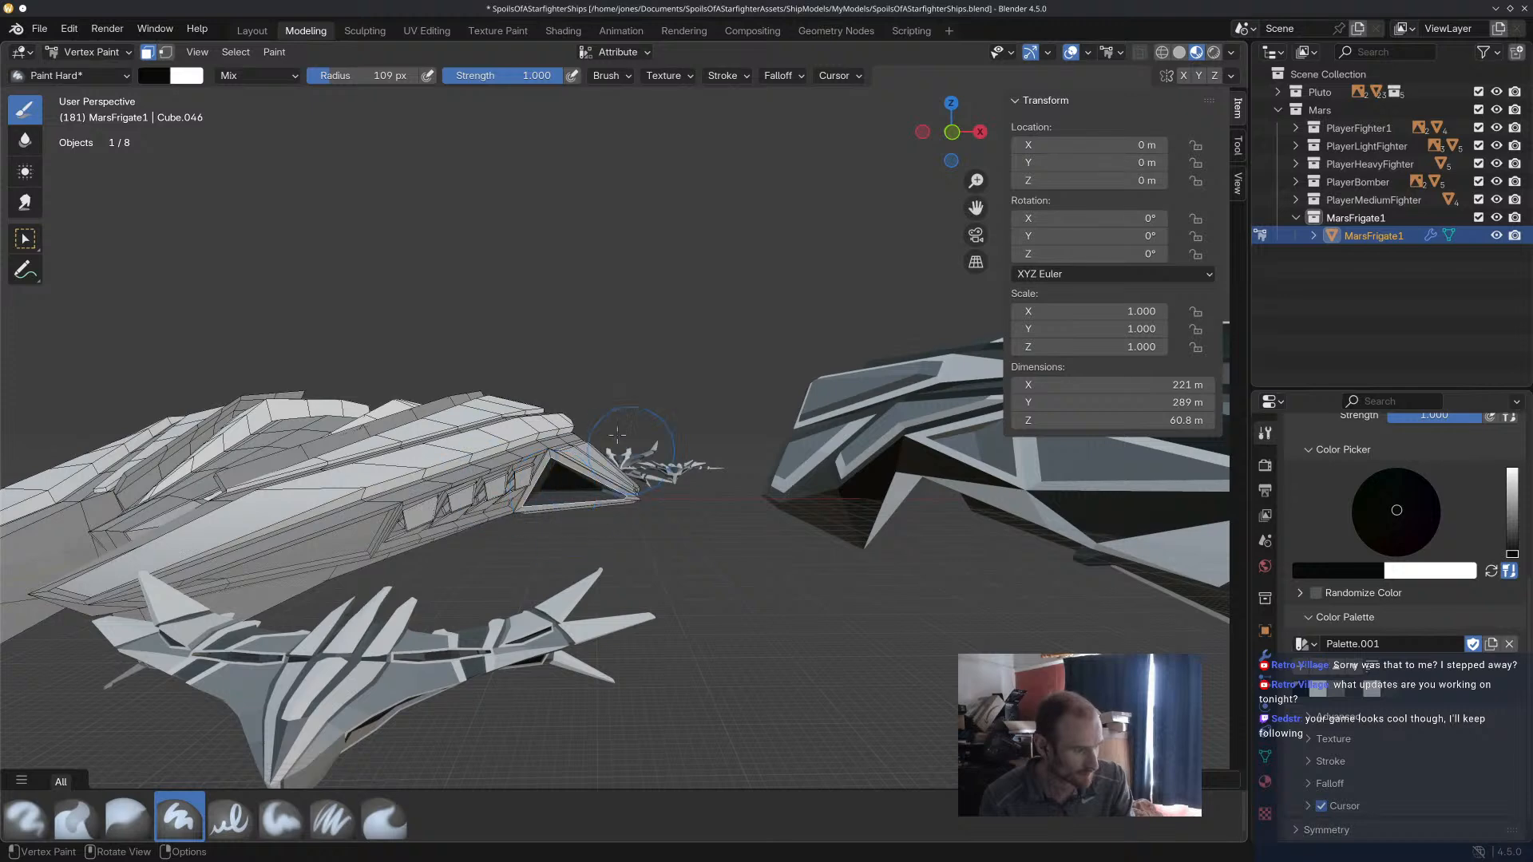
pyautogui.press('a')
# Select the interior of the long triangular recess beside the row of side windows and fill it with black.
pyautogui.moveTo(720, 540); pyautogui.dragTo(359, 449, button='middle')
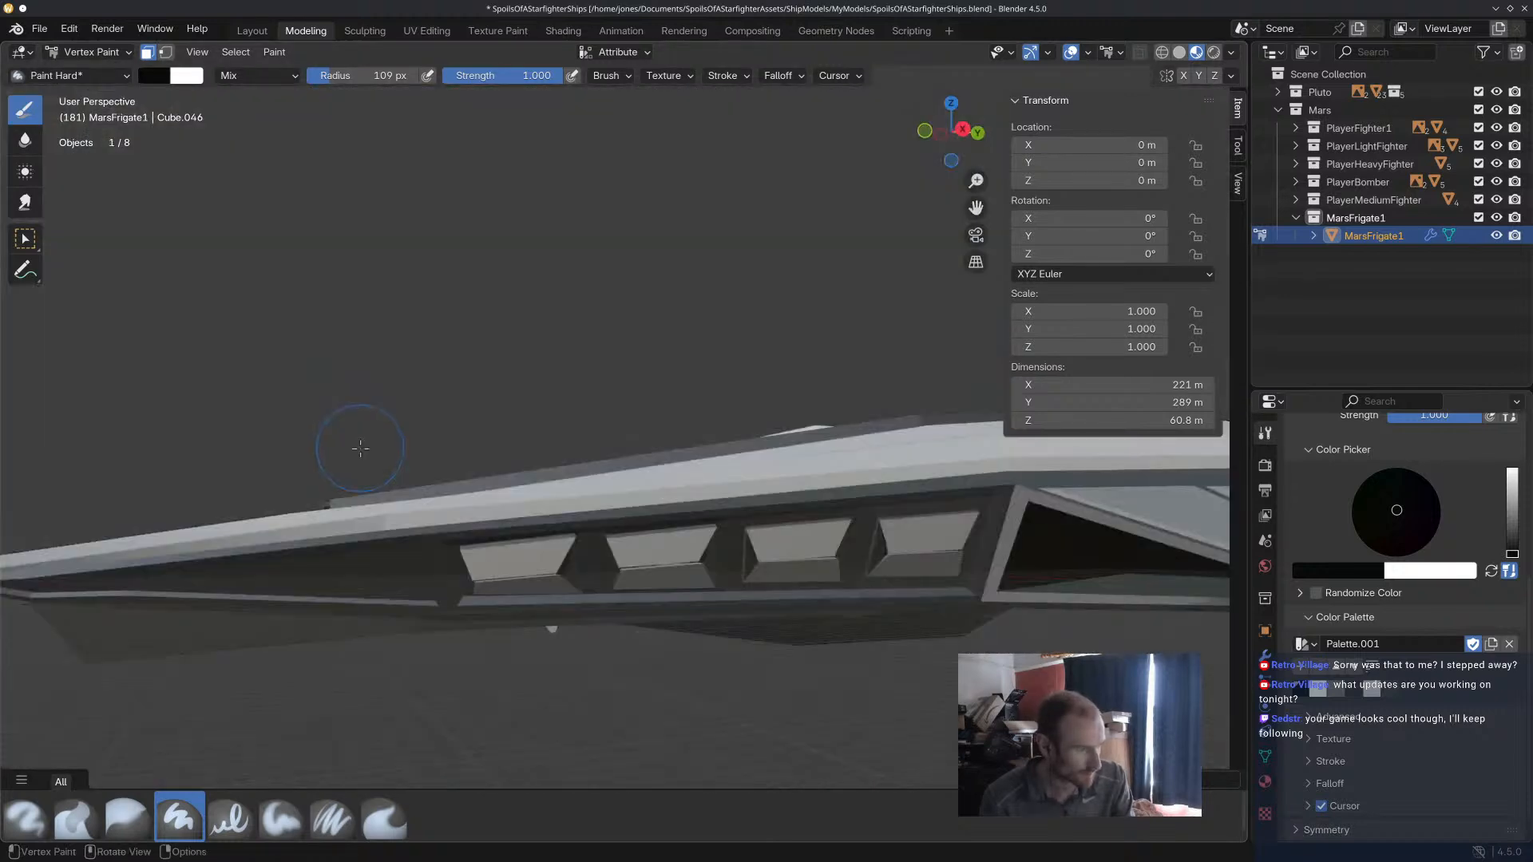
pyautogui.scroll(2, 361, 457)
pyautogui.moveTo(508, 639)
pyautogui.mouseDown(button='middle')
pyautogui.moveTo(556, 605)
pyautogui.moveTo(459, 667)
pyautogui.mouseUp(button='middle')
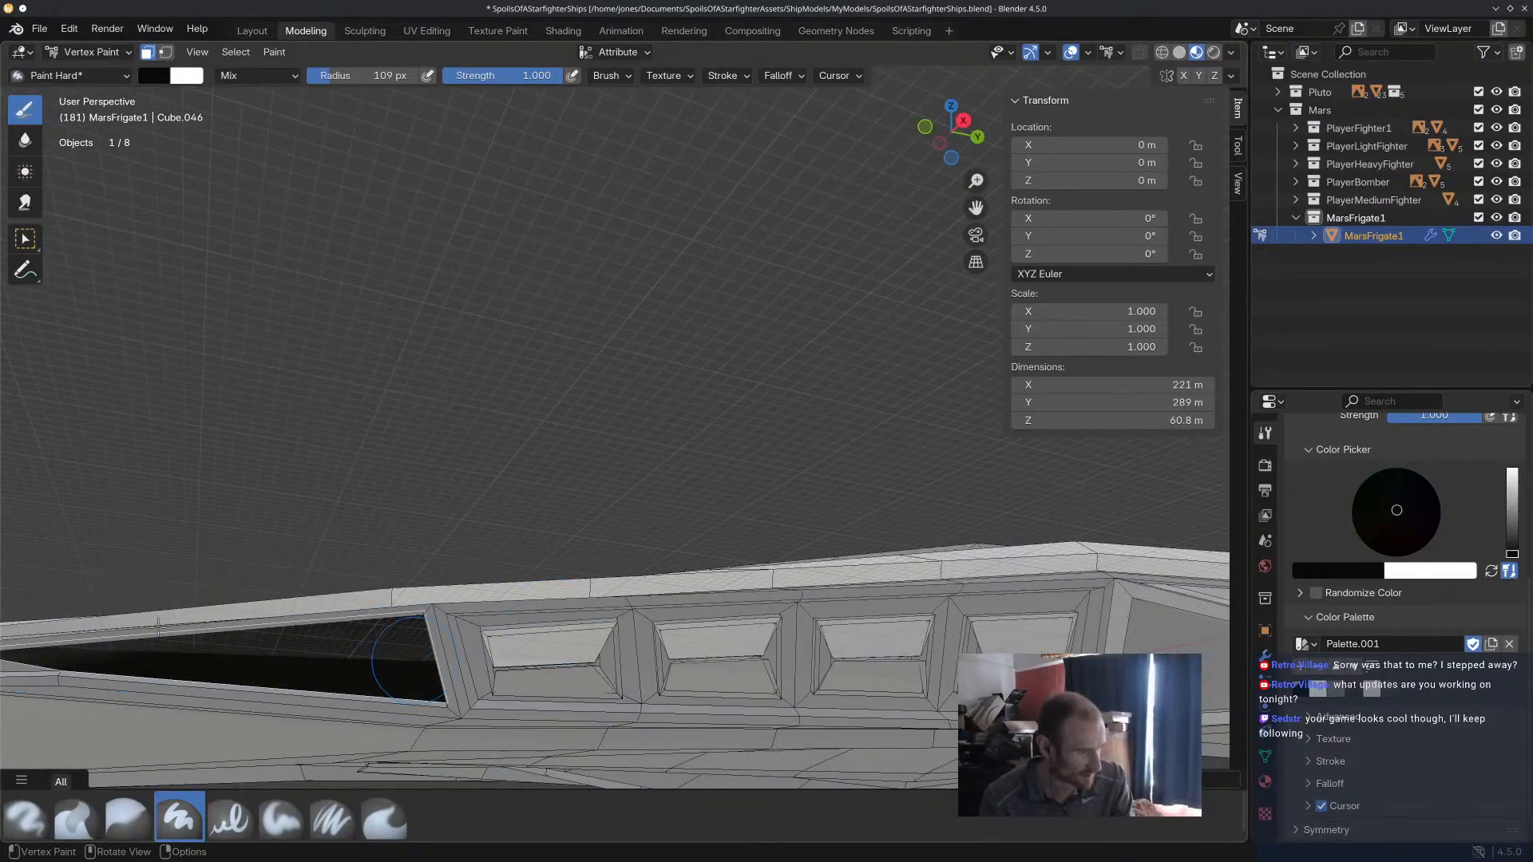
pyautogui.press('a')
# Select the frame faces surrounding the four side window recesses and fill them with black.
pyautogui.keyDown('alt'); pyautogui.click(485, 676); pyautogui.keyUp('alt')
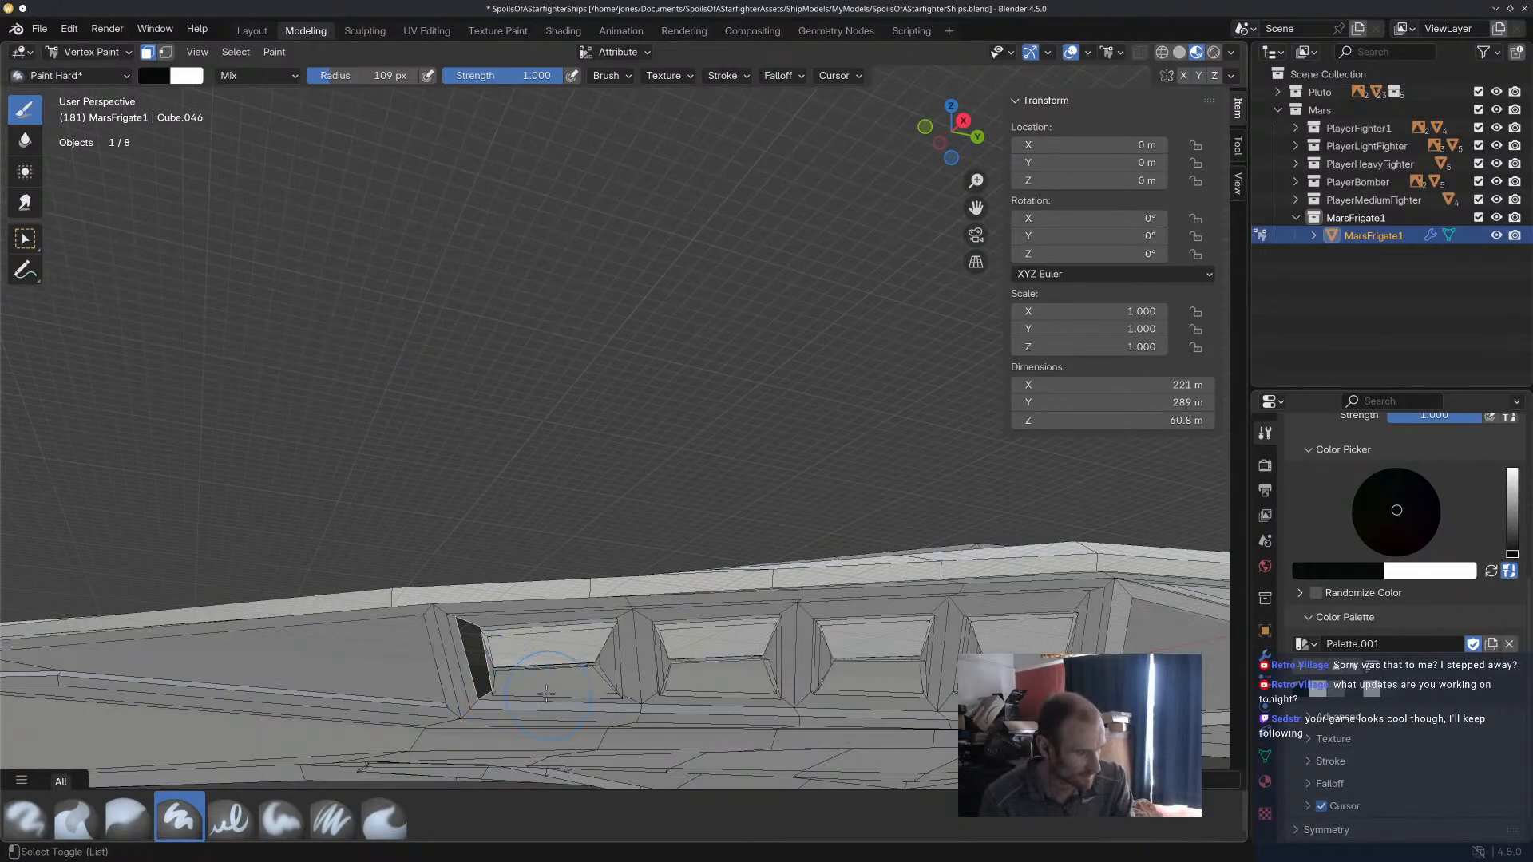
pyautogui.moveTo(506, 623)
pyautogui.mouseDown()
pyautogui.moveTo(615, 627)
pyautogui.moveTo(639, 663)
pyautogui.moveTo(665, 639)
pyautogui.mouseUp()
pyautogui.moveTo(658, 694)
pyautogui.mouseDown()
pyautogui.moveTo(783, 696)
pyautogui.moveTo(808, 626)
pyautogui.moveTo(803, 693)
pyautogui.moveTo(912, 702)
pyautogui.moveTo(963, 603)
pyautogui.moveTo(1086, 627)
pyautogui.mouseUp()
pyautogui.moveTo(950, 691)
pyautogui.mouseDown()
pyautogui.moveTo(1046, 631)
pyautogui.moveTo(687, 639)
pyautogui.moveTo(531, 683)
pyautogui.mouseUp()
pyautogui.press('a')
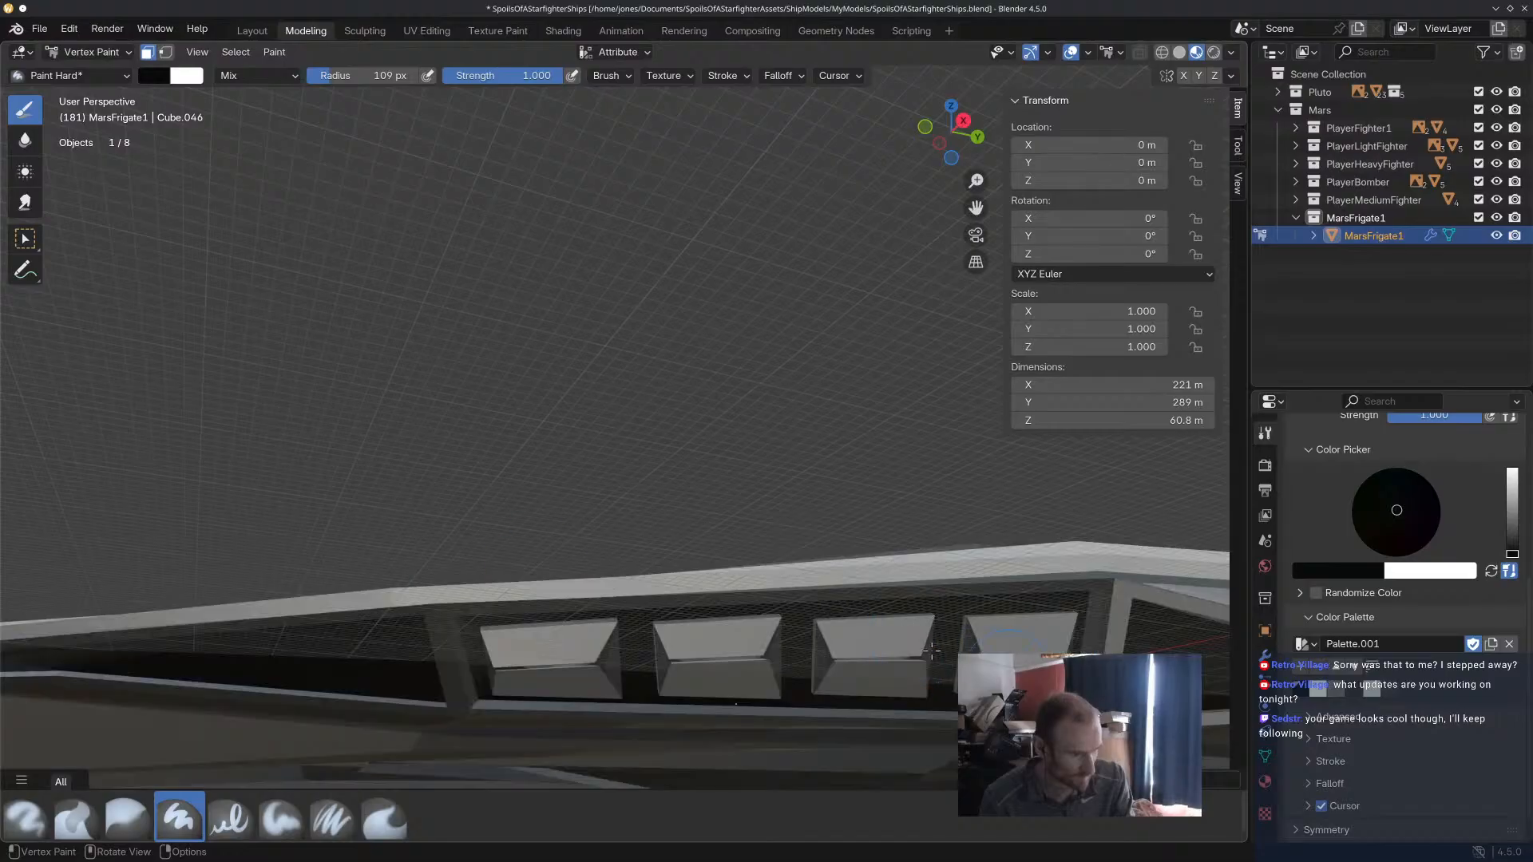
# Select the complete face loop along the narrow groove beside the central deck as the area for vertex painting.
pyautogui.scroll(-4, 735, 704)
pyautogui.moveTo(806, 563); pyautogui.dragTo(645, 677, button='middle')
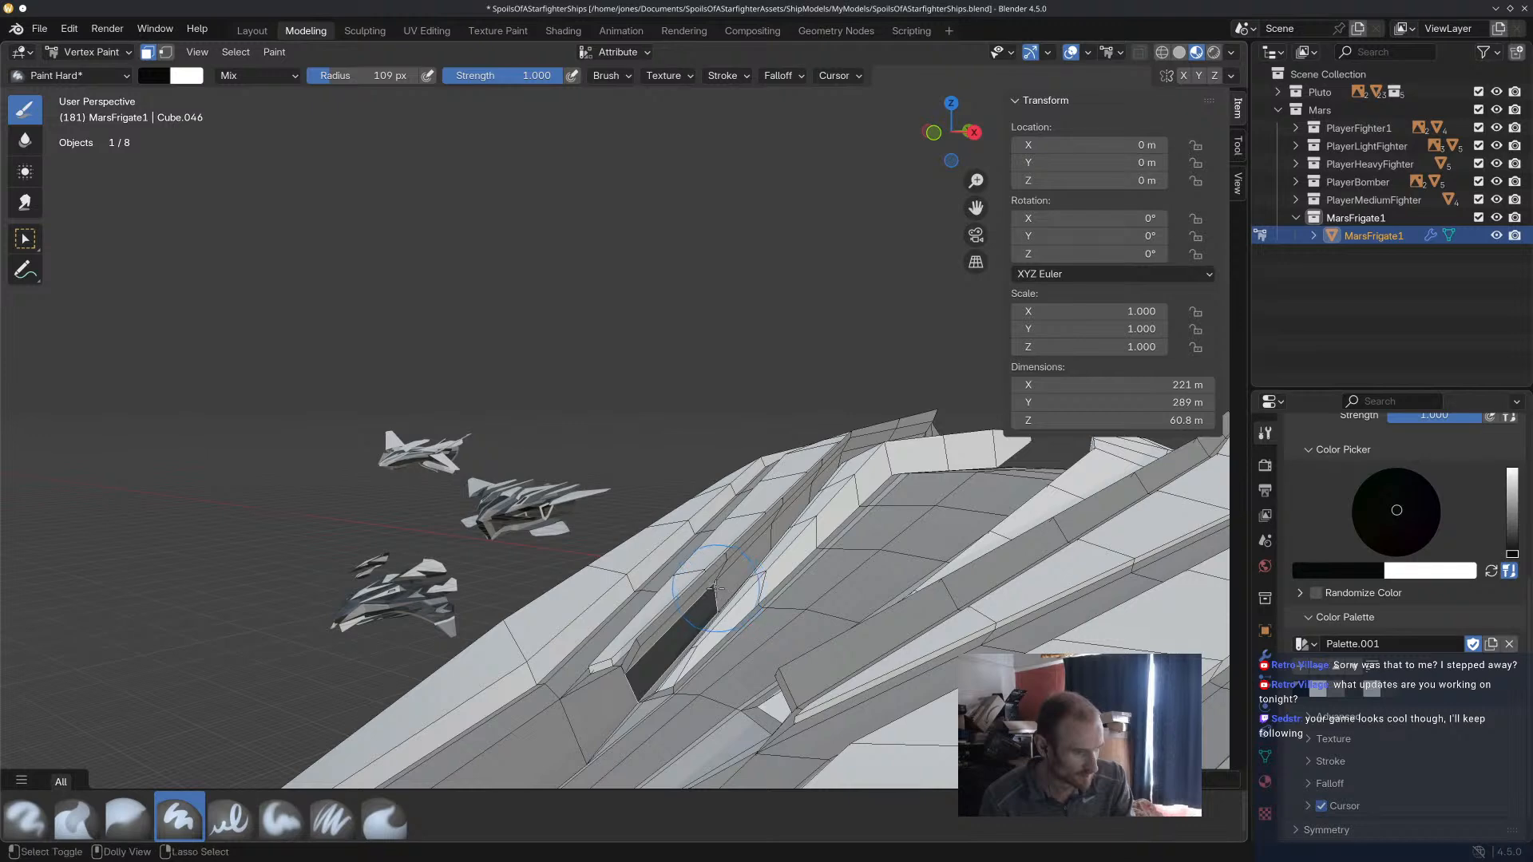
pyautogui.click(716, 591)
pyautogui.click(86, 52)
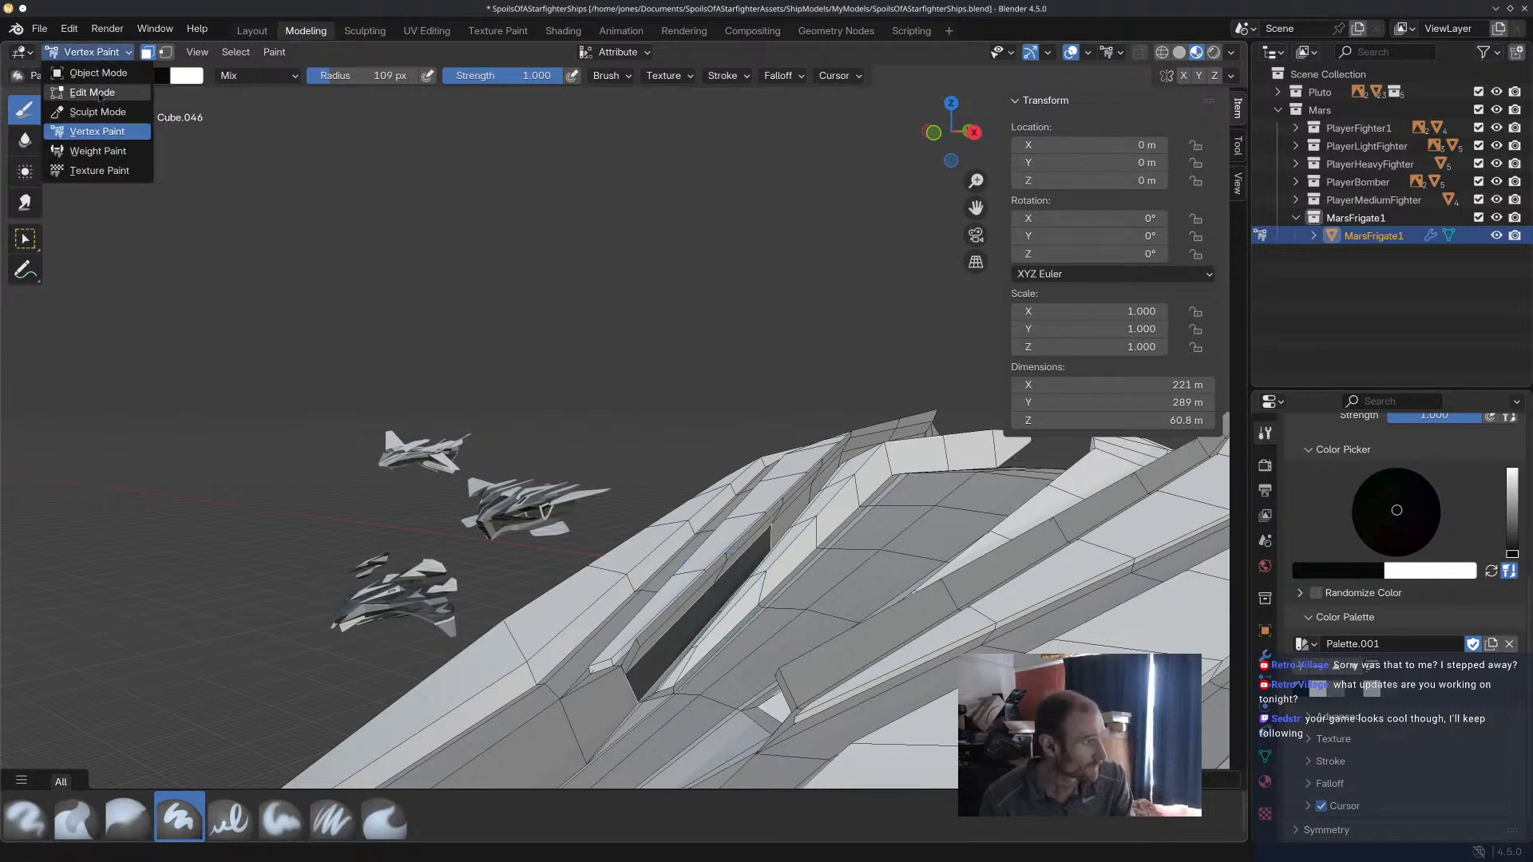
pyautogui.click(80, 86)
pyautogui.hotkey('alt', 'a')
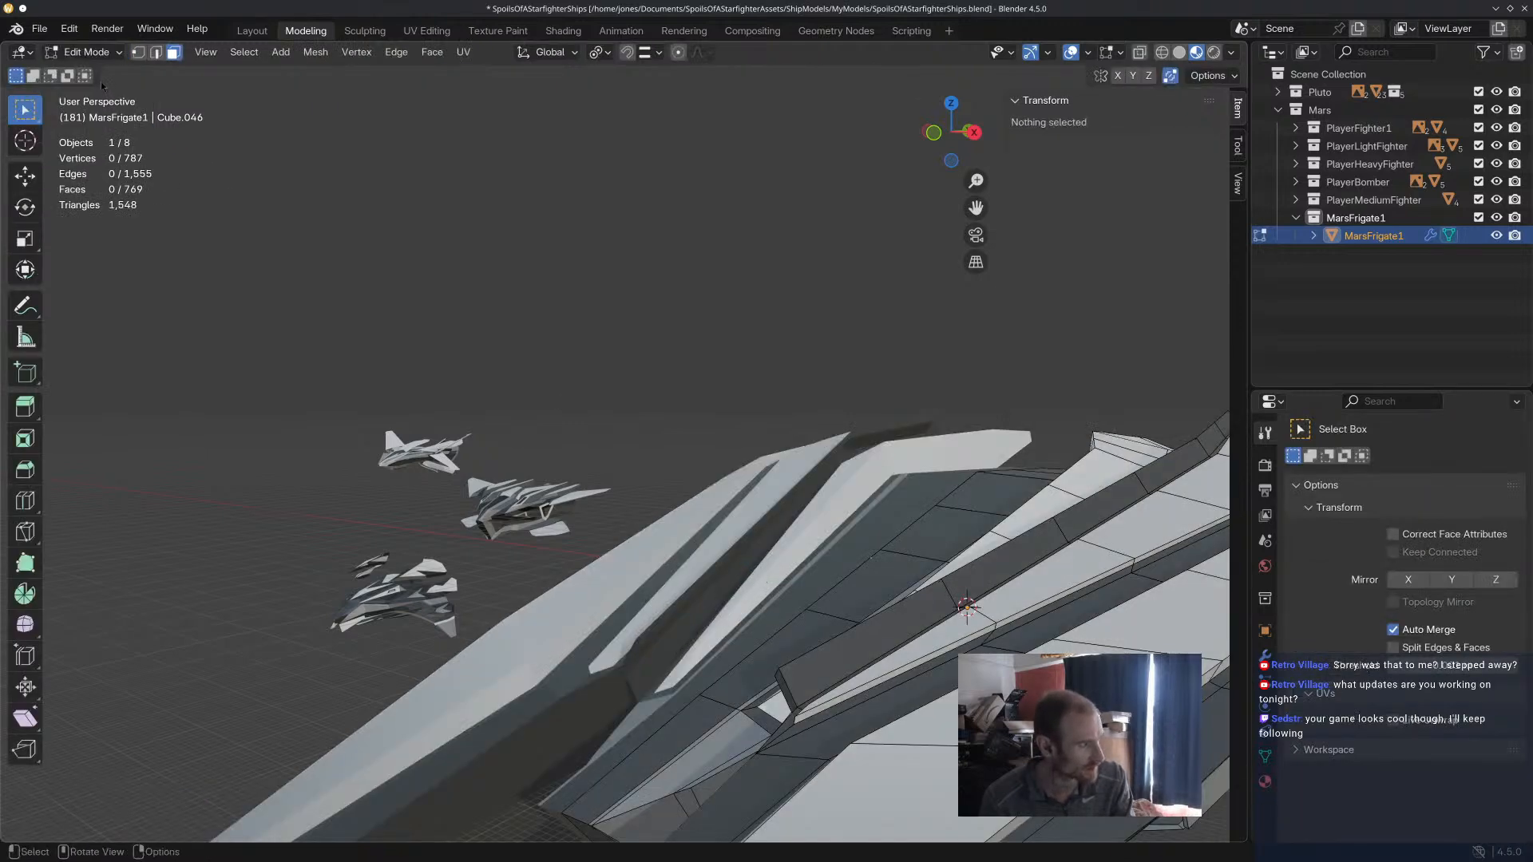
pyautogui.moveTo(567, 353); pyautogui.dragTo(709, 661, button='middle')
pyautogui.keyDown('alt'); pyautogui.click(611, 550); pyautogui.keyUp('alt')
pyautogui.scroll(-3, 650, 667)
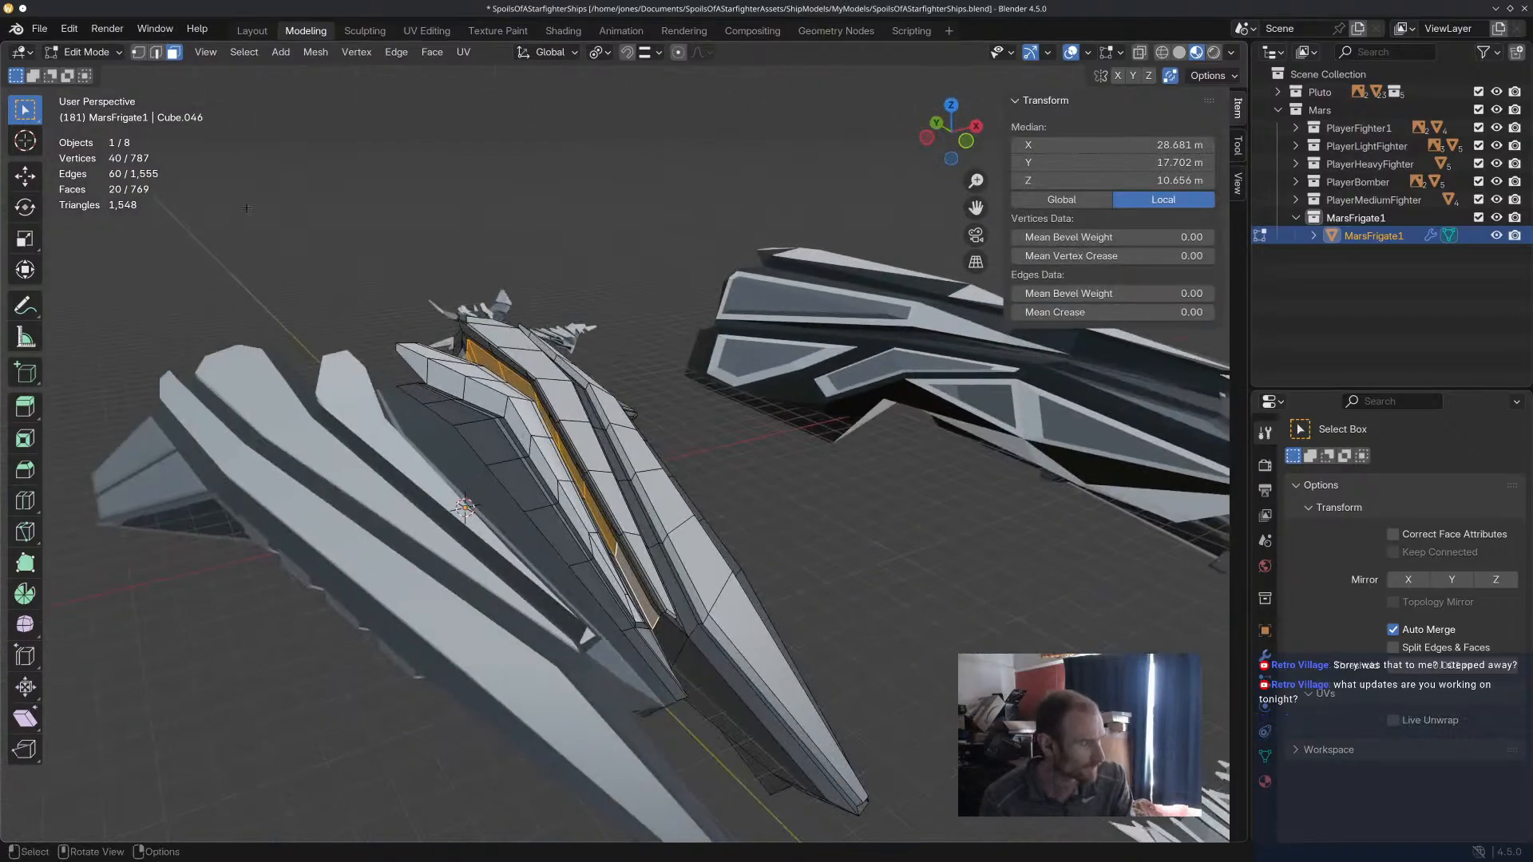
pyautogui.click(84, 52)
pyautogui.click(96, 131)
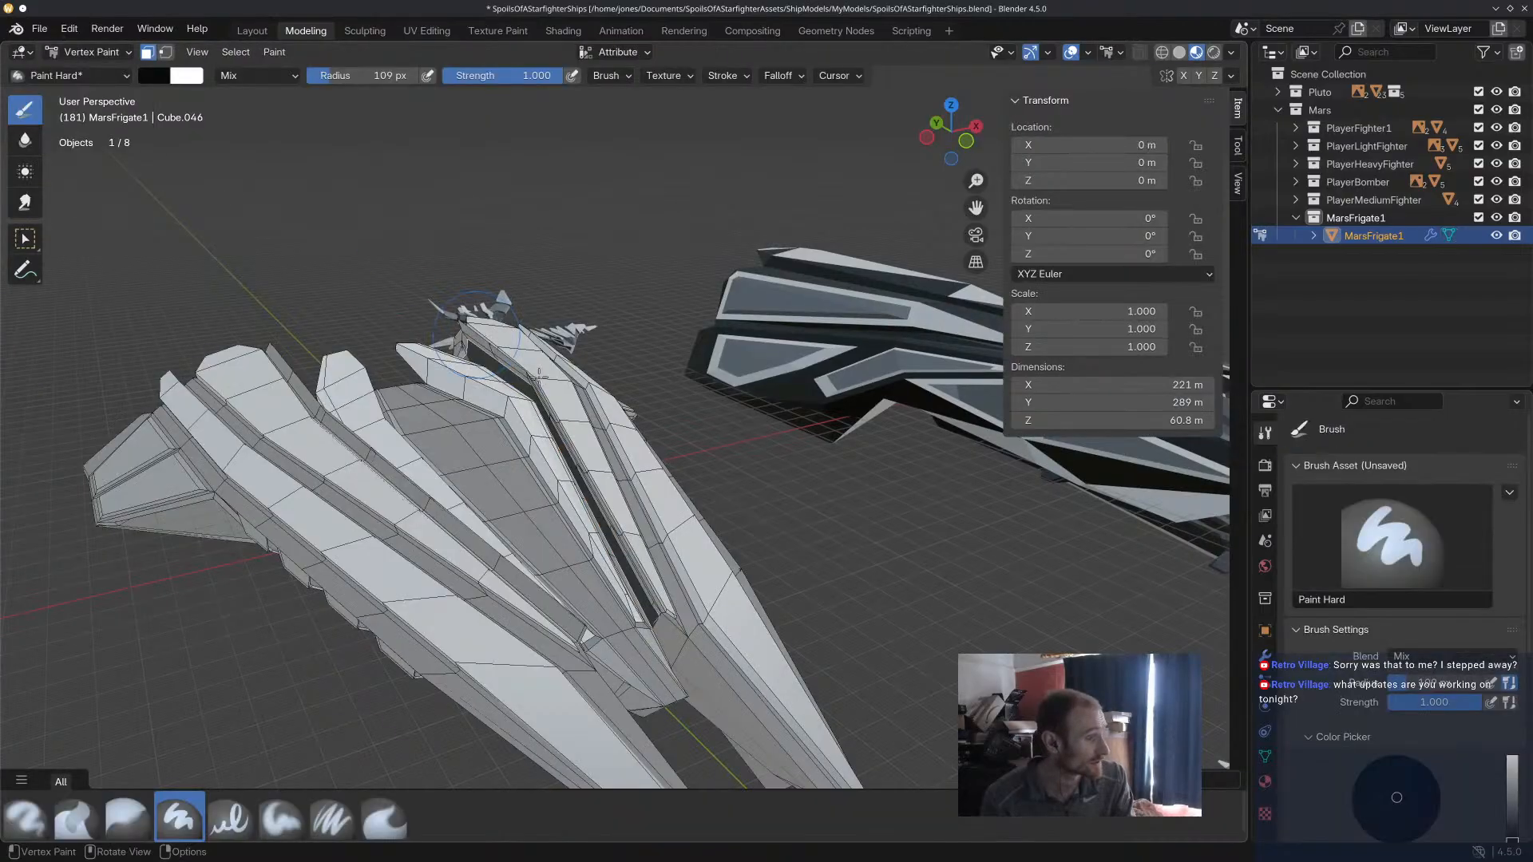
# Unmask the whole frigate hull and examine its paint from above and from the stern.
pyautogui.moveTo(714, 635); pyautogui.dragTo(763, 748, button='middle')
pyautogui.keyDown('shift'); pyautogui.moveTo(754, 631); pyautogui.dragTo(735, 540, button='middle'); pyautogui.keyUp('shift')
pyautogui.moveTo(752, 544); pyautogui.dragTo(743, 548, button='middle')
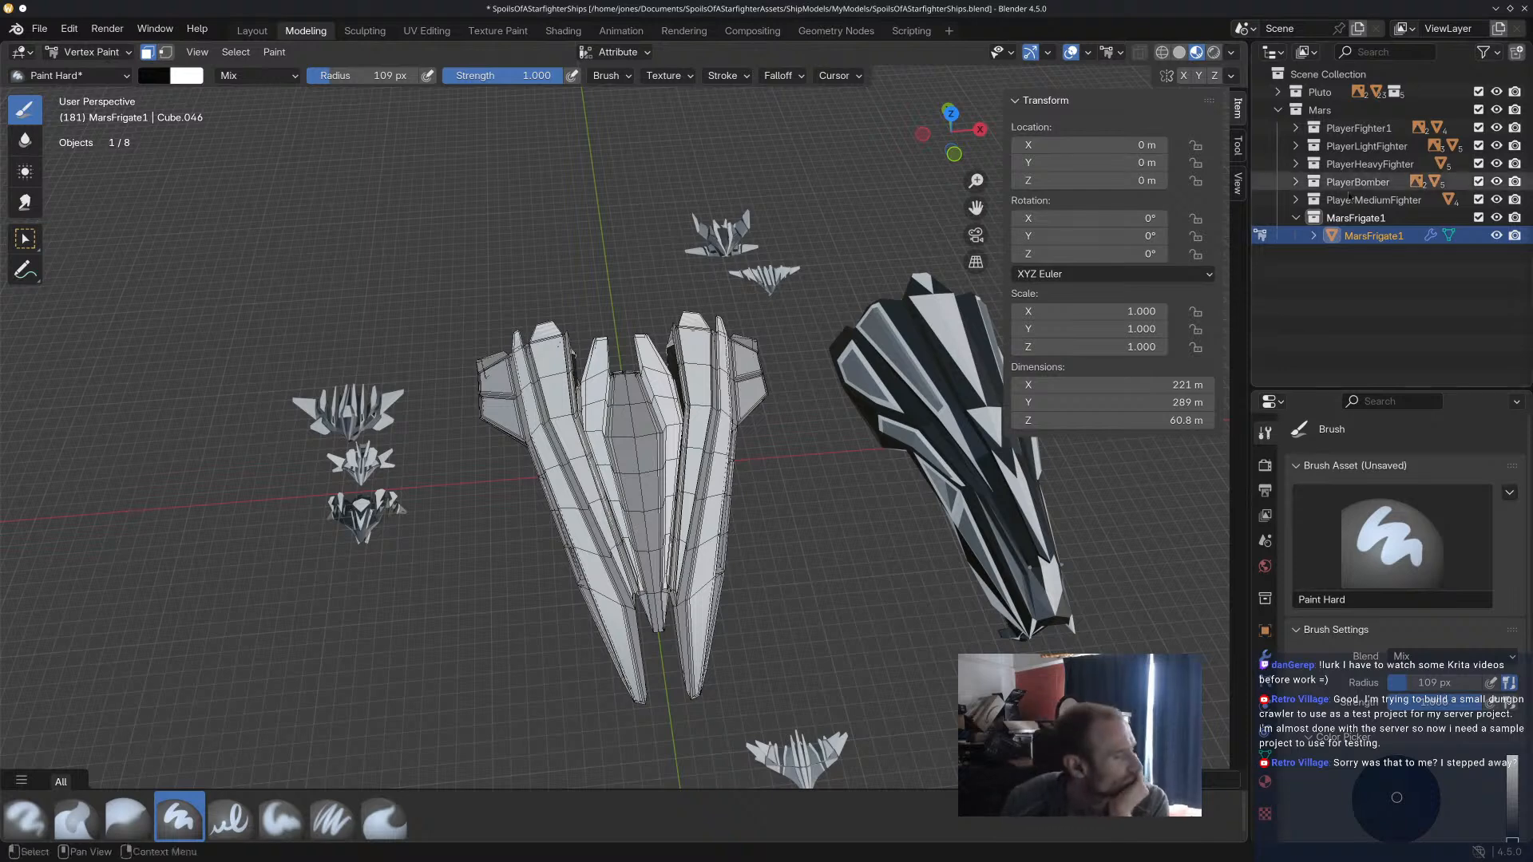
pyautogui.rightClick(862, 534)
pyautogui.moveTo(814, 315); pyautogui.dragTo(789, 309, button='middle')
pyautogui.press('a')
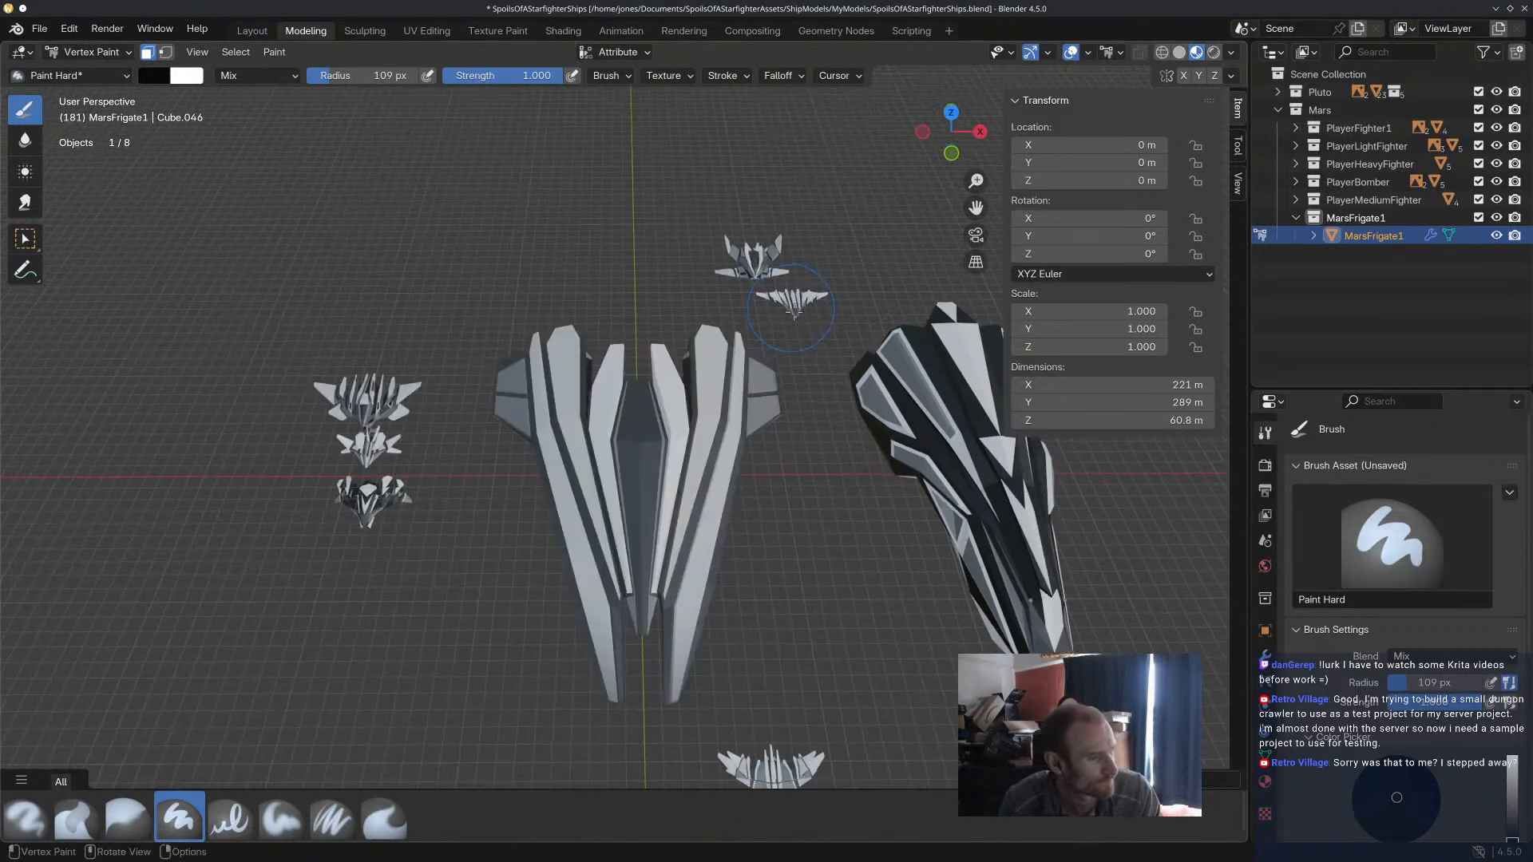
pyautogui.scroll(2, 802, 461)
pyautogui.moveTo(702, 376); pyautogui.dragTo(867, 379, button='middle')
pyautogui.keyDown('shift'); pyautogui.moveTo(529, 508); pyautogui.dragTo(783, 359, button='middle'); pyautogui.keyUp('shift')
pyautogui.scroll(5, 653, 506)
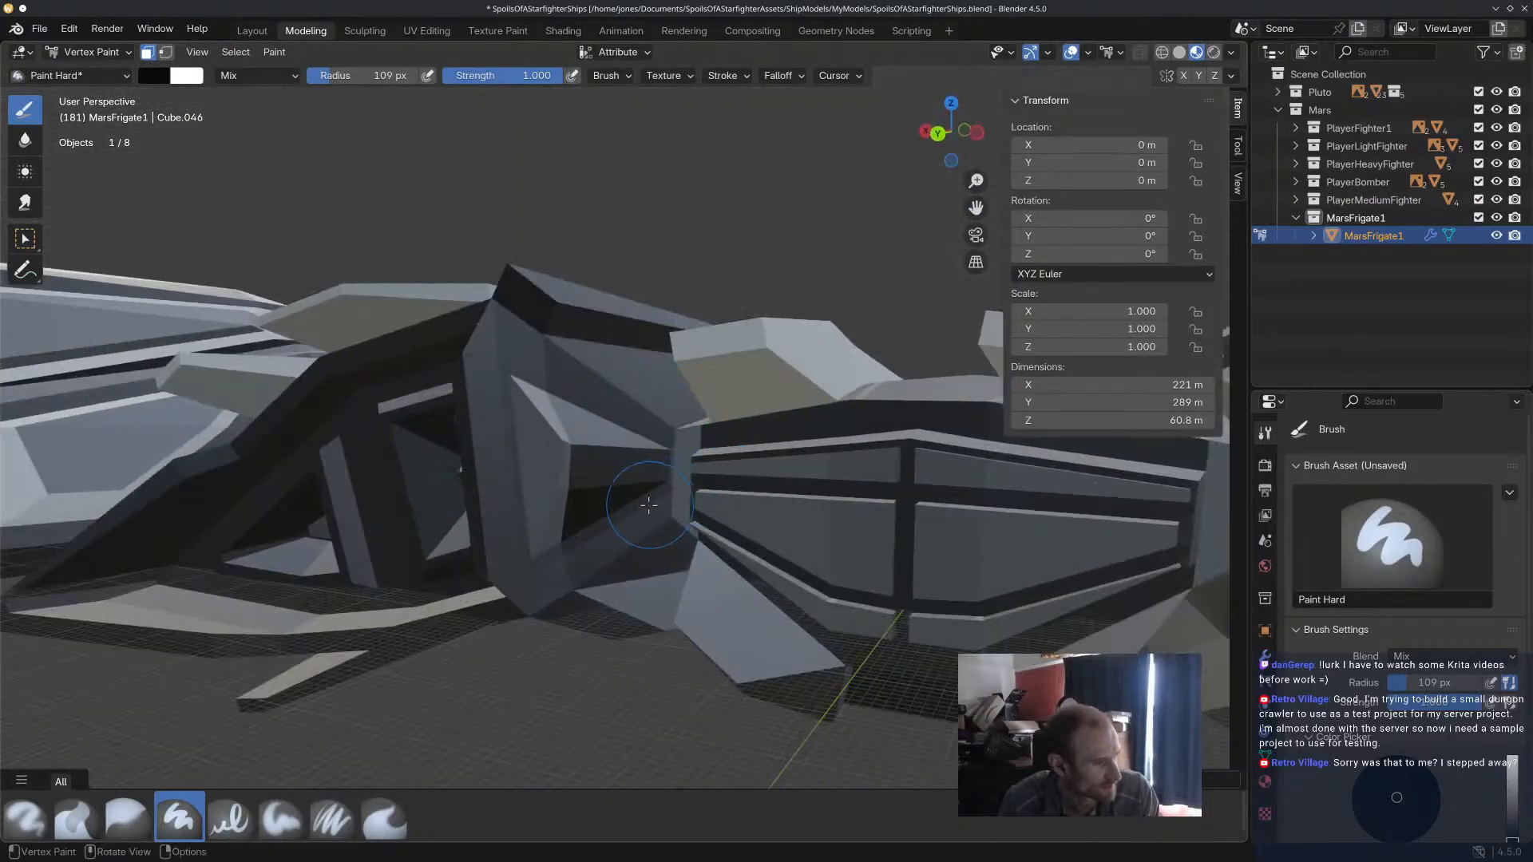
# Select the inner faces of the angular recess beside the stern panels and fill them with the mid-grey palette colour.
pyautogui.moveTo(653, 506); pyautogui.dragTo(608, 534, button='middle')
pyautogui.hotkey('alt', 'a')
pyautogui.keyDown('ctrl'); pyautogui.keyDown('shift'); pyautogui.click(571, 417); pyautogui.keyUp('shift'); pyautogui.keyUp('ctrl')
pyautogui.keyDown('ctrl'); pyautogui.keyDown('shift'); pyautogui.click(623, 461); pyautogui.keyUp('shift'); pyautogui.keyUp('ctrl')
pyautogui.keyDown('ctrl'); pyautogui.keyDown('shift'); pyautogui.click(596, 499); pyautogui.keyUp('shift'); pyautogui.keyUp('ctrl')
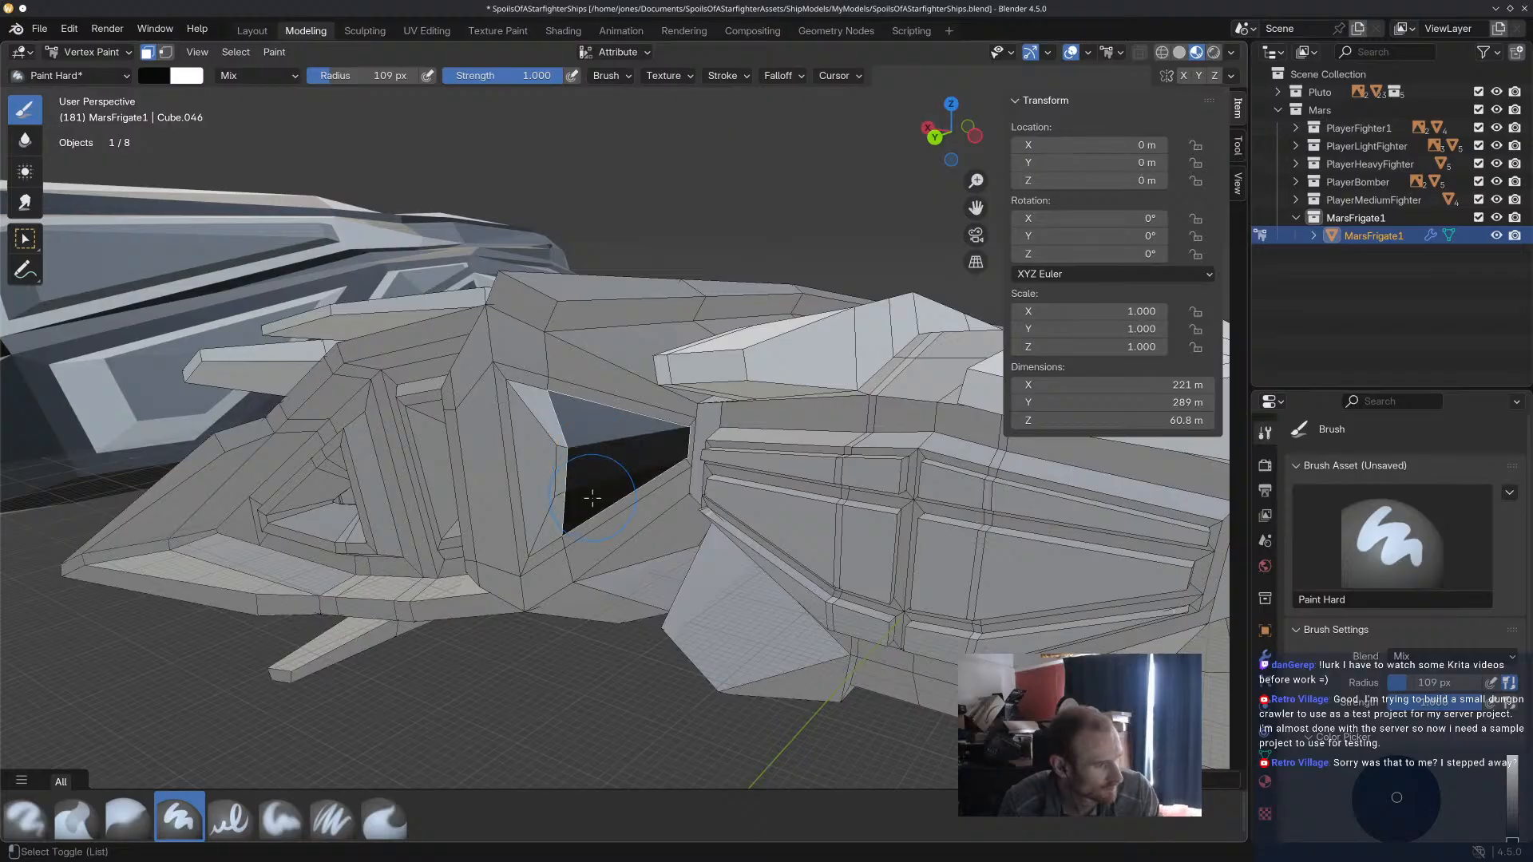
pyautogui.scroll(-7, 1393, 771)
pyautogui.scroll(-1, 1394, 771)
pyautogui.click(1336, 689)
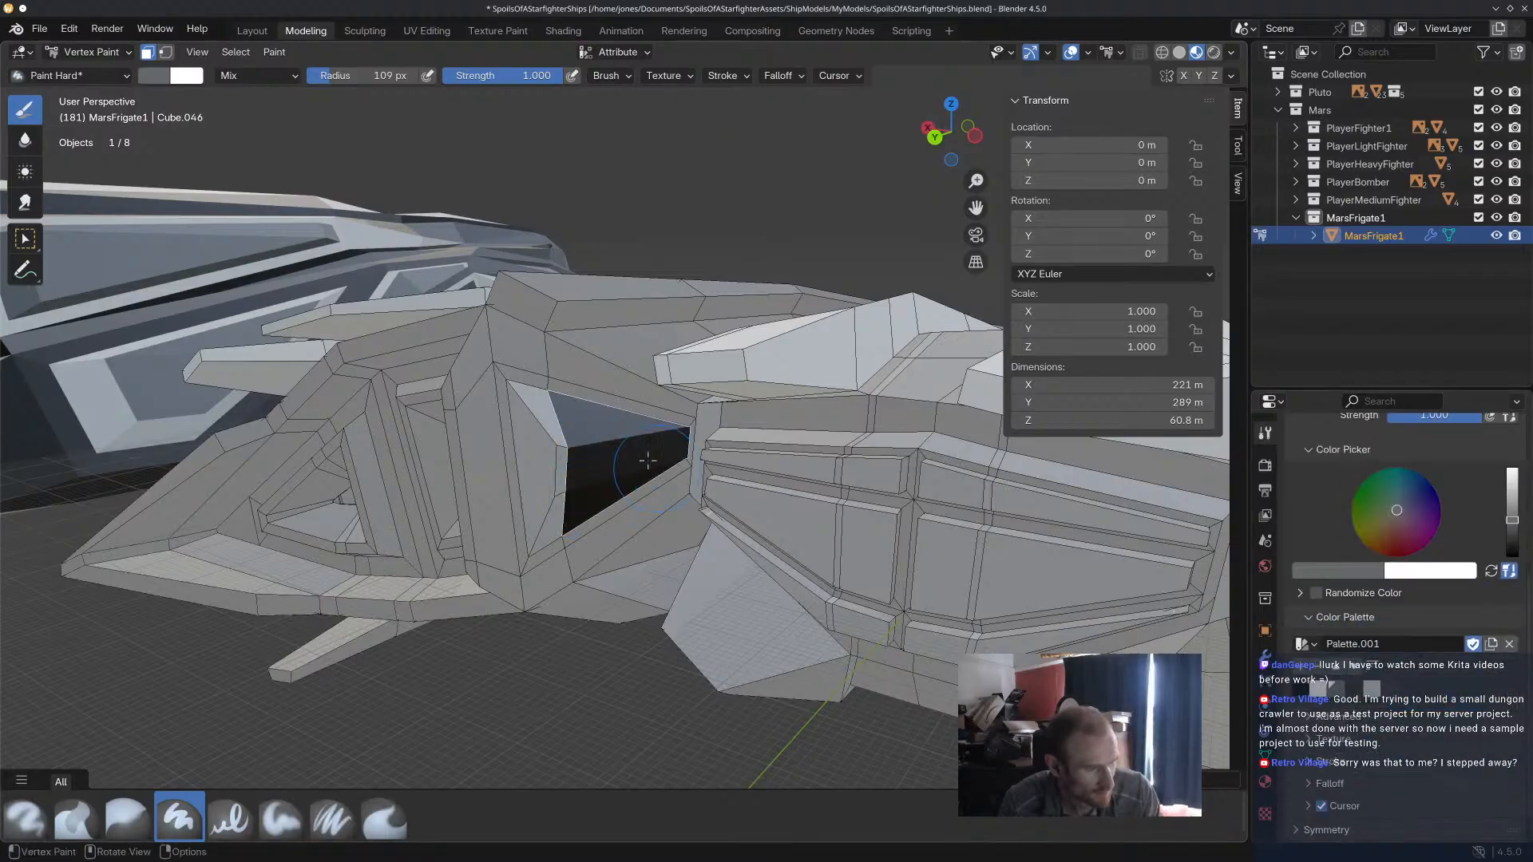
pyautogui.moveTo(530, 405); pyautogui.dragTo(757, 545, button='middle')
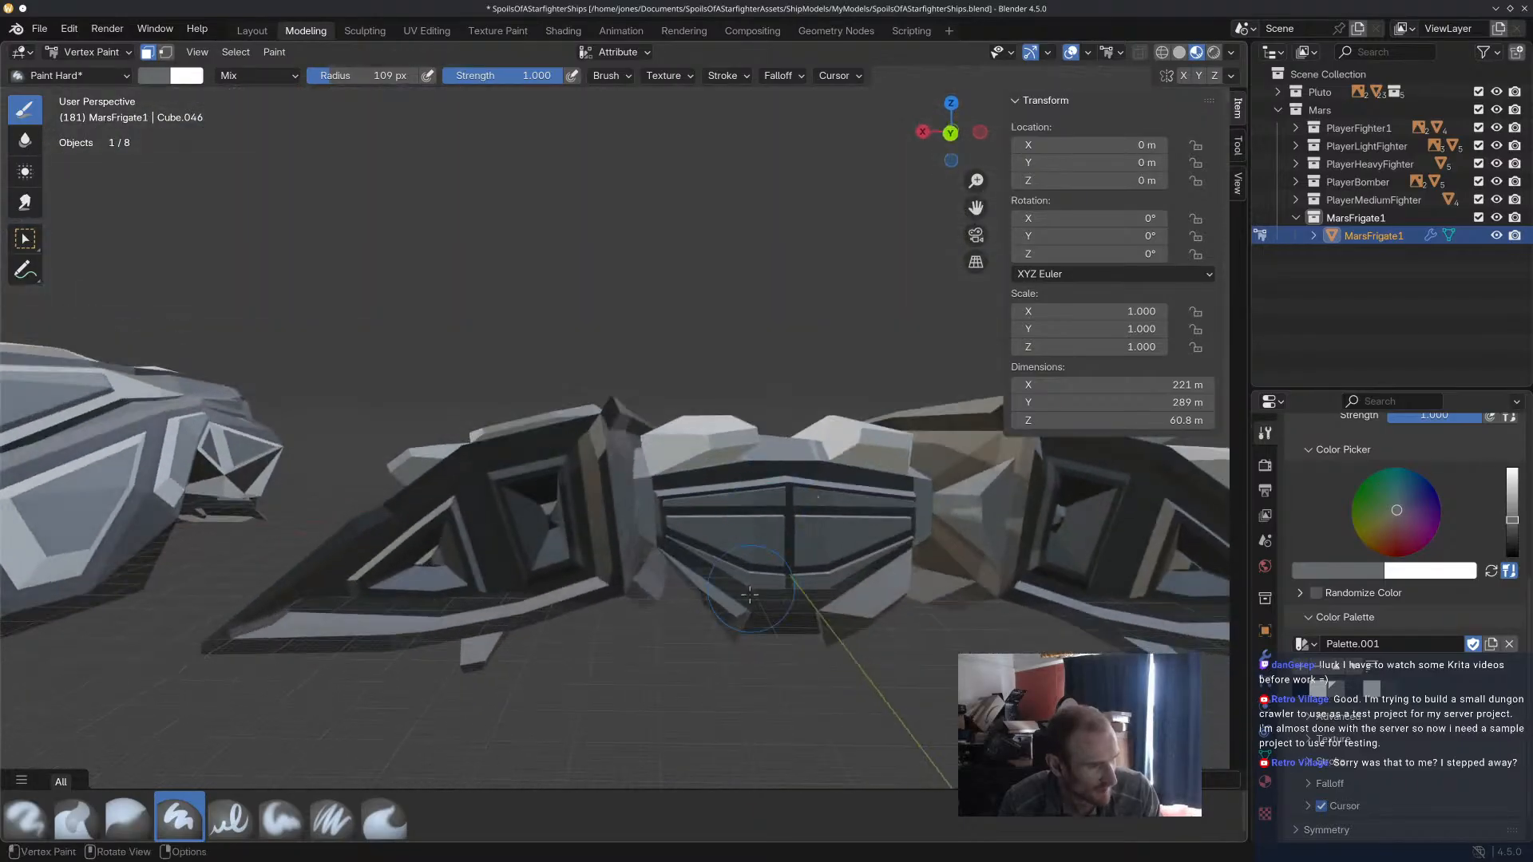
# Examine the frigate's stern, sides and underside for areas that still need paint.
pyautogui.scroll(-4, 757, 546)
pyautogui.scroll(6, 588, 598)
pyautogui.moveTo(593, 596); pyautogui.dragTo(979, 541, button='middle')
pyautogui.scroll(-3, 935, 640)
pyautogui.scroll(-5, 842, 593)
pyautogui.moveTo(841, 593); pyautogui.dragTo(845, 473, button='middle')
pyautogui.scroll(3, 694, 289)
pyautogui.moveTo(695, 289); pyautogui.dragTo(791, 424, button='middle')
pyautogui.scroll(3, 890, 414)
pyautogui.moveTo(889, 414); pyautogui.dragTo(613, 484, button='middle')
pyautogui.scroll(-4, 981, 465)
pyautogui.moveTo(981, 465); pyautogui.dragTo(892, 532, button='middle')
pyautogui.scroll(2, 892, 532)
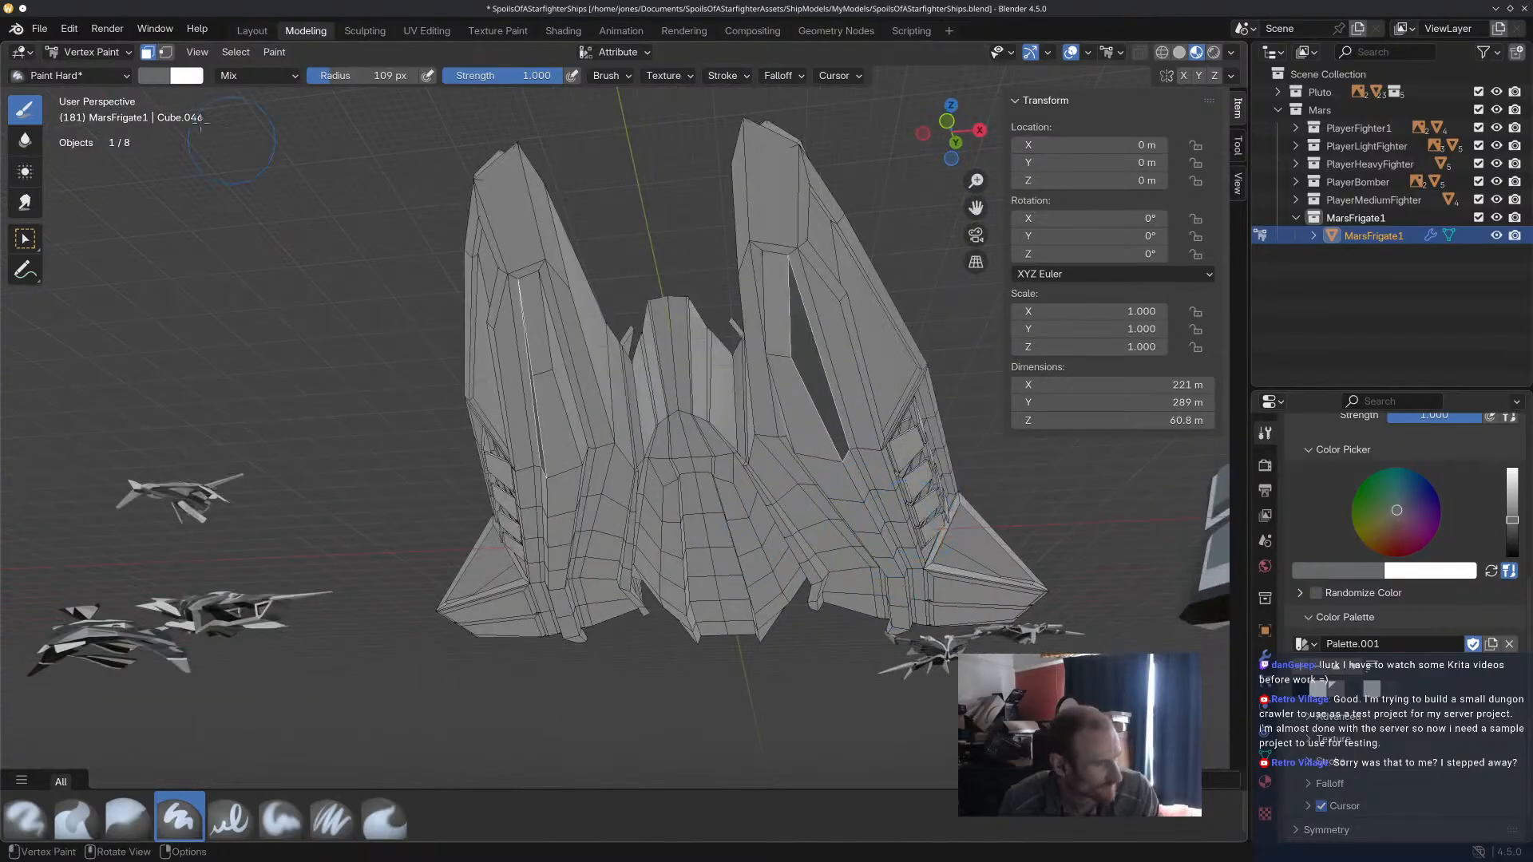
# In Edit Mode, select the row of bottom faces along the long underside strip of one side hull, from bow to stern.
pyautogui.click(112, 52)
pyautogui.click(76, 90)
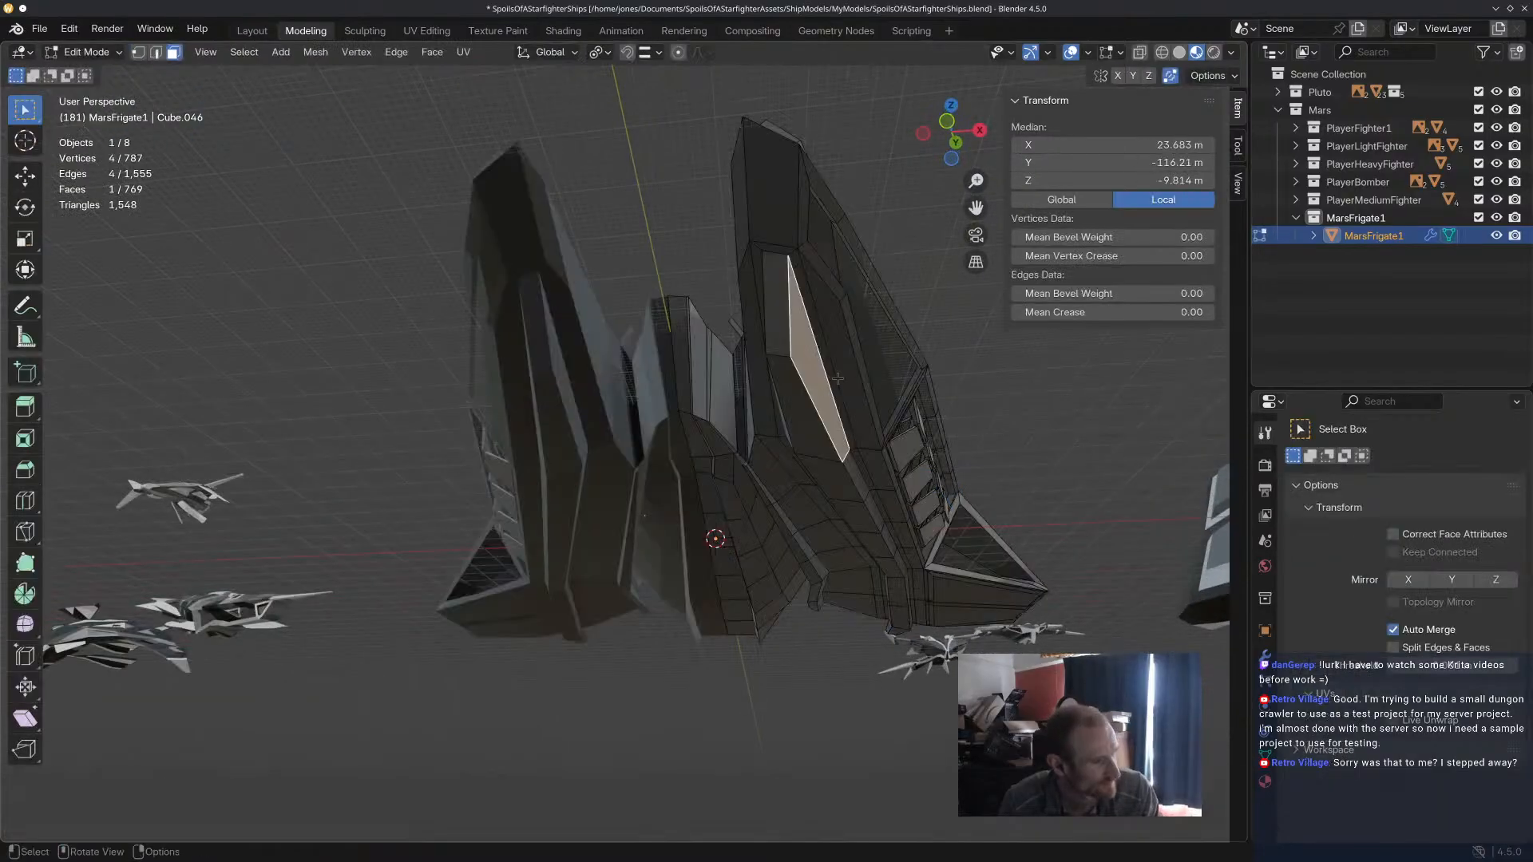
pyautogui.keyDown('alt'); pyautogui.click(791, 364); pyautogui.keyUp('alt')
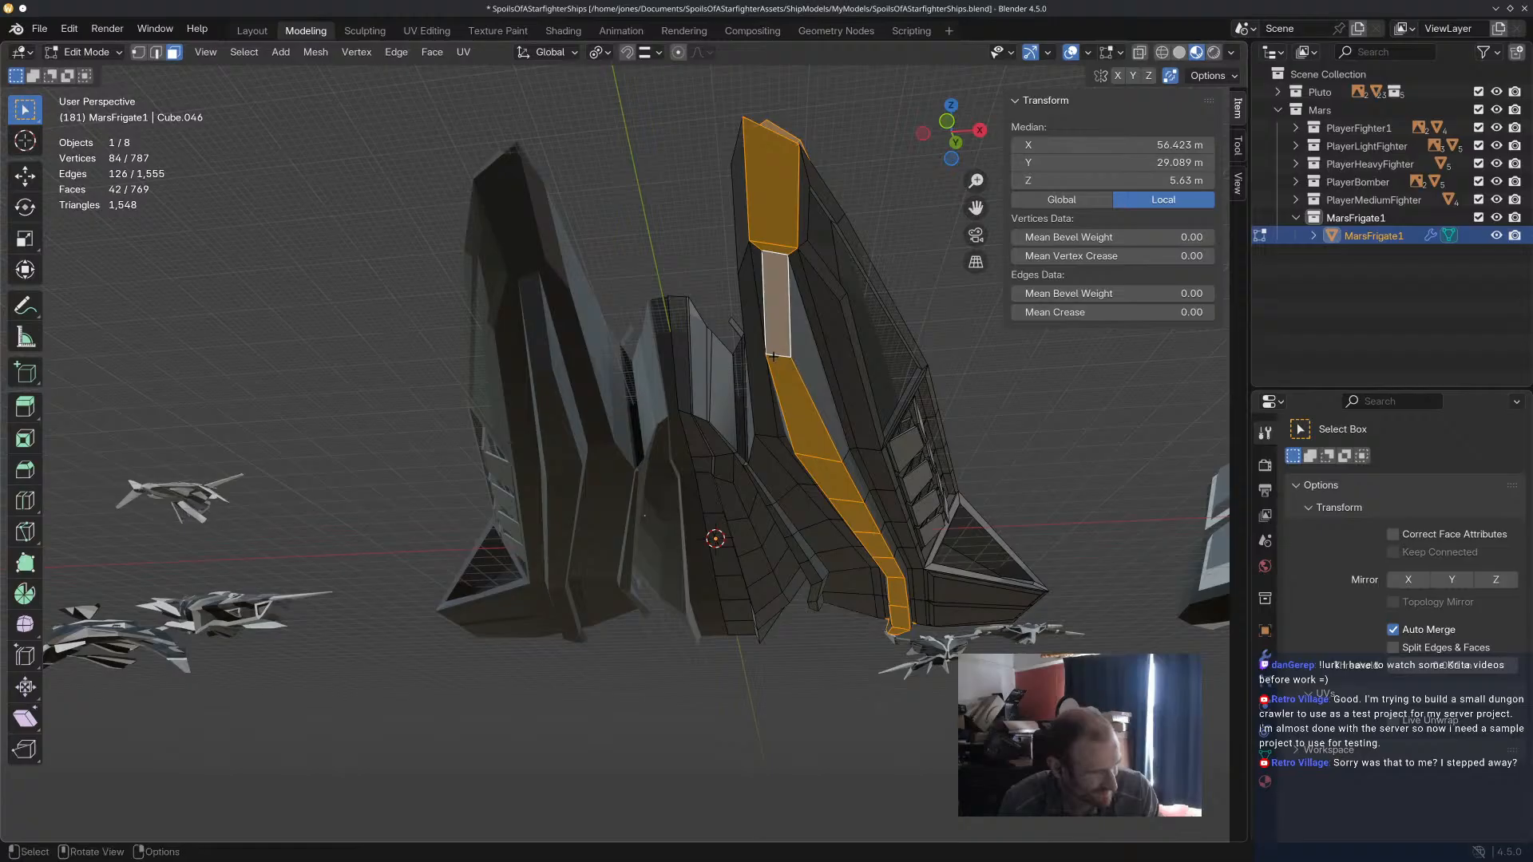
pyautogui.click(775, 359)
pyautogui.click(776, 309)
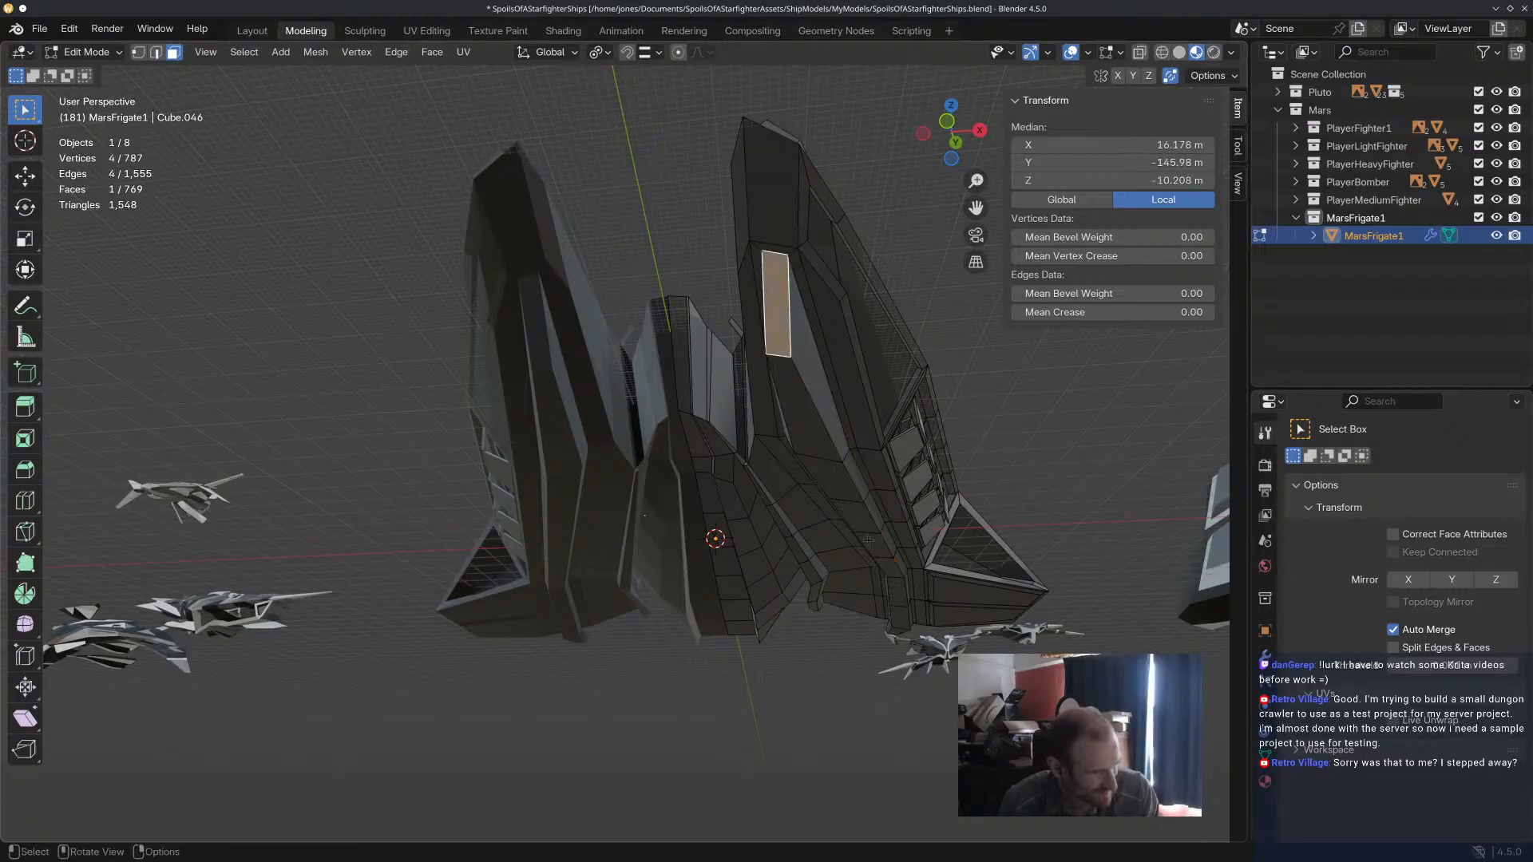
pyautogui.keyDown('ctrl'); pyautogui.click(904, 635); pyautogui.keyUp('ctrl')
pyautogui.moveTo(903, 636); pyautogui.dragTo(839, 611, button='middle')
pyautogui.keyDown('shift'); pyautogui.moveTo(1148, 464); pyautogui.dragTo(988, 480, button='middle'); pyautogui.keyUp('shift')
pyautogui.keyDown('shift'); pyautogui.click(1087, 464); pyautogui.keyUp('shift')
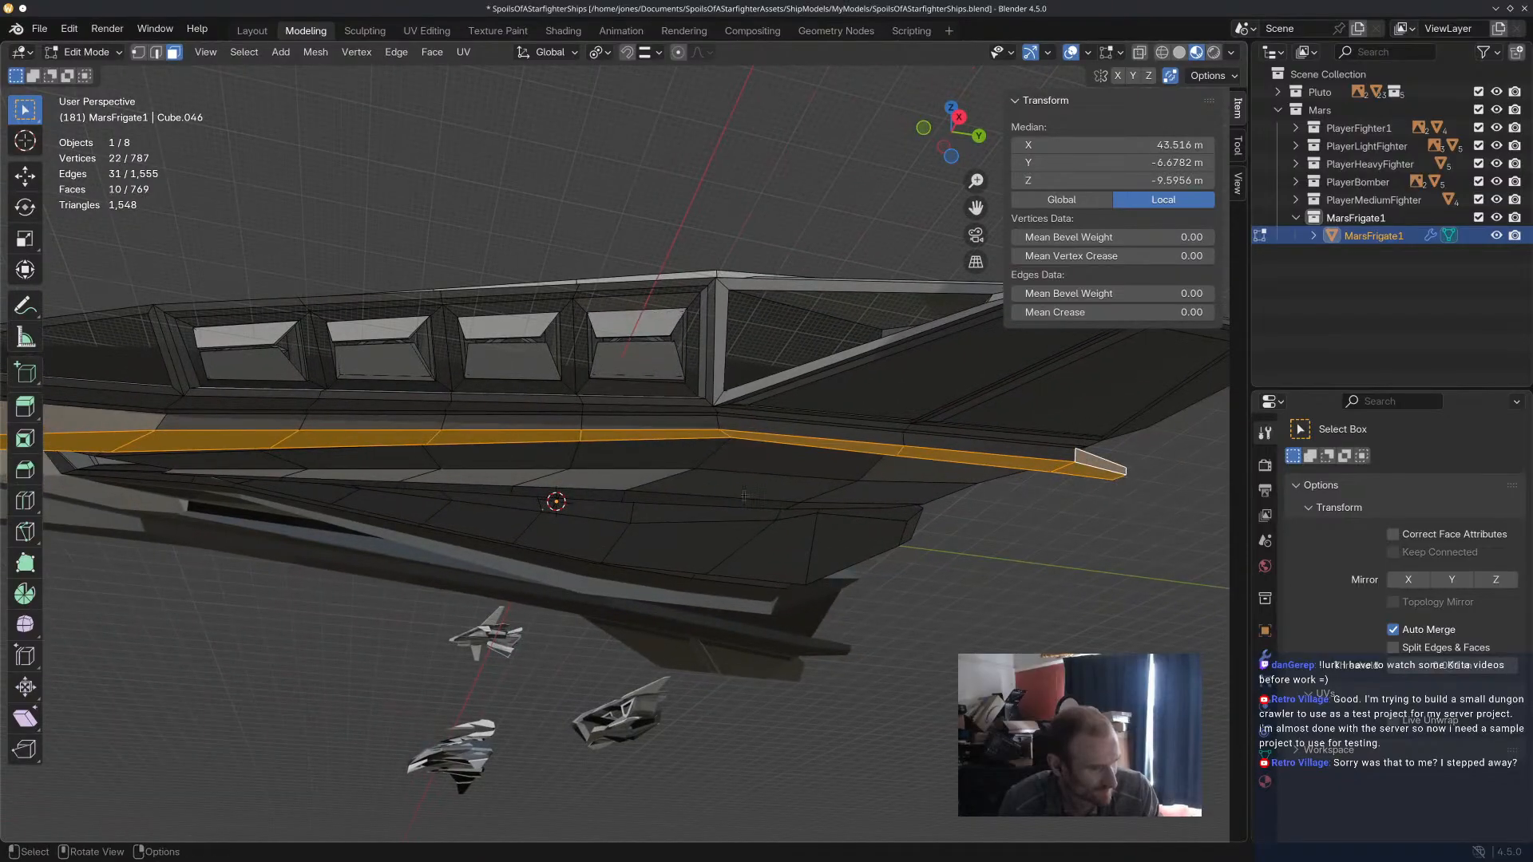
# Extend the selection to the side faces along the full length of the underside strip.
pyautogui.scroll(-3, 701, 495)
pyautogui.keyDown('ctrl'); pyautogui.click(699, 495); pyautogui.keyUp('ctrl')
pyautogui.moveTo(699, 495); pyautogui.dragTo(797, 372, button='middle')
pyautogui.keyDown('ctrl'); pyautogui.click(982, 372); pyautogui.keyUp('ctrl')
pyautogui.keyDown('ctrl'); pyautogui.click(286, 497); pyautogui.keyUp('ctrl')
pyautogui.scroll(5, 479, 593)
pyautogui.keyDown('ctrl'); pyautogui.click(485, 576); pyautogui.keyUp('ctrl')
pyautogui.scroll(-2, 867, 438)
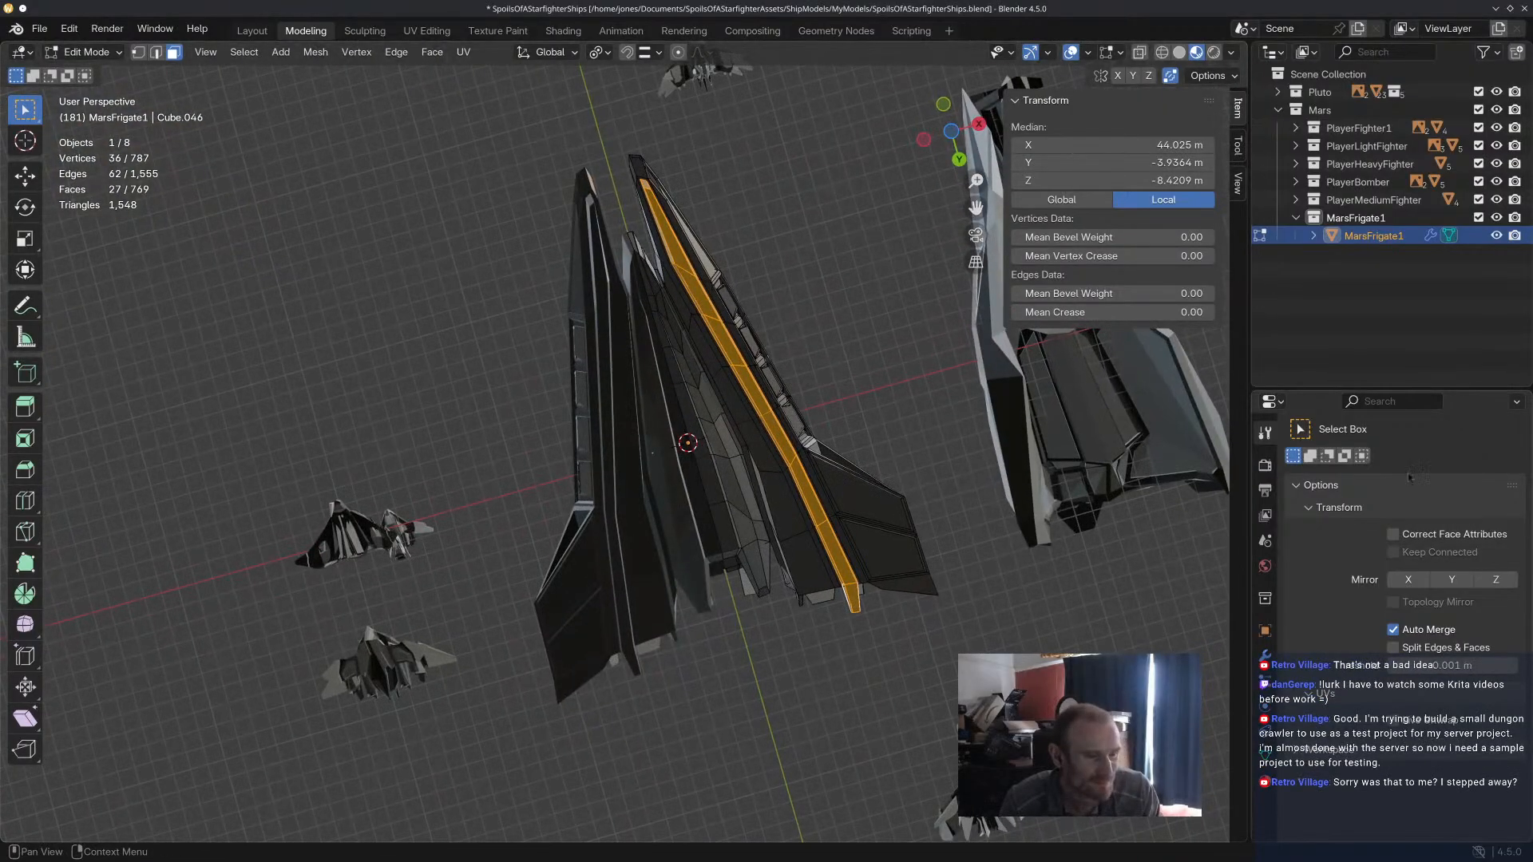
# Fill the selected underside strip with the light grey palette colour #CAD2D5 in Vertex Paint mode.
pyautogui.click(1265, 465)
pyautogui.click(86, 51)
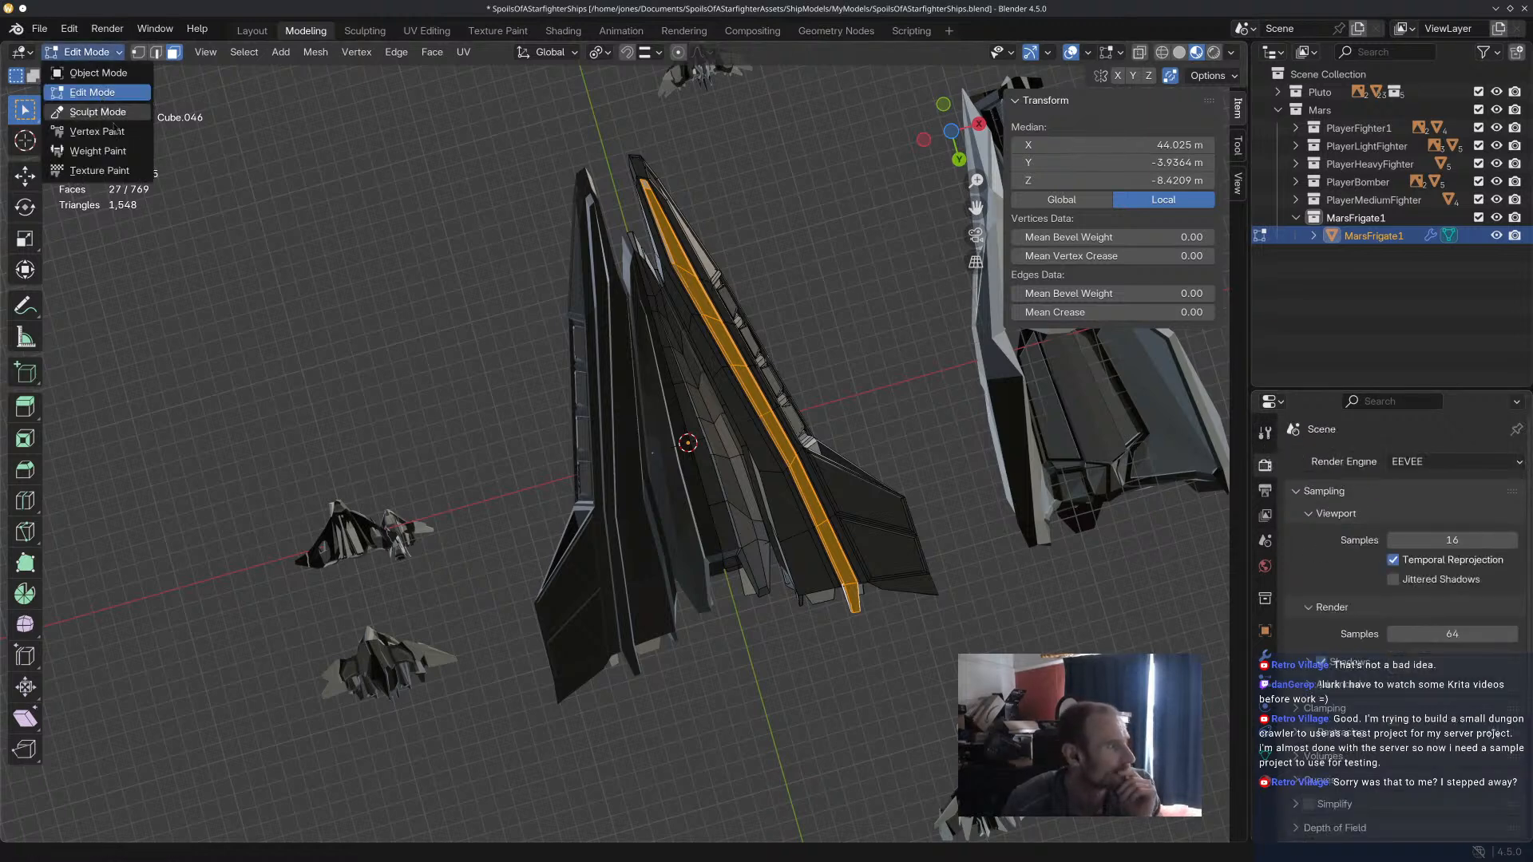
pyautogui.click(100, 131)
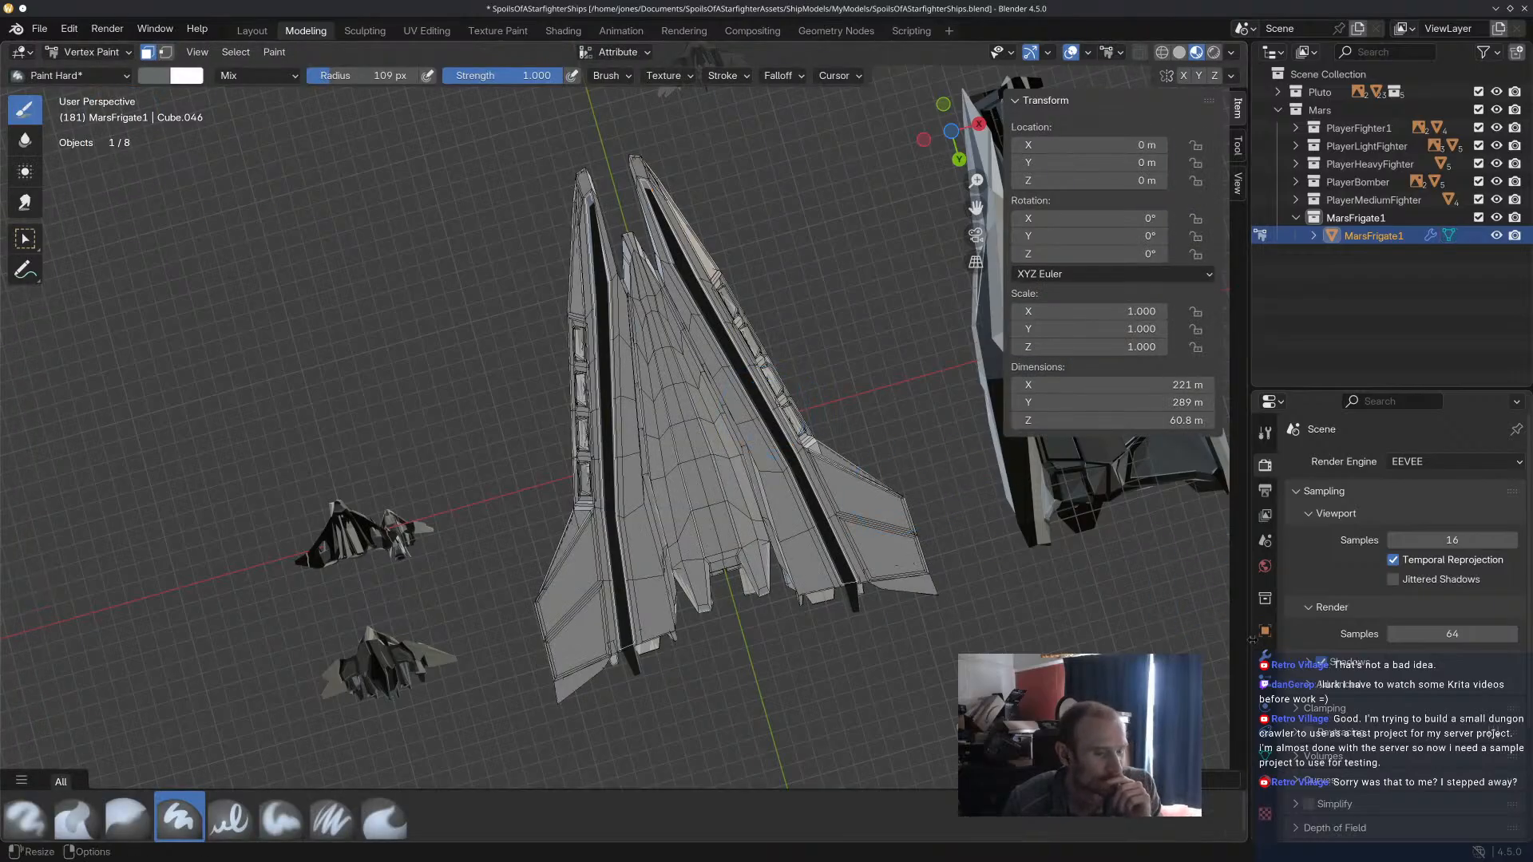
pyautogui.click(1265, 433)
pyautogui.scroll(-3, 1406, 559)
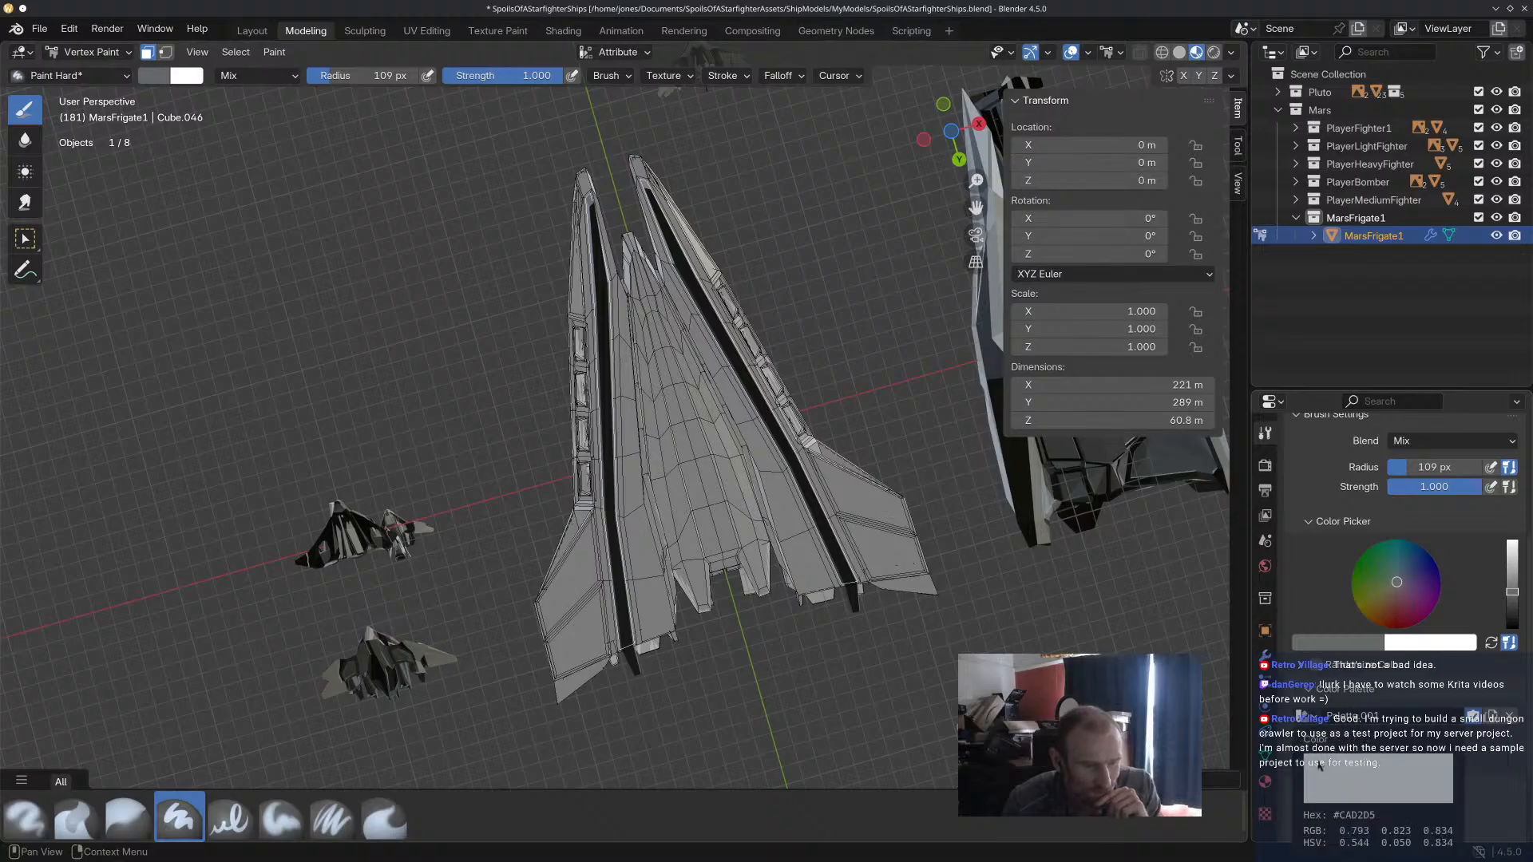
pyautogui.click(1511, 551)
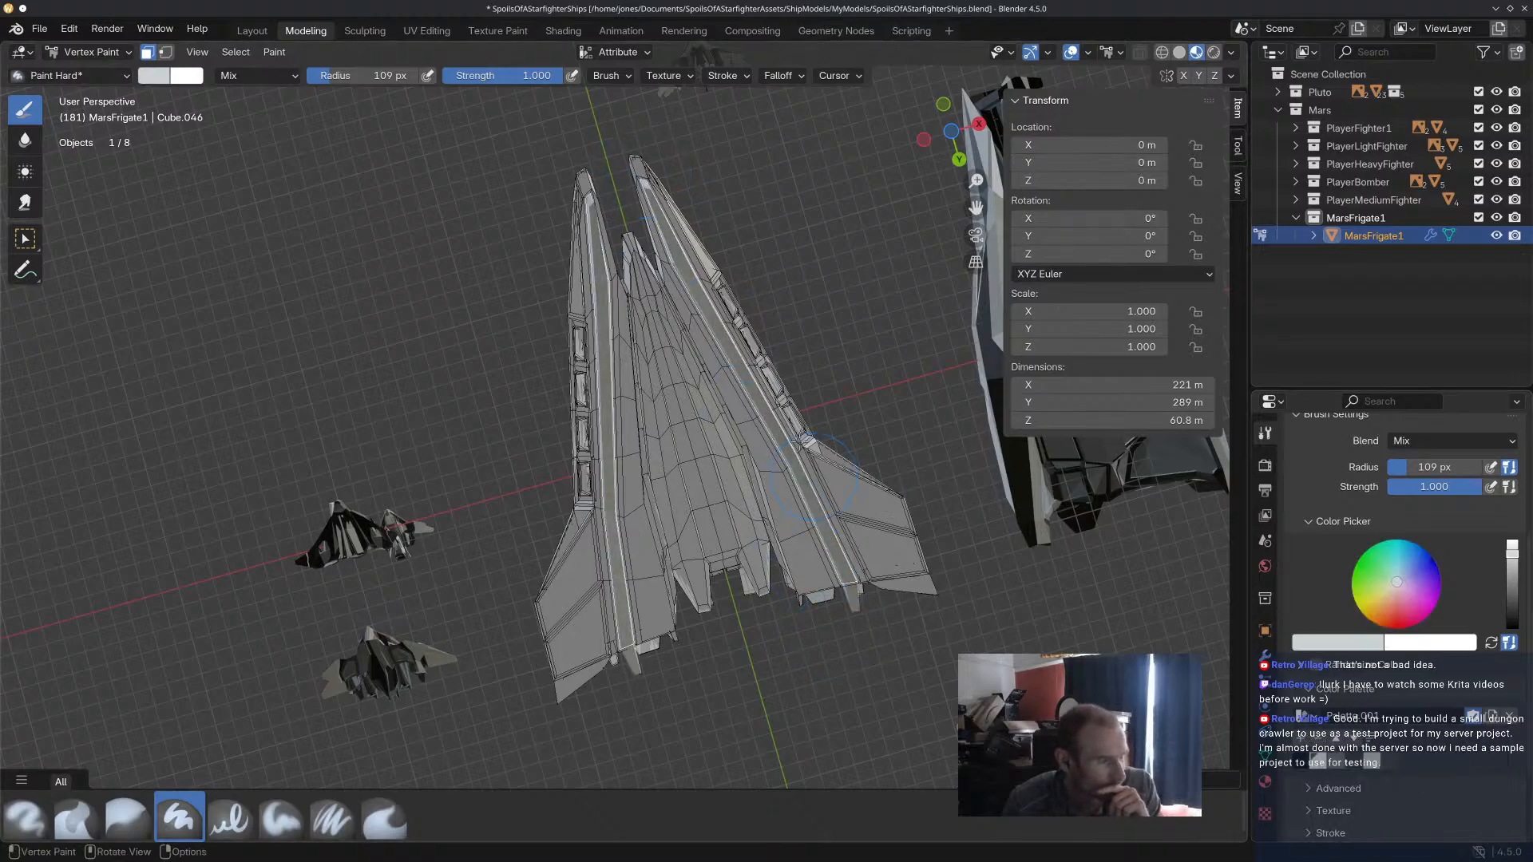
pyautogui.moveTo(686, 202)
pyautogui.mouseDown(button='middle')
pyautogui.moveTo(900, 657)
pyautogui.moveTo(811, 636)
pyautogui.moveTo(945, 588)
pyautogui.moveTo(1003, 469)
pyautogui.moveTo(969, 438)
pyautogui.moveTo(949, 501)
pyautogui.moveTo(787, 540)
pyautogui.moveTo(678, 658)
pyautogui.moveTo(611, 573)
pyautogui.moveTo(609, 200)
pyautogui.mouseUp(button='middle')
pyautogui.keyDown('alt'); pyautogui.keyDown('shift'); pyautogui.click(611, 217); pyautogui.keyUp('shift'); pyautogui.keyUp('alt')
pyautogui.keyDown('alt'); pyautogui.keyDown('shift'); pyautogui.click(620, 246); pyautogui.keyUp('shift'); pyautogui.keyUp('alt')
pyautogui.keyDown('alt'); pyautogui.keyDown('shift'); pyautogui.click(657, 248); pyautogui.keyUp('shift'); pyautogui.keyUp('alt')
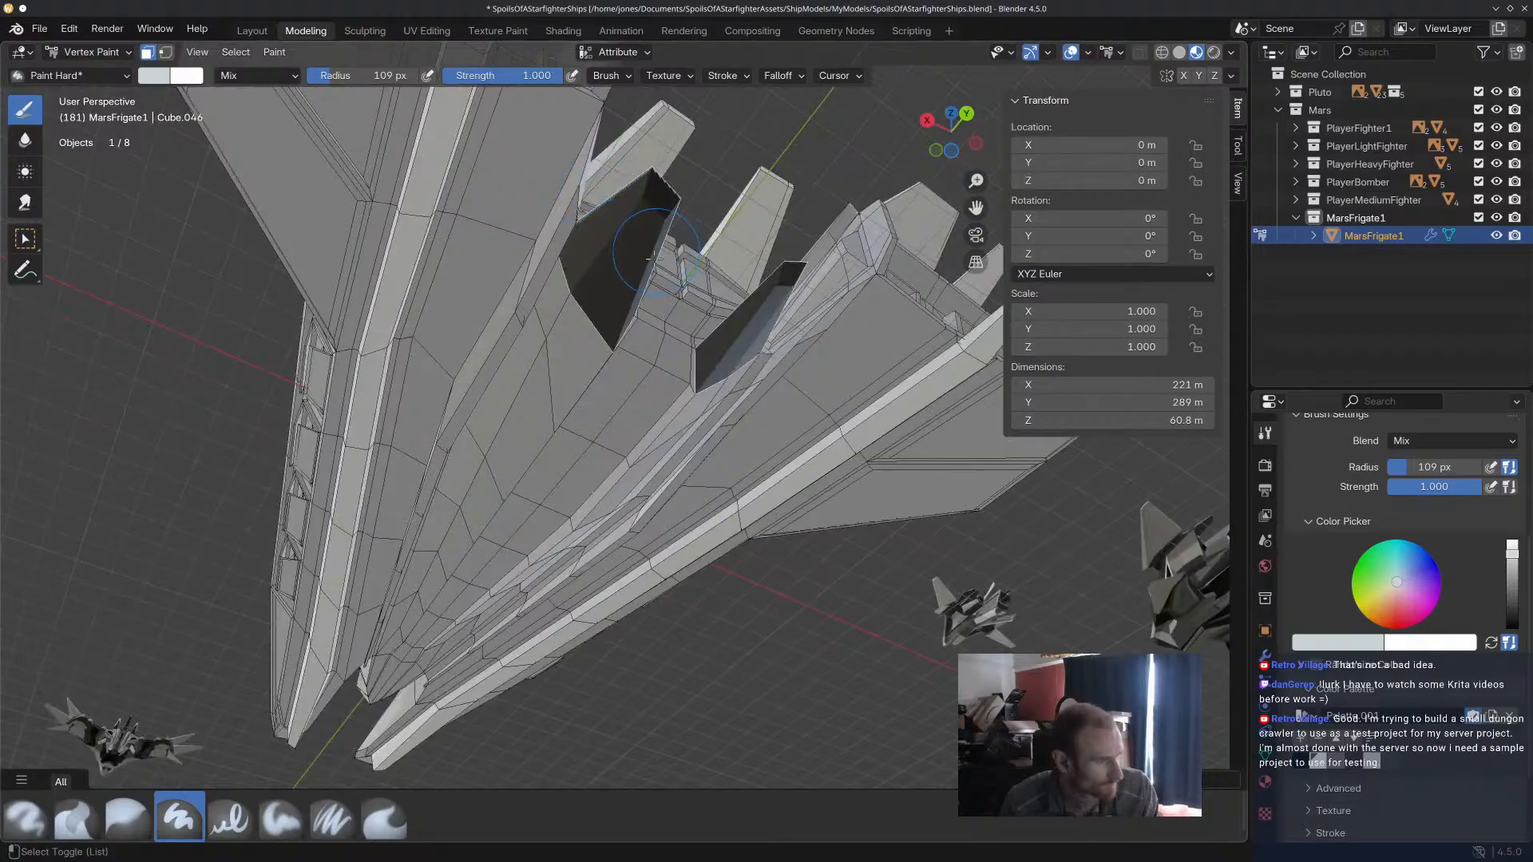
pyautogui.moveTo(601, 345); pyautogui.dragTo(479, 352, button='middle')
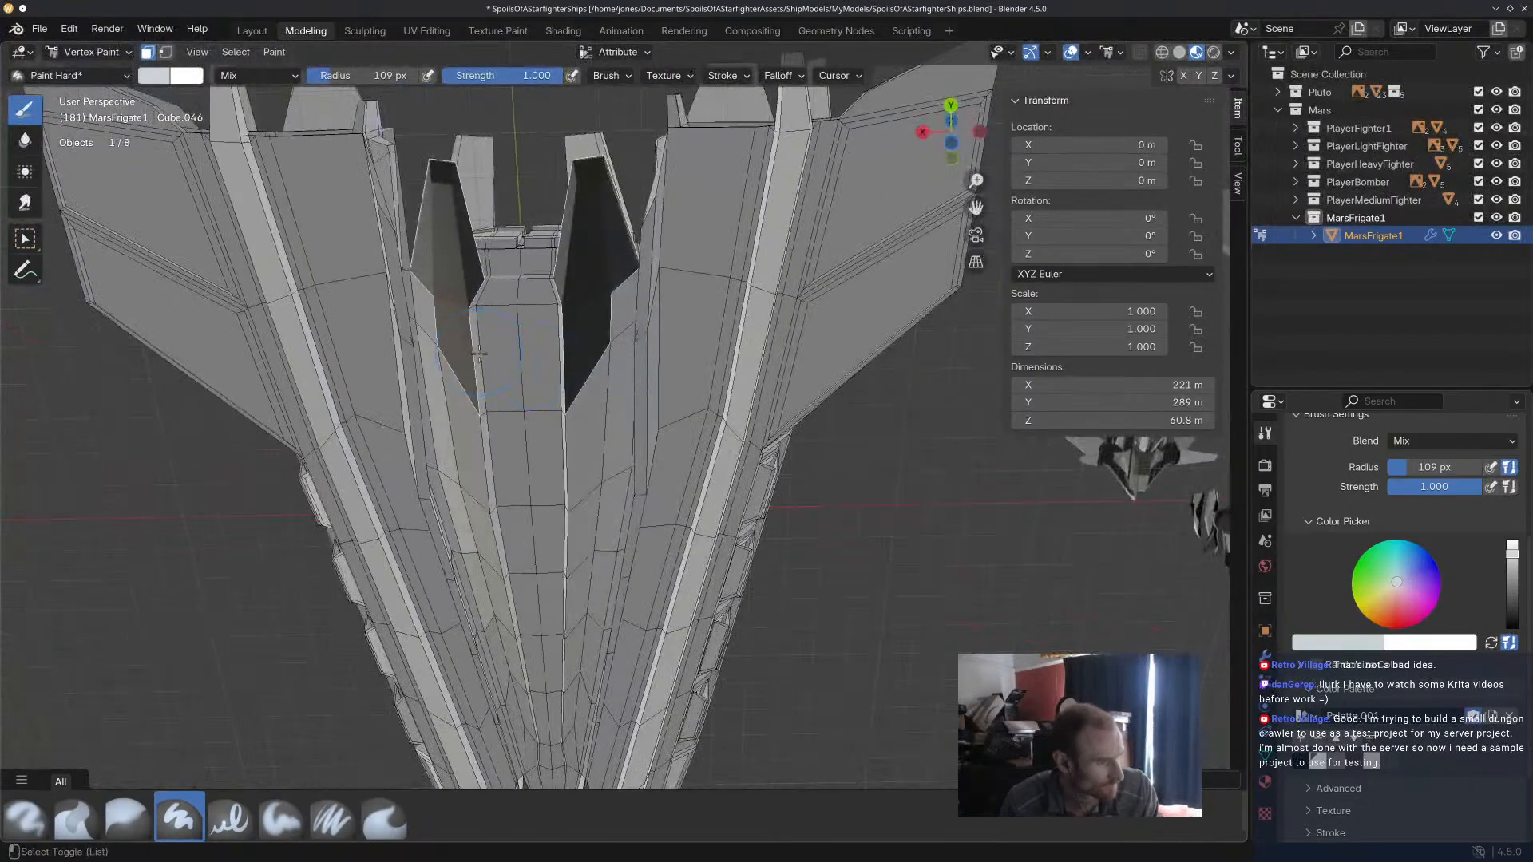
pyautogui.keyDown('alt'); pyautogui.keyDown('shift'); pyautogui.click(478, 452); pyautogui.keyUp('shift'); pyautogui.keyUp('alt')
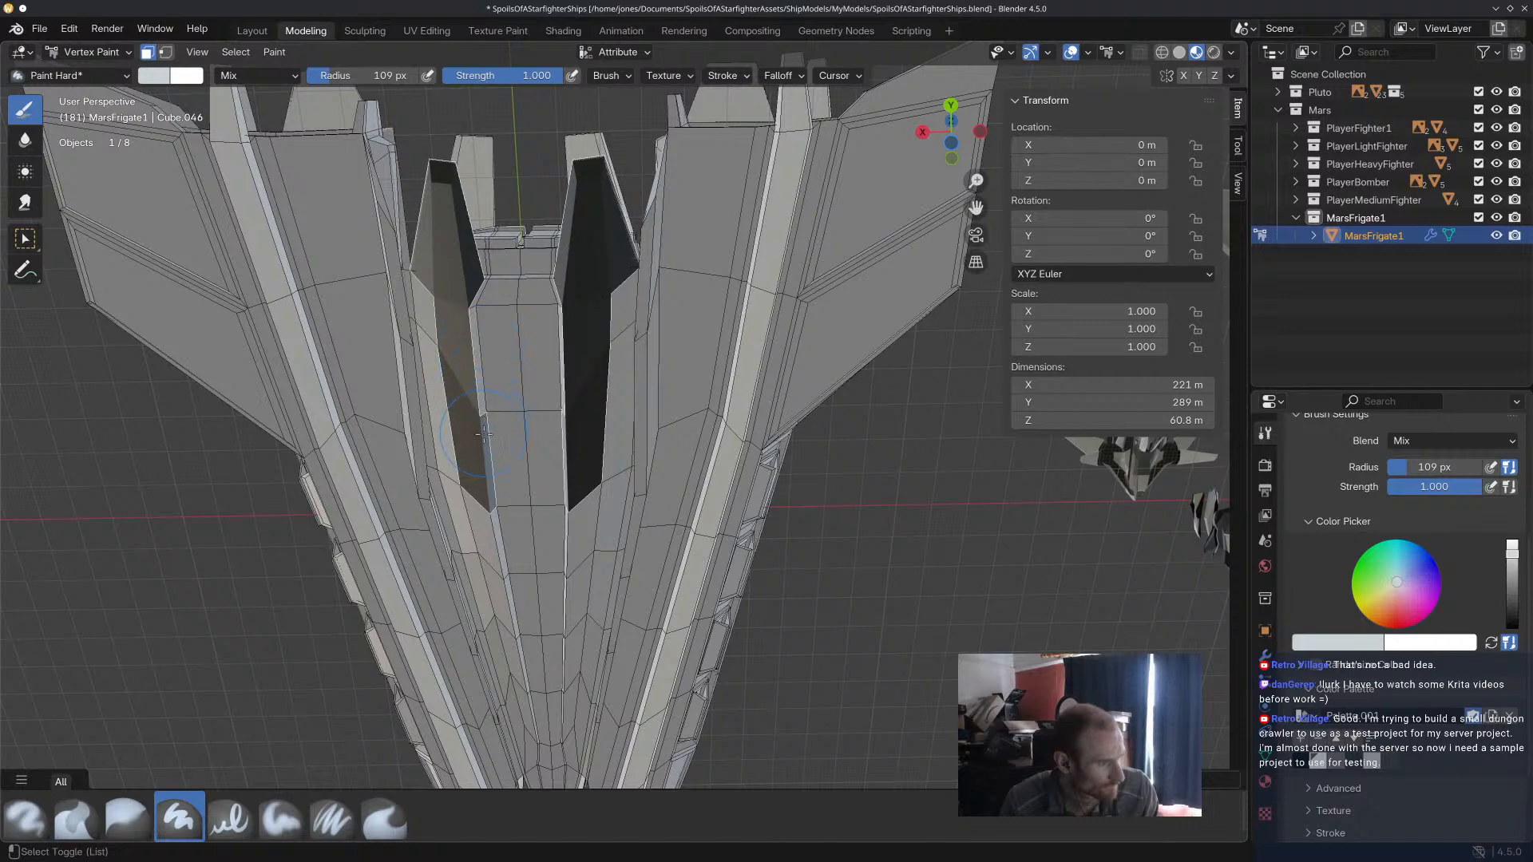
pyautogui.moveTo(471, 533); pyautogui.dragTo(567, 576, button='middle')
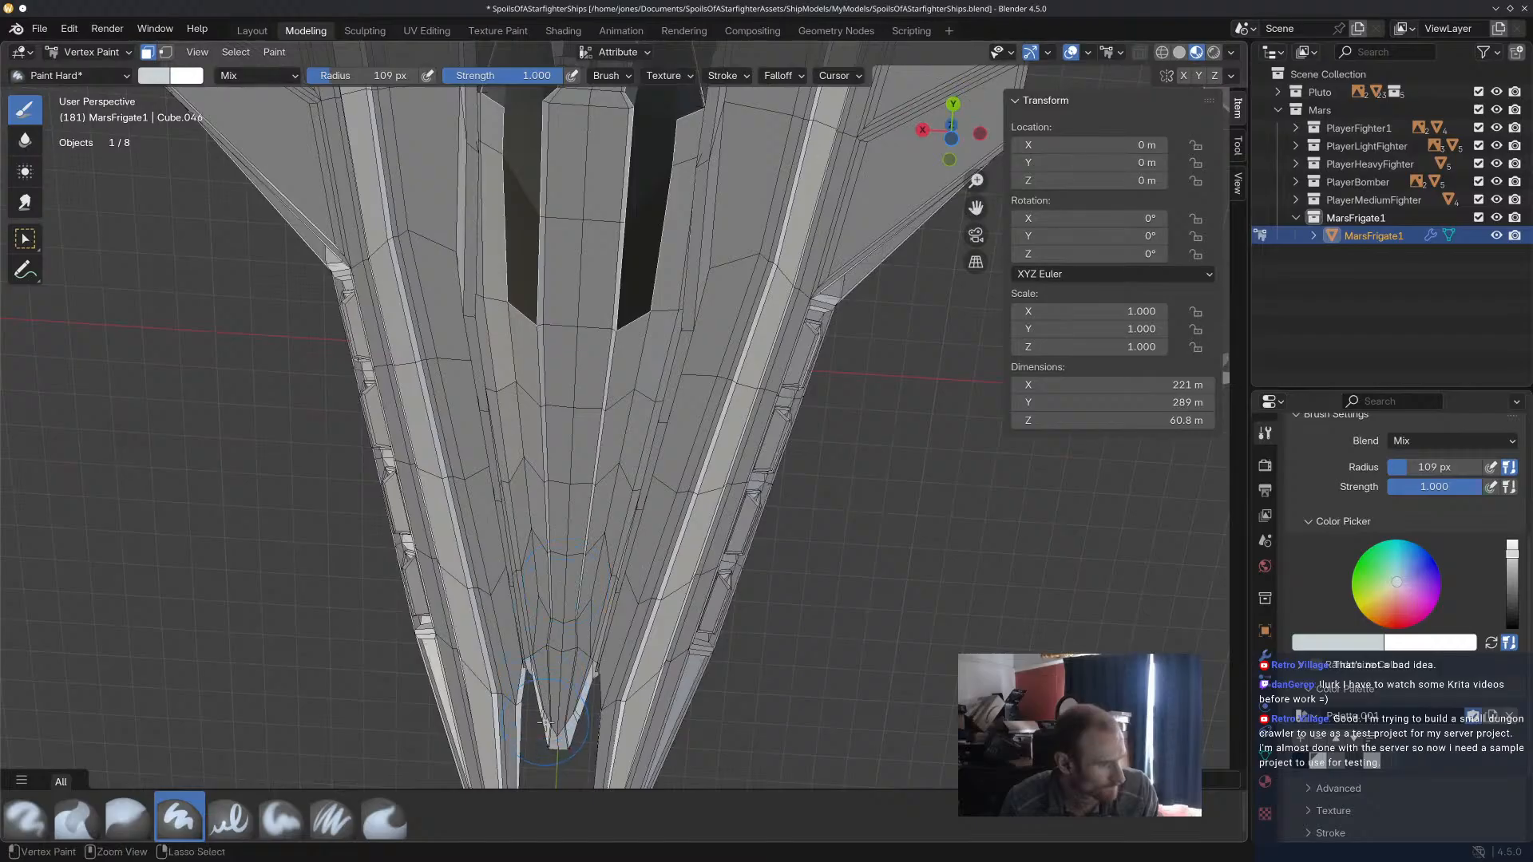
pyautogui.moveTo(573, 710); pyautogui.dragTo(822, 631, button='middle')
# In Edit Mode, select the path of underside faces beside the central keel, from the bow to the stern.
pyautogui.click(104, 52)
pyautogui.click(95, 90)
pyautogui.scroll(-2, 423, 367)
pyautogui.moveTo(427, 368)
pyautogui.mouseDown(button='middle')
pyautogui.moveTo(441, 370)
pyautogui.moveTo(414, 359)
pyautogui.moveTo(435, 295)
pyautogui.moveTo(462, 279)
pyautogui.mouseUp(button='middle')
pyautogui.scroll(3, 441, 370)
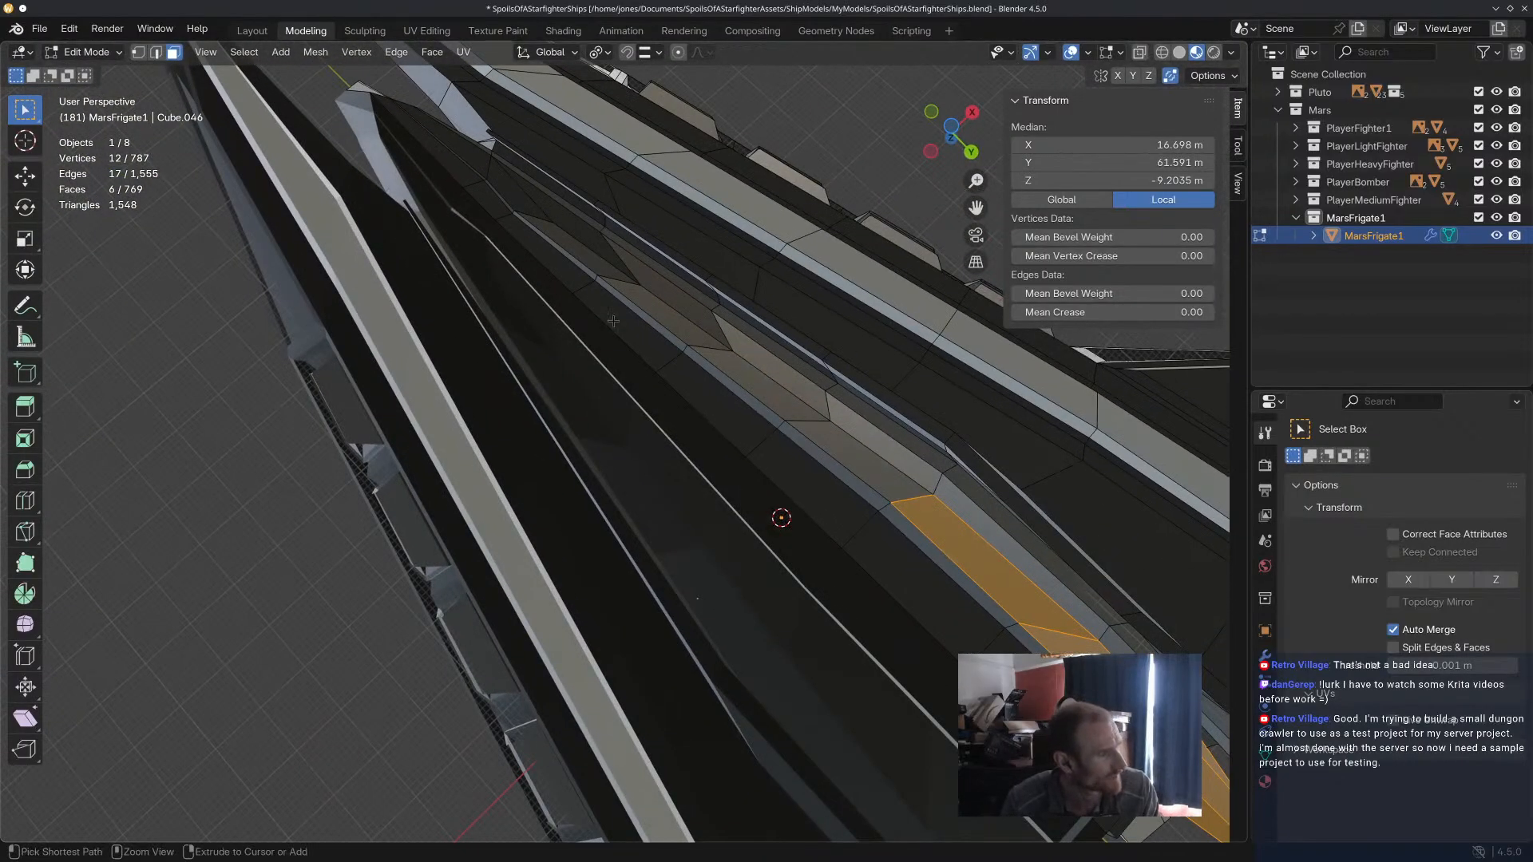
pyautogui.keyDown('ctrl'); pyautogui.keyDown('alt'); pyautogui.click(468, 157); pyautogui.keyUp('alt'); pyautogui.keyUp('ctrl')
pyautogui.click(495, 172)
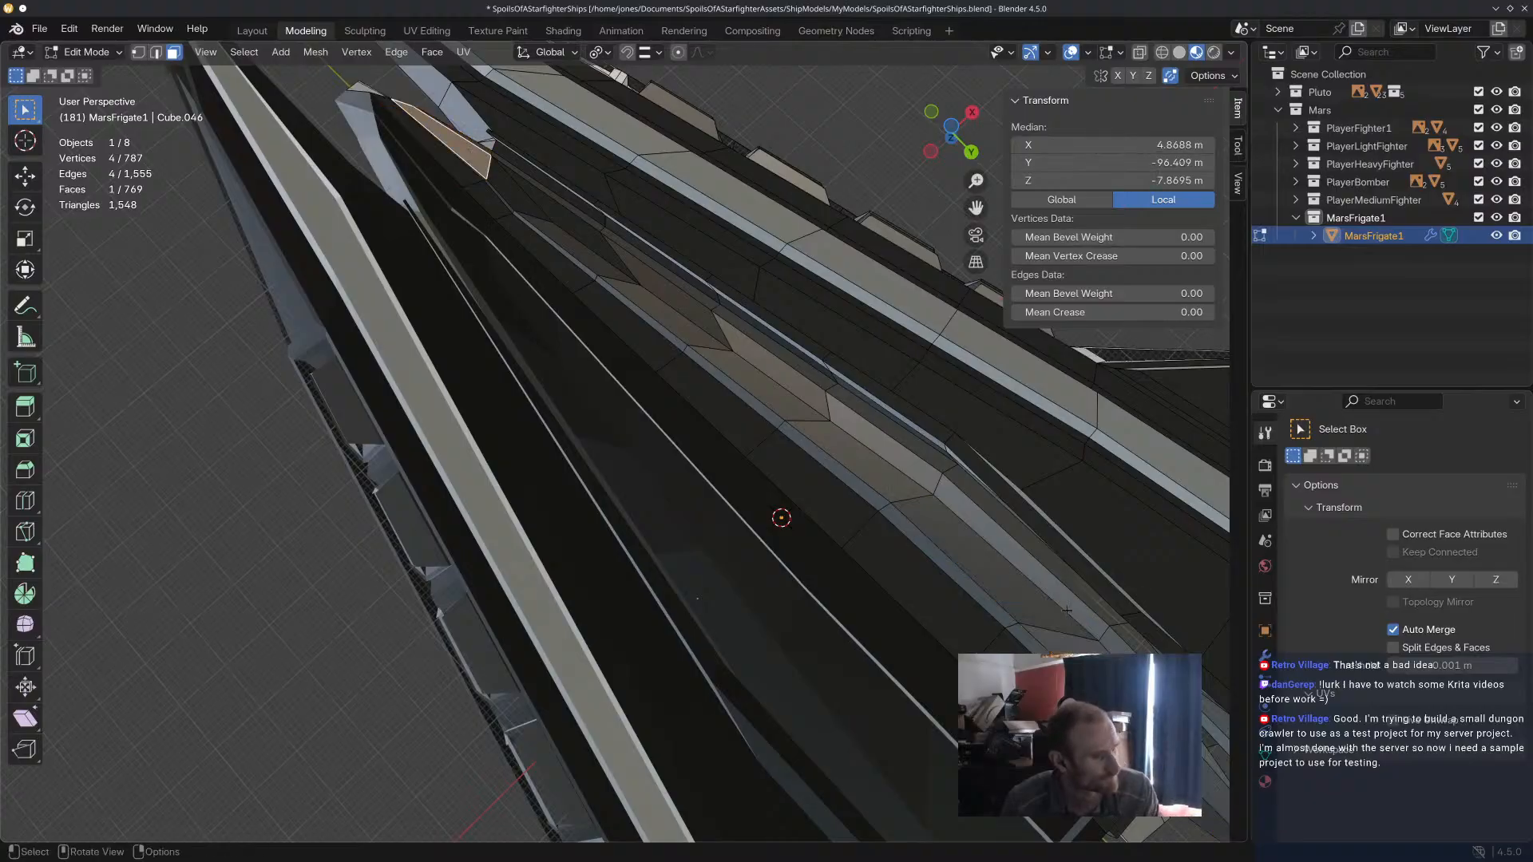
pyautogui.keyDown('ctrl'); pyautogui.click(1000, 573); pyautogui.keyUp('ctrl')
pyautogui.moveTo(1000, 573); pyautogui.dragTo(829, 572, button='middle')
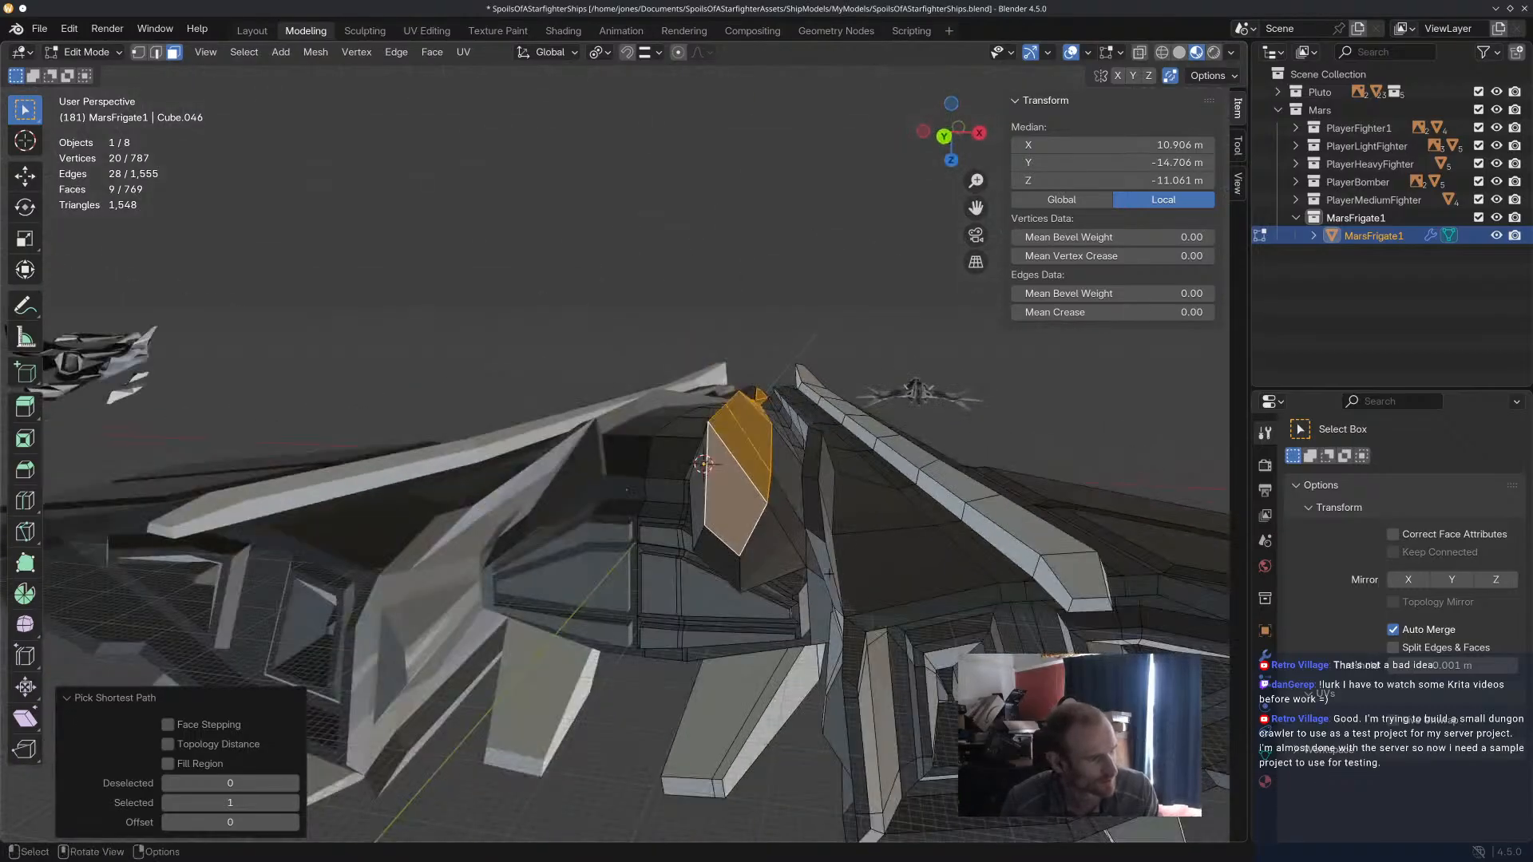
# Add the remaining stern faces and the adjoining row of faces forward to the bow to the selection beside the keel.
pyautogui.keyDown('shift'); pyautogui.click(699, 513); pyautogui.keyUp('shift')
pyautogui.keyDown('shift'); pyautogui.click(718, 556); pyautogui.keyUp('shift')
pyautogui.keyDown('shift'); pyautogui.click(763, 554); pyautogui.keyUp('shift')
pyautogui.moveTo(785, 540)
pyautogui.mouseDown(button='middle')
pyautogui.moveTo(775, 577)
pyautogui.moveTo(773, 520)
pyautogui.mouseUp(button='middle')
pyautogui.keyDown('ctrl'); pyautogui.click(769, 445); pyautogui.keyUp('ctrl')
pyautogui.moveTo(770, 445); pyautogui.dragTo(571, 444, button='middle')
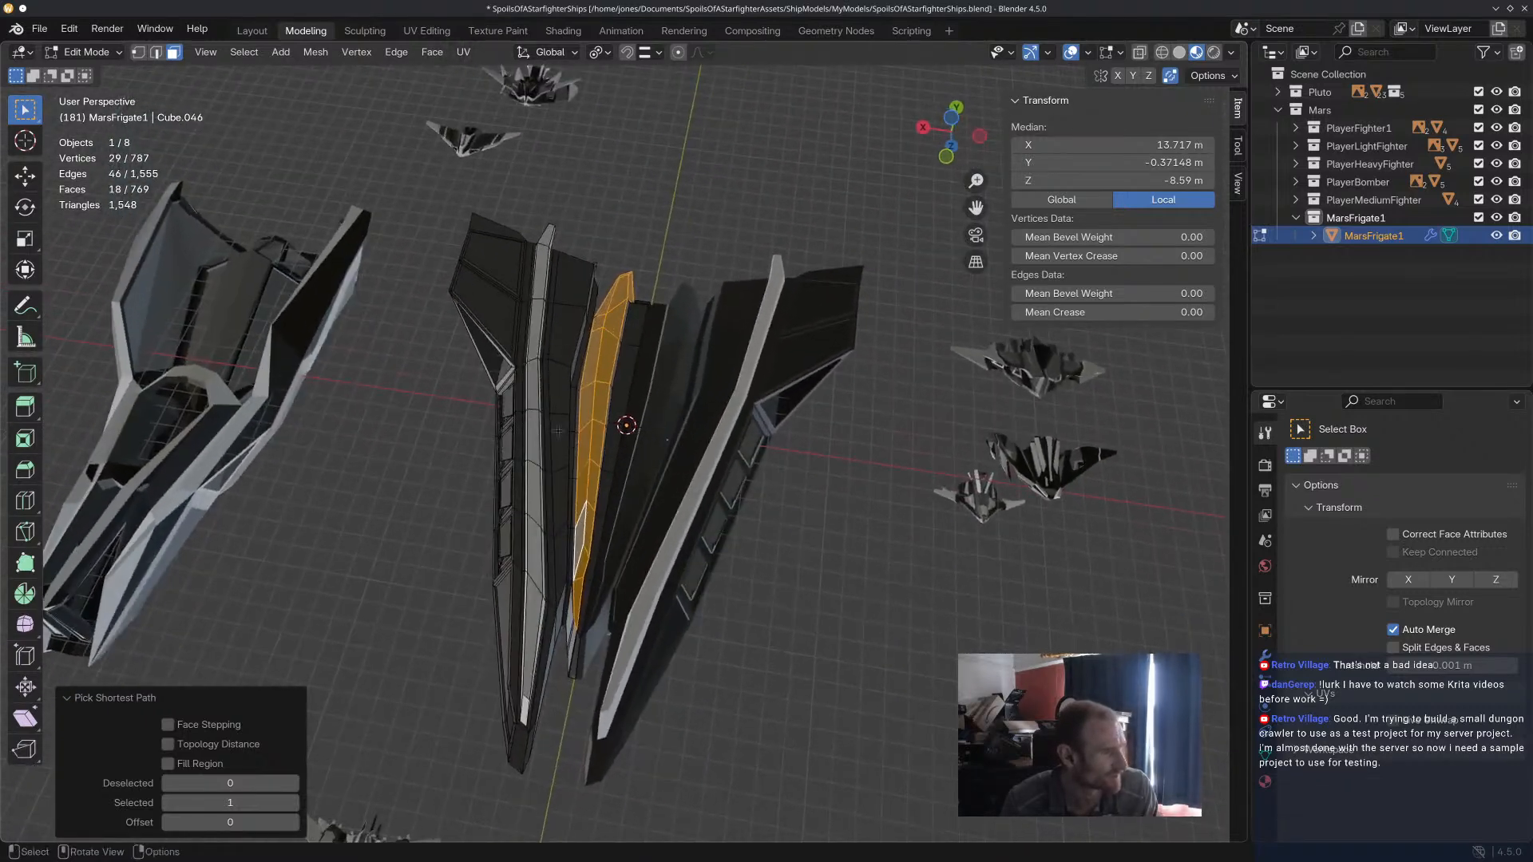
# Fill the selected underside channel beside the keel with the mid-grey palette colour in Vertex Paint mode.
pyautogui.click(84, 52)
pyautogui.click(96, 131)
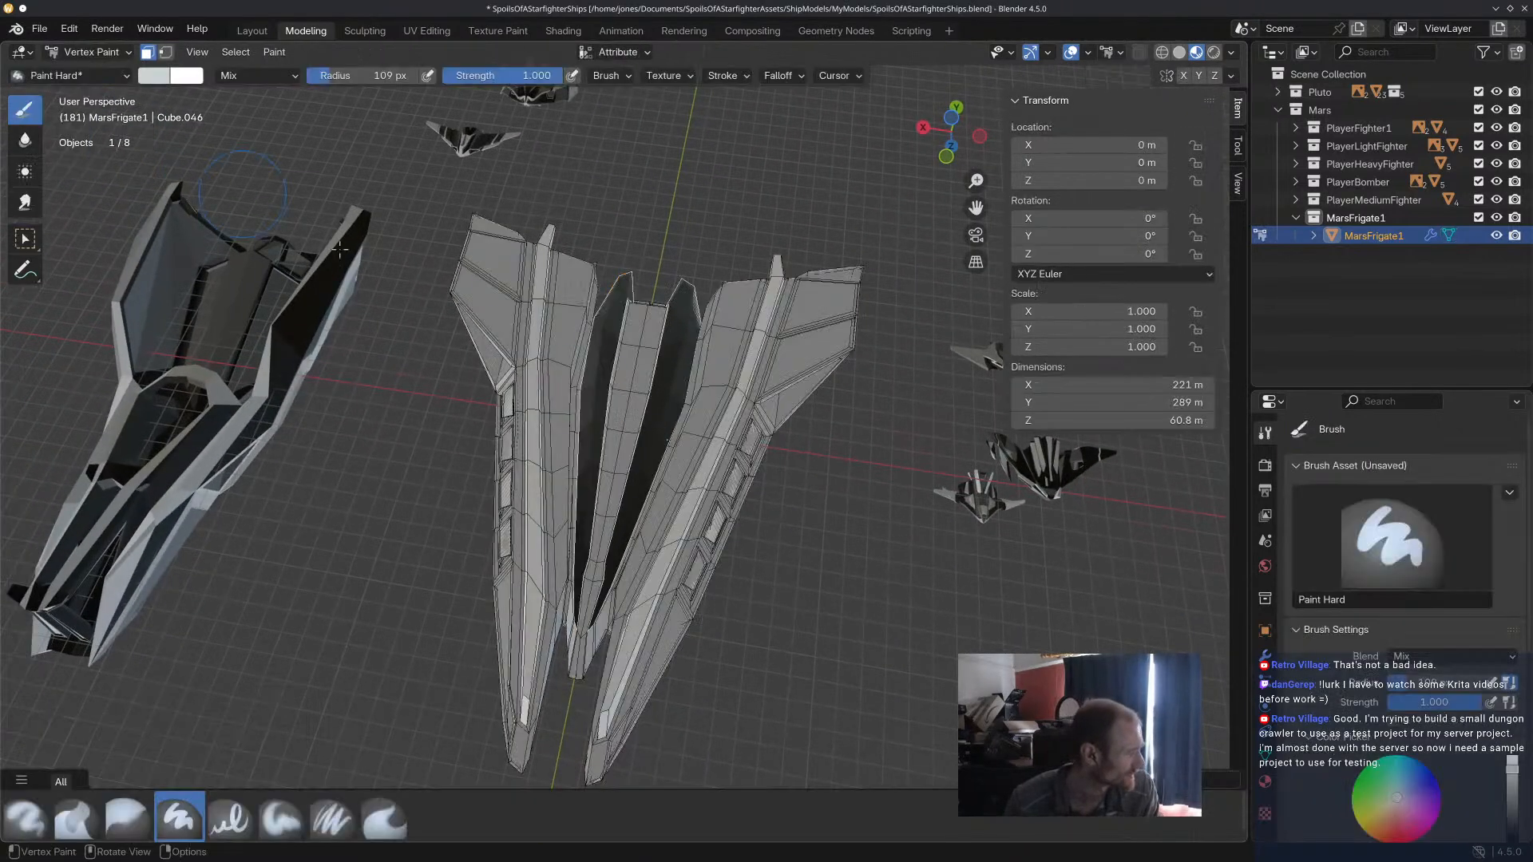
pyautogui.scroll(-5, 1406, 559)
pyautogui.click(1336, 796)
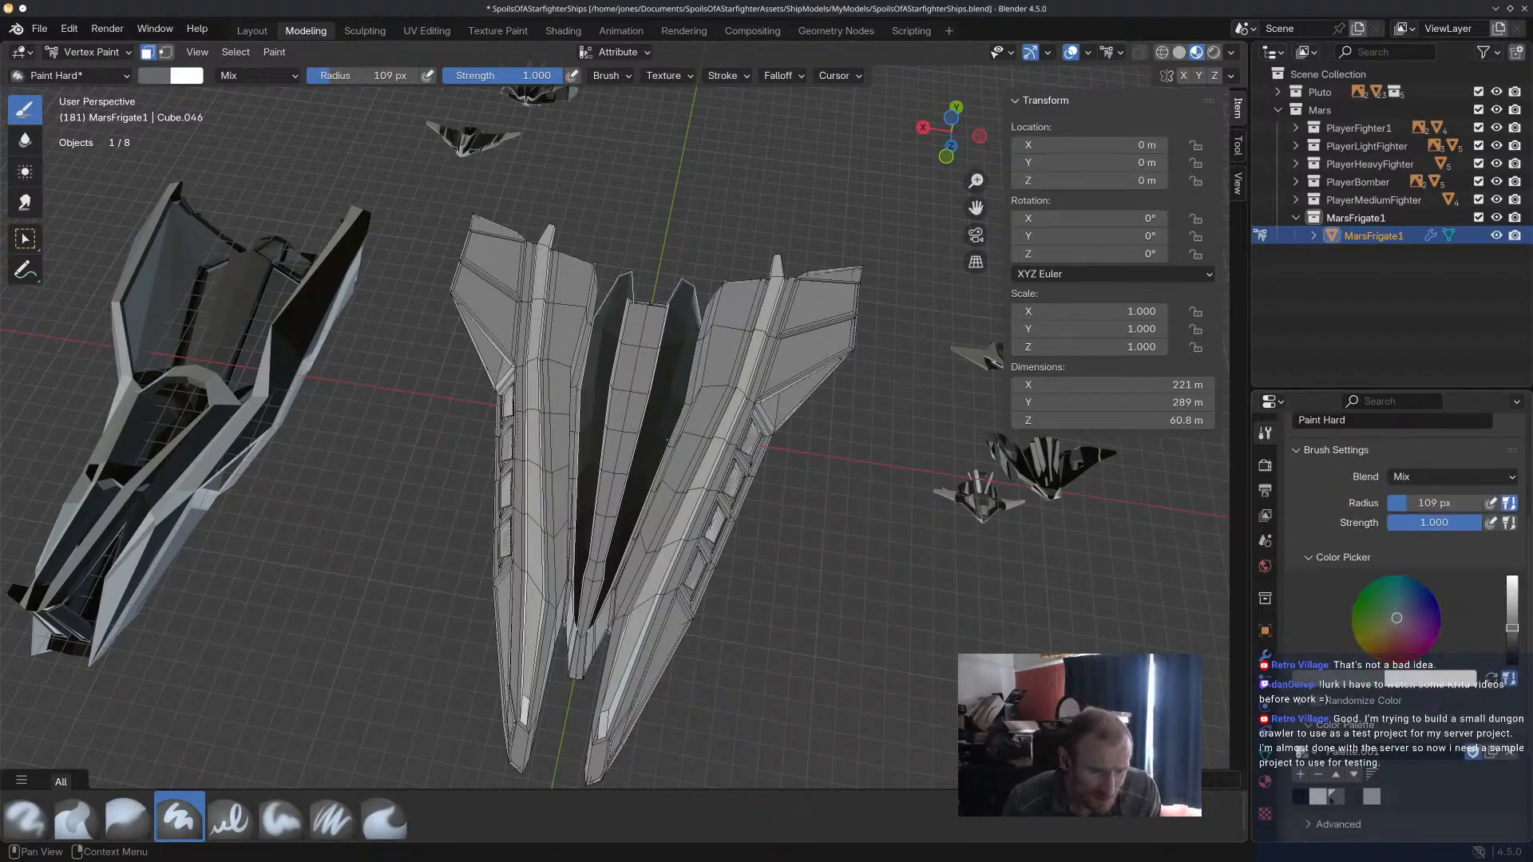
pyautogui.moveTo(615, 340); pyautogui.dragTo(564, 639)
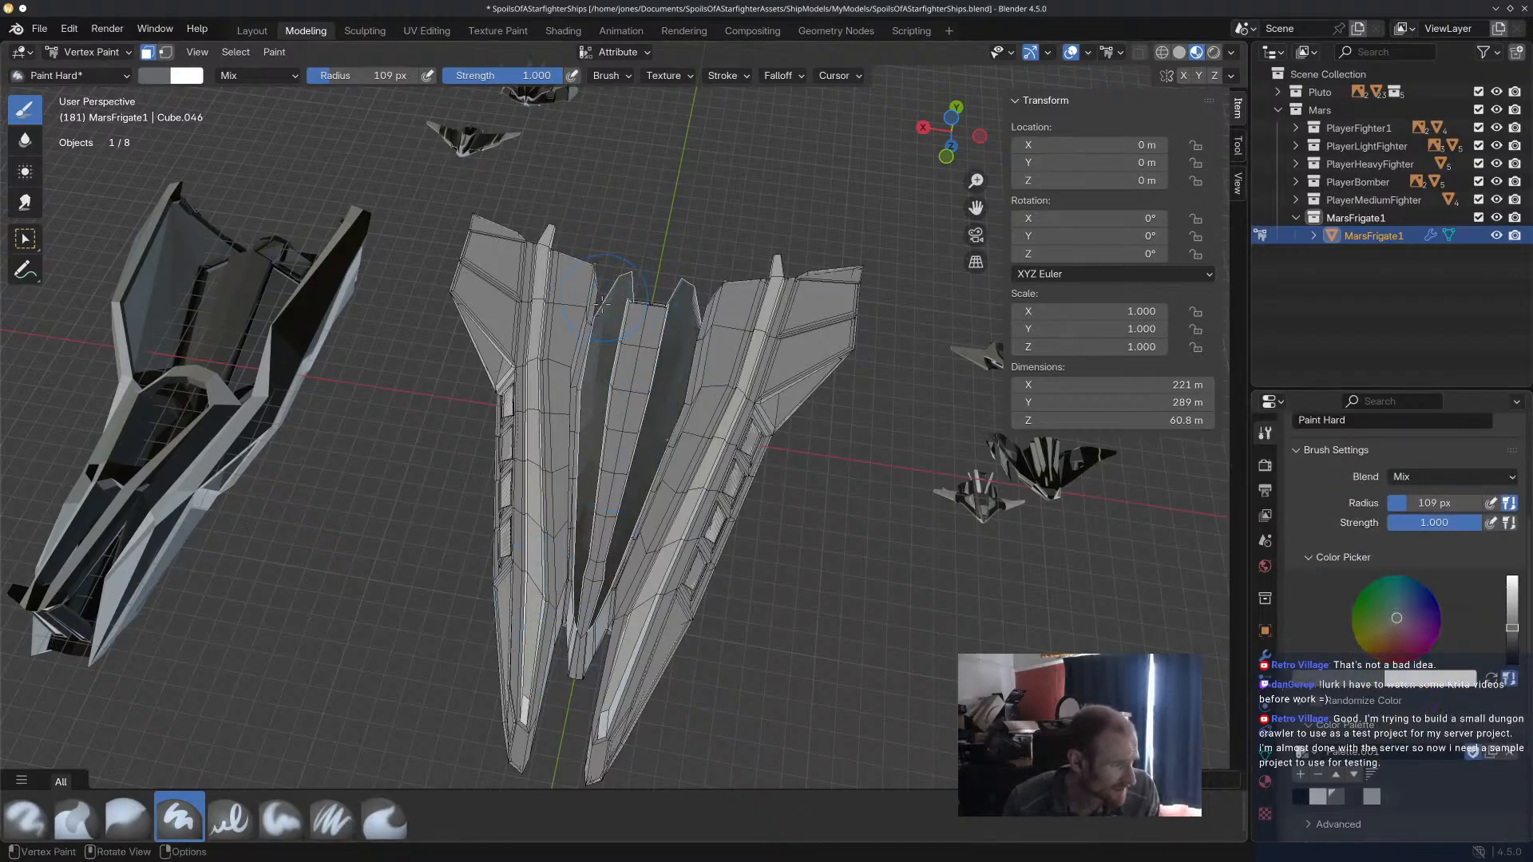
# Select the two large recessed panels on the underside of the wing together with their lower and inner bevel faces.
pyautogui.press('a')
pyautogui.keyDown('ctrl'); pyautogui.click(509, 270); pyautogui.keyUp('ctrl')
pyautogui.keyDown('ctrl'); pyautogui.keyDown('shift'); pyautogui.click(497, 301); pyautogui.keyUp('shift'); pyautogui.keyUp('ctrl')
pyautogui.scroll(6, 822, 343)
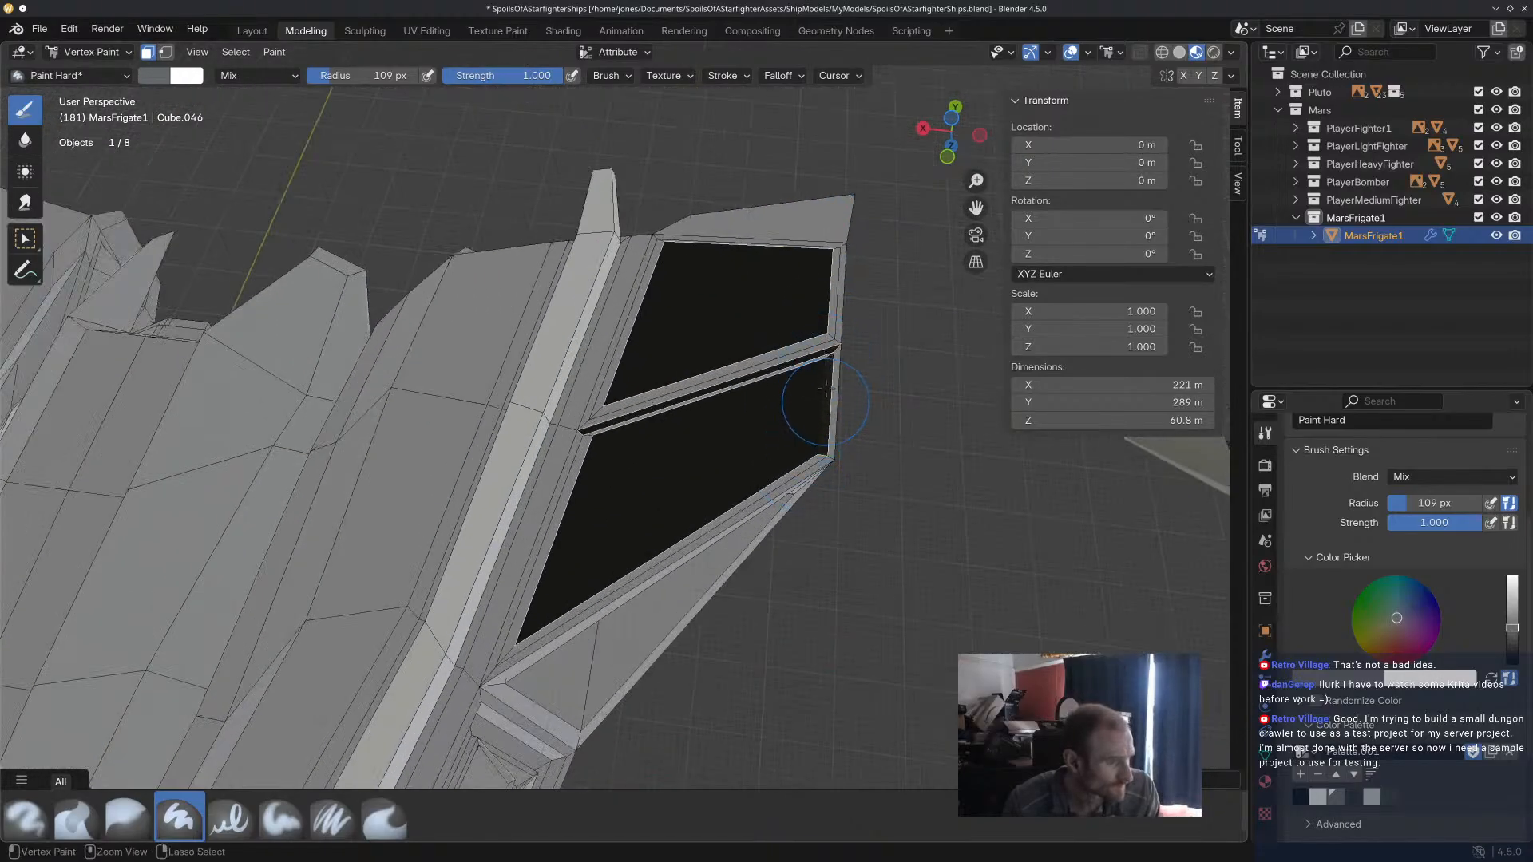
pyautogui.keyDown('ctrl'); pyautogui.keyDown('shift'); pyautogui.click(679, 551); pyautogui.keyUp('shift'); pyautogui.keyUp('ctrl')
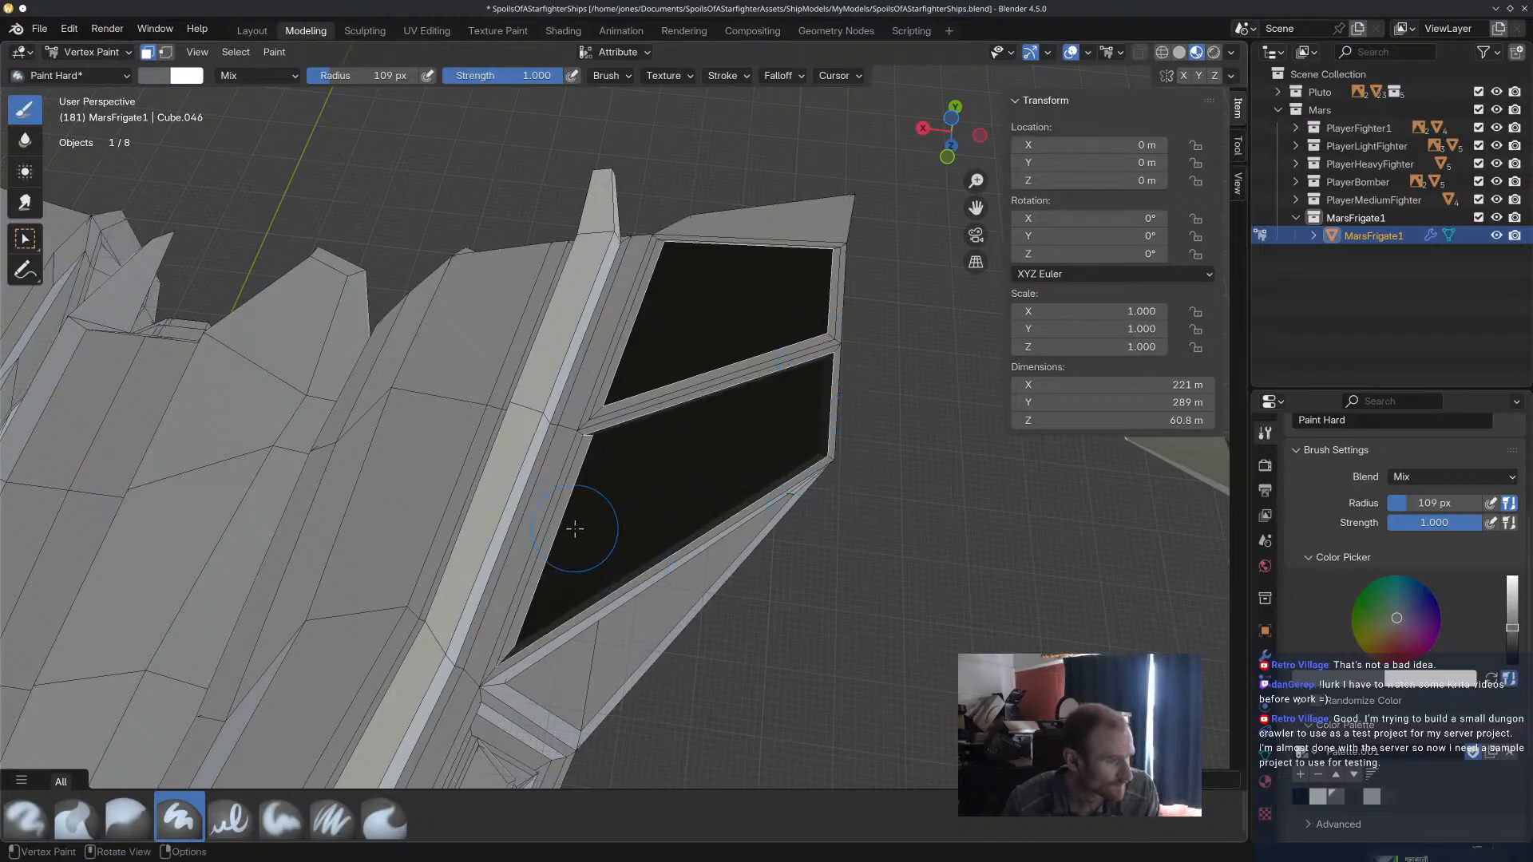
pyautogui.keyDown('ctrl'); pyautogui.keyDown('shift'); pyautogui.click(583, 449); pyautogui.keyUp('shift'); pyautogui.keyUp('ctrl')
pyautogui.keyDown('ctrl'); pyautogui.keyDown('shift'); pyautogui.click(605, 410); pyautogui.keyUp('shift'); pyautogui.keyUp('ctrl')
pyautogui.keyDown('ctrl'); pyautogui.keyDown('shift'); pyautogui.click(603, 400); pyautogui.keyUp('shift'); pyautogui.keyUp('ctrl')
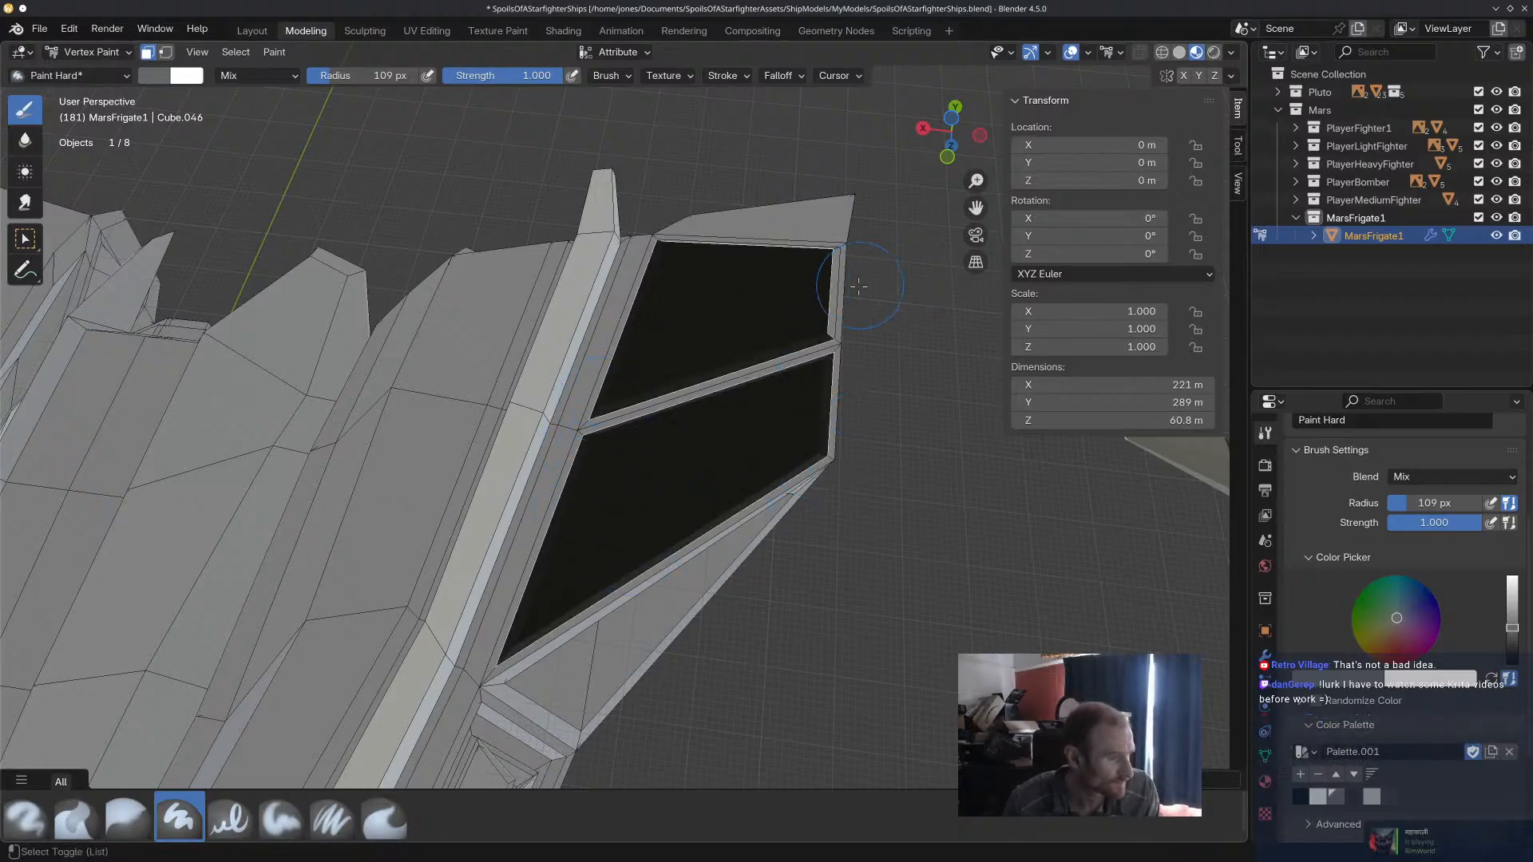
# Add the bevel faces along the outer and rear edges of the wing panels to the selection, leaving out the adjoining trailing strip.
pyautogui.moveTo(837, 260); pyautogui.dragTo(831, 309, button='middle')
pyautogui.keyDown('shift'); pyautogui.moveTo(868, 225); pyautogui.dragTo(832, 337, button='middle'); pyautogui.keyUp('shift')
pyautogui.keyDown('ctrl'); pyautogui.keyDown('shift'); pyautogui.click(822, 174); pyautogui.keyUp('shift'); pyautogui.keyUp('ctrl')
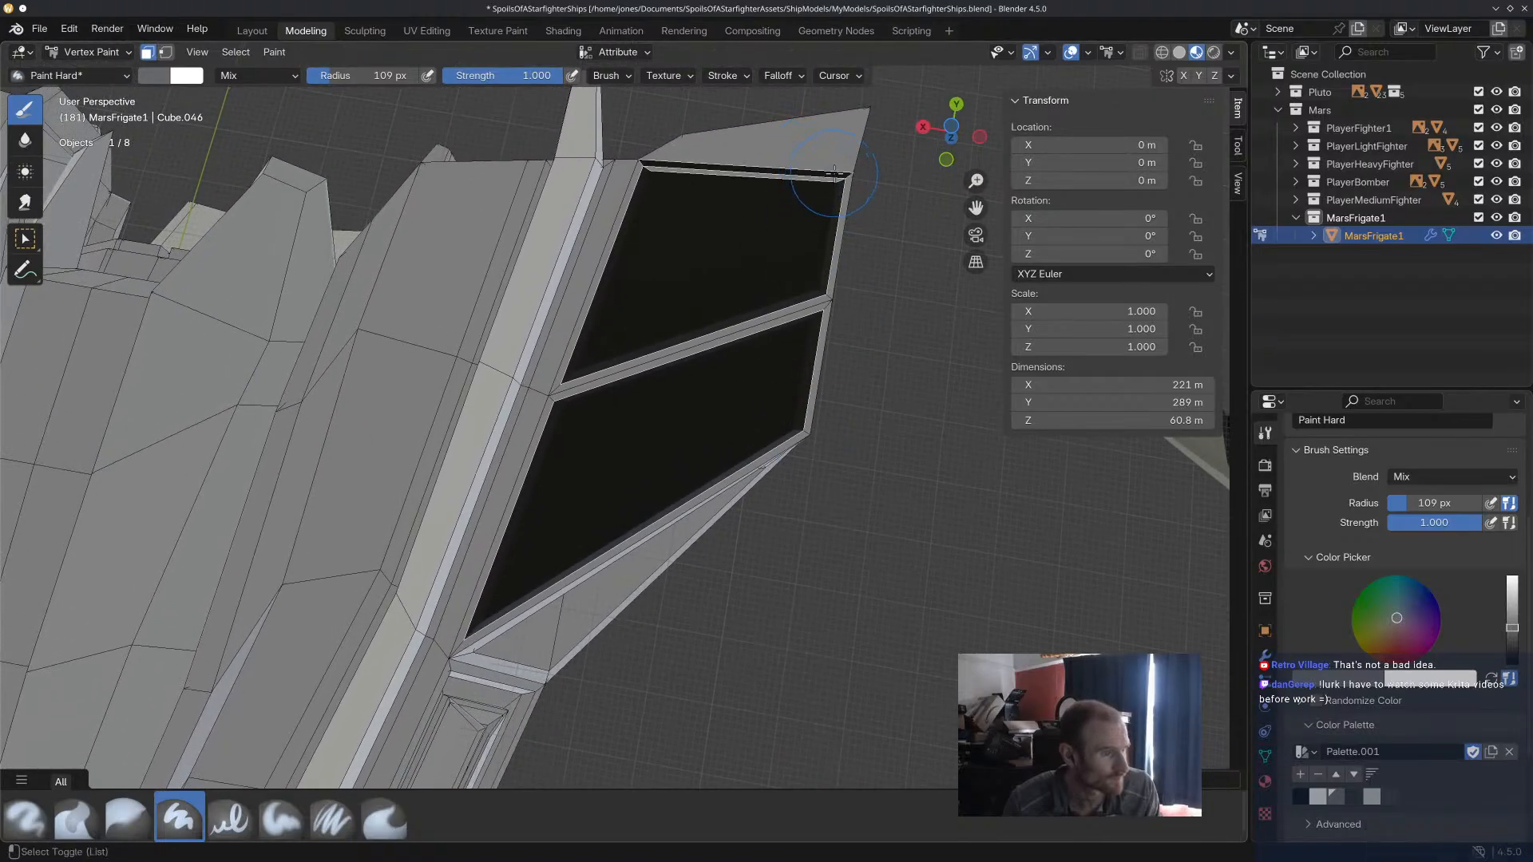
pyautogui.keyDown('ctrl'); pyautogui.keyDown('shift'); pyautogui.click(832, 173); pyautogui.keyUp('shift'); pyautogui.keyUp('ctrl')
pyautogui.keyDown('ctrl'); pyautogui.keyDown('shift'); pyautogui.click(833, 180); pyautogui.keyUp('shift'); pyautogui.keyUp('ctrl')
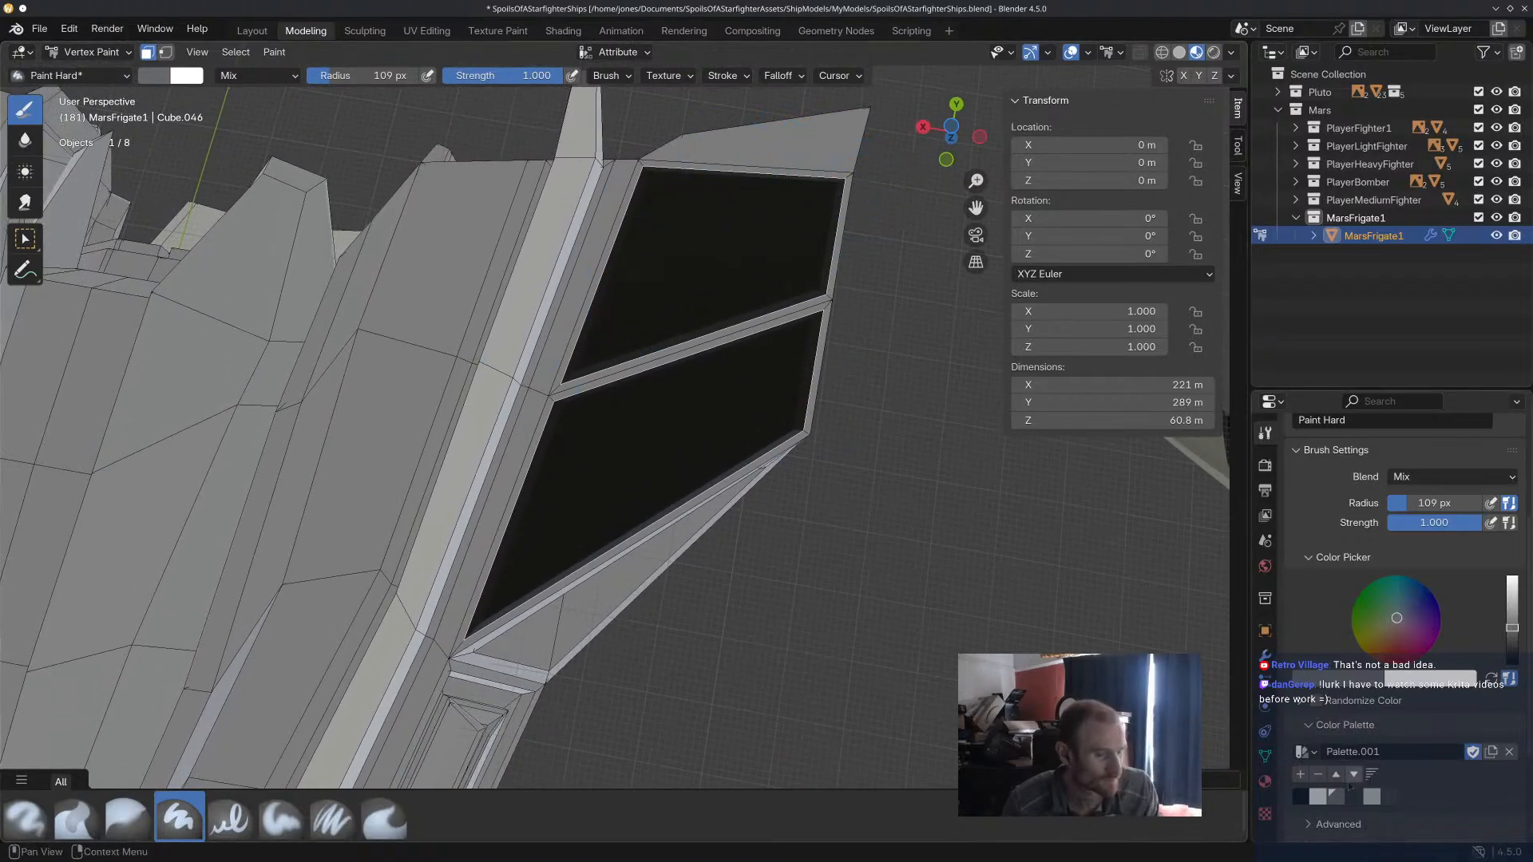
# Fill the selected underside wing panels with the grey palette colour, select all faces and inspect the hull from below and above.
pyautogui.scroll(-5, 778, 405)
pyautogui.moveTo(787, 355)
pyautogui.mouseDown()
pyautogui.moveTo(691, 427)
pyautogui.moveTo(713, 319)
pyautogui.mouseUp()
pyautogui.press('a')
pyautogui.scroll(-2, 791, 479)
pyautogui.moveTo(787, 506); pyautogui.dragTo(804, 421, button='middle')
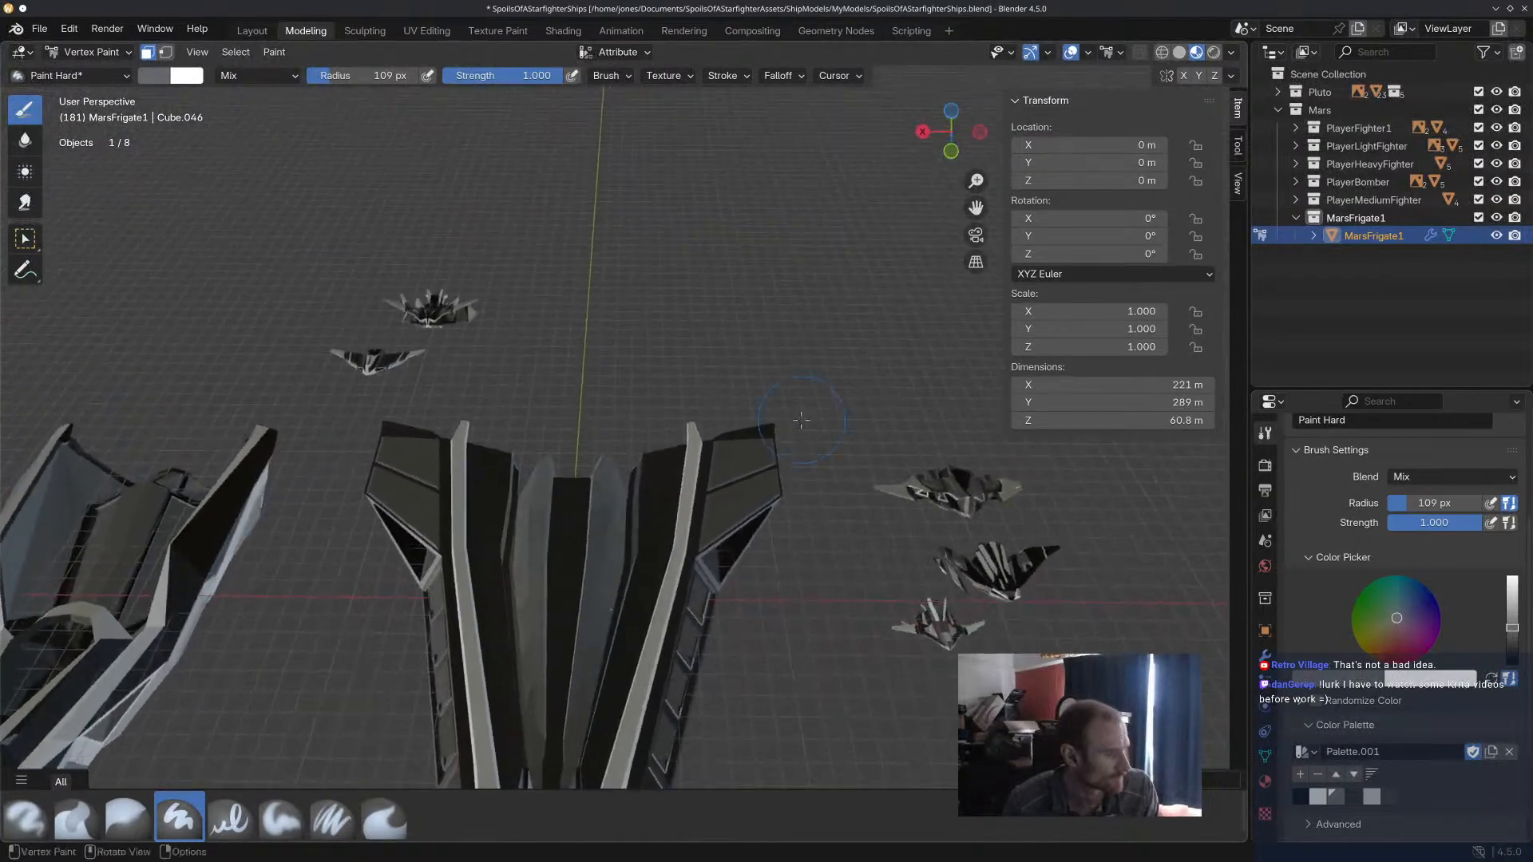
pyautogui.scroll(-4, 783, 488)
pyautogui.moveTo(741, 572); pyautogui.dragTo(777, 385, button='middle')
pyautogui.moveTo(621, 357)
pyautogui.mouseDown(button='middle')
pyautogui.moveTo(597, 459)
pyautogui.moveTo(535, 369)
pyautogui.moveTo(614, 445)
pyautogui.mouseUp(button='middle')
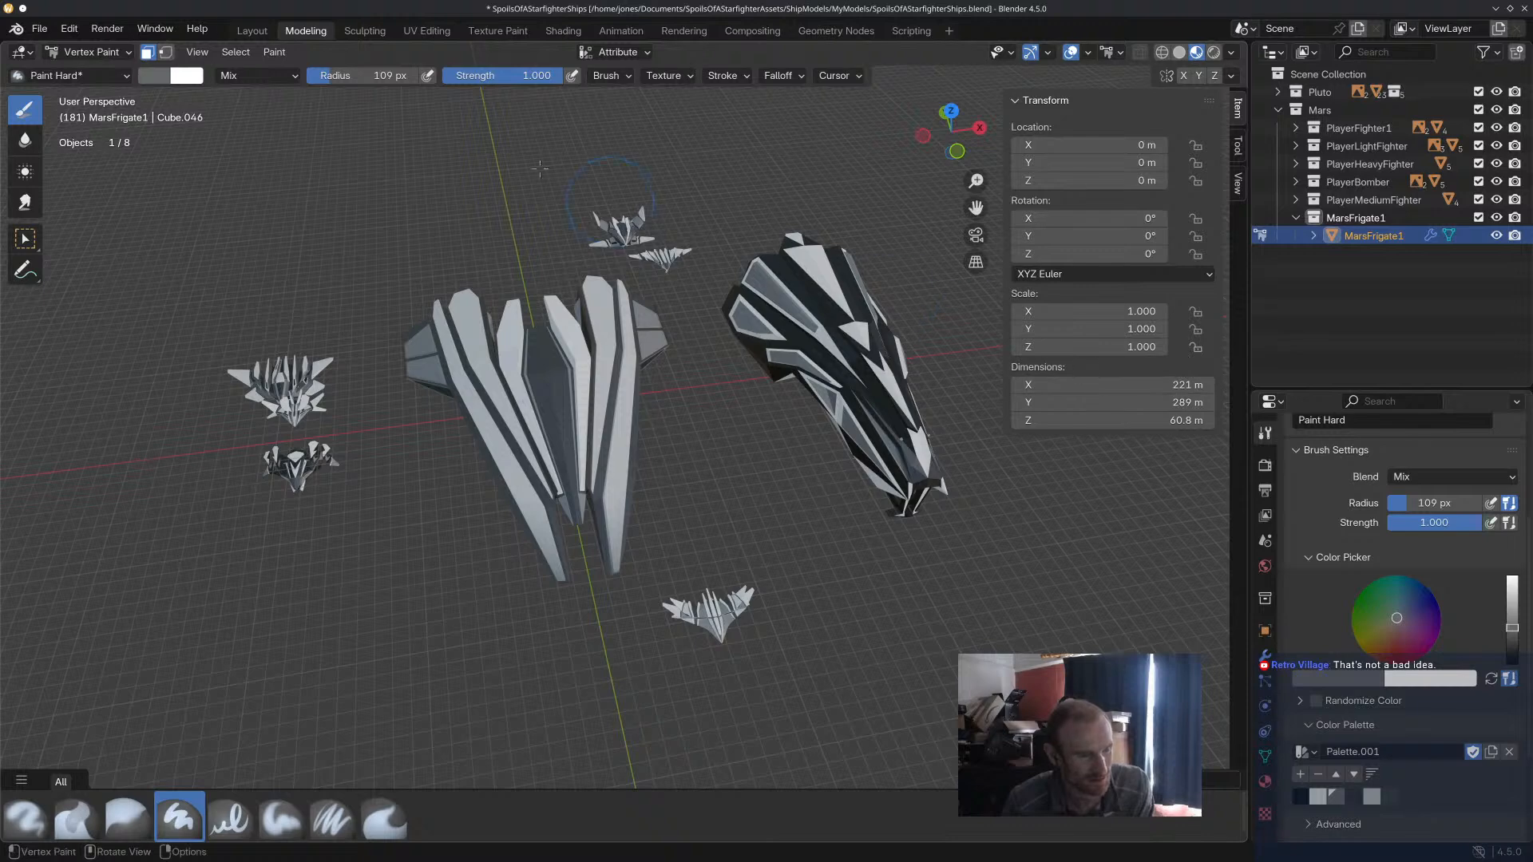
# In Object Mode, duplicate MarsFrigate1 in place and hide the original in the viewport.
pyautogui.click(89, 51)
pyautogui.click(83, 67)
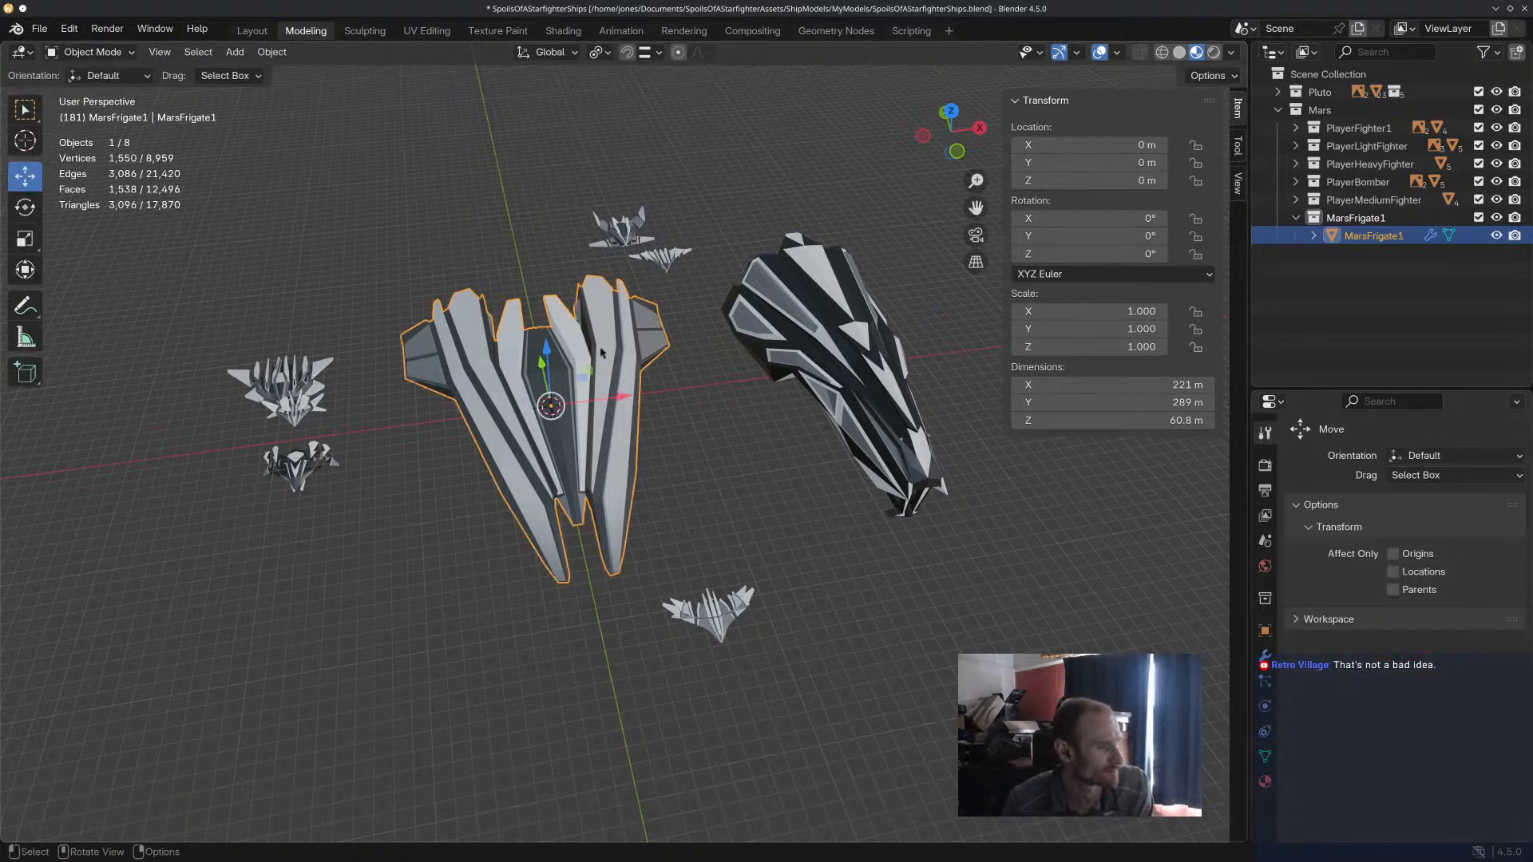
pyautogui.hotkey('shift', 'd')
pyautogui.press('Escape')
pyautogui.click(1497, 235)
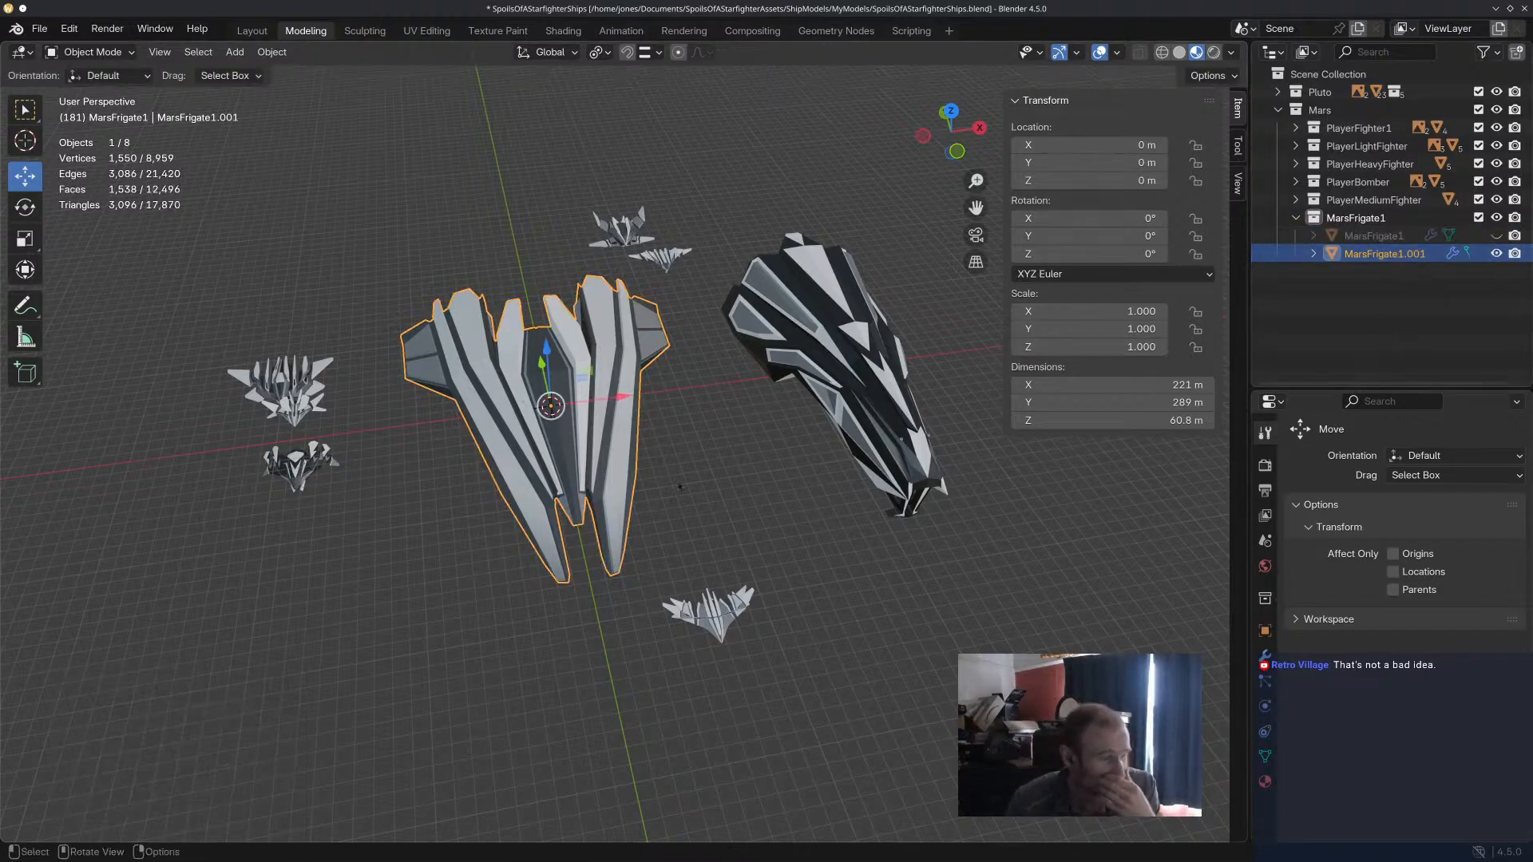
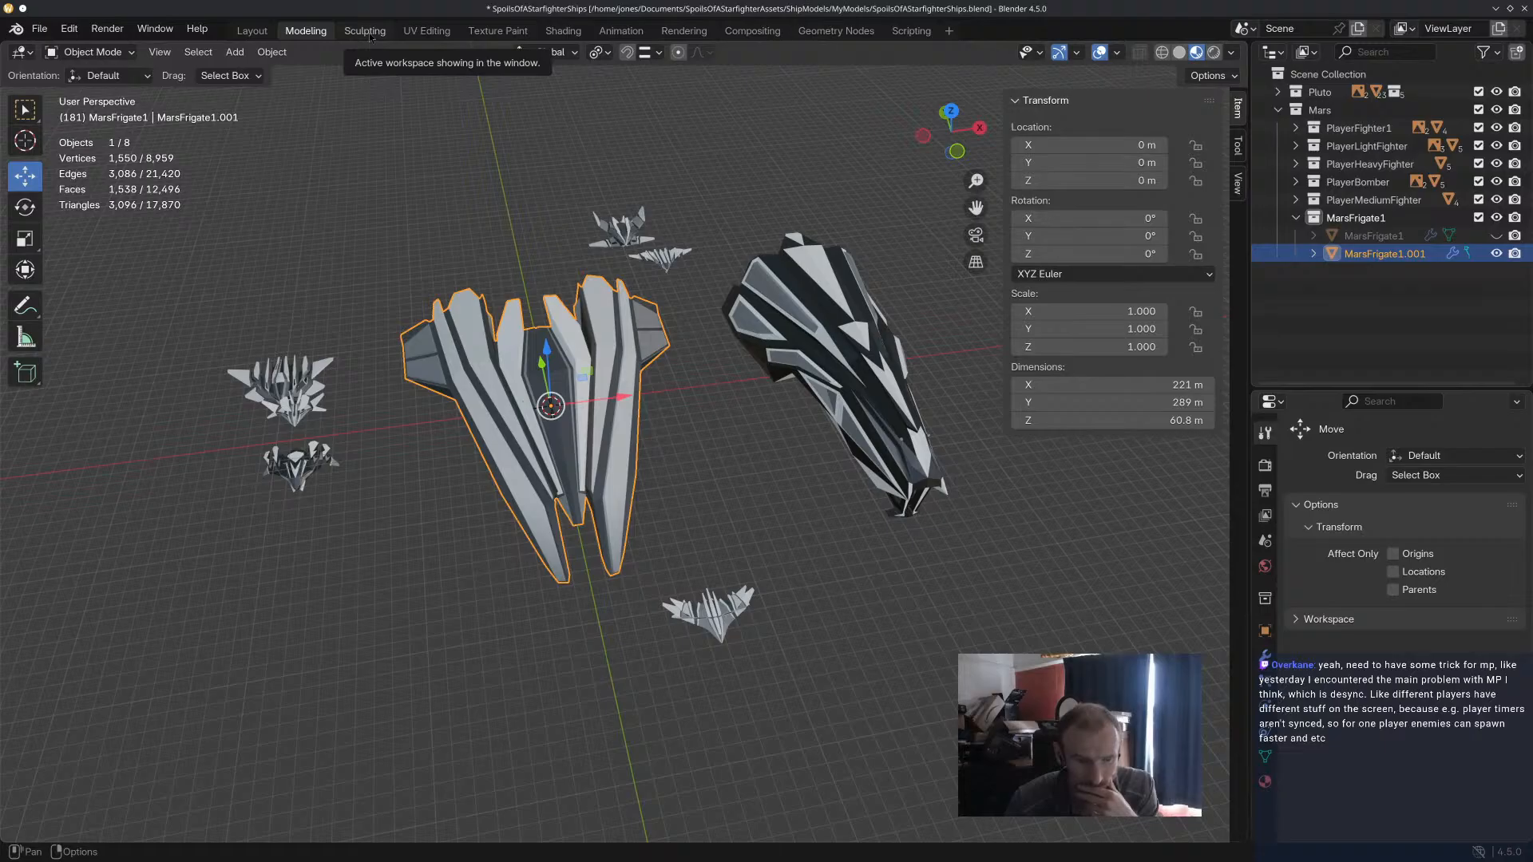
# Inspect the duplicated frigate hull from above and from the side, around the row of missile tube bays.
pyautogui.moveTo(798, 405); pyautogui.dragTo(675, 300, button='middle')
pyautogui.scroll(5, 456, 304)
pyautogui.moveTo(455, 303); pyautogui.dragTo(747, 418, button='middle')
pyautogui.scroll(-2, 749, 420)
pyautogui.scroll(2, 803, 425)
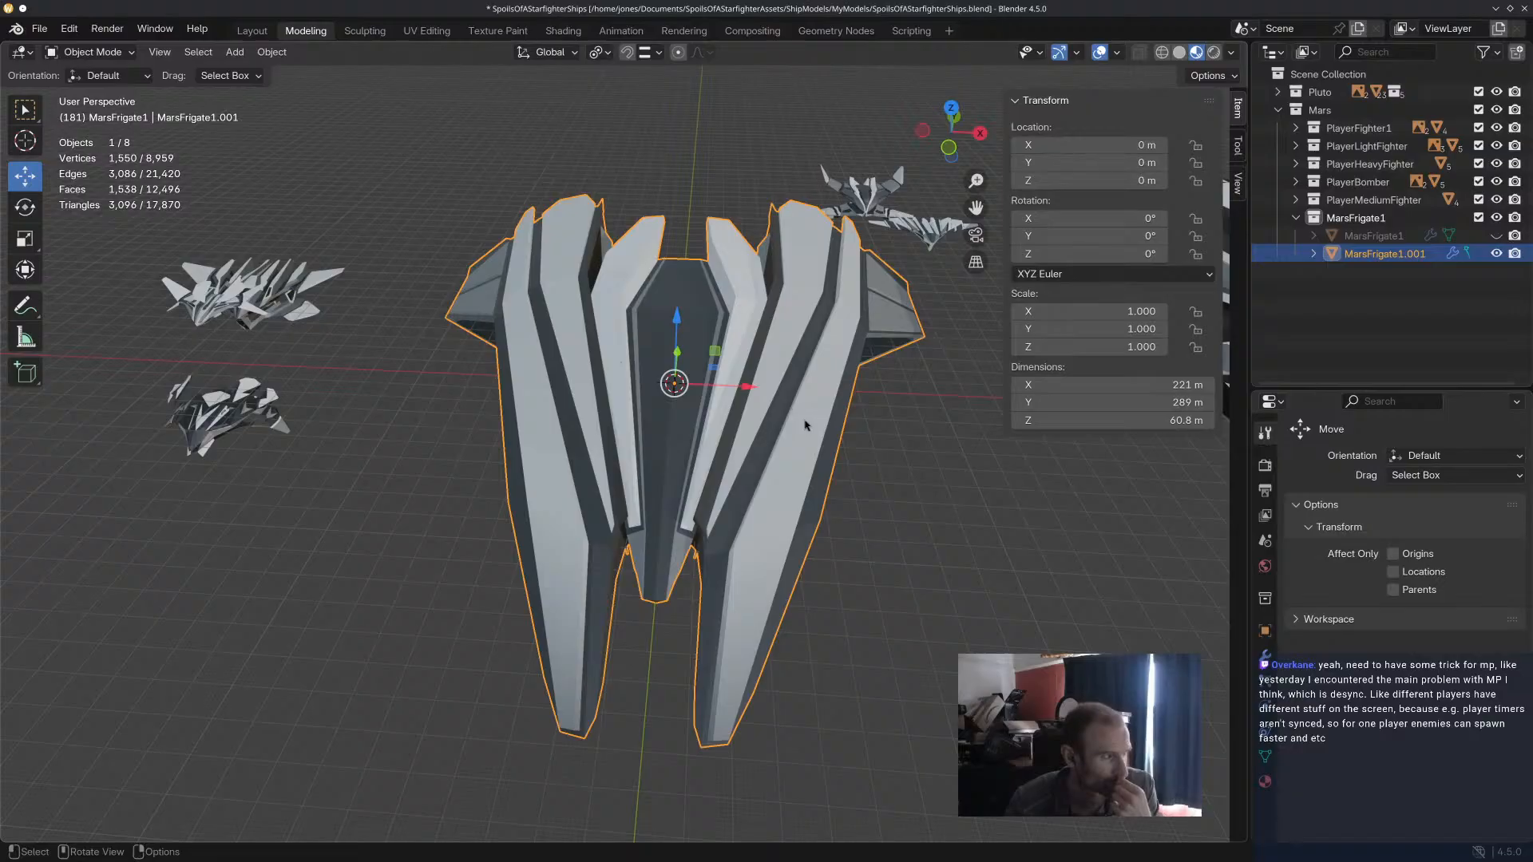
pyautogui.moveTo(805, 425); pyautogui.dragTo(886, 344, button='middle')
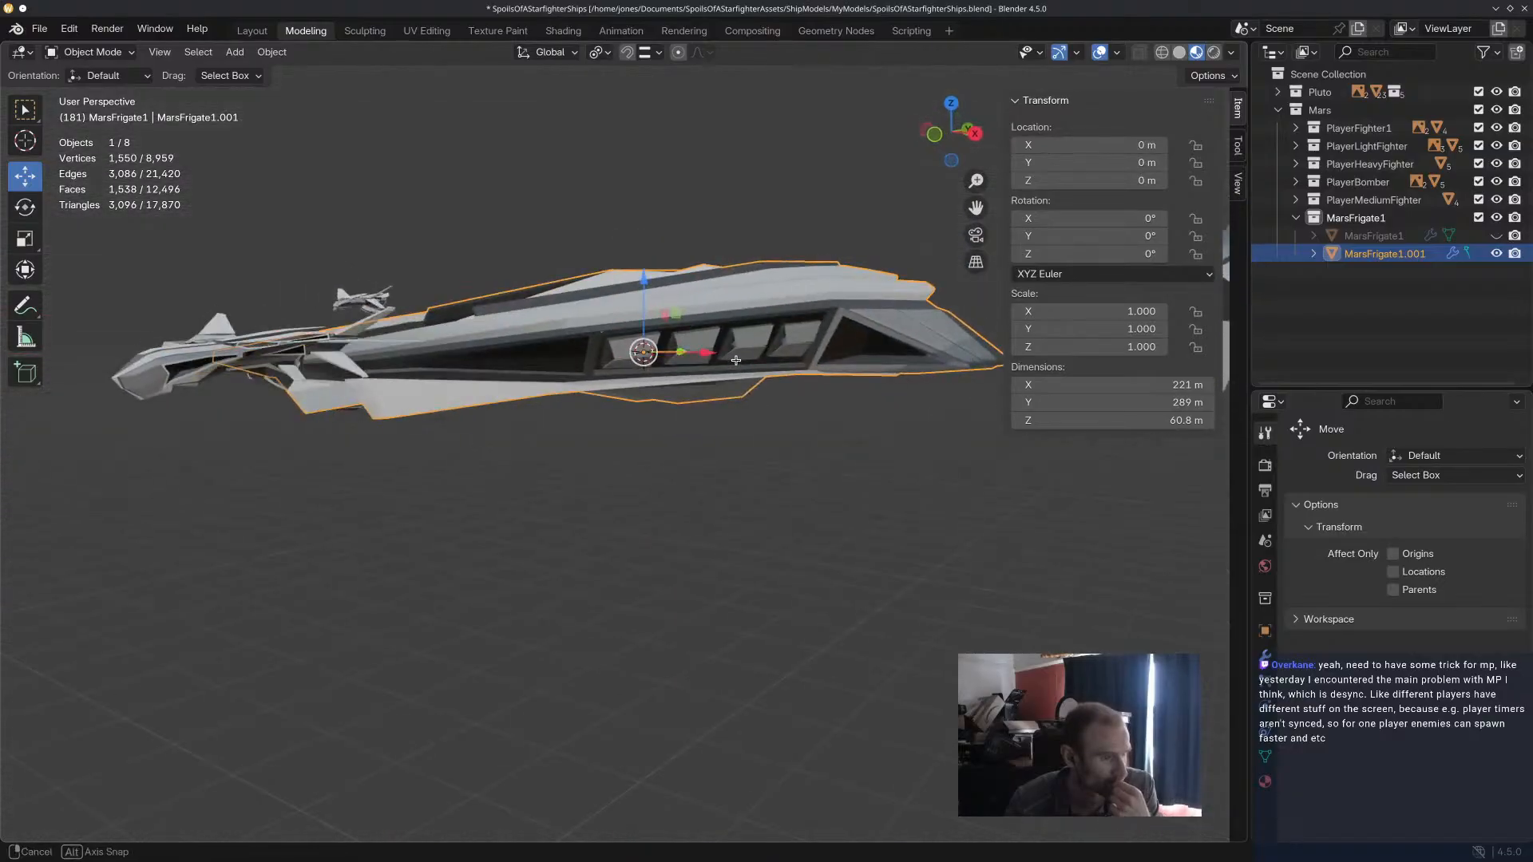
pyautogui.moveTo(886, 543); pyautogui.dragTo(854, 420, button='middle')
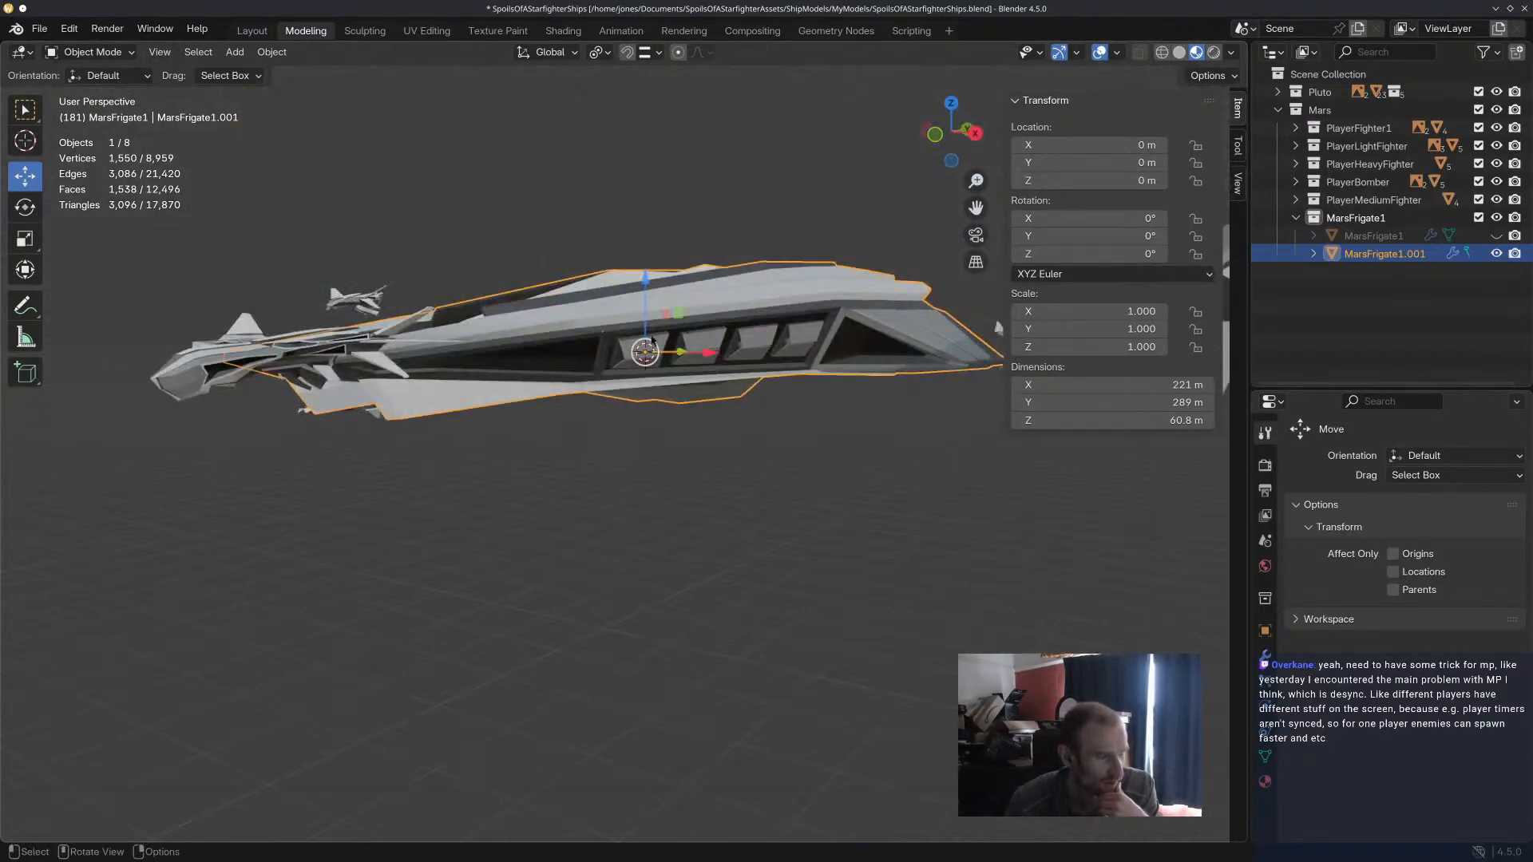
pyautogui.scroll(6, 777, 385)
pyautogui.scroll(-6, 749, 359)
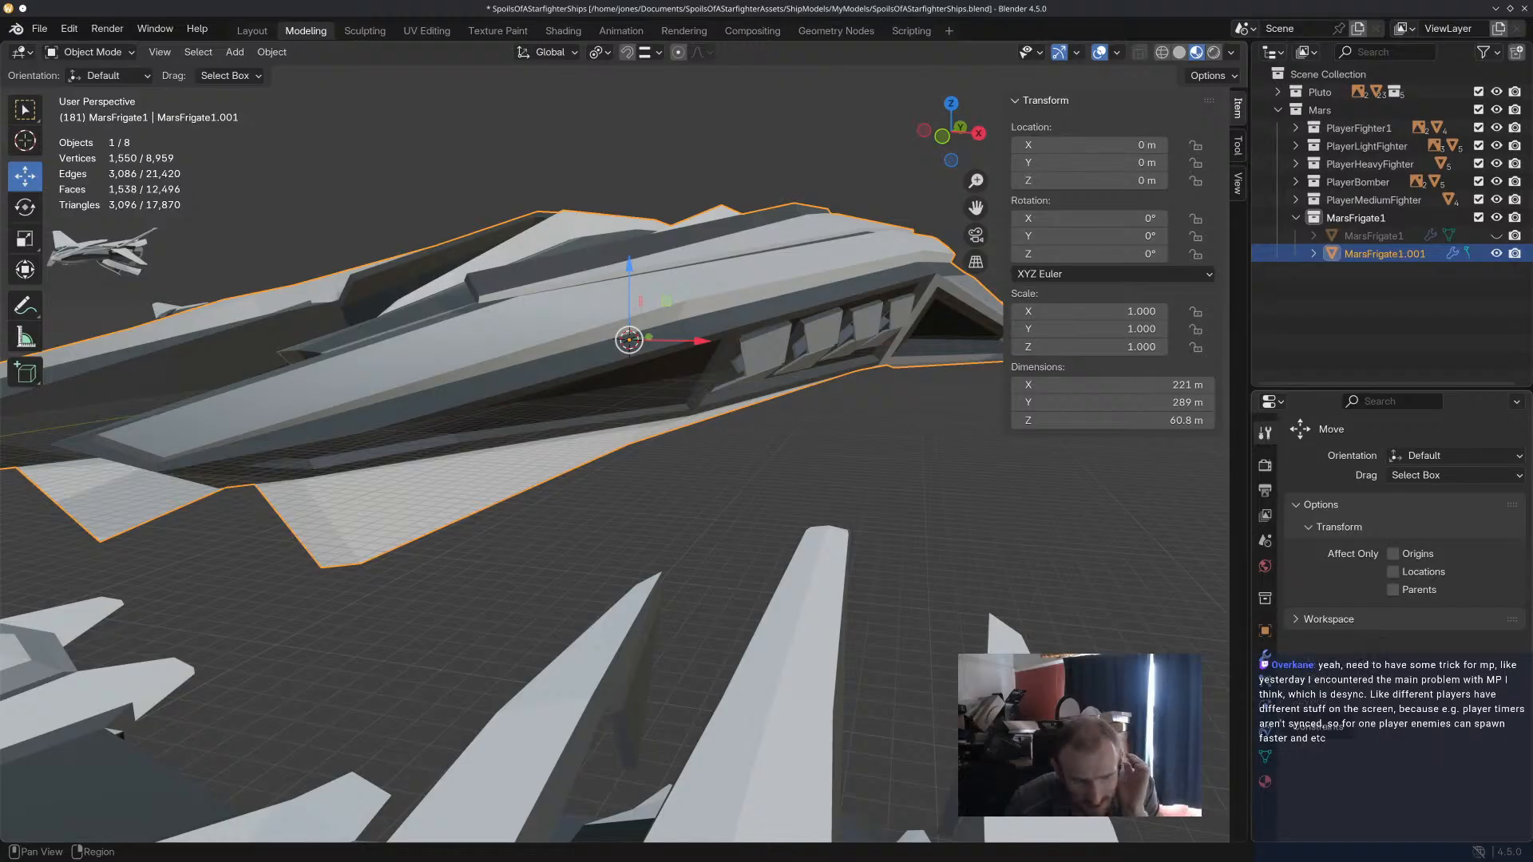
# Add a Basis shape key to the duplicate's mesh and a second shape key named MissleTubes.
pyautogui.click(1264, 757)
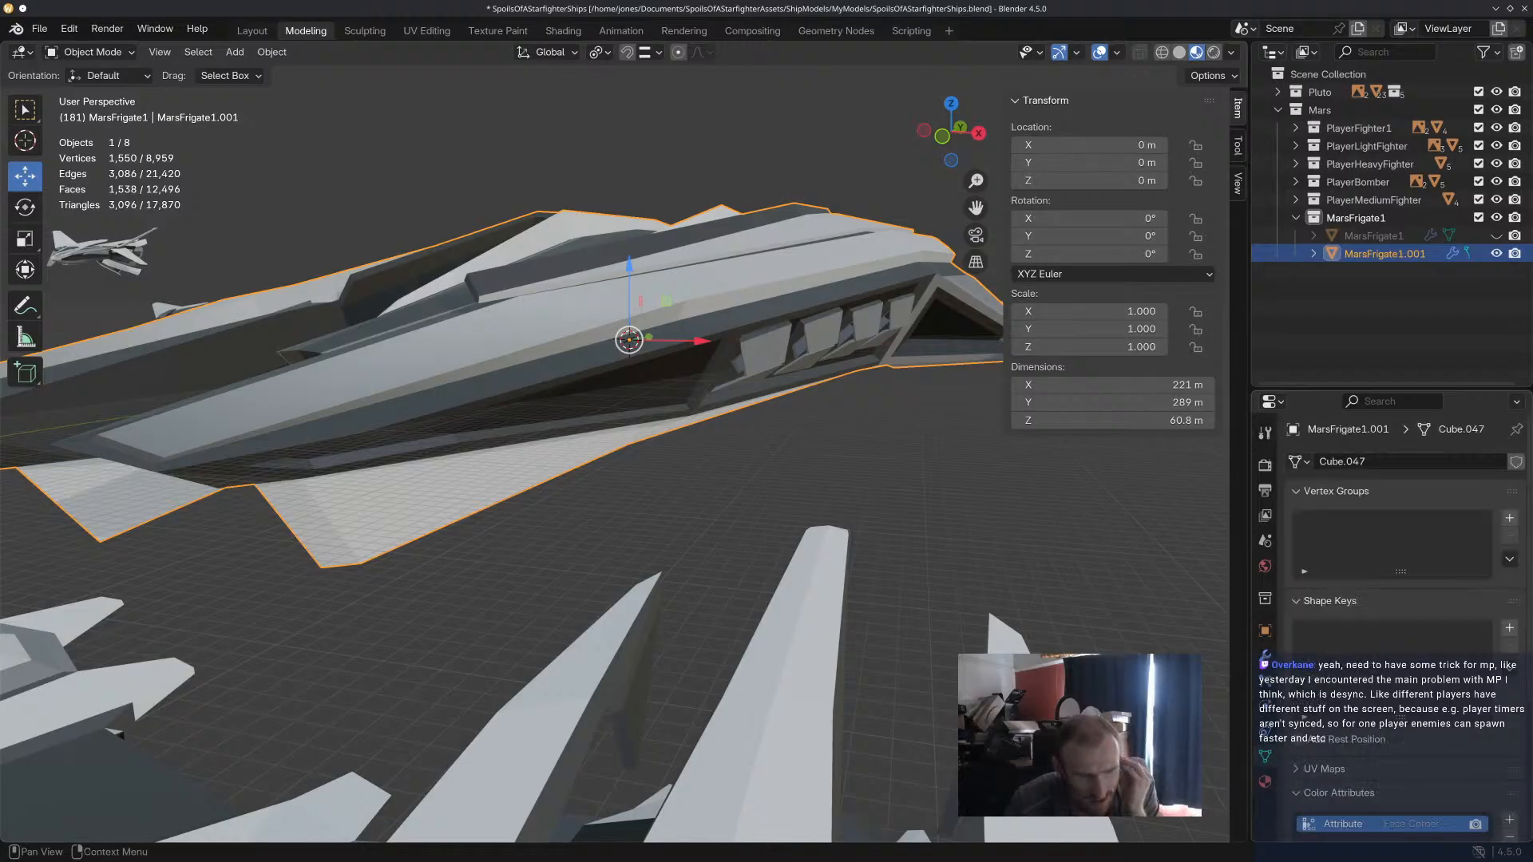
pyautogui.click(1509, 518)
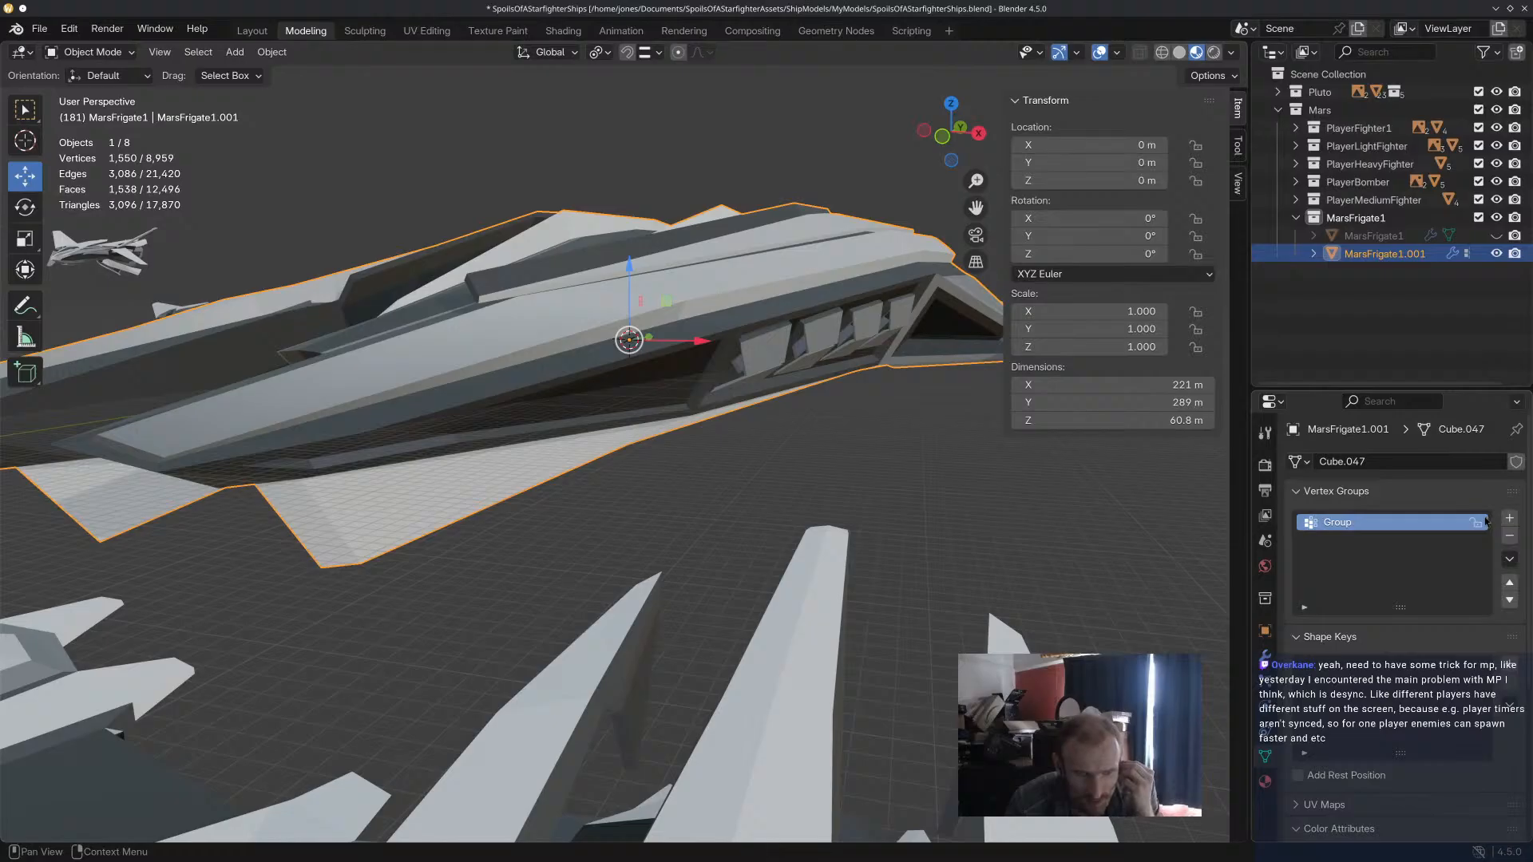
pyautogui.click(1509, 536)
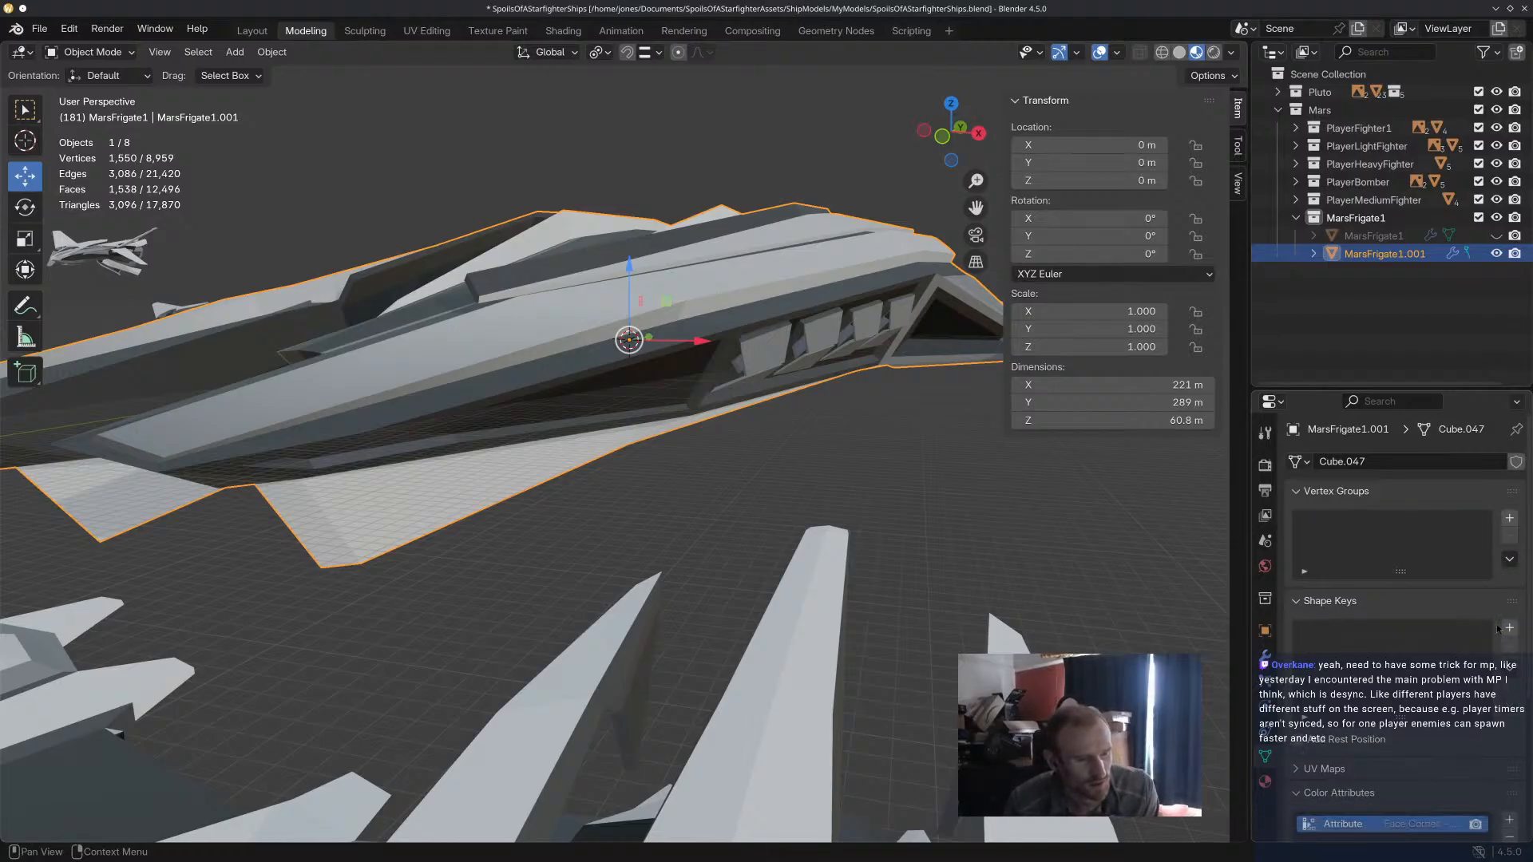
pyautogui.click(1508, 629)
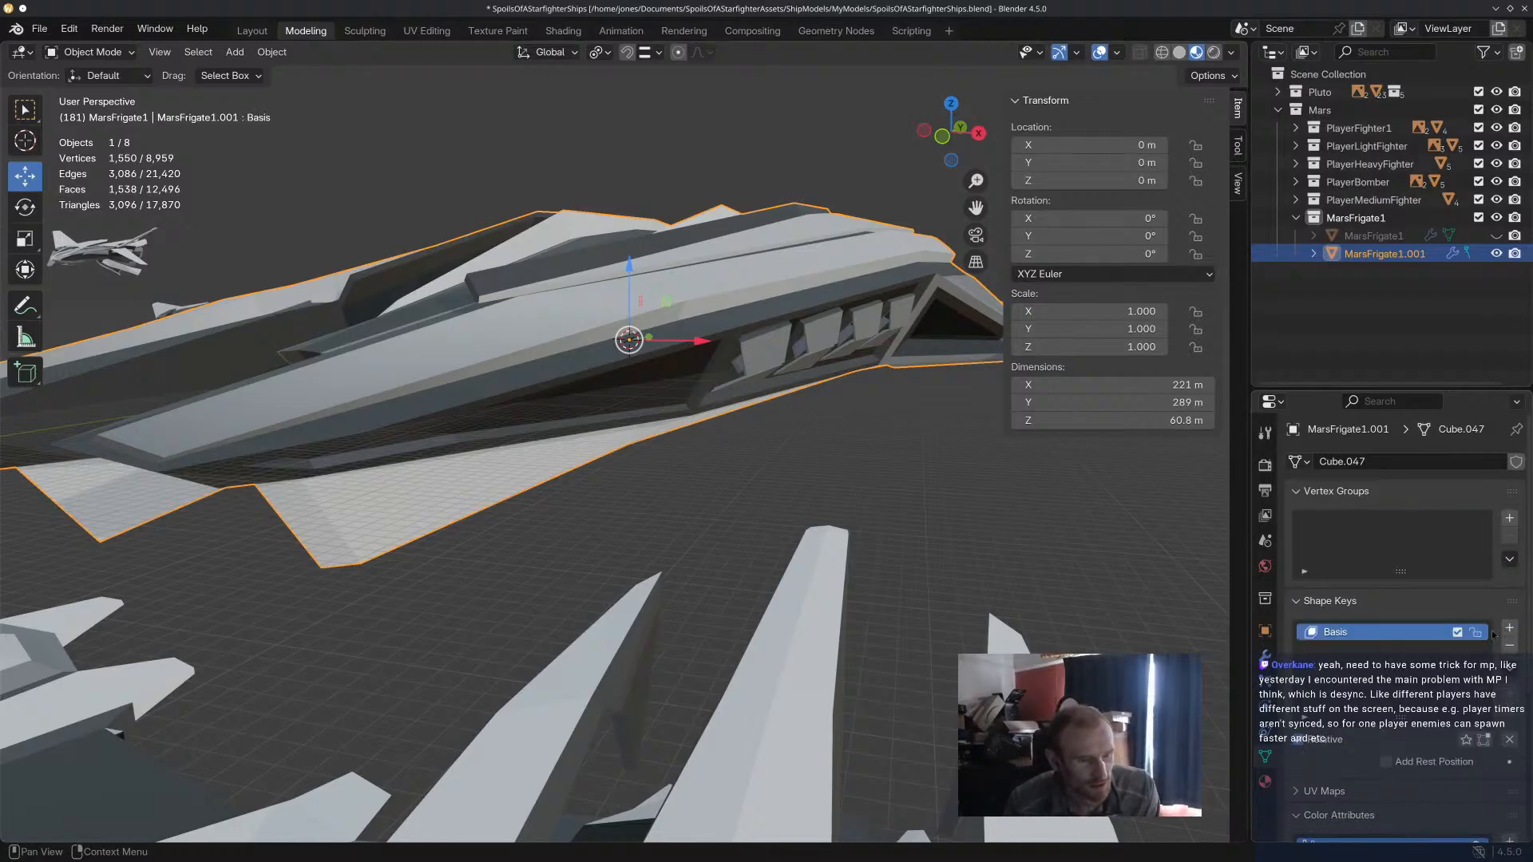
pyautogui.click(1508, 629)
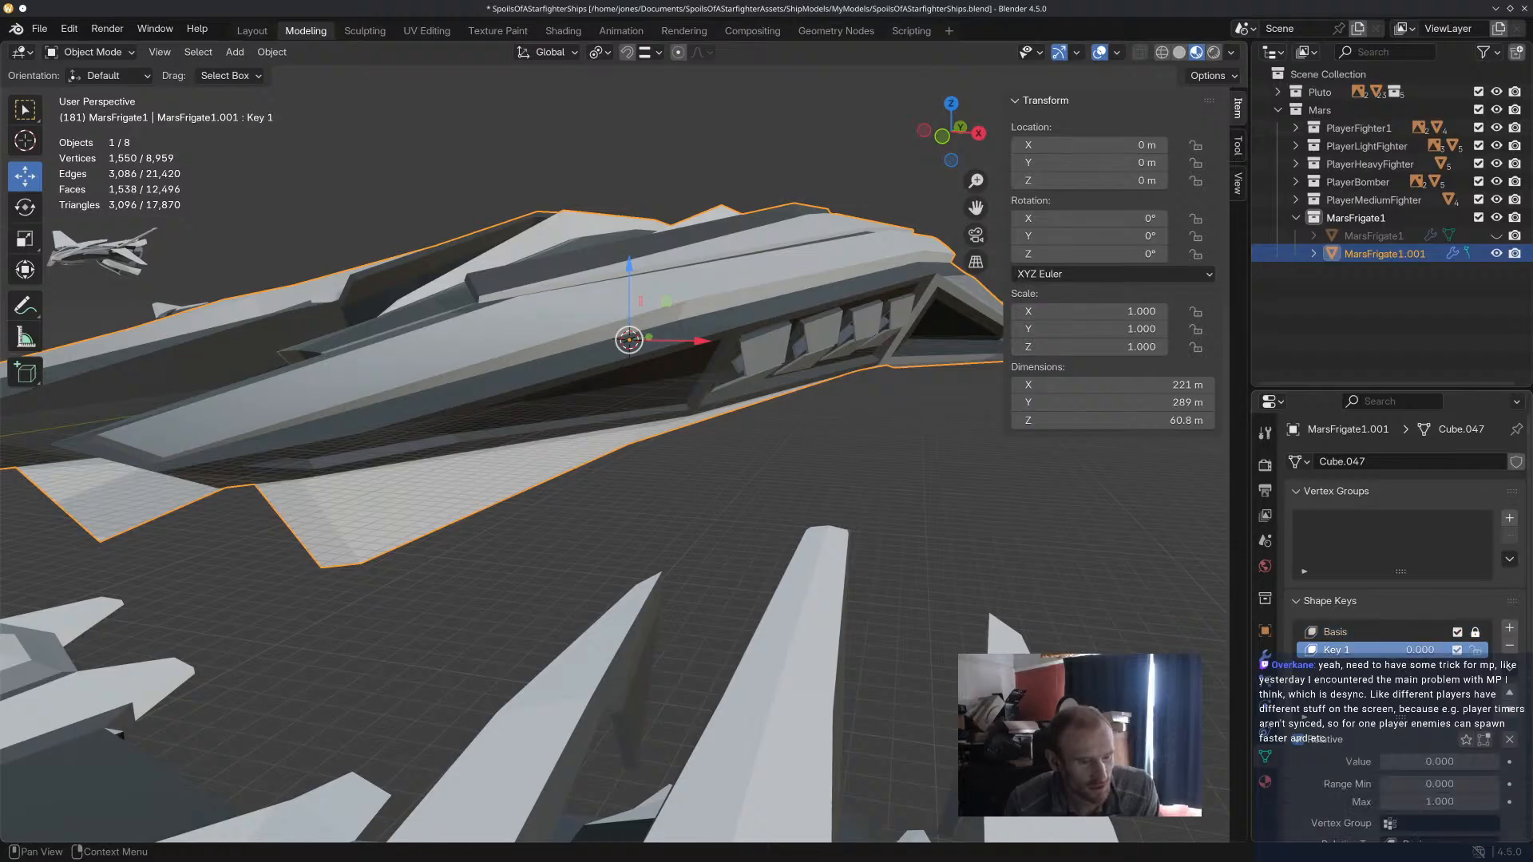
pyautogui.doubleClick(1388, 650)
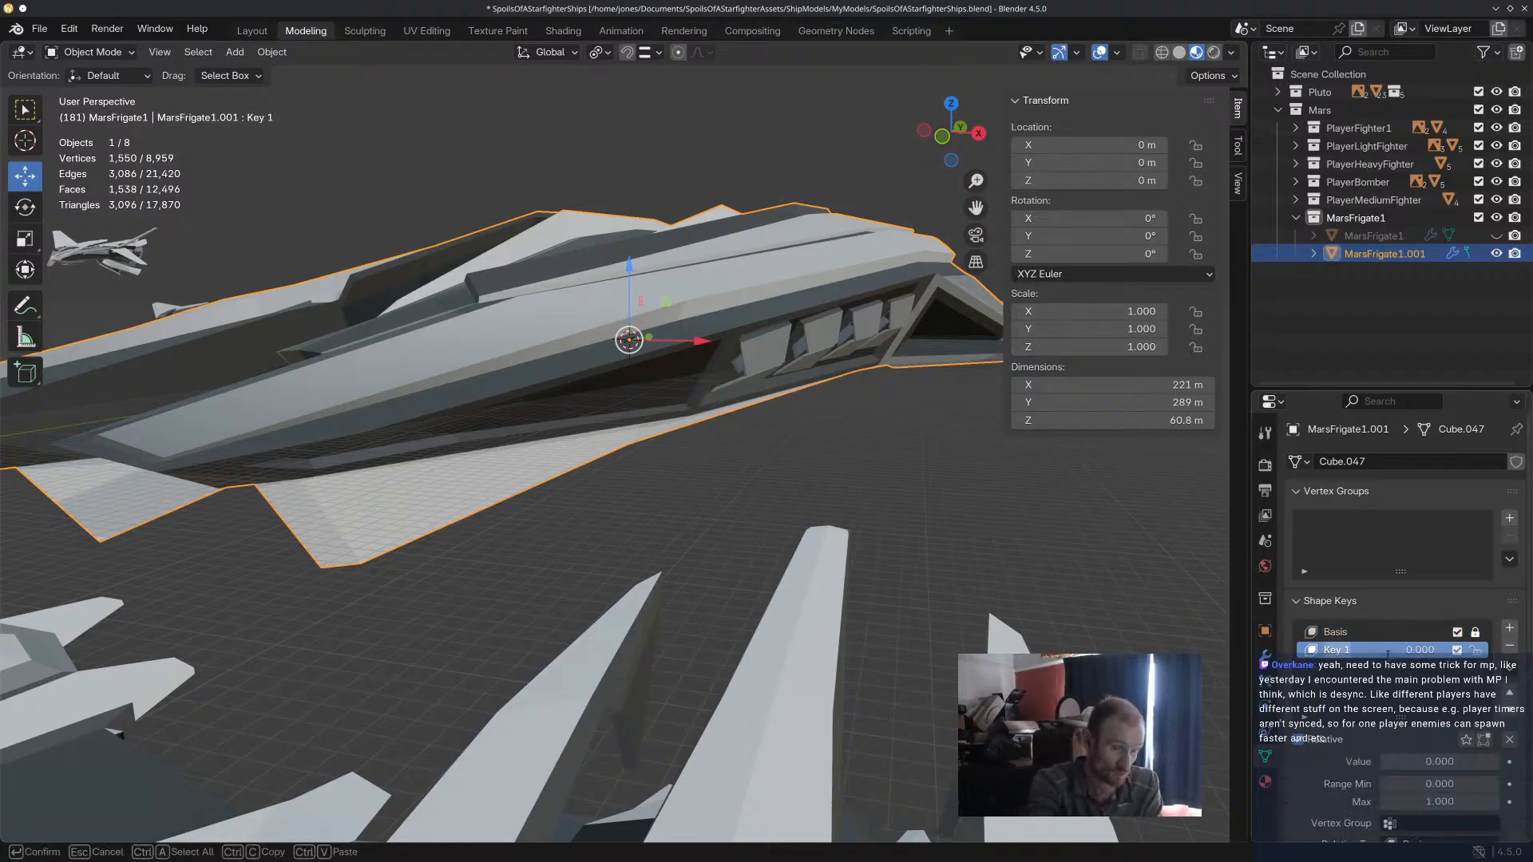
pyautogui.write('Missle')
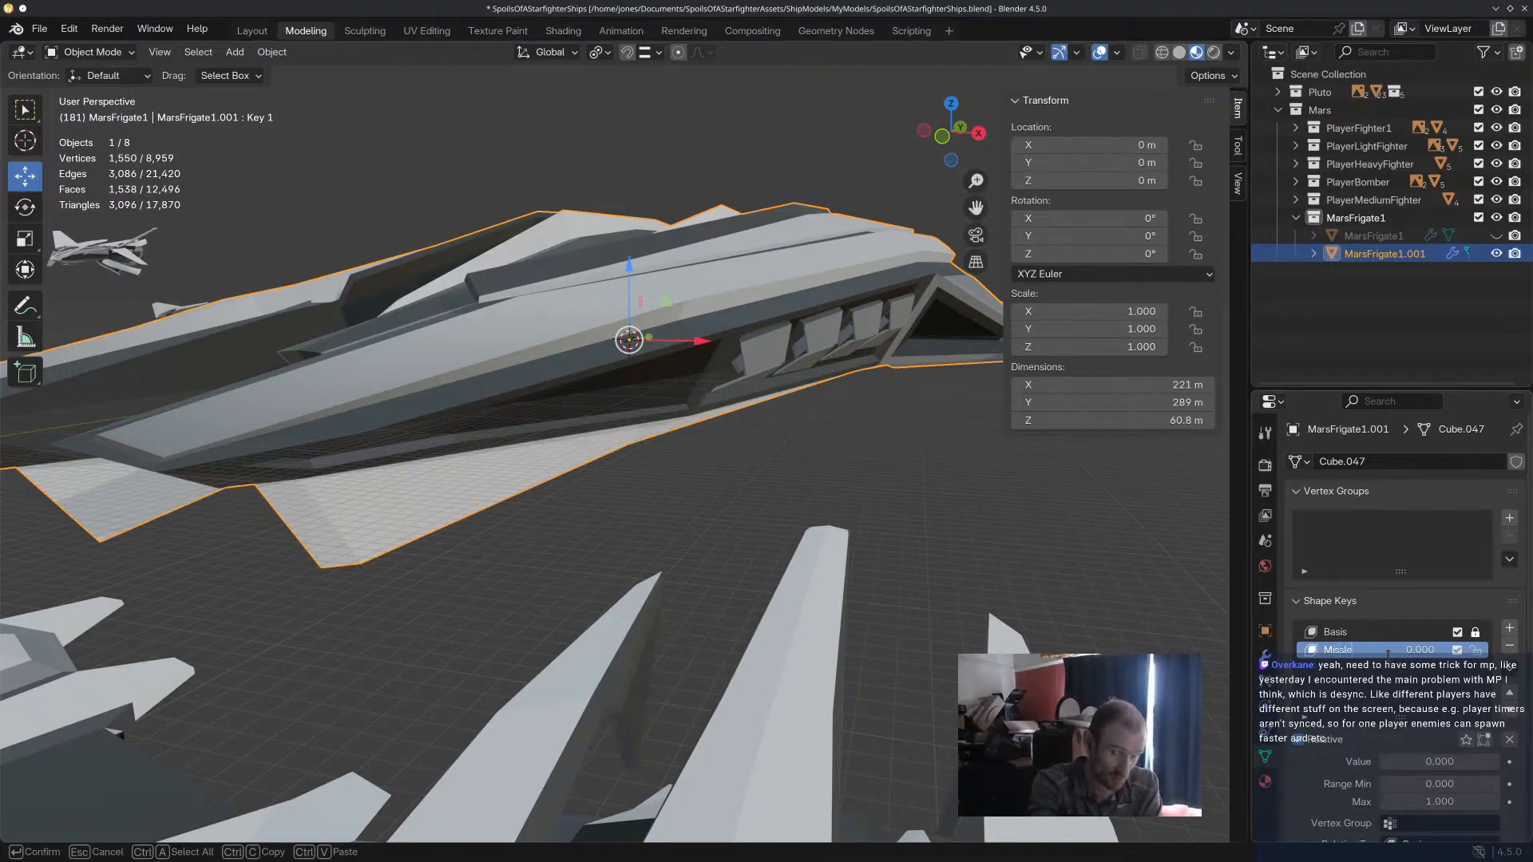
pyautogui.write('Tubes')
pyautogui.press('Return')
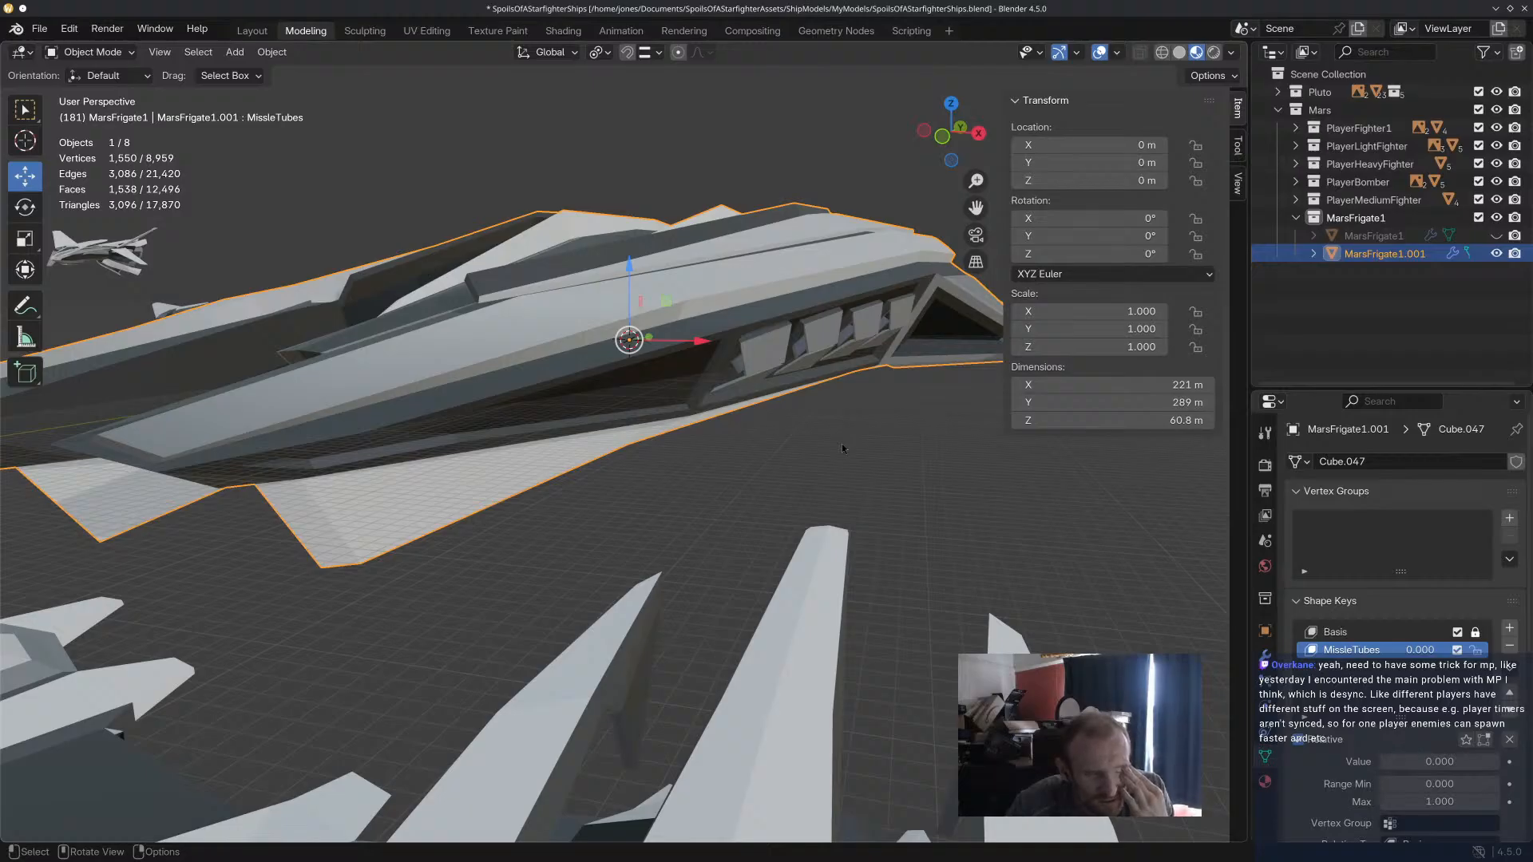
# In Edit Mode, select the free end face of the first missile tube's lower door and activate the Move tool.
pyautogui.click(89, 53)
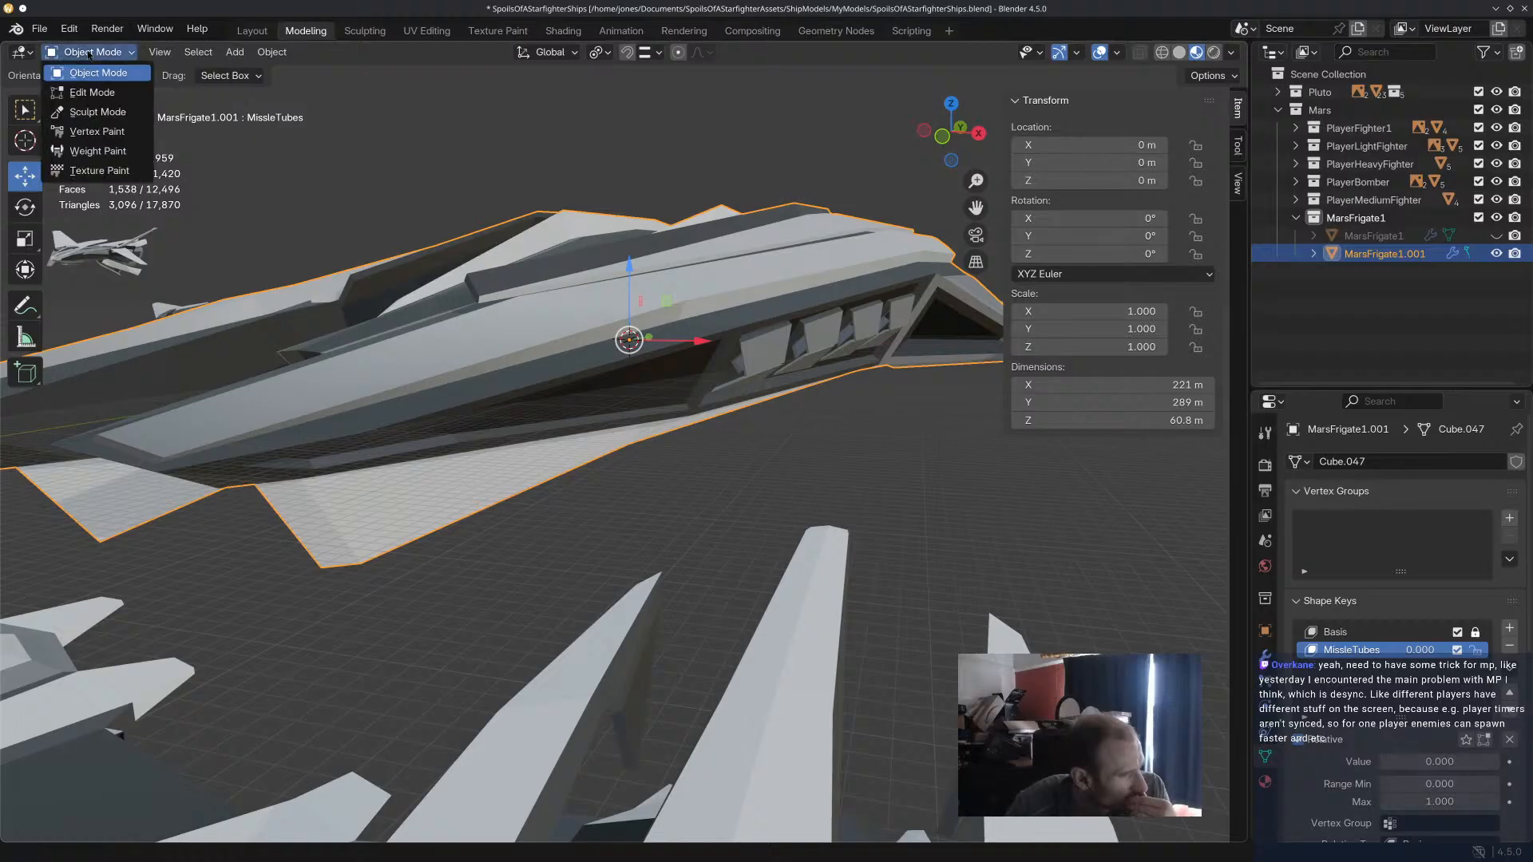
pyautogui.click(92, 92)
pyautogui.scroll(8, 780, 308)
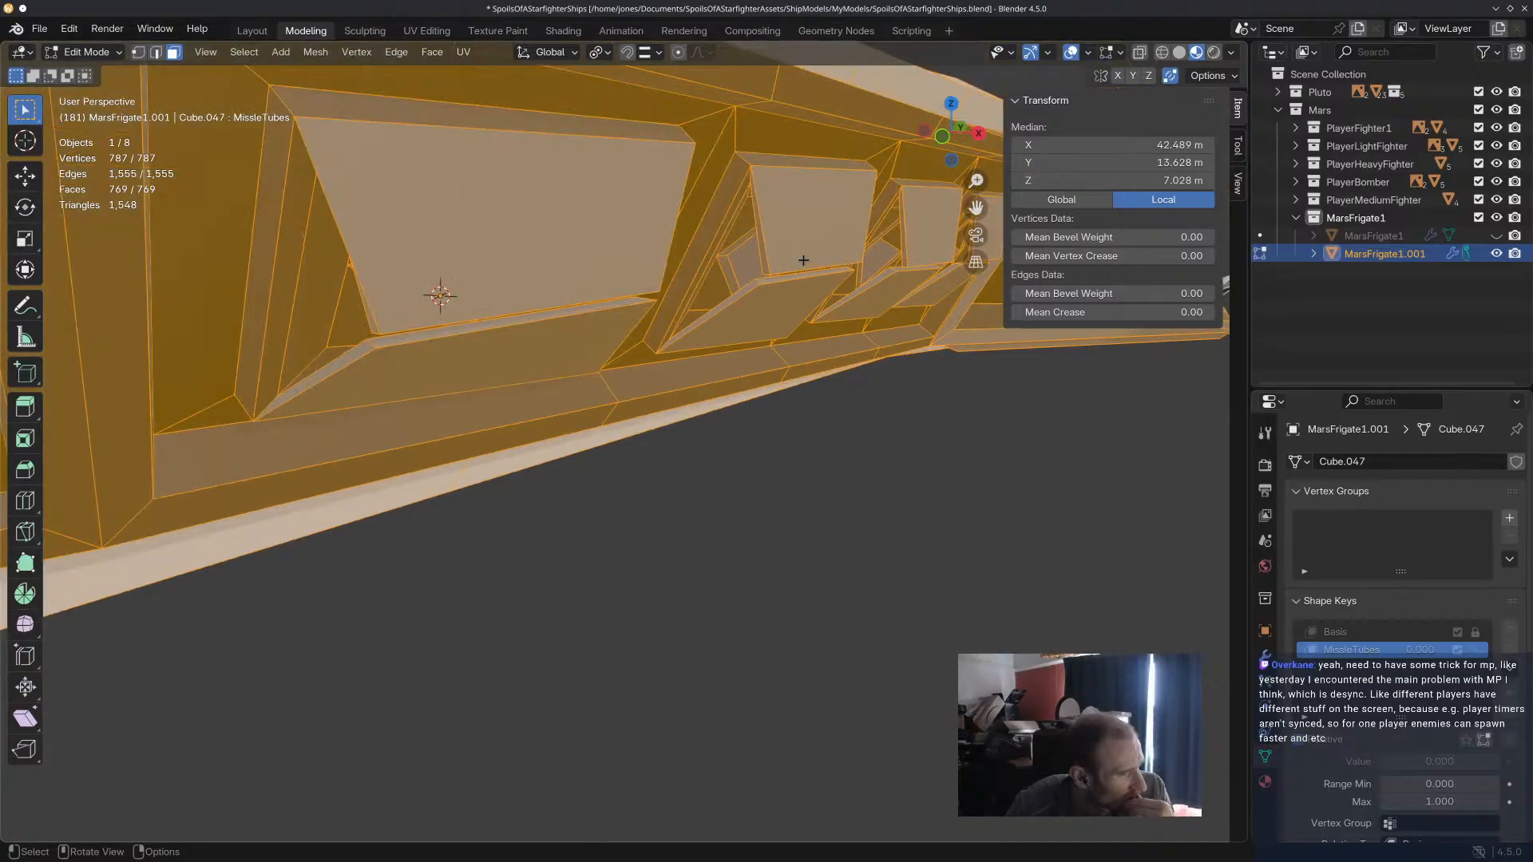
pyautogui.click(803, 260)
pyautogui.moveTo(803, 260); pyautogui.dragTo(740, 327, button='middle')
pyautogui.click(731, 314)
pyautogui.click(24, 176)
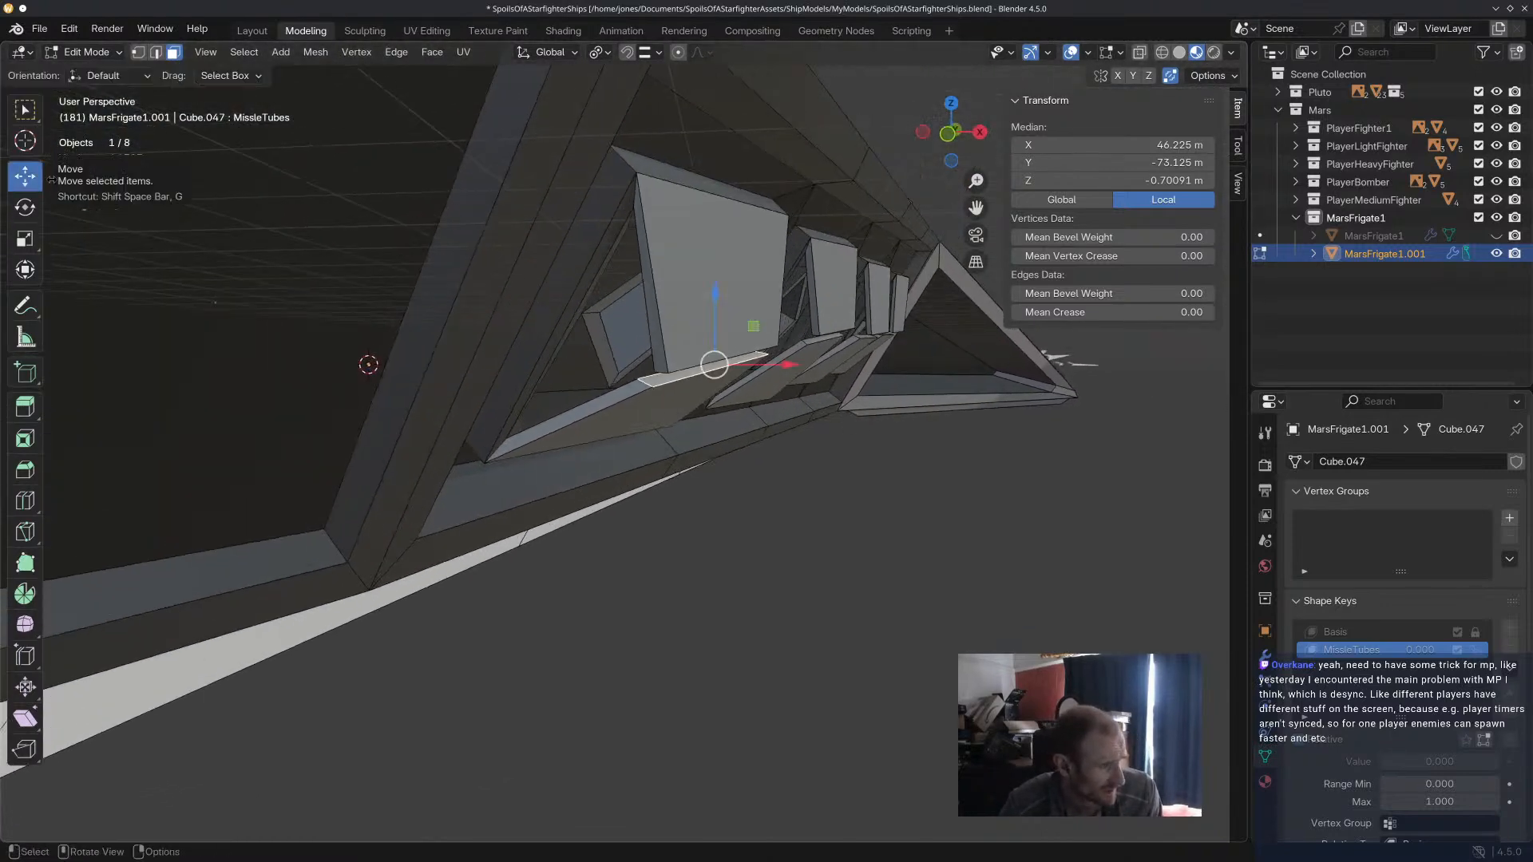
pyautogui.moveTo(715, 367); pyautogui.dragTo(702, 477)
pyautogui.moveTo(703, 477); pyautogui.dragTo(649, 449, button='middle')
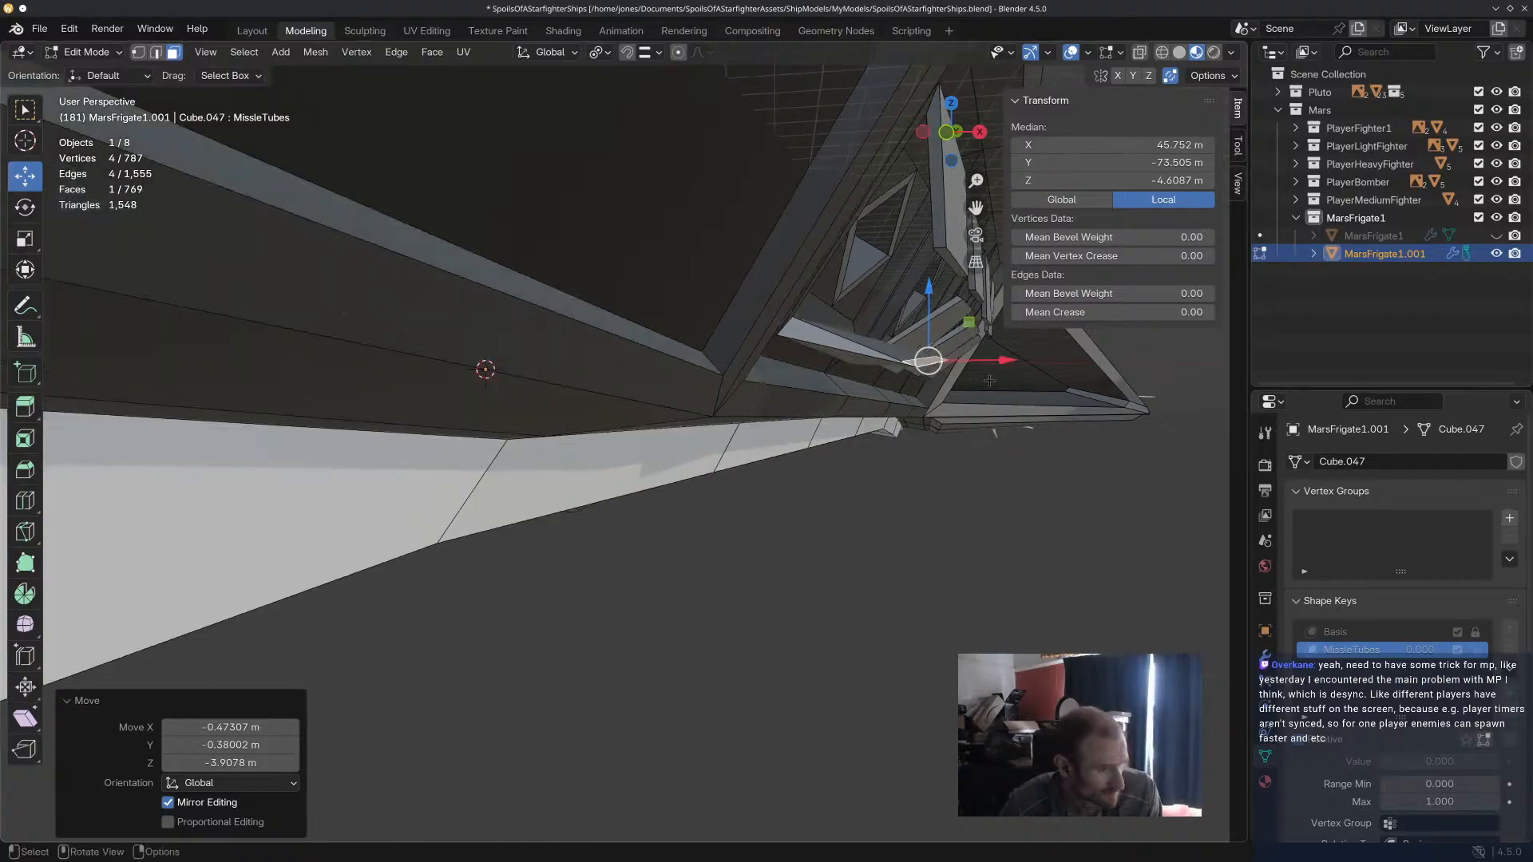
pyautogui.moveTo(928, 361); pyautogui.dragTo(849, 448)
pyautogui.moveTo(849, 447); pyautogui.dragTo(611, 396, button='middle')
pyautogui.scroll(-4, 518, 418)
pyautogui.scroll(4, 439, 439)
pyautogui.scroll(1, 487, 369)
pyautogui.scroll(-6, 579, 318)
pyautogui.moveTo(615, 297); pyautogui.dragTo(586, 313, button='middle')
pyautogui.scroll(5, 586, 314)
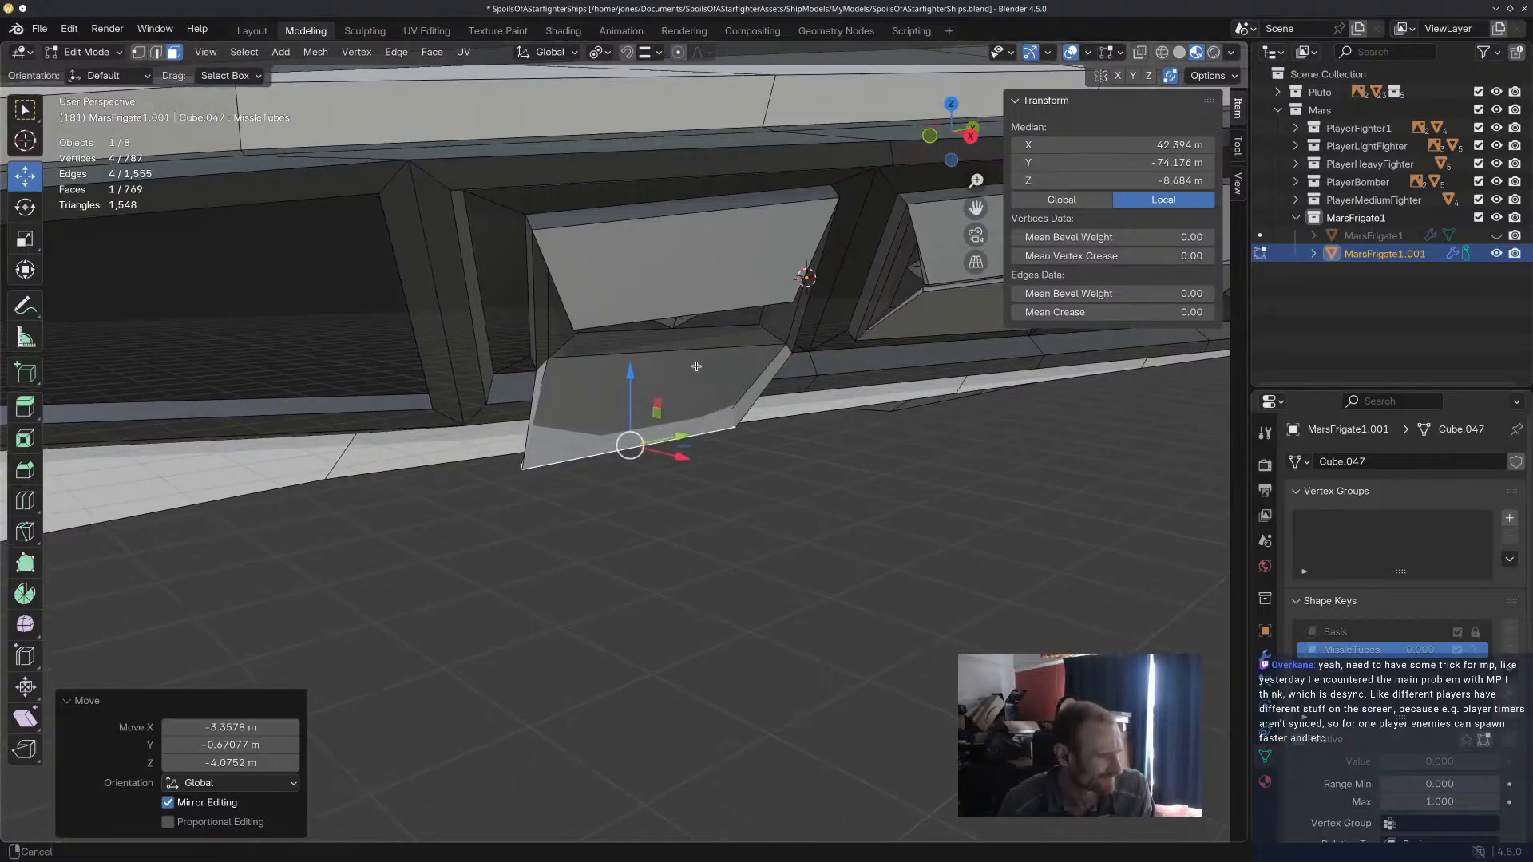
pyautogui.keyDown('ctrl'); pyautogui.scroll(-5, 618, 441); pyautogui.keyUp('ctrl')
pyautogui.hotkey('ctrl', 'z')
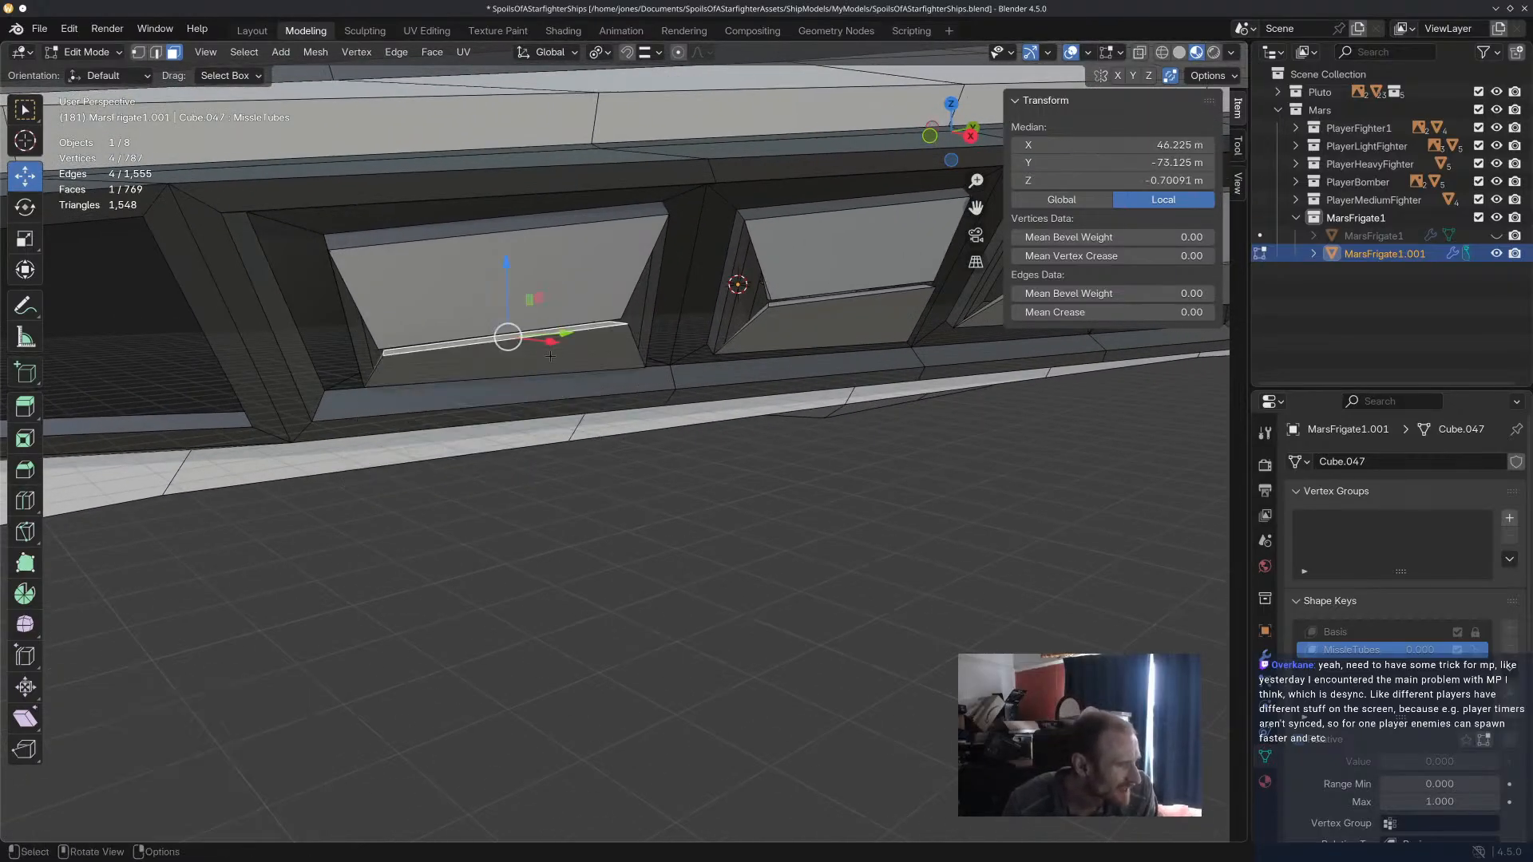
# Move the lower door's end face down about 8.5 m and rotate it about 31.8° around the global Y axis.
pyautogui.moveTo(506, 267); pyautogui.dragTo(520, 411)
pyautogui.moveTo(615, 381); pyautogui.dragTo(567, 374, button='middle')
pyautogui.press('r')
pyautogui.press('x')
pyautogui.press('z')
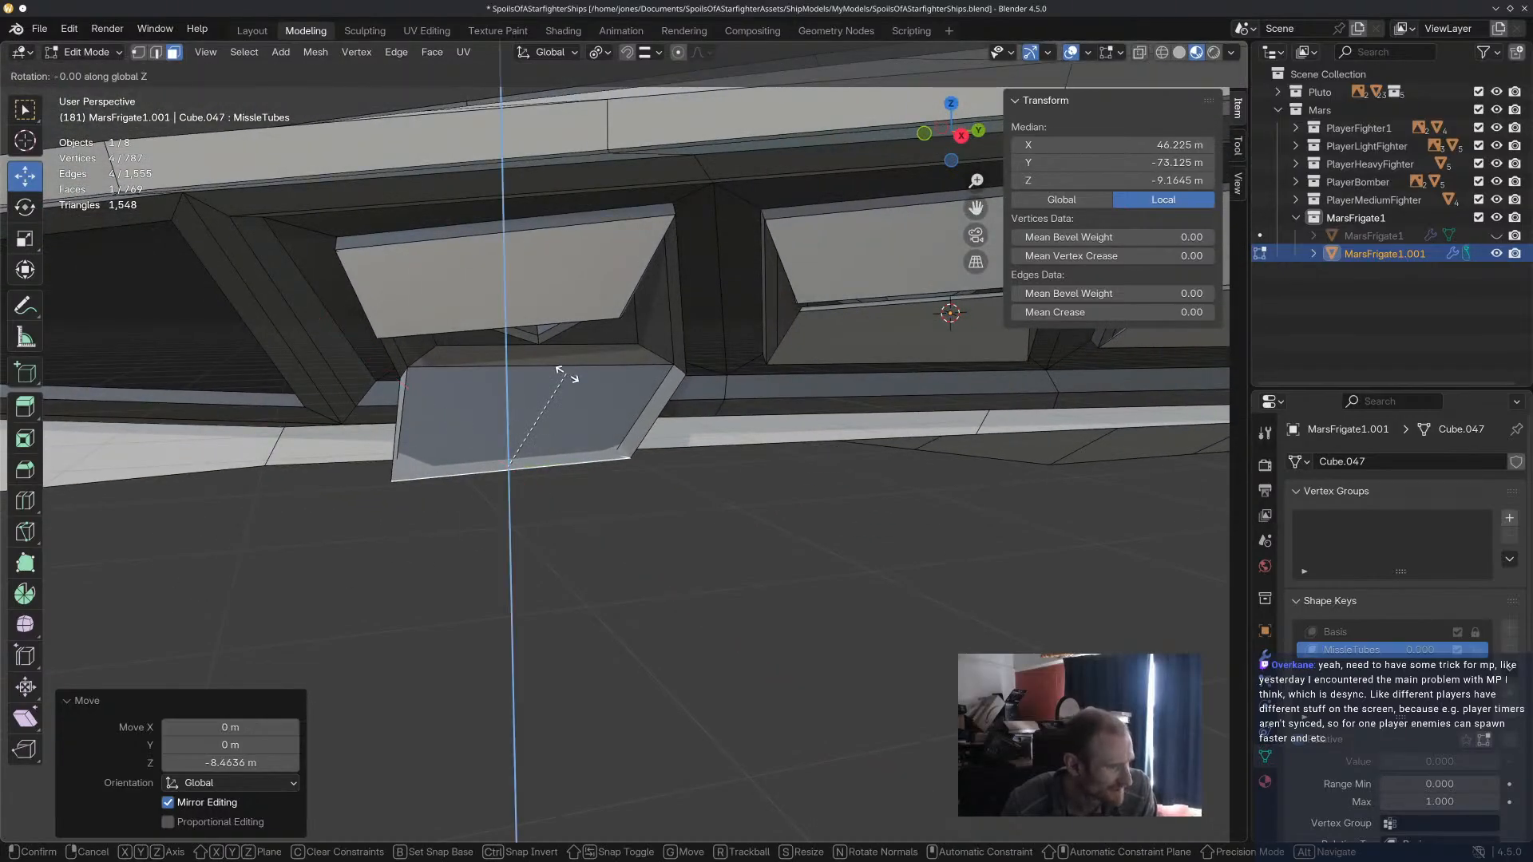
pyautogui.press('y')
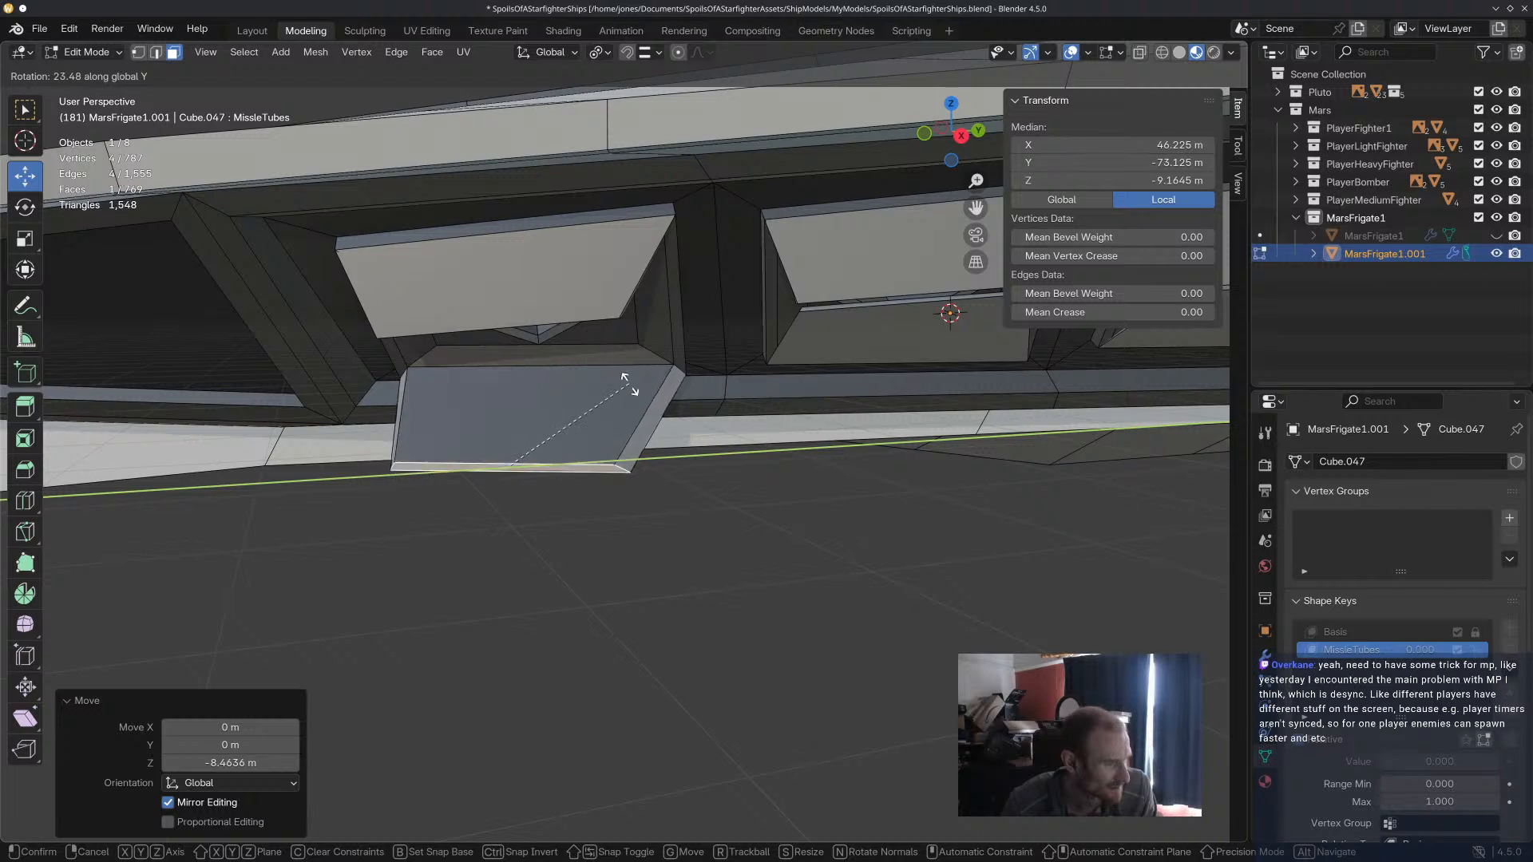
pyautogui.press('x')
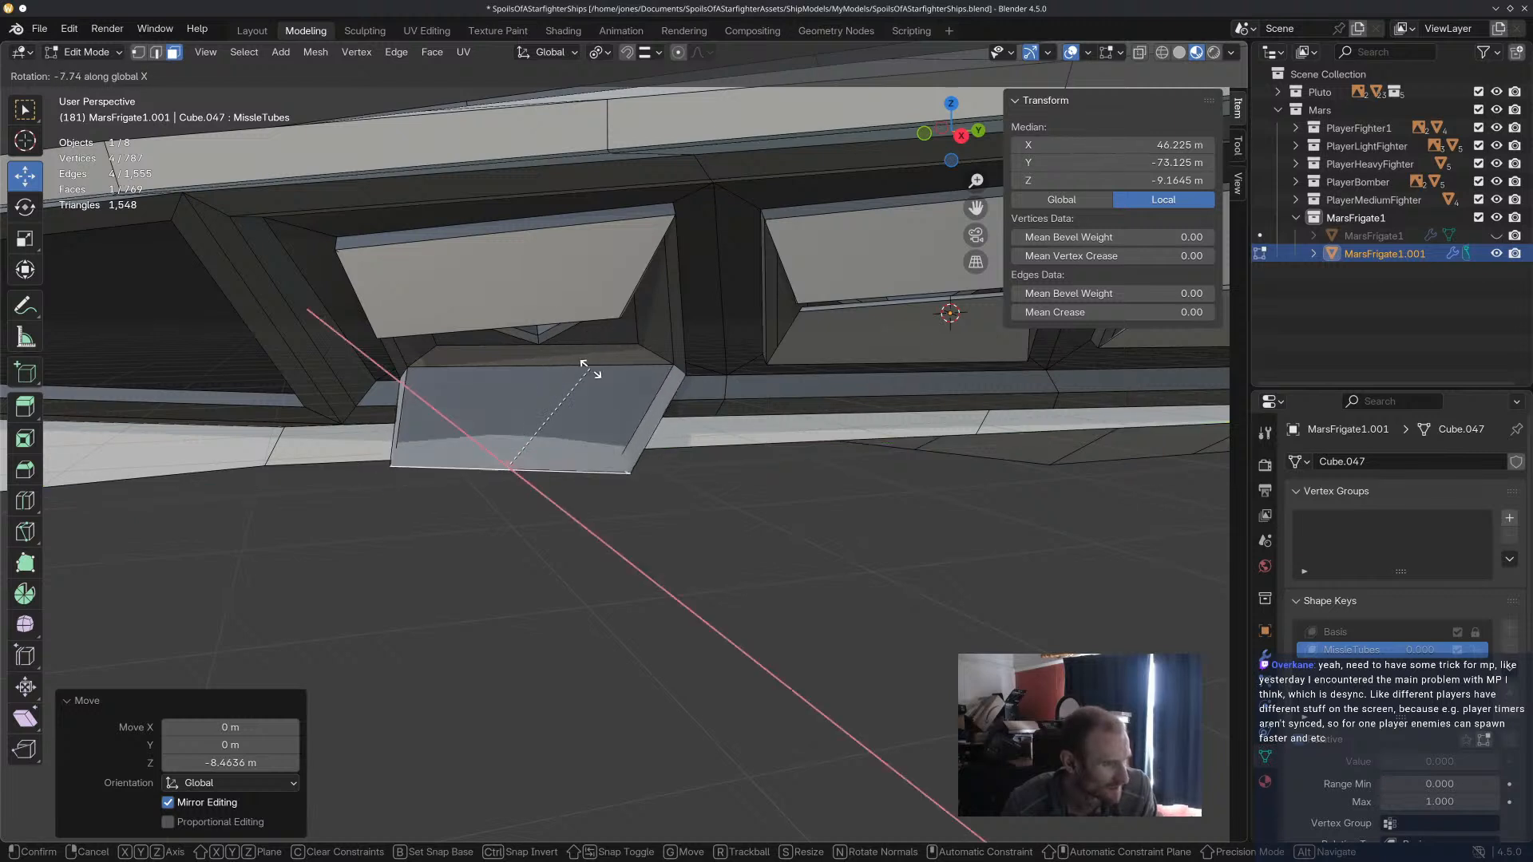
pyautogui.press('y')
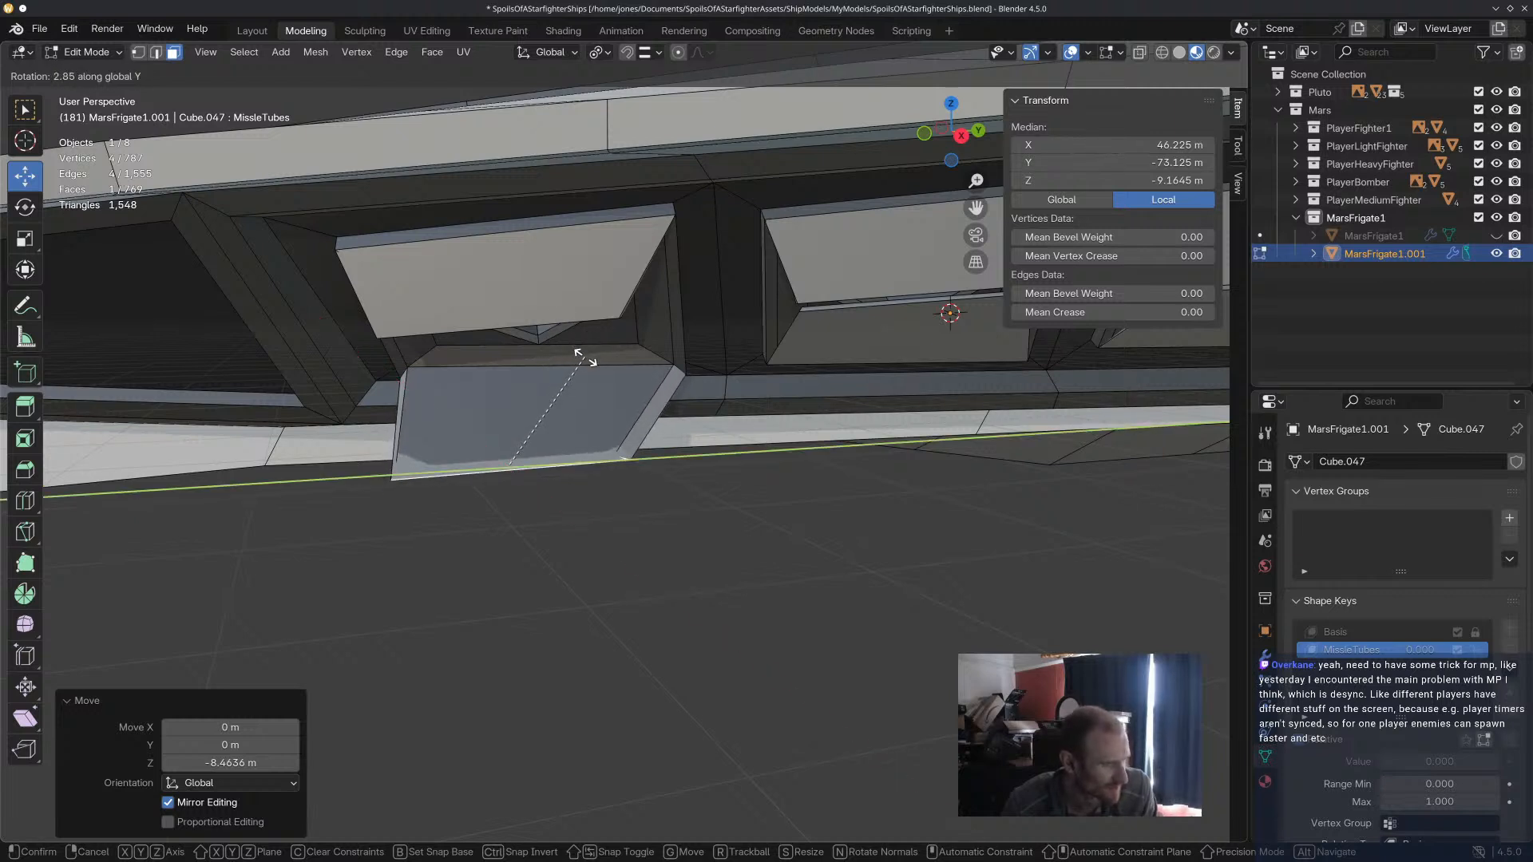
pyautogui.click(607, 413)
# Fine-tune the rotation of the lower door's end face, trying the global axes and settling on Z.
pyautogui.moveTo(708, 520); pyautogui.dragTo(730, 466, button='middle')
pyautogui.press('r')
pyautogui.press('x')
pyautogui.press('z')
pyautogui.press('y')
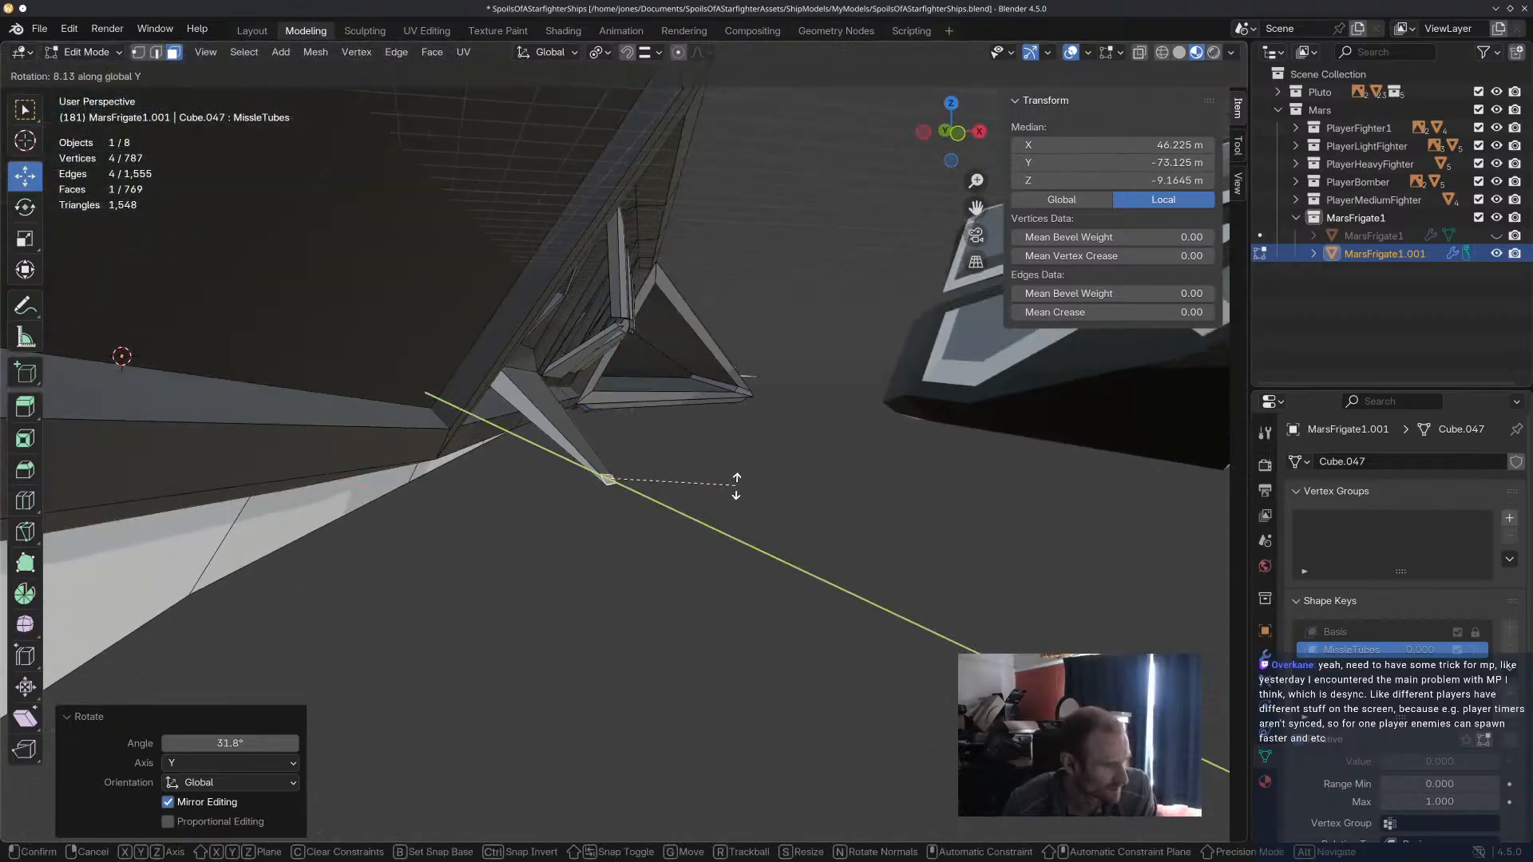
pyautogui.press('x')
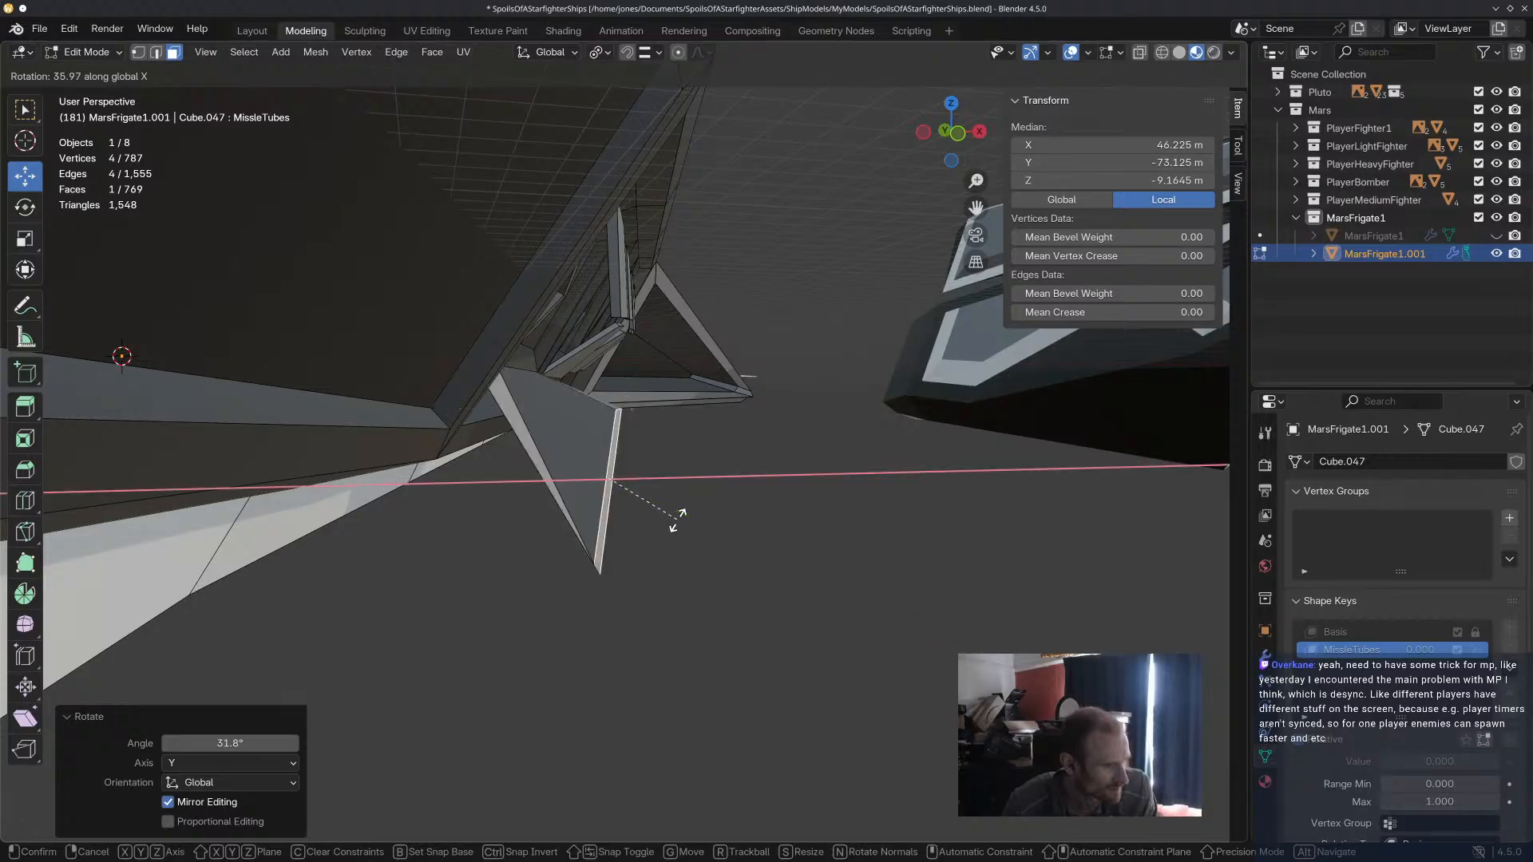
pyautogui.press('z')
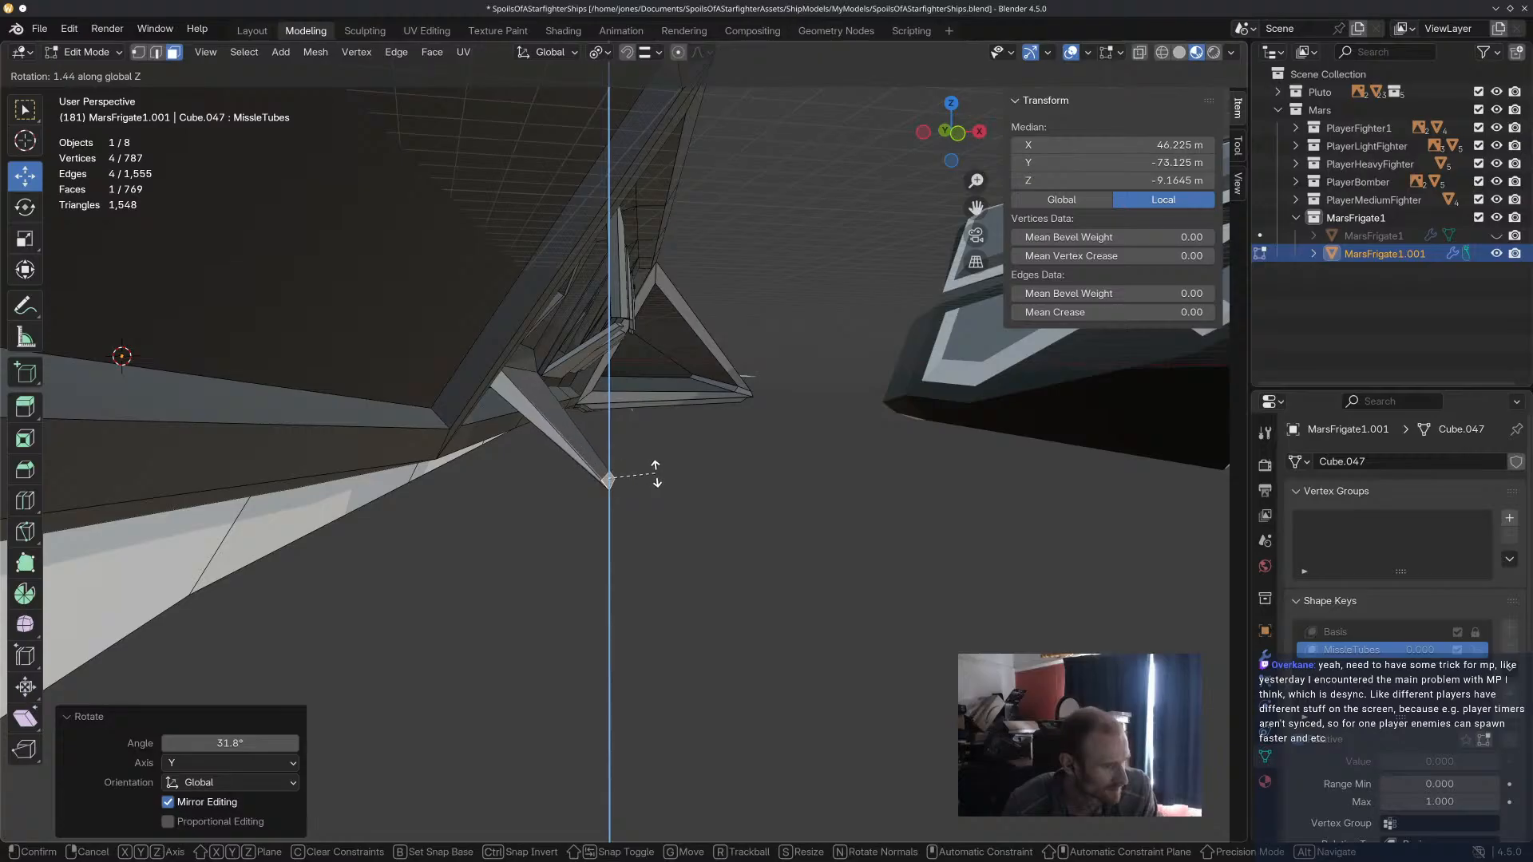
pyautogui.click(659, 476)
# In edge selection, select the two long edges of the lower door's free end and rotate them about 4.3° in the view plane.
pyautogui.press('2')
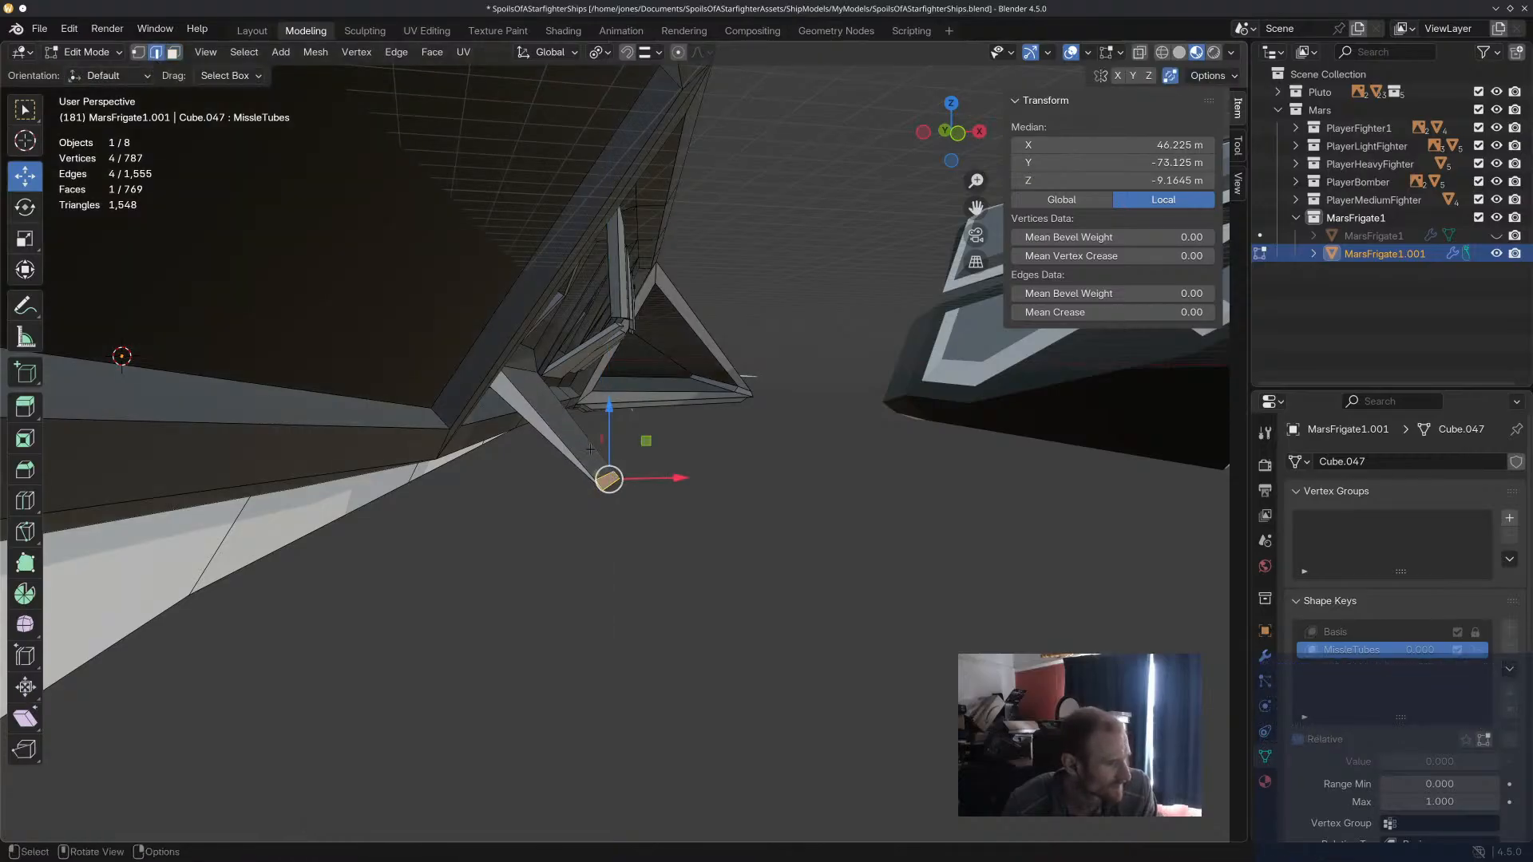
pyautogui.moveTo(662, 478); pyautogui.dragTo(680, 480)
pyautogui.click(731, 515)
pyautogui.moveTo(735, 519); pyautogui.dragTo(598, 469, button='middle')
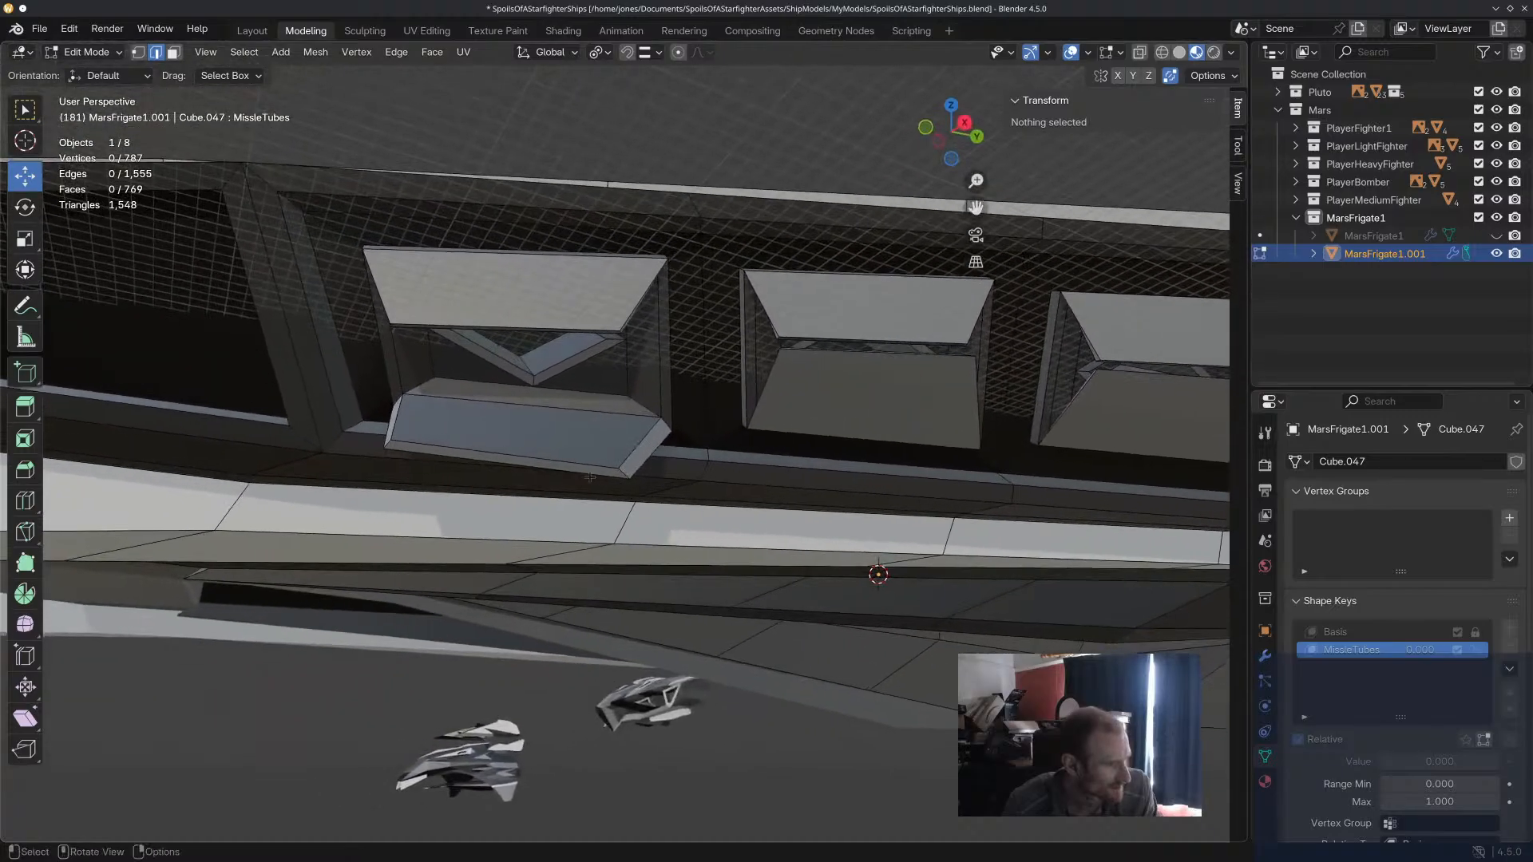
pyautogui.click(598, 469)
pyautogui.press('r')
pyautogui.click(709, 453)
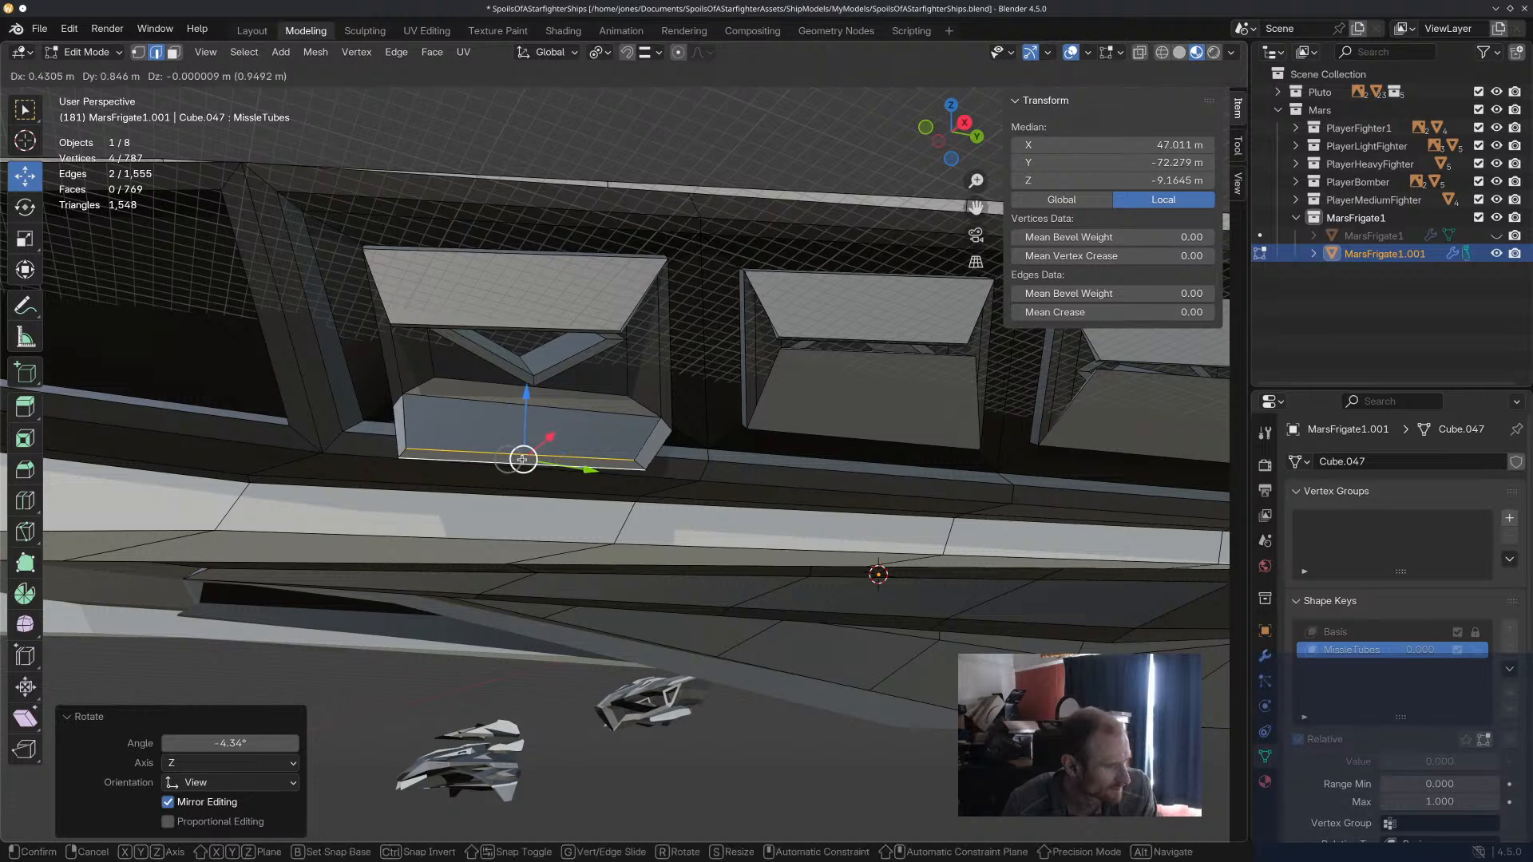
# Shift the two selected edges inward and along the hull so the first tube's lower door hangs open evenly.
pyautogui.moveTo(540, 460); pyautogui.dragTo(546, 454)
pyautogui.moveTo(546, 454); pyautogui.dragTo(820, 513, button='middle')
pyautogui.moveTo(612, 472); pyautogui.dragTo(533, 478)
pyautogui.moveTo(533, 477)
pyautogui.mouseDown(button='middle')
pyautogui.moveTo(264, 474)
pyautogui.moveTo(513, 480)
pyautogui.mouseUp(button='middle')
pyautogui.moveTo(509, 479); pyautogui.dragTo(530, 471)
pyautogui.moveTo(530, 471); pyautogui.dragTo(709, 348, button='middle')
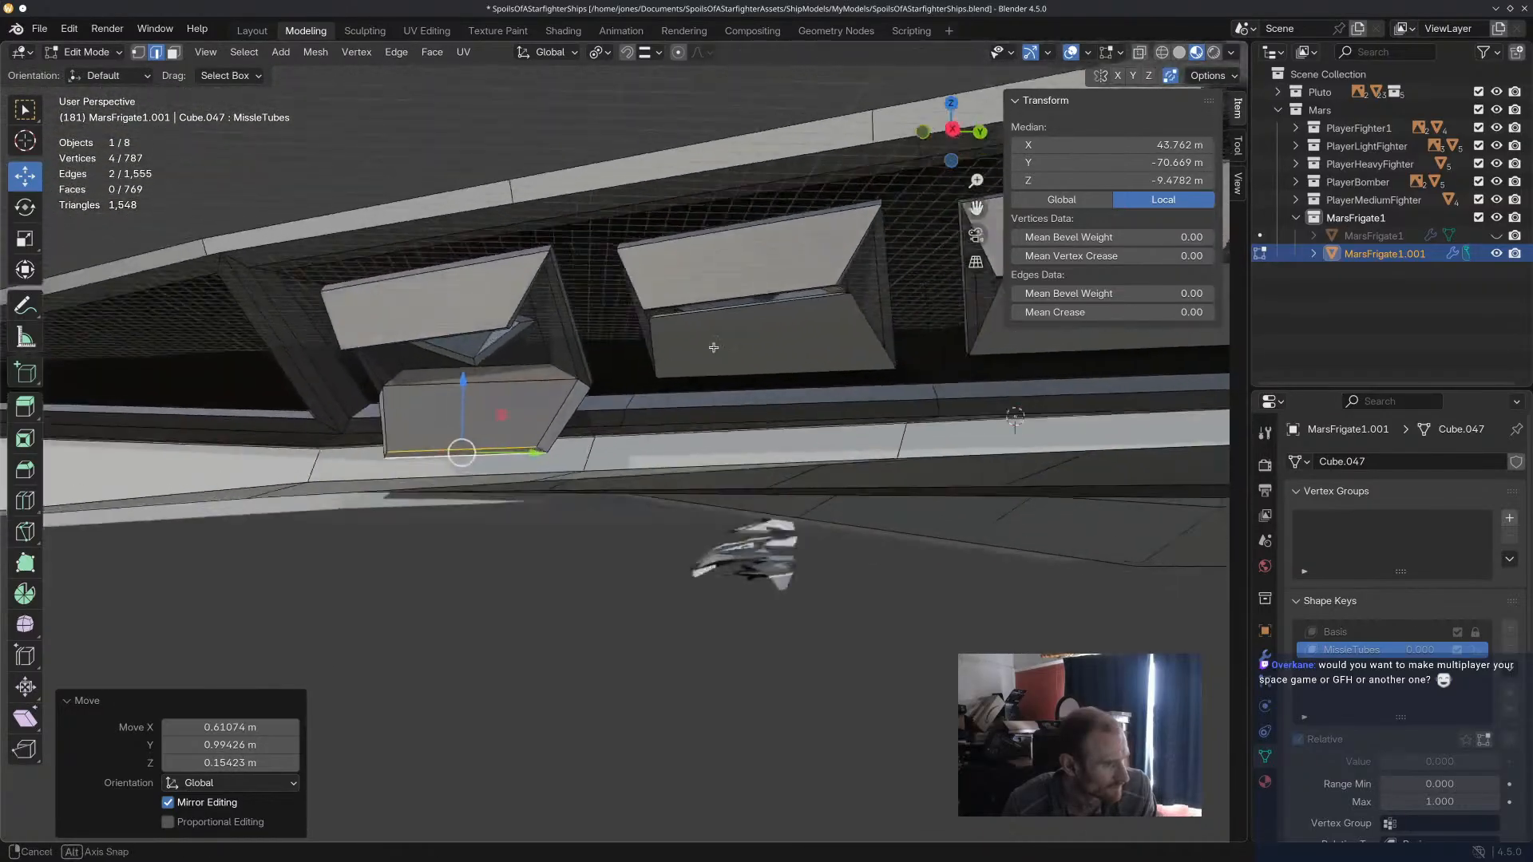
# Select the two free-end edges of the first tube's upper door and swing them upward and outward to open it.
pyautogui.scroll(4, 503, 315)
pyautogui.click(497, 346)
pyautogui.moveTo(502, 349); pyautogui.dragTo(568, 370, button='middle')
pyautogui.moveTo(525, 326); pyautogui.dragTo(544, 326)
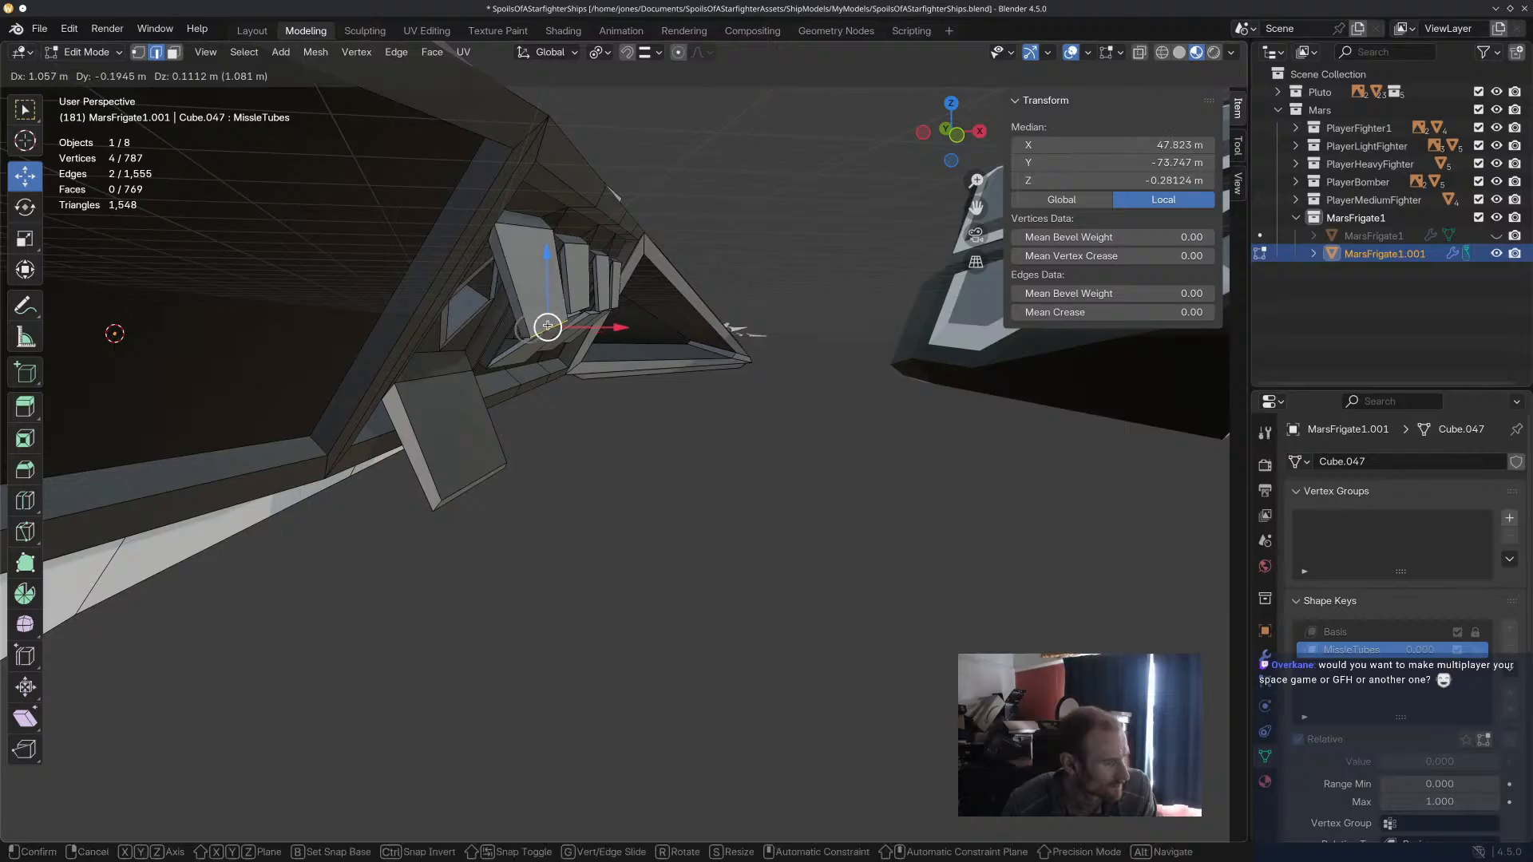
pyautogui.moveTo(600, 190); pyautogui.dragTo(601, 189)
pyautogui.moveTo(601, 189); pyautogui.dragTo(589, 241, button='middle')
# Adjust the opened upper door's free-end edges one at a time to even out its thickness and alignment.
pyautogui.click(600, 259)
pyautogui.moveTo(654, 240); pyautogui.dragTo(674, 241)
pyautogui.moveTo(604, 165); pyautogui.dragTo(604, 176)
pyautogui.moveTo(649, 238); pyautogui.dragTo(648, 252)
pyautogui.moveTo(647, 252); pyautogui.dragTo(493, 212, button='middle')
pyautogui.scroll(2, 431, 214)
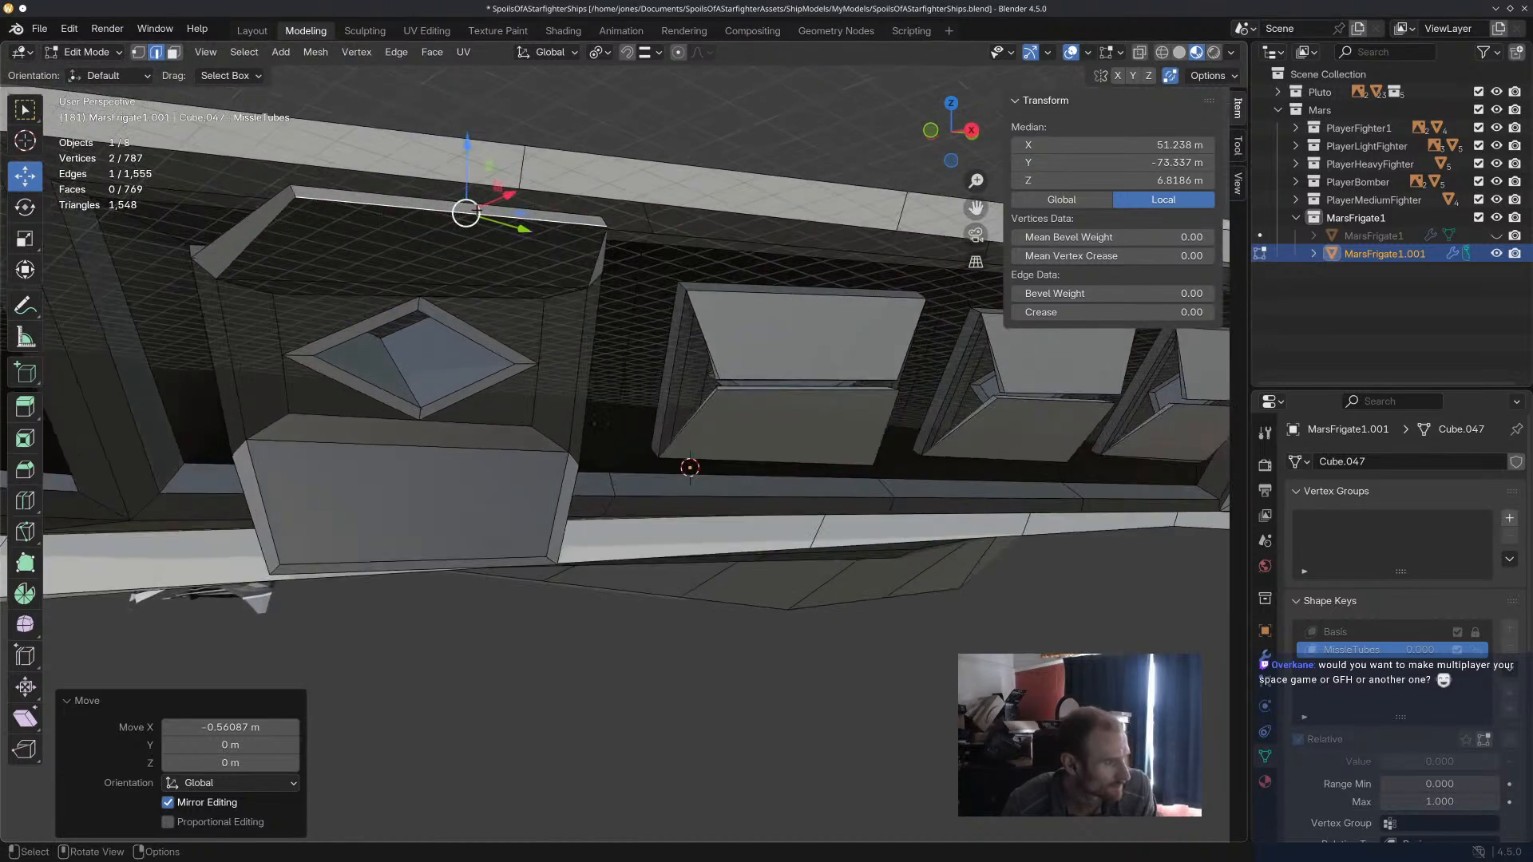
pyautogui.keyDown('shift'); pyautogui.click(431, 199); pyautogui.keyUp('shift')
pyautogui.moveTo(460, 207); pyautogui.dragTo(424, 200)
pyautogui.moveTo(424, 201); pyautogui.dragTo(551, 246, button='middle')
# Open the second missile tube's upper door by moving its free-end edges upward and outward.
pyautogui.click(696, 423)
pyautogui.moveTo(698, 428); pyautogui.dragTo(783, 380, button='middle')
pyautogui.click(761, 386)
pyautogui.scroll(2, 814, 432)
pyautogui.moveTo(835, 448); pyautogui.dragTo(840, 416, button='middle')
pyautogui.scroll(-2, 713, 437)
pyautogui.moveTo(713, 439); pyautogui.dragTo(786, 458, button='middle')
pyautogui.moveTo(570, 408); pyautogui.dragTo(644, 183)
pyautogui.moveTo(644, 183); pyautogui.dragTo(711, 407, button='middle')
pyautogui.moveTo(667, 415); pyautogui.dragTo(672, 424)
pyautogui.click(658, 408)
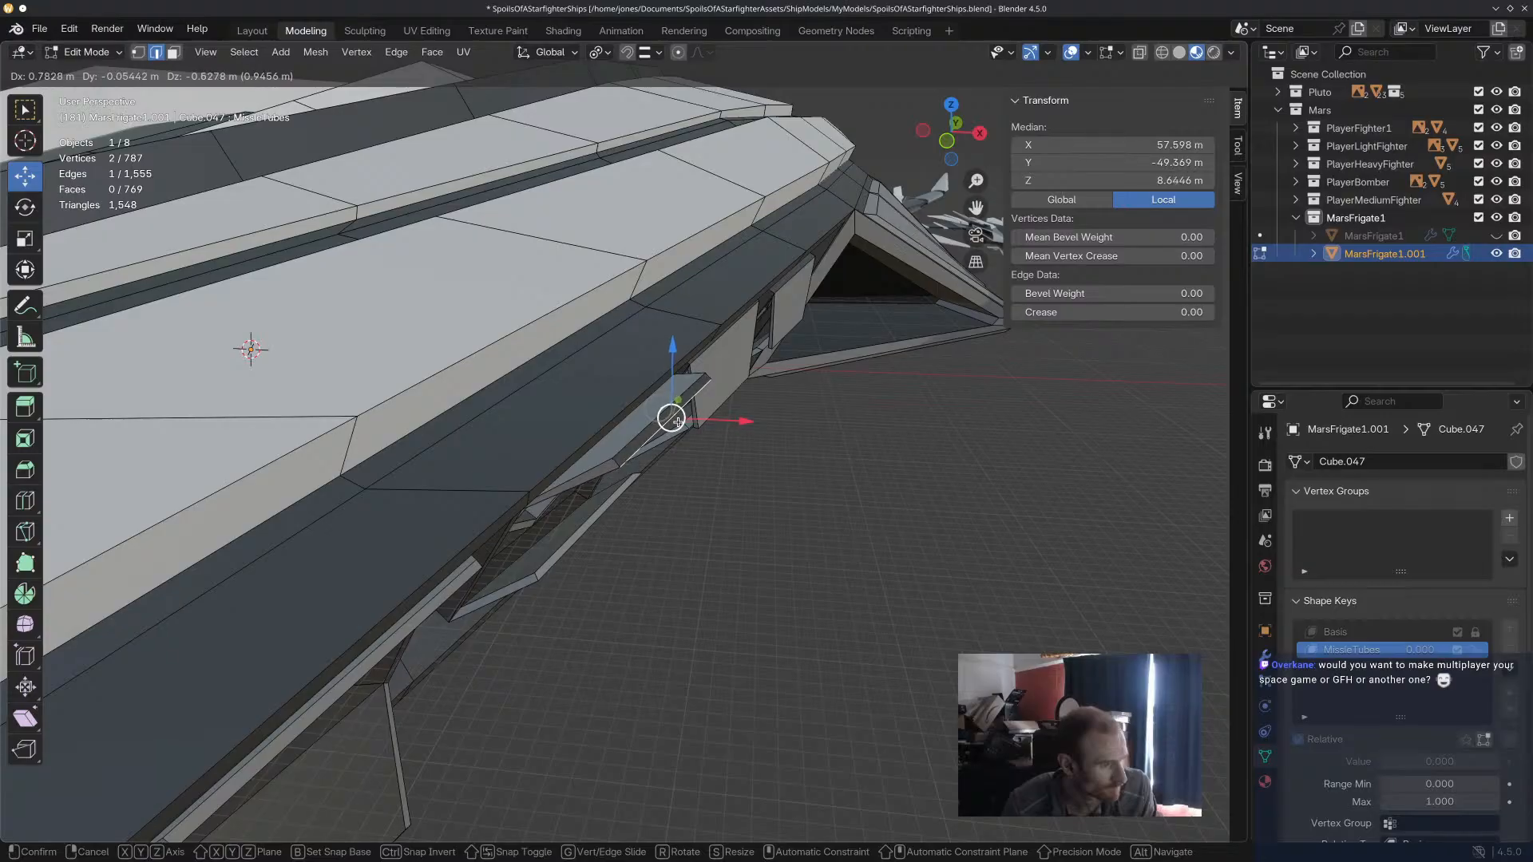
pyautogui.moveTo(678, 422); pyautogui.dragTo(590, 469, button='middle')
# Open the second tube's lower door by moving its free-end edges down below the hull and refining their positions individually.
pyautogui.moveTo(795, 485); pyautogui.dragTo(626, 585, button='middle')
pyautogui.keyDown('shift'); pyautogui.click(620, 583); pyautogui.keyUp('shift')
pyautogui.moveTo(626, 585); pyautogui.dragTo(604, 722)
pyautogui.moveTo(604, 721); pyautogui.dragTo(547, 678, button='middle')
pyautogui.moveTo(546, 679); pyautogui.dragTo(514, 768)
pyautogui.moveTo(515, 767); pyautogui.dragTo(431, 638, button='middle')
pyautogui.click(423, 625)
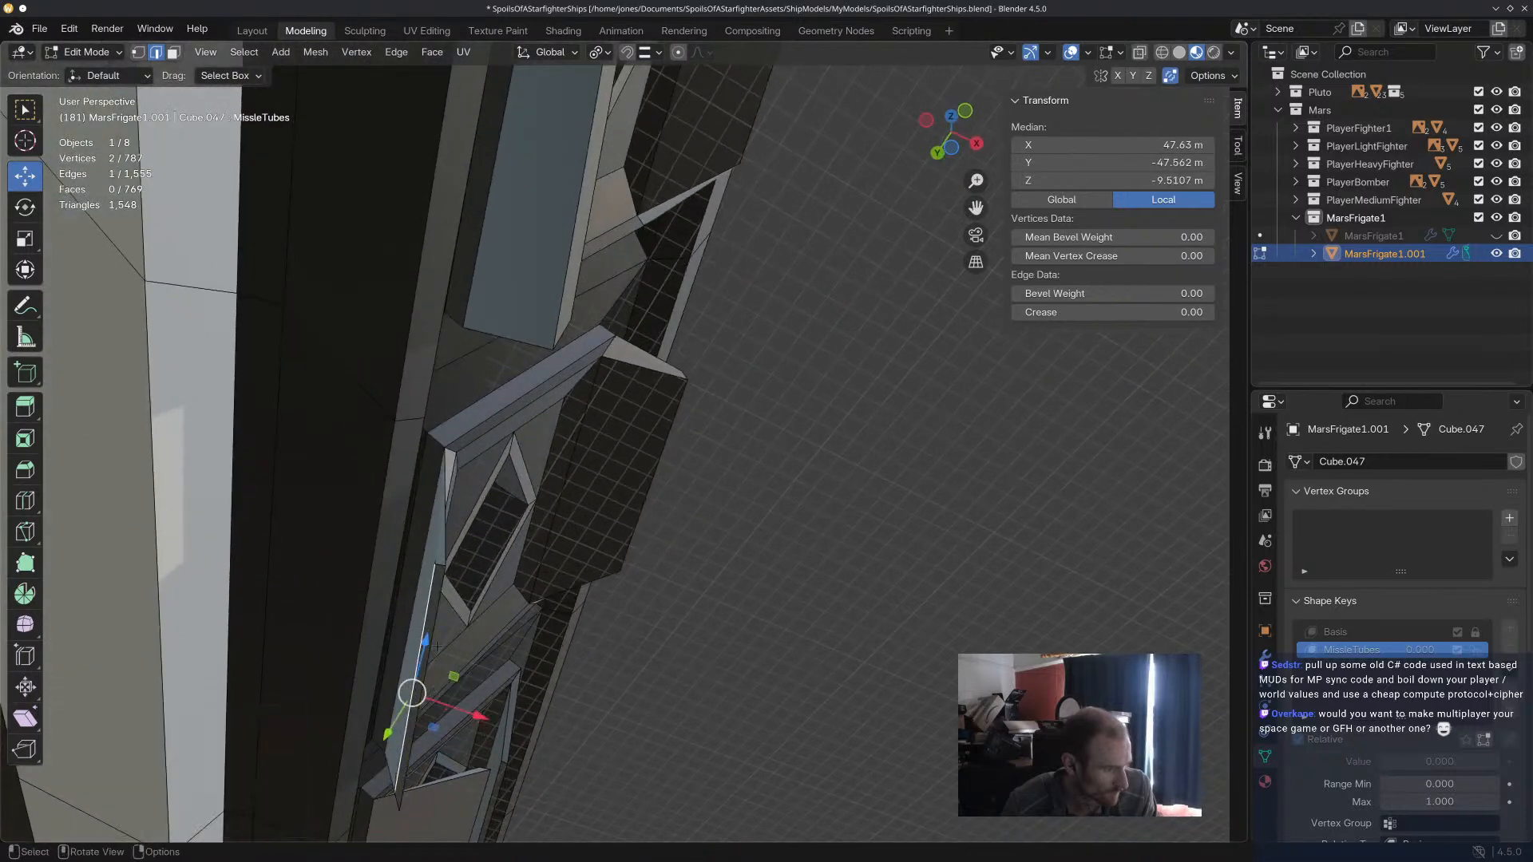
pyautogui.moveTo(471, 714); pyautogui.dragTo(493, 722)
# Select both free-end edges of the second lower door, rotate them about 7° in the view plane and shift them about 2 m along Y.
pyautogui.moveTo(493, 722); pyautogui.dragTo(633, 709, button='middle')
pyautogui.keyDown('shift'); pyautogui.click(632, 701); pyautogui.keyUp('shift')
pyautogui.press('r')
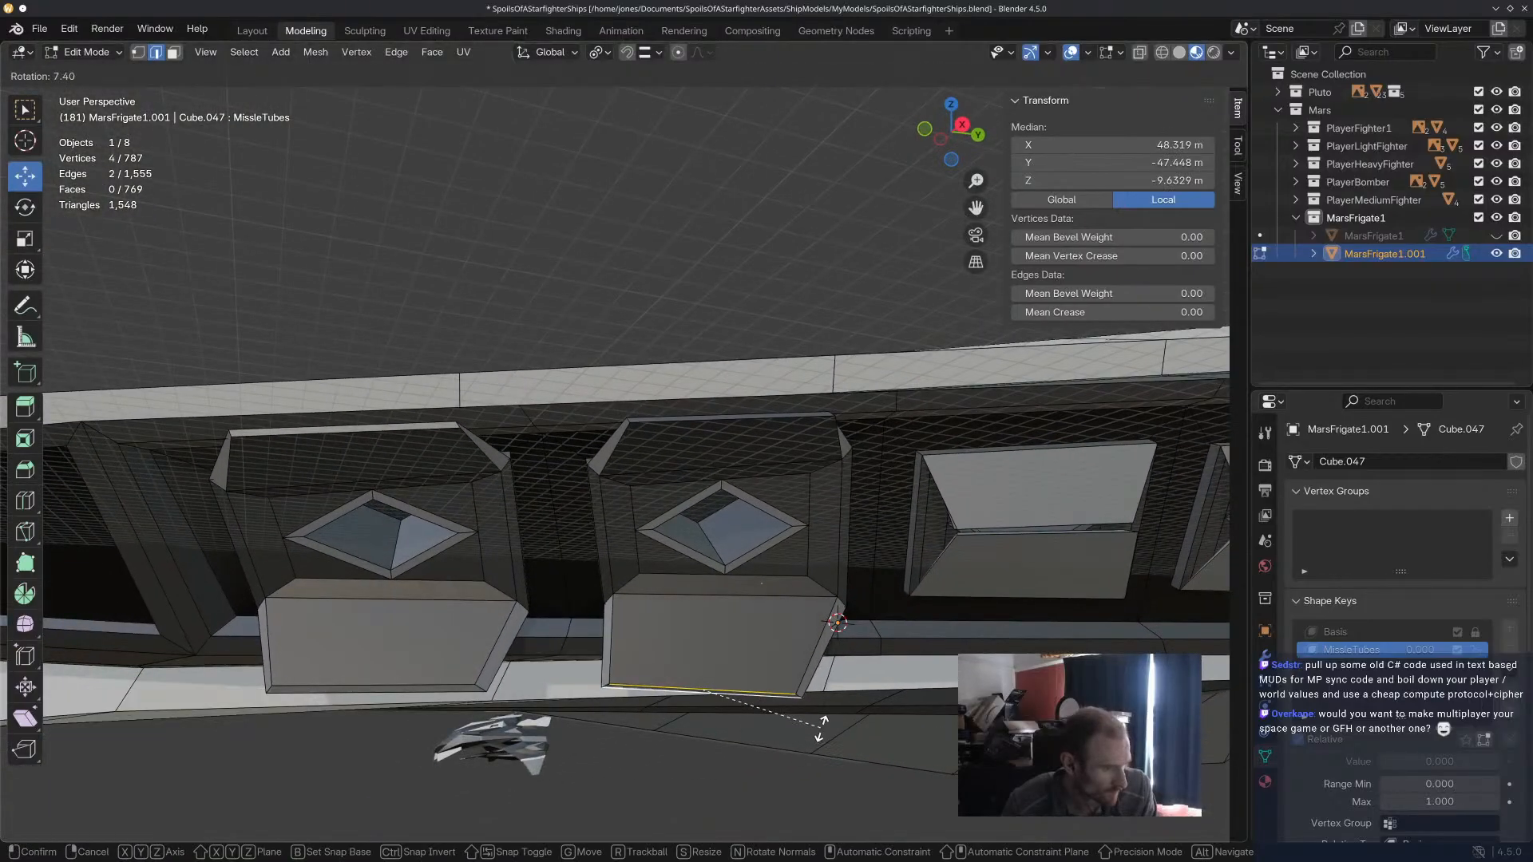
pyautogui.click(632, 693)
pyautogui.moveTo(711, 687); pyautogui.dragTo(734, 688)
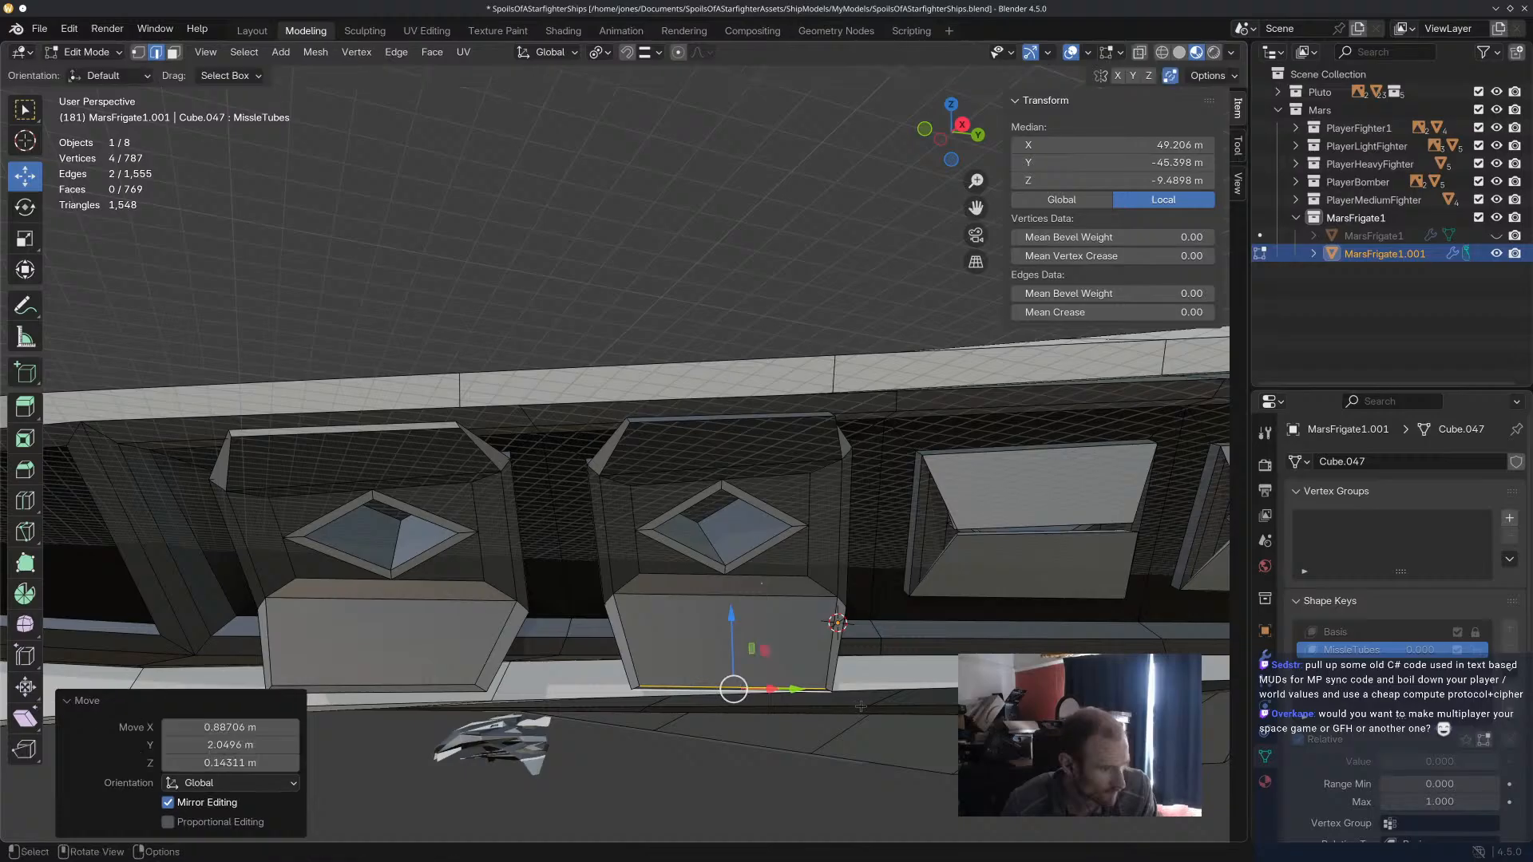
# Save the Blender file.
pyautogui.moveTo(903, 669); pyautogui.dragTo(611, 527, button='middle')
pyautogui.hotkey('ctrl', 's')
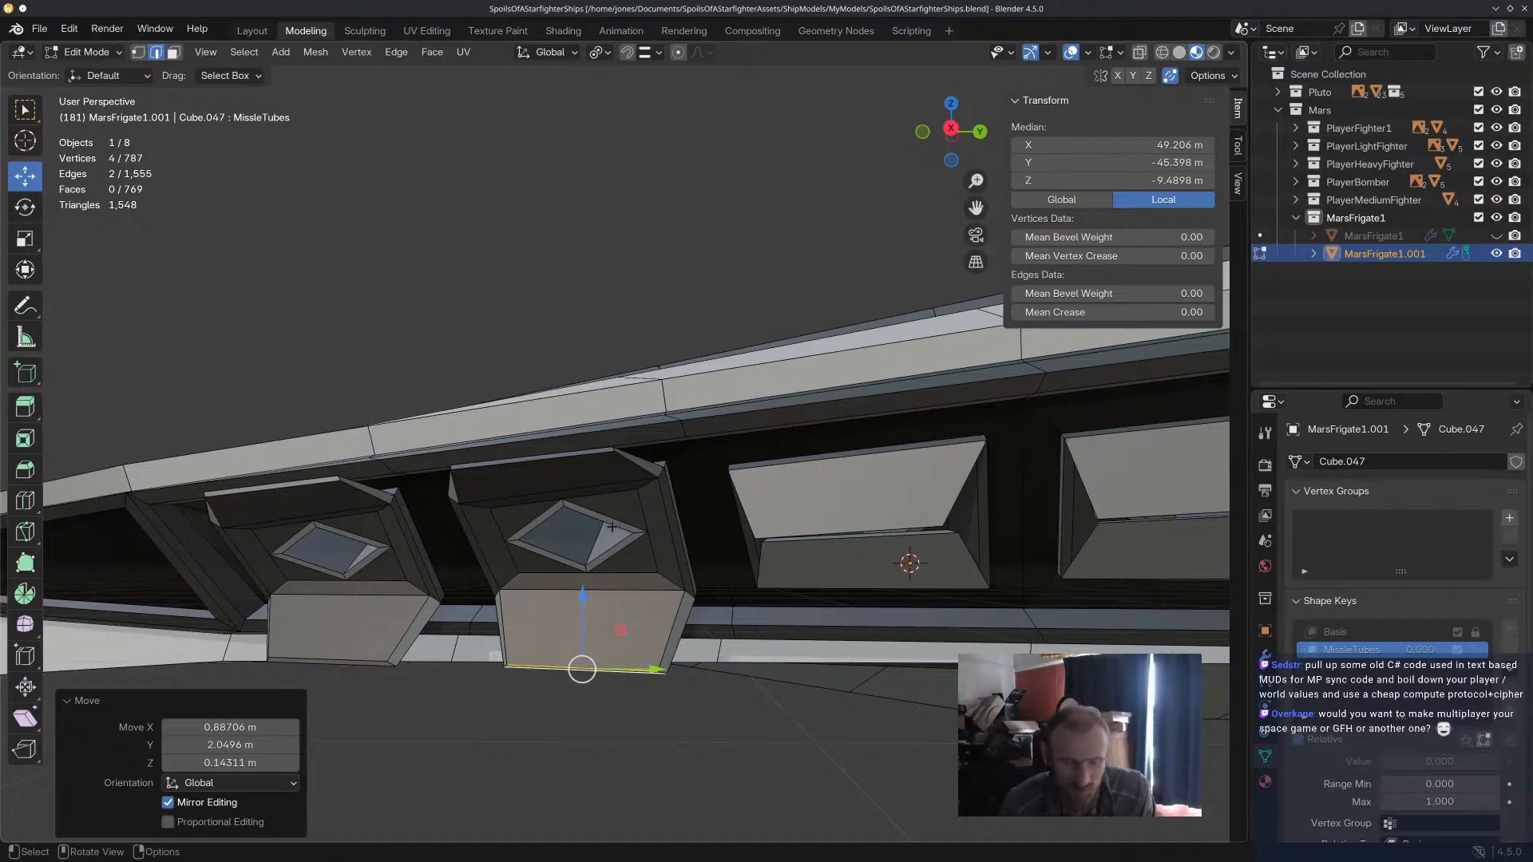
# Open the third missile tube's lower door by moving both free-end edges down below the hull and about -3.17 m along X.
pyautogui.scroll(4, 894, 543)
pyautogui.click(889, 515)
pyautogui.keyDown('shift'); pyautogui.click(889, 516); pyautogui.keyUp('shift')
pyautogui.moveTo(887, 518); pyautogui.dragTo(909, 530, button='middle')
pyautogui.moveTo(781, 536); pyautogui.dragTo(787, 670)
pyautogui.moveTo(796, 673); pyautogui.dragTo(925, 644, button='middle')
pyautogui.moveTo(797, 593); pyautogui.dragTo(800, 712)
pyautogui.moveTo(893, 759); pyautogui.dragTo(723, 763)
pyautogui.moveTo(723, 763); pyautogui.dragTo(820, 664, button='middle')
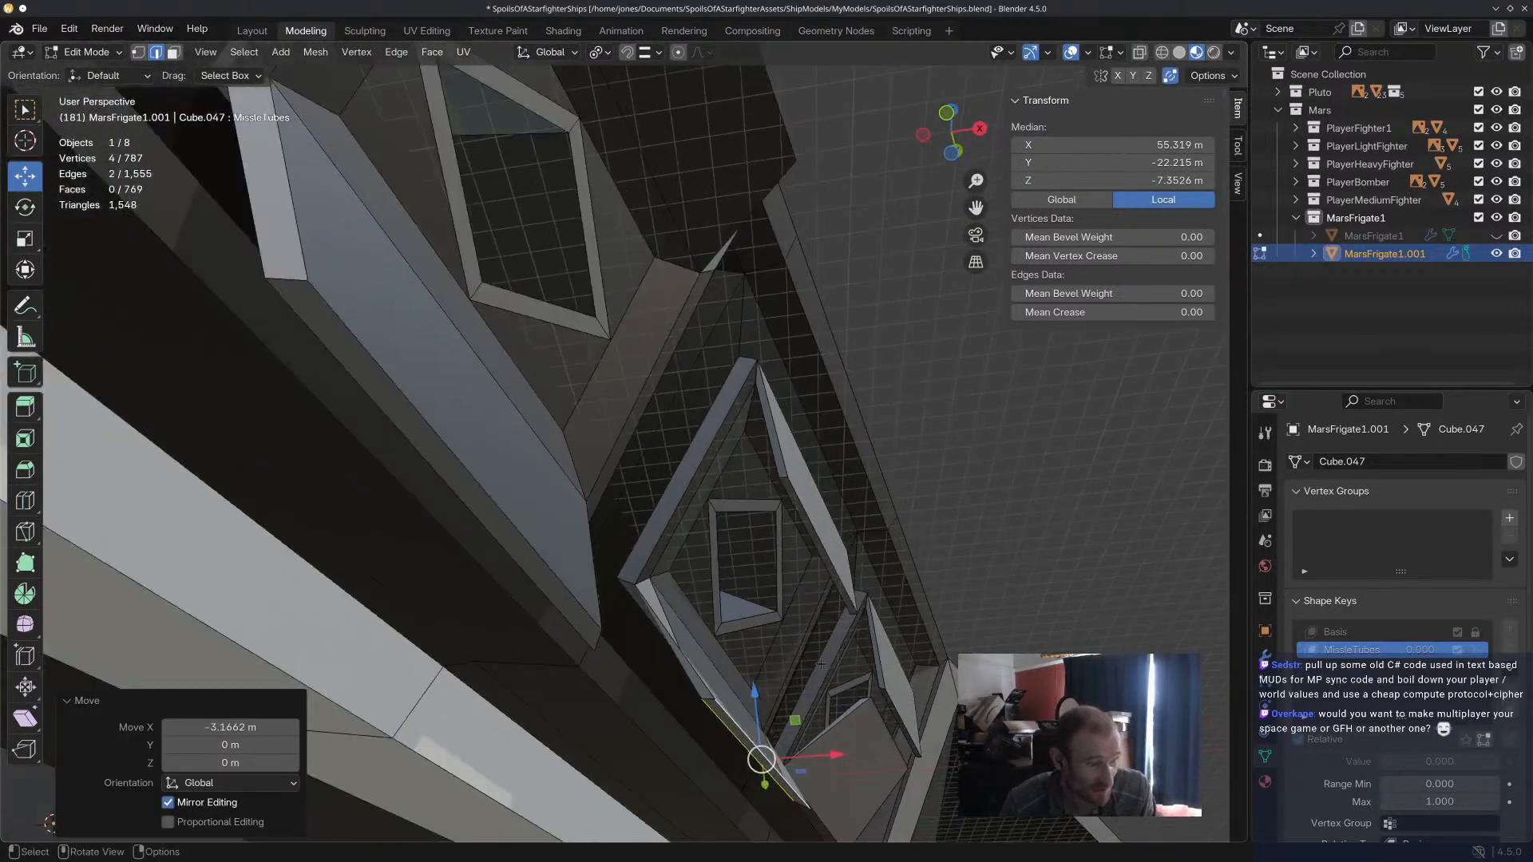
# Adjust the third lower door's free-end edges individually to even out its thickness and alignment.
pyautogui.click(749, 719)
pyautogui.moveTo(829, 752); pyautogui.dragTo(858, 751)
pyautogui.click(751, 754)
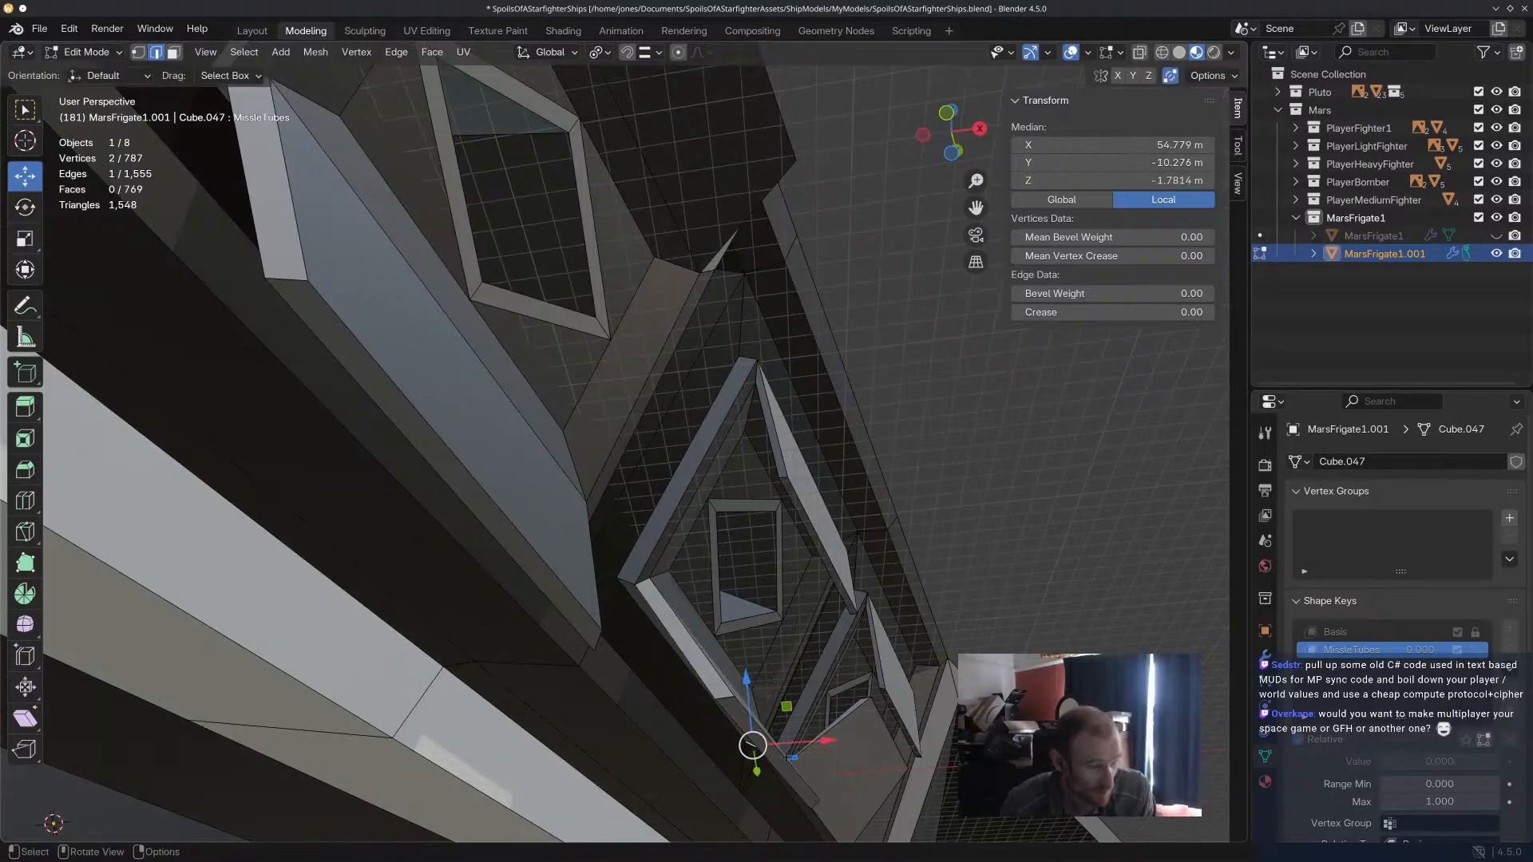
pyautogui.keyDown('shift'); pyautogui.click(775, 753); pyautogui.keyUp('shift')
pyautogui.moveTo(820, 759); pyautogui.dragTo(768, 764)
pyautogui.moveTo(768, 764); pyautogui.dragTo(743, 730, button='middle')
pyautogui.moveTo(767, 693); pyautogui.dragTo(770, 751)
pyautogui.moveTo(770, 751); pyautogui.dragTo(726, 752, button='middle')
pyautogui.moveTo(790, 766); pyautogui.dragTo(826, 737)
# Open the third tube's upper door by moving both free-end edges upward and outward, finishing with about 3.72, -1.33 and 2.96 m in XYZ.
pyautogui.moveTo(869, 526); pyautogui.dragTo(1011, 476, button='middle')
pyautogui.click(791, 582)
pyautogui.keyDown('shift'); pyautogui.click(797, 575); pyautogui.keyUp('shift')
pyautogui.moveTo(789, 528); pyautogui.dragTo(830, 448)
pyautogui.moveTo(830, 447)
pyautogui.mouseDown(button='middle')
pyautogui.moveTo(825, 435)
pyautogui.moveTo(852, 428)
pyautogui.mouseUp(button='middle')
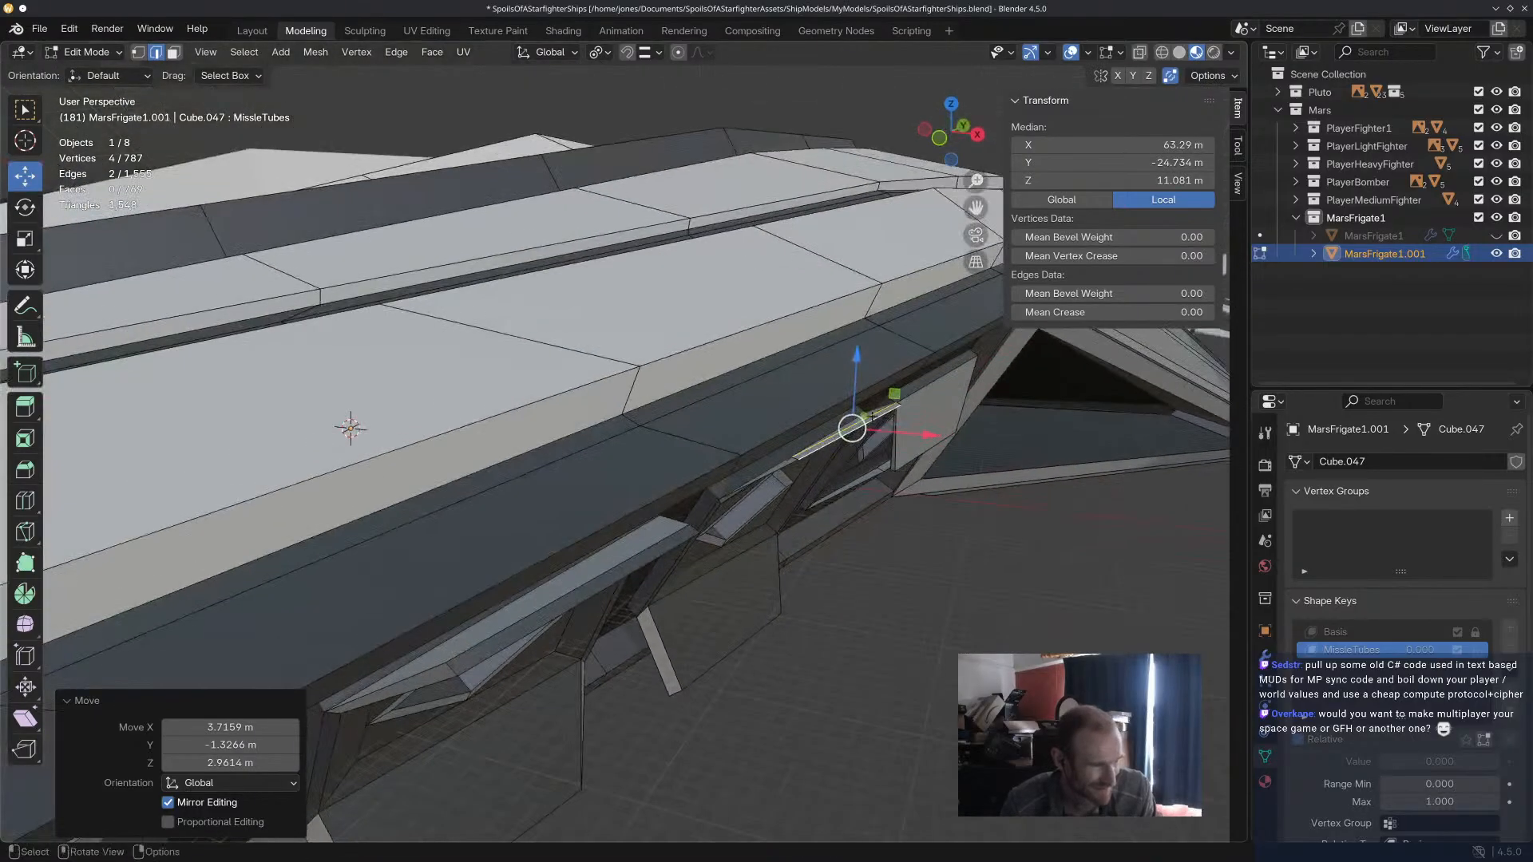
# Refine one free-end edge of the third upper door, moving it about -0.16 m in X, 0.16 m in Y and 0.52 m in Z.
pyautogui.click(833, 444)
pyautogui.click(844, 426)
pyautogui.moveTo(828, 440); pyautogui.dragTo(857, 431)
pyautogui.moveTo(915, 569); pyautogui.dragTo(813, 583, button='middle')
pyautogui.moveTo(781, 508)
pyautogui.mouseDown()
pyautogui.moveTo(804, 479)
pyautogui.moveTo(794, 507)
pyautogui.mouseUp()
pyautogui.moveTo(793, 508); pyautogui.dragTo(831, 577, button='middle')
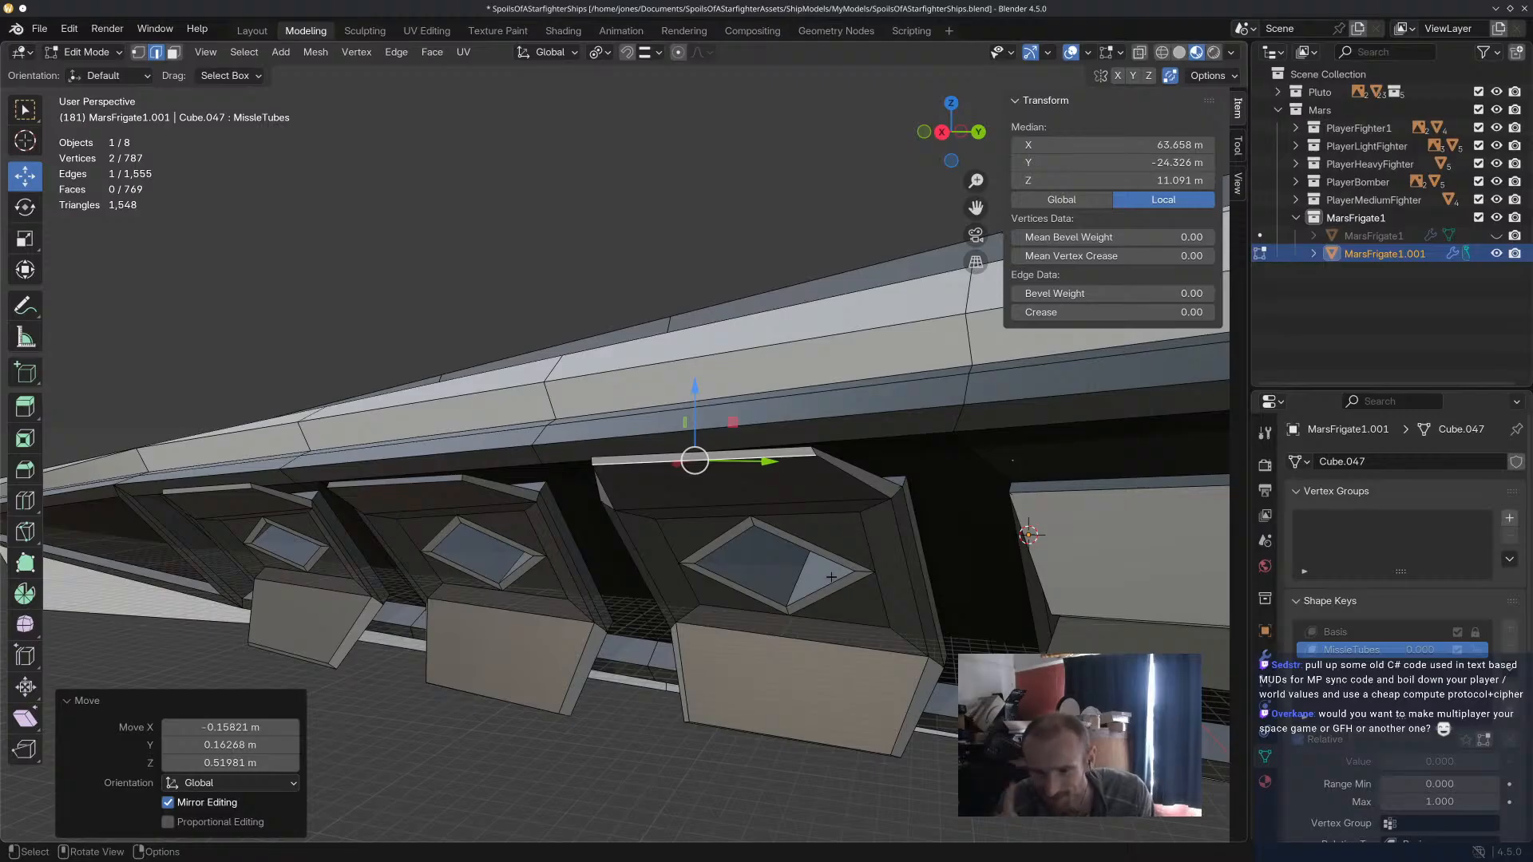
# Select both free-end edges of the third upper door, rotate them slightly in the view plane and nudge them into alignment.
pyautogui.moveTo(926, 516); pyautogui.dragTo(809, 405, button='middle')
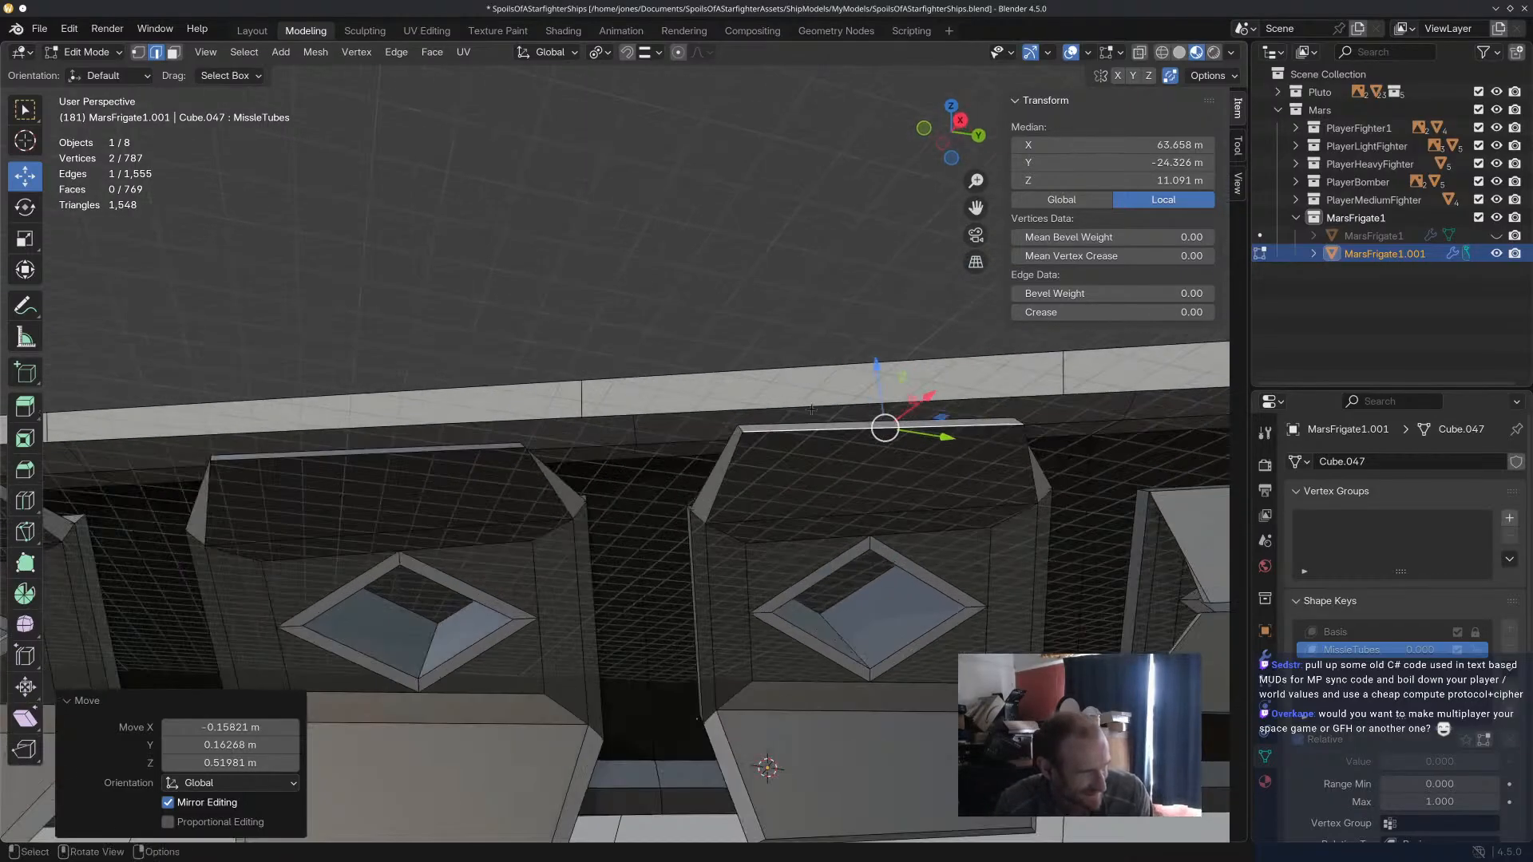
pyautogui.keyDown('shift'); pyautogui.click(827, 420); pyautogui.keyUp('shift')
pyautogui.press('r')
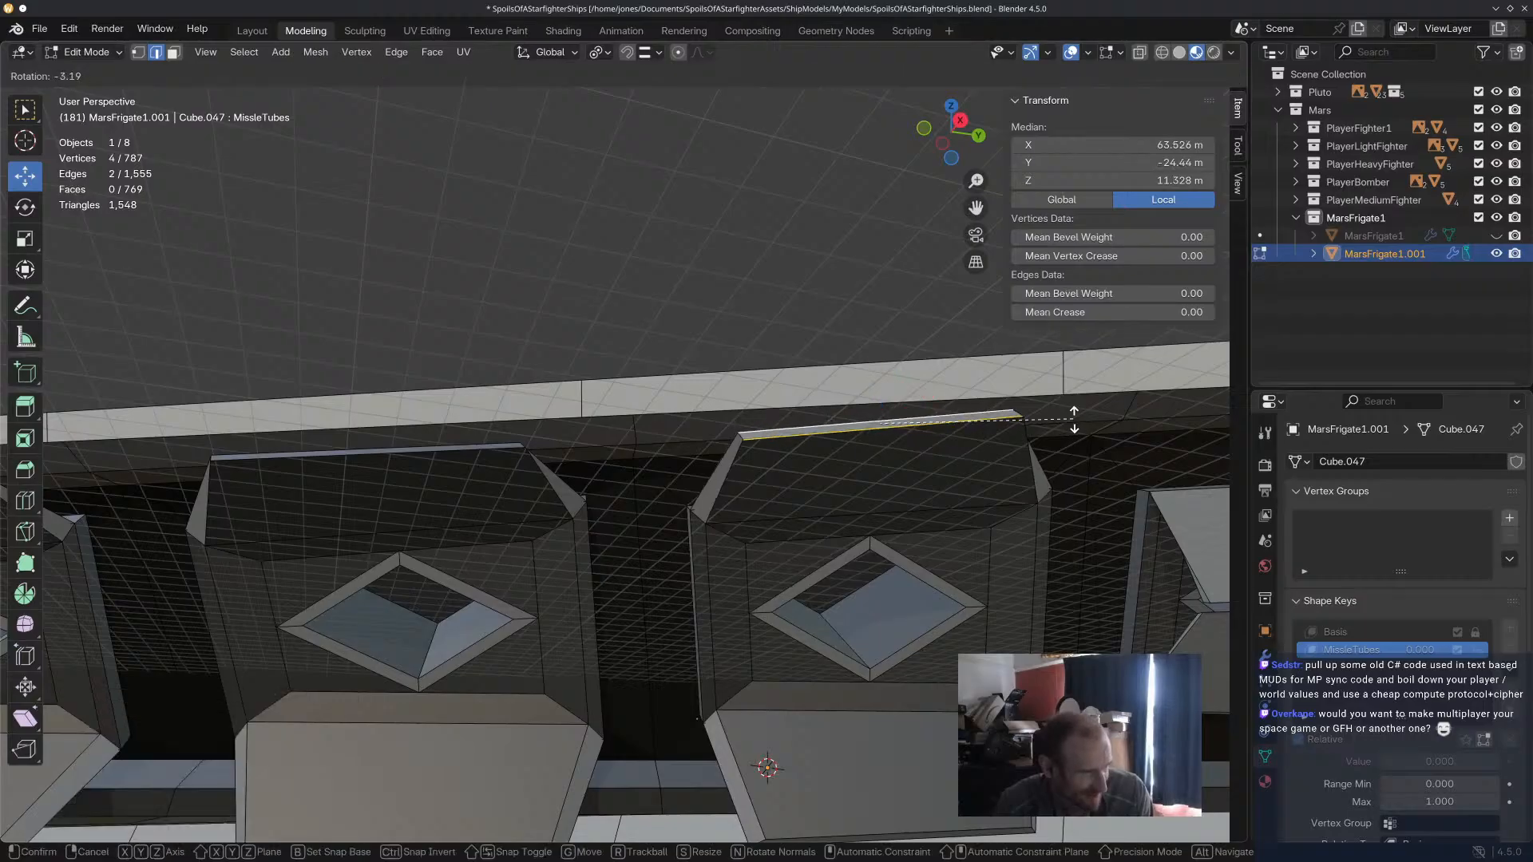
pyautogui.click(1040, 427)
pyautogui.moveTo(876, 421); pyautogui.dragTo(871, 423)
# Open the fourth missile tube's upper door by moving both free-end edges upward and outward.
pyautogui.keyDown('shift'); pyautogui.moveTo(1005, 577); pyautogui.dragTo(687, 479, button='middle'); pyautogui.keyUp('shift')
pyautogui.moveTo(958, 511); pyautogui.dragTo(857, 429, button='middle')
pyautogui.click(856, 429)
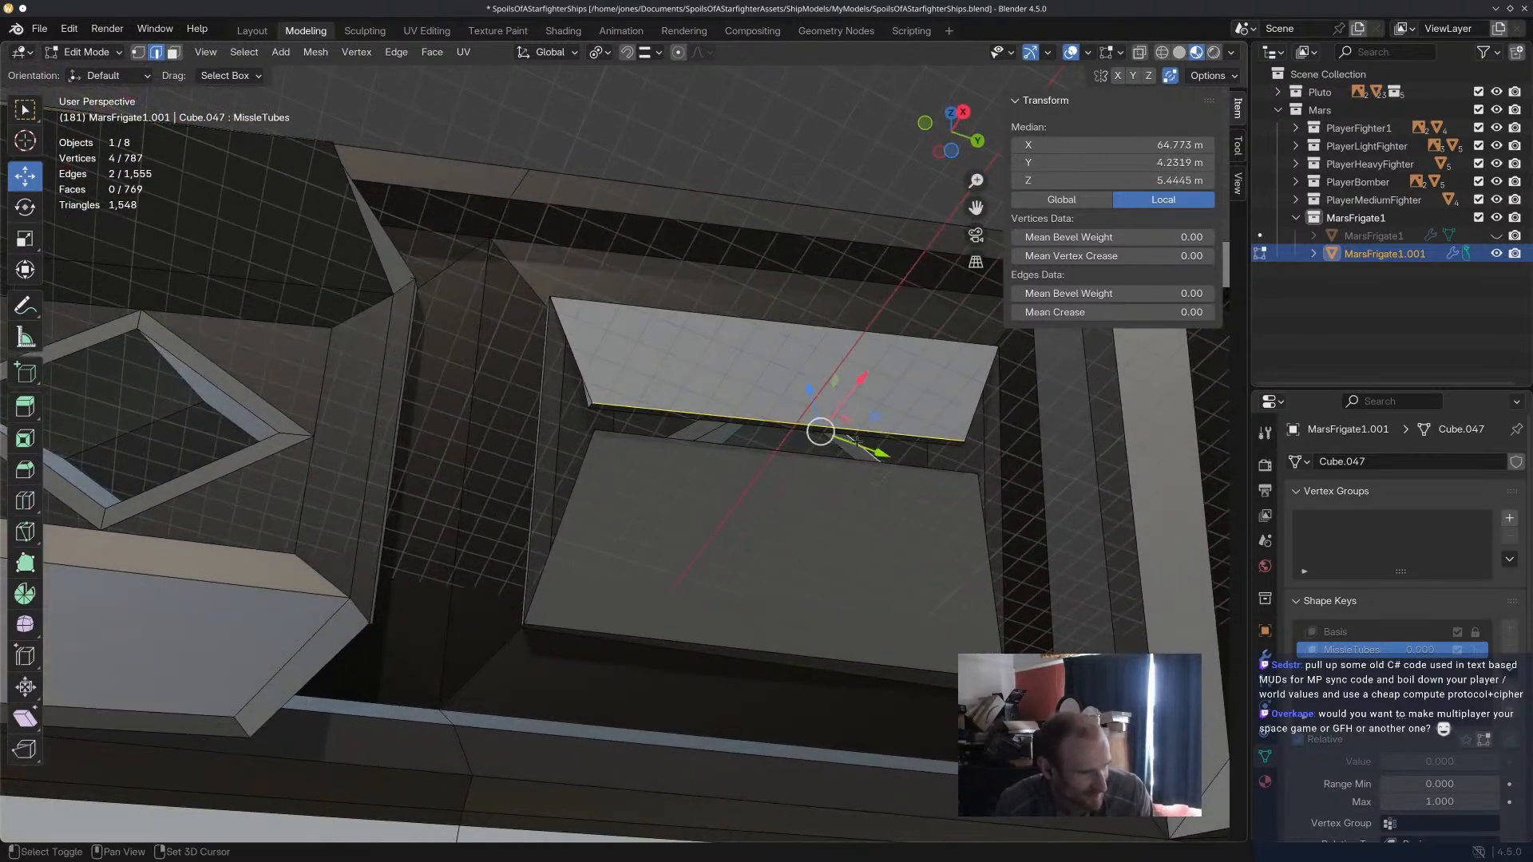
pyautogui.moveTo(820, 431); pyautogui.dragTo(804, 215)
pyautogui.moveTo(804, 215); pyautogui.dragTo(877, 339, button='middle')
pyautogui.moveTo(880, 326); pyautogui.dragTo(896, 223)
pyautogui.moveTo(896, 223); pyautogui.dragTo(918, 345, button='middle')
# Adjust a free-end edge of the fourth upper door, then rotate both edges in the view plane and shift them into alignment.
pyautogui.click(921, 345)
pyautogui.moveTo(890, 328)
pyautogui.mouseDown()
pyautogui.moveTo(913, 348)
pyautogui.moveTo(870, 320)
pyautogui.mouseUp()
pyautogui.keyDown('shift'); pyautogui.click(903, 336); pyautogui.keyUp('shift')
pyautogui.moveTo(871, 320); pyautogui.dragTo(778, 279, button='middle')
pyautogui.press('r')
pyautogui.click(972, 270)
pyautogui.moveTo(754, 247); pyautogui.dragTo(771, 254)
# Open the fourth tube's lower door by moving both free-end edges down along Z below the hull and inward along X.
pyautogui.scroll(-2, 789, 323)
pyautogui.moveTo(881, 330); pyautogui.dragTo(745, 390, button='middle')
pyautogui.click(700, 410)
pyautogui.keyDown('shift'); pyautogui.click(724, 406); pyautogui.keyUp('shift')
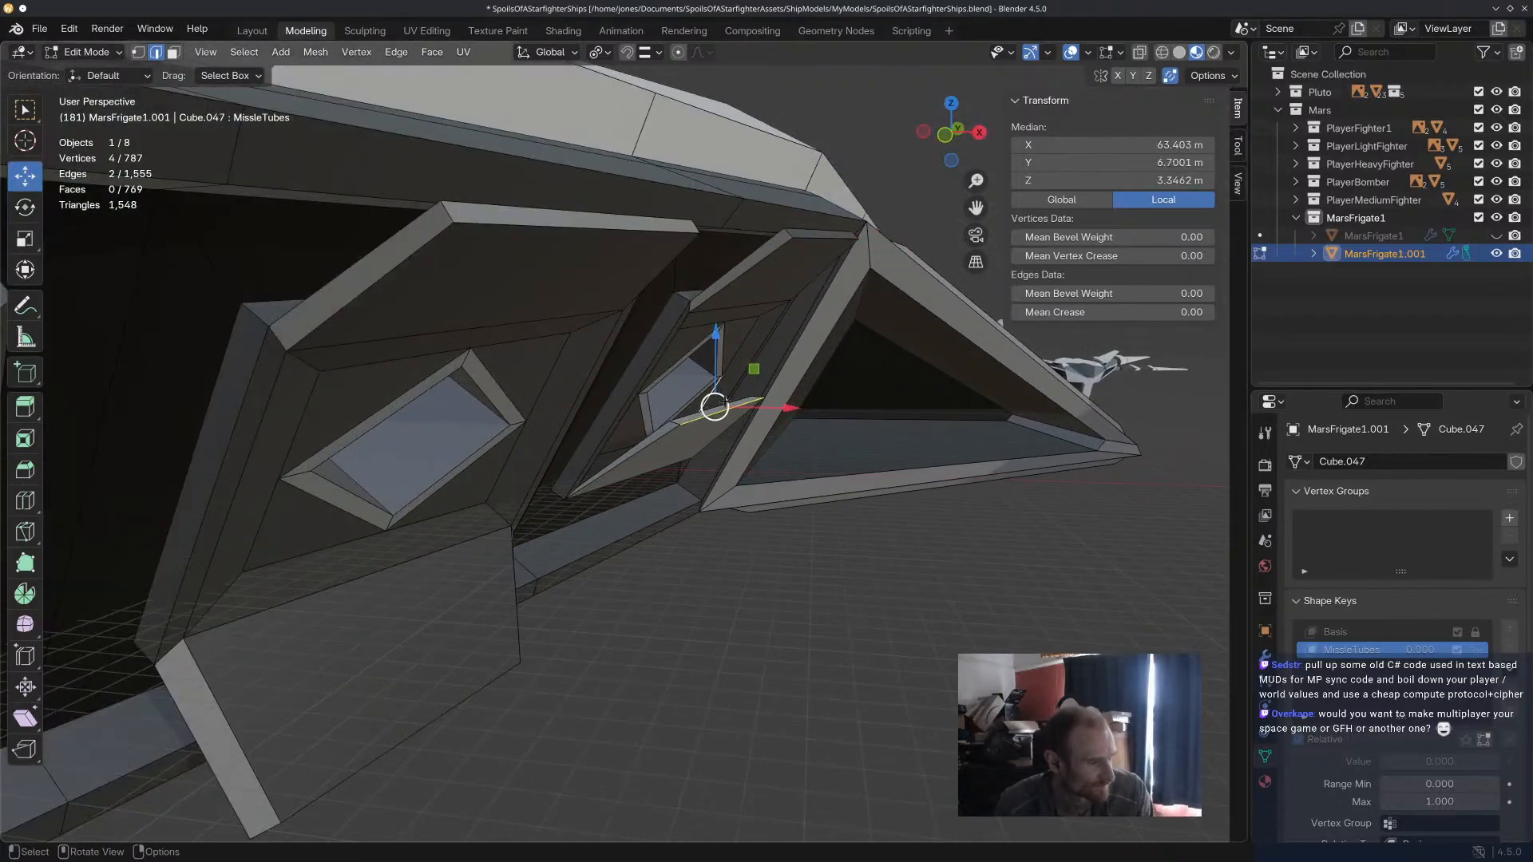
pyautogui.press('g')
pyautogui.press('z')
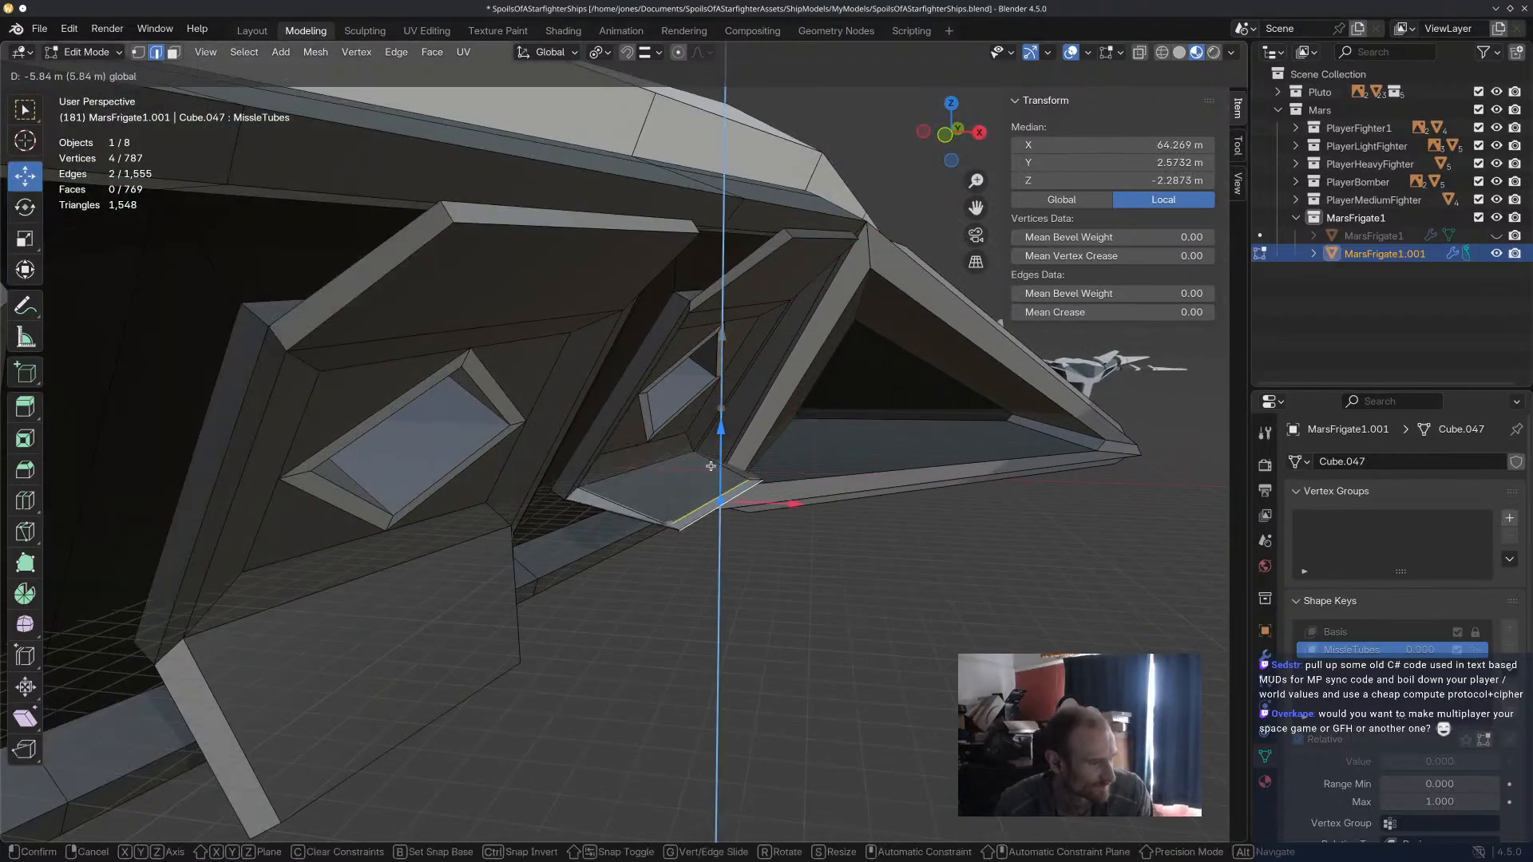
pyautogui.moveTo(705, 516); pyautogui.dragTo(705, 516)
pyautogui.moveTo(790, 555); pyautogui.dragTo(745, 561)
# Adjust one free-end edge of the fourth lower door along X, then move both edges about -1.6 m along X.
pyautogui.moveTo(744, 559); pyautogui.dragTo(636, 471, button='middle')
pyautogui.moveTo(784, 544); pyautogui.dragTo(785, 574)
pyautogui.moveTo(792, 639); pyautogui.dragTo(680, 656, button='middle')
pyautogui.click(643, 662)
pyautogui.click(653, 677)
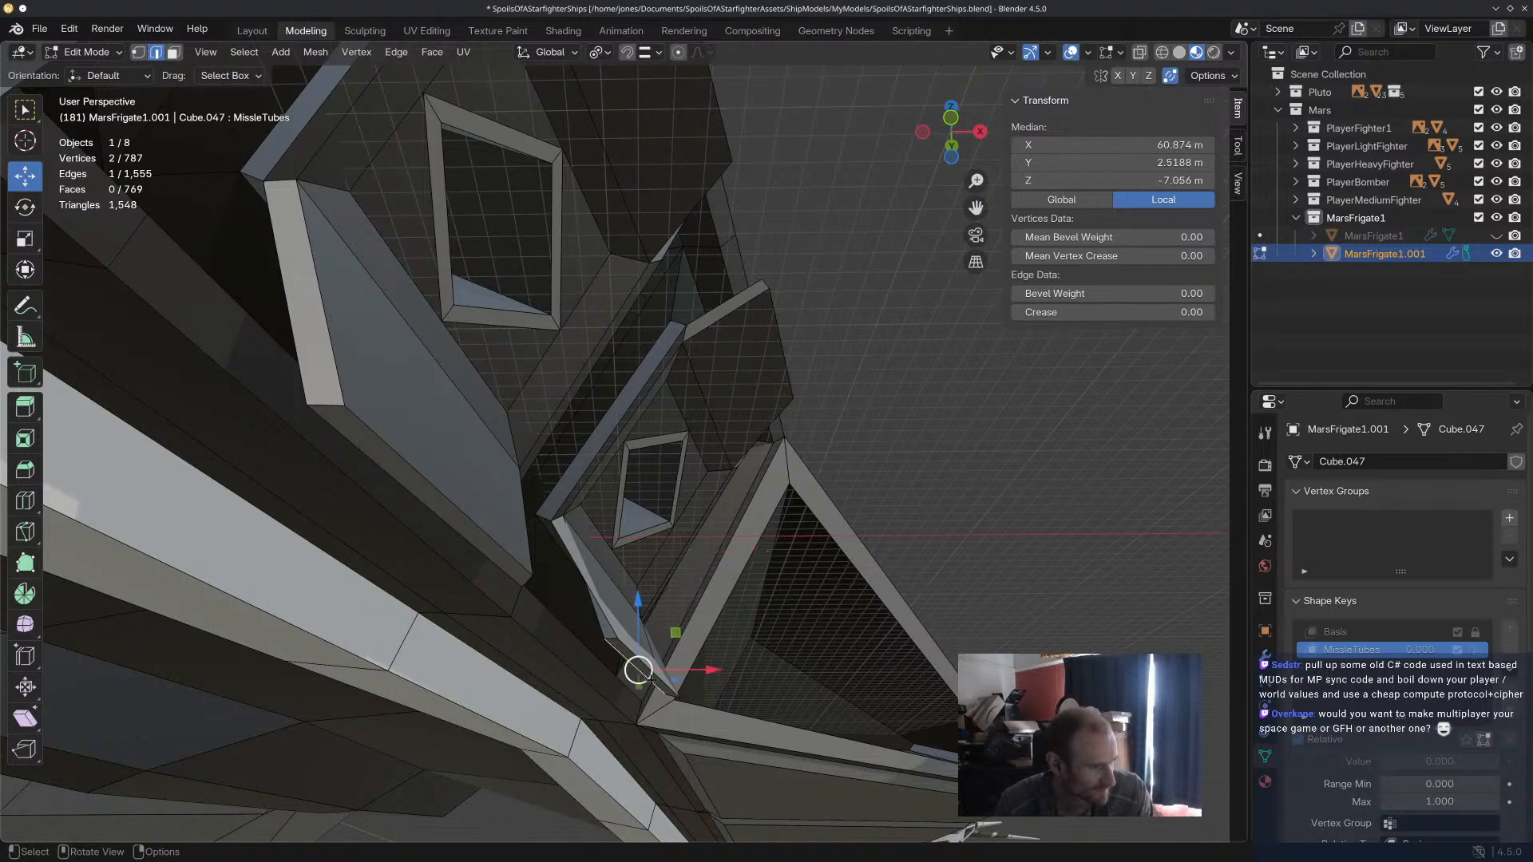
pyautogui.press('g')
pyautogui.press('x')
pyautogui.click(650, 667)
pyautogui.keyDown('shift'); pyautogui.click(656, 668); pyautogui.keyUp('shift')
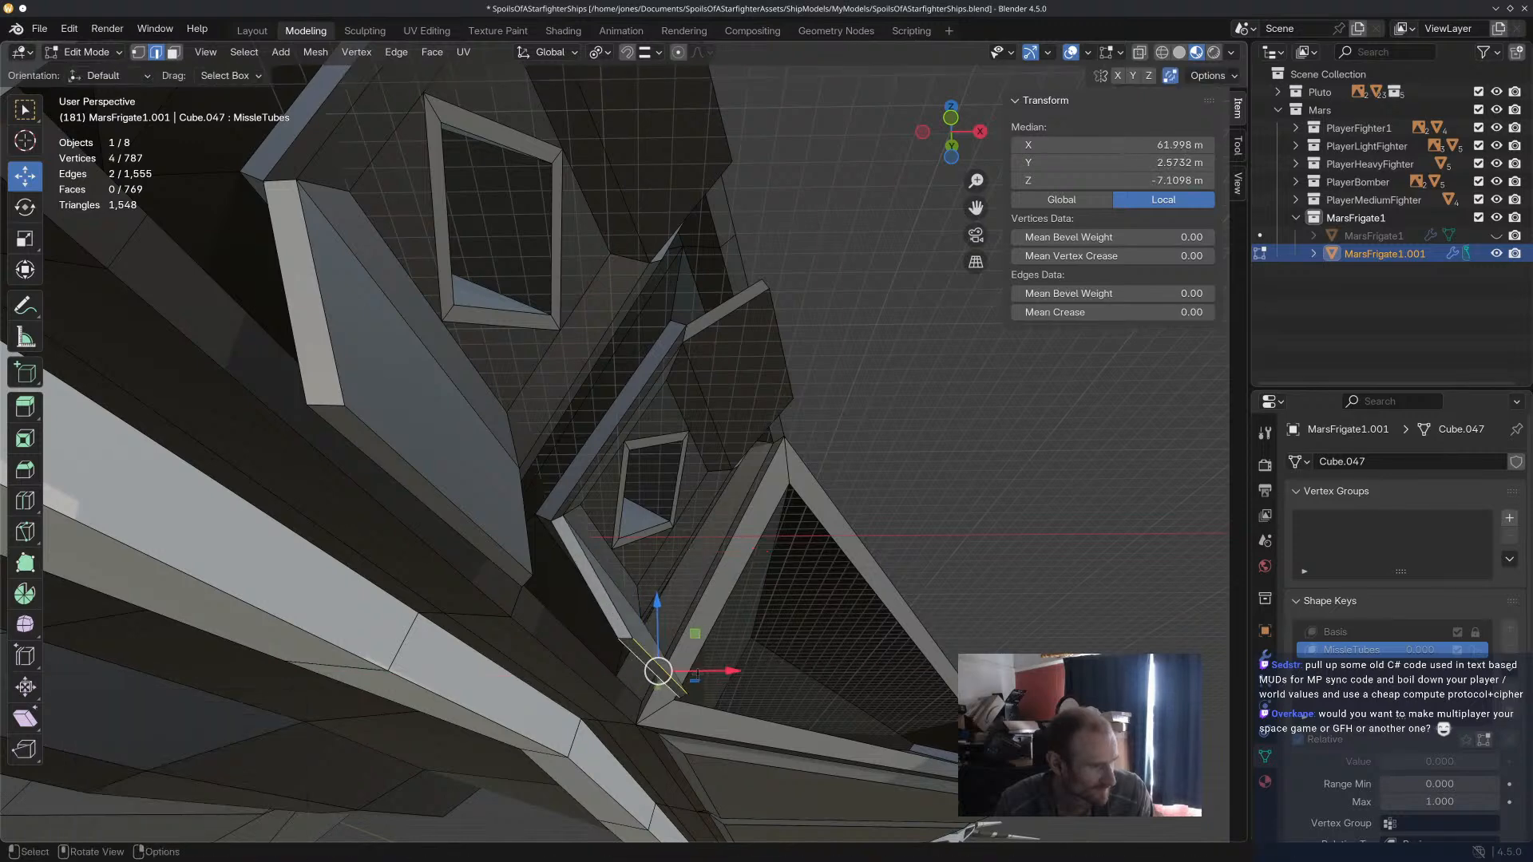
pyautogui.press('g')
pyautogui.press('x')
pyautogui.click(627, 659)
pyautogui.moveTo(628, 660); pyautogui.dragTo(779, 627, button='middle')
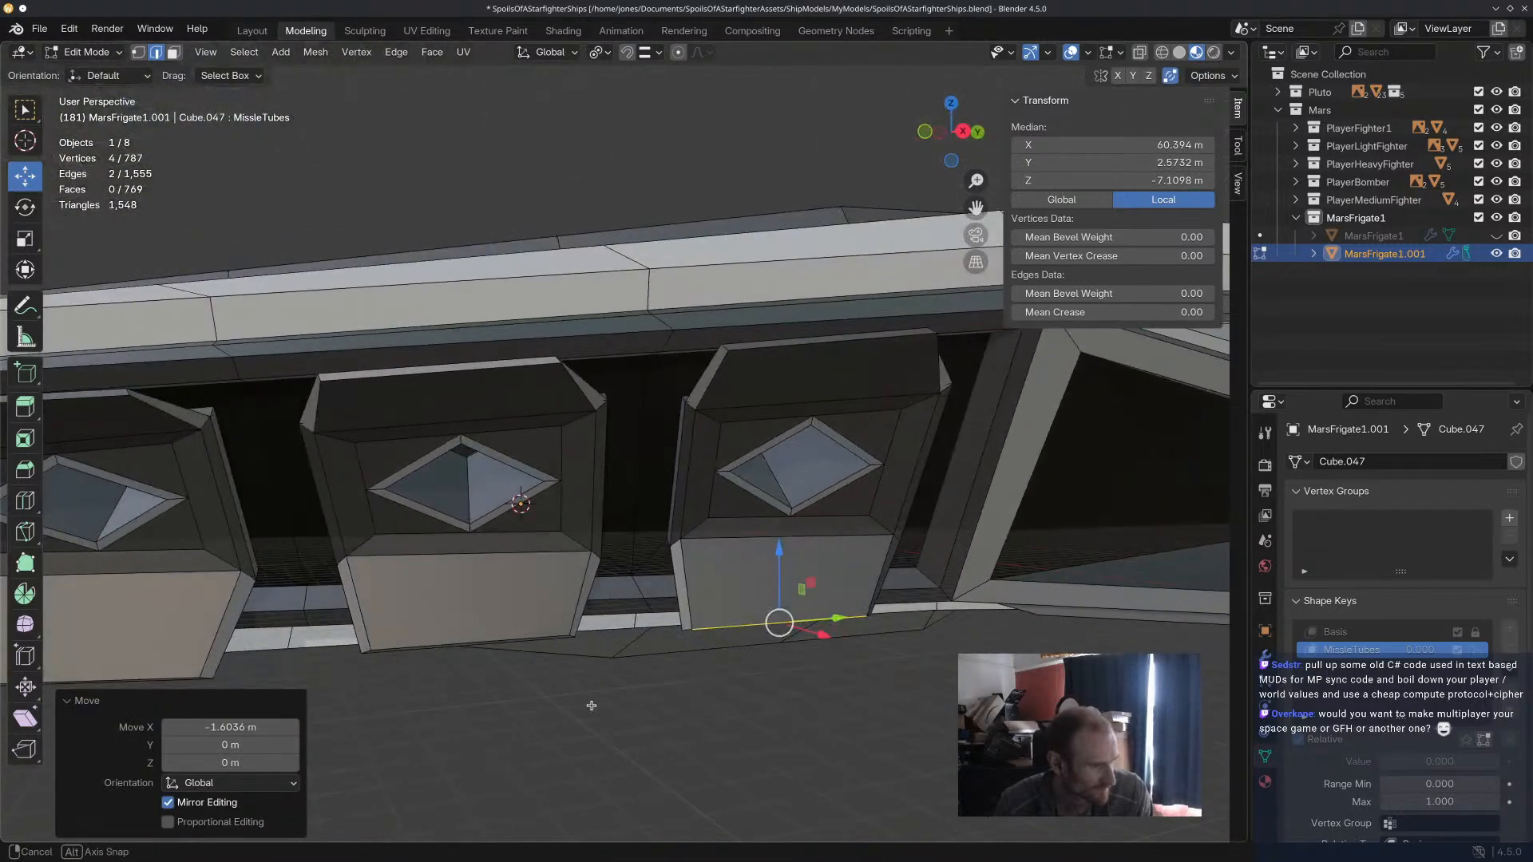
# Rotate the fourth lower door's two free-end edges in the view plane and shift them slightly along the hull.
pyautogui.press('r')
pyautogui.click(938, 655)
pyautogui.moveTo(780, 624); pyautogui.dragTo(790, 625)
# Deselect the door edges and return the frigate to Object Mode.
pyautogui.click(799, 696)
pyautogui.scroll(-4, 798, 698)
pyautogui.scroll(-3, 800, 698)
pyautogui.moveTo(798, 698); pyautogui.dragTo(823, 654, button='middle')
pyautogui.moveTo(822, 655); pyautogui.dragTo(468, 444, button='middle')
pyautogui.click(86, 52)
pyautogui.click(88, 87)
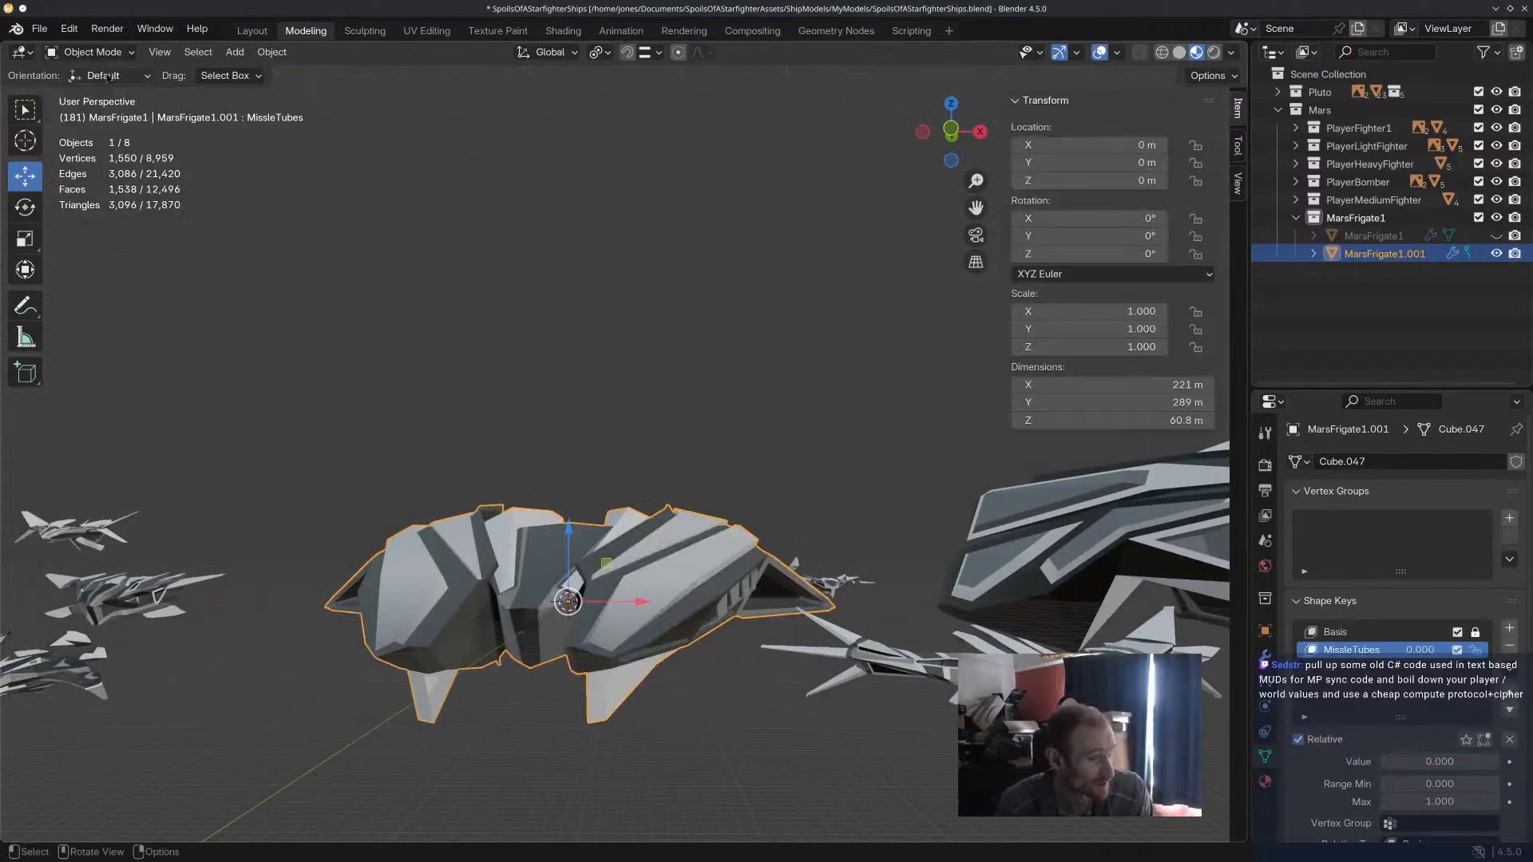
# Scrub the MissleTubes shape key value to examine how the missile tube doors open and close up close.
pyautogui.moveTo(1422, 763)
pyautogui.mouseDown()
pyautogui.moveTo(1529, 762)
pyautogui.moveTo(1410, 762)
pyautogui.mouseUp()
pyautogui.moveTo(823, 727); pyautogui.dragTo(760, 663, button='middle')
pyautogui.scroll(6, 827, 677)
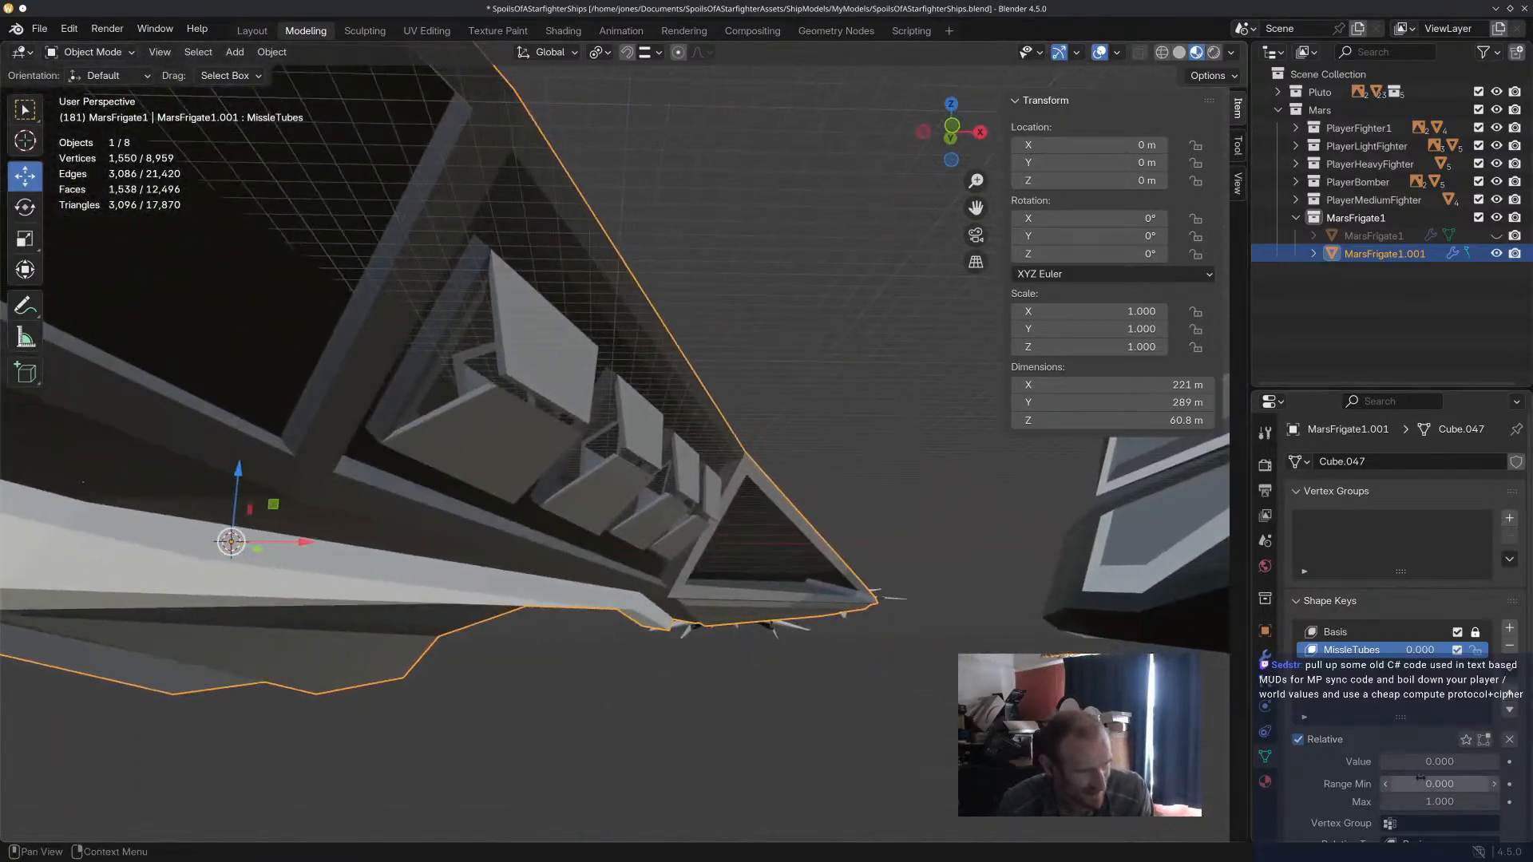
pyautogui.moveTo(1425, 762)
pyautogui.mouseDown()
pyautogui.moveTo(1502, 763)
pyautogui.moveTo(1419, 763)
pyautogui.mouseUp()
pyautogui.moveTo(703, 460)
pyautogui.mouseDown(button='middle')
pyautogui.moveTo(731, 511)
pyautogui.moveTo(706, 483)
pyautogui.moveTo(715, 469)
pyautogui.mouseUp(button='middle')
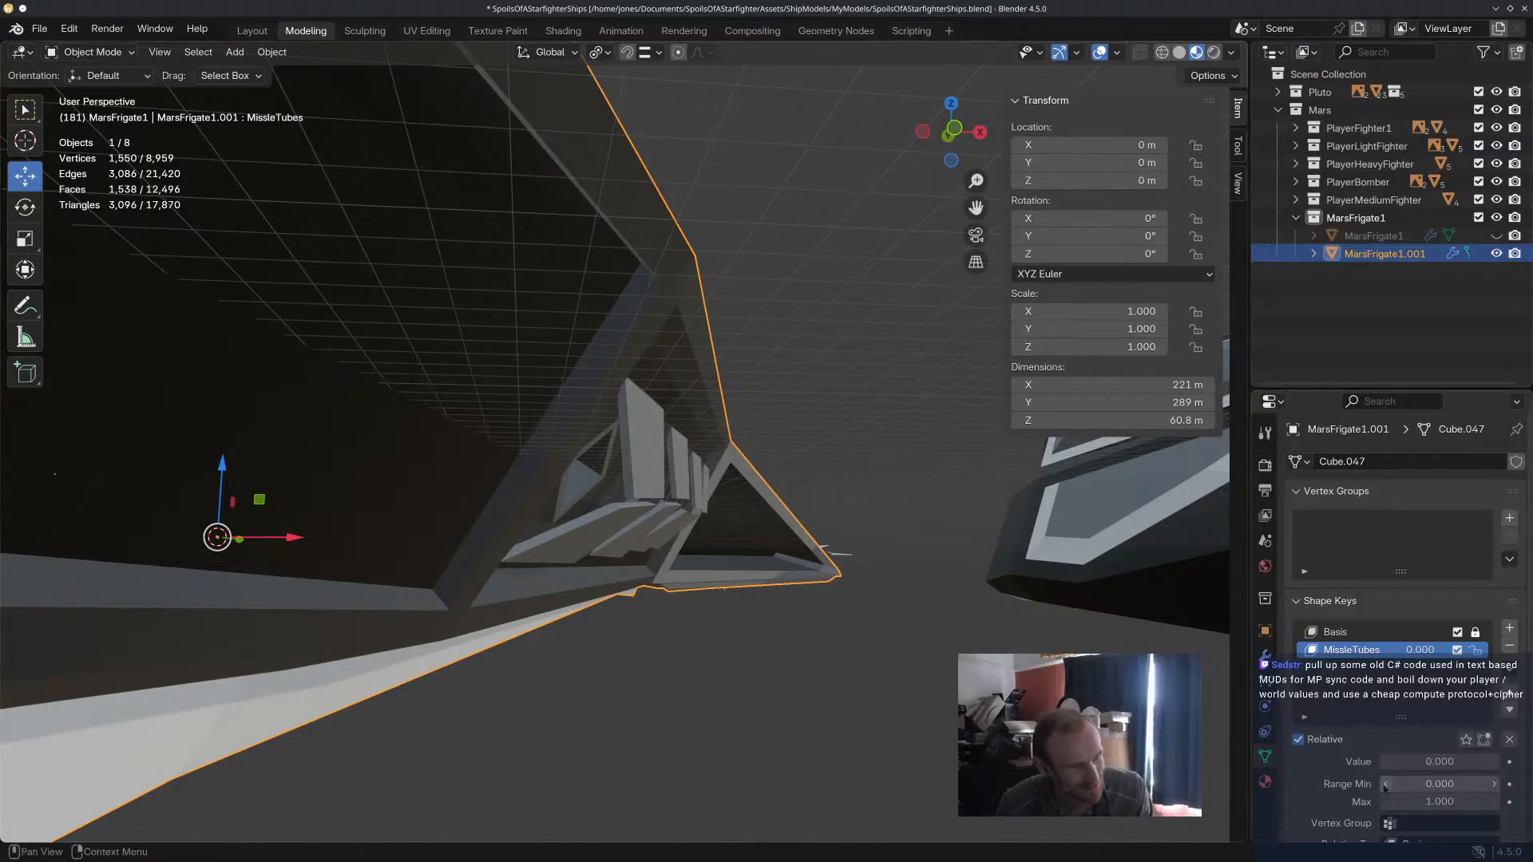
pyautogui.moveTo(1401, 765); pyautogui.dragTo(1500, 765)
pyautogui.scroll(-4, 743, 679)
# Deselect the frigate and scrub the MissleTubes value again to examine the door movement with the whole ship in view.
pyautogui.moveTo(755, 674)
pyautogui.mouseDown(button='middle')
pyautogui.moveTo(589, 682)
pyautogui.moveTo(649, 632)
pyautogui.moveTo(779, 677)
pyautogui.mouseUp(button='middle')
pyautogui.scroll(-1, 678, 714)
pyautogui.click(679, 714)
pyautogui.scroll(-4, 649, 632)
pyautogui.scroll(5, 564, 677)
pyautogui.moveTo(568, 678)
pyautogui.mouseDown(button='middle')
pyautogui.moveTo(760, 678)
pyautogui.moveTo(548, 681)
pyautogui.moveTo(564, 681)
pyautogui.mouseUp(button='middle')
pyautogui.moveTo(1427, 761); pyautogui.dragTo(1389, 761)
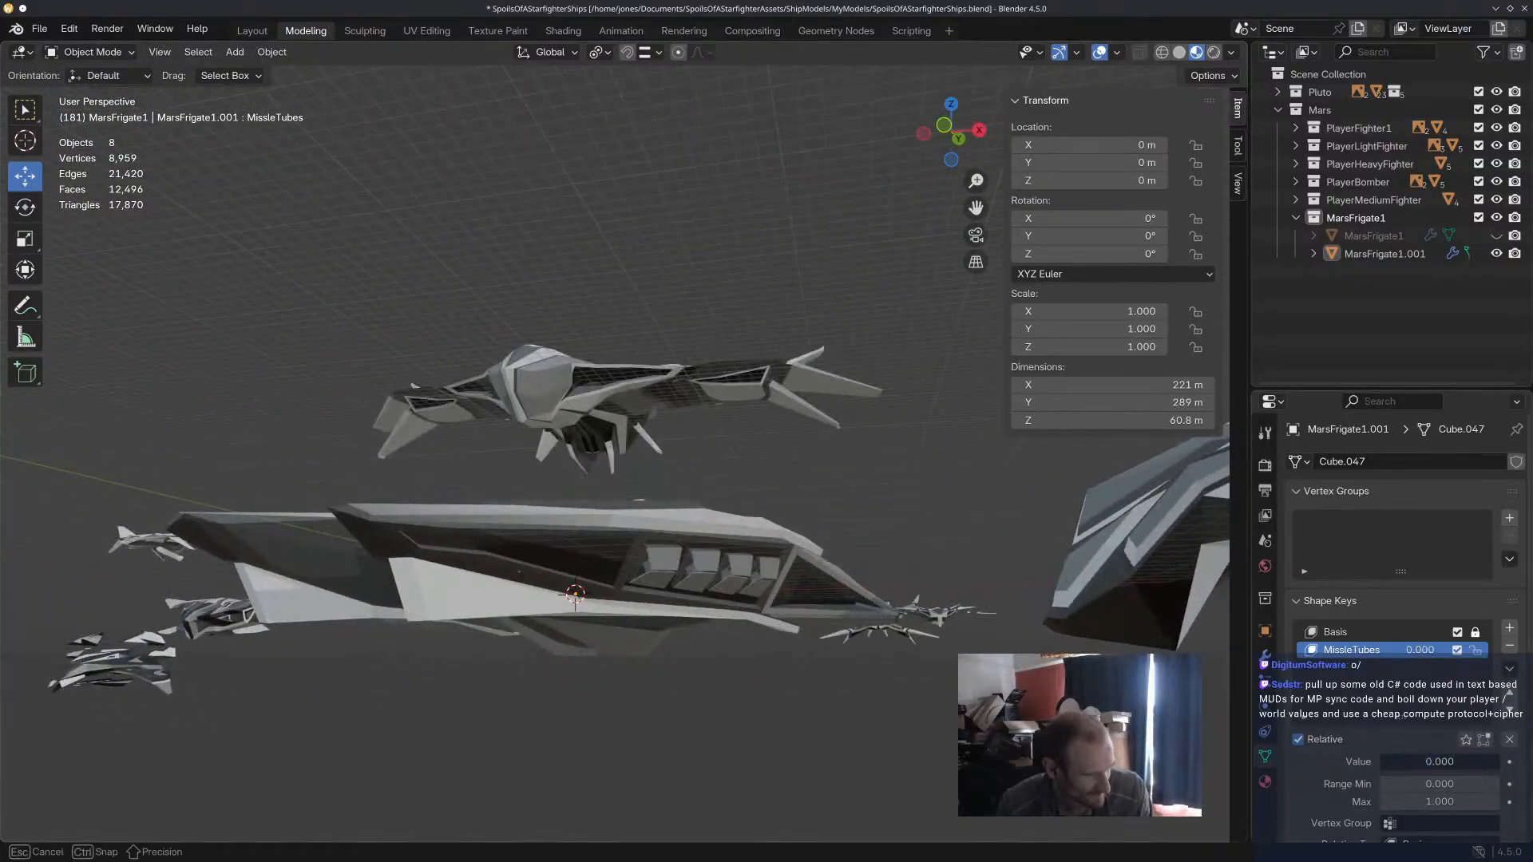
pyautogui.moveTo(941, 655); pyautogui.dragTo(884, 631, button='middle')
pyautogui.press('KP_Decimal')
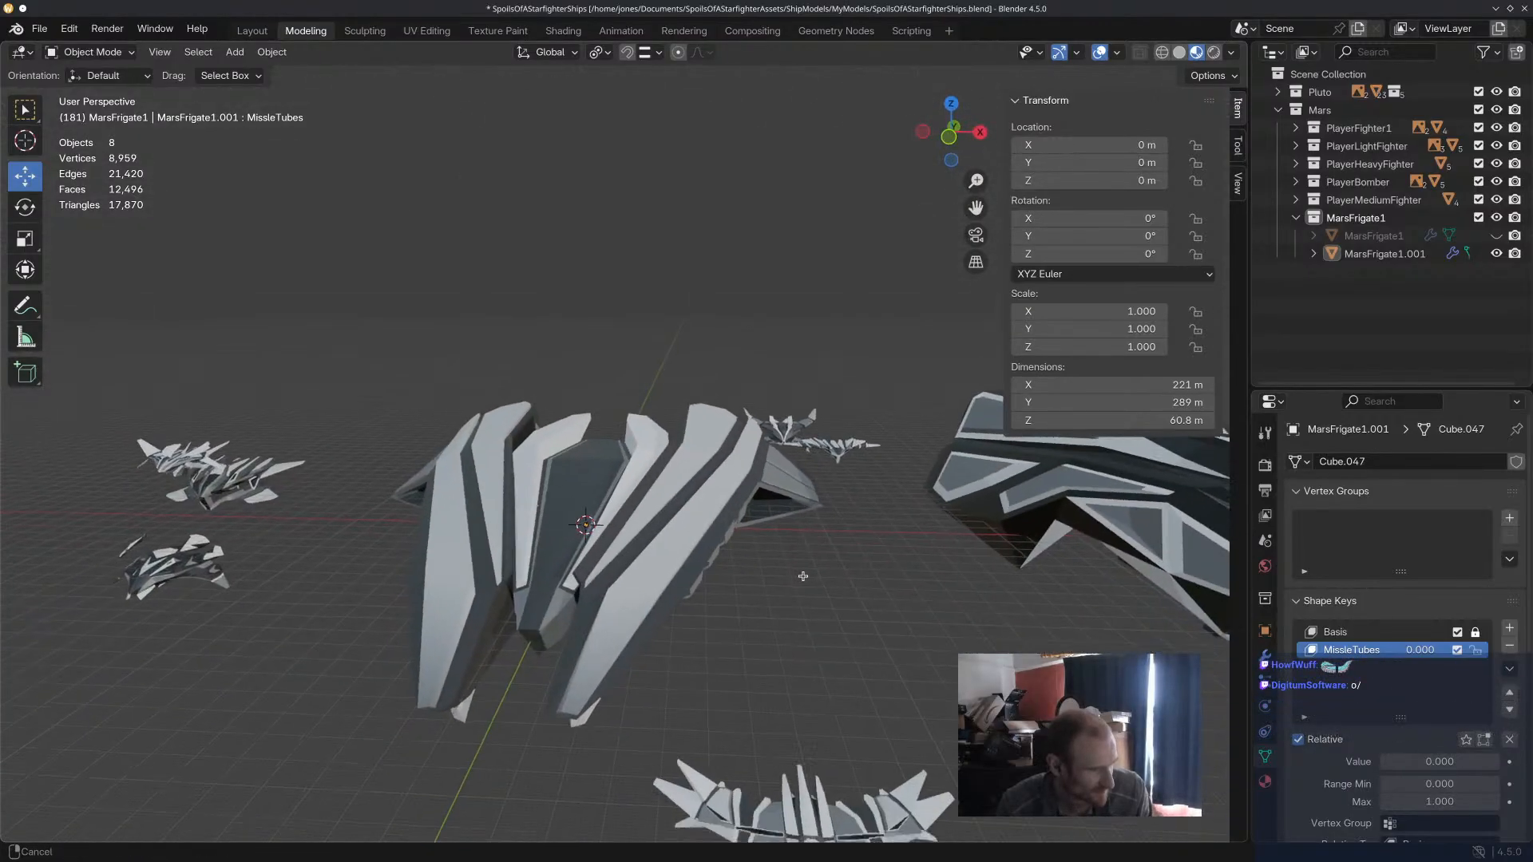
pyautogui.click(116, 52)
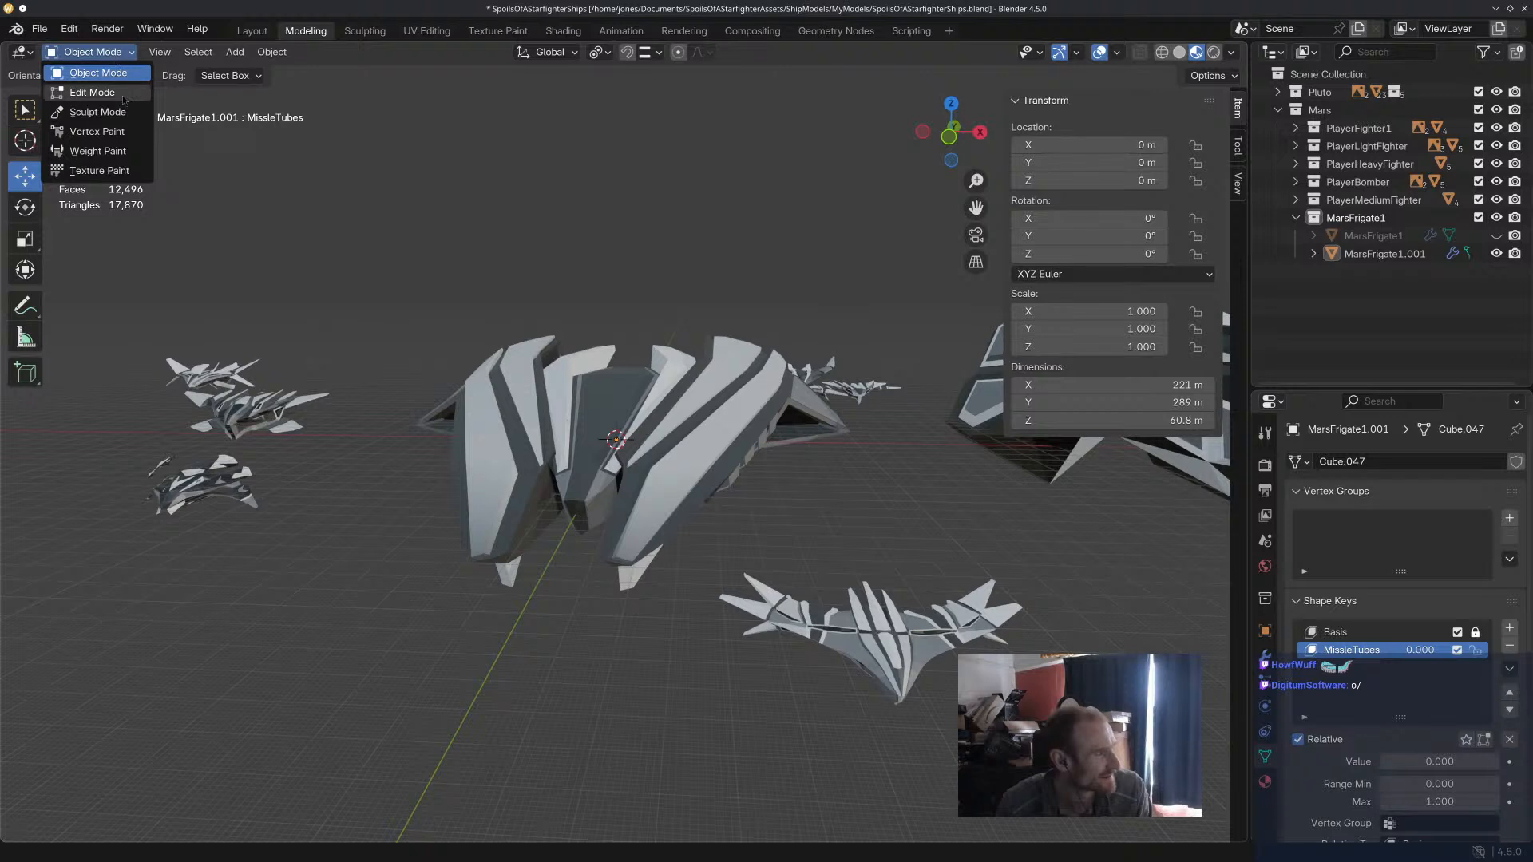
pyautogui.click(639, 389)
pyautogui.scroll(-3, 1353, 609)
pyautogui.scroll(3, 1354, 608)
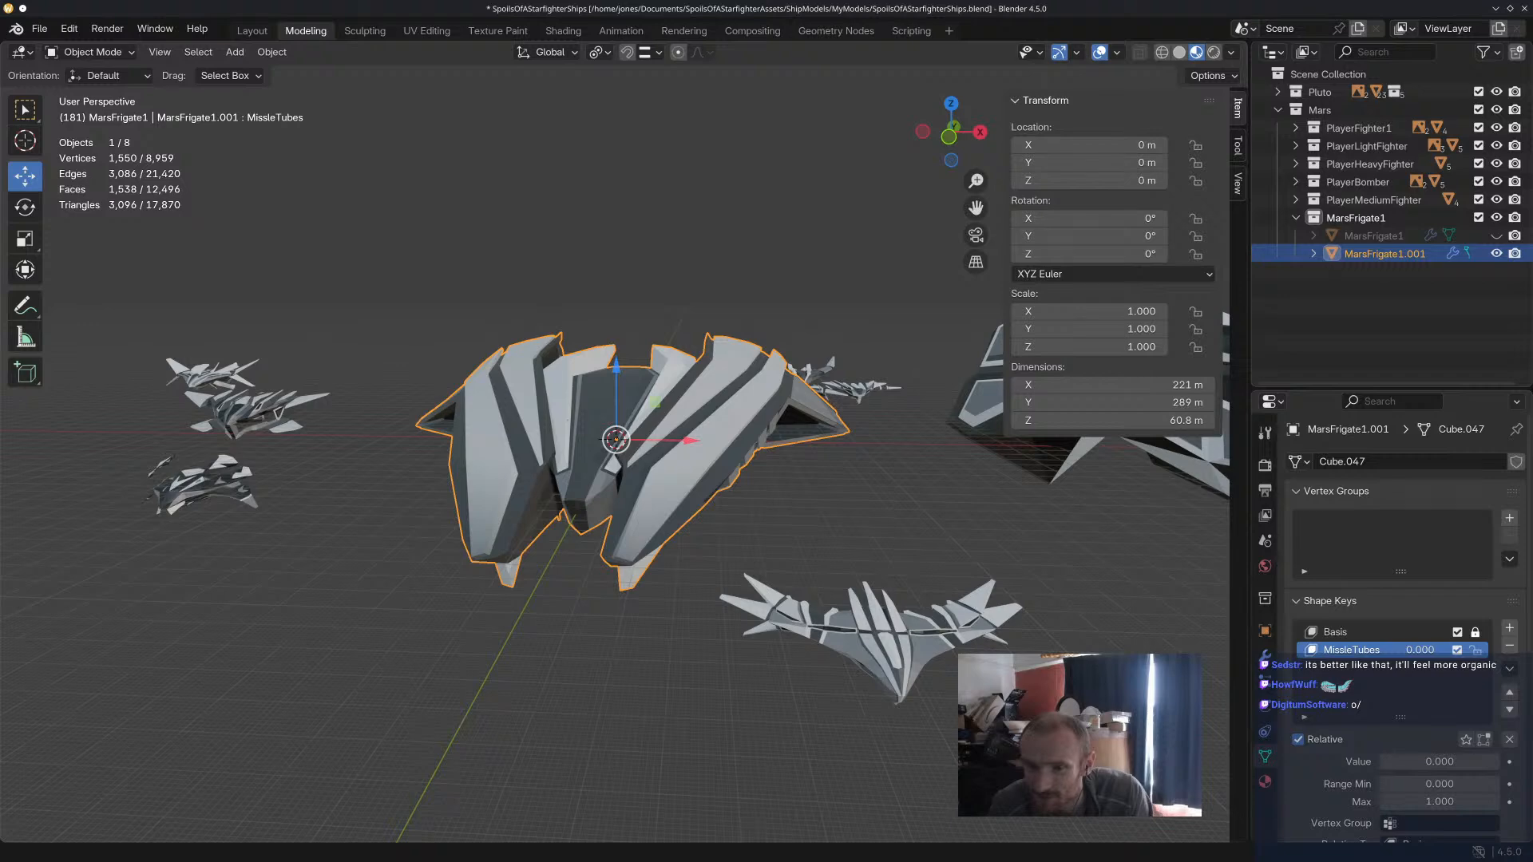
# Switch to the browser, look over DigitumSoftware's Twitch channel page and follow its Steam link.
pyautogui.moveTo(1532, 147); pyautogui.dragTo(856, 8)
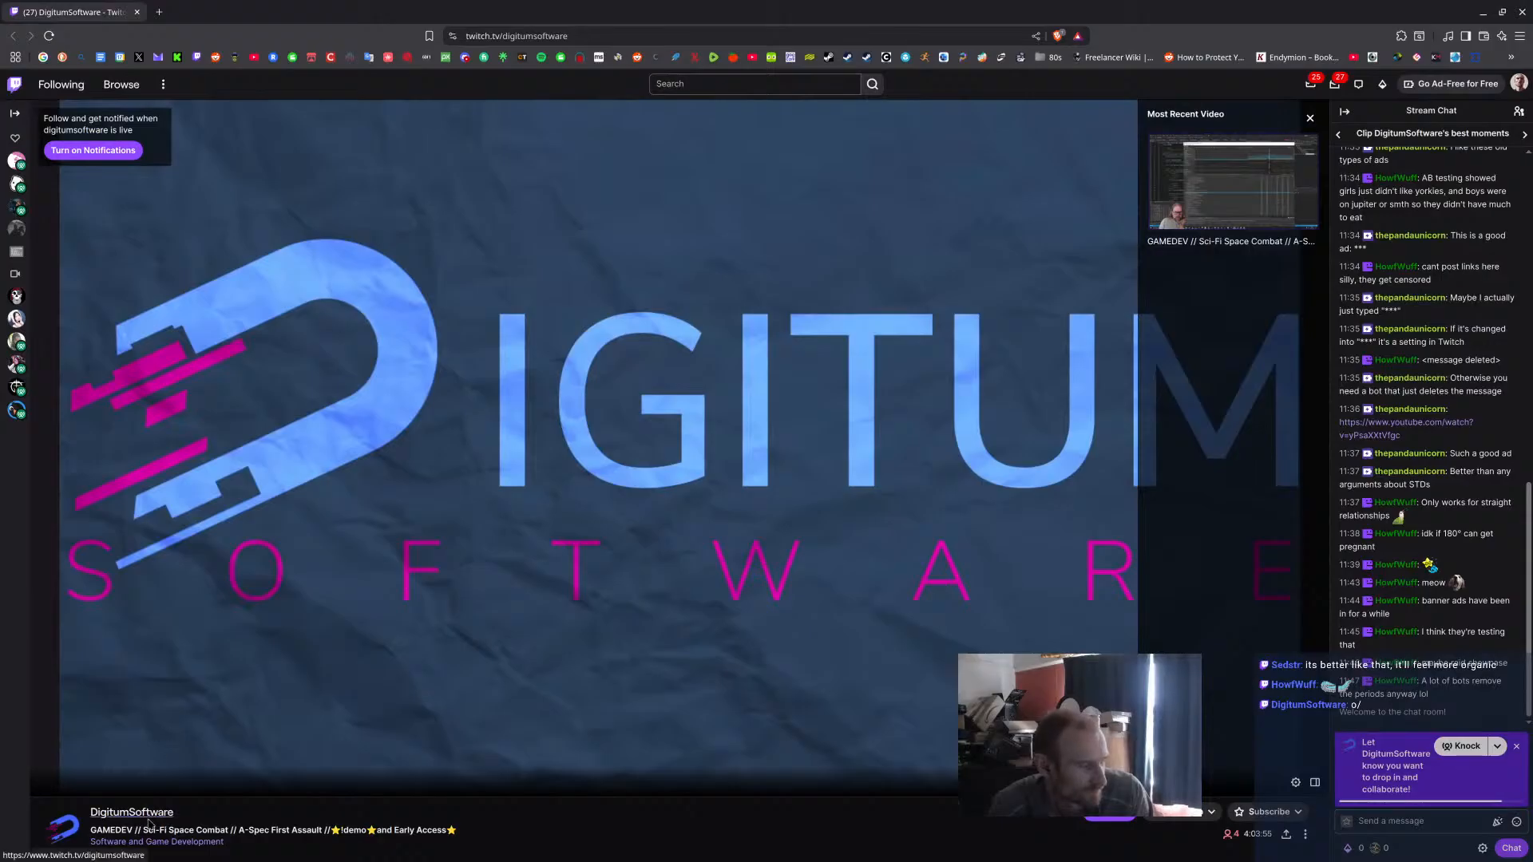
pyautogui.moveTo(144, 830); pyautogui.dragTo(229, 829)
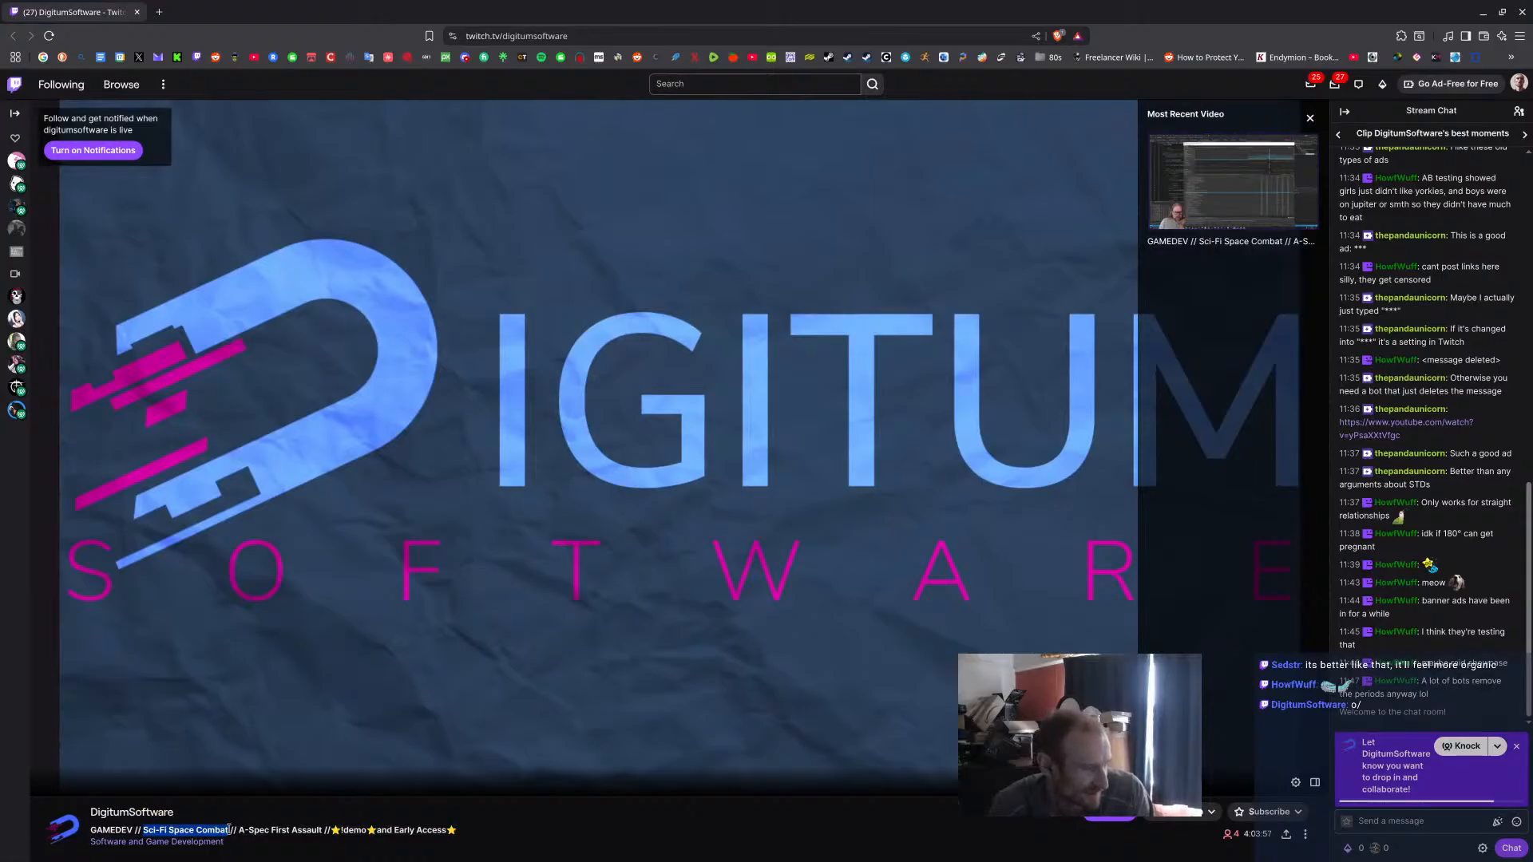
pyautogui.scroll(-7, 348, 814)
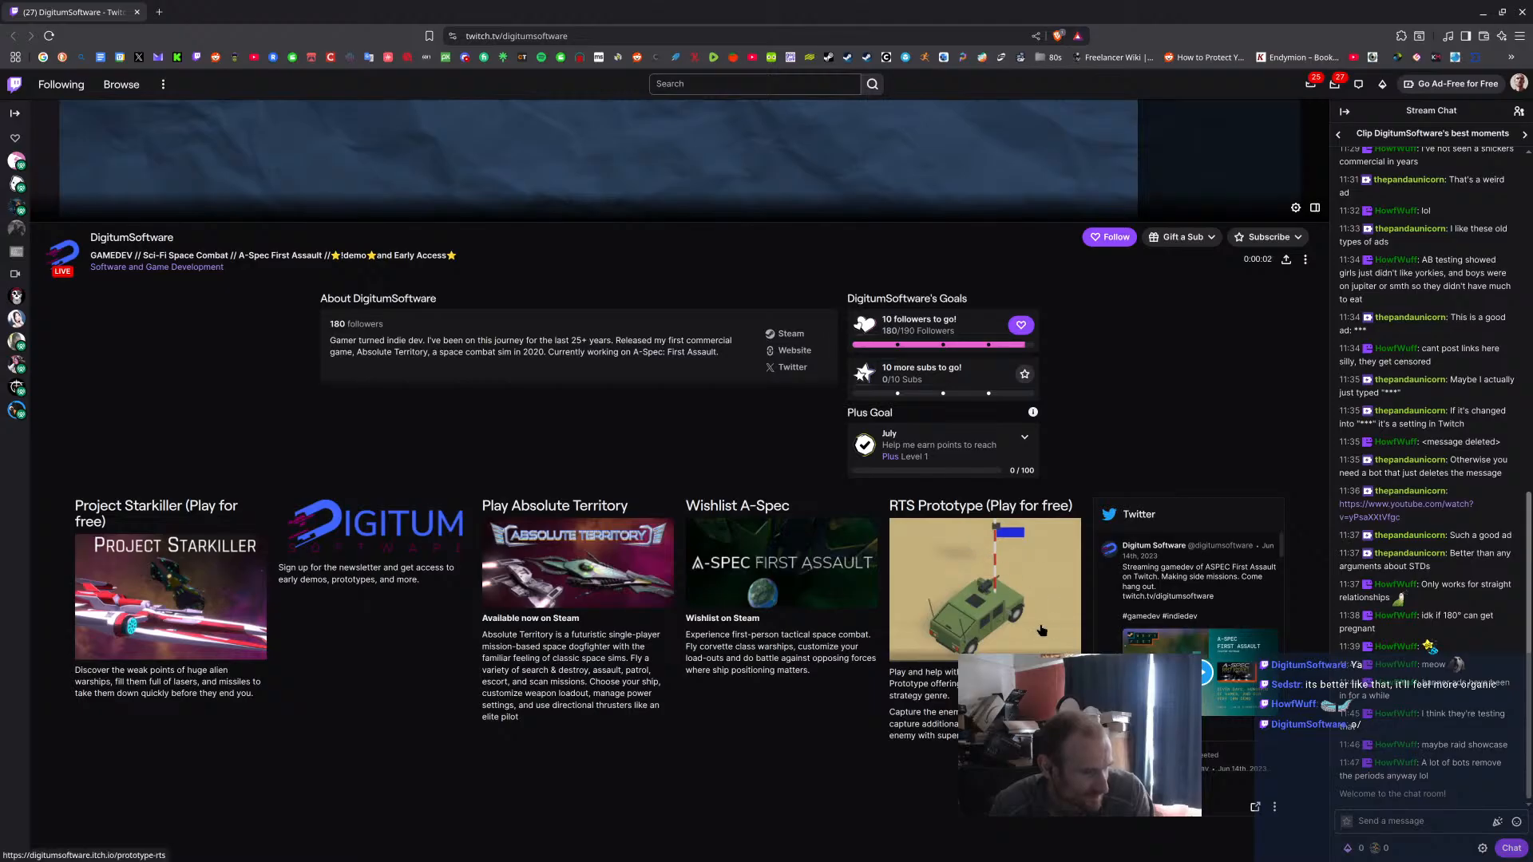
pyautogui.click(799, 344)
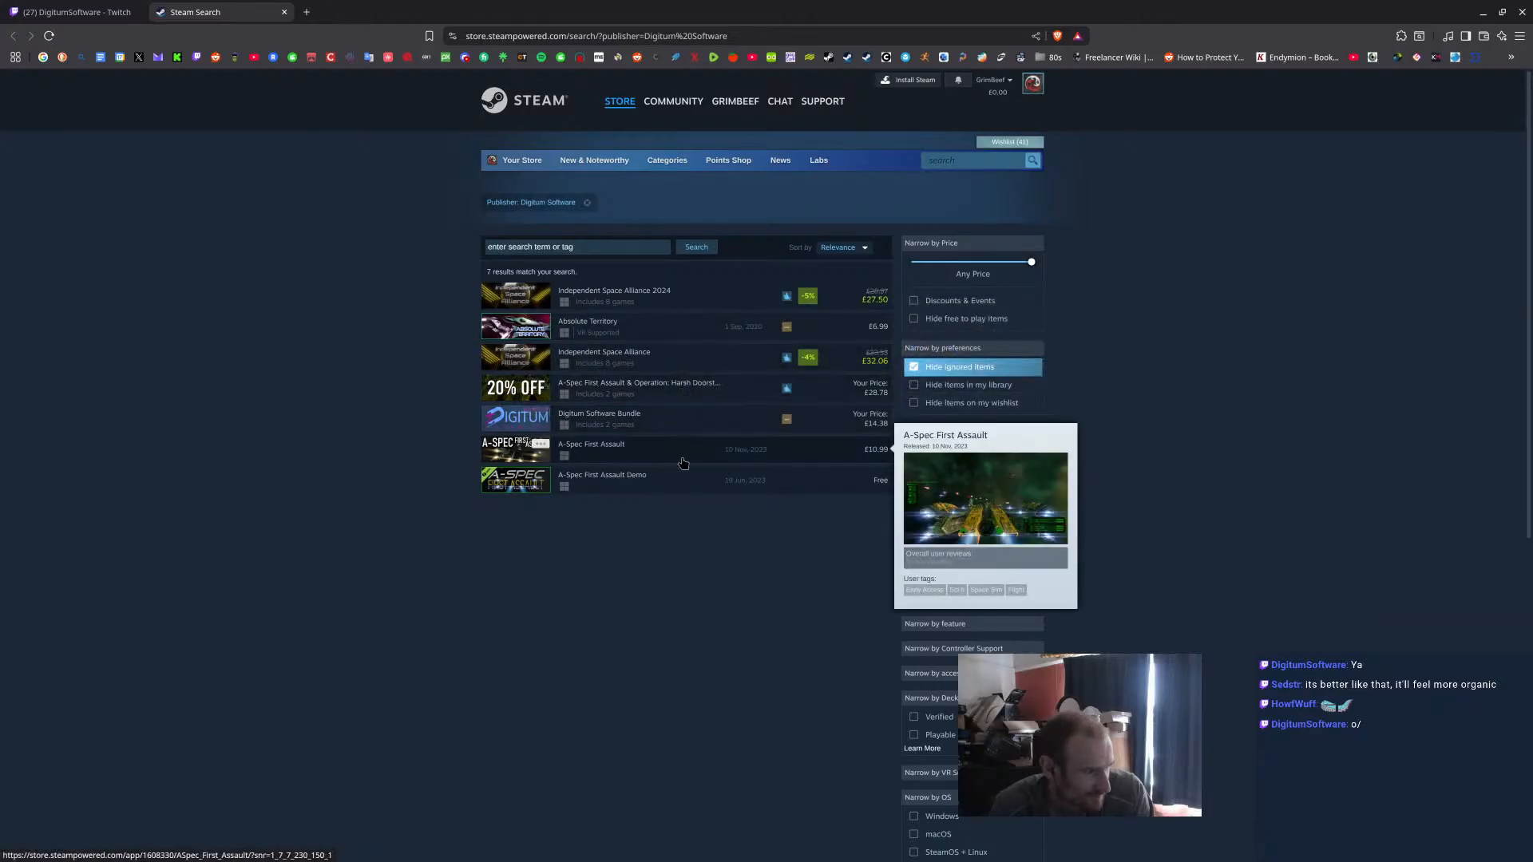
# Look at the Independent Space Alliance 2024 bundle on Steam, return to the publisher's list and open the A-Spec First Assault page.
pyautogui.click(682, 305)
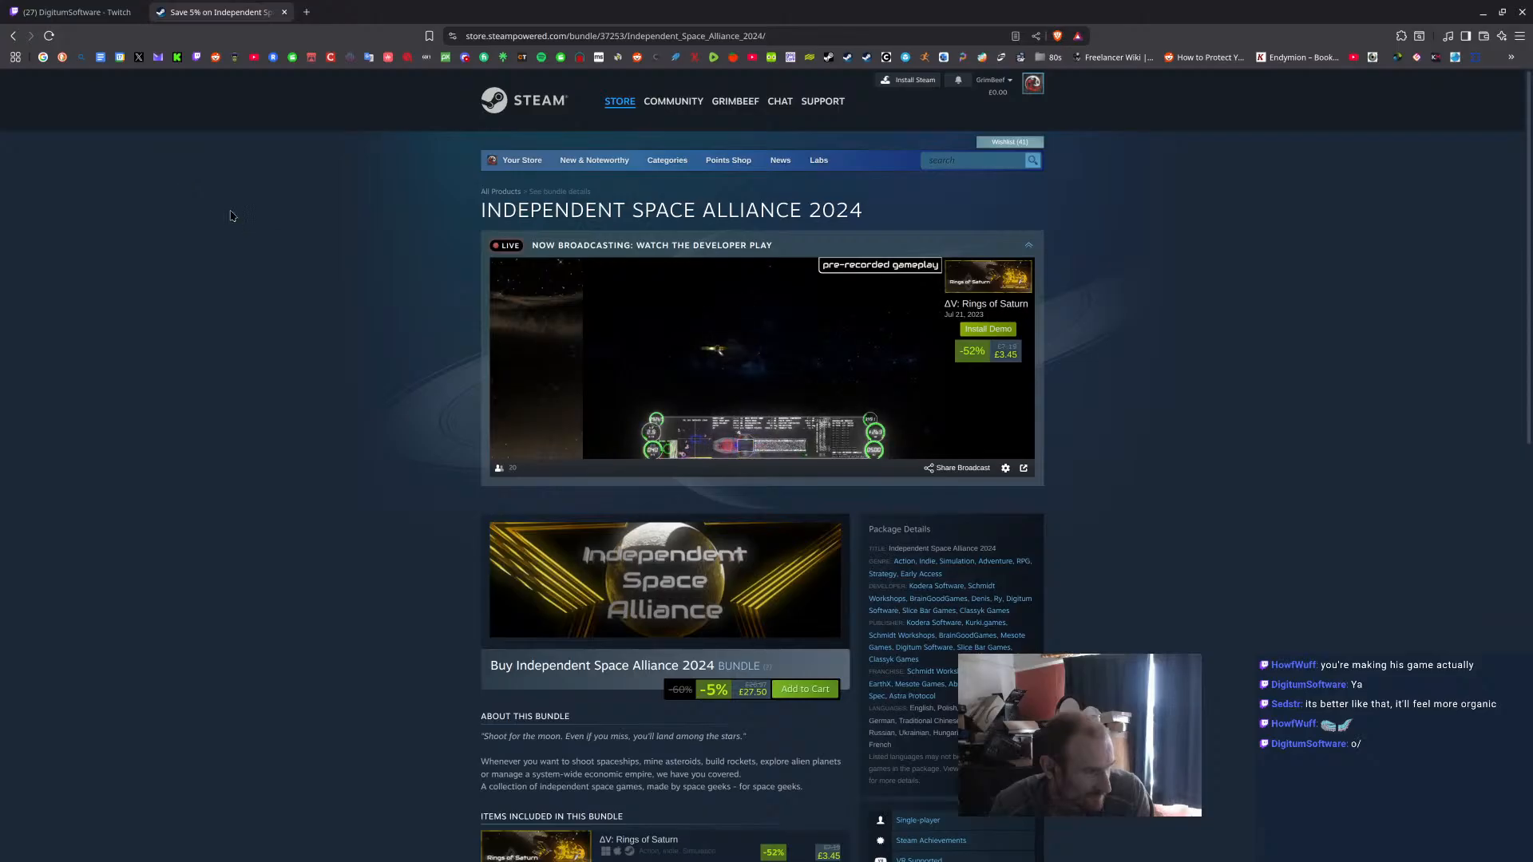
pyautogui.click(13, 35)
pyautogui.scroll(-2, 344, 217)
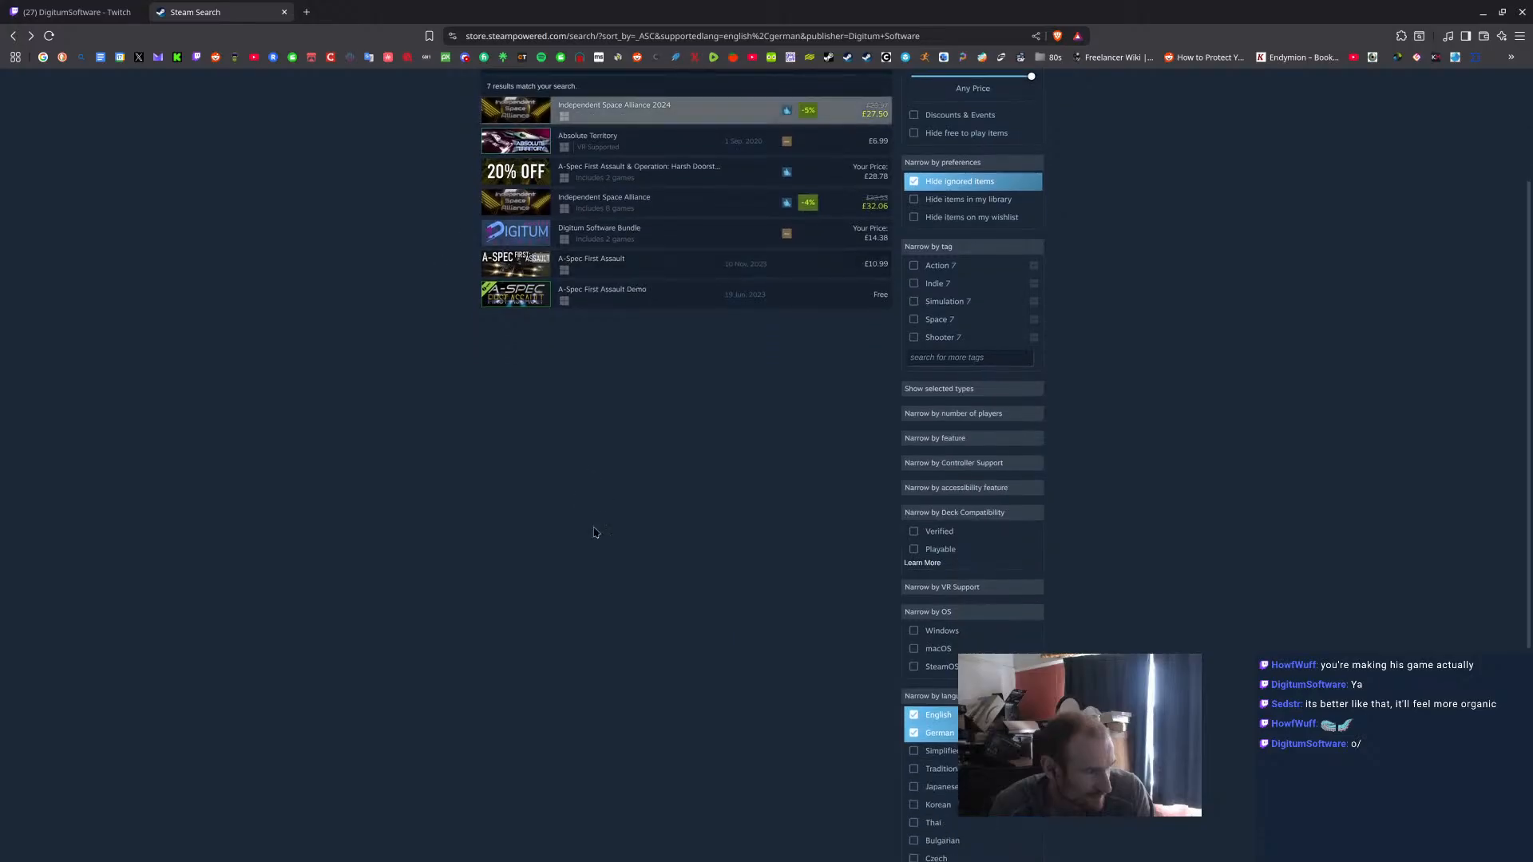
pyautogui.scroll(2, 591, 486)
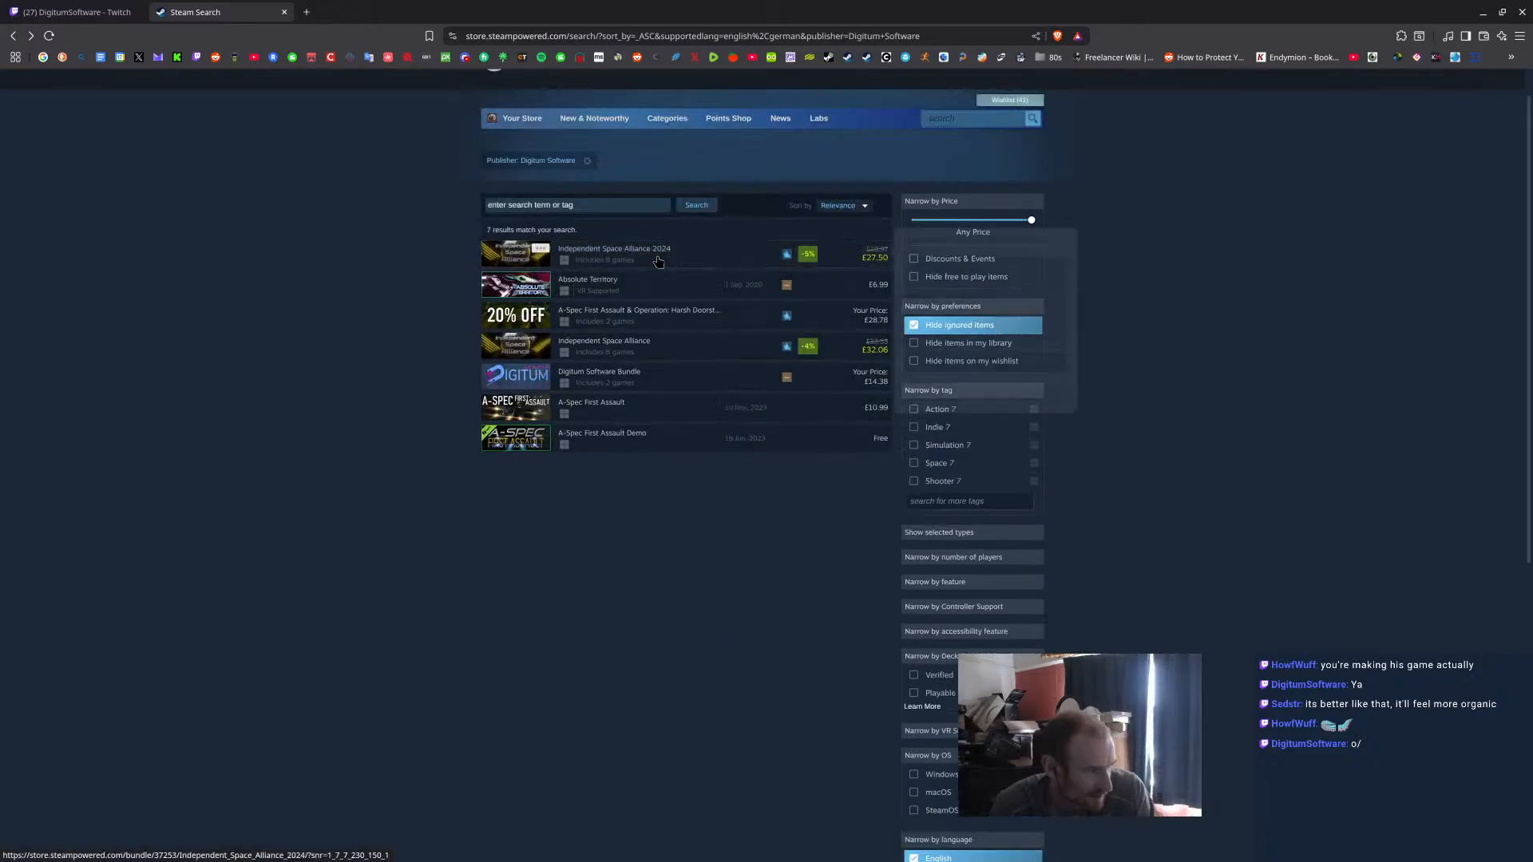
pyautogui.click(640, 418)
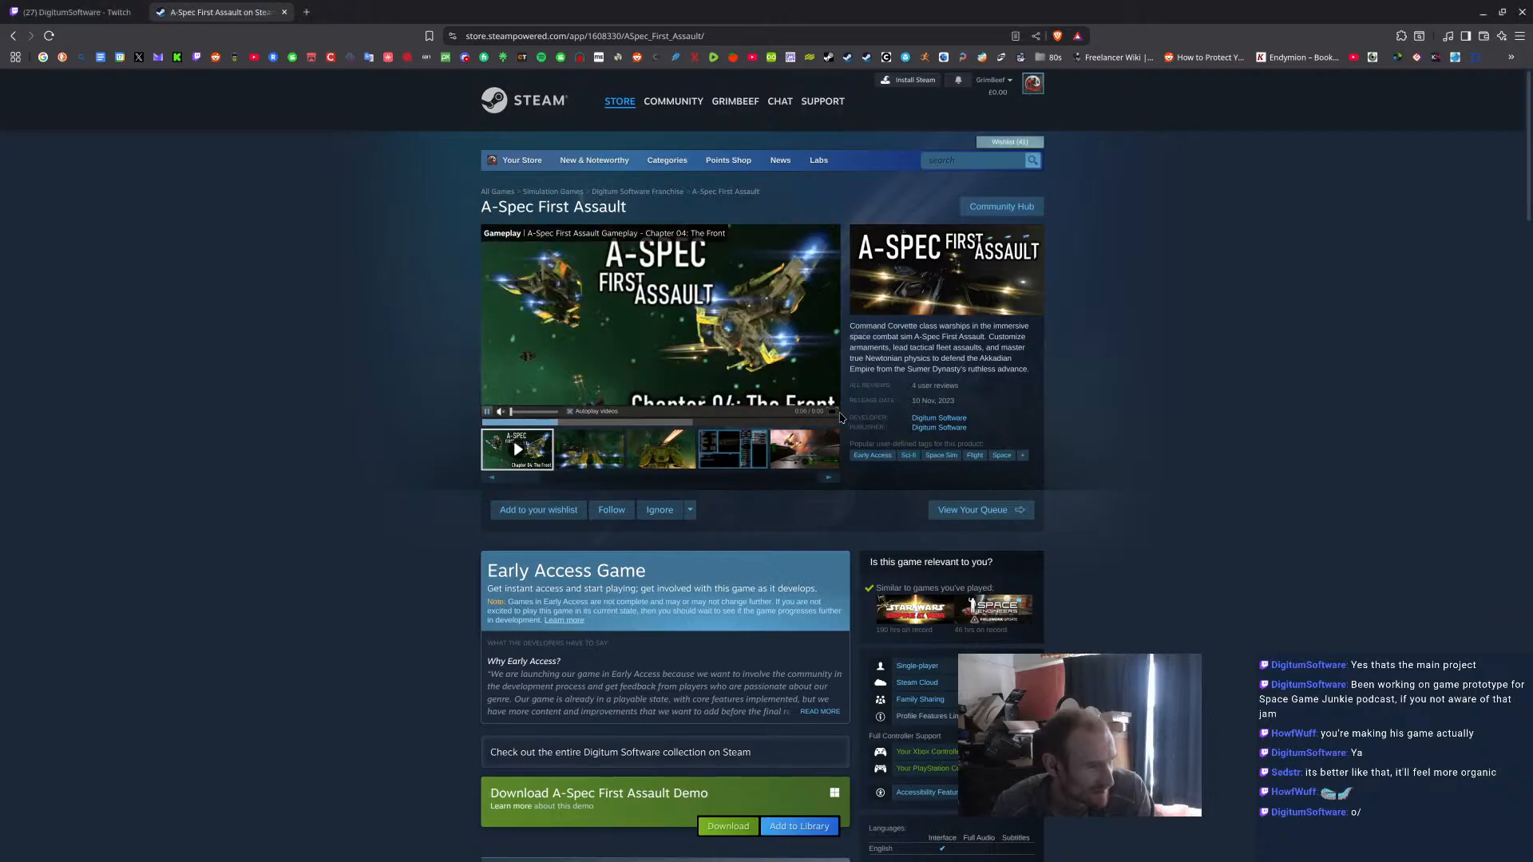
# Watch the A-Spec First Assault gameplay trailer in full screen, then exit it and close the Steam page.
pyautogui.click(830, 413)
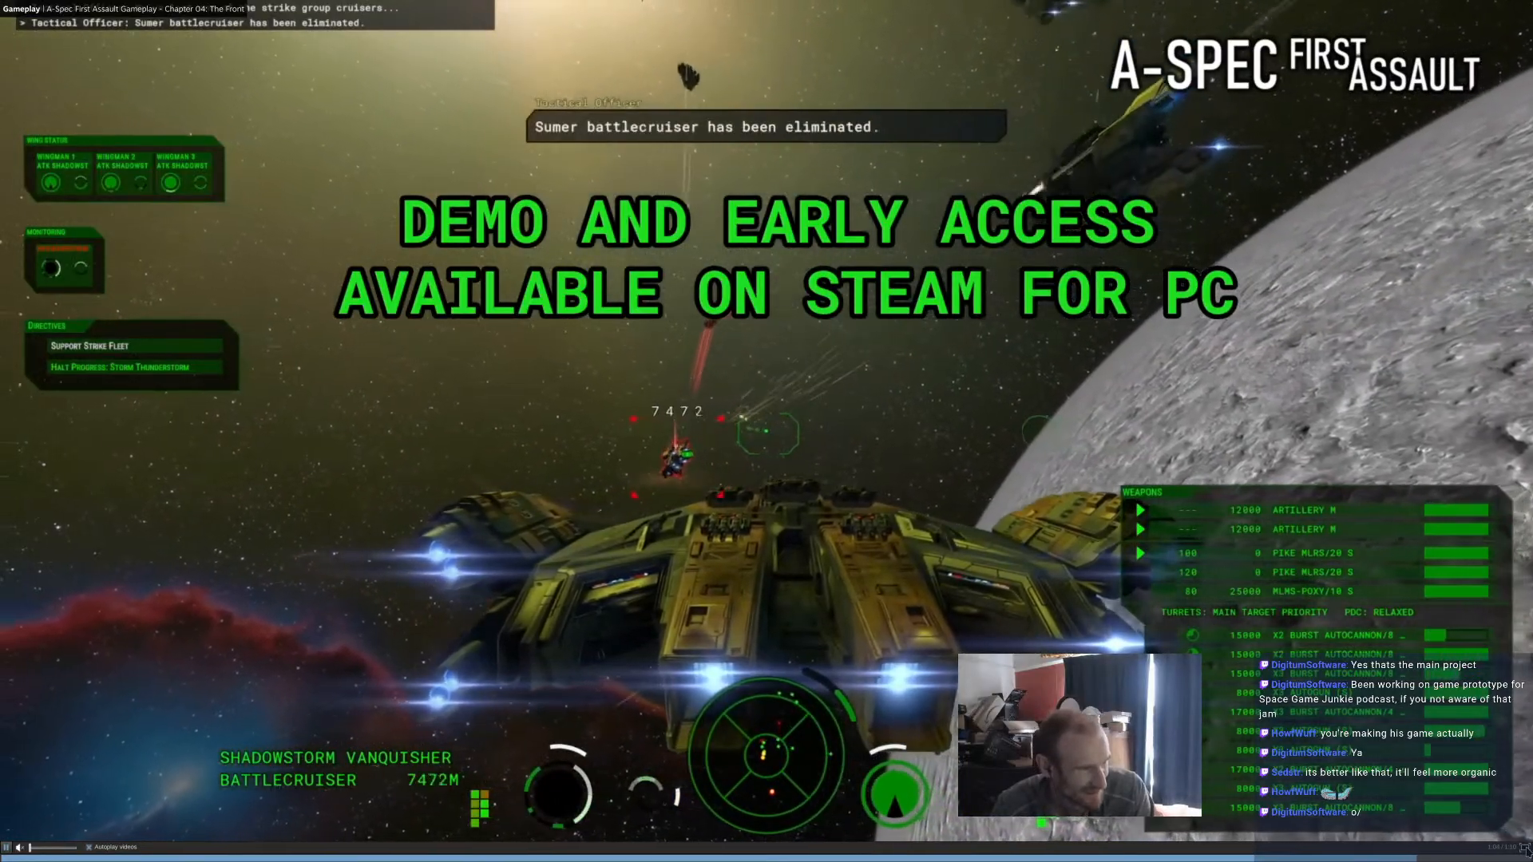
pyautogui.click(1524, 848)
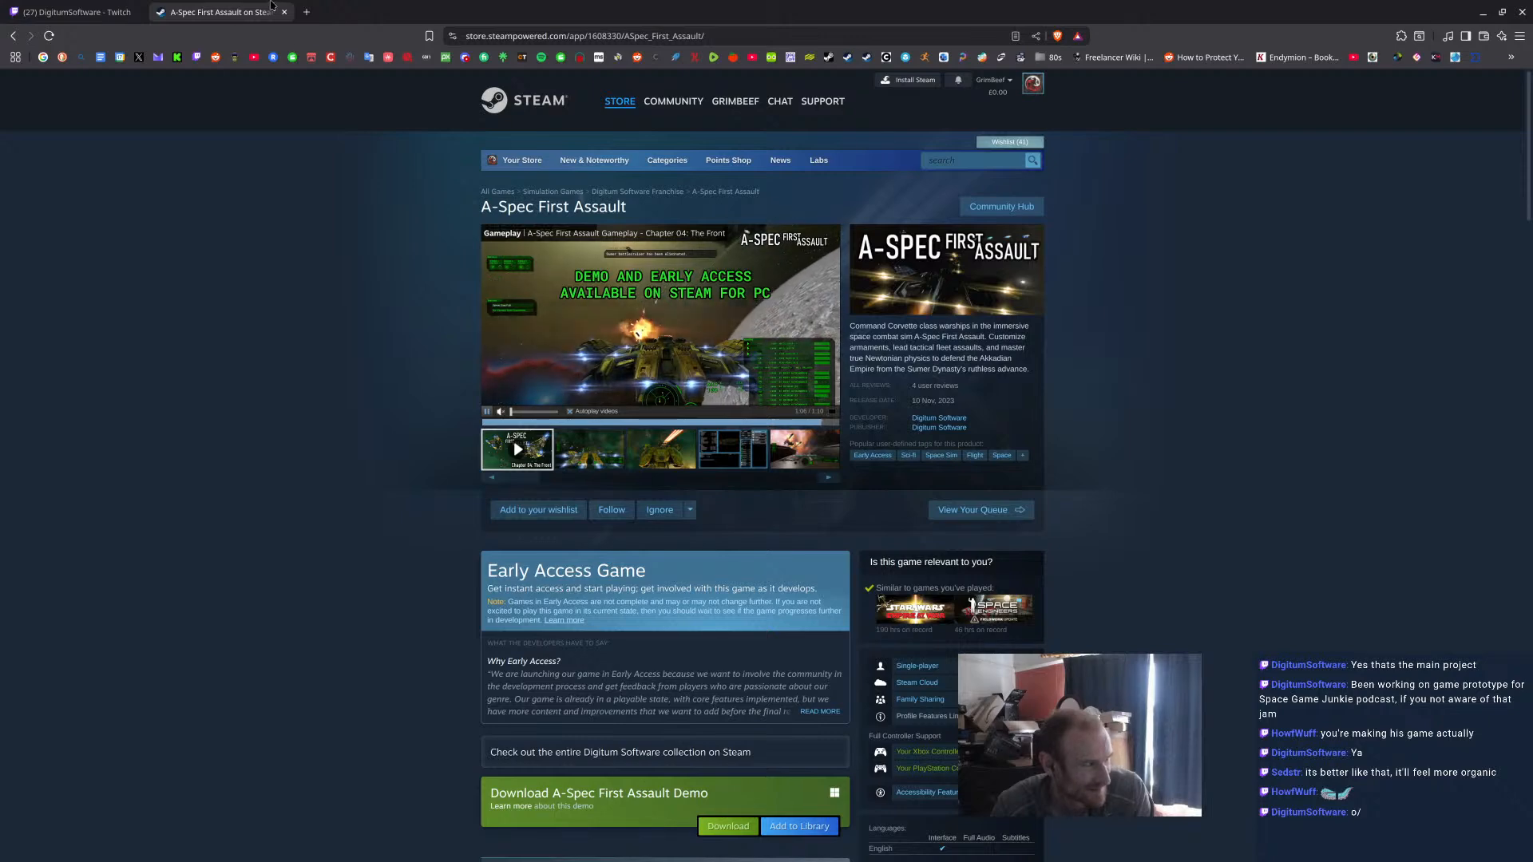
pyautogui.click(285, 12)
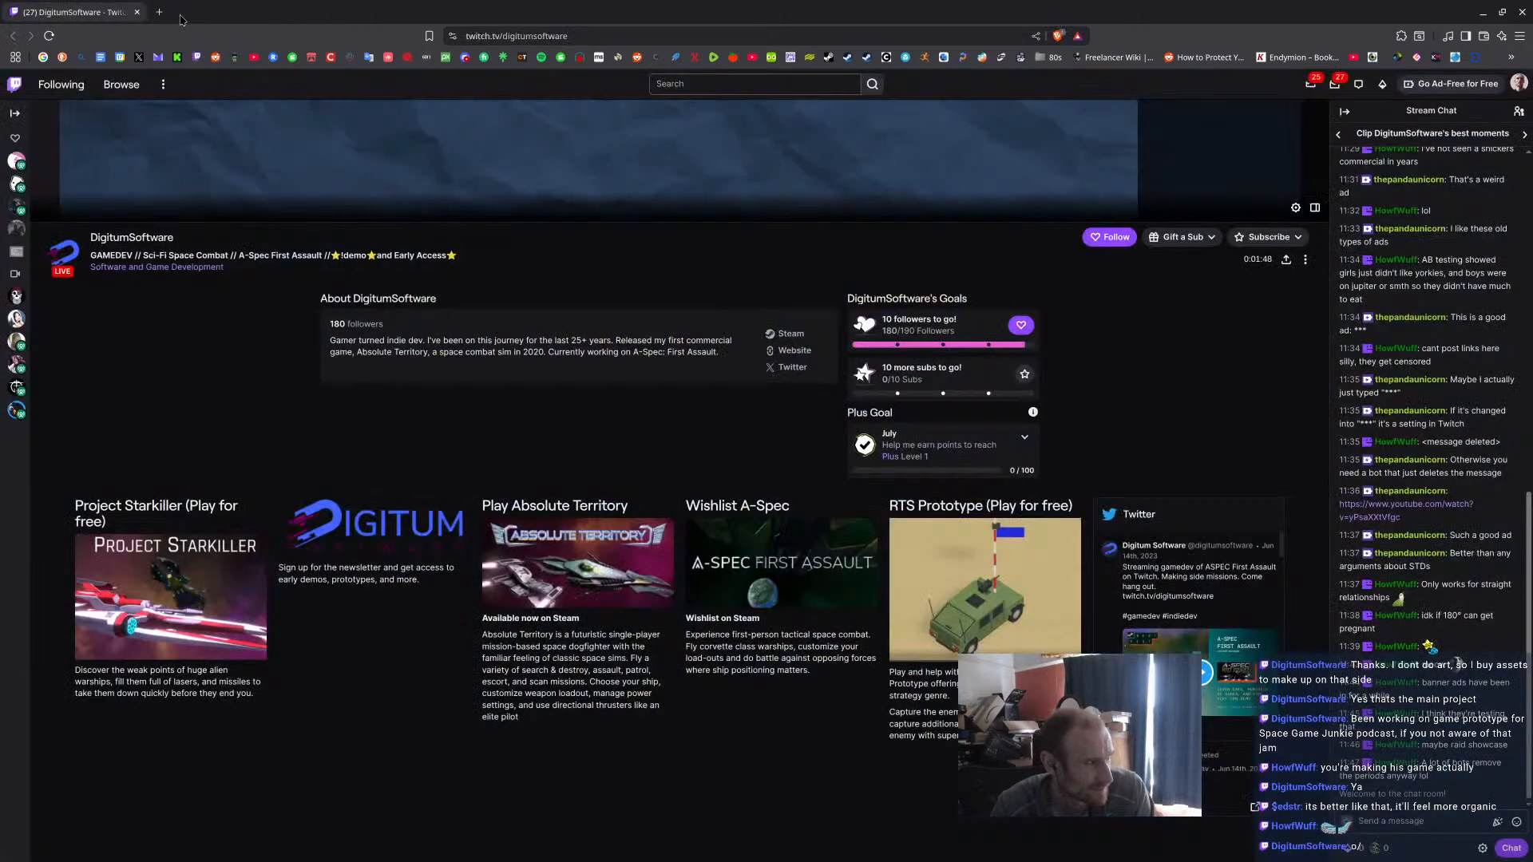
# Follow the DigitumSoftware channel on Twitch and close its page.
pyautogui.click(1122, 240)
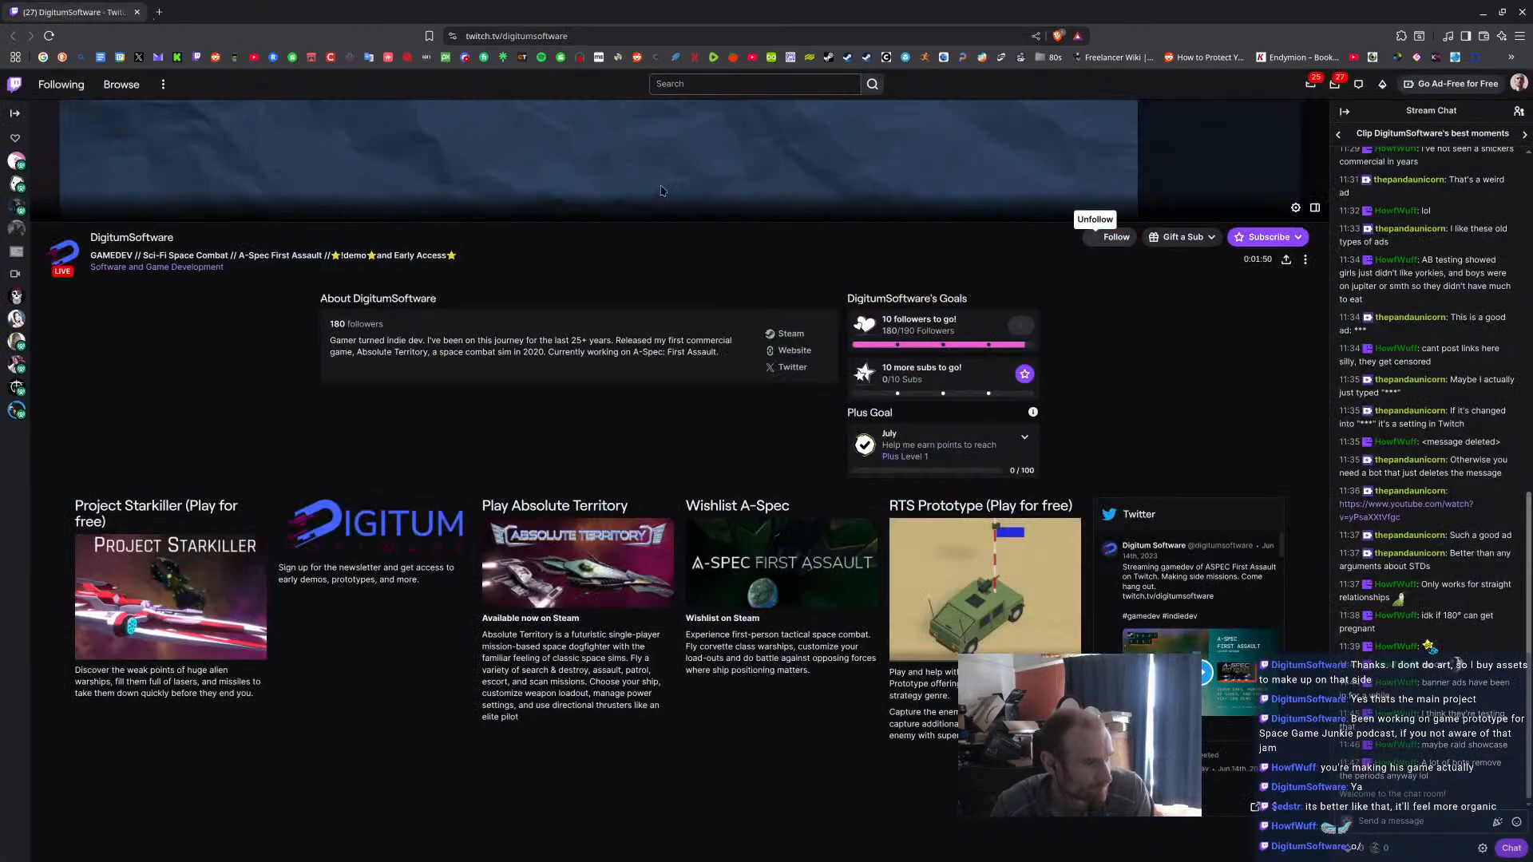
pyautogui.click(137, 13)
pyautogui.moveTo(728, 432); pyautogui.dragTo(670, 431, button='middle')
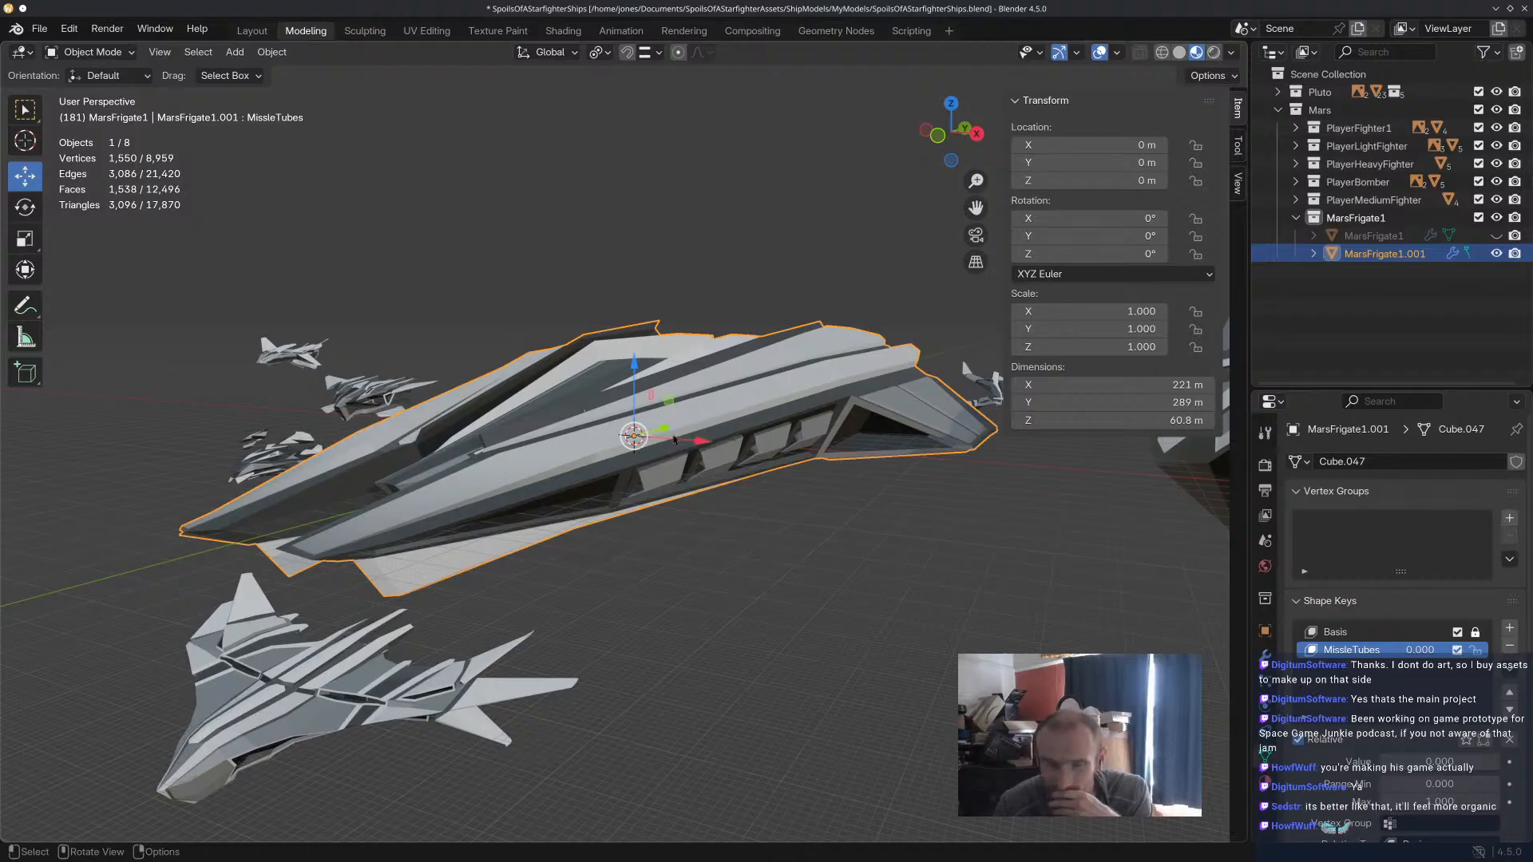
pyautogui.click(851, 561)
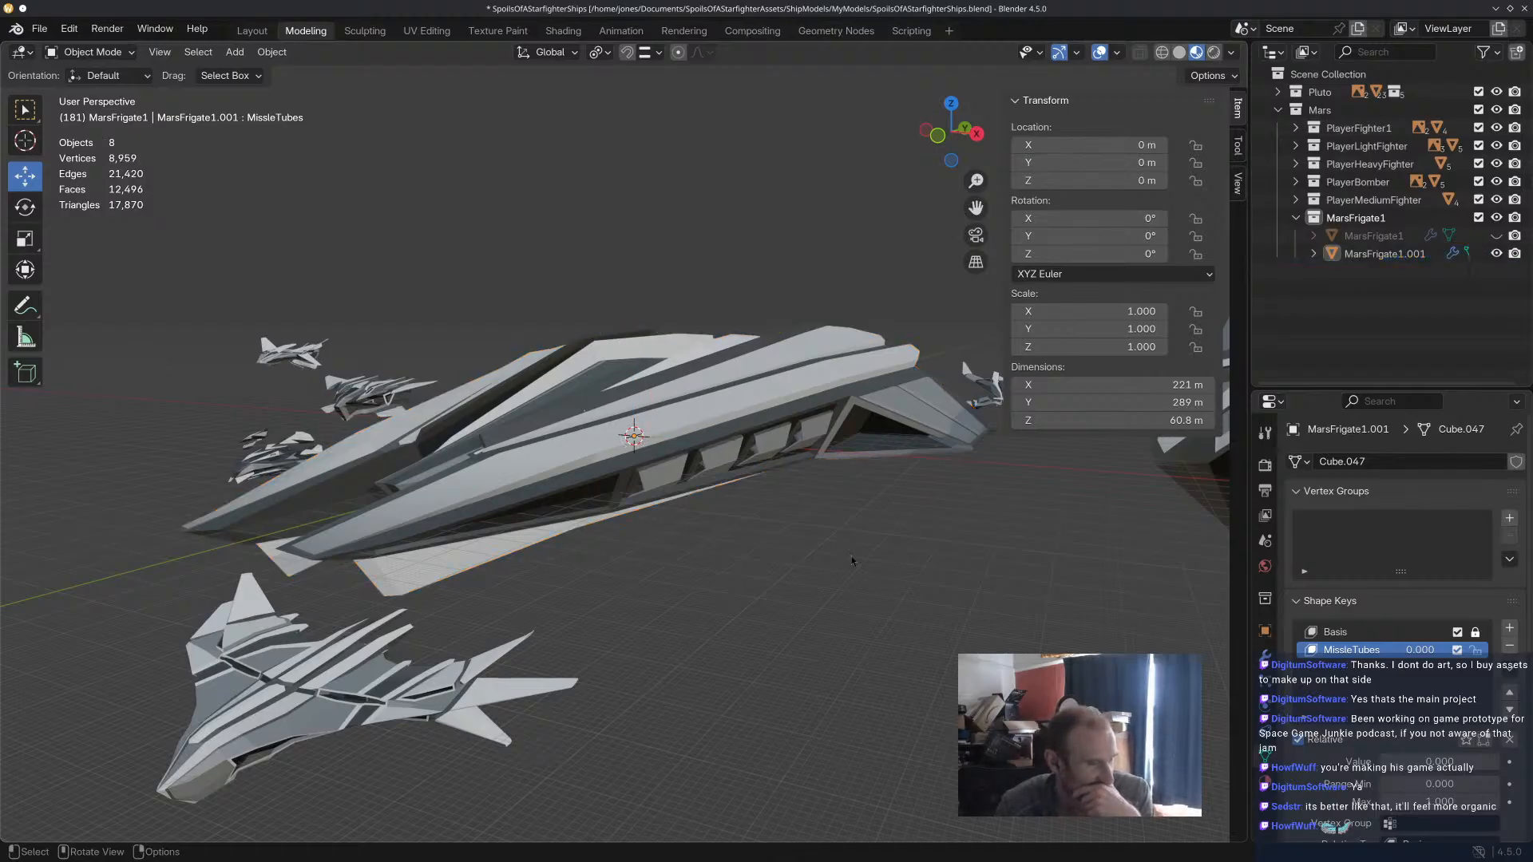
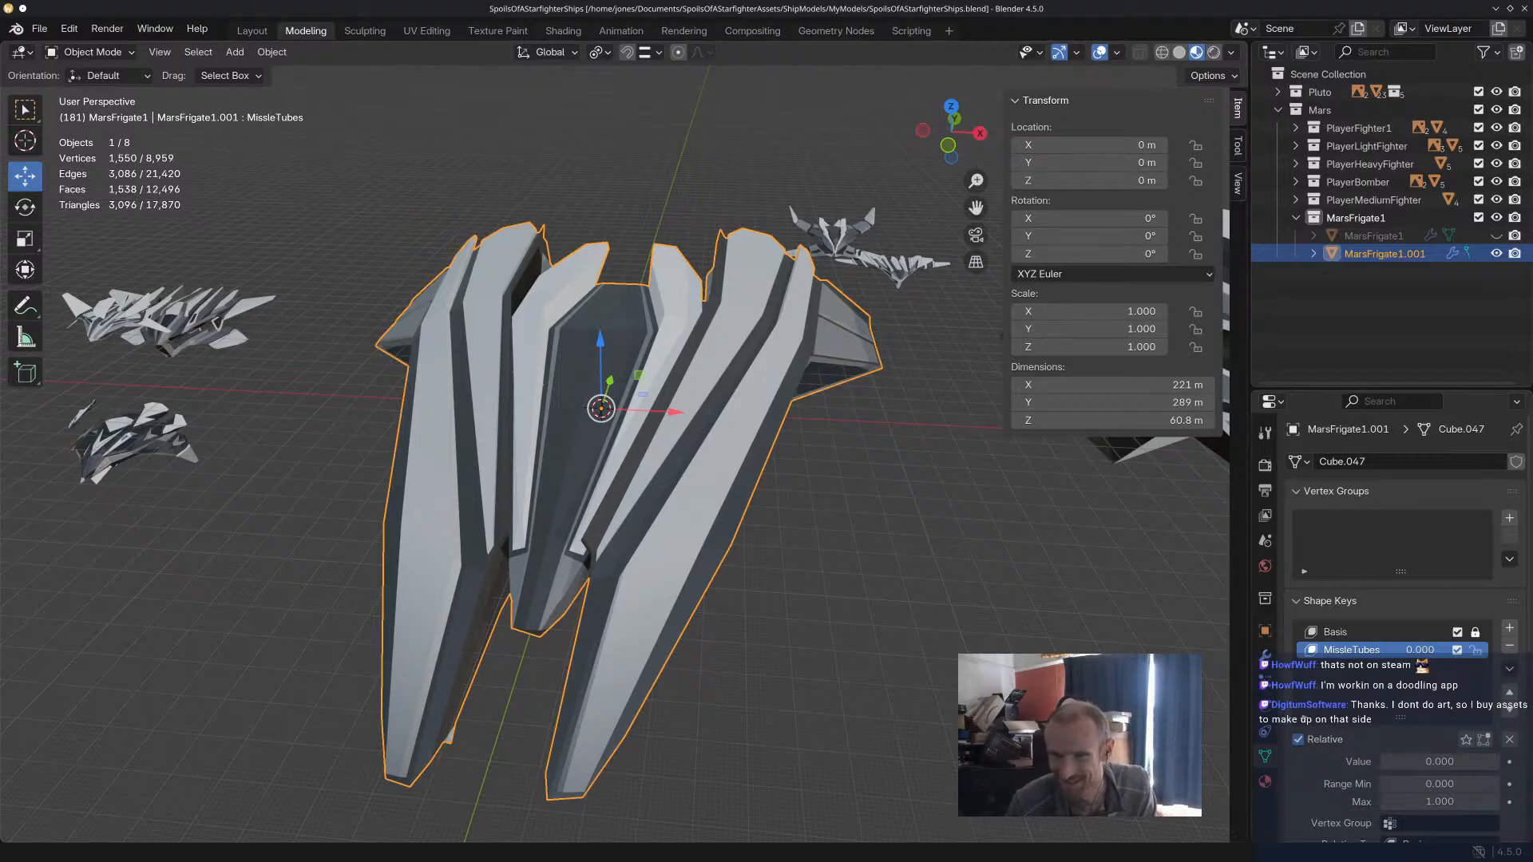
# Switch to Godot, place MarsFrigate1.glb from the spaceships frigate folder in the test_system_3 scene and examine the ship.
pyautogui.hotkey('alt', 'Tab')
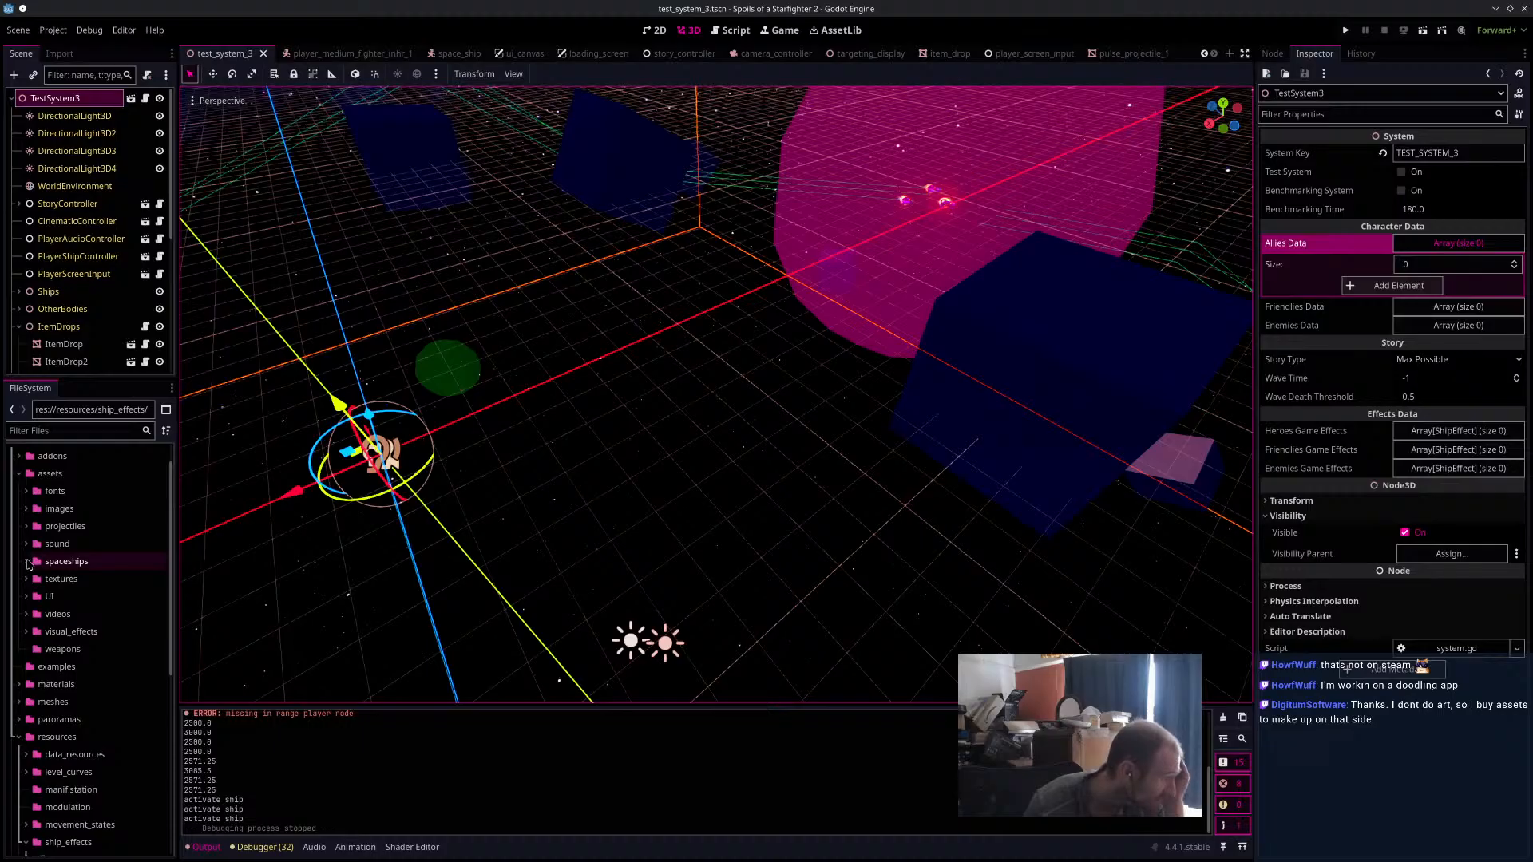
pyautogui.click(27, 562)
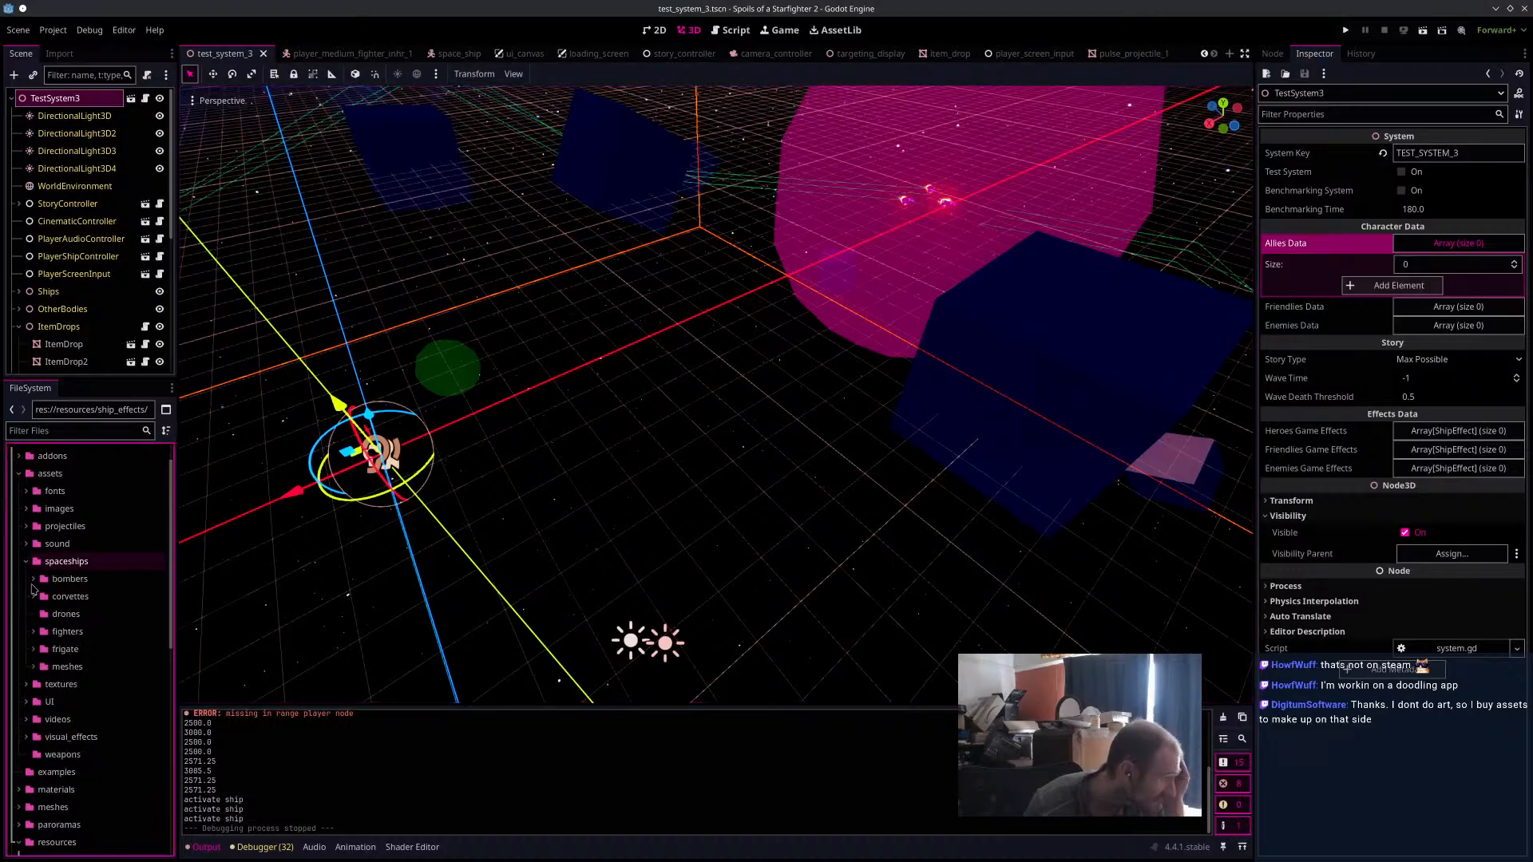
pyautogui.doubleClick(62, 650)
pyautogui.moveTo(1532, 431); pyautogui.dragTo(741, 395)
pyautogui.scroll(-10, 740, 396)
pyautogui.moveTo(703, 495); pyautogui.dragTo(942, 323, button='middle')
pyautogui.scroll(12, 866, 291)
pyautogui.moveTo(866, 291); pyautogui.dragTo(725, 396, button='middle')
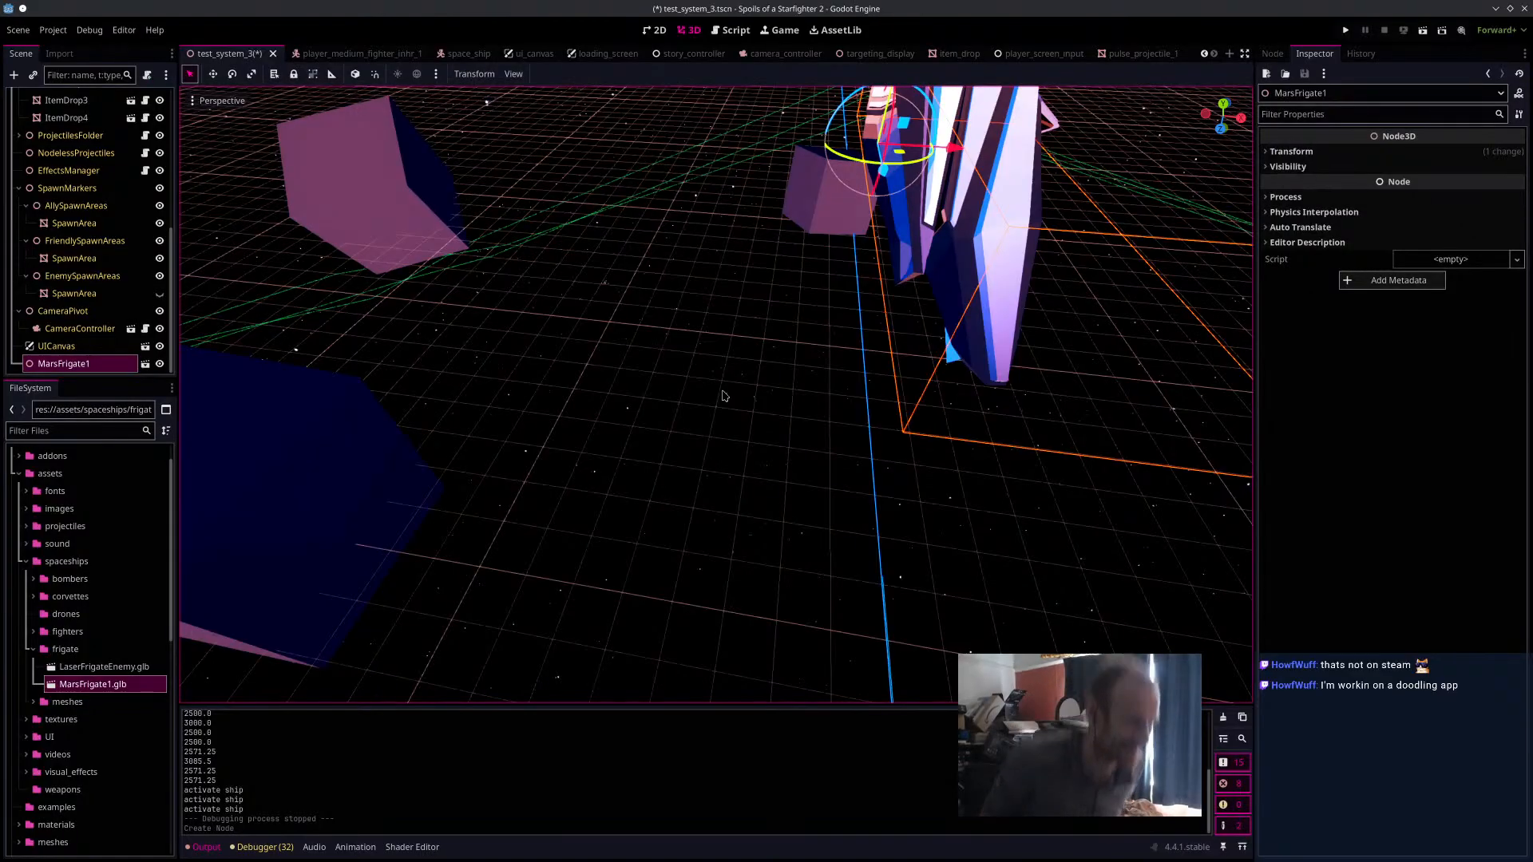
pyautogui.scroll(-14, 942, 240)
pyautogui.moveTo(990, 318); pyautogui.dragTo(797, 240, button='middle')
# Remove the MarsFrigate1 instance from the scene and delete MarsFrigate1.glb from the project's frigate folder.
pyautogui.press('Delete')
pyautogui.click(788, 460)
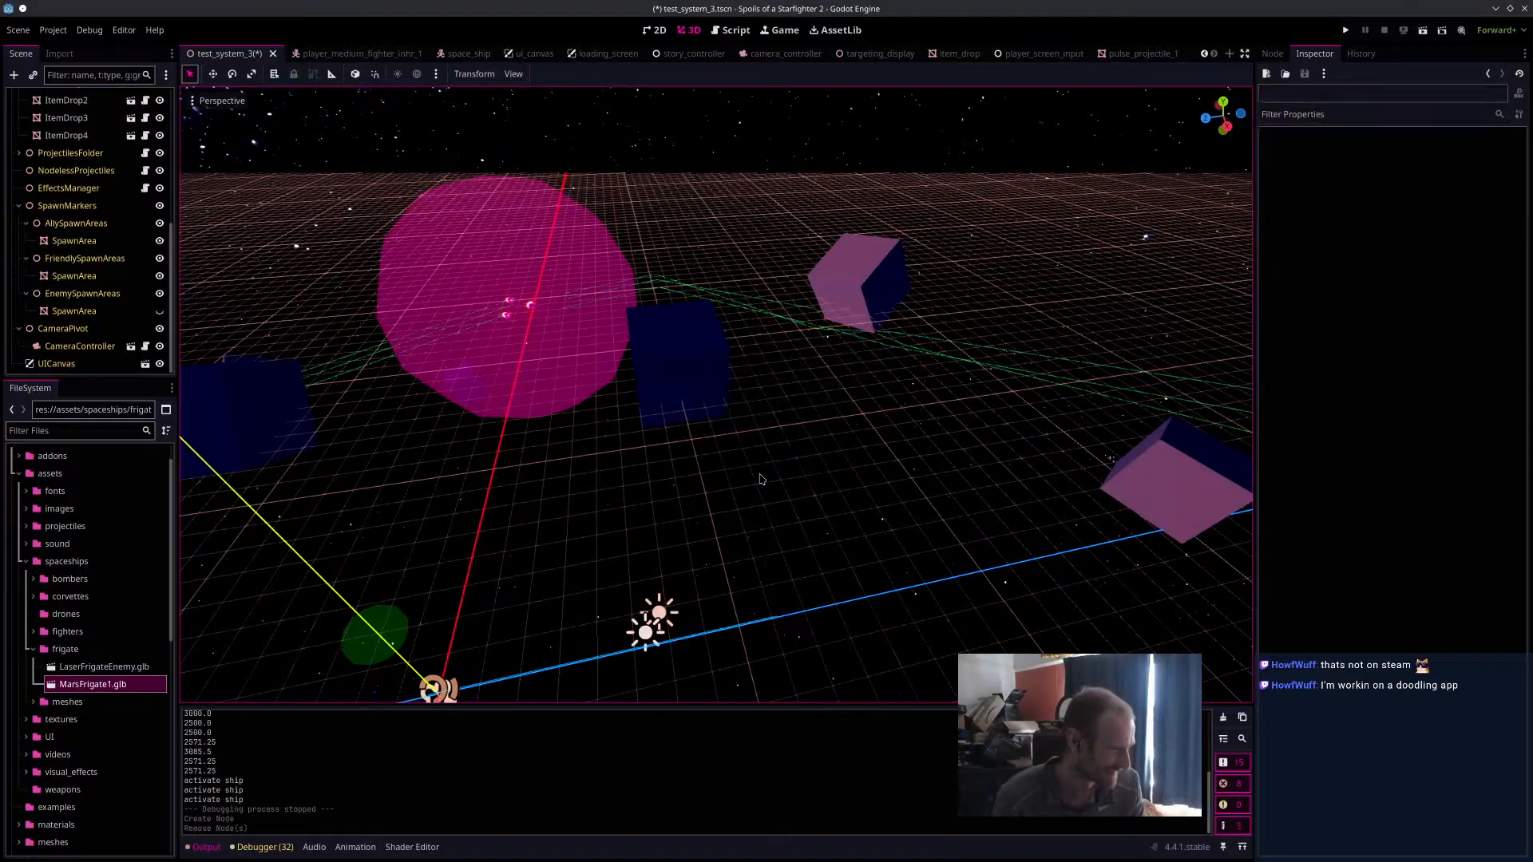
pyautogui.rightClick(137, 688)
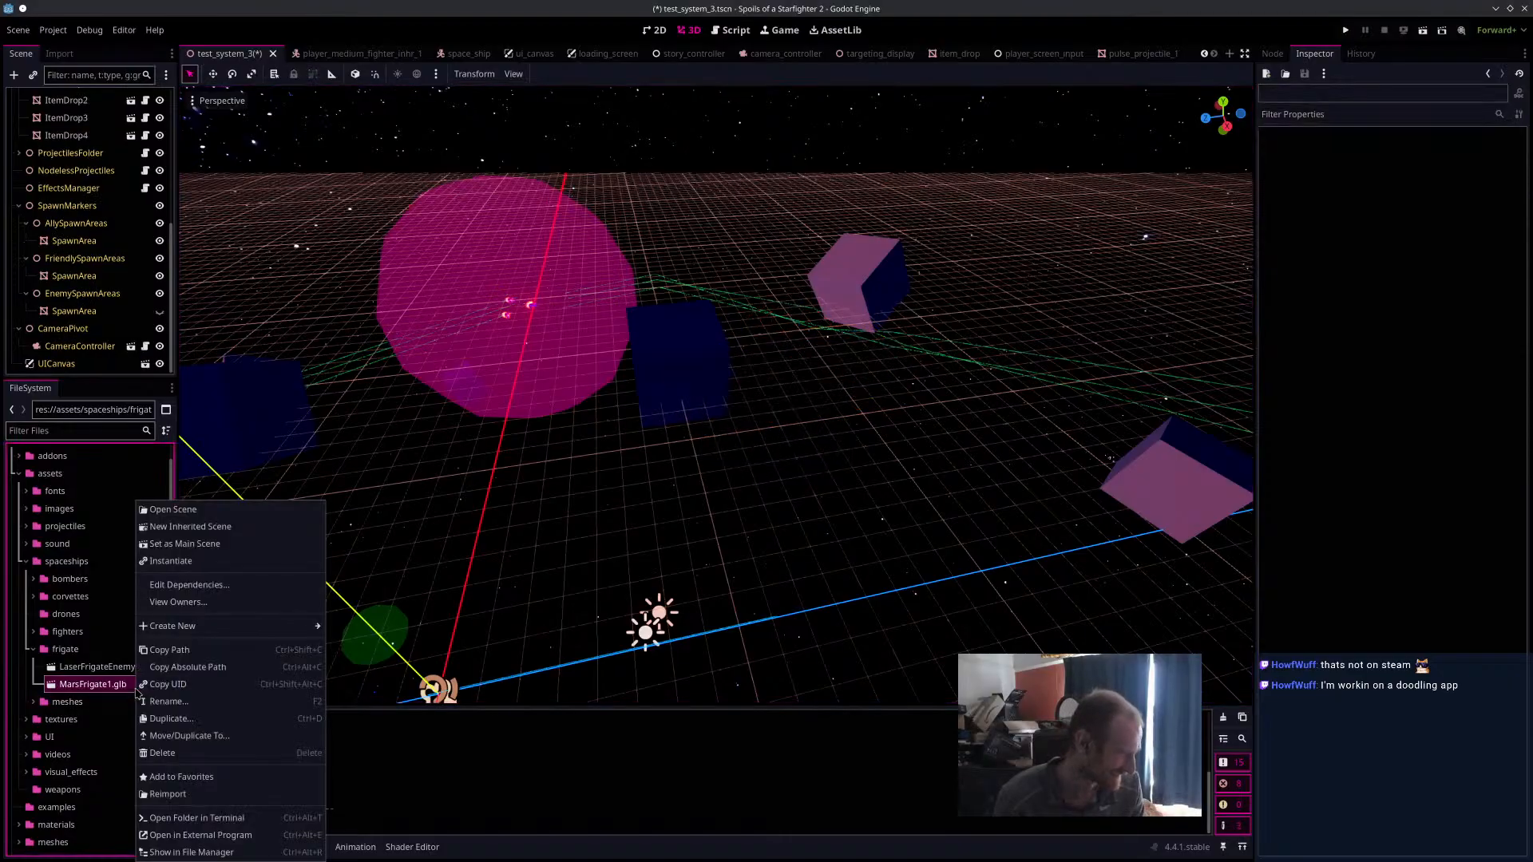
pyautogui.click(162, 753)
pyautogui.click(872, 498)
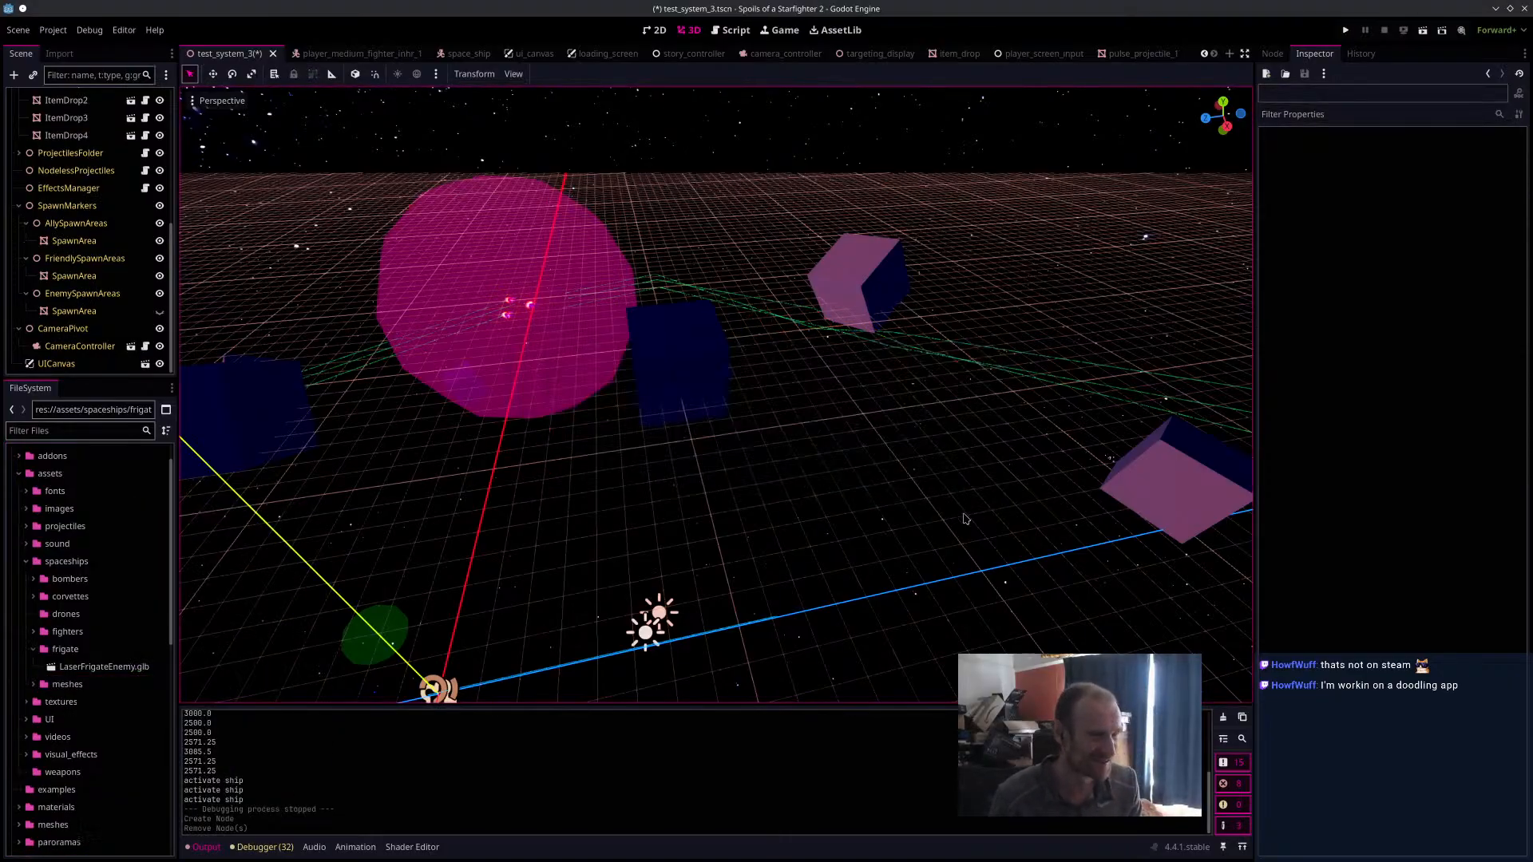
# Switch to Blender and try to apply the Mirror modifier on MarsFrigate1.001.
pyautogui.hotkey('alt', 'Tab')
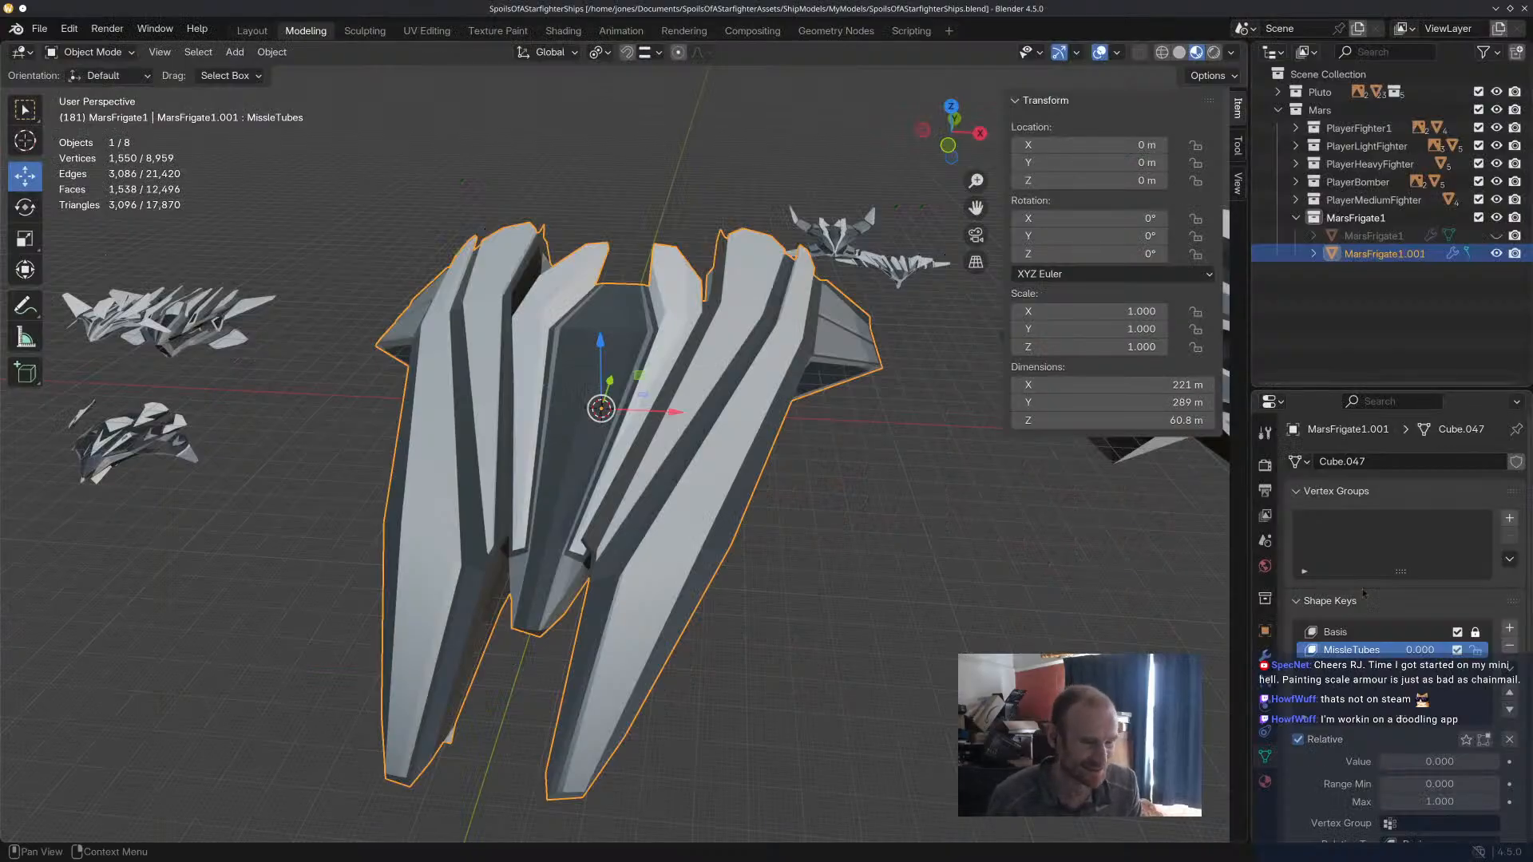
pyautogui.click(1265, 655)
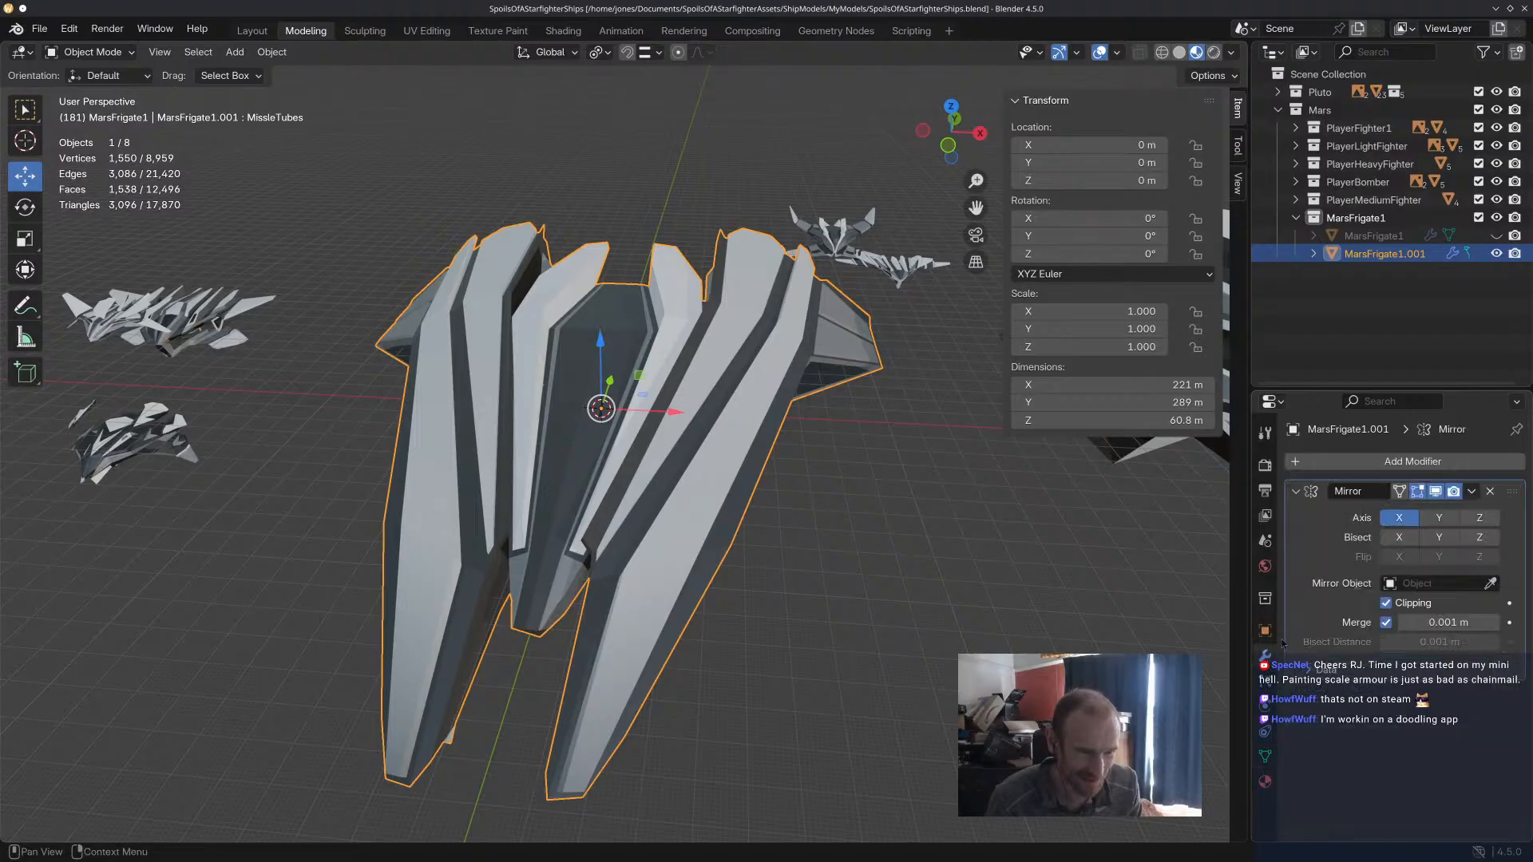
pyautogui.click(1472, 491)
pyautogui.click(1442, 516)
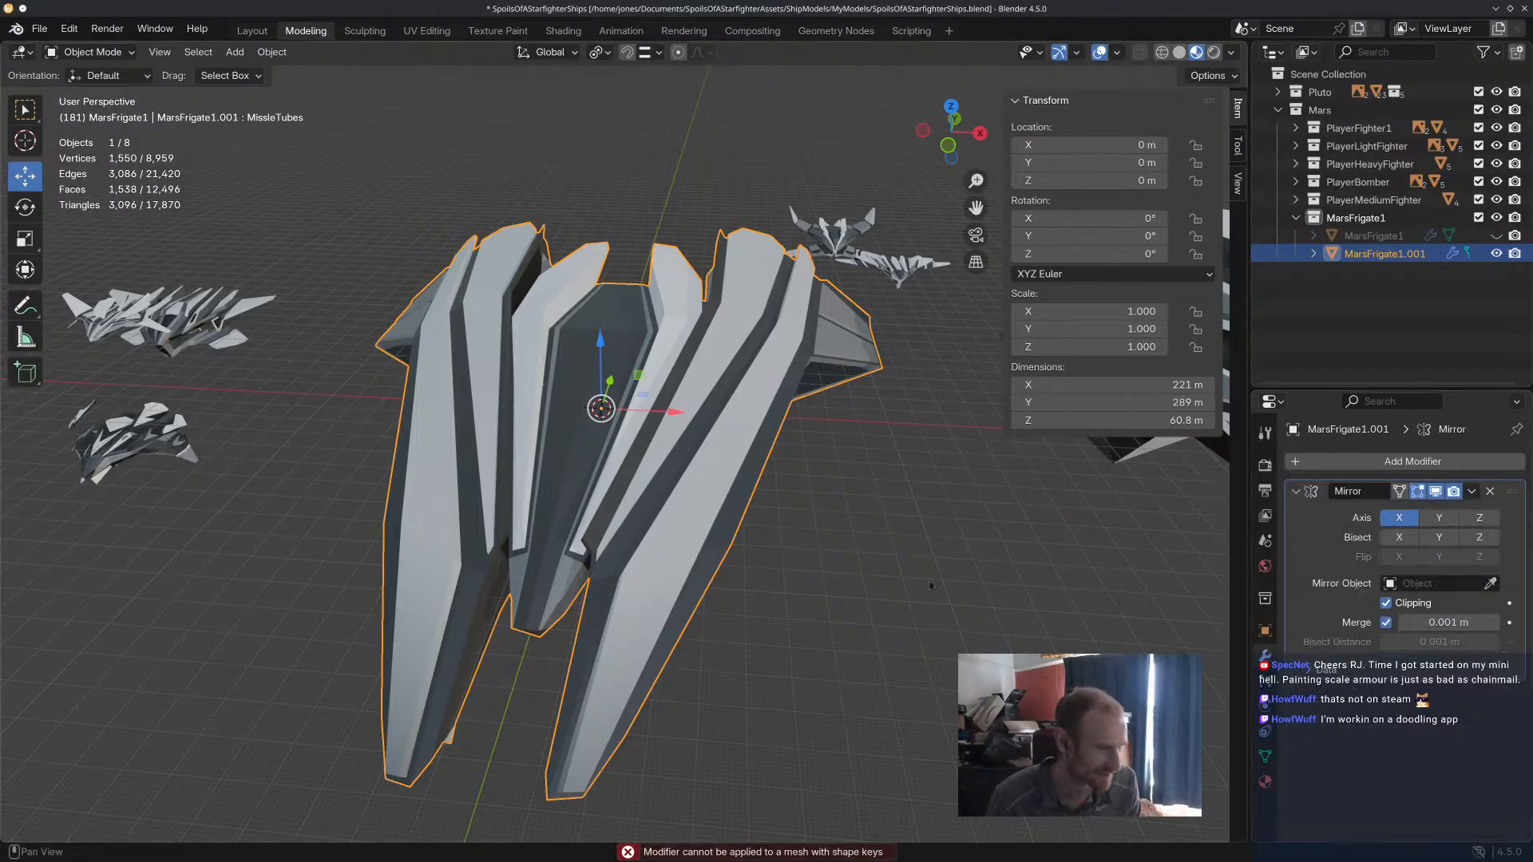
pyautogui.moveTo(930, 587); pyautogui.dragTo(941, 548, button='middle')
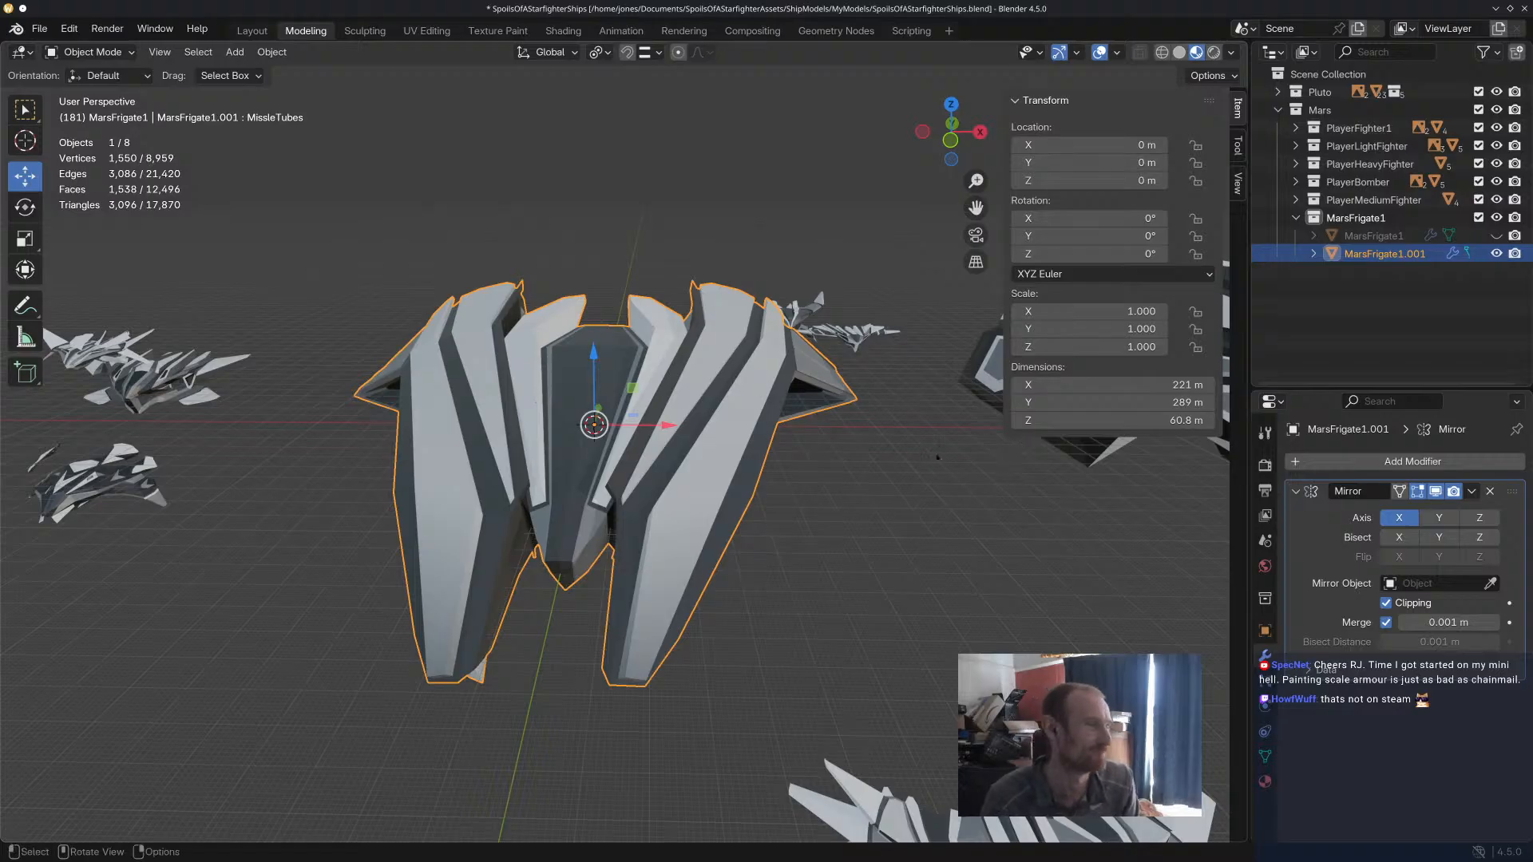
pyautogui.moveTo(932, 442); pyautogui.dragTo(793, 428, button='middle')
pyautogui.scroll(4, 811, 420)
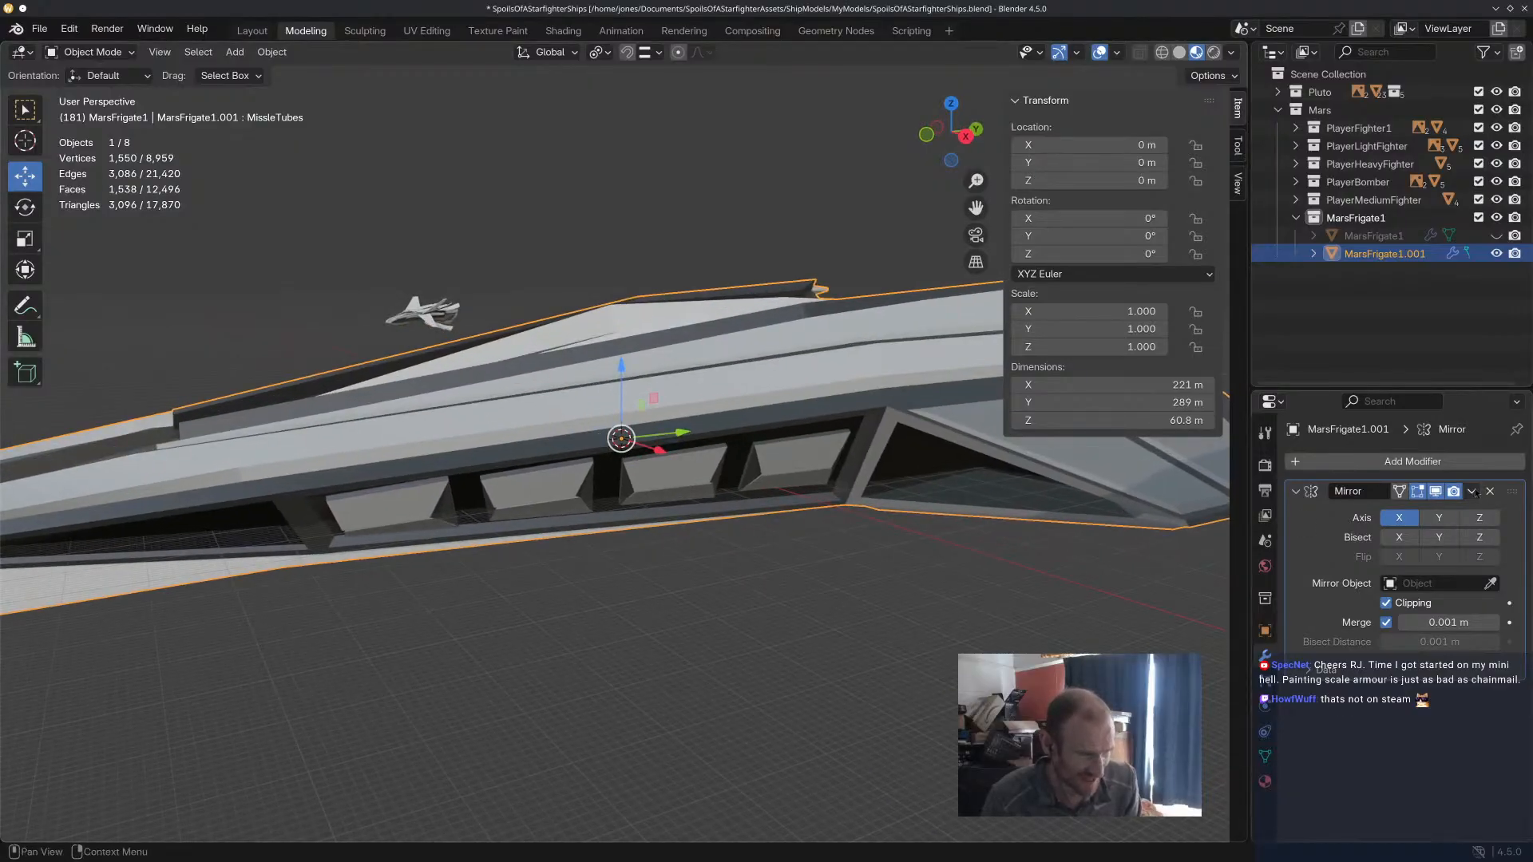
pyautogui.click(1473, 492)
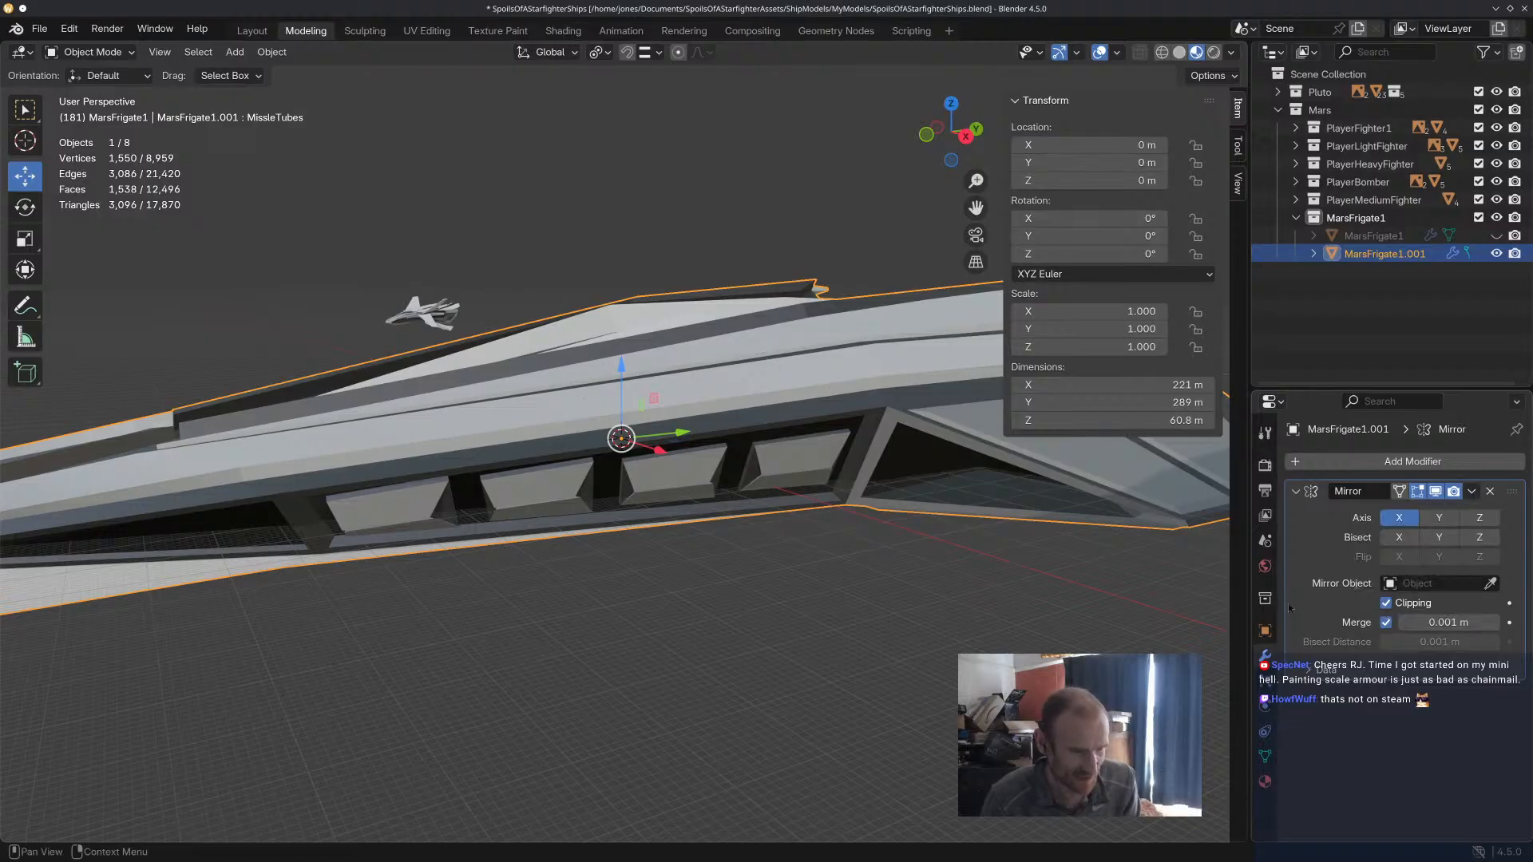
# Remove the MissleTubes and Basis shape keys from MarsFrigate1.001, unlocking Basis first, and save the file.
pyautogui.click(1265, 681)
pyautogui.click(1264, 705)
pyautogui.click(1265, 731)
pyautogui.click(1265, 756)
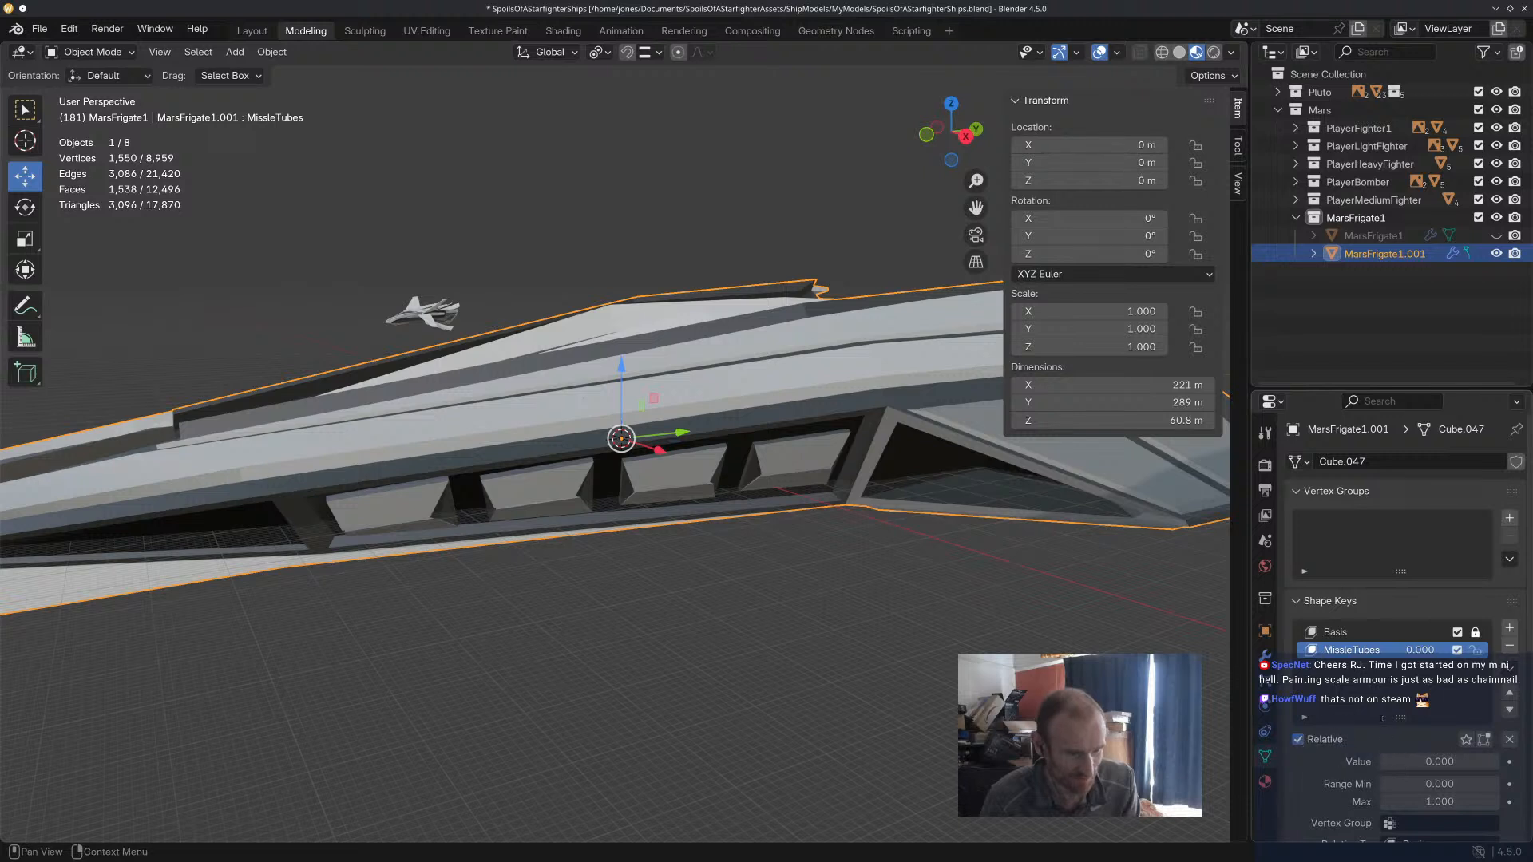
pyautogui.click(1510, 645)
pyautogui.click(1510, 645)
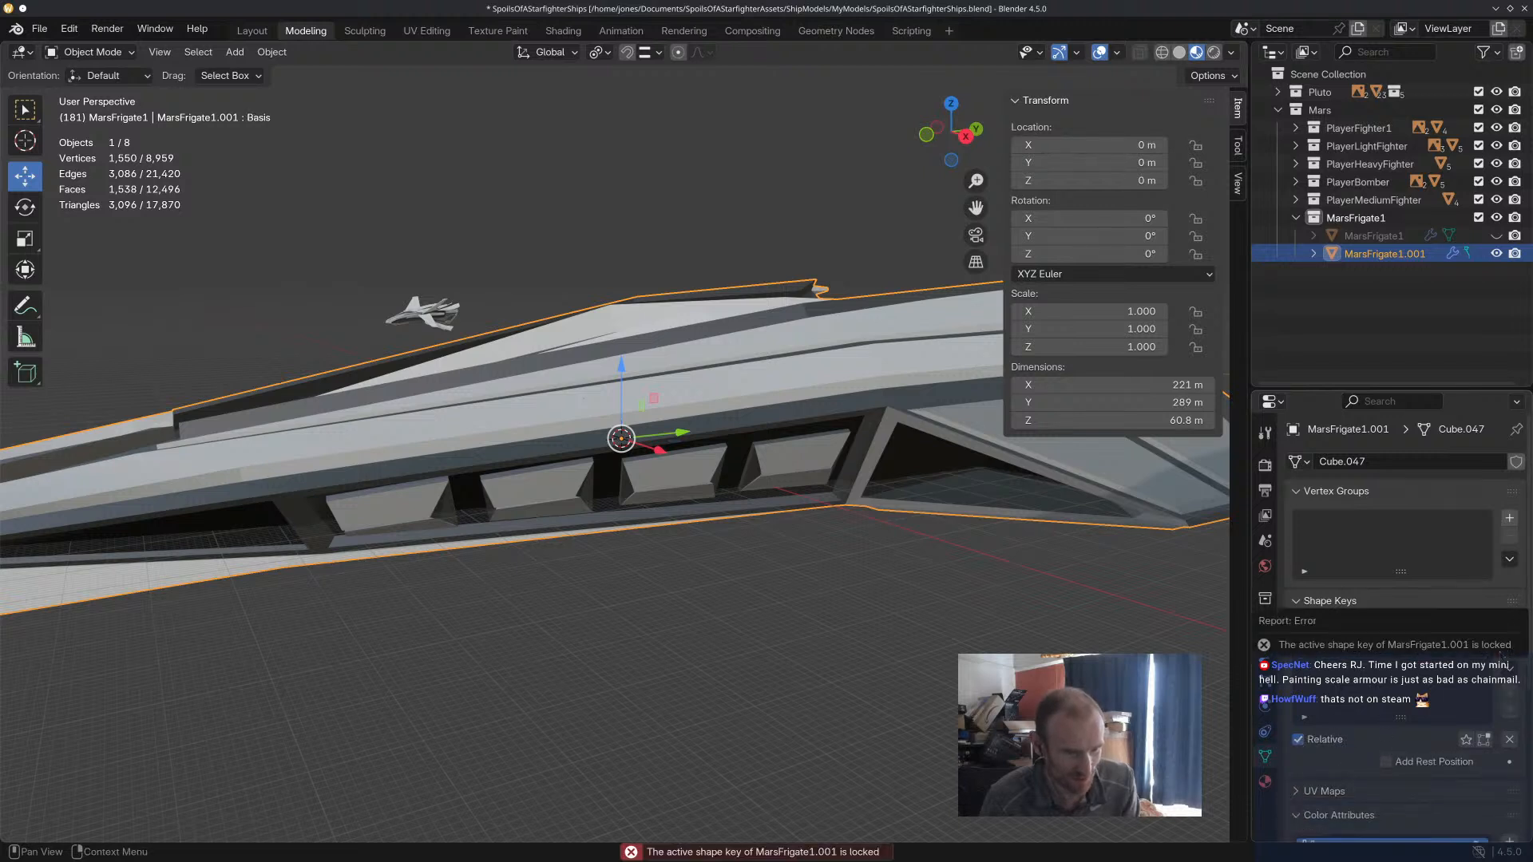
pyautogui.click(1481, 632)
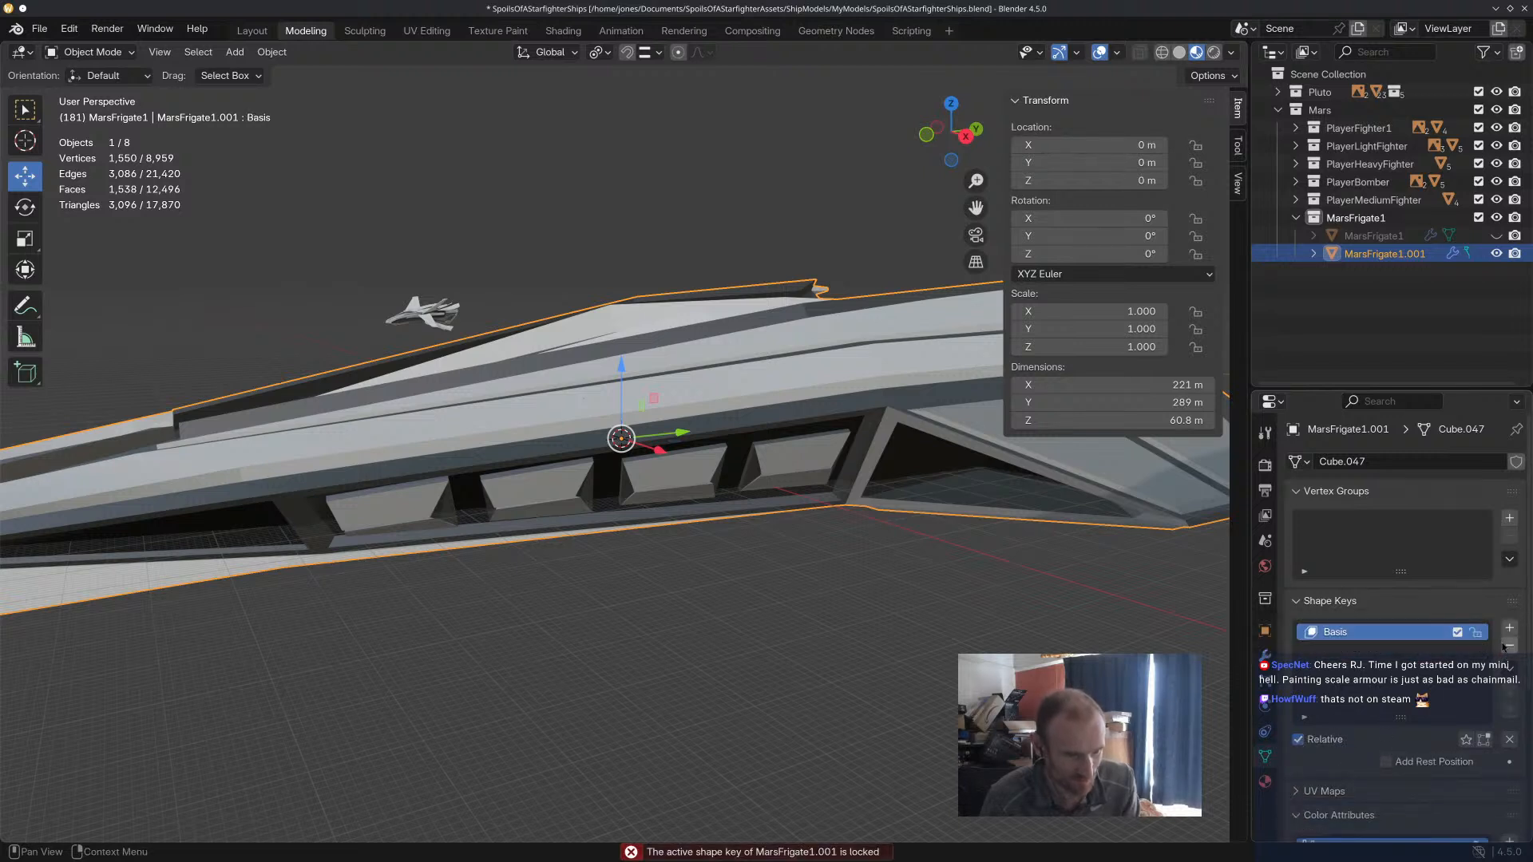
pyautogui.click(1510, 645)
pyautogui.hotkey('ctrl', 's')
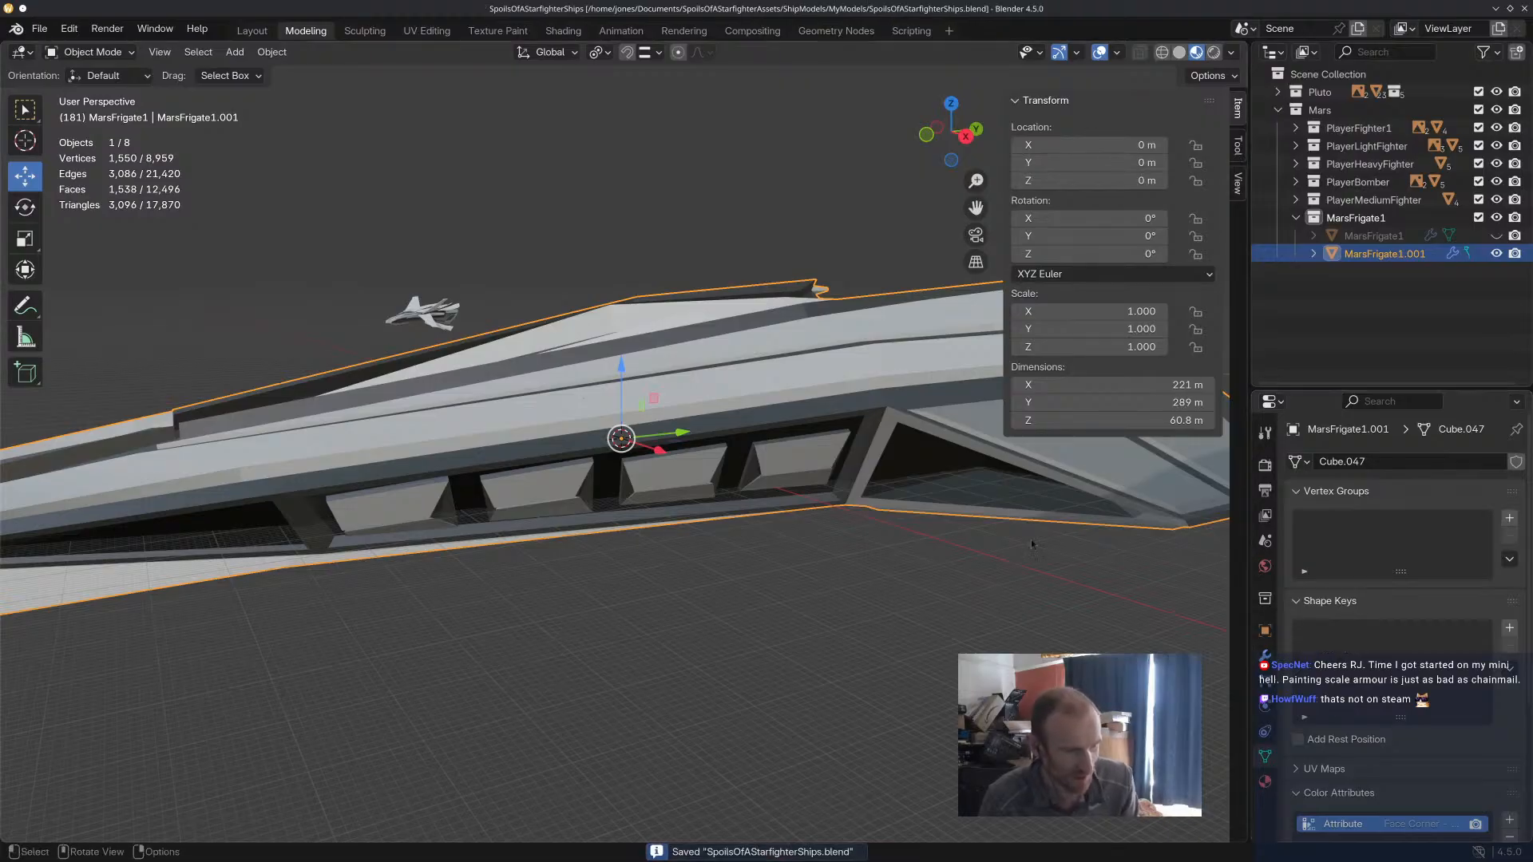
# Apply the Mirror modifier on MarsFrigate1.001.
pyautogui.click(912, 389)
pyautogui.click(1265, 656)
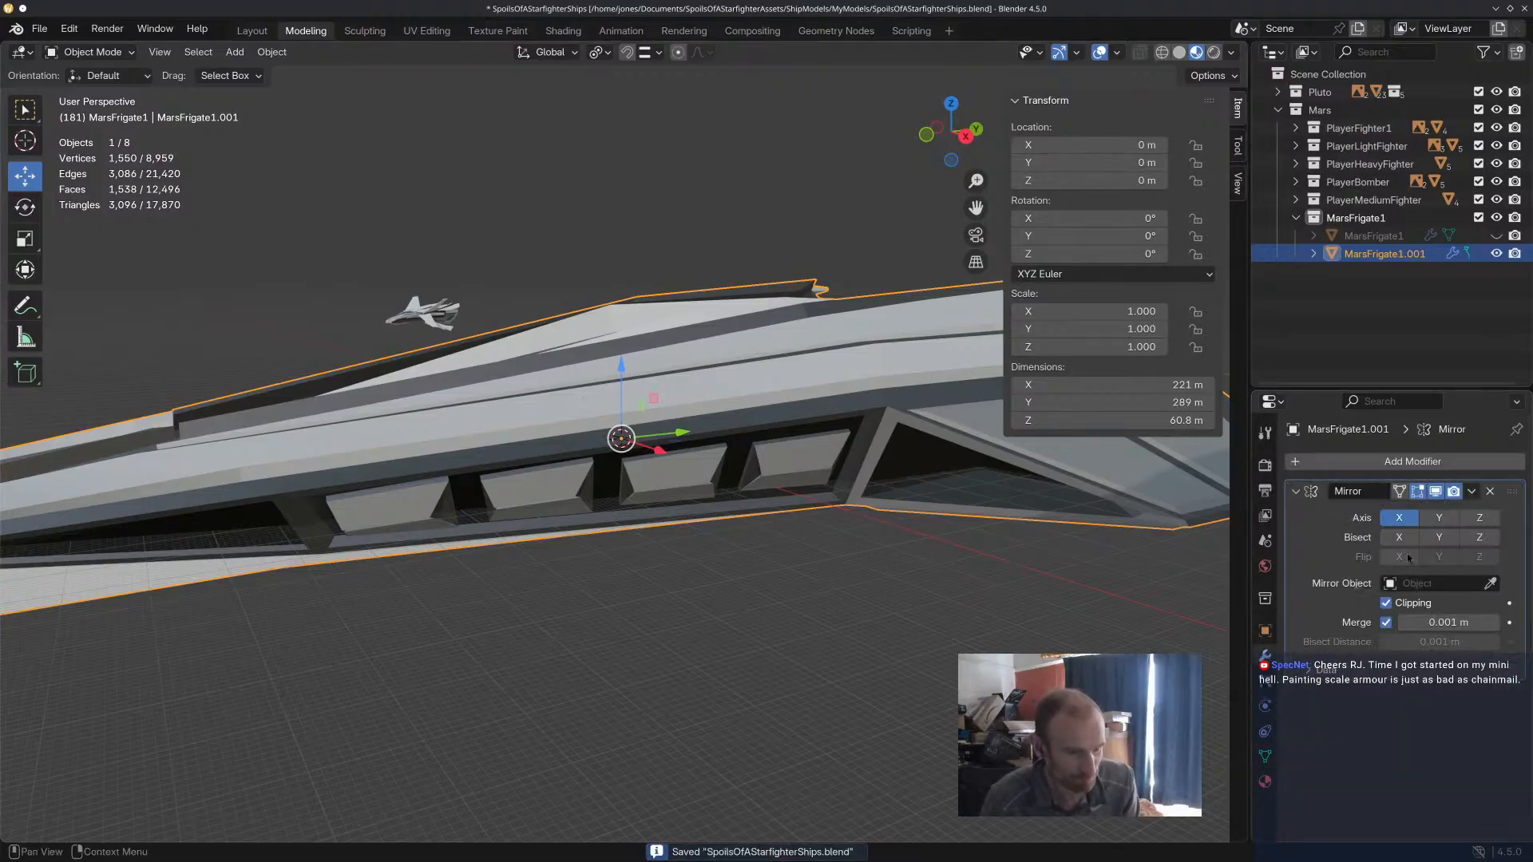
pyautogui.click(1472, 491)
pyautogui.click(1471, 512)
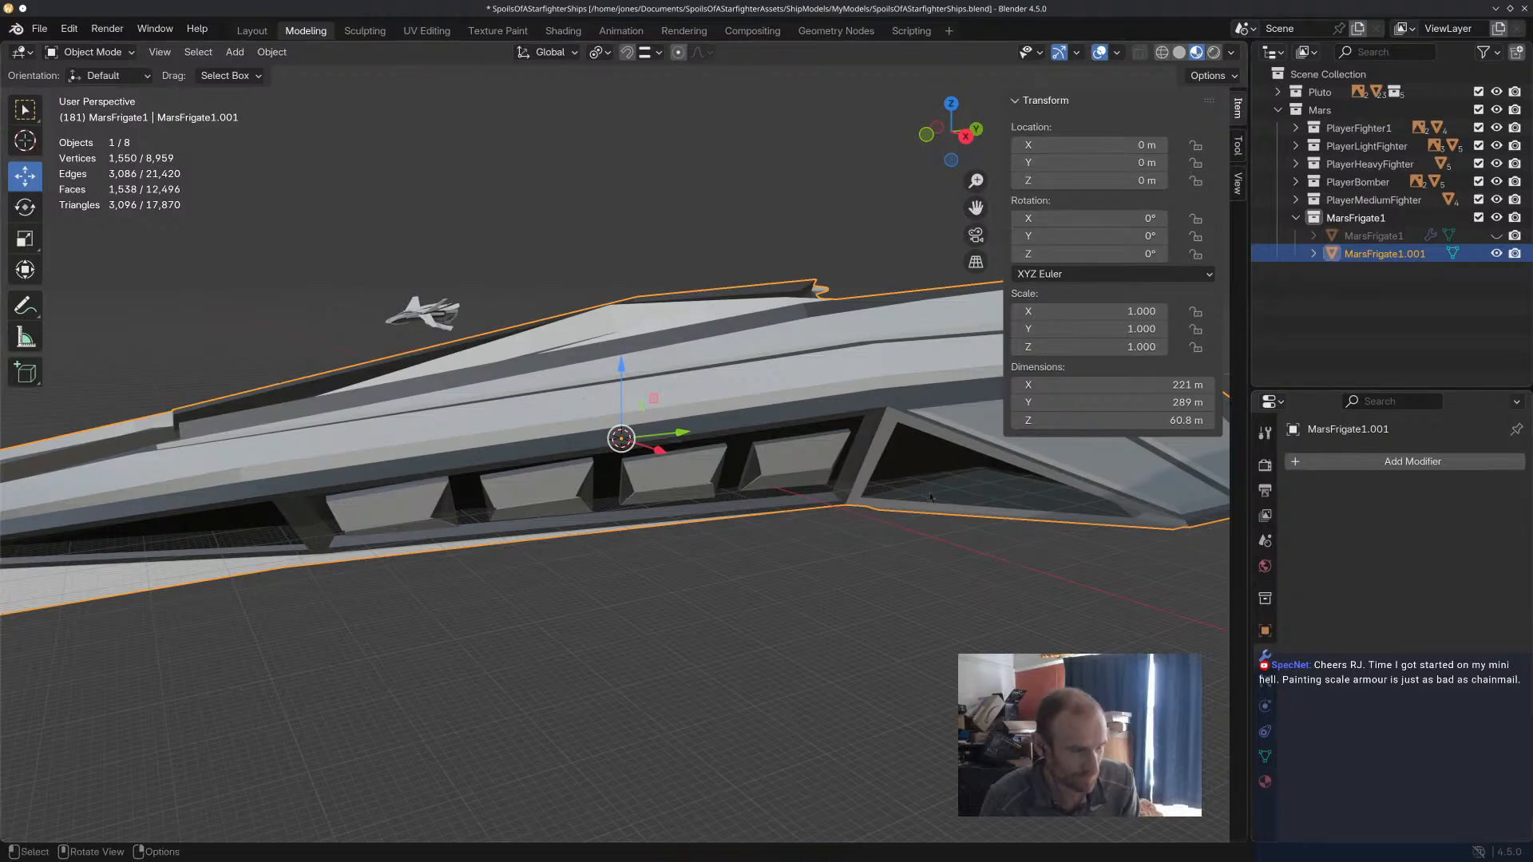
# Add a locked Basis shape key and a second shape key named MissileTubes to MarsFrigate1.001.
pyautogui.click(1266, 756)
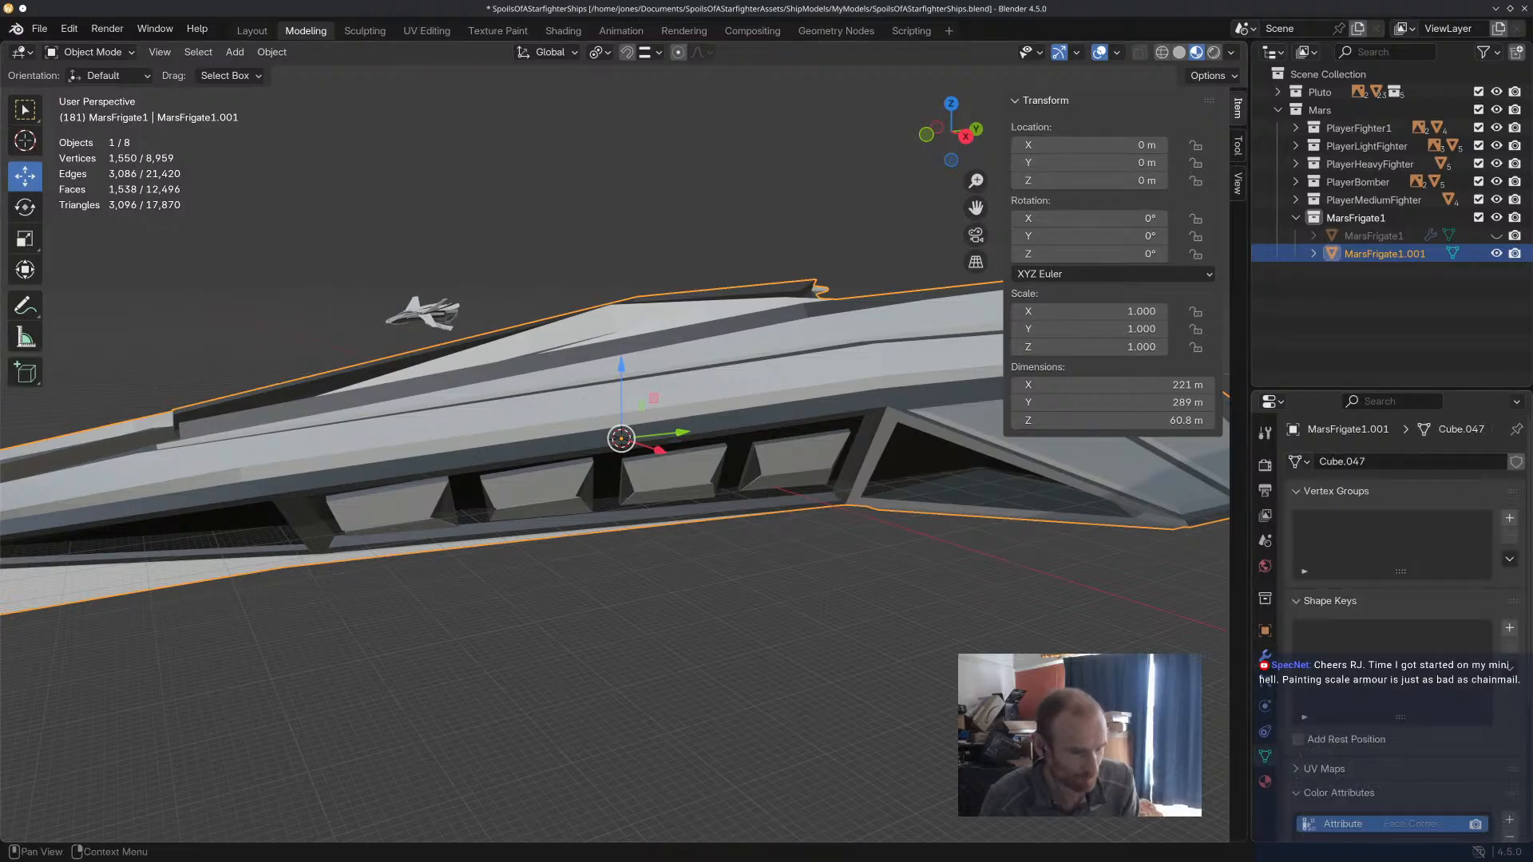
pyautogui.click(1508, 627)
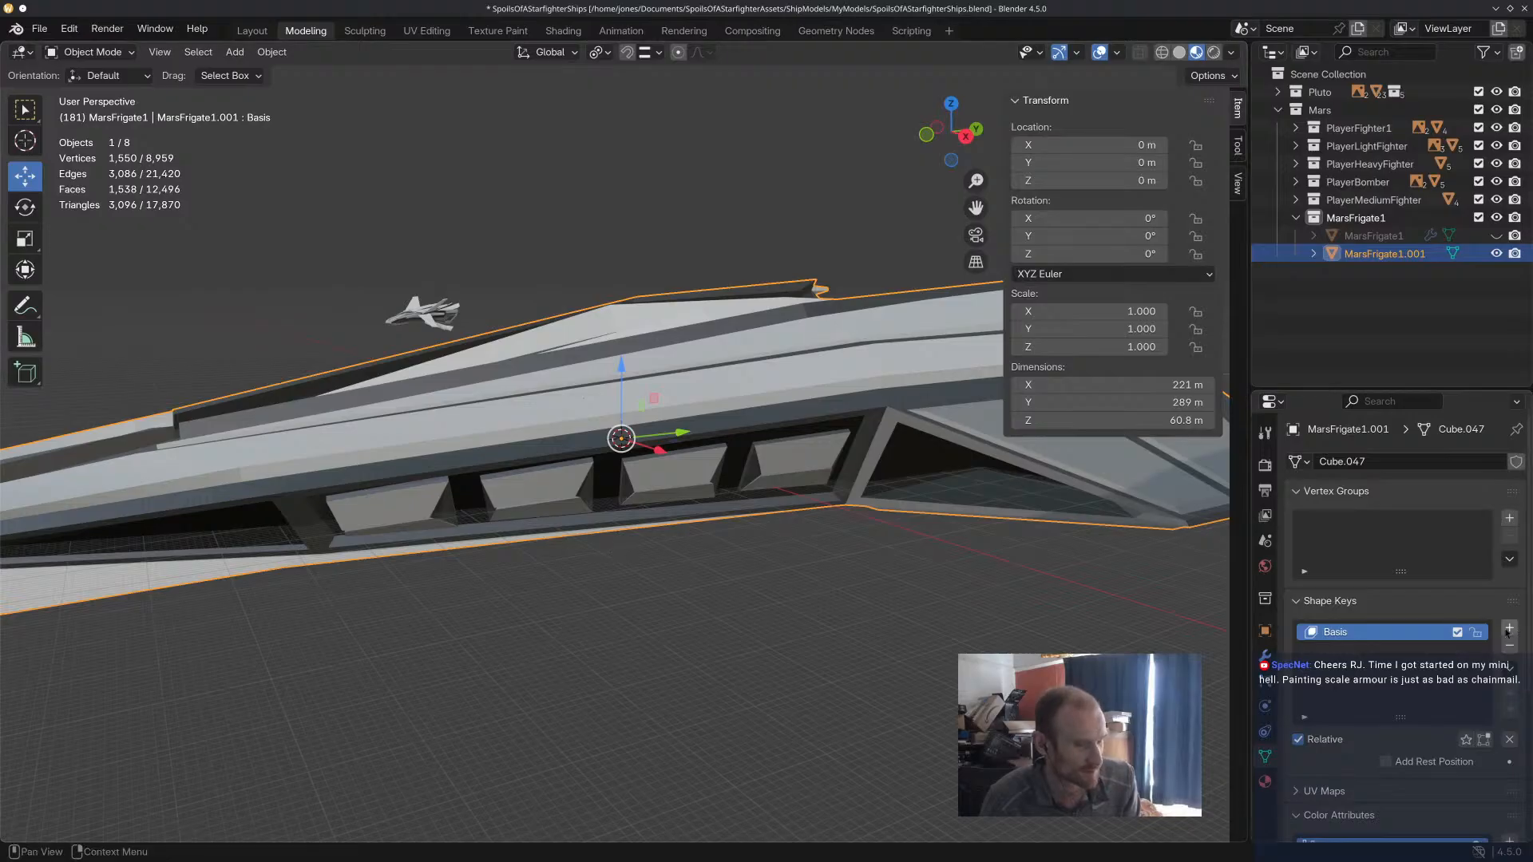
pyautogui.click(1476, 632)
pyautogui.click(1508, 628)
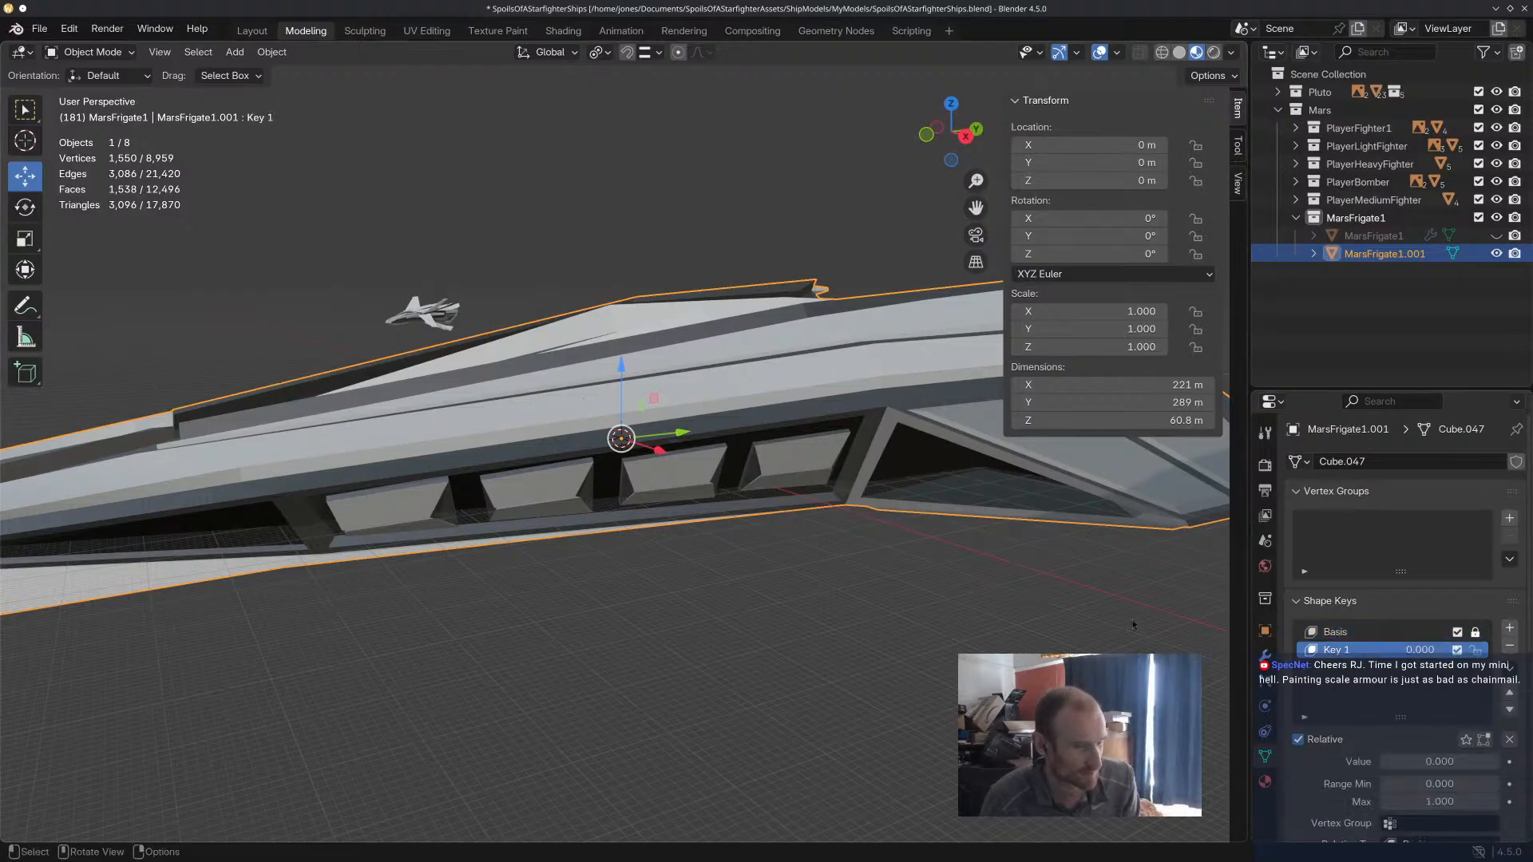
pyautogui.doubleClick(1375, 651)
pyautogui.write('M')
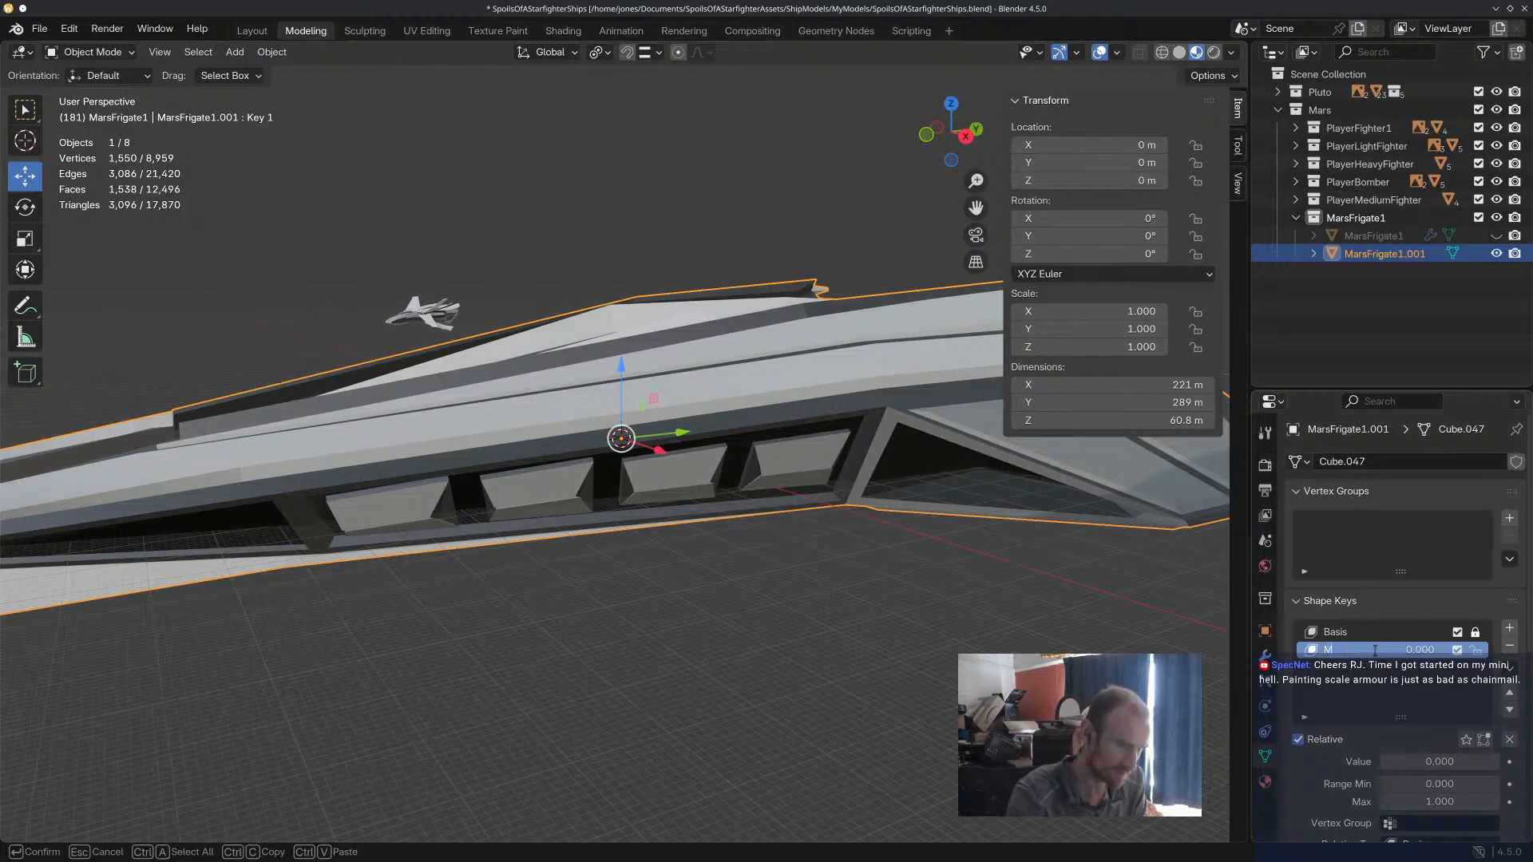
pyautogui.write('issileTub')
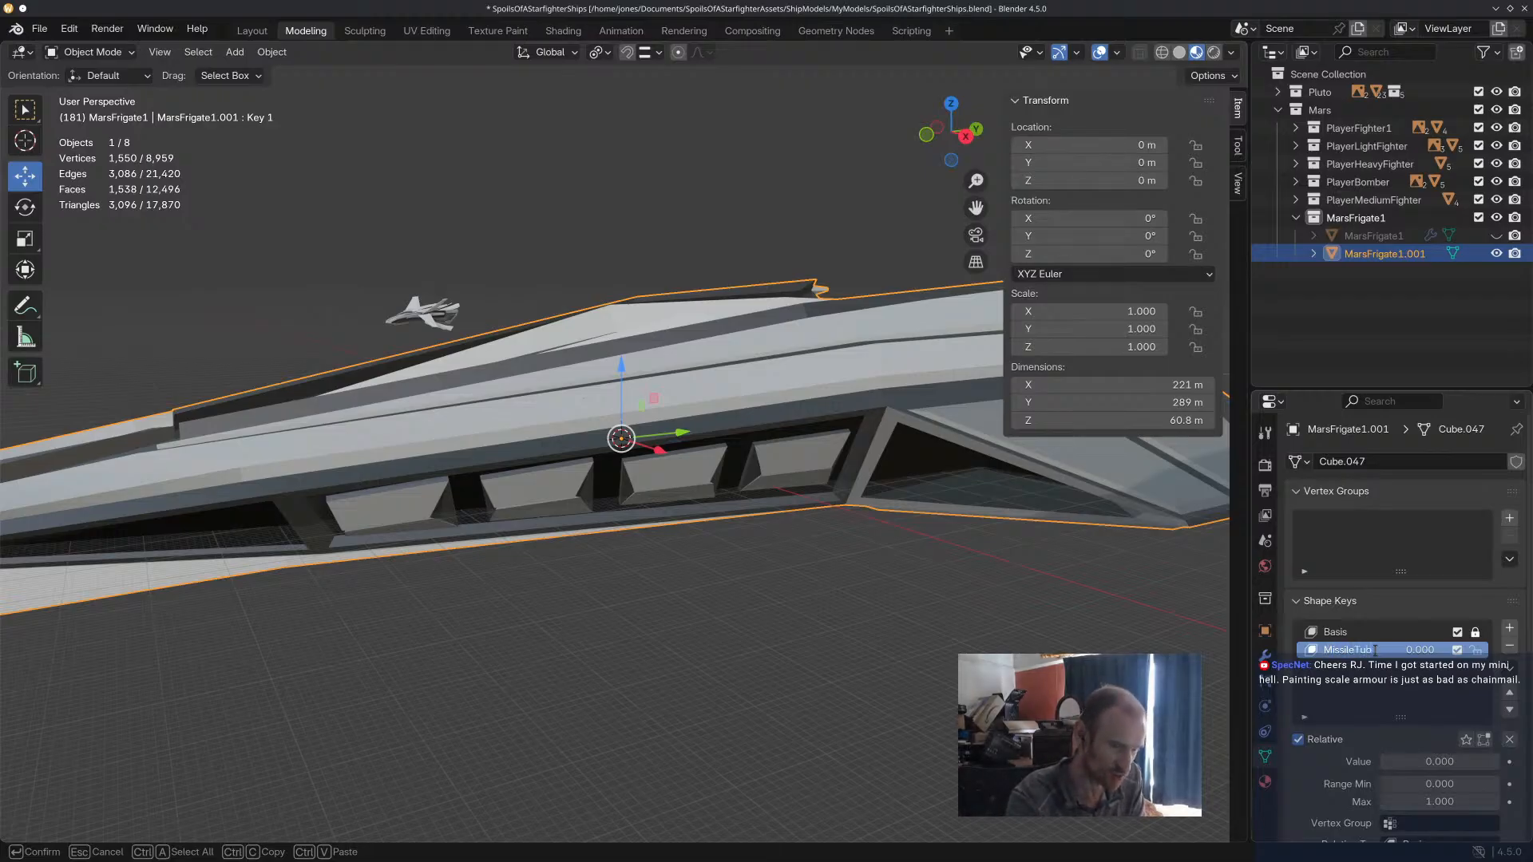
pyautogui.write('es')
pyautogui.press('Return')
# Enter Edit Mode on MarsFrigate1.001 and select the two narrow edge faces where the first missile tube's doors meet.
pyautogui.scroll(1, 539, 516)
pyautogui.keyDown('shift'); pyautogui.moveTo(539, 516); pyautogui.dragTo(673, 400, button='middle'); pyautogui.keyUp('shift')
pyautogui.scroll(3, 673, 400)
pyautogui.moveTo(551, 384); pyautogui.dragTo(556, 299, button='middle')
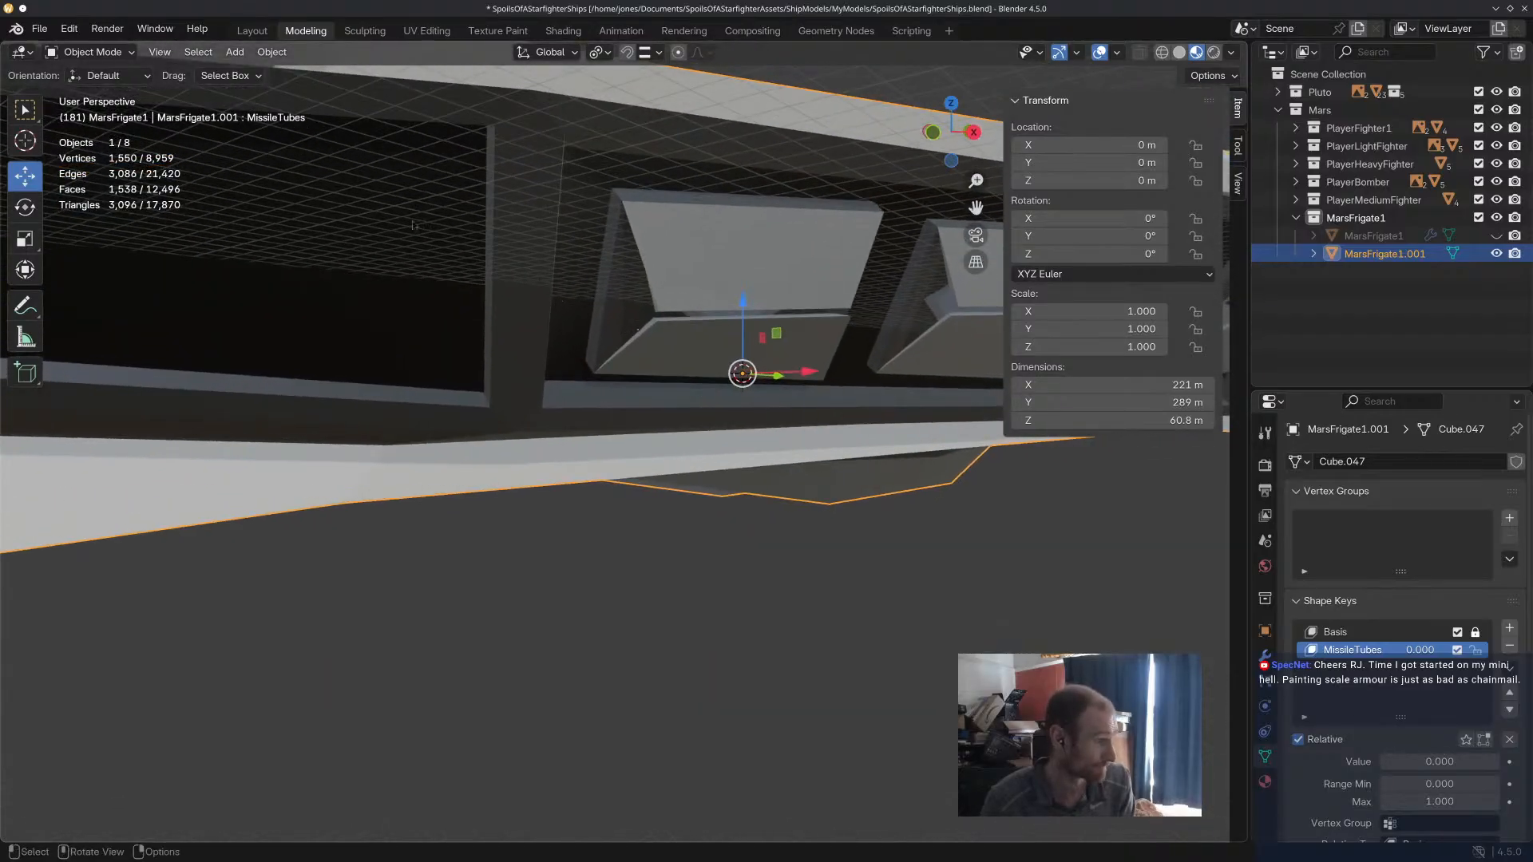
pyautogui.click(88, 52)
pyautogui.click(89, 87)
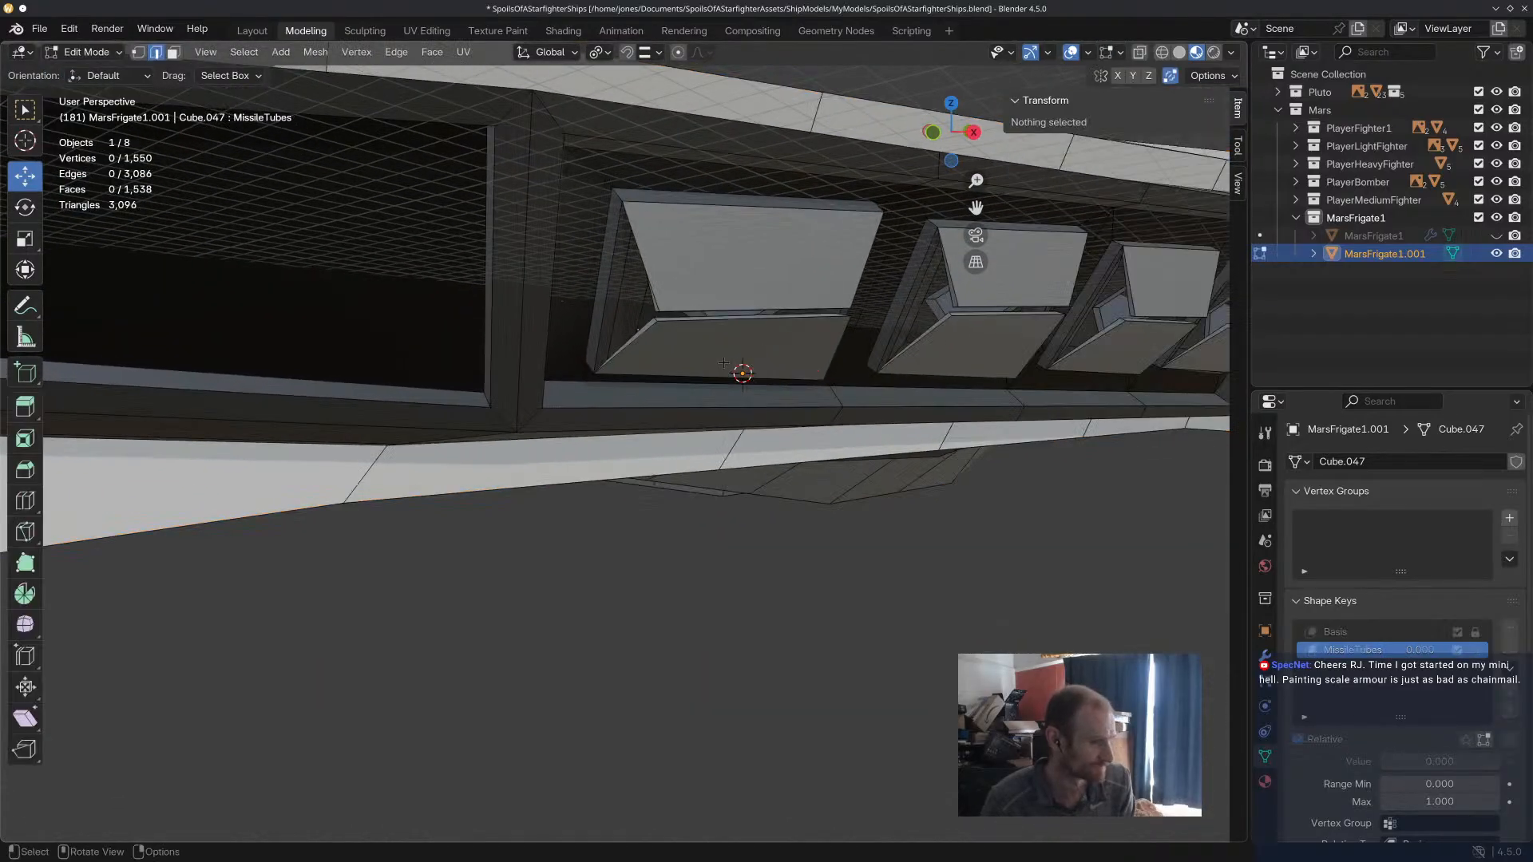
pyautogui.click(728, 319)
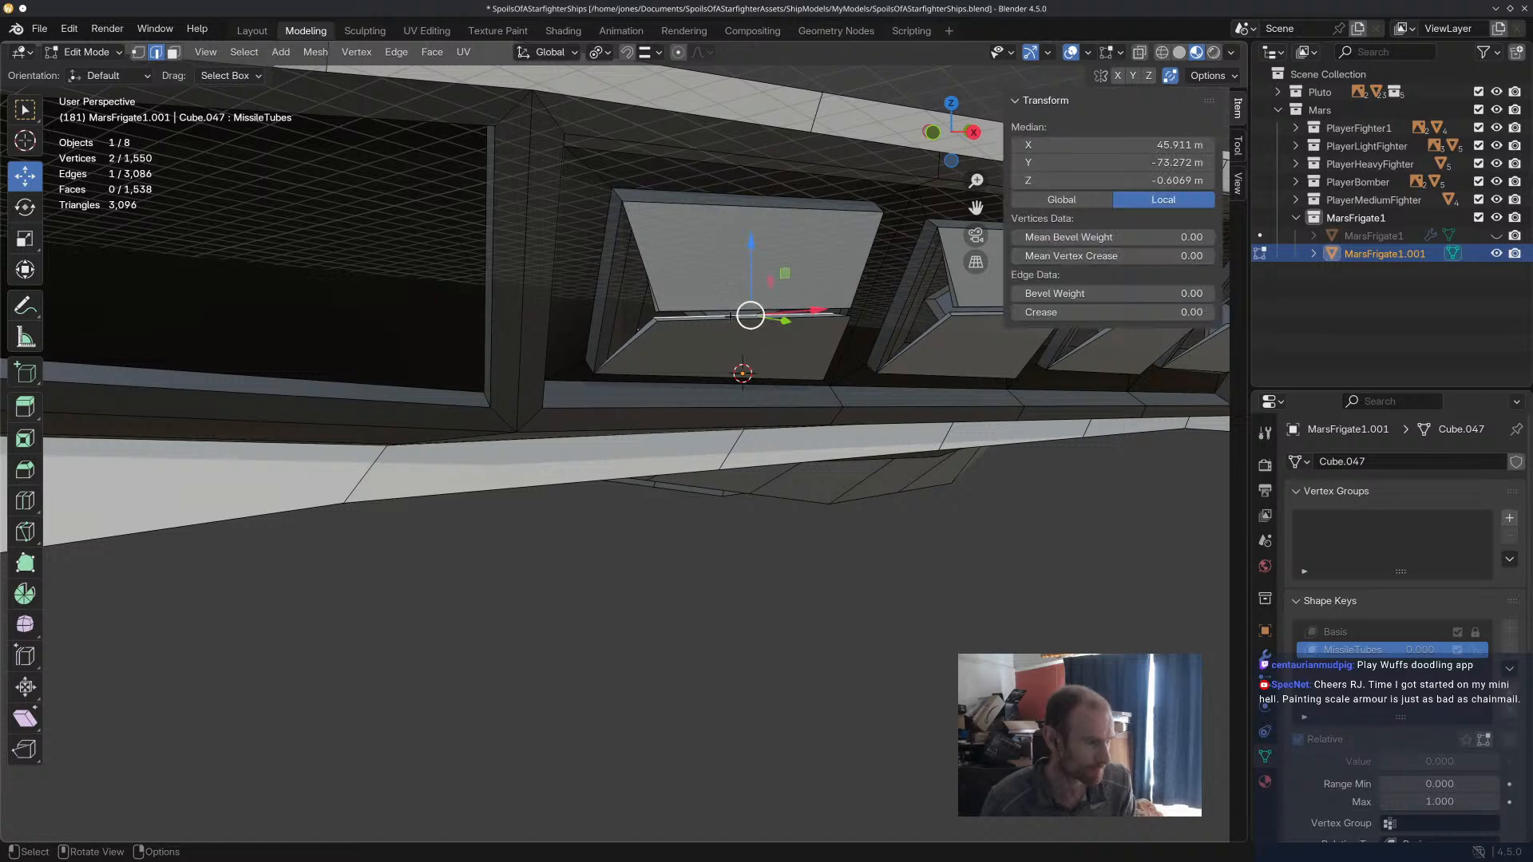
pyautogui.click(174, 52)
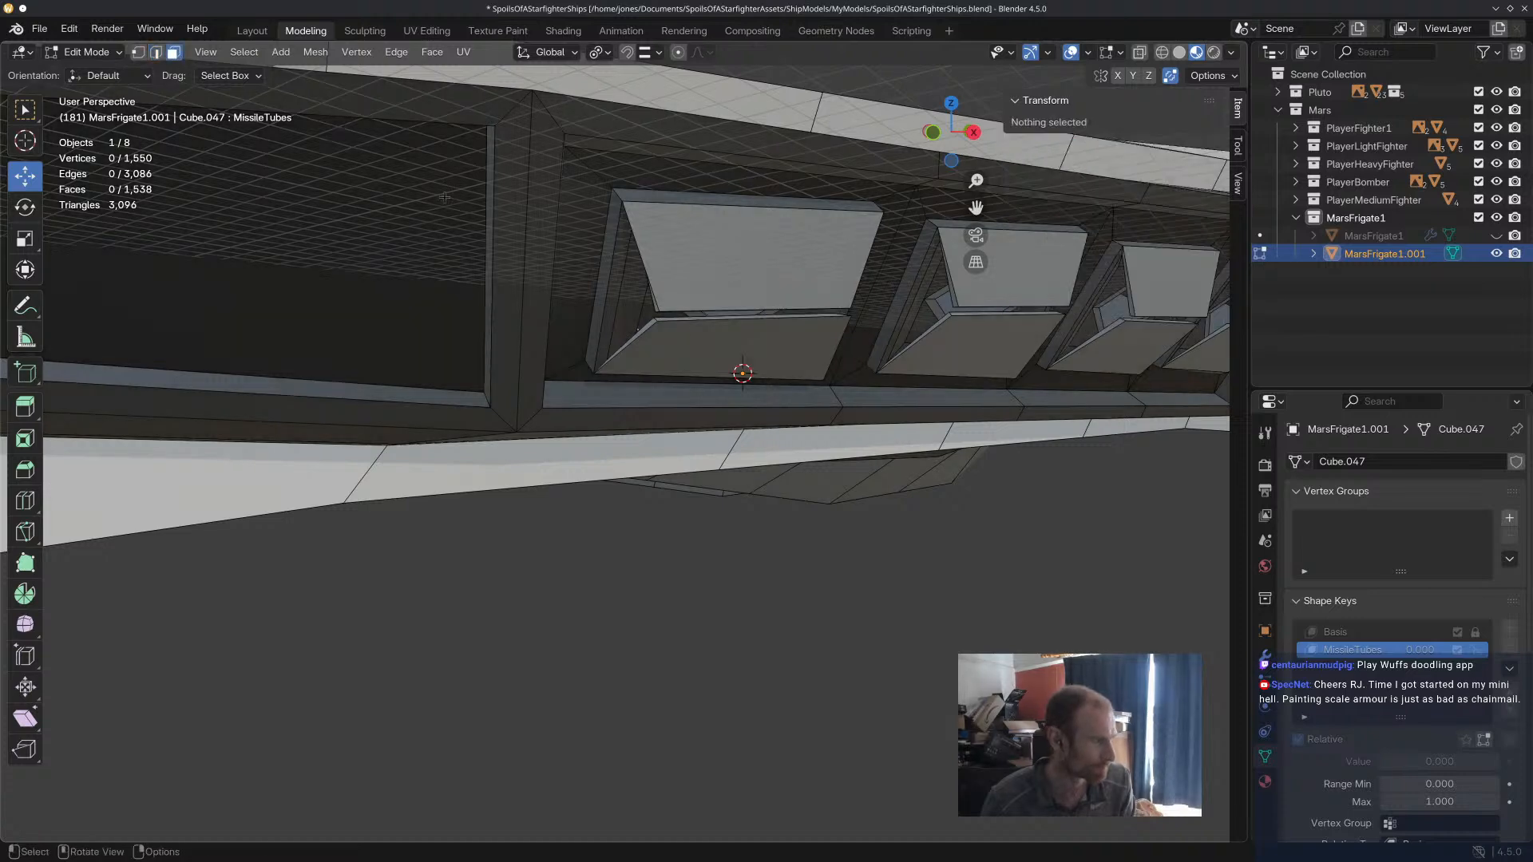
pyautogui.click(694, 320)
pyautogui.scroll(3, 771, 343)
pyautogui.moveTo(772, 343); pyautogui.dragTo(801, 339, button='middle')
pyautogui.scroll(-2, 783, 340)
pyautogui.keyDown('shift'); pyautogui.click(883, 217); pyautogui.keyUp('shift')
pyautogui.moveTo(901, 331); pyautogui.dragTo(930, 315, button='middle')
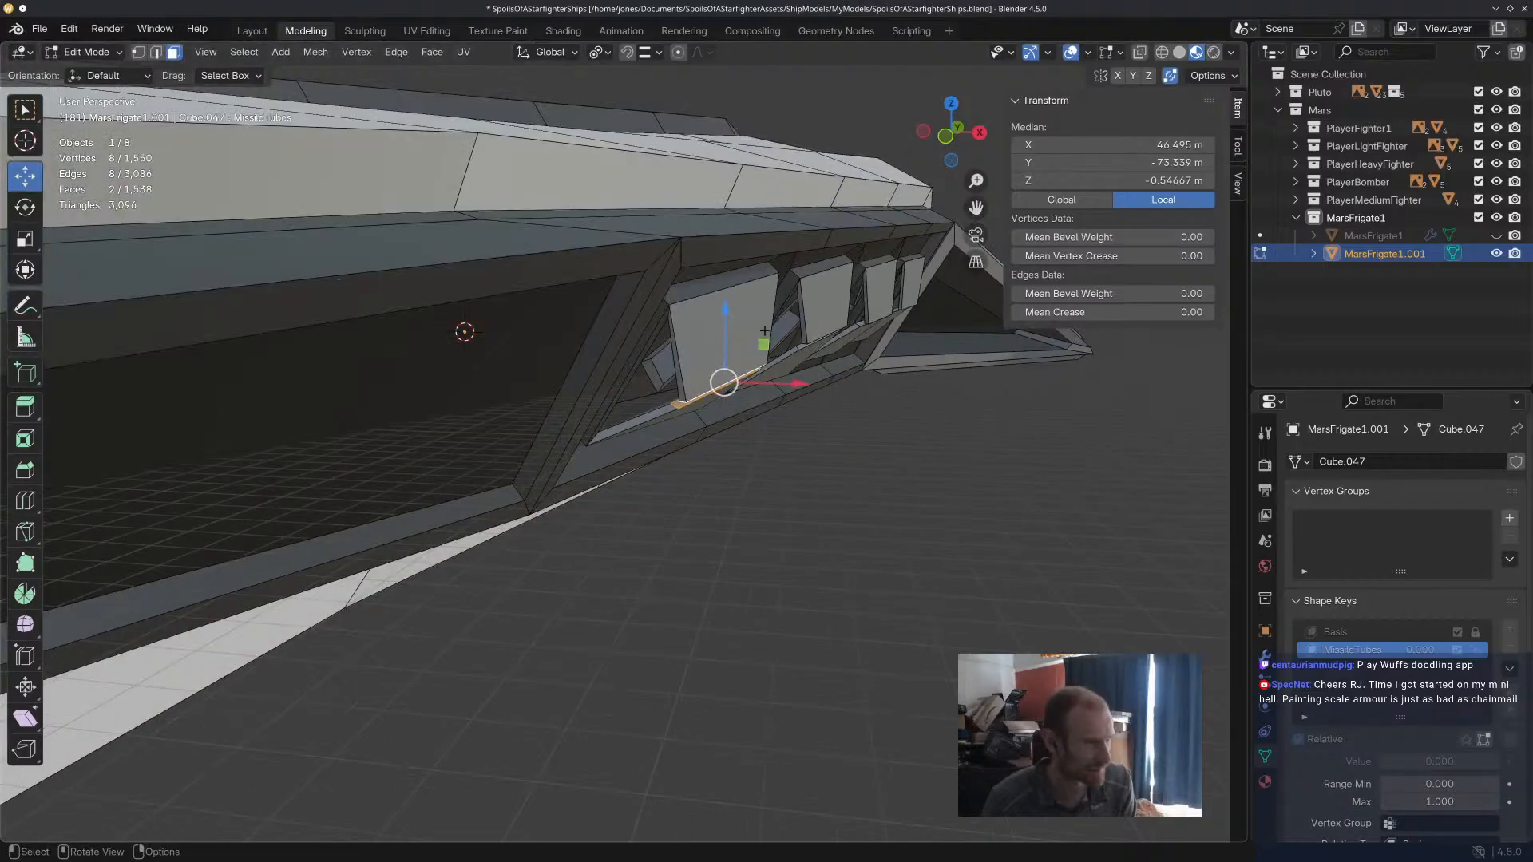
# Try scaling the two selected door faces along Y, undo the scaling and clear the face selection.
pyautogui.click(553, 54)
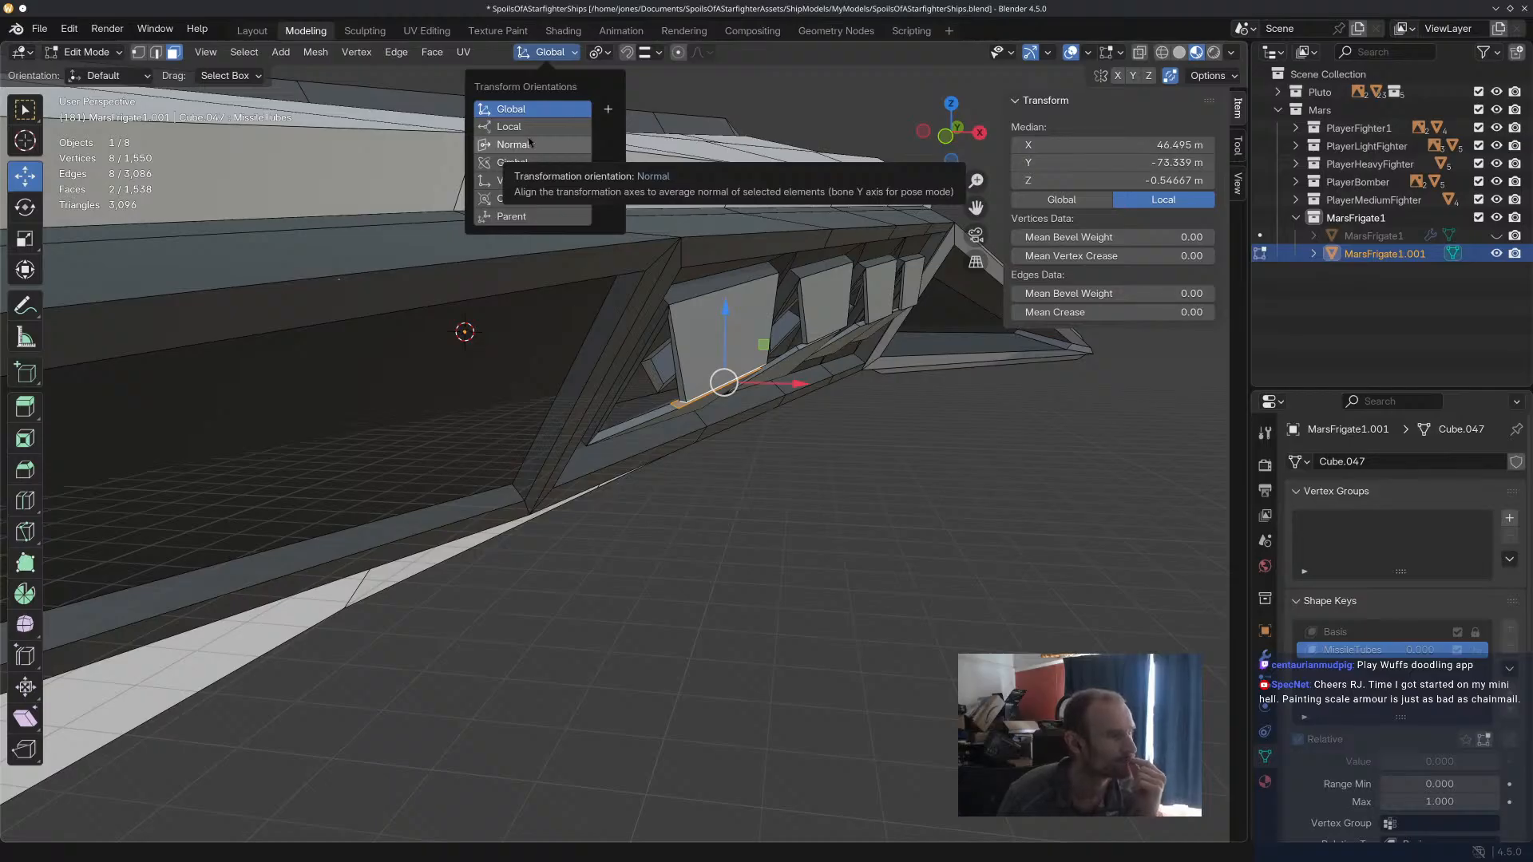
pyautogui.click(597, 53)
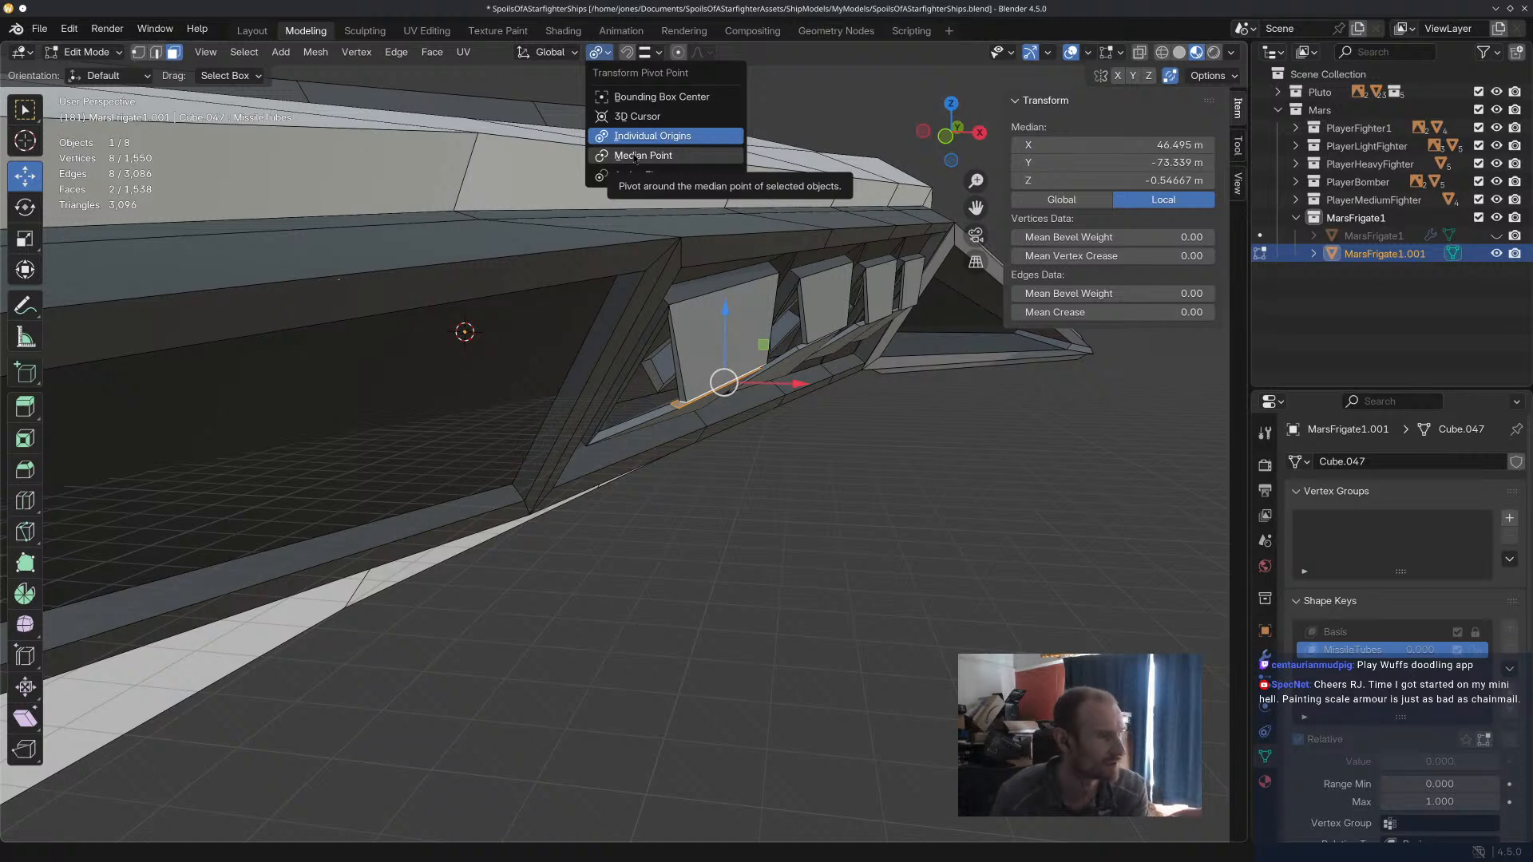
pyautogui.moveTo(863, 335); pyautogui.dragTo(903, 272, button='middle')
pyautogui.press('s')
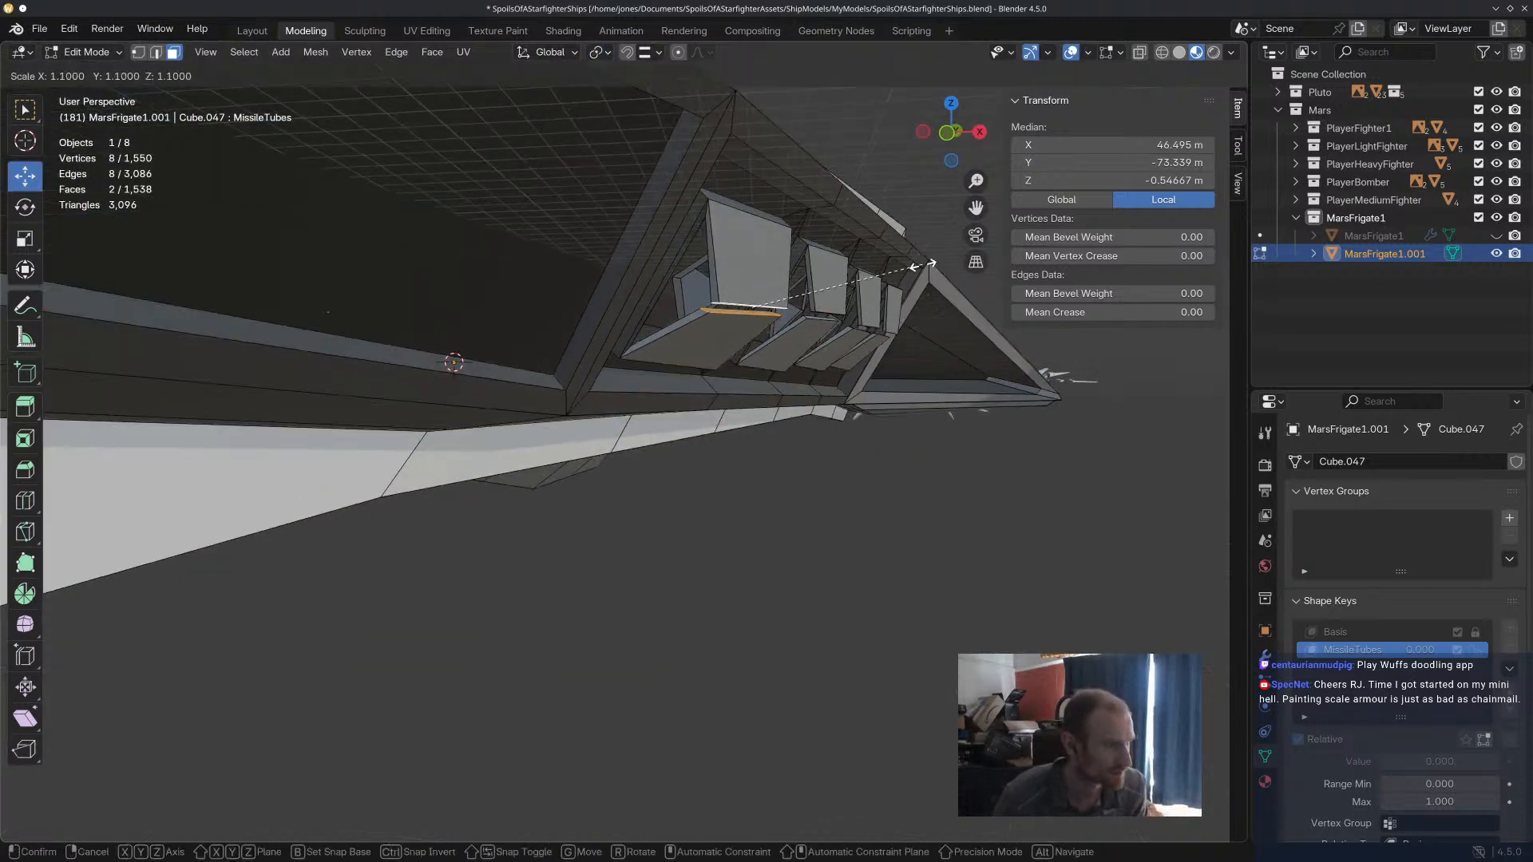
pyautogui.press('y')
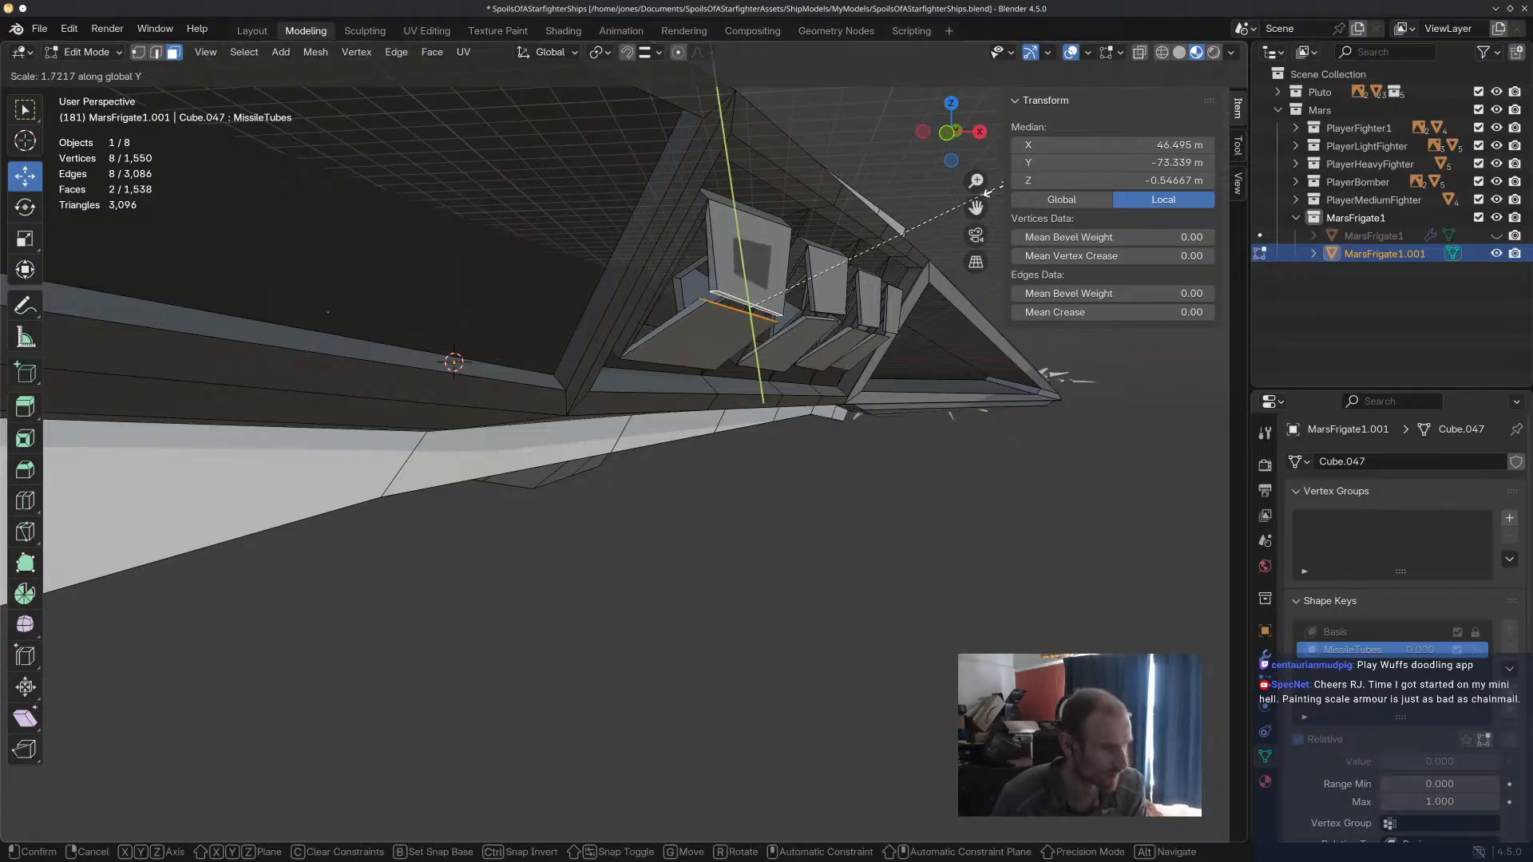
pyautogui.click(913, 266)
pyautogui.hotkey('ctrl', 'z')
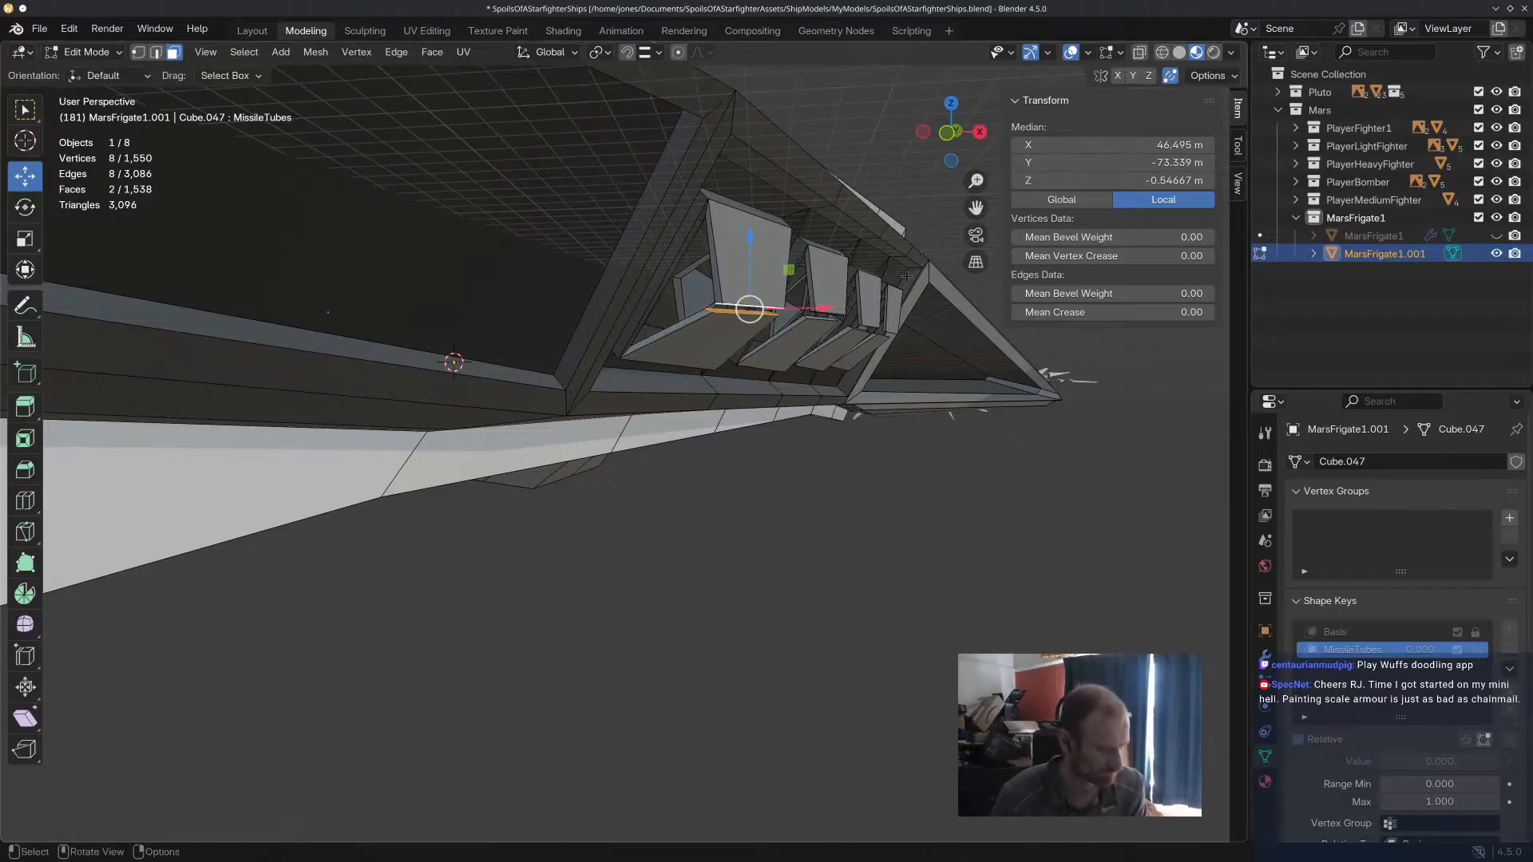
pyautogui.moveTo(749, 255)
pyautogui.mouseDown()
pyautogui.moveTo(752, 225)
pyautogui.moveTo(763, 265)
pyautogui.mouseUp()
pyautogui.rightClick(764, 266)
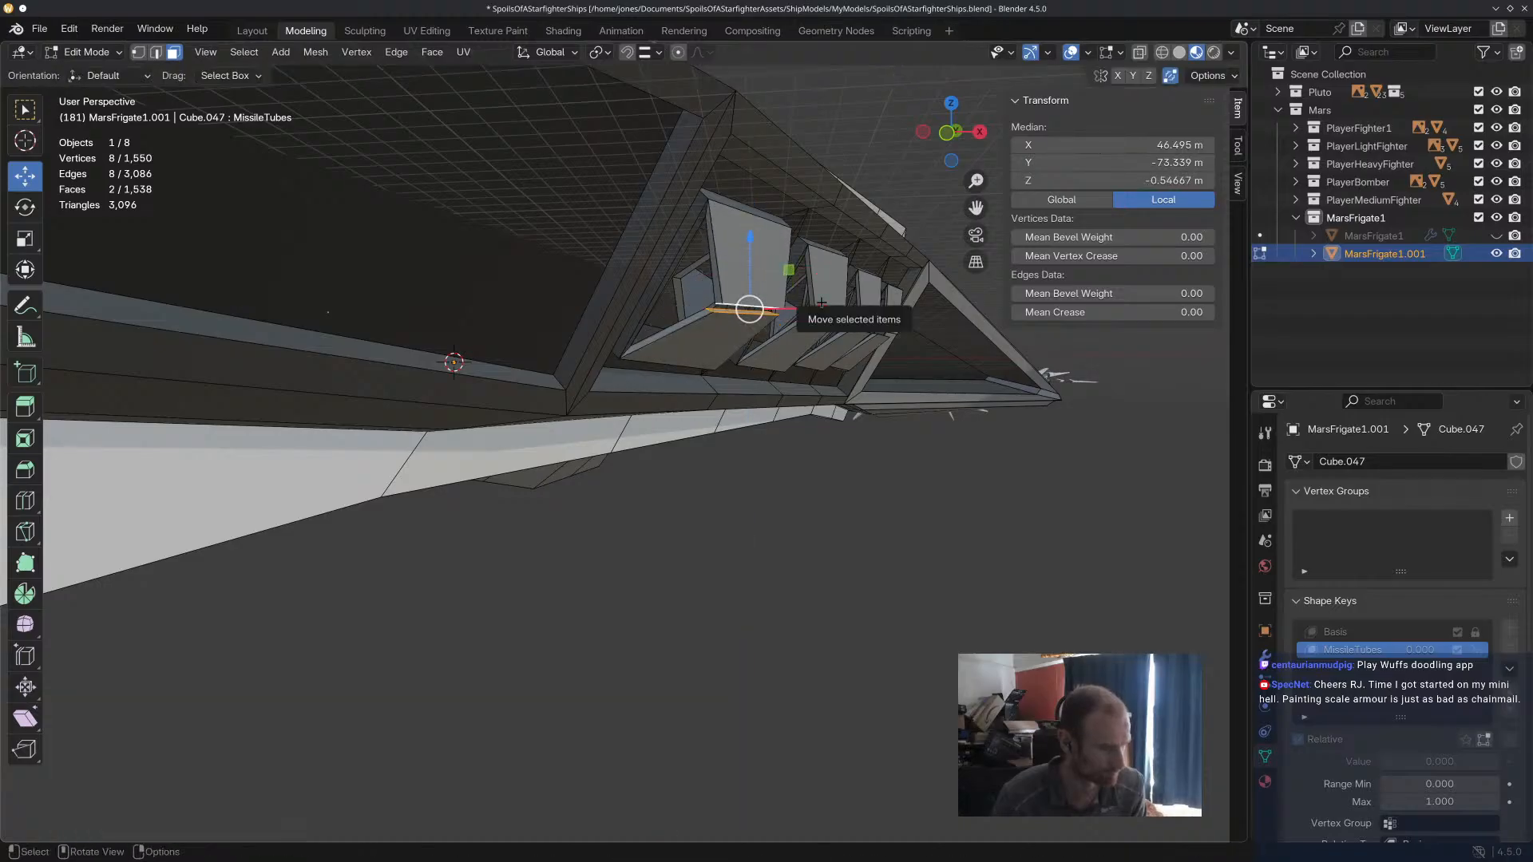
pyautogui.click(887, 472)
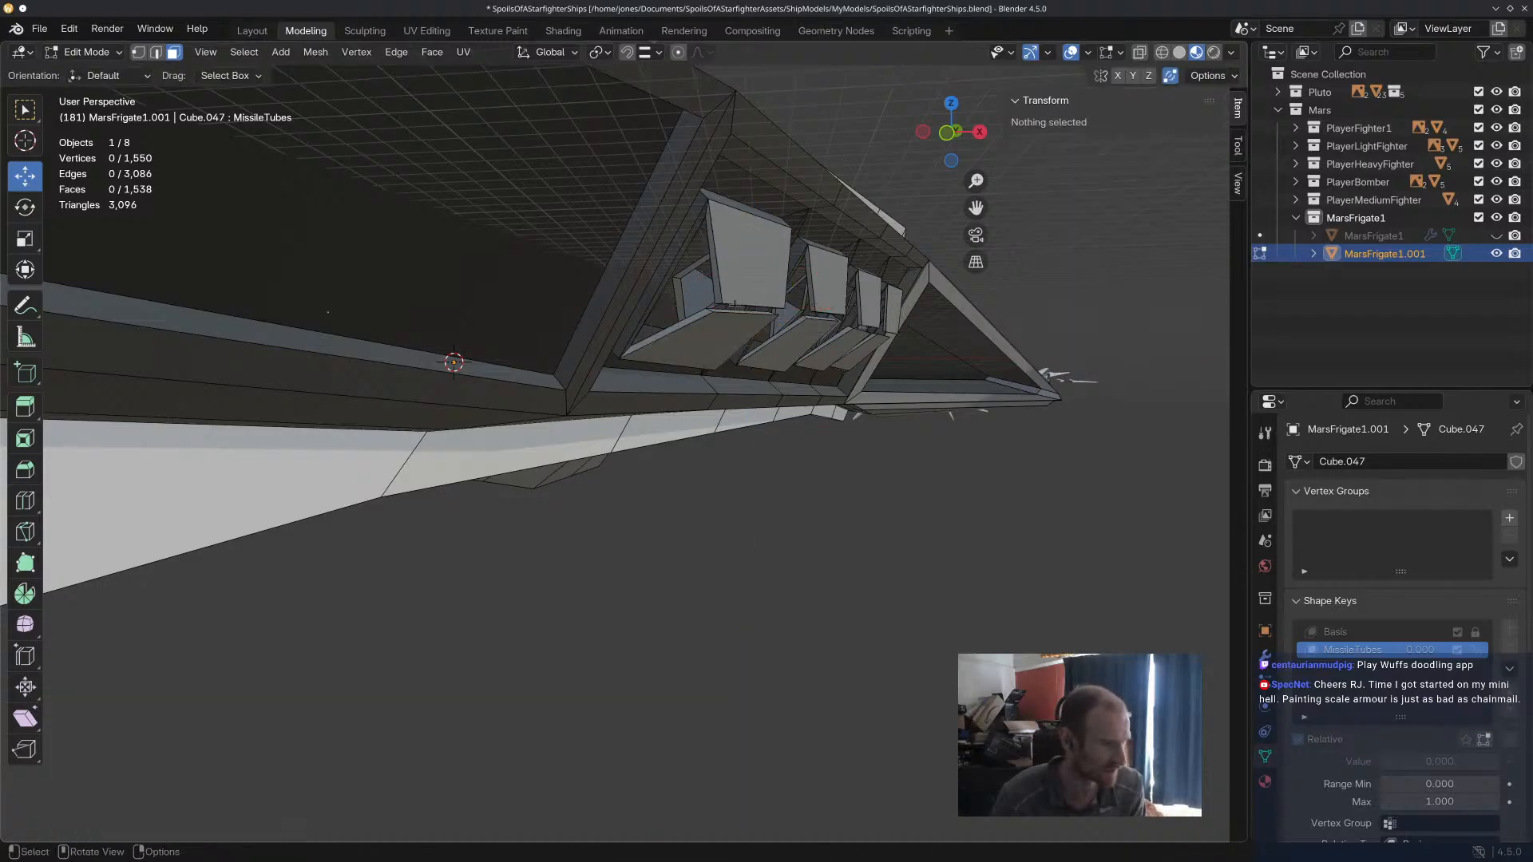
# Set the transform pivot point to Individual Origins.
pyautogui.scroll(1, 735, 305)
pyautogui.click(602, 54)
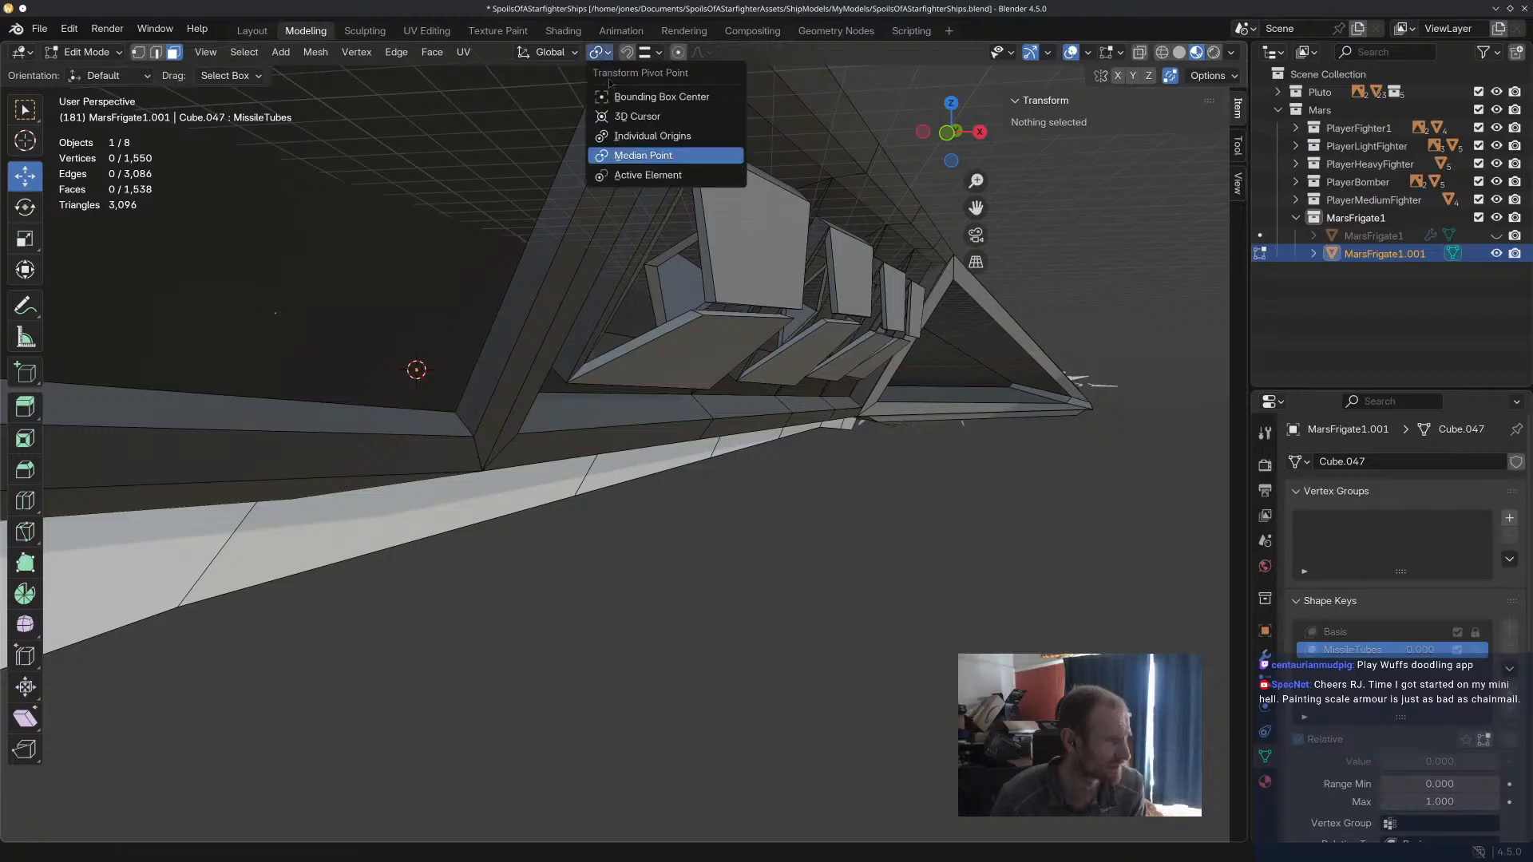
pyautogui.click(653, 136)
# Select the end face of the first missile tube's lower door, pull it down to open the door and rotate it.
pyautogui.click(789, 310)
pyautogui.moveTo(751, 241); pyautogui.dragTo(749, 359)
pyautogui.moveTo(755, 373)
pyautogui.mouseDown(button='middle')
pyautogui.moveTo(693, 392)
pyautogui.moveTo(809, 442)
pyautogui.mouseUp(button='middle')
pyautogui.moveTo(809, 441); pyautogui.dragTo(744, 431)
pyautogui.moveTo(744, 431); pyautogui.dragTo(668, 421, button='middle')
pyautogui.press('r')
pyautogui.click(634, 430)
pyautogui.moveTo(477, 403); pyautogui.dragTo(514, 411)
pyautogui.moveTo(514, 411); pyautogui.dragTo(636, 324, button='middle')
pyautogui.moveTo(711, 264); pyautogui.dragTo(251, 50, button='middle')
# Adjust the first lower door's end edges along X and lower them about 2.32 m along Z.
pyautogui.click(155, 54)
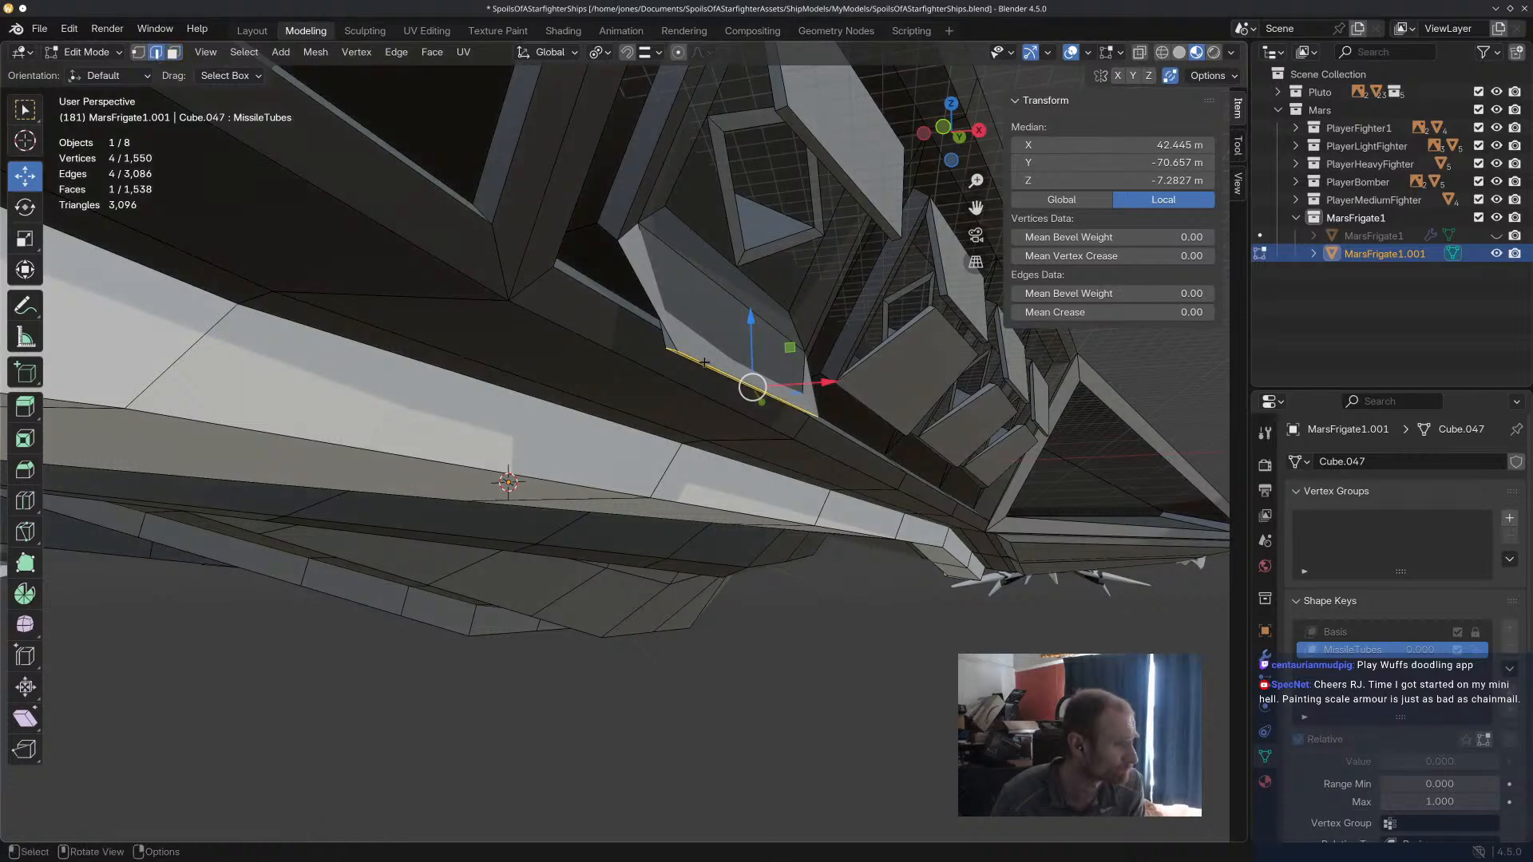
pyautogui.moveTo(808, 381); pyautogui.dragTo(828, 383)
pyautogui.moveTo(828, 382); pyautogui.dragTo(739, 427, button='middle')
pyautogui.keyDown('shift'); pyautogui.click(559, 346); pyautogui.keyUp('shift')
pyautogui.moveTo(529, 287); pyautogui.dragTo(531, 318)
pyautogui.moveTo(530, 318); pyautogui.dragTo(515, 347, button='middle')
pyautogui.scroll(3, 476, 350)
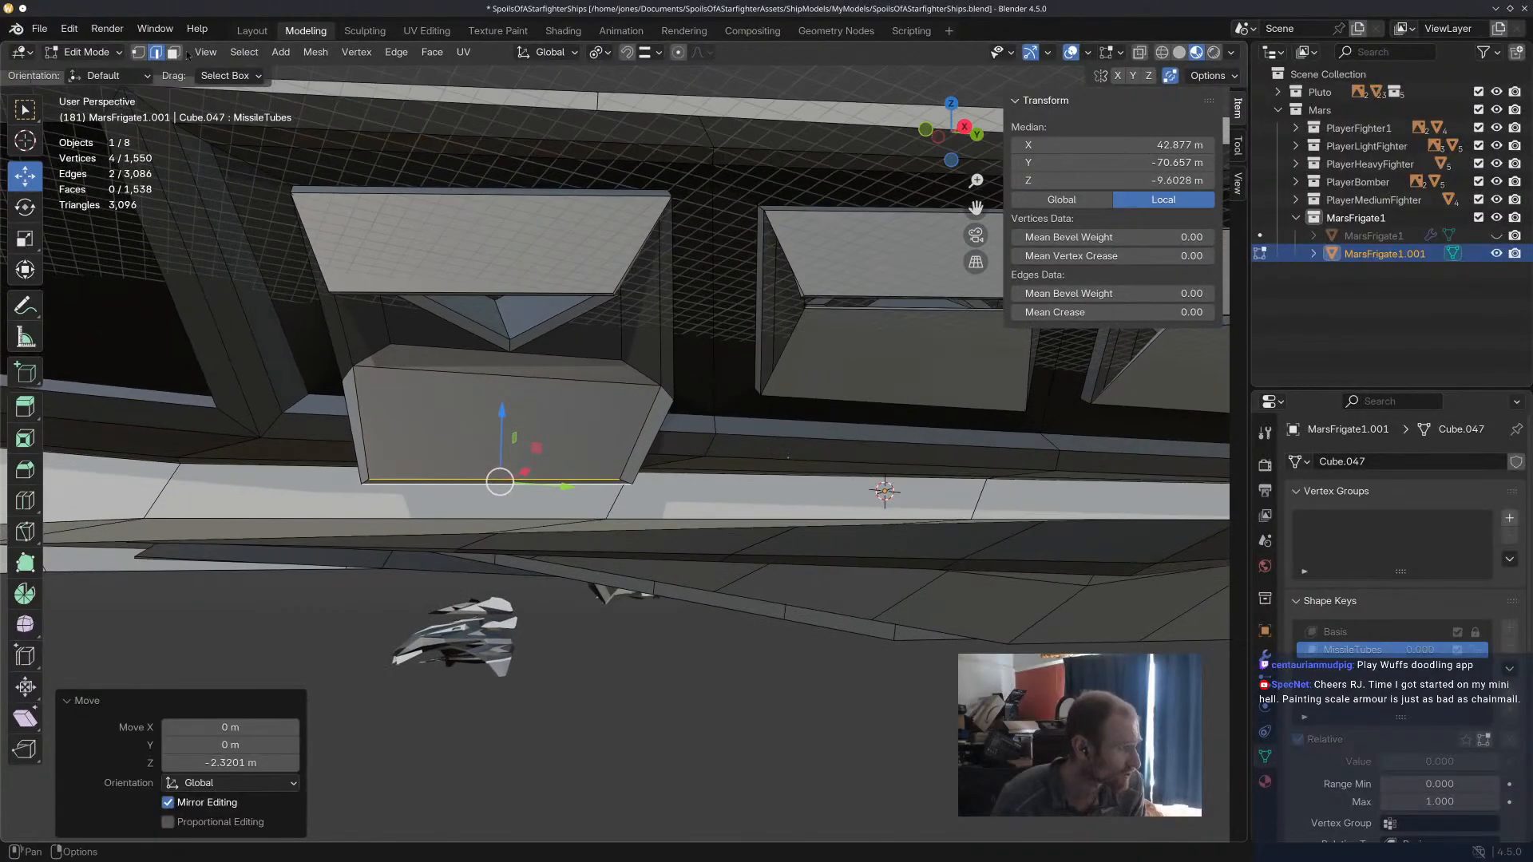
# Reselect the first lower door's end face and enable mirror editing on the X axis.
pyautogui.click(174, 53)
pyautogui.click(623, 482)
pyautogui.scroll(-4, 622, 479)
pyautogui.moveTo(616, 474); pyautogui.dragTo(758, 492, button='middle')
pyautogui.moveTo(501, 368); pyautogui.dragTo(391, 355, button='middle')
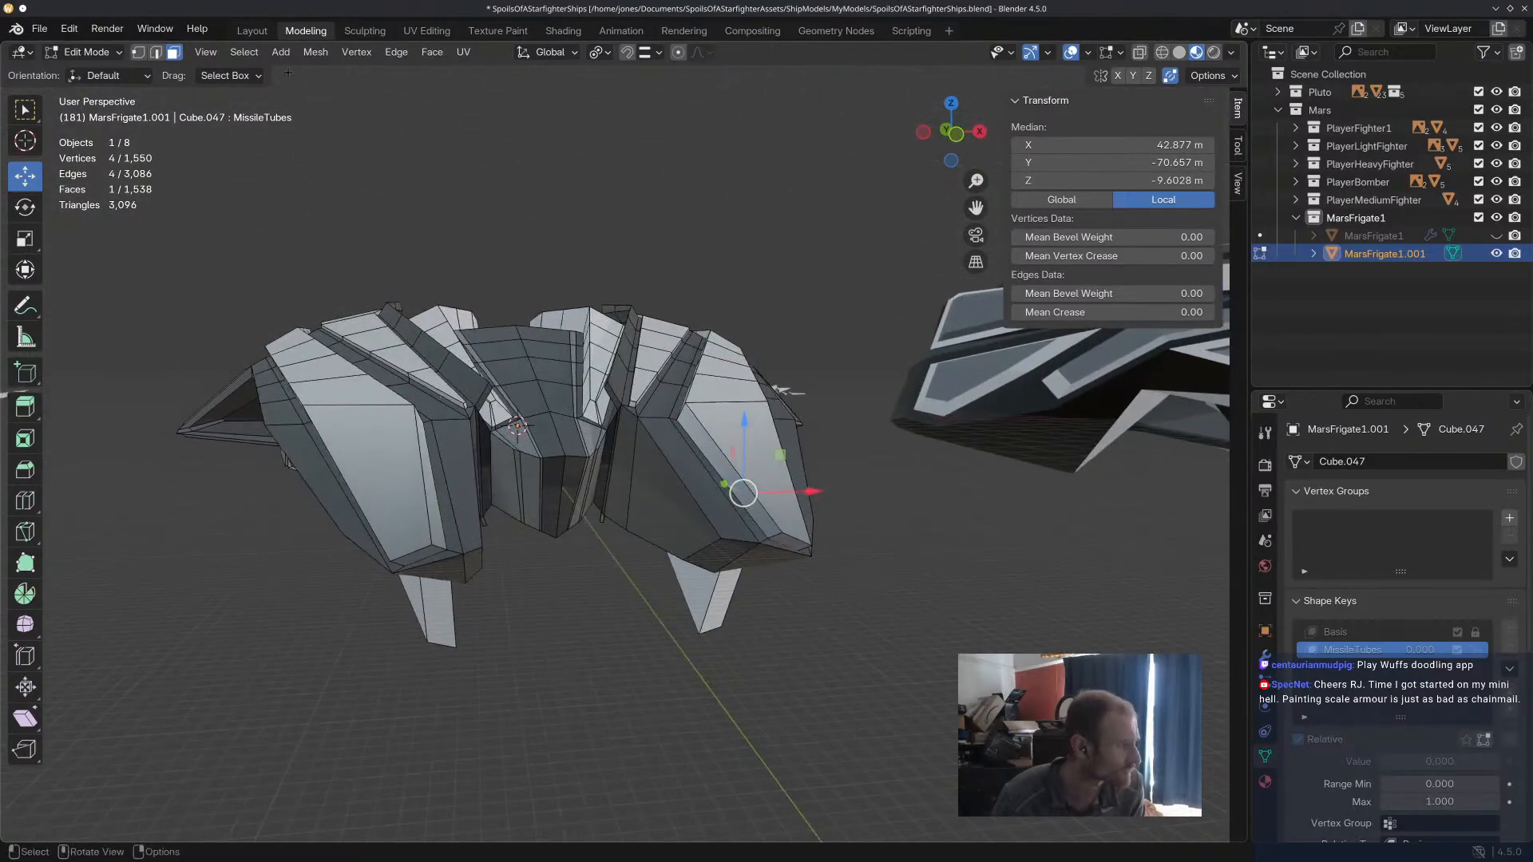
pyautogui.click(243, 52)
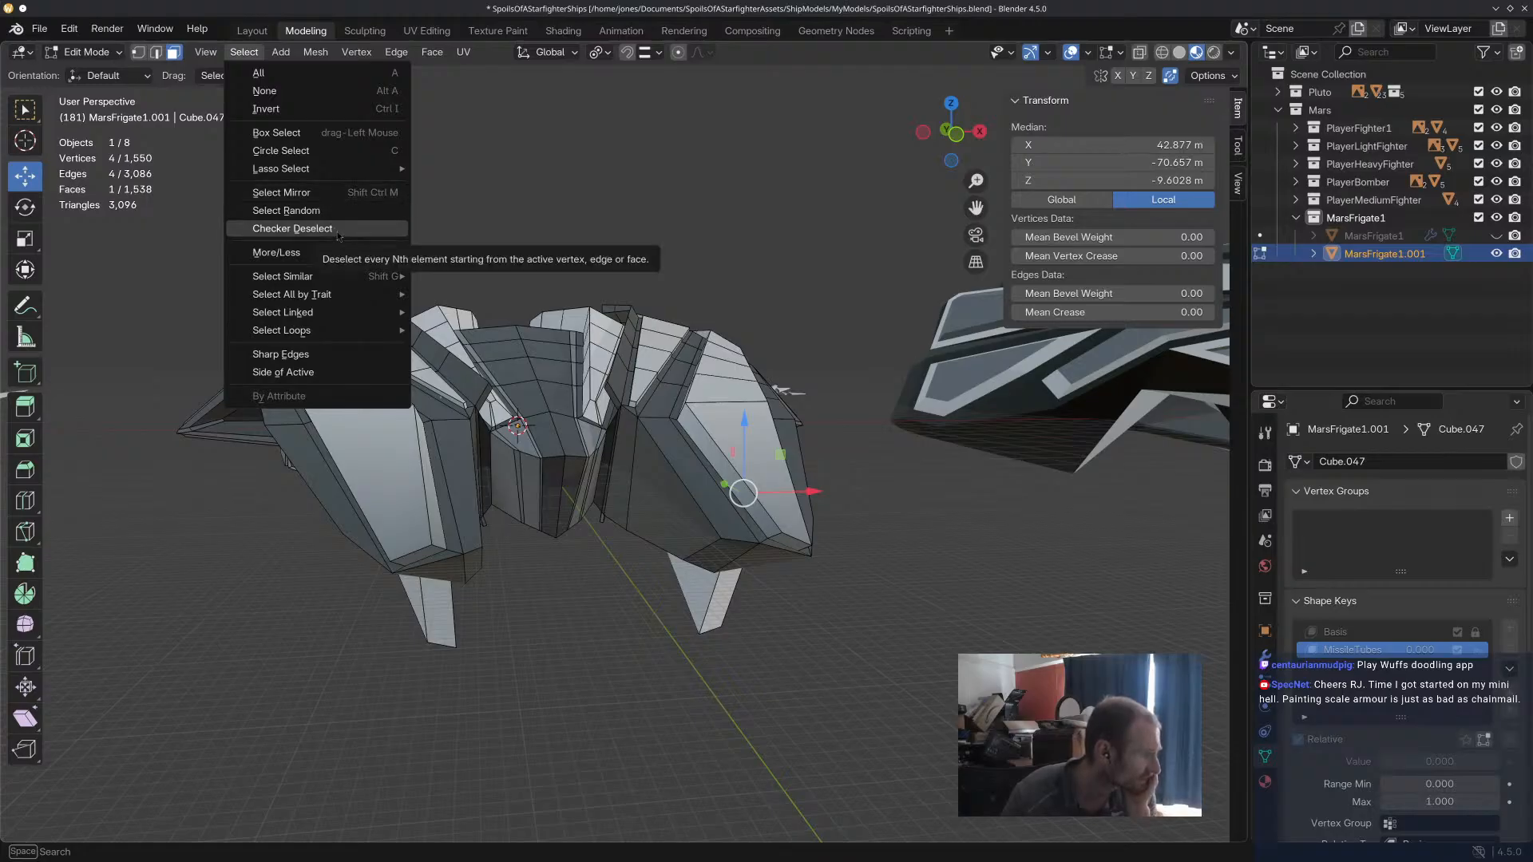
pyautogui.moveTo(327, 253)
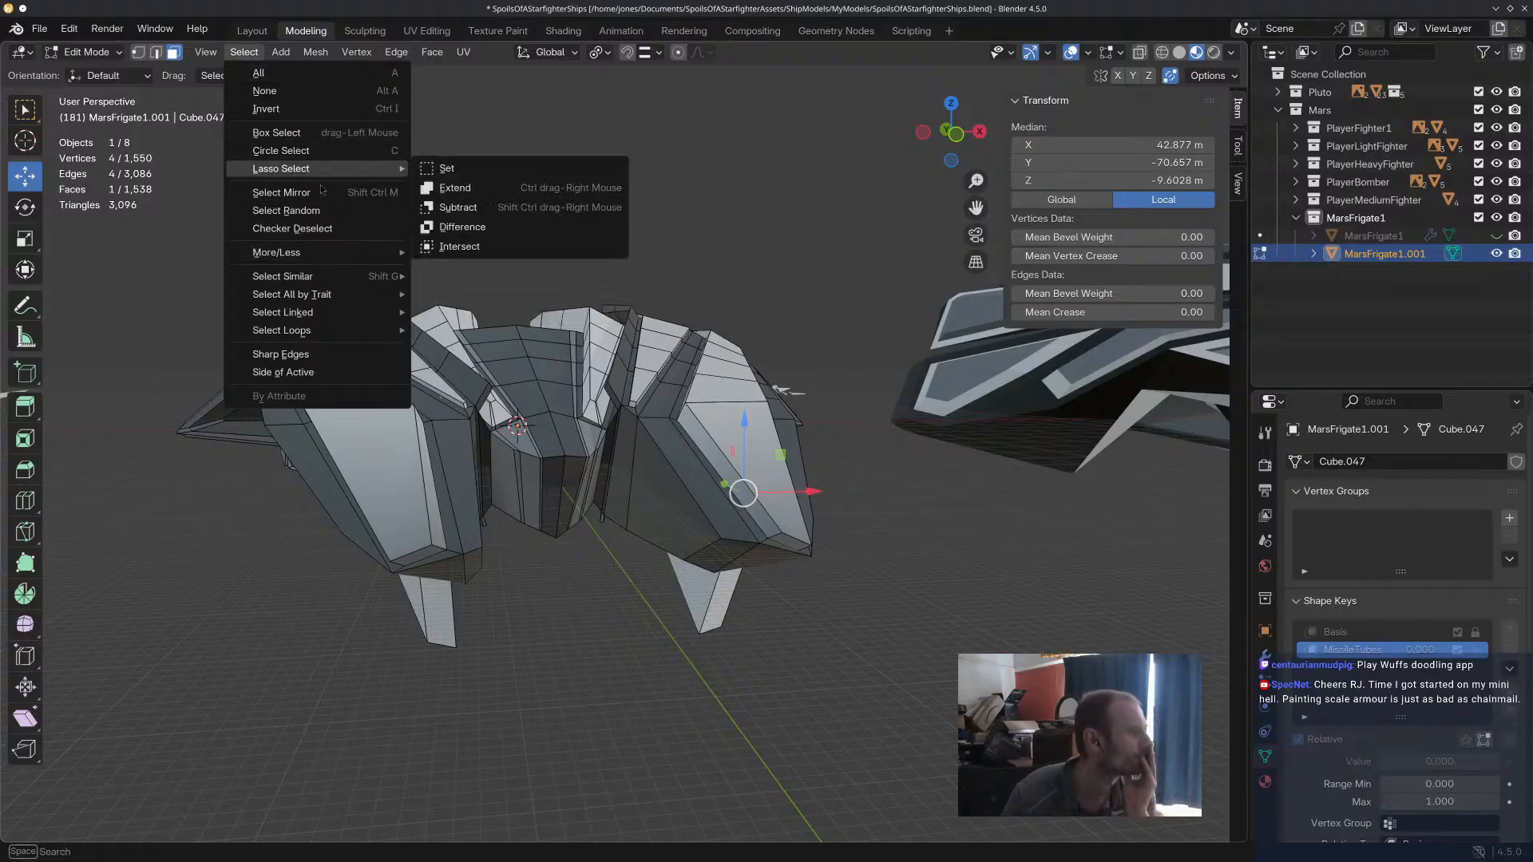
pyautogui.click(1118, 77)
# Try moving the door's end face about 0.08 m down with mirroring on, then try Symmetrize and undo it.
pyautogui.moveTo(878, 431); pyautogui.dragTo(800, 414, button='middle')
pyautogui.moveTo(716, 418); pyautogui.dragTo(715, 422)
pyautogui.moveTo(589, 407); pyautogui.dragTo(631, 352, button='middle')
pyautogui.click(244, 52)
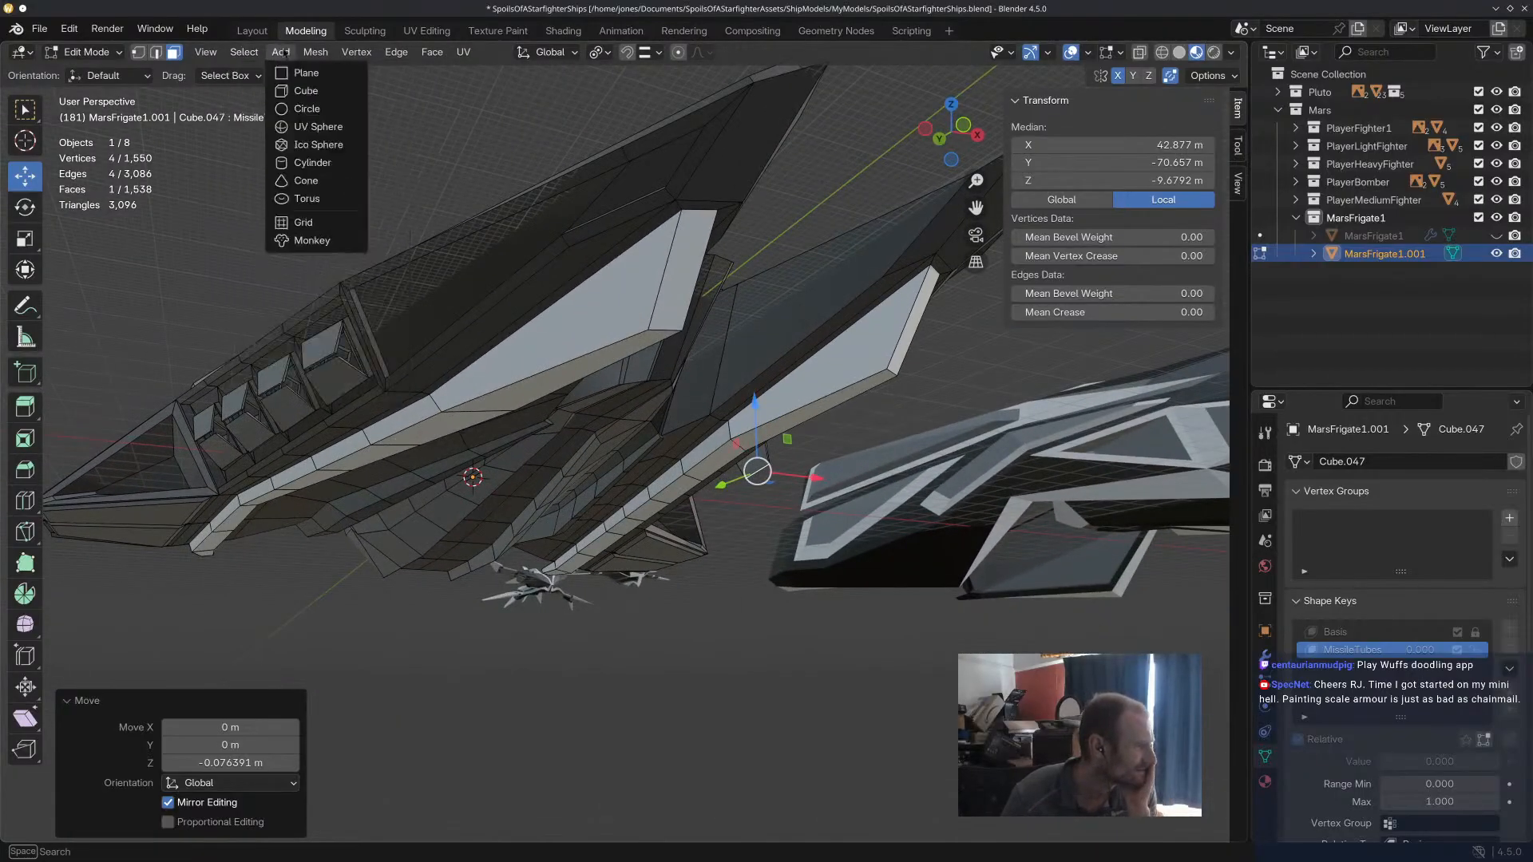
pyautogui.moveTo(324, 53)
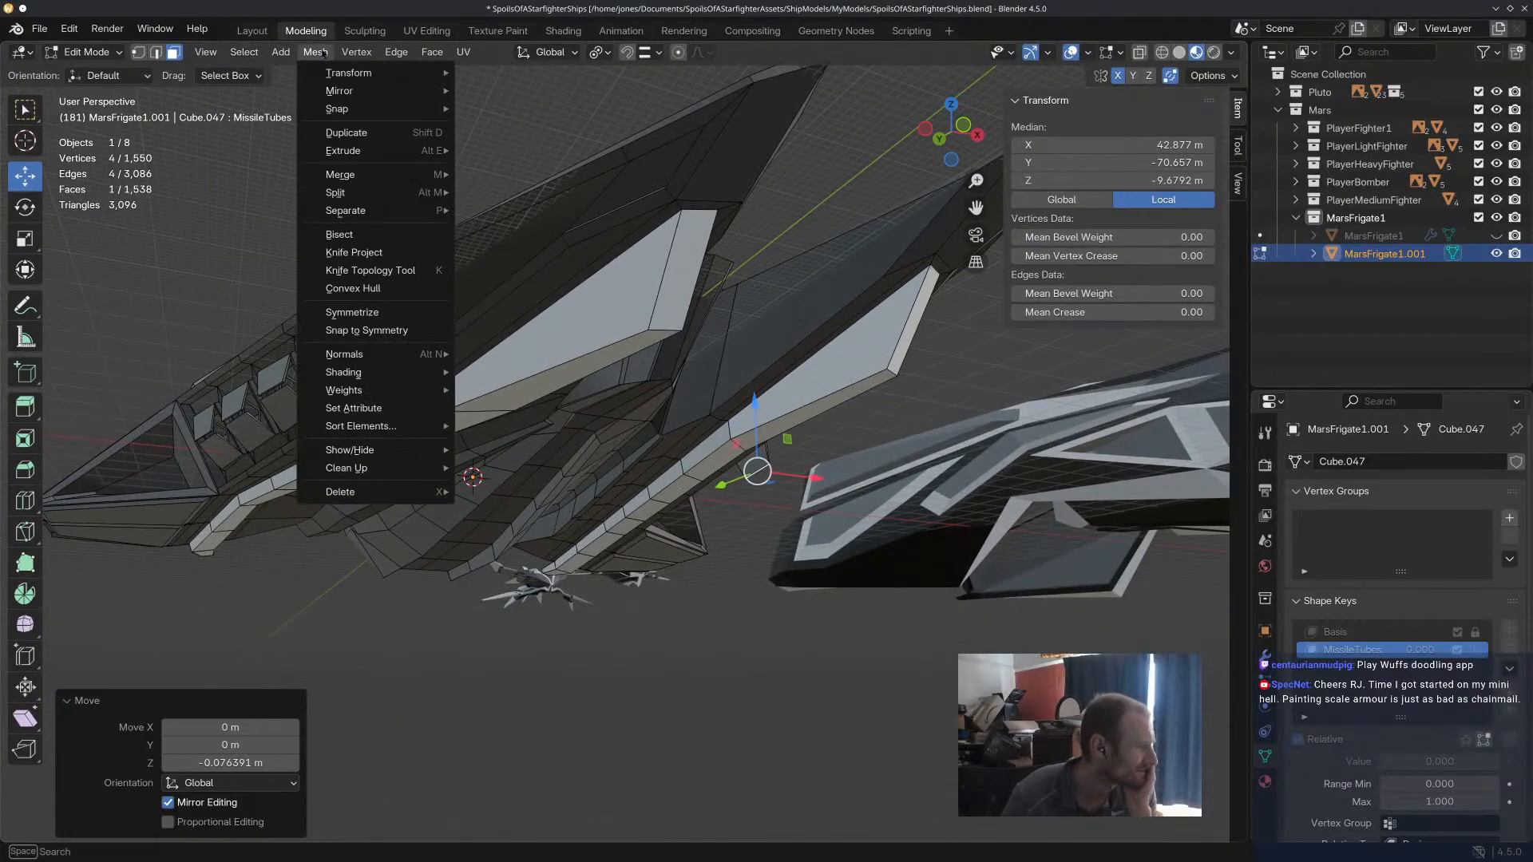
pyautogui.click(350, 314)
pyautogui.moveTo(390, 324); pyautogui.dragTo(491, 350, button='middle')
pyautogui.hotkey('ctrl', 'z')
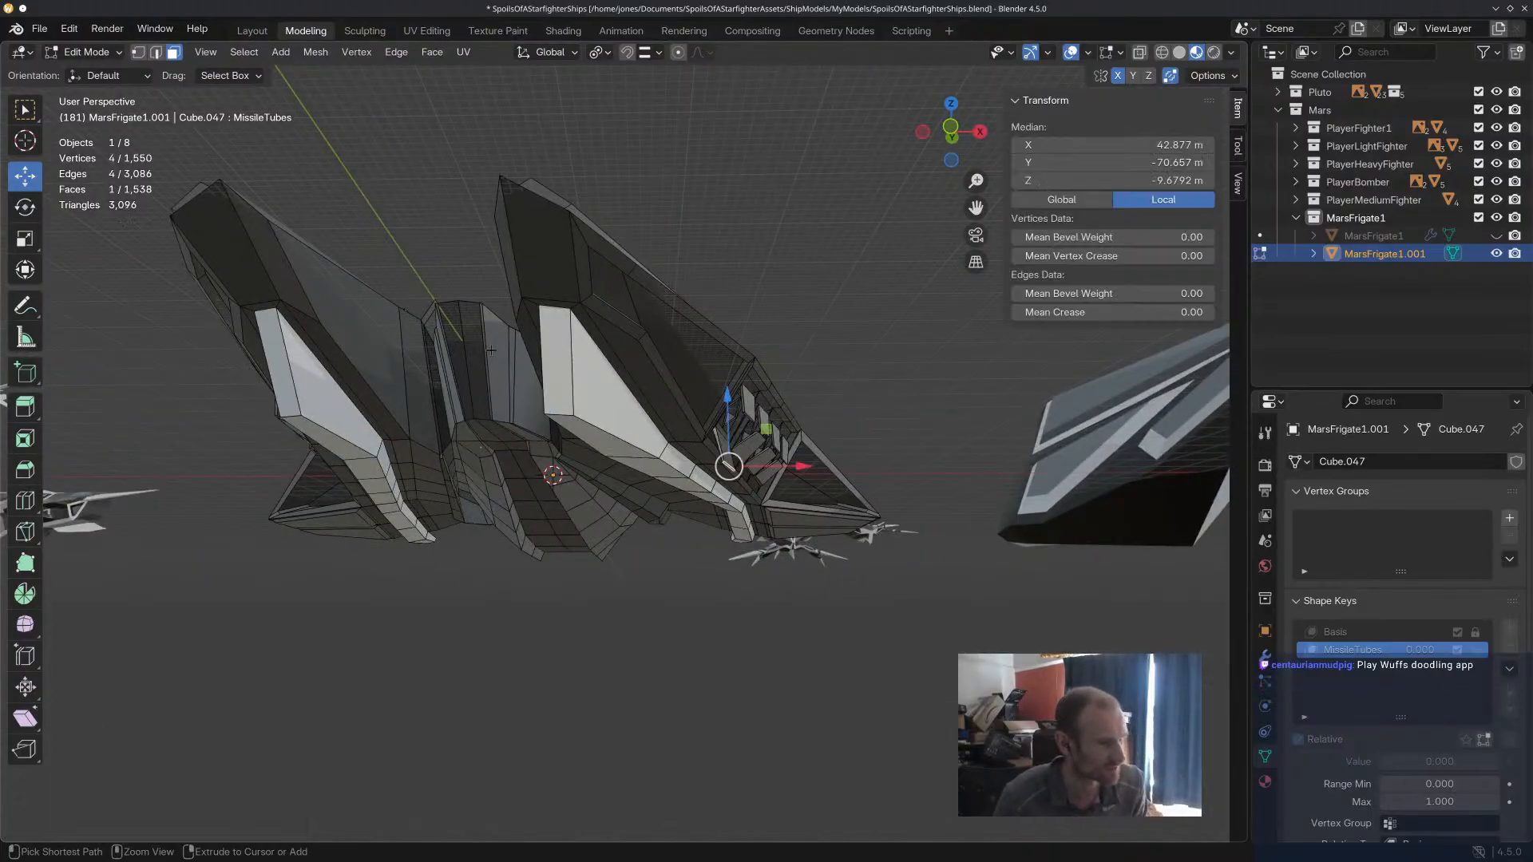
# Undo the trial edits on the first missile tube's lower door back to a cleared selection.
pyautogui.moveTo(583, 419); pyautogui.dragTo(668, 439, button='middle')
pyautogui.scroll(7, 389, 441)
pyautogui.click(389, 441)
pyautogui.scroll(-8, 389, 442)
pyautogui.moveTo(783, 451); pyautogui.dragTo(639, 412, button='middle')
pyautogui.hotkey('ctrl', 'z')
pyautogui.hotkey('ctrl', 'z')
pyautogui.hotkey('ctrl', 'shift', 'z')
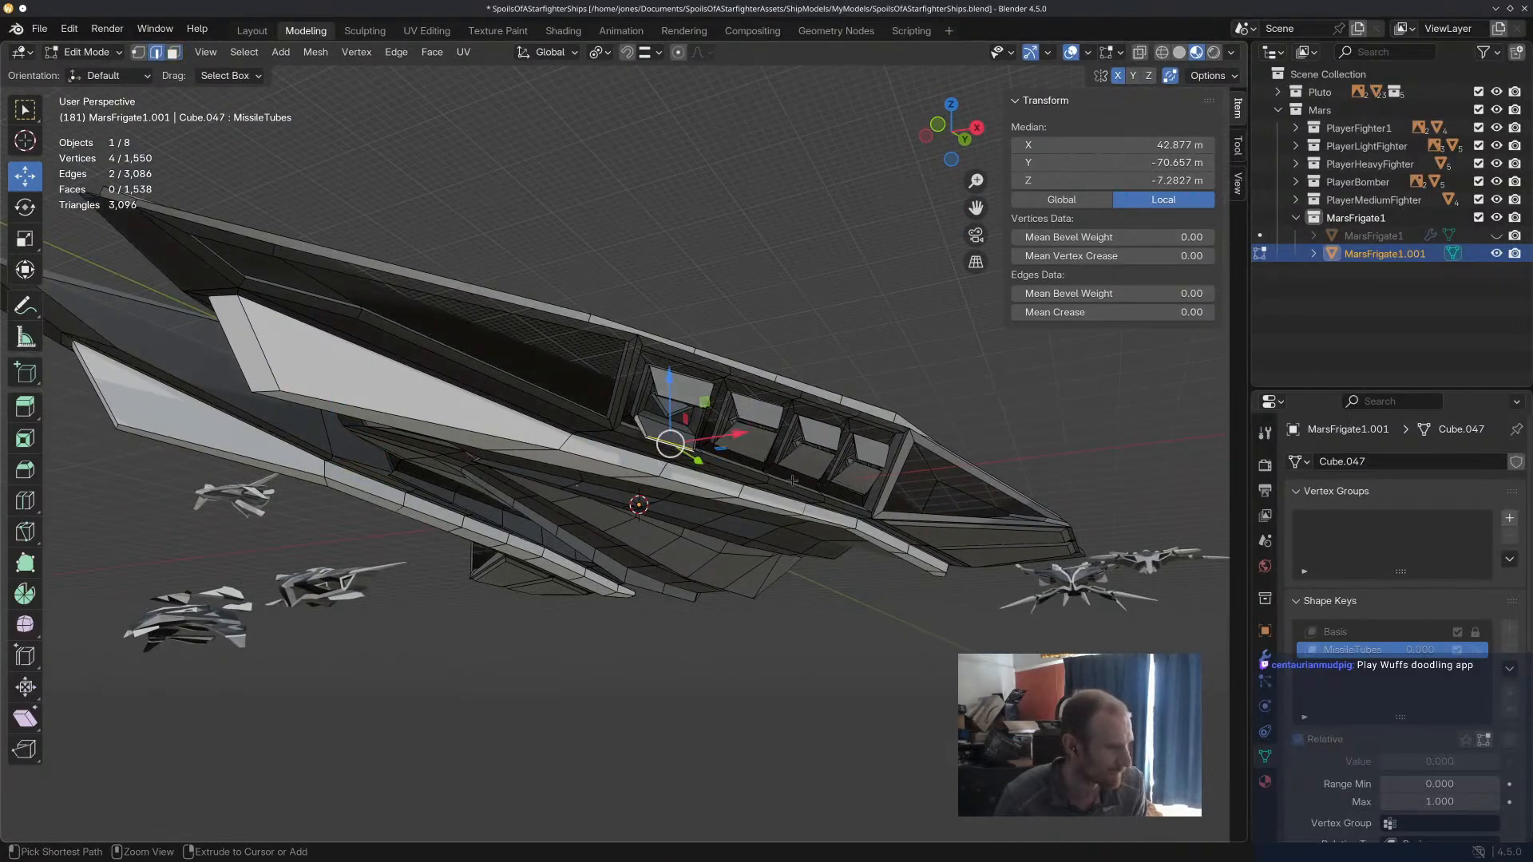
pyautogui.hotkey('ctrl', 'shift', 'z')
pyautogui.hotkey('ctrl', 'z')
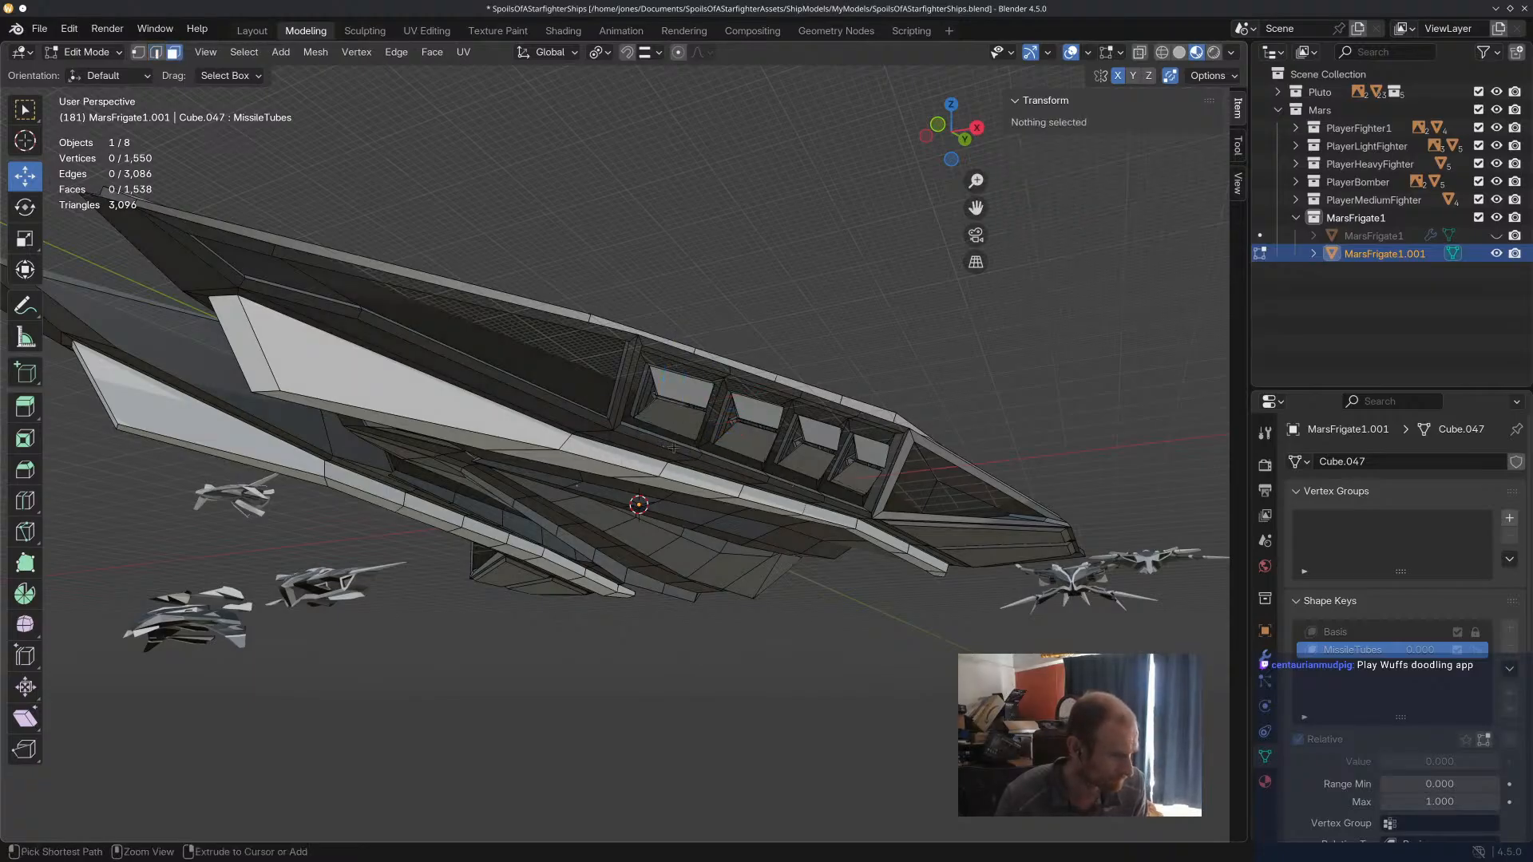
pyautogui.moveTo(679, 425); pyautogui.dragTo(1107, 131, button='middle')
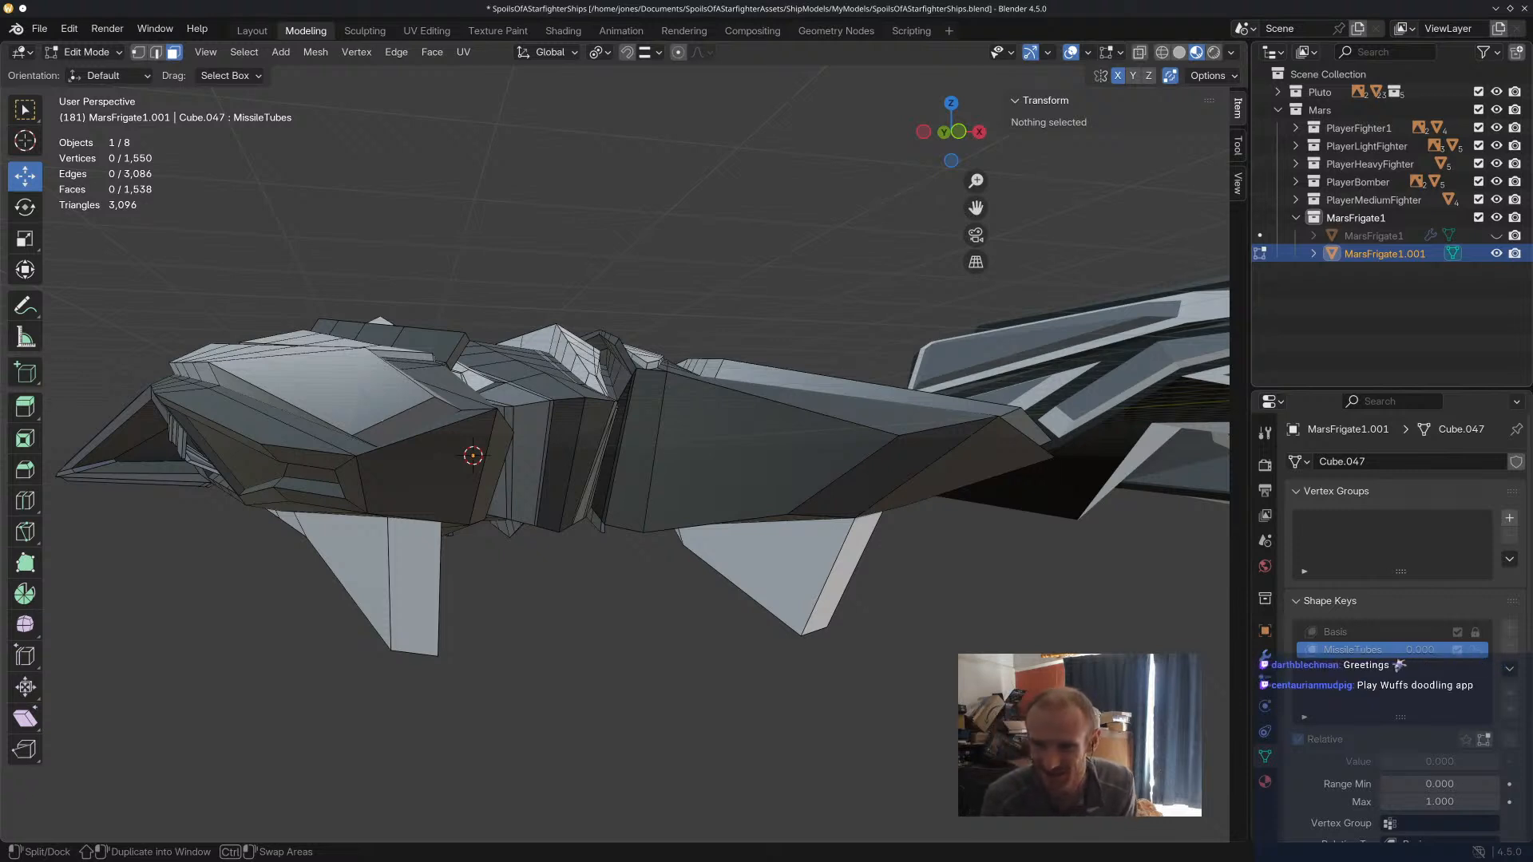
# Select the end face of the first missile tube's lower door and lower it about 7.89 m along Z.
pyautogui.moveTo(911, 537); pyautogui.dragTo(854, 519, button='middle')
pyautogui.scroll(5, 847, 519)
pyautogui.click(741, 519)
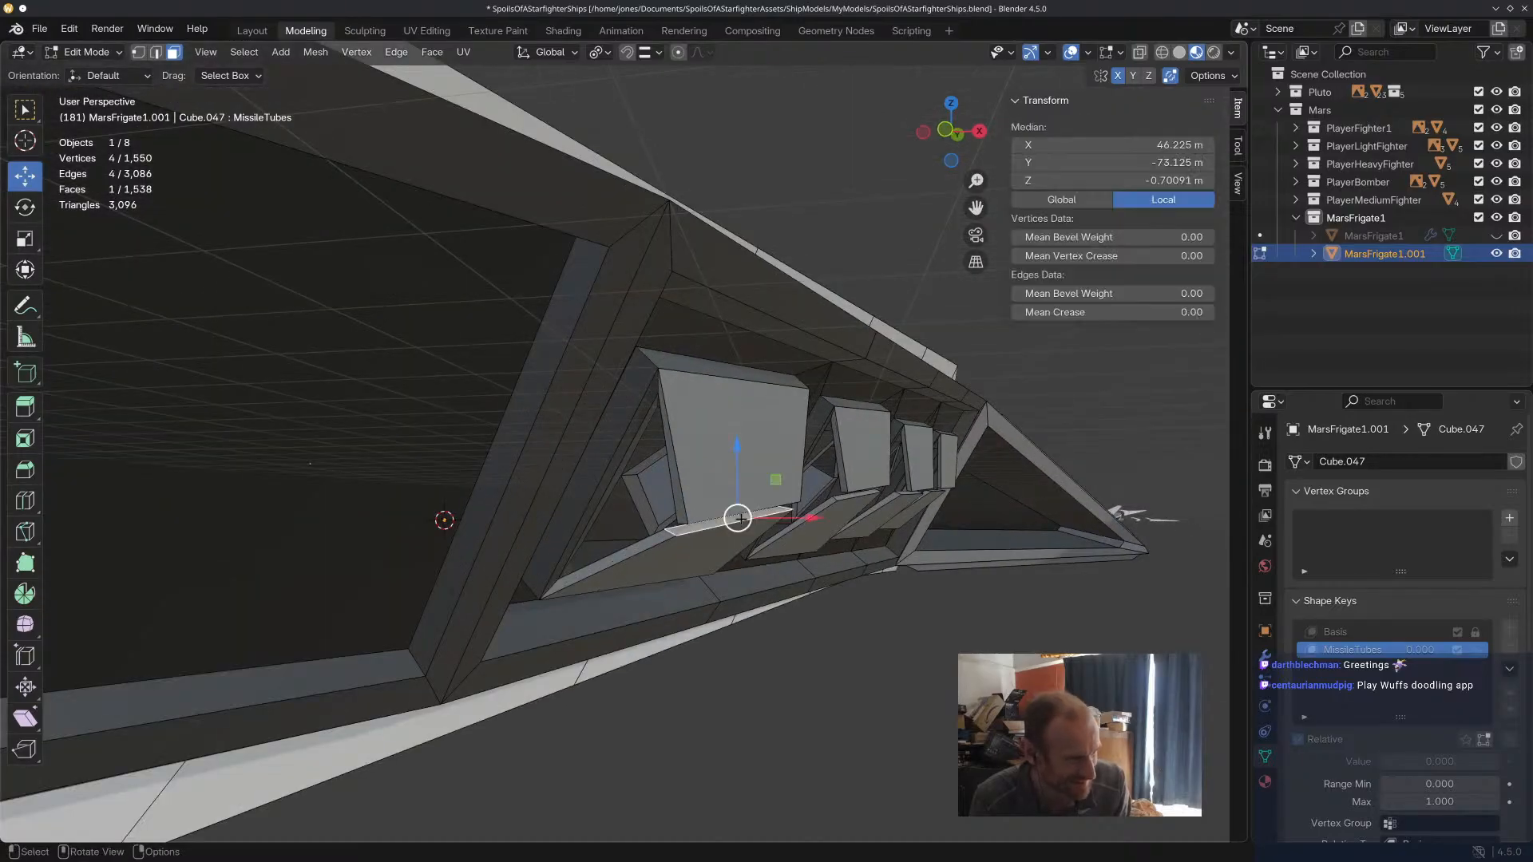
pyautogui.scroll(-10, 738, 519)
pyautogui.moveTo(786, 439); pyautogui.dragTo(791, 480)
pyautogui.scroll(8, 768, 507)
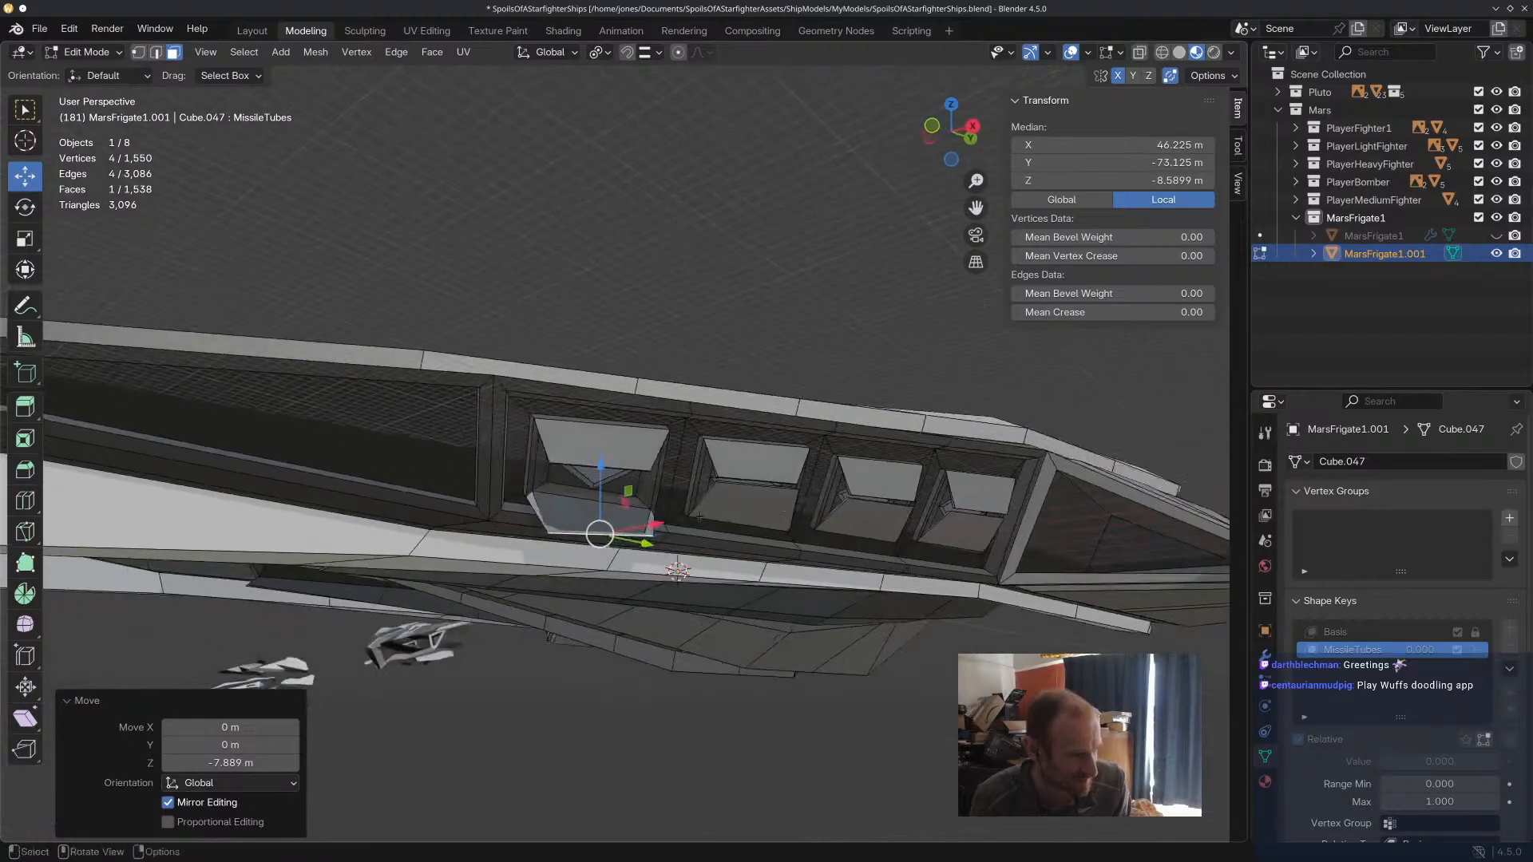
# Shift the first lower door's end face horizontally and rotate it to line up with the tube opening.
pyautogui.scroll(4, 768, 506)
pyautogui.moveTo(777, 512); pyautogui.dragTo(824, 504, button='middle')
pyautogui.moveTo(858, 476); pyautogui.dragTo(793, 485)
pyautogui.moveTo(792, 486); pyautogui.dragTo(872, 500, button='middle')
pyautogui.moveTo(995, 522); pyautogui.dragTo(945, 523)
pyautogui.moveTo(945, 524); pyautogui.dragTo(555, 609, button='middle')
pyautogui.moveTo(473, 621); pyautogui.dragTo(560, 617)
pyautogui.moveTo(561, 617); pyautogui.dragTo(768, 520, button='middle')
pyautogui.press('r')
pyautogui.click(664, 605)
# Select a single end edge of the first lower door and move it about 1.14 m along X.
pyautogui.press('2')
pyautogui.click(796, 504)
pyautogui.moveTo(870, 524); pyautogui.dragTo(893, 523)
pyautogui.moveTo(878, 427); pyautogui.dragTo(765, 339, button='middle')
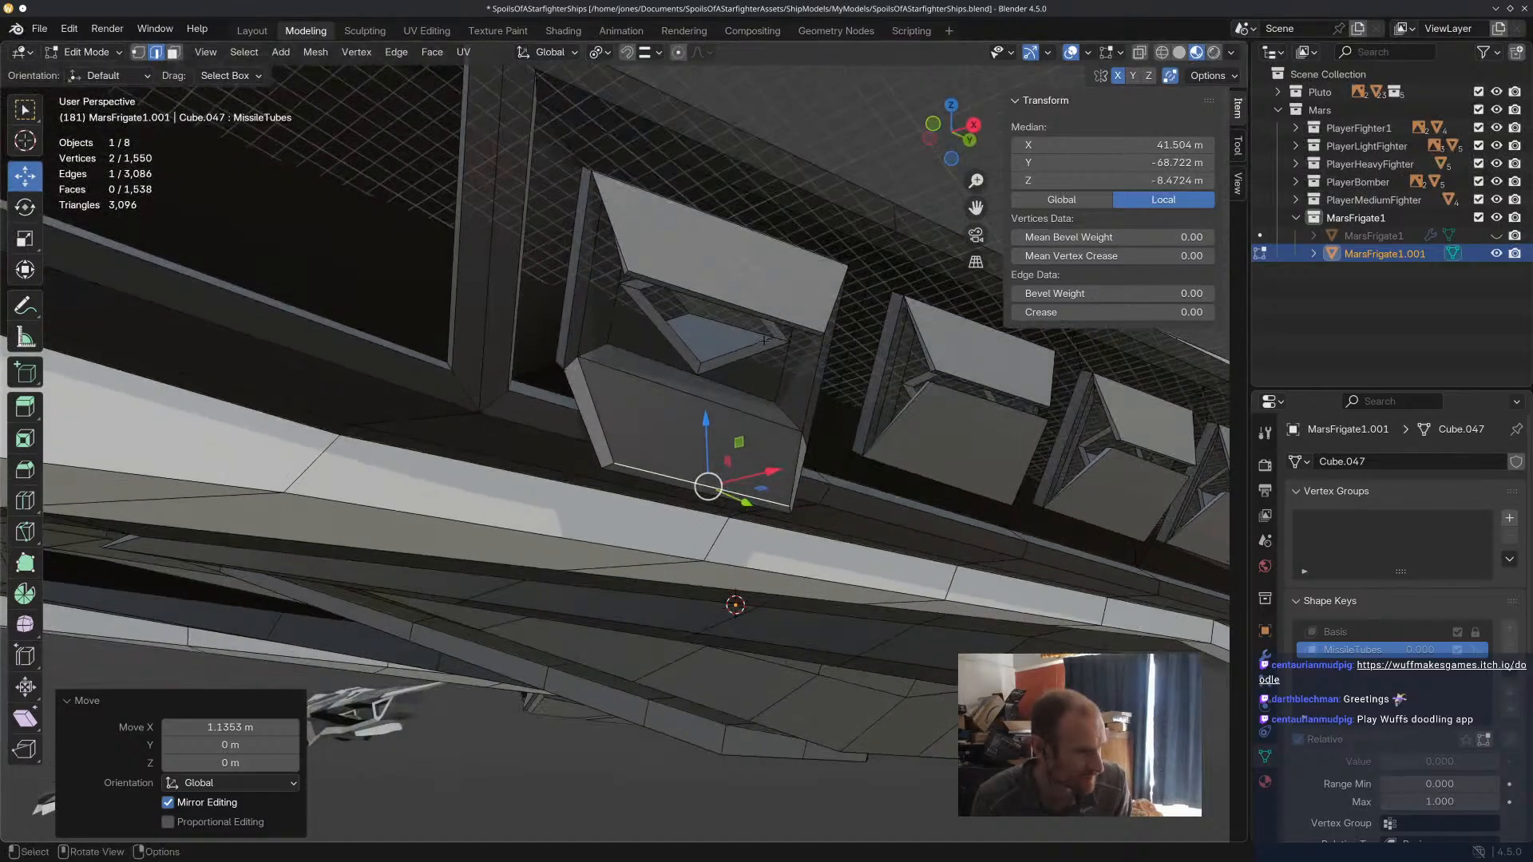
# Select the two end edges of the first tube's upper door, raise them about 9.02 m along Z and move them along X.
pyautogui.click(719, 299)
pyautogui.keyDown('shift'); pyautogui.click(725, 308); pyautogui.keyUp('shift')
pyautogui.moveTo(731, 247); pyautogui.dragTo(725, 114)
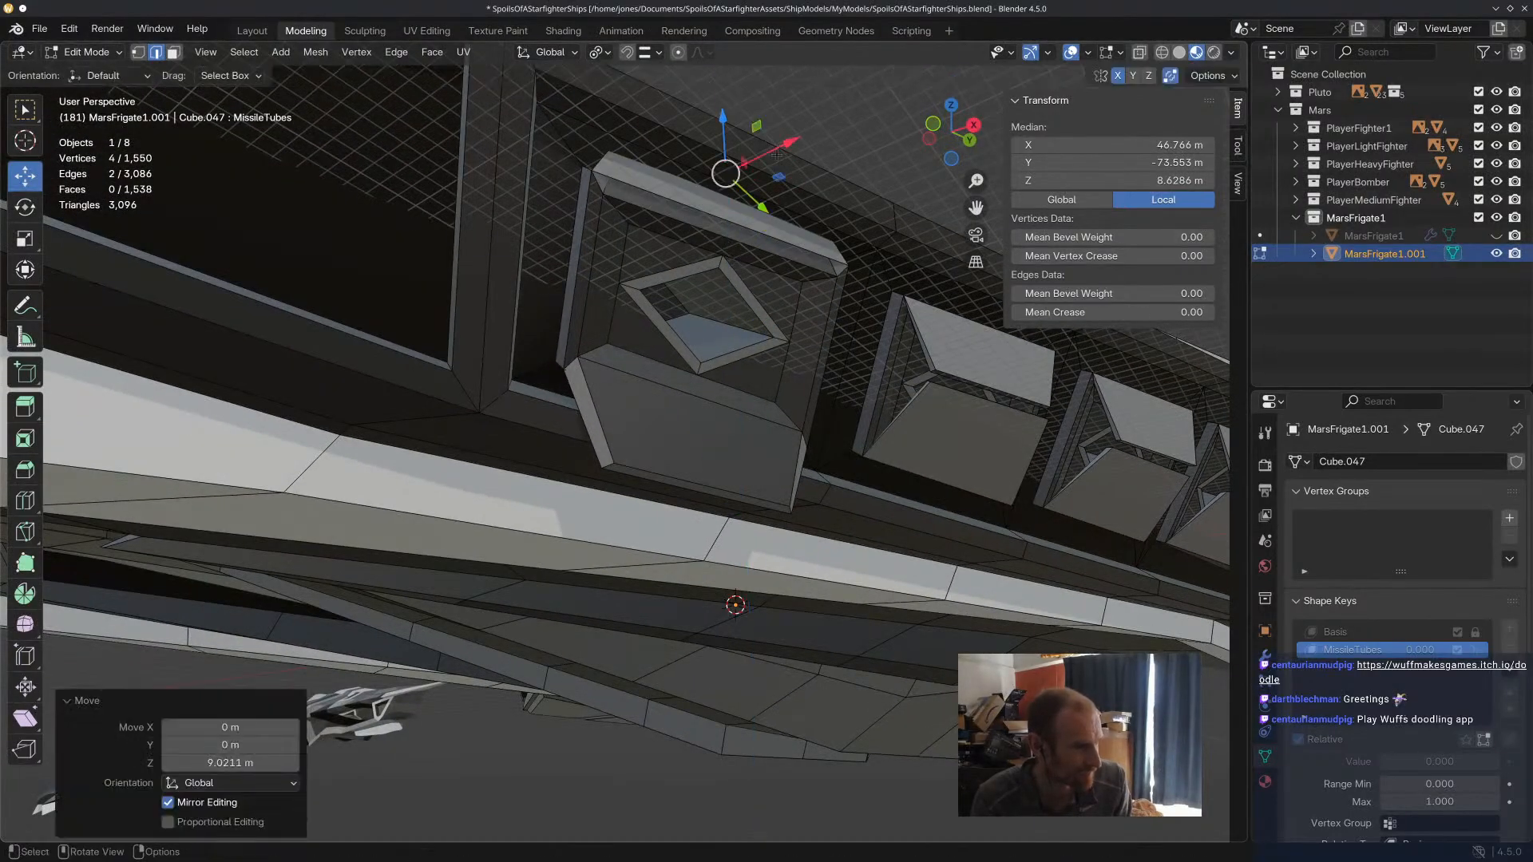
pyautogui.moveTo(774, 145); pyautogui.dragTo(955, 421, button='middle')
pyautogui.moveTo(918, 368); pyautogui.dragTo(1023, 370)
pyautogui.moveTo(955, 297); pyautogui.dragTo(953, 324)
pyautogui.moveTo(1031, 388); pyautogui.dragTo(1010, 388)
pyautogui.moveTo(1010, 388); pyautogui.dragTo(921, 392, button='middle')
# Select one end edge of the first upper door and adjust it along X and about 0.18 m up along Z.
pyautogui.click(880, 371)
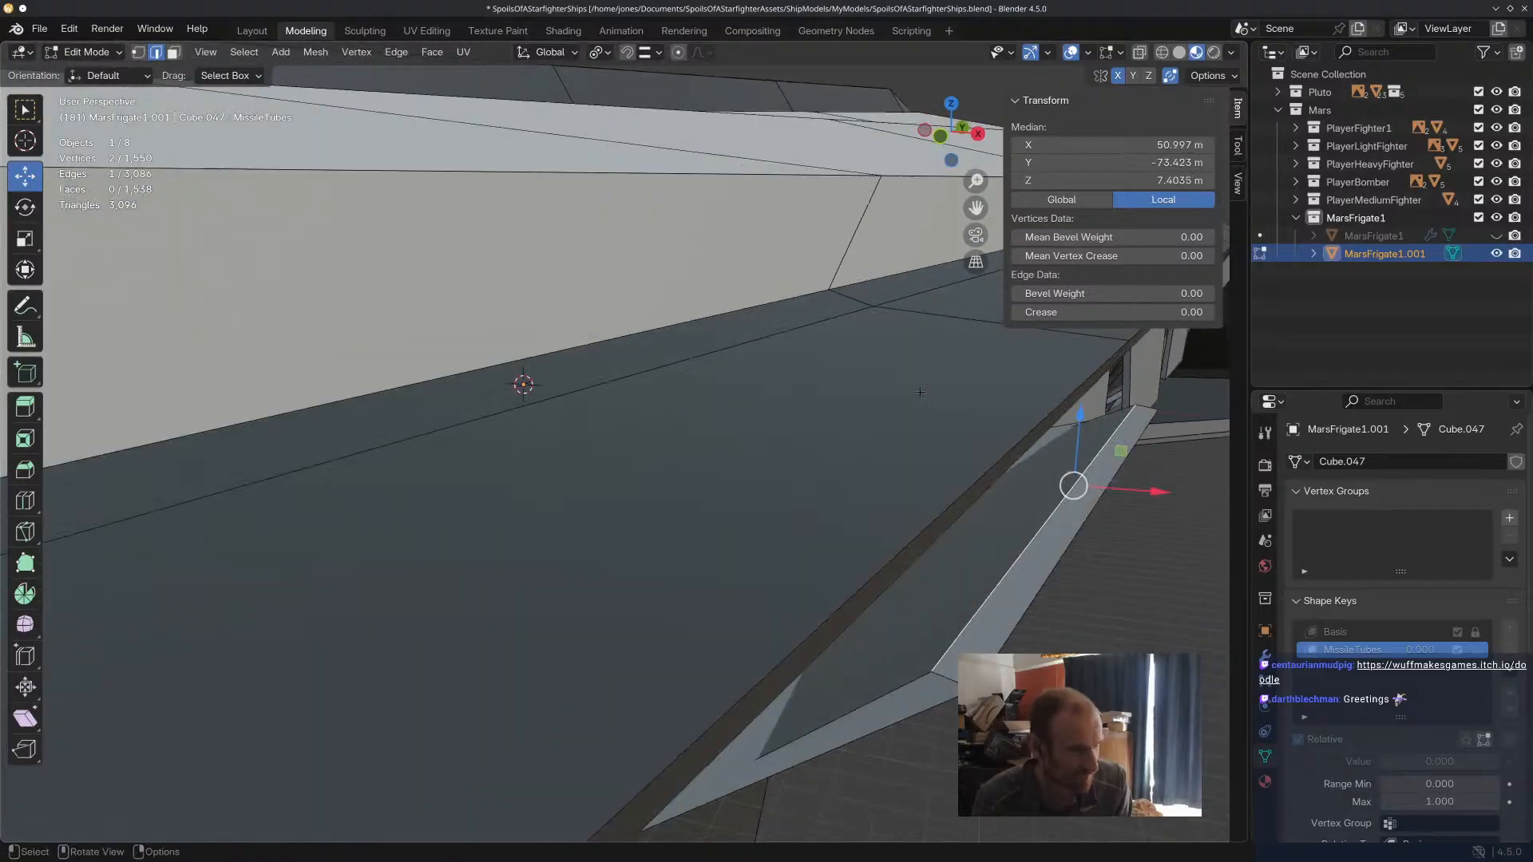
pyautogui.moveTo(1148, 491); pyautogui.dragTo(1217, 511)
pyautogui.moveTo(1148, 442); pyautogui.dragTo(1146, 475)
pyautogui.moveTo(1200, 525); pyautogui.dragTo(1176, 521)
pyautogui.moveTo(1121, 473); pyautogui.dragTo(1121, 461)
pyautogui.moveTo(1141, 549); pyautogui.dragTo(957, 495, button='middle')
pyautogui.scroll(-2, 956, 494)
pyautogui.scroll(2, 675, 315)
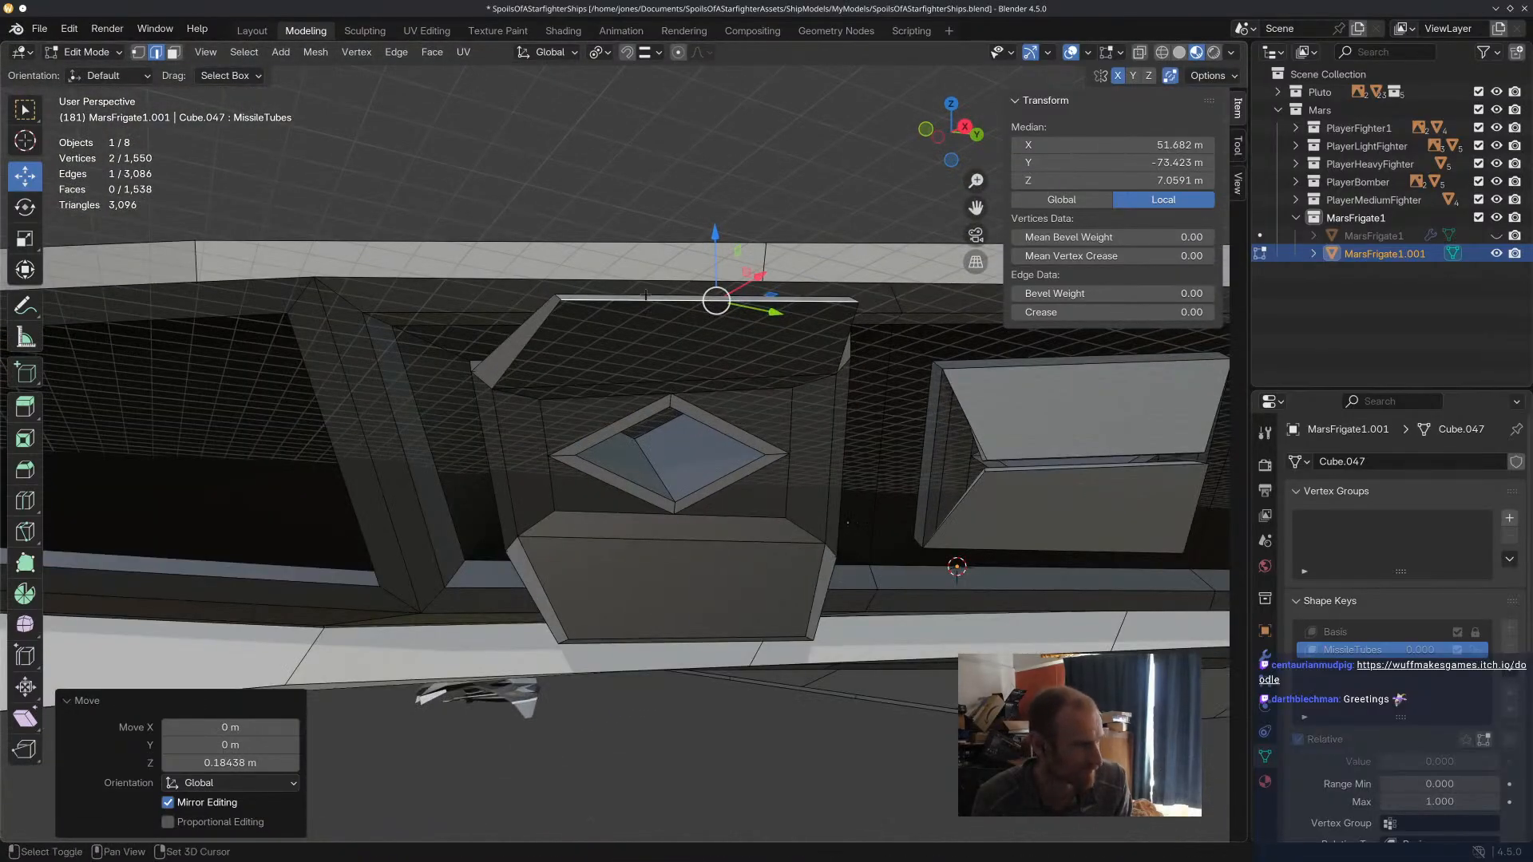
# Select the end edges of the first upper door, shift them slightly and rotate them parallel to the hull.
pyautogui.keyDown('shift'); pyautogui.click(646, 295); pyautogui.keyUp('shift')
pyautogui.moveTo(714, 301); pyautogui.dragTo(684, 305)
pyautogui.scroll(2, 755, 339)
pyautogui.moveTo(756, 339); pyautogui.dragTo(746, 328, button='middle')
pyautogui.scroll(-2, 756, 323)
pyautogui.press('r')
pyautogui.click(778, 271)
# Select the two end edges of the second missile tube's lower door and move them down to open the door.
pyautogui.click(821, 409)
pyautogui.moveTo(824, 410); pyautogui.dragTo(946, 455, button='middle')
pyautogui.scroll(8, 894, 463)
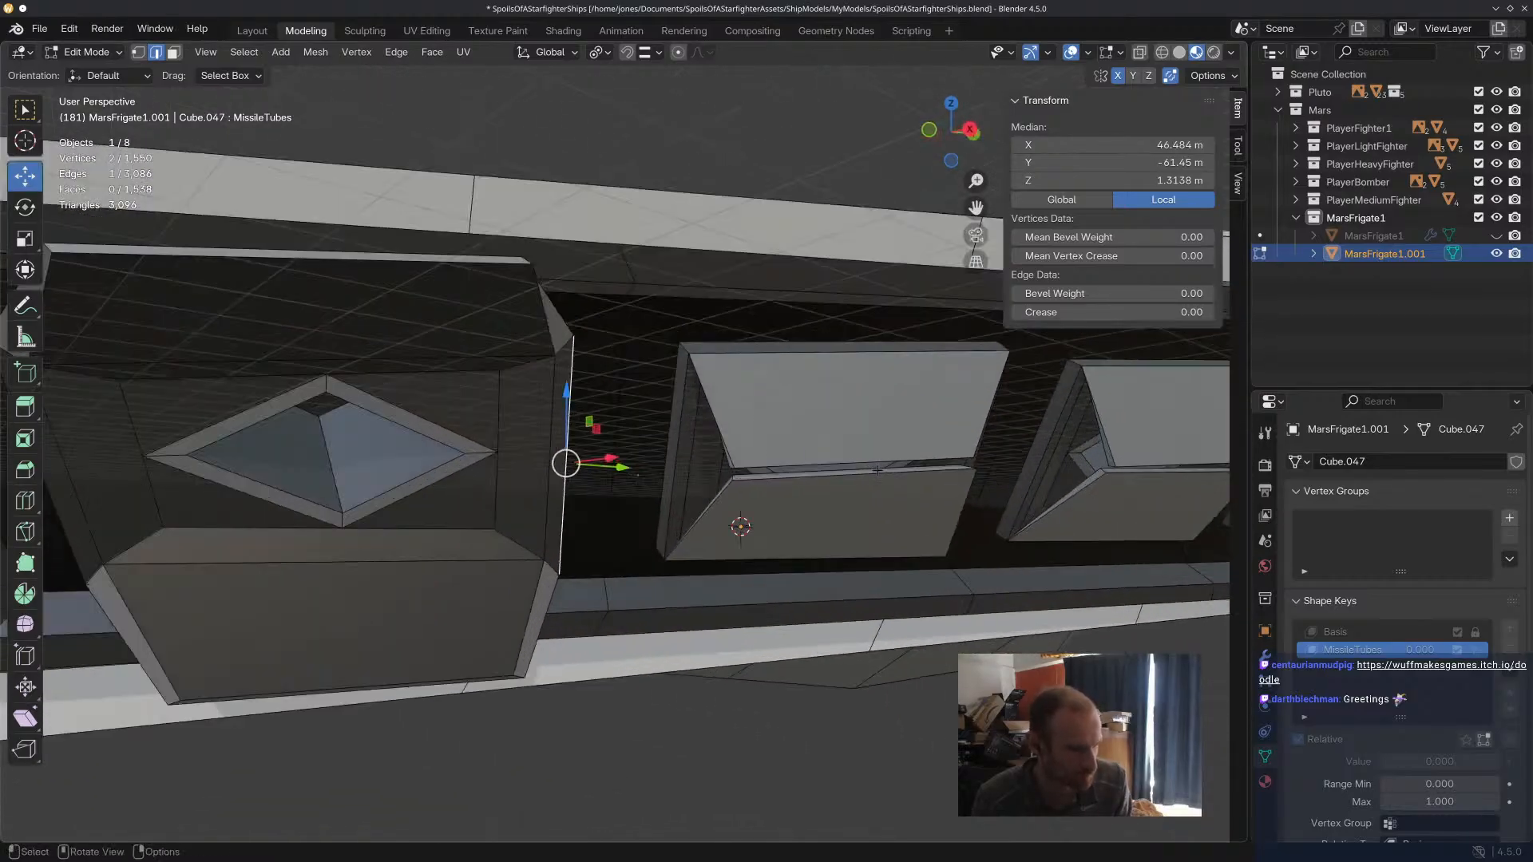
pyautogui.keyDown('shift'); pyautogui.click(877, 471); pyautogui.keyUp('shift')
pyautogui.scroll(-3, 878, 473)
pyautogui.moveTo(878, 473); pyautogui.dragTo(955, 507, button='middle')
pyautogui.press('g')
pyautogui.moveTo(950, 511); pyautogui.dragTo(894, 640)
pyautogui.moveTo(894, 641); pyautogui.dragTo(723, 603, button='middle')
pyautogui.moveTo(534, 562); pyautogui.dragTo(591, 585)
# Rotate the second lower door's end edges about 4.4° and shift them about -2.74 m in X, 1.22 m in Y and -1.15 m in Z.
pyautogui.press('r')
pyautogui.click(786, 583)
pyautogui.moveTo(786, 583); pyautogui.dragTo(656, 539, button='middle')
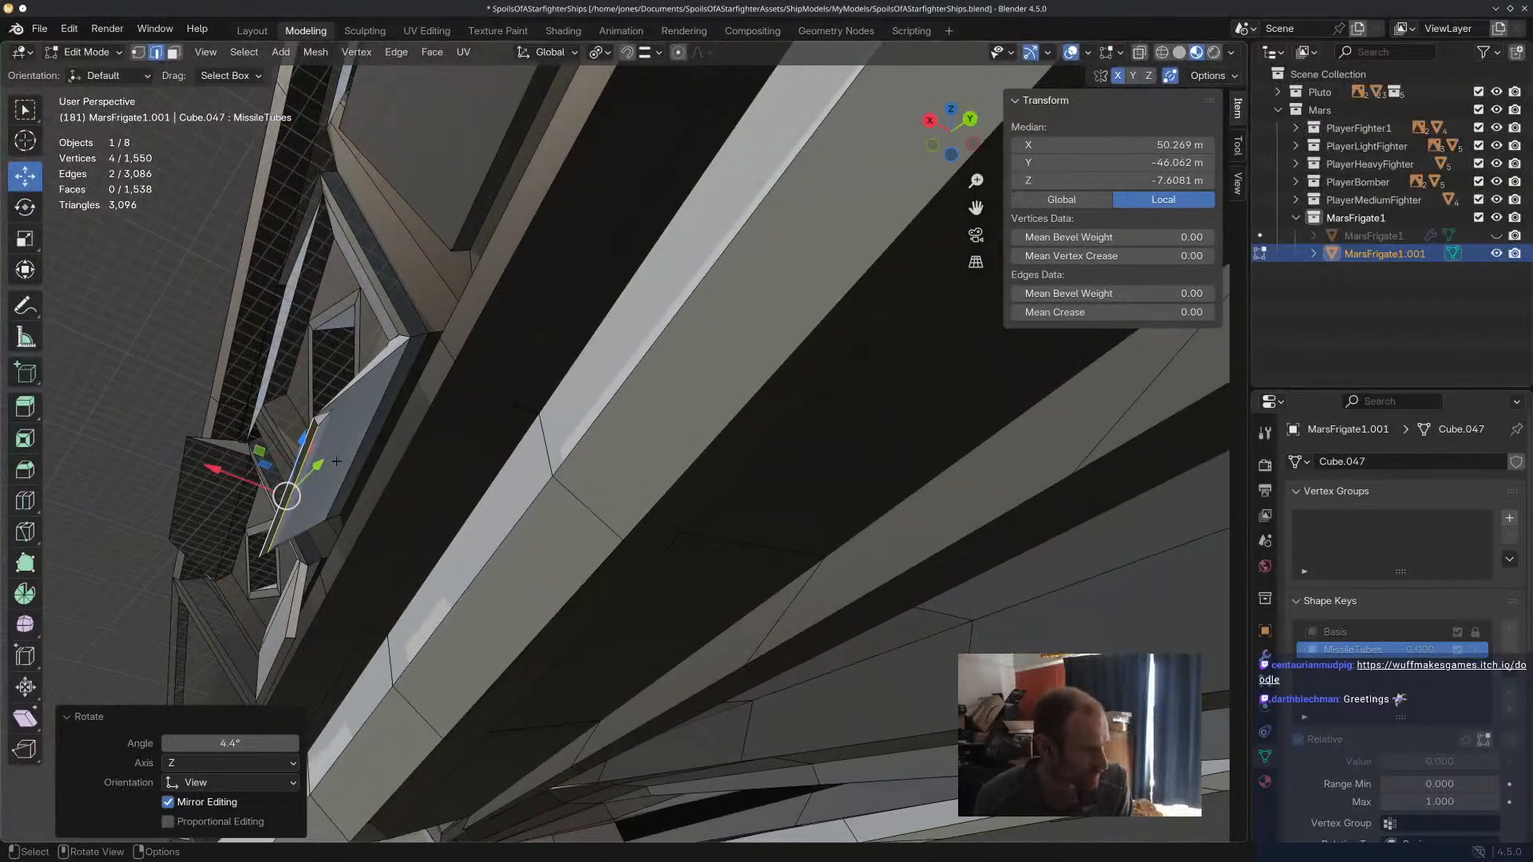
pyautogui.click(310, 448)
pyautogui.moveTo(291, 496); pyautogui.dragTo(334, 521)
pyautogui.keyDown('shift'); pyautogui.click(297, 482); pyautogui.keyUp('shift')
pyautogui.moveTo(334, 521); pyautogui.dragTo(522, 574, button='middle')
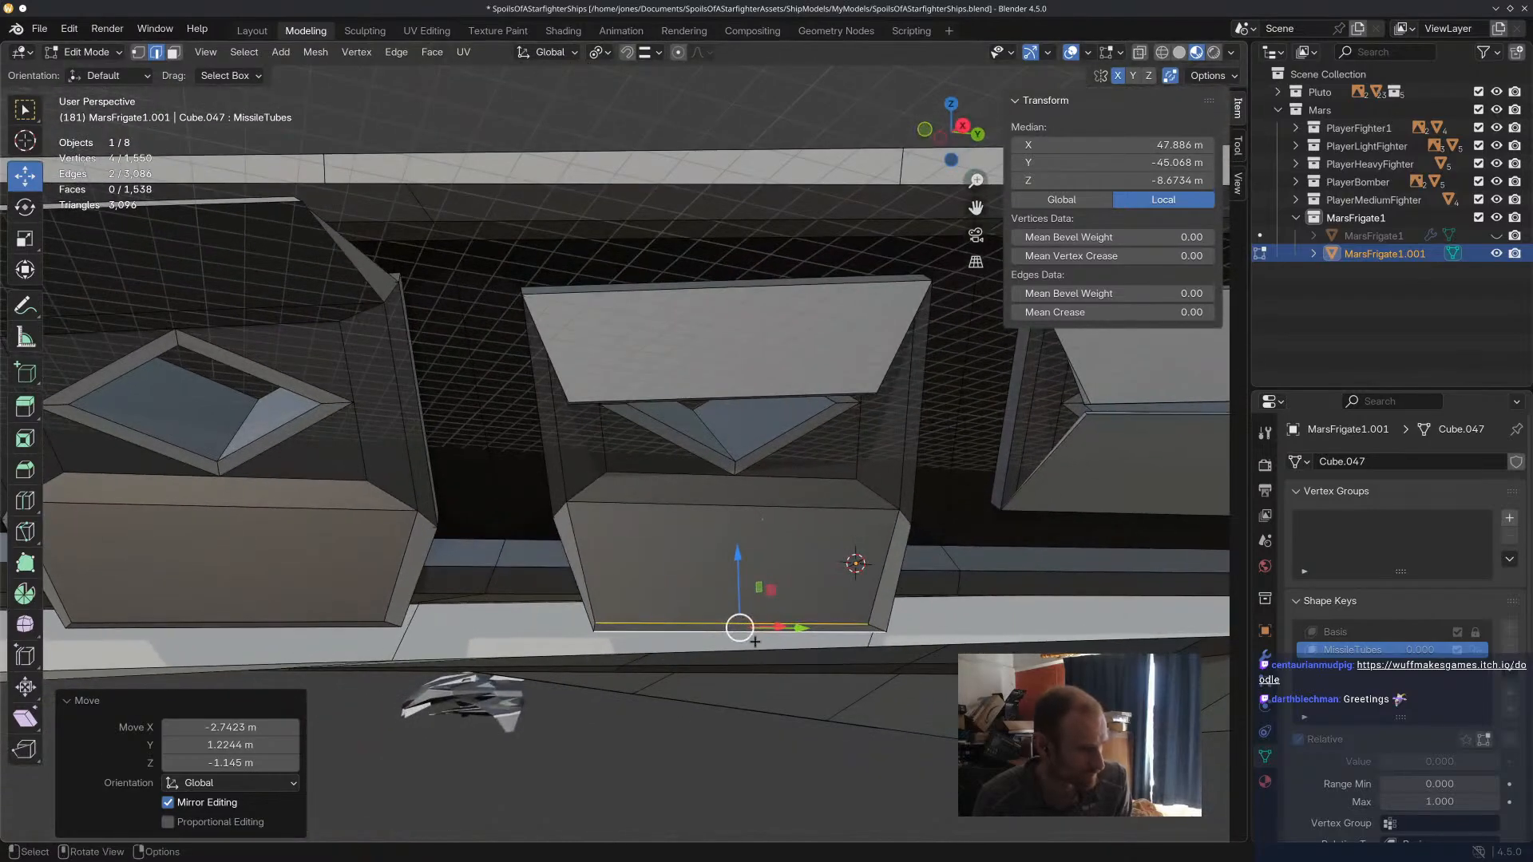
pyautogui.moveTo(742, 631); pyautogui.dragTo(756, 619, button='middle')
# Raise the second upper door's two end edges to open it, and move one edge about 0.89 m in X, 0.16 m in Y and -0.37 m in Z.
pyautogui.click(779, 397)
pyautogui.keyDown('shift'); pyautogui.click(786, 393); pyautogui.keyUp('shift')
pyautogui.moveTo(756, 397); pyautogui.dragTo(804, 205)
pyautogui.moveTo(804, 205); pyautogui.dragTo(919, 289, button='middle')
pyautogui.moveTo(1057, 384)
pyautogui.mouseDown()
pyautogui.moveTo(1105, 411)
pyautogui.moveTo(1037, 400)
pyautogui.mouseUp()
pyautogui.click(1045, 409)
pyautogui.moveTo(1037, 400); pyautogui.dragTo(516, 367, button='middle')
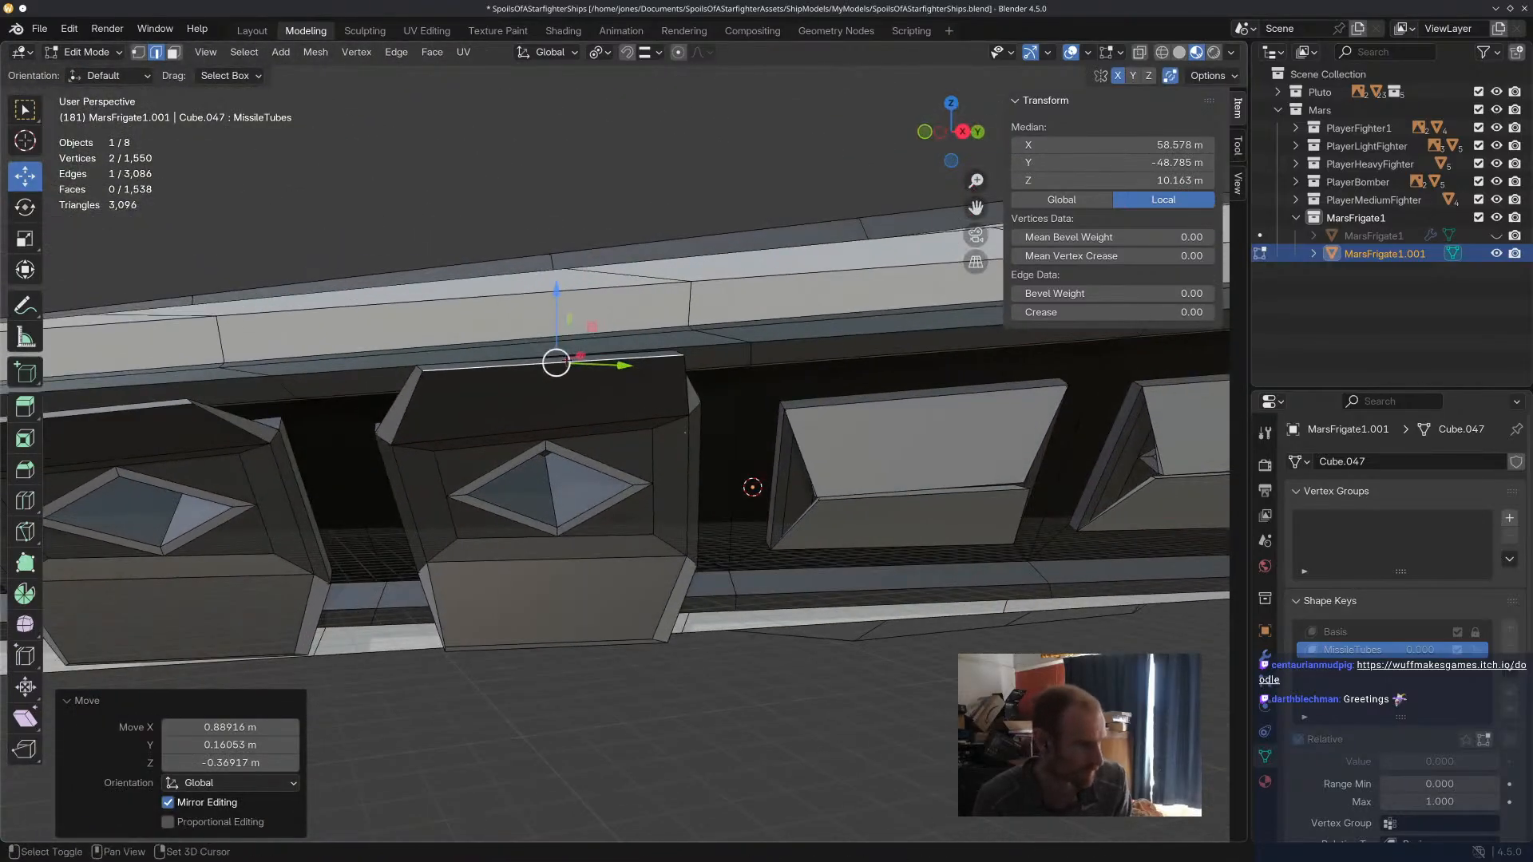
# Reselect both end edges of the second tube's upper door and rotate them about -3.58° in the view.
pyautogui.hotkey('alt', 'a')
pyautogui.click(563, 361)
pyautogui.keyDown('shift'); pyautogui.click(567, 360); pyautogui.keyUp('shift')
pyautogui.keyDown('shift'); pyautogui.click(569, 360); pyautogui.keyUp('shift')
pyautogui.keyDown('shift'); pyautogui.click(571, 355); pyautogui.keyUp('shift')
pyautogui.click(646, 350)
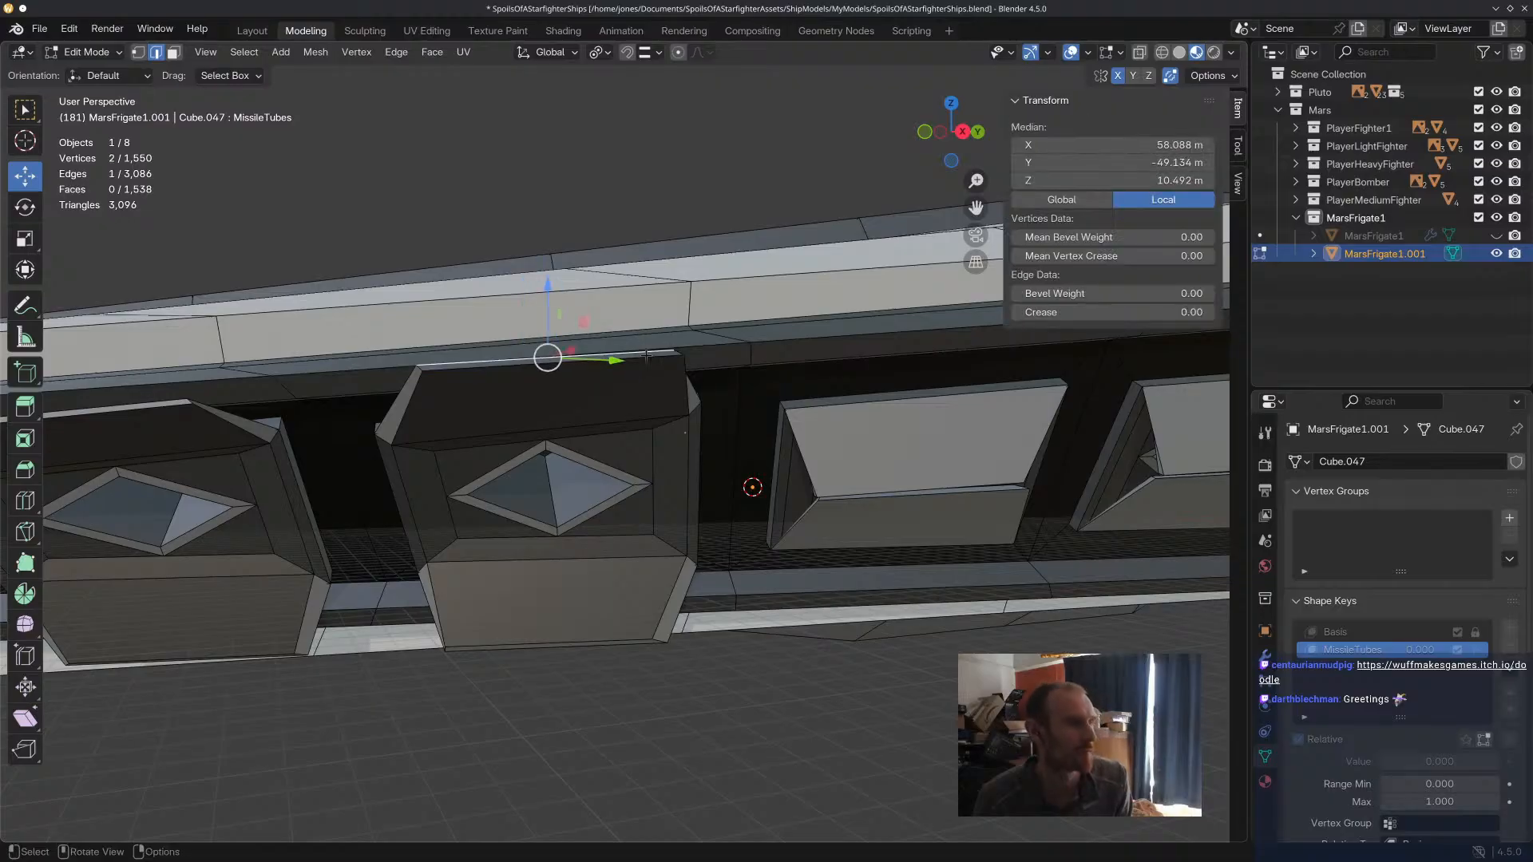
pyautogui.keyDown('shift'); pyautogui.click(647, 359); pyautogui.keyUp('shift')
pyautogui.press('r')
pyautogui.click(823, 346)
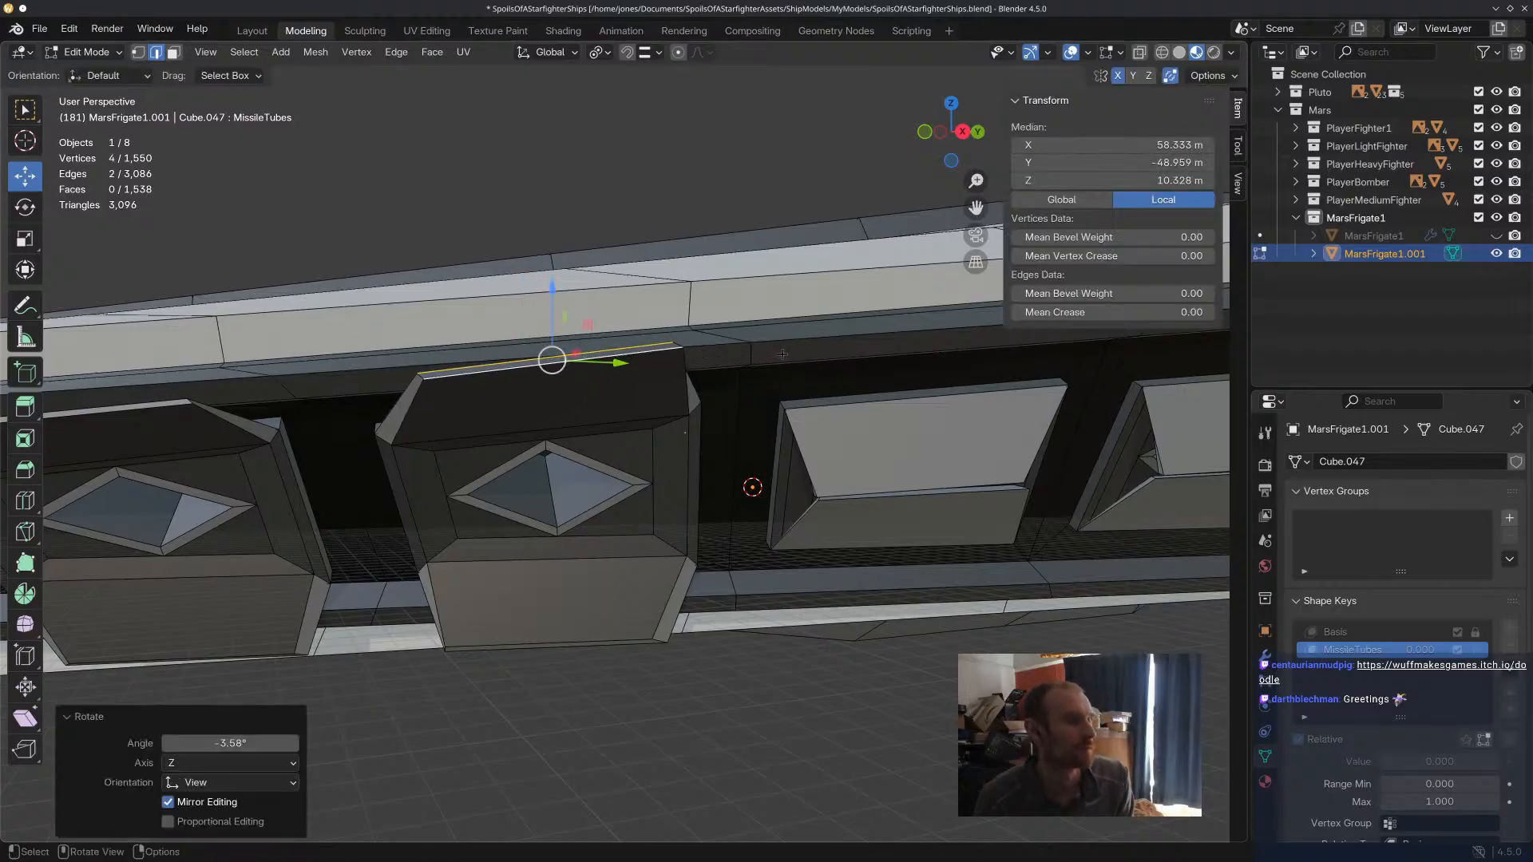
# Move the second upper door's end edges about -0.37 m in X, -0.86 m in Y and -0.11 m in Z.
pyautogui.press('r')
pyautogui.press('Escape')
pyautogui.moveTo(551, 356); pyautogui.dragTo(535, 362)
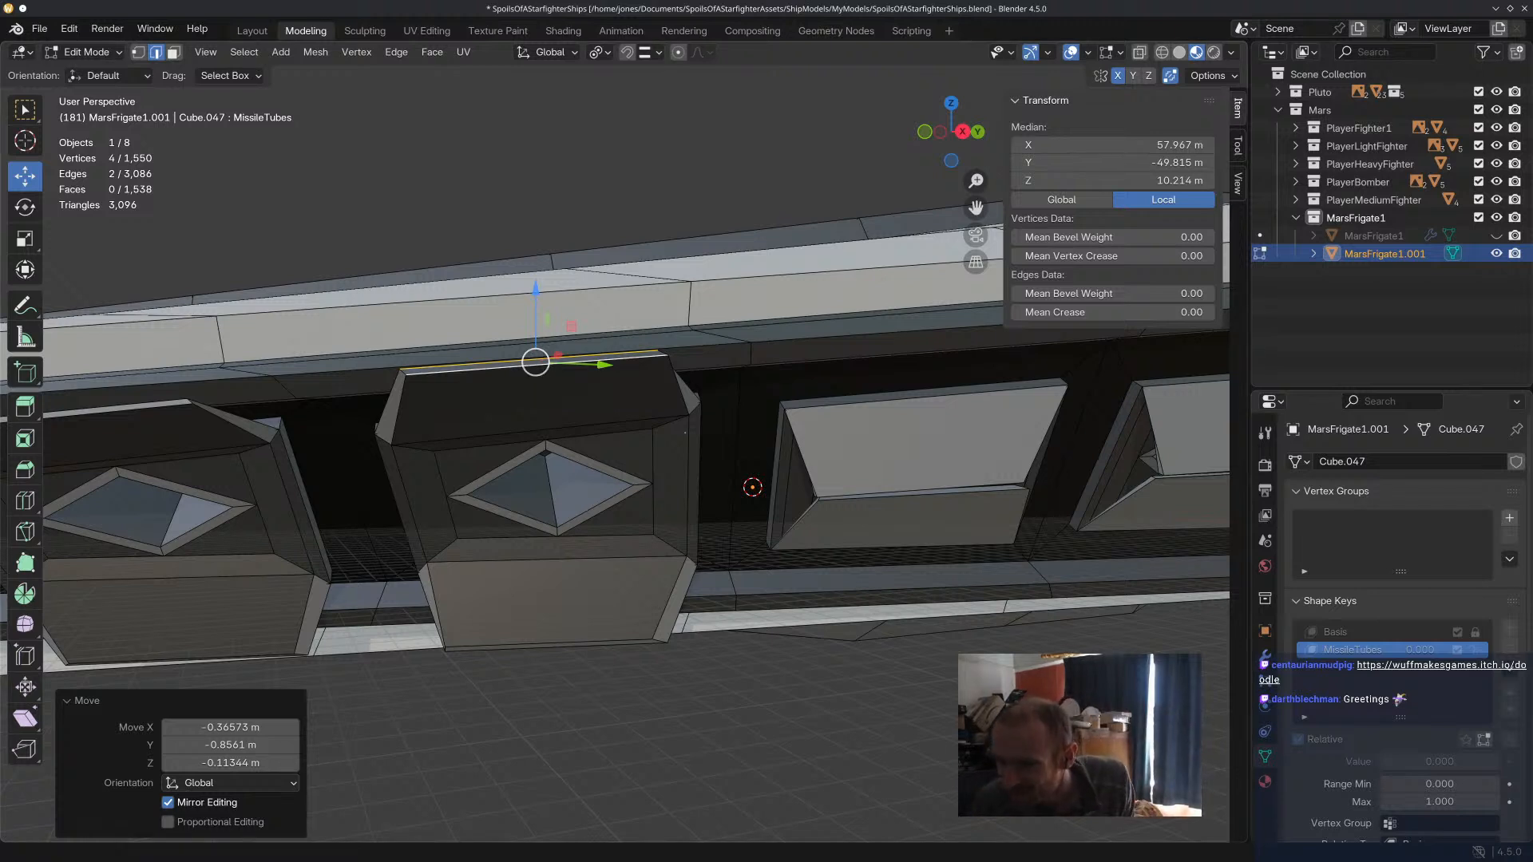
# Switch to the browser's Doodle page on itch.io and run the drawing tool.
pyautogui.moveTo(1158, 861)
pyautogui.mouseDown()
pyautogui.moveTo(933, 50)
pyautogui.moveTo(984, 78)
pyautogui.moveTo(1015, 13)
pyautogui.moveTo(947, 104)
pyautogui.moveTo(991, 0)
pyautogui.mouseUp()
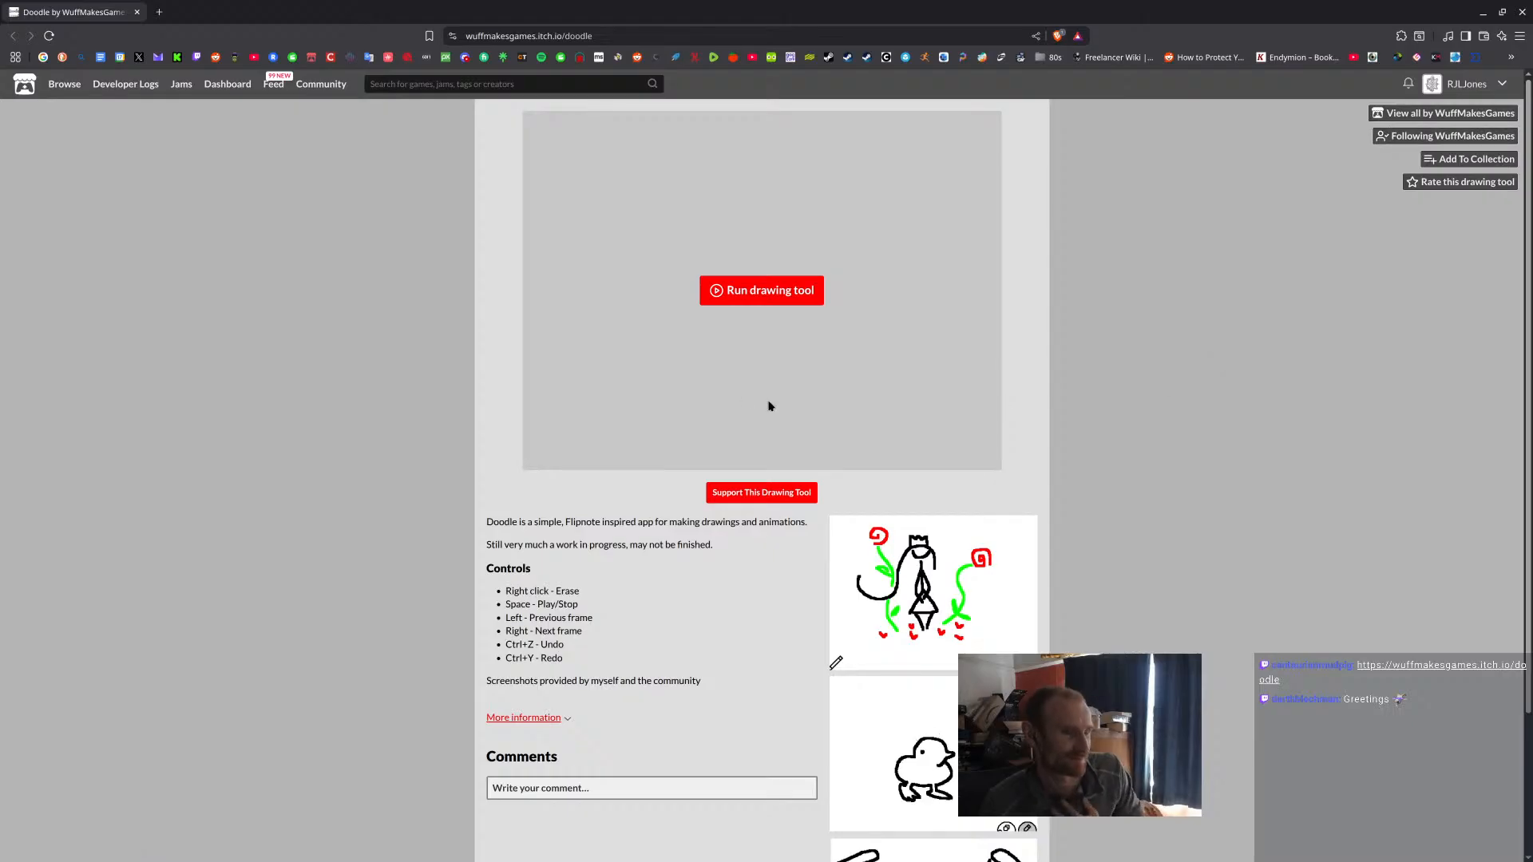
pyautogui.click(763, 292)
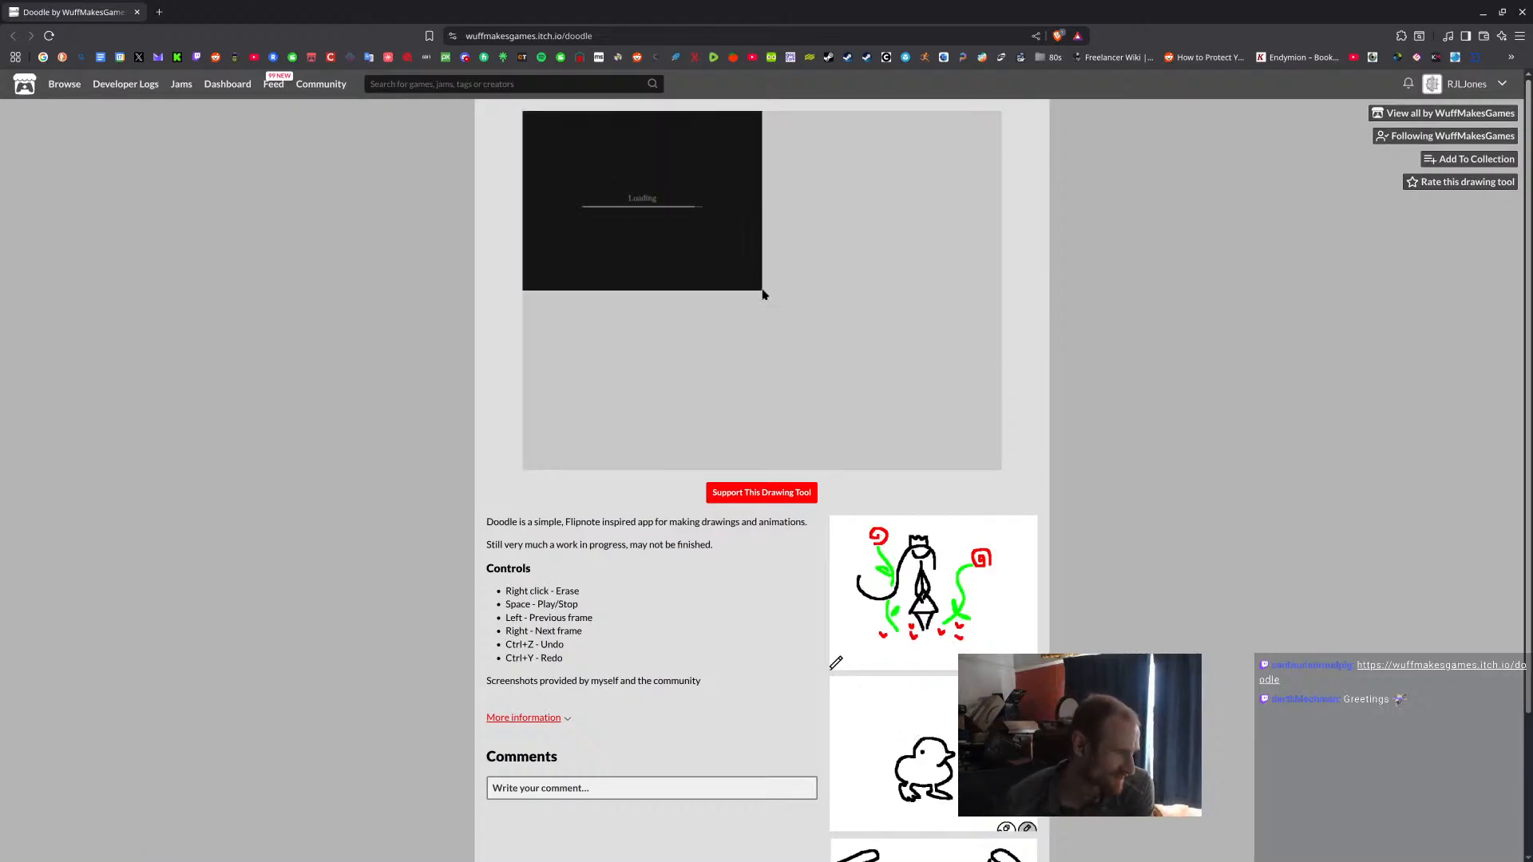
# Draw a black creature head outline with two pointed ridges that curl into nostrils, closed around the bottom.
pyautogui.moveTo(654, 282); pyautogui.dragTo(780, 212)
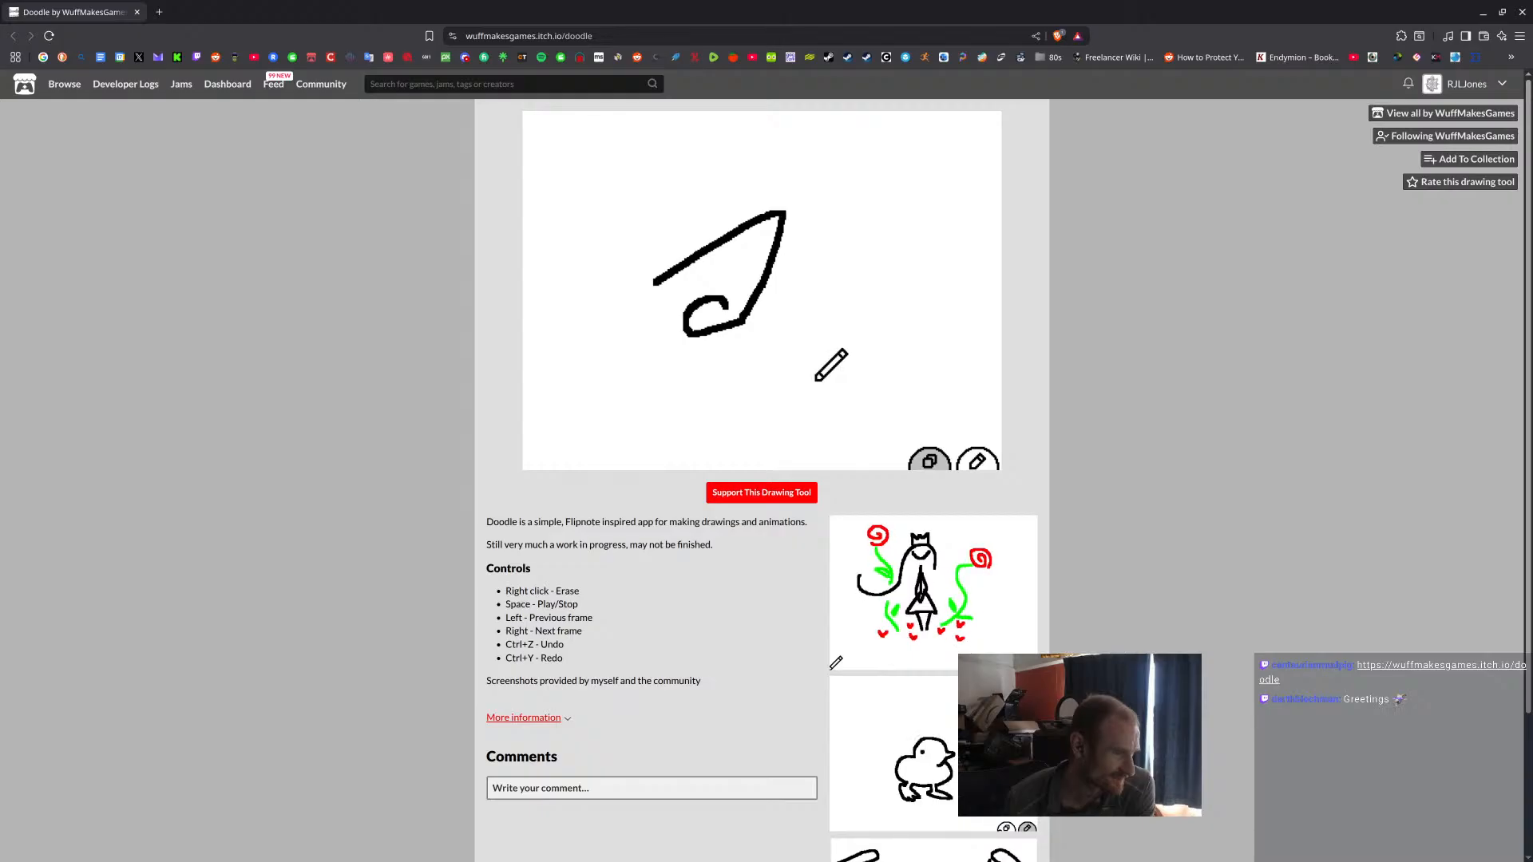
pyautogui.moveTo(829, 218)
pyautogui.mouseDown()
pyautogui.moveTo(768, 351)
pyautogui.moveTo(798, 372)
pyautogui.moveTo(828, 342)
pyautogui.moveTo(813, 327)
pyautogui.moveTo(806, 345)
pyautogui.moveTo(821, 338)
pyautogui.mouseUp()
pyautogui.moveTo(835, 237)
pyautogui.mouseDown()
pyautogui.moveTo(895, 334)
pyautogui.moveTo(913, 411)
pyautogui.mouseUp()
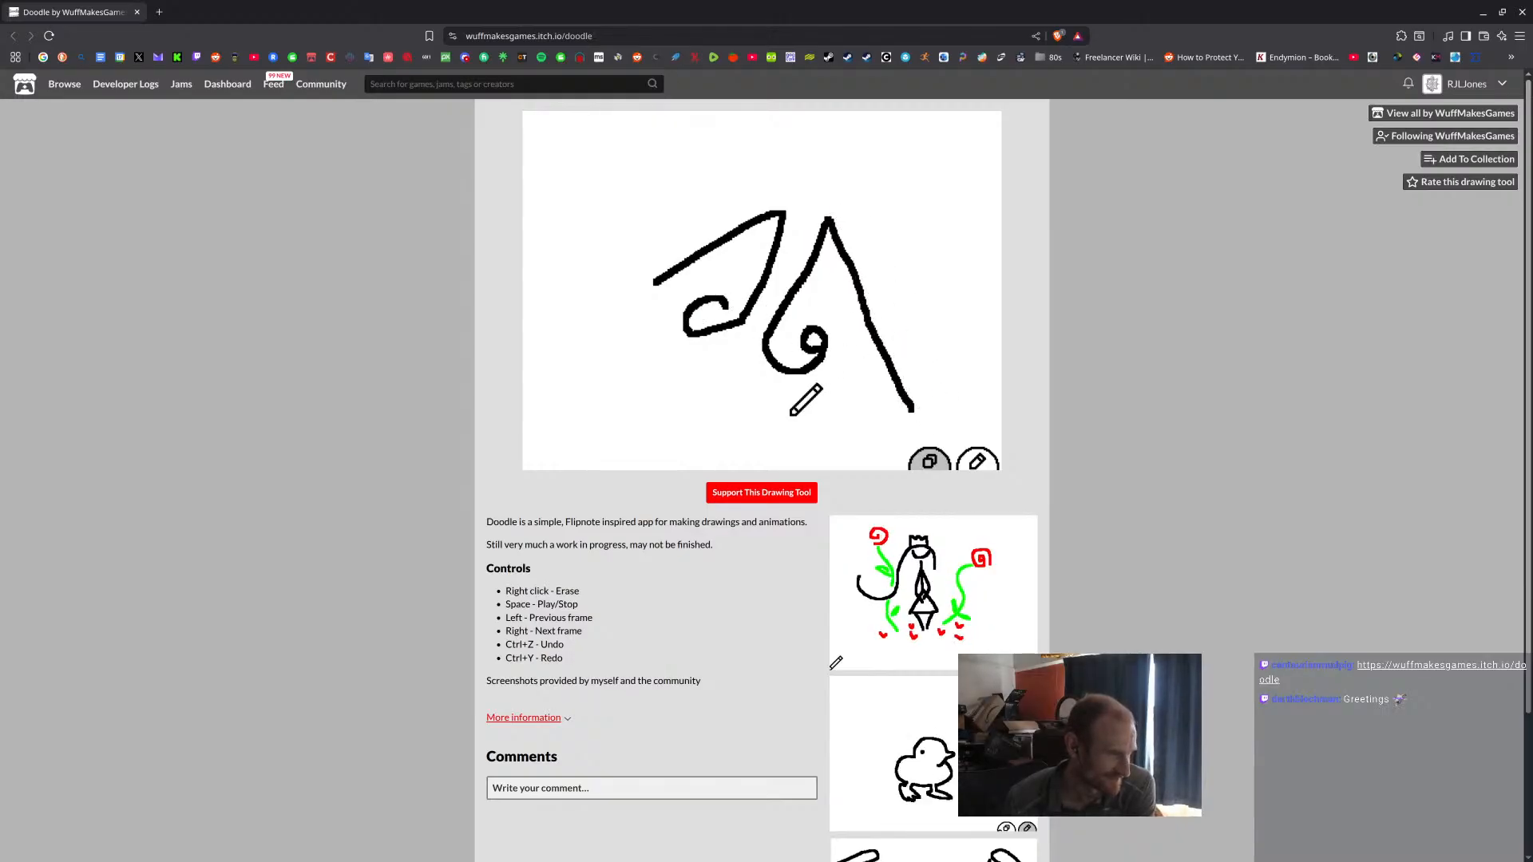
pyautogui.moveTo(655, 283)
pyautogui.mouseDown()
pyautogui.moveTo(592, 269)
pyautogui.moveTo(568, 332)
pyautogui.moveTo(580, 429)
pyautogui.moveTo(755, 457)
pyautogui.moveTo(917, 425)
pyautogui.moveTo(914, 412)
pyautogui.mouseUp()
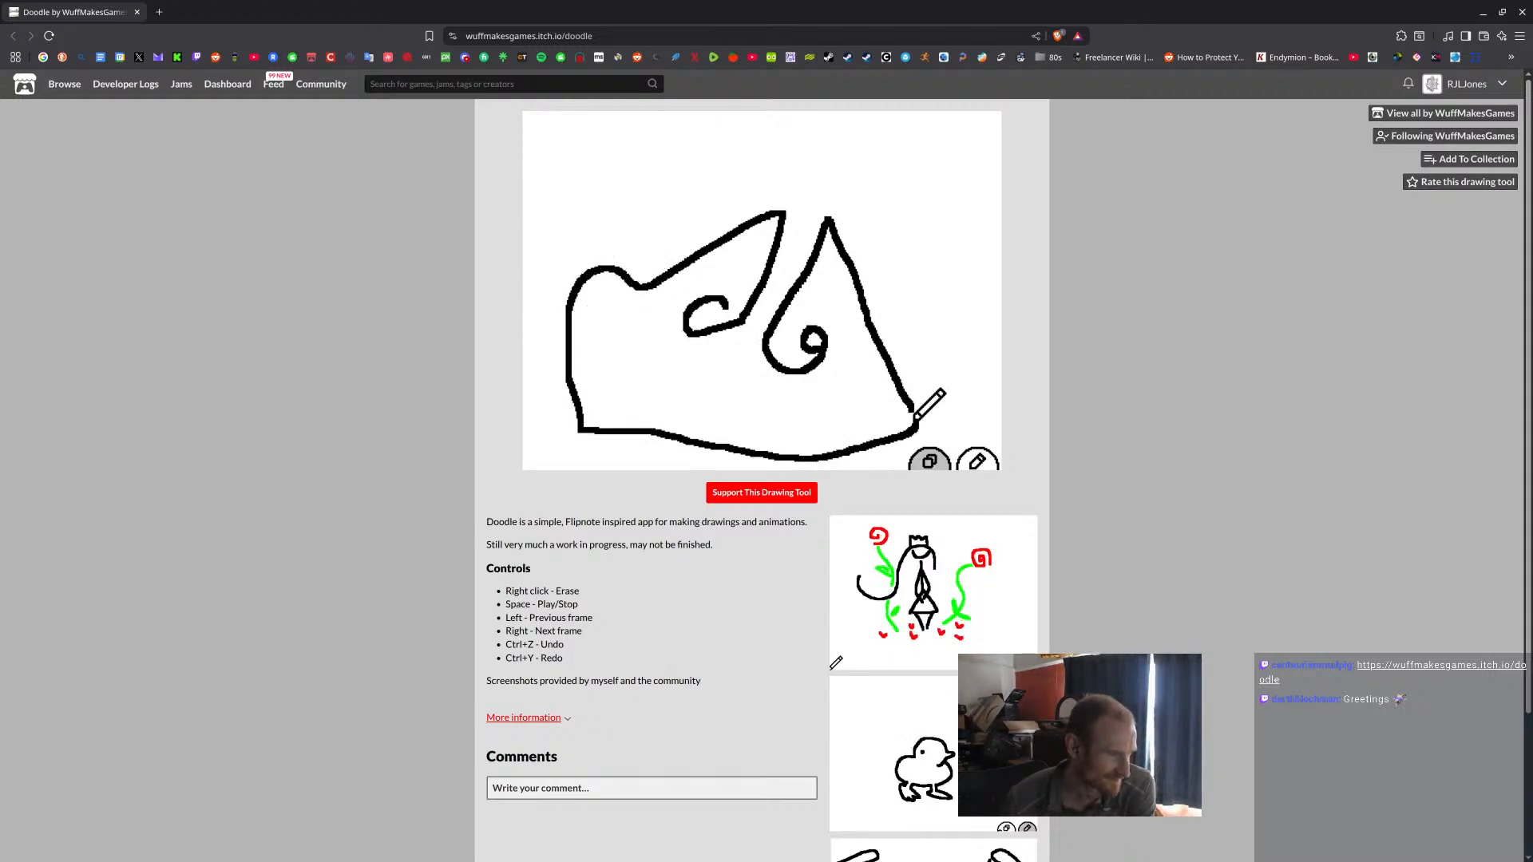
# Draw two round eyes with pupils and a curved mouth filled with teeth on the creature.
pyautogui.moveTo(613, 319)
pyautogui.mouseDown()
pyautogui.moveTo(624, 369)
pyautogui.moveTo(648, 340)
pyautogui.moveTo(615, 317)
pyautogui.moveTo(625, 352)
pyautogui.mouseUp()
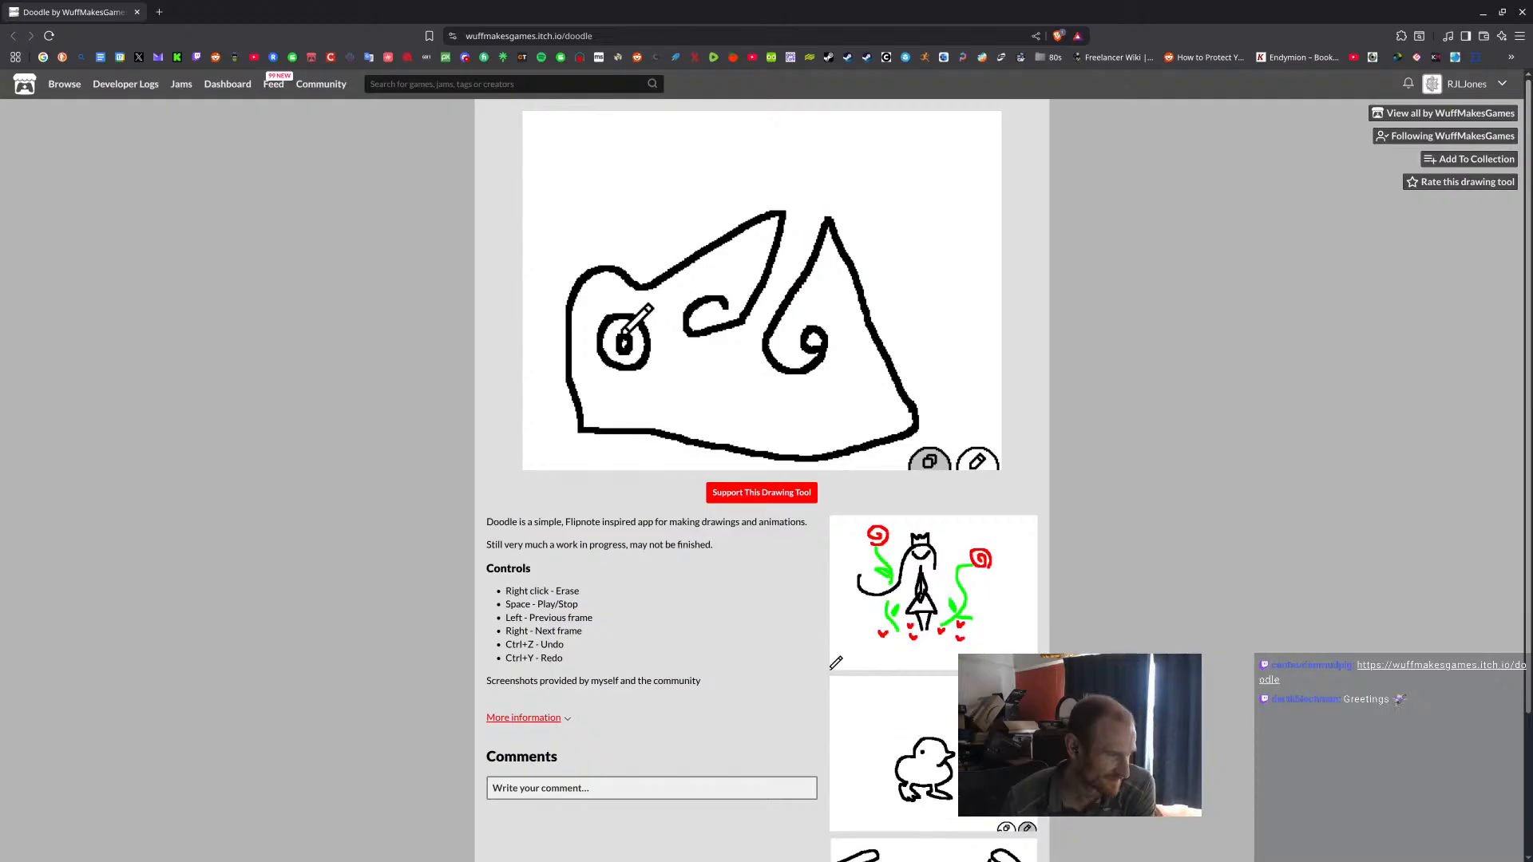
pyautogui.moveTo(699, 364); pyautogui.dragTo(776, 384)
pyautogui.moveTo(872, 369)
pyautogui.mouseDown()
pyautogui.moveTo(844, 373)
pyautogui.moveTo(867, 416)
pyautogui.moveTo(885, 357)
pyautogui.moveTo(855, 383)
pyautogui.moveTo(867, 392)
pyautogui.mouseUp()
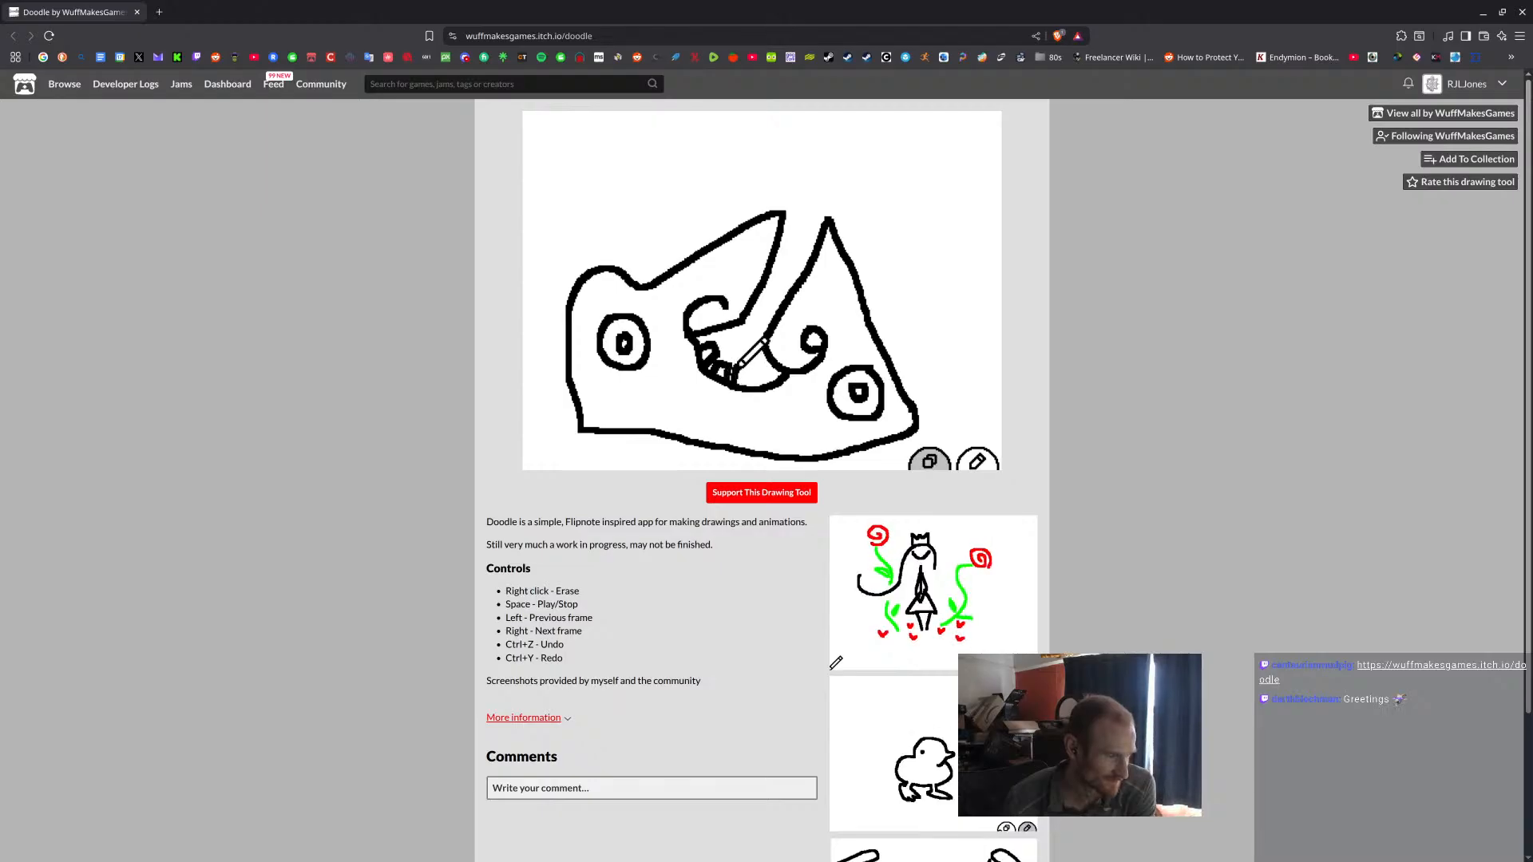
pyautogui.moveTo(756, 388); pyautogui.dragTo(756, 369)
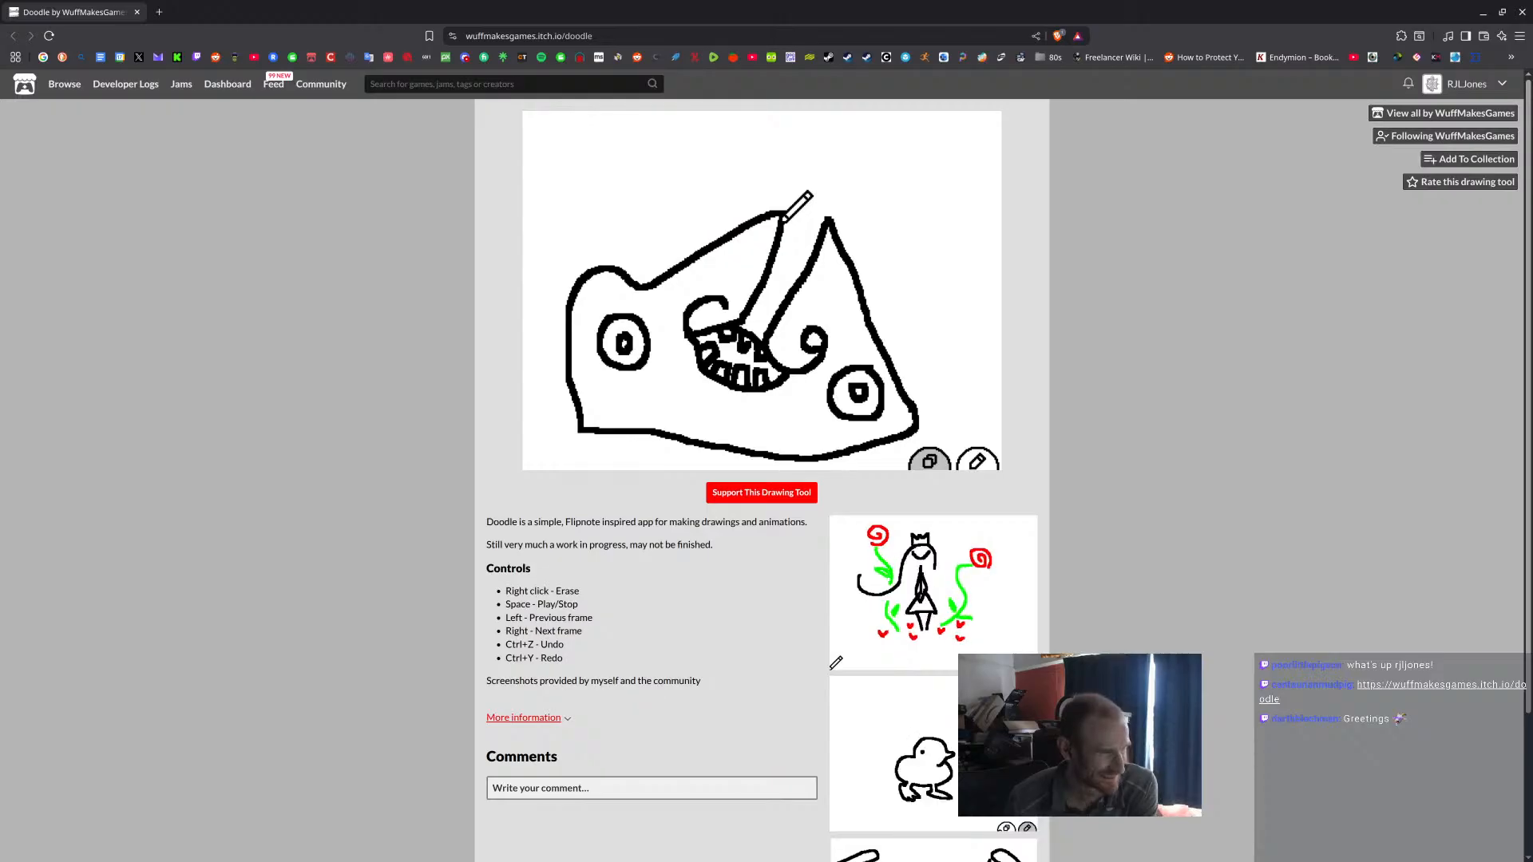
# Draw curved bands across the gap between the ridges and a row of curved spikes along the creature's upper outline.
pyautogui.moveTo(774, 262)
pyautogui.mouseDown()
pyautogui.moveTo(781, 283)
pyautogui.moveTo(807, 275)
pyautogui.moveTo(784, 248)
pyautogui.moveTo(812, 256)
pyautogui.moveTo(792, 235)
pyautogui.moveTo(817, 233)
pyautogui.mouseUp()
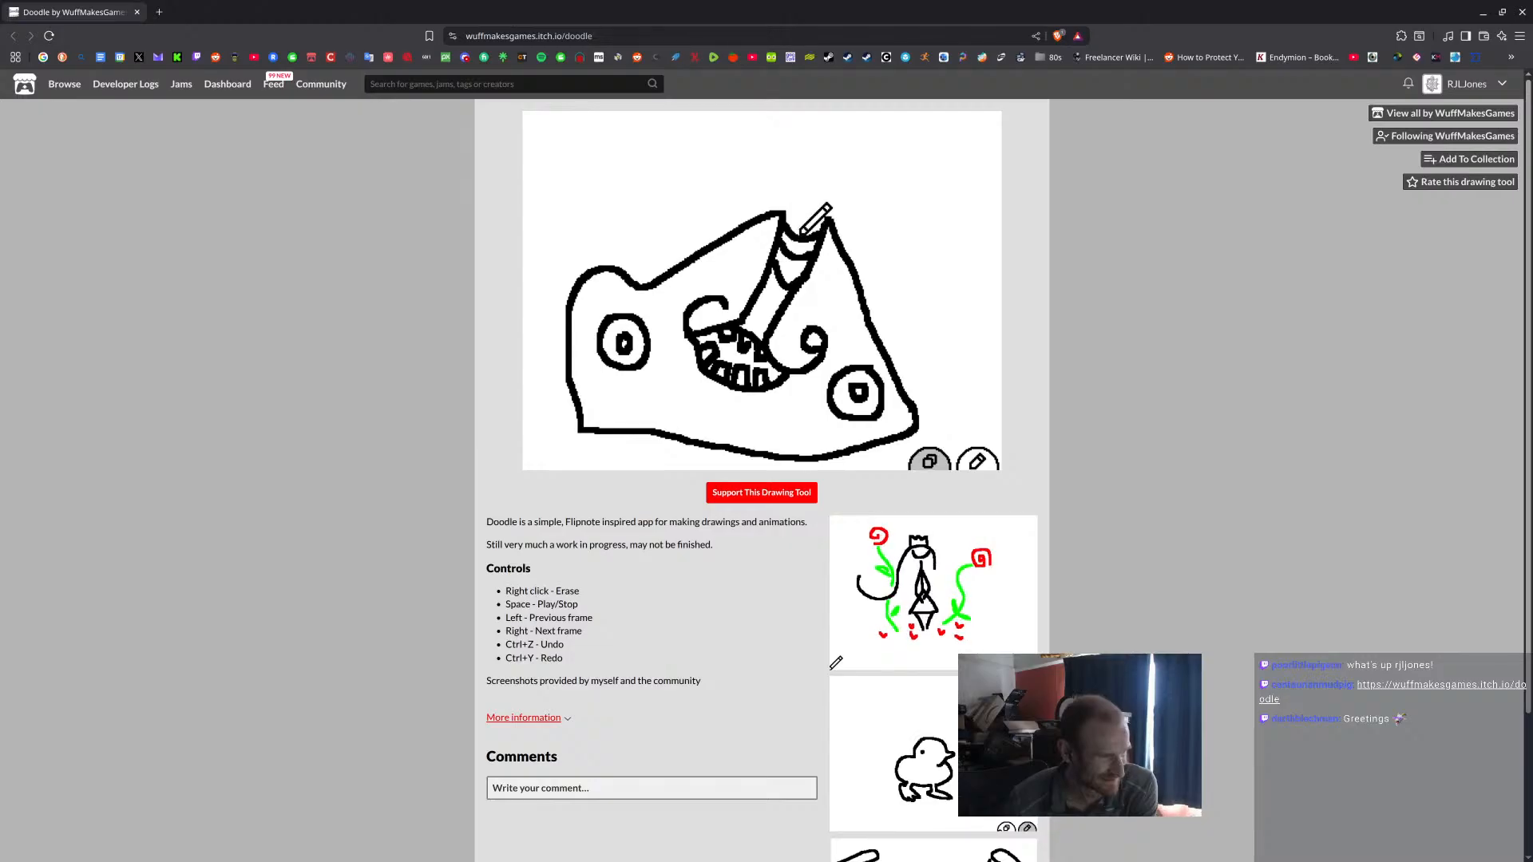
pyautogui.moveTo(636, 281)
pyautogui.mouseDown()
pyautogui.moveTo(639, 209)
pyautogui.moveTo(598, 171)
pyautogui.moveTo(618, 141)
pyautogui.moveTo(676, 252)
pyautogui.moveTo(688, 148)
pyautogui.moveTo(707, 241)
pyautogui.moveTo(747, 170)
pyautogui.moveTo(746, 209)
pyautogui.moveTo(765, 217)
pyautogui.moveTo(816, 171)
pyautogui.moveTo(789, 206)
pyautogui.moveTo(820, 219)
pyautogui.moveTo(845, 151)
pyautogui.moveTo(850, 246)
pyautogui.moveTo(904, 203)
pyautogui.moveTo(868, 305)
pyautogui.moveTo(882, 318)
pyautogui.moveTo(921, 276)
pyautogui.moveTo(897, 351)
pyautogui.moveTo(962, 331)
pyautogui.moveTo(970, 363)
pyautogui.moveTo(925, 391)
pyautogui.mouseUp()
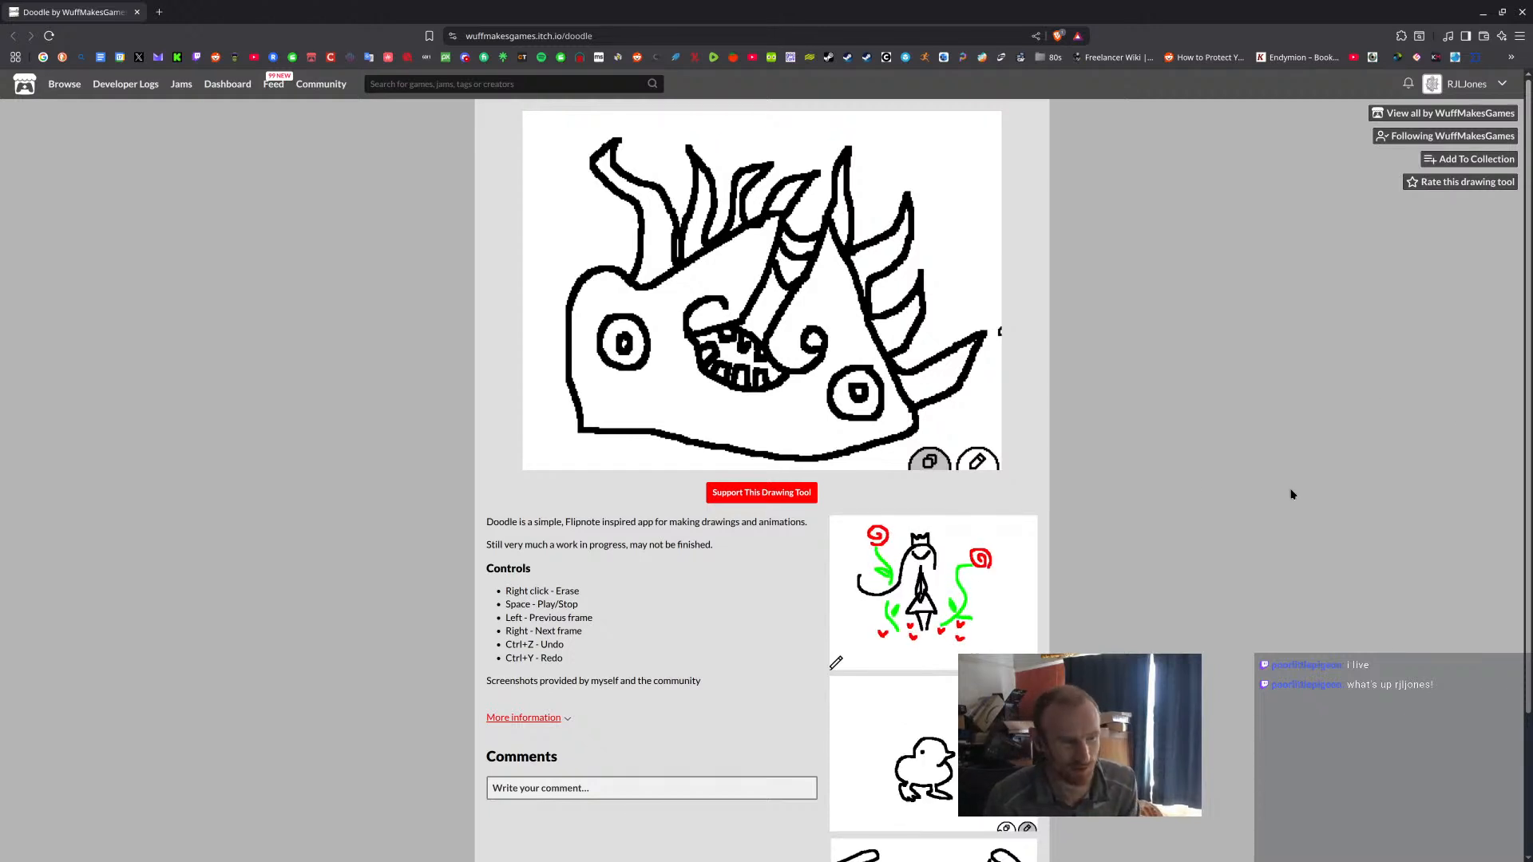
pyautogui.moveTo(917, 458)
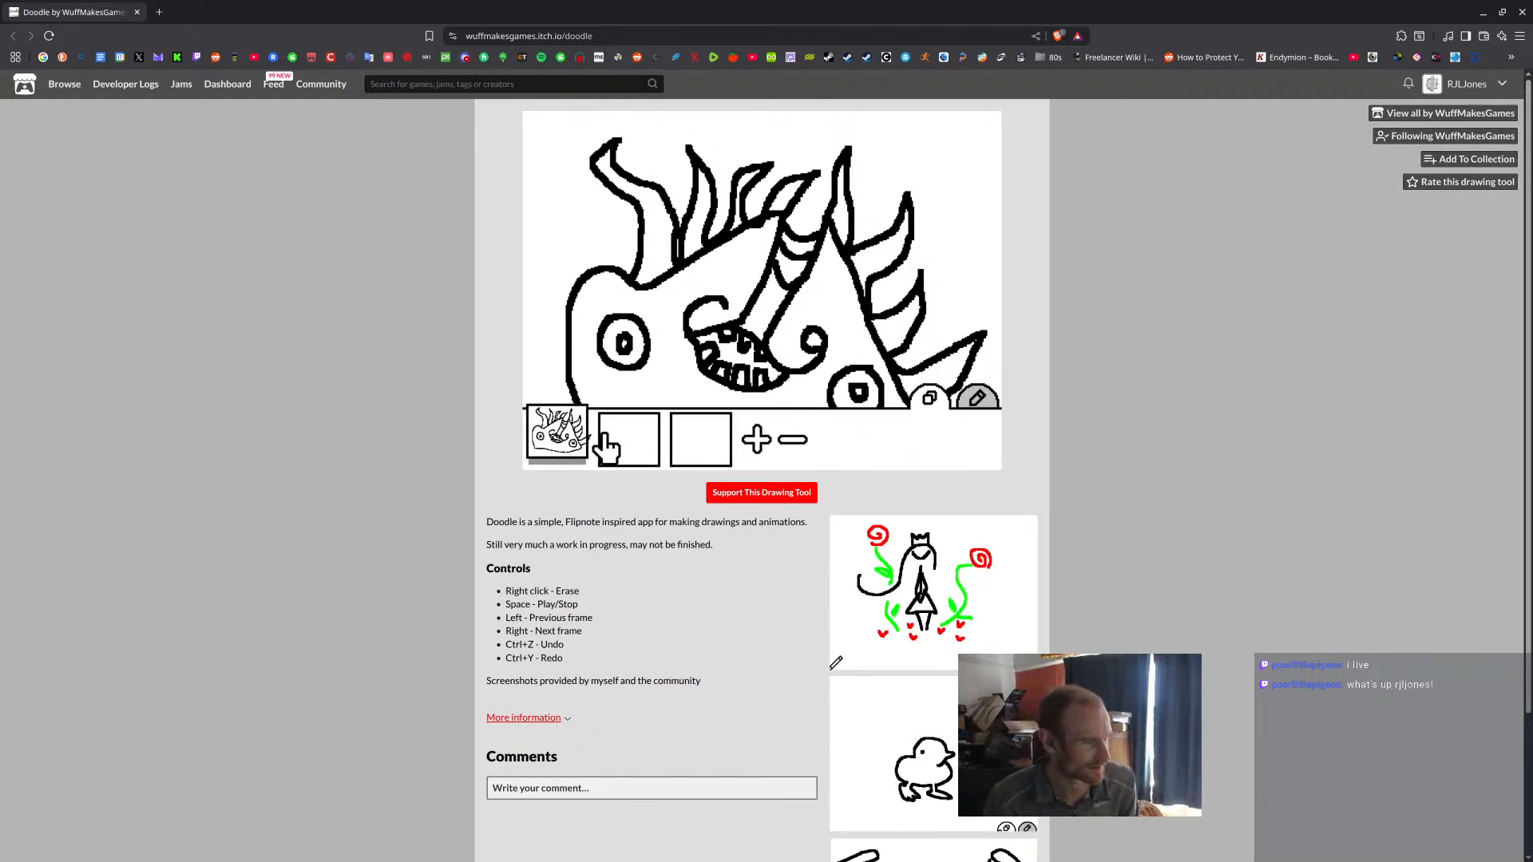
# Colour both of the creature's eyes blue on the second frame, using the faded first-frame drawing as a guide.
pyautogui.click(626, 443)
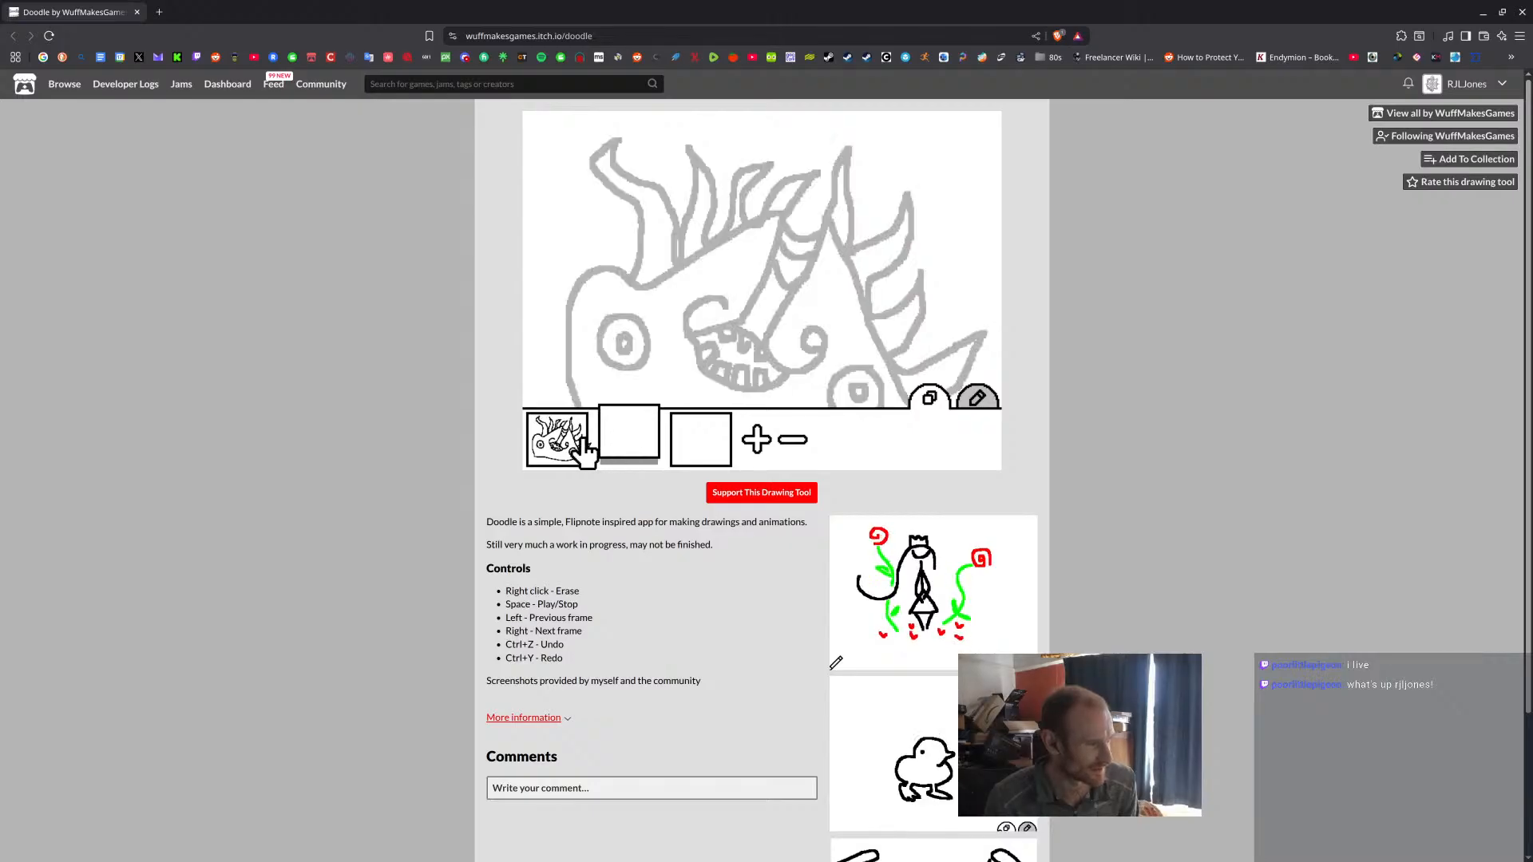
pyautogui.click(976, 397)
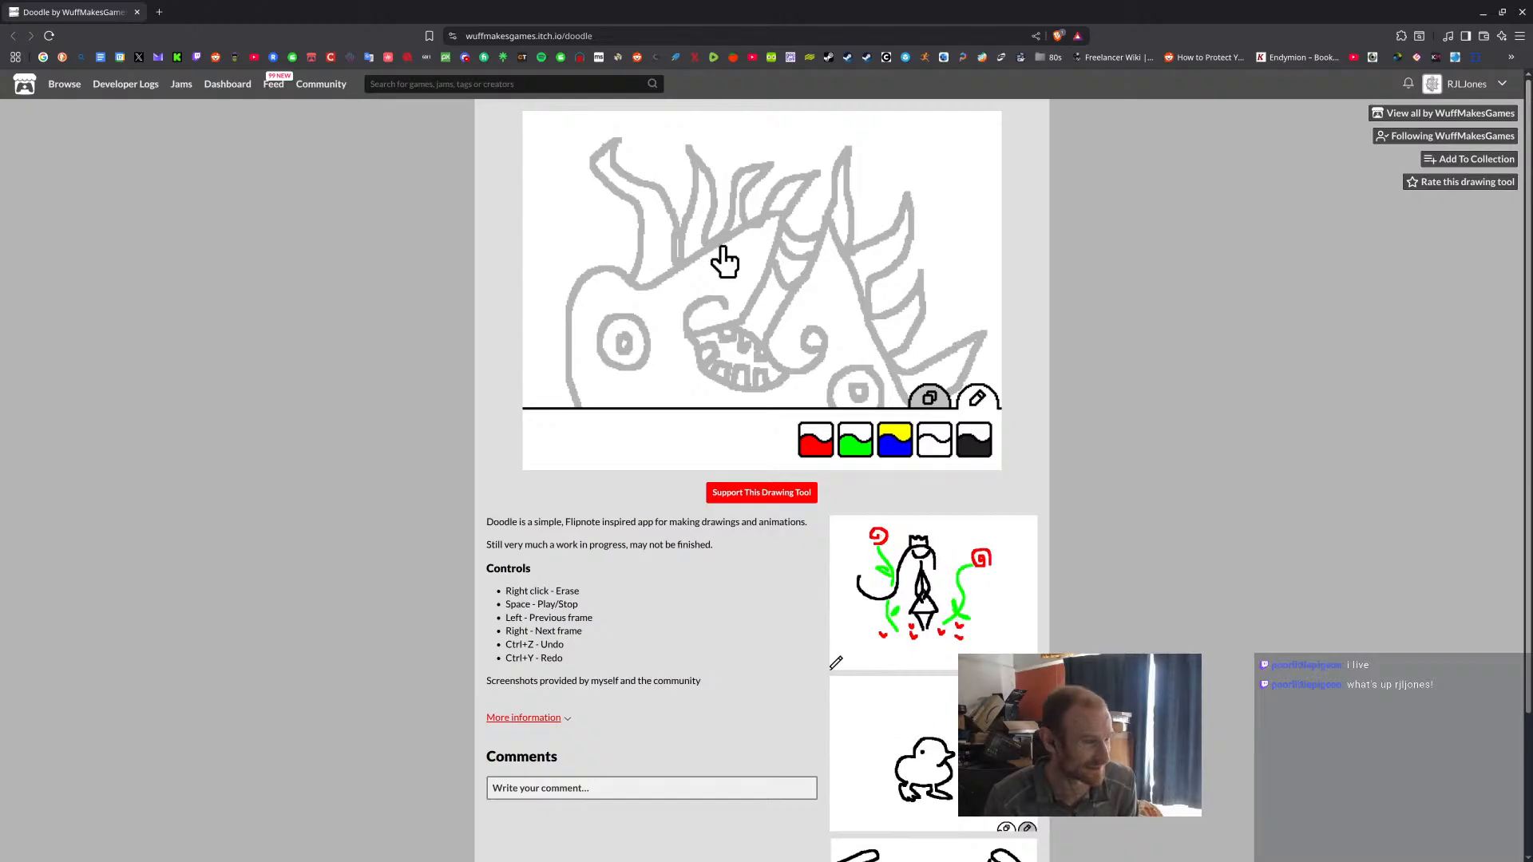
pyautogui.click(857, 343)
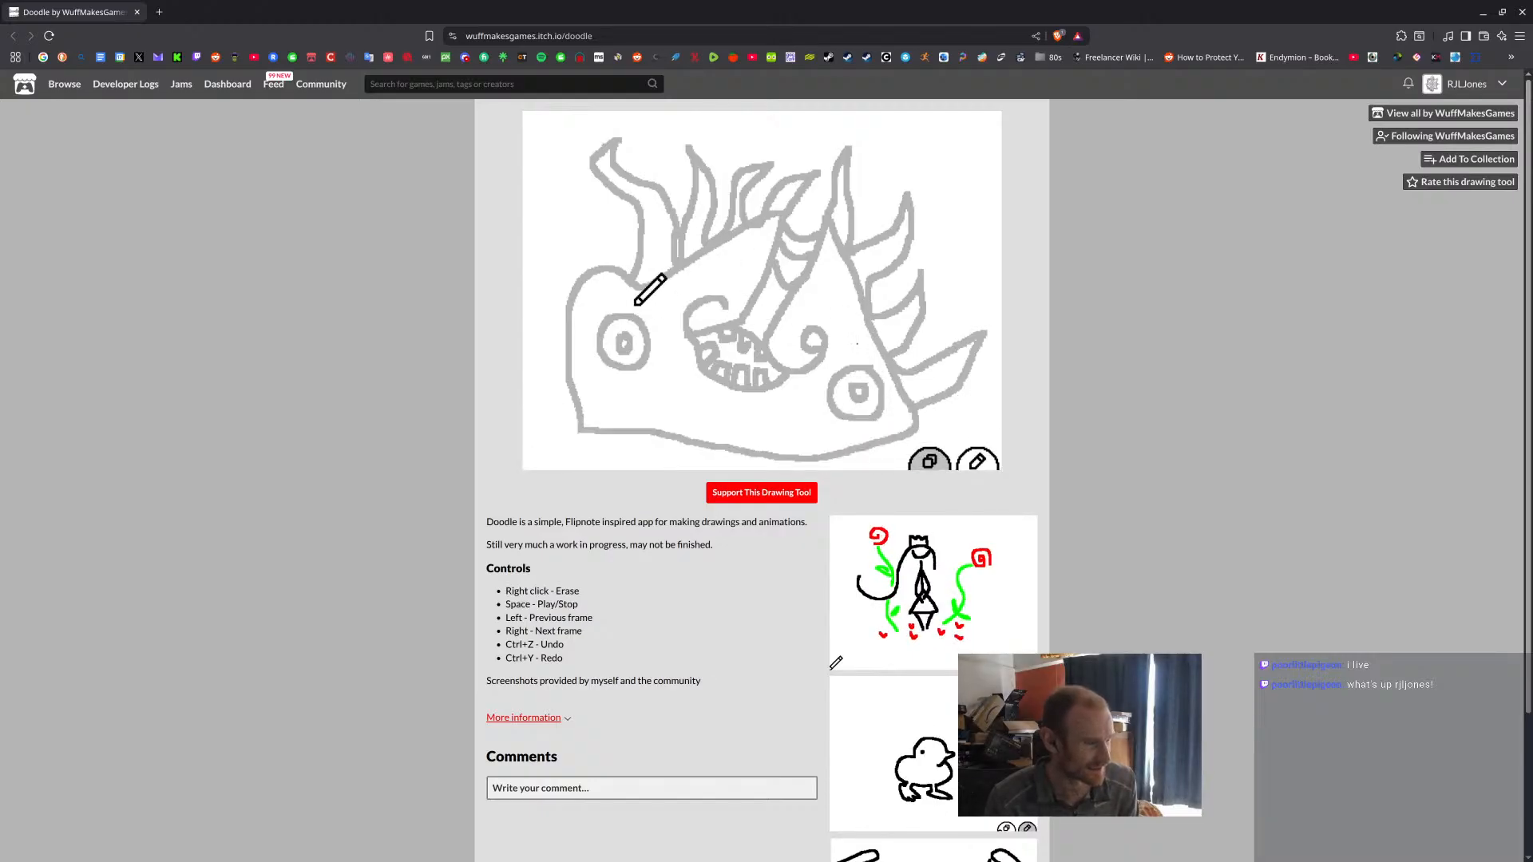
pyautogui.moveTo(579, 321)
pyautogui.mouseDown()
pyautogui.moveTo(606, 290)
pyautogui.moveTo(656, 312)
pyautogui.moveTo(672, 366)
pyautogui.moveTo(613, 389)
pyautogui.moveTo(581, 294)
pyautogui.moveTo(616, 362)
pyautogui.moveTo(624, 330)
pyautogui.mouseUp()
pyautogui.hotkey('ctrl', 'z')
pyautogui.moveTo(627, 326)
pyautogui.mouseDown()
pyautogui.moveTo(644, 352)
pyautogui.moveTo(623, 363)
pyautogui.mouseUp()
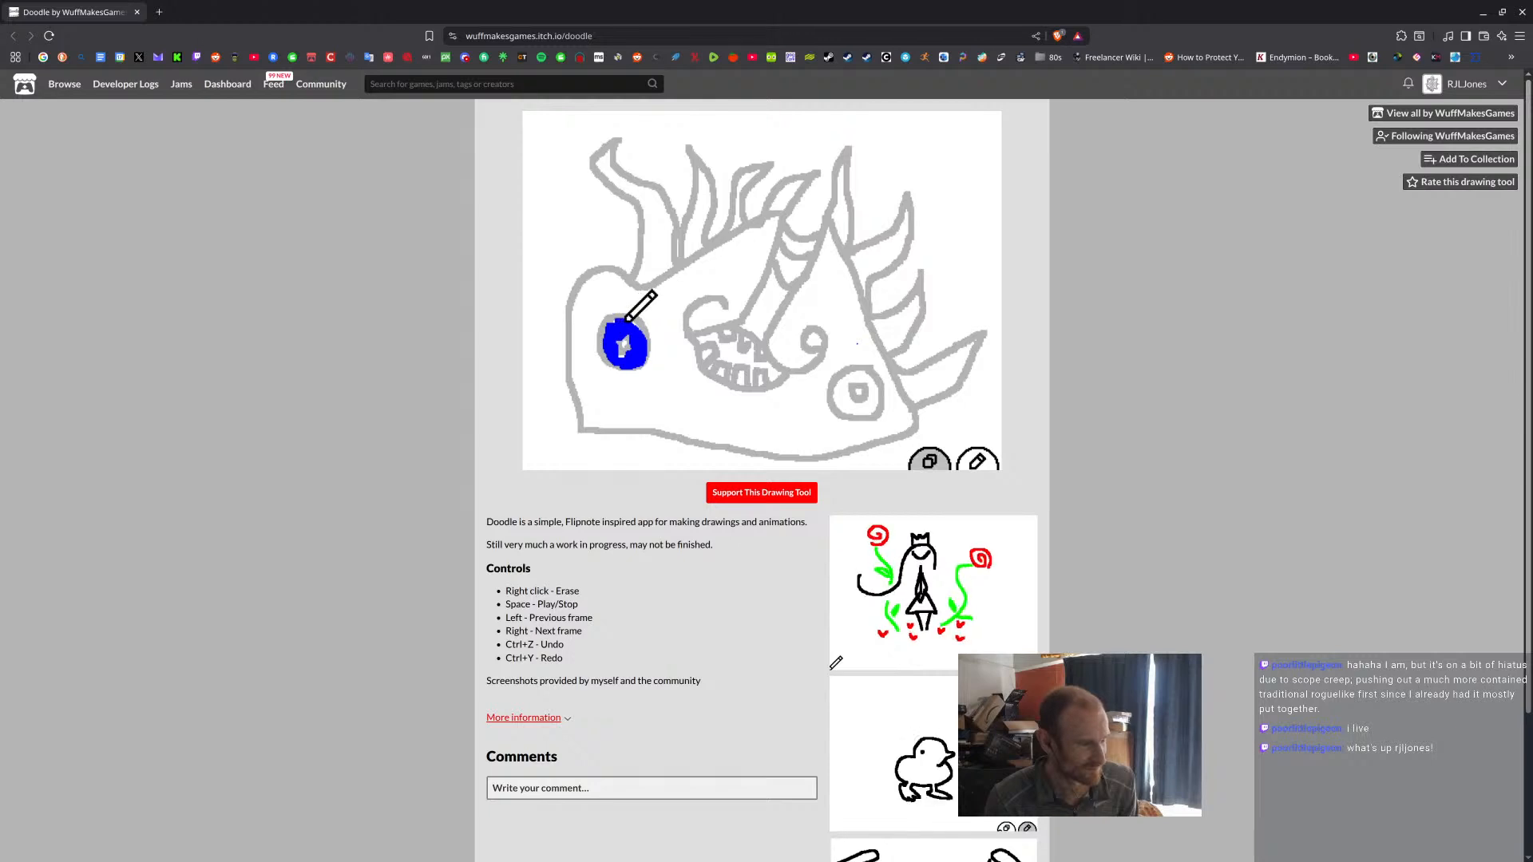
pyautogui.moveTo(840, 379)
pyautogui.mouseDown()
pyautogui.moveTo(837, 406)
pyautogui.moveTo(864, 410)
pyautogui.moveTo(867, 392)
pyautogui.moveTo(848, 399)
pyautogui.moveTo(864, 382)
pyautogui.moveTo(866, 414)
pyautogui.moveTo(871, 387)
pyautogui.mouseUp()
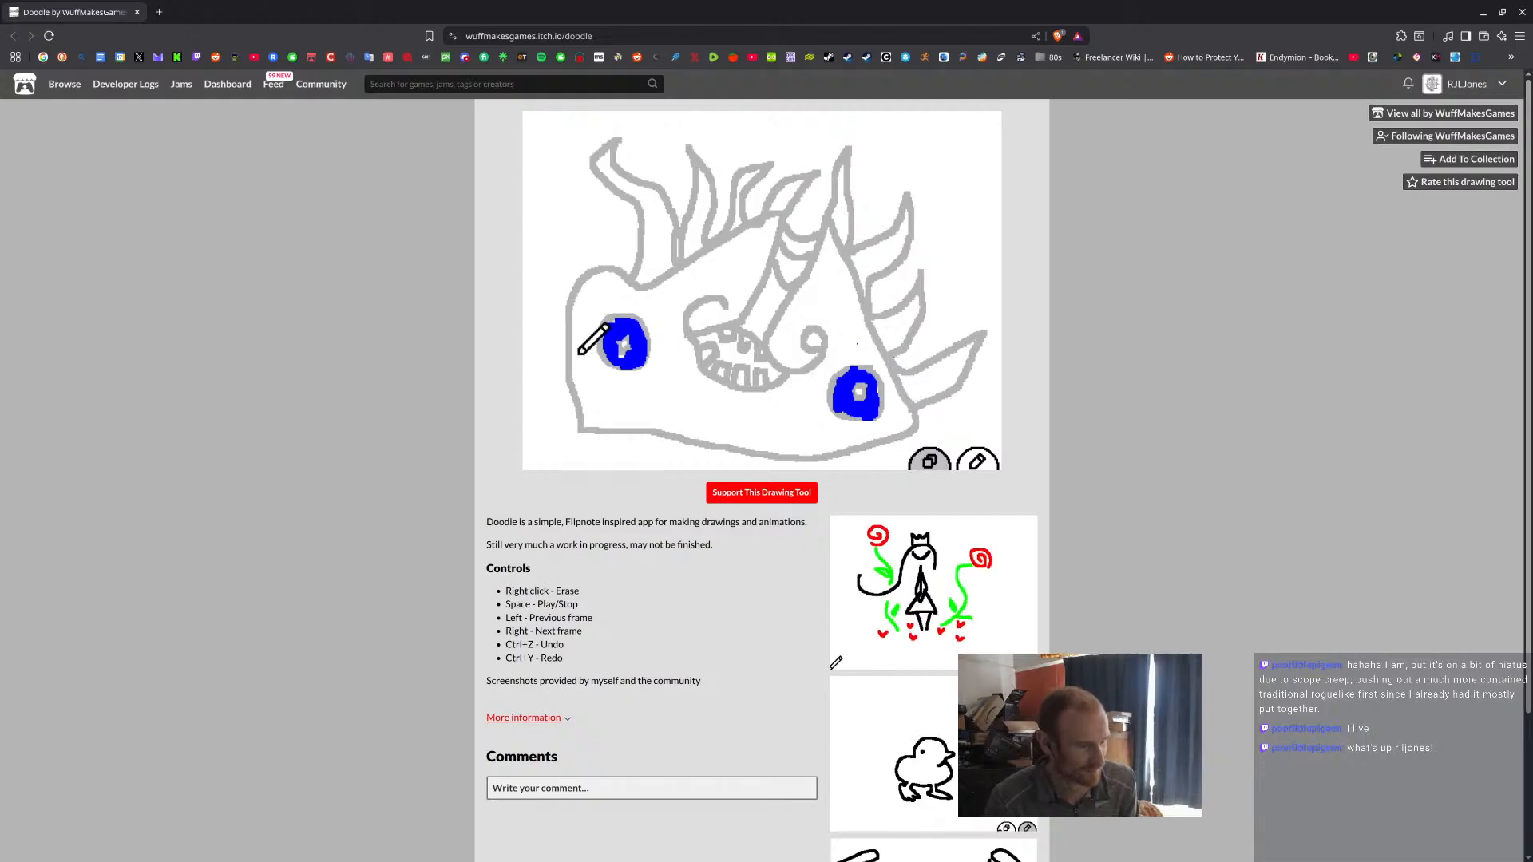
pyautogui.click(912, 455)
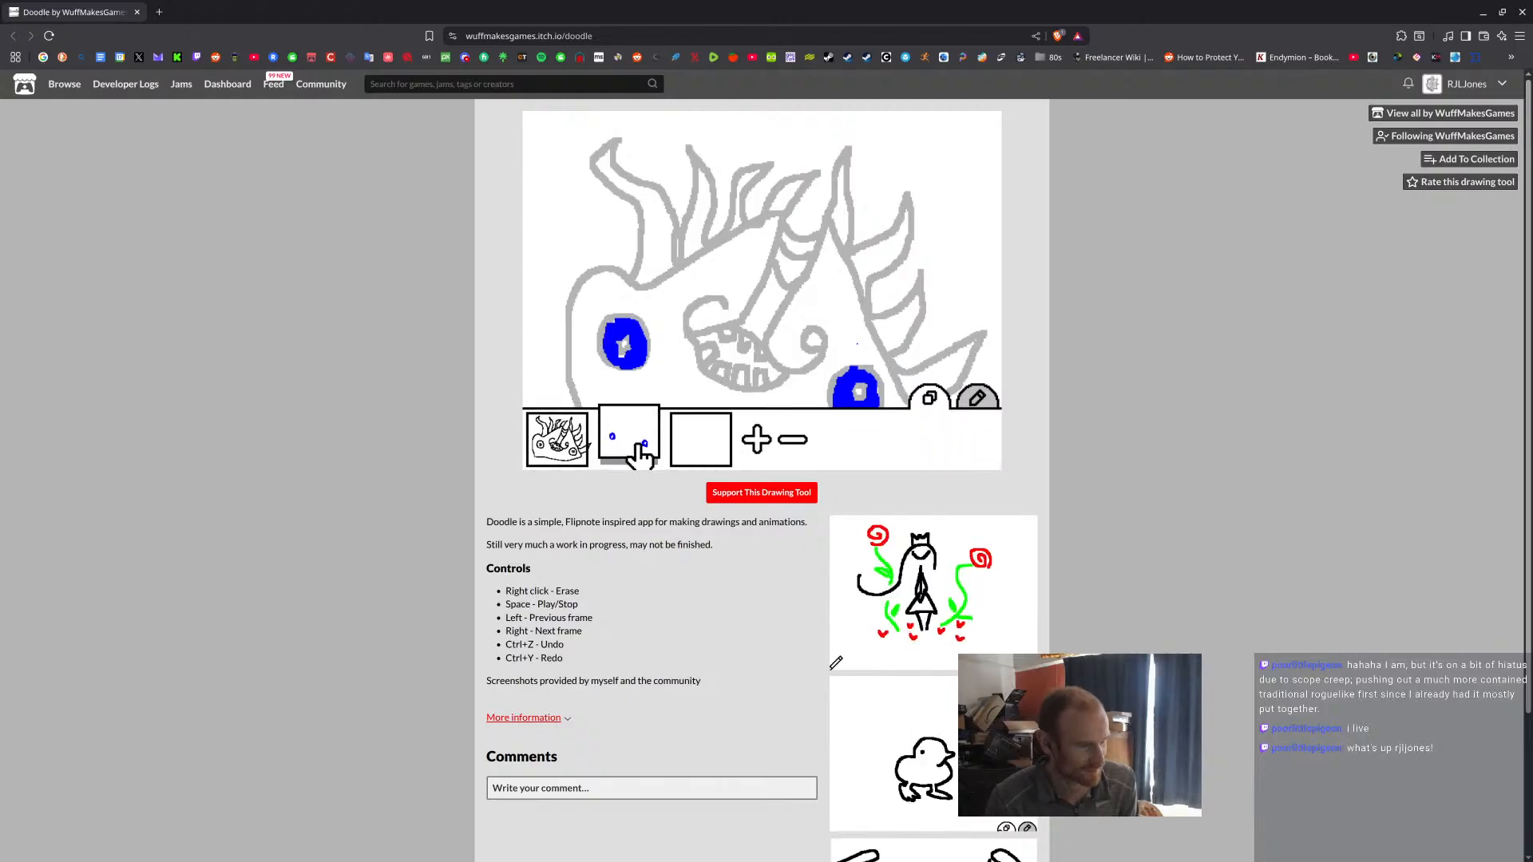
# Delete the blue-eyes frame, and try adding and removing blank frames in the animation strip.
pyautogui.click(793, 443)
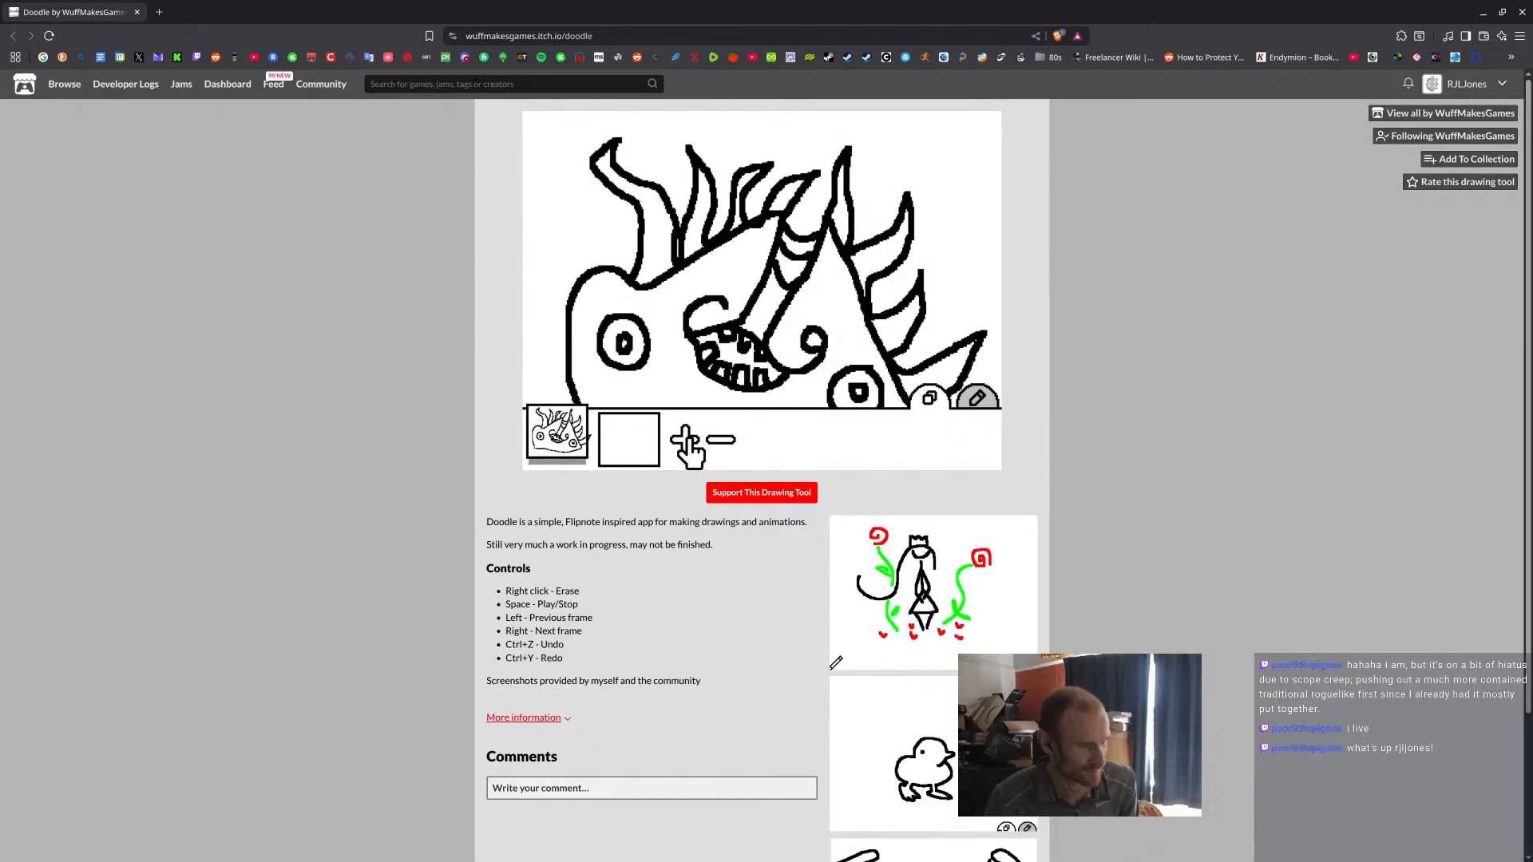
pyautogui.click(684, 440)
pyautogui.click(748, 440)
pyautogui.click(826, 441)
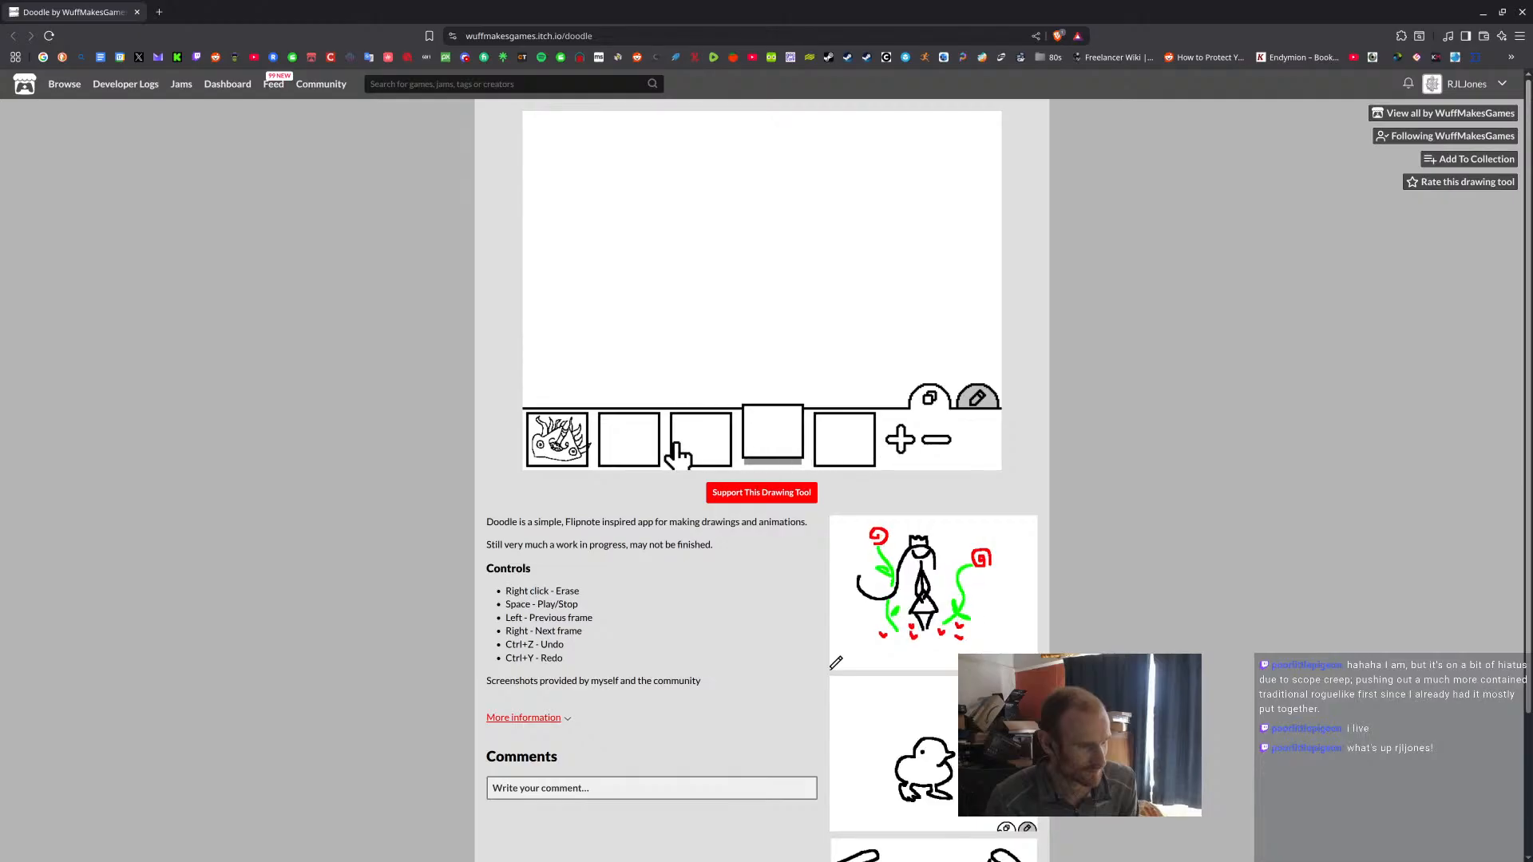
pyautogui.click(942, 442)
pyautogui.click(866, 442)
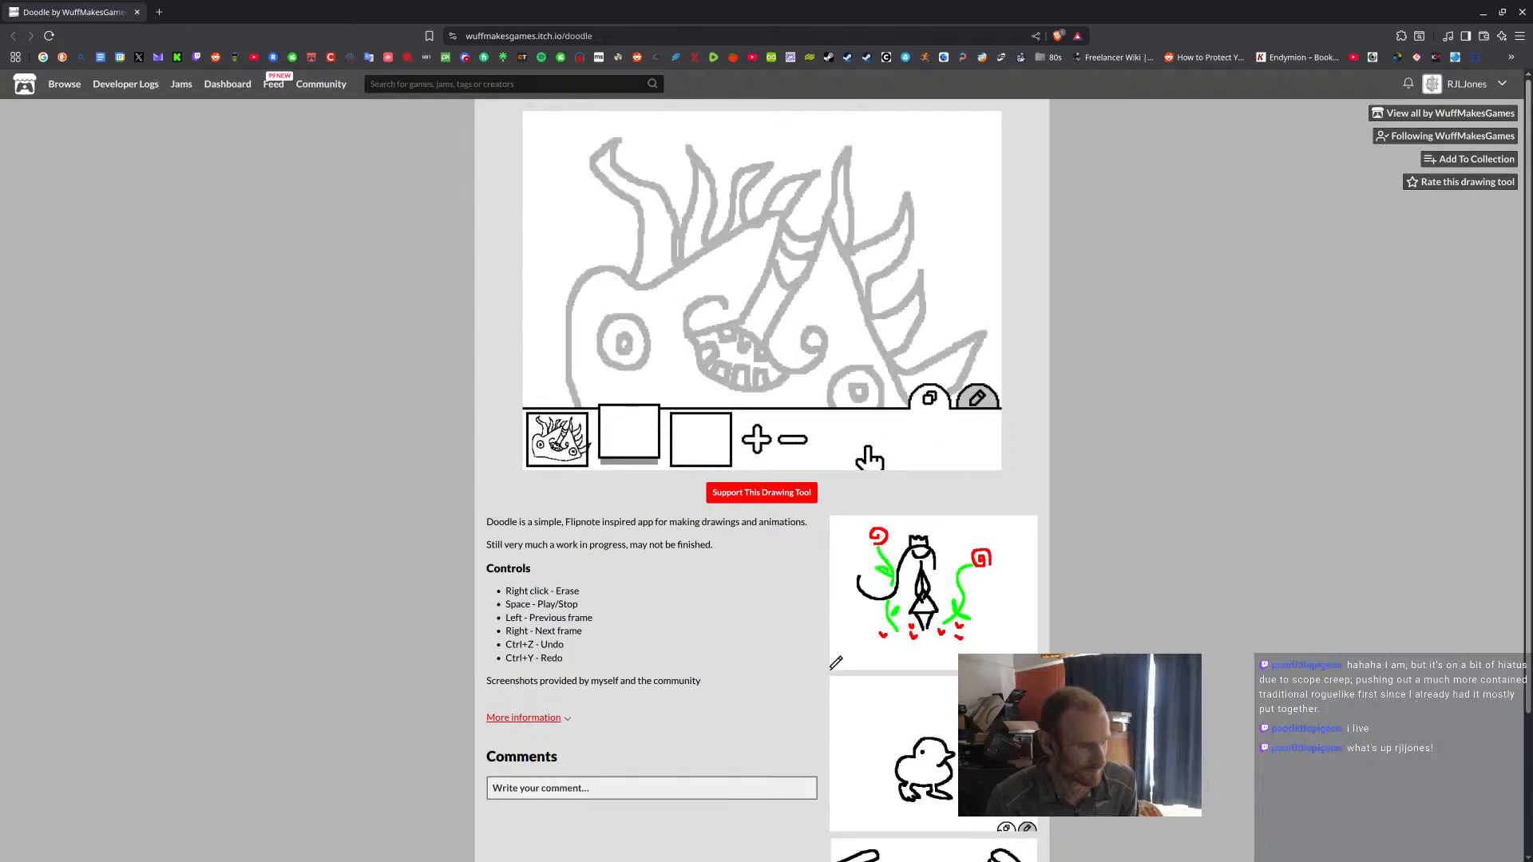
pyautogui.click(549, 449)
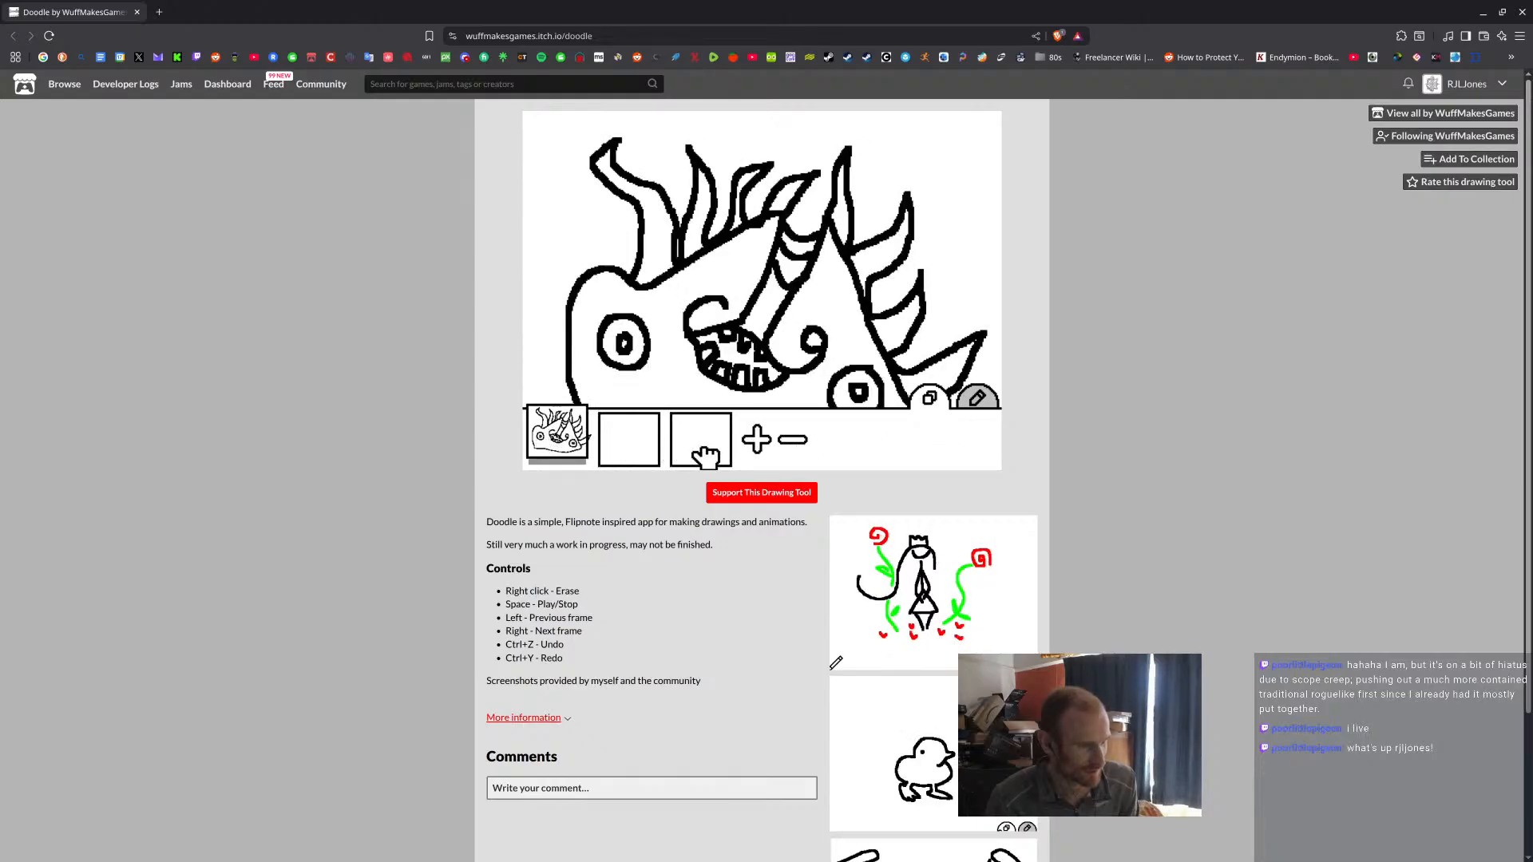
pyautogui.click(655, 439)
pyautogui.click(559, 438)
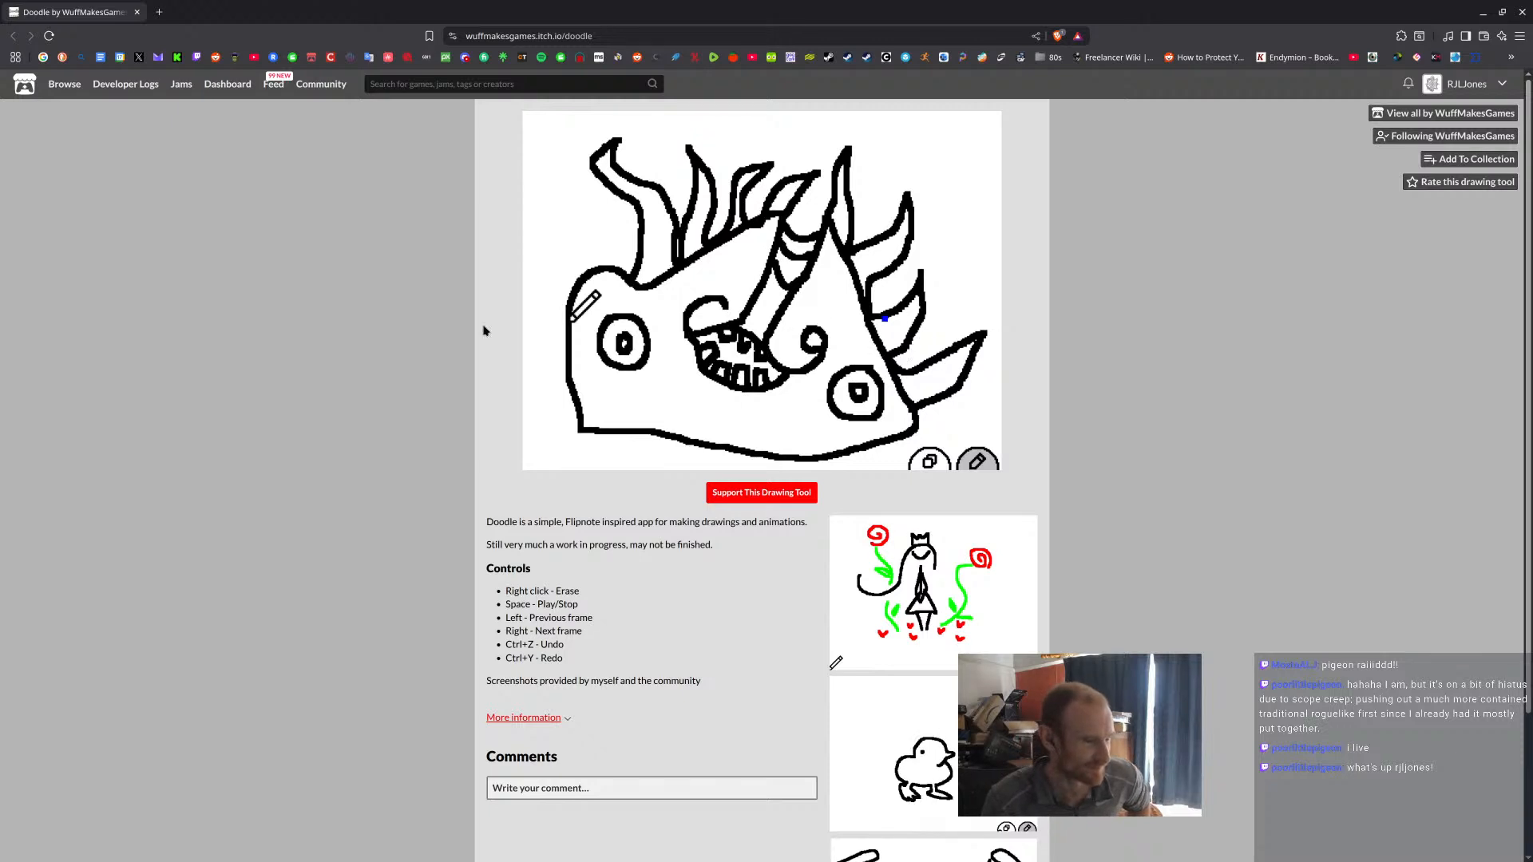
# Erase scribbled streaks across the creature drawing on the first frame.
pyautogui.moveTo(971, 464)
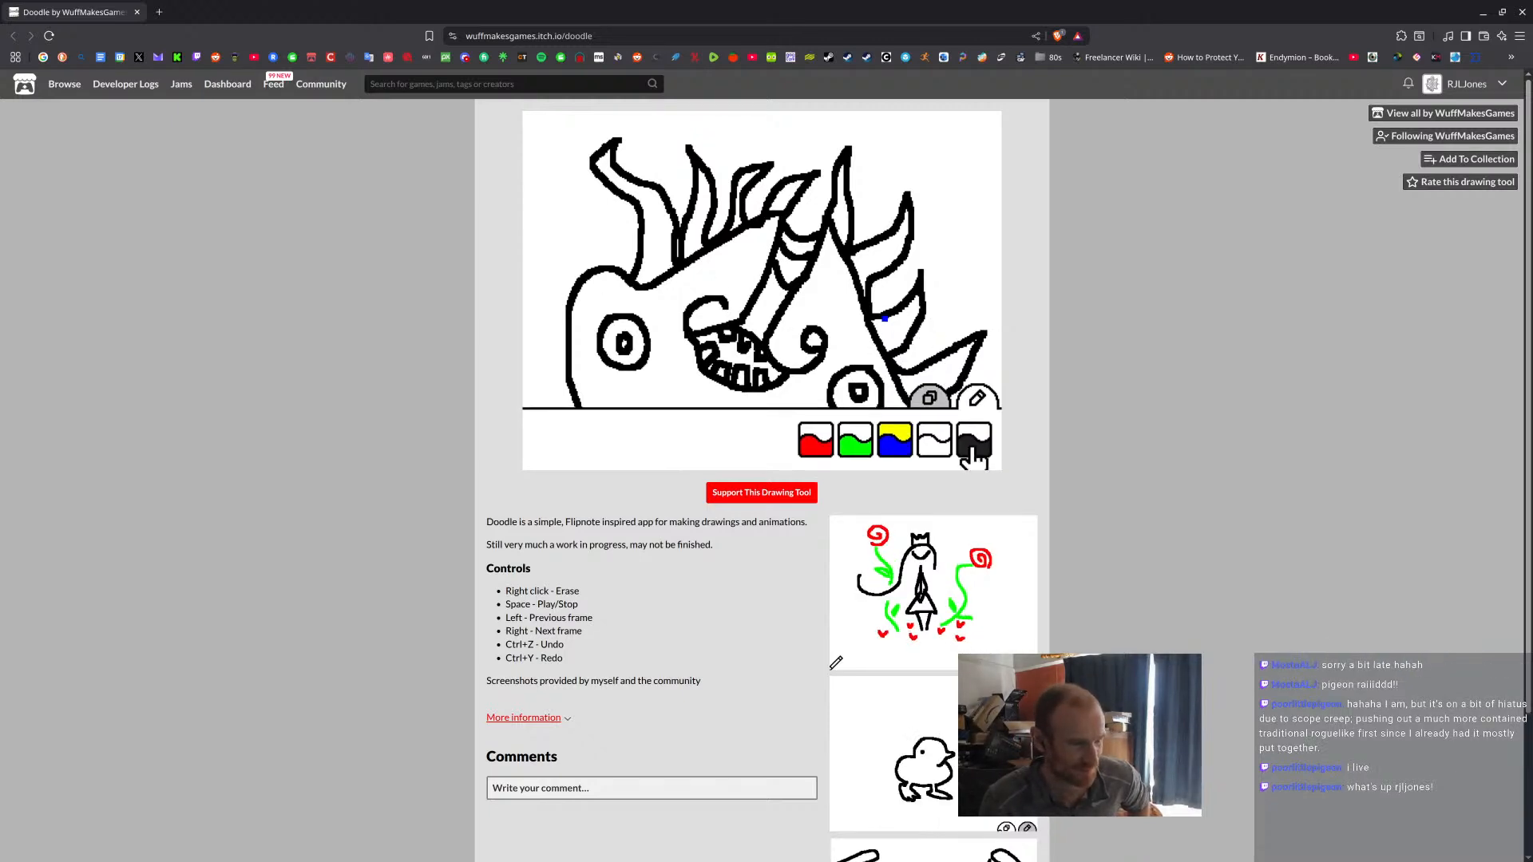
pyautogui.moveTo(794, 287)
pyautogui.mouseDown(button='right')
pyautogui.moveTo(953, 196)
pyautogui.moveTo(651, 242)
pyautogui.moveTo(533, 214)
pyautogui.mouseUp(button='right')
pyautogui.moveTo(814, 172)
pyautogui.mouseDown(button='right')
pyautogui.moveTo(729, 141)
pyautogui.moveTo(671, 149)
pyautogui.moveTo(628, 204)
pyautogui.moveTo(924, 249)
pyautogui.moveTo(807, 346)
pyautogui.moveTo(692, 389)
pyautogui.moveTo(932, 456)
pyautogui.moveTo(732, 173)
pyautogui.mouseUp(button='right')
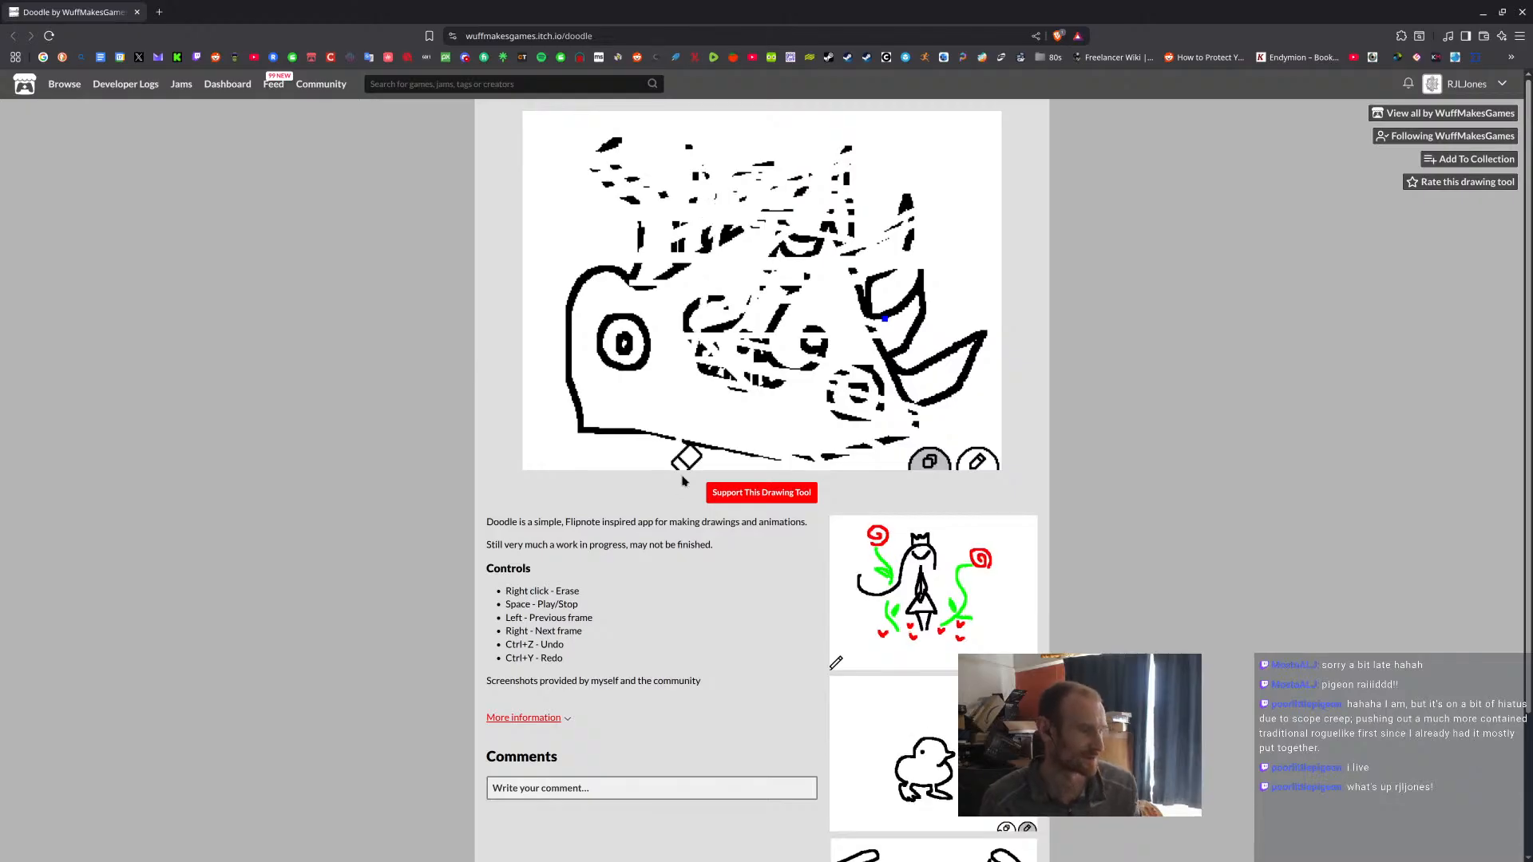
pyautogui.moveTo(535, 632); pyautogui.dragTo(625, 633)
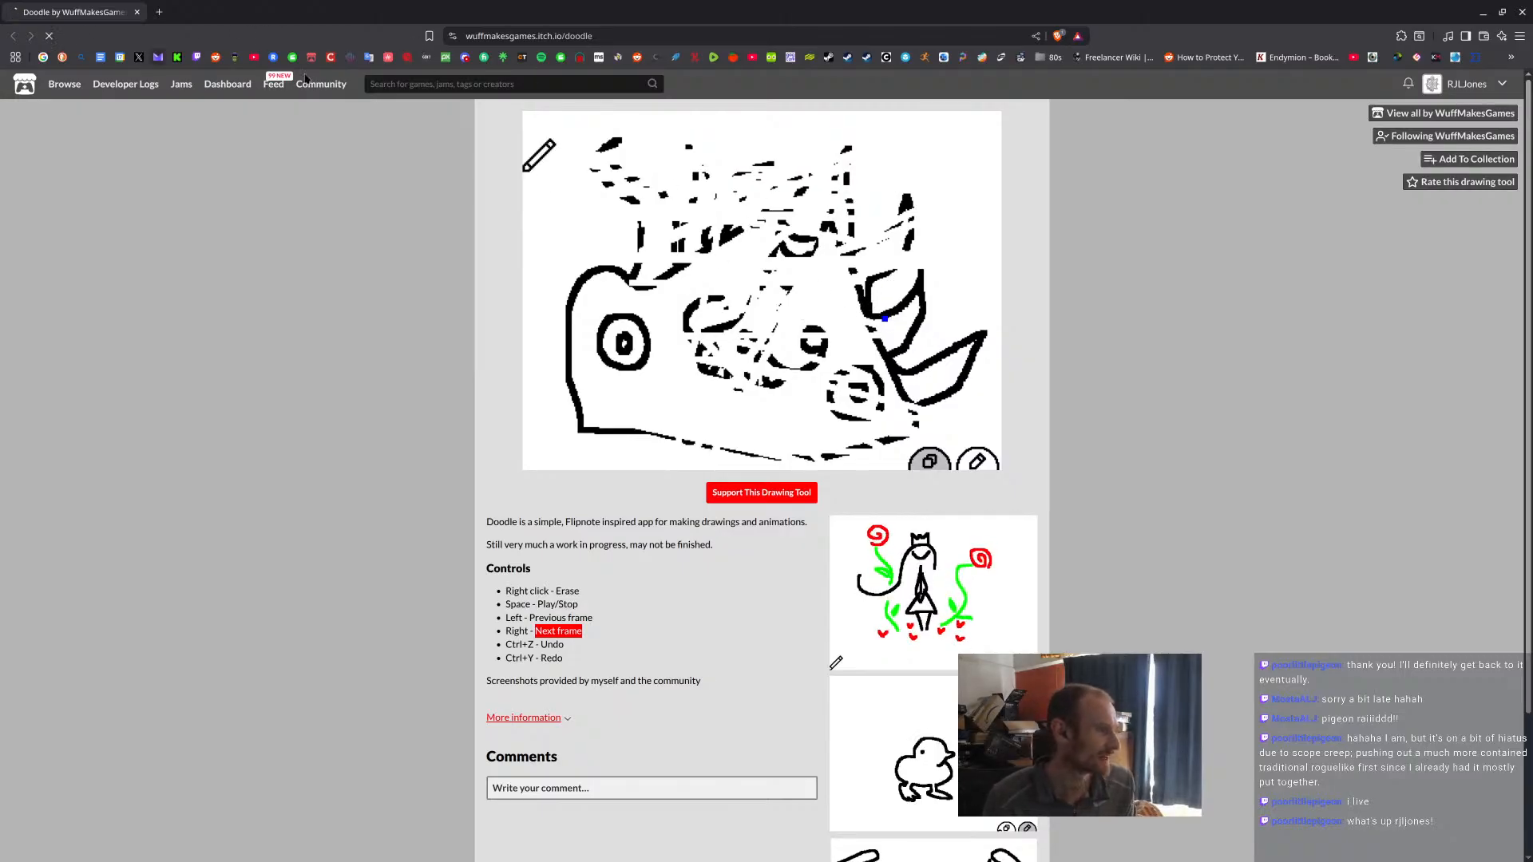
# Restart Doodle with a blank canvas and draw a blue stick figure with outstretched arms and spread legs on the first frame.
pyautogui.click(761, 293)
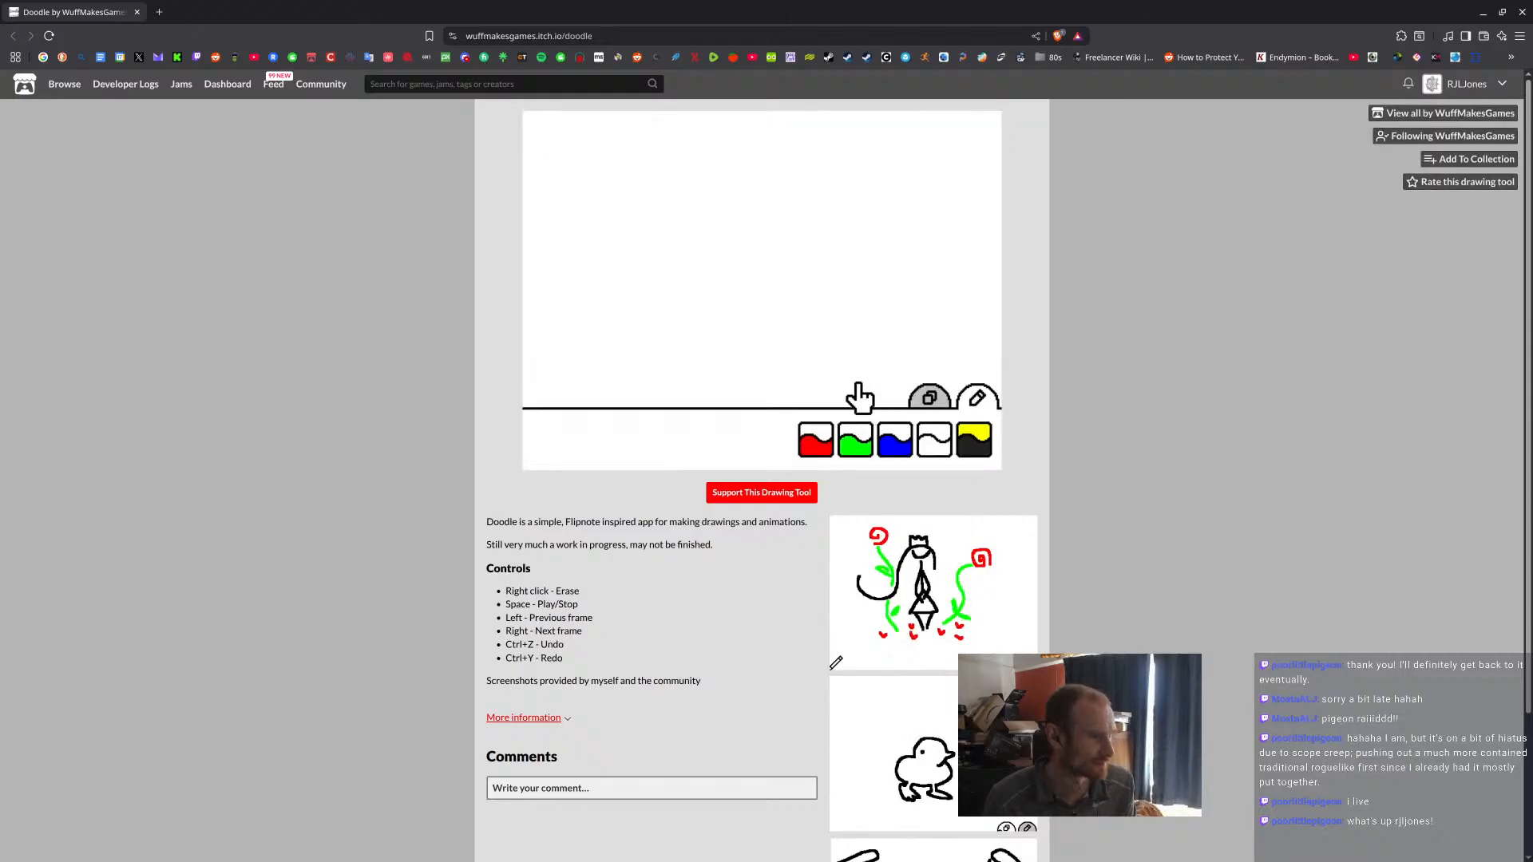
pyautogui.click(894, 439)
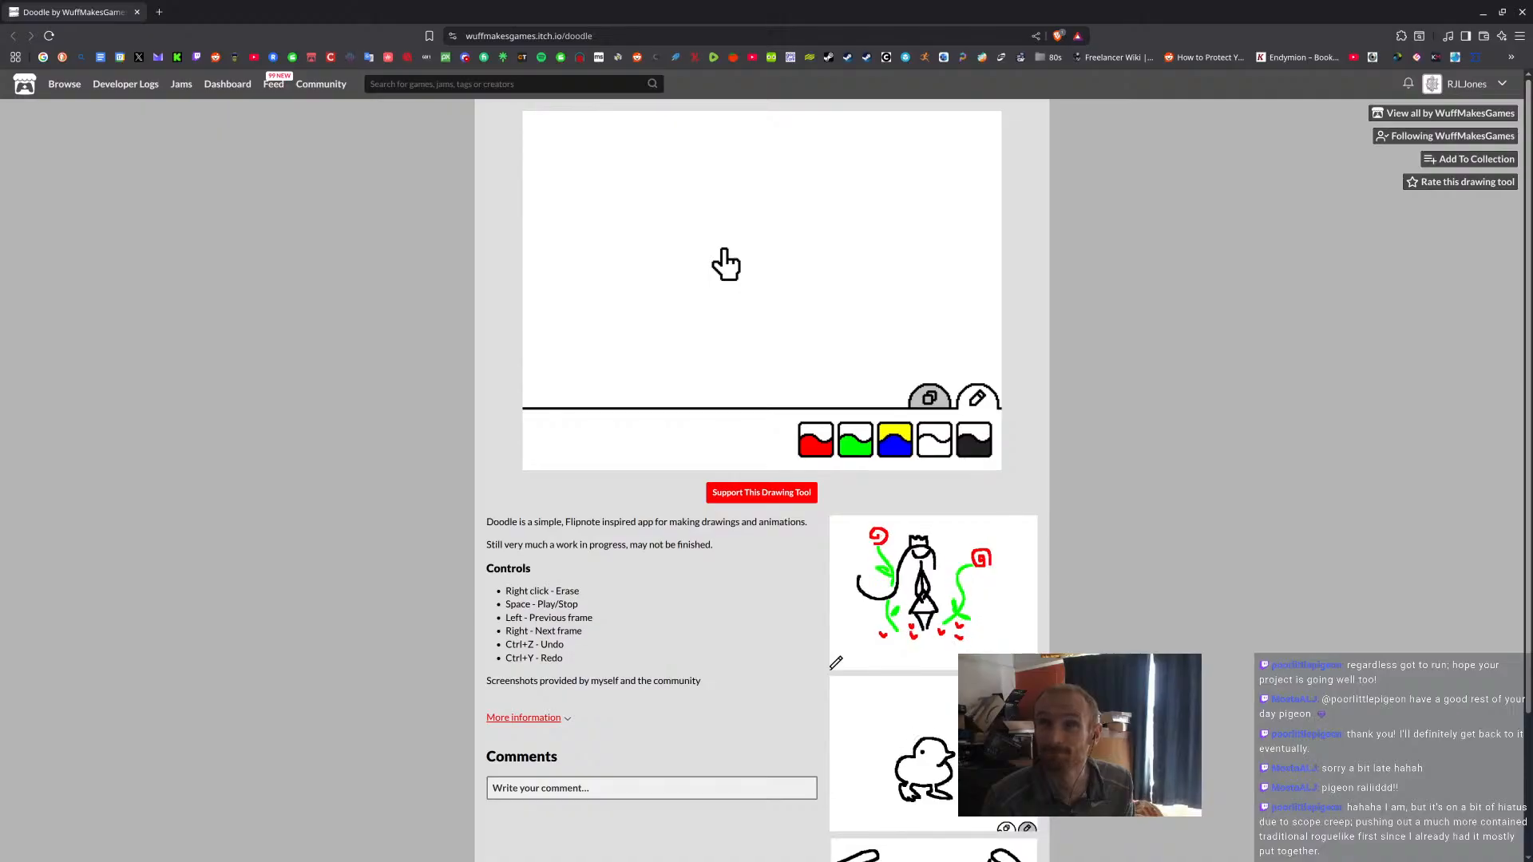
pyautogui.moveTo(690, 231)
pyautogui.mouseDown()
pyautogui.moveTo(650, 257)
pyautogui.moveTo(679, 264)
pyautogui.moveTo(628, 401)
pyautogui.mouseUp()
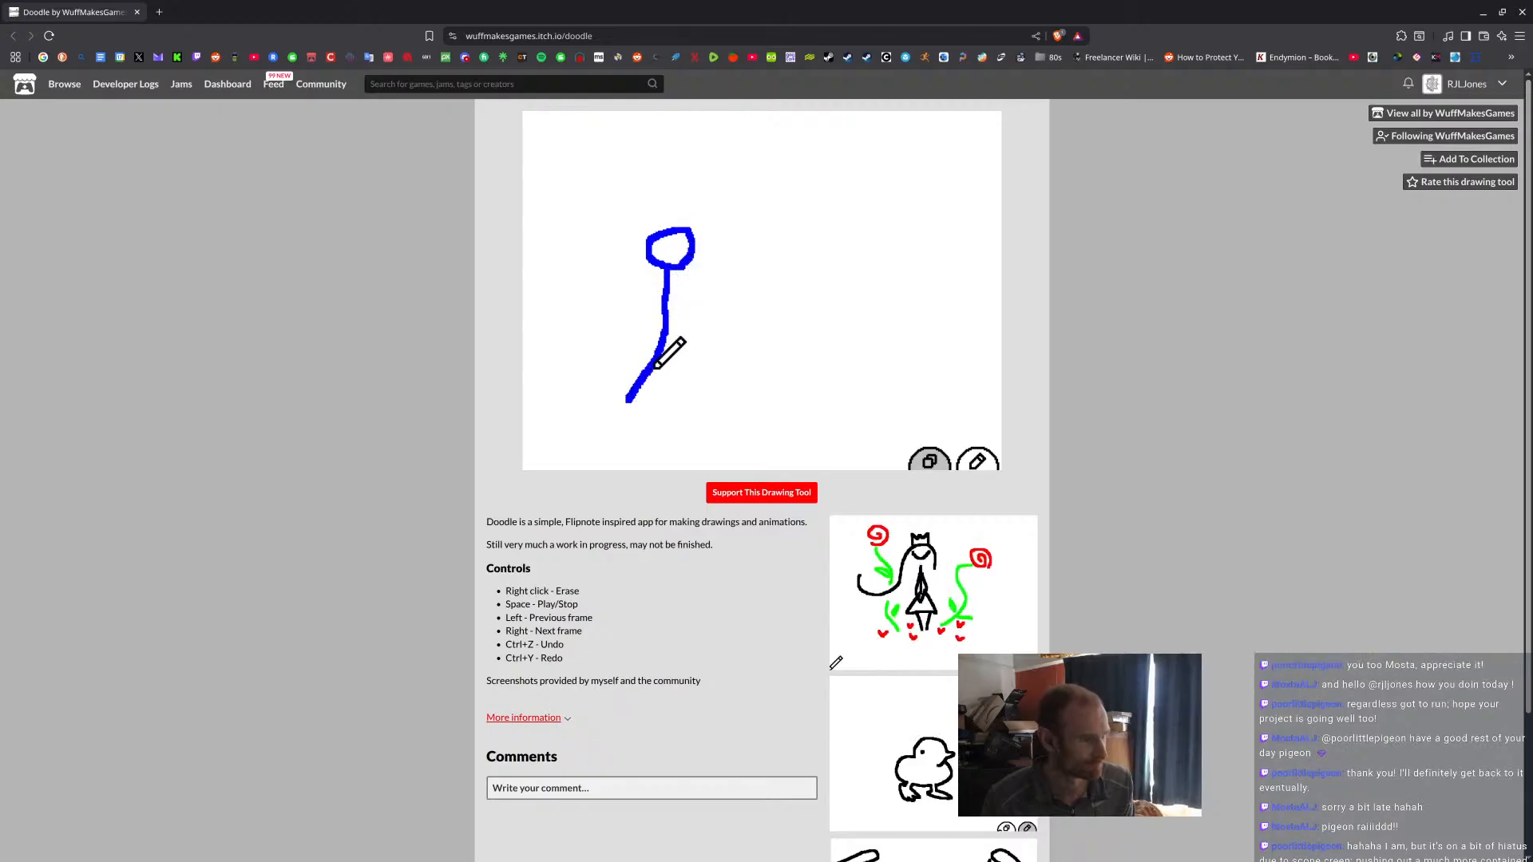
pyautogui.moveTo(665, 342); pyautogui.dragTo(699, 408)
pyautogui.moveTo(616, 301); pyautogui.dragTo(701, 304)
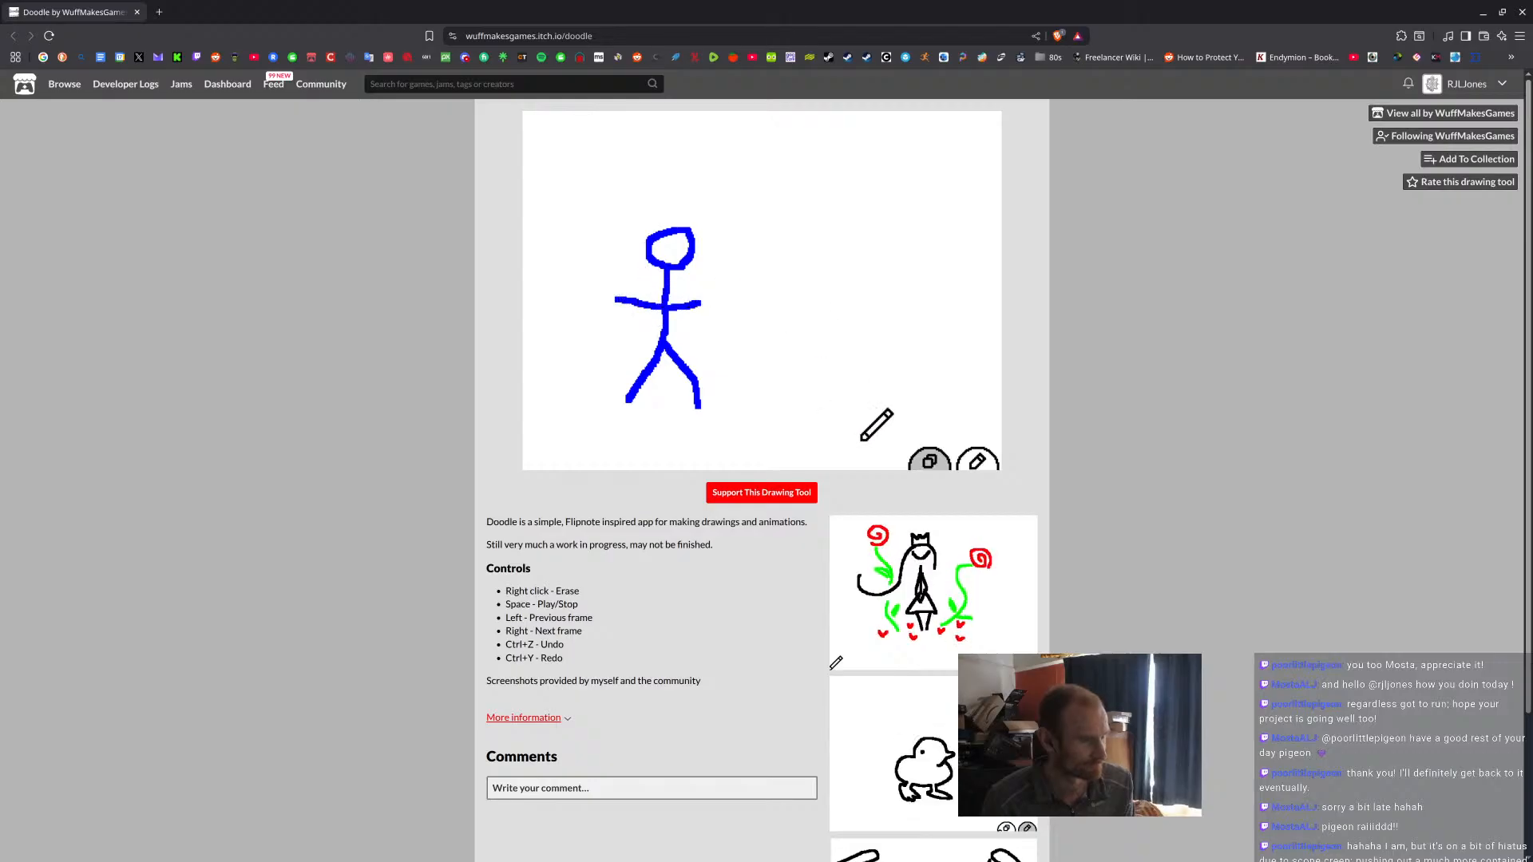
# Add an extra frame and draw the stick figure on the second frame, shifted forward with a raised knee and bent arms.
pyautogui.click(943, 461)
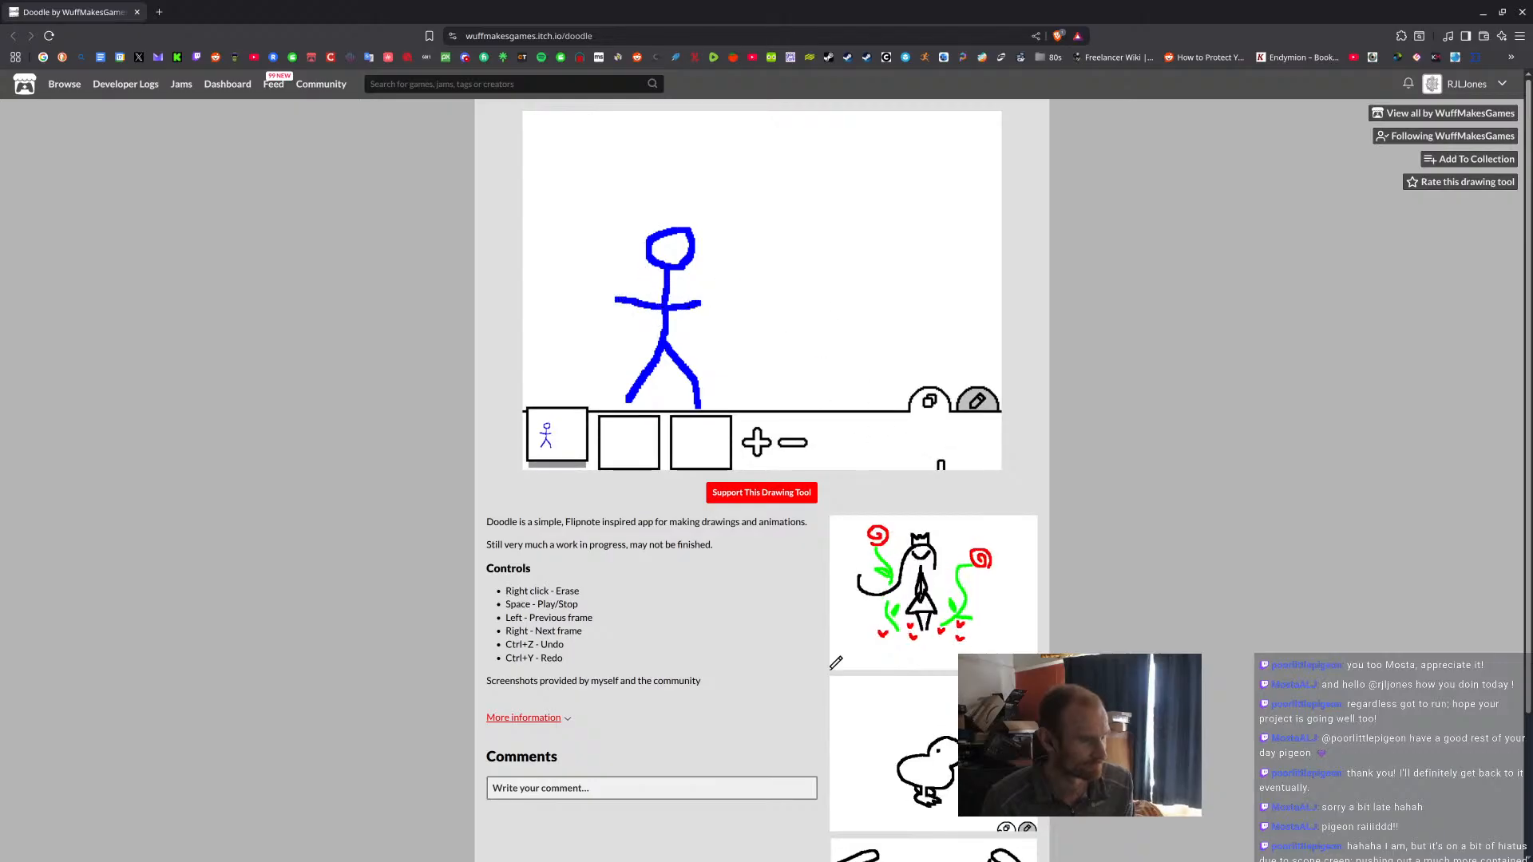
pyautogui.click(756, 441)
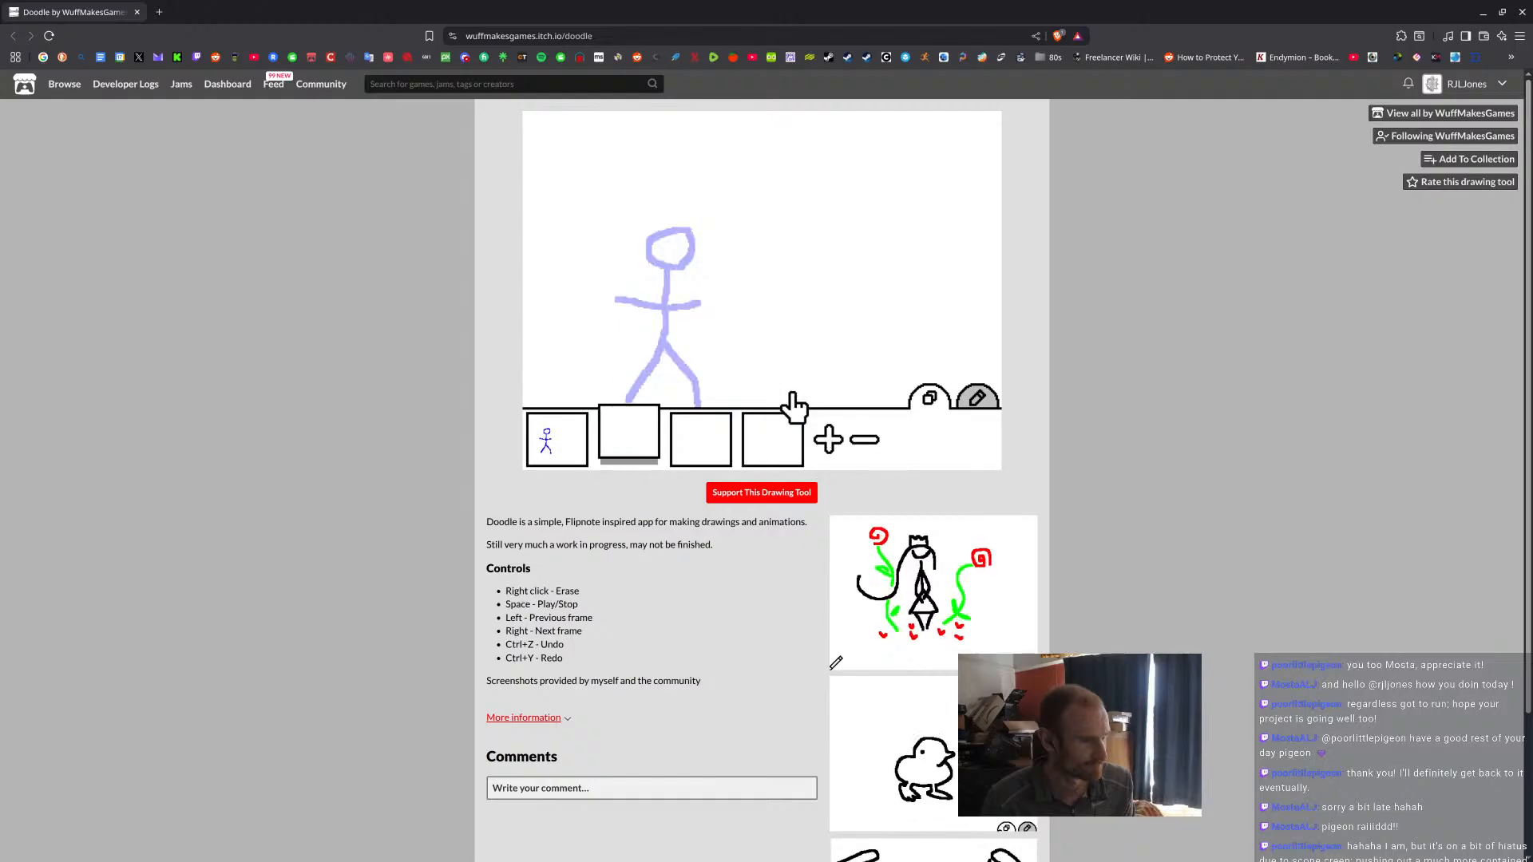
pyautogui.click(683, 387)
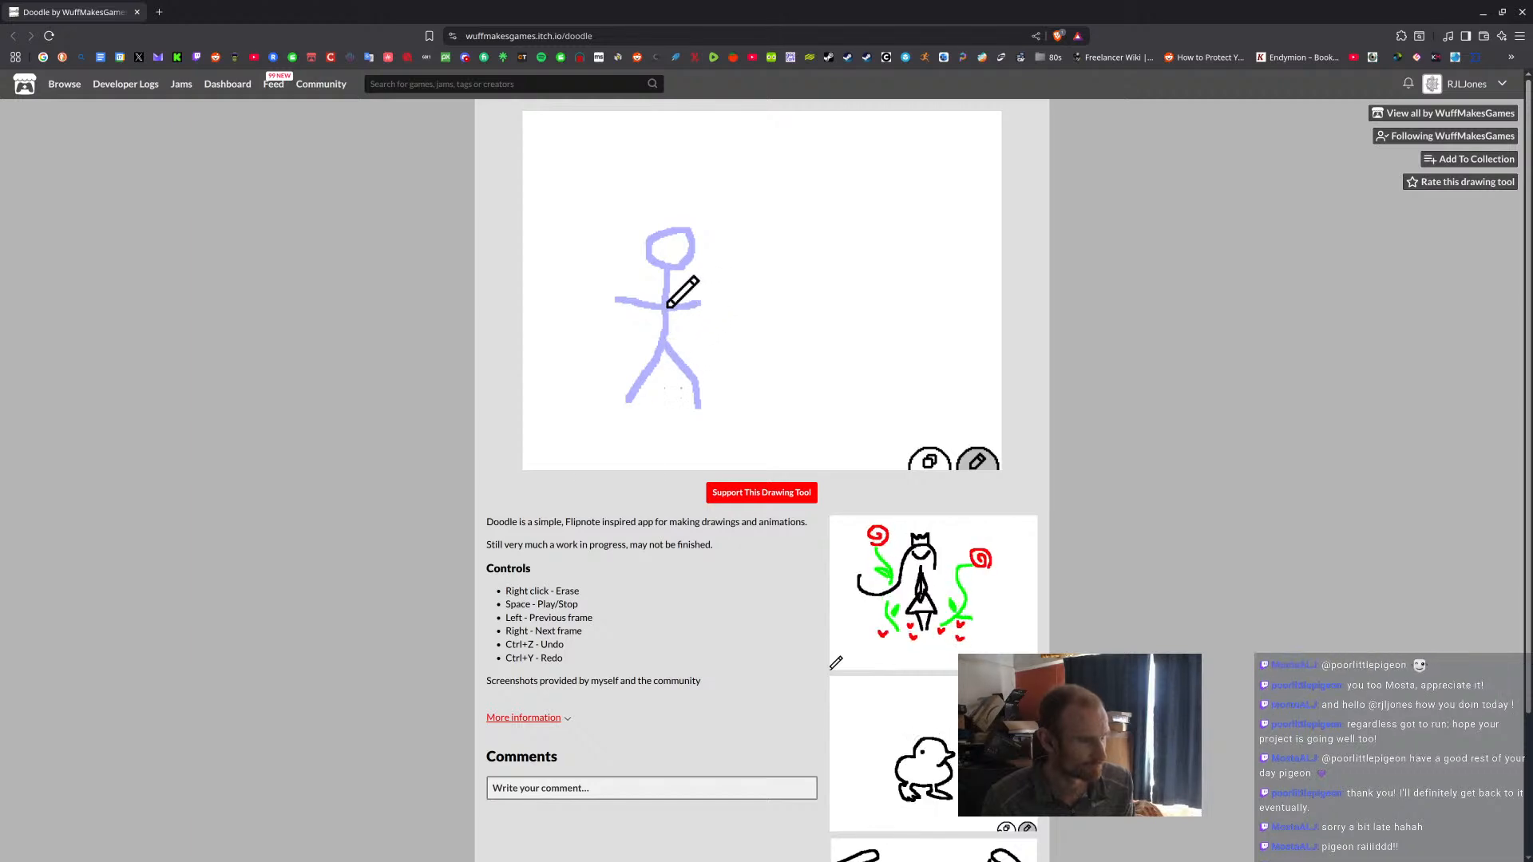
pyautogui.moveTo(691, 269)
pyautogui.mouseDown()
pyautogui.moveTo(679, 335)
pyautogui.moveTo(721, 381)
pyautogui.mouseUp()
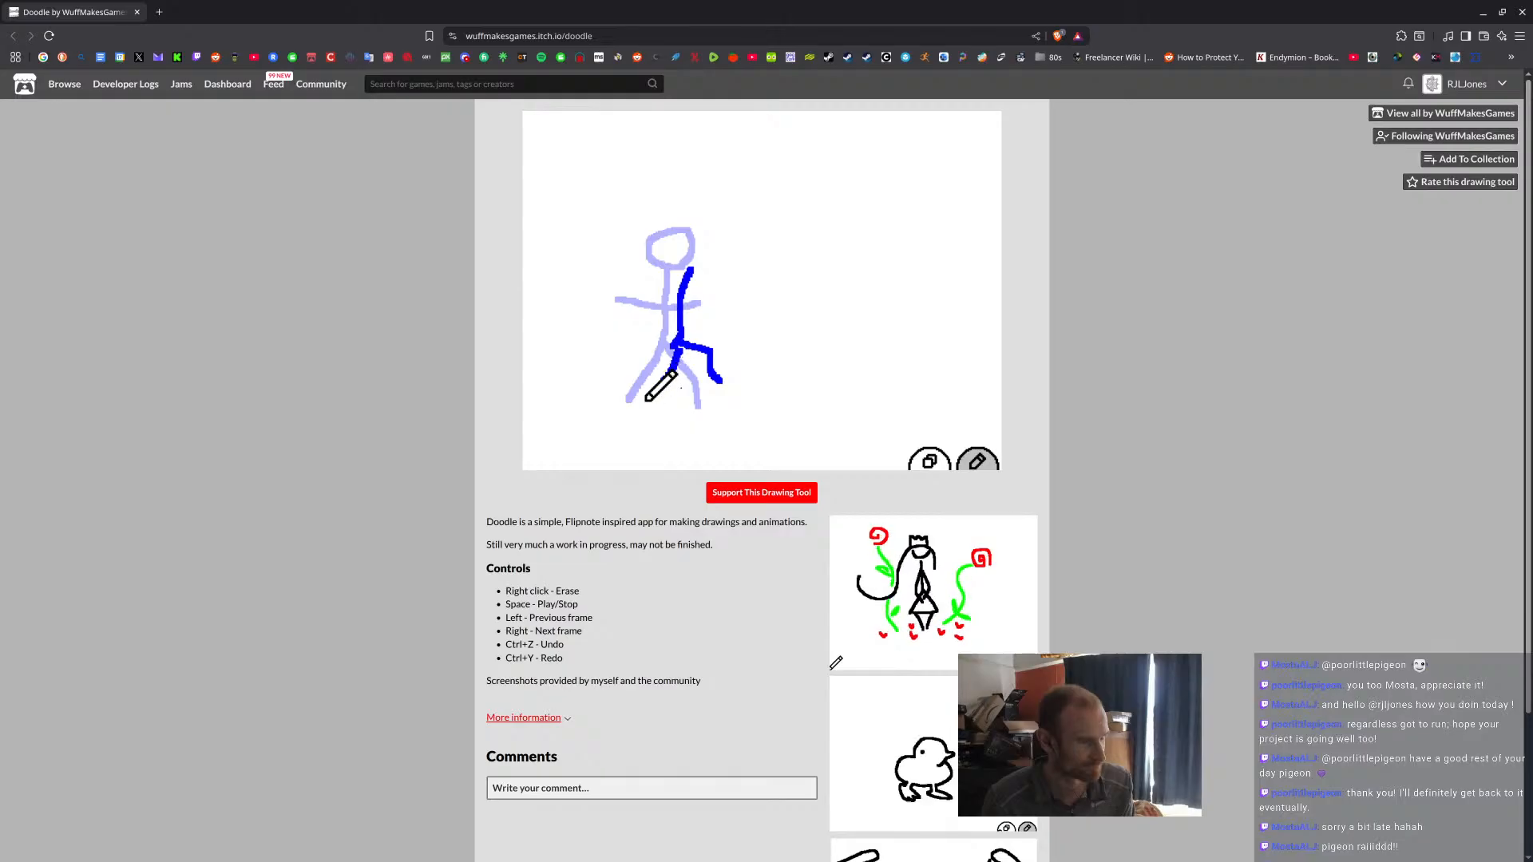
pyautogui.moveTo(684, 296)
pyautogui.mouseDown()
pyautogui.moveTo(726, 254)
pyautogui.moveTo(684, 297)
pyautogui.moveTo(683, 240)
pyautogui.moveTo(704, 224)
pyautogui.moveTo(720, 248)
pyautogui.moveTo(696, 224)
pyautogui.mouseUp()
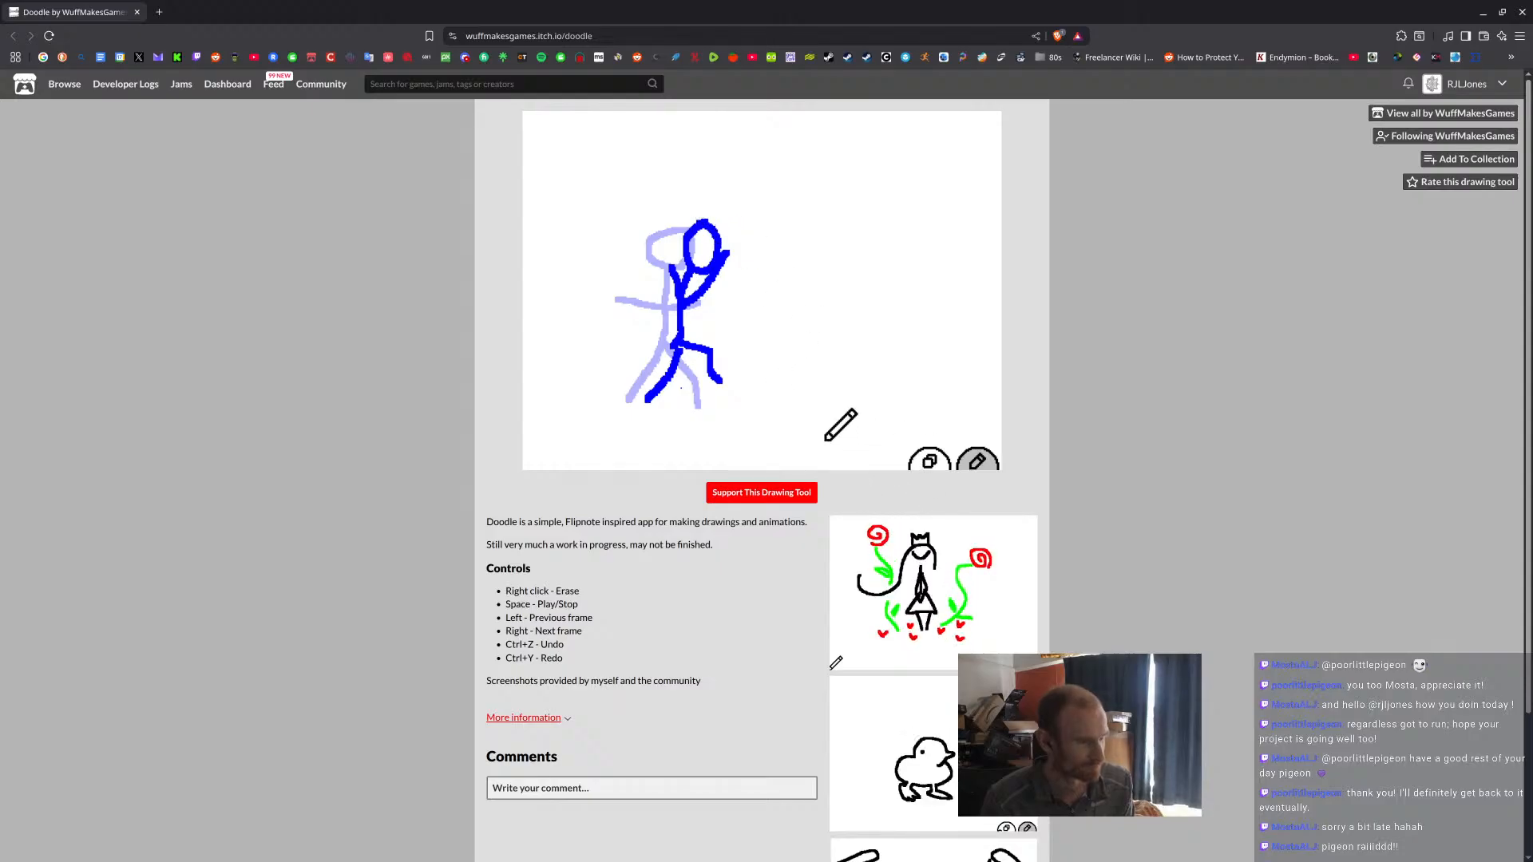
# Draw the stick figure on the third frame in a forward running stride with both arms raised.
pyautogui.click(701, 461)
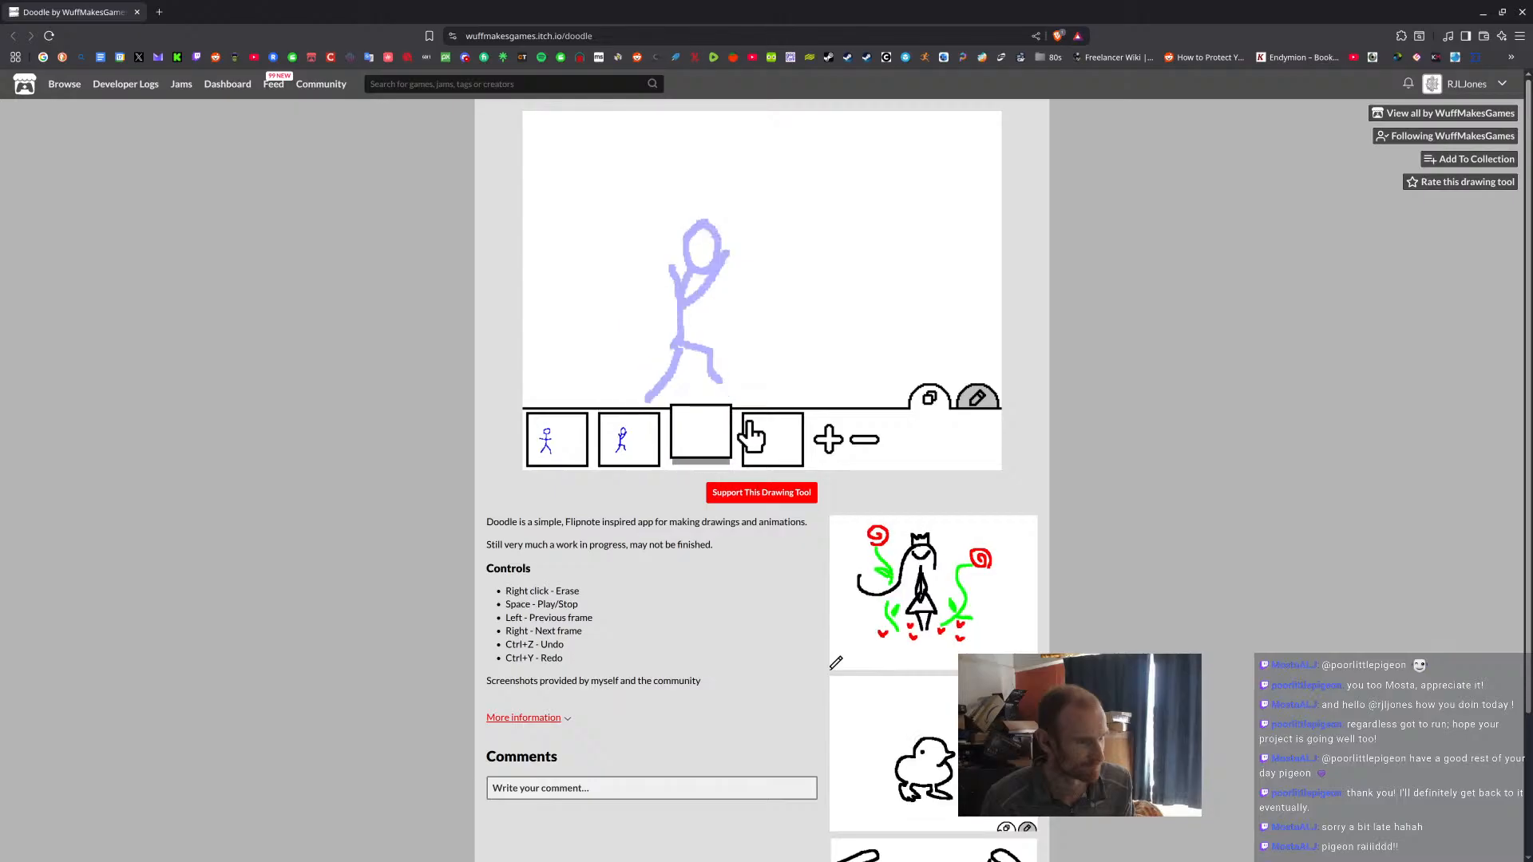
pyautogui.click(710, 338)
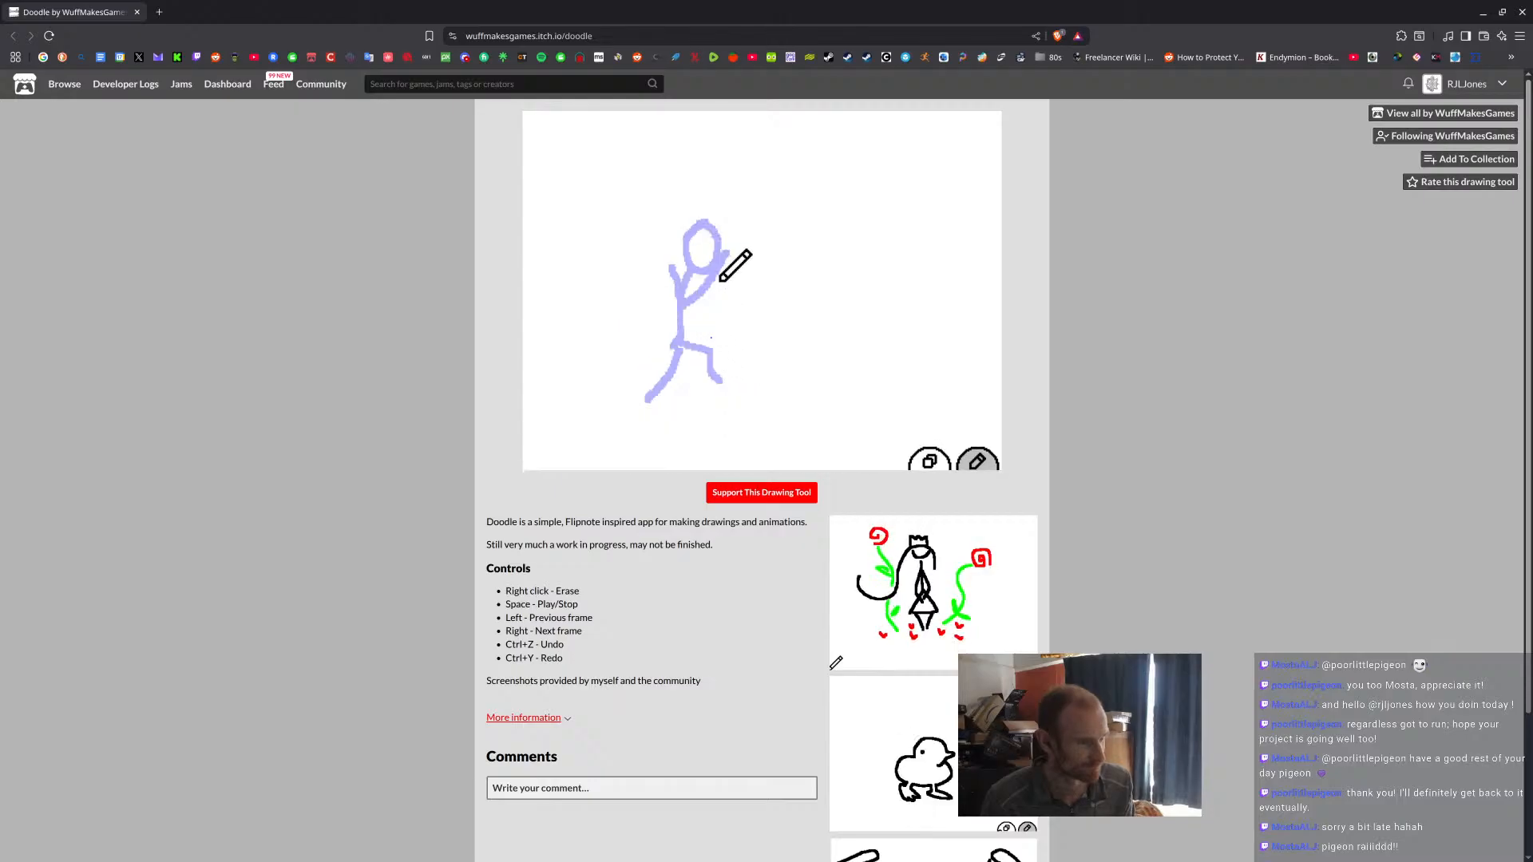
pyautogui.moveTo(723, 236)
pyautogui.mouseDown()
pyautogui.moveTo(702, 232)
pyautogui.moveTo(736, 256)
pyautogui.moveTo(719, 215)
pyautogui.moveTo(716, 263)
pyautogui.moveTo(744, 239)
pyautogui.moveTo(723, 222)
pyautogui.mouseUp()
pyautogui.hotkey('ctrl', 'z')
pyautogui.moveTo(727, 299)
pyautogui.mouseDown()
pyautogui.moveTo(805, 225)
pyautogui.moveTo(697, 285)
pyautogui.moveTo(721, 271)
pyautogui.moveTo(744, 349)
pyautogui.moveTo(775, 342)
pyautogui.moveTo(796, 365)
pyautogui.moveTo(754, 352)
pyautogui.moveTo(702, 400)
pyautogui.mouseUp()
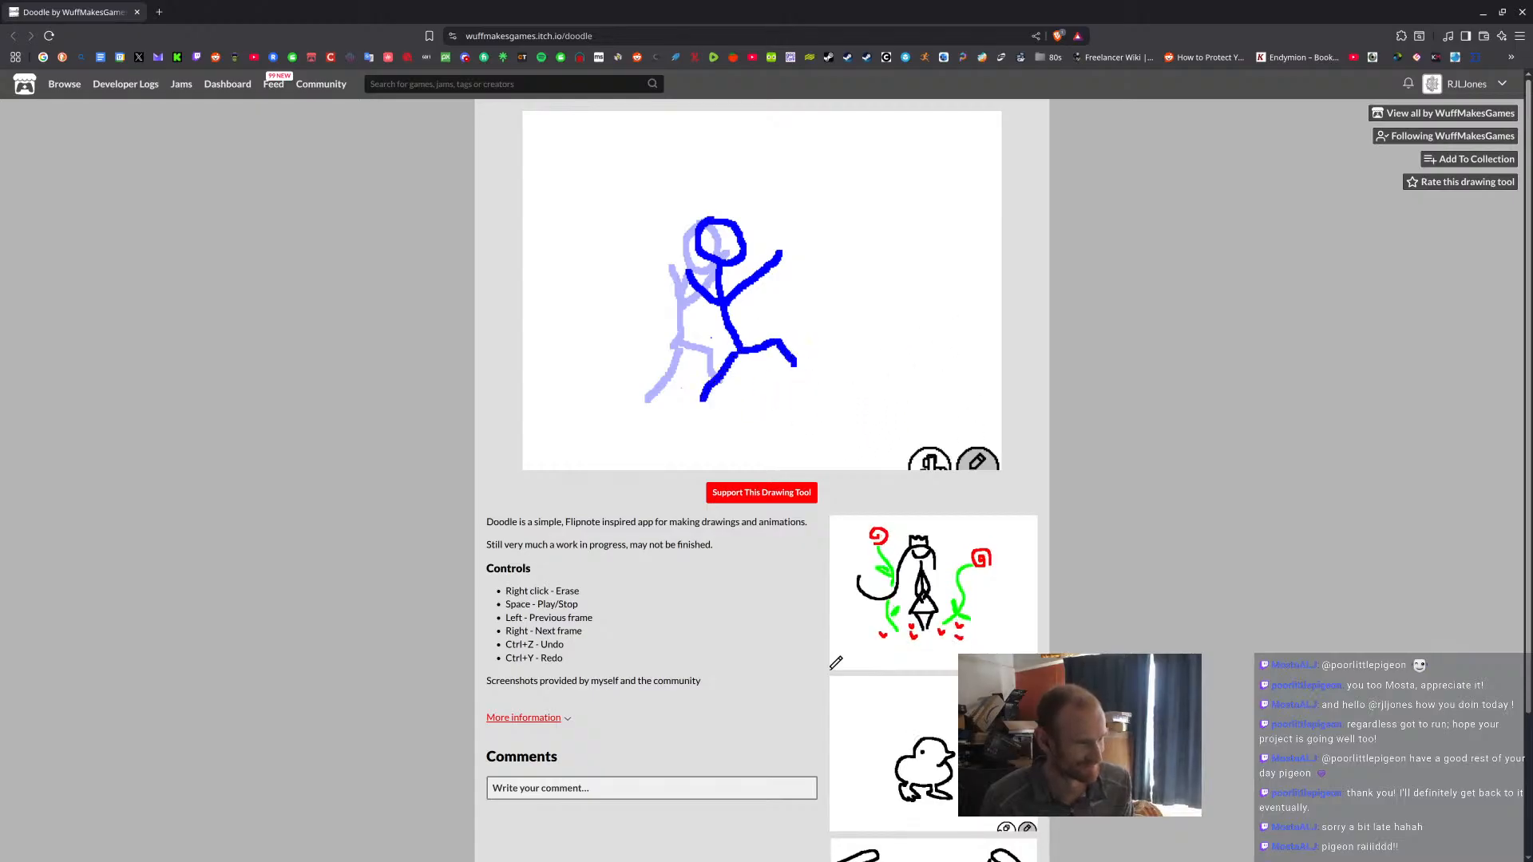
# Draw the stick figure on the fourth frame with its rear leg kicked back and one arm straight ahead.
pyautogui.click(762, 447)
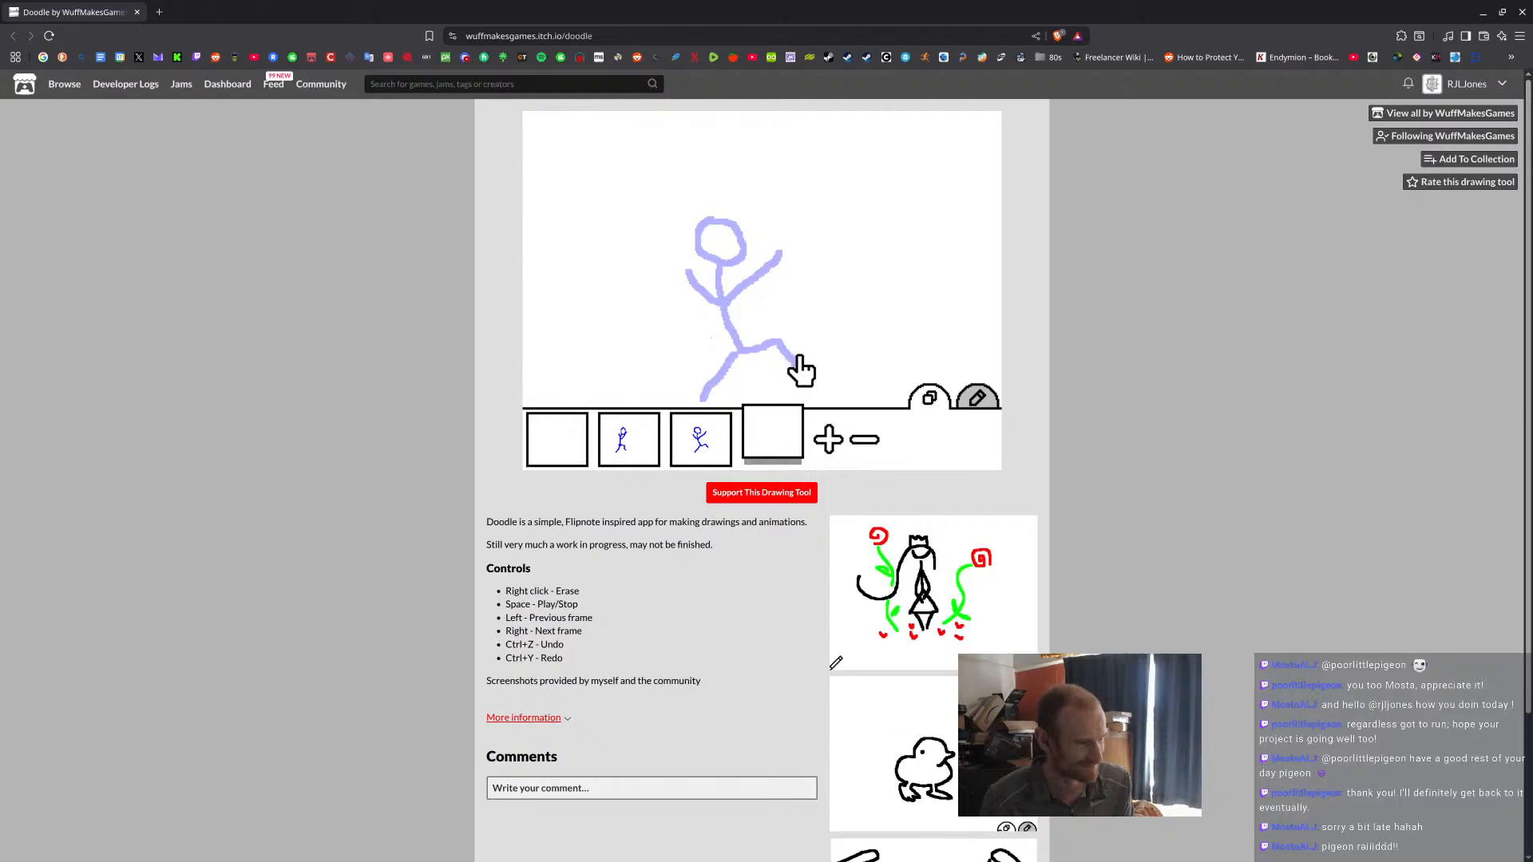
pyautogui.moveTo(780, 218)
pyautogui.mouseDown()
pyautogui.moveTo(744, 249)
pyautogui.moveTo(774, 262)
pyautogui.moveTo(781, 226)
pyautogui.moveTo(747, 339)
pyautogui.moveTo(781, 361)
pyautogui.moveTo(693, 361)
pyautogui.mouseUp()
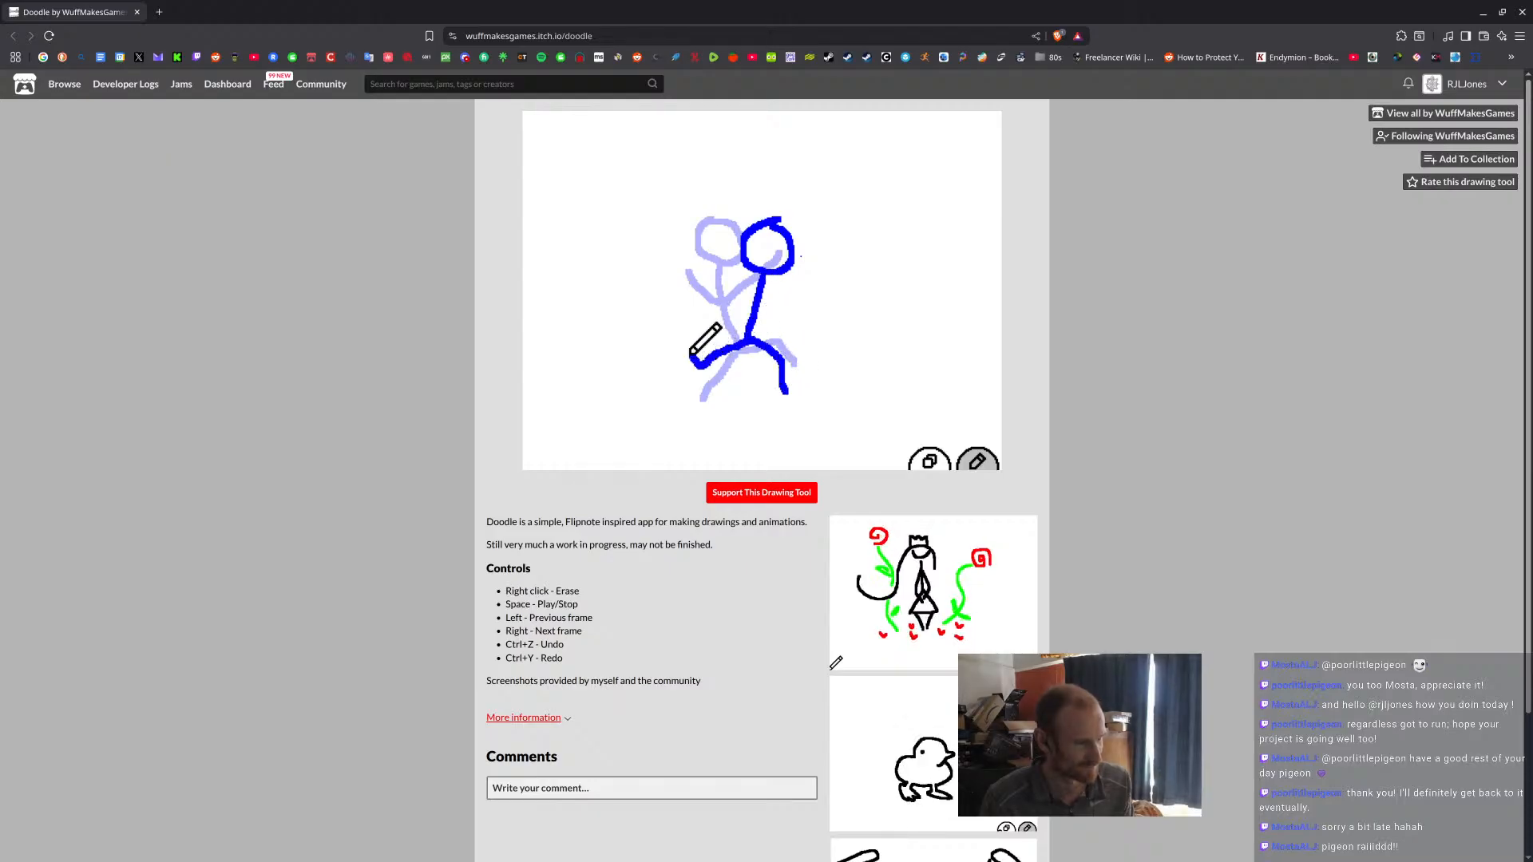
pyautogui.moveTo(755, 303); pyautogui.dragTo(815, 304)
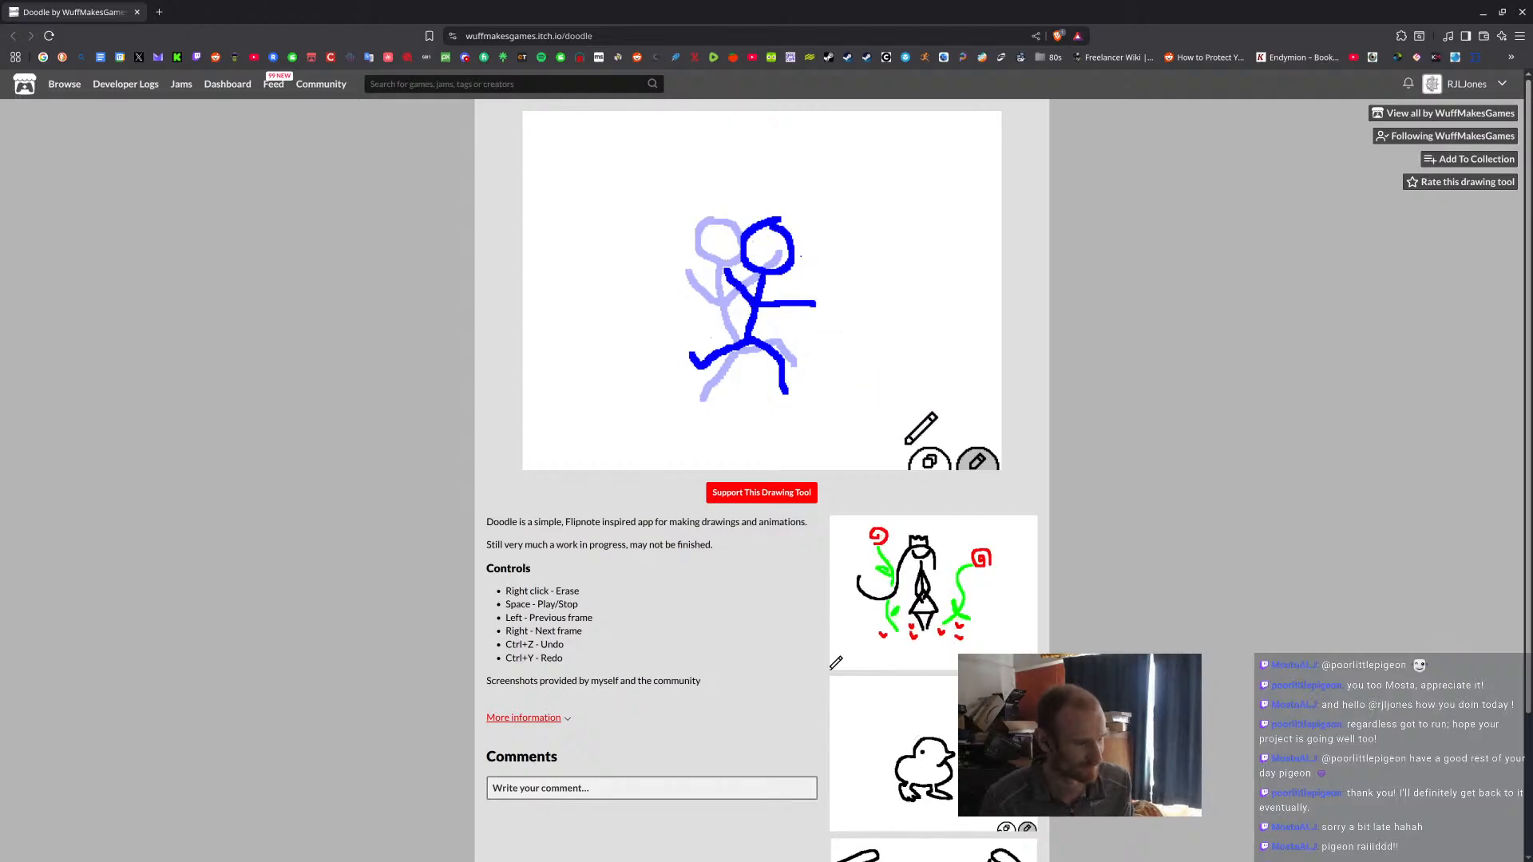
# Add a fifth frame and draw the stick figure leaning forward with legs apart and arms stretched to both sides.
pyautogui.moveTo(868, 470)
pyautogui.click(827, 440)
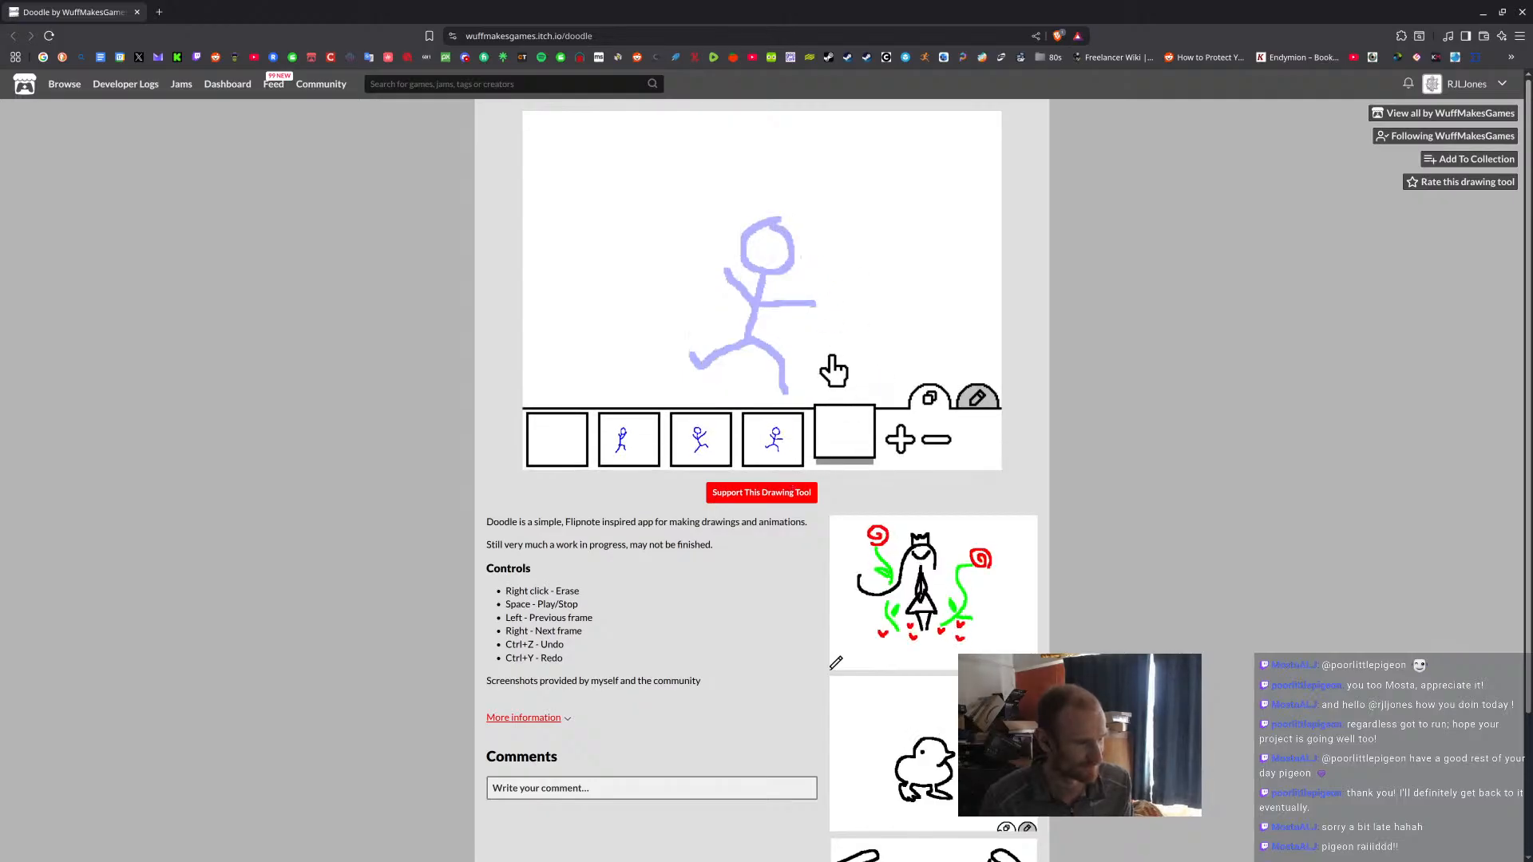
pyautogui.click(782, 313)
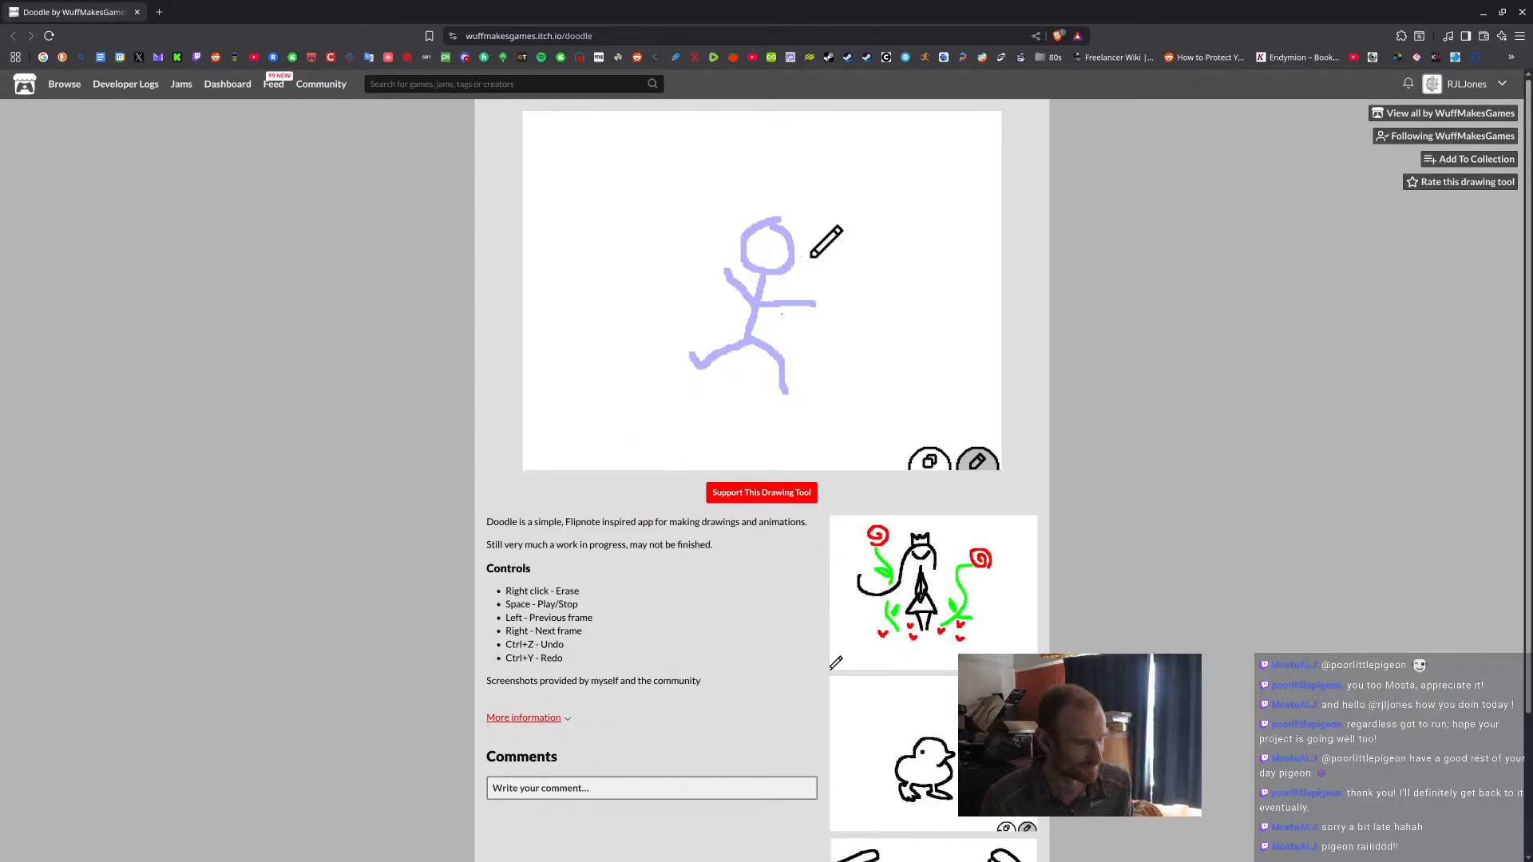
pyautogui.moveTo(814, 251)
pyautogui.mouseDown()
pyautogui.moveTo(787, 251)
pyautogui.moveTo(777, 295)
pyautogui.moveTo(814, 296)
pyautogui.moveTo(769, 264)
pyautogui.moveTo(827, 254)
pyautogui.moveTo(766, 337)
pyautogui.moveTo(793, 400)
pyautogui.mouseUp()
pyautogui.hotkey('ctrl', 'z')
pyautogui.moveTo(764, 346); pyautogui.dragTo(718, 385)
pyautogui.moveTo(785, 314); pyautogui.dragTo(825, 297)
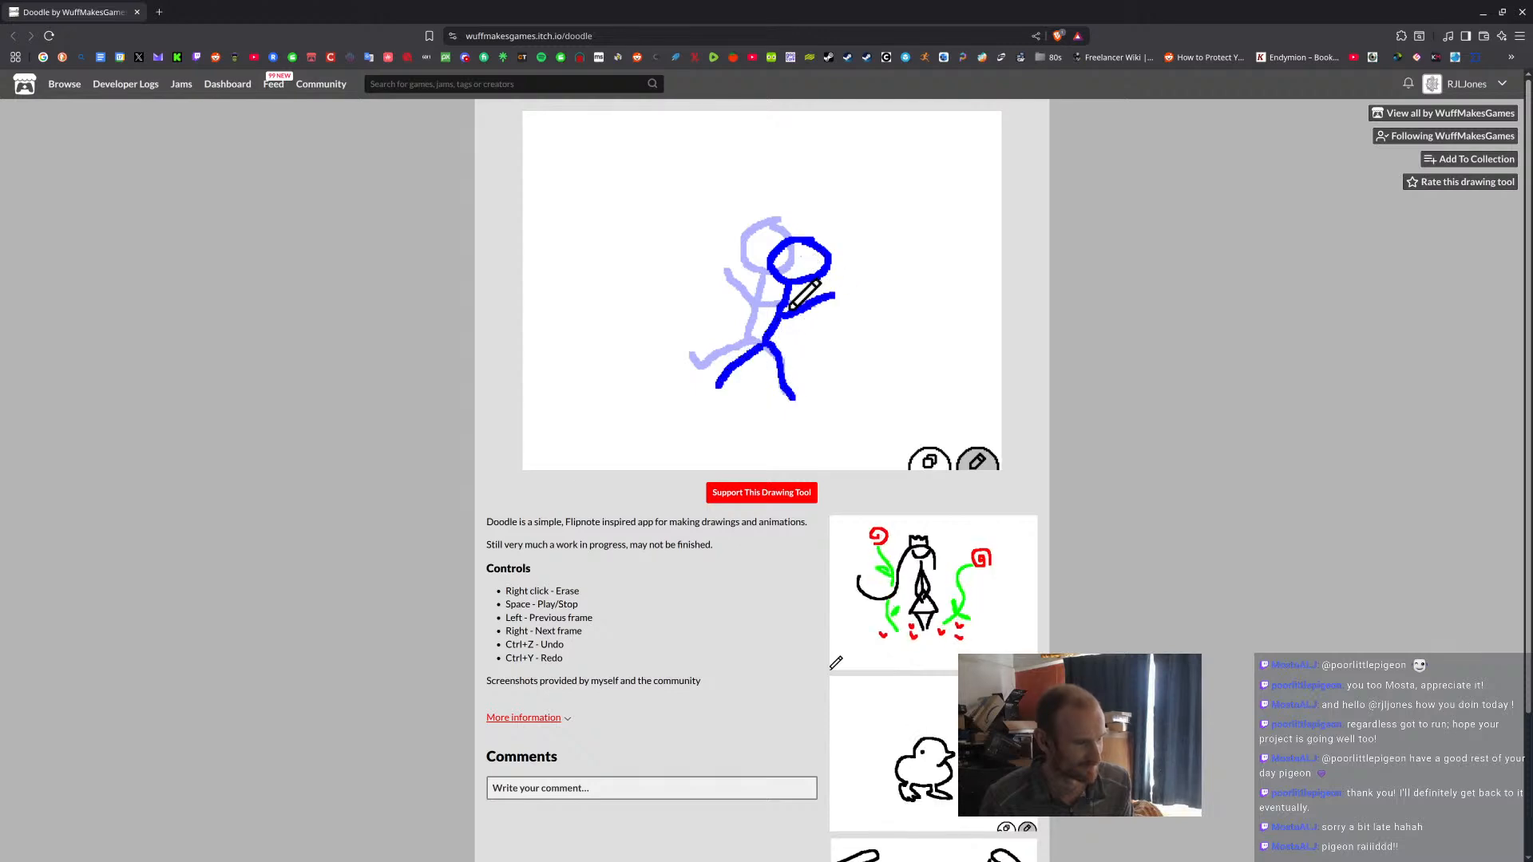
pyautogui.moveTo(735, 321); pyautogui.dragTo(722, 320)
# Play the stick-figure animation from the first frame, and close the Doodle page to return to Blender.
pyautogui.moveTo(660, 445)
pyautogui.click(573, 451)
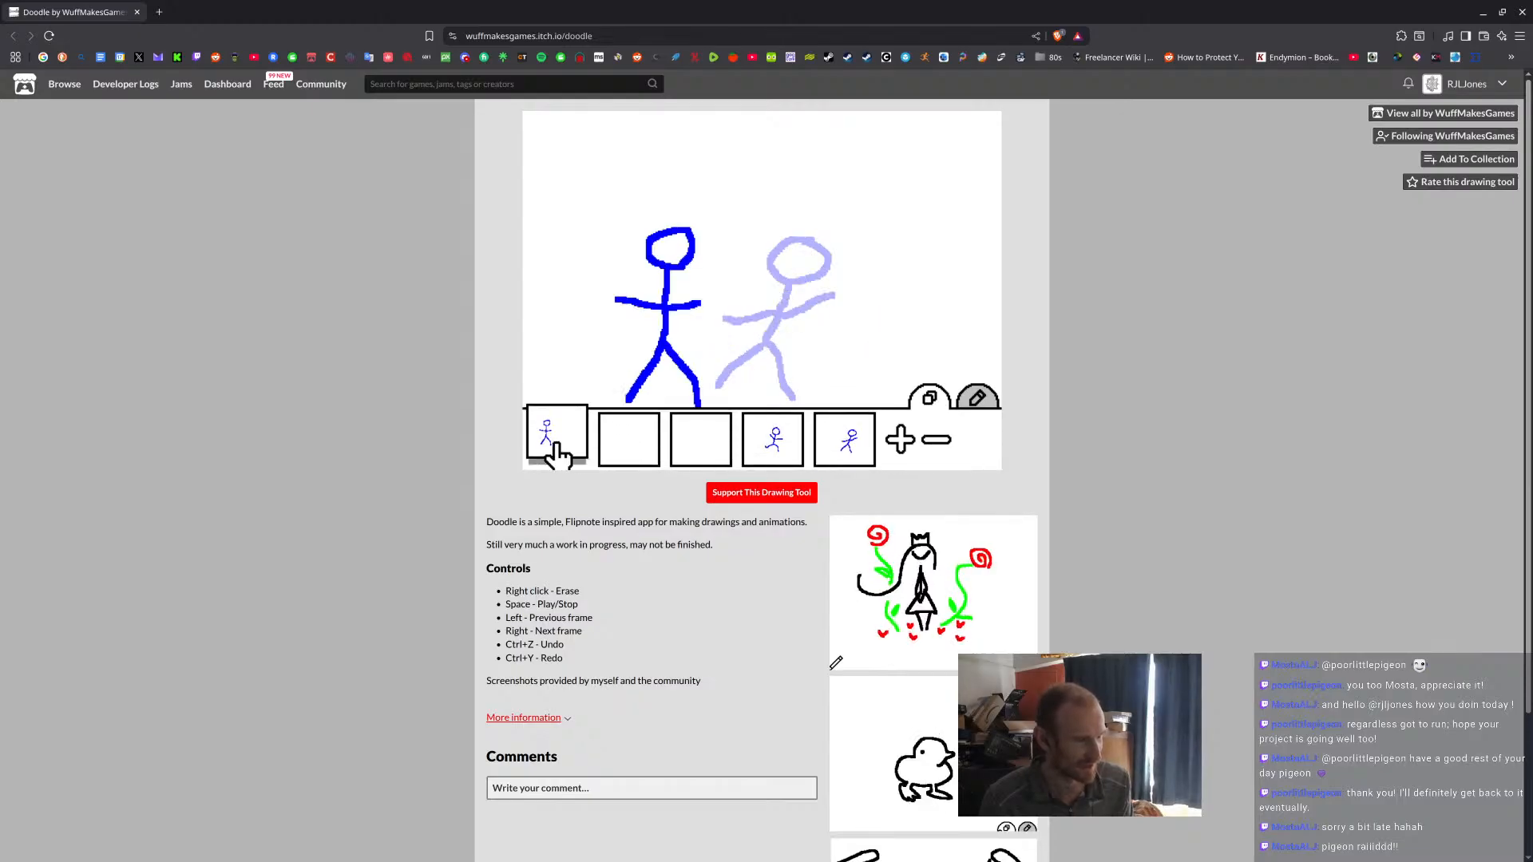
pyautogui.press('space')
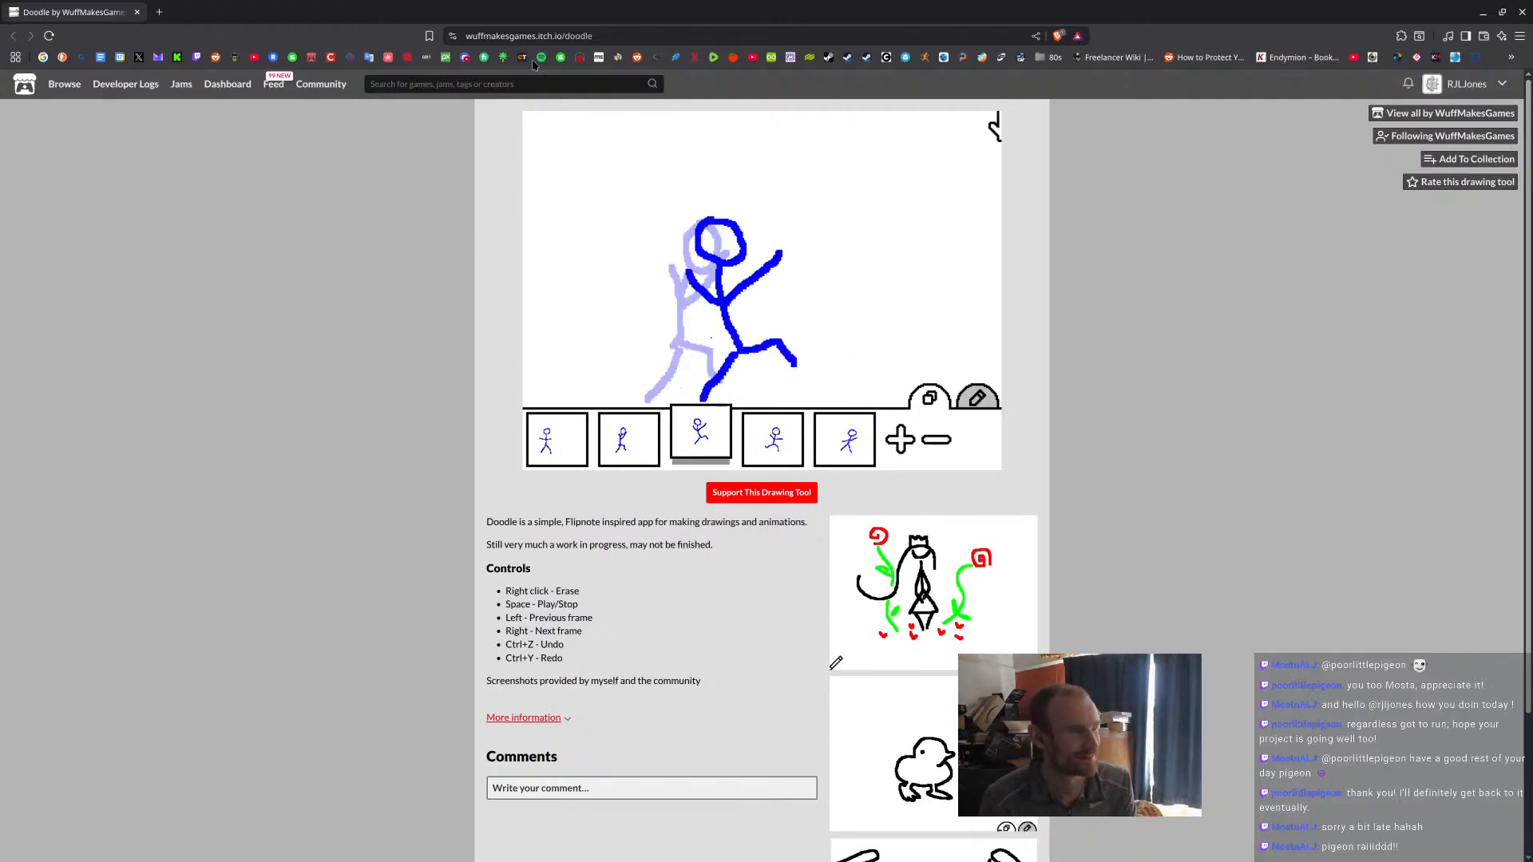
pyautogui.click(137, 14)
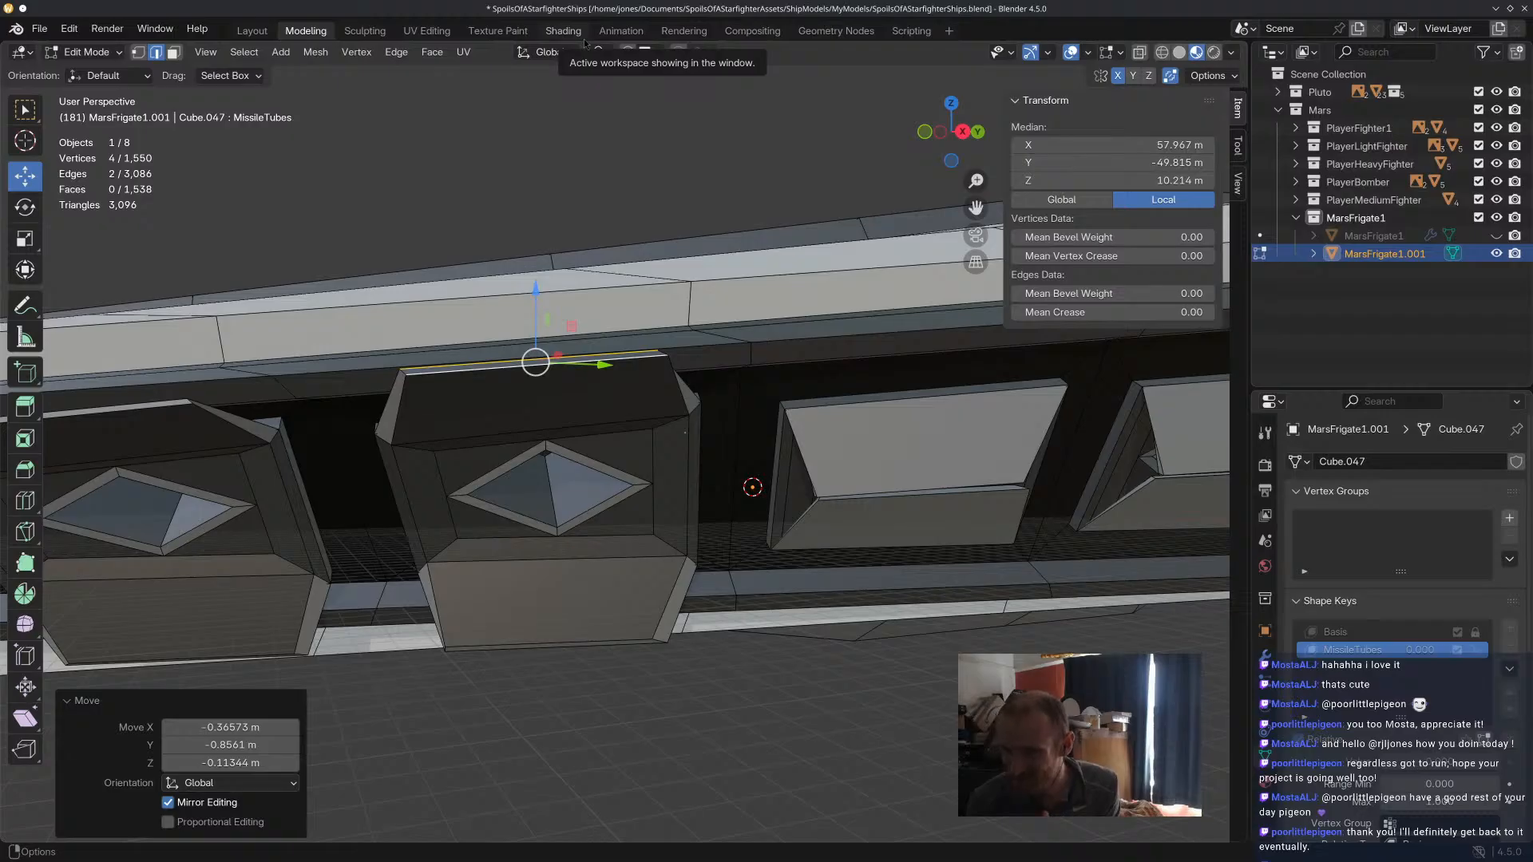
# Swing open the third missile tube's upper door by raising its two free edges up toward the hull overhang.
pyautogui.moveTo(768, 334); pyautogui.dragTo(687, 268, button='middle')
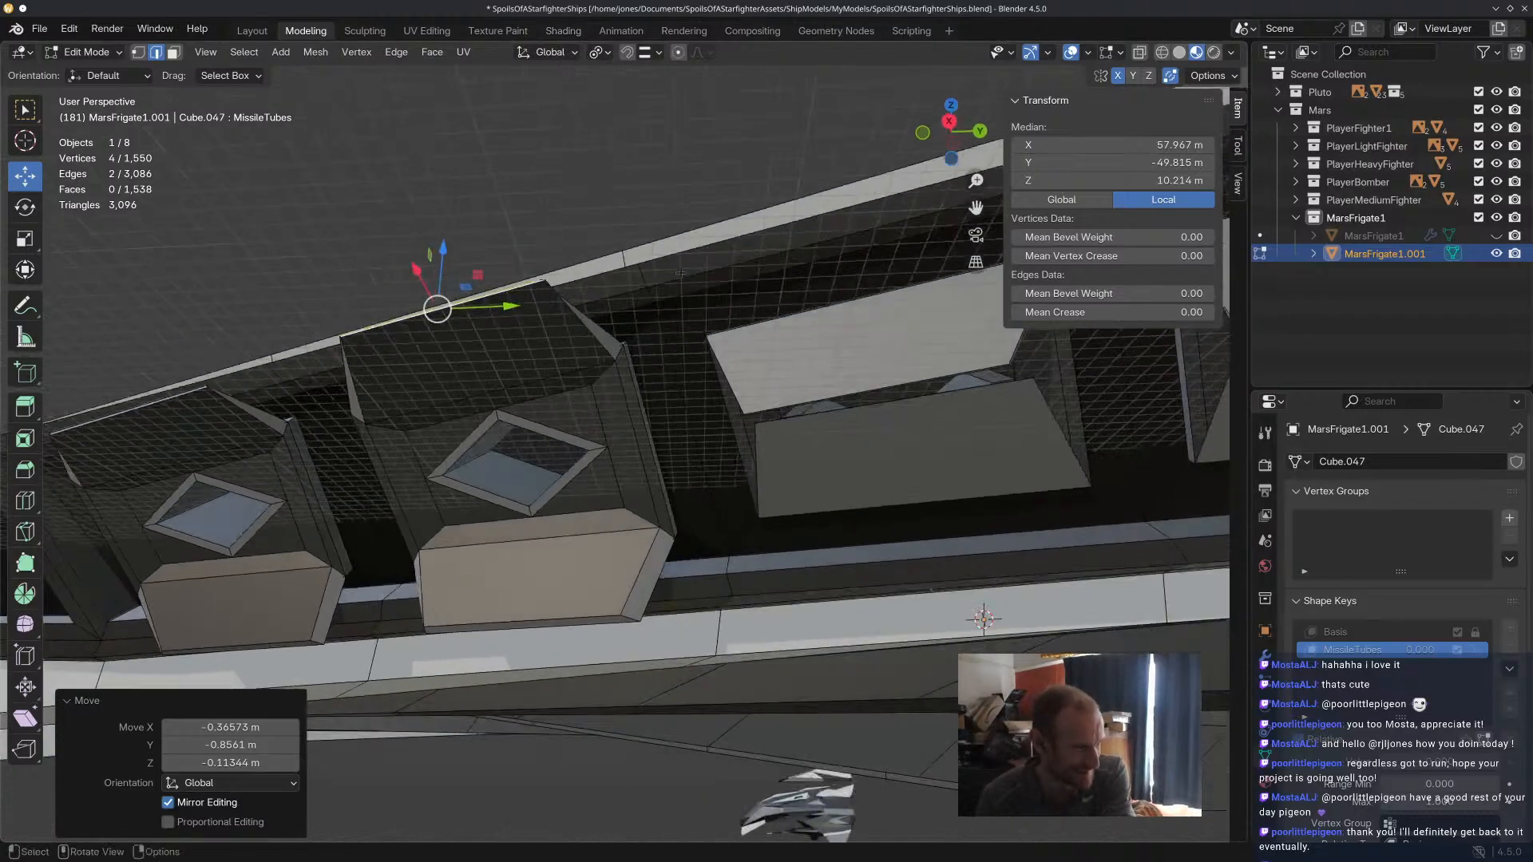
pyautogui.scroll(4, 967, 379)
pyautogui.click(933, 385)
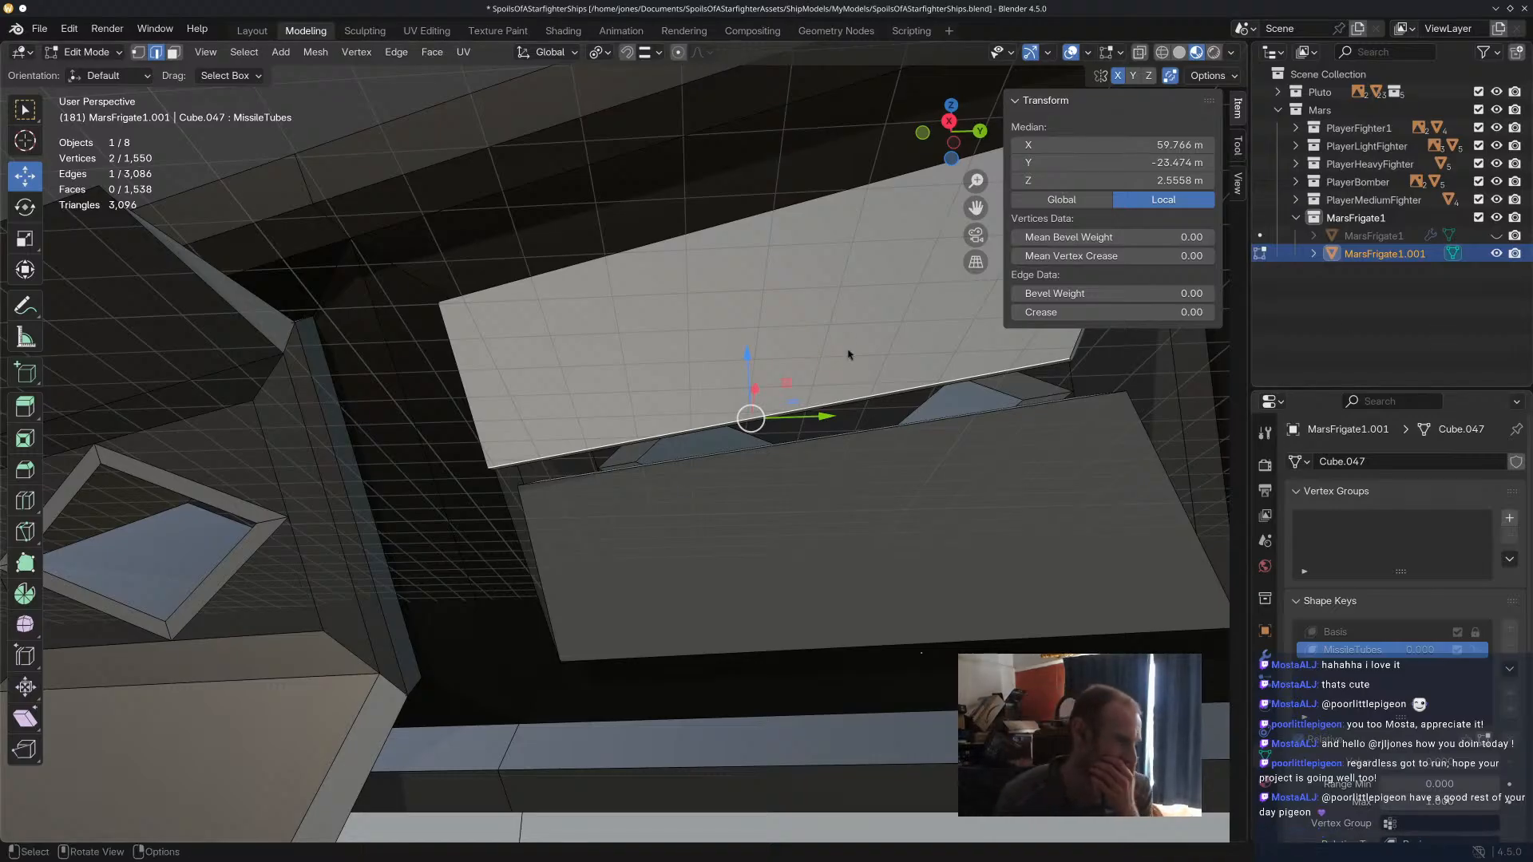
pyautogui.hotkey('alt', 'a')
pyautogui.click(1062, 368)
pyautogui.keyDown('shift'); pyautogui.click(1009, 370); pyautogui.keyUp('shift')
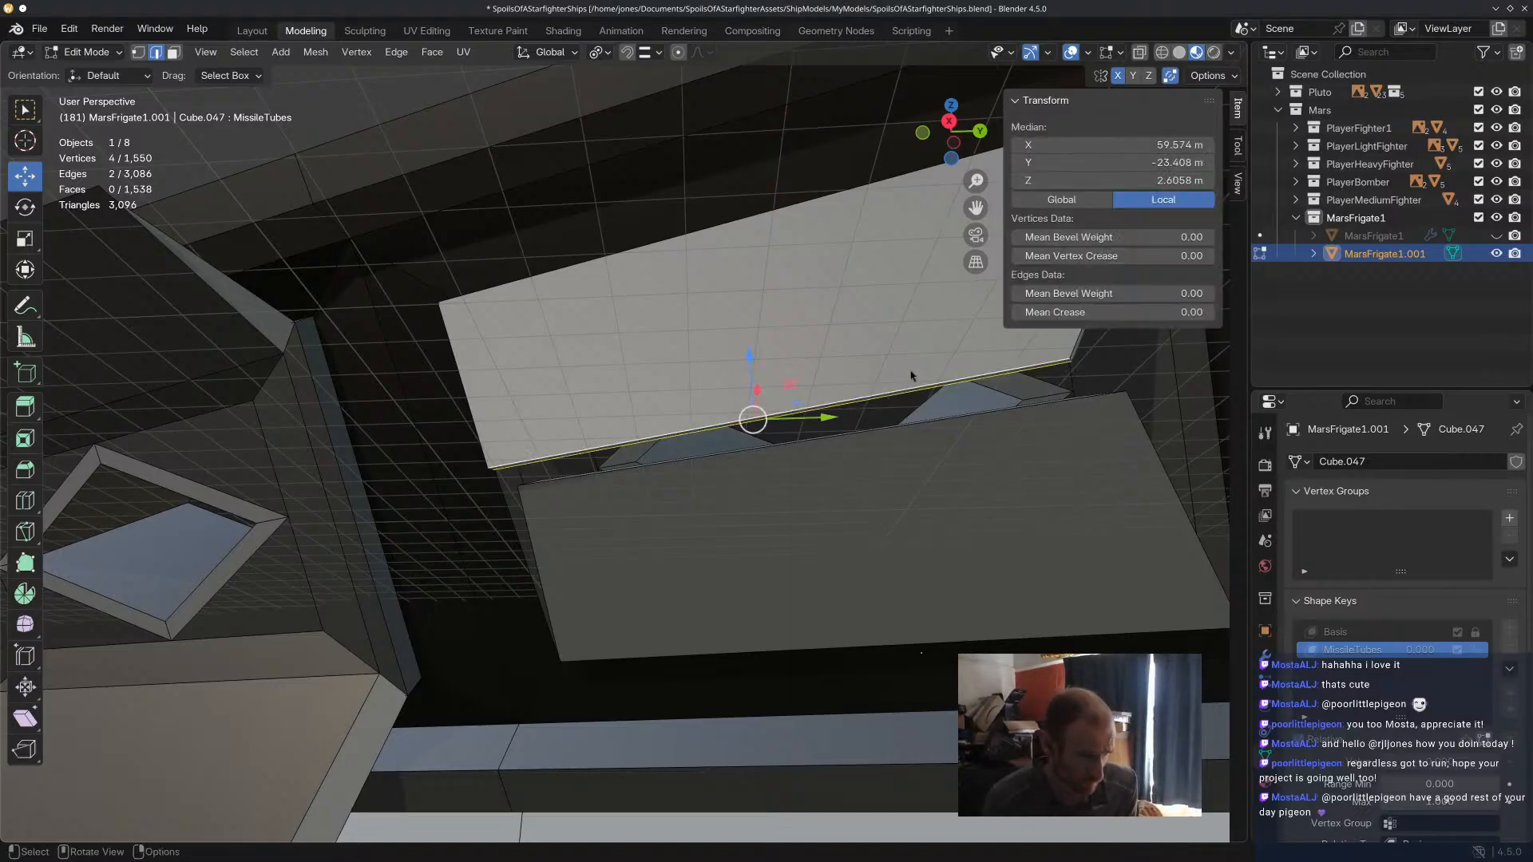
pyautogui.moveTo(752, 383); pyautogui.dragTo(744, 192)
pyautogui.scroll(-4, 830, 271)
pyautogui.moveTo(859, 298); pyautogui.dragTo(917, 377, button='middle')
pyautogui.moveTo(916, 365); pyautogui.dragTo(981, 384)
pyautogui.moveTo(935, 293); pyautogui.dragTo(941, 210)
pyautogui.moveTo(983, 285); pyautogui.dragTo(1081, 308)
pyautogui.moveTo(865, 326); pyautogui.dragTo(952, 401, button='middle')
pyautogui.moveTo(1008, 395); pyautogui.dragTo(803, 436)
pyautogui.scroll(3, 915, 417)
pyautogui.moveTo(898, 377); pyautogui.dragTo(861, 375)
pyautogui.moveTo(858, 375); pyautogui.dragTo(789, 377, button='middle')
# Adjust the third tube's upper door edges separately along X, then shift both by about -1.33 m in X.
pyautogui.click(596, 352)
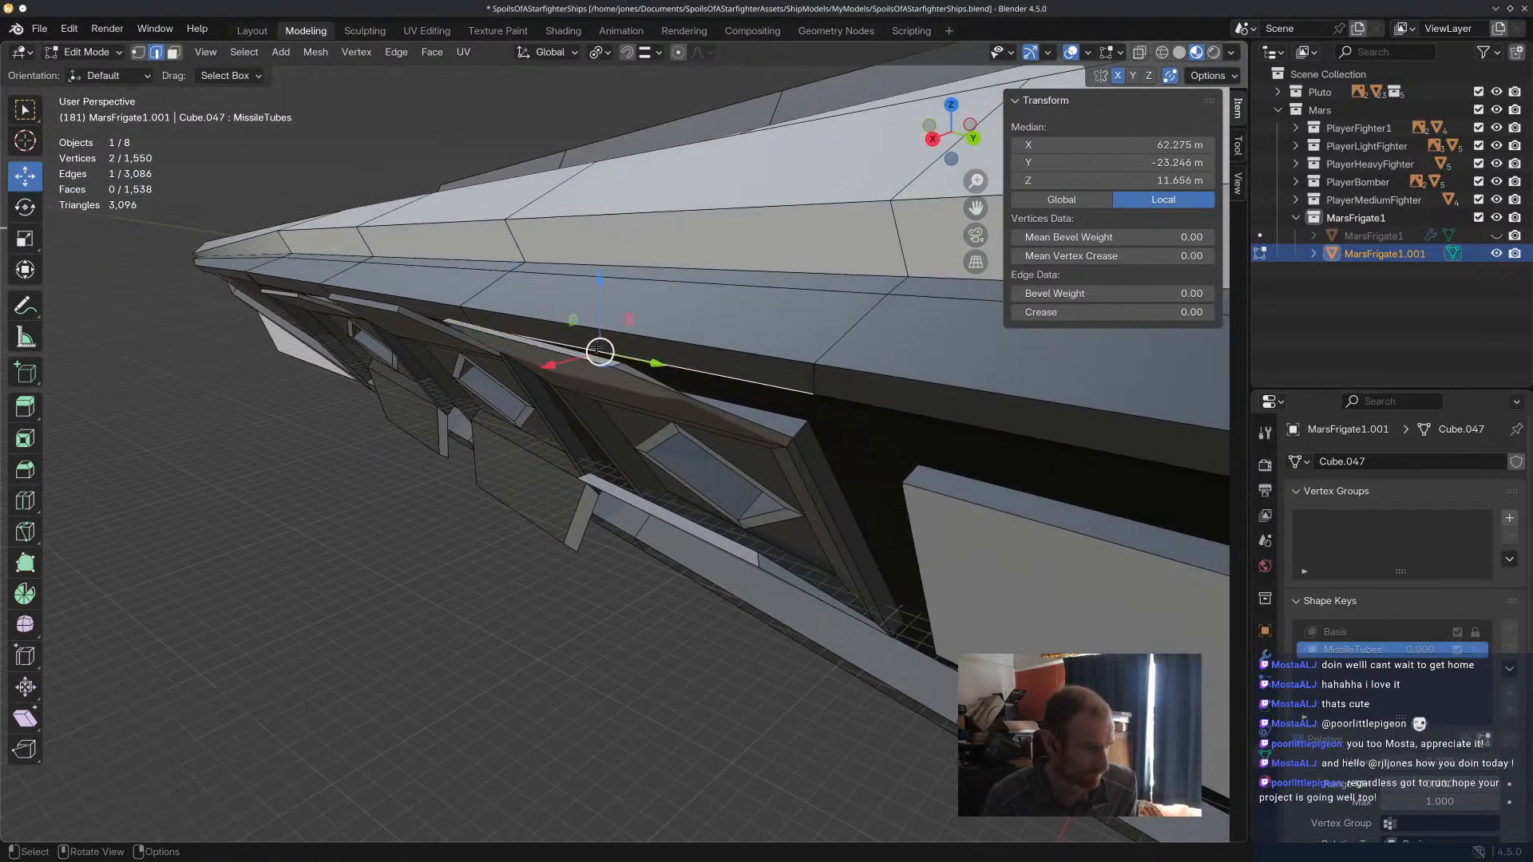
pyautogui.click(584, 361)
pyautogui.click(581, 358)
pyautogui.moveTo(494, 358); pyautogui.dragTo(469, 380)
pyautogui.click(570, 346)
pyautogui.click(564, 353)
pyautogui.moveTo(565, 353); pyautogui.dragTo(595, 370, button='middle')
pyautogui.moveTo(642, 481); pyautogui.dragTo(623, 501)
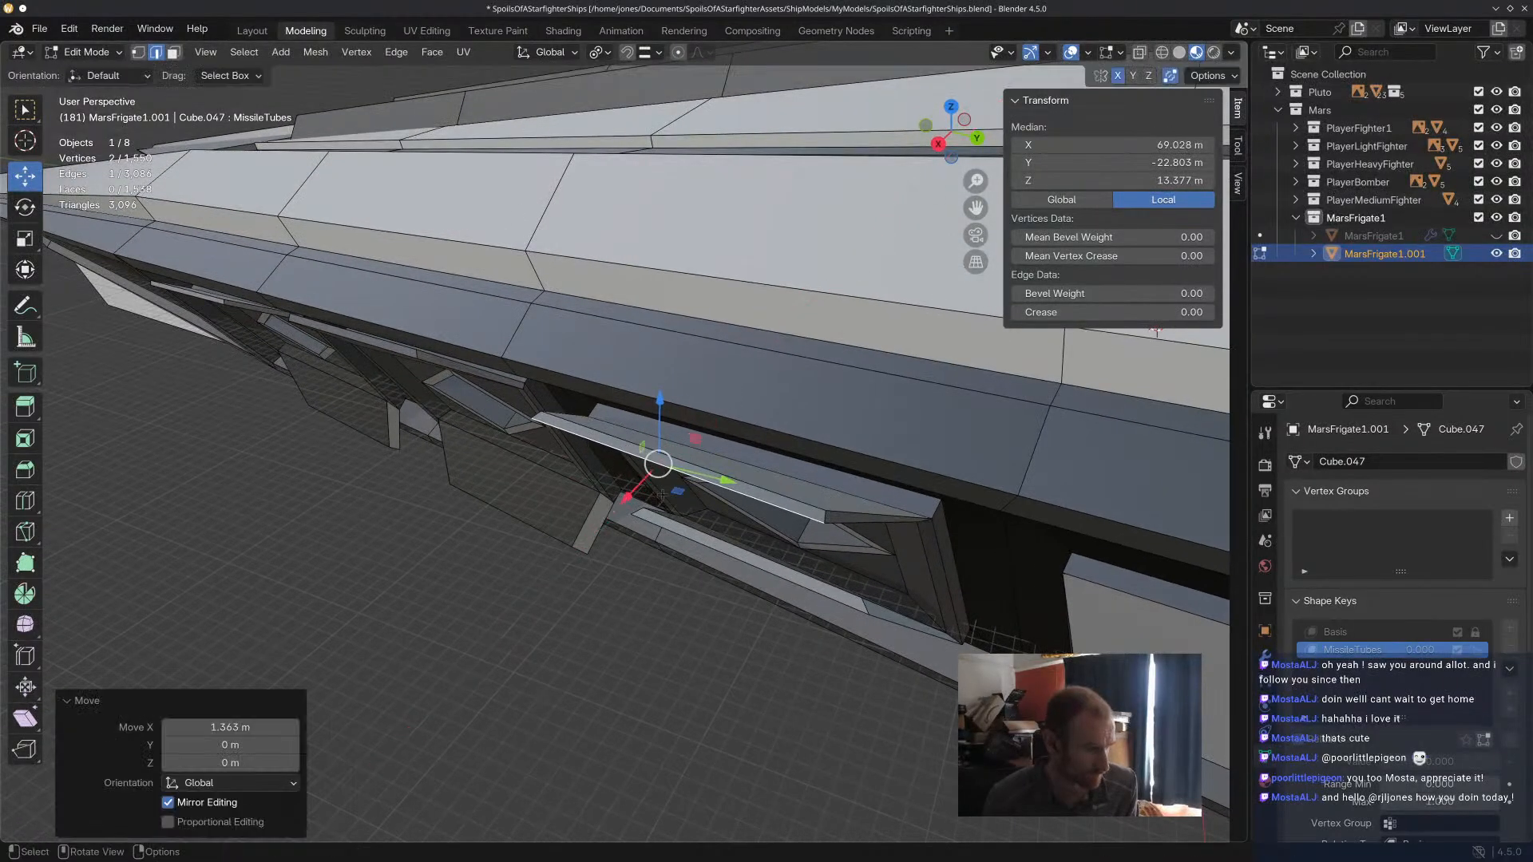
pyautogui.moveTo(622, 502); pyautogui.dragTo(817, 464, button='middle')
pyautogui.keyDown('shift'); pyautogui.click(665, 363); pyautogui.keyUp('shift')
pyautogui.moveTo(621, 369); pyautogui.dragTo(641, 354)
pyautogui.moveTo(642, 354); pyautogui.dragTo(738, 313, button='middle')
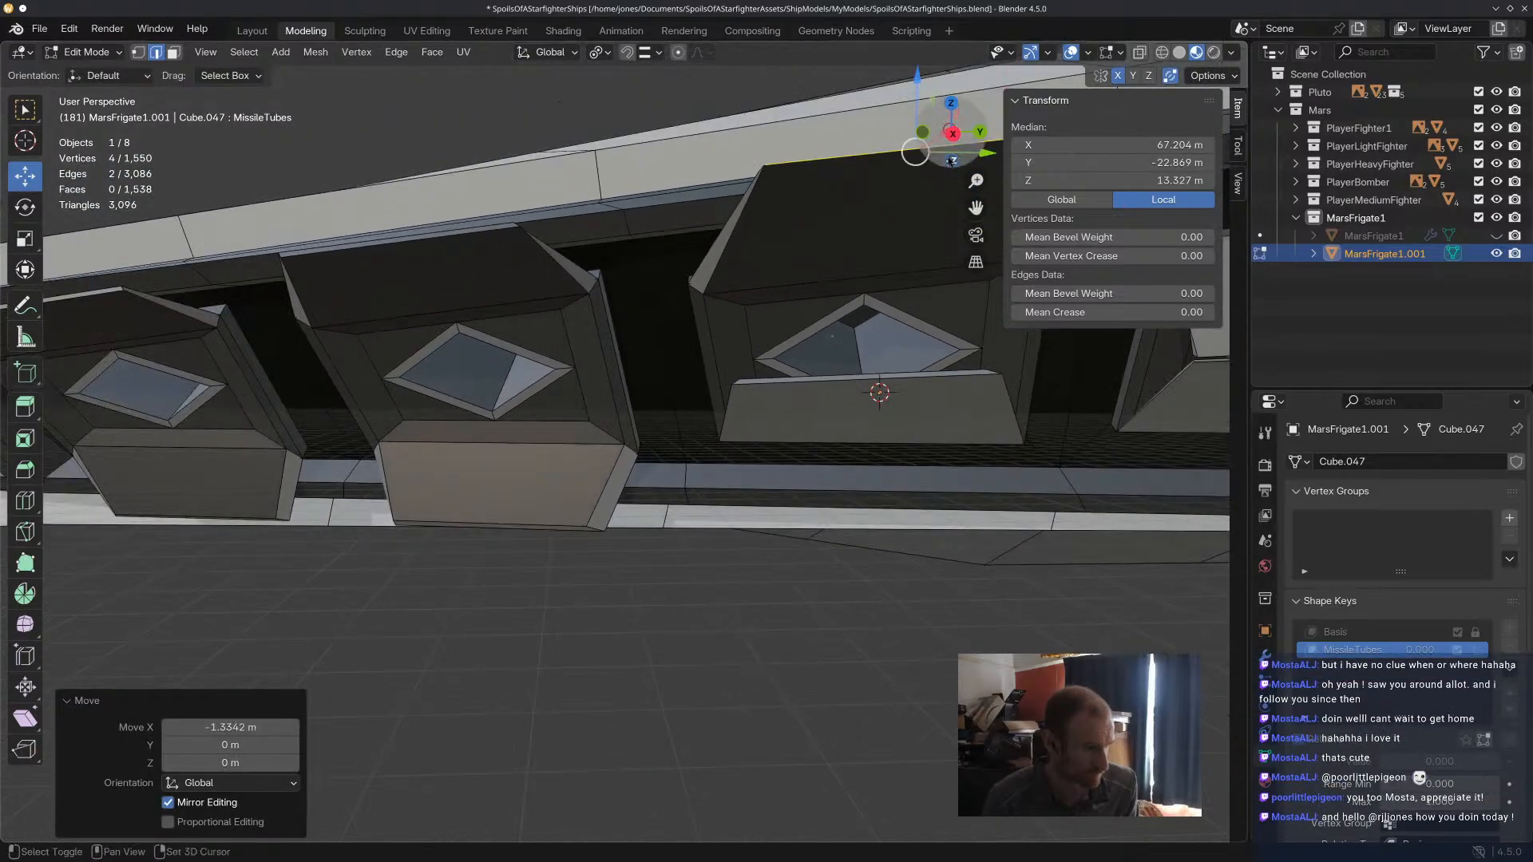
# Move the third tube's upper door edges about -2 m in Y, -1.47 m in Z and -3.5 m in X, and rotate them slightly.
pyautogui.moveTo(915, 154); pyautogui.dragTo(872, 187)
pyautogui.moveTo(873, 186); pyautogui.dragTo(806, 254, button='middle')
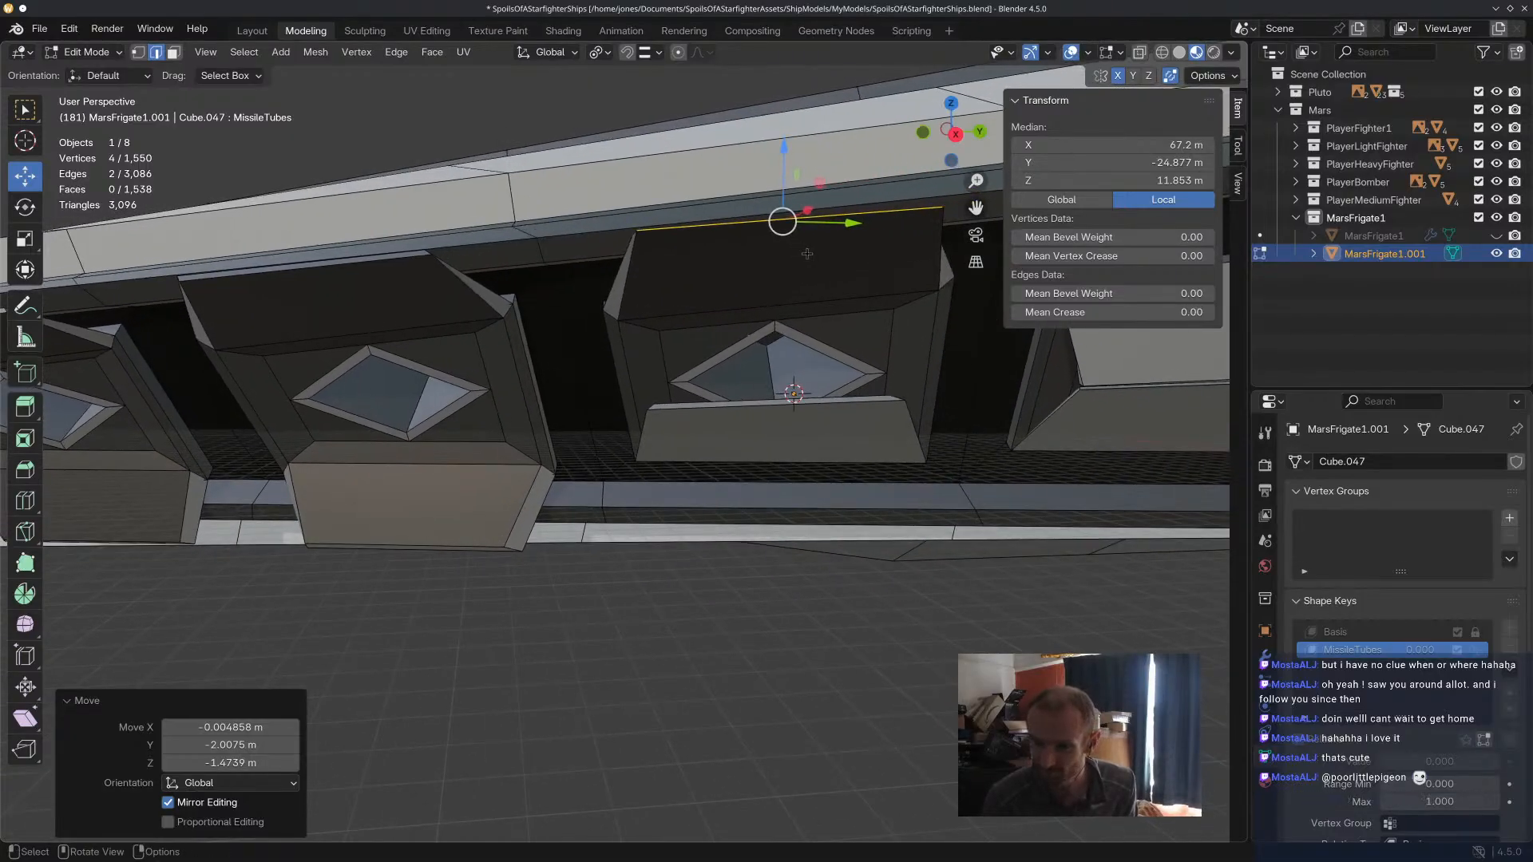
pyautogui.moveTo(658, 242); pyautogui.dragTo(703, 314, button='middle')
pyautogui.moveTo(793, 314); pyautogui.dragTo(740, 302)
pyautogui.moveTo(821, 287); pyautogui.dragTo(770, 187, button='middle')
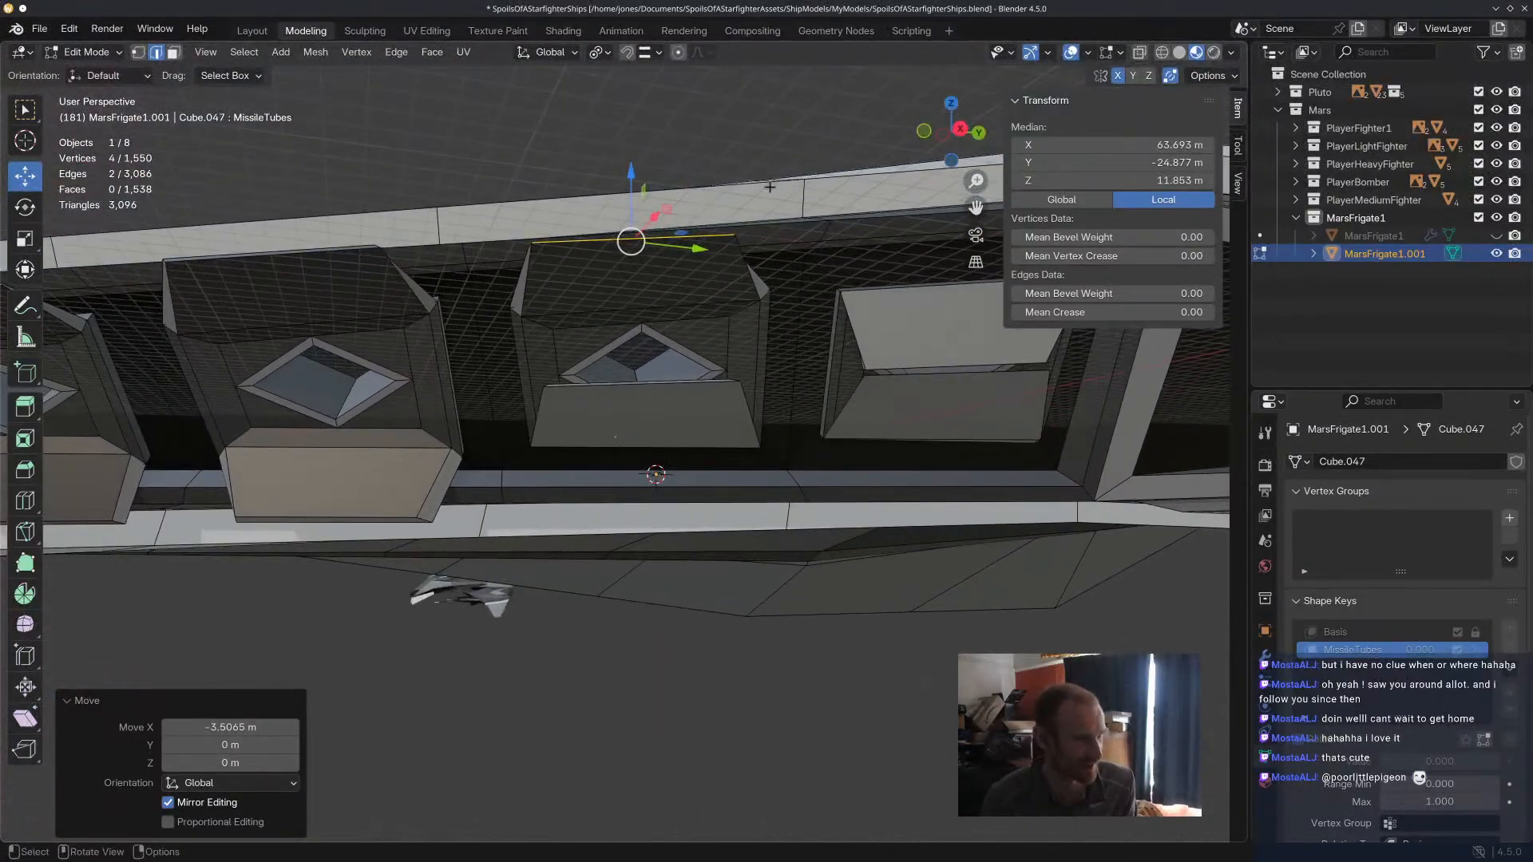
pyautogui.press('r')
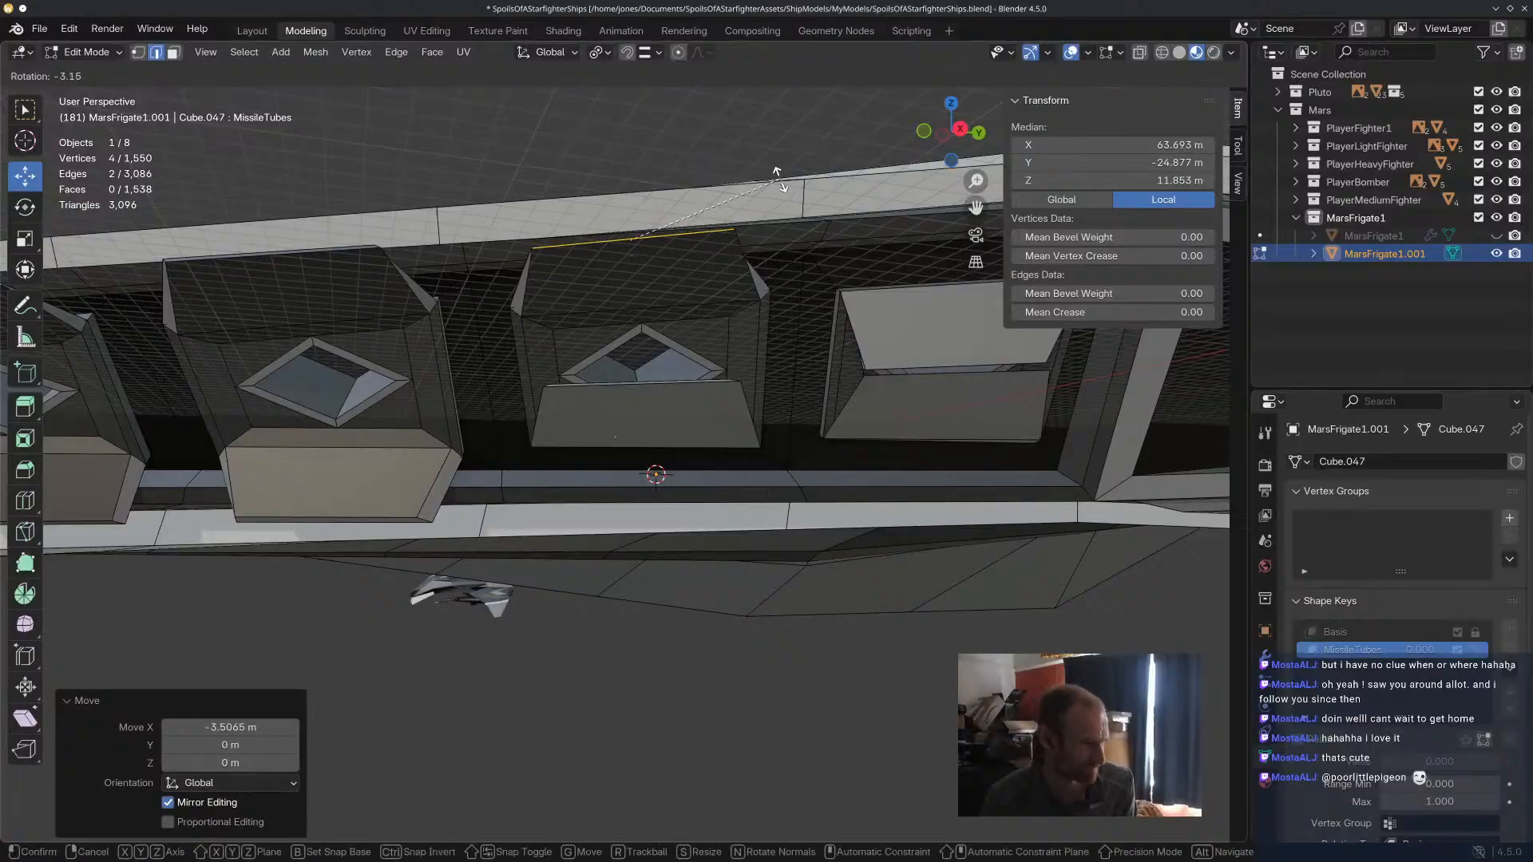
pyautogui.click(781, 181)
pyautogui.moveTo(781, 181); pyautogui.dragTo(856, 294, button='middle')
# Nudge a single free edge of the third tube's upper door, and move both edges slightly up against the overhang.
pyautogui.click(656, 277)
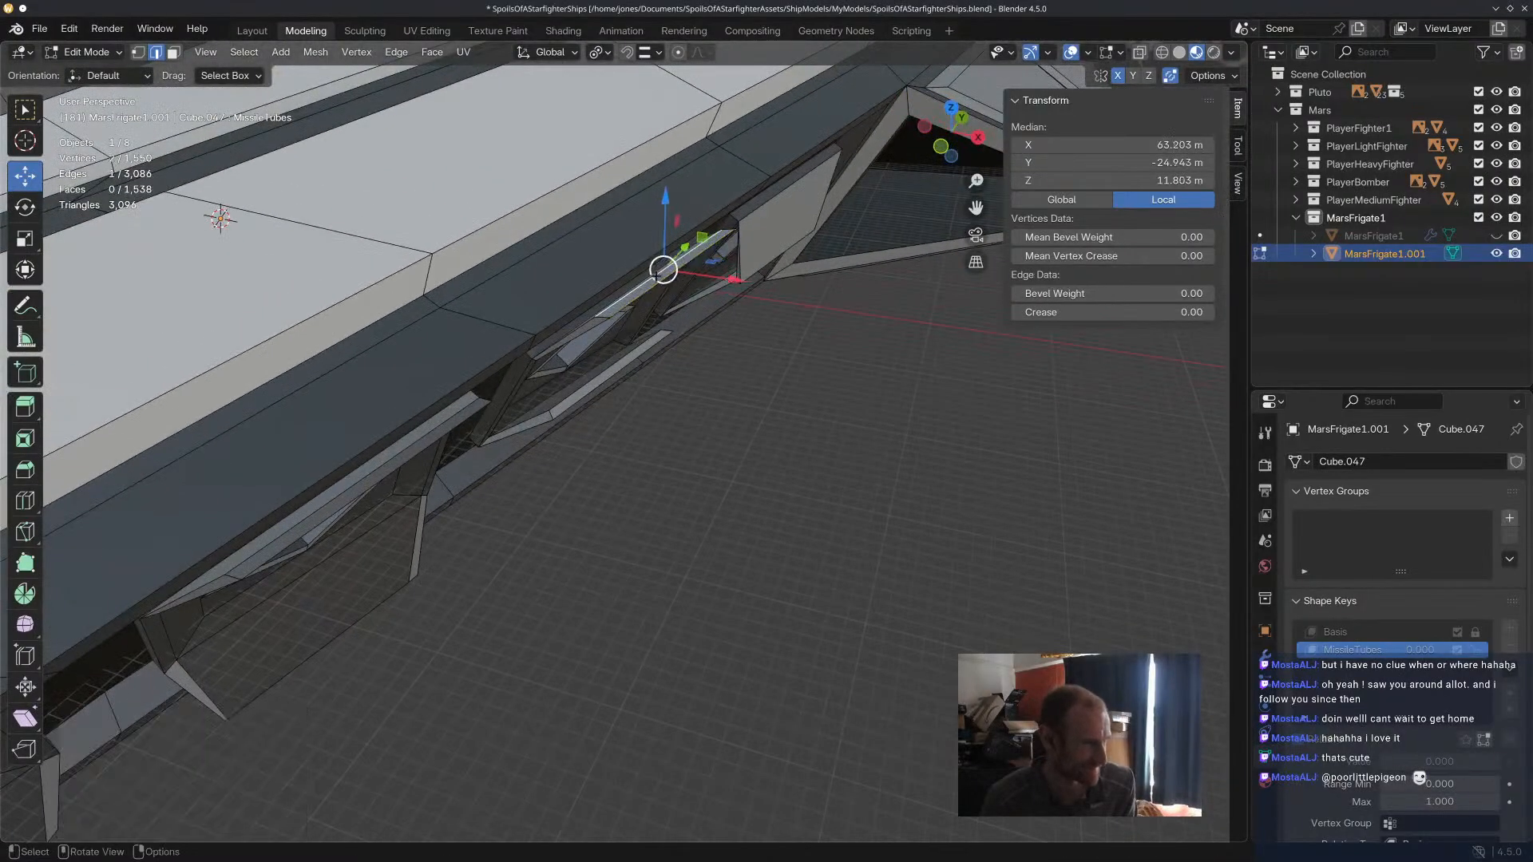
pyautogui.press('g')
pyautogui.click(680, 259)
pyautogui.click(723, 311)
pyautogui.moveTo(742, 302); pyautogui.dragTo(479, 211, button='middle')
pyautogui.keyDown('shift'); pyautogui.click(687, 243); pyautogui.keyUp('shift')
pyautogui.press('g')
pyautogui.click(716, 252)
pyautogui.scroll(3, 433, 205)
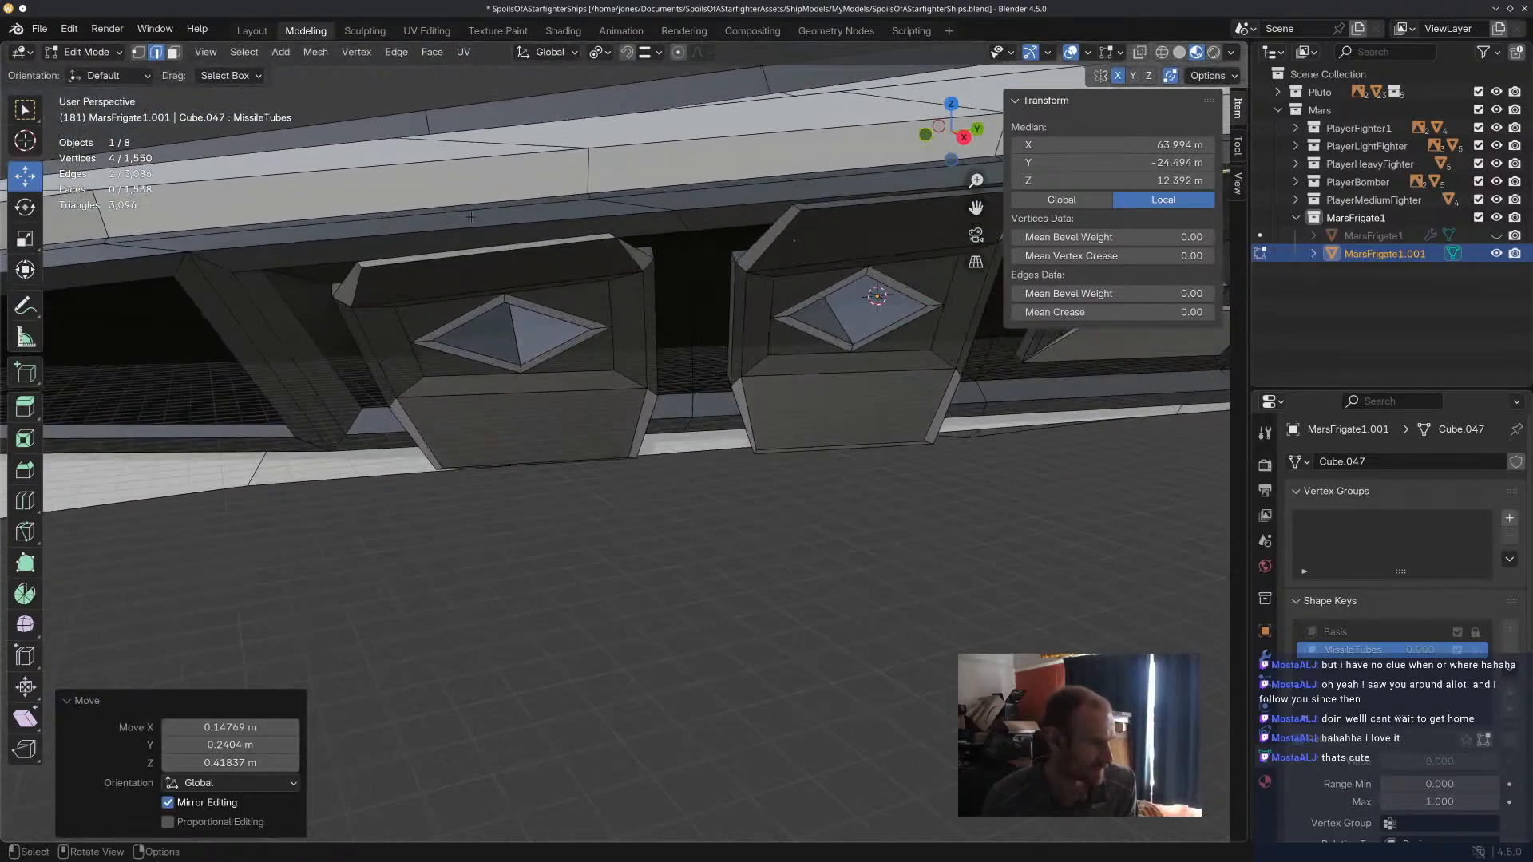
# Lower the free edges of the first missile tube's upper door by about 0.15 m.
pyautogui.scroll(2, 433, 204)
pyautogui.click(479, 271)
pyautogui.keyDown('shift'); pyautogui.click(477, 263); pyautogui.keyUp('shift')
pyautogui.moveTo(477, 265); pyautogui.dragTo(479, 234)
pyautogui.moveTo(480, 234); pyautogui.dragTo(559, 260, button='middle')
pyautogui.moveTo(794, 368)
pyautogui.mouseDown()
pyautogui.moveTo(815, 372)
pyautogui.moveTo(782, 366)
pyautogui.mouseUp()
pyautogui.moveTo(830, 379); pyautogui.dragTo(643, 352, button='middle')
pyautogui.scroll(-4, 783, 340)
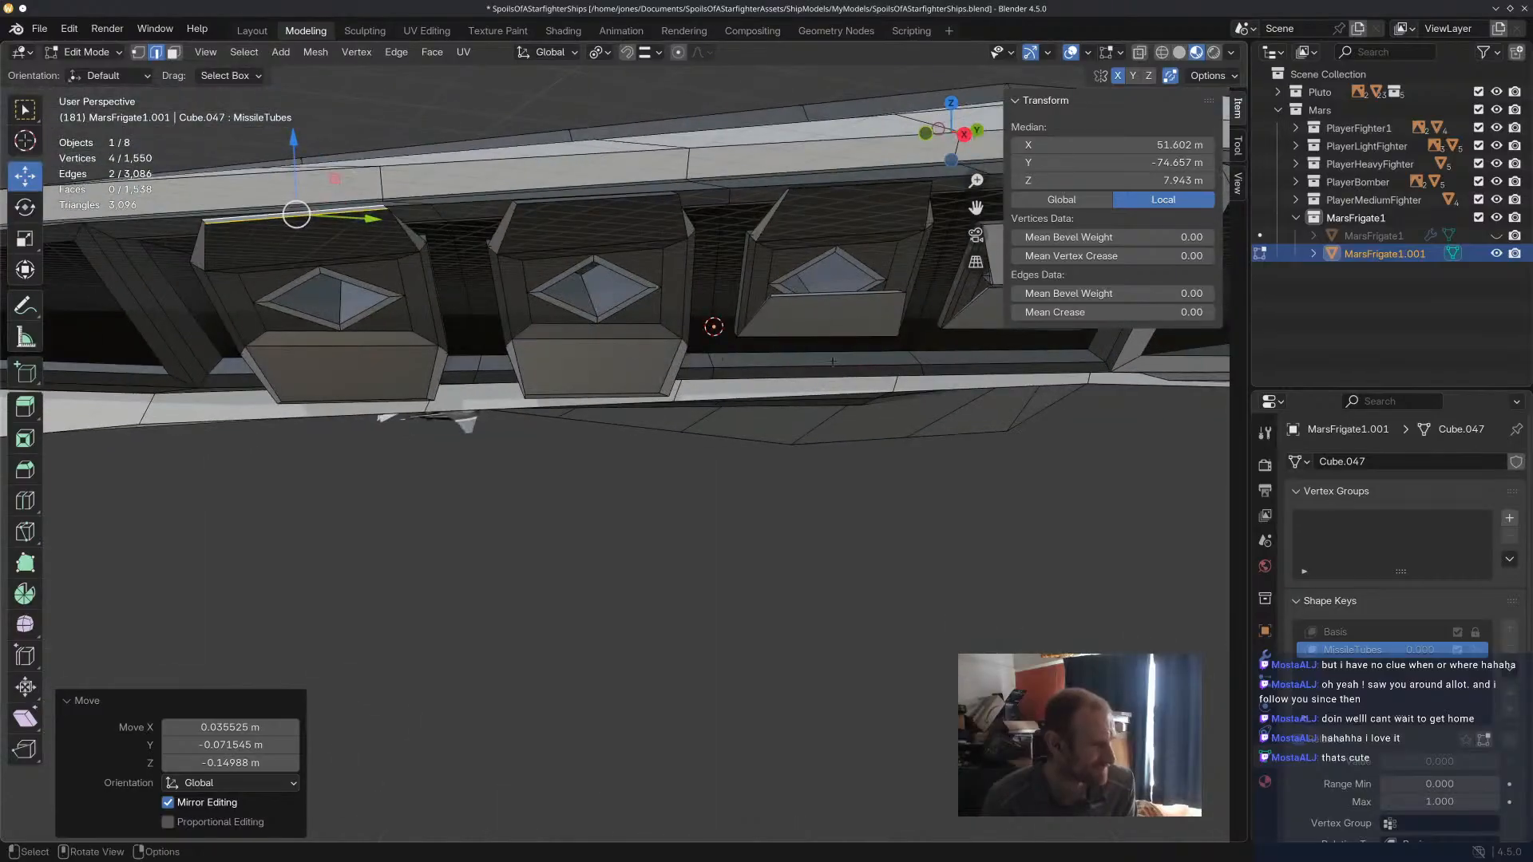
# Open the third missile tube's lower door by moving its free edges down and outward.
pyautogui.scroll(4, 838, 315)
pyautogui.click(845, 274)
pyautogui.keyDown('shift'); pyautogui.click(845, 274); pyautogui.keyUp('shift')
pyautogui.moveTo(845, 274); pyautogui.dragTo(922, 321, button='middle')
pyautogui.press('g')
pyautogui.click(848, 408)
pyautogui.moveTo(848, 408); pyautogui.dragTo(709, 466, button='middle')
pyautogui.press('g')
pyautogui.click(703, 437)
# Shift one free edge of the third tube's lower door outward about 1.3 m, and pull both edges back toward the hull.
pyautogui.click(673, 468)
pyautogui.press('g')
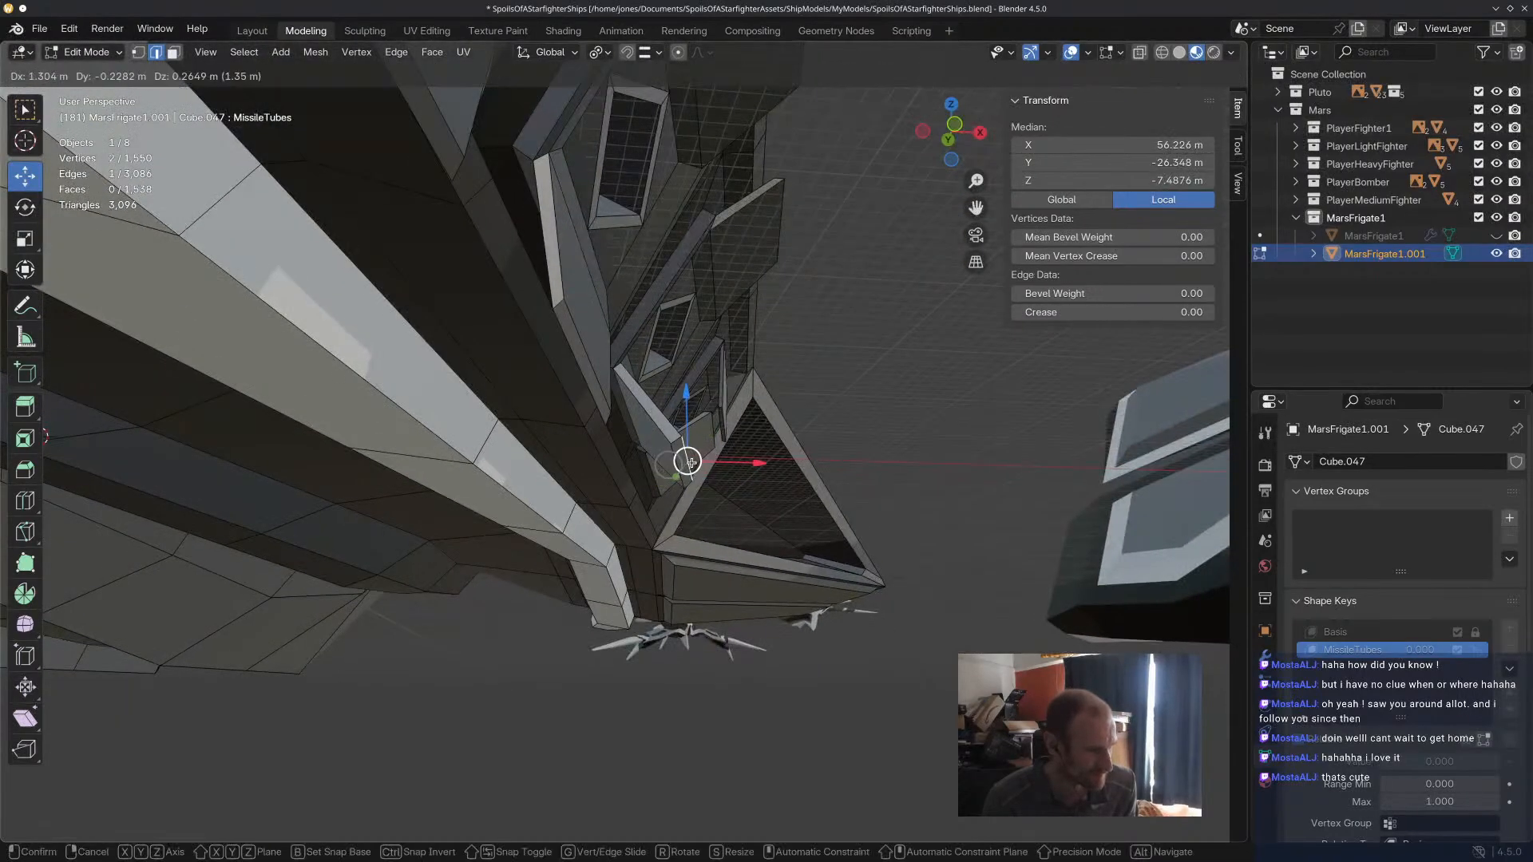
pyautogui.click(691, 464)
pyautogui.keyDown('shift'); pyautogui.click(677, 469); pyautogui.keyUp('shift')
pyautogui.press('g')
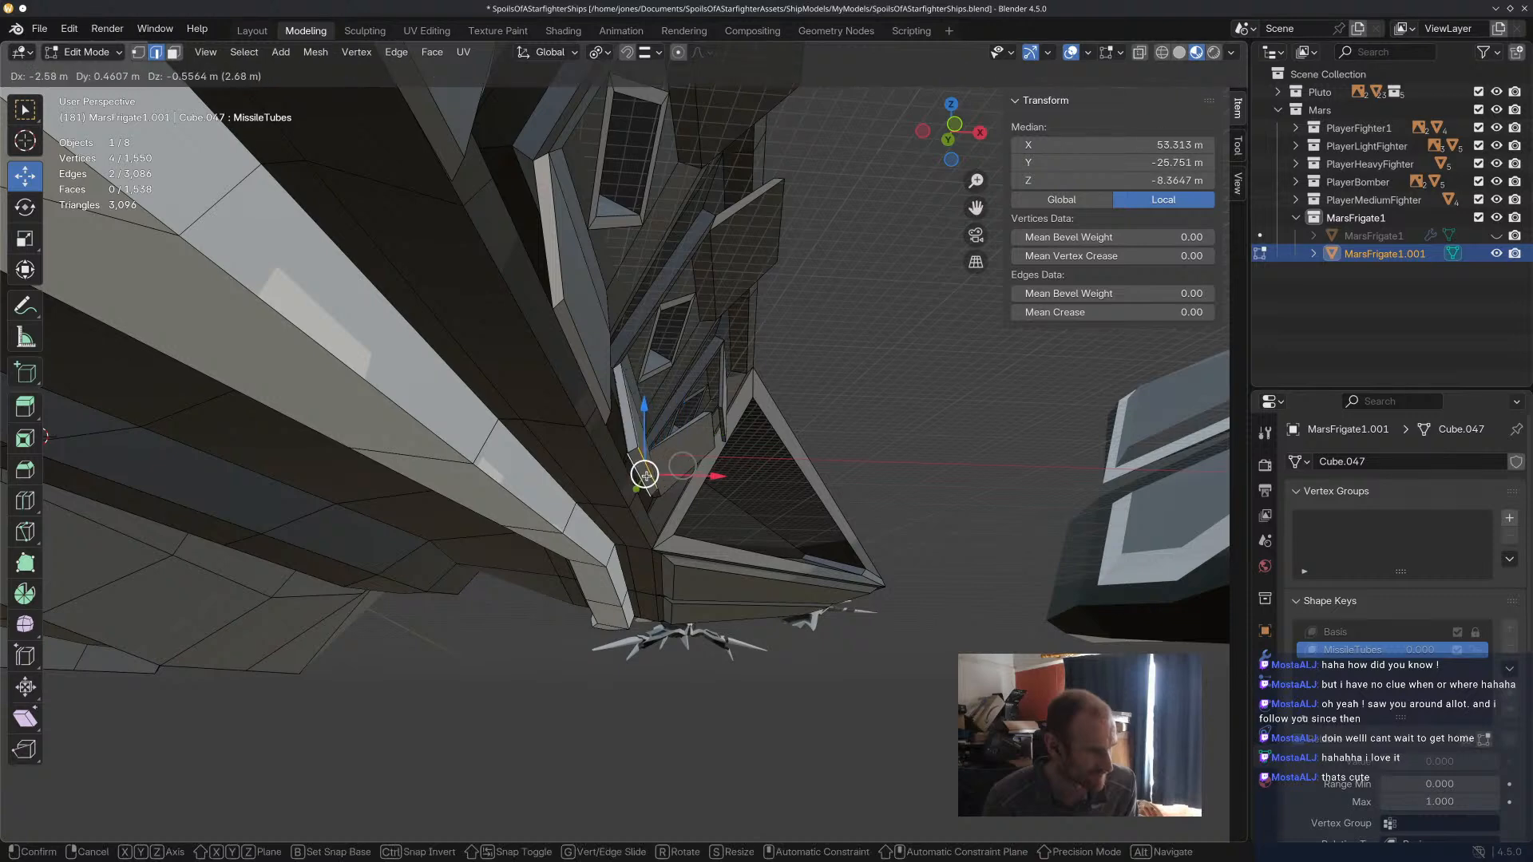
pyautogui.click(641, 477)
# Move and rotate the third tube's lower door edges in line with the neighbouring doors, finishing about 0.17 m lower.
pyautogui.moveTo(705, 463); pyautogui.dragTo(545, 495, button='middle')
pyautogui.press('g')
pyautogui.click(862, 456)
pyautogui.moveTo(862, 456)
pyautogui.mouseDown(button='middle')
pyautogui.moveTo(842, 464)
pyautogui.moveTo(830, 423)
pyautogui.moveTo(905, 369)
pyautogui.moveTo(824, 378)
pyautogui.moveTo(880, 435)
pyautogui.mouseUp(button='middle')
pyautogui.press('r')
pyautogui.click(912, 488)
pyautogui.press('g')
pyautogui.click(805, 443)
pyautogui.press('r')
pyautogui.click(880, 435)
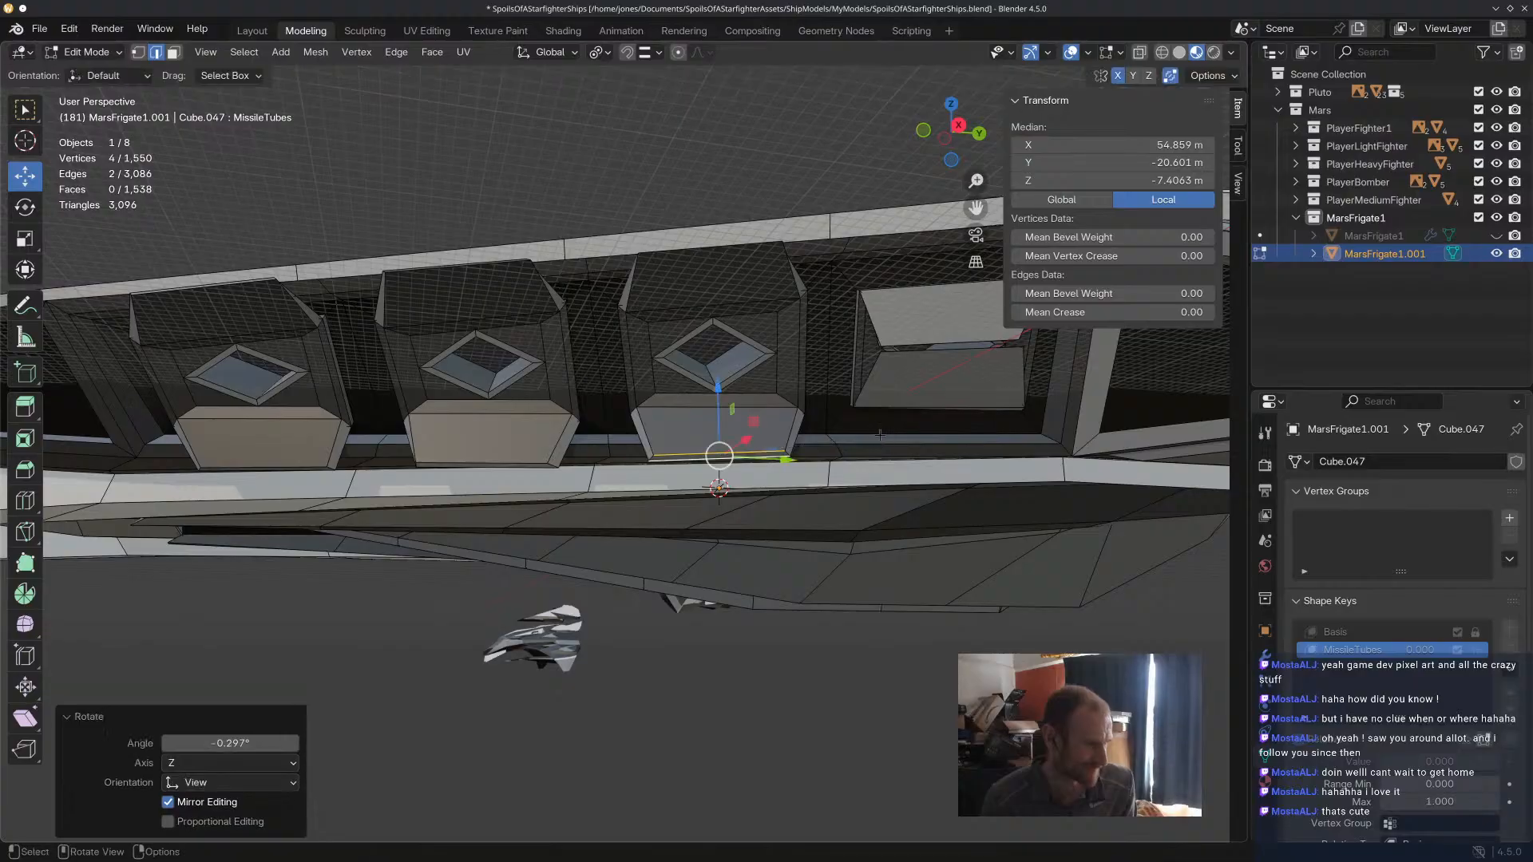
pyautogui.moveTo(719, 456); pyautogui.dragTo(719, 458)
pyautogui.moveTo(719, 458); pyautogui.dragTo(725, 402, button='middle')
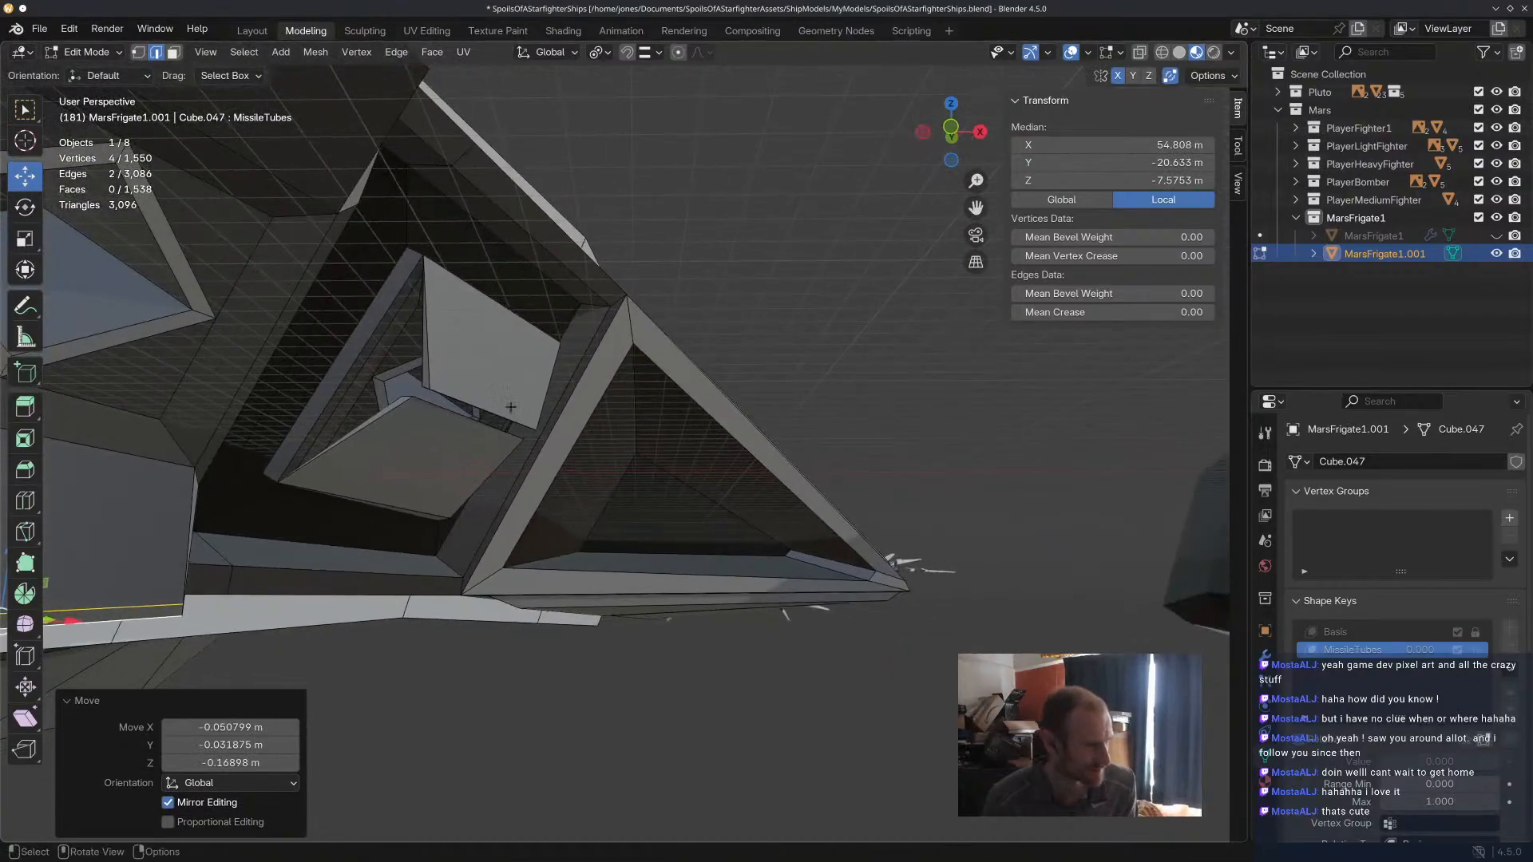
# Open the fourth missile tube's upper door by raising its free edges toward the hull overhang.
pyautogui.scroll(2, 702, 403)
pyautogui.click(487, 408)
pyautogui.moveTo(491, 416); pyautogui.dragTo(501, 348, button='middle')
pyautogui.keyDown('shift'); pyautogui.click(464, 692); pyautogui.keyUp('shift')
pyautogui.moveTo(506, 722); pyautogui.dragTo(645, 492)
pyautogui.moveTo(645, 491); pyautogui.dragTo(695, 578, button='middle')
pyautogui.moveTo(691, 479); pyautogui.dragTo(722, 446)
pyautogui.moveTo(723, 447)
pyautogui.mouseDown(button='middle')
pyautogui.moveTo(790, 521)
pyautogui.moveTo(897, 412)
pyautogui.moveTo(711, 455)
pyautogui.mouseUp(button='middle')
pyautogui.moveTo(748, 444); pyautogui.dragTo(706, 443)
pyautogui.moveTo(642, 377); pyautogui.dragTo(645, 360)
pyautogui.moveTo(706, 424); pyautogui.dragTo(667, 453)
# Reposition the fourth tube's upper door edges, shifting both about 2.5 m along Y.
pyautogui.scroll(2, 651, 416)
pyautogui.click(653, 436)
pyautogui.moveTo(667, 453); pyautogui.dragTo(695, 508, button='middle')
pyautogui.keyDown('shift'); pyautogui.click(711, 495); pyautogui.keyUp('shift')
pyautogui.moveTo(757, 498); pyautogui.dragTo(799, 499)
pyautogui.moveTo(803, 518)
pyautogui.mouseDown(button='middle')
pyautogui.moveTo(827, 483)
pyautogui.moveTo(813, 488)
pyautogui.mouseUp(button='middle')
# Rotate the fourth tube's upper door edges parallel to the overhang and nudge them into place below it.
pyautogui.press('r')
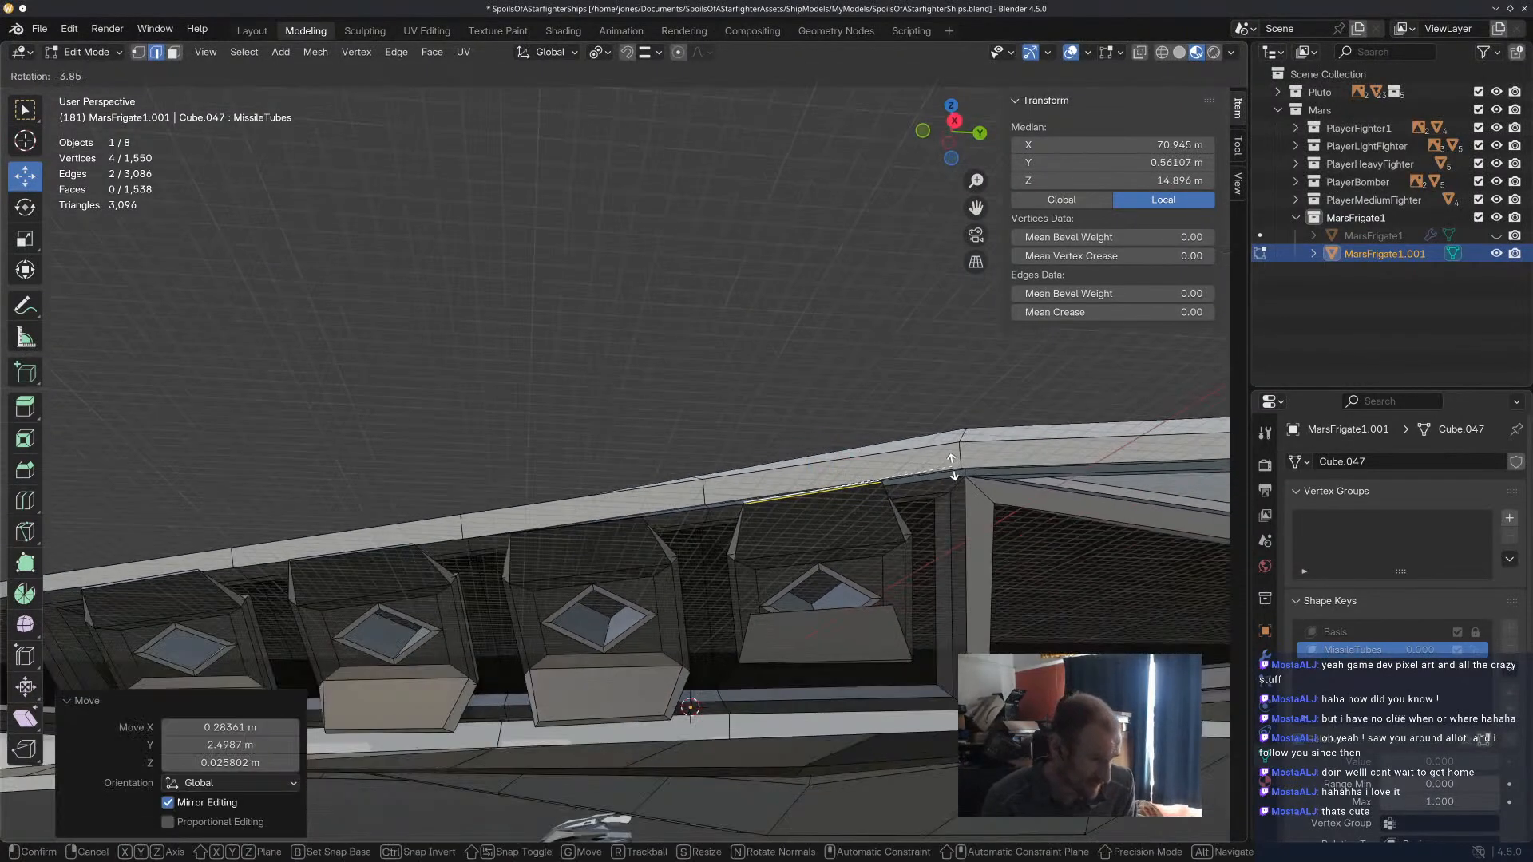
pyautogui.click(811, 491)
pyautogui.press('g')
pyautogui.click(815, 494)
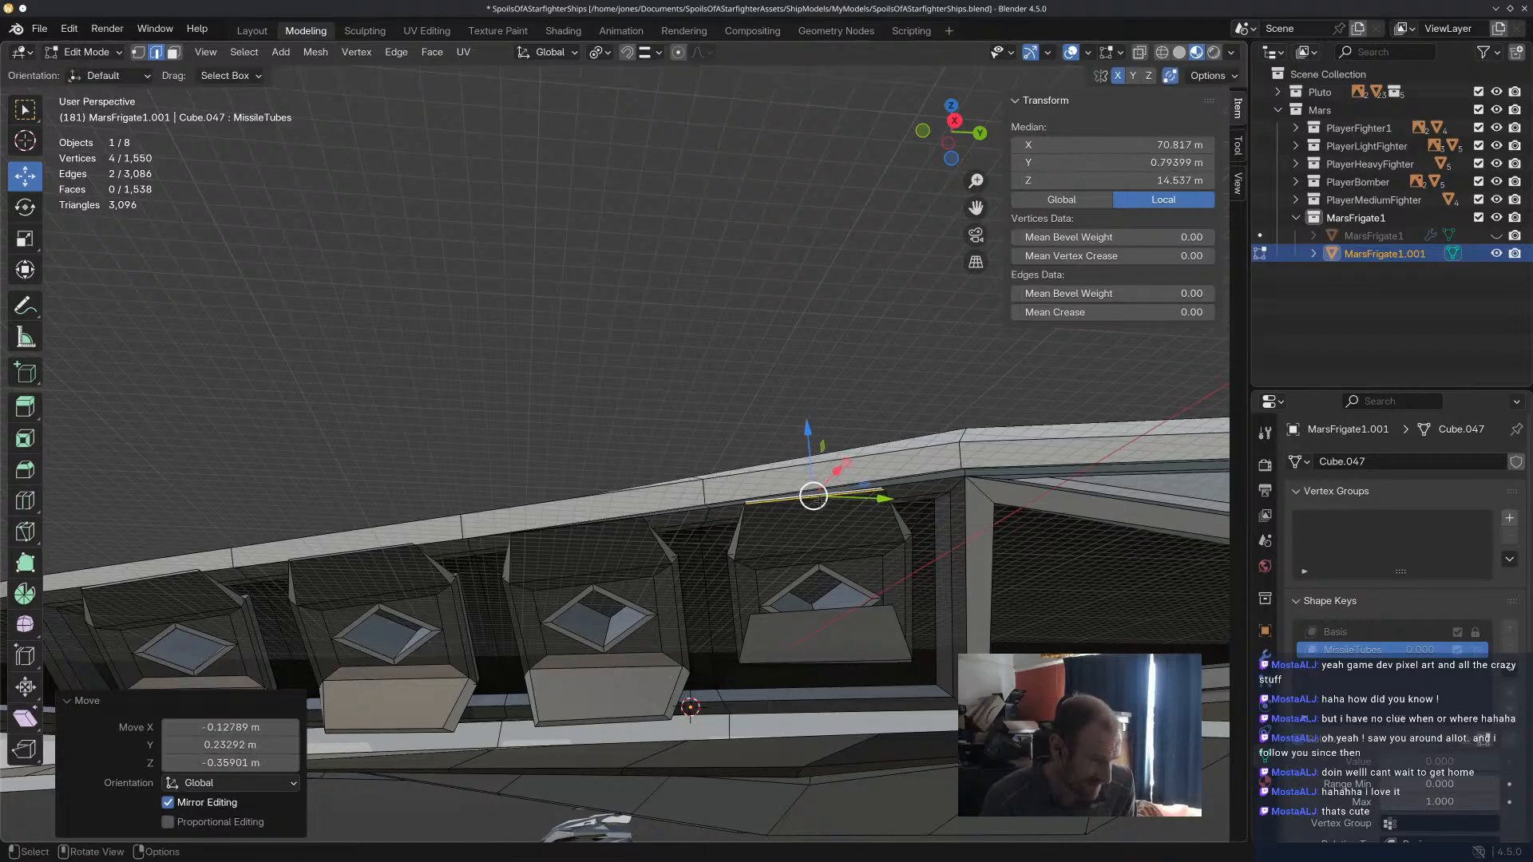
pyautogui.moveTo(814, 493); pyautogui.dragTo(871, 524, button='middle')
pyautogui.press('g')
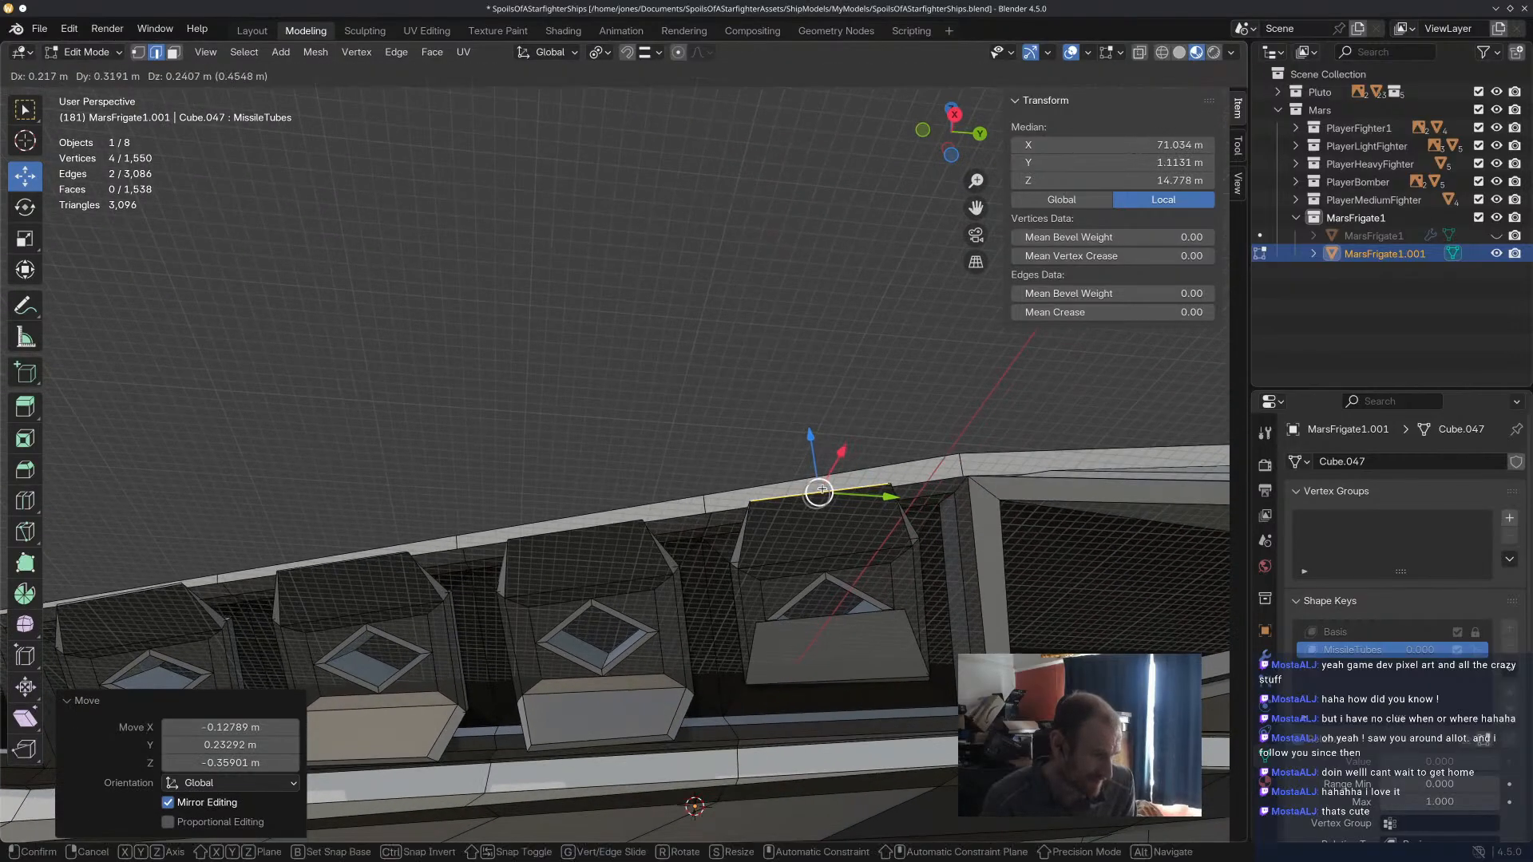
pyautogui.click(825, 491)
pyautogui.moveTo(825, 490); pyautogui.dragTo(563, 442, button='middle')
pyautogui.scroll(5, 725, 654)
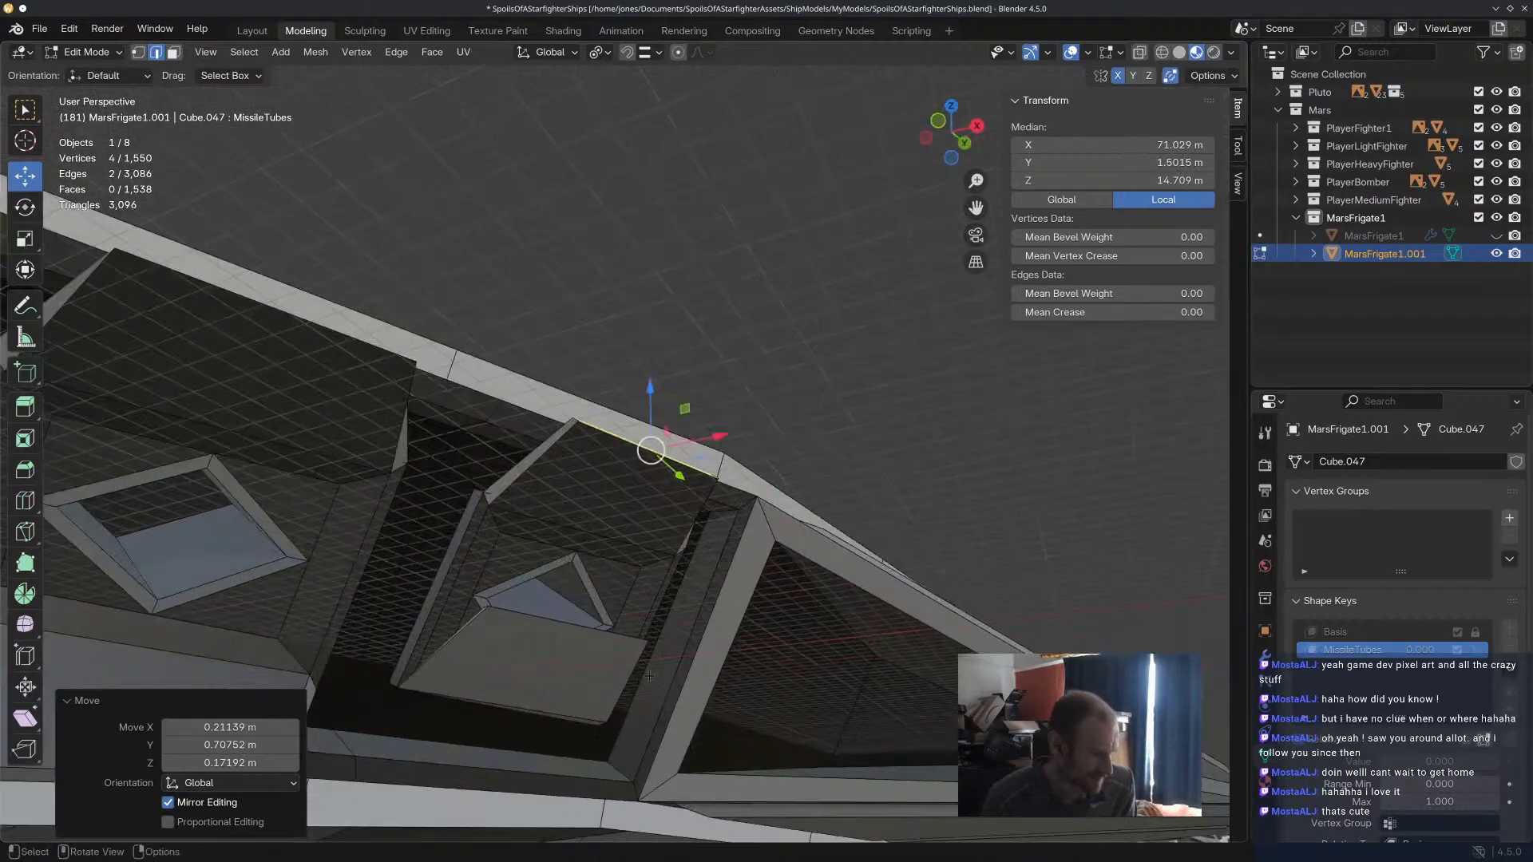
# Open the fourth tube's lower door by moving its free edges down and about -4.29 m in X.
pyautogui.moveTo(562, 632); pyautogui.dragTo(518, 734, button='middle')
pyautogui.click(746, 412)
pyautogui.keyDown('shift'); pyautogui.click(746, 417); pyautogui.keyUp('shift')
pyautogui.moveTo(743, 419); pyautogui.dragTo(804, 384, button='middle')
pyautogui.moveTo(619, 430); pyautogui.dragTo(620, 542)
pyautogui.moveTo(645, 553); pyautogui.dragTo(739, 561, button='middle')
pyautogui.moveTo(730, 517); pyautogui.dragTo(667, 549)
pyautogui.moveTo(670, 551); pyautogui.dragTo(635, 710, button='middle')
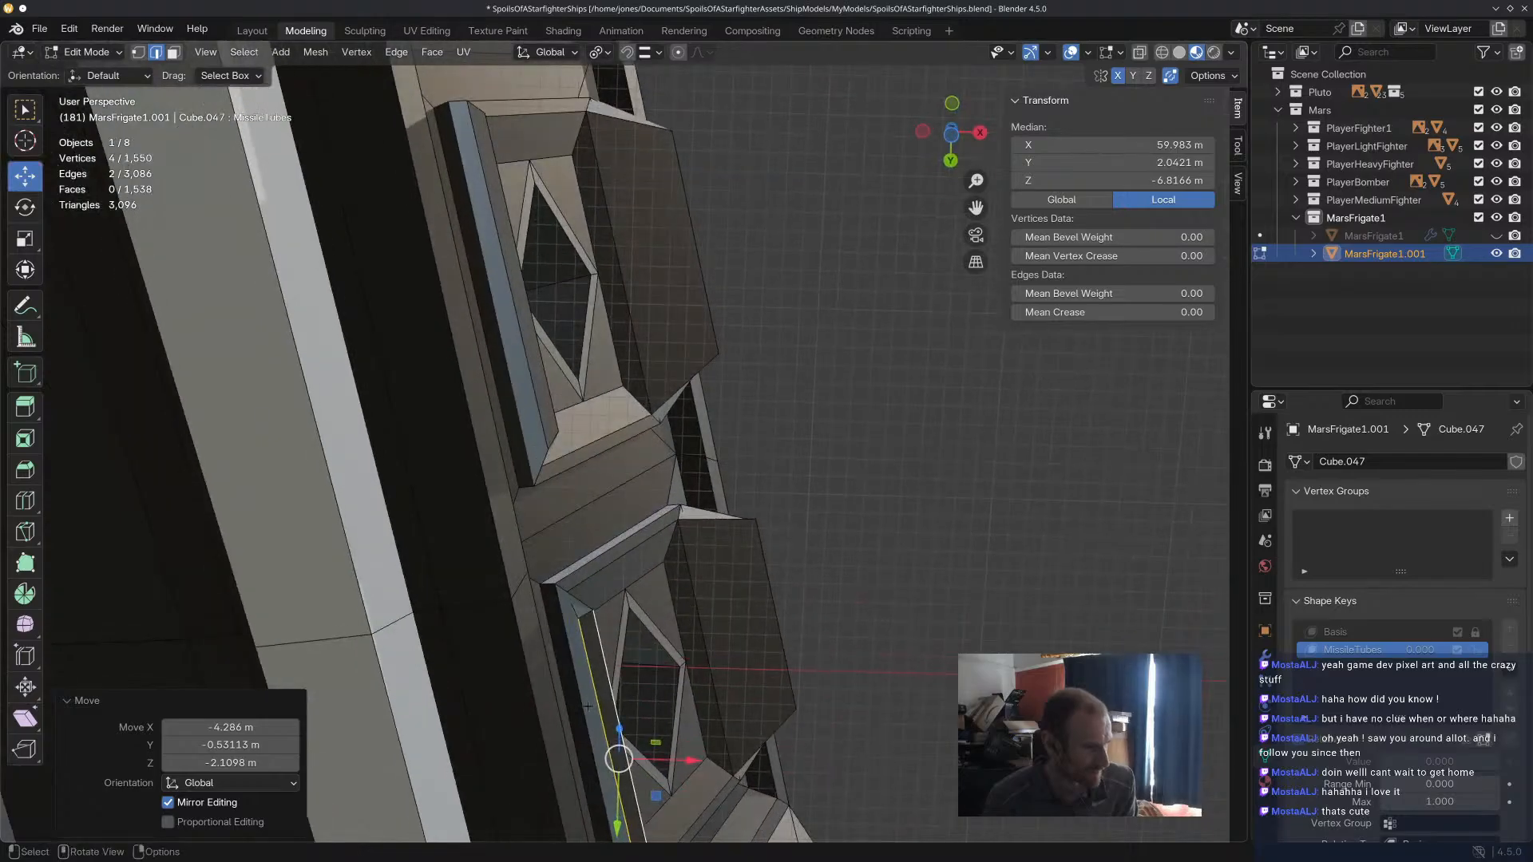
# Adjust the fourth tube's lower door edges separately, and shift both about 0.54 m in X and 1.86 m in Y.
pyautogui.click(626, 731)
pyautogui.moveTo(610, 756); pyautogui.dragTo(636, 748)
pyautogui.keyDown('shift'); pyautogui.click(627, 758); pyautogui.keyUp('shift')
pyautogui.moveTo(628, 759); pyautogui.dragTo(866, 667, button='middle')
pyautogui.click(664, 729)
pyautogui.keyDown('shift'); pyautogui.click(675, 727); pyautogui.keyUp('shift')
pyautogui.keyDown('shift'); pyautogui.moveTo(930, 551); pyautogui.dragTo(725, 636, button='middle'); pyautogui.keyUp('shift')
pyautogui.scroll(3, 750, 623)
pyautogui.moveTo(681, 633); pyautogui.dragTo(704, 635)
pyautogui.moveTo(704, 635); pyautogui.dragTo(561, 527, button='middle')
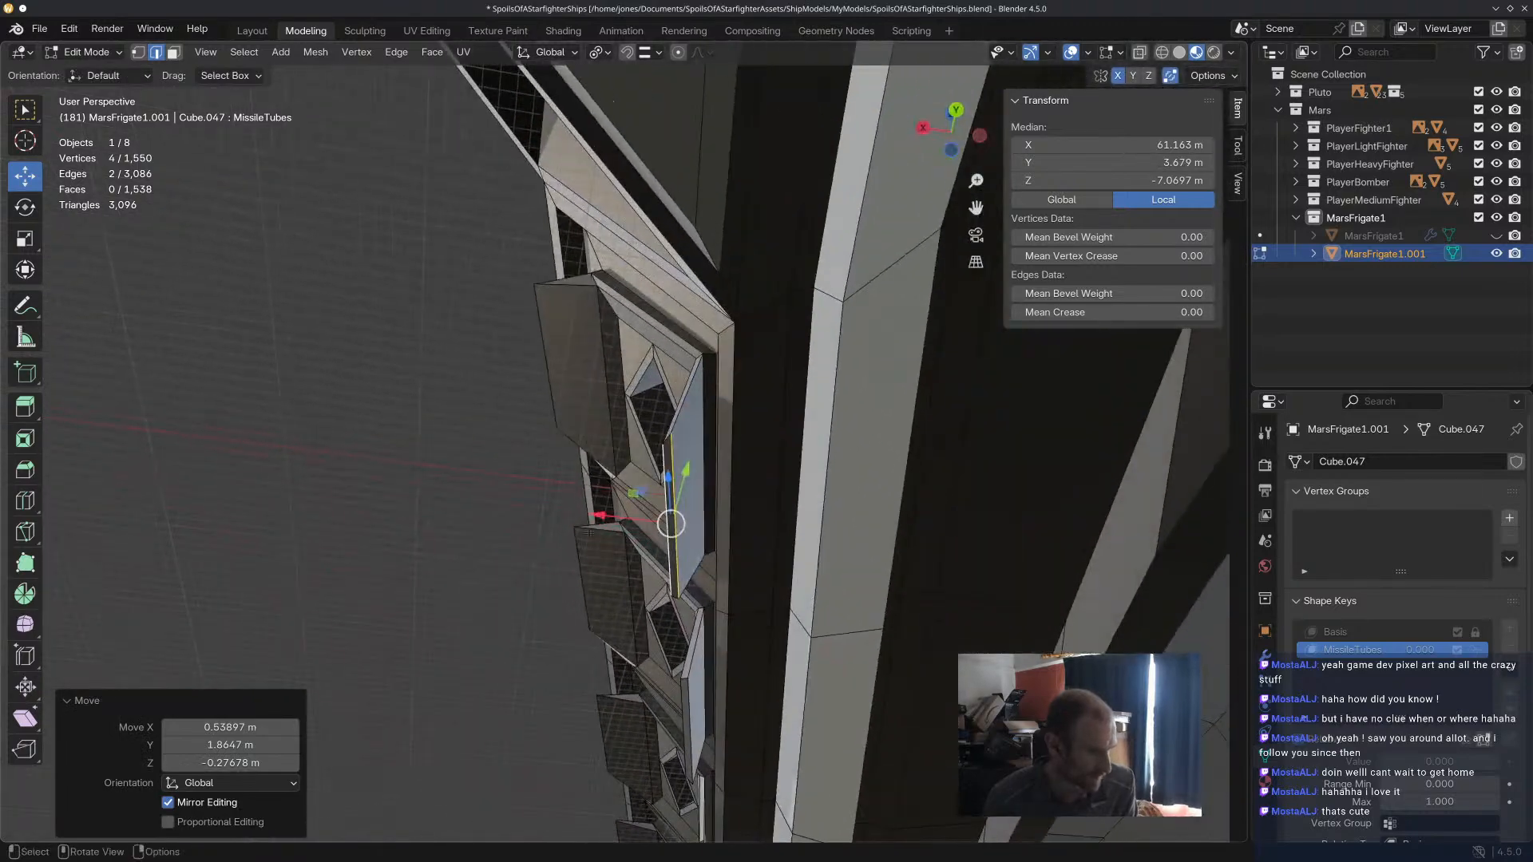
pyautogui.moveTo(676, 526); pyautogui.dragTo(686, 523)
# Check the row of opened doors from the side and fine-tune the top edges of the fourth tube's upper door.
pyautogui.click(367, 458)
pyautogui.scroll(-5, 367, 459)
pyautogui.moveTo(367, 459); pyautogui.dragTo(557, 510, button='middle')
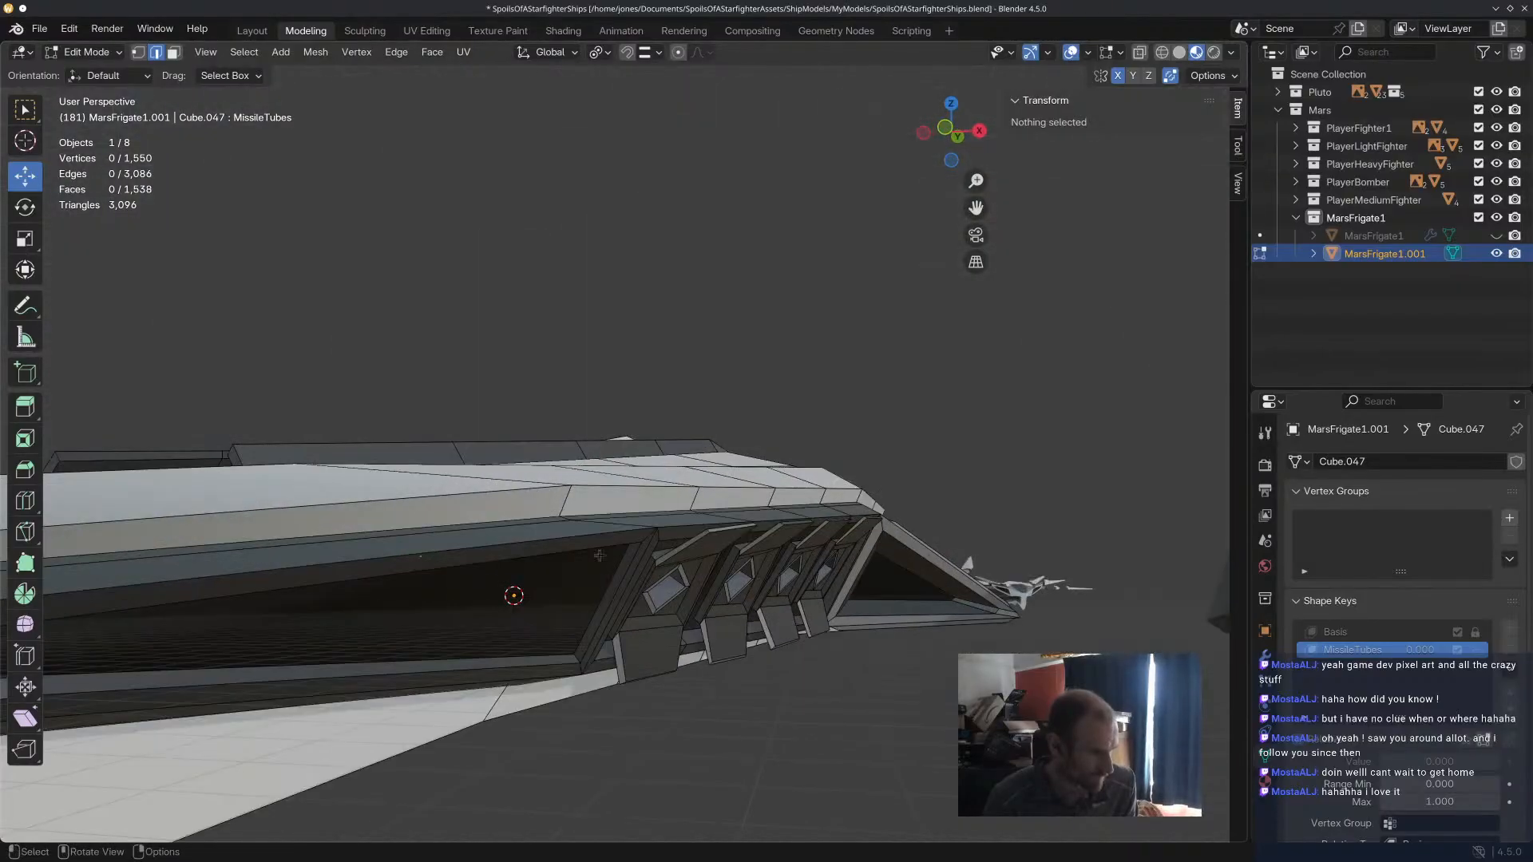
pyautogui.moveTo(710, 592); pyautogui.dragTo(663, 498, button='middle')
pyautogui.moveTo(770, 394); pyautogui.dragTo(776, 606, button='middle')
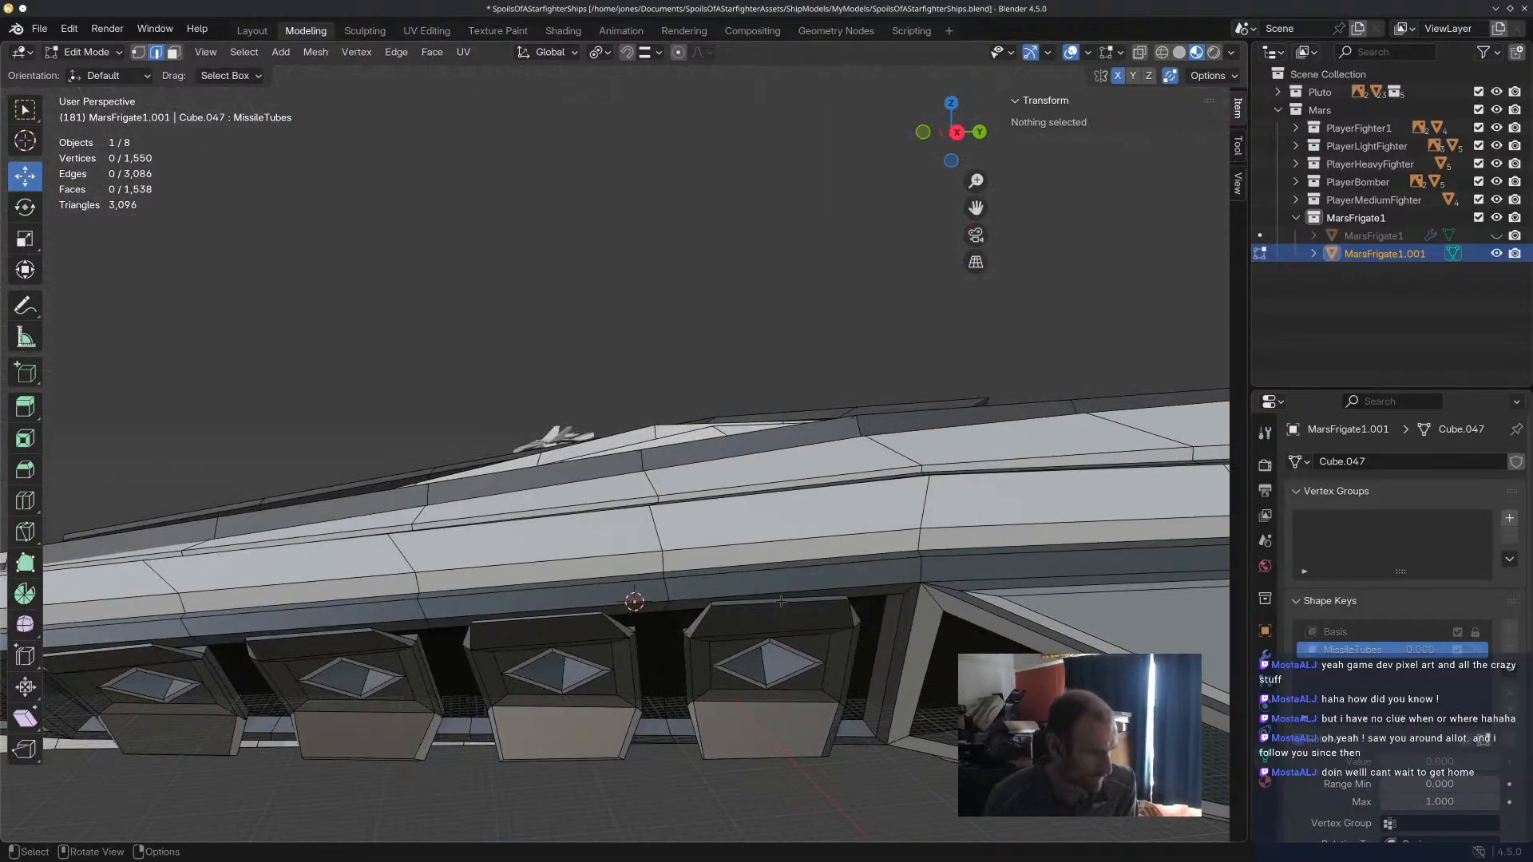
pyautogui.click(780, 601)
pyautogui.moveTo(781, 564); pyautogui.dragTo(781, 576)
pyautogui.moveTo(781, 579); pyautogui.dragTo(777, 518, button='middle')
pyautogui.moveTo(771, 674); pyautogui.dragTo(759, 588, button='middle')
pyautogui.click(766, 456)
pyautogui.keyDown('shift'); pyautogui.click(757, 451); pyautogui.keyUp('shift')
pyautogui.moveTo(755, 451); pyautogui.dragTo(753, 445)
pyautogui.moveTo(754, 445); pyautogui.dragTo(904, 667, button='middle')
# Switch to Object Mode, preview the MissileTubes shape key at 1.000, and undo that value change.
pyautogui.scroll(-5, 873, 625)
pyautogui.click(875, 721)
pyautogui.moveTo(875, 720); pyautogui.dragTo(862, 747, button='middle')
pyautogui.click(88, 52)
pyautogui.click(83, 64)
pyautogui.moveTo(1394, 765); pyautogui.dragTo(1488, 765)
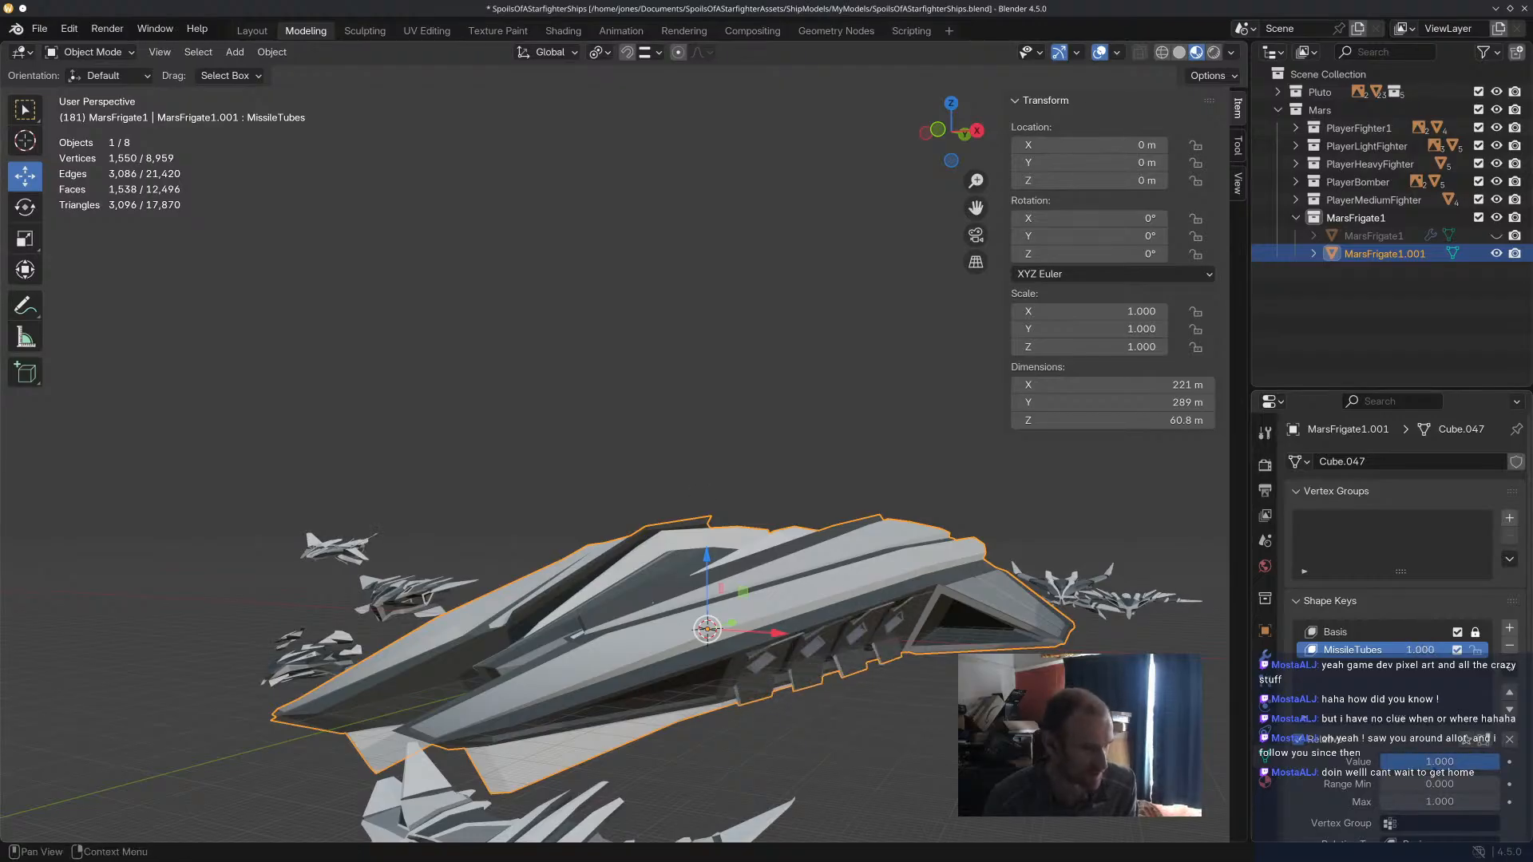
pyautogui.hotkey('ctrl', 'z')
# Save the blend file and export only the selected frigate as glTF Binary over MarsFrigate1.glb in the Mars folder.
pyautogui.hotkey('ctrl', 's')
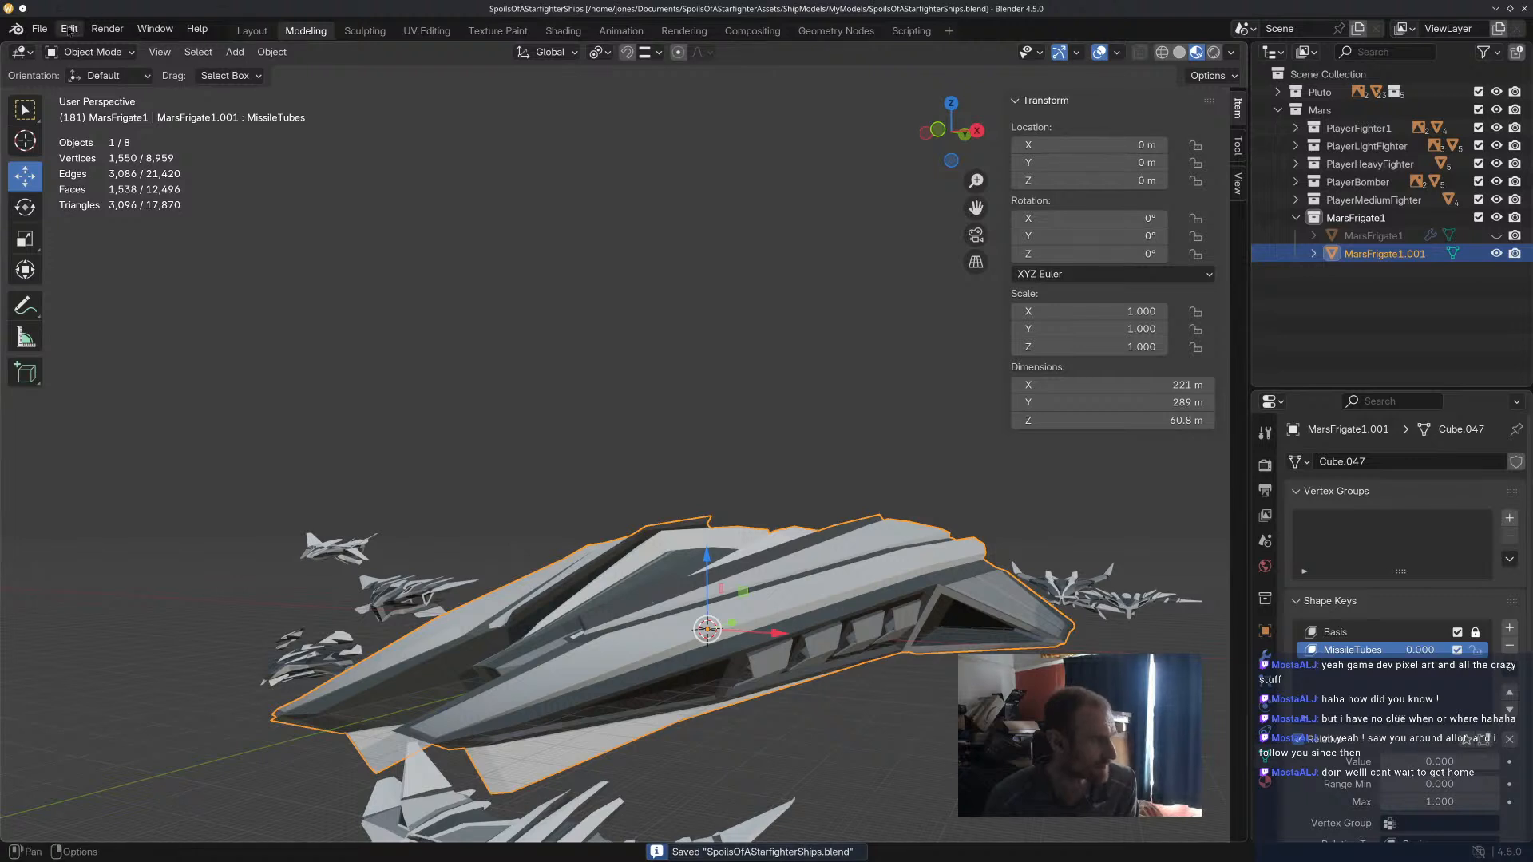
pyautogui.click(39, 32)
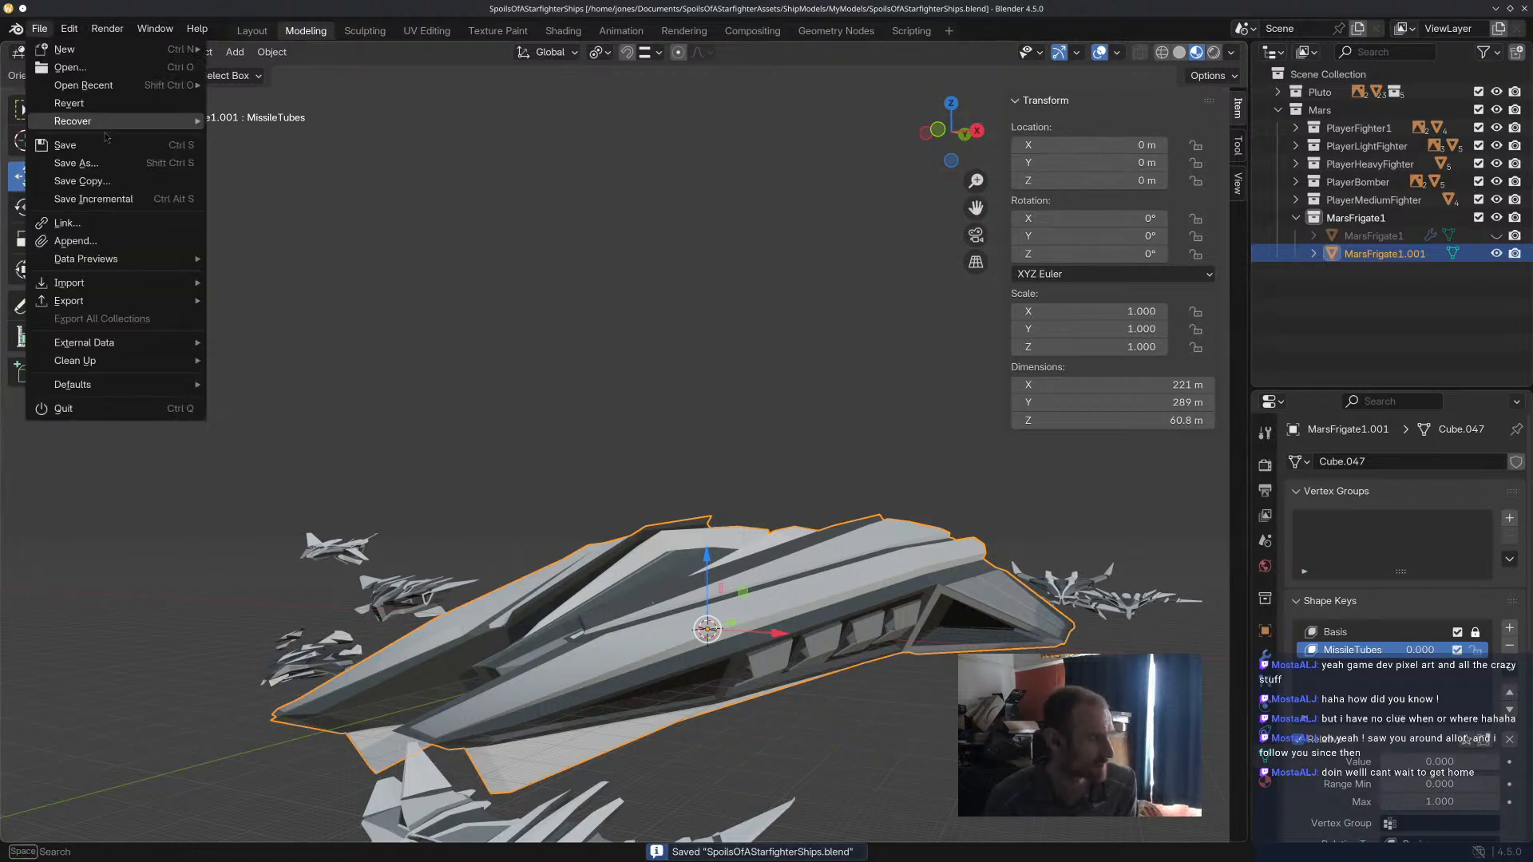
pyautogui.moveTo(148, 301)
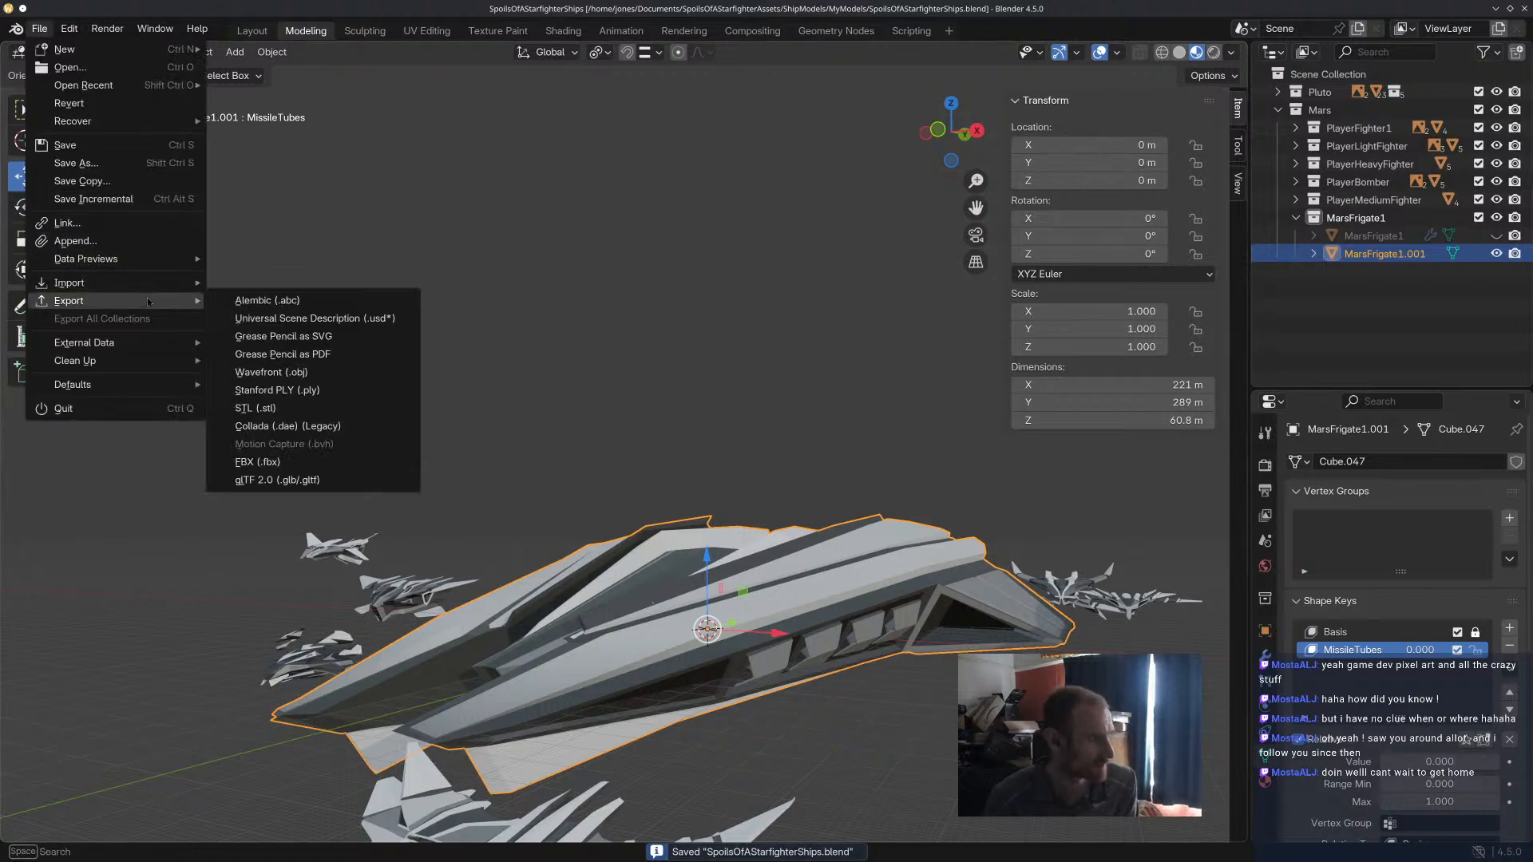
pyautogui.click(323, 480)
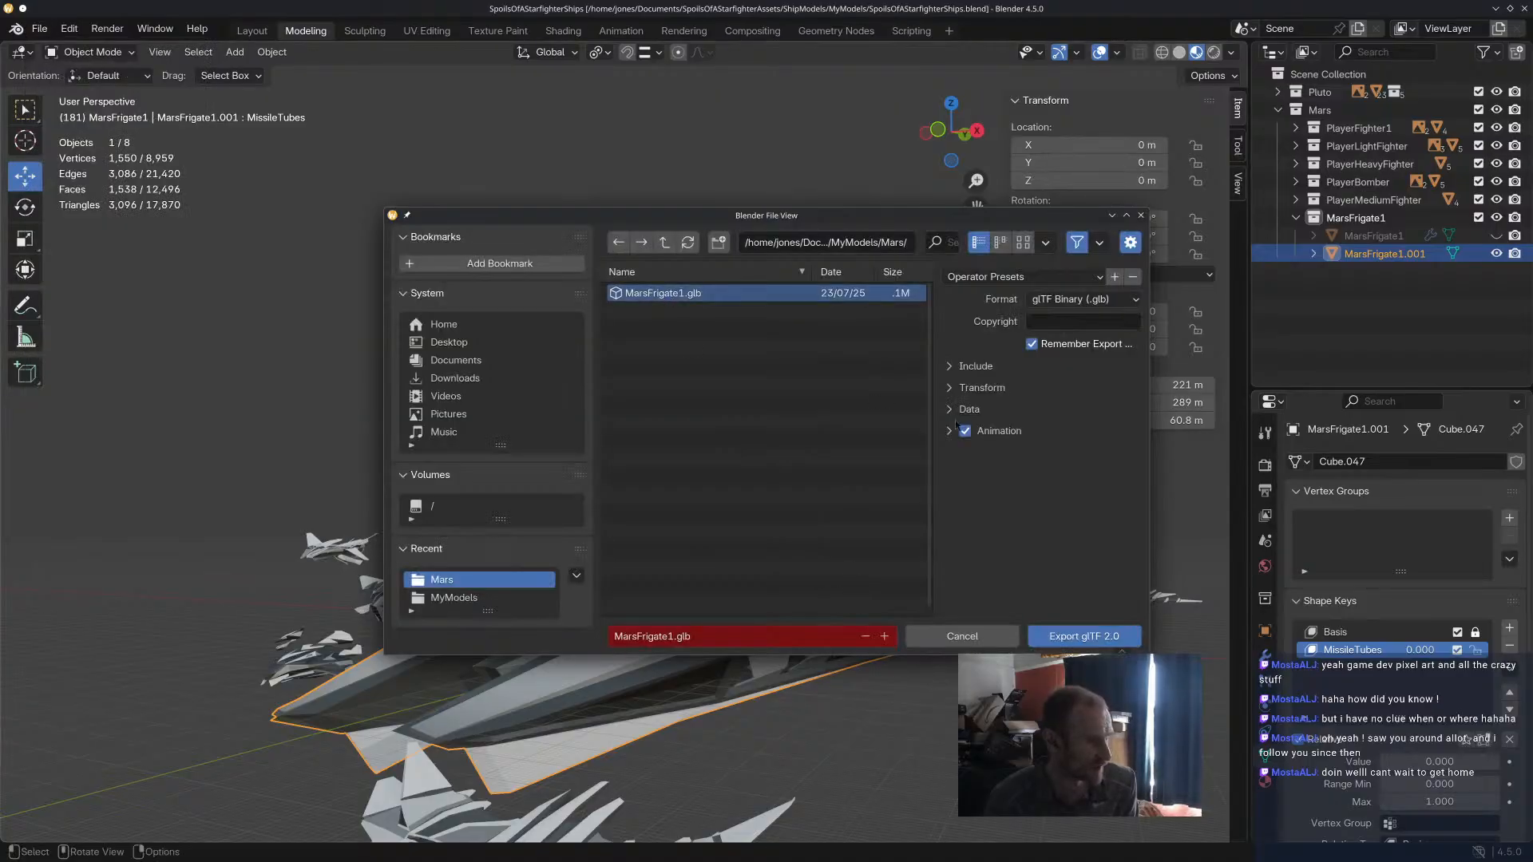
pyautogui.click(994, 367)
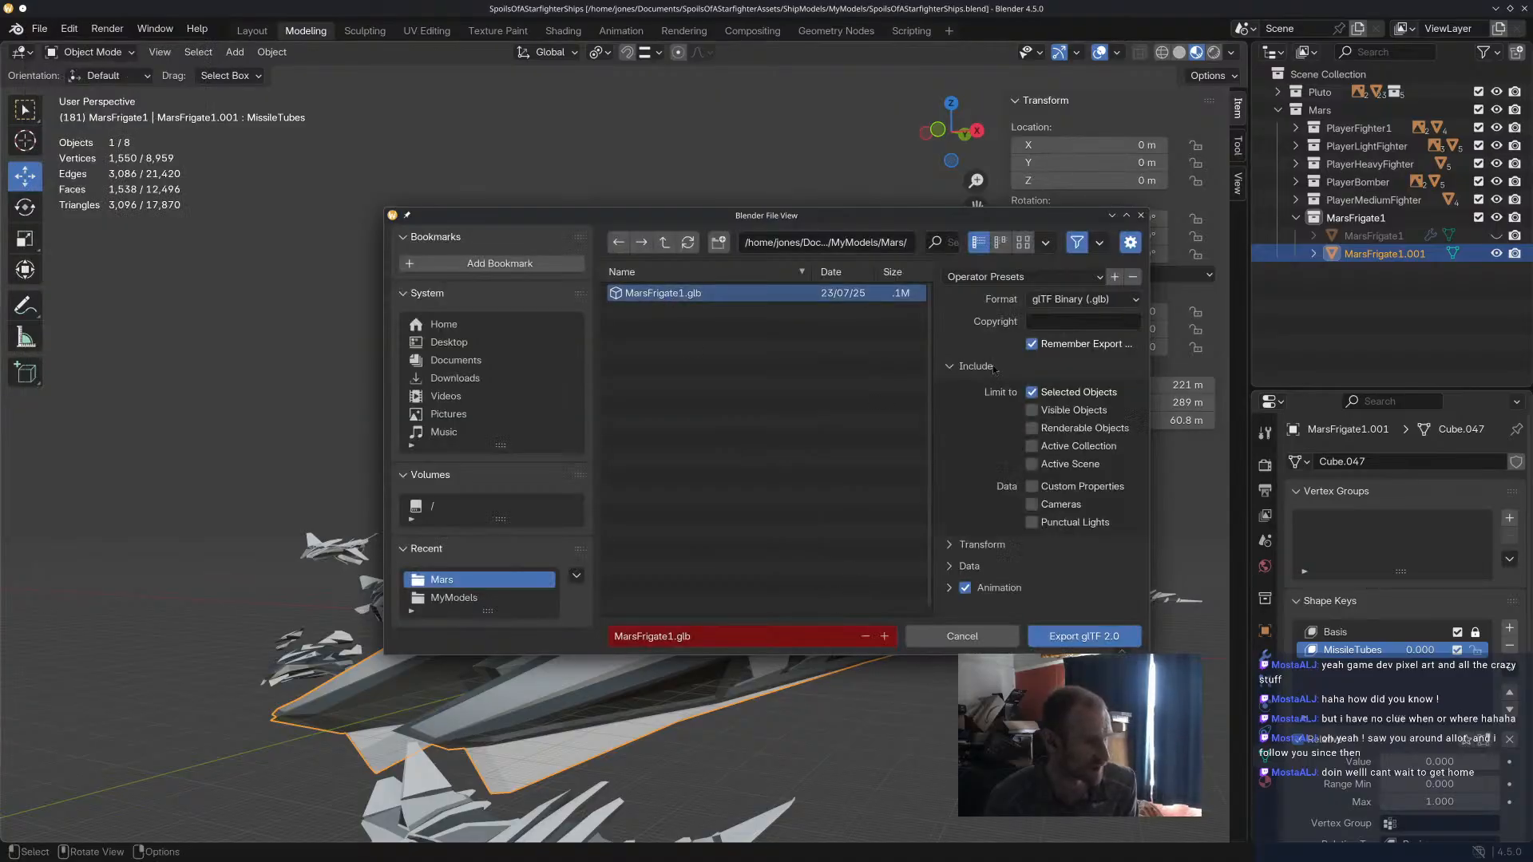
pyautogui.click(1067, 643)
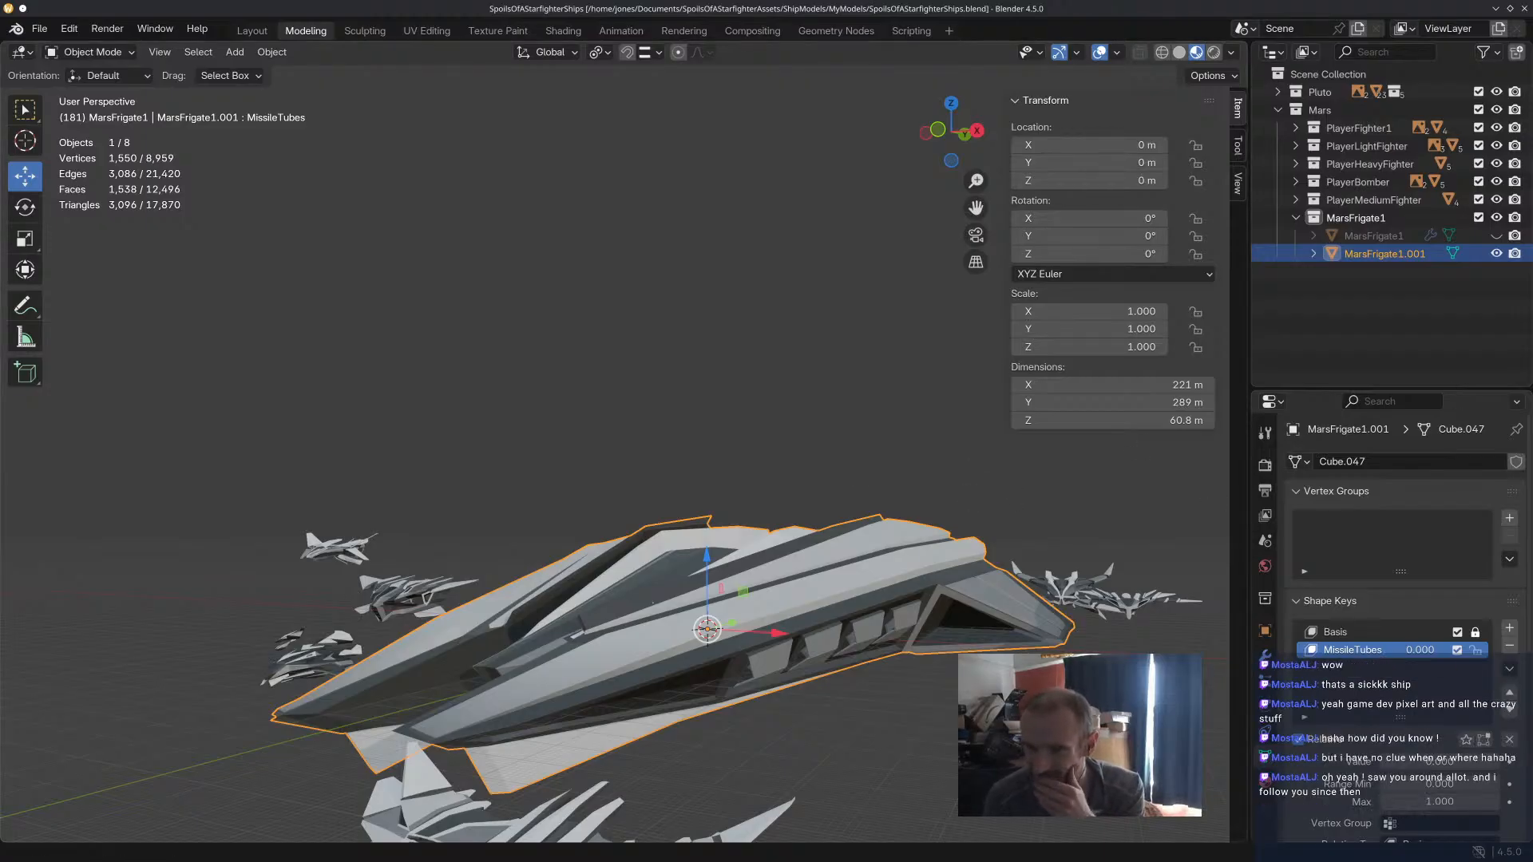
# Switch to the Godot project and select the frigate folder under assets/spaceships.
pyautogui.hotkey('alt', 'Tab')
pyautogui.moveTo(753, 391); pyautogui.dragTo(988, 384, button='middle')
pyautogui.scroll(-2, 936, 433)
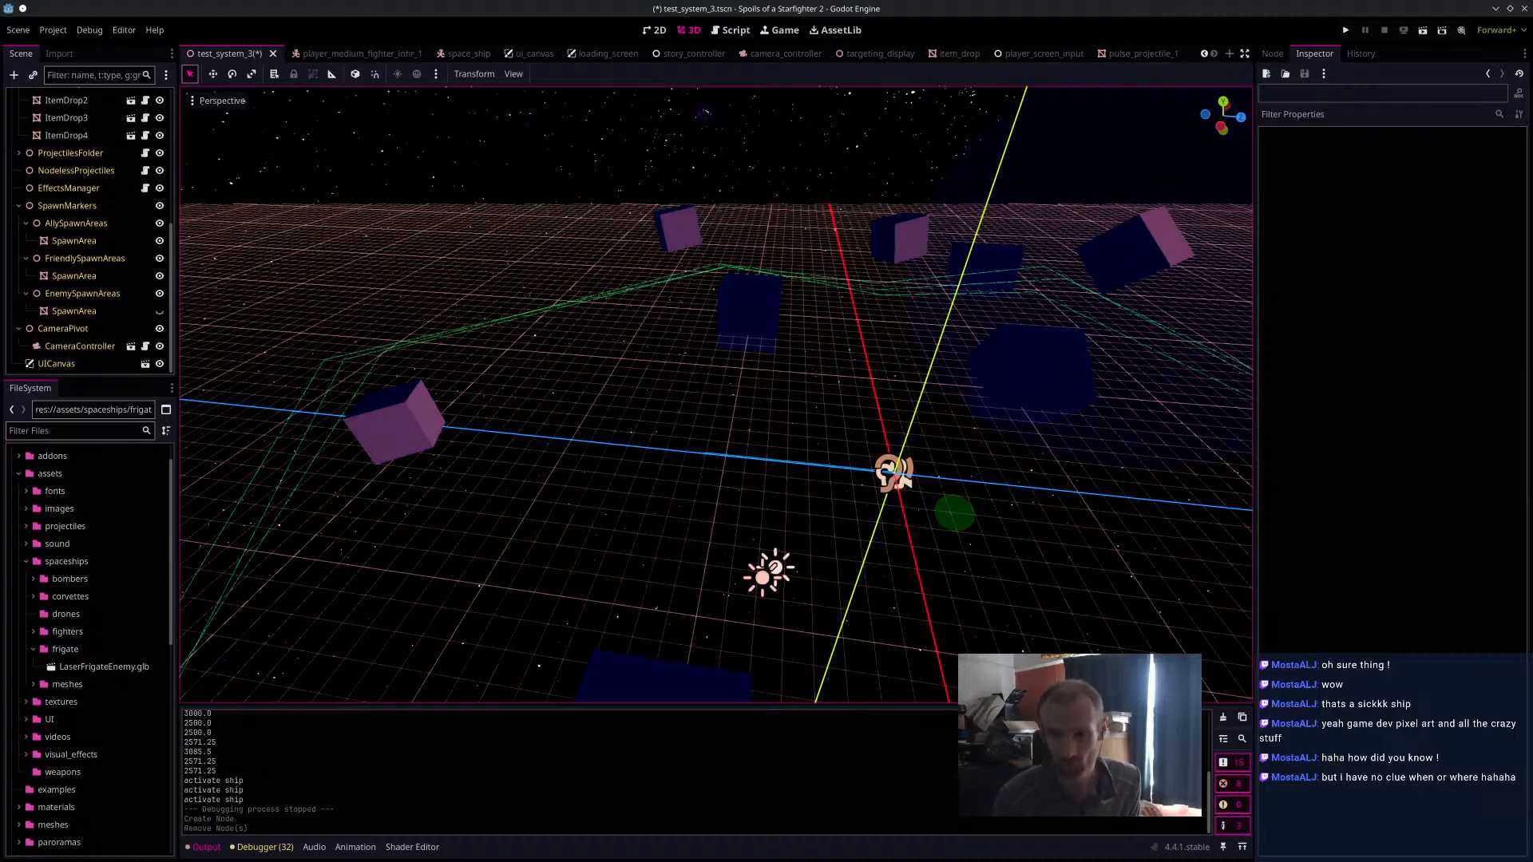
pyautogui.moveTo(830, 358); pyautogui.dragTo(683, 427, button='middle')
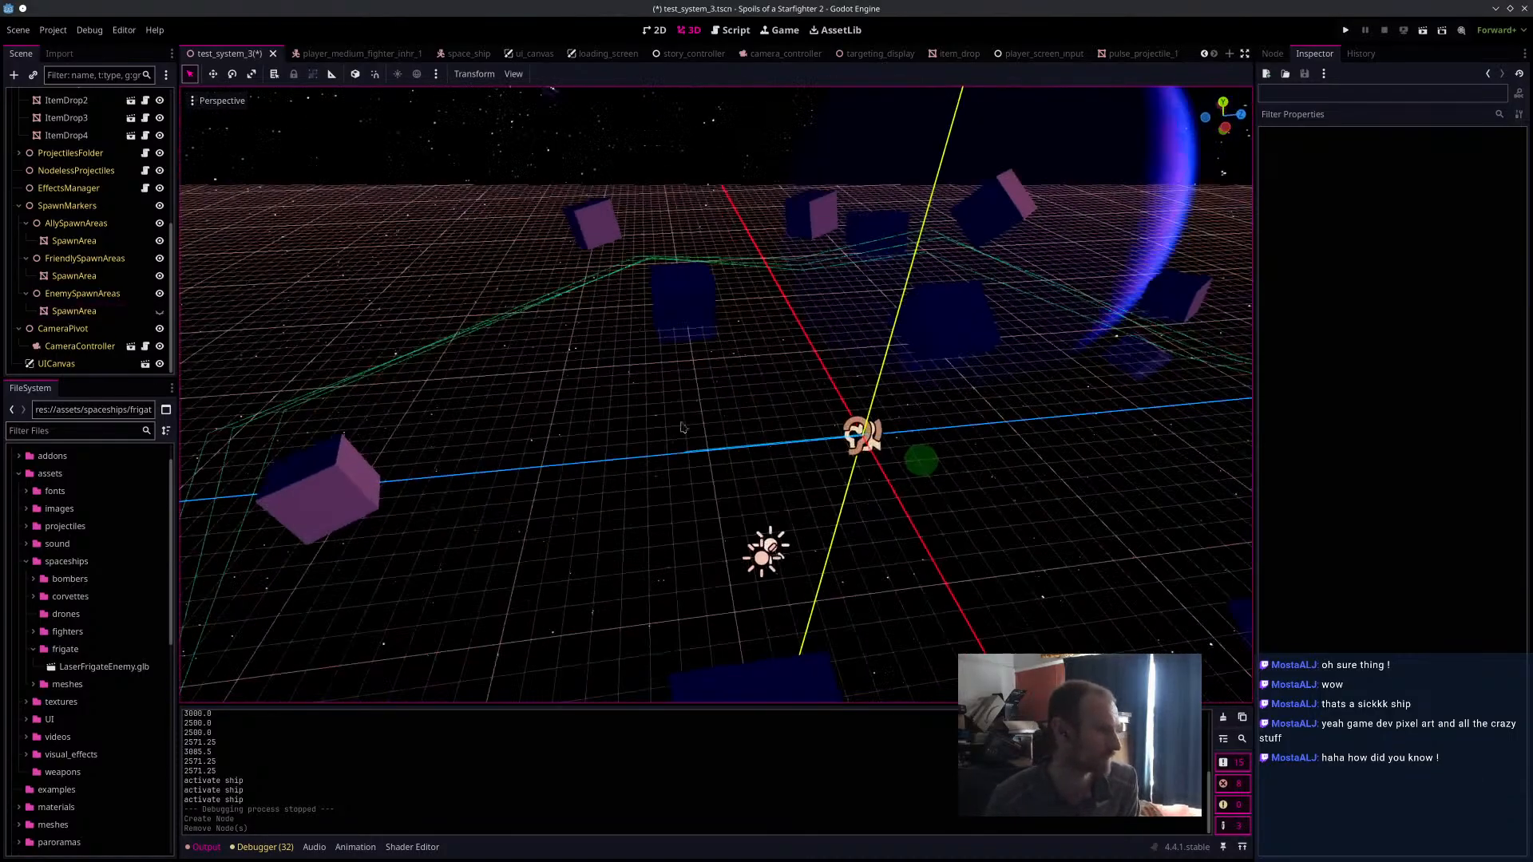
pyautogui.click(132, 655)
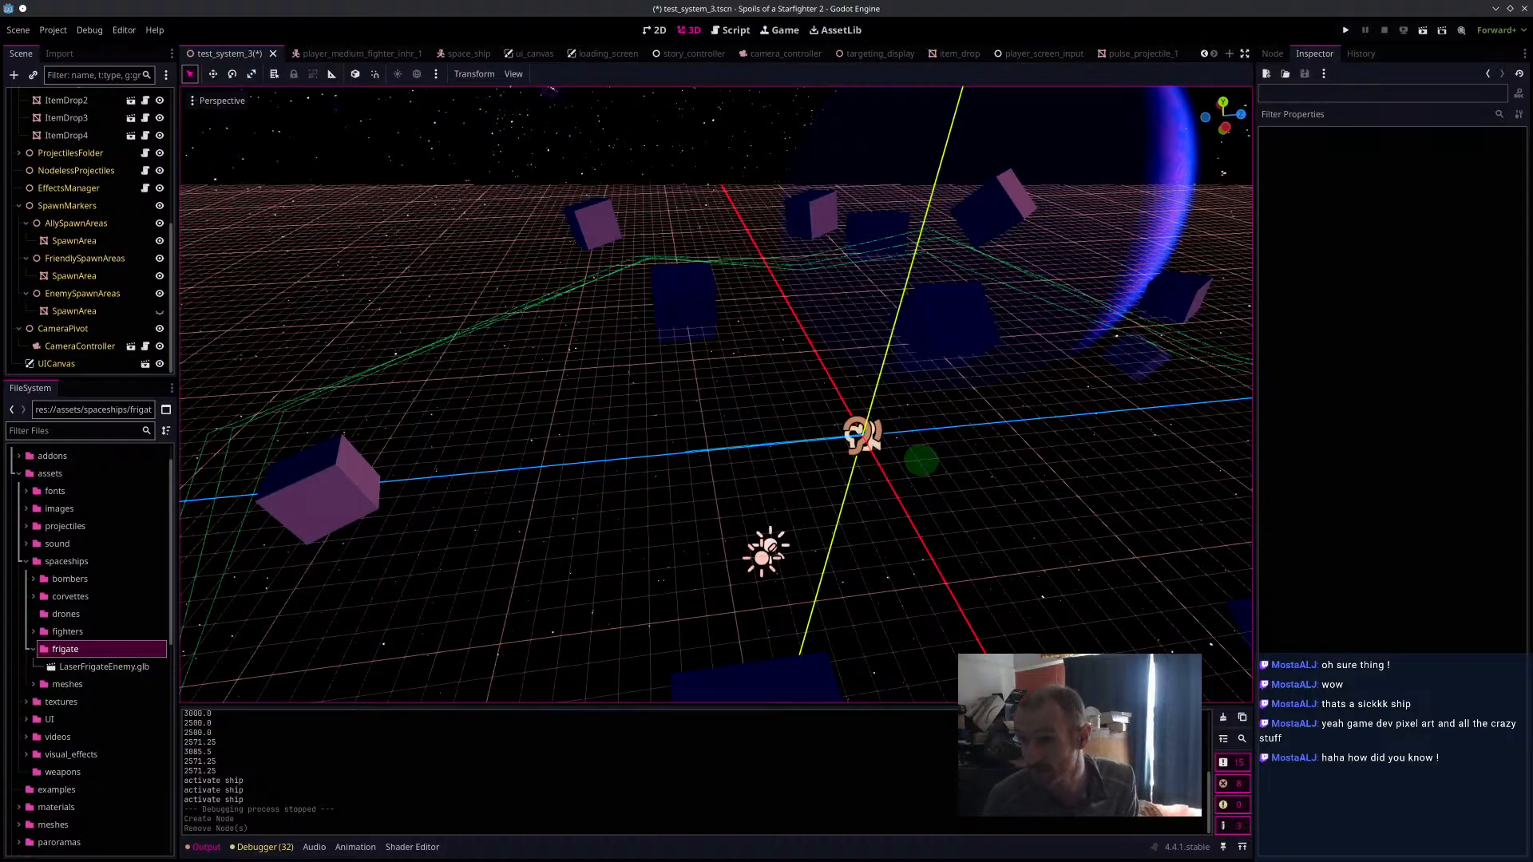
# Import MarsFrigate1.glb into the frigate folder and add it to the test_system_3 scene.
pyautogui.moveTo(397, 731); pyautogui.dragTo(144, 654)
pyautogui.moveTo(104, 684); pyautogui.dragTo(795, 376)
pyautogui.scroll(-3, 825, 477)
pyautogui.moveTo(1004, 533); pyautogui.dragTo(951, 489, button='middle')
pyautogui.moveTo(849, 463); pyautogui.dragTo(986, 387, button='middle')
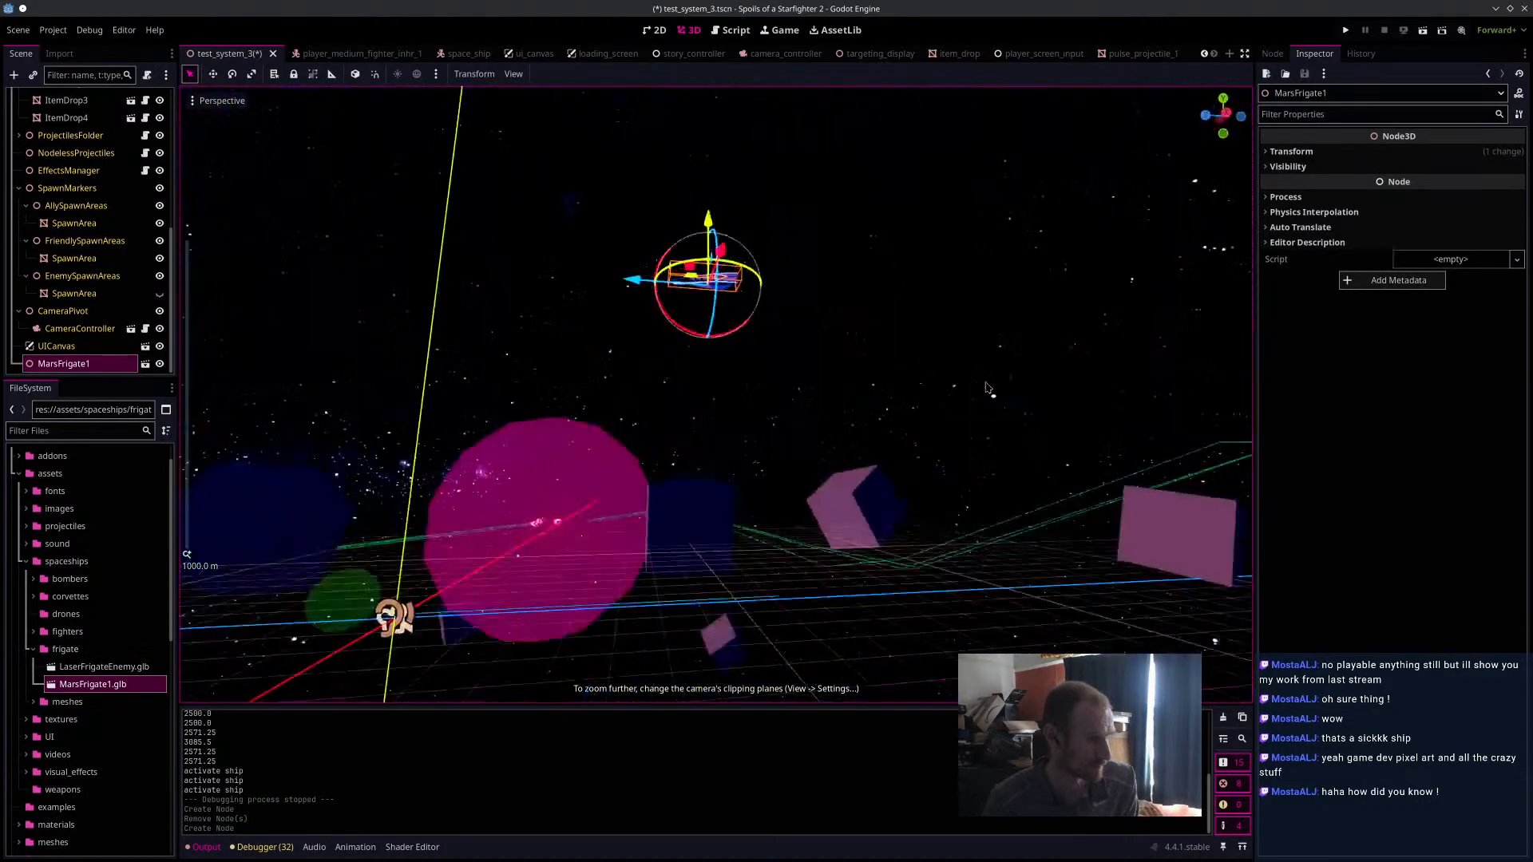
# Reposition the MarsFrigate1 node in the scene and inspect the model up close.
pyautogui.moveTo(718, 211); pyautogui.dragTo(783, 591)
pyautogui.moveTo(479, 459); pyautogui.dragTo(842, 568, button='middle')
pyautogui.scroll(5, 842, 567)
pyautogui.scroll(-3, 843, 567)
pyautogui.scroll(-3, 811, 566)
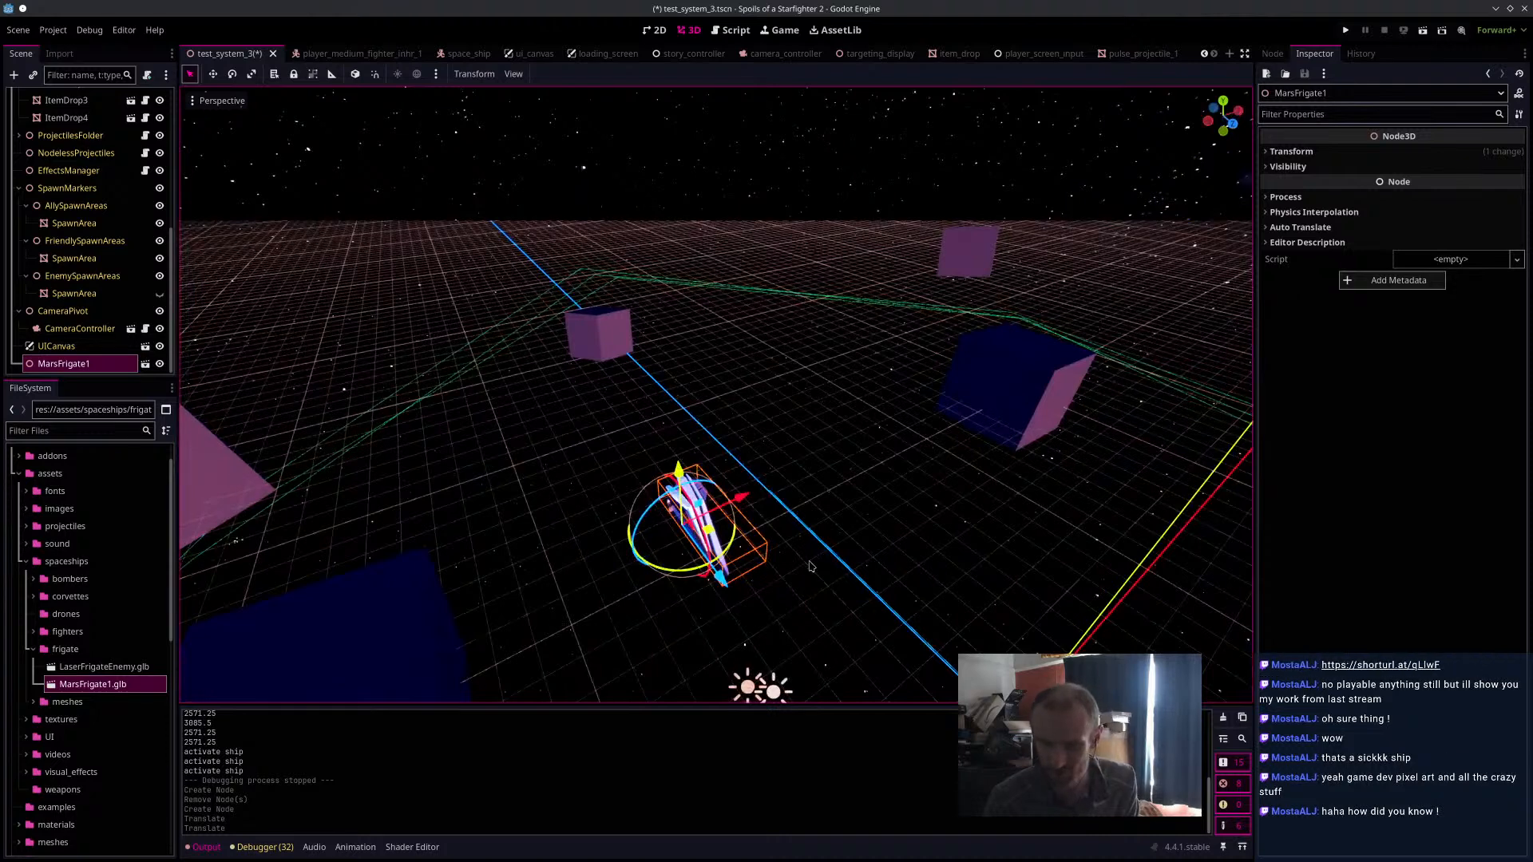
pyautogui.scroll(15, 811, 566)
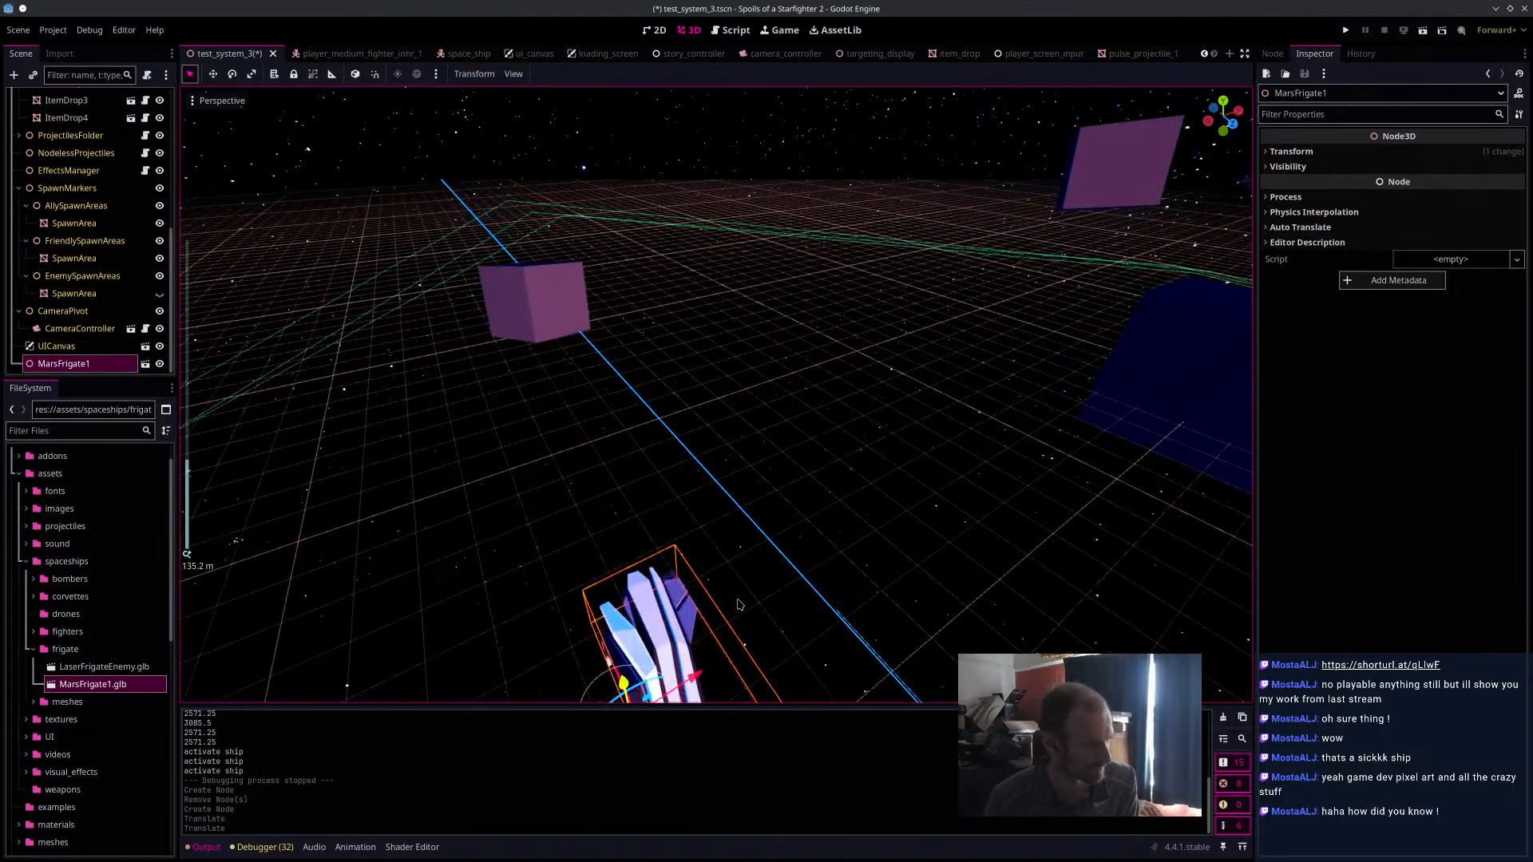
# Delete MarsFrigate1.glb from the frigate folder and remove the MarsFrigate1 node from the scene.
pyautogui.rightClick(131, 688)
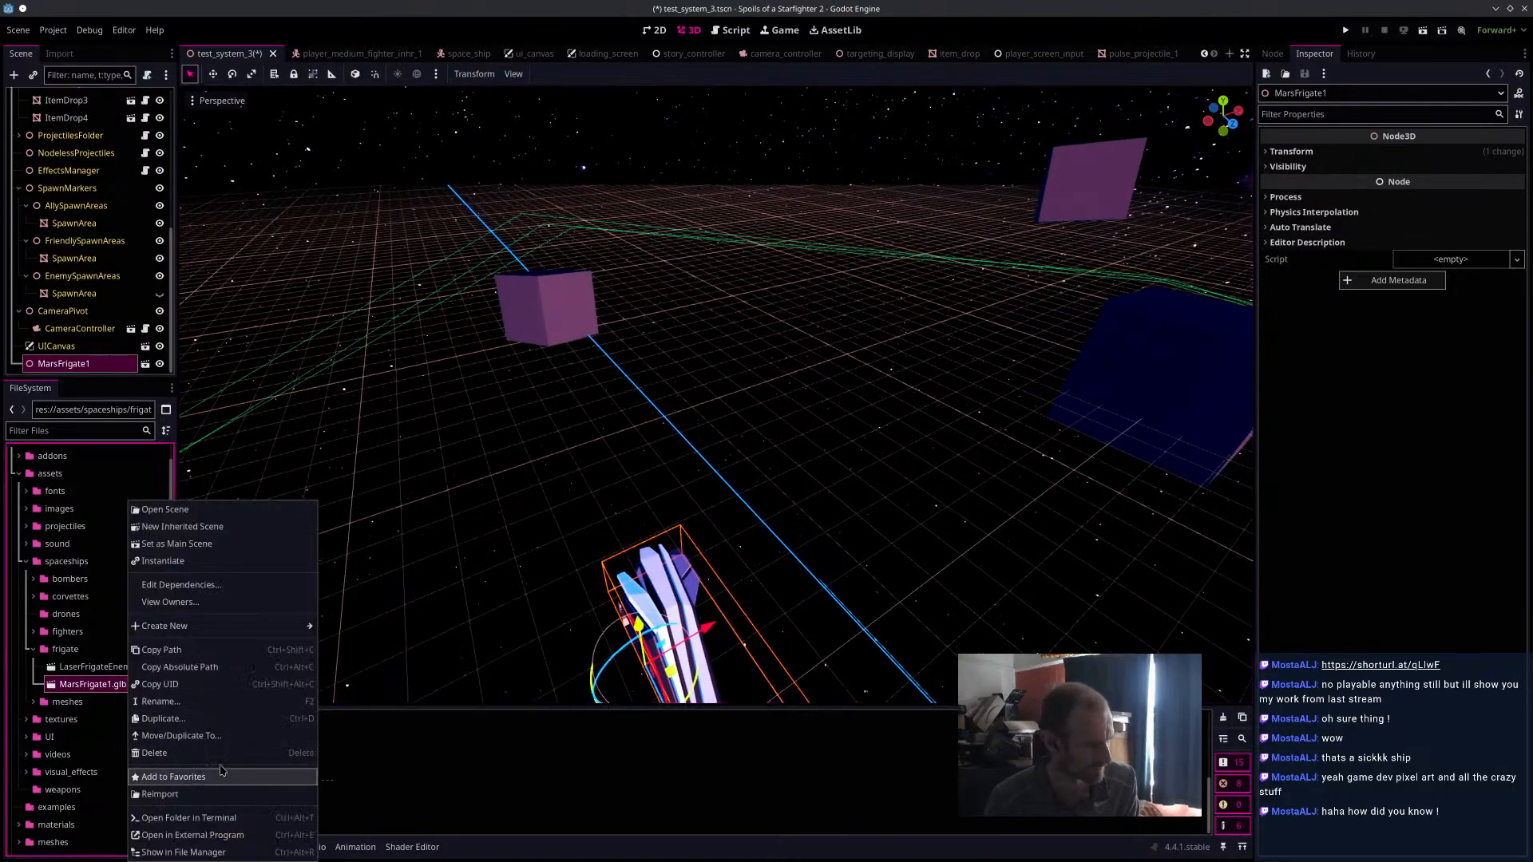
pyautogui.click(200, 753)
pyautogui.click(866, 496)
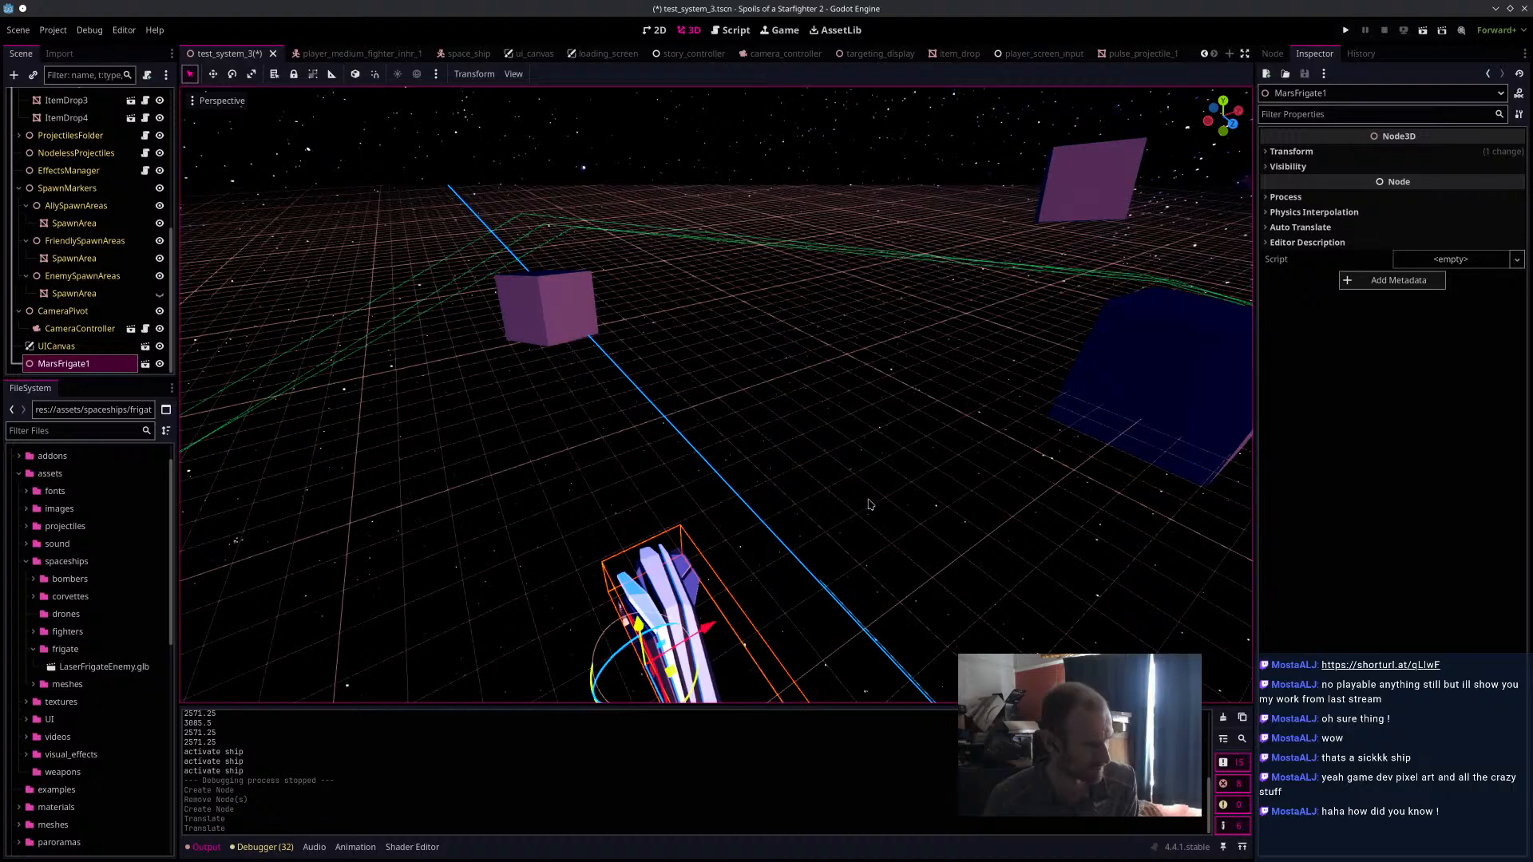
pyautogui.rightClick(77, 363)
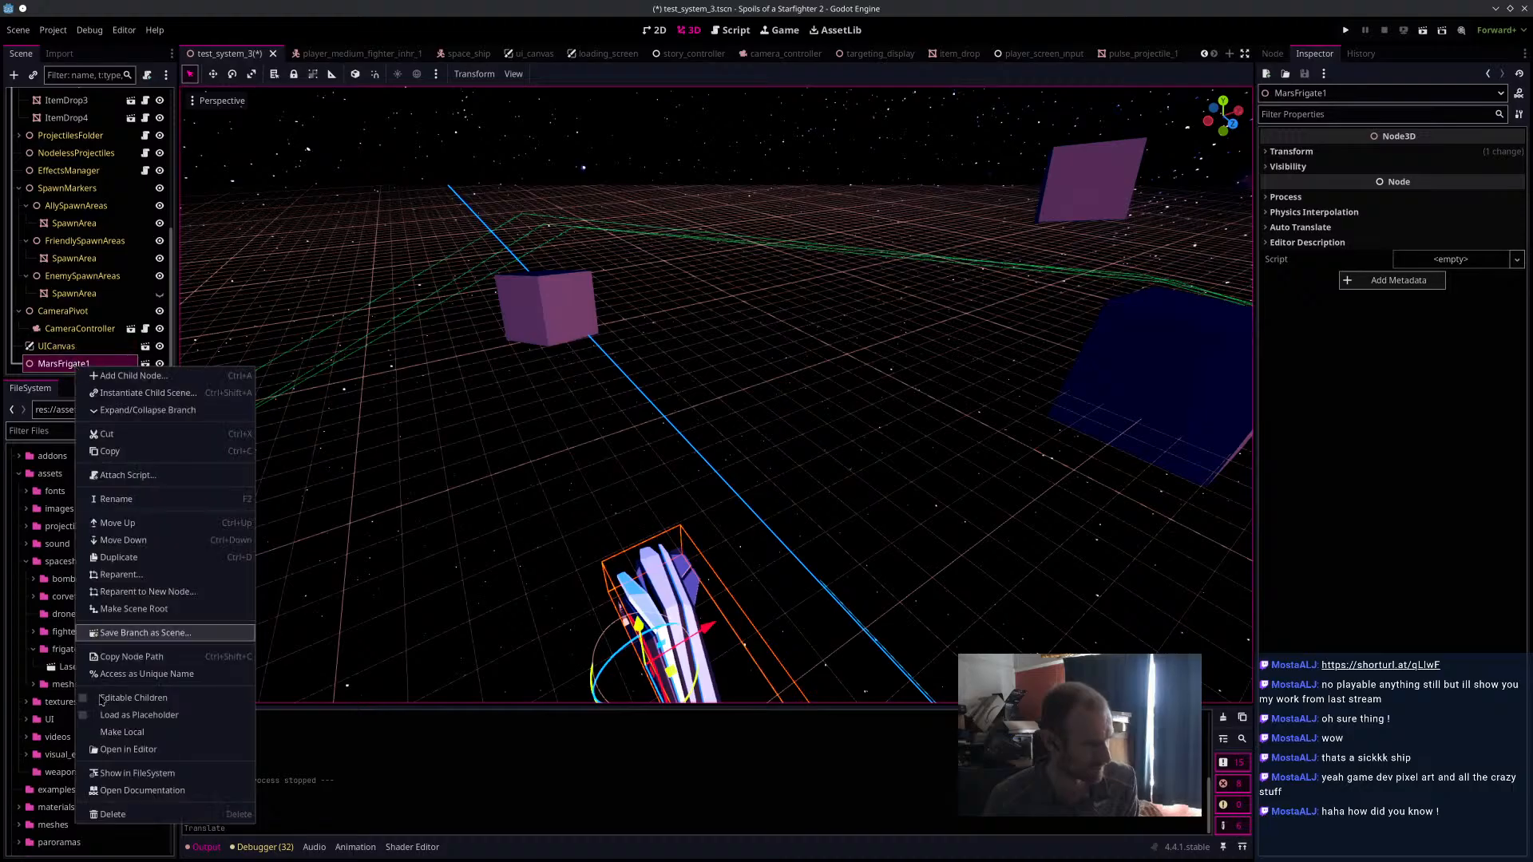
pyautogui.click(120, 817)
pyautogui.click(800, 443)
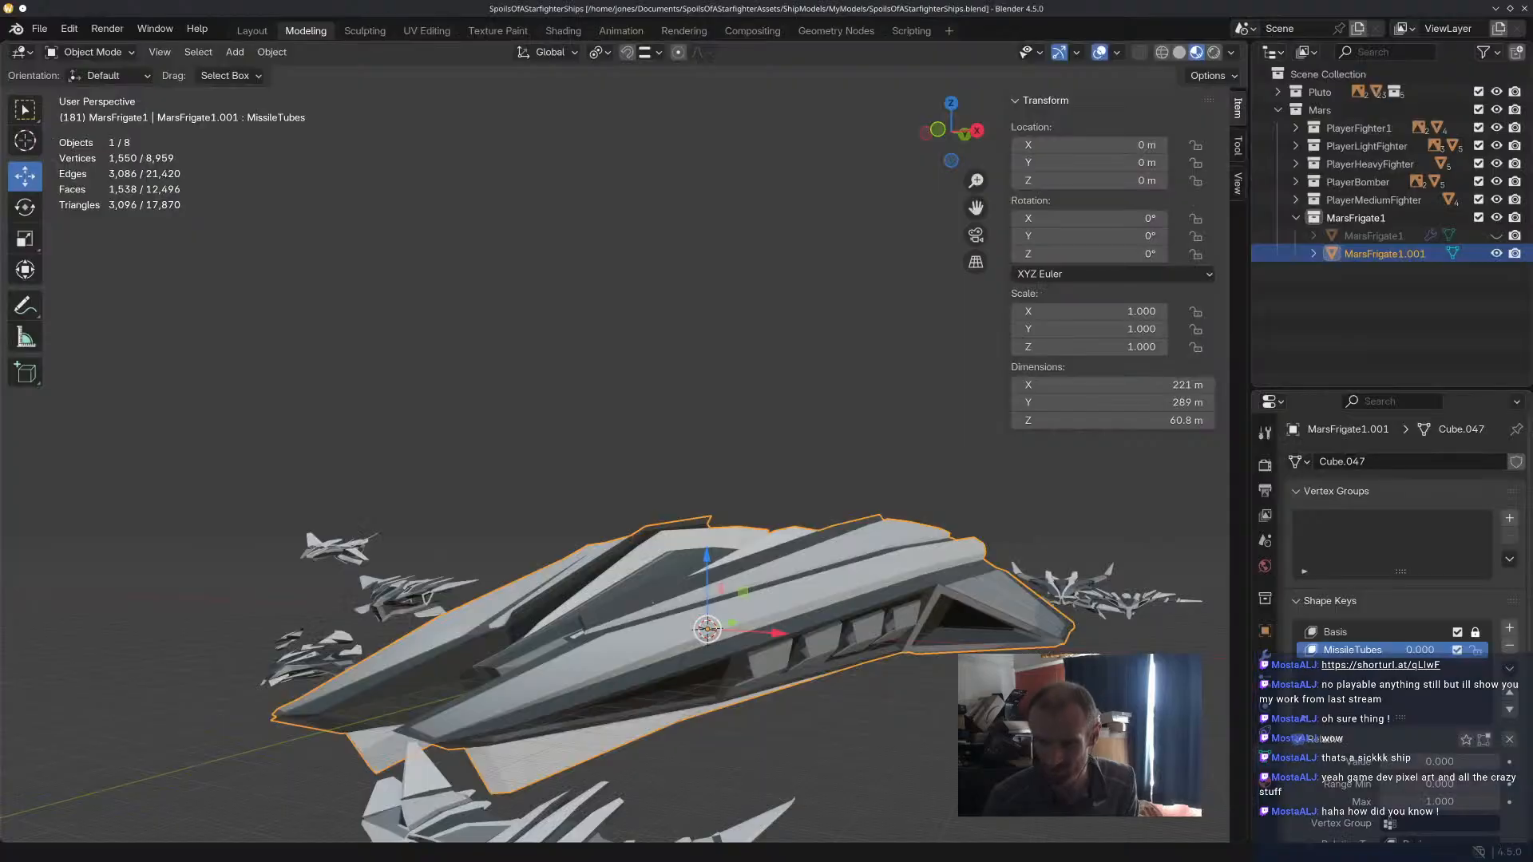
# Switch to Blender and show the modifier properties of MarsFrigate1.001.
pyautogui.hotkey('alt', 'Tab')
pyautogui.moveTo(785, 456); pyautogui.dragTo(942, 436, button='middle')
pyautogui.click(1266, 653)
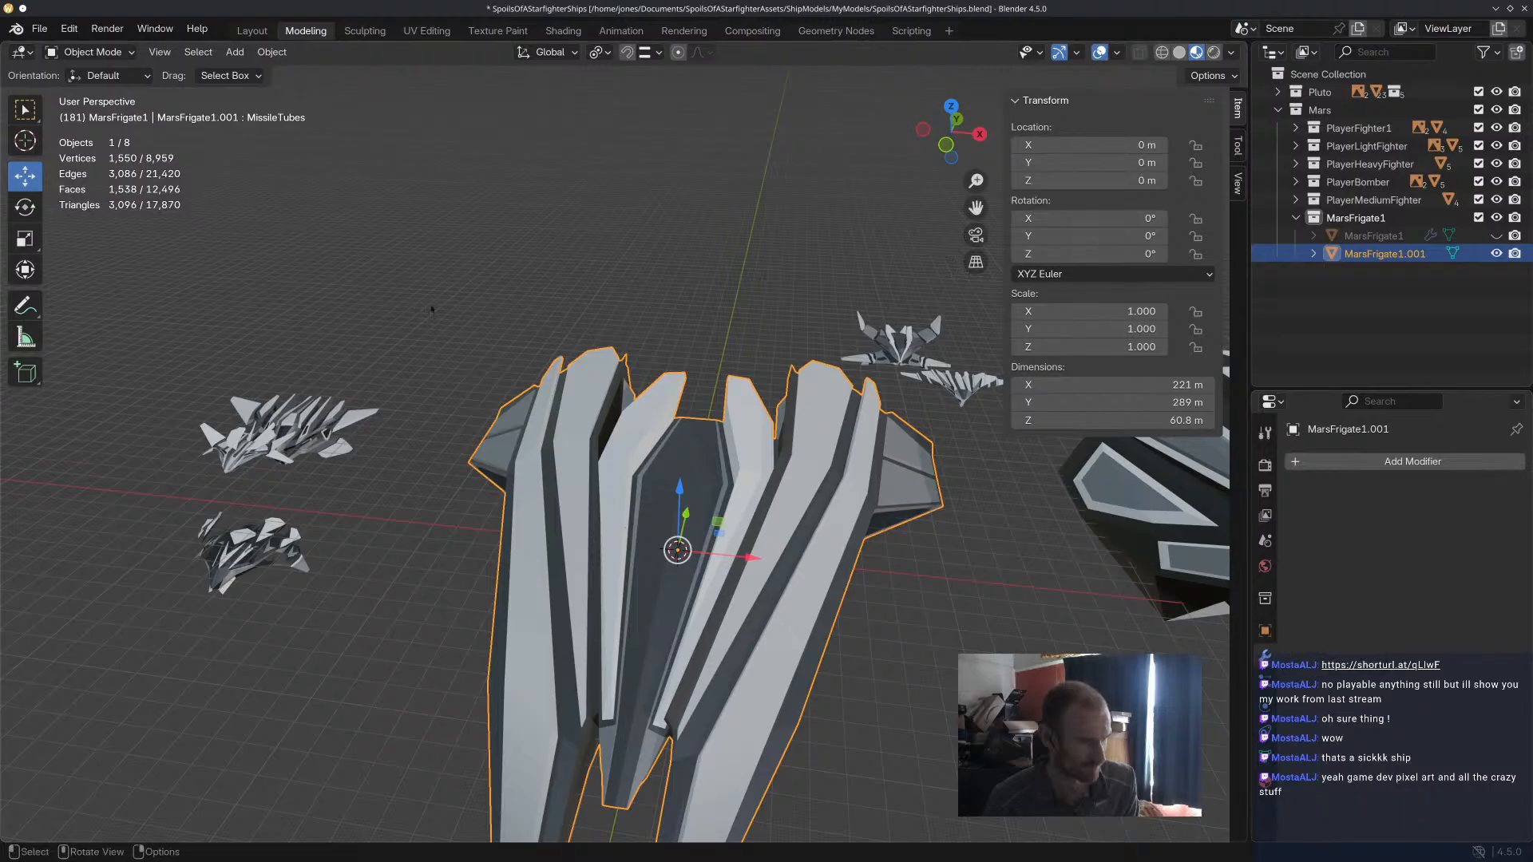
# Try moving MarsFrigate1.001 along the X axis and along the Z axis, undoing each move.
pyautogui.moveTo(751, 558)
pyautogui.mouseDown()
pyautogui.moveTo(792, 561)
pyautogui.moveTo(779, 561)
pyautogui.mouseUp()
pyautogui.hotkey('ctrl', 'z')
pyautogui.moveTo(681, 481); pyautogui.dragTo(683, 454)
pyautogui.hotkey('ctrl', 'z')
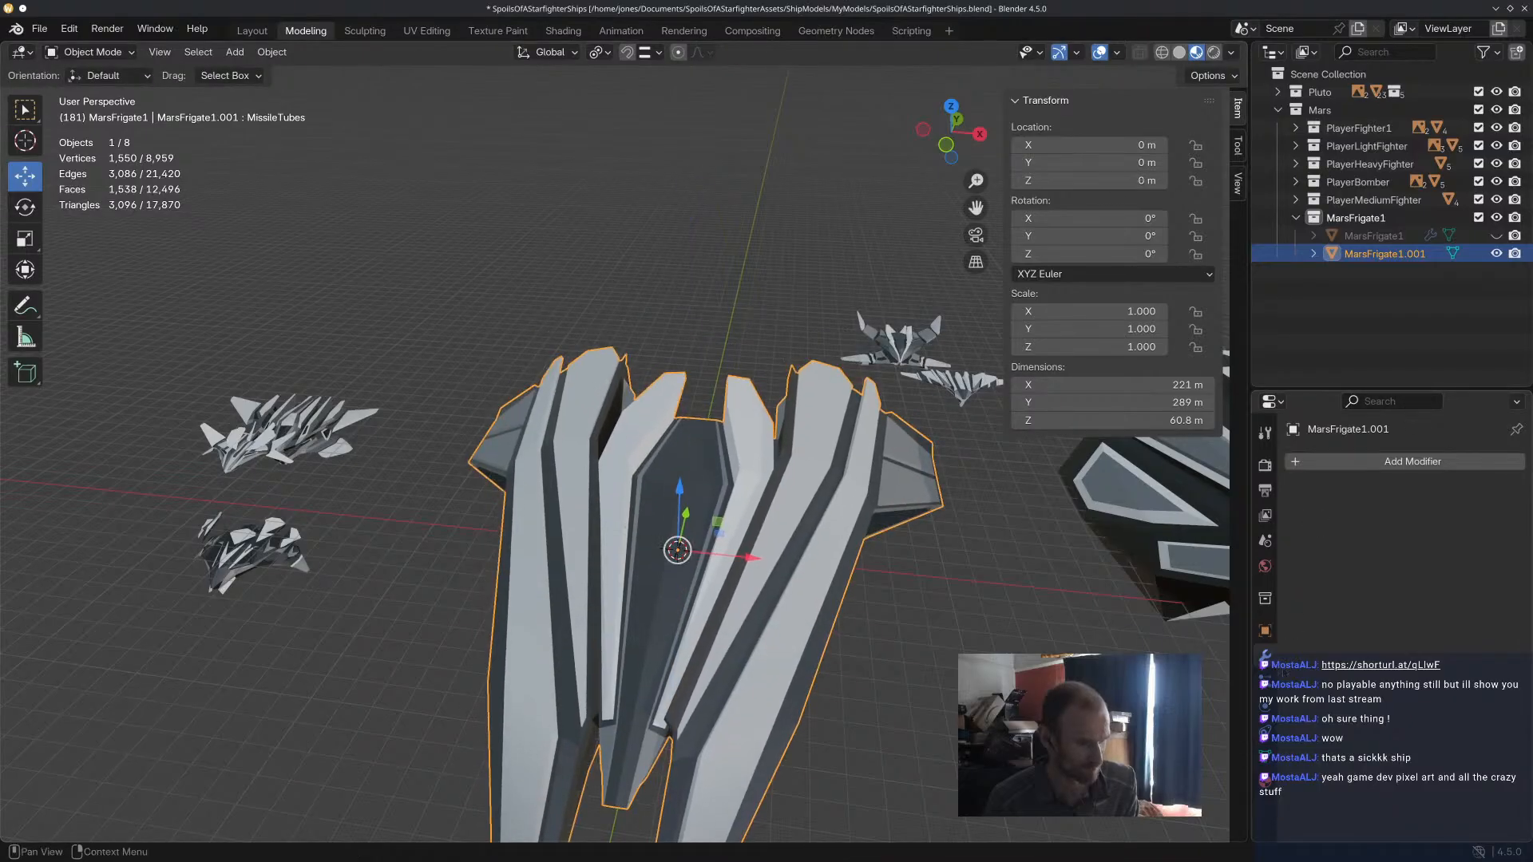
# Save the blend file and set up a glTF 2.0 export named MarsFrigate2.glb in the Mars folder.
pyautogui.moveTo(878, 495); pyautogui.dragTo(842, 349, button='middle')
pyautogui.click(1265, 681)
pyautogui.click(1265, 656)
pyautogui.moveTo(764, 241); pyautogui.dragTo(760, 324, button='middle')
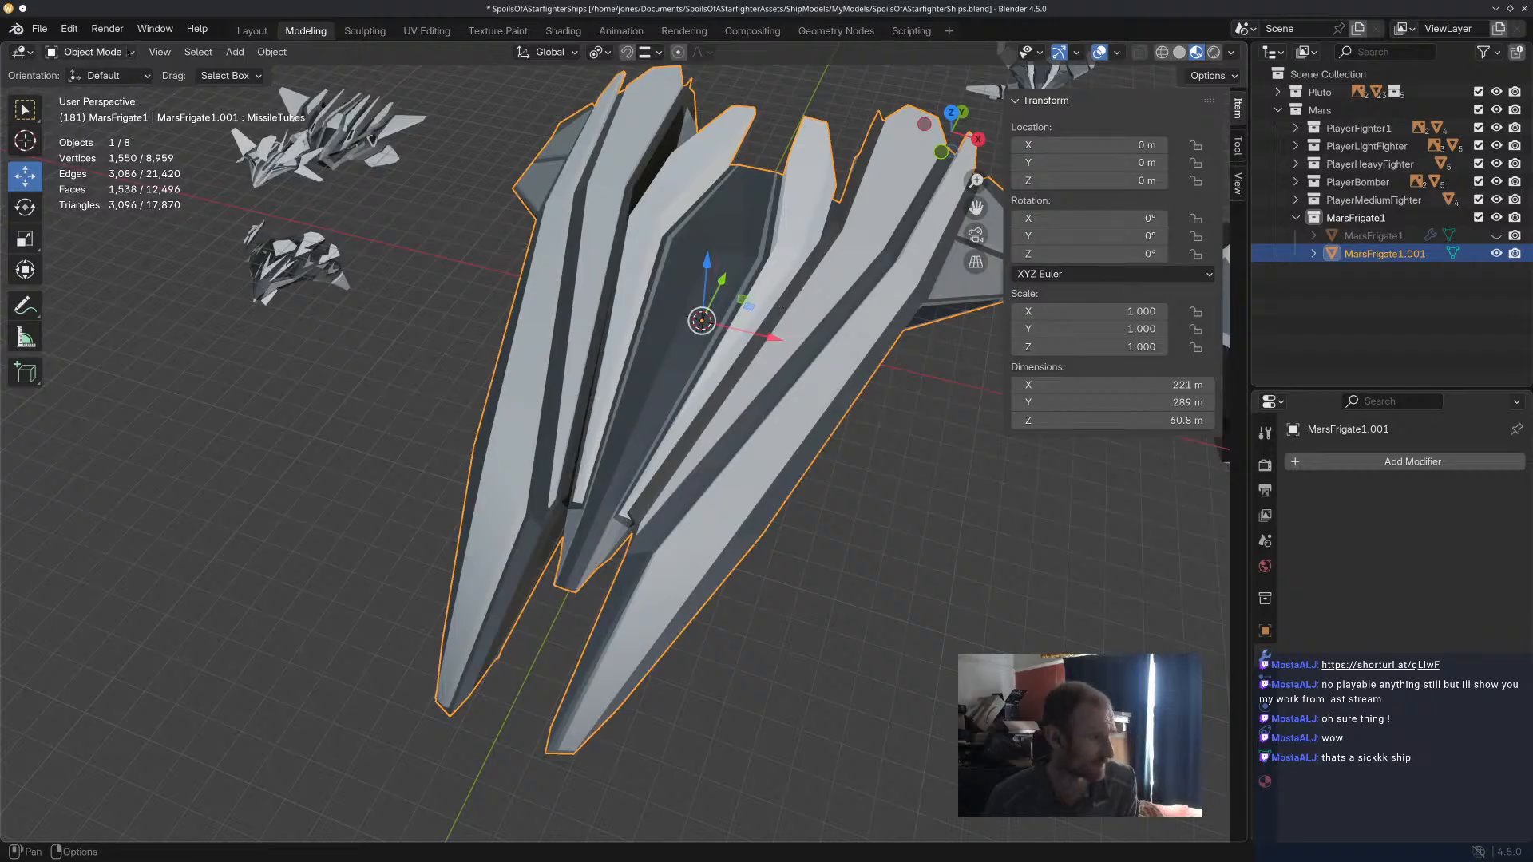
pyautogui.hotkey('ctrl', 's')
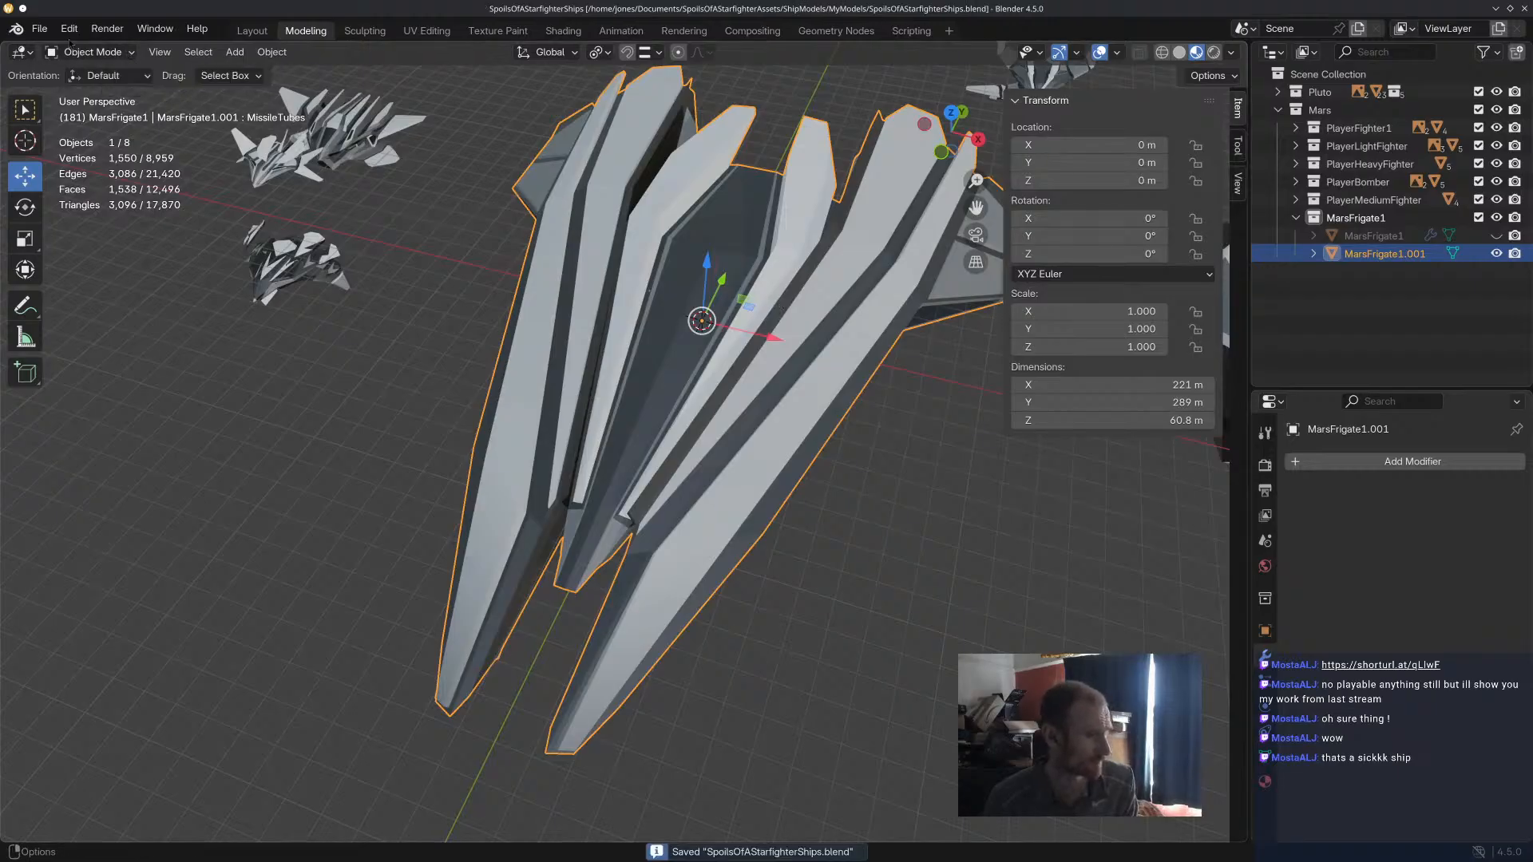
pyautogui.click(39, 28)
pyautogui.moveTo(120, 301)
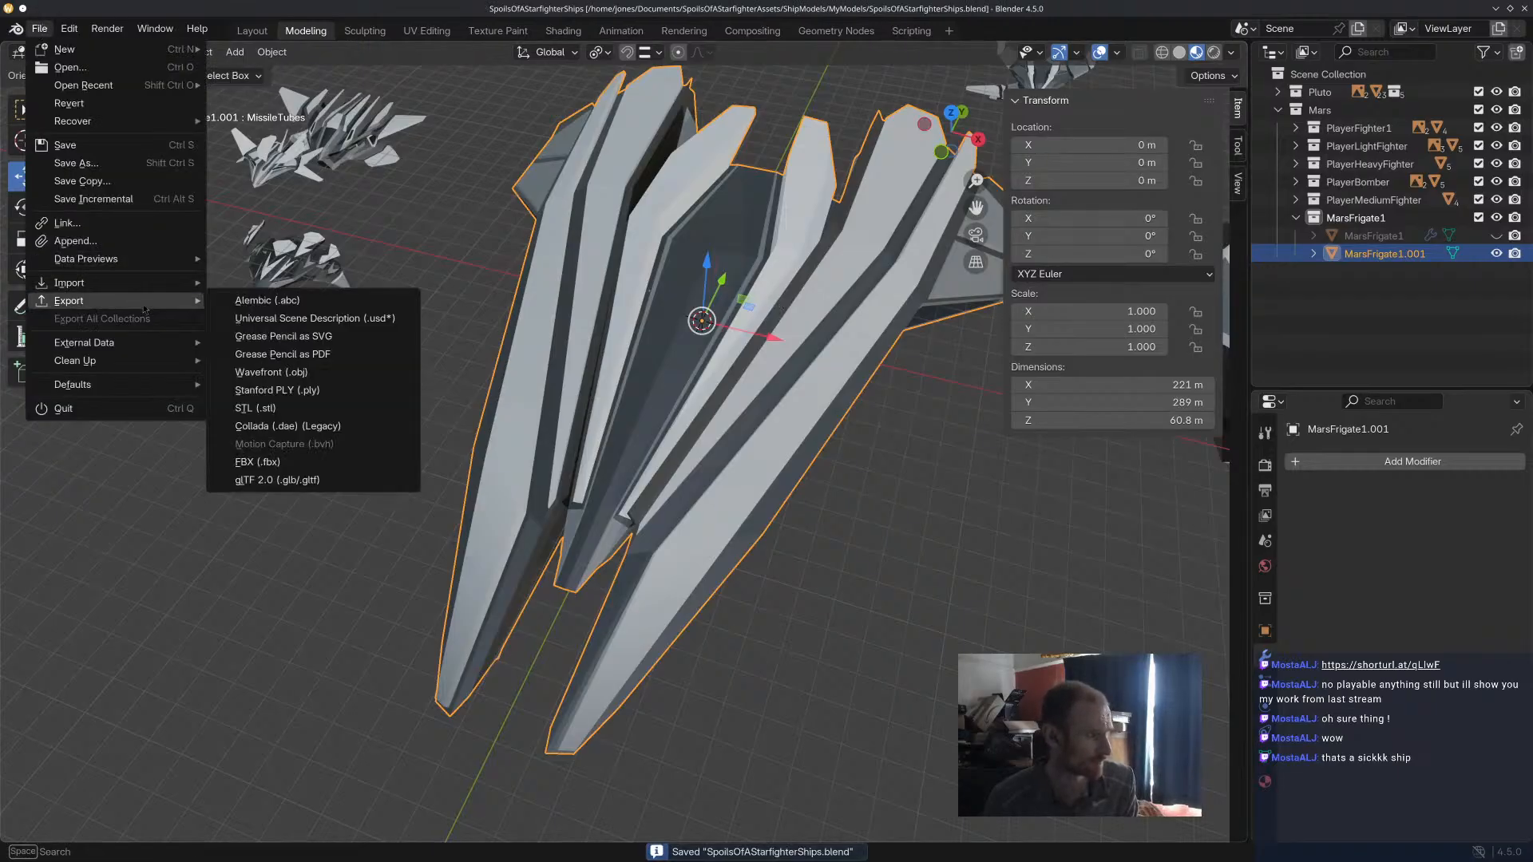
pyautogui.click(320, 480)
pyautogui.click(695, 300)
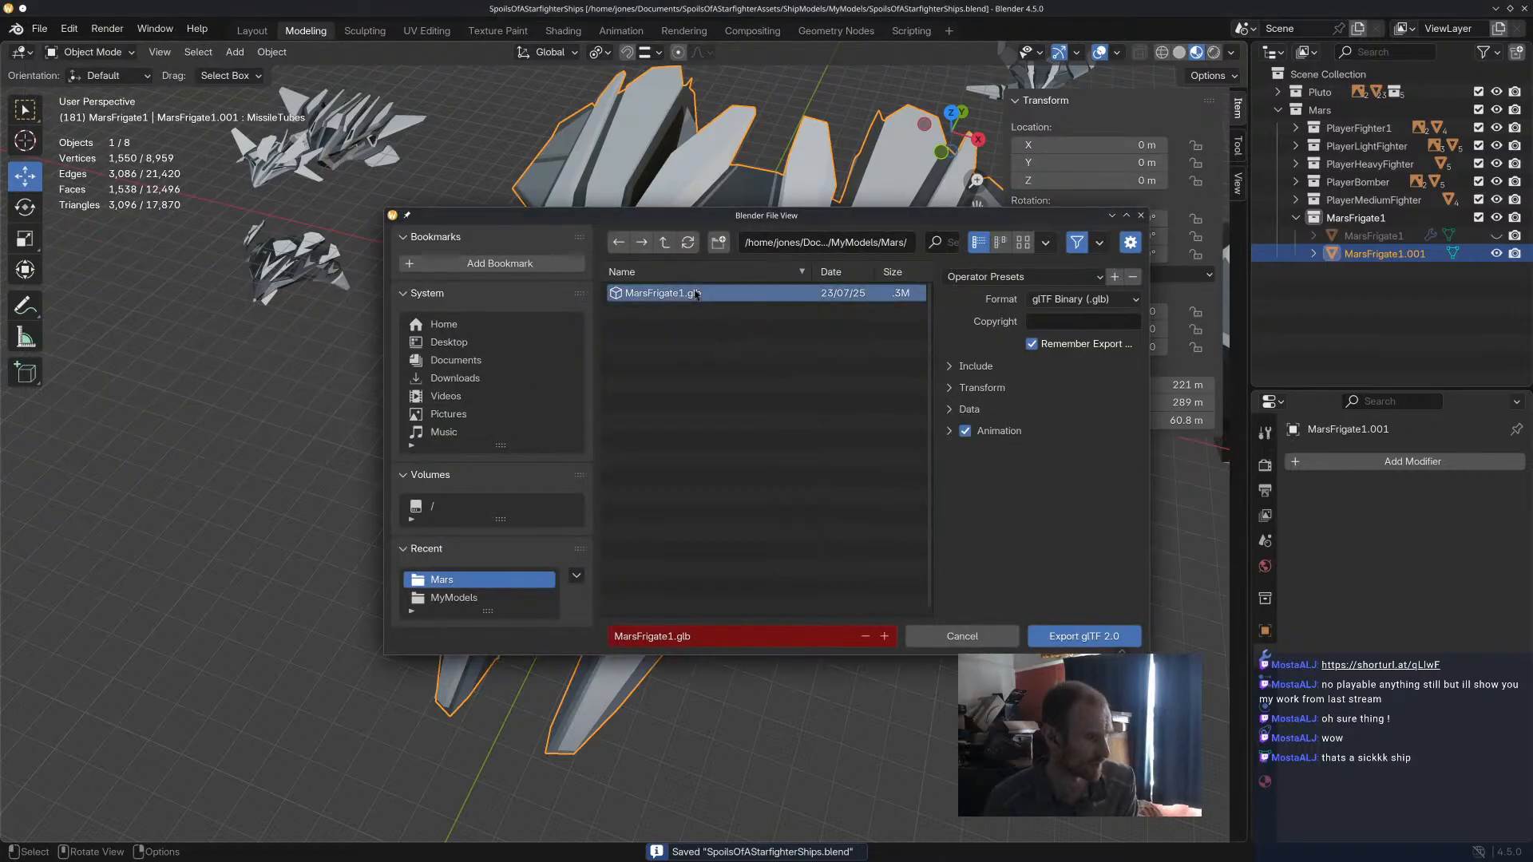
pyautogui.click(669, 637)
pyautogui.click(669, 636)
pyautogui.click(1034, 560)
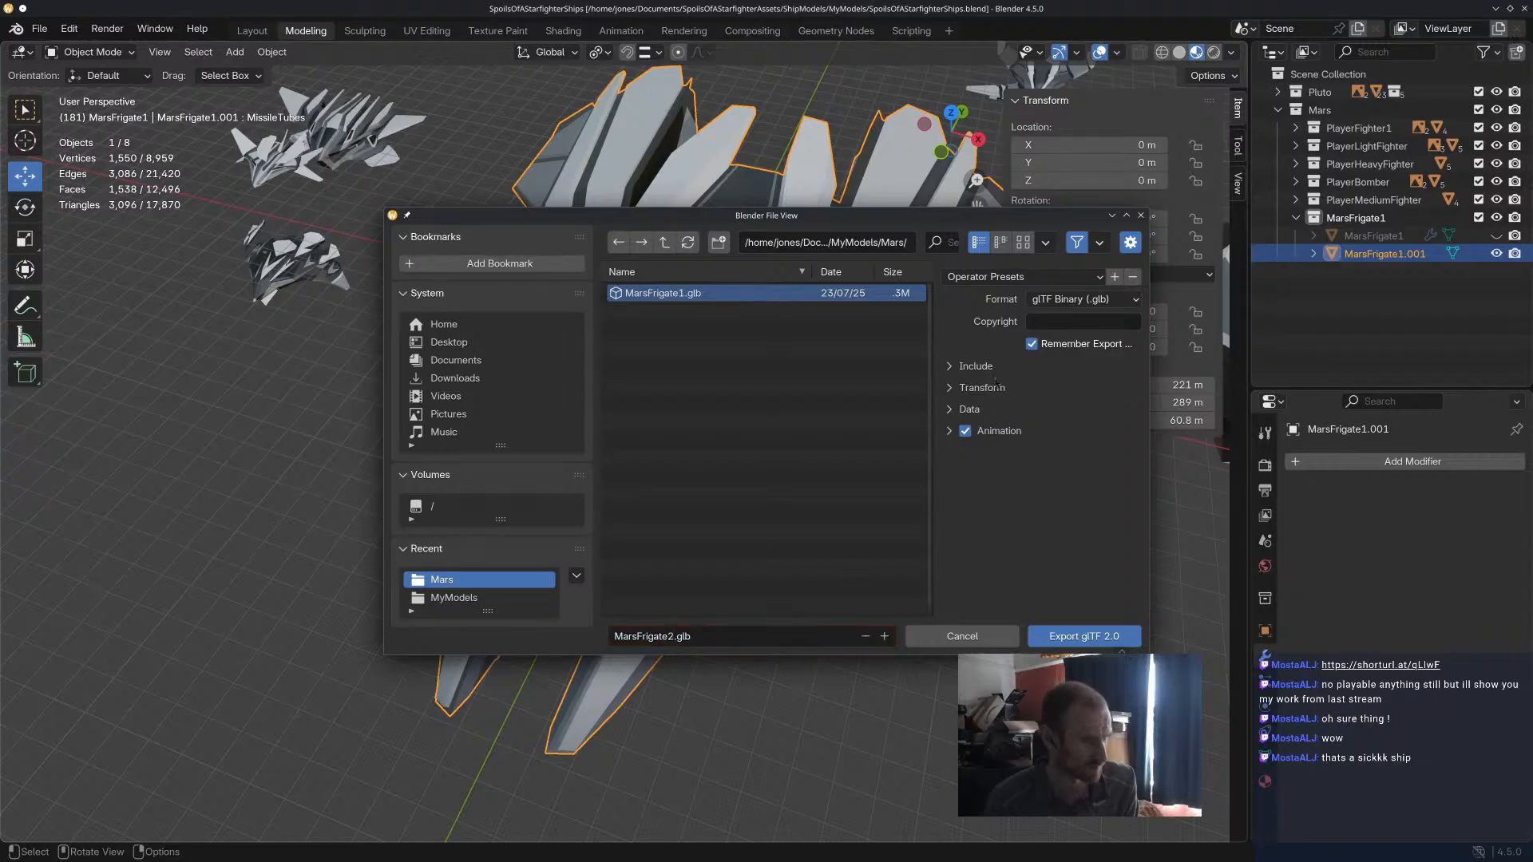
# Review the Include and Data export options and export the frigate as glTF Binary.
pyautogui.click(989, 369)
pyautogui.click(975, 366)
pyautogui.click(994, 415)
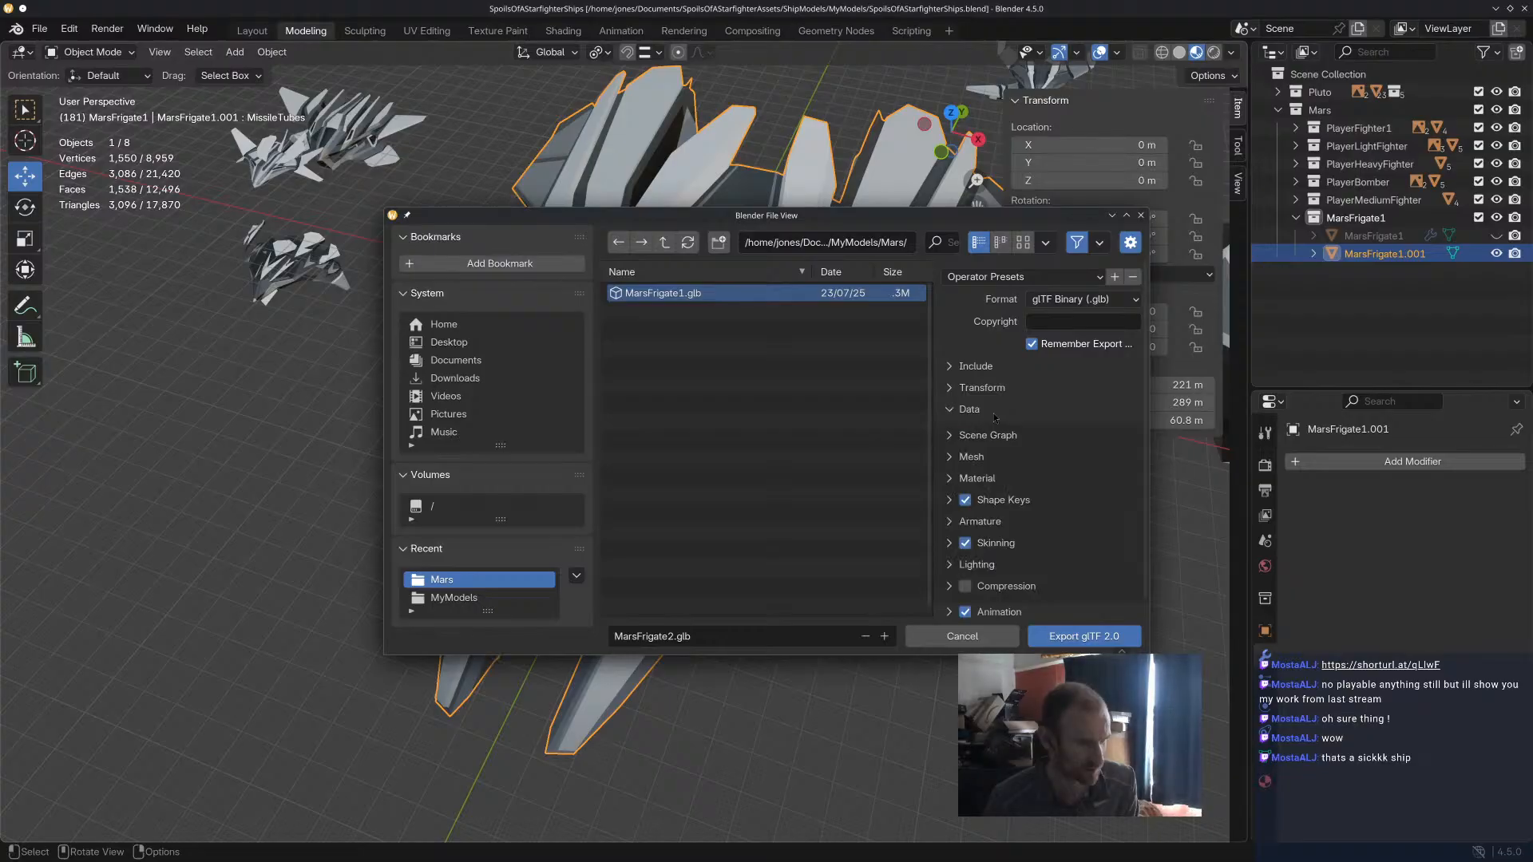
pyautogui.click(994, 415)
pyautogui.click(994, 414)
pyautogui.click(994, 415)
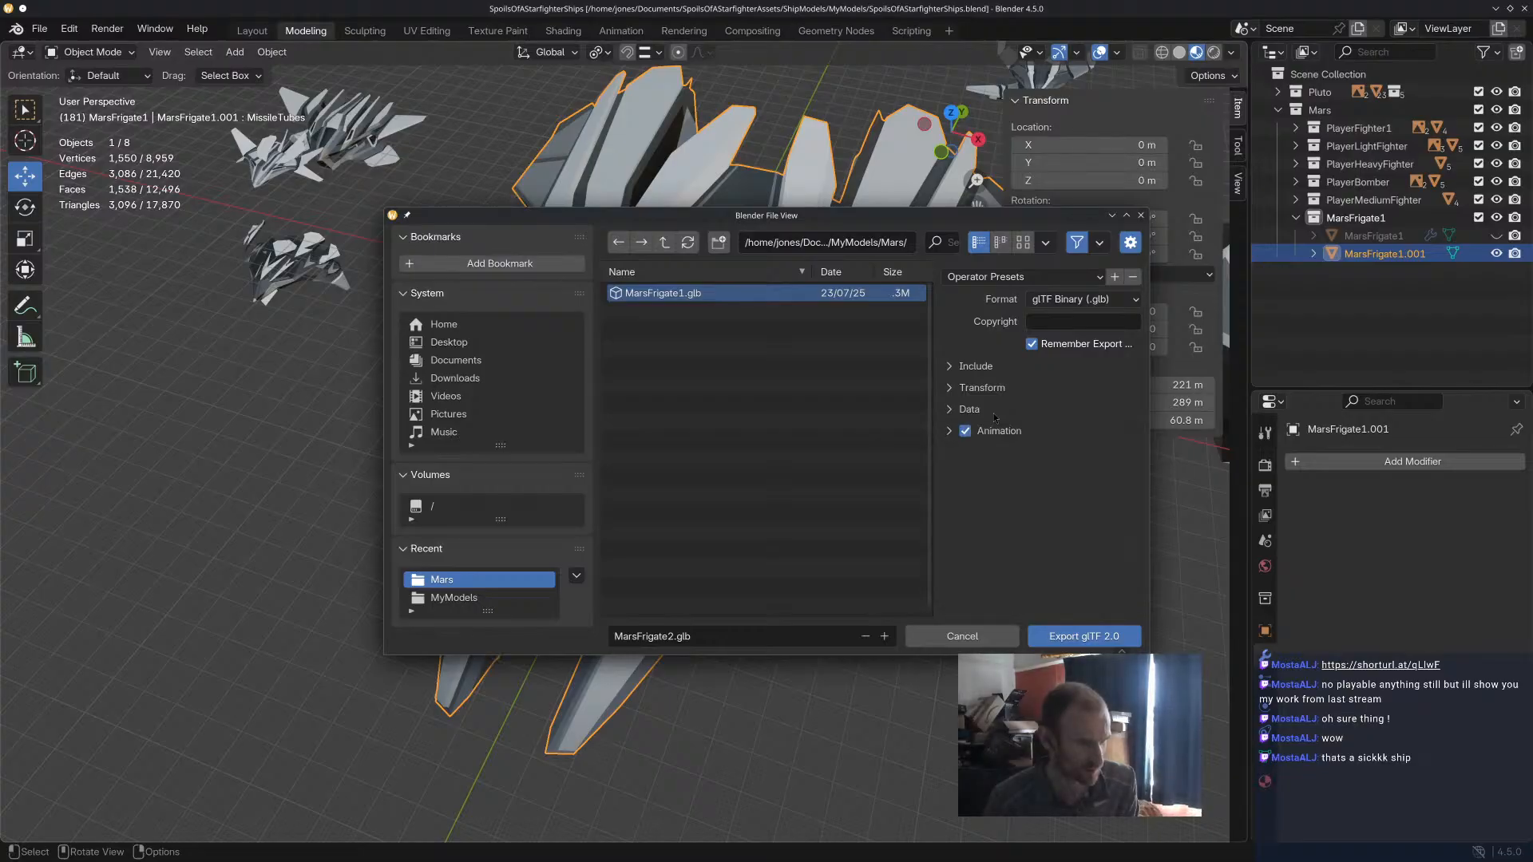
pyautogui.click(1072, 638)
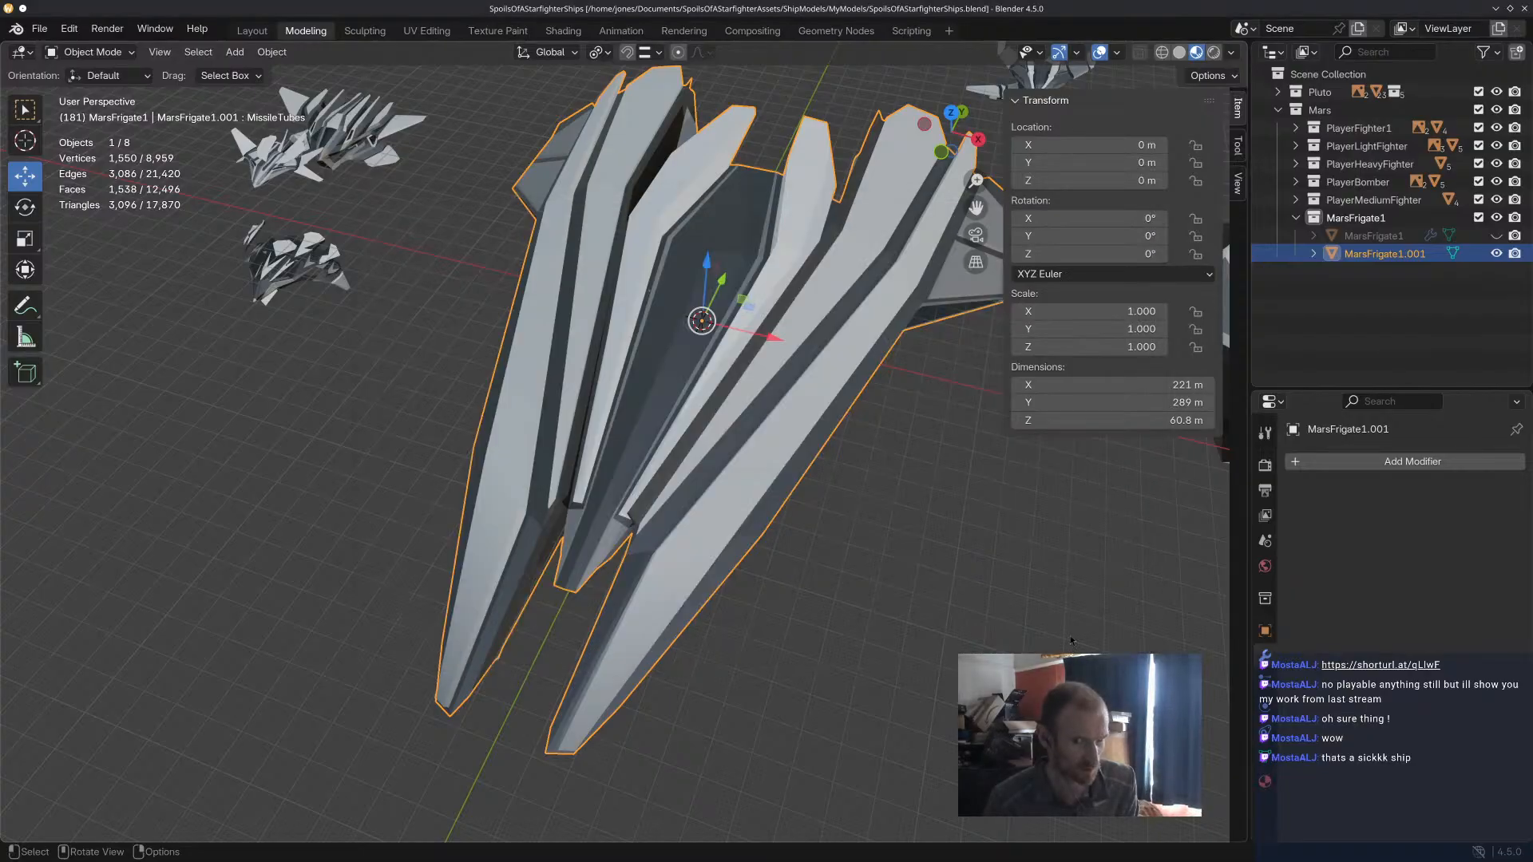
# Deselect the frigate, save the blend file and return to the Godot project.
pyautogui.click(1071, 637)
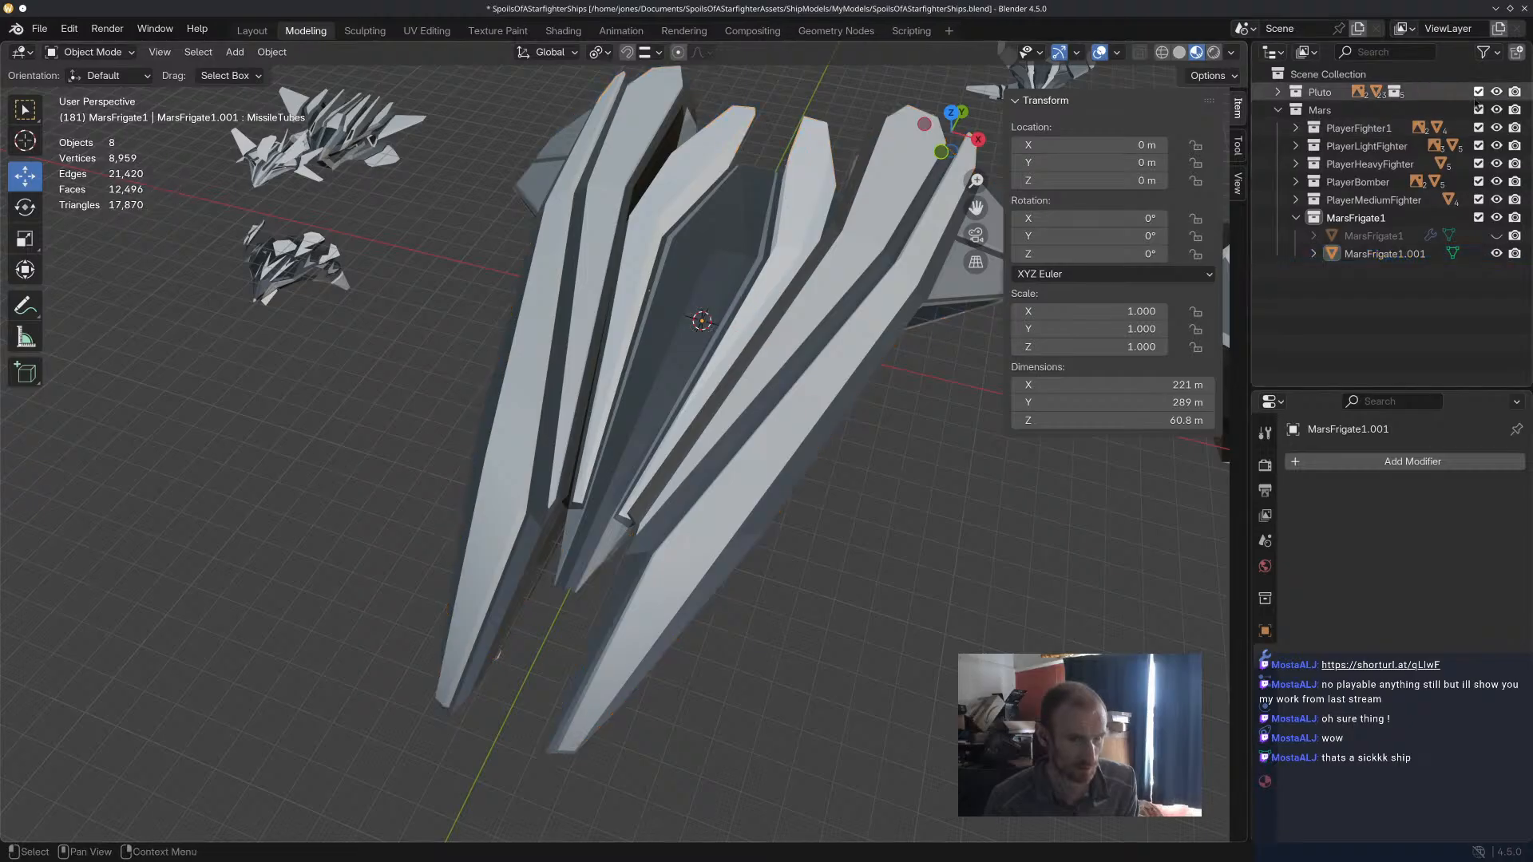
pyautogui.hotkey('ctrl', 's')
pyautogui.click(1496, 10)
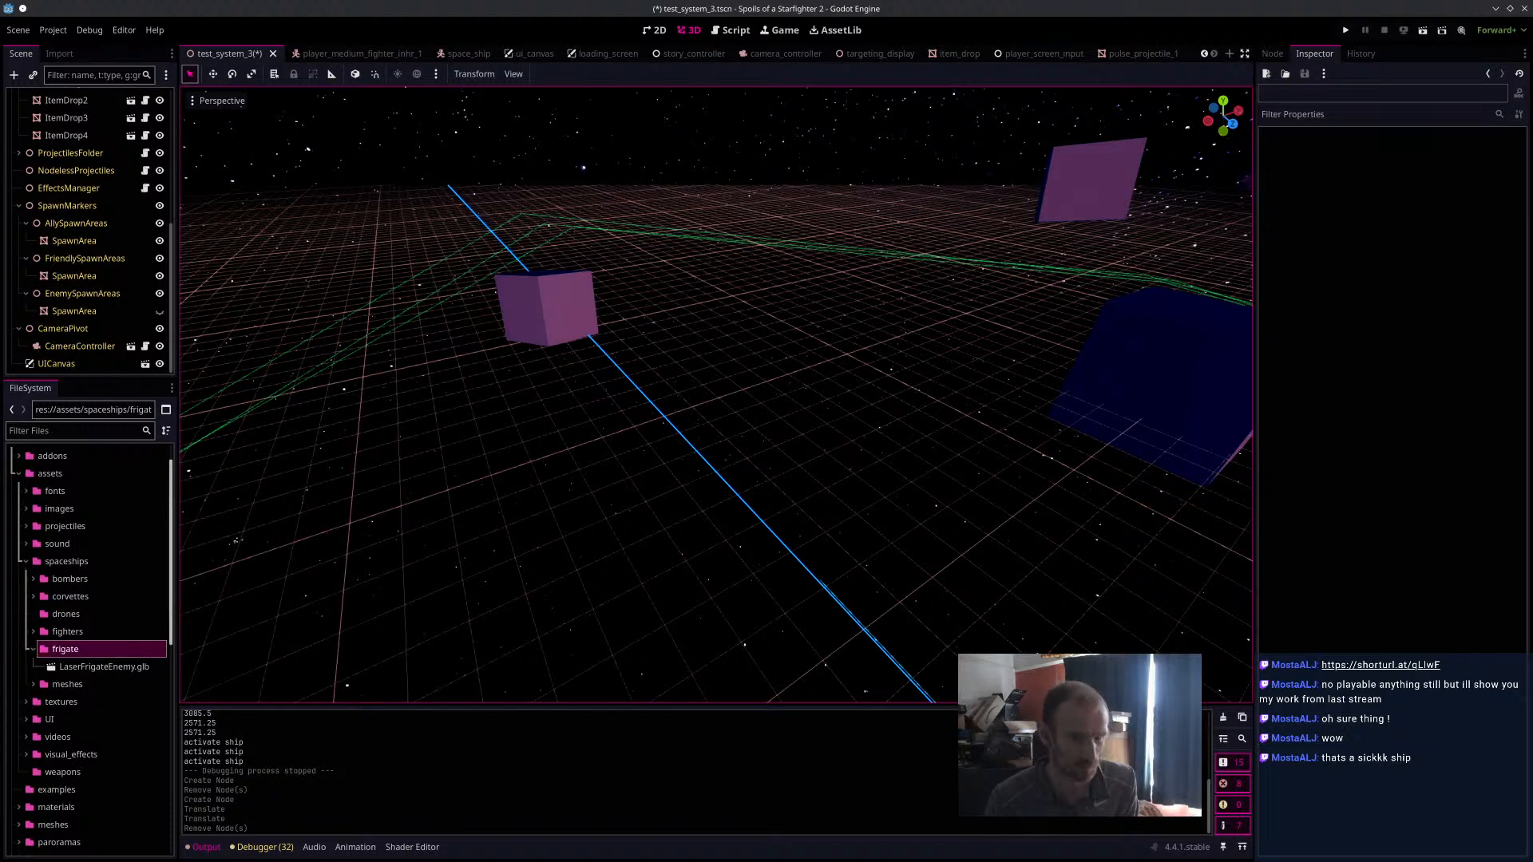
# Import MarsFrigate2.glb into the frigate folder and place it in the test_system_3 scene beyond the asteroid blocks.
pyautogui.moveTo(1525, 407); pyautogui.dragTo(838, 434)
pyautogui.scroll(-15, 799, 456)
pyautogui.moveTo(754, 477); pyautogui.dragTo(715, 464, button='middle')
pyautogui.moveTo(596, 296); pyautogui.dragTo(648, 603)
pyautogui.scroll(-4, 779, 537)
pyautogui.keyDown('shift'); pyautogui.moveTo(781, 537); pyautogui.dragTo(705, 448, button='middle'); pyautogui.keyUp('shift')
pyautogui.moveTo(564, 428); pyautogui.dragTo(578, 448)
# Save the scene, run it to fly the player ship around the new frigate, and stop the game.
pyautogui.hotkey('ctrl', 's')
pyautogui.click(1423, 30)
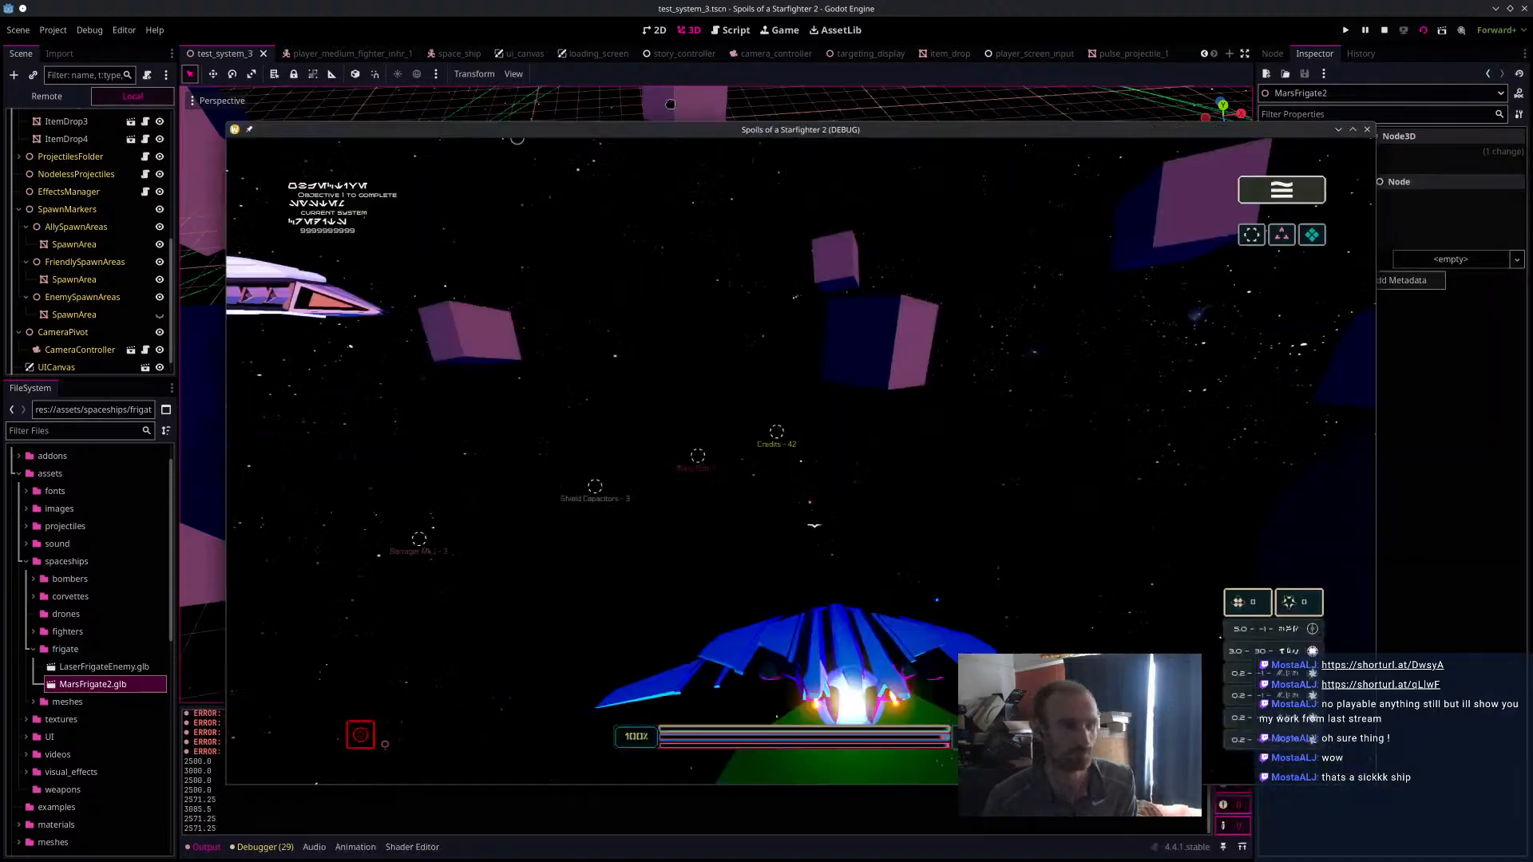
pyautogui.press('w')
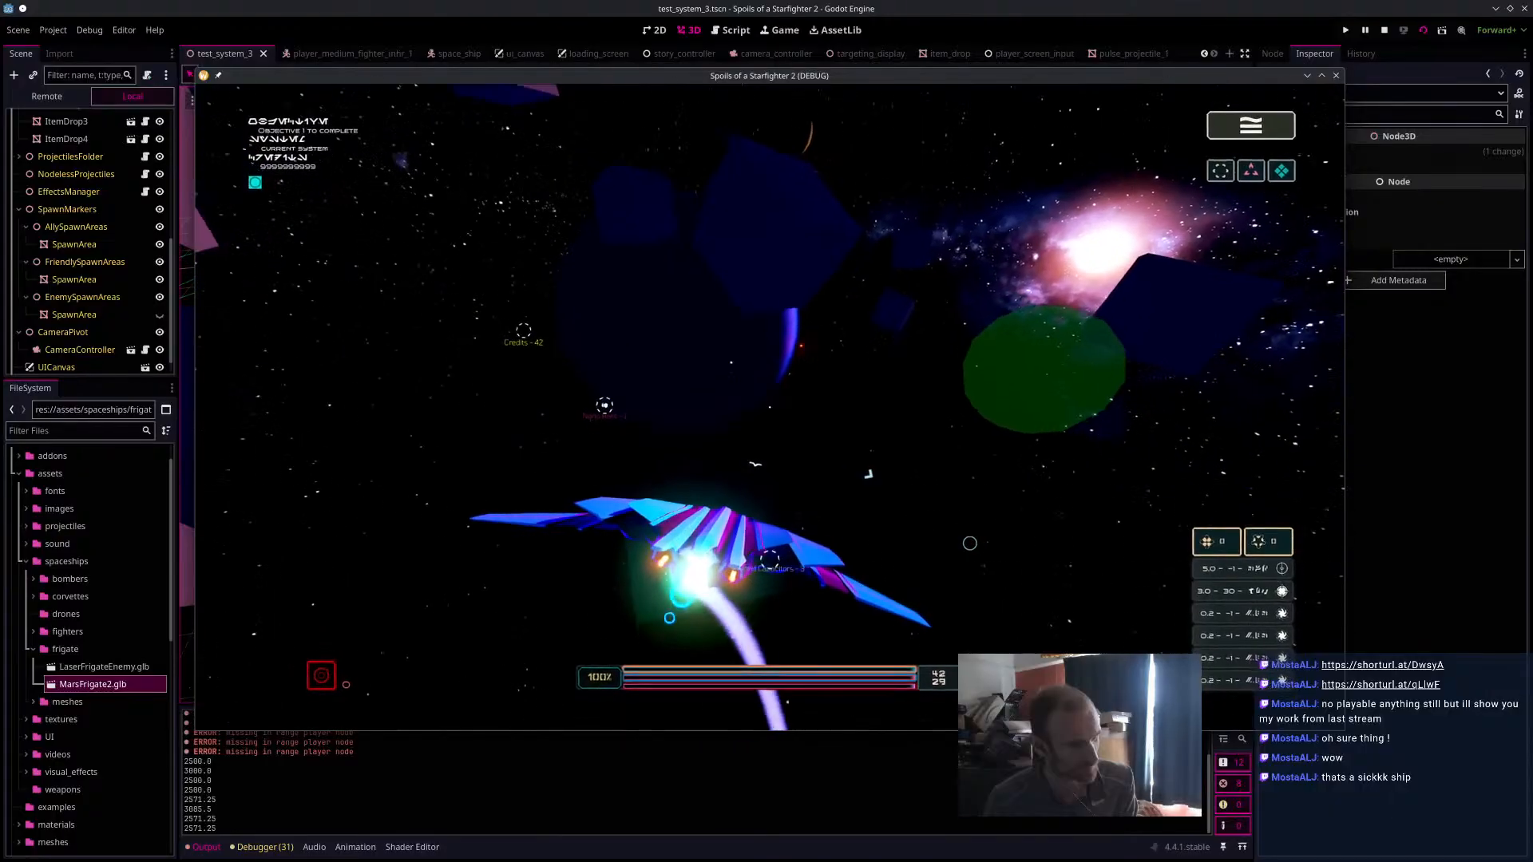
pyautogui.press('Escape')
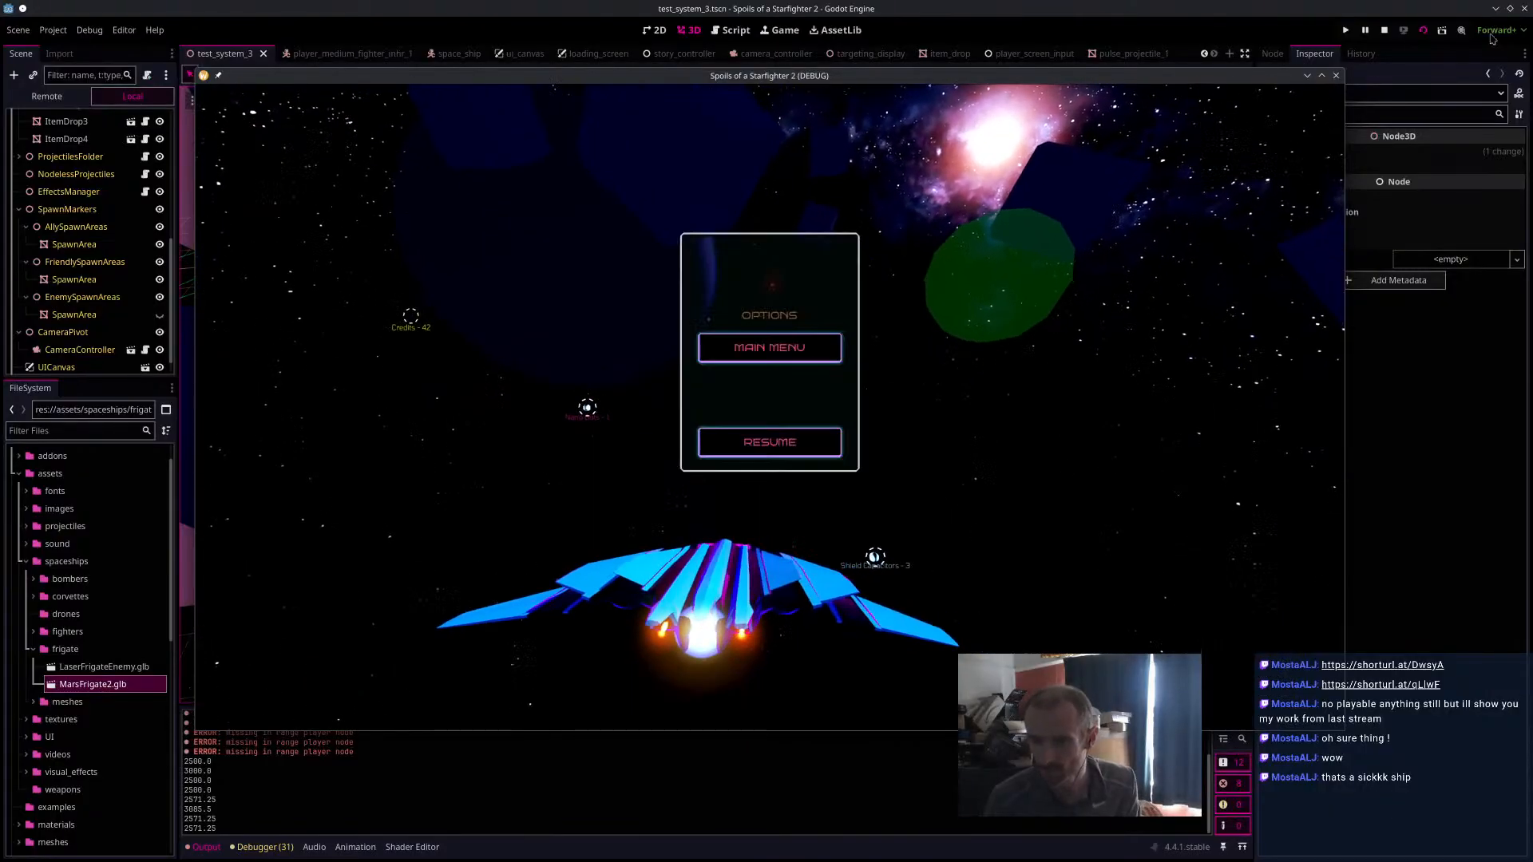
pyautogui.click(1384, 31)
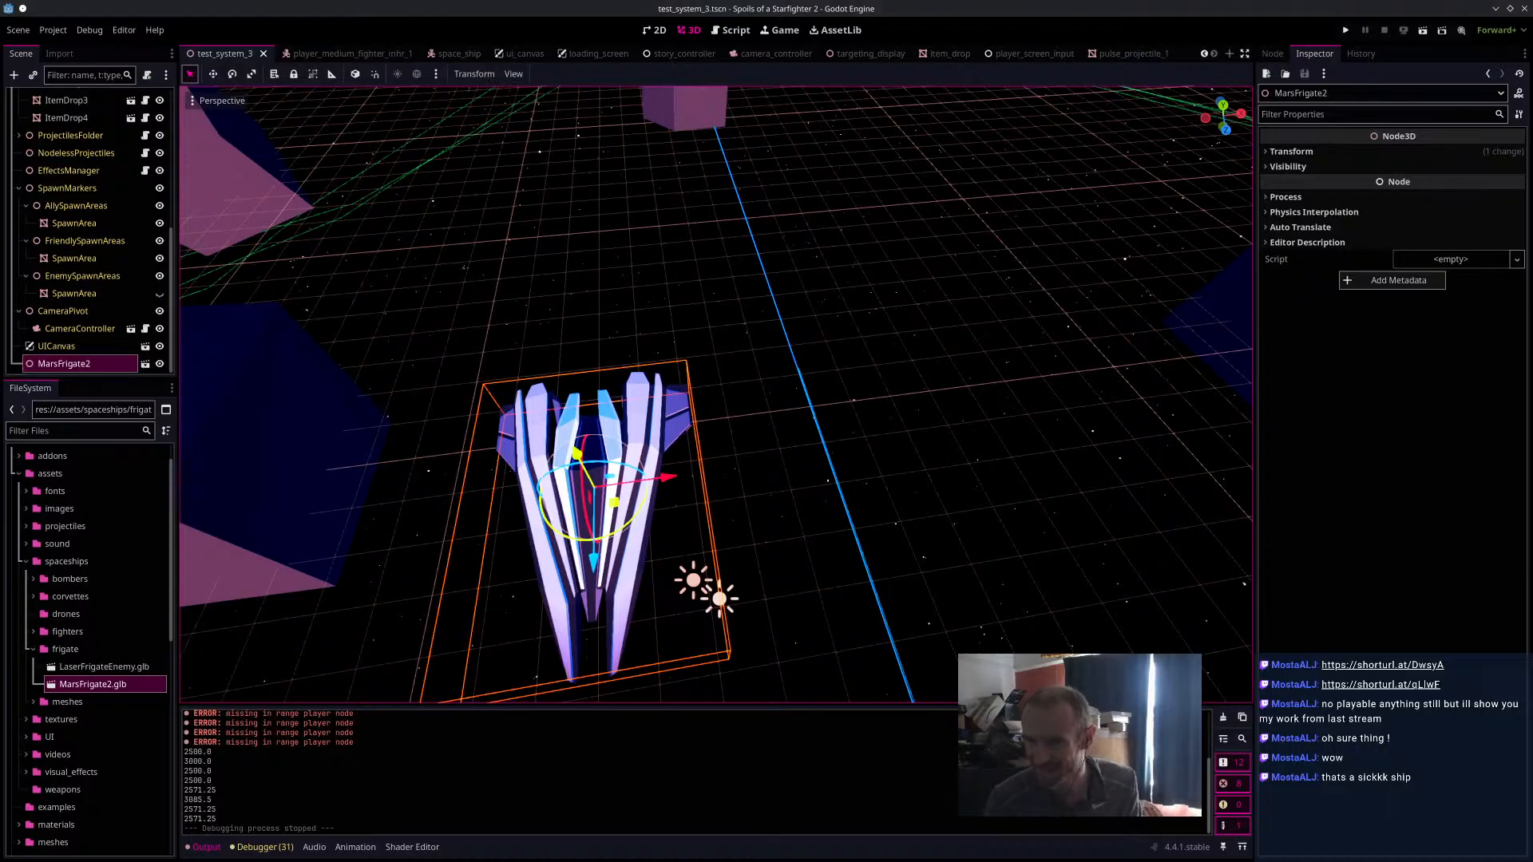
# View Spider_cat.png and the Spider-Man 1967 Cartoon Theme Song video in the browser, close both and return to the Godot scene.
pyautogui.moveTo(754, 231); pyautogui.dragTo(646, 6)
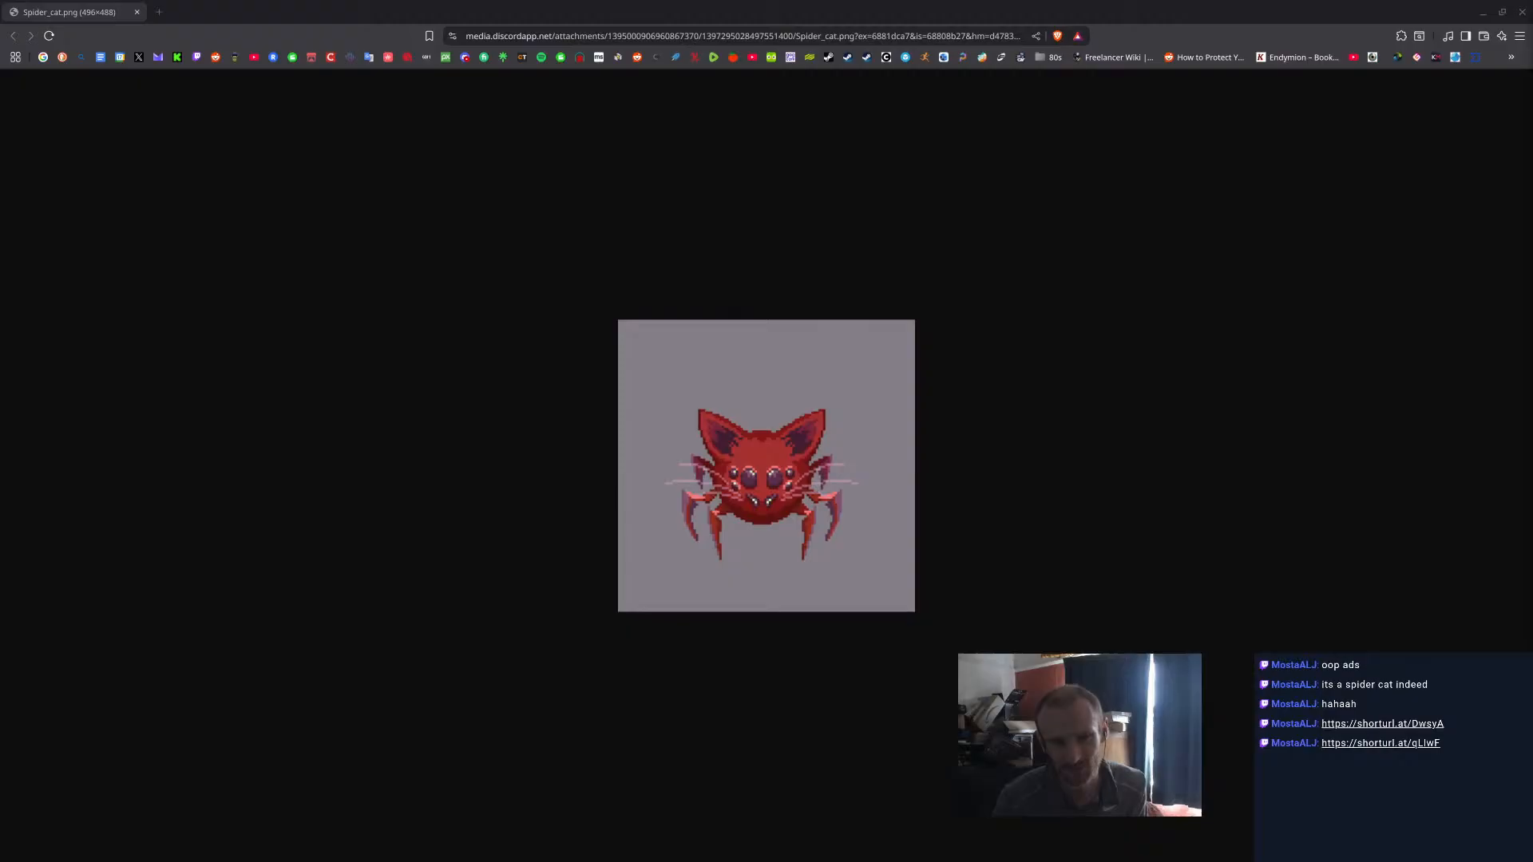
pyautogui.moveTo(1532, 309); pyautogui.dragTo(595, 82)
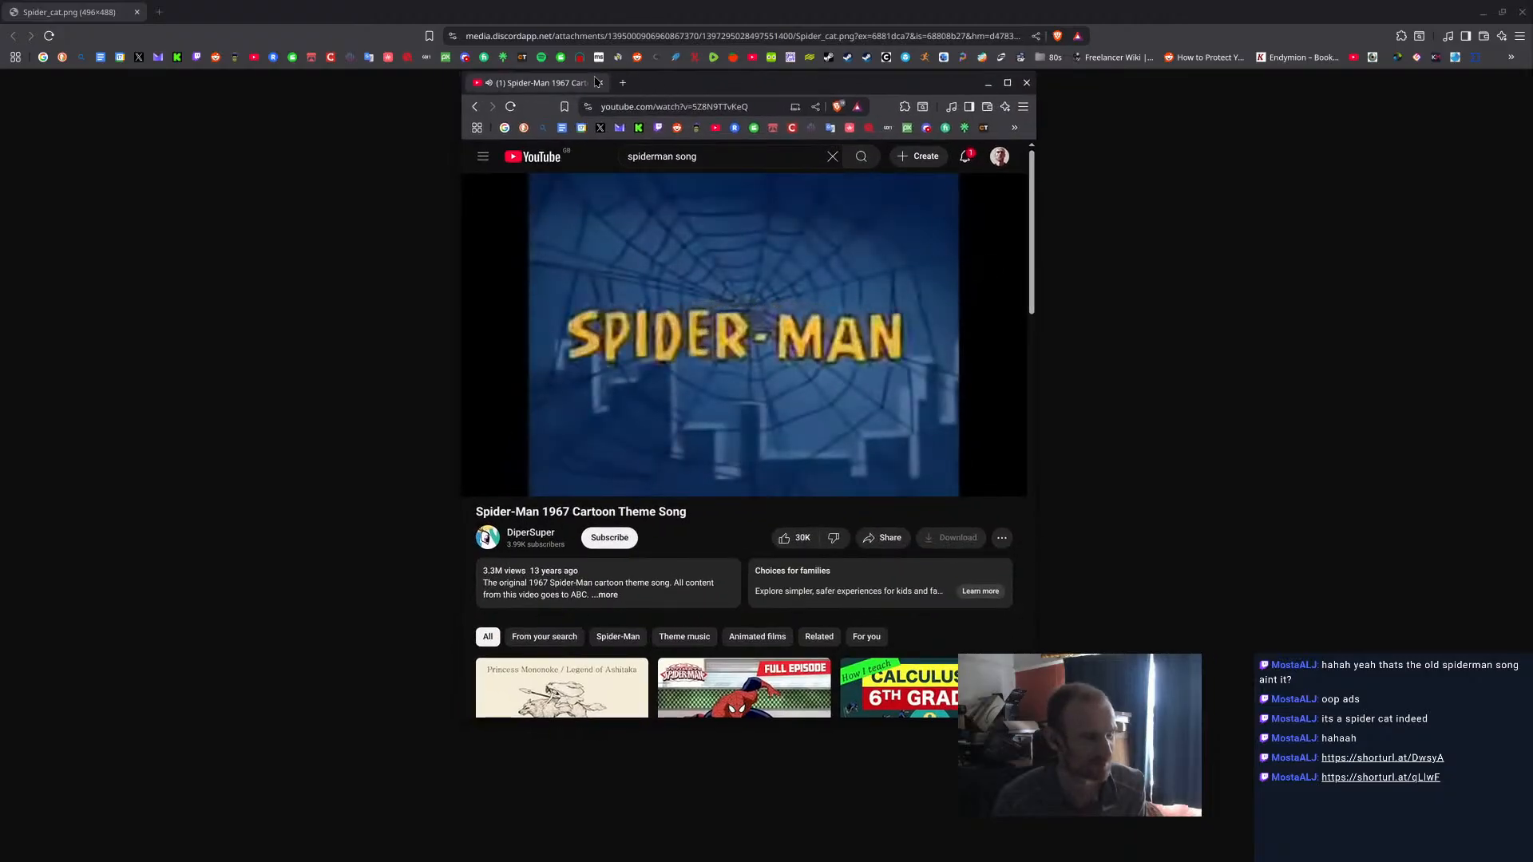
pyautogui.moveTo(565, 486); pyautogui.dragTo(571, 487)
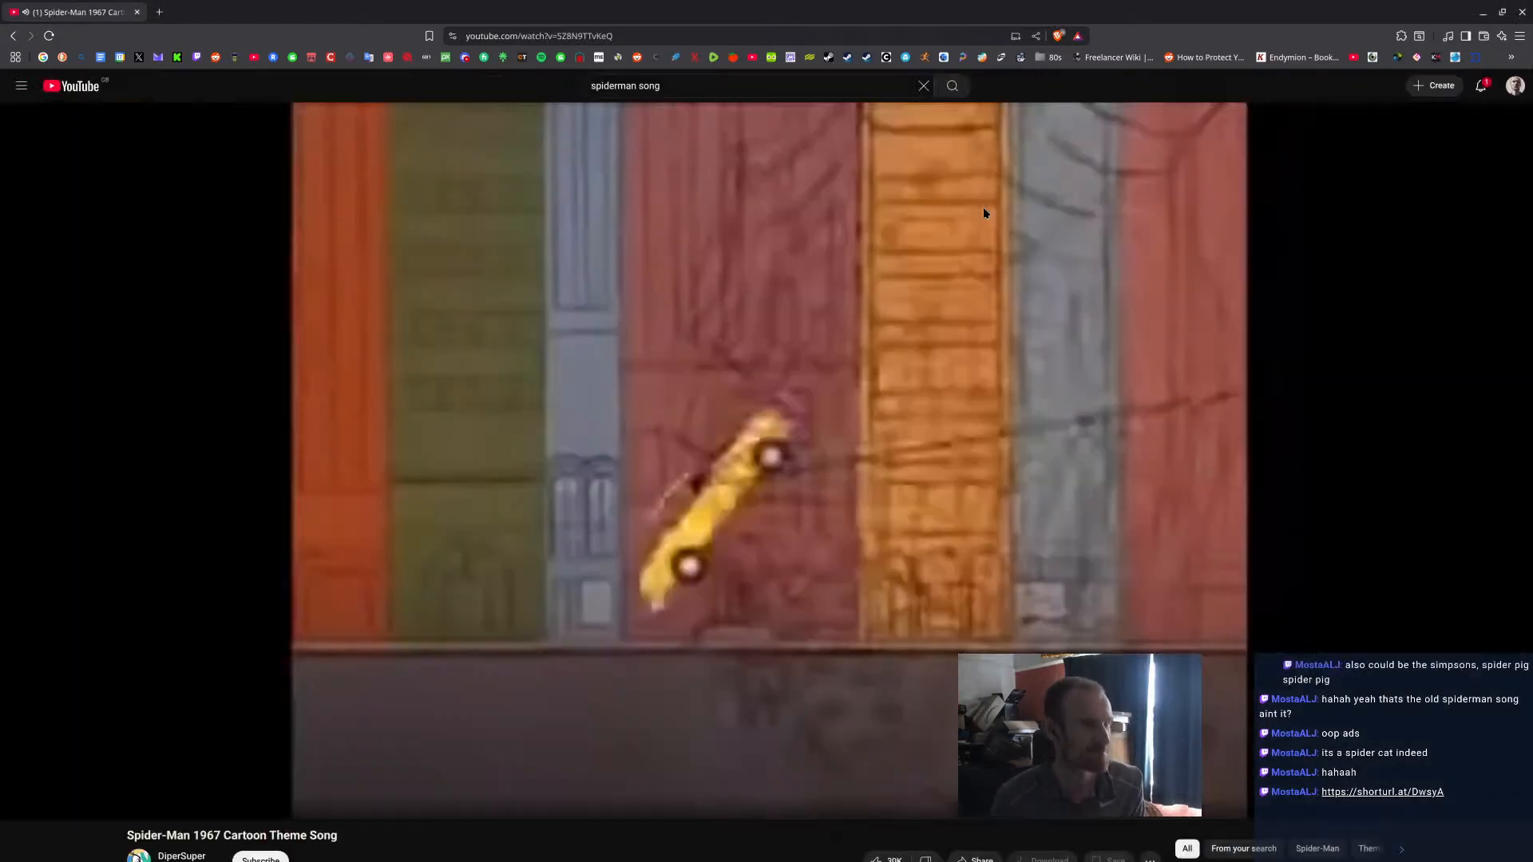
pyautogui.click(1007, 82)
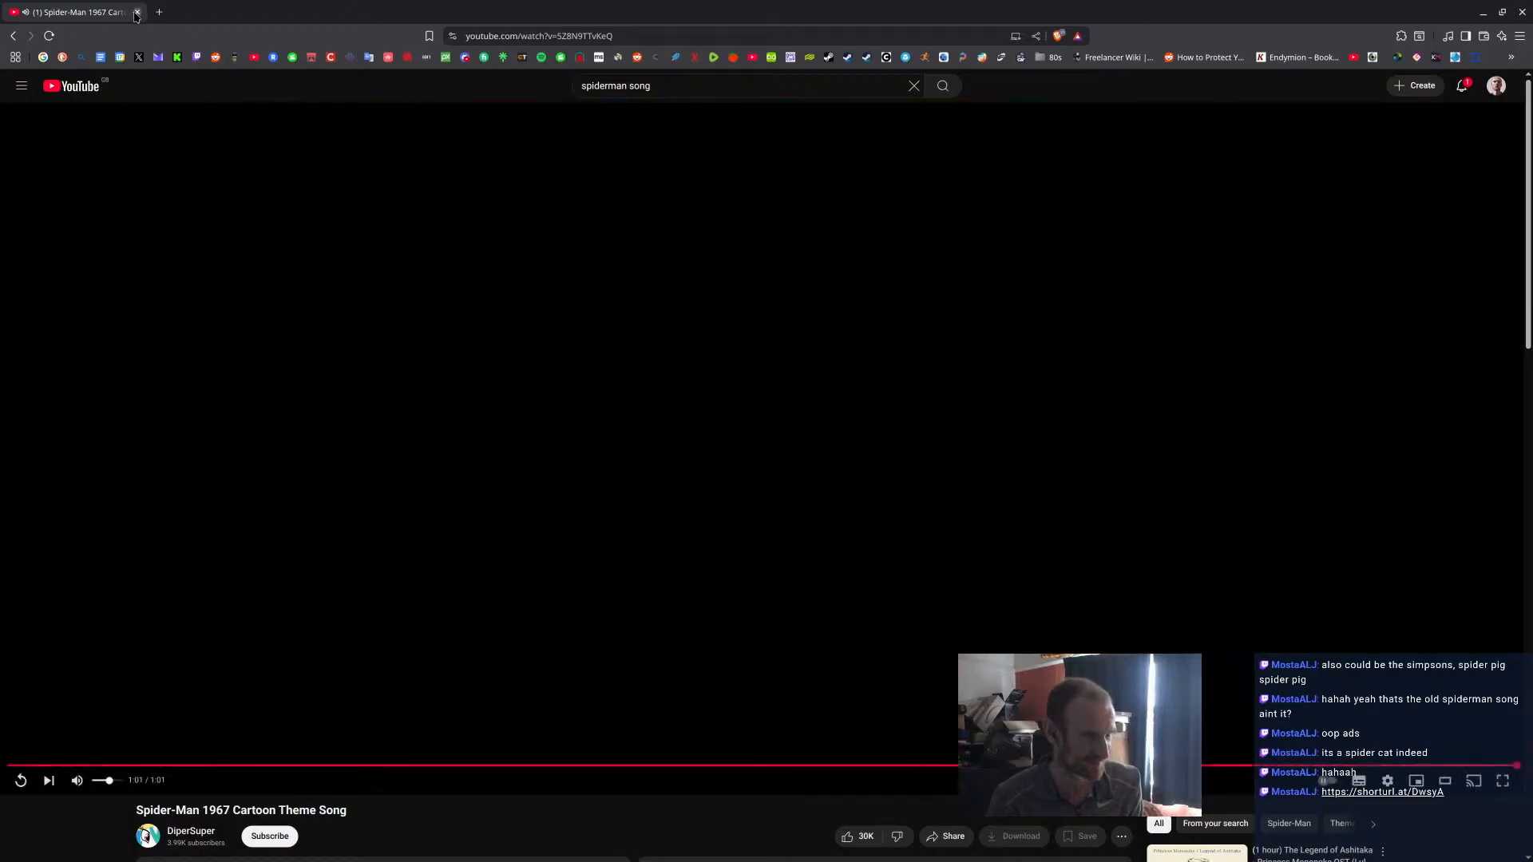
pyautogui.click(136, 13)
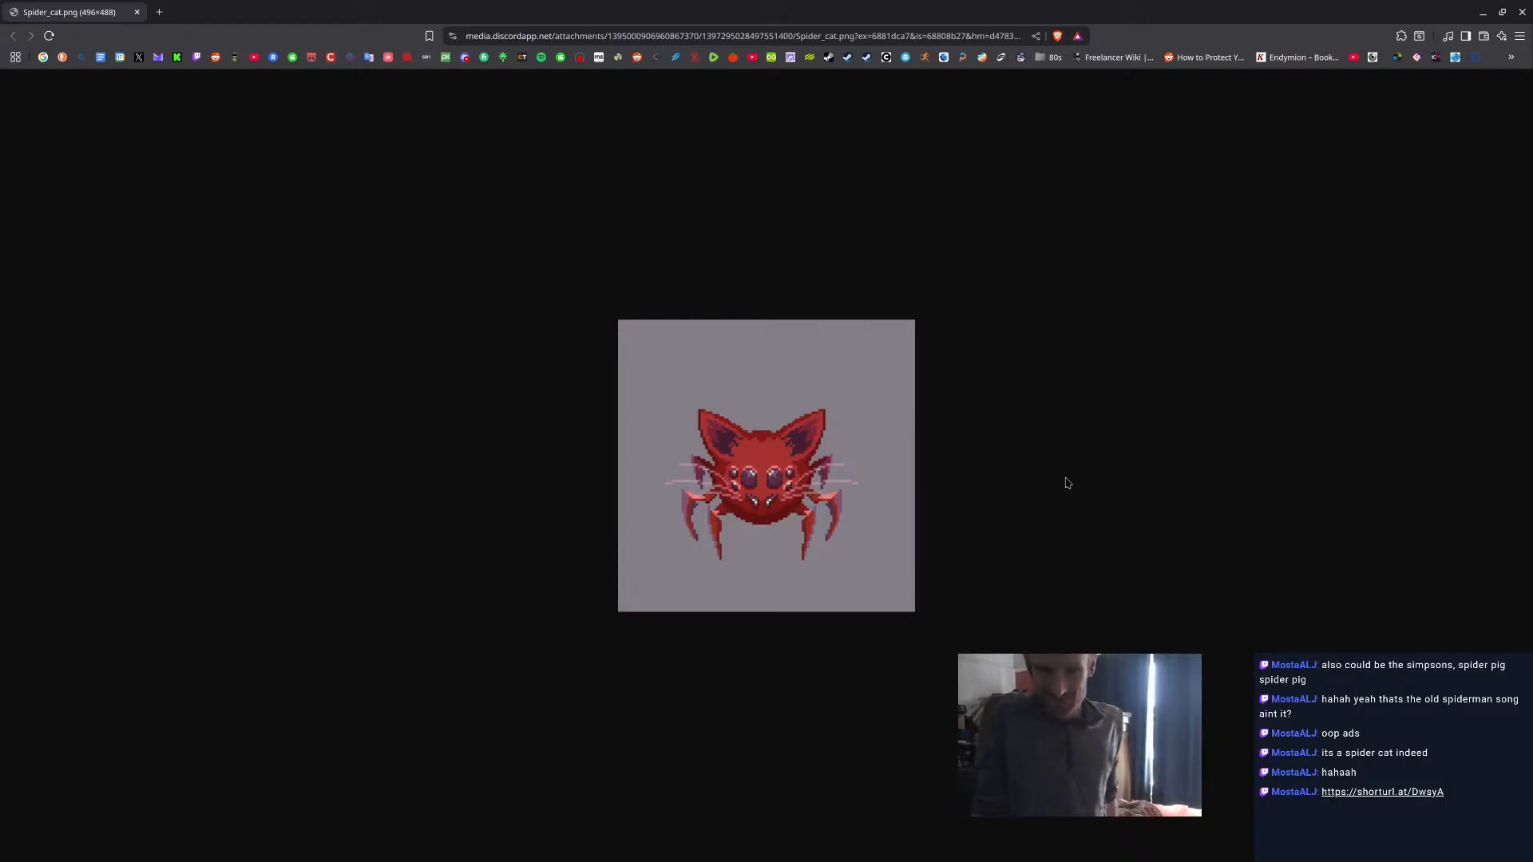
pyautogui.click(136, 13)
pyautogui.moveTo(559, 352); pyautogui.dragTo(643, 364, button='middle')
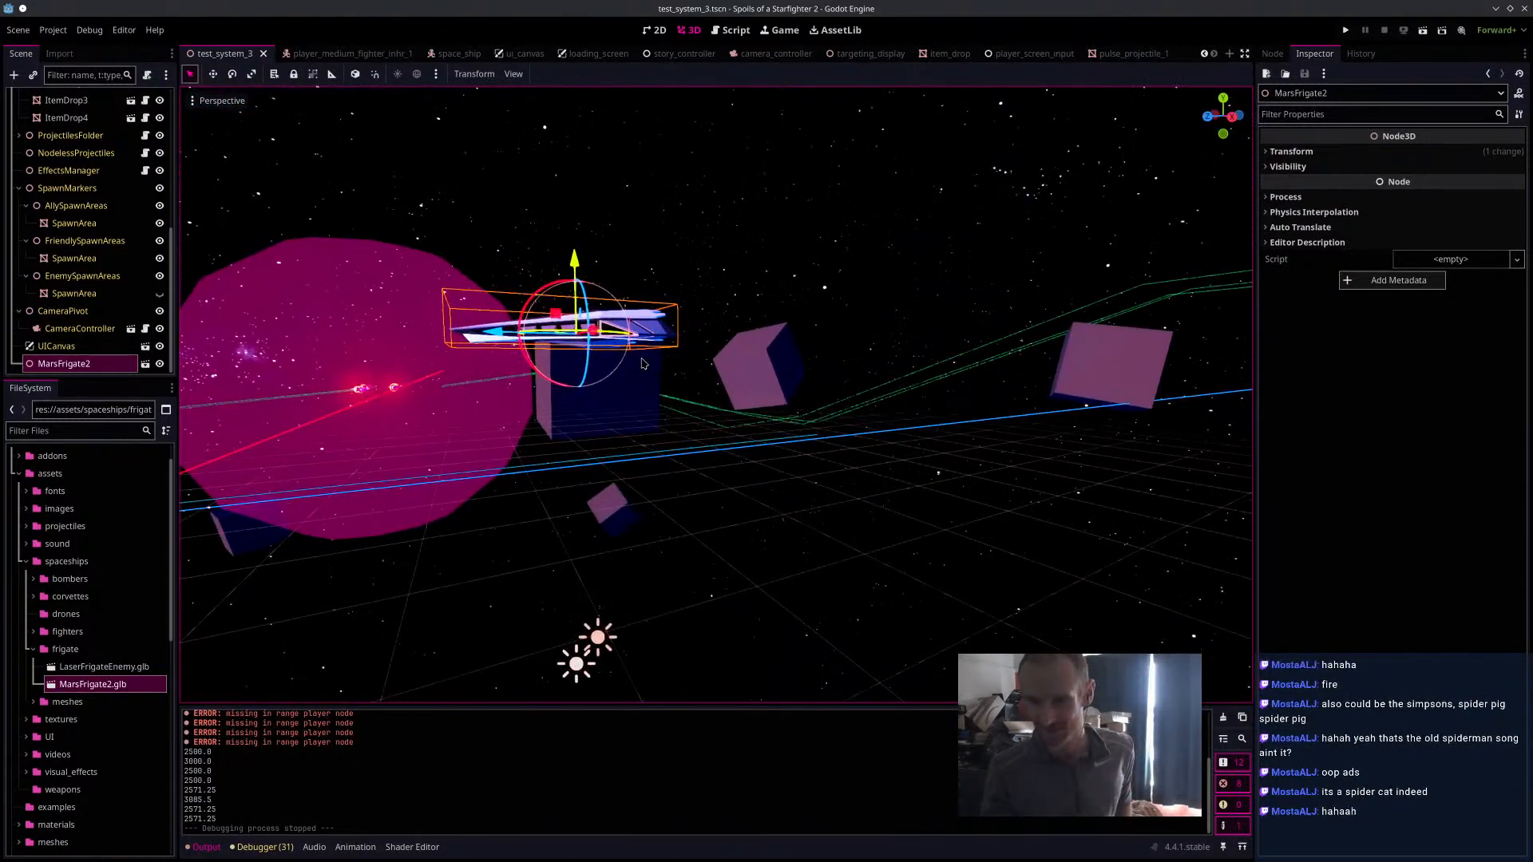